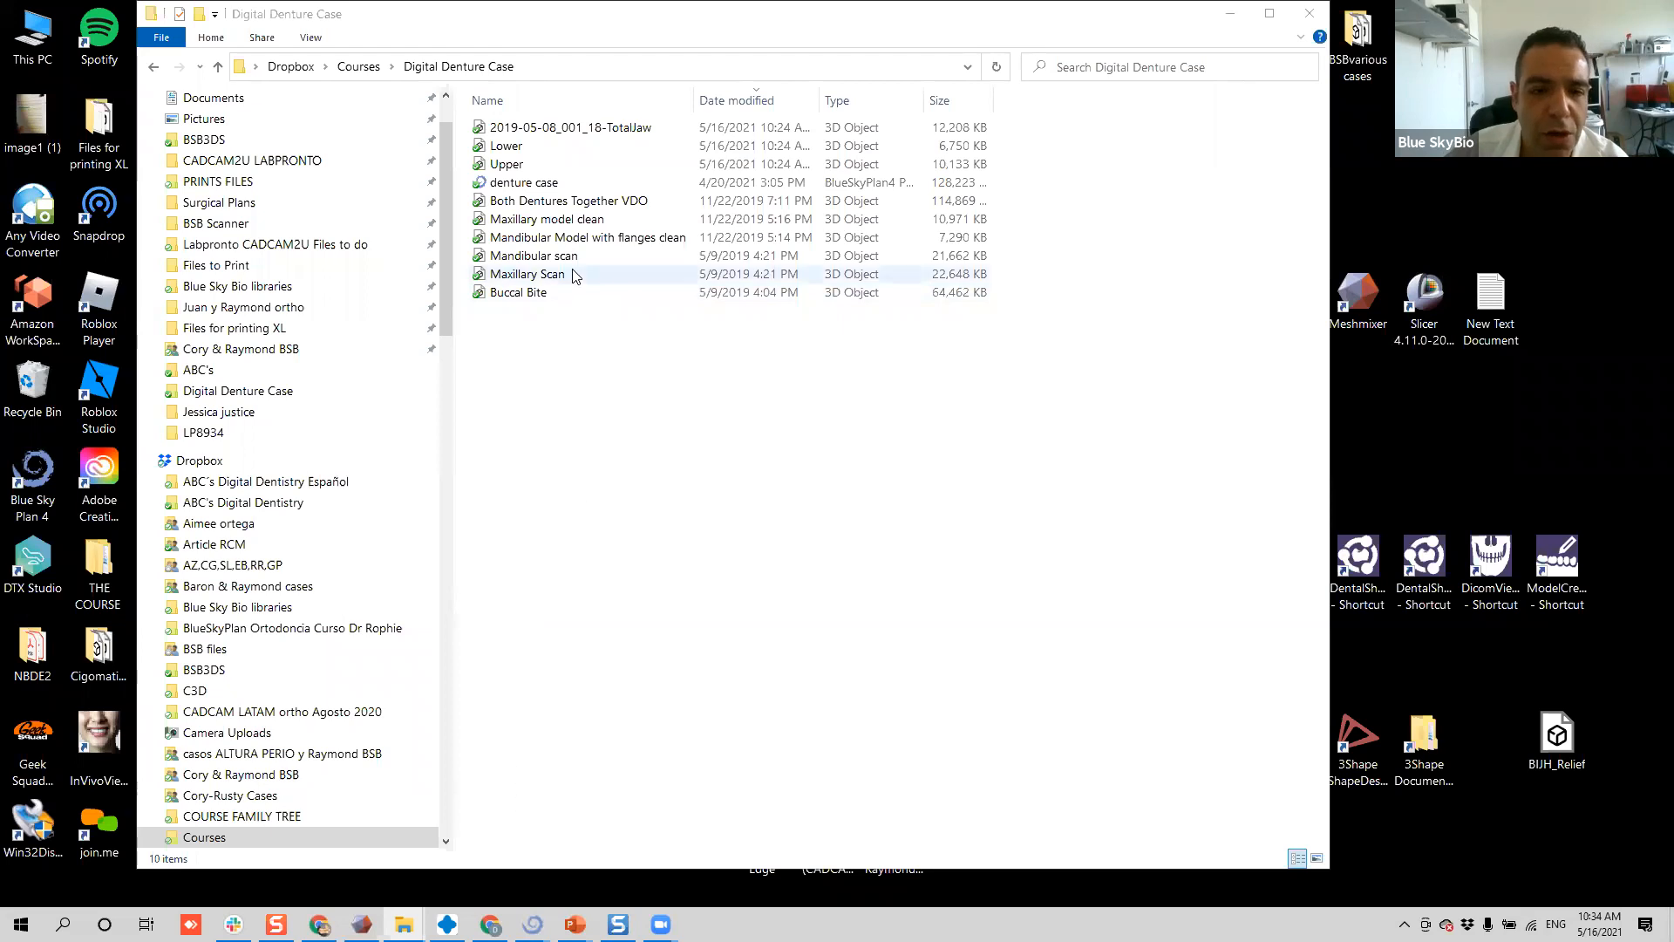
- Open the Mandibular scan file in 3D Viewer, examine the model from several angles, and close it
{"action": "double_click", "coordinate": [579, 258]}
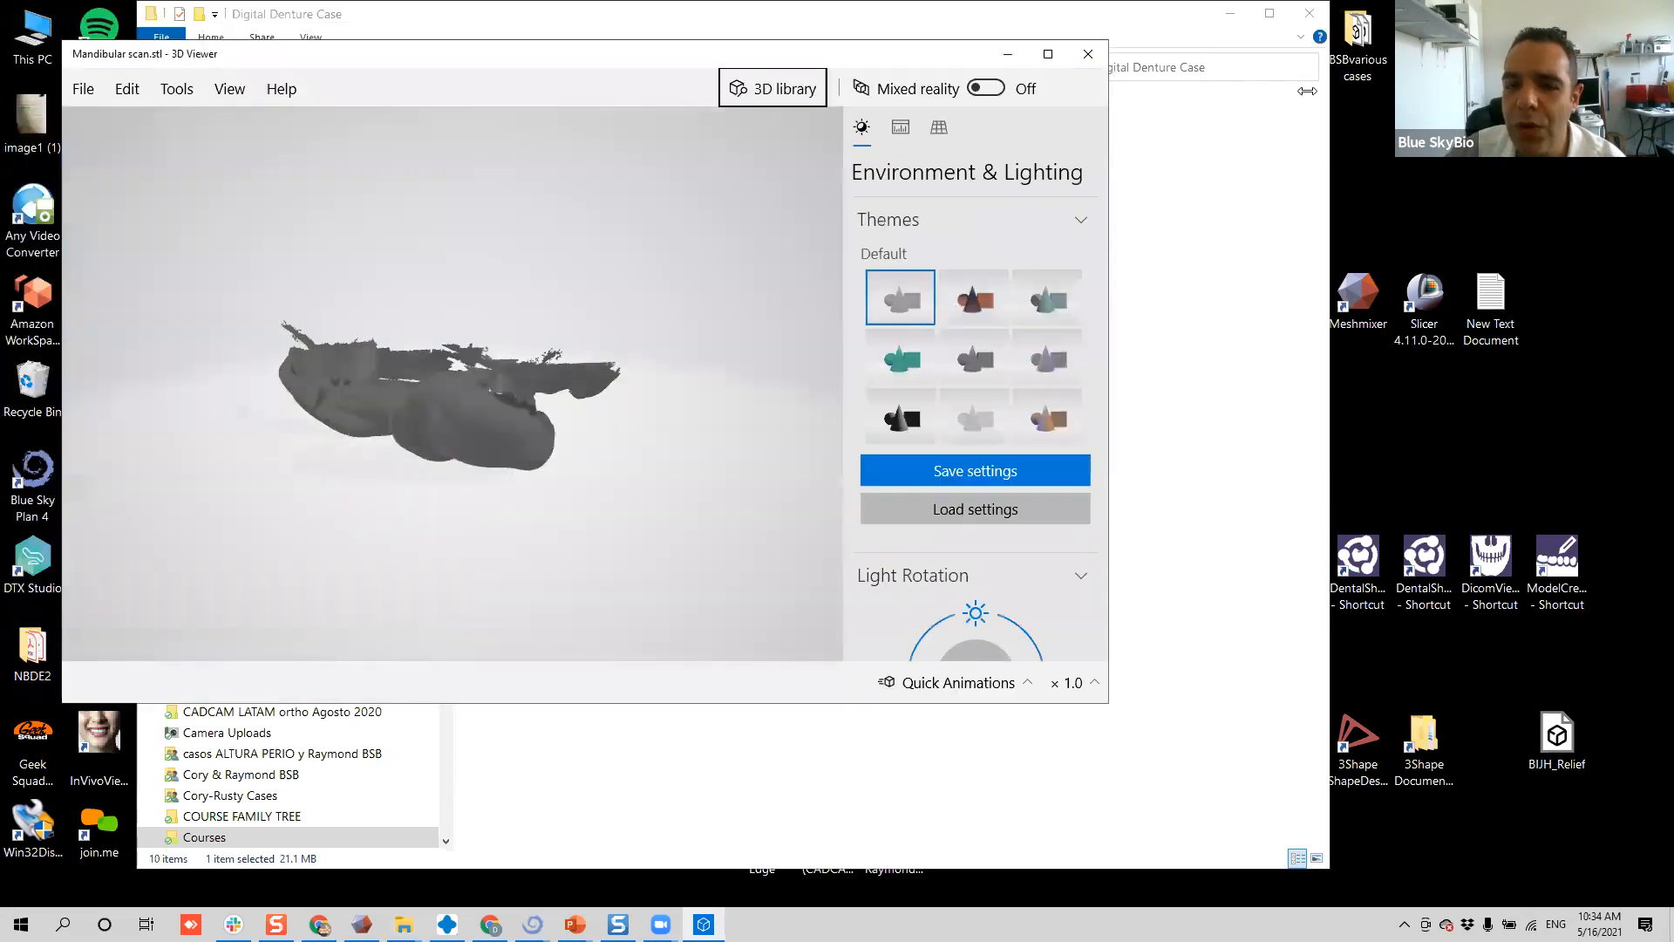
{"action": "left_click_drag", "start_coordinate": [669, 404], "coordinate": [509, 528]}
{"action": "scroll", "coordinate": [502, 335], "scroll_direction": "up", "scroll_amount": 5}
{"action": "scroll", "coordinate": [526, 300], "scroll_direction": "down", "scroll_amount": 5}
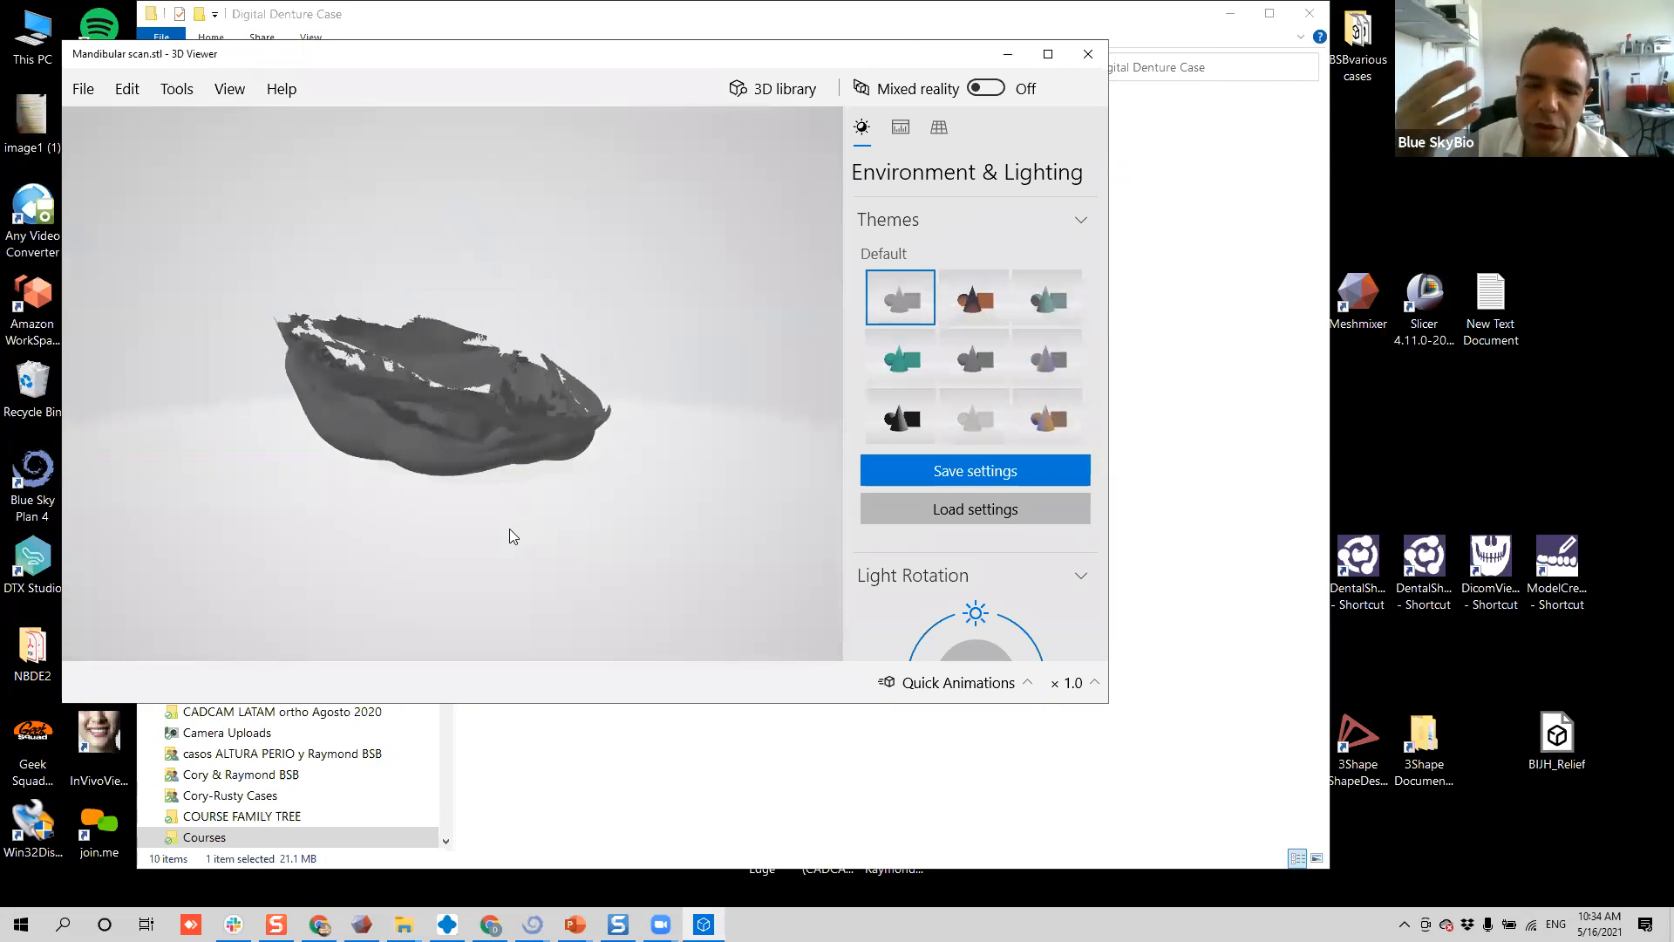
{"action": "left_click_drag", "start_coordinate": [560, 476], "coordinate": [631, 316]}
{"action": "left_click_drag", "start_coordinate": [298, 422], "coordinate": [584, 435]}
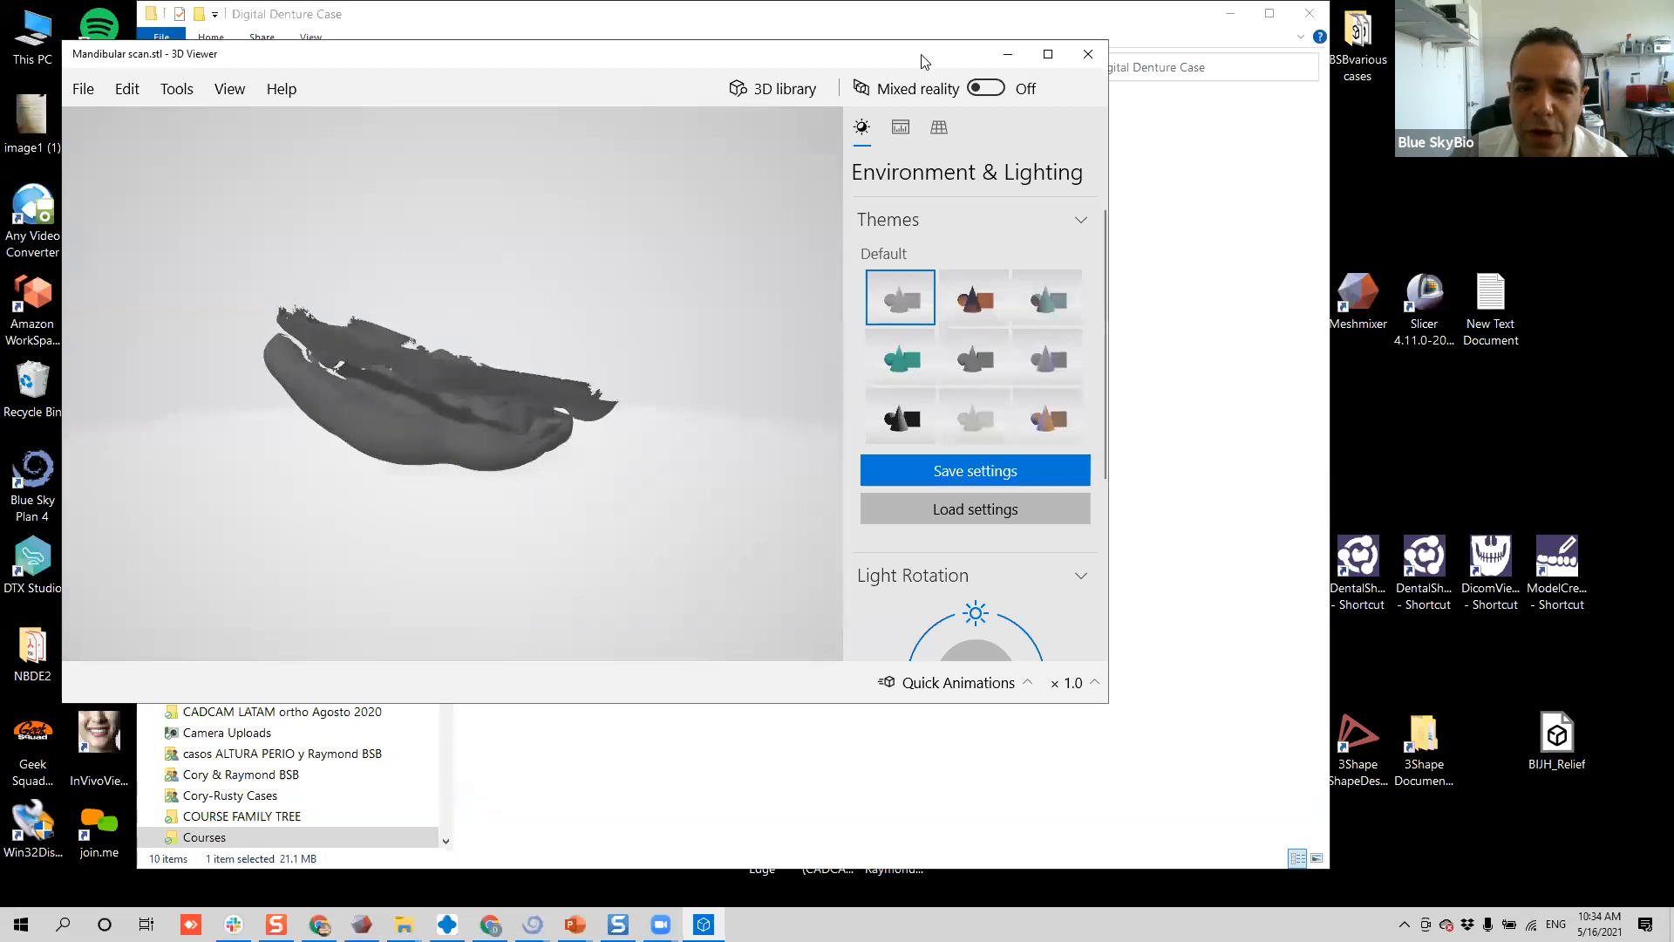
{"action": "left_click_drag", "start_coordinate": [922, 56], "coordinate": [909, 143]}
{"action": "left_click", "coordinate": [1074, 145]}
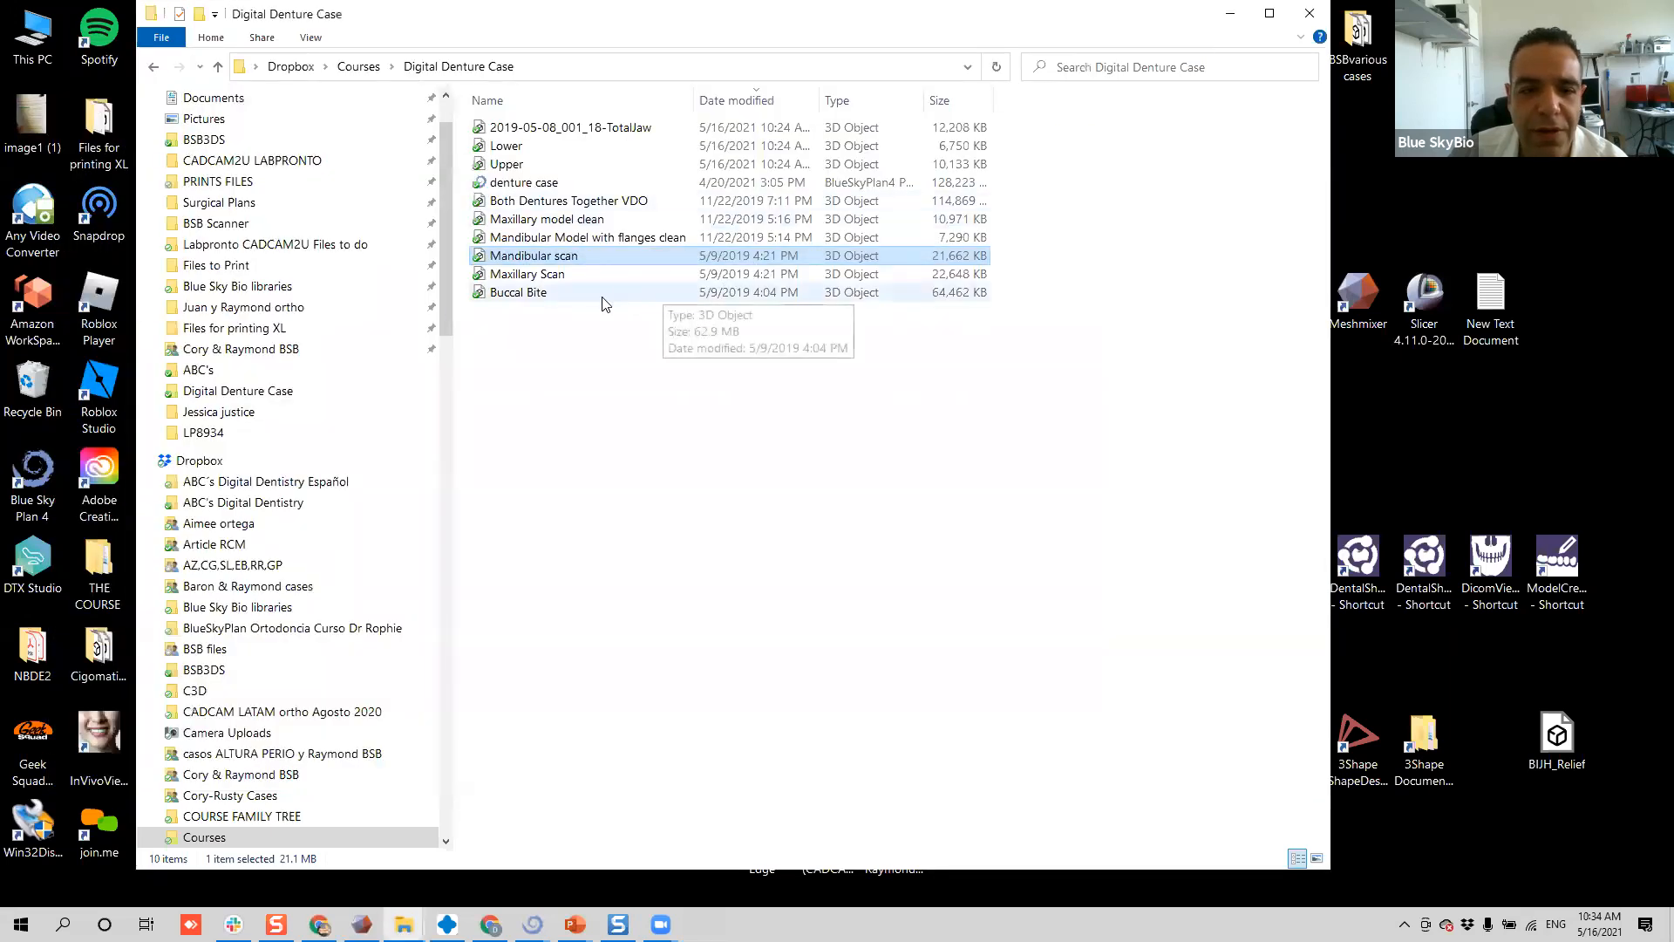
- Open the Maxillary Scan file, inspect the arch from the front and the palatal side, and close it
{"action": "double_click", "coordinate": [598, 275]}
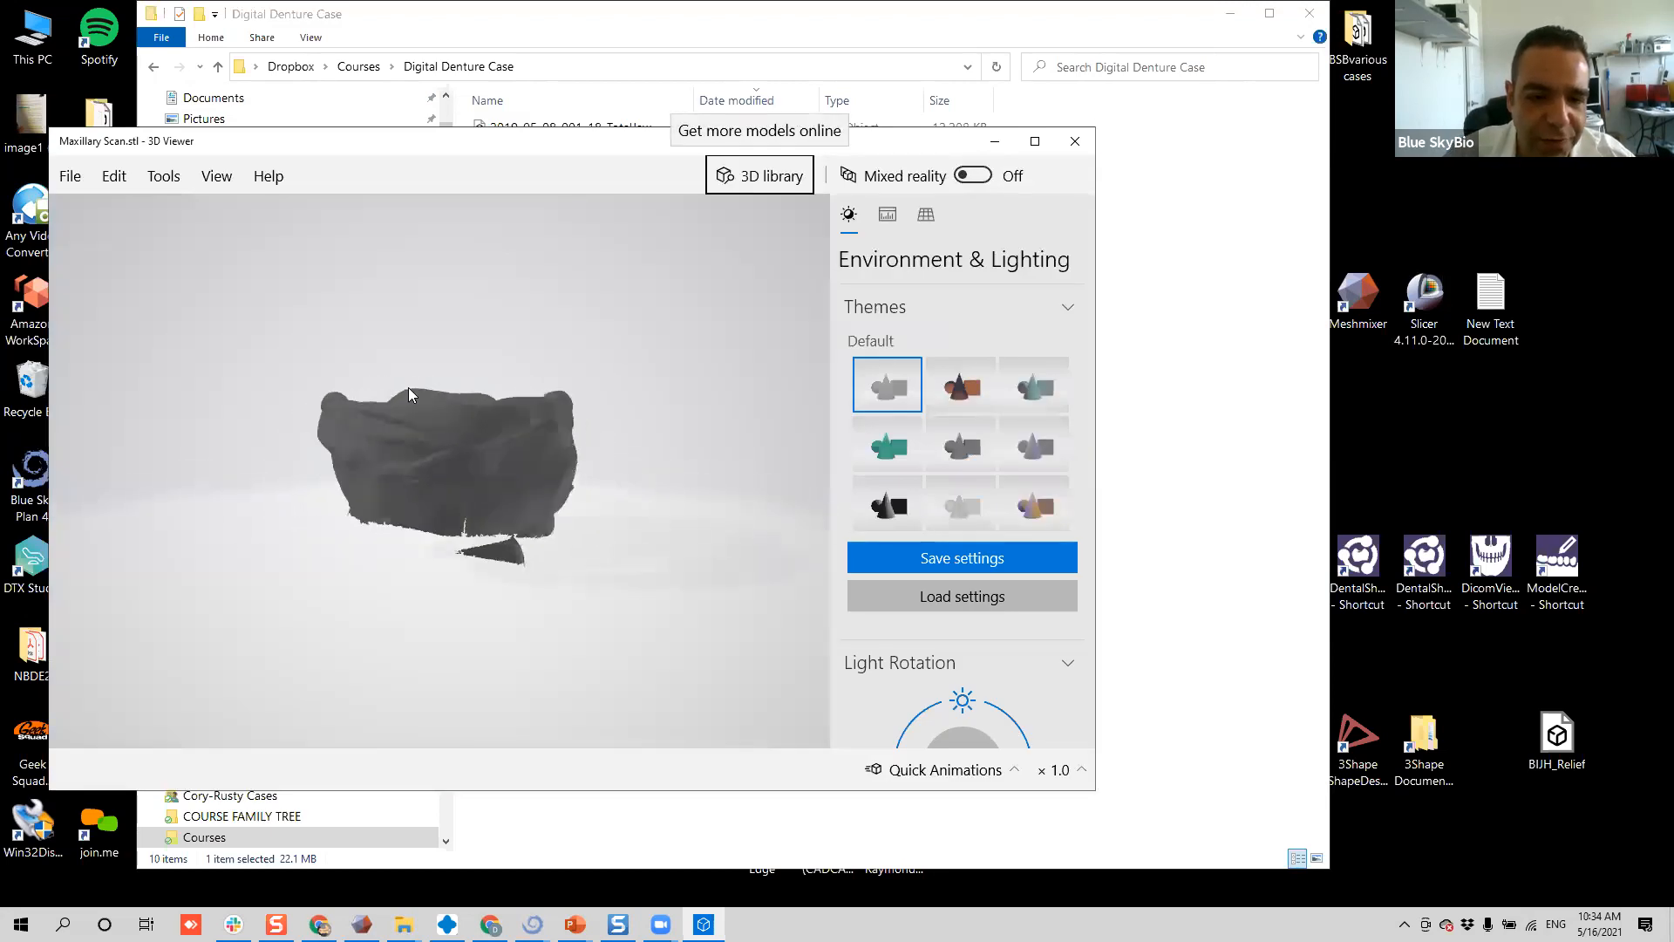
{"action": "left_click_drag", "start_coordinate": [422, 455], "coordinate": [520, 443]}
{"action": "left_click_drag", "start_coordinate": [647, 430], "coordinate": [341, 480]}
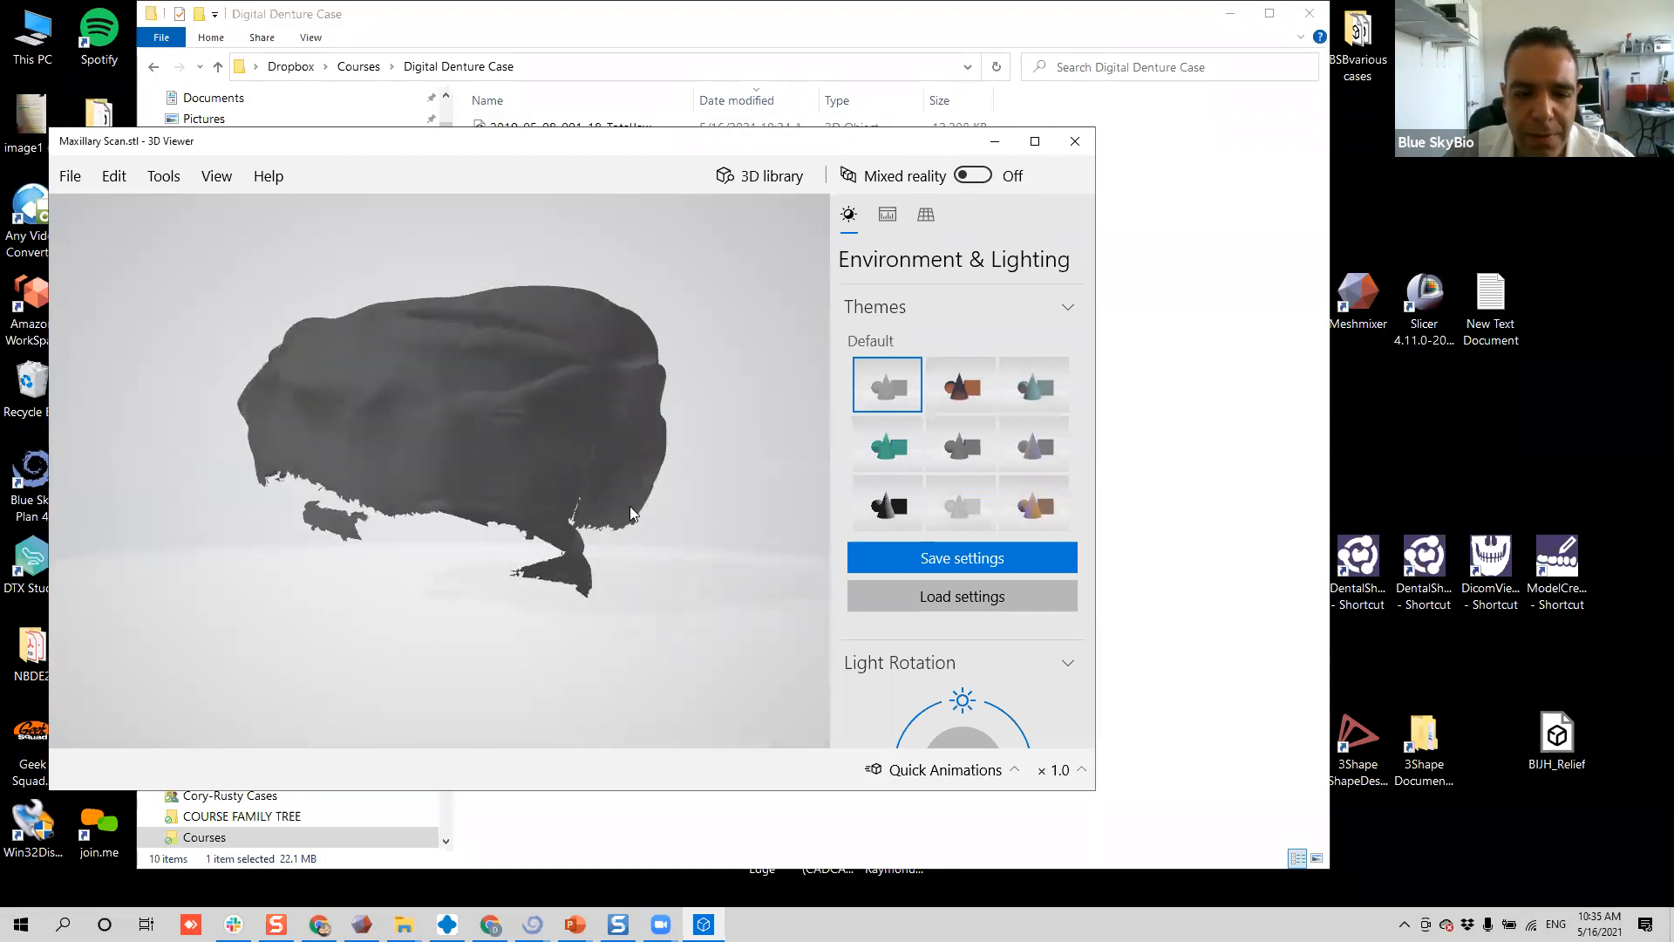
{"action": "left_click_drag", "start_coordinate": [336, 389], "coordinate": [395, 440]}
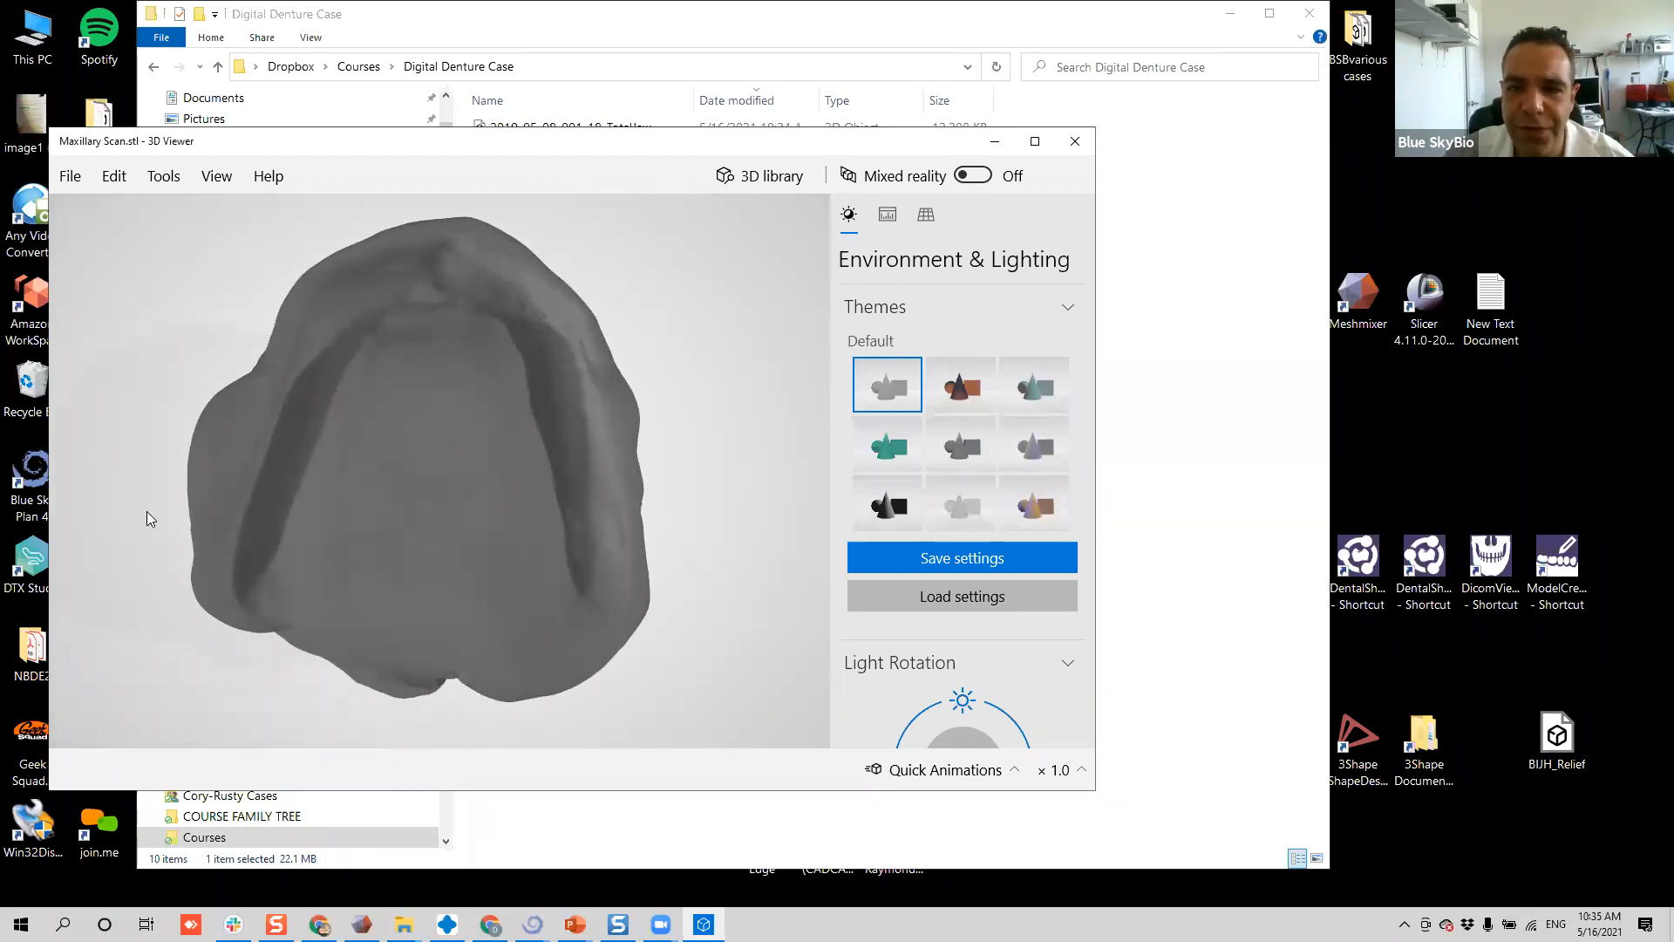
{"action": "left_click_drag", "start_coordinate": [249, 453], "coordinate": [505, 235]}
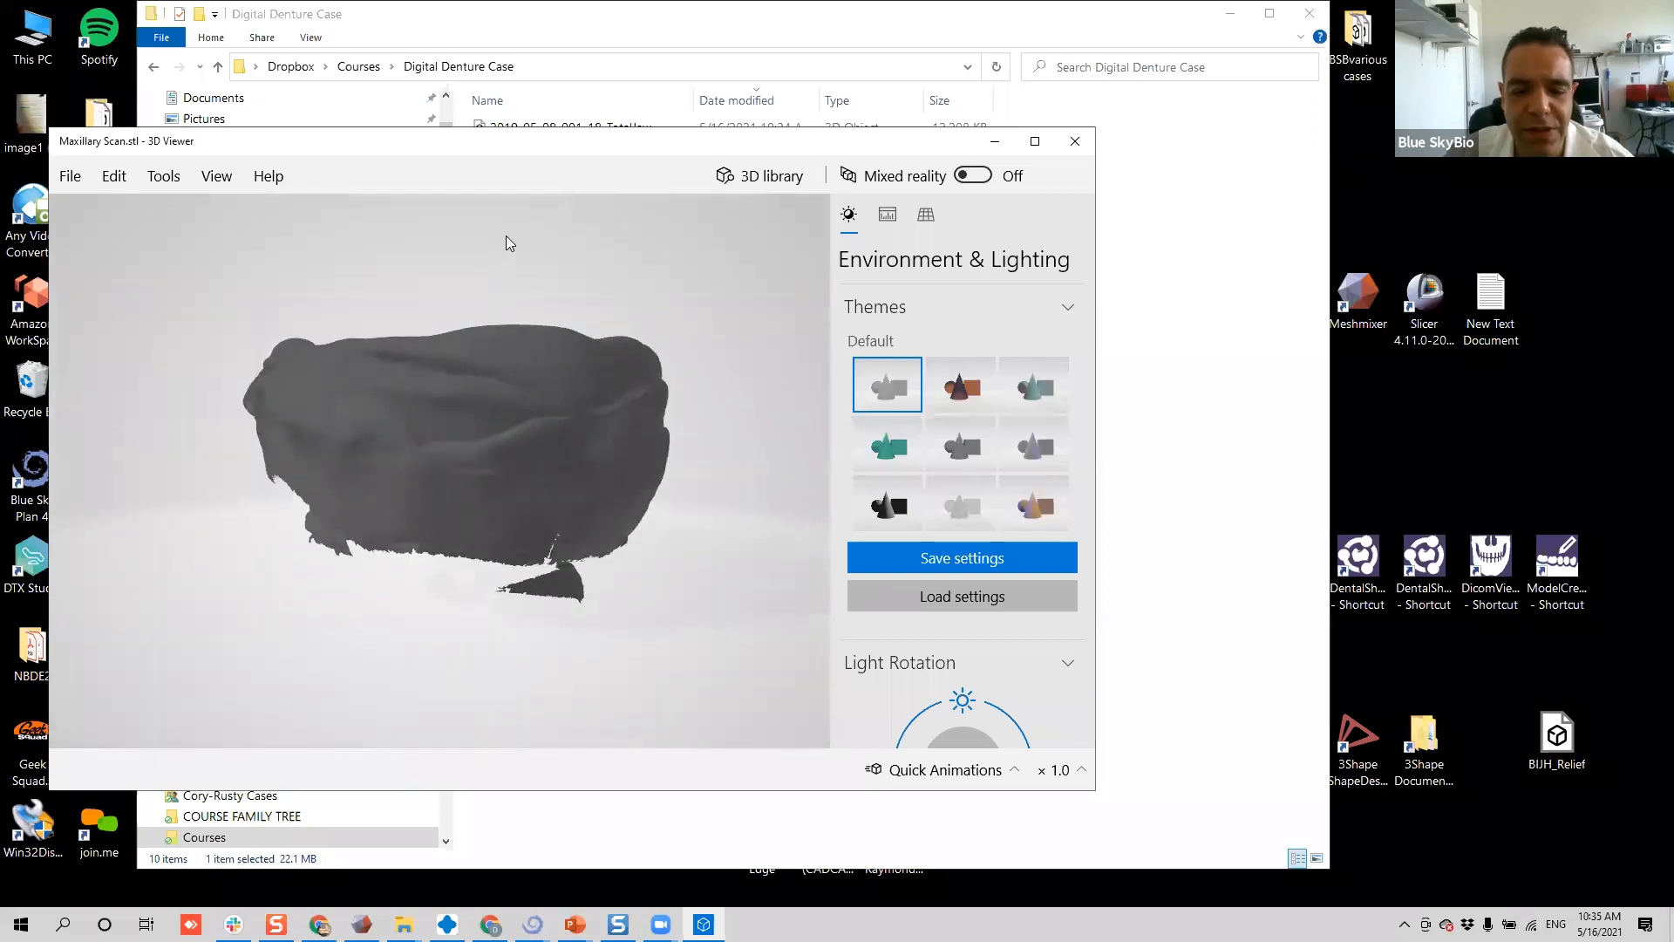
{"action": "left_click", "coordinate": [1080, 148]}
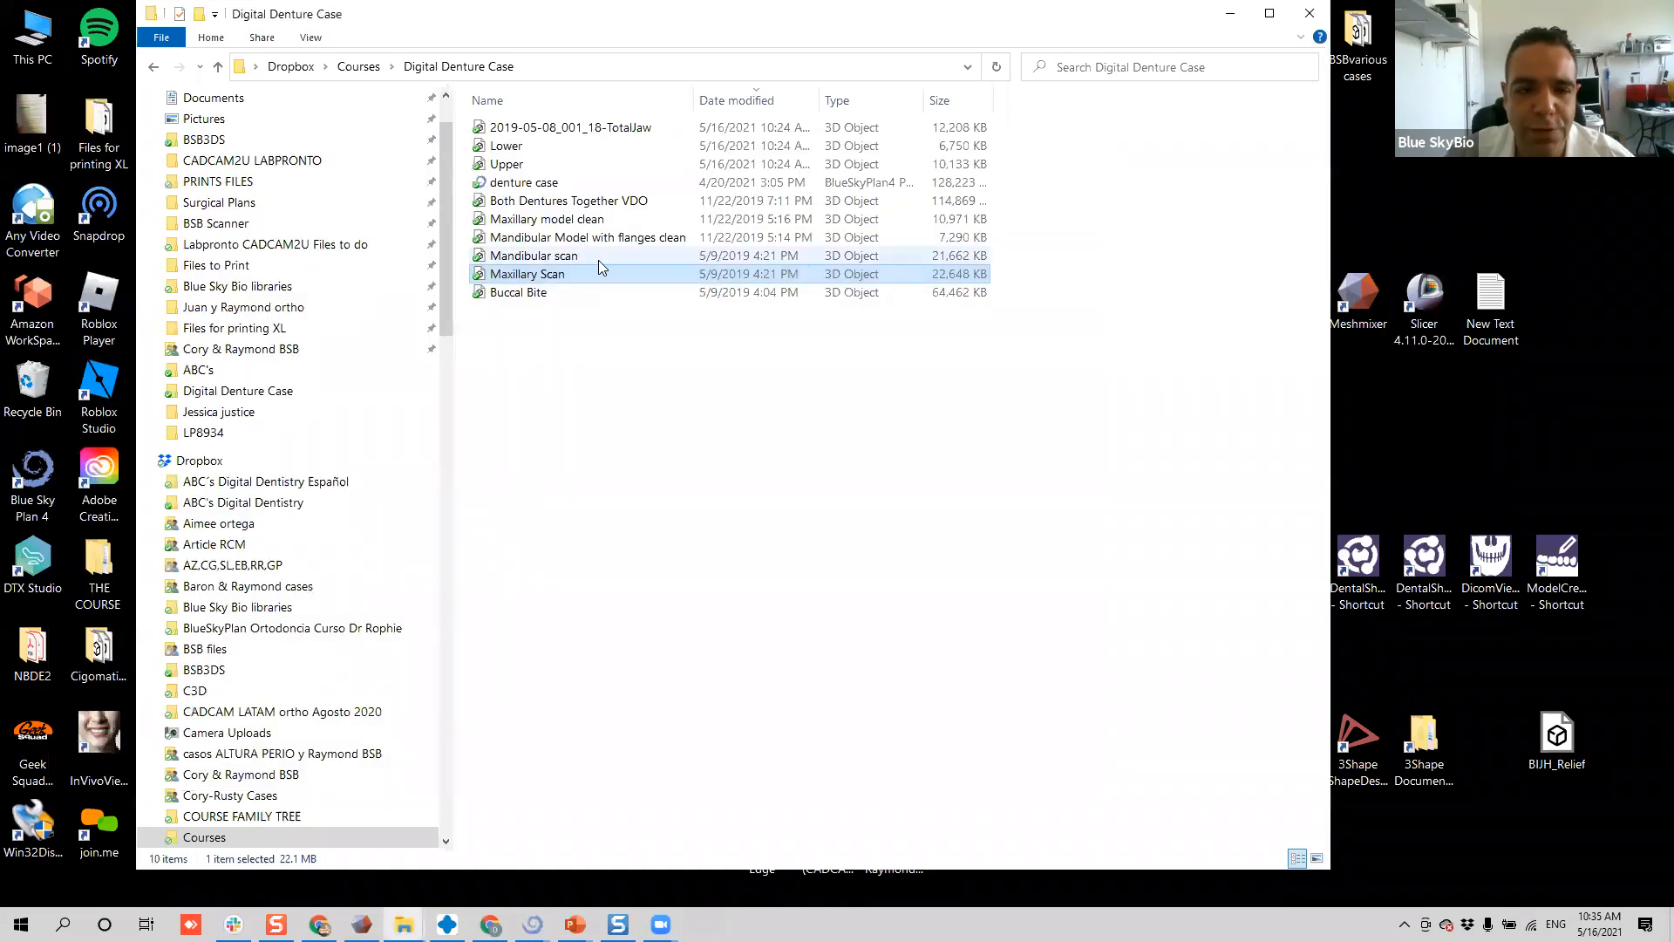
- Open the Buccal Bite file, examine the jaw relationship from the front and both sides, and close the viewer
{"action": "double_click", "coordinate": [584, 296]}
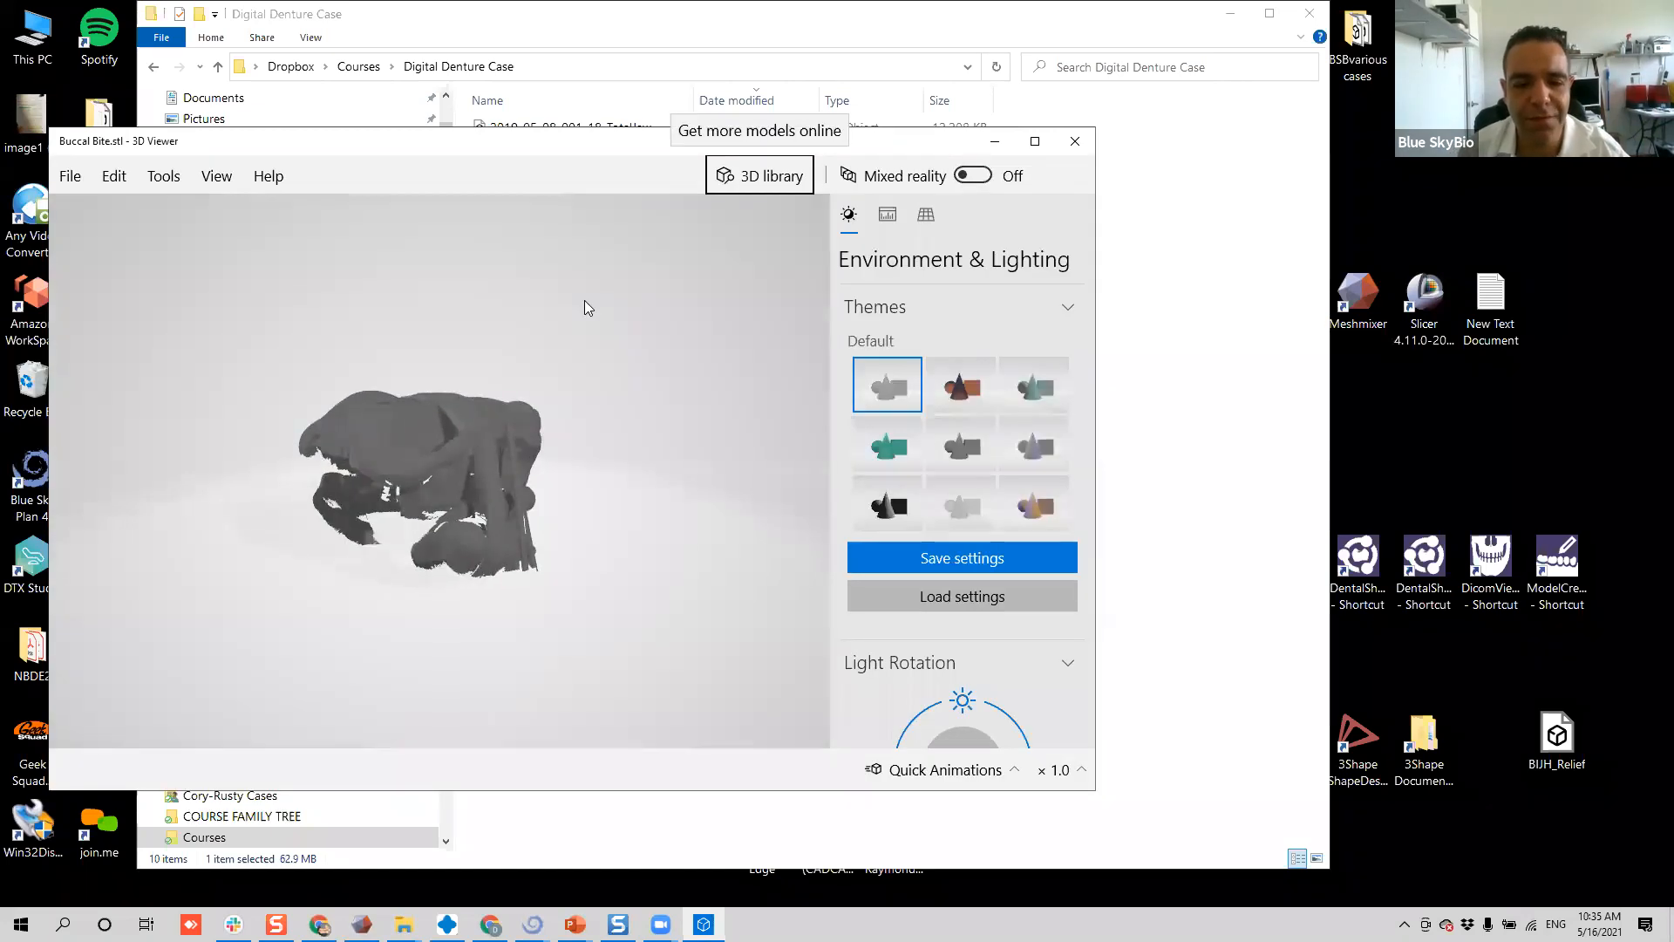
{"action": "left_click_drag", "start_coordinate": [619, 441], "coordinate": [533, 431]}
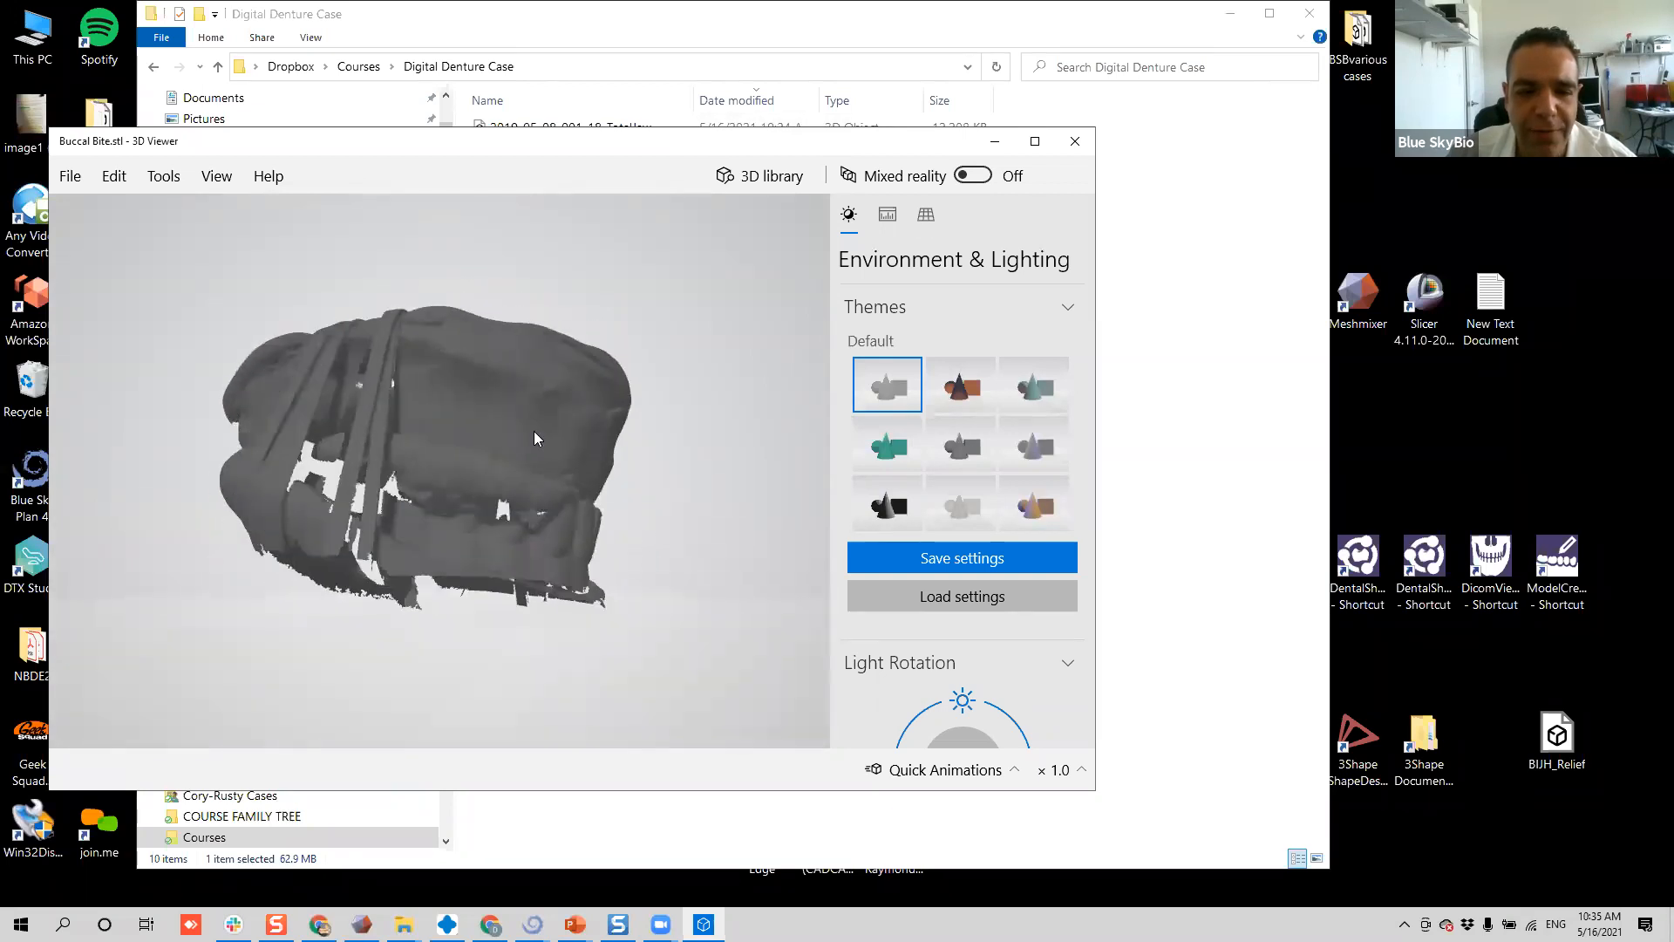
{"action": "left_click_drag", "start_coordinate": [282, 417], "coordinate": [495, 394]}
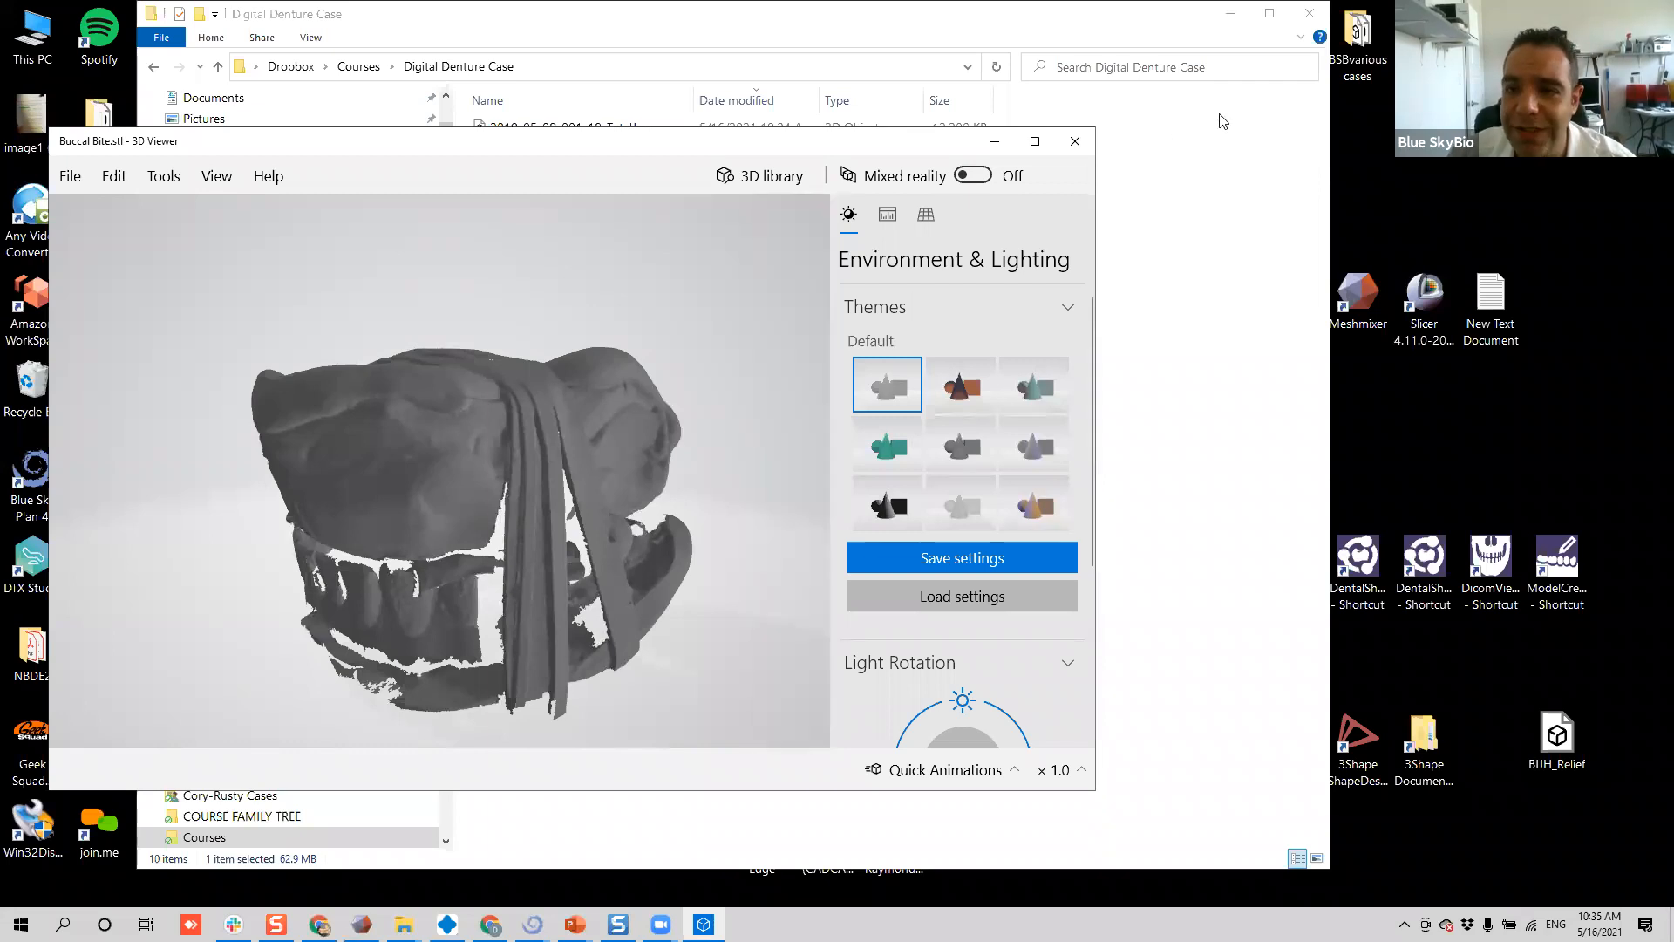
{"action": "left_click", "coordinate": [1281, 97]}
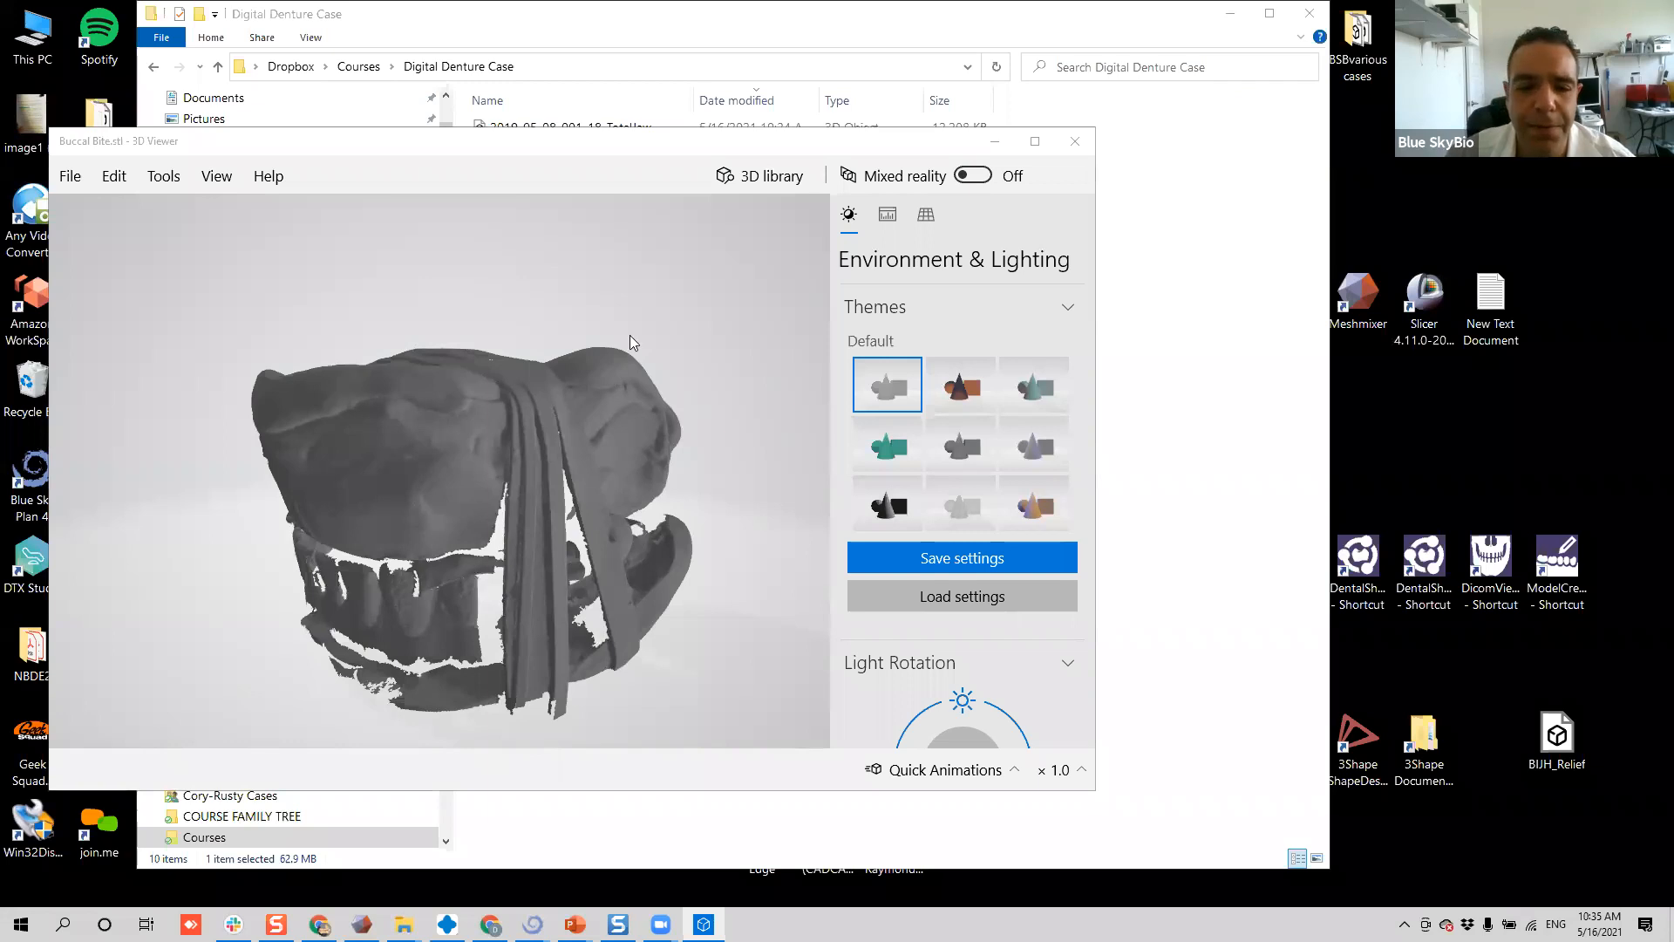
{"action": "left_click_drag", "start_coordinate": [546, 378], "coordinate": [452, 402]}
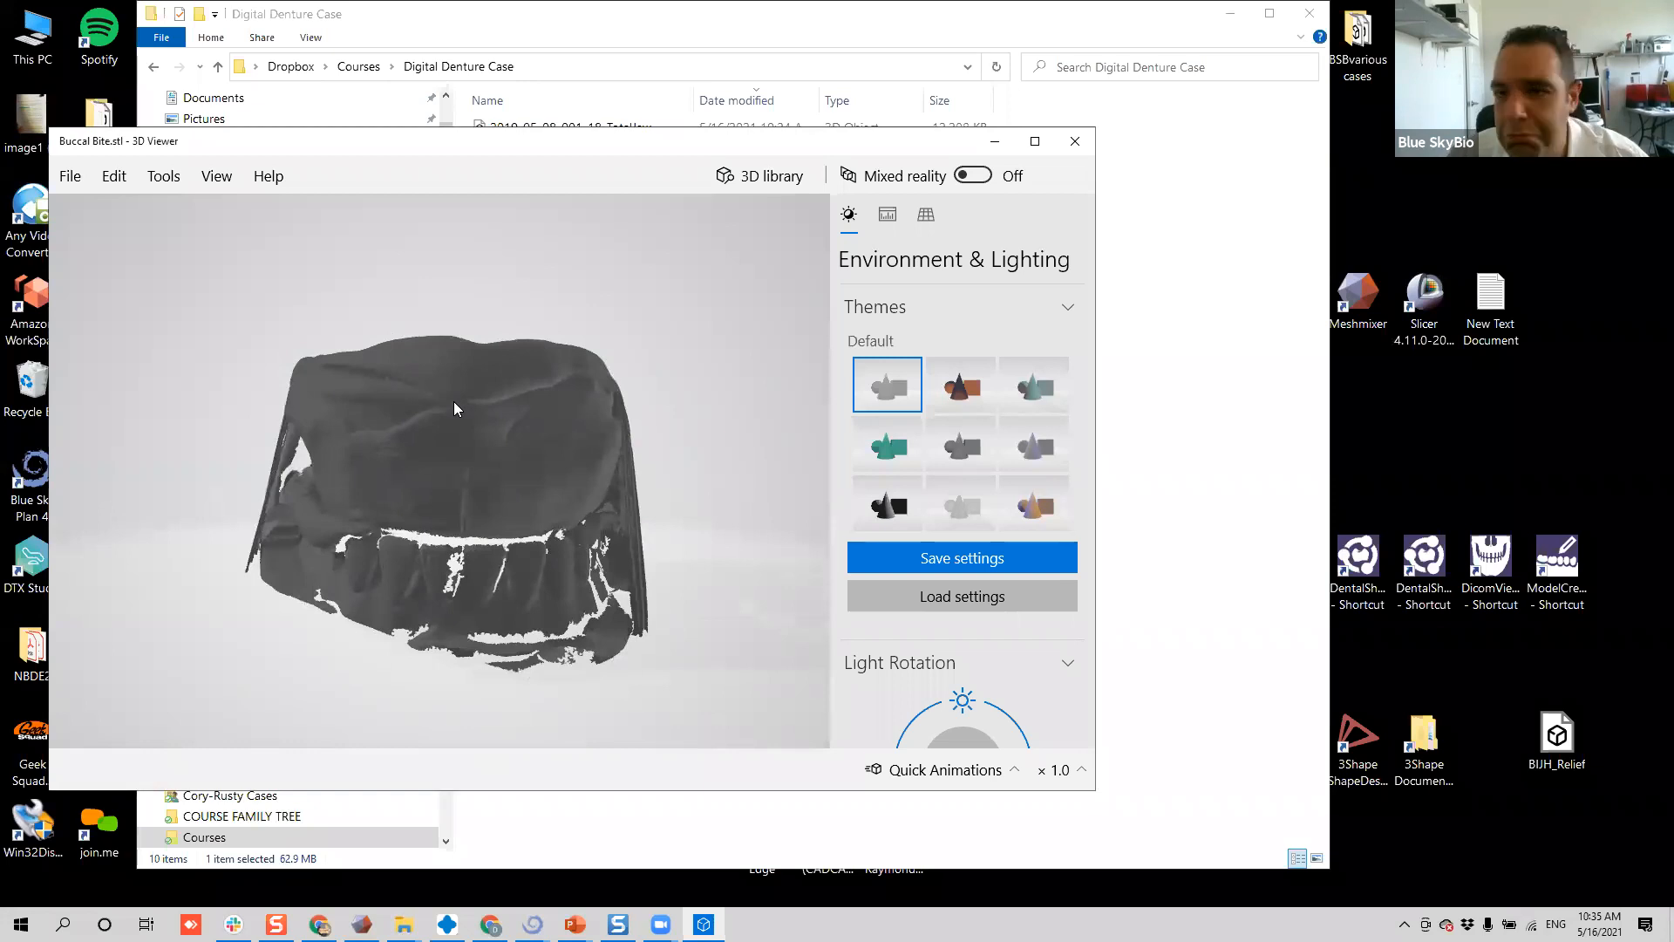
{"action": "left_click_drag", "start_coordinate": [425, 448], "coordinate": [497, 455]}
{"action": "scroll", "coordinate": [475, 435], "scroll_direction": "up", "scroll_amount": 5}
{"action": "scroll", "coordinate": [474, 434], "scroll_direction": "down", "scroll_amount": 5}
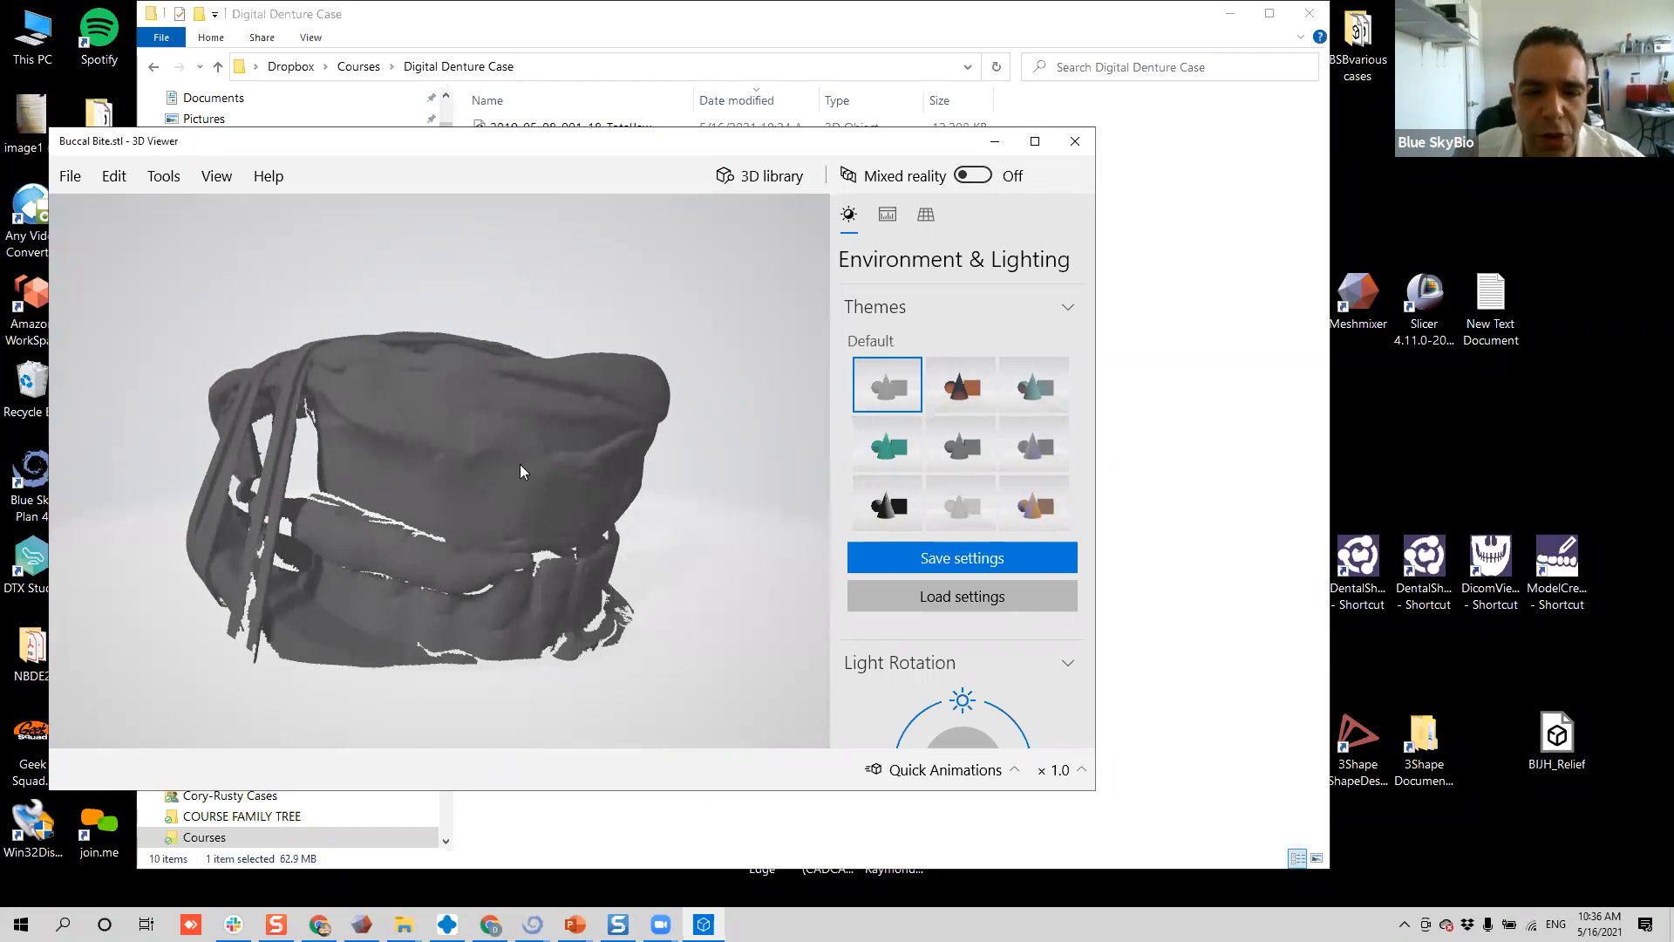
{"action": "mouse_move", "coordinate": [485, 411]}
{"action": "left_mouse_down"}
{"action": "mouse_move", "coordinate": [515, 422]}
{"action": "mouse_move", "coordinate": [492, 530]}
{"action": "mouse_move", "coordinate": [458, 412]}
{"action": "mouse_move", "coordinate": [480, 421]}
{"action": "left_mouse_up"}
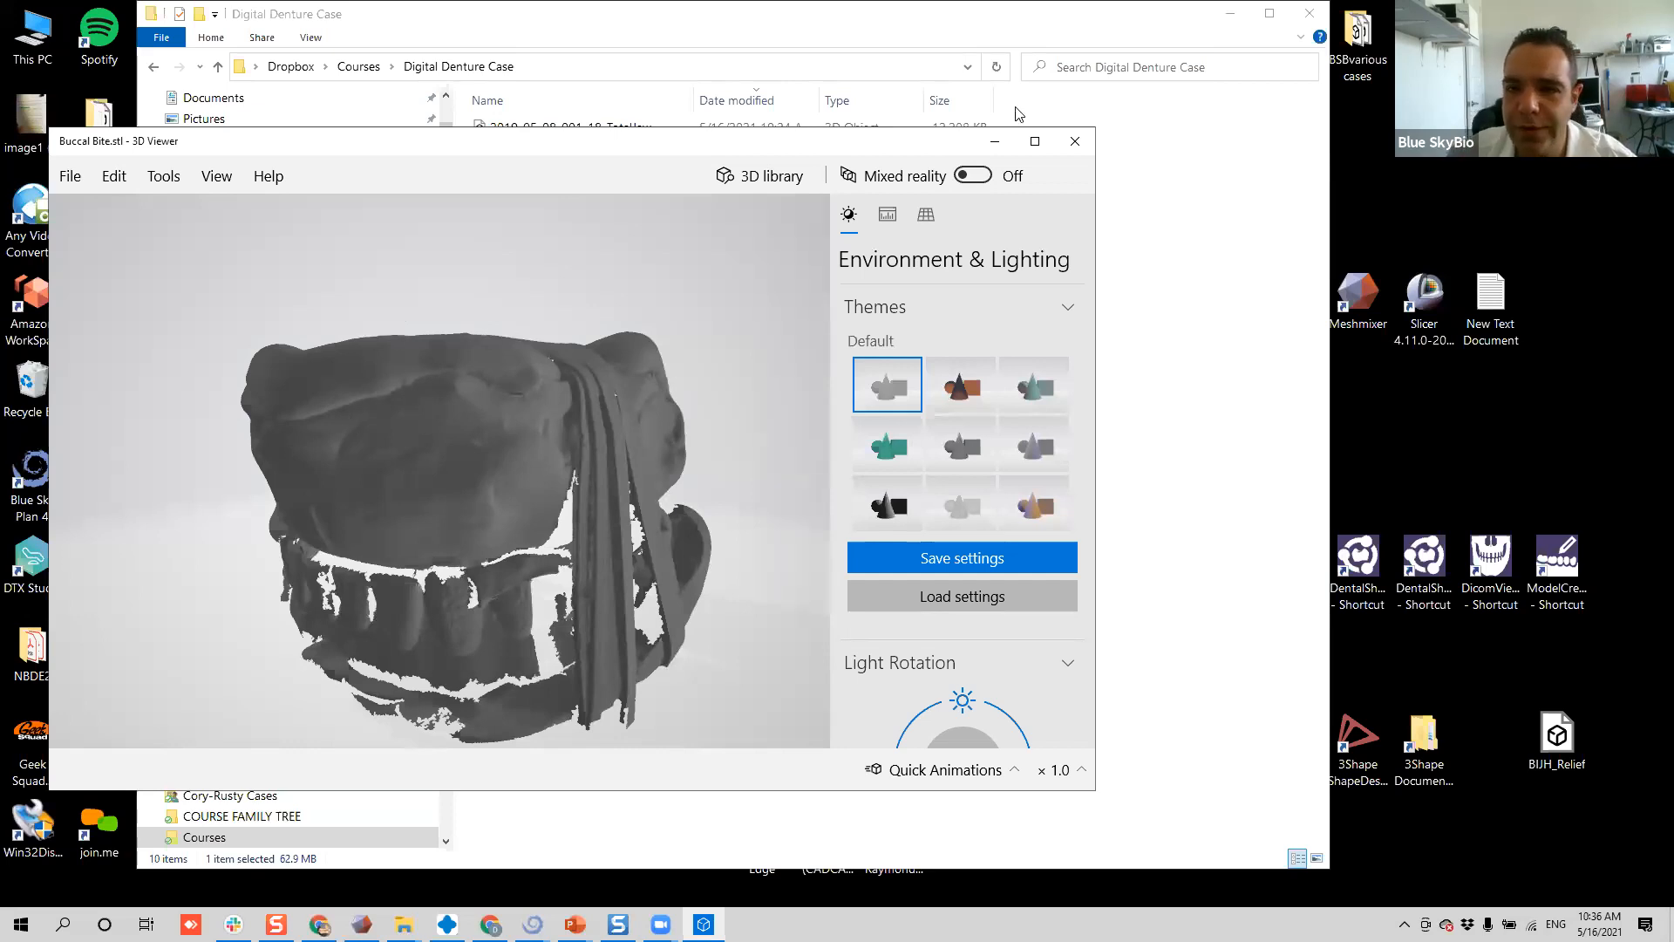
{"action": "left_click", "coordinate": [1241, 114]}
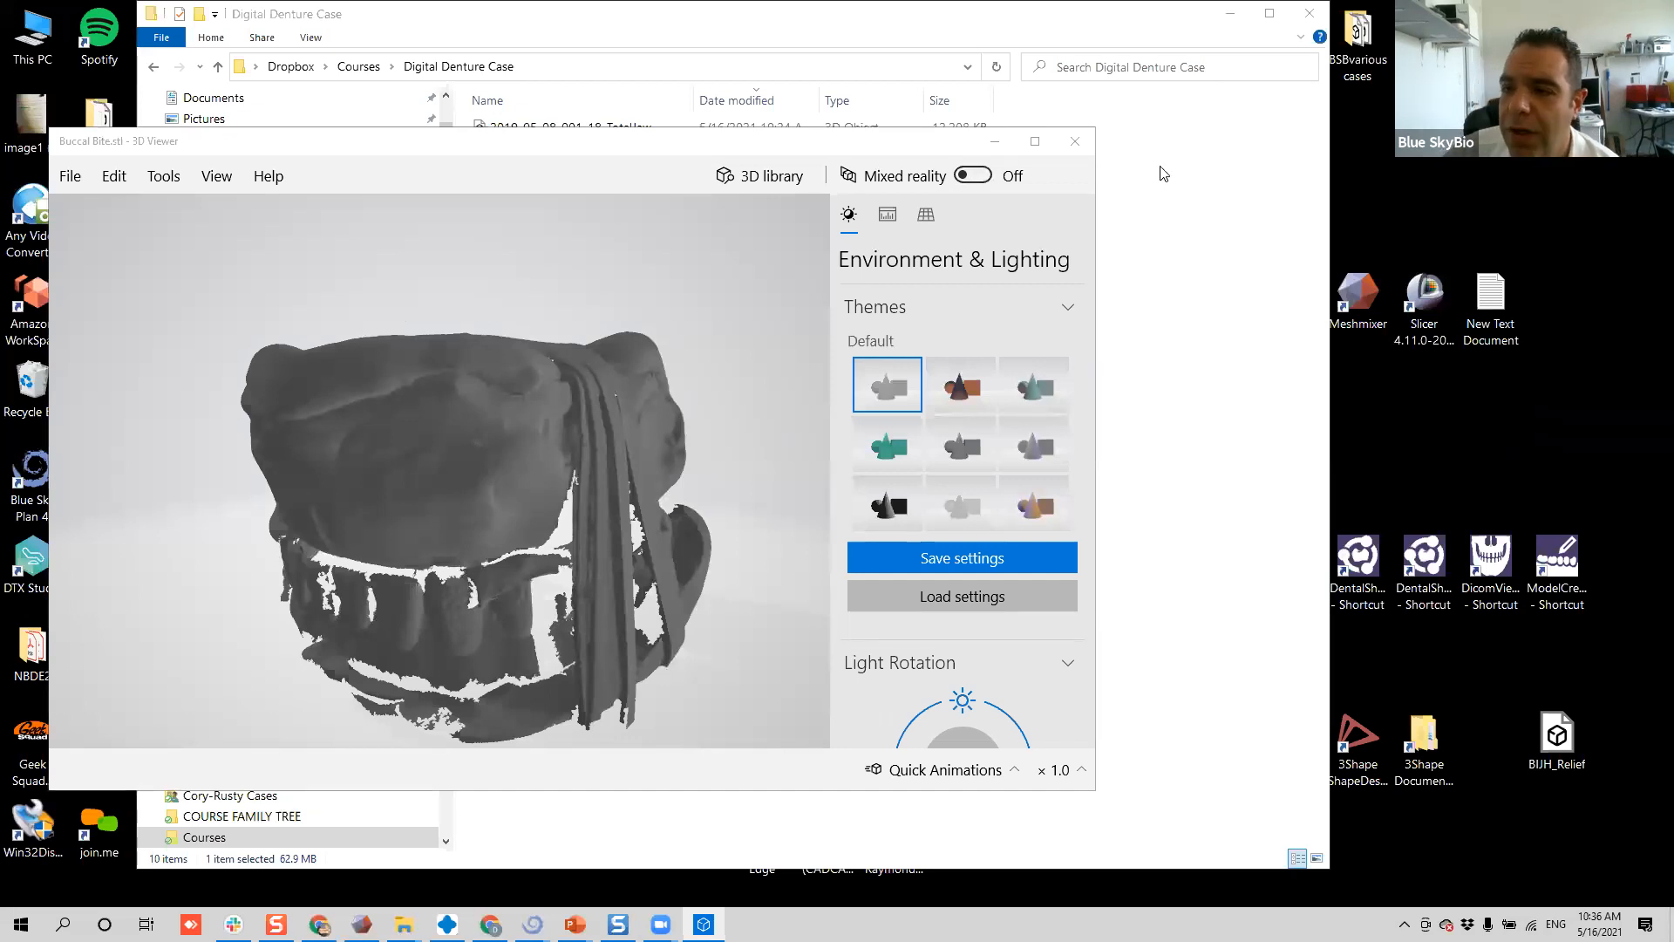
{"action": "left_click", "coordinate": [1075, 141]}
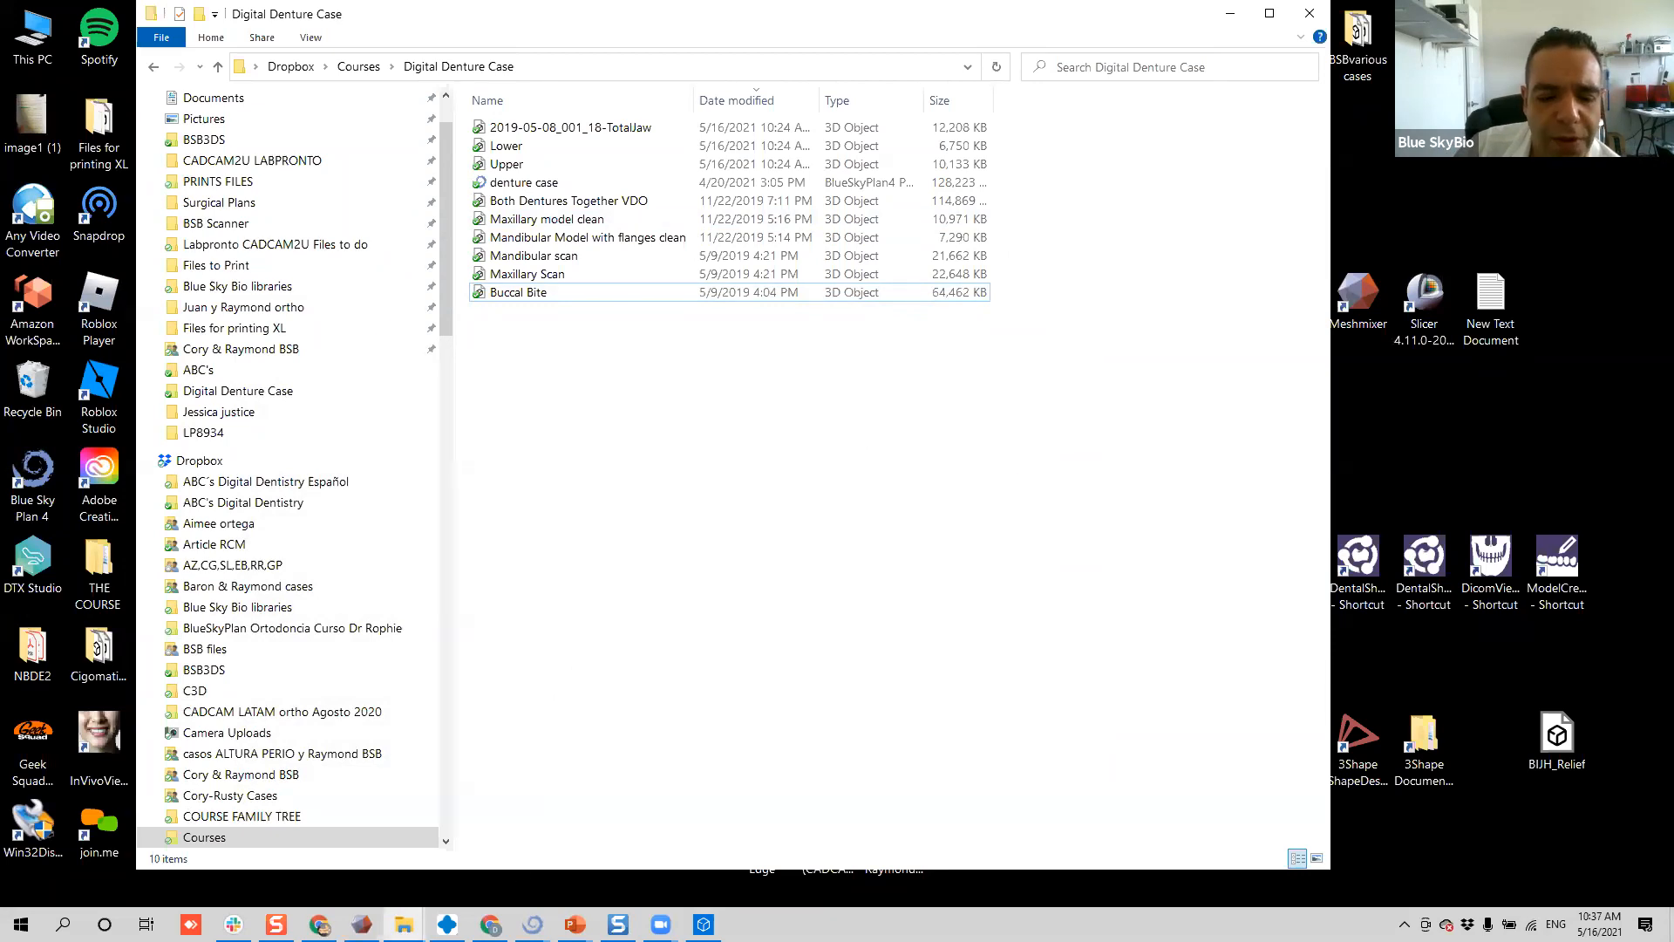
- Switch to Blue Sky Plan and start a new Dentures project by importing models
{"action": "left_click", "coordinate": [533, 924]}
{"action": "left_click", "coordinate": [714, 837]}
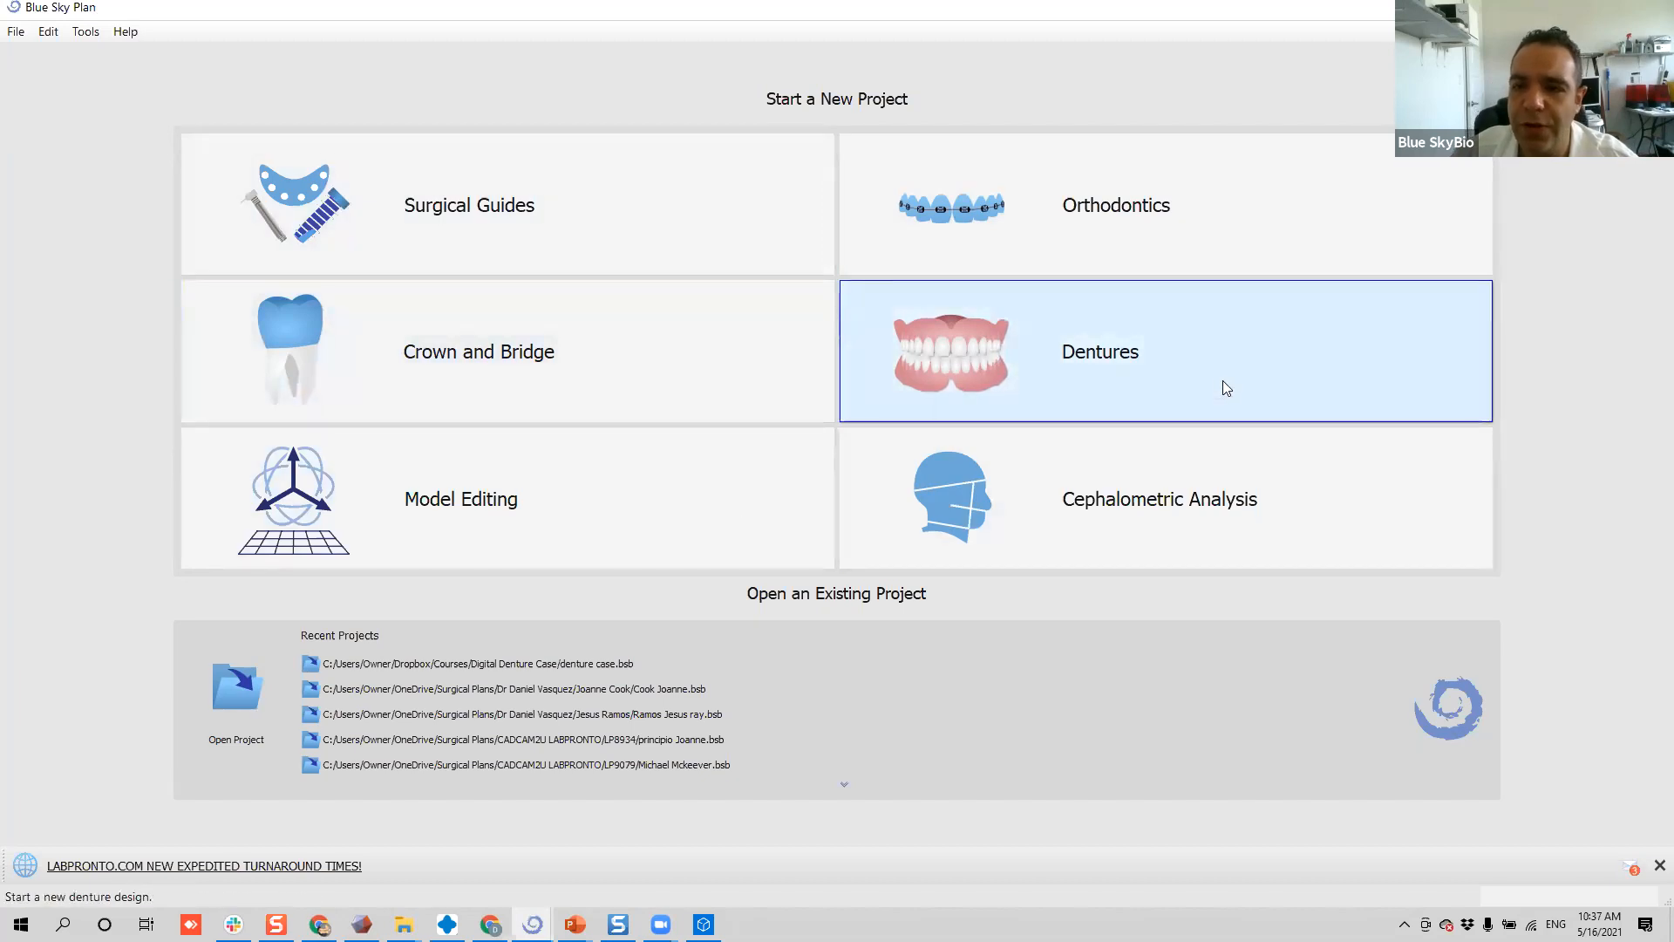
{"action": "left_click", "coordinate": [1223, 382]}
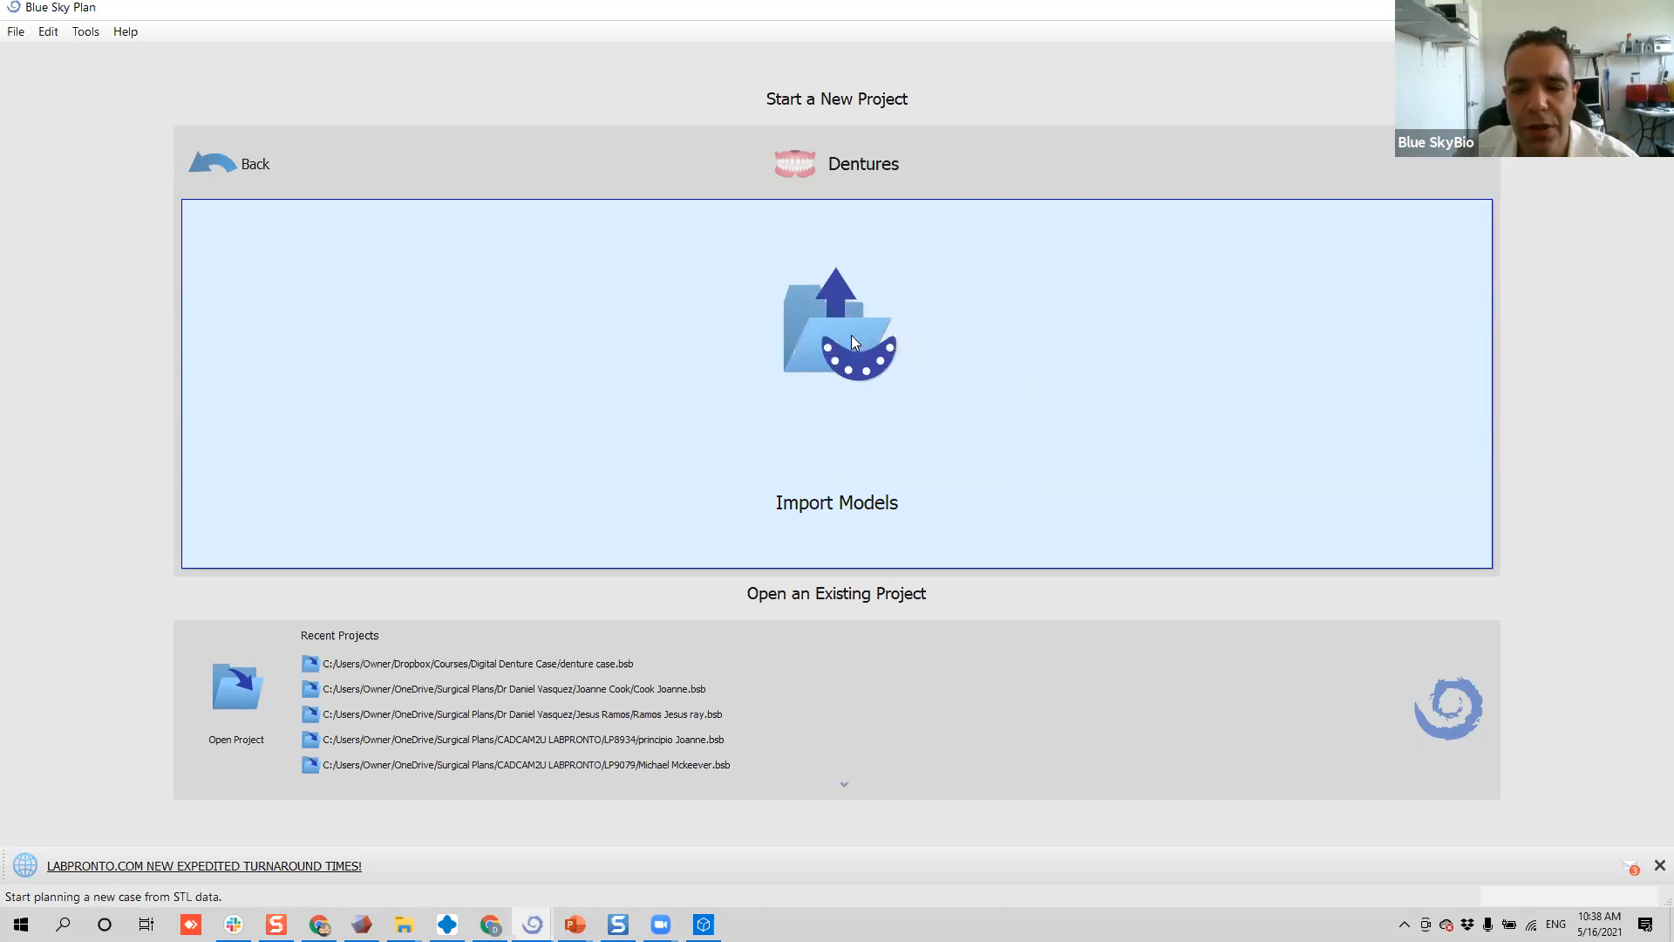
{"action": "left_click", "coordinate": [949, 495]}
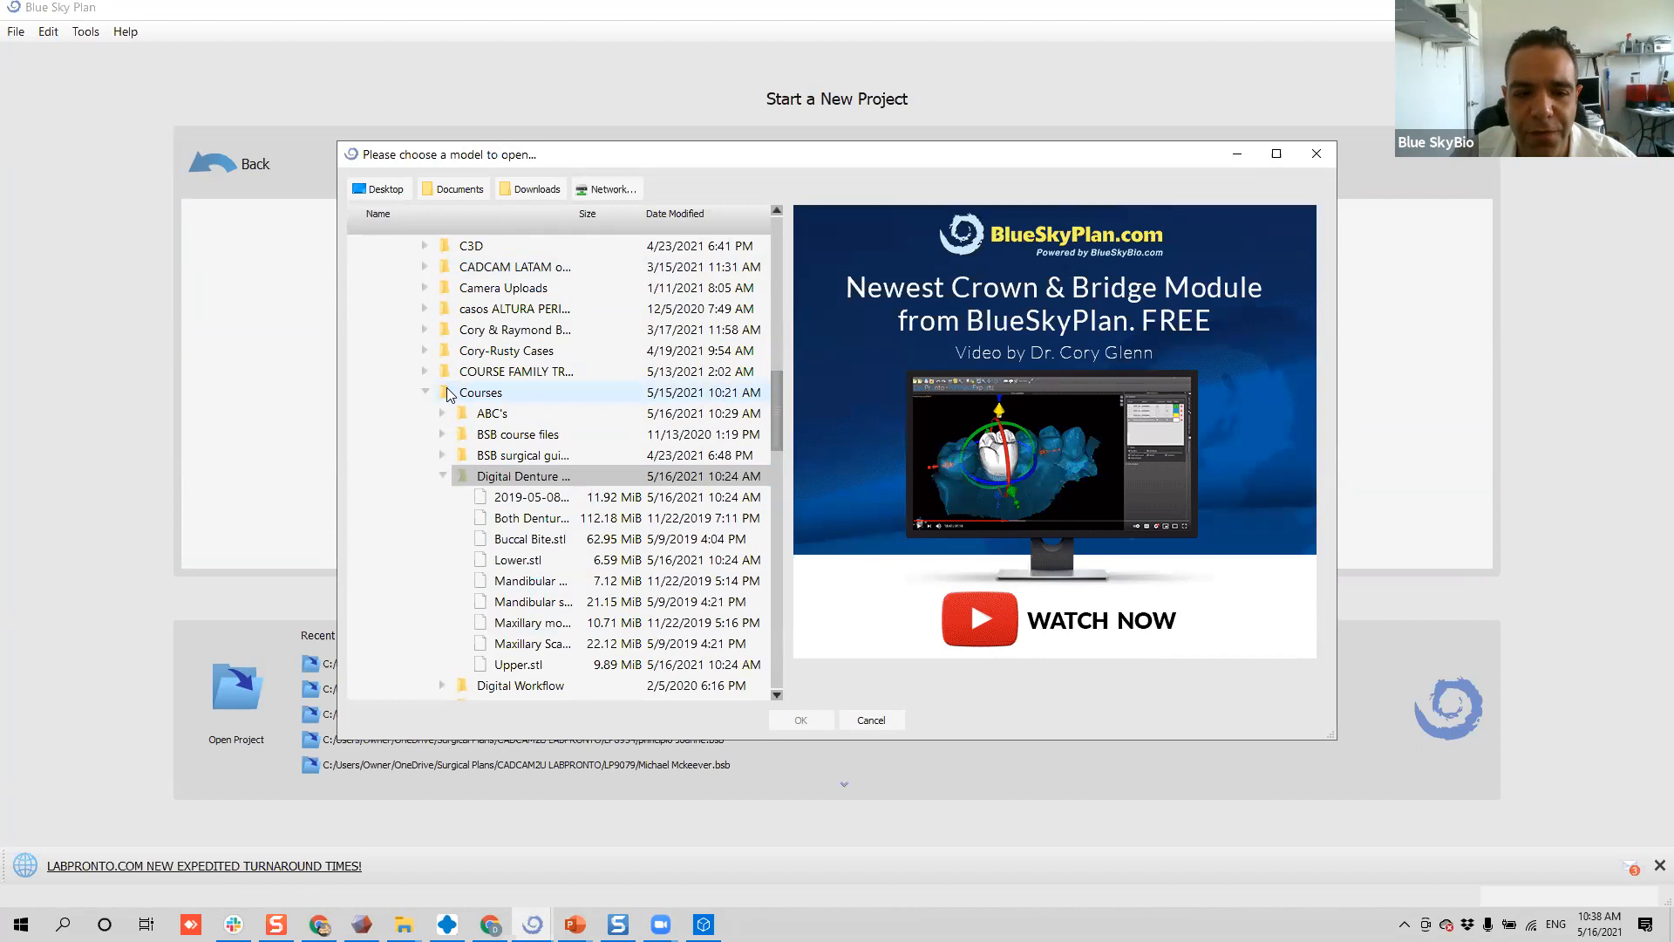
- Preview the STL models in the Digital Denture Case folder one after another, from Upper.stl to the 2019-05-08 file and the combined dentures file
{"action": "scroll", "coordinate": [498, 620], "scroll_direction": "down", "scroll_amount": 2}
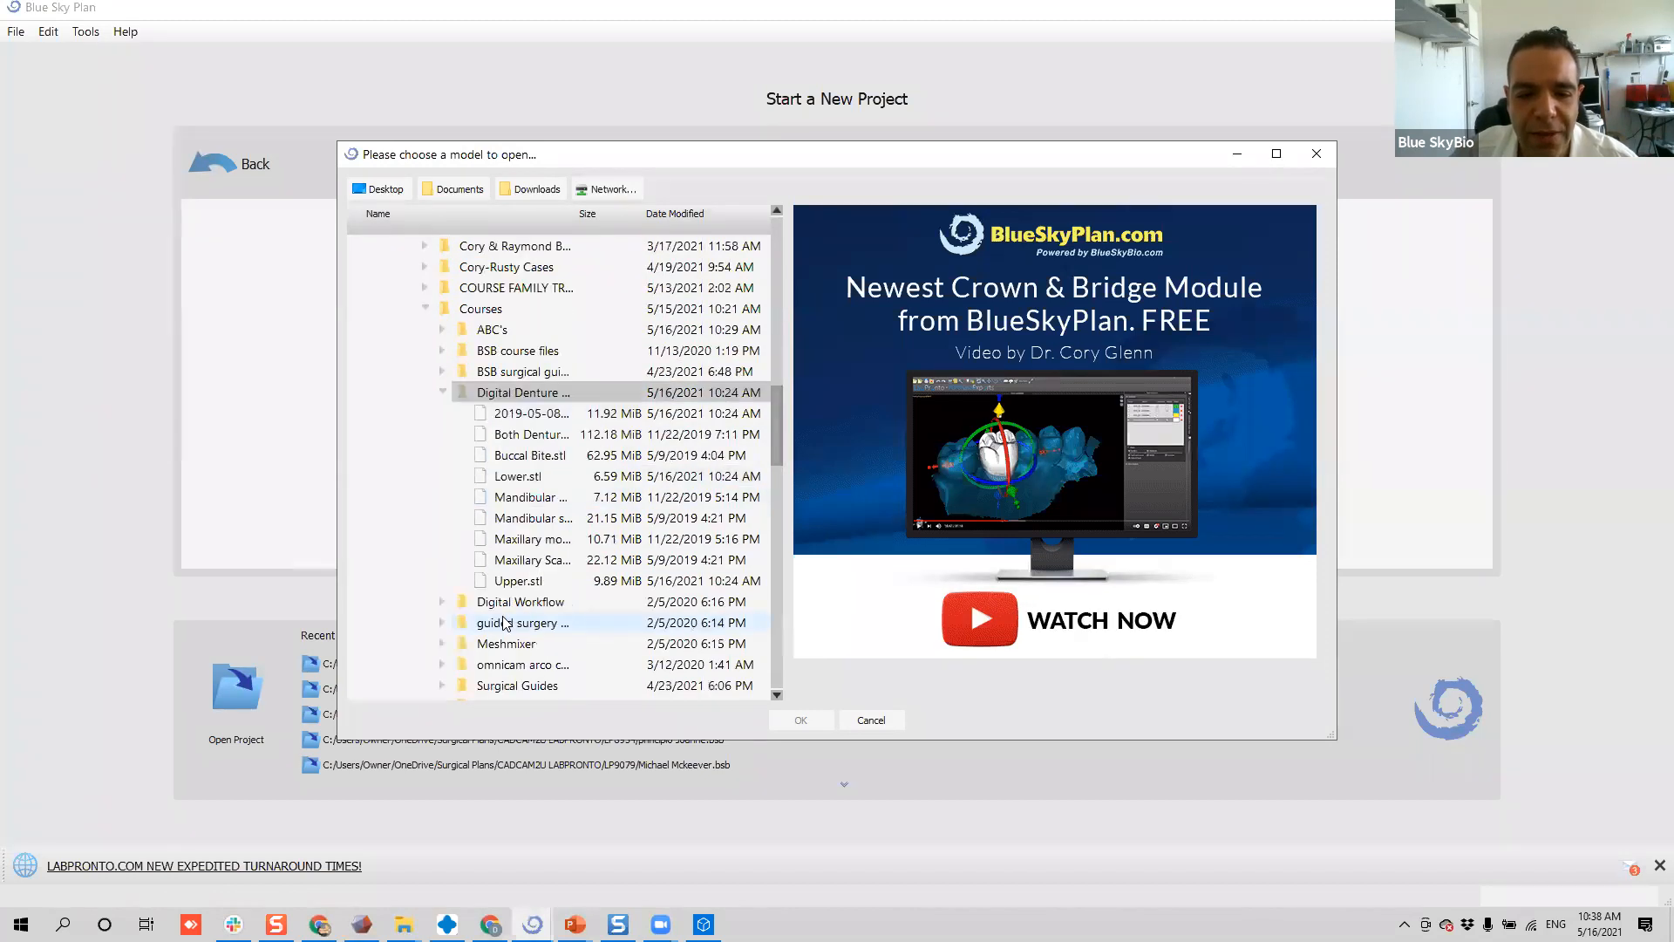
{"action": "left_click", "coordinate": [521, 582]}
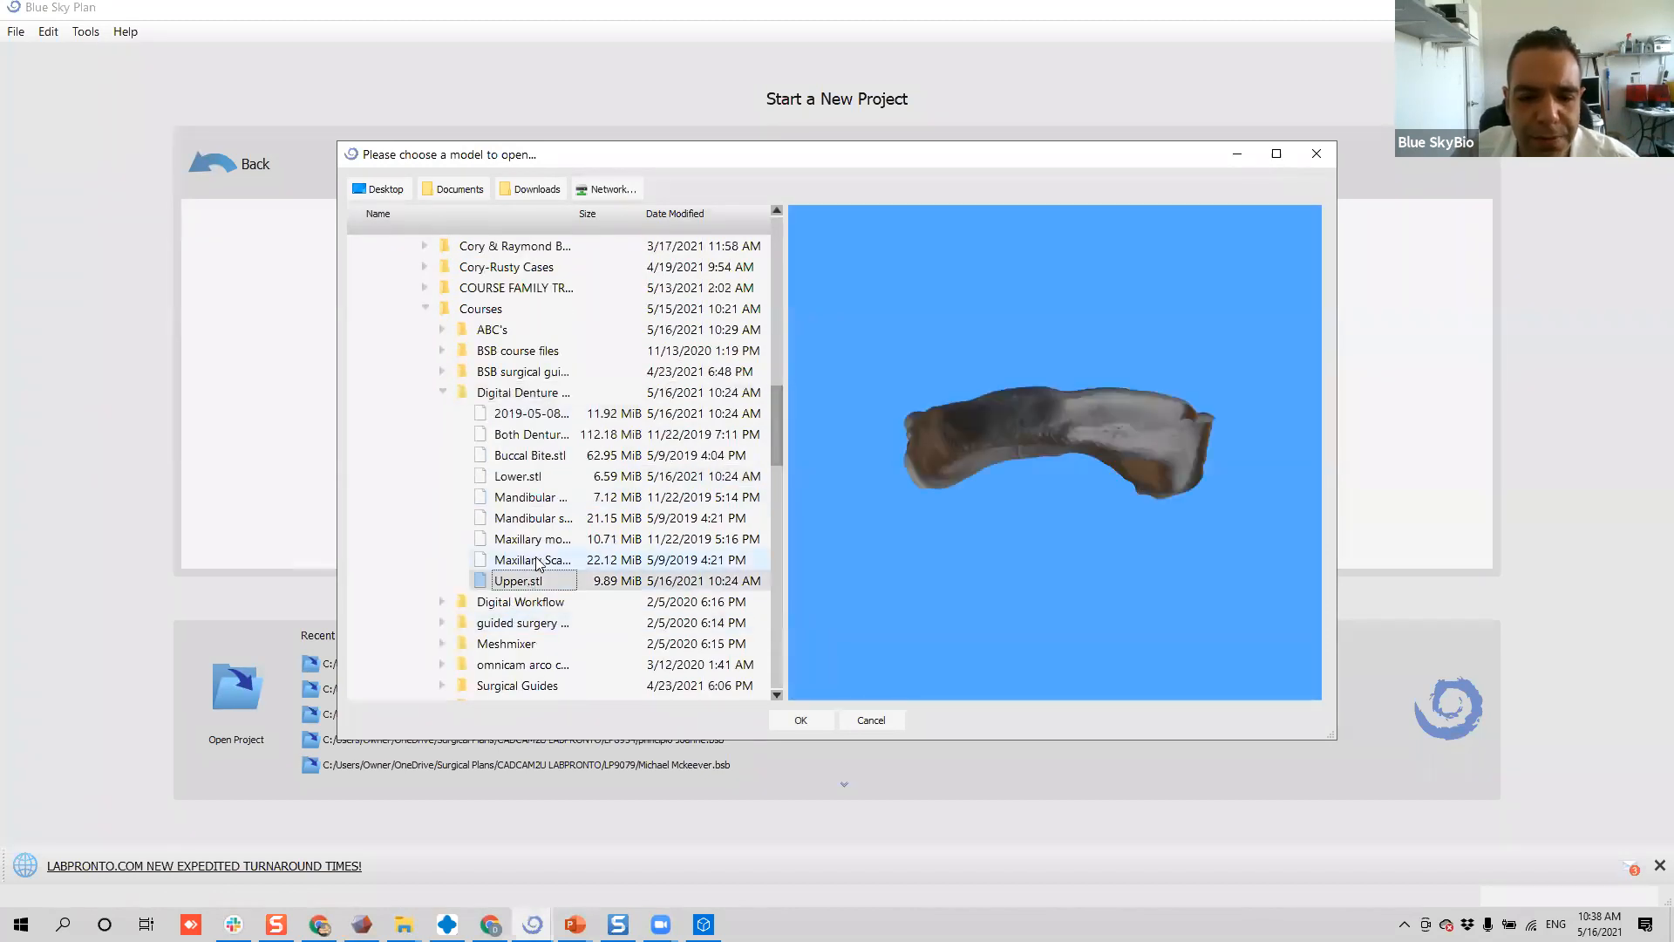
{"action": "left_click", "coordinate": [536, 560]}
{"action": "left_click", "coordinate": [549, 539]}
{"action": "left_click", "coordinate": [559, 519]}
{"action": "left_click", "coordinate": [562, 497]}
{"action": "left_click", "coordinate": [564, 477]}
{"action": "left_click", "coordinate": [568, 456]}
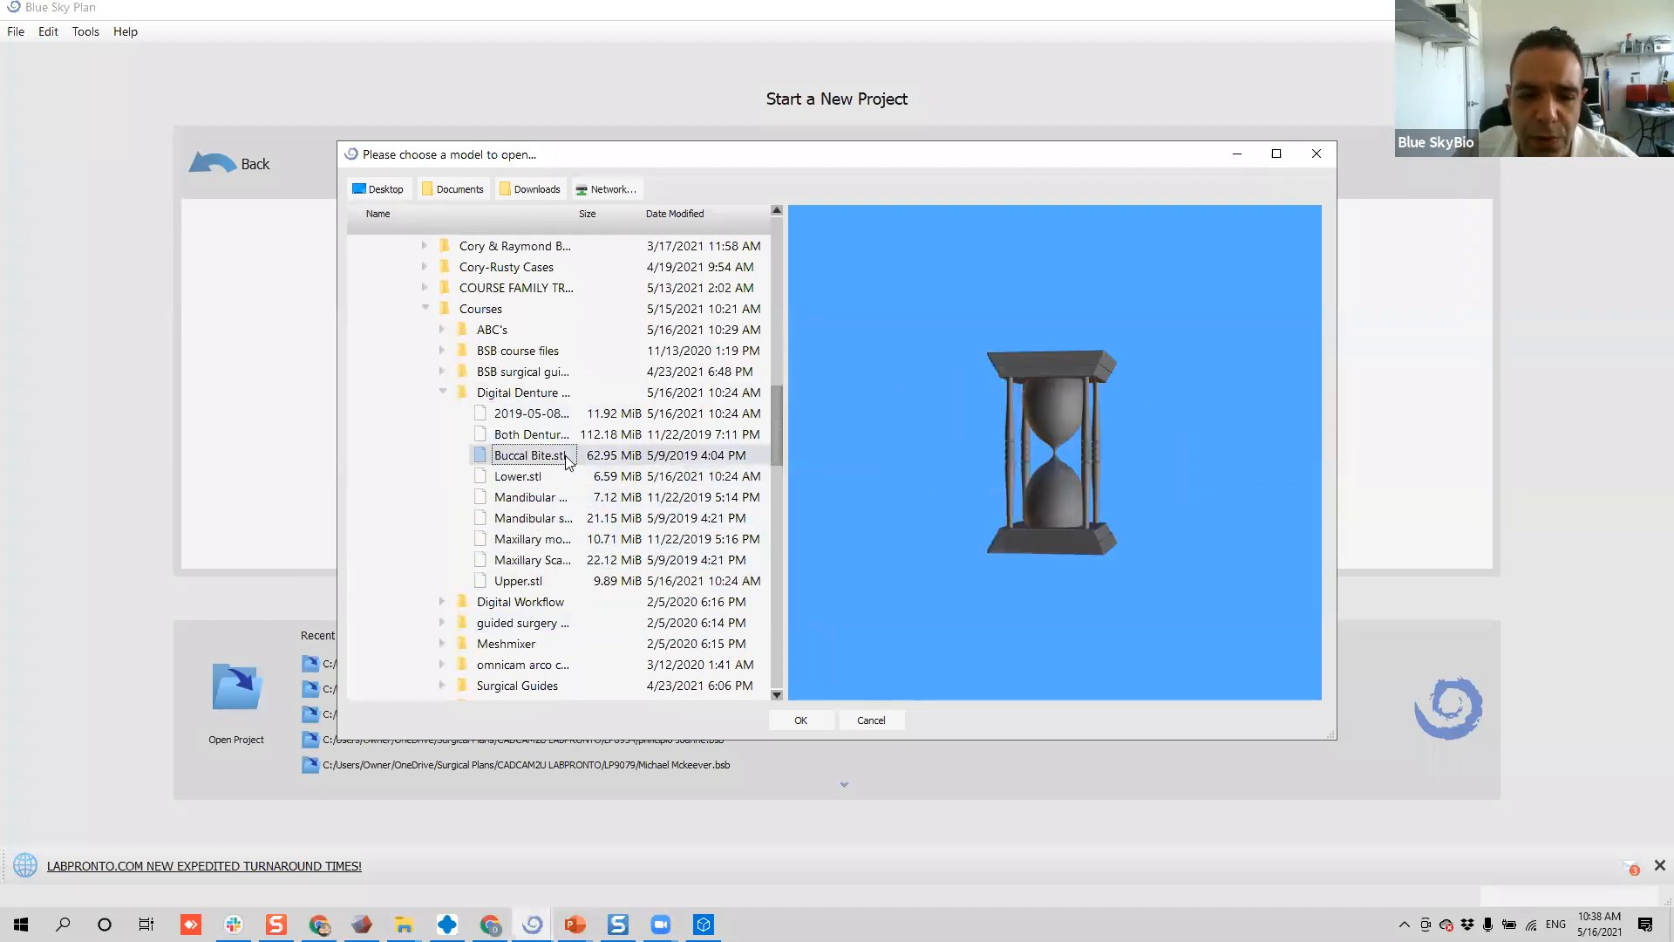
{"action": "left_click", "coordinate": [575, 434]}
{"action": "left_click", "coordinate": [581, 415]}
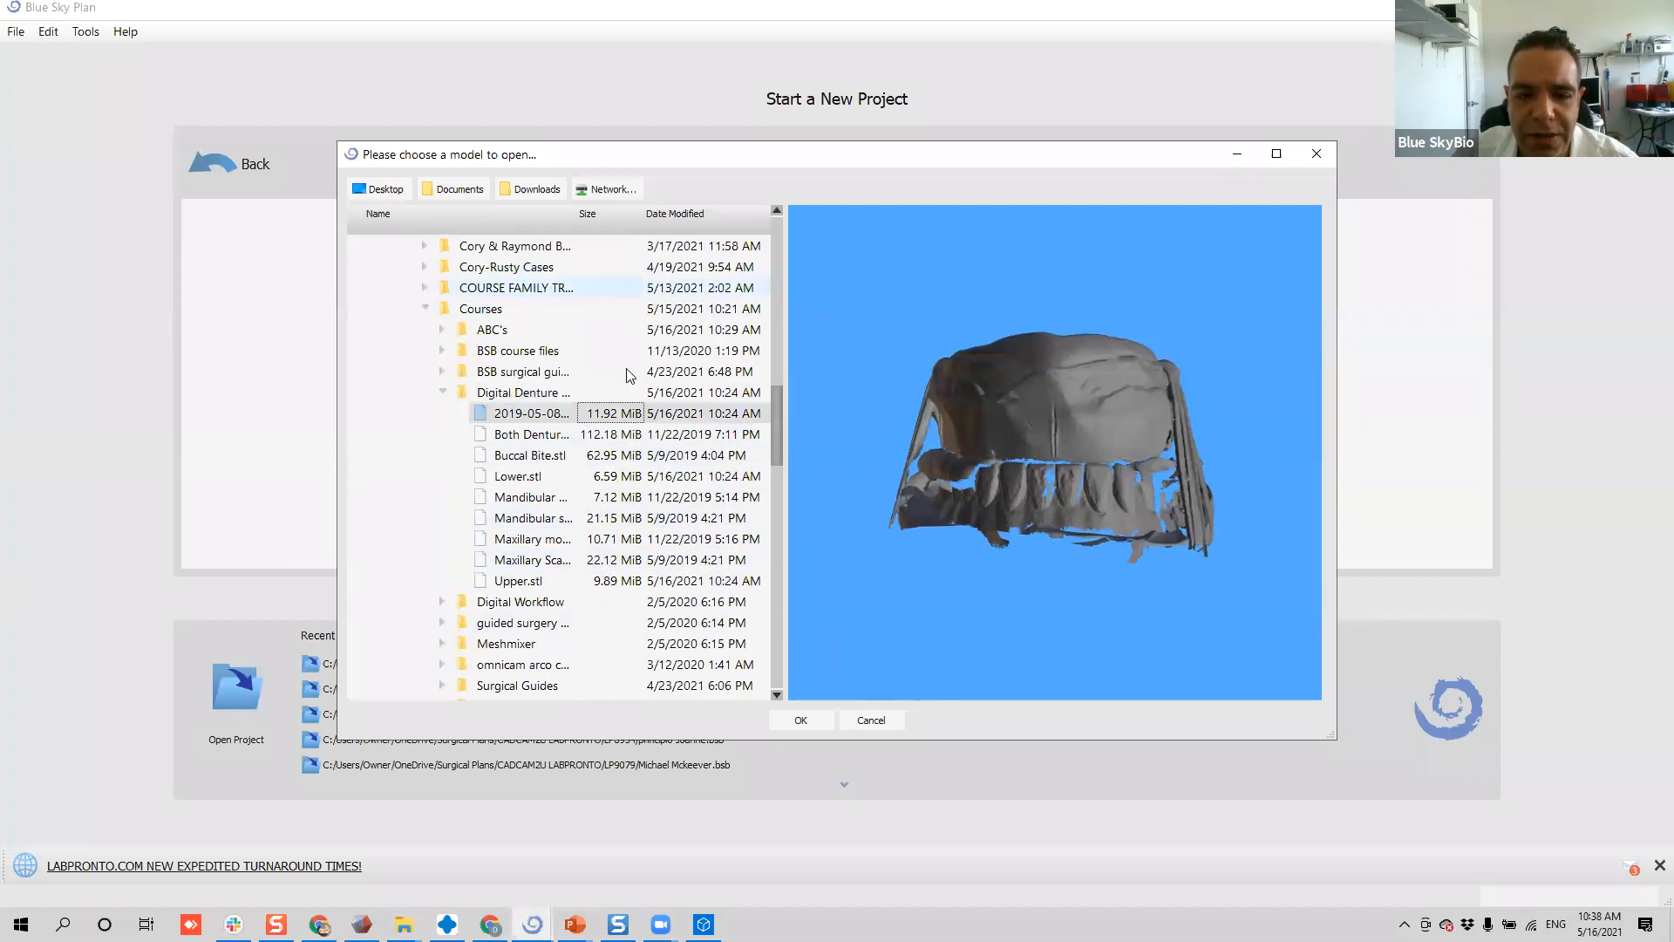
{"action": "left_click", "coordinate": [528, 433]}
- Check the full file names in the Digital Denture Case folder window and return to the model selection
{"action": "mouse_move", "coordinate": [404, 924]}
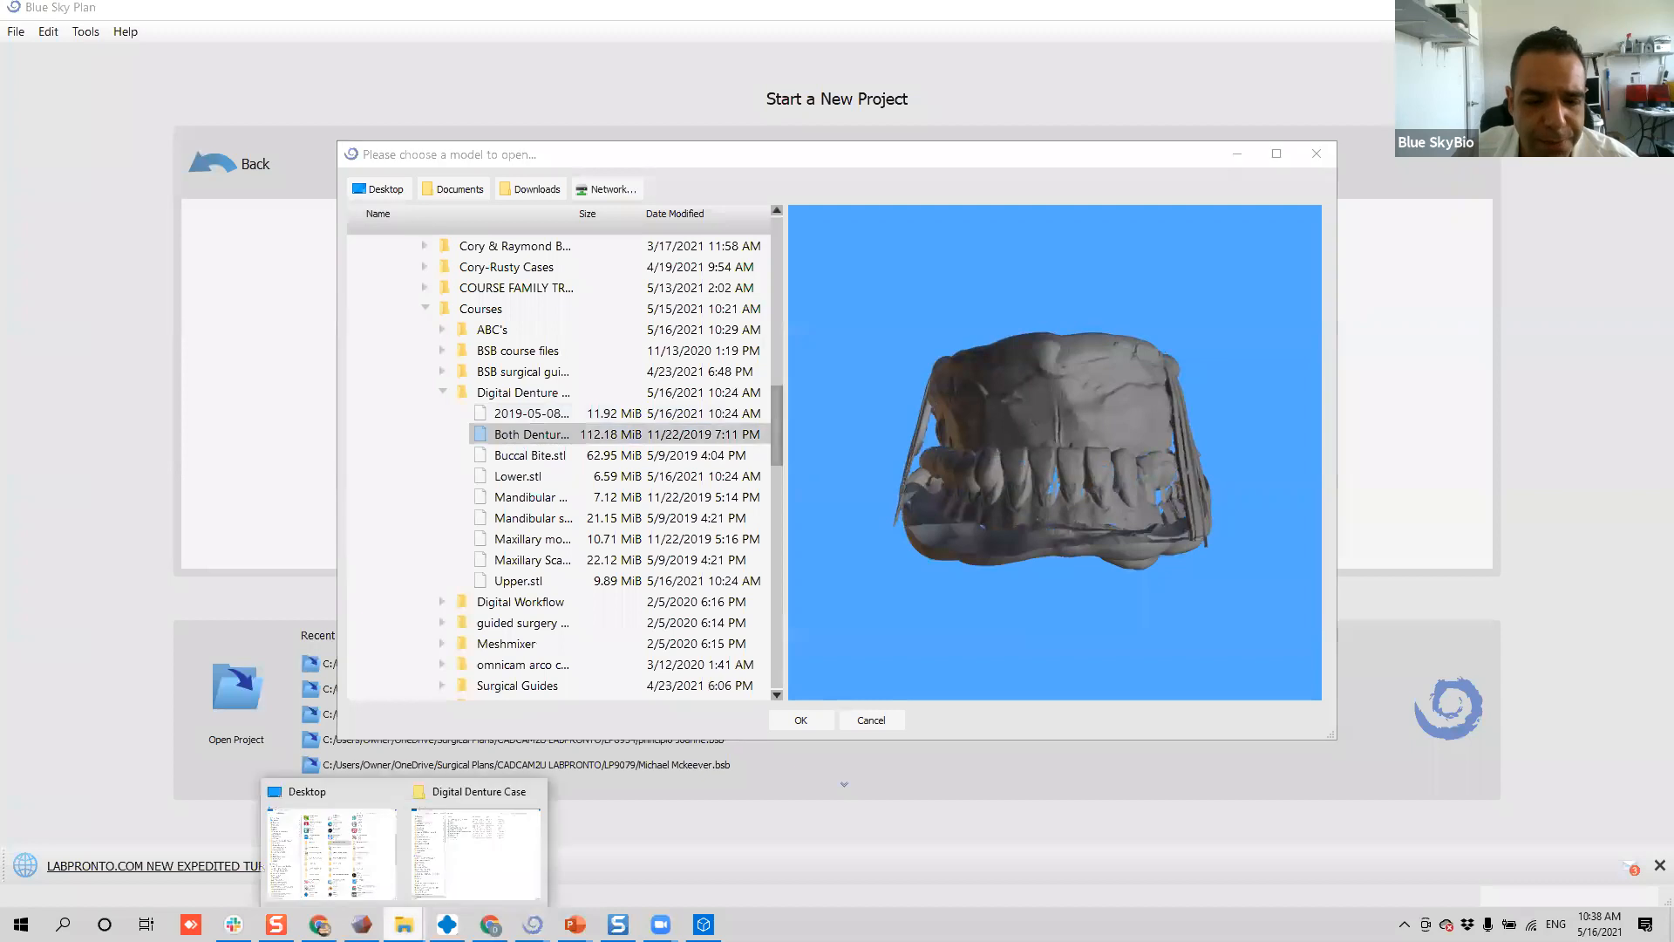
{"action": "left_click", "coordinate": [490, 850]}
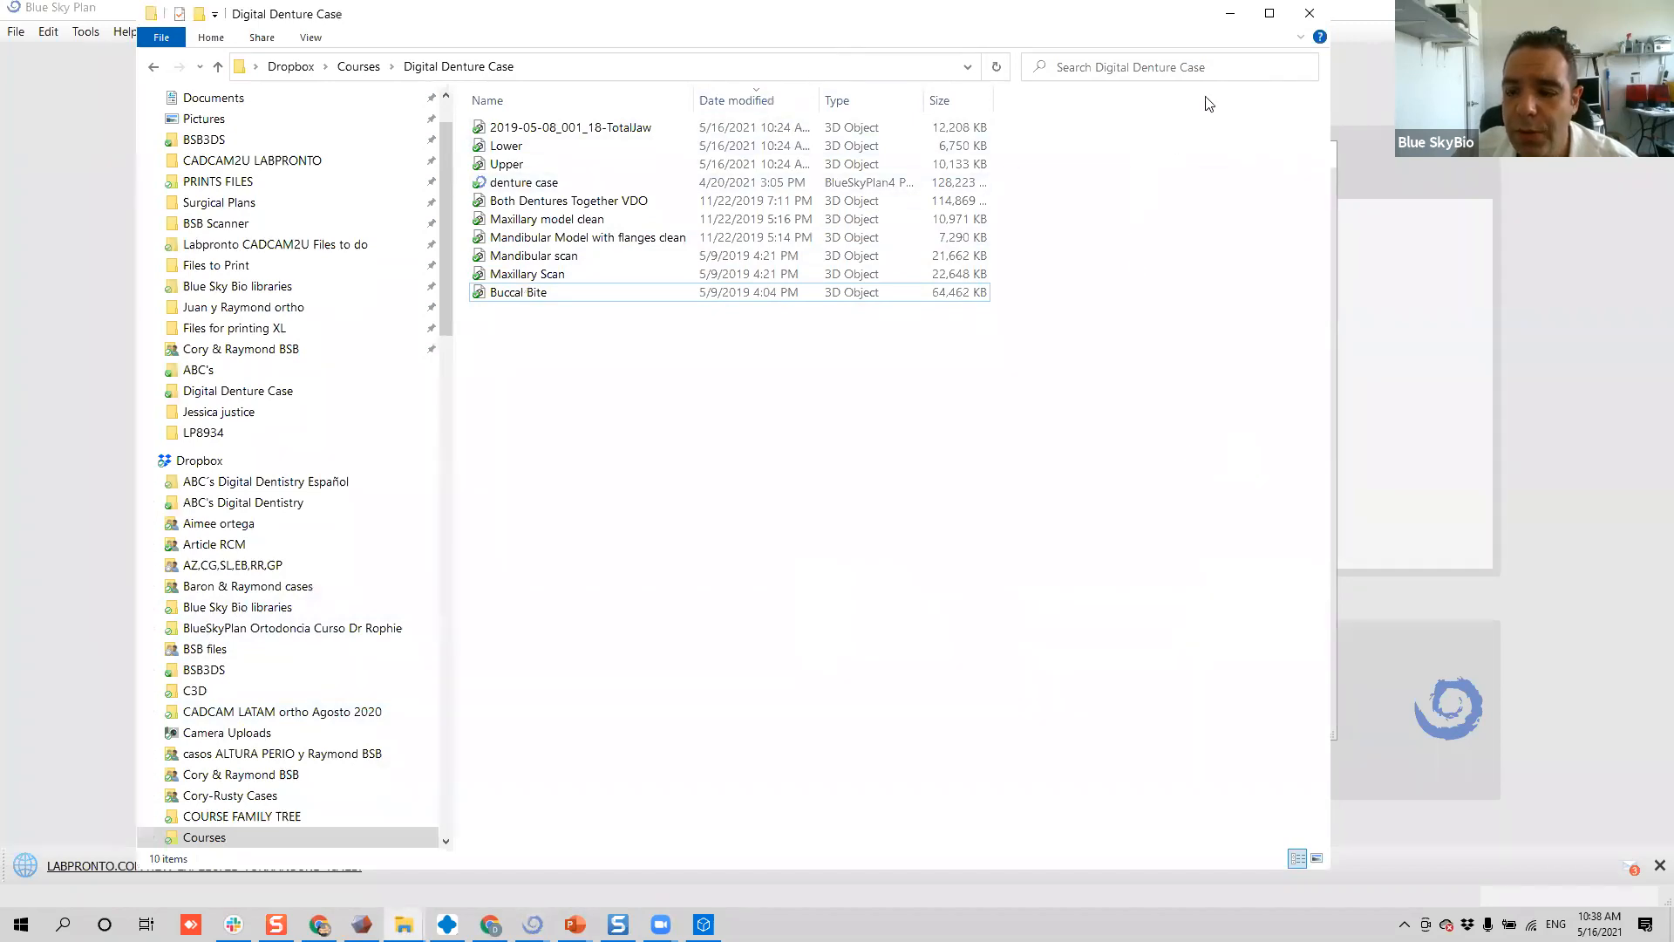
{"action": "left_click", "coordinate": [1229, 13]}
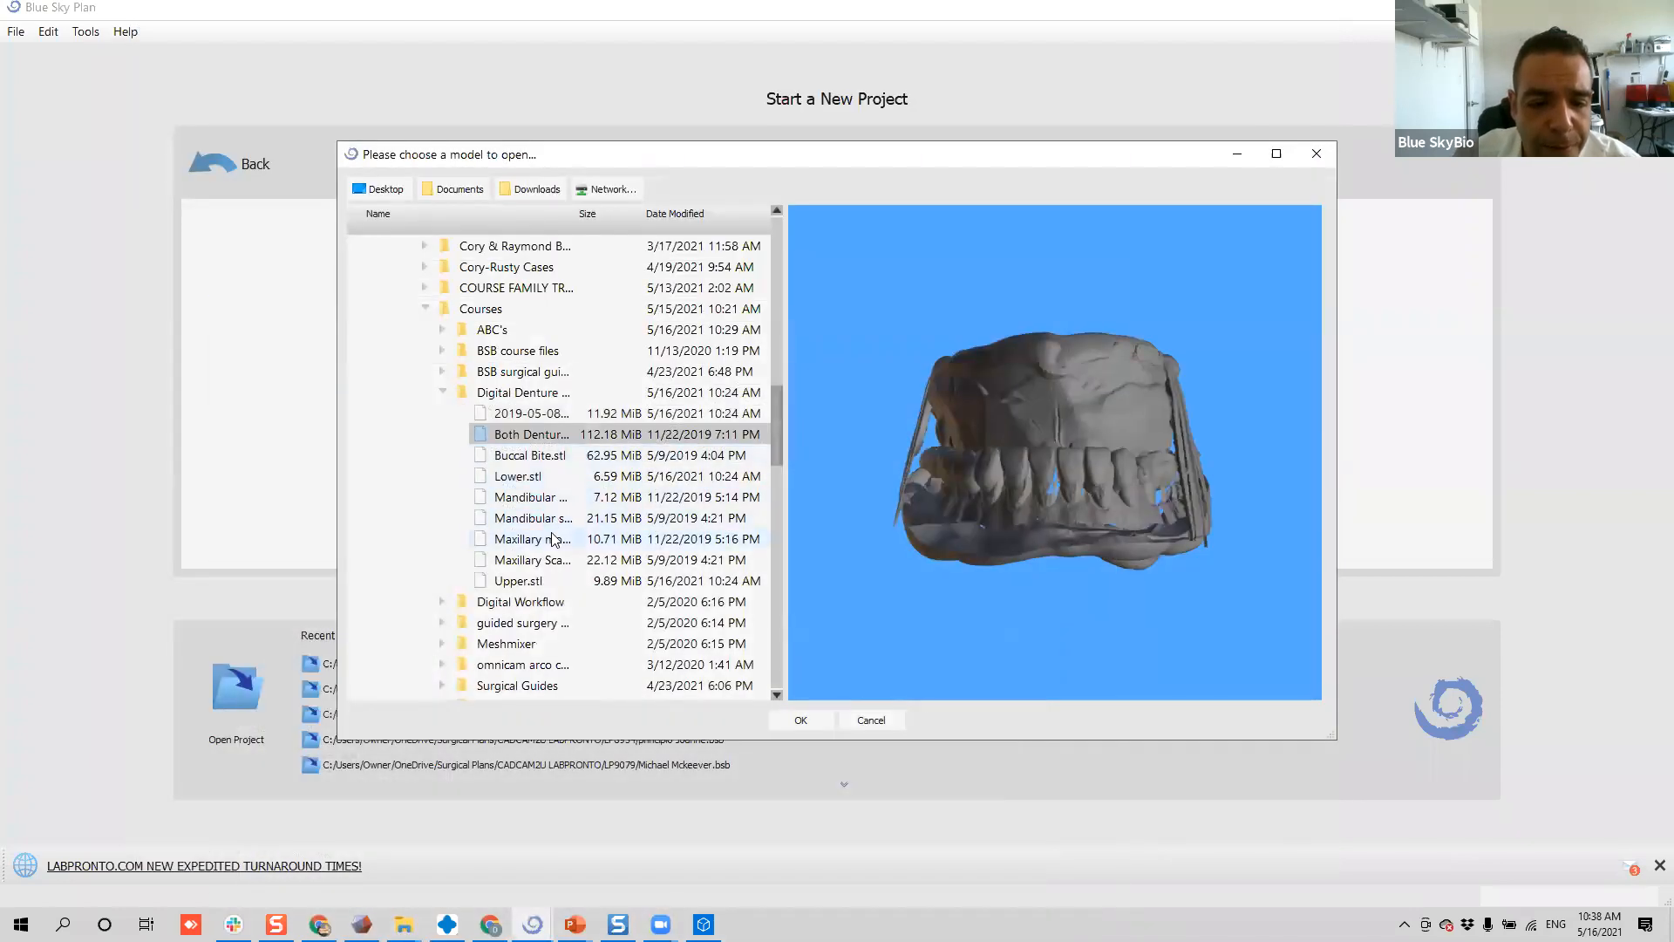
- Preview the Mandibular scan, Maxillary Scan and Buccal Bite models before importing, viewing the mandibular and bite models from different angles
{"action": "left_click", "coordinate": [564, 521]}
{"action": "left_click_drag", "start_coordinate": [952, 454], "coordinate": [1025, 455]}
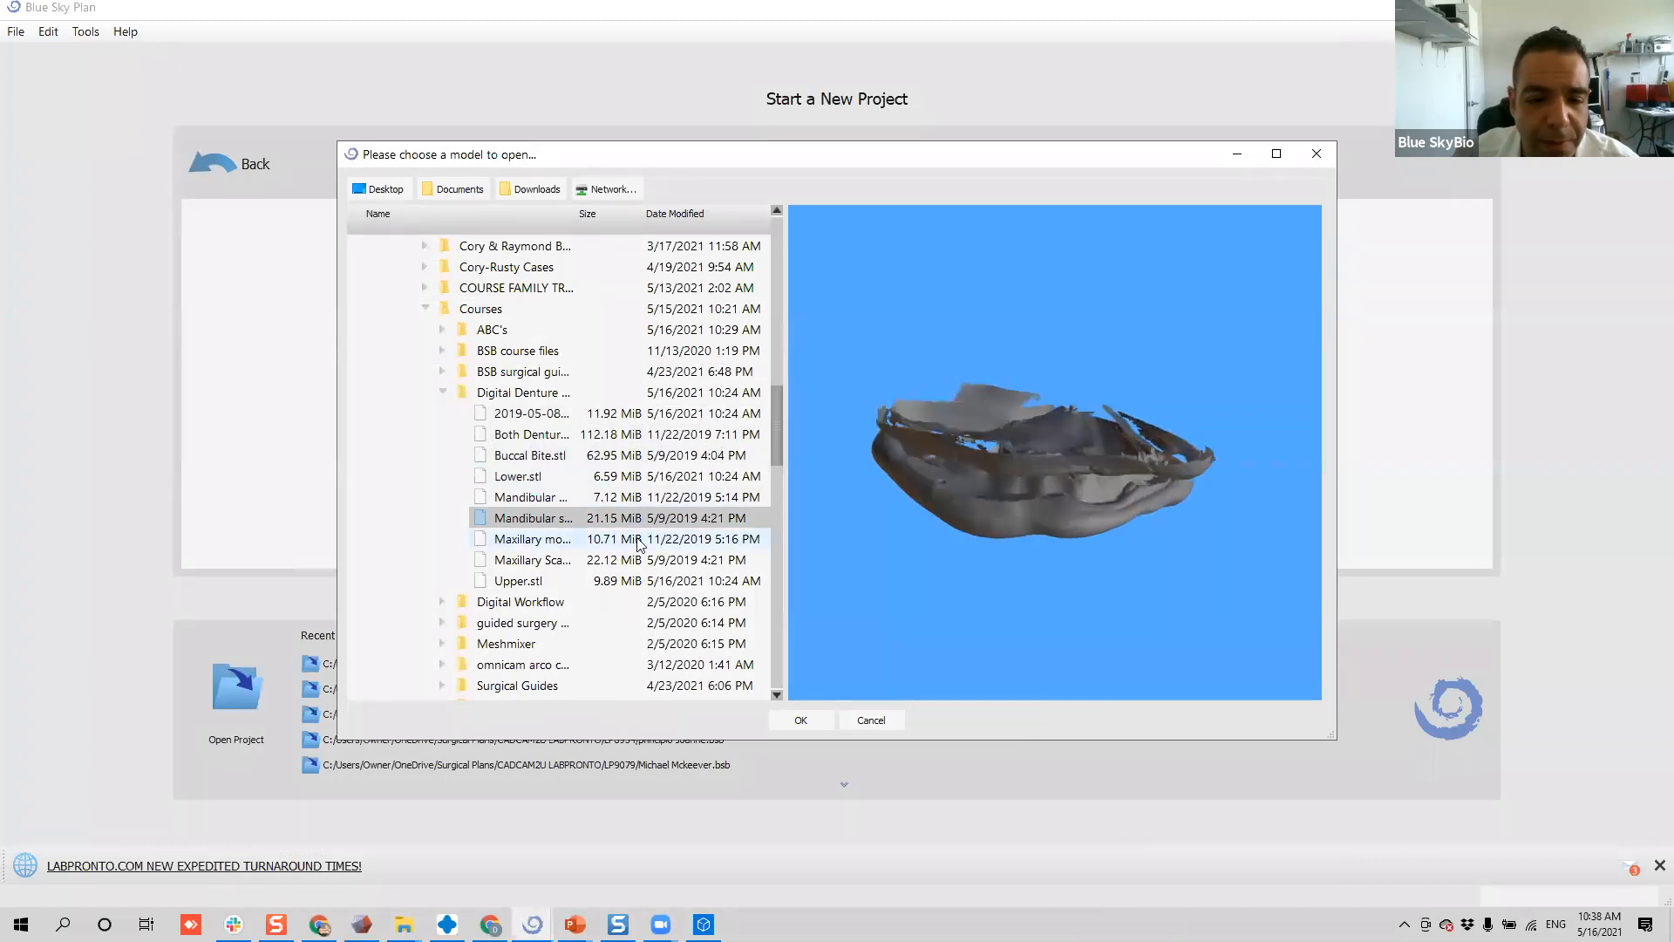
{"action": "left_click", "coordinate": [537, 563]}
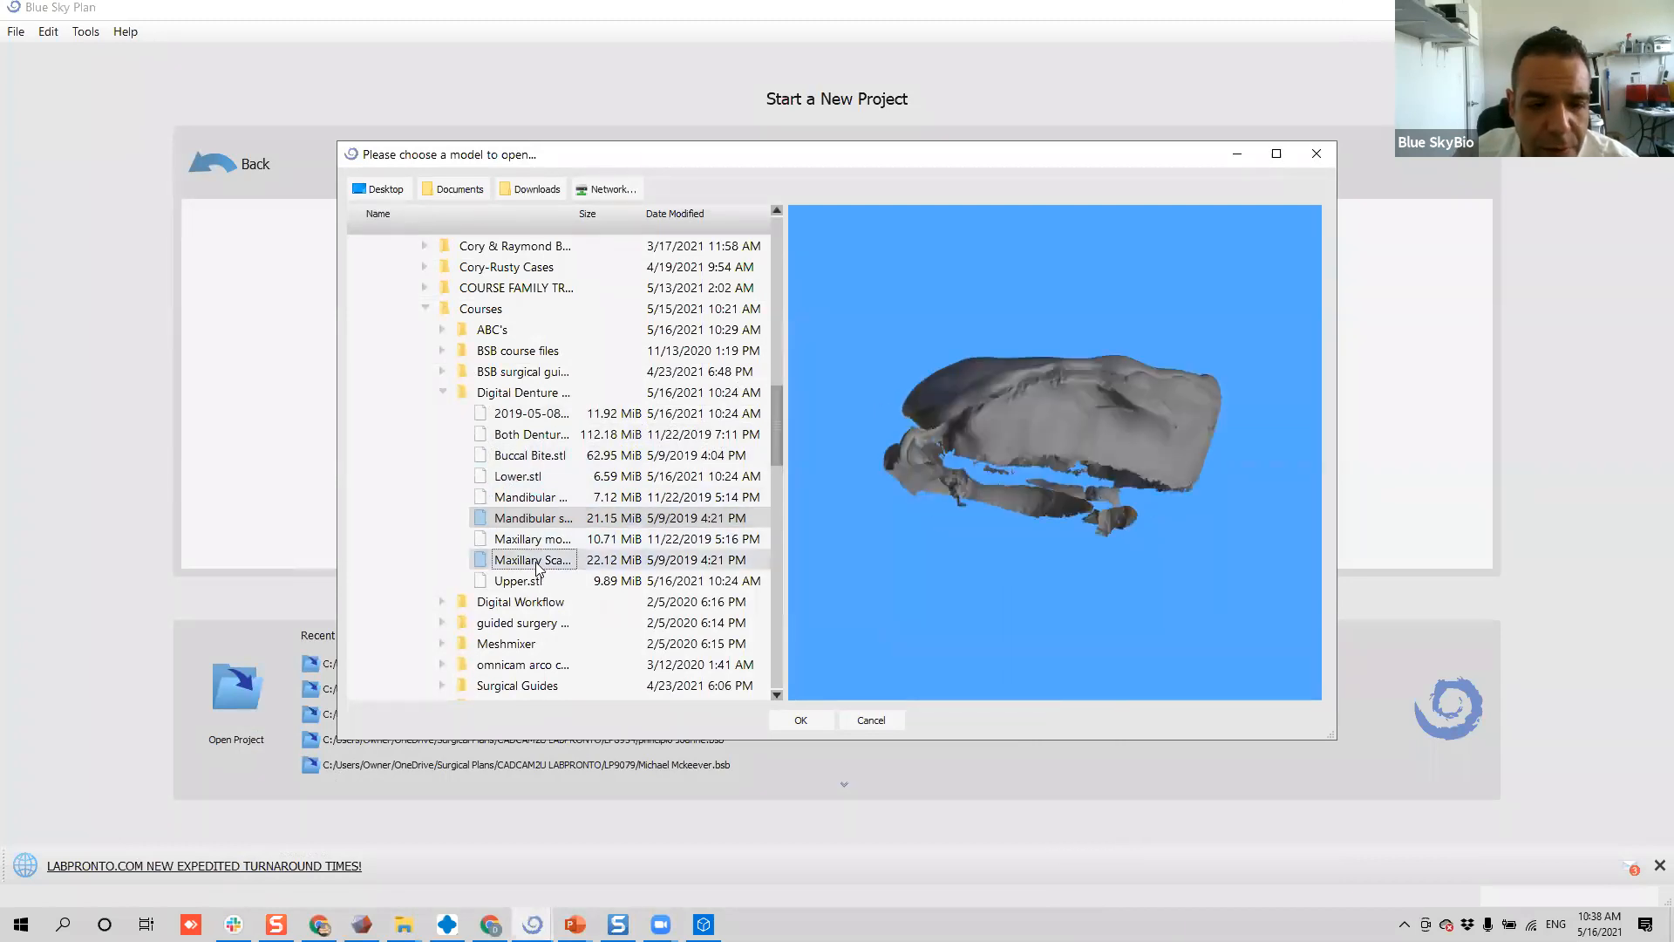
{"action": "left_click", "coordinate": [544, 455]}
{"action": "left_click_drag", "start_coordinate": [1128, 443], "coordinate": [1029, 488]}
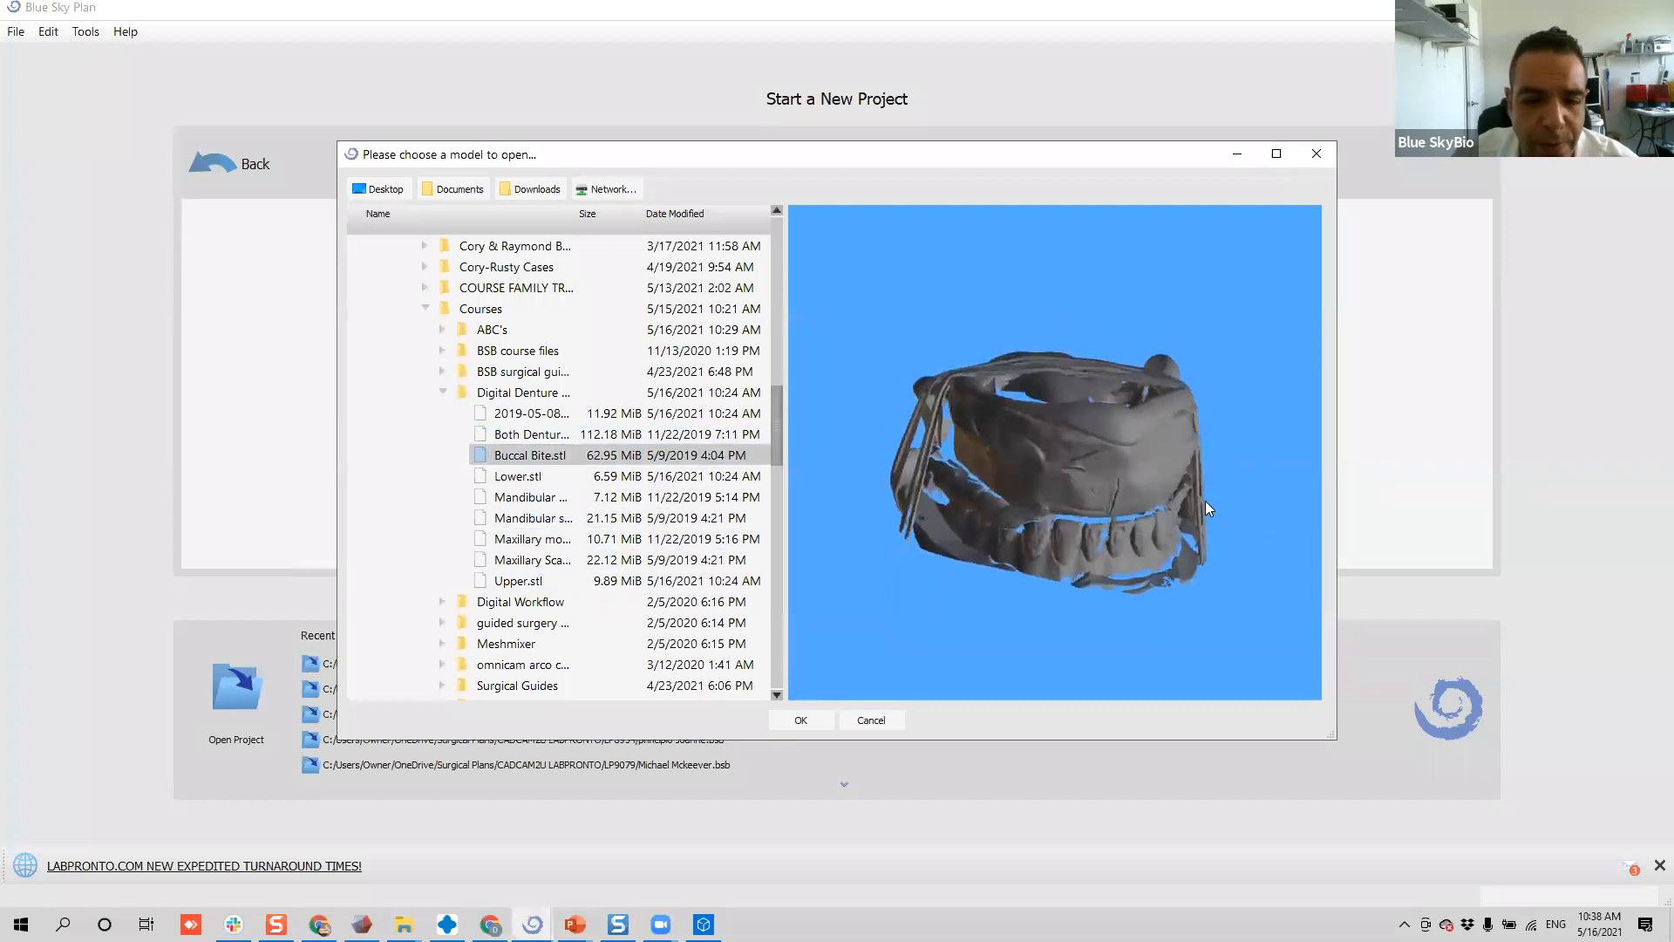
- Add the Maxillary Scan and Mandibular scan files to the Buccal Bite selection
{"action": "left_click", "coordinate": [550, 563]}
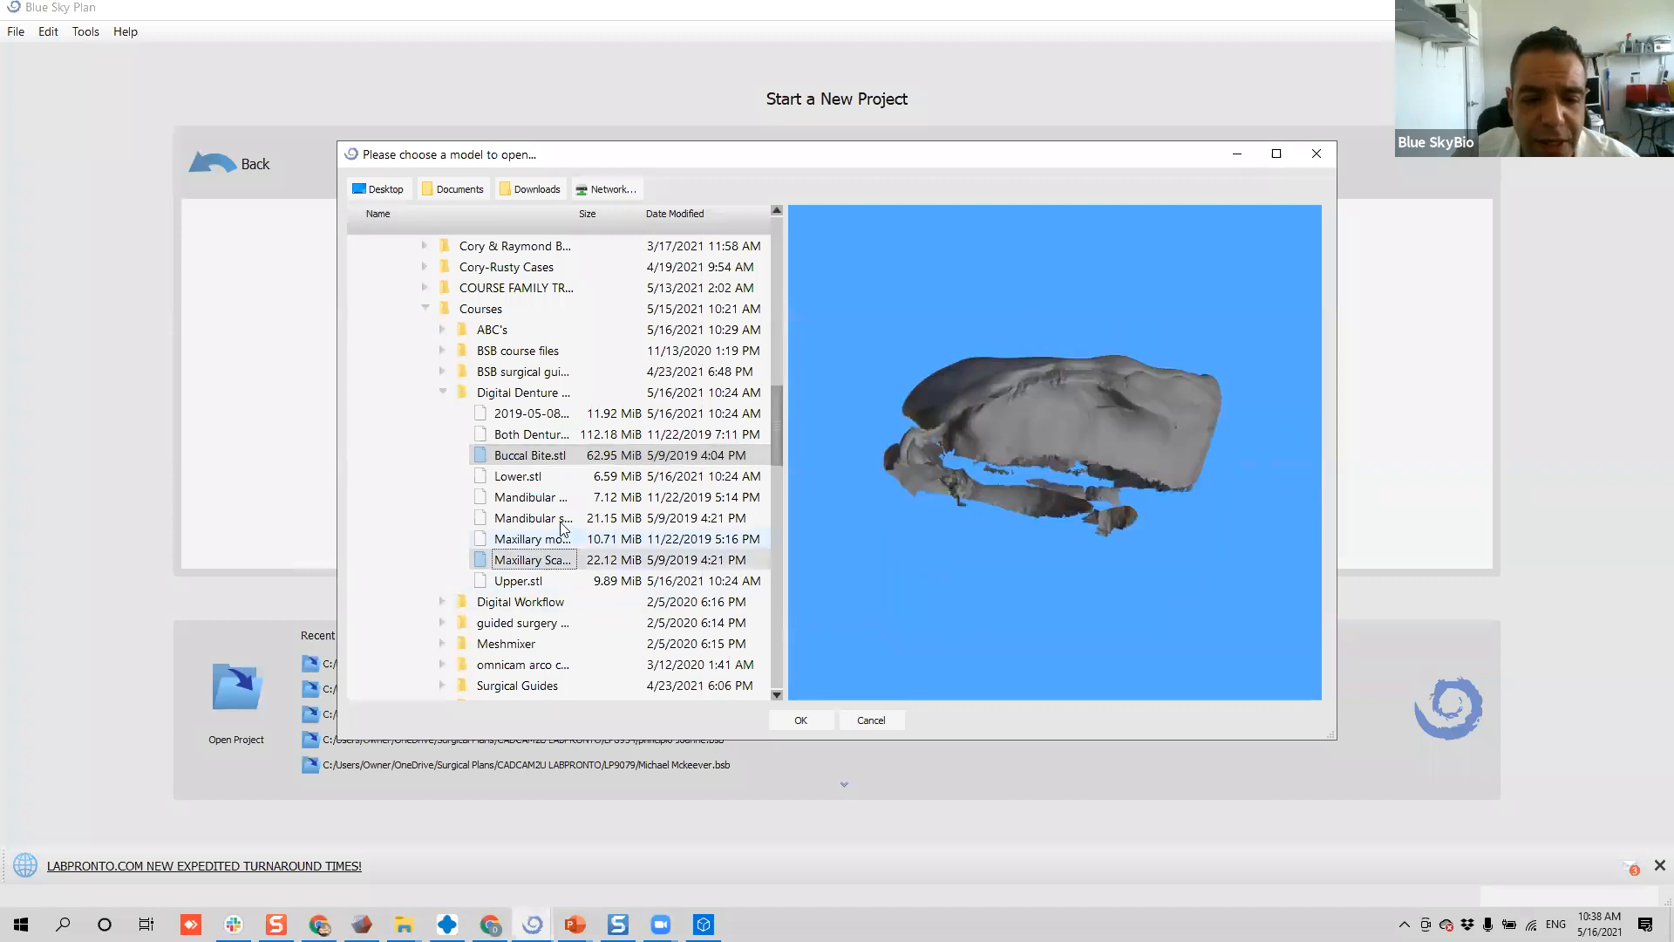
{"action": "left_click", "coordinate": [565, 518]}
{"action": "left_click", "coordinate": [558, 562]}
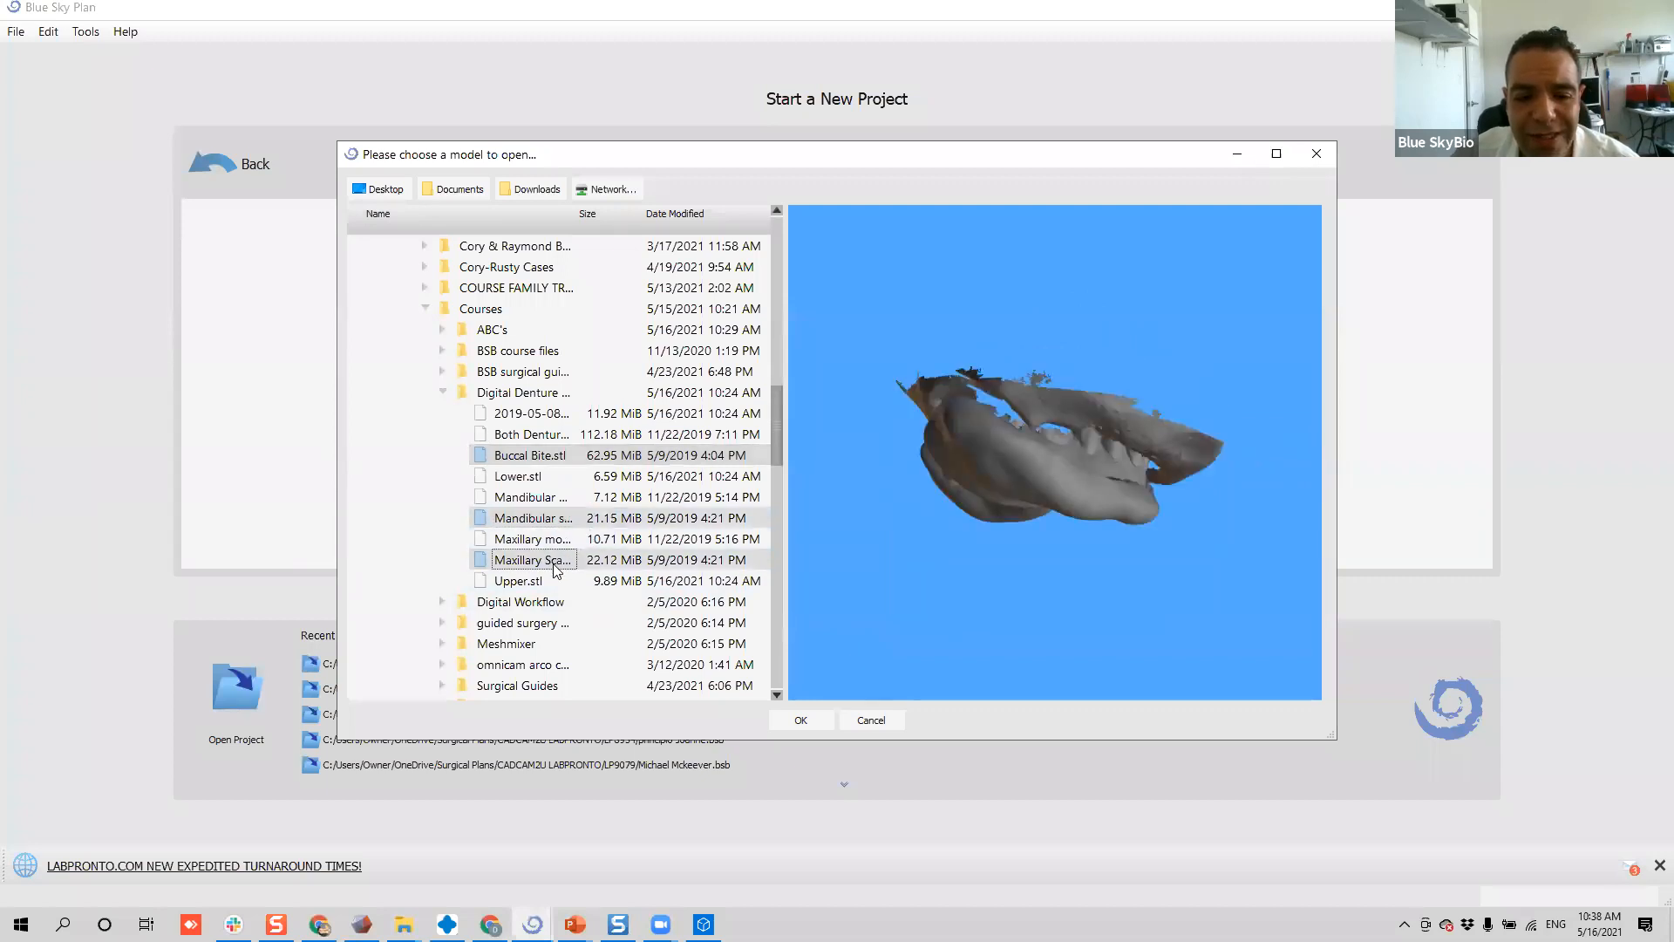
- Reduce the file selection to Buccal Bite.stl and view its preview from another angle
{"action": "left_click", "coordinate": [563, 518]}
{"action": "left_click", "coordinate": [565, 476]}
{"action": "left_click", "coordinate": [562, 456]}
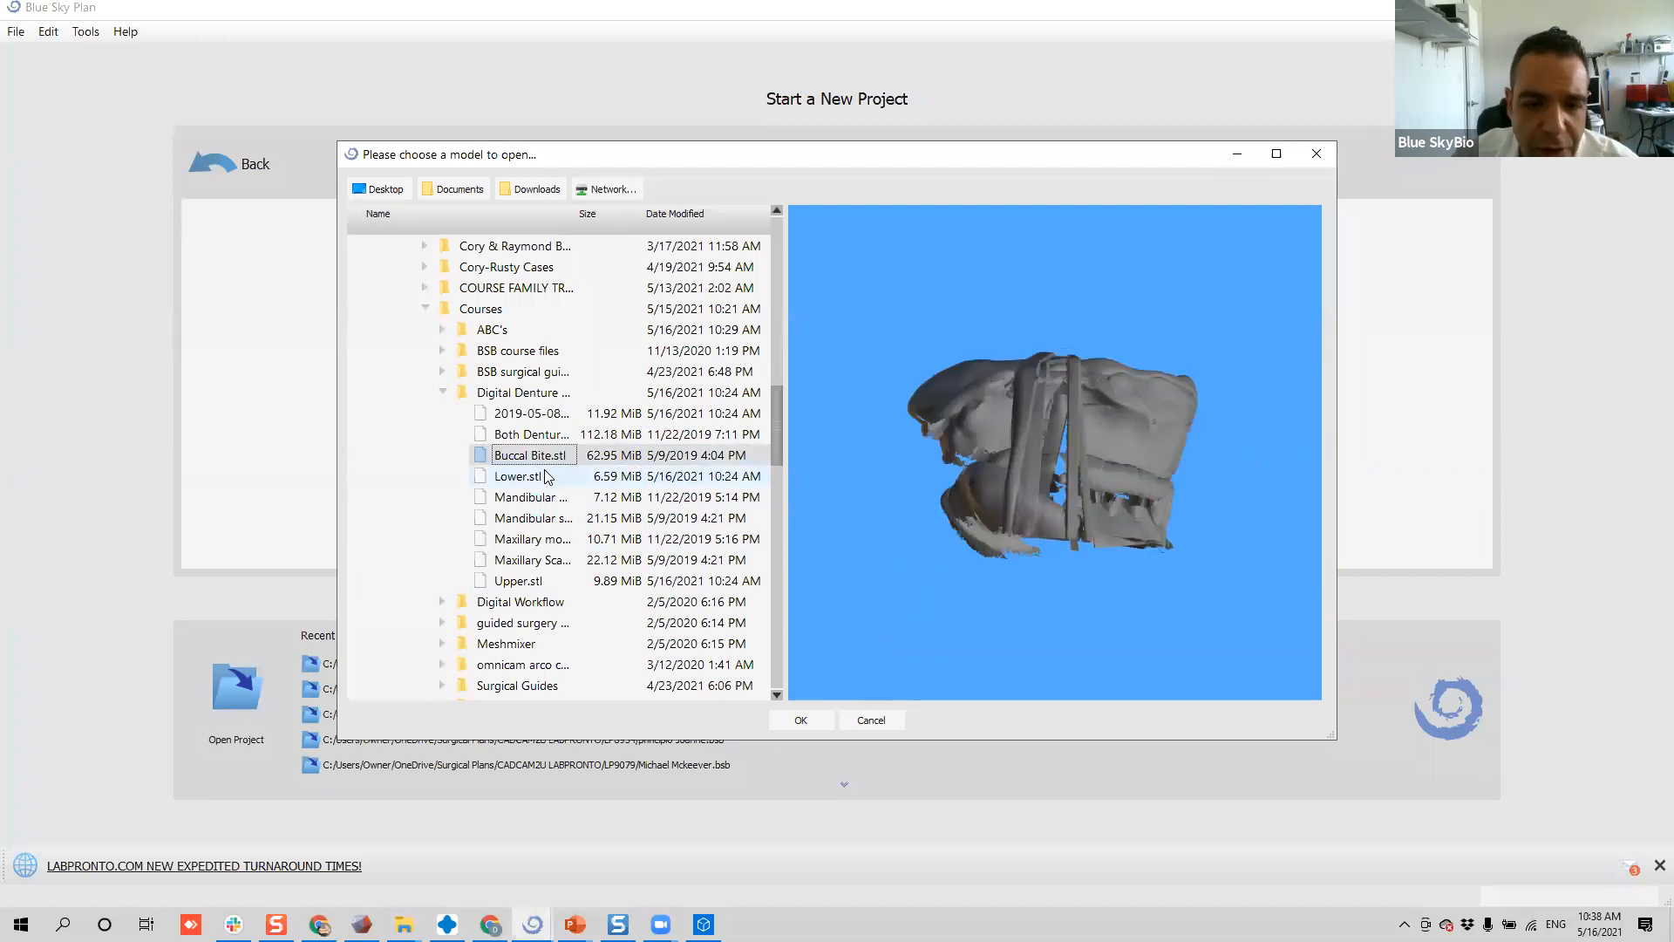
{"action": "left_click_drag", "start_coordinate": [1098, 449], "coordinate": [871, 488]}
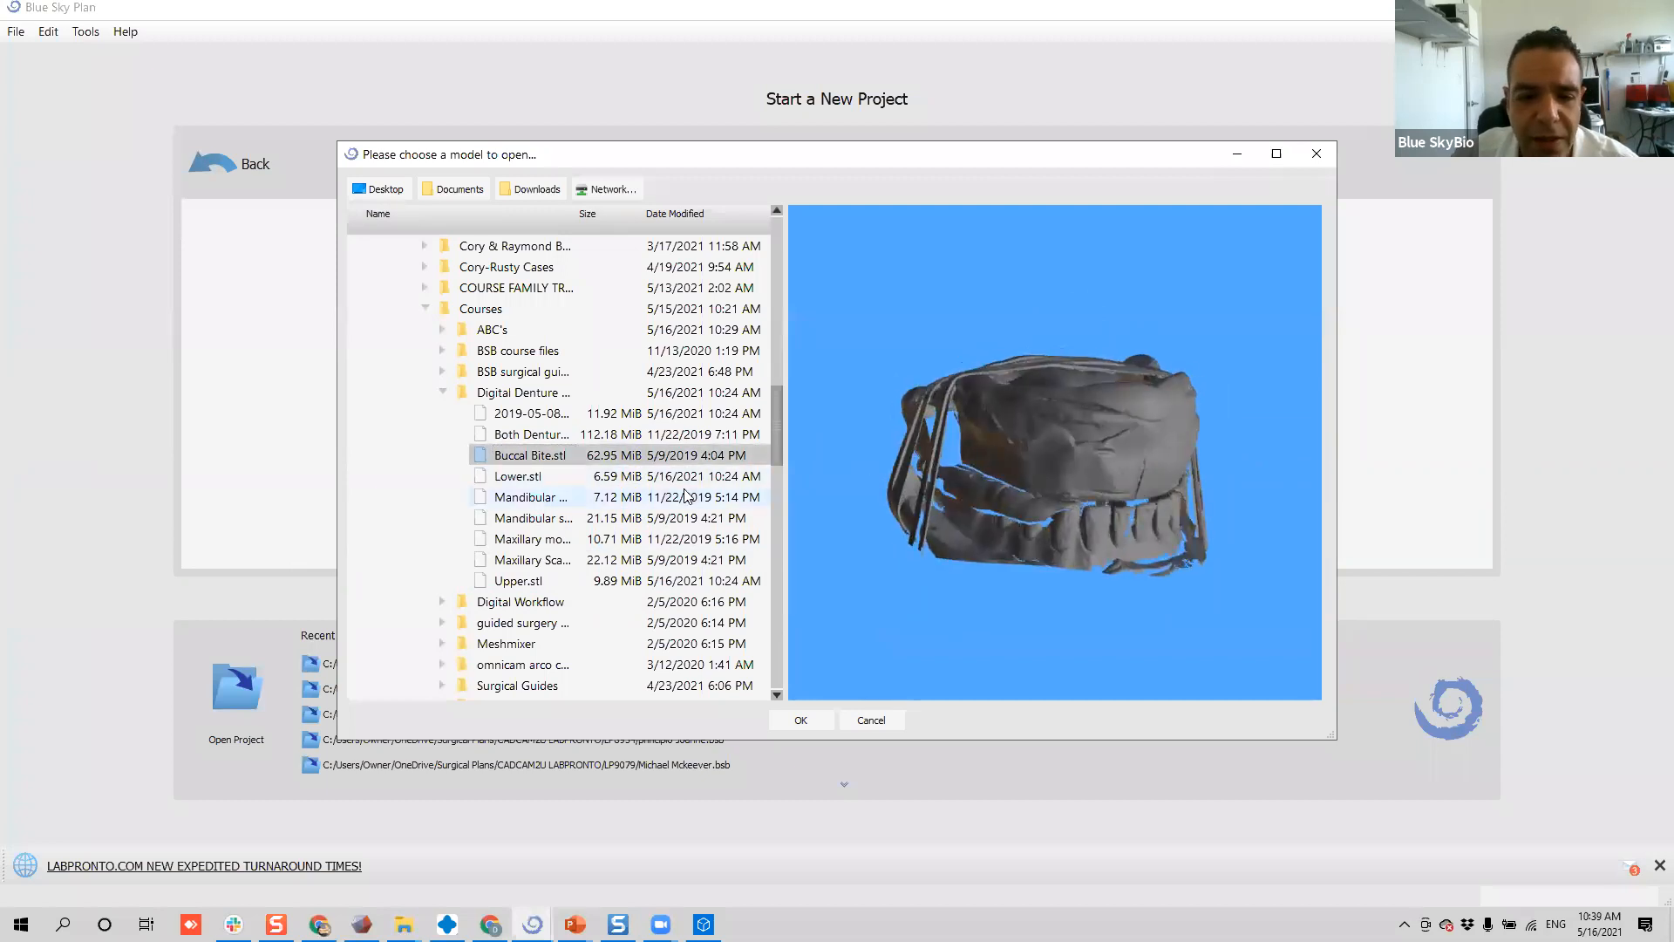
- Add the Mandibular scan and Maxillary Scan files to the Buccal Bite selection and import all three models
{"action": "left_click", "coordinate": [522, 523]}
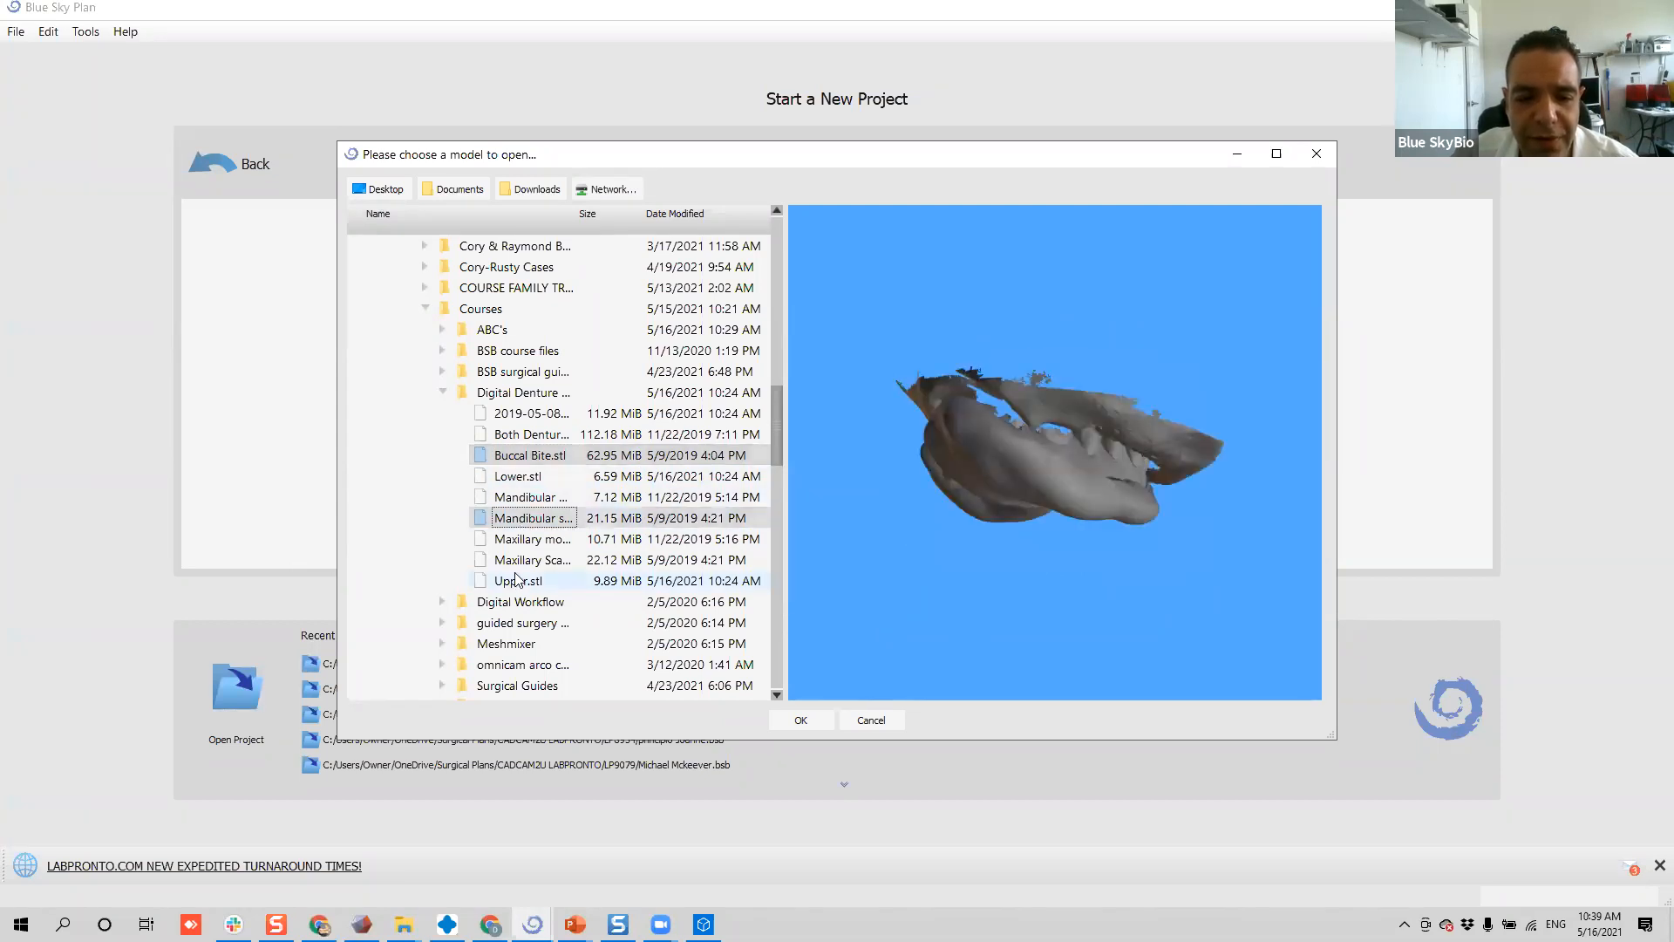
{"action": "left_click", "coordinate": [532, 560], "text": "ctrl"}
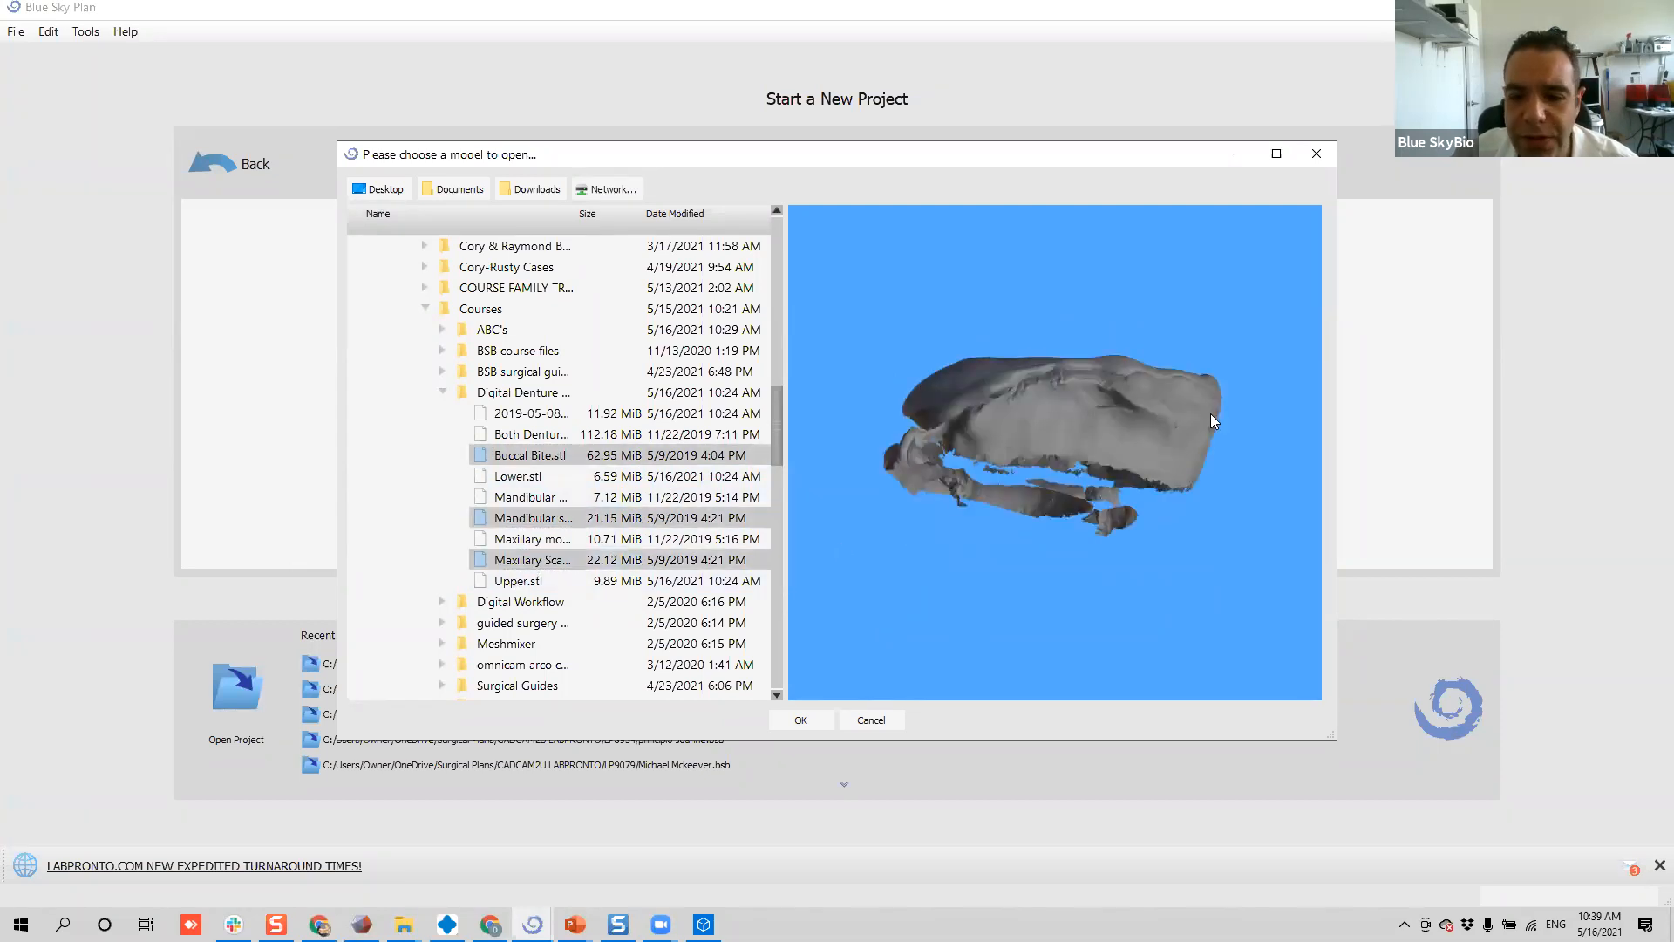
{"action": "left_click", "coordinate": [800, 721]}
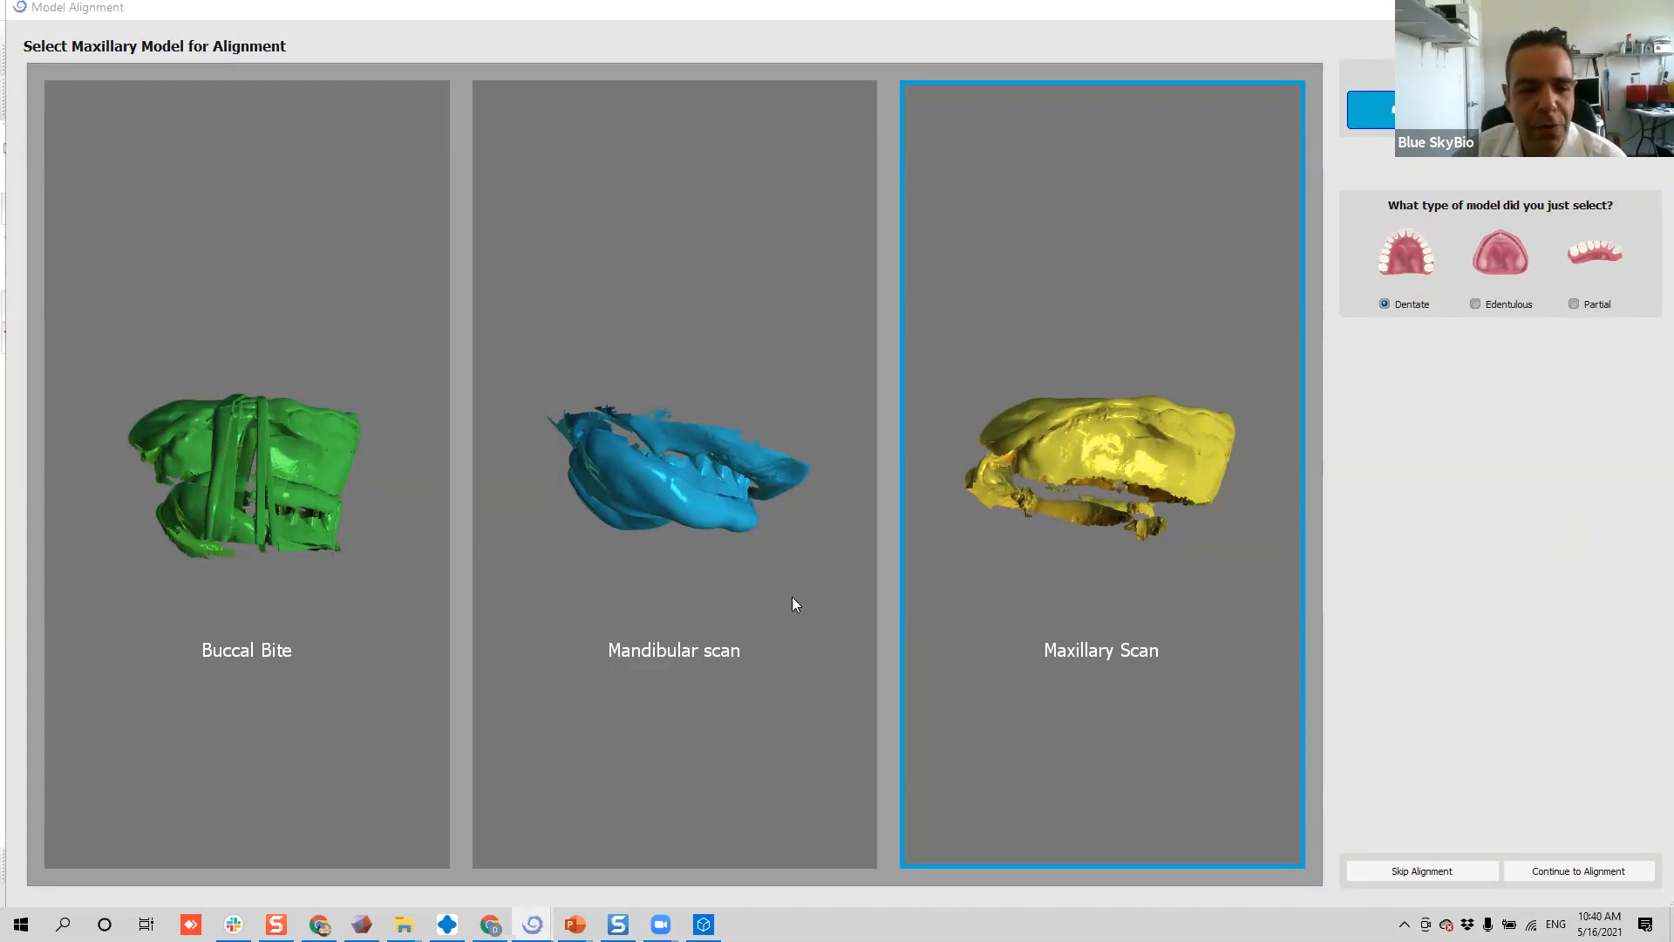
- Choose Maxillary Scan as the maxillary model, set its type to Edentulous and continue to the alignment
{"action": "left_click", "coordinate": [815, 592]}
{"action": "left_click", "coordinate": [322, 561]}
{"action": "left_click", "coordinate": [778, 531]}
{"action": "left_click", "coordinate": [1089, 462]}
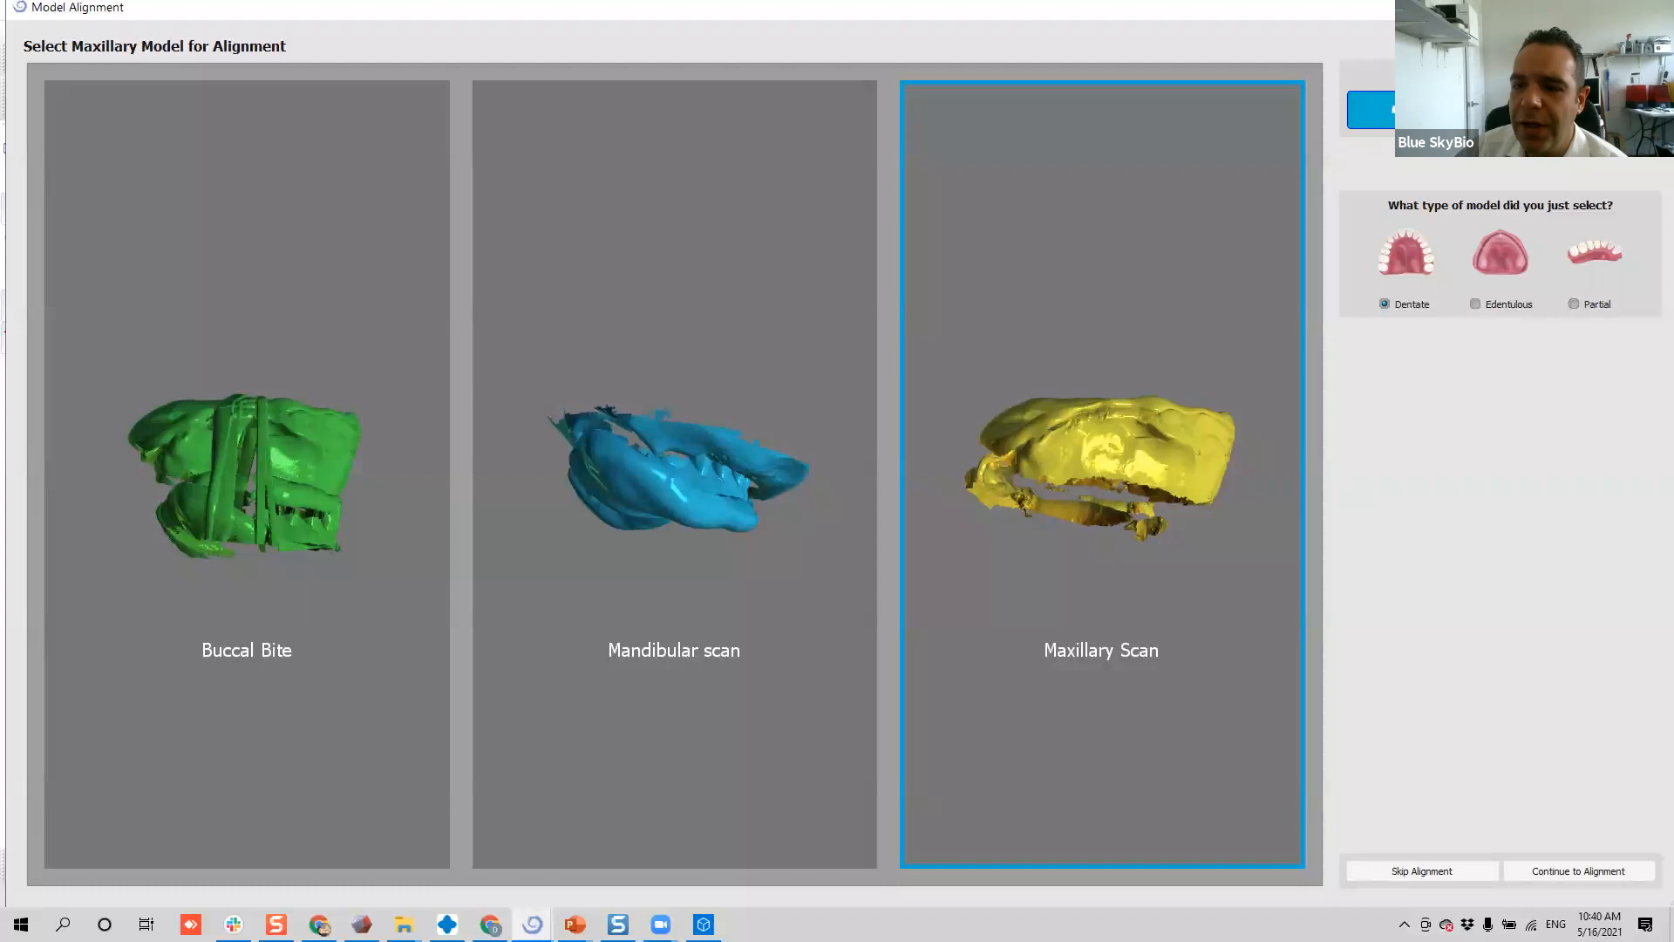
{"action": "left_click", "coordinate": [1579, 110]}
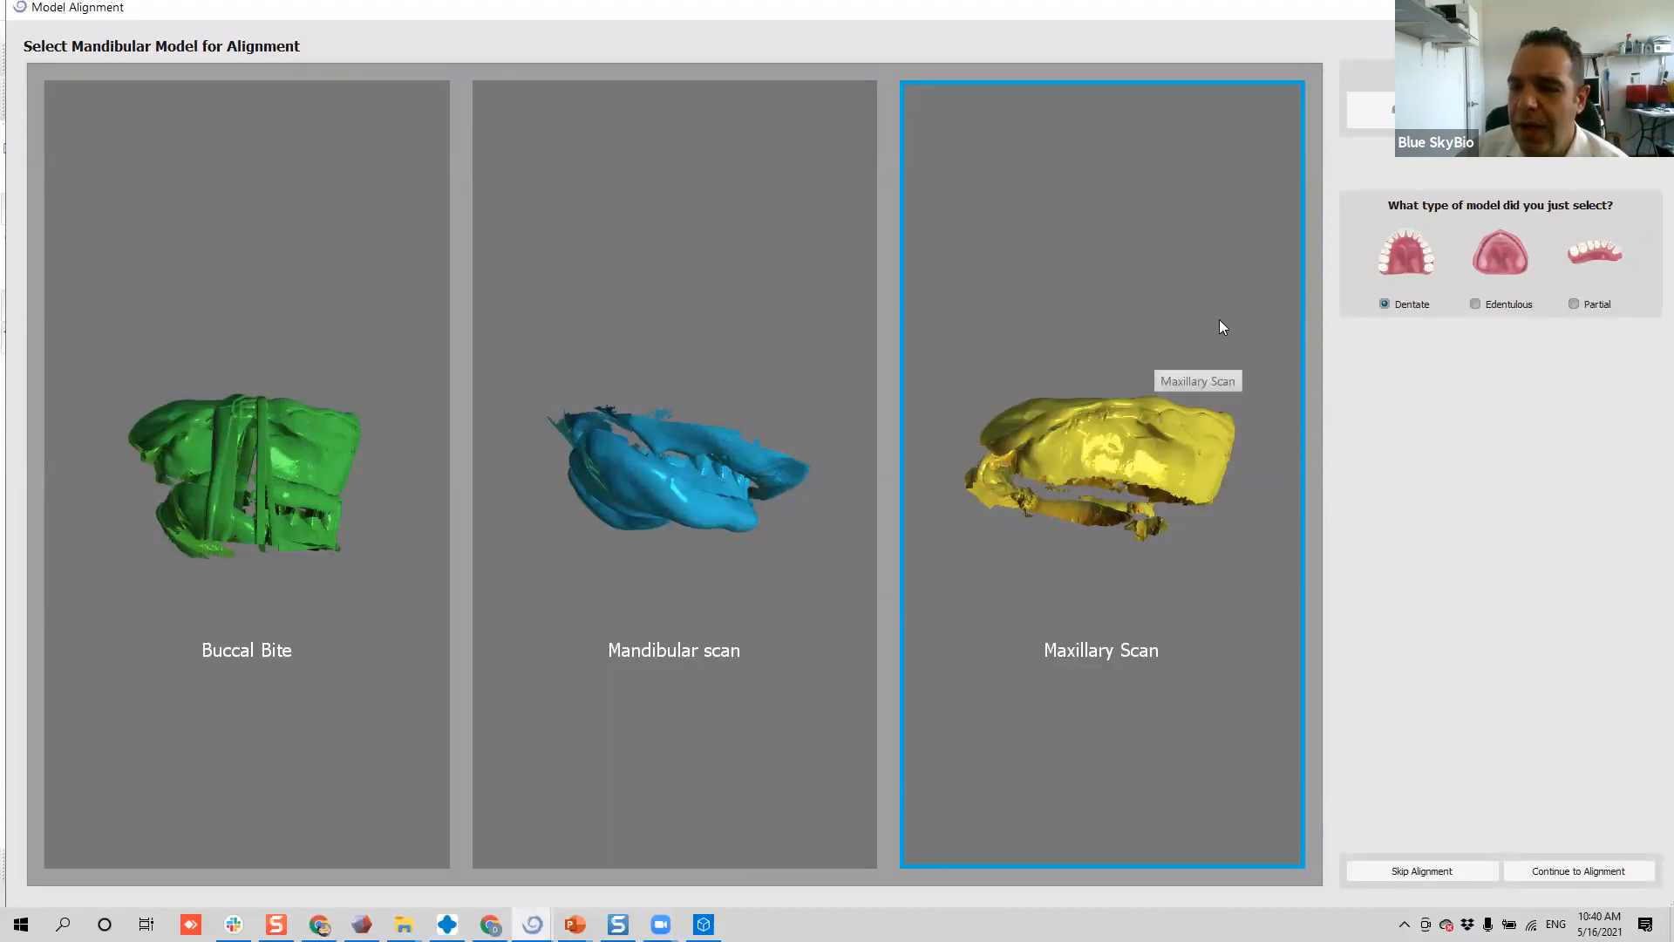
{"action": "left_click", "coordinate": [1439, 111]}
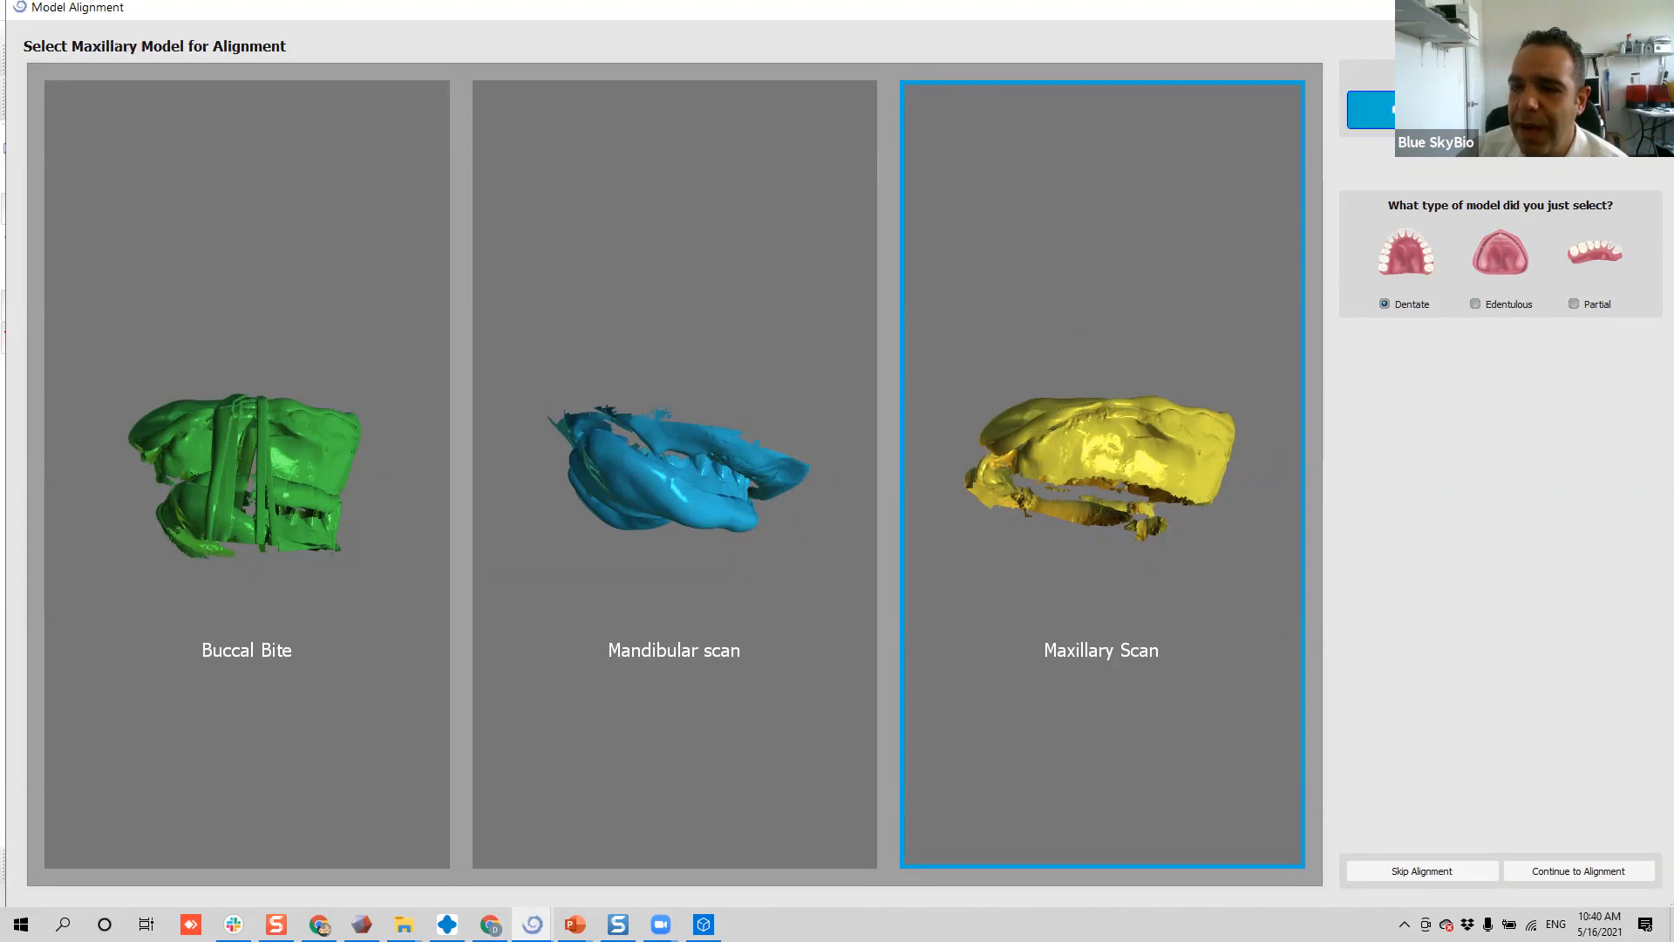
{"action": "left_click", "coordinate": [1506, 264]}
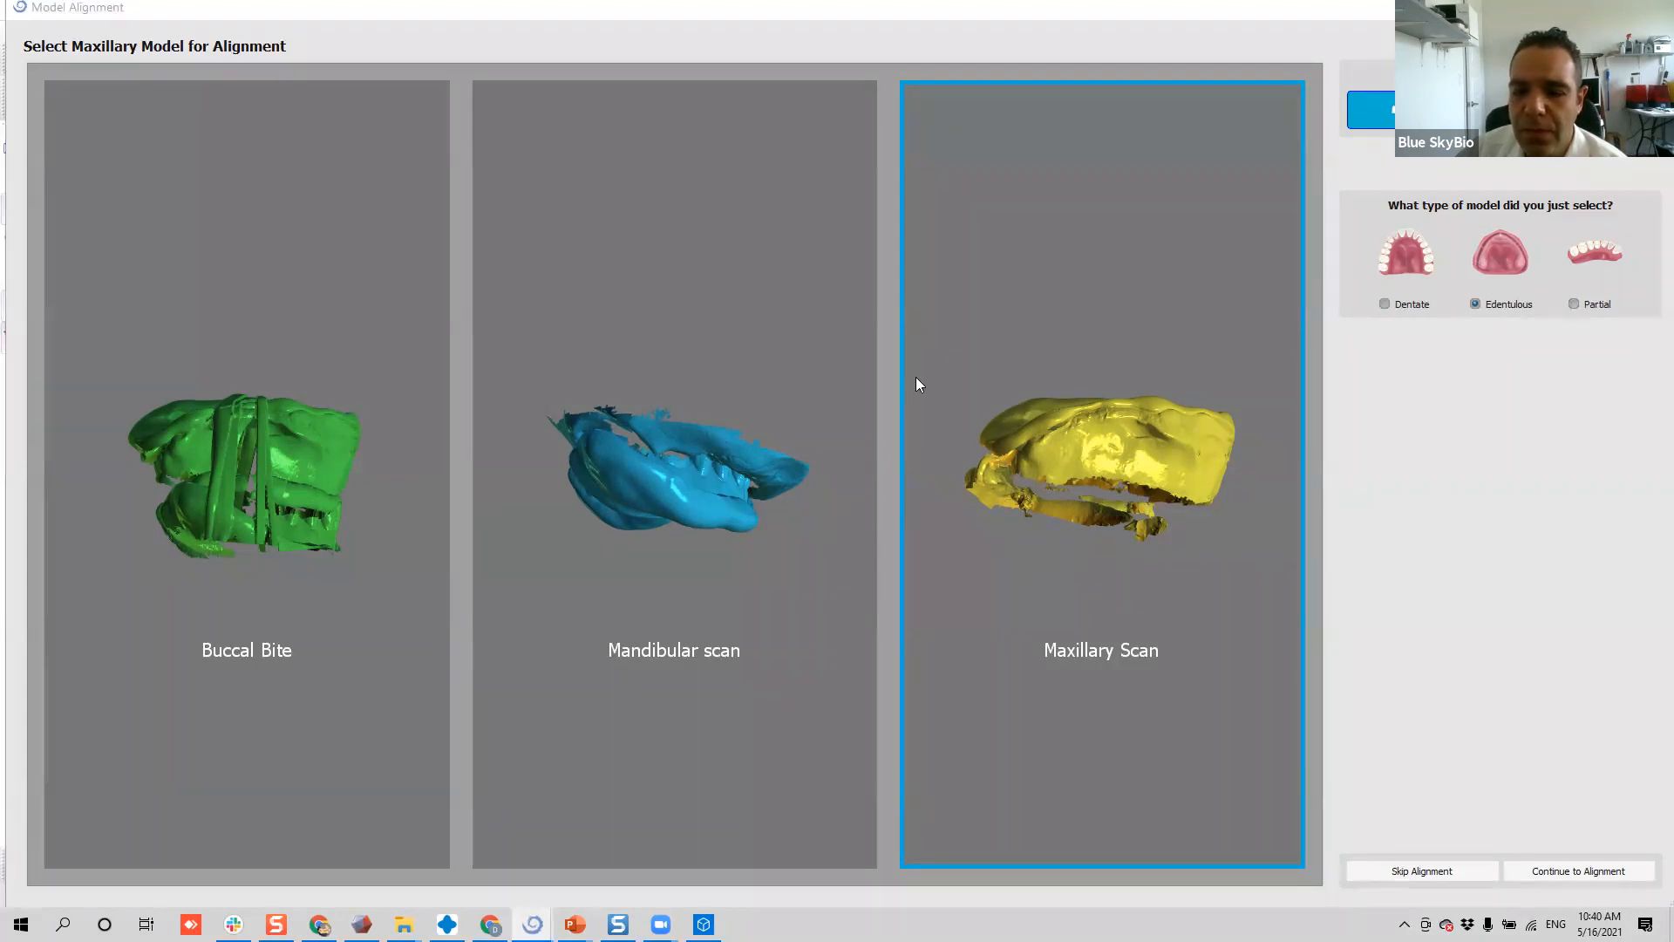
{"action": "left_click", "coordinate": [1569, 870]}
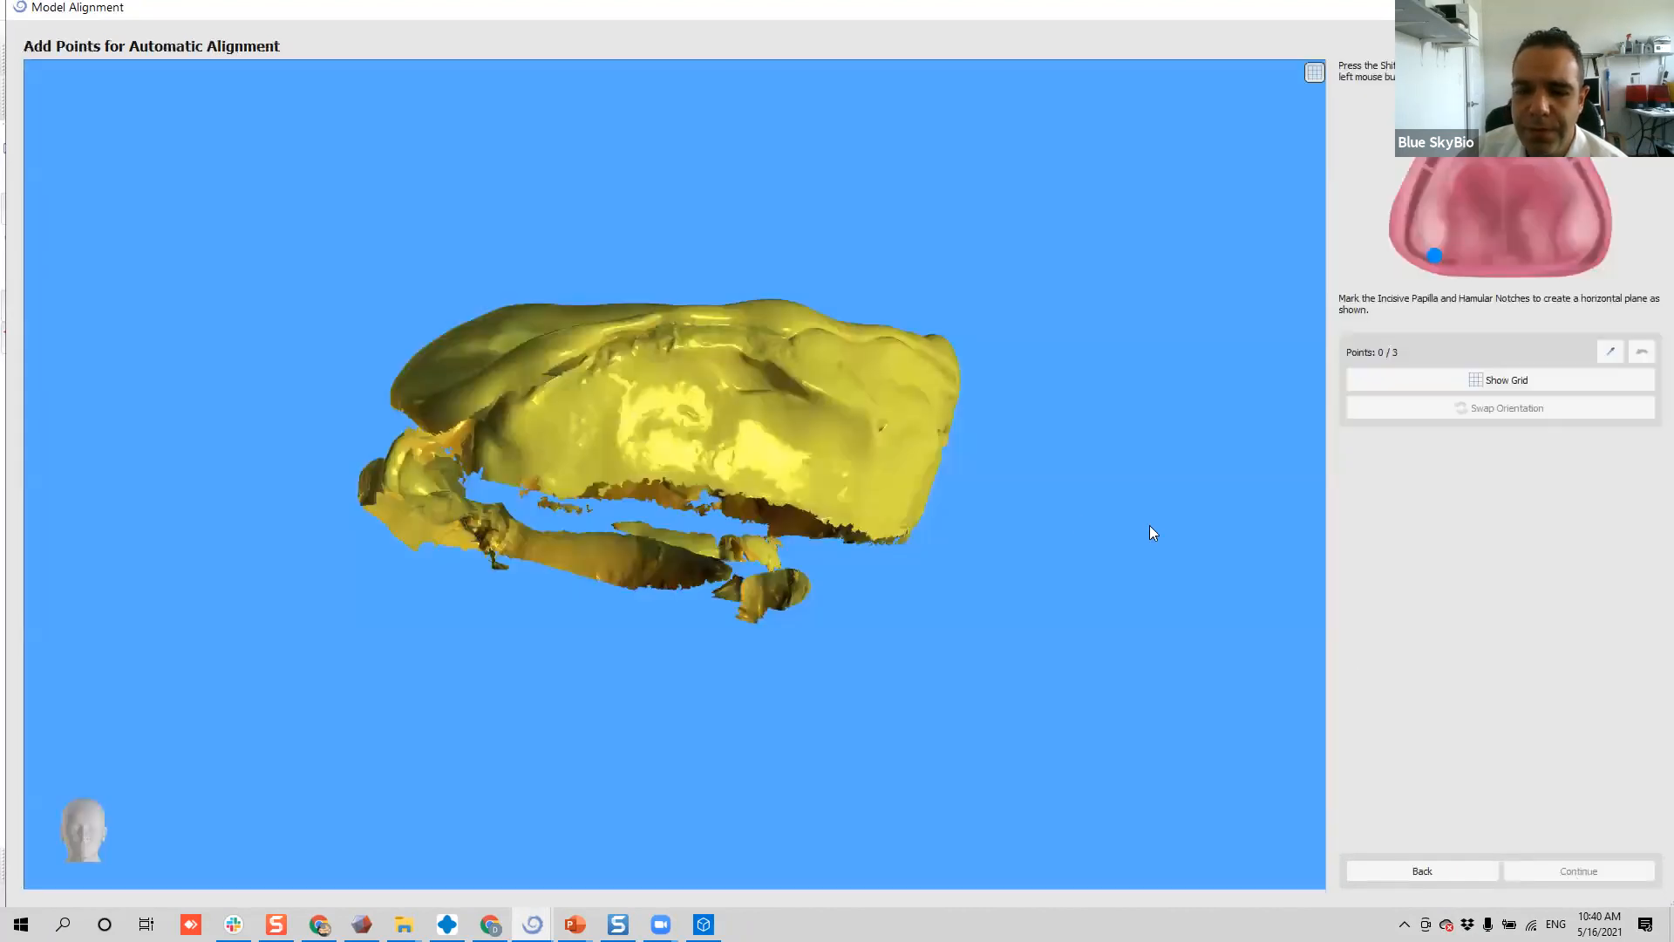
- Examine the palatal side of the maxillary scan to locate the incisive papilla and both hamular notches
{"action": "right_click_drag", "start_coordinate": [999, 325], "coordinate": [480, 585]}
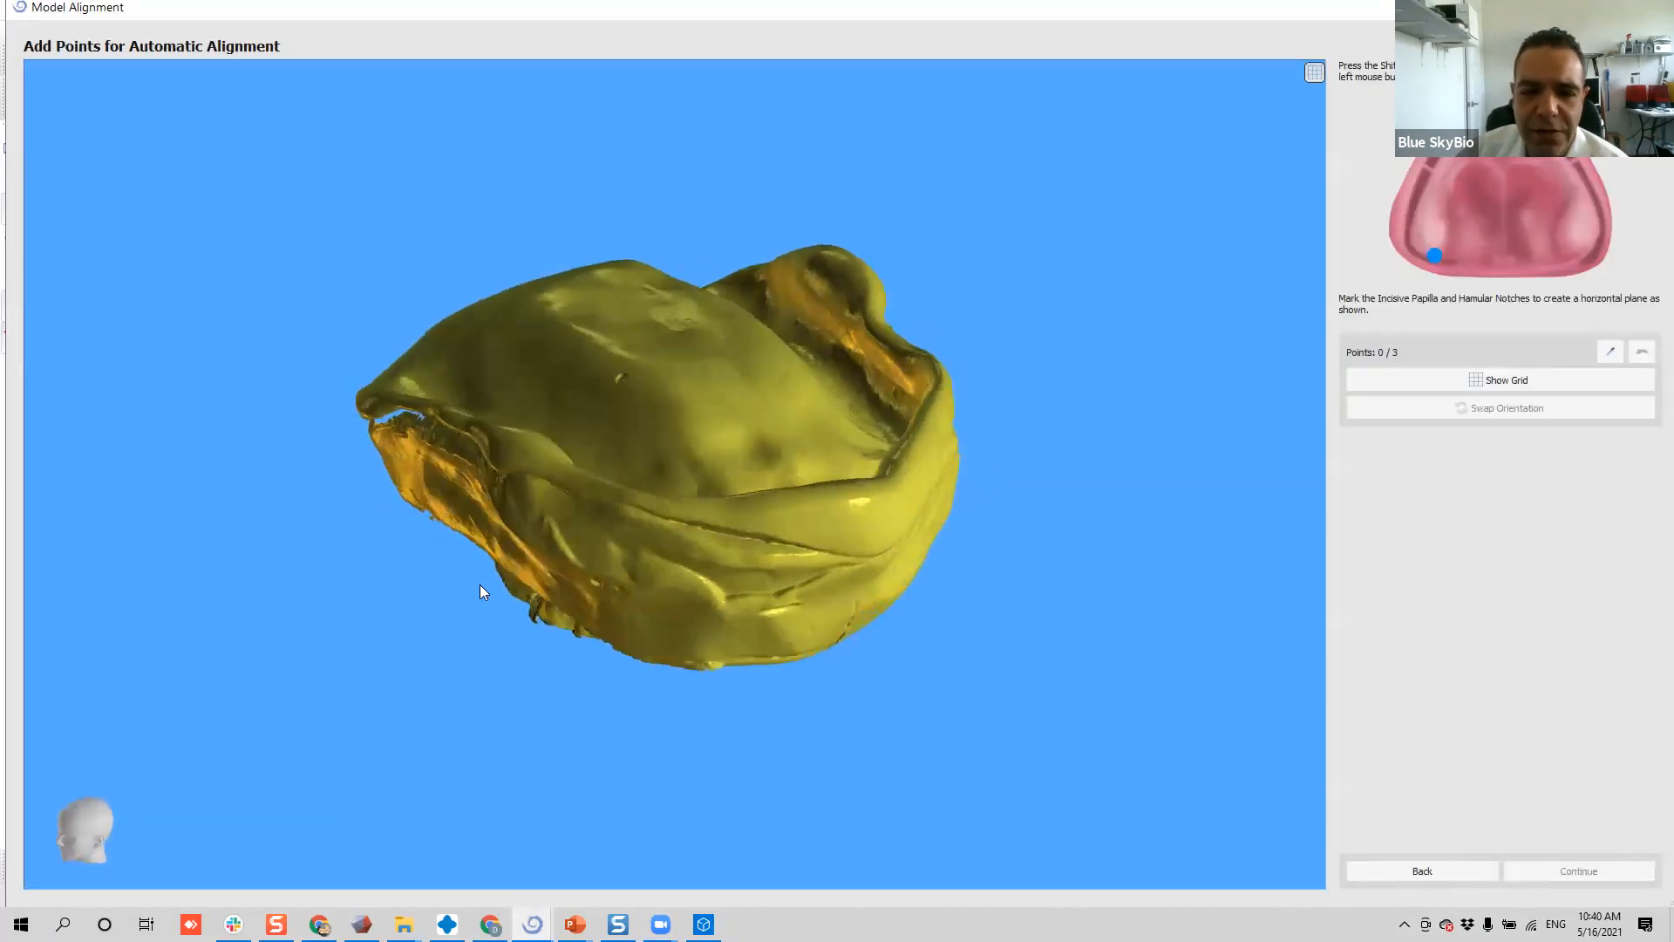
{"action": "right_click_drag", "start_coordinate": [242, 421], "coordinate": [599, 615]}
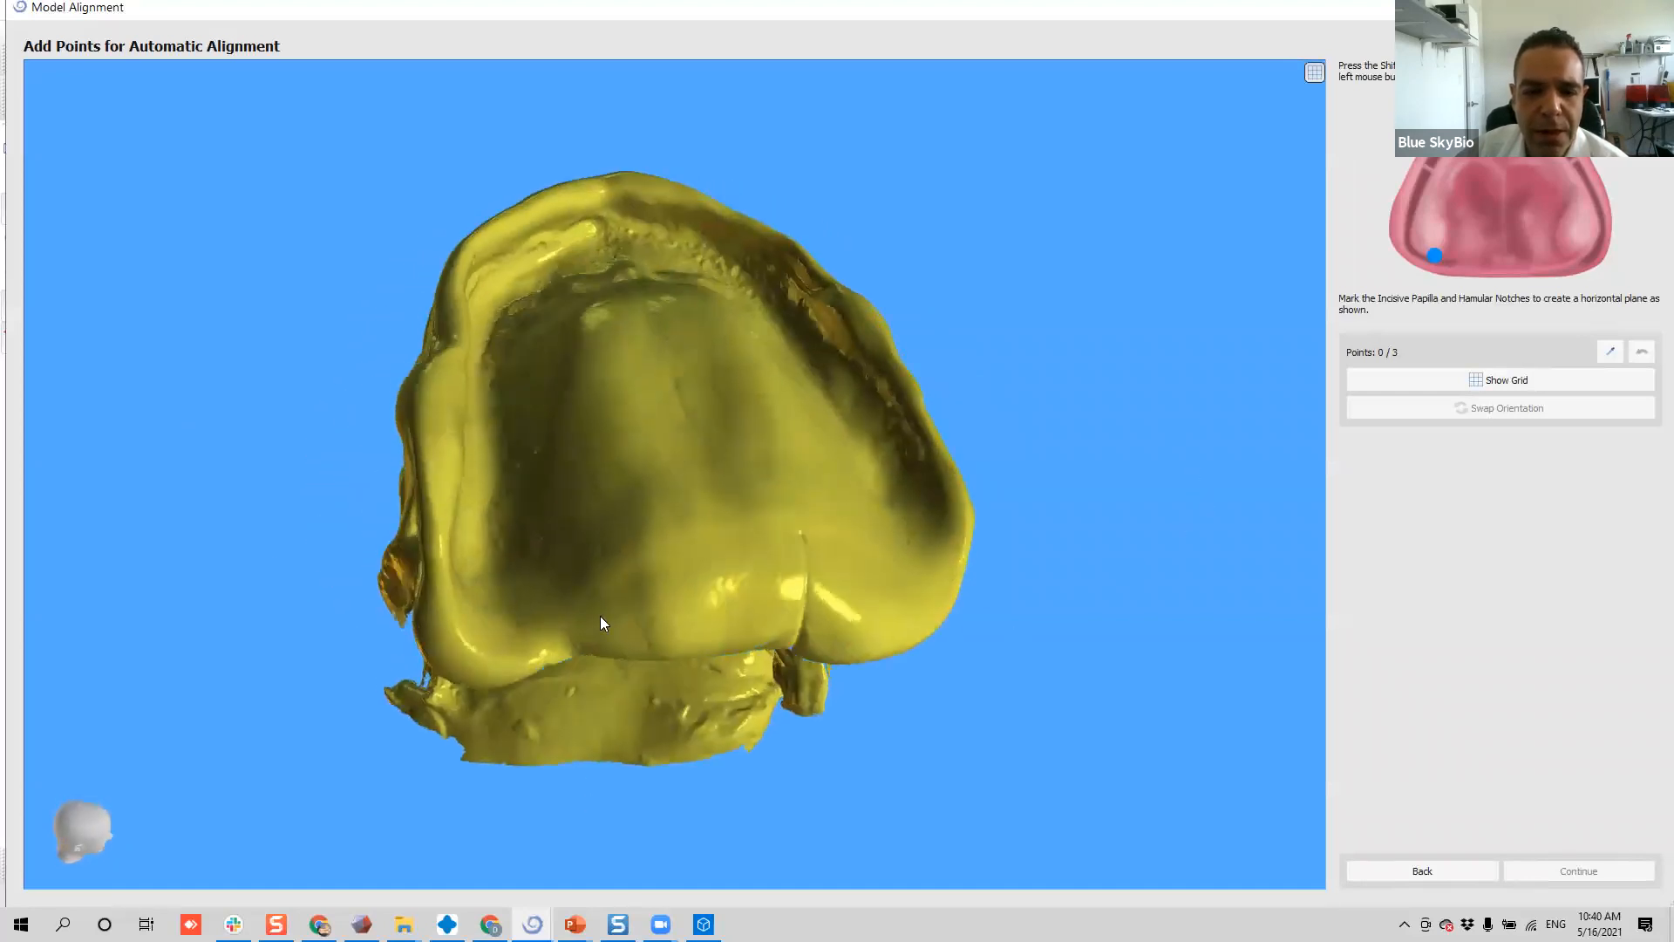
{"action": "right_click_drag", "start_coordinate": [795, 521], "coordinate": [690, 498]}
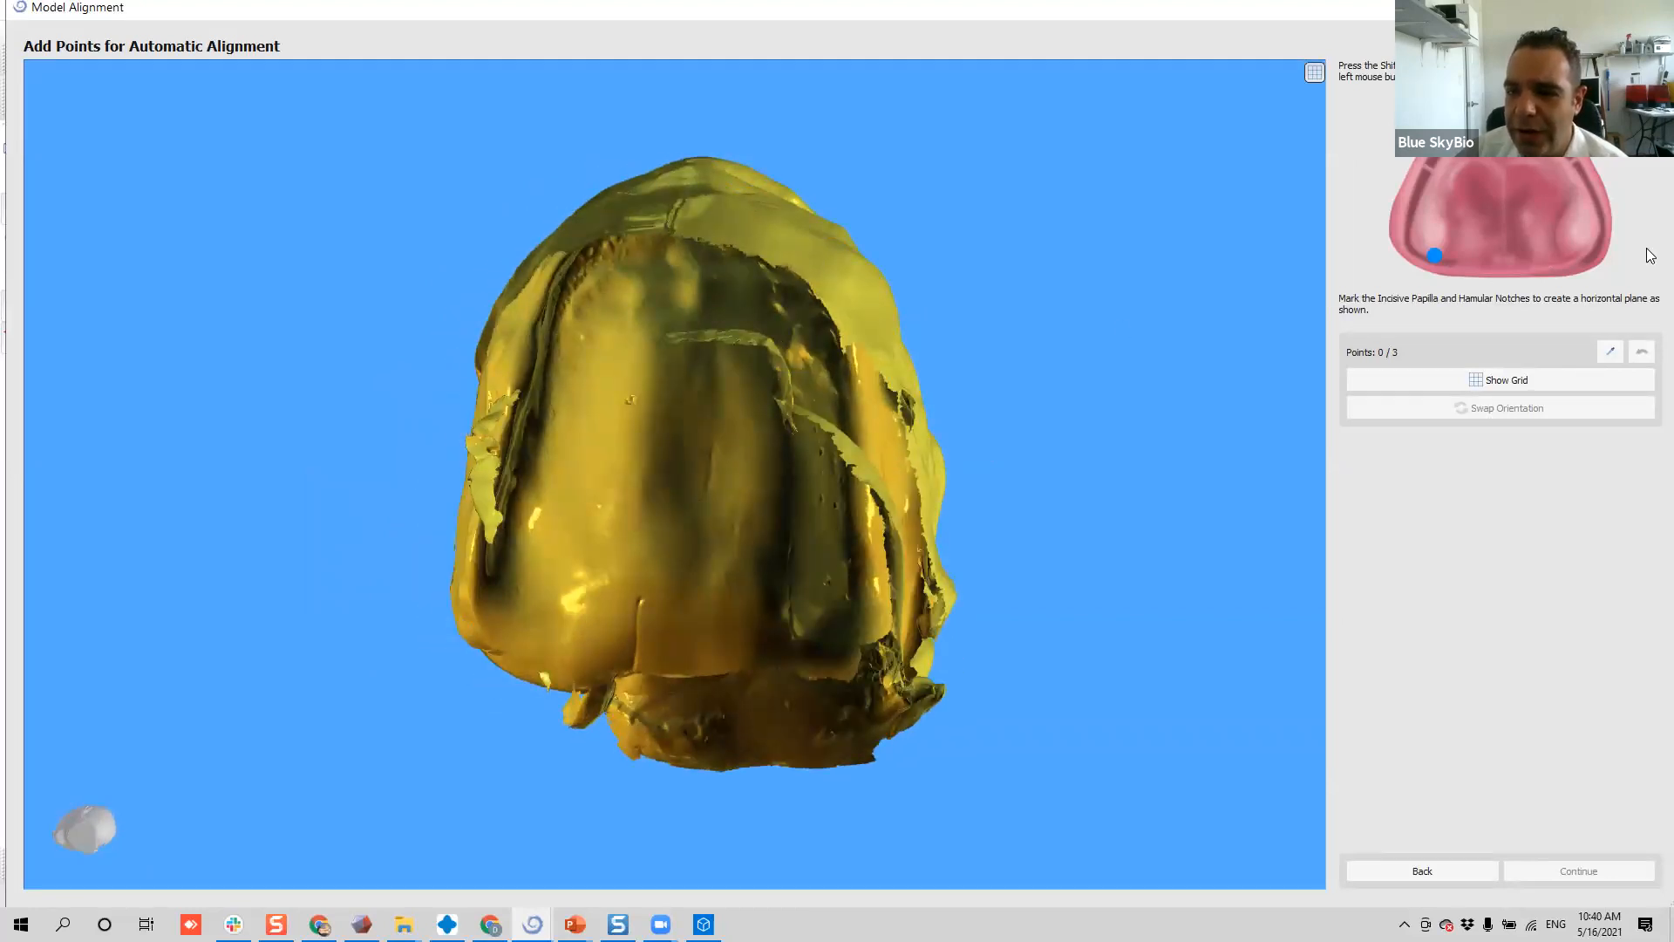
{"action": "right_click_drag", "start_coordinate": [639, 264], "coordinate": [490, 386]}
{"action": "right_click_drag", "start_coordinate": [537, 651], "coordinate": [678, 573]}
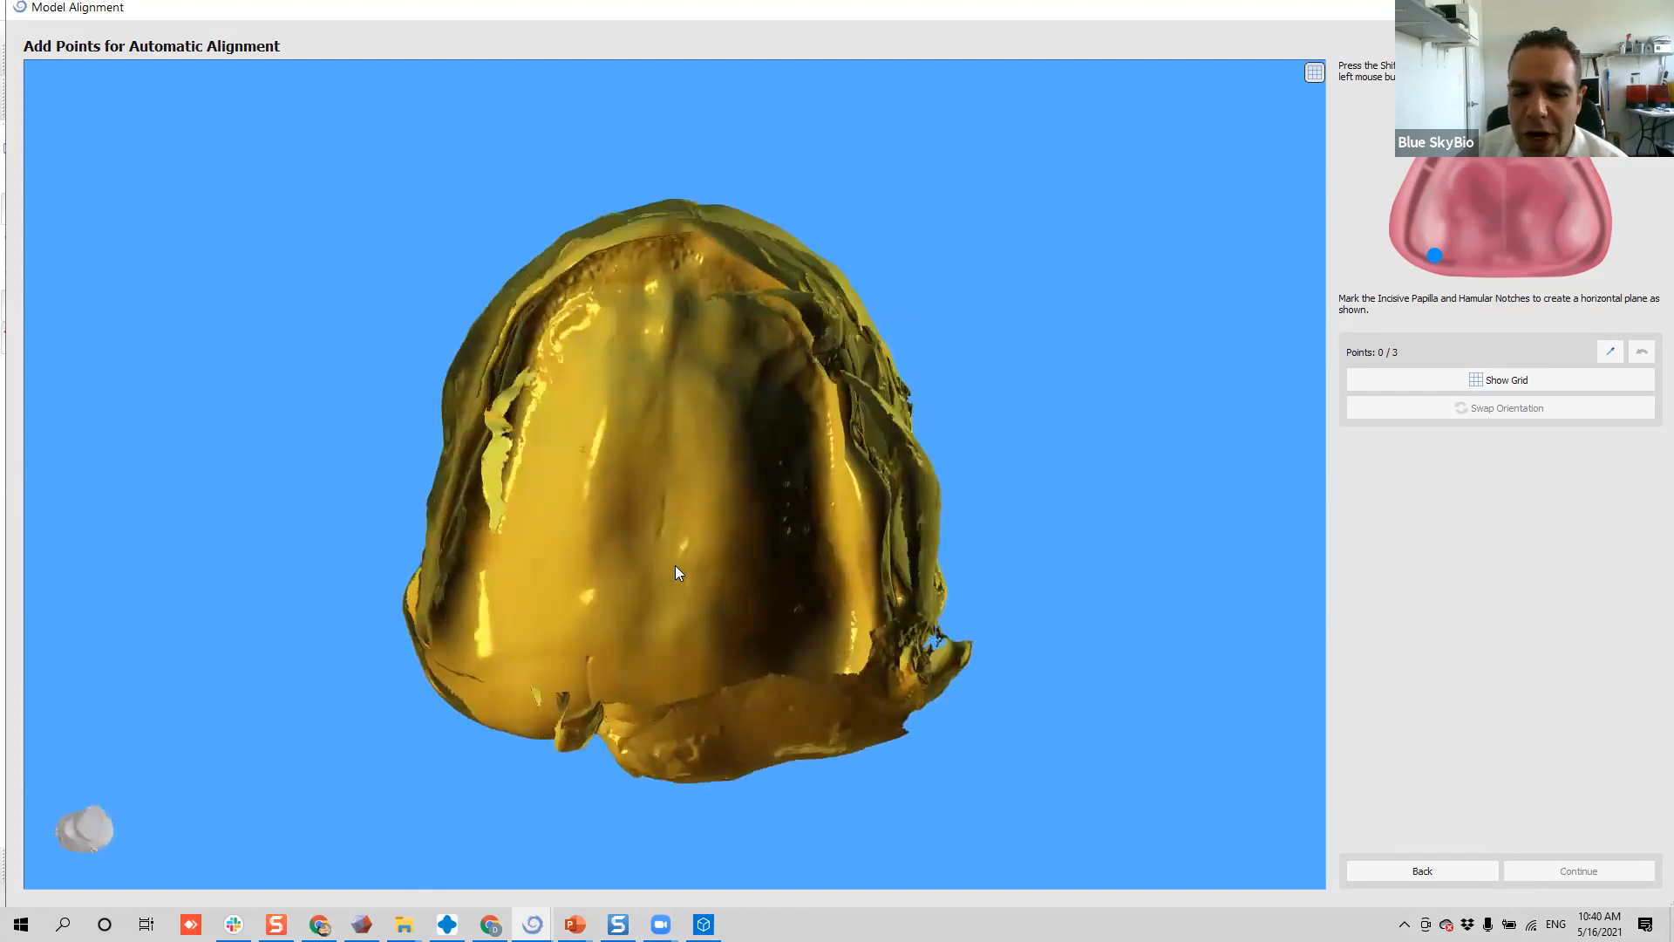
{"action": "right_click_drag", "start_coordinate": [658, 497], "coordinate": [616, 526]}
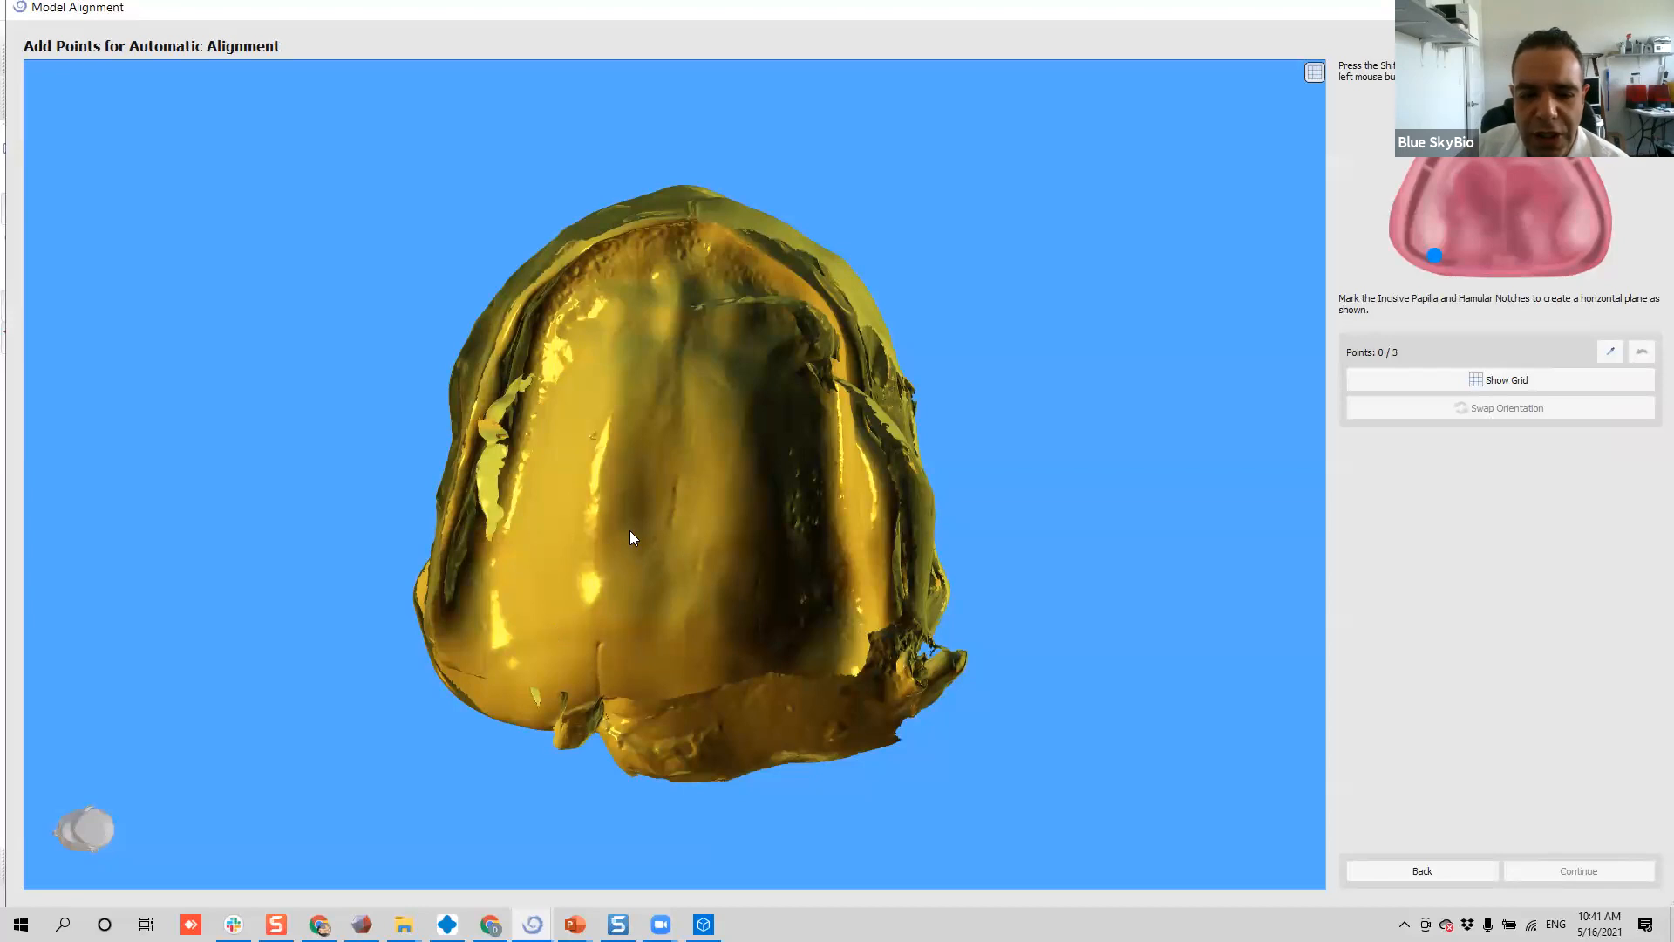
{"action": "left_click_drag", "start_coordinate": [630, 531], "coordinate": [582, 641]}
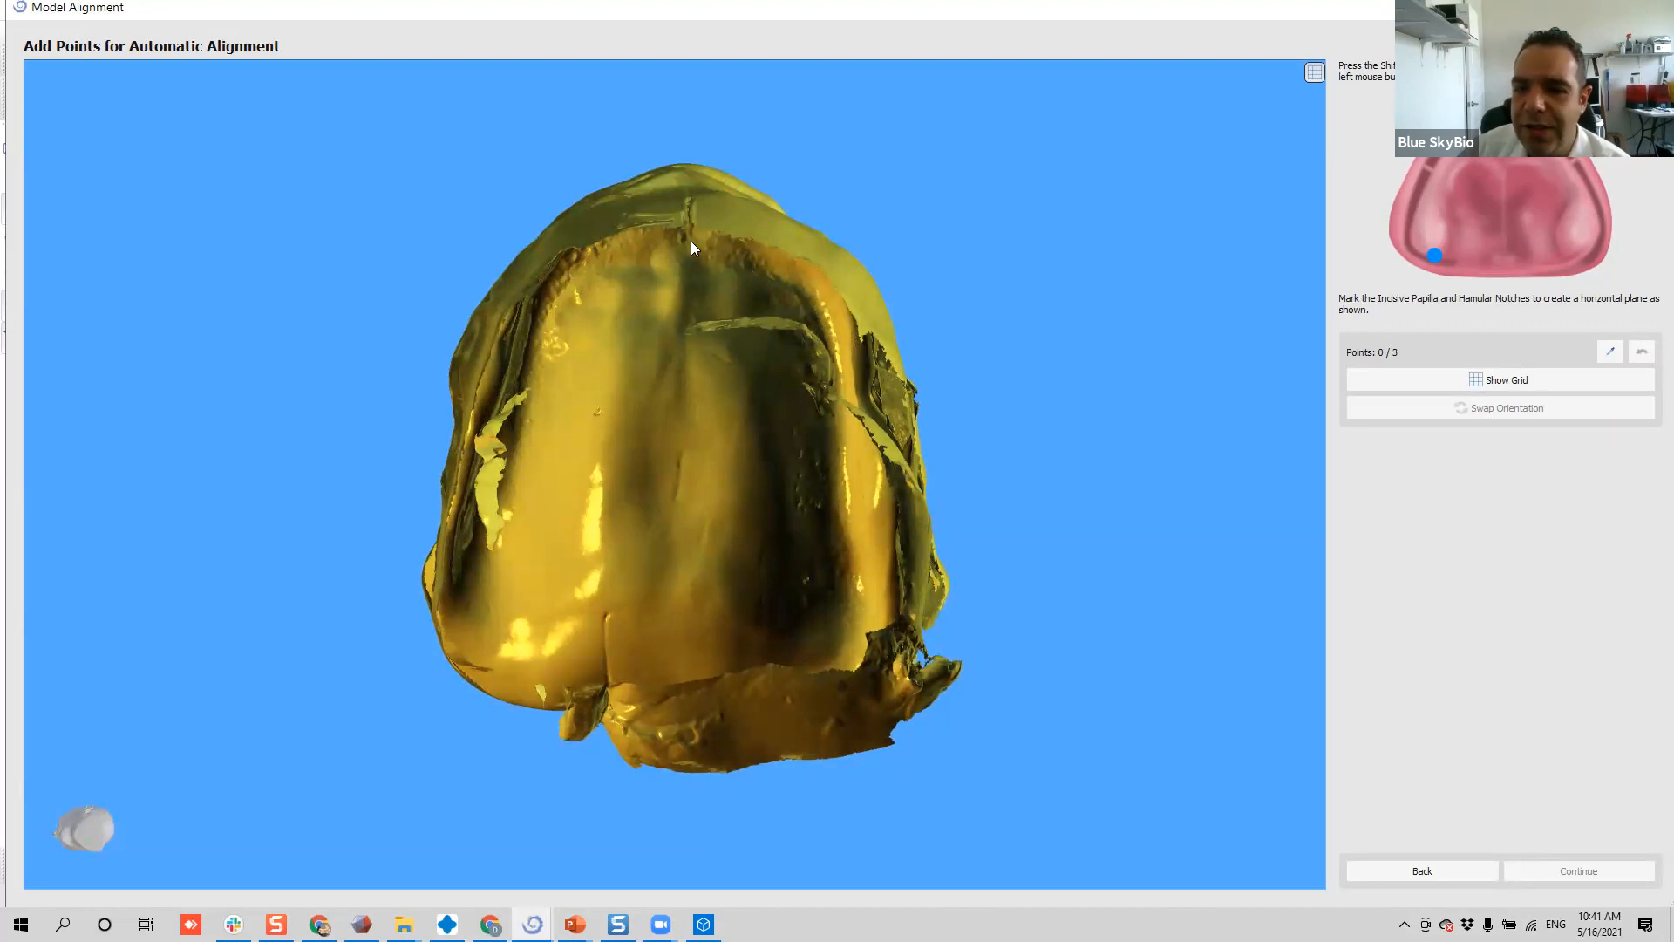
{"action": "left_click_drag", "start_coordinate": [649, 496], "coordinate": [717, 275]}
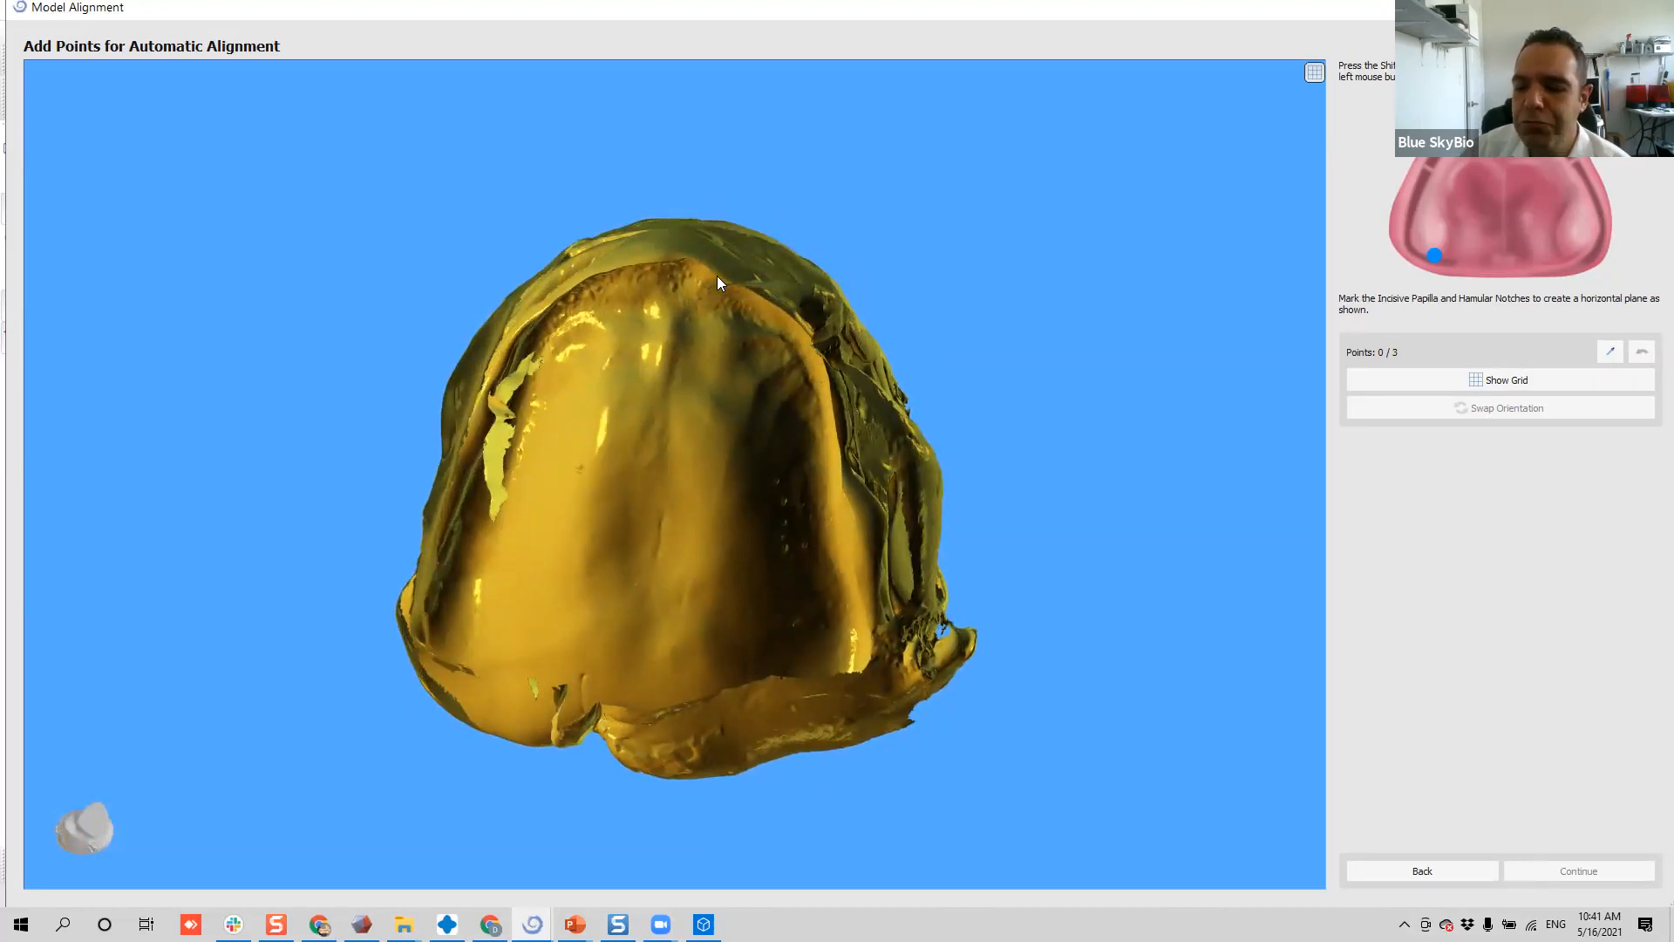
{"action": "left_click_drag", "start_coordinate": [713, 326], "coordinate": [584, 616]}
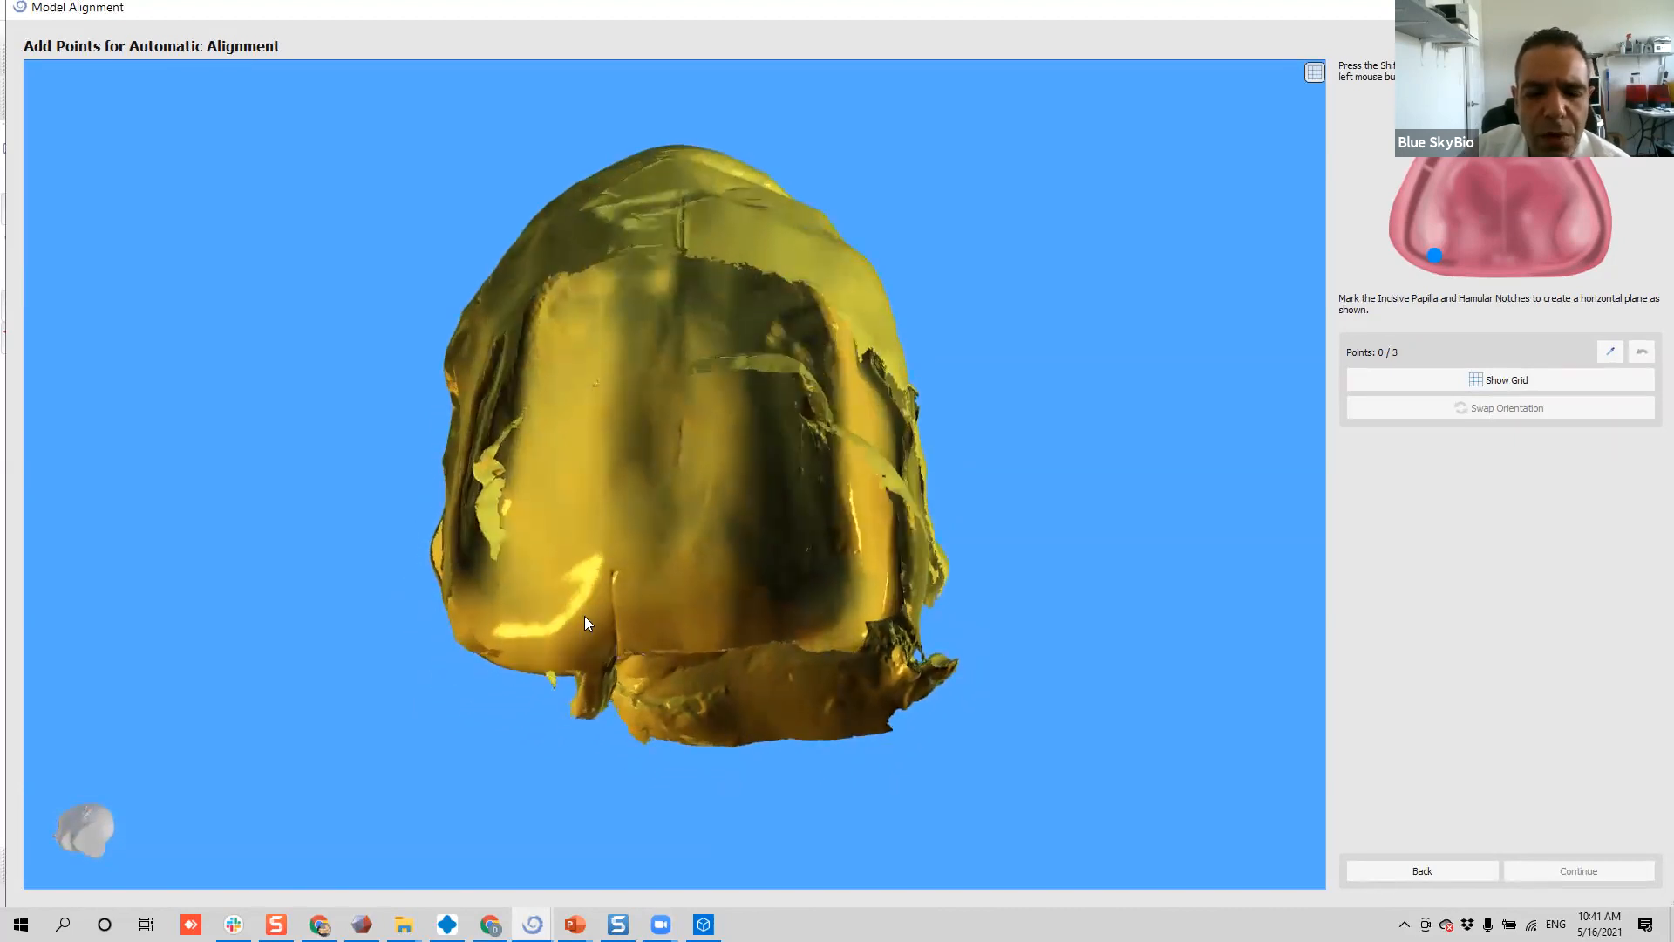
{"action": "left_click_drag", "start_coordinate": [795, 523], "coordinate": [499, 600]}
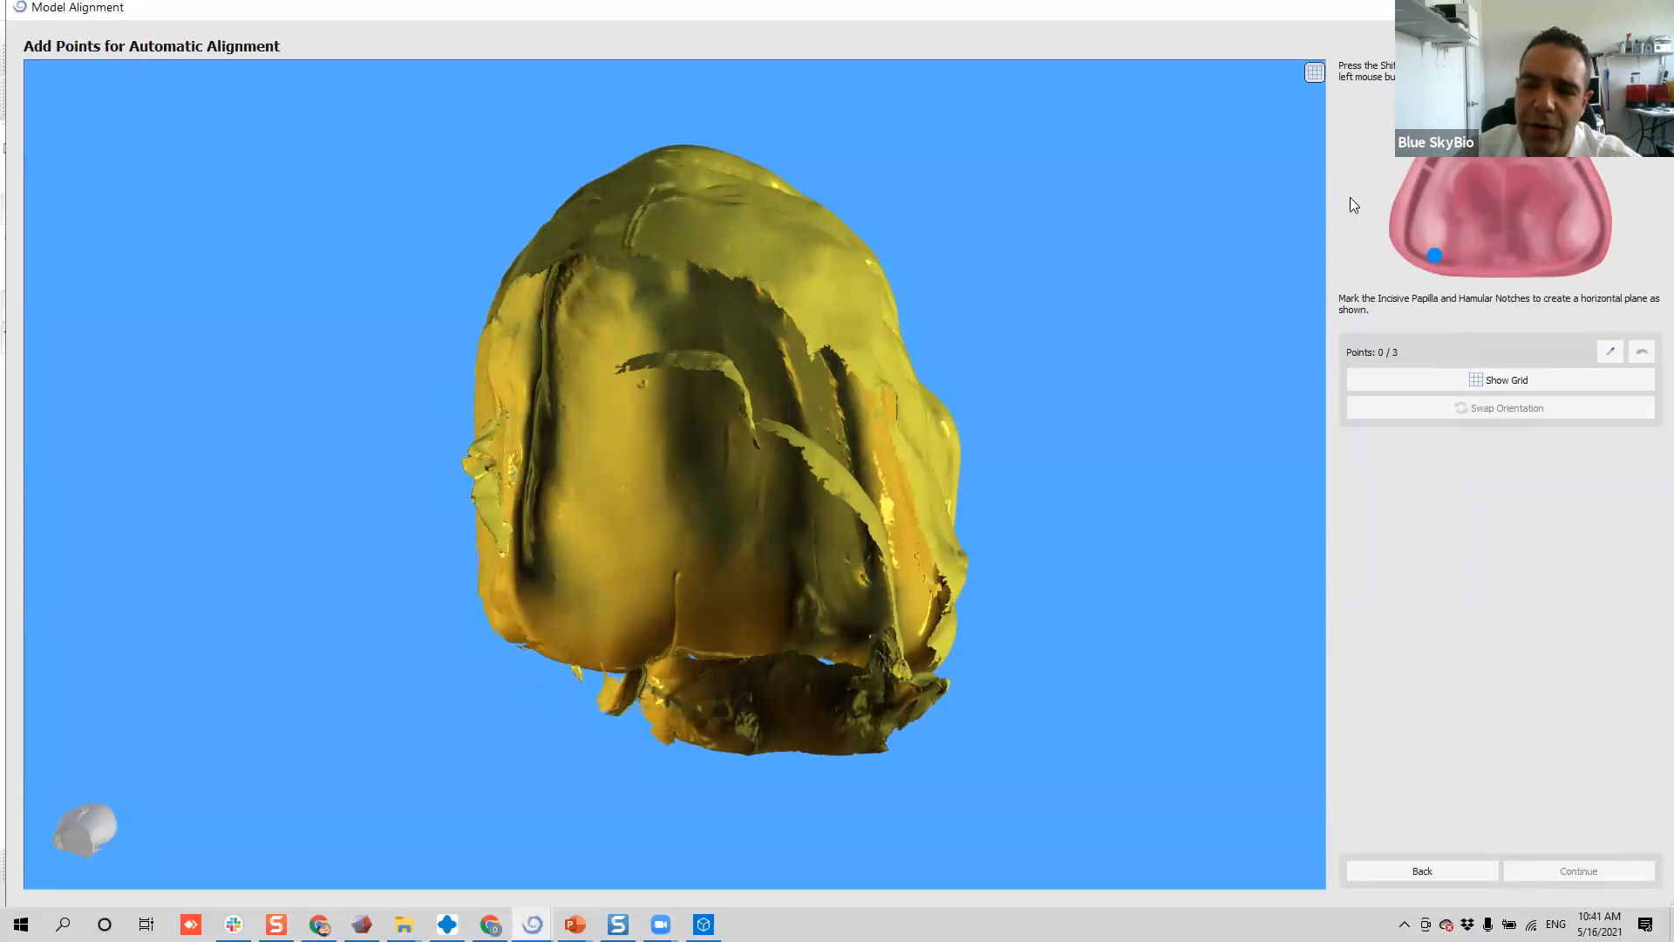
- Mark one hamular notch, the incisive papilla and the opposite hamular notch on the maxillary scan as the three alignment points
{"action": "left_click_drag", "start_coordinate": [800, 352], "coordinate": [889, 289]}
{"action": "mouse_move", "coordinate": [654, 547]}
{"action": "left_mouse_down"}
{"action": "mouse_move", "coordinate": [488, 598]}
{"action": "mouse_move", "coordinate": [516, 603]}
{"action": "left_mouse_up"}
{"action": "left_click", "coordinate": [516, 603], "text": "shift"}
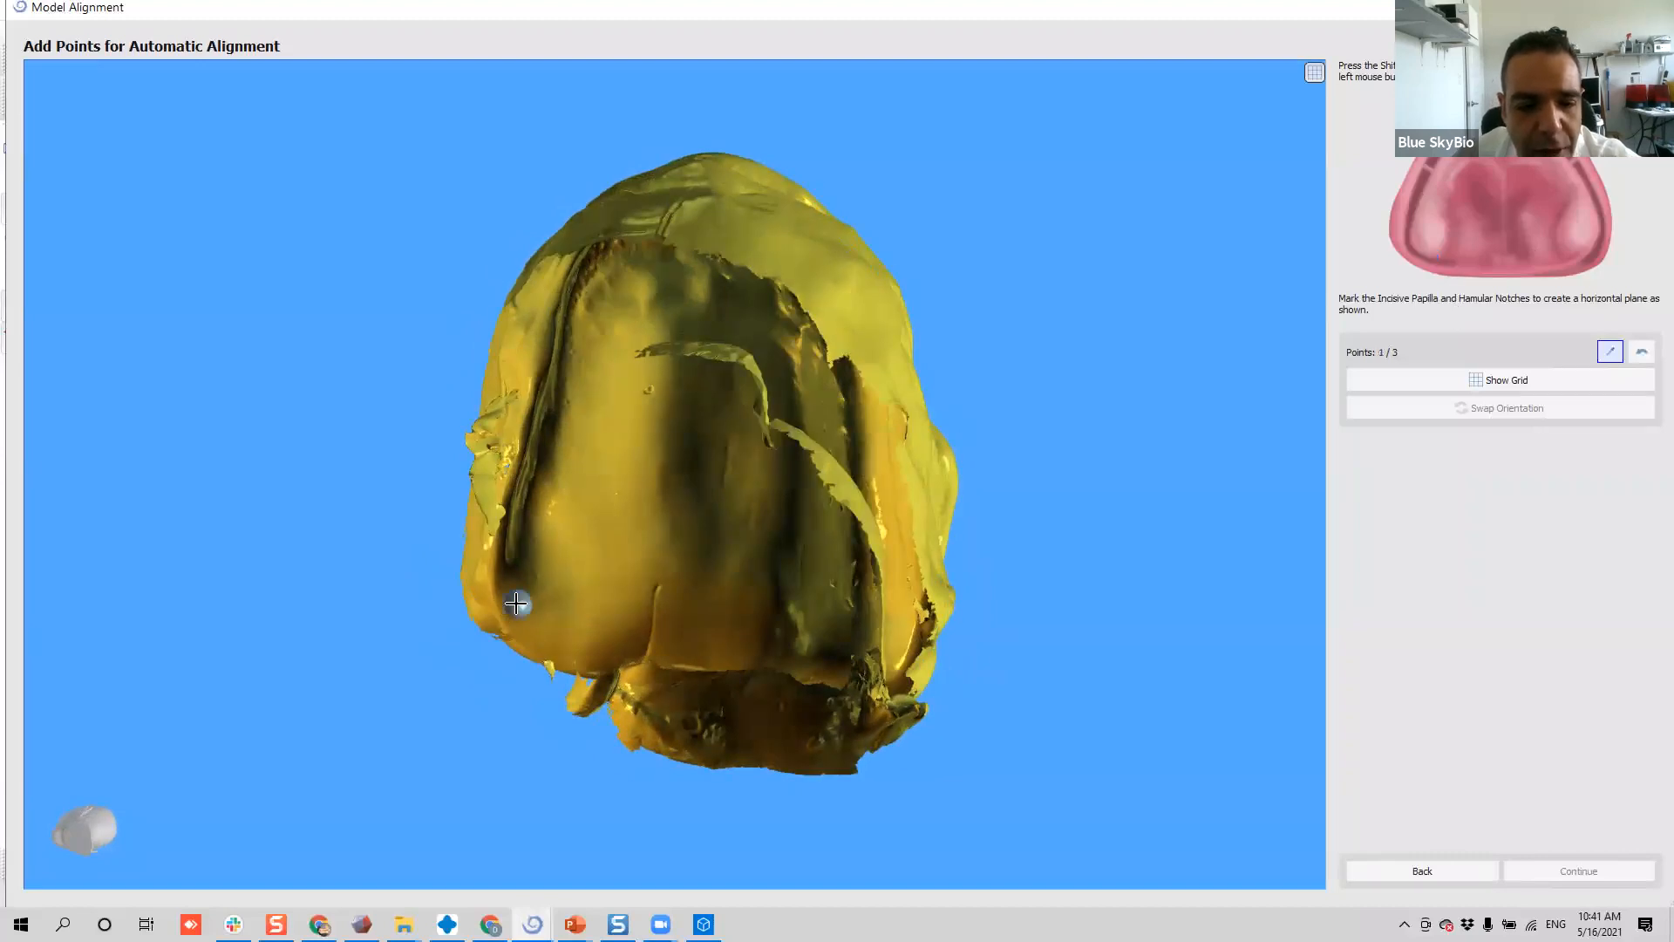
{"action": "mouse_move", "coordinate": [569, 516]}
{"action": "left_mouse_down"}
{"action": "mouse_move", "coordinate": [729, 404]}
{"action": "mouse_move", "coordinate": [774, 255]}
{"action": "mouse_move", "coordinate": [672, 276]}
{"action": "left_mouse_up"}
{"action": "left_click", "coordinate": [686, 274], "text": "shift"}
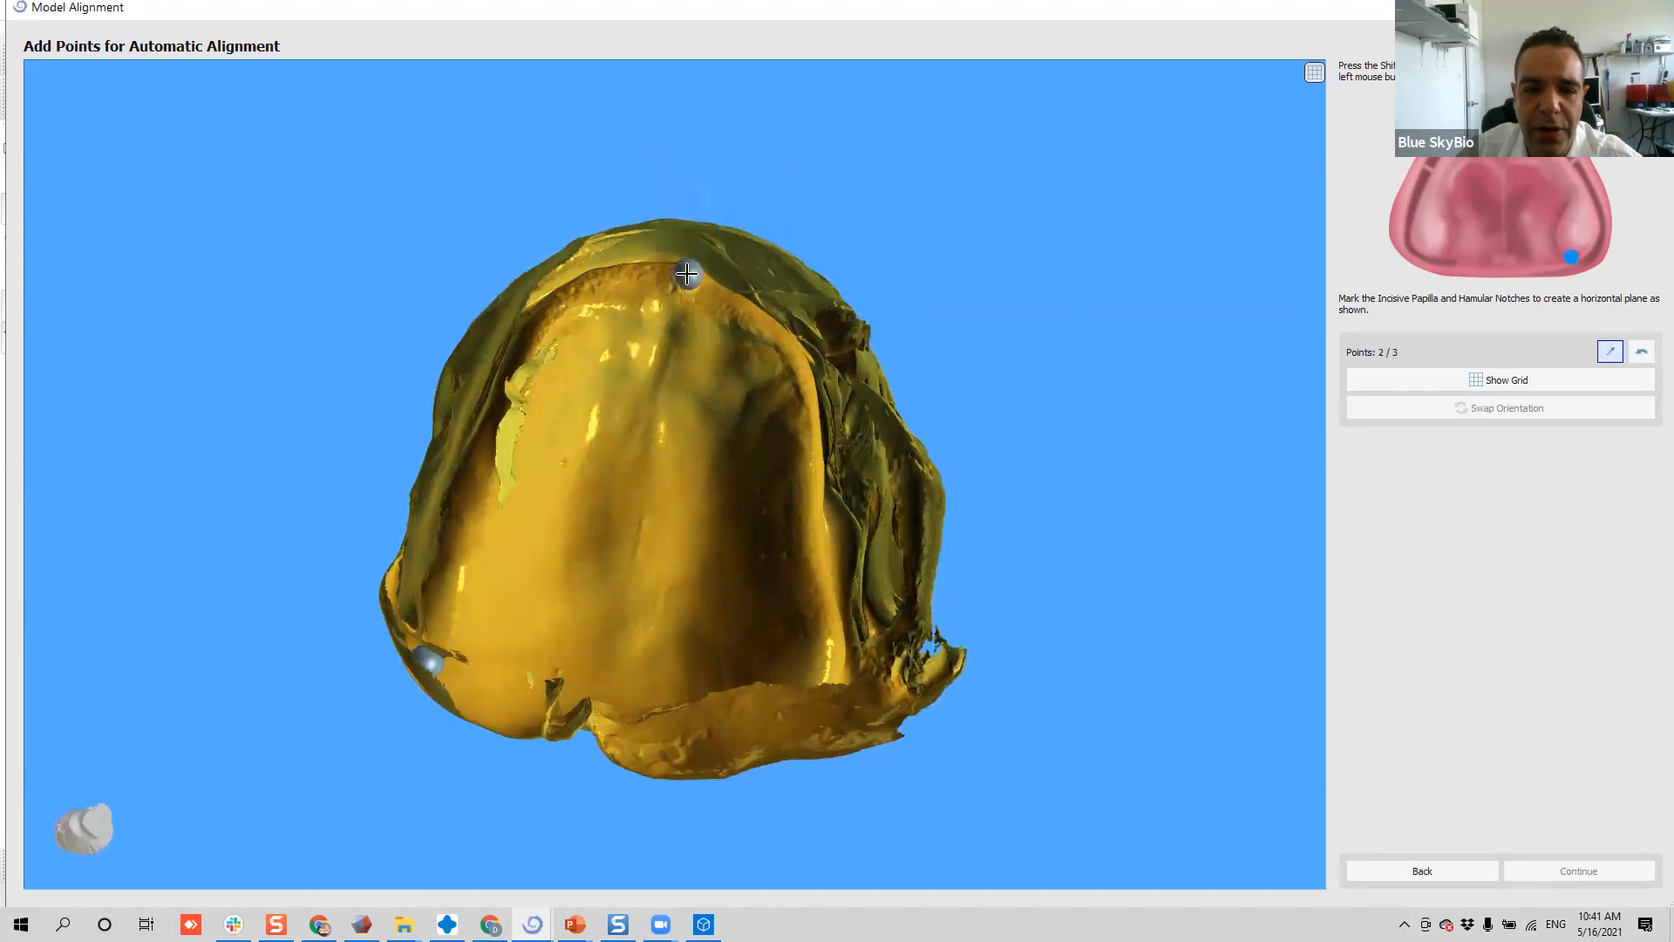
{"action": "left_click_drag", "start_coordinate": [539, 460], "coordinate": [781, 590]}
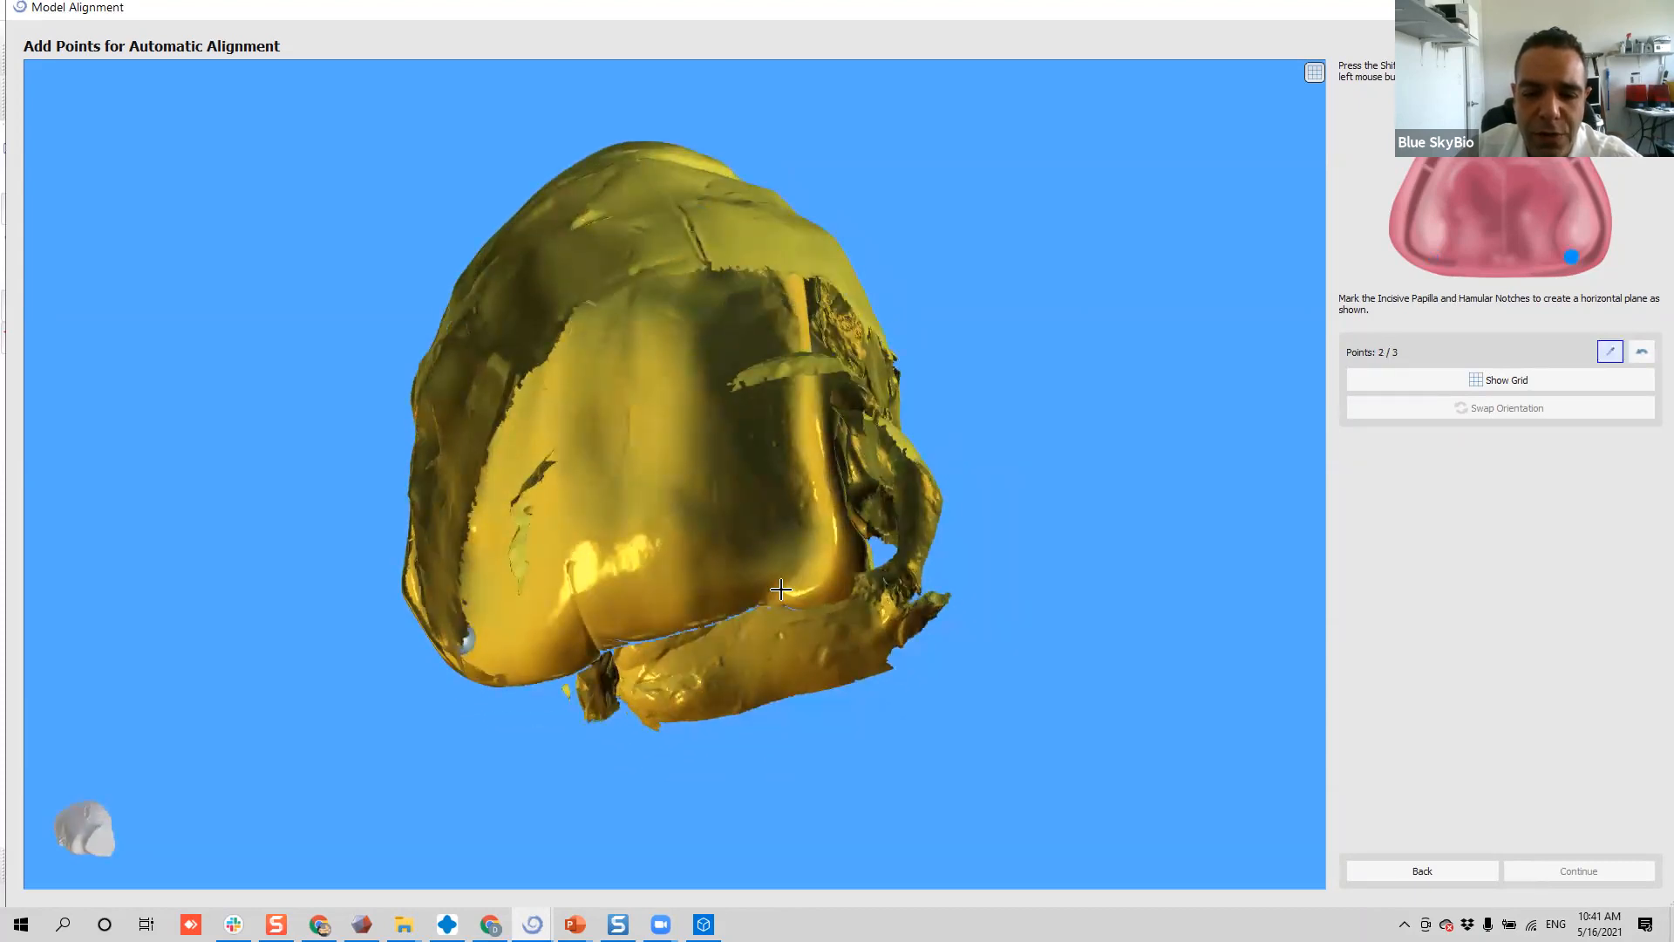
{"action": "left_click", "coordinate": [780, 590], "text": "shift"}
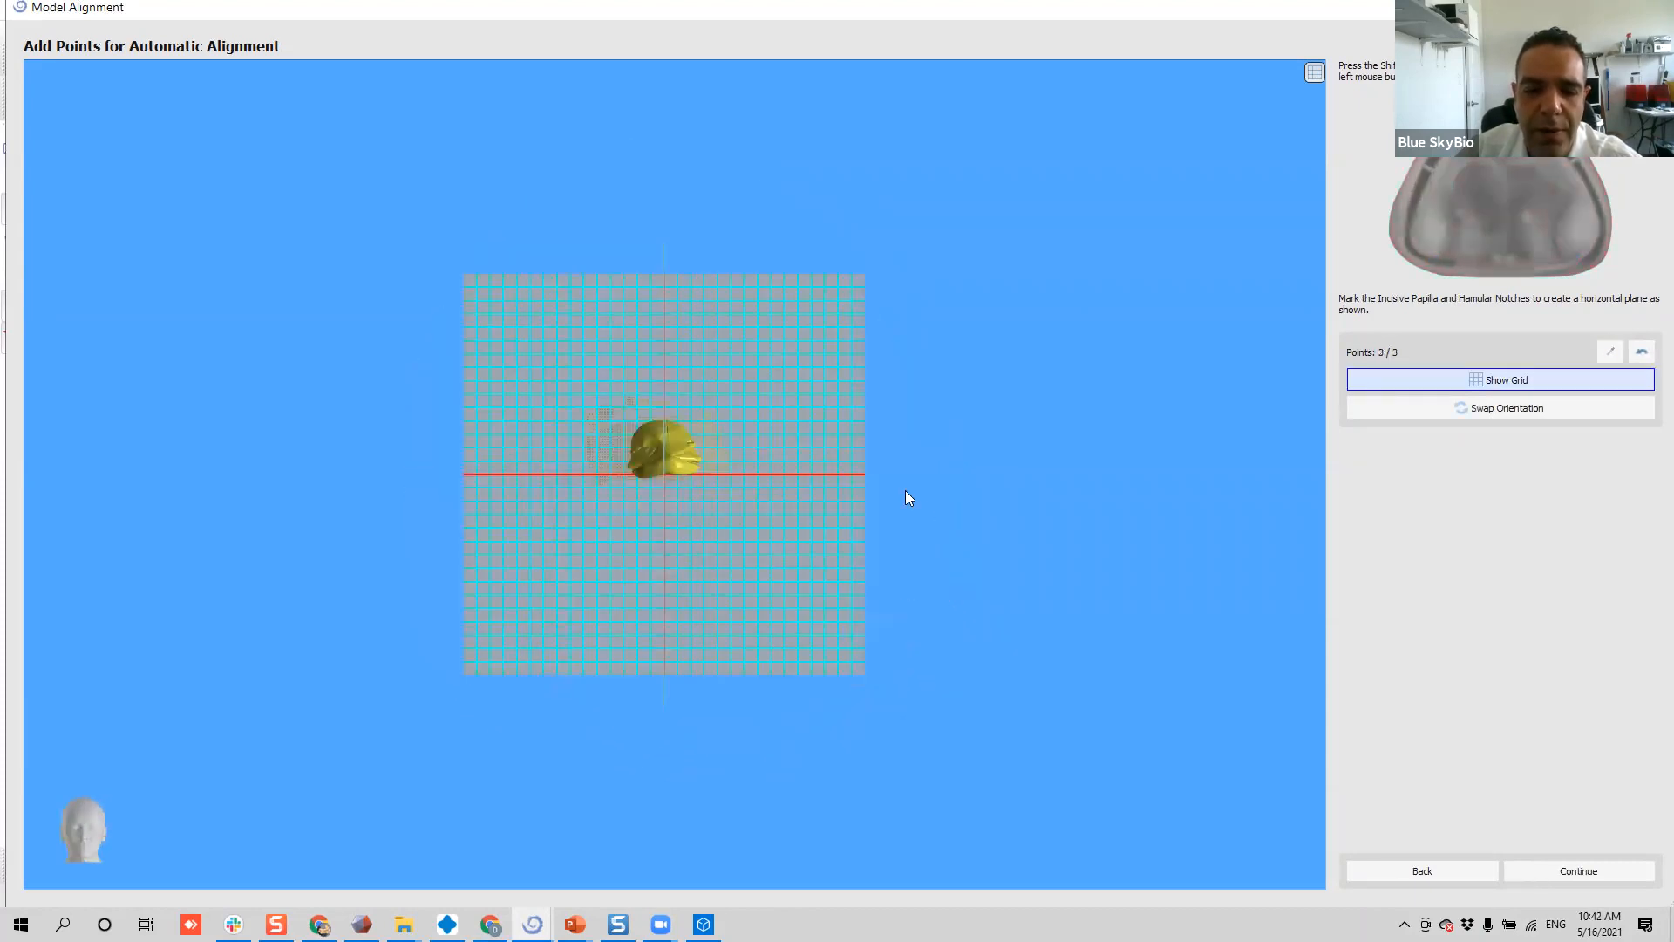
- Check the maxillary scan against the grid and the head orientation guide, and swap its orientation so the ridge faces down
{"action": "scroll", "coordinate": [560, 475], "scroll_direction": "up", "scroll_amount": 2}
{"action": "left_click_drag", "start_coordinate": [559, 475], "coordinate": [615, 579]}
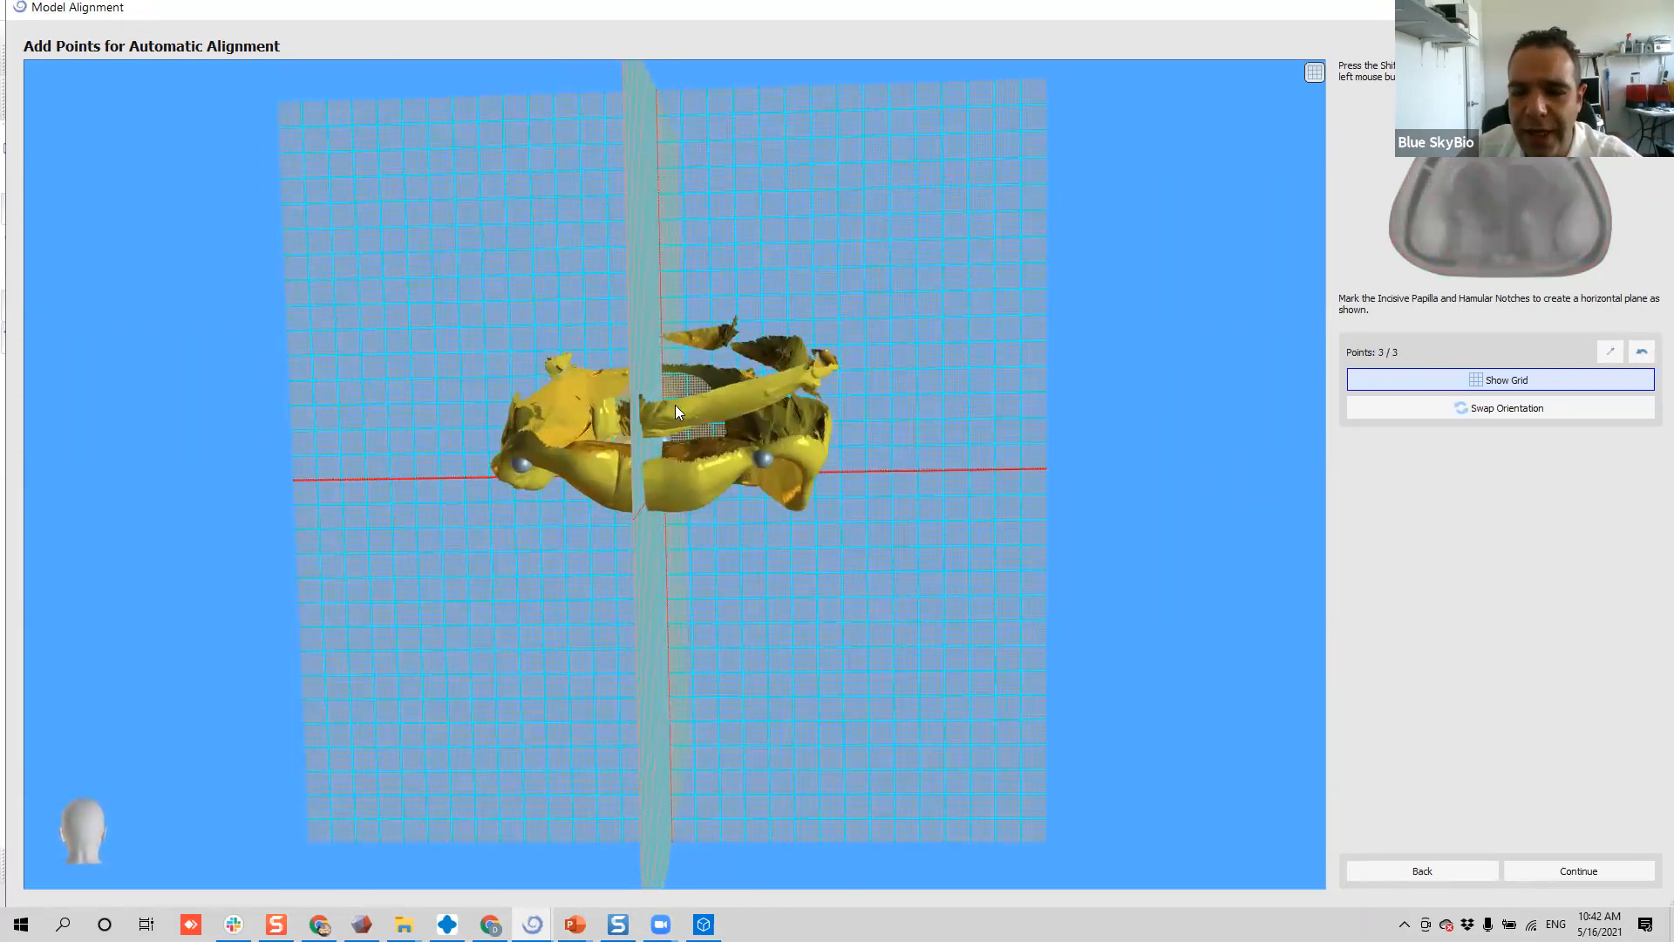
{"action": "left_click_drag", "start_coordinate": [482, 699], "coordinate": [23, 876]}
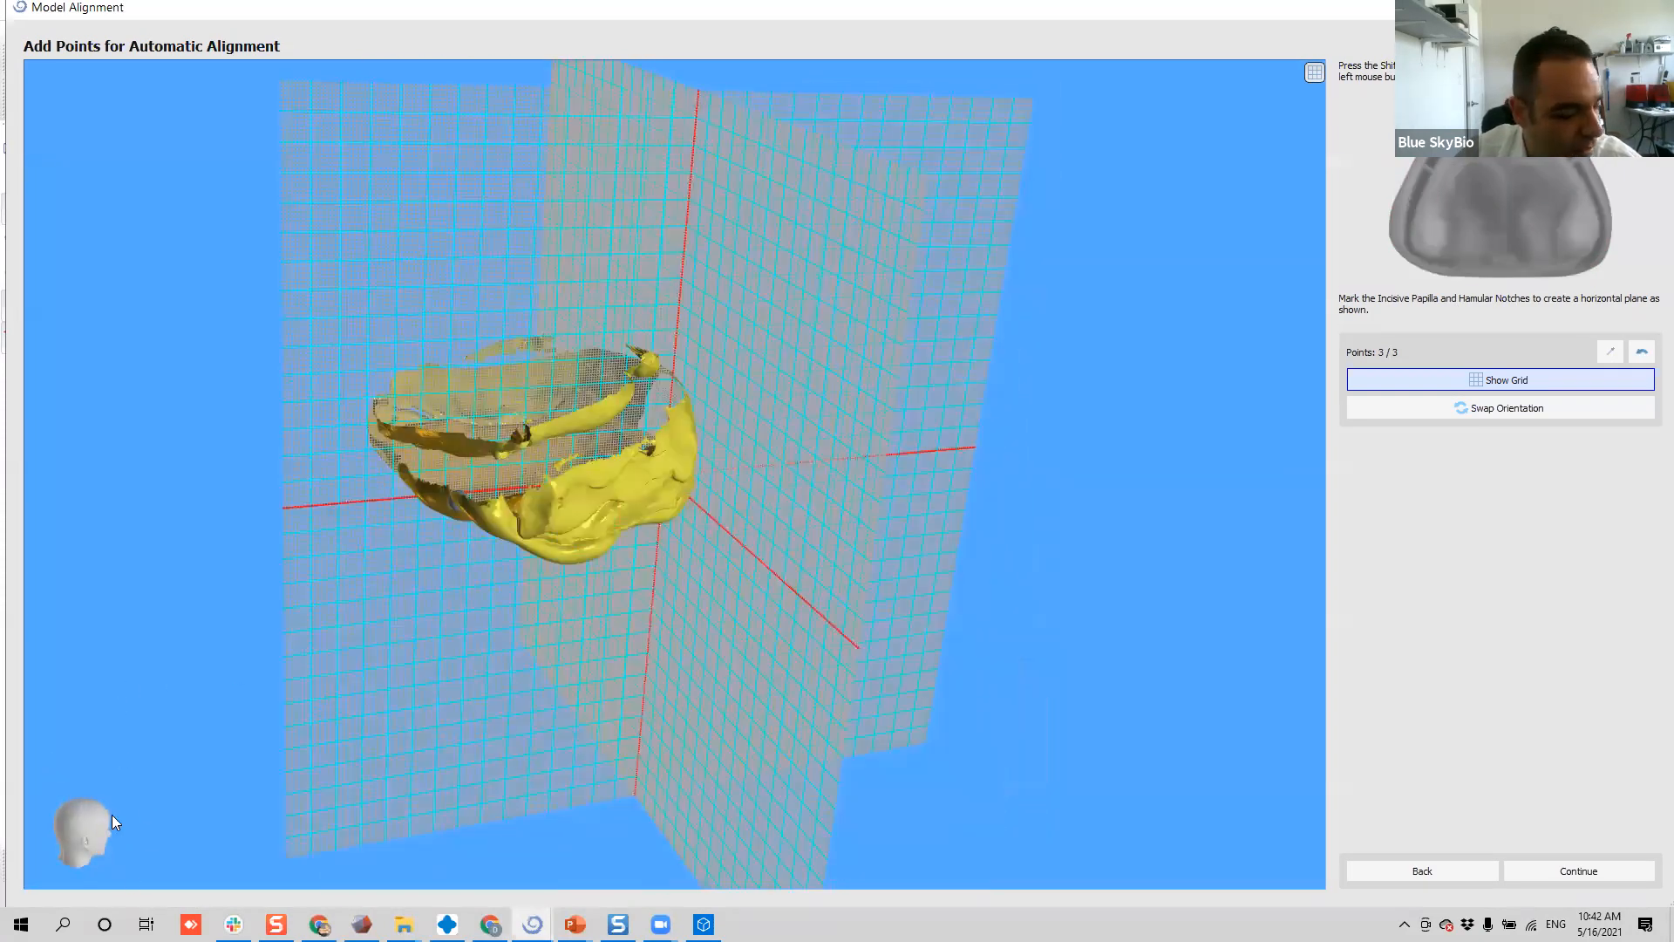
{"action": "left_click_drag", "start_coordinate": [536, 585], "coordinate": [620, 633]}
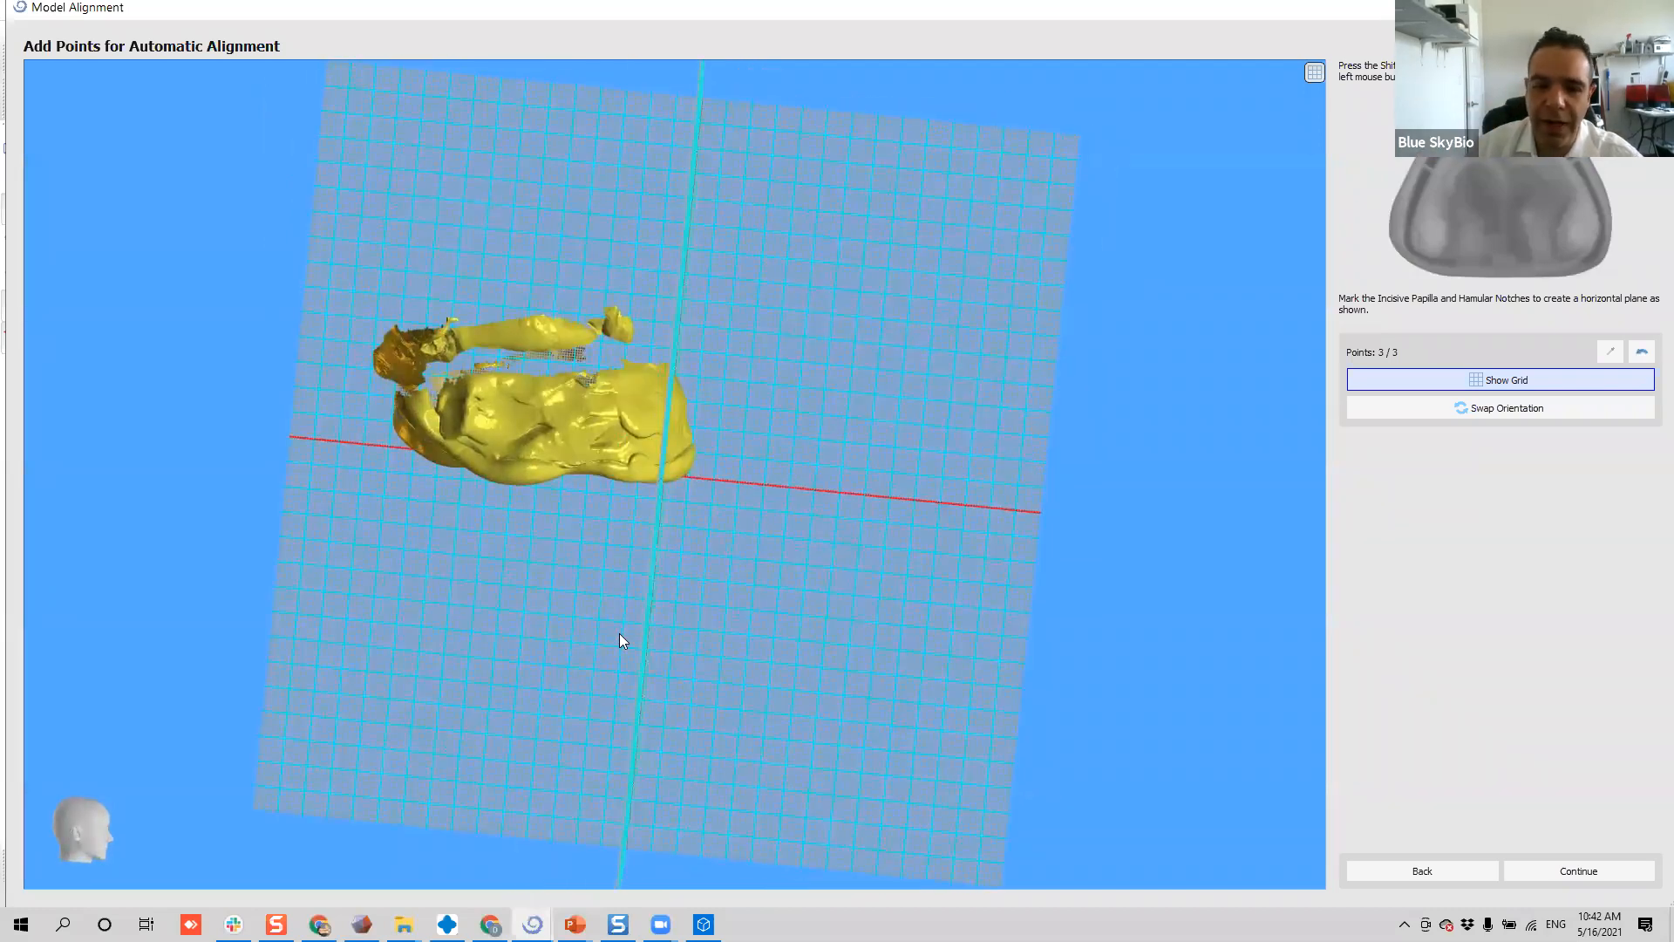
{"action": "left_click_drag", "start_coordinate": [624, 688], "coordinate": [750, 505]}
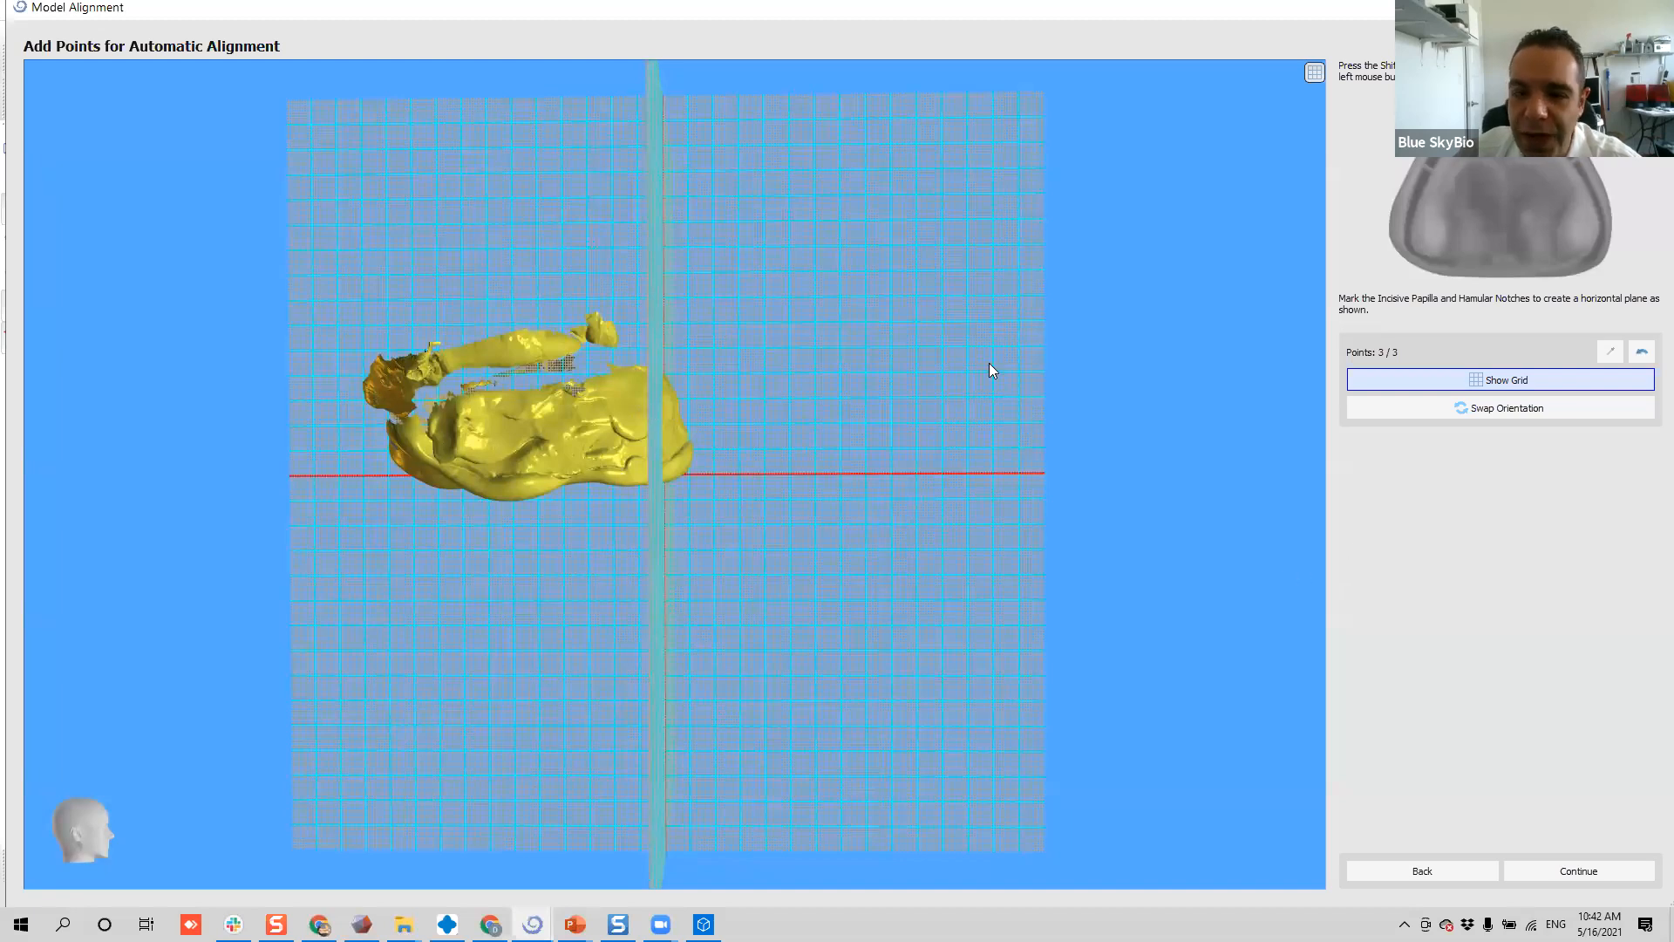
{"action": "left_click", "coordinate": [1480, 409]}
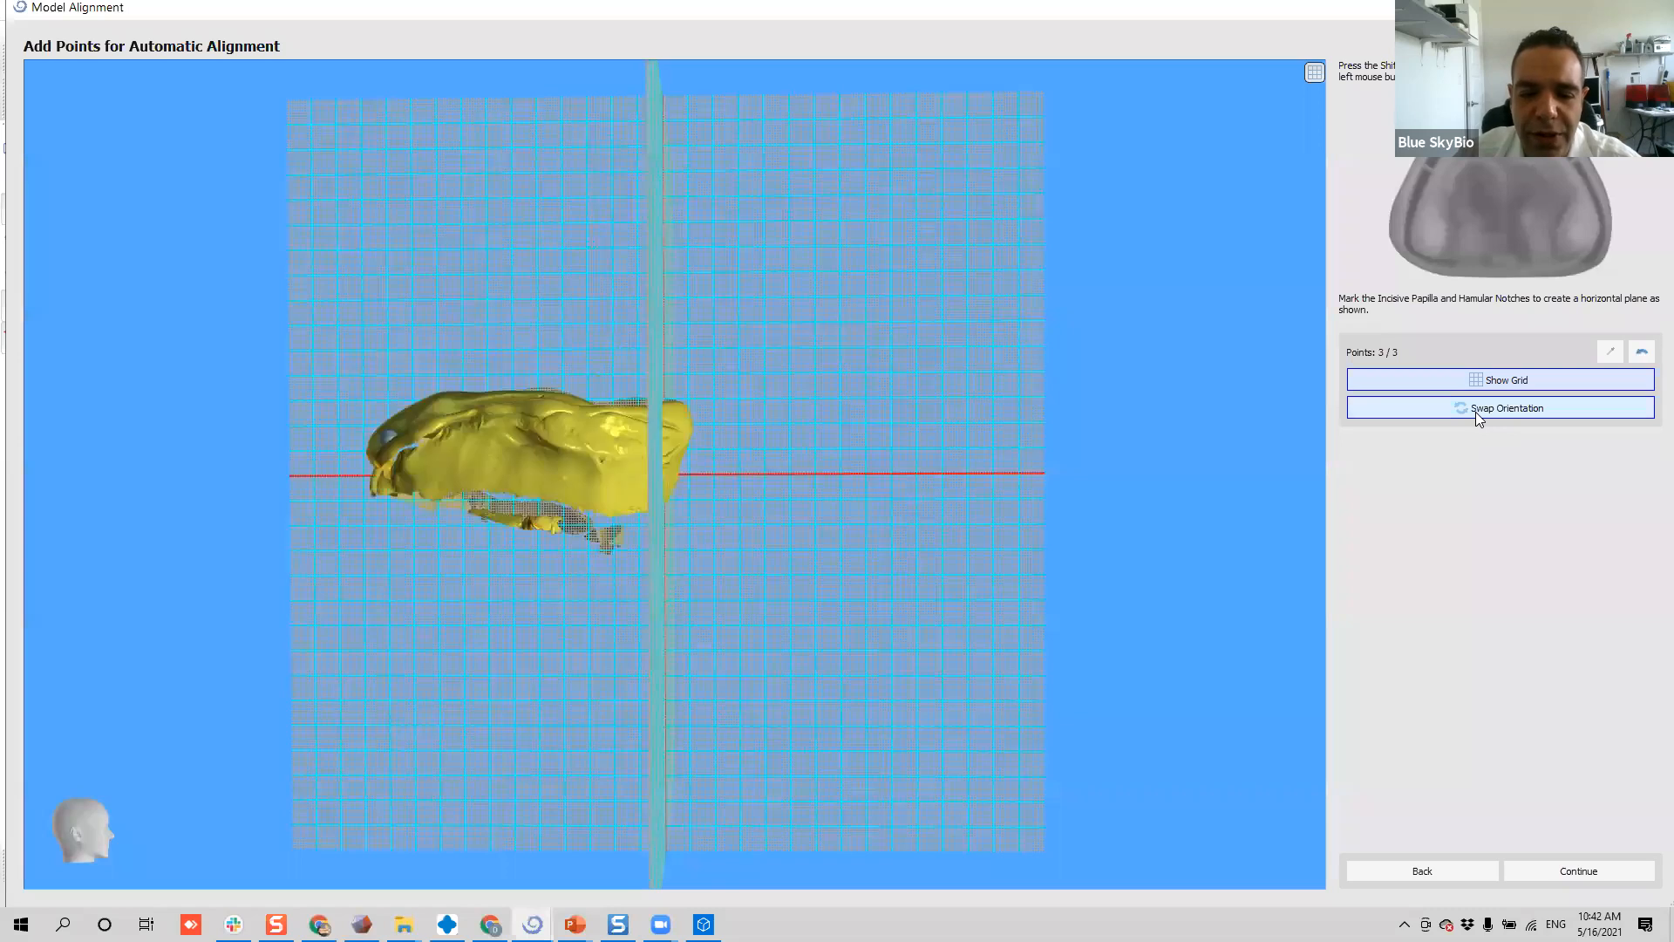
{"action": "left_click", "coordinate": [1477, 415]}
{"action": "left_click", "coordinate": [1478, 415]}
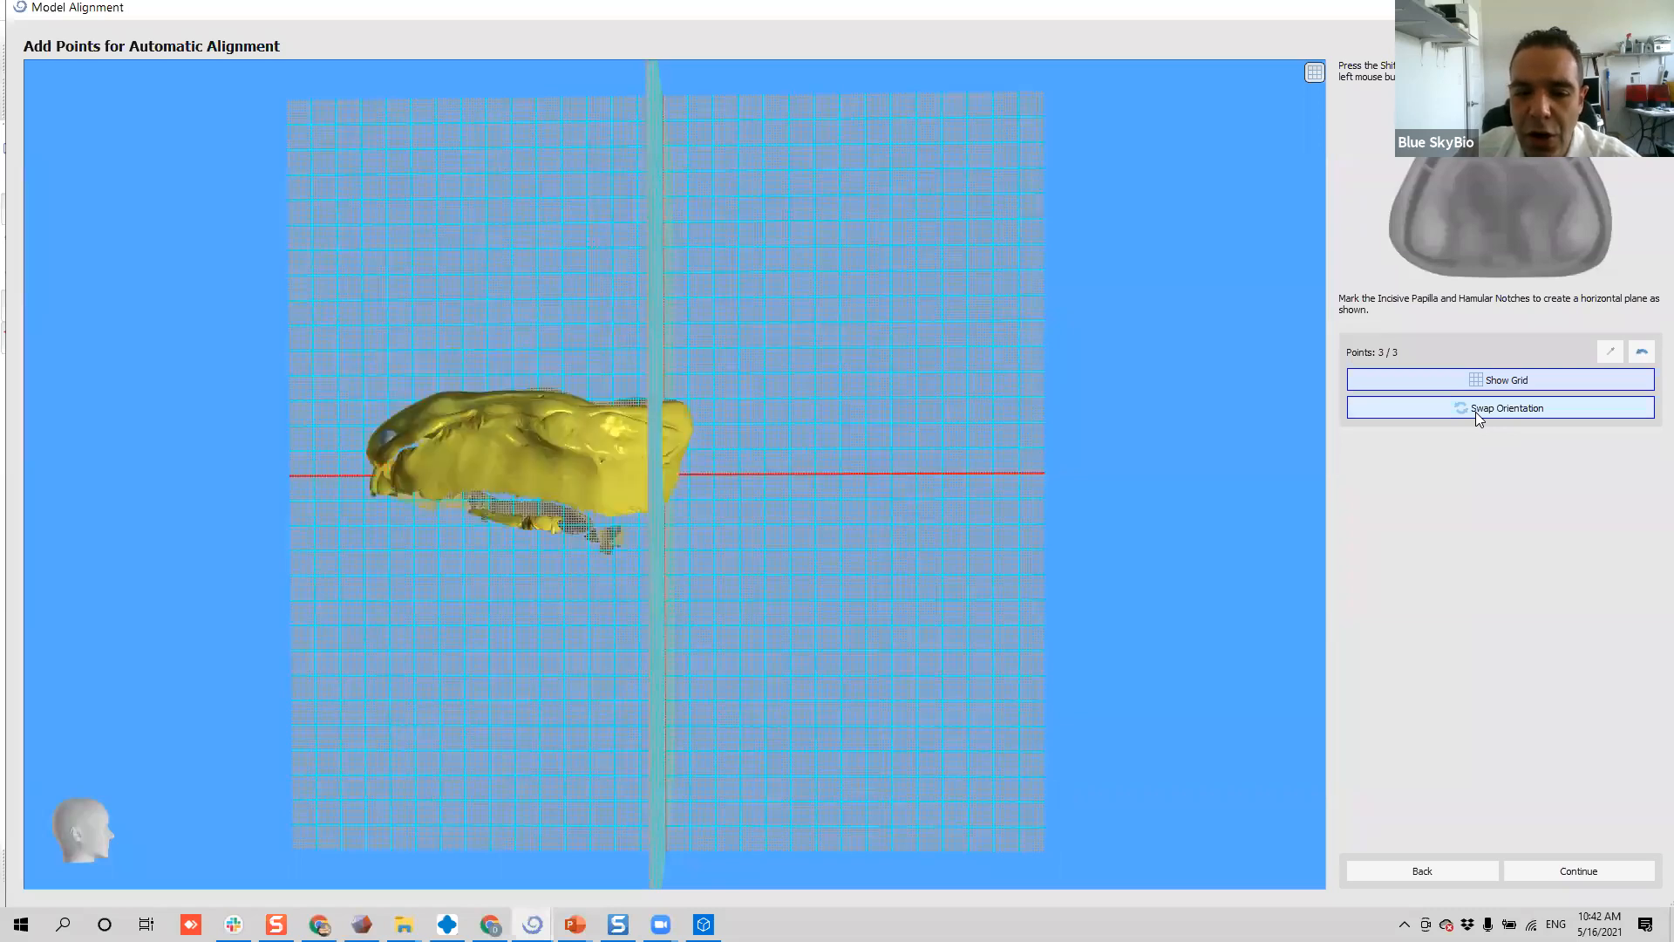
- Check the swapped maxillary scan against the grid planes and continue to the manual alignment refinement
{"action": "left_click_drag", "start_coordinate": [464, 546], "coordinate": [691, 571]}
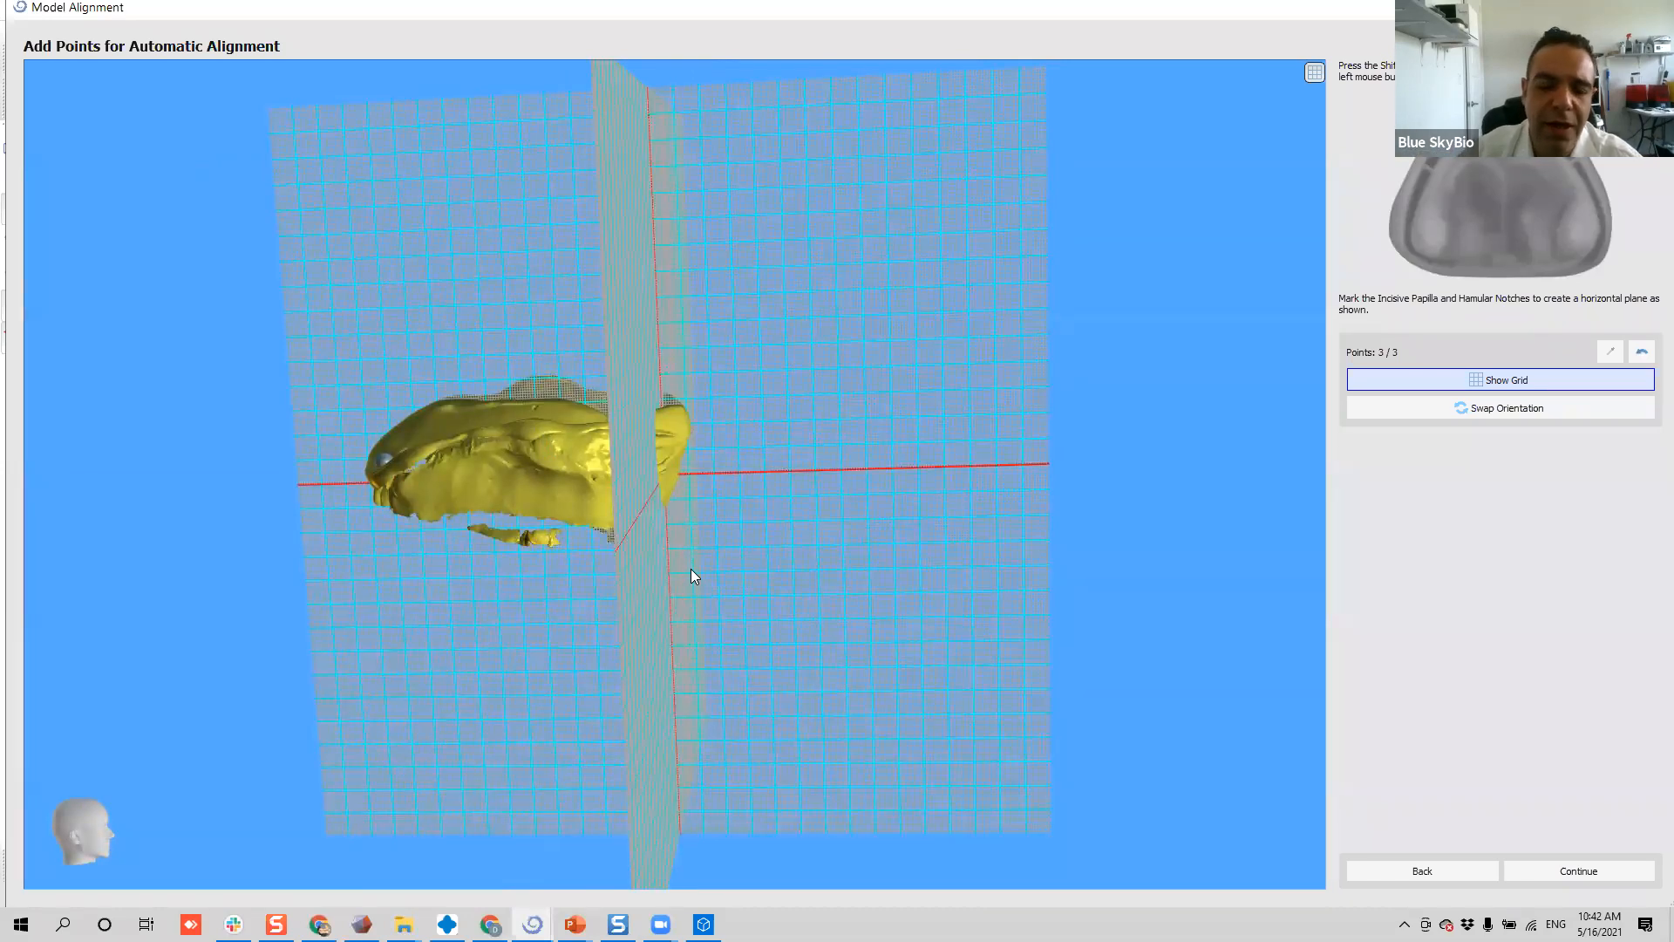
{"action": "left_click_drag", "start_coordinate": [863, 338], "coordinate": [680, 366]}
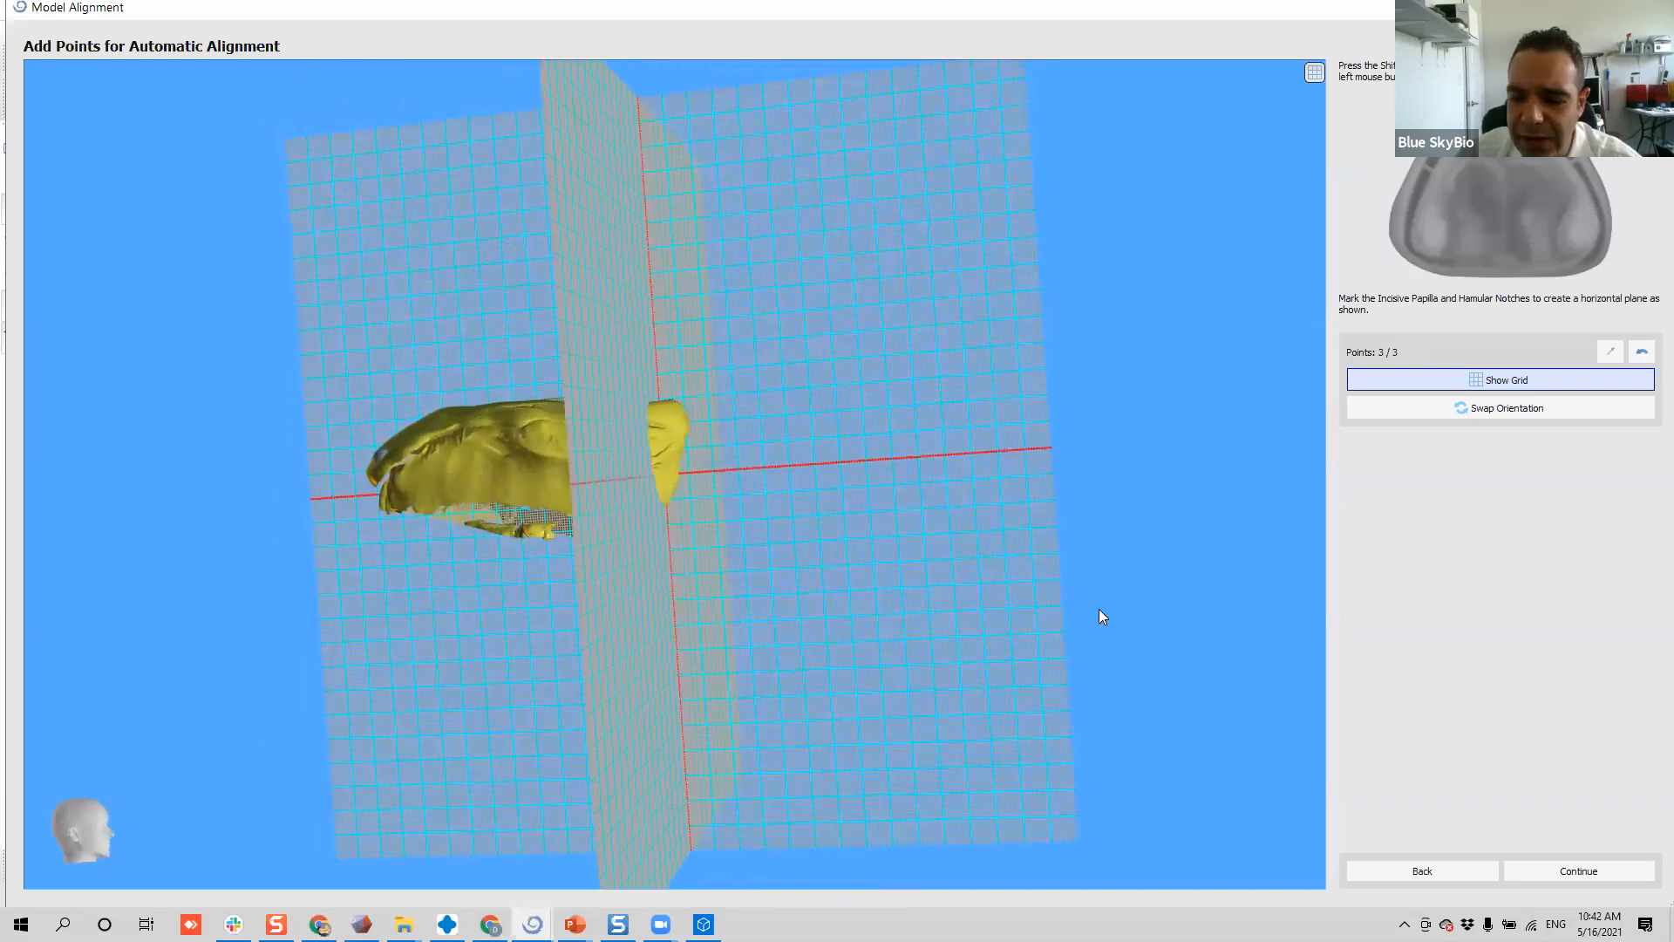
{"action": "left_click", "coordinate": [1588, 873]}
- Show the maxillary, mandibular and buccal bite models together in the manual refinement and inspect their alignment from both sides
{"action": "left_click_drag", "start_coordinate": [511, 576], "coordinate": [451, 697]}
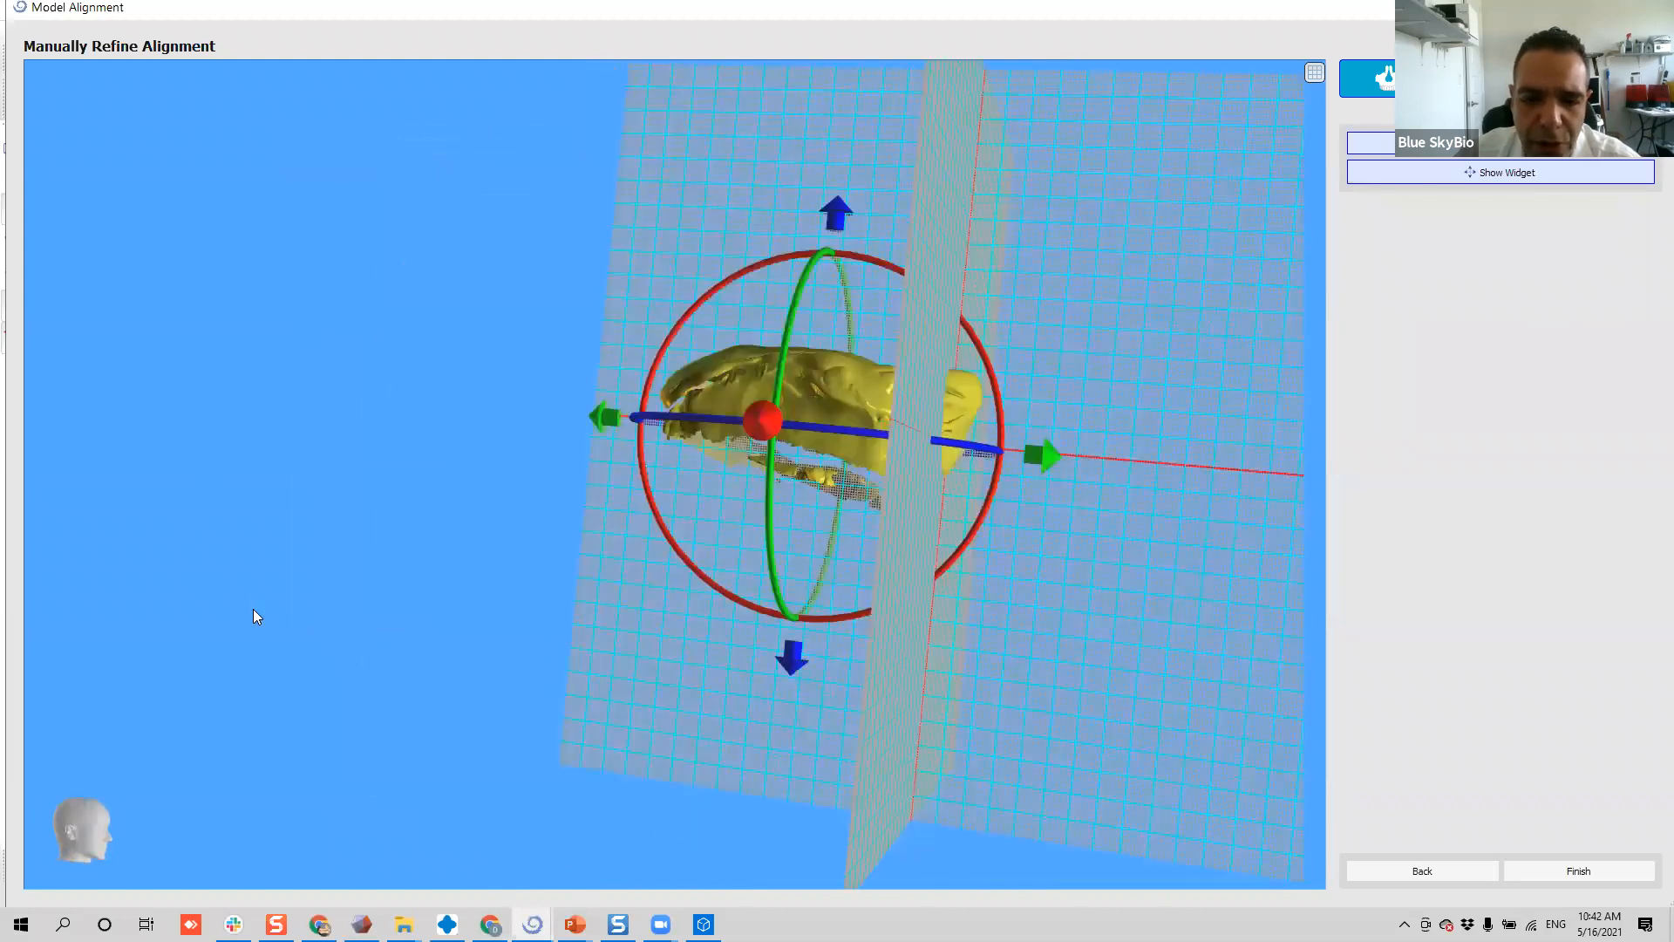
{"action": "scroll", "coordinate": [396, 648], "scroll_direction": "up", "scroll_amount": 4}
{"action": "middle_click_drag", "start_coordinate": [1051, 280], "coordinate": [912, 412]}
{"action": "left_click_drag", "start_coordinate": [1029, 412], "coordinate": [1215, 401]}
{"action": "left_click", "coordinate": [1499, 78]}
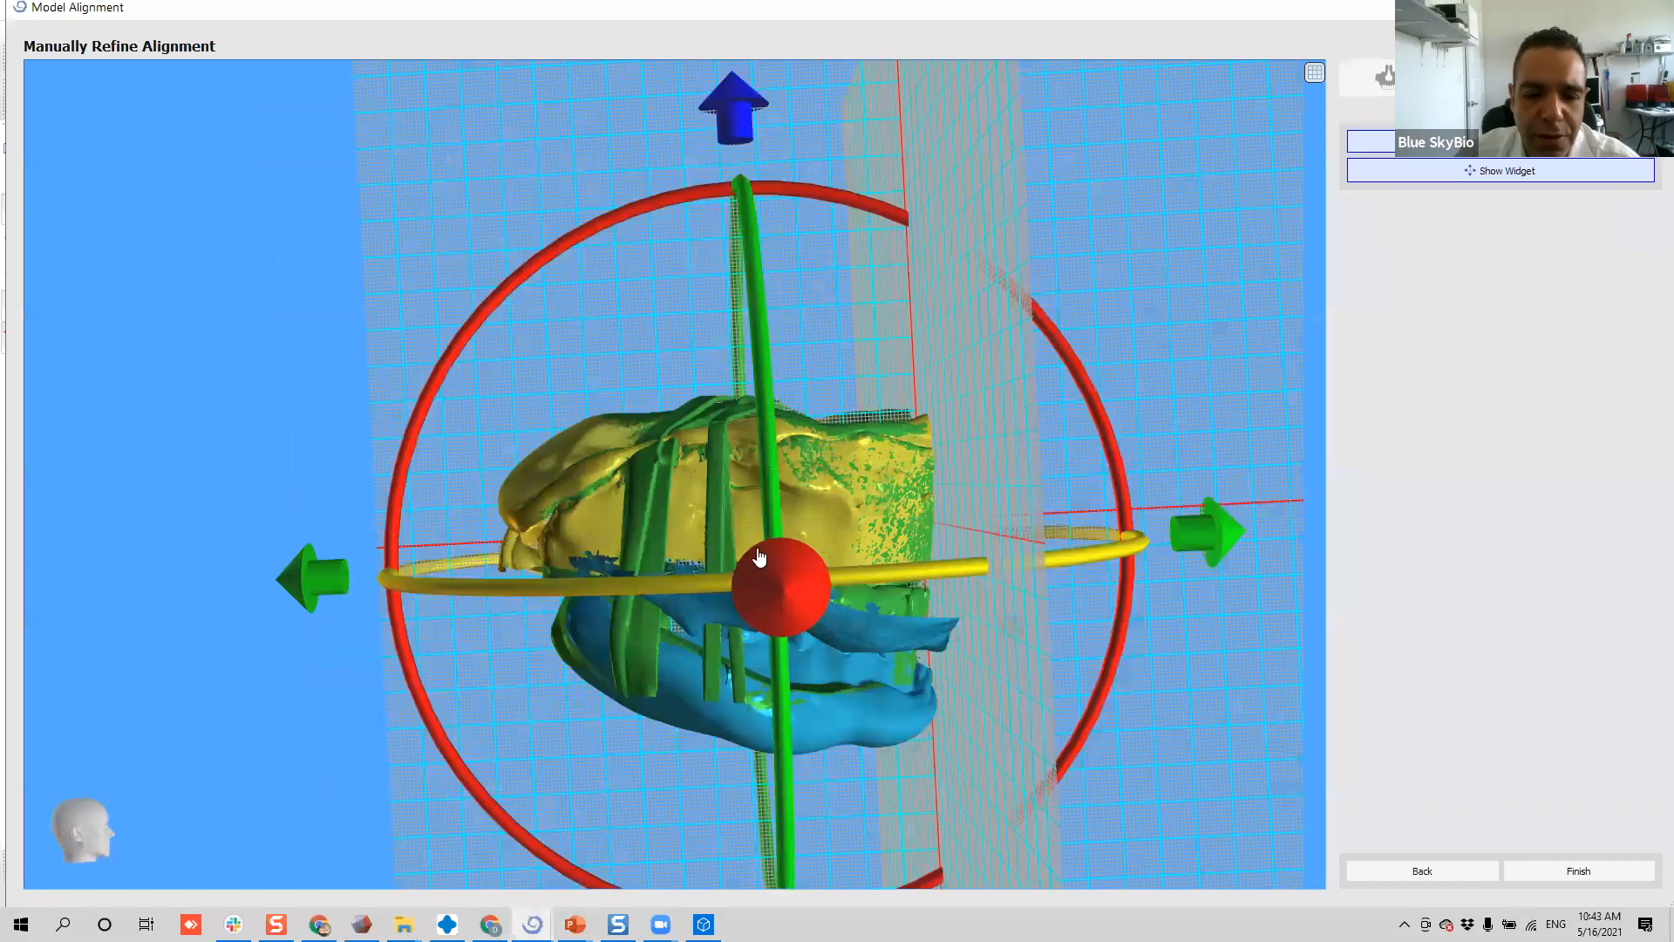
{"action": "left_click_drag", "start_coordinate": [1188, 671], "coordinate": [1054, 593]}
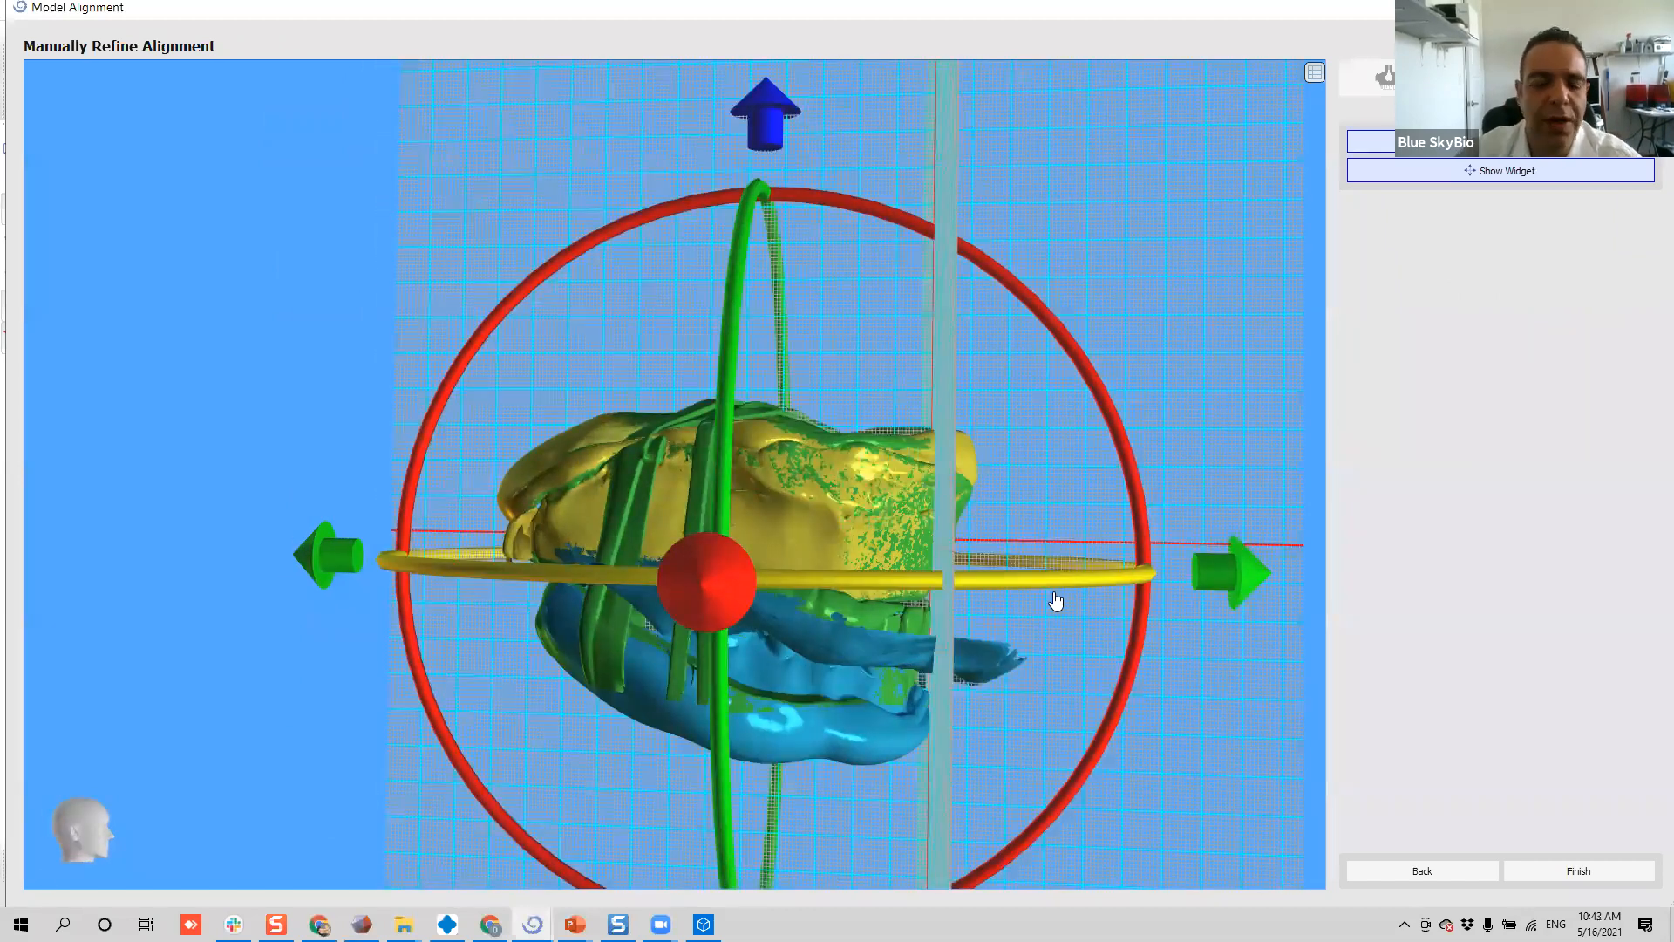
{"action": "left_click_drag", "start_coordinate": [185, 451], "coordinate": [863, 304]}
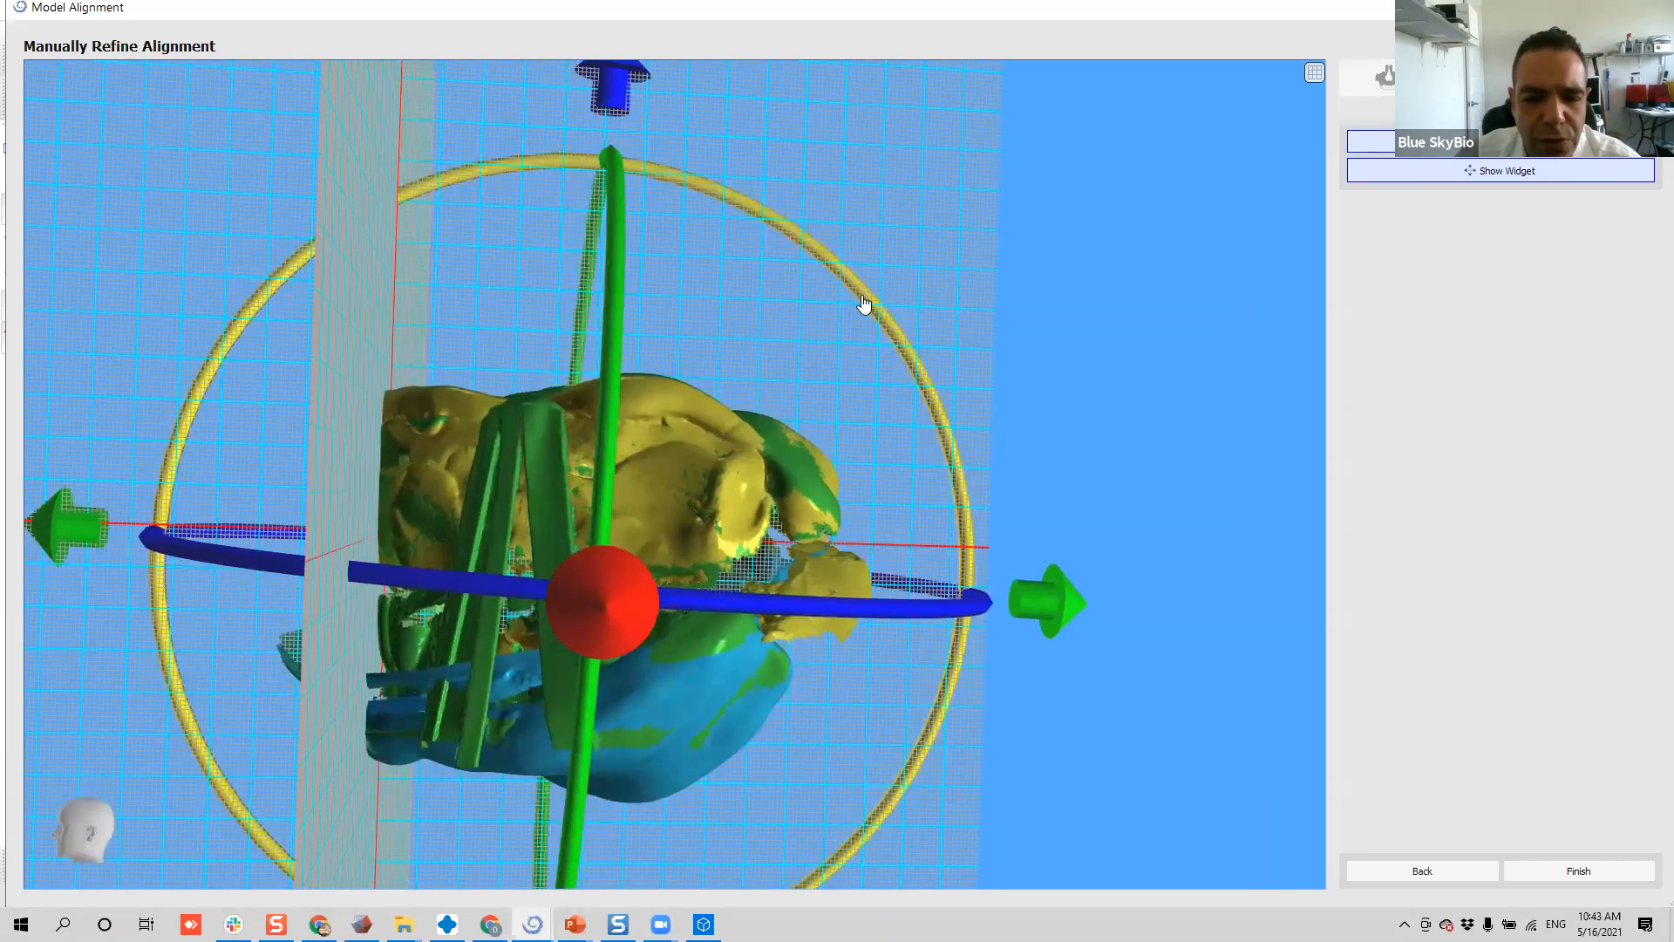
- Shift the three models slightly along the front-back and side-to-side axes and adjust their frontal tilt against the grid planes
{"action": "left_click_drag", "start_coordinate": [1059, 602], "coordinate": [1027, 605]}
{"action": "left_click_drag", "start_coordinate": [59, 403], "coordinate": [844, 263]}
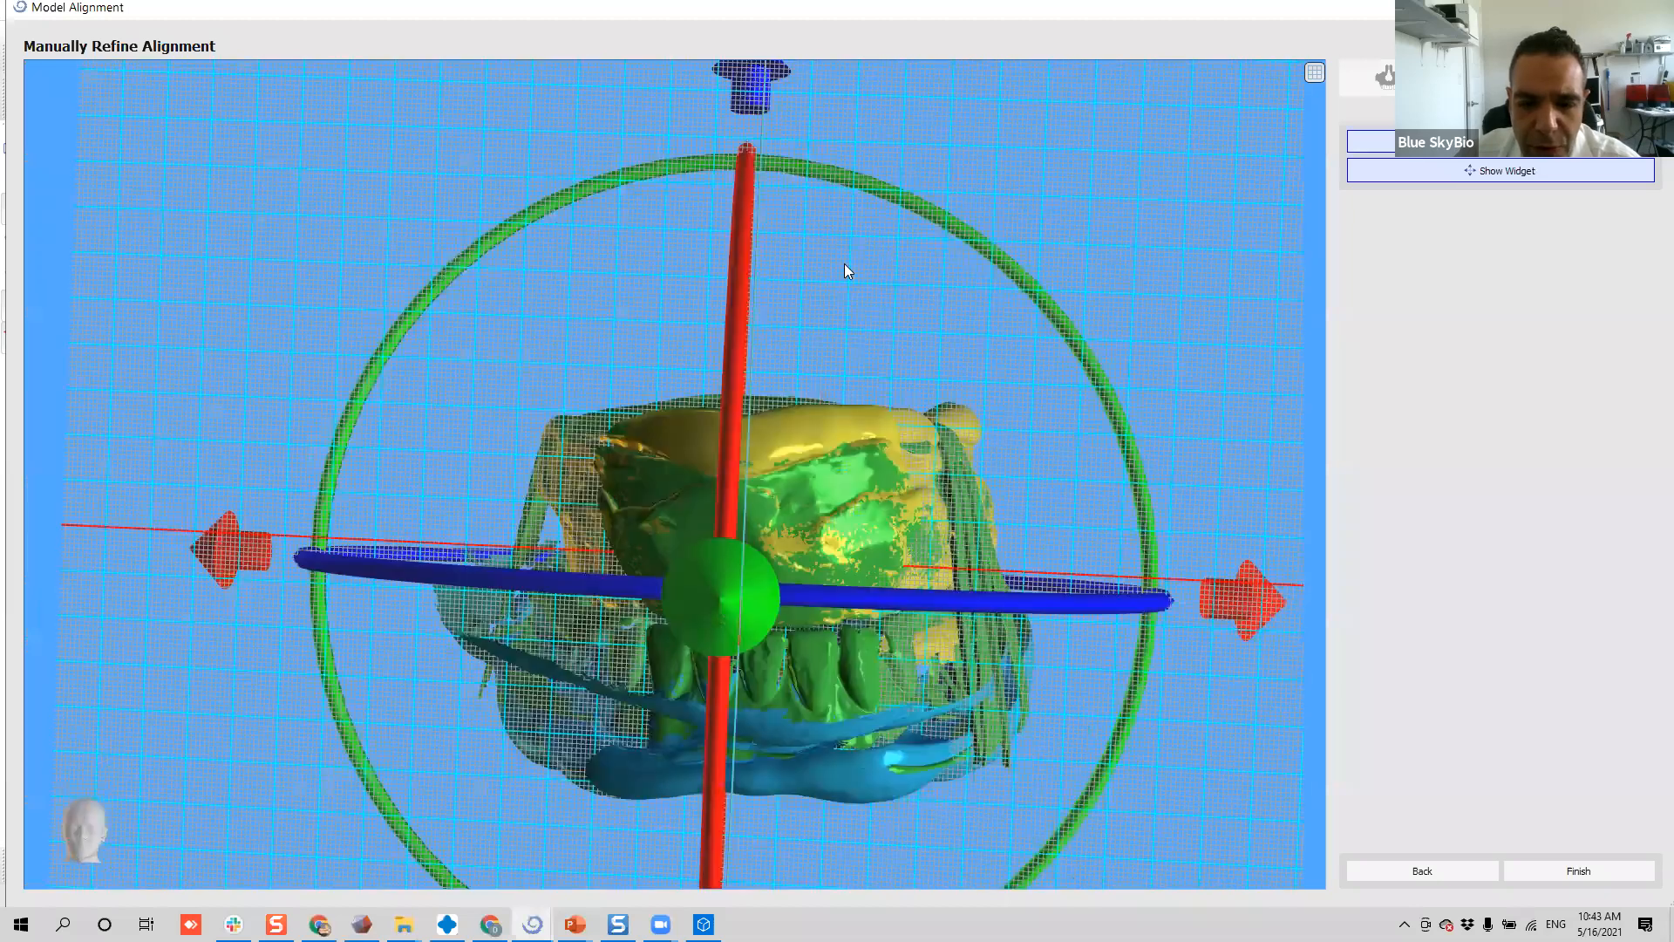
{"action": "left_click_drag", "start_coordinate": [1039, 692], "coordinate": [1119, 386]}
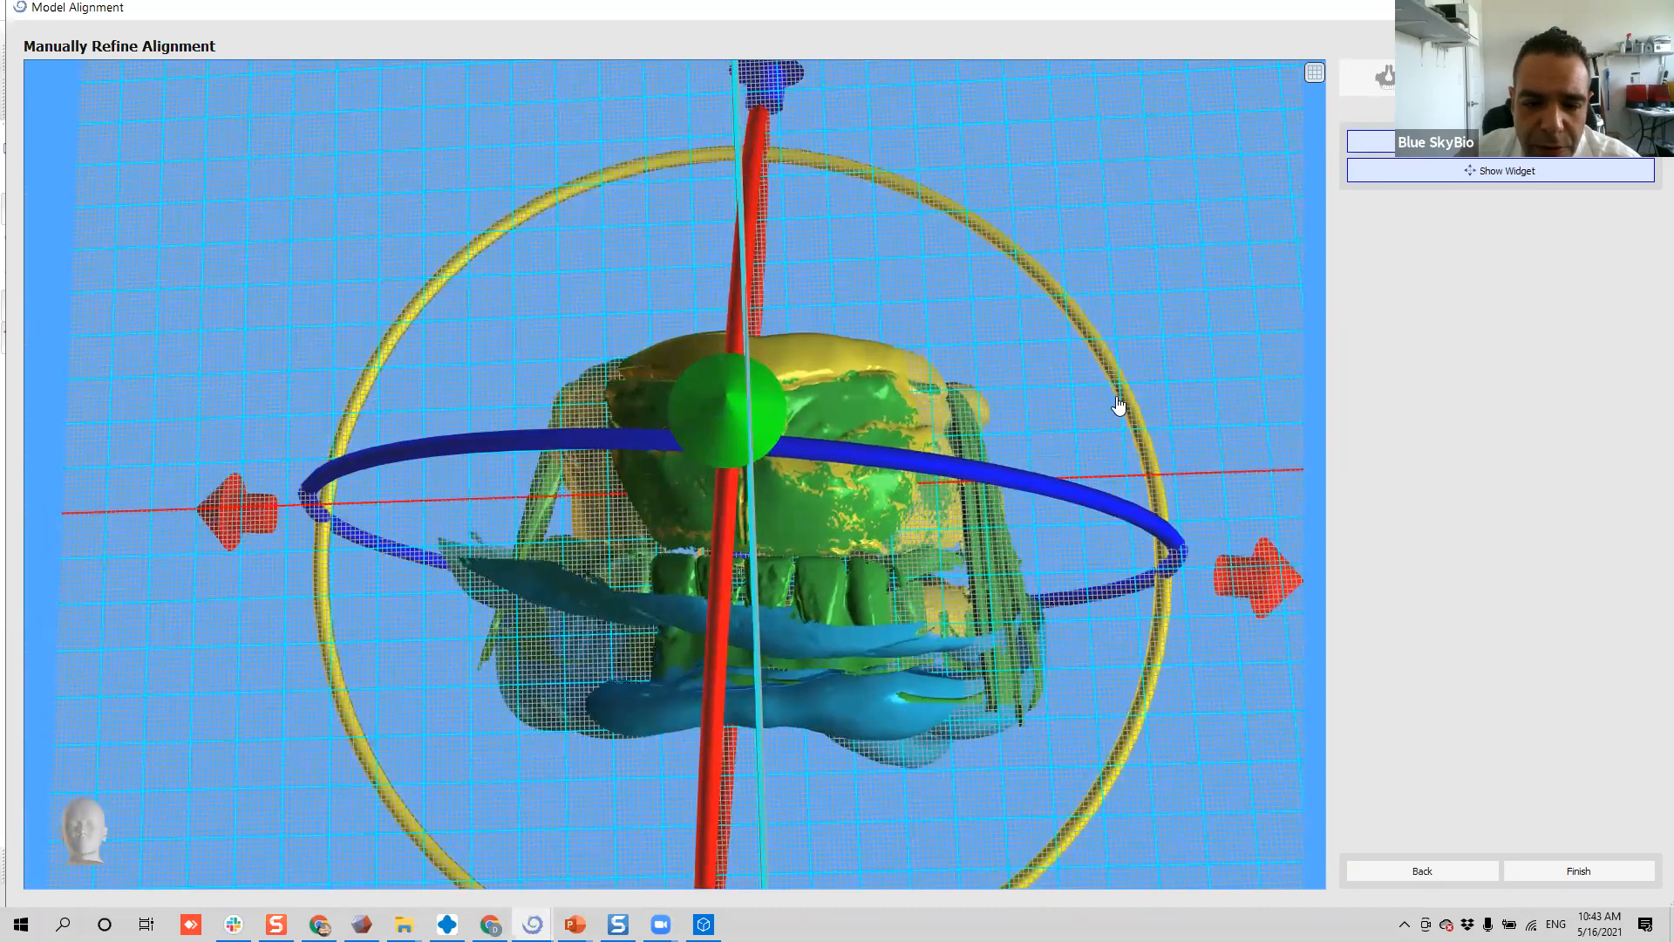
{"action": "left_click_drag", "start_coordinate": [1249, 572], "coordinate": [1258, 576]}
{"action": "mouse_move", "coordinate": [1112, 397]}
{"action": "right_mouse_down"}
{"action": "mouse_move", "coordinate": [1089, 356]}
{"action": "mouse_move", "coordinate": [1090, 385]}
{"action": "right_mouse_up"}
{"action": "left_click_drag", "start_coordinate": [1273, 624], "coordinate": [1258, 617]}
- Check the models against the midline plane from oblique front views, then nudge them sideways and correct their tilt slightly
{"action": "right_click_drag", "start_coordinate": [1205, 458], "coordinate": [1016, 258]}
{"action": "left_click_drag", "start_coordinate": [1026, 250], "coordinate": [1024, 246]}
{"action": "right_click_drag", "start_coordinate": [1062, 201], "coordinate": [789, 288]}
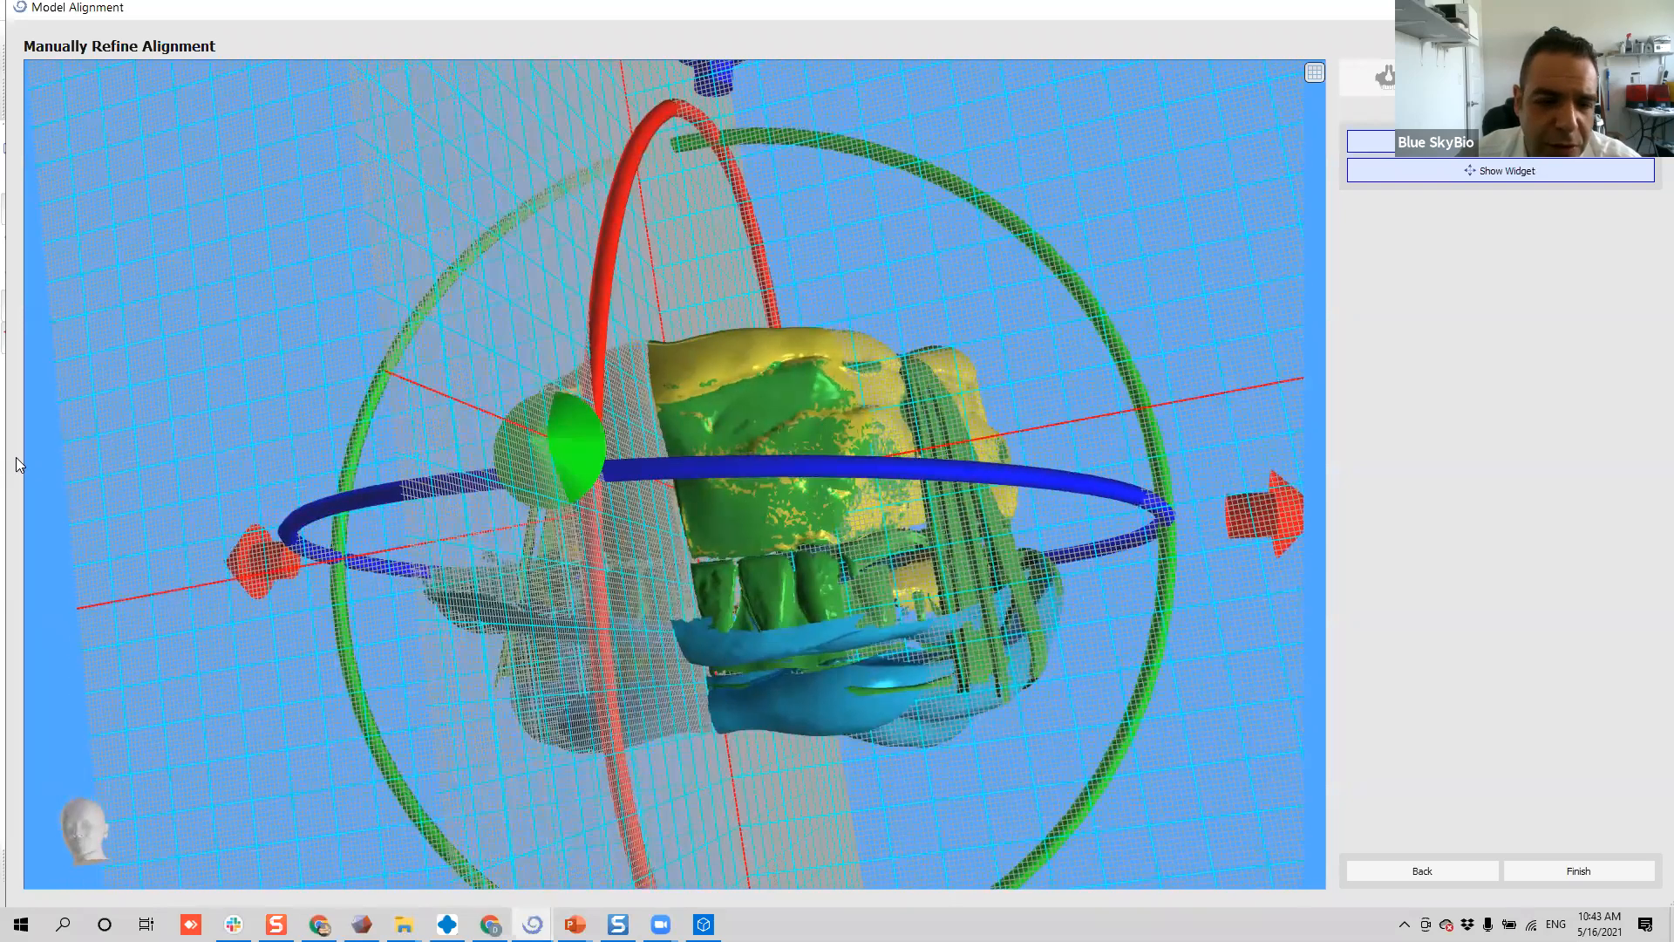
{"action": "right_click_drag", "start_coordinate": [234, 473], "coordinate": [361, 432]}
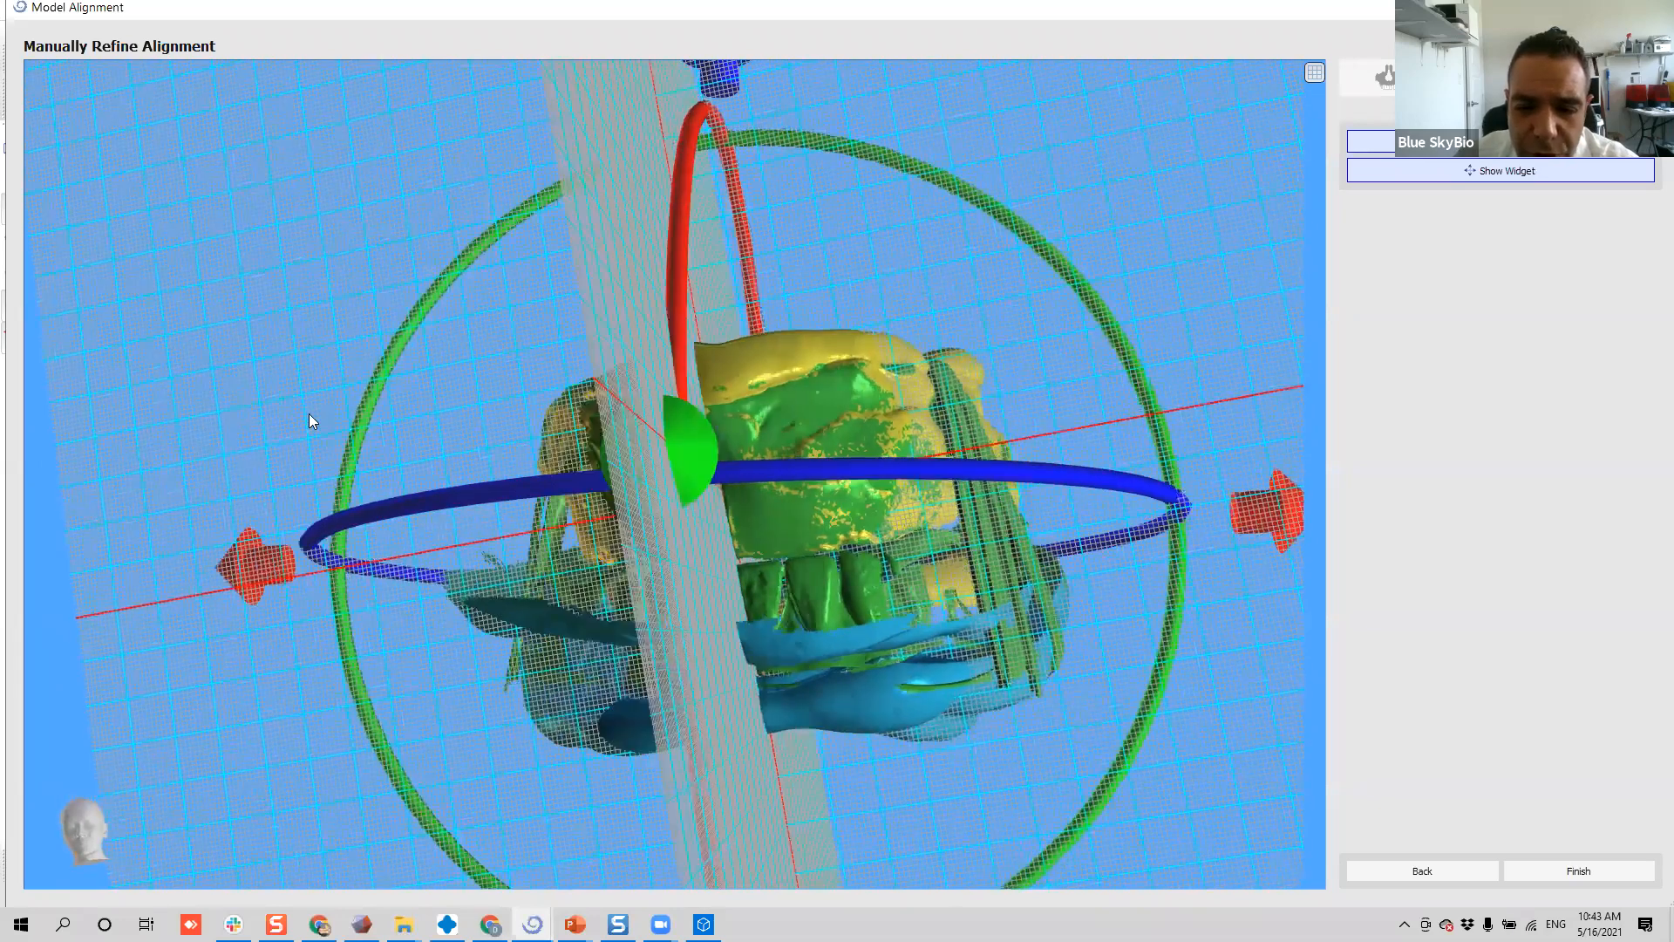
{"action": "right_click_drag", "start_coordinate": [532, 351], "coordinate": [448, 277]}
{"action": "left_click_drag", "start_coordinate": [451, 293], "coordinate": [431, 314]}
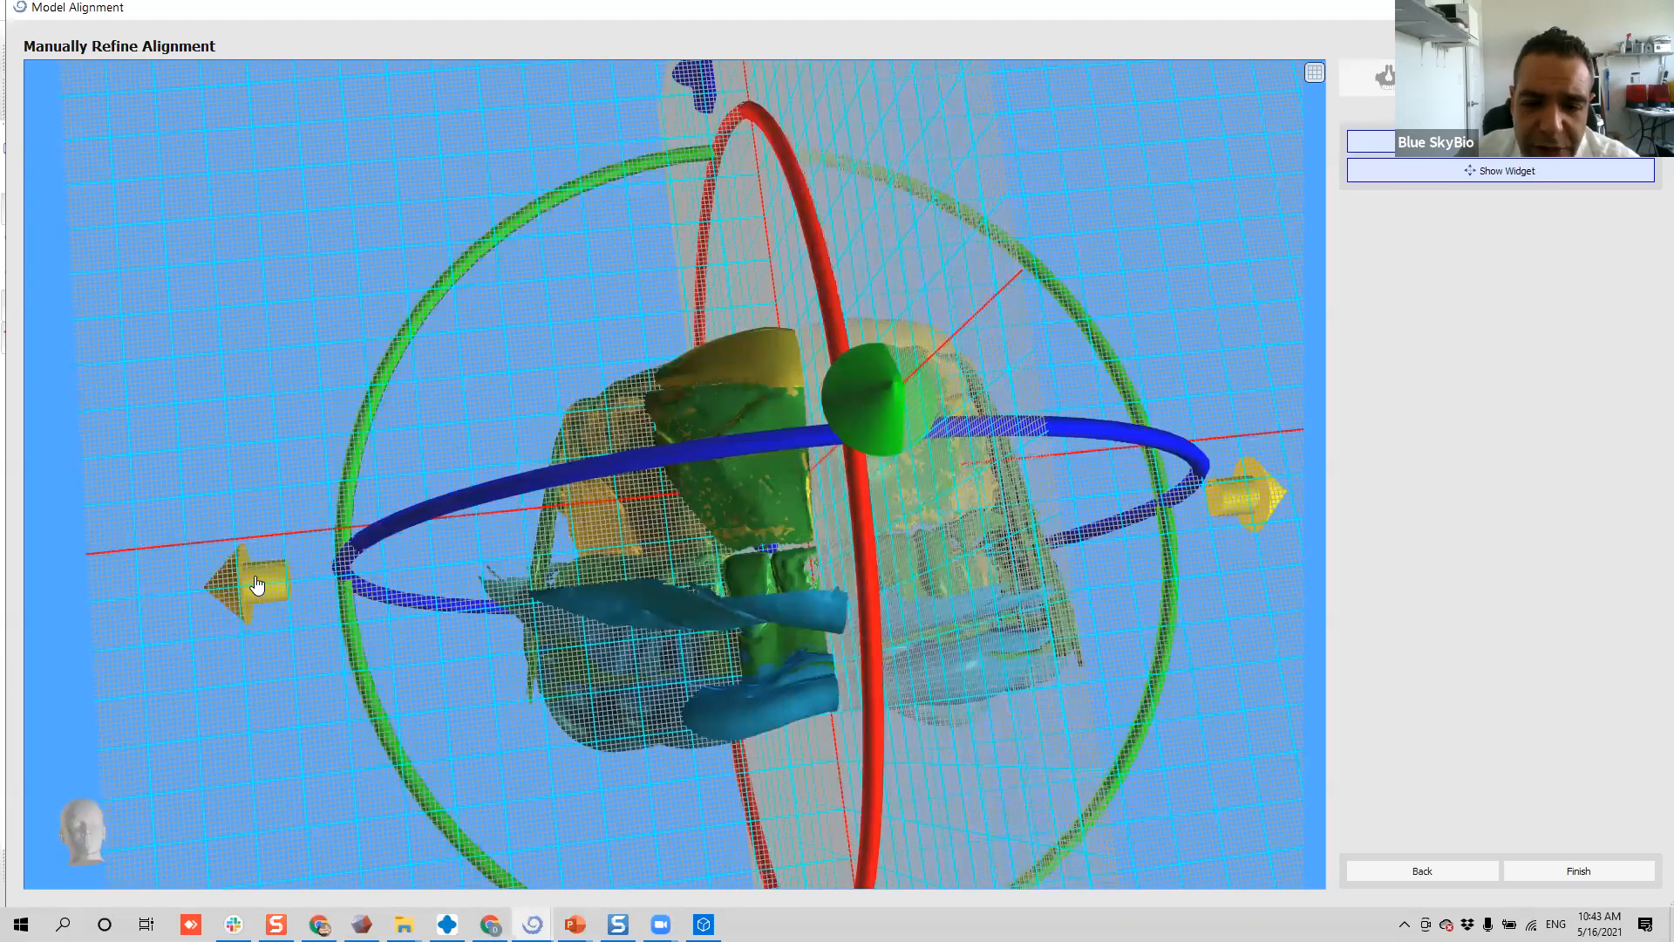
{"action": "left_click_drag", "start_coordinate": [263, 583], "coordinate": [266, 583]}
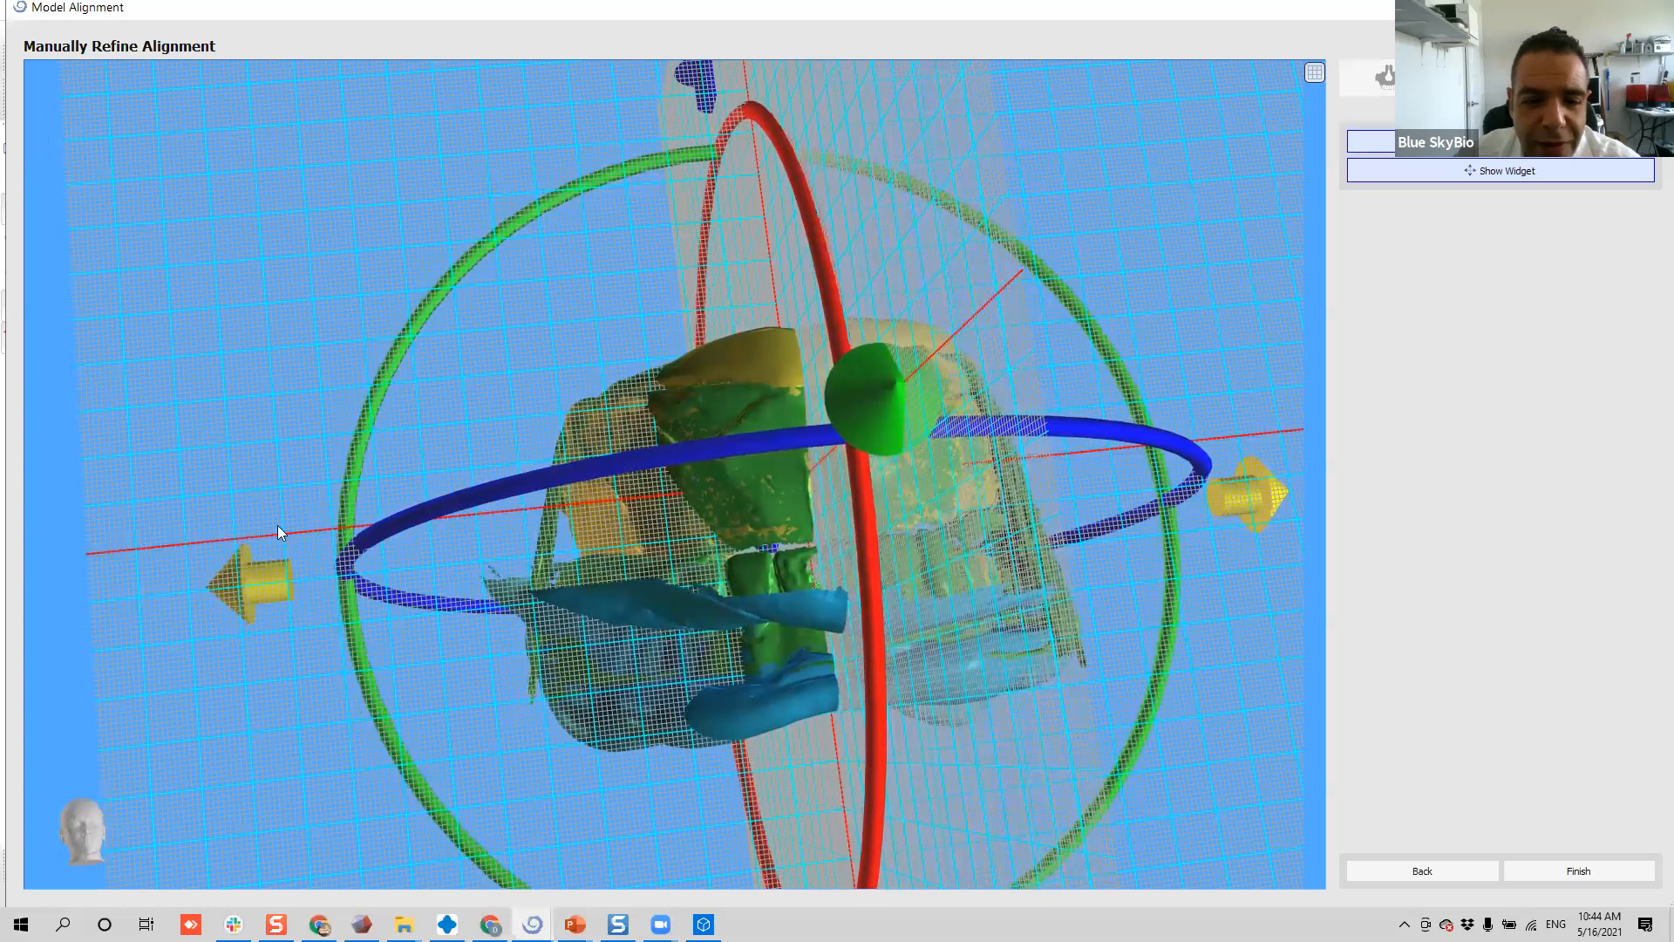
{"action": "left_click_drag", "start_coordinate": [366, 441], "coordinate": [368, 430]}
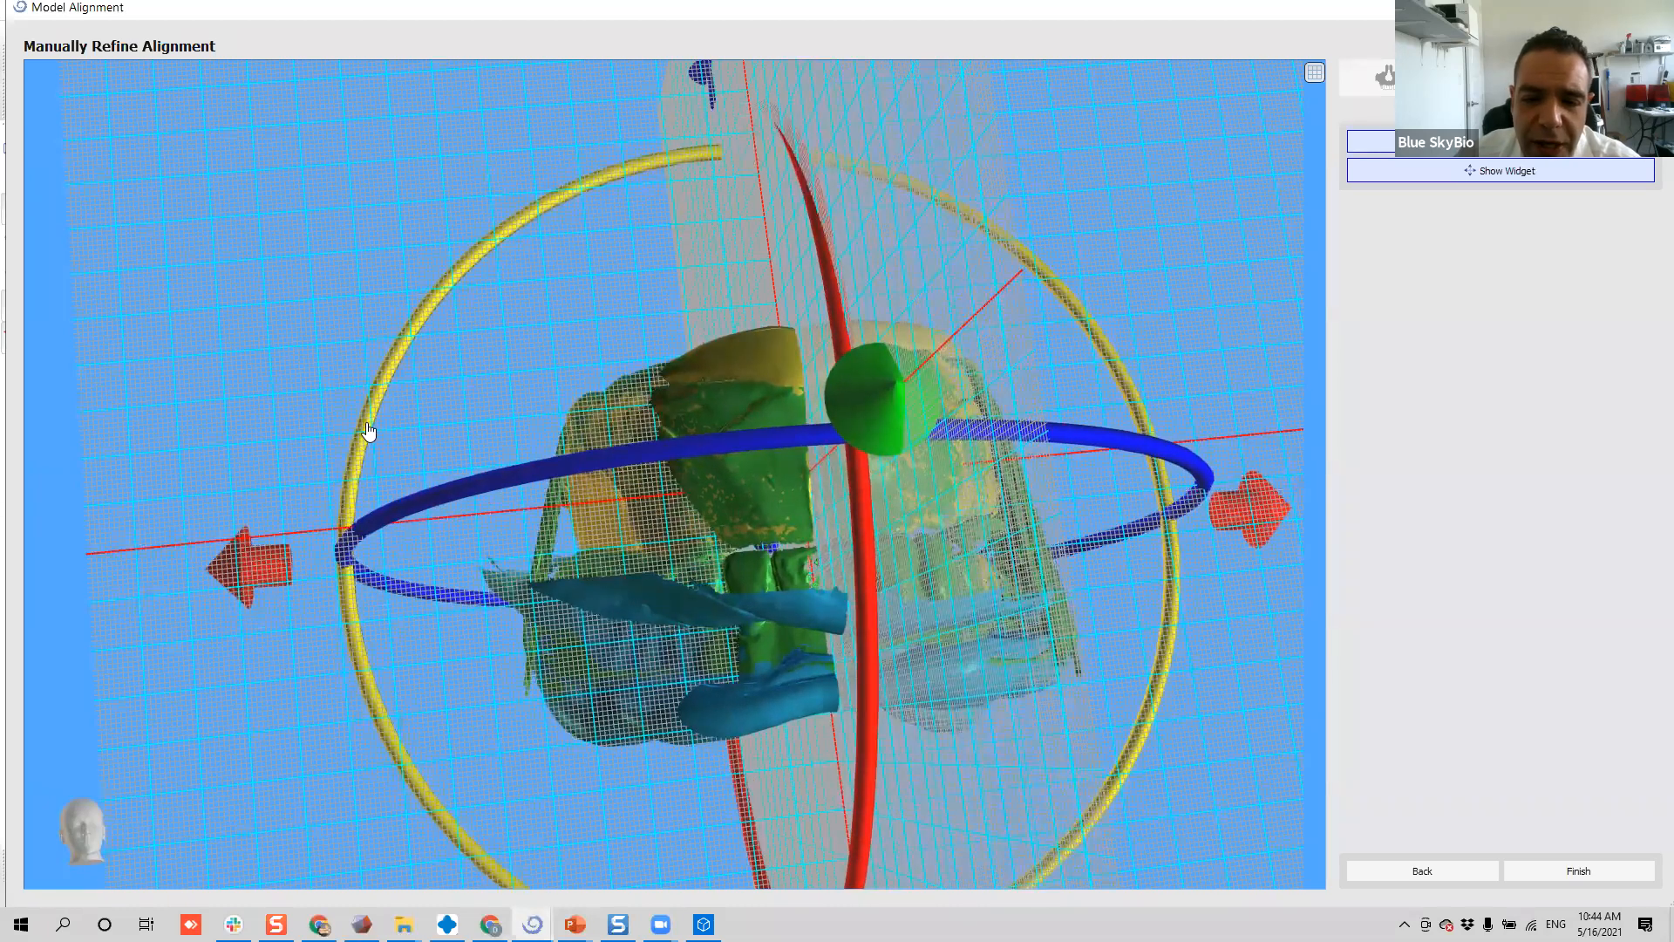
- Fine-tune the models' rotation in the frontal plane so the ridges run level with the horizontal grid lines
{"action": "left_click_drag", "start_coordinate": [518, 417], "coordinate": [590, 418]}
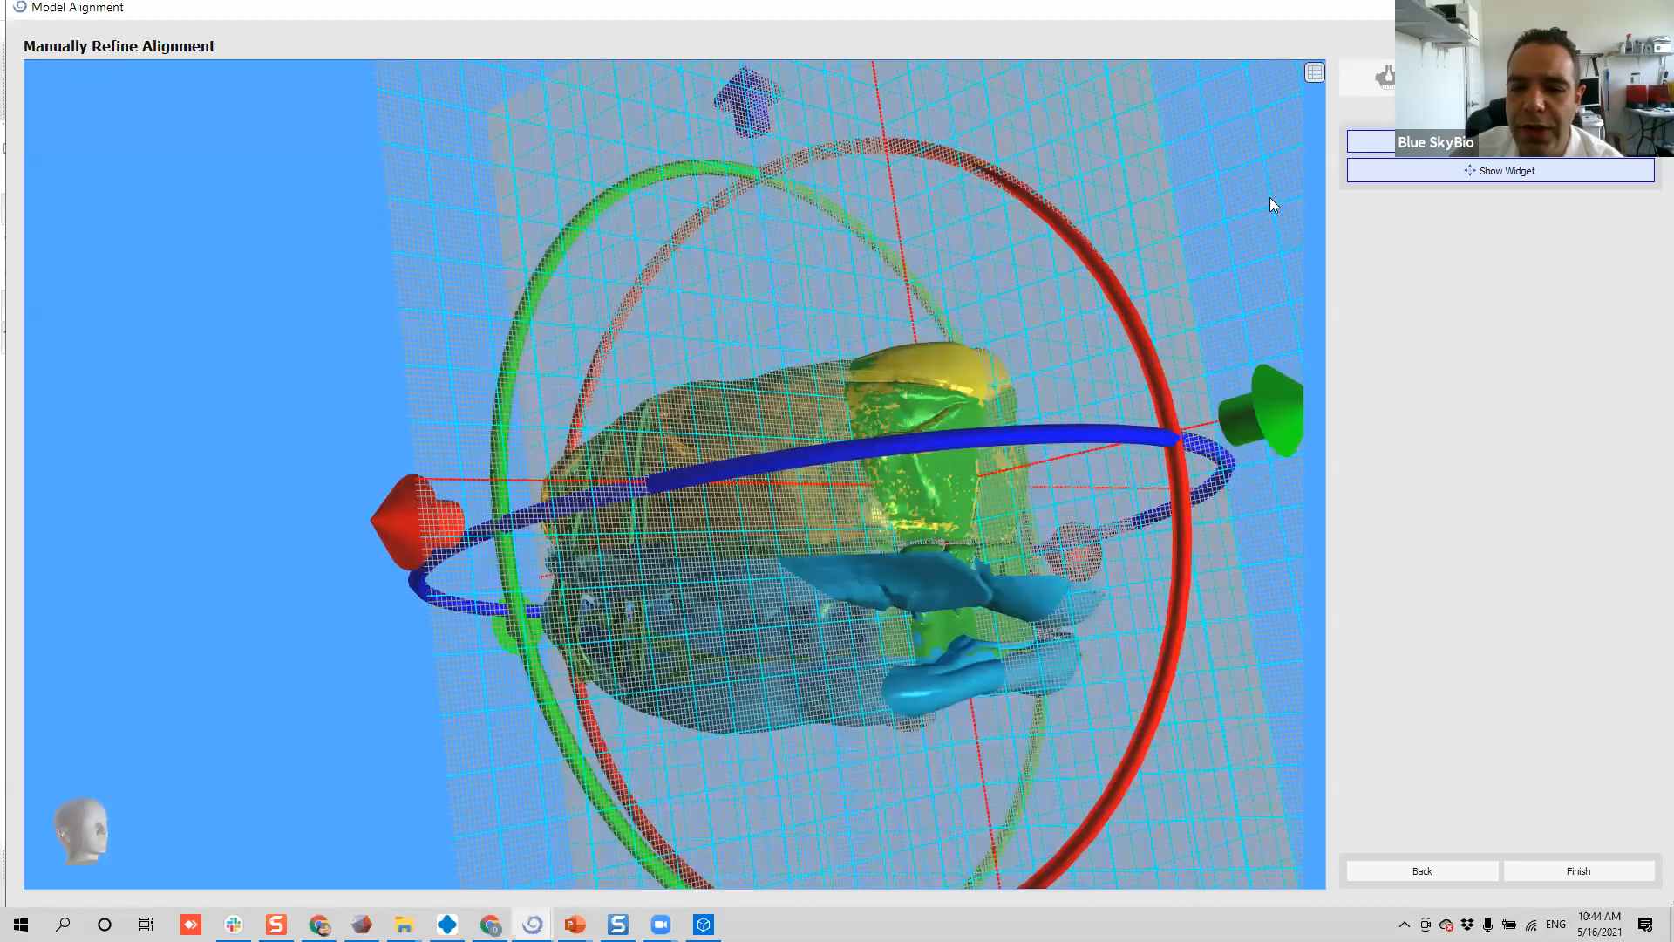
{"action": "left_click_drag", "start_coordinate": [1195, 274], "coordinate": [727, 728]}
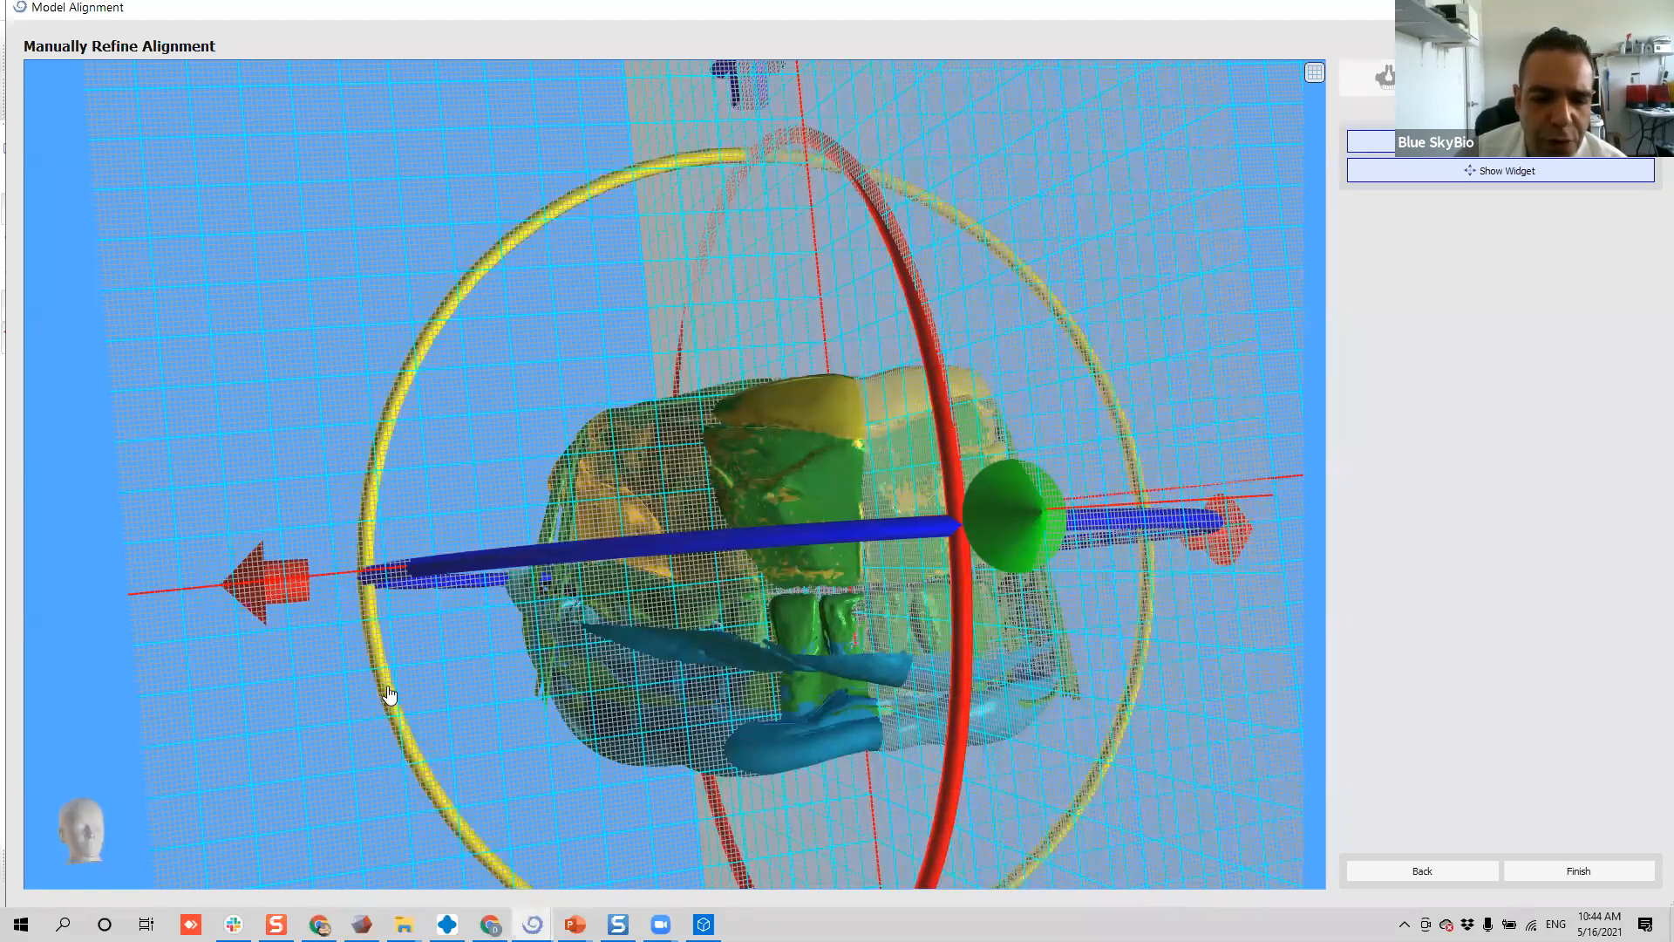
{"action": "left_click_drag", "start_coordinate": [389, 696], "coordinate": [381, 706]}
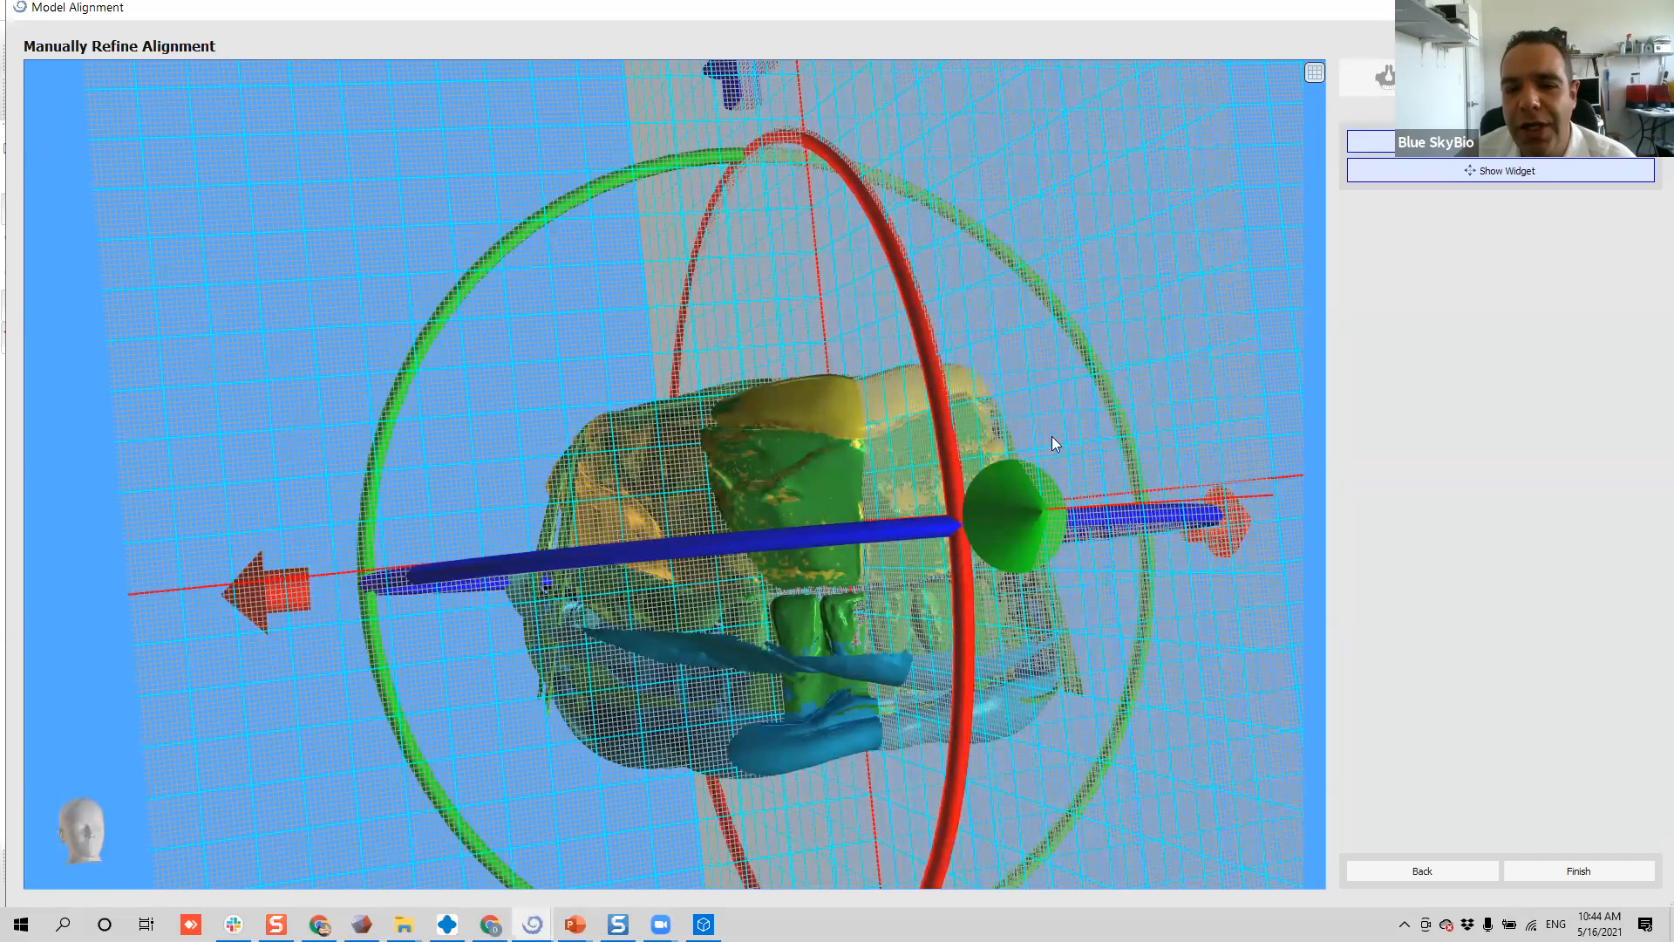
- Check the models from the side and from above, and refine their rotation and sideways position relative to the midline plane
{"action": "left_click_drag", "start_coordinate": [1268, 310], "coordinate": [991, 441]}
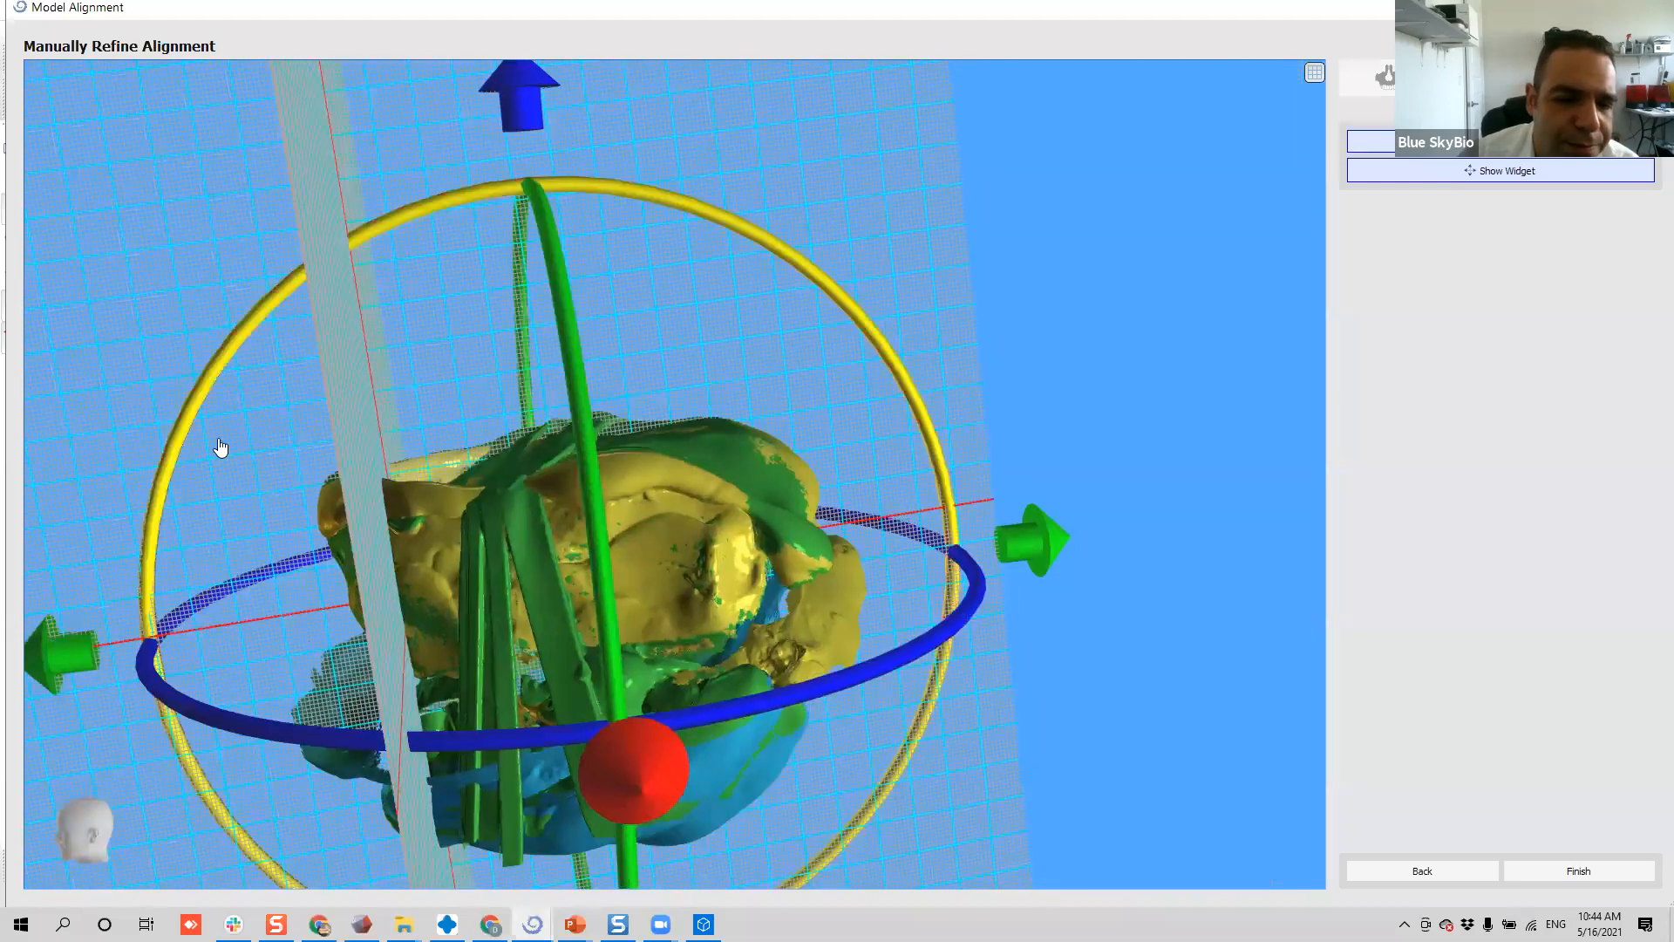
{"action": "left_click_drag", "start_coordinate": [367, 599], "coordinate": [613, 615]}
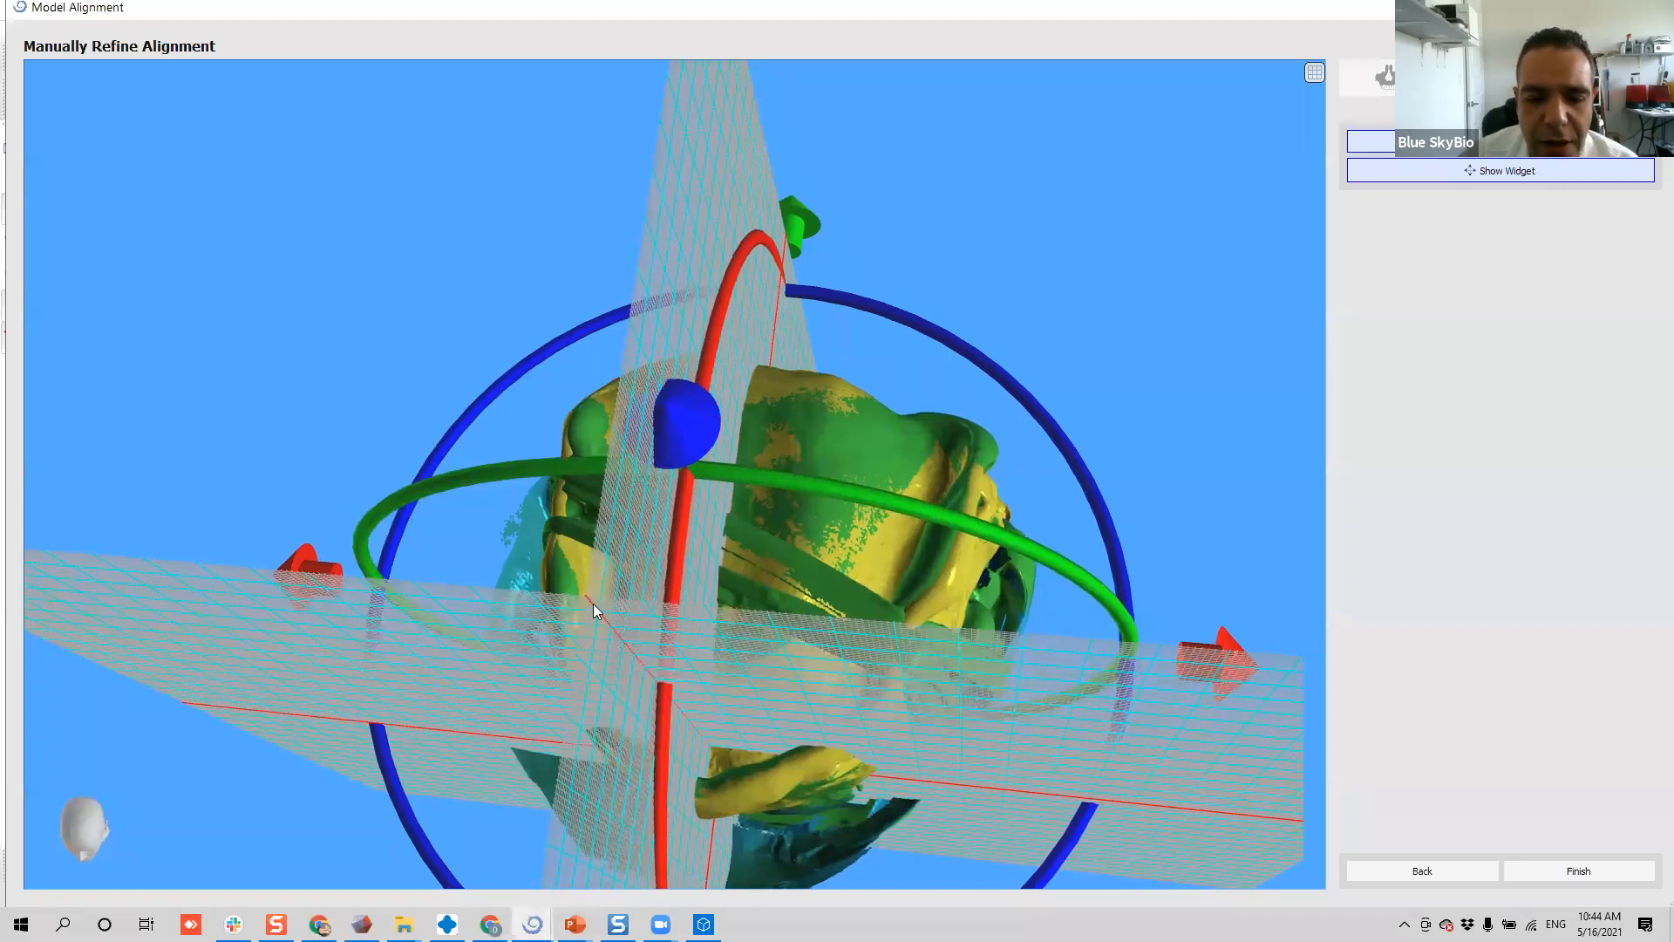
{"action": "mouse_move", "coordinate": [408, 537]}
{"action": "left_mouse_down"}
{"action": "mouse_move", "coordinate": [493, 555]}
{"action": "mouse_move", "coordinate": [436, 535]}
{"action": "left_mouse_up"}
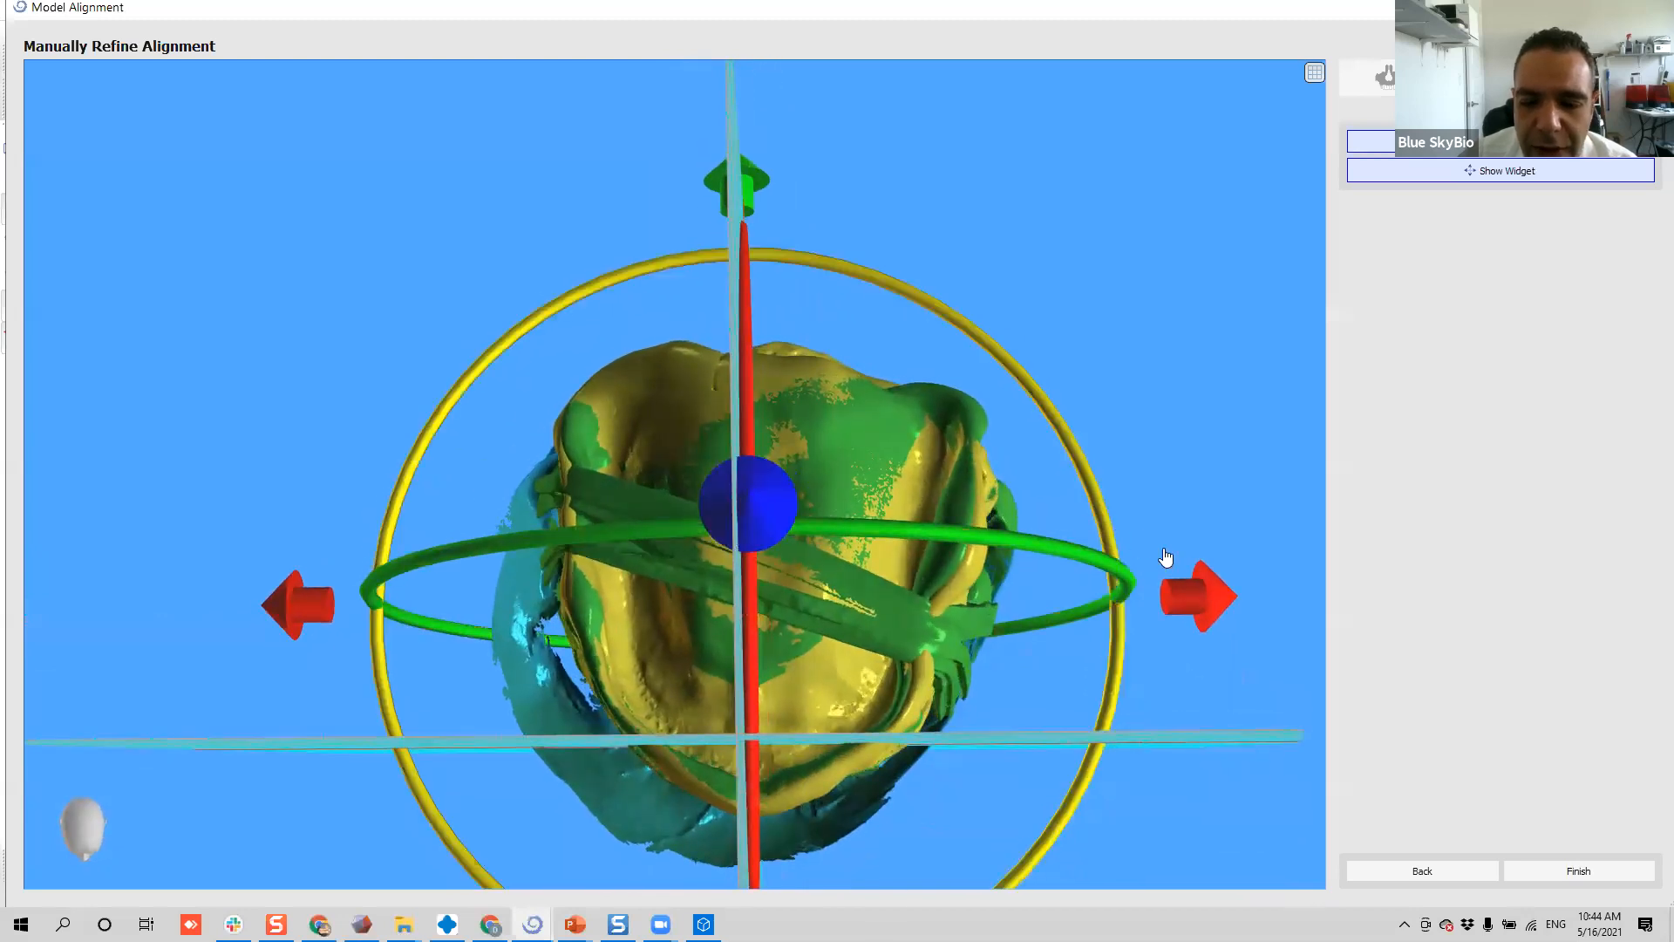
{"action": "left_click_drag", "start_coordinate": [991, 270], "coordinate": [1002, 500]}
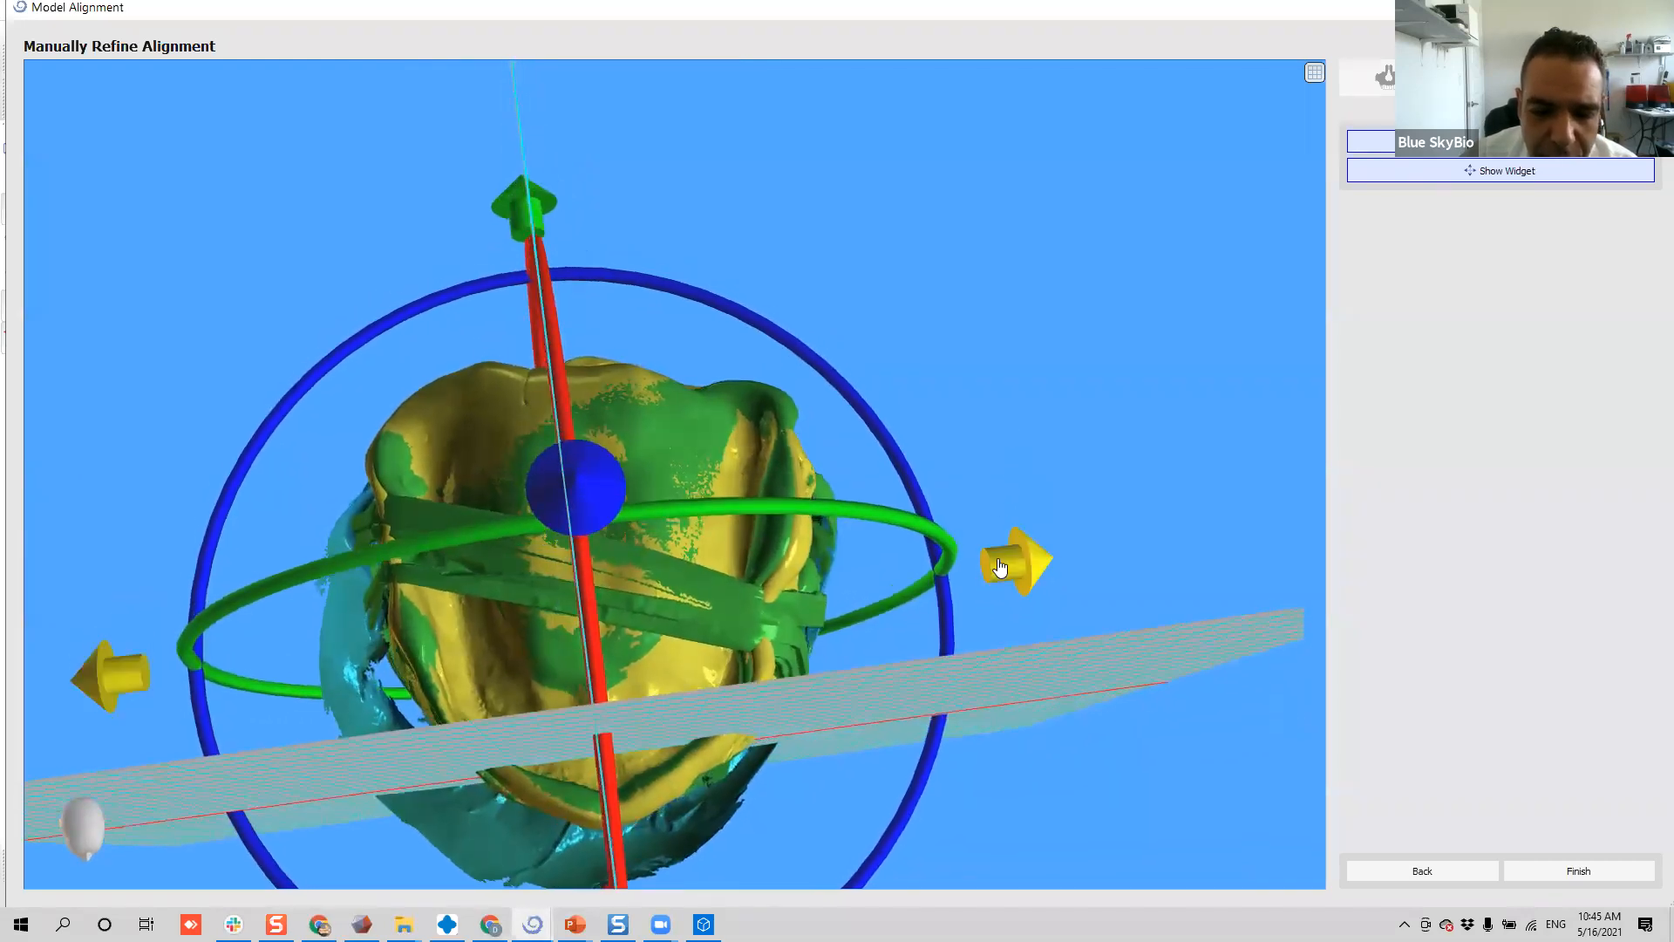
{"action": "left_click_drag", "start_coordinate": [1000, 568], "coordinate": [363, 450]}
- Check the refined alignment from the side with and without the grid planes, and finish the model alignment
{"action": "left_click_drag", "start_coordinate": [582, 241], "coordinate": [673, 253]}
{"action": "left_click_drag", "start_coordinate": [516, 512], "coordinate": [234, 498]}
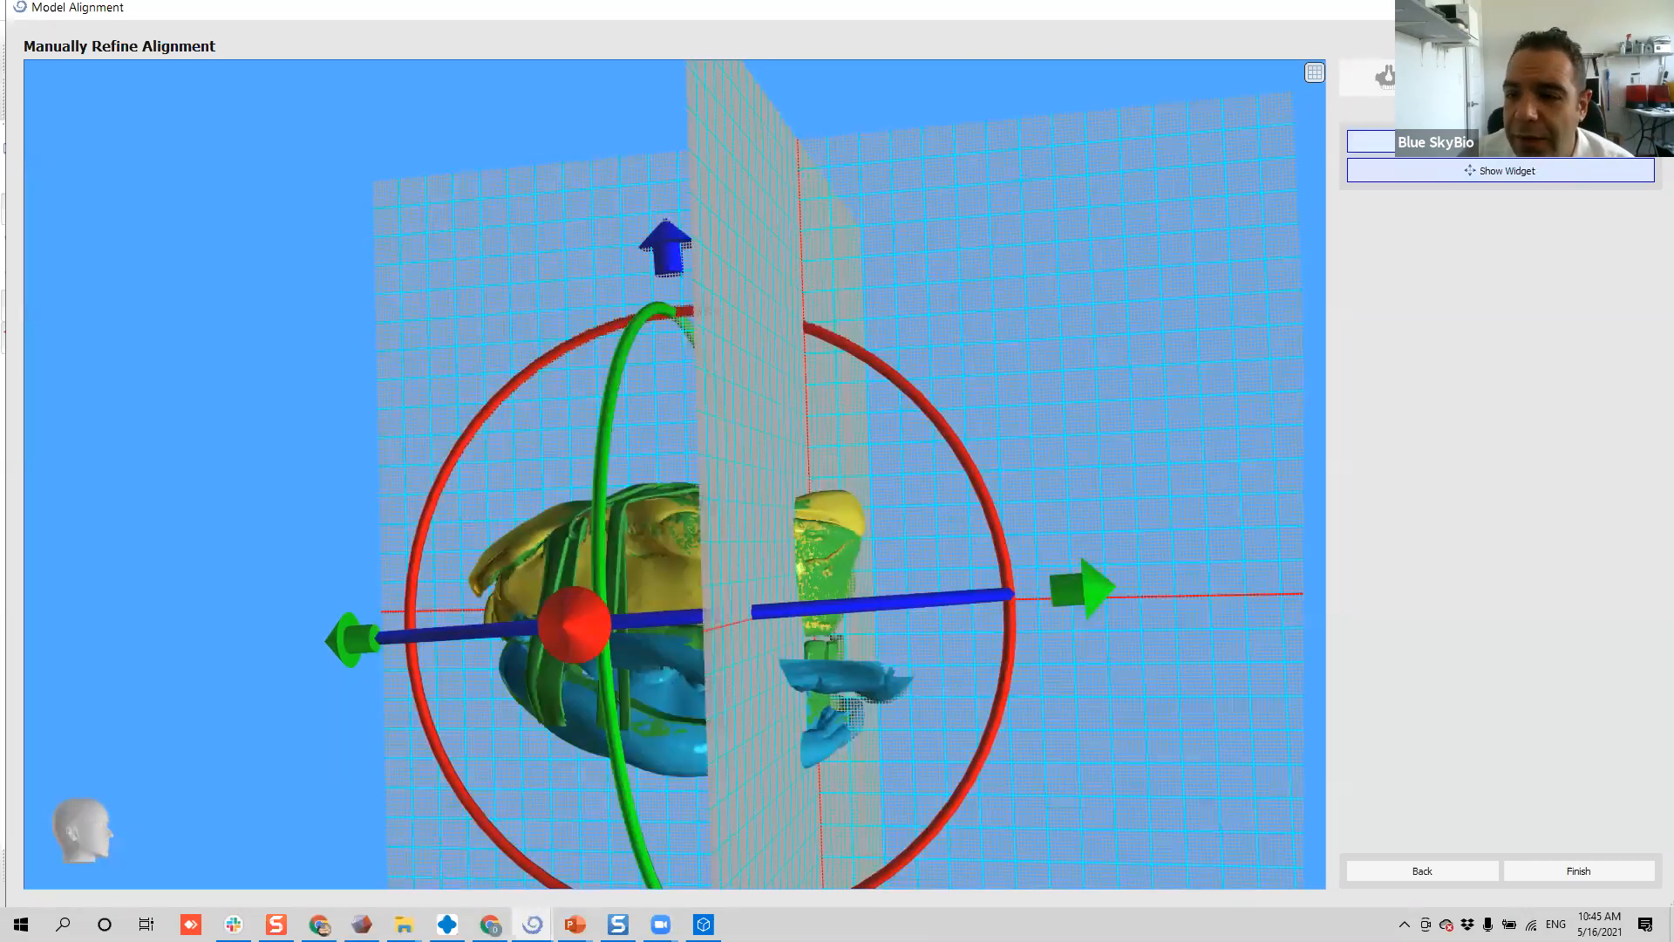
{"action": "left_click_drag", "start_coordinate": [1212, 351], "coordinate": [1019, 307]}
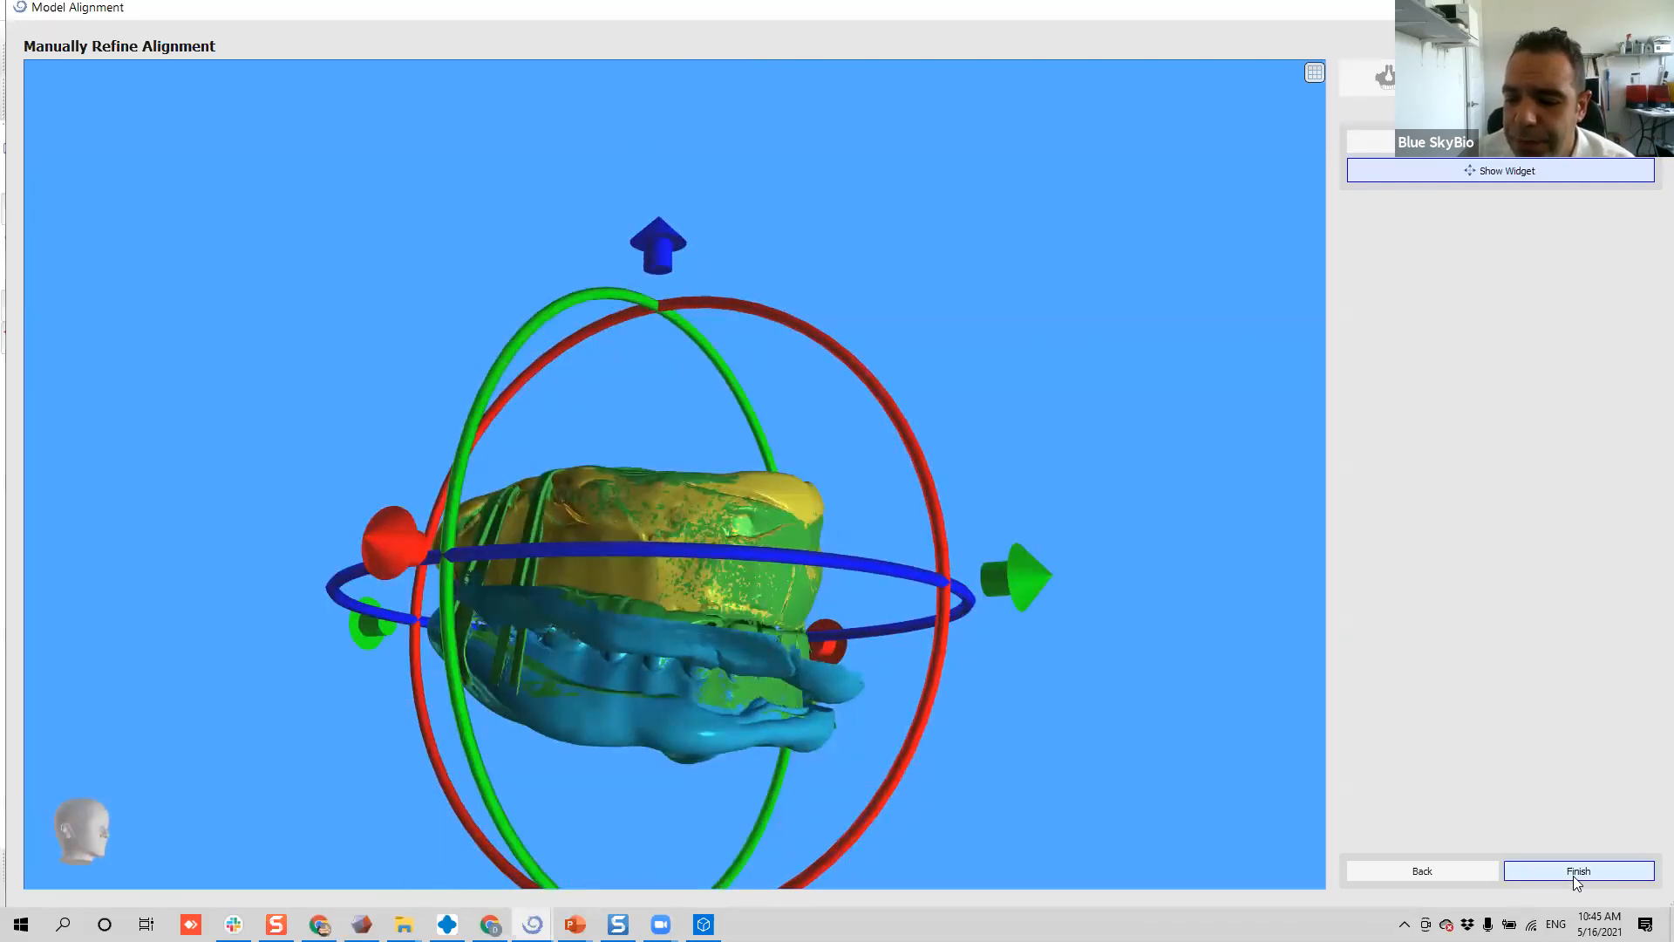
{"action": "left_click", "coordinate": [1578, 872]}
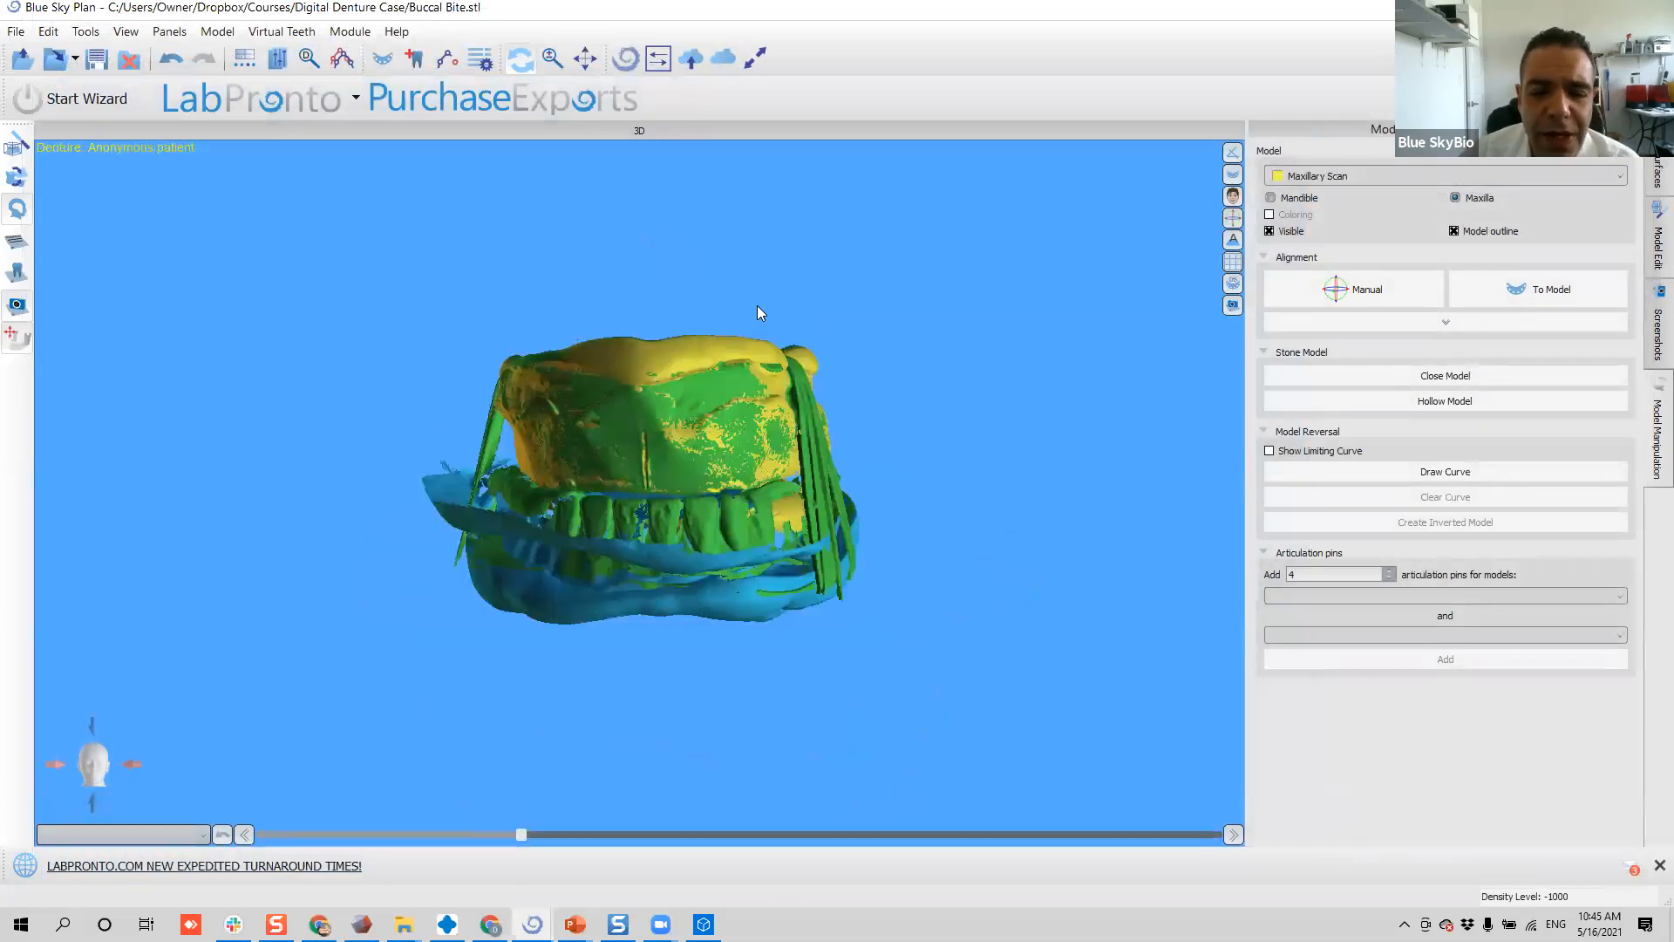
- Examine the aligned maxillary, mandibular and buccal bite models from the front, from below and from both sides
{"action": "left_click_drag", "start_coordinate": [329, 421], "coordinate": [360, 390]}
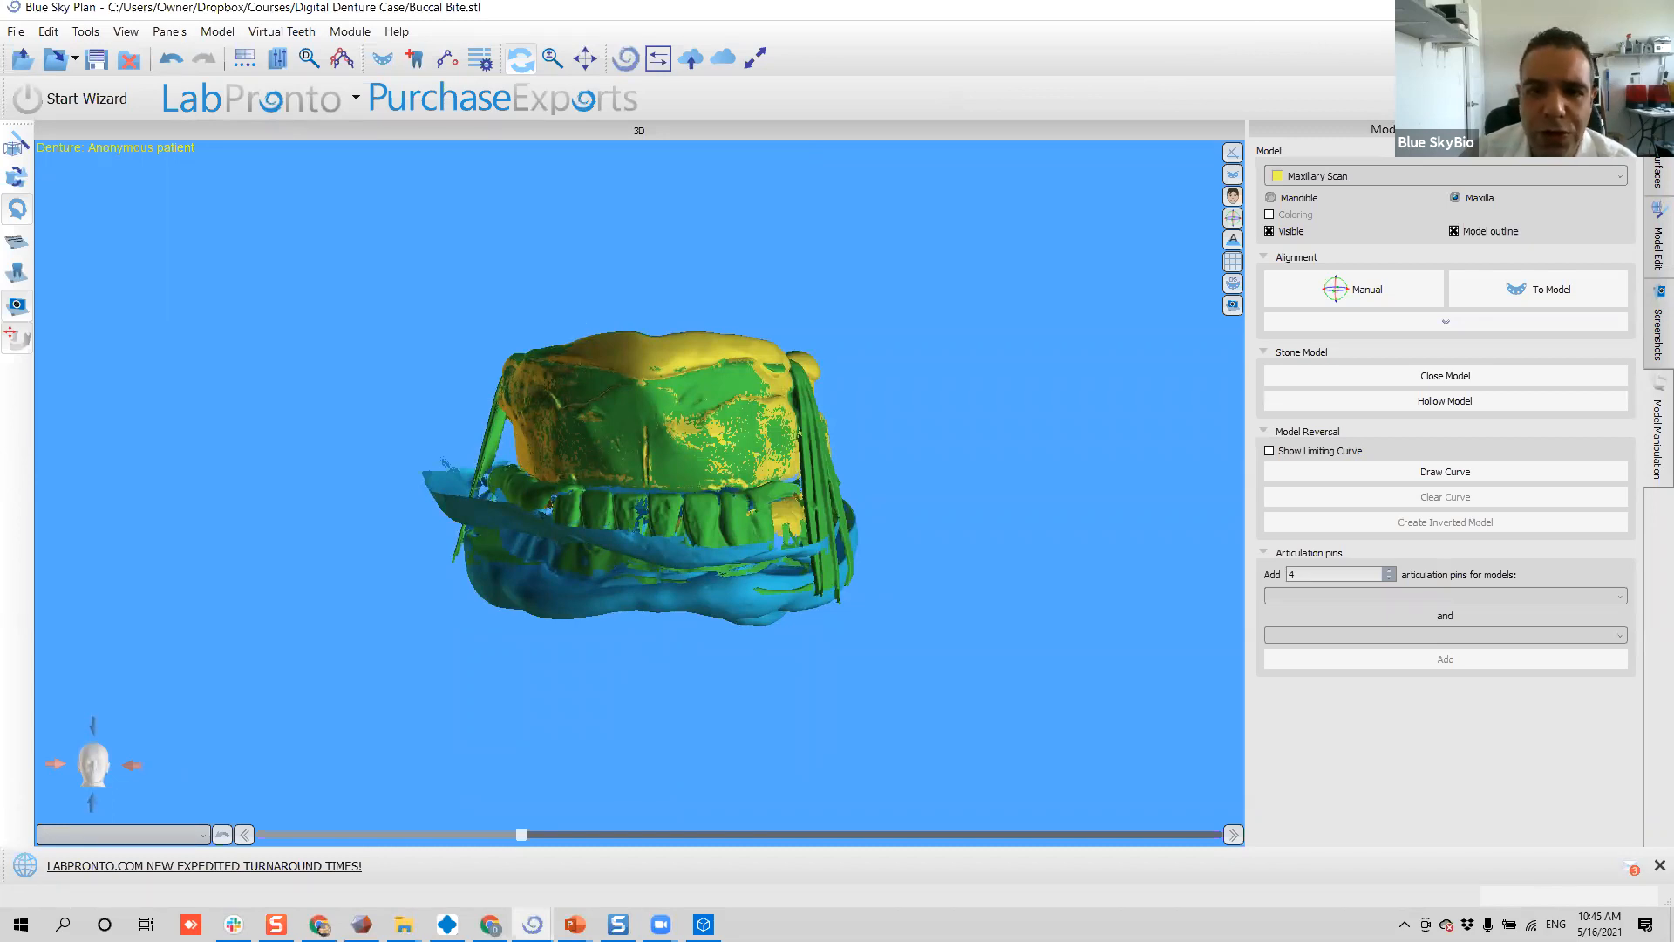
{"action": "left_click", "coordinate": [1321, 24]}
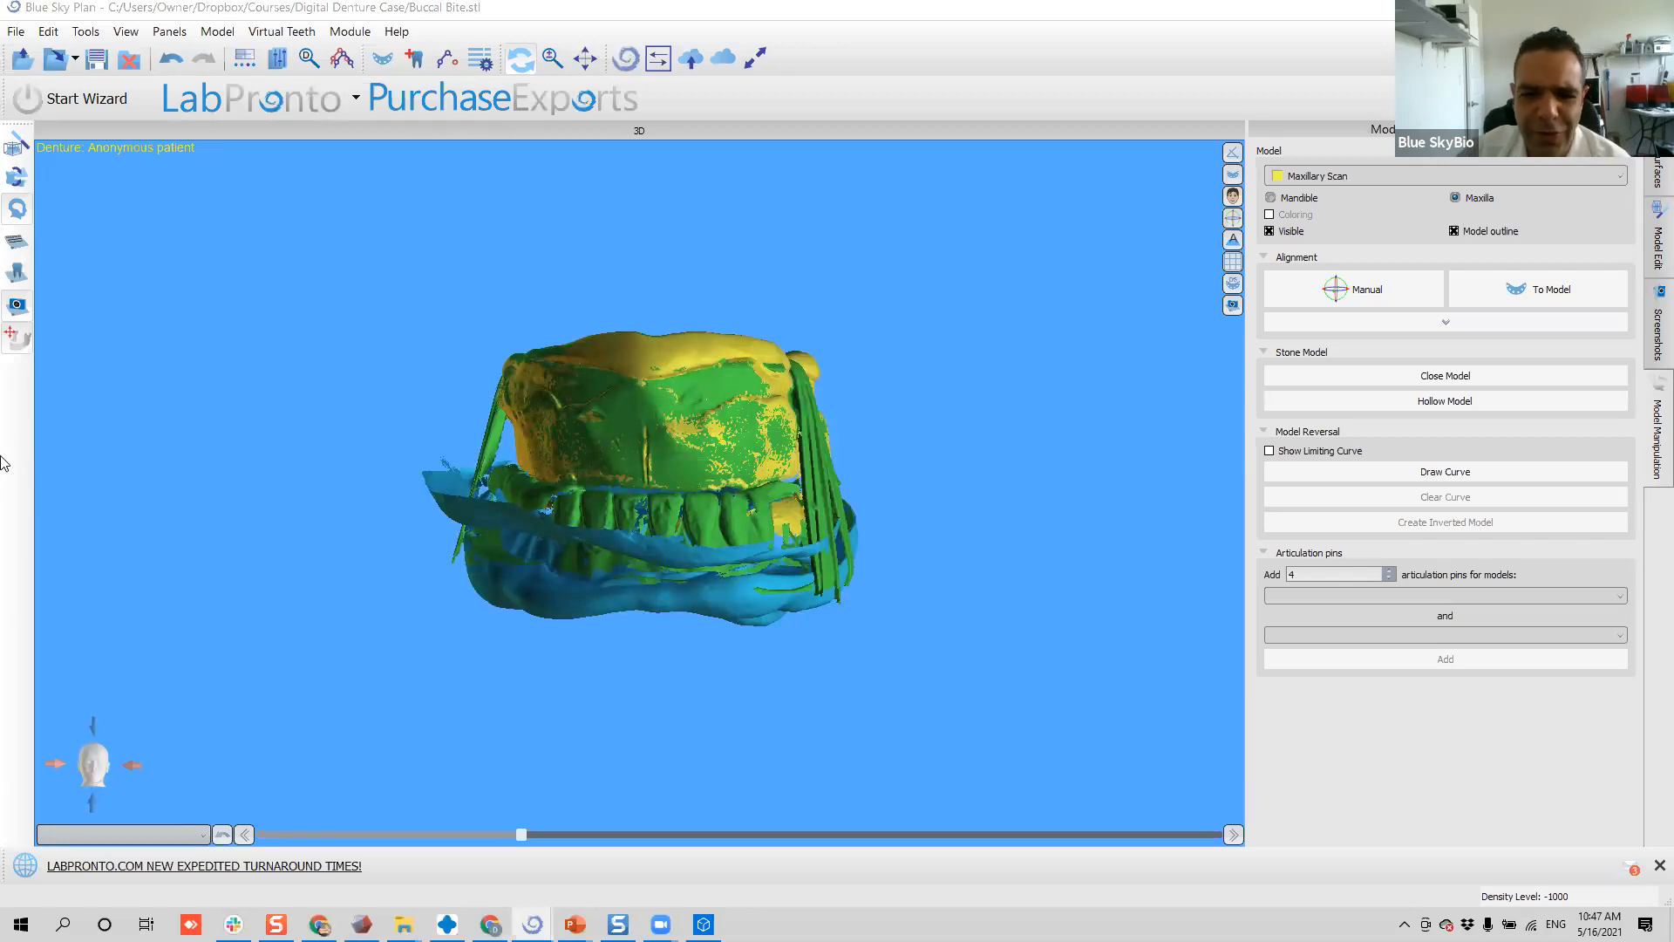
{"action": "left_click_drag", "start_coordinate": [295, 582], "coordinate": [518, 462]}
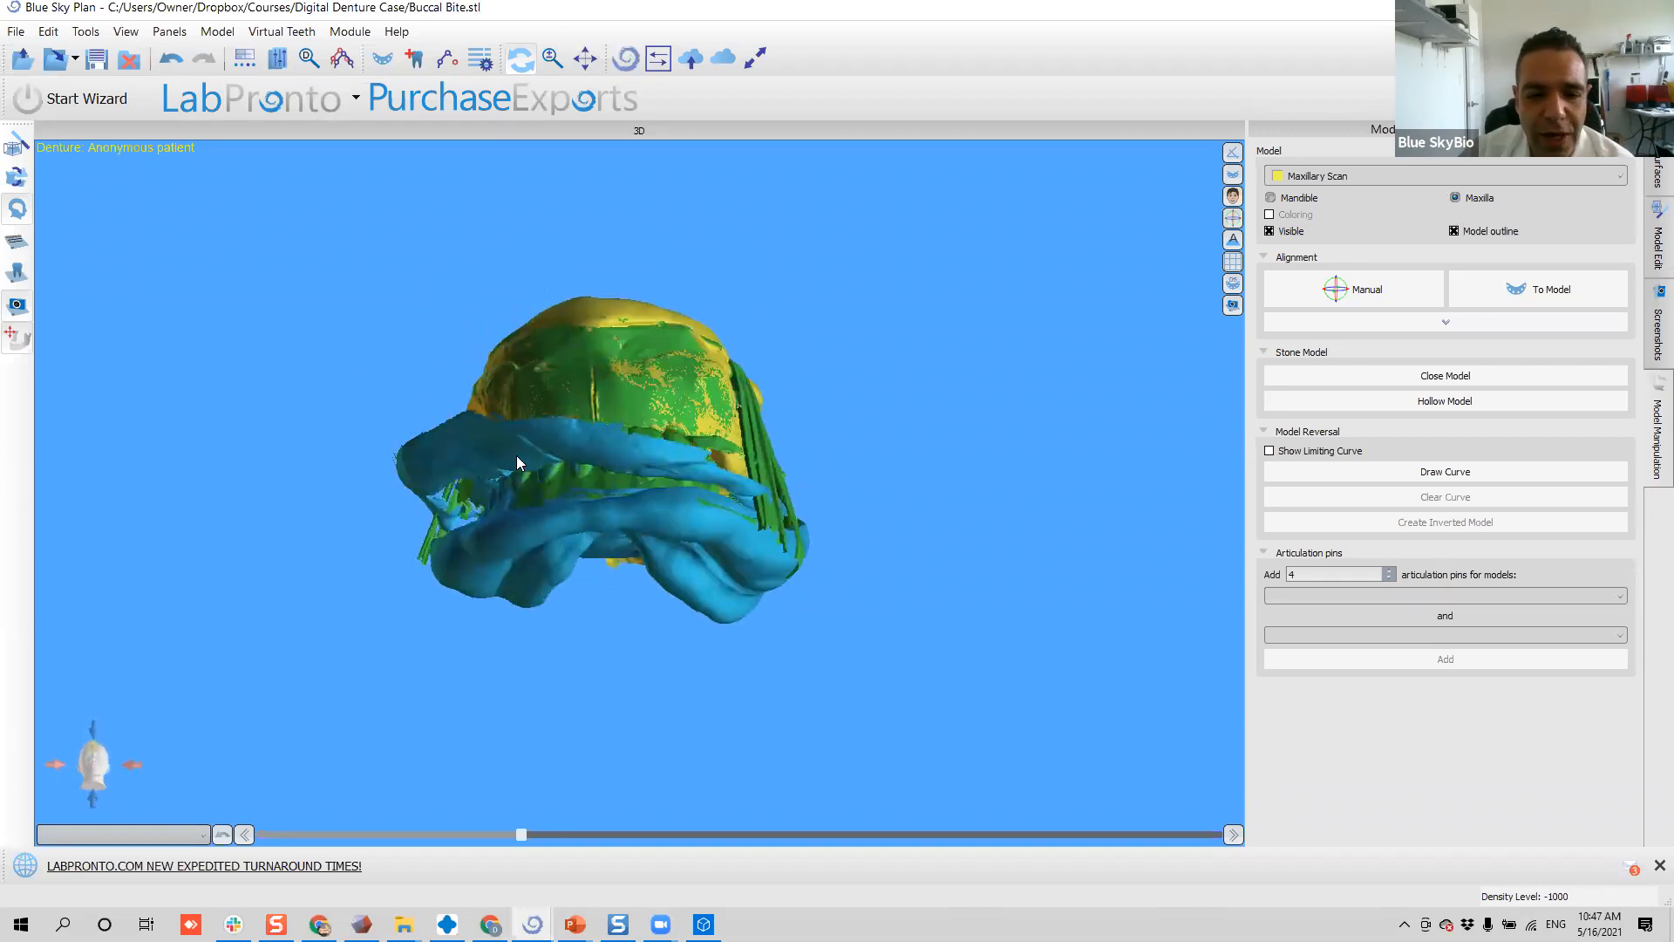
{"action": "left_click_drag", "start_coordinate": [517, 538], "coordinate": [654, 499]}
{"action": "scroll", "coordinate": [430, 477], "scroll_direction": "up", "scroll_amount": 5}
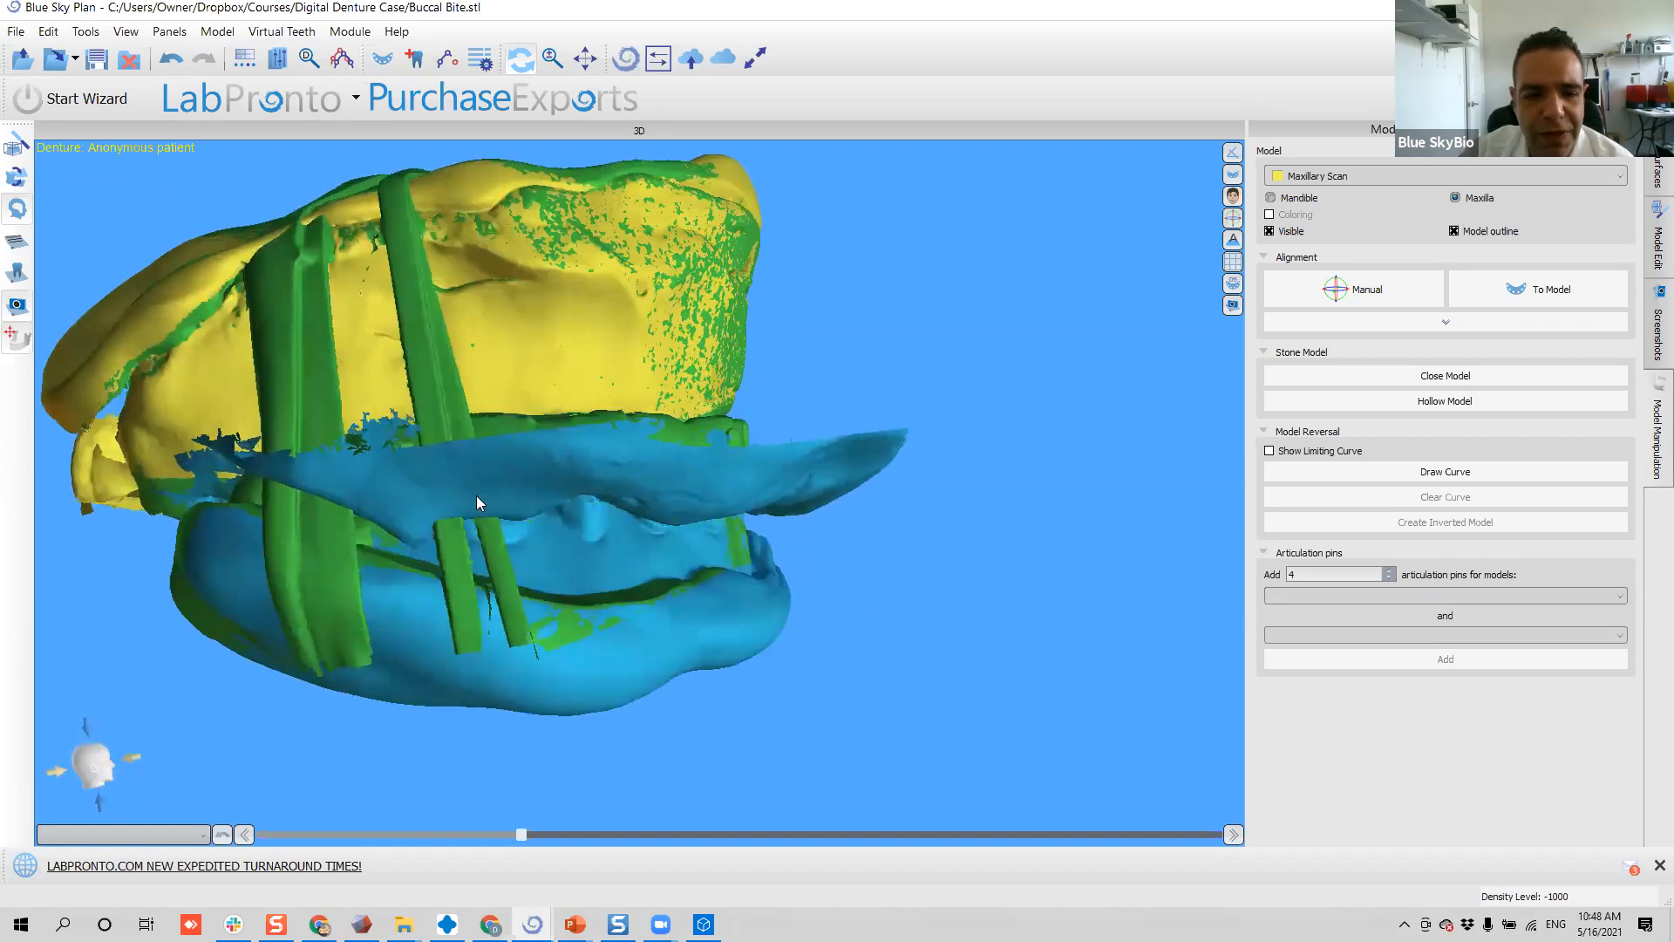
{"action": "scroll", "coordinate": [469, 462], "scroll_direction": "up", "scroll_amount": 2}
{"action": "left_click_drag", "start_coordinate": [462, 474], "coordinate": [476, 398]}
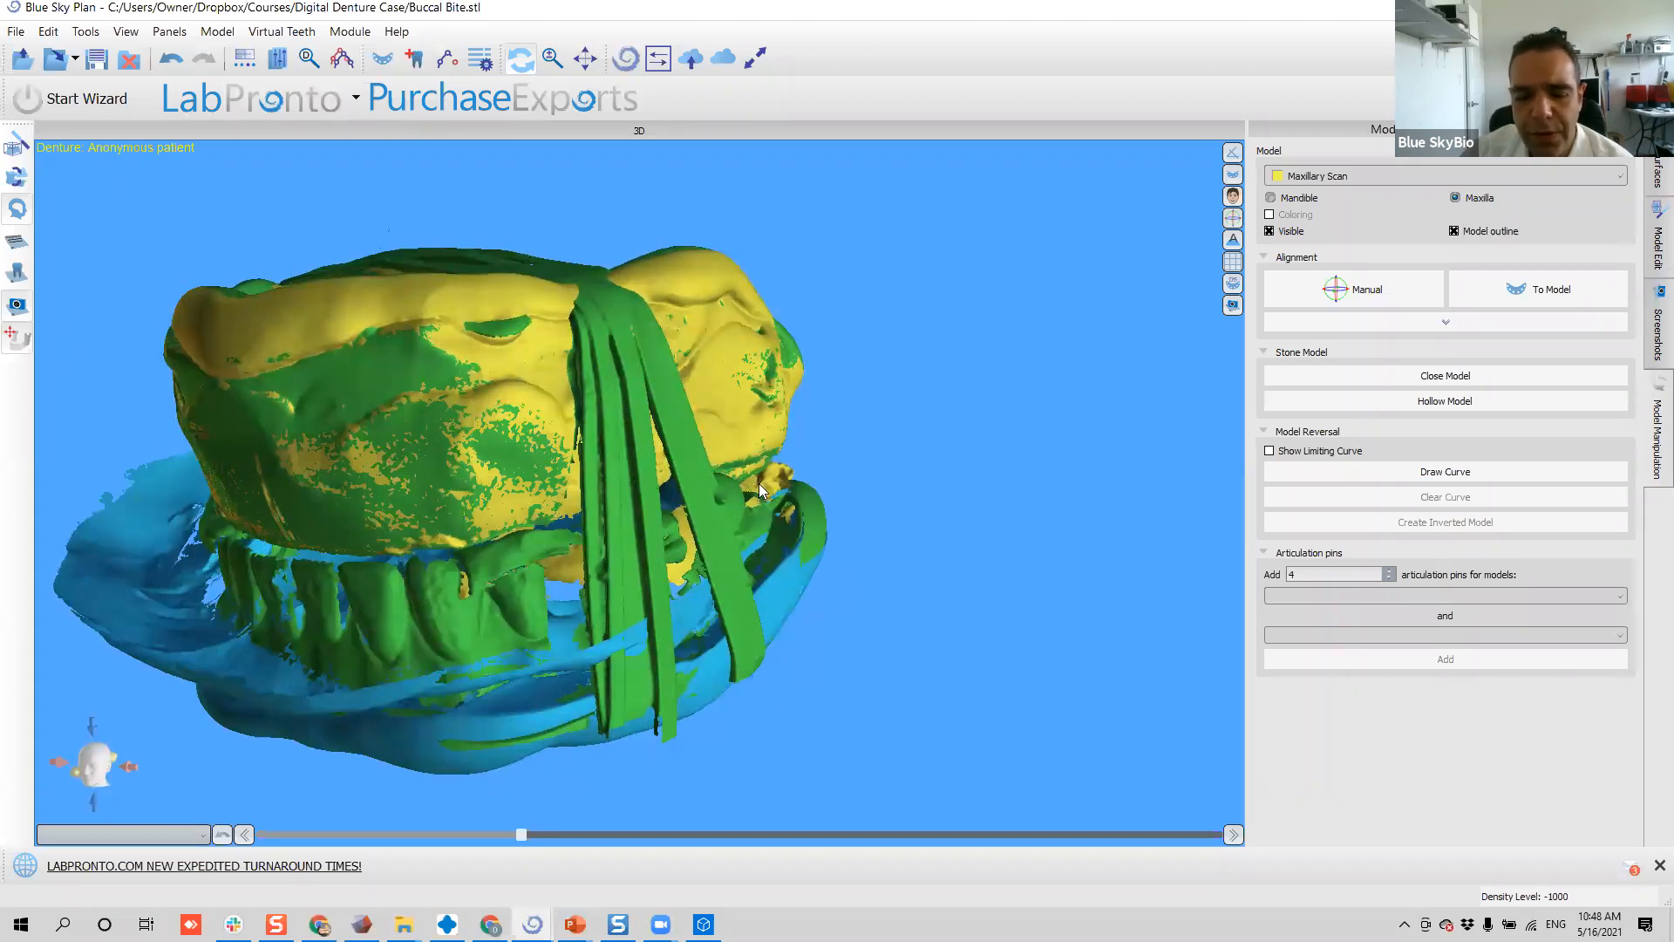
{"action": "left_click_drag", "start_coordinate": [323, 539], "coordinate": [621, 423]}
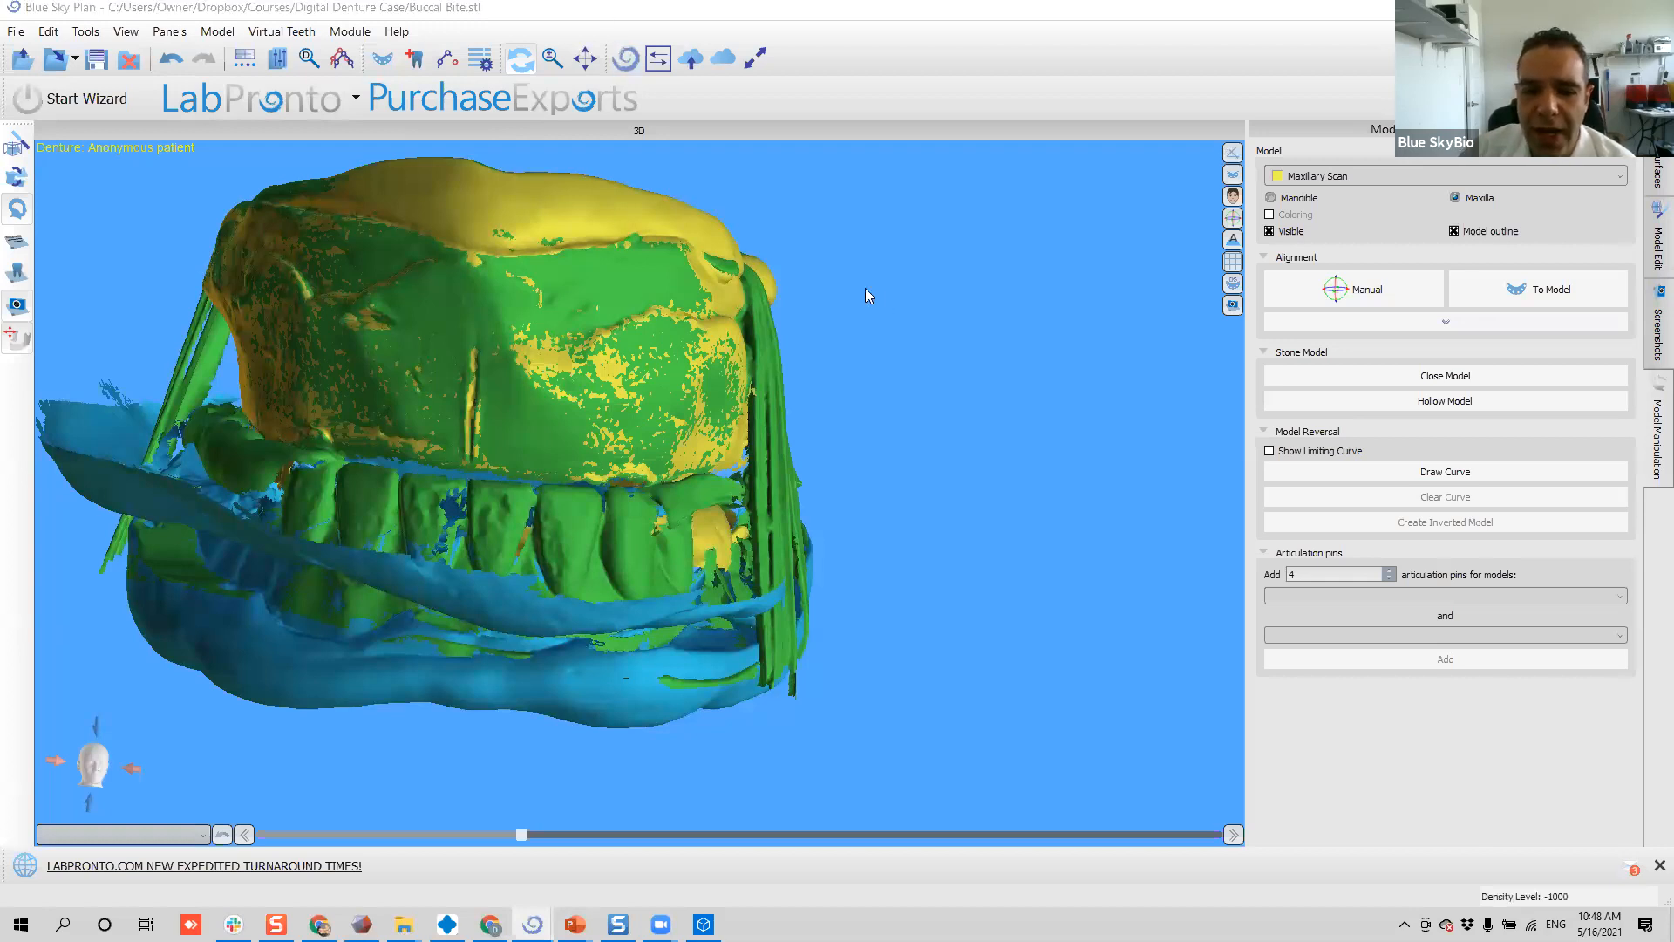
{"action": "left_click_drag", "start_coordinate": [617, 380], "coordinate": [590, 388]}
{"action": "middle_click_drag", "start_coordinate": [619, 409], "coordinate": [818, 416]}
{"action": "left_click_drag", "start_coordinate": [784, 428], "coordinate": [819, 438]}
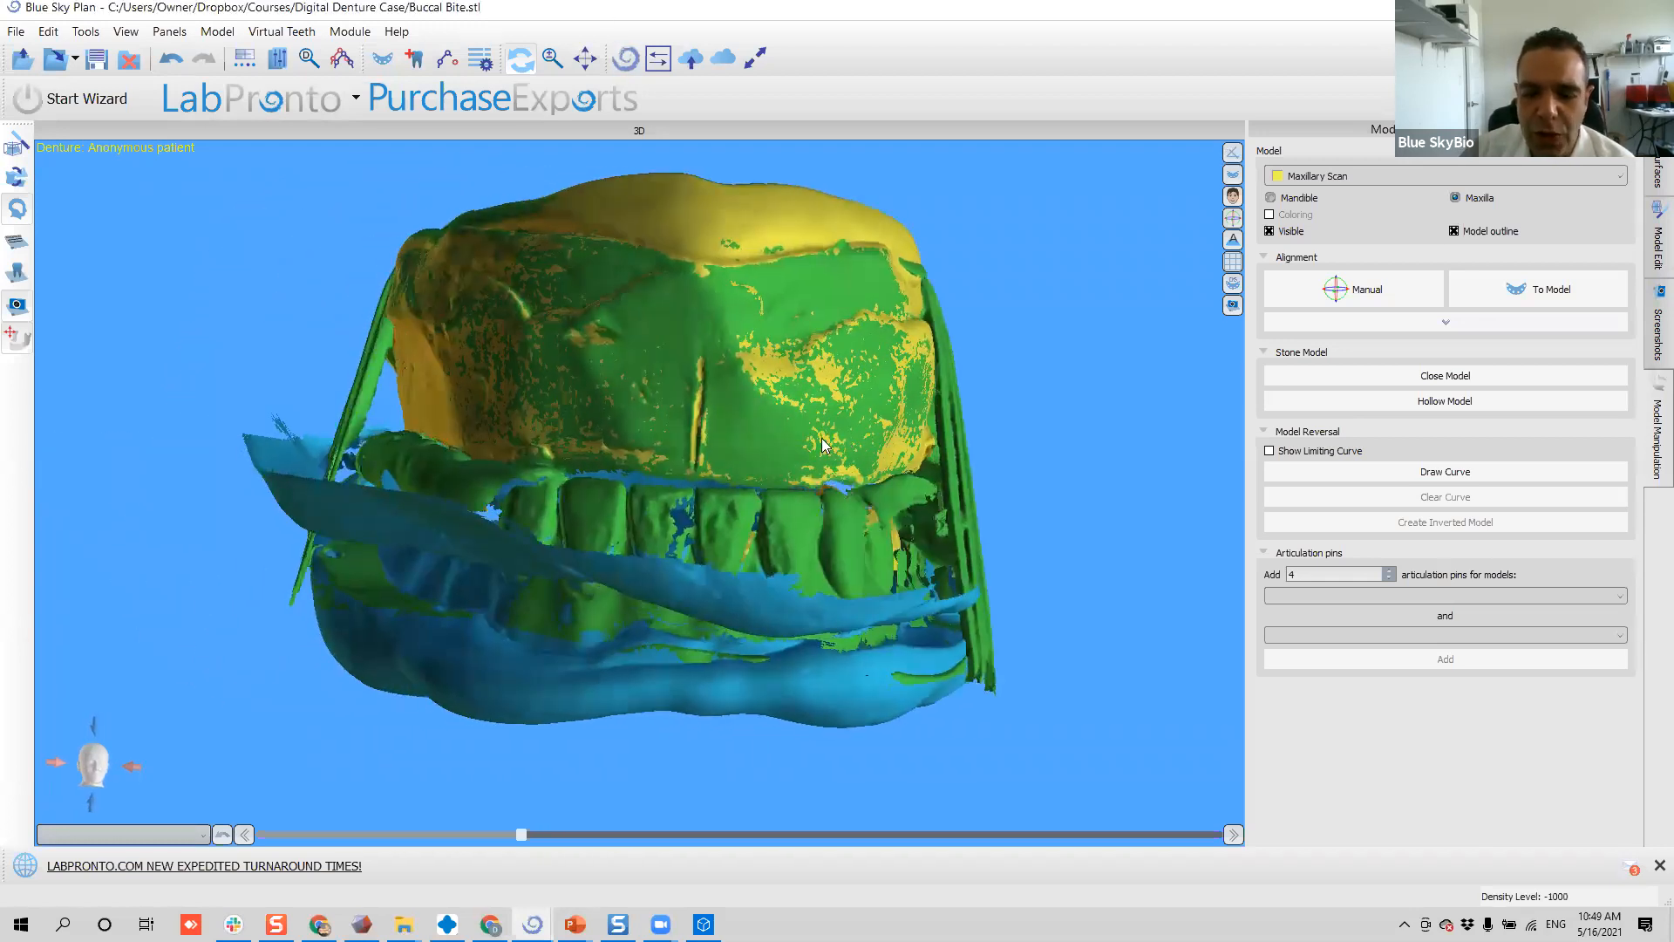
{"action": "left_click_drag", "start_coordinate": [712, 472], "coordinate": [679, 482]}
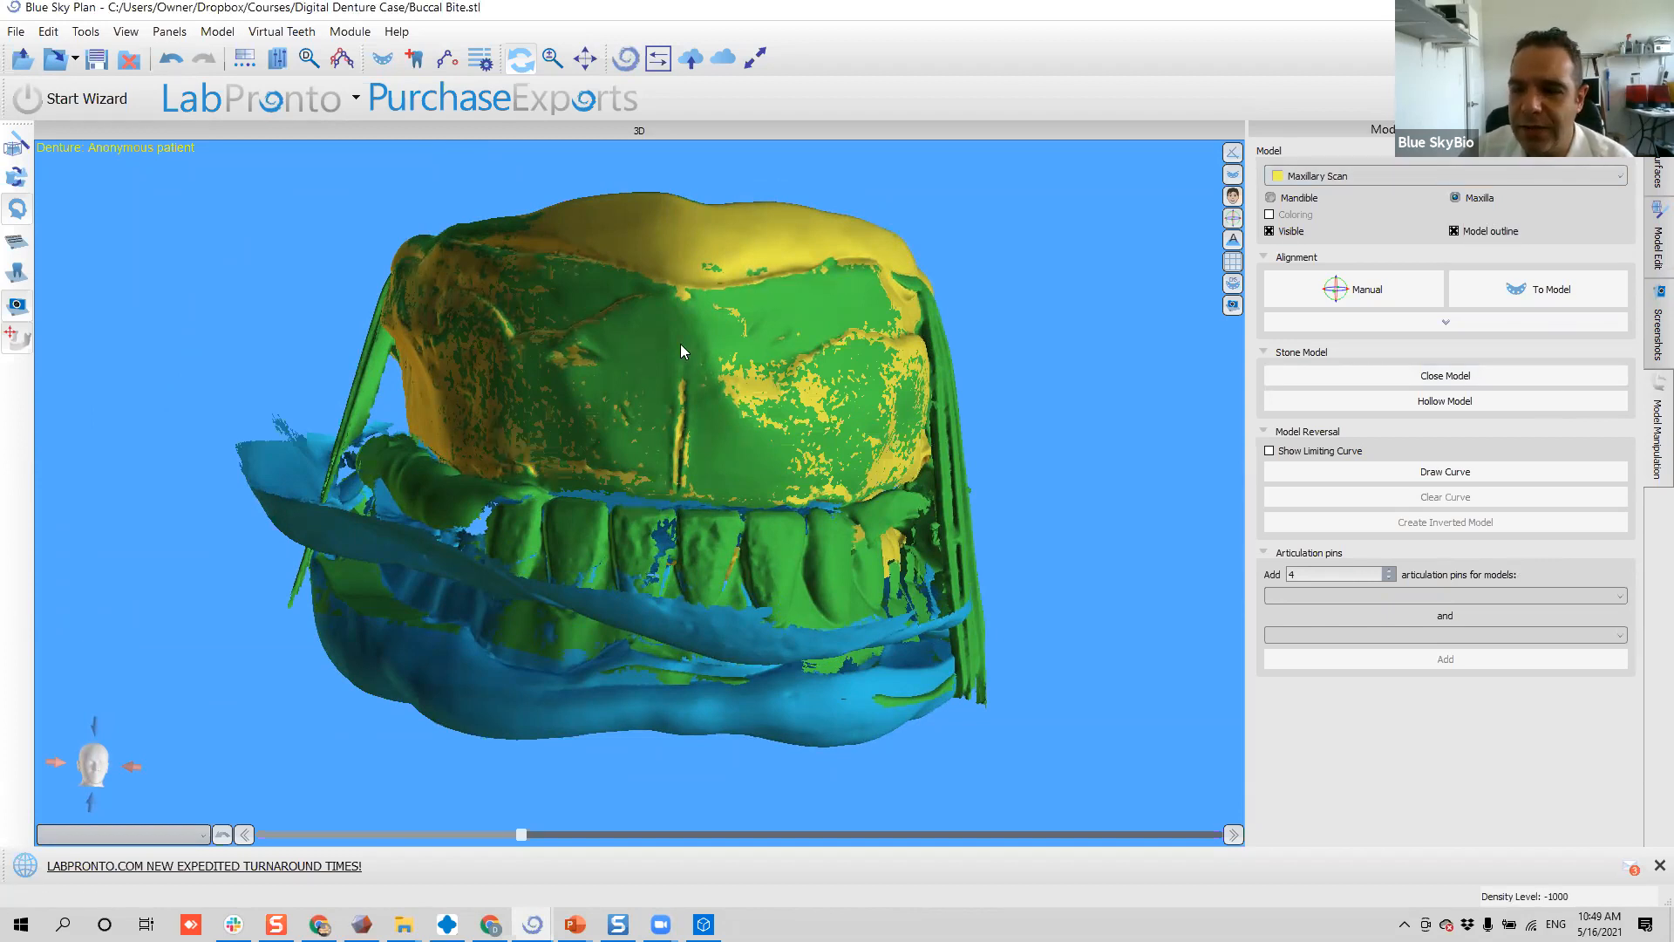
- Open the Model Edit tools for the Maxillary Scan
{"action": "left_click", "coordinate": [166, 40]}
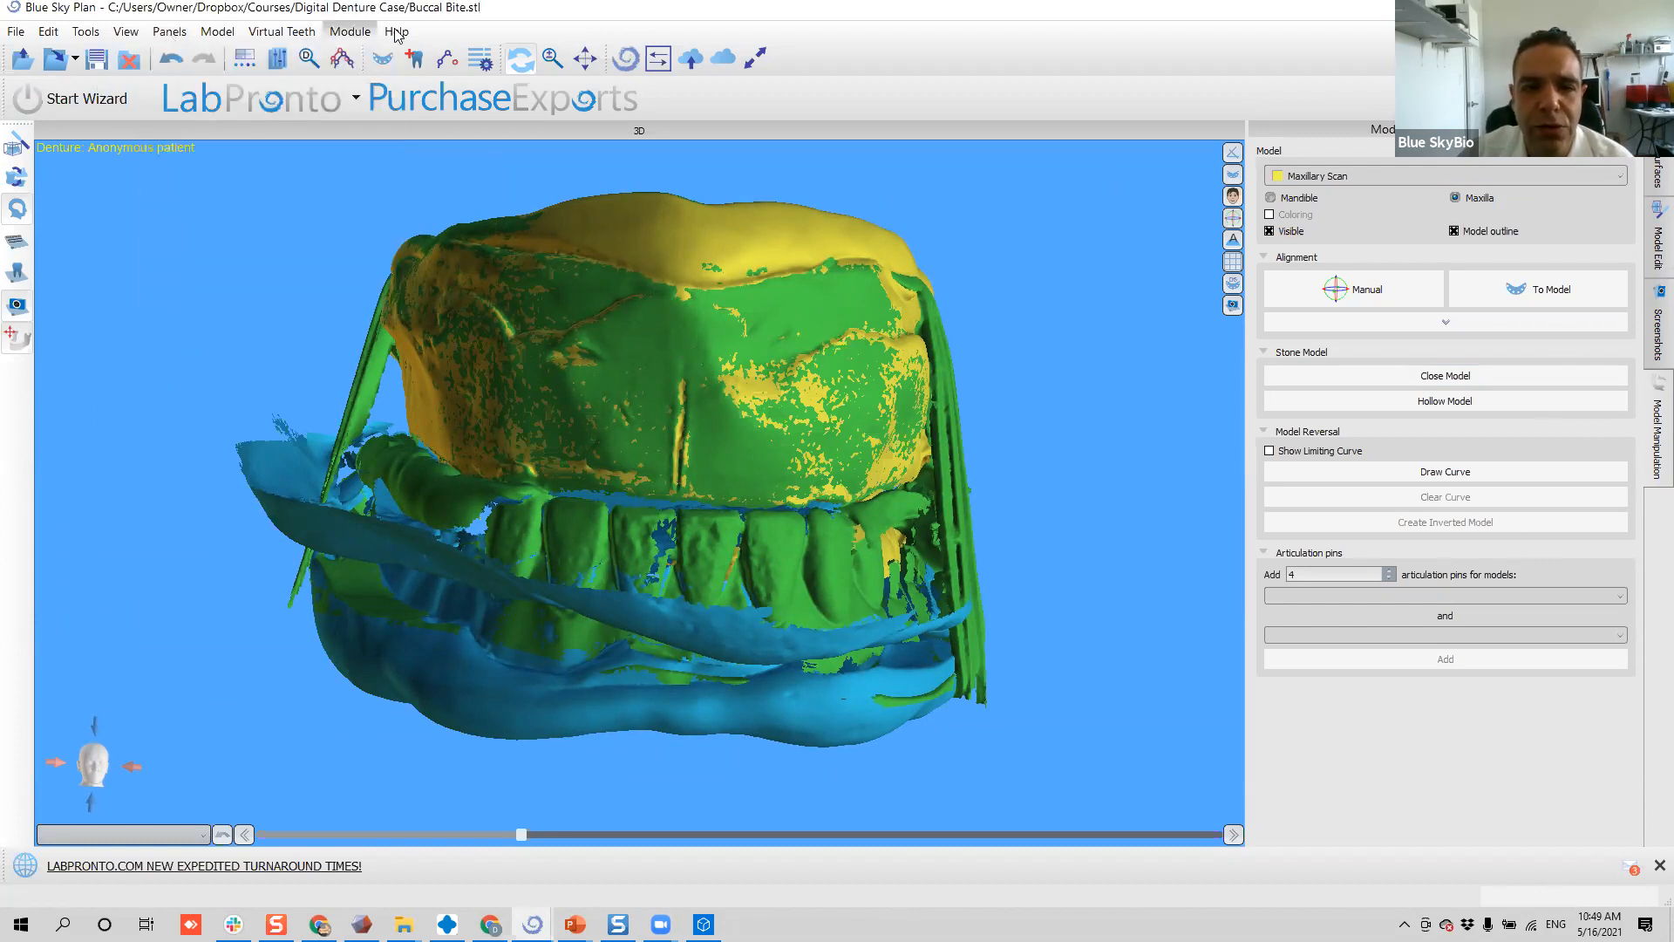
{"action": "left_click", "coordinate": [169, 31]}
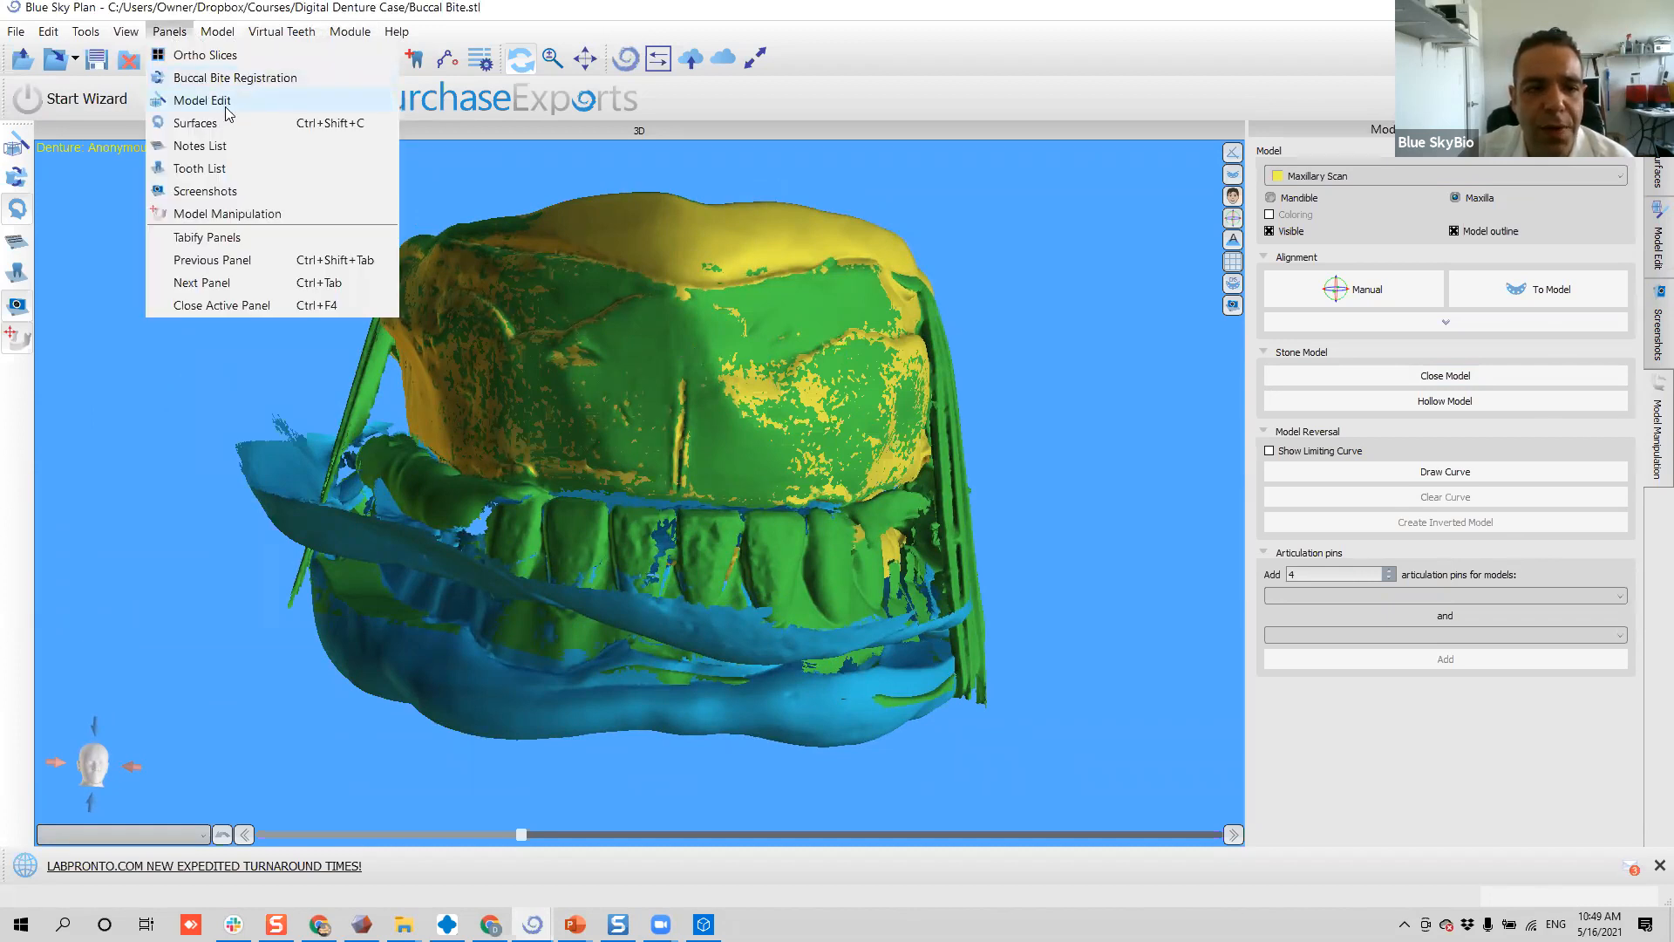
{"action": "left_click", "coordinate": [202, 100]}
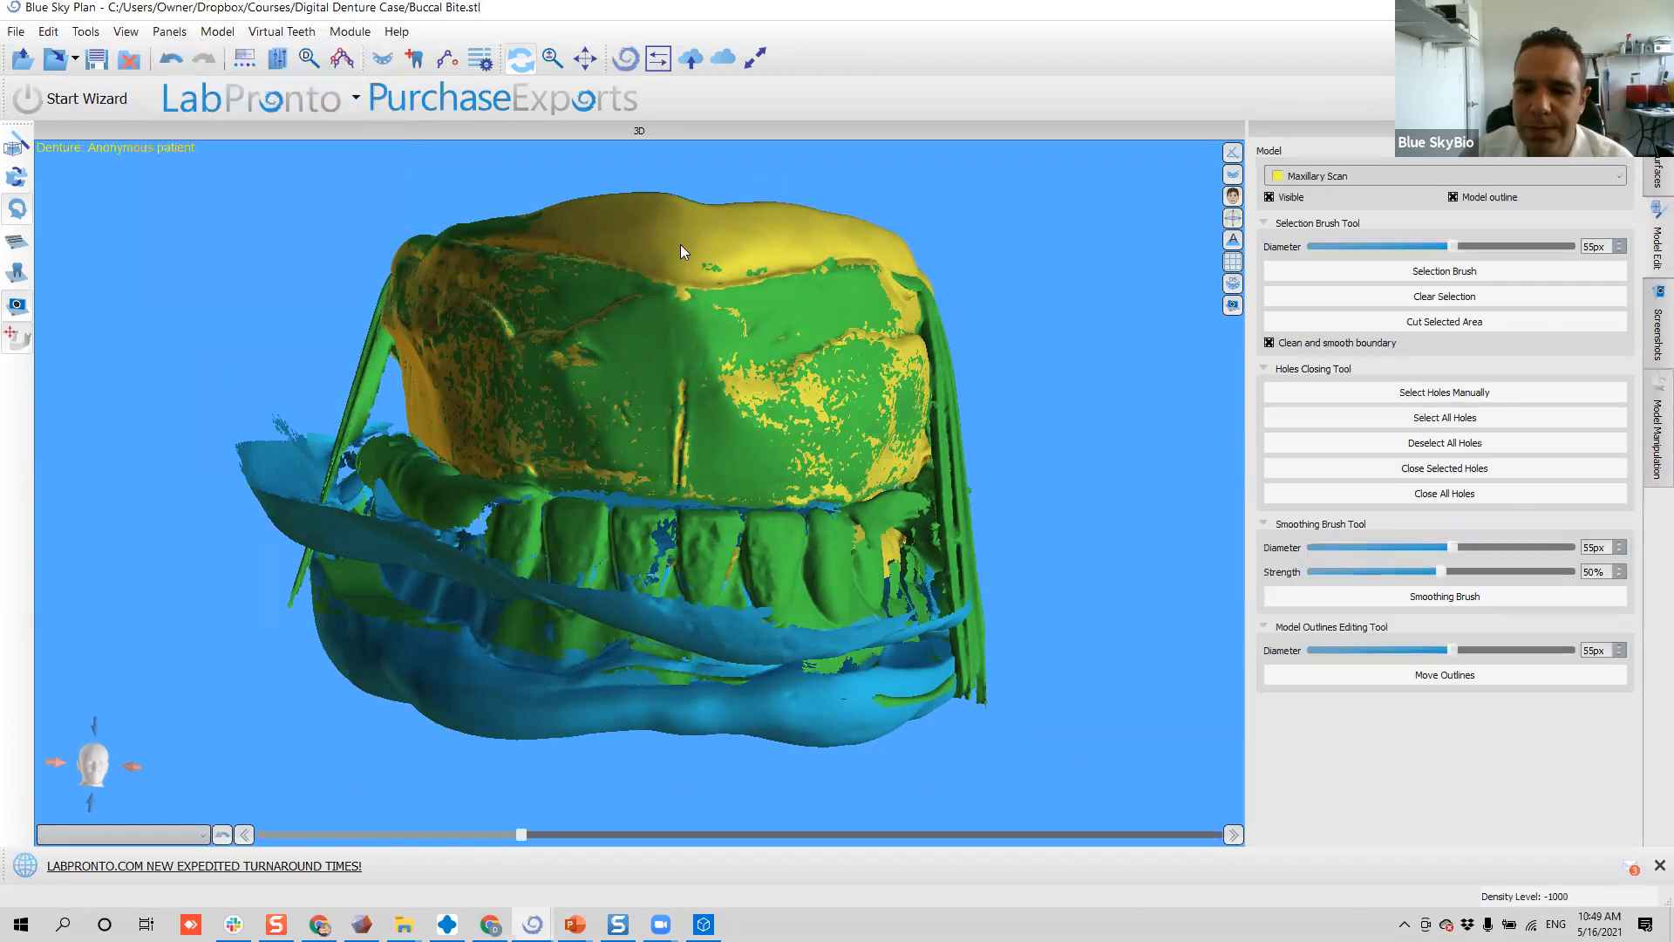
{"action": "left_click_drag", "start_coordinate": [676, 241], "coordinate": [523, 175]}
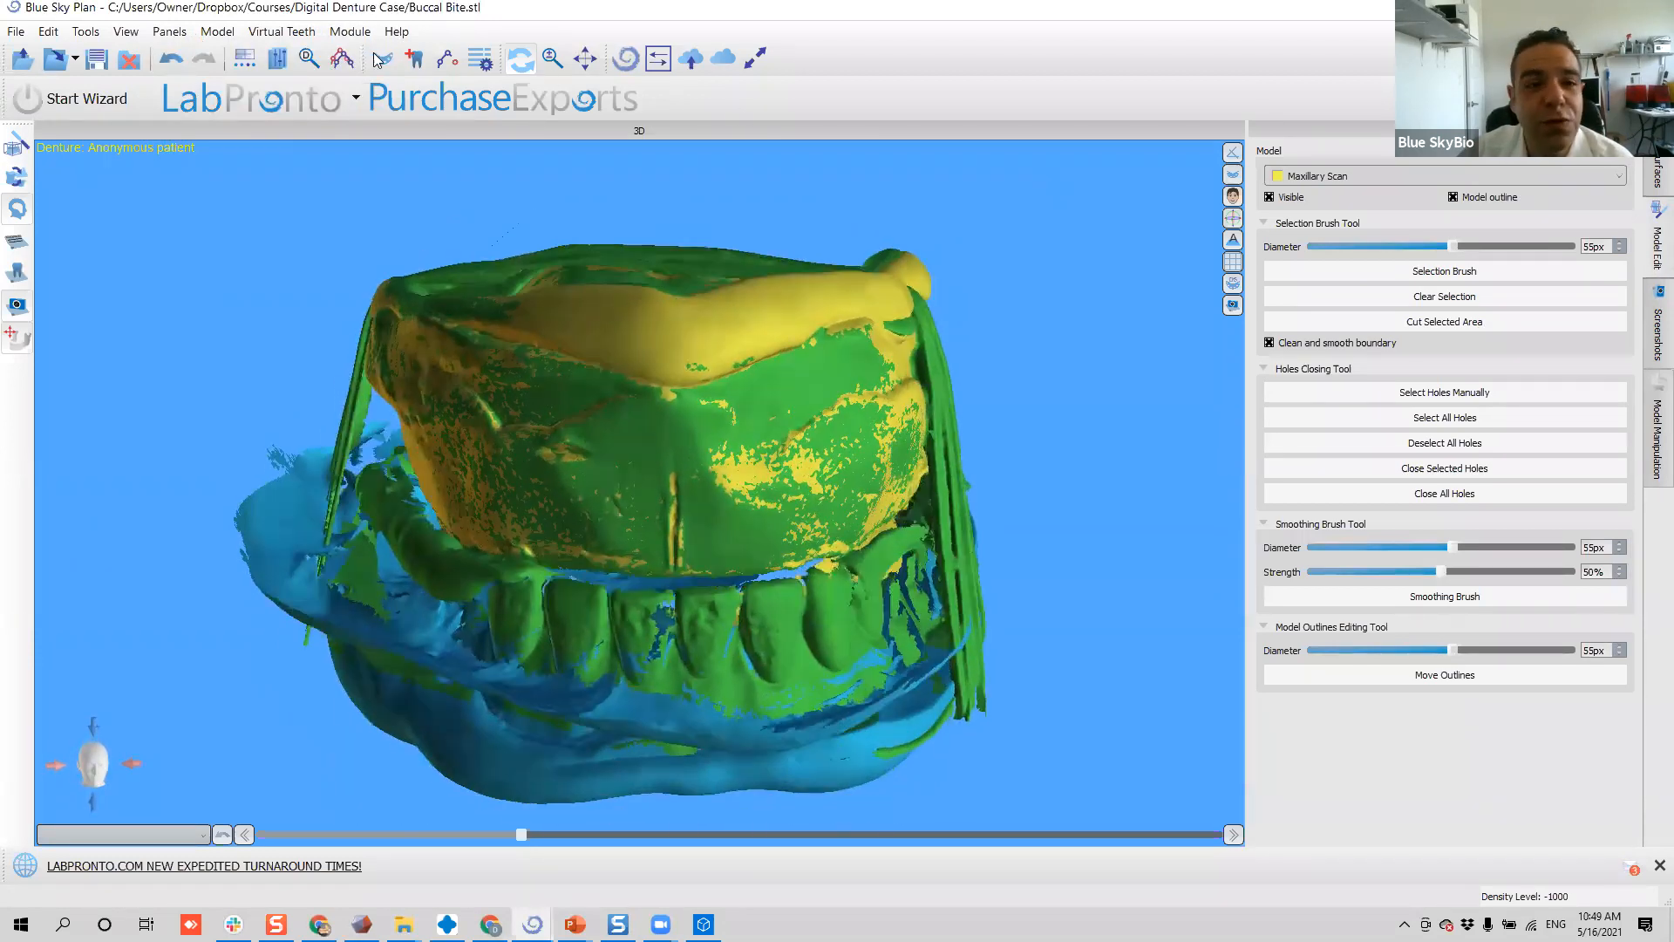
- Open the STL surfaces list, show only the Maxillary Scan, and examine its borders and loose fragments from several angles
{"action": "left_click", "coordinate": [169, 32]}
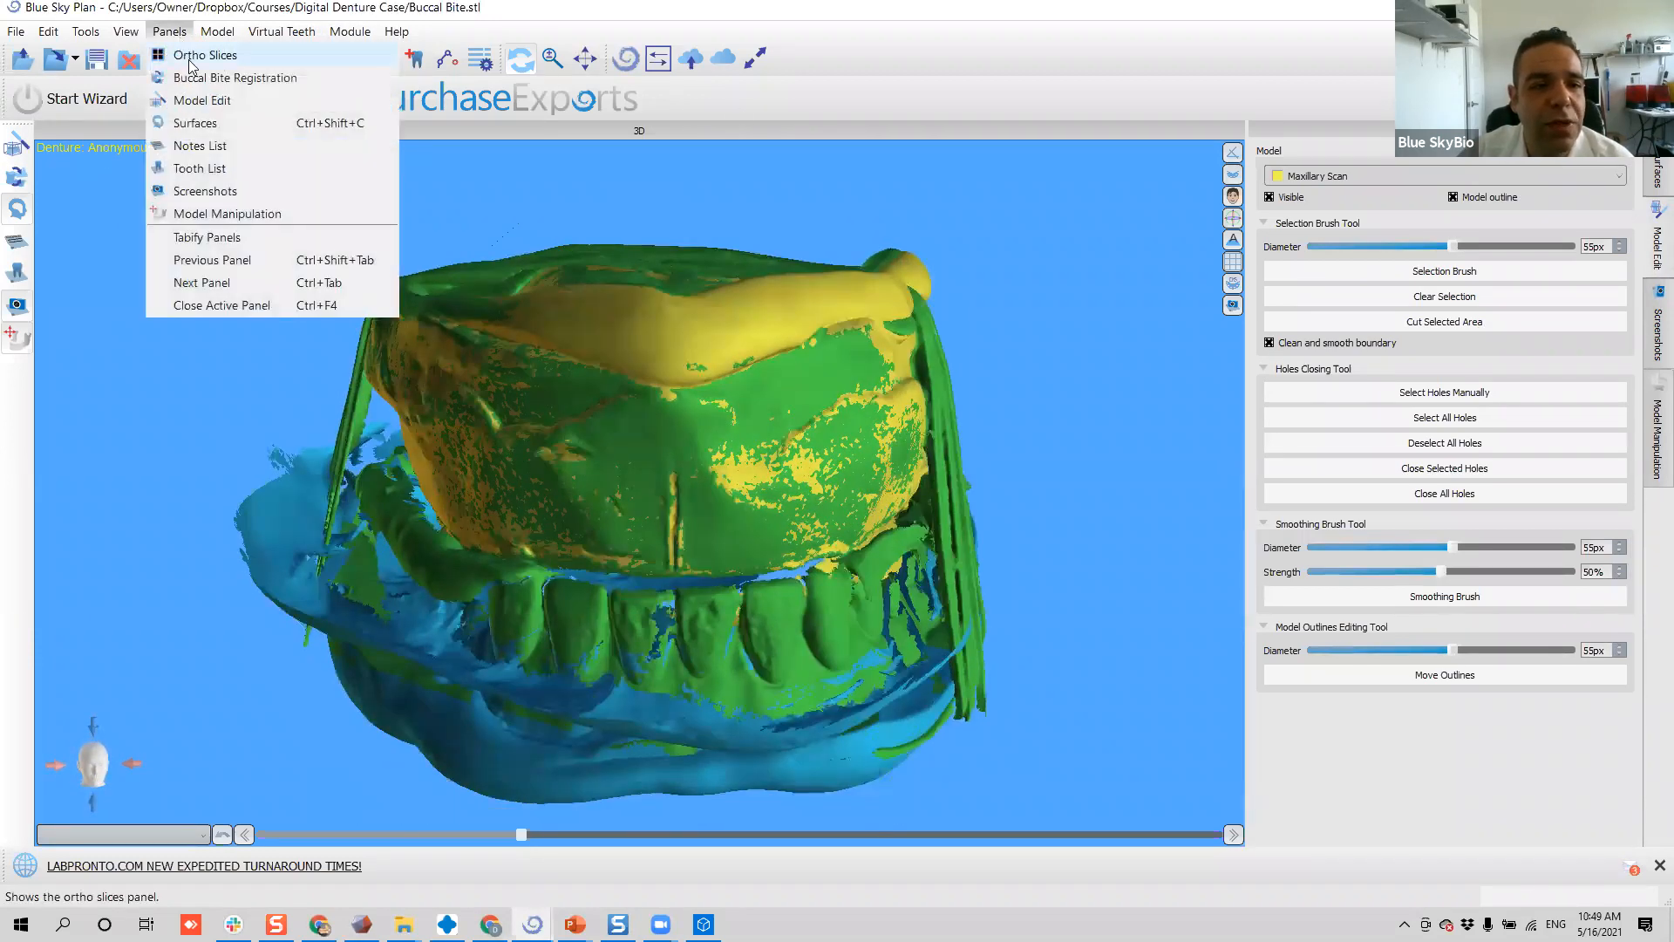
{"action": "left_click", "coordinate": [195, 123]}
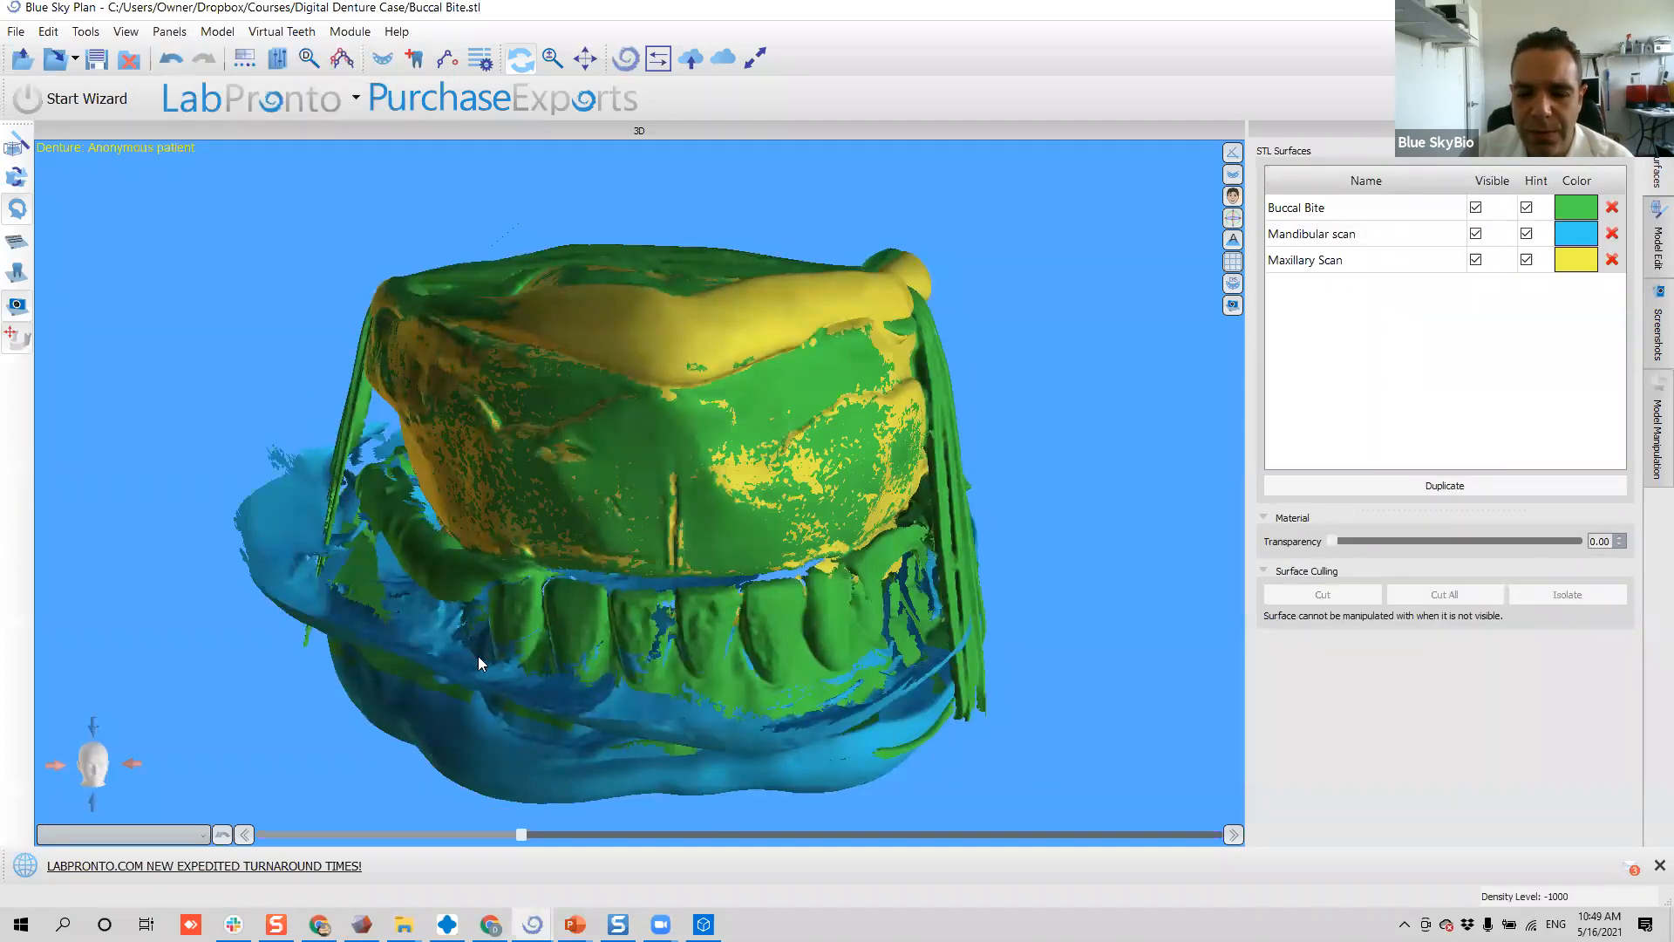
{"action": "left_click_drag", "start_coordinate": [614, 429], "coordinate": [680, 333]}
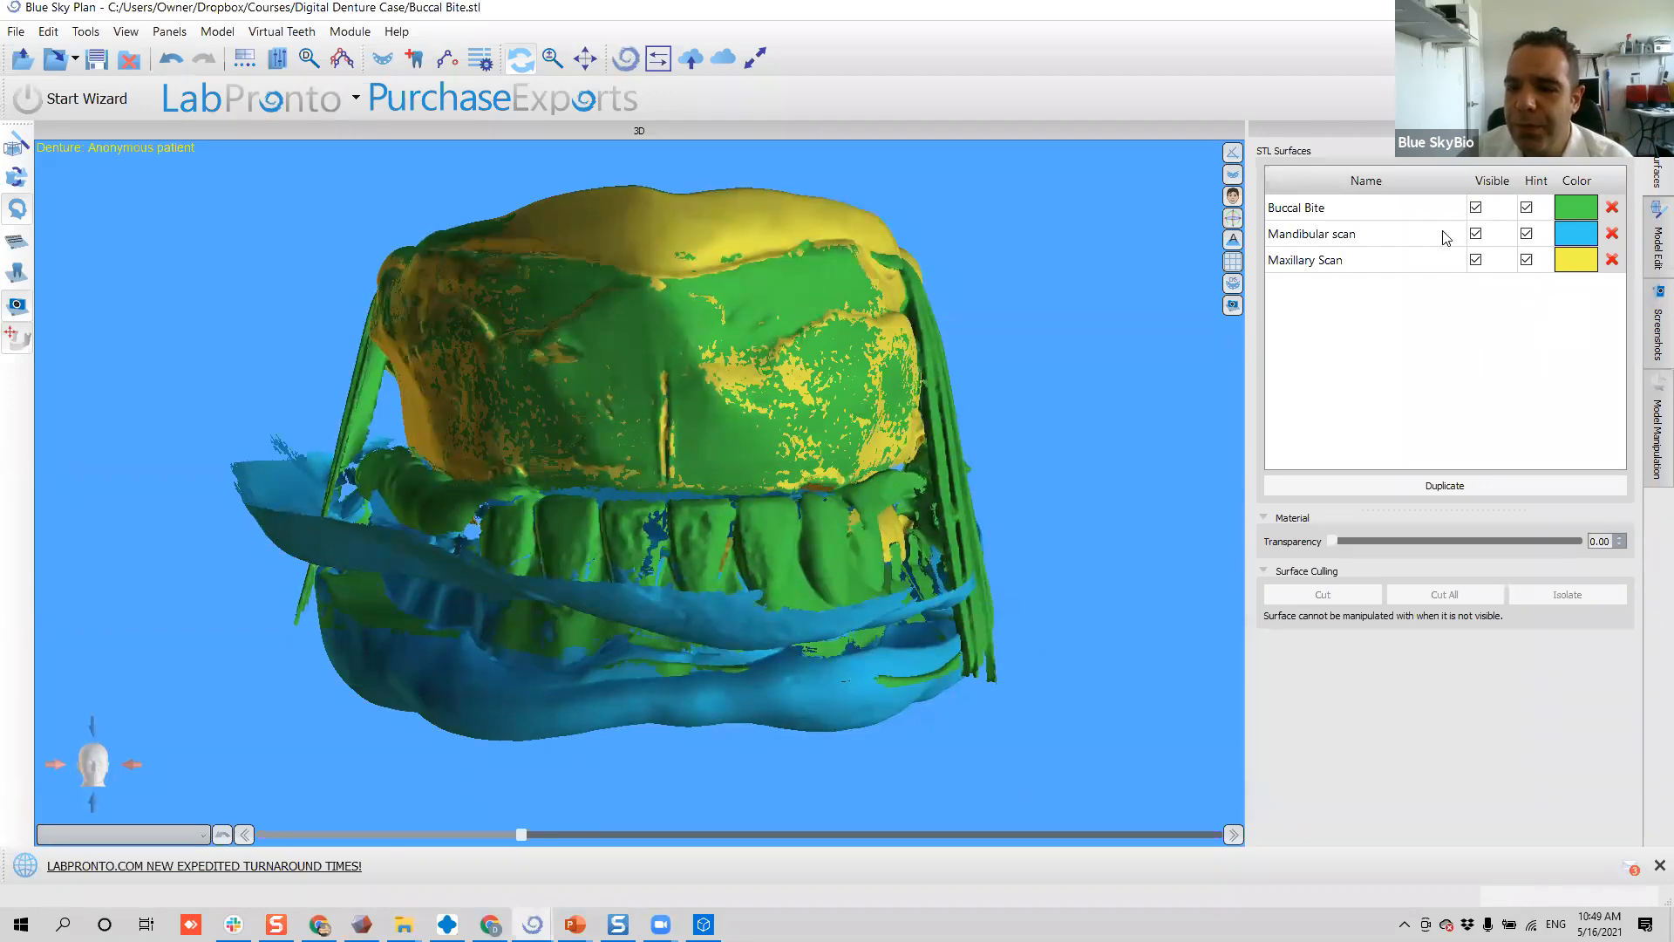
{"action": "left_click", "coordinate": [1490, 182]}
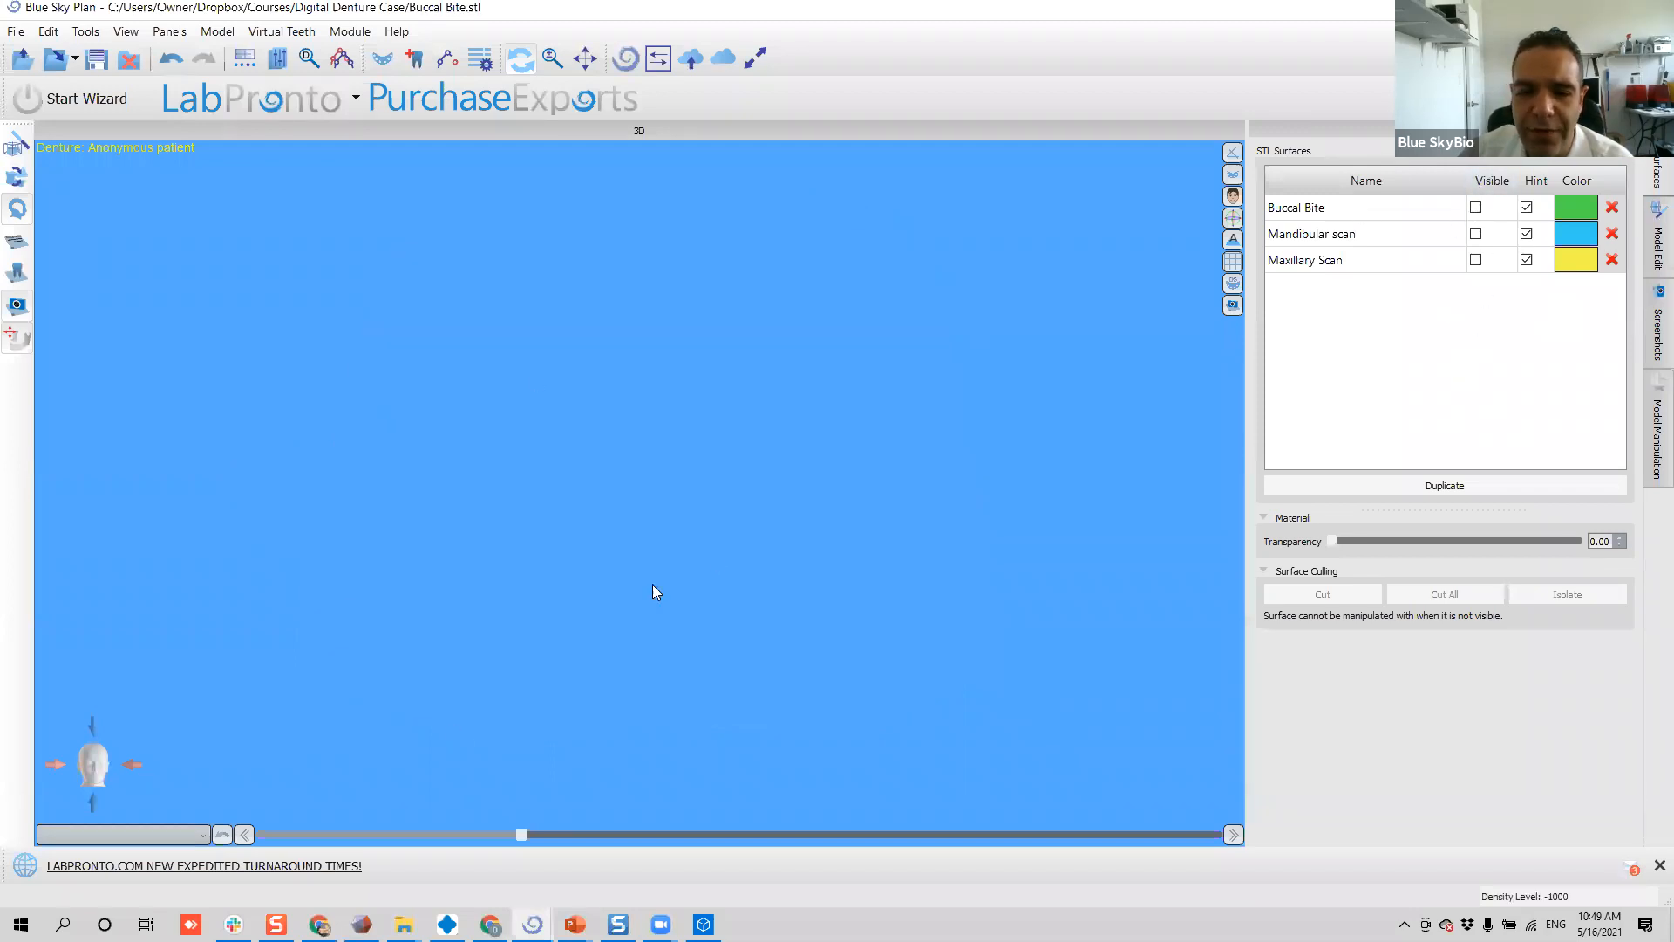
{"action": "left_click", "coordinate": [1474, 260]}
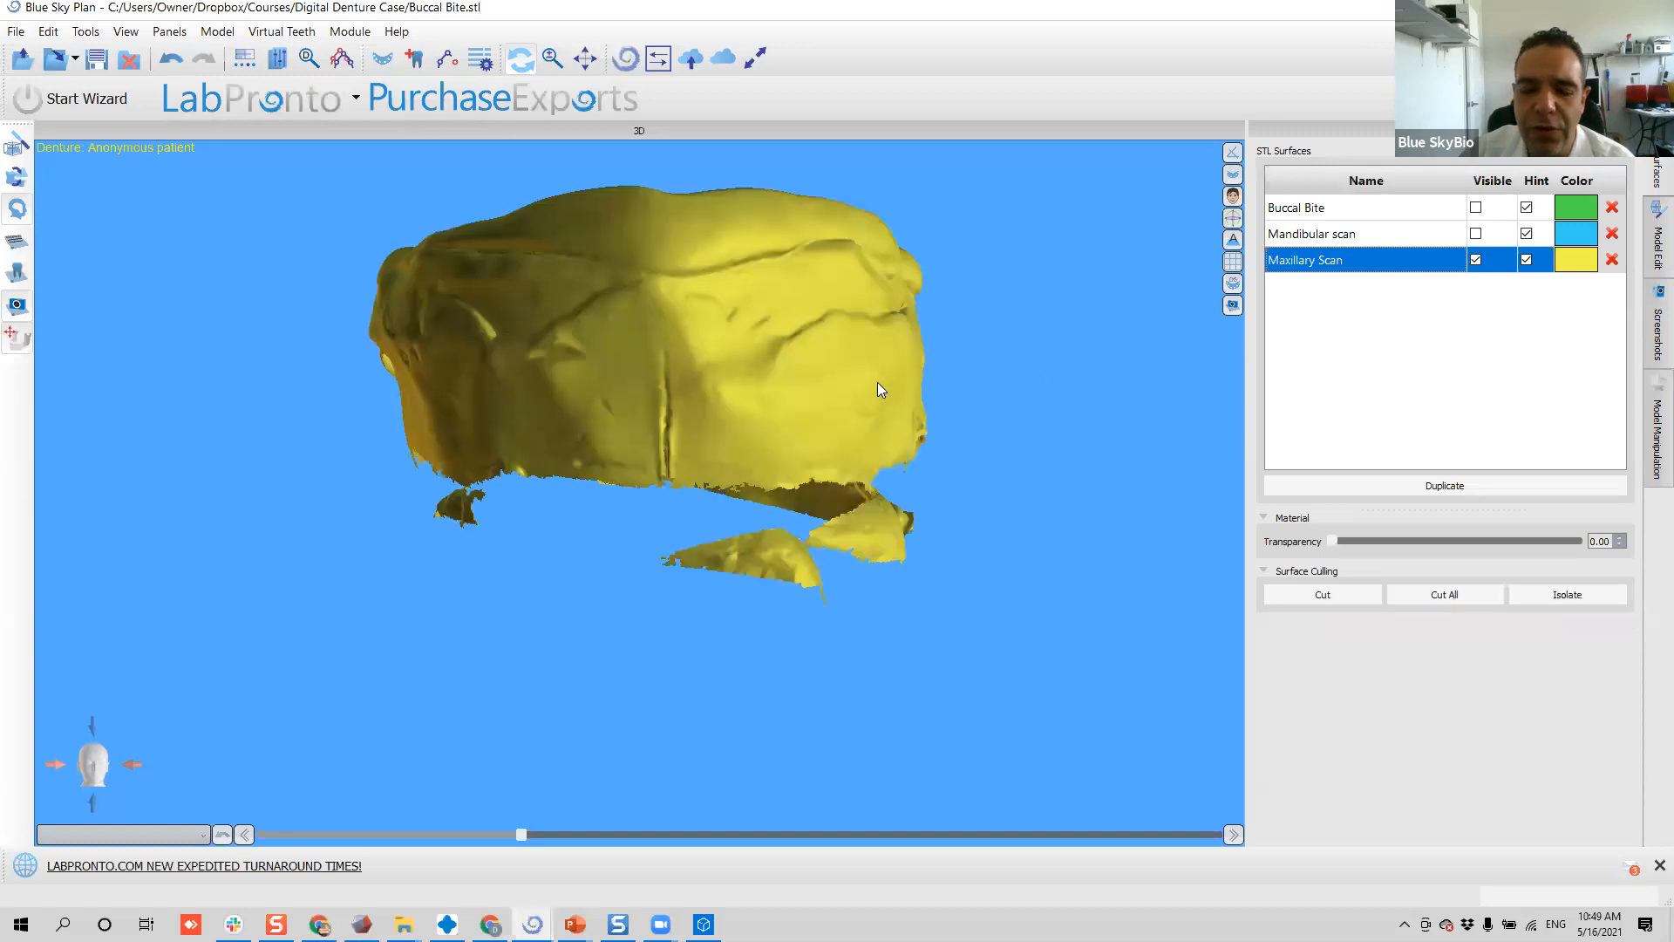
{"action": "left_click_drag", "start_coordinate": [497, 380], "coordinate": [931, 444]}
{"action": "left_click_drag", "start_coordinate": [451, 441], "coordinate": [587, 680]}
{"action": "left_click_drag", "start_coordinate": [452, 587], "coordinate": [486, 449]}
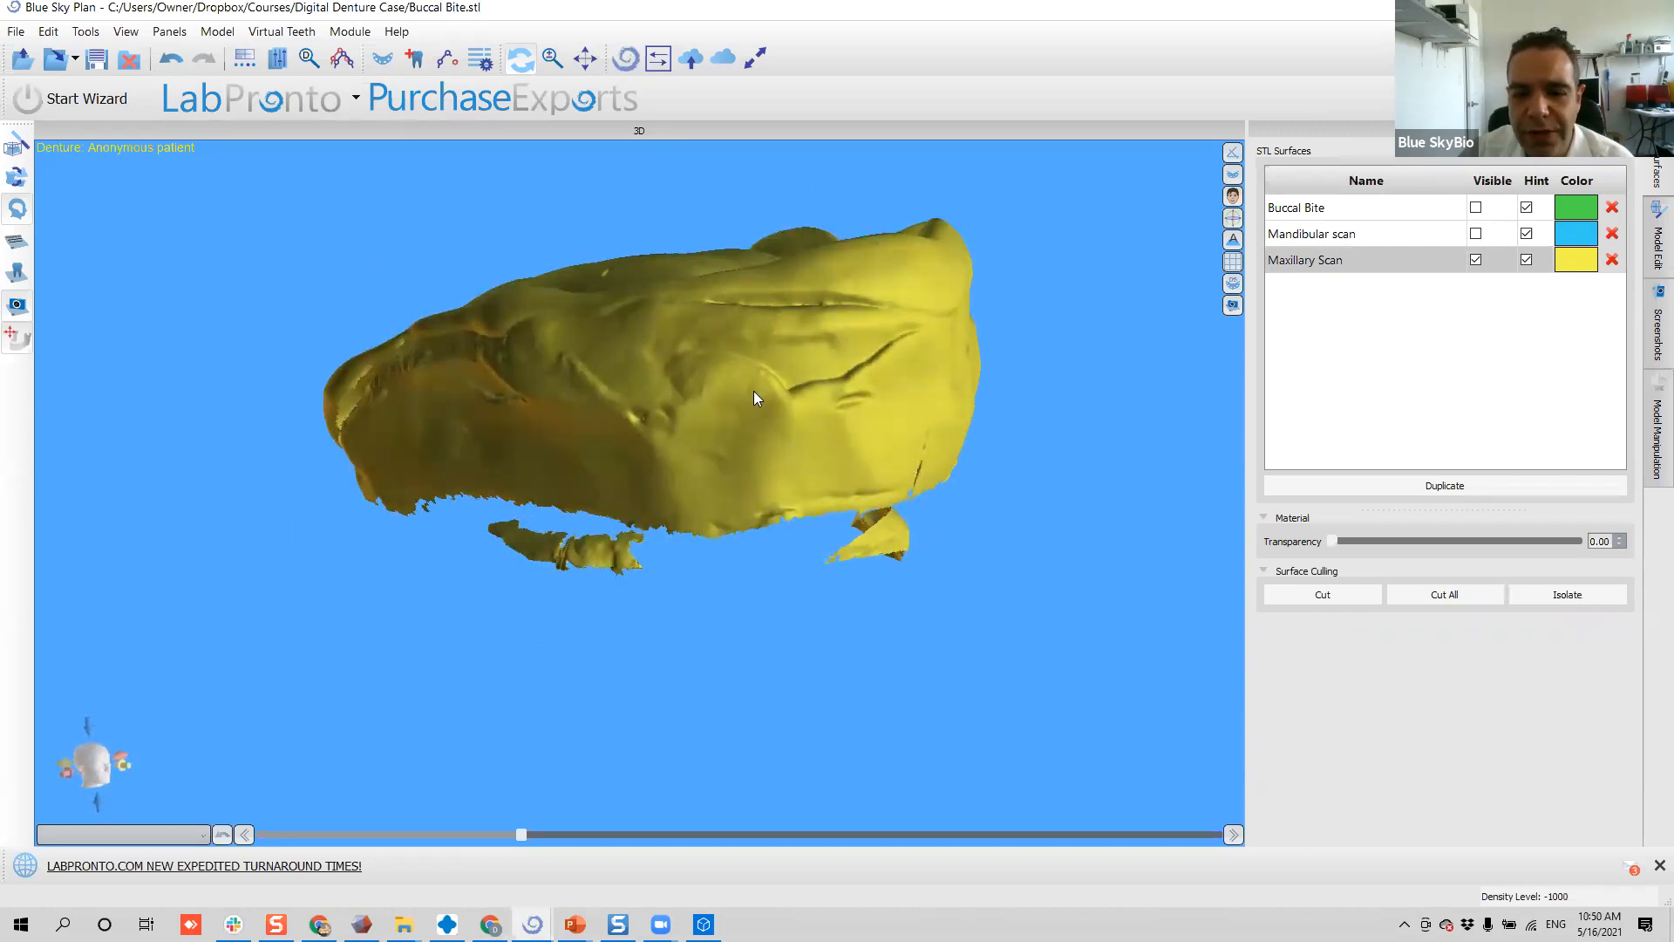
- Compare the Maxillary Scan with the Buccal Bite by overlaying them and toggling their visibility, leaving only the Maxillary Scan shown
{"action": "left_click_drag", "start_coordinate": [934, 469], "coordinate": [354, 397]}
{"action": "left_click_drag", "start_coordinate": [633, 457], "coordinate": [834, 455]}
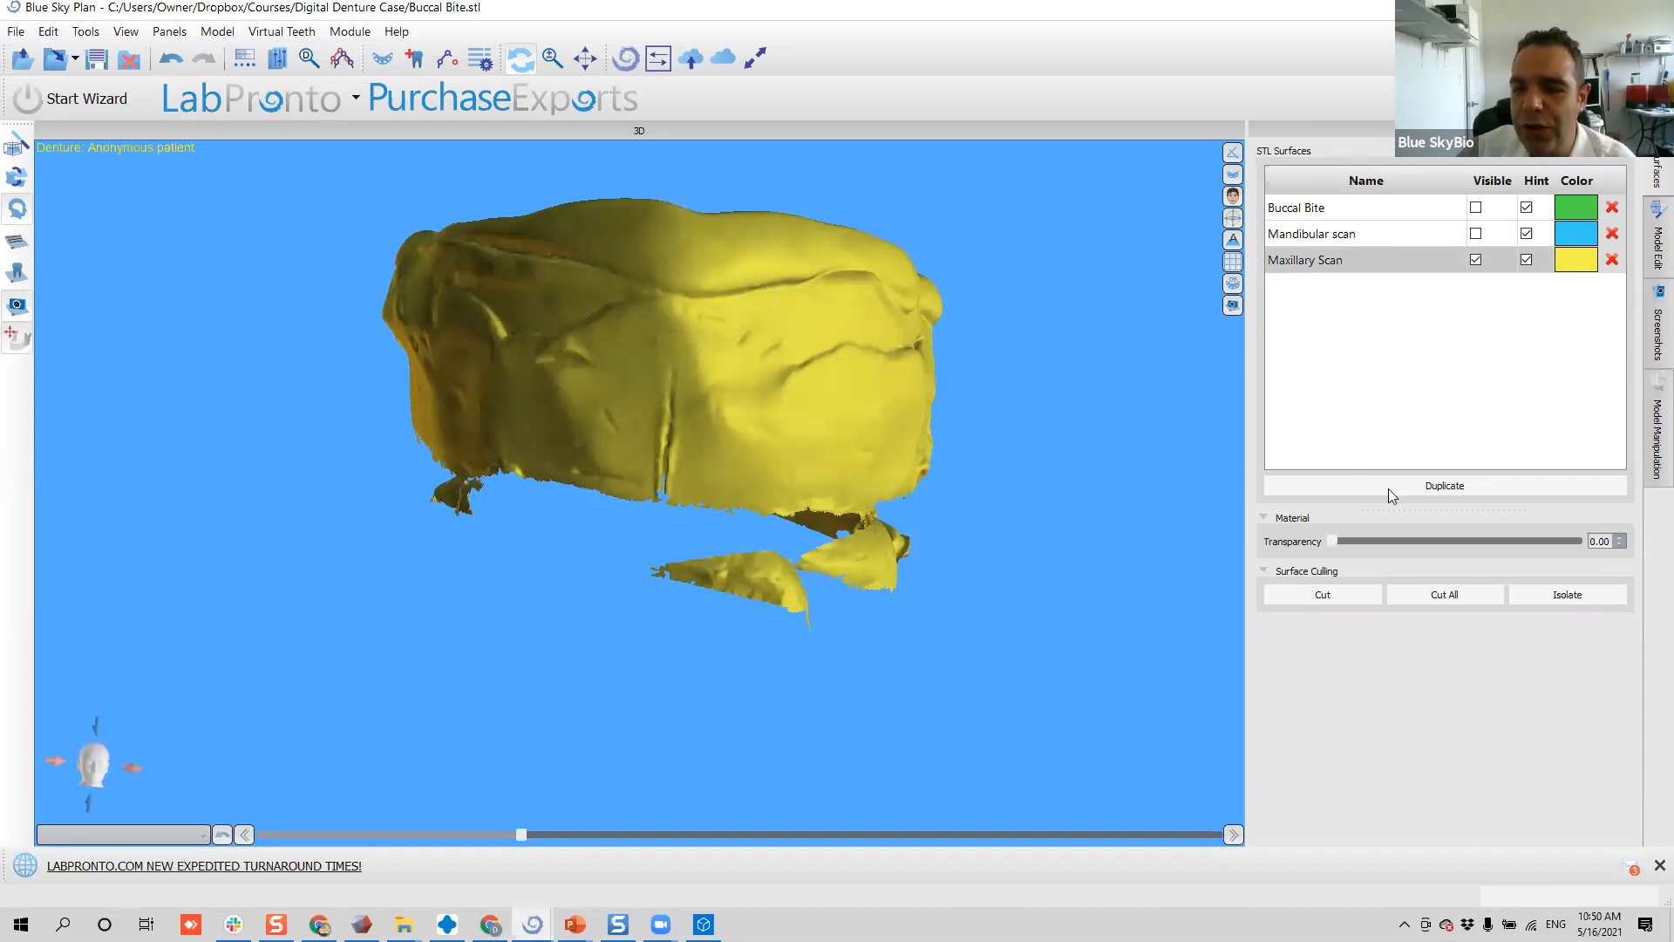
{"action": "left_click", "coordinate": [1476, 211]}
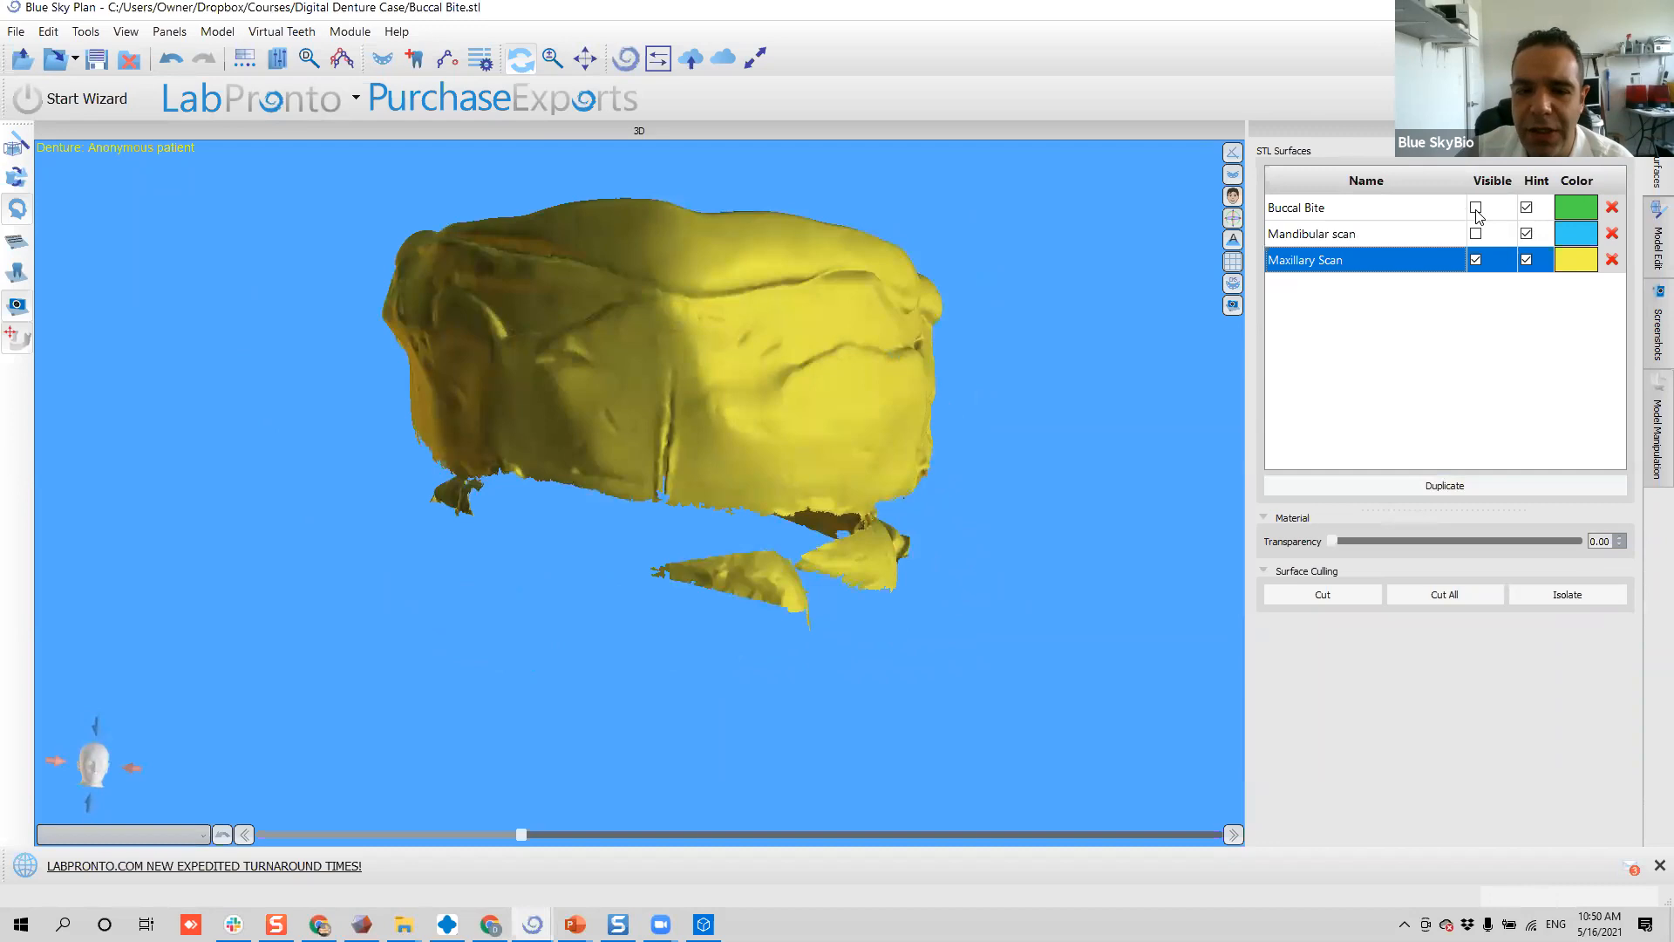
{"action": "left_click", "coordinate": [1476, 210]}
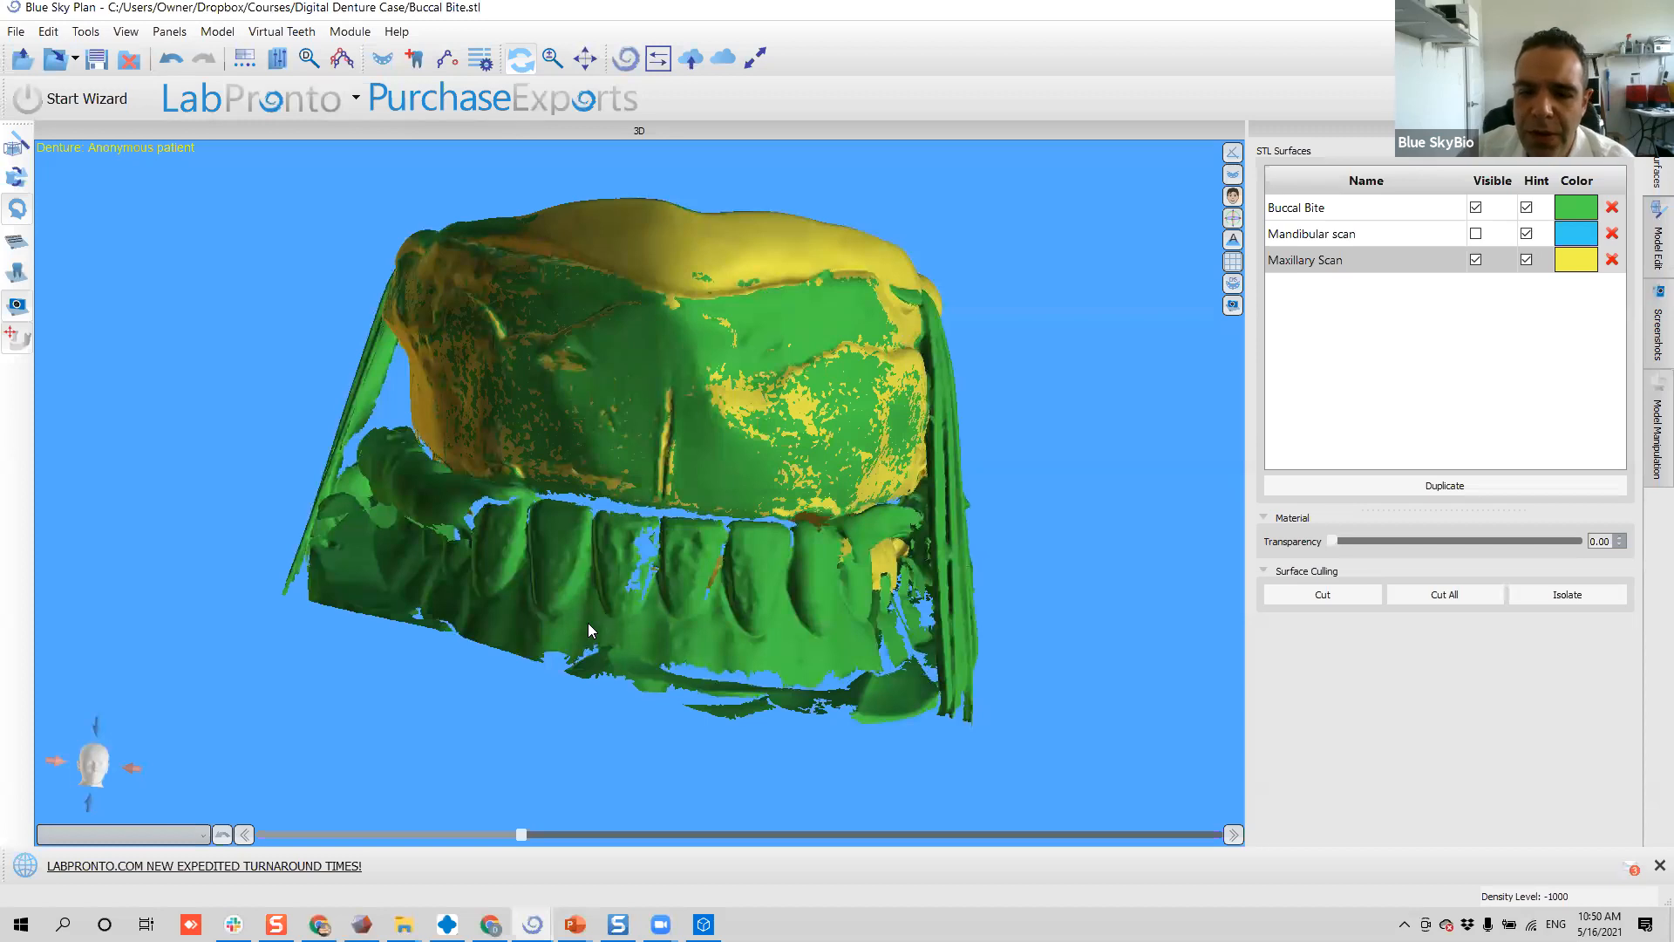
{"action": "left_click_drag", "start_coordinate": [396, 607], "coordinate": [767, 488]}
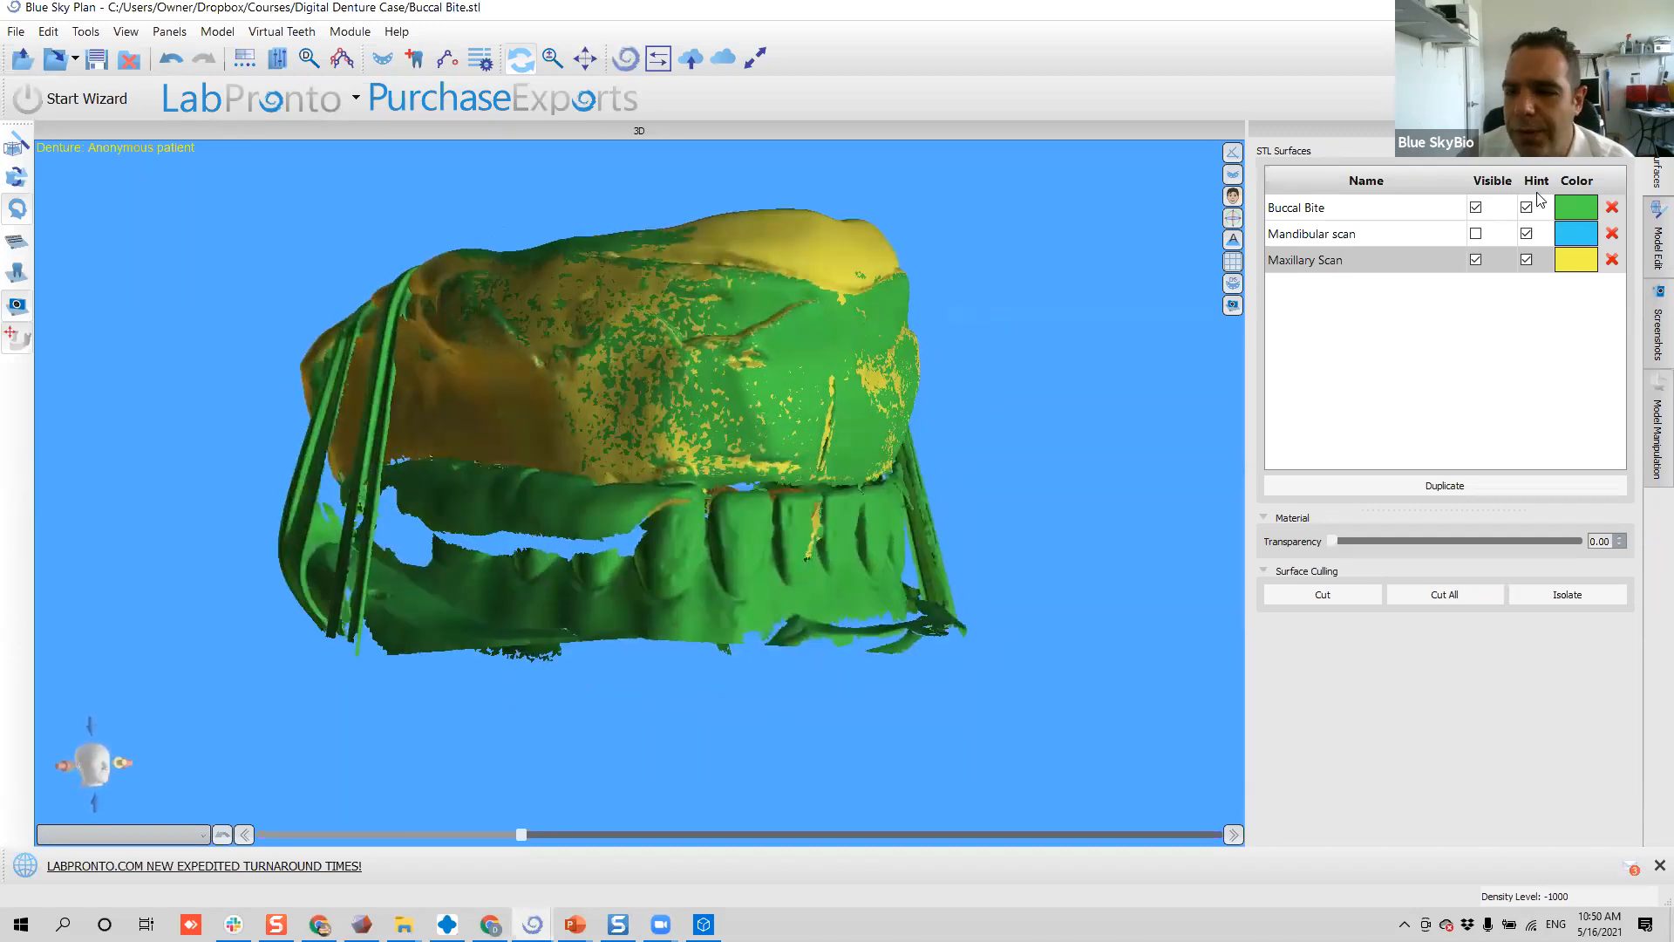
{"action": "left_click", "coordinate": [1470, 266]}
{"action": "left_click", "coordinate": [1475, 261]}
{"action": "left_click", "coordinate": [1474, 260]}
{"action": "left_click", "coordinate": [1475, 207]}
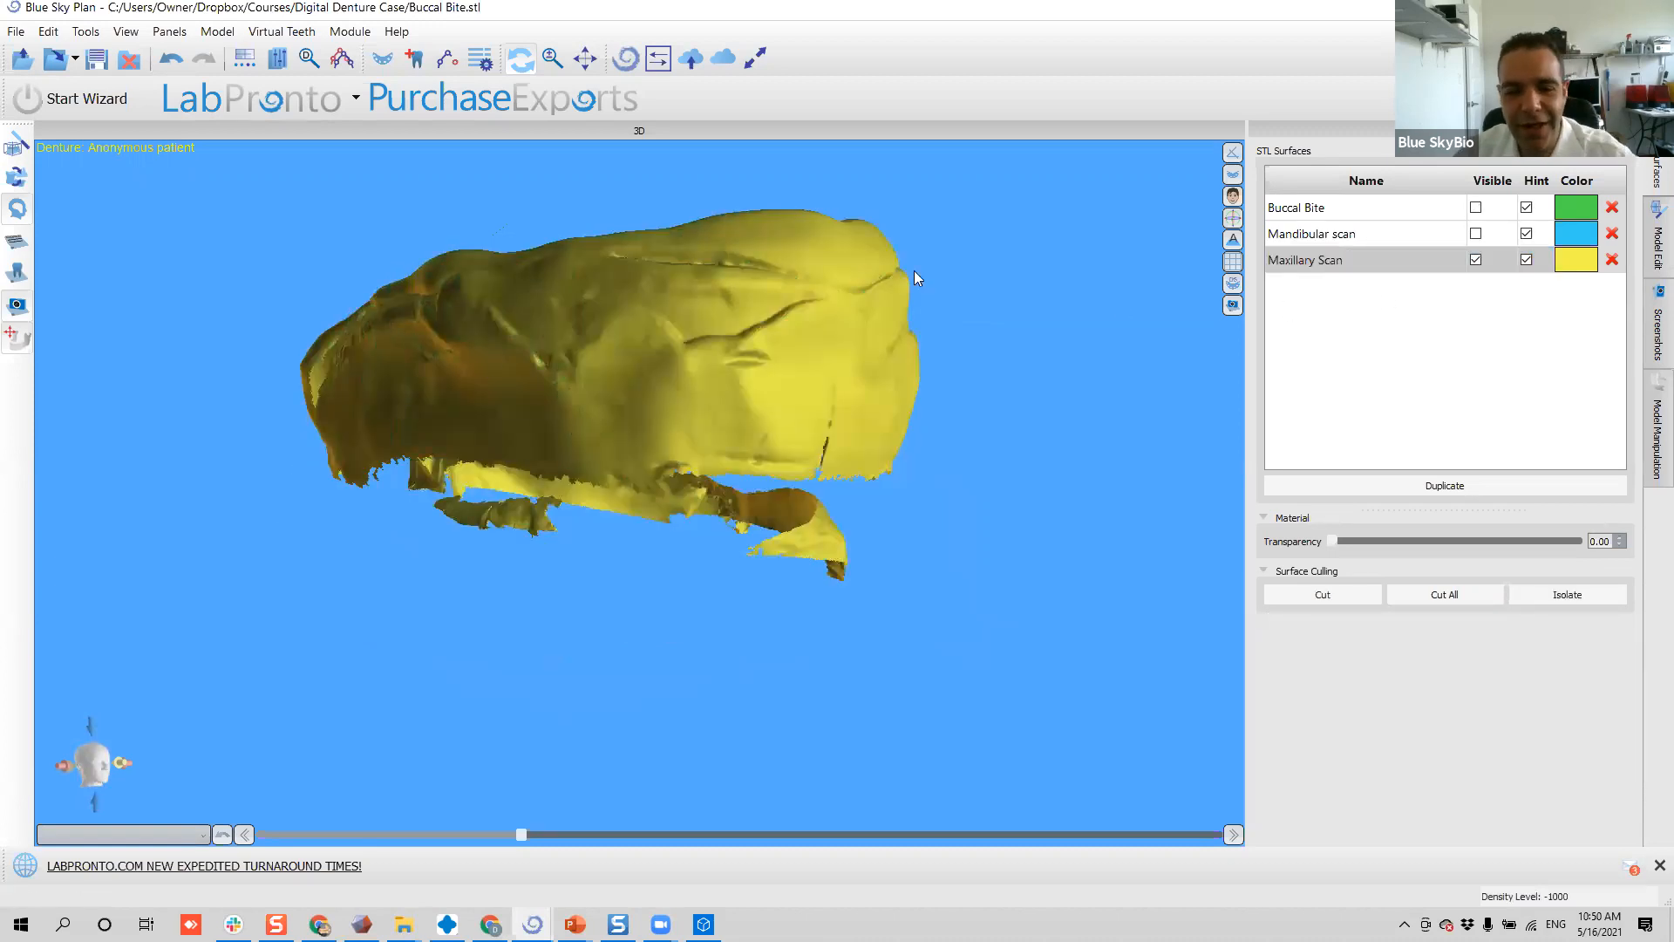
{"action": "left_click_drag", "start_coordinate": [911, 275], "coordinate": [821, 487]}
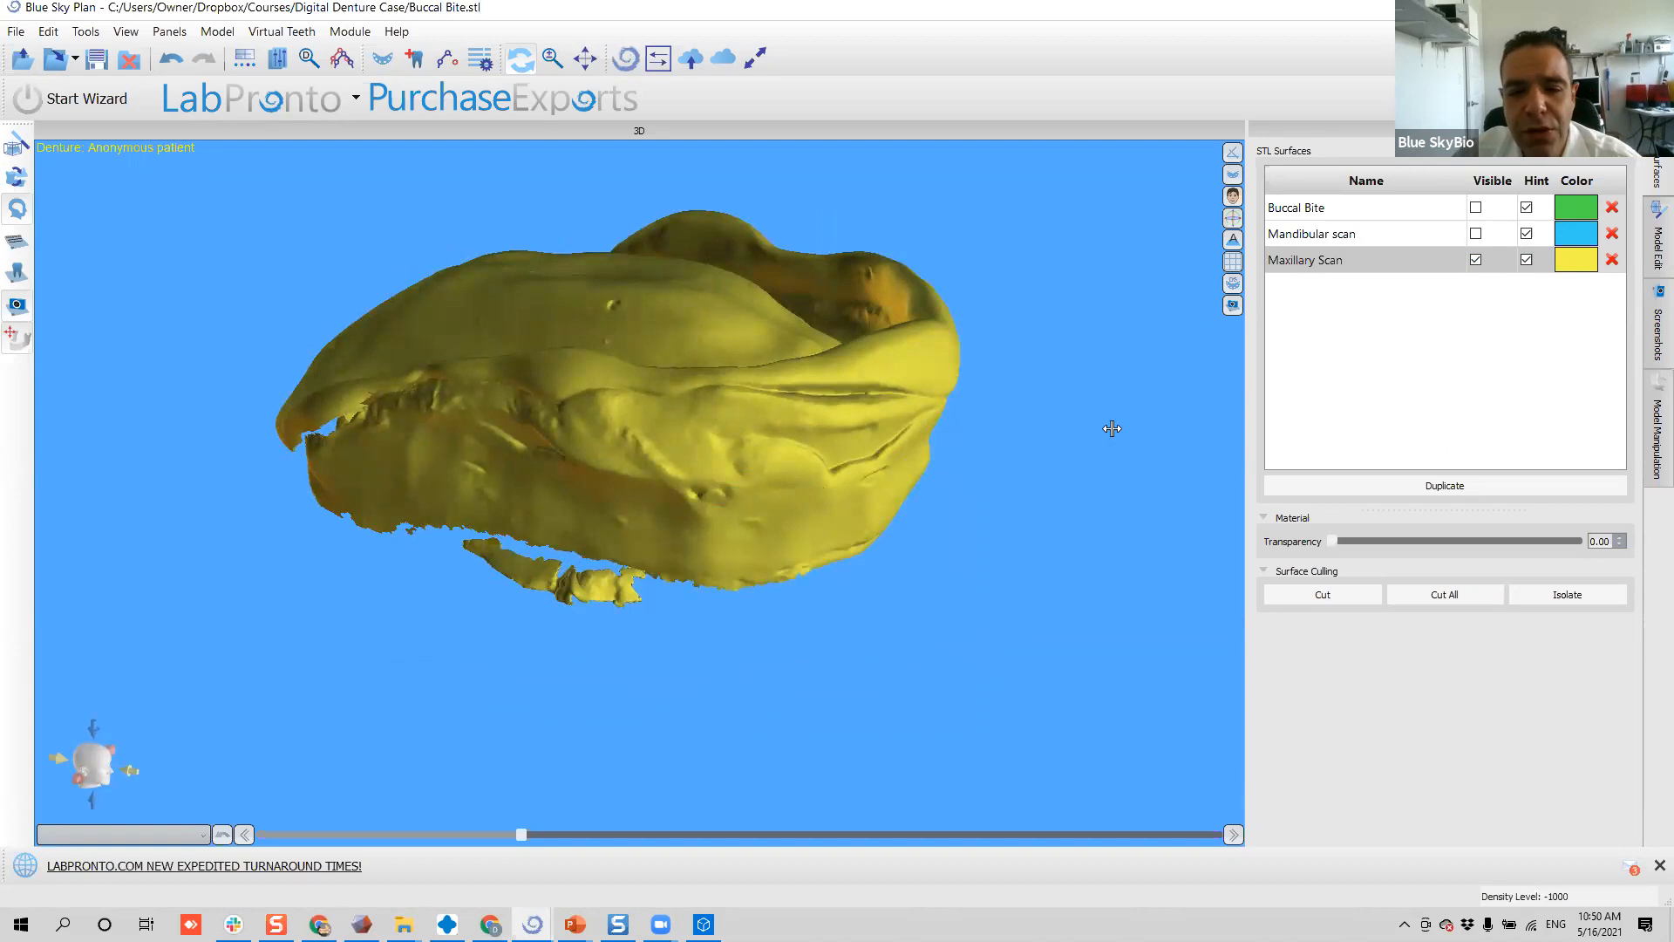
- Return to the Model Edit tools for the Maxillary Scan and activate the Selection Brush
{"action": "left_click", "coordinate": [164, 35]}
{"action": "left_click", "coordinate": [201, 101]}
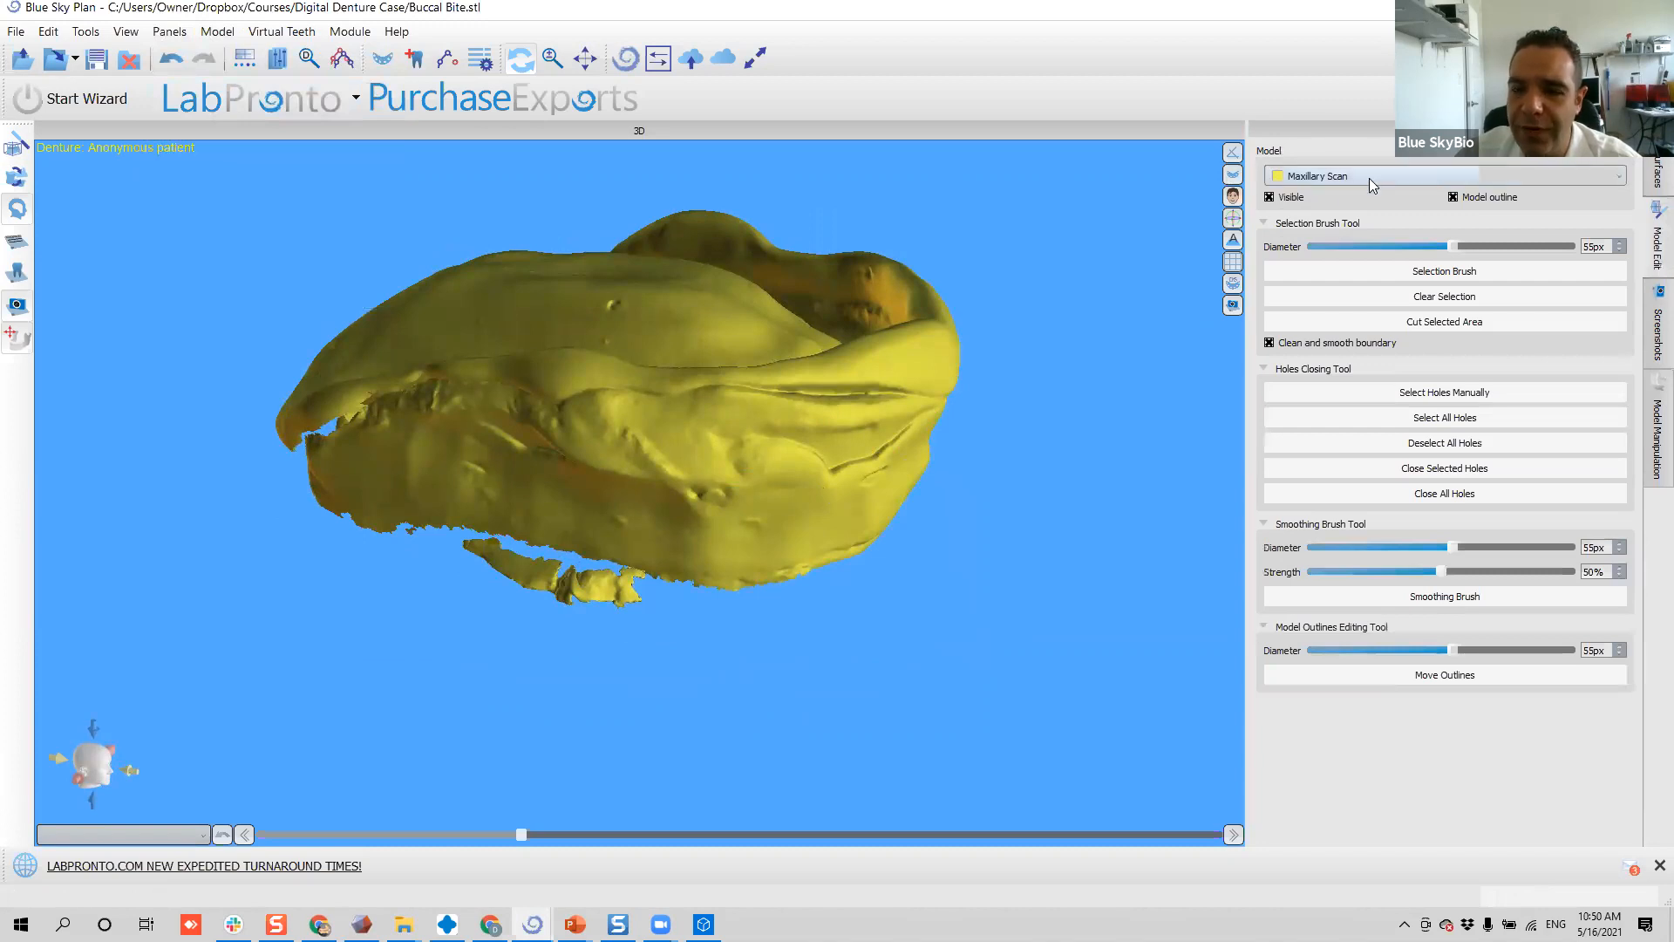
{"action": "left_click", "coordinate": [1369, 270]}
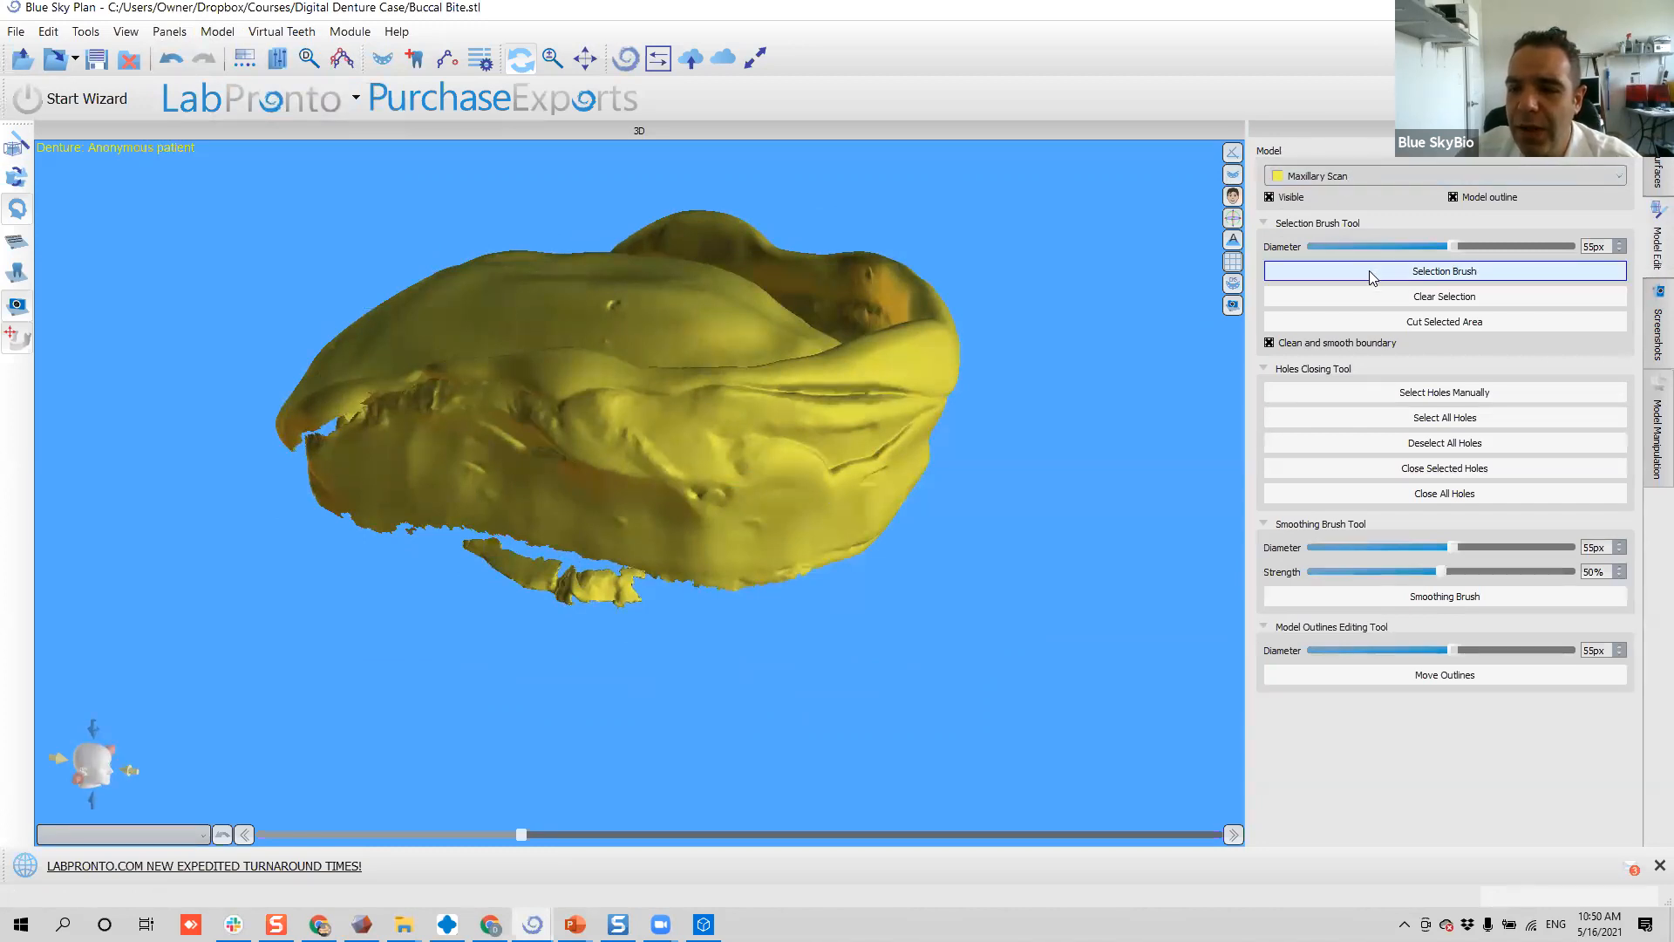
- Examine the Maxillary Scan's border, front notch and loose fragments both close up and as a whole
{"action": "right_click_drag", "start_coordinate": [326, 441], "coordinate": [539, 455]}
{"action": "scroll", "coordinate": [539, 453], "scroll_direction": "up", "scroll_amount": 5}
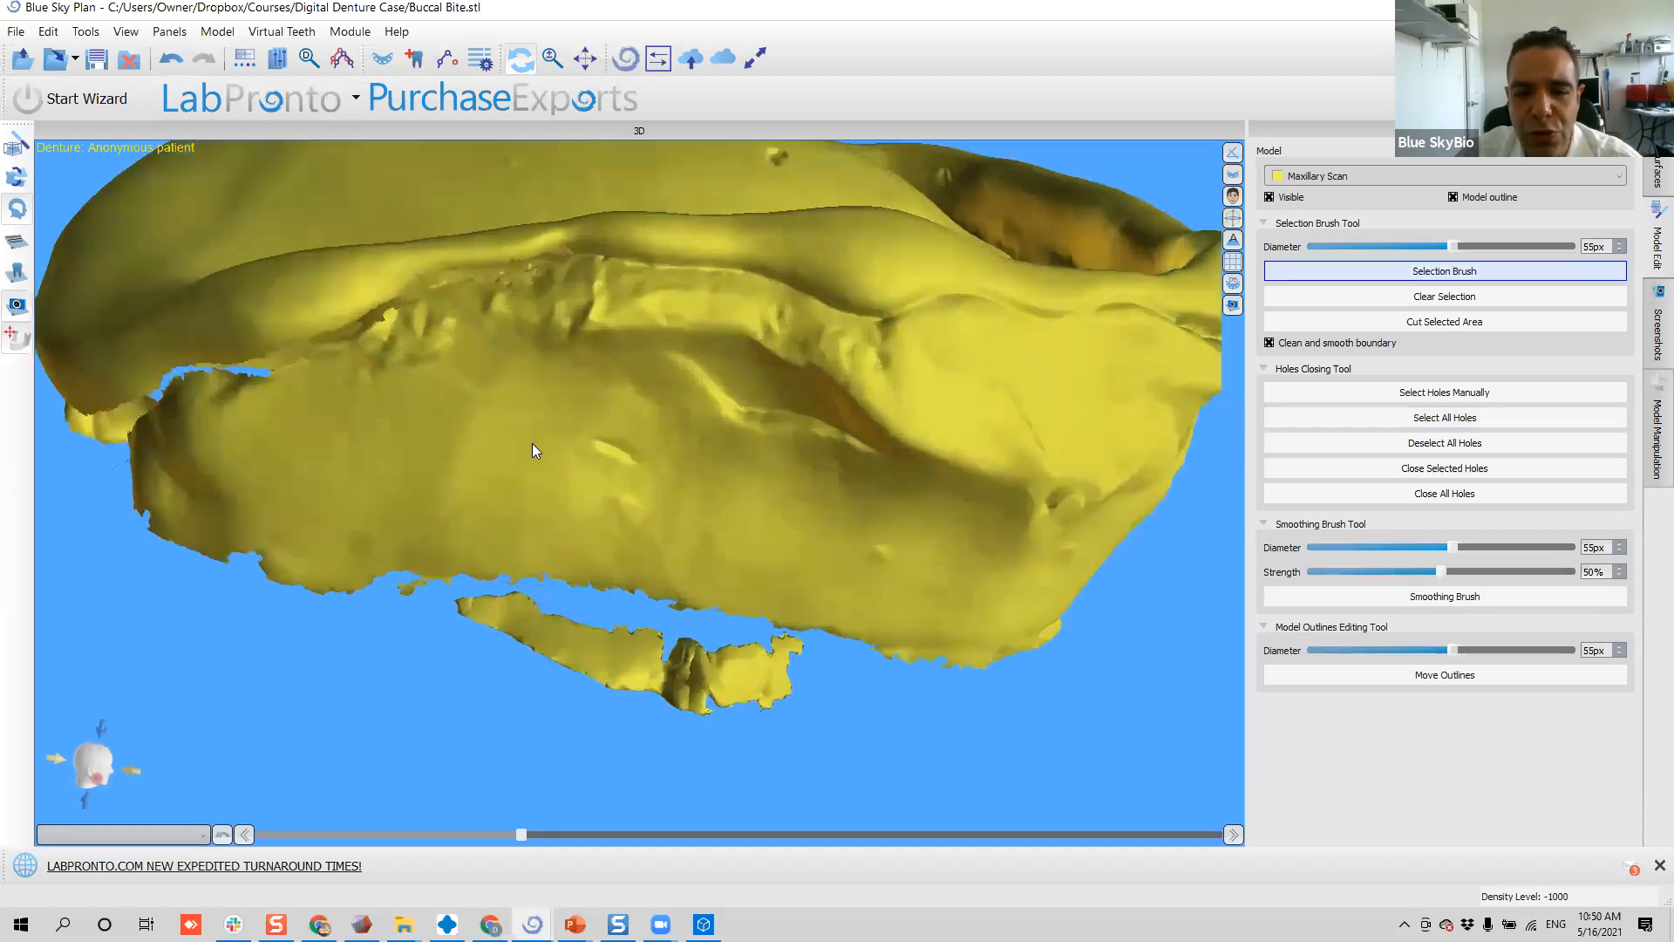
{"action": "right_click_drag", "start_coordinate": [556, 545], "coordinate": [558, 507]}
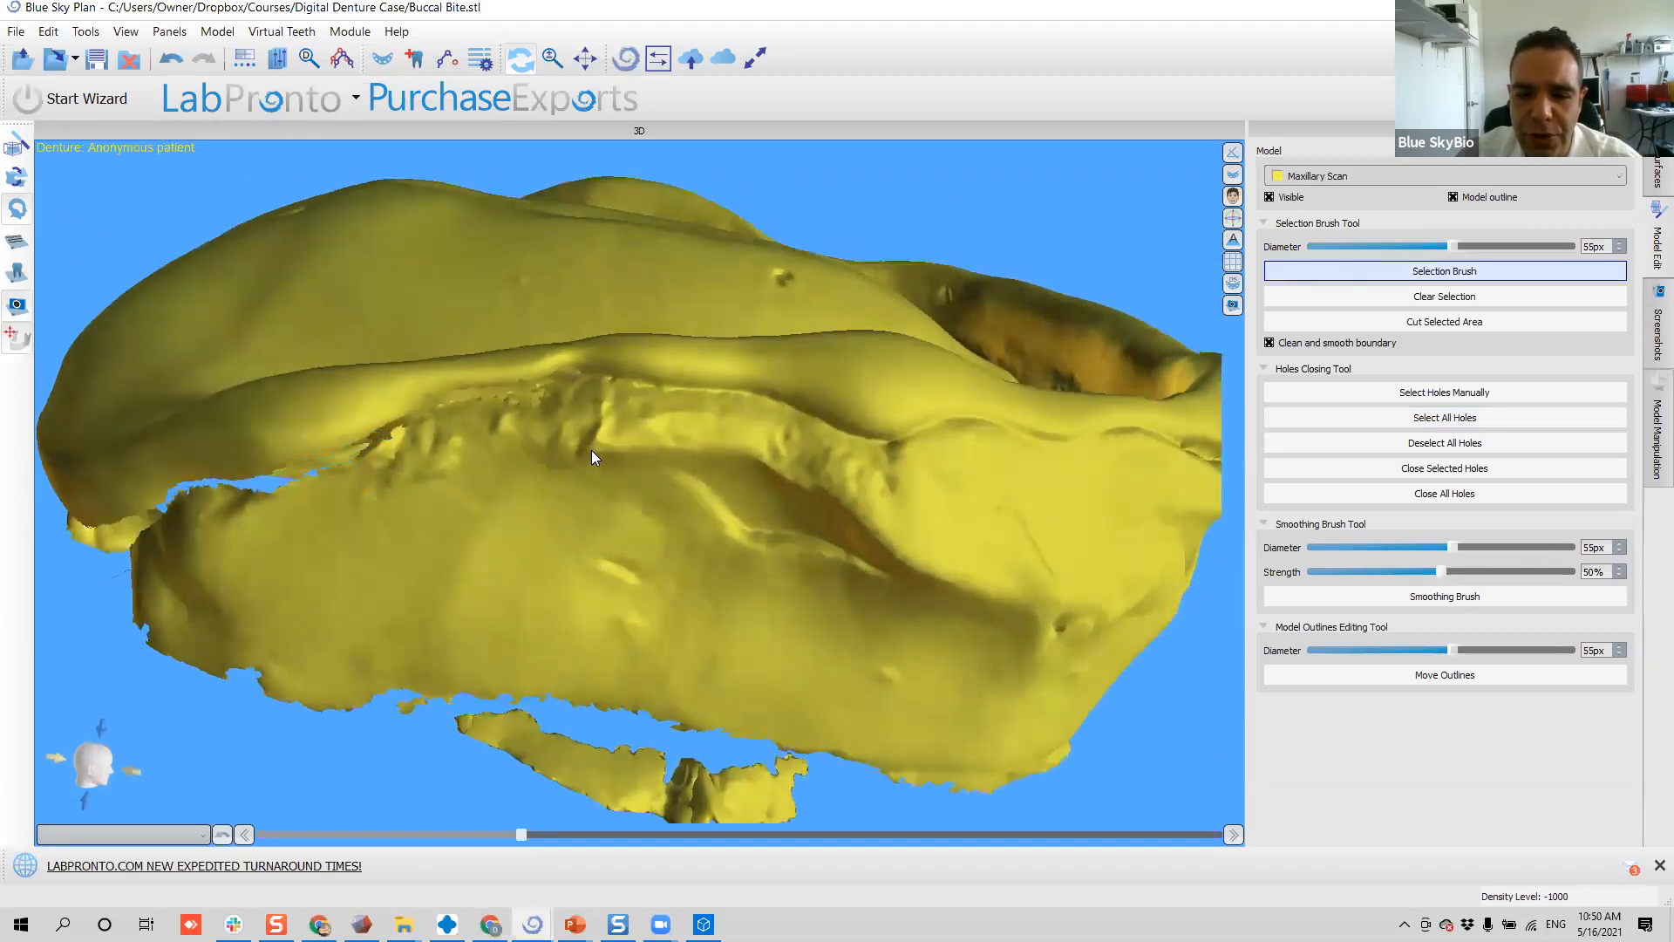
{"action": "scroll", "coordinate": [595, 446], "scroll_direction": "down", "scroll_amount": 5}
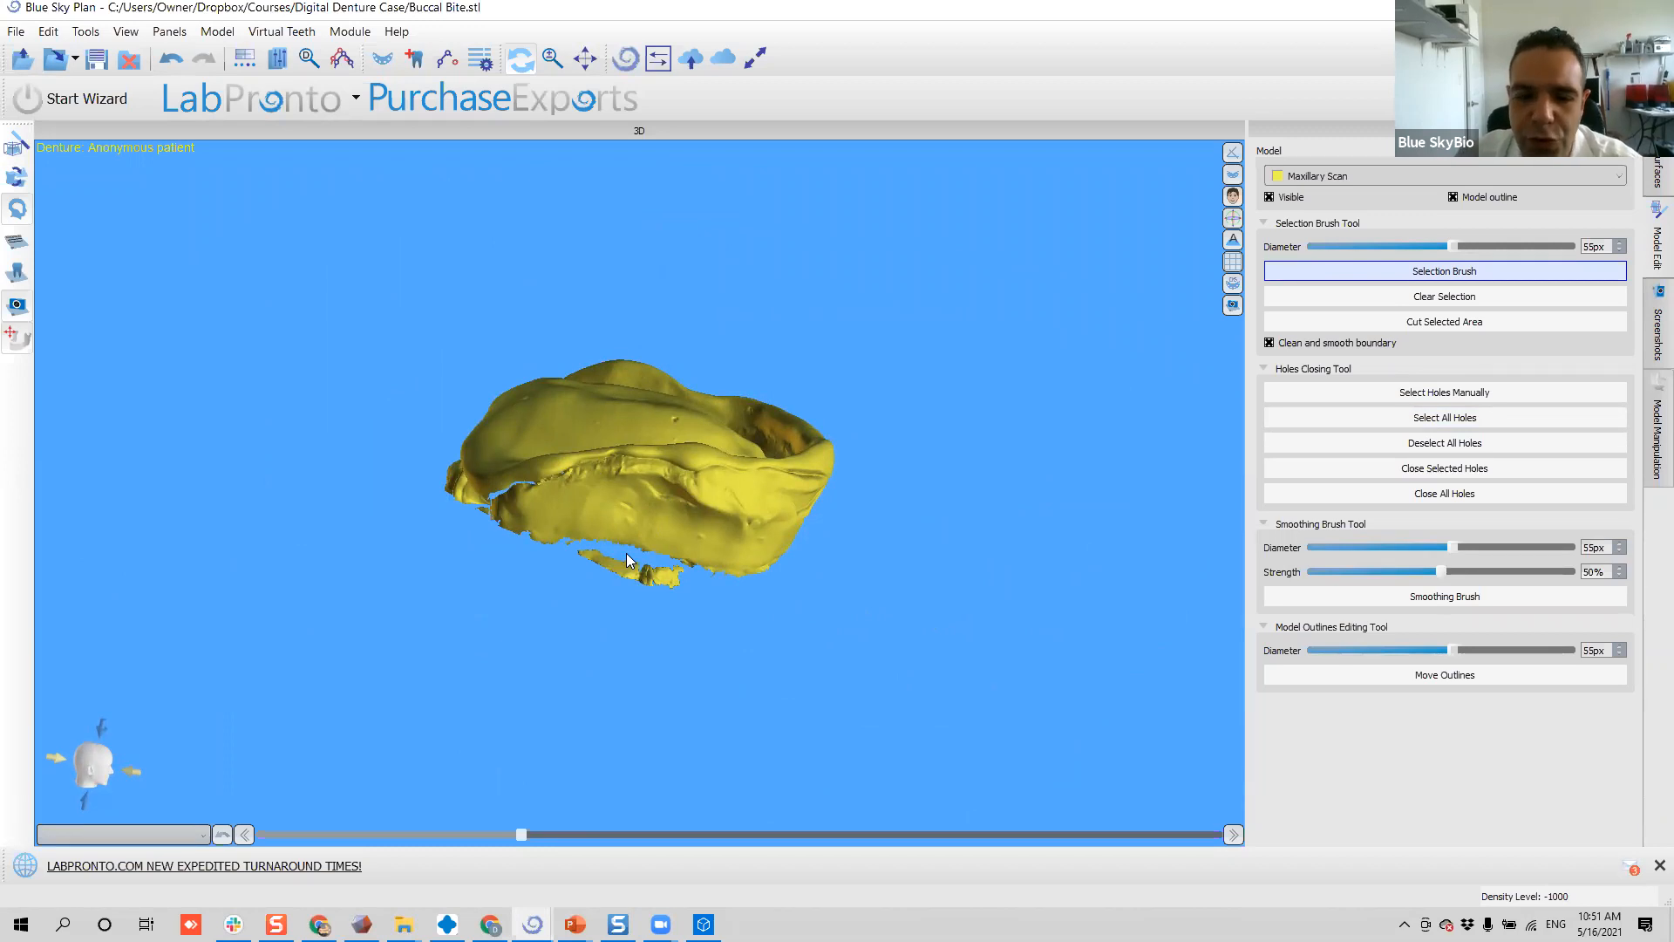
{"action": "left_click_drag", "start_coordinate": [1029, 448], "coordinate": [650, 464]}
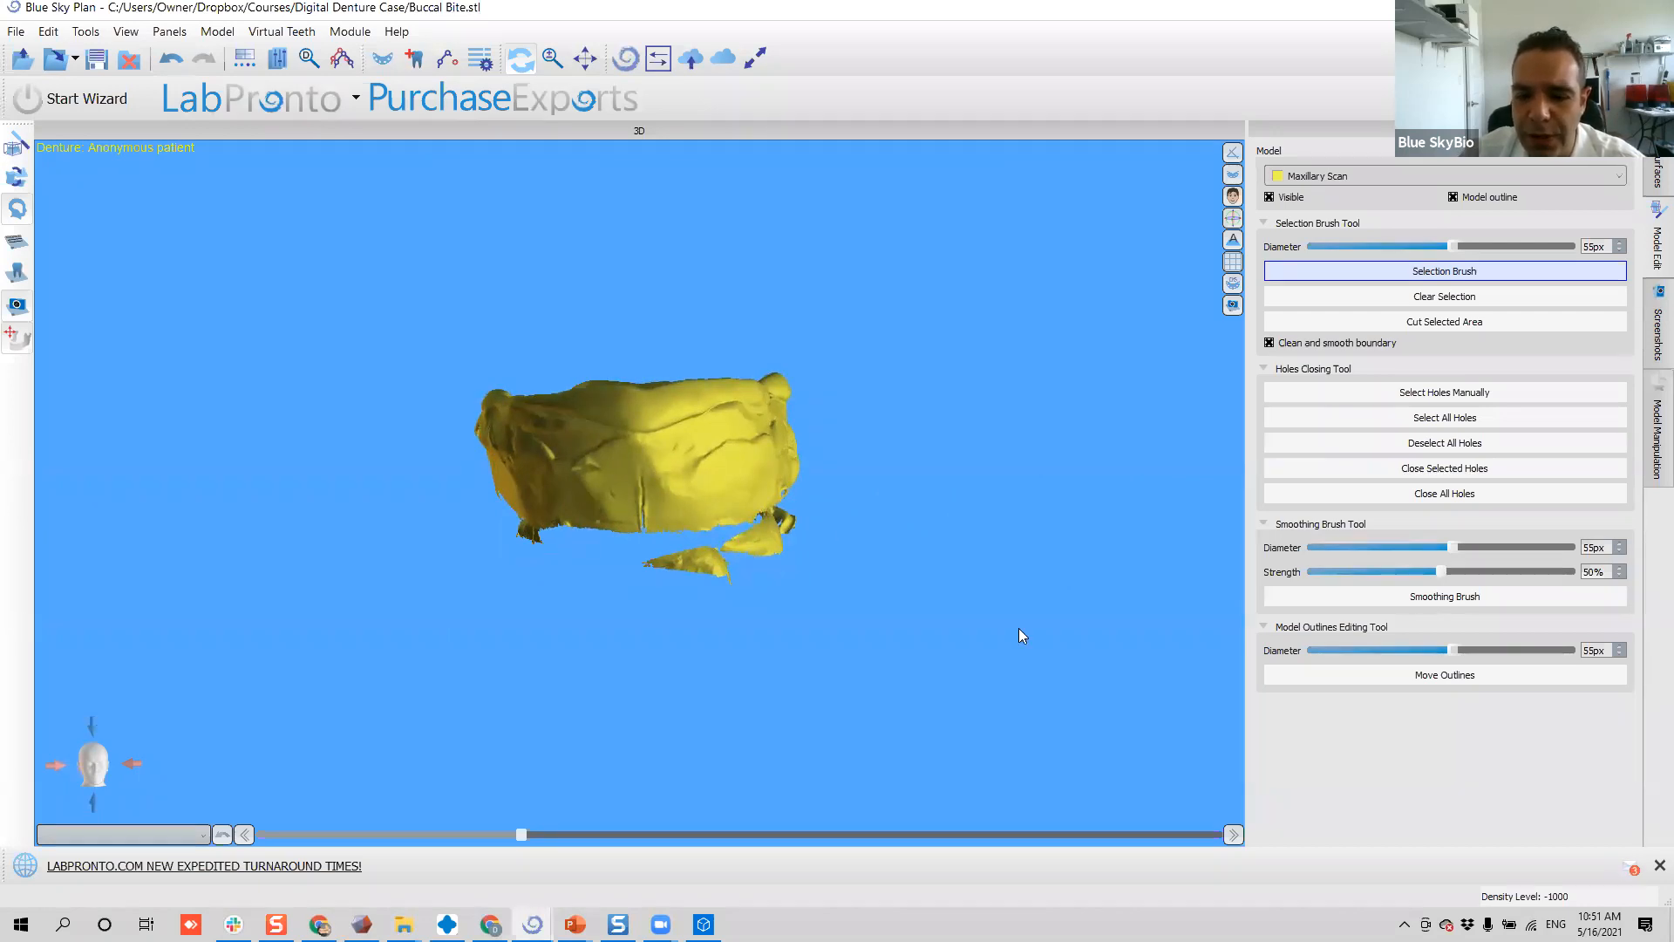
{"action": "scroll", "coordinate": [1022, 635], "scroll_direction": "up", "scroll_amount": 10}
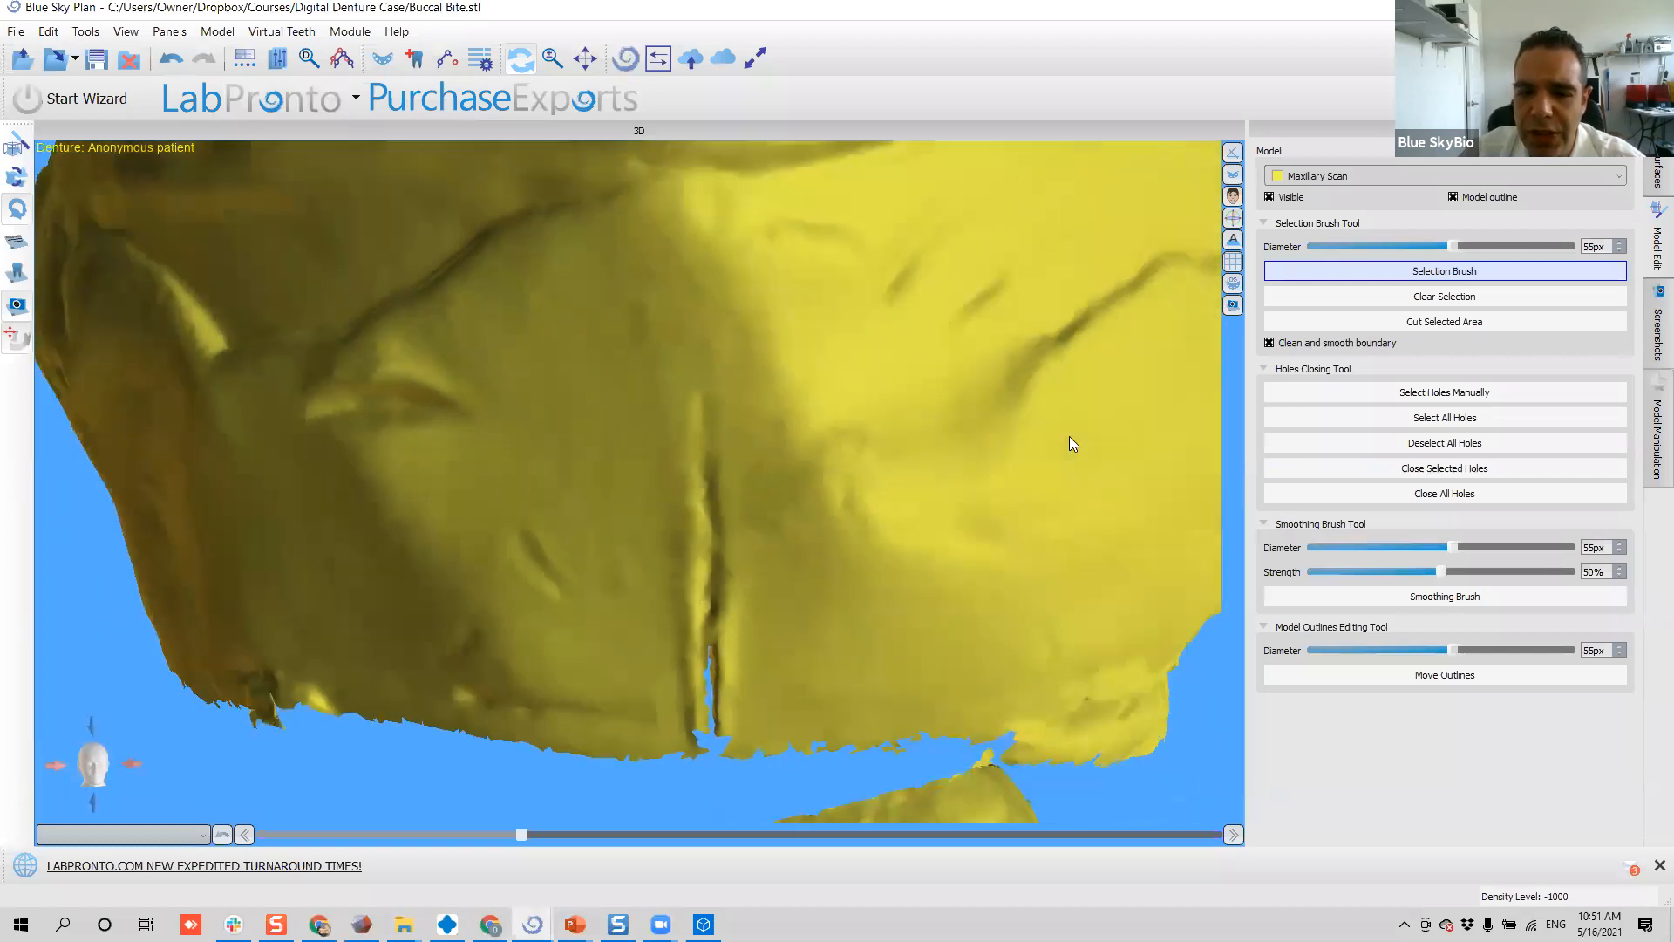
{"action": "scroll", "coordinate": [1069, 436], "scroll_direction": "down", "scroll_amount": 10}
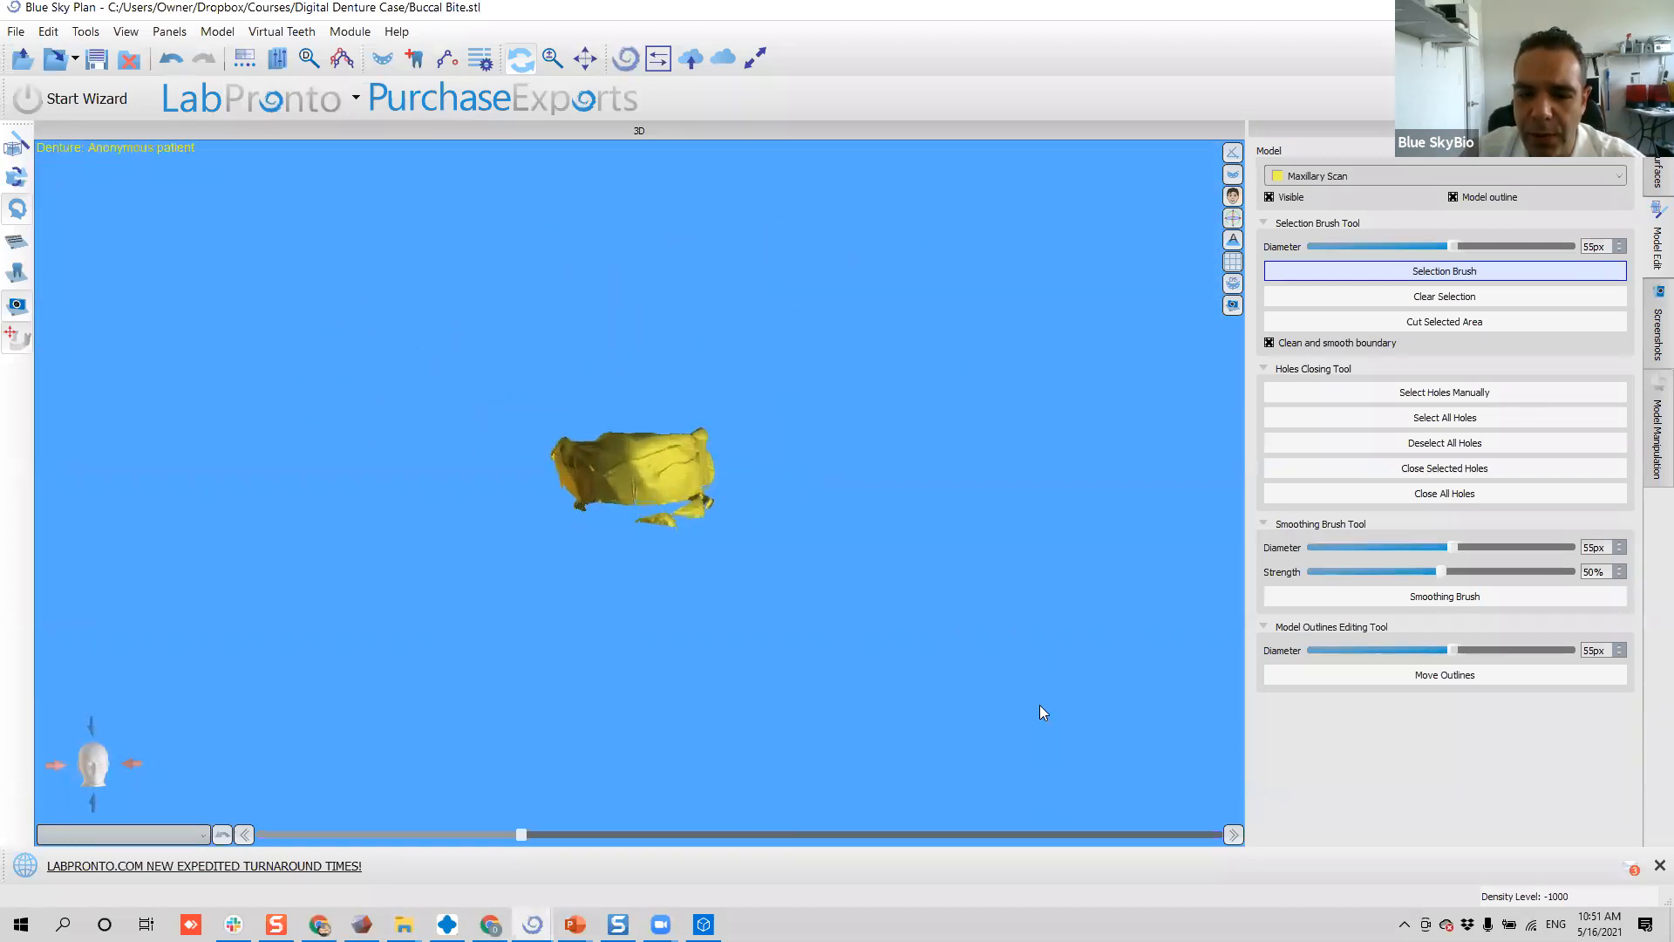
{"action": "scroll", "coordinate": [1033, 636], "scroll_direction": "up", "scroll_amount": 5}
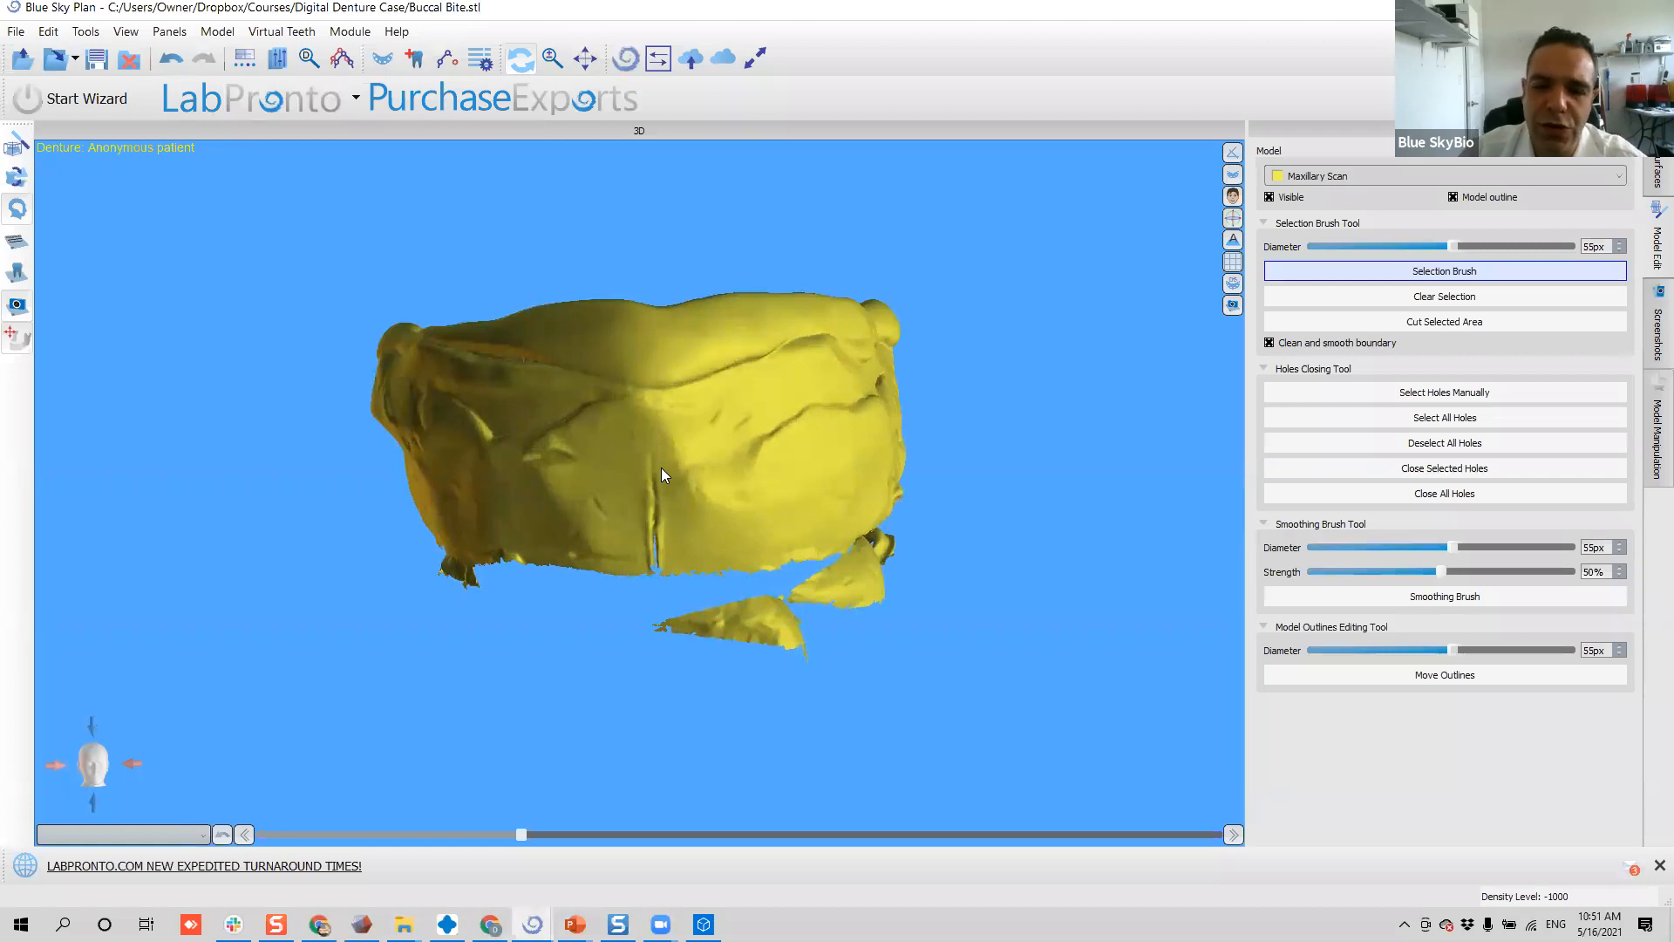
{"action": "scroll", "coordinate": [661, 468], "scroll_direction": "up", "scroll_amount": 5}
{"action": "scroll", "coordinate": [661, 469], "scroll_direction": "down", "scroll_amount": 8}
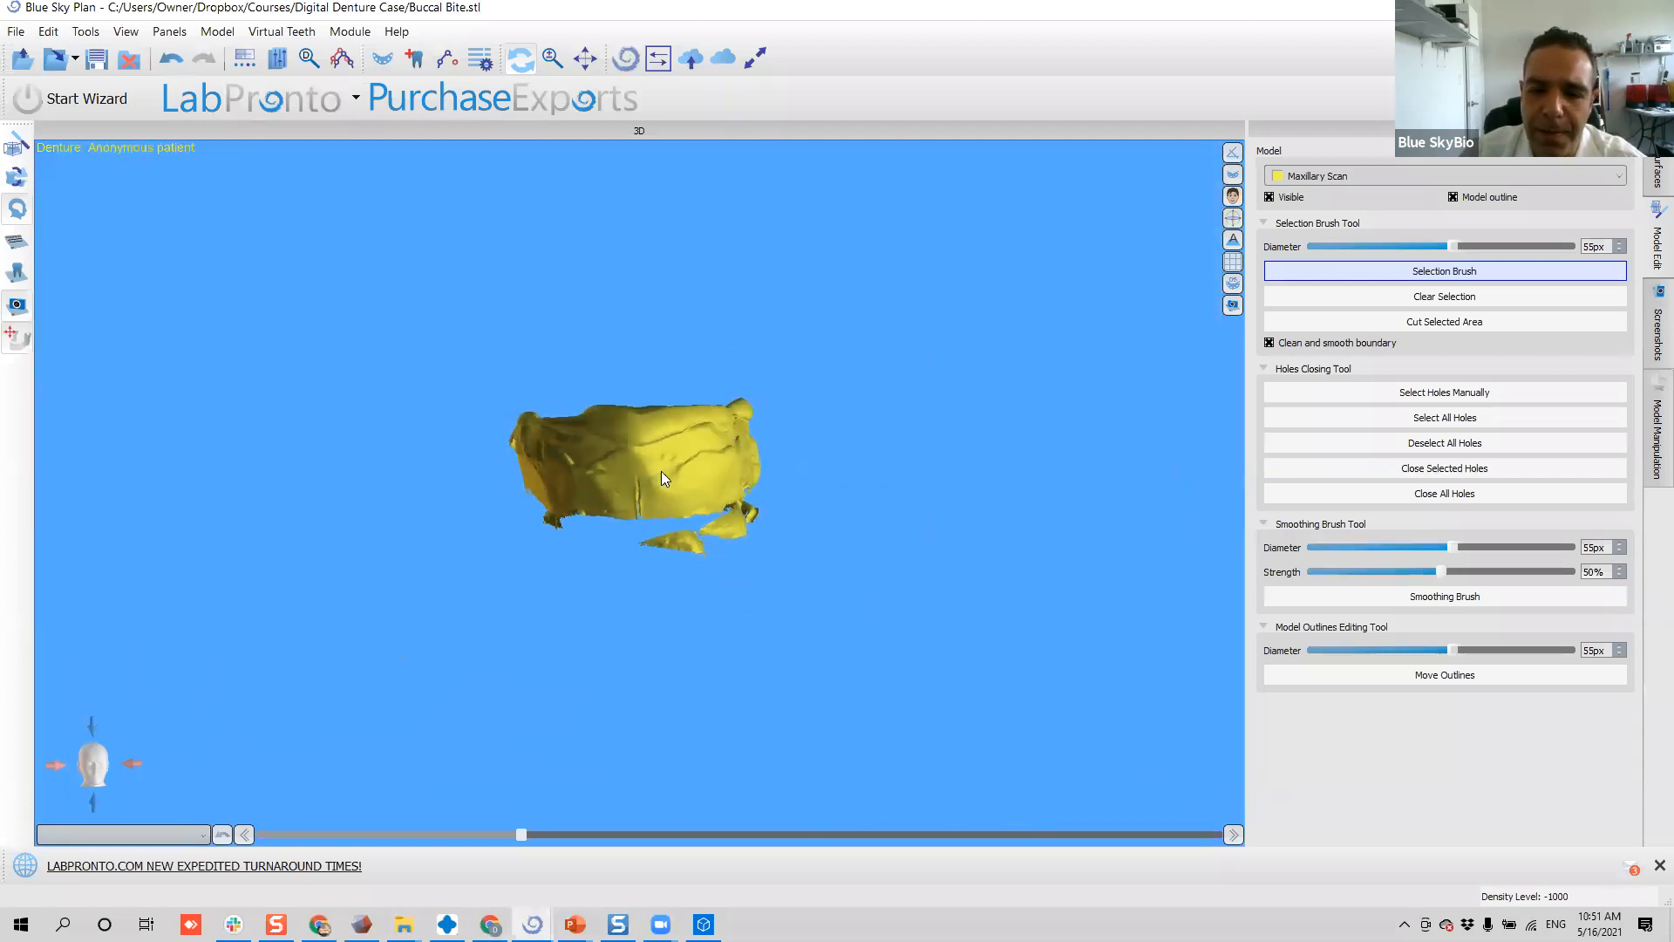
{"action": "scroll", "coordinate": [661, 471], "scroll_direction": "up", "scroll_amount": 6}
{"action": "scroll", "coordinate": [660, 471], "scroll_direction": "down", "scroll_amount": 1}
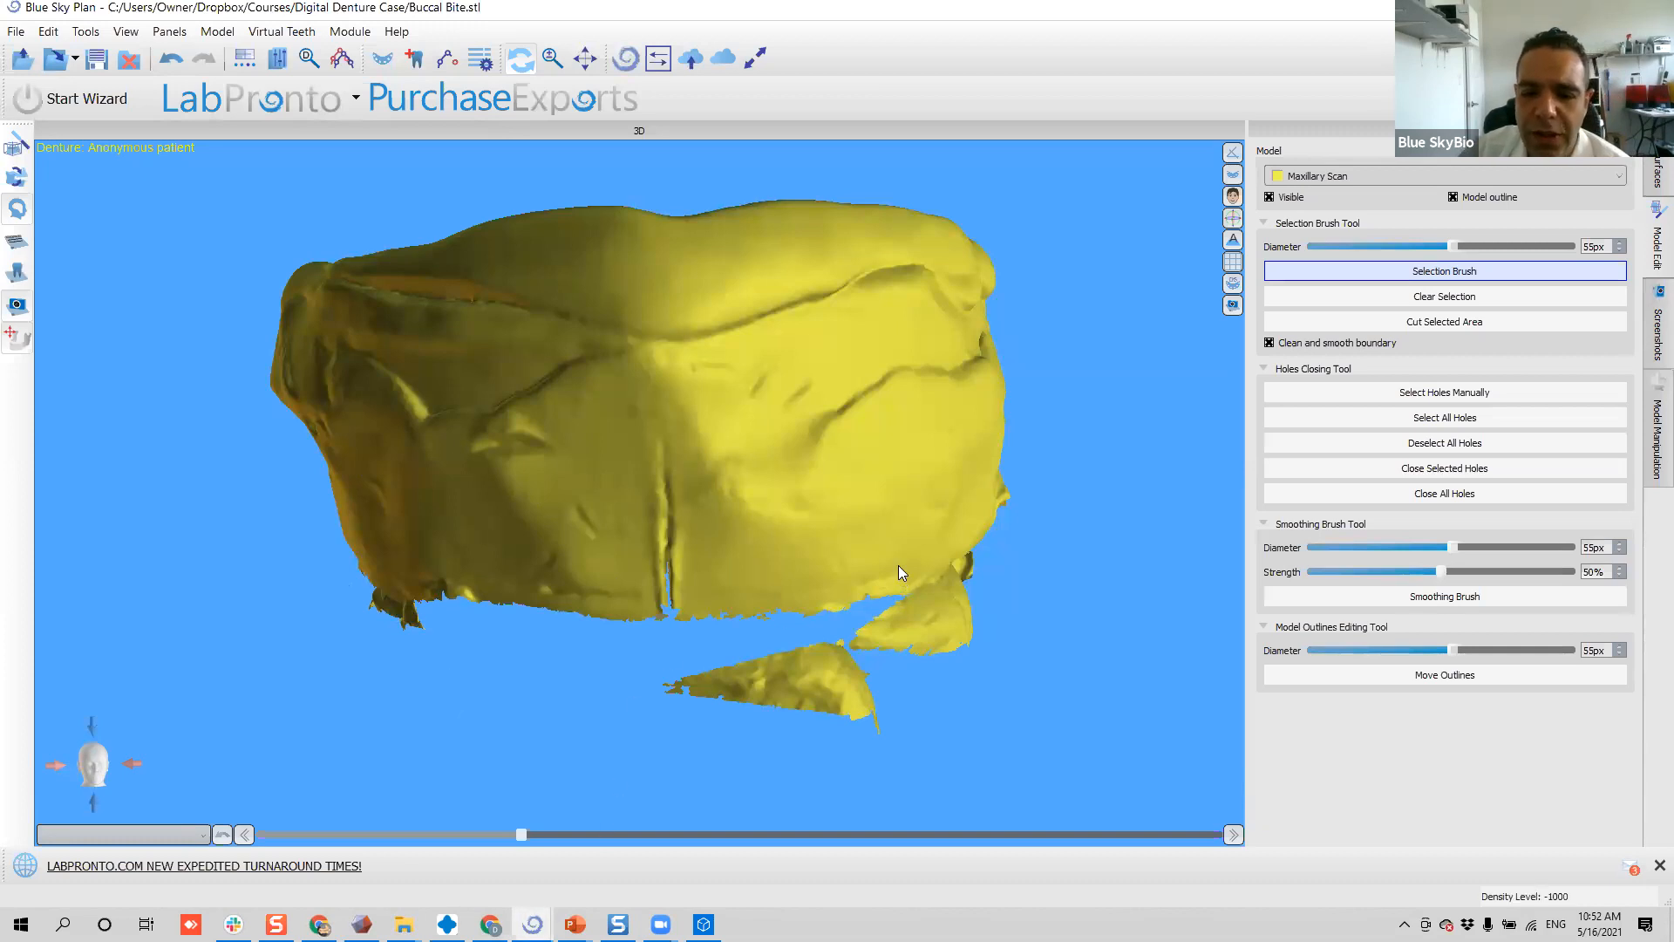
{"action": "scroll", "coordinate": [872, 549], "scroll_direction": "up", "scroll_amount": 5}
{"action": "scroll", "coordinate": [790, 779], "scroll_direction": "down", "scroll_amount": 6}
{"action": "scroll", "coordinate": [795, 586], "scroll_direction": "up", "scroll_amount": 10}
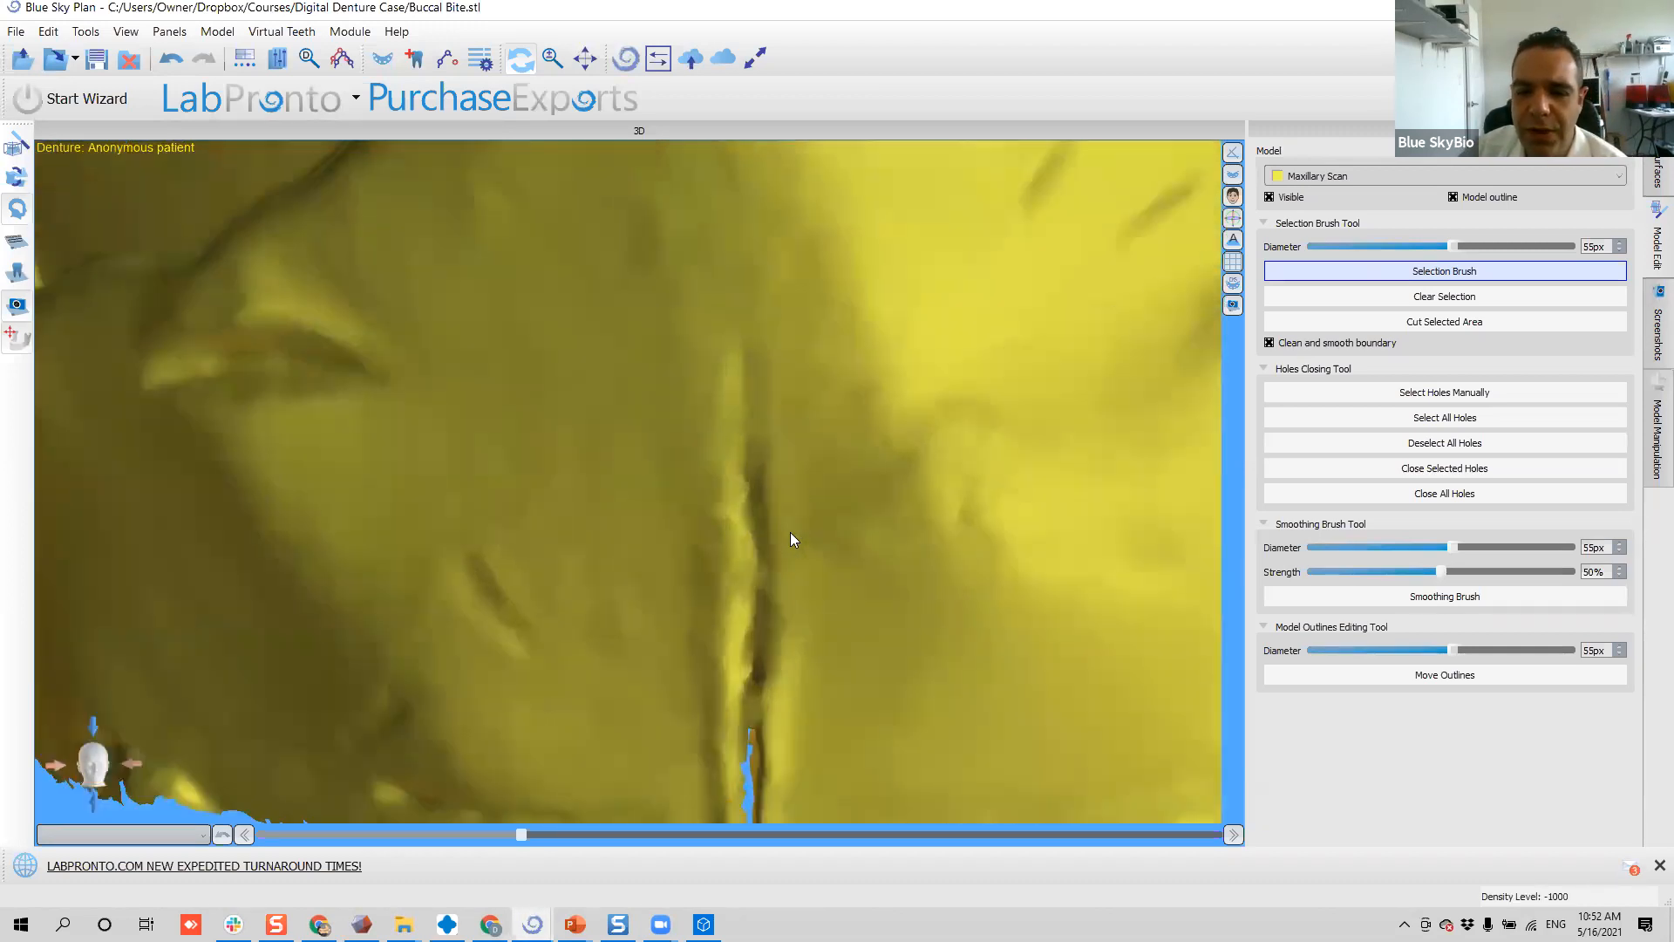
{"action": "scroll", "coordinate": [791, 533], "scroll_direction": "down", "scroll_amount": 8}
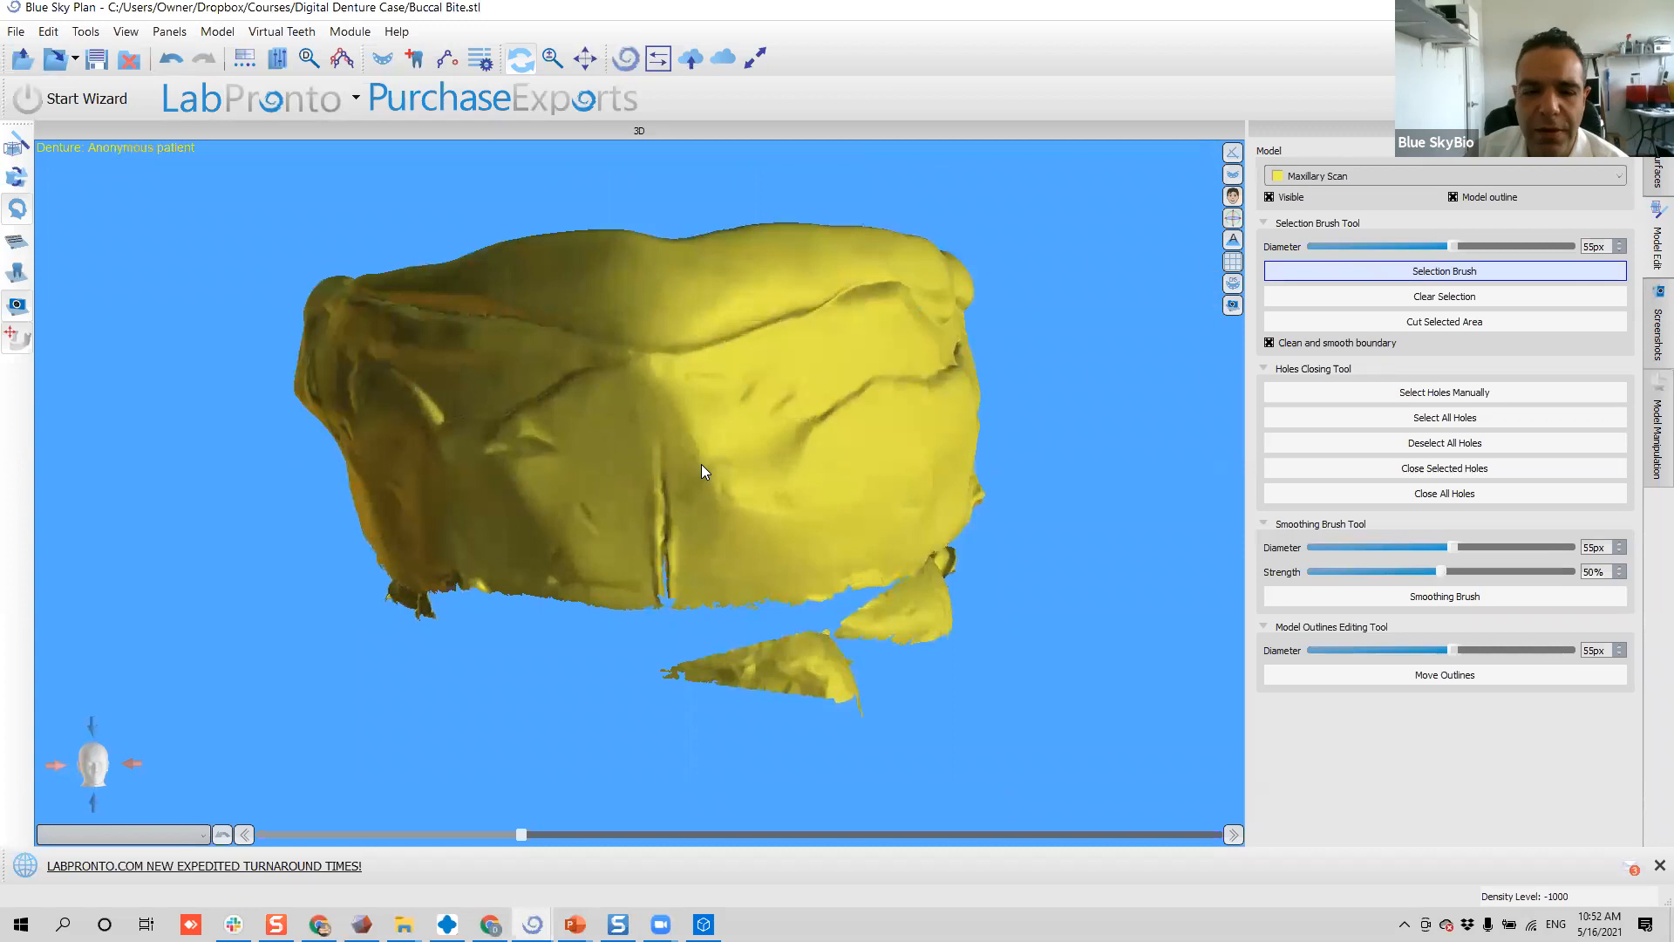
- Brush-select a continuous band along the vestibular border on one side of the Maxillary Scan, from back to front
{"action": "left_click_drag", "start_coordinate": [711, 402], "coordinate": [844, 461]}
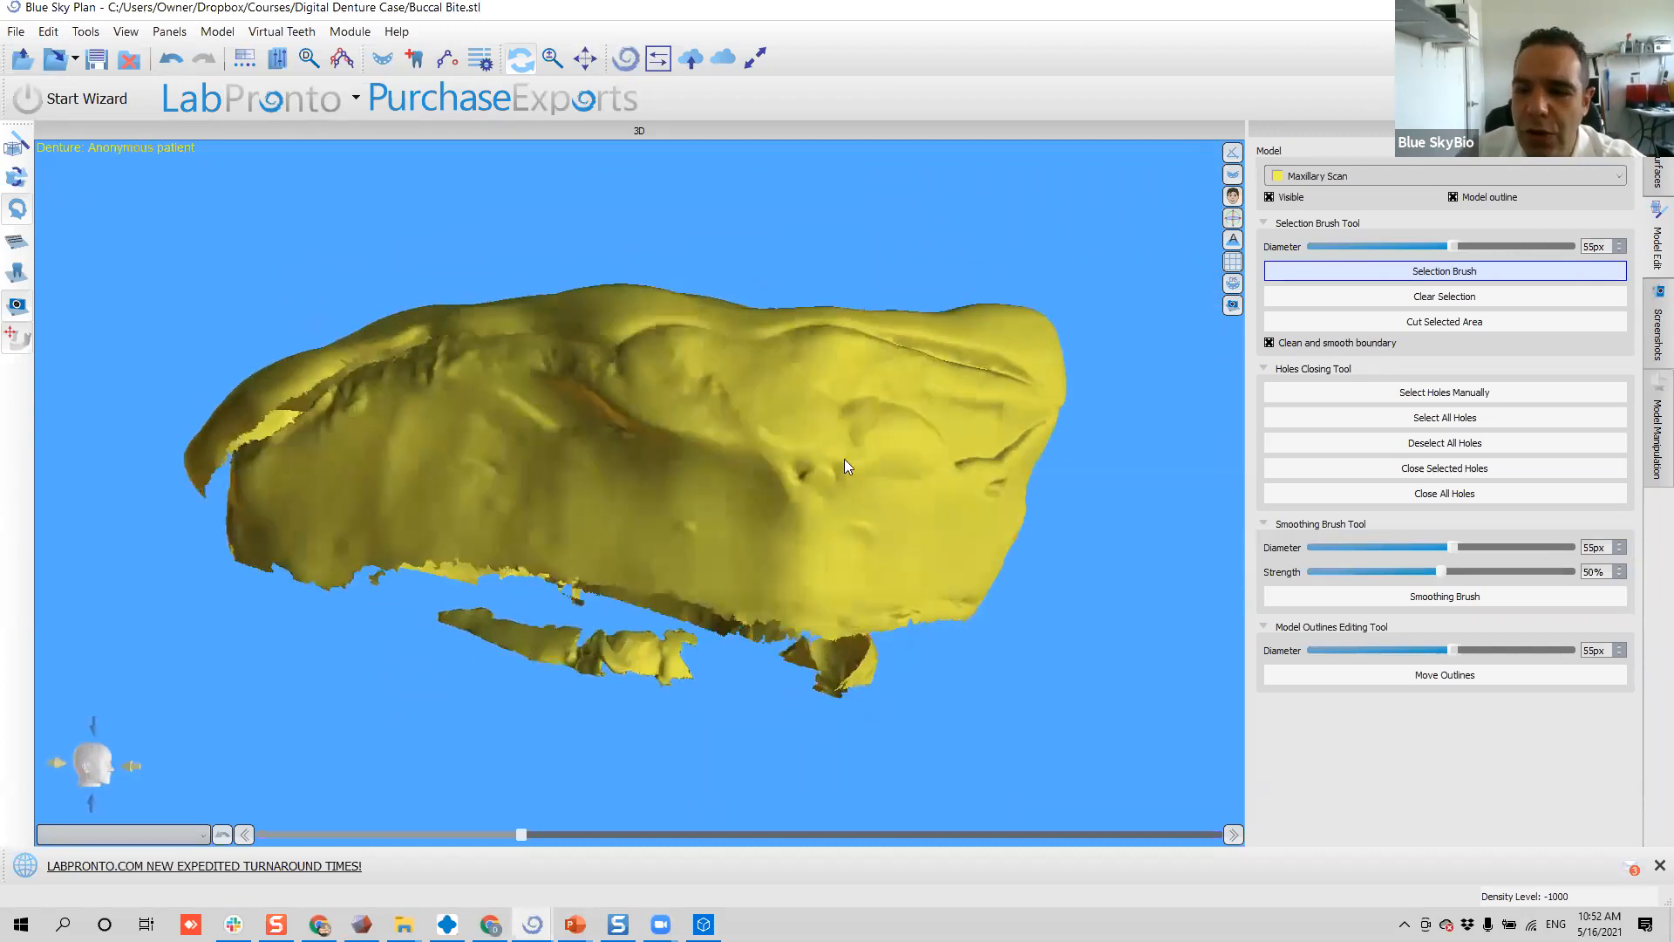
{"action": "left_click_drag", "start_coordinate": [518, 512], "coordinate": [607, 561]}
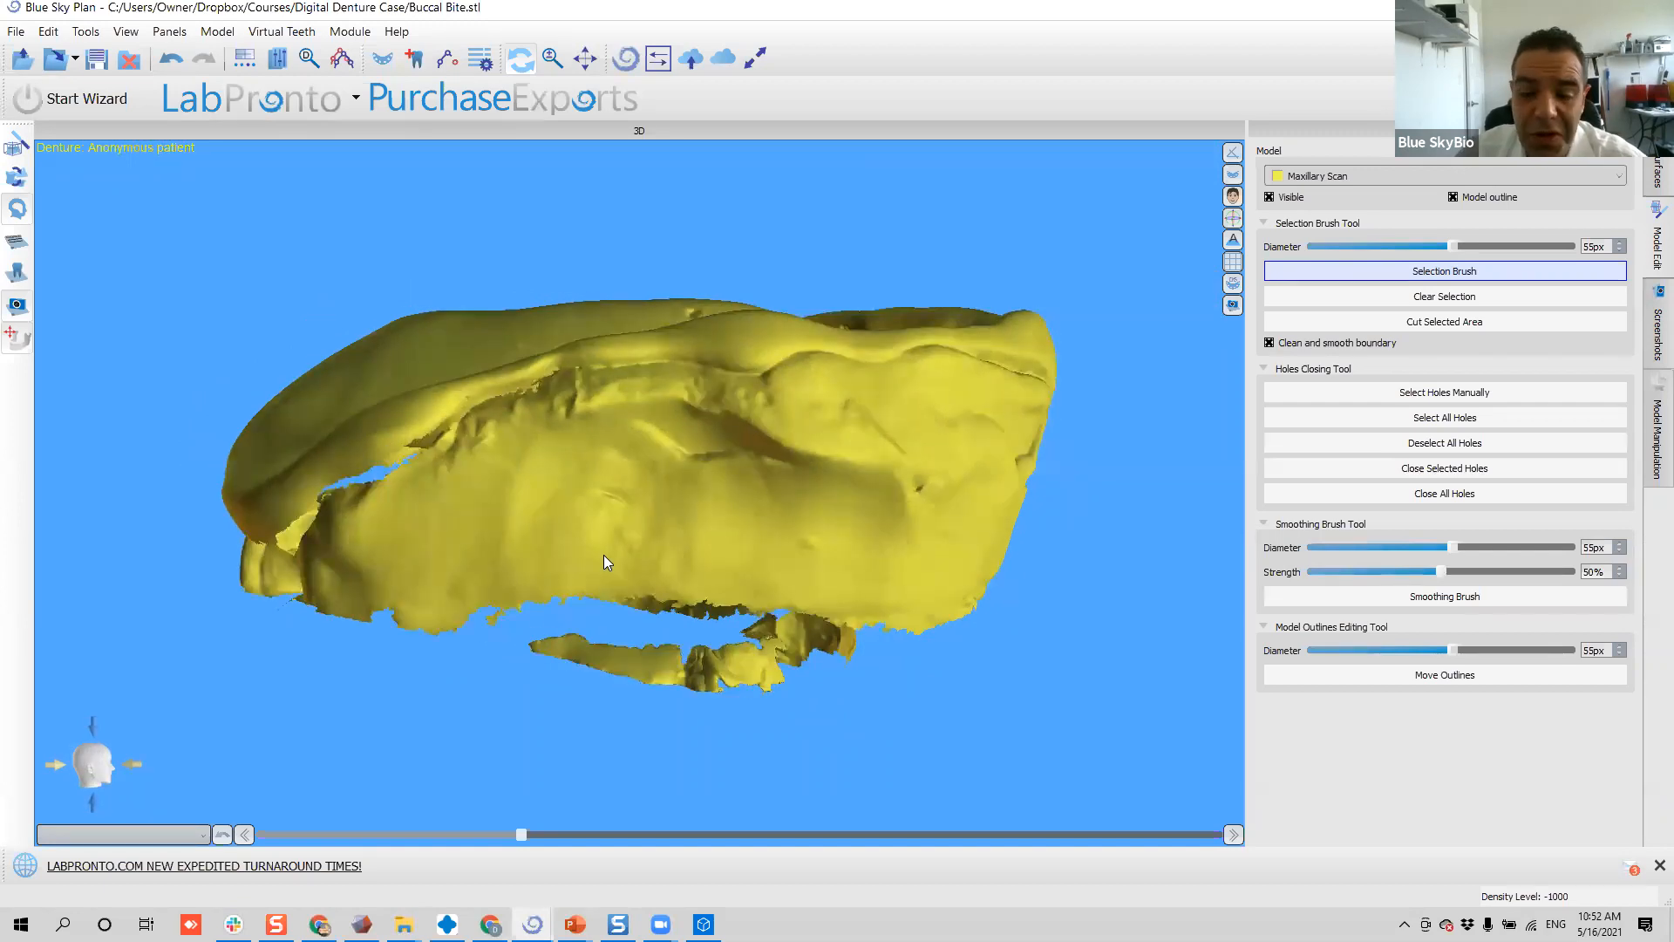
{"action": "left_click_drag", "start_coordinate": [546, 499], "coordinate": [499, 571]}
{"action": "scroll", "coordinate": [552, 463], "scroll_direction": "up", "scroll_amount": 5}
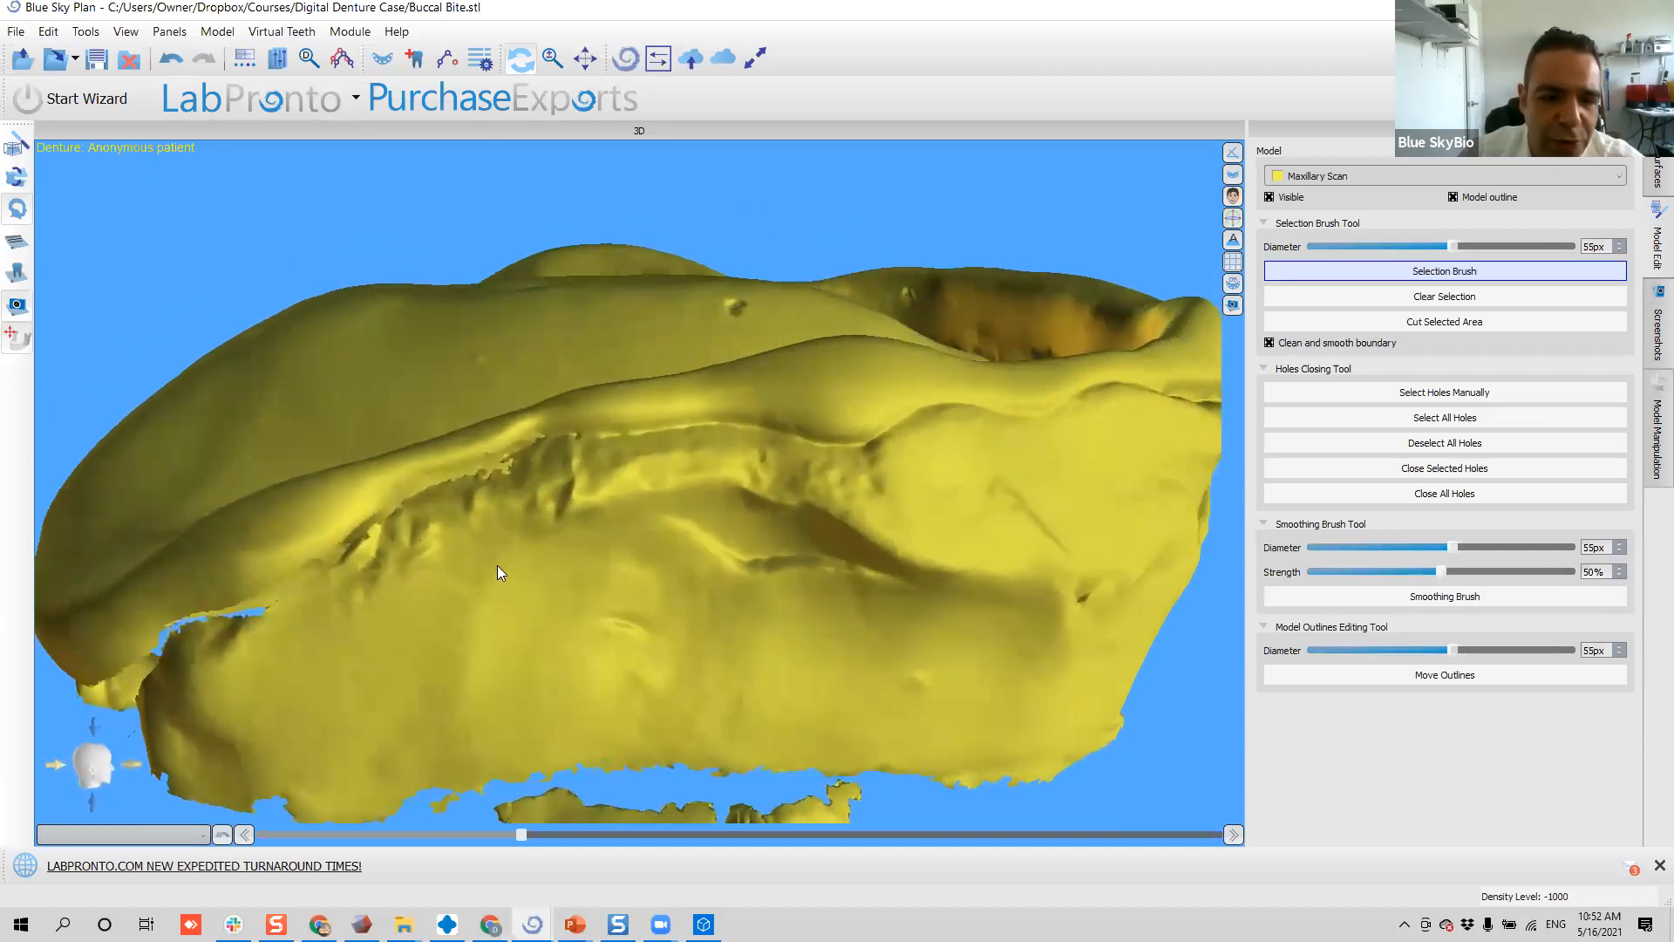
{"action": "left_click_drag", "start_coordinate": [624, 513], "coordinate": [363, 567]}
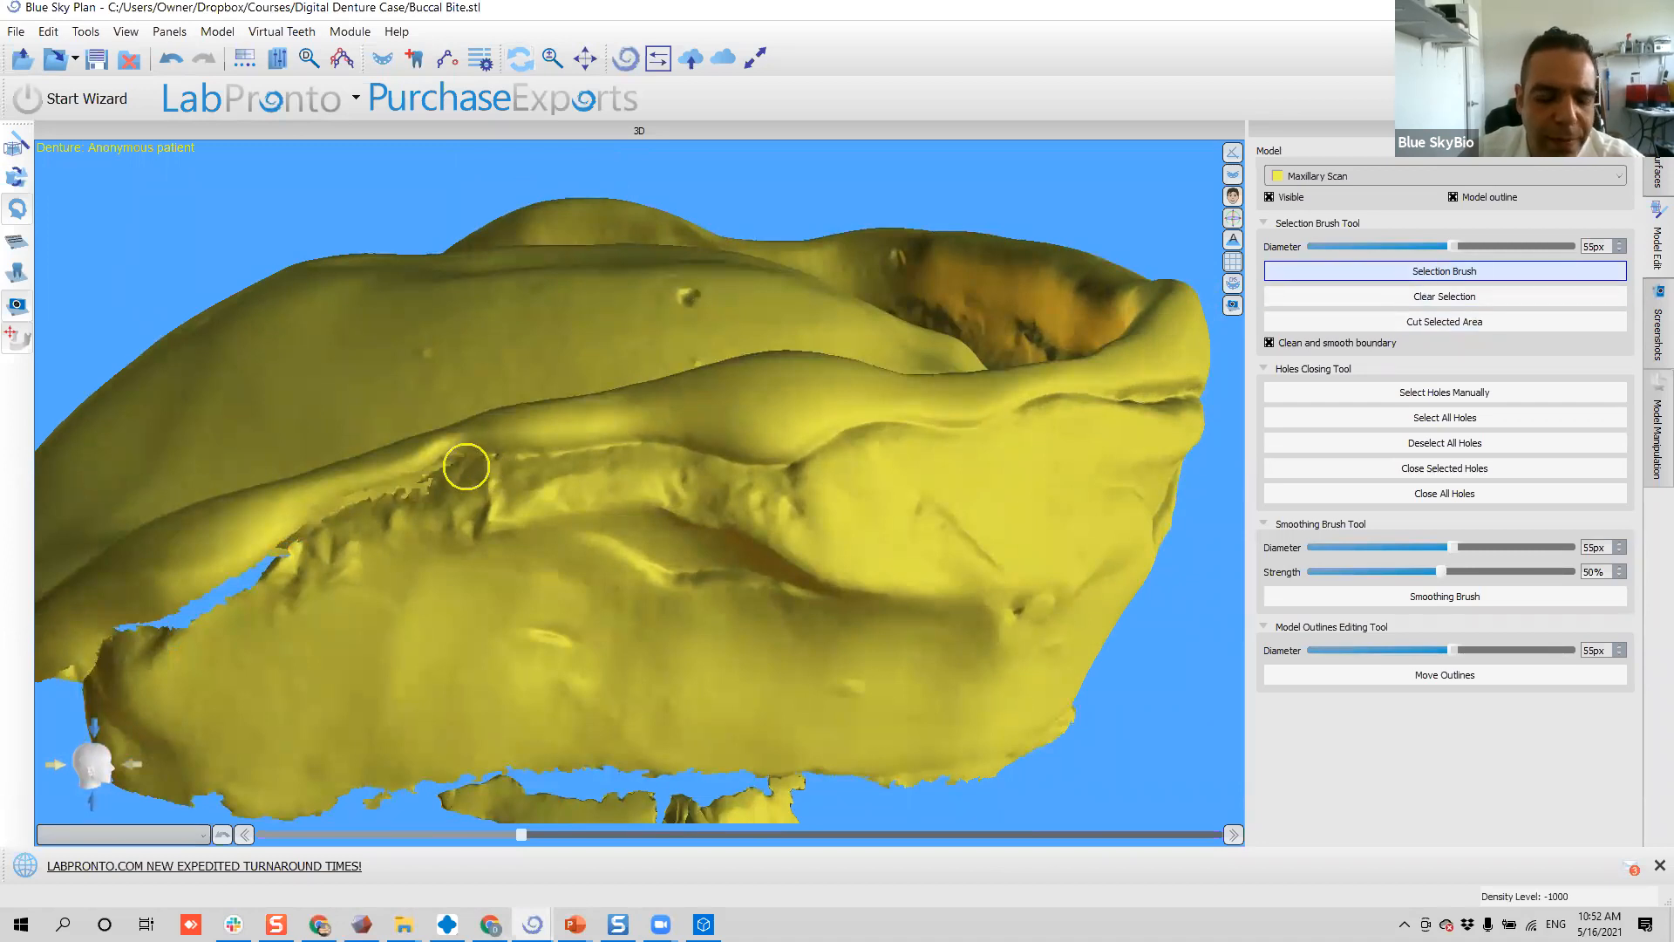
{"action": "mouse_move", "coordinate": [469, 463]}
{"action": "left_mouse_down"}
{"action": "mouse_move", "coordinate": [590, 456]}
{"action": "mouse_move", "coordinate": [718, 478]}
{"action": "mouse_move", "coordinate": [900, 432]}
{"action": "mouse_move", "coordinate": [983, 442]}
{"action": "left_mouse_up"}
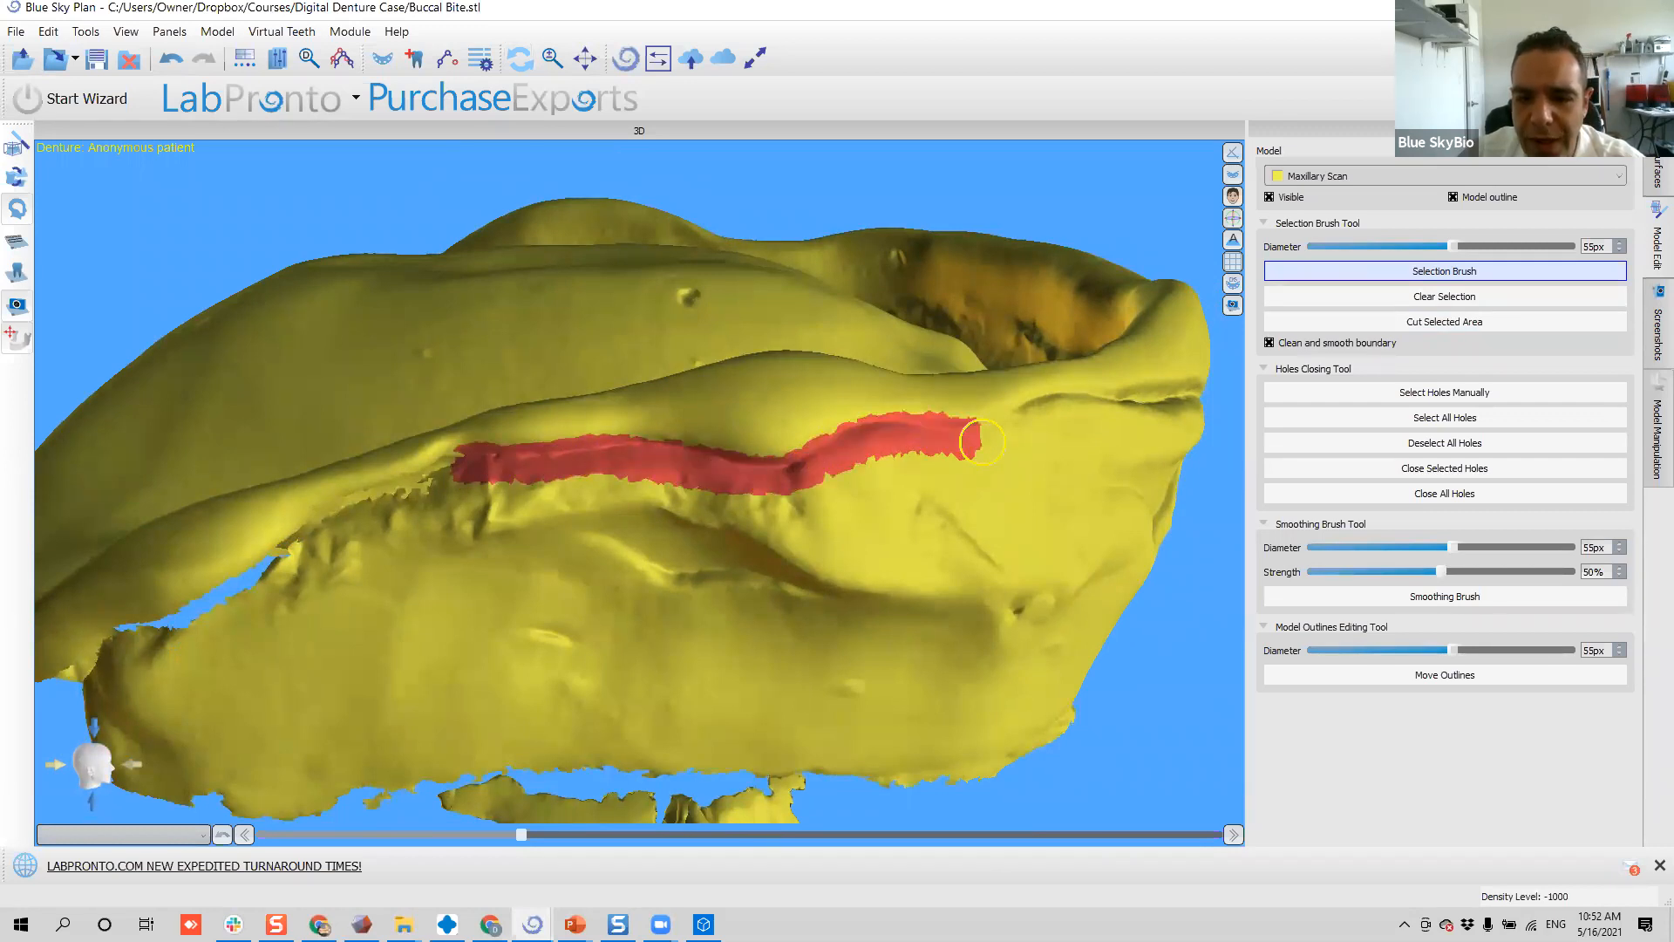
{"action": "right_click_drag", "start_coordinate": [988, 479], "coordinate": [370, 535]}
{"action": "left_click_drag", "start_coordinate": [299, 515], "coordinate": [407, 475]}
{"action": "right_click_drag", "start_coordinate": [372, 598], "coordinate": [725, 532]}
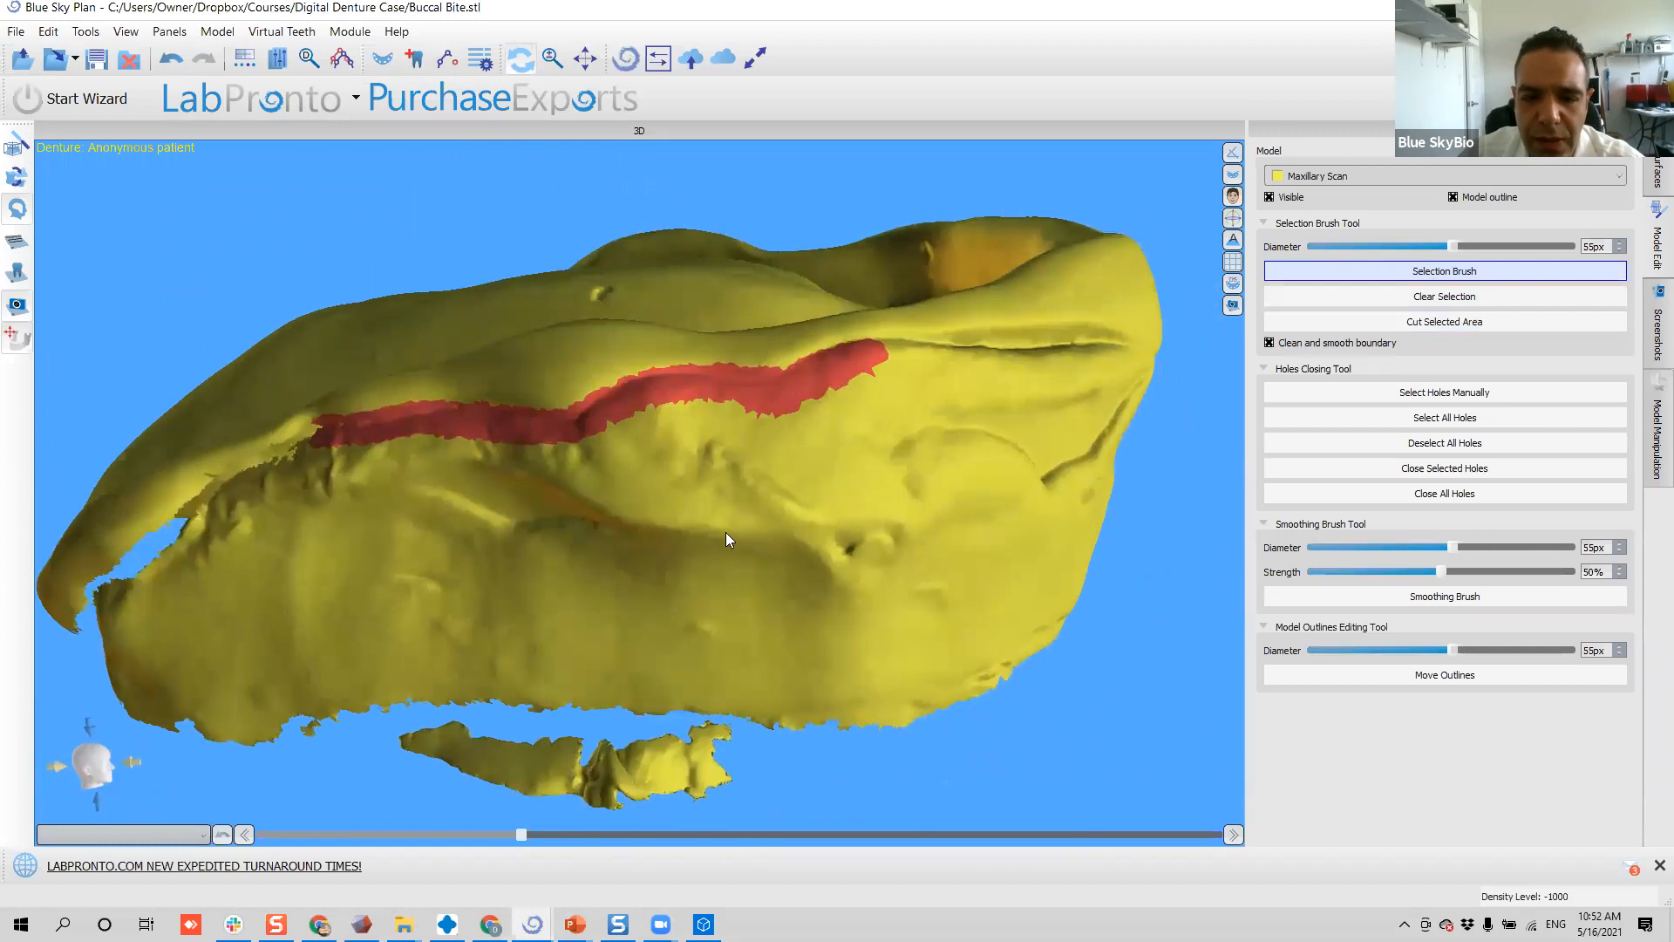
- Erase part of the brushed band, repaint it along the vestibular border, and extend it toward the front of the arch
{"action": "mouse_move", "coordinate": [886, 352]}
{"action": "left_mouse_down", "text": "shift"}
{"action": "mouse_move", "coordinate": [793, 396]}
{"action": "mouse_move", "coordinate": [668, 377]}
{"action": "mouse_move", "coordinate": [642, 394]}
{"action": "left_mouse_up", "text": "shift"}
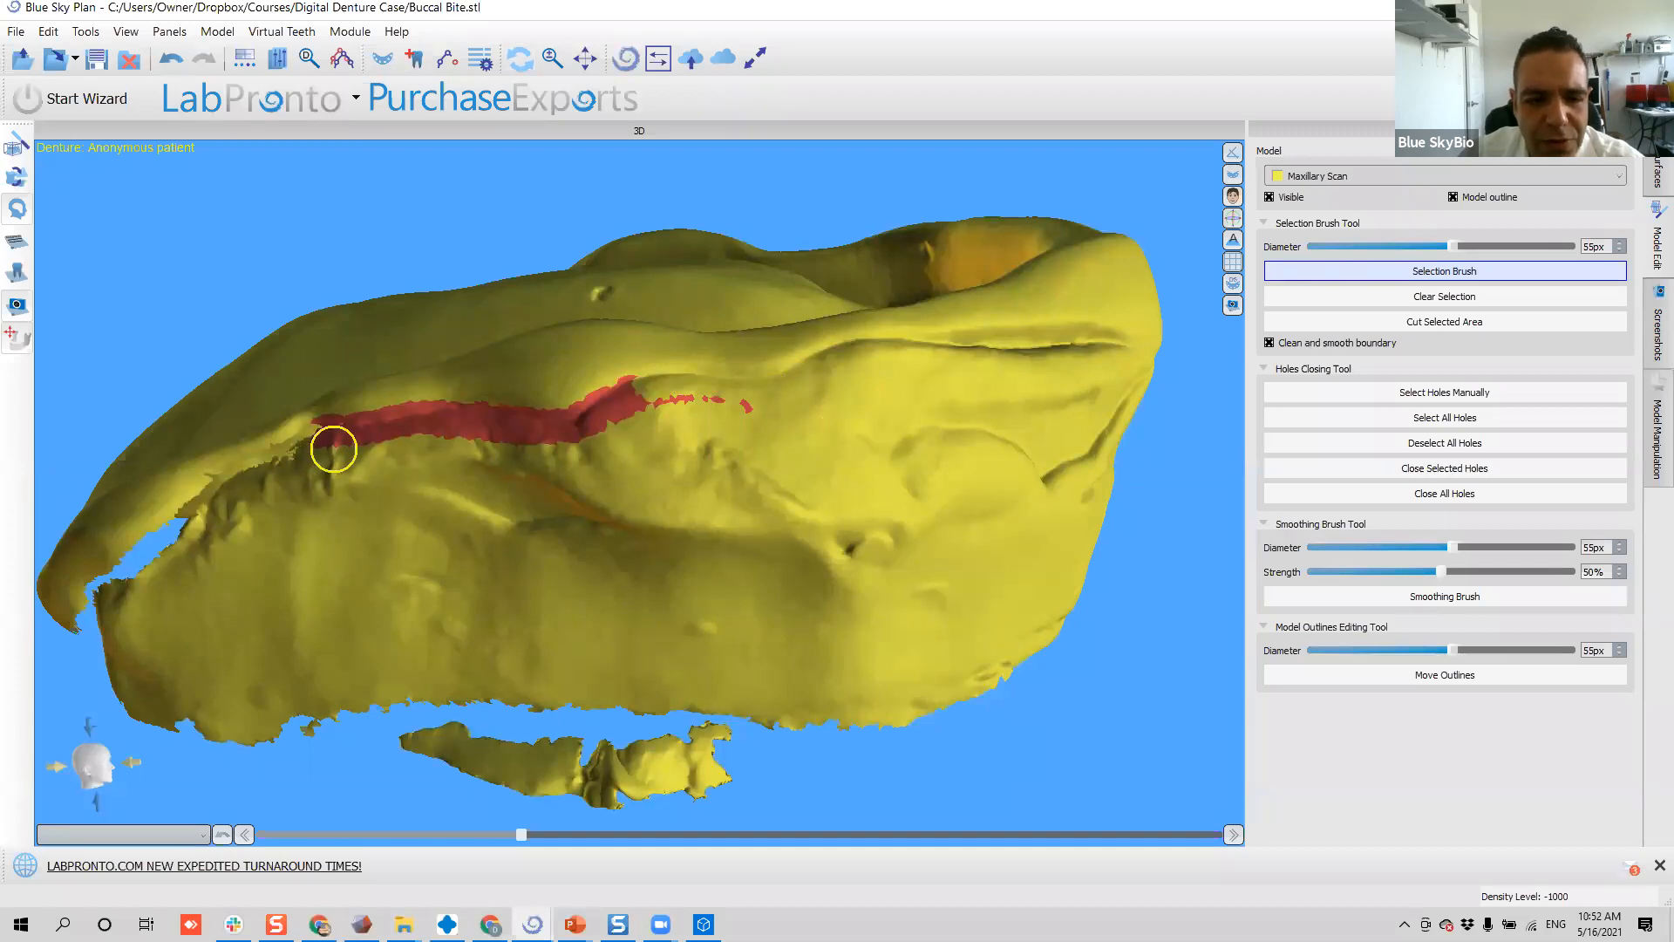
{"action": "mouse_move", "coordinate": [380, 440]}
{"action": "left_mouse_down"}
{"action": "mouse_move", "coordinate": [579, 430]}
{"action": "mouse_move", "coordinate": [693, 385]}
{"action": "mouse_move", "coordinate": [636, 395]}
{"action": "mouse_move", "coordinate": [698, 400]}
{"action": "mouse_move", "coordinate": [755, 389]}
{"action": "mouse_move", "coordinate": [638, 397]}
{"action": "mouse_move", "coordinate": [849, 363]}
{"action": "mouse_move", "coordinate": [994, 374]}
{"action": "left_mouse_up"}
{"action": "right_click_drag", "start_coordinate": [1079, 434], "coordinate": [687, 469]}
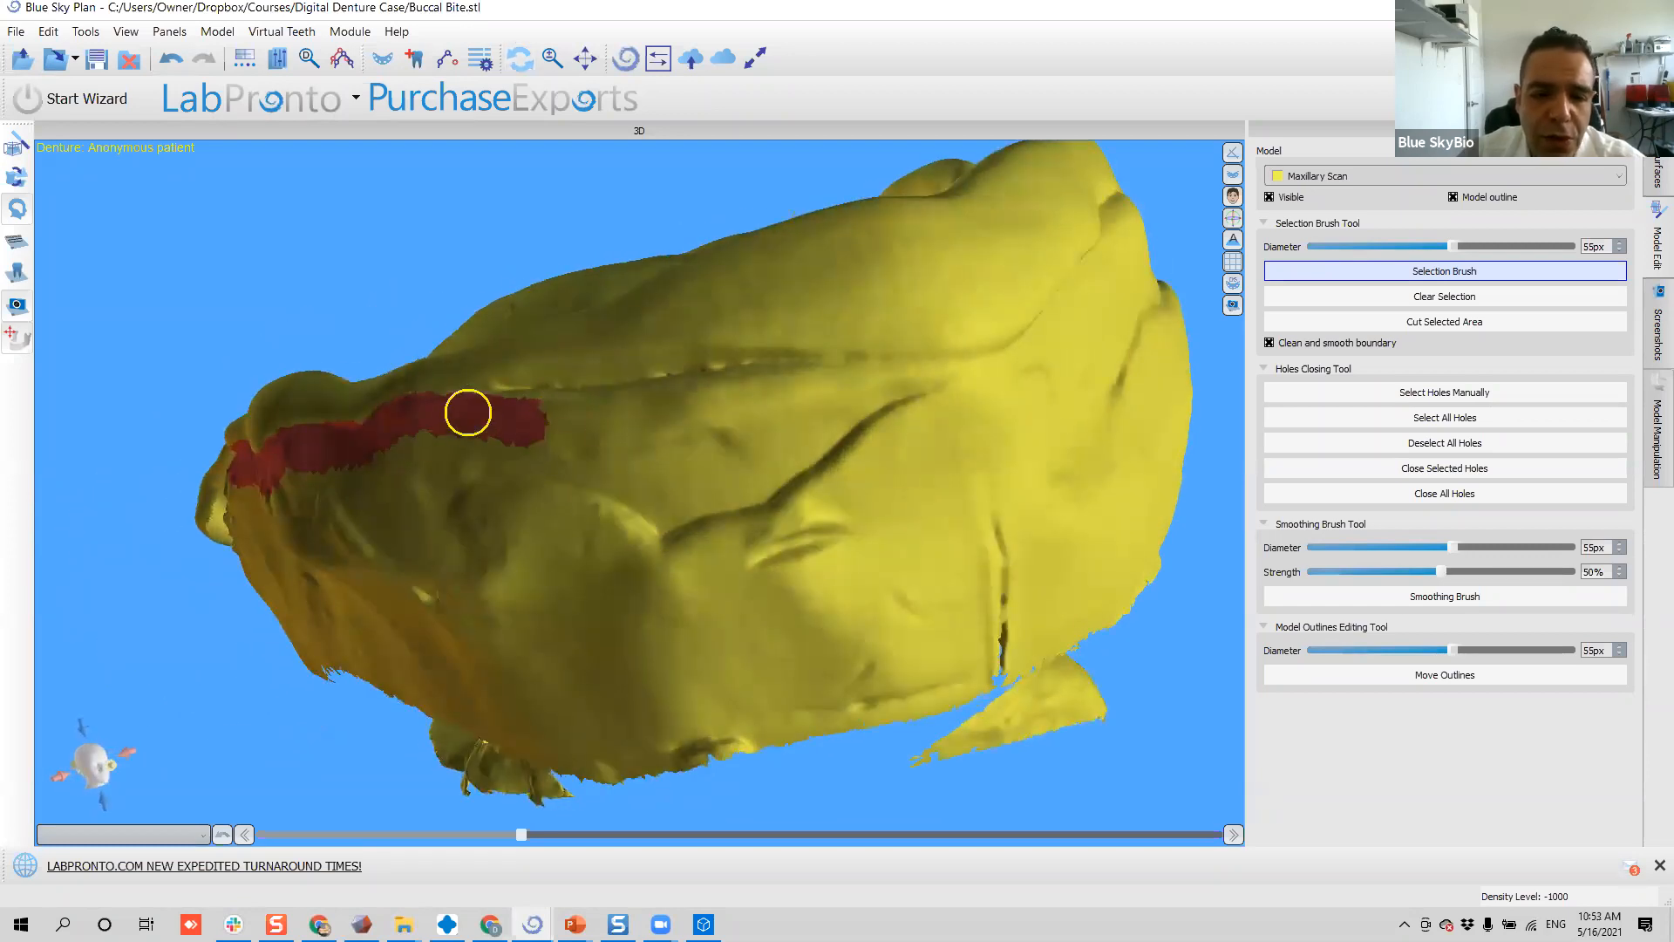
{"action": "mouse_move", "coordinate": [567, 405]}
{"action": "left_mouse_down"}
{"action": "mouse_move", "coordinate": [605, 400]}
{"action": "mouse_move", "coordinate": [505, 392]}
{"action": "mouse_move", "coordinate": [959, 375]}
{"action": "left_mouse_up"}
- Continue the brushed selection band around the anterior vestibular border of the Maxillary Scan
{"action": "mouse_move", "coordinate": [1036, 519]}
{"action": "right_mouse_down"}
{"action": "mouse_move", "coordinate": [638, 666]}
{"action": "mouse_move", "coordinate": [401, 515]}
{"action": "mouse_move", "coordinate": [451, 477]}
{"action": "right_mouse_up"}
{"action": "left_click_drag", "start_coordinate": [451, 476], "coordinate": [900, 355]}
{"action": "mouse_move", "coordinate": [901, 354]}
{"action": "right_mouse_down"}
{"action": "mouse_move", "coordinate": [885, 378]}
{"action": "mouse_move", "coordinate": [523, 534]}
{"action": "right_mouse_up"}
{"action": "mouse_move", "coordinate": [553, 529]}
{"action": "left_mouse_down"}
{"action": "mouse_move", "coordinate": [710, 530]}
{"action": "mouse_move", "coordinate": [773, 571]}
{"action": "left_mouse_up"}
{"action": "mouse_move", "coordinate": [772, 570]}
{"action": "right_mouse_down"}
{"action": "mouse_move", "coordinate": [684, 597]}
{"action": "mouse_move", "coordinate": [430, 489]}
{"action": "right_mouse_up"}
{"action": "mouse_move", "coordinate": [430, 489]}
{"action": "left_mouse_down"}
{"action": "mouse_move", "coordinate": [560, 484]}
{"action": "mouse_move", "coordinate": [814, 410]}
{"action": "left_mouse_up"}
- Extend the selection band along the vestibular border on the opposite side, back to the posterior end of the ridge
{"action": "mouse_move", "coordinate": [698, 455]}
{"action": "right_mouse_down"}
{"action": "mouse_move", "coordinate": [316, 498]}
{"action": "mouse_move", "coordinate": [486, 445]}
{"action": "right_mouse_up"}
{"action": "left_click_drag", "start_coordinate": [486, 446], "coordinate": [876, 390]}
{"action": "right_click_drag", "start_coordinate": [833, 362], "coordinate": [462, 484]}
{"action": "mouse_move", "coordinate": [462, 485]}
{"action": "left_mouse_down"}
{"action": "mouse_move", "coordinate": [677, 435]}
{"action": "mouse_move", "coordinate": [819, 465]}
{"action": "left_mouse_up"}
{"action": "mouse_move", "coordinate": [819, 465]}
{"action": "right_mouse_down"}
{"action": "mouse_move", "coordinate": [865, 486]}
{"action": "mouse_move", "coordinate": [441, 389]}
{"action": "right_mouse_up"}
{"action": "left_click_drag", "start_coordinate": [441, 389], "coordinate": [693, 457]}
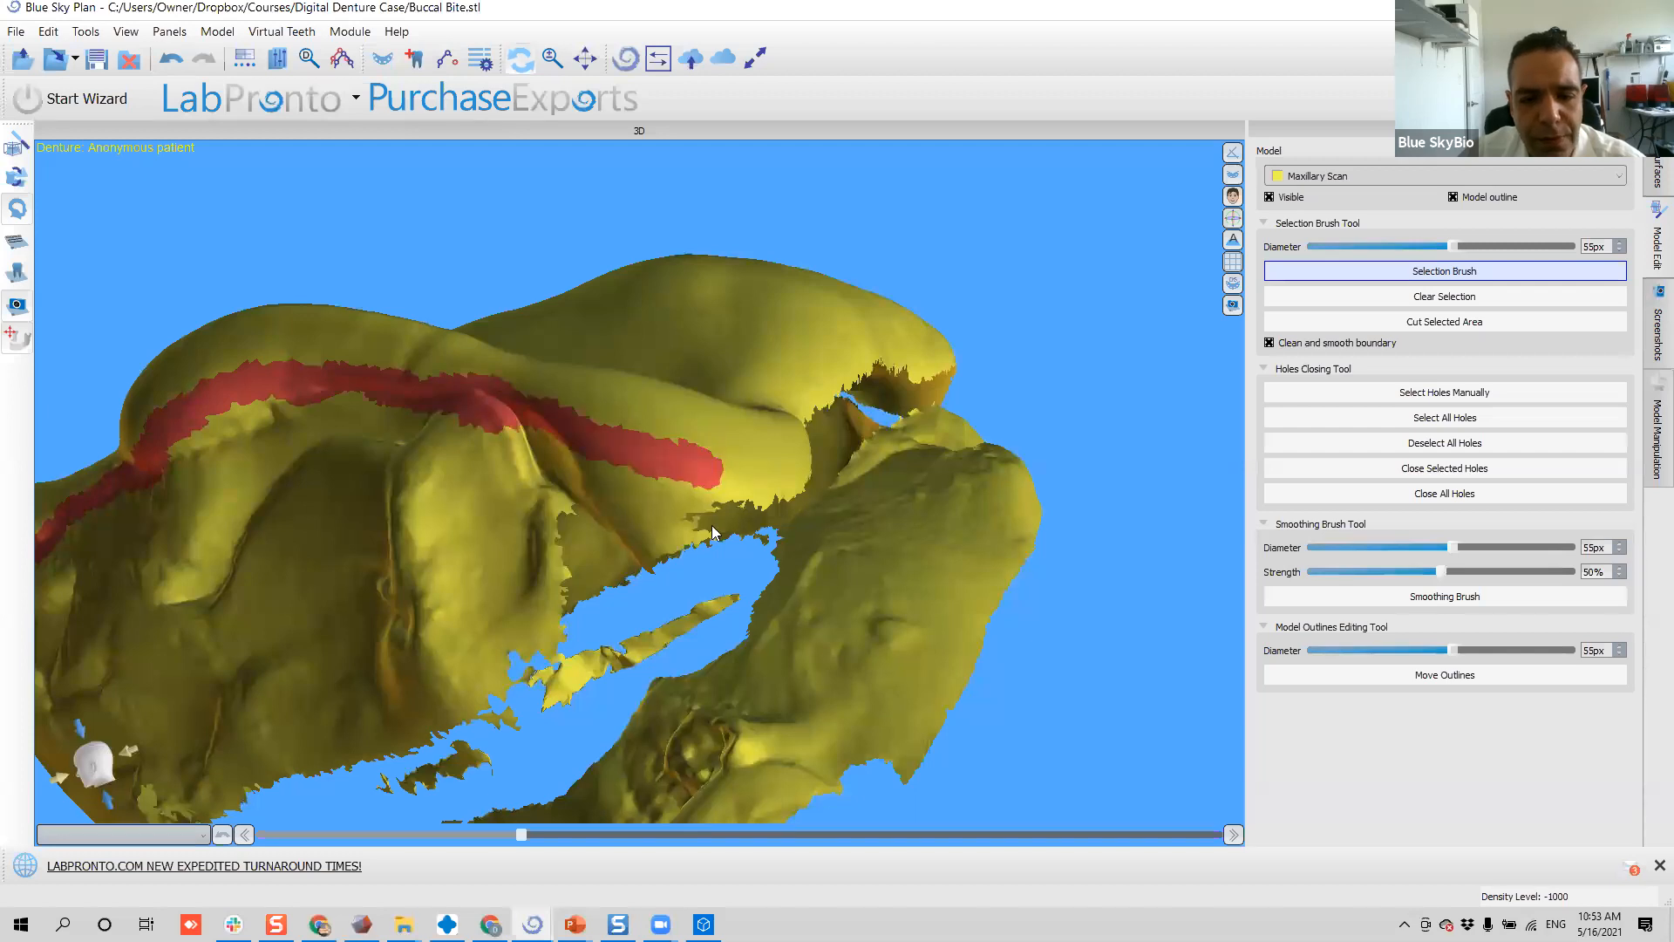
{"action": "right_click_drag", "start_coordinate": [711, 525], "coordinate": [418, 561]}
{"action": "mouse_move", "coordinate": [419, 561]}
{"action": "left_mouse_down"}
{"action": "mouse_move", "coordinate": [604, 567]}
{"action": "mouse_move", "coordinate": [689, 548]}
{"action": "left_mouse_up"}
- Brush-select the posterior edge of the palate from one side of the arch to the other
{"action": "mouse_move", "coordinate": [765, 535]}
{"action": "right_mouse_down"}
{"action": "mouse_move", "coordinate": [668, 642]}
{"action": "mouse_move", "coordinate": [445, 652]}
{"action": "mouse_move", "coordinate": [187, 534]}
{"action": "right_mouse_up"}
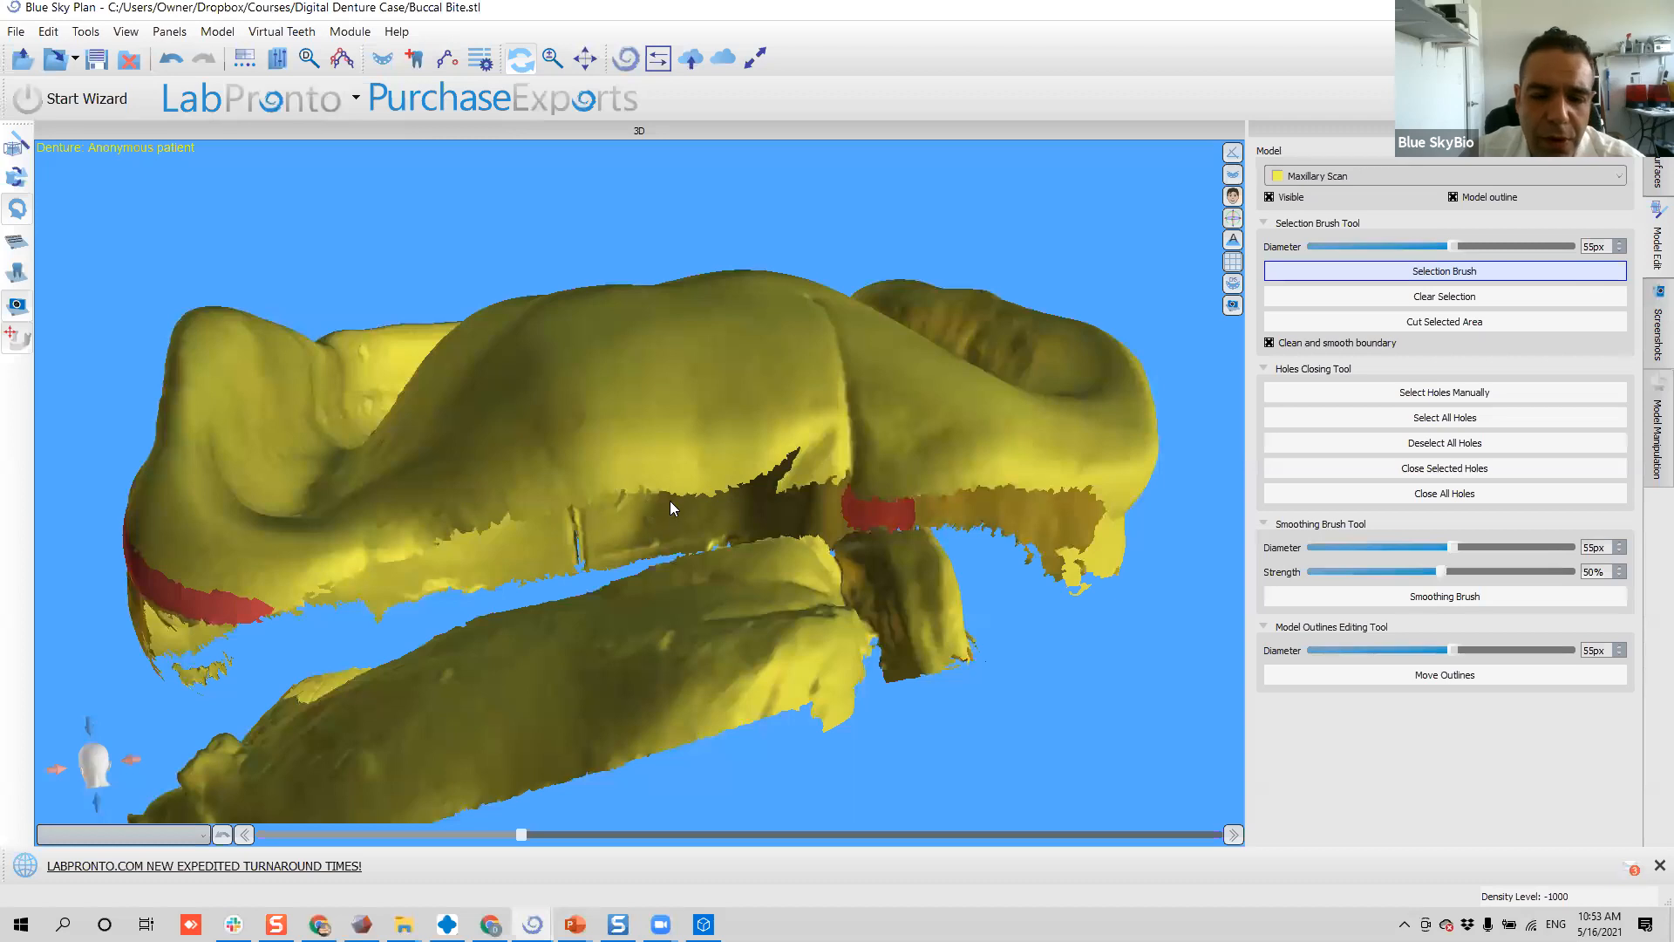
{"action": "right_click_drag", "start_coordinate": [660, 548], "coordinate": [600, 704]}
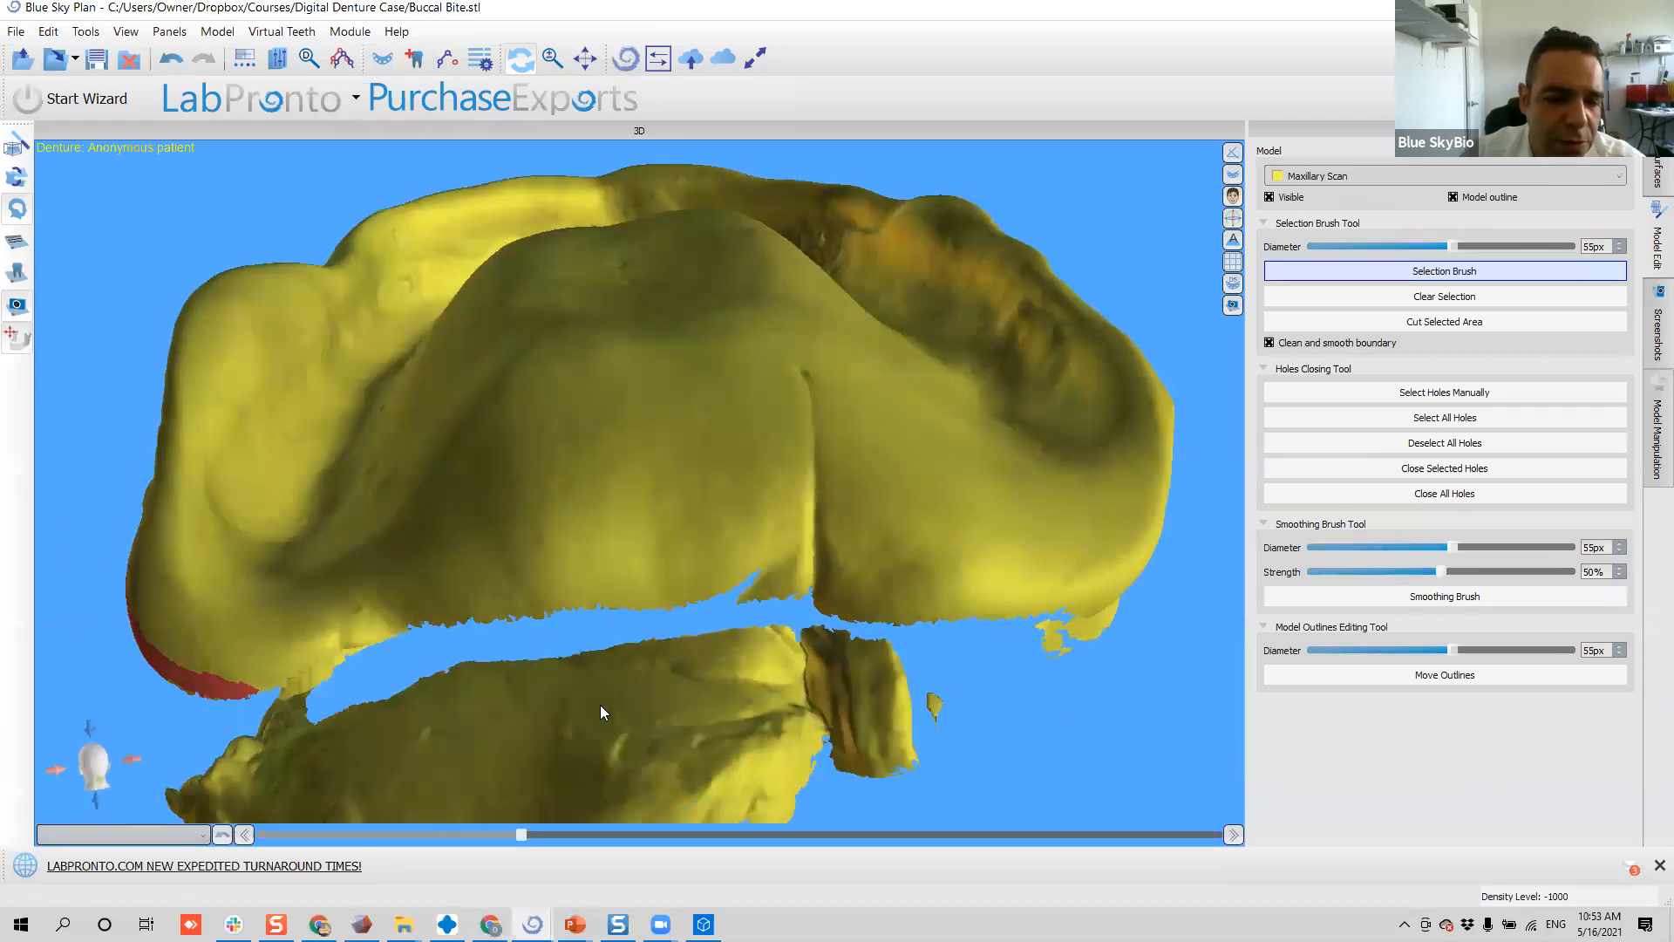
{"action": "middle_click_drag", "start_coordinate": [615, 600], "coordinate": [600, 462]}
{"action": "right_click_drag", "start_coordinate": [600, 462], "coordinate": [593, 757]}
{"action": "mouse_move", "coordinate": [239, 681]}
{"action": "left_mouse_down"}
{"action": "mouse_move", "coordinate": [400, 617]}
{"action": "mouse_move", "coordinate": [994, 598]}
{"action": "mouse_move", "coordinate": [1172, 542]}
{"action": "left_mouse_up"}
{"action": "right_click_drag", "start_coordinate": [433, 517], "coordinate": [426, 571]}
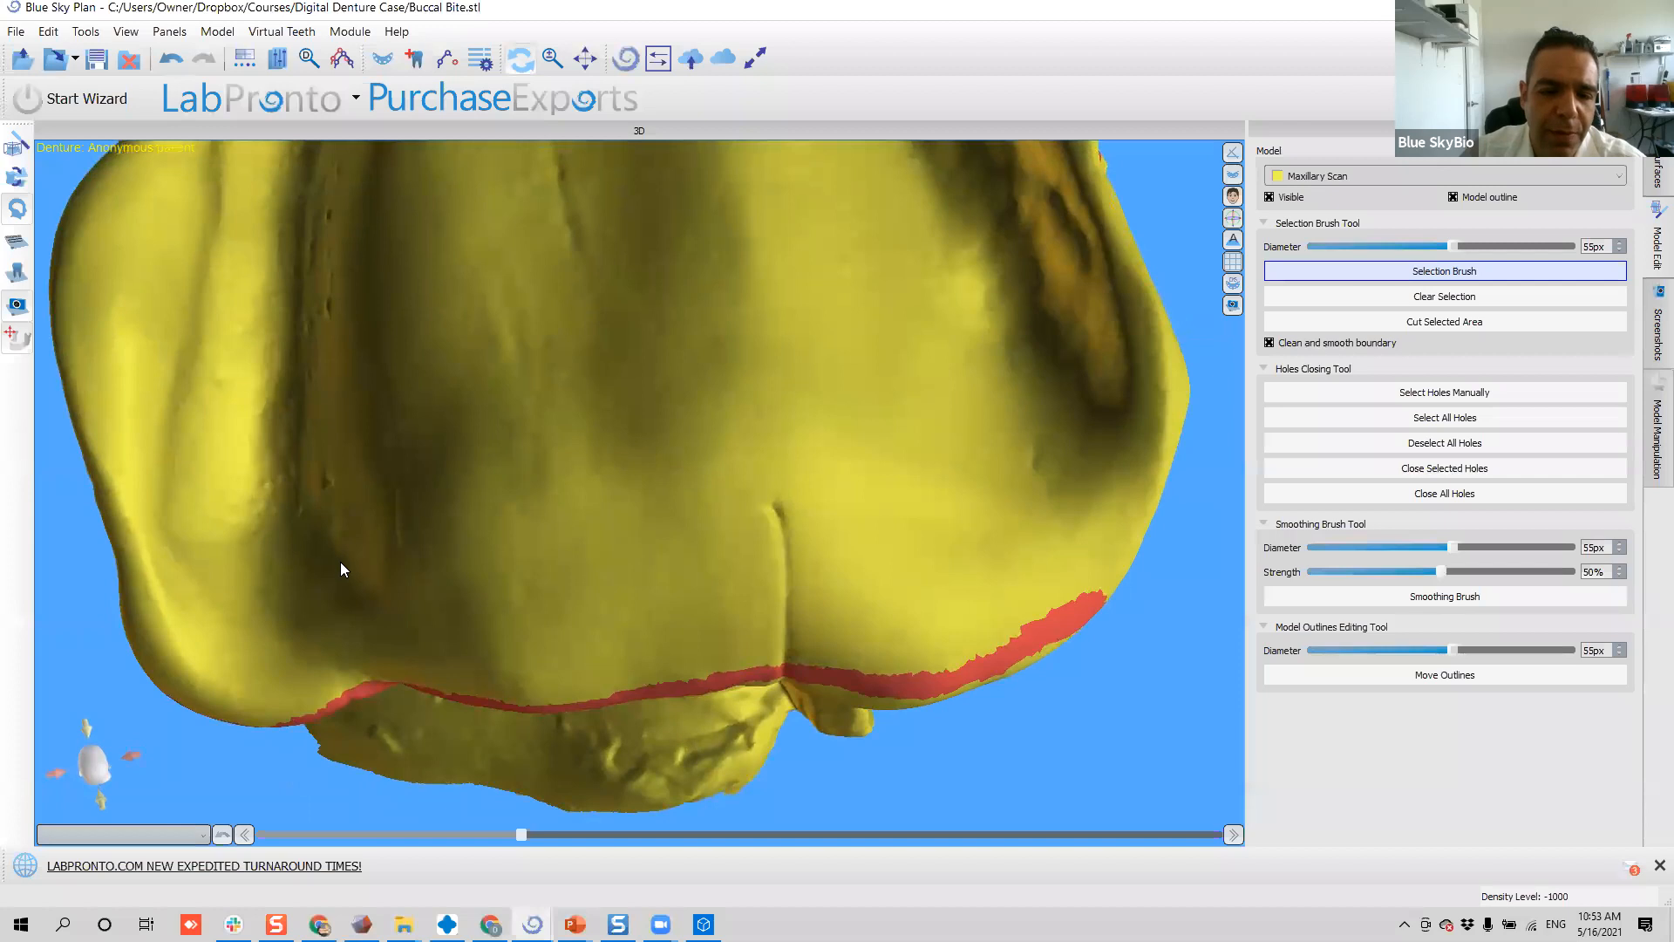
- Widen the selection along the posterior palatal edge by brushing additional strokes just inside the existing band
{"action": "mouse_move", "coordinate": [1067, 476]}
{"action": "right_mouse_down"}
{"action": "mouse_move", "coordinate": [622, 324]}
{"action": "mouse_move", "coordinate": [452, 789]}
{"action": "mouse_move", "coordinate": [101, 461]}
{"action": "mouse_move", "coordinate": [493, 587]}
{"action": "mouse_move", "coordinate": [598, 493]}
{"action": "mouse_move", "coordinate": [438, 397]}
{"action": "mouse_move", "coordinate": [873, 671]}
{"action": "mouse_move", "coordinate": [443, 476]}
{"action": "mouse_move", "coordinate": [507, 433]}
{"action": "right_mouse_up"}
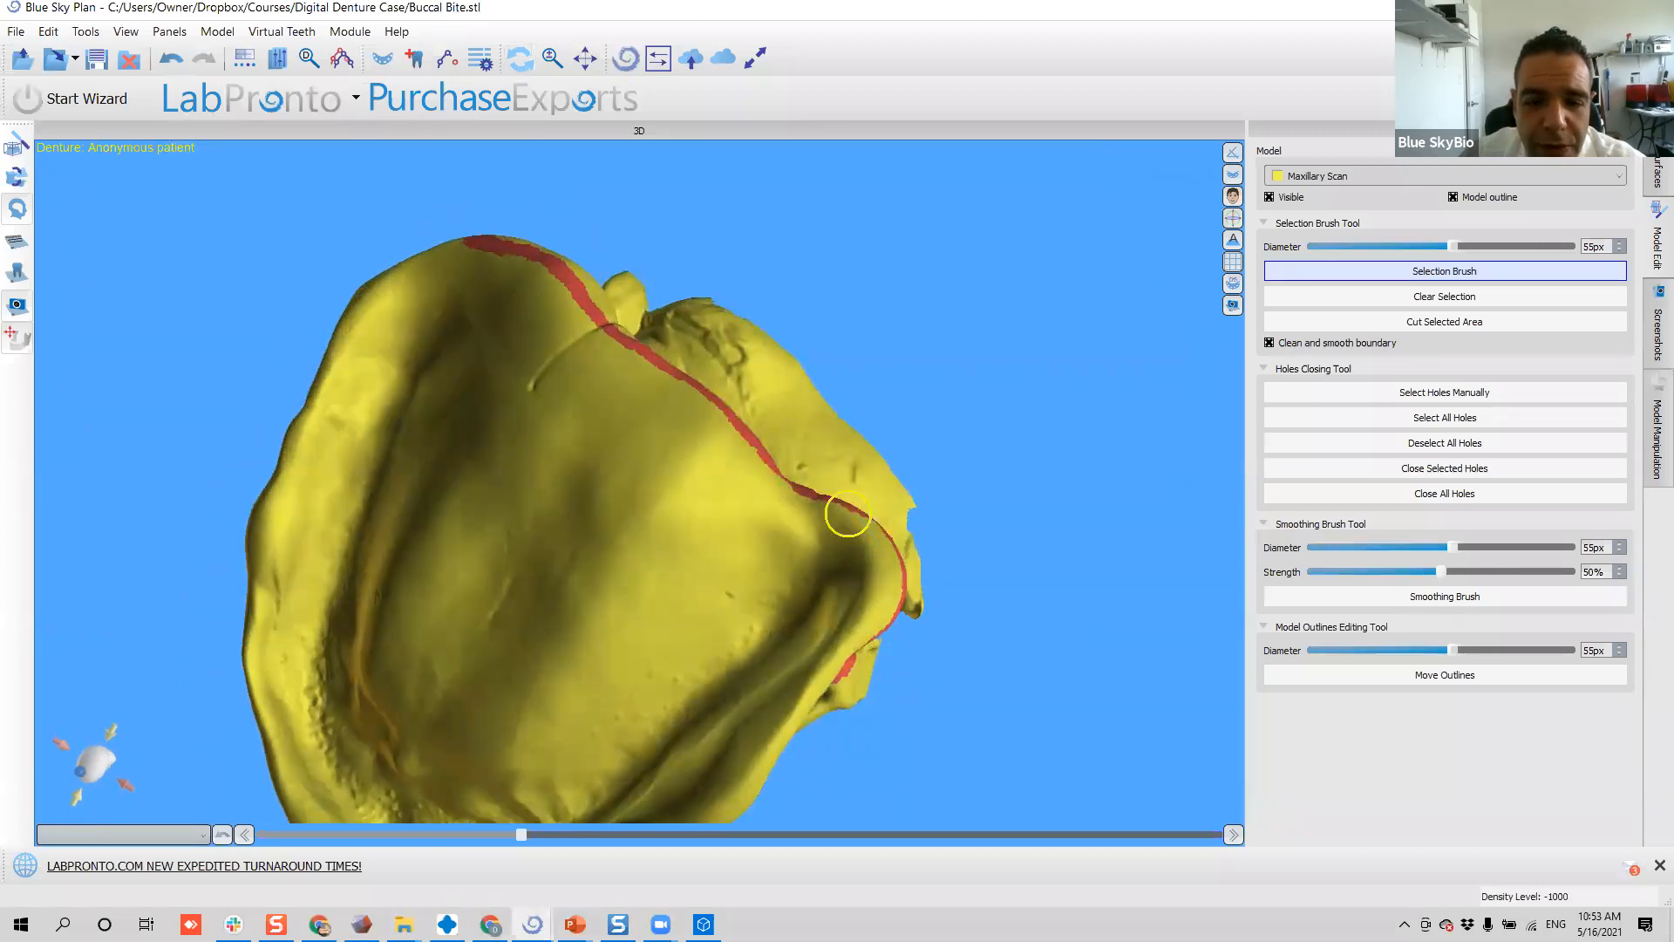
{"action": "scroll", "coordinate": [772, 499], "scroll_direction": "up", "scroll_amount": 1}
{"action": "scroll", "coordinate": [1003, 523], "scroll_direction": "up", "scroll_amount": 2}
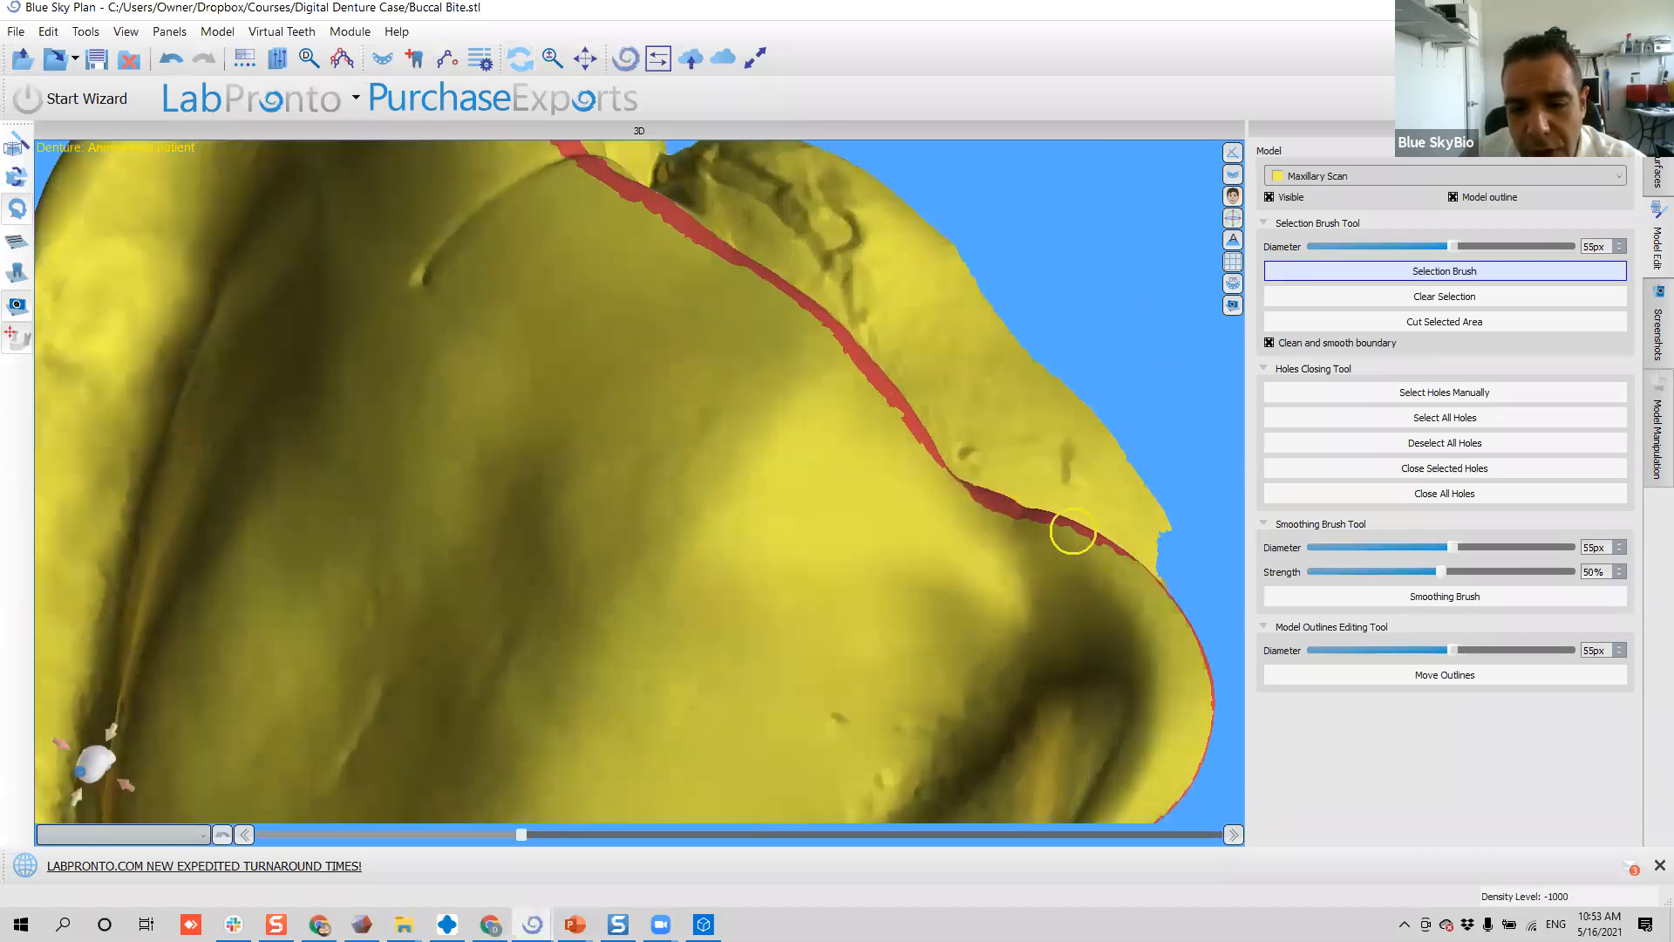
{"action": "mouse_move", "coordinate": [1108, 547]}
{"action": "left_mouse_down"}
{"action": "mouse_move", "coordinate": [990, 512]}
{"action": "mouse_move", "coordinate": [922, 466]}
{"action": "mouse_move", "coordinate": [867, 385]}
{"action": "mouse_move", "coordinate": [741, 294]}
{"action": "left_mouse_up"}
{"action": "mouse_move", "coordinate": [652, 236]}
{"action": "right_mouse_down"}
{"action": "mouse_move", "coordinate": [642, 328]}
{"action": "mouse_move", "coordinate": [871, 545]}
{"action": "right_mouse_up"}
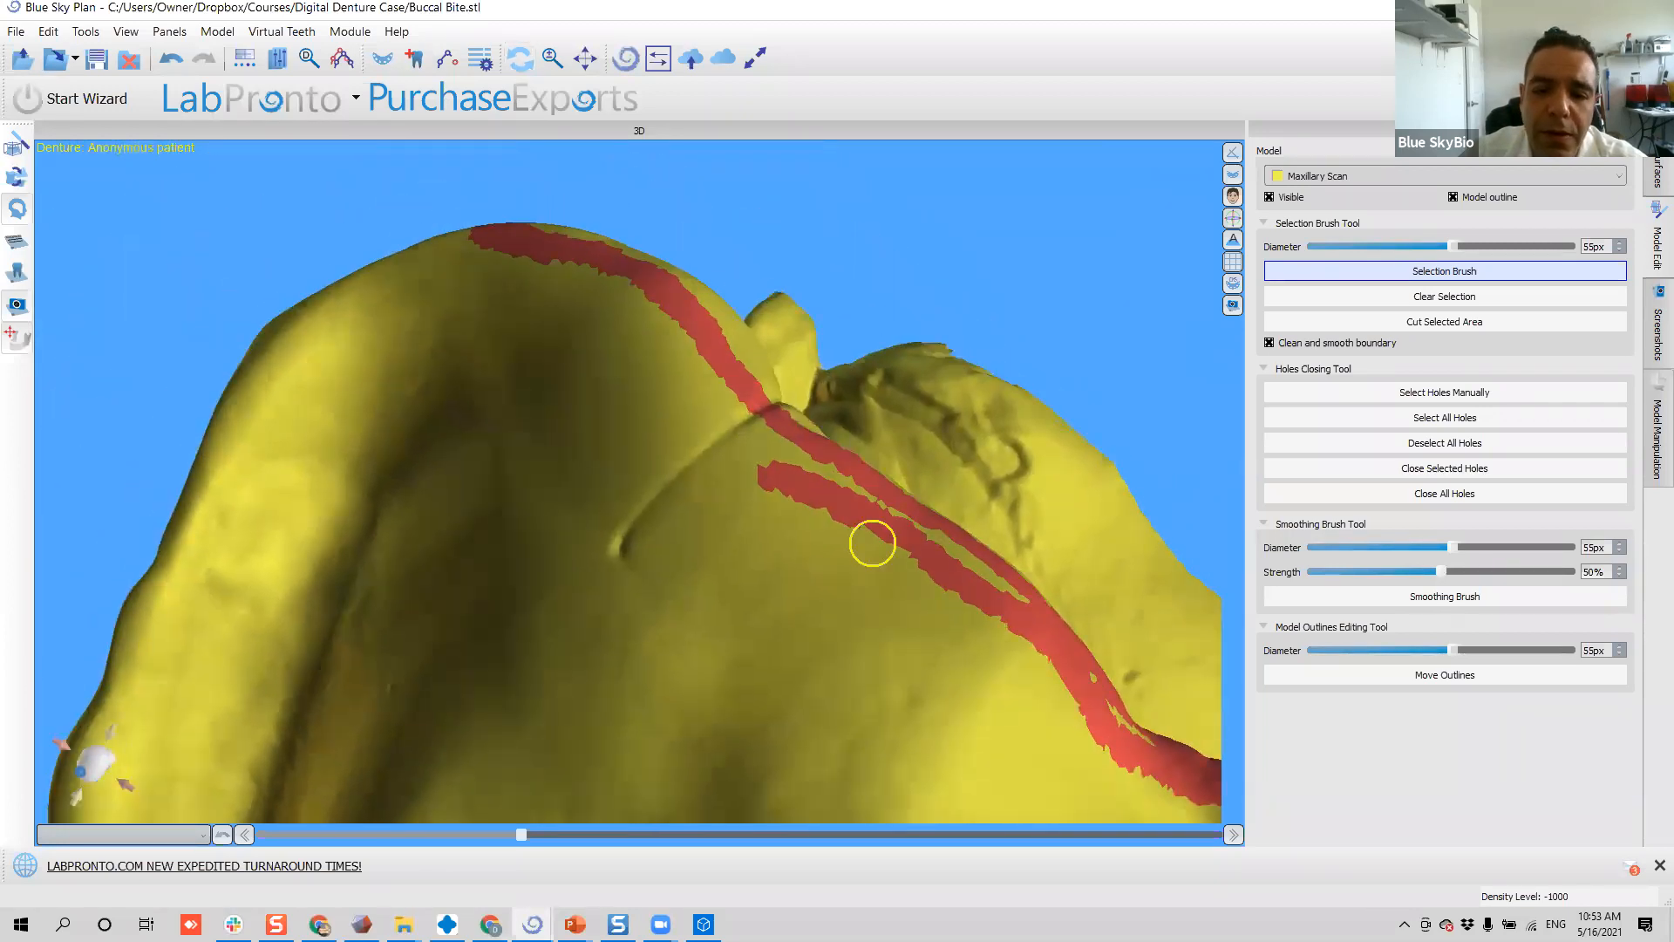
{"action": "mouse_move", "coordinate": [773, 453]}
{"action": "left_mouse_down"}
{"action": "mouse_move", "coordinate": [511, 250]}
{"action": "mouse_move", "coordinate": [445, 229]}
{"action": "left_mouse_up"}
- Thicken the selection band with another brush stroke at the posterior palatal edge of the Maxillary Scan
{"action": "mouse_move", "coordinate": [373, 276]}
{"action": "right_mouse_down"}
{"action": "mouse_move", "coordinate": [607, 668]}
{"action": "mouse_move", "coordinate": [1132, 386]}
{"action": "mouse_move", "coordinate": [568, 712]}
{"action": "mouse_move", "coordinate": [562, 528]}
{"action": "right_mouse_up"}
{"action": "mouse_move", "coordinate": [650, 404]}
{"action": "left_mouse_down"}
{"action": "mouse_move", "coordinate": [863, 441]}
{"action": "mouse_move", "coordinate": [911, 496]}
{"action": "left_mouse_up"}
{"action": "mouse_move", "coordinate": [466, 488]}
{"action": "right_mouse_down"}
{"action": "mouse_move", "coordinate": [291, 539]}
{"action": "mouse_move", "coordinate": [566, 381]}
{"action": "mouse_move", "coordinate": [626, 539]}
{"action": "right_mouse_up"}
{"action": "scroll", "coordinate": [654, 528], "scroll_direction": "up", "scroll_amount": 3}
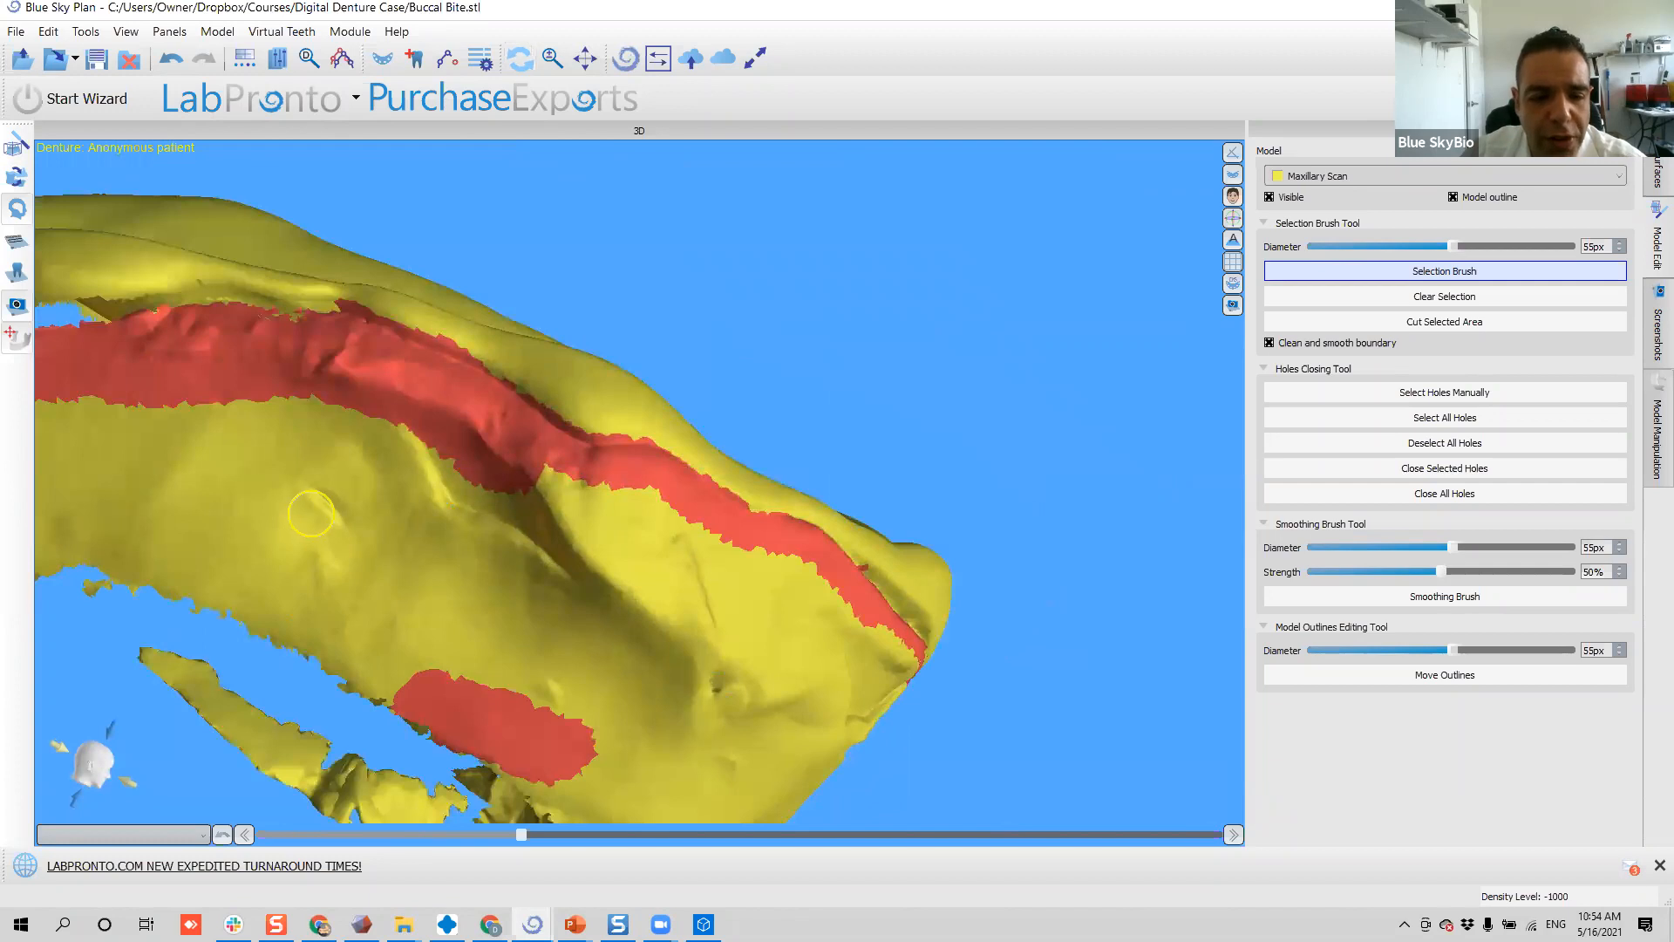
{"action": "right_click_drag", "start_coordinate": [950, 570], "coordinate": [563, 457]}
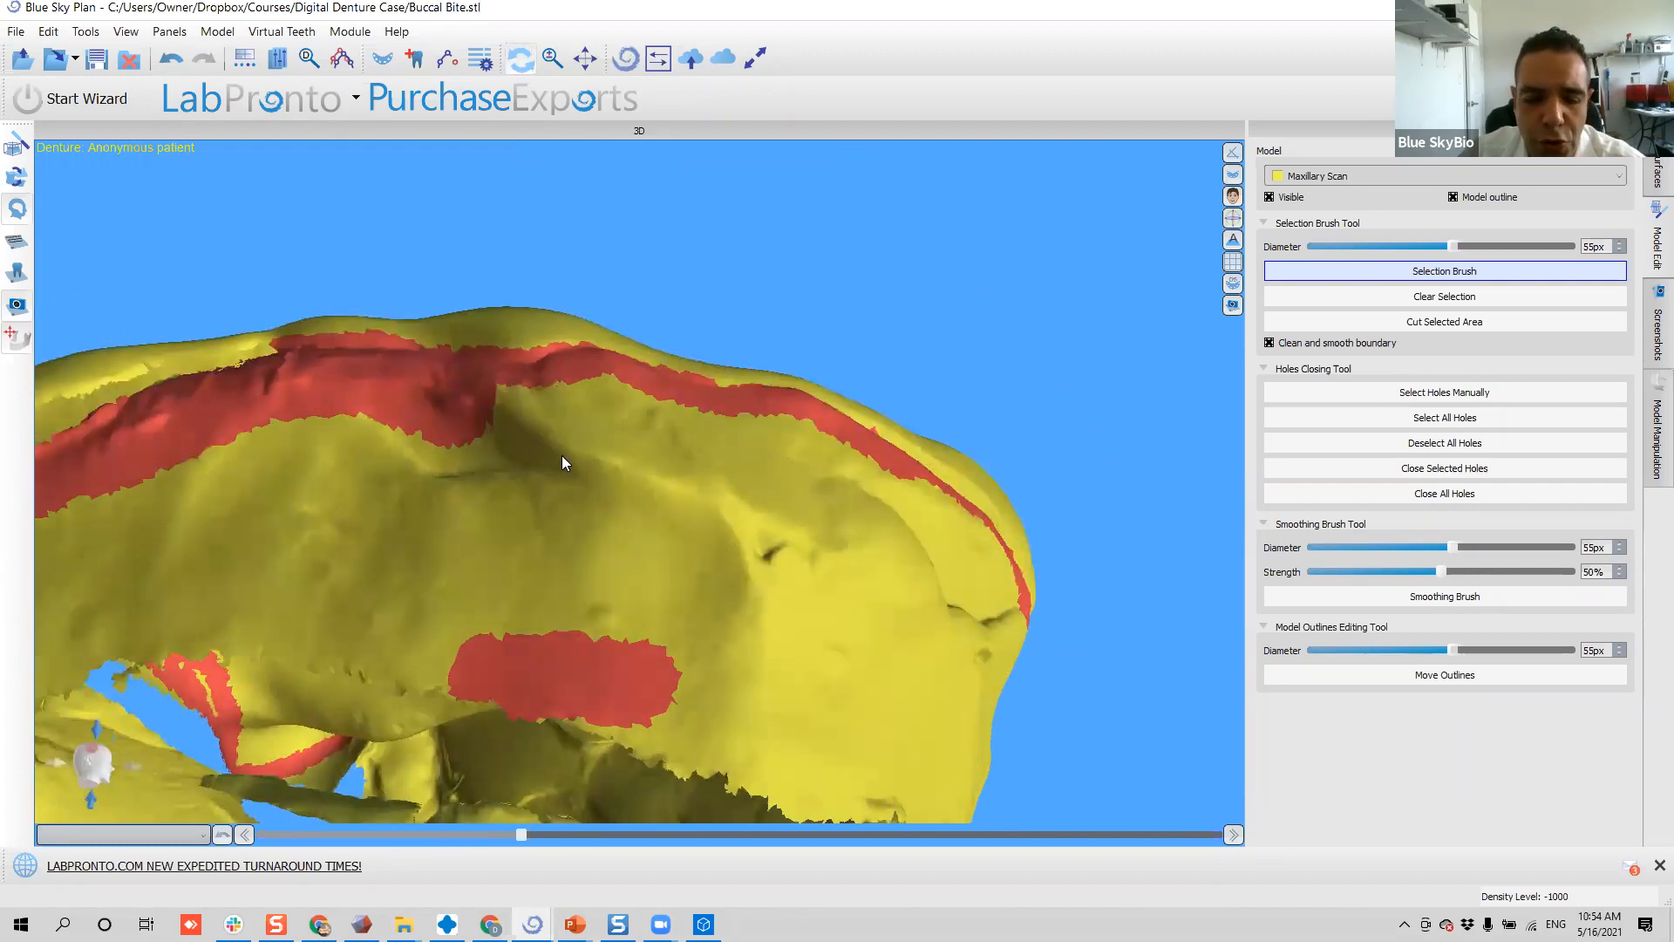
- Try several Selection Brush diameters between 26 px and 98 px, finishing at 77 px
{"action": "scroll", "coordinate": [691, 503], "scroll_direction": "up", "scroll_amount": 19, "text": "ctrl"}
{"action": "scroll", "coordinate": [691, 503], "scroll_direction": "down", "scroll_amount": 20, "text": "ctrl"}
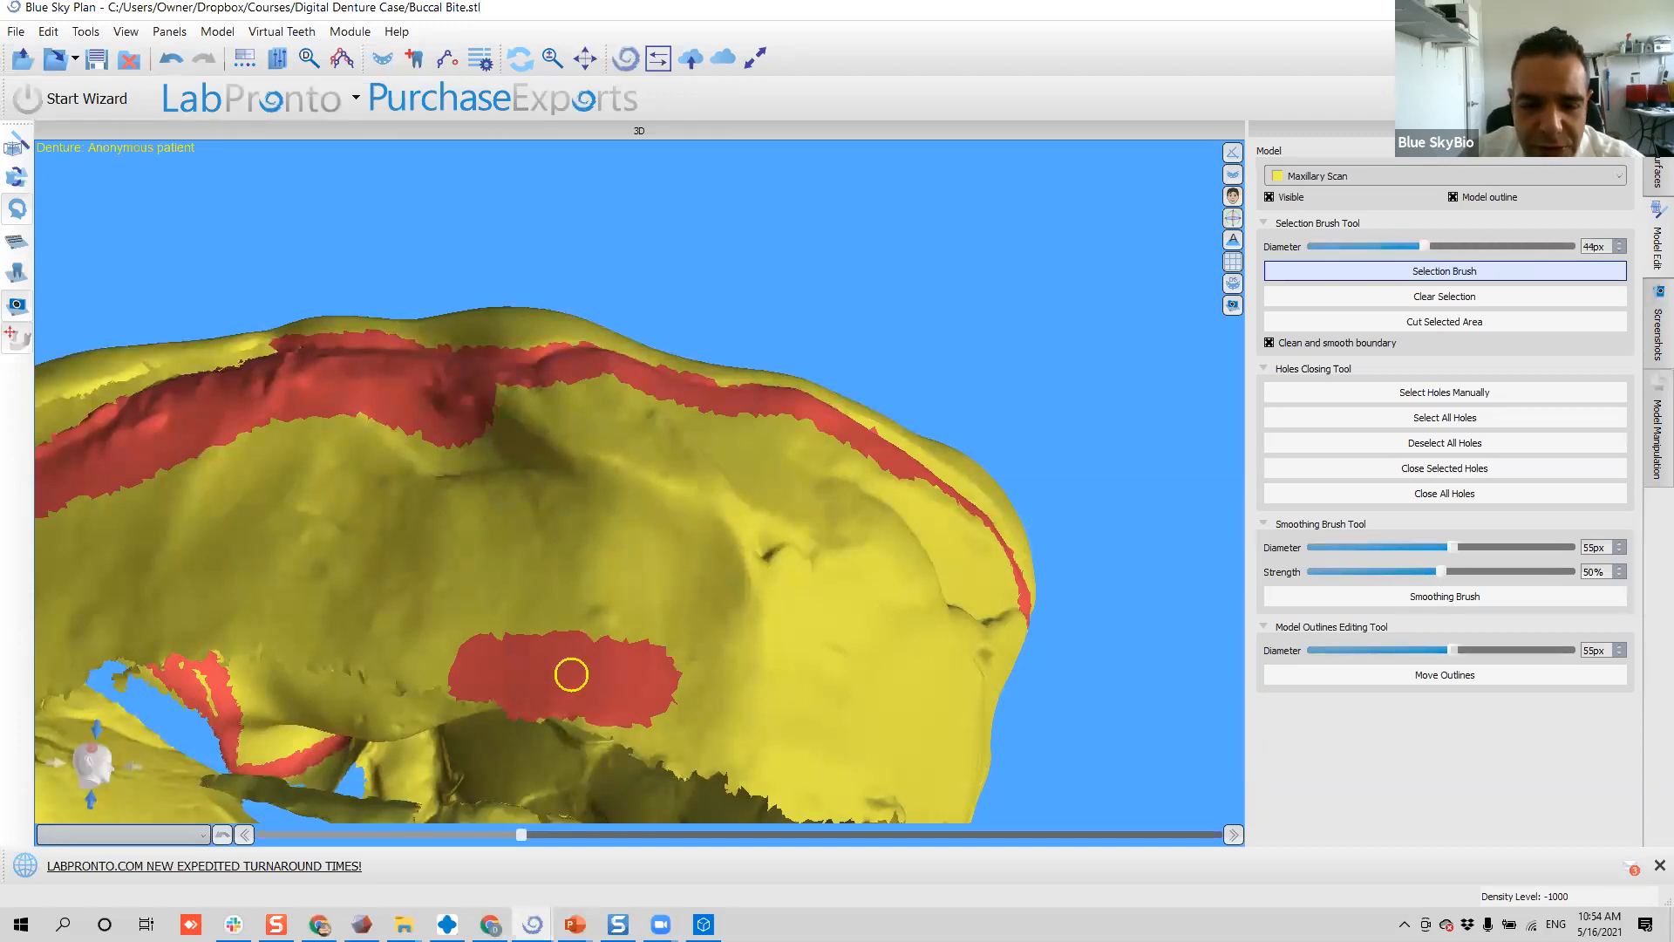
{"action": "scroll", "coordinate": [572, 672], "scroll_direction": "up", "scroll_amount": 20, "text": "ctrl"}
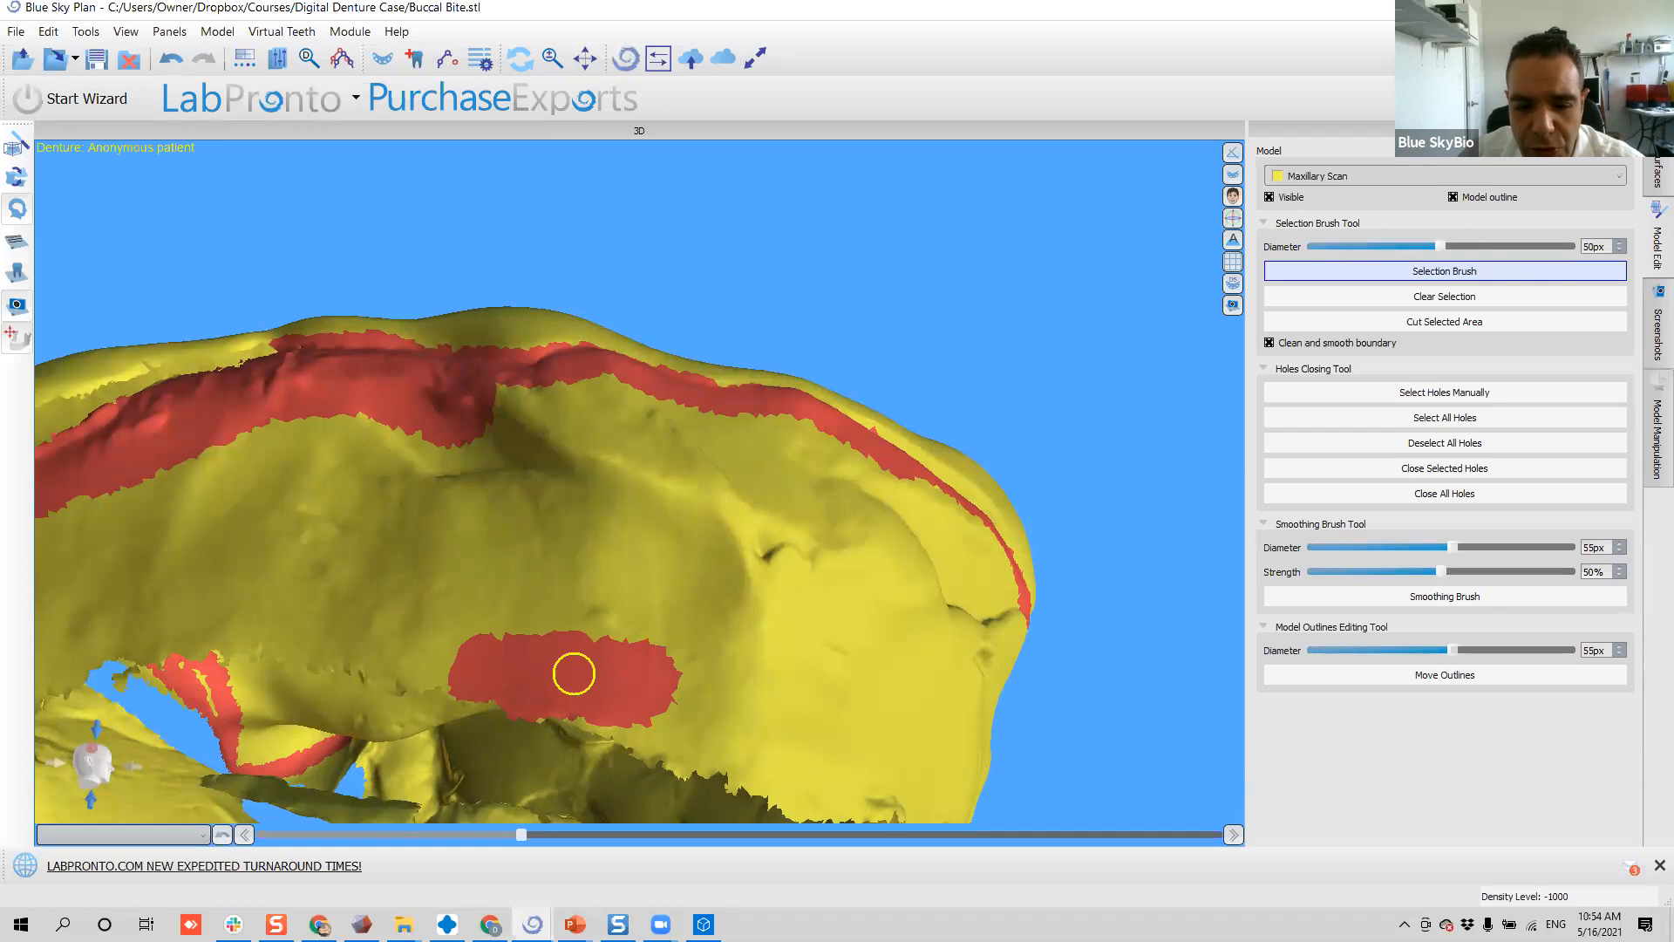
{"action": "scroll", "coordinate": [574, 674], "scroll_direction": "down", "scroll_amount": 20, "text": "ctrl"}
{"action": "scroll", "coordinate": [576, 673], "scroll_direction": "down", "scroll_amount": 5, "text": "ctrl"}
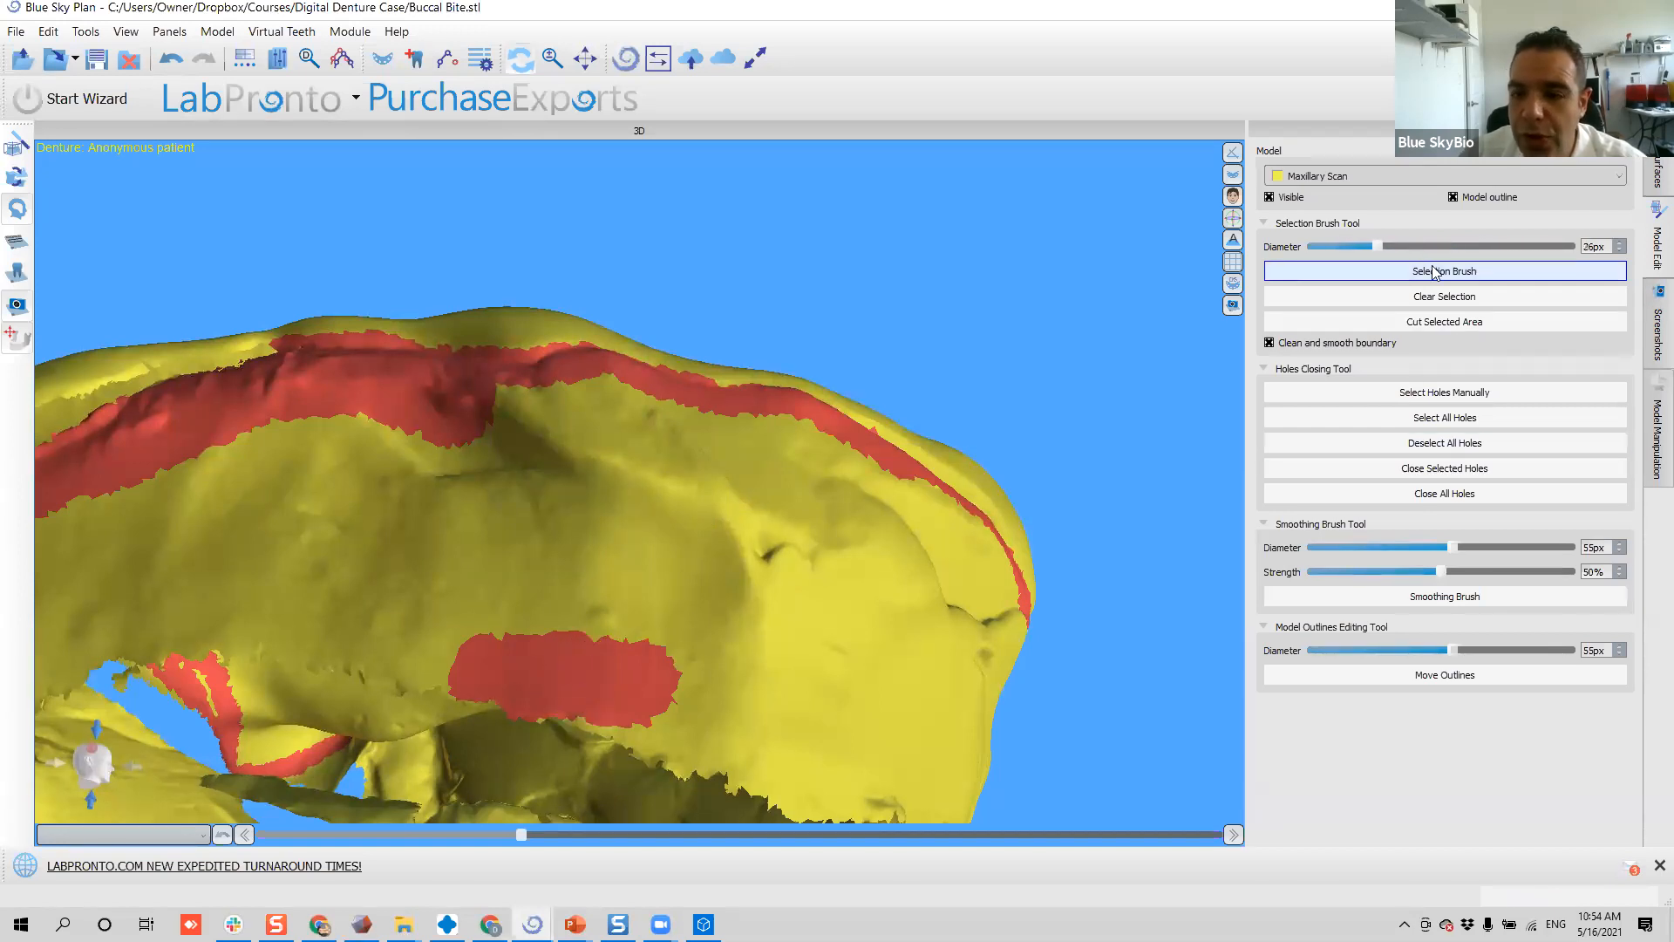
{"action": "left_click_drag", "start_coordinate": [1374, 246], "coordinate": [1545, 246]}
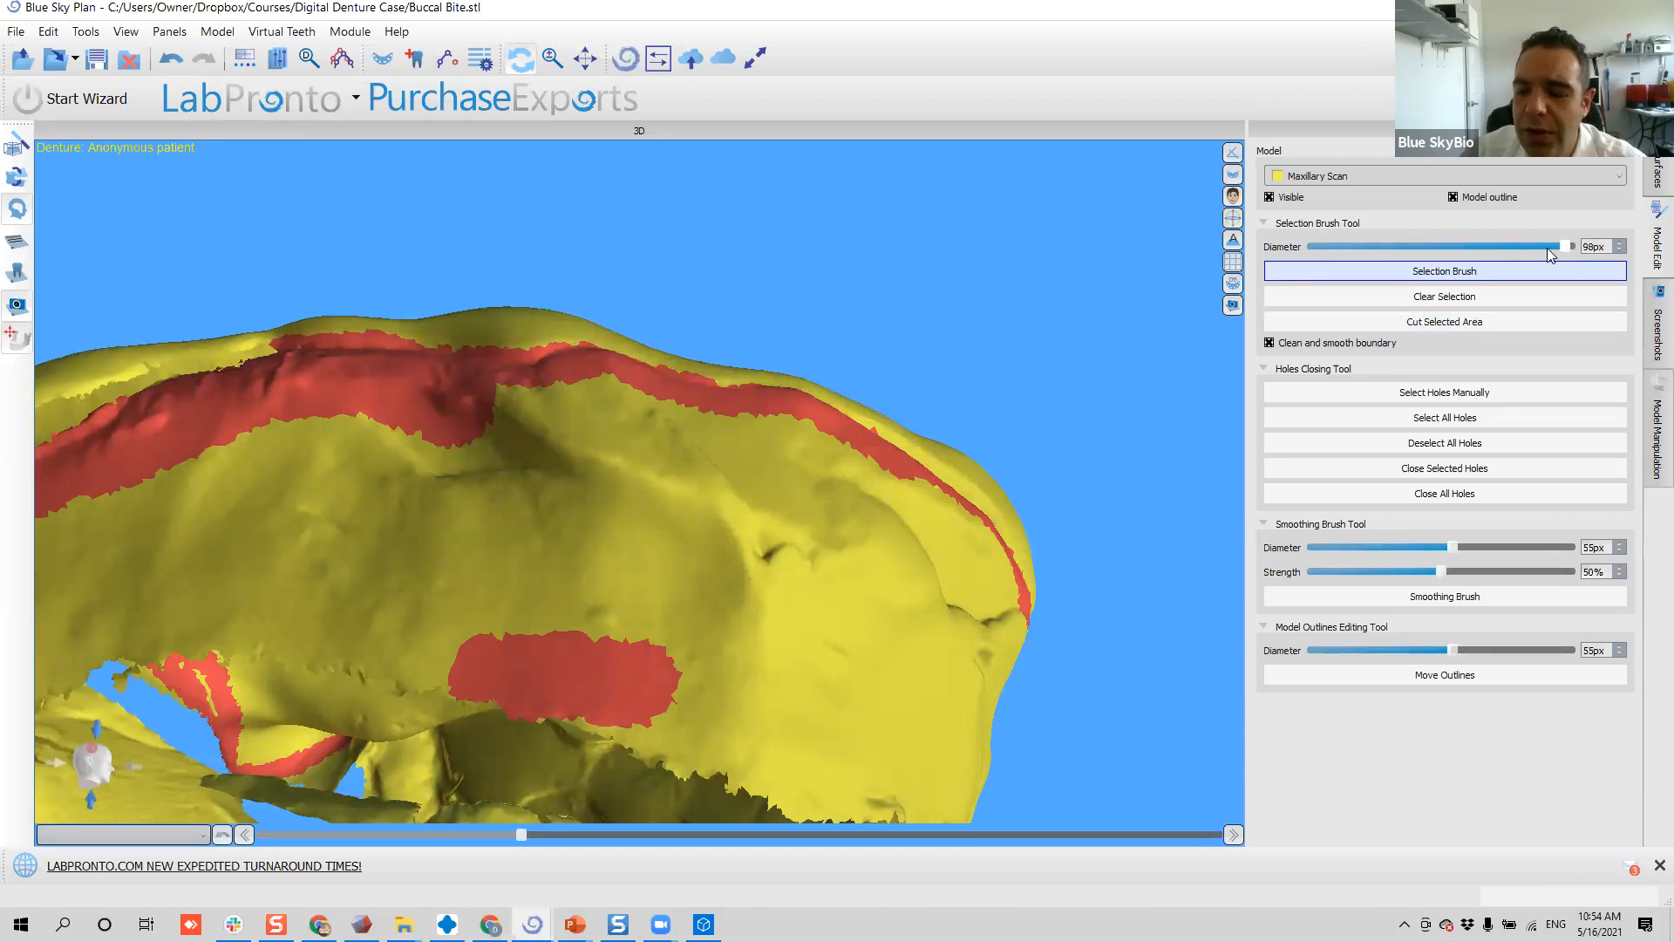
{"action": "left_click_drag", "start_coordinate": [1292, 253], "coordinate": [1473, 242]}
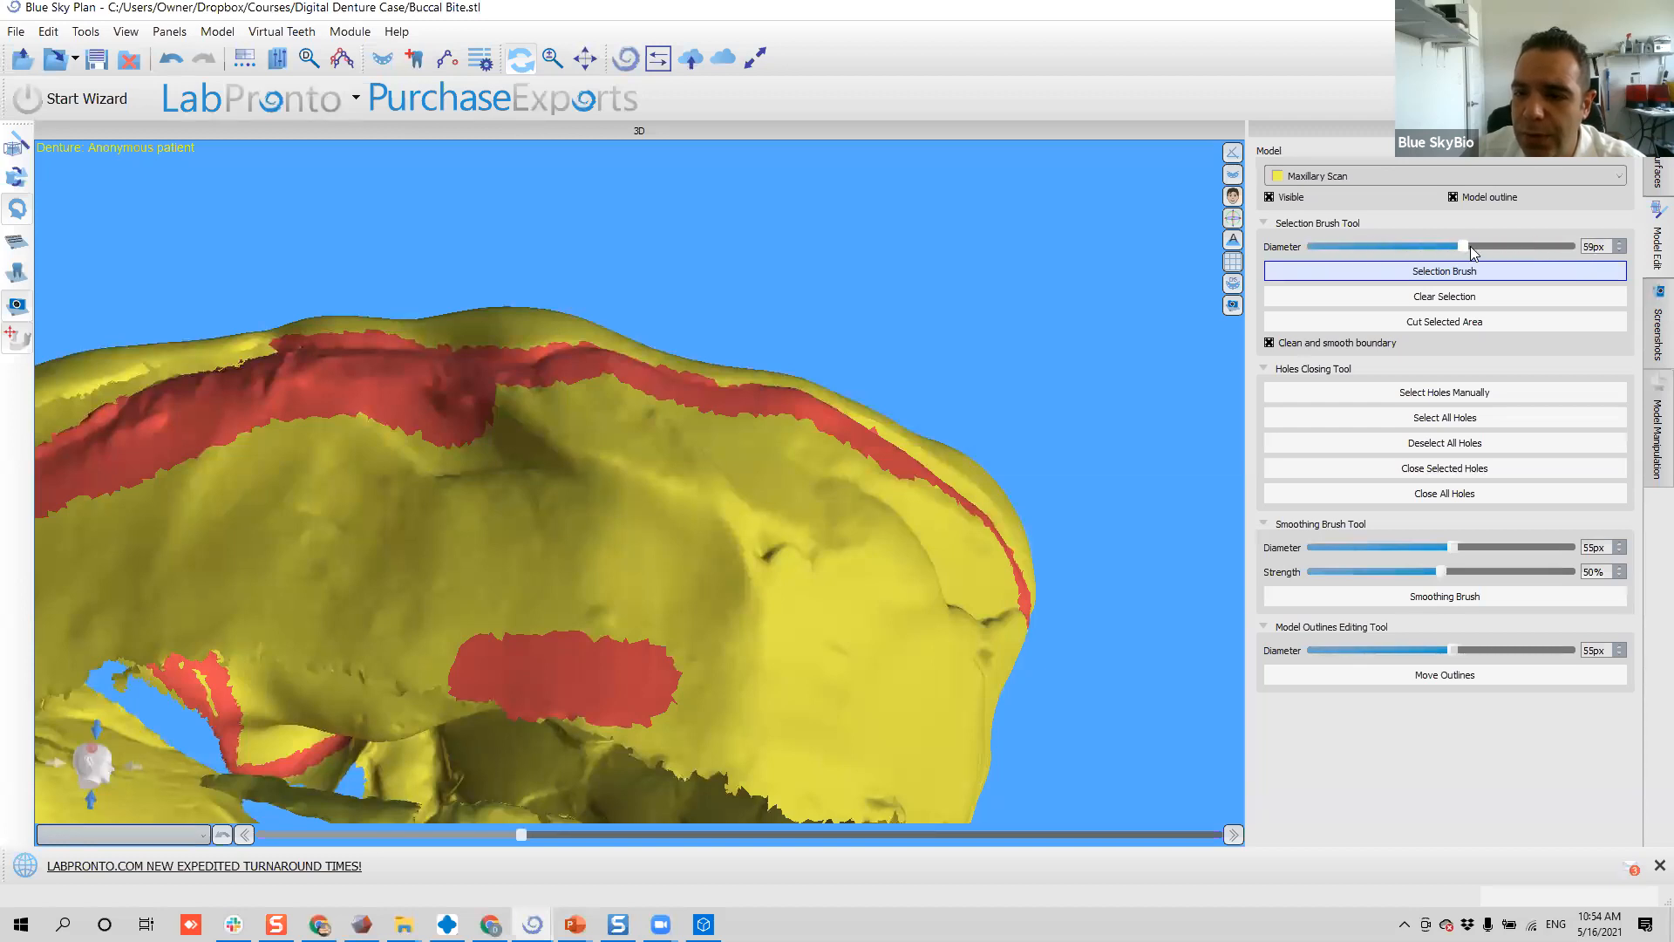
{"action": "left_click_drag", "start_coordinate": [1458, 247], "coordinate": [1422, 247]}
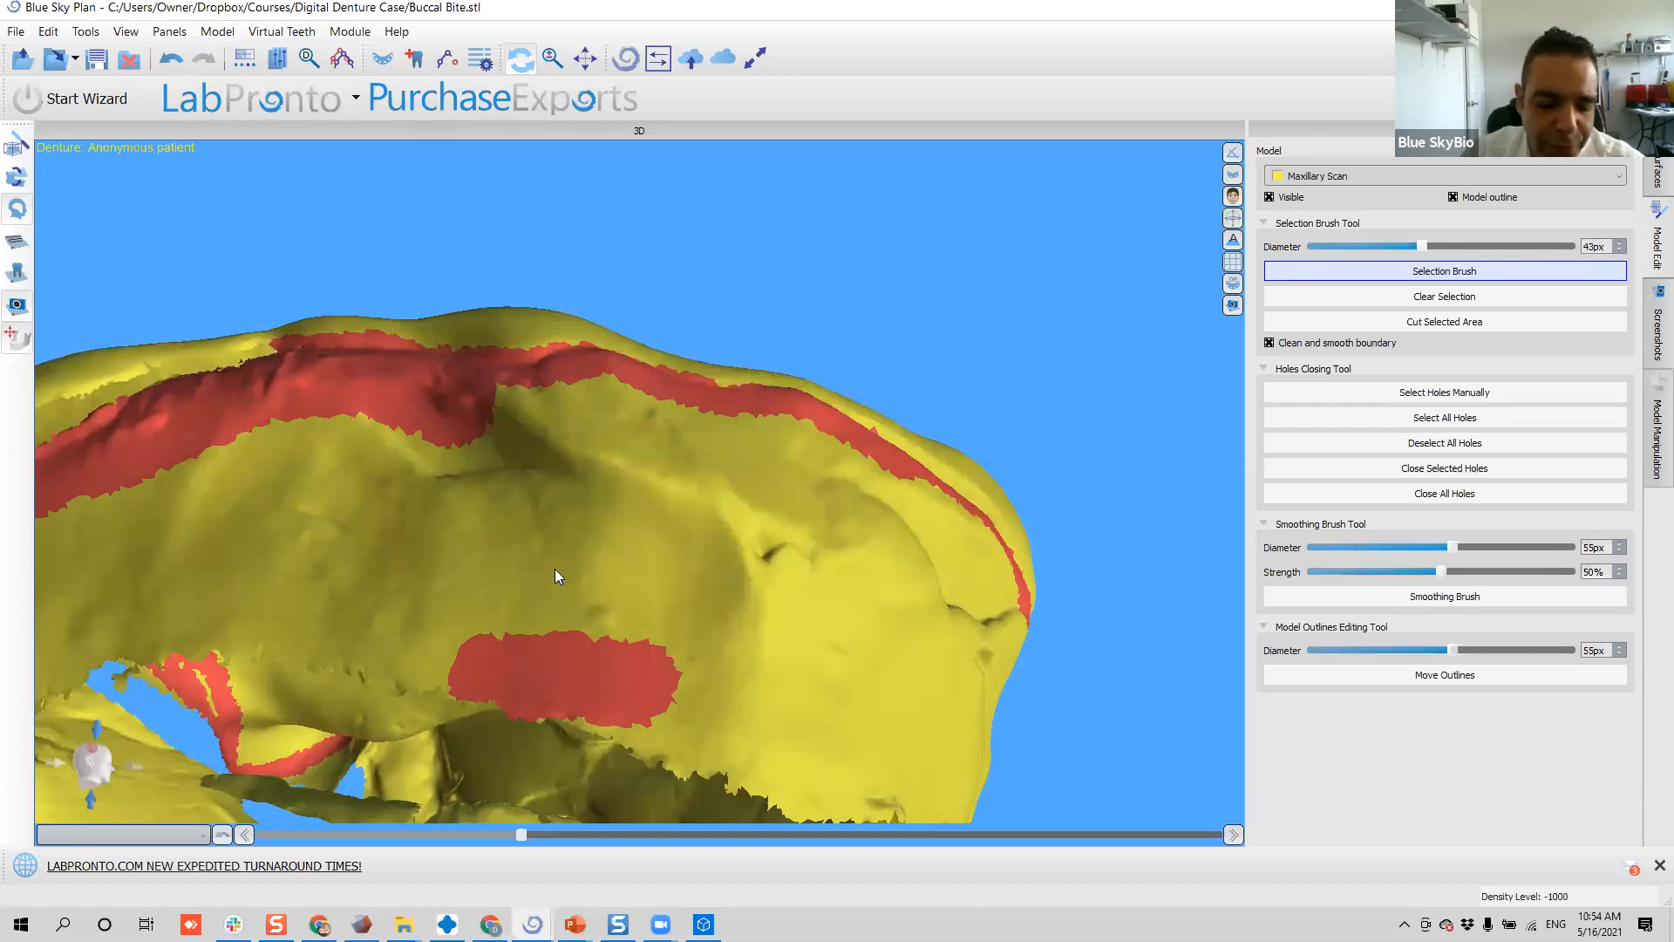
{"action": "scroll", "coordinate": [594, 581], "scroll_direction": "up", "scroll_amount": 2}
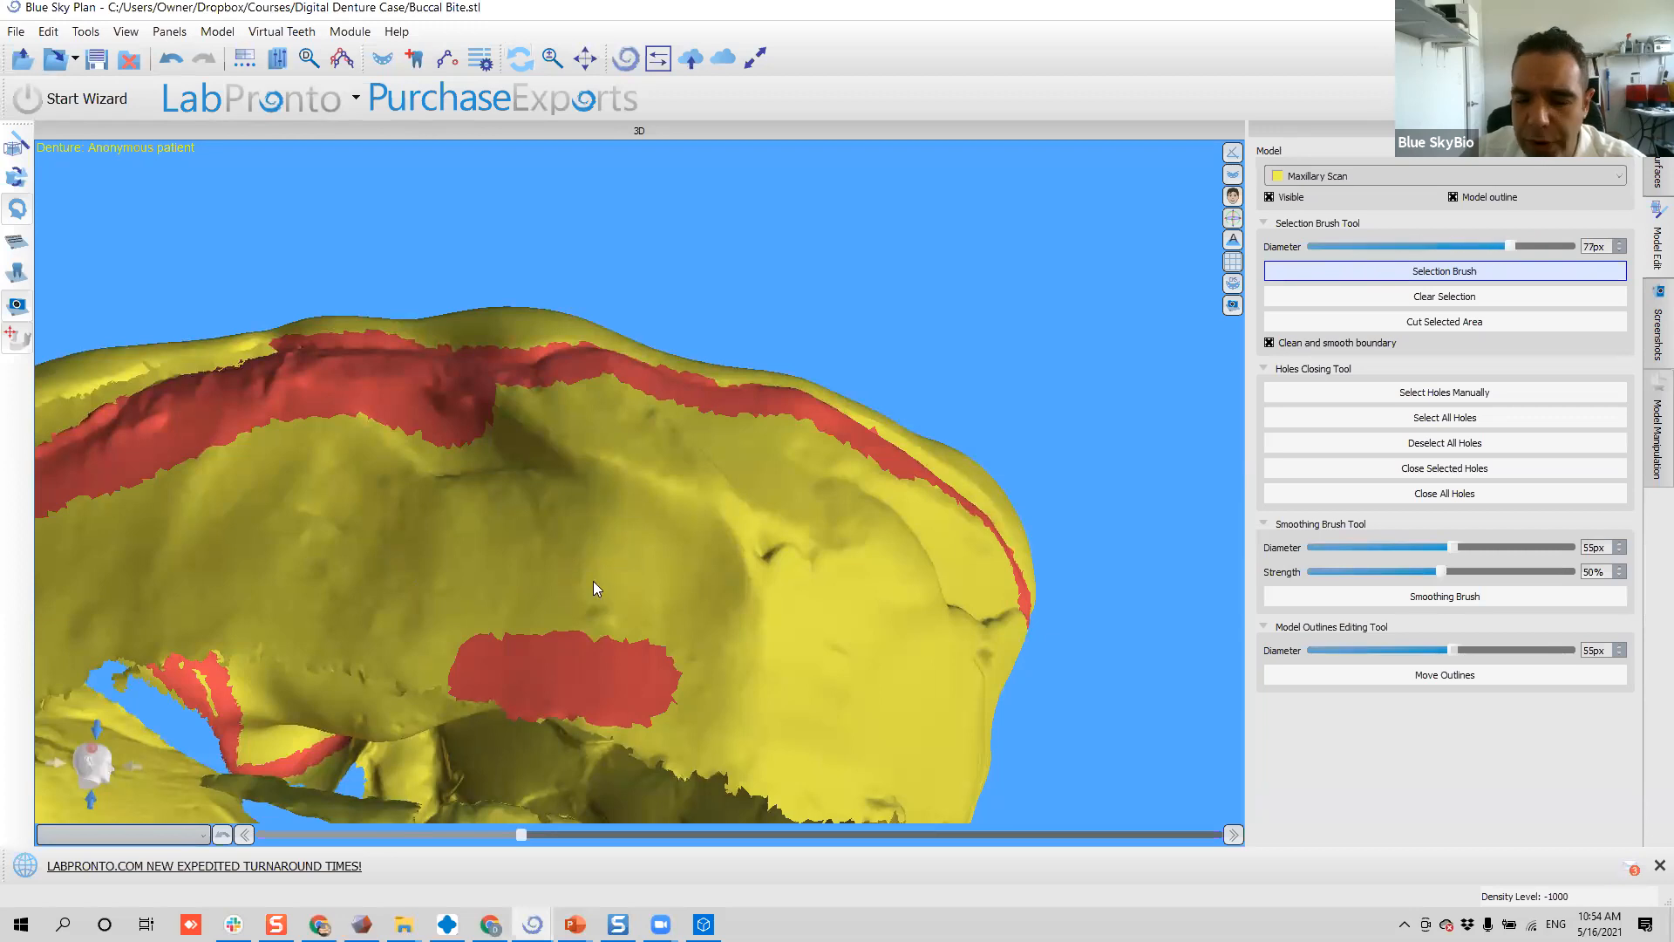
- Brush a test spot on the middle of the palate and erase it from the selection
{"action": "scroll", "coordinate": [500, 487], "scroll_direction": "down", "scroll_amount": 1}
{"action": "scroll", "coordinate": [501, 485], "scroll_direction": "down", "scroll_amount": 3}
{"action": "left_click_drag", "start_coordinate": [437, 515], "coordinate": [514, 646]}
{"action": "left_click_drag", "start_coordinate": [803, 511], "coordinate": [830, 540]}
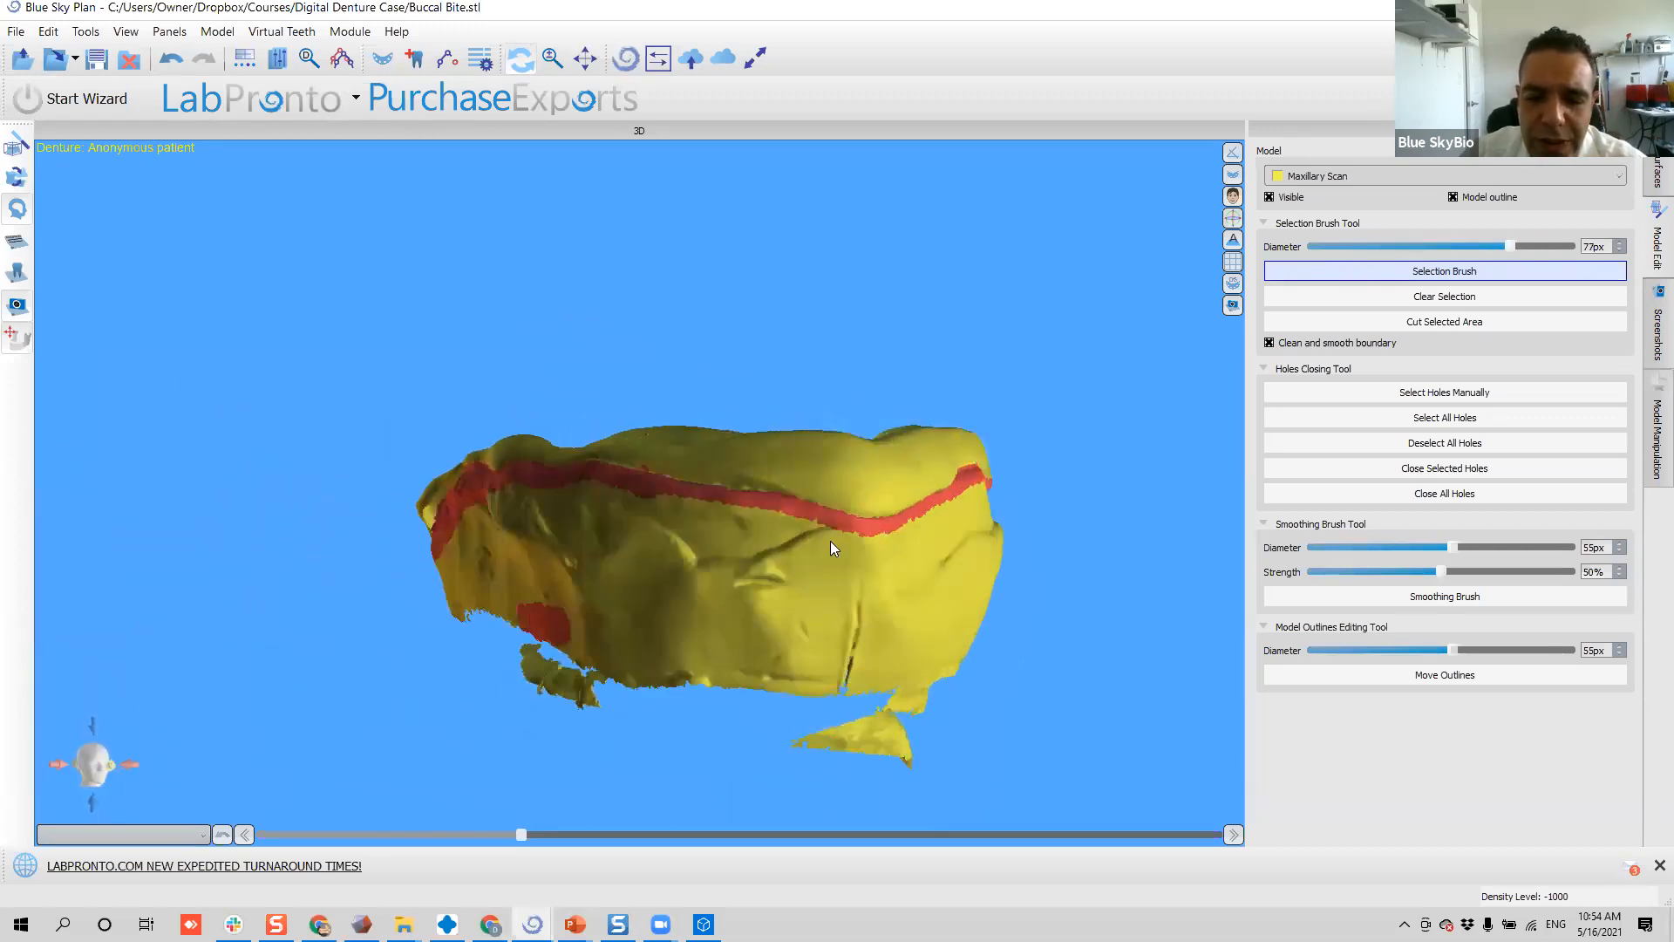
{"action": "scroll", "coordinate": [847, 532], "scroll_direction": "up", "scroll_amount": 3}
{"action": "left_click_drag", "start_coordinate": [620, 507], "coordinate": [696, 698]}
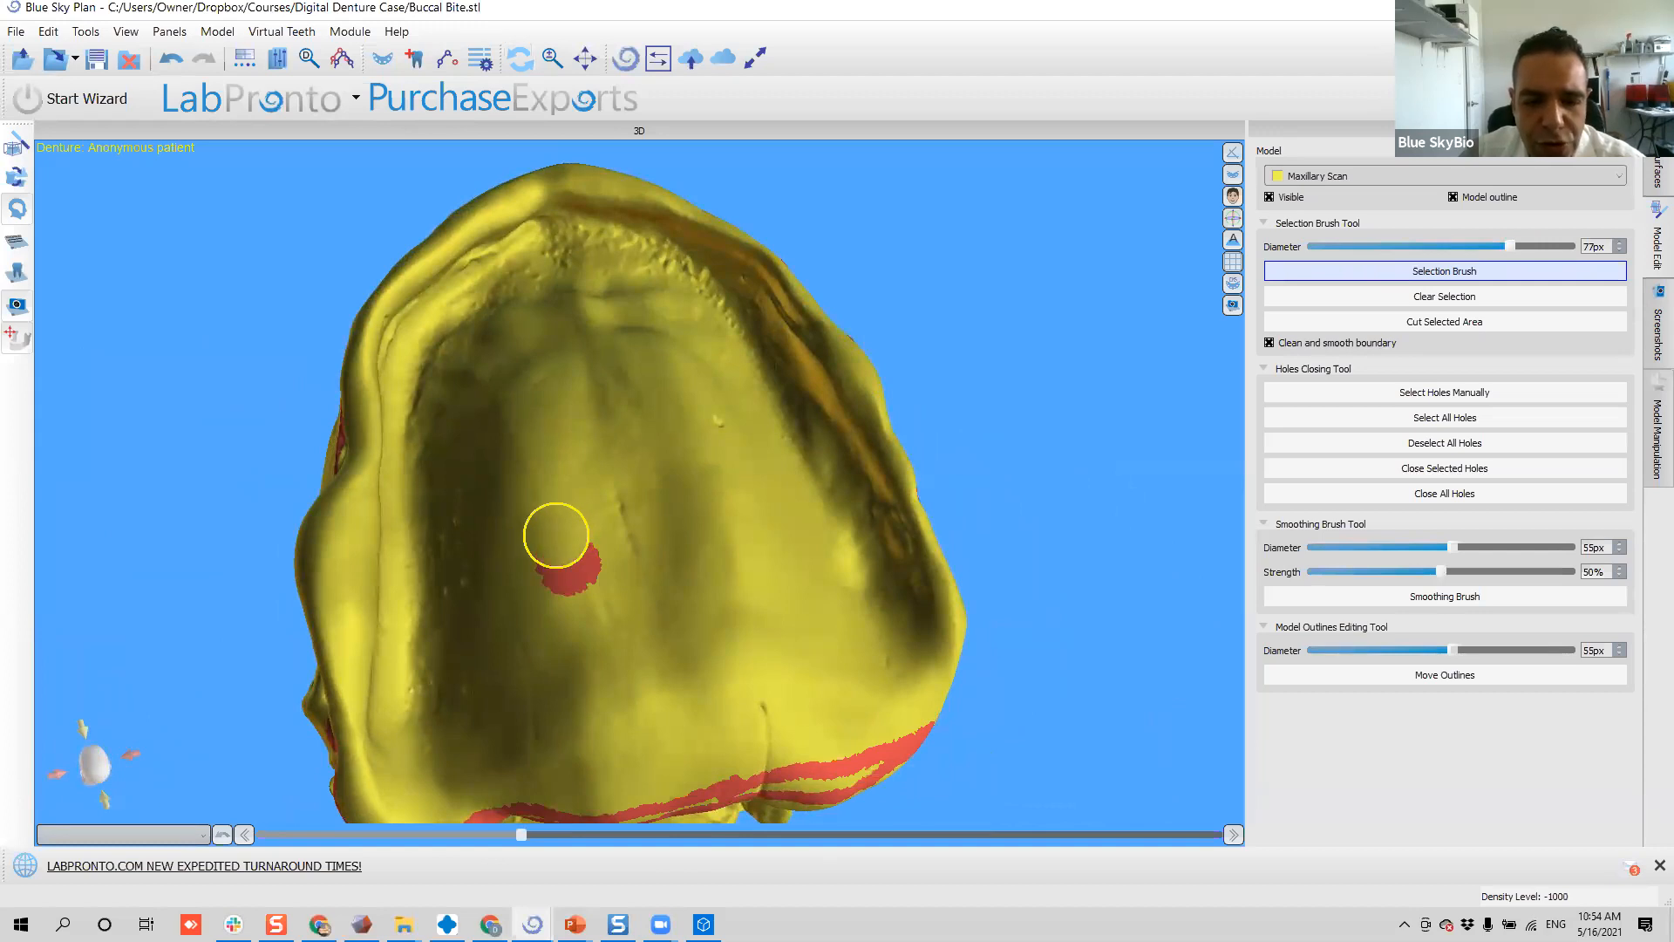
{"action": "mouse_move", "coordinate": [556, 535]}
{"action": "left_mouse_down", "text": "shift"}
{"action": "mouse_move", "coordinate": [538, 579]}
{"action": "mouse_move", "coordinate": [579, 624]}
{"action": "mouse_move", "coordinate": [590, 538]}
{"action": "left_mouse_up", "text": "shift"}
{"action": "key", "text": "Escape"}
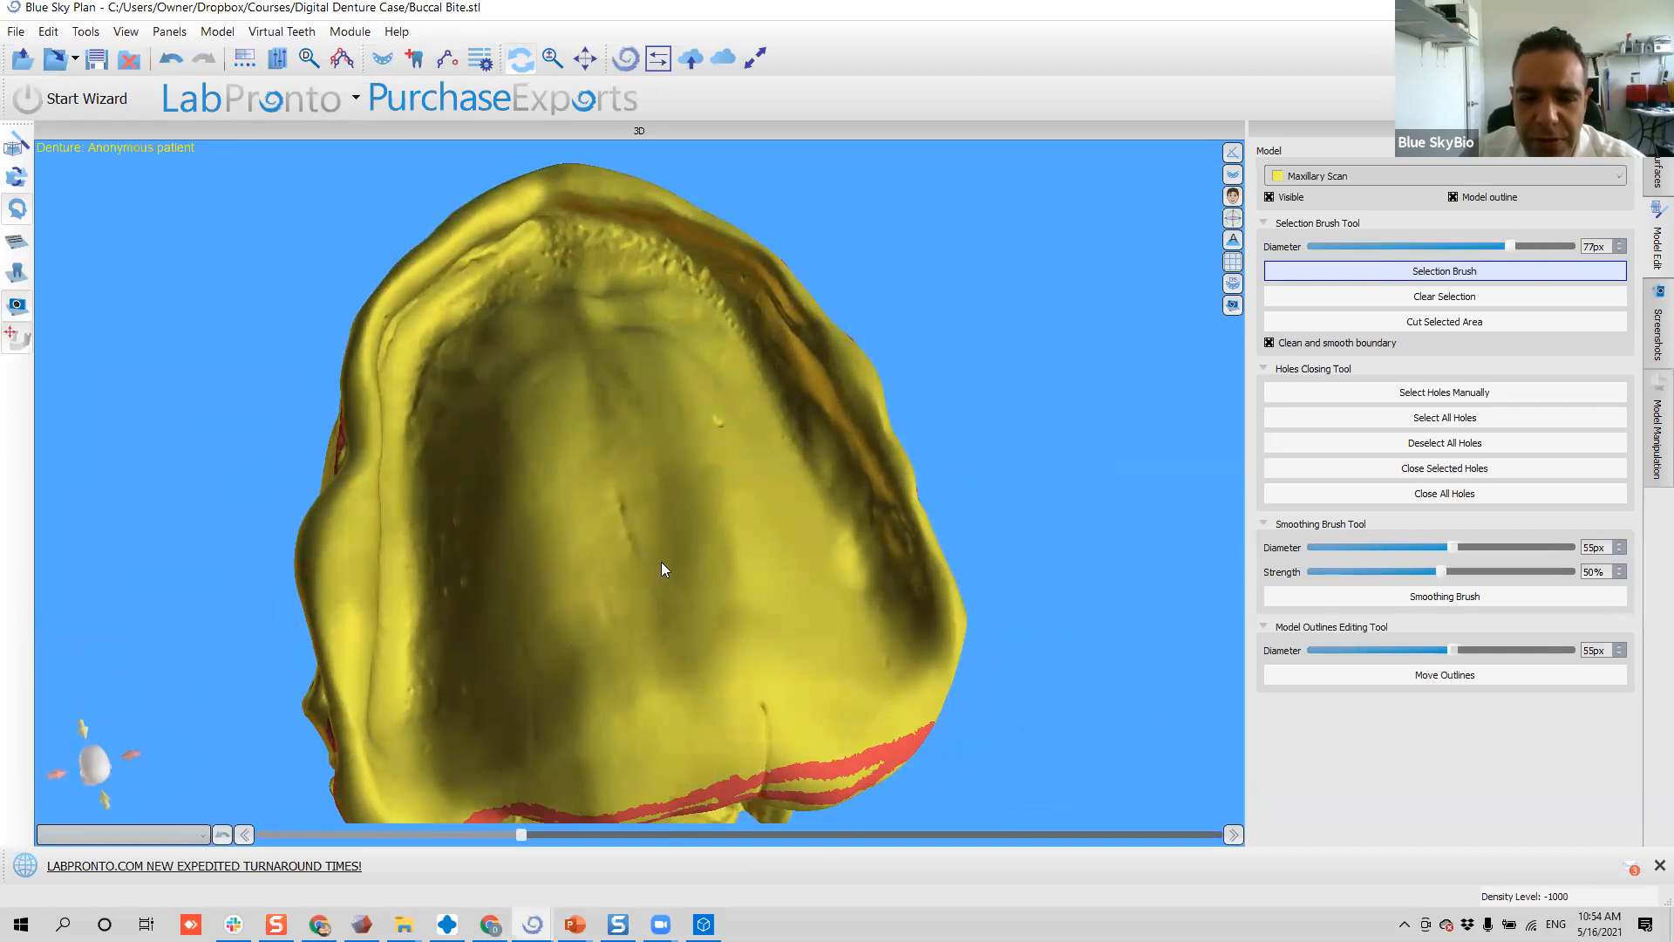
- Cut the brush-selected border band out of the Maxillary Scan
{"action": "left_click_drag", "start_coordinate": [523, 408], "coordinate": [538, 60]}
{"action": "left_click_drag", "start_coordinate": [634, 325], "coordinate": [619, 366]}
{"action": "scroll", "coordinate": [784, 436], "scroll_direction": "up", "scroll_amount": 4}
{"action": "mouse_move", "coordinate": [795, 426]}
{"action": "left_mouse_down"}
{"action": "mouse_move", "coordinate": [521, 291]}
{"action": "mouse_move", "coordinate": [840, 513]}
{"action": "mouse_move", "coordinate": [459, 306]}
{"action": "mouse_move", "coordinate": [226, 282]}
{"action": "mouse_move", "coordinate": [715, 436]}
{"action": "mouse_move", "coordinate": [636, 373]}
{"action": "mouse_move", "coordinate": [568, 384]}
{"action": "mouse_move", "coordinate": [460, 348]}
{"action": "mouse_move", "coordinate": [195, 306]}
{"action": "mouse_move", "coordinate": [252, 276]}
{"action": "left_mouse_up"}
{"action": "mouse_move", "coordinate": [497, 349]}
{"action": "left_mouse_down"}
{"action": "mouse_move", "coordinate": [534, 366]}
{"action": "mouse_move", "coordinate": [467, 382]}
{"action": "mouse_move", "coordinate": [596, 647]}
{"action": "mouse_move", "coordinate": [711, 631]}
{"action": "left_mouse_up"}
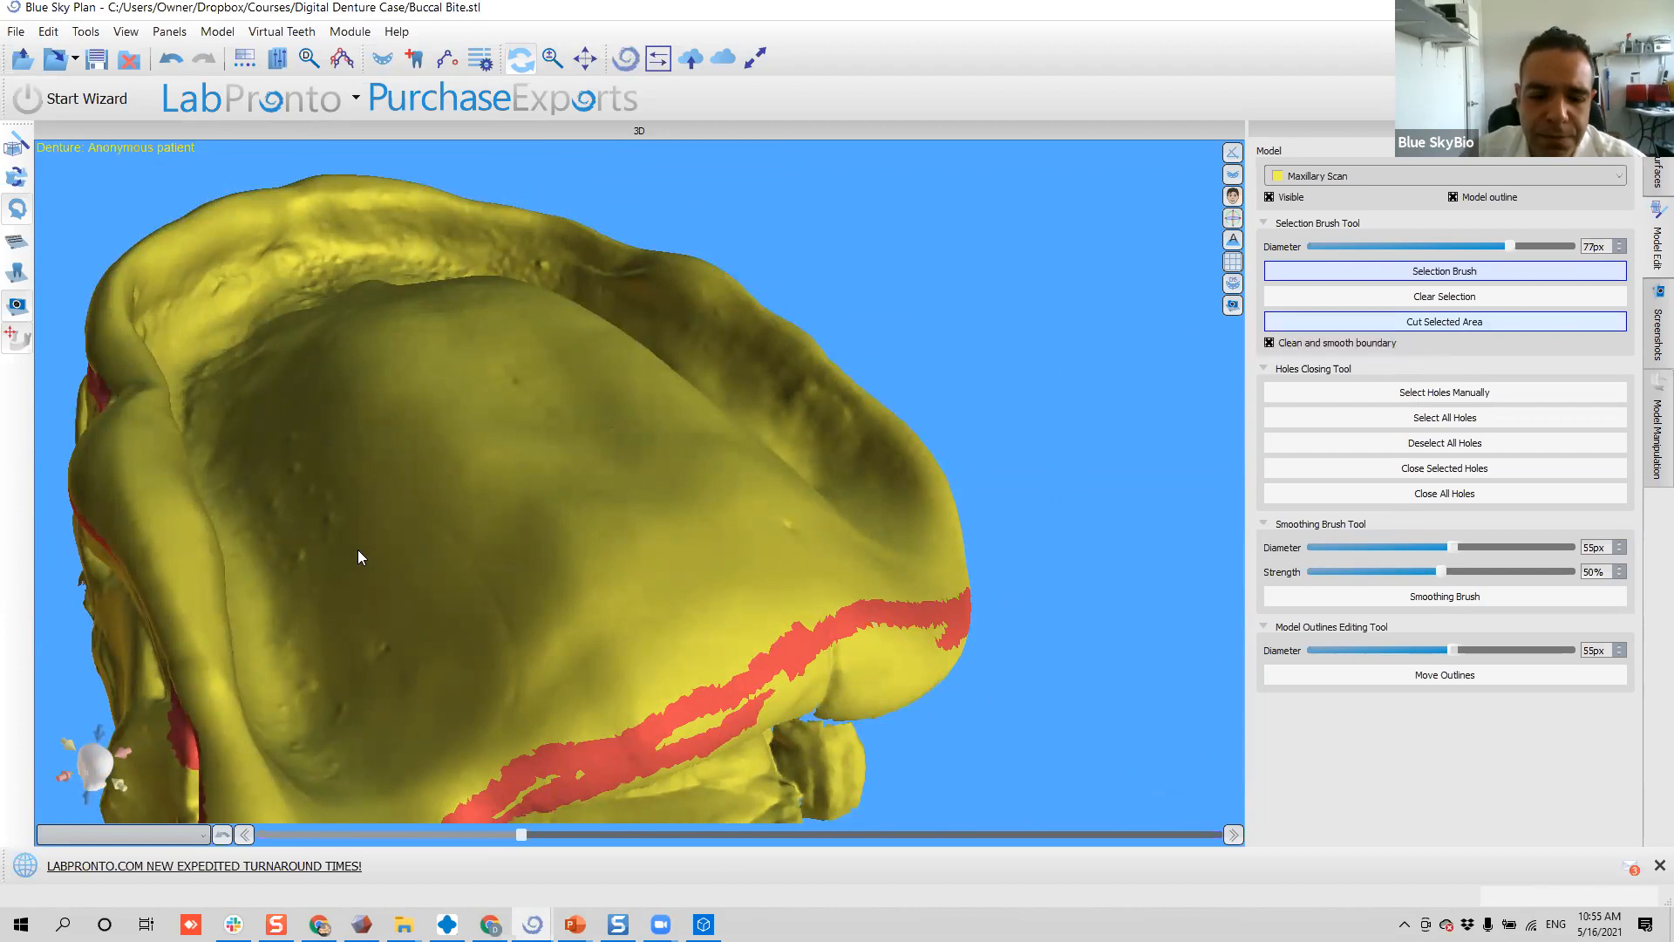
{"action": "right_click_drag", "start_coordinate": [348, 564], "coordinate": [667, 346]}
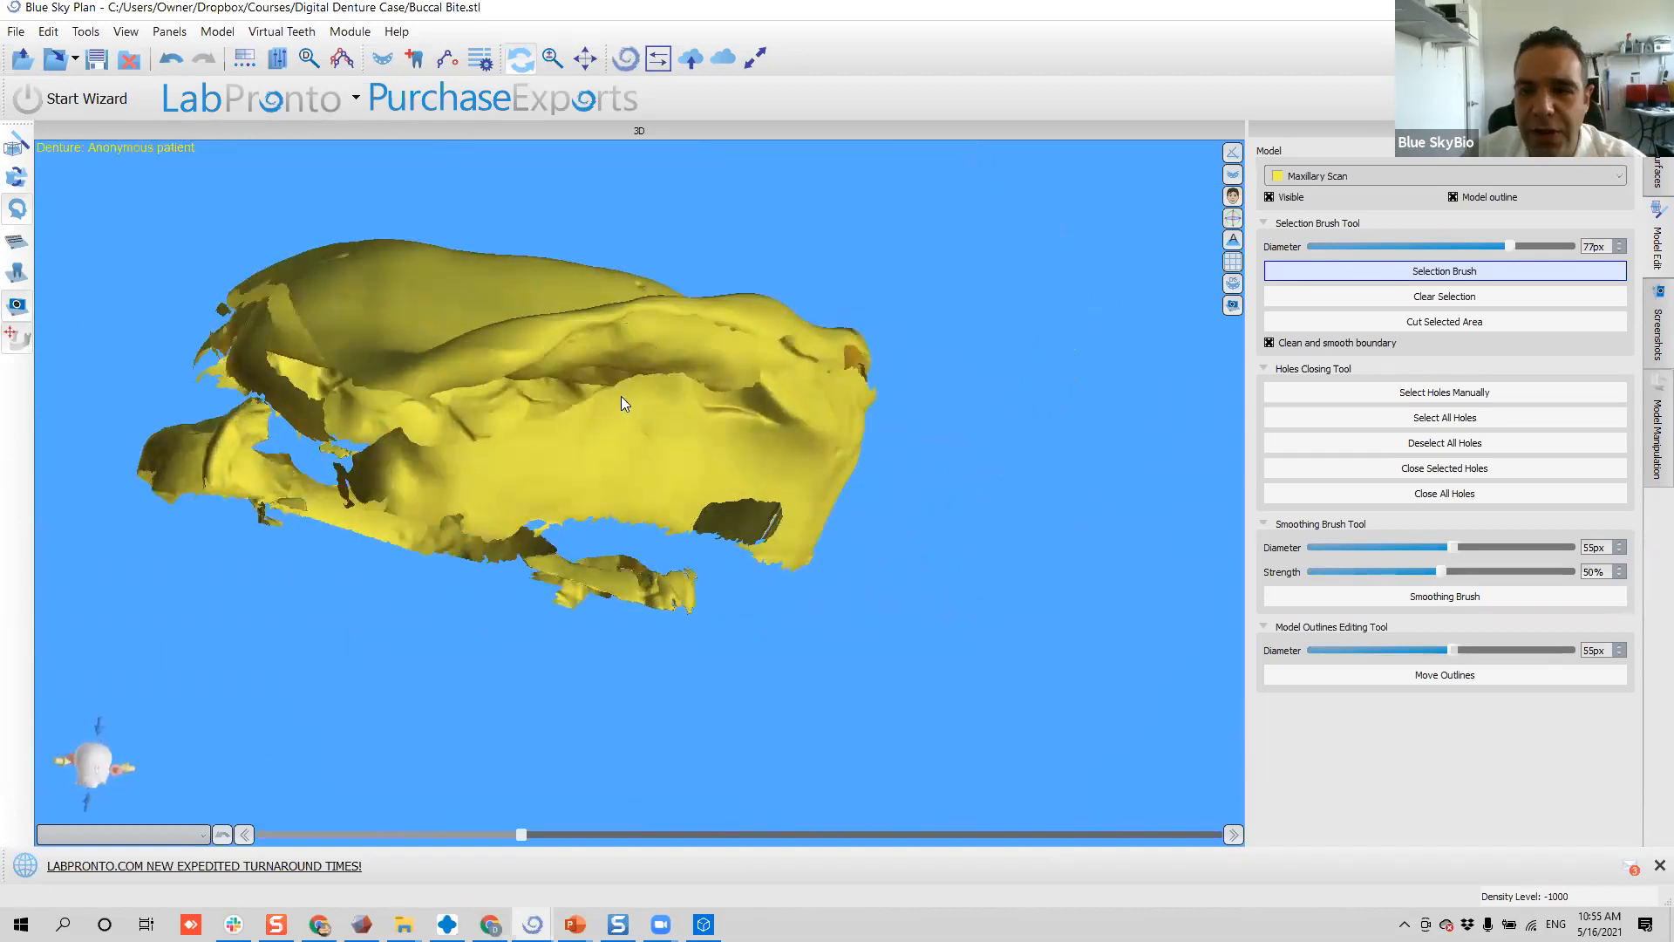
{"action": "right_click_drag", "start_coordinate": [811, 476], "coordinate": [572, 579]}
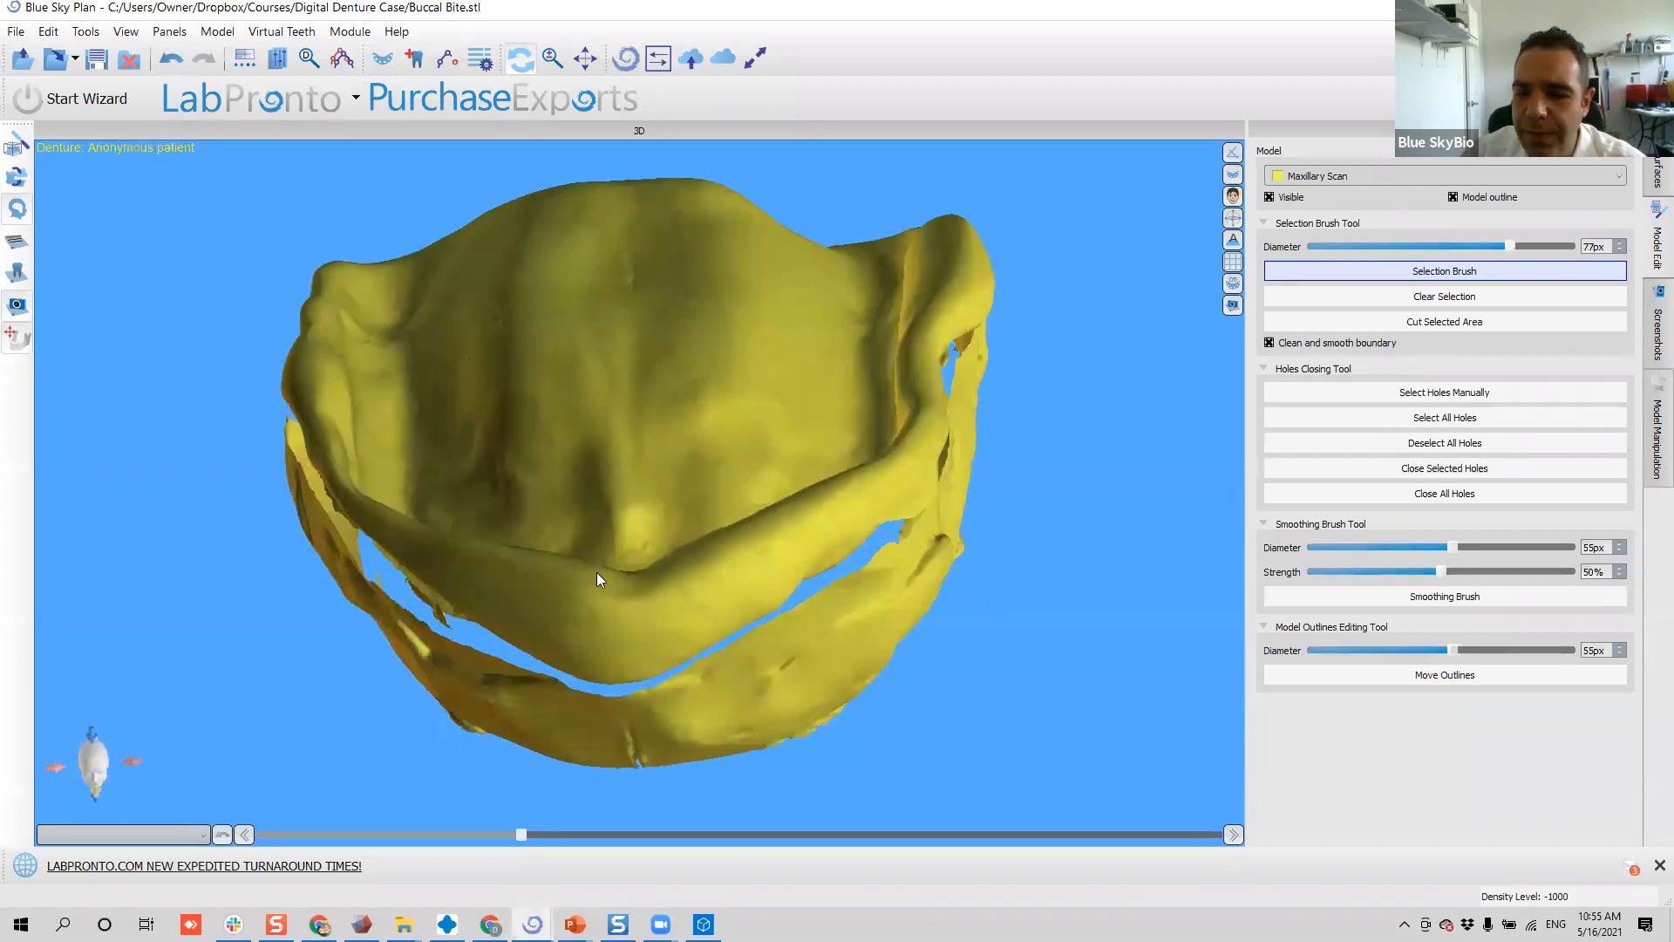
{"action": "right_click_drag", "start_coordinate": [607, 523], "coordinate": [906, 532]}
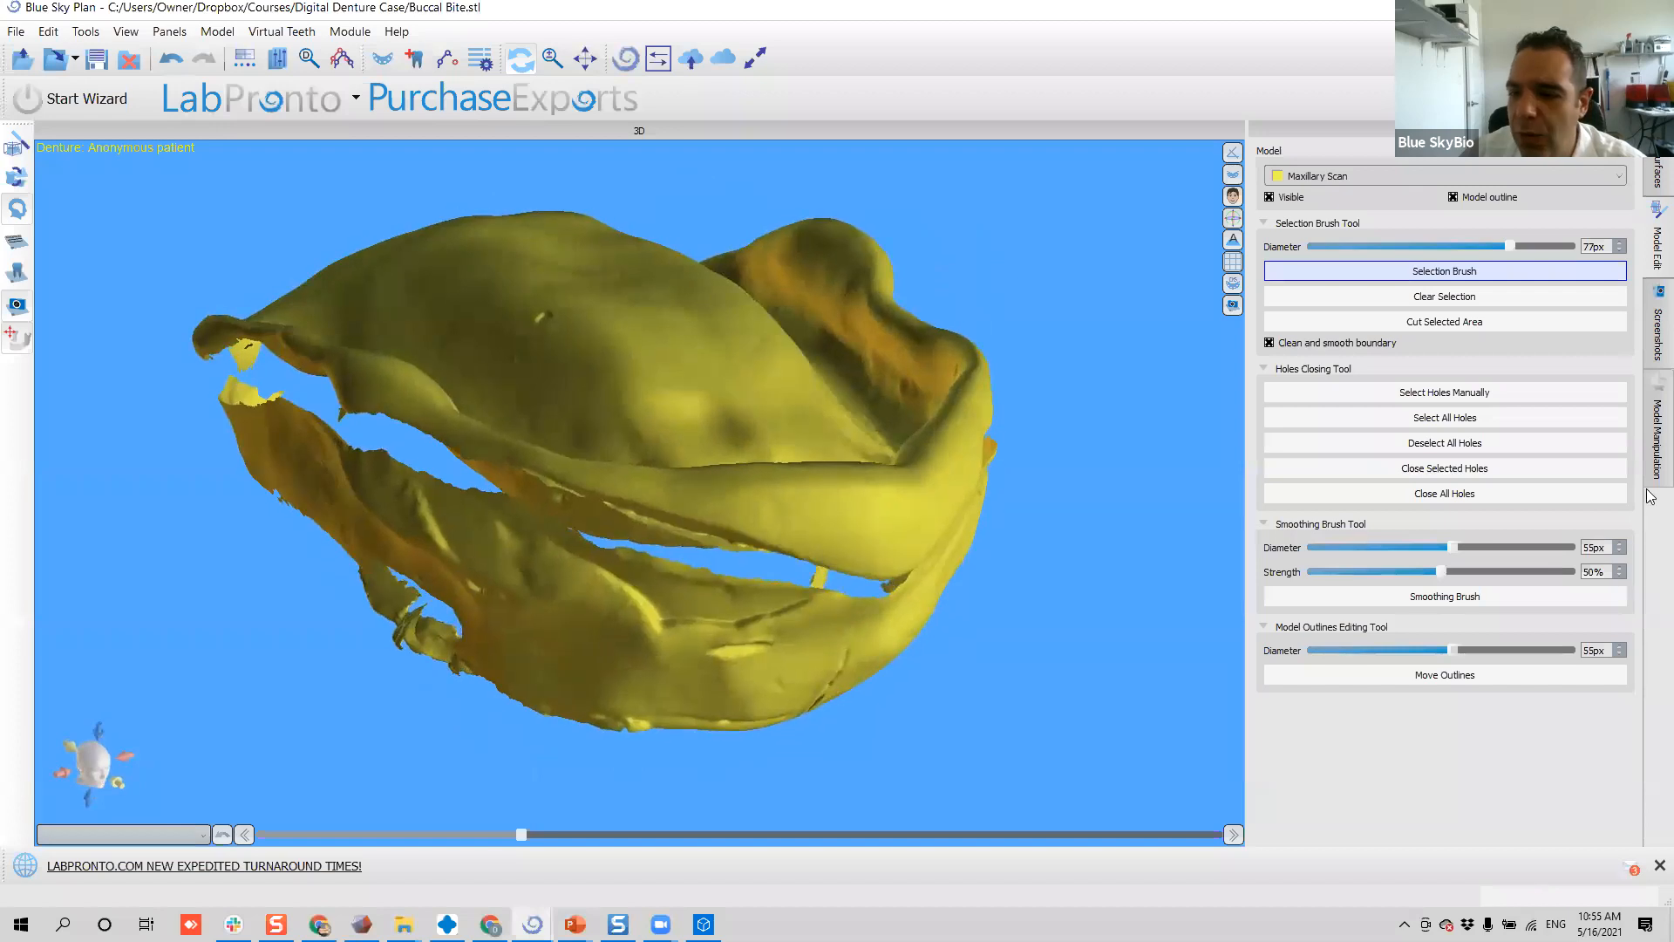
- Isolate the palate-and-ridge piece of the Maxillary Scan so the loose outer surfaces are discarded
{"action": "left_click", "coordinate": [1657, 173]}
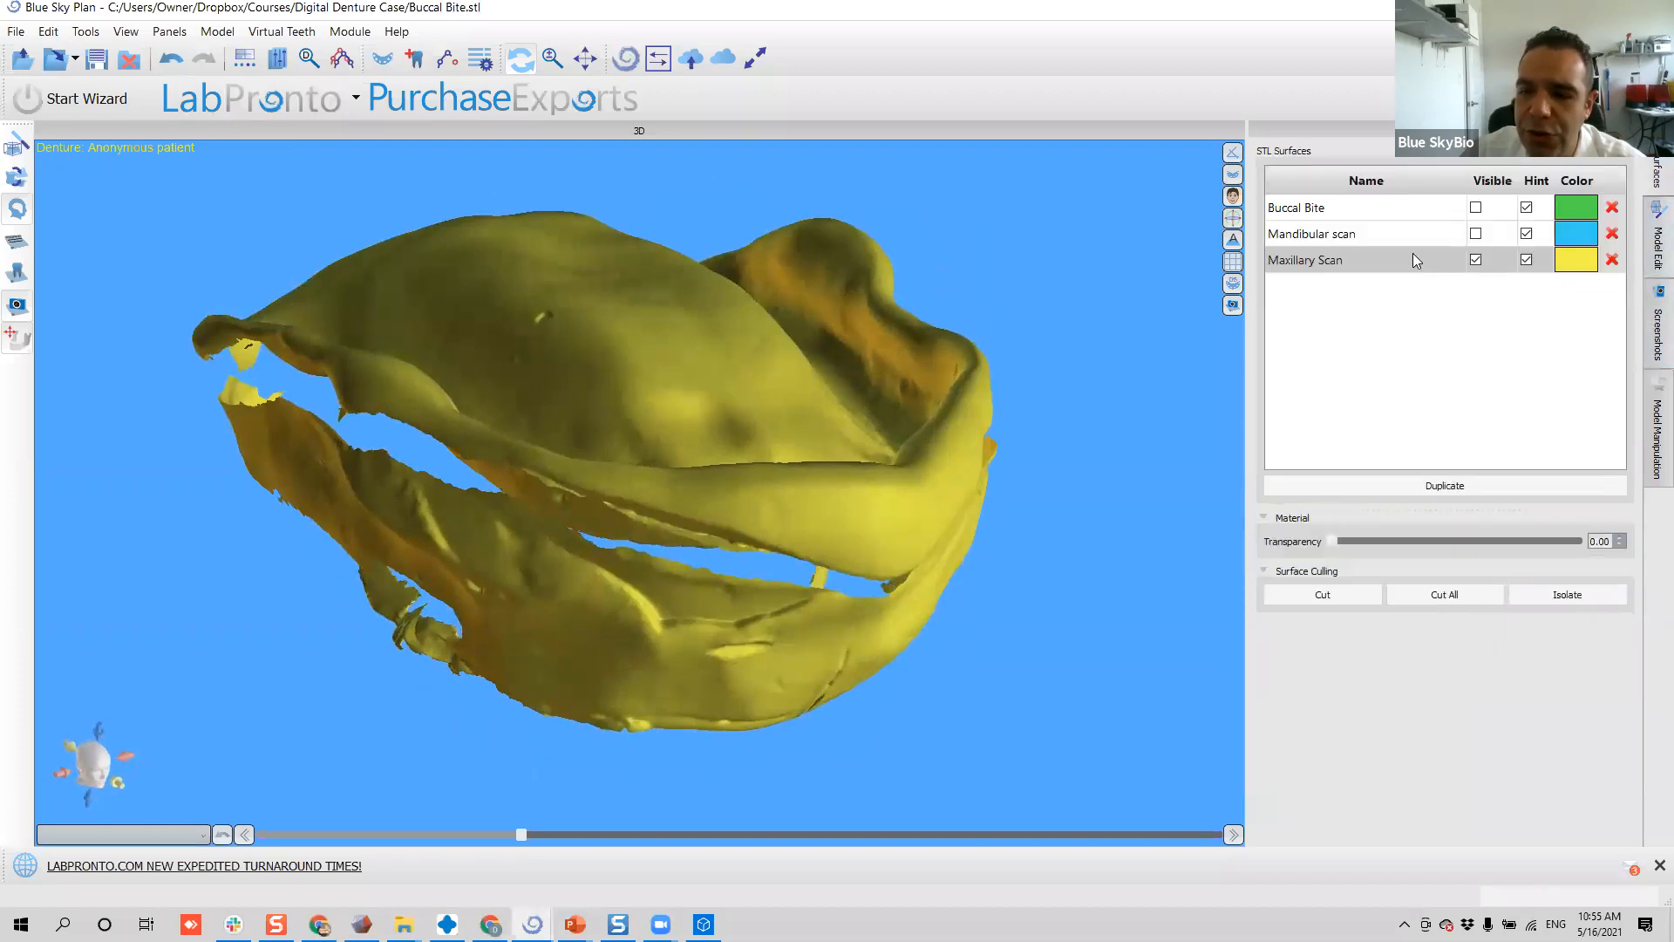
{"action": "left_click", "coordinate": [1375, 261]}
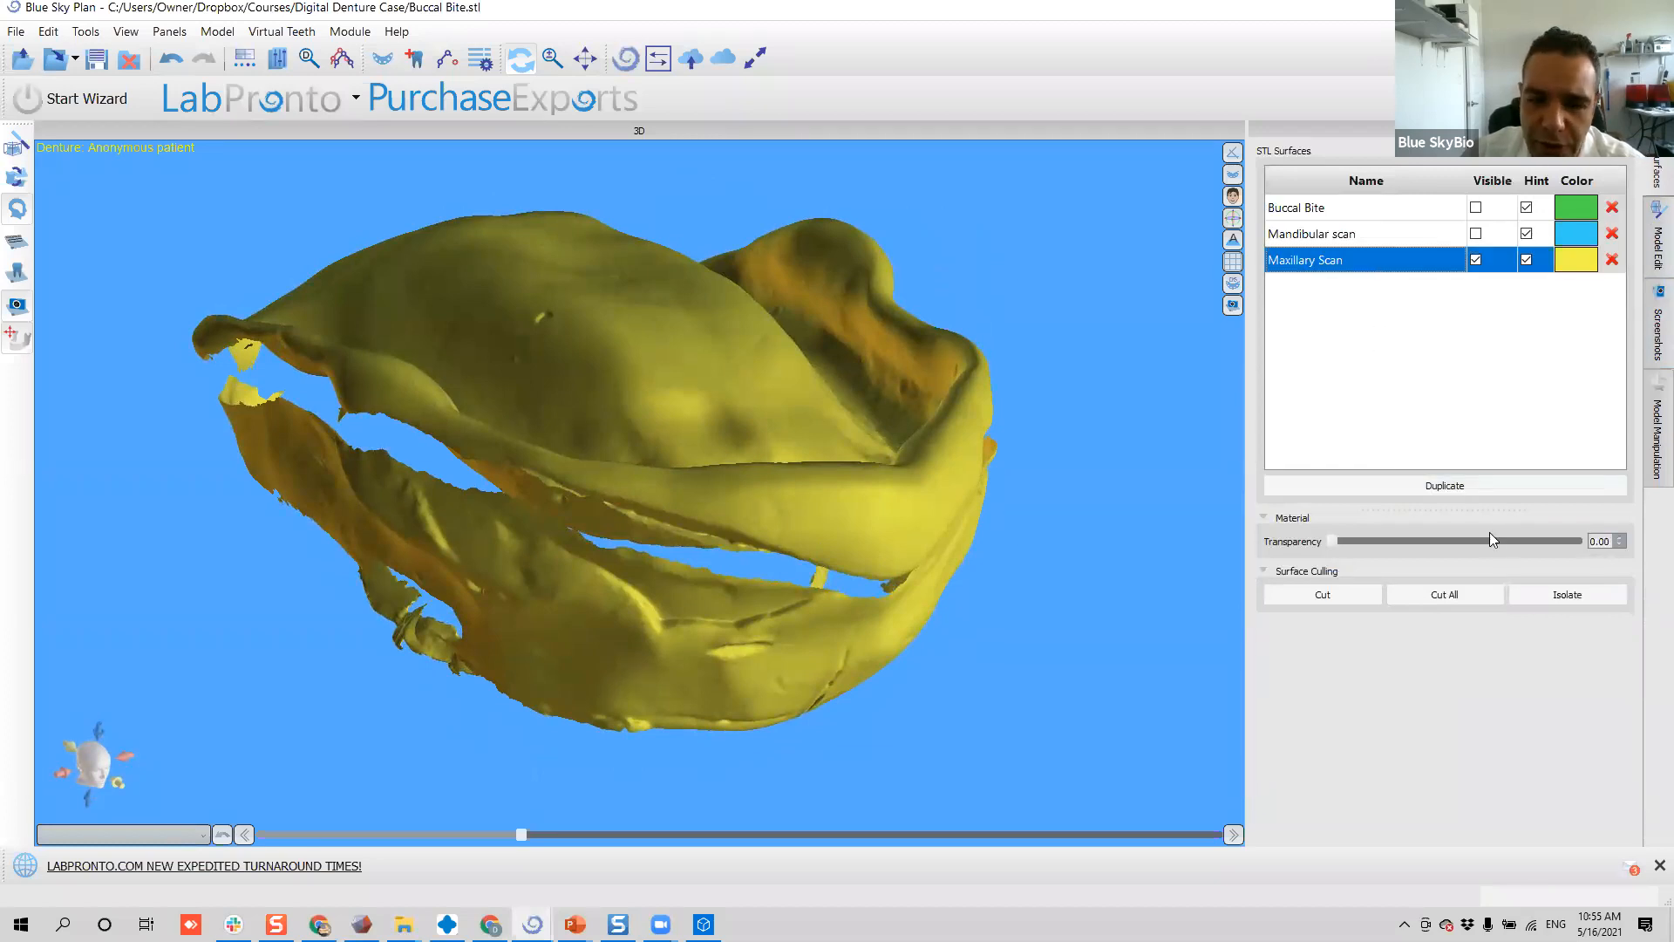
{"action": "left_click", "coordinate": [1567, 595]}
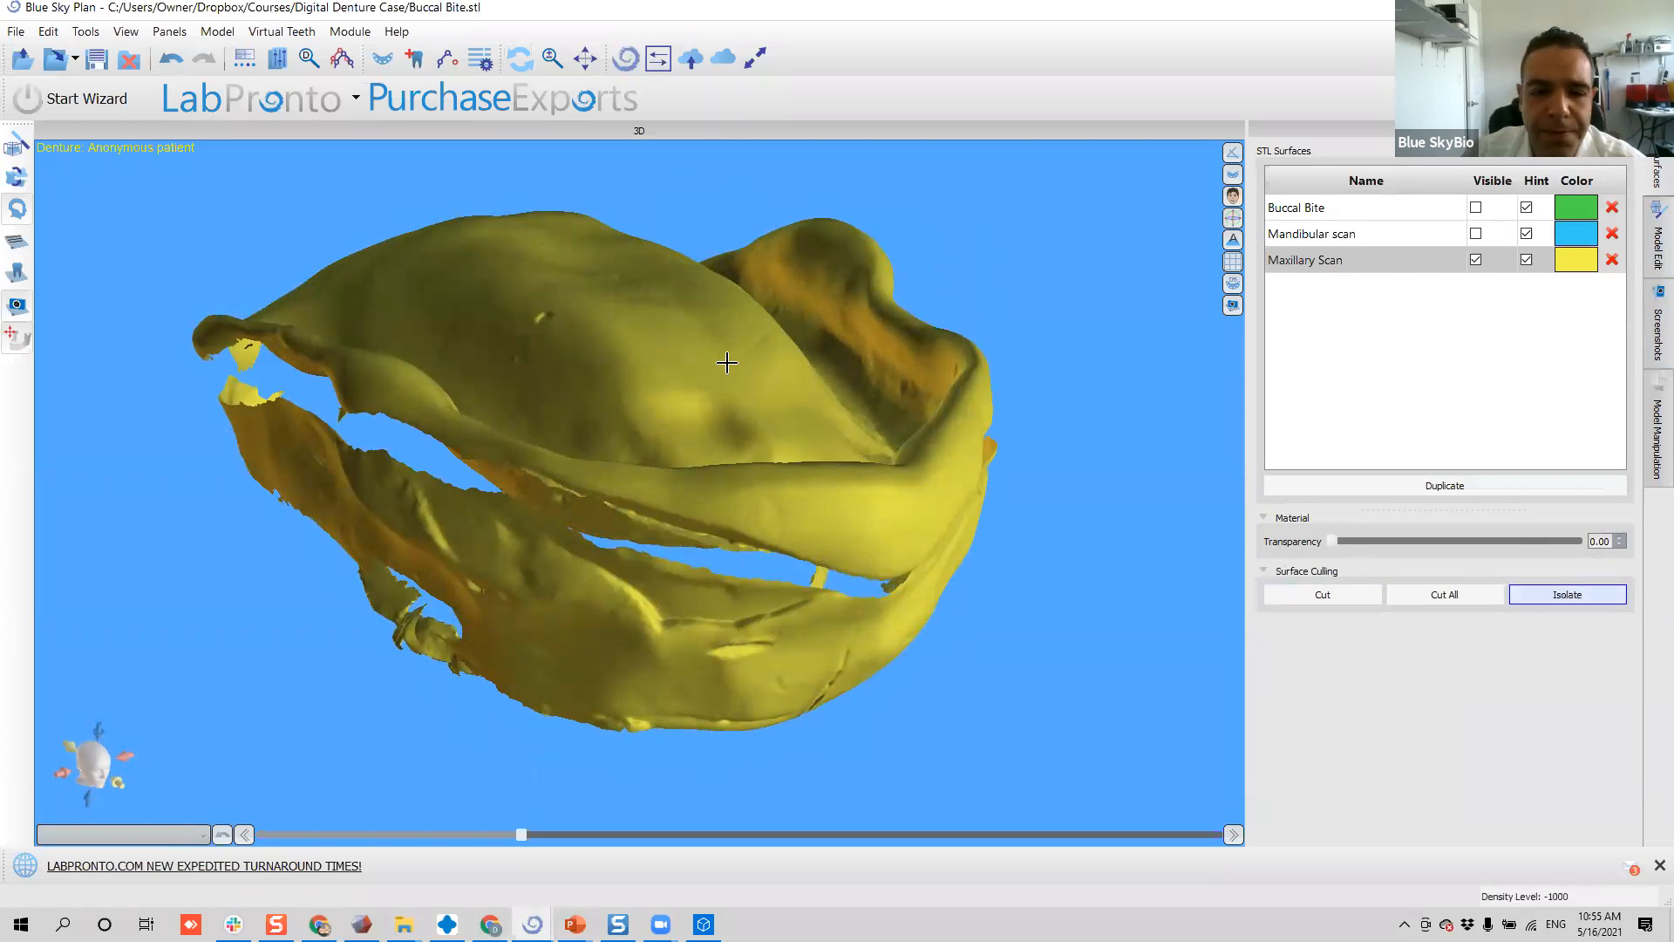
{"action": "left_click", "coordinate": [590, 353]}
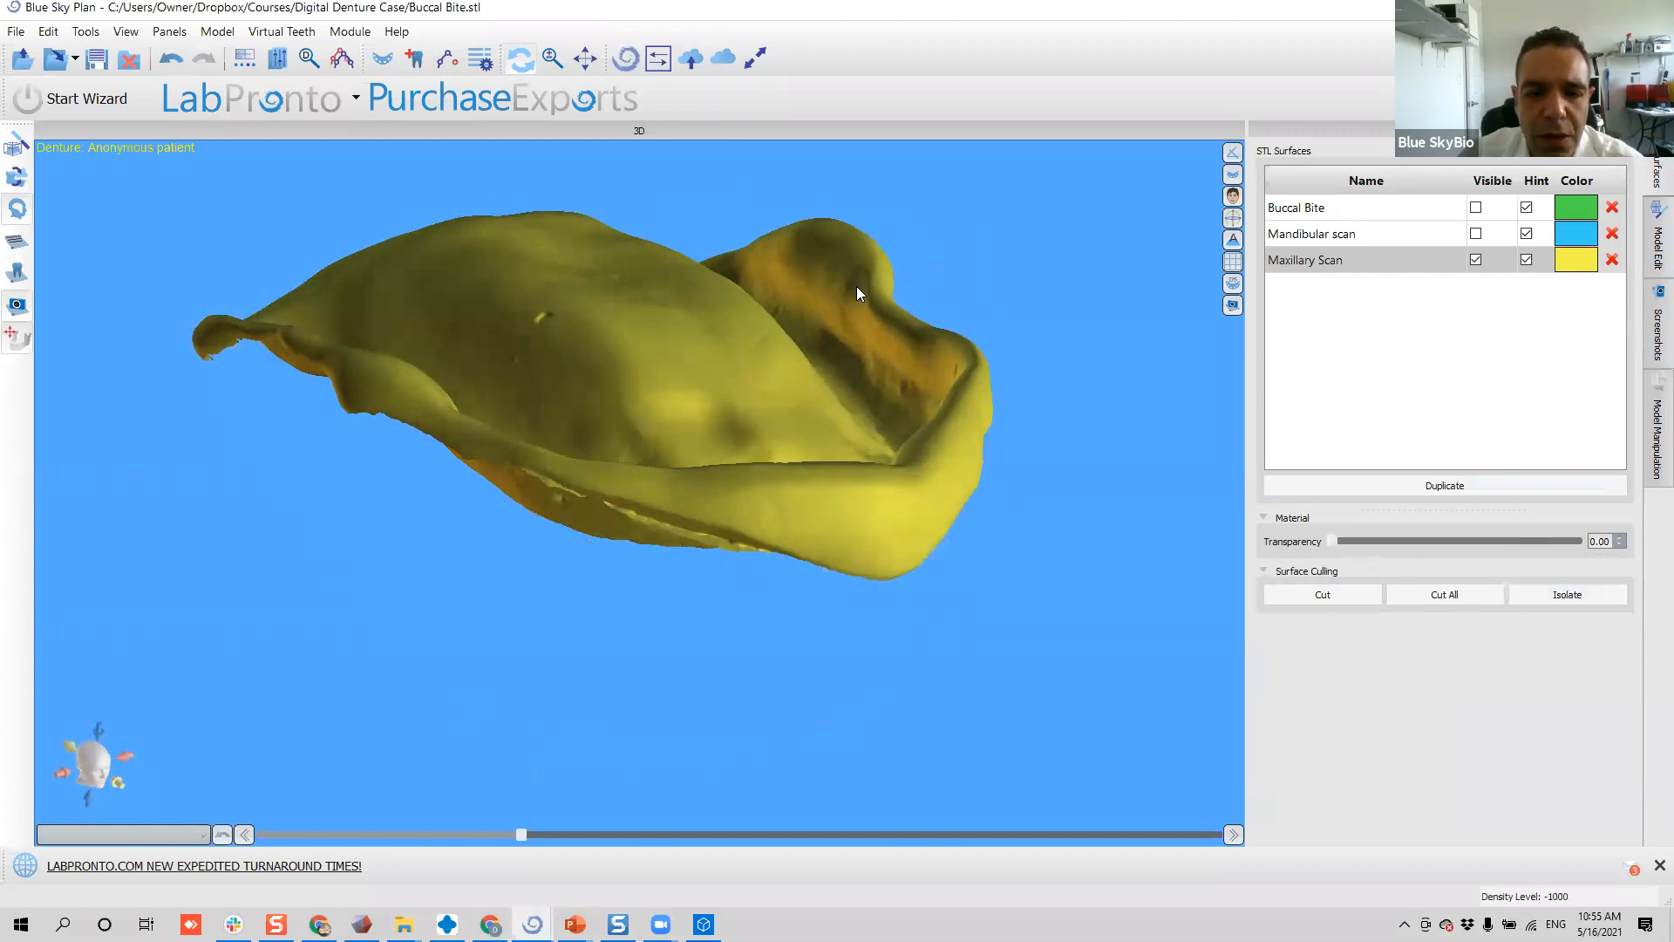
- Set the Selection Brush diameter to 45 px and brush-select the protruding buccal border at the posterior and middle of one side
{"action": "left_click_drag", "start_coordinate": [889, 601], "coordinate": [550, 310]}
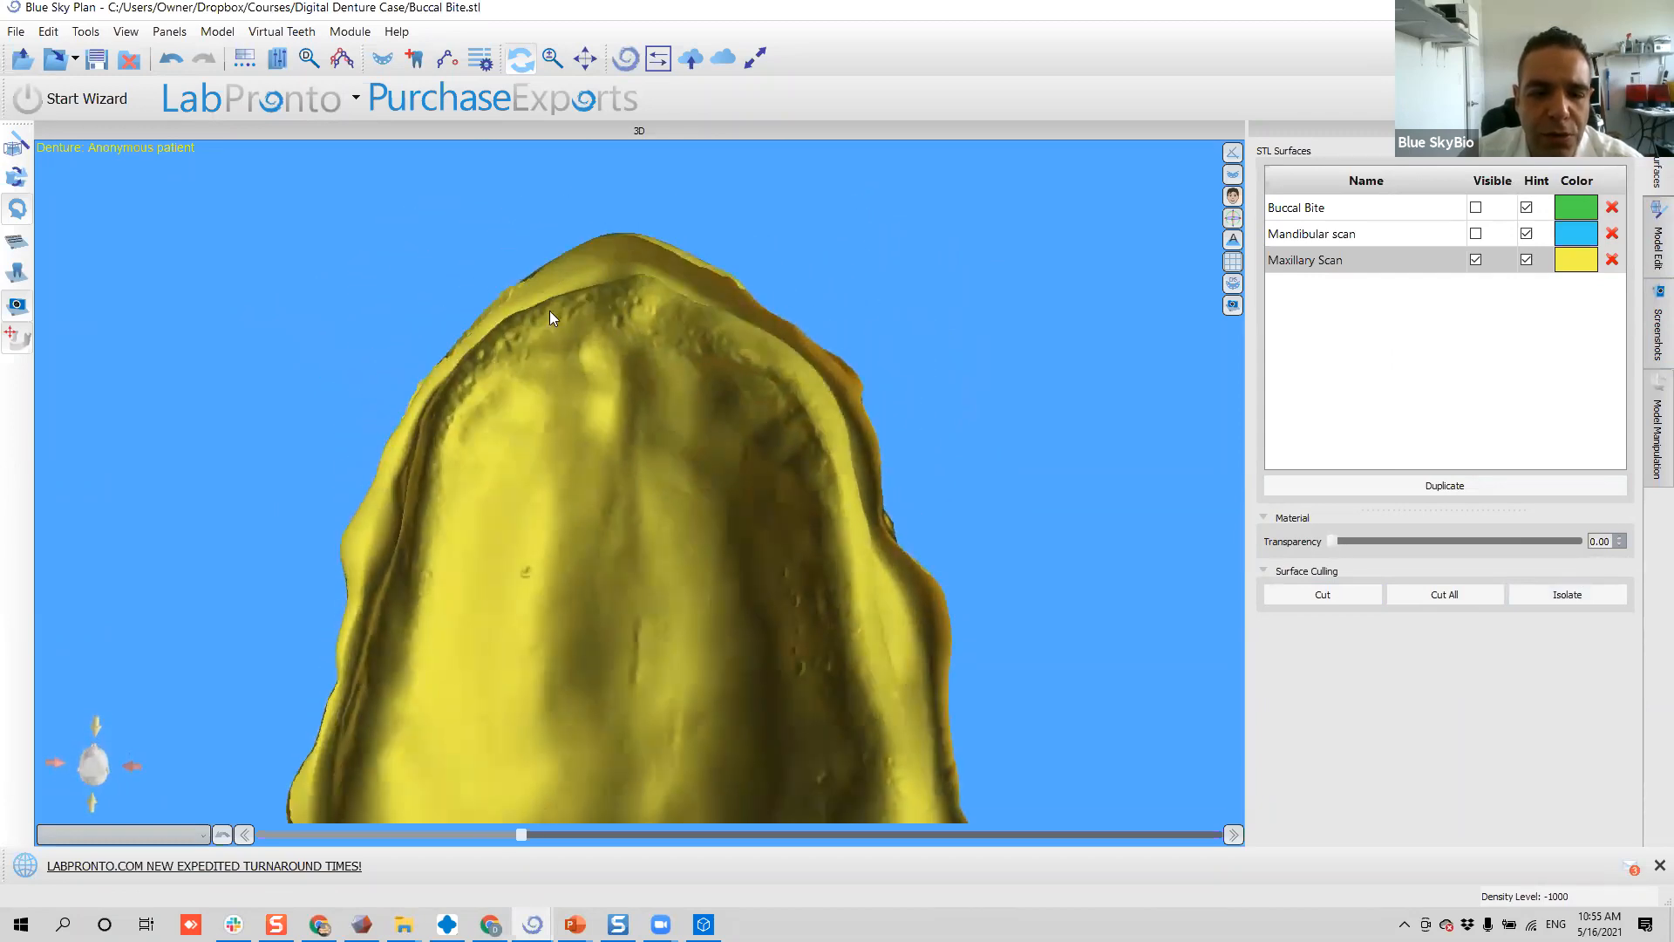
{"action": "left_click_drag", "start_coordinate": [584, 468], "coordinate": [706, 314]}
{"action": "left_click_drag", "start_coordinate": [554, 307], "coordinate": [656, 430]}
{"action": "left_click_drag", "start_coordinate": [925, 375], "coordinate": [327, 560]}
{"action": "left_click", "coordinate": [1650, 244]}
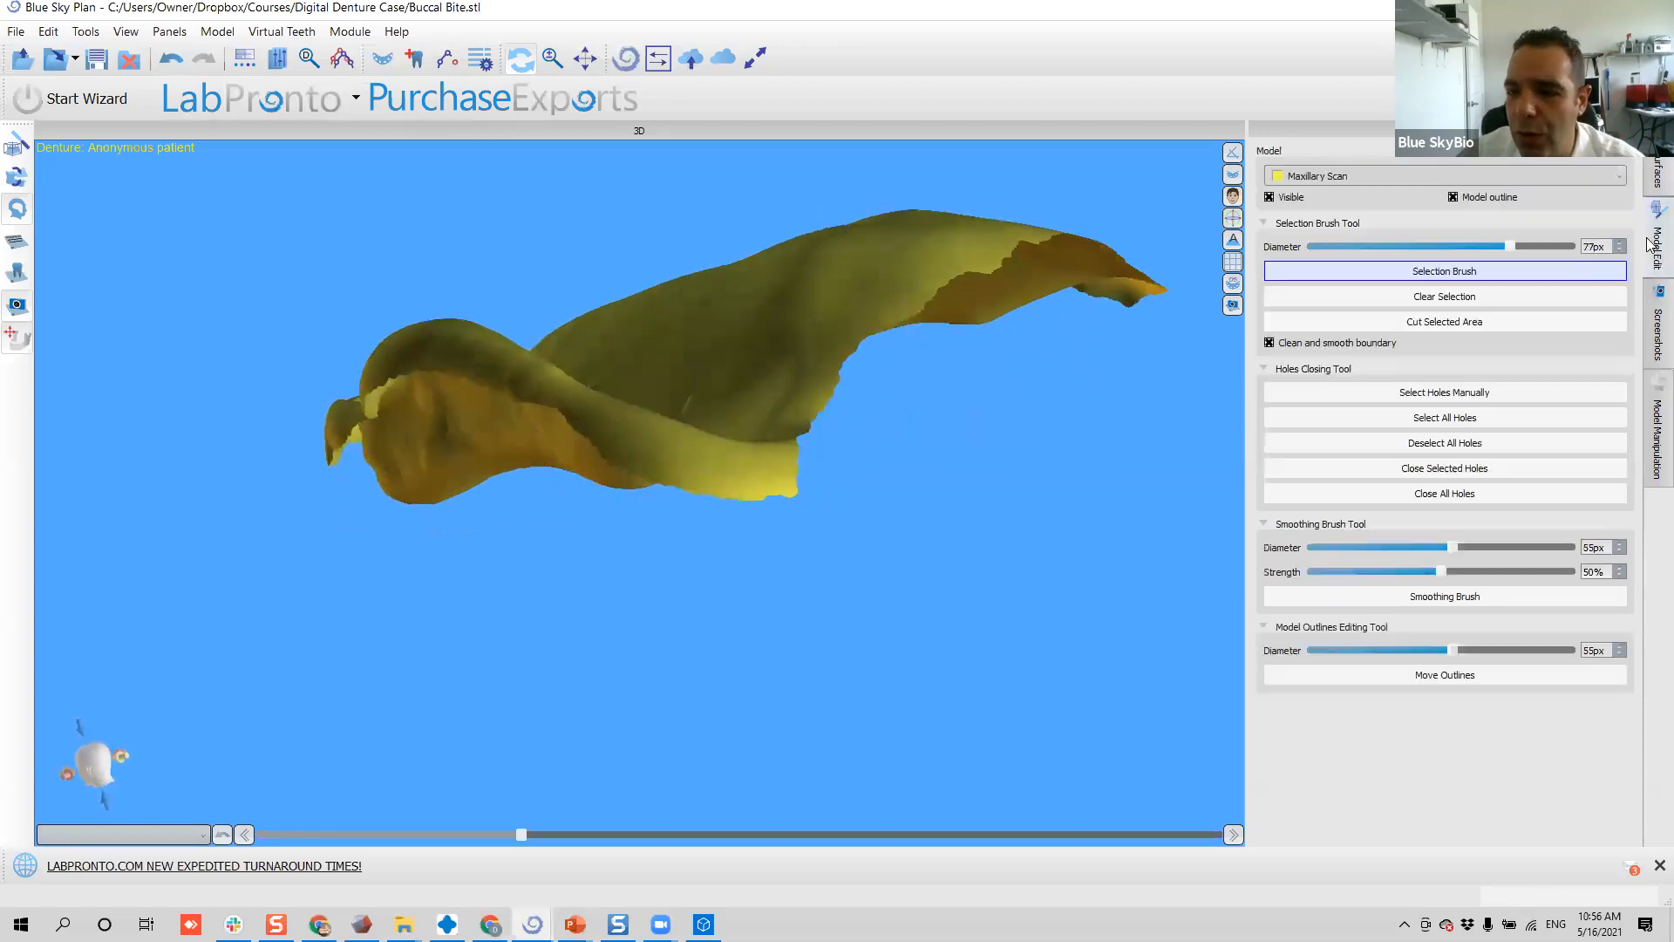
{"action": "left_click_drag", "start_coordinate": [1097, 377], "coordinate": [426, 664]}
{"action": "scroll", "coordinate": [495, 729], "scroll_direction": "down", "scroll_amount": 9, "text": "shift"}
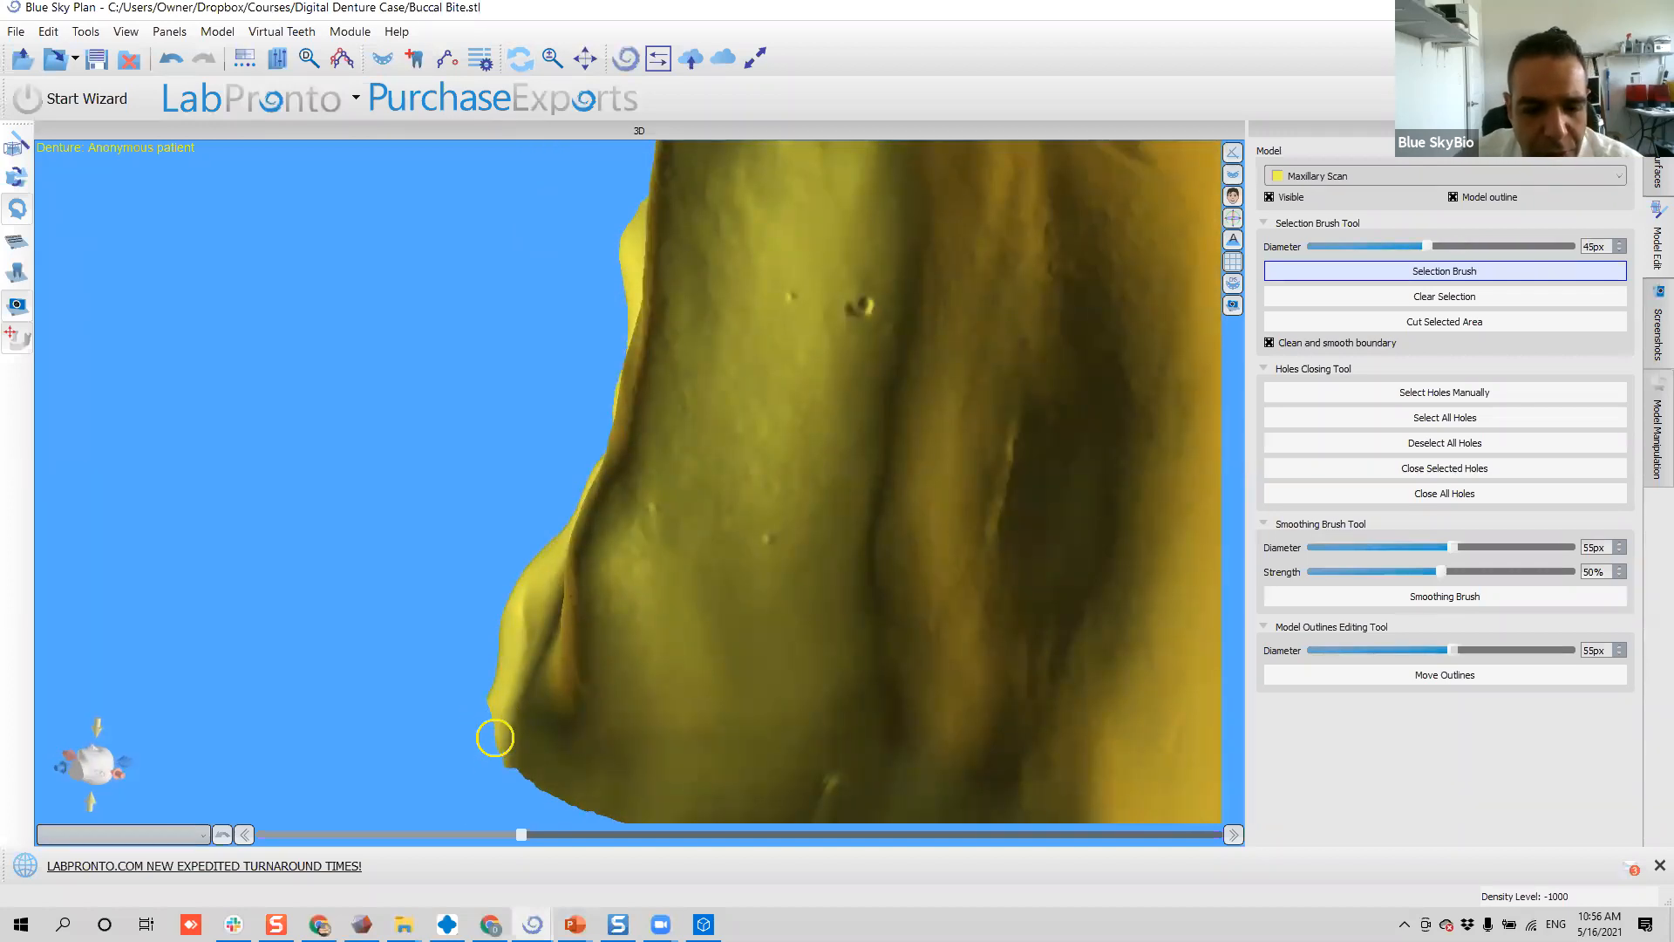
{"action": "left_click_drag", "start_coordinate": [496, 657], "coordinate": [513, 598]}
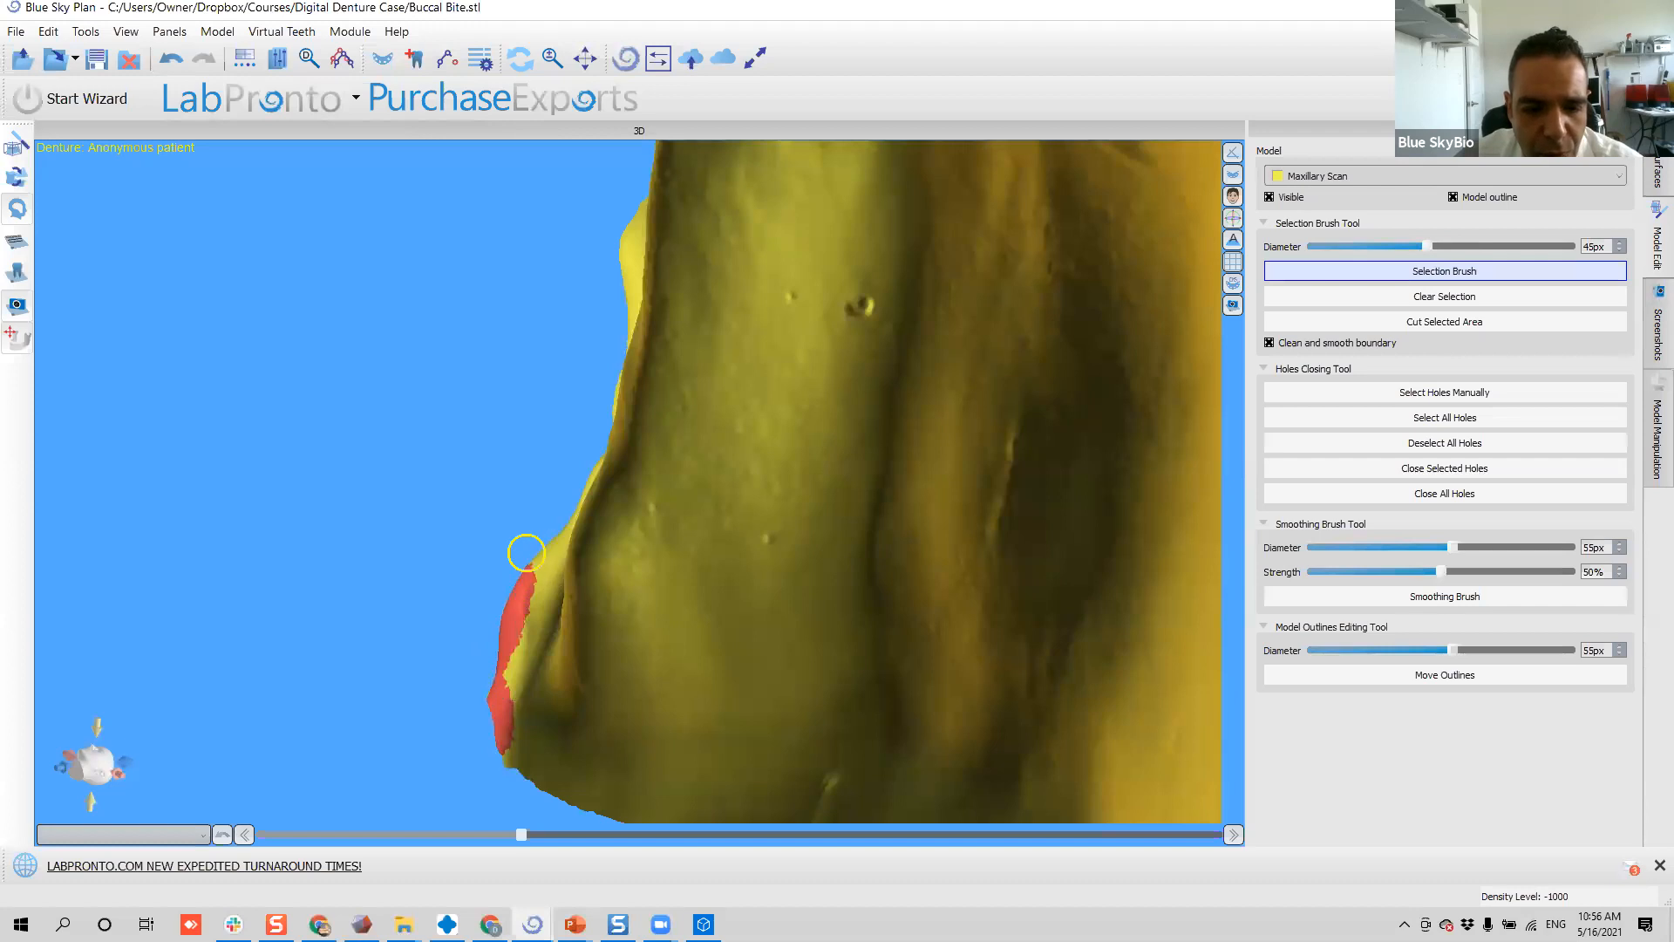
{"action": "left_click_drag", "start_coordinate": [523, 614], "coordinate": [534, 548]}
{"action": "mouse_move", "coordinate": [771, 694]}
{"action": "right_mouse_down"}
{"action": "mouse_move", "coordinate": [662, 455]}
{"action": "mouse_move", "coordinate": [675, 512]}
{"action": "mouse_move", "coordinate": [526, 588]}
{"action": "mouse_move", "coordinate": [643, 624]}
{"action": "mouse_move", "coordinate": [695, 551]}
{"action": "mouse_move", "coordinate": [365, 600]}
{"action": "right_mouse_up"}
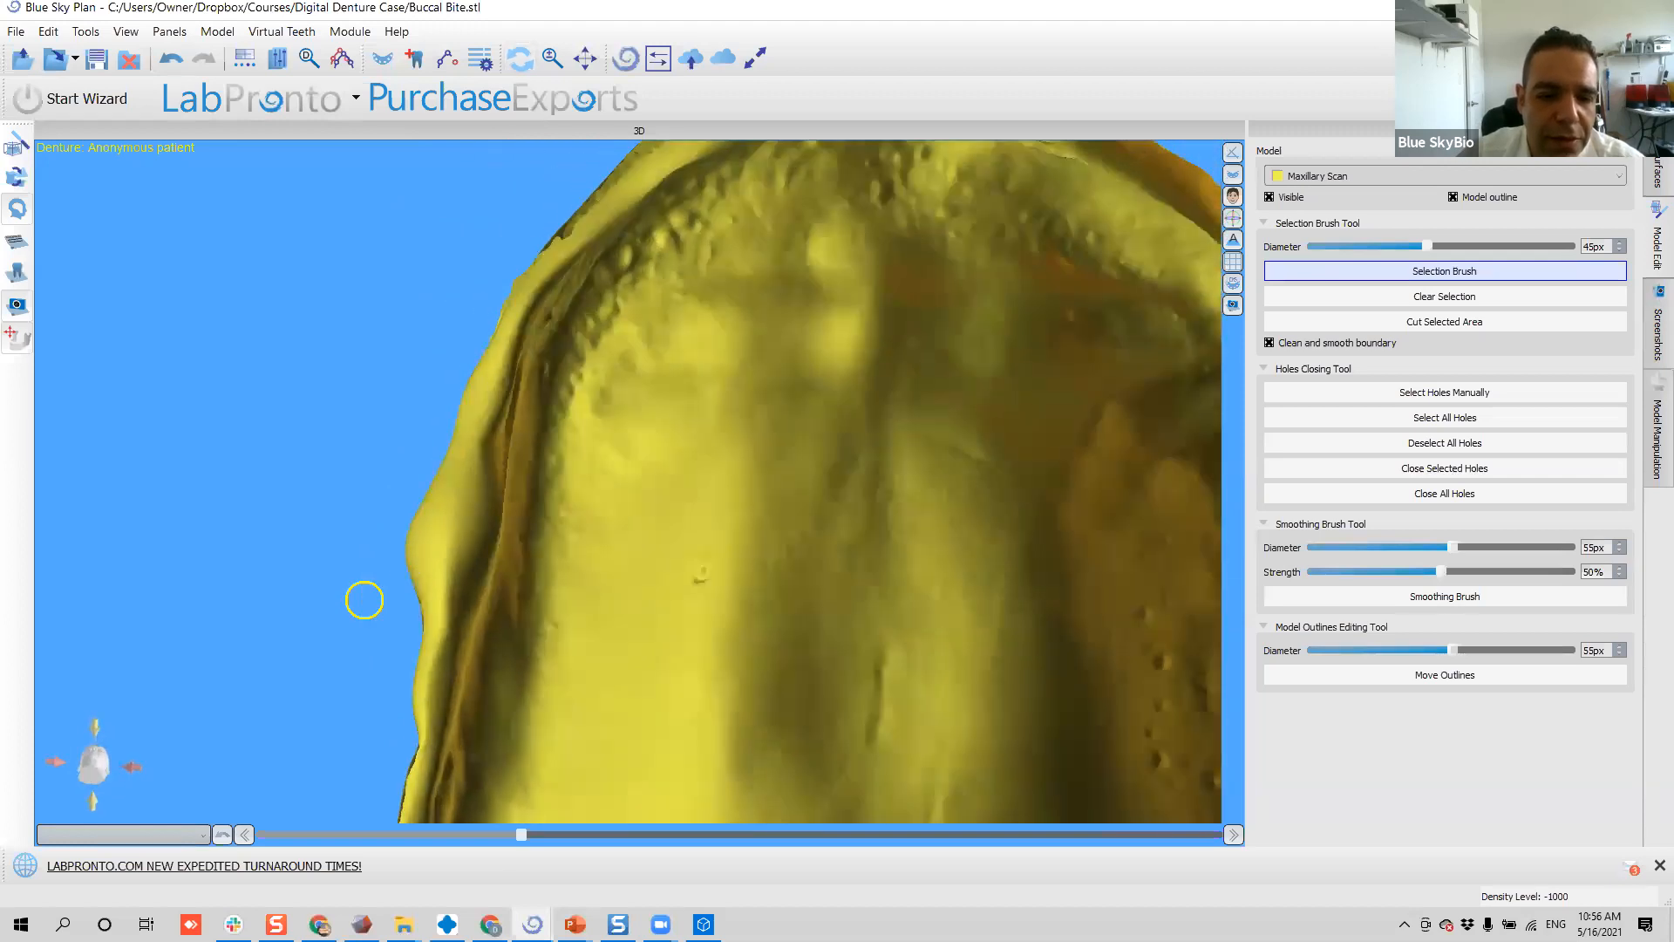
{"action": "left_click_drag", "start_coordinate": [421, 565], "coordinate": [426, 471]}
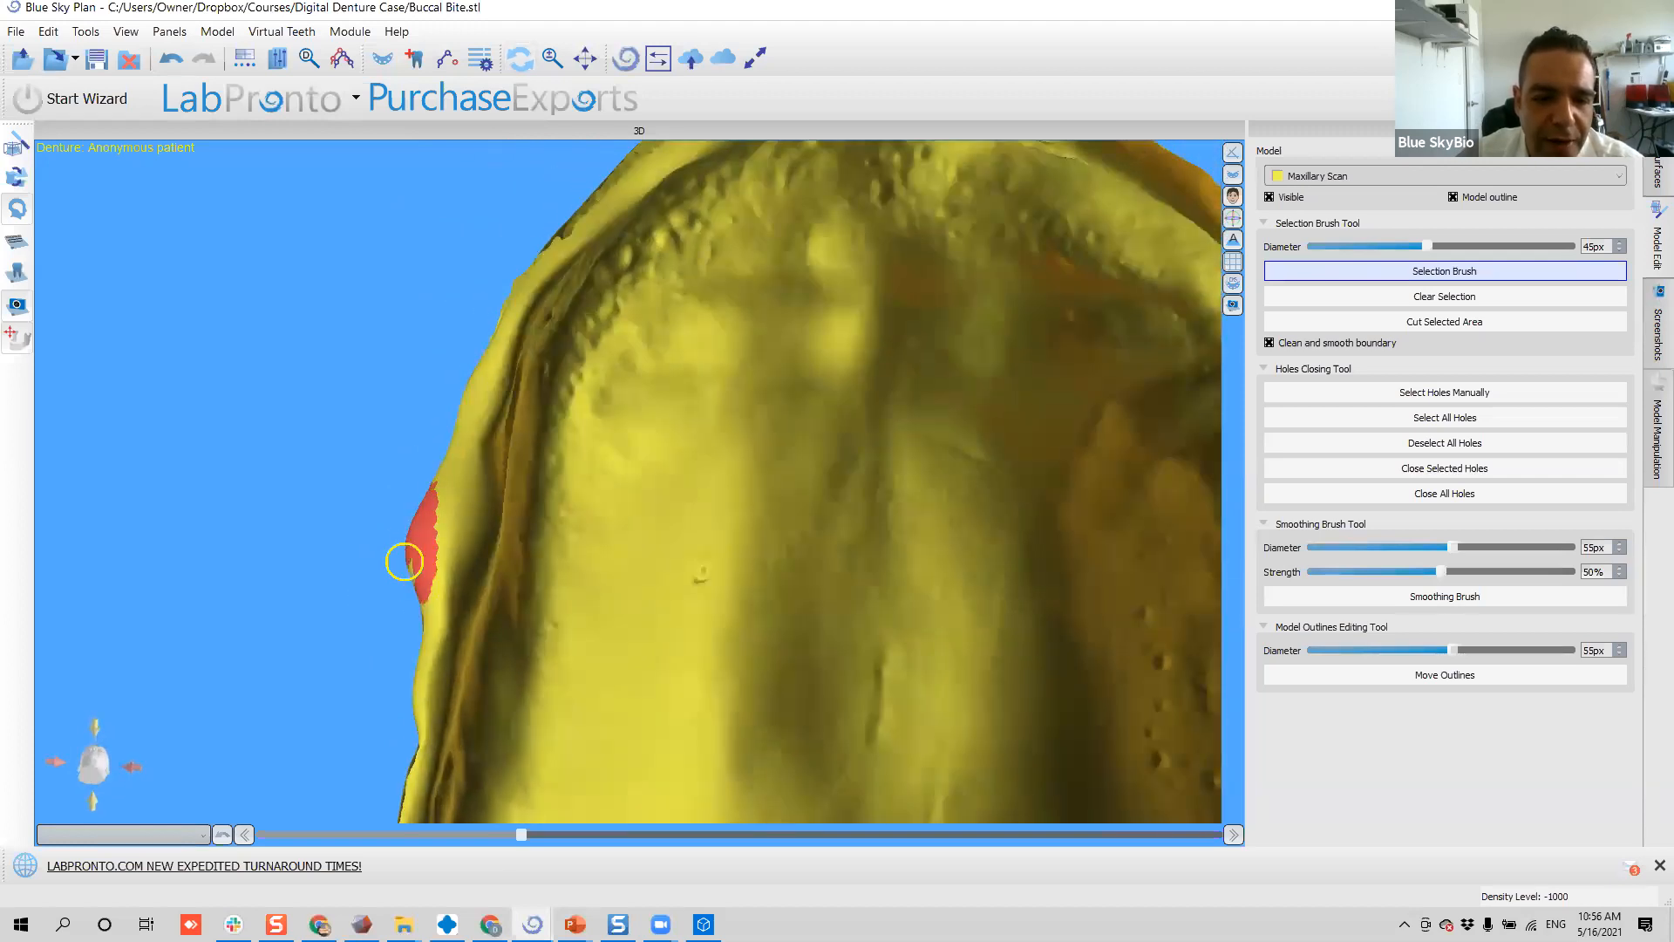
- Brush the selection band along the anterior outer border of the isolated Maxillary Scan
{"action": "right_click_drag", "start_coordinate": [577, 447], "coordinate": [486, 556]}
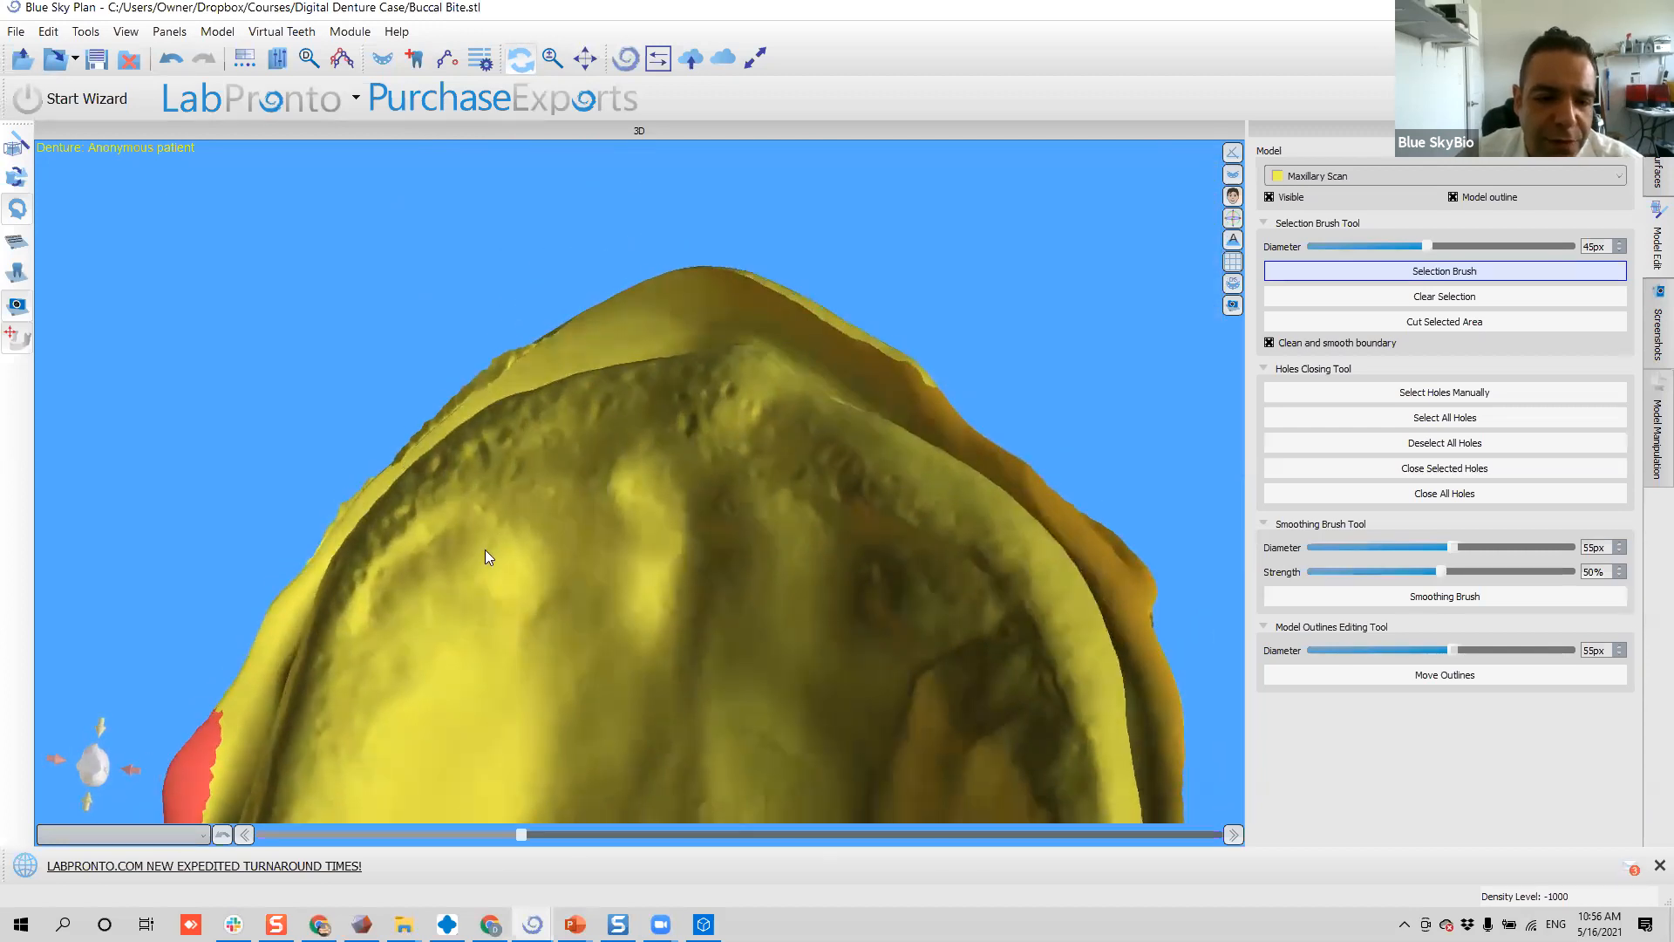
{"action": "right_click_drag", "start_coordinate": [663, 271], "coordinate": [624, 656]}
{"action": "left_click_drag", "start_coordinate": [425, 643], "coordinate": [917, 543]}
{"action": "mouse_move", "coordinate": [917, 542]}
{"action": "right_mouse_down"}
{"action": "mouse_move", "coordinate": [516, 644]}
{"action": "mouse_move", "coordinate": [509, 586]}
{"action": "right_mouse_up"}
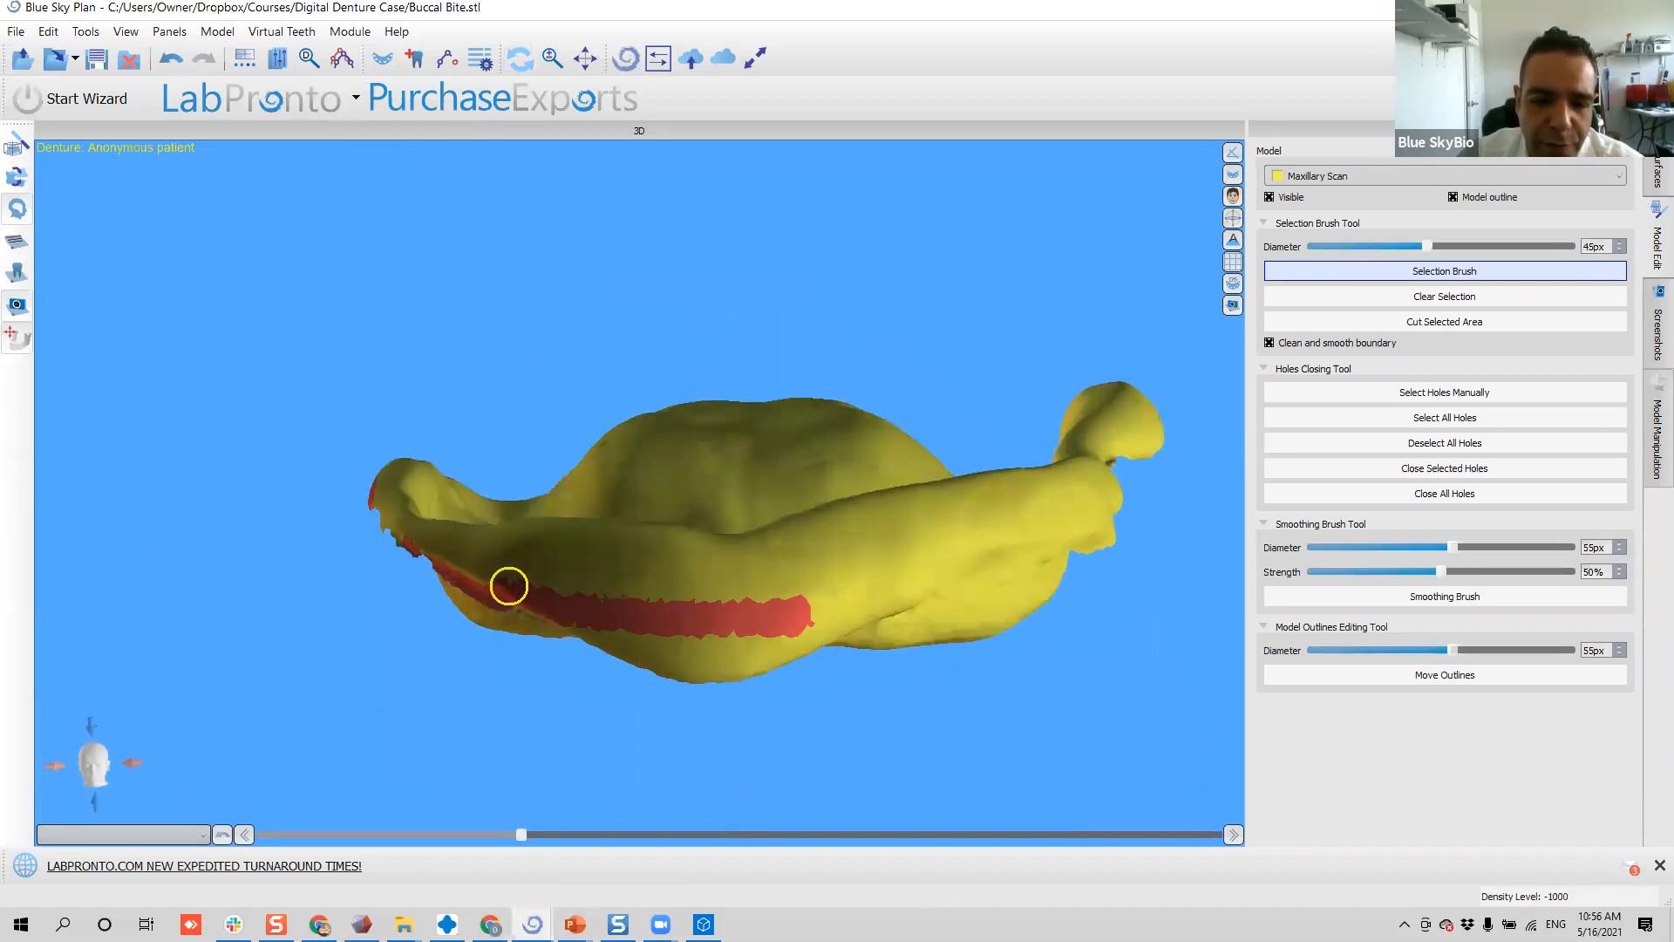
{"action": "mouse_move", "coordinate": [513, 586]}
{"action": "left_mouse_down"}
{"action": "mouse_move", "coordinate": [912, 568]}
{"action": "mouse_move", "coordinate": [1002, 536]}
{"action": "left_mouse_up"}
- Continue the selection band along the outer border on the opposite side of the arch
{"action": "mouse_move", "coordinate": [1003, 536]}
{"action": "right_mouse_down"}
{"action": "mouse_move", "coordinate": [809, 587]}
{"action": "mouse_move", "coordinate": [748, 563]}
{"action": "mouse_move", "coordinate": [784, 604]}
{"action": "right_mouse_up"}
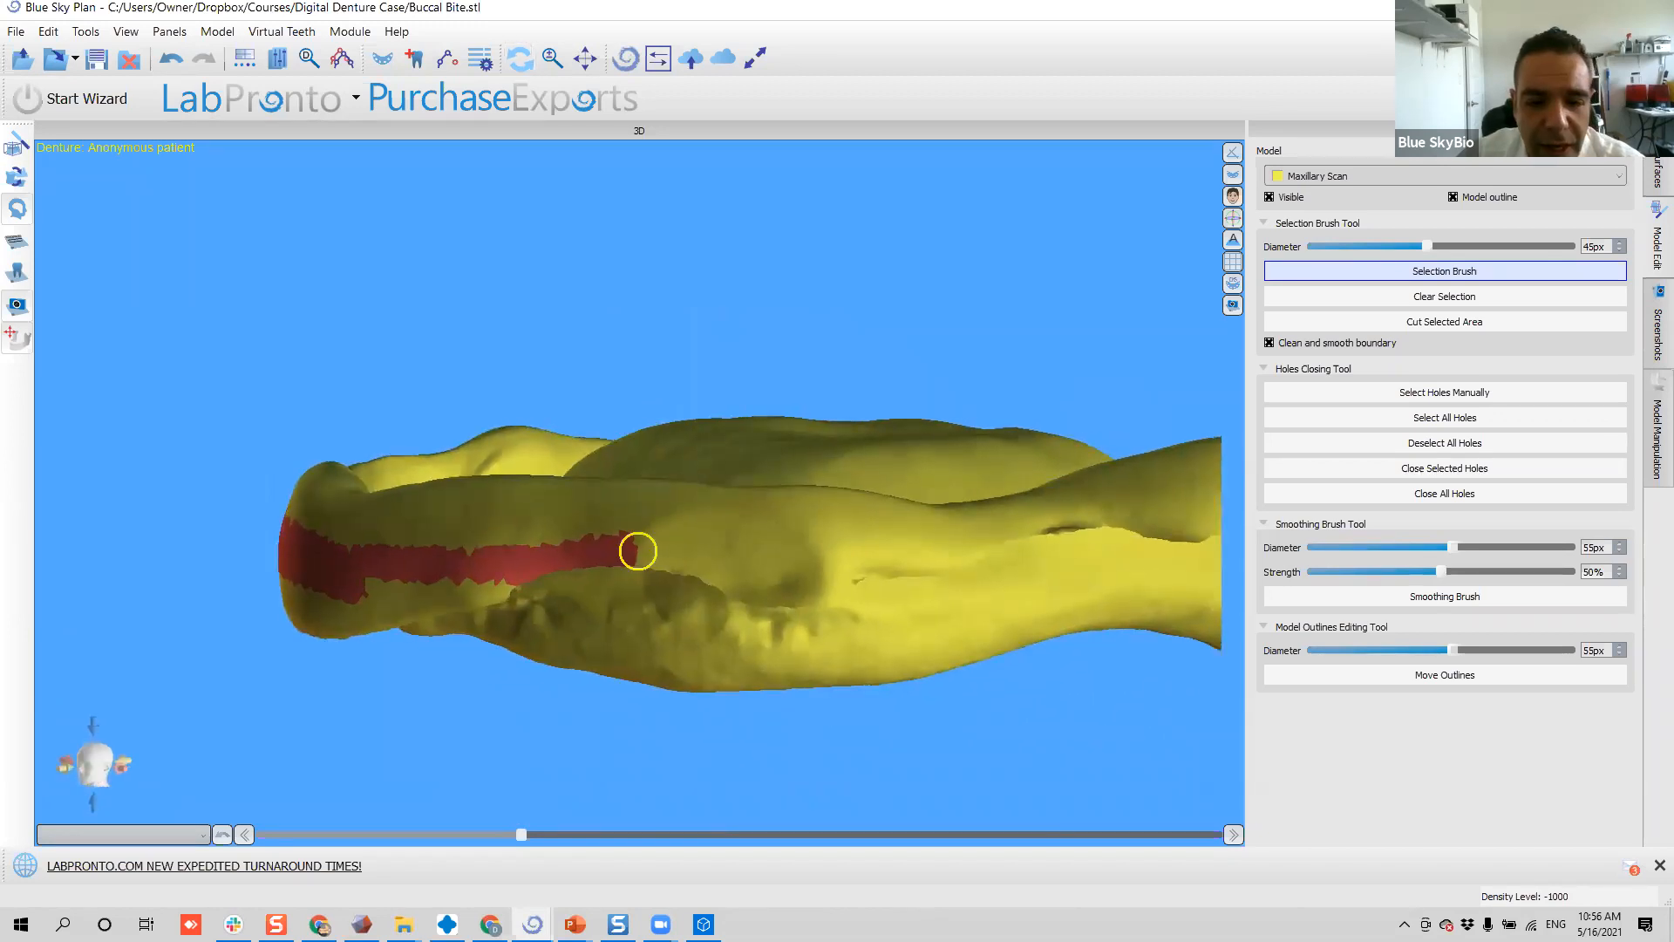
{"action": "left_click_drag", "start_coordinate": [674, 555], "coordinate": [945, 543]}
{"action": "right_click_drag", "start_coordinate": [971, 546], "coordinate": [296, 702]}
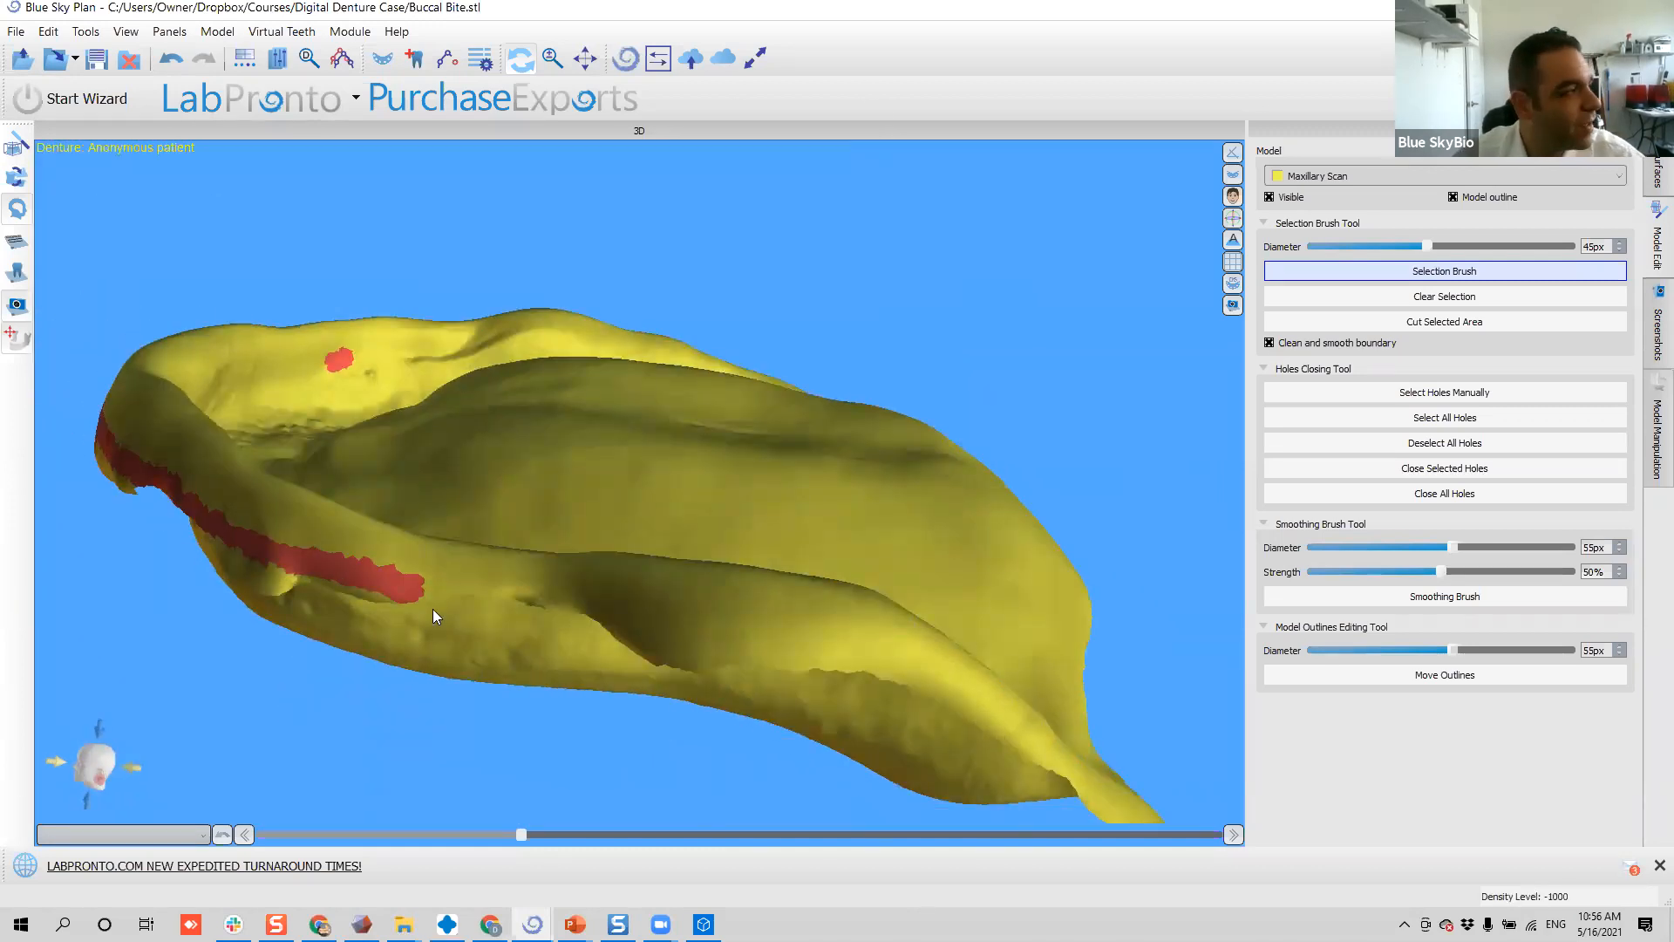
{"action": "mouse_move", "coordinate": [456, 587]}
{"action": "left_mouse_down"}
{"action": "mouse_move", "coordinate": [411, 583]}
{"action": "mouse_move", "coordinate": [510, 582]}
{"action": "mouse_move", "coordinate": [741, 657]}
{"action": "mouse_move", "coordinate": [911, 681]}
{"action": "left_mouse_up"}
- Touch up the selection band along the opposite flange and extend it to the posterior end of the ridge
{"action": "mouse_move", "coordinate": [558, 691]}
{"action": "right_mouse_down"}
{"action": "mouse_move", "coordinate": [924, 204]}
{"action": "mouse_move", "coordinate": [813, 330]}
{"action": "mouse_move", "coordinate": [616, 461]}
{"action": "right_mouse_up"}
{"action": "right_click_drag", "start_coordinate": [862, 403], "coordinate": [763, 436]}
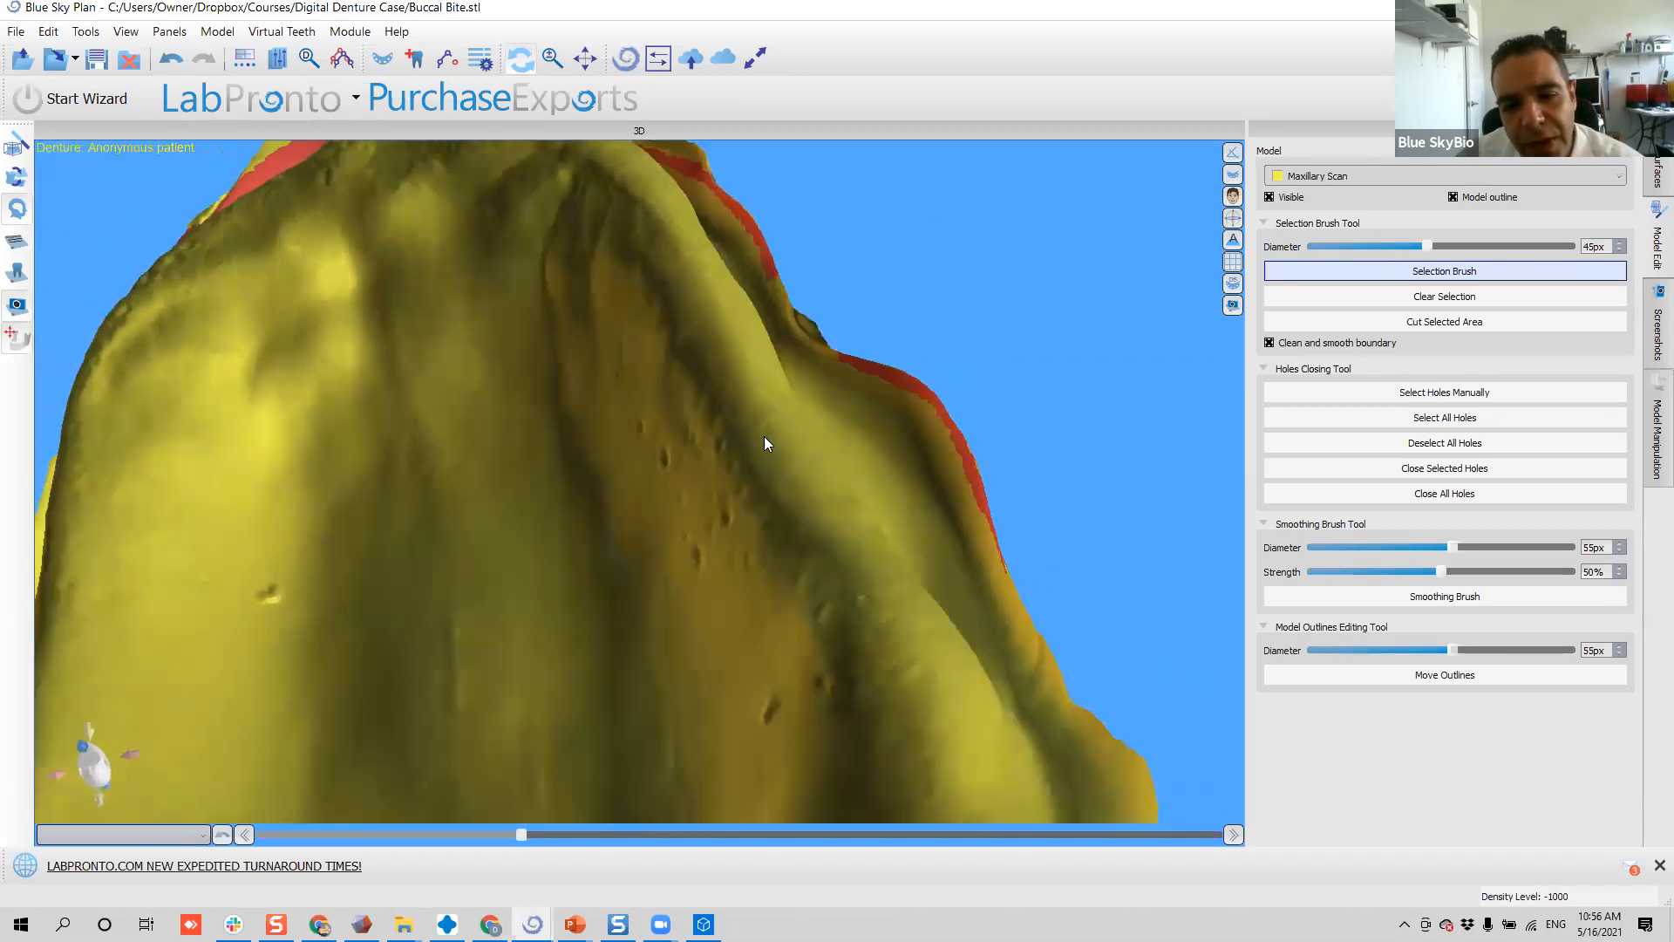
{"action": "left_click_drag", "start_coordinate": [837, 362], "coordinate": [740, 271]}
{"action": "mouse_move", "coordinate": [741, 271]}
{"action": "right_mouse_down"}
{"action": "mouse_move", "coordinate": [500, 378]}
{"action": "mouse_move", "coordinate": [451, 351]}
{"action": "mouse_move", "coordinate": [495, 364]}
{"action": "mouse_move", "coordinate": [474, 564]}
{"action": "mouse_move", "coordinate": [422, 505]}
{"action": "right_mouse_up"}
{"action": "mouse_move", "coordinate": [432, 509]}
{"action": "left_mouse_down", "text": "shift"}
{"action": "mouse_move", "coordinate": [449, 443]}
{"action": "mouse_move", "coordinate": [418, 351]}
{"action": "mouse_move", "coordinate": [437, 485]}
{"action": "mouse_move", "coordinate": [421, 554]}
{"action": "left_mouse_up", "text": "shift"}
{"action": "mouse_move", "coordinate": [421, 553]}
{"action": "right_mouse_down"}
{"action": "mouse_move", "coordinate": [511, 439]}
{"action": "mouse_move", "coordinate": [773, 511]}
{"action": "mouse_move", "coordinate": [872, 468]}
{"action": "mouse_move", "coordinate": [776, 382]}
{"action": "mouse_move", "coordinate": [284, 529]}
{"action": "mouse_move", "coordinate": [573, 478]}
{"action": "mouse_move", "coordinate": [614, 540]}
{"action": "mouse_move", "coordinate": [650, 479]}
{"action": "mouse_move", "coordinate": [630, 541]}
{"action": "right_mouse_up"}
{"action": "left_click_drag", "start_coordinate": [602, 512], "coordinate": [561, 579]}
{"action": "mouse_move", "coordinate": [649, 612]}
{"action": "right_mouse_down"}
{"action": "mouse_move", "coordinate": [661, 587]}
{"action": "mouse_move", "coordinate": [1245, 566]}
{"action": "mouse_move", "coordinate": [956, 445]}
{"action": "mouse_move", "coordinate": [733, 423]}
{"action": "right_mouse_up"}
{"action": "mouse_move", "coordinate": [733, 424]}
{"action": "left_mouse_down"}
{"action": "mouse_move", "coordinate": [863, 571]}
{"action": "mouse_move", "coordinate": [845, 673]}
{"action": "left_mouse_up"}
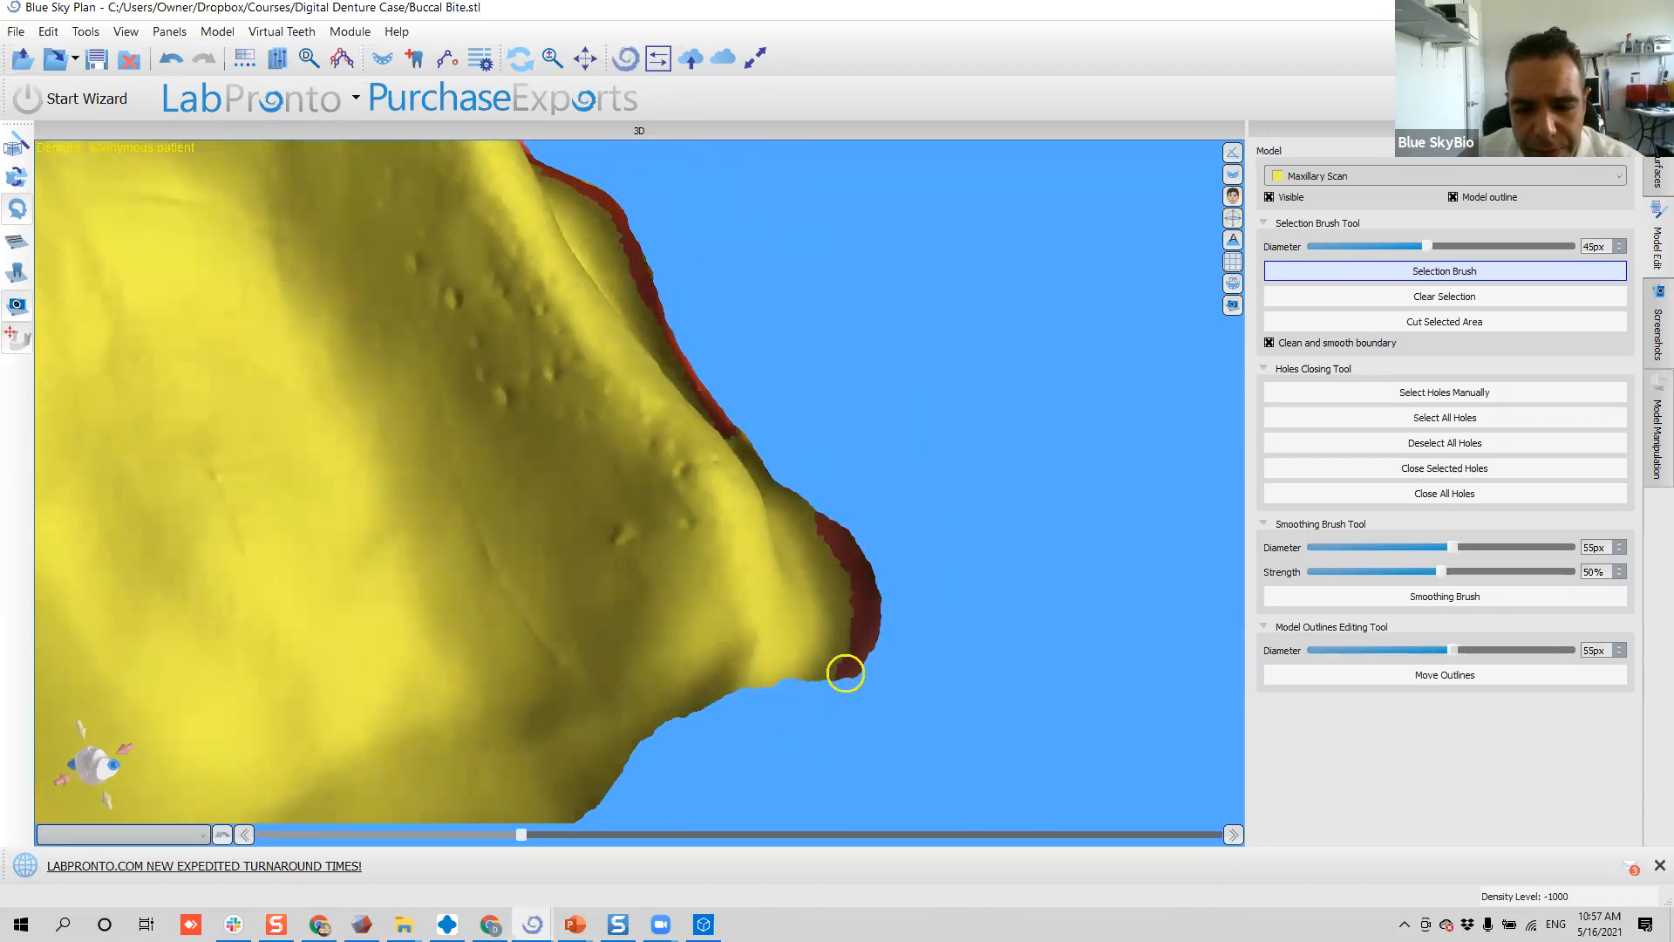
- Cut the selected outer border strip off the Maxillary Scan and inspect the trimmed edge up close
{"action": "right_click_drag", "start_coordinate": [827, 617], "coordinate": [426, 279]}
{"action": "scroll", "coordinate": [530, 408], "scroll_direction": "down", "scroll_amount": 5}
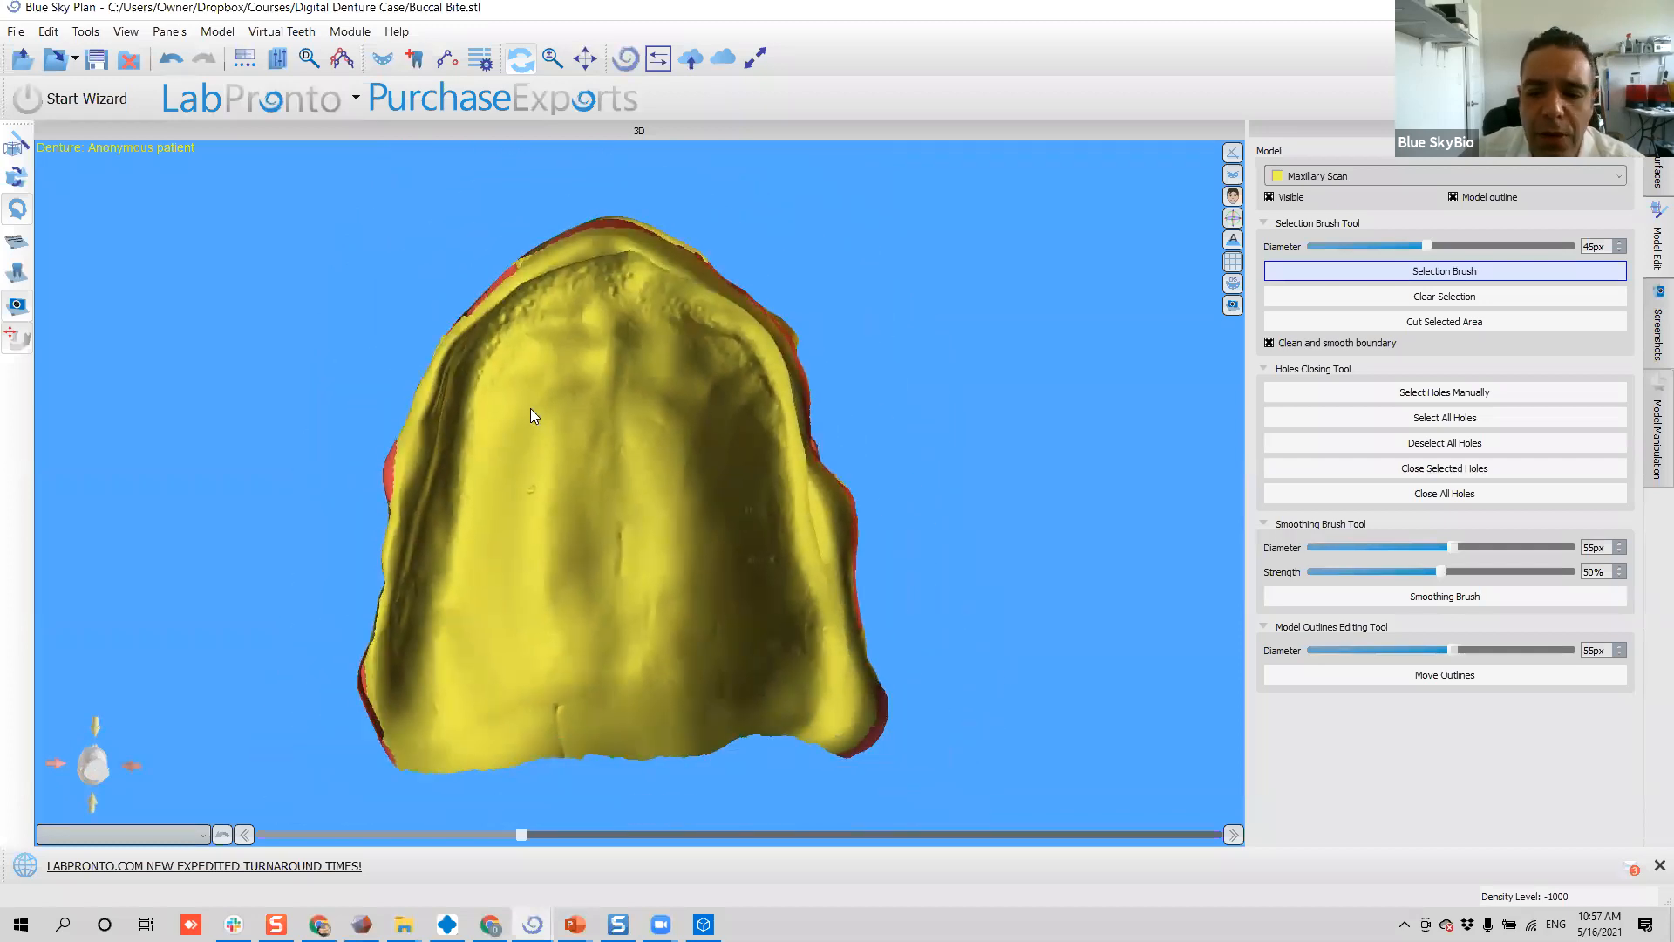
{"action": "left_click", "coordinate": [1430, 322]}
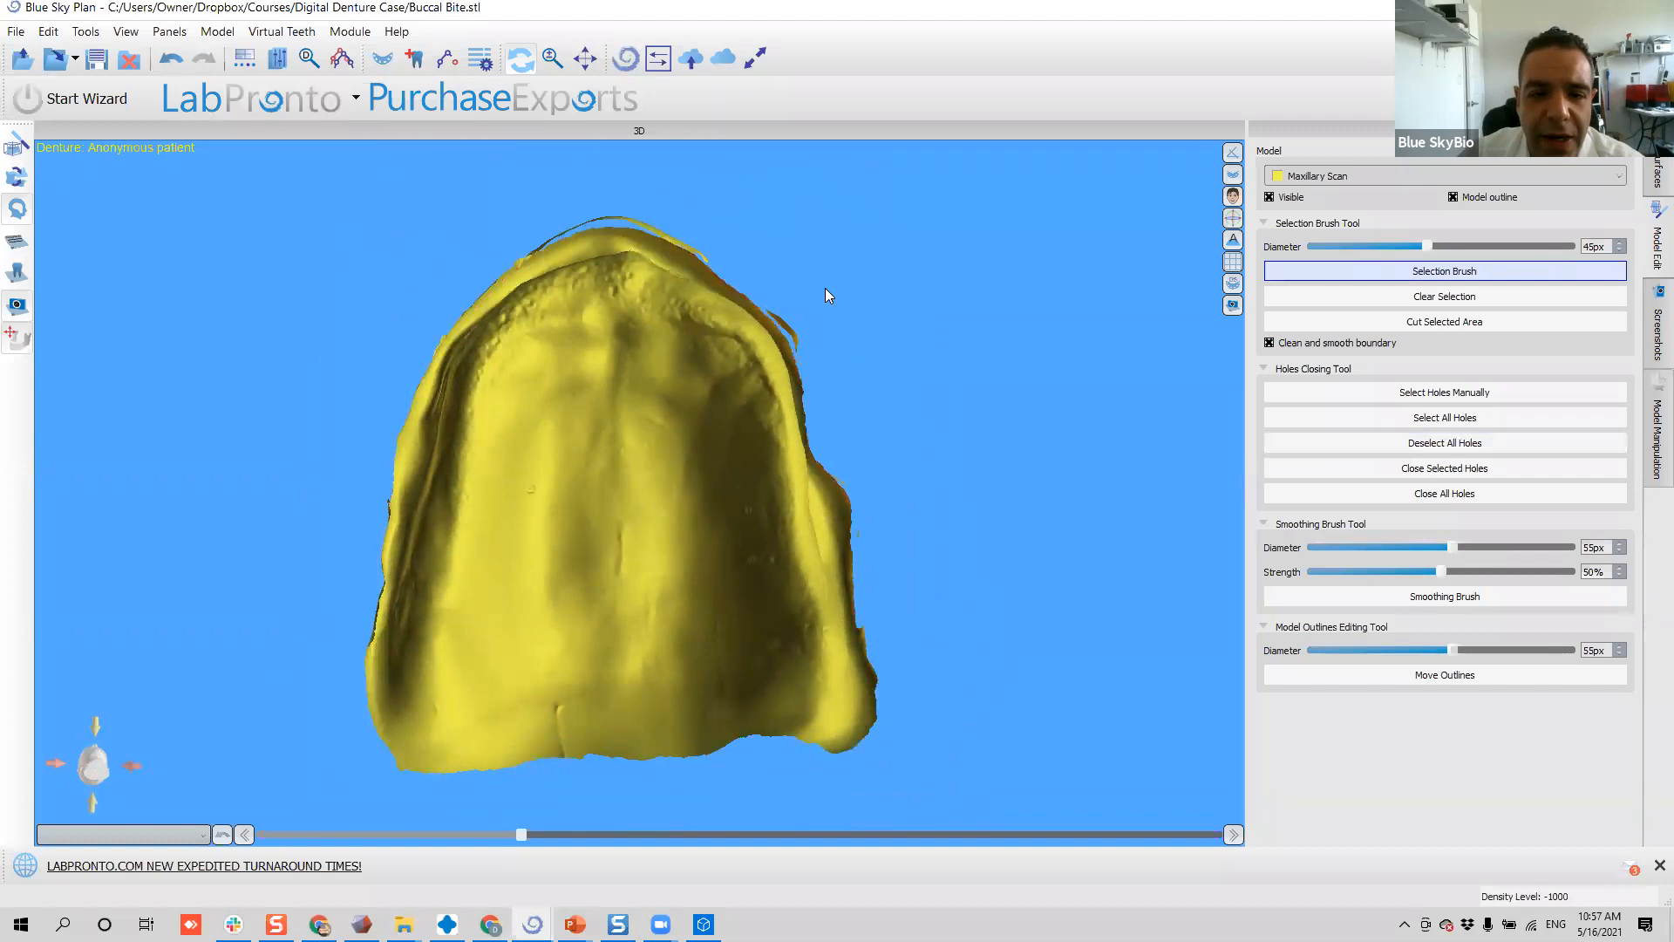
{"action": "right_click_drag", "start_coordinate": [697, 212], "coordinate": [820, 520]}
{"action": "scroll", "coordinate": [818, 513], "scroll_direction": "up", "scroll_amount": 10}
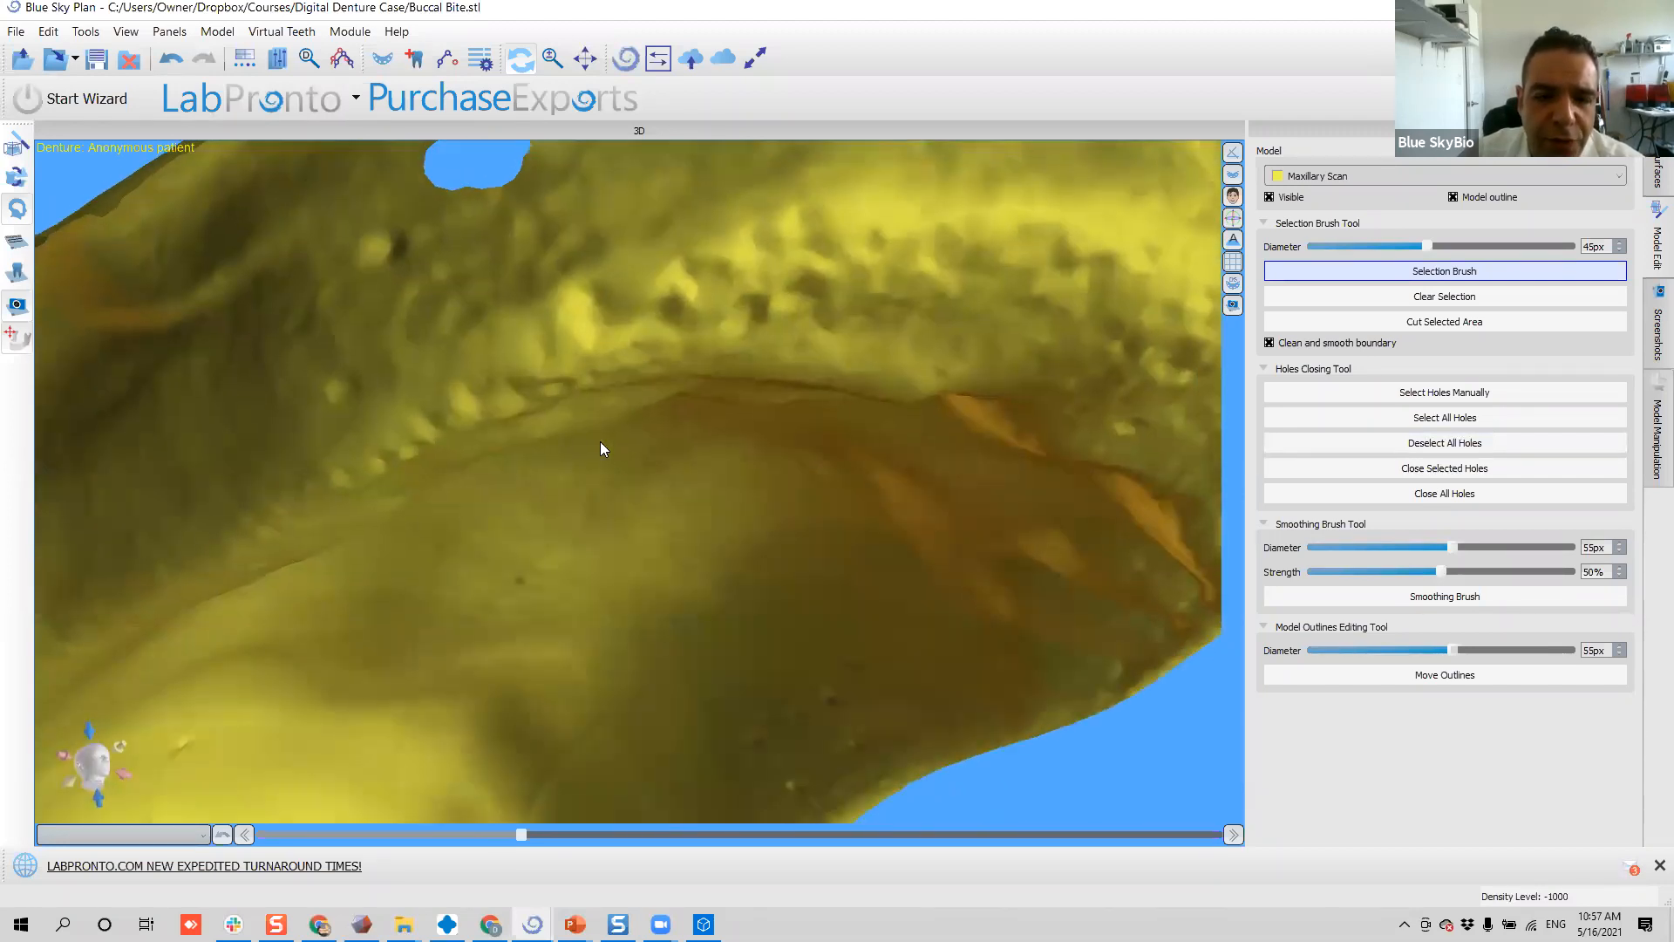
- Undo the last border cut on the Maxillary Scan and redo it to compare the selection with the trimmed surface
{"action": "right_click_drag", "start_coordinate": [623, 438], "coordinate": [622, 553]}
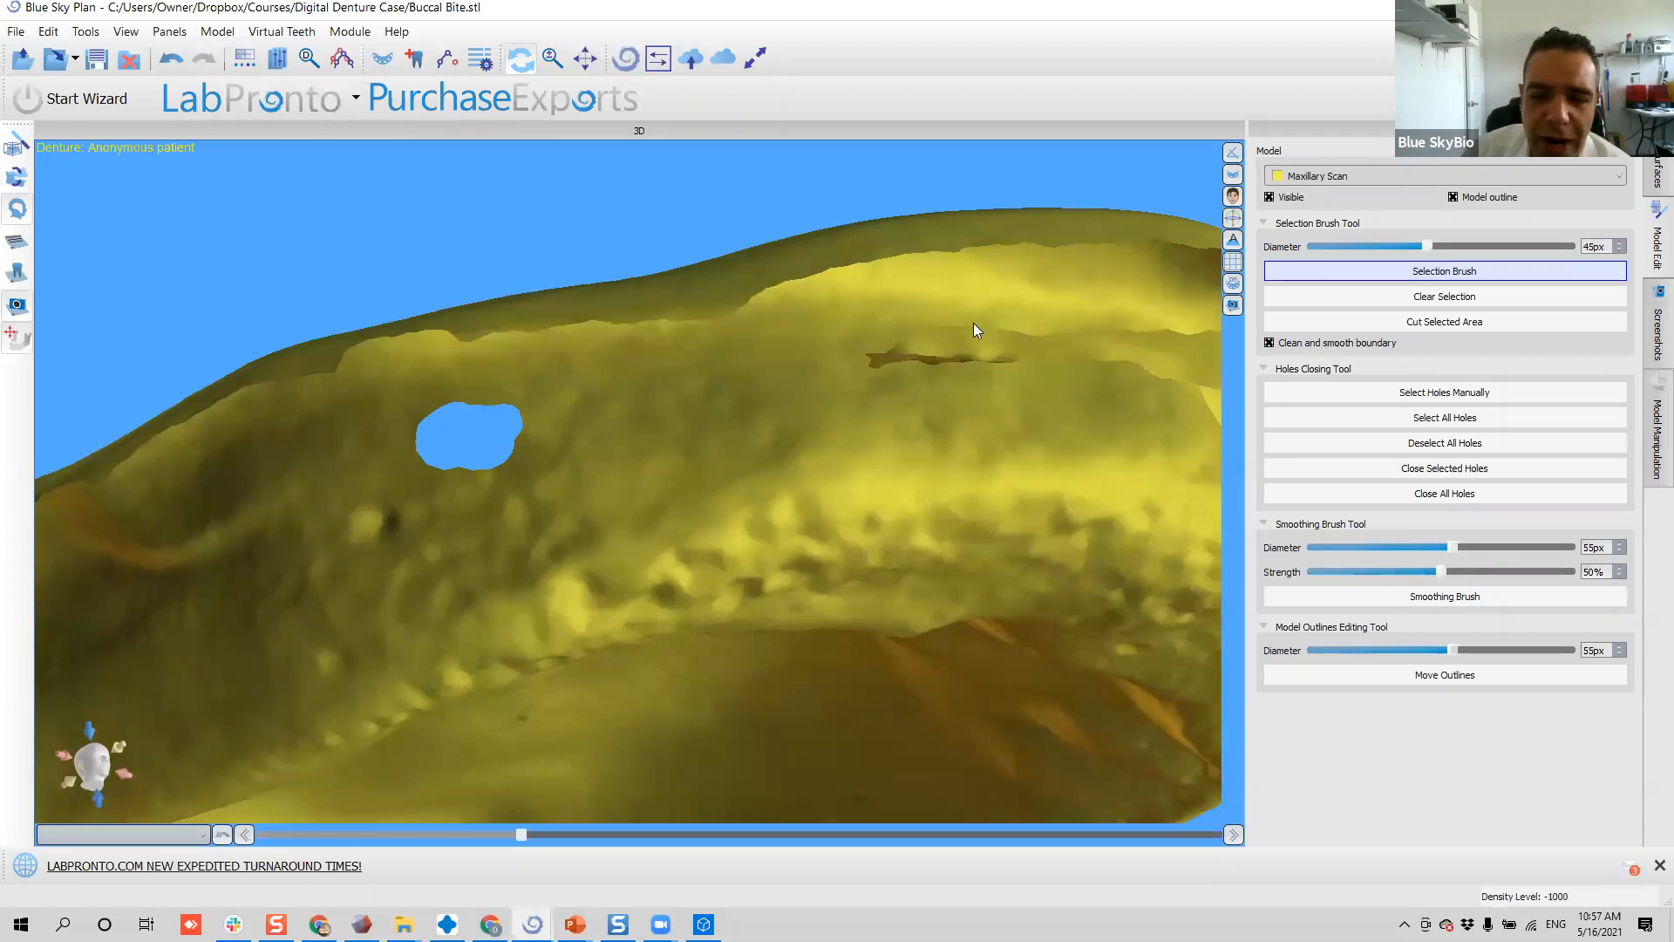
{"action": "left_click", "coordinate": [171, 62]}
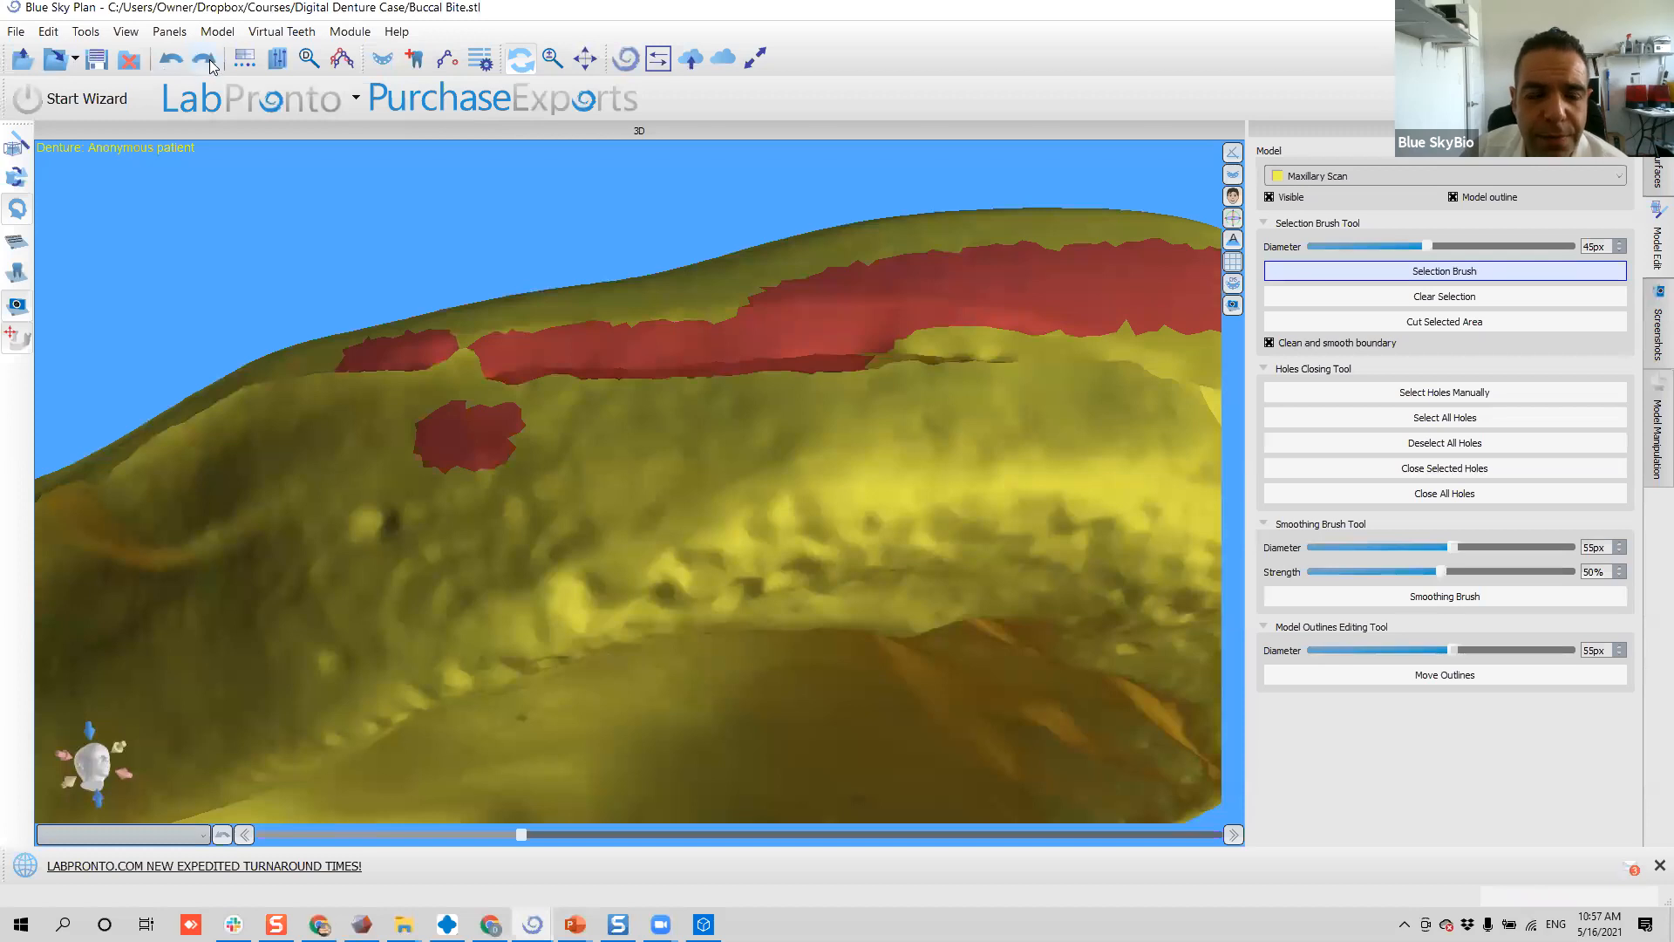
{"action": "left_click", "coordinate": [206, 61]}
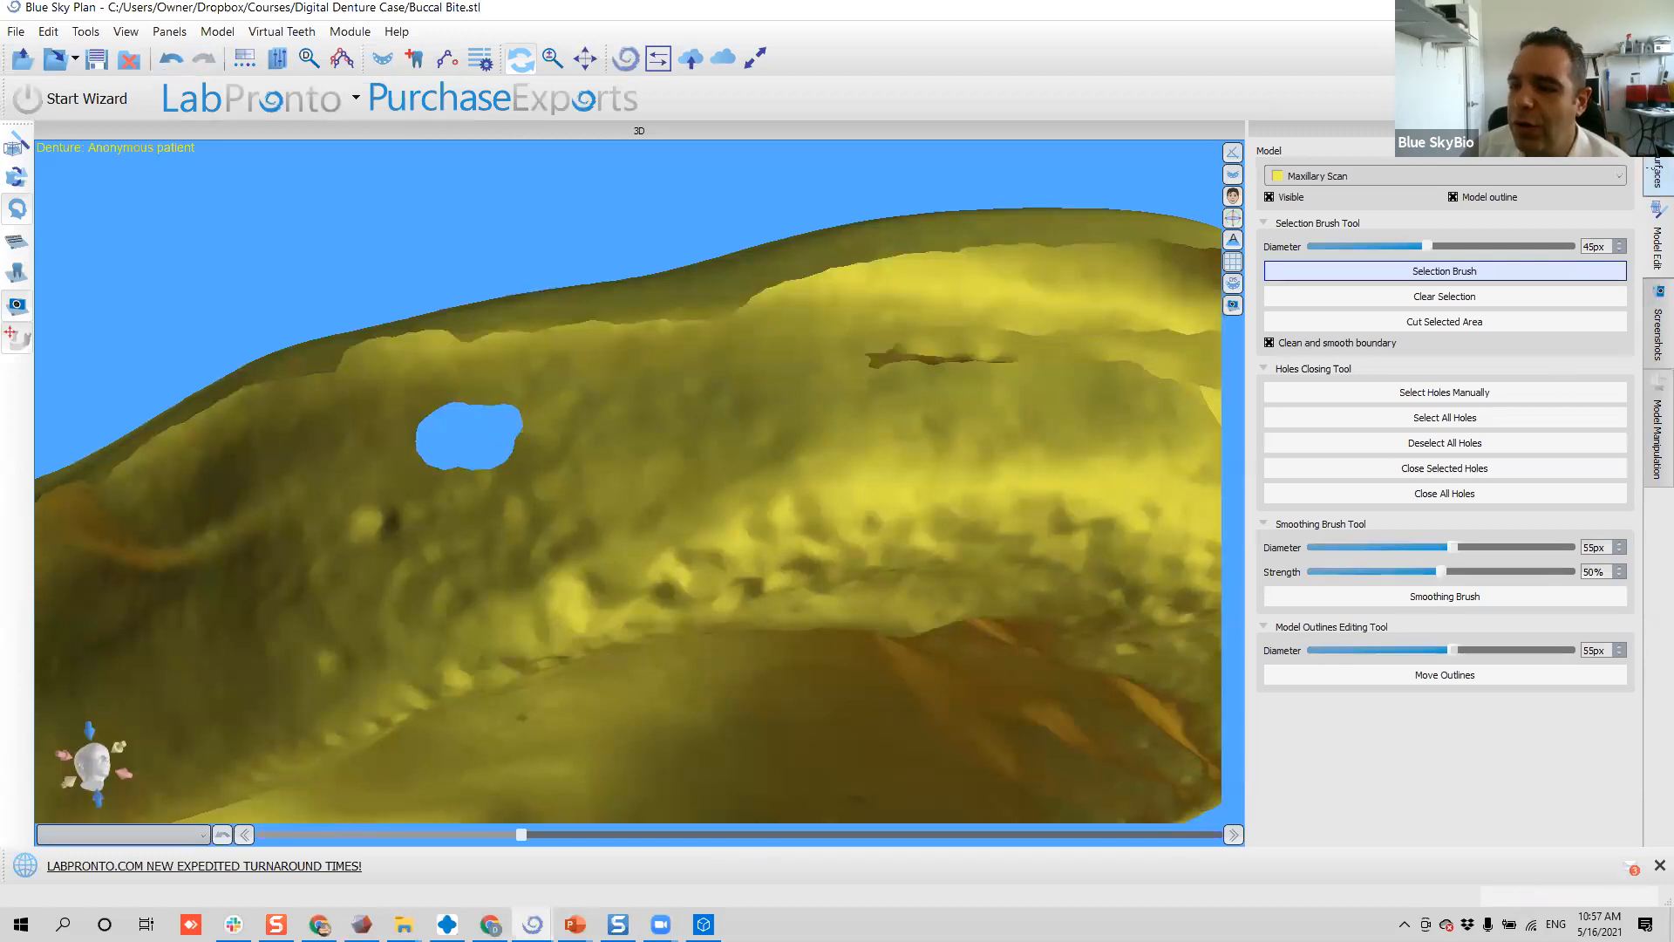
- Isolate the main palate-and-ridge piece of the Maxillary Scan to drop the fragments left by the border cut
{"action": "left_click", "coordinate": [1657, 170]}
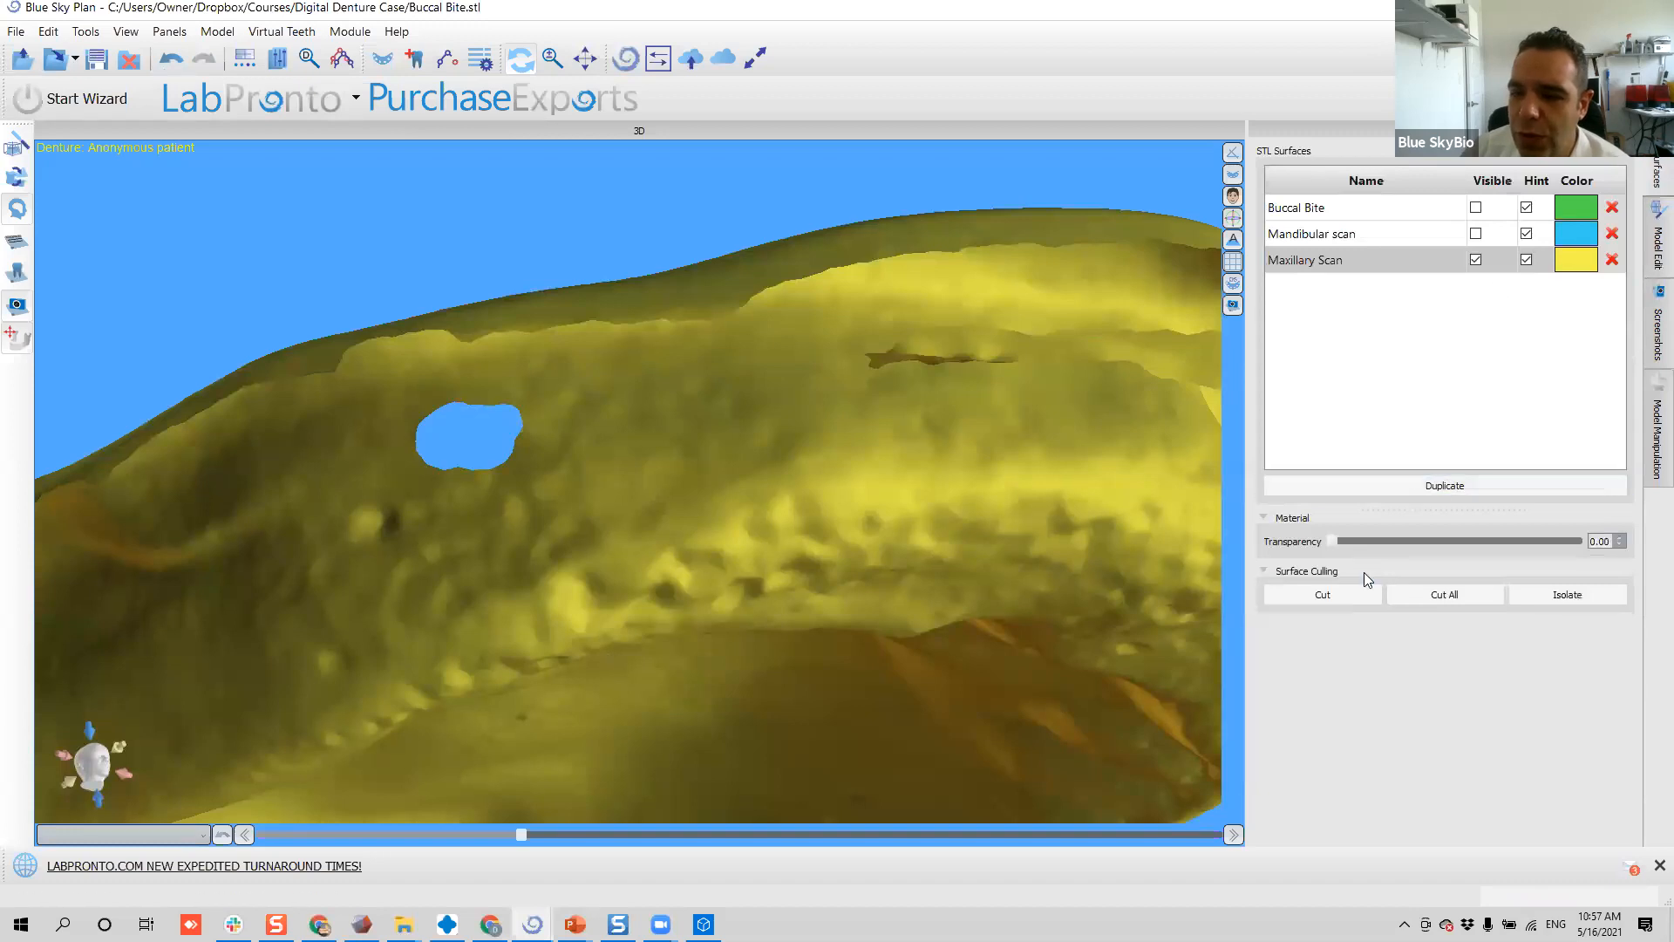
{"action": "left_click", "coordinate": [1381, 257]}
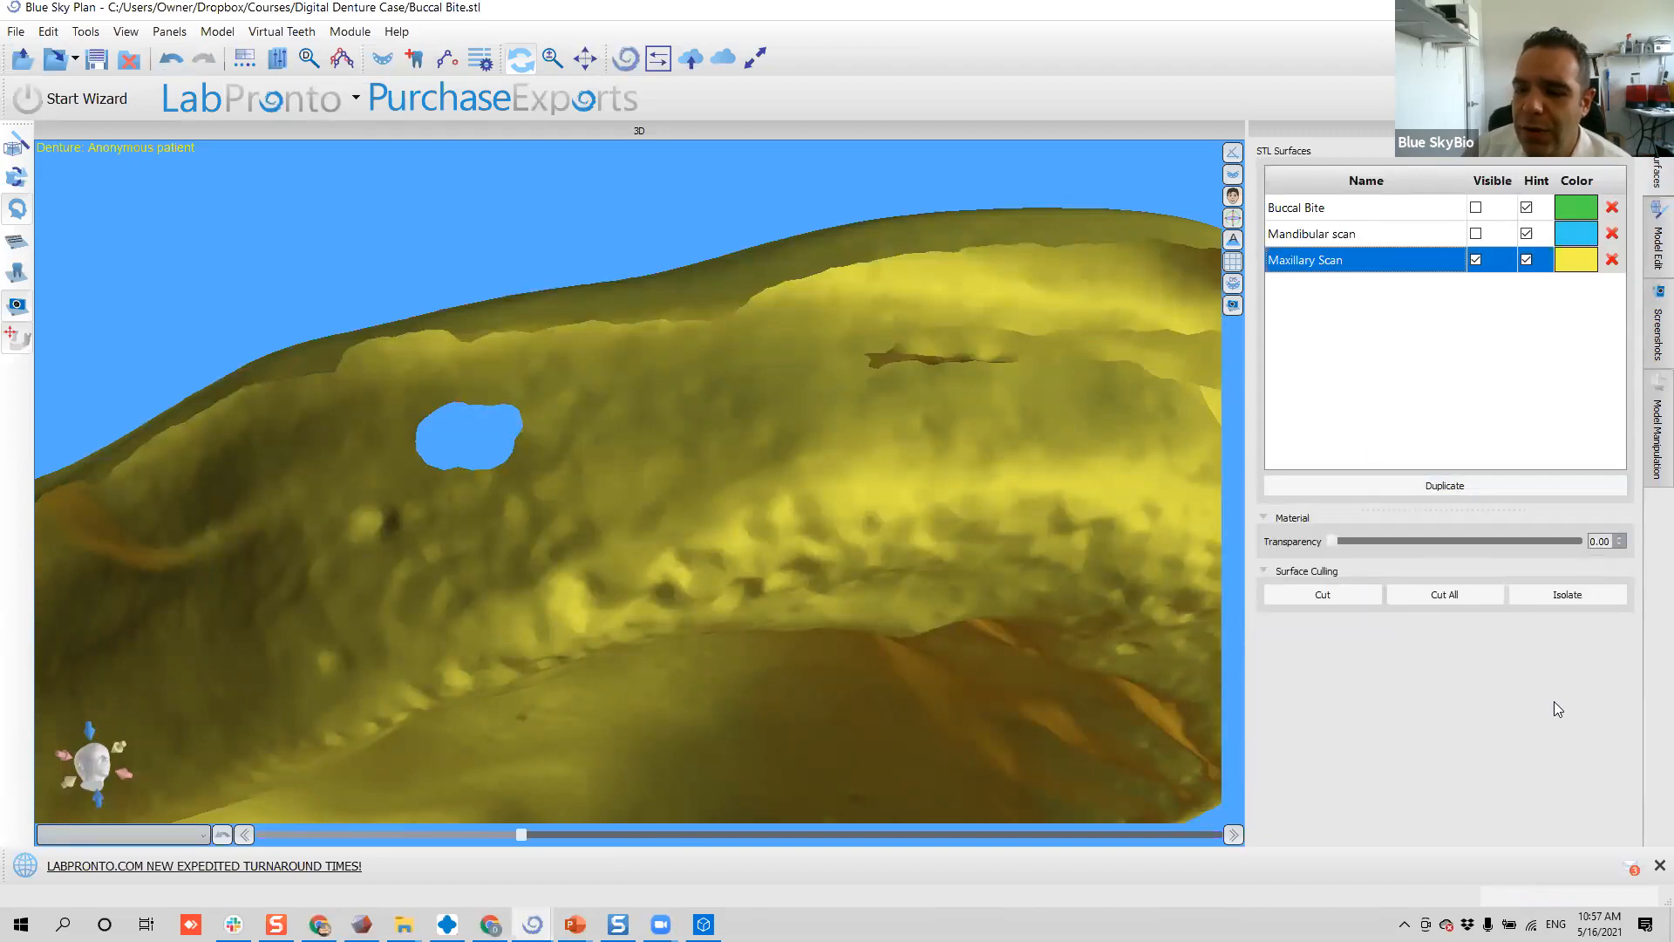
{"action": "left_click", "coordinate": [1568, 597]}
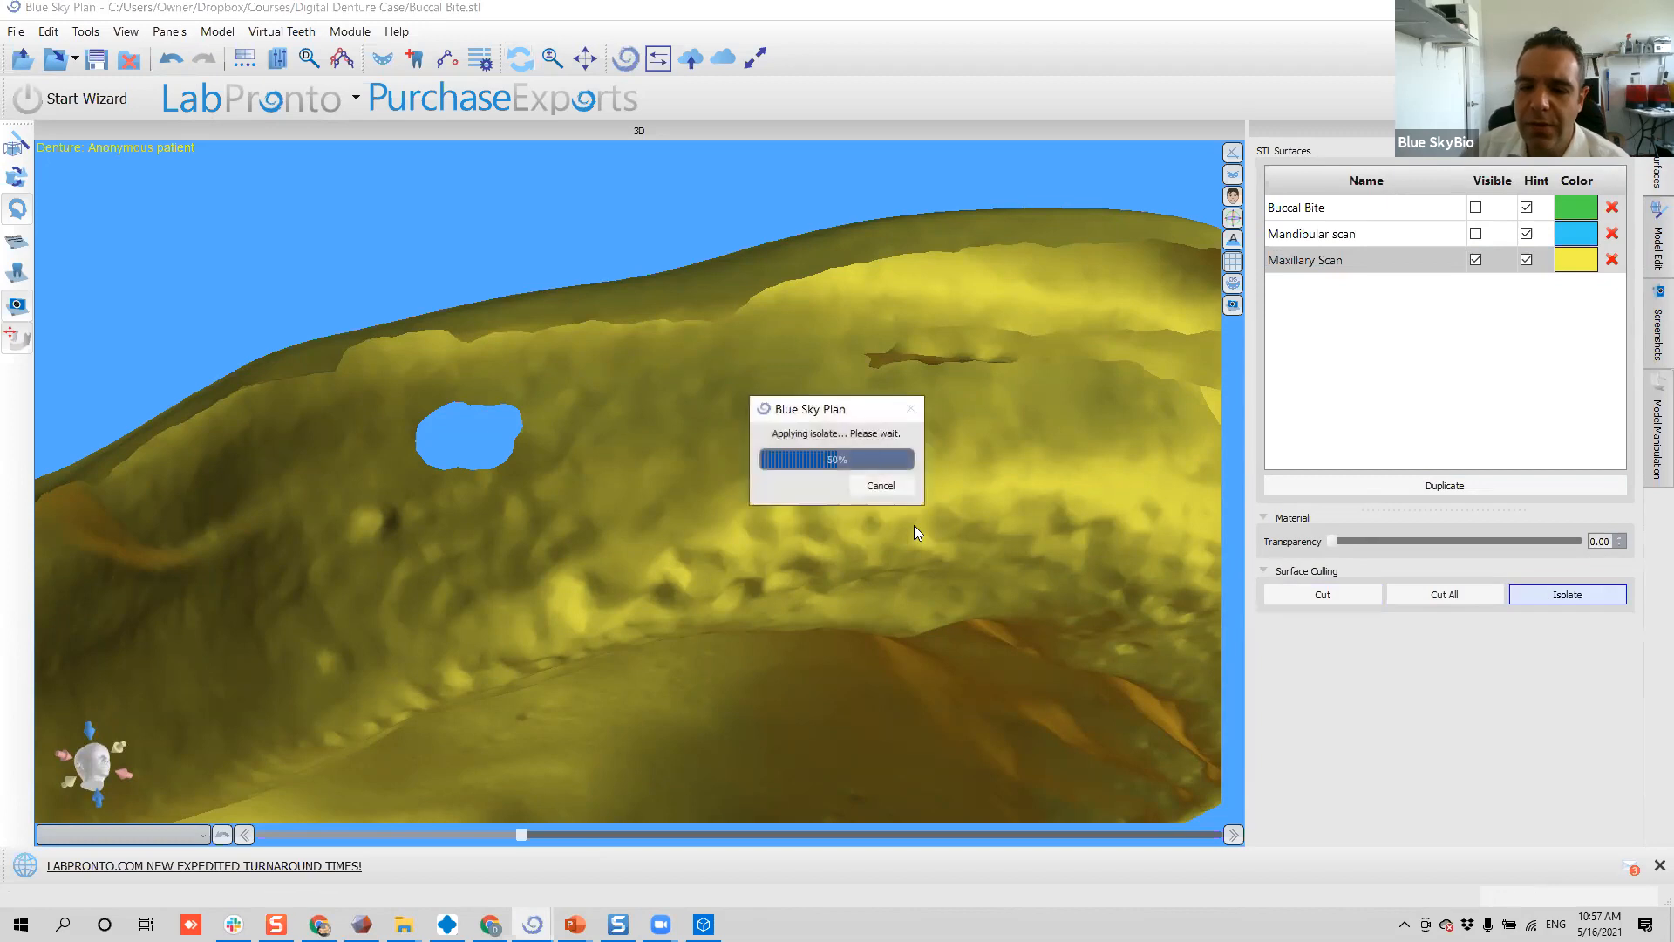
{"action": "scroll", "coordinate": [913, 526], "scroll_direction": "down", "scroll_amount": 6}
{"action": "left_click_drag", "start_coordinate": [776, 530], "coordinate": [638, 334]}
- Manually select the outline of the hole in the anterior flange of the Maxillary Scan and close only that hole
{"action": "left_click", "coordinate": [1653, 253]}
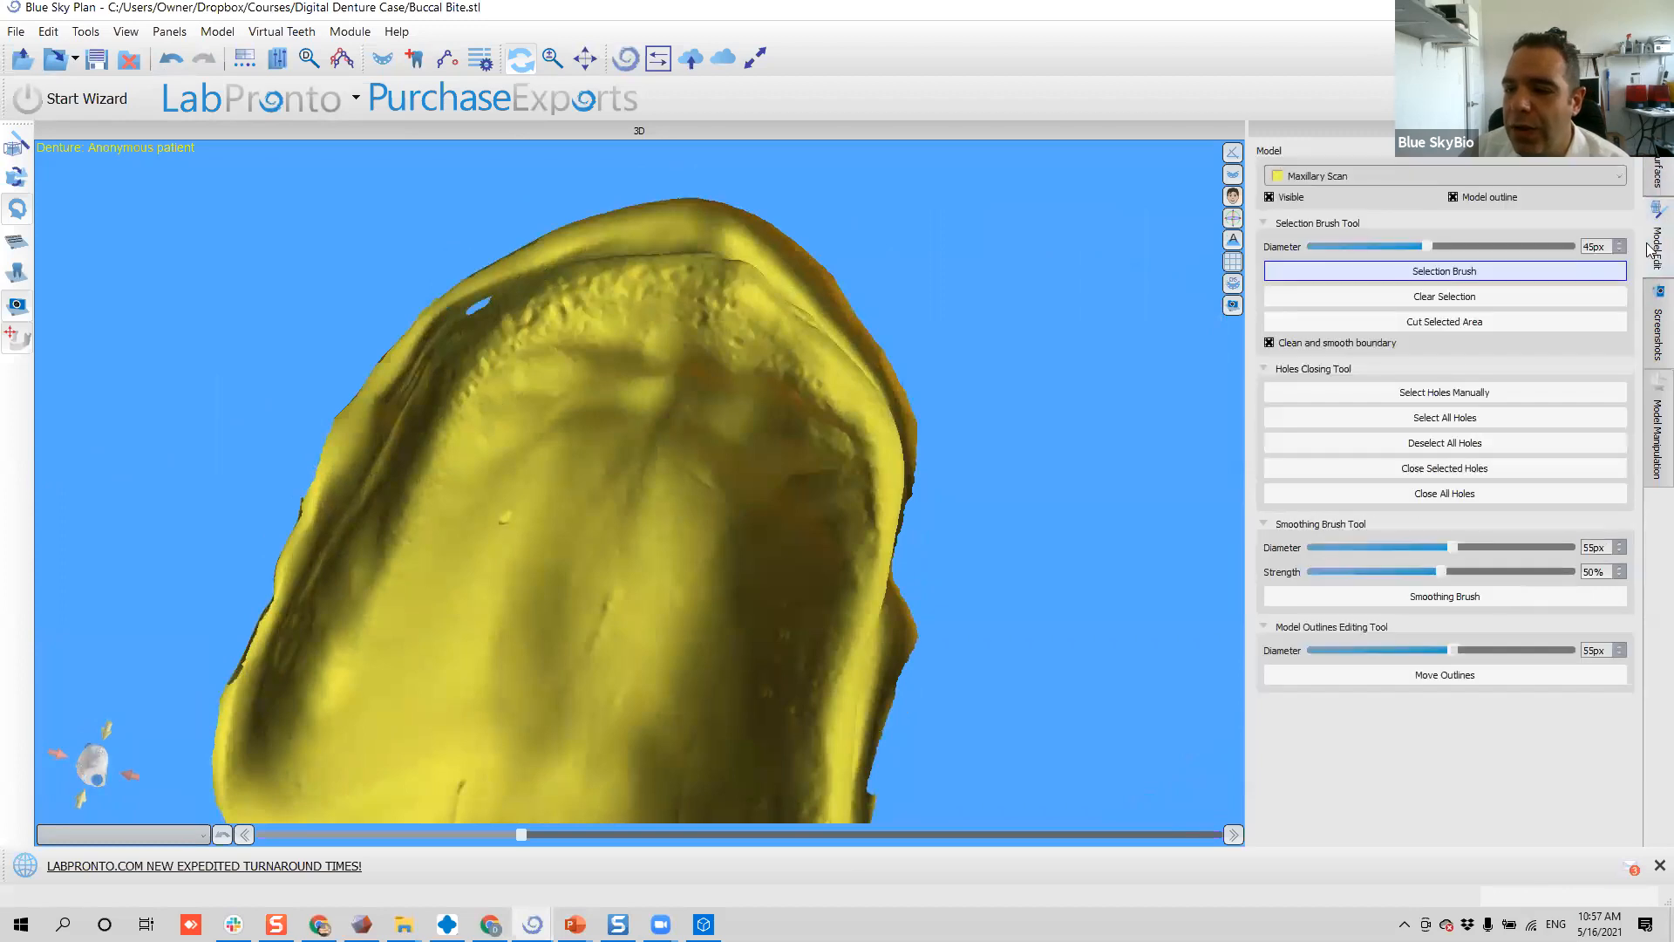
{"action": "left_click_drag", "start_coordinate": [706, 300], "coordinate": [553, 481]}
{"action": "scroll", "coordinate": [601, 375], "scroll_direction": "up", "scroll_amount": 5}
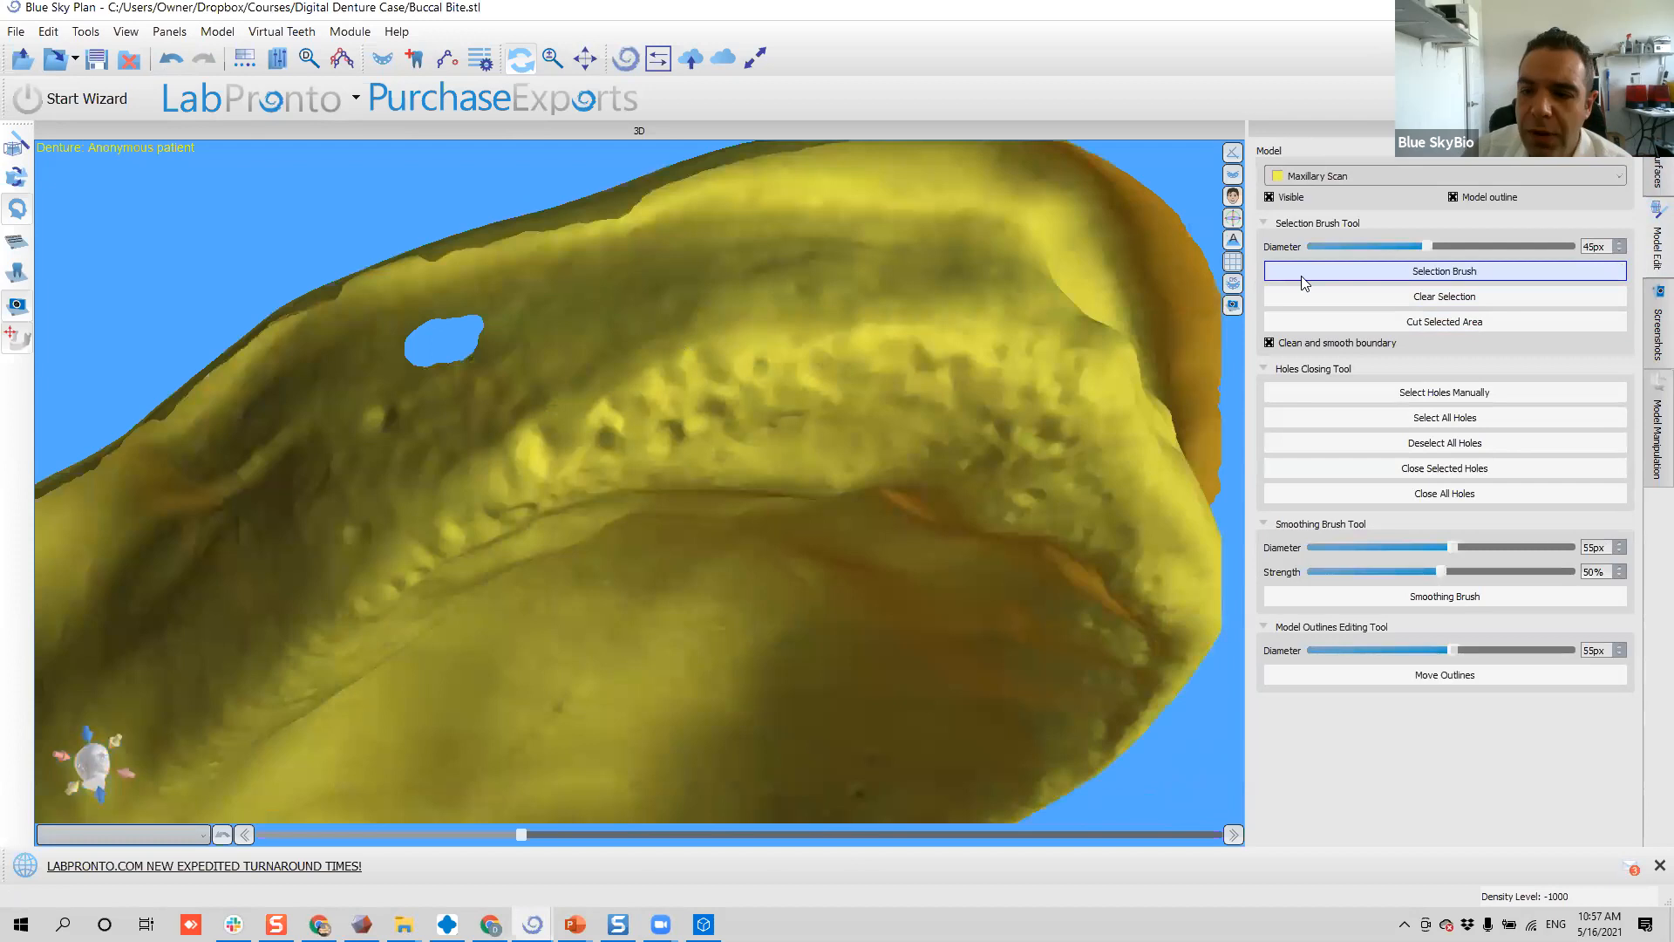
{"action": "left_click", "coordinate": [1421, 394]}
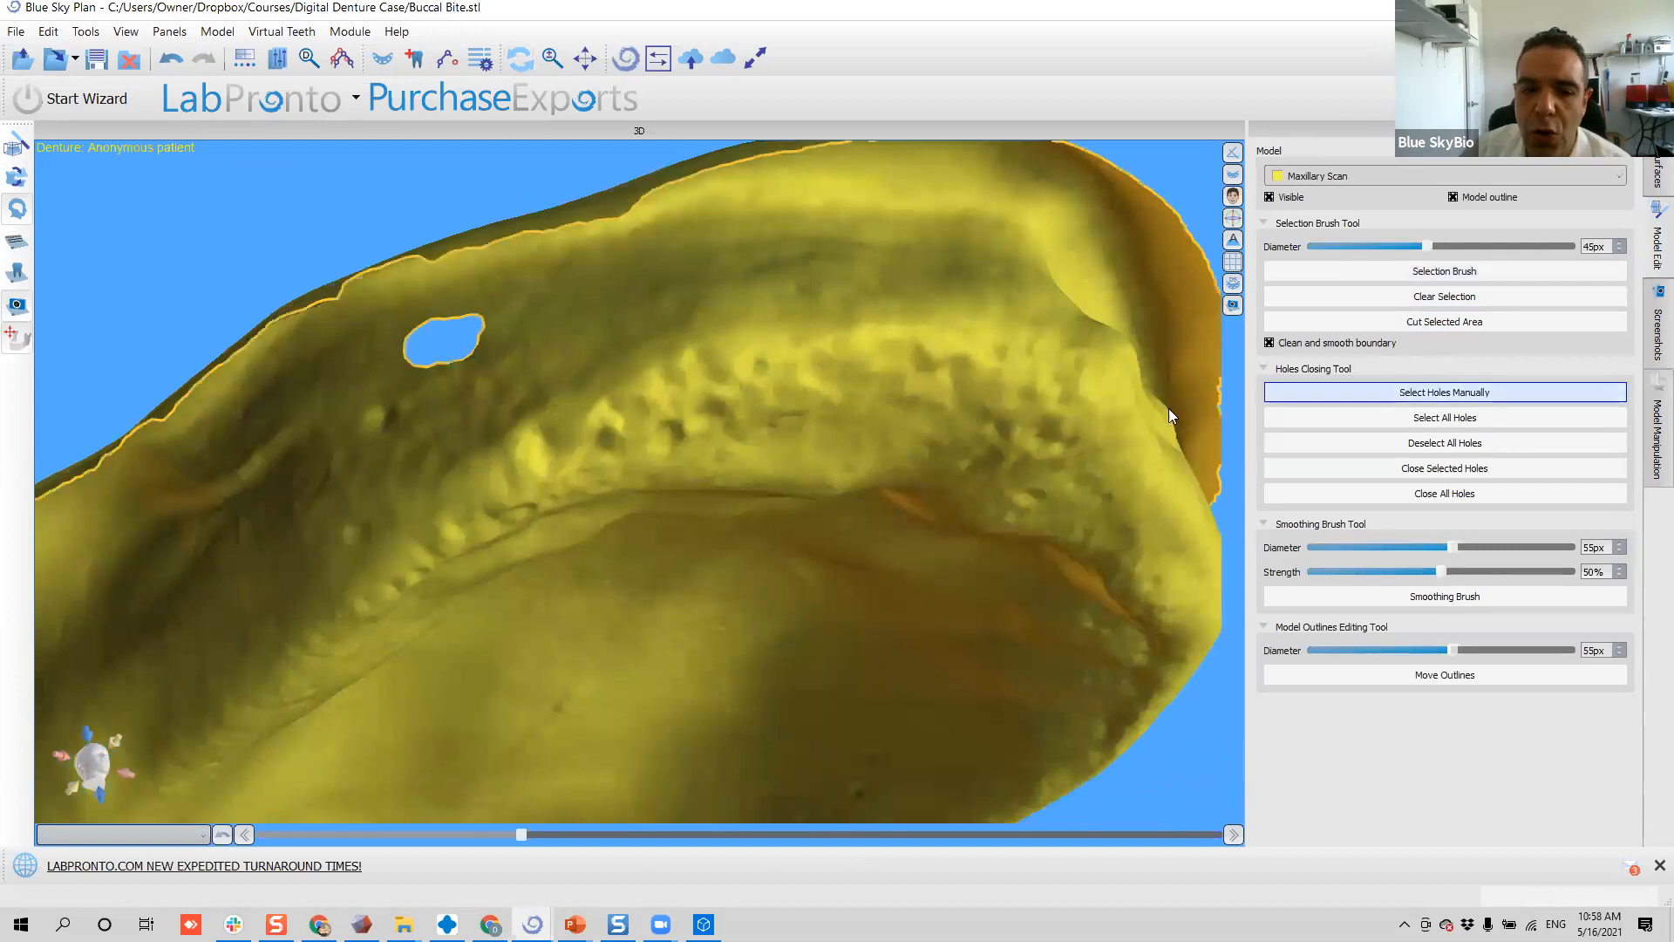
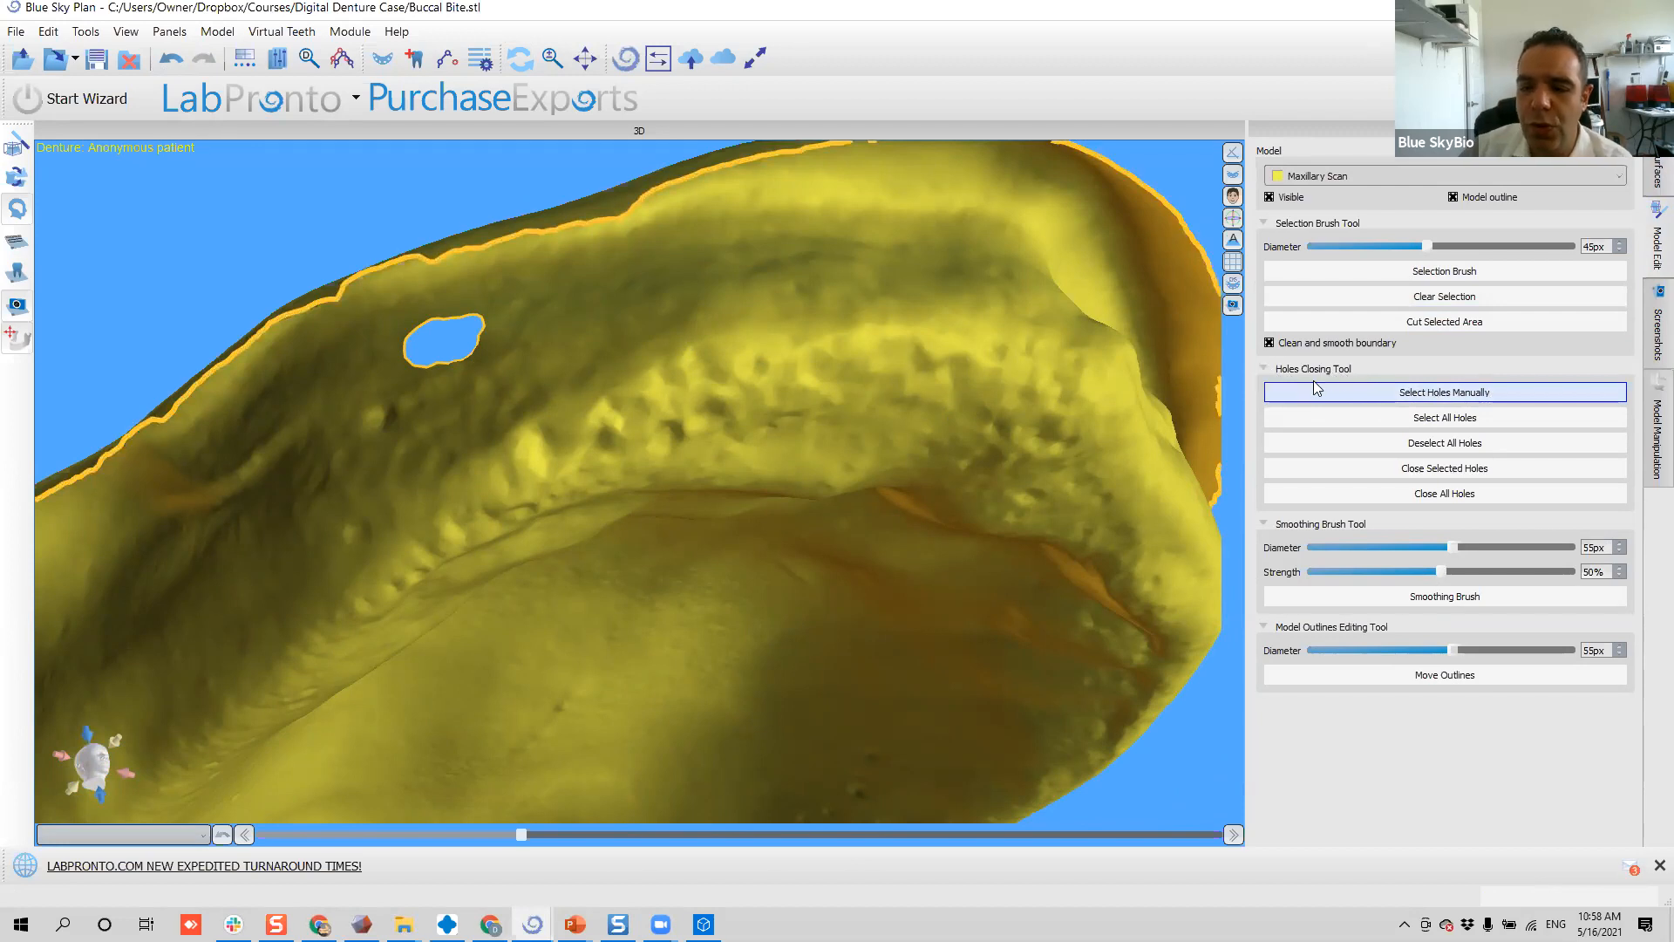
{"action": "left_click", "coordinate": [1461, 392]}
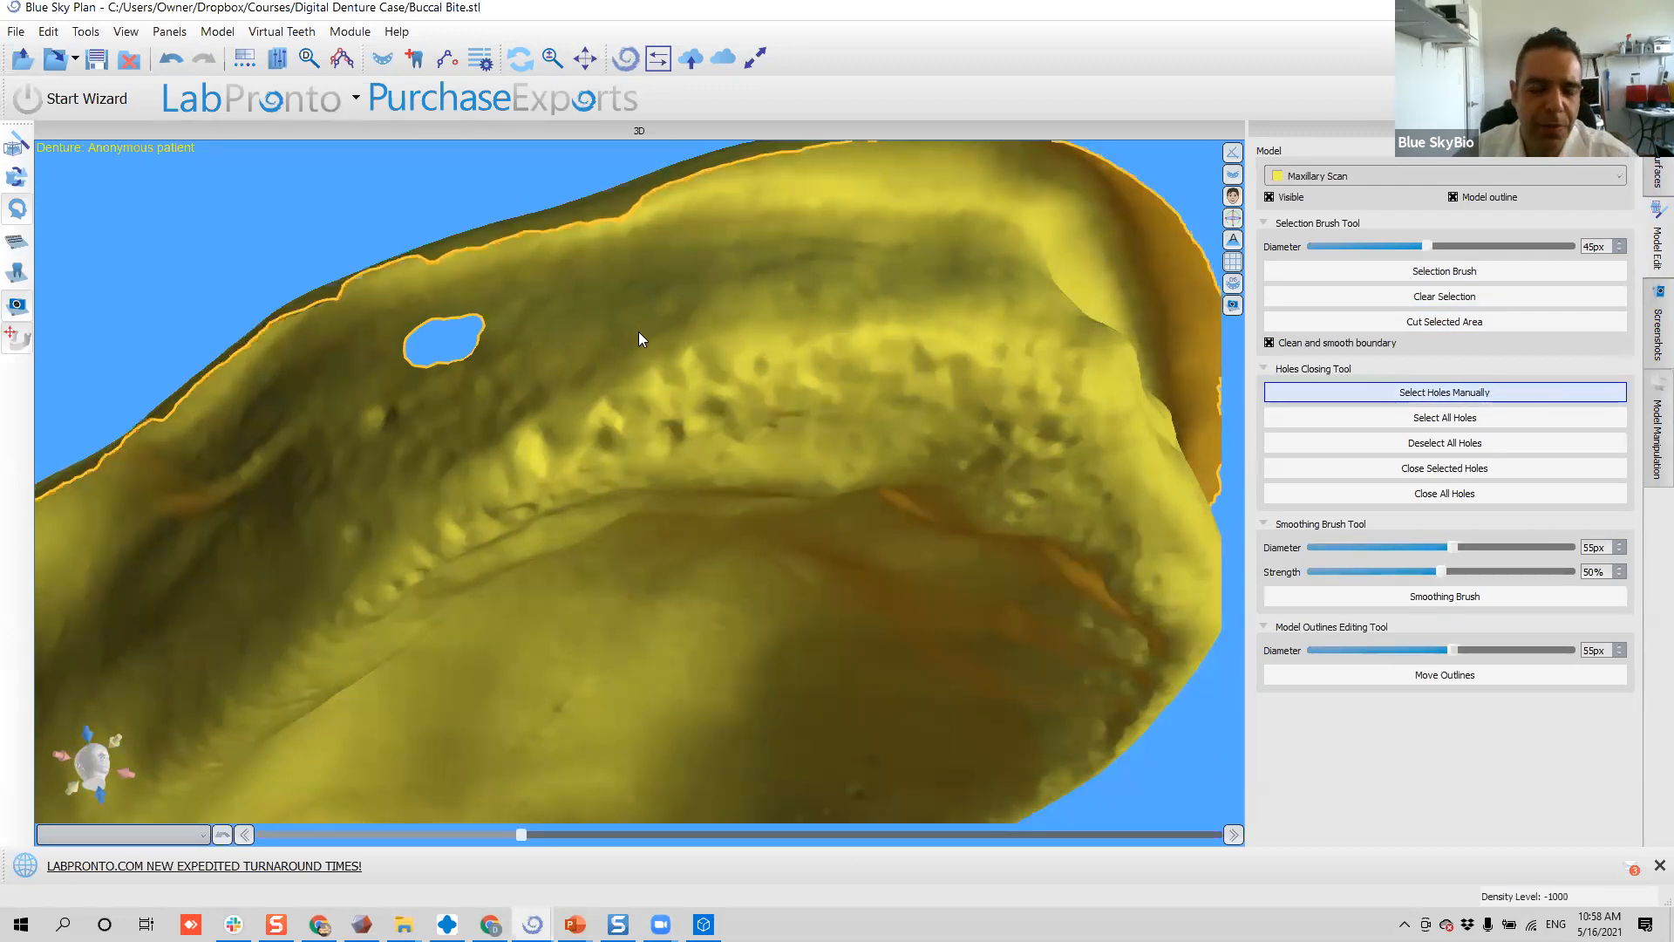
{"action": "middle_click_drag", "start_coordinate": [638, 331], "coordinate": [715, 416]}
{"action": "scroll", "coordinate": [710, 427], "scroll_direction": "up", "scroll_amount": 3}
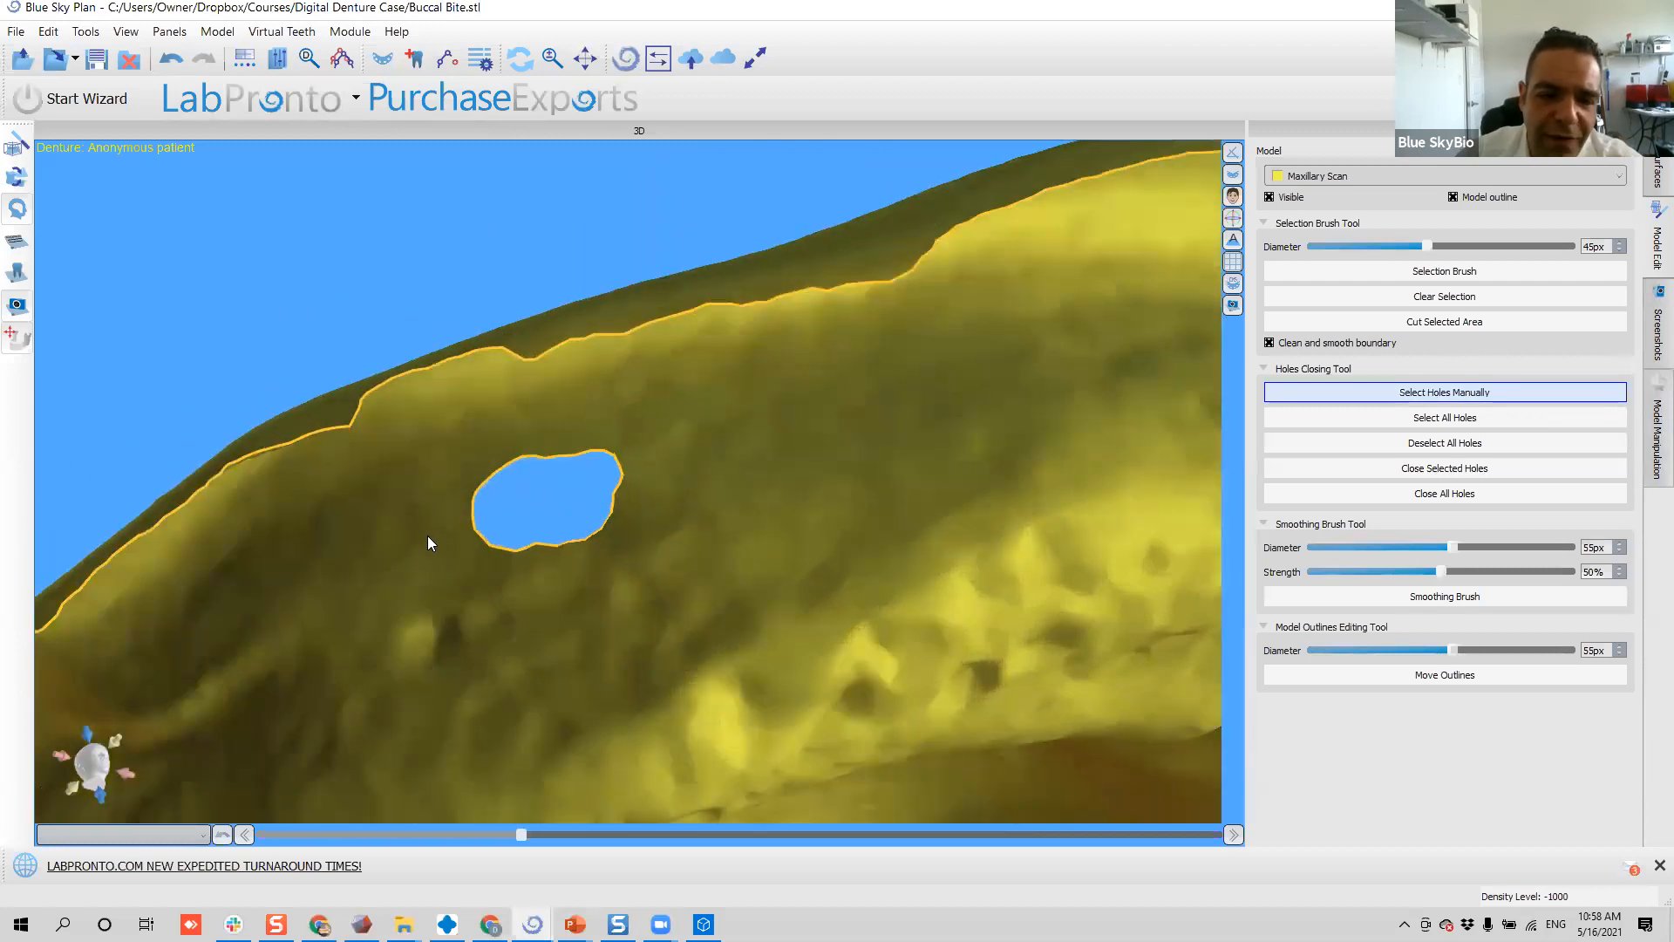
{"action": "left_click", "coordinate": [533, 352]}
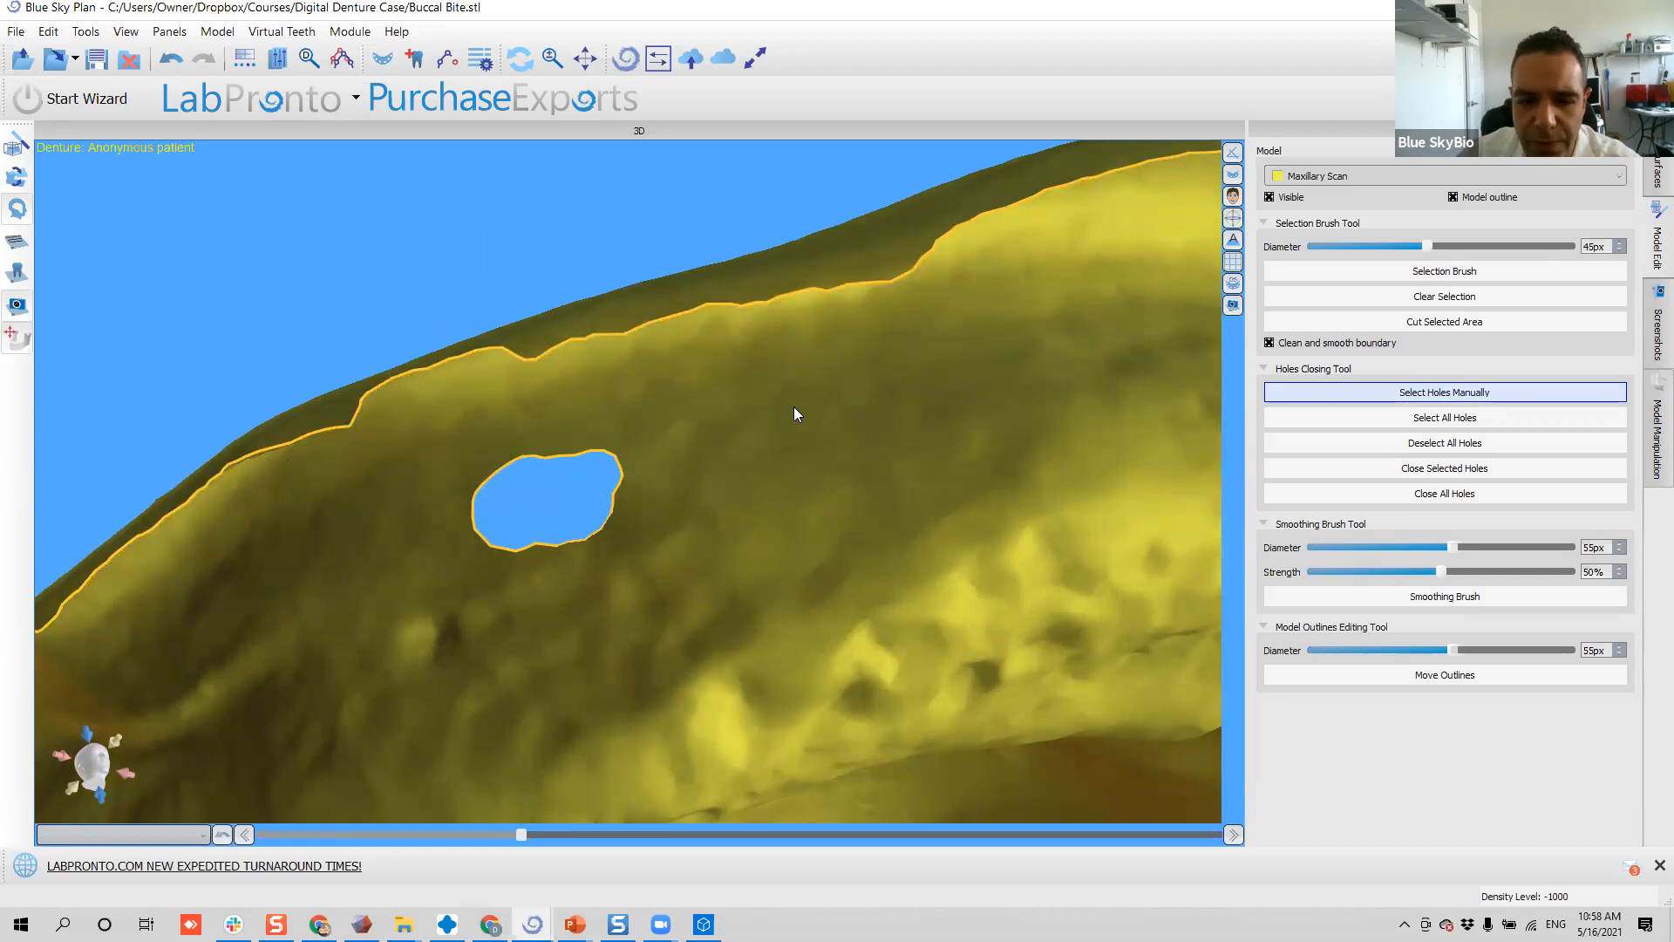
{"action": "left_click", "coordinate": [611, 549]}
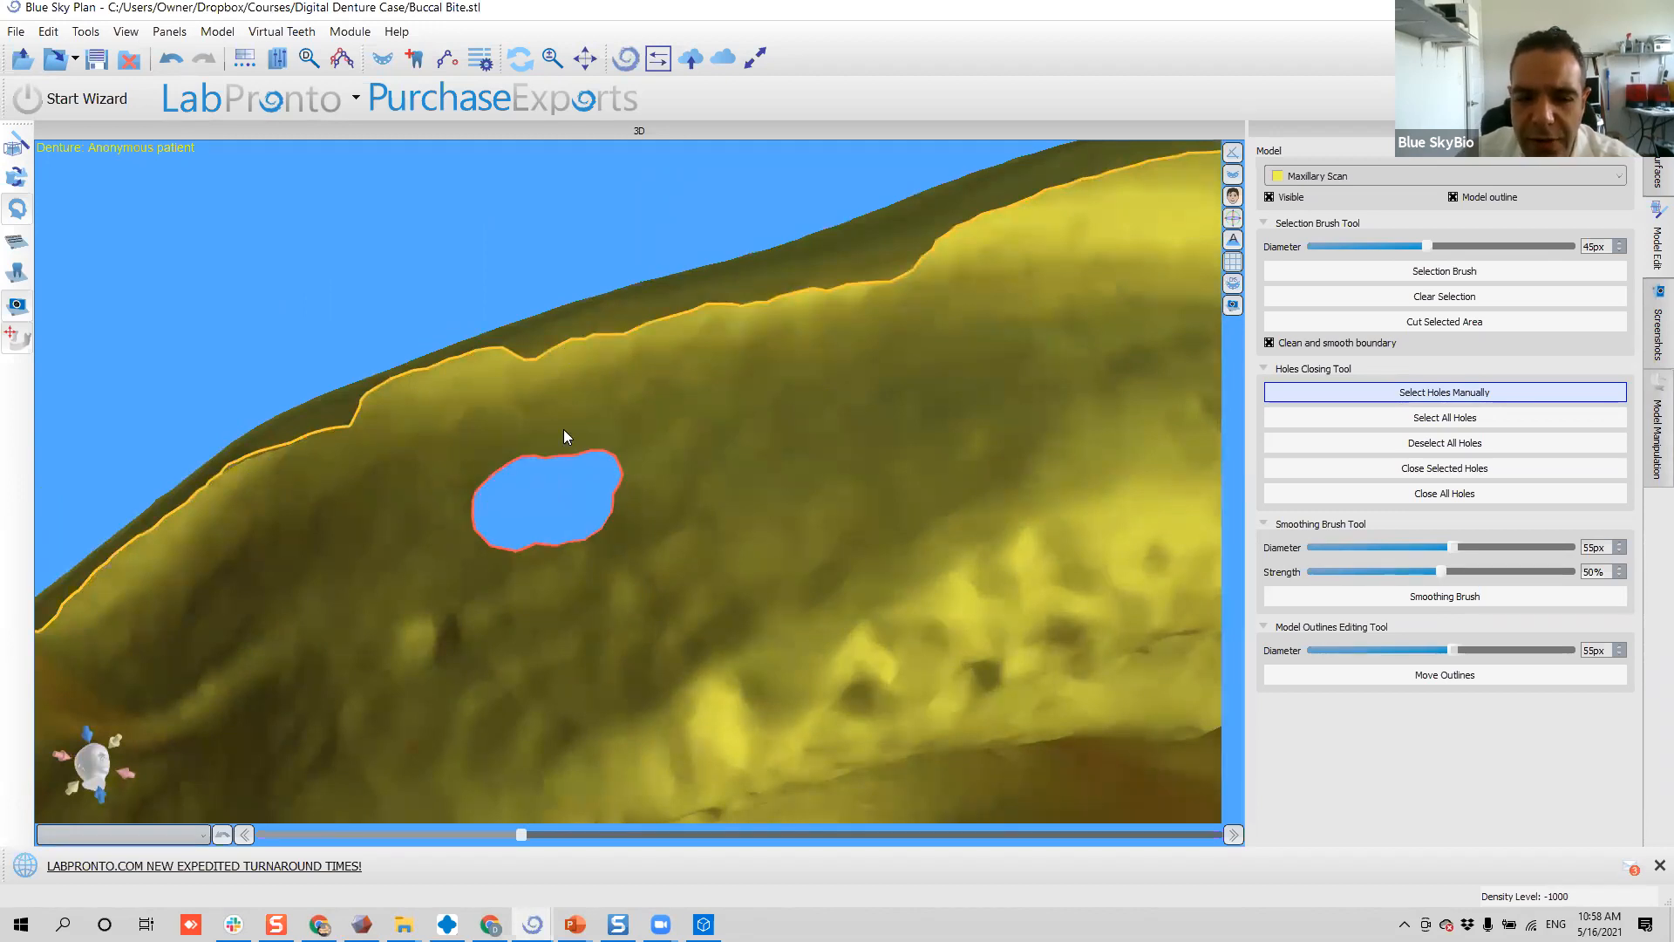
{"action": "left_click", "coordinate": [1447, 473]}
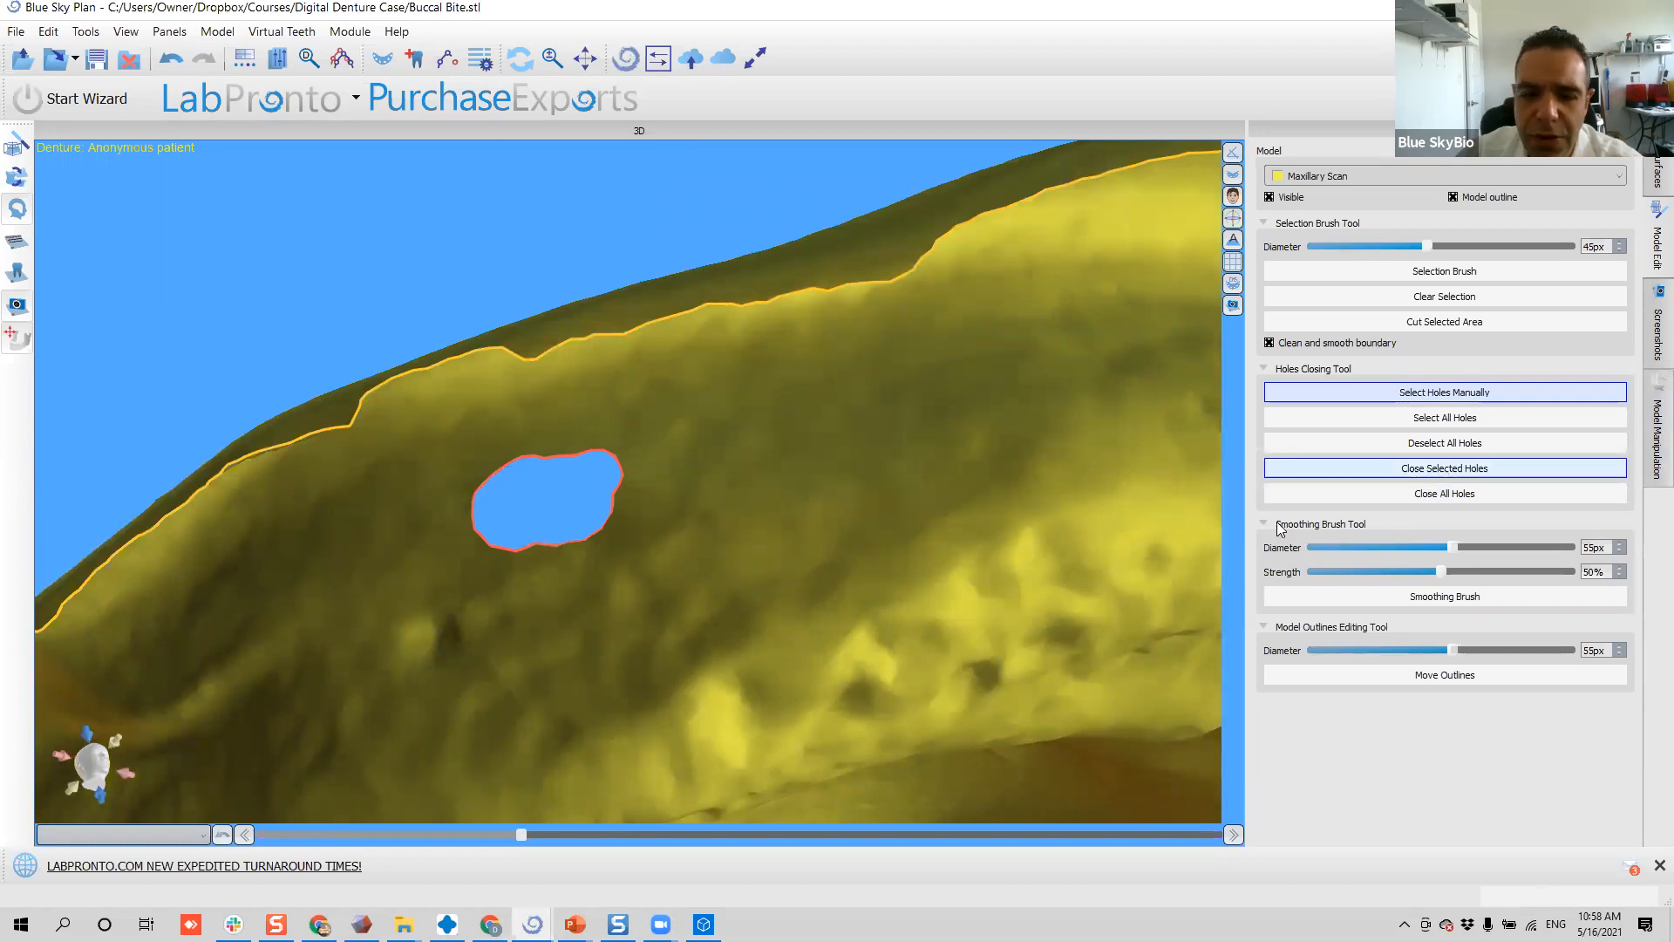
- Brush a selection over the small pit on the bright slope of the palate
{"action": "right_click_drag", "start_coordinate": [837, 539], "coordinate": [549, 467]}
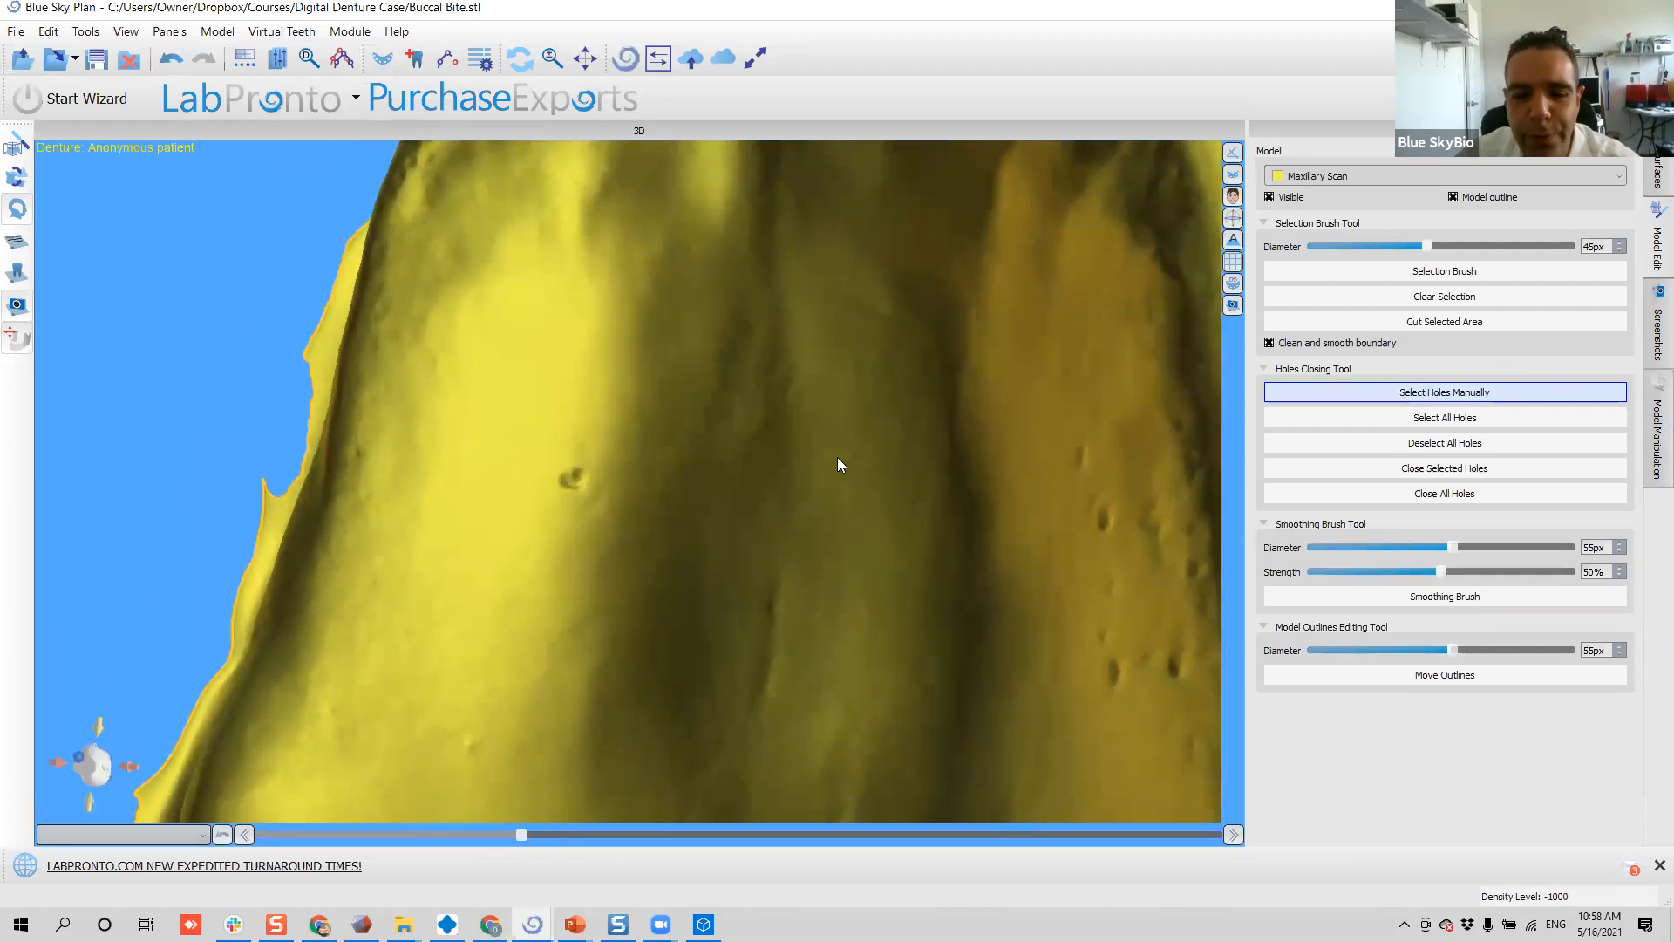
{"action": "scroll", "coordinate": [626, 491], "scroll_direction": "up", "scroll_amount": 2}
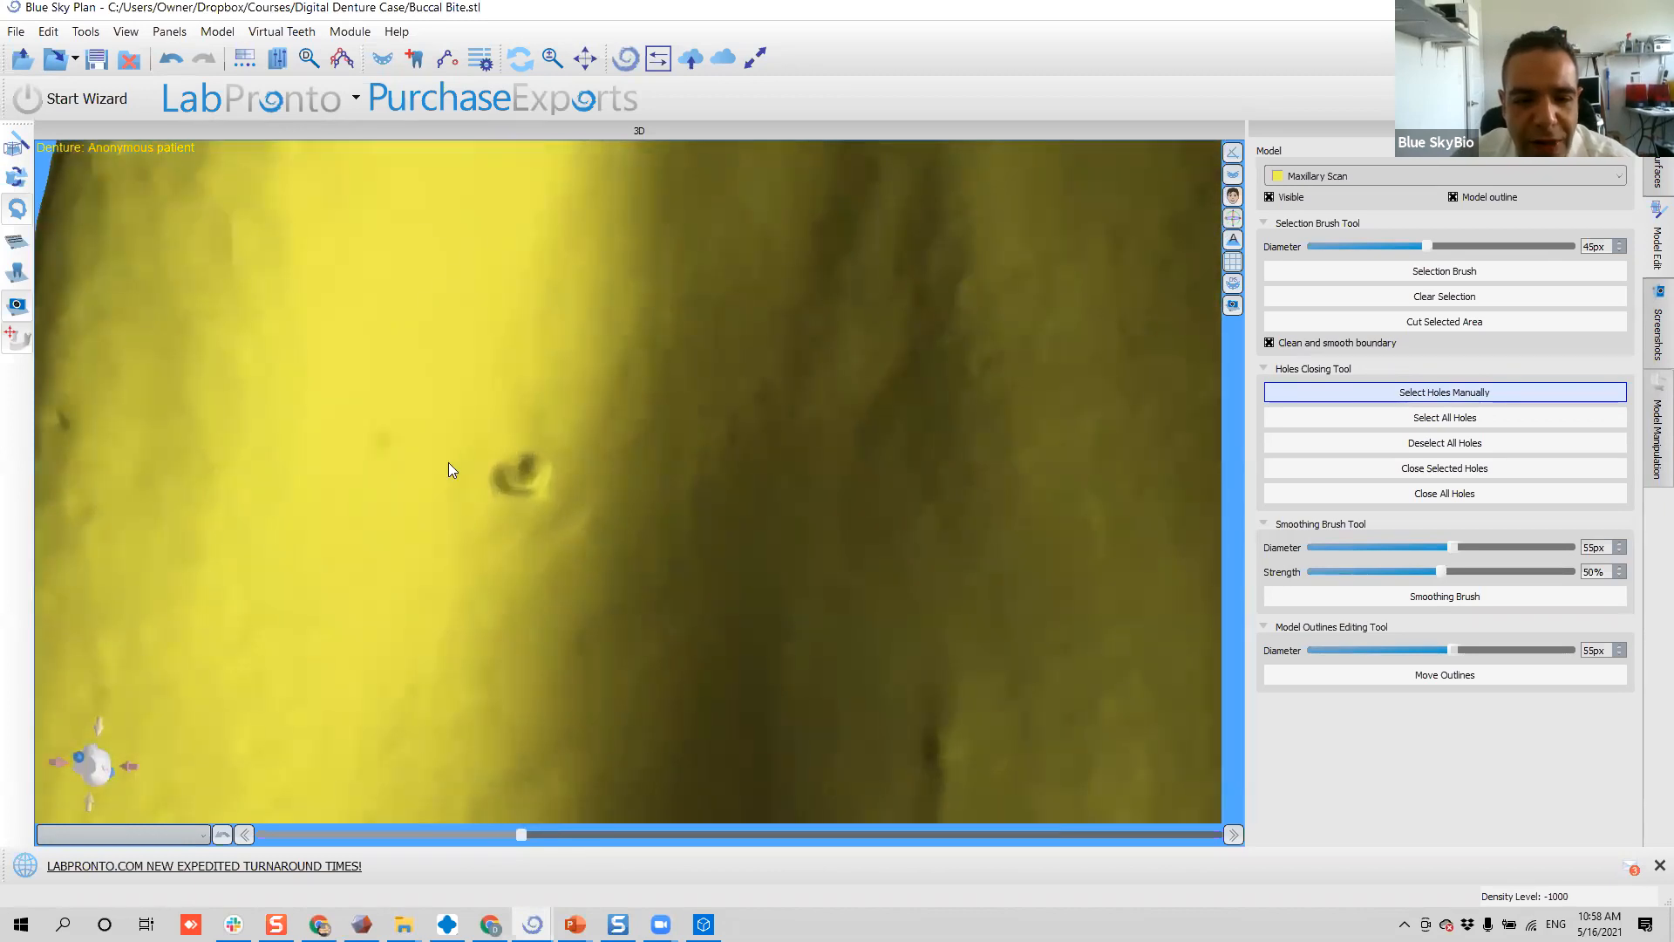
{"action": "left_click", "coordinate": [1366, 272]}
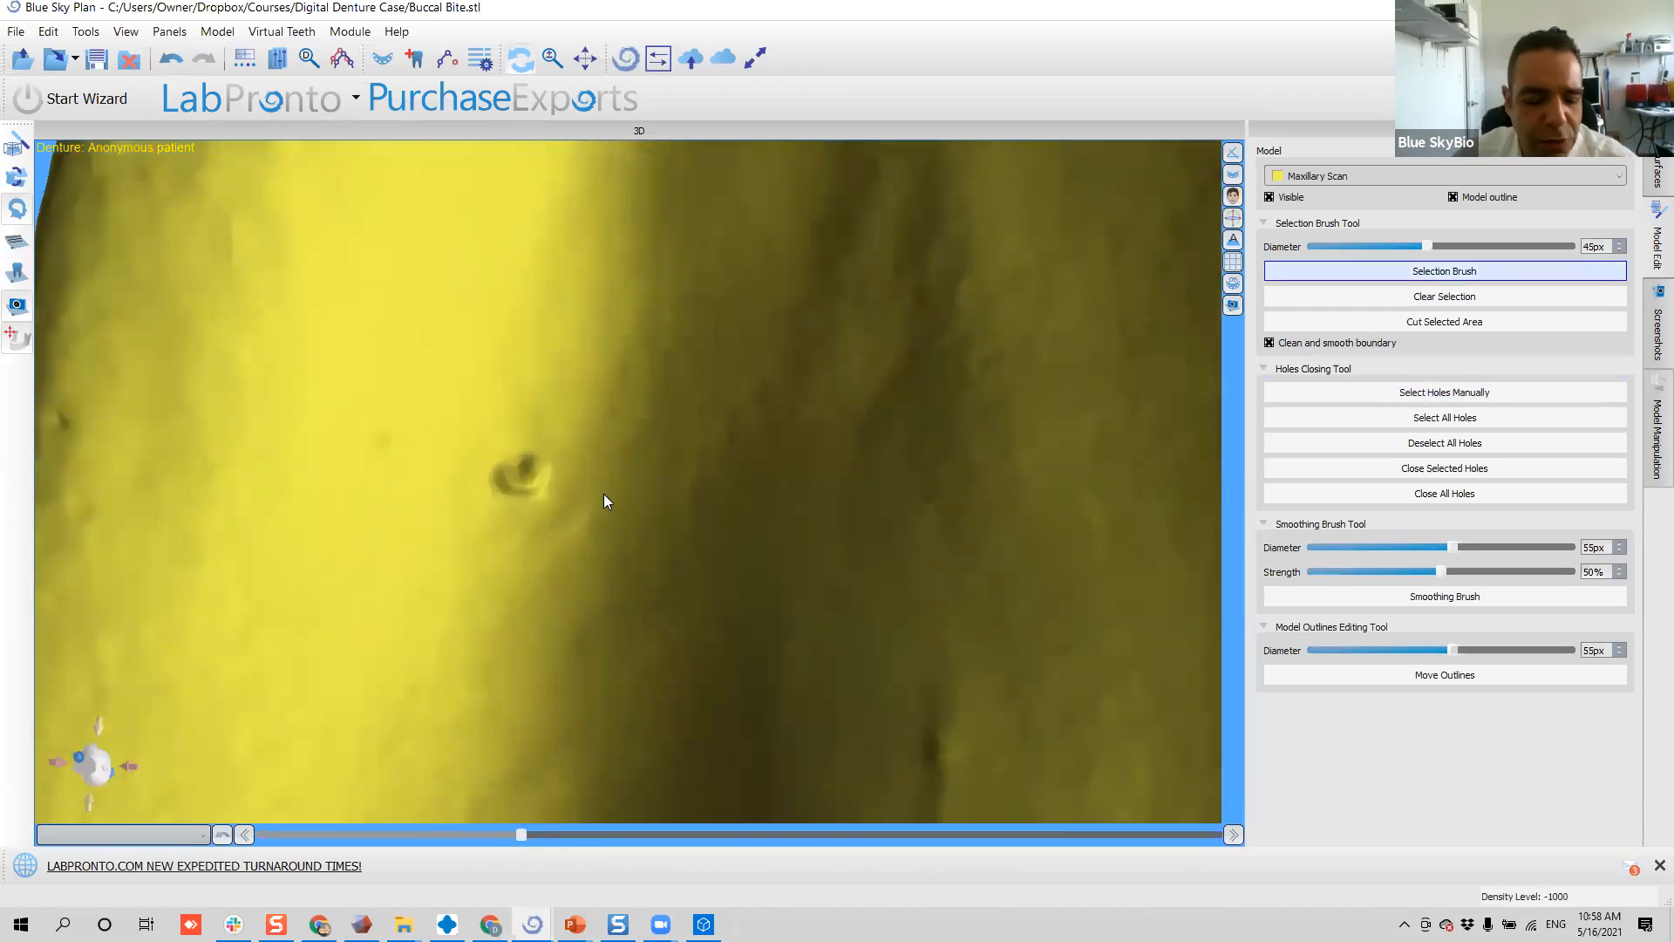
{"action": "mouse_move", "coordinate": [500, 475]}
{"action": "left_mouse_down"}
{"action": "mouse_move", "coordinate": [536, 471]}
{"action": "mouse_move", "coordinate": [523, 479]}
{"action": "left_mouse_up"}
{"action": "mouse_move", "coordinate": [511, 541]}
{"action": "right_mouse_down"}
{"action": "mouse_move", "coordinate": [765, 567]}
{"action": "mouse_move", "coordinate": [863, 494]}
{"action": "mouse_move", "coordinate": [646, 544]}
{"action": "mouse_move", "coordinate": [482, 538]}
{"action": "mouse_move", "coordinate": [523, 530]}
{"action": "right_mouse_up"}
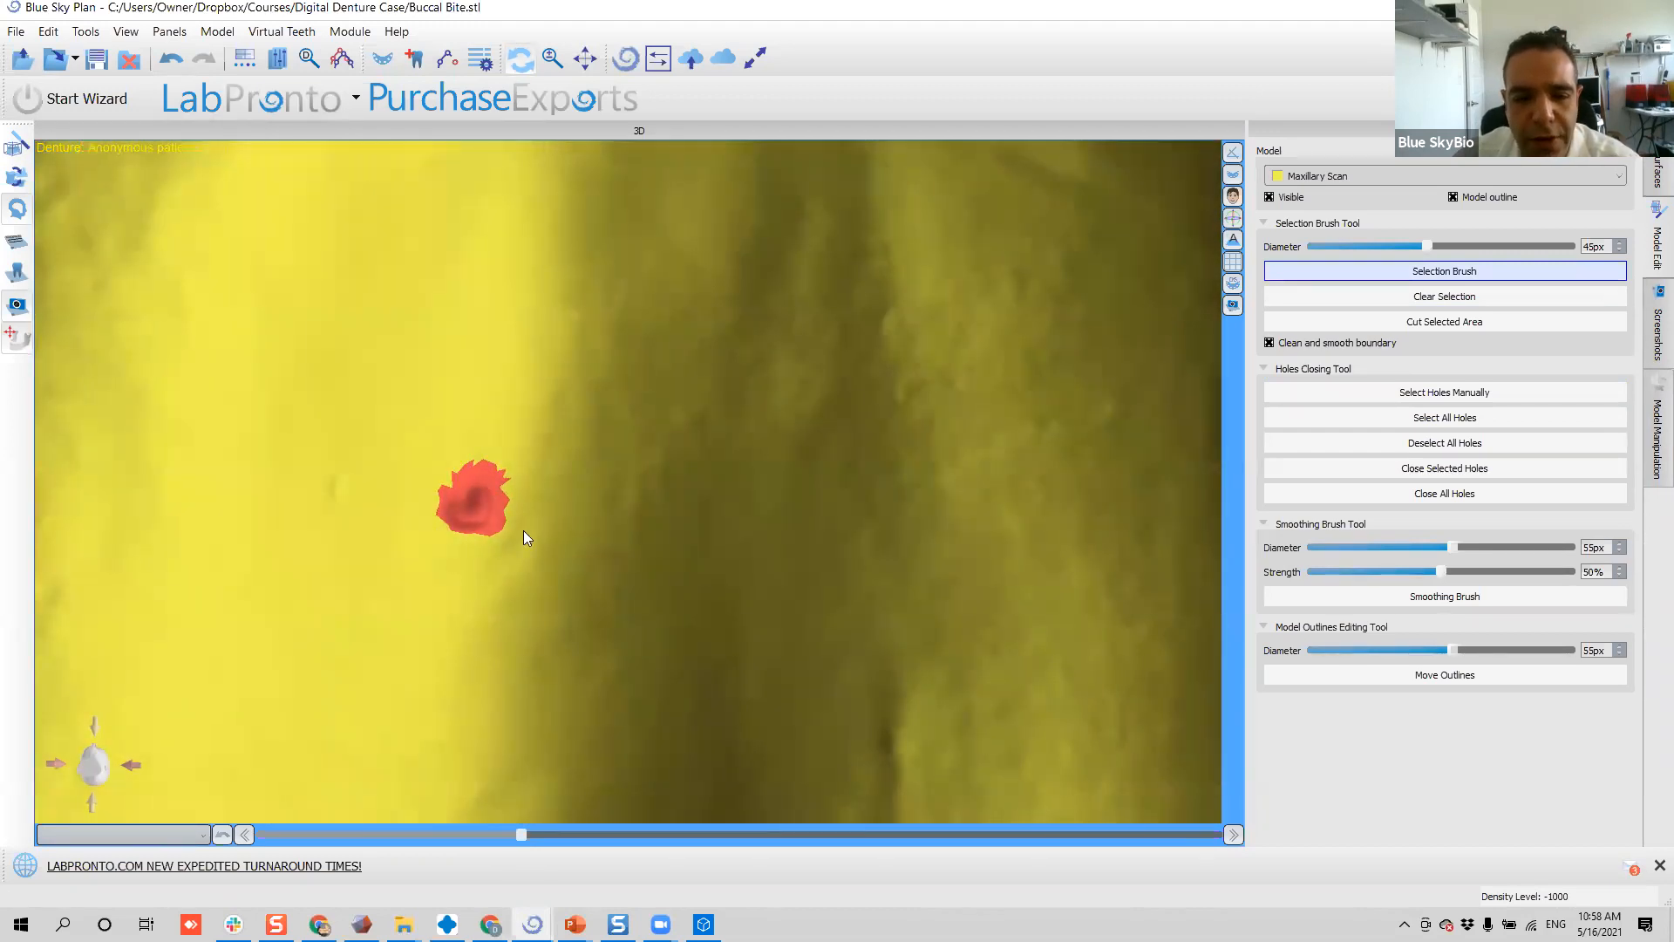
- Brush selections over six small pits along the opposite inner side of the ridge, continuing toward its posterior end
{"action": "right_click_drag", "start_coordinate": [538, 452], "coordinate": [782, 430]}
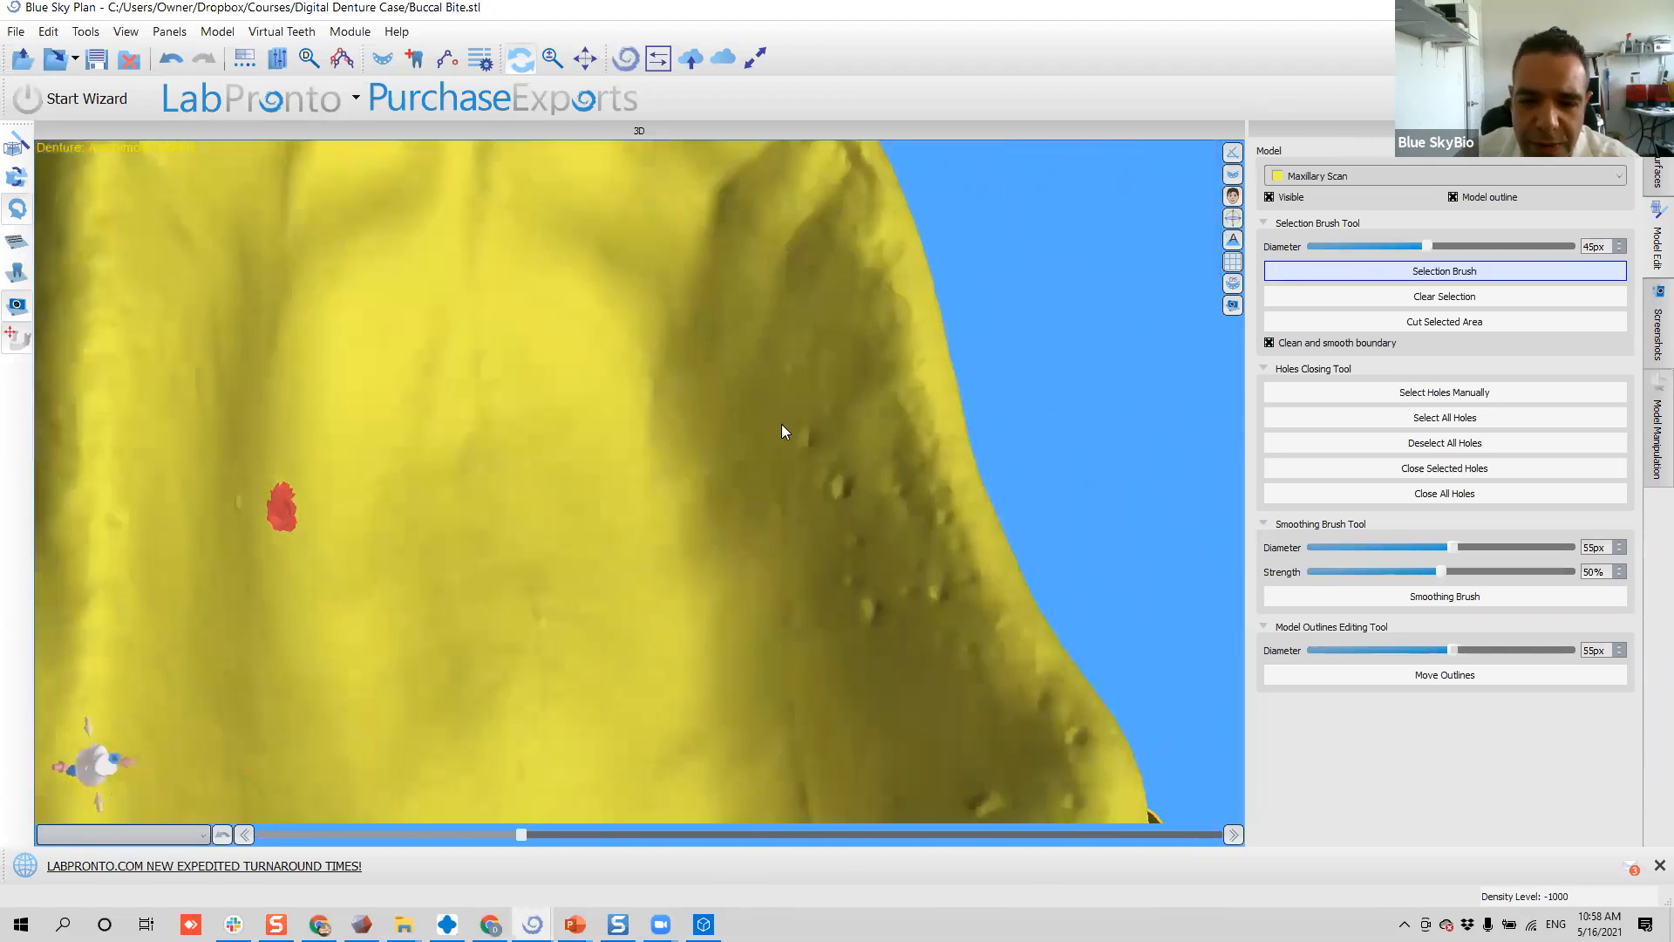
{"action": "right_click_drag", "start_coordinate": [908, 624], "coordinate": [840, 544]}
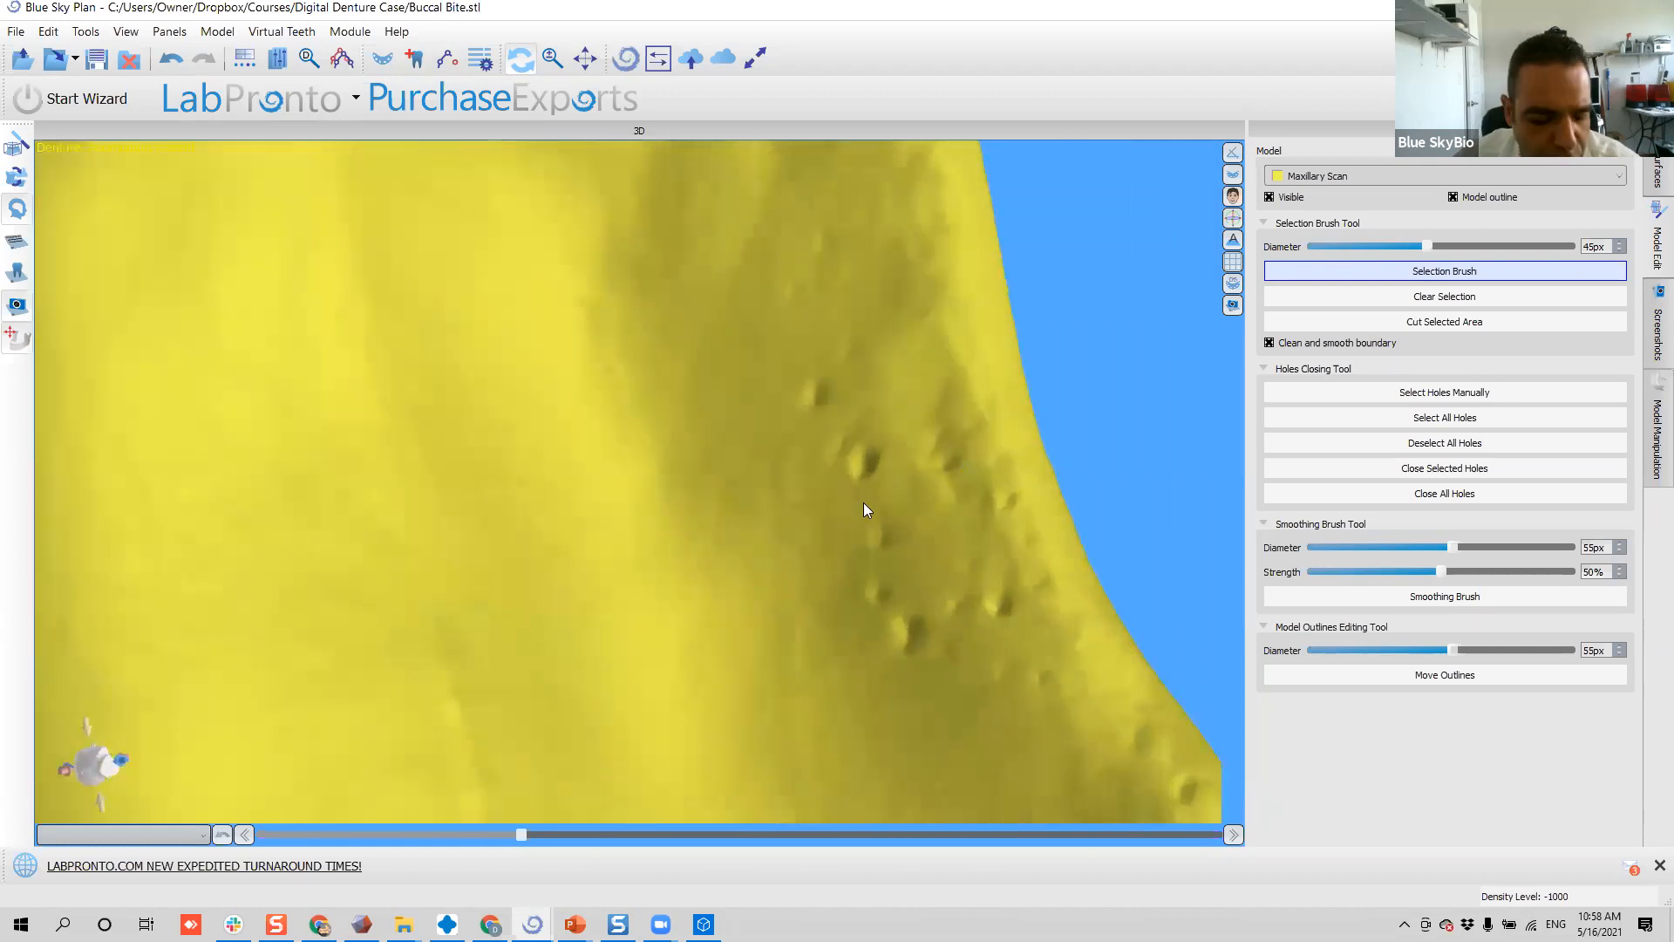
{"action": "mouse_move", "coordinate": [852, 452]}
{"action": "left_mouse_down"}
{"action": "mouse_move", "coordinate": [869, 447]}
{"action": "mouse_move", "coordinate": [851, 436]}
{"action": "left_mouse_up"}
{"action": "left_click_drag", "start_coordinate": [789, 383], "coordinate": [820, 397]}
{"action": "left_click_drag", "start_coordinate": [921, 645], "coordinate": [900, 630]}
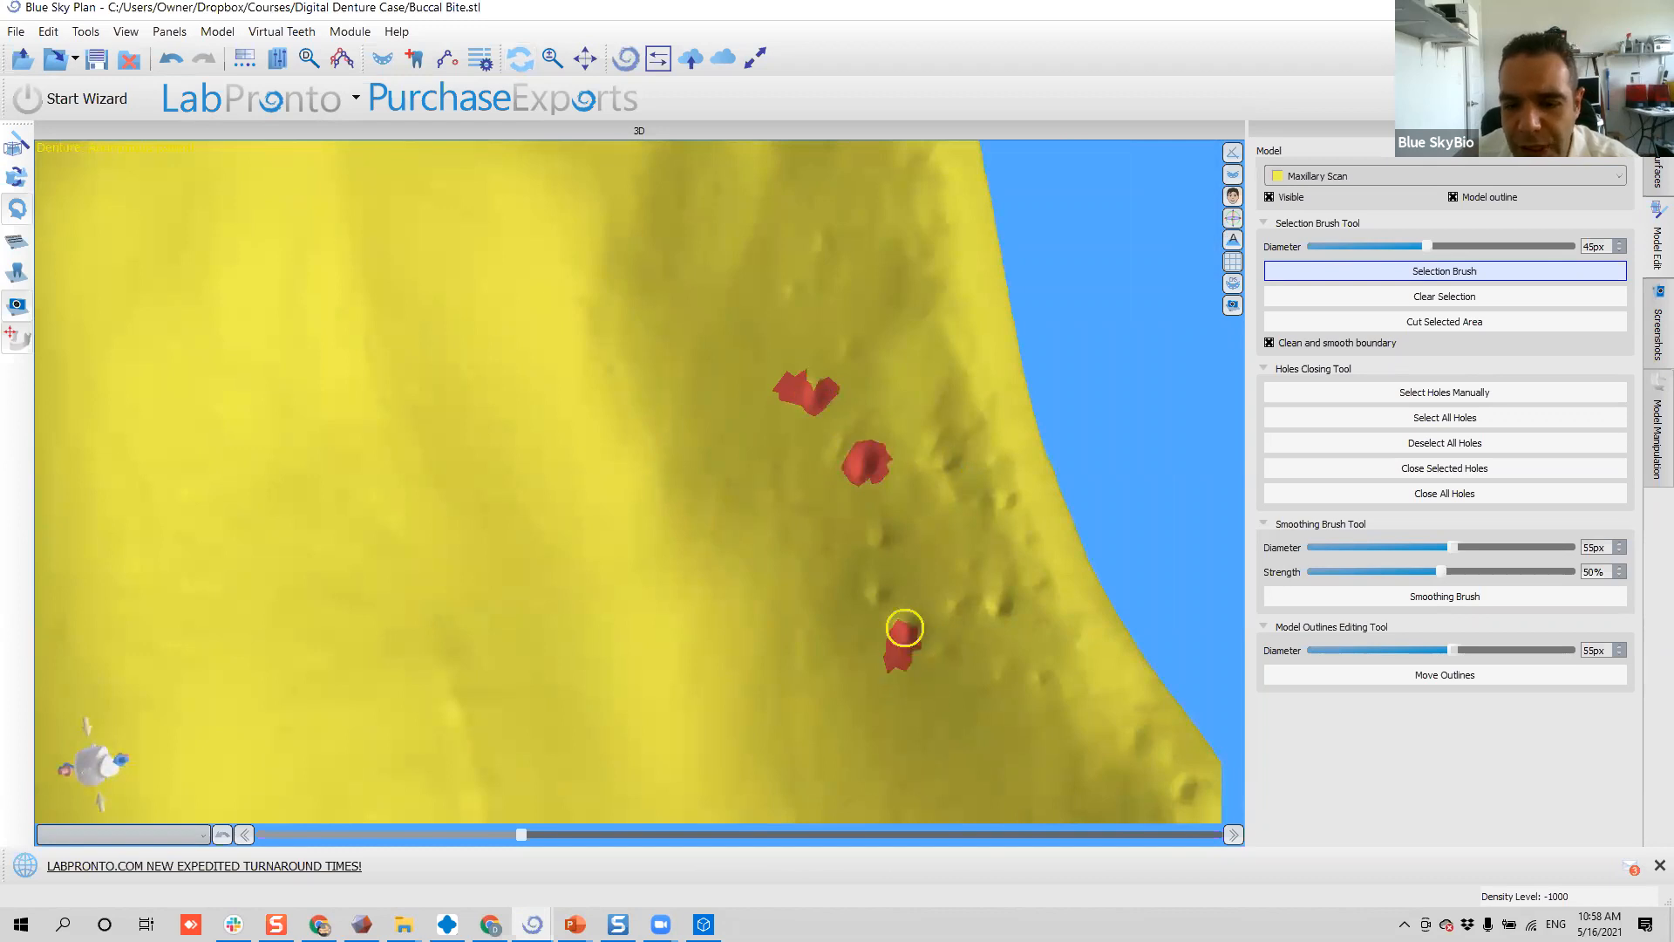
{"action": "left_click_drag", "start_coordinate": [1016, 605], "coordinate": [1002, 605]}
{"action": "mouse_move", "coordinate": [1001, 606]}
{"action": "right_mouse_down"}
{"action": "mouse_move", "coordinate": [881, 546]}
{"action": "mouse_move", "coordinate": [903, 693]}
{"action": "right_mouse_up"}
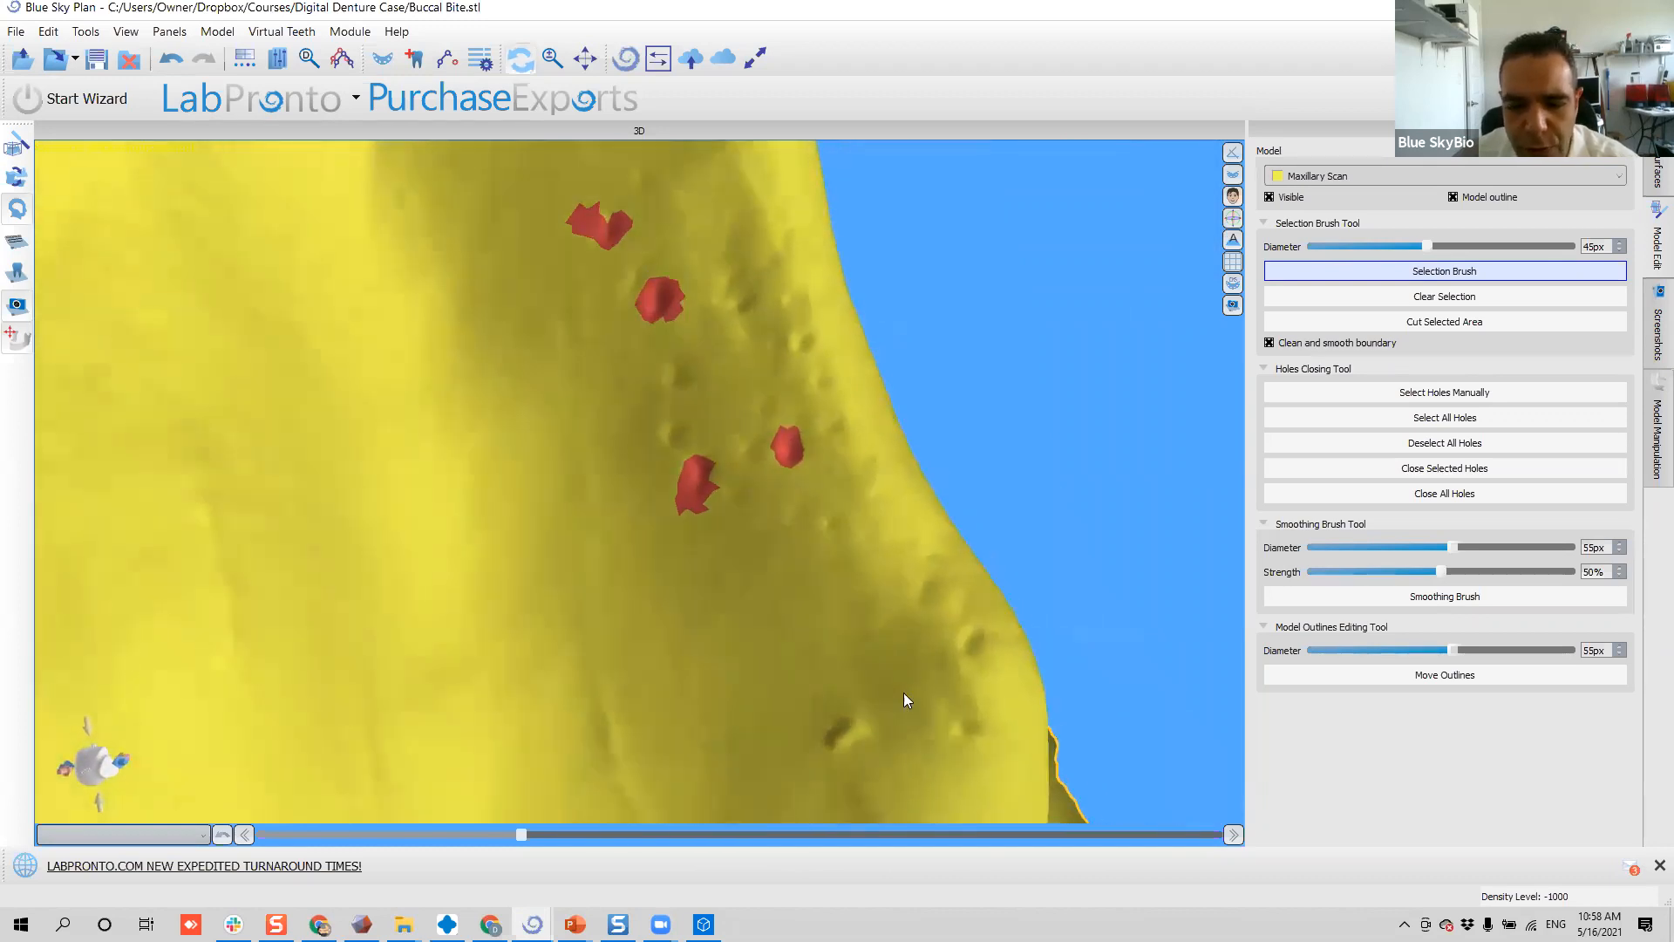
{"action": "left_click_drag", "start_coordinate": [961, 640], "coordinate": [972, 639]}
{"action": "left_click_drag", "start_coordinate": [837, 724], "coordinate": [845, 732]}
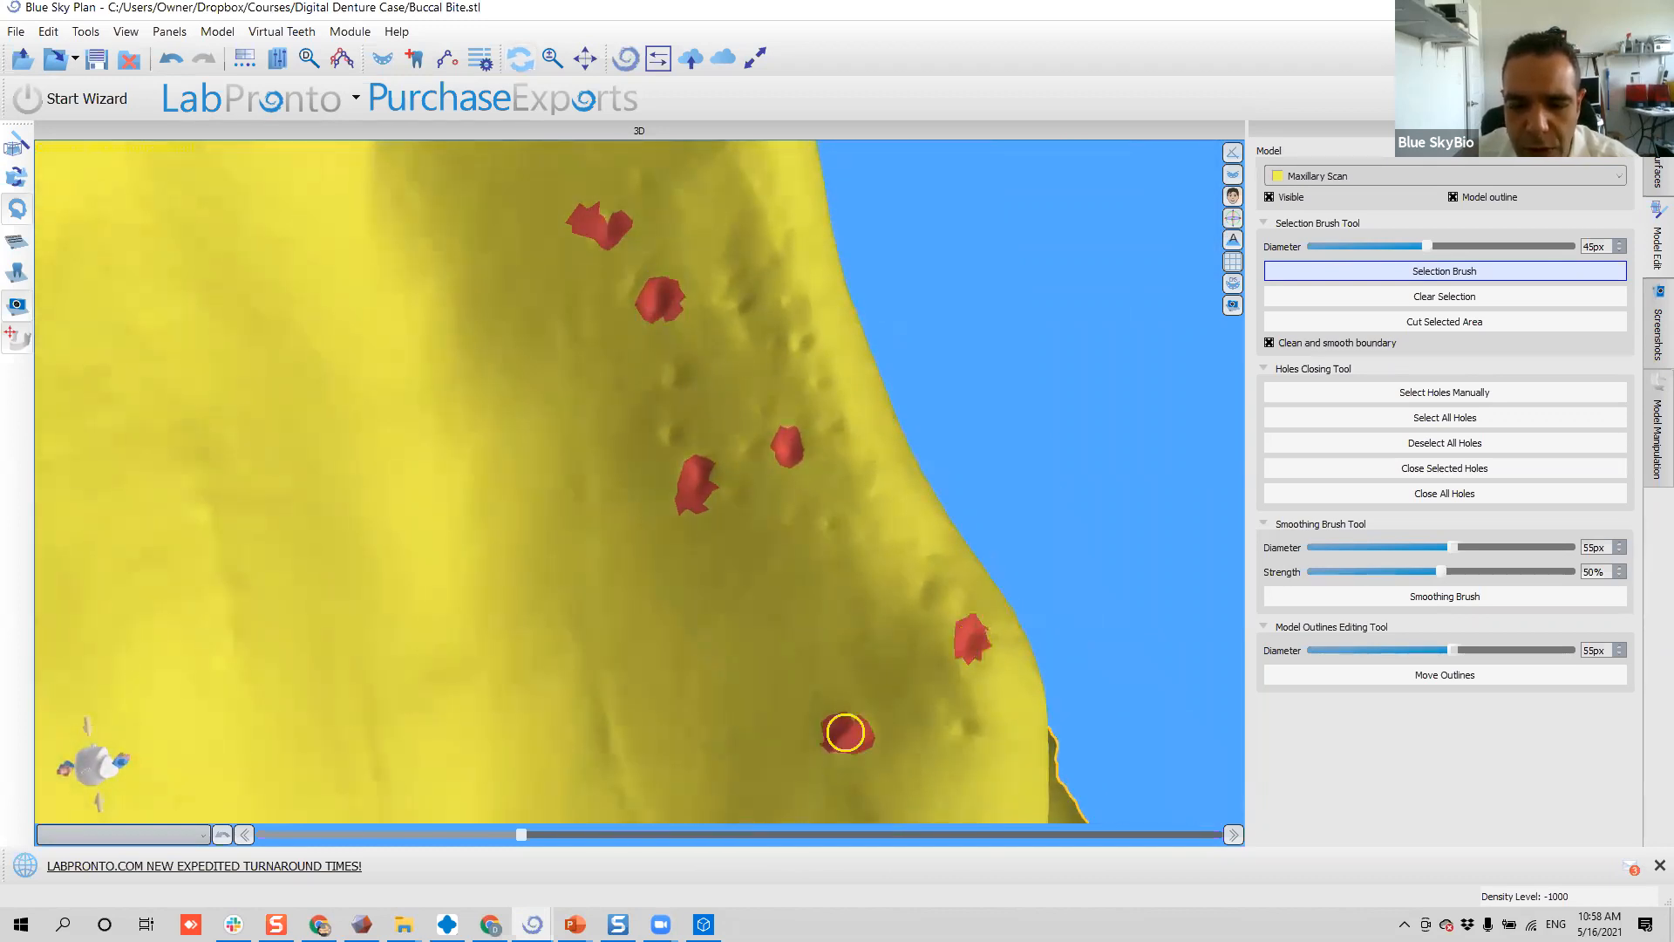
- Cut the brushed pits out of the Maxillary Scan and select all of its holes with manual hole selection active
{"action": "right_click_drag", "start_coordinate": [777, 631], "coordinate": [463, 578]}
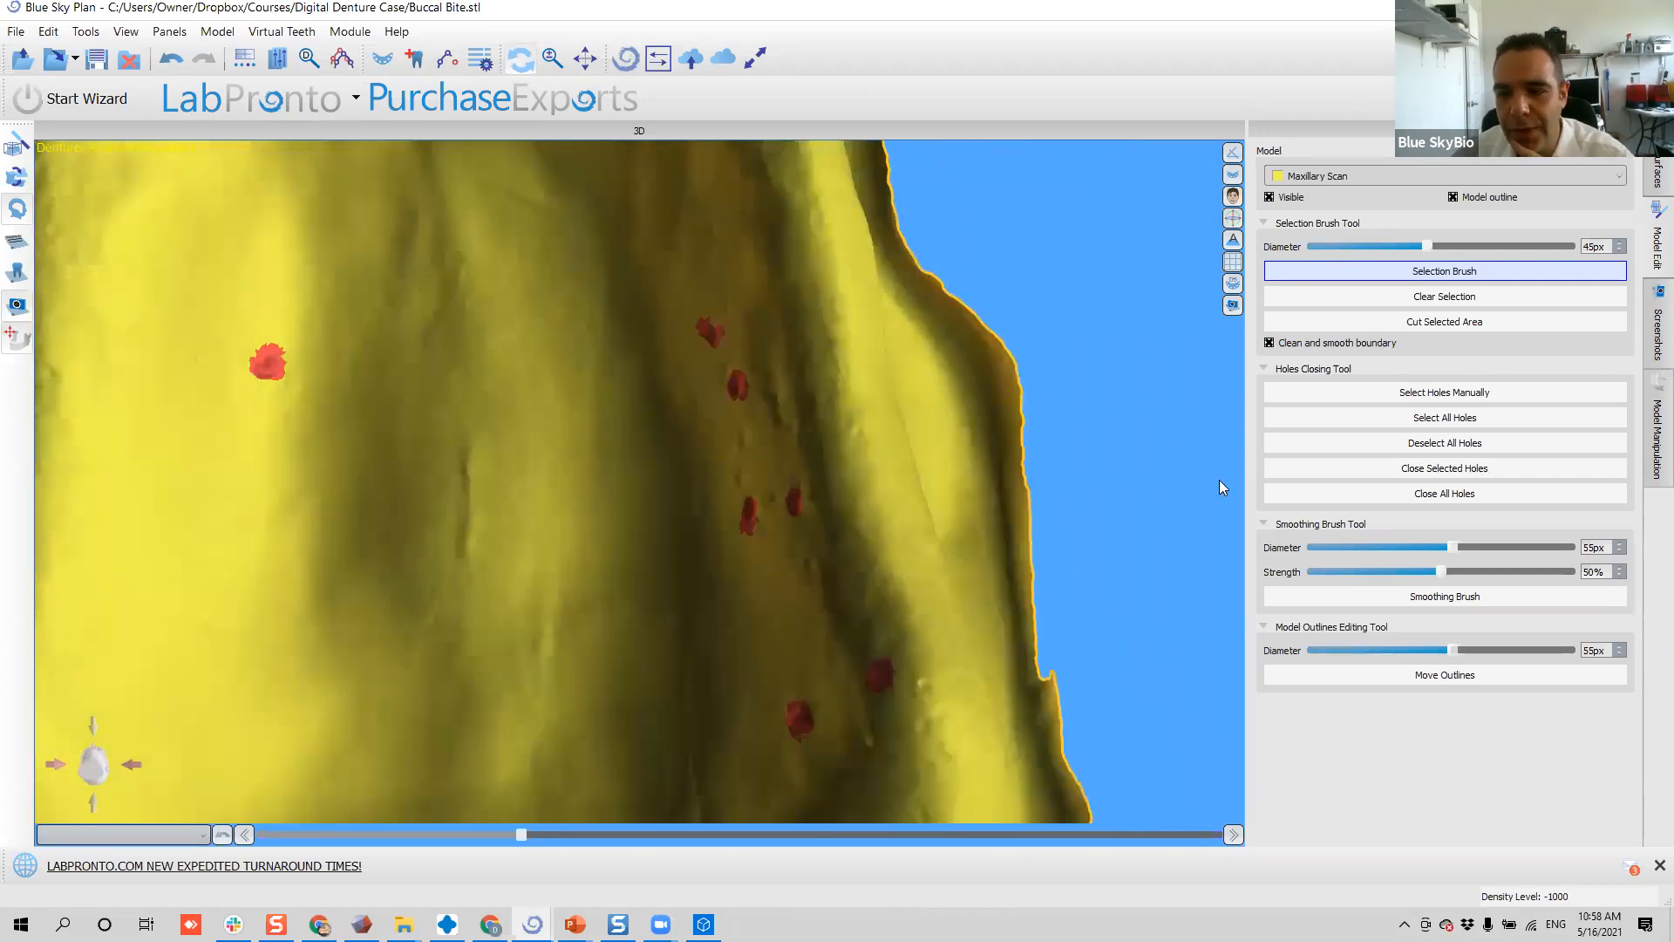
{"action": "left_click", "coordinate": [1435, 322]}
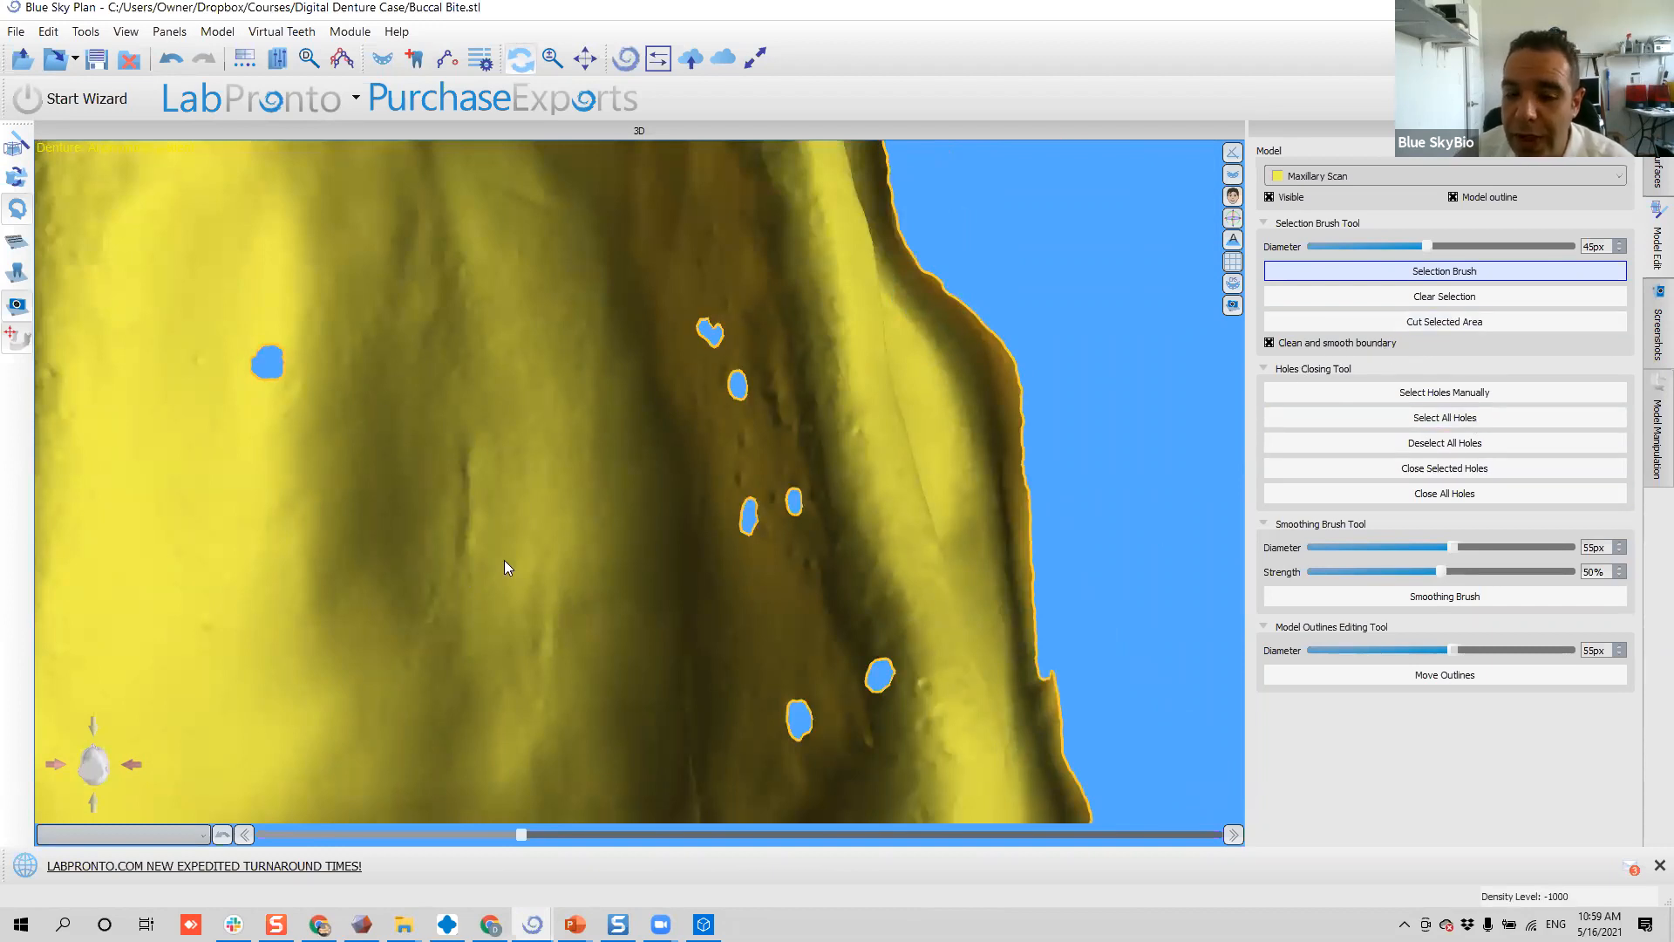
{"action": "left_click", "coordinate": [1393, 420]}
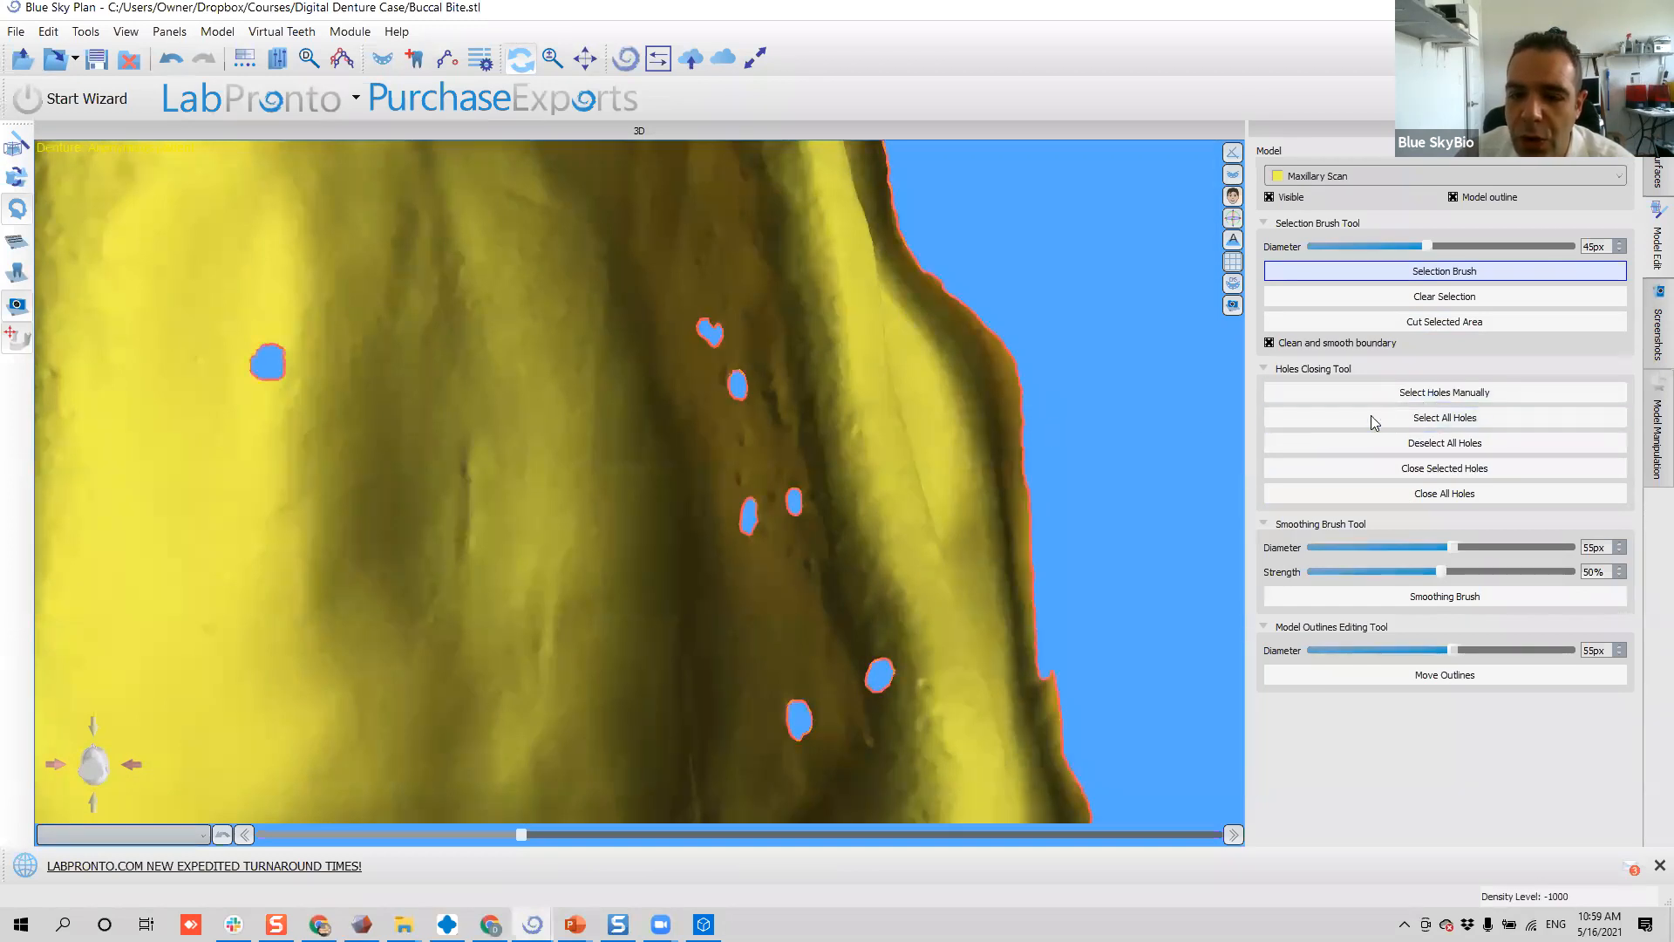
{"action": "left_click", "coordinate": [1487, 394]}
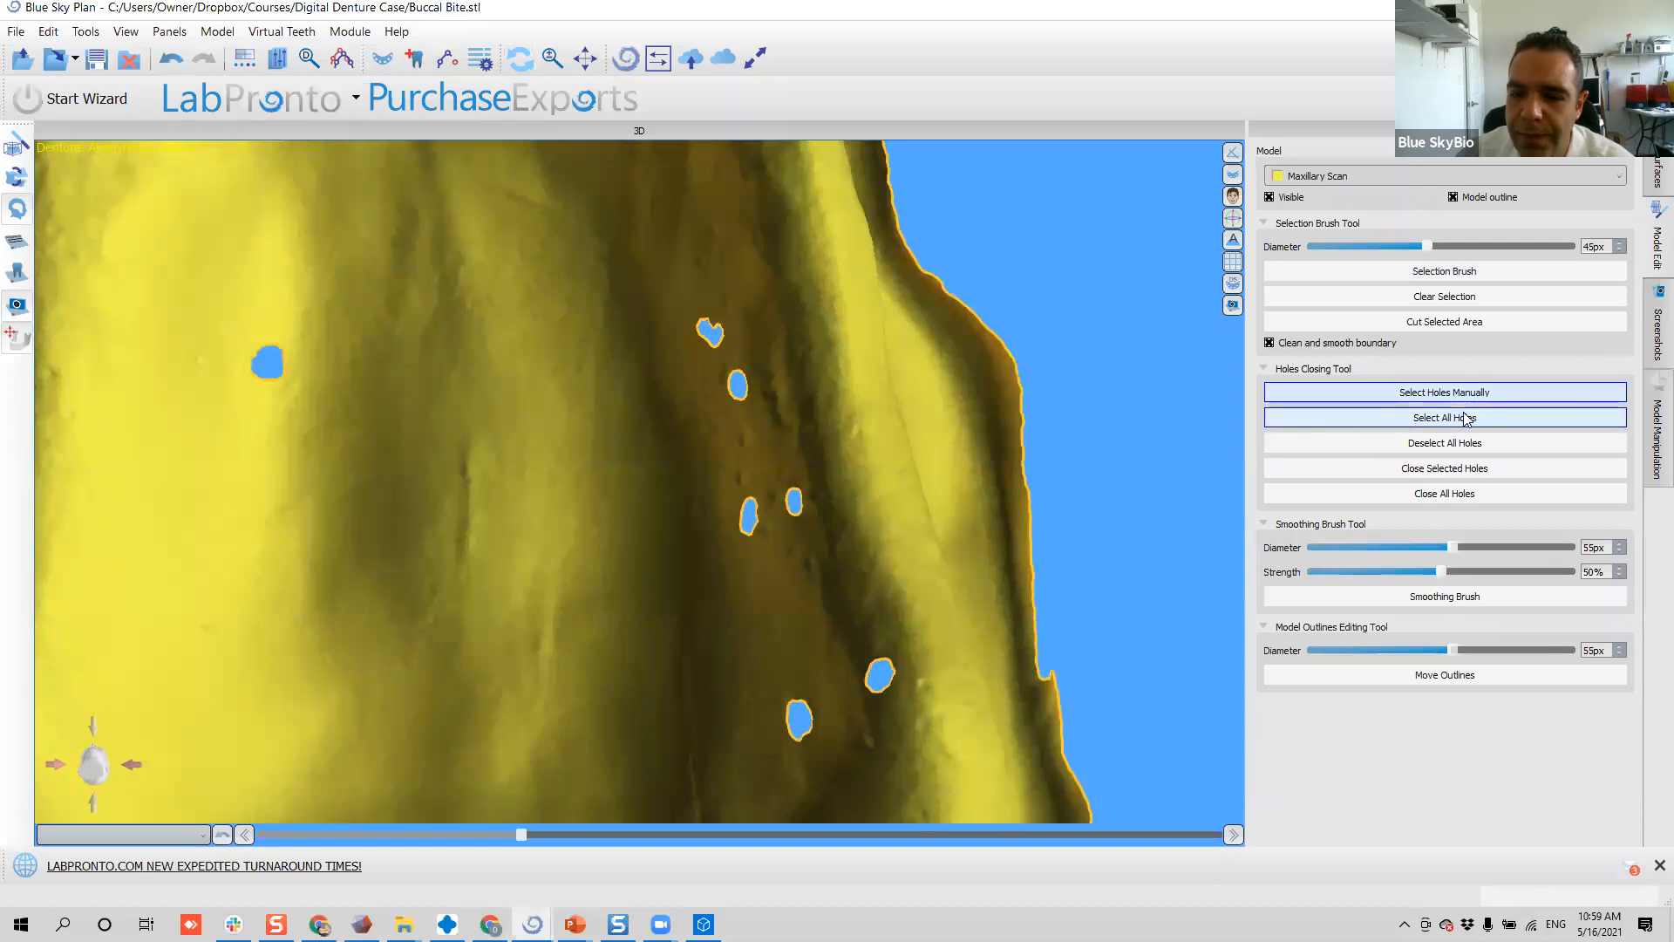
{"action": "left_click", "coordinate": [1465, 422]}
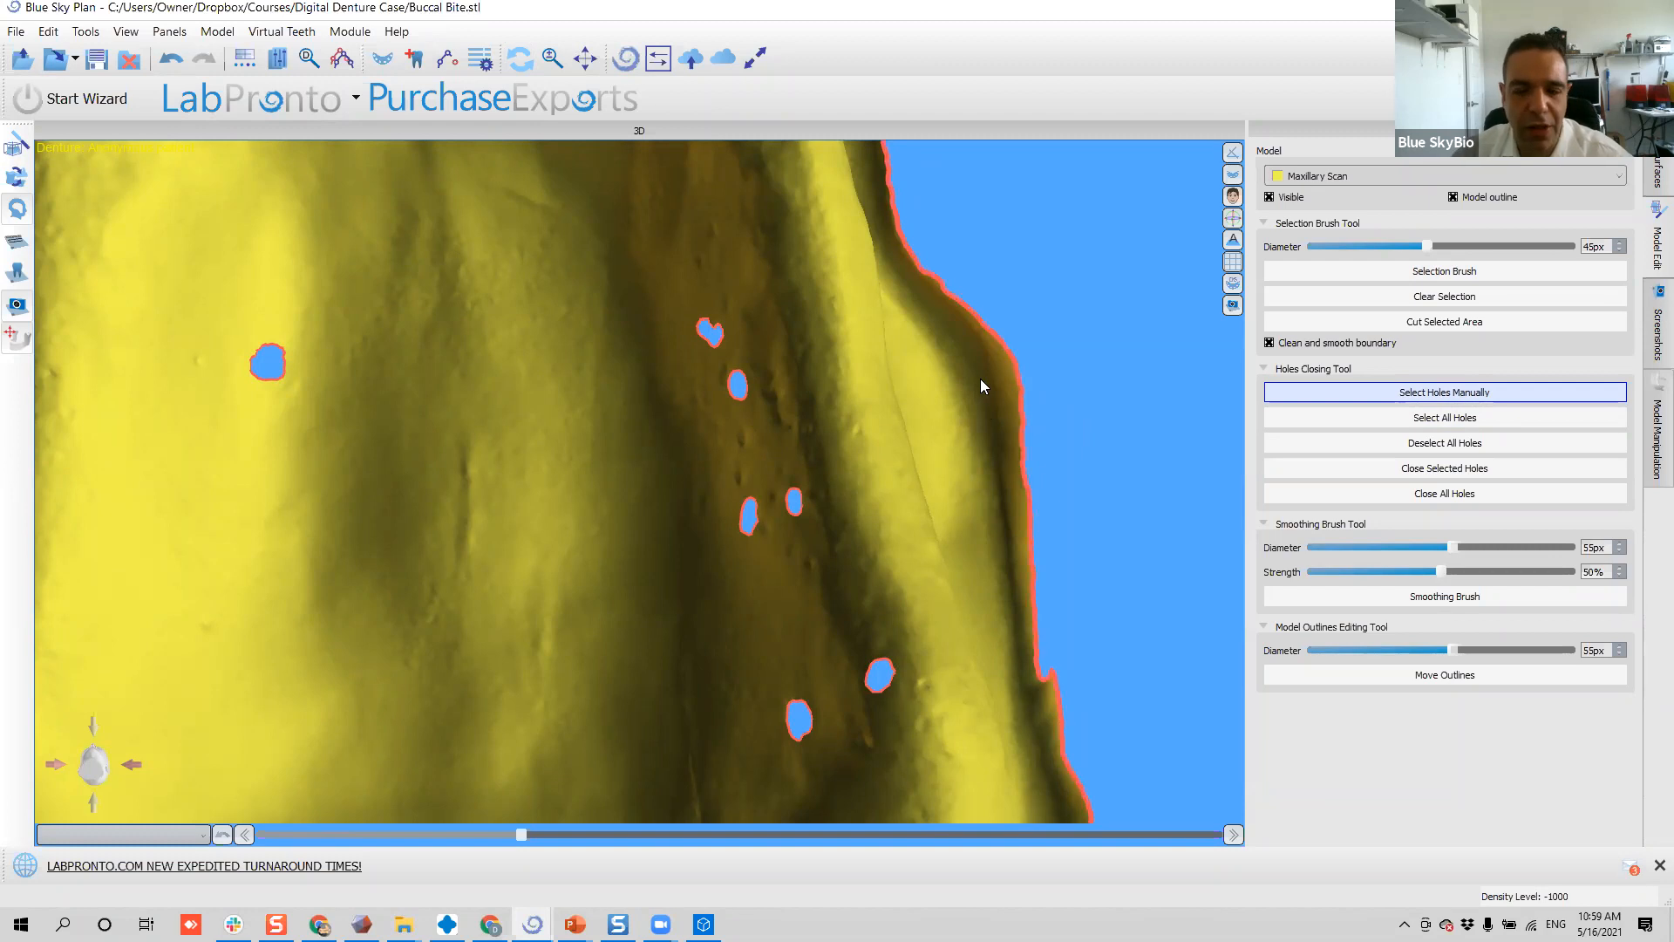
- Deselect the scan's outer border outline, keeping only the small interior holes selected
{"action": "scroll", "coordinate": [980, 378], "scroll_direction": "down", "scroll_amount": 5}
{"action": "mouse_move", "coordinate": [593, 327]}
{"action": "left_mouse_down"}
{"action": "mouse_move", "coordinate": [617, 453]}
{"action": "mouse_move", "coordinate": [563, 318]}
{"action": "left_mouse_up"}
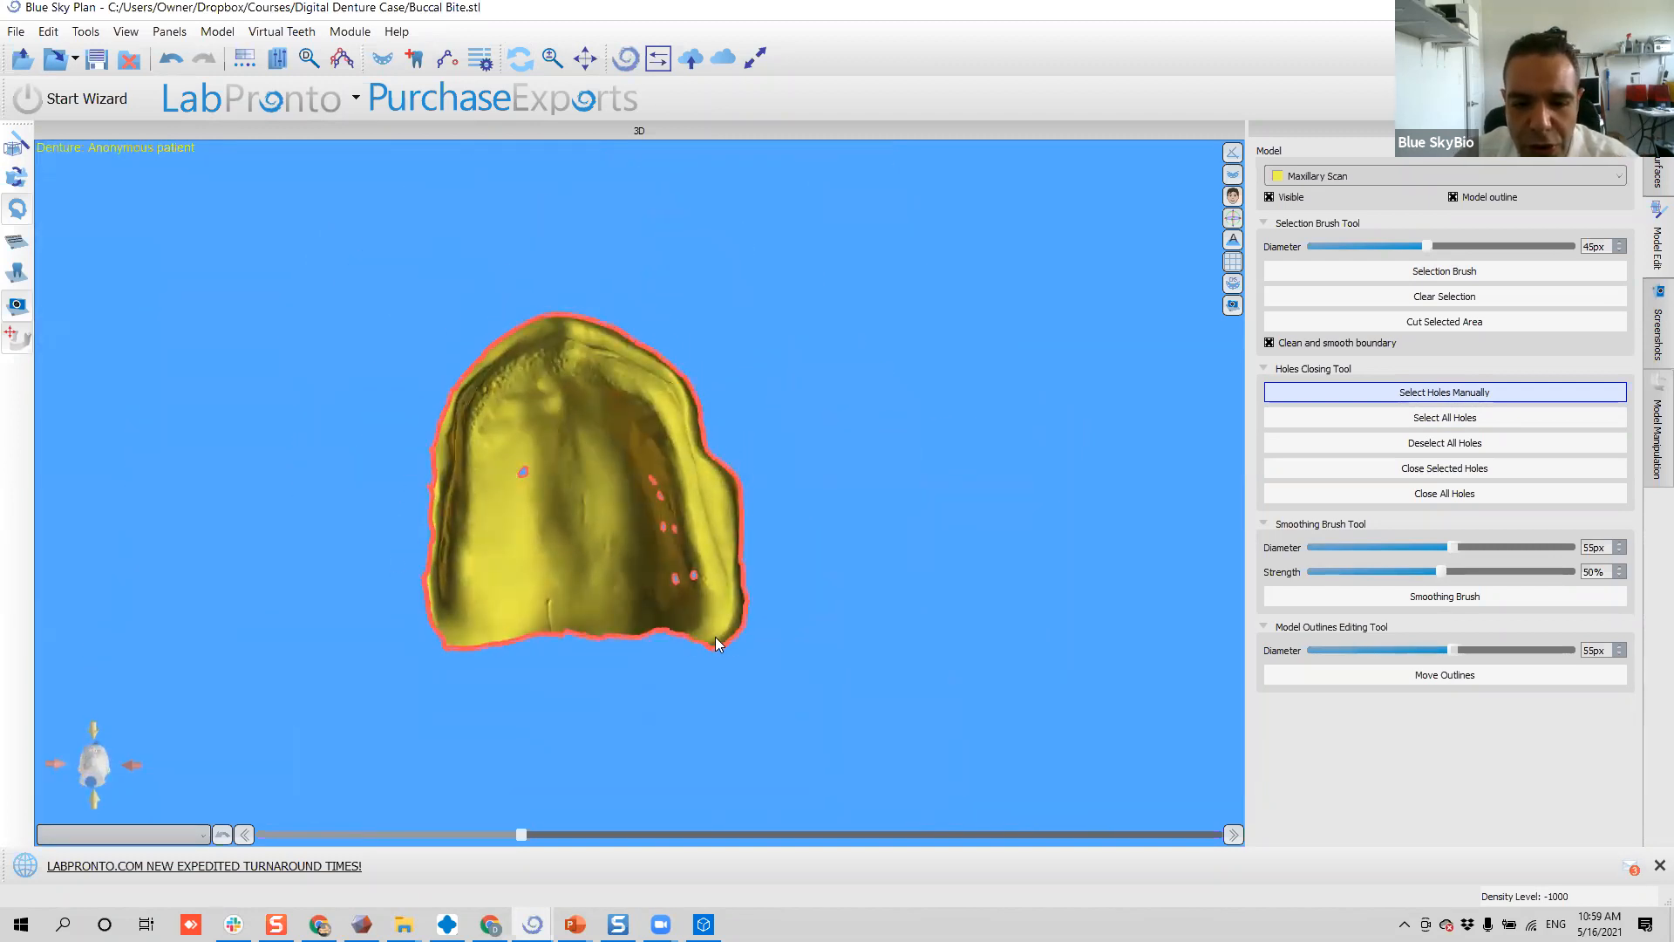
{"action": "scroll", "coordinate": [694, 410], "scroll_direction": "up", "scroll_amount": 6}
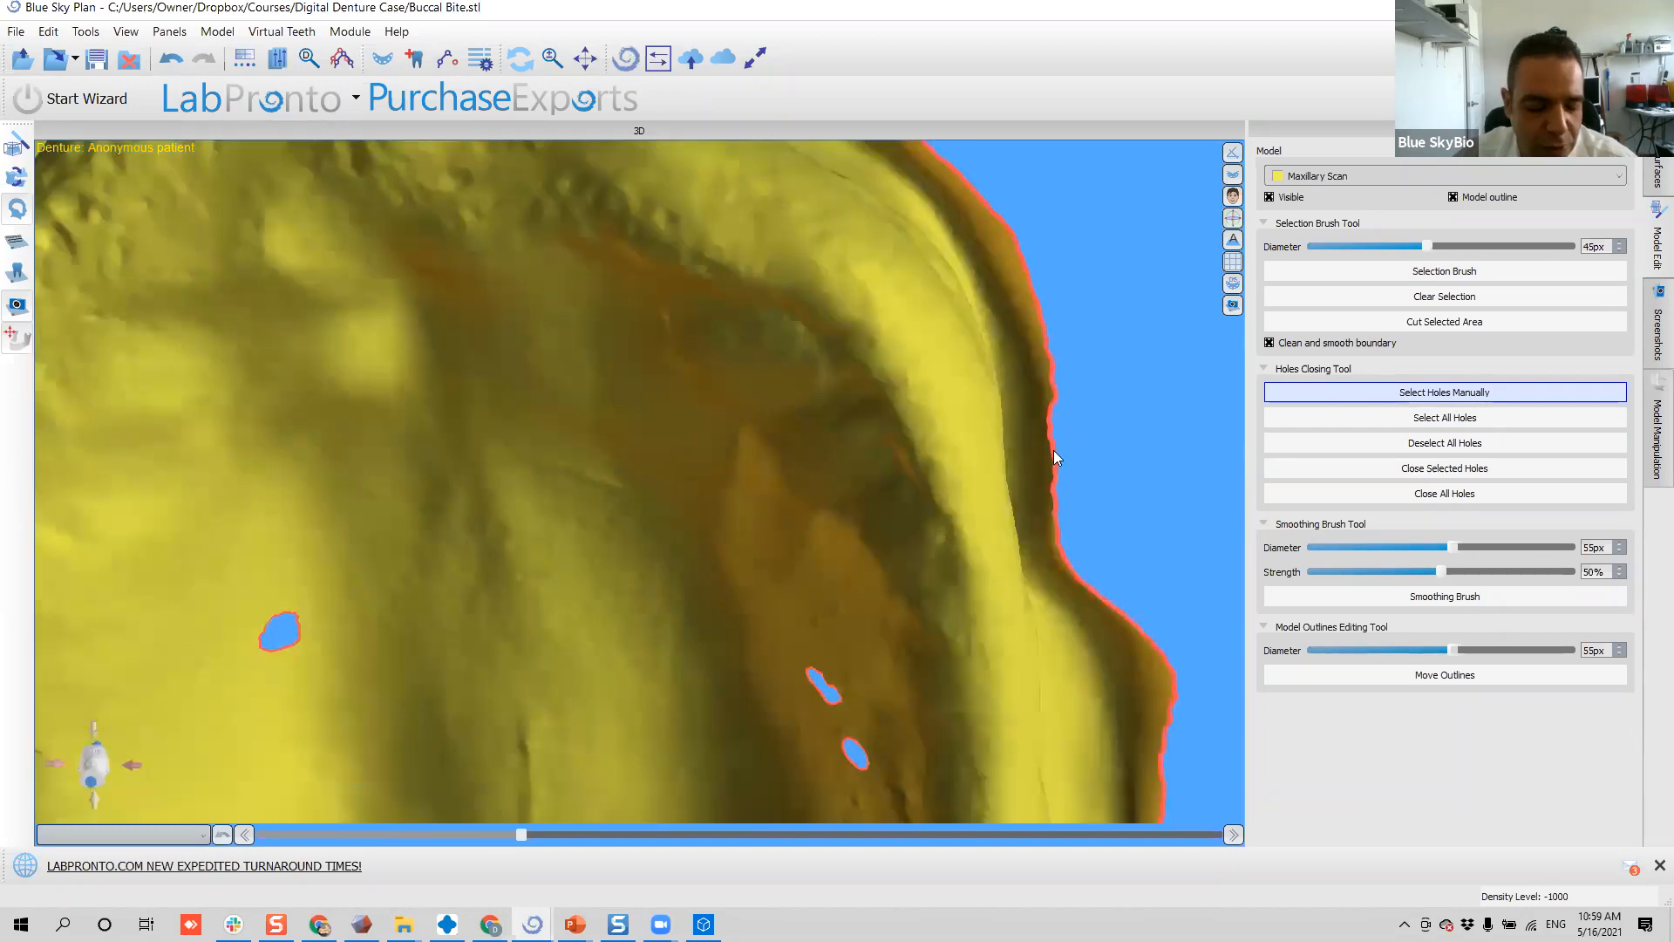
{"action": "left_click", "coordinate": [1053, 450]}
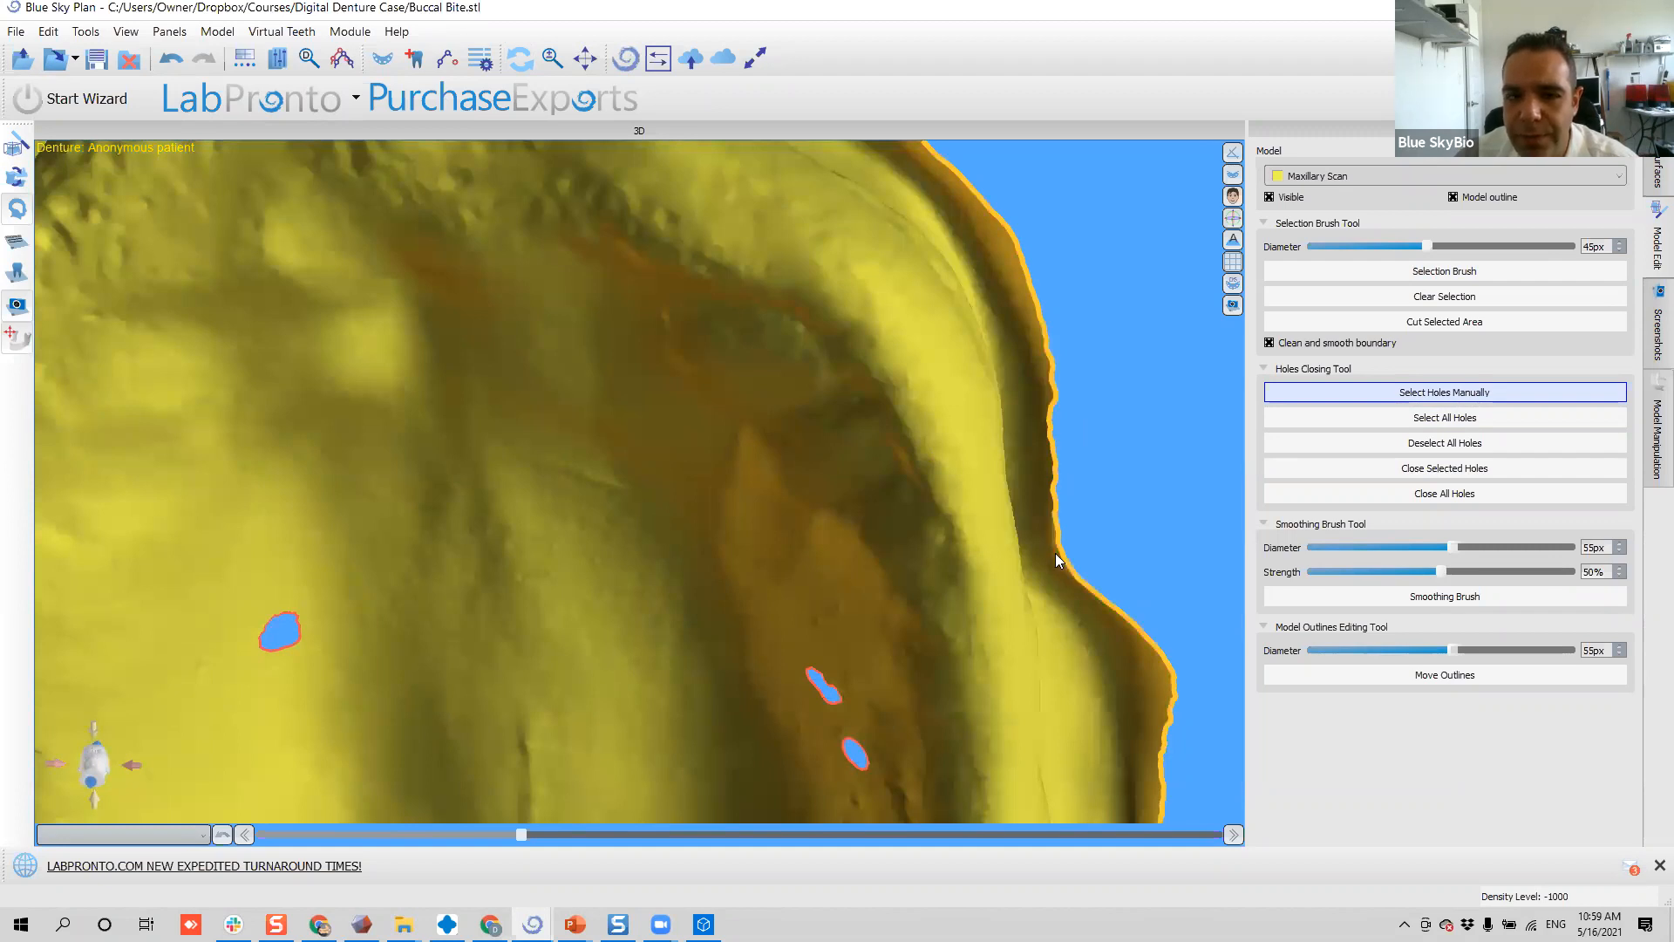
- Close the selected interior holes on the palate and ridge and inspect the patched surface
{"action": "scroll", "coordinate": [977, 510], "scroll_direction": "down", "scroll_amount": 4}
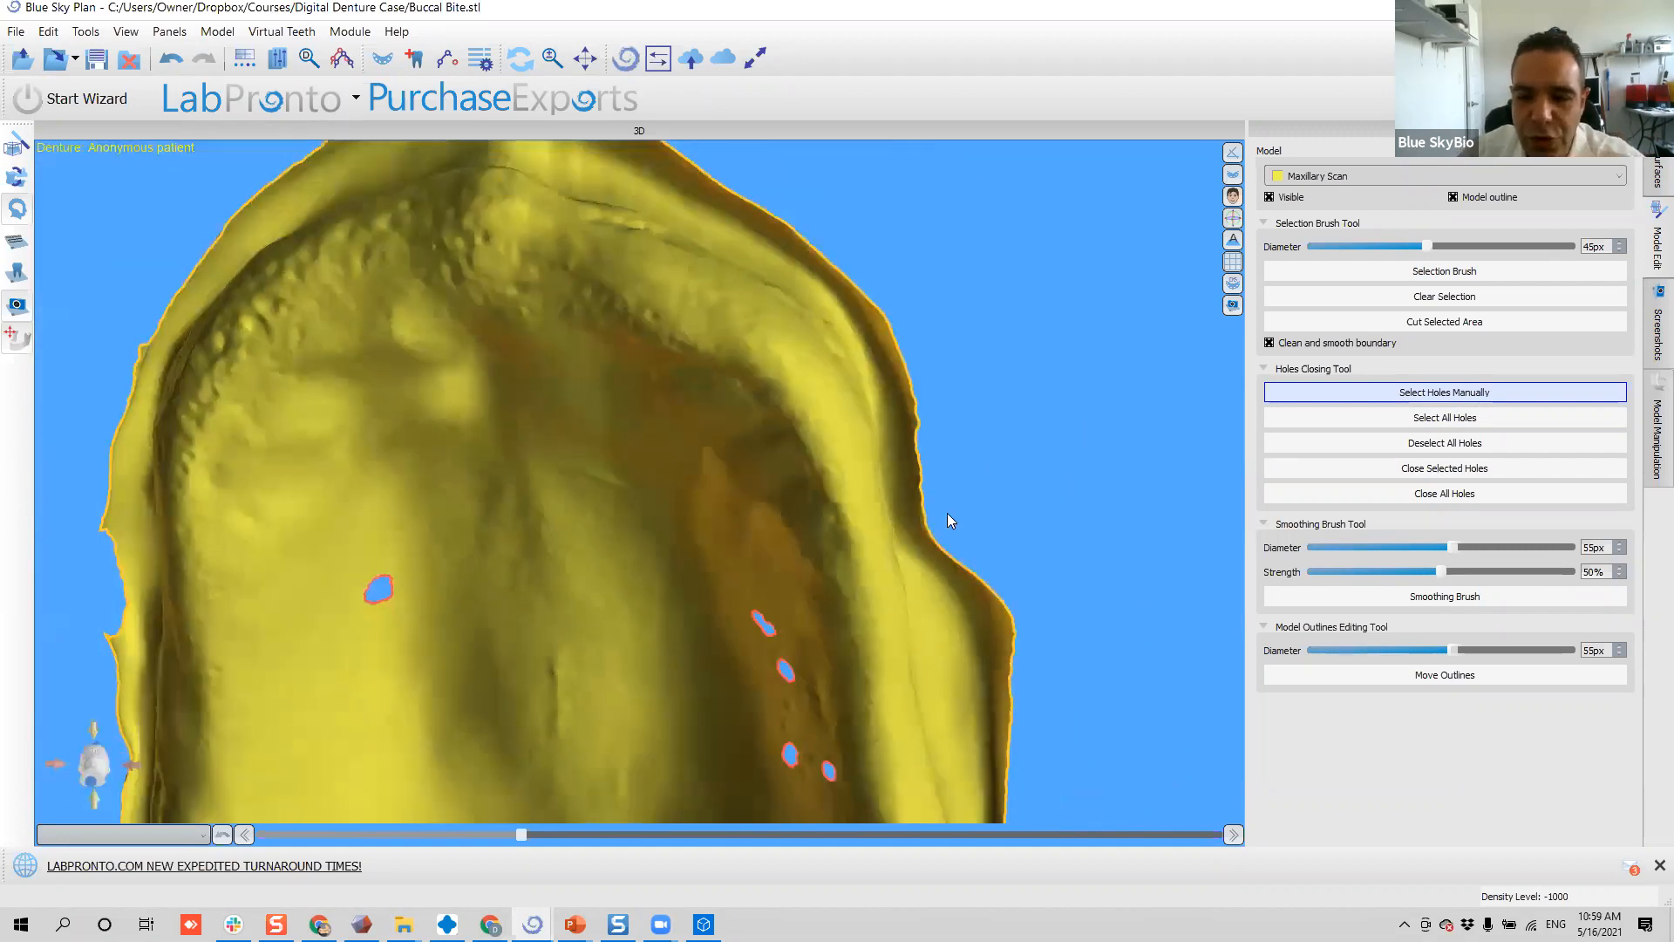
{"action": "middle_click_drag", "start_coordinate": [528, 565], "coordinate": [559, 434]}
{"action": "right_click_drag", "start_coordinate": [523, 558], "coordinate": [558, 491]}
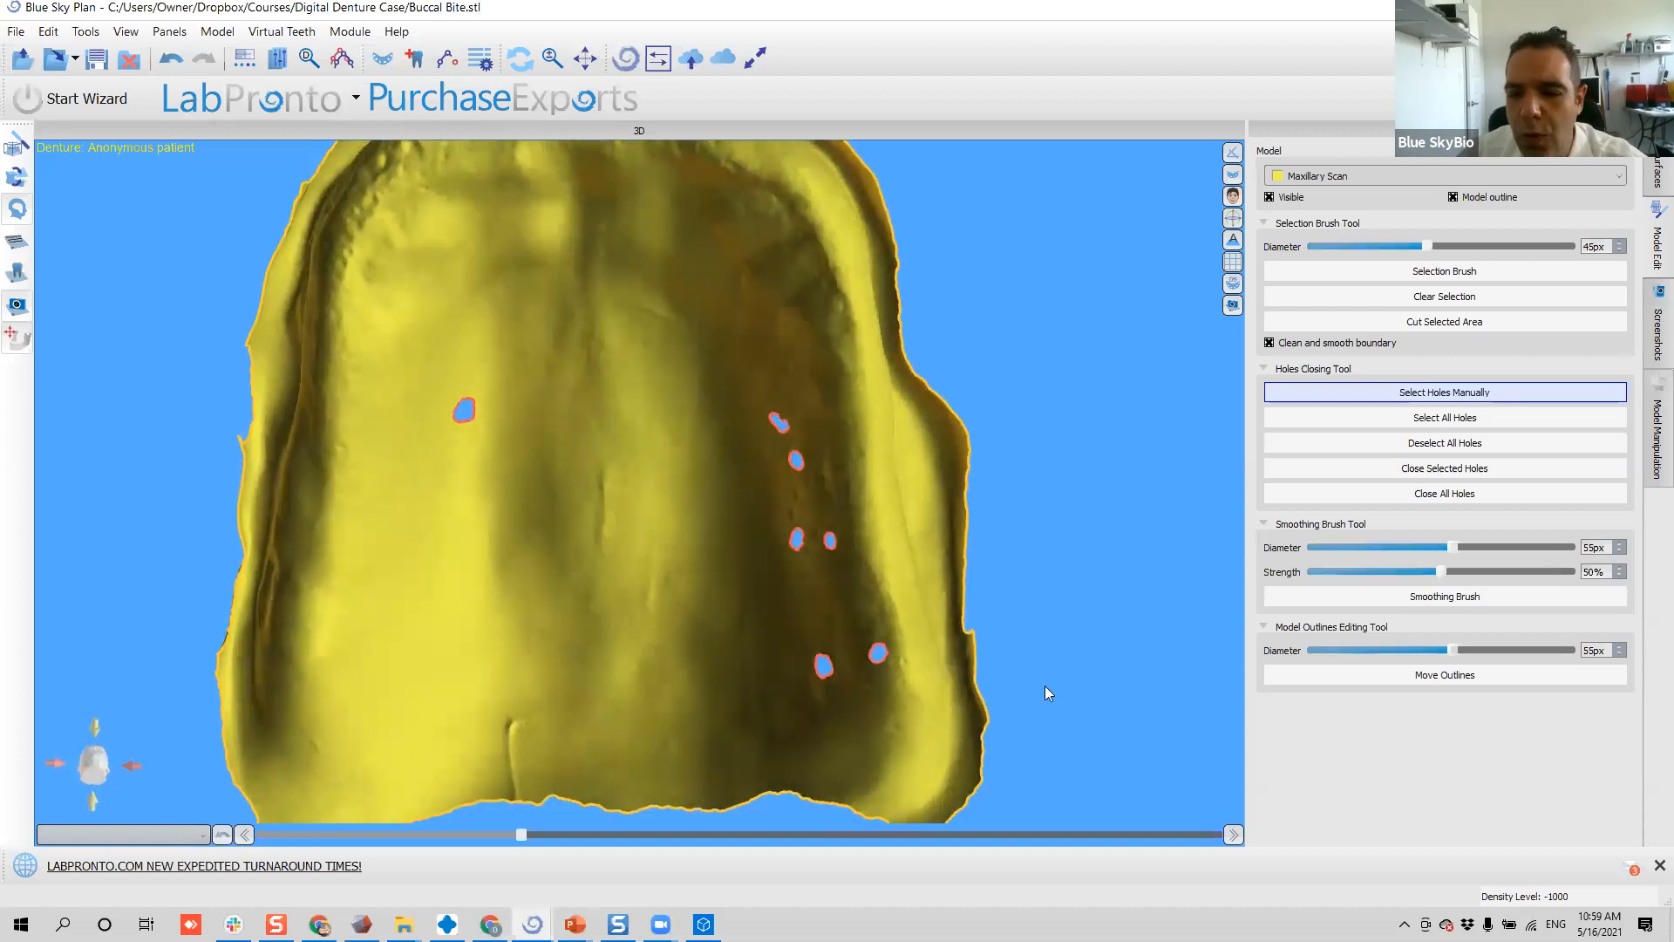
{"action": "left_click", "coordinate": [1435, 470]}
{"action": "right_click_drag", "start_coordinate": [838, 510], "coordinate": [837, 370]}
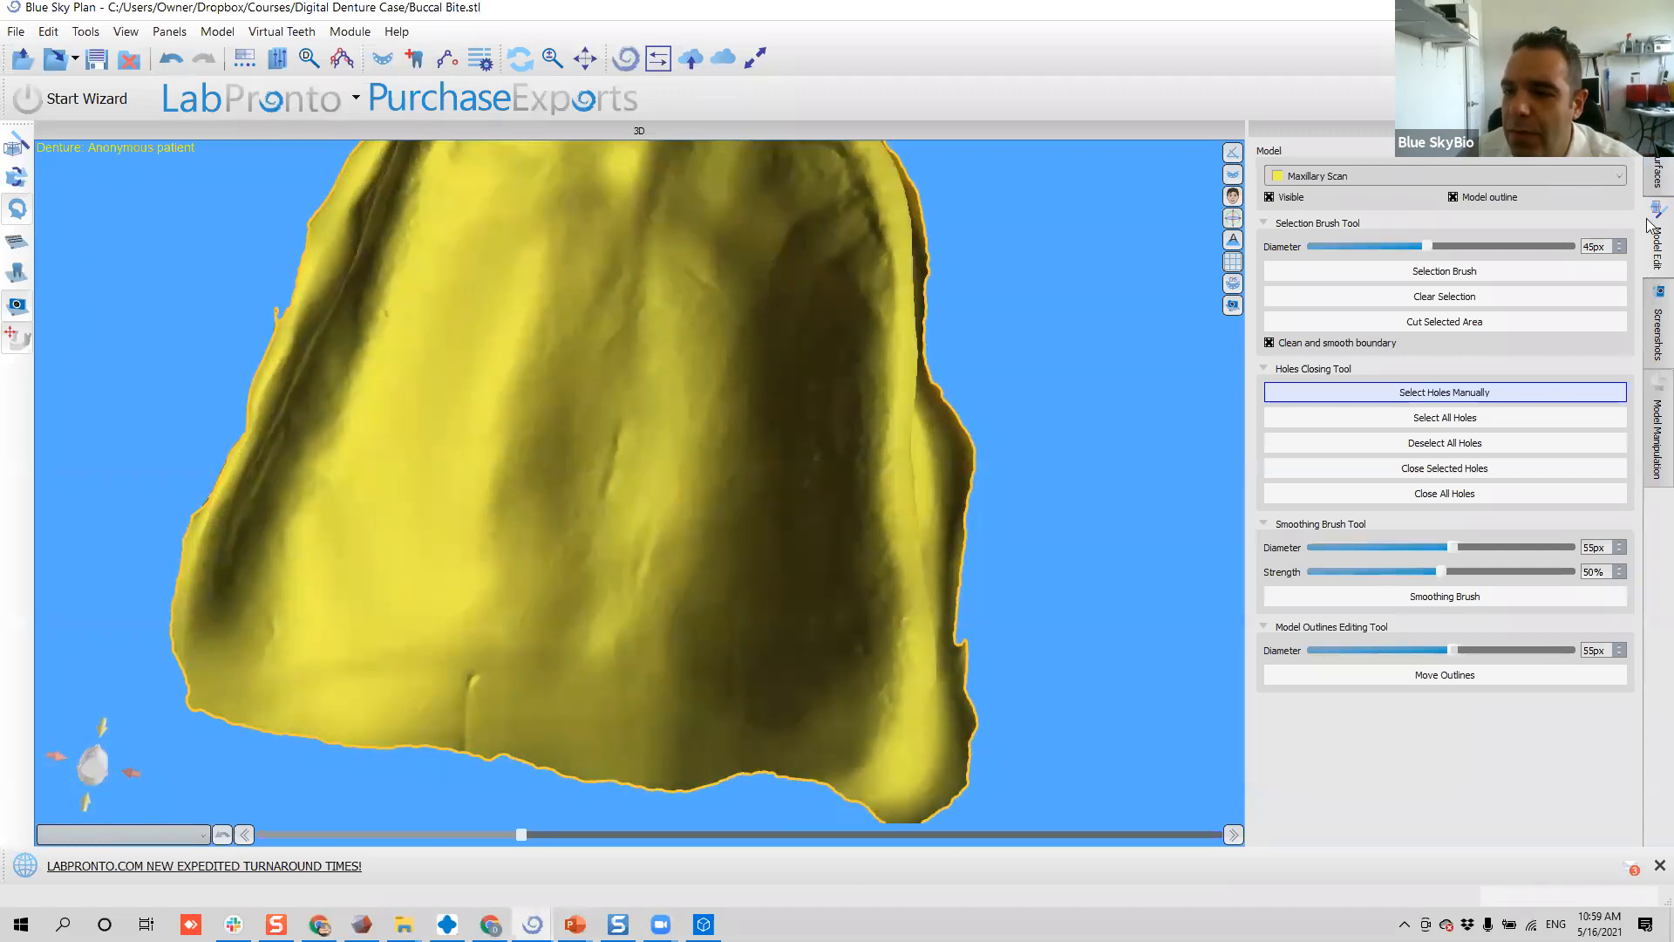
- Hide the Maxillary Scan and show only the Mandibular scan
{"action": "left_click", "coordinate": [1656, 170]}
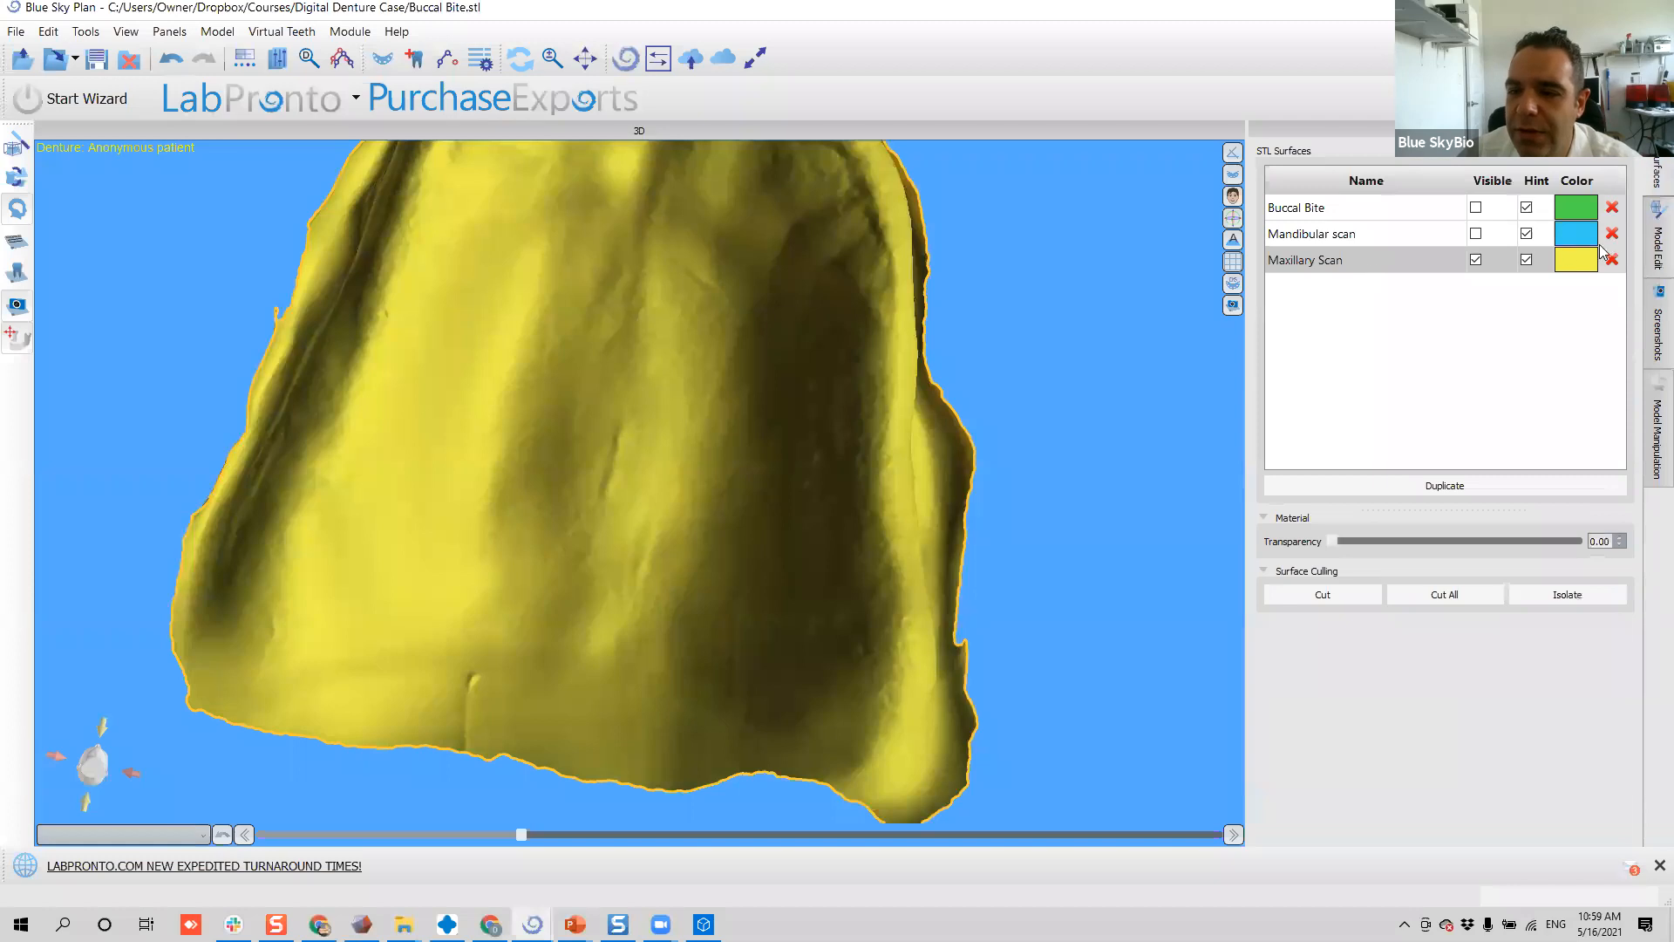
{"action": "left_click", "coordinate": [1475, 260]}
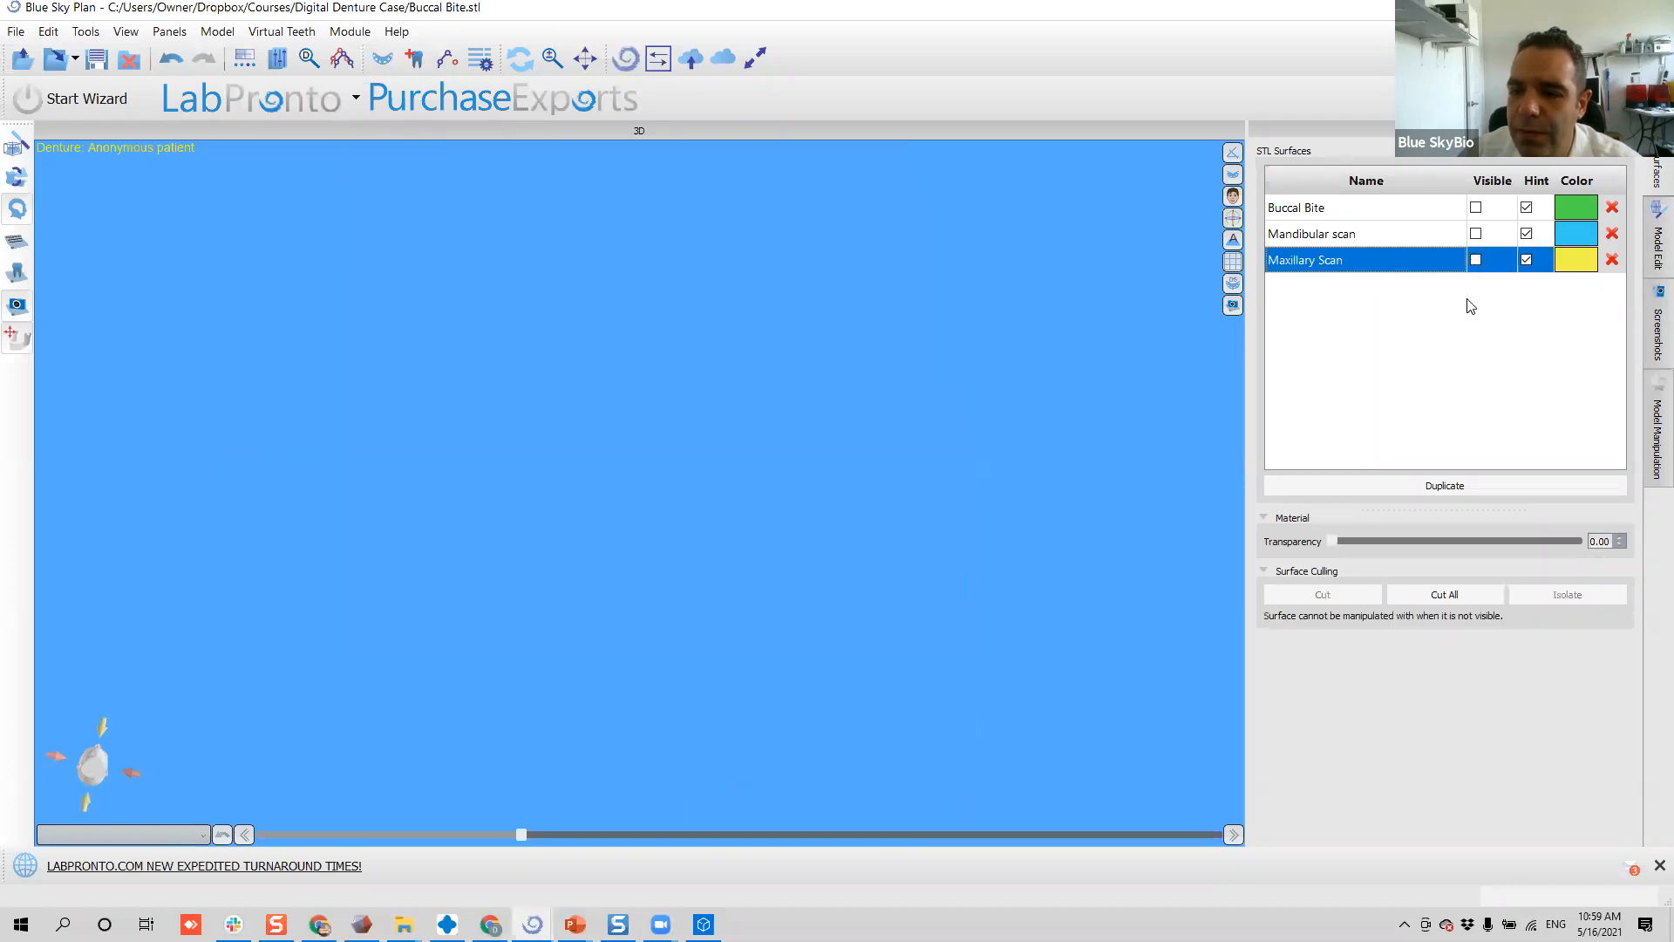
{"action": "left_click", "coordinate": [1475, 233]}
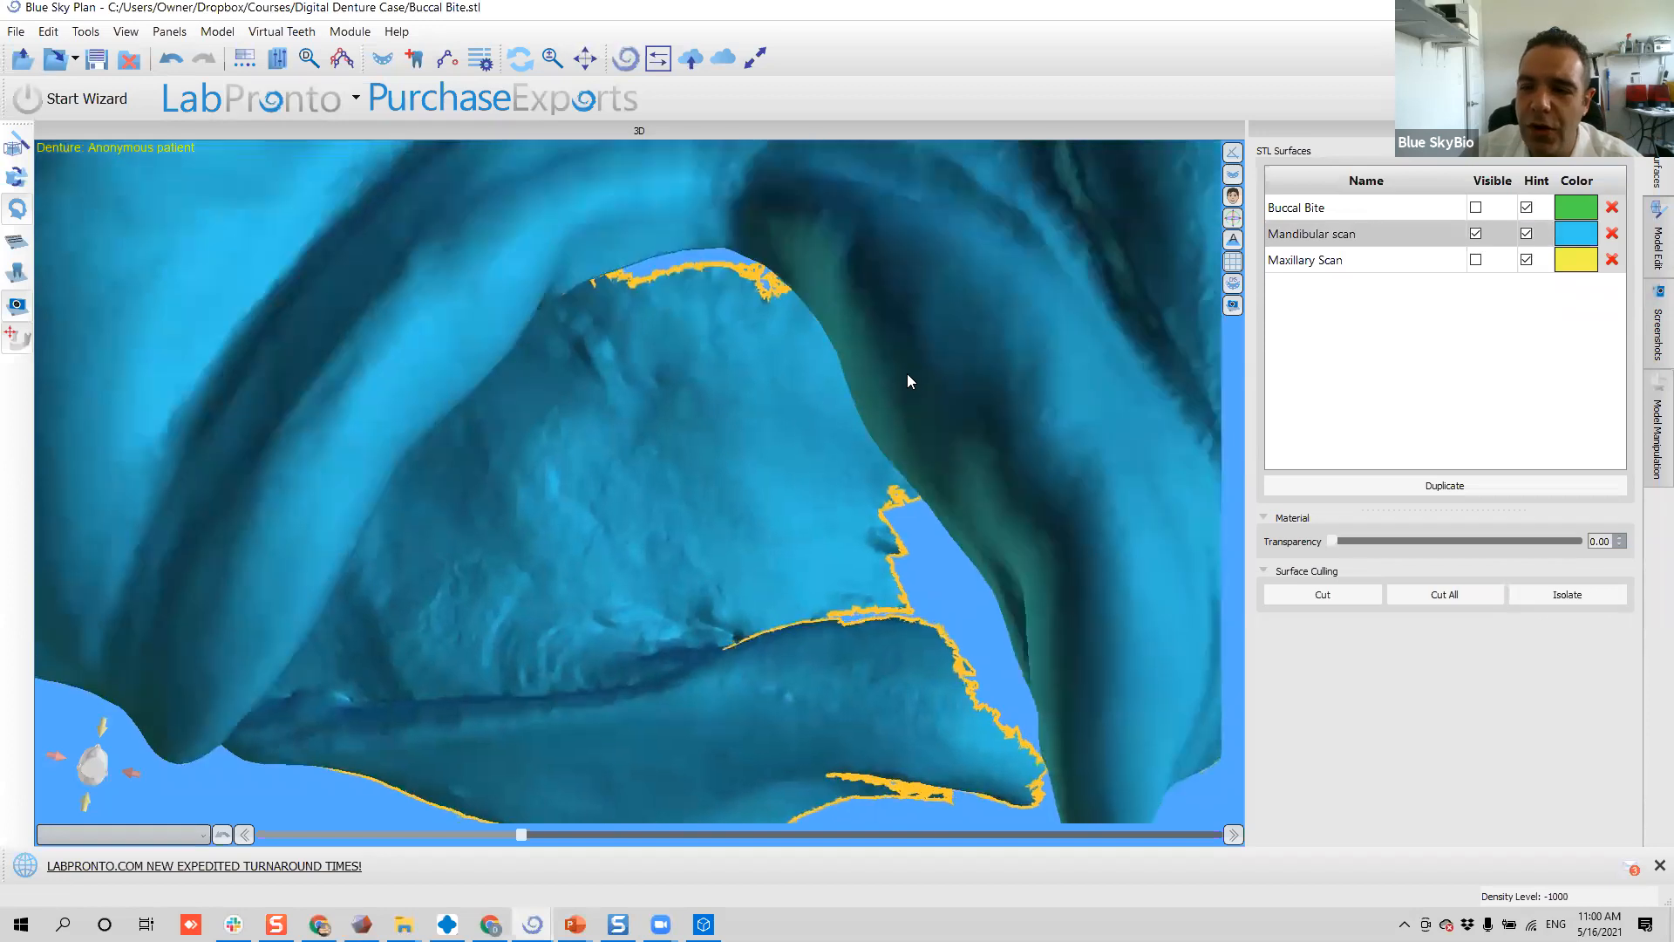
- Examine the Mandibular scan from several sides, checking the ridge, its borders and the excess tissue to be trimmed
{"action": "scroll", "coordinate": [907, 375], "scroll_direction": "down", "scroll_amount": 6}
{"action": "left_click_drag", "start_coordinate": [682, 532], "coordinate": [640, 376]}
{"action": "left_click_drag", "start_coordinate": [516, 483], "coordinate": [750, 714]}
{"action": "left_click_drag", "start_coordinate": [1224, 664], "coordinate": [498, 458]}
{"action": "scroll", "coordinate": [523, 461], "scroll_direction": "up", "scroll_amount": 3}
{"action": "left_click_drag", "start_coordinate": [985, 475], "coordinate": [523, 511]}
{"action": "left_click_drag", "start_coordinate": [743, 481], "coordinate": [727, 373]}
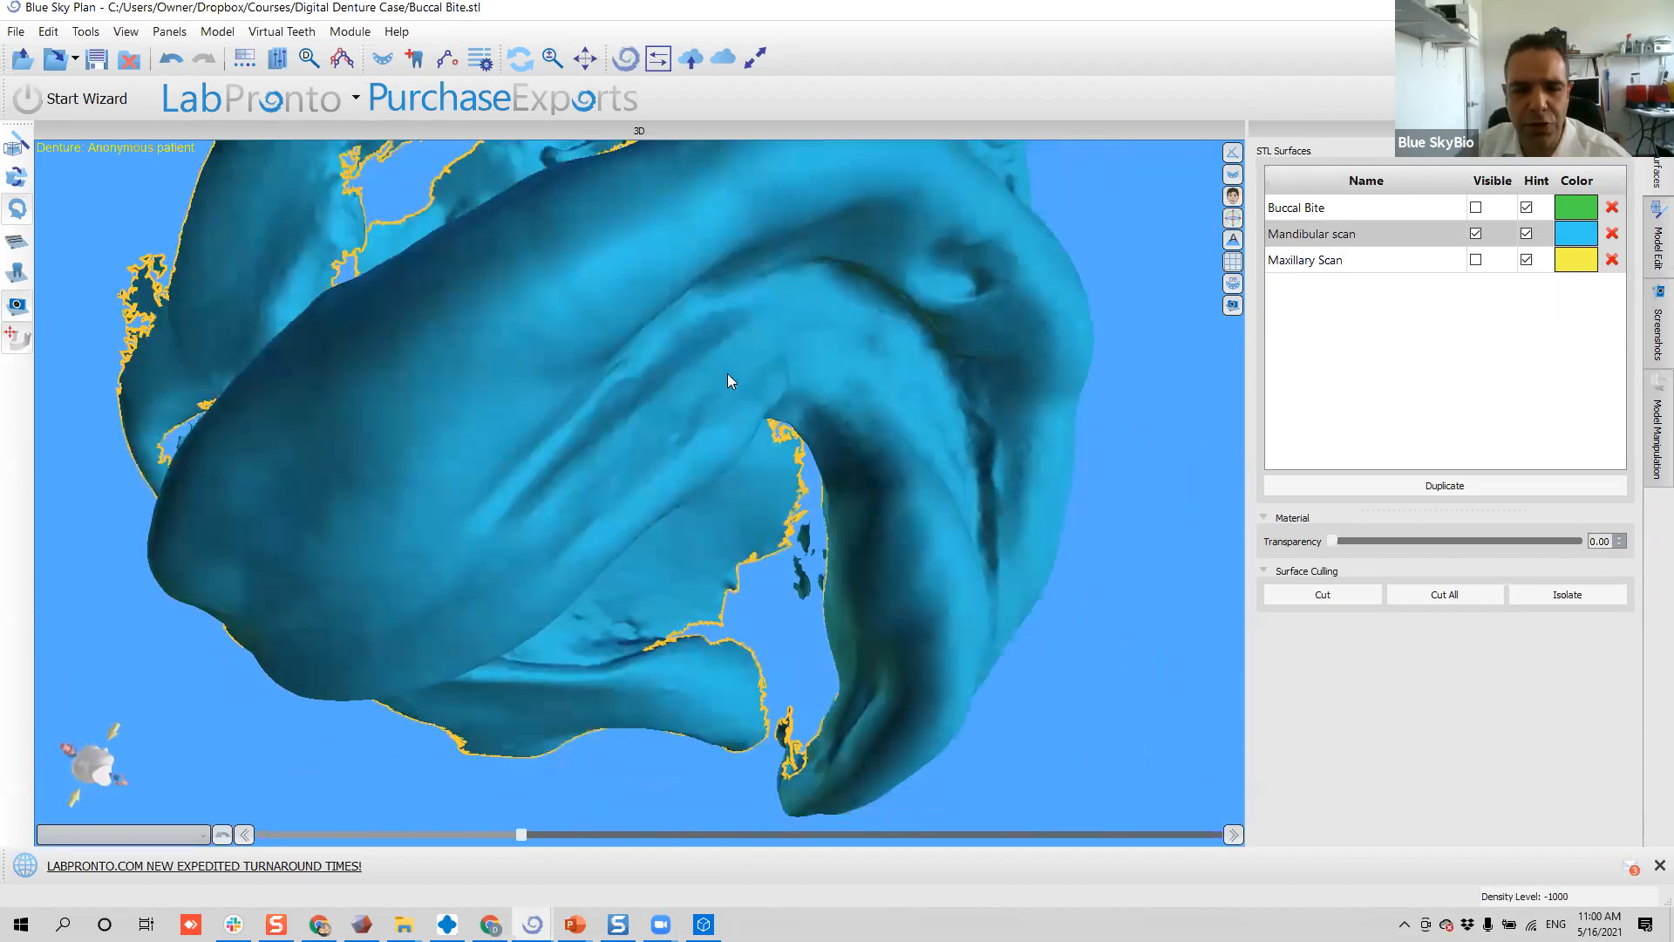
{"action": "left_click_drag", "start_coordinate": [771, 432], "coordinate": [933, 371]}
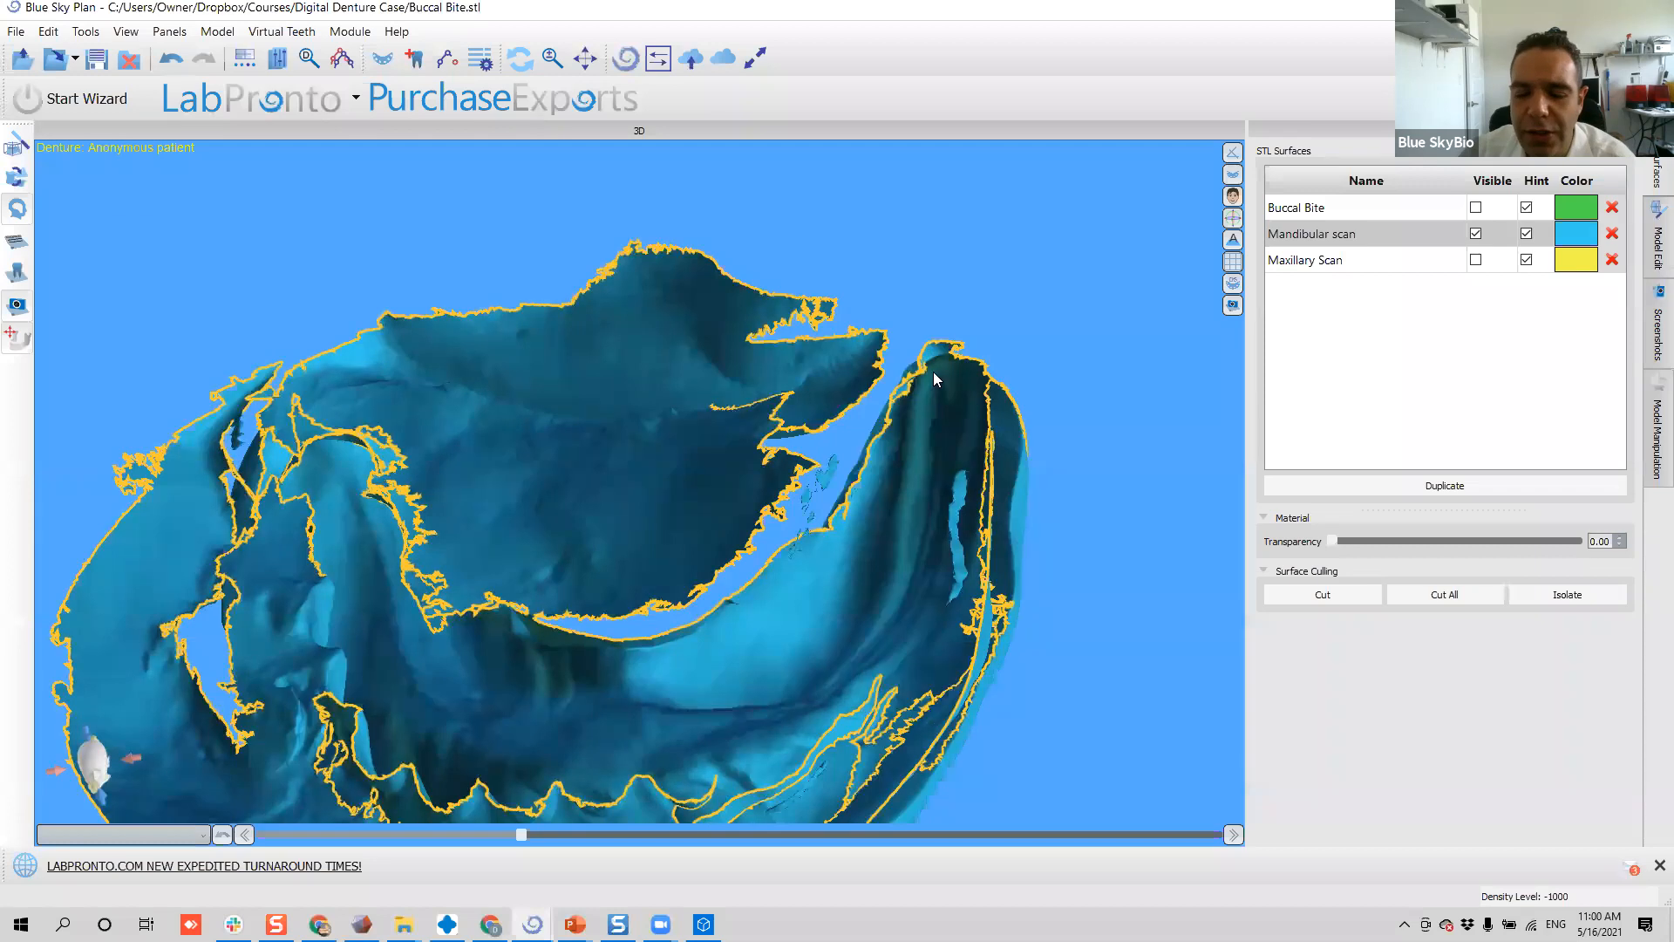
- Activate the Selection Brush on the Mandibular scan and brush over one posterior ridge end and the start of its inner border
{"action": "left_click", "coordinate": [1646, 242]}
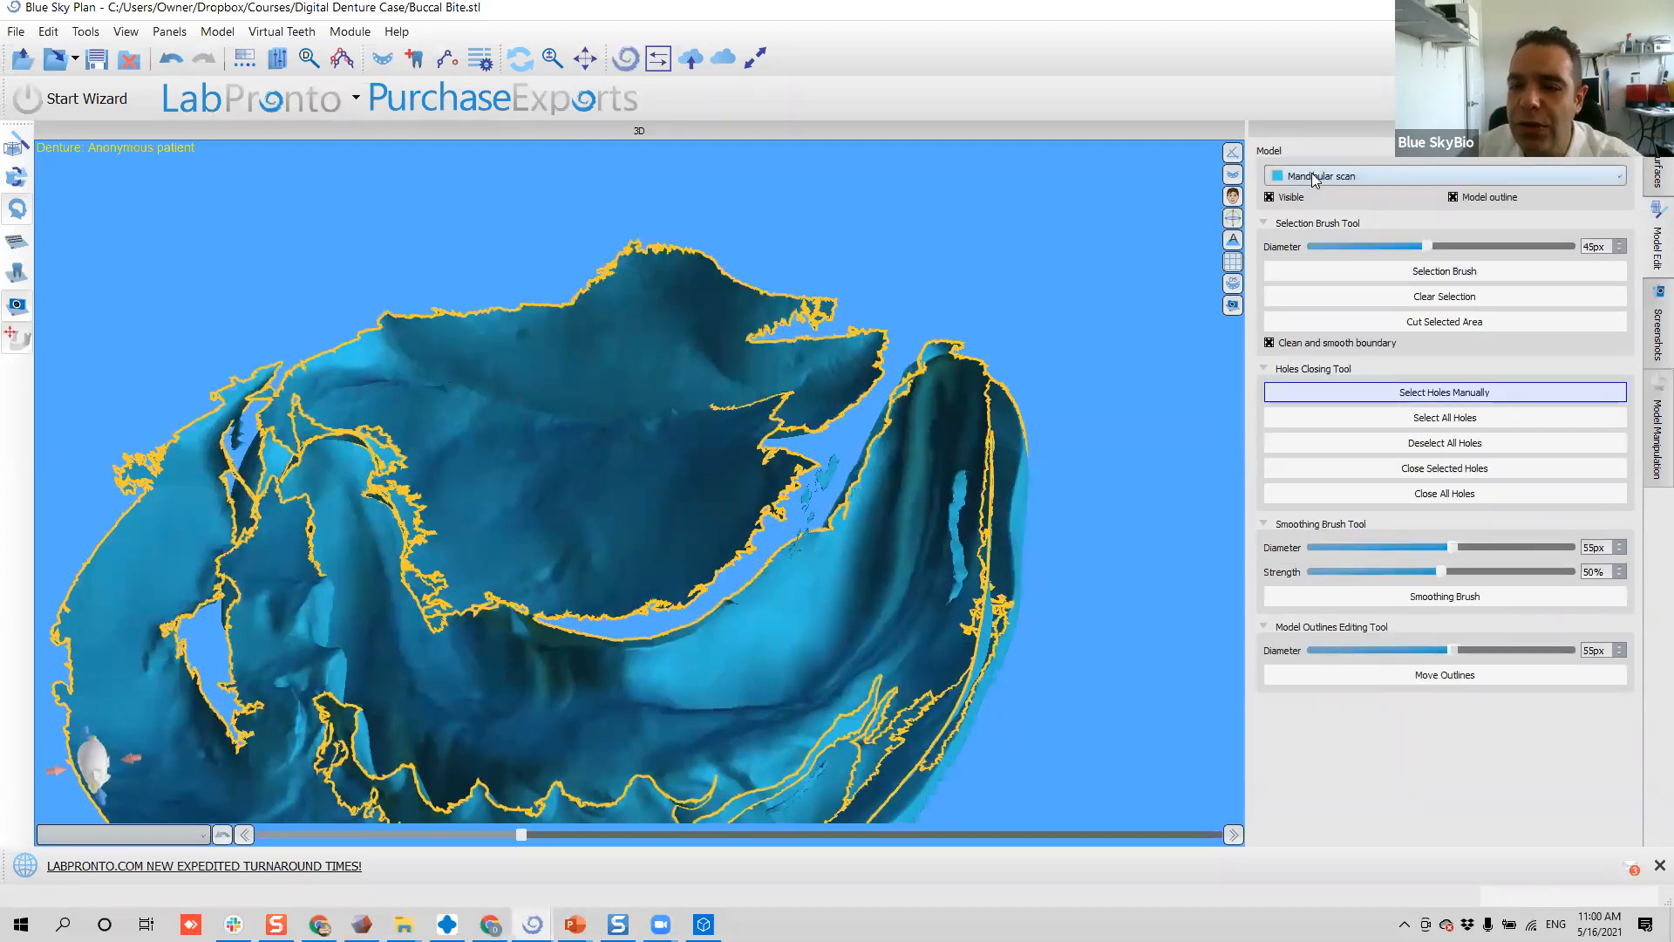
{"action": "left_click", "coordinate": [1369, 281]}
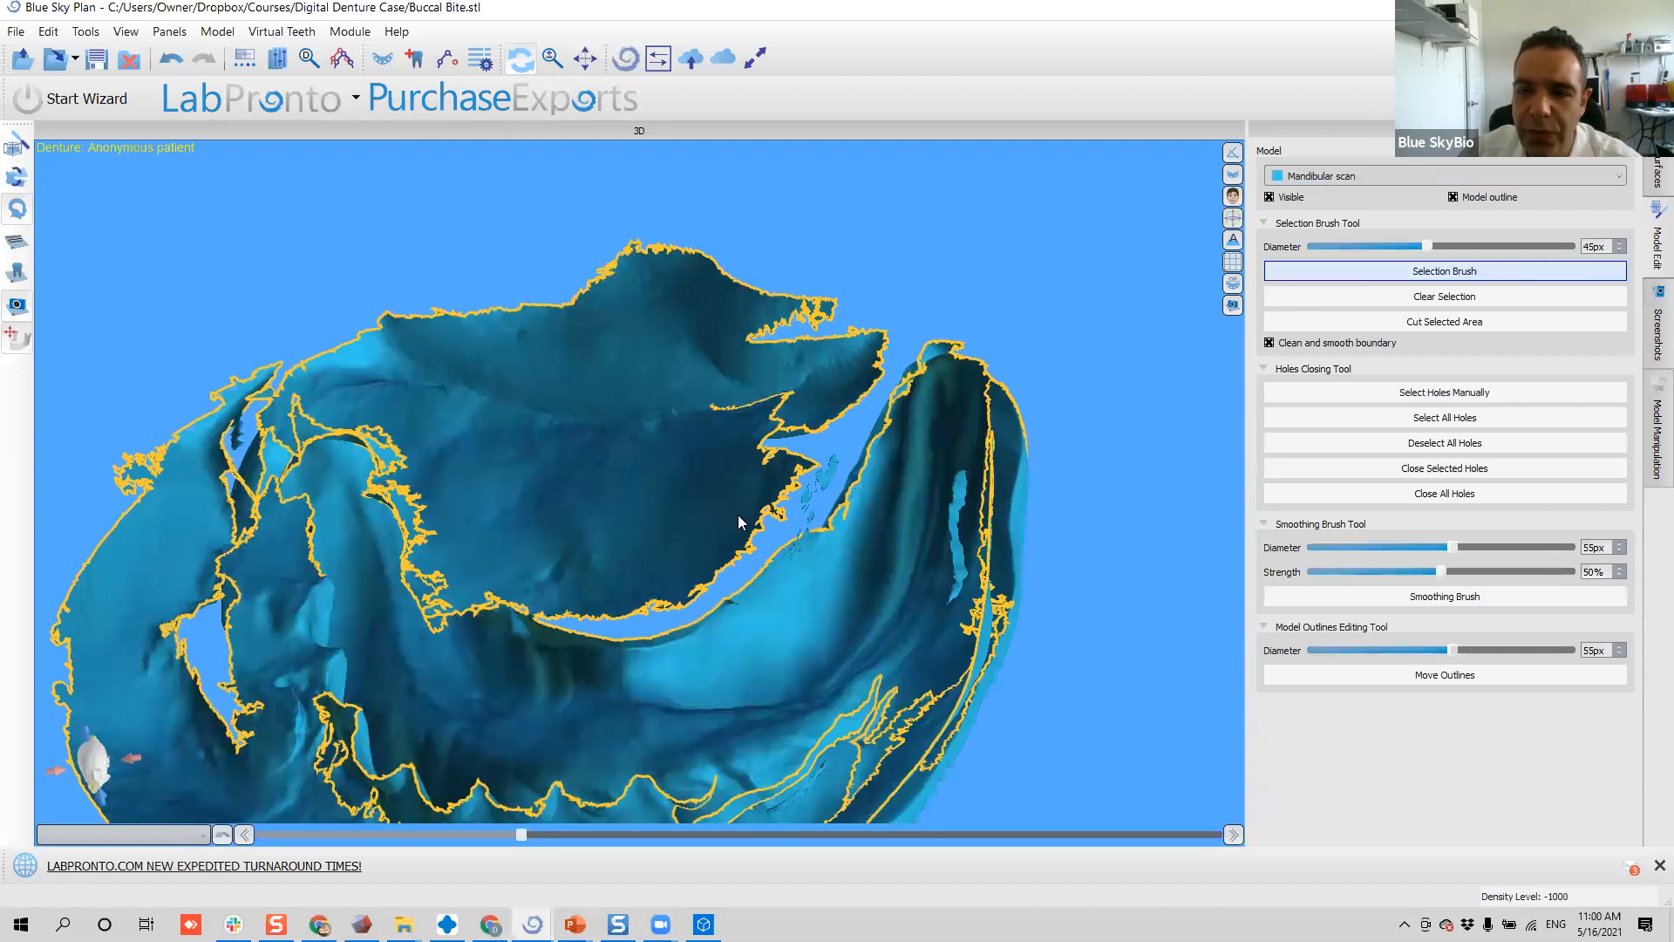
{"action": "mouse_move", "coordinate": [723, 650]}
{"action": "left_mouse_down"}
{"action": "mouse_move", "coordinate": [671, 453]}
{"action": "mouse_move", "coordinate": [698, 375]}
{"action": "mouse_move", "coordinate": [723, 474]}
{"action": "mouse_move", "coordinate": [756, 513]}
{"action": "mouse_move", "coordinate": [726, 596]}
{"action": "mouse_move", "coordinate": [676, 591]}
{"action": "mouse_move", "coordinate": [827, 431]}
{"action": "left_mouse_up"}
{"action": "scroll", "coordinate": [724, 474], "scroll_direction": "up", "scroll_amount": 3}
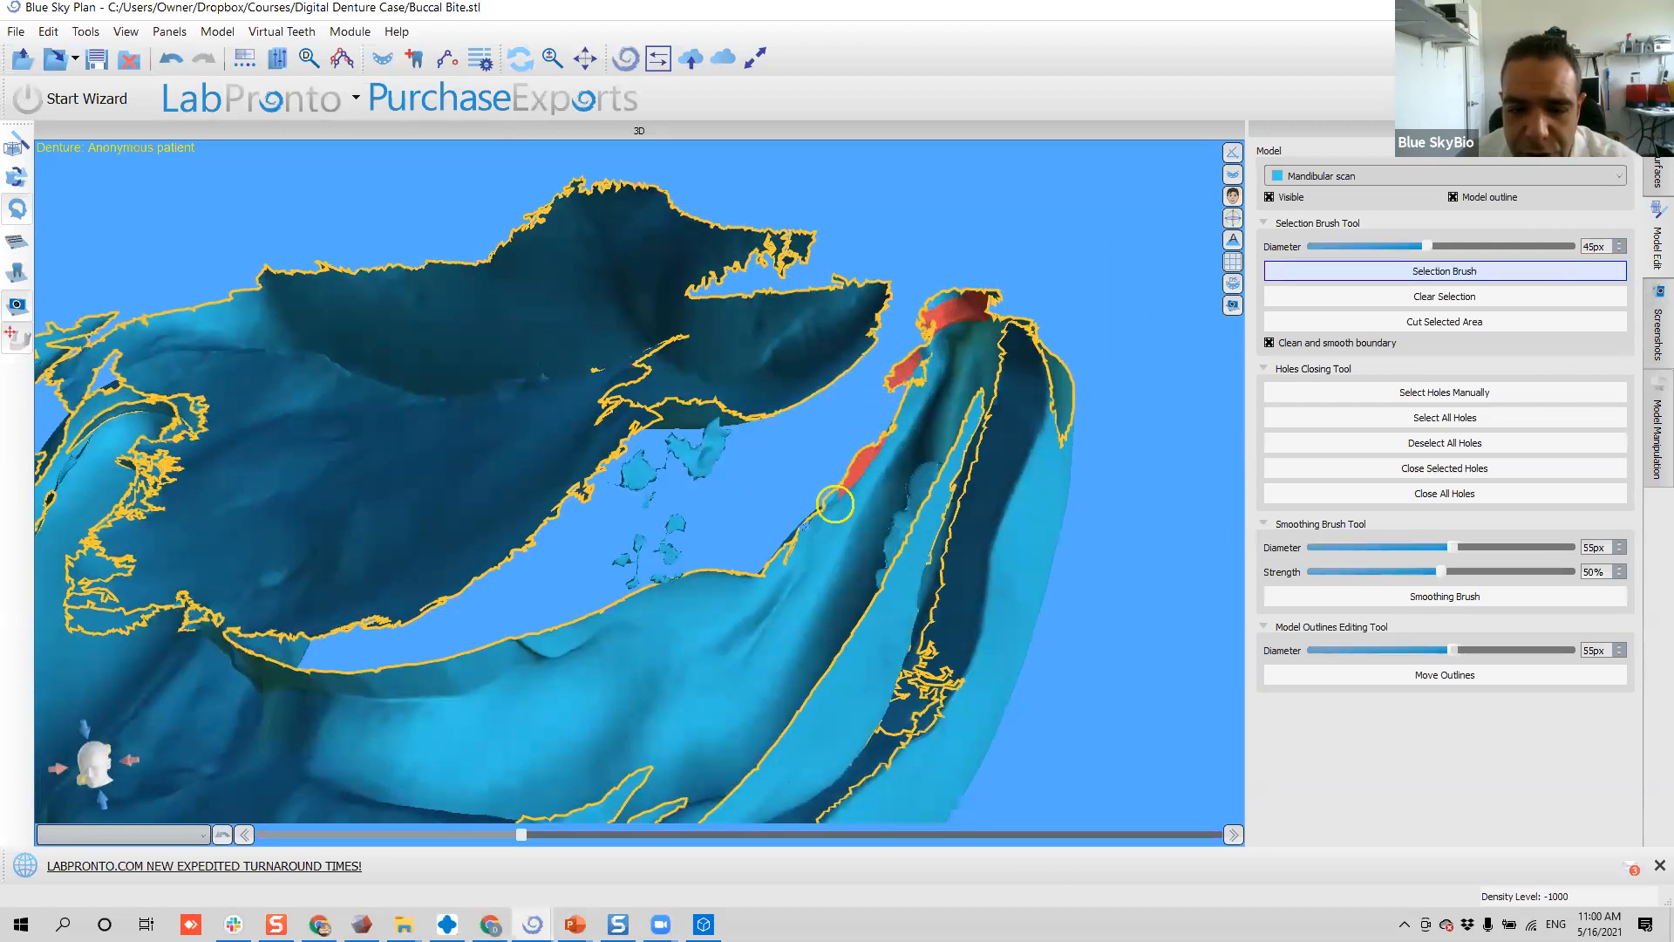
- Continue the brush selection along the inner border of the mandibular ridge, past the front and onto the opposite side
{"action": "mouse_move", "coordinate": [758, 612]}
{"action": "left_mouse_down"}
{"action": "mouse_move", "coordinate": [711, 675]}
{"action": "mouse_move", "coordinate": [649, 712]}
{"action": "left_mouse_up"}
{"action": "mouse_move", "coordinate": [666, 659]}
{"action": "right_mouse_down"}
{"action": "mouse_move", "coordinate": [680, 786]}
{"action": "mouse_move", "coordinate": [792, 602]}
{"action": "mouse_move", "coordinate": [1053, 436]}
{"action": "mouse_move", "coordinate": [904, 609]}
{"action": "mouse_move", "coordinate": [614, 387]}
{"action": "mouse_move", "coordinate": [737, 587]}
{"action": "mouse_move", "coordinate": [712, 580]}
{"action": "right_mouse_up"}
{"action": "left_click_drag", "start_coordinate": [712, 580], "coordinate": [482, 529]}
{"action": "mouse_move", "coordinate": [515, 660]}
{"action": "right_mouse_down"}
{"action": "mouse_move", "coordinate": [668, 579]}
{"action": "mouse_move", "coordinate": [701, 581]}
{"action": "mouse_move", "coordinate": [575, 602]}
{"action": "right_mouse_up"}
{"action": "left_click_drag", "start_coordinate": [348, 551], "coordinate": [274, 512]}
{"action": "right_click_drag", "start_coordinate": [771, 267], "coordinate": [634, 511]}
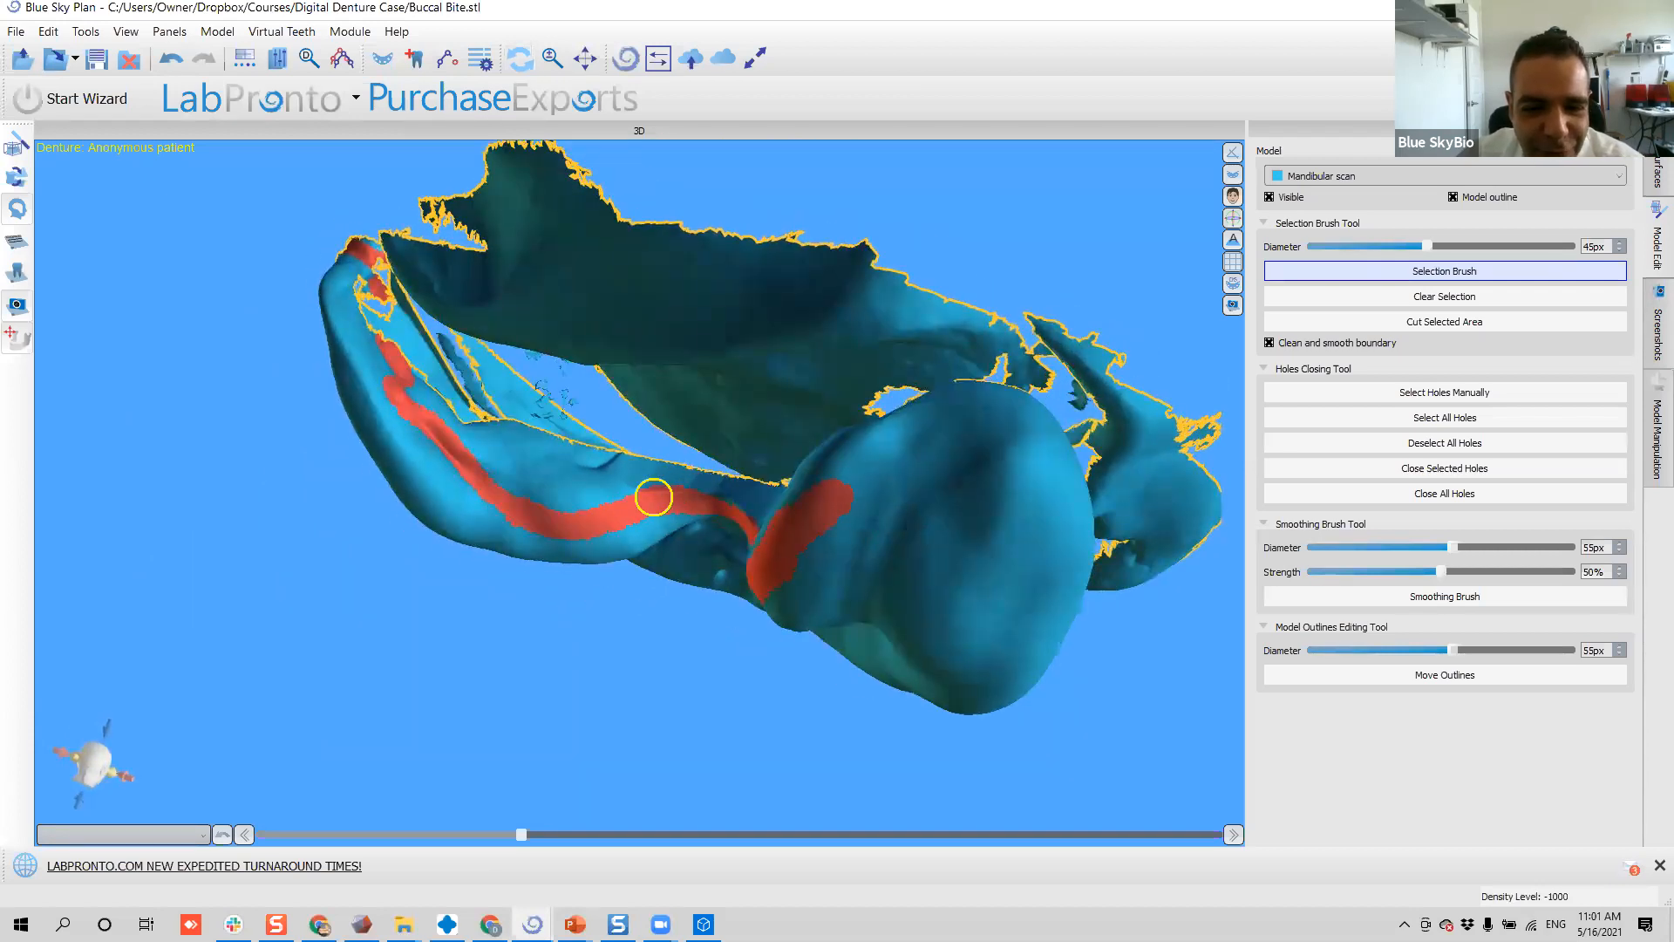
- Reduce the brush diameter to 31 px and brush over the ragged edges at the posterior end of the ridge
{"action": "mouse_move", "coordinate": [474, 462]}
{"action": "right_mouse_down"}
{"action": "mouse_move", "coordinate": [624, 419]}
{"action": "mouse_move", "coordinate": [891, 476]}
{"action": "mouse_move", "coordinate": [715, 409]}
{"action": "mouse_move", "coordinate": [695, 521]}
{"action": "right_mouse_up"}
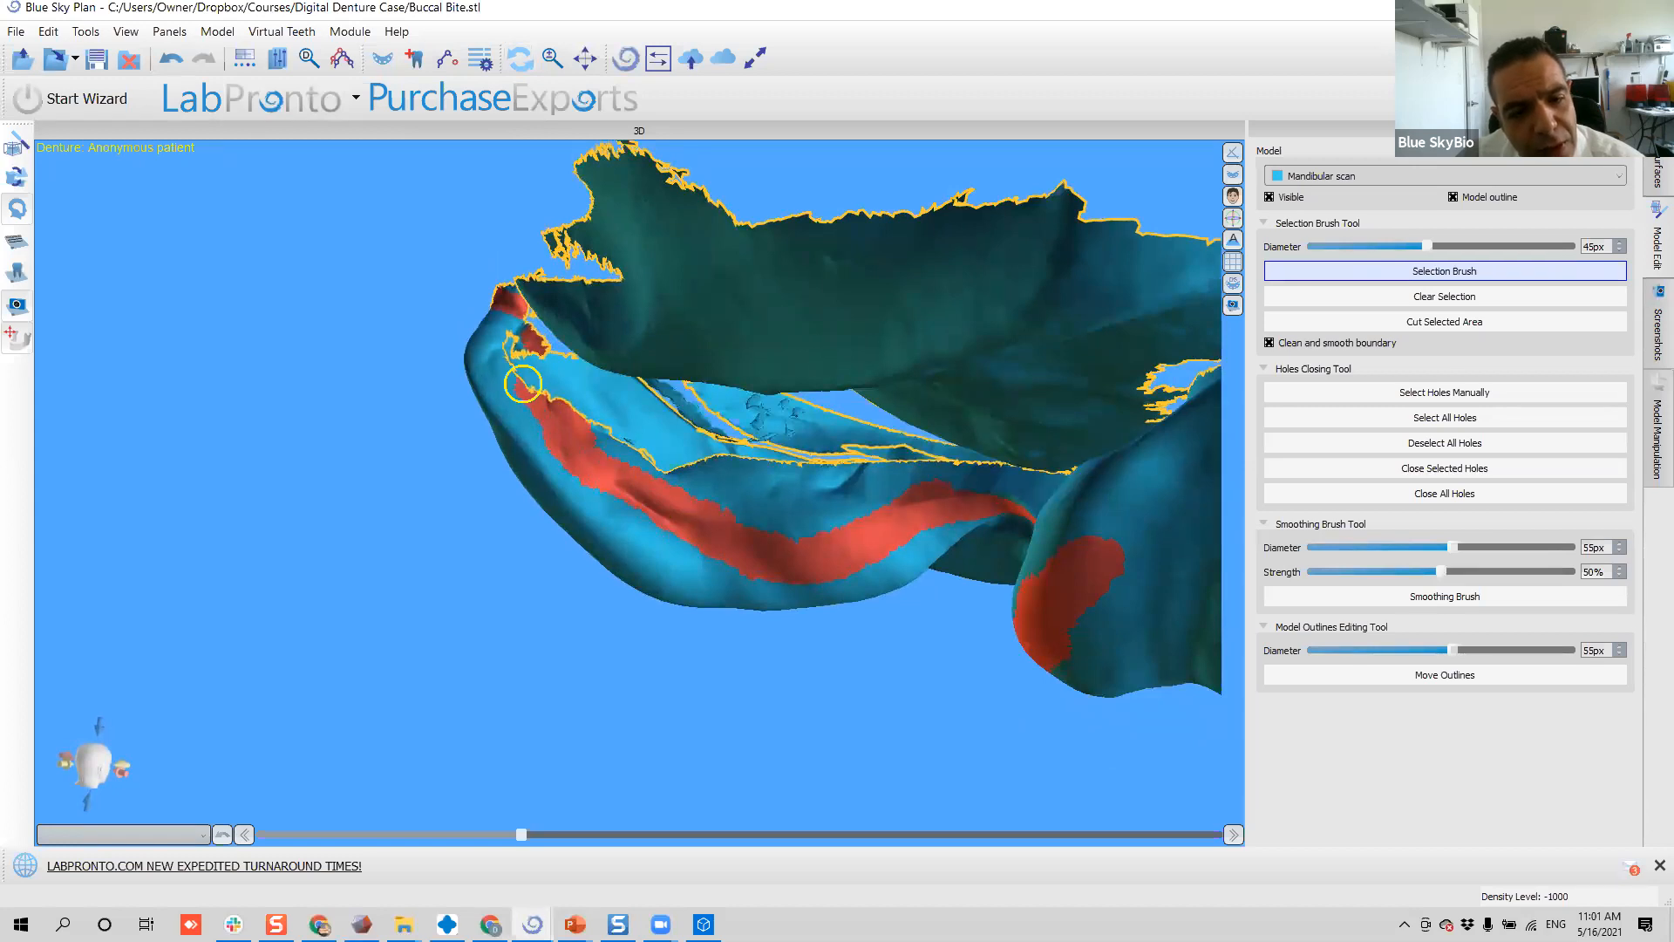
{"action": "mouse_move", "coordinate": [469, 410]}
{"action": "right_mouse_down"}
{"action": "mouse_move", "coordinate": [693, 670]}
{"action": "mouse_move", "coordinate": [551, 429]}
{"action": "mouse_move", "coordinate": [373, 455]}
{"action": "mouse_move", "coordinate": [390, 488]}
{"action": "mouse_move", "coordinate": [319, 520]}
{"action": "mouse_move", "coordinate": [429, 516]}
{"action": "right_mouse_up"}
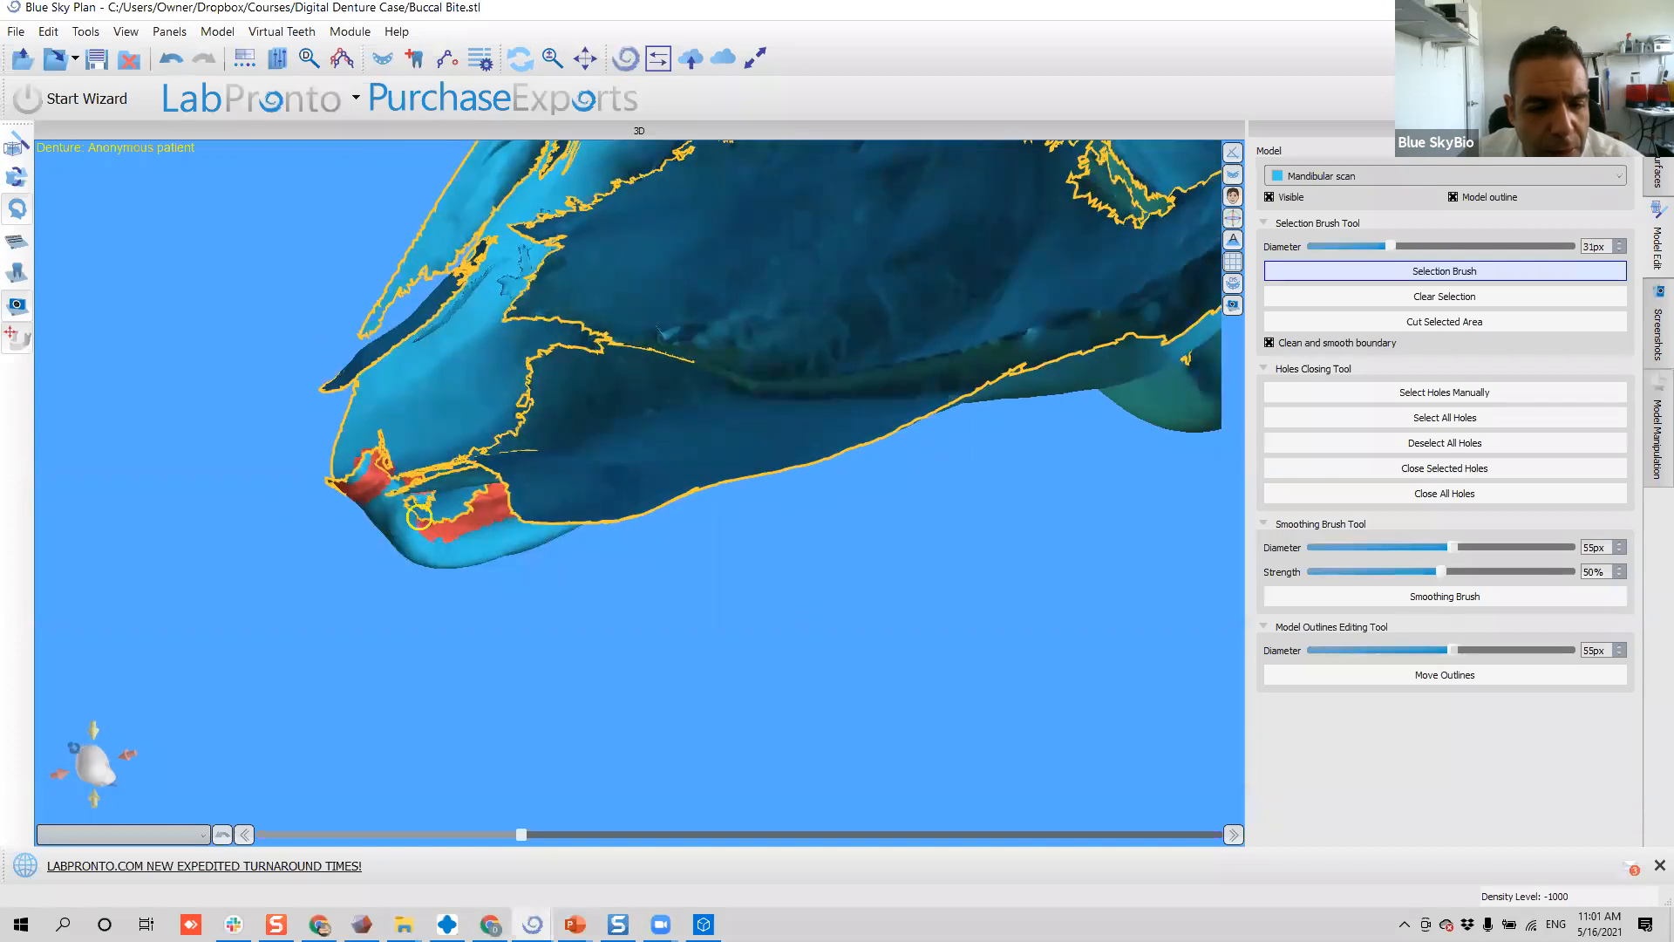
{"action": "mouse_move", "coordinate": [391, 499]}
{"action": "right_mouse_down"}
{"action": "mouse_move", "coordinate": [369, 544]}
{"action": "mouse_move", "coordinate": [460, 452]}
{"action": "mouse_move", "coordinate": [295, 579]}
{"action": "mouse_move", "coordinate": [475, 626]}
{"action": "mouse_move", "coordinate": [399, 659]}
{"action": "mouse_move", "coordinate": [682, 474]}
{"action": "mouse_move", "coordinate": [635, 317]}
{"action": "mouse_move", "coordinate": [660, 309]}
{"action": "right_mouse_up"}
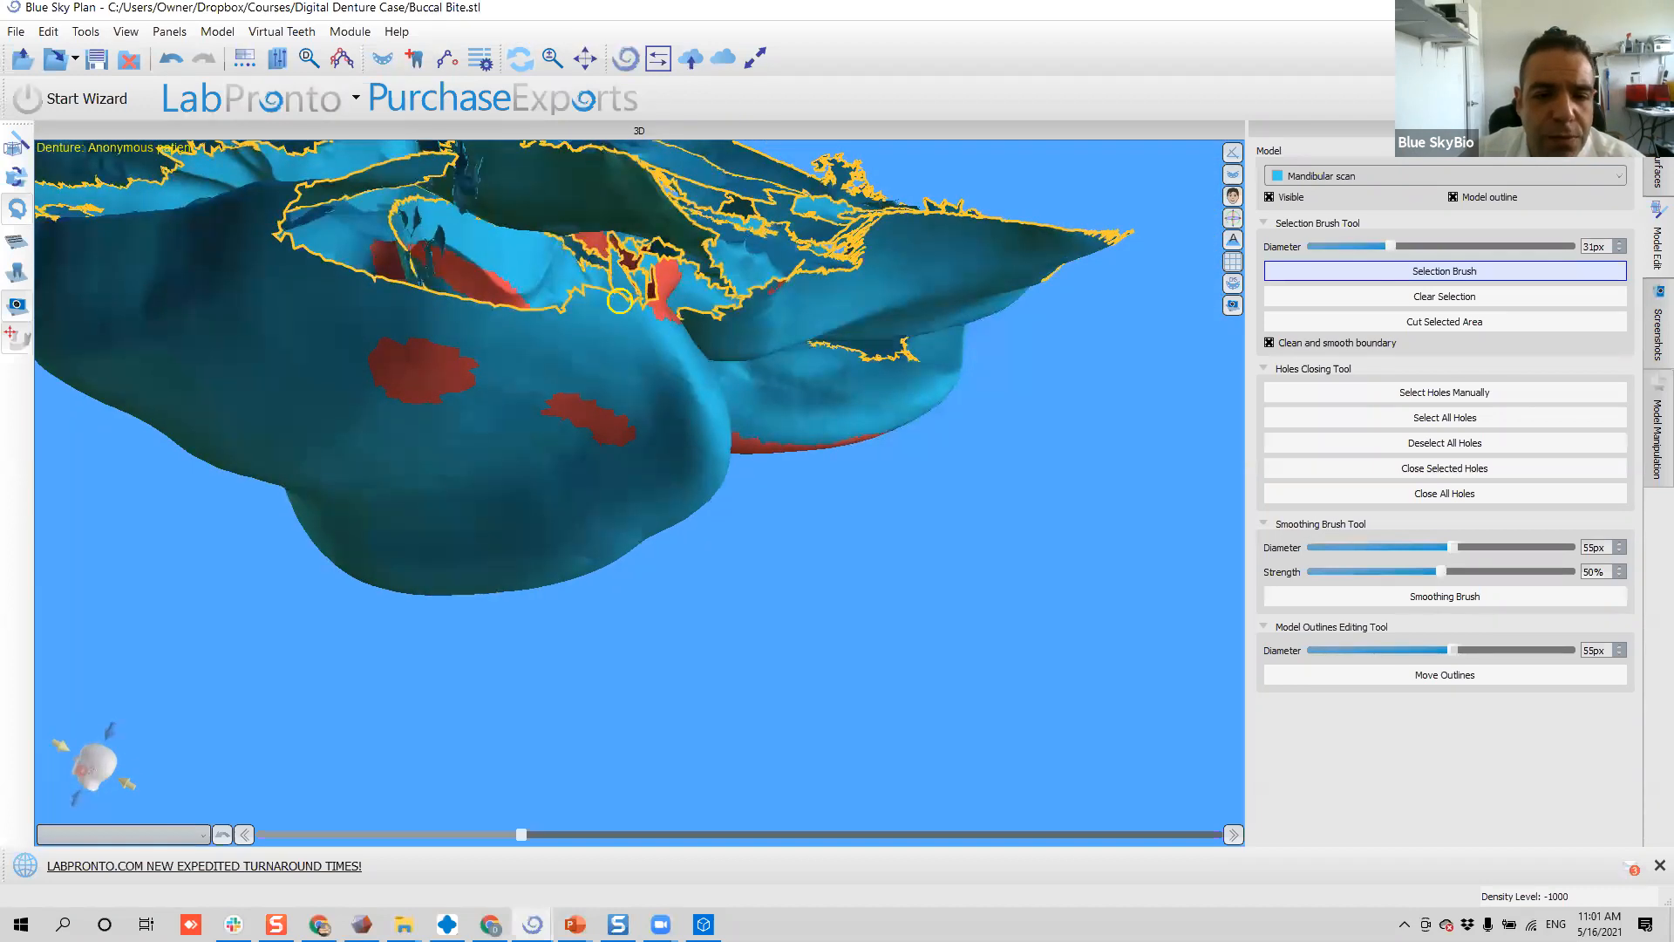
- Enlarge the brush and erase the two stray selection patches from the outer surface near the posterior ridge end
{"action": "right_click_drag", "start_coordinate": [581, 348], "coordinate": [754, 473]}
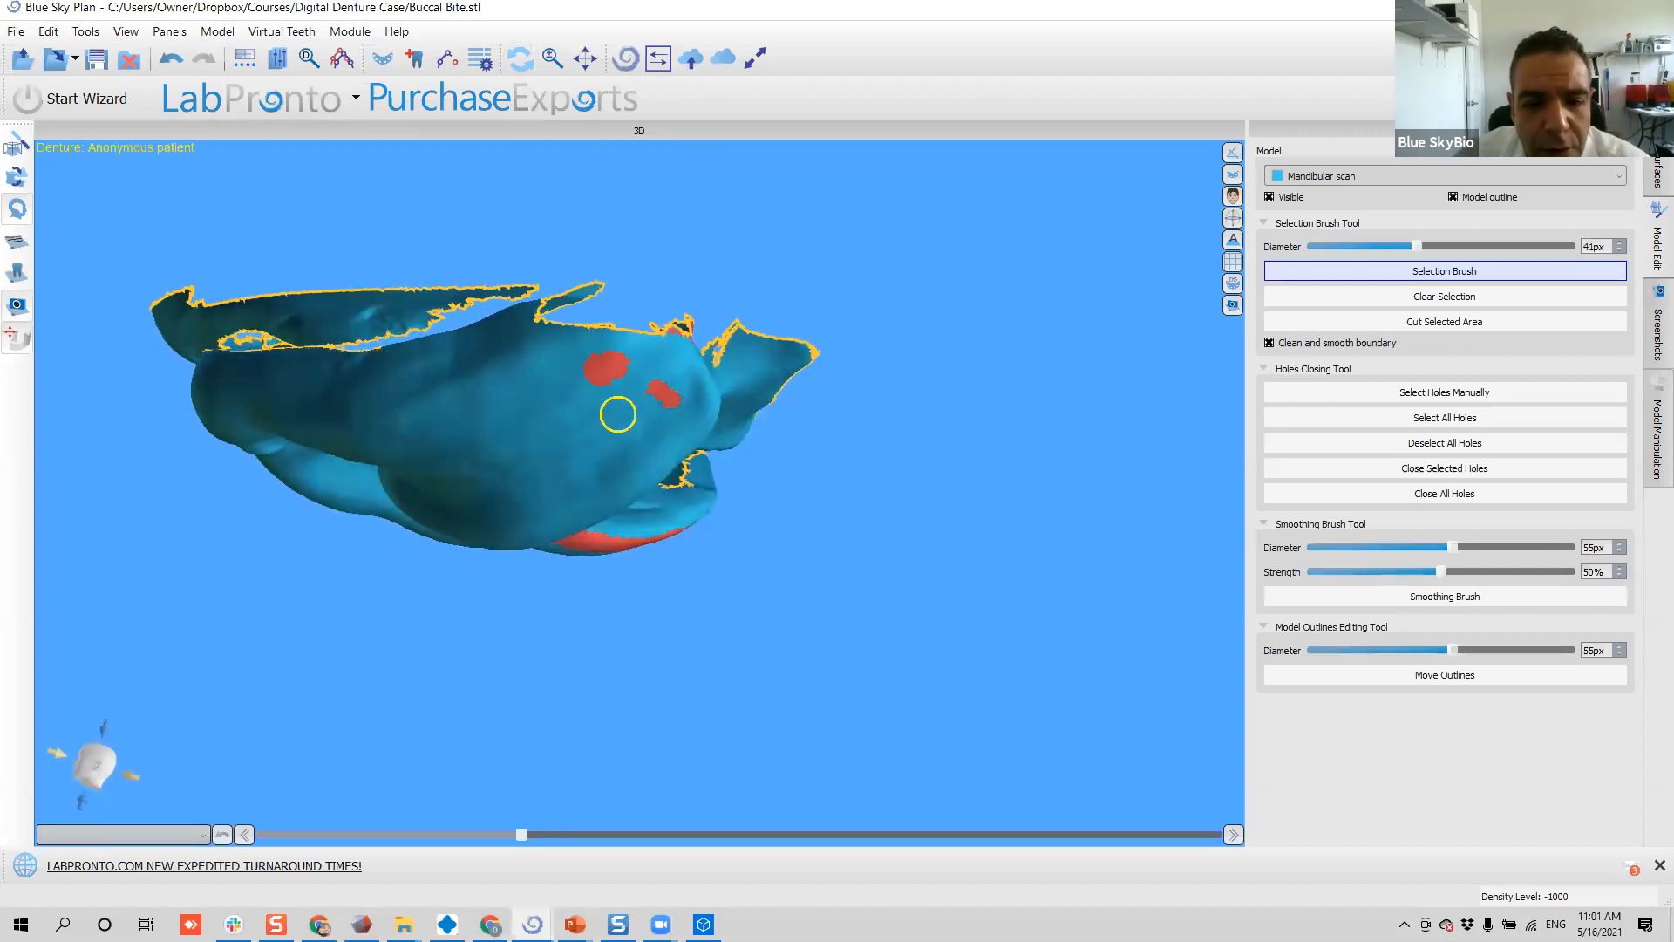
{"action": "scroll", "coordinate": [594, 389], "scroll_direction": "up", "scroll_amount": 1}
{"action": "mouse_move", "coordinate": [597, 375]}
{"action": "left_mouse_down", "text": "ctrl"}
{"action": "mouse_move", "coordinate": [620, 366]}
{"action": "mouse_move", "coordinate": [674, 396]}
{"action": "left_mouse_up", "text": "ctrl"}
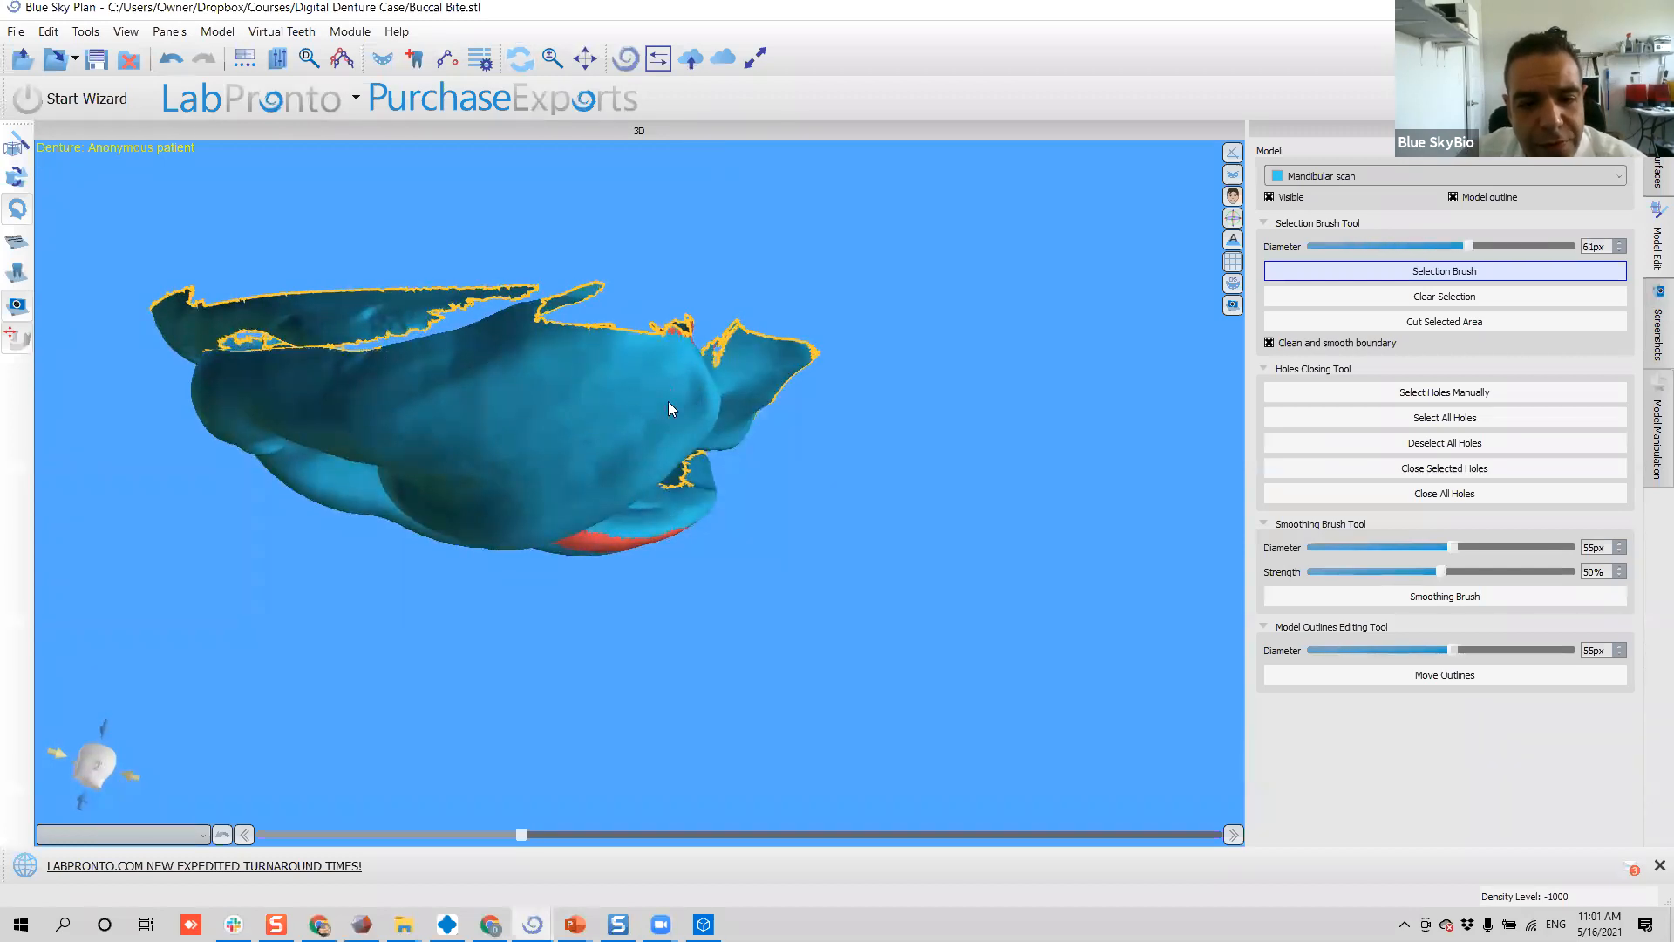
- Brush a selection stripe with a 43 px brush from the posterior ridge end along the outer border
{"action": "scroll", "coordinate": [668, 401], "scroll_direction": "up", "scroll_amount": 5}
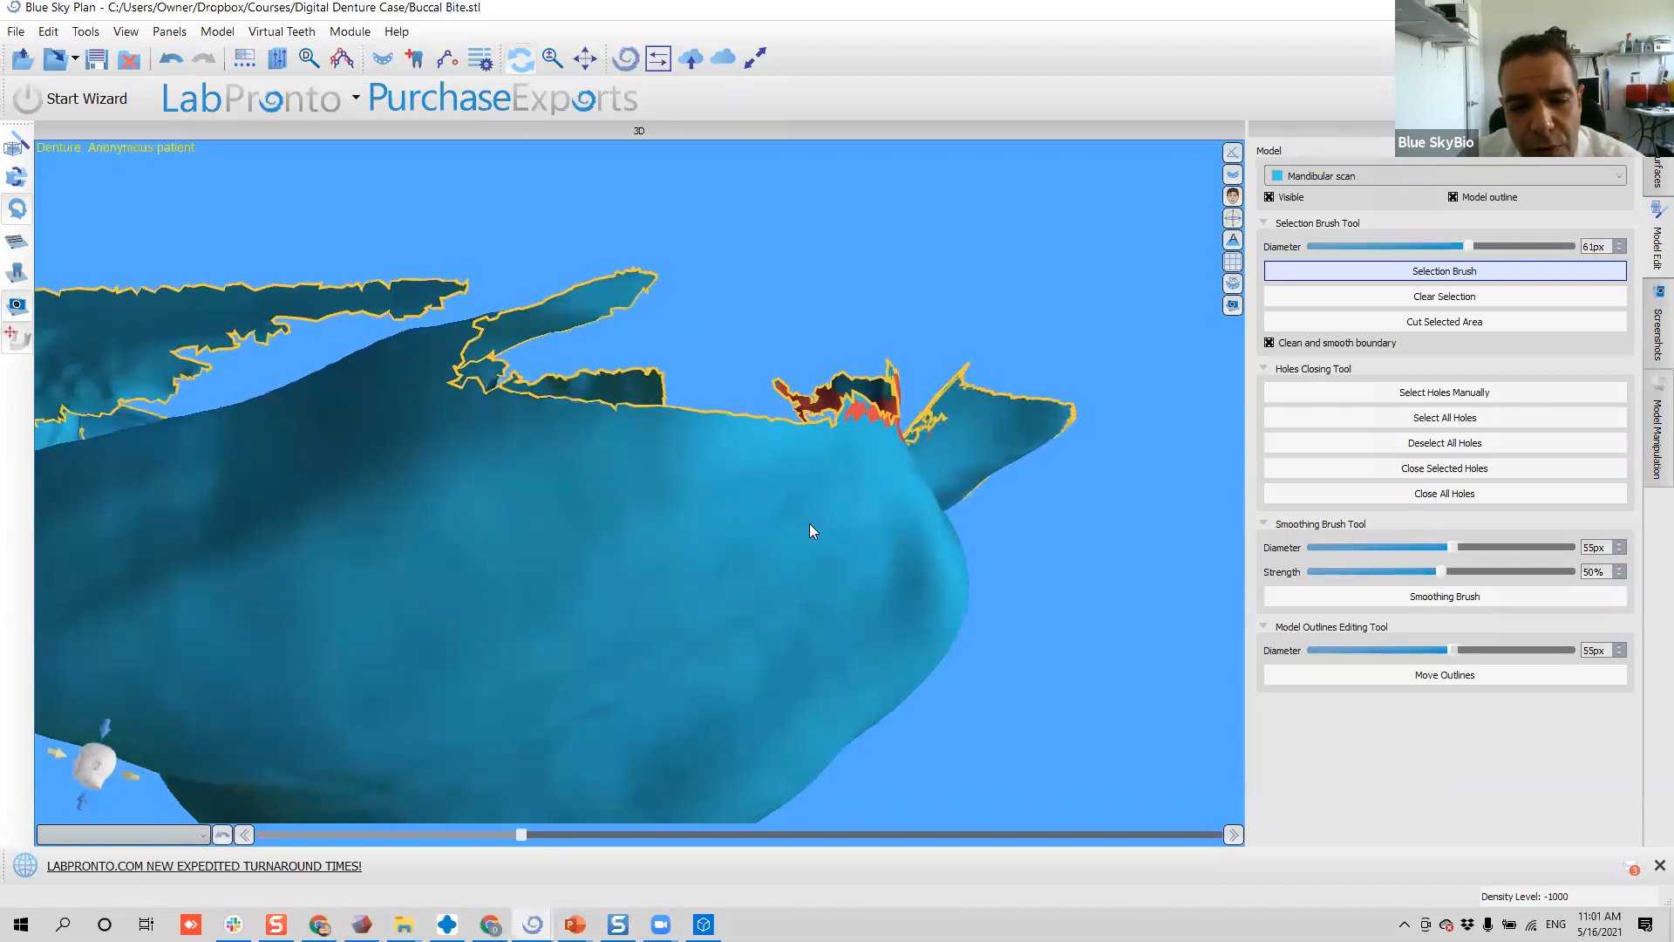
{"action": "mouse_move", "coordinate": [621, 499]}
{"action": "right_mouse_down"}
{"action": "mouse_move", "coordinate": [673, 452]}
{"action": "mouse_move", "coordinate": [735, 459]}
{"action": "right_mouse_up"}
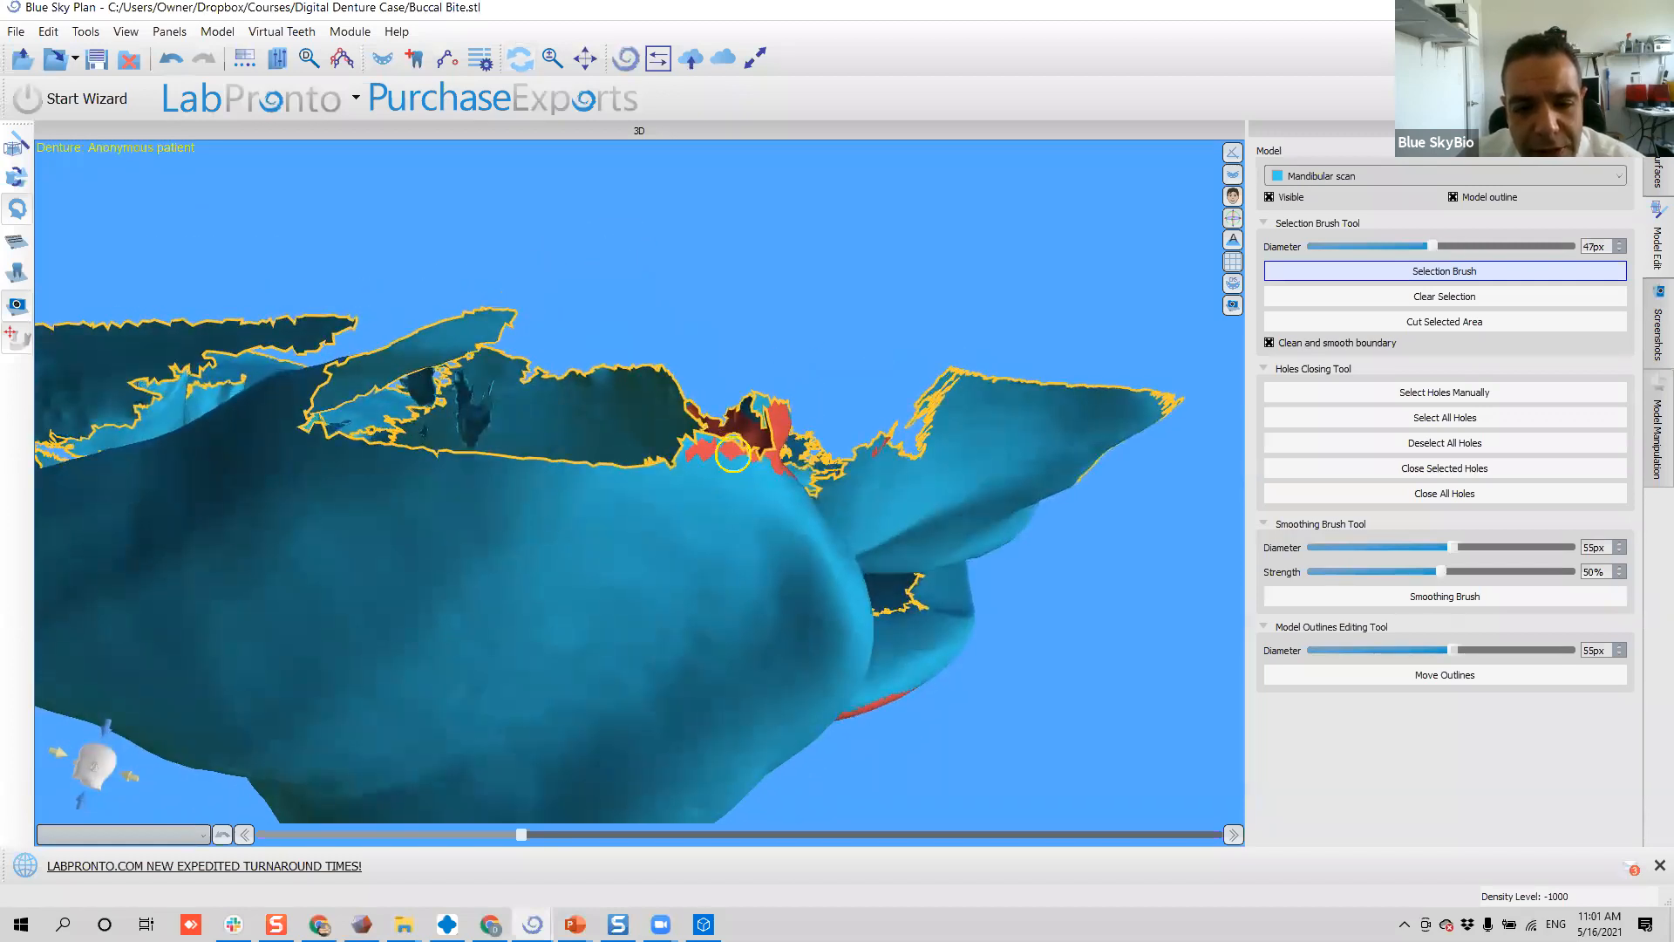
{"action": "mouse_move", "coordinate": [479, 492]}
{"action": "right_mouse_down"}
{"action": "mouse_move", "coordinate": [803, 484]}
{"action": "mouse_move", "coordinate": [776, 488]}
{"action": "mouse_move", "coordinate": [639, 254]}
{"action": "mouse_move", "coordinate": [687, 414]}
{"action": "mouse_move", "coordinate": [889, 317]}
{"action": "mouse_move", "coordinate": [832, 600]}
{"action": "mouse_move", "coordinate": [930, 534]}
{"action": "mouse_move", "coordinate": [778, 551]}
{"action": "mouse_move", "coordinate": [817, 502]}
{"action": "right_mouse_up"}
{"action": "mouse_move", "coordinate": [721, 496]}
{"action": "left_mouse_down"}
{"action": "mouse_move", "coordinate": [302, 474]}
{"action": "mouse_move", "coordinate": [205, 442]}
{"action": "left_mouse_up"}
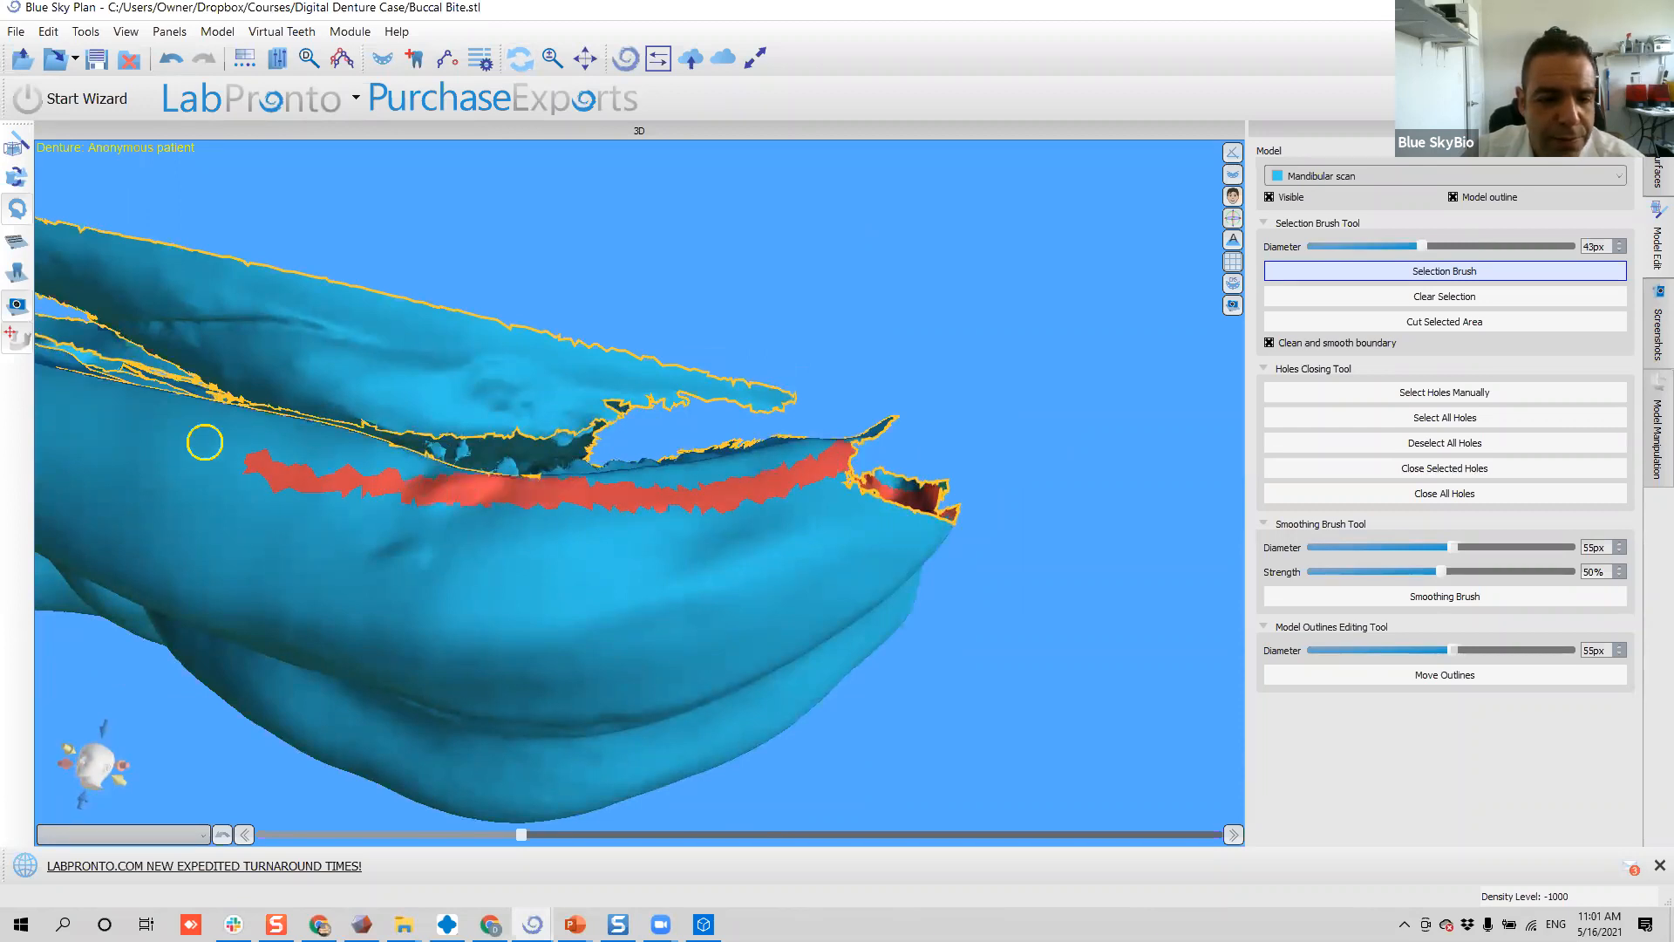
- Extend the outer border stripe toward the front of the mandibular ridge with a 45 px brush
{"action": "right_click_drag", "start_coordinate": [356, 478], "coordinate": [791, 516]}
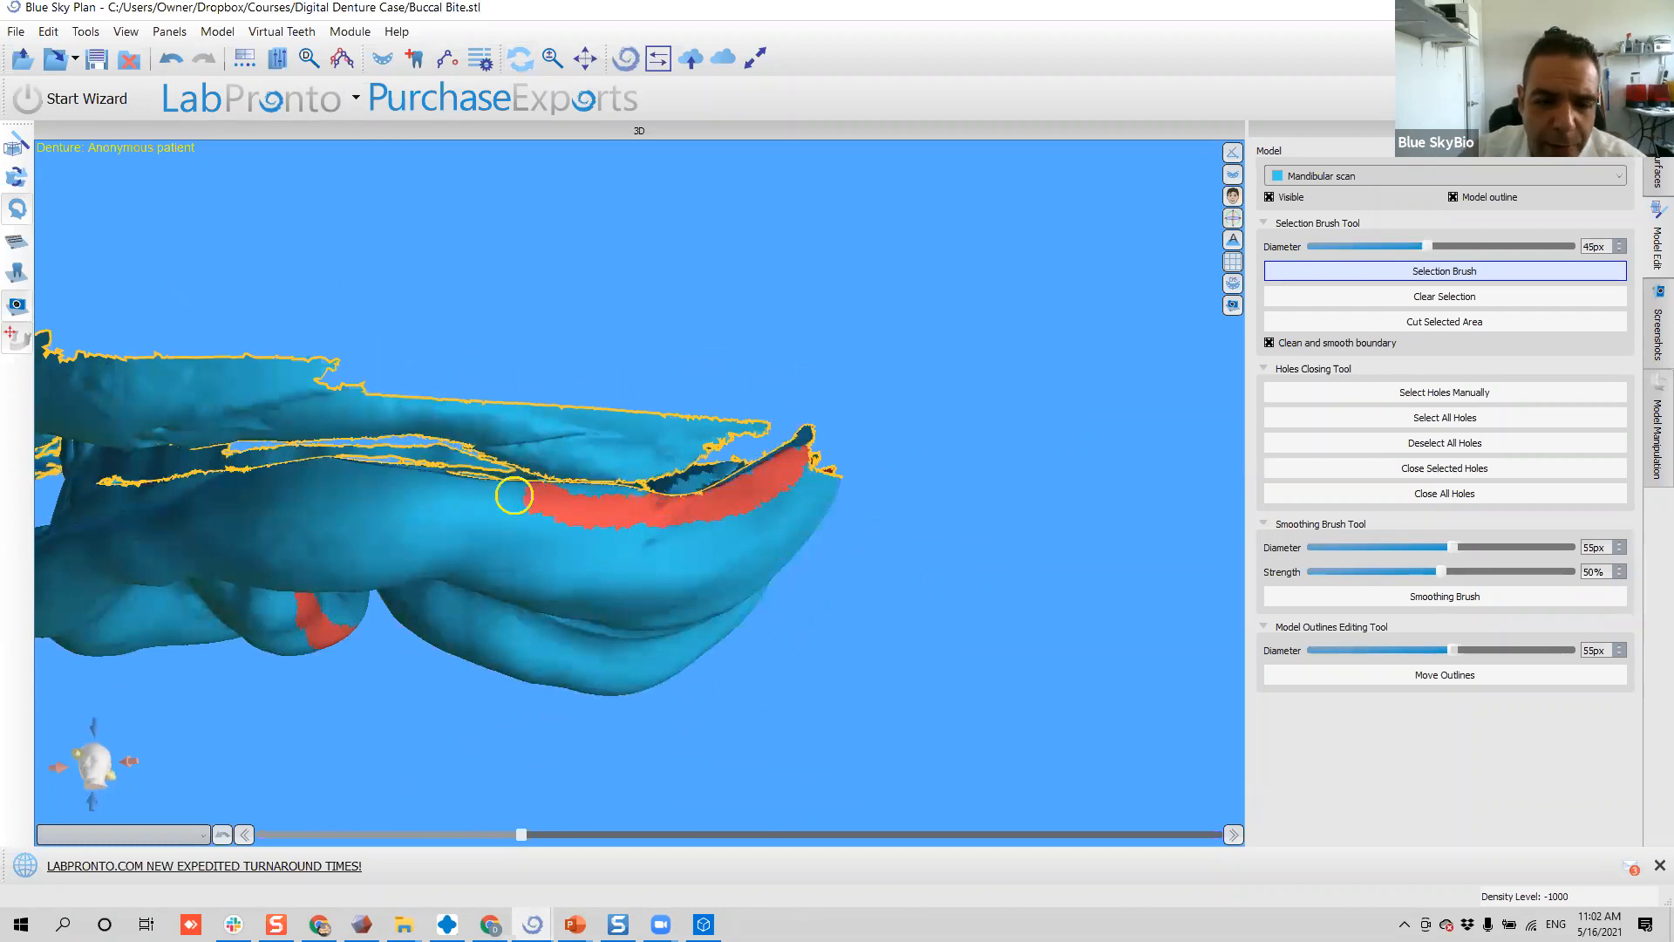
{"action": "left_click_drag", "start_coordinate": [439, 494], "coordinate": [322, 488]}
{"action": "mouse_move", "coordinate": [322, 488]}
{"action": "right_mouse_down"}
{"action": "mouse_move", "coordinate": [581, 508]}
{"action": "mouse_move", "coordinate": [800, 450]}
{"action": "right_mouse_up"}
{"action": "left_click_drag", "start_coordinate": [805, 452], "coordinate": [536, 520]}
{"action": "mouse_move", "coordinate": [535, 520]}
{"action": "right_mouse_down"}
{"action": "mouse_move", "coordinate": [631, 528]}
{"action": "mouse_move", "coordinate": [784, 474]}
{"action": "mouse_move", "coordinate": [877, 475]}
{"action": "mouse_move", "coordinate": [1020, 383]}
{"action": "right_mouse_up"}
{"action": "mouse_move", "coordinate": [952, 398]}
{"action": "left_mouse_down"}
{"action": "mouse_move", "coordinate": [751, 452]}
{"action": "mouse_move", "coordinate": [916, 415]}
{"action": "left_mouse_up"}
{"action": "left_click_drag", "start_coordinate": [712, 470], "coordinate": [631, 493]}
{"action": "scroll", "coordinate": [698, 505], "scroll_direction": "down", "scroll_amount": 3}
{"action": "mouse_move", "coordinate": [750, 539]}
{"action": "right_mouse_down"}
{"action": "mouse_move", "coordinate": [591, 574]}
{"action": "mouse_move", "coordinate": [506, 554]}
{"action": "mouse_move", "coordinate": [929, 502]}
{"action": "mouse_move", "coordinate": [778, 366]}
{"action": "mouse_move", "coordinate": [829, 357]}
{"action": "right_mouse_up"}
{"action": "right_click_drag", "start_coordinate": [786, 419], "coordinate": [833, 443]}
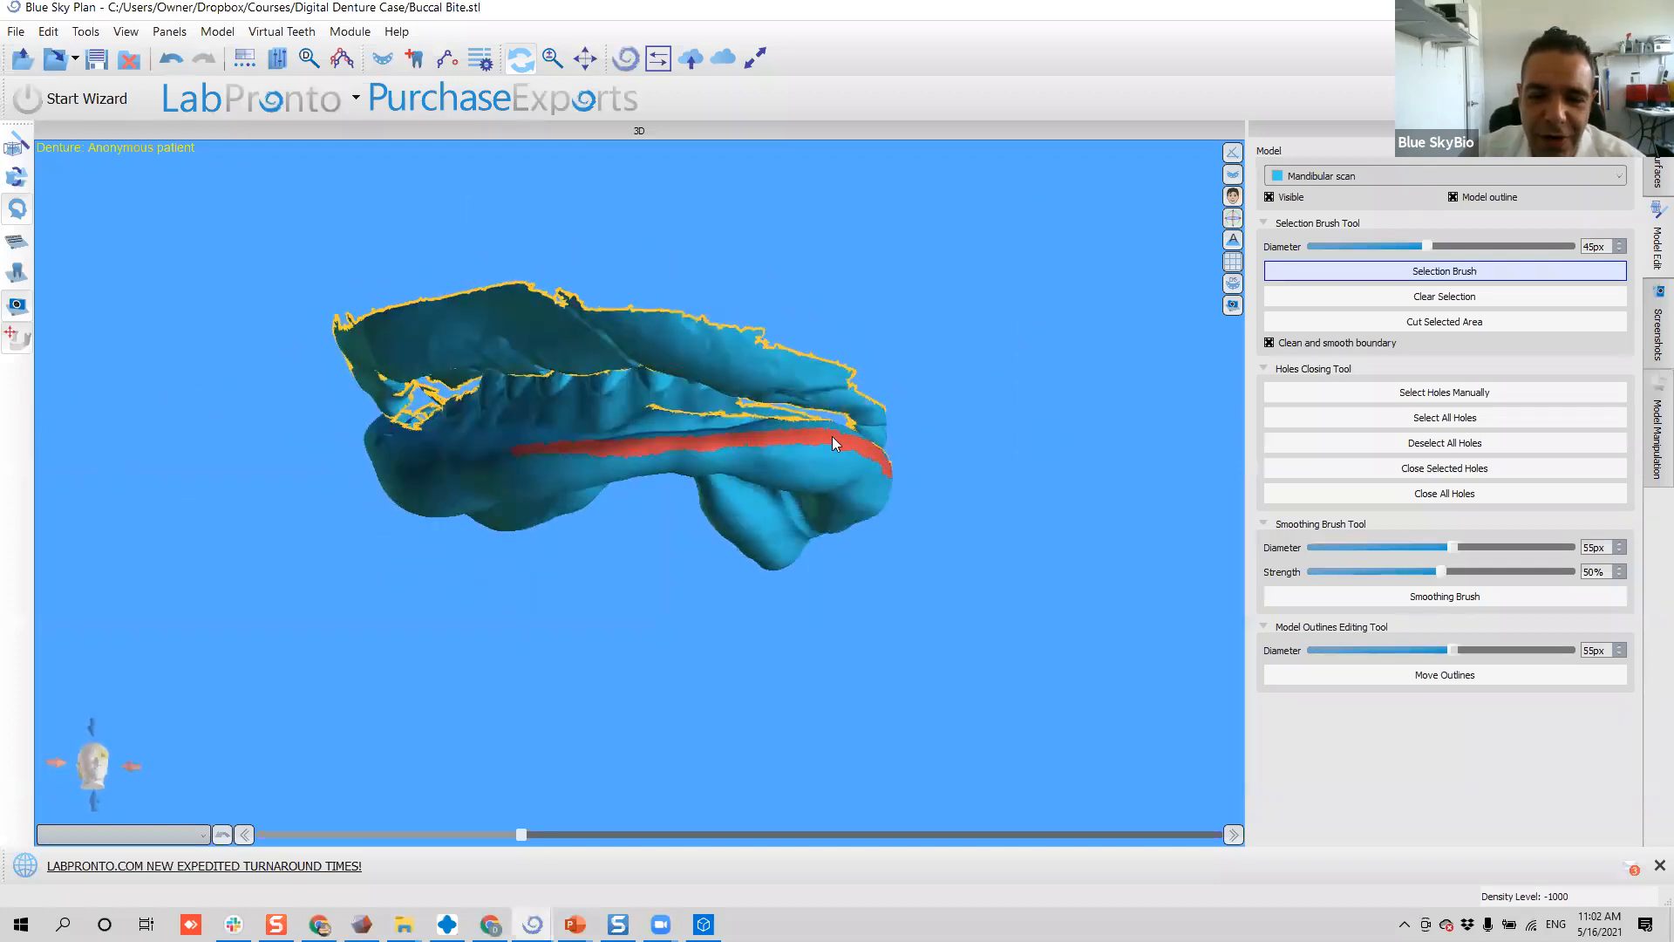
- Carry the outer border stripe around the front and along the other side to the opposite posterior end
{"action": "scroll", "coordinate": [673, 542], "scroll_direction": "up", "scroll_amount": 5}
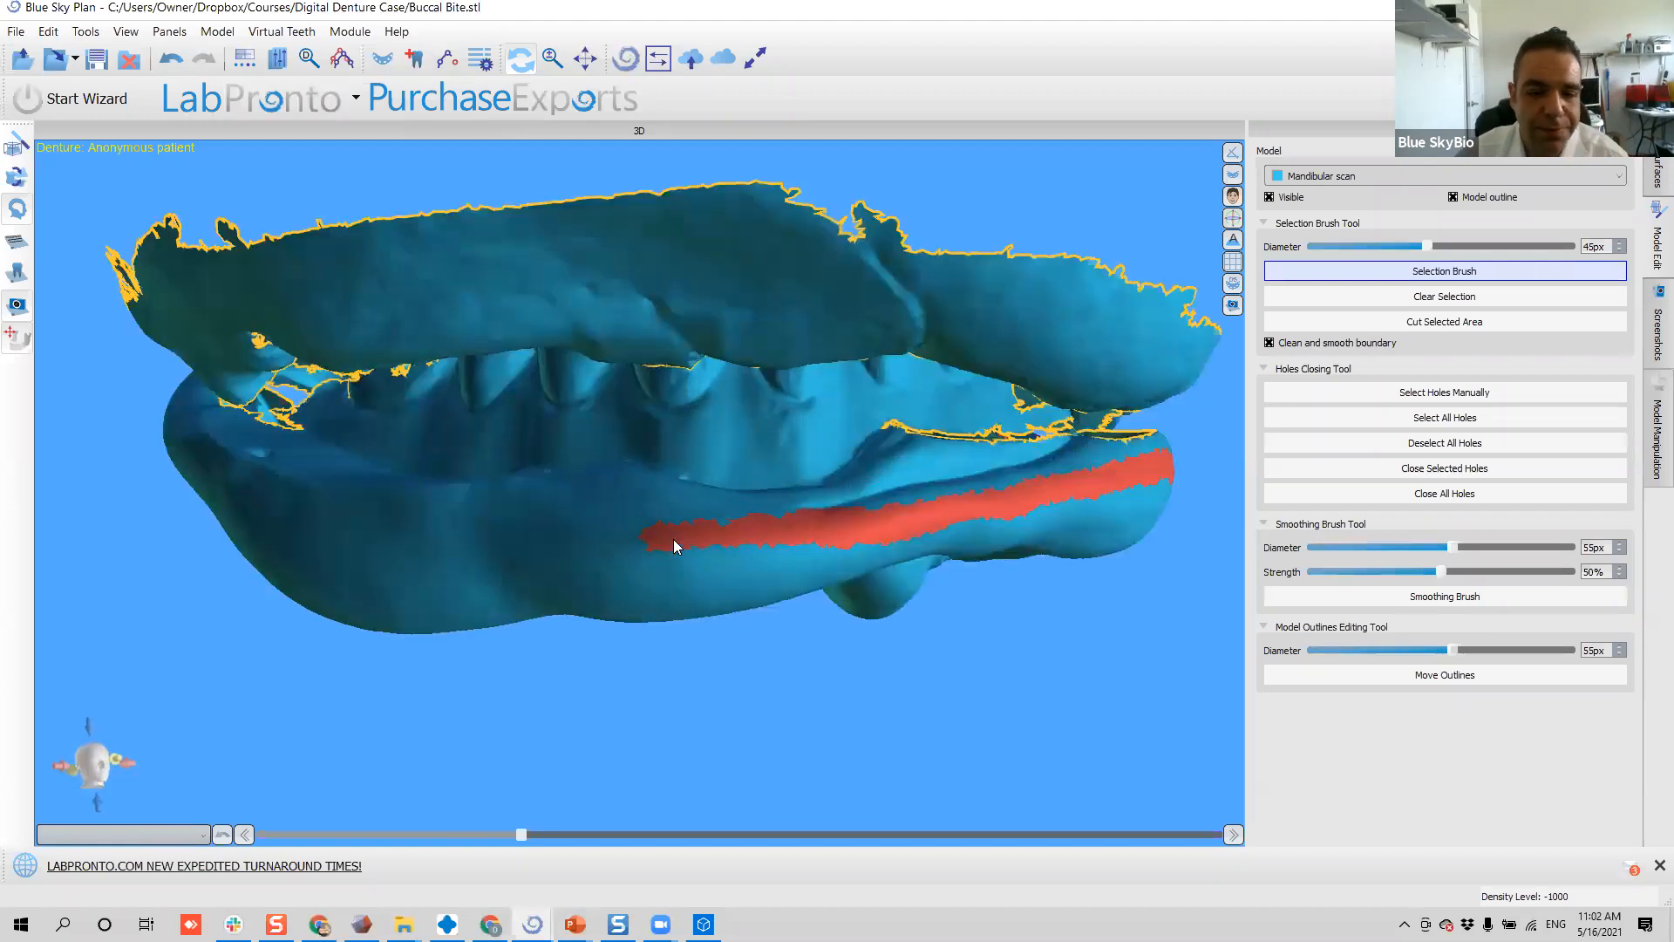
{"action": "right_click_drag", "start_coordinate": [548, 592], "coordinate": [582, 612]}
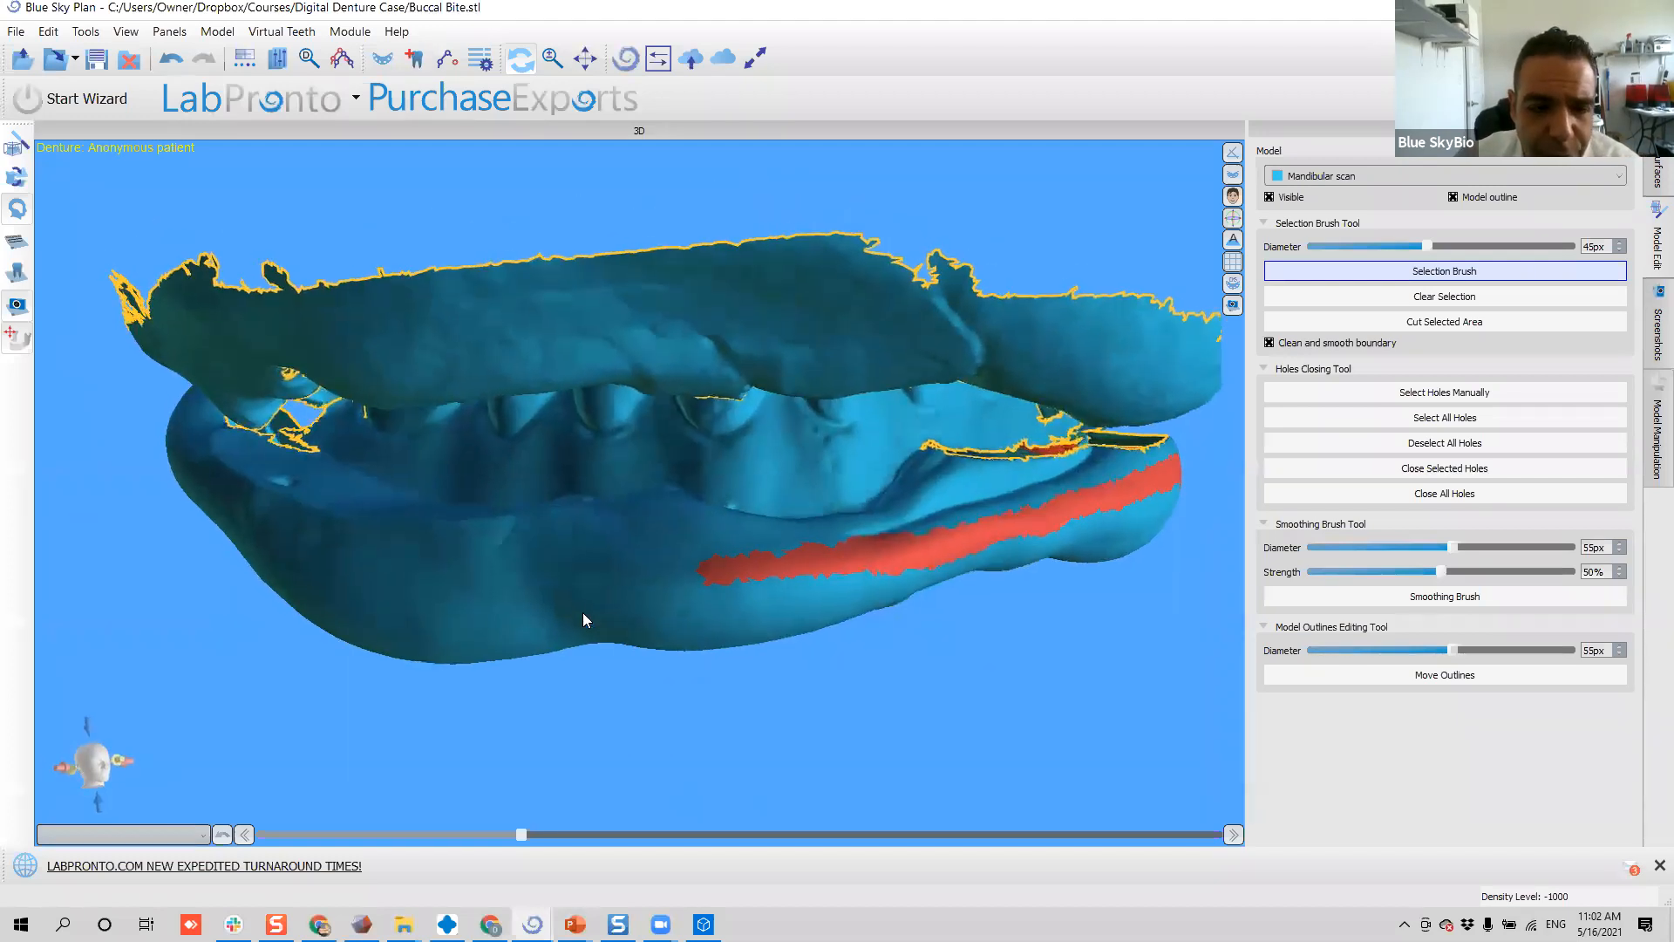
{"action": "mouse_move", "coordinate": [464, 555]}
{"action": "right_mouse_down"}
{"action": "mouse_move", "coordinate": [759, 596]}
{"action": "mouse_move", "coordinate": [845, 572]}
{"action": "right_mouse_up"}
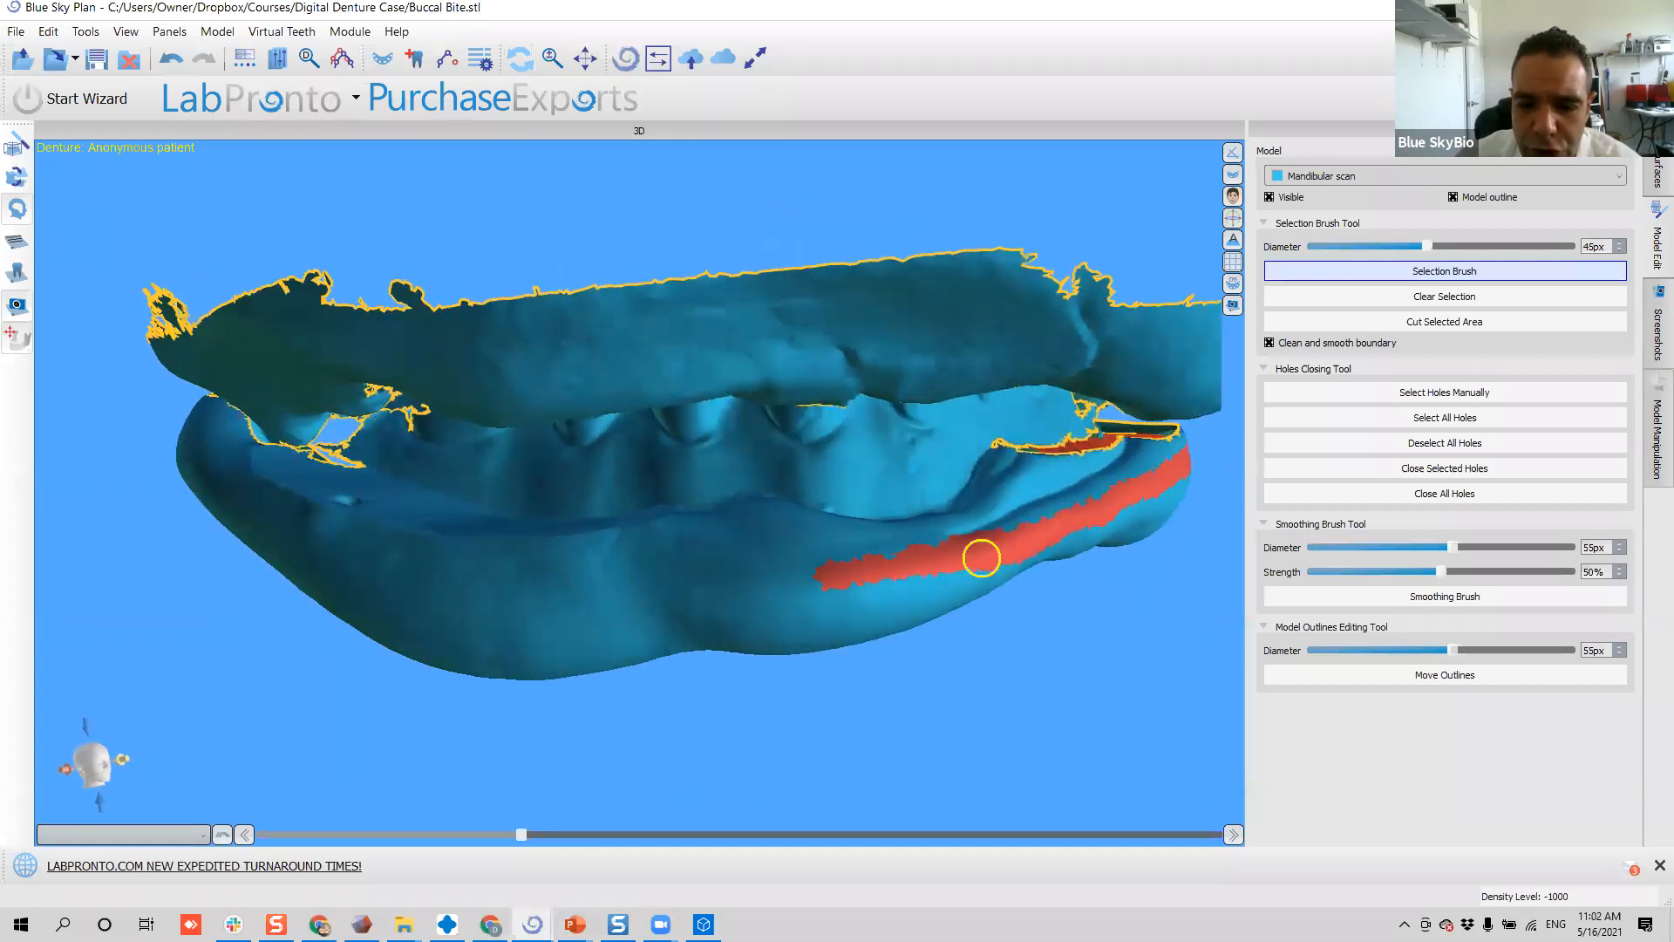
{"action": "mouse_move", "coordinate": [866, 564]}
{"action": "left_mouse_down"}
{"action": "mouse_move", "coordinate": [408, 564]}
{"action": "mouse_move", "coordinate": [280, 509]}
{"action": "left_mouse_up"}
{"action": "mouse_move", "coordinate": [273, 589]}
{"action": "right_mouse_down"}
{"action": "mouse_move", "coordinate": [822, 635]}
{"action": "mouse_move", "coordinate": [867, 496]}
{"action": "right_mouse_up"}
{"action": "mouse_move", "coordinate": [867, 497]}
{"action": "left_mouse_down"}
{"action": "mouse_move", "coordinate": [602, 473]}
{"action": "mouse_move", "coordinate": [531, 489]}
{"action": "left_mouse_up"}
{"action": "mouse_move", "coordinate": [531, 489]}
{"action": "right_mouse_down"}
{"action": "mouse_move", "coordinate": [806, 454]}
{"action": "mouse_move", "coordinate": [1034, 398]}
{"action": "right_mouse_up"}
{"action": "left_click_drag", "start_coordinate": [1025, 398], "coordinate": [964, 414]}
- Set the brush to 55 px, join the stripe to the inner border selection, and erase its excess width there
{"action": "scroll", "coordinate": [993, 426], "scroll_direction": "up", "scroll_amount": 8}
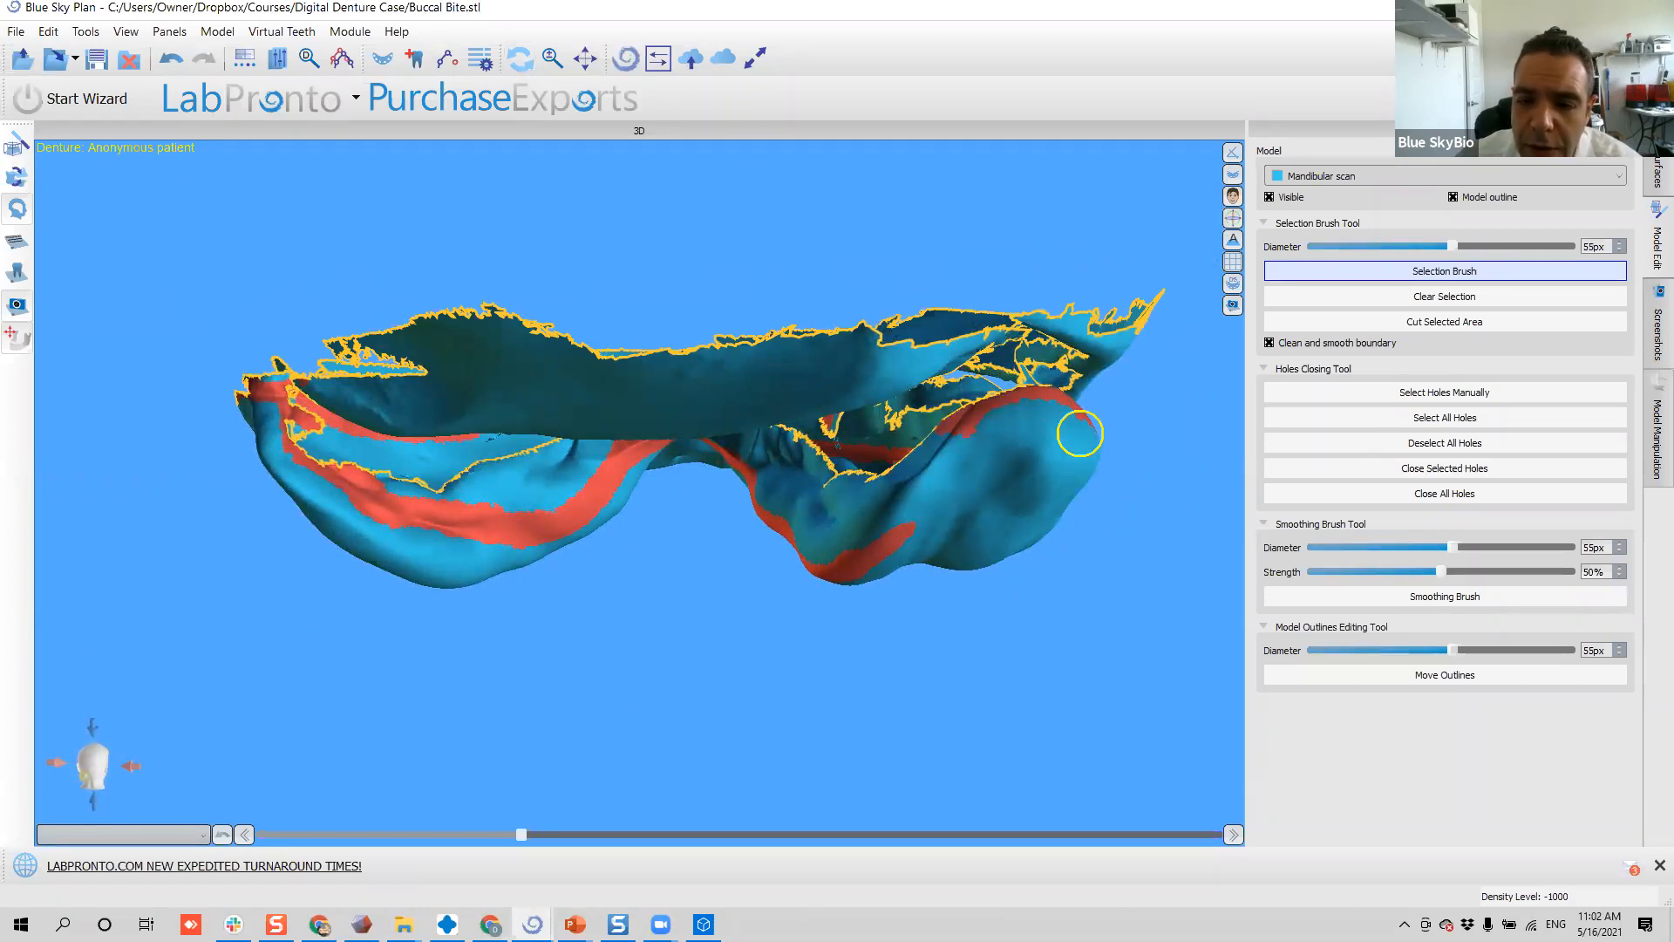
{"action": "right_click_drag", "start_coordinate": [985, 489], "coordinate": [964, 445]}
{"action": "left_click_drag", "start_coordinate": [970, 457], "coordinate": [915, 512]}
{"action": "mouse_move", "coordinate": [837, 619]}
{"action": "right_mouse_down"}
{"action": "mouse_move", "coordinate": [904, 459]}
{"action": "mouse_move", "coordinate": [859, 555]}
{"action": "right_mouse_up"}
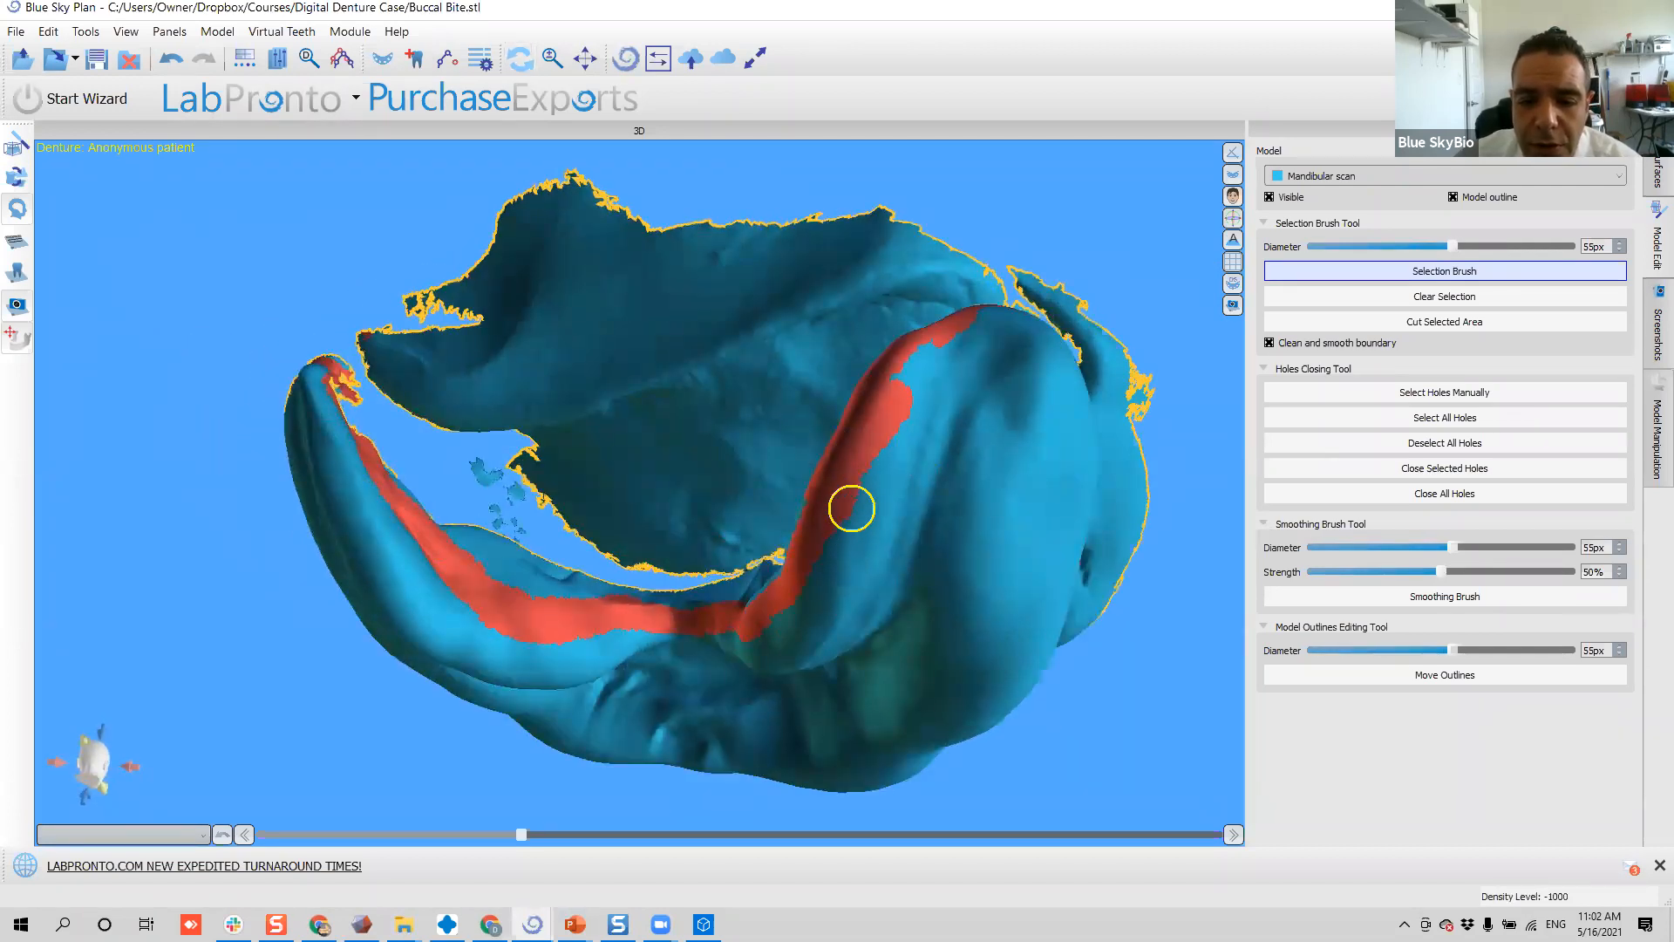
{"action": "left_click_drag", "start_coordinate": [881, 426], "coordinate": [908, 379], "text": "shift"}
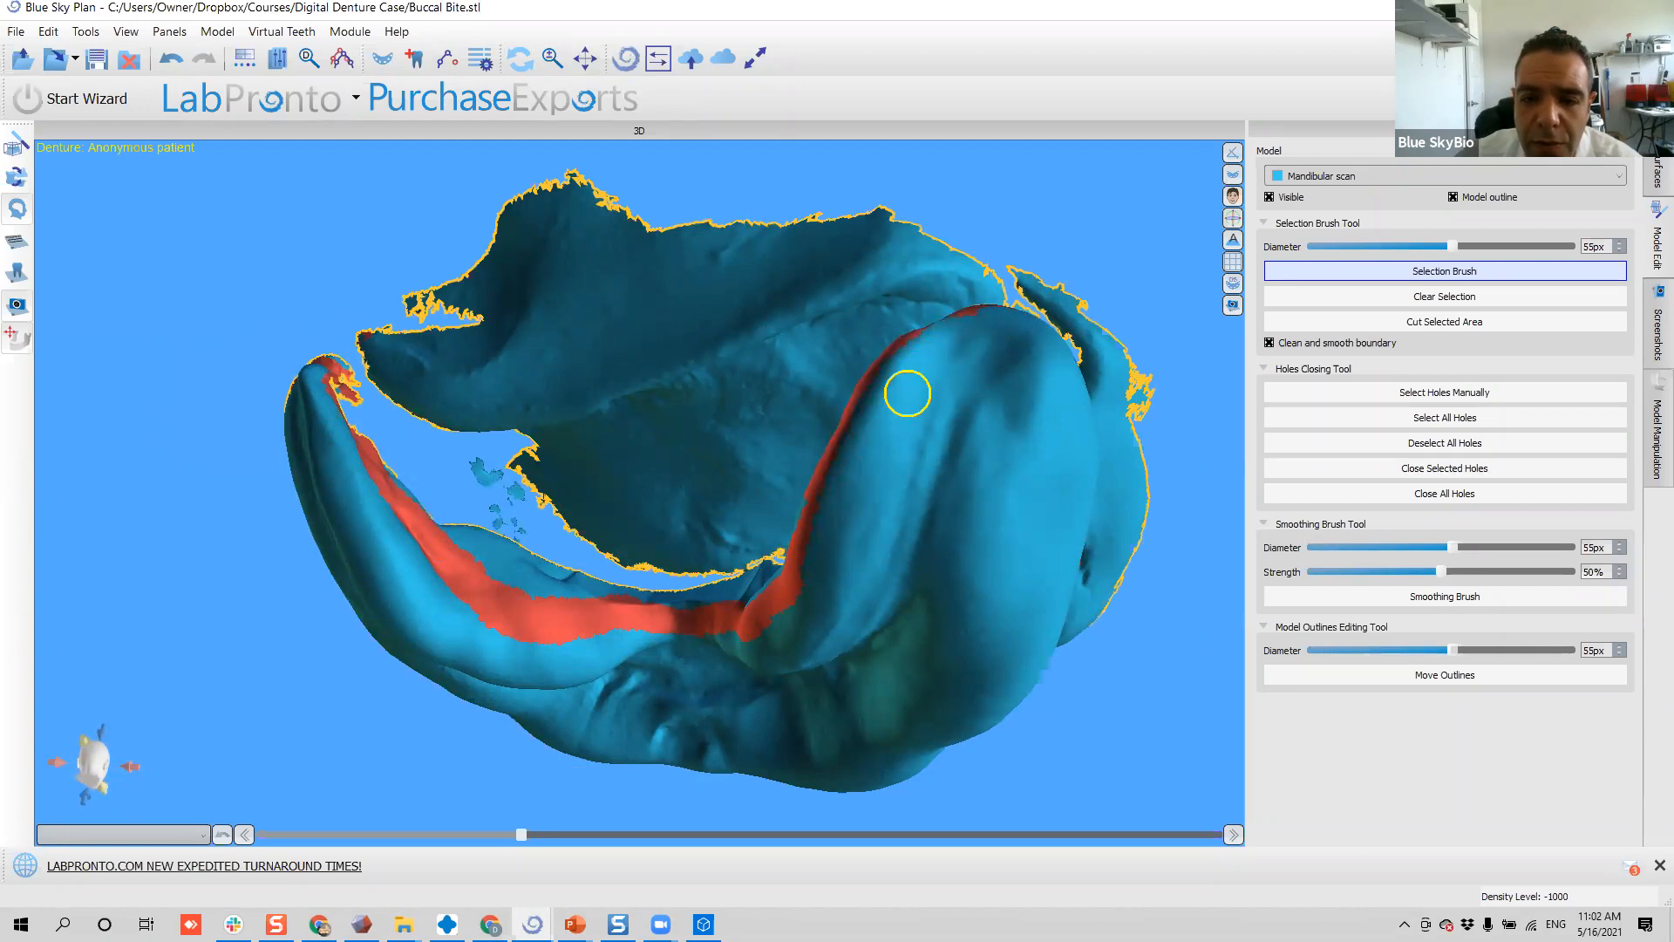
- Widen the selection stripe along the outer border of the mandibular ridge on both sides with the 55 px brush
{"action": "left_click_drag", "start_coordinate": [690, 665], "coordinate": [719, 473]}
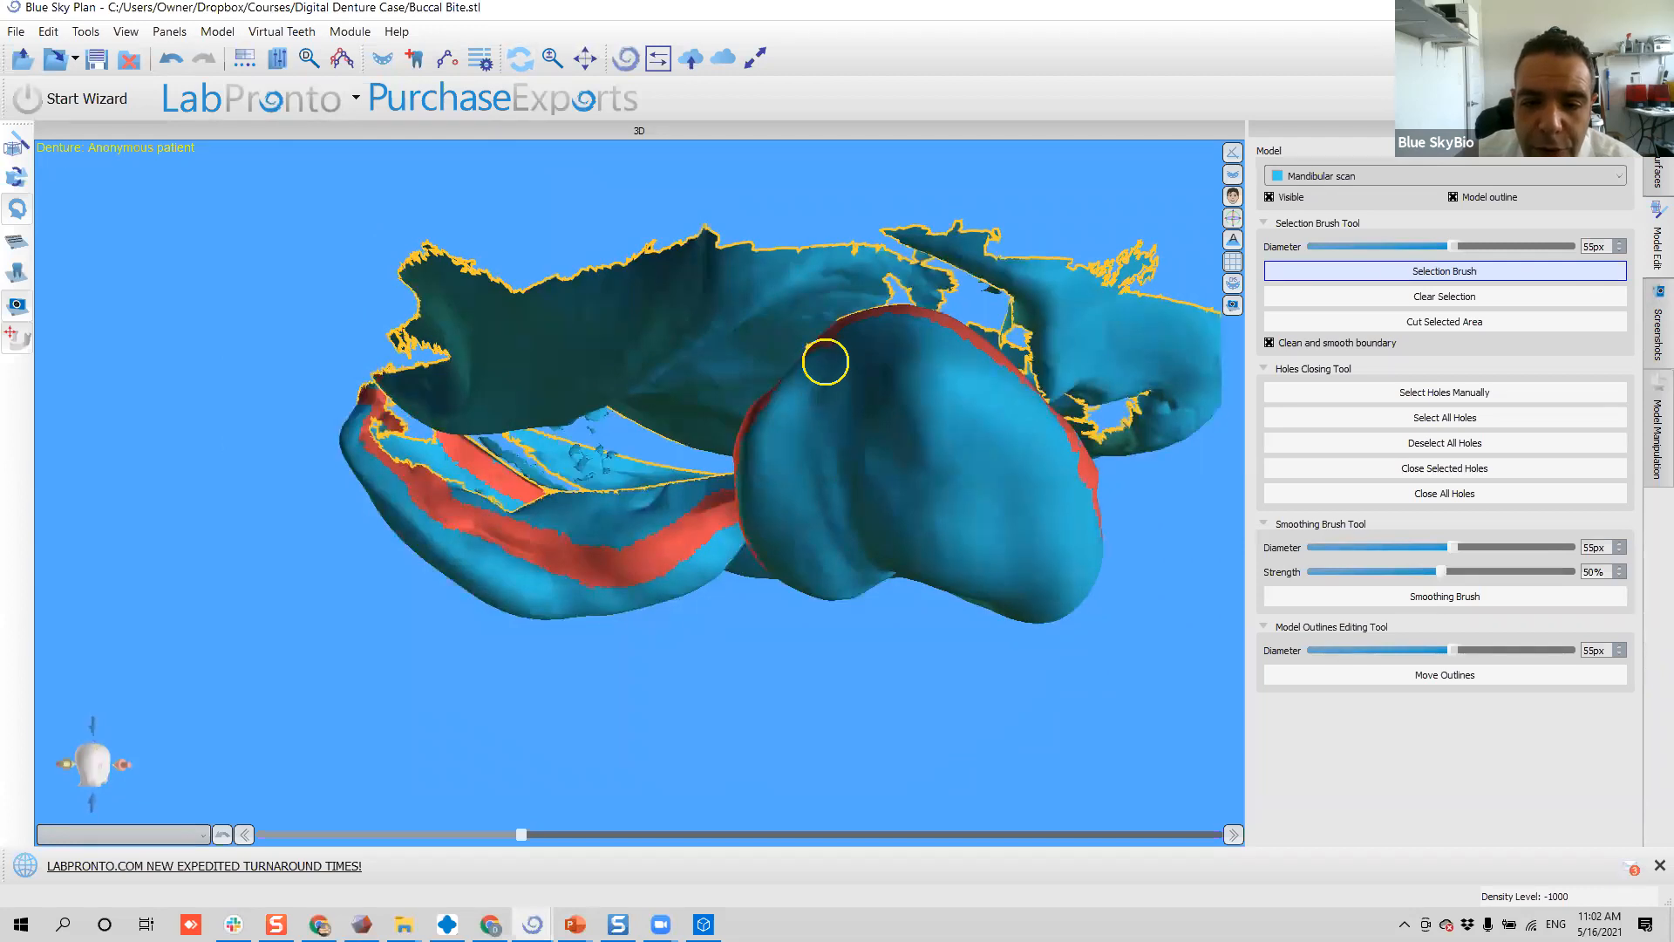
{"action": "mouse_move", "coordinate": [1055, 524]}
{"action": "left_mouse_down"}
{"action": "mouse_move", "coordinate": [795, 218]}
{"action": "mouse_move", "coordinate": [780, 323]}
{"action": "mouse_move", "coordinate": [666, 610]}
{"action": "mouse_move", "coordinate": [533, 275]}
{"action": "mouse_move", "coordinate": [535, 601]}
{"action": "mouse_move", "coordinate": [345, 694]}
{"action": "mouse_move", "coordinate": [315, 654]}
{"action": "mouse_move", "coordinate": [624, 691]}
{"action": "mouse_move", "coordinate": [851, 665]}
{"action": "left_mouse_up"}
{"action": "mouse_move", "coordinate": [793, 681]}
{"action": "right_mouse_down"}
{"action": "mouse_move", "coordinate": [610, 558]}
{"action": "mouse_move", "coordinate": [423, 632]}
{"action": "mouse_move", "coordinate": [355, 546]}
{"action": "mouse_move", "coordinate": [401, 555]}
{"action": "right_mouse_up"}
{"action": "mouse_move", "coordinate": [471, 564]}
{"action": "left_mouse_down"}
{"action": "mouse_move", "coordinate": [631, 531]}
{"action": "mouse_move", "coordinate": [864, 536]}
{"action": "left_mouse_up"}
{"action": "mouse_move", "coordinate": [418, 361]}
{"action": "right_mouse_down"}
{"action": "mouse_move", "coordinate": [733, 680]}
{"action": "mouse_move", "coordinate": [767, 693]}
{"action": "right_mouse_up"}
{"action": "mouse_move", "coordinate": [944, 266]}
{"action": "right_mouse_down"}
{"action": "mouse_move", "coordinate": [740, 474]}
{"action": "mouse_move", "coordinate": [748, 508]}
{"action": "mouse_move", "coordinate": [711, 407]}
{"action": "mouse_move", "coordinate": [499, 497]}
{"action": "mouse_move", "coordinate": [429, 475]}
{"action": "right_mouse_up"}
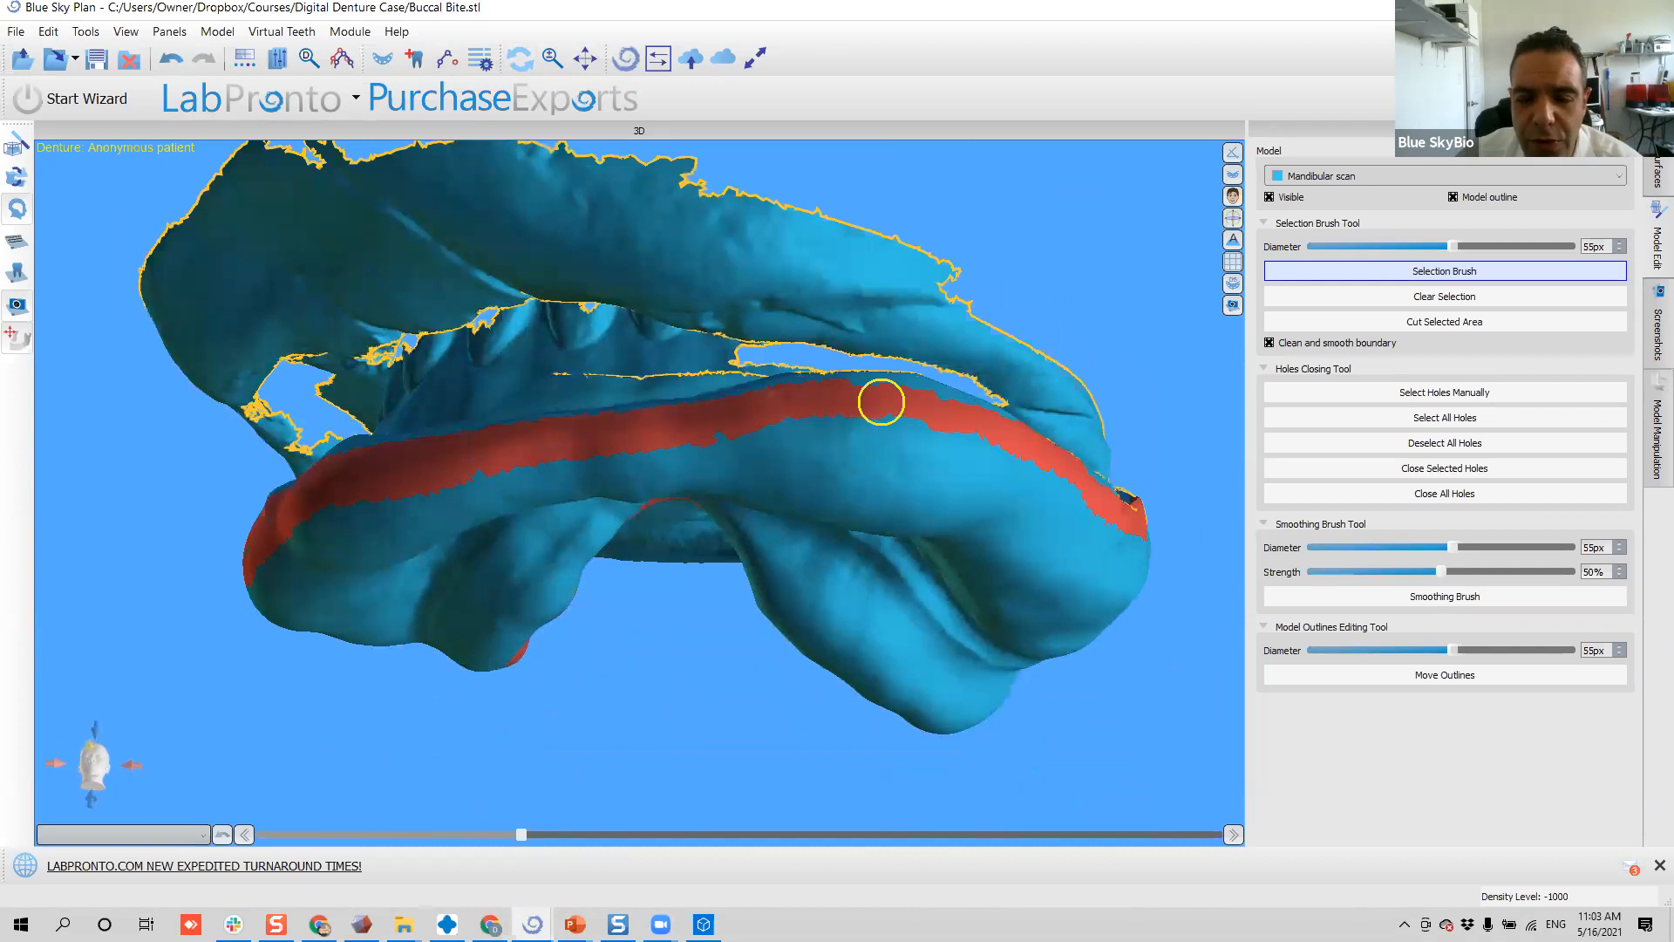
{"action": "mouse_move", "coordinate": [694, 392]}
{"action": "right_mouse_down"}
{"action": "mouse_move", "coordinate": [649, 488]}
{"action": "mouse_move", "coordinate": [685, 593]}
{"action": "mouse_move", "coordinate": [401, 677]}
{"action": "mouse_move", "coordinate": [254, 624]}
{"action": "mouse_move", "coordinate": [305, 625]}
{"action": "right_mouse_up"}
{"action": "mouse_move", "coordinate": [396, 650]}
{"action": "left_mouse_down"}
{"action": "mouse_move", "coordinate": [553, 695]}
{"action": "mouse_move", "coordinate": [748, 712]}
{"action": "mouse_move", "coordinate": [976, 650]}
{"action": "mouse_move", "coordinate": [1013, 620]}
{"action": "left_mouse_up"}
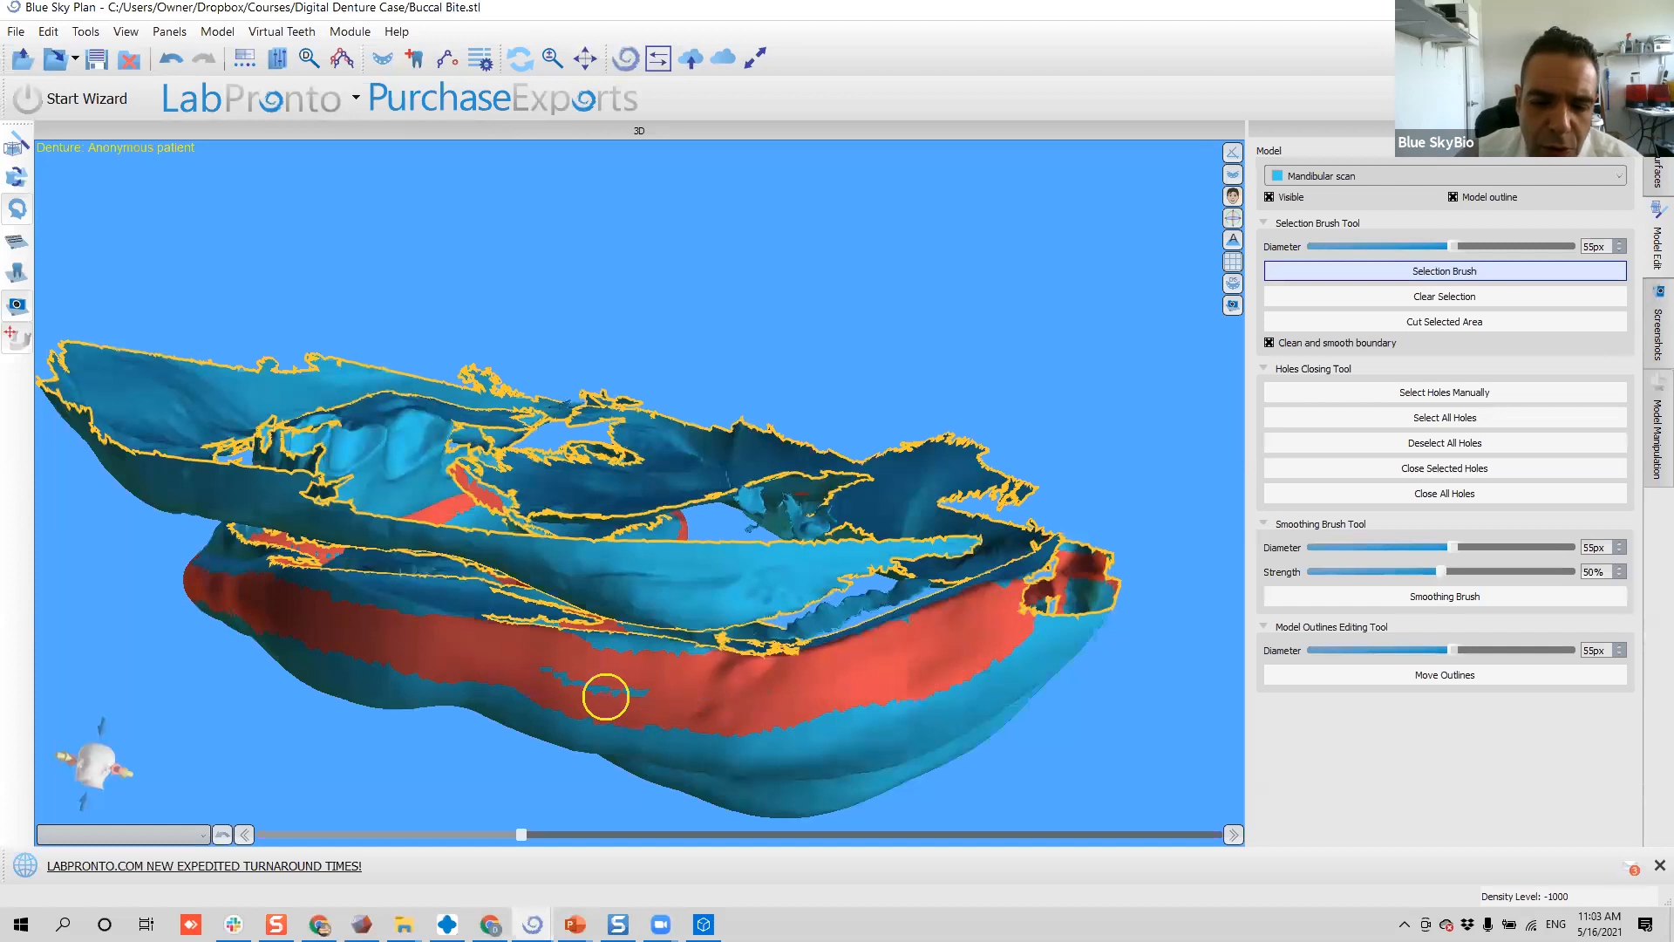
- Erase the excess lower part of the widened outer stripe near the posterior end
{"action": "mouse_move", "coordinate": [729, 684]}
{"action": "right_mouse_down"}
{"action": "mouse_move", "coordinate": [340, 652]}
{"action": "mouse_move", "coordinate": [363, 643]}
{"action": "mouse_move", "coordinate": [478, 435]}
{"action": "mouse_move", "coordinate": [765, 414]}
{"action": "mouse_move", "coordinate": [553, 568]}
{"action": "mouse_move", "coordinate": [691, 535]}
{"action": "right_mouse_up"}
{"action": "left_click_drag", "start_coordinate": [793, 542], "coordinate": [838, 535], "text": "shift"}
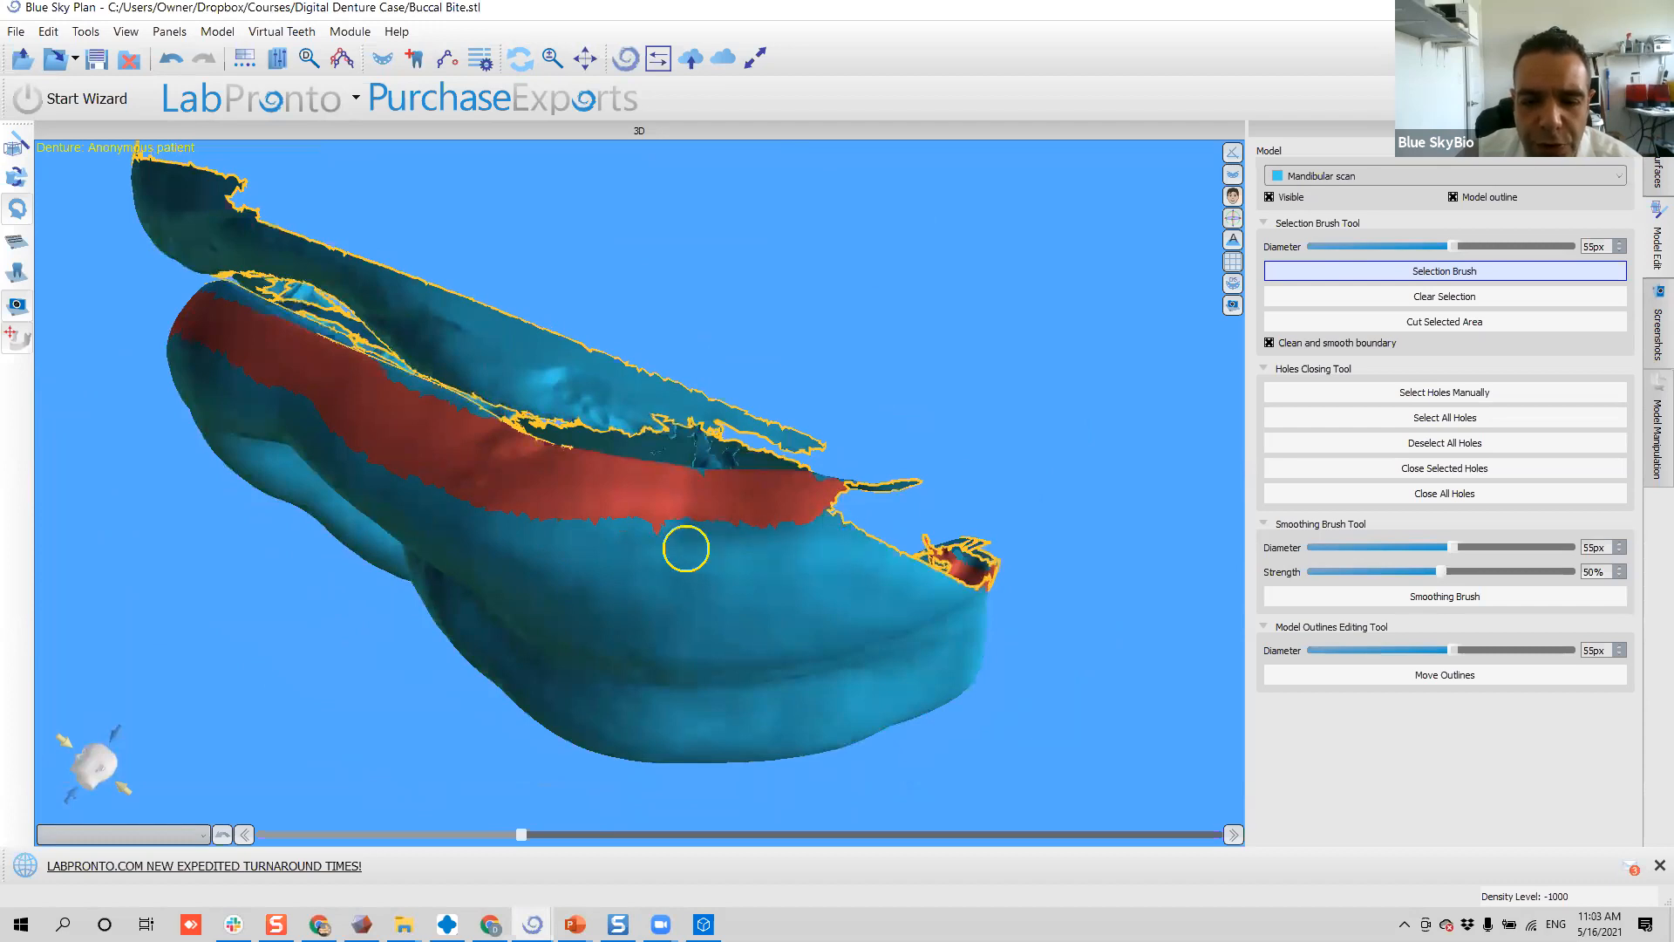
{"action": "mouse_move", "coordinate": [585, 651]}
{"action": "right_mouse_down"}
{"action": "mouse_move", "coordinate": [471, 669]}
{"action": "mouse_move", "coordinate": [568, 348]}
{"action": "mouse_move", "coordinate": [596, 419]}
{"action": "mouse_move", "coordinate": [582, 488]}
{"action": "mouse_move", "coordinate": [591, 424]}
{"action": "mouse_move", "coordinate": [854, 391]}
{"action": "mouse_move", "coordinate": [764, 565]}
{"action": "mouse_move", "coordinate": [391, 356]}
{"action": "mouse_move", "coordinate": [565, 606]}
{"action": "mouse_move", "coordinate": [410, 561]}
{"action": "right_mouse_up"}
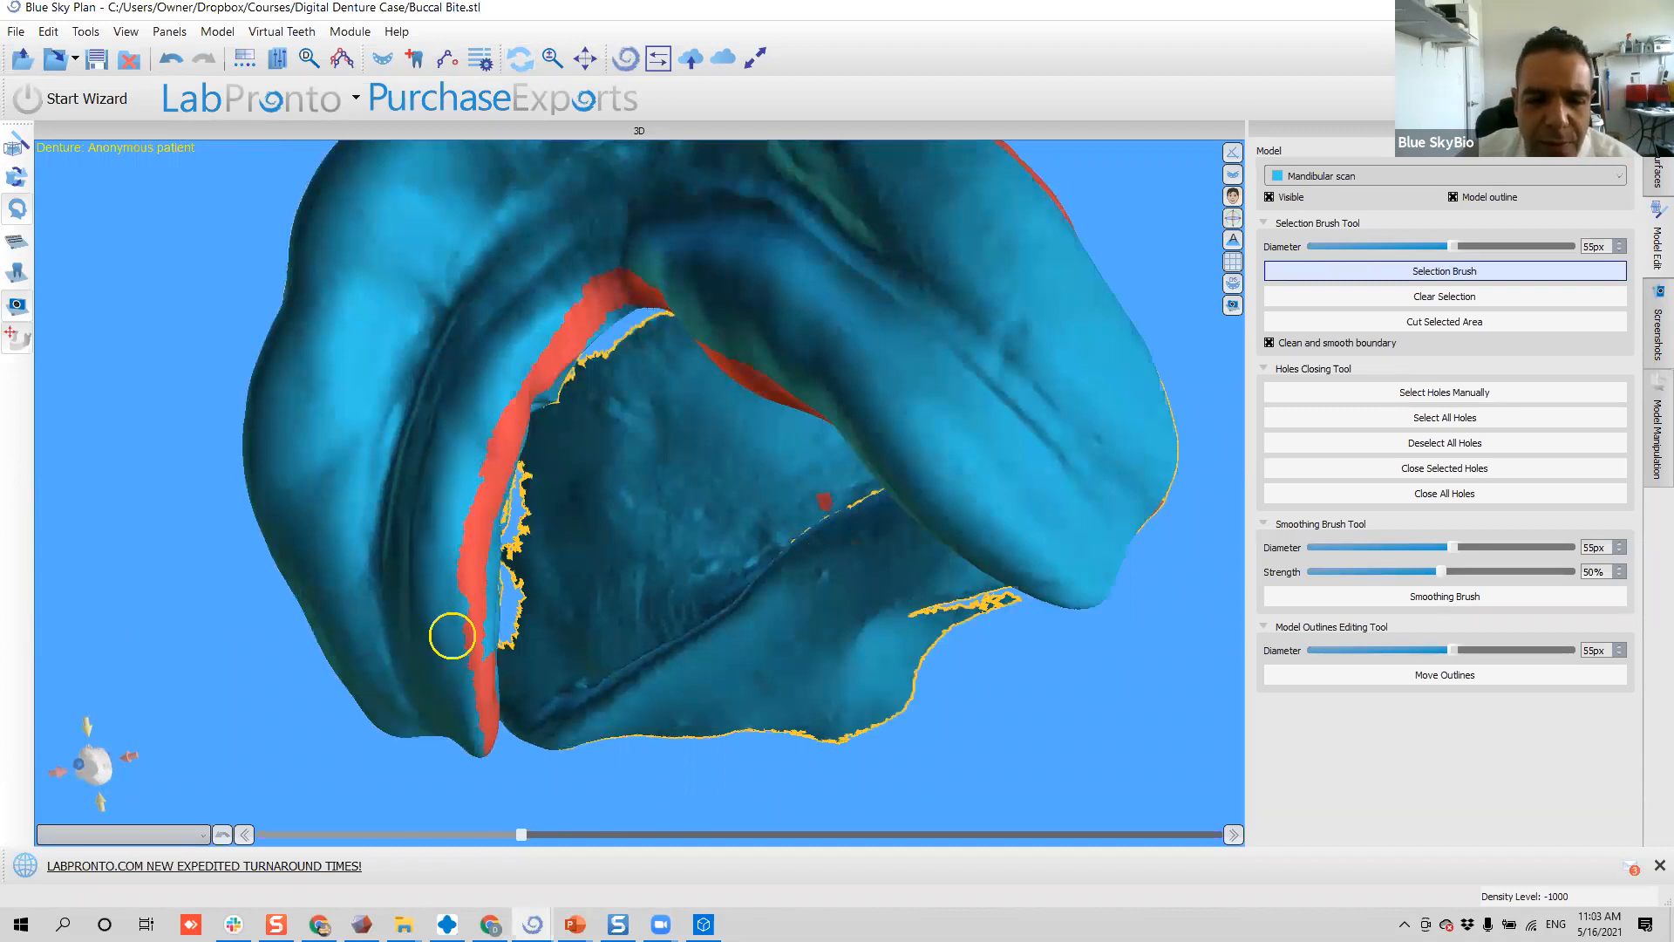
- Reduce the brush to 39 px, refine the inner border stripe, and check the selection around the whole ridge
{"action": "scroll", "coordinate": [471, 609], "scroll_direction": "down", "scroll_amount": 2, "text": "ctrl"}
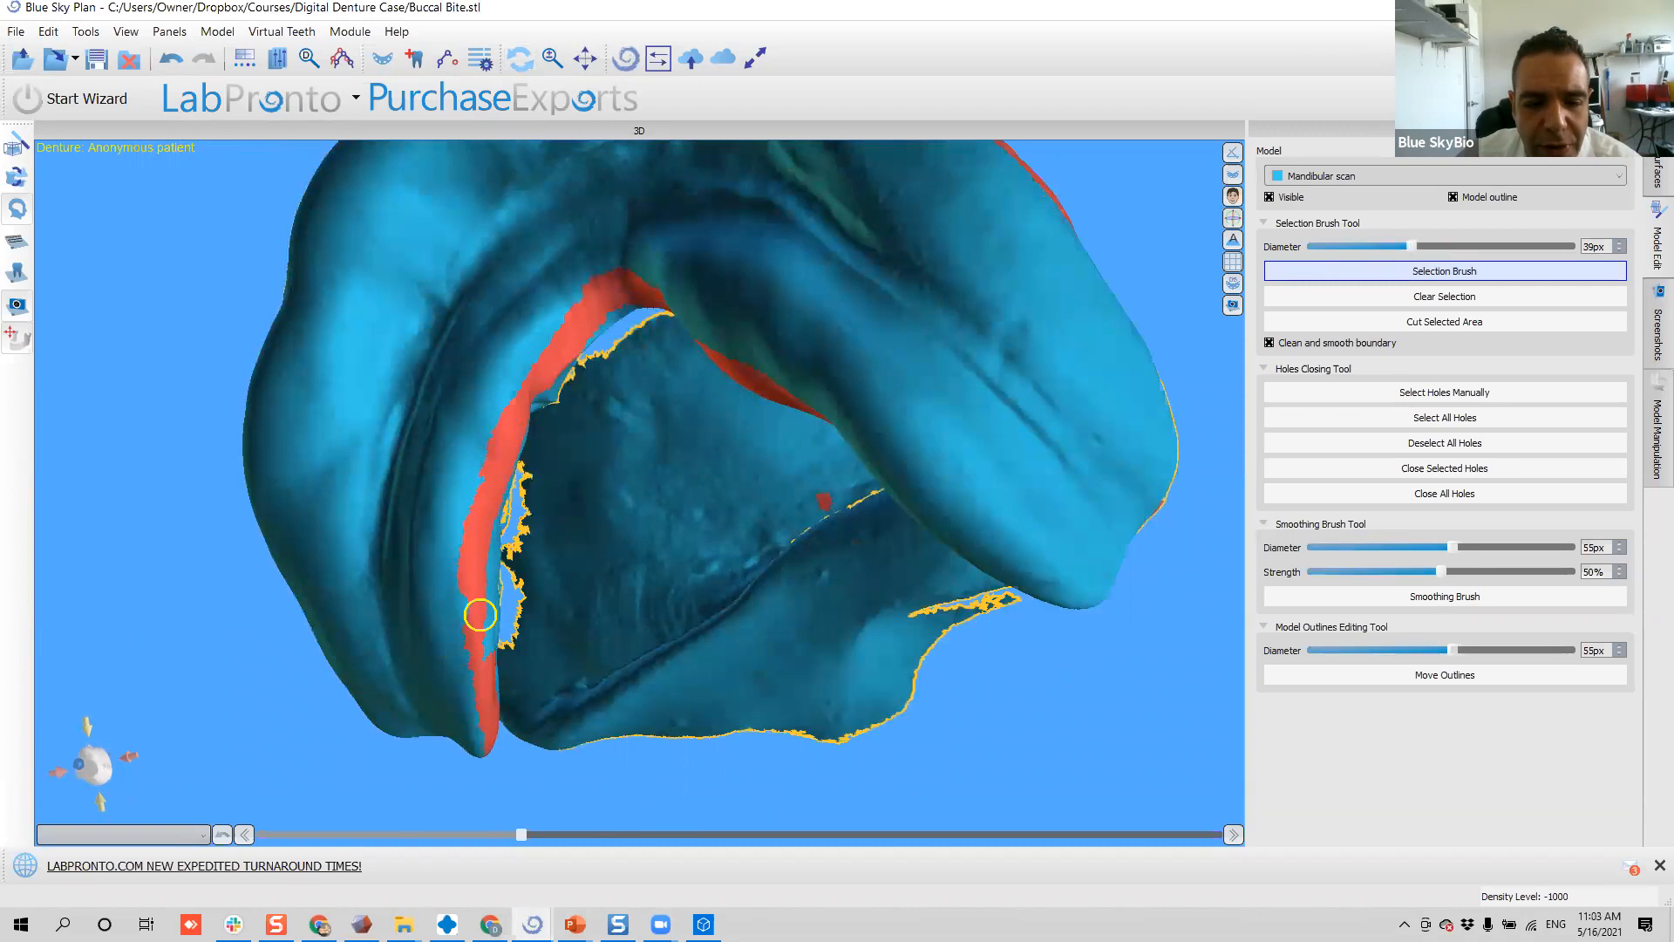
{"action": "right_click_drag", "start_coordinate": [580, 335], "coordinate": [353, 231]}
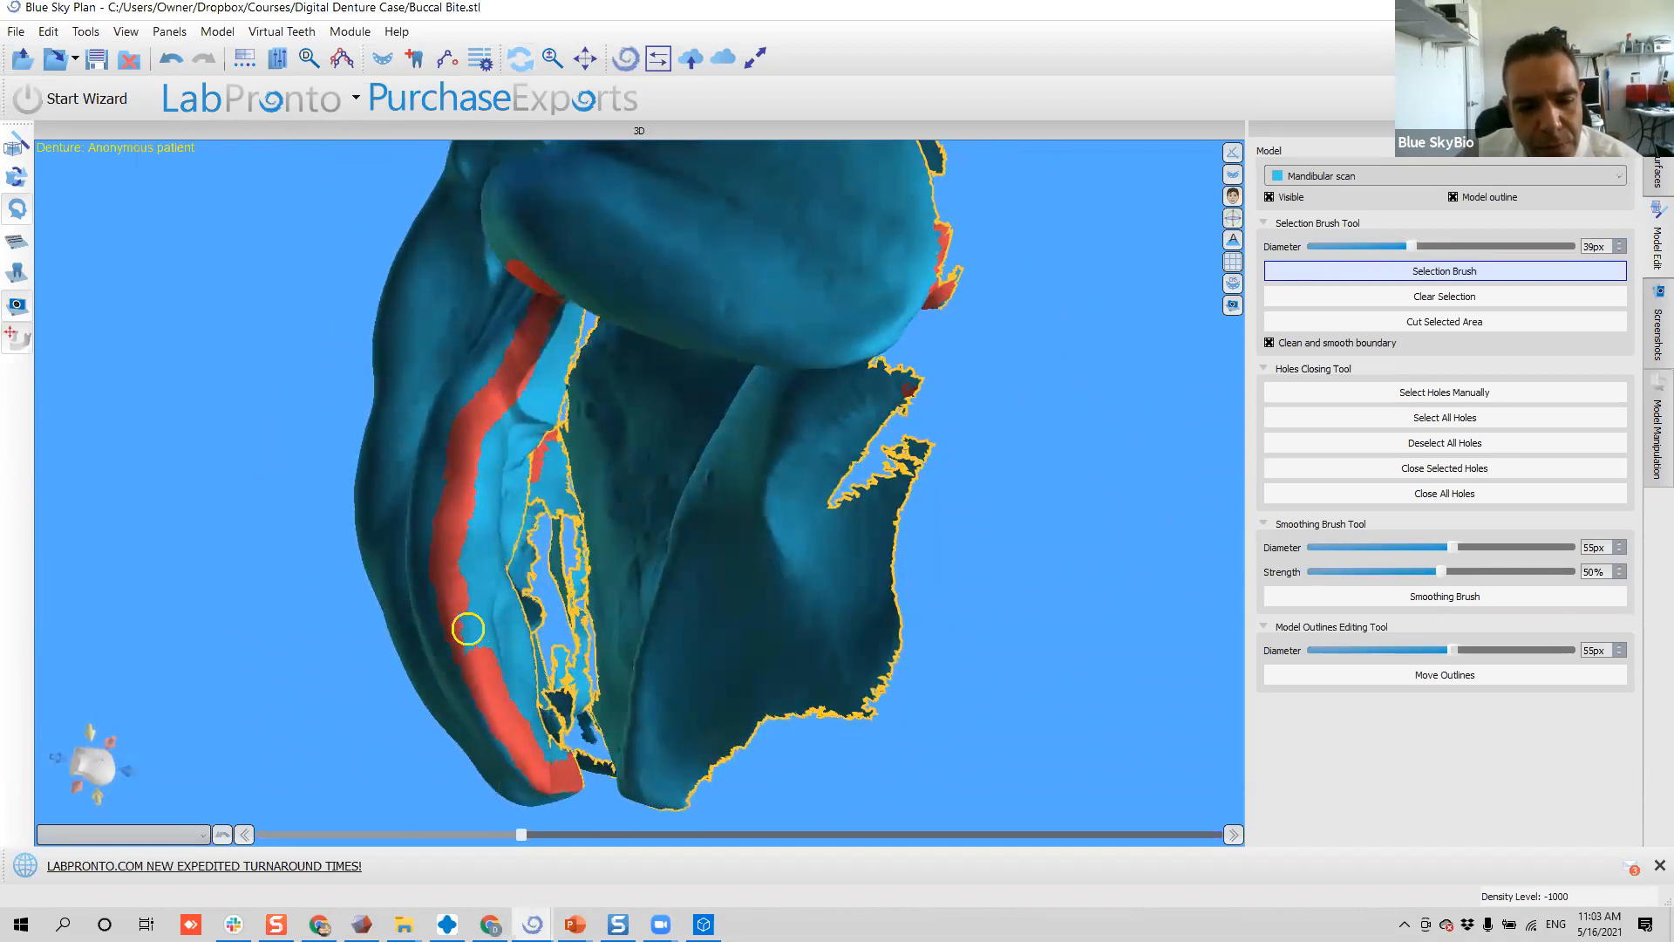
{"action": "right_click_drag", "start_coordinate": [391, 347], "coordinate": [499, 430]}
{"action": "scroll", "coordinate": [666, 436], "scroll_direction": "up", "scroll_amount": 3}
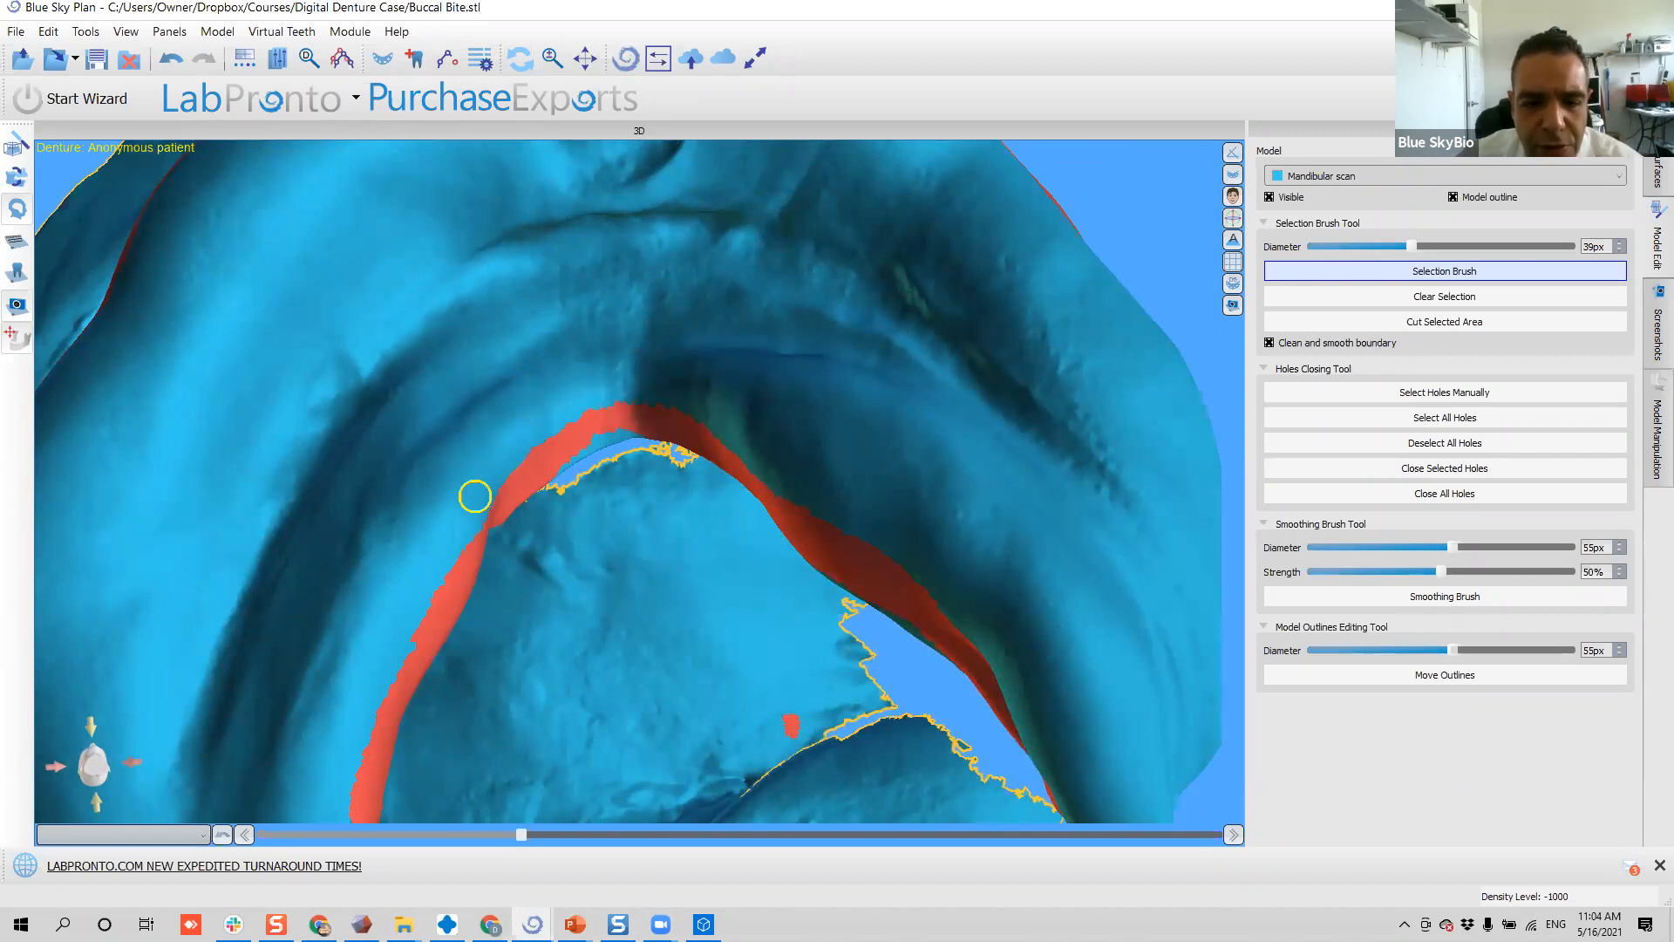
{"action": "mouse_move", "coordinate": [670, 475]}
{"action": "right_mouse_down"}
{"action": "mouse_move", "coordinate": [772, 549]}
{"action": "mouse_move", "coordinate": [507, 462]}
{"action": "mouse_move", "coordinate": [414, 391]}
{"action": "mouse_move", "coordinate": [438, 623]}
{"action": "mouse_move", "coordinate": [642, 487]}
{"action": "mouse_move", "coordinate": [346, 469]}
{"action": "mouse_move", "coordinate": [687, 544]}
{"action": "mouse_move", "coordinate": [535, 495]}
{"action": "right_mouse_up"}
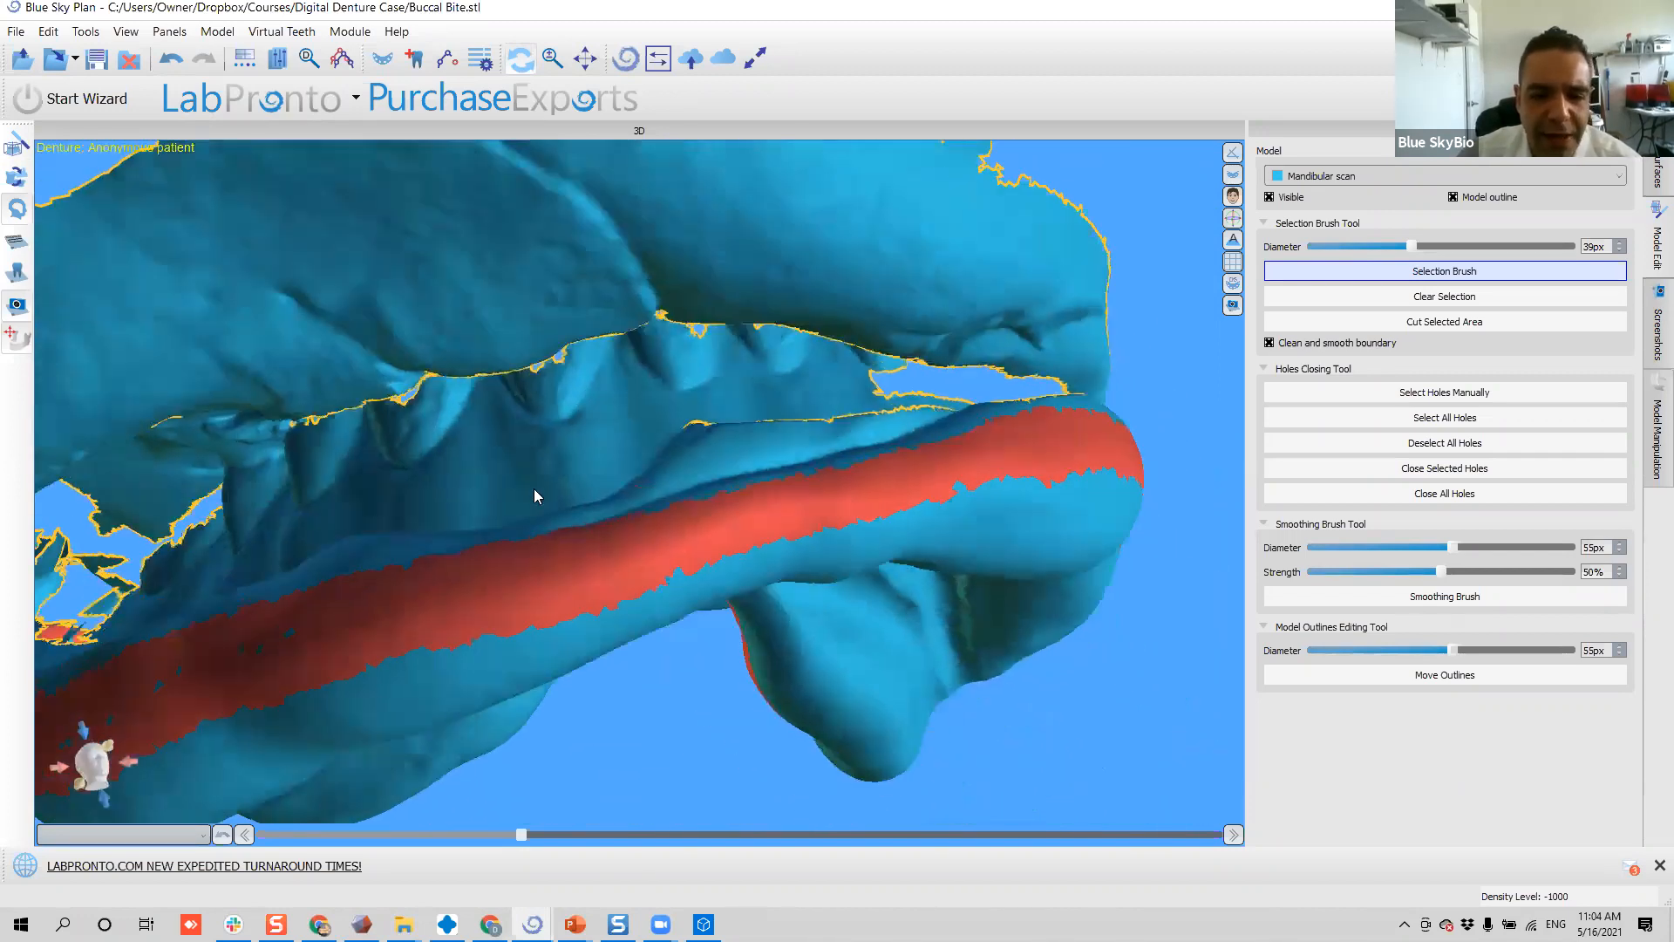
{"action": "scroll", "coordinate": [535, 495], "scroll_direction": "down", "scroll_amount": 5}
{"action": "right_click_drag", "start_coordinate": [410, 581], "coordinate": [703, 498]}
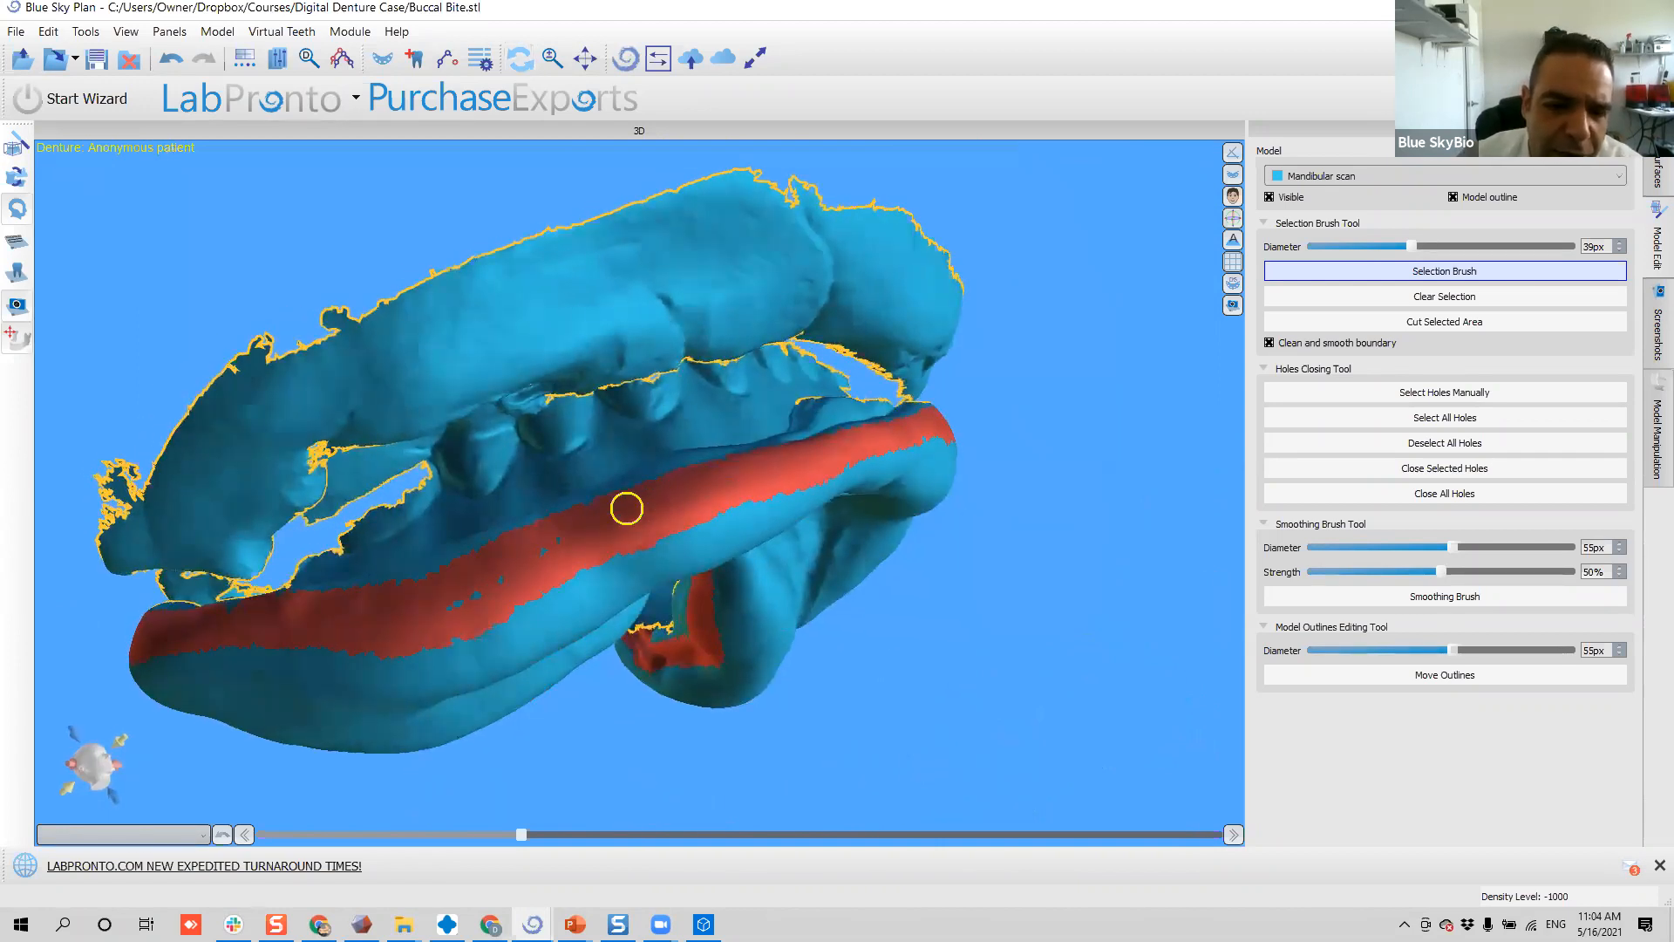
- Clean up the outer border selection at the posterior end of the mandibular ridge and cut the selected area with boundary smoothing
{"action": "mouse_move", "coordinate": [438, 605]}
{"action": "right_mouse_down"}
{"action": "mouse_move", "coordinate": [682, 473]}
{"action": "mouse_move", "coordinate": [565, 523]}
{"action": "mouse_move", "coordinate": [846, 474]}
{"action": "mouse_move", "coordinate": [288, 602]}
{"action": "mouse_move", "coordinate": [478, 579]}
{"action": "right_mouse_up"}
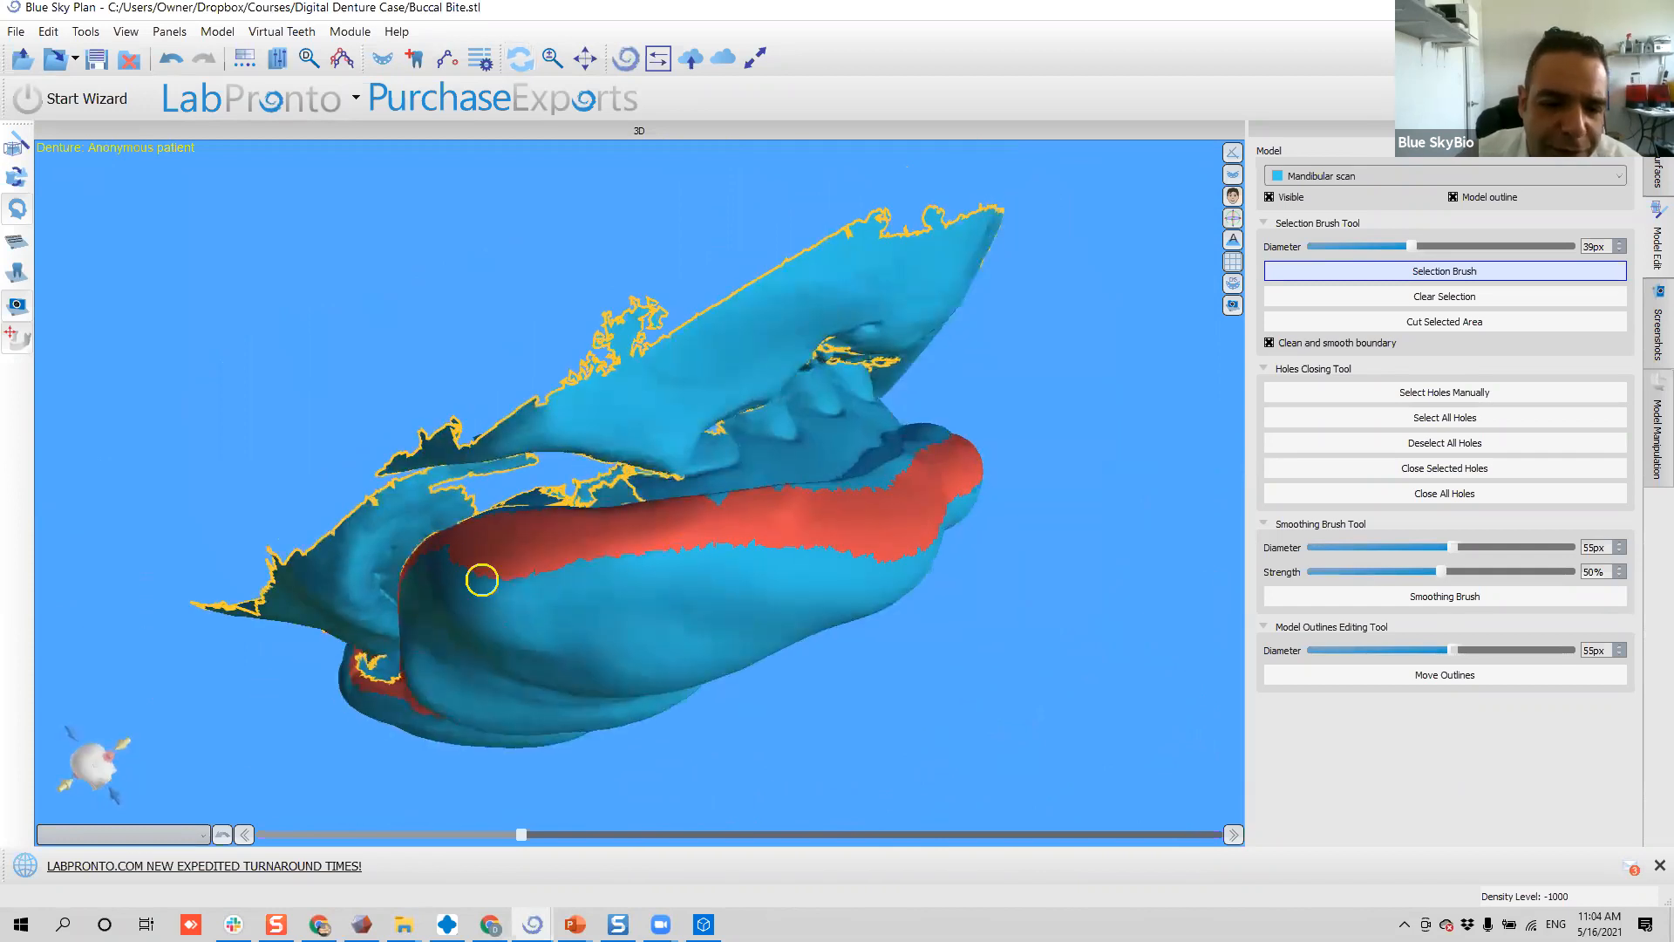
{"action": "mouse_move", "coordinate": [519, 560]}
{"action": "left_mouse_down"}
{"action": "mouse_move", "coordinate": [552, 567]}
{"action": "mouse_move", "coordinate": [502, 565]}
{"action": "left_mouse_up"}
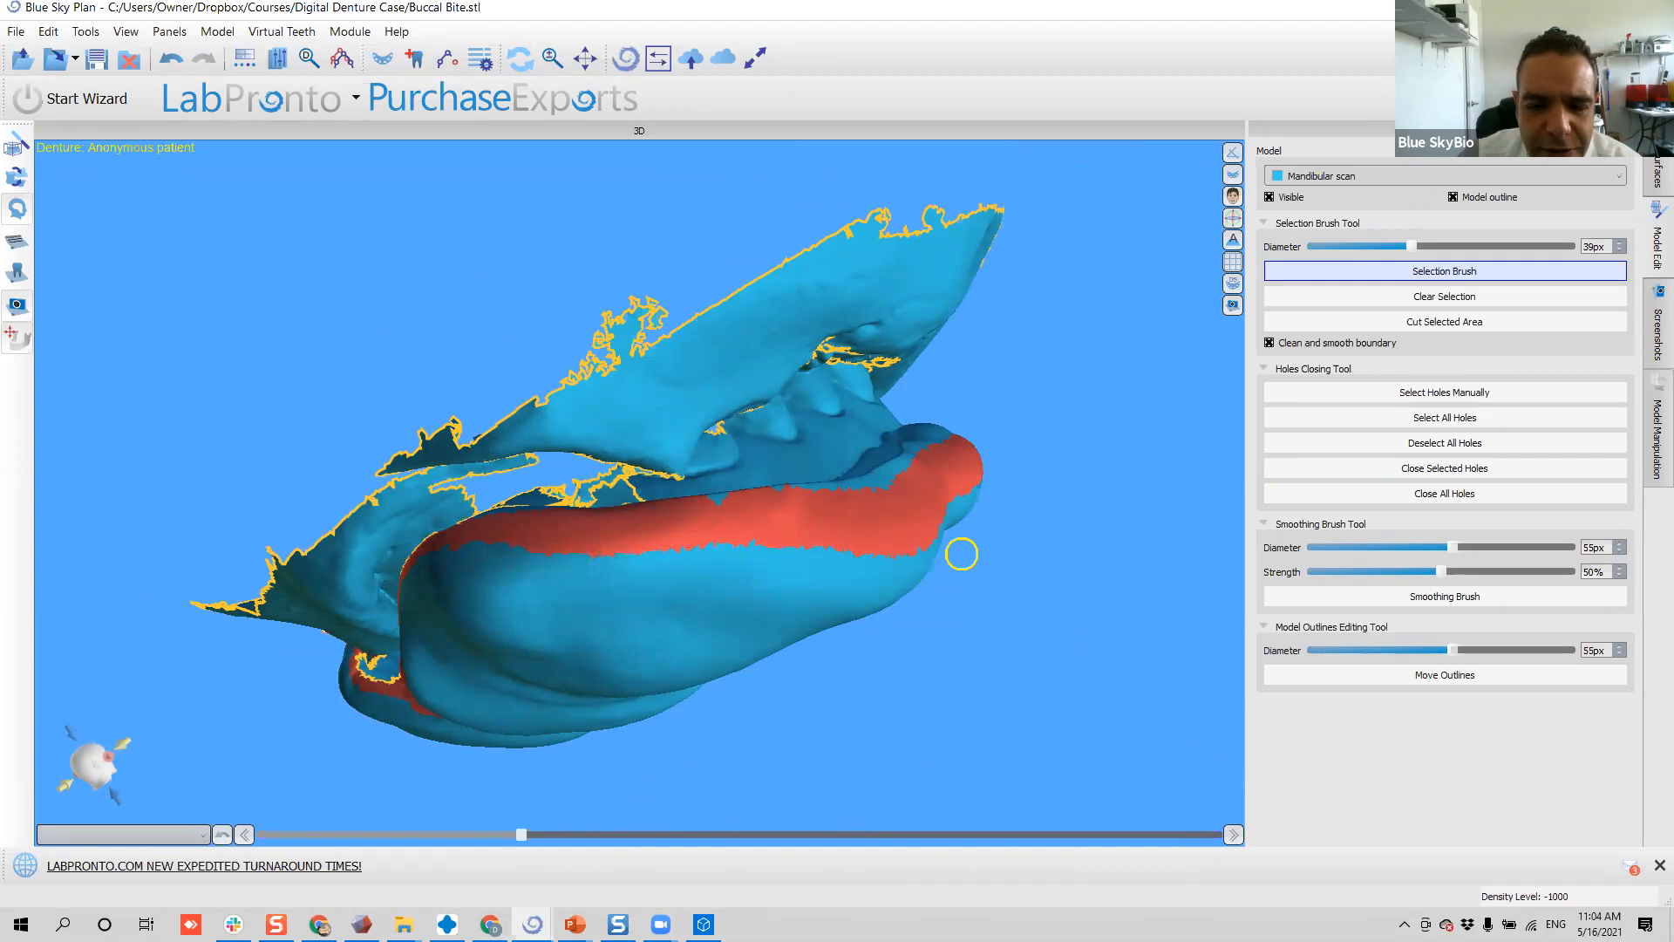
{"action": "right_click_drag", "start_coordinate": [599, 500], "coordinate": [406, 410]}
{"action": "right_click_drag", "start_coordinate": [302, 474], "coordinate": [465, 623]}
{"action": "right_click_drag", "start_coordinate": [447, 281], "coordinate": [372, 738]}
{"action": "right_click_drag", "start_coordinate": [853, 282], "coordinate": [454, 606]}
{"action": "left_click", "coordinate": [1393, 324]}
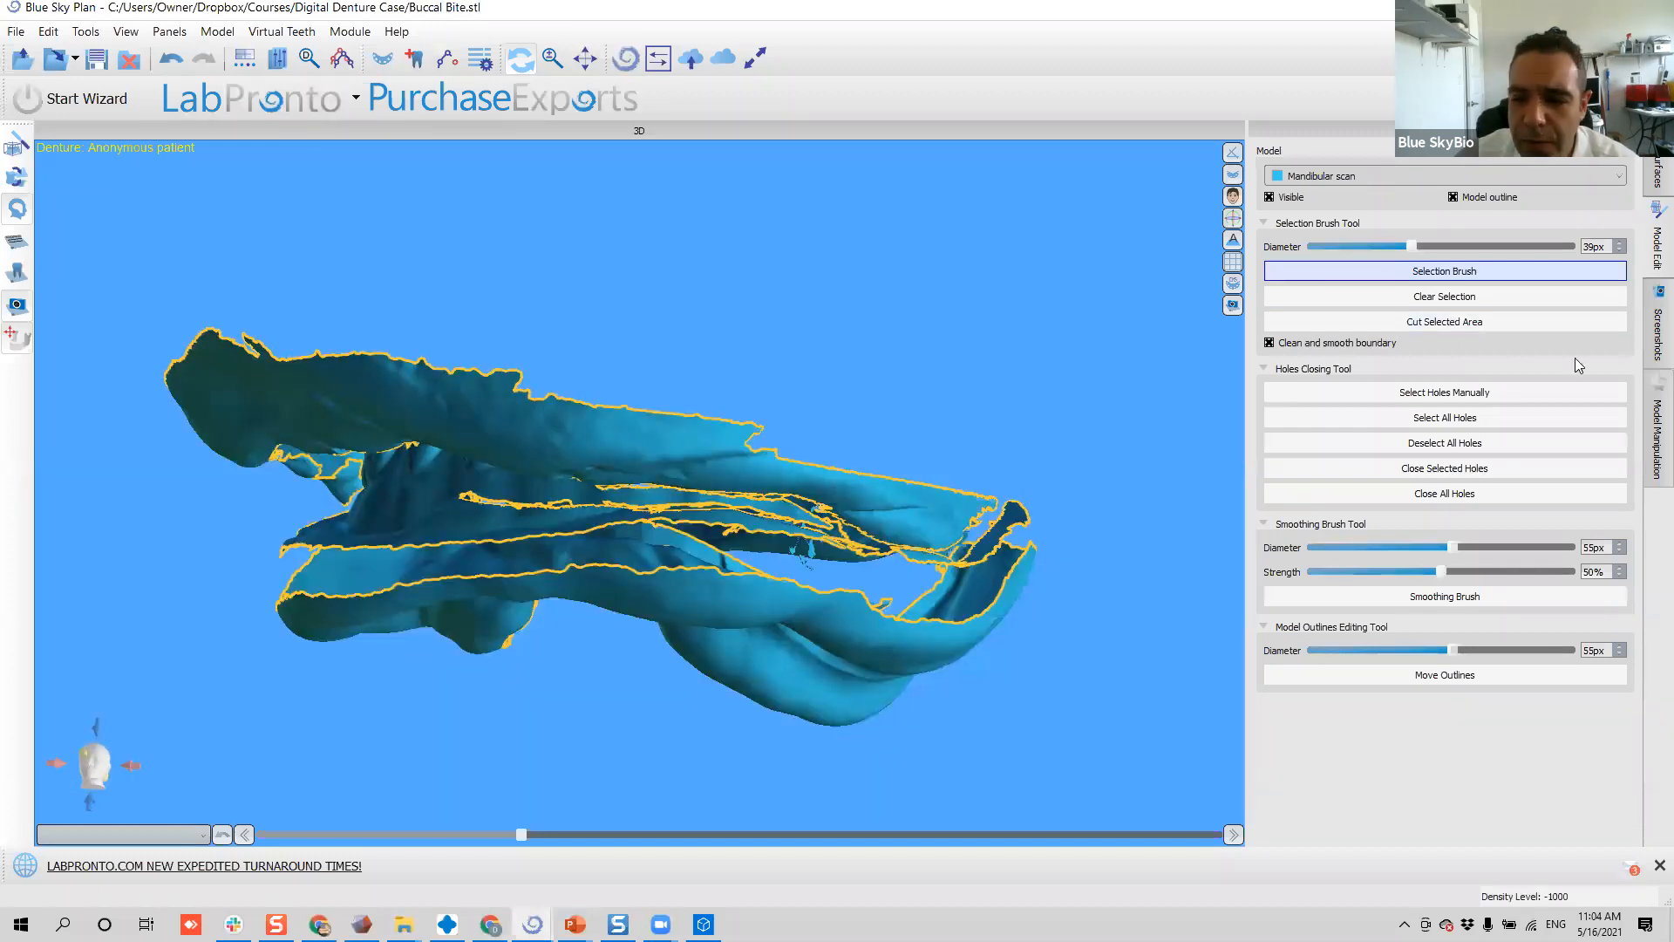
- Isolate the trimmed ridge piece of the Mandibular scan from the surrounding leftover surfaces
{"action": "left_click", "coordinate": [1650, 172]}
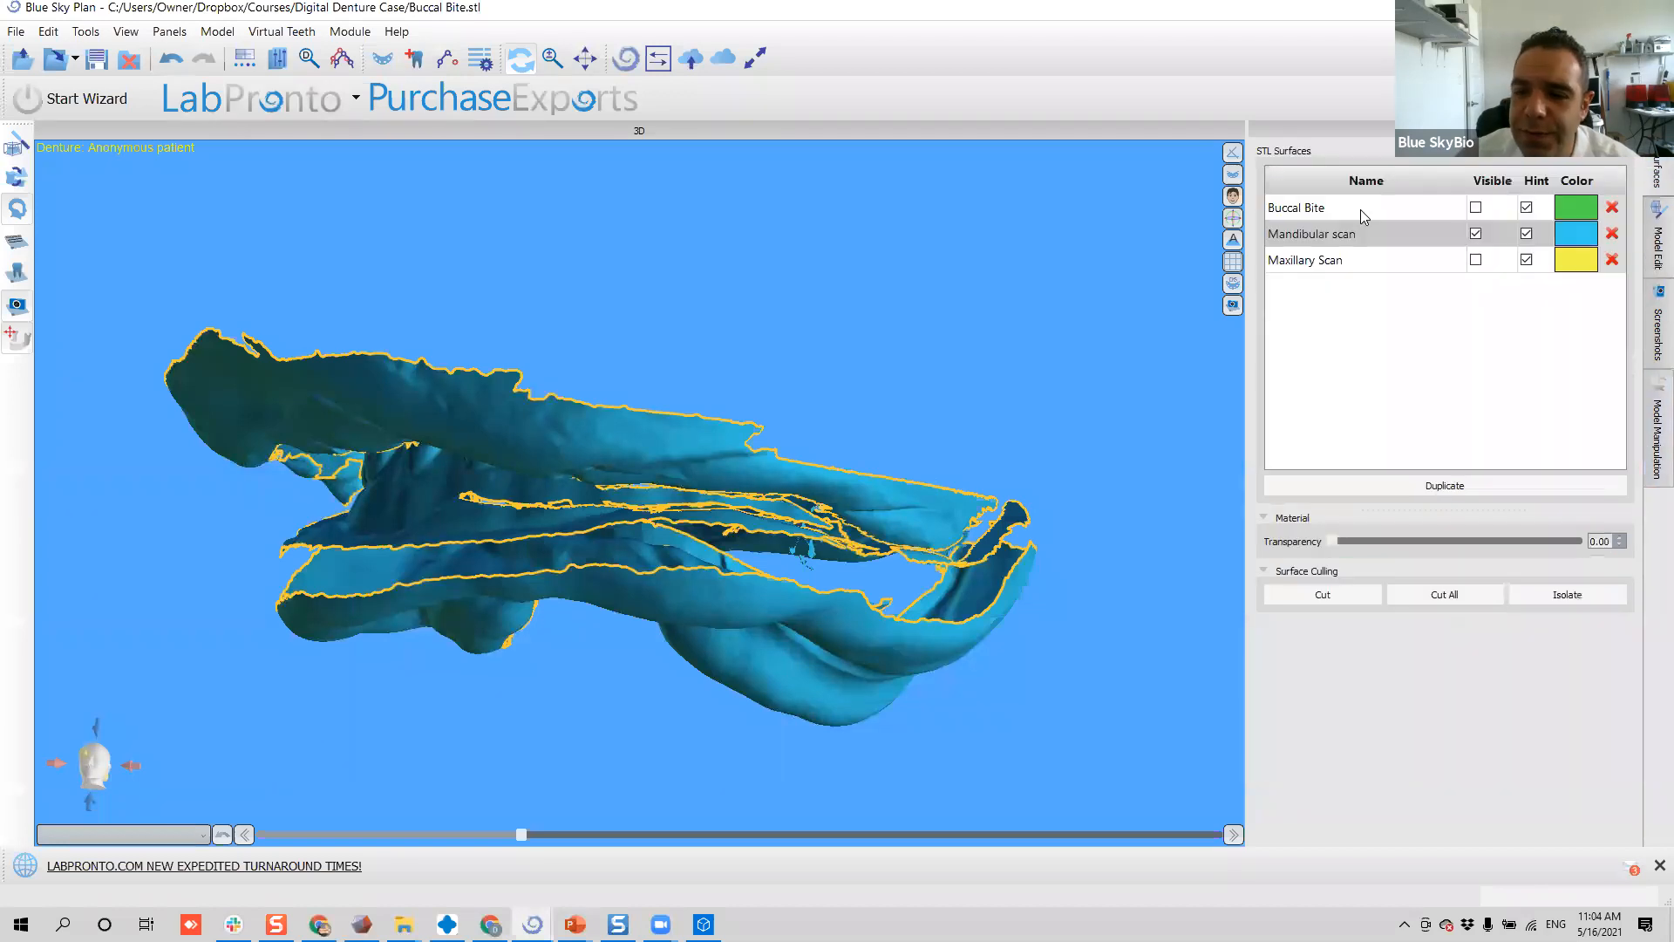
{"action": "left_click", "coordinate": [1345, 249]}
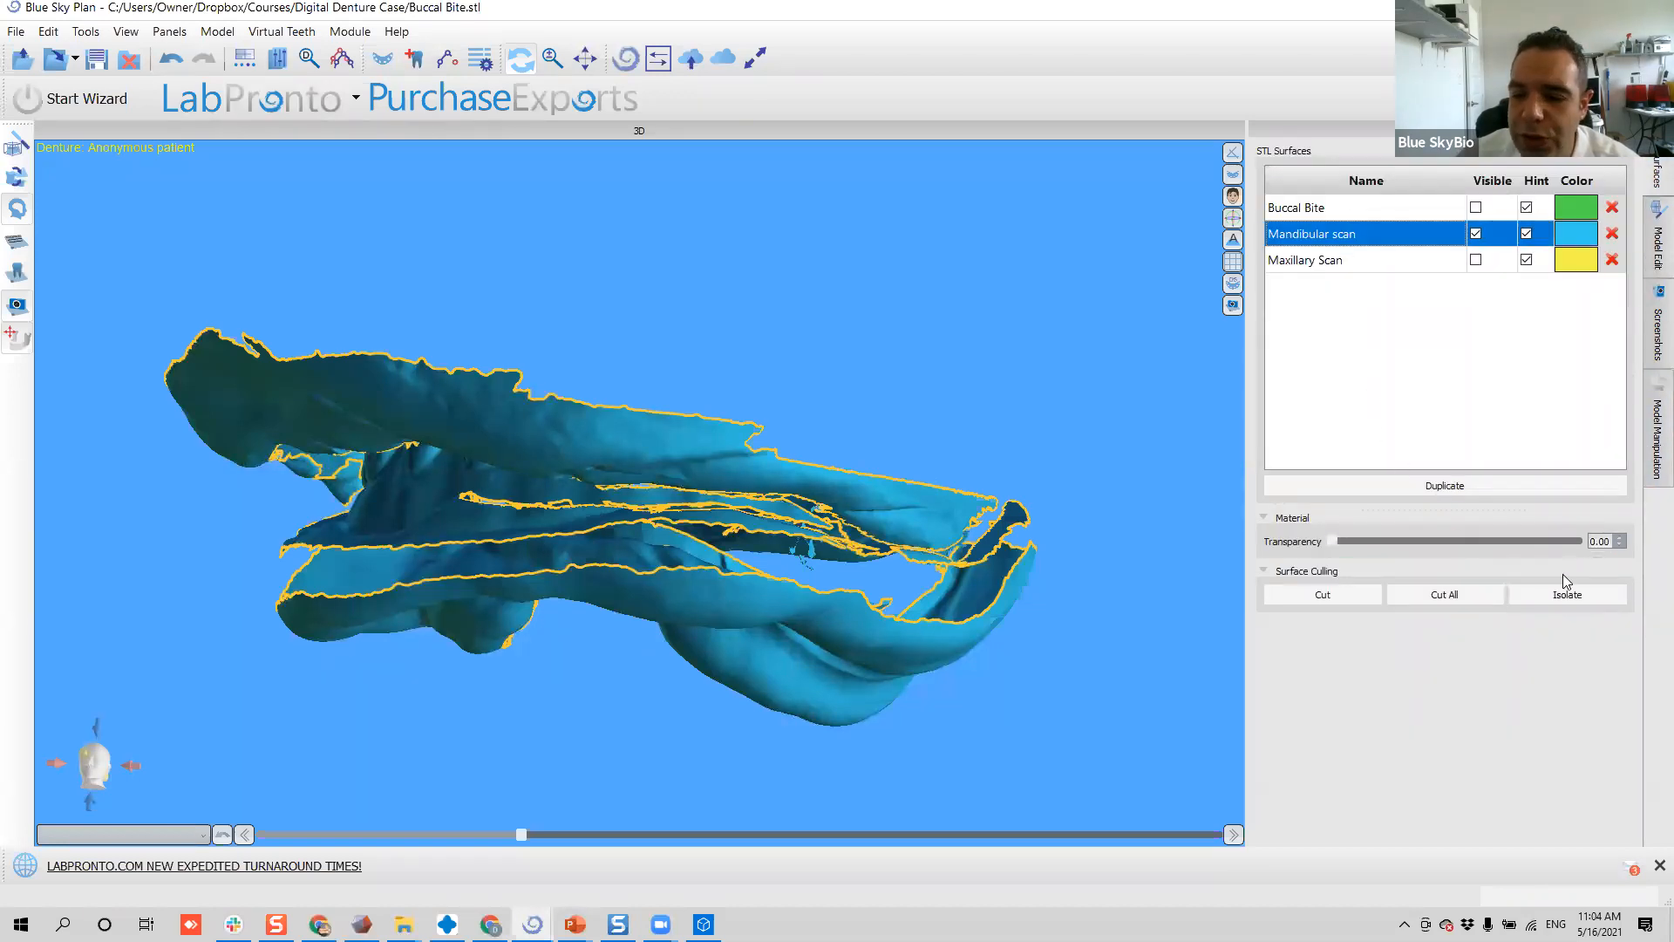
{"action": "left_click", "coordinate": [1570, 599]}
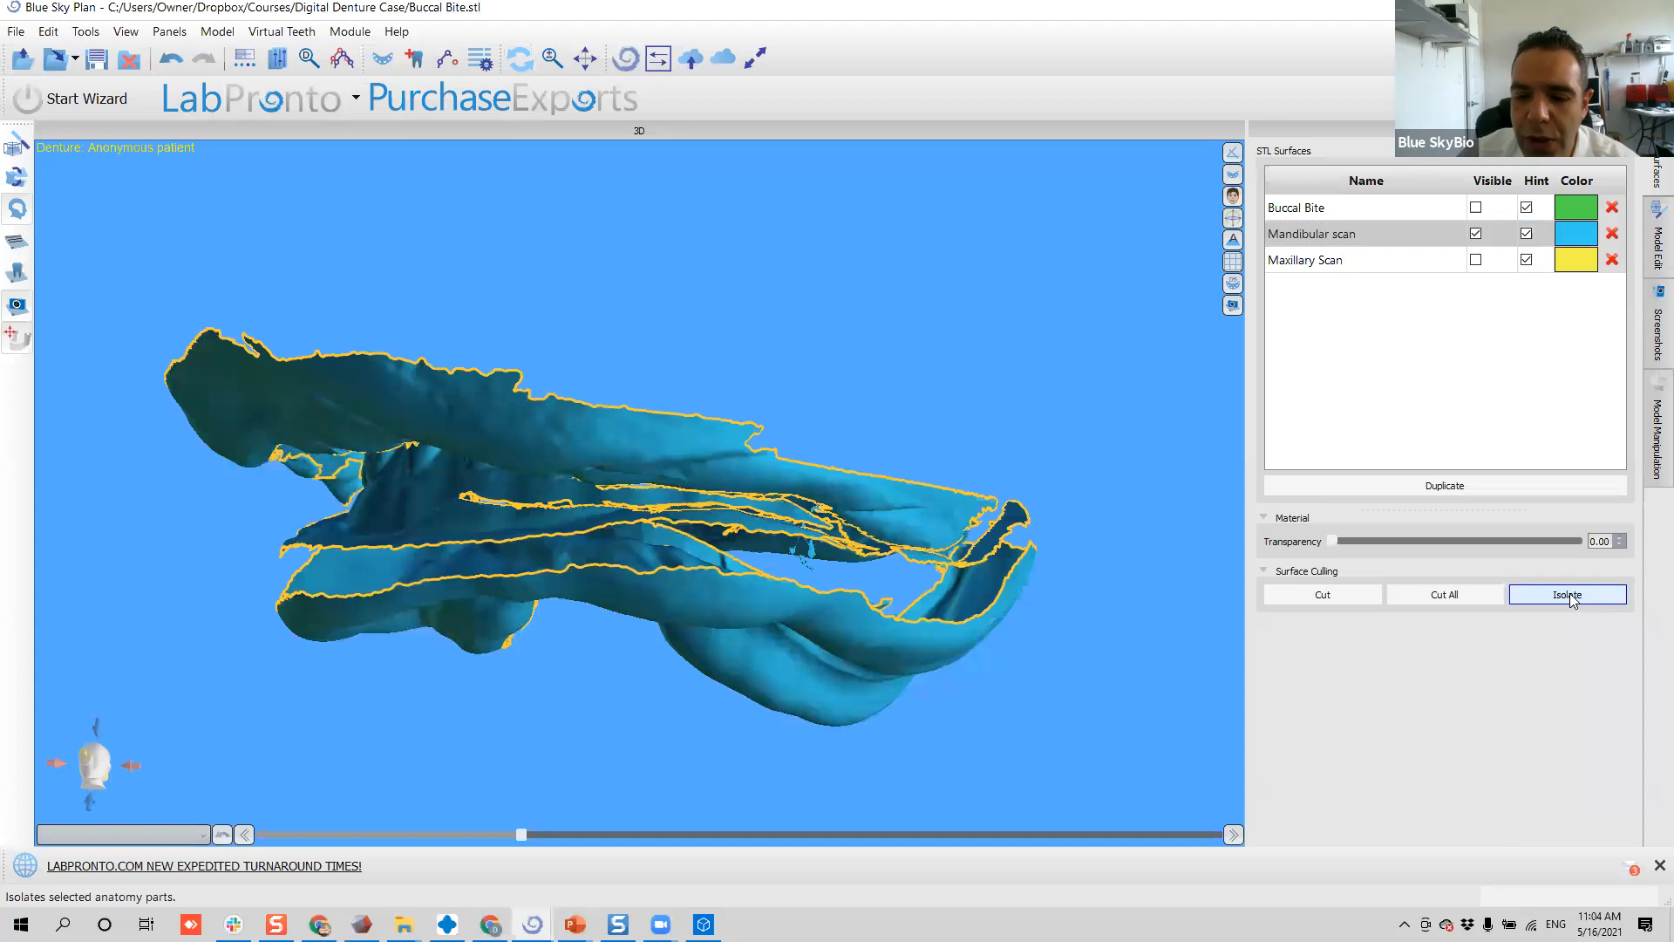
{"action": "left_click", "coordinate": [743, 652]}
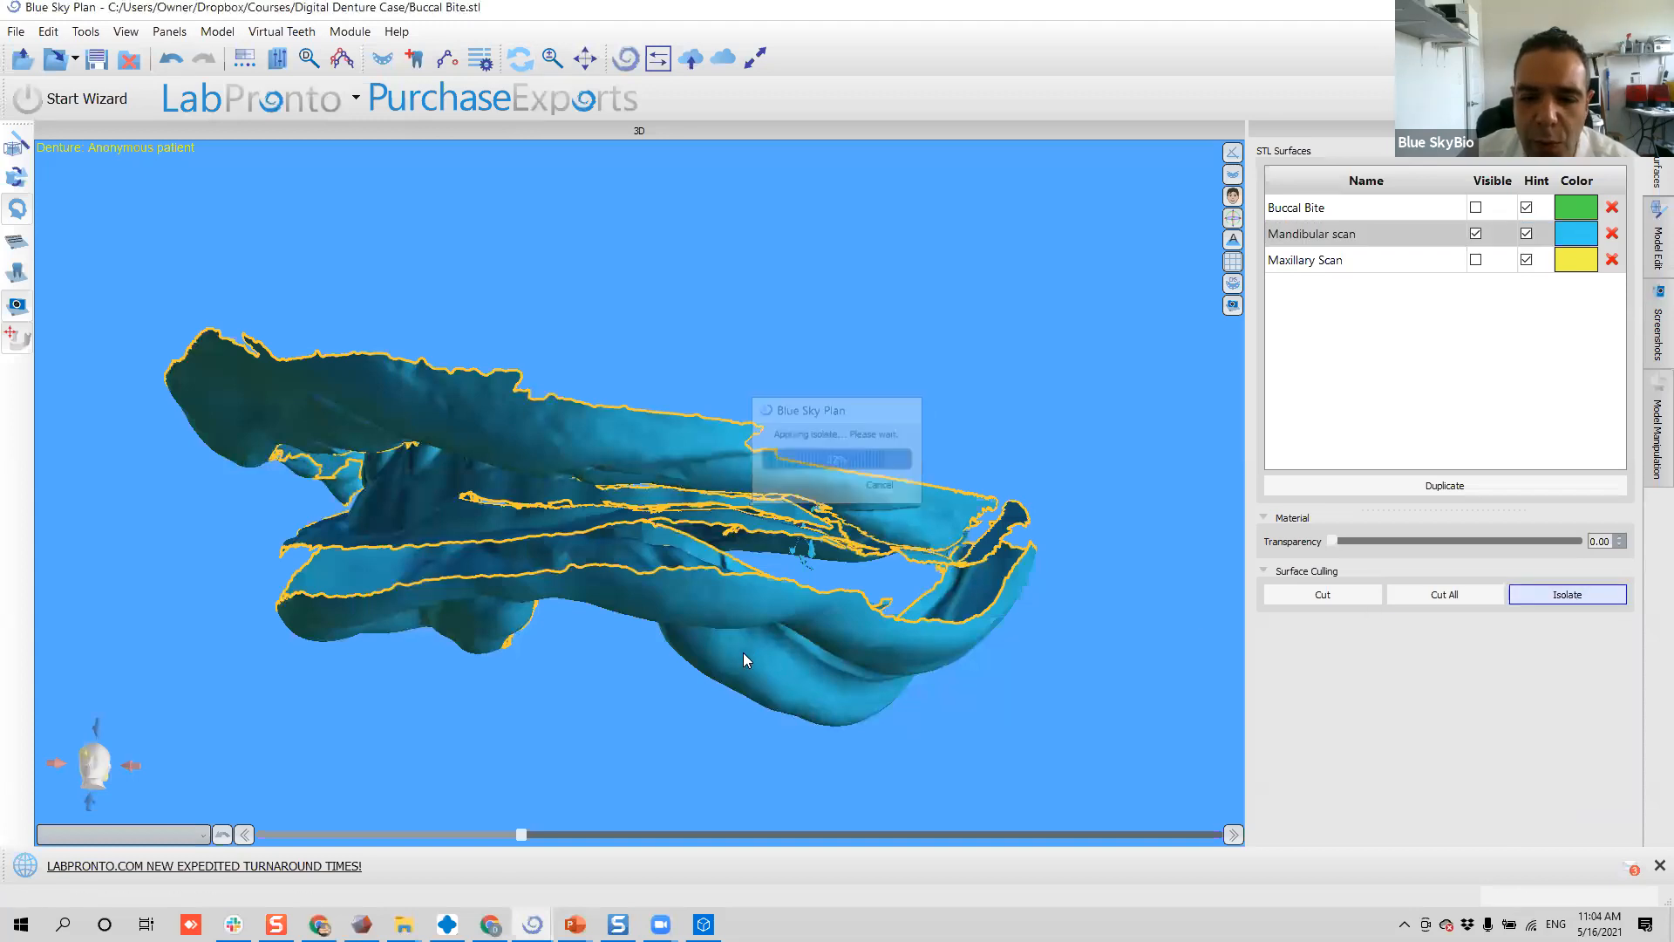
{"action": "left_click_drag", "start_coordinate": [435, 378], "coordinate": [642, 335]}
- Try to brush a selection along the uneven border of the isolated mandibular ridge, enlarging the brush to 85 px
{"action": "left_click", "coordinate": [1656, 237]}
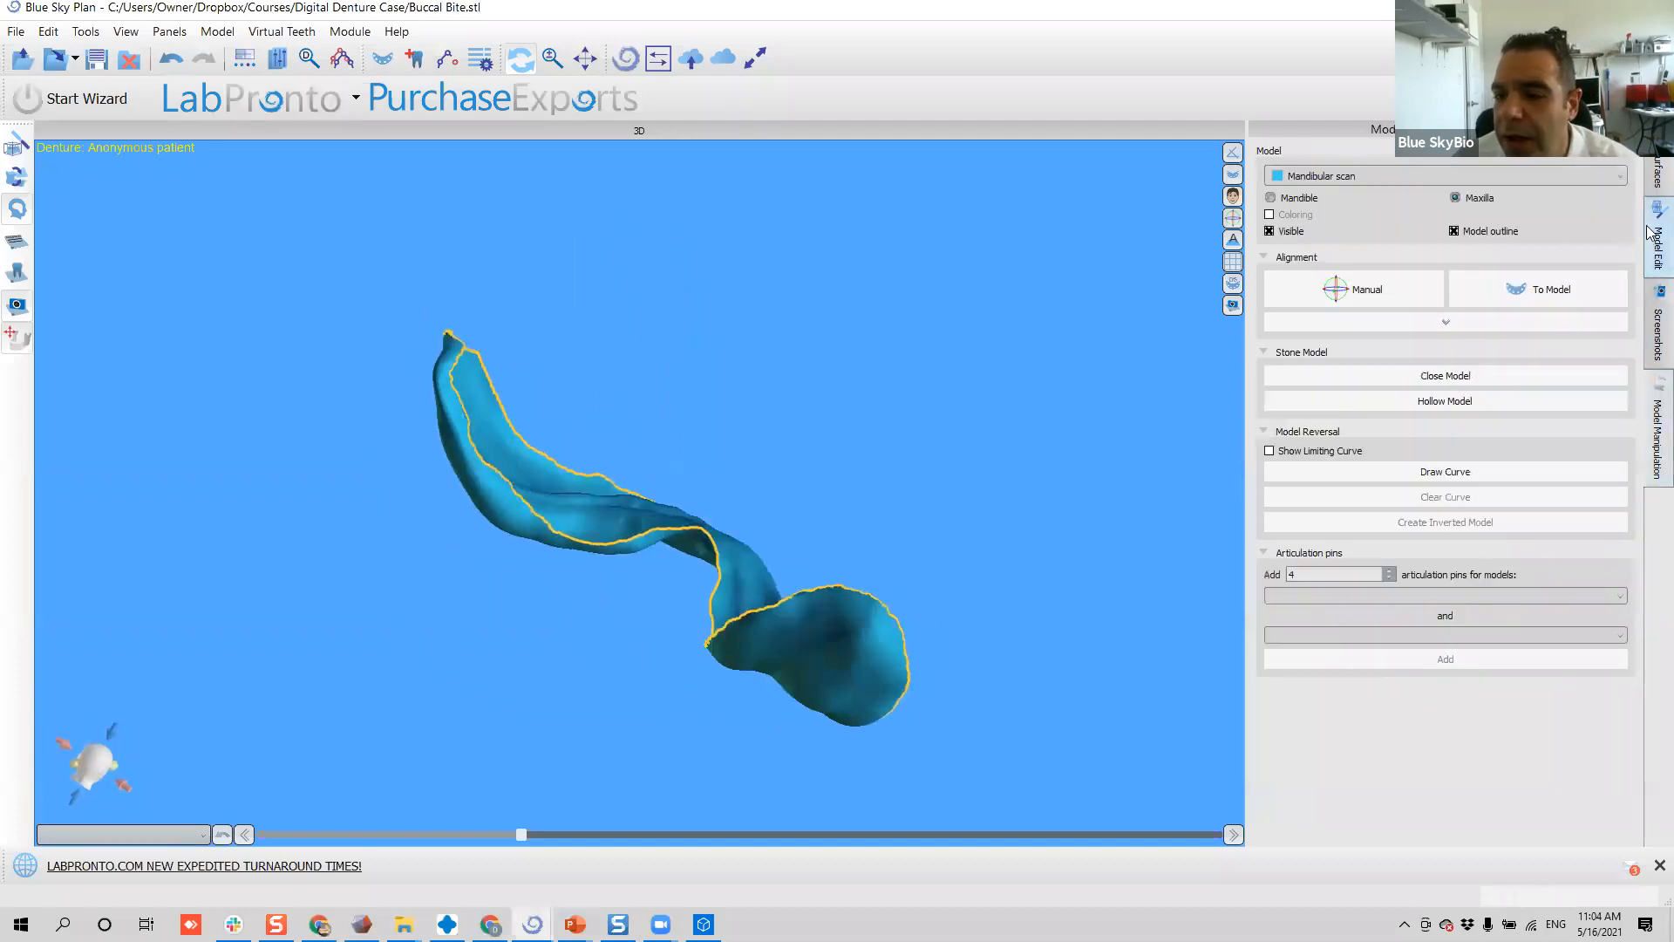
{"action": "scroll", "coordinate": [522, 489], "scroll_direction": "up", "scroll_amount": 4}
{"action": "left_click_drag", "start_coordinate": [636, 531], "coordinate": [736, 422]}
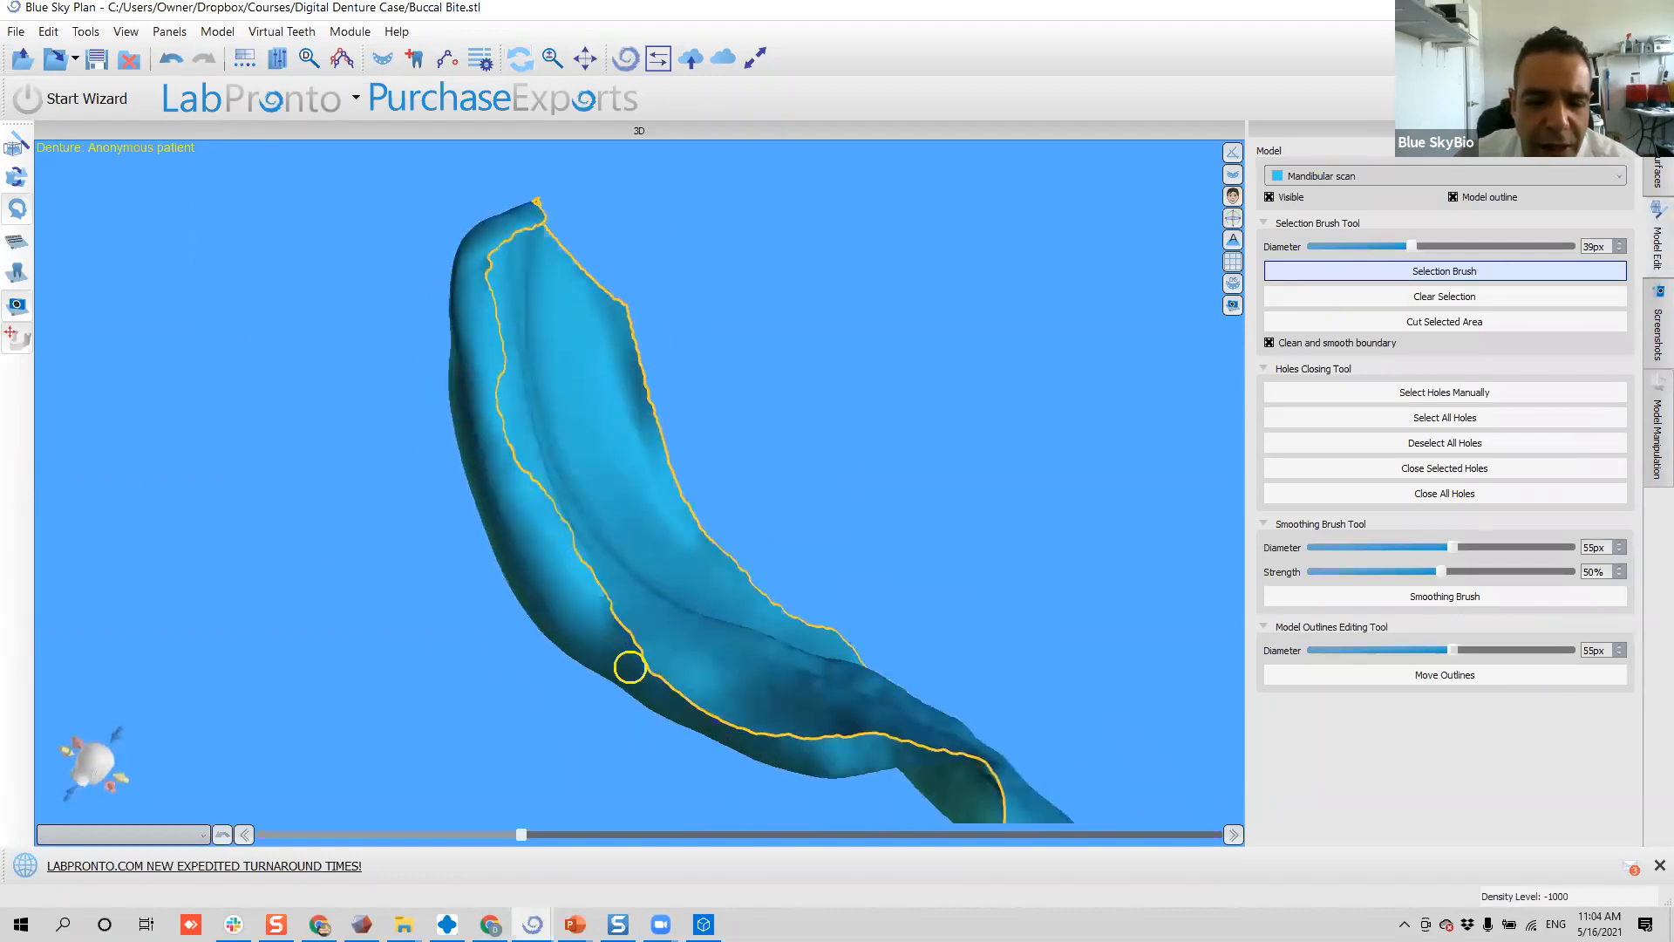
{"action": "mouse_move", "coordinate": [607, 625]}
{"action": "left_mouse_down"}
{"action": "mouse_move", "coordinate": [560, 553]}
{"action": "mouse_move", "coordinate": [593, 636]}
{"action": "mouse_move", "coordinate": [624, 659]}
{"action": "mouse_move", "coordinate": [551, 541]}
{"action": "left_mouse_up"}
{"action": "scroll", "coordinate": [579, 603], "scroll_direction": "up", "scroll_amount": 3}
{"action": "left_click_drag", "start_coordinate": [789, 567], "coordinate": [787, 443]}
{"action": "left_click_drag", "start_coordinate": [712, 752], "coordinate": [712, 751]}
{"action": "scroll", "coordinate": [665, 716], "scroll_direction": "up", "scroll_amount": 5, "text": "ctrl"}
{"action": "mouse_move", "coordinate": [591, 622]}
{"action": "left_mouse_down"}
{"action": "mouse_move", "coordinate": [511, 479]}
{"action": "mouse_move", "coordinate": [549, 523]}
{"action": "mouse_move", "coordinate": [410, 317]}
{"action": "mouse_move", "coordinate": [407, 246]}
{"action": "left_mouse_up"}
{"action": "mouse_move", "coordinate": [475, 363]}
{"action": "right_mouse_down"}
{"action": "mouse_move", "coordinate": [507, 617]}
{"action": "mouse_move", "coordinate": [825, 553]}
{"action": "right_mouse_up"}
{"action": "left_click_drag", "start_coordinate": [397, 345], "coordinate": [422, 401]}
{"action": "scroll", "coordinate": [486, 550], "scroll_direction": "up", "scroll_amount": 2, "text": "ctrl"}
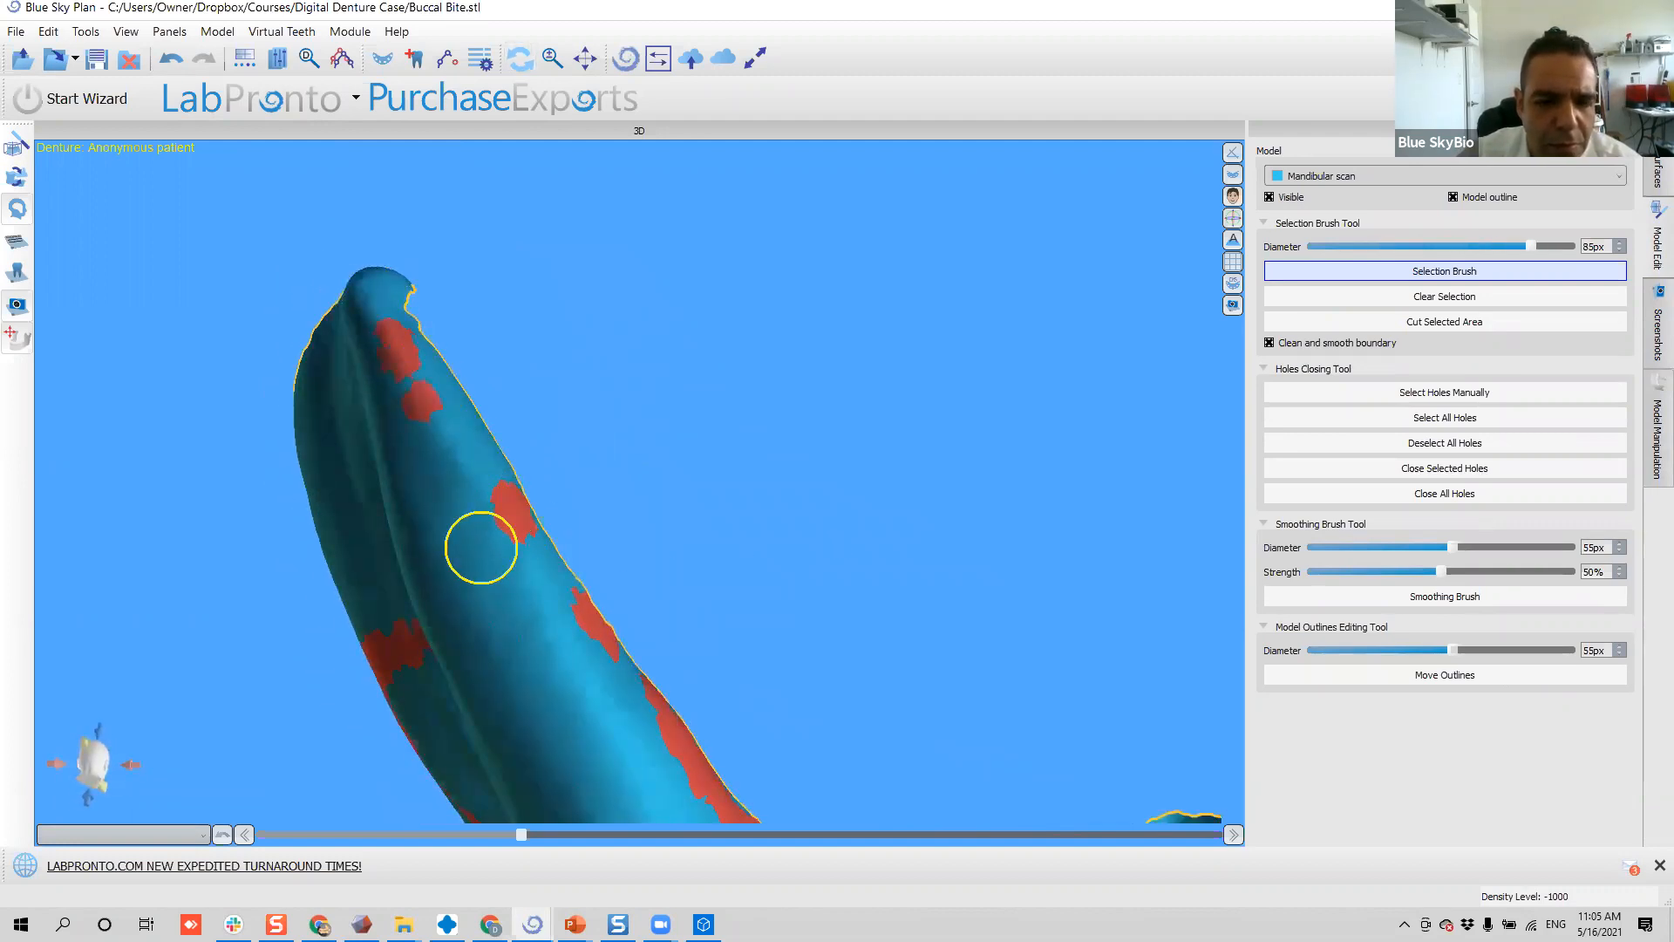
- Erase the stray selection marks on the ridge surface away from the border
{"action": "mouse_move", "coordinate": [587, 389]}
{"action": "right_mouse_down"}
{"action": "mouse_move", "coordinate": [699, 600]}
{"action": "mouse_move", "coordinate": [519, 620]}
{"action": "right_mouse_up"}
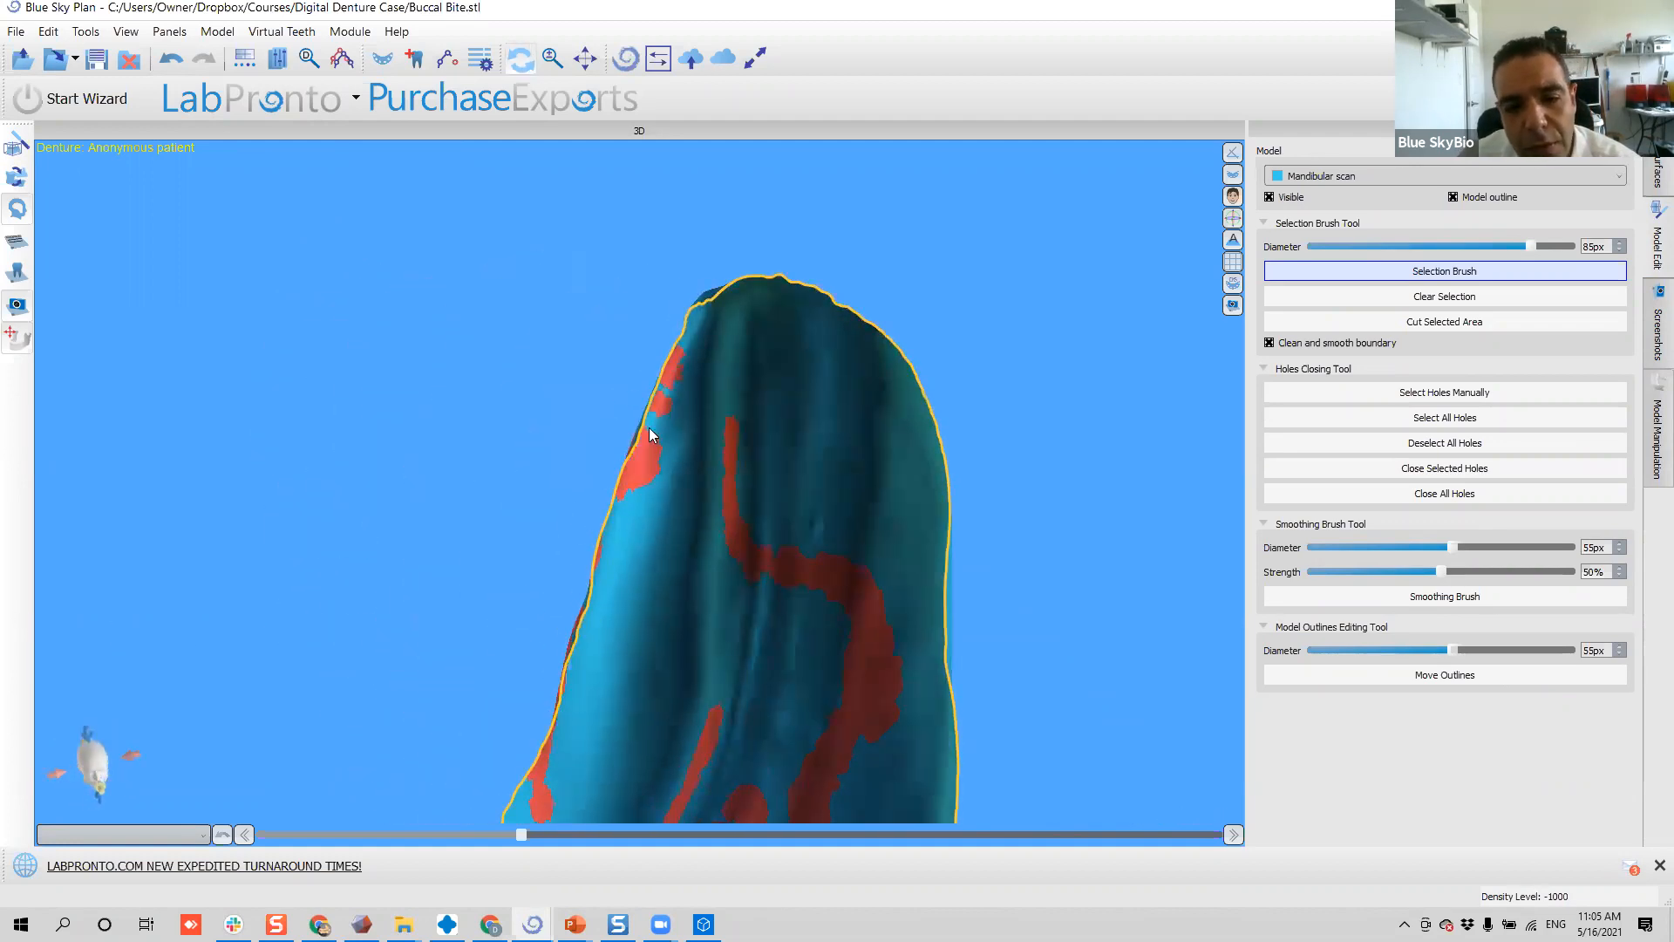
{"action": "left_click_drag", "start_coordinate": [748, 424], "coordinate": [716, 513], "text": "shift"}
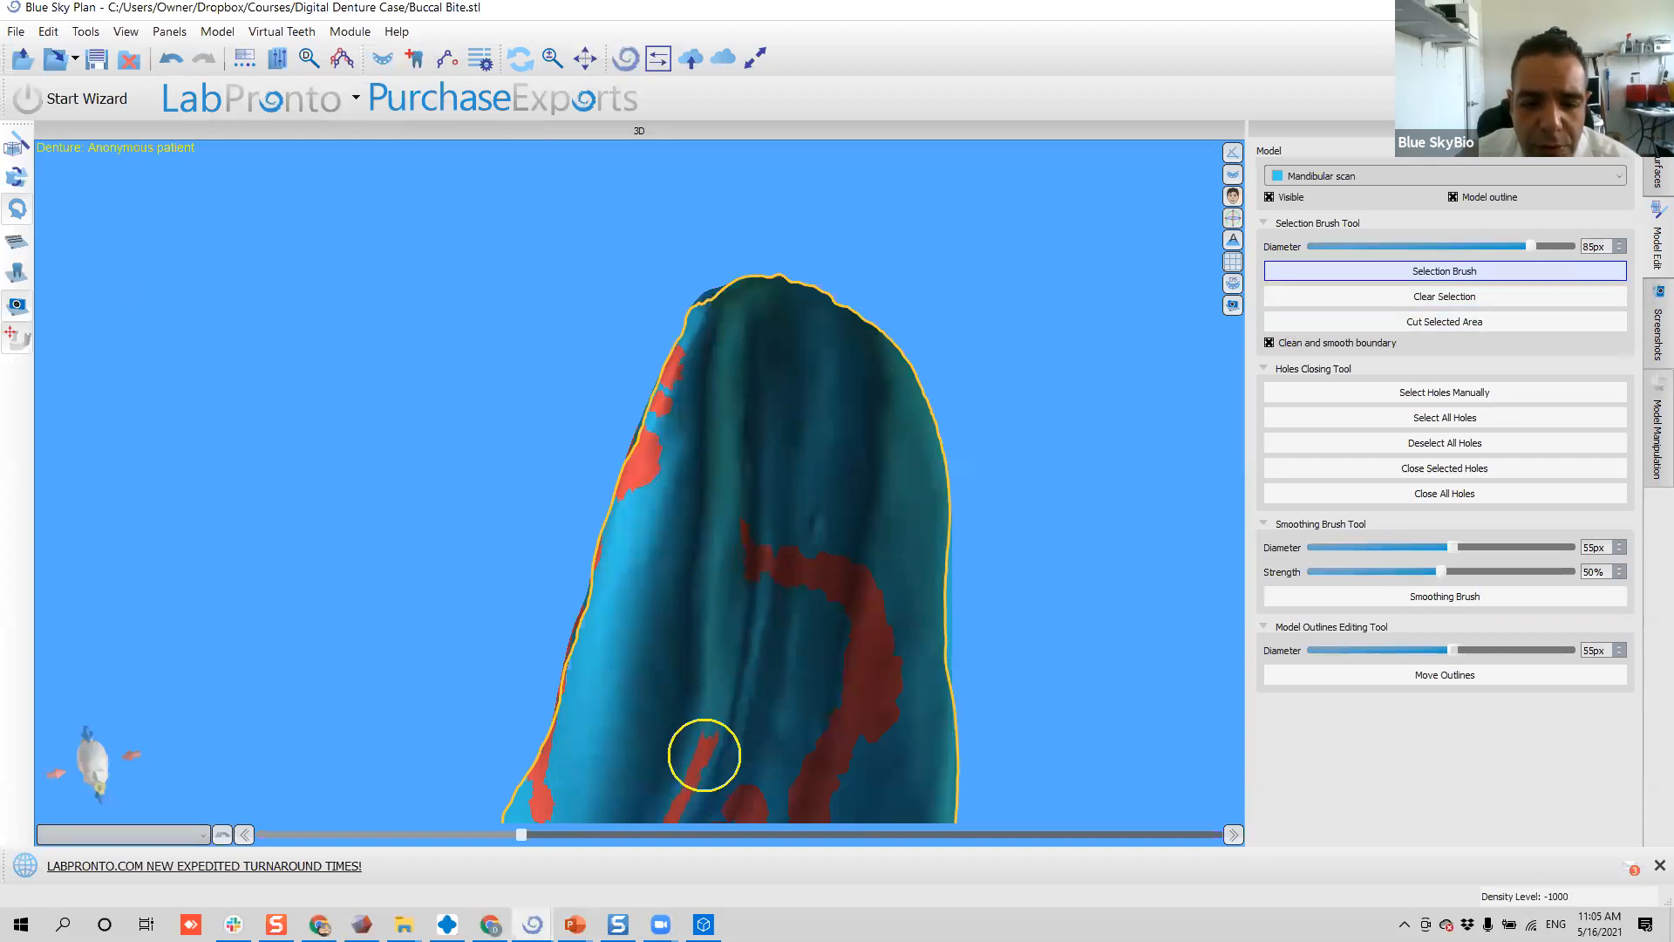
{"action": "mouse_move", "coordinate": [796, 692]}
{"action": "right_mouse_down"}
{"action": "mouse_move", "coordinate": [812, 359]}
{"action": "mouse_move", "coordinate": [695, 657]}
{"action": "mouse_move", "coordinate": [594, 672]}
{"action": "mouse_move", "coordinate": [628, 593]}
{"action": "right_mouse_up"}
{"action": "mouse_move", "coordinate": [607, 553]}
{"action": "left_mouse_down", "text": "shift"}
{"action": "mouse_move", "coordinate": [654, 426]}
{"action": "mouse_move", "coordinate": [665, 500]}
{"action": "mouse_move", "coordinate": [632, 515]}
{"action": "mouse_move", "coordinate": [708, 262]}
{"action": "mouse_move", "coordinate": [713, 527]}
{"action": "mouse_move", "coordinate": [755, 322]}
{"action": "mouse_move", "coordinate": [767, 488]}
{"action": "left_mouse_up", "text": "shift"}
{"action": "mouse_move", "coordinate": [576, 556]}
{"action": "right_mouse_down"}
{"action": "mouse_move", "coordinate": [542, 404]}
{"action": "mouse_move", "coordinate": [770, 455]}
{"action": "right_mouse_up"}
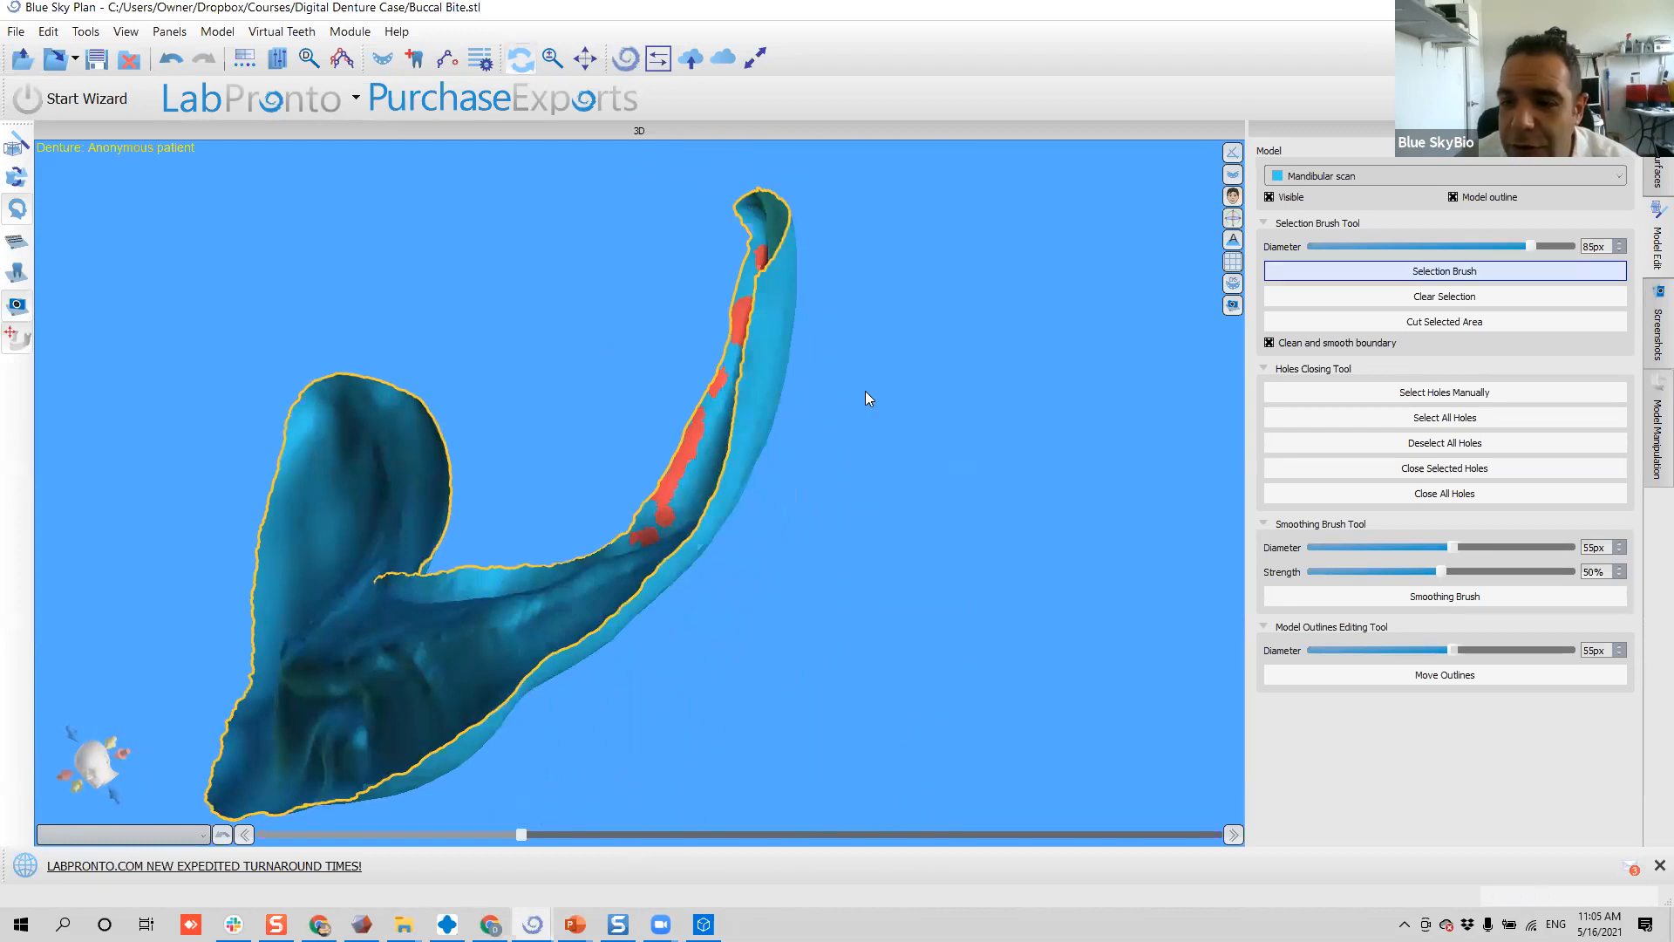
- Reduce the brush to 27 px and try extending the selection along the inner border of the posterior ridge end
{"action": "scroll", "coordinate": [668, 489], "scroll_direction": "down", "scroll_amount": 12}
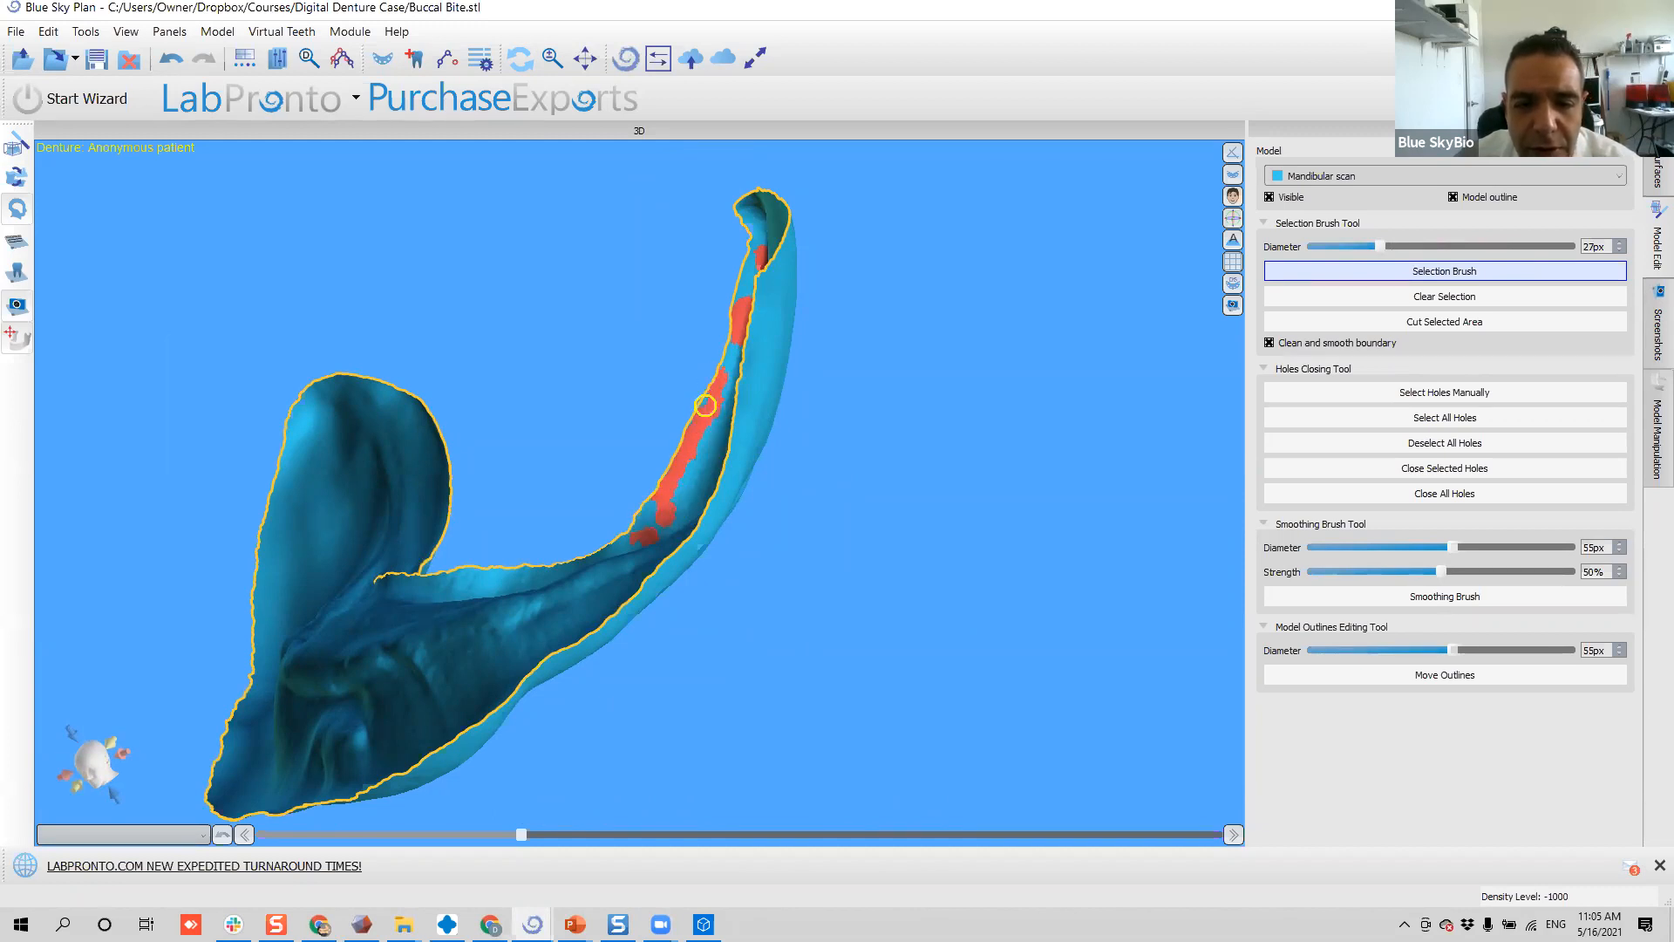
{"action": "right_click_drag", "start_coordinate": [724, 409], "coordinate": [723, 329]}
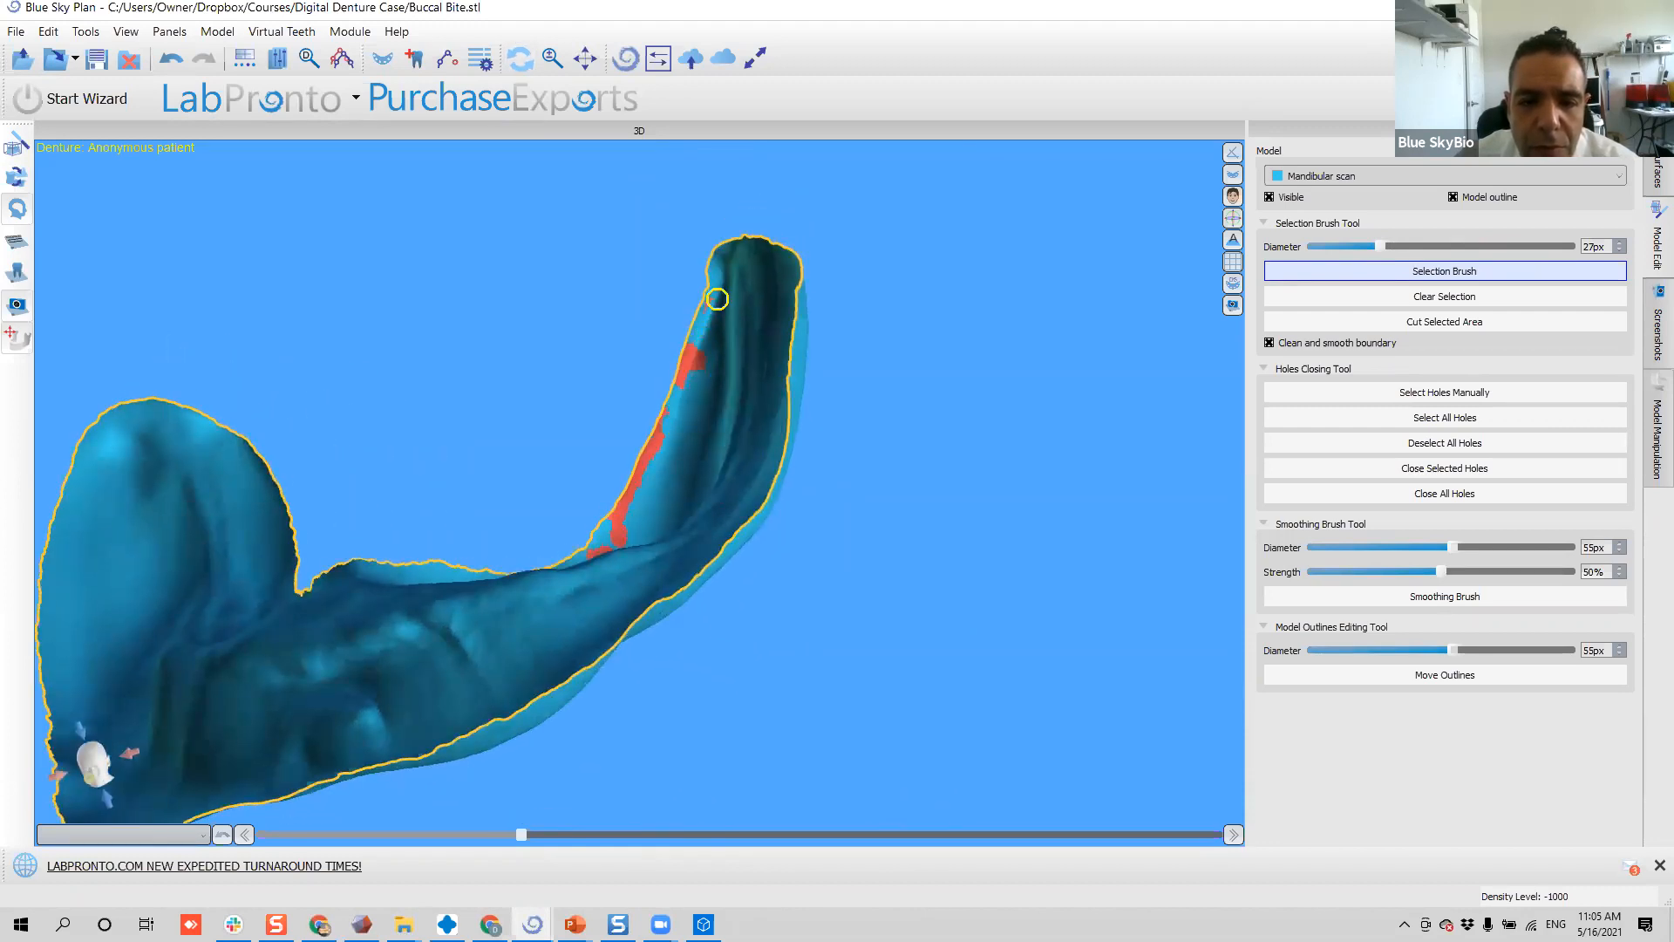
{"action": "right_click_drag", "start_coordinate": [684, 381], "coordinate": [636, 389]}
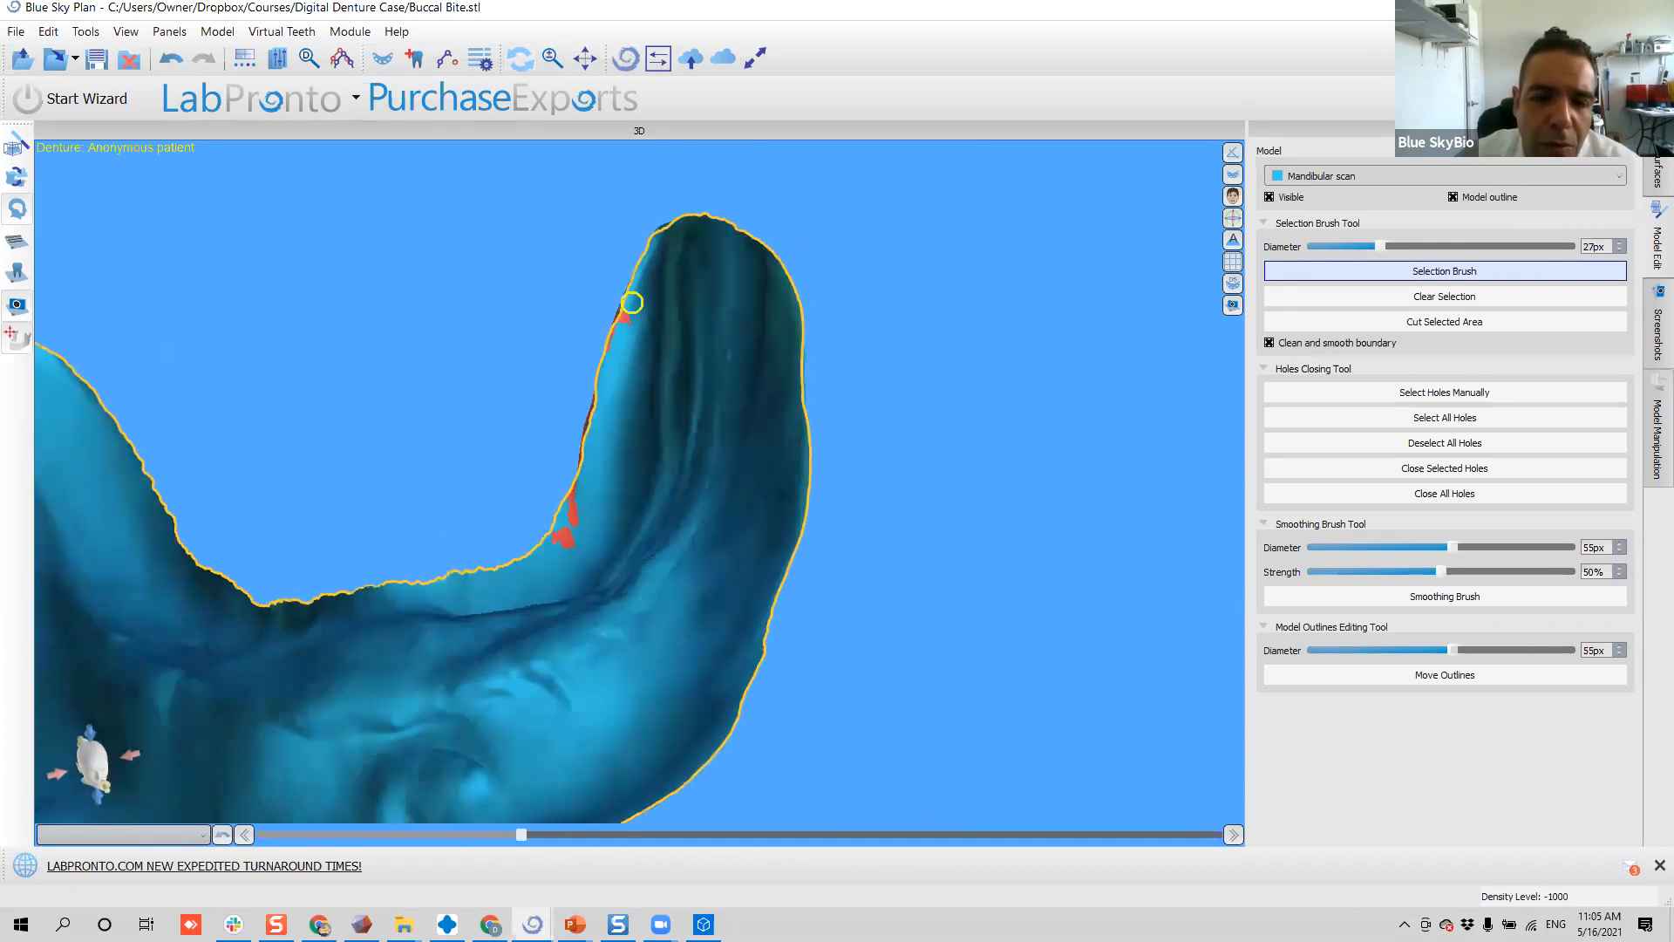
{"action": "mouse_move", "coordinate": [649, 320]}
{"action": "right_mouse_down"}
{"action": "mouse_move", "coordinate": [205, 418]}
{"action": "mouse_move", "coordinate": [564, 408]}
{"action": "mouse_move", "coordinate": [801, 474]}
{"action": "right_mouse_up"}
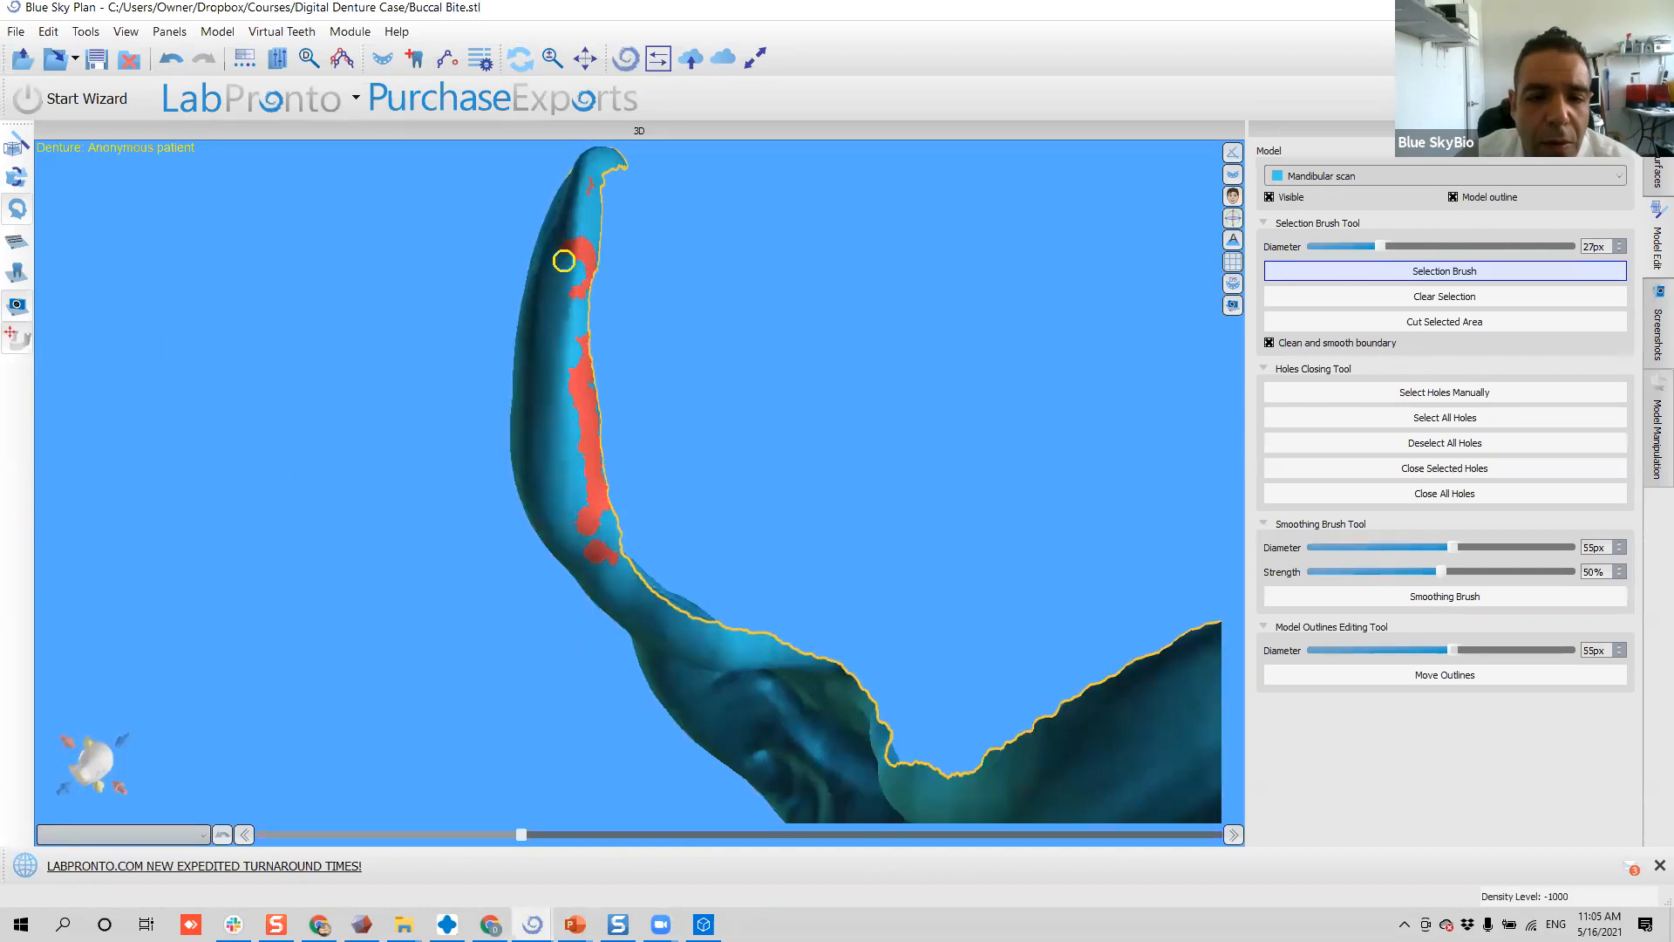
{"action": "right_click_drag", "start_coordinate": [570, 249], "coordinate": [538, 488]}
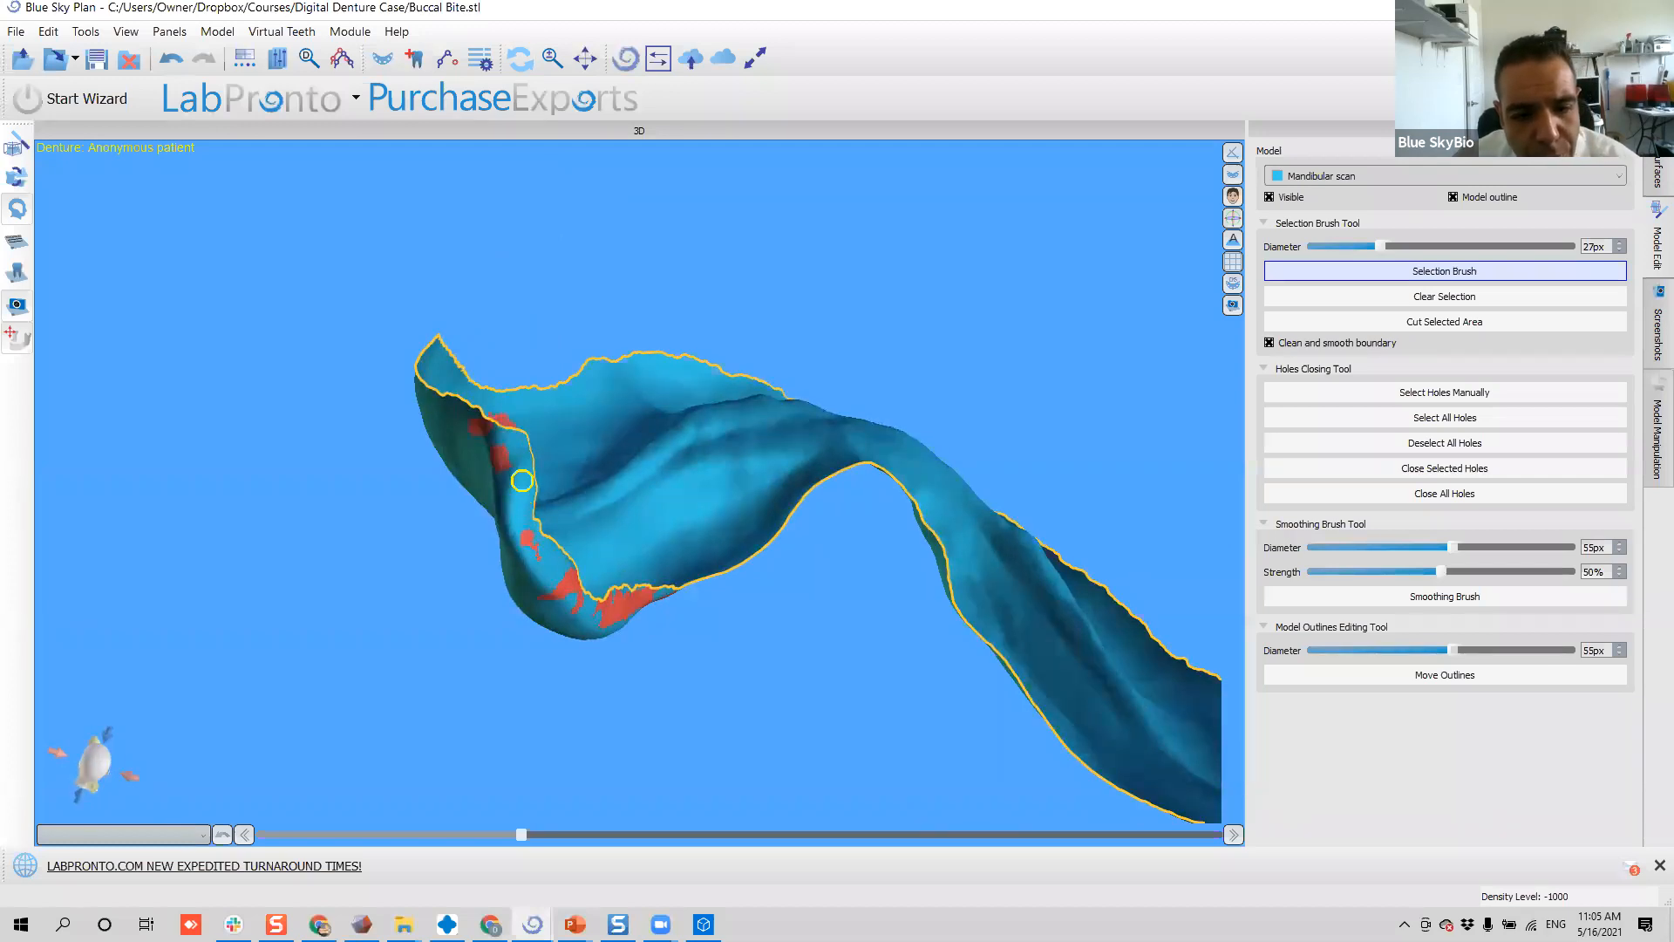
{"action": "mouse_move", "coordinate": [807, 385]}
{"action": "right_mouse_down"}
{"action": "mouse_move", "coordinate": [591, 540]}
{"action": "mouse_move", "coordinate": [826, 394]}
{"action": "mouse_move", "coordinate": [332, 684]}
{"action": "mouse_move", "coordinate": [33, 316]}
{"action": "mouse_move", "coordinate": [259, 223]}
{"action": "mouse_move", "coordinate": [645, 584]}
{"action": "mouse_move", "coordinate": [373, 477]}
{"action": "mouse_move", "coordinate": [336, 443]}
{"action": "mouse_move", "coordinate": [357, 391]}
{"action": "mouse_move", "coordinate": [1051, 462]}
{"action": "mouse_move", "coordinate": [842, 655]}
{"action": "mouse_move", "coordinate": [767, 337]}
{"action": "mouse_move", "coordinate": [846, 627]}
{"action": "mouse_move", "coordinate": [724, 738]}
{"action": "mouse_move", "coordinate": [674, 407]}
{"action": "right_mouse_up"}
- Clear the selection and try brushing a narrow stripe along the inner border around the posterior tip
{"action": "left_click", "coordinate": [1384, 305]}
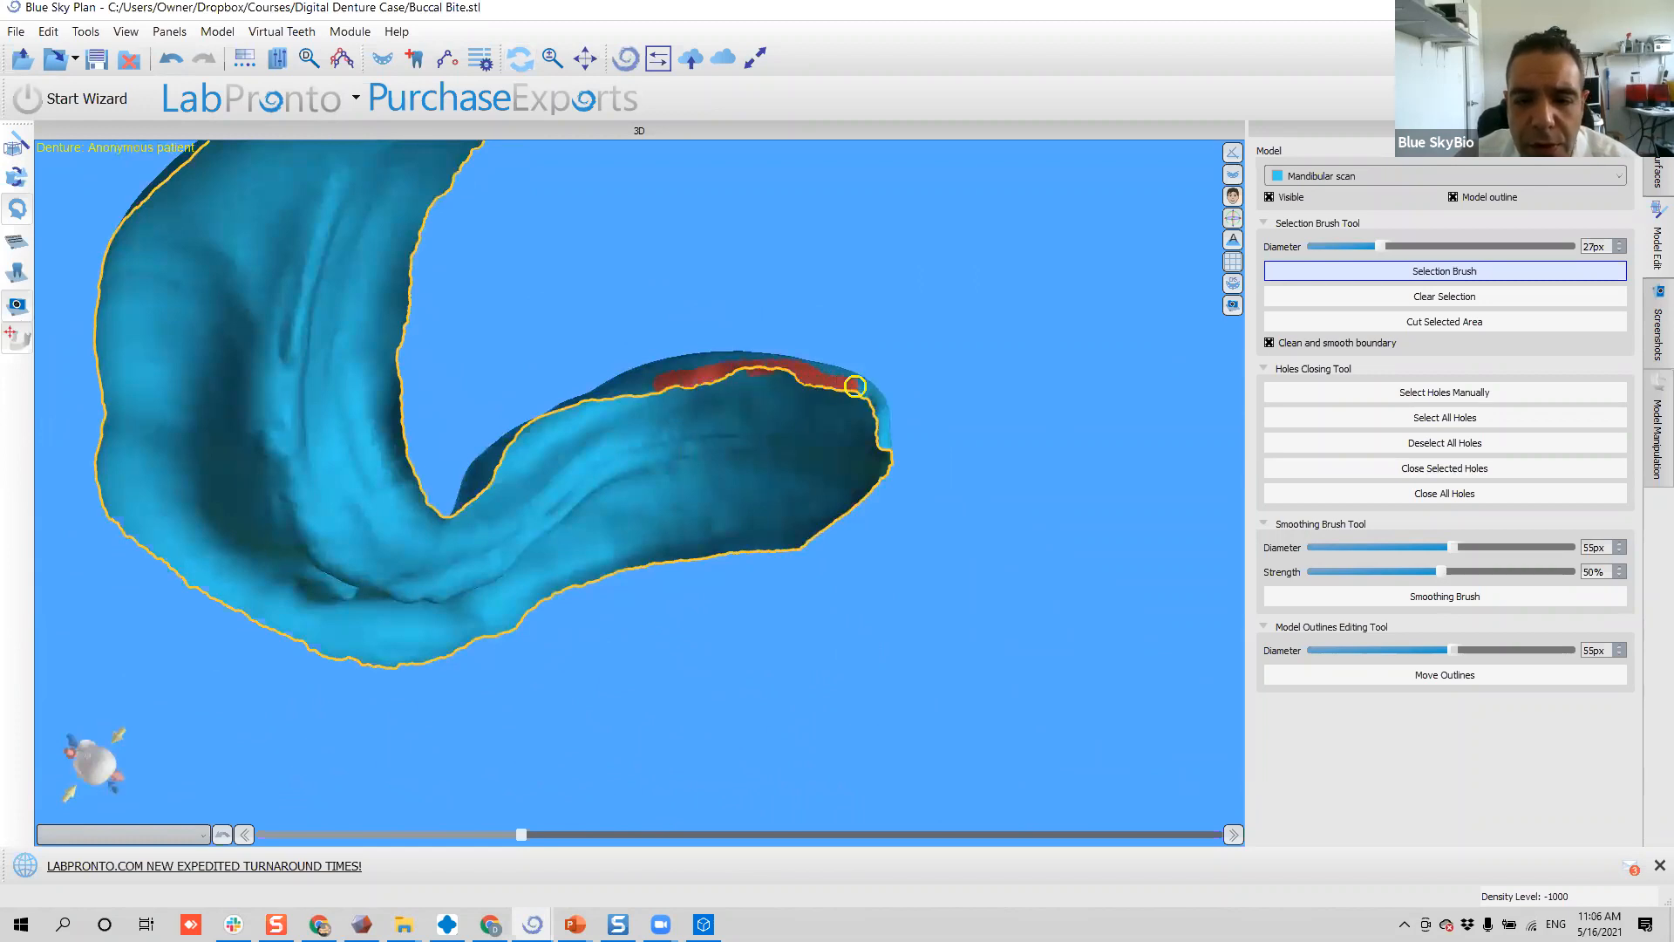
{"action": "right_click_drag", "start_coordinate": [878, 372], "coordinate": [742, 410]}
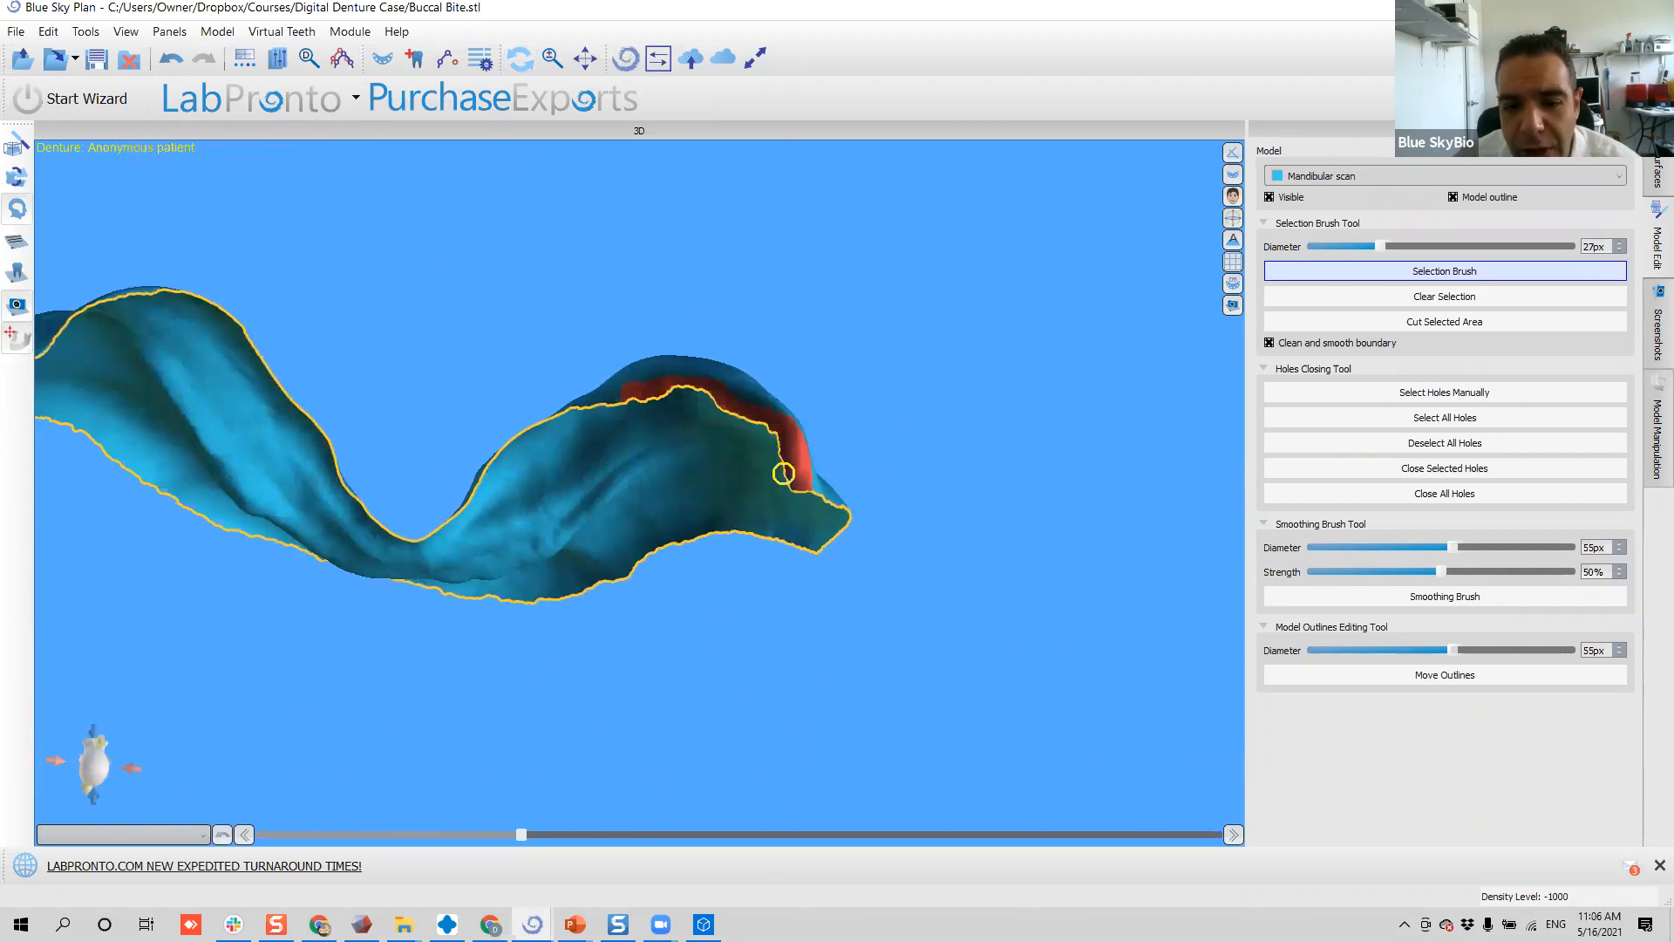
{"action": "mouse_move", "coordinate": [779, 482]}
{"action": "right_mouse_down"}
{"action": "mouse_move", "coordinate": [853, 387]}
{"action": "mouse_move", "coordinate": [845, 418]}
{"action": "right_mouse_up"}
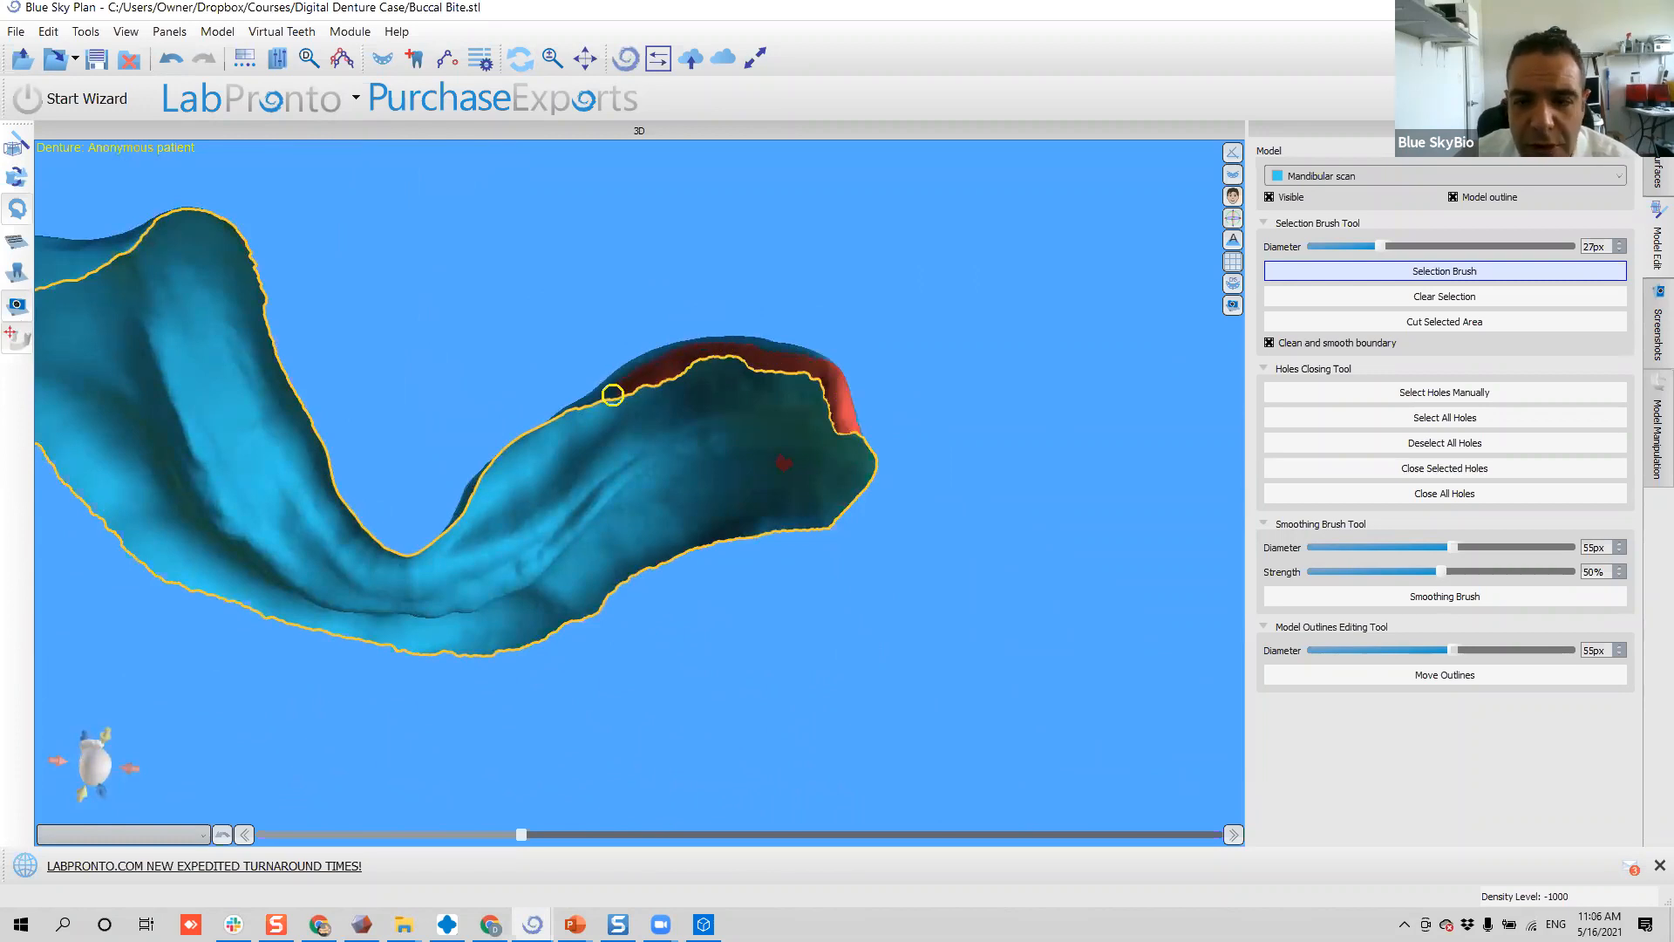
- Clear the selection, brush a fresh 27 px stripe along the inner posterior border, and cut the selected area
{"action": "left_click", "coordinate": [1341, 303]}
{"action": "mouse_move", "coordinate": [579, 224]}
{"action": "right_mouse_down"}
{"action": "mouse_move", "coordinate": [726, 547]}
{"action": "mouse_move", "coordinate": [691, 417]}
{"action": "mouse_move", "coordinate": [612, 418]}
{"action": "right_mouse_up"}
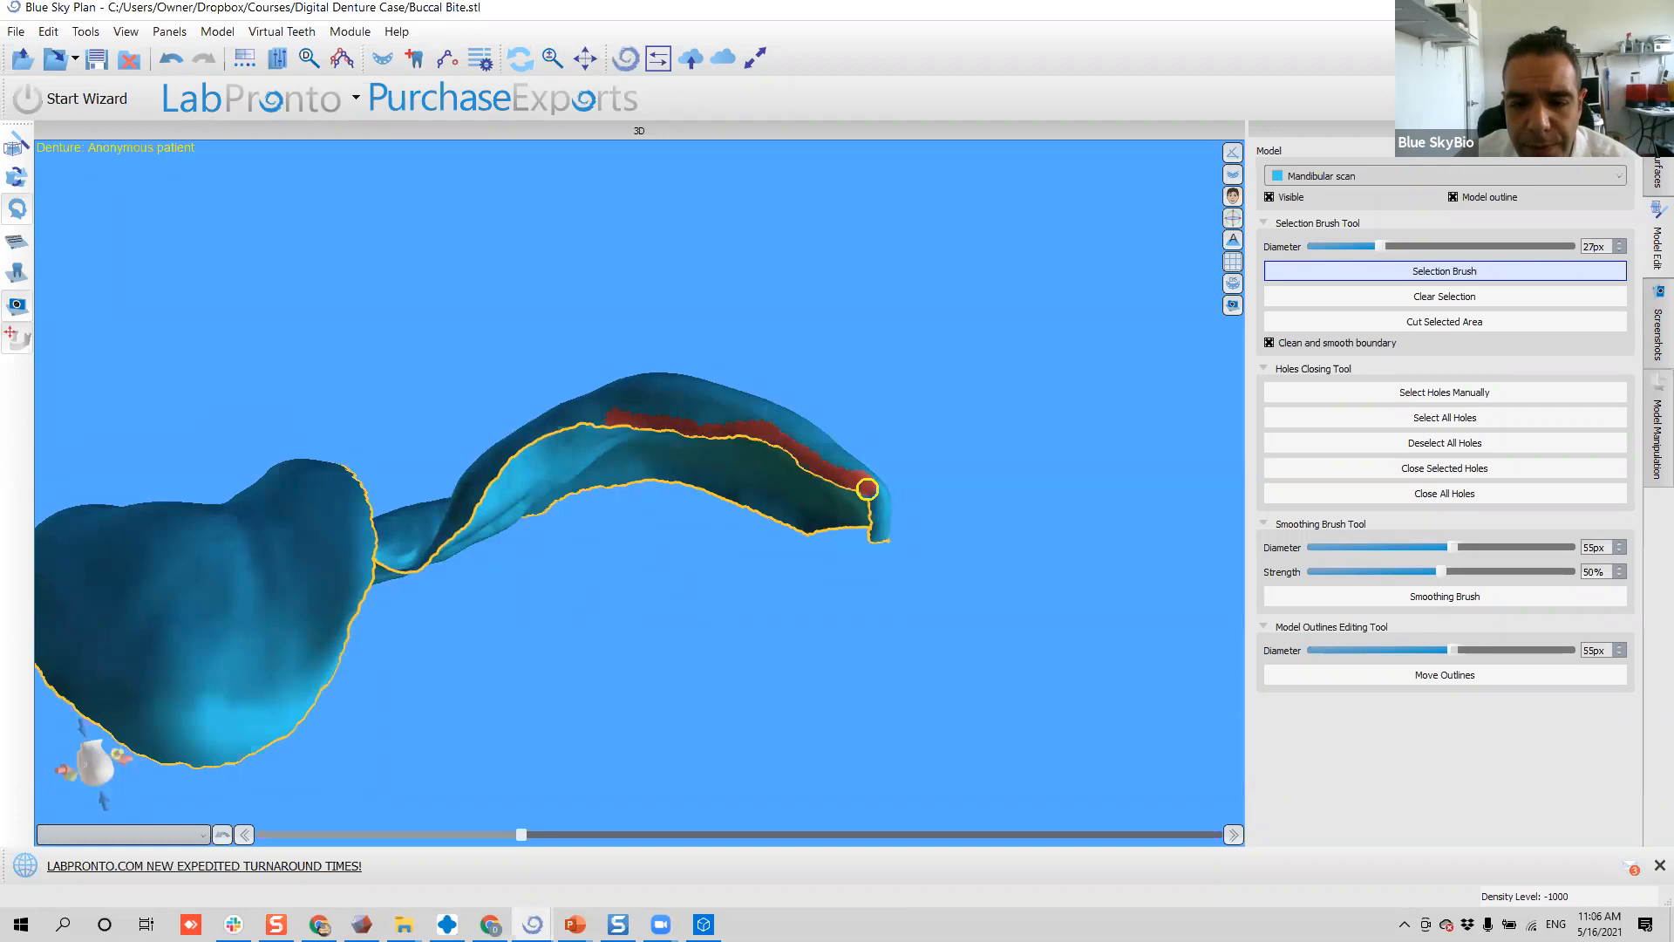
{"action": "right_click_drag", "start_coordinate": [880, 535], "coordinate": [582, 150]}
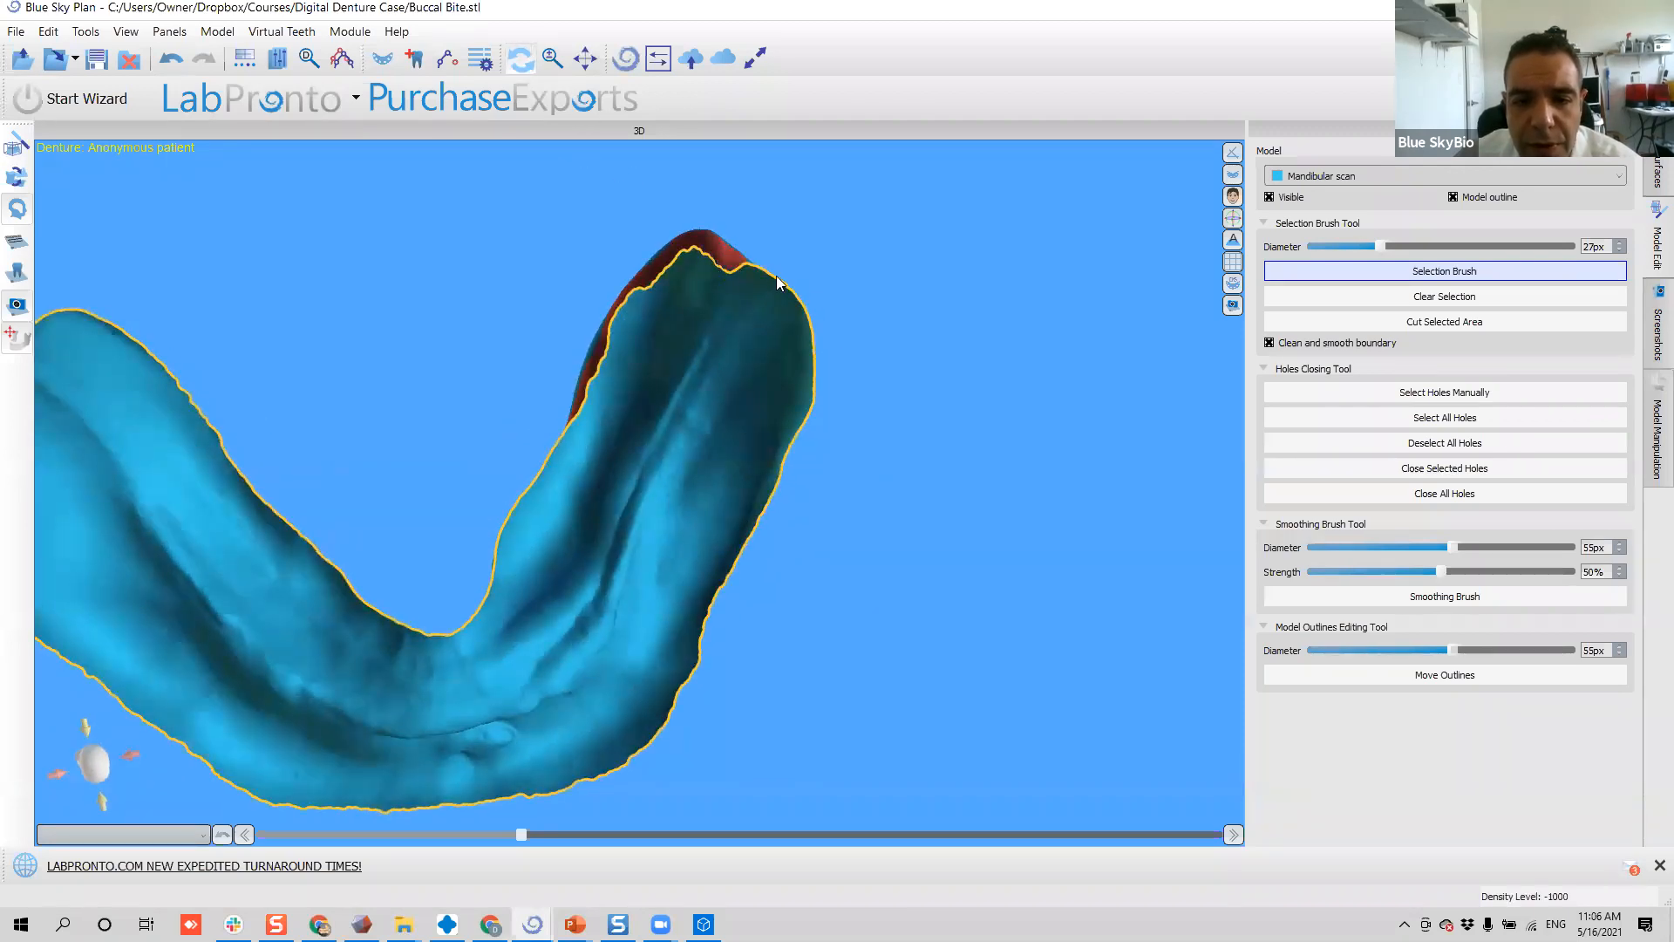
{"action": "left_click", "coordinate": [1312, 322]}
{"action": "right_click_drag", "start_coordinate": [806, 410], "coordinate": [450, 388]}
{"action": "right_click_drag", "start_coordinate": [1078, 279], "coordinate": [1183, 436]}
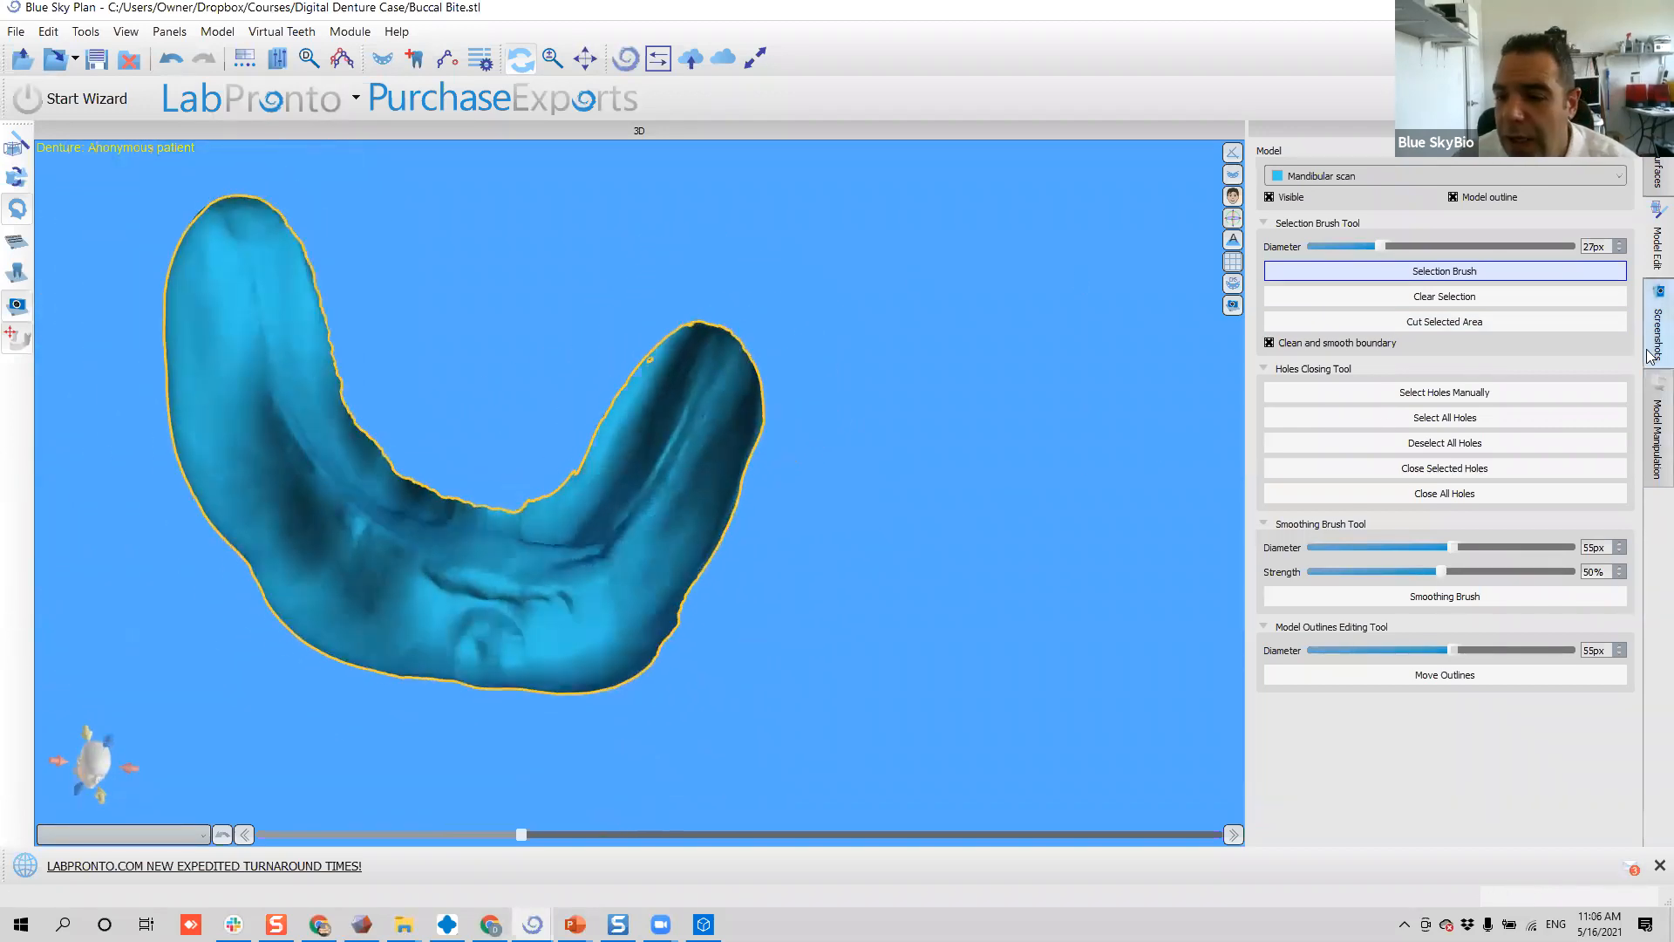
- Isolate the main ridge piece of the Mandibular scan again to drop fragments left by the border cut
{"action": "left_click", "coordinate": [1652, 174]}
{"action": "left_click", "coordinate": [1341, 237]}
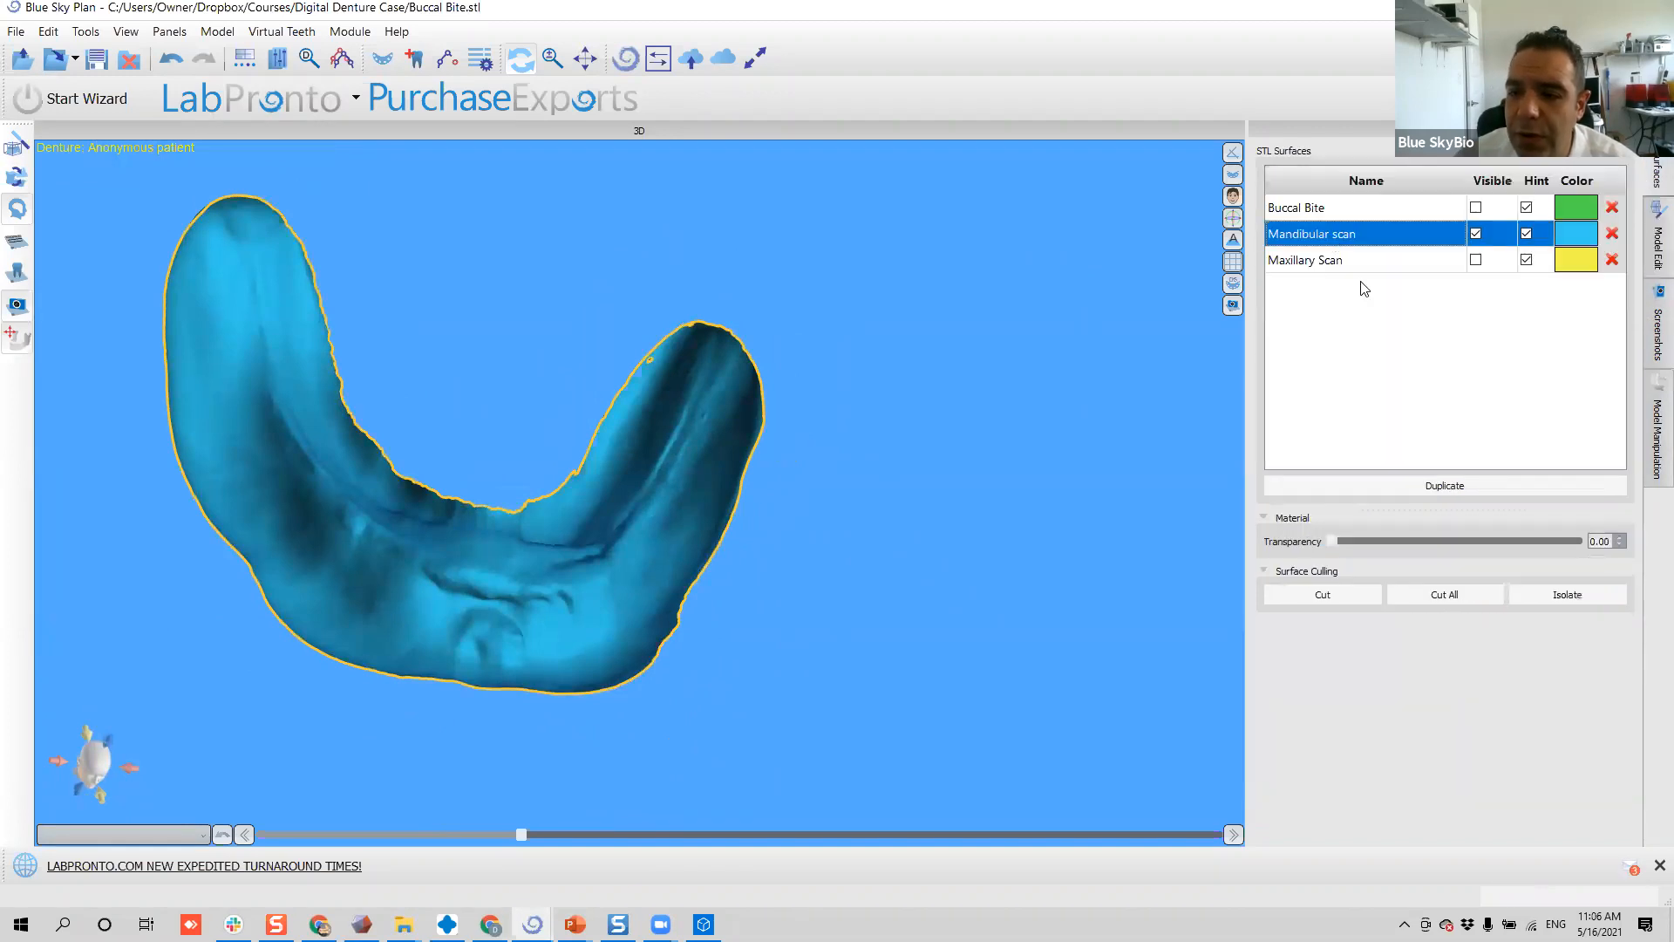
{"action": "left_click", "coordinate": [1548, 598]}
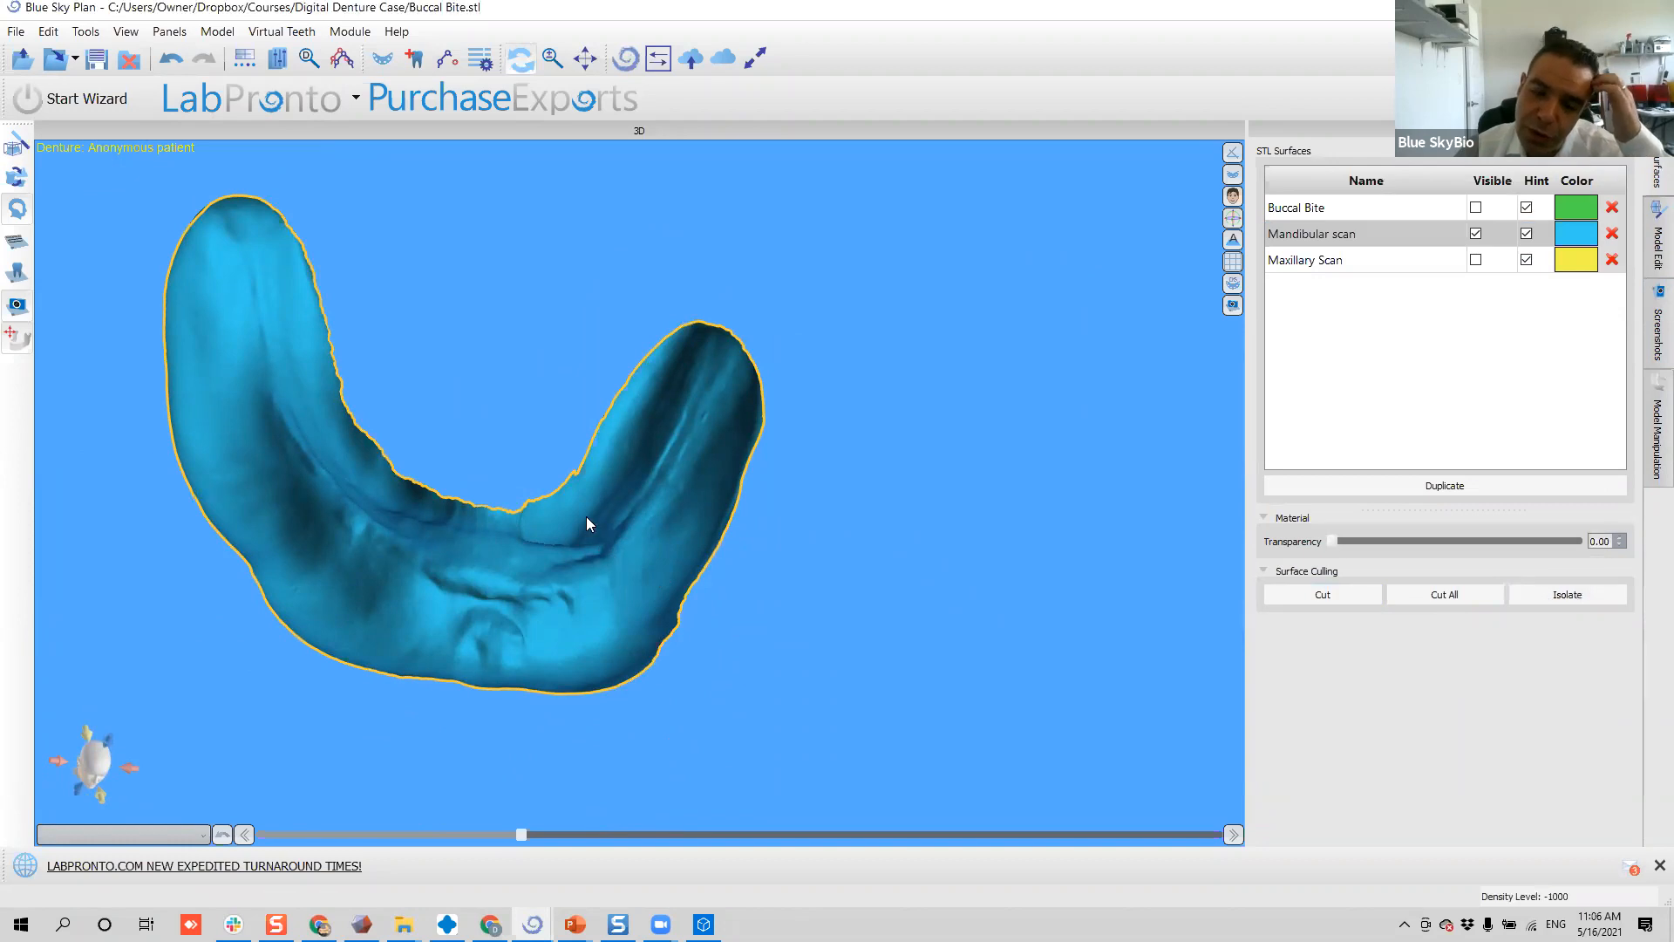
{"action": "left_click_drag", "start_coordinate": [586, 516], "coordinate": [589, 483]}
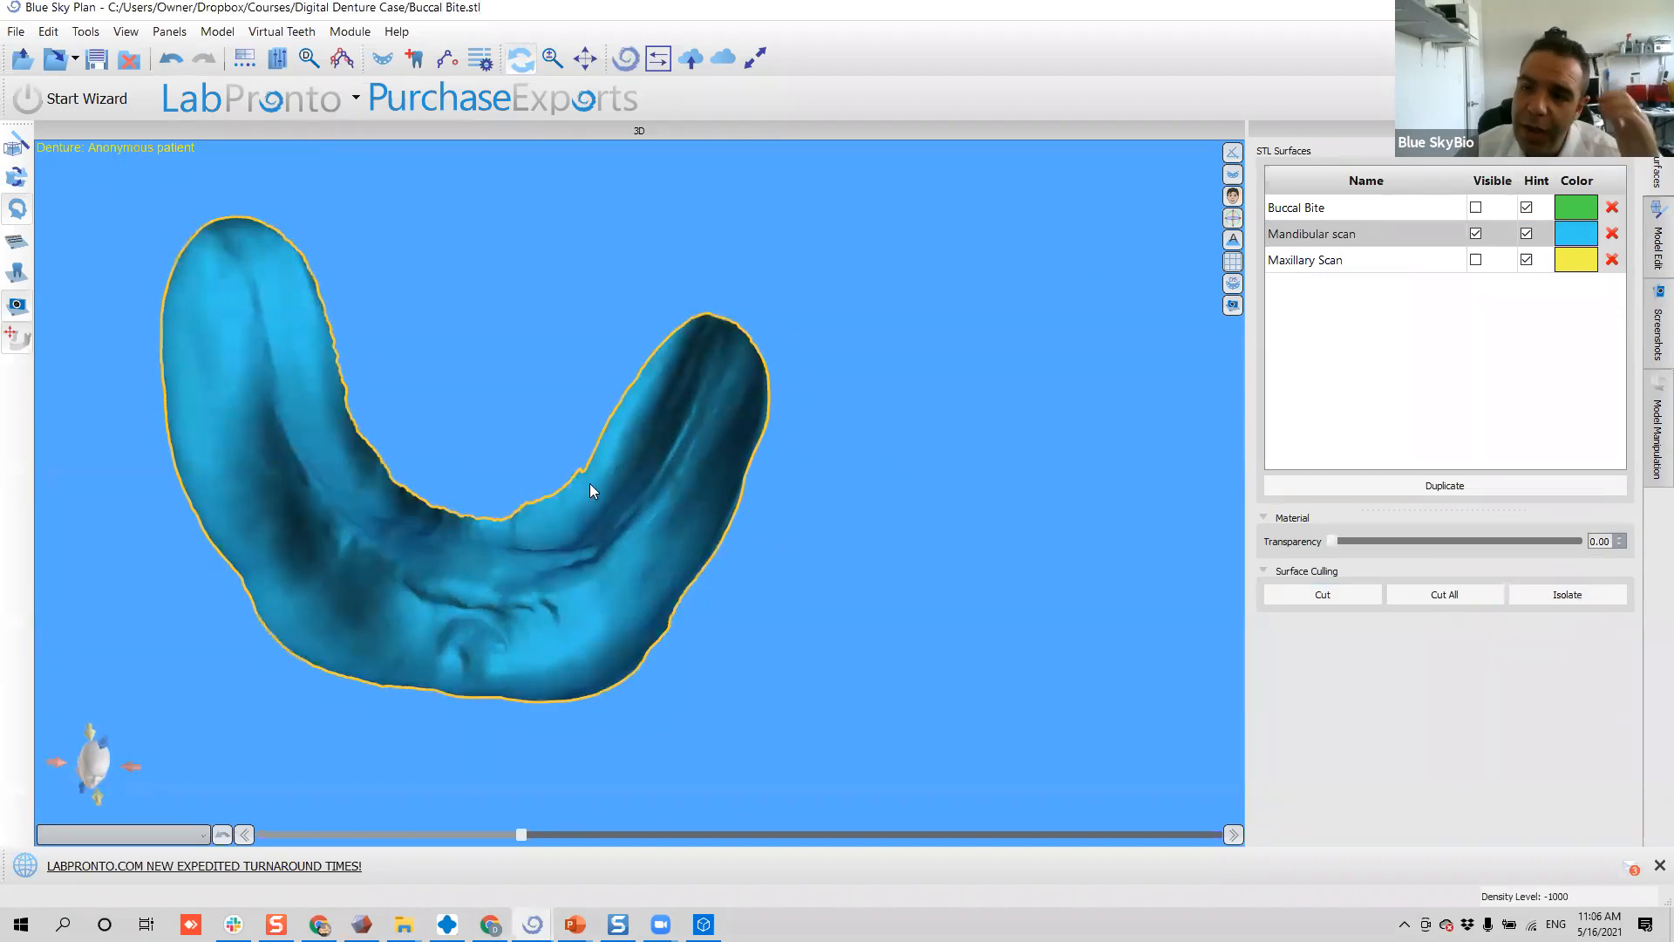
- Show the Maxillary Scan above the mandibular ridge and briefly overlay the Buccal Bite to compare their positions
{"action": "left_click", "coordinate": [1475, 259]}
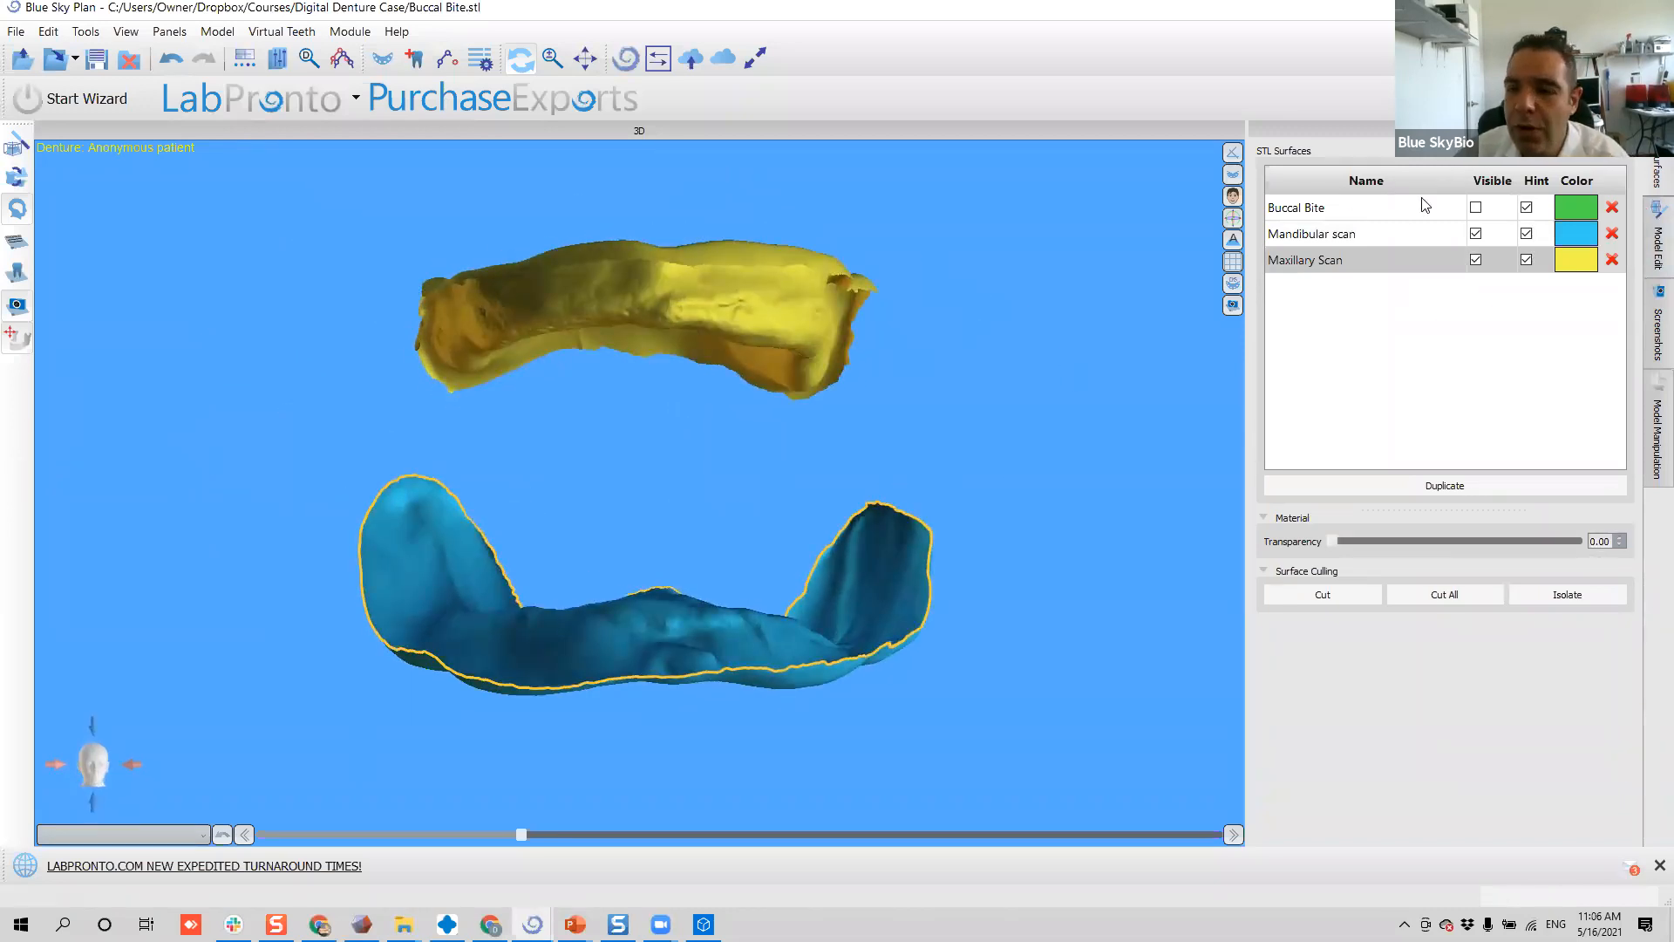
{"action": "left_click", "coordinate": [1476, 208]}
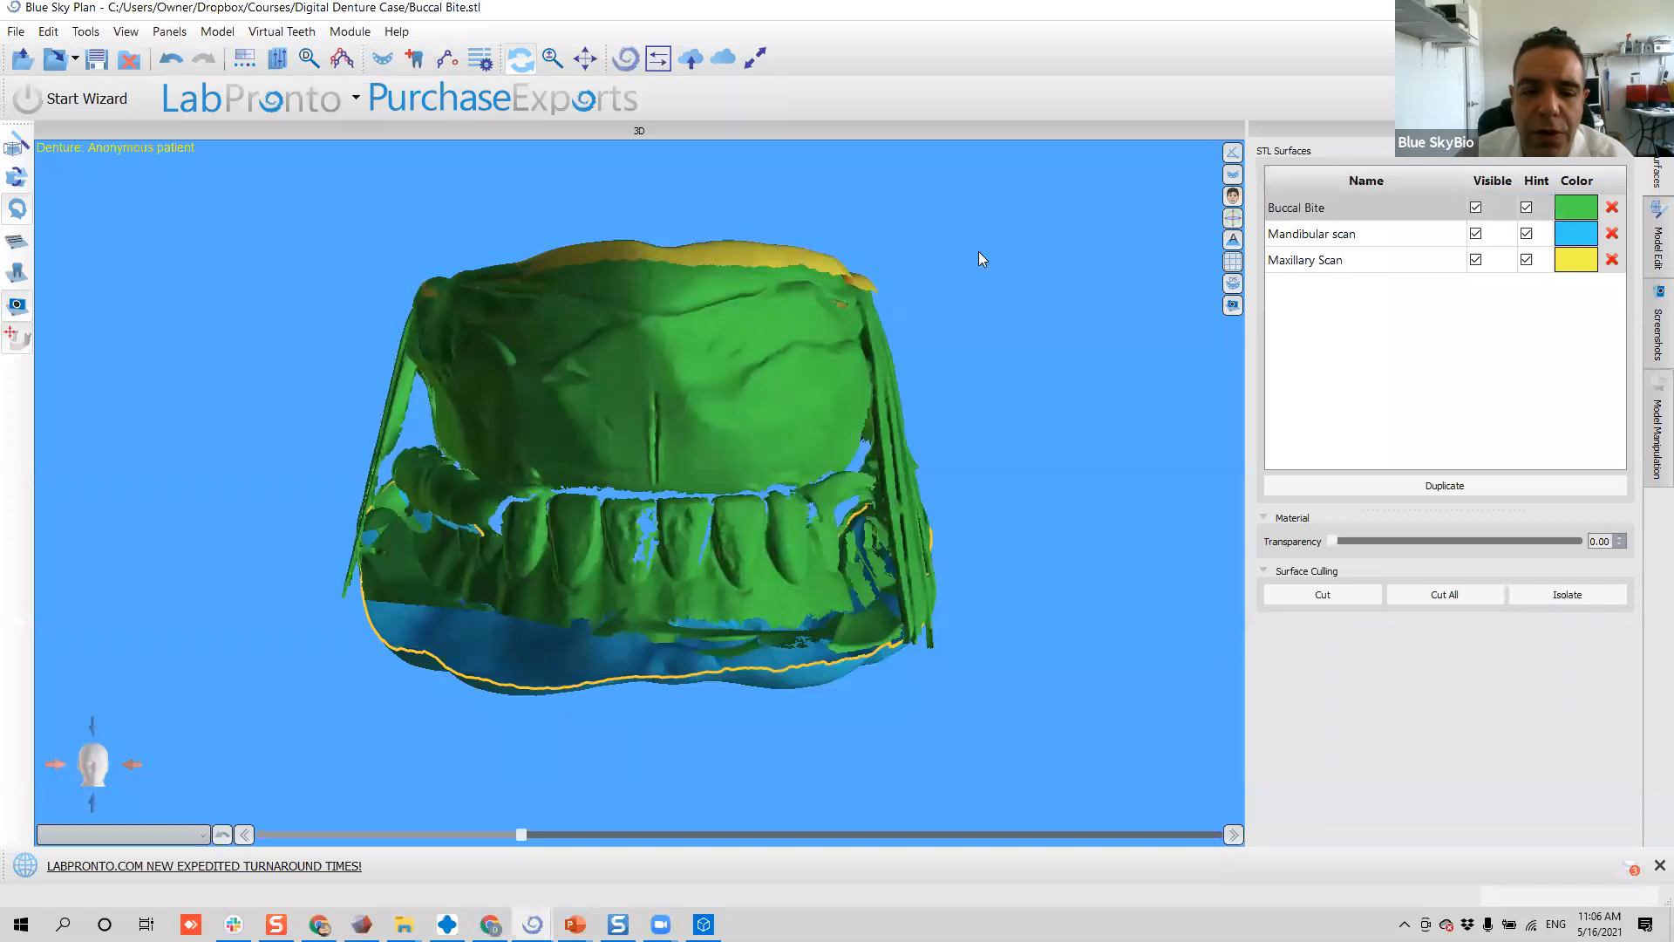
{"action": "left_click_drag", "start_coordinate": [978, 258], "coordinate": [558, 253]}
{"action": "left_click", "coordinate": [1475, 208]}
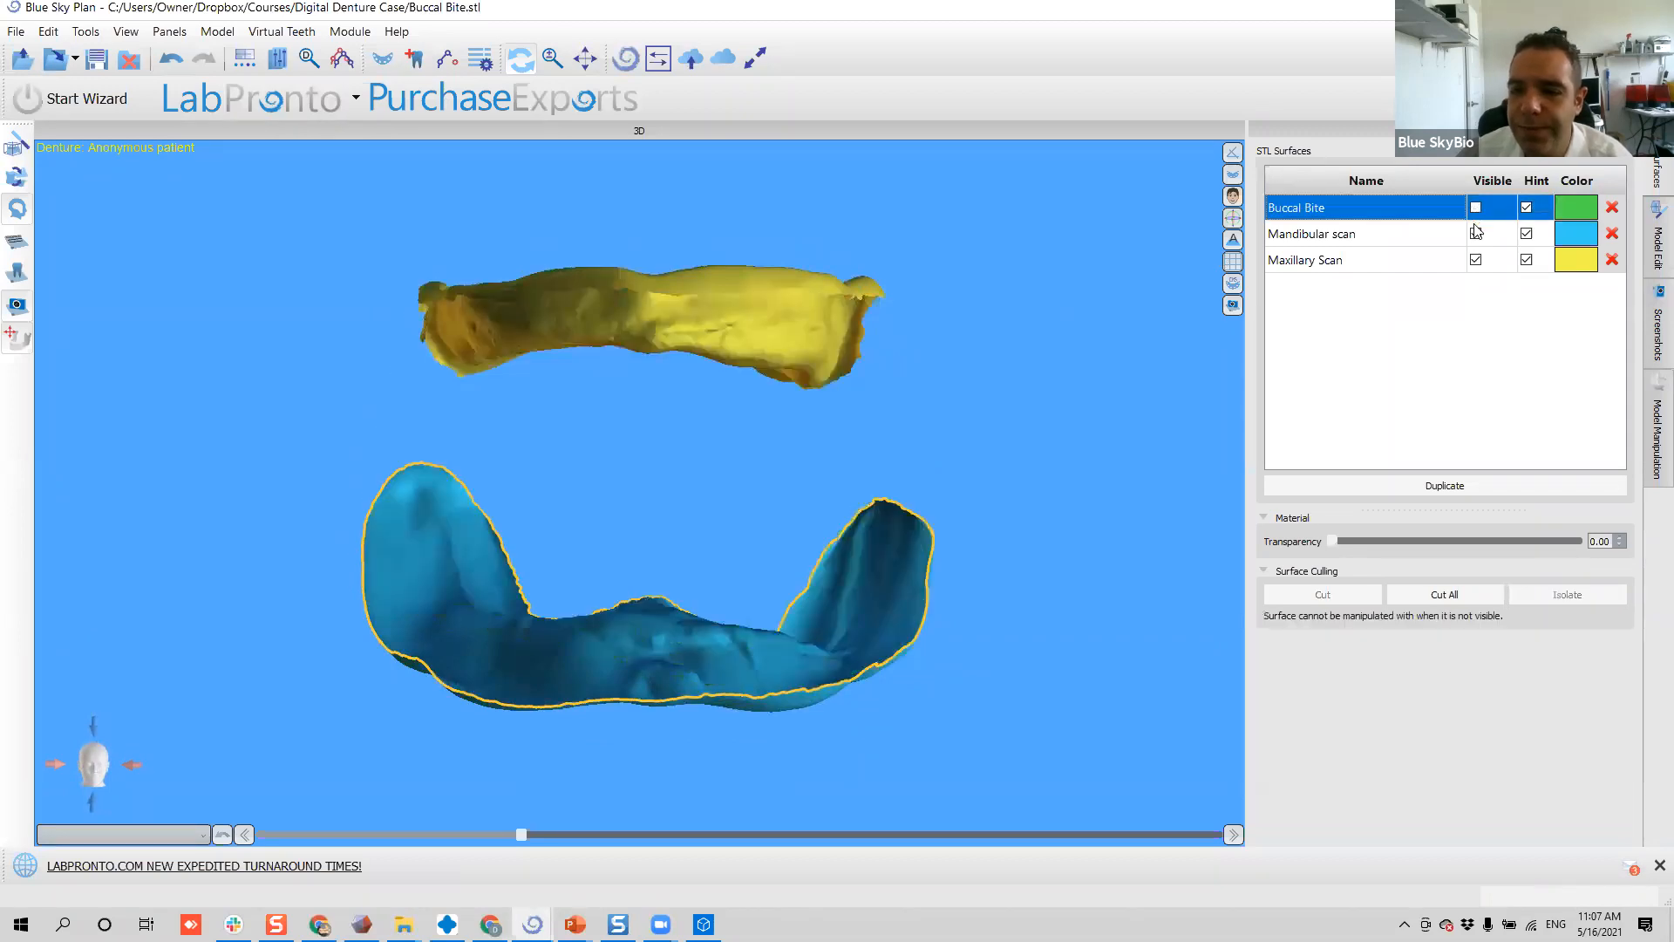
- Hide the Mandibular scan and inspect the borders of the Maxillary Scan on its own
{"action": "left_click", "coordinate": [1475, 233]}
{"action": "left_click_drag", "start_coordinate": [644, 534], "coordinate": [639, 46]}
{"action": "left_click_drag", "start_coordinate": [657, 343], "coordinate": [523, 489]}
{"action": "left_click_drag", "start_coordinate": [549, 330], "coordinate": [463, 402]}
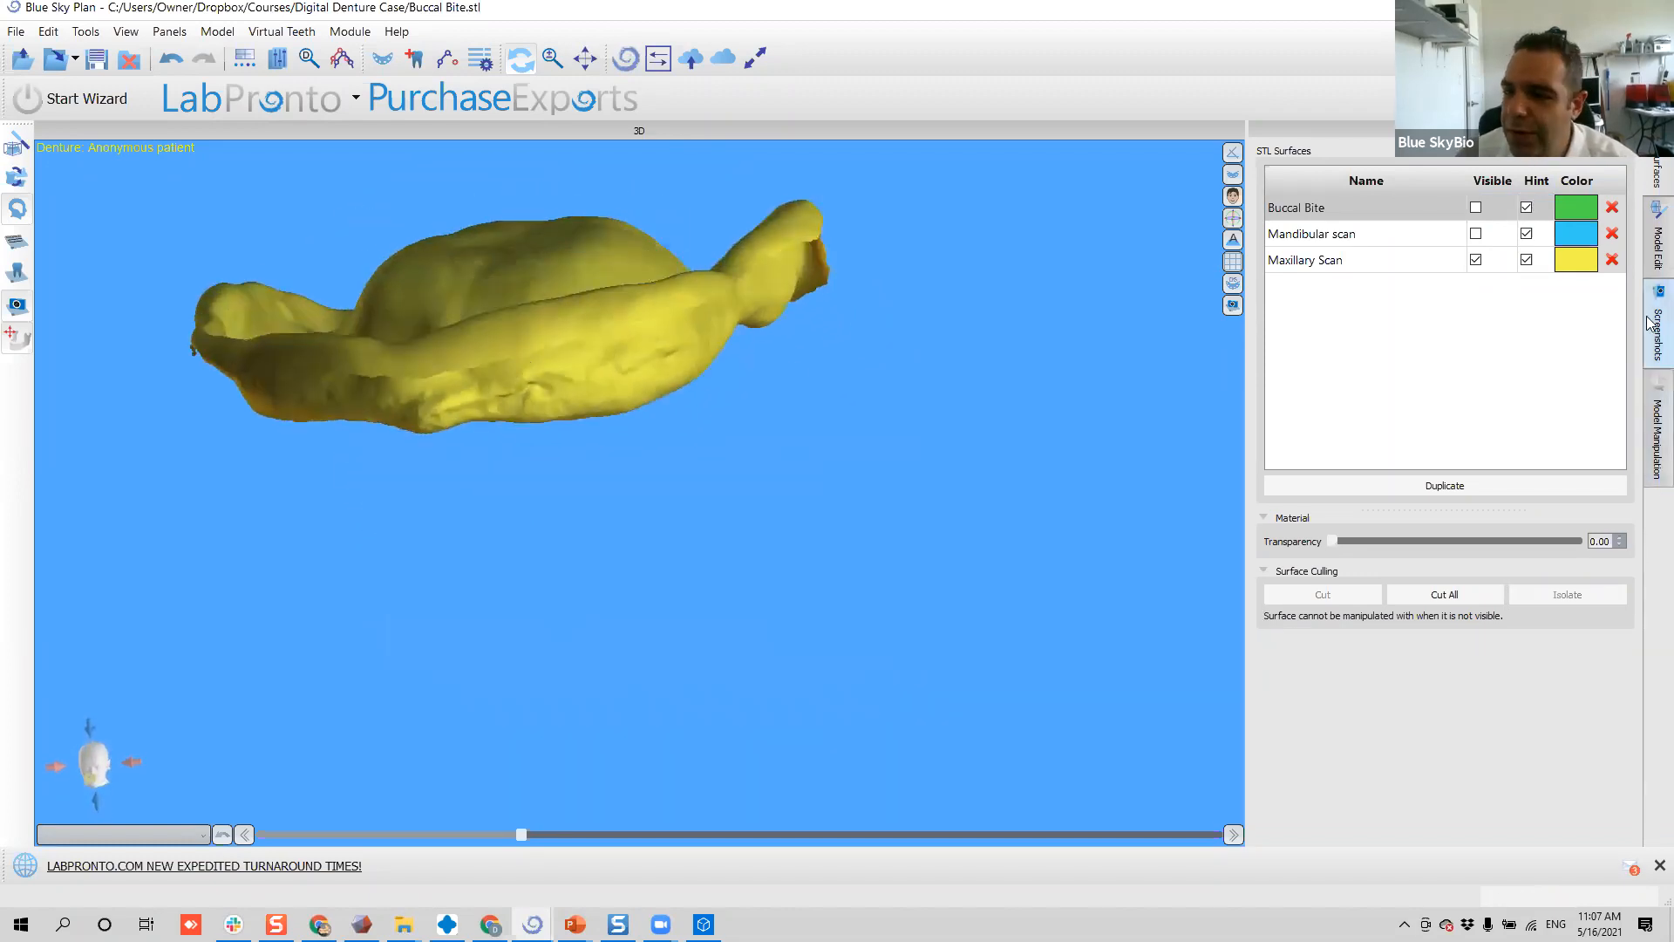
- Enlarge the selection brush to 53 px and brush a stripe along the outer border of the Maxillary Scan
{"action": "left_click", "coordinate": [1657, 246]}
{"action": "left_click_drag", "start_coordinate": [915, 323], "coordinate": [560, 466]}
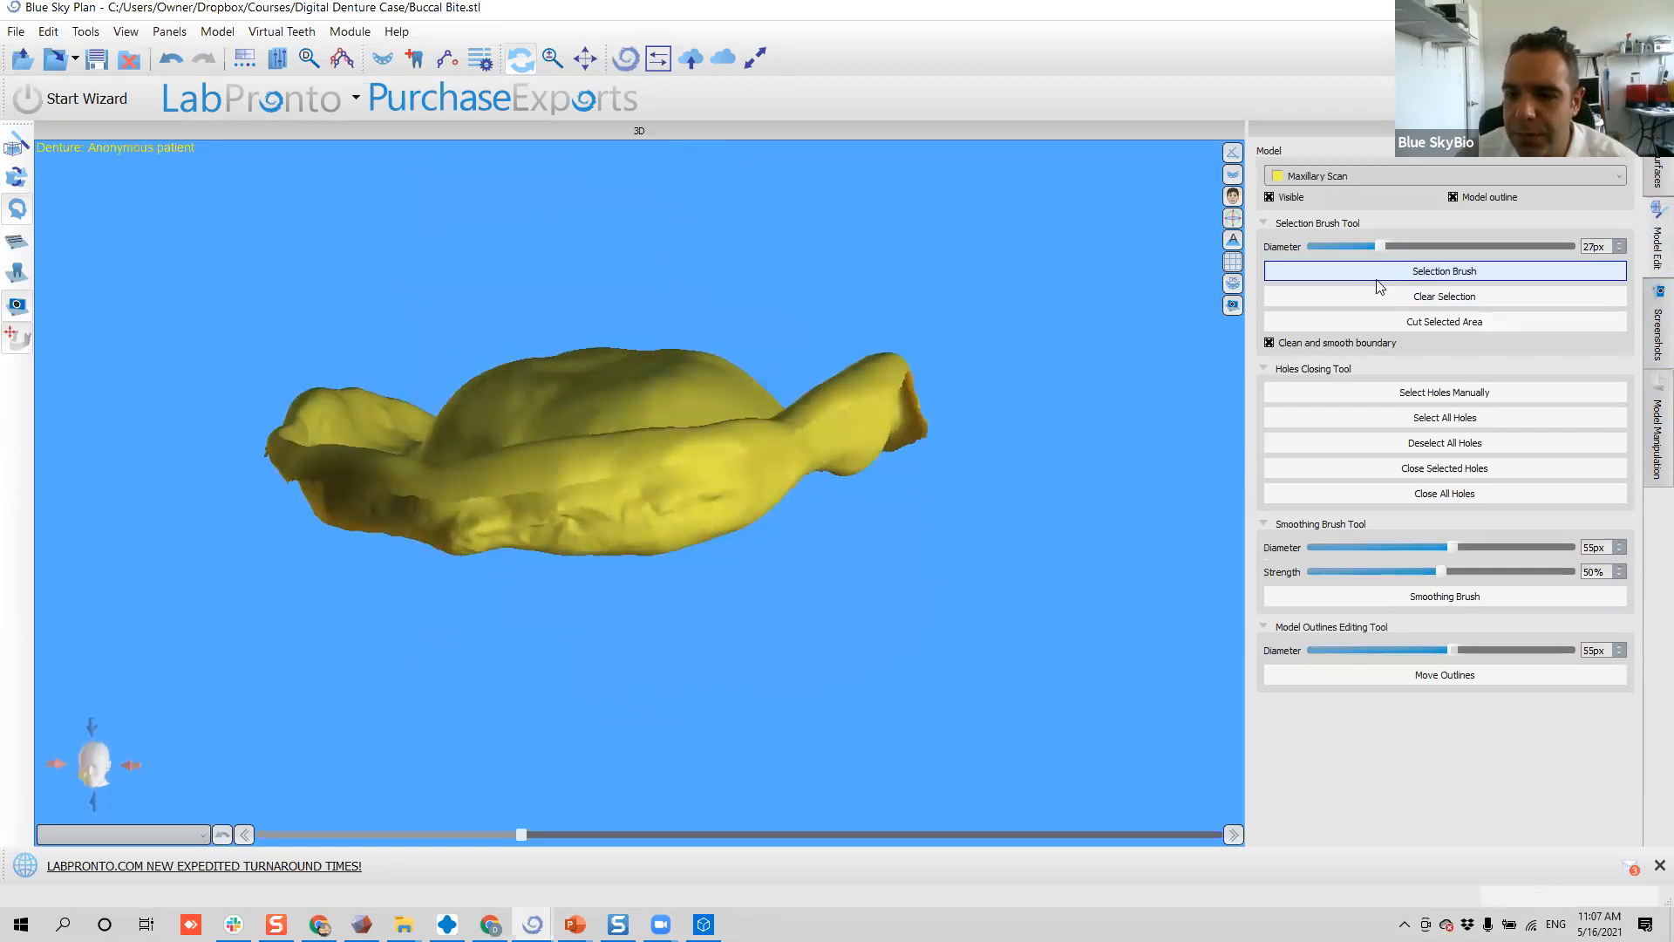
{"action": "scroll", "coordinate": [453, 503], "scroll_direction": "up", "scroll_amount": 3}
{"action": "scroll", "coordinate": [388, 494], "scroll_direction": "up", "scroll_amount": 13, "text": "ctrl"}
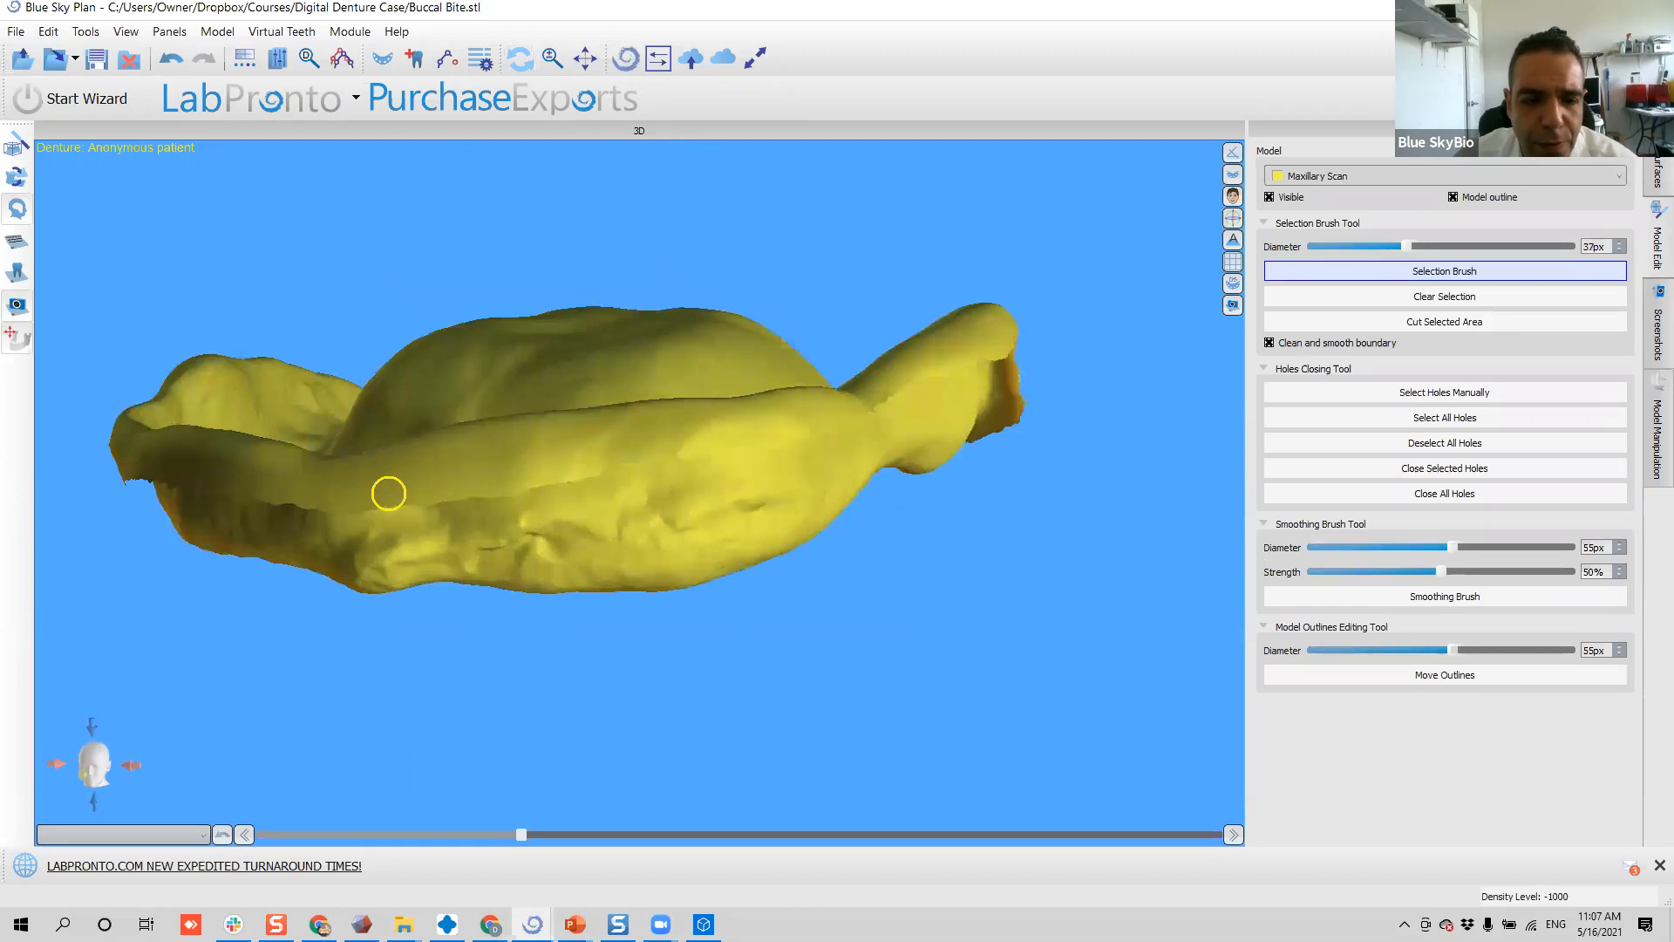
{"action": "left_click_drag", "start_coordinate": [369, 495], "coordinate": [856, 413]}
{"action": "left_click_drag", "start_coordinate": [925, 523], "coordinate": [602, 552]}
{"action": "mouse_move", "coordinate": [481, 558]}
{"action": "left_mouse_down"}
{"action": "mouse_move", "coordinate": [967, 468]}
{"action": "mouse_move", "coordinate": [1054, 479]}
{"action": "mouse_move", "coordinate": [1173, 527]}
{"action": "left_mouse_up"}
{"action": "right_click_drag", "start_coordinate": [1141, 559], "coordinate": [893, 392]}
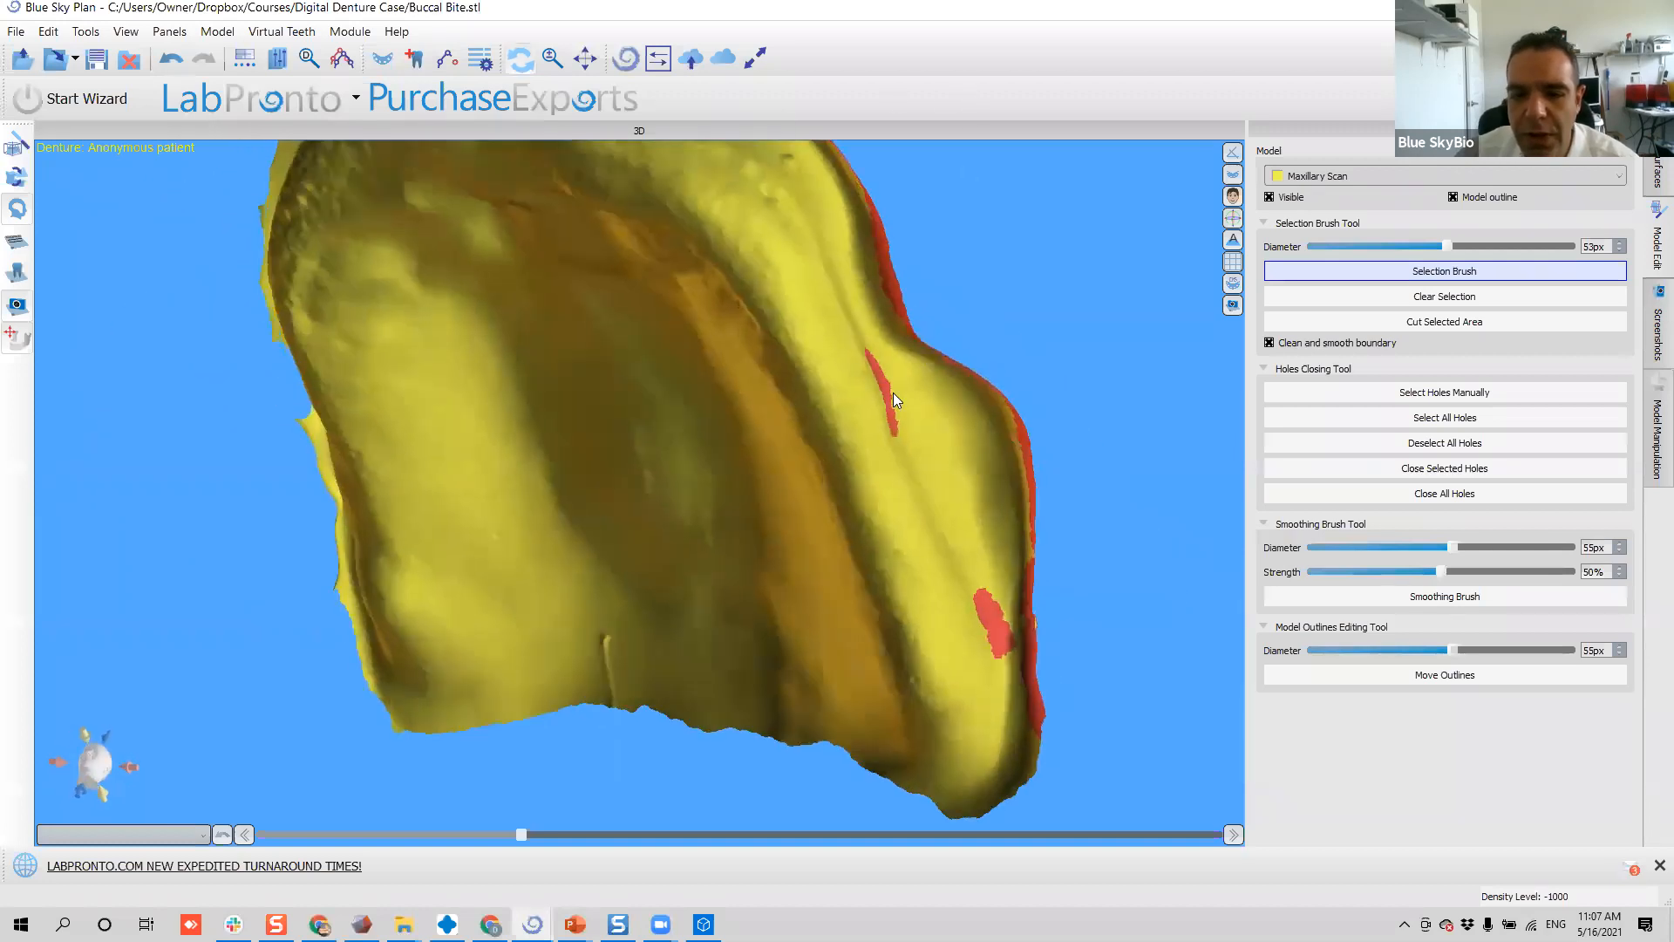
- Remove the stray selected patches on the maxillary scan's ridge, keeping only the outer border selected
{"action": "left_click", "coordinate": [883, 395], "text": "ctrl"}
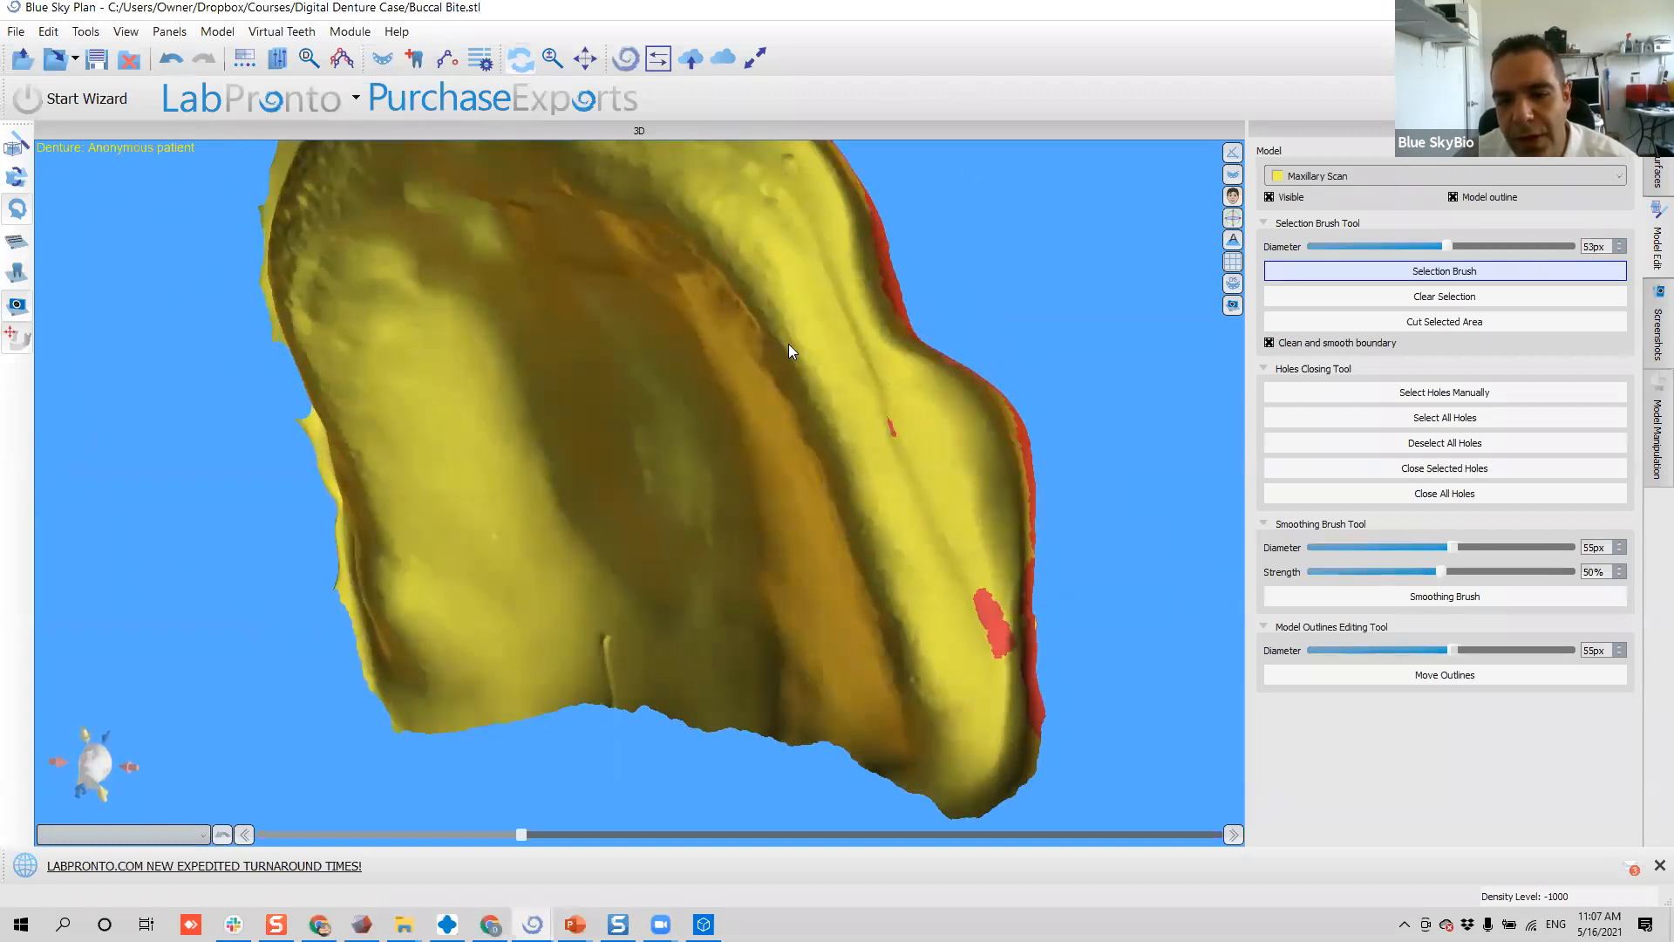
{"action": "right_click_drag", "start_coordinate": [788, 344], "coordinate": [792, 361]}
{"action": "left_click_drag", "start_coordinate": [813, 366], "coordinate": [864, 400], "text": "ctrl"}
{"action": "mouse_move", "coordinate": [1039, 571]}
{"action": "left_mouse_down", "text": "ctrl"}
{"action": "mouse_move", "coordinate": [1051, 584]}
{"action": "mouse_move", "coordinate": [1064, 567]}
{"action": "mouse_move", "coordinate": [1003, 547]}
{"action": "left_mouse_up", "text": "ctrl"}
- Reduce the Selection Brush diameter to 27 px and extend the border selection around the posterior corner of the flange
{"action": "mouse_move", "coordinate": [1002, 548]}
{"action": "right_mouse_down"}
{"action": "mouse_move", "coordinate": [1046, 375]}
{"action": "mouse_move", "coordinate": [732, 283]}
{"action": "mouse_move", "coordinate": [656, 129]}
{"action": "mouse_move", "coordinate": [680, 402]}
{"action": "mouse_move", "coordinate": [523, 442]}
{"action": "mouse_move", "coordinate": [863, 495]}
{"action": "mouse_move", "coordinate": [880, 644]}
{"action": "right_mouse_up"}
{"action": "scroll", "coordinate": [916, 591], "scroll_direction": "down", "scroll_amount": 5, "text": "shift"}
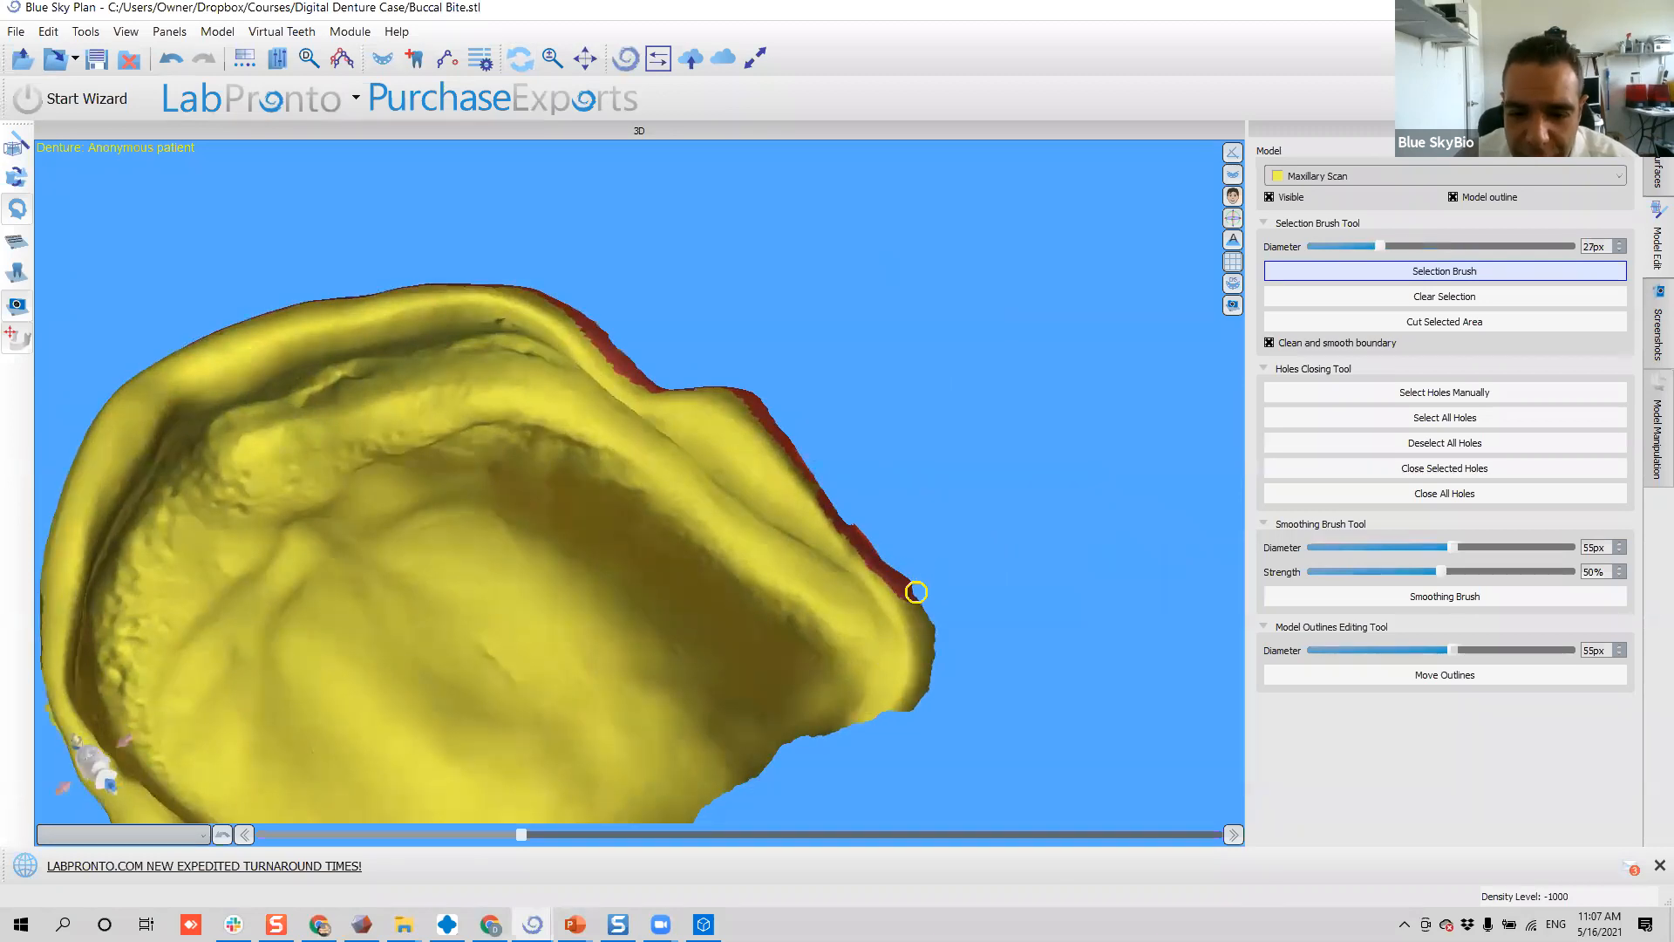
{"action": "mouse_move", "coordinate": [914, 601]}
{"action": "left_mouse_down"}
{"action": "mouse_move", "coordinate": [934, 665]}
{"action": "mouse_move", "coordinate": [911, 723]}
{"action": "left_mouse_up"}
- Select the ragged outer edge of the flange on the opposite side of the maxillary scan and cut the selected areas
{"action": "right_click_drag", "start_coordinate": [199, 509], "coordinate": [669, 48]}
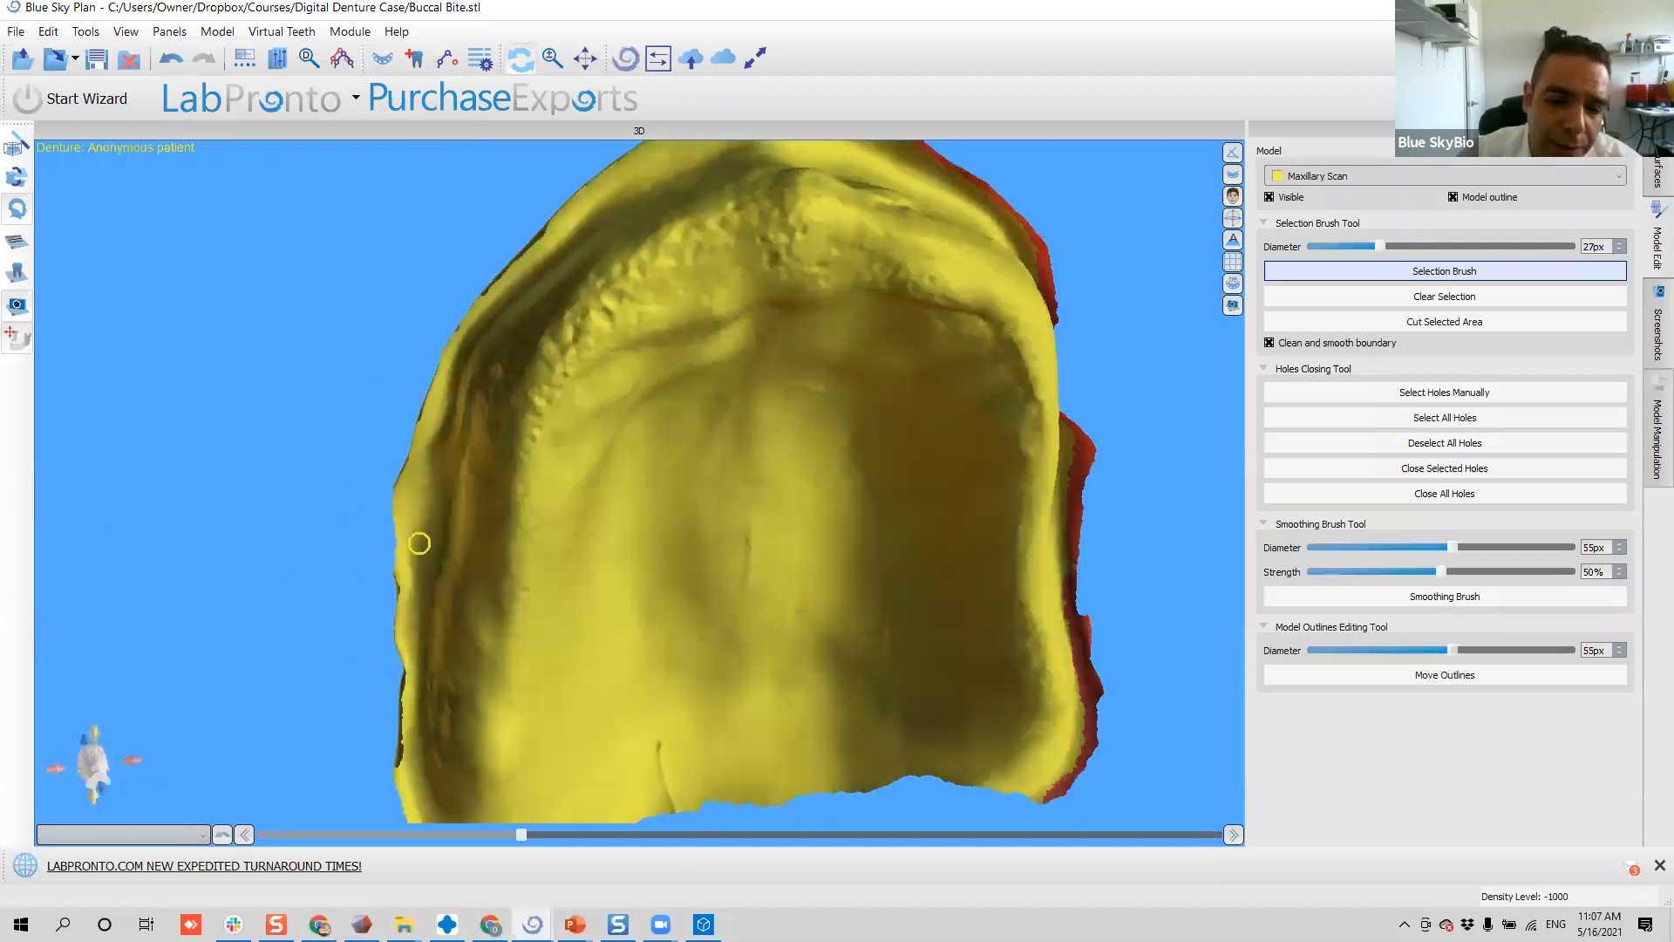
{"action": "scroll", "coordinate": [422, 541], "scroll_direction": "up", "scroll_amount": 2}
{"action": "left_click", "coordinate": [450, 554]}
{"action": "left_click_drag", "start_coordinate": [447, 524], "coordinate": [466, 399]}
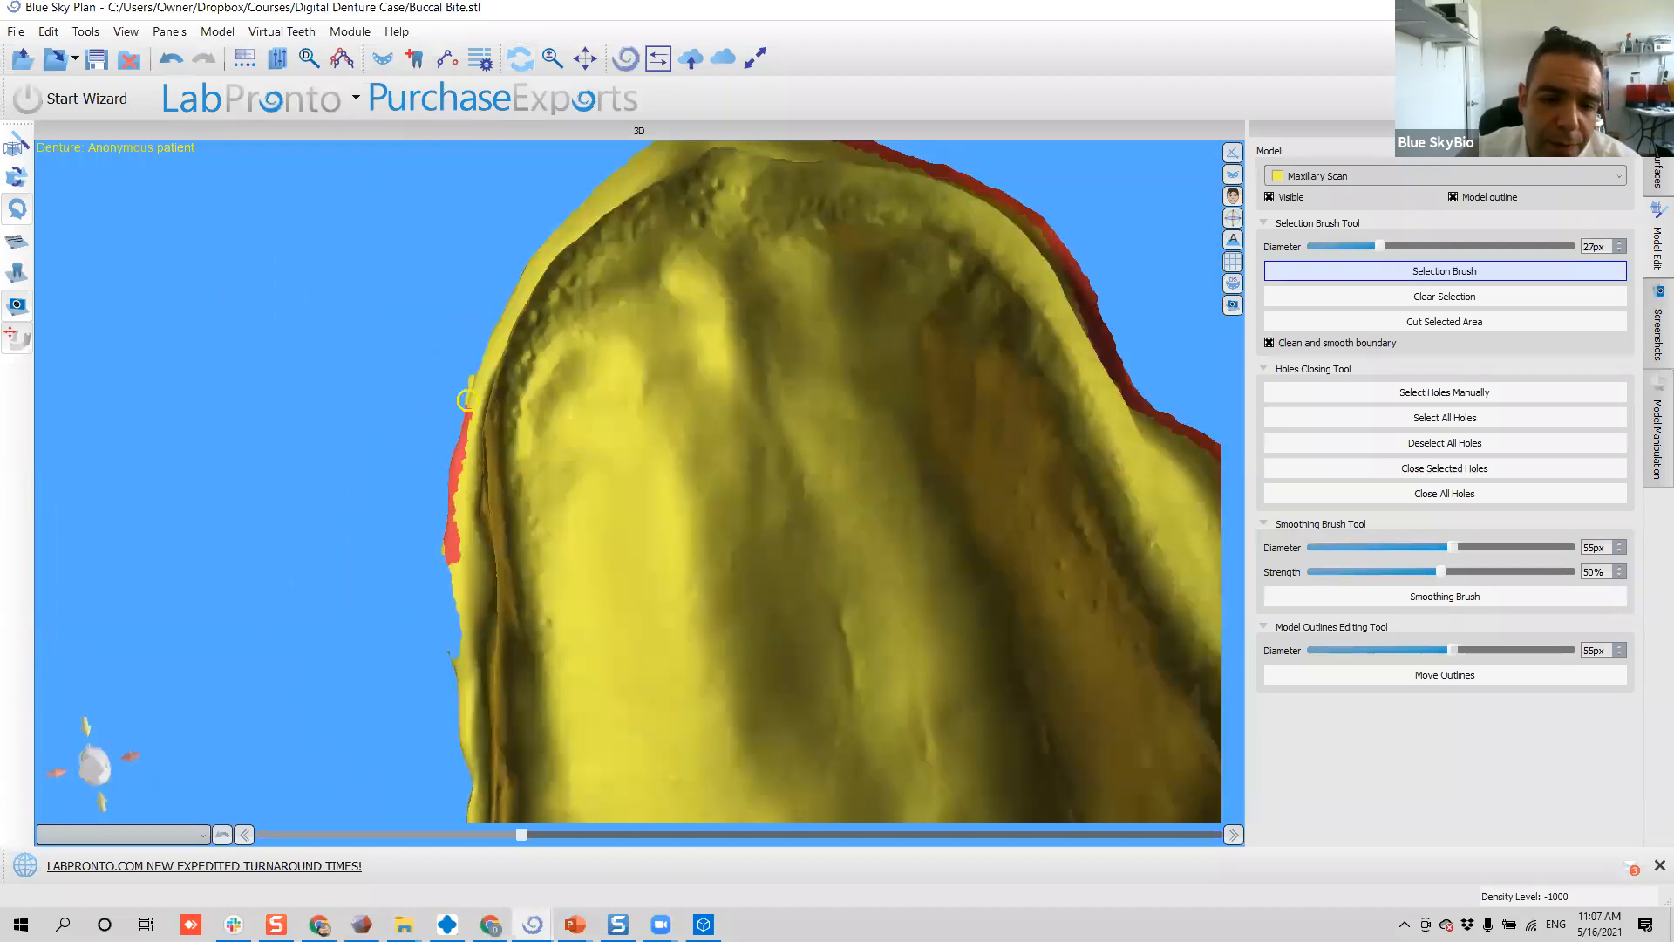
{"action": "left_click_drag", "start_coordinate": [456, 658], "coordinate": [463, 759]}
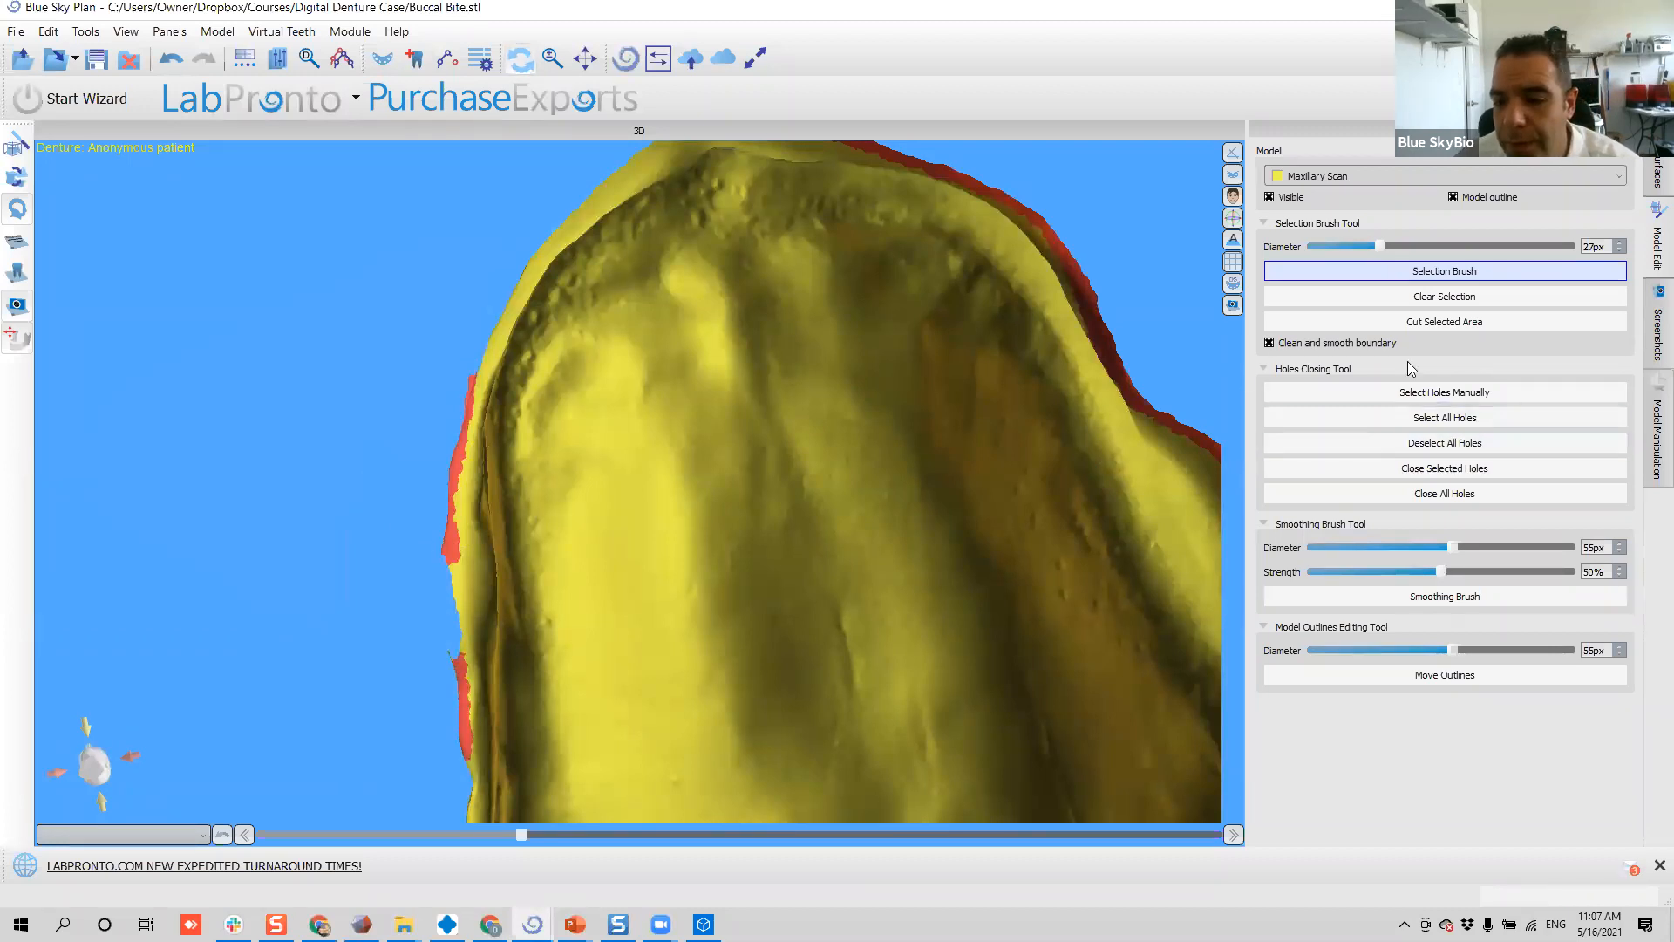
- Brush-select the remaining ragged spots along that flange edge, down to its posterior corner
{"action": "mouse_move", "coordinate": [480, 521]}
{"action": "left_mouse_down"}
{"action": "mouse_move", "coordinate": [661, 694]}
{"action": "mouse_move", "coordinate": [499, 623]}
{"action": "mouse_move", "coordinate": [431, 686]}
{"action": "left_mouse_up"}
{"action": "mouse_move", "coordinate": [448, 756]}
{"action": "left_mouse_down"}
{"action": "mouse_move", "coordinate": [486, 781]}
{"action": "mouse_move", "coordinate": [448, 756]}
{"action": "left_mouse_up"}
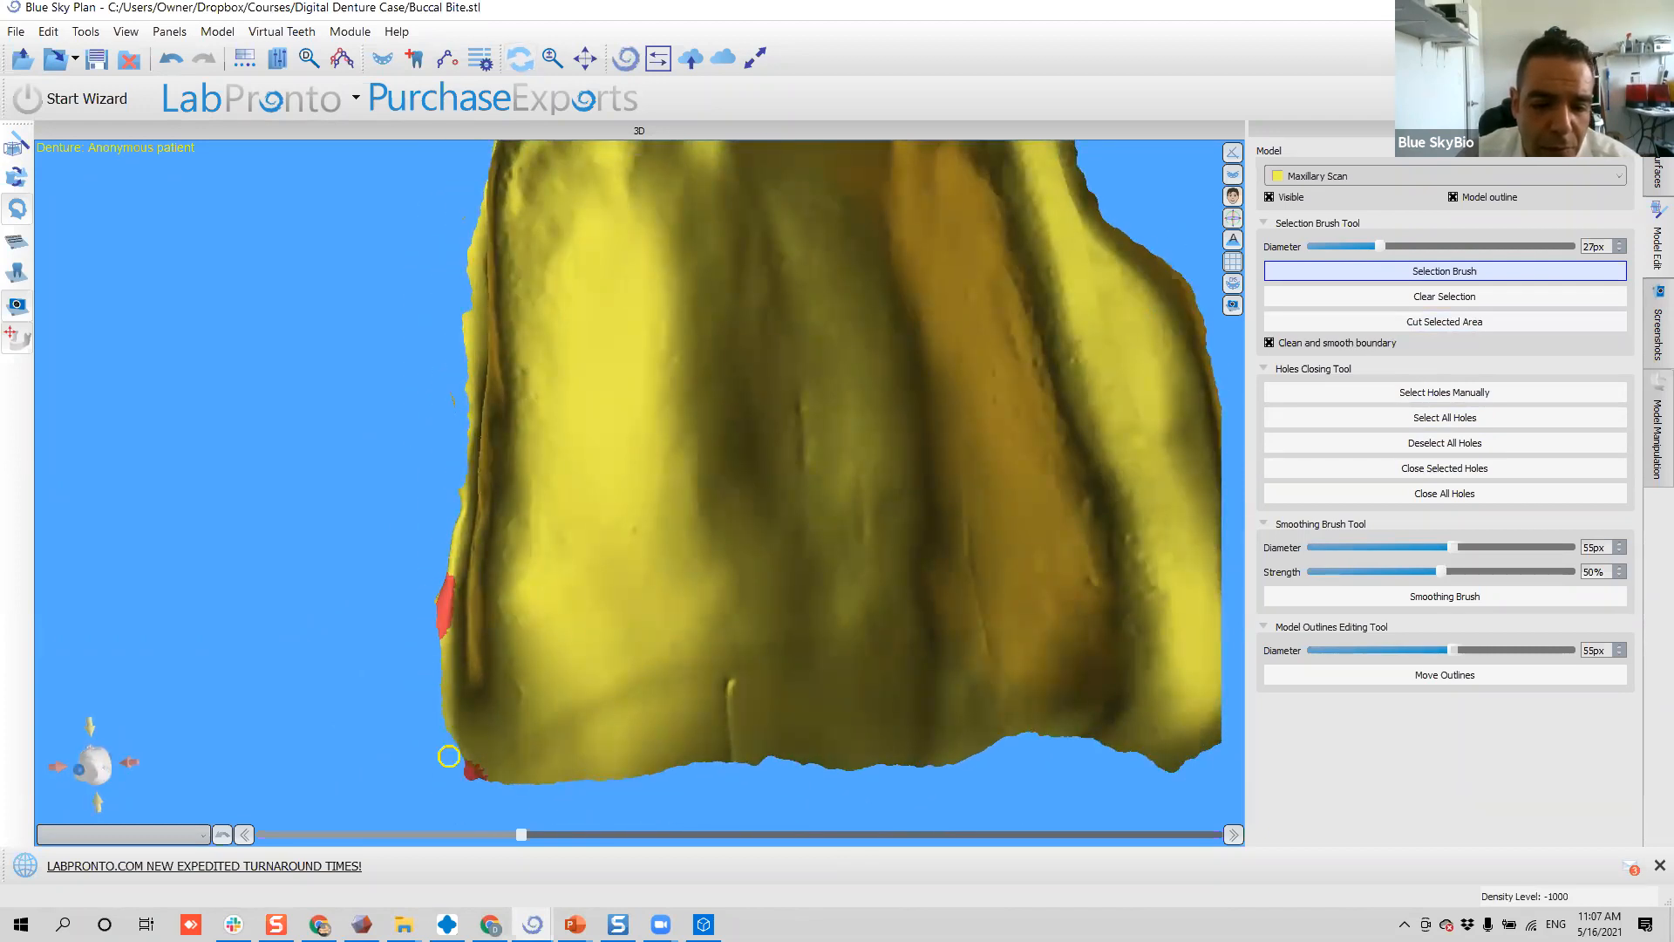
{"action": "right_click_drag", "start_coordinate": [610, 370], "coordinate": [588, 375]}
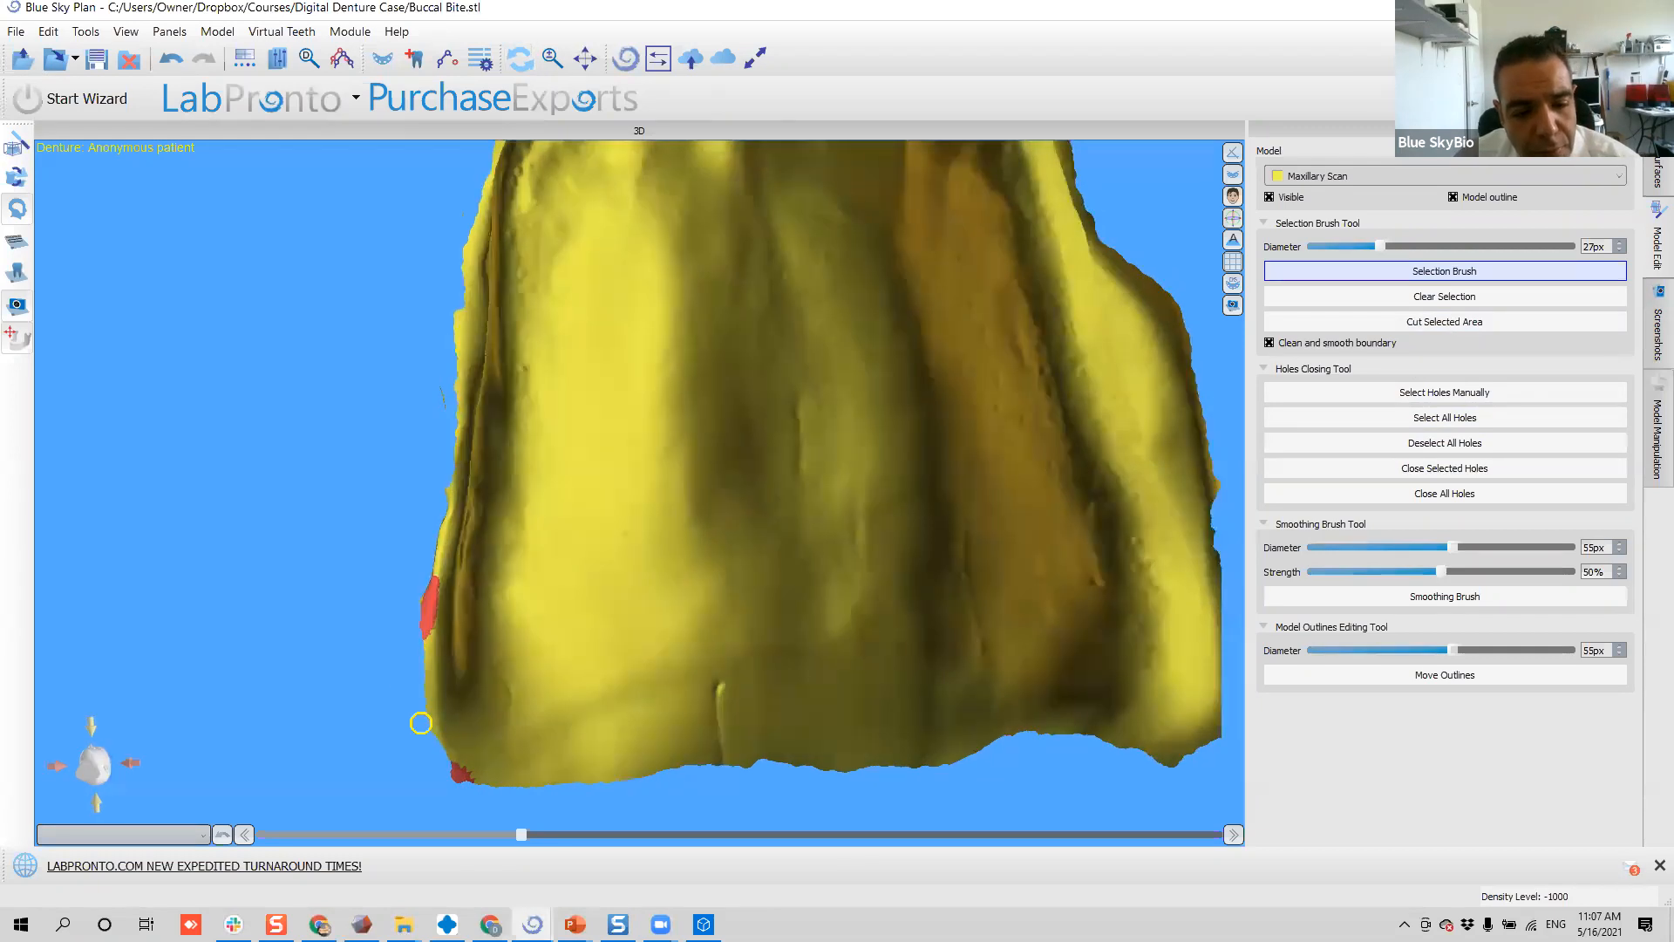
{"action": "left_click_drag", "start_coordinate": [422, 702], "coordinate": [423, 665]}
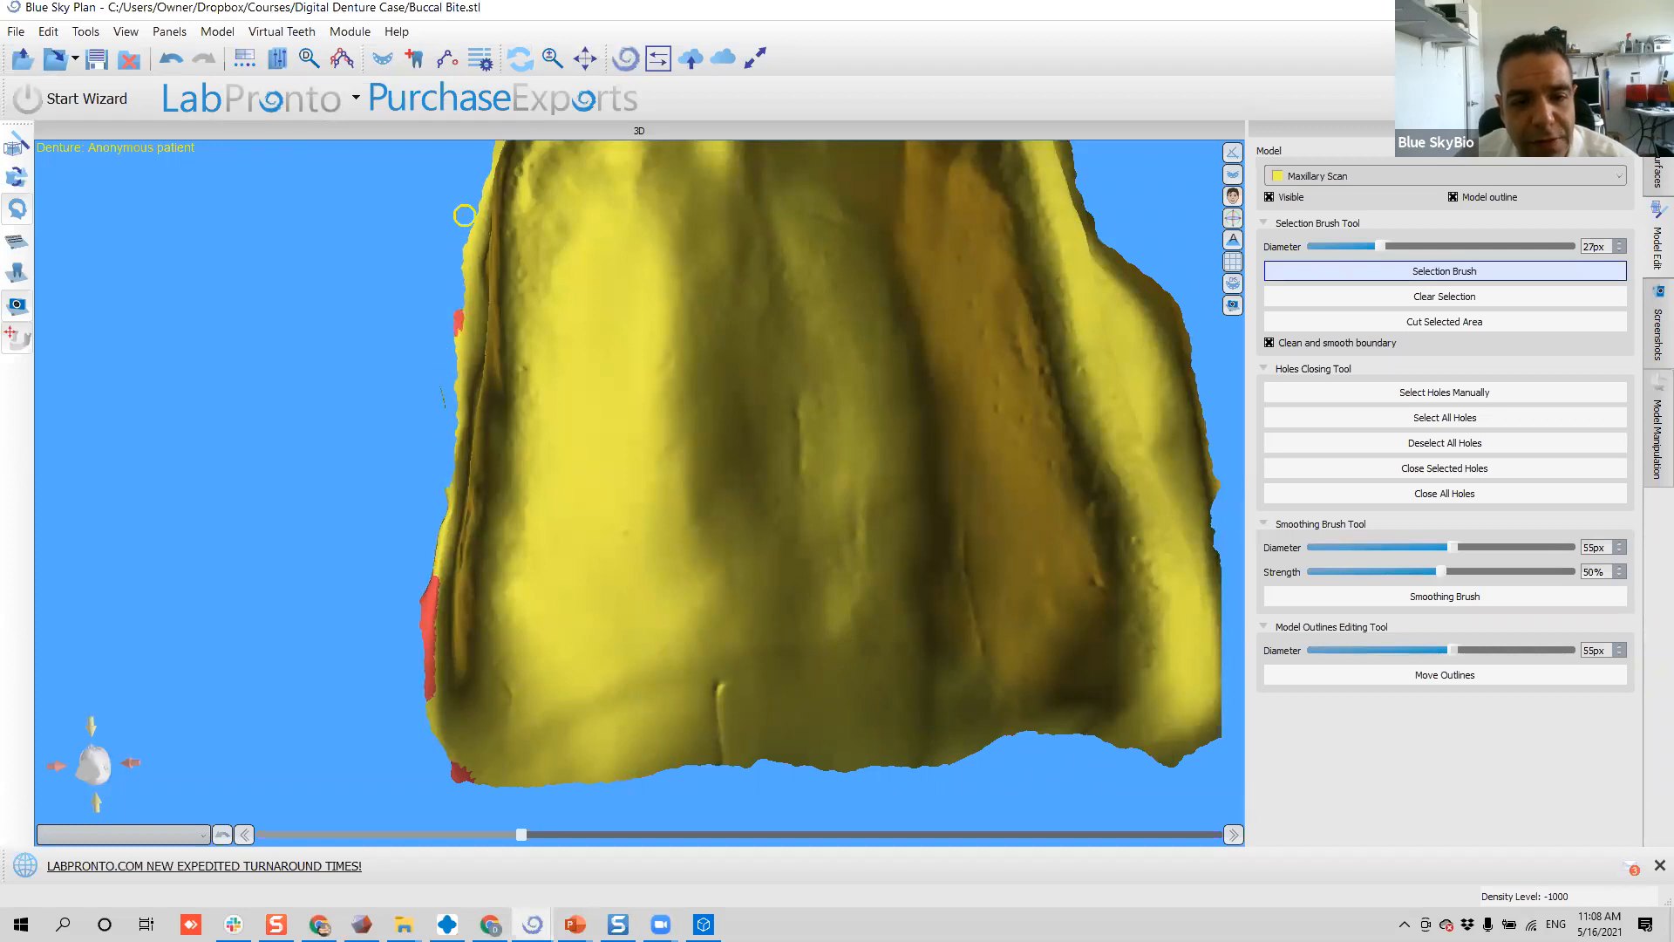
{"action": "left_click_drag", "start_coordinate": [463, 257], "coordinate": [468, 238]}
- Extend the selection as a continuous strip along the same flange's outer border towards the front of the arch
{"action": "mouse_move", "coordinate": [686, 330]}
{"action": "right_mouse_down"}
{"action": "mouse_move", "coordinate": [661, 531]}
{"action": "mouse_move", "coordinate": [482, 493]}
{"action": "mouse_move", "coordinate": [729, 635]}
{"action": "mouse_move", "coordinate": [608, 255]}
{"action": "mouse_move", "coordinate": [464, 619]}
{"action": "right_mouse_up"}
{"action": "mouse_move", "coordinate": [524, 450]}
{"action": "right_mouse_down"}
{"action": "mouse_move", "coordinate": [987, 775]}
{"action": "mouse_move", "coordinate": [654, 556]}
{"action": "mouse_move", "coordinate": [507, 500]}
{"action": "mouse_move", "coordinate": [553, 557]}
{"action": "right_mouse_up"}
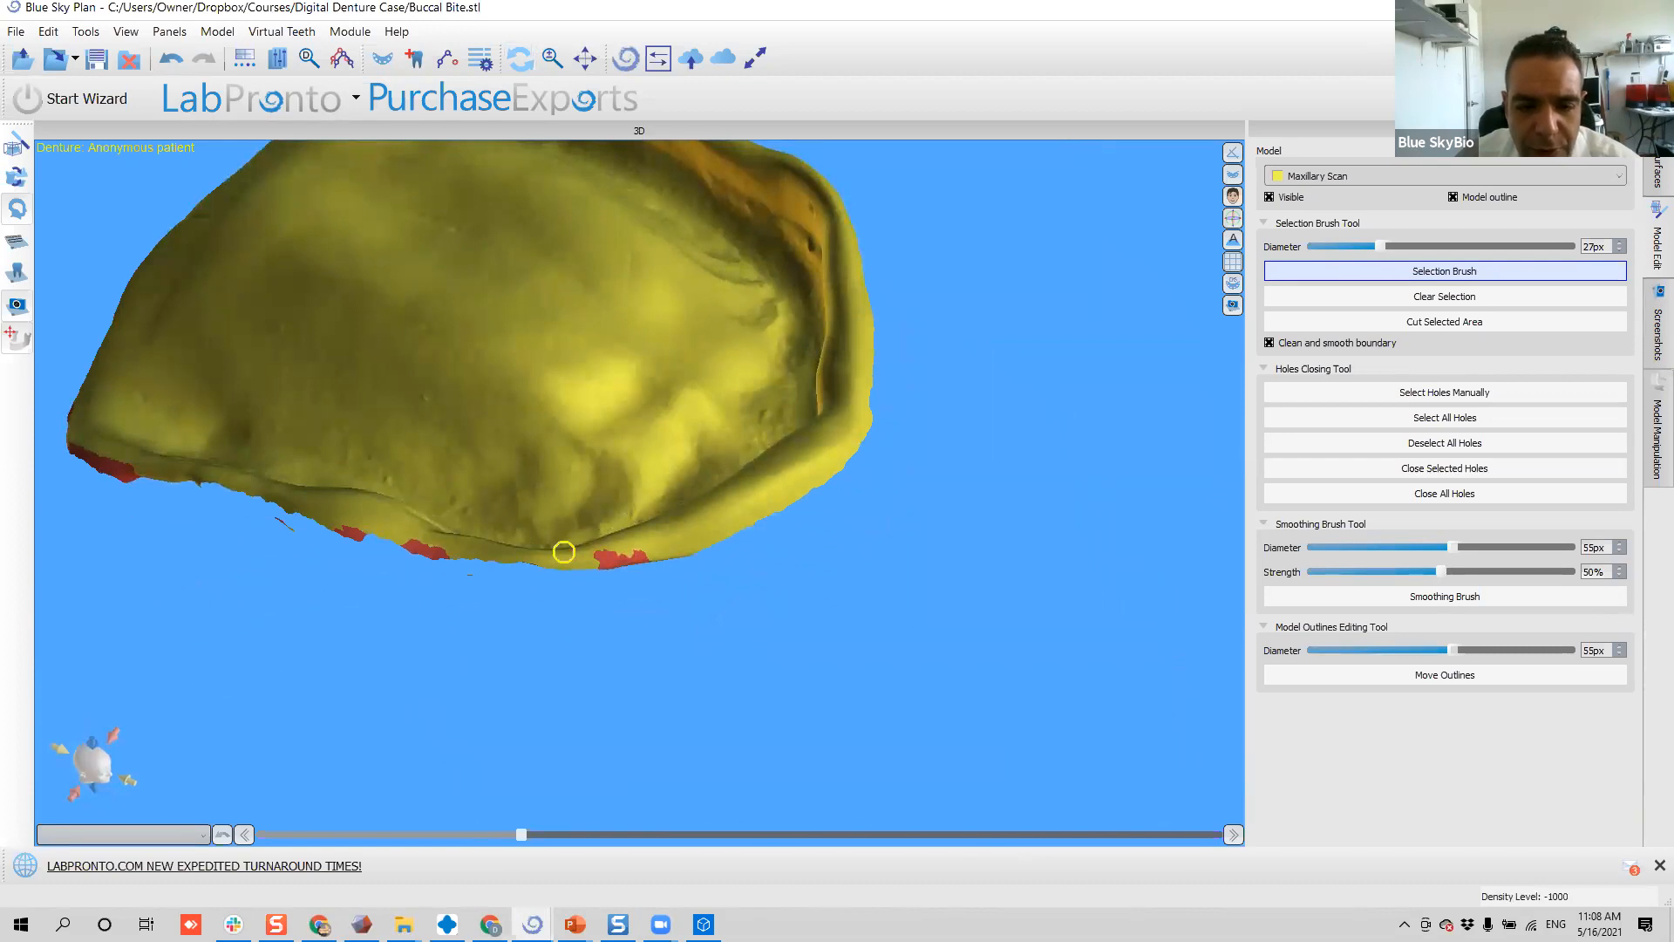
{"action": "mouse_move", "coordinate": [596, 564]}
{"action": "left_mouse_down"}
{"action": "mouse_move", "coordinate": [546, 561]}
{"action": "mouse_move", "coordinate": [684, 546]}
{"action": "mouse_move", "coordinate": [863, 437]}
{"action": "left_mouse_up"}
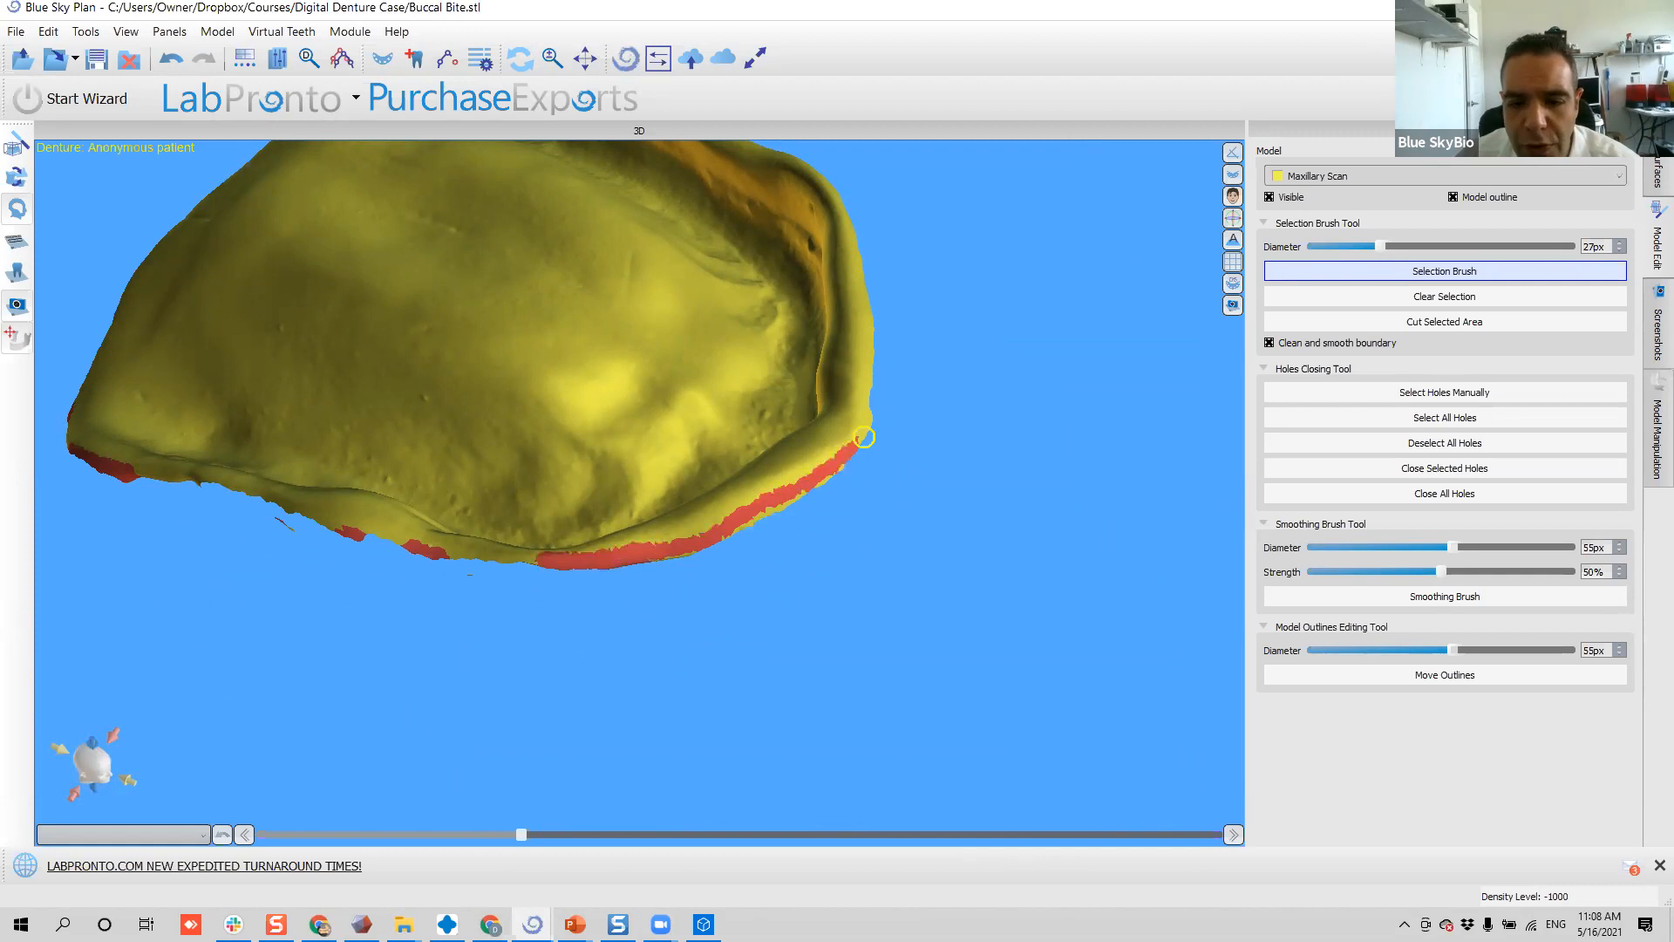
- Extend the selection along the anterior border of the maxillary scan and cut the selected area
{"action": "right_click_drag", "start_coordinate": [975, 610], "coordinate": [639, 399]}
{"action": "left_click_drag", "start_coordinate": [396, 601], "coordinate": [778, 619]}
{"action": "mouse_move", "coordinate": [778, 619]}
{"action": "right_mouse_down"}
{"action": "mouse_move", "coordinate": [513, 502]}
{"action": "mouse_move", "coordinate": [759, 520]}
{"action": "right_mouse_up"}
{"action": "left_click_drag", "start_coordinate": [680, 560], "coordinate": [755, 606], "text": "shift"}
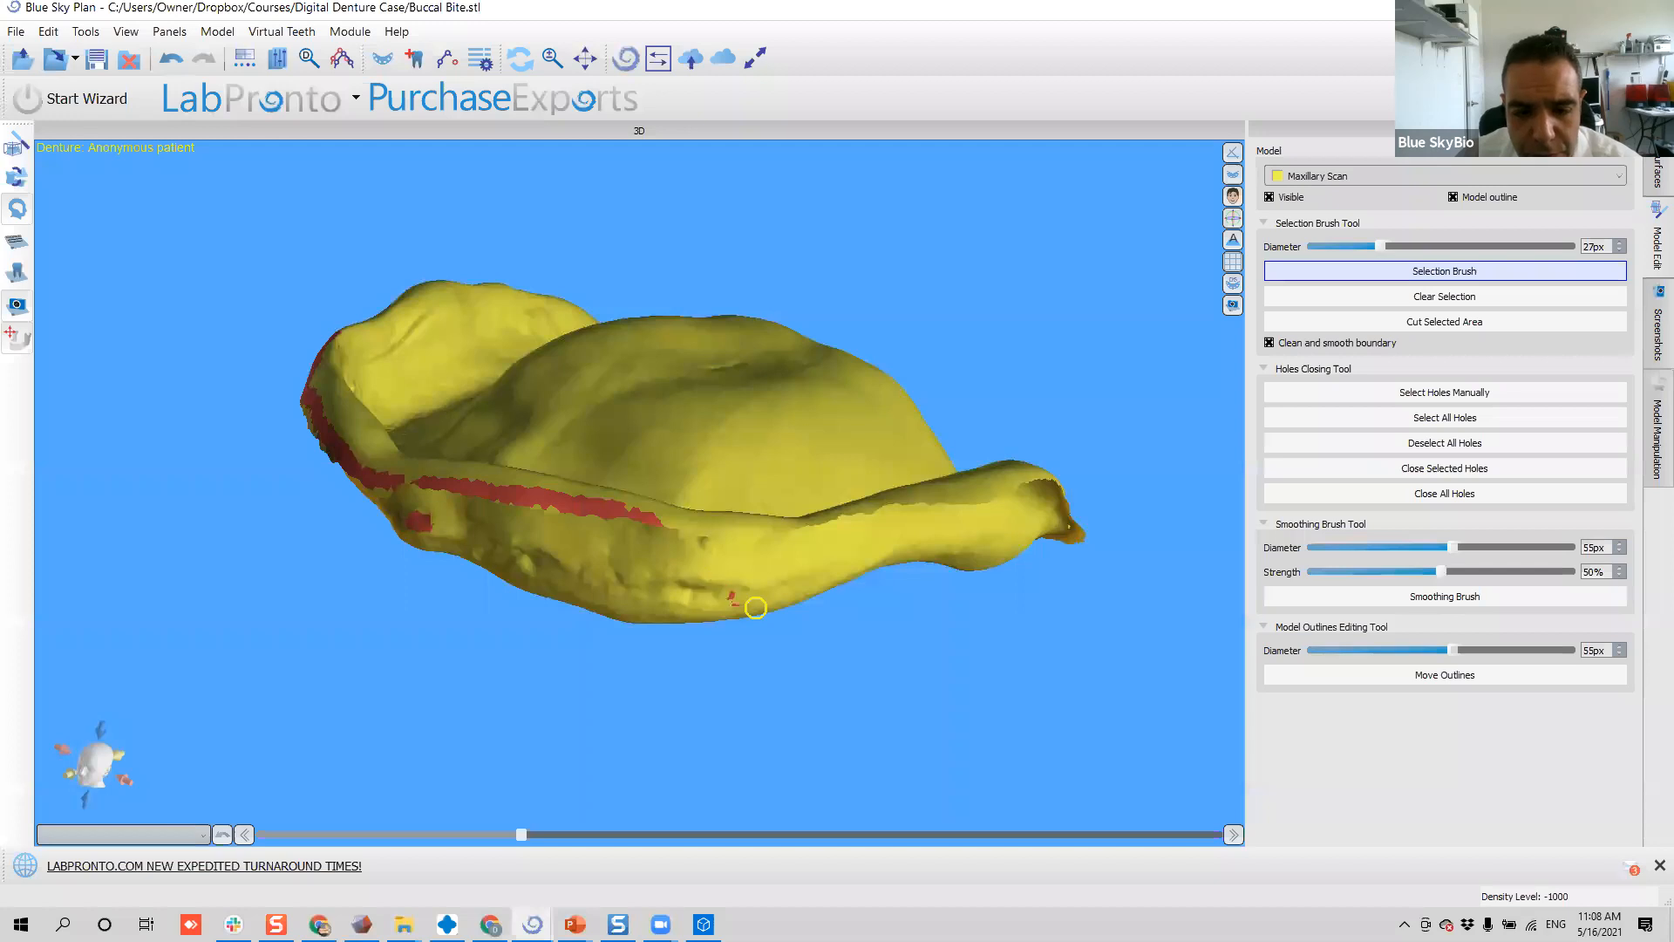
{"action": "left_click", "coordinate": [1459, 323]}
- Isolate the main body of the Maxillary Scan surface to remove the loose fragments left around its edge
{"action": "left_click", "coordinate": [1654, 170]}
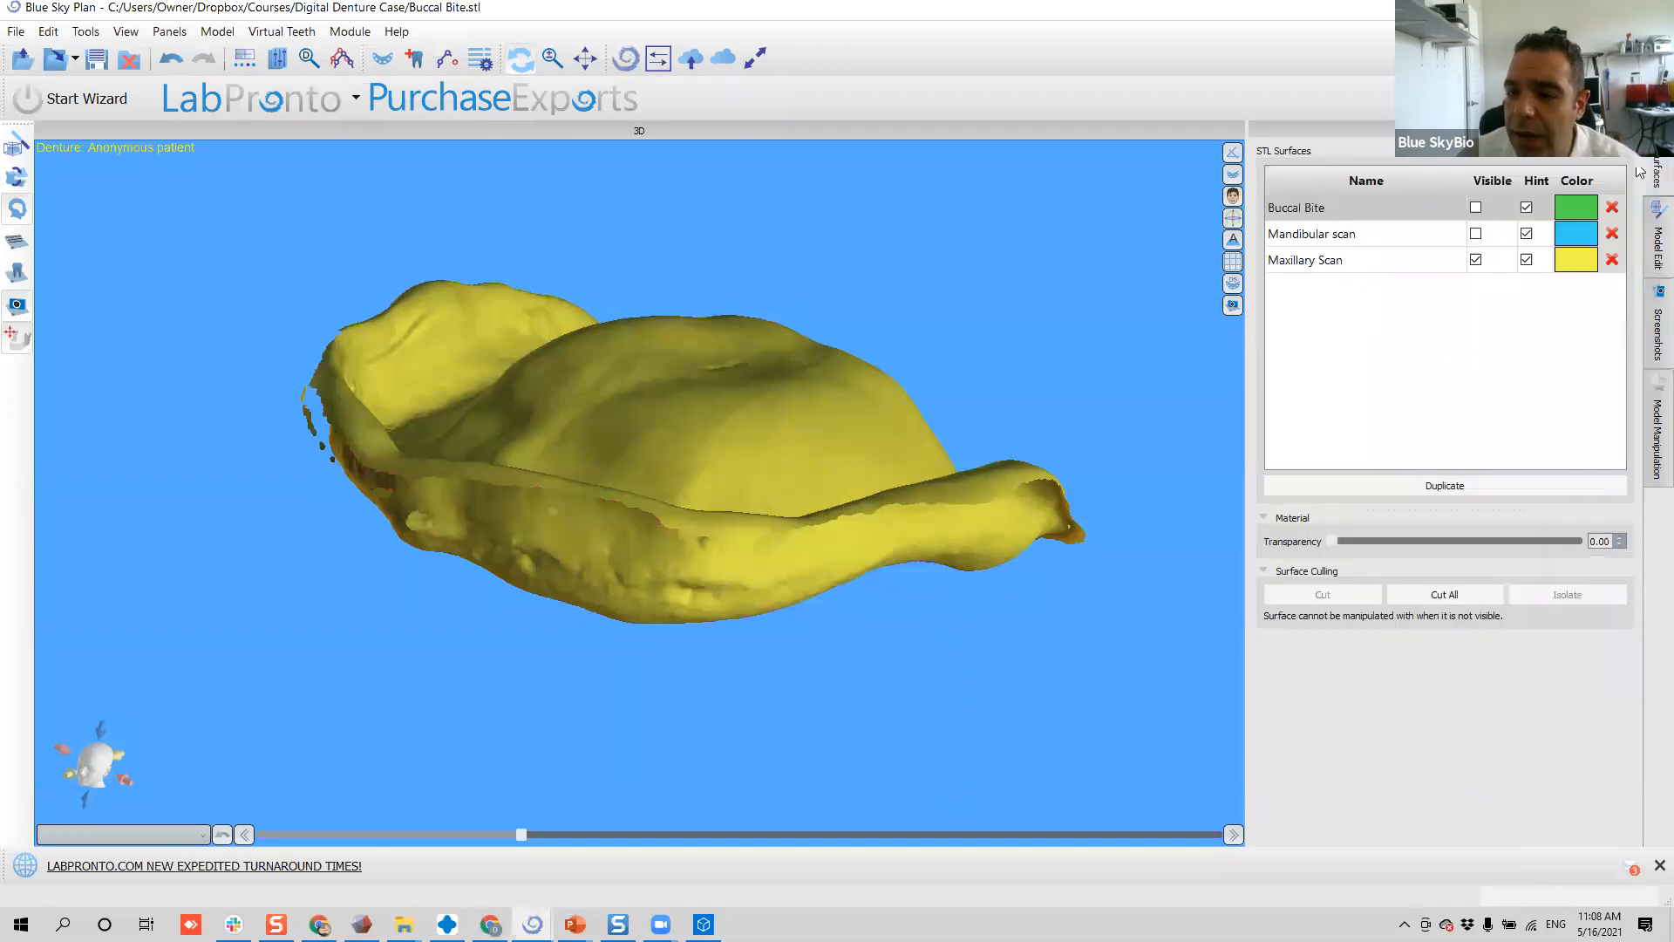
{"action": "left_click", "coordinate": [1389, 237]}
{"action": "left_click", "coordinate": [1388, 259]}
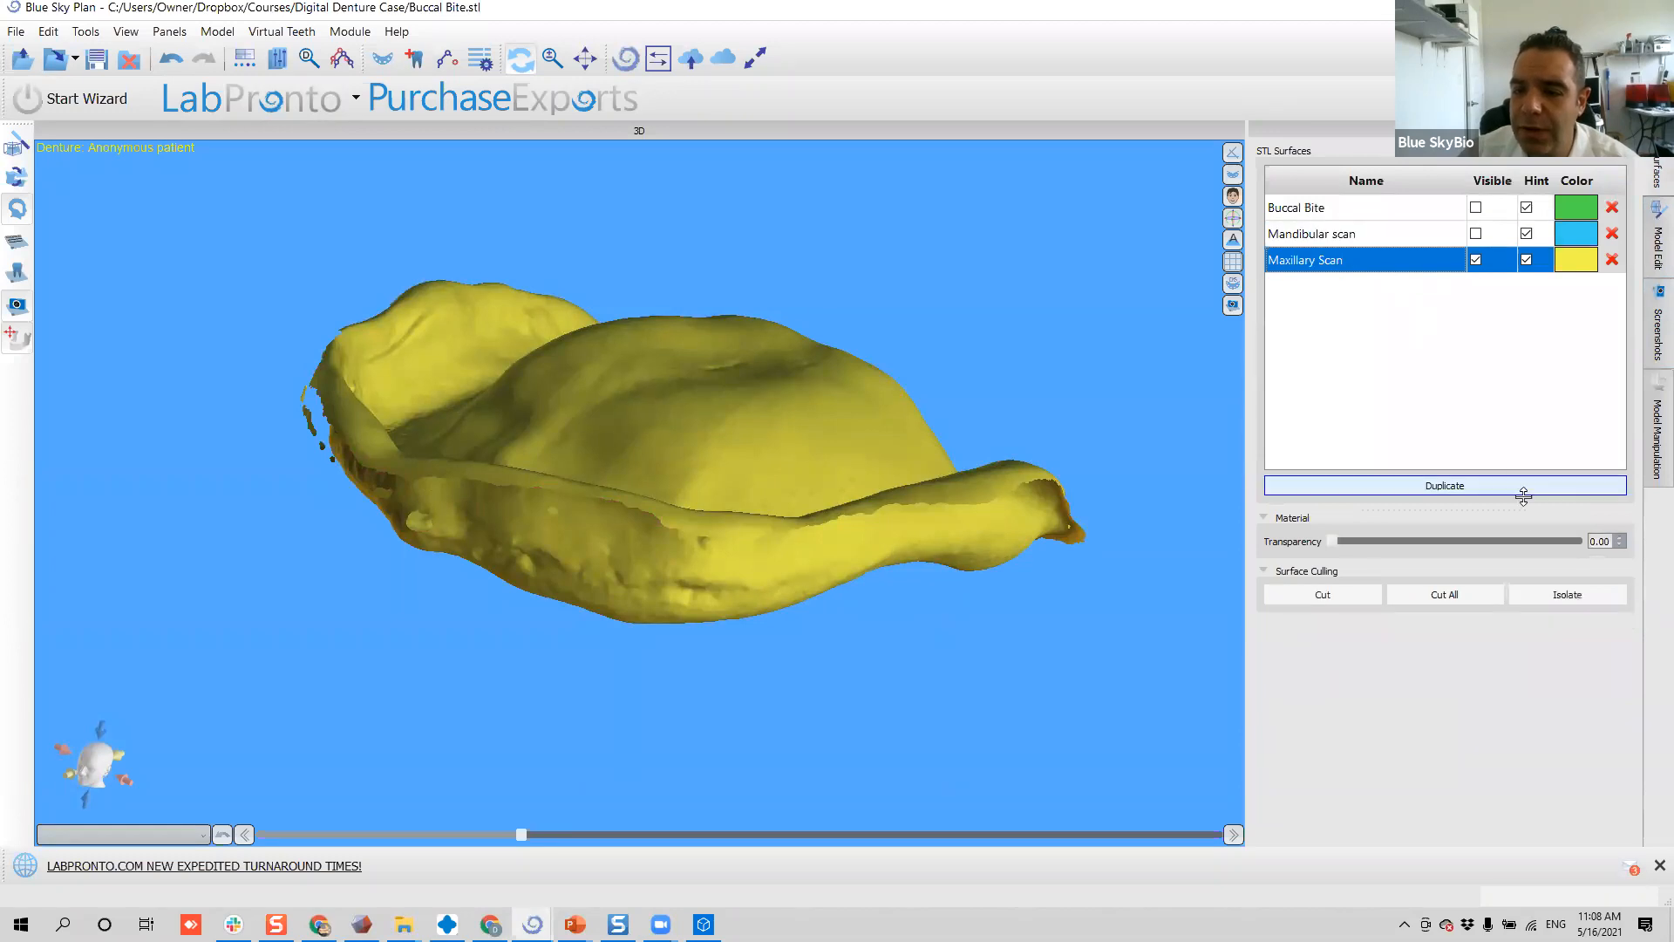
{"action": "left_click", "coordinate": [1570, 596]}
{"action": "left_click", "coordinate": [647, 462]}
- Manually select the small hole on the front surface of the maxillary scan and close it
{"action": "left_click_drag", "start_coordinate": [448, 601], "coordinate": [720, 417]}
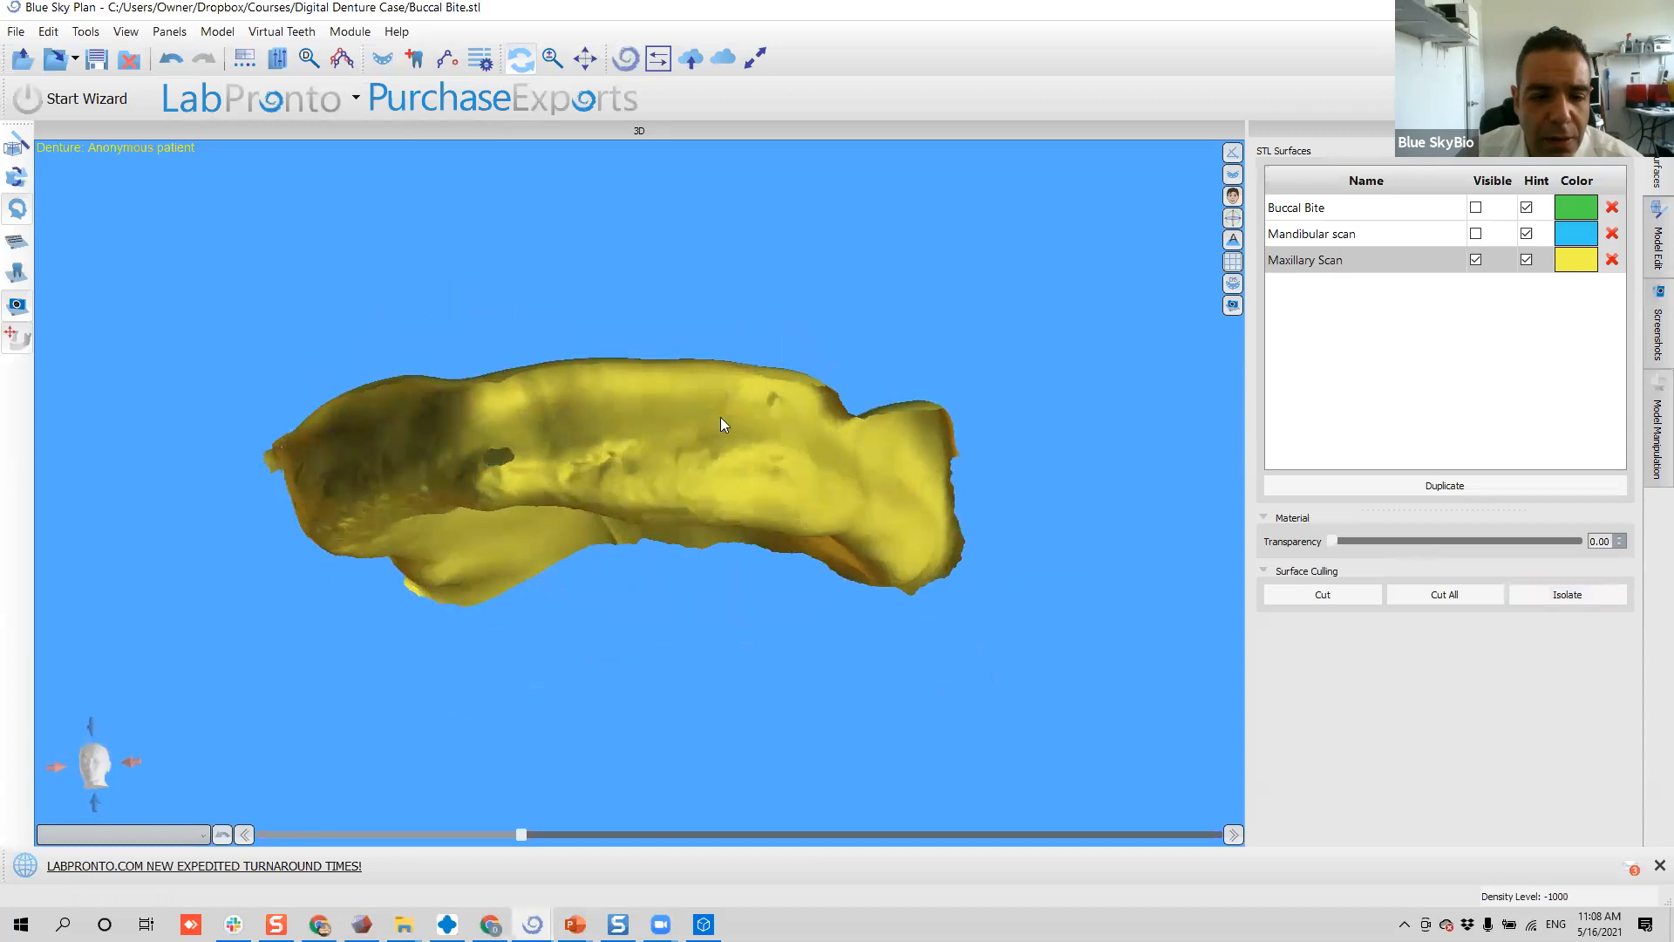
{"action": "left_click", "coordinate": [1655, 245]}
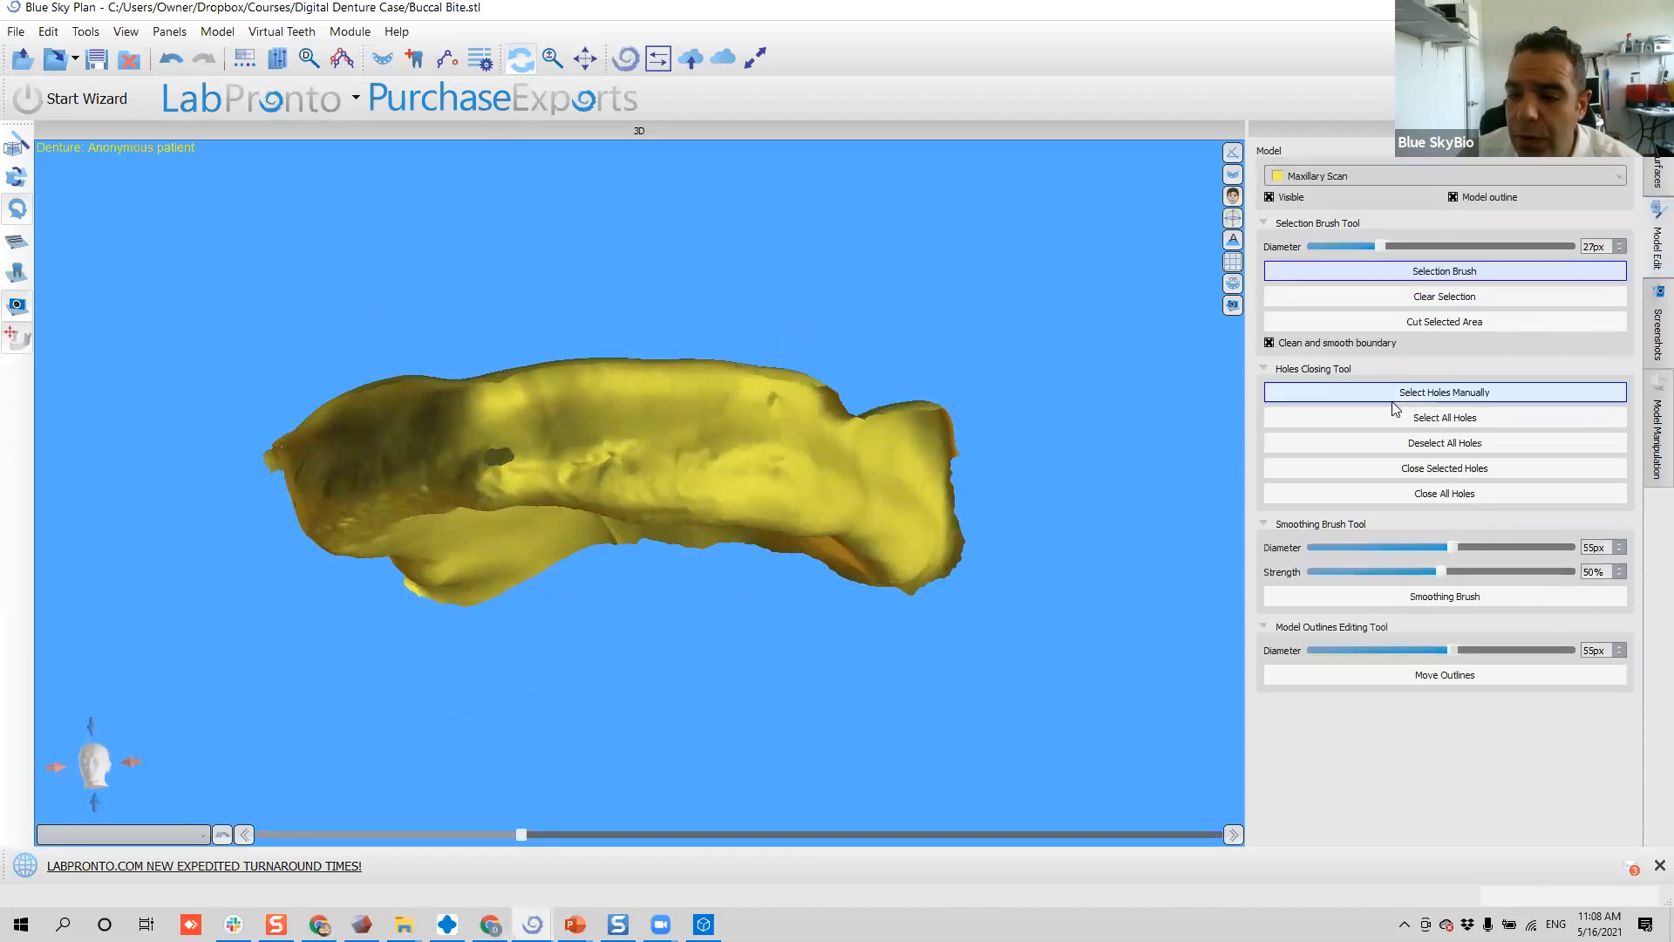
{"action": "left_click", "coordinate": [1324, 396]}
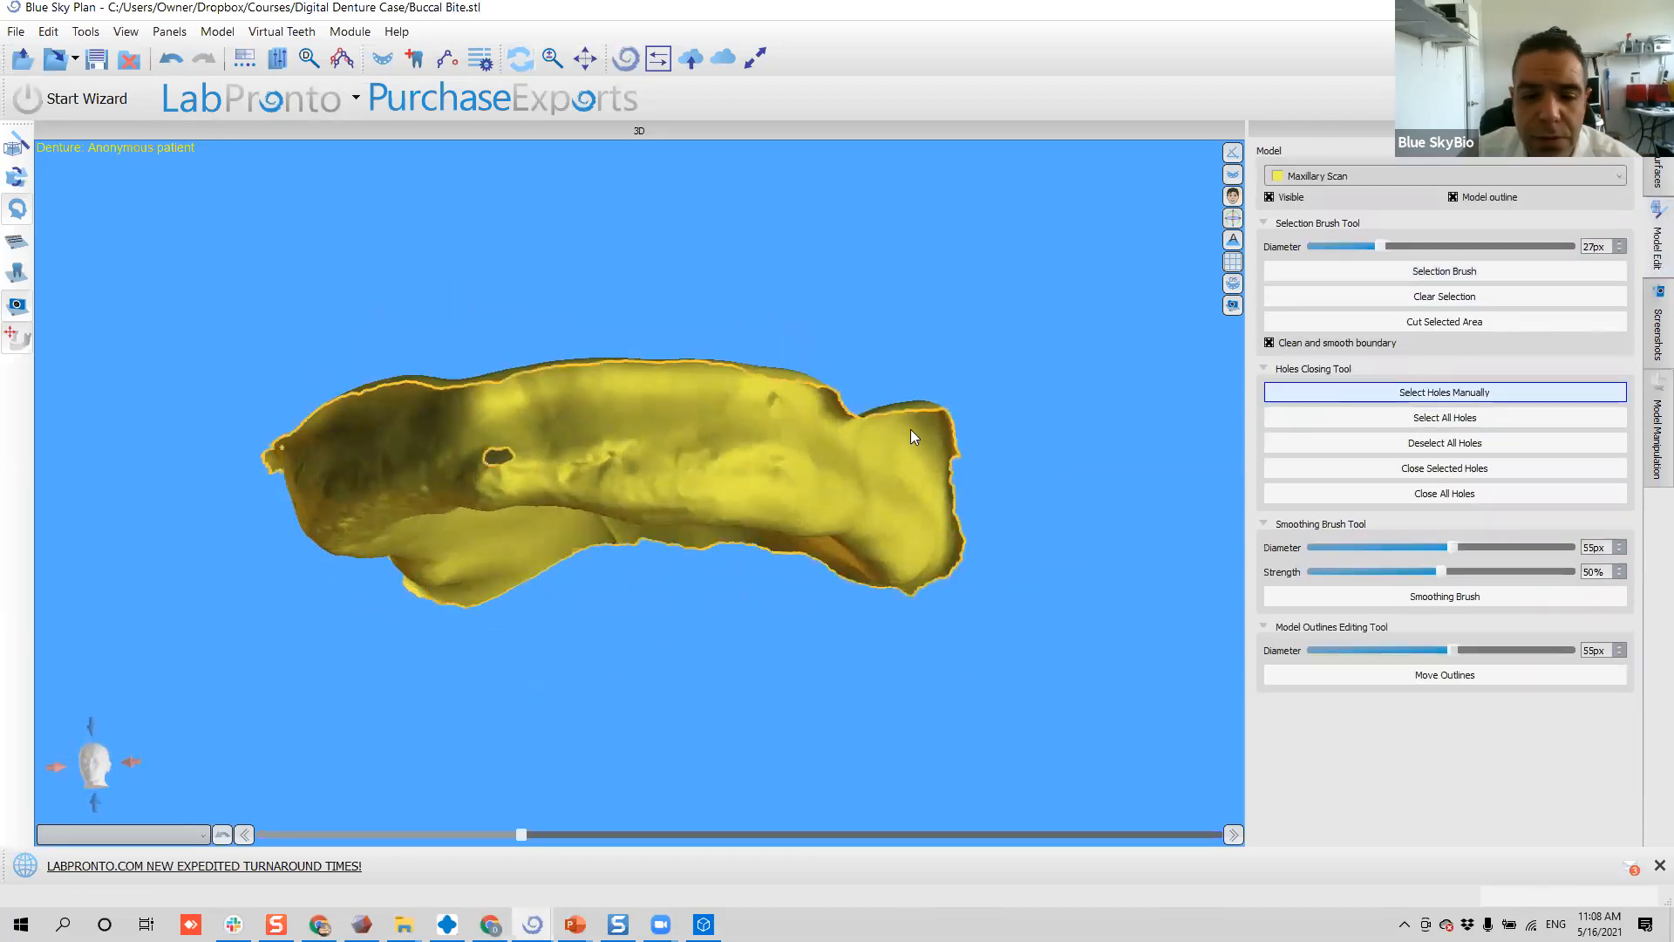
{"action": "left_click", "coordinate": [490, 462]}
{"action": "left_click", "coordinate": [1318, 468]}
- Switch to the Denture module and inspect the trimmed maxillary scan there
{"action": "right_click_drag", "start_coordinate": [403, 562], "coordinate": [926, 472]}
{"action": "left_click", "coordinate": [1596, 97]}
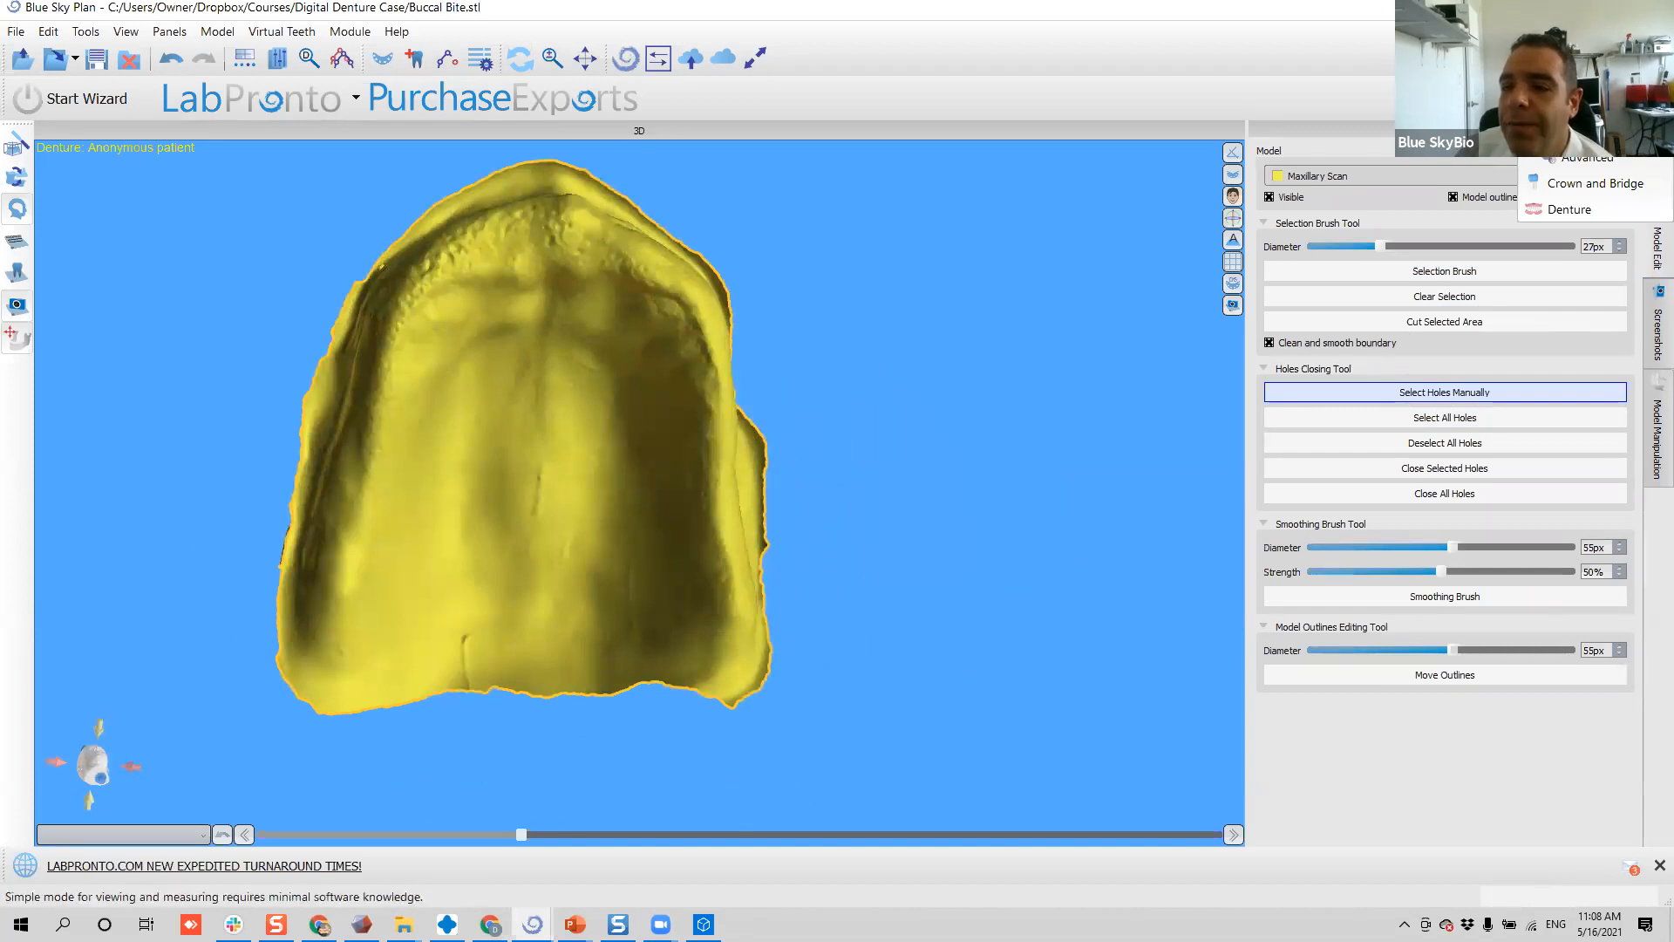
{"action": "left_click", "coordinate": [1560, 210]}
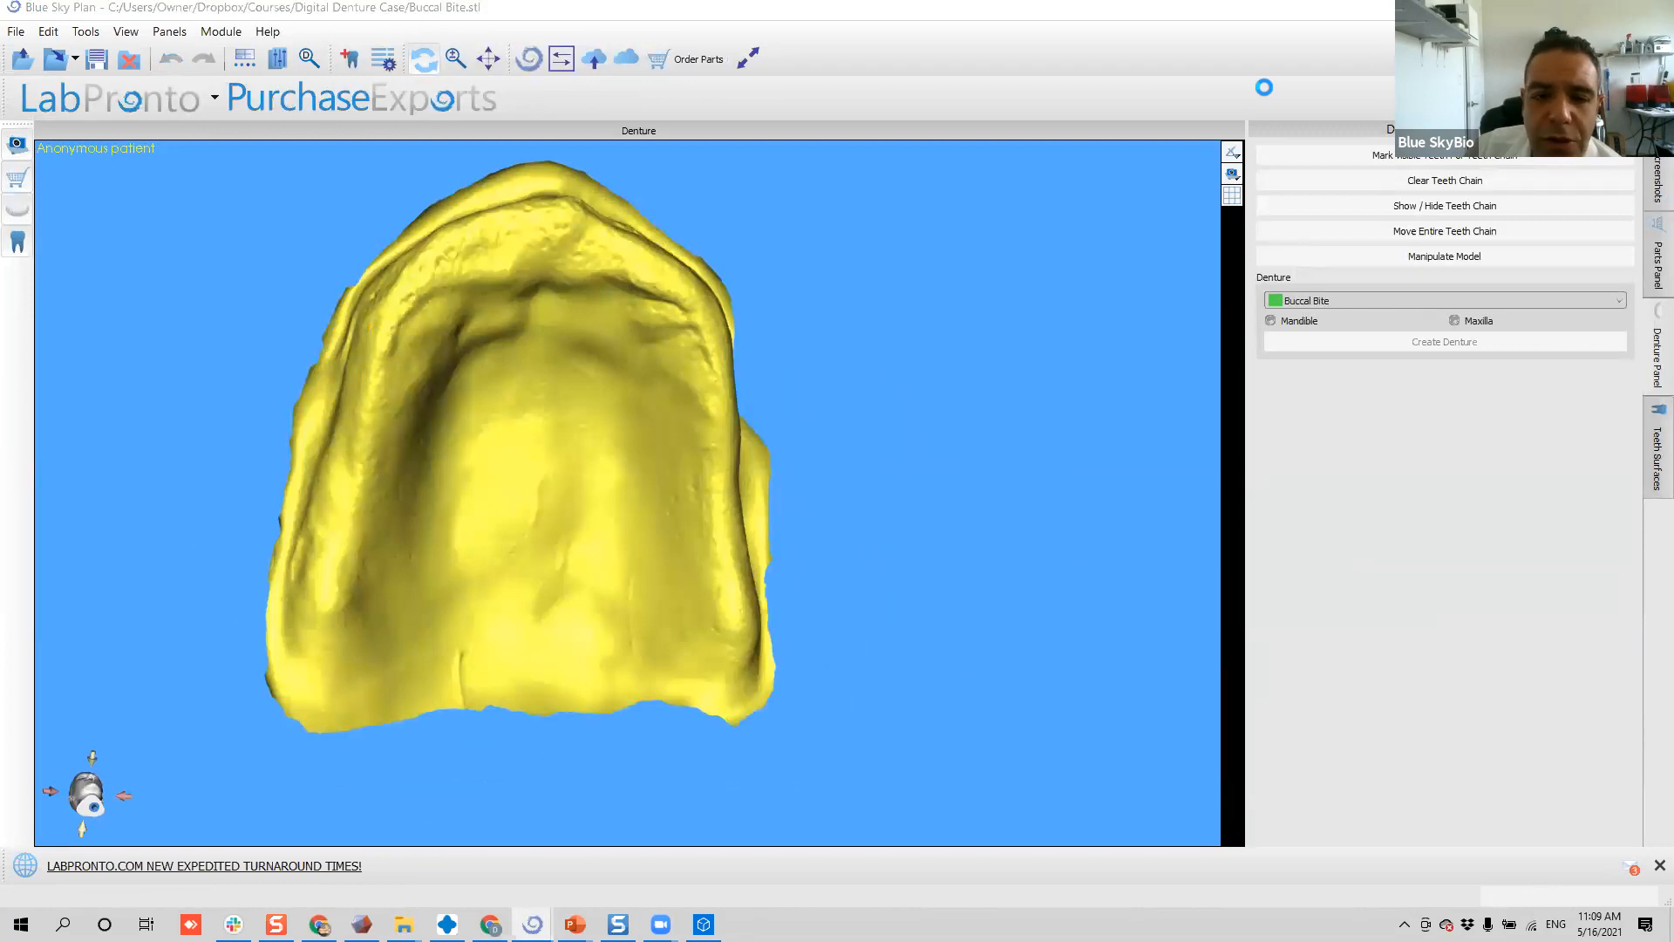
{"action": "left_click_drag", "start_coordinate": [624, 363], "coordinate": [672, 340]}
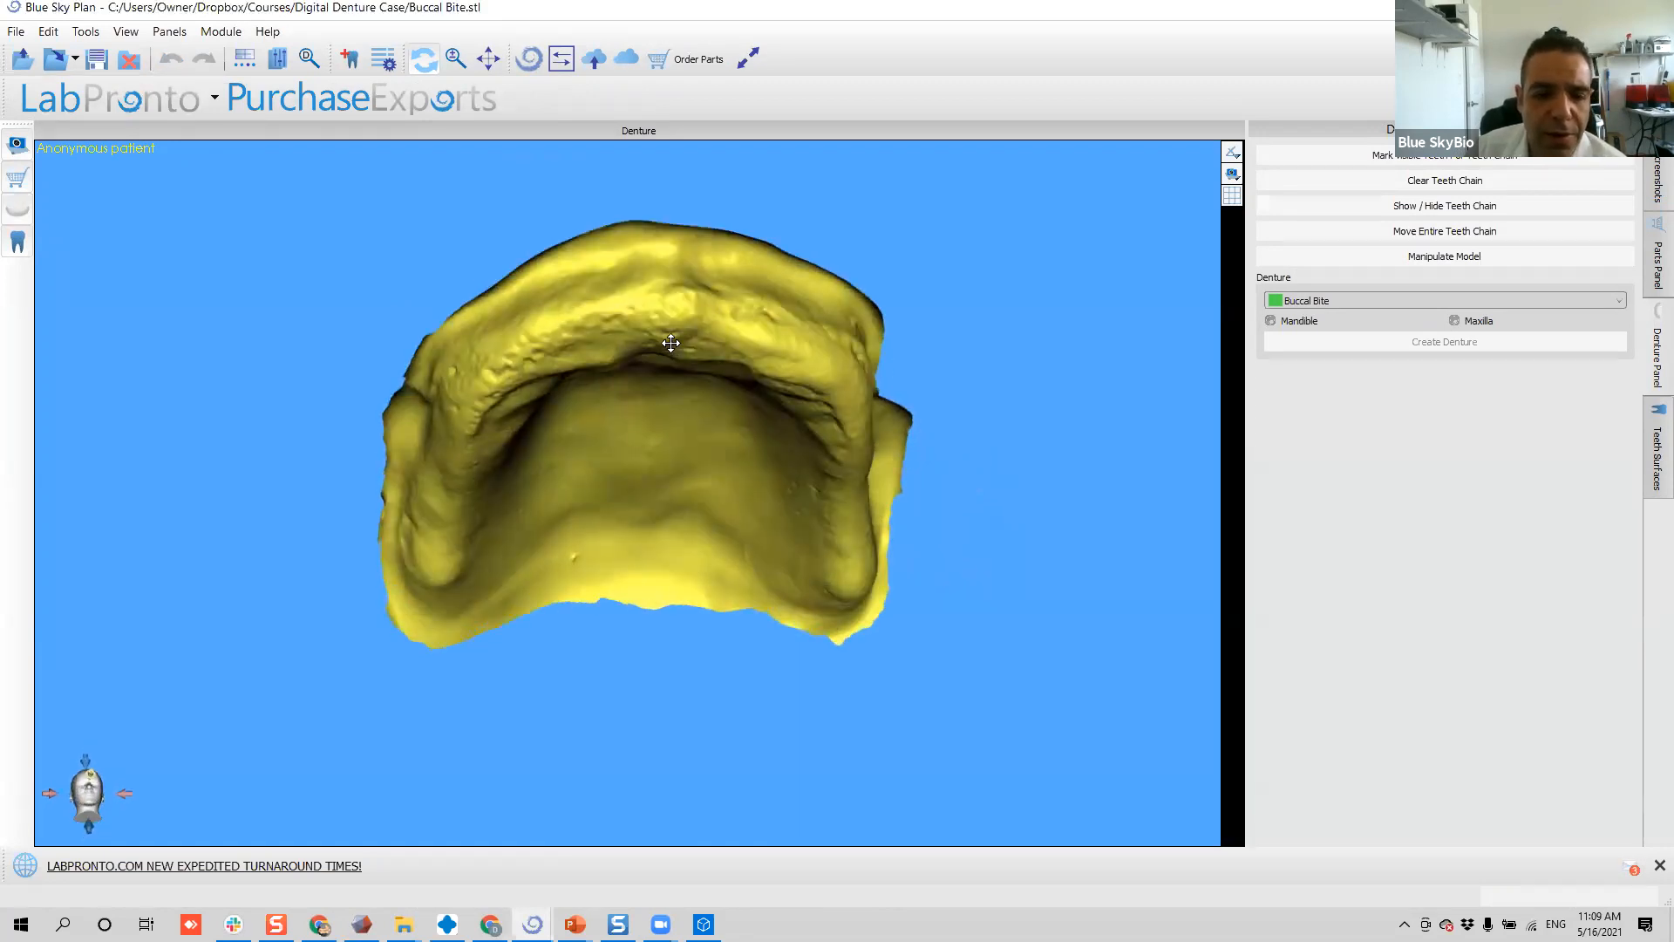
{"action": "left_click_drag", "start_coordinate": [620, 479], "coordinate": [549, 426]}
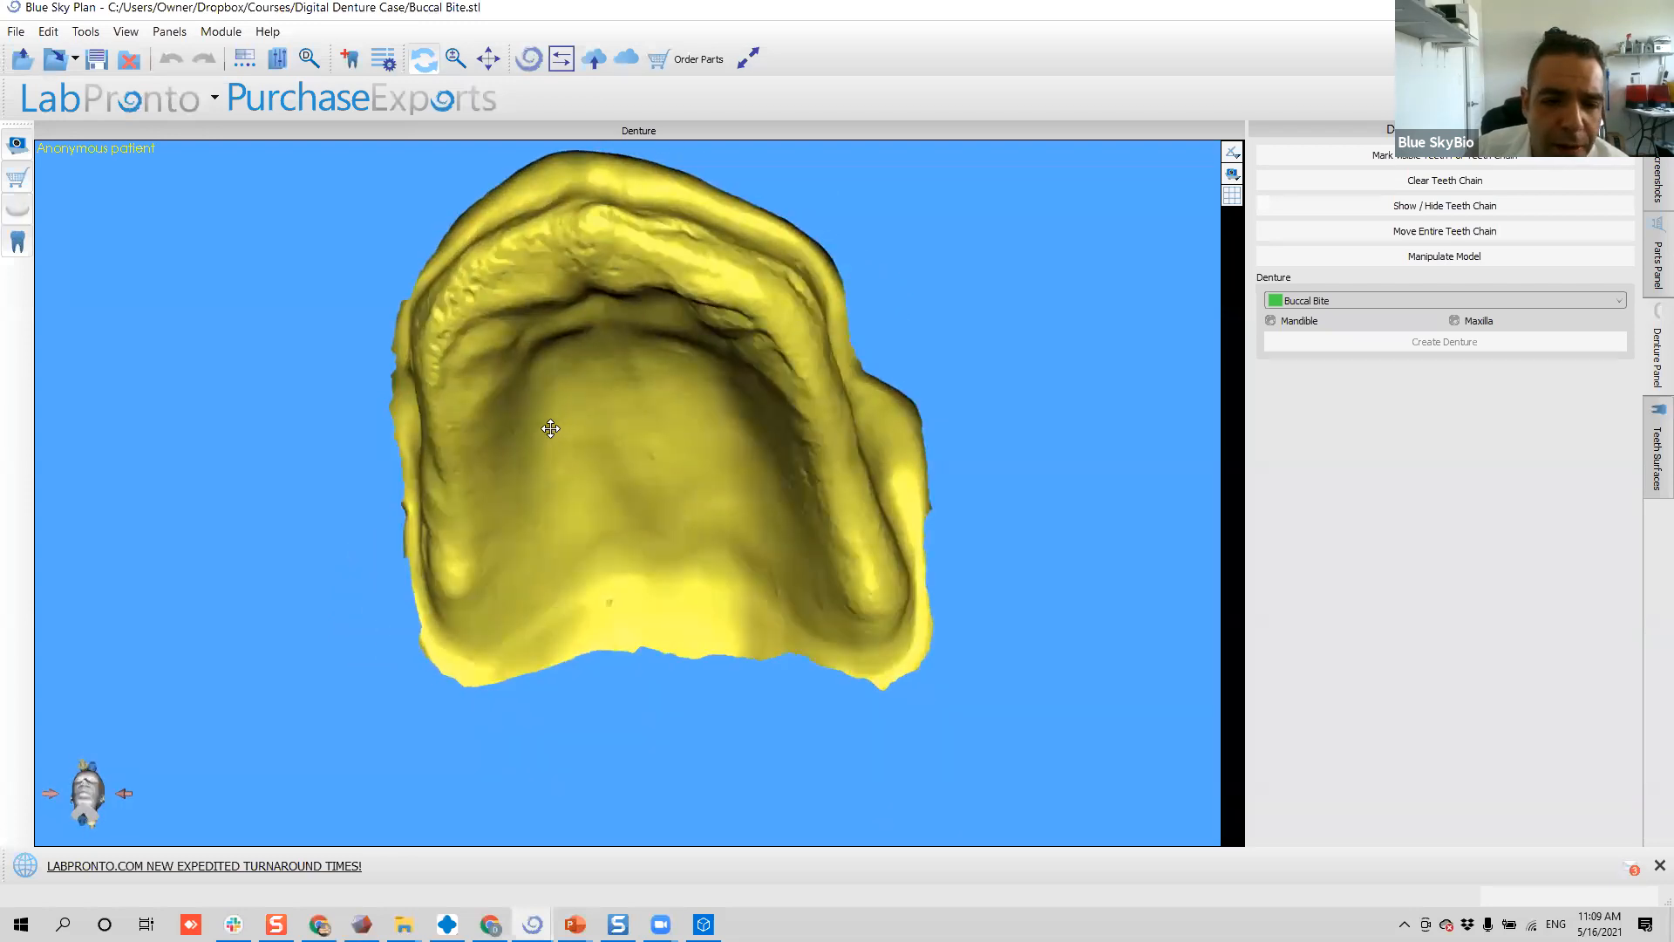
- Make the Mandibular scan visible together with the Maxillary Scan and view both arches from the sides
{"action": "left_click", "coordinate": [1651, 442]}
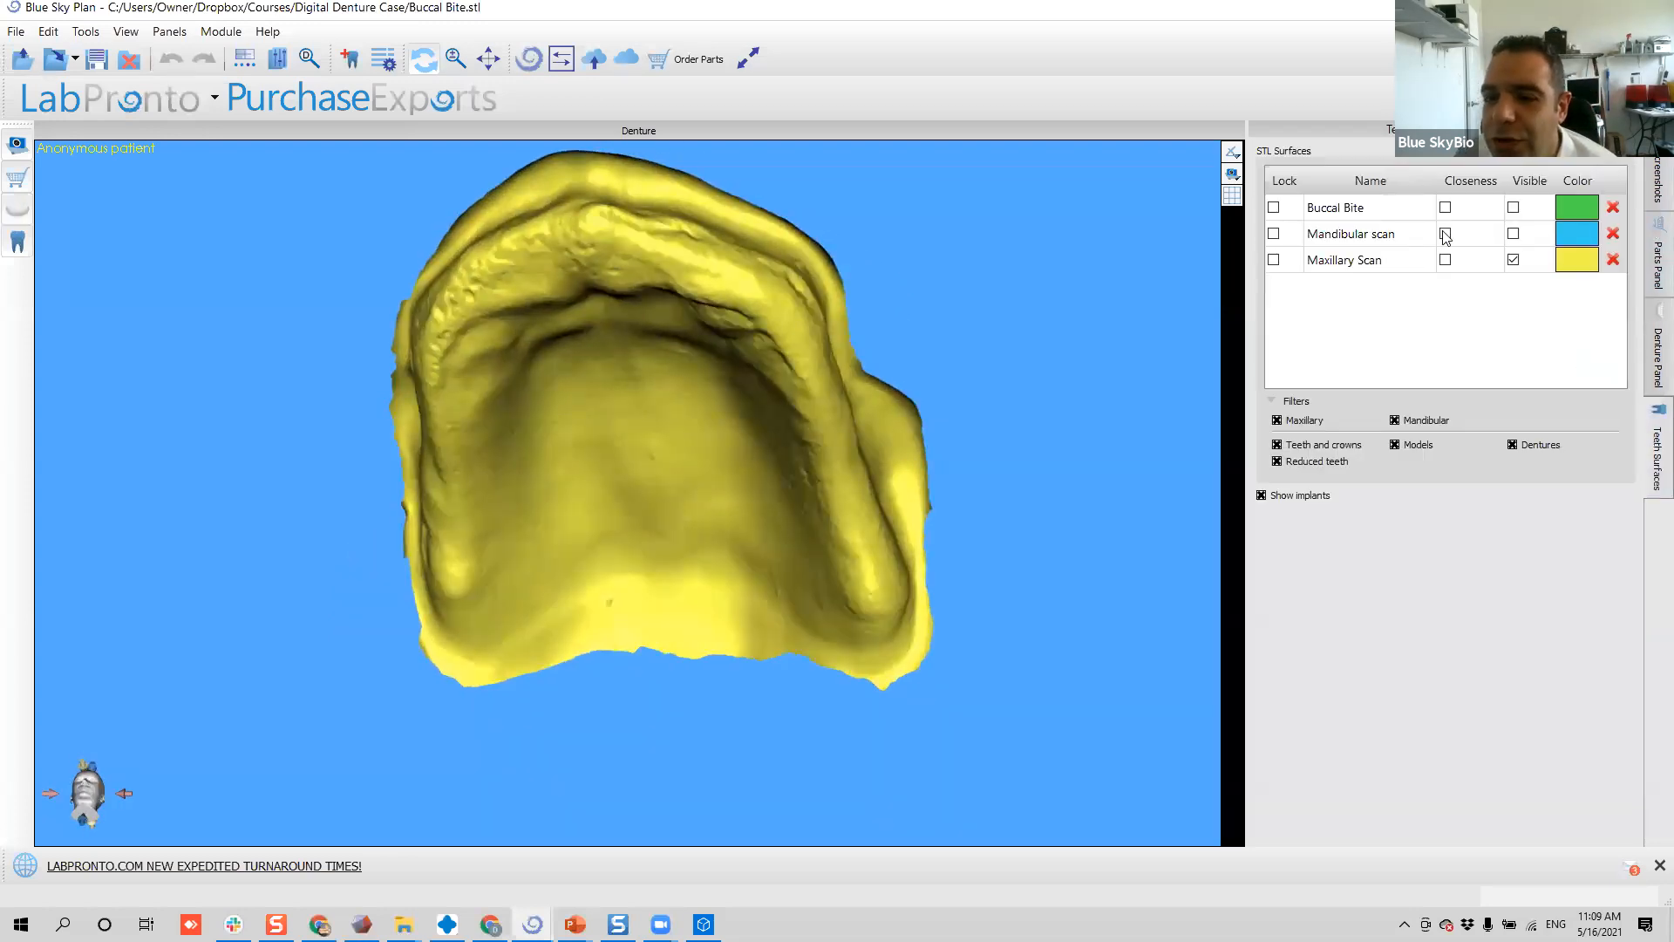
{"action": "left_click", "coordinate": [1517, 234]}
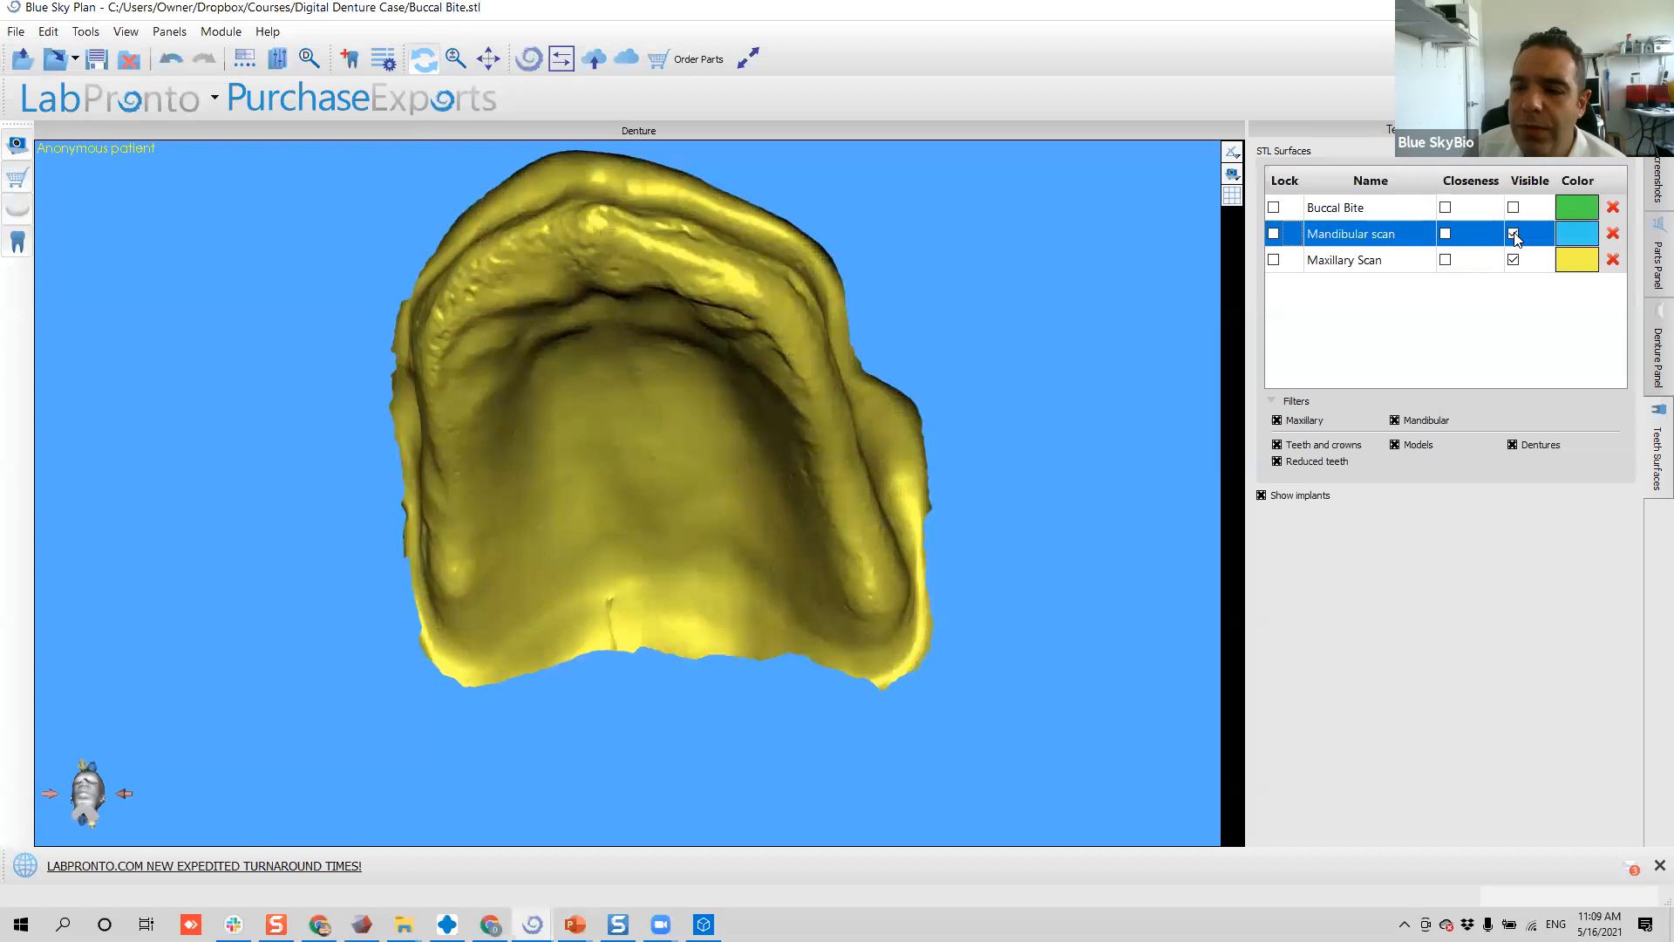
{"action": "left_click", "coordinate": [1514, 234]}
{"action": "left_click_drag", "start_coordinate": [823, 268], "coordinate": [738, 420]}
{"action": "left_click_drag", "start_coordinate": [549, 410], "coordinate": [512, 292]}
{"action": "scroll", "coordinate": [434, 438], "scroll_direction": "down", "scroll_amount": 6}
{"action": "left_click_drag", "start_coordinate": [434, 440], "coordinate": [733, 443]}
{"action": "scroll", "coordinate": [724, 548], "scroll_direction": "up", "scroll_amount": 2}
{"action": "scroll", "coordinate": [724, 551], "scroll_direction": "up", "scroll_amount": 3}
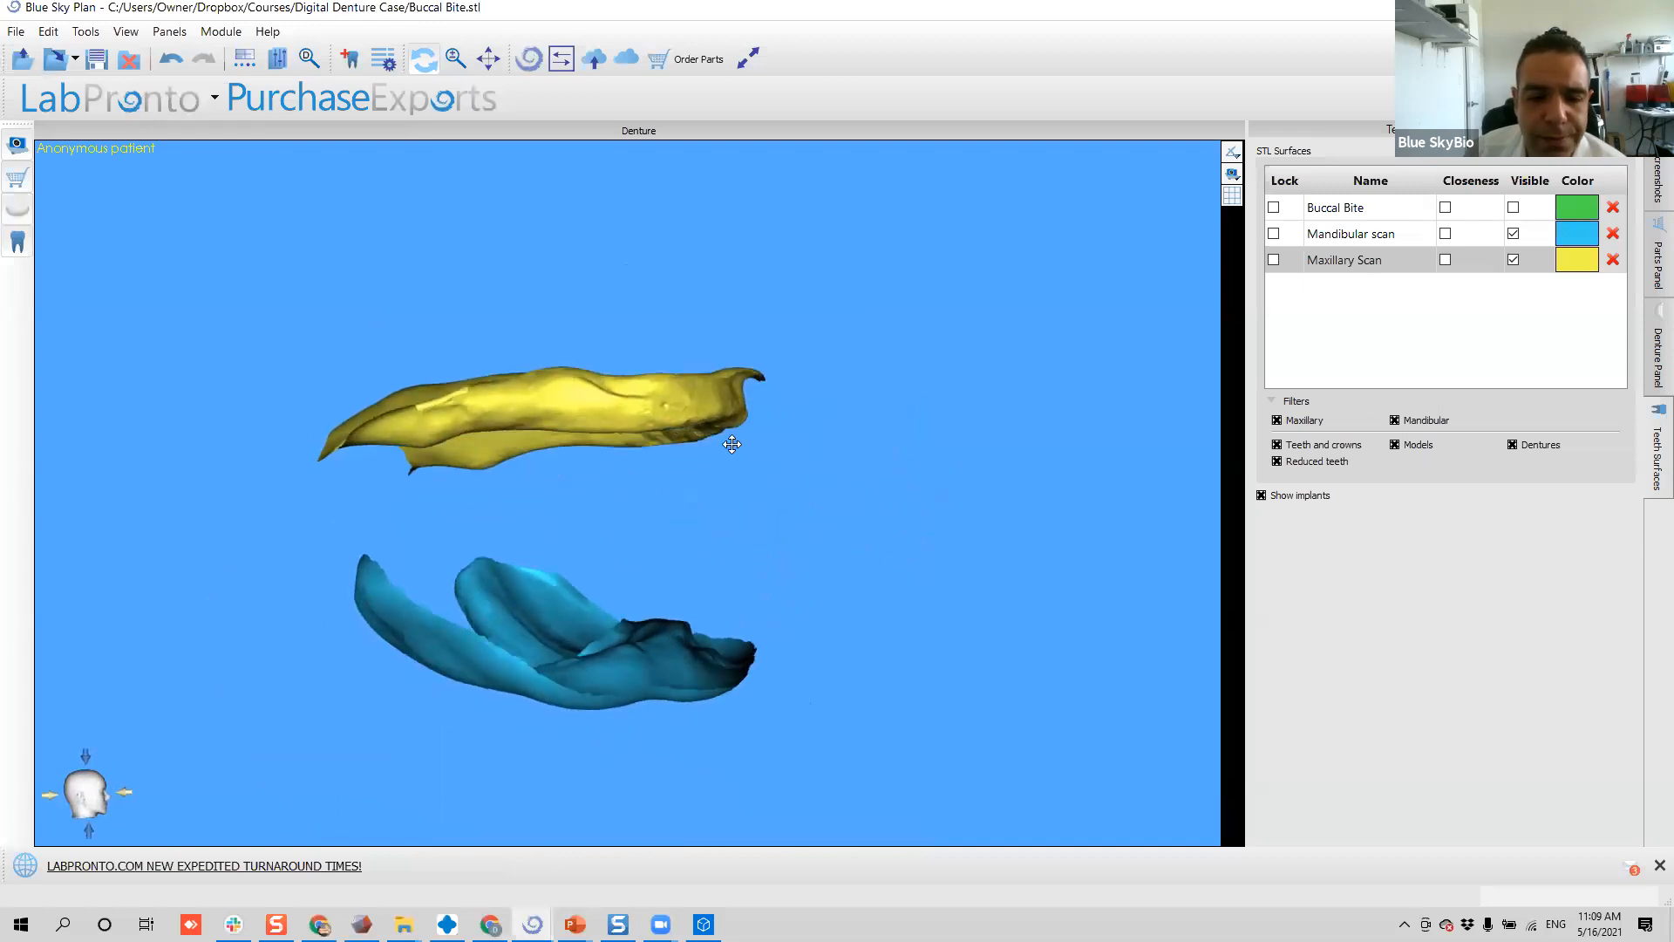
{"action": "left_click_drag", "start_coordinate": [989, 488], "coordinate": [662, 488]}
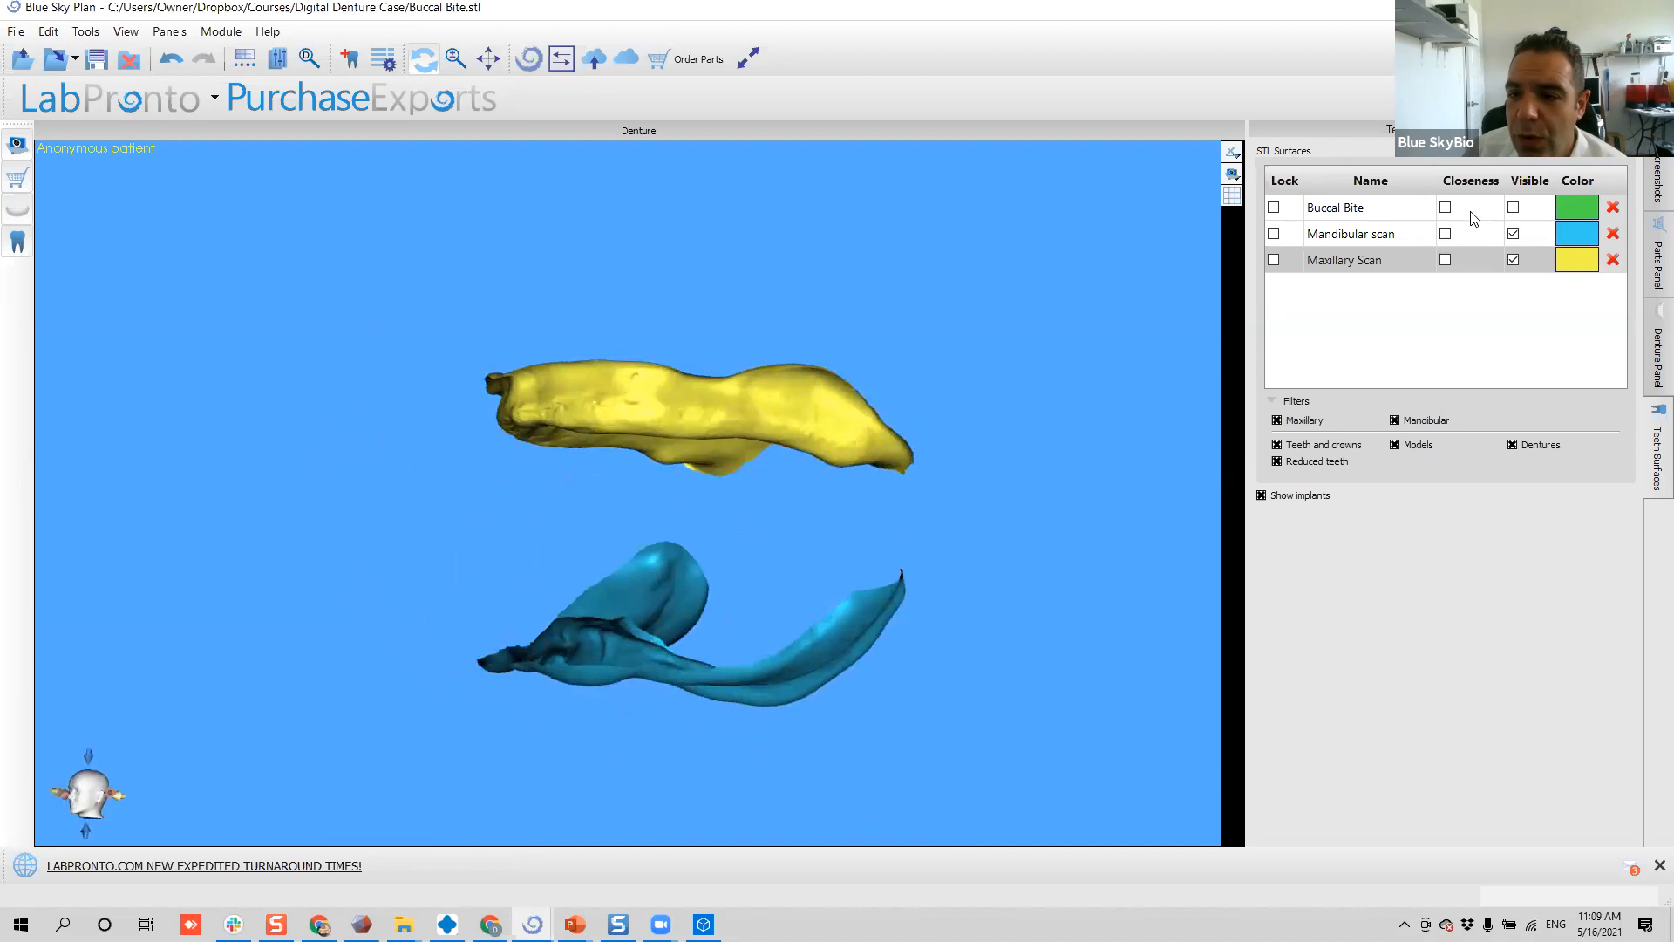
- Show the Buccal Bite surface as well and view all three scans from the front
{"action": "left_click", "coordinate": [1514, 209]}
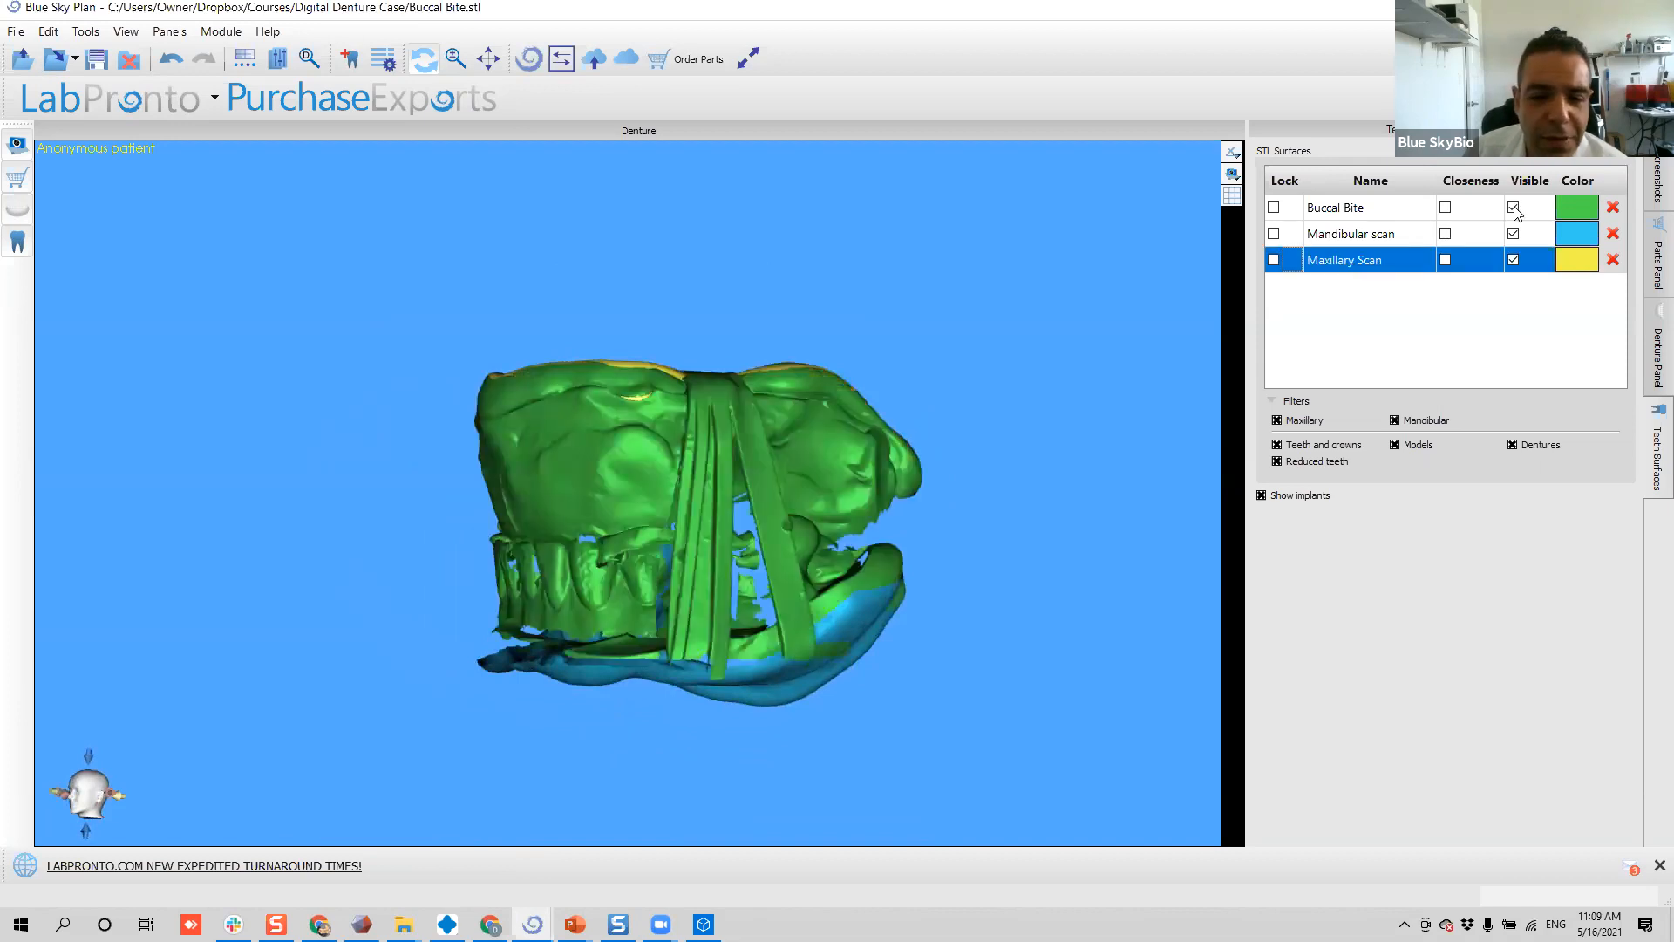
{"action": "left_click_drag", "start_coordinate": [613, 452], "coordinate": [455, 385]}
{"action": "left_click_drag", "start_coordinate": [558, 372], "coordinate": [697, 367]}
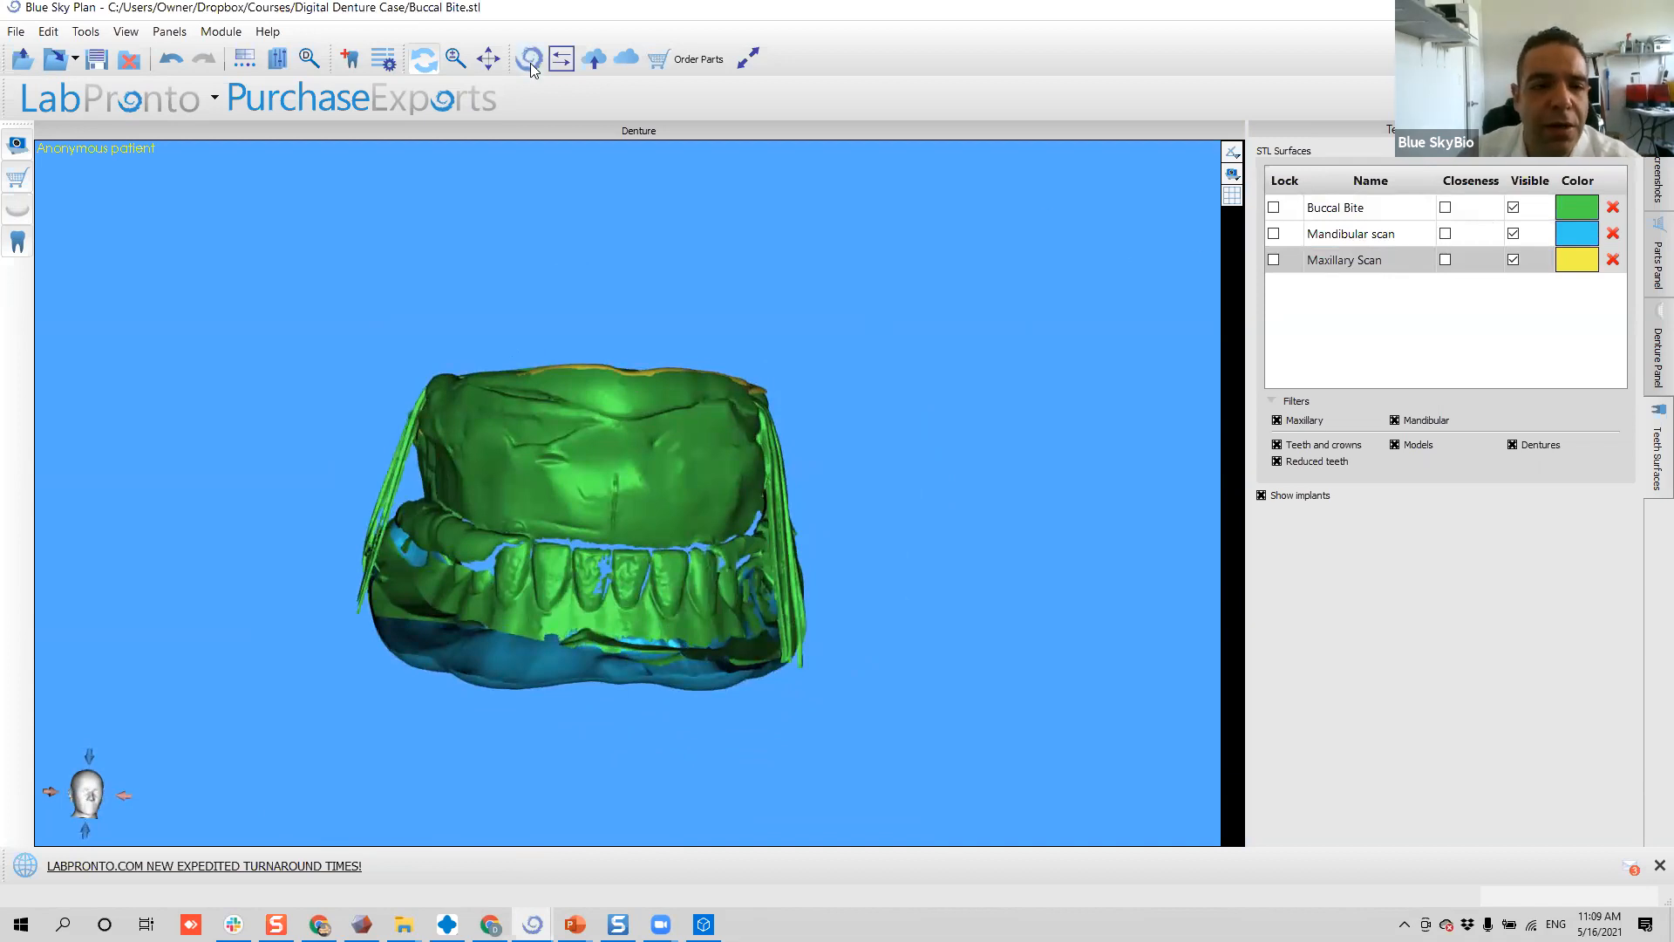
- Start adding new virtual teeth, preview the Bastian Deloge set, and choose the Mitch Hurst Flat Anatomy Library as the geometry set
{"action": "left_click", "coordinate": [347, 61]}
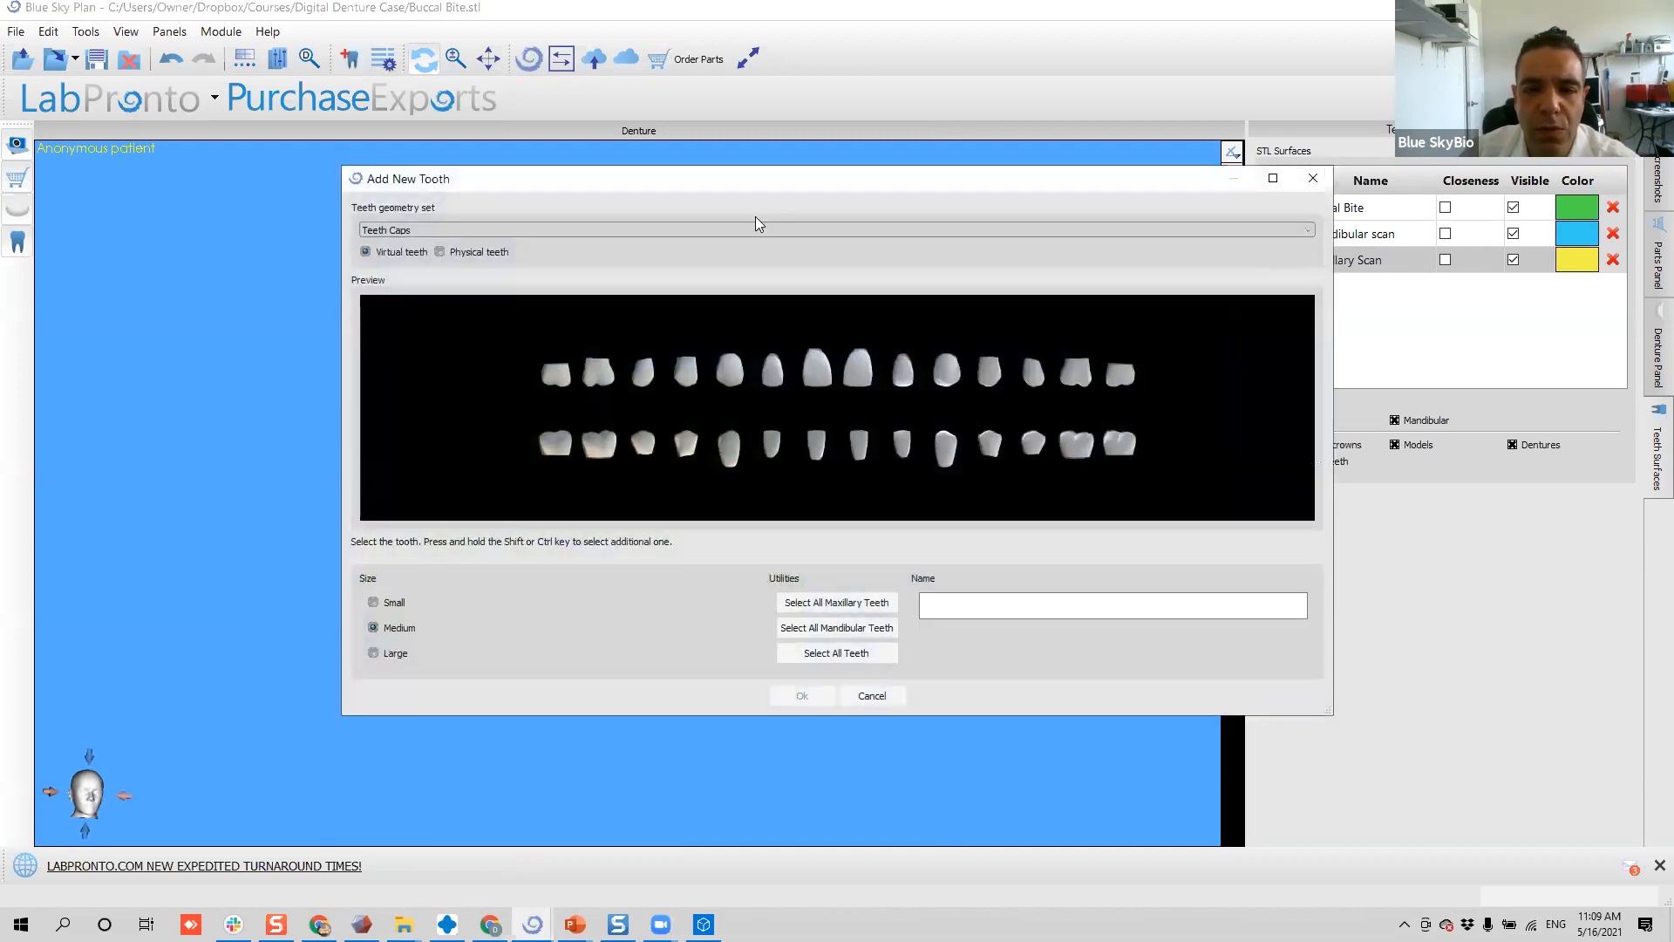
{"action": "left_click", "coordinate": [1312, 178]}
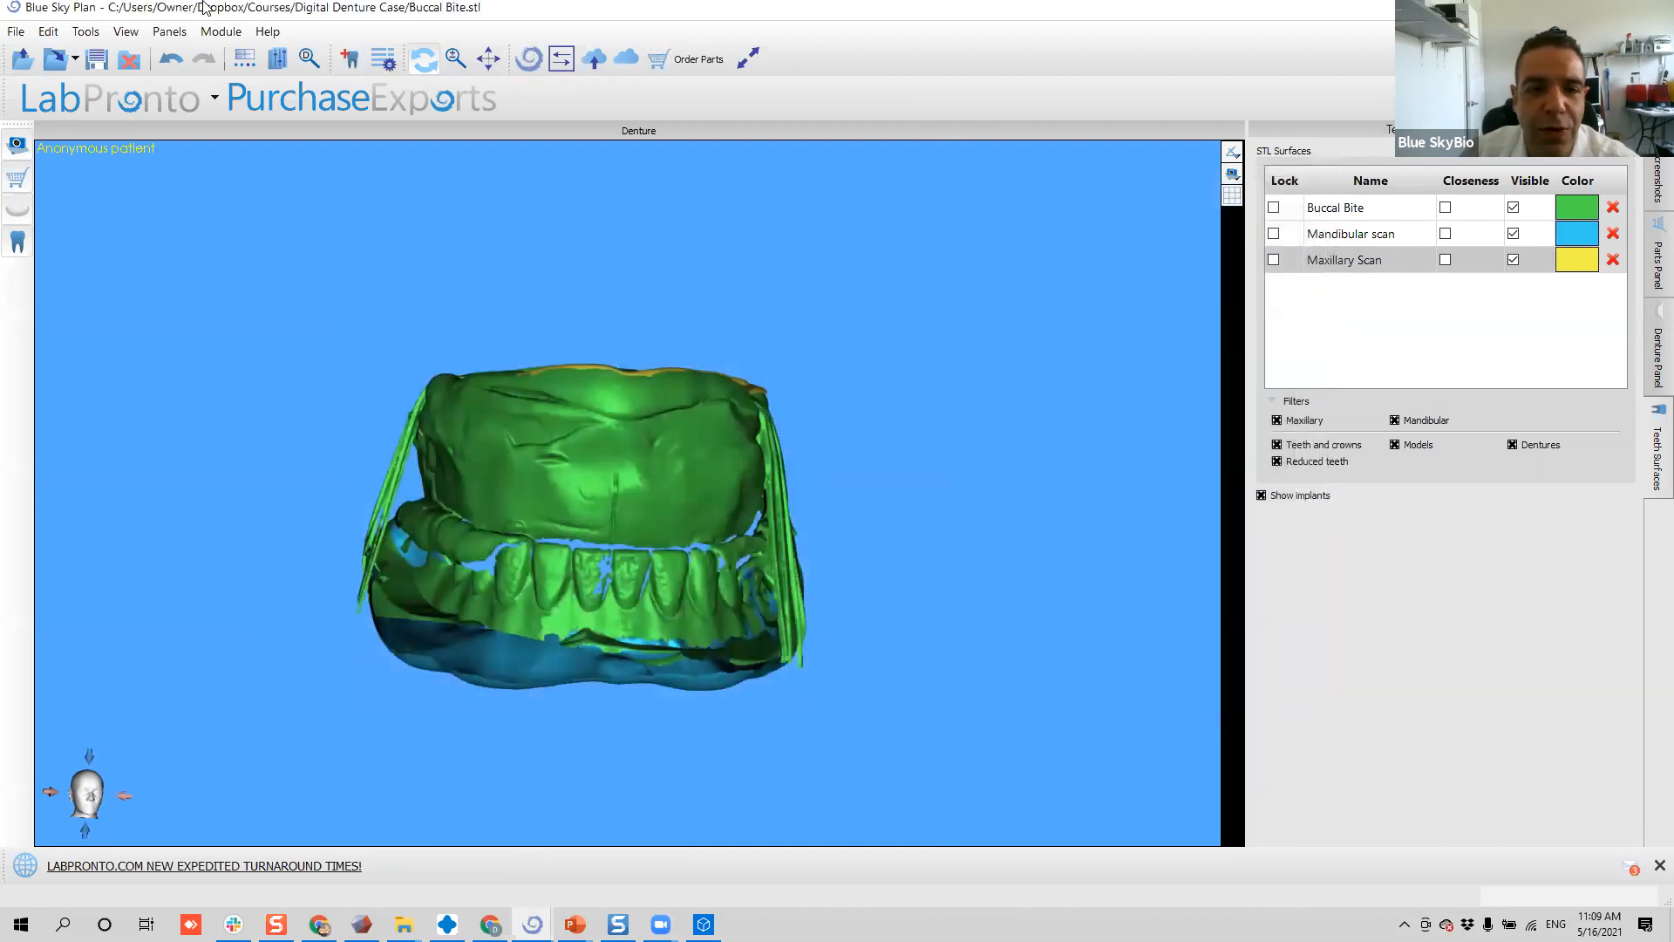
{"action": "left_click", "coordinate": [356, 61]}
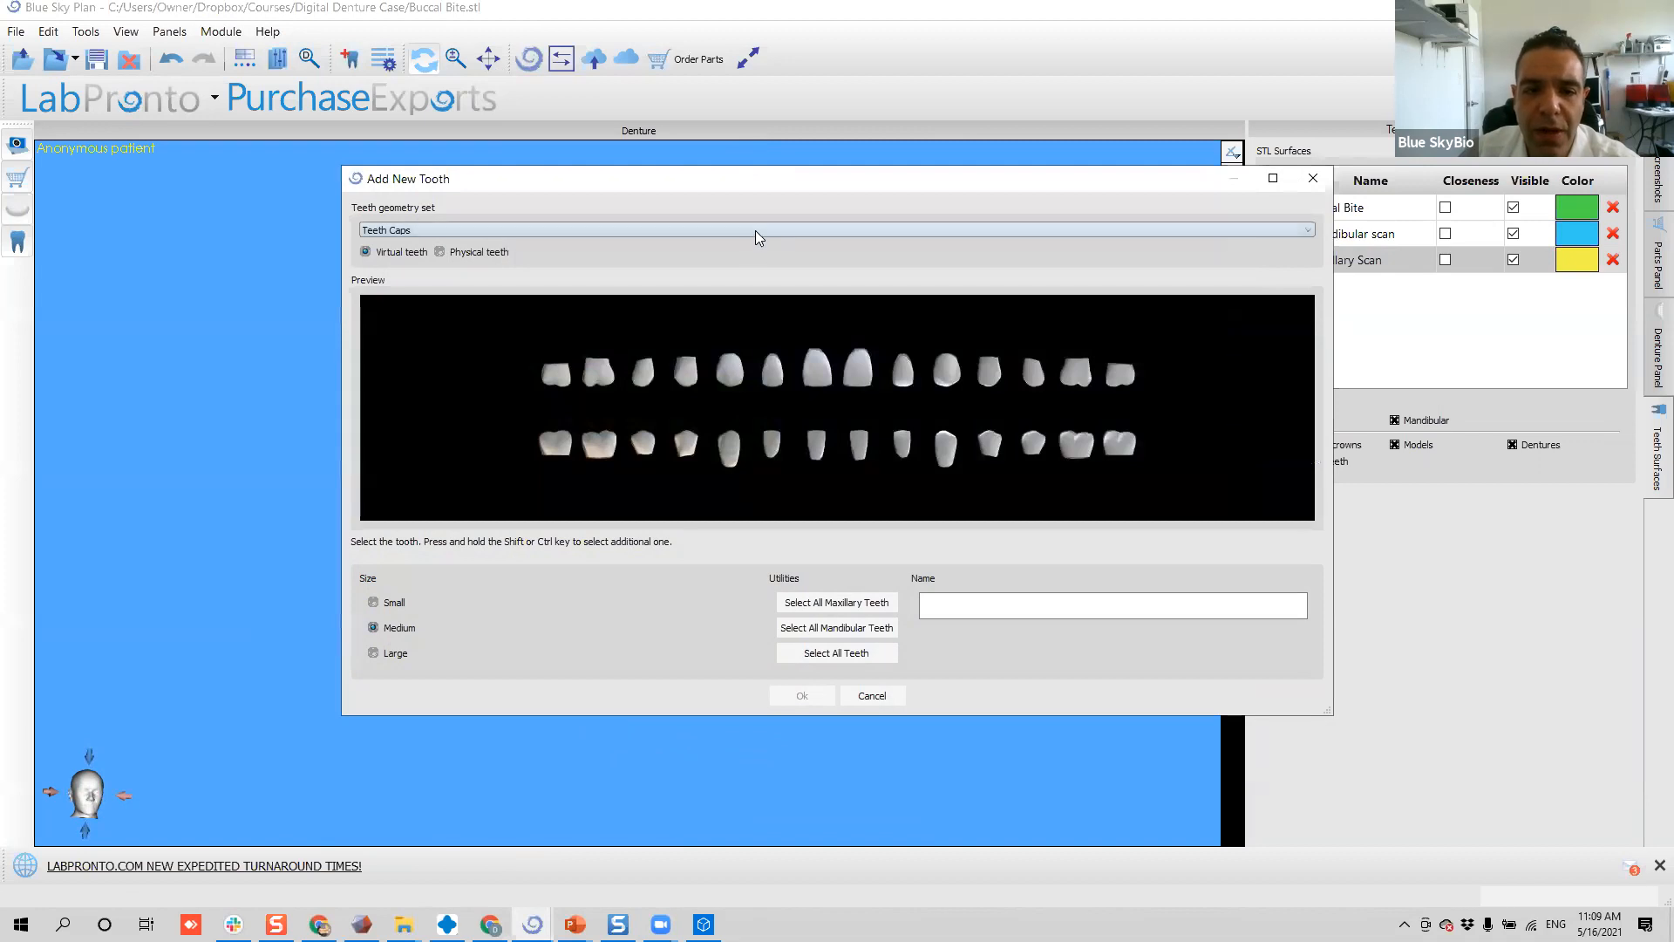
{"action": "left_click", "coordinate": [755, 232]}
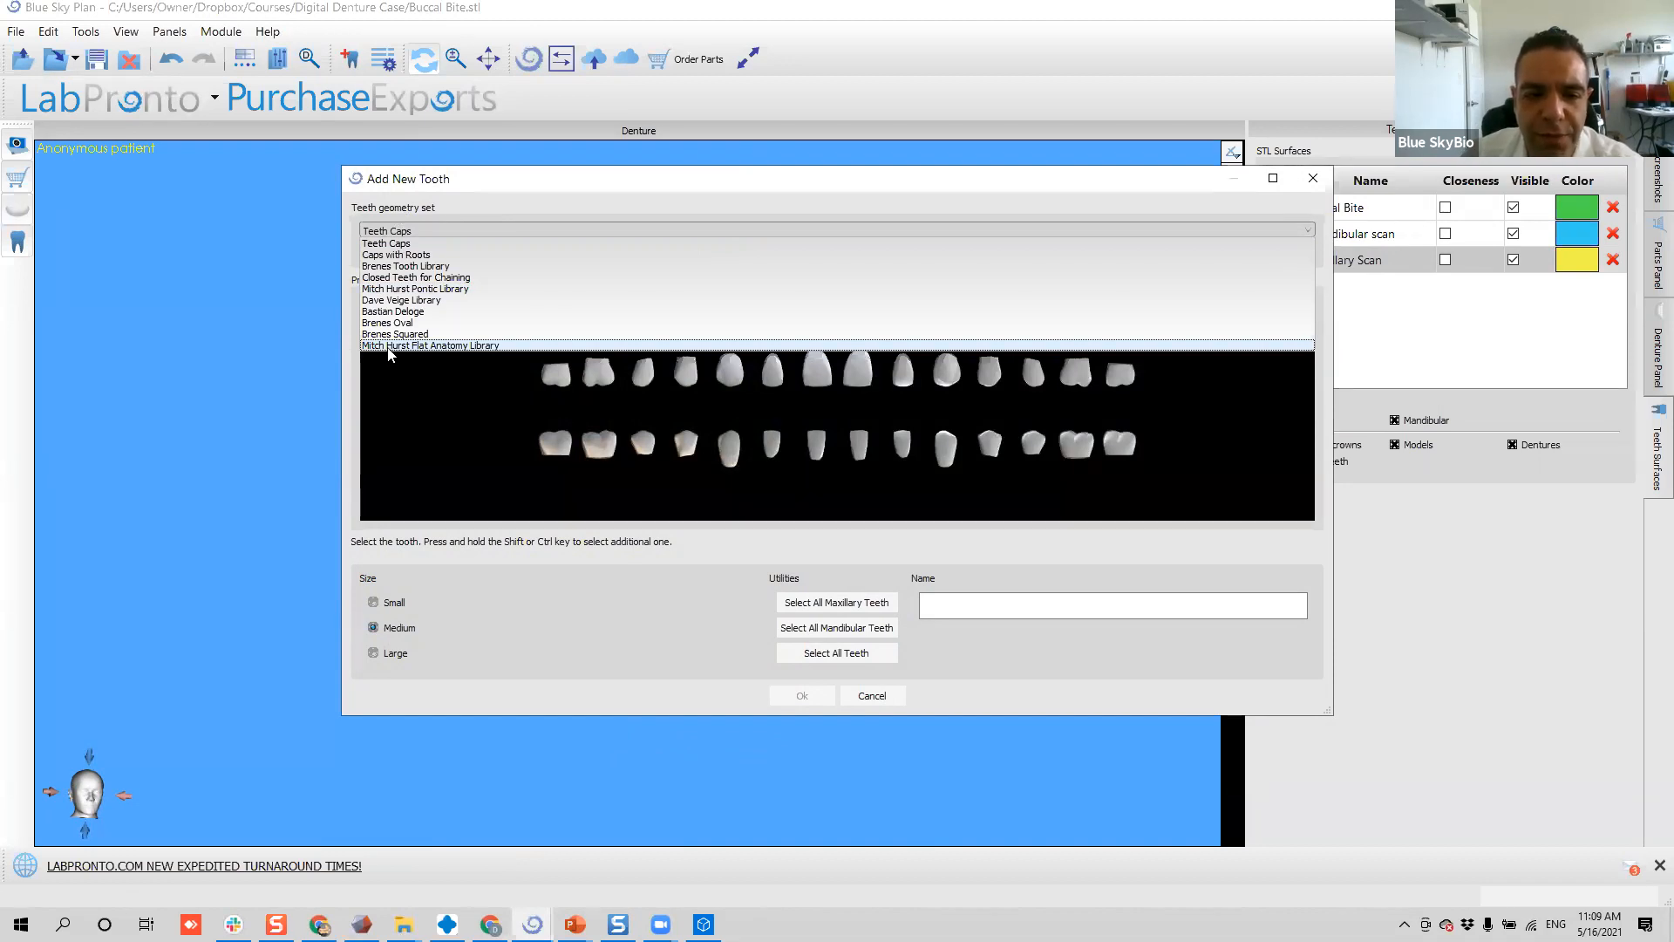
{"action": "left_click", "coordinate": [423, 314]}
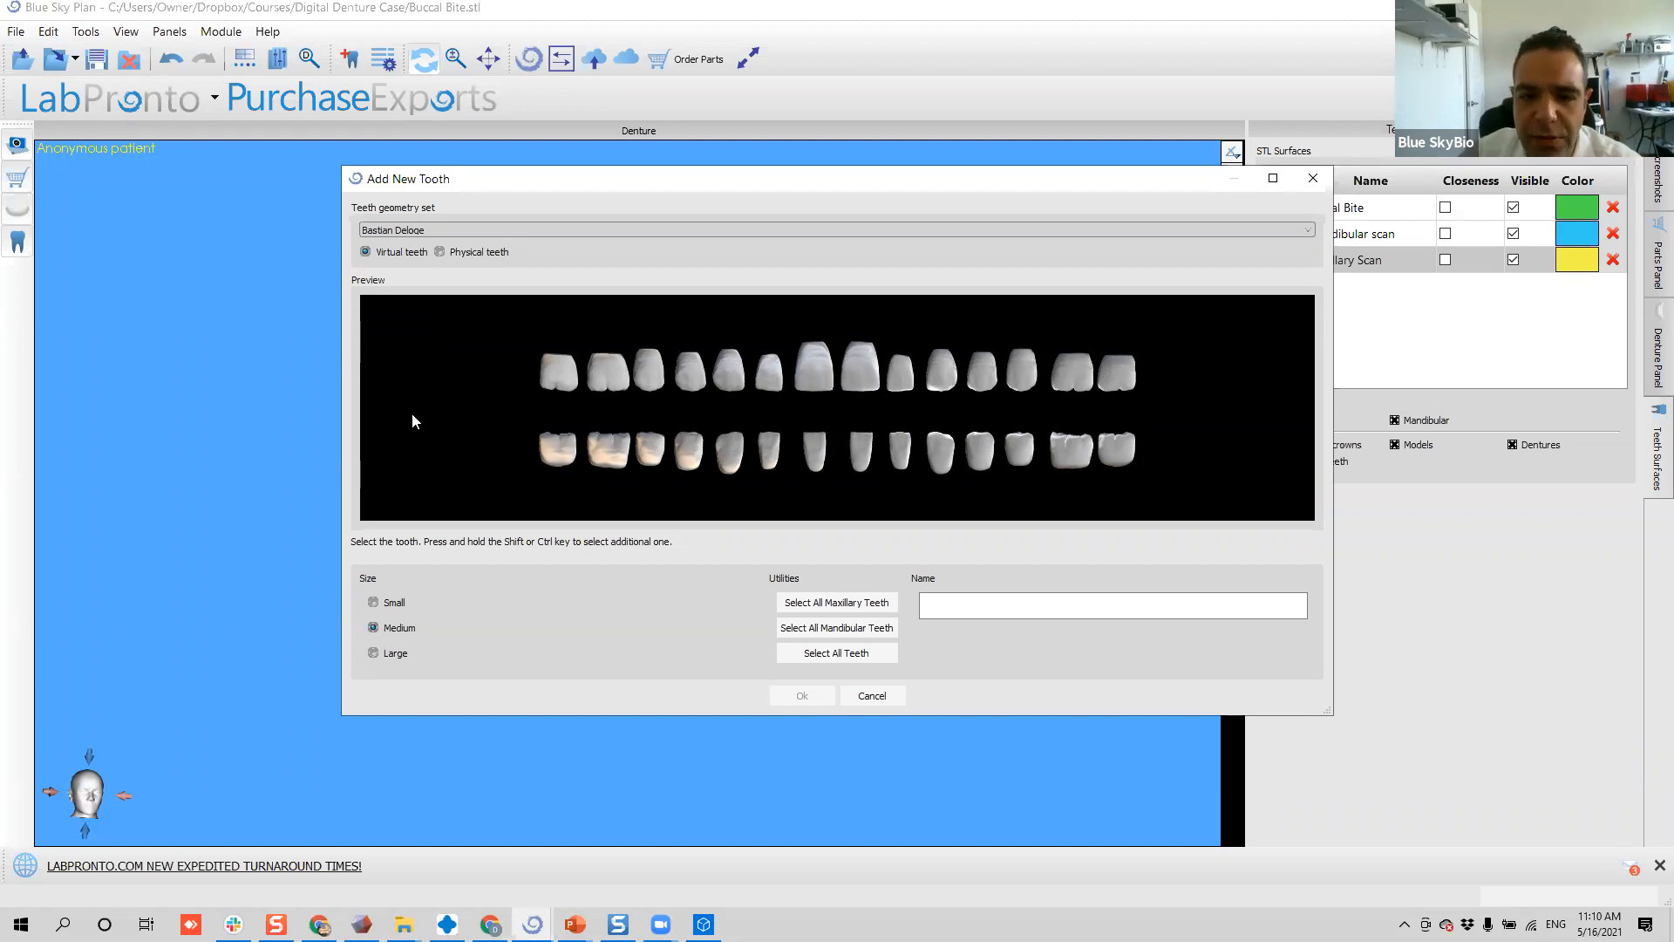
{"action": "left_click", "coordinate": [433, 229]}
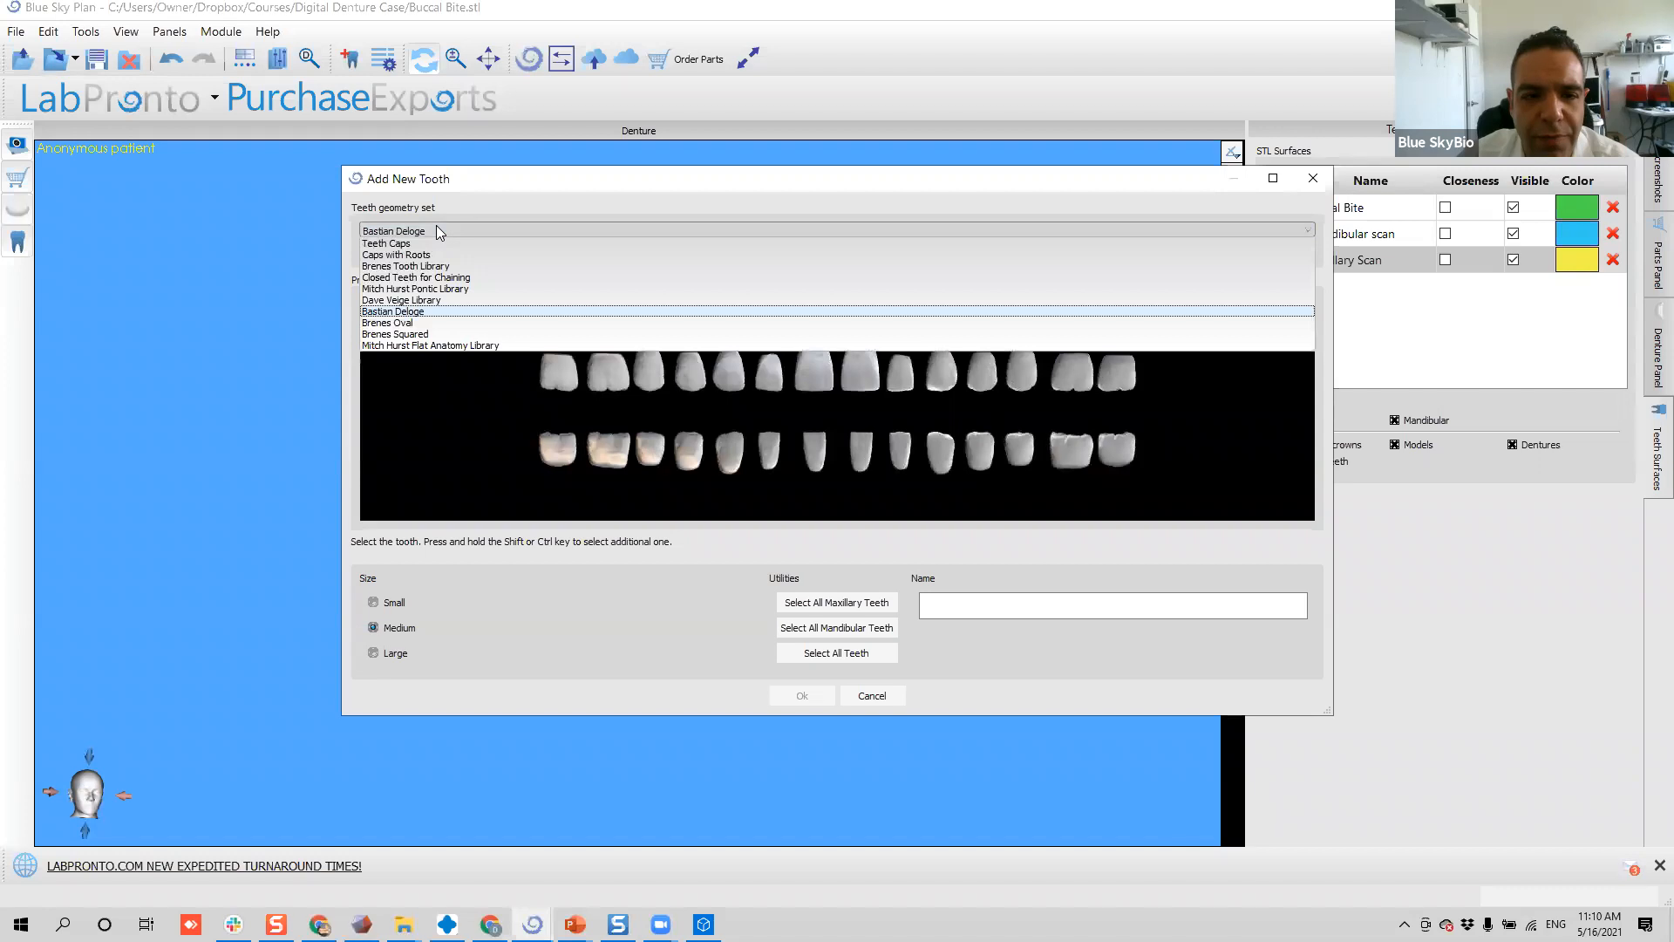
{"action": "left_click", "coordinate": [436, 345]}
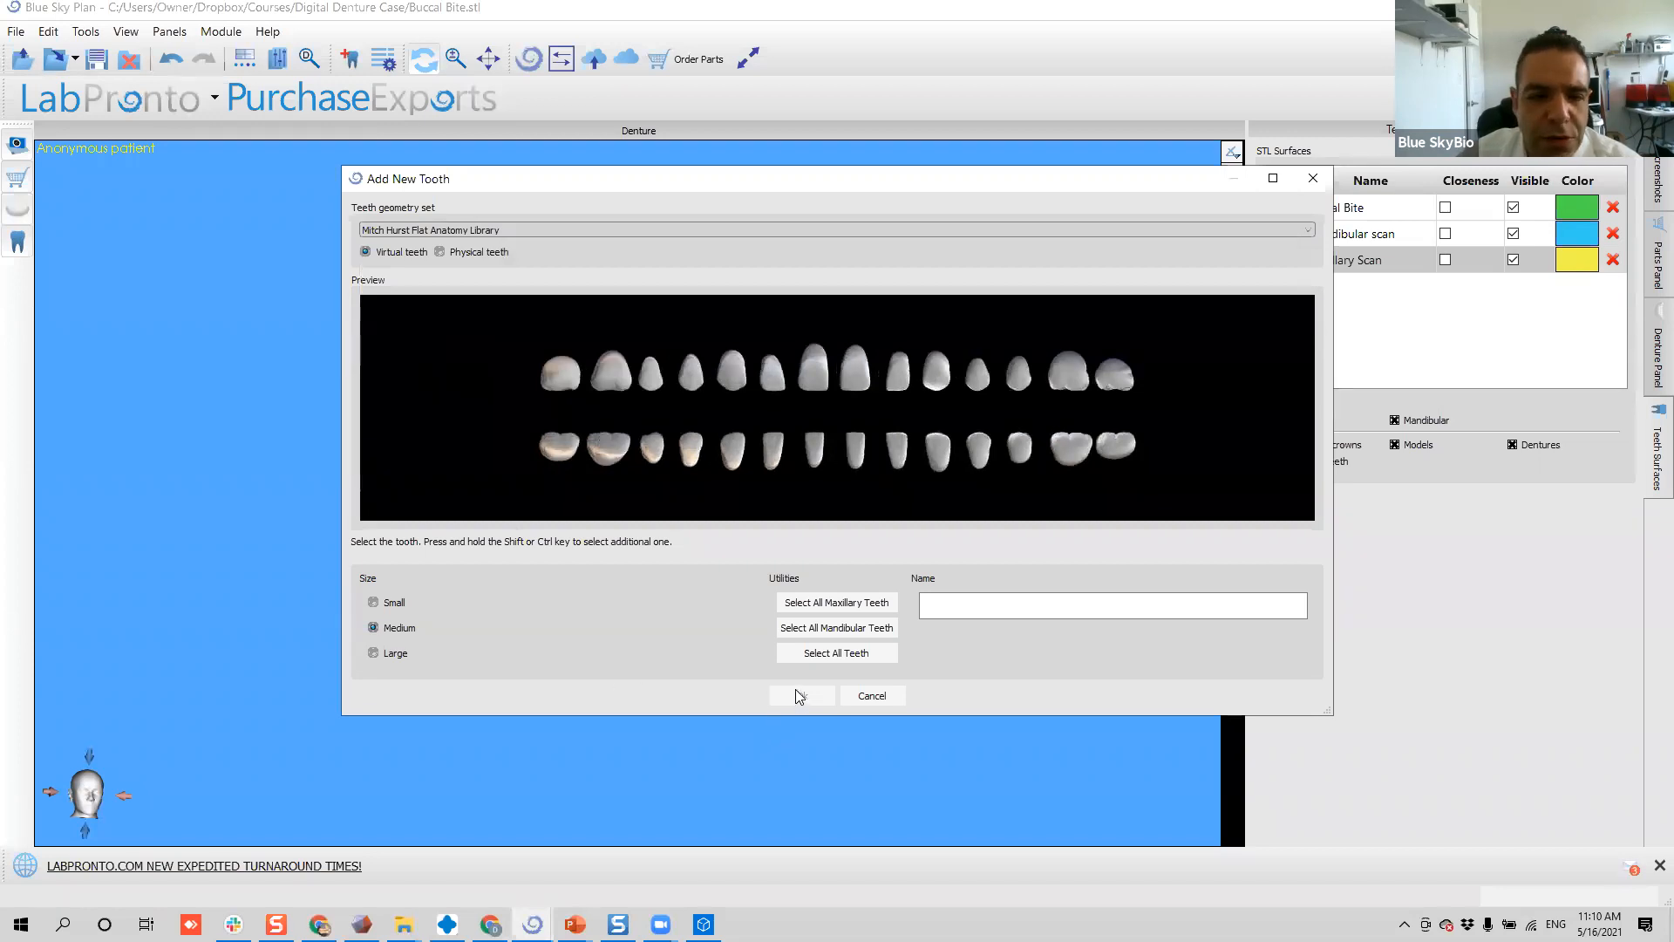
- Select all maxillary and mandibular teeth for insertion except the four second molars
{"action": "left_click", "coordinate": [833, 610]}
{"action": "left_click", "coordinate": [830, 632]}
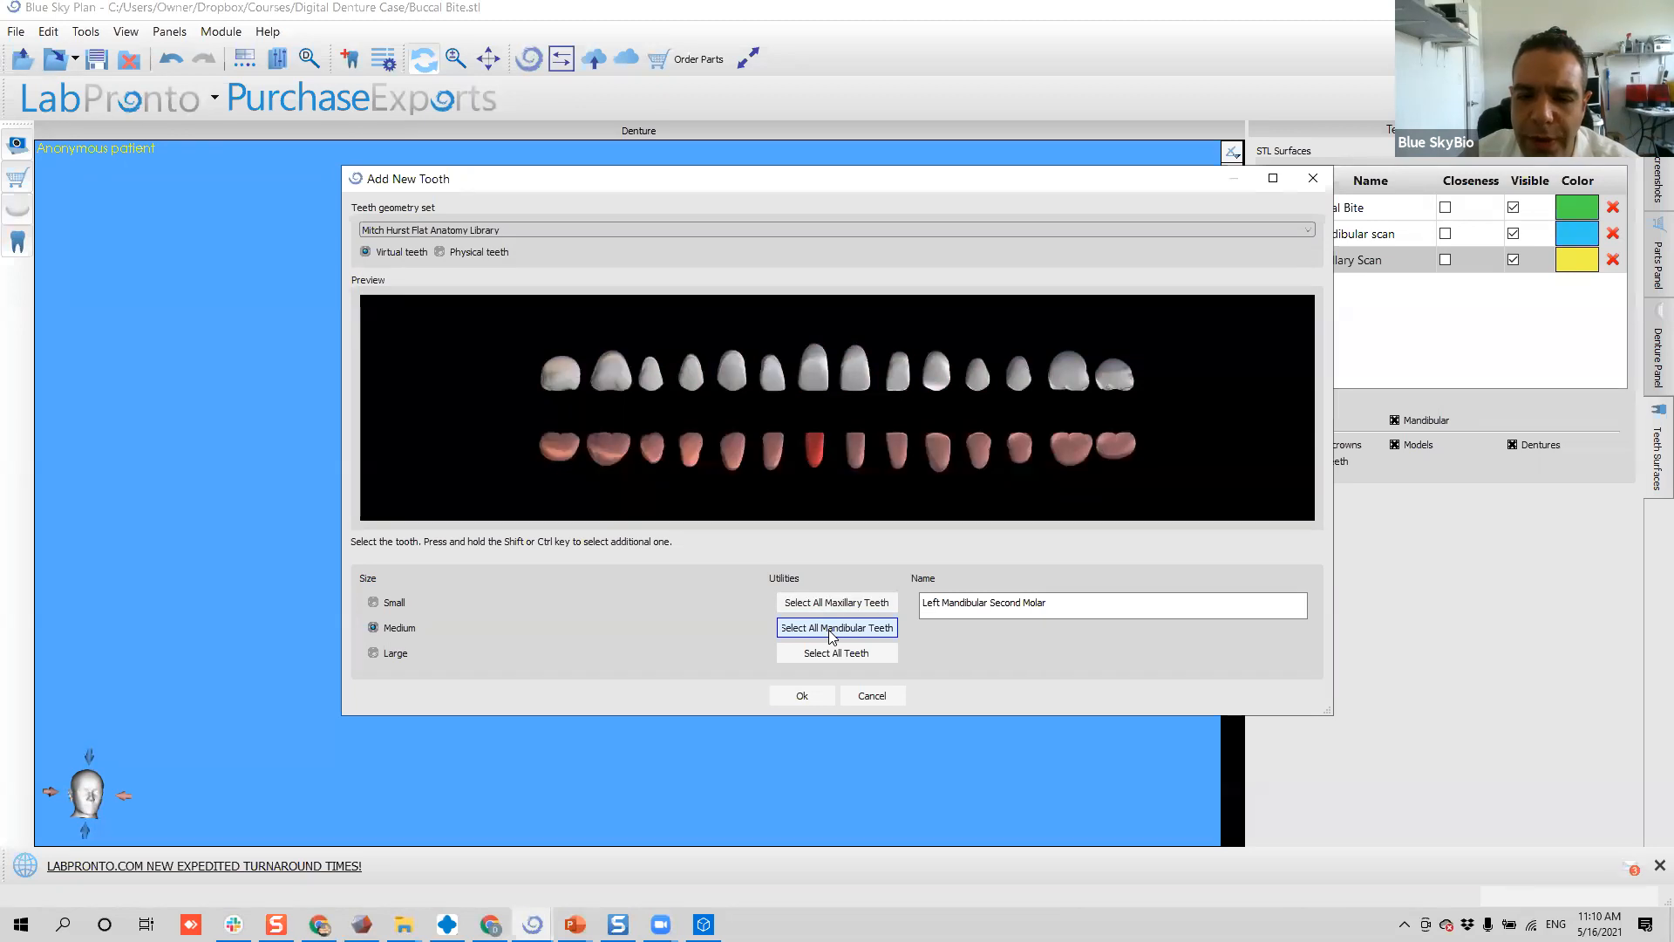
{"action": "left_click", "coordinate": [828, 655]}
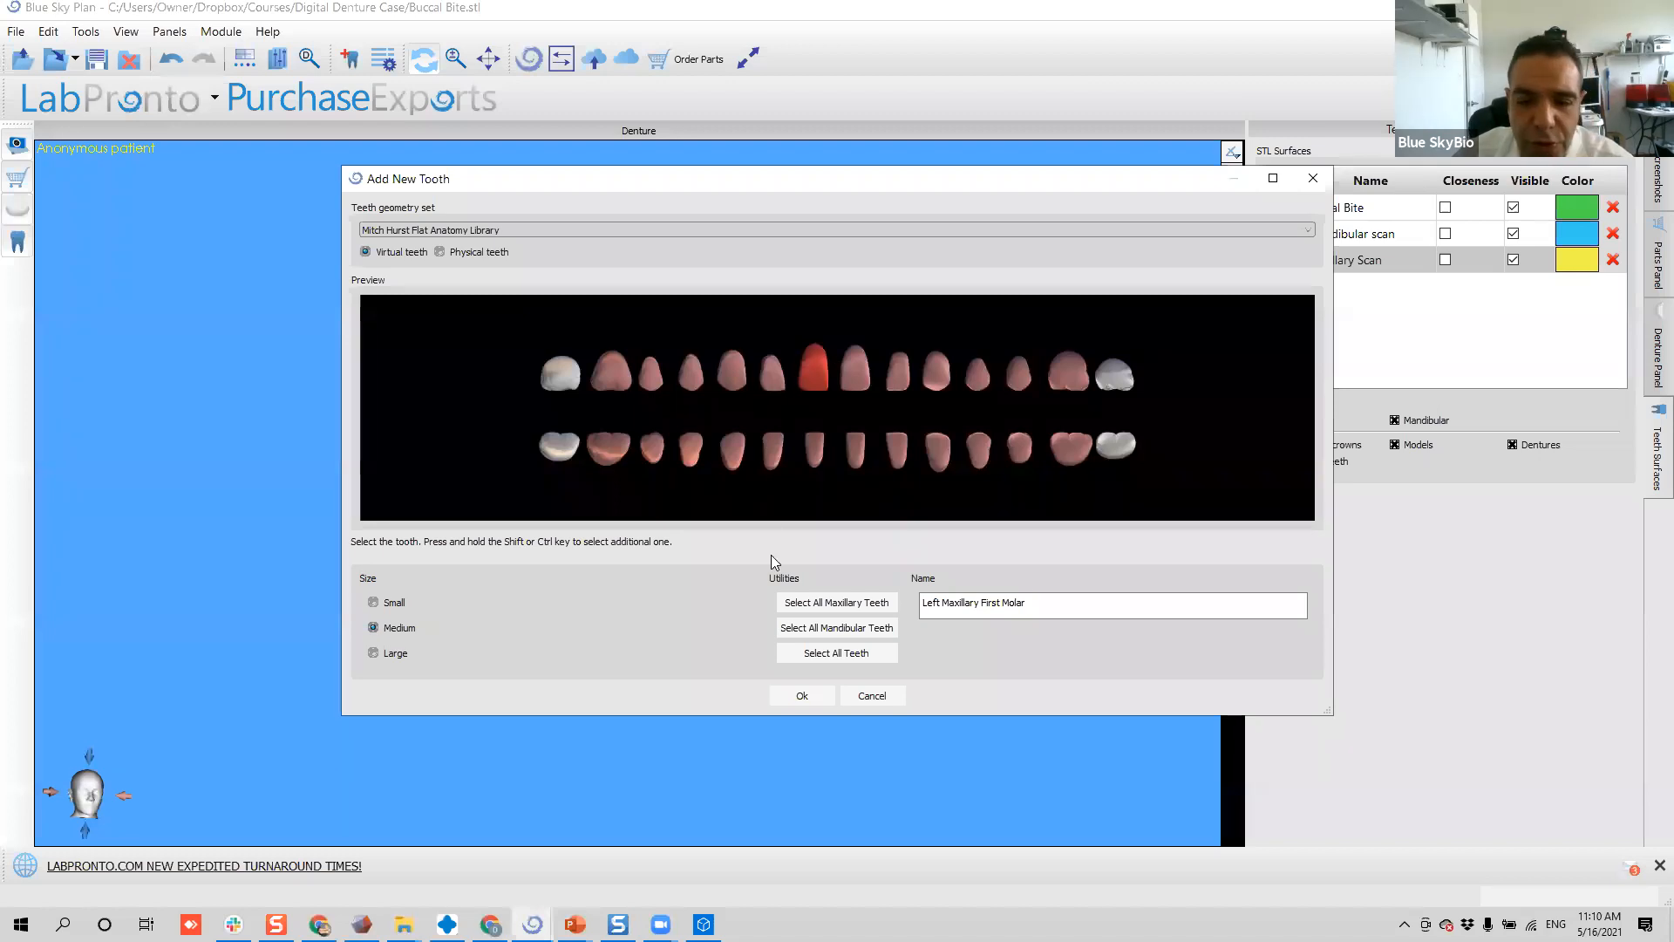
- Accept the tooth selection and place the virtual teeth on the front of the maxillary arch at the central incisor position
{"action": "left_click", "coordinate": [800, 695]}
{"action": "left_click_drag", "start_coordinate": [460, 525], "coordinate": [951, 519]}
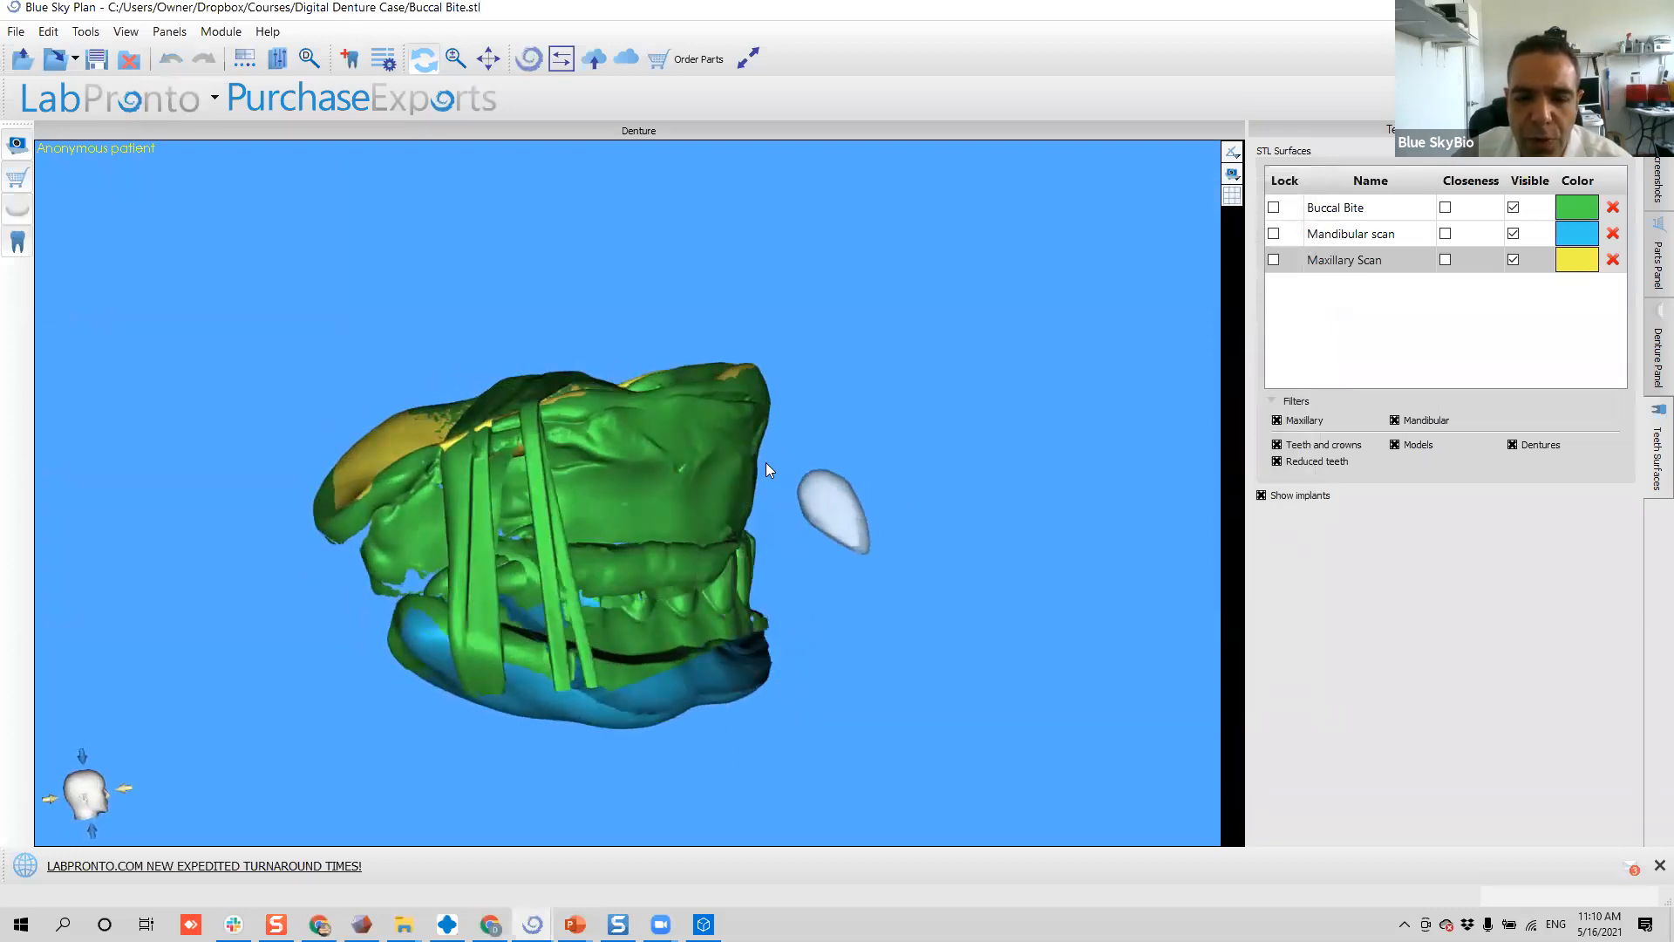
{"action": "left_click_drag", "start_coordinate": [849, 523], "coordinate": [558, 426]}
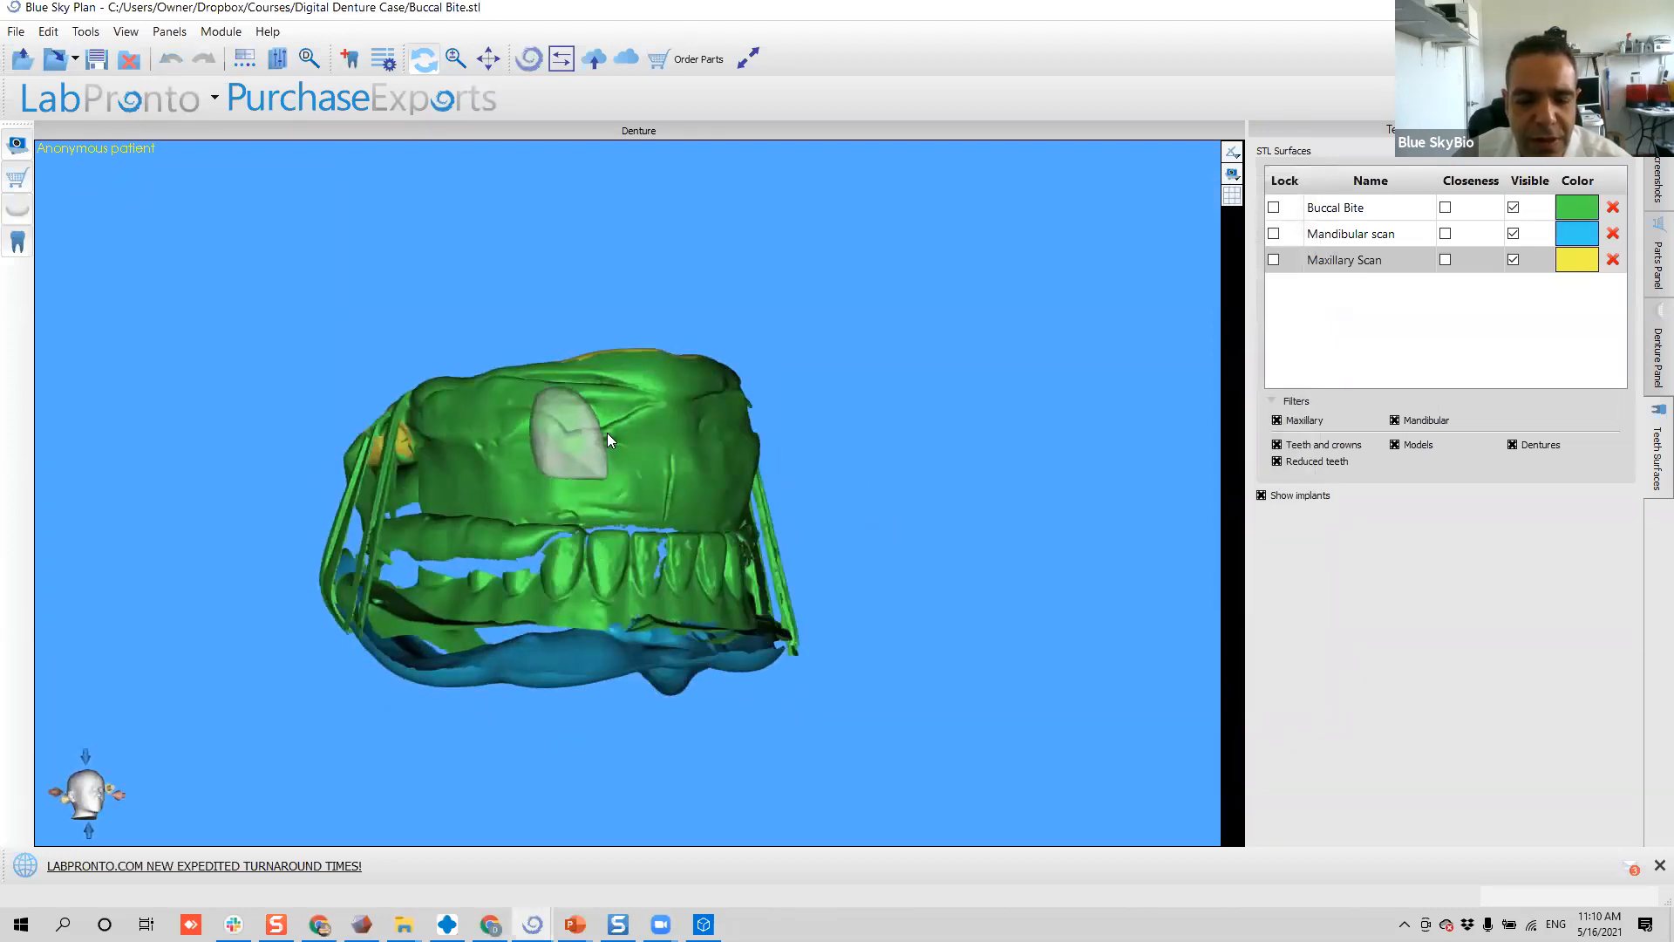
{"action": "scroll", "coordinate": [626, 436], "scroll_direction": "up", "scroll_amount": 5}
{"action": "left_click_drag", "start_coordinate": [629, 506], "coordinate": [384, 419]}
{"action": "left_click_drag", "start_coordinate": [577, 464], "coordinate": [958, 476]}
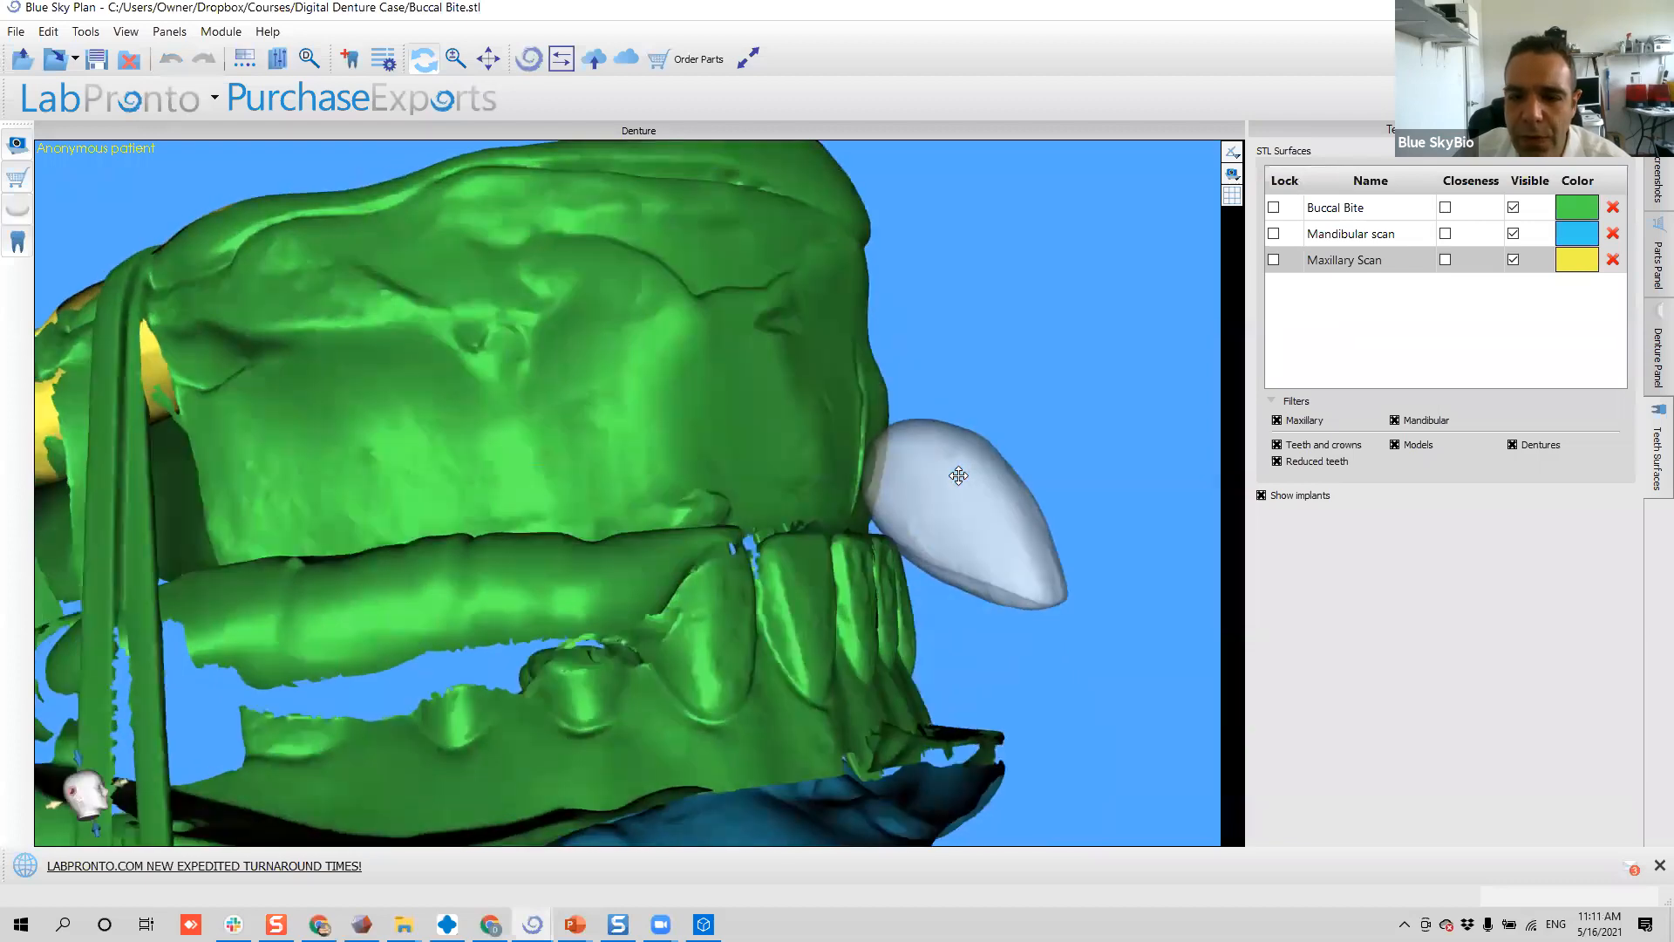
{"action": "left_click_drag", "start_coordinate": [870, 437], "coordinate": [563, 293]}
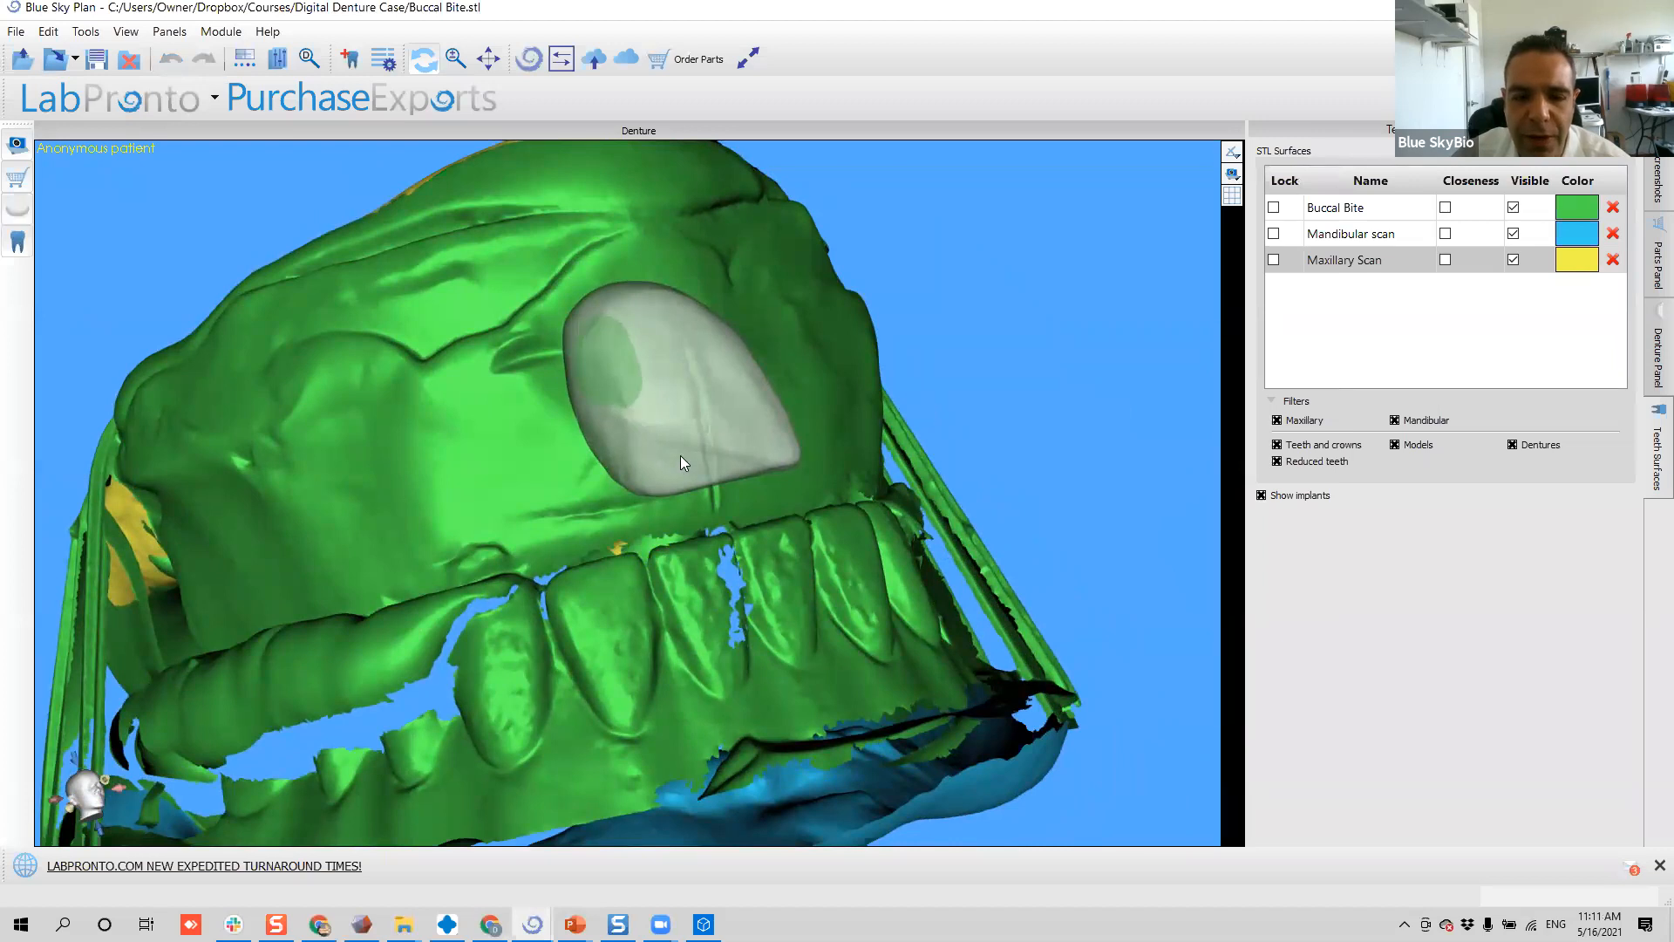
{"action": "left_click", "coordinate": [651, 420]}
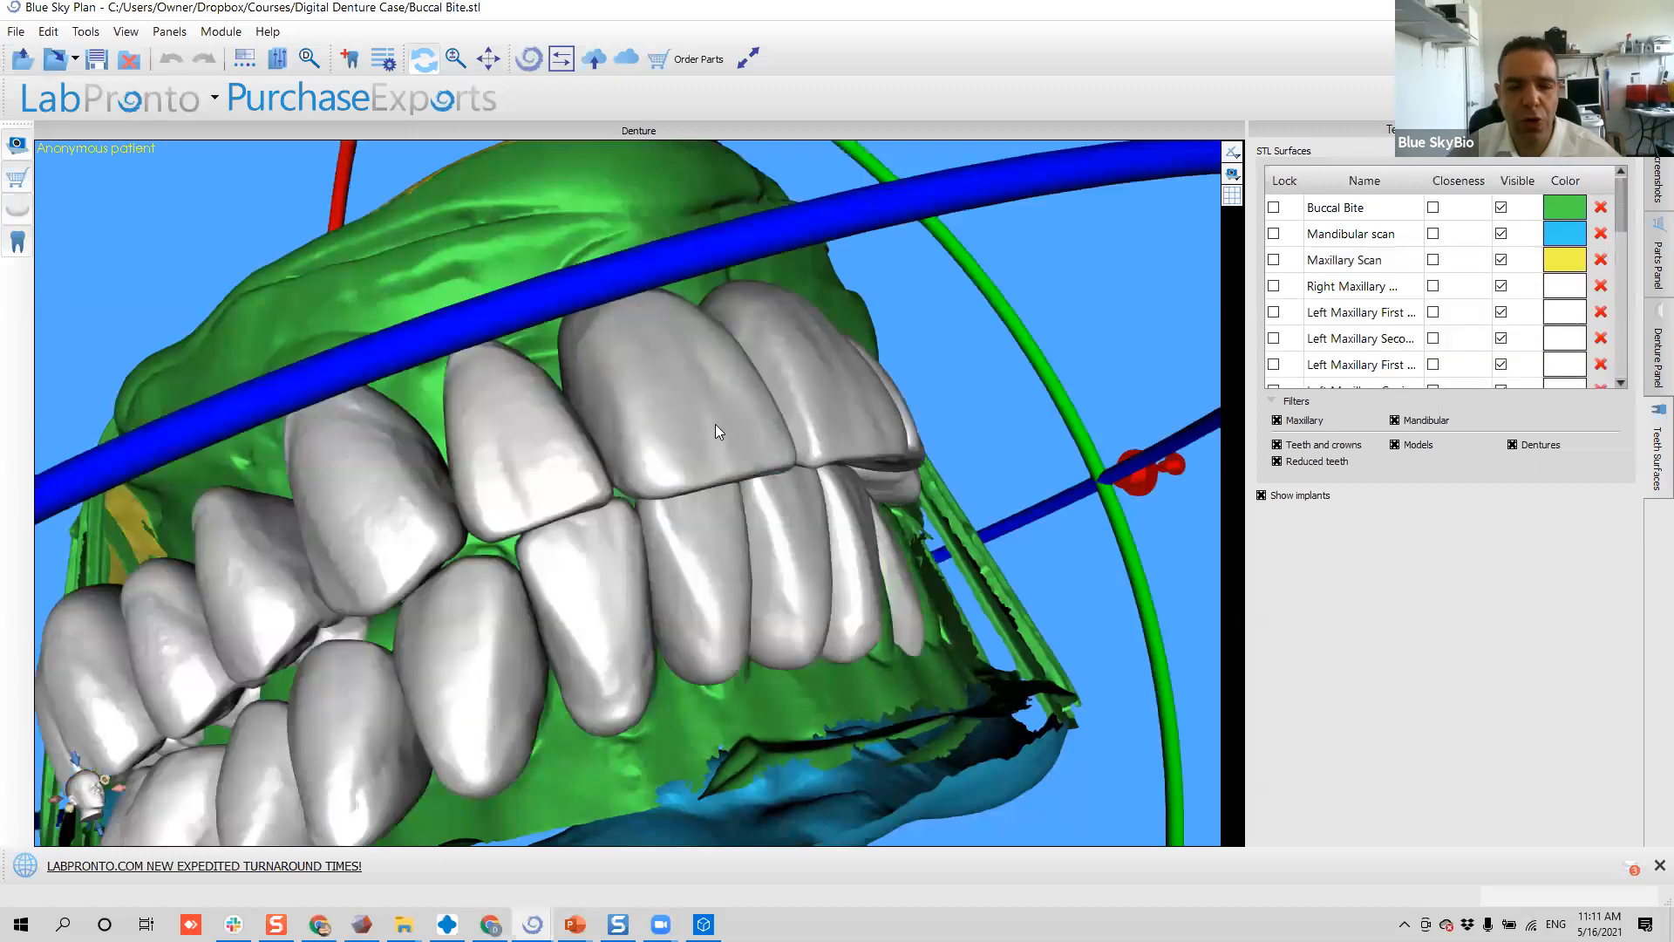
- Shift the entire teeth chain slightly backward and sideways so that it sits over the ridges
{"action": "scroll", "coordinate": [721, 432], "scroll_direction": "down", "scroll_amount": 5}
{"action": "left_click_drag", "start_coordinate": [310, 468], "coordinate": [247, 437]}
{"action": "left_click_drag", "start_coordinate": [924, 626], "coordinate": [746, 502]}
{"action": "left_click_drag", "start_coordinate": [605, 249], "coordinate": [605, 274]}
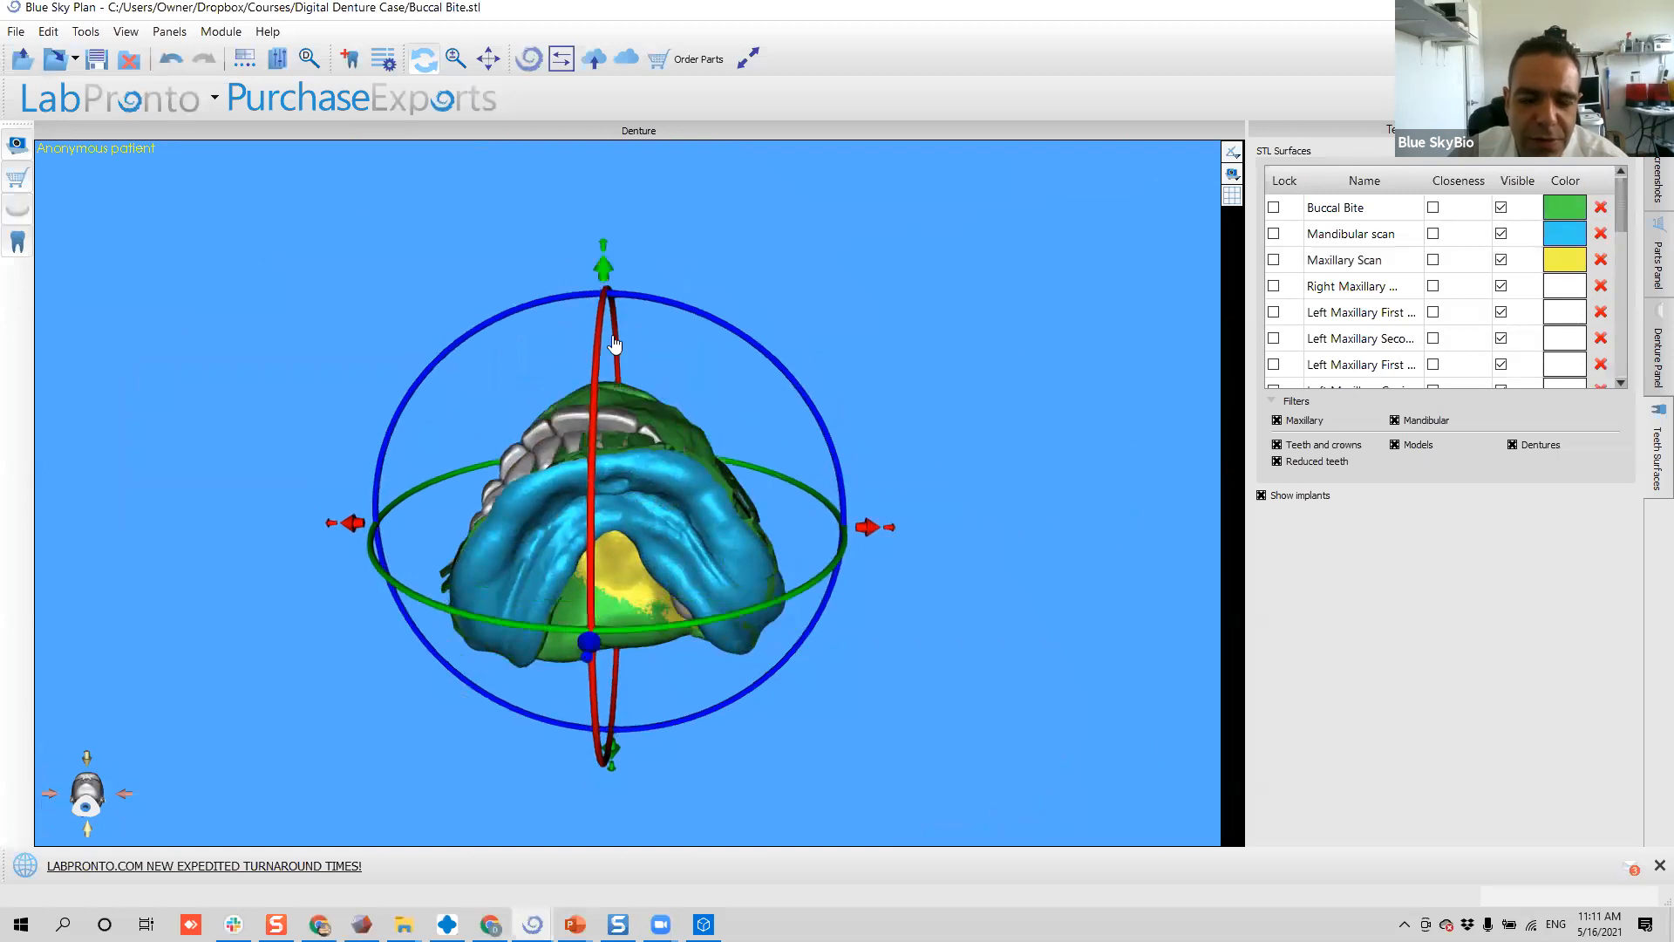
{"action": "left_click_drag", "start_coordinate": [879, 529], "coordinate": [900, 529]}
- Nudge the teeth chain farther back relative to the front of the Buccal Bite surface
{"action": "left_click_drag", "start_coordinate": [305, 401], "coordinate": [1029, 406]}
{"action": "left_click_drag", "start_coordinate": [839, 760], "coordinate": [607, 590]}
{"action": "scroll", "coordinate": [607, 589], "scroll_direction": "up", "scroll_amount": 5}
{"action": "scroll", "coordinate": [619, 581], "scroll_direction": "down", "scroll_amount": 2}
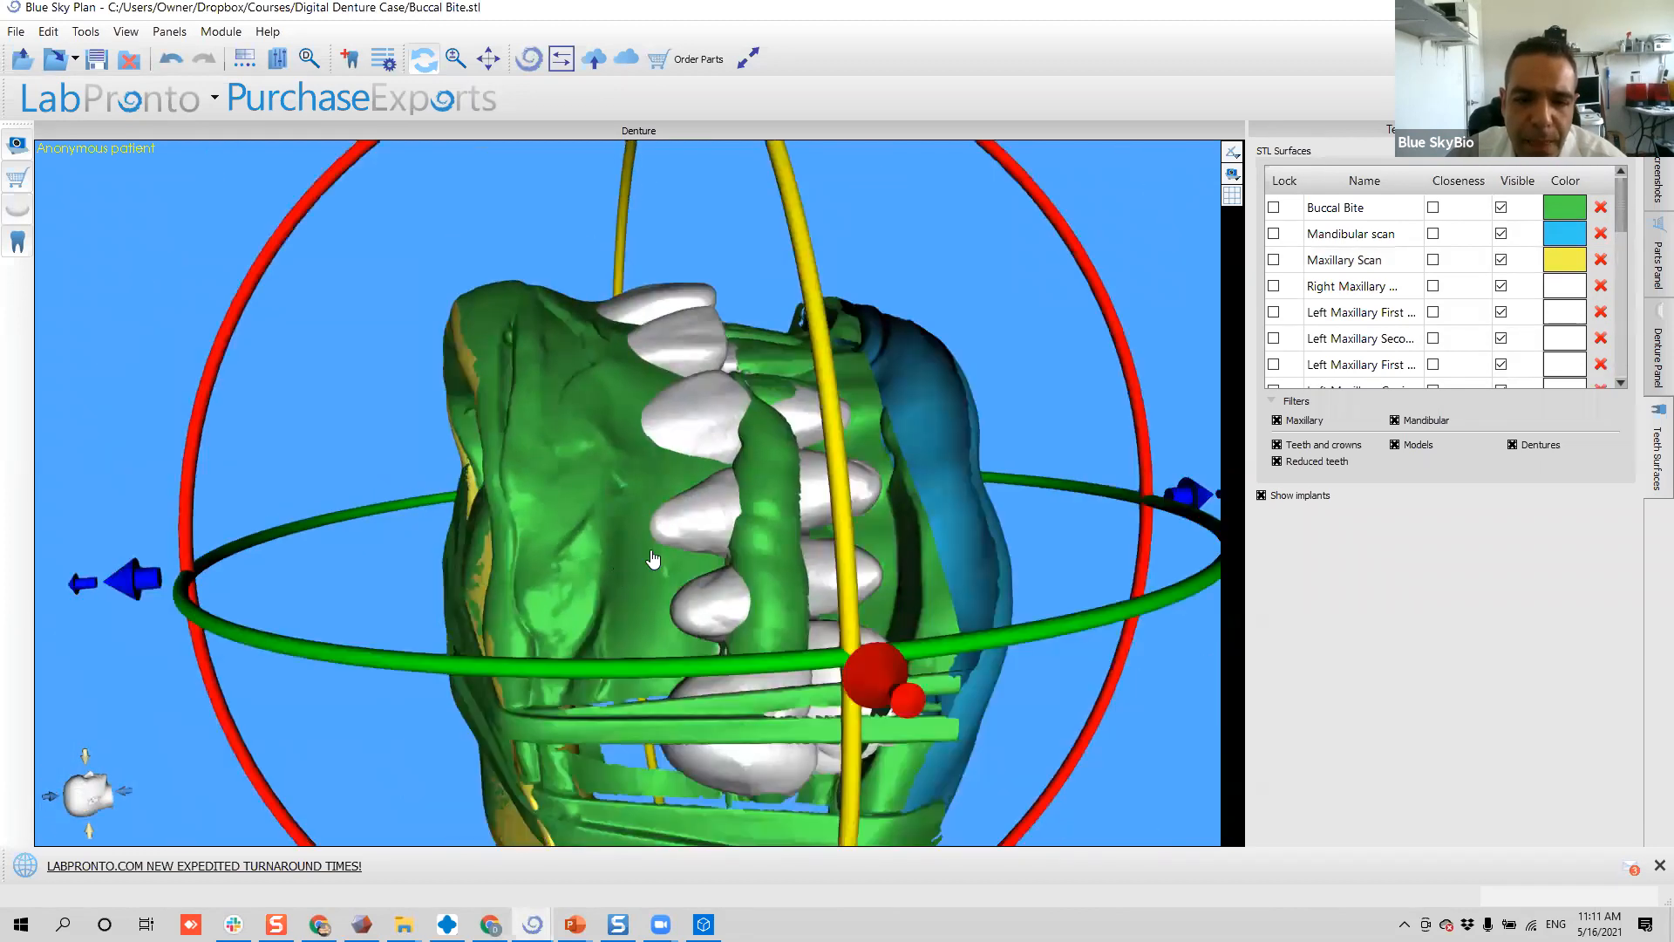
{"action": "left_click_drag", "start_coordinate": [917, 730], "coordinate": [822, 669]}
{"action": "scroll", "coordinate": [799, 609], "scroll_direction": "down", "scroll_amount": 4}
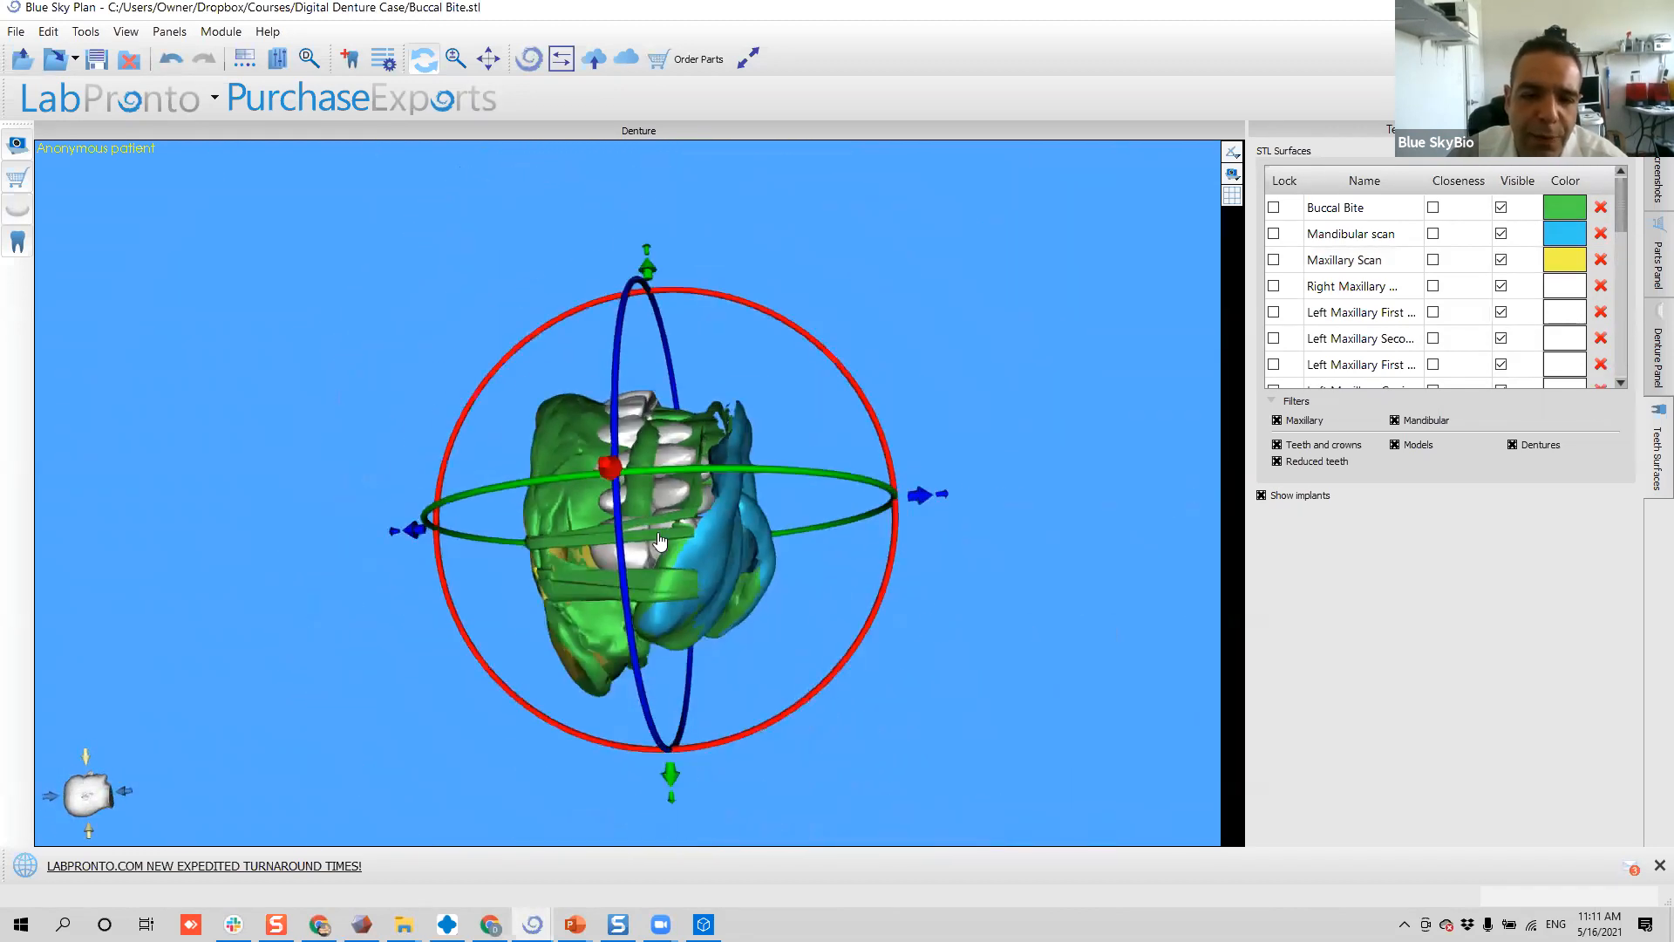
{"action": "left_click_drag", "start_coordinate": [331, 699], "coordinate": [483, 496]}
{"action": "left_click_drag", "start_coordinate": [620, 267], "coordinate": [625, 286]}
- Slide the teeth chain laterally to align its midline with the midline of the arches
{"action": "left_click_drag", "start_coordinate": [859, 276], "coordinate": [553, 804]}
{"action": "left_click_drag", "start_coordinate": [782, 579], "coordinate": [647, 601]}
{"action": "left_click_drag", "start_coordinate": [329, 599], "coordinate": [426, 486]}
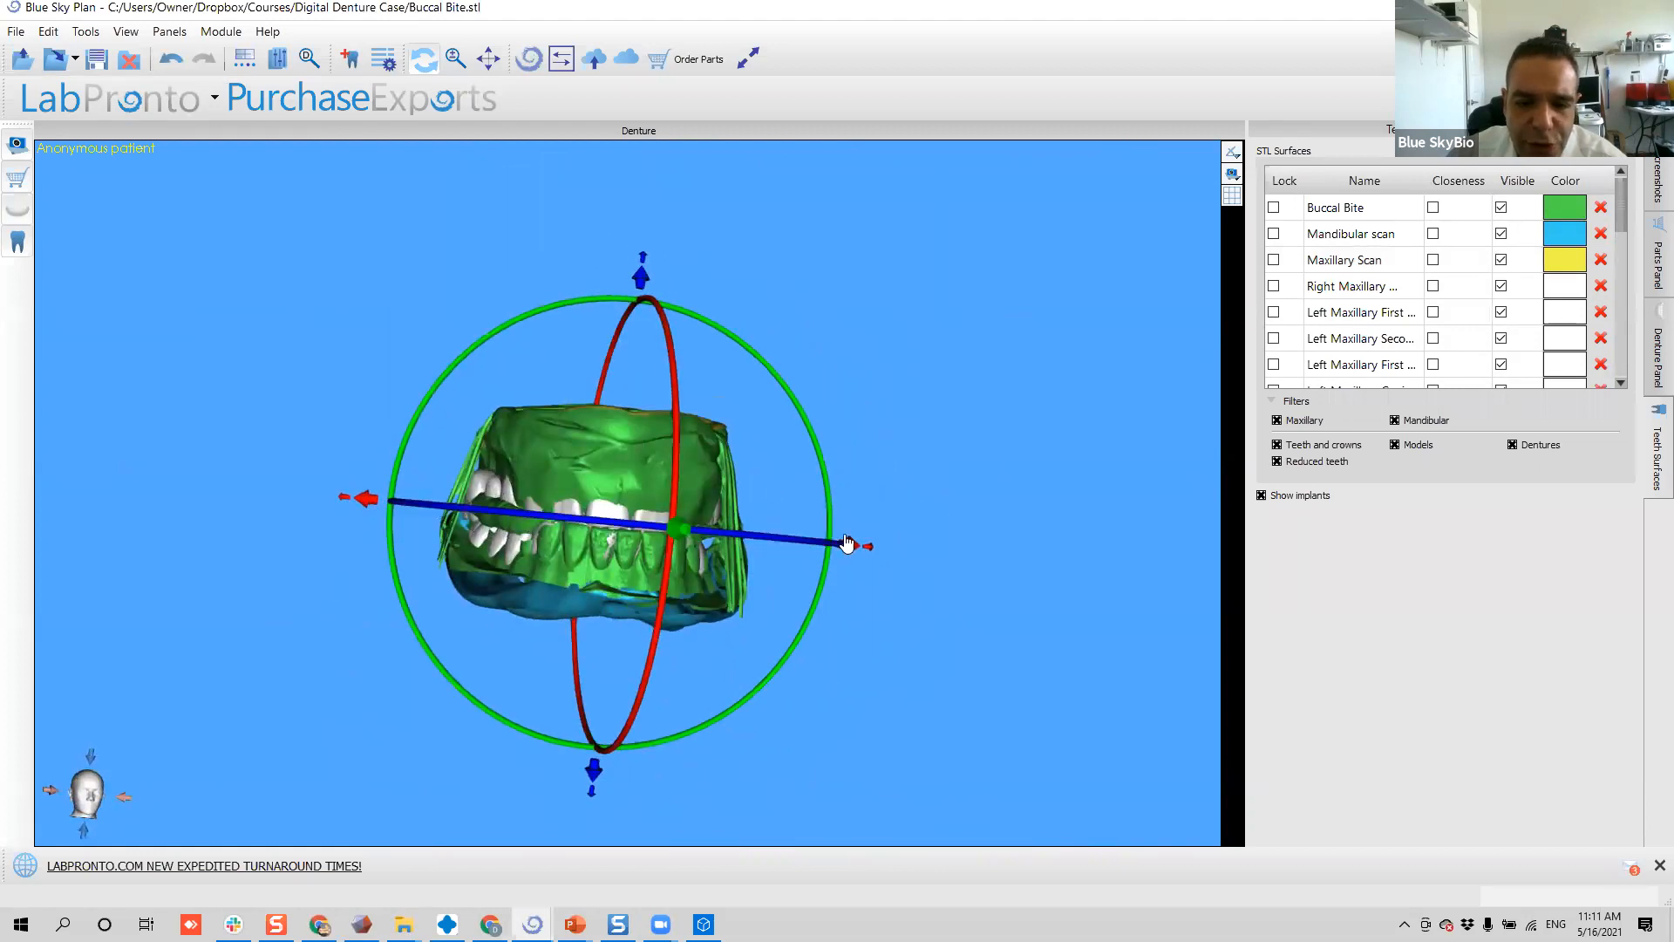
{"action": "left_click_drag", "start_coordinate": [843, 553], "coordinate": [851, 552]}
{"action": "mouse_move", "coordinate": [828, 316]}
{"action": "left_mouse_down"}
{"action": "mouse_move", "coordinate": [826, 389]}
{"action": "mouse_move", "coordinate": [832, 318]}
{"action": "left_mouse_up"}
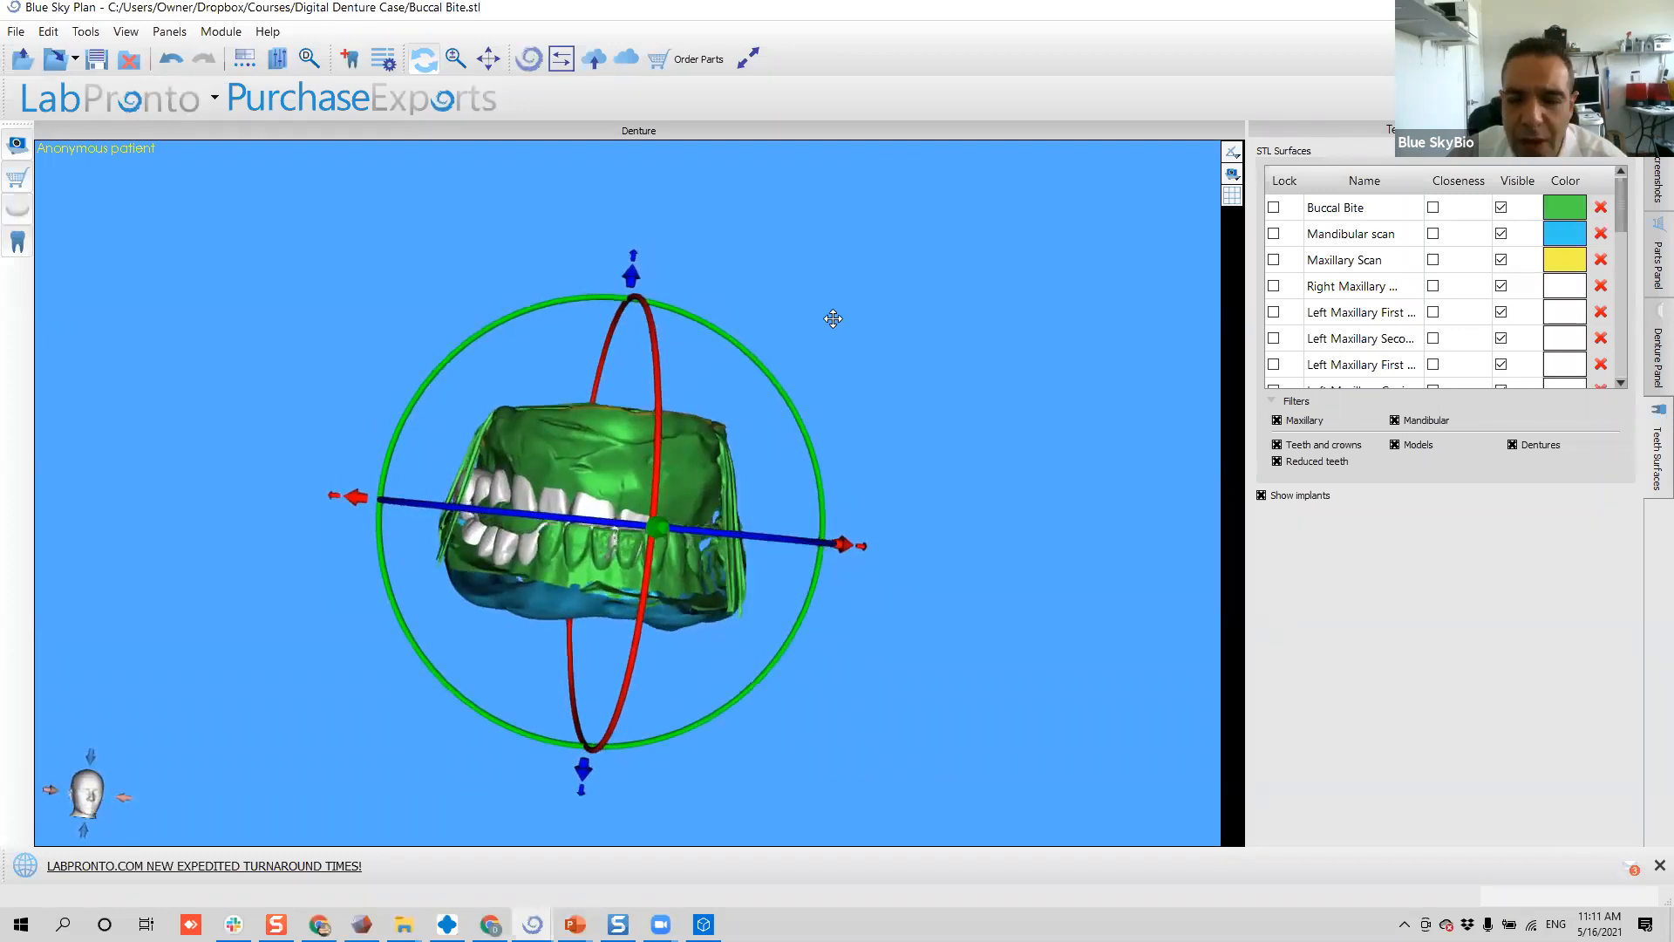
- Rotate the teeth chain about its lateral axis to adjust the tilt of its occlusal plane
{"action": "left_click_drag", "start_coordinate": [889, 551], "coordinate": [413, 635]}
{"action": "left_click_drag", "start_coordinate": [990, 742], "coordinate": [913, 493]}
{"action": "left_click_drag", "start_coordinate": [299, 547], "coordinate": [1043, 490]}
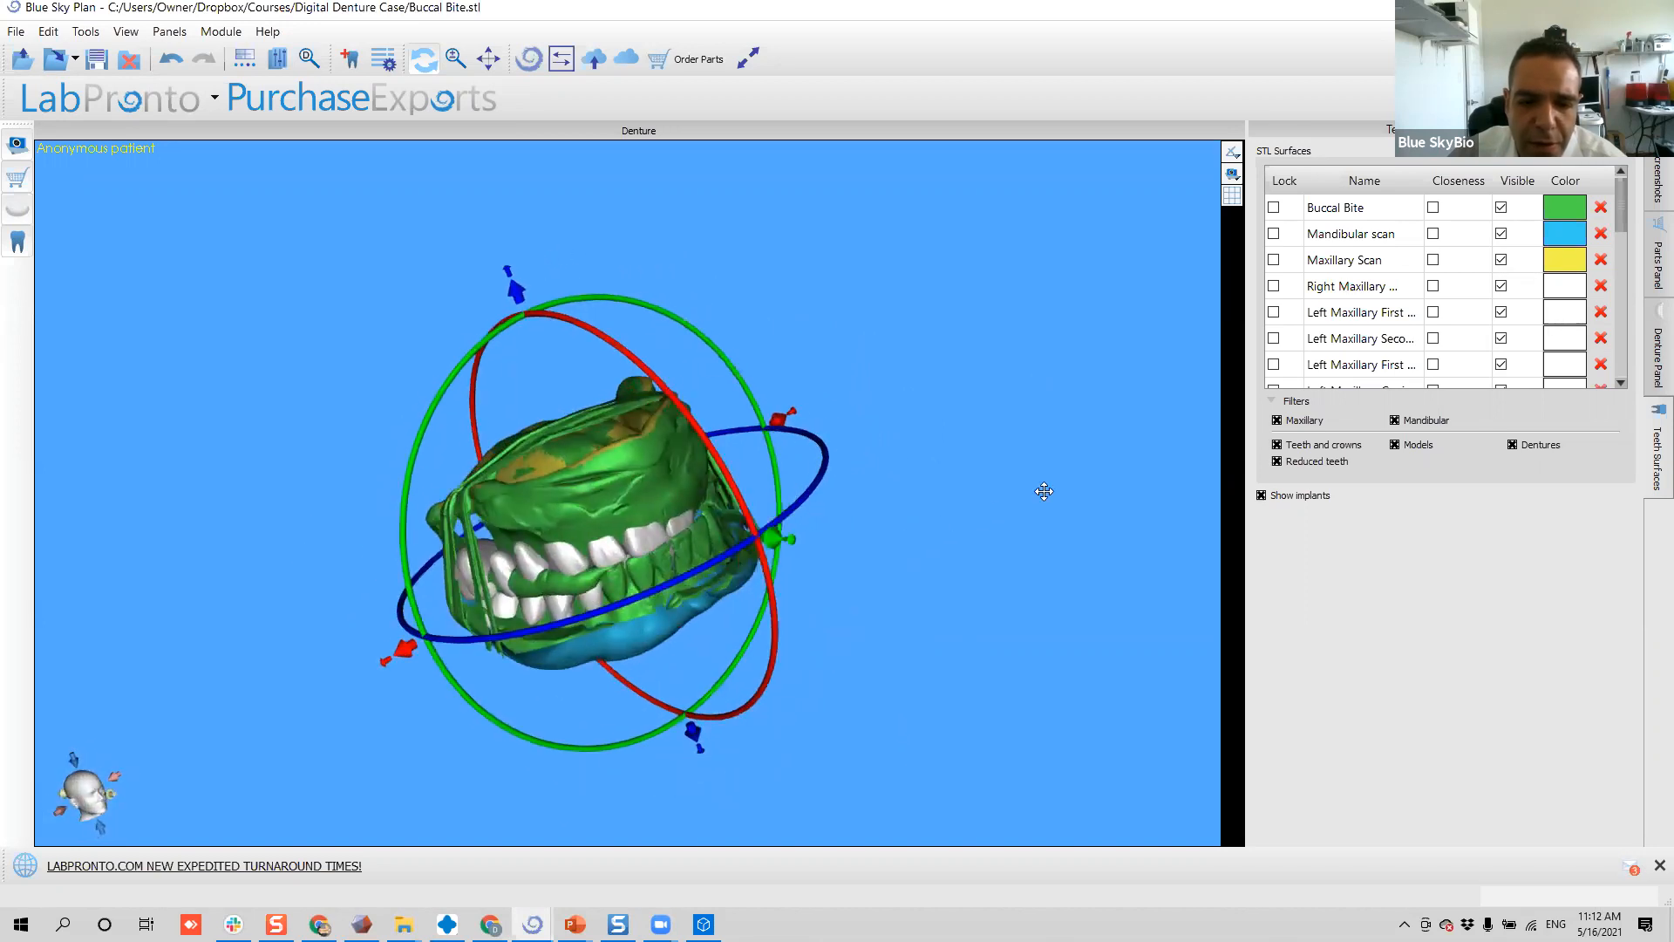
{"action": "left_click_drag", "start_coordinate": [280, 743], "coordinate": [593, 664]}
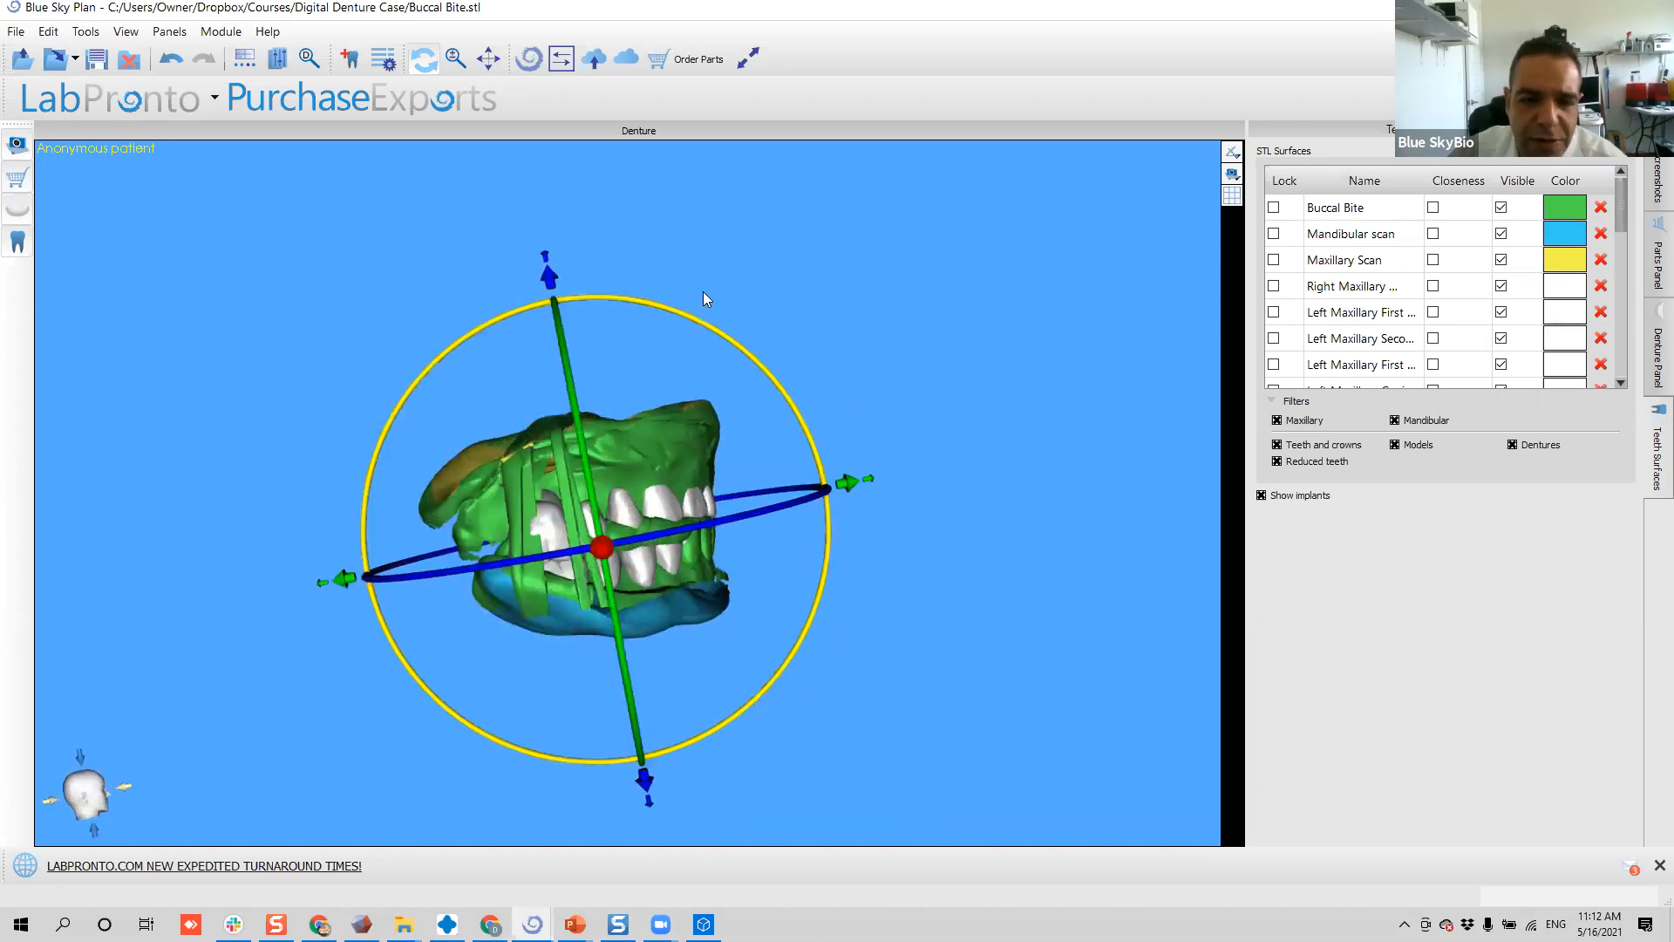
{"action": "left_click_drag", "start_coordinate": [811, 497], "coordinate": [766, 557]}
{"action": "left_click_drag", "start_coordinate": [883, 436], "coordinate": [392, 584]}
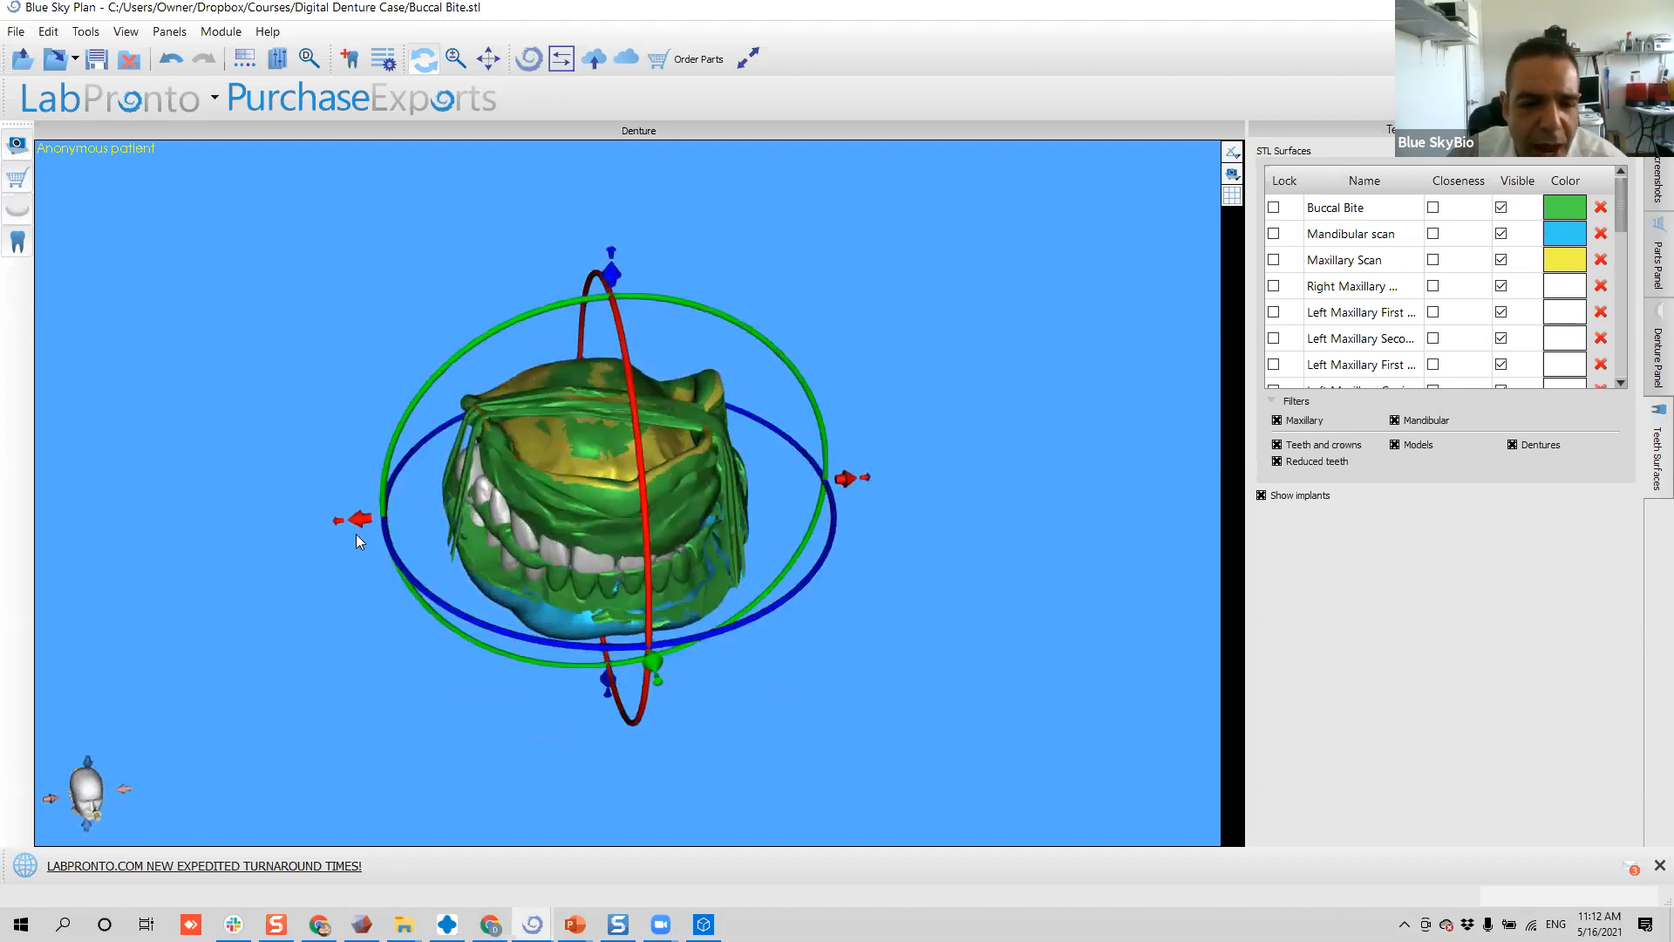
- Shift the teeth chain's rotation centre out in front of the arches and bring it back toward the teeth
{"action": "left_click_drag", "start_coordinate": [654, 667], "coordinate": [723, 820]}
{"action": "left_click_drag", "start_coordinate": [601, 665], "coordinate": [817, 534]}
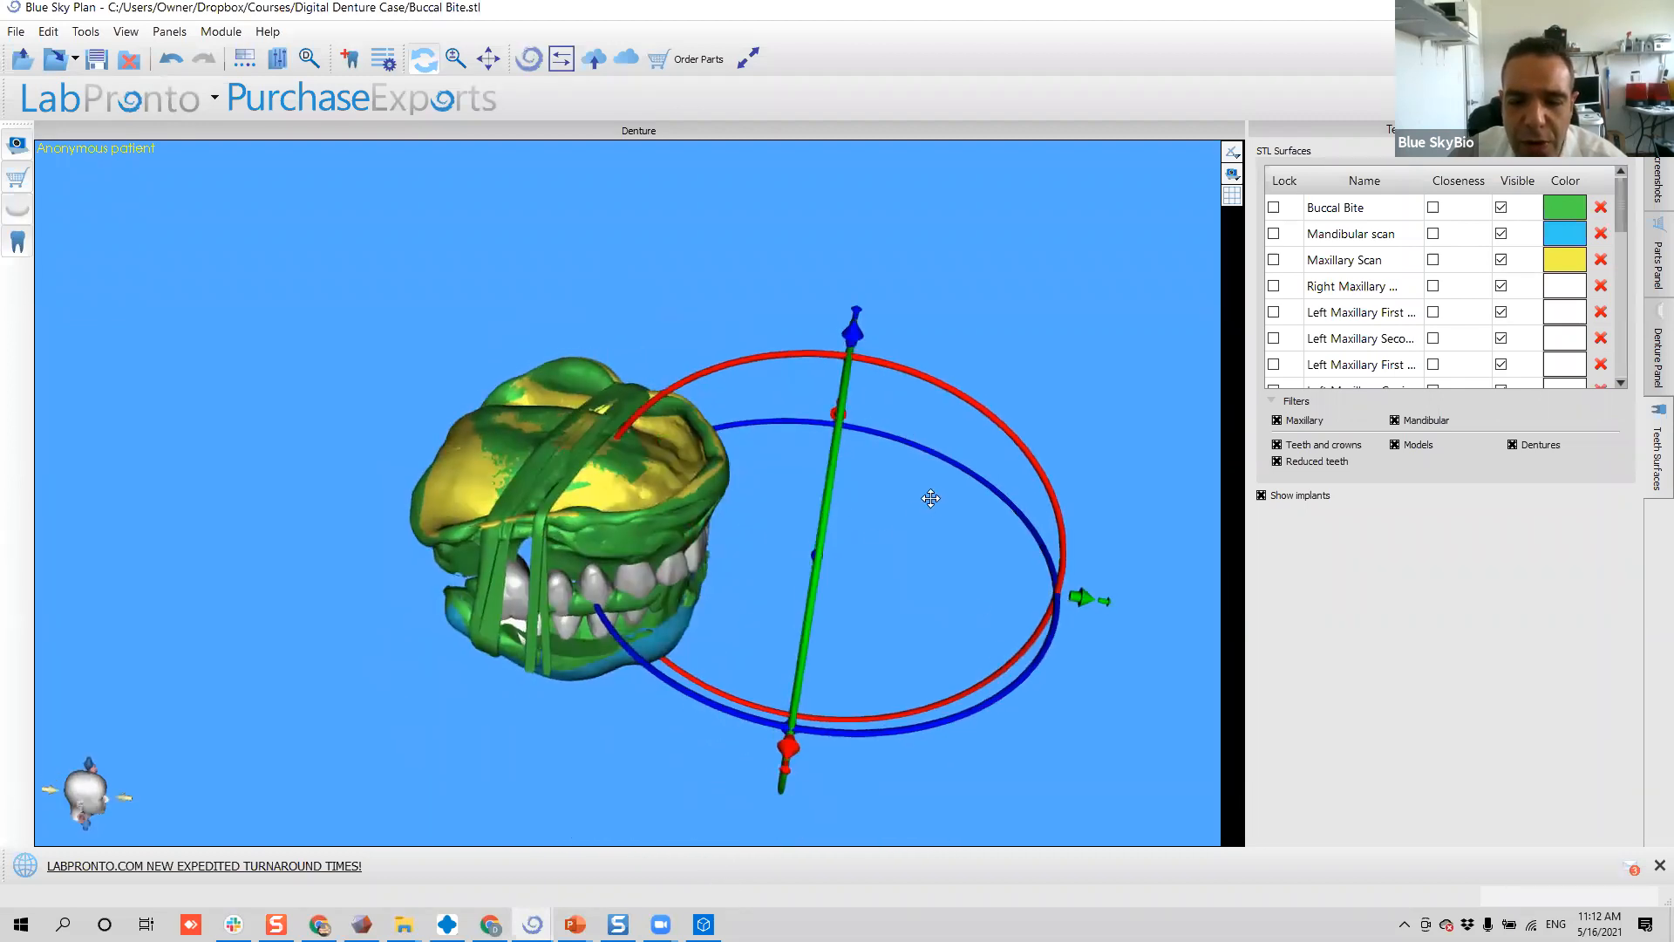
{"action": "left_click_drag", "start_coordinate": [927, 485], "coordinate": [807, 503]}
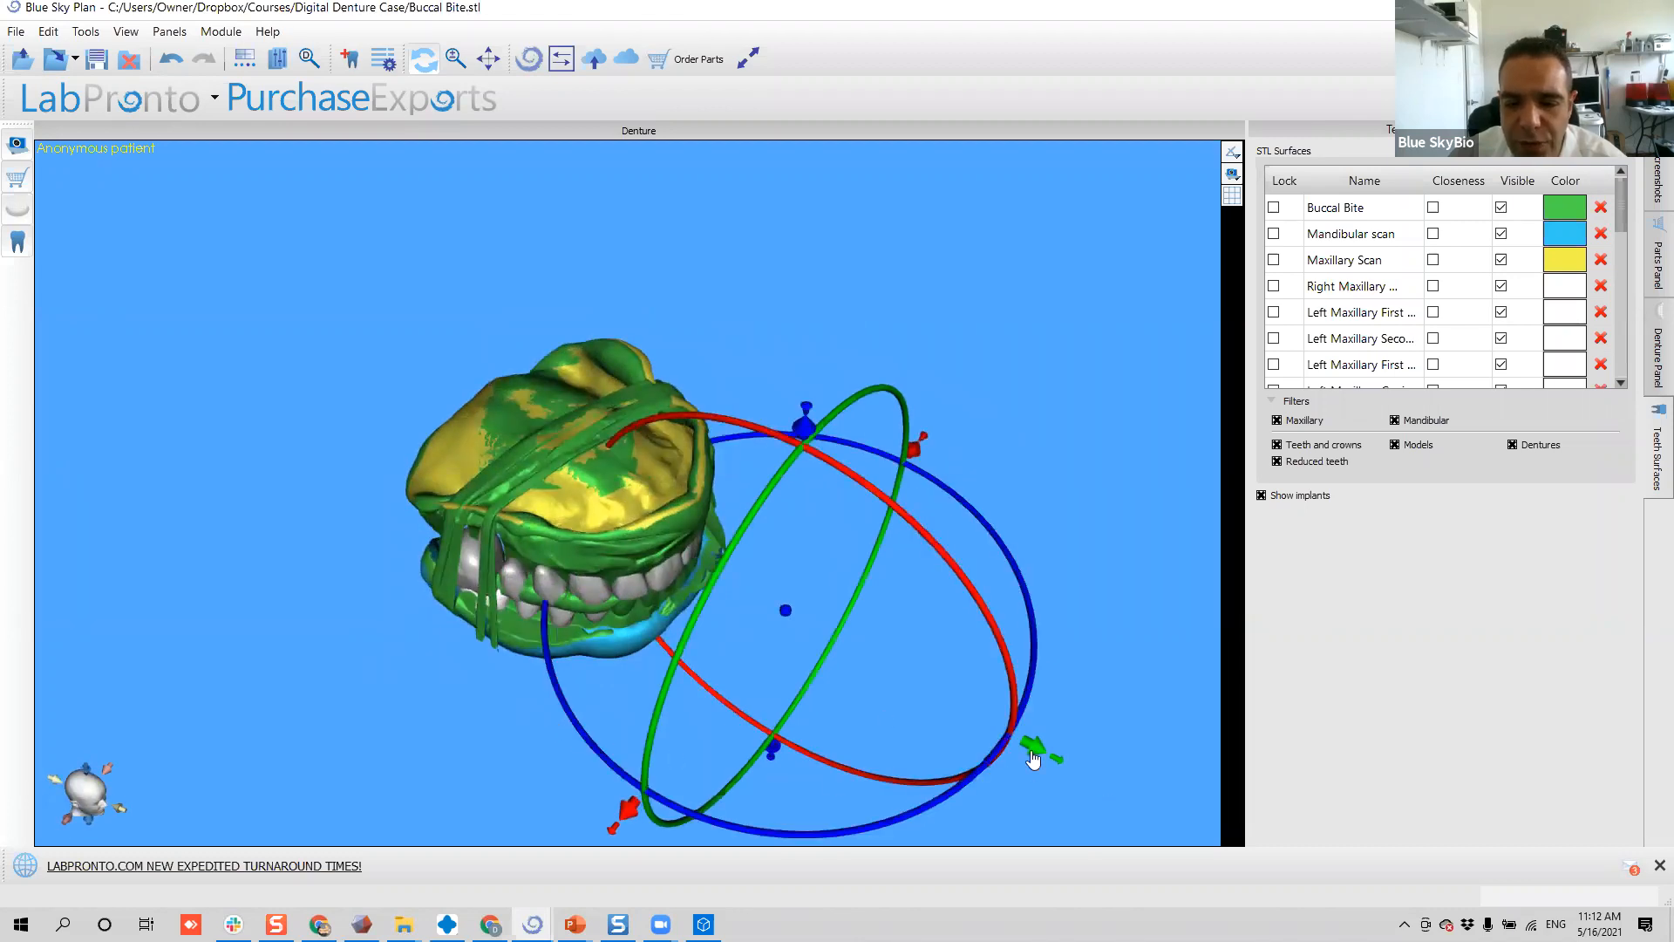
{"action": "left_click_drag", "start_coordinate": [1055, 767], "coordinate": [934, 731]}
{"action": "left_click_drag", "start_coordinate": [1054, 698], "coordinate": [683, 666]}
{"action": "left_click_drag", "start_coordinate": [899, 590], "coordinate": [887, 589]}
{"action": "left_click_drag", "start_coordinate": [137, 507], "coordinate": [918, 560]}
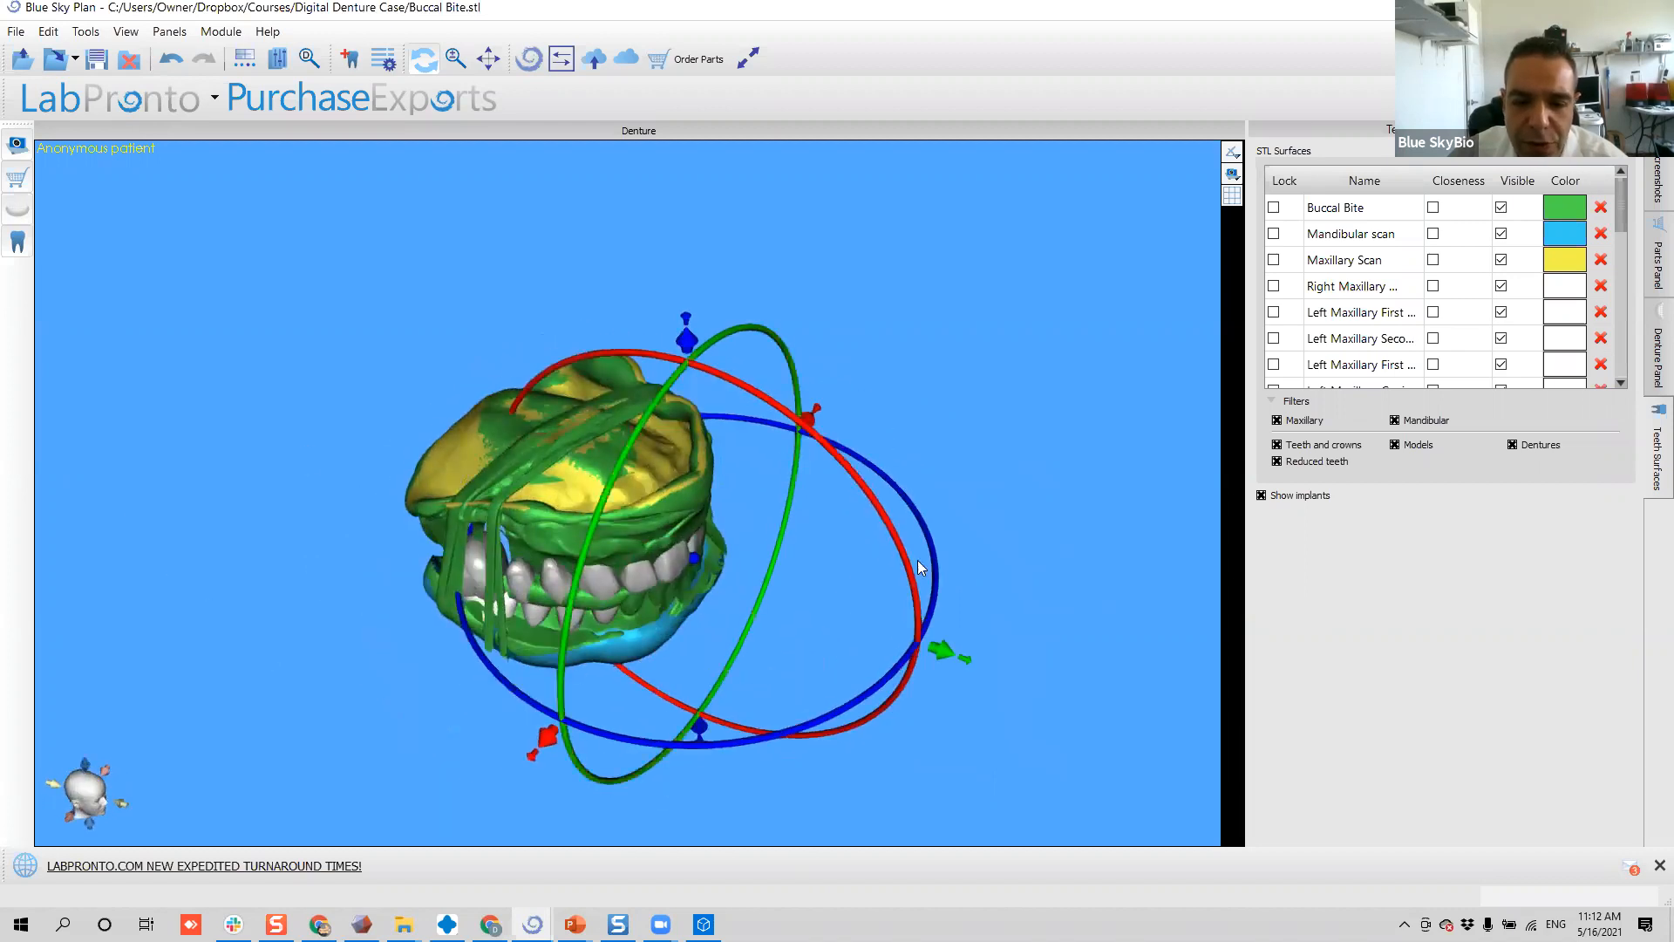
{"action": "left_click_drag", "start_coordinate": [876, 660], "coordinate": [908, 557]}
{"action": "left_click_drag", "start_coordinate": [988, 729], "coordinate": [528, 367]}
{"action": "left_click_drag", "start_coordinate": [1017, 359], "coordinate": [958, 391]}
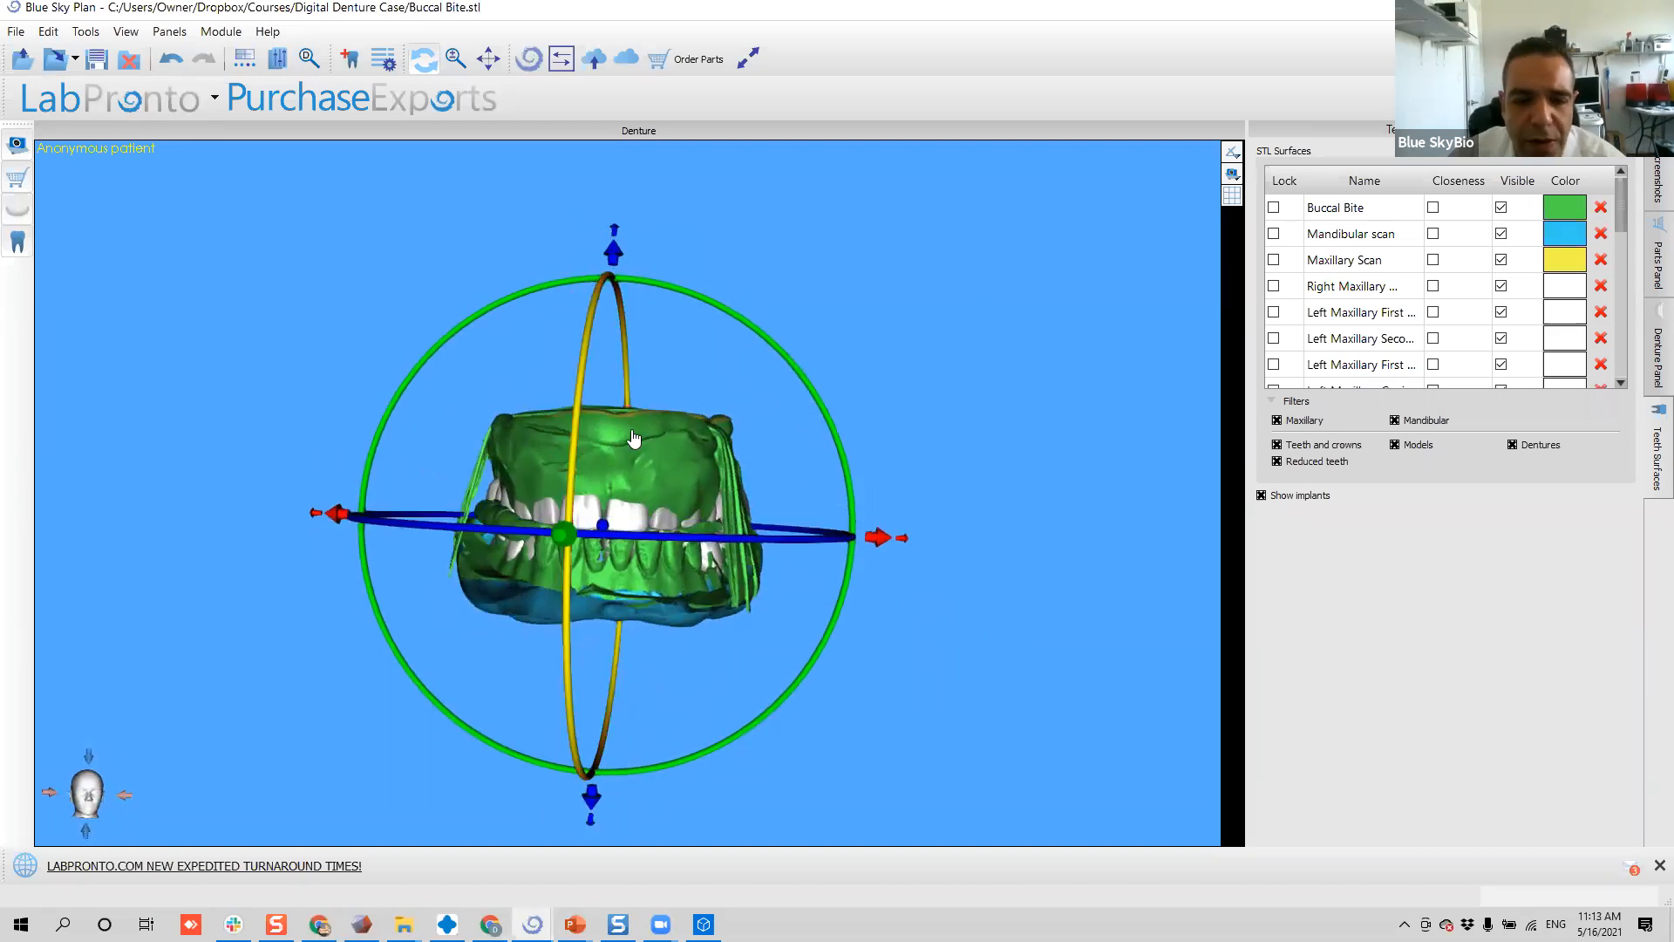
- Stop moving the entire teeth chain and make the Buccal Bite surface transparent
{"action": "left_click", "coordinate": [1654, 353]}
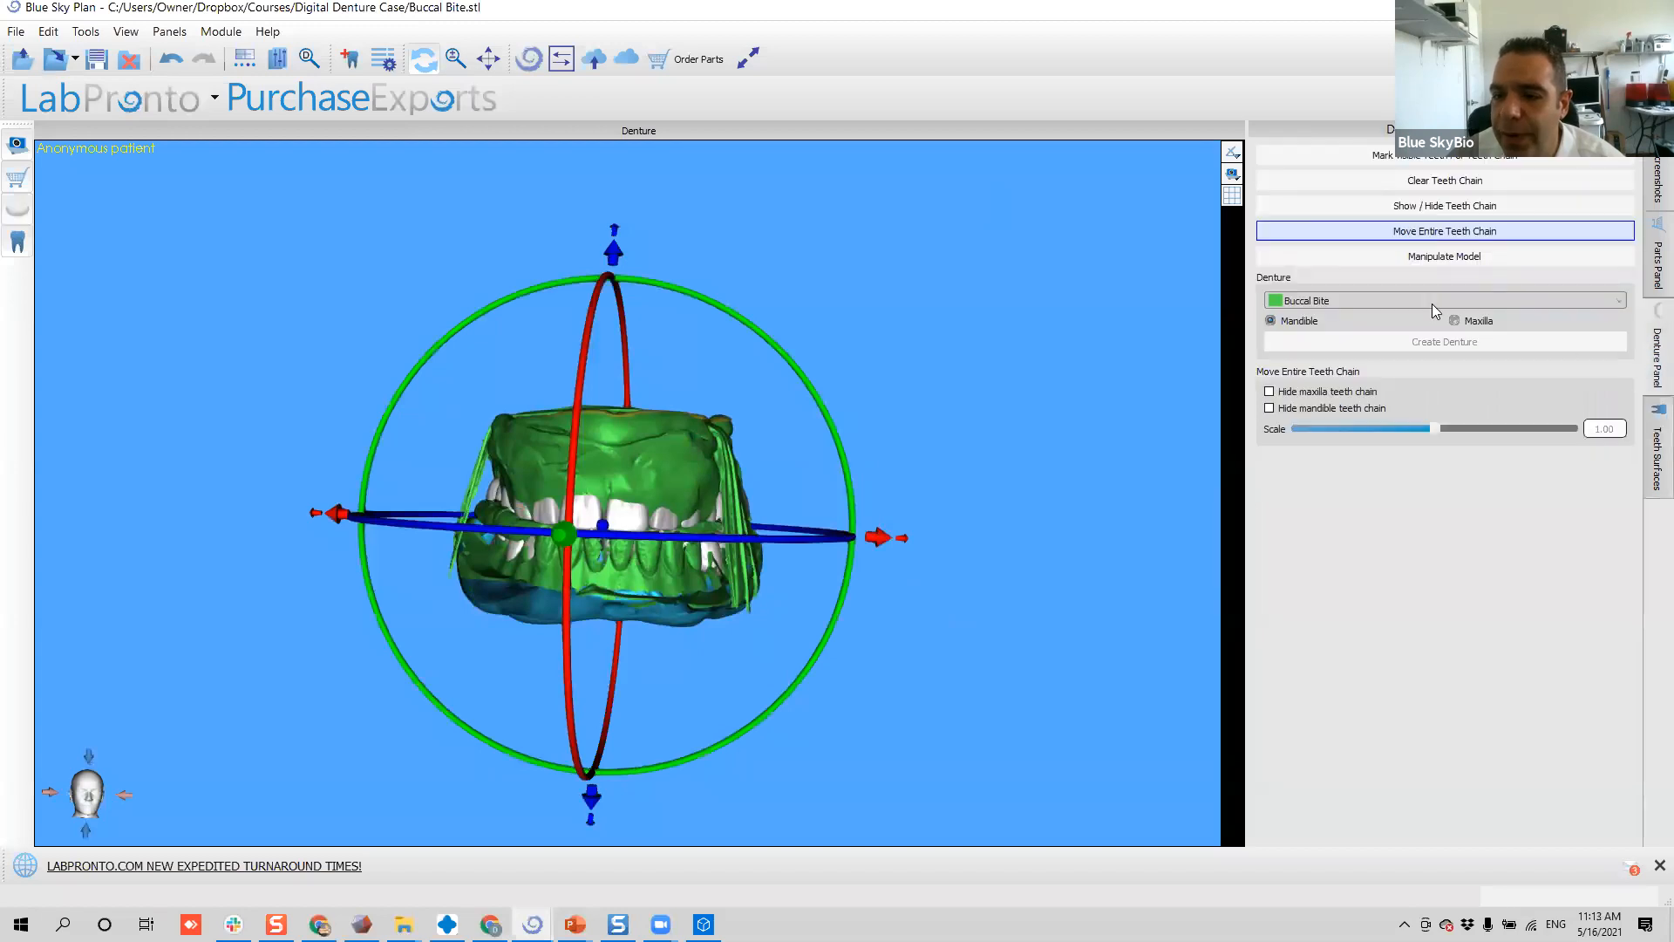
{"action": "left_click", "coordinate": [1437, 233]}
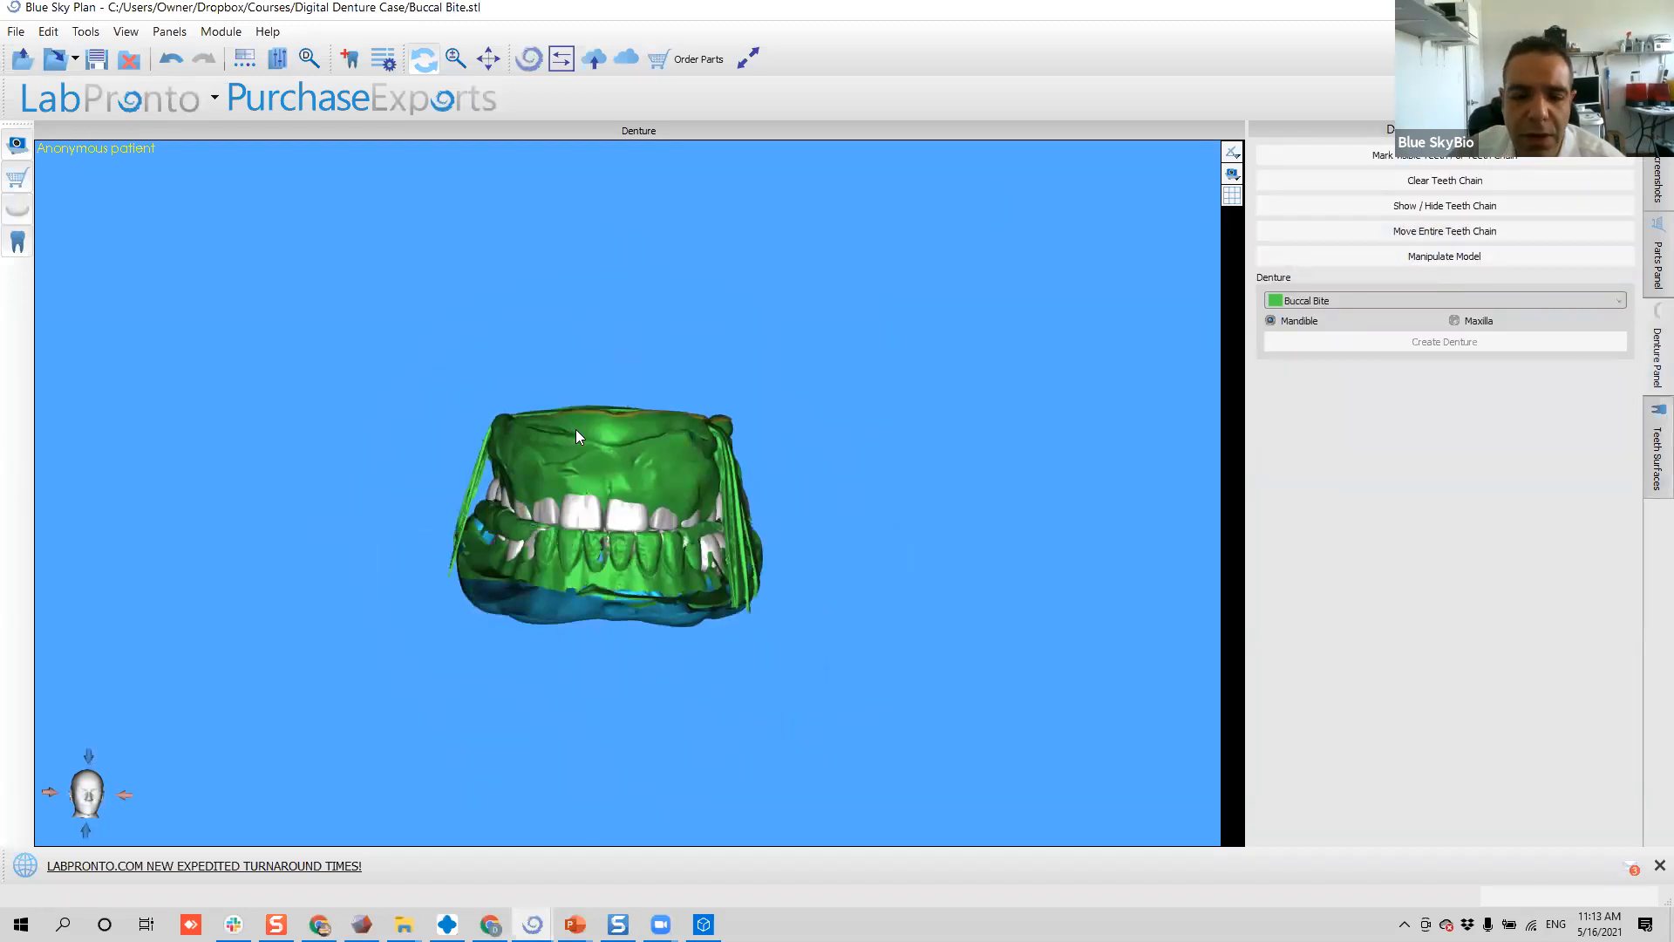
{"action": "right_click", "coordinate": [576, 436]}
{"action": "left_click", "coordinate": [565, 427]}
{"action": "scroll", "coordinate": [743, 473], "scroll_direction": "up", "scroll_amount": 3}
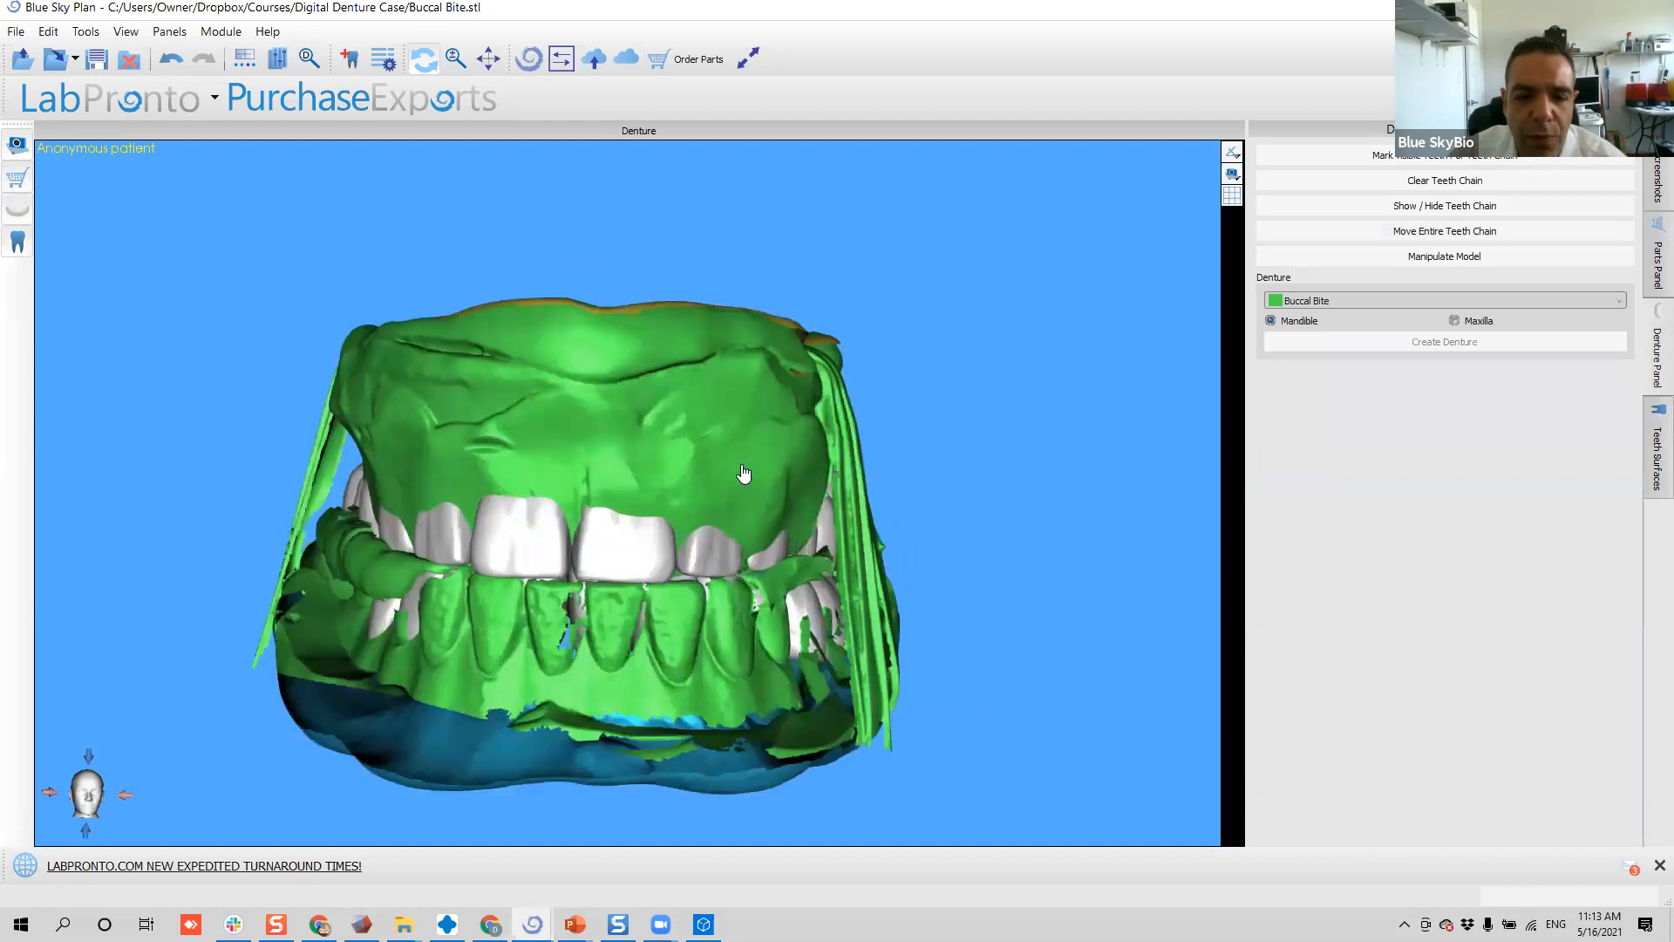
{"action": "scroll", "coordinate": [743, 473], "scroll_direction": "up", "scroll_amount": 2}
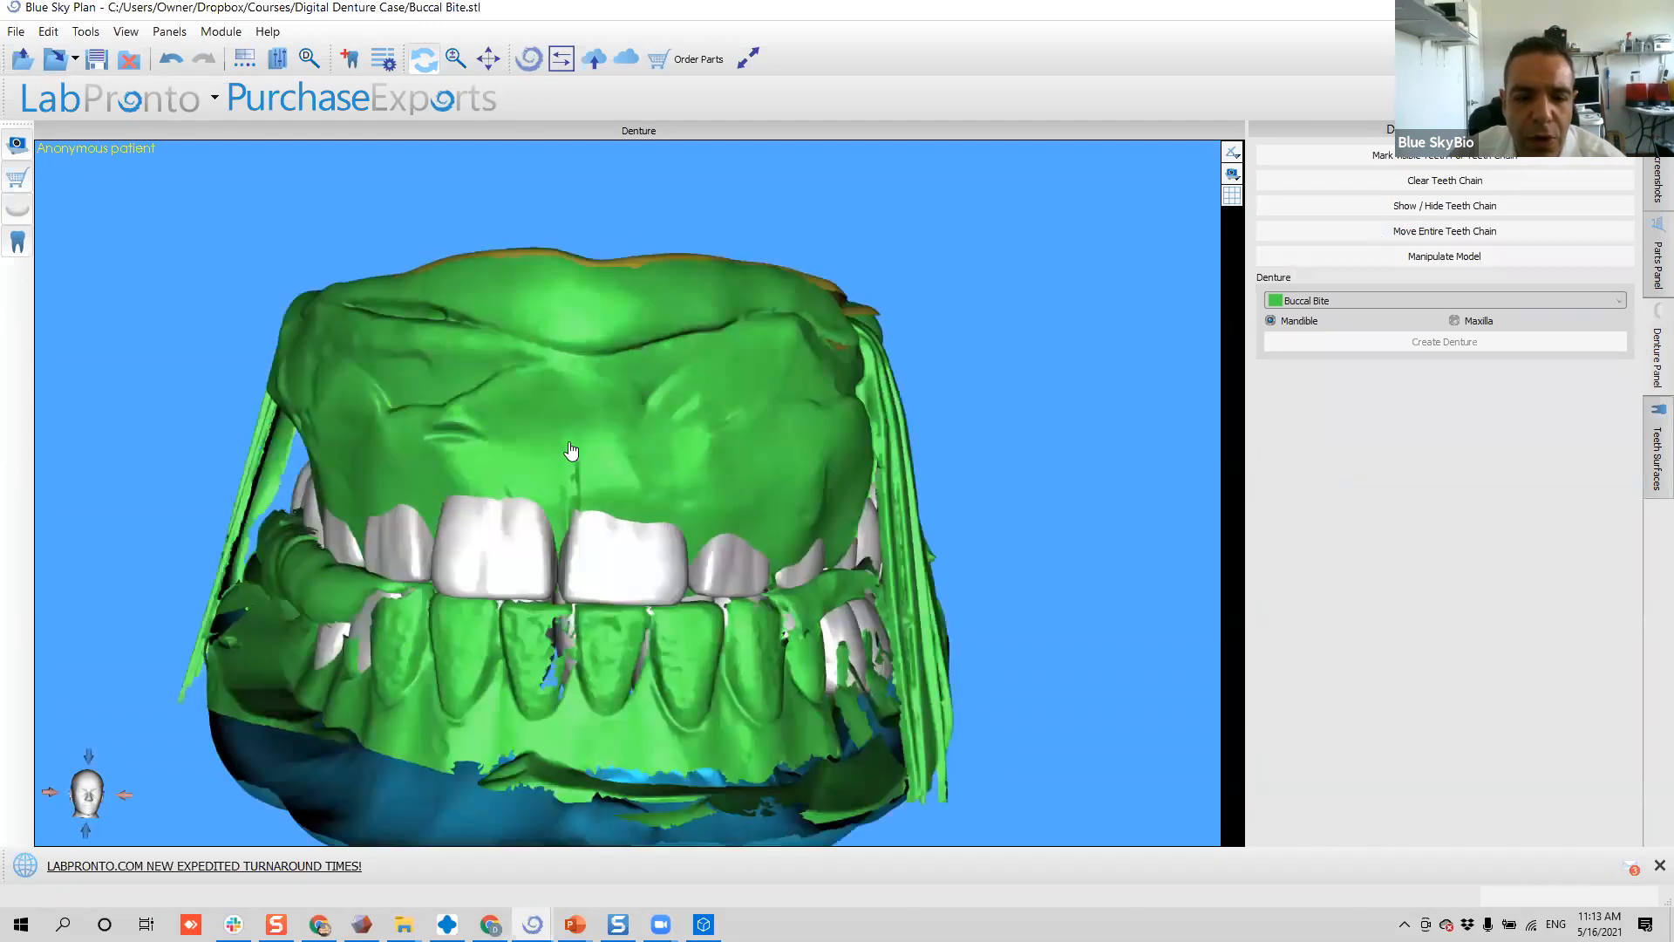
{"action": "right_click", "coordinate": [602, 332]}
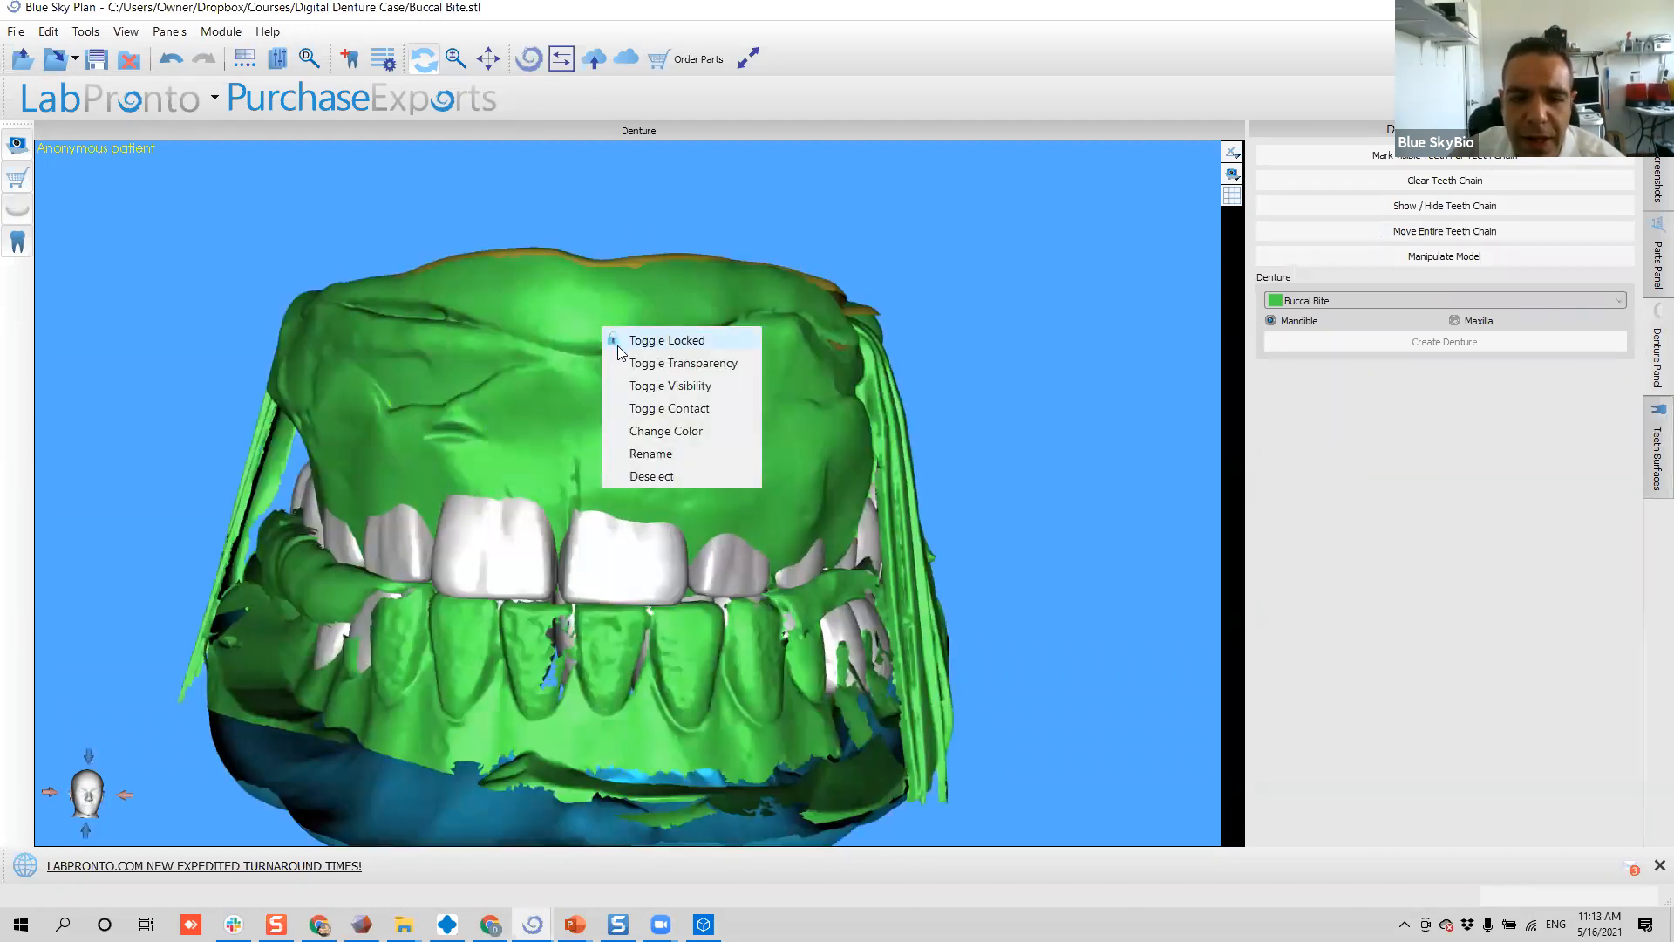
{"action": "left_click", "coordinate": [734, 365]}
- Resume moving the entire teeth chain and shift it slightly backward relative to the transparent Buccal Bite
{"action": "left_click_drag", "start_coordinate": [195, 424], "coordinate": [536, 525]}
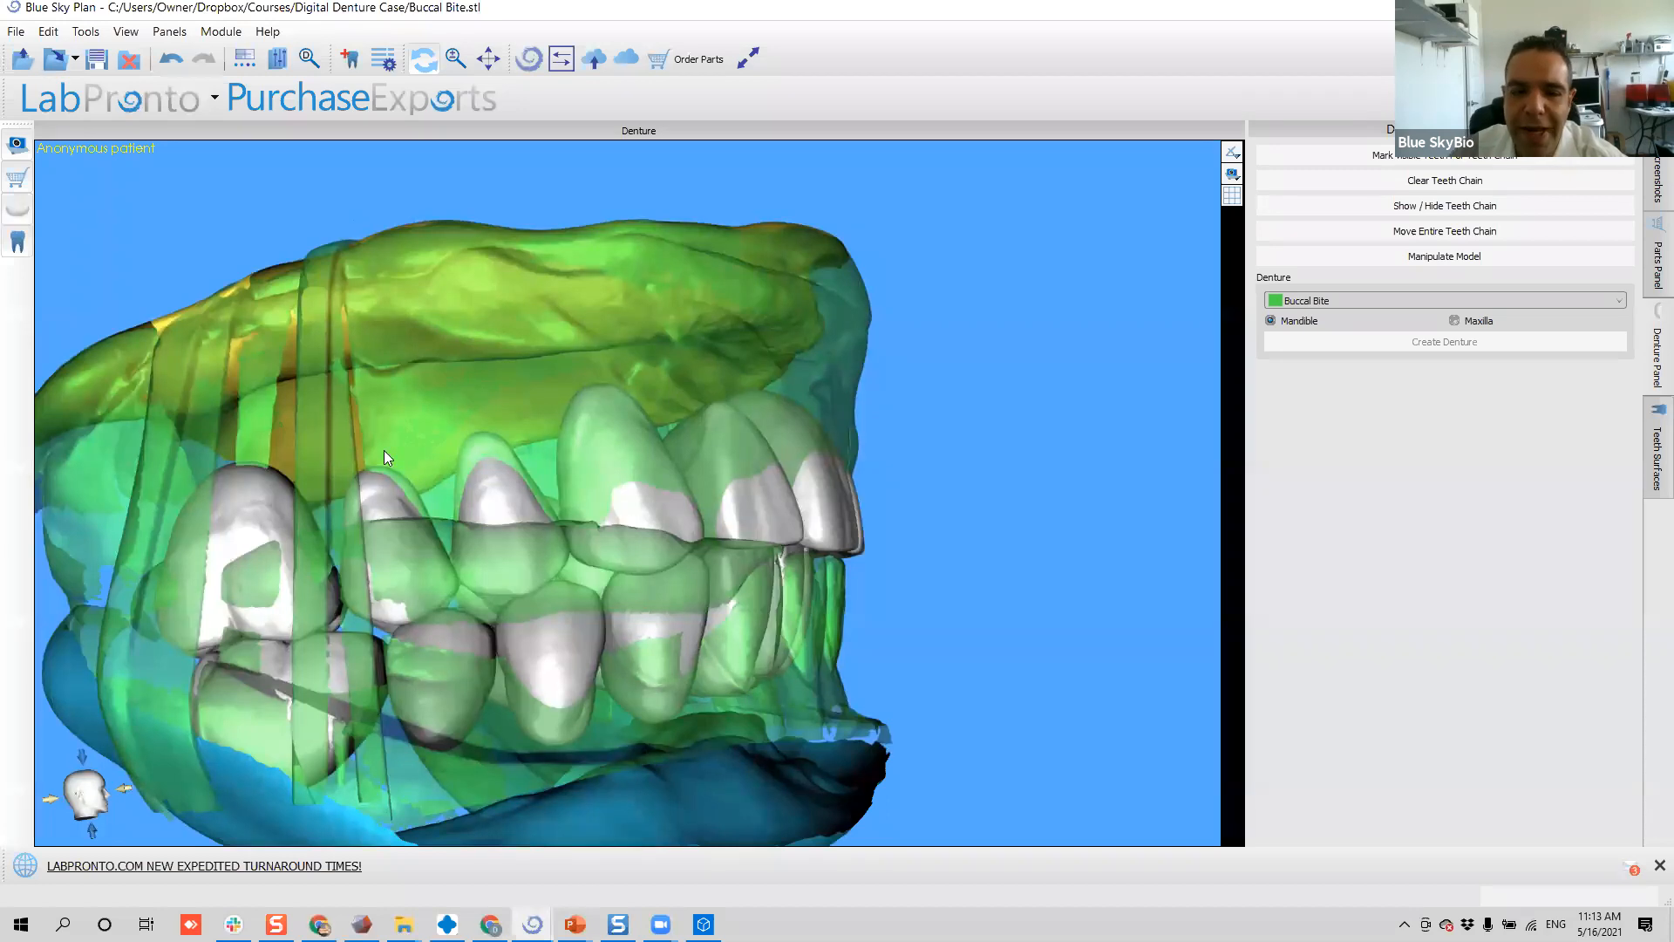
{"action": "left_click", "coordinate": [1344, 161]}
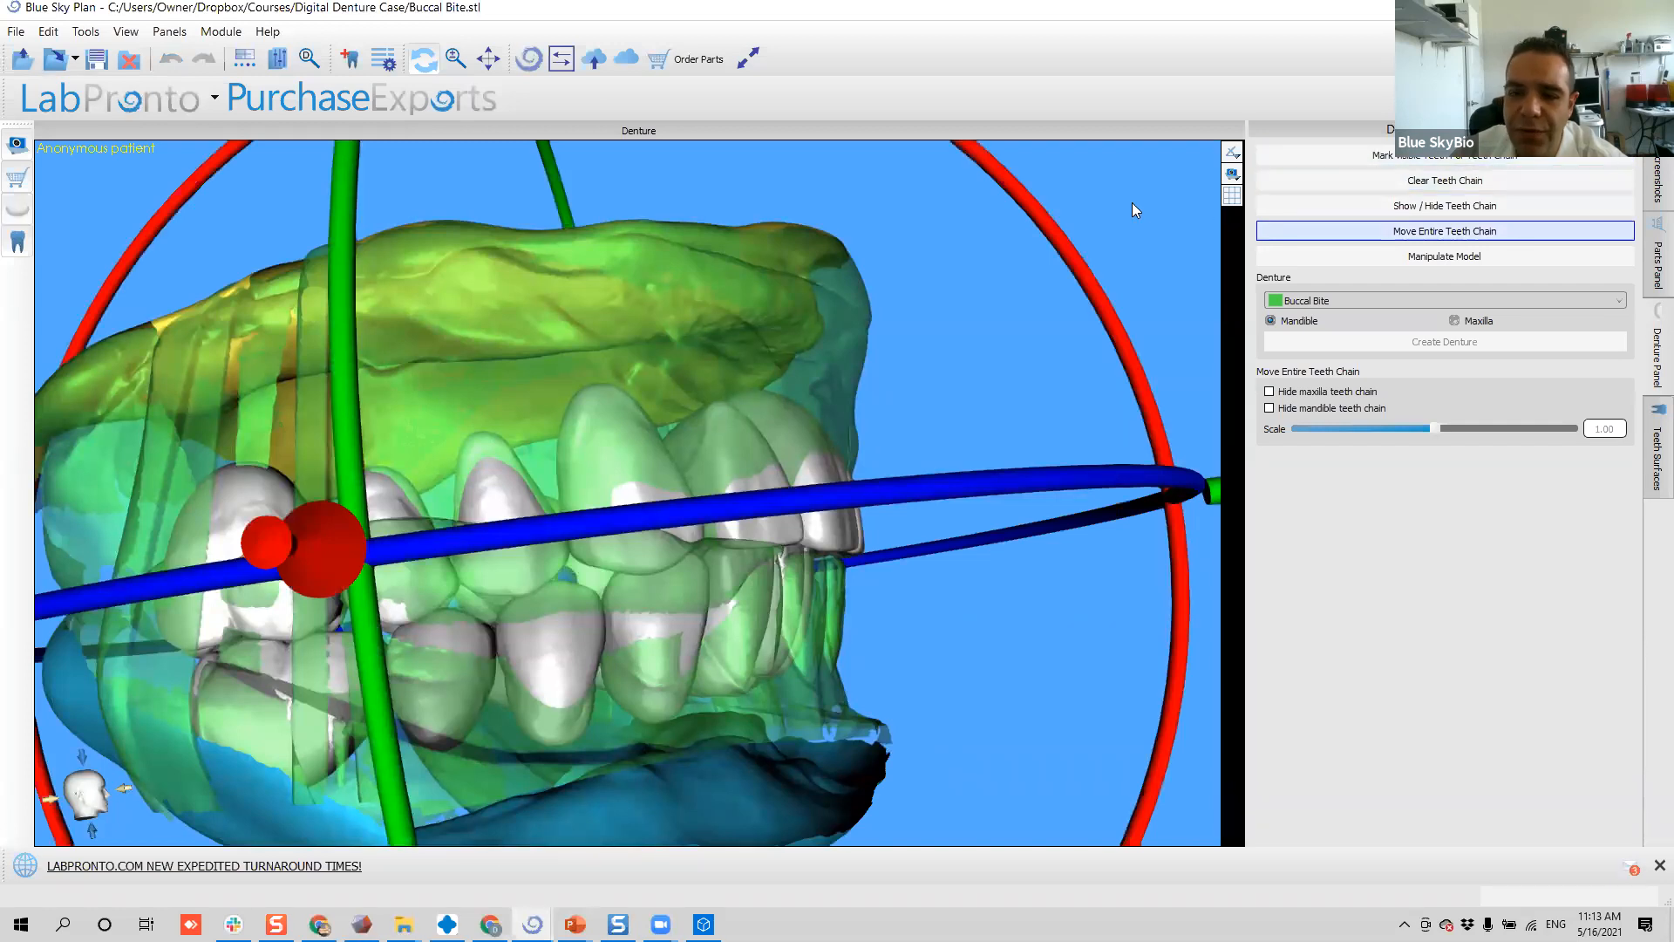
{"action": "left_click_drag", "start_coordinate": [1125, 204], "coordinate": [1057, 273]}
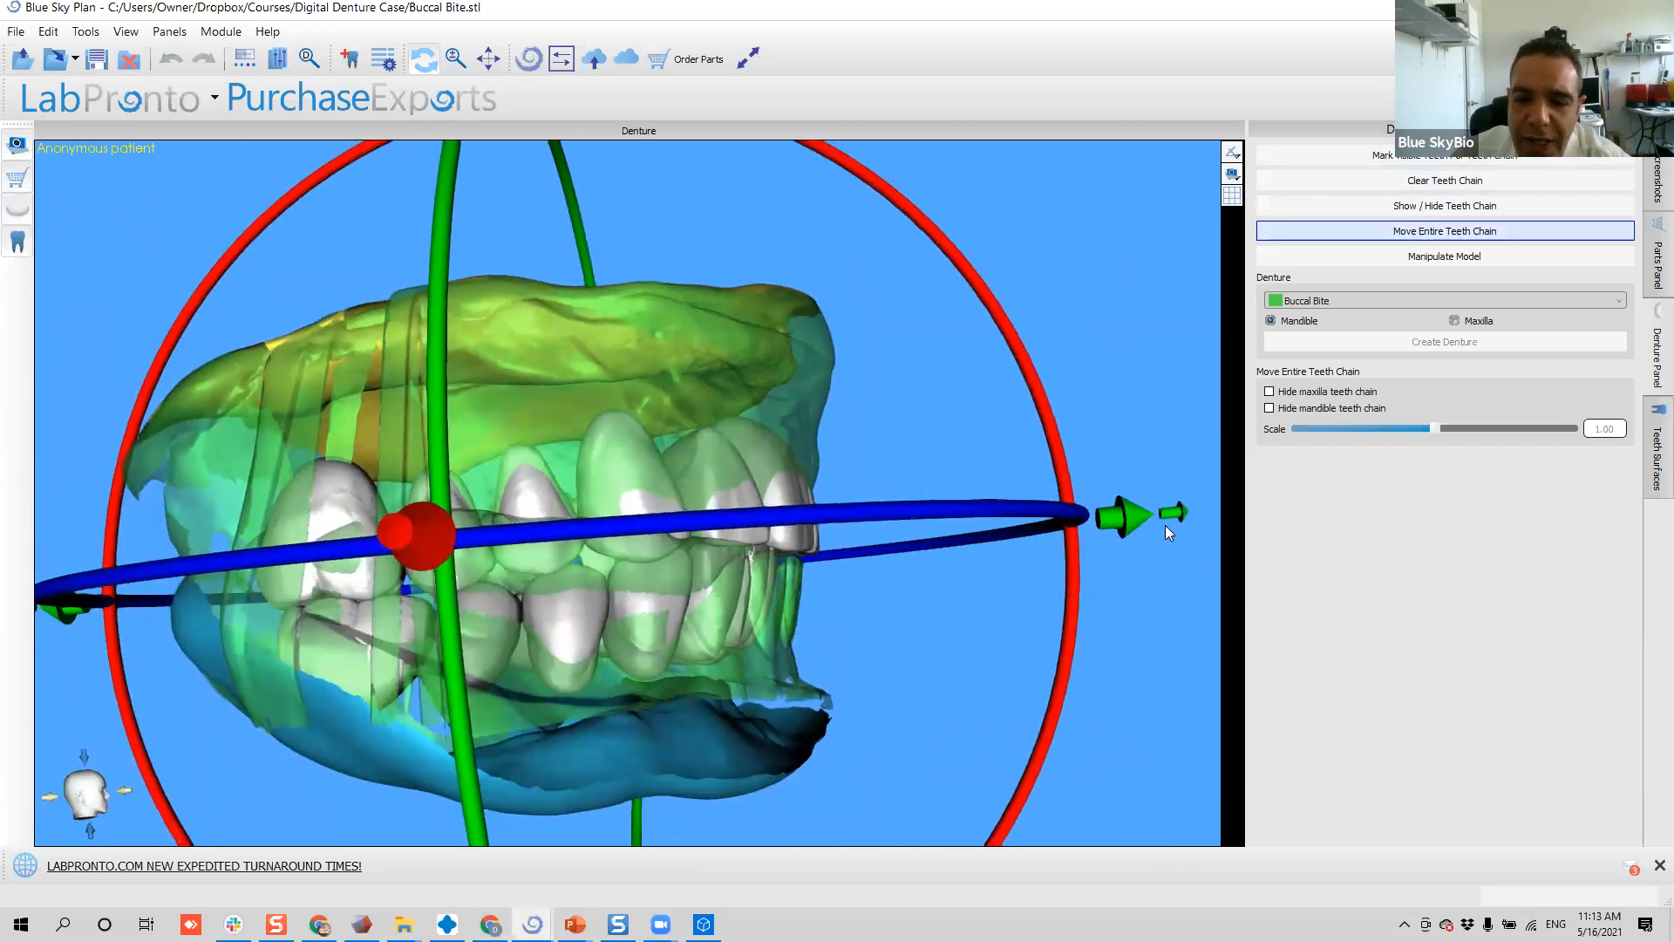
{"action": "mouse_move", "coordinate": [1116, 518]}
{"action": "left_mouse_down"}
{"action": "mouse_move", "coordinate": [1089, 522]}
{"action": "mouse_move", "coordinate": [1117, 517]}
{"action": "left_mouse_up"}
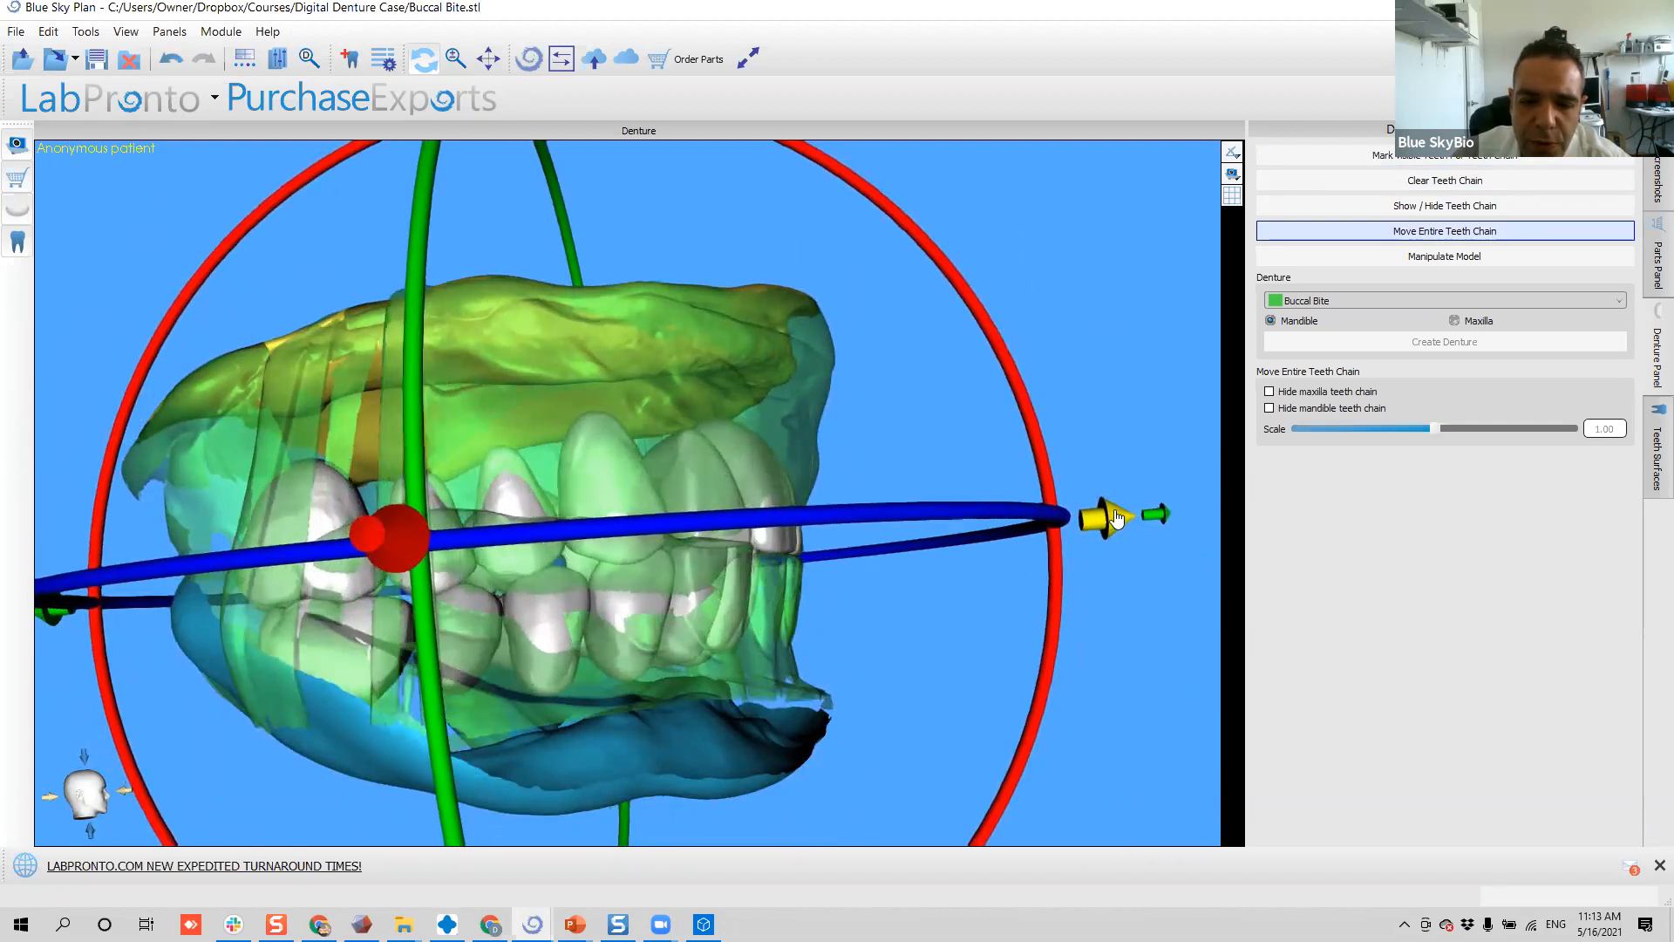
{"action": "left_click_drag", "start_coordinate": [967, 439], "coordinate": [582, 318]}
{"action": "left_click_drag", "start_coordinate": [836, 328], "coordinate": [393, 380]}
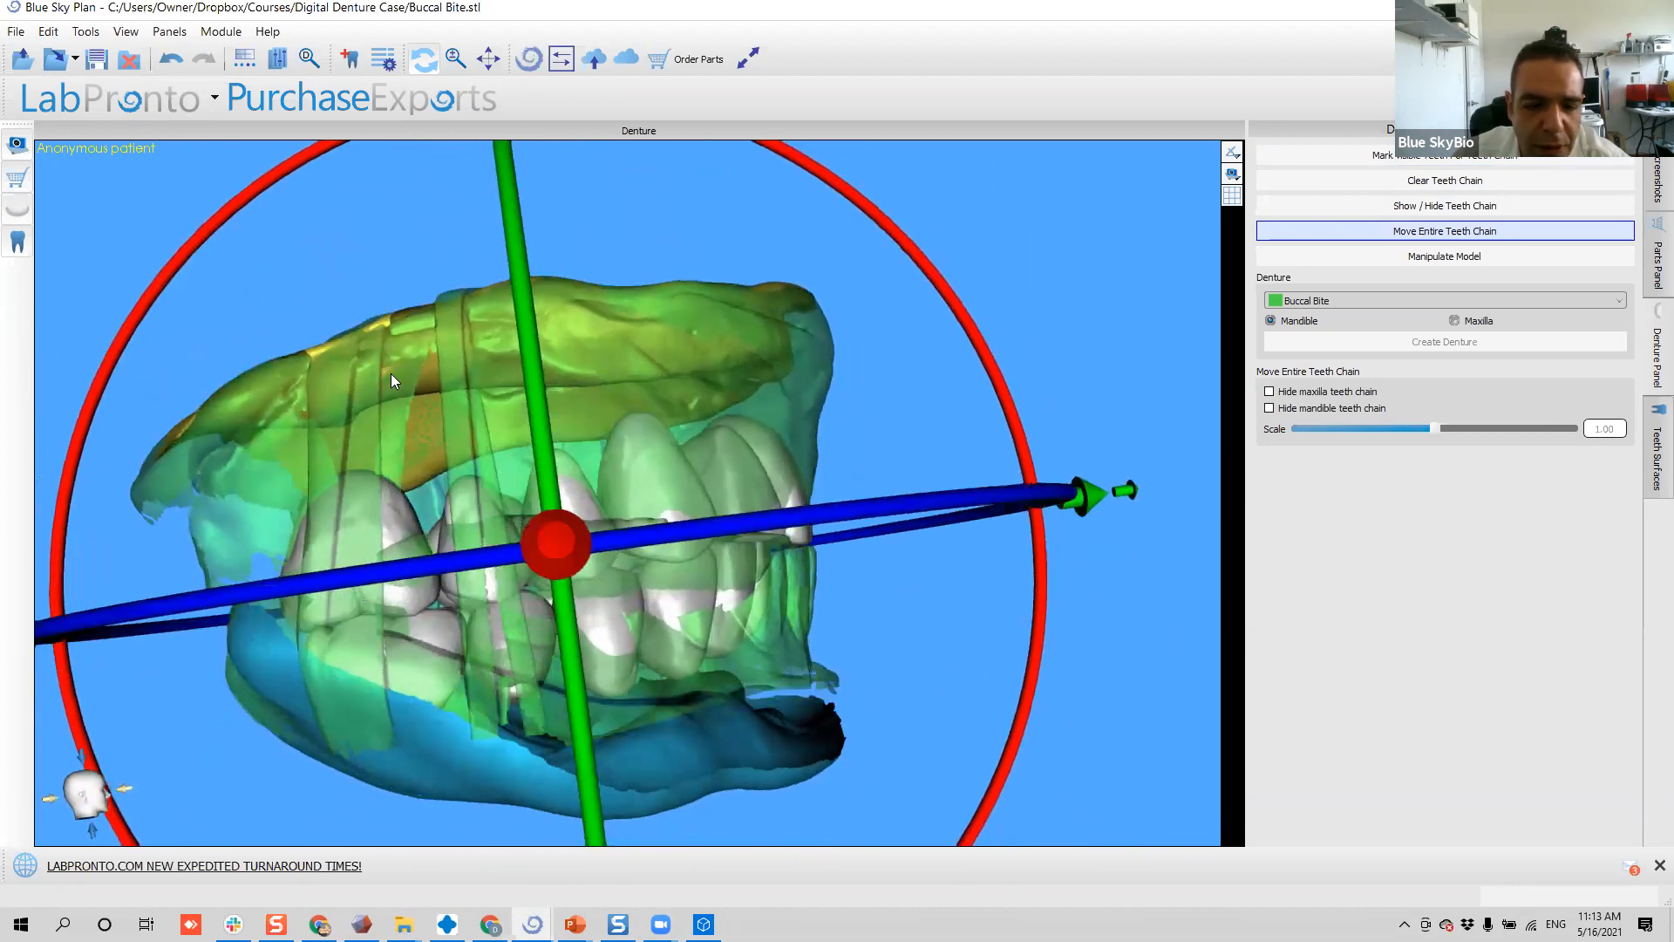
- Move the teeth chain's rotation centre forward toward the incisors and undo the last adjustment
{"action": "scroll", "coordinate": [392, 381], "scroll_direction": "down", "scroll_amount": 3}
{"action": "left_click_drag", "start_coordinate": [968, 502], "coordinate": [1119, 478]}
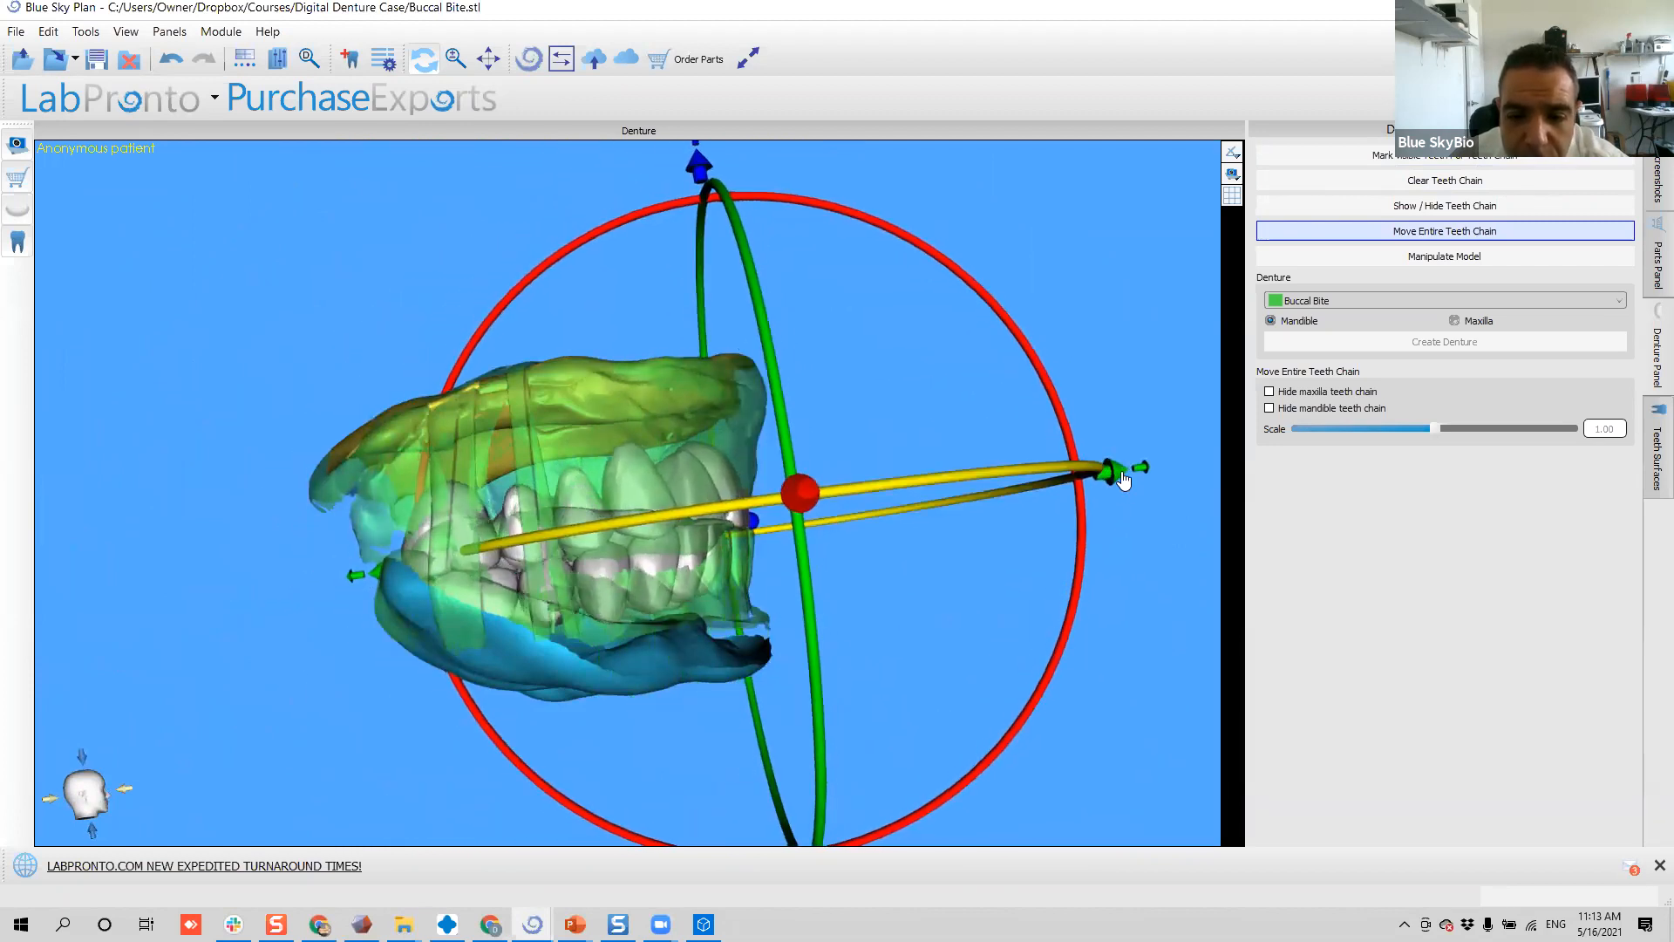
{"action": "left_click_drag", "start_coordinate": [1110, 258], "coordinate": [606, 453]}
{"action": "key", "text": "ctrl+z"}
- Nudge the teeth chain slightly along the front-to-back axis to match the incisors to the bite scan
{"action": "left_click_drag", "start_coordinate": [896, 382], "coordinate": [963, 523]}
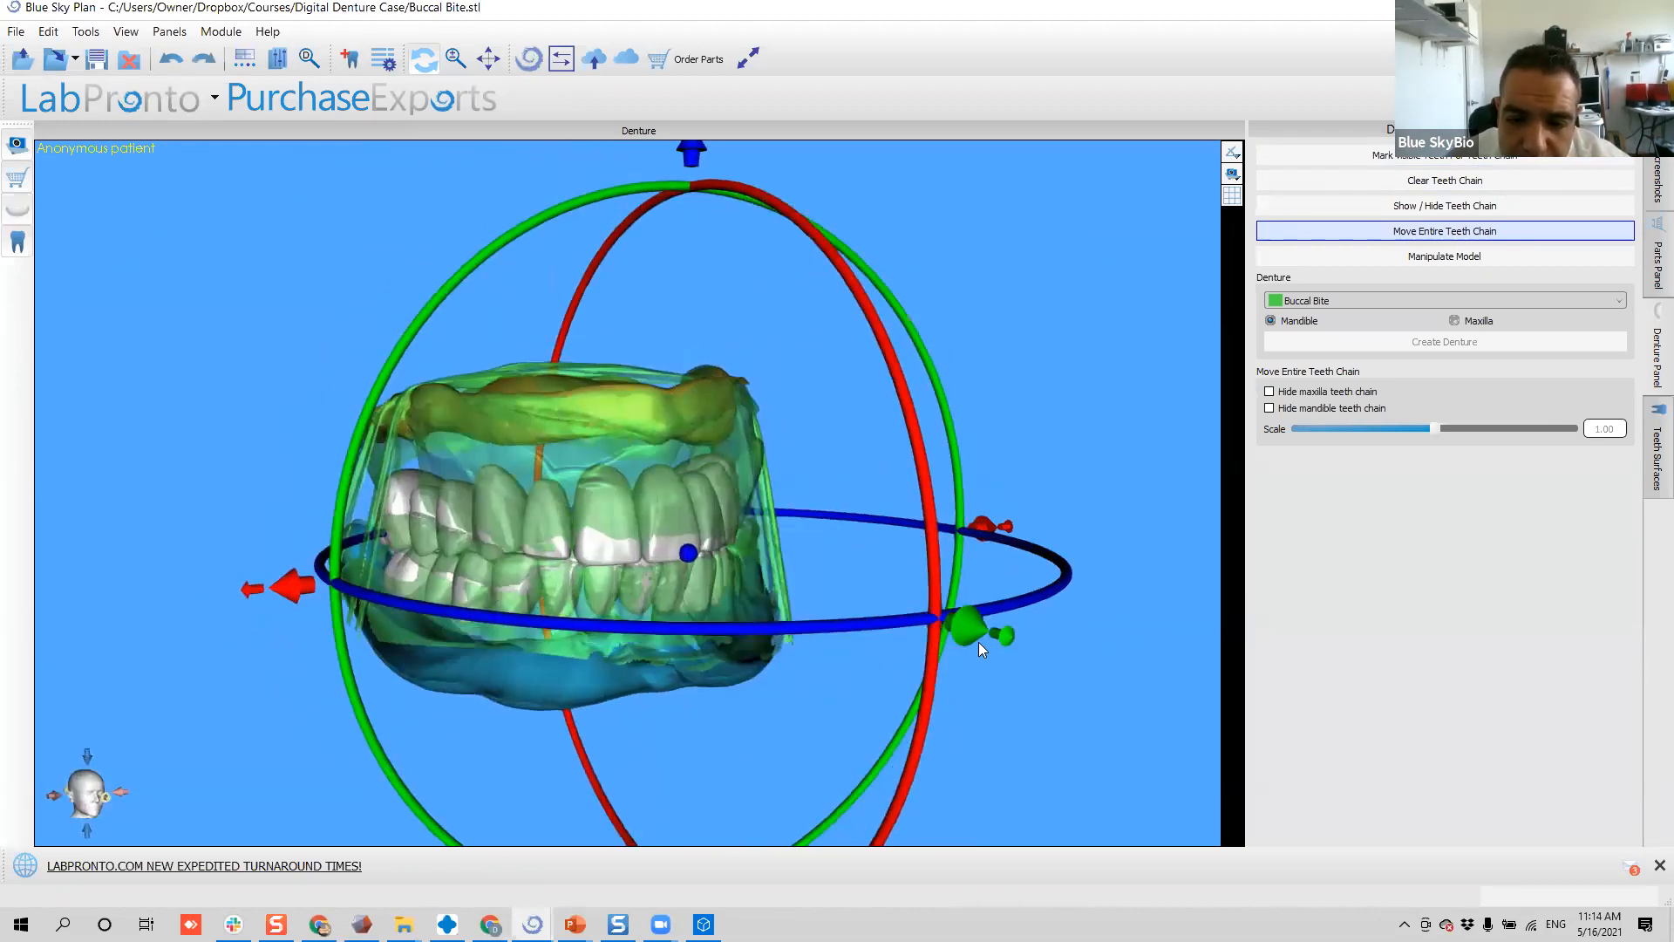
{"action": "left_click_drag", "start_coordinate": [971, 635], "coordinate": [984, 638]}
{"action": "mouse_move", "coordinate": [1038, 383]}
{"action": "left_mouse_down"}
{"action": "mouse_move", "coordinate": [1089, 315]}
{"action": "mouse_move", "coordinate": [1036, 354]}
{"action": "left_mouse_up"}
{"action": "left_click_drag", "start_coordinate": [244, 627], "coordinate": [499, 610]}
{"action": "scroll", "coordinate": [477, 615], "scroll_direction": "up", "scroll_amount": 5}
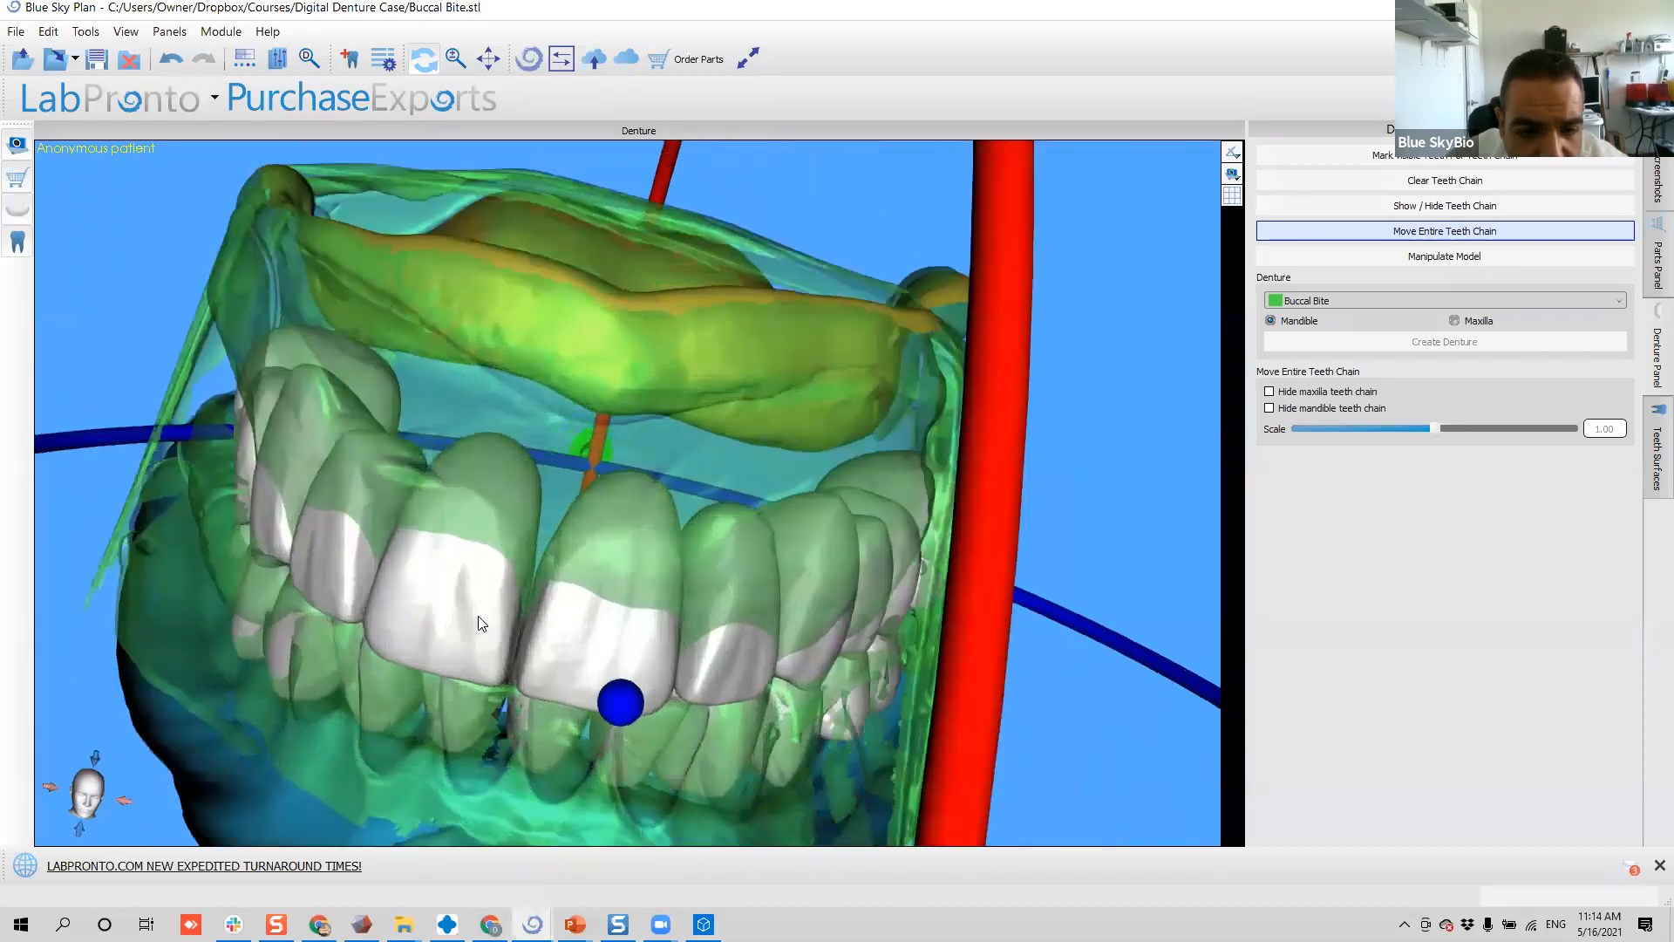
{"action": "scroll", "coordinate": [471, 616], "scroll_direction": "down", "scroll_amount": 2}
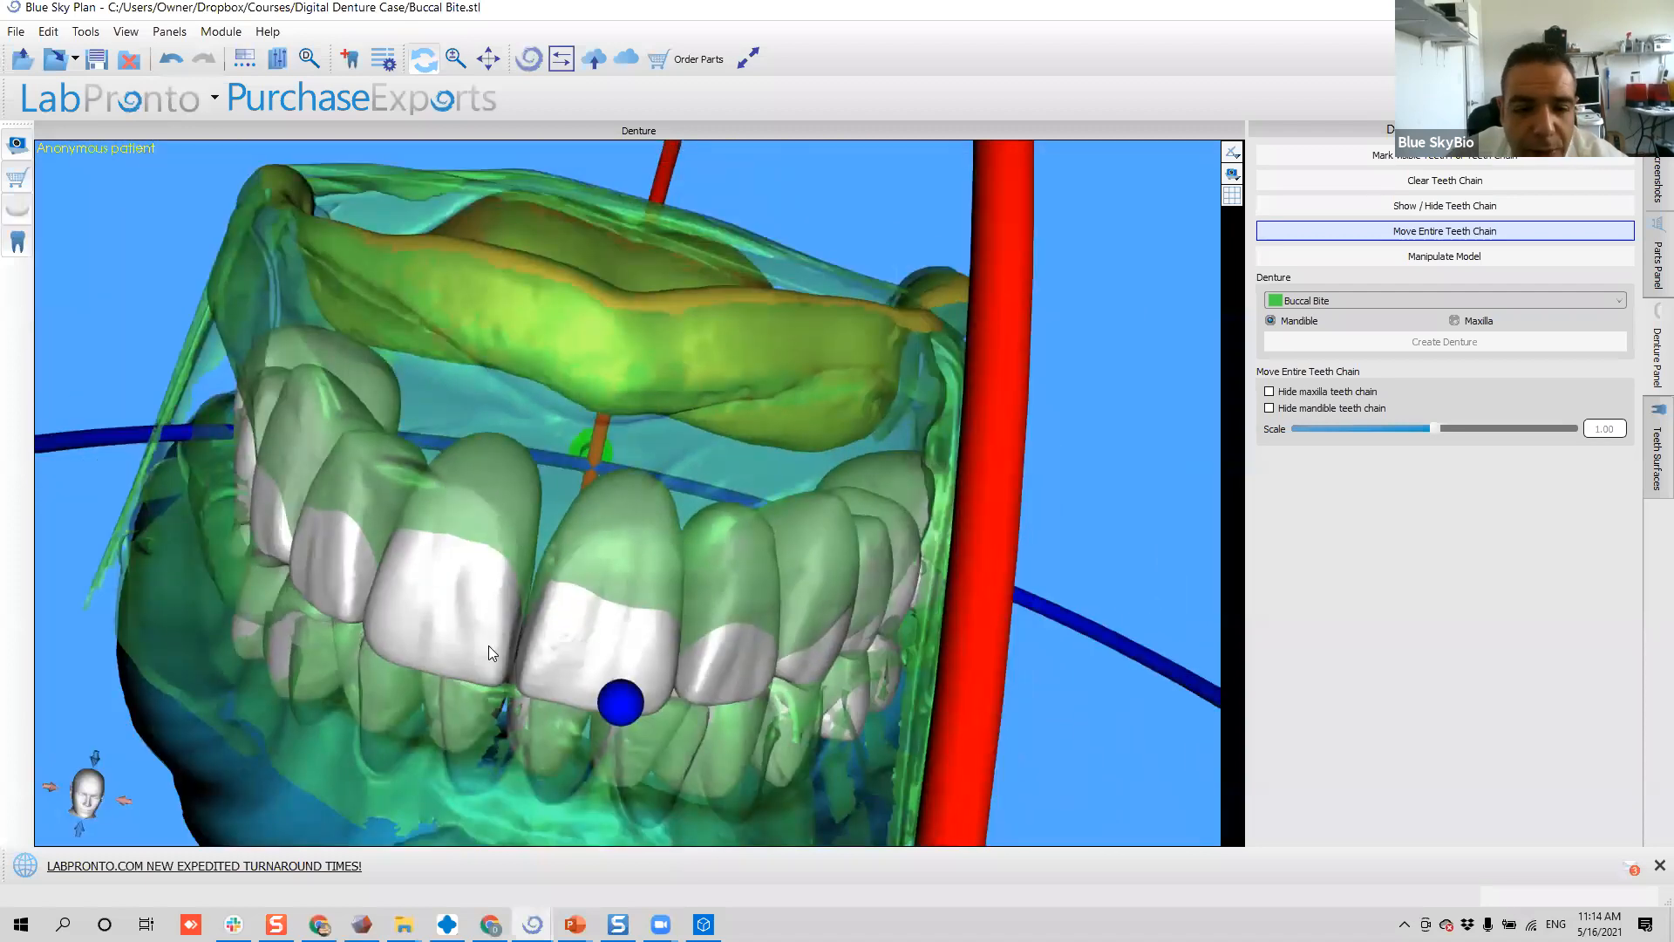
- Nudge the teeth chain sideways to fine-tune the midline of the incisors against the bite scan
{"action": "left_click_drag", "start_coordinate": [287, 762], "coordinate": [706, 305]}
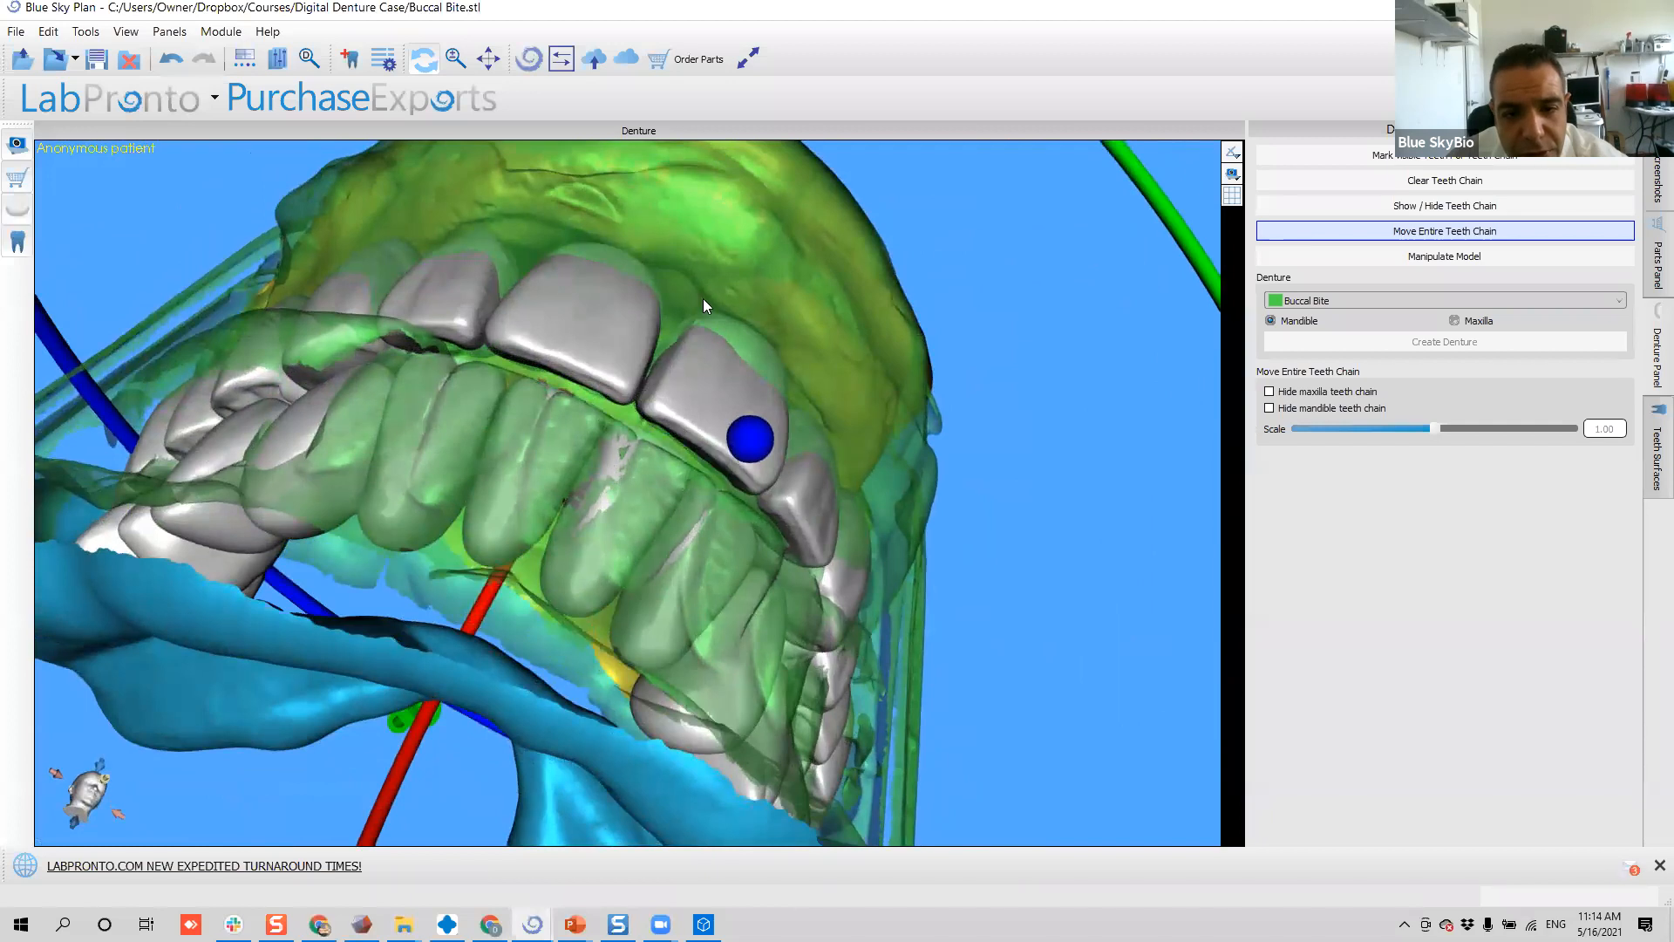
{"action": "scroll", "coordinate": [719, 330], "scroll_direction": "down", "scroll_amount": 5}
{"action": "left_click_drag", "start_coordinate": [323, 235], "coordinate": [323, 249]}
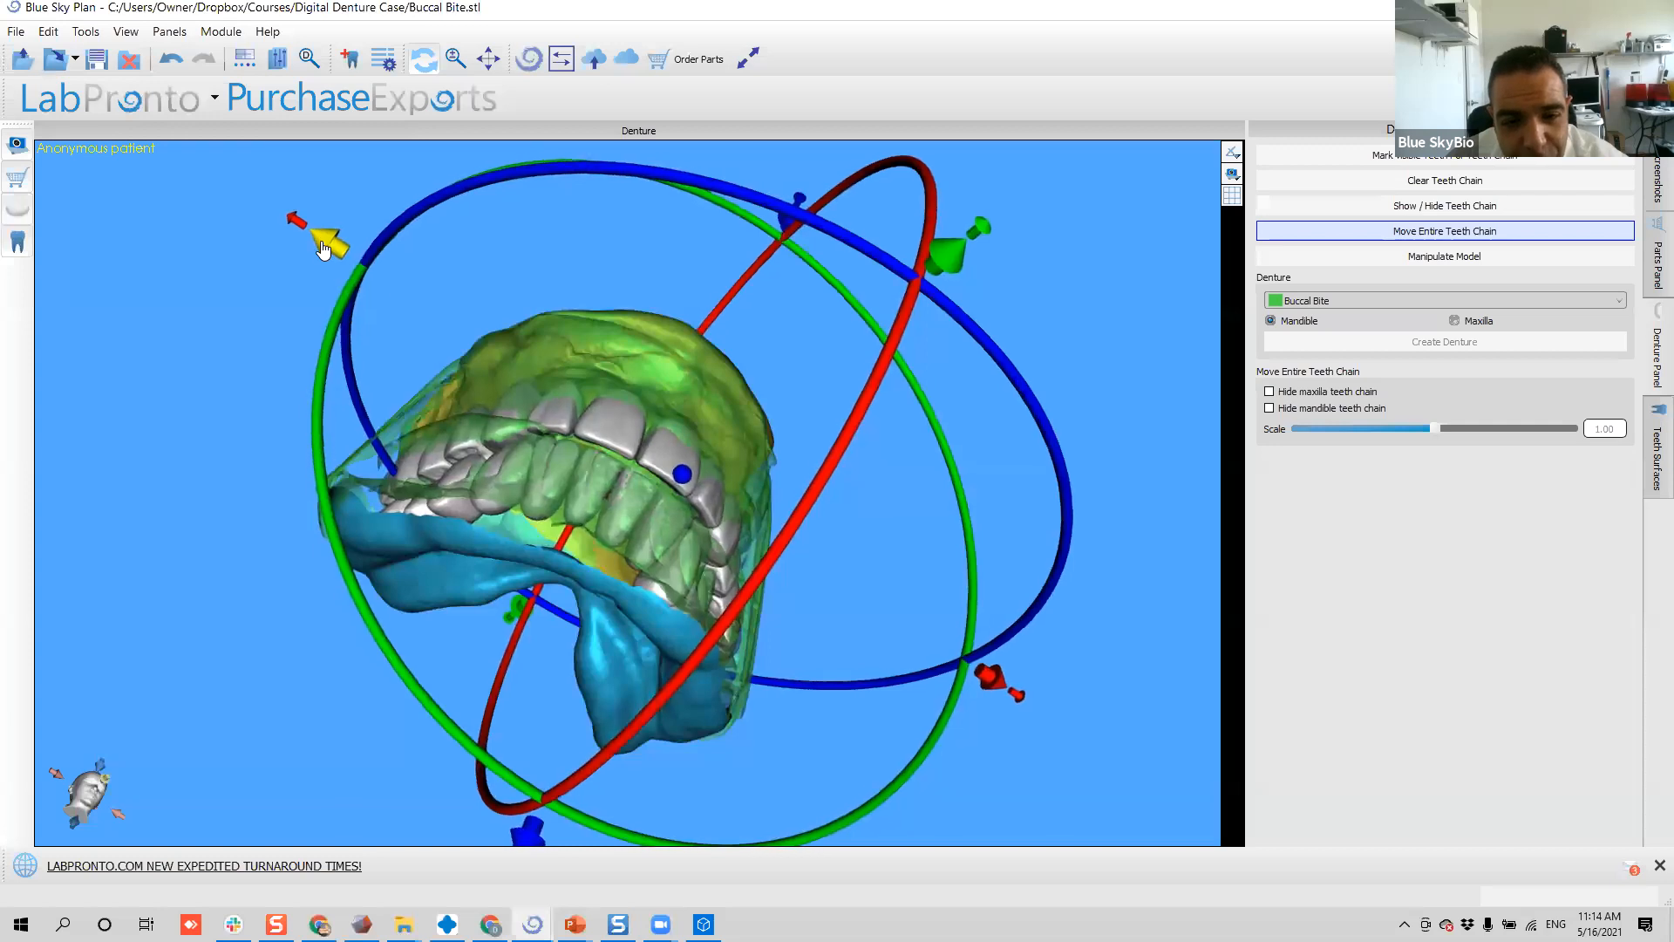
{"action": "scroll", "coordinate": [394, 364], "scroll_direction": "up", "scroll_amount": 5}
{"action": "scroll", "coordinate": [422, 260], "scroll_direction": "up", "scroll_amount": 2}
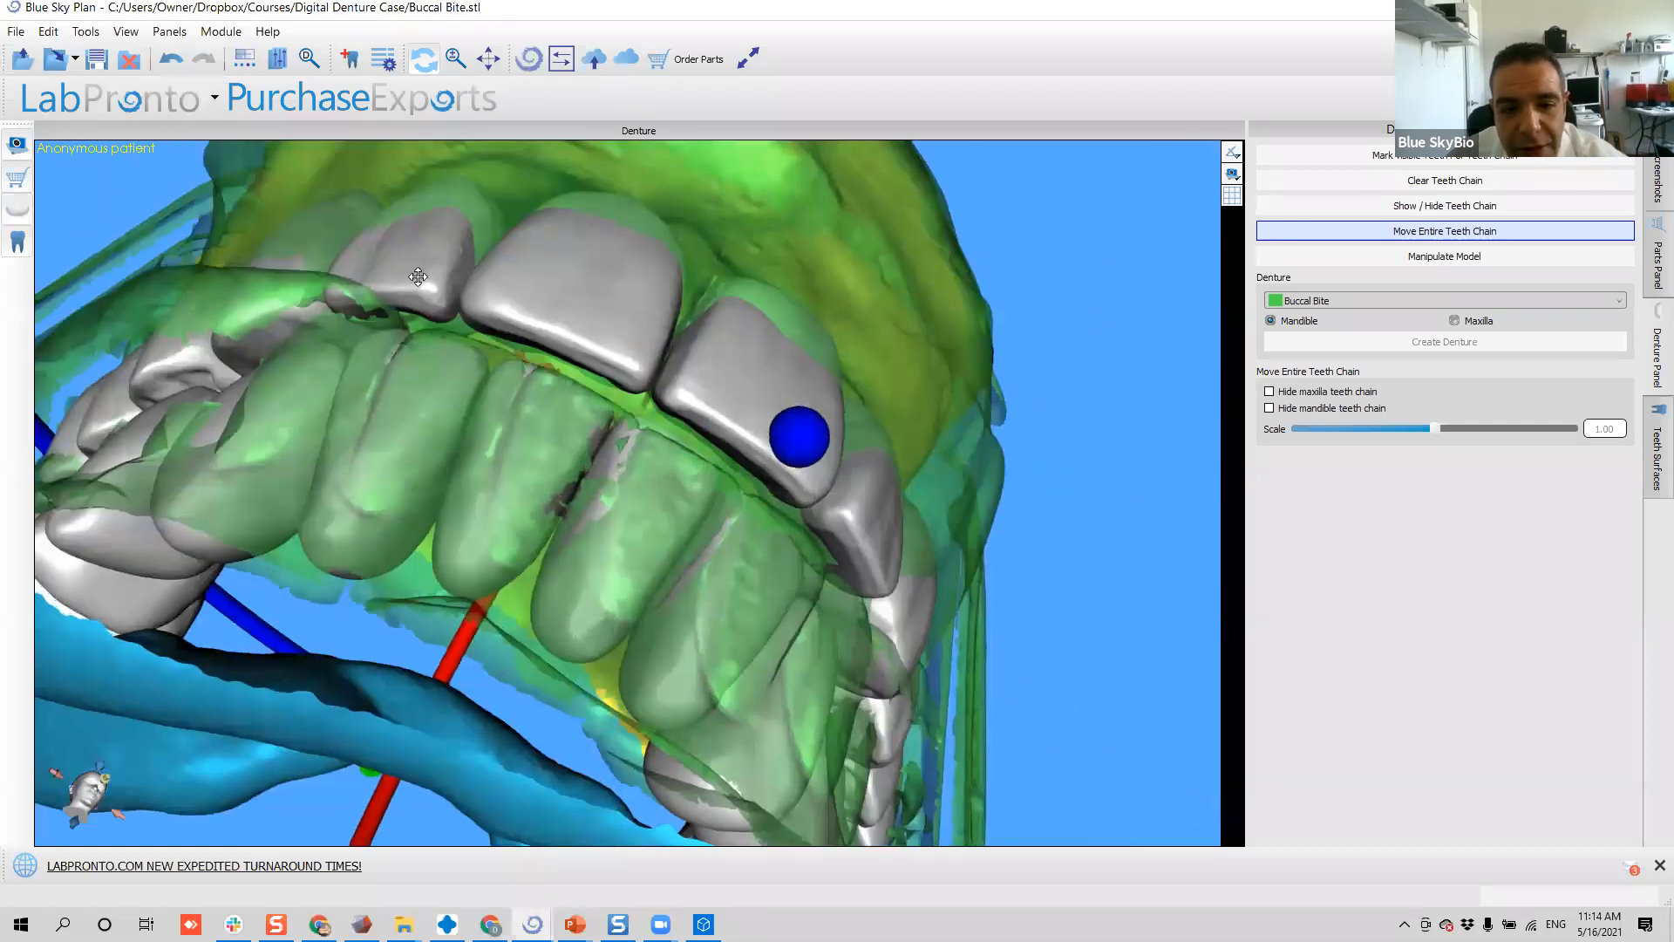
{"action": "scroll", "coordinate": [405, 328], "scroll_direction": "down", "scroll_amount": 6}
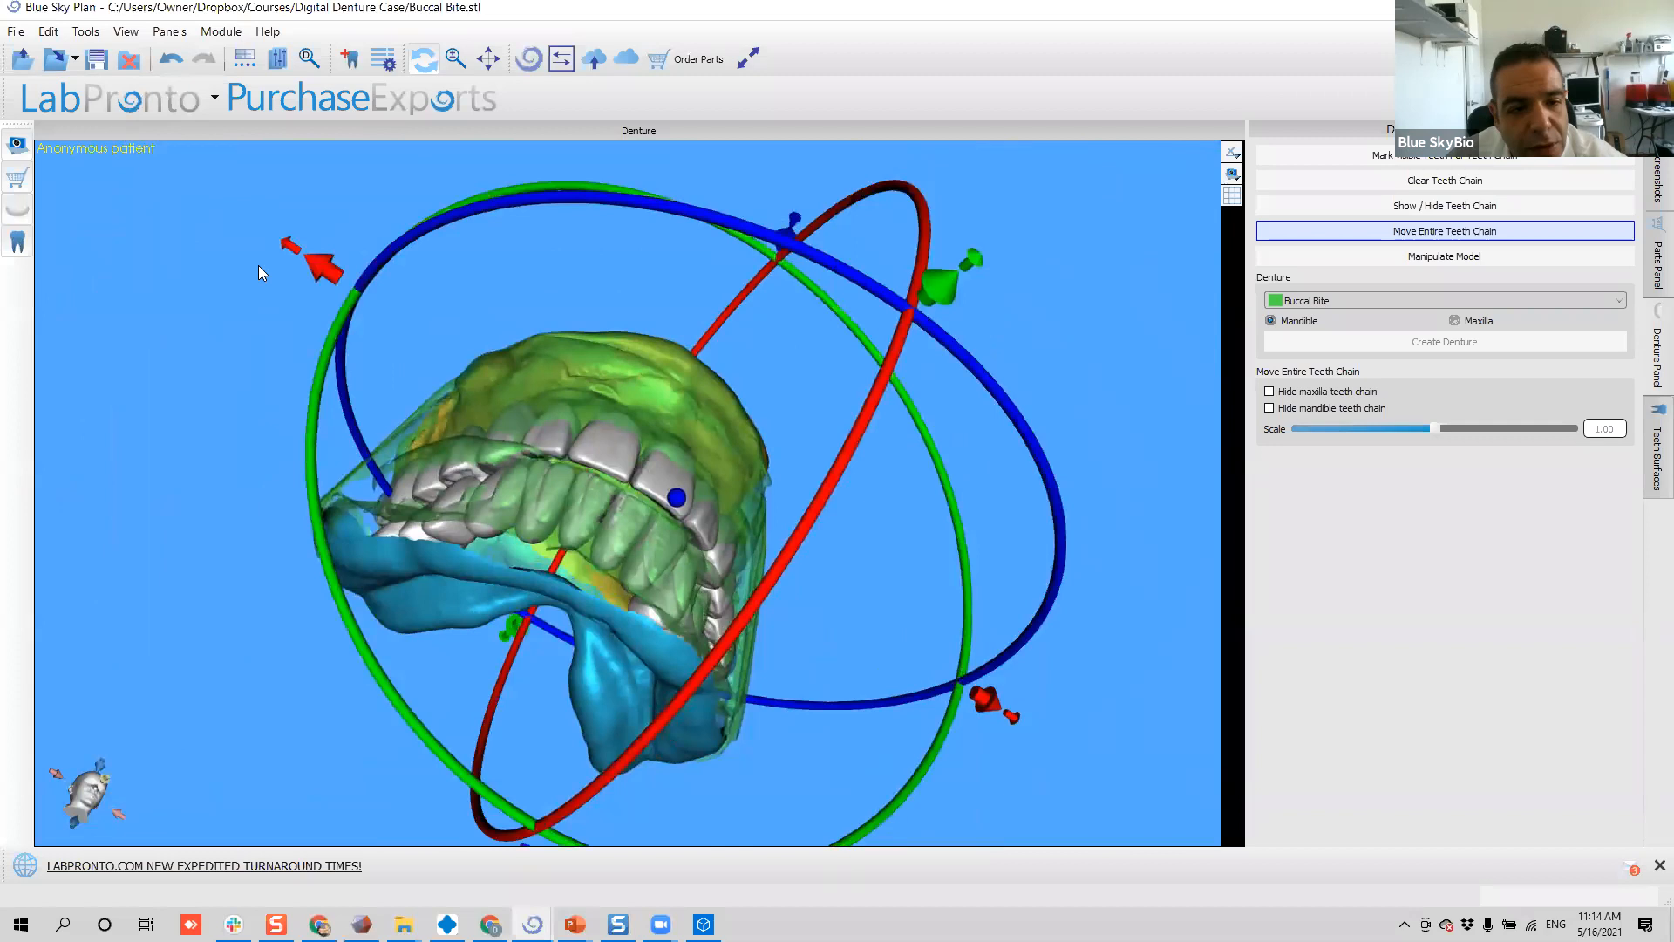
- Shift the entire teeth chain slightly sideways and backward to line it up with the transparent Buccal Bite scan
{"action": "left_click_drag", "start_coordinate": [273, 236], "coordinate": [253, 217]}
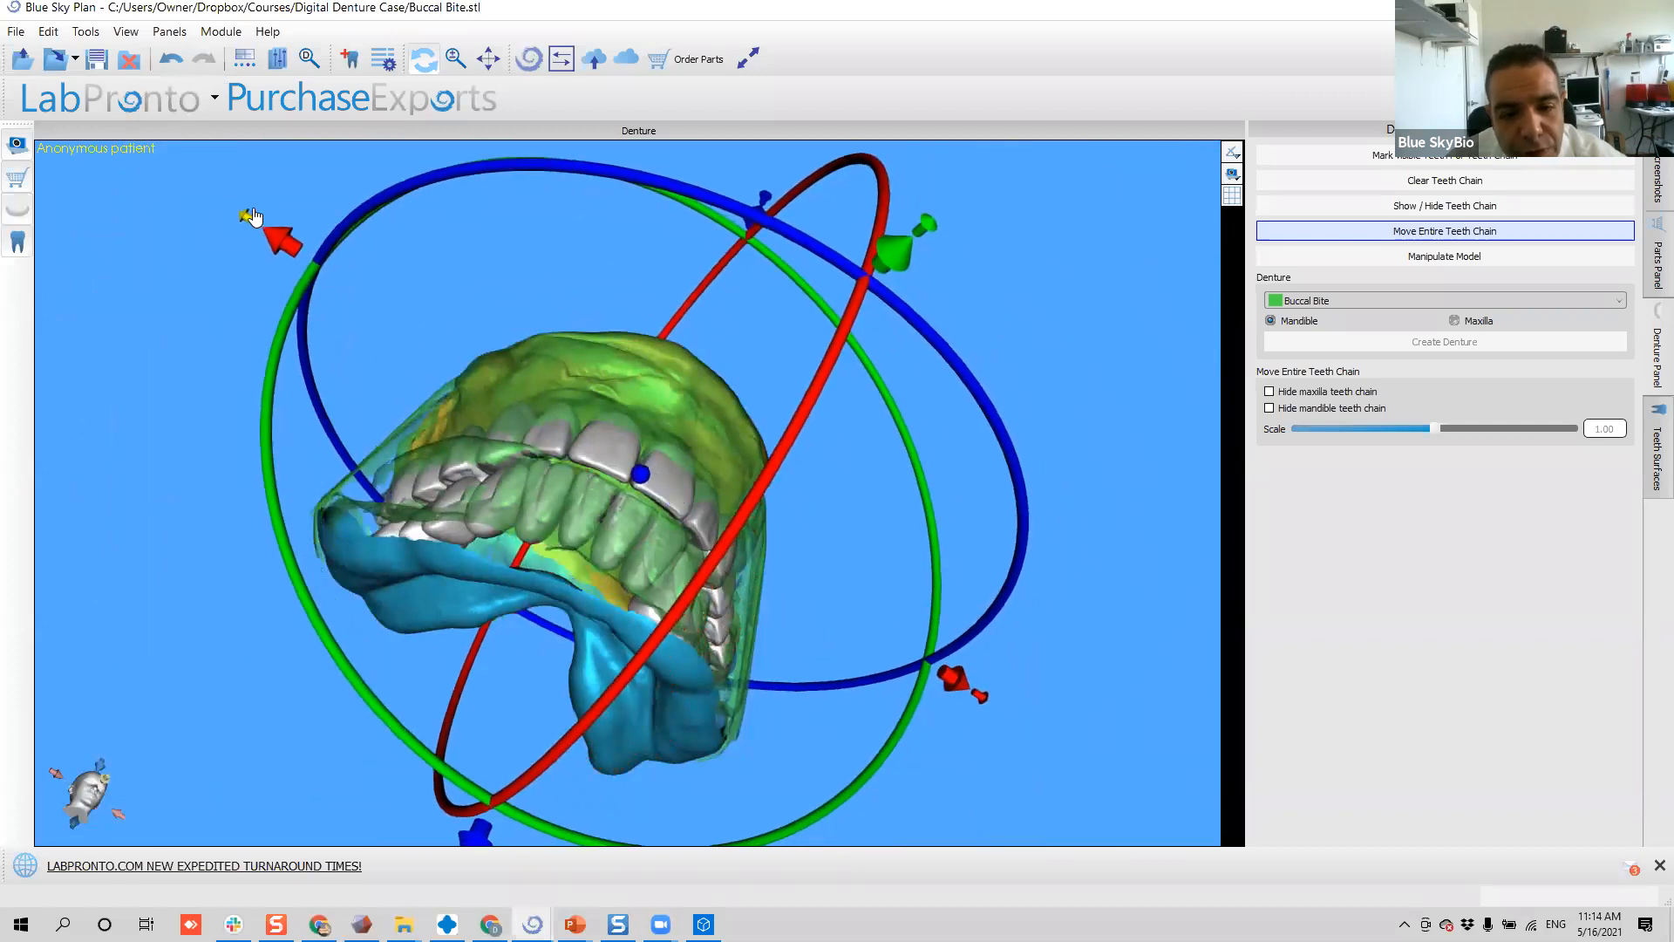
{"action": "left_click_drag", "start_coordinate": [338, 458], "coordinate": [247, 520]}
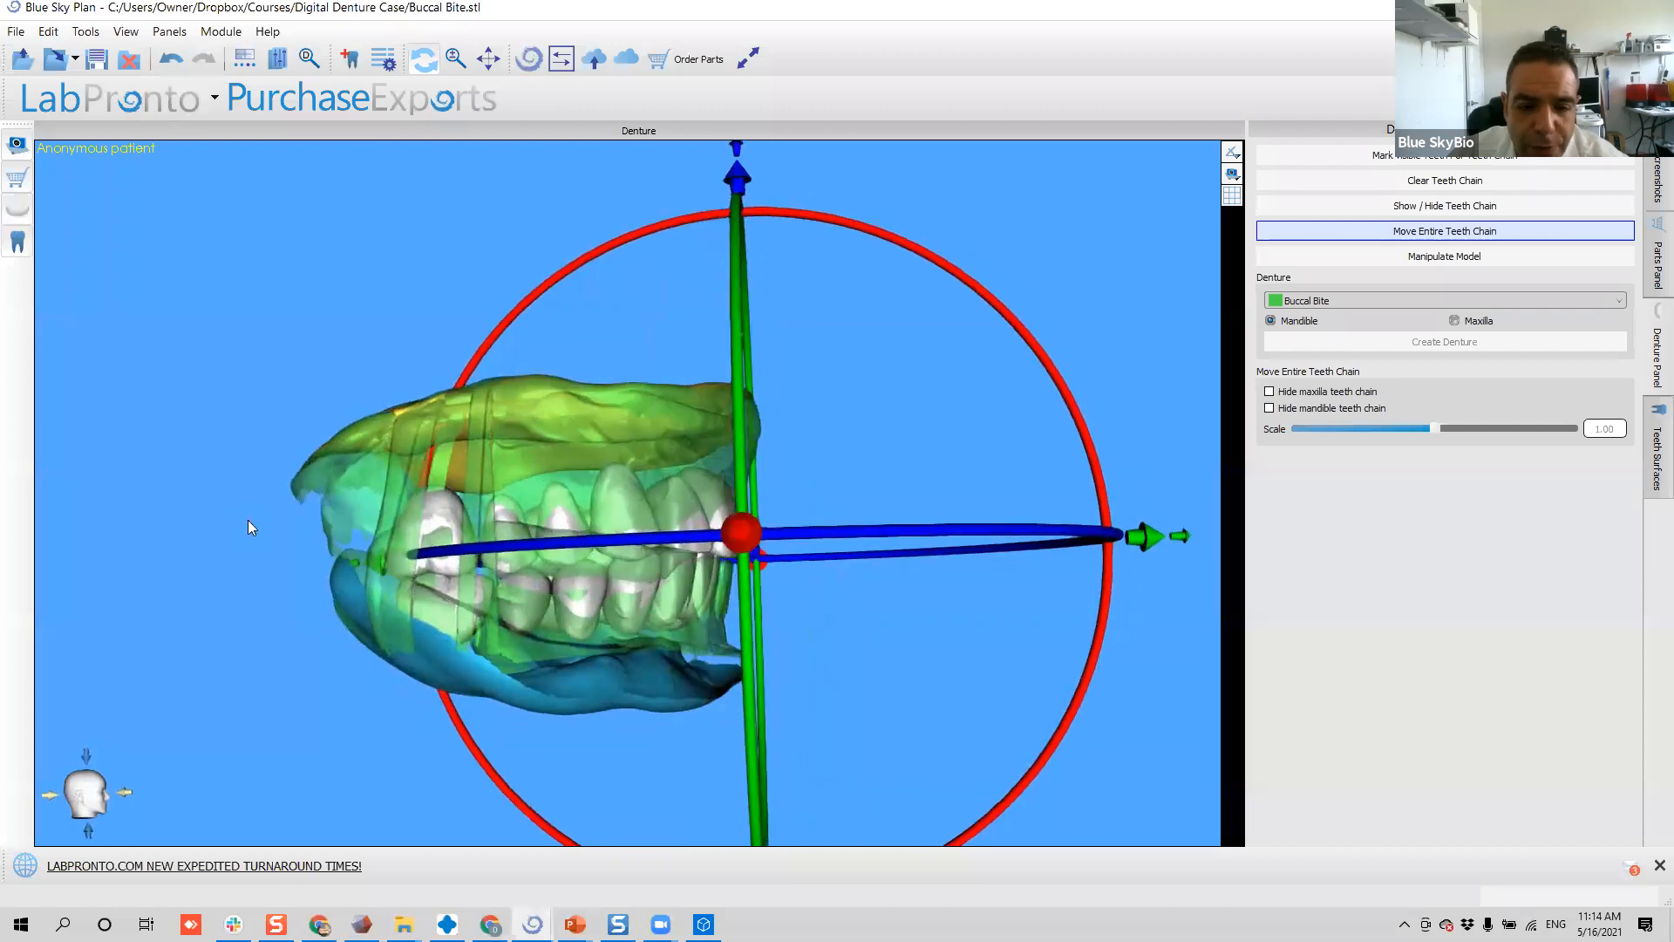
{"action": "left_click_drag", "start_coordinate": [1187, 543], "coordinate": [1167, 548]}
- Tilt the entire teeth chain slightly in side view so its occlusal plane follows the bite scan
{"action": "left_click_drag", "start_coordinate": [875, 688], "coordinate": [919, 688]}
{"action": "left_click_drag", "start_coordinate": [829, 363], "coordinate": [912, 282]}
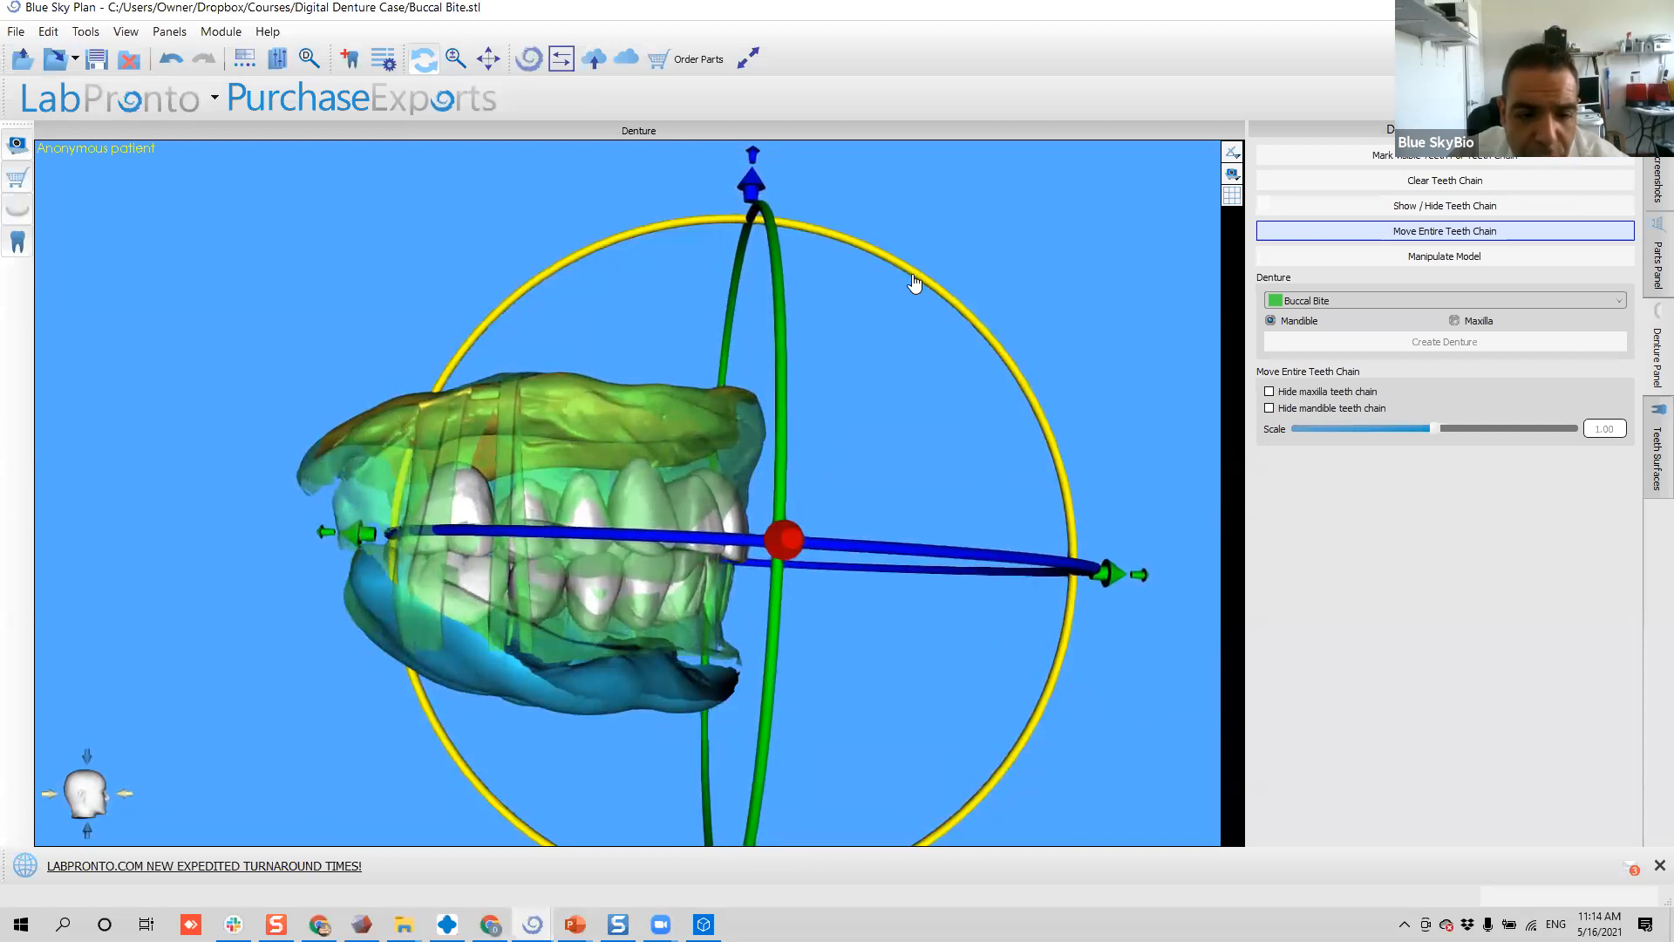
{"action": "left_click_drag", "start_coordinate": [775, 485], "coordinate": [583, 392]}
{"action": "left_click_drag", "start_coordinate": [1079, 527], "coordinate": [756, 395]}
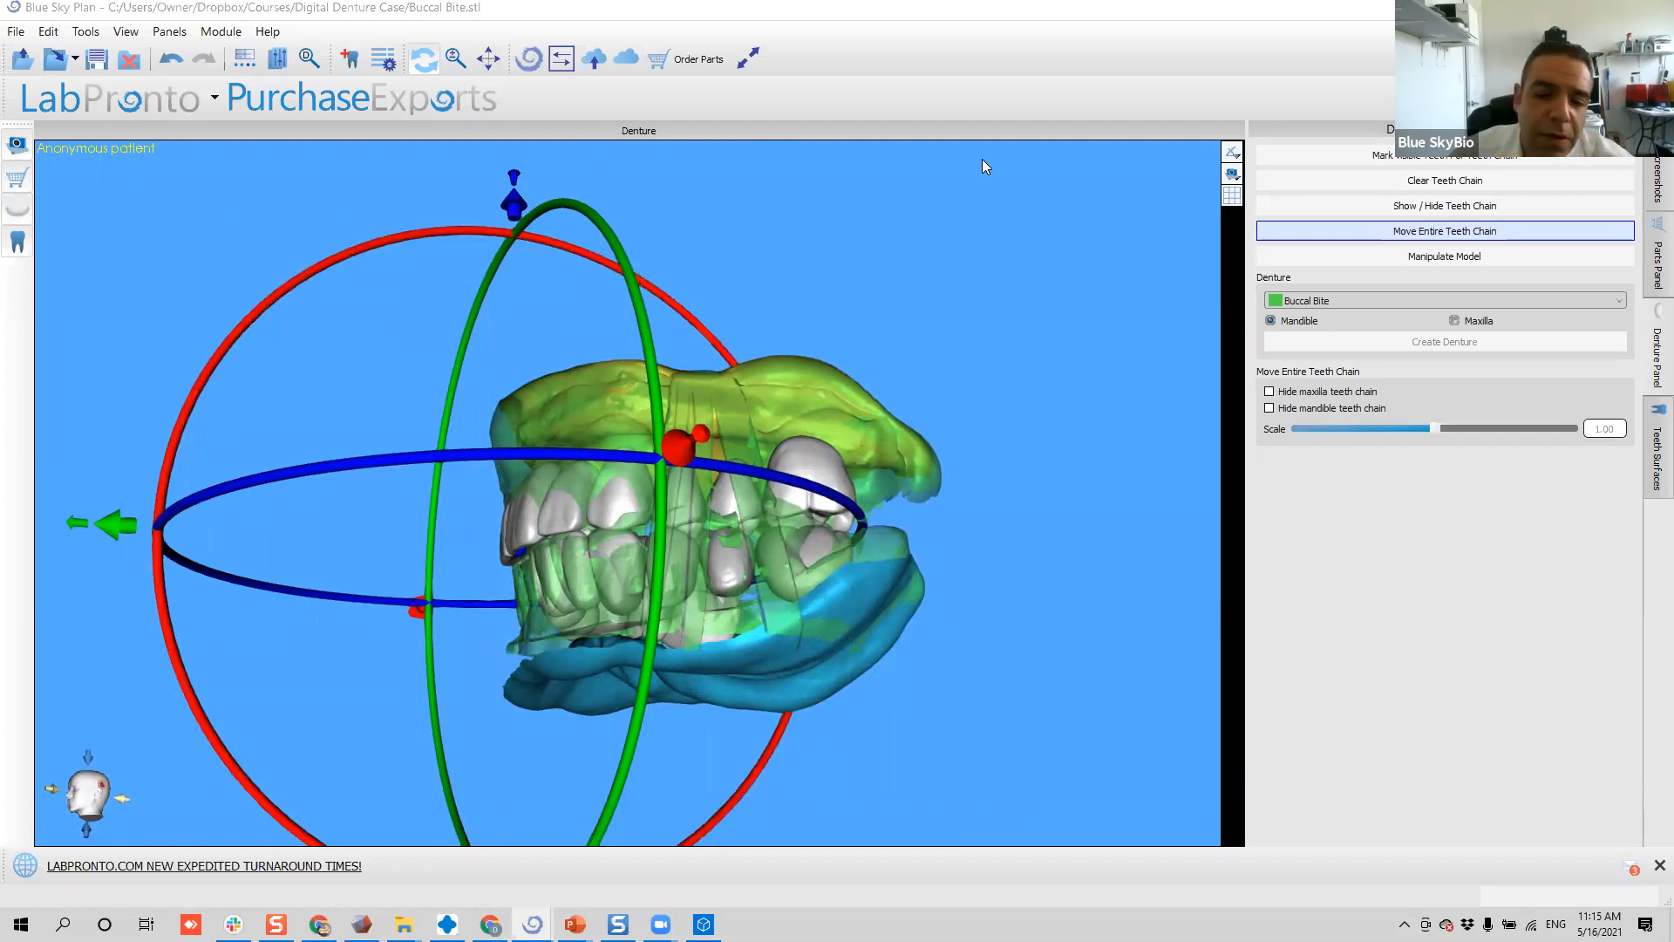
- Examine the fit of the teeth chain against the Buccal Bite from the front, below and both sides
{"action": "left_click_drag", "start_coordinate": [152, 378], "coordinate": [585, 449]}
{"action": "middle_click_drag", "start_coordinate": [901, 600], "coordinate": [962, 555]}
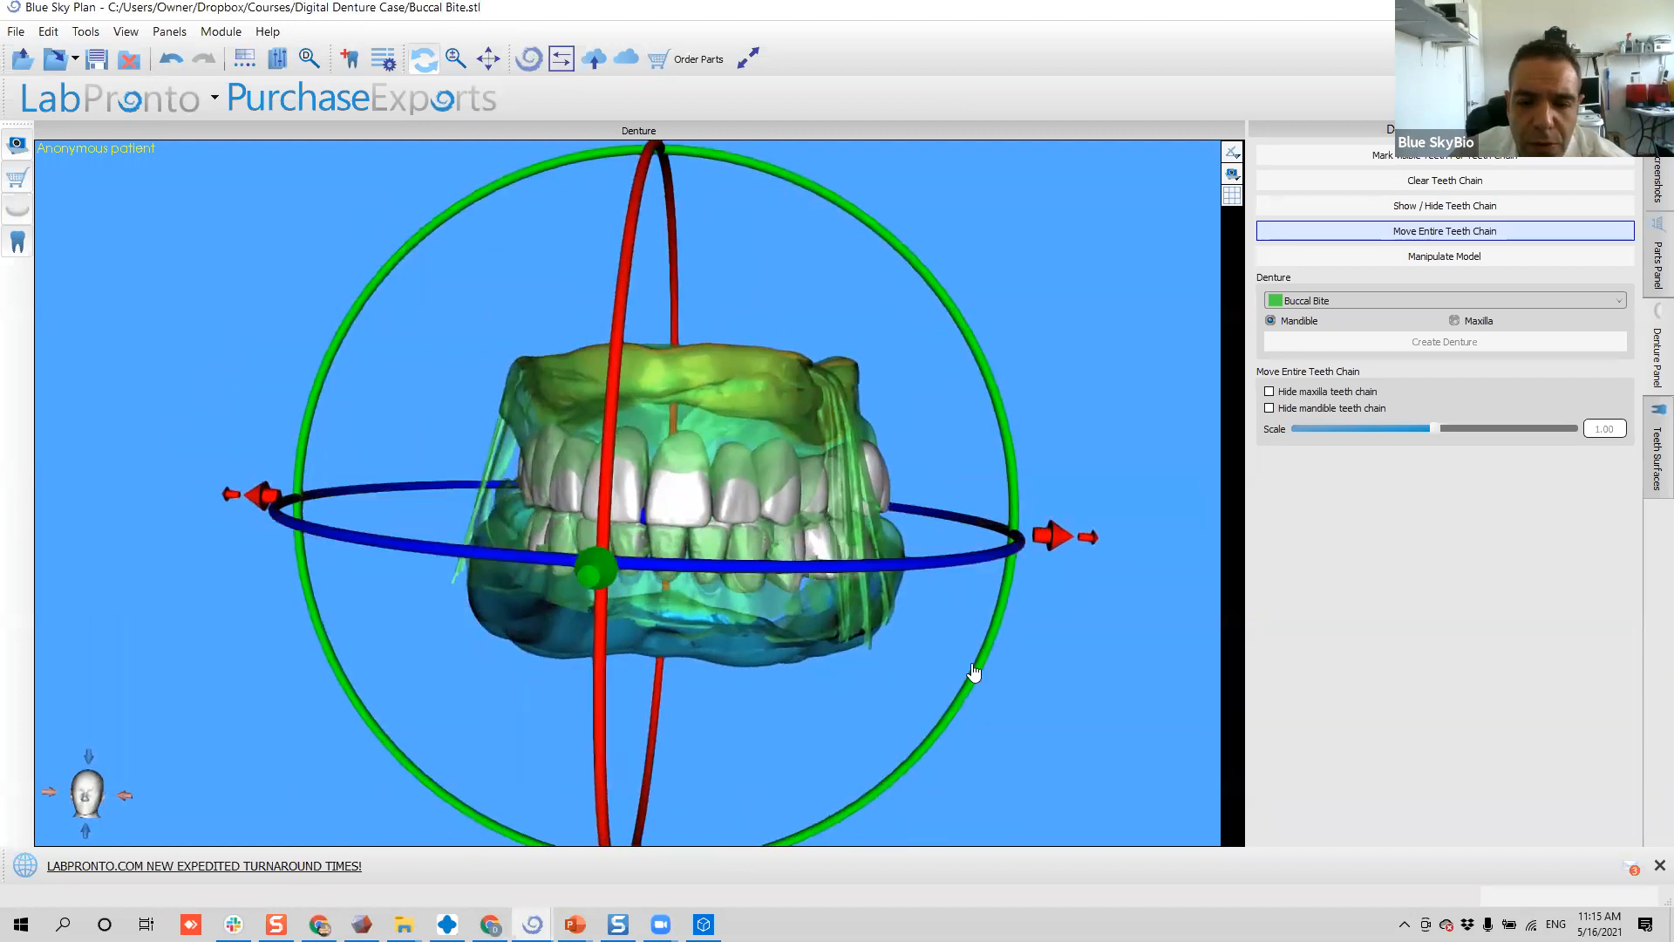
{"action": "left_click_drag", "start_coordinate": [719, 697], "coordinate": [792, 665]}
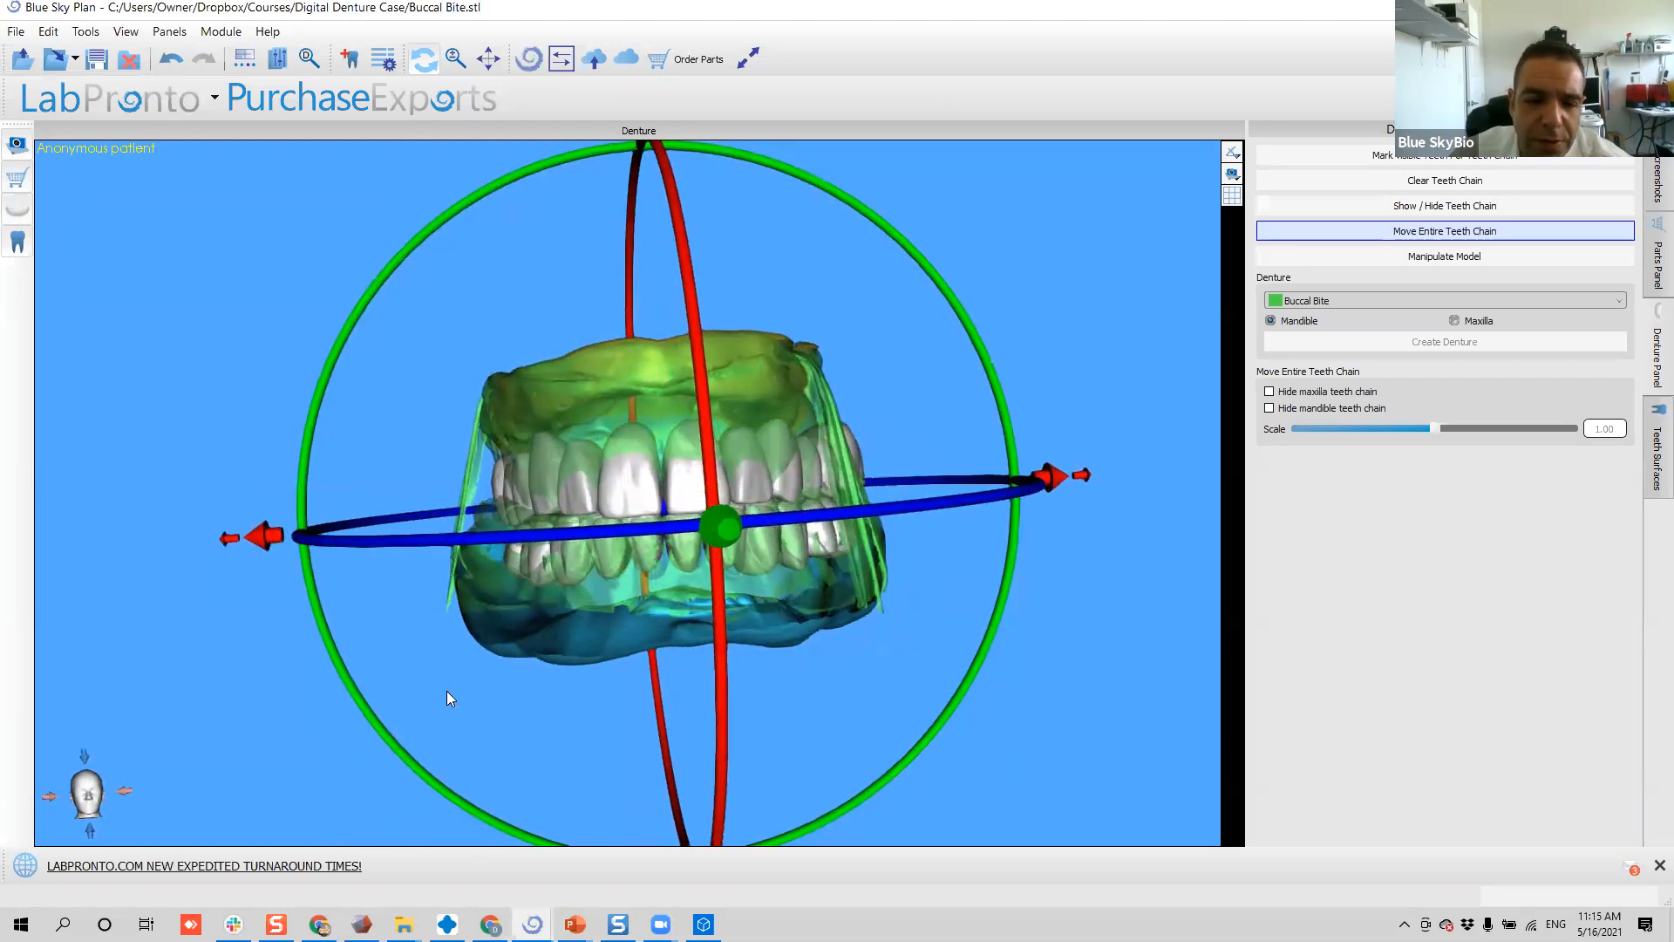
{"action": "left_click_drag", "start_coordinate": [412, 691], "coordinate": [426, 634]}
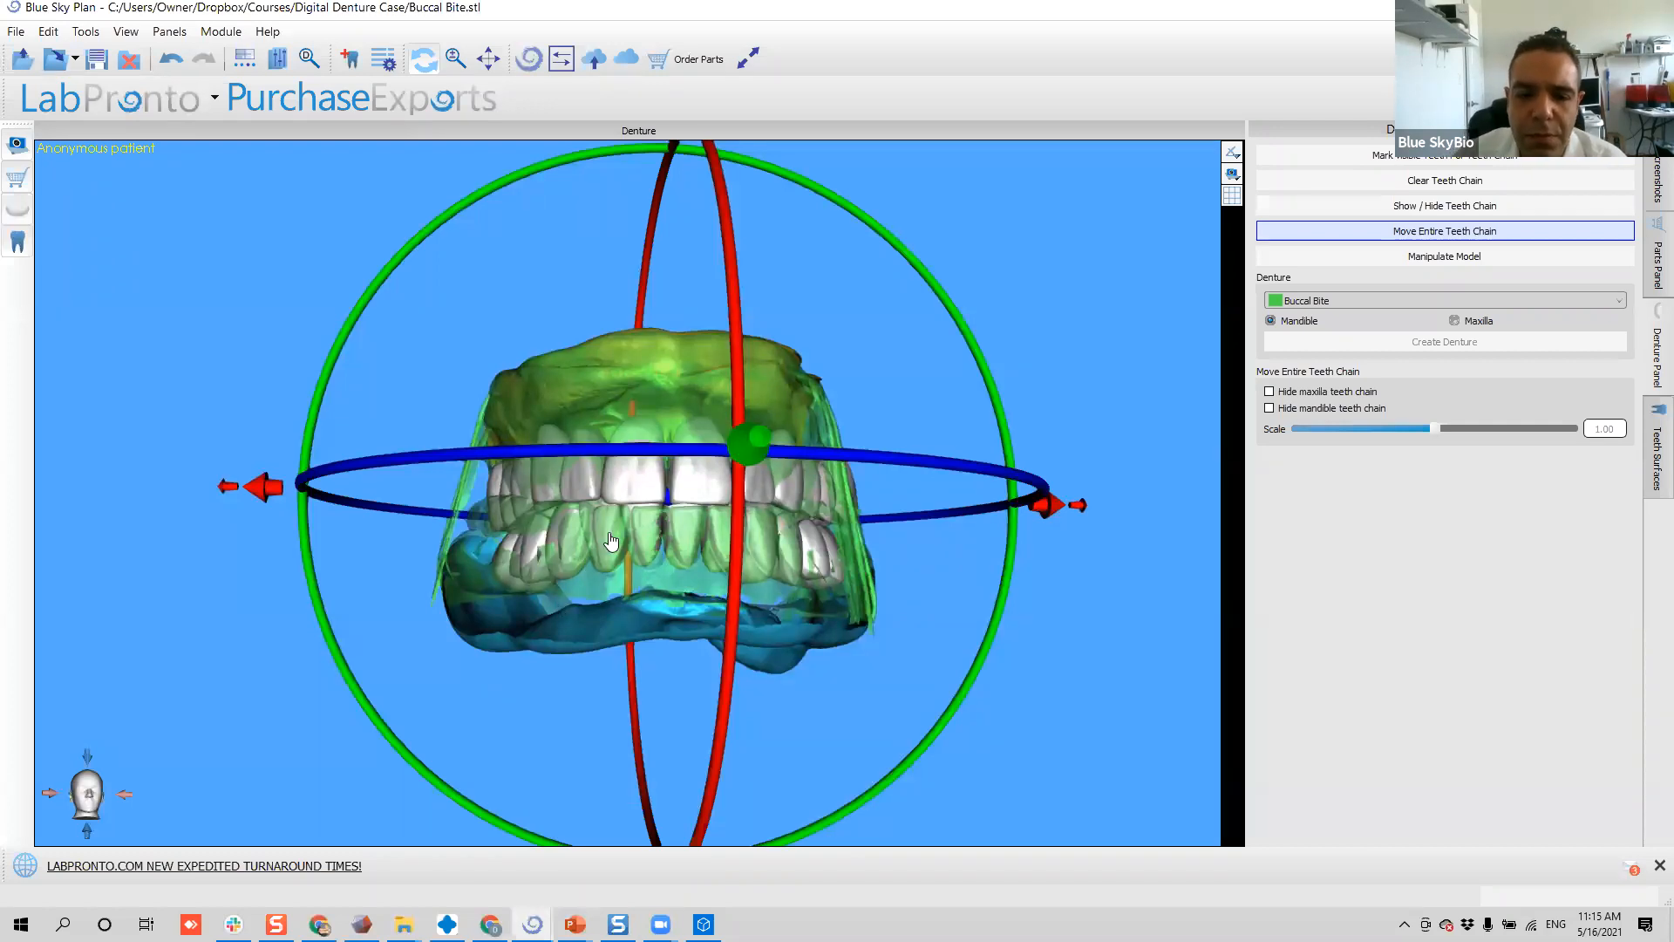
{"action": "left_click_drag", "start_coordinate": [160, 545], "coordinate": [229, 545]}
{"action": "left_click_drag", "start_coordinate": [993, 780], "coordinate": [986, 587]}
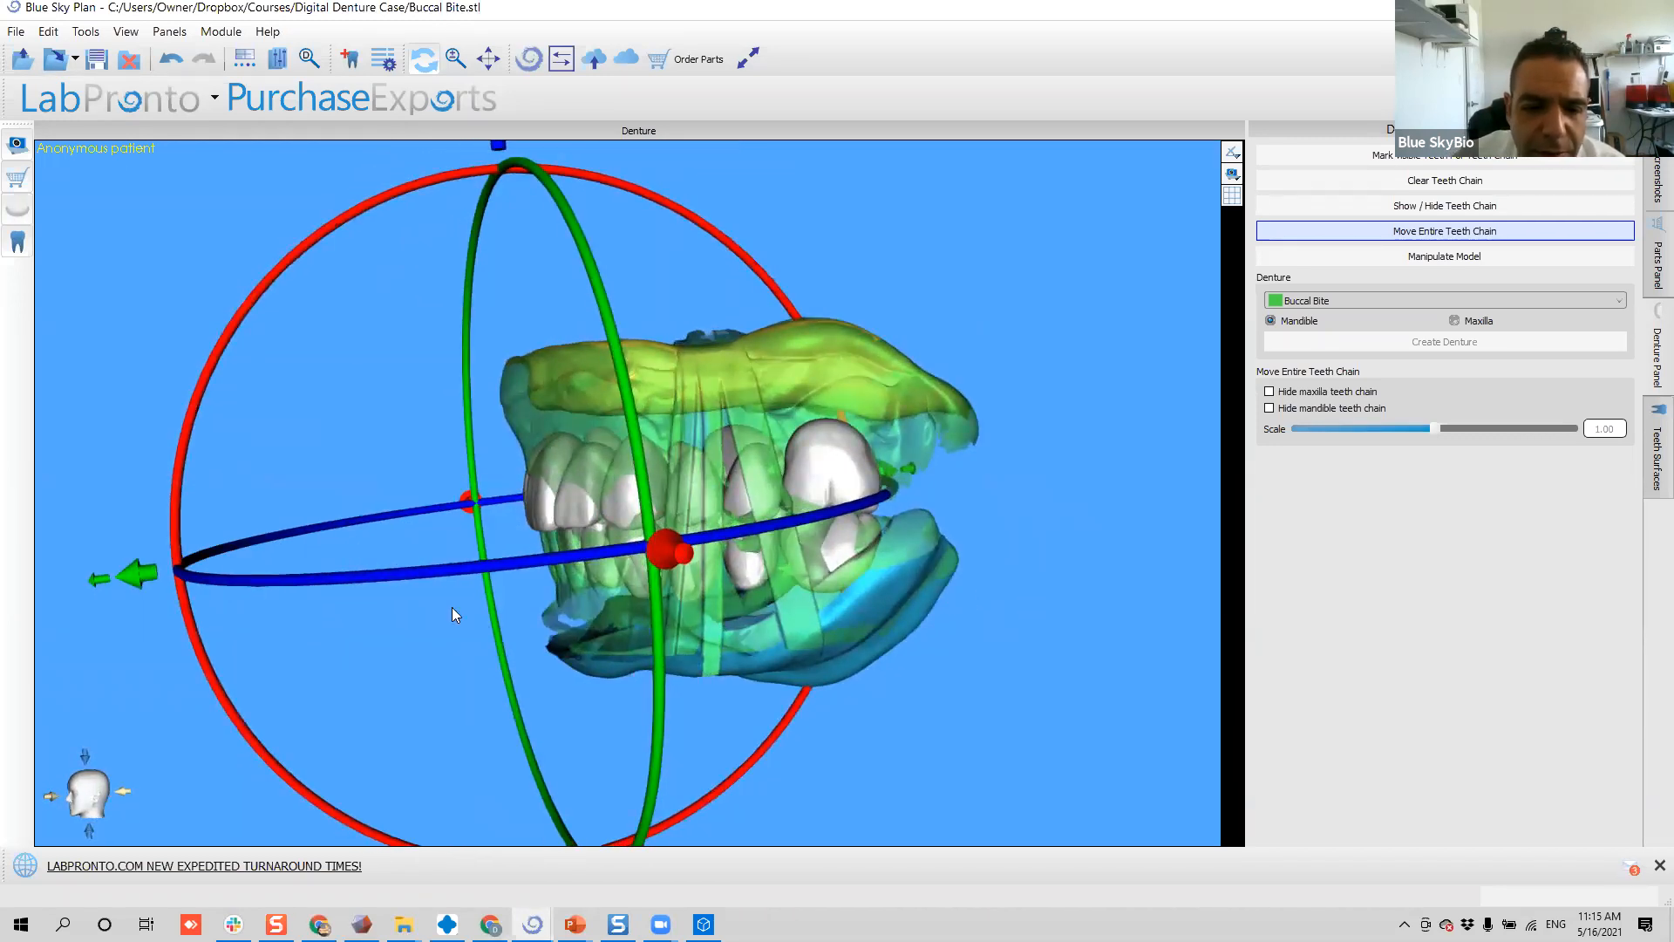
{"action": "mouse_move", "coordinate": [208, 680]}
{"action": "left_mouse_down"}
{"action": "mouse_move", "coordinate": [500, 608]}
{"action": "mouse_move", "coordinate": [757, 596]}
{"action": "mouse_move", "coordinate": [460, 403]}
{"action": "mouse_move", "coordinate": [78, 430]}
{"action": "mouse_move", "coordinate": [567, 536]}
{"action": "mouse_move", "coordinate": [1020, 590]}
{"action": "left_mouse_up"}
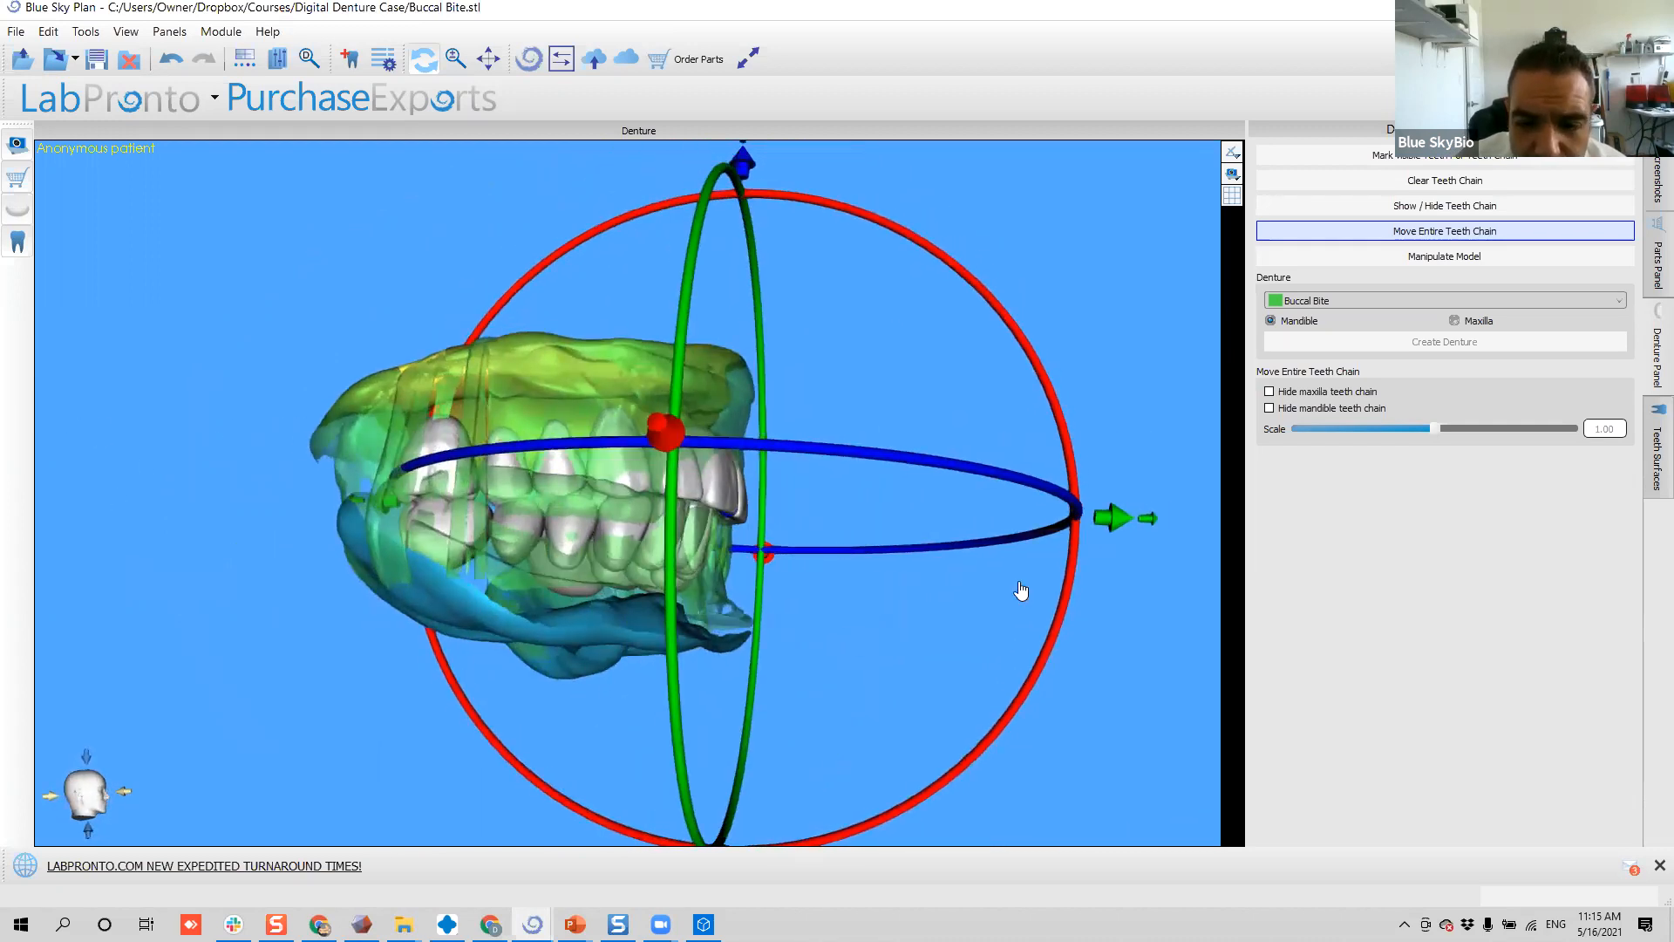
- Nudge the entire teeth chain slightly forward and sideways to refine the incisor position against the bite scan
{"action": "mouse_move", "coordinate": [1114, 528]}
{"action": "left_mouse_down"}
{"action": "mouse_move", "coordinate": [1061, 522]}
{"action": "mouse_move", "coordinate": [1124, 525]}
{"action": "left_mouse_up"}
{"action": "left_click_drag", "start_coordinate": [1035, 452], "coordinate": [551, 406]}
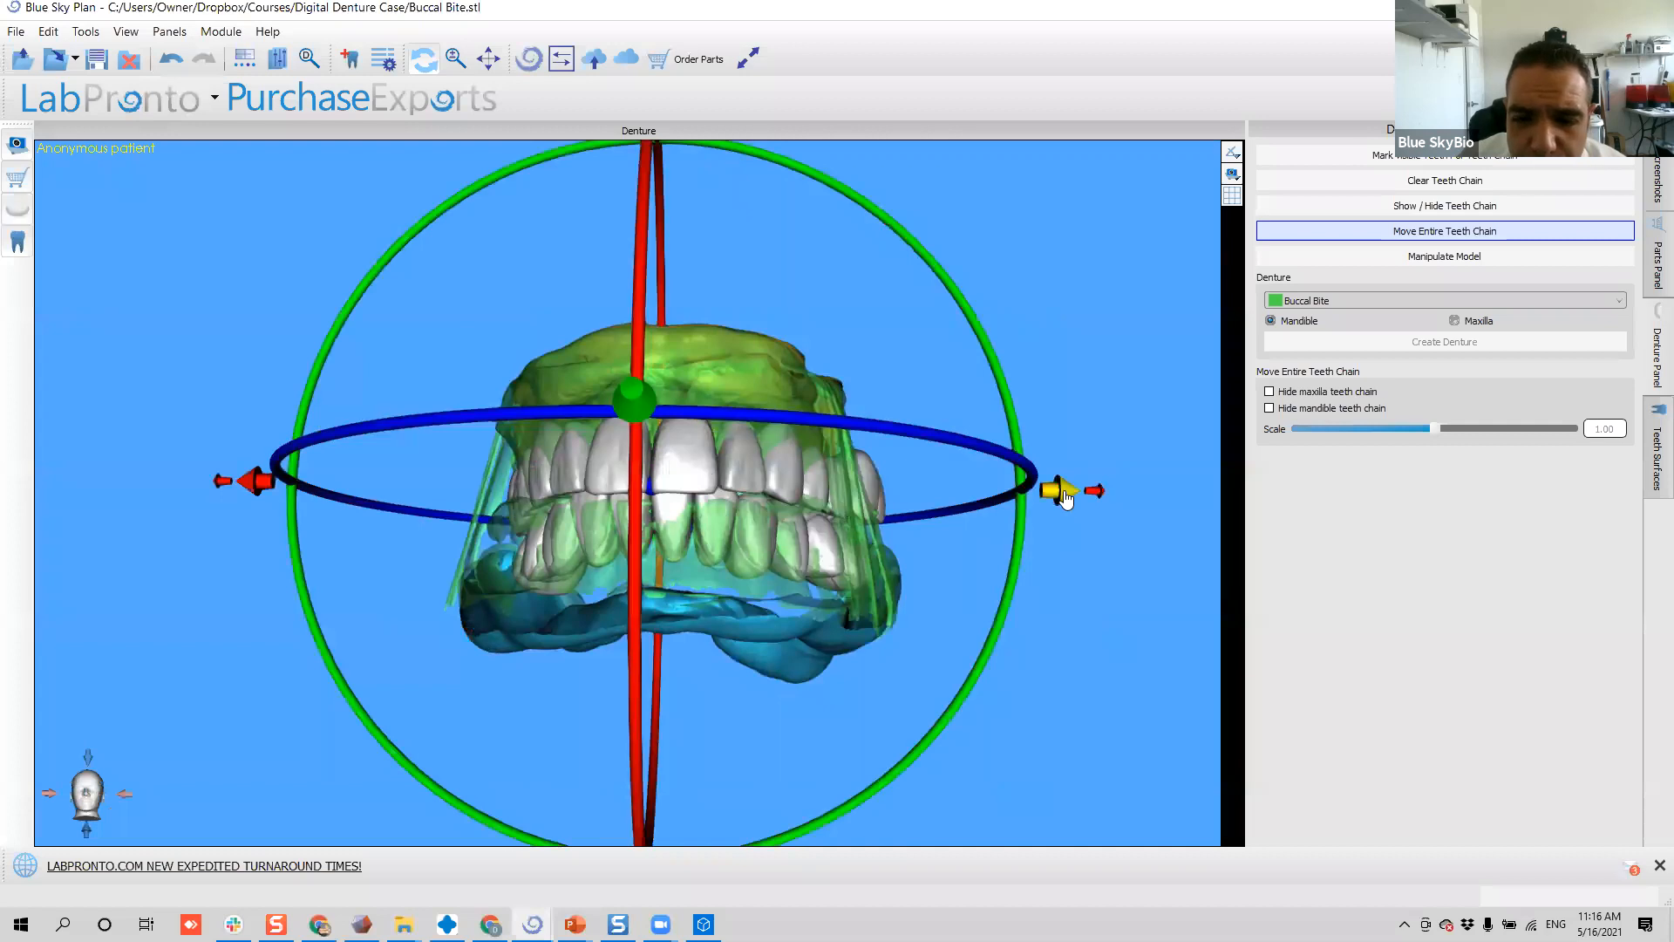
{"action": "left_click_drag", "start_coordinate": [1069, 497], "coordinate": [1071, 499]}
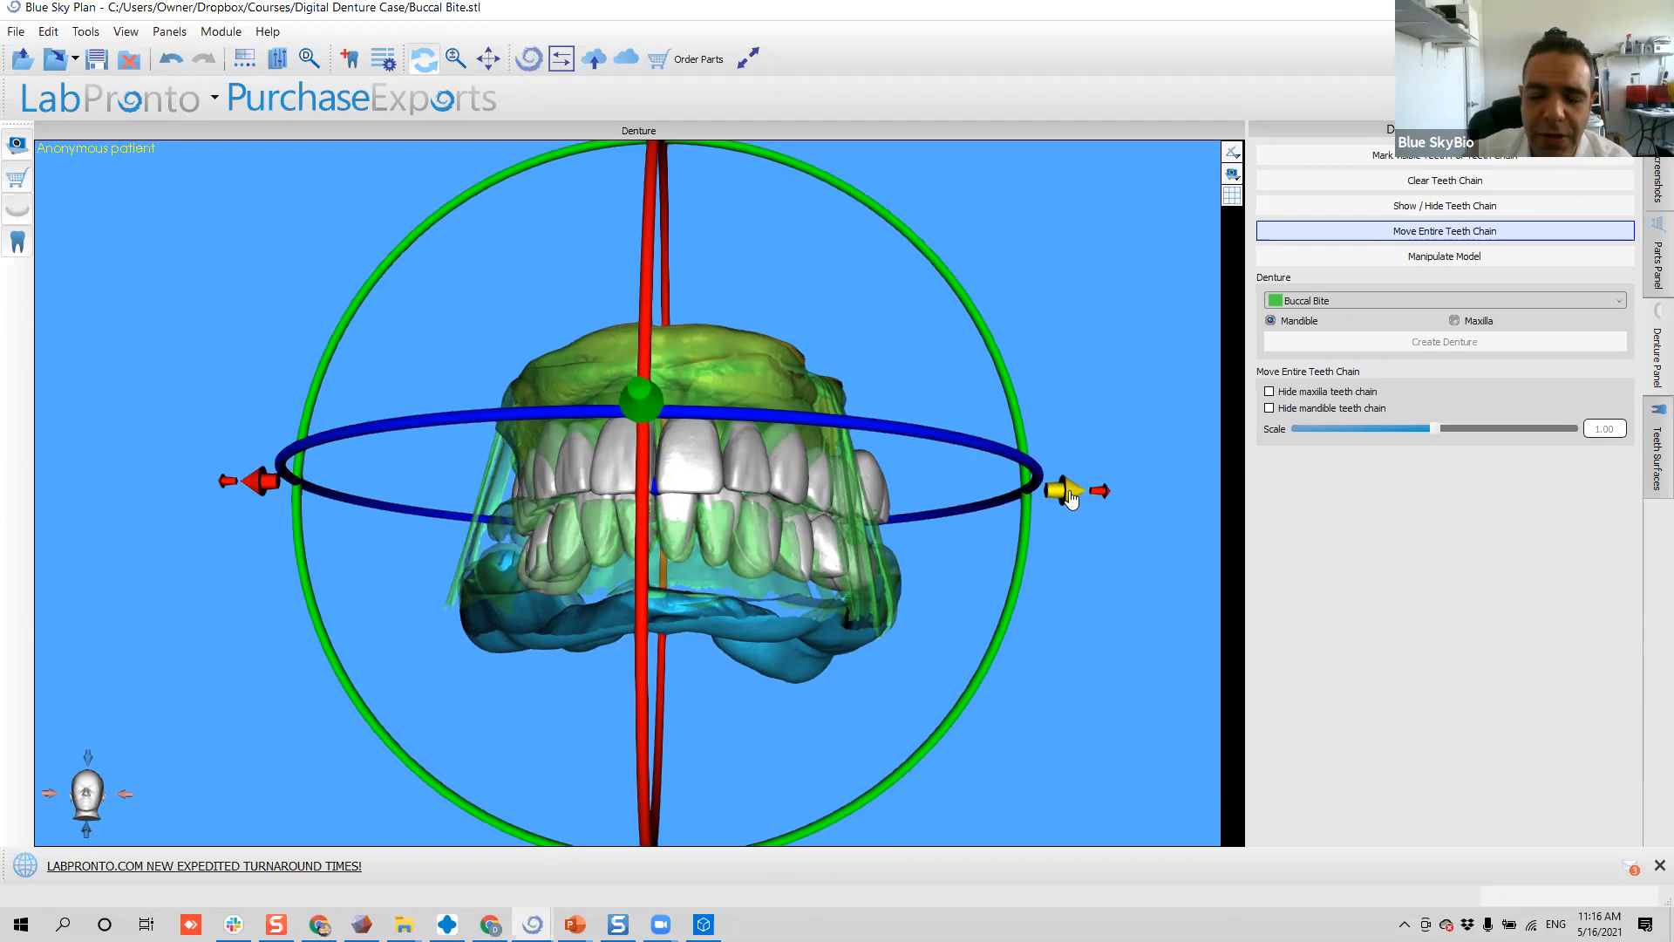
- Rotate the entire teeth chain slightly in front view to level it with the bite scan
{"action": "left_click_drag", "start_coordinate": [417, 560], "coordinate": [451, 569]}
{"action": "left_click_drag", "start_coordinate": [591, 291], "coordinate": [627, 248]}
{"action": "left_click_drag", "start_coordinate": [746, 249], "coordinate": [742, 280]}
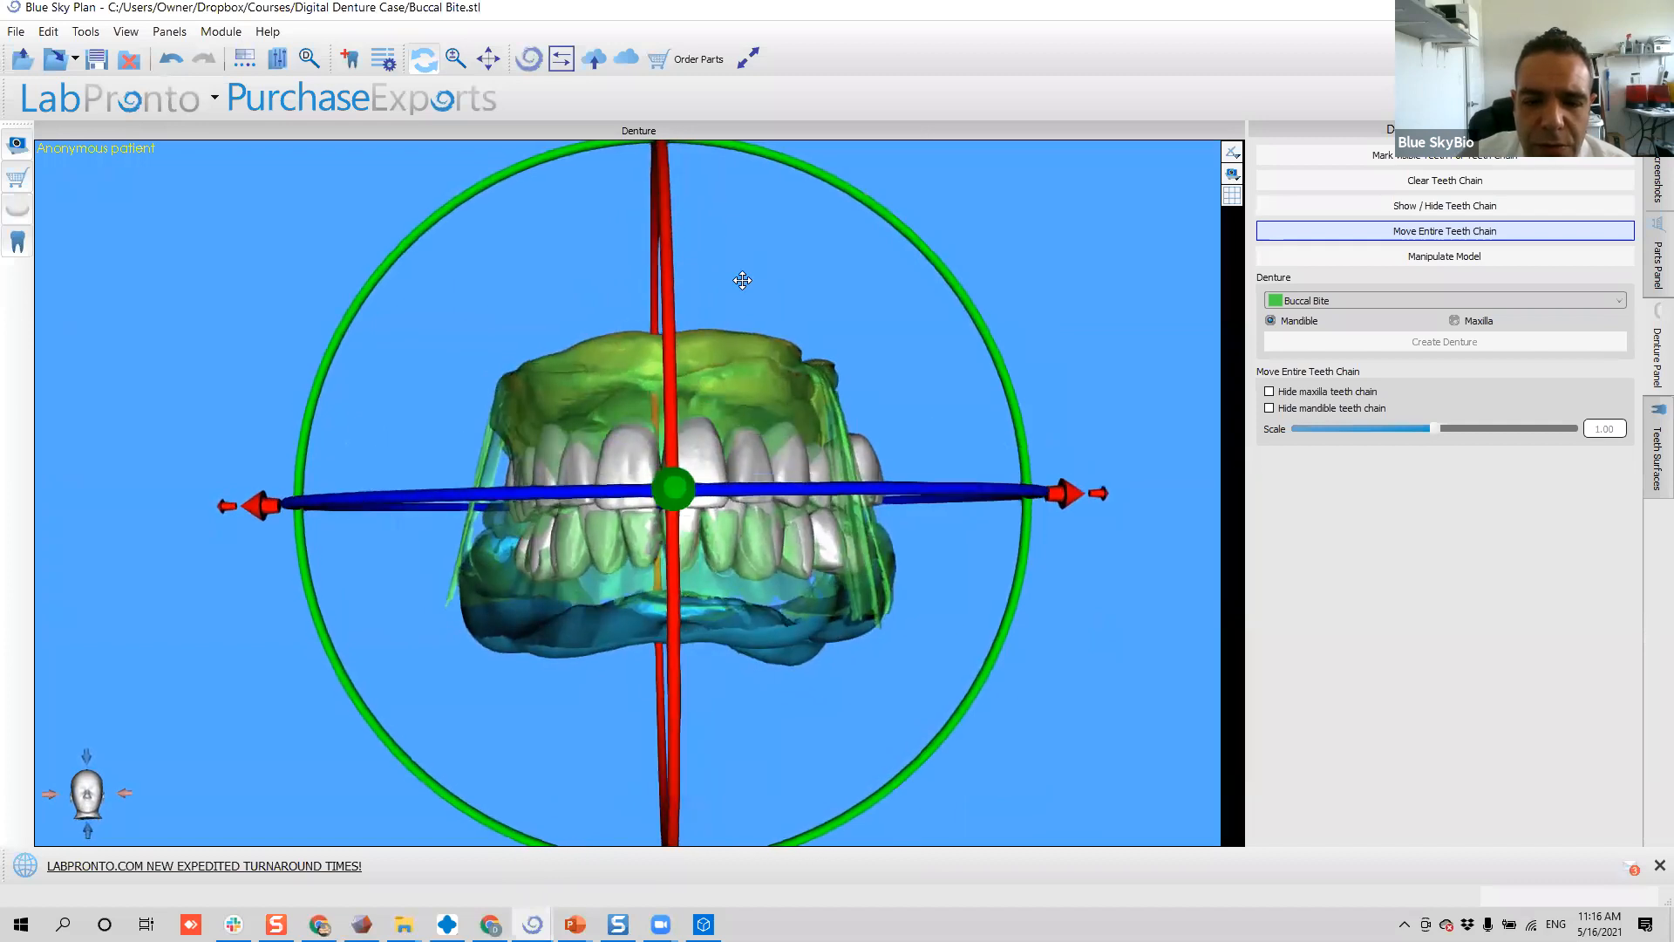
{"action": "left_click_drag", "start_coordinate": [889, 223], "coordinate": [894, 225]}
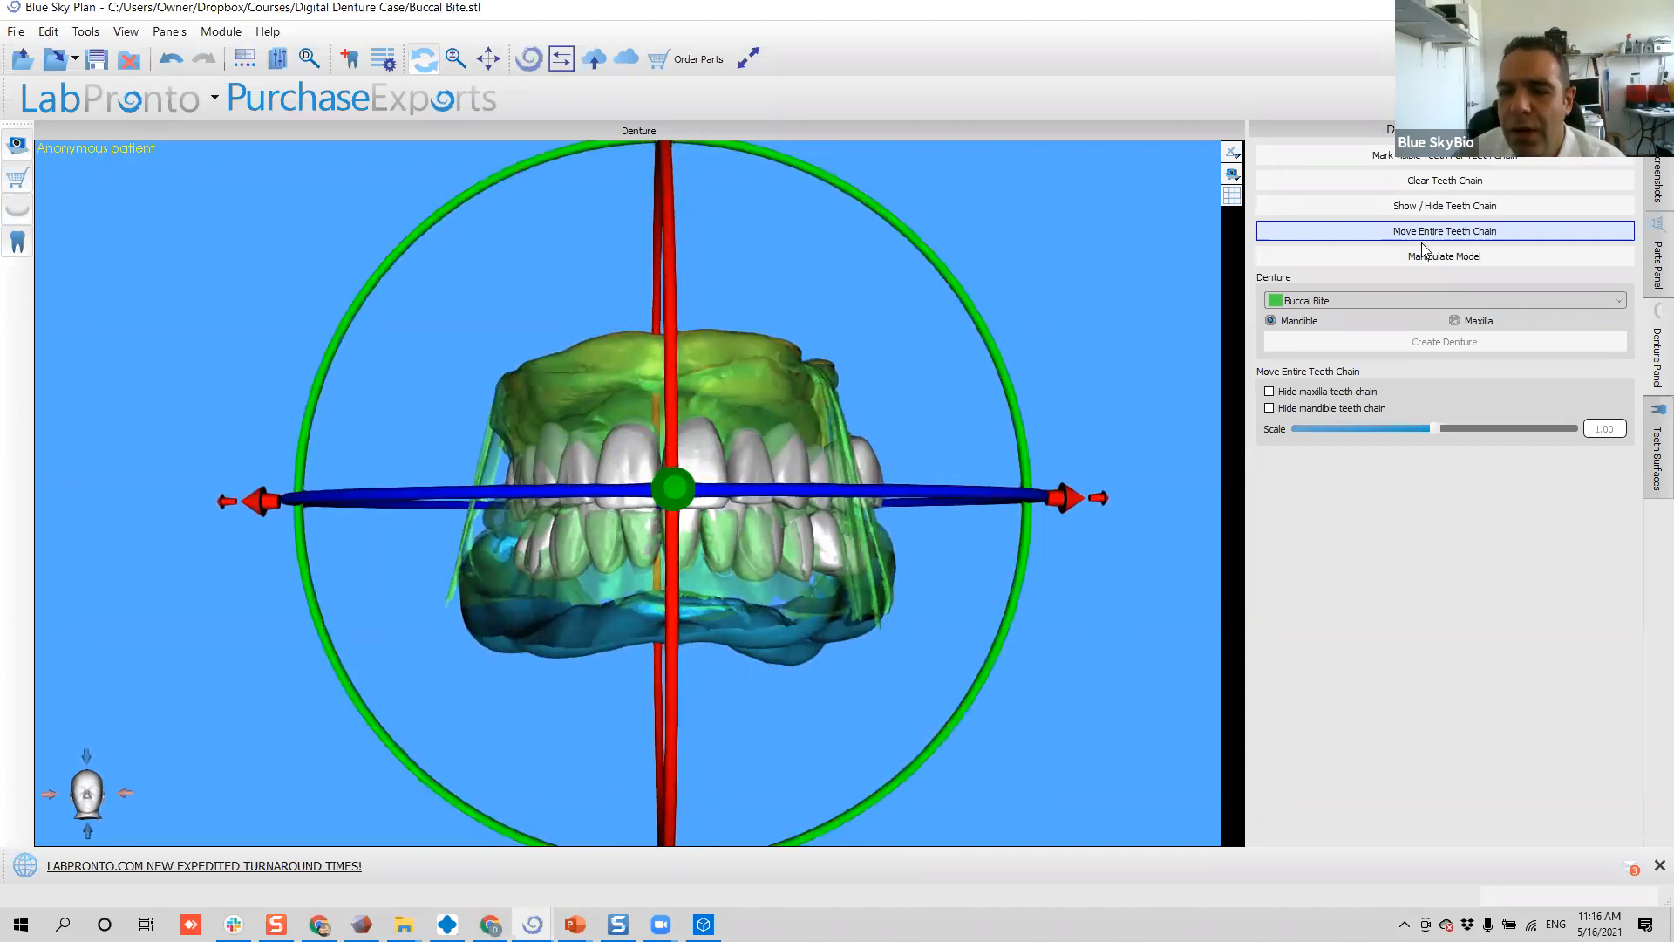
- Hide the mandibular scan and the mandible teeth chain to examine the maxillary teeth from the occlusal side
{"action": "left_click_drag", "start_coordinate": [721, 702], "coordinate": [651, 560]}
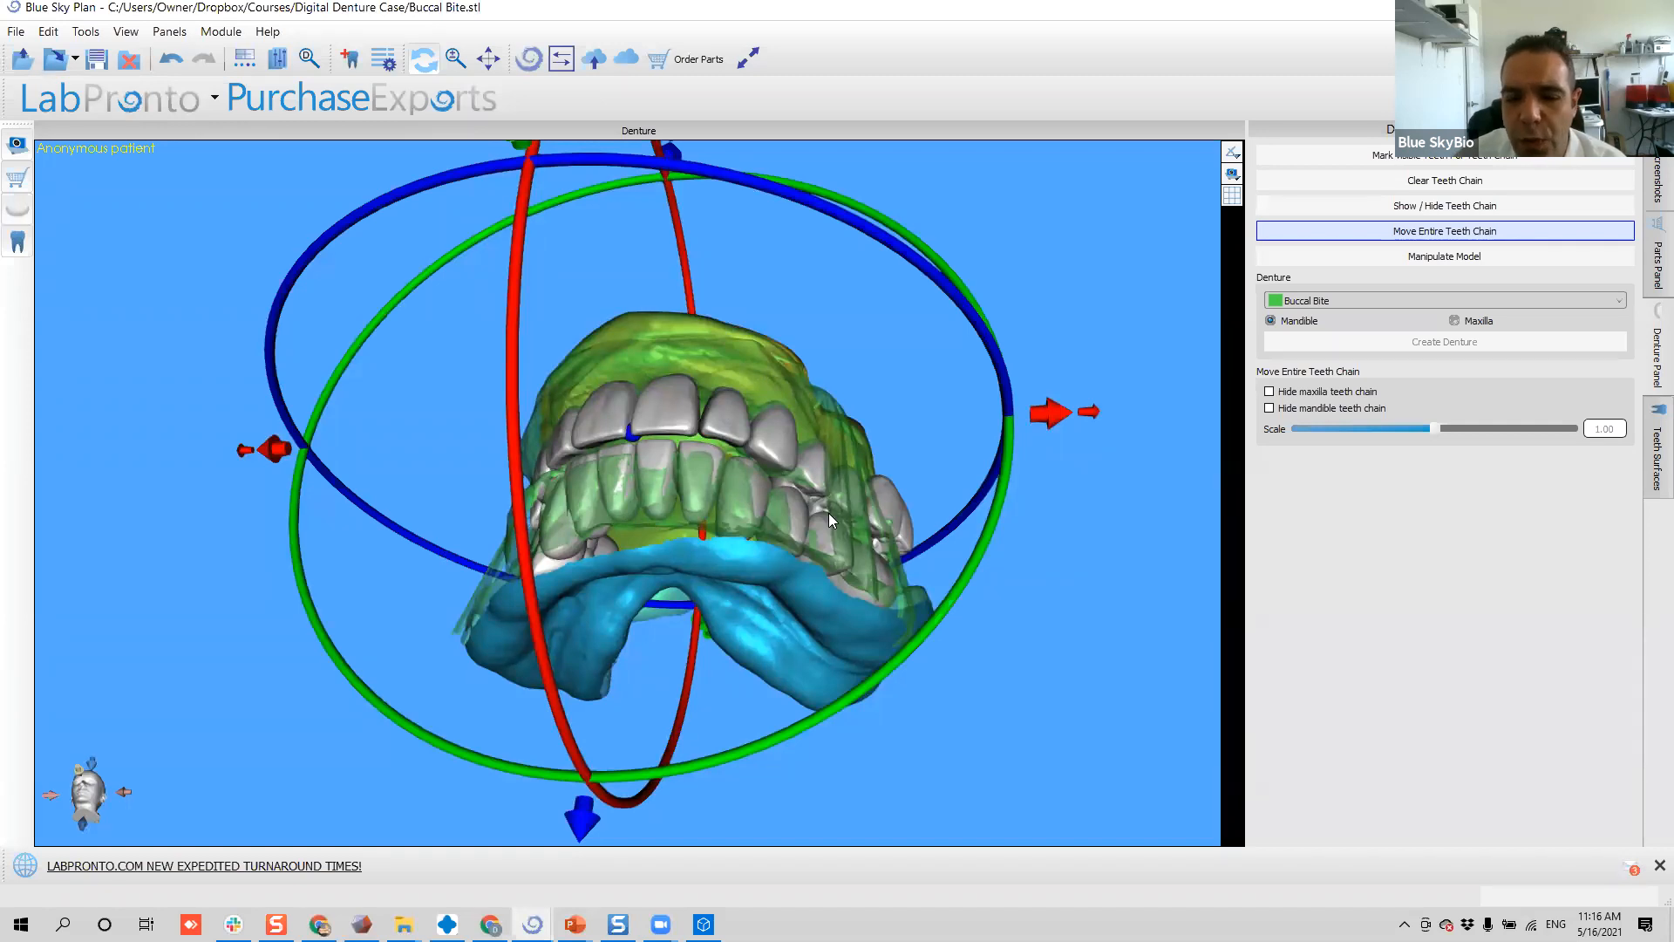
{"action": "left_click", "coordinate": [1649, 460]}
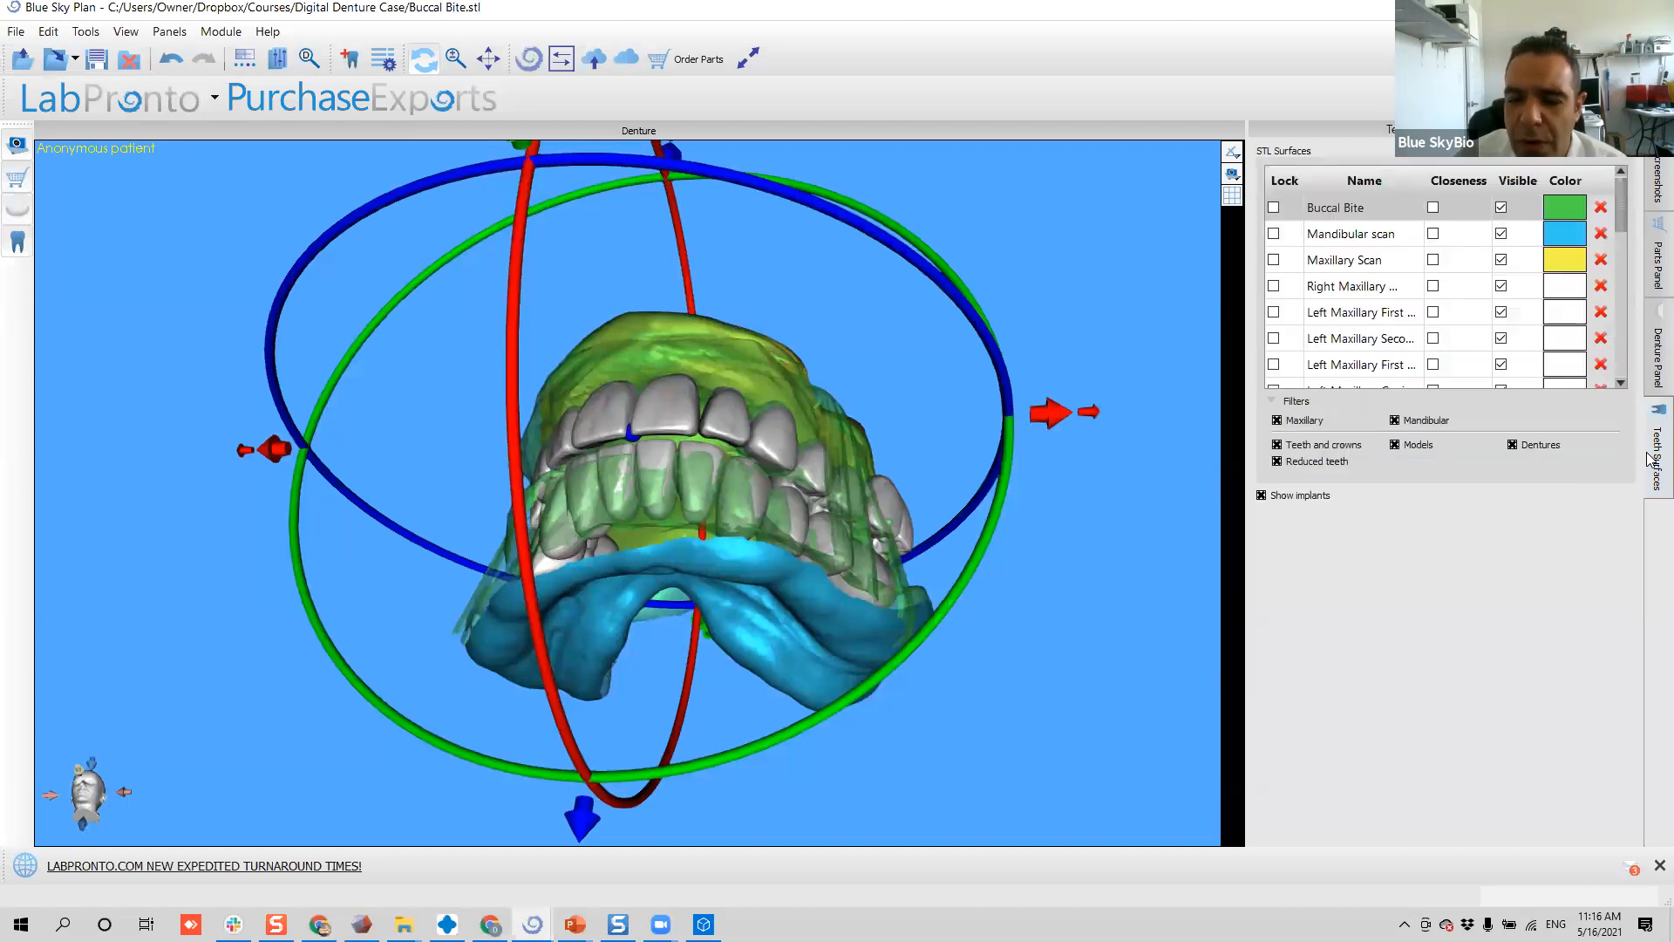
{"action": "left_click", "coordinate": [1501, 239]}
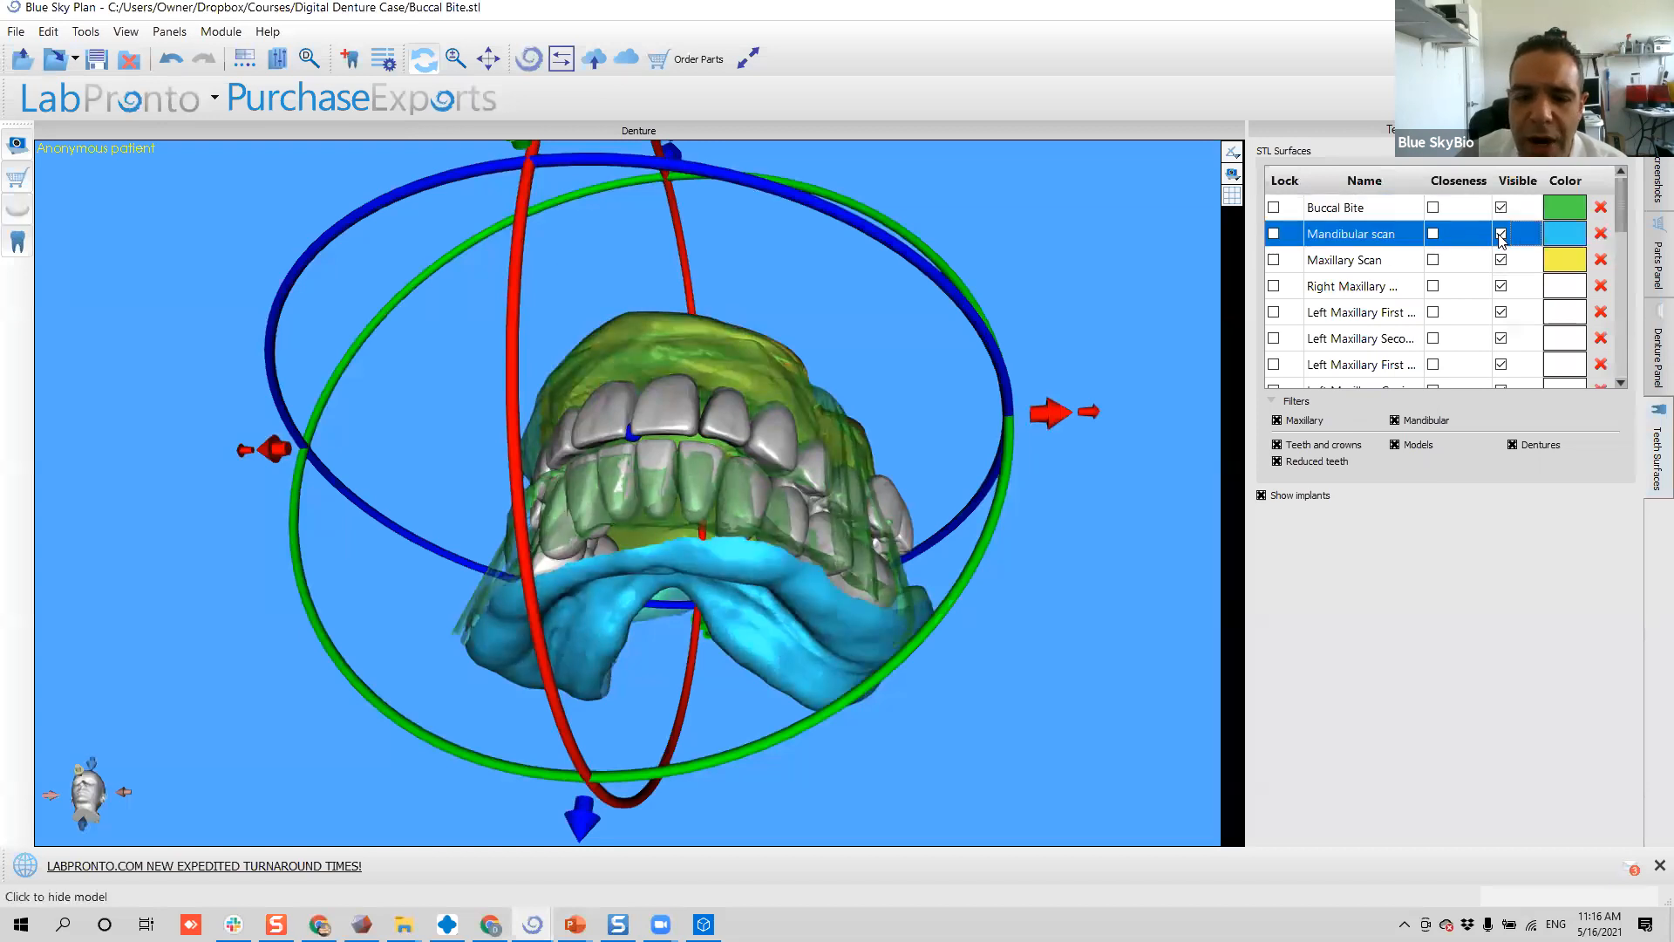
{"action": "left_click", "coordinate": [1501, 235]}
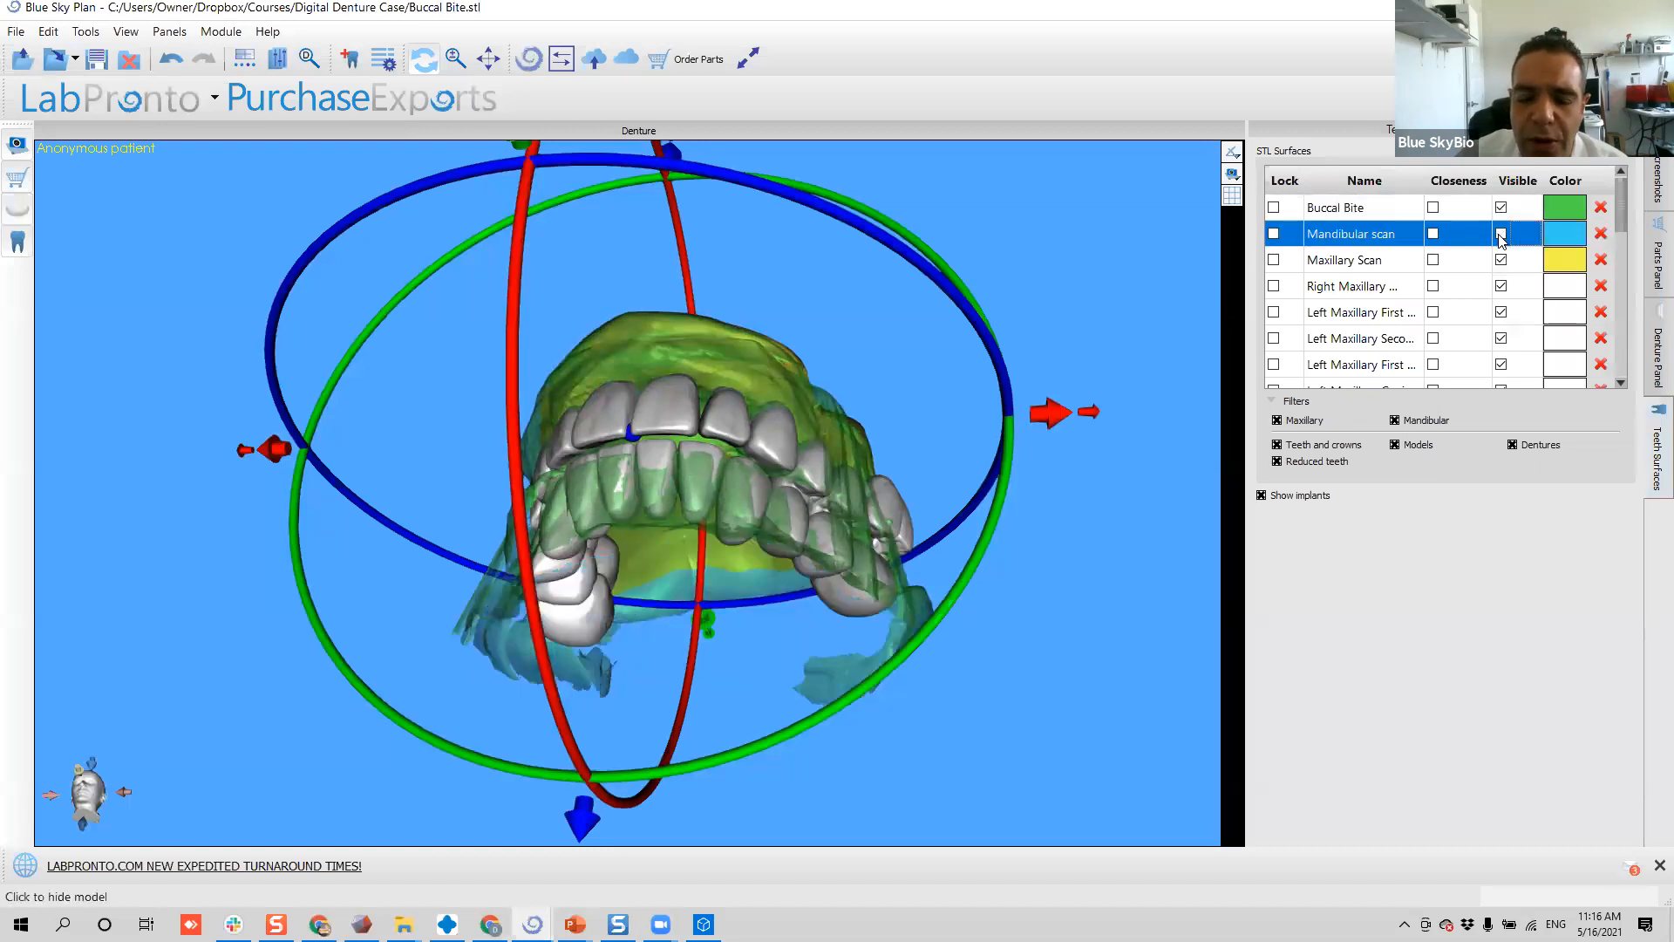
{"action": "left_click", "coordinate": [1650, 357]}
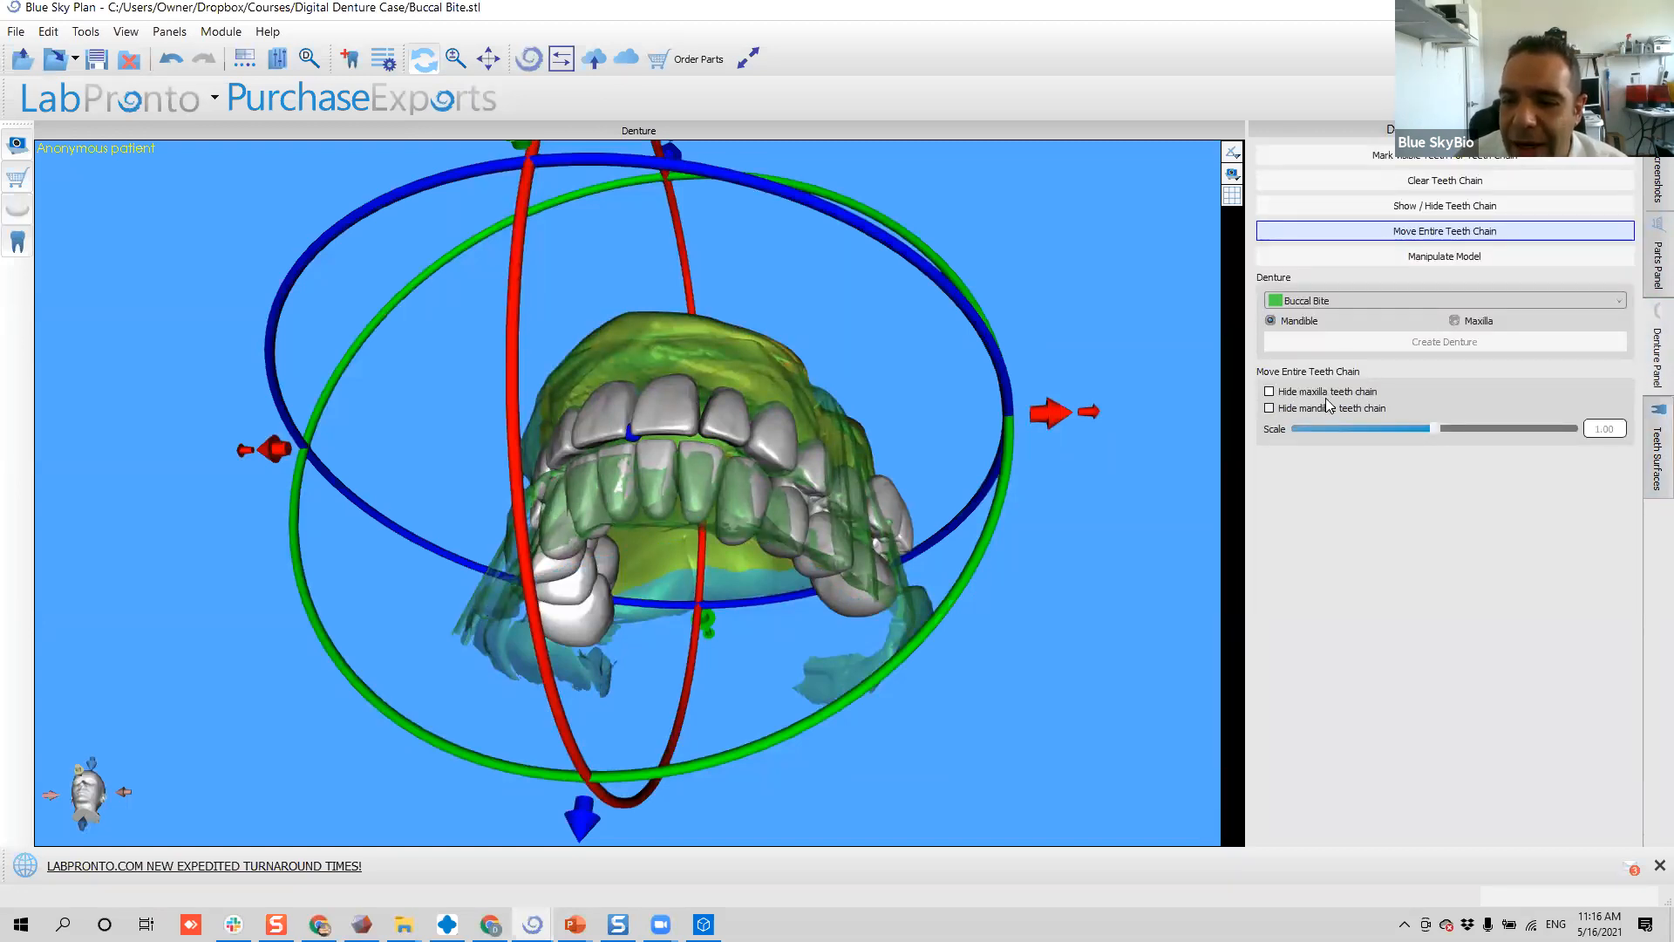
{"action": "left_click", "coordinate": [1269, 409]}
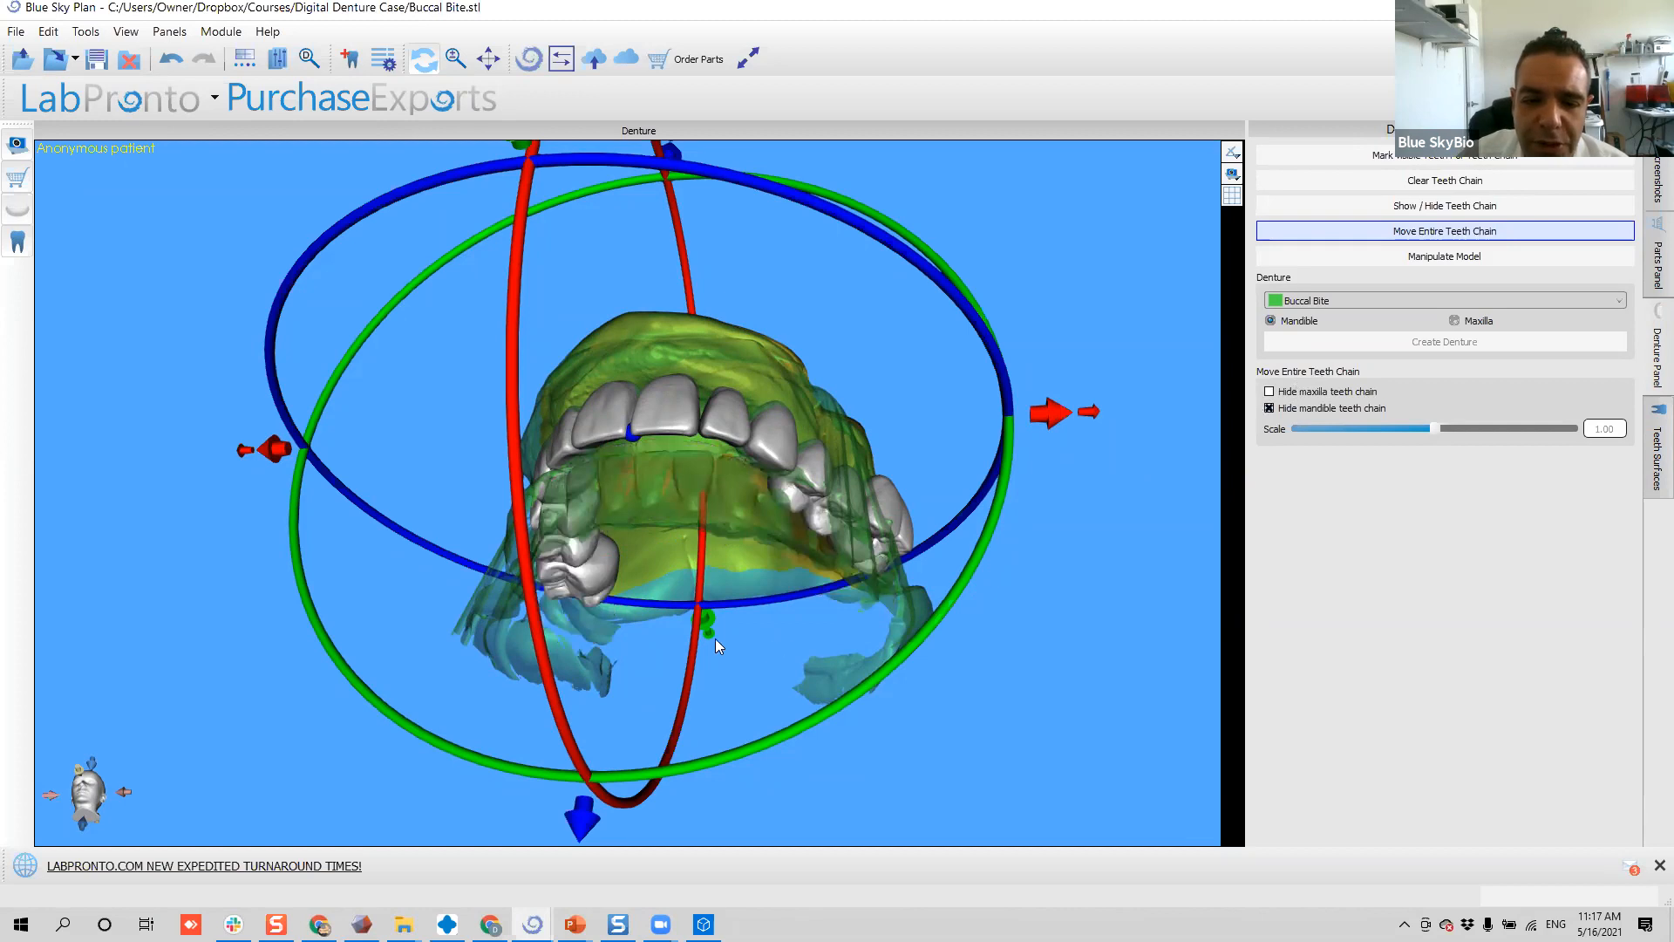
{"action": "left_click_drag", "start_coordinate": [636, 651], "coordinate": [715, 440]}
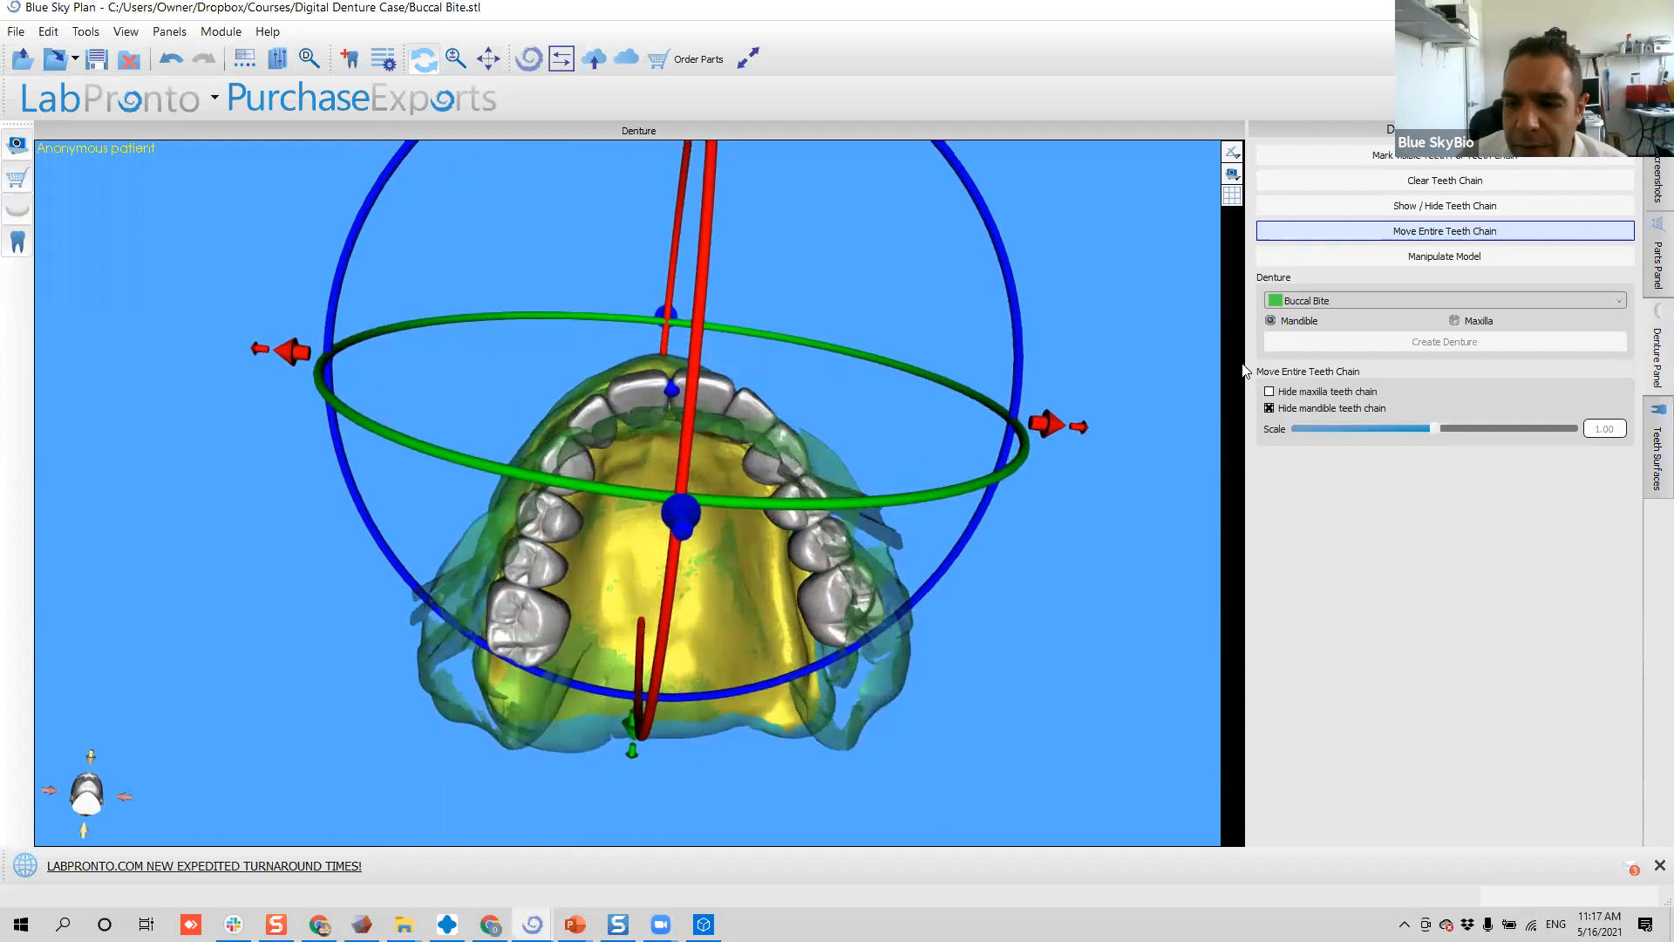
- Show the mandible teeth chain and mandibular scan again to compare both arches with the bite scan
{"action": "left_click", "coordinate": [1269, 409]}
{"action": "left_click", "coordinate": [1270, 409]}
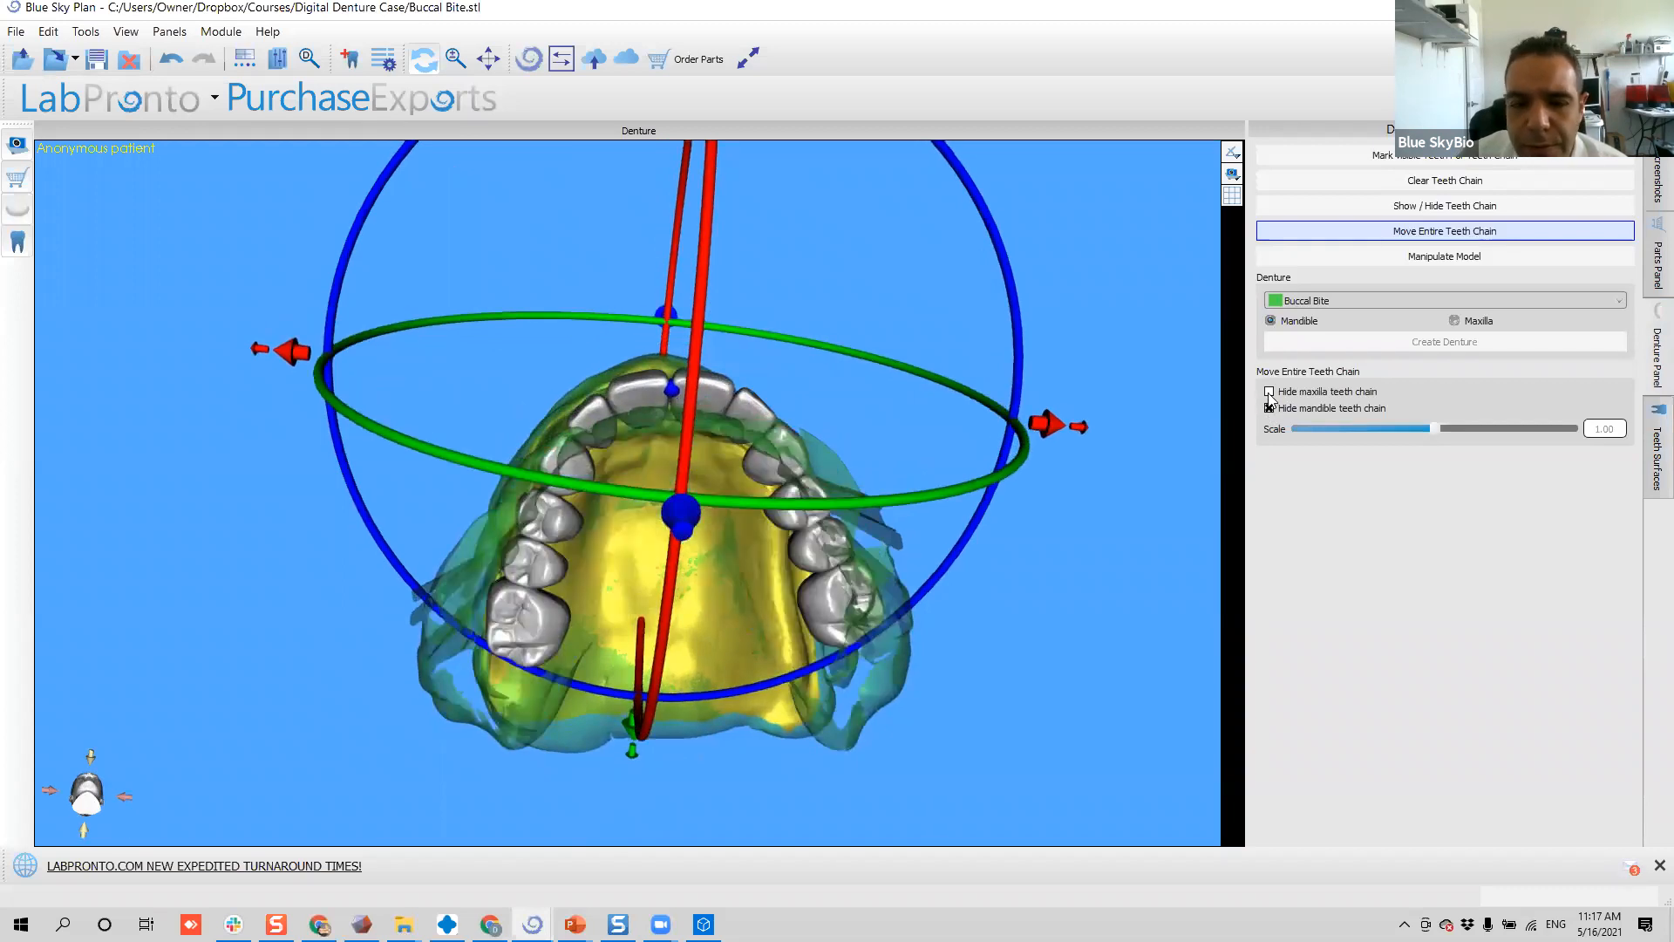
{"action": "left_click_drag", "start_coordinate": [866, 248], "coordinate": [966, 500]}
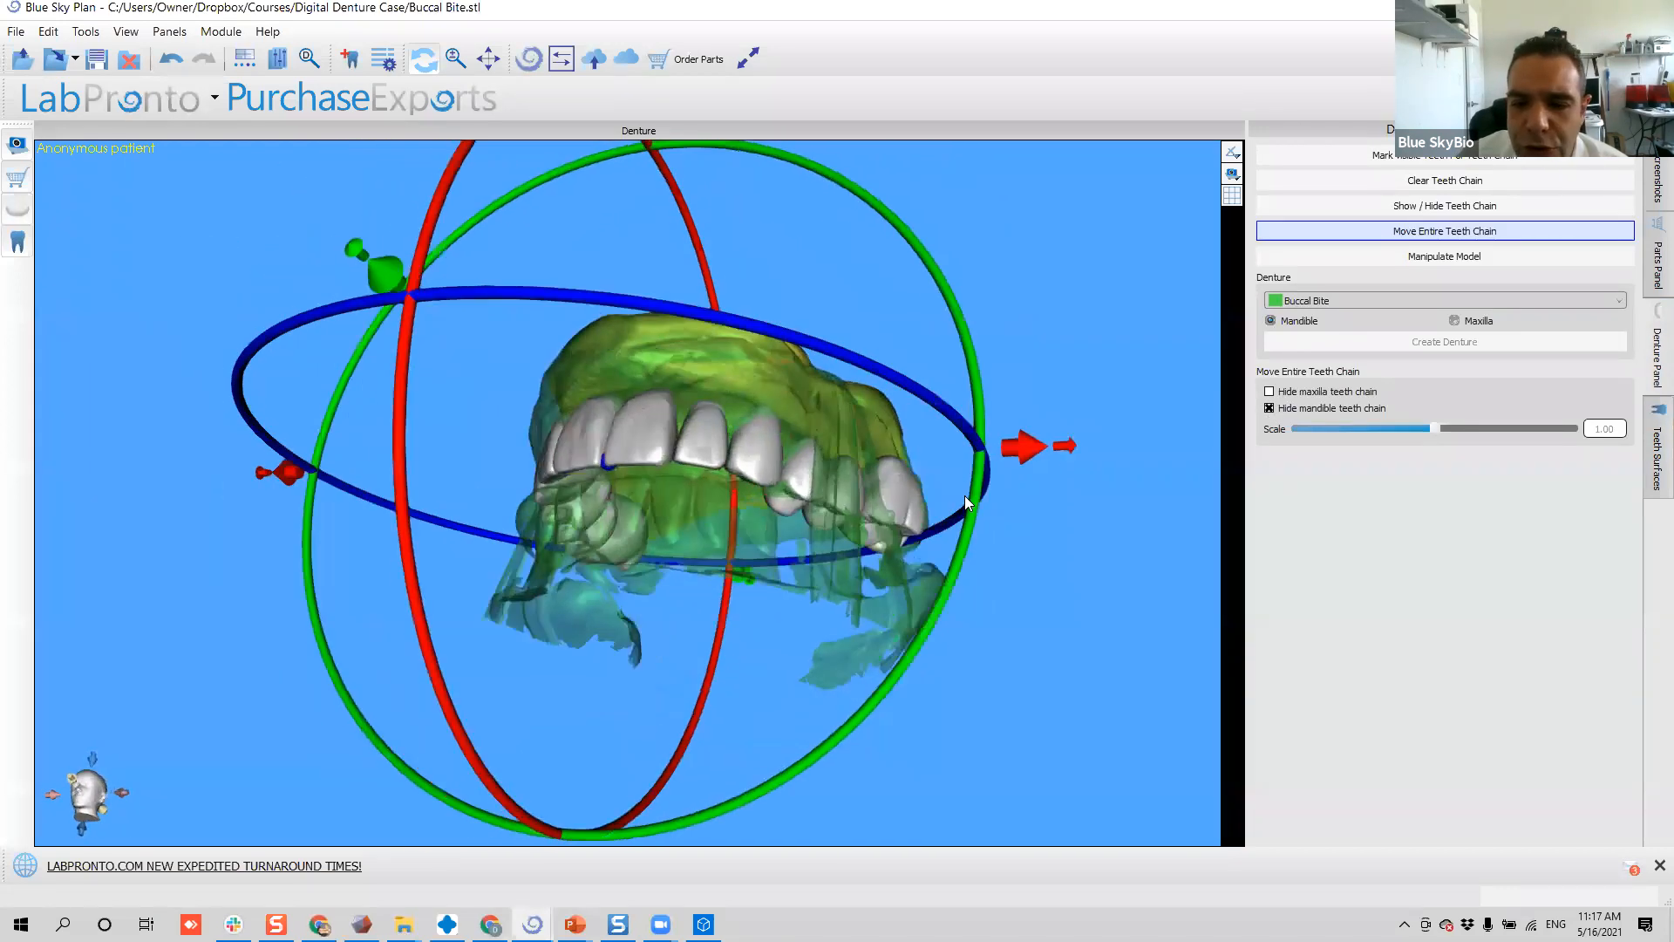
{"action": "left_click", "coordinate": [1270, 409]}
{"action": "left_click", "coordinate": [1269, 409]}
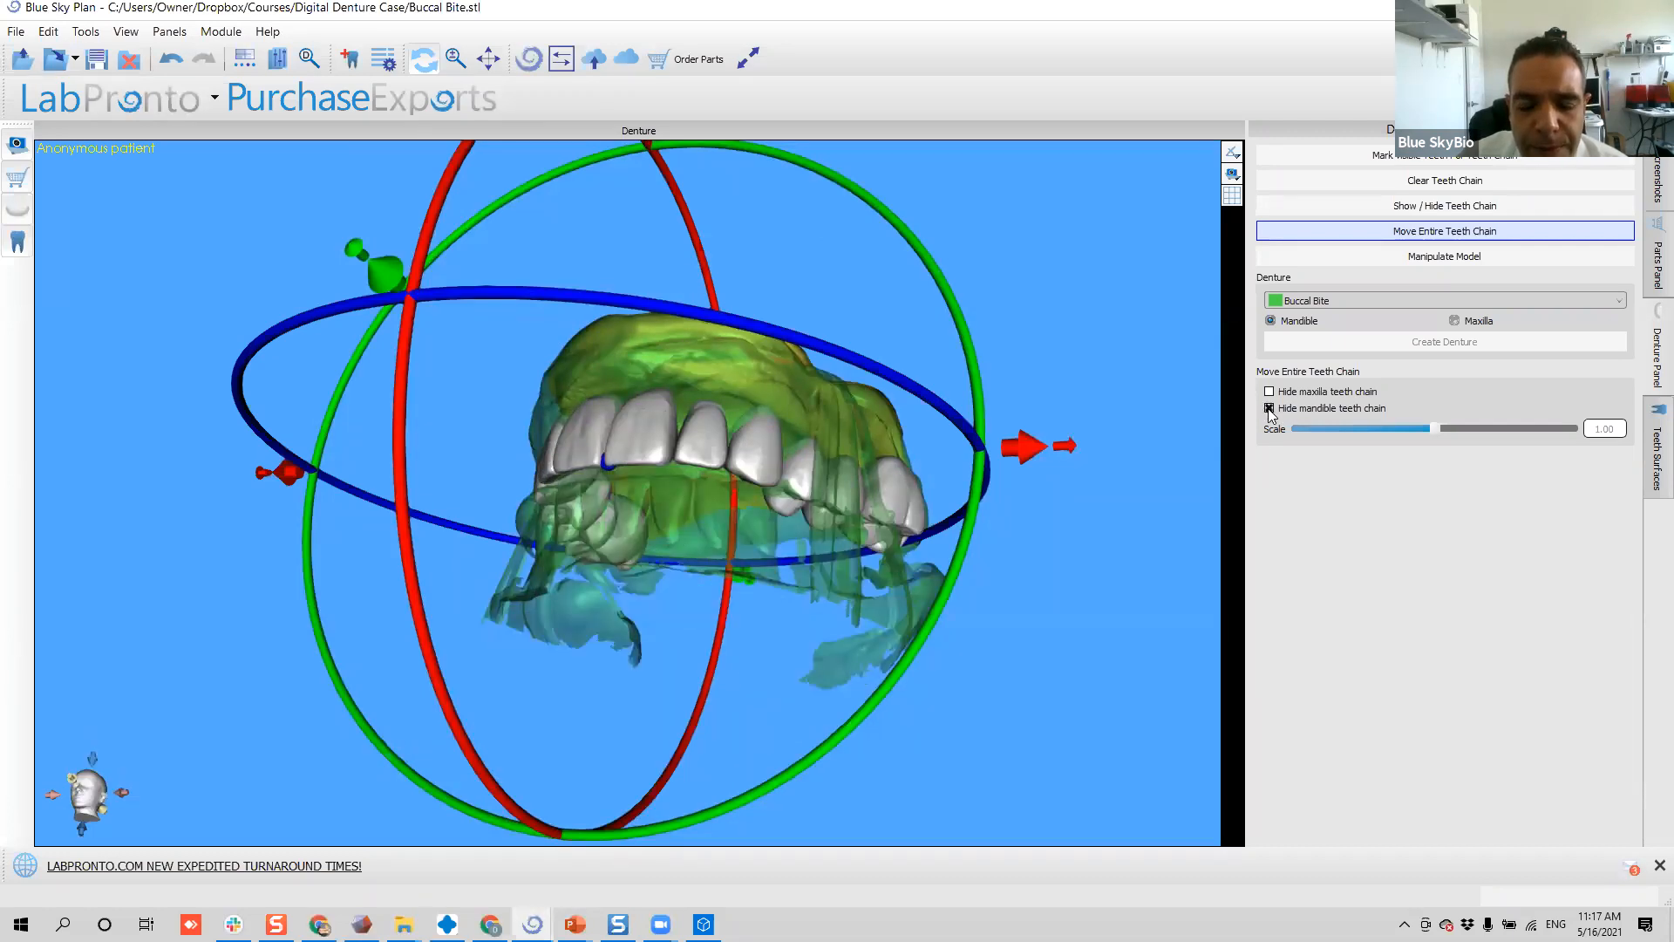
{"action": "left_click", "coordinate": [1269, 409]}
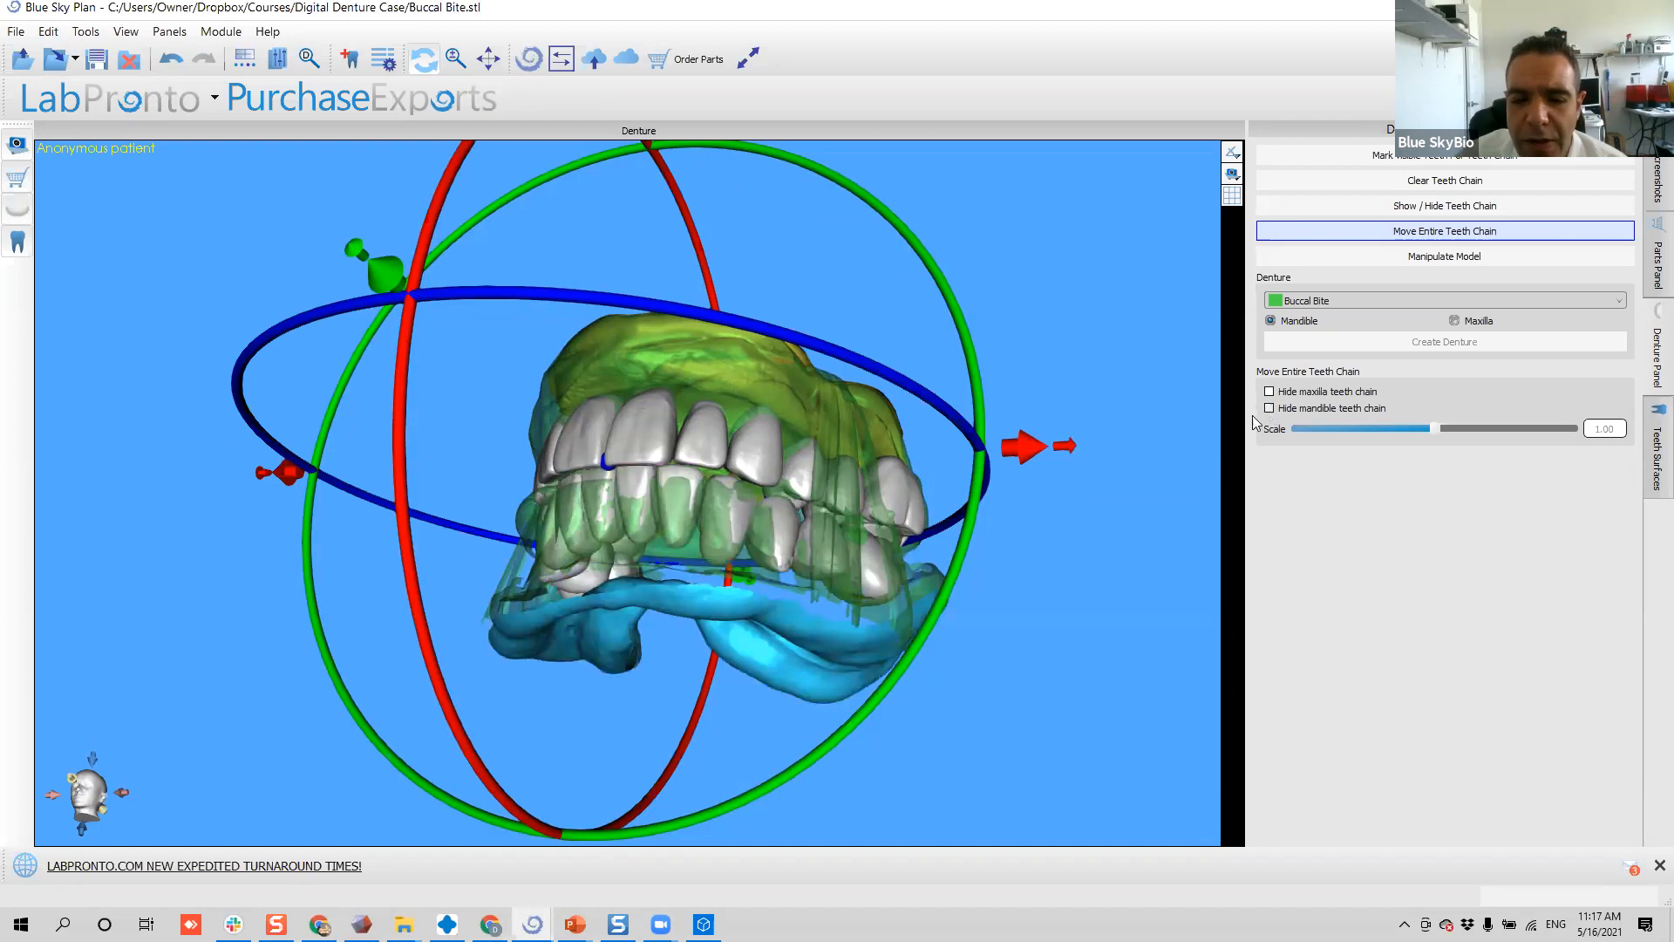
- Switch to adjusting the individual chain points, keeping the opposing arch in occlusion and moving the opposing teeth along
{"action": "scroll", "coordinate": [542, 608], "scroll_direction": "up", "scroll_amount": 2}
{"action": "left_click_drag", "start_coordinate": [357, 618], "coordinate": [435, 560]}
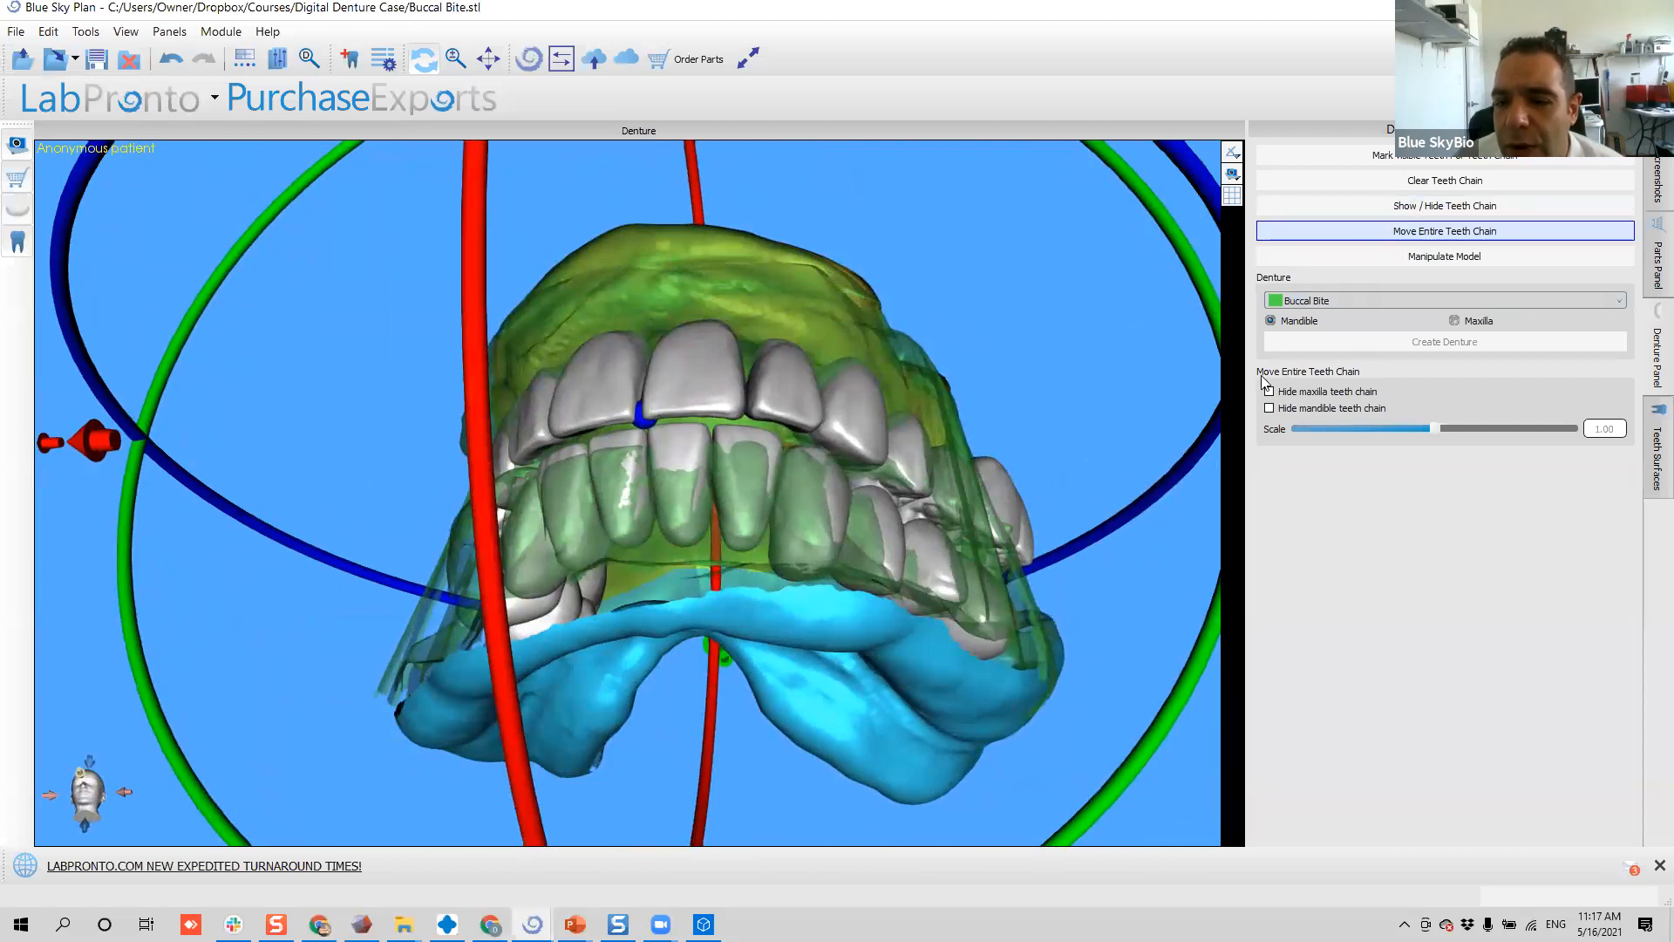
{"action": "left_click", "coordinate": [1360, 213]}
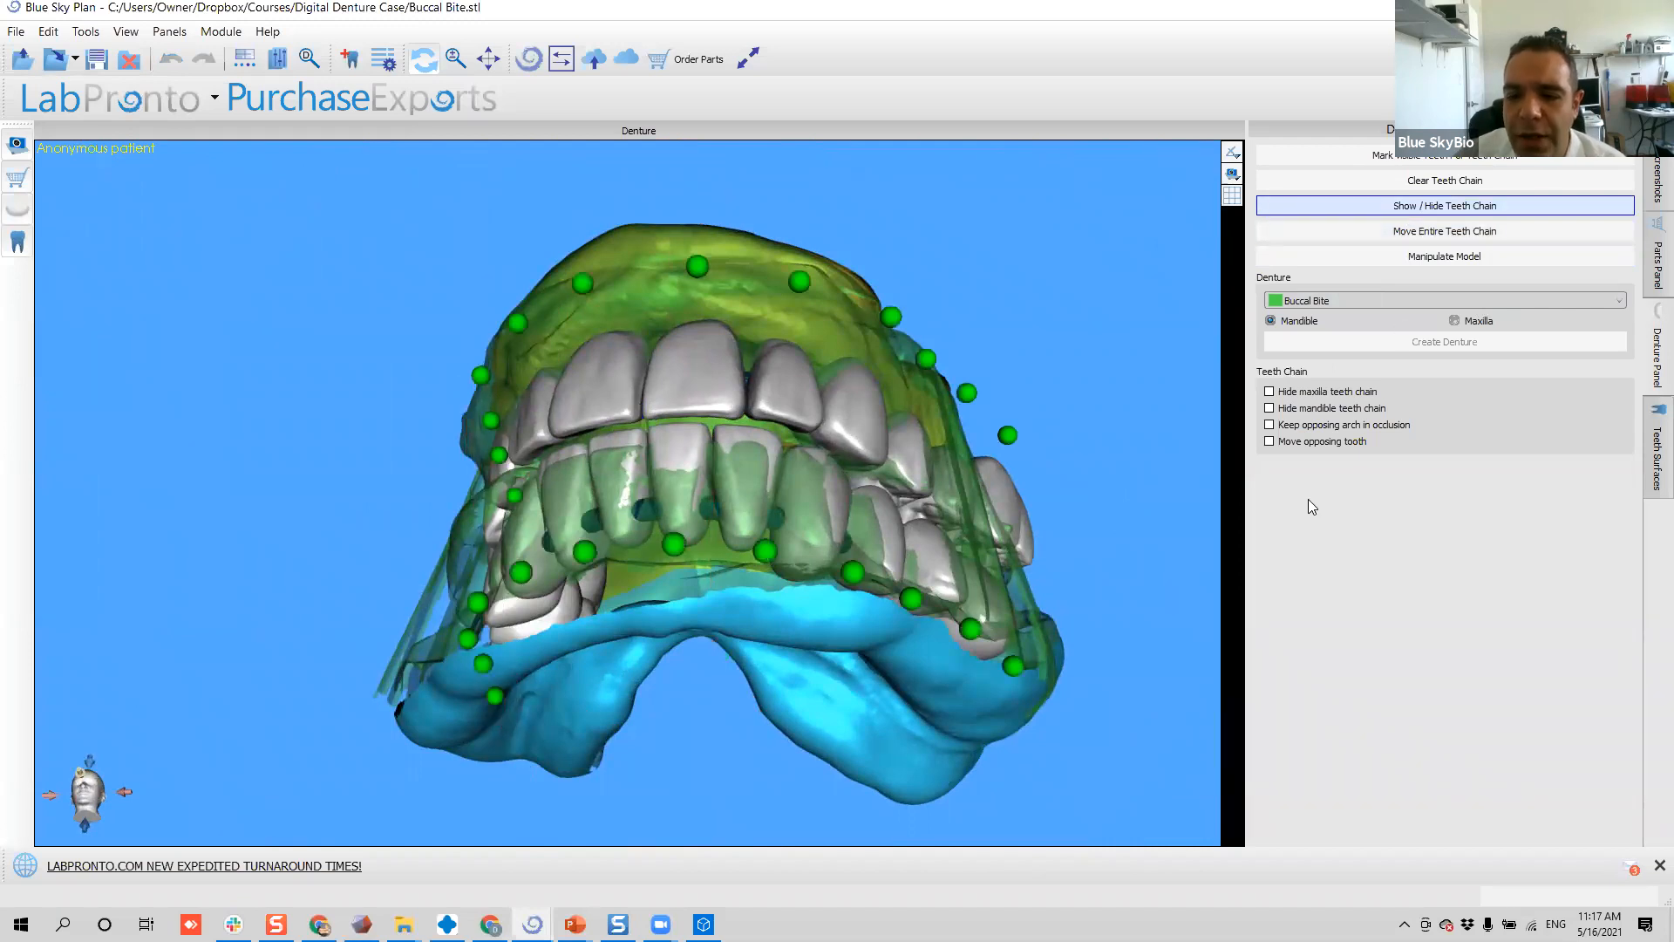
{"action": "left_click", "coordinate": [1269, 408]}
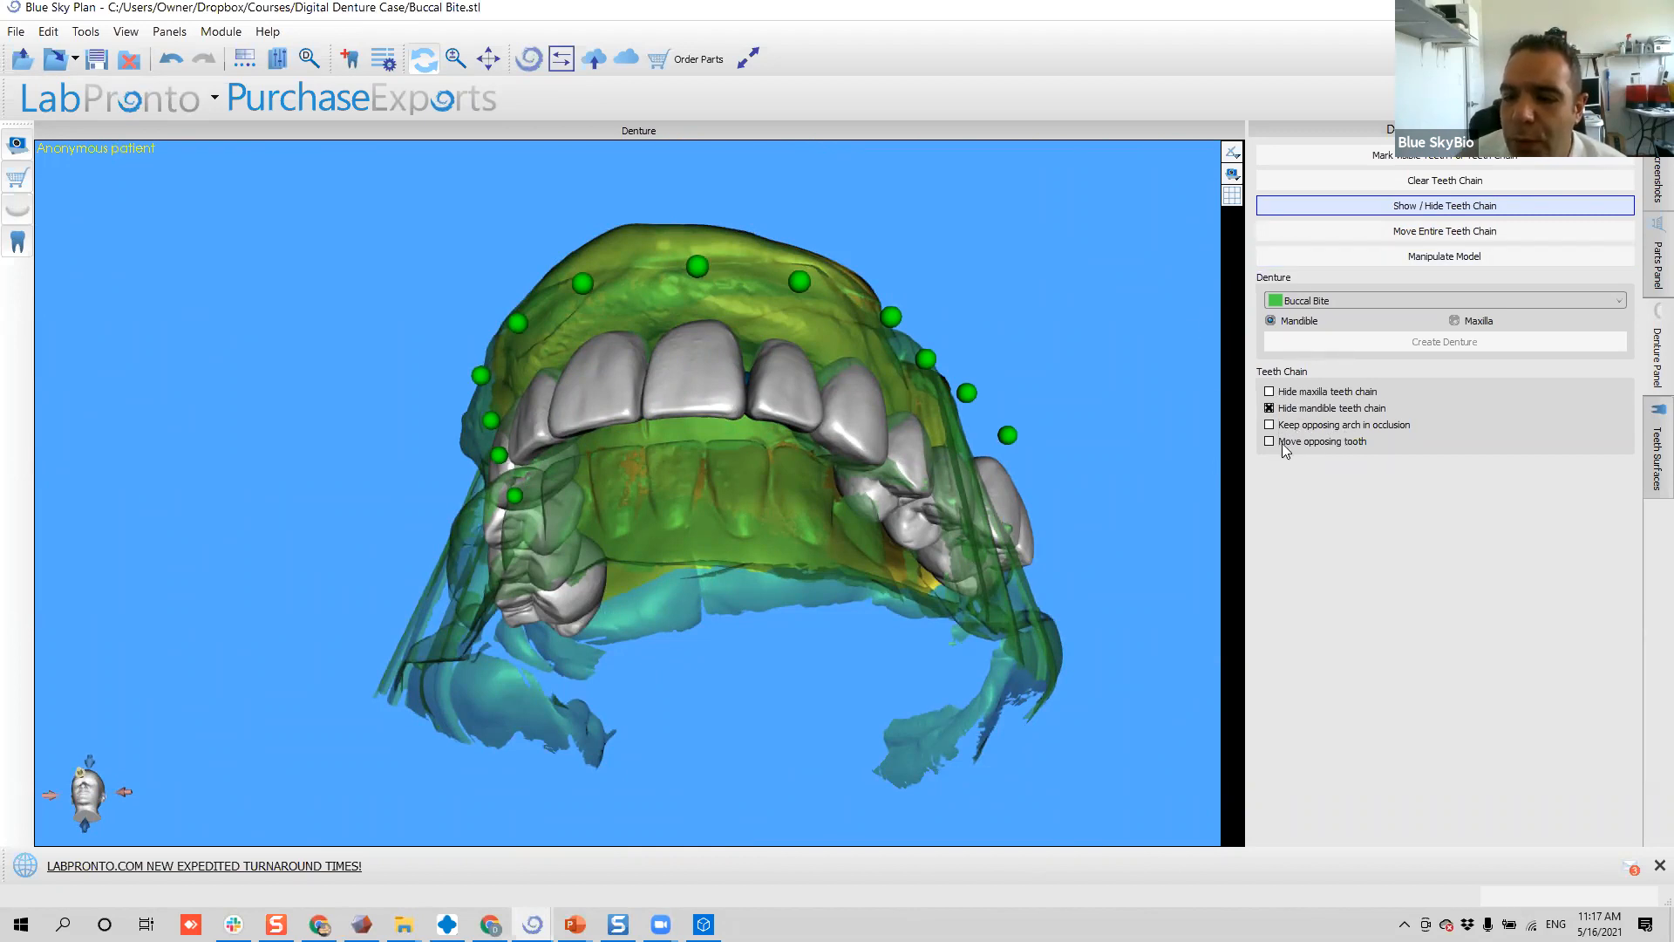
{"action": "left_click_drag", "start_coordinate": [676, 578], "coordinate": [815, 401]}
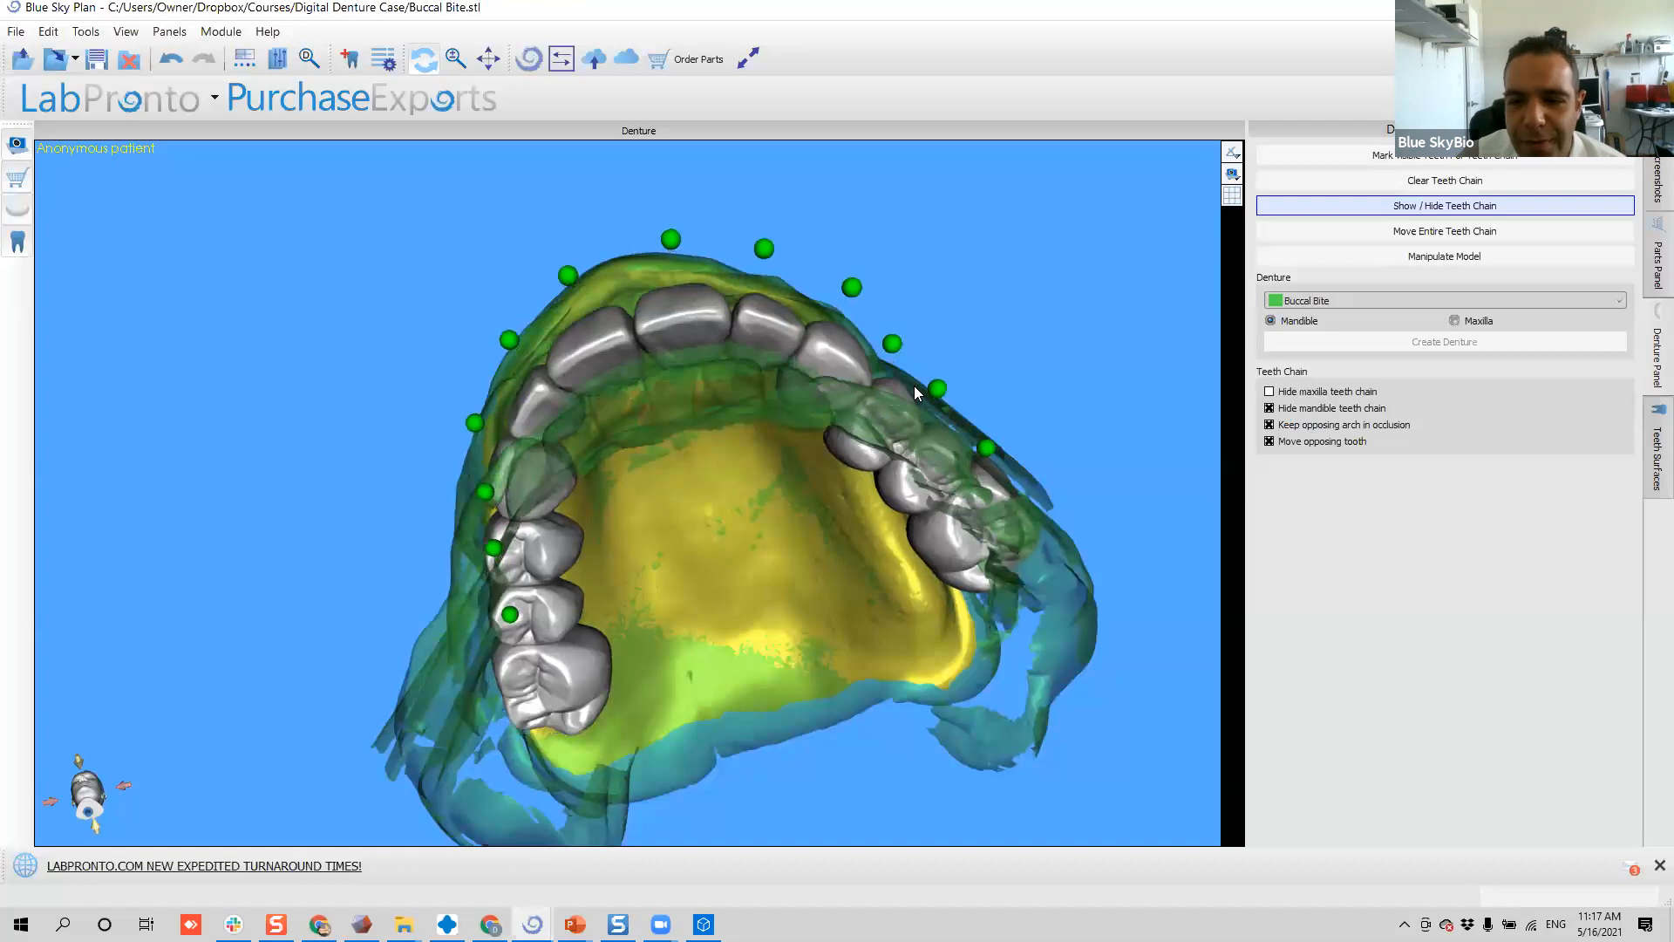
{"action": "left_click_drag", "start_coordinate": [789, 416], "coordinate": [926, 428]}
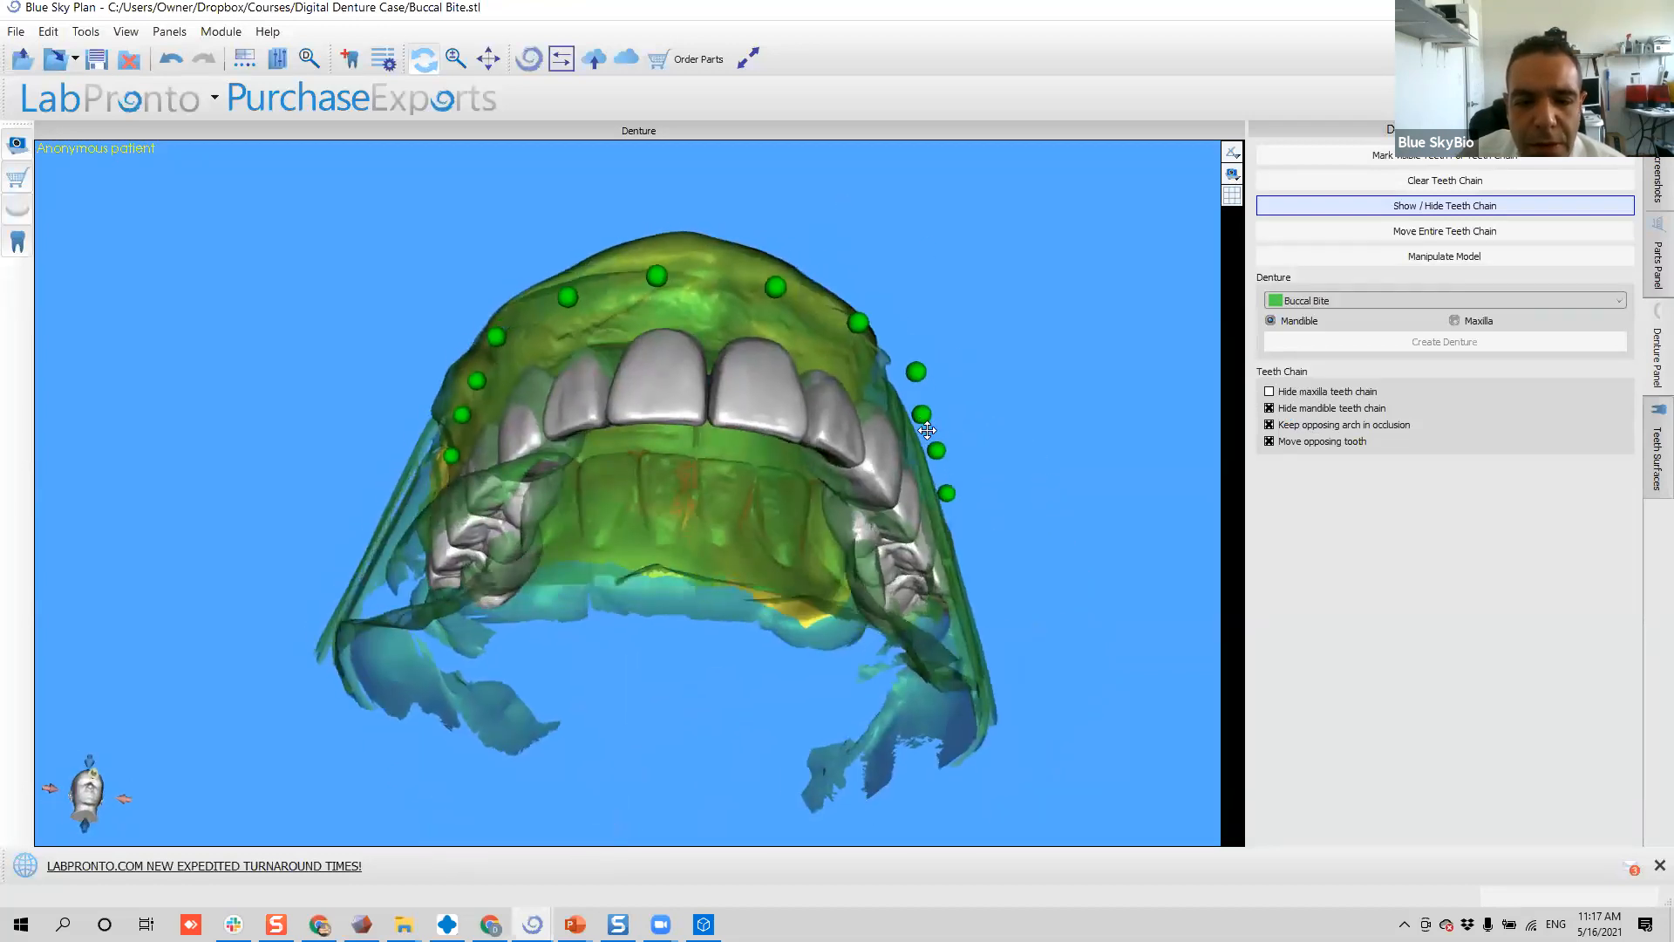
- Show the mandible teeth chain again and swing the left posterior teeth slightly inward behind the left lateral incisor's chain point
{"action": "key", "text": "ctrl+z"}
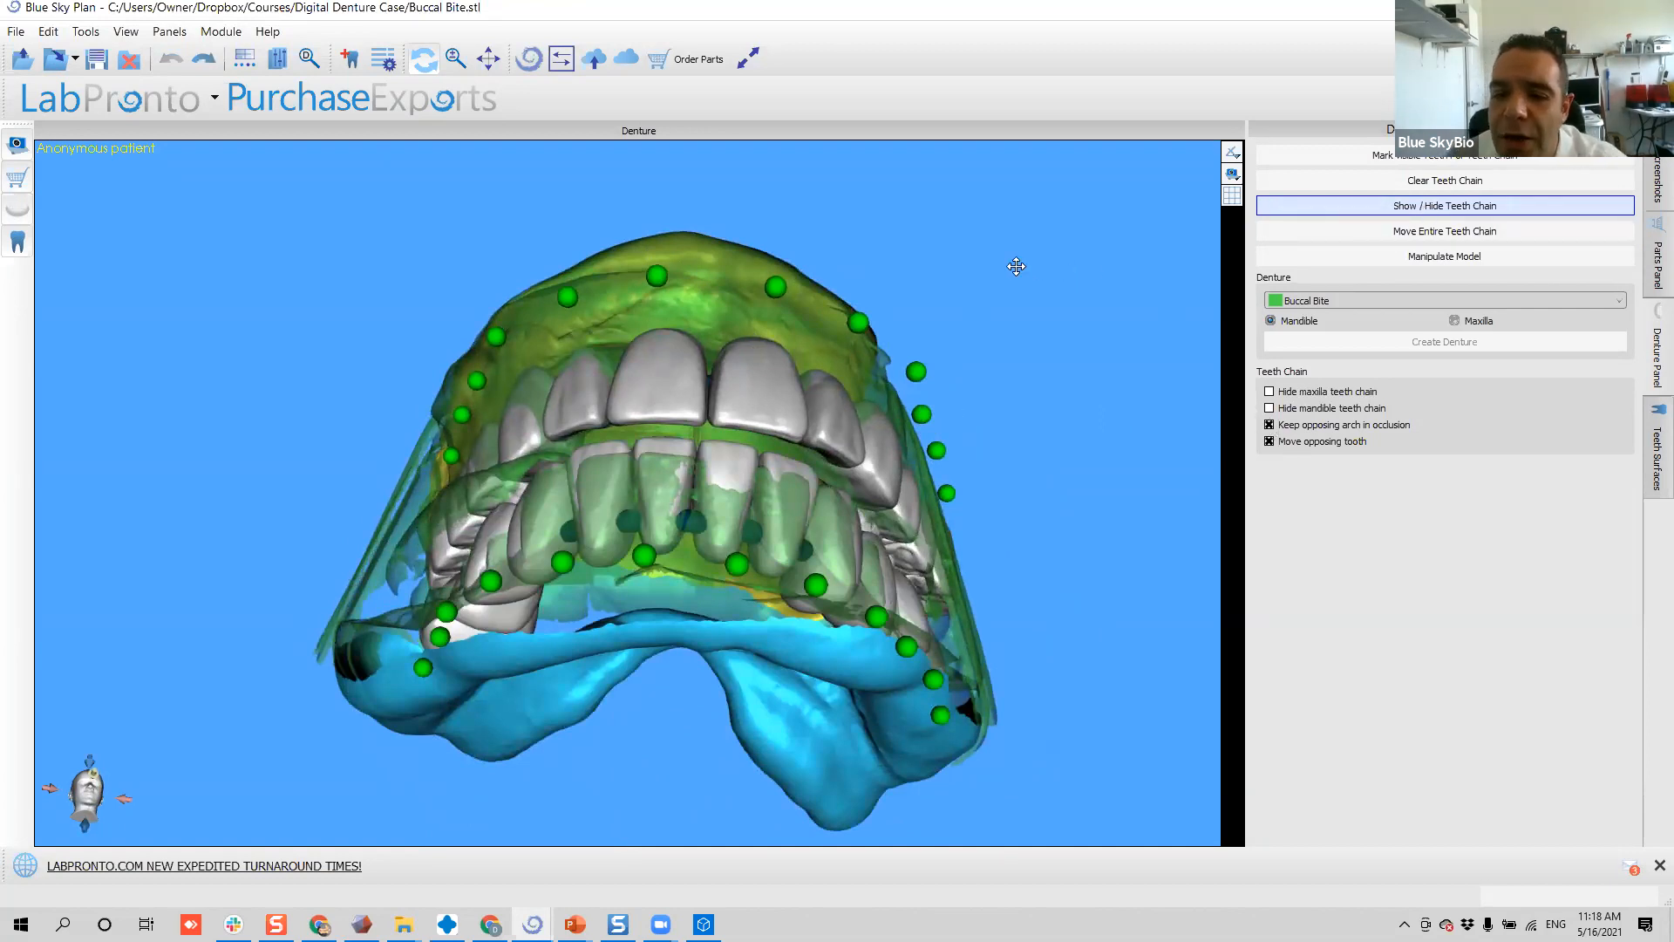
{"action": "left_click_drag", "start_coordinate": [1016, 266], "coordinate": [819, 285]}
{"action": "left_click_drag", "start_coordinate": [682, 384], "coordinate": [748, 421]}
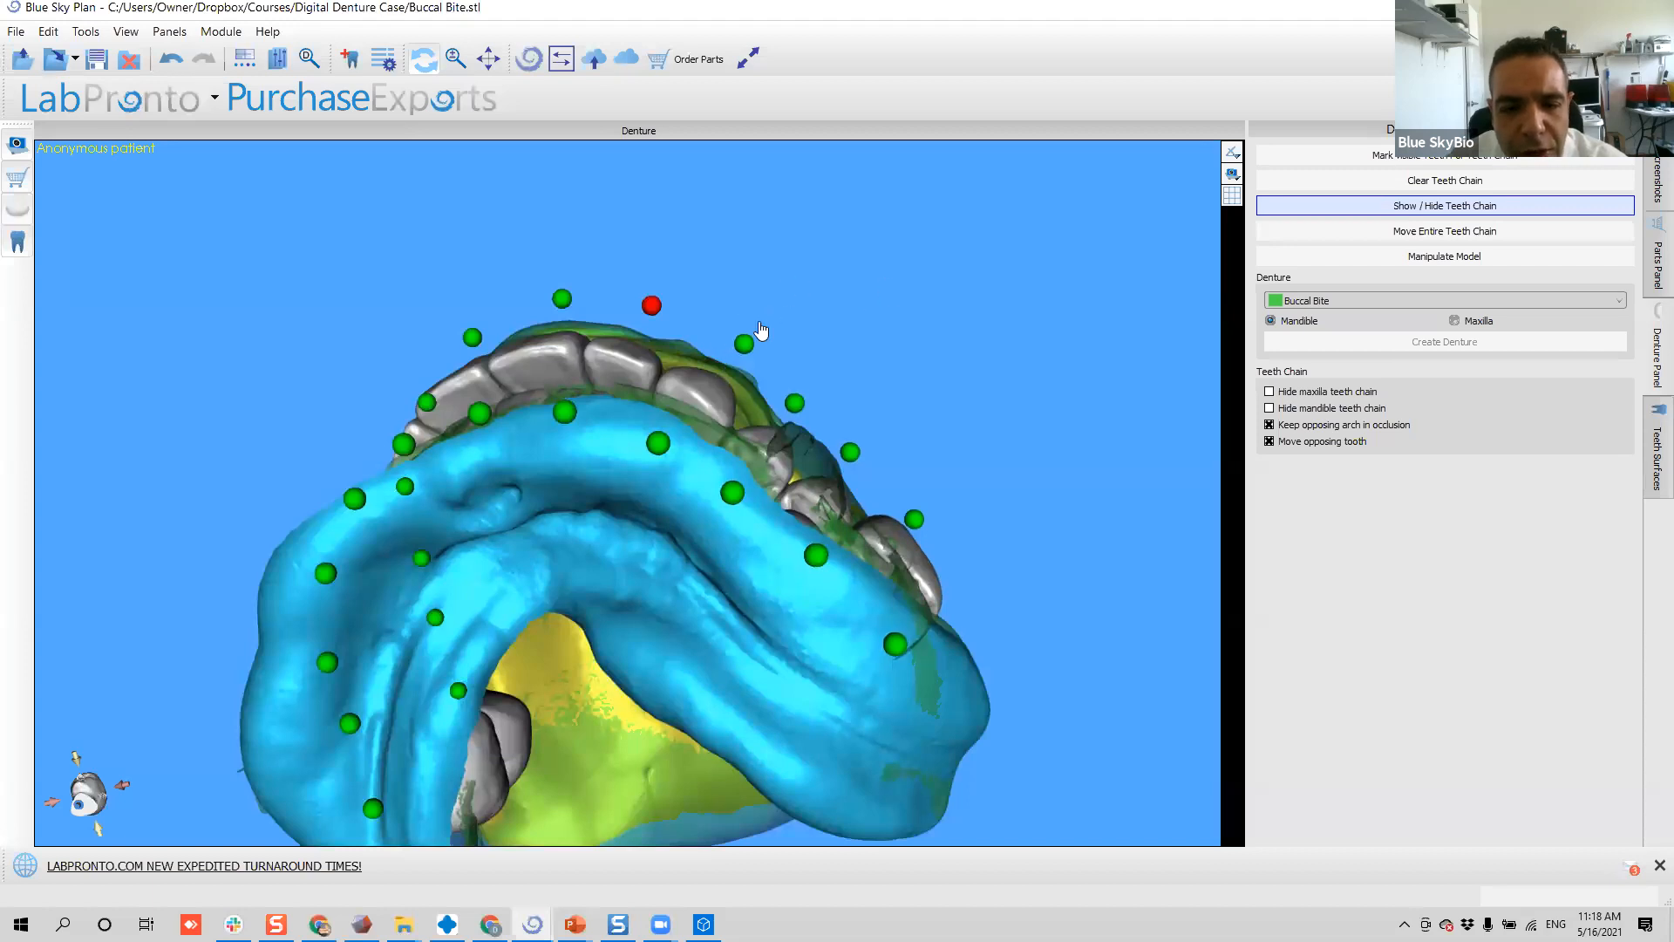
{"action": "left_click_drag", "start_coordinate": [759, 325], "coordinate": [762, 330]}
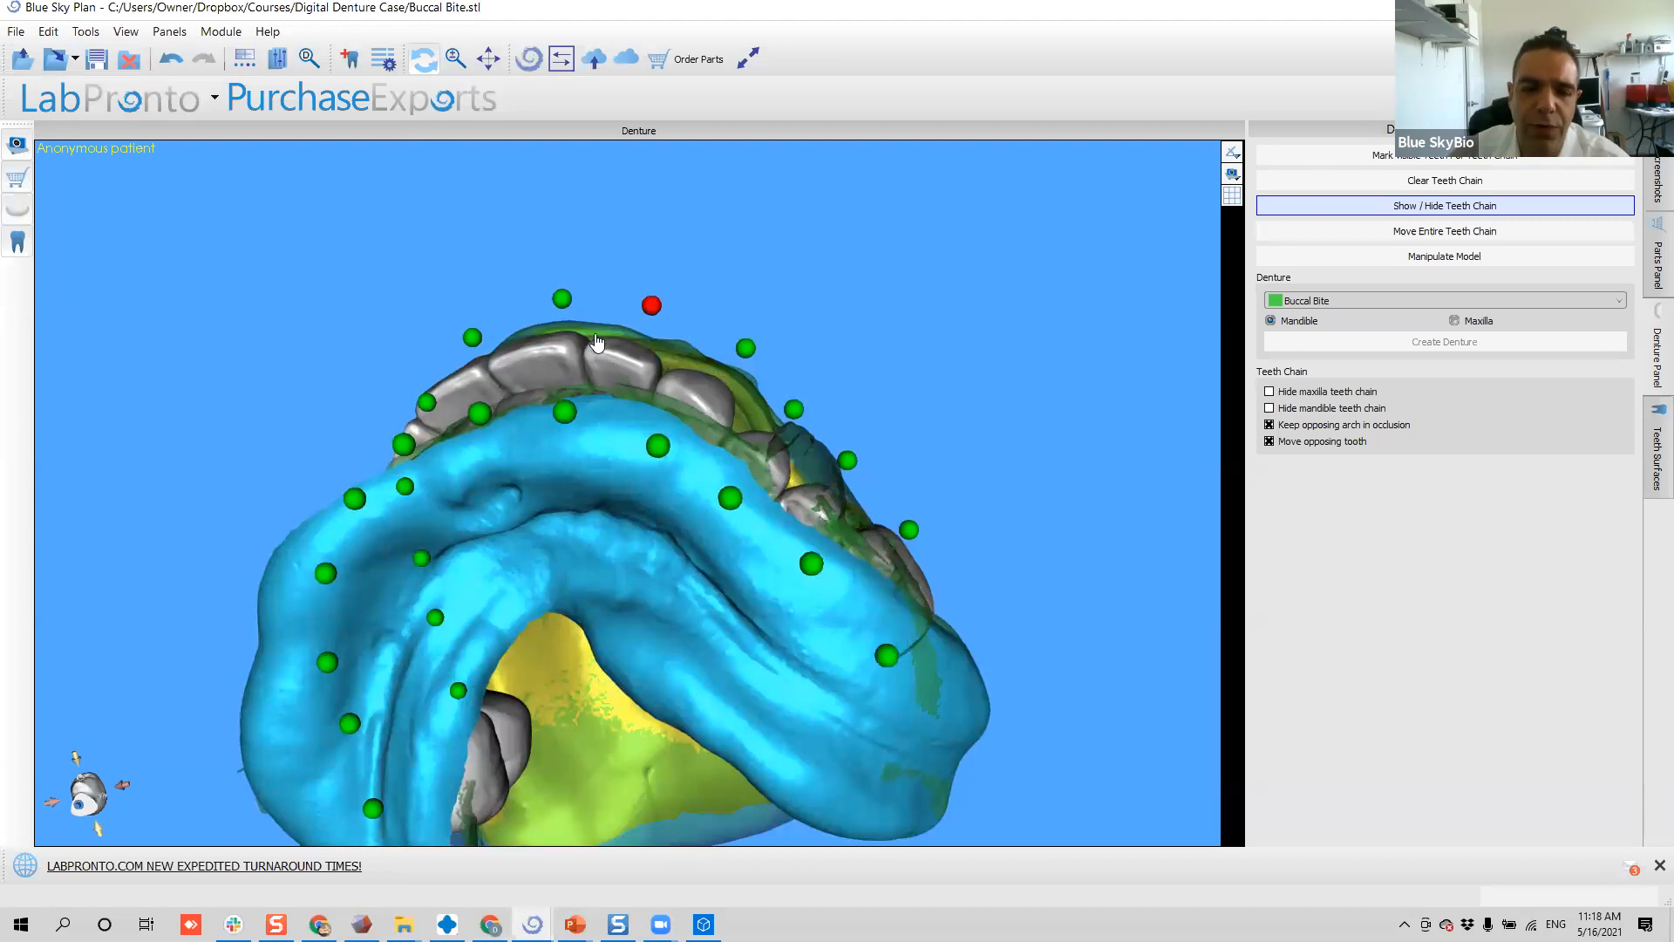
- Examine the adjusted teeth arch against the bite scan from the front, right side and below
{"action": "left_click_drag", "start_coordinate": [685, 303], "coordinate": [898, 374]}
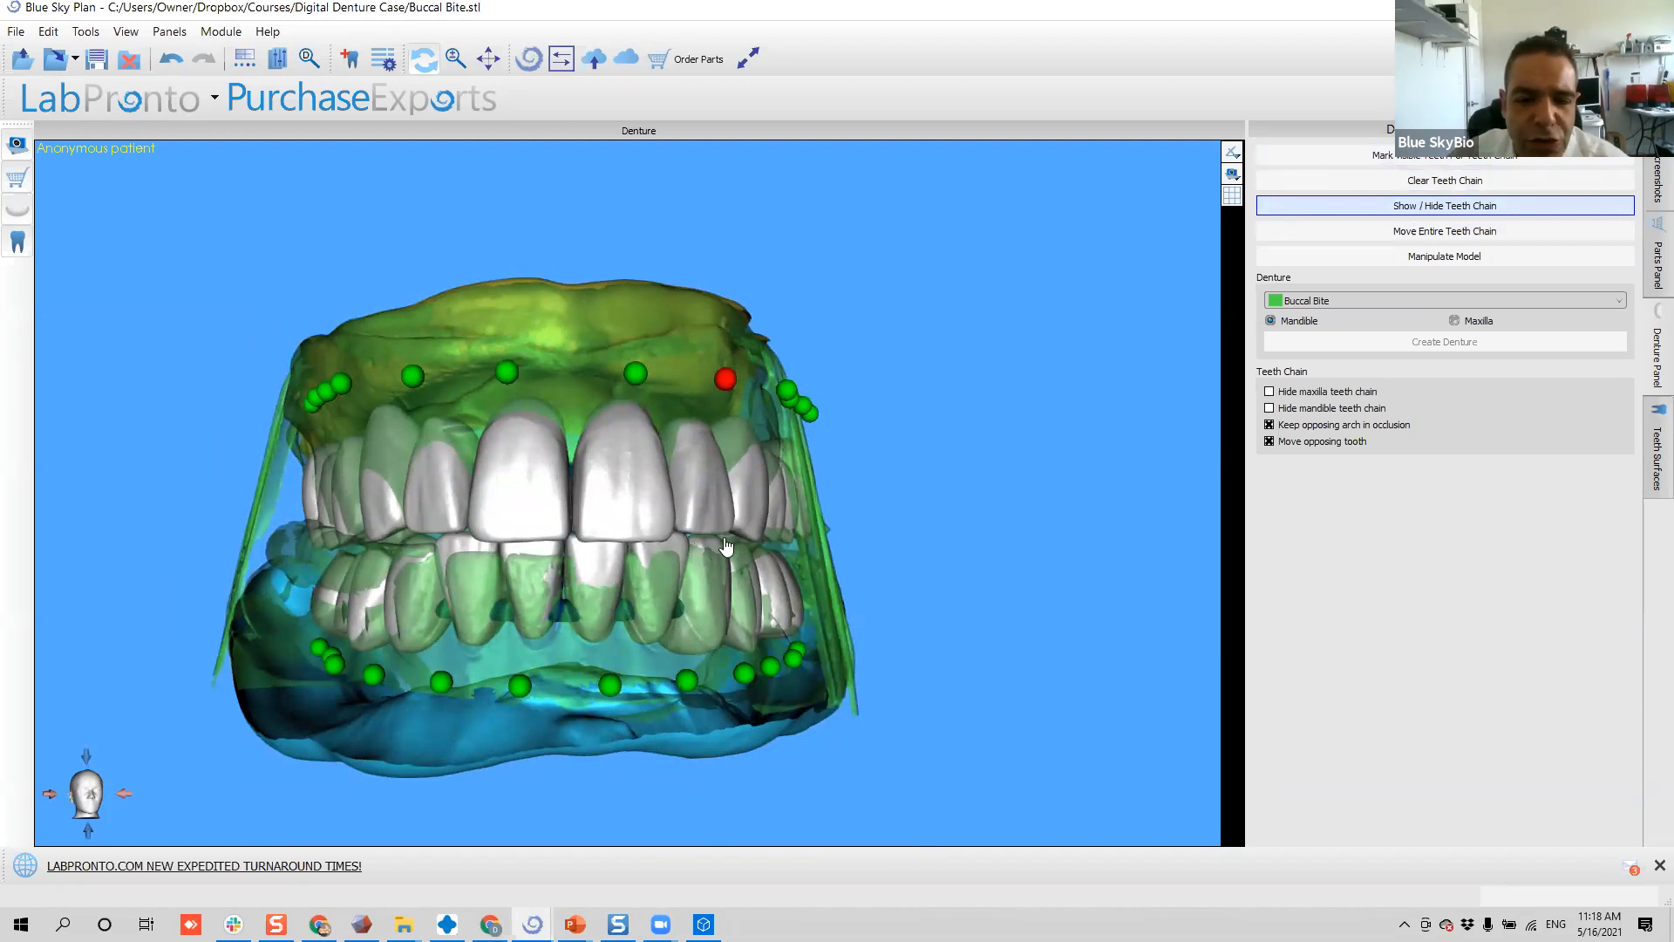
{"action": "left_click_drag", "start_coordinate": [295, 415], "coordinate": [297, 338]}
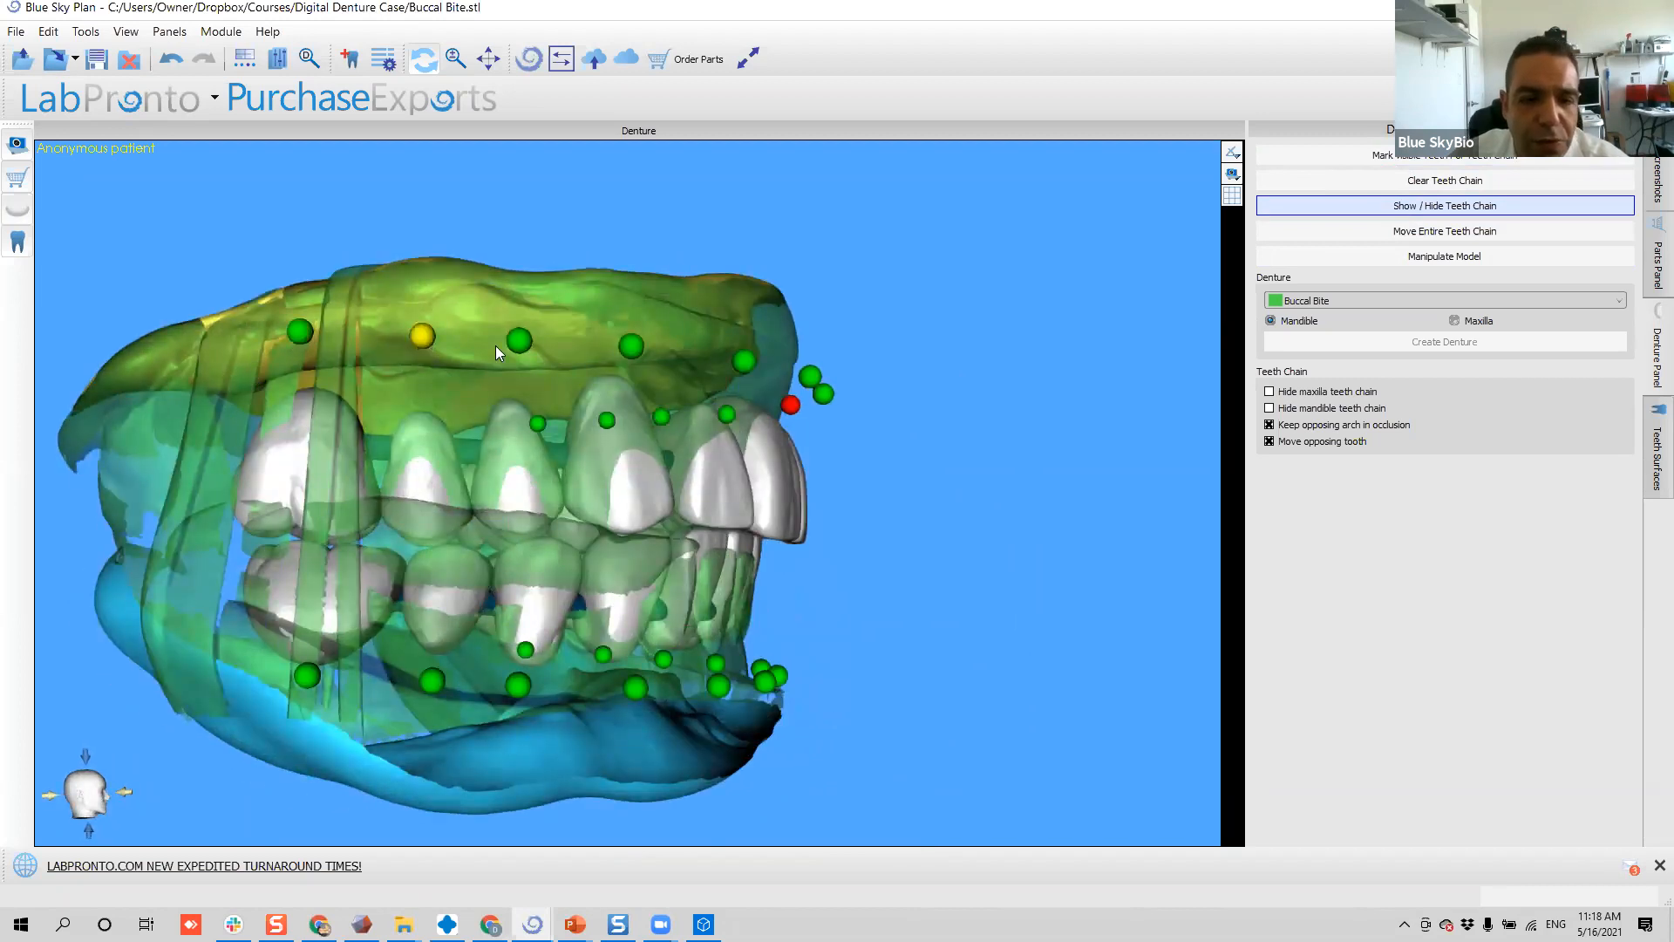
{"action": "left_click_drag", "start_coordinate": [668, 376], "coordinate": [582, 529]}
{"action": "left_click_drag", "start_coordinate": [608, 602], "coordinate": [575, 492]}
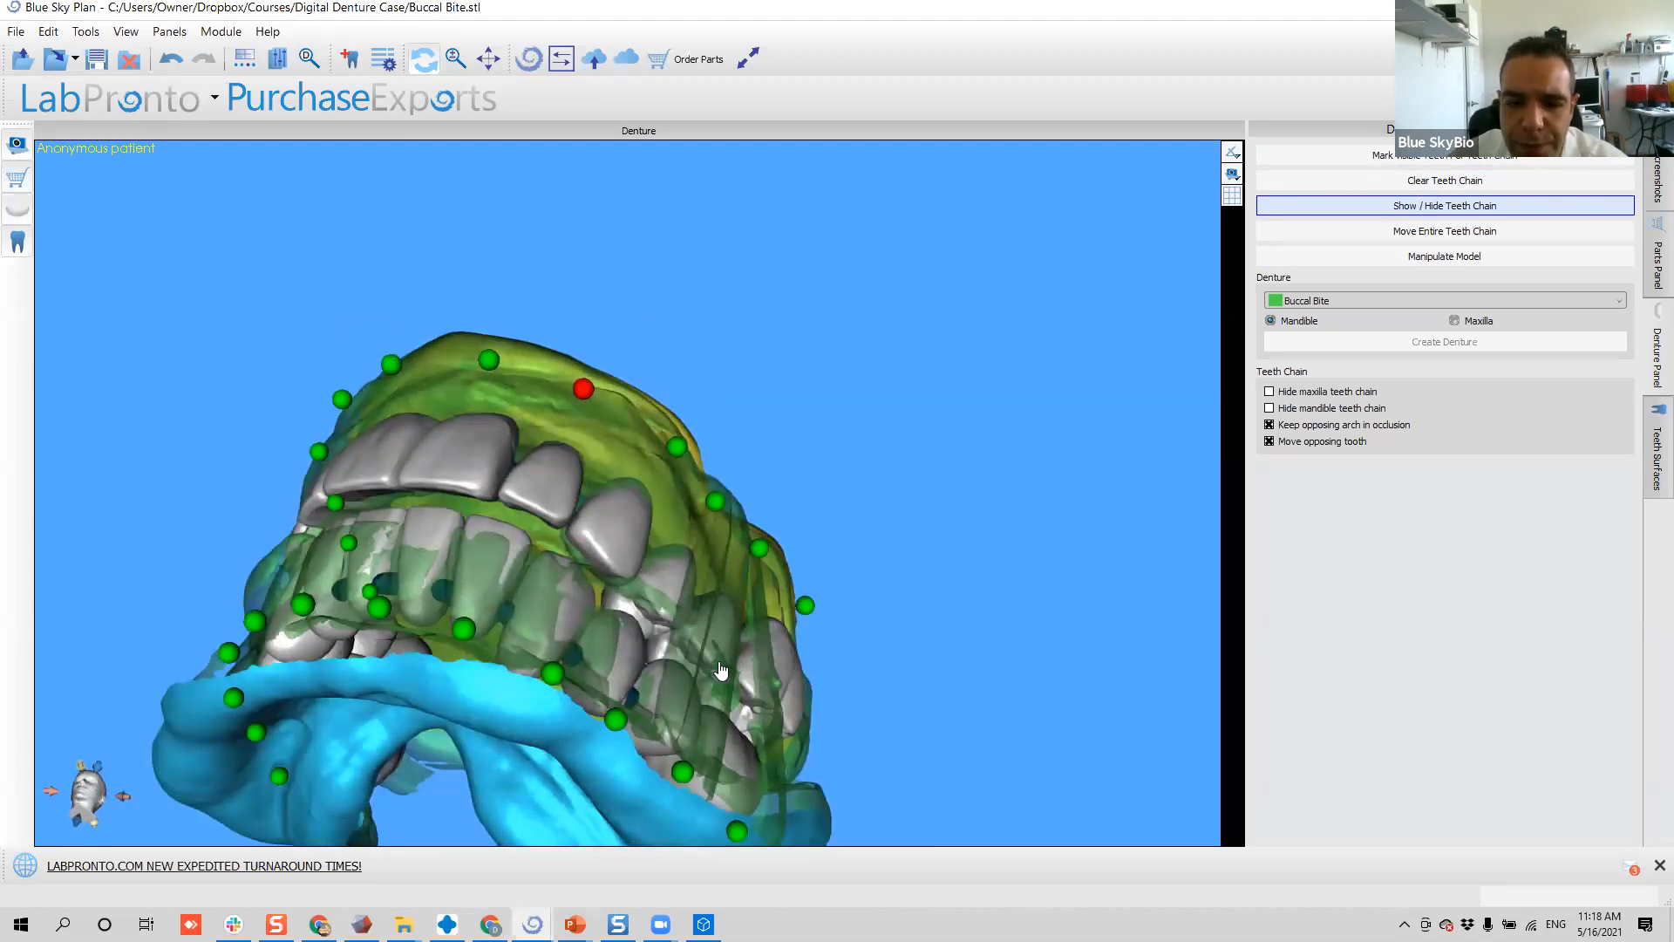
- Deselect the left lateral incisor's chain point and examine how the left teeth of both arches fit the bite scan
{"action": "left_click_drag", "start_coordinate": [802, 579], "coordinate": [511, 488]}
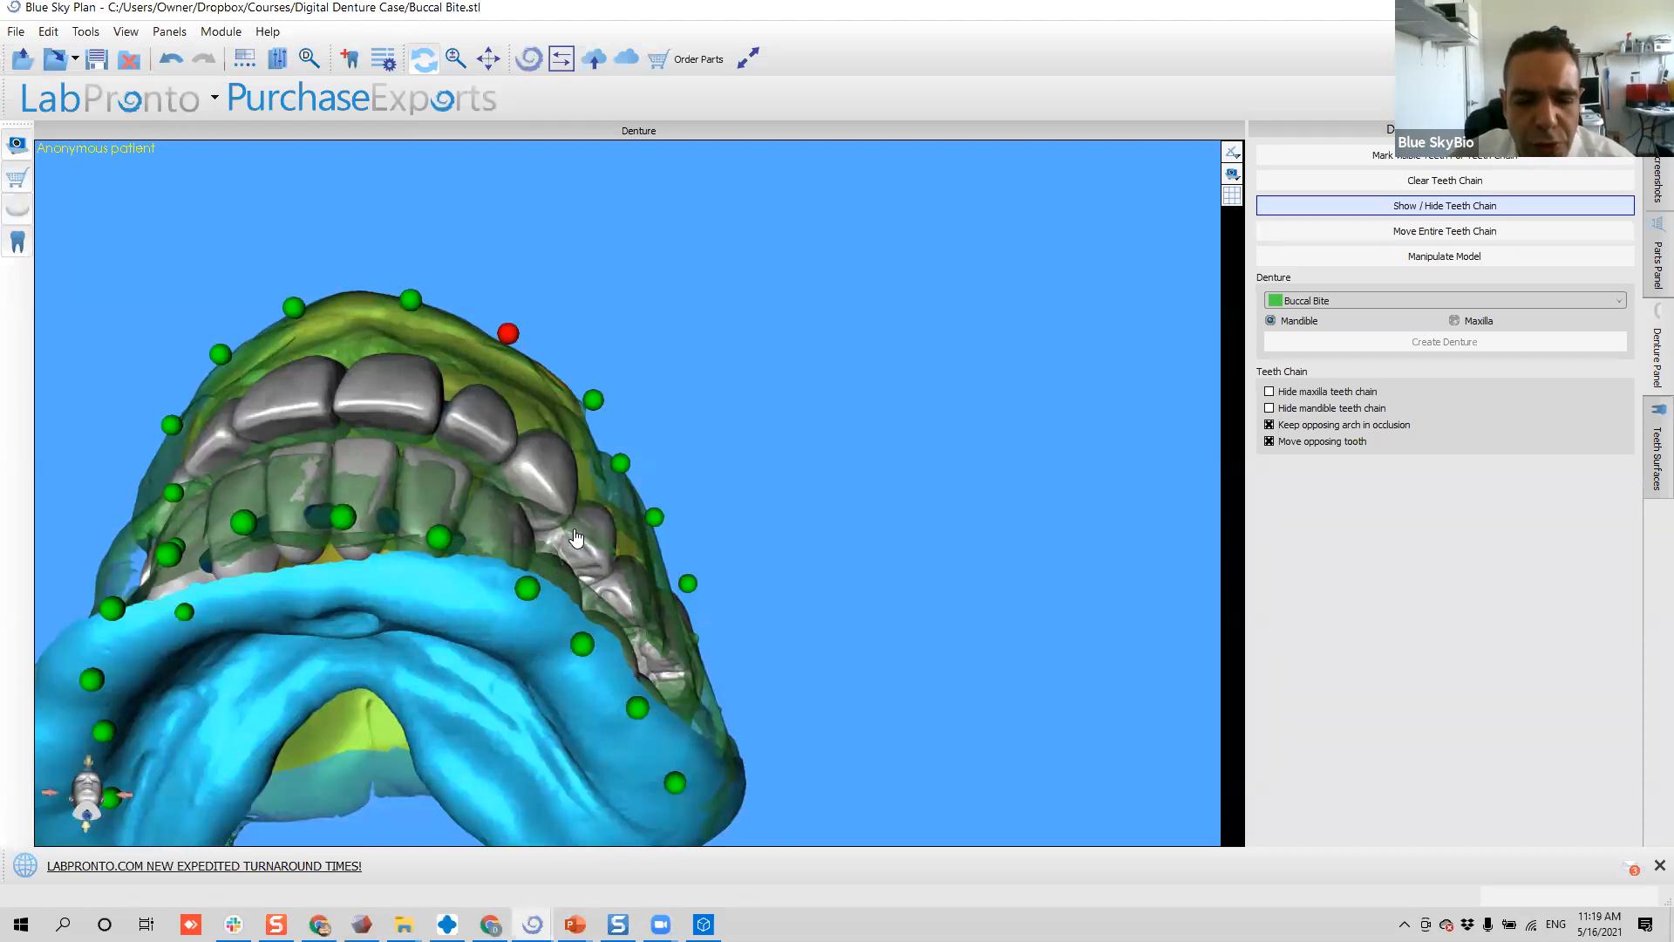
{"action": "left_click_drag", "start_coordinate": [576, 536], "coordinate": [675, 628]}
{"action": "scroll", "coordinate": [676, 628], "scroll_direction": "up", "scroll_amount": 2}
{"action": "left_click_drag", "start_coordinate": [917, 578], "coordinate": [929, 529]}
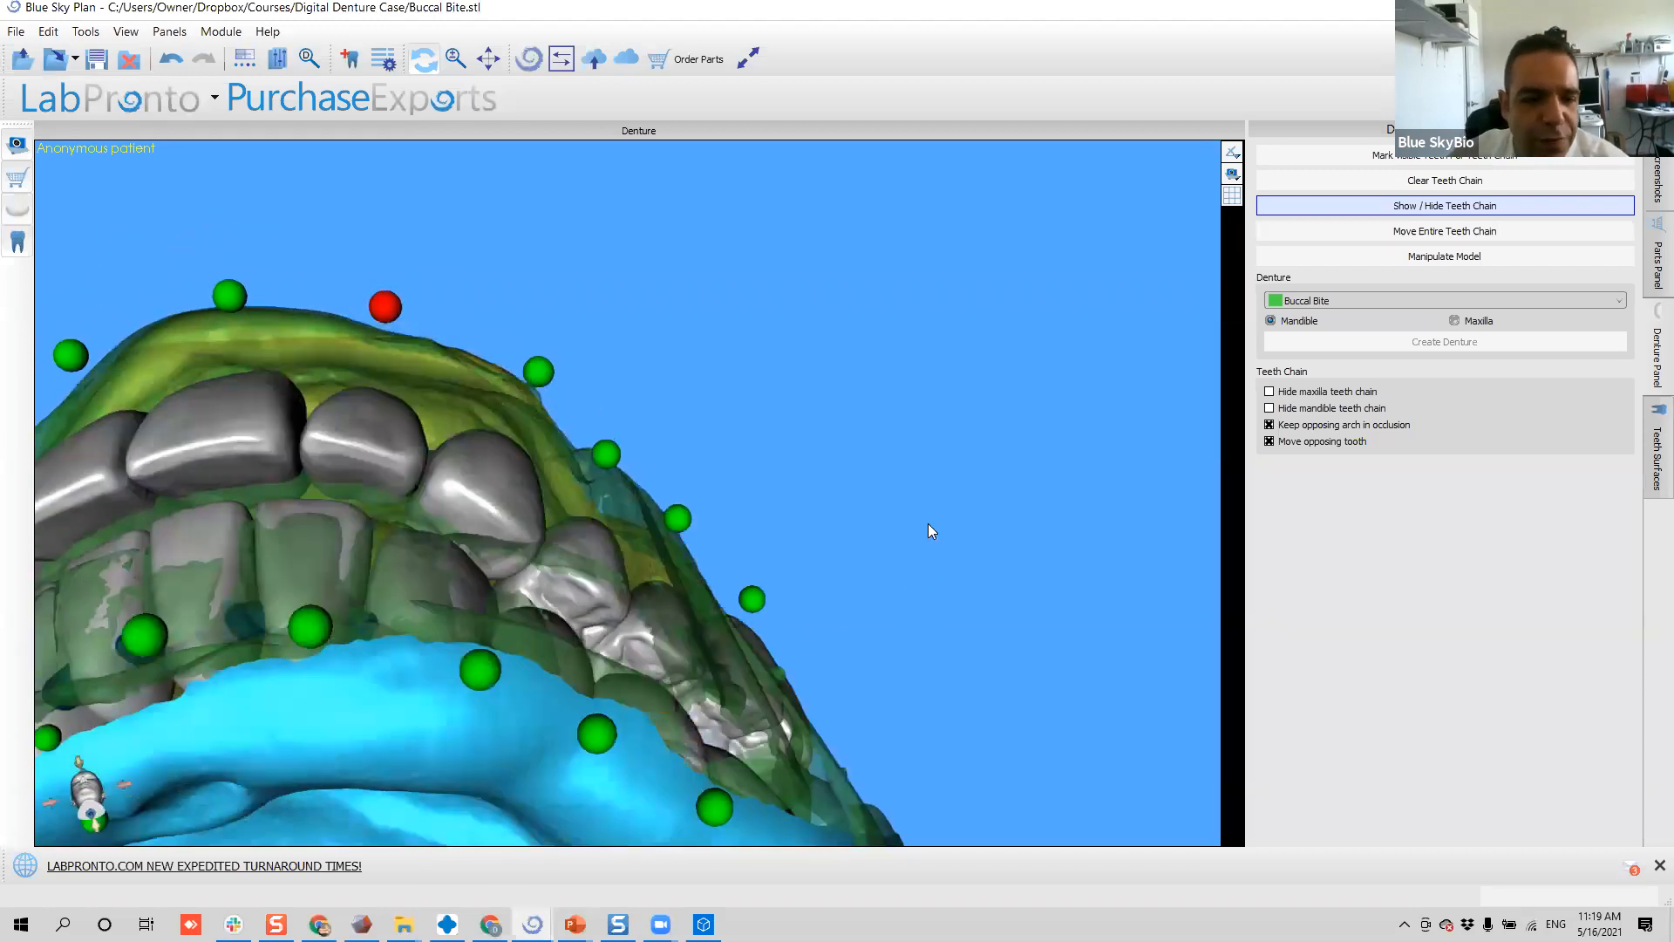
{"action": "left_click", "coordinate": [385, 309]}
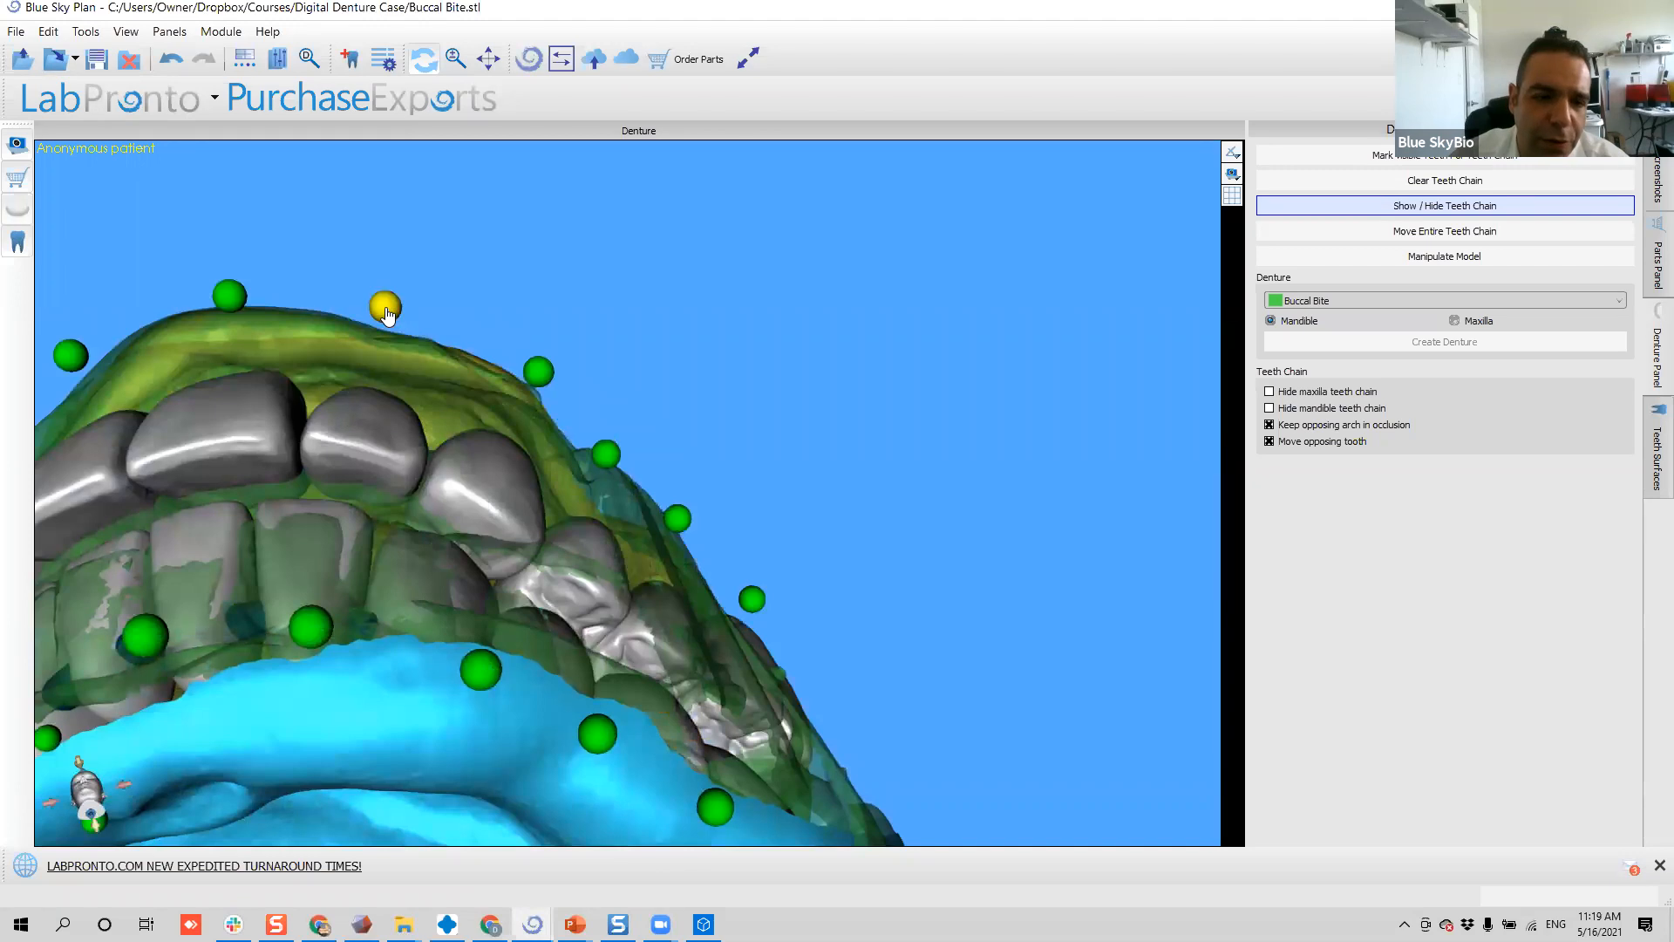
{"action": "left_click_drag", "start_coordinate": [561, 377], "coordinate": [510, 386]}
{"action": "left_click_drag", "start_coordinate": [621, 404], "coordinate": [410, 413]}
{"action": "left_click_drag", "start_coordinate": [553, 397], "coordinate": [735, 527]}
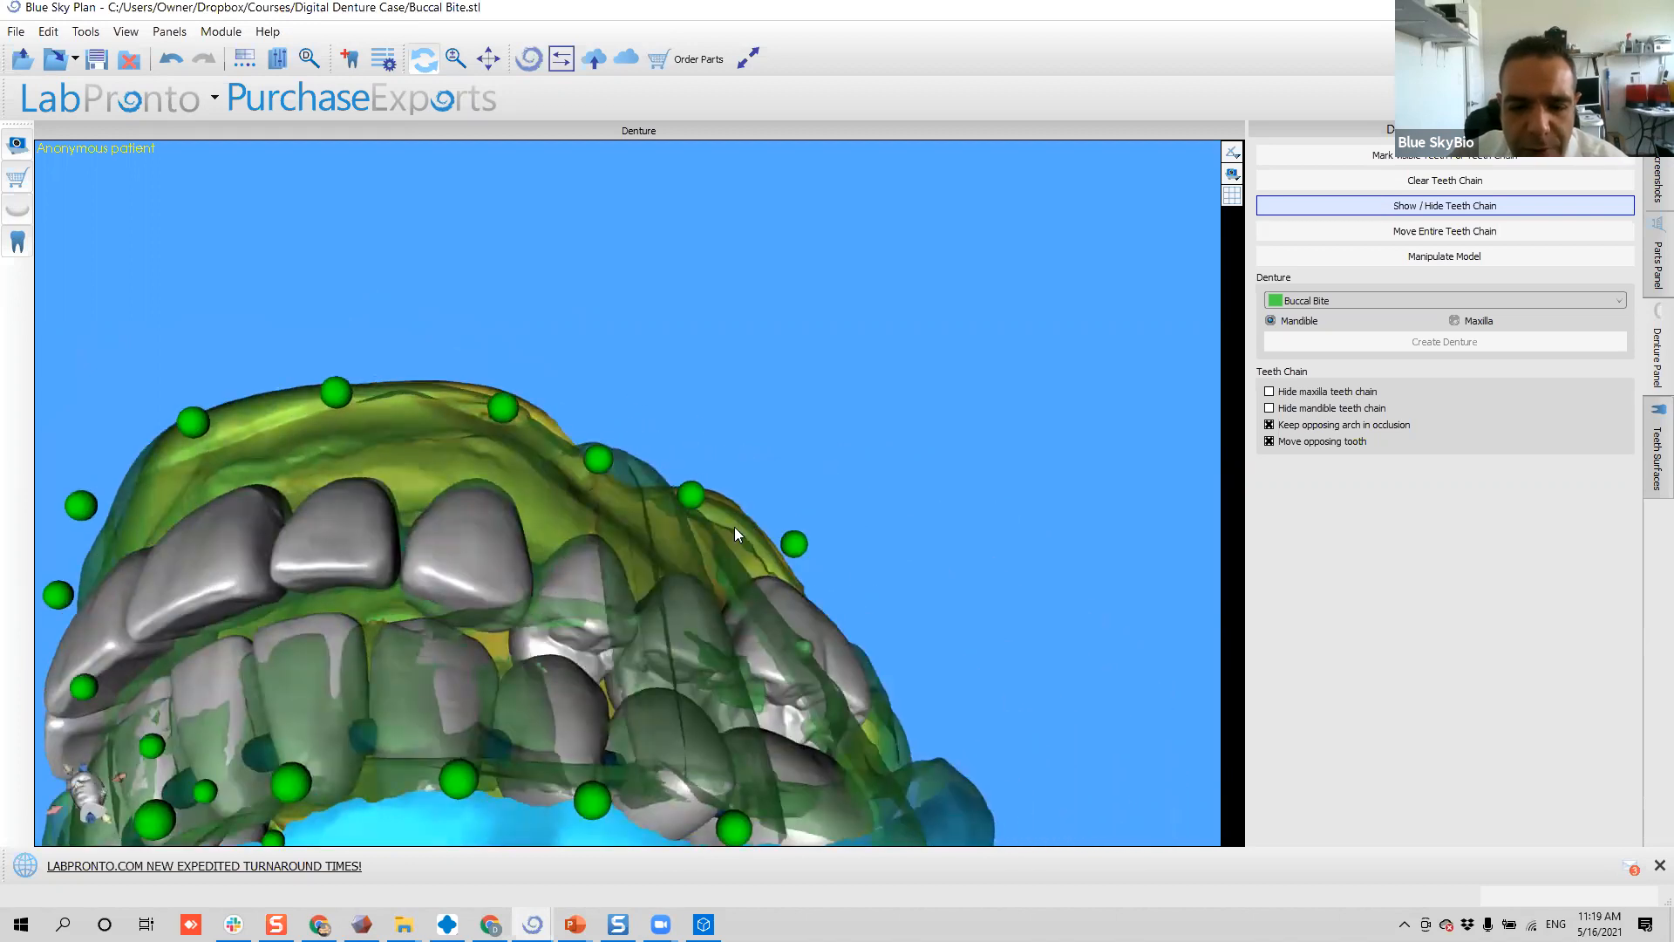
- Select the upper left second premolar's chain point and inspect the left posterior teeth from the side and behind
{"action": "left_click", "coordinate": [695, 501]}
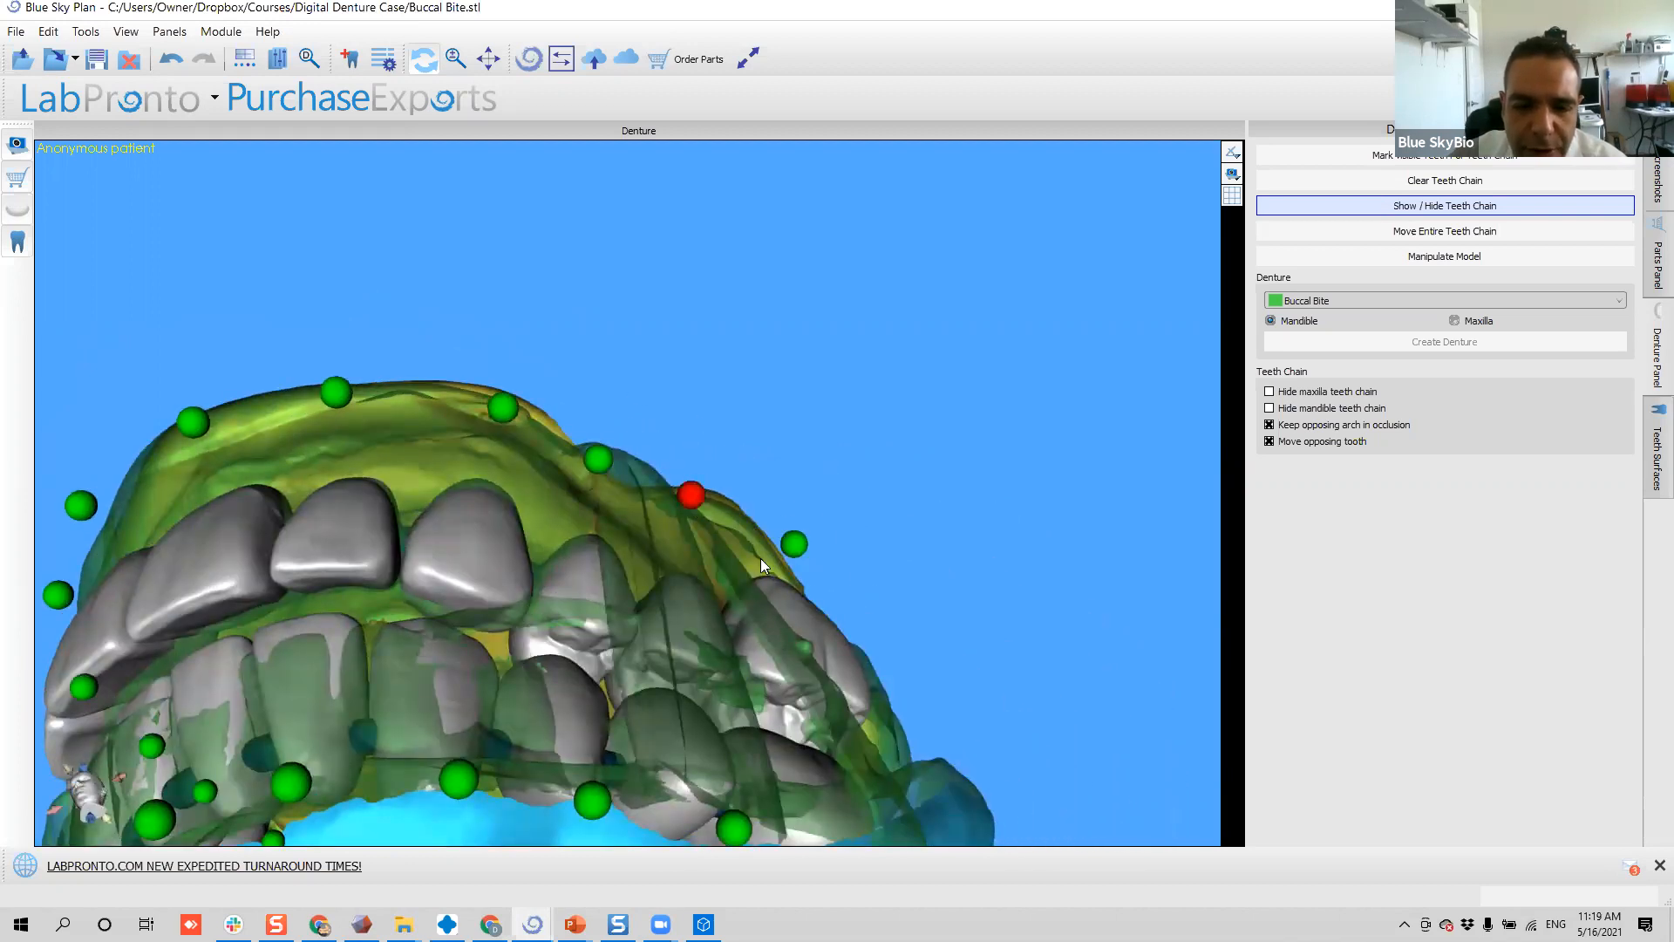
{"action": "left_click_drag", "start_coordinate": [865, 616], "coordinate": [471, 389]}
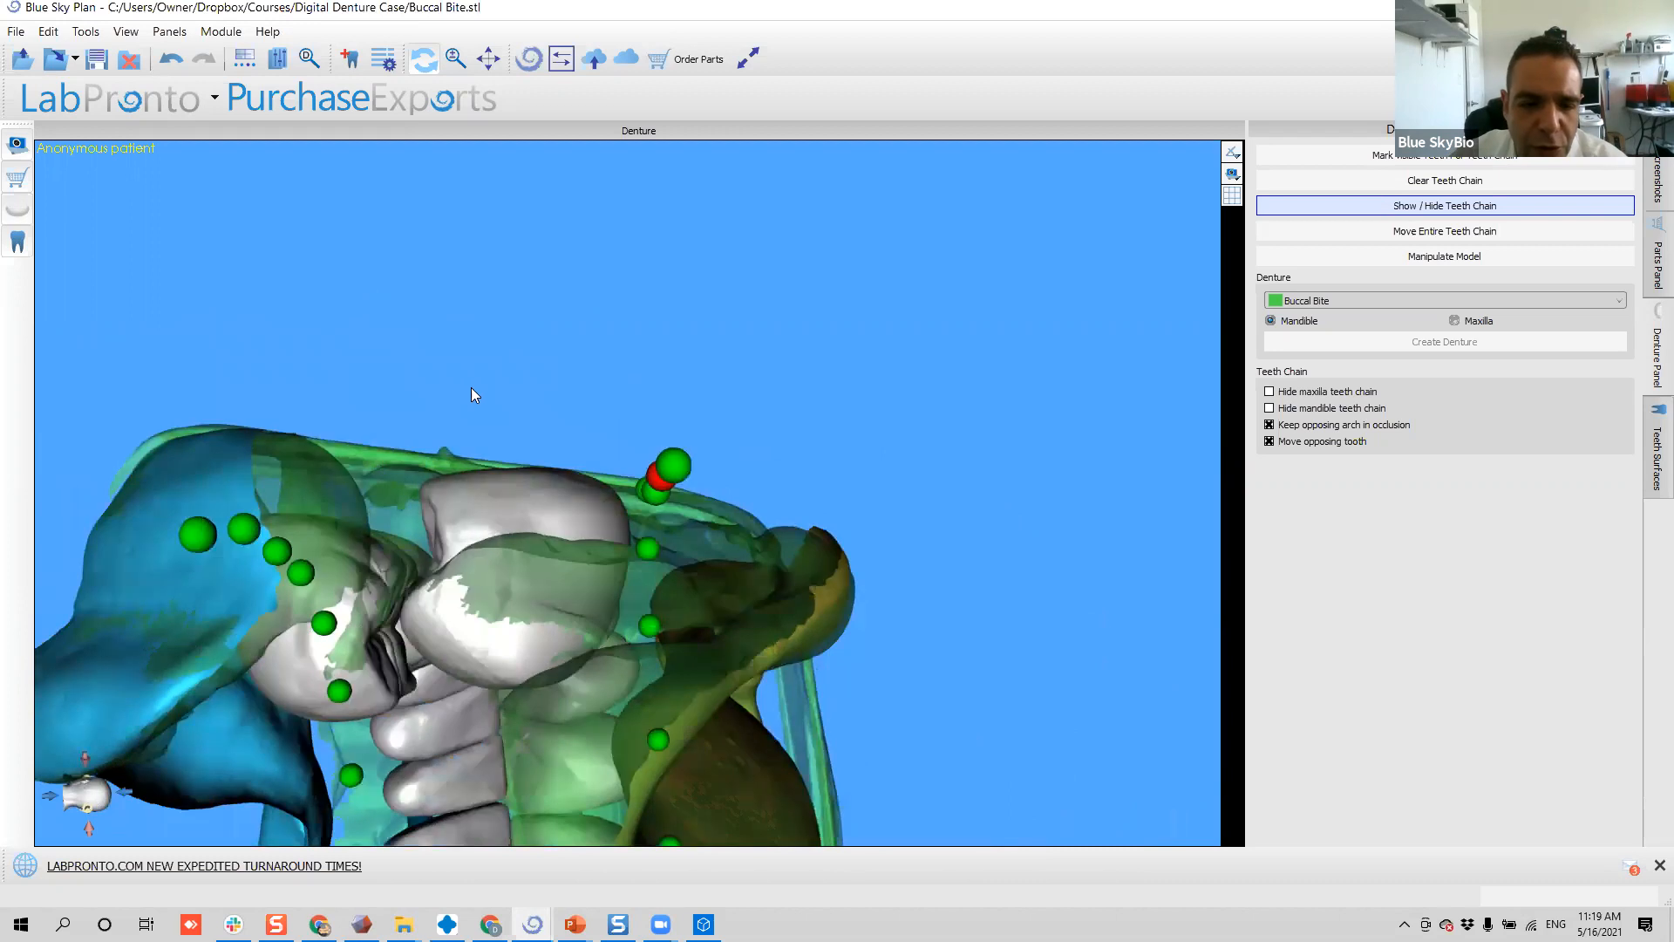
{"action": "left_click_drag", "start_coordinate": [584, 356], "coordinate": [575, 356]}
{"action": "left_click_drag", "start_coordinate": [615, 525], "coordinate": [689, 484]}
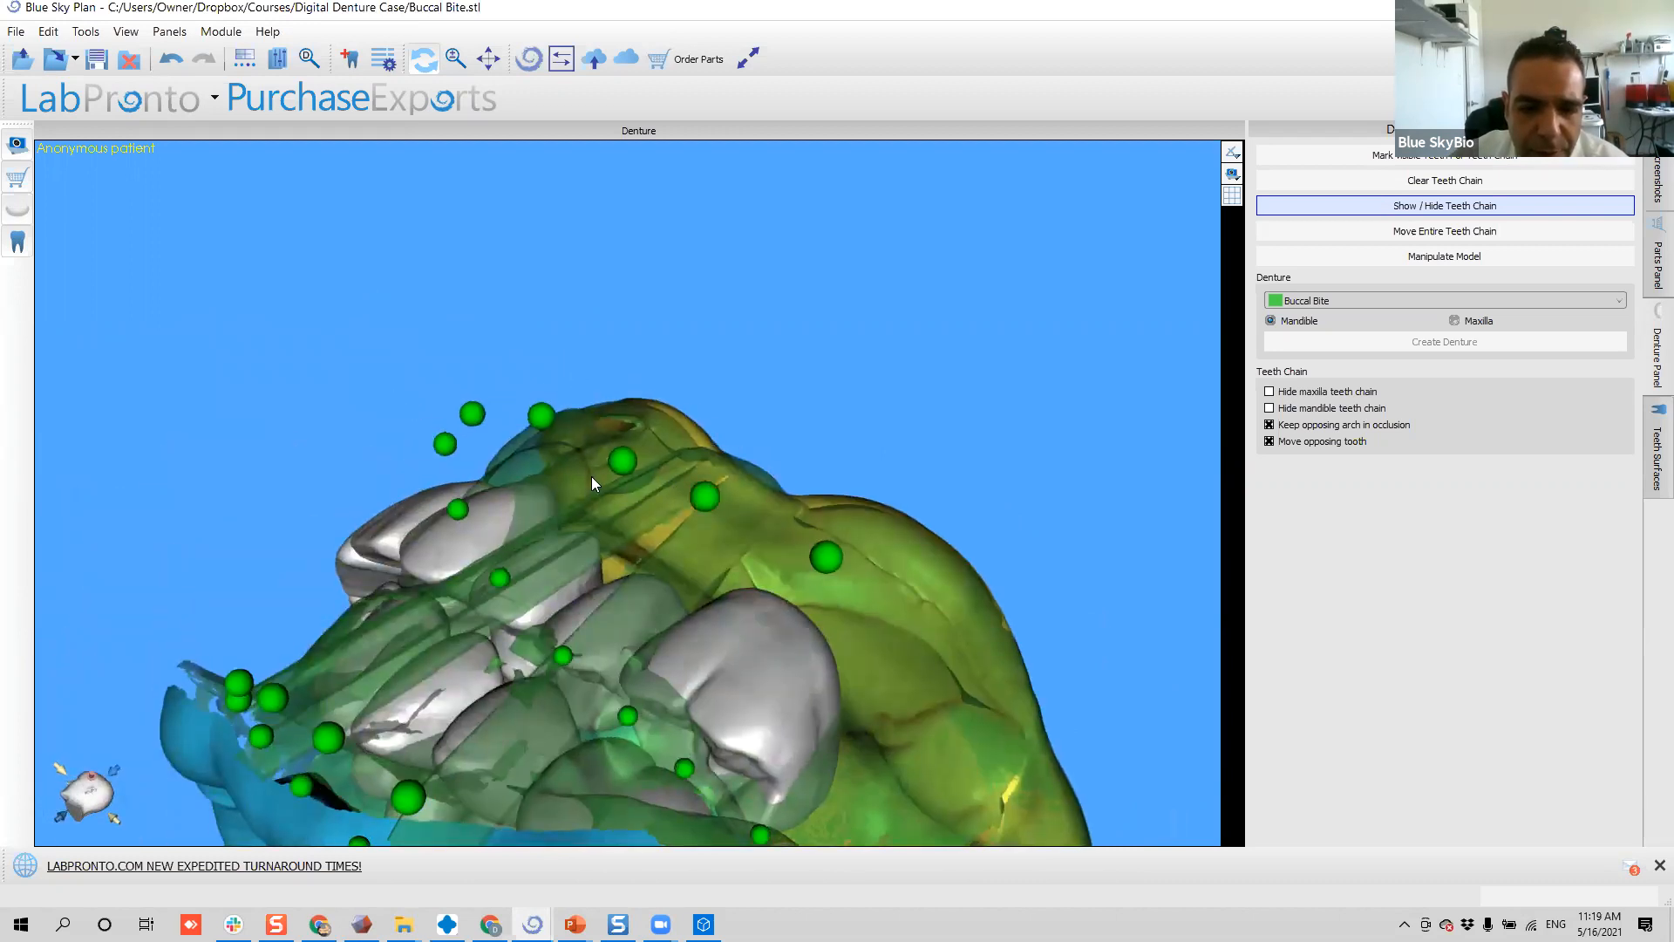
{"action": "left_click", "coordinate": [706, 514]}
{"action": "left_click_drag", "start_coordinate": [706, 598], "coordinate": [527, 415]}
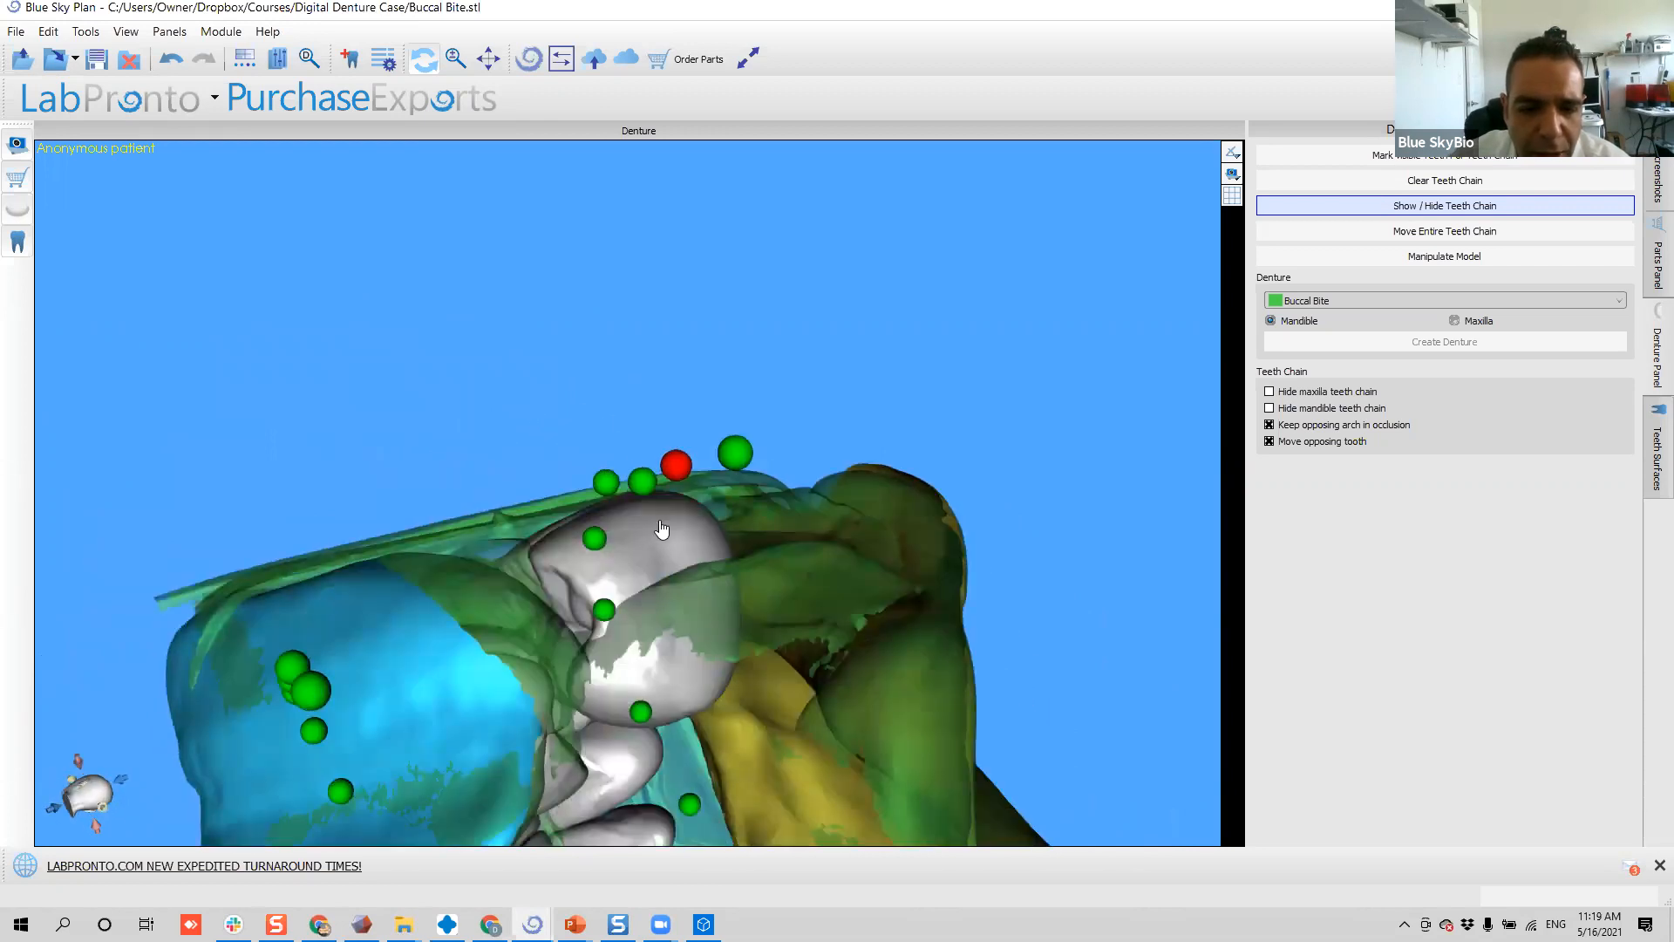
{"action": "left_click_drag", "start_coordinate": [901, 538], "coordinate": [583, 527]}
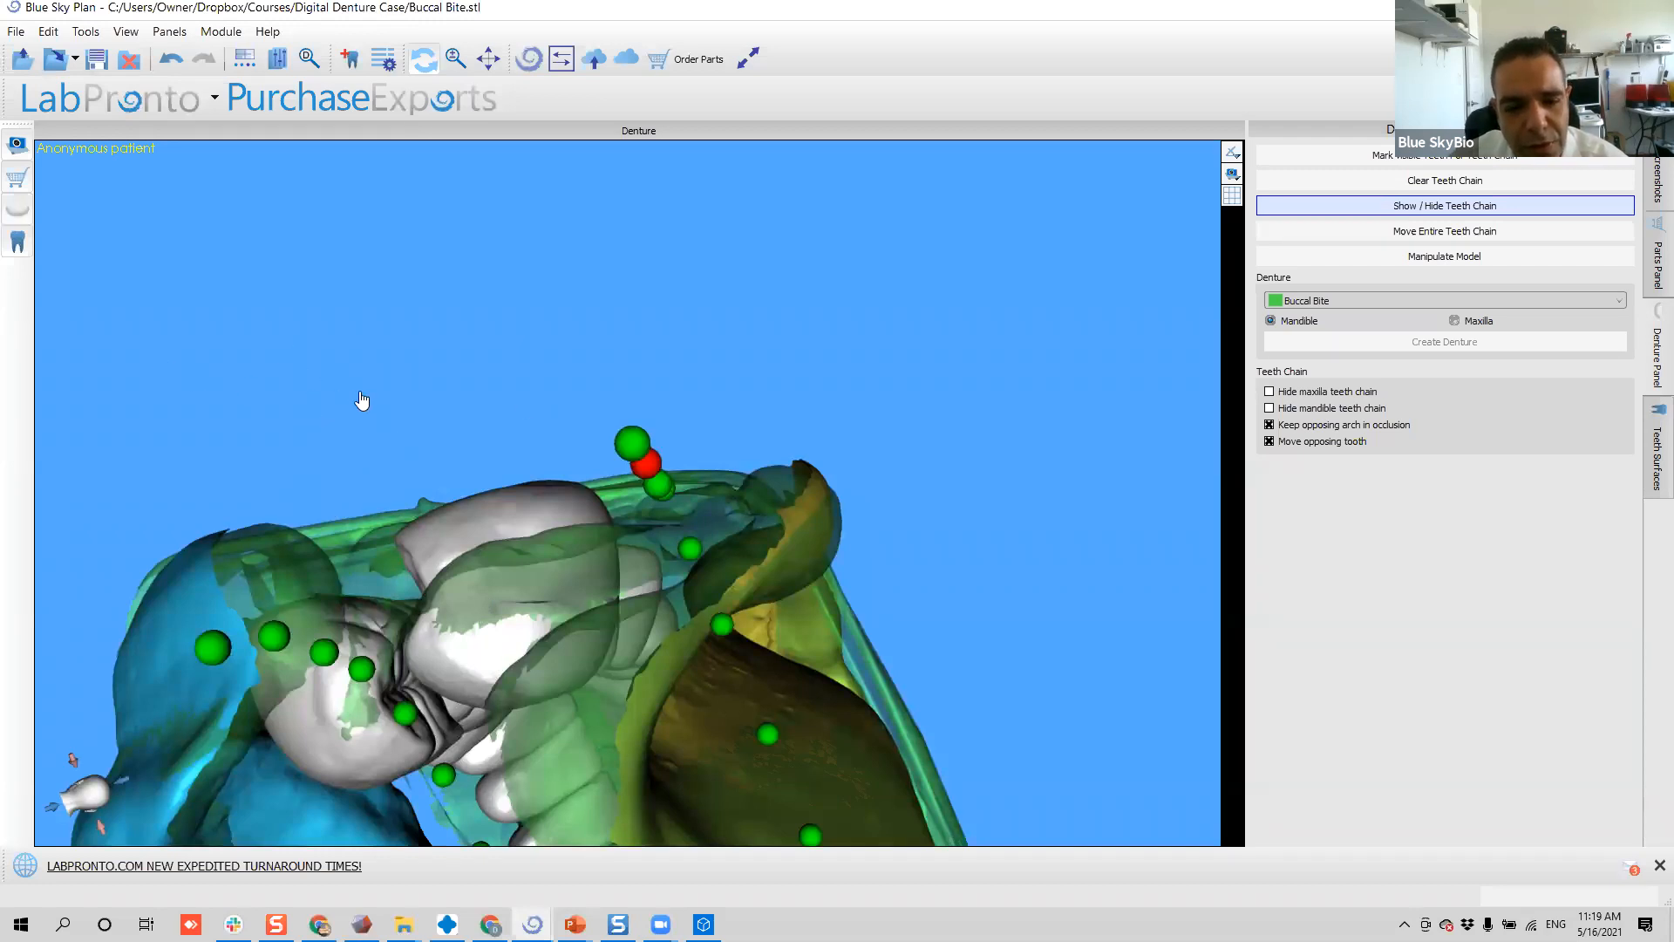
{"action": "left_click", "coordinate": [638, 455]}
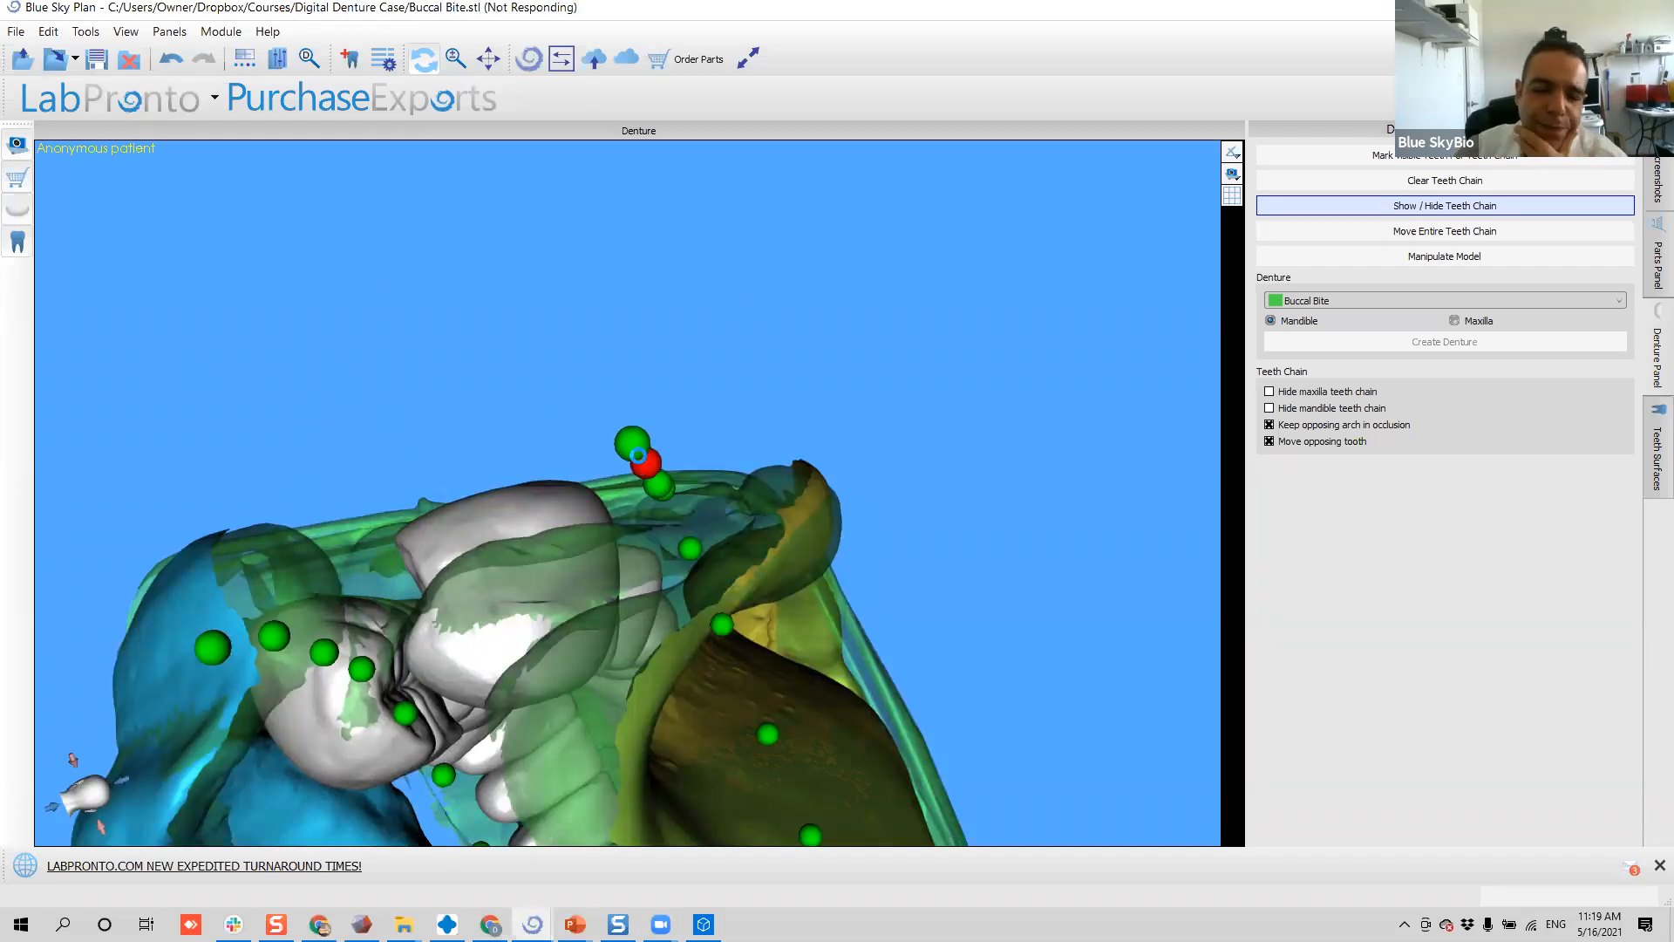
- Hide the maxilla teeth chain to check the lower teeth against the bite scan from the side
{"action": "left_click_drag", "start_coordinate": [419, 443], "coordinate": [1046, 503]}
{"action": "left_click_drag", "start_coordinate": [932, 366], "coordinate": [848, 309]}
{"action": "left_click_drag", "start_coordinate": [379, 482], "coordinate": [708, 580]}
{"action": "left_click_drag", "start_coordinate": [369, 401], "coordinate": [558, 750]}
{"action": "left_click_drag", "start_coordinate": [194, 561], "coordinate": [675, 441]}
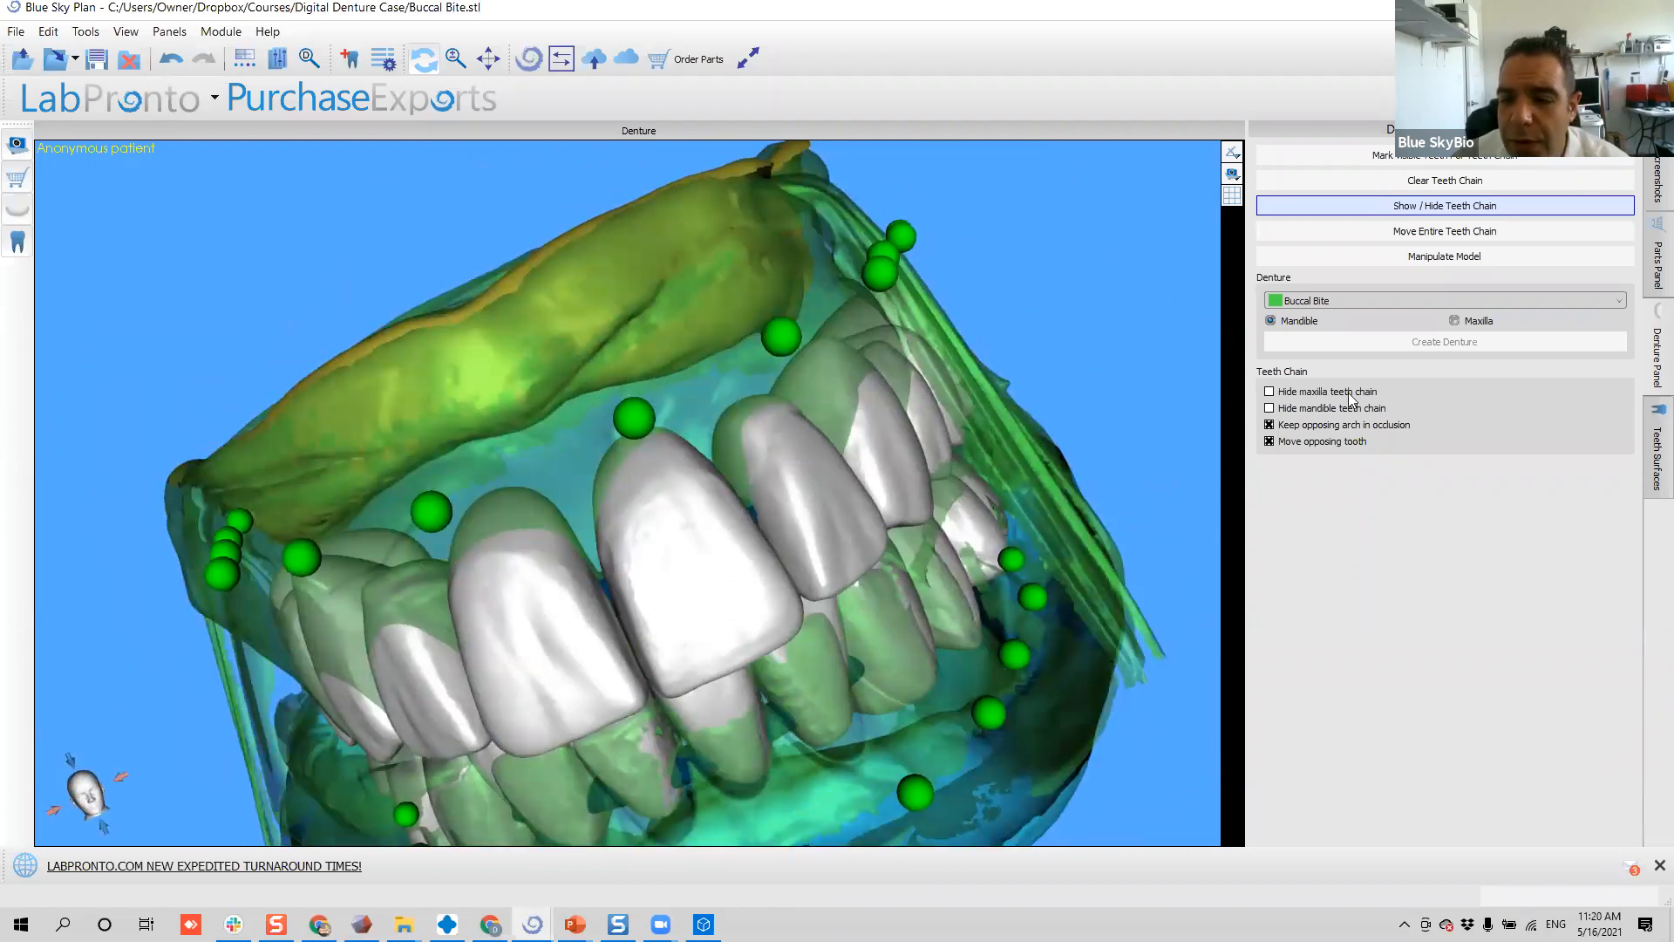
{"action": "left_click", "coordinate": [1310, 392]}
{"action": "left_click_drag", "start_coordinate": [693, 537], "coordinate": [1027, 532]}
{"action": "left_click_drag", "start_coordinate": [976, 583], "coordinate": [706, 384]}
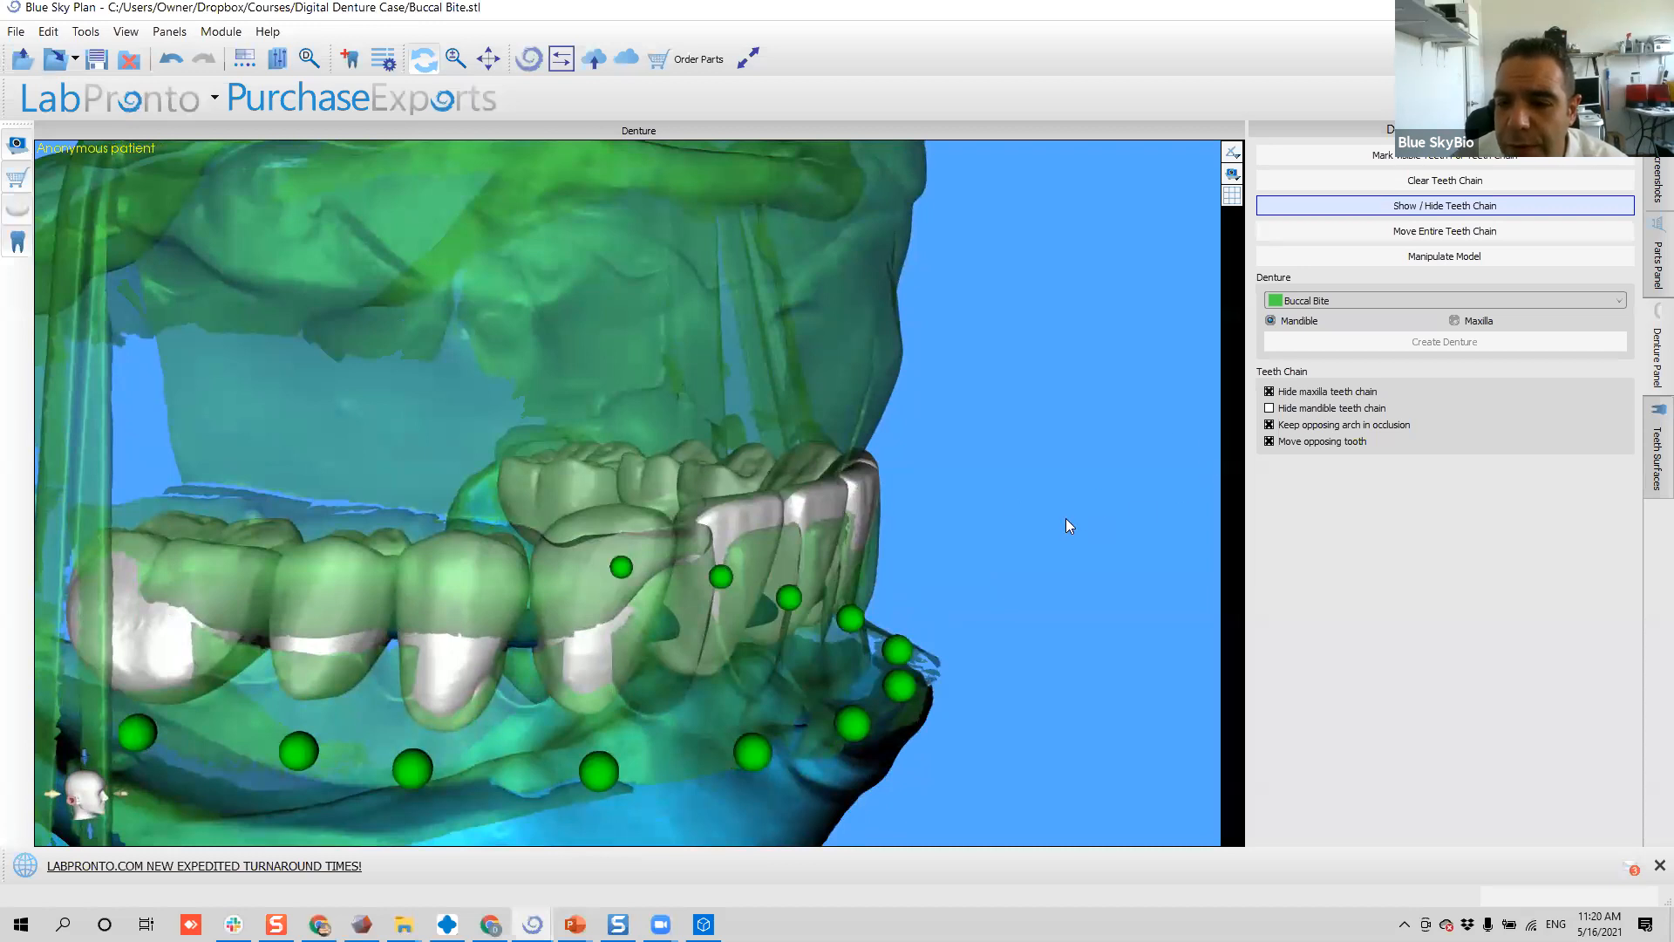
{"action": "left_click_drag", "start_coordinate": [1065, 518], "coordinate": [1059, 475]}
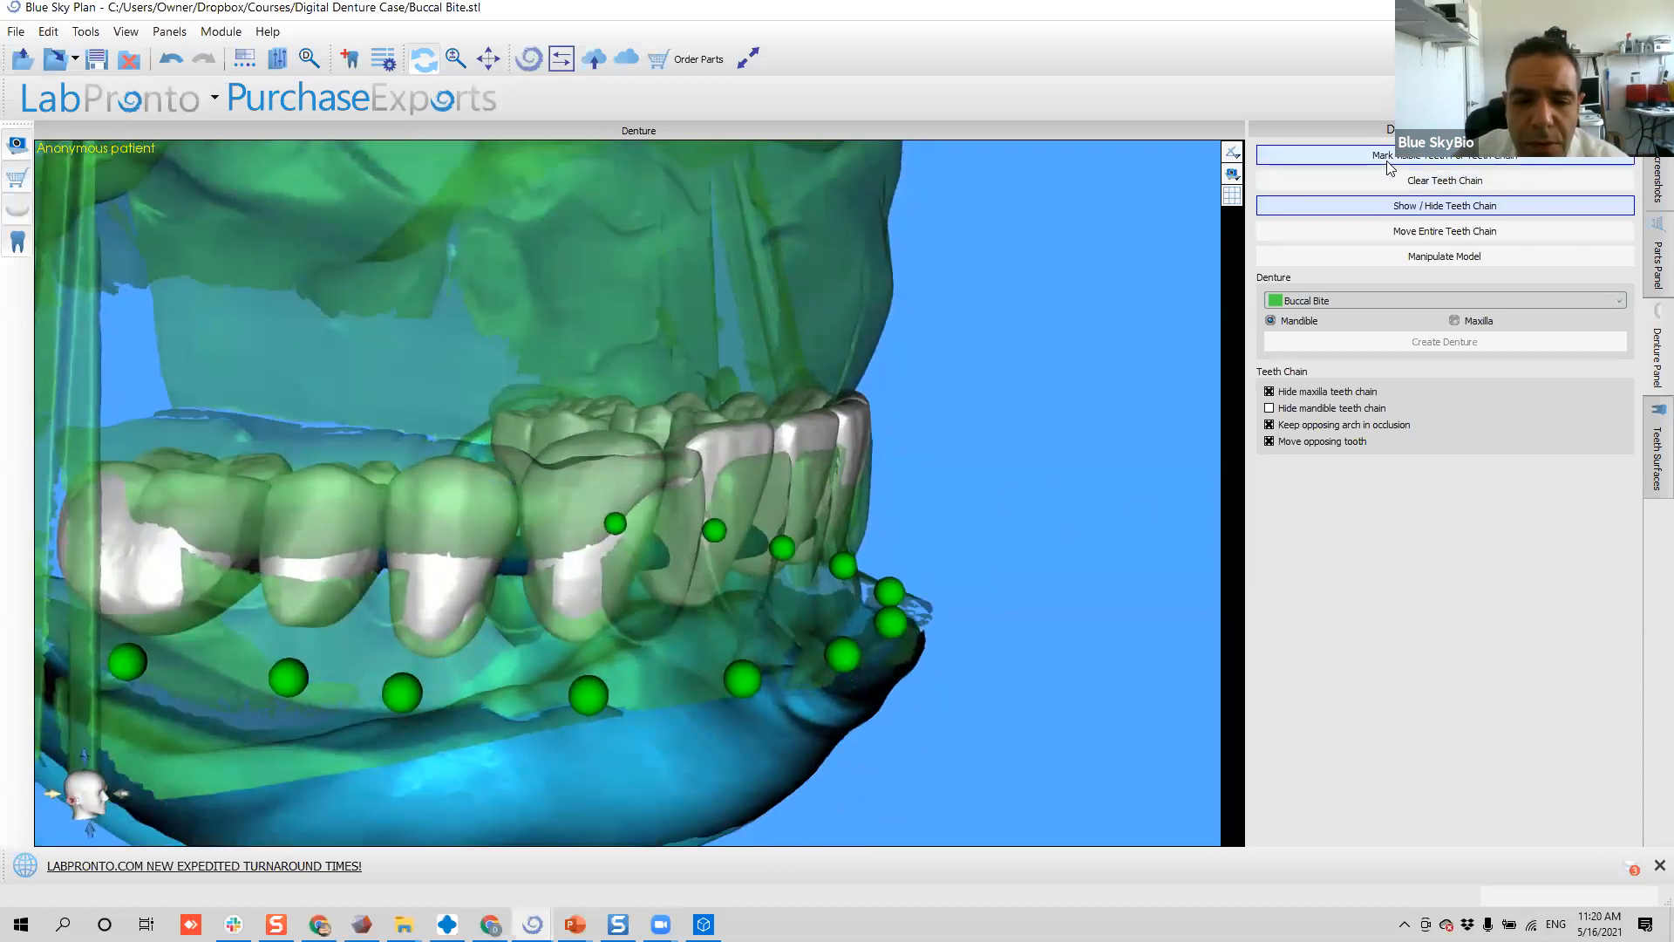
- Move the entire mandible teeth chain slightly down toward the mandibular scan
{"action": "left_click", "coordinate": [1445, 231]}
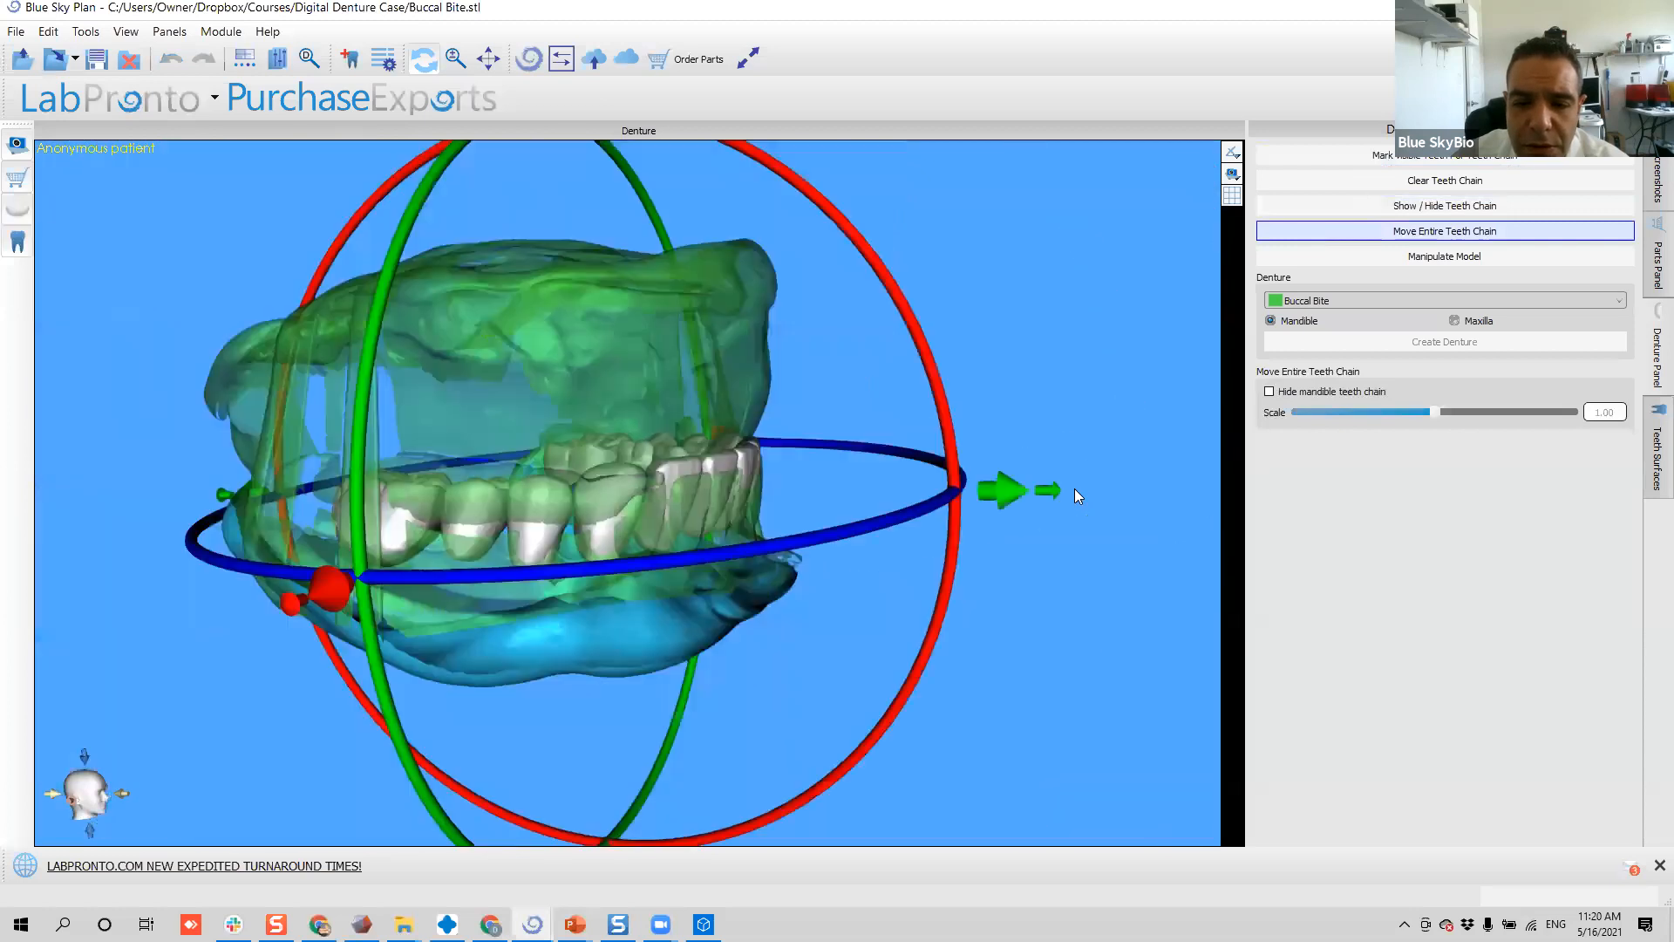
{"action": "scroll", "coordinate": [817, 503], "scroll_direction": "up", "scroll_amount": 2}
{"action": "left_click_drag", "start_coordinate": [929, 500], "coordinate": [935, 499]}
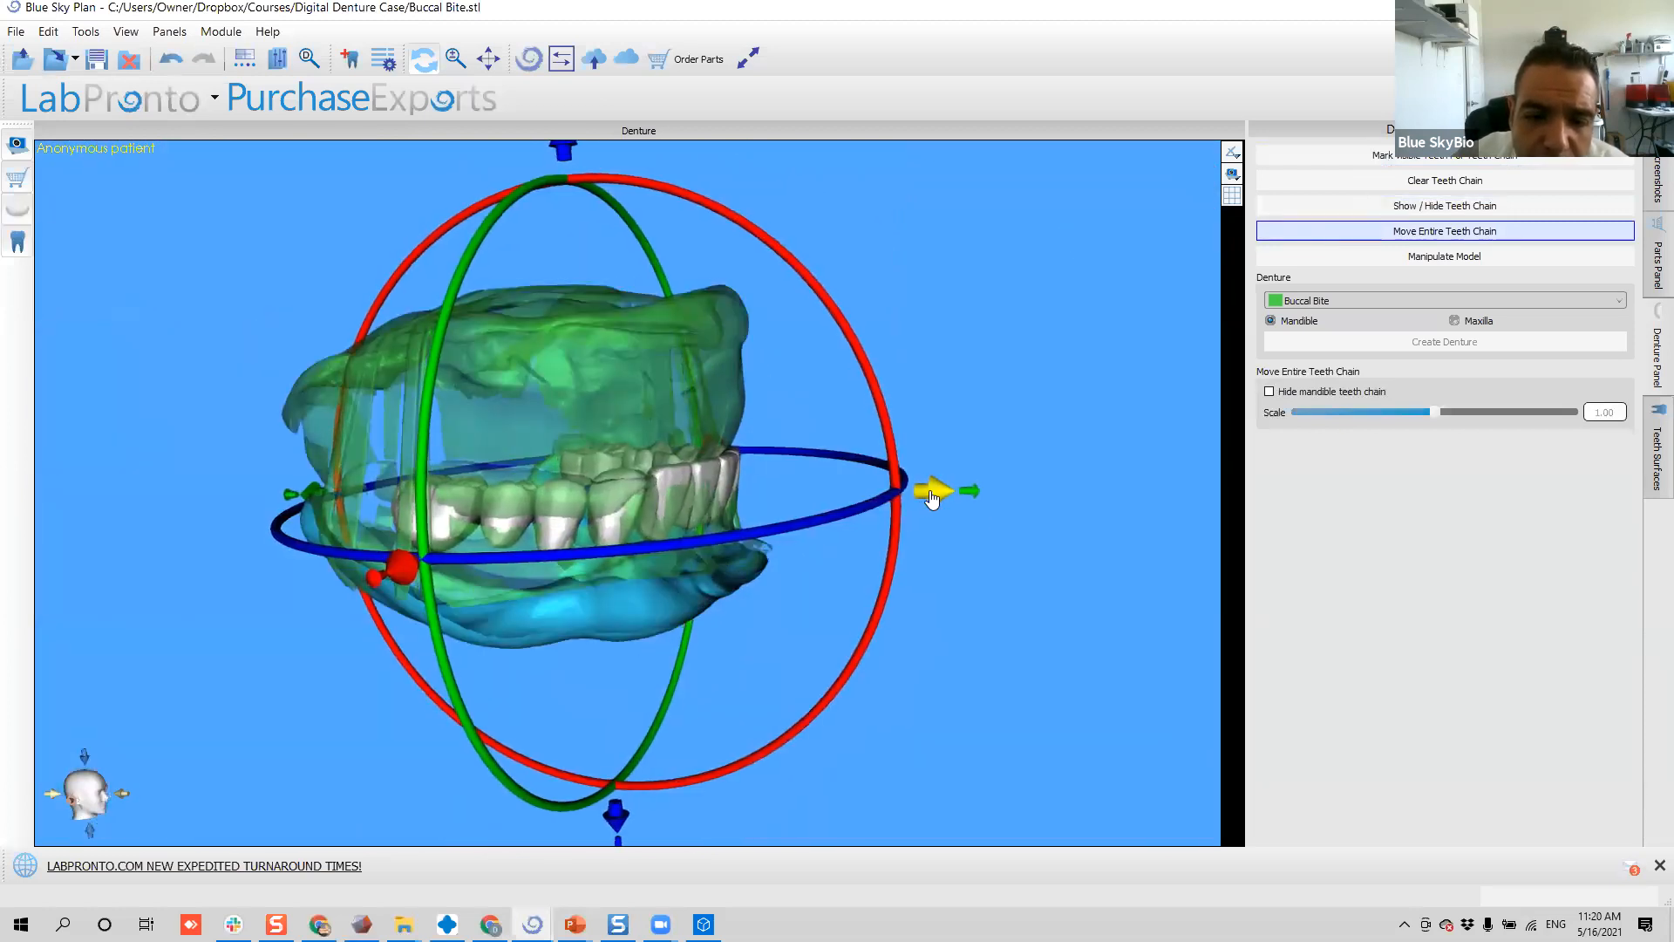
{"action": "left_click_drag", "start_coordinate": [619, 819], "coordinate": [620, 824]}
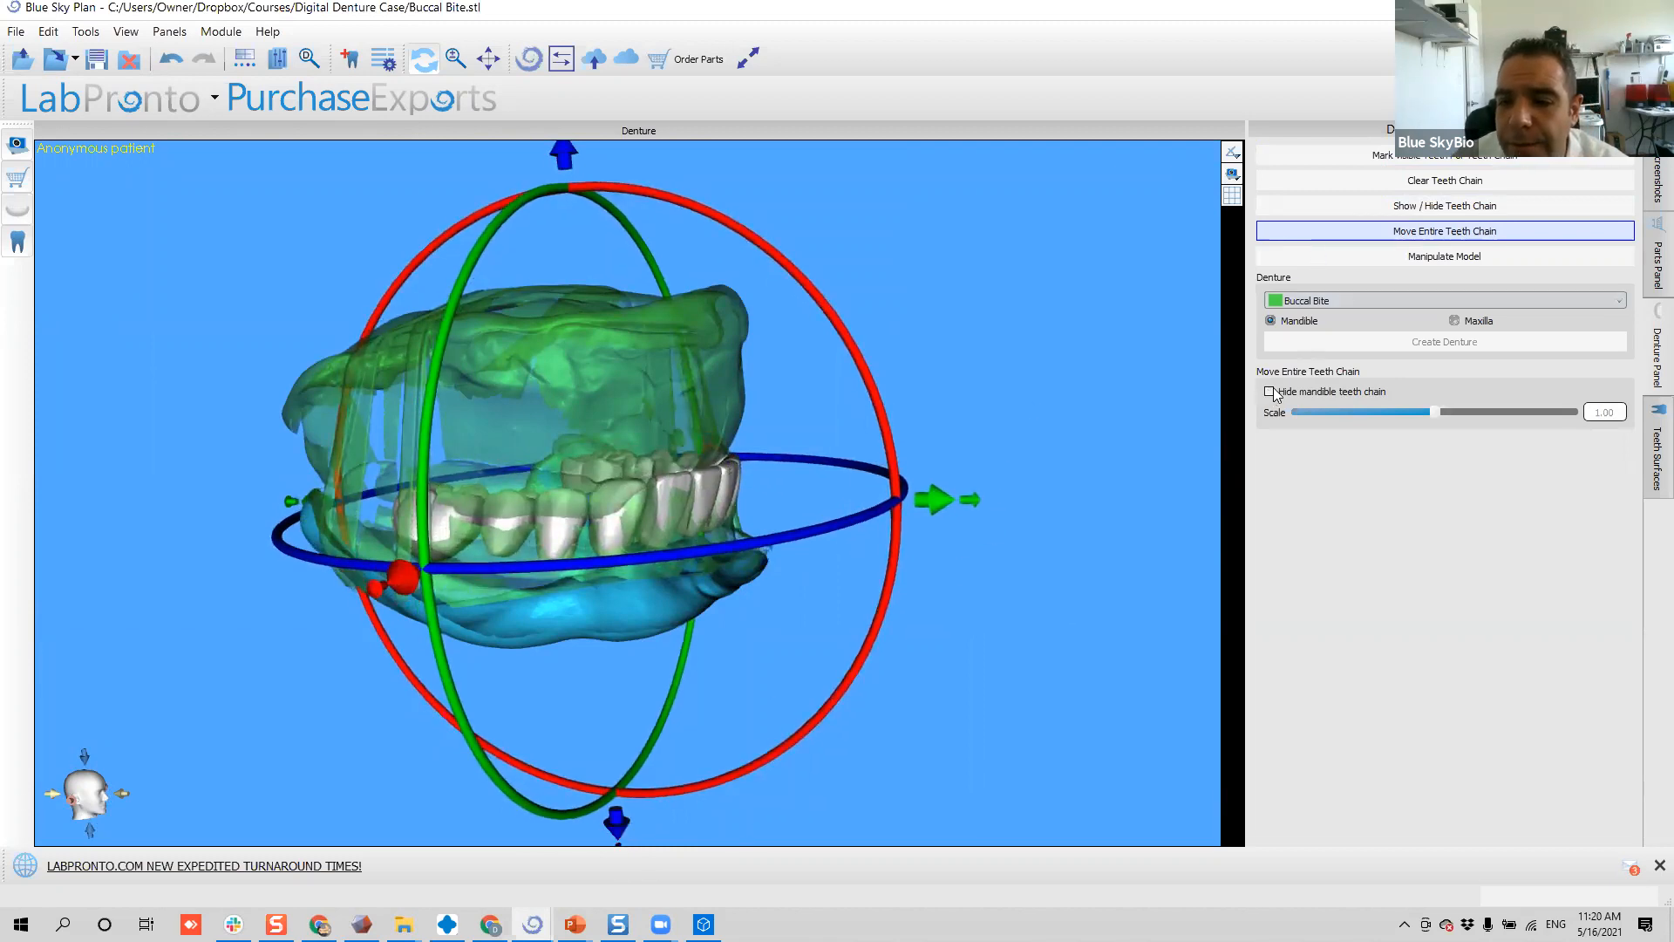
{"action": "left_click", "coordinate": [1381, 241]}
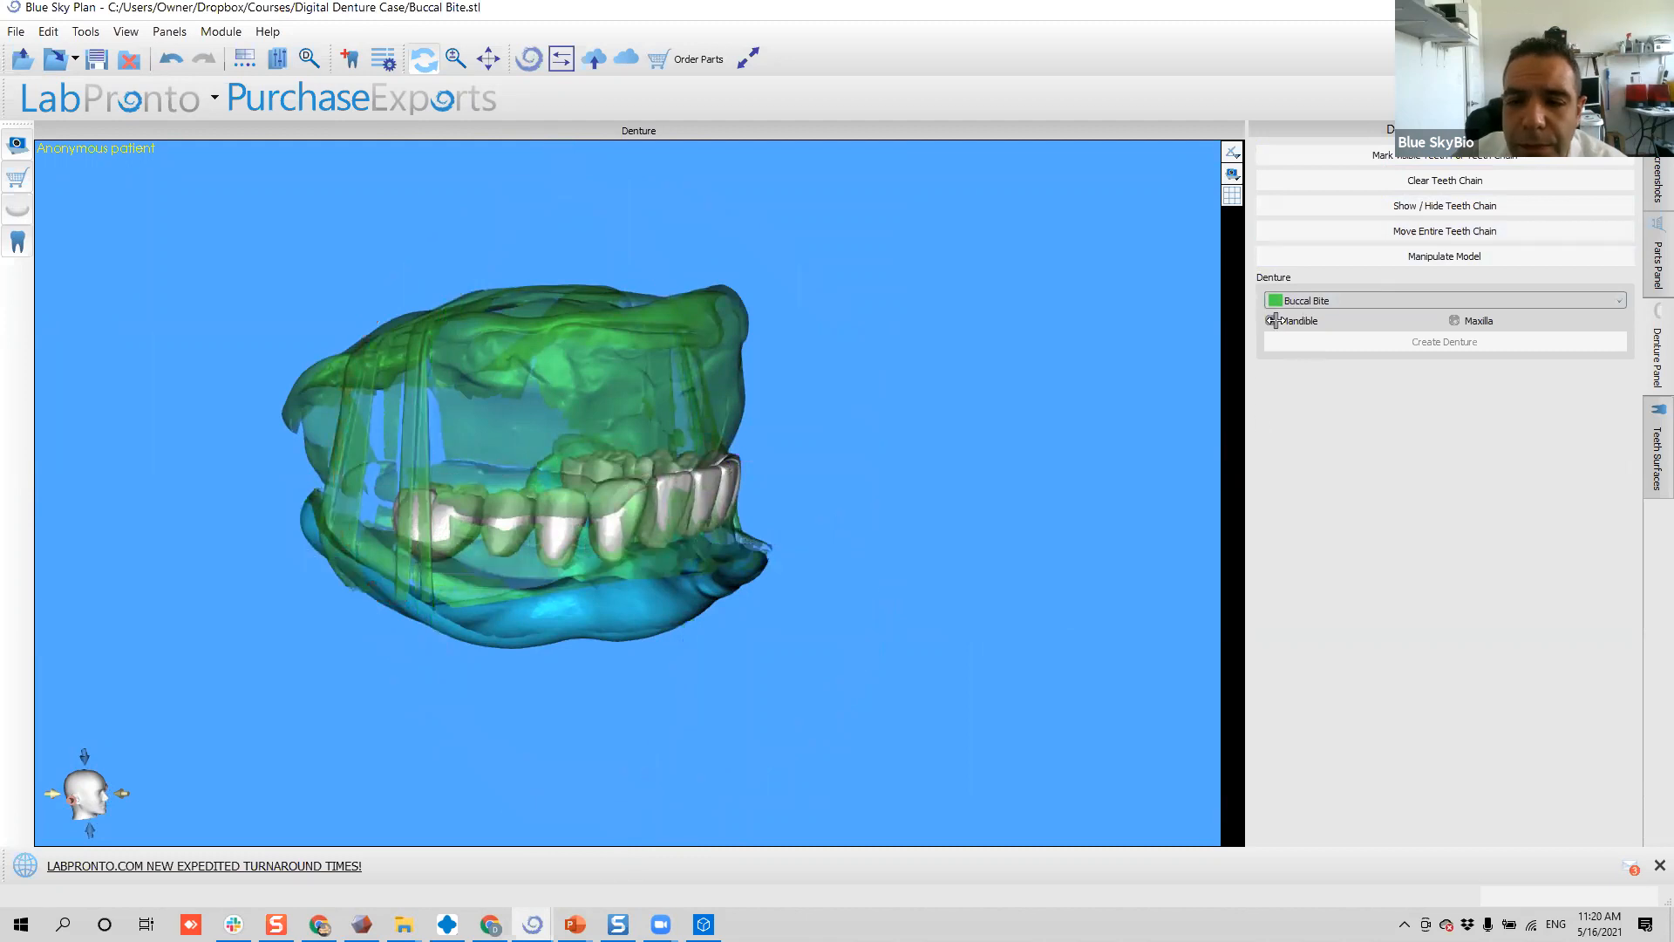
{"action": "left_click", "coordinate": [1356, 162]}
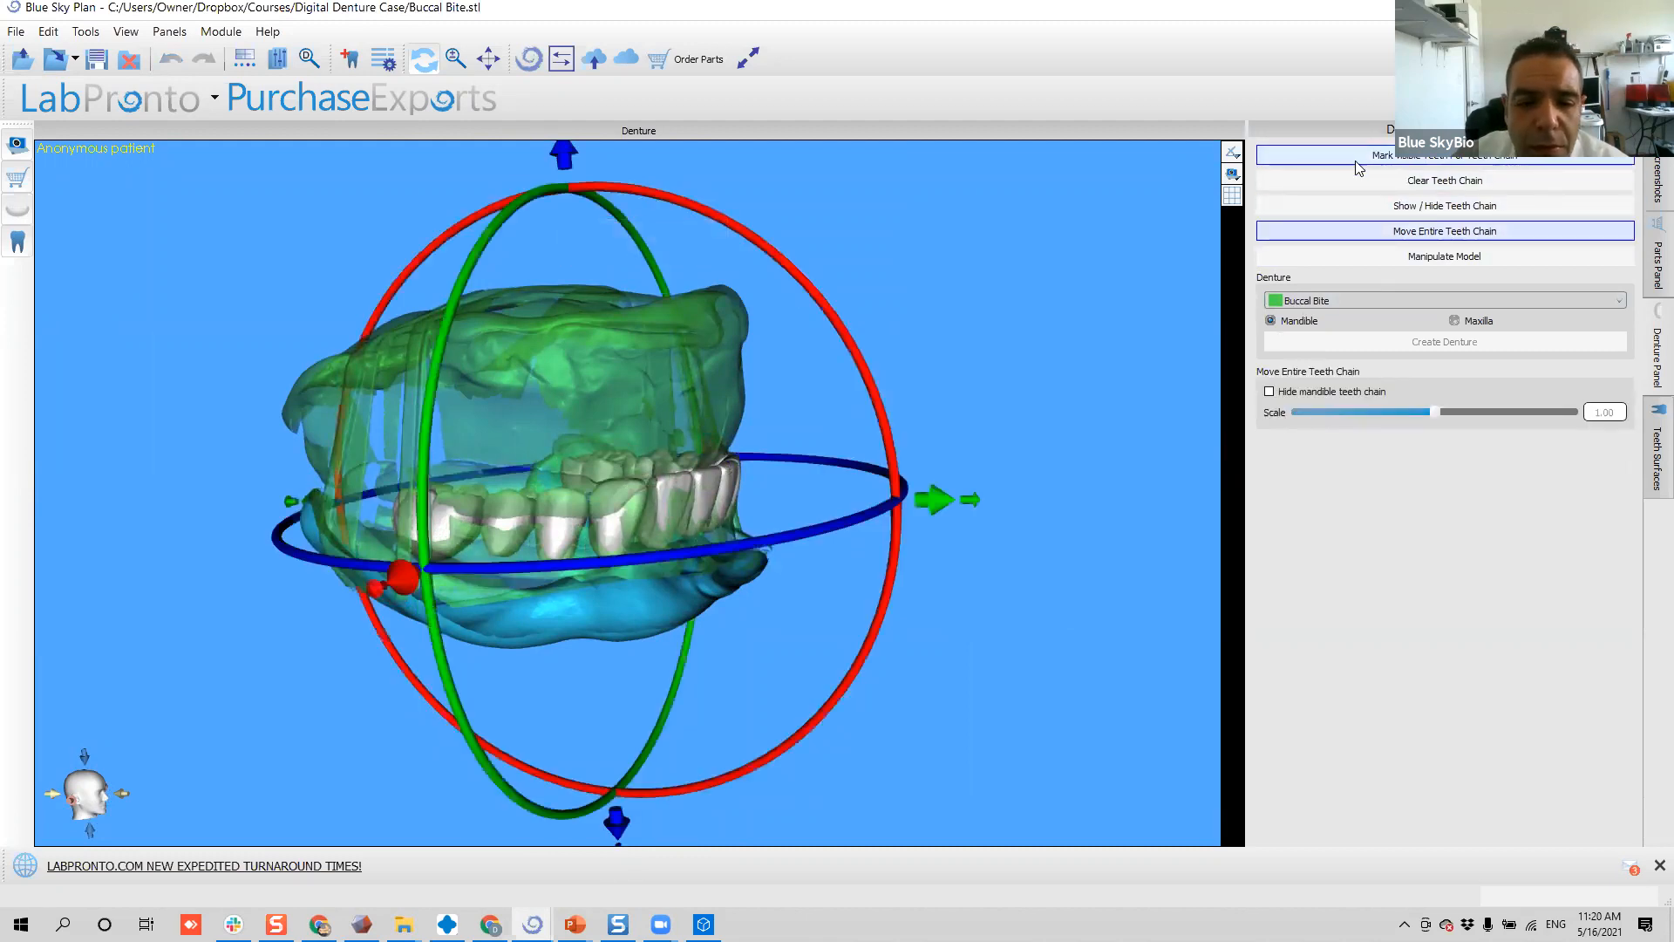
- Make all STL surfaces visible, compare both arches with the bite scan, and nudge the mandible teeth chain slightly up
{"action": "left_click", "coordinate": [1658, 453]}
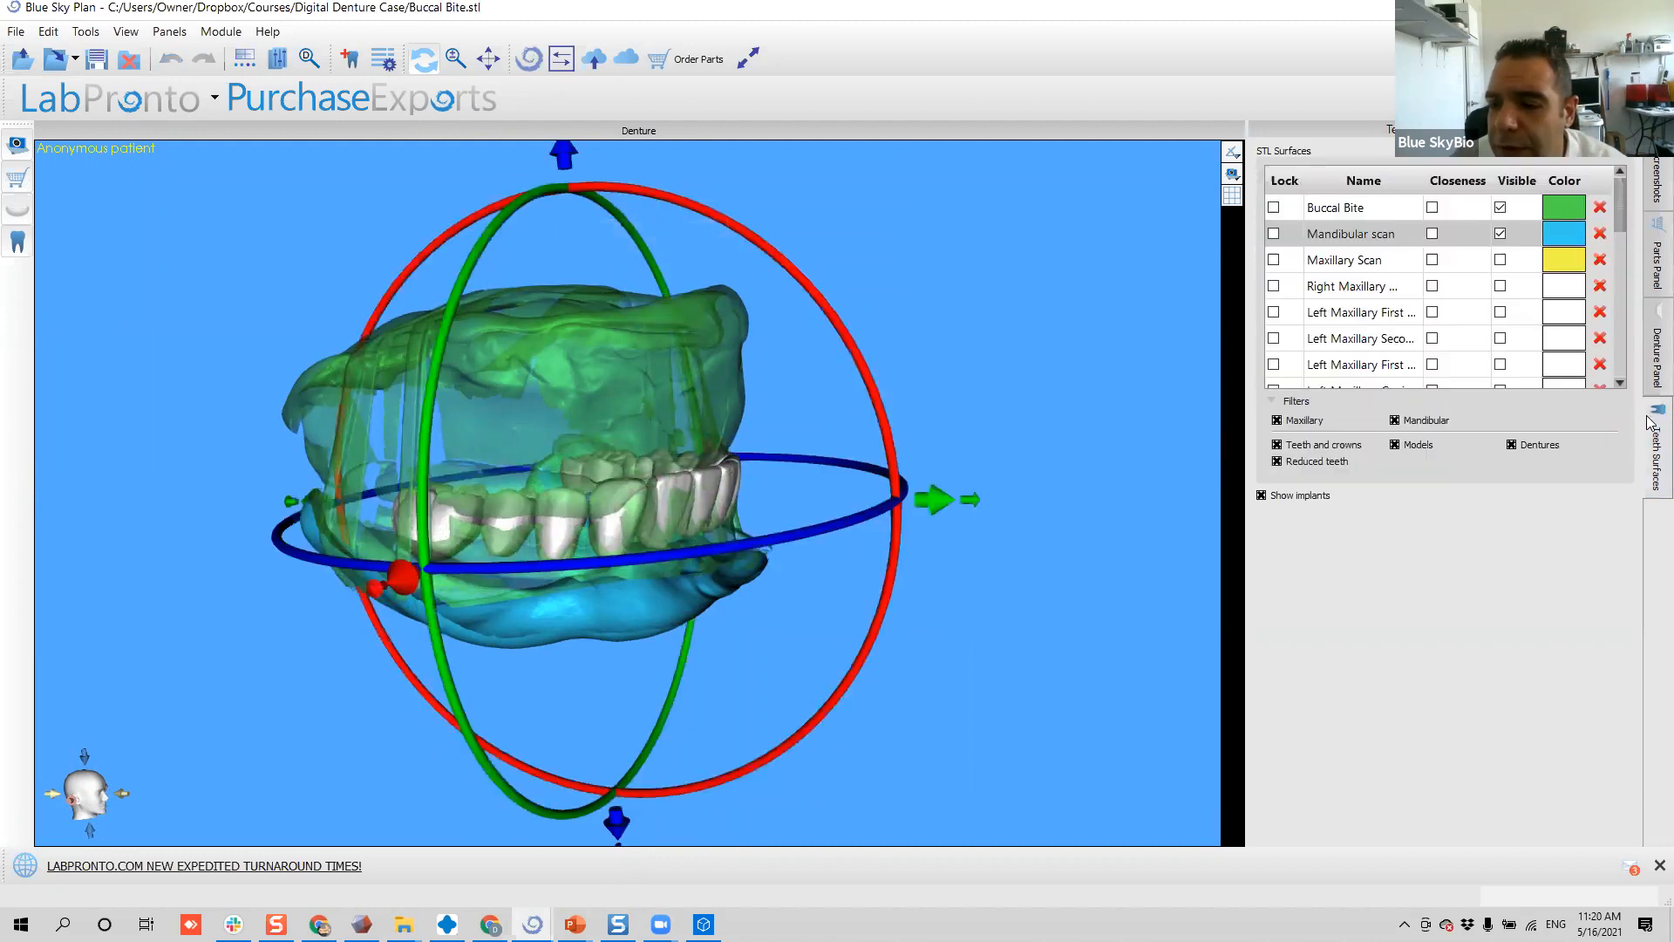
{"action": "left_click", "coordinate": [1507, 180]}
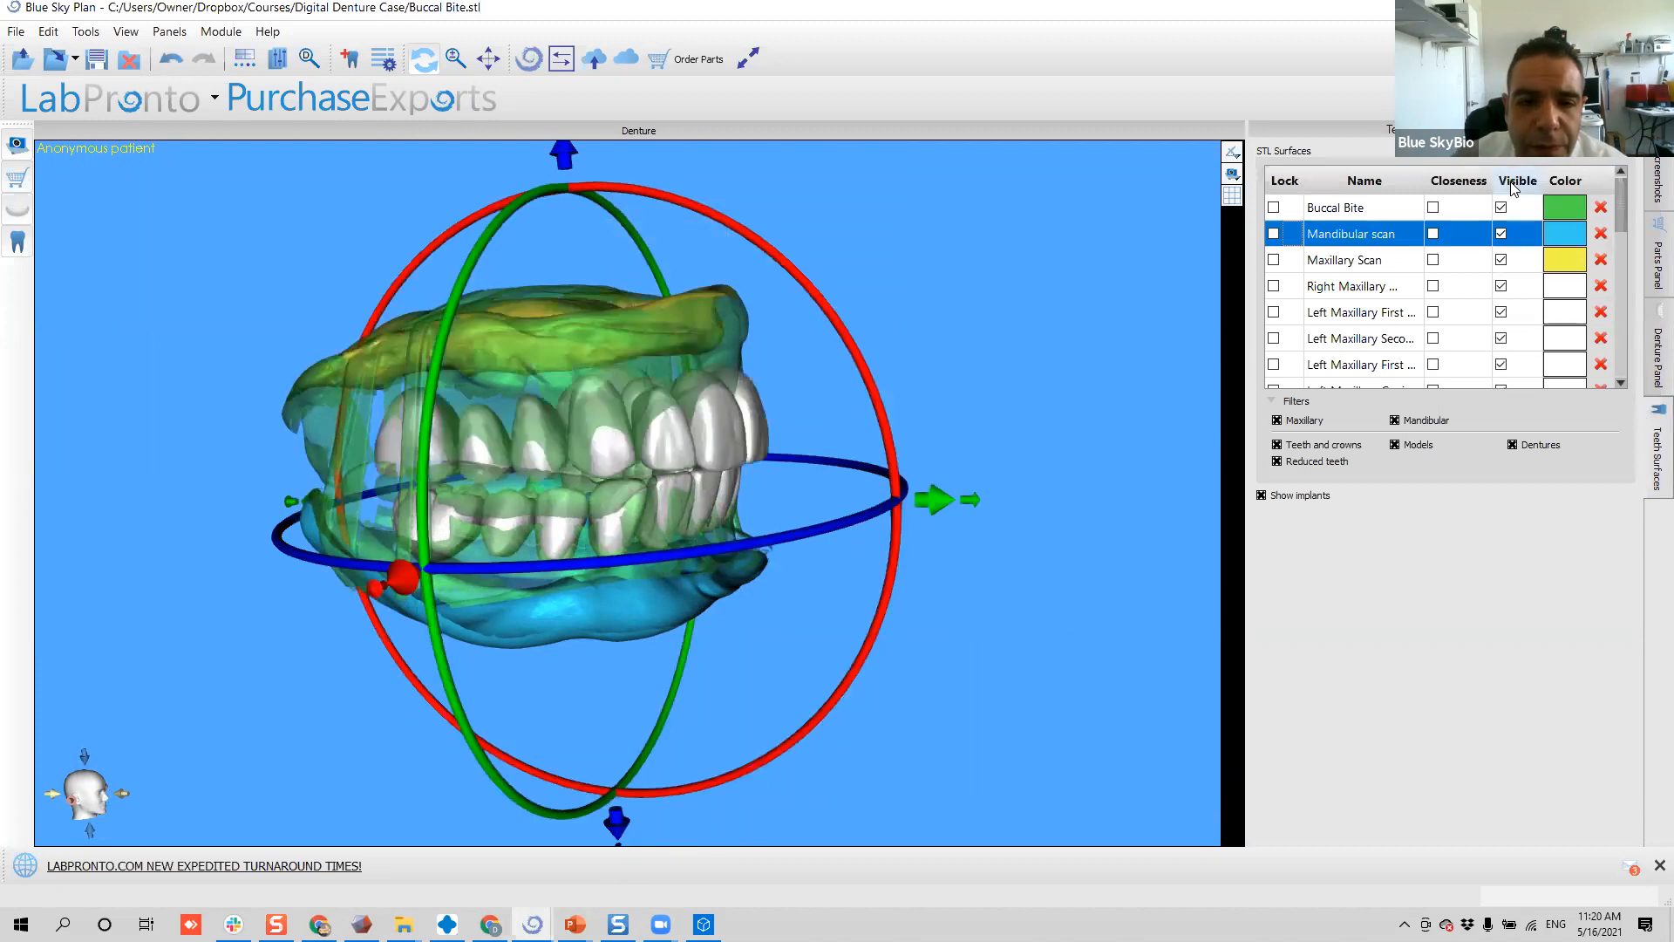
{"action": "left_click_drag", "start_coordinate": [1107, 504], "coordinate": [1054, 393]}
{"action": "left_click_drag", "start_coordinate": [210, 509], "coordinate": [541, 453]}
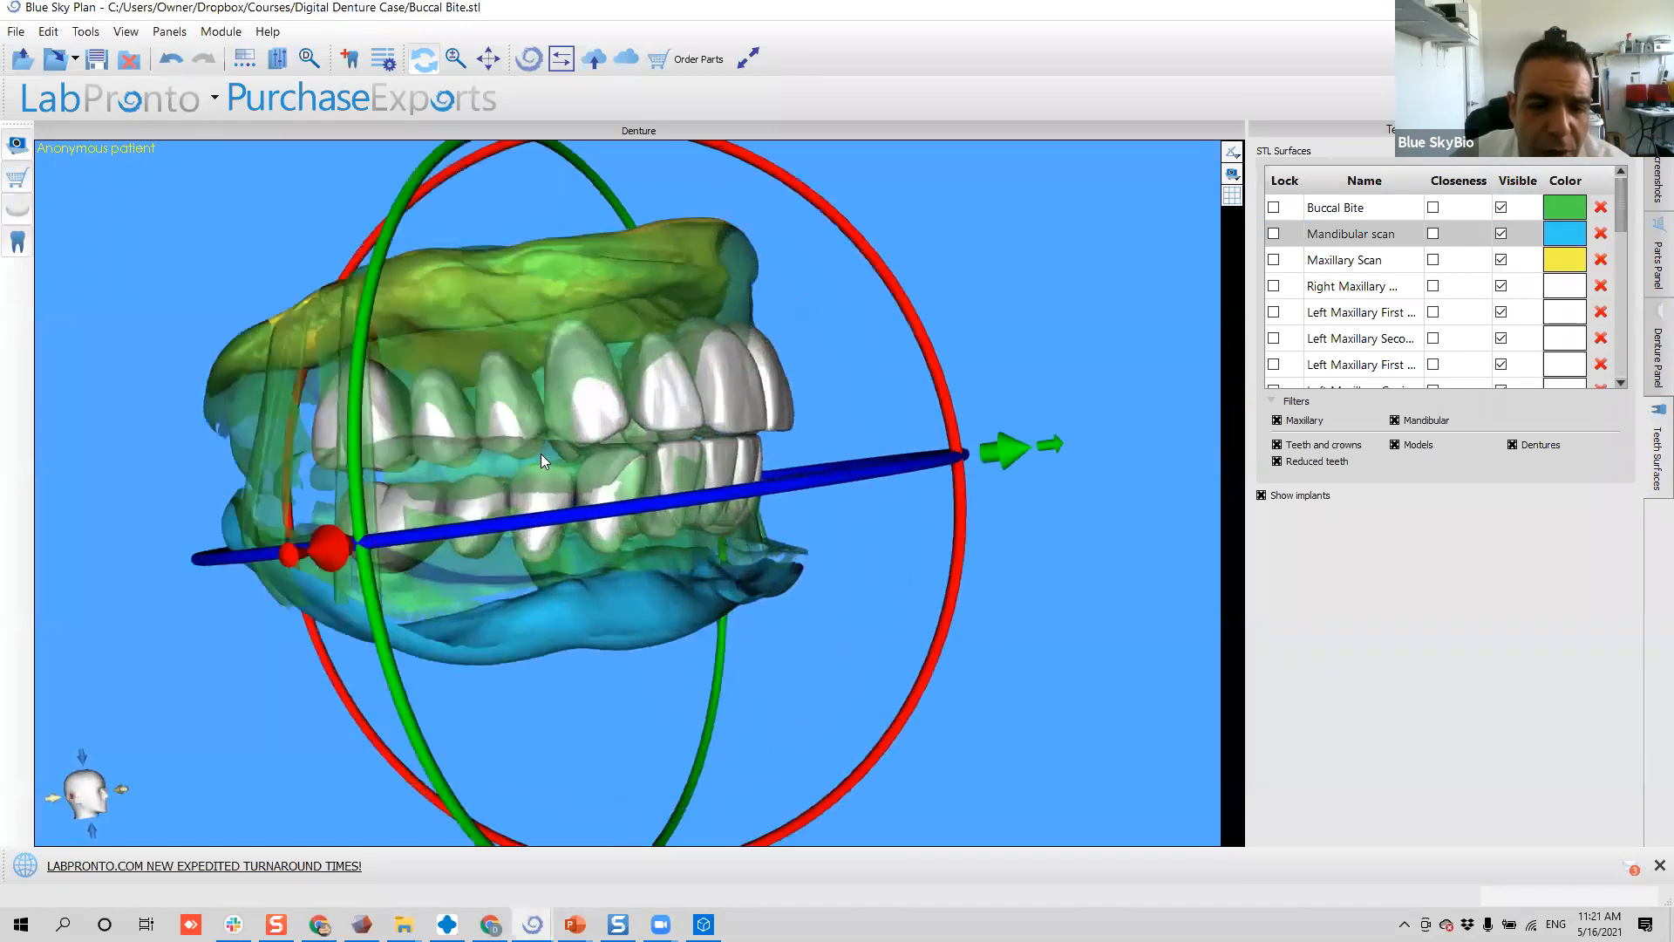
{"action": "scroll", "coordinate": [593, 435], "scroll_direction": "up", "scroll_amount": 3}
{"action": "left_click_drag", "start_coordinate": [985, 410], "coordinate": [430, 405]}
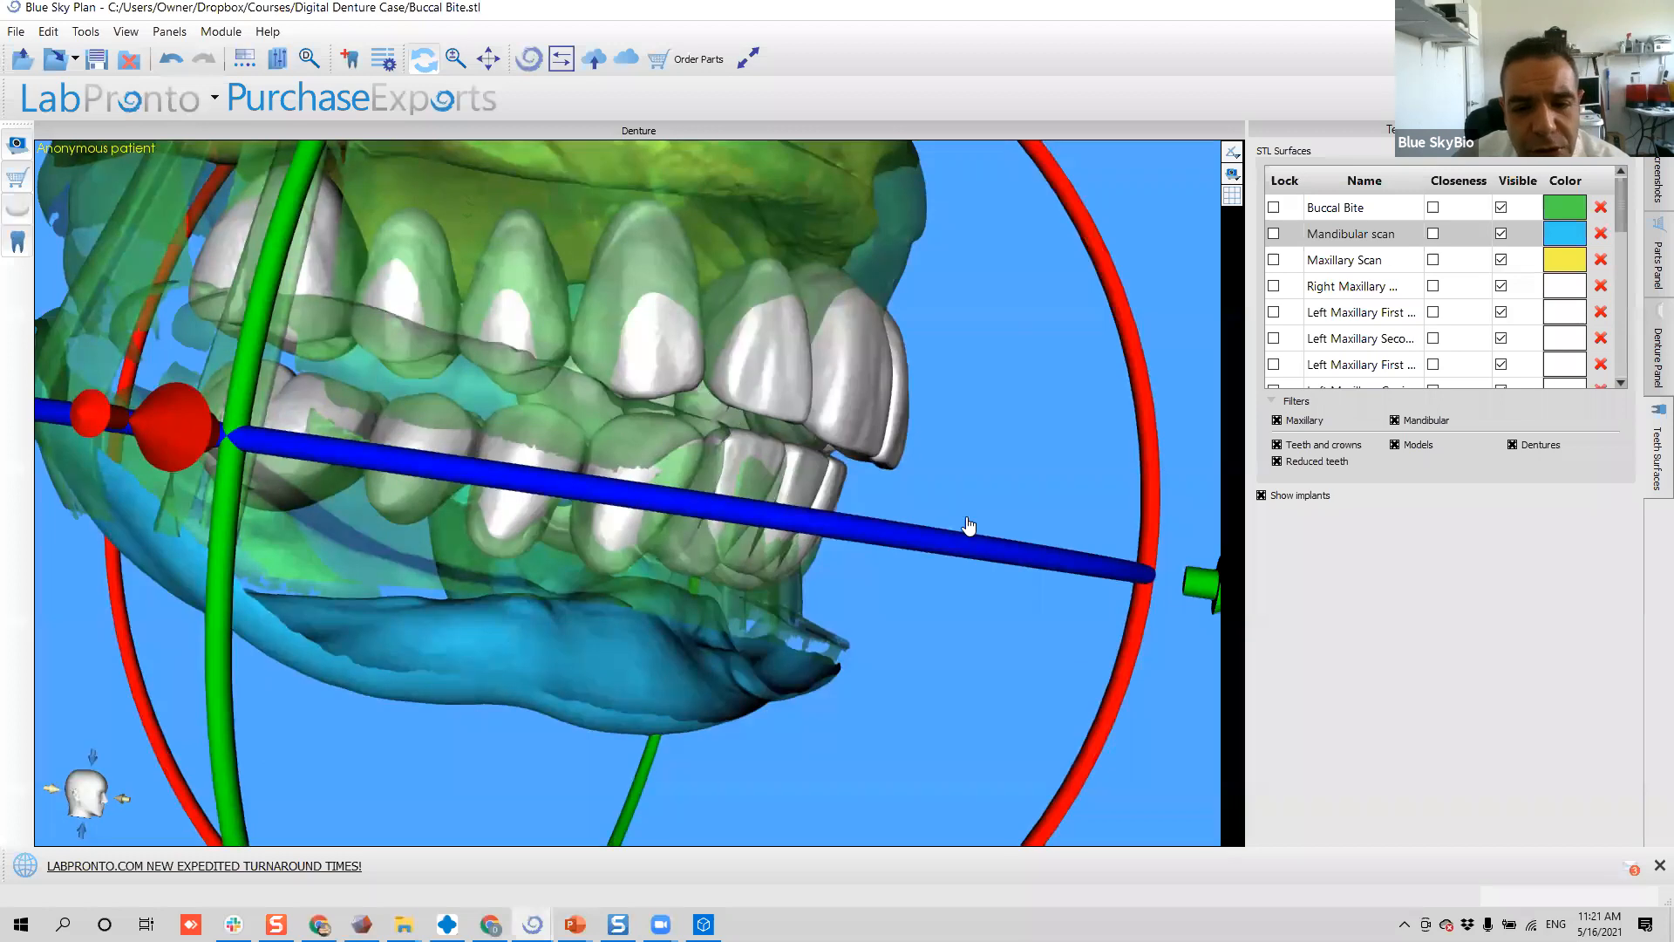
{"action": "left_click_drag", "start_coordinate": [996, 449], "coordinate": [603, 493]}
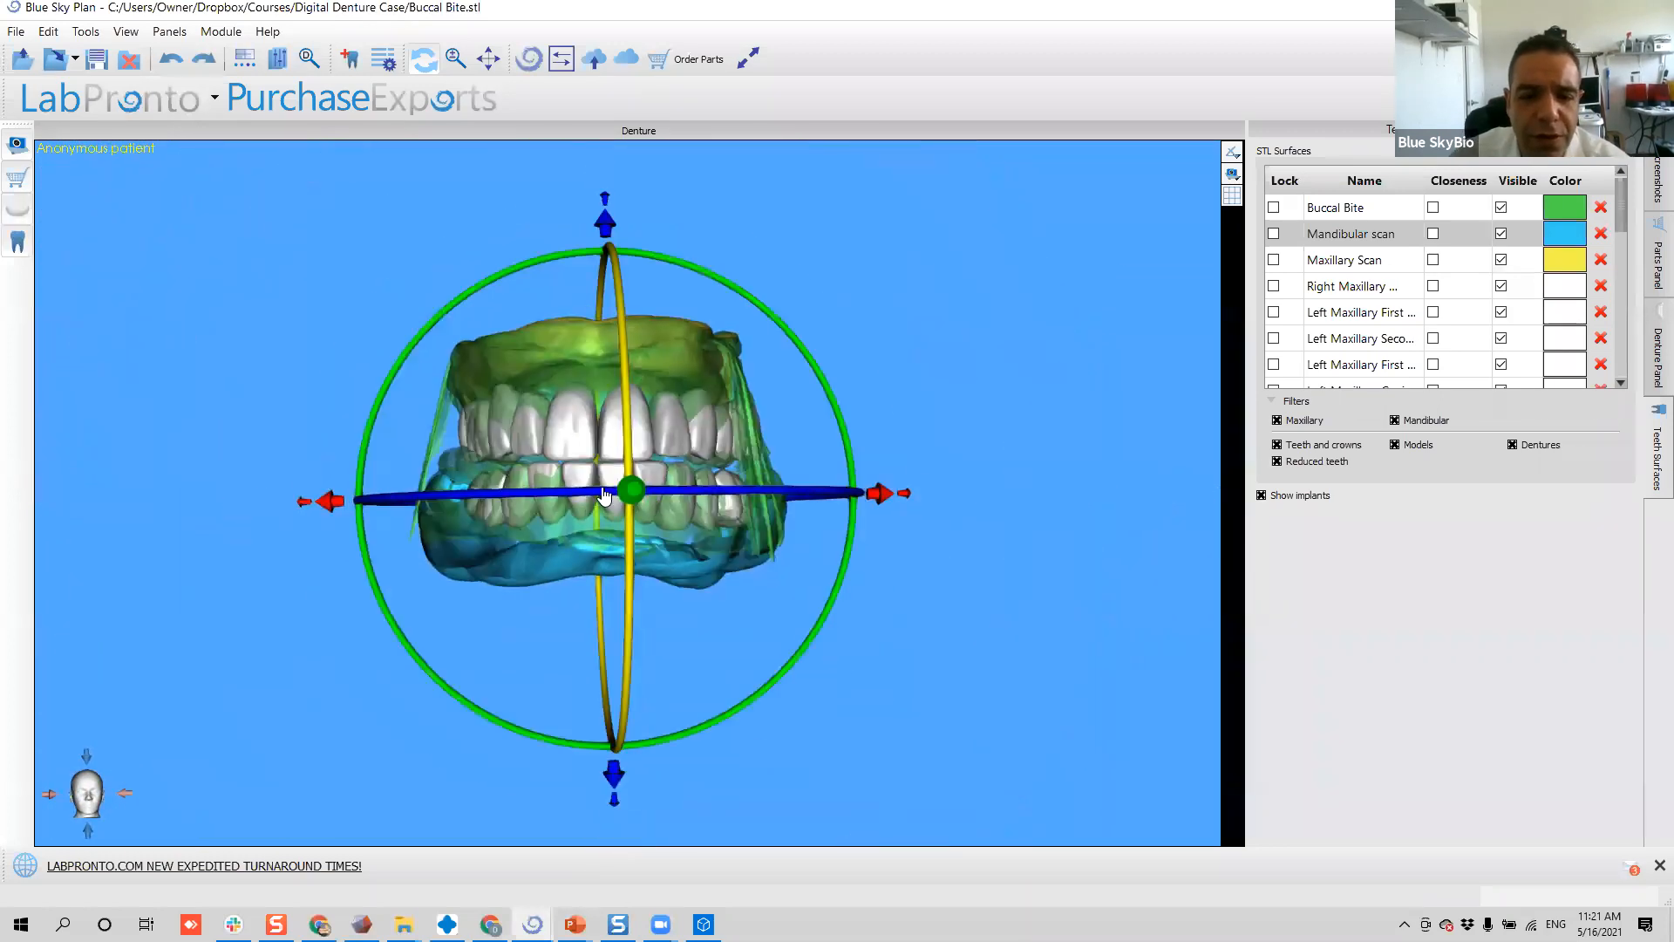
{"action": "left_click", "coordinate": [607, 231]}
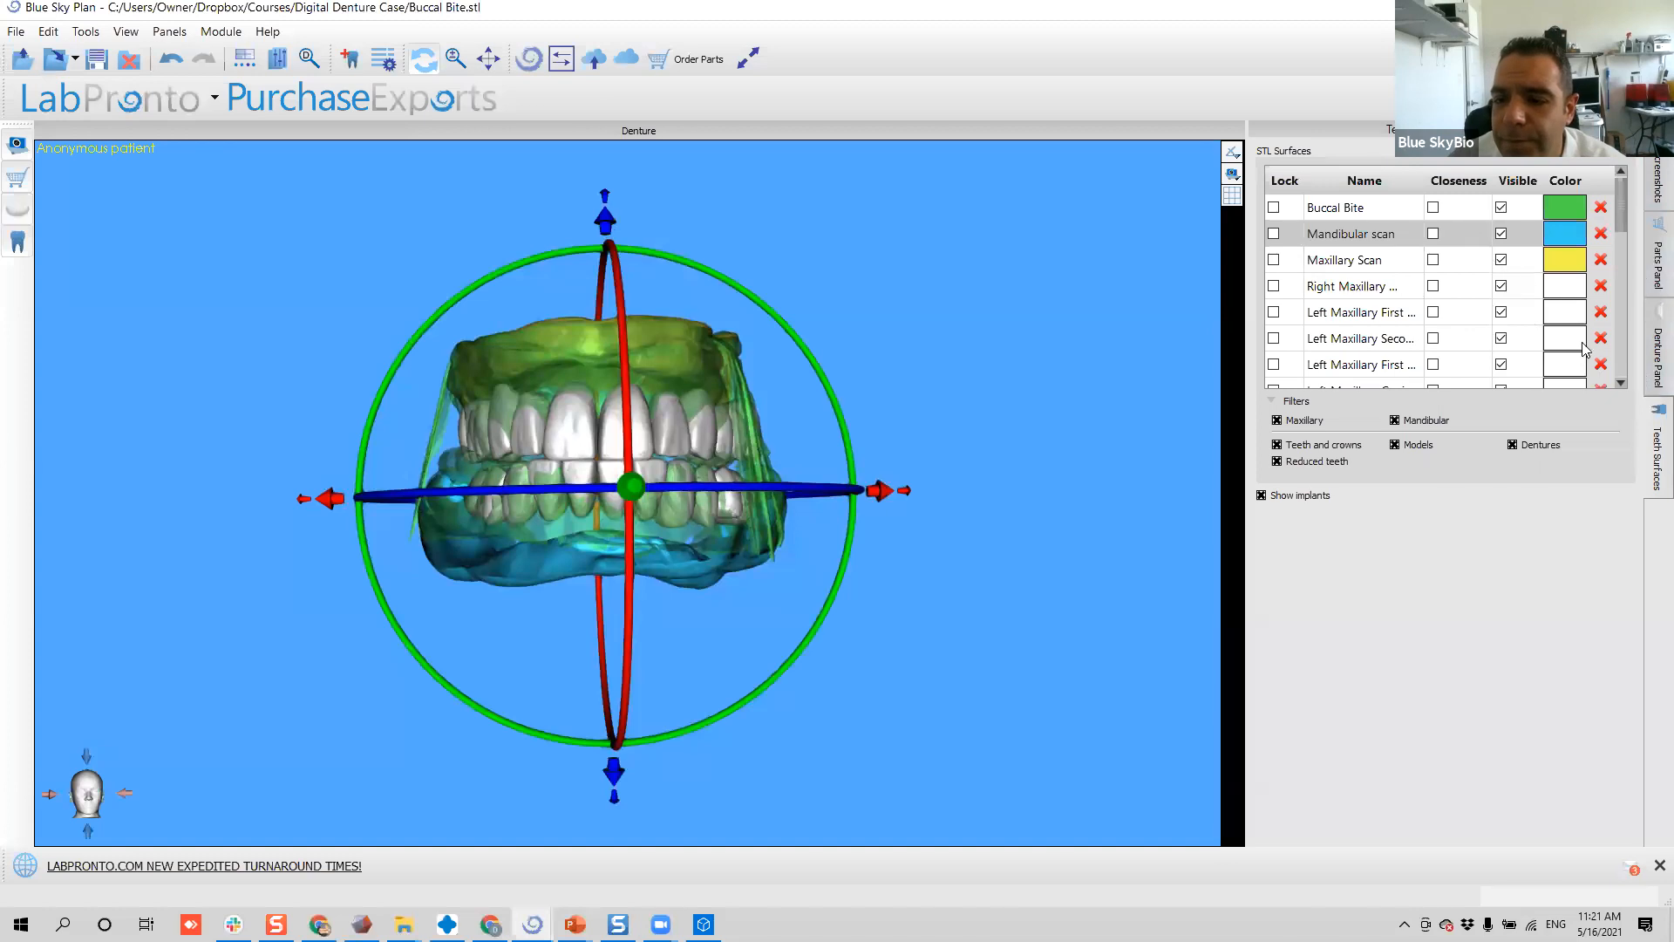
- Hide the mandible teeth chain and move the entire maxilla teeth chain slightly down, checking it from both sides
{"action": "left_click", "coordinate": [1651, 362]}
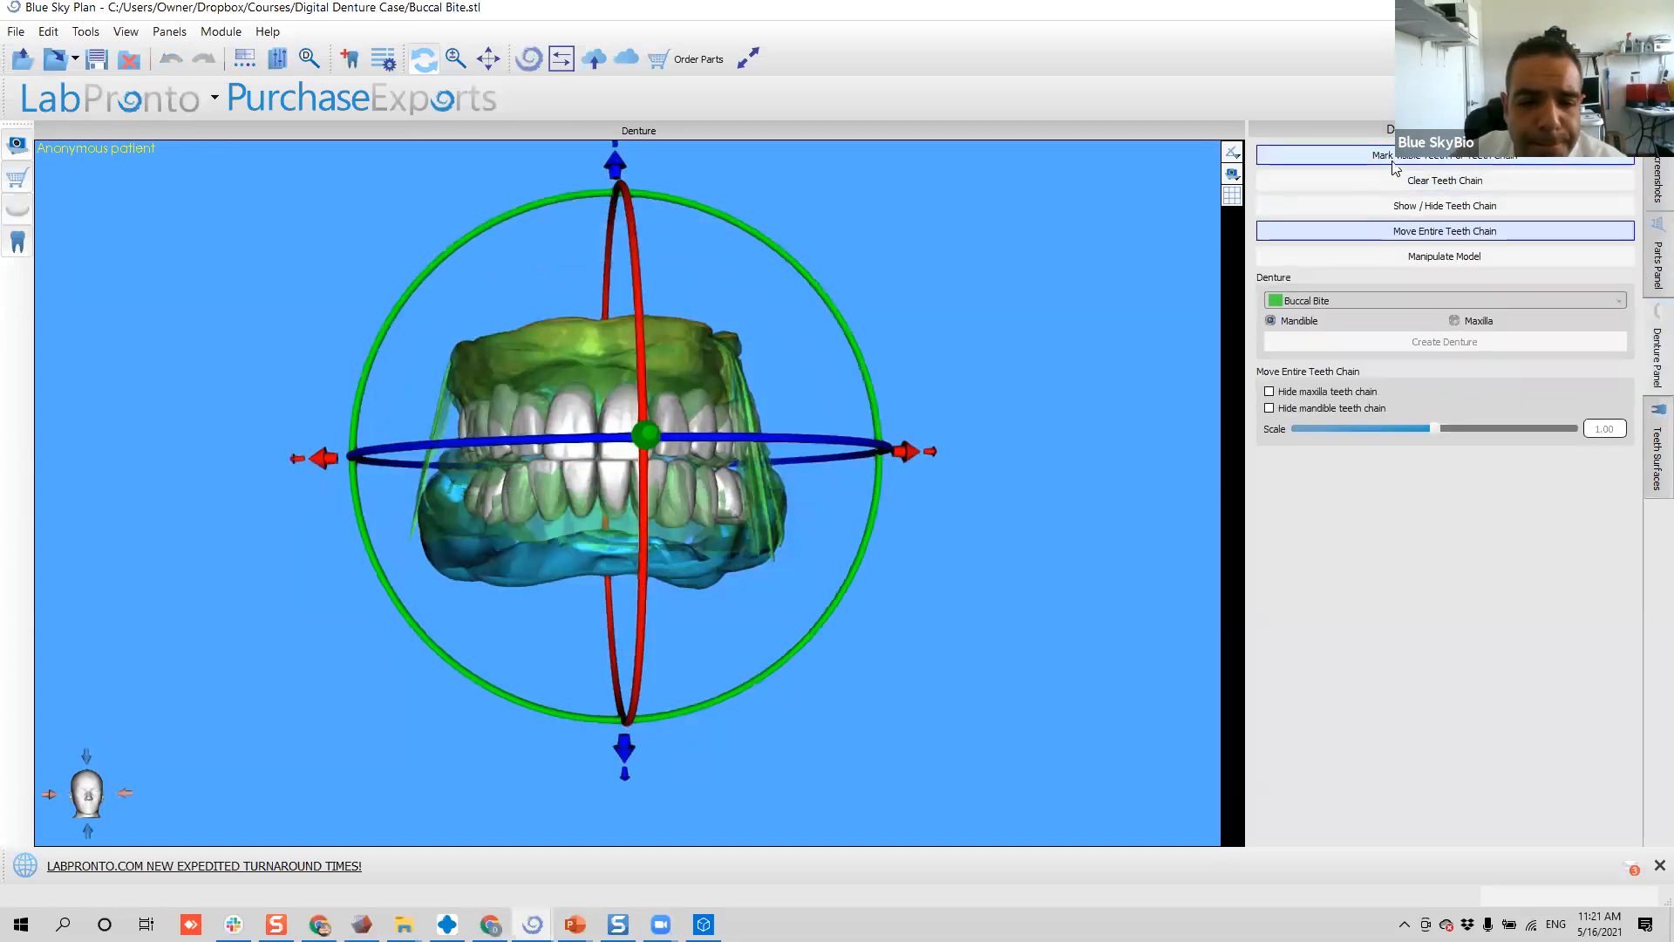
{"action": "left_click", "coordinate": [1270, 409]}
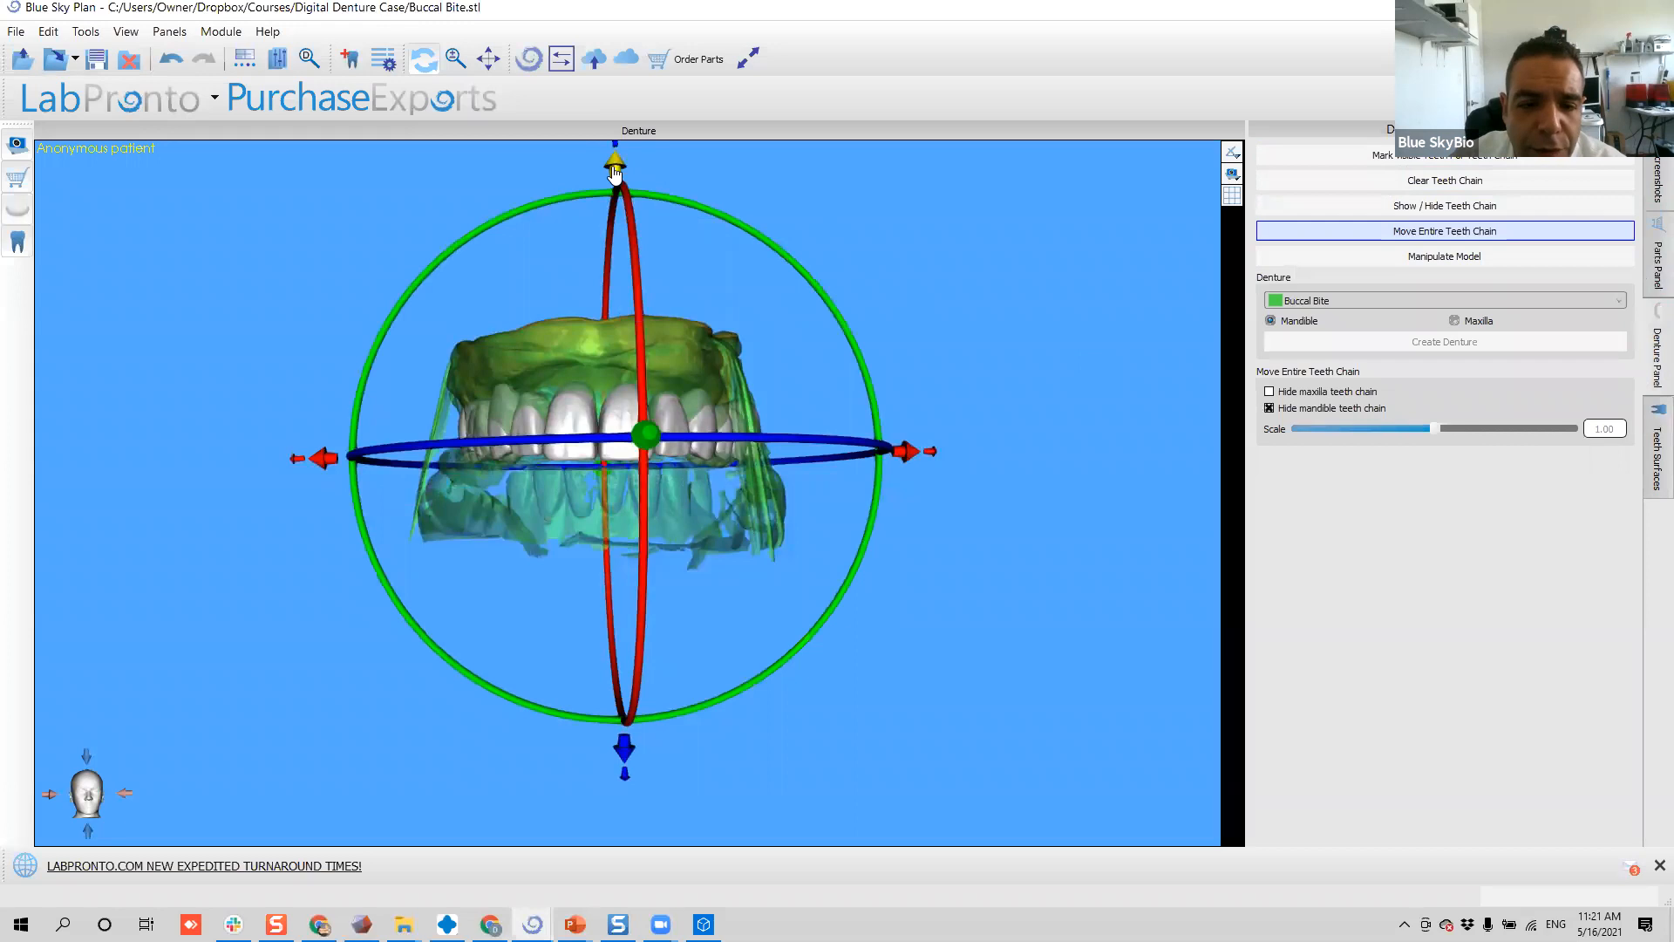
{"action": "left_click_drag", "start_coordinate": [612, 169], "coordinate": [613, 178]}
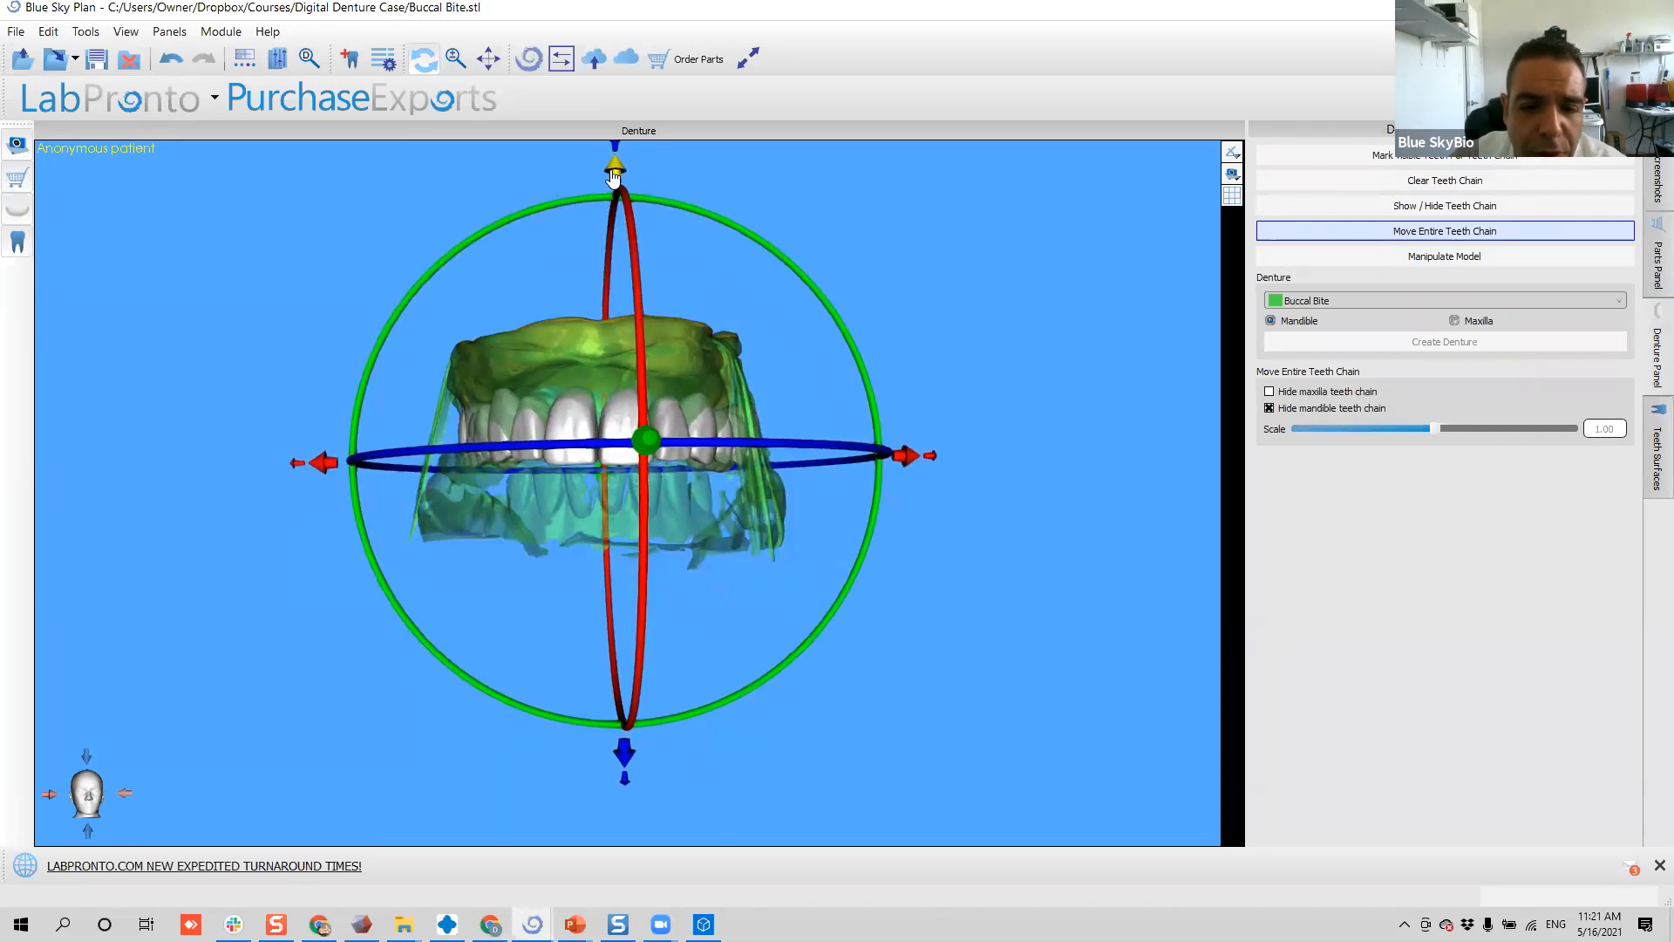
{"action": "left_click_drag", "start_coordinate": [193, 355], "coordinate": [649, 401]}
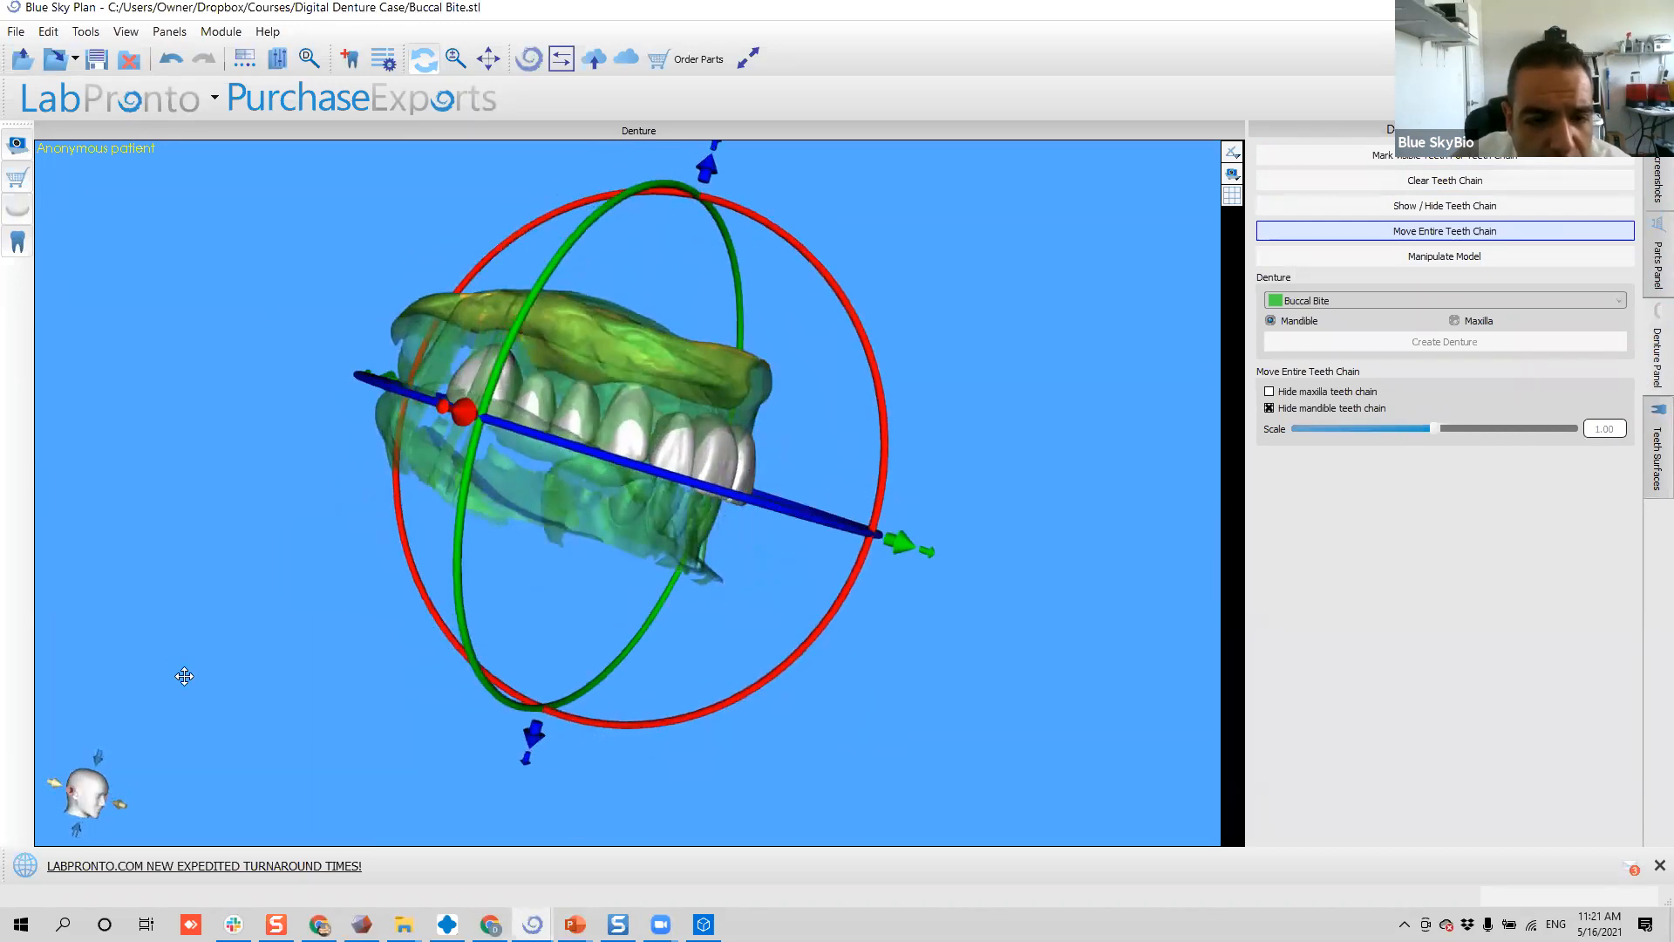
{"action": "left_click_drag", "start_coordinate": [183, 676], "coordinate": [450, 777]}
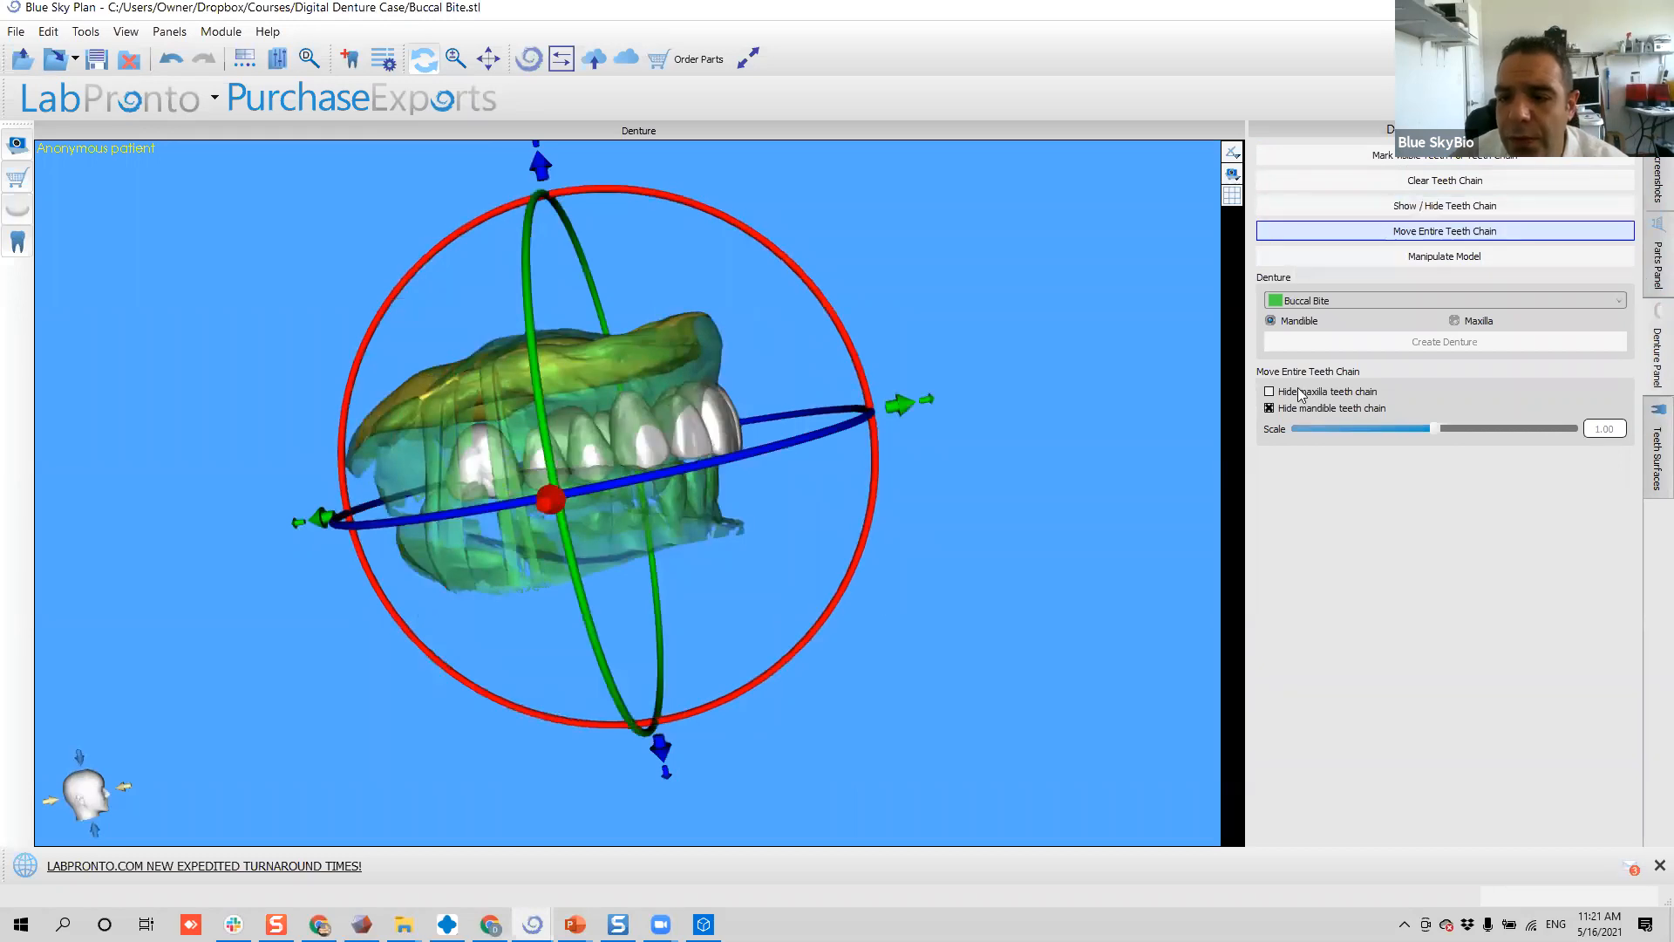
- Check the gap between both teeth chains, then lower only the maxilla chain slightly further with the mandible chain hidden temporarily
{"action": "left_click", "coordinate": [1269, 408]}
{"action": "left_click_drag", "start_coordinate": [1001, 422], "coordinate": [751, 439]}
{"action": "scroll", "coordinate": [865, 395], "scroll_direction": "up", "scroll_amount": 4}
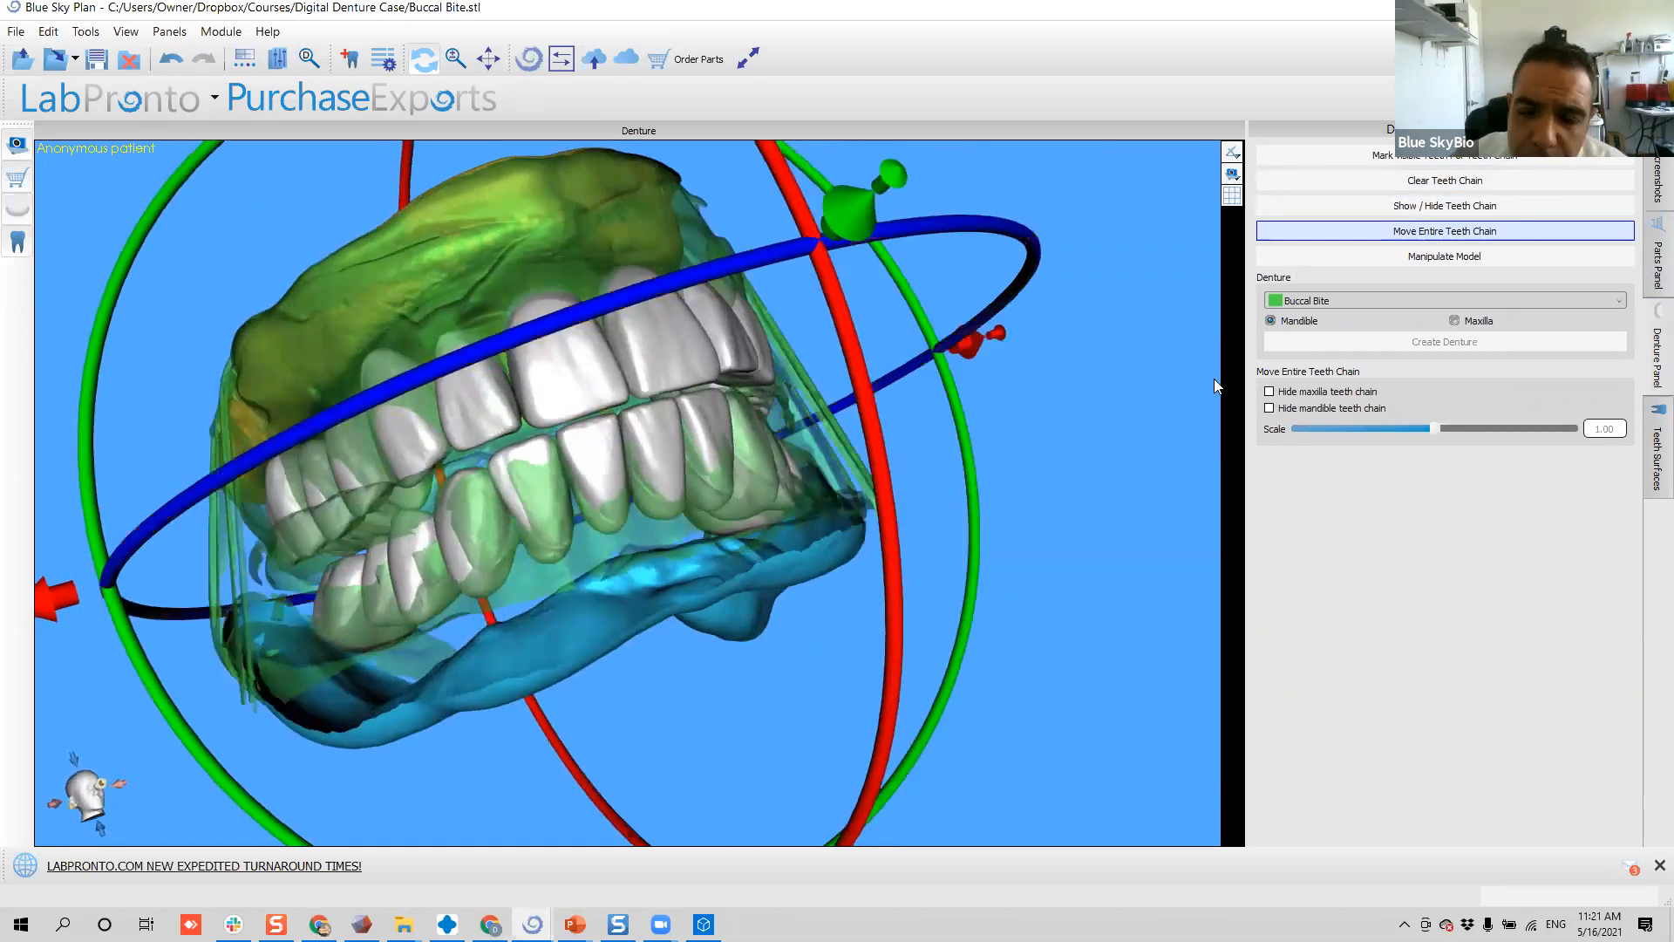
{"action": "left_click", "coordinate": [1269, 408]}
{"action": "scroll", "coordinate": [907, 691], "scroll_direction": "down", "scroll_amount": 3}
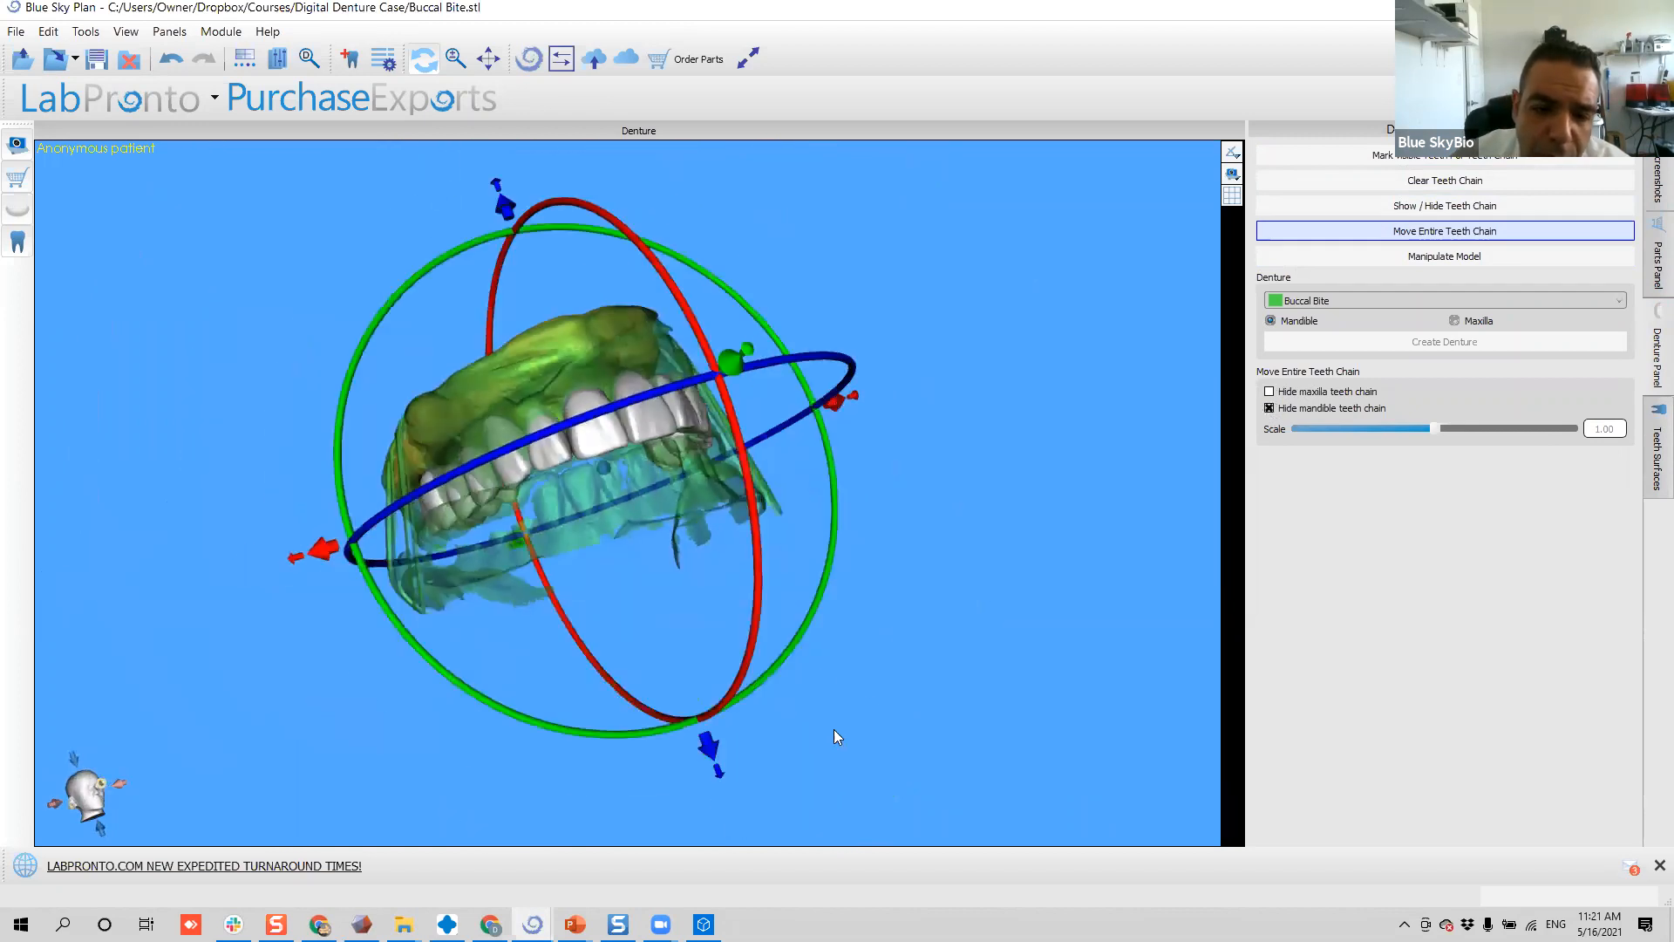
{"action": "left_click_drag", "start_coordinate": [713, 758], "coordinate": [713, 764]}
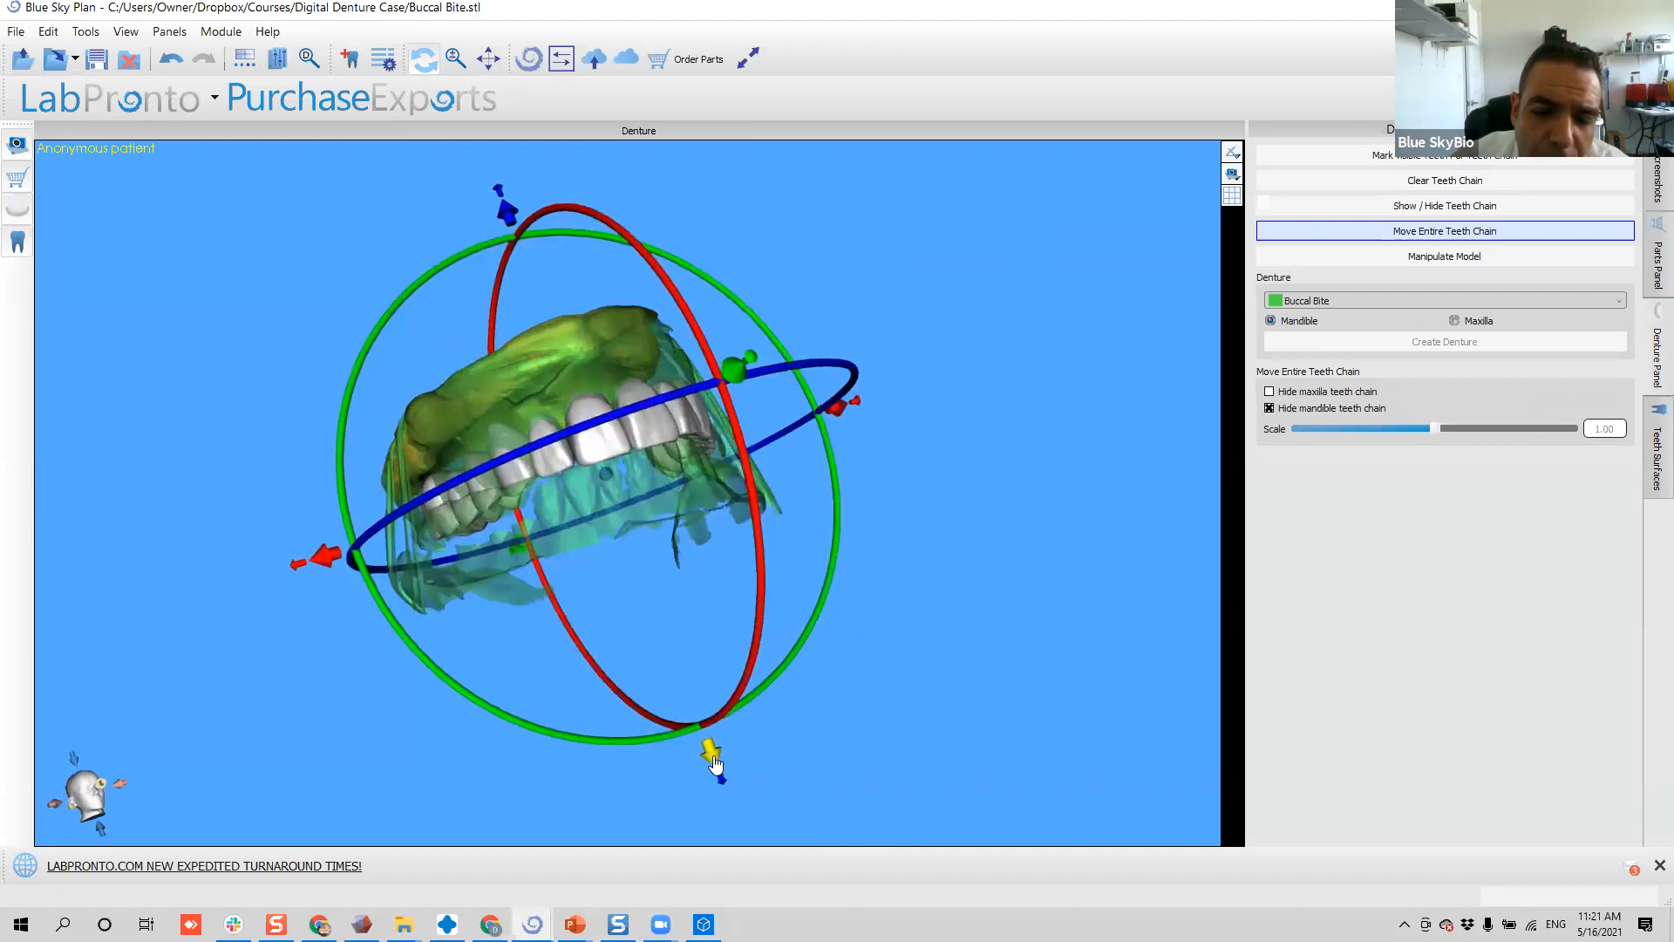
{"action": "left_click", "coordinate": [1270, 408]}
- Nudge both teeth chains slightly up together and review their fit to the bite scan from several sides
{"action": "left_click_drag", "start_coordinate": [353, 397], "coordinate": [605, 338]}
{"action": "left_click_drag", "start_coordinate": [600, 192], "coordinate": [599, 186]}
{"action": "left_click_drag", "start_coordinate": [958, 231], "coordinate": [784, 353]}
{"action": "left_click_drag", "start_coordinate": [999, 518], "coordinate": [999, 354]}
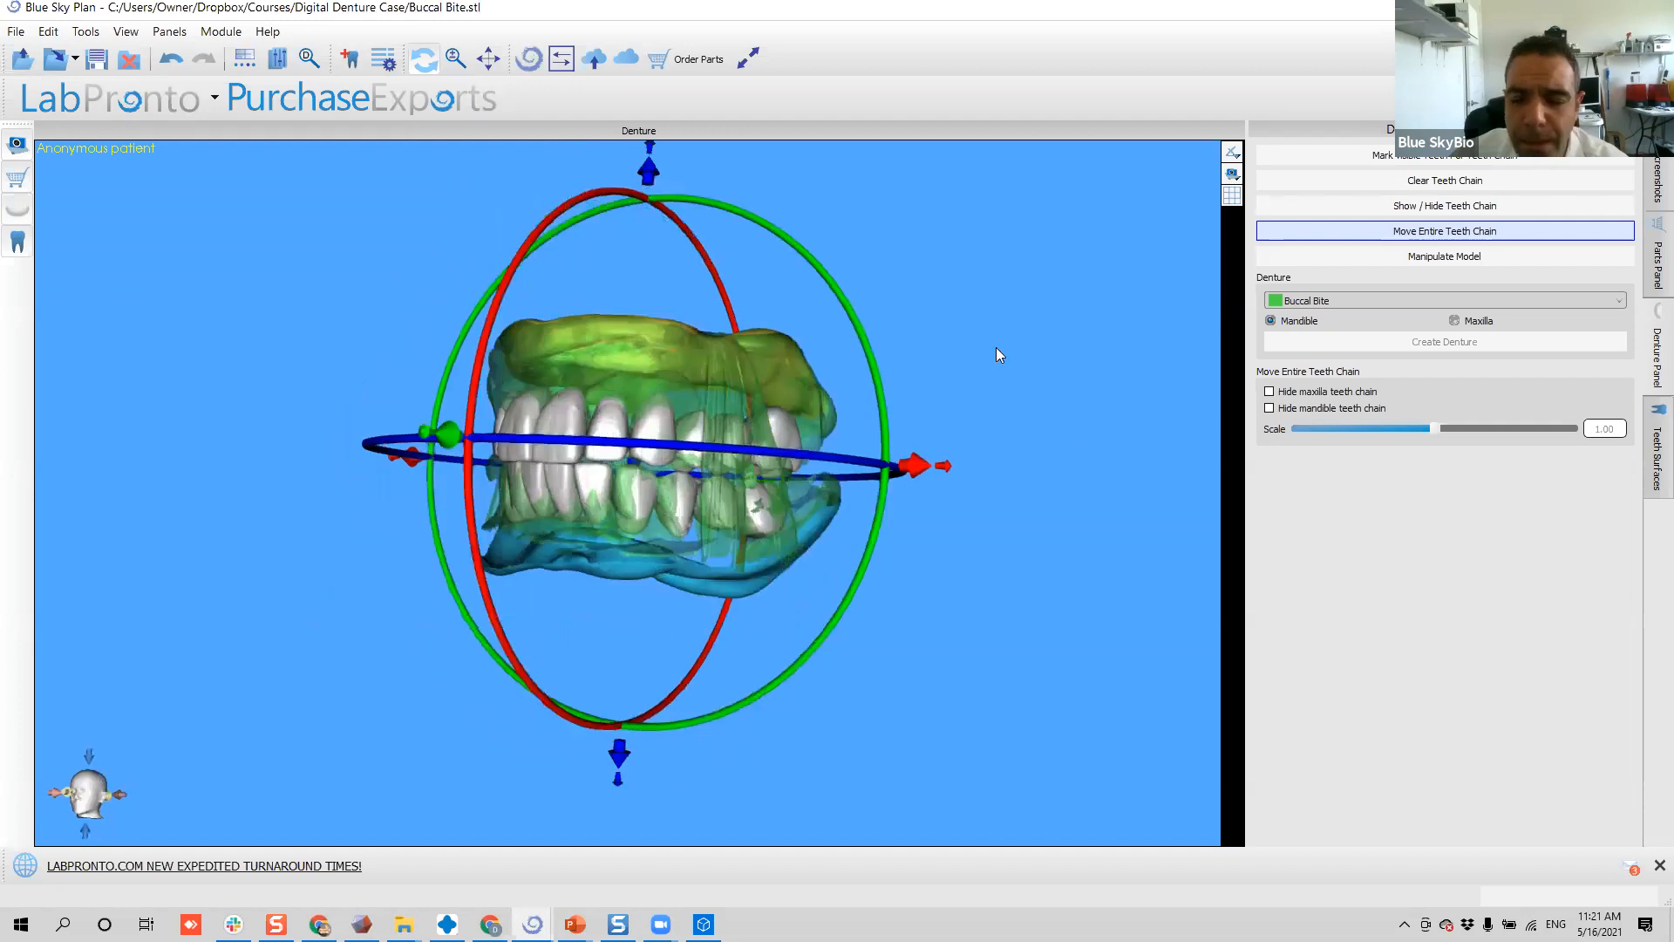
{"action": "left_click_drag", "start_coordinate": [964, 268], "coordinate": [1194, 179]}
{"action": "left_click_drag", "start_coordinate": [351, 417], "coordinate": [1029, 514]}
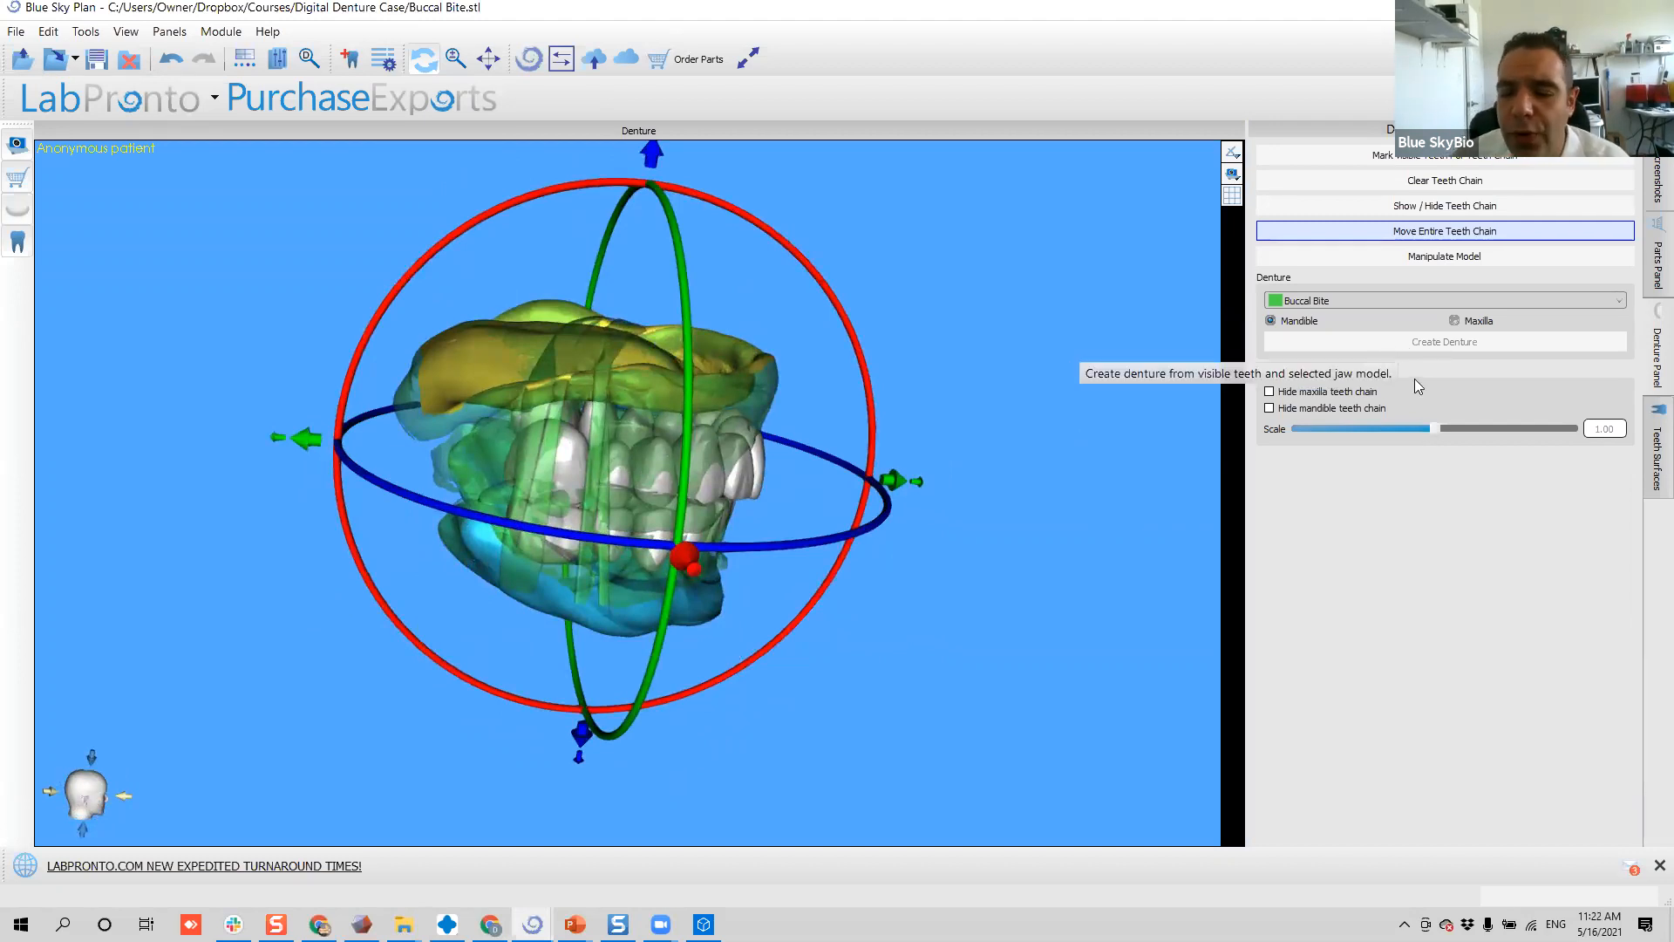
- Stop moving the teeth chains, choose the Maxillary Scan with the Maxilla option, and start creating the denture
{"action": "left_click", "coordinate": [1339, 308]}
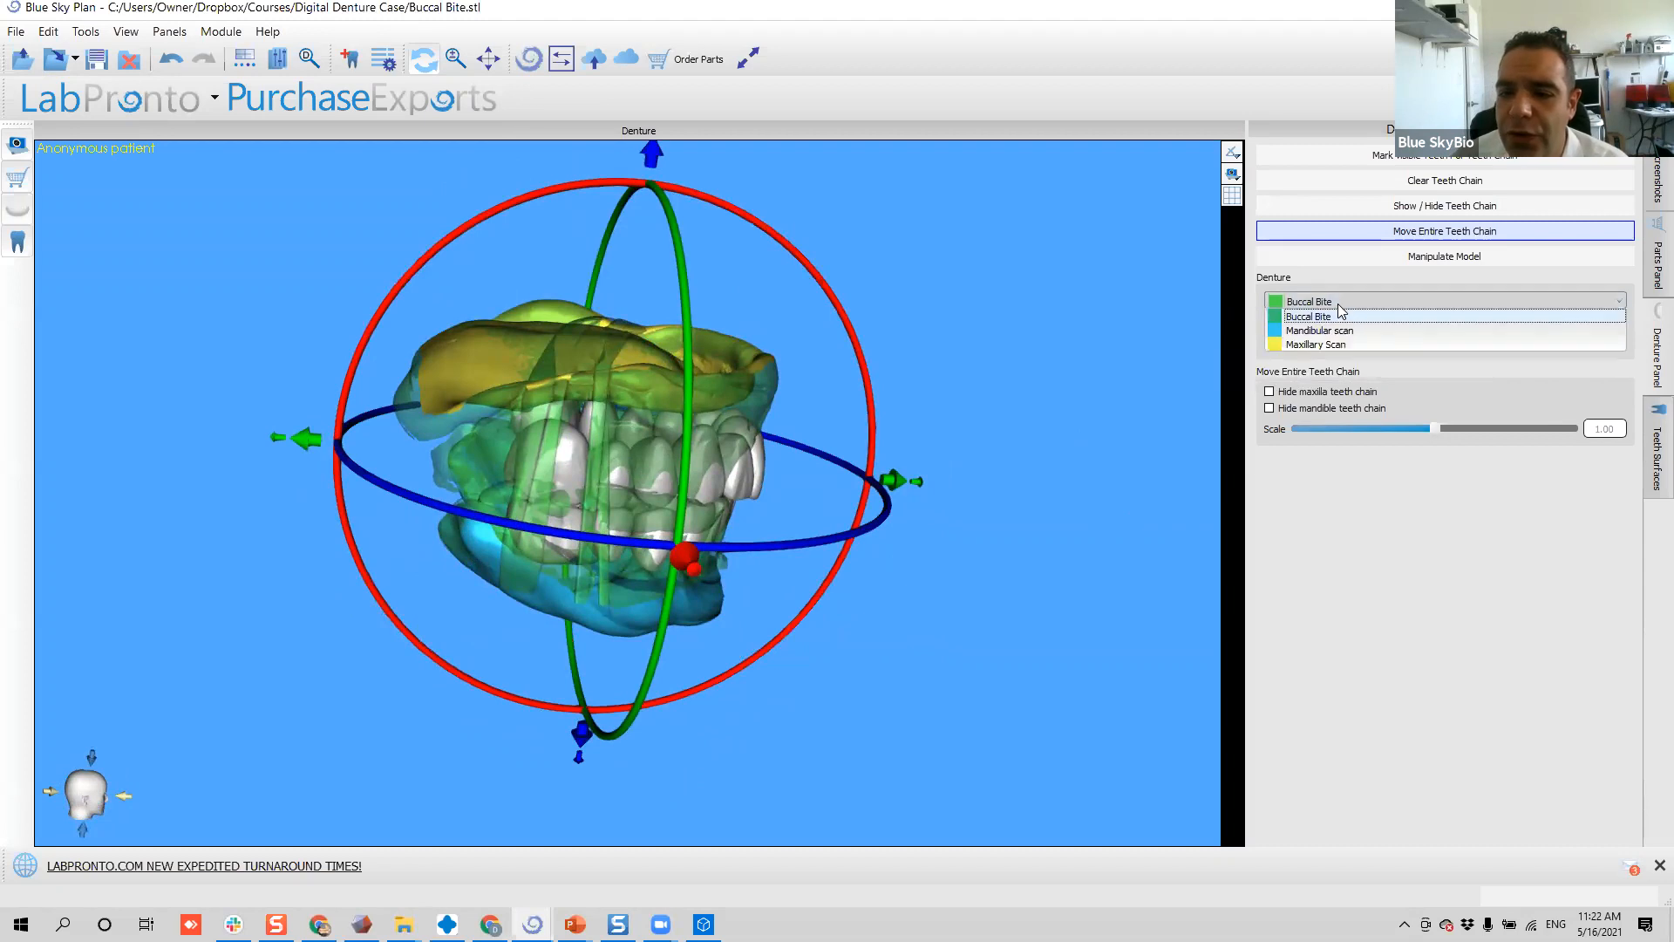
{"action": "left_click", "coordinate": [1090, 414]}
{"action": "left_click", "coordinate": [1409, 230]}
{"action": "left_click_drag", "start_coordinate": [929, 539], "coordinate": [1091, 366]}
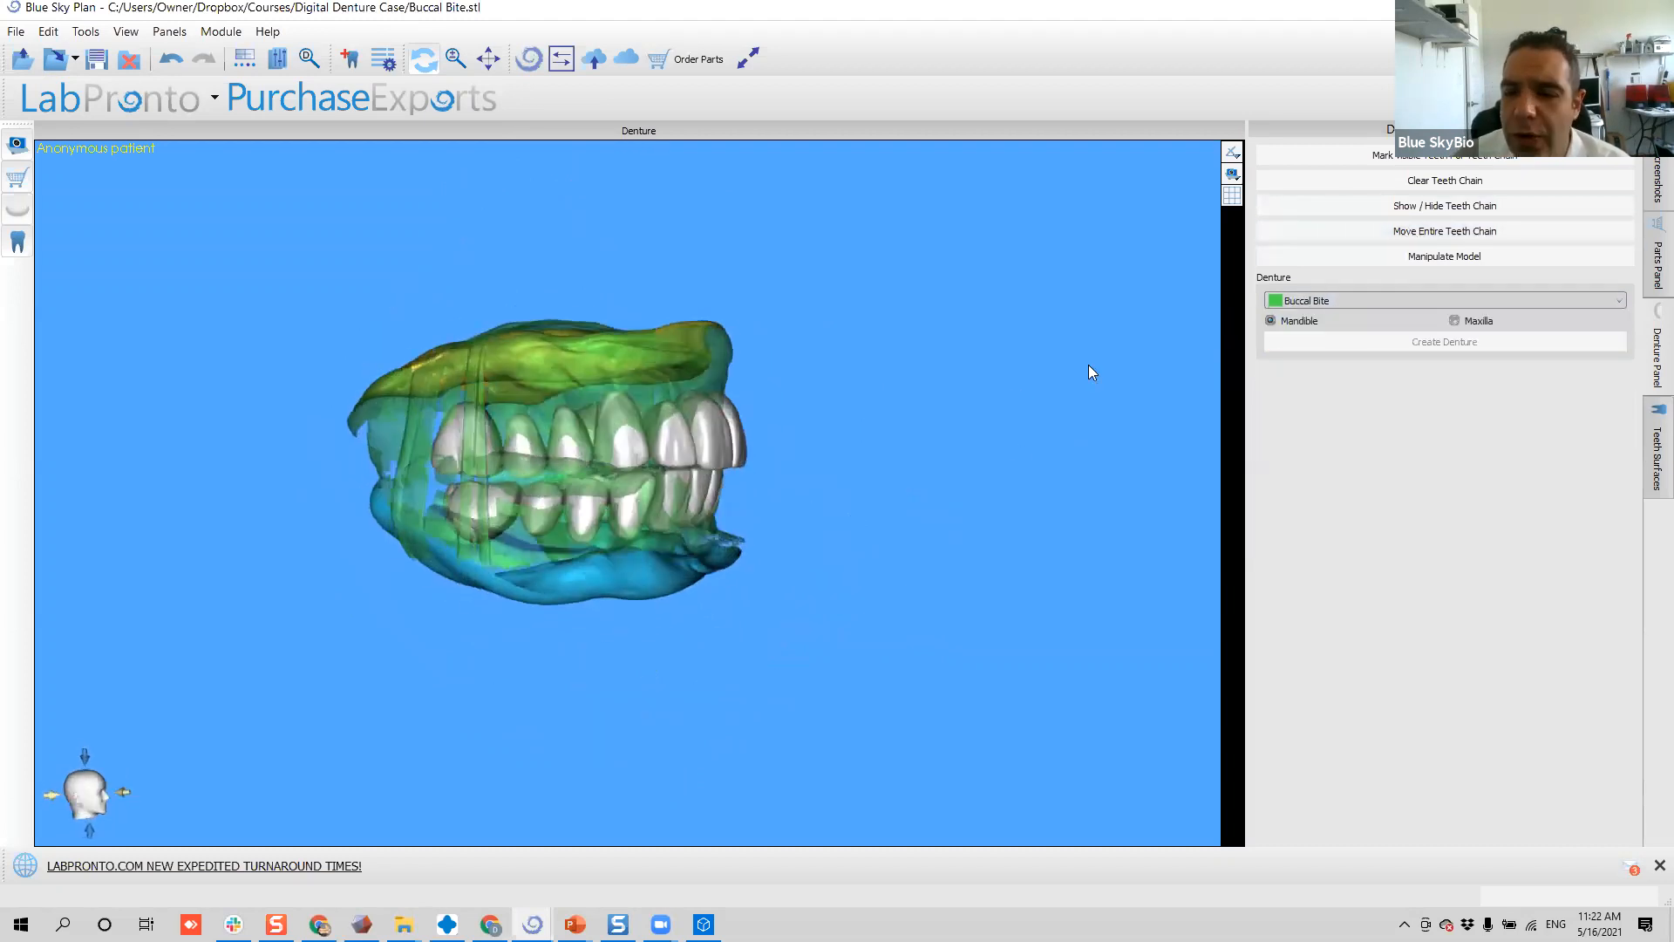
{"action": "left_click", "coordinate": [1376, 300]}
{"action": "left_click", "coordinate": [1364, 349]}
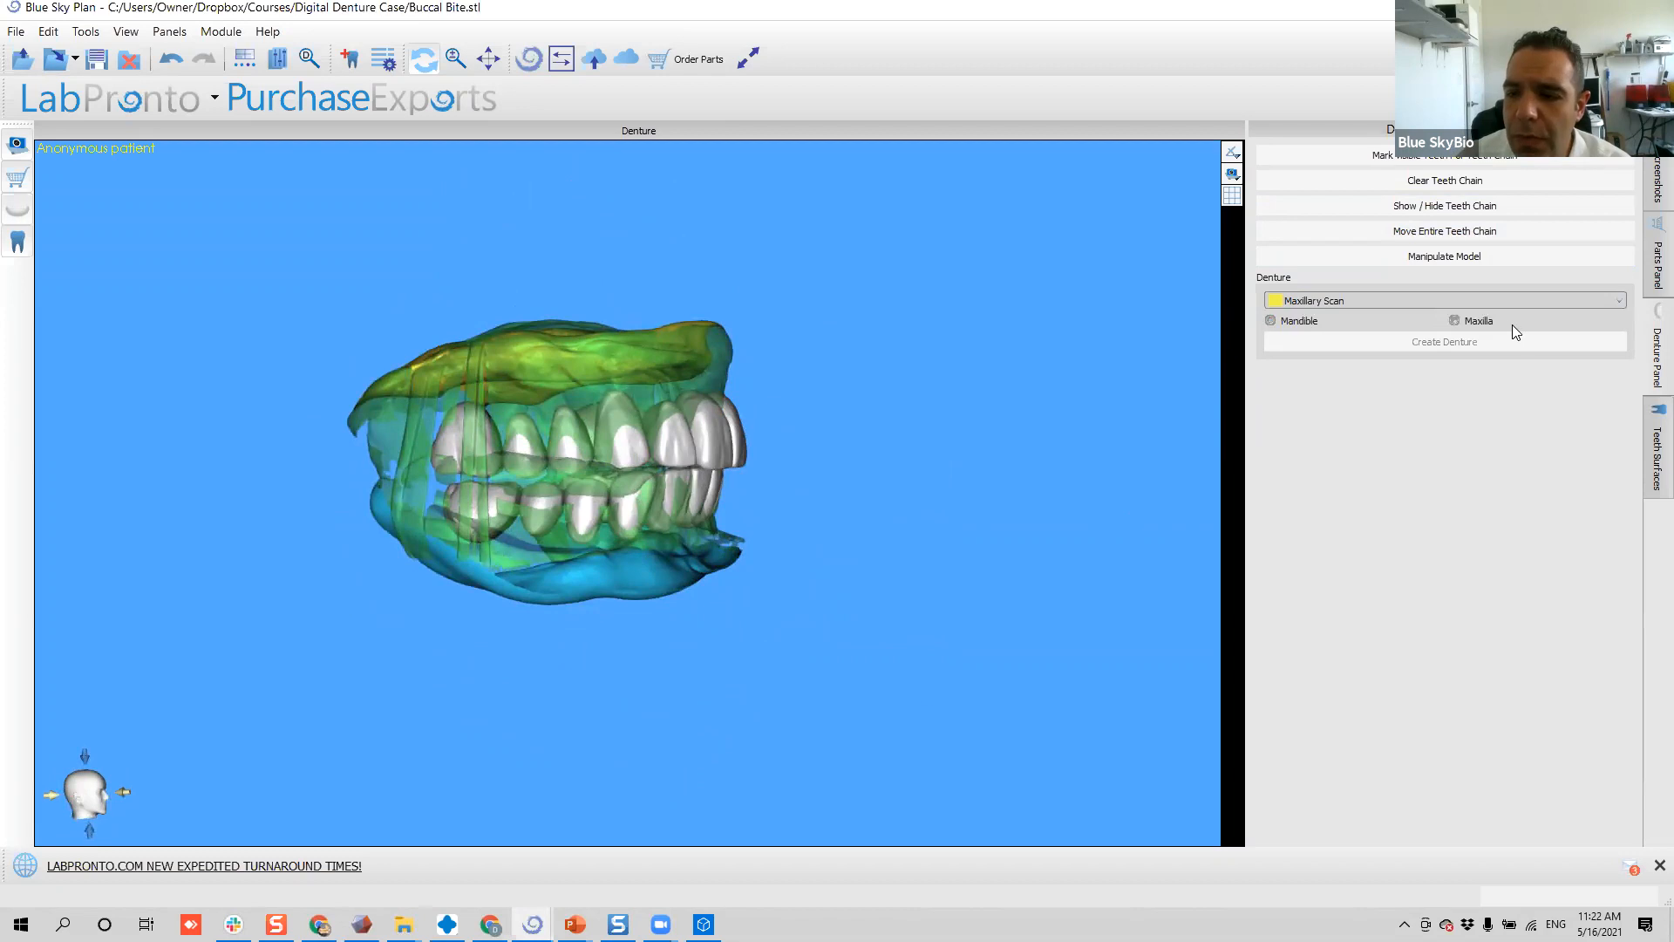
{"action": "left_click", "coordinate": [1479, 322]}
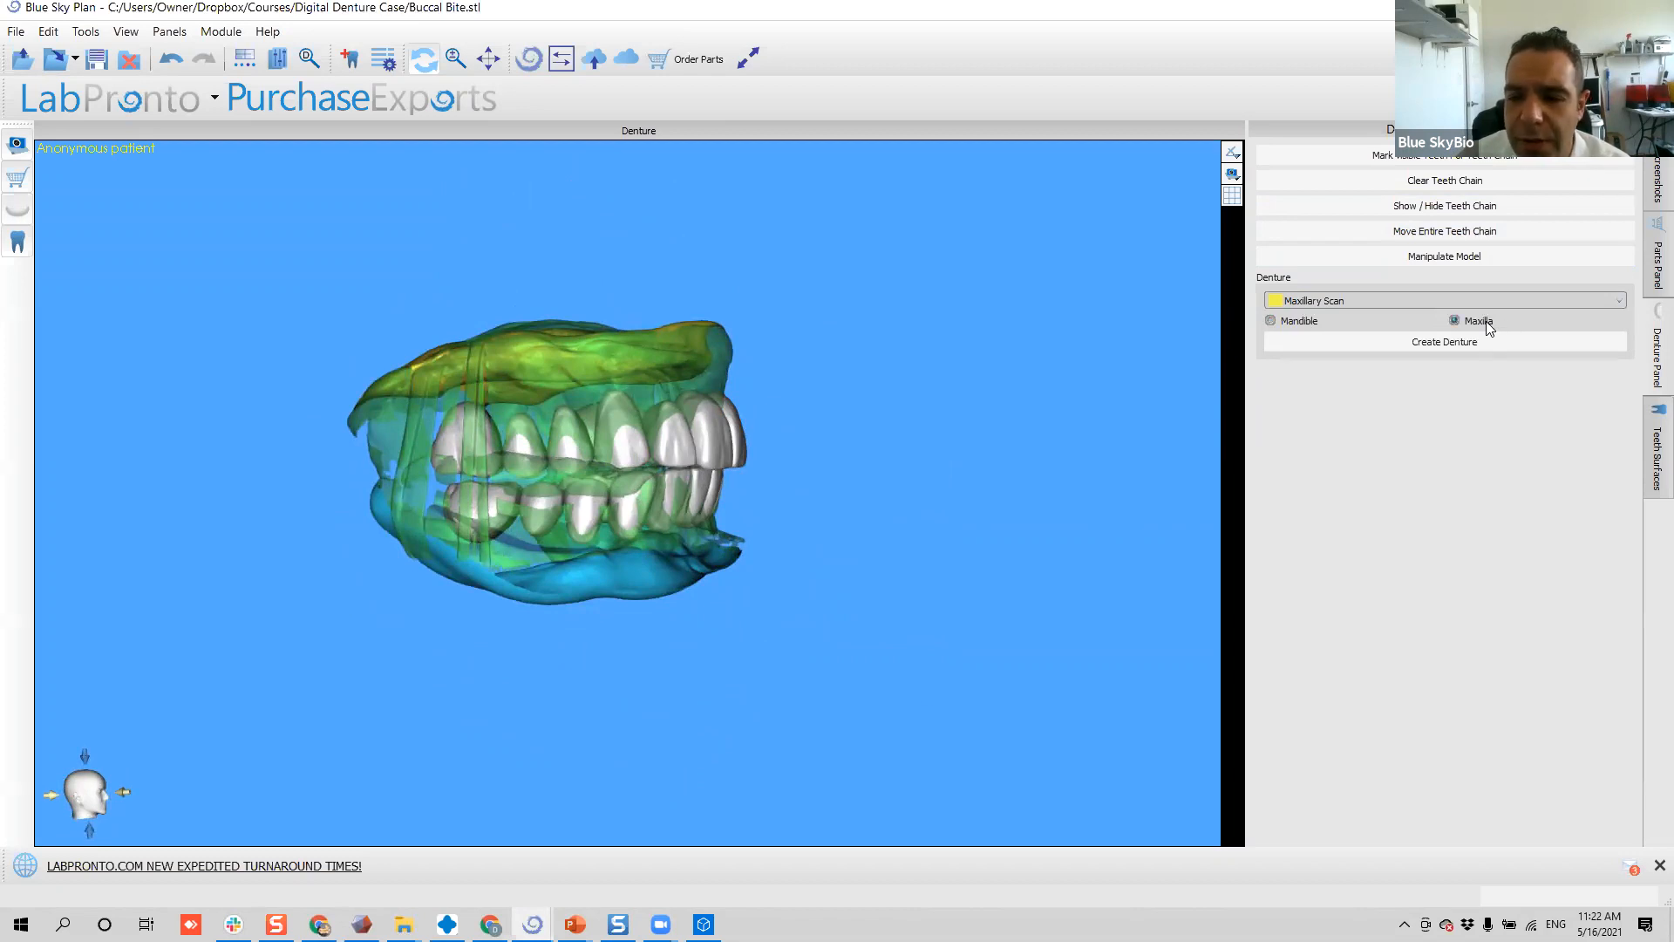
{"action": "left_click", "coordinate": [1437, 346]}
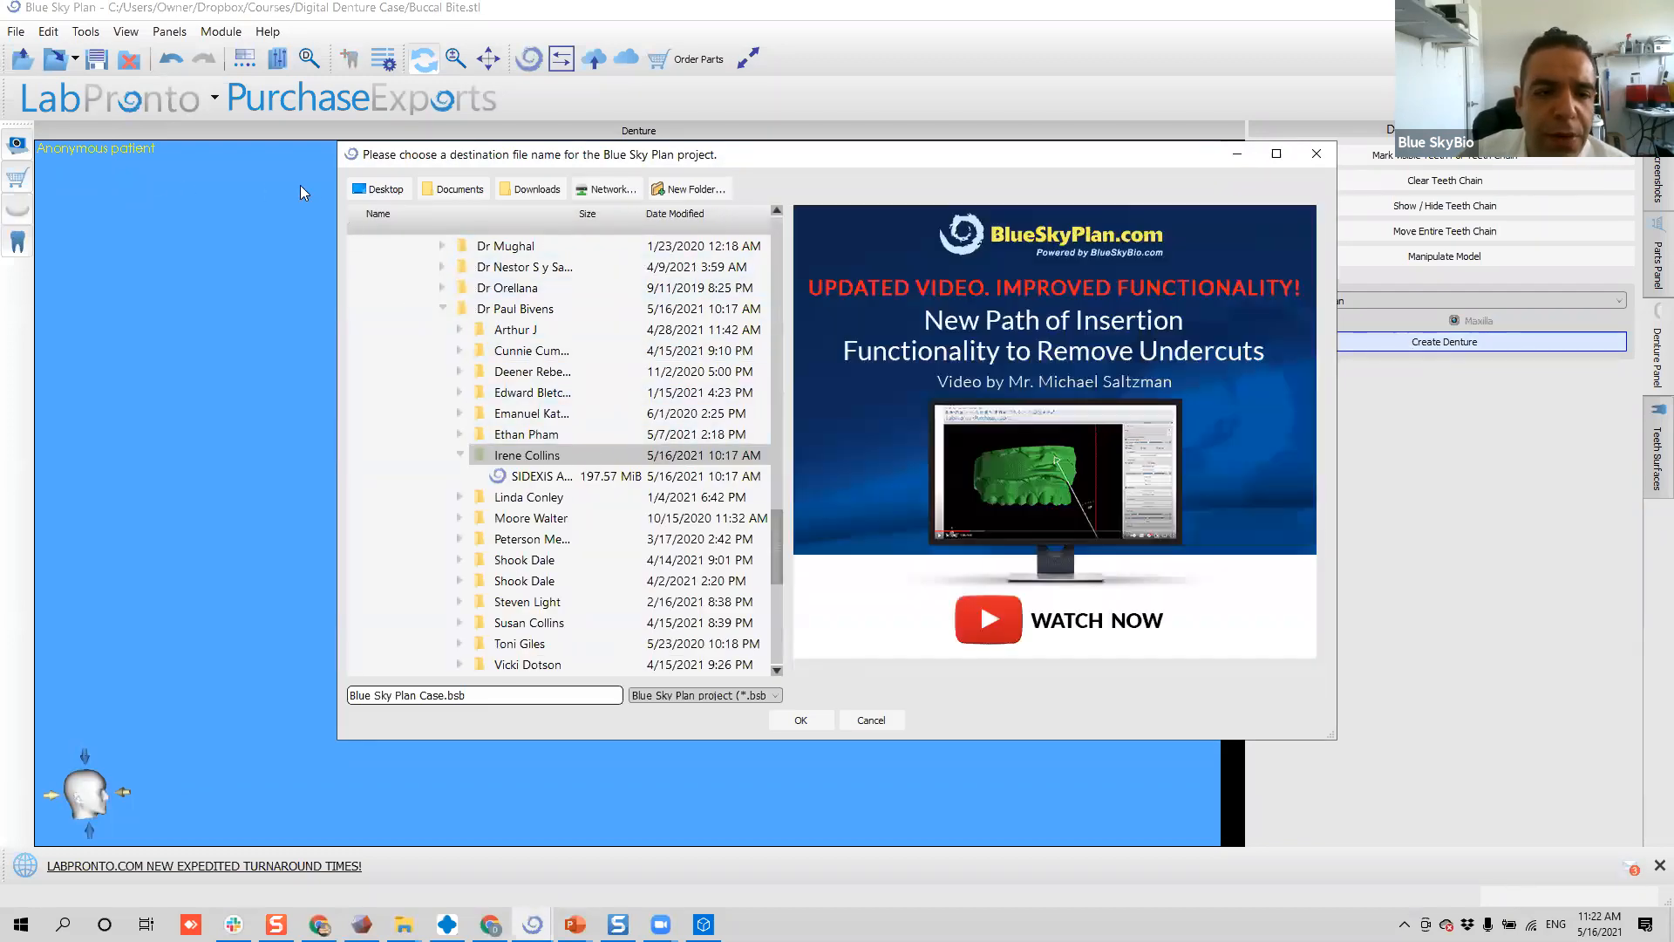
- Browse to the Digital Denture Case folder under Dropbox > Courses as the project's save location
{"action": "scroll", "coordinate": [478, 307], "scroll_direction": "up", "scroll_amount": 5}
{"action": "scroll", "coordinate": [478, 307], "scroll_direction": "up", "scroll_amount": 10}
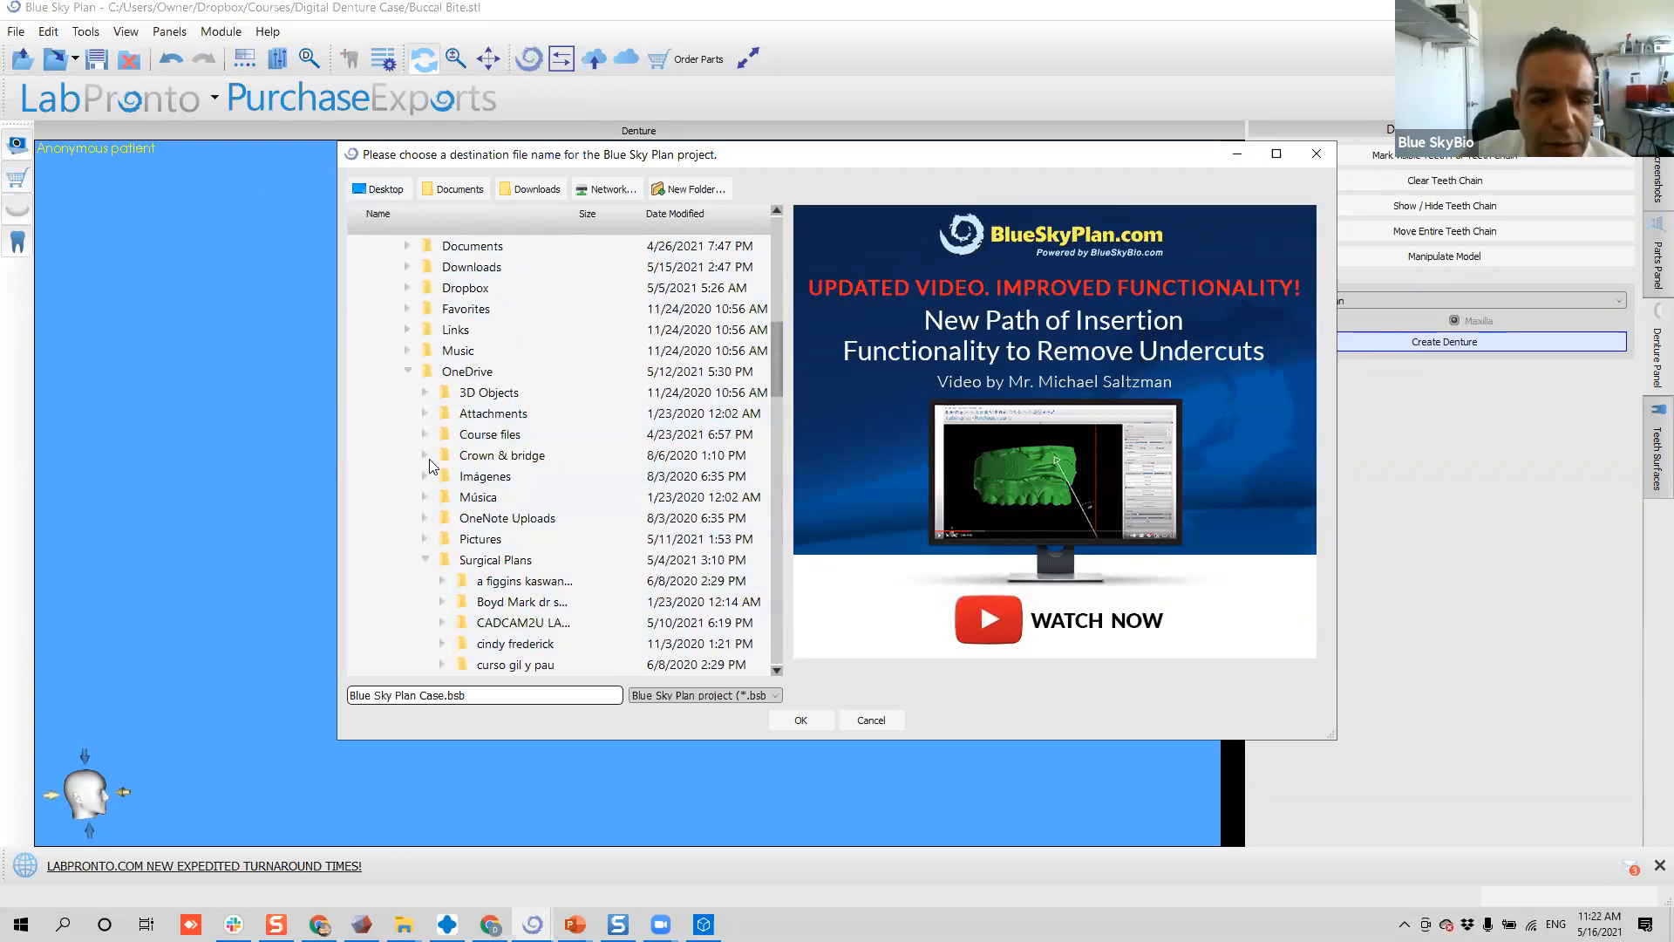
{"action": "scroll", "coordinate": [429, 465], "scroll_direction": "up", "scroll_amount": 5}
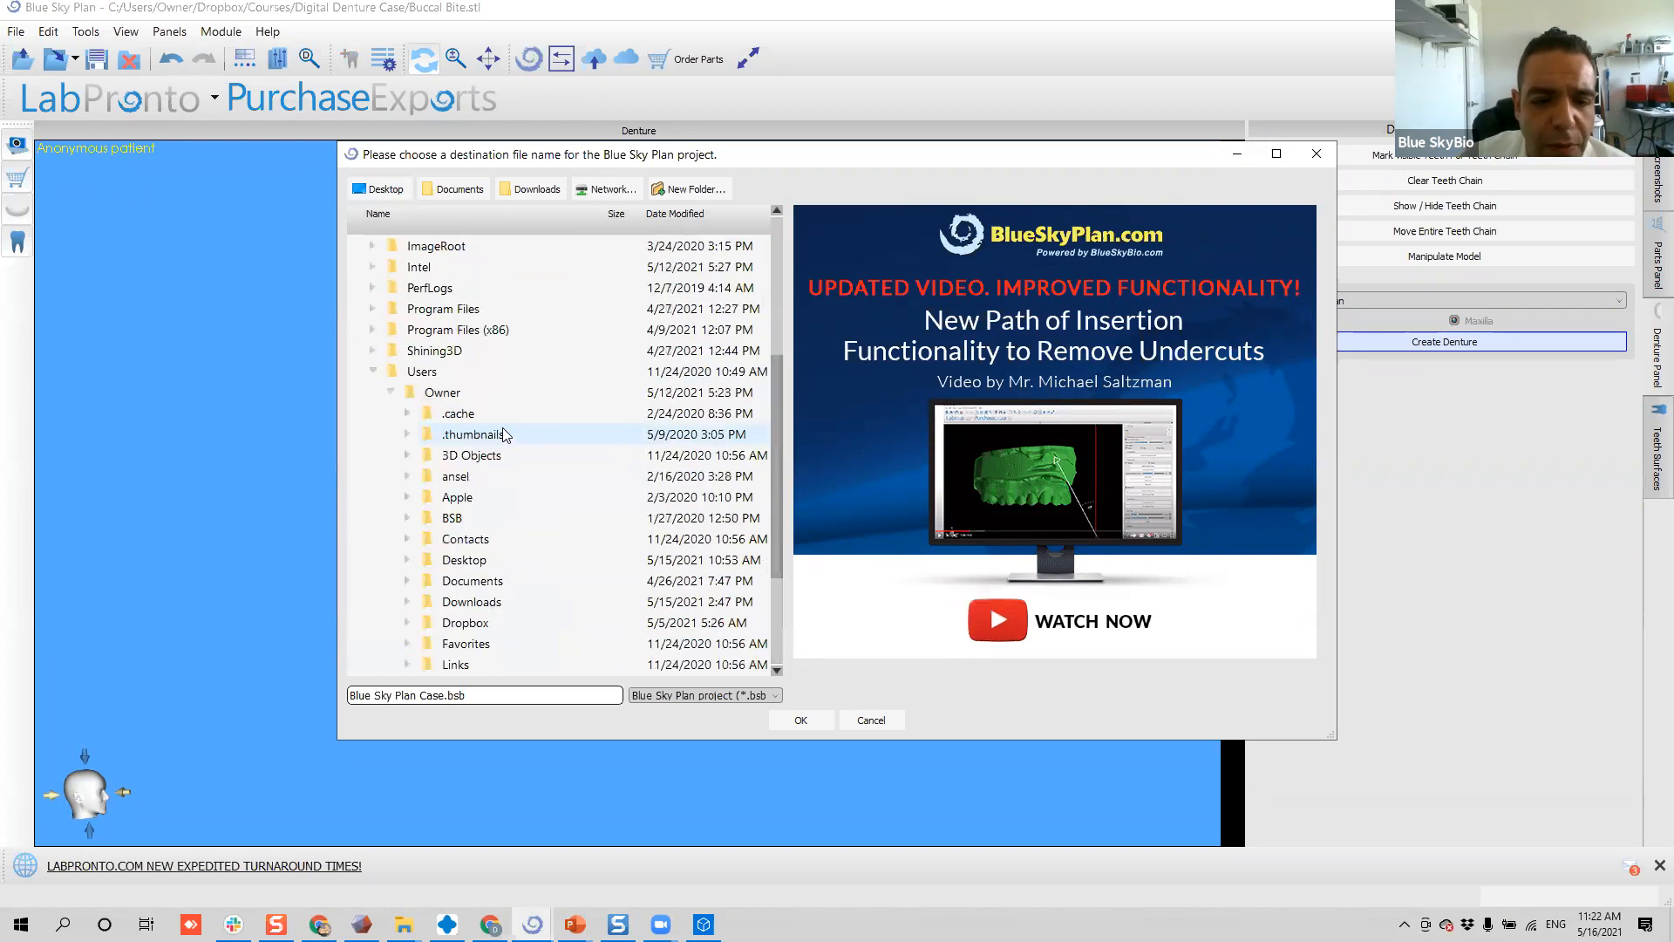
{"action": "scroll", "coordinate": [504, 434], "scroll_direction": "down", "scroll_amount": 3}
{"action": "double_click", "coordinate": [478, 455]}
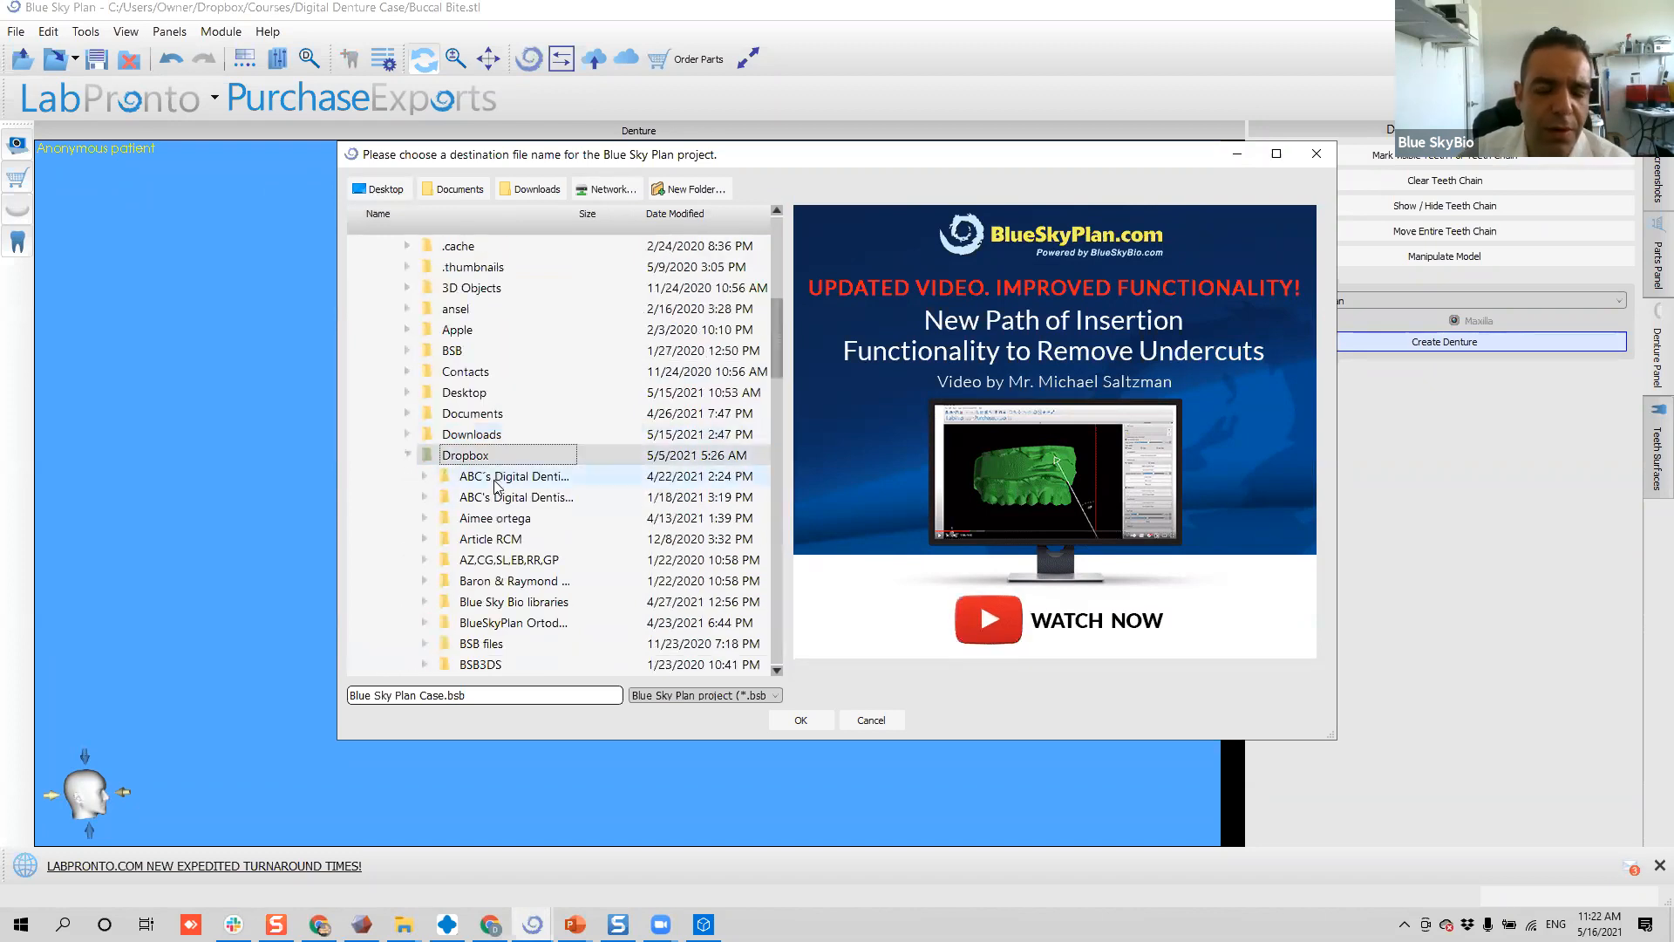
{"action": "scroll", "coordinate": [563, 615], "scroll_direction": "down", "scroll_amount": 4}
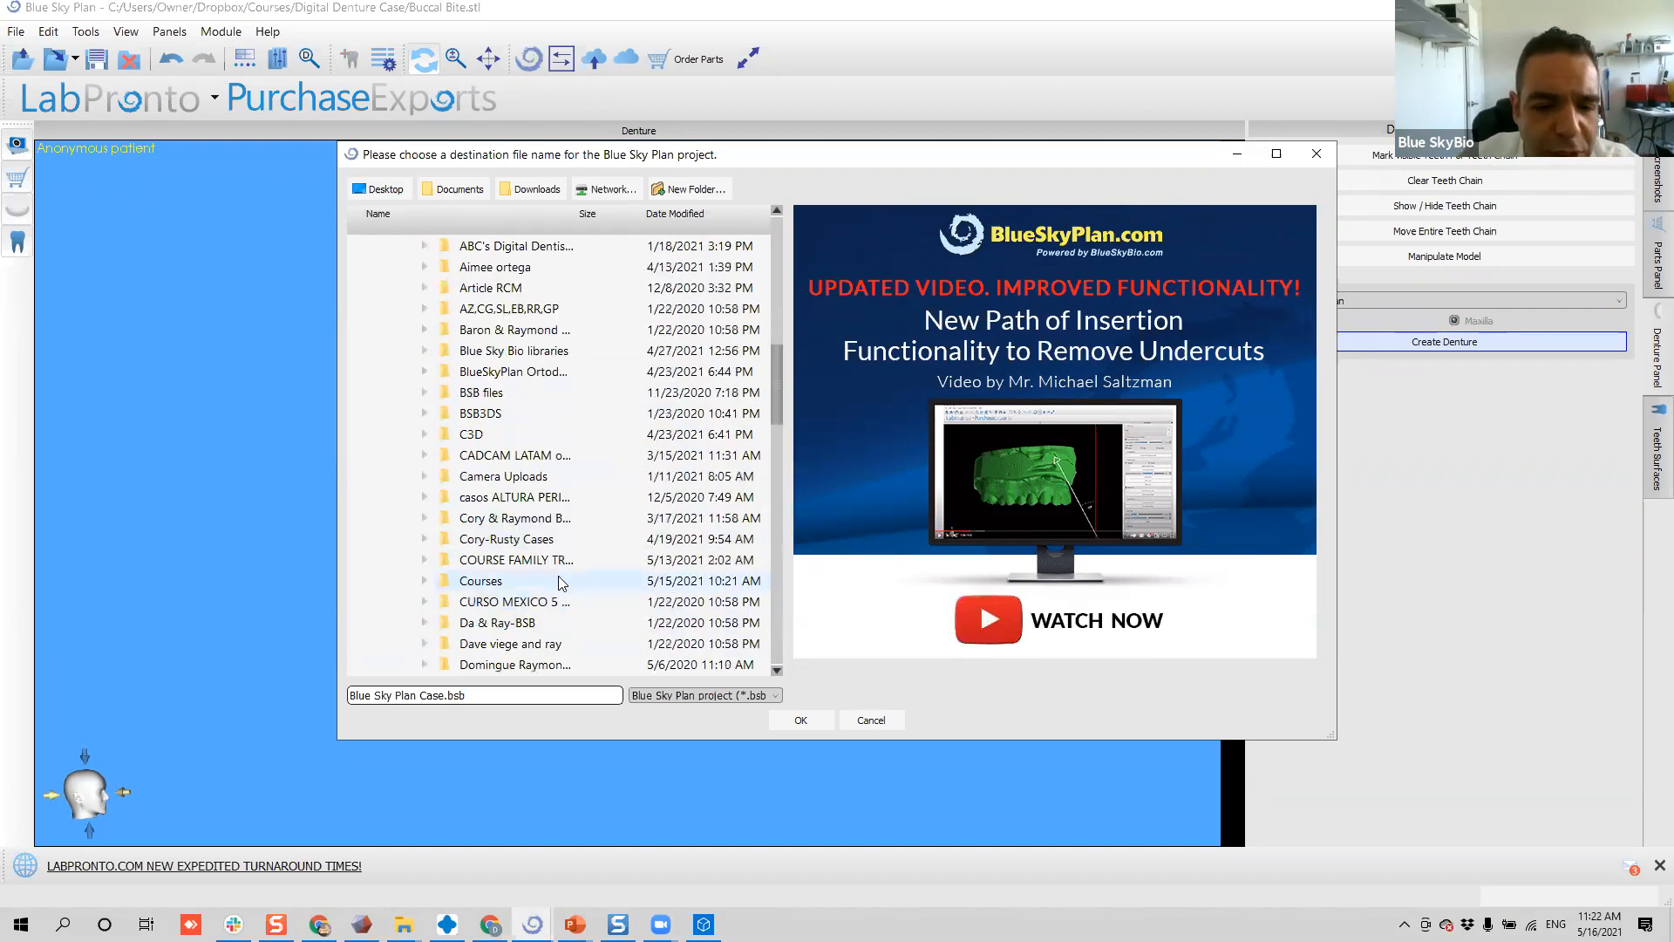
{"action": "double_click", "coordinate": [547, 581]}
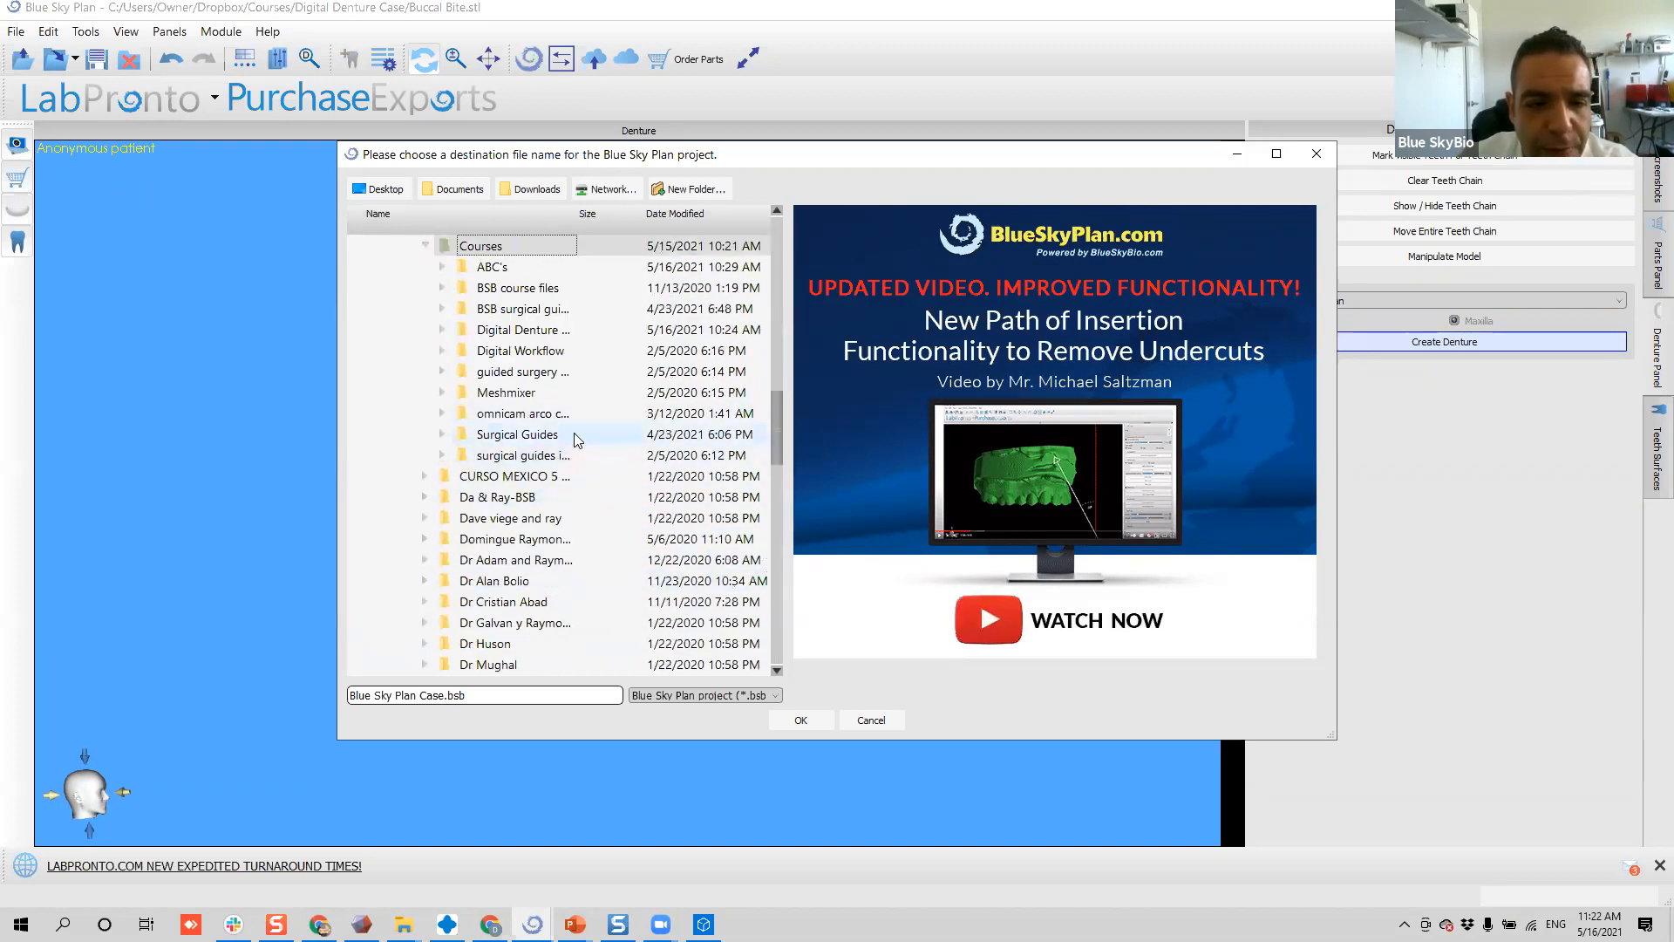
{"action": "double_click", "coordinate": [601, 329]}
- Create a new folder named DENTURE WEBINAR 0516 inside the Digital Denture Case folder
{"action": "left_click", "coordinate": [688, 189]}
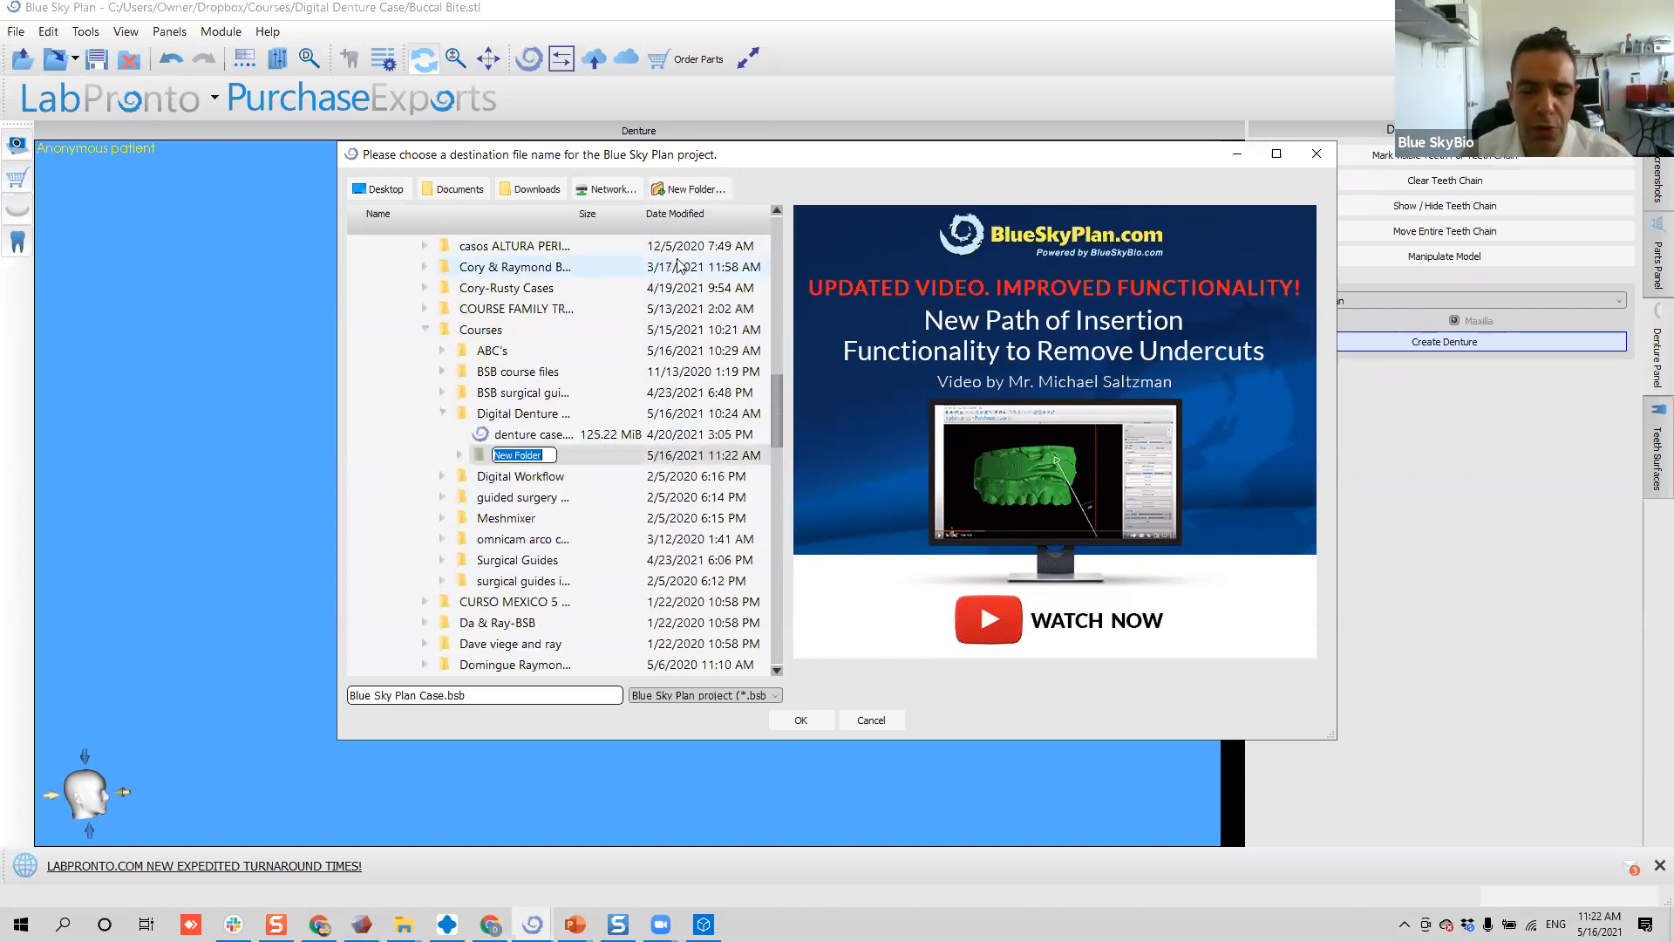
{"action": "type", "text": "0"}
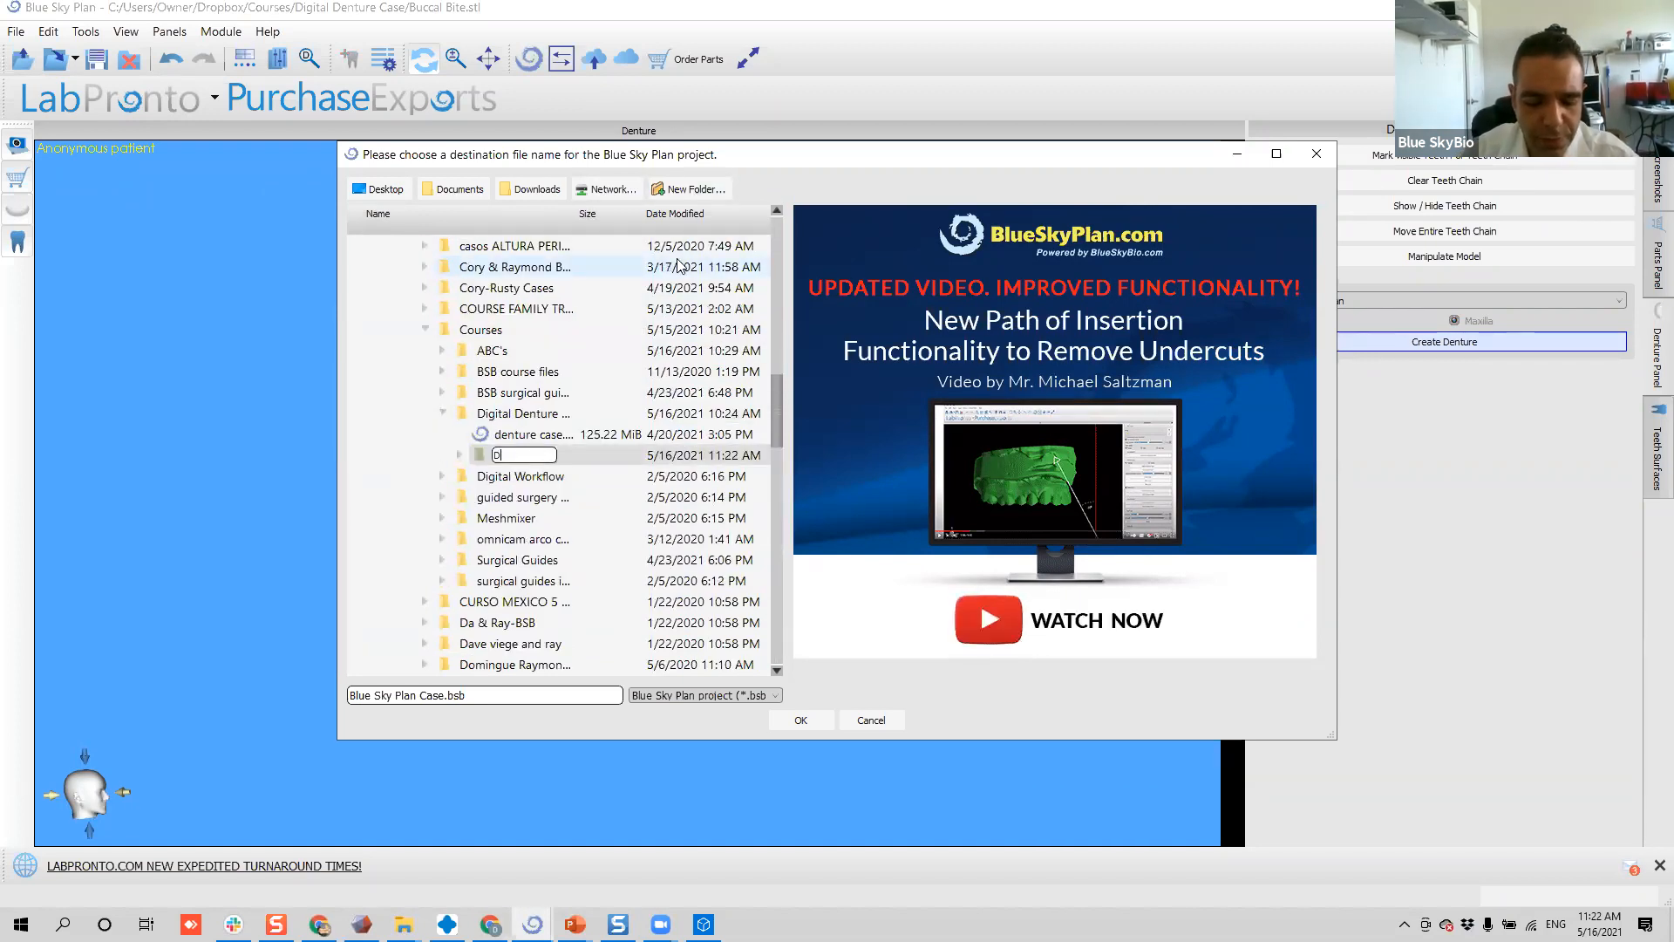
{"action": "type", "text": "ENTURE WEBINAR"}
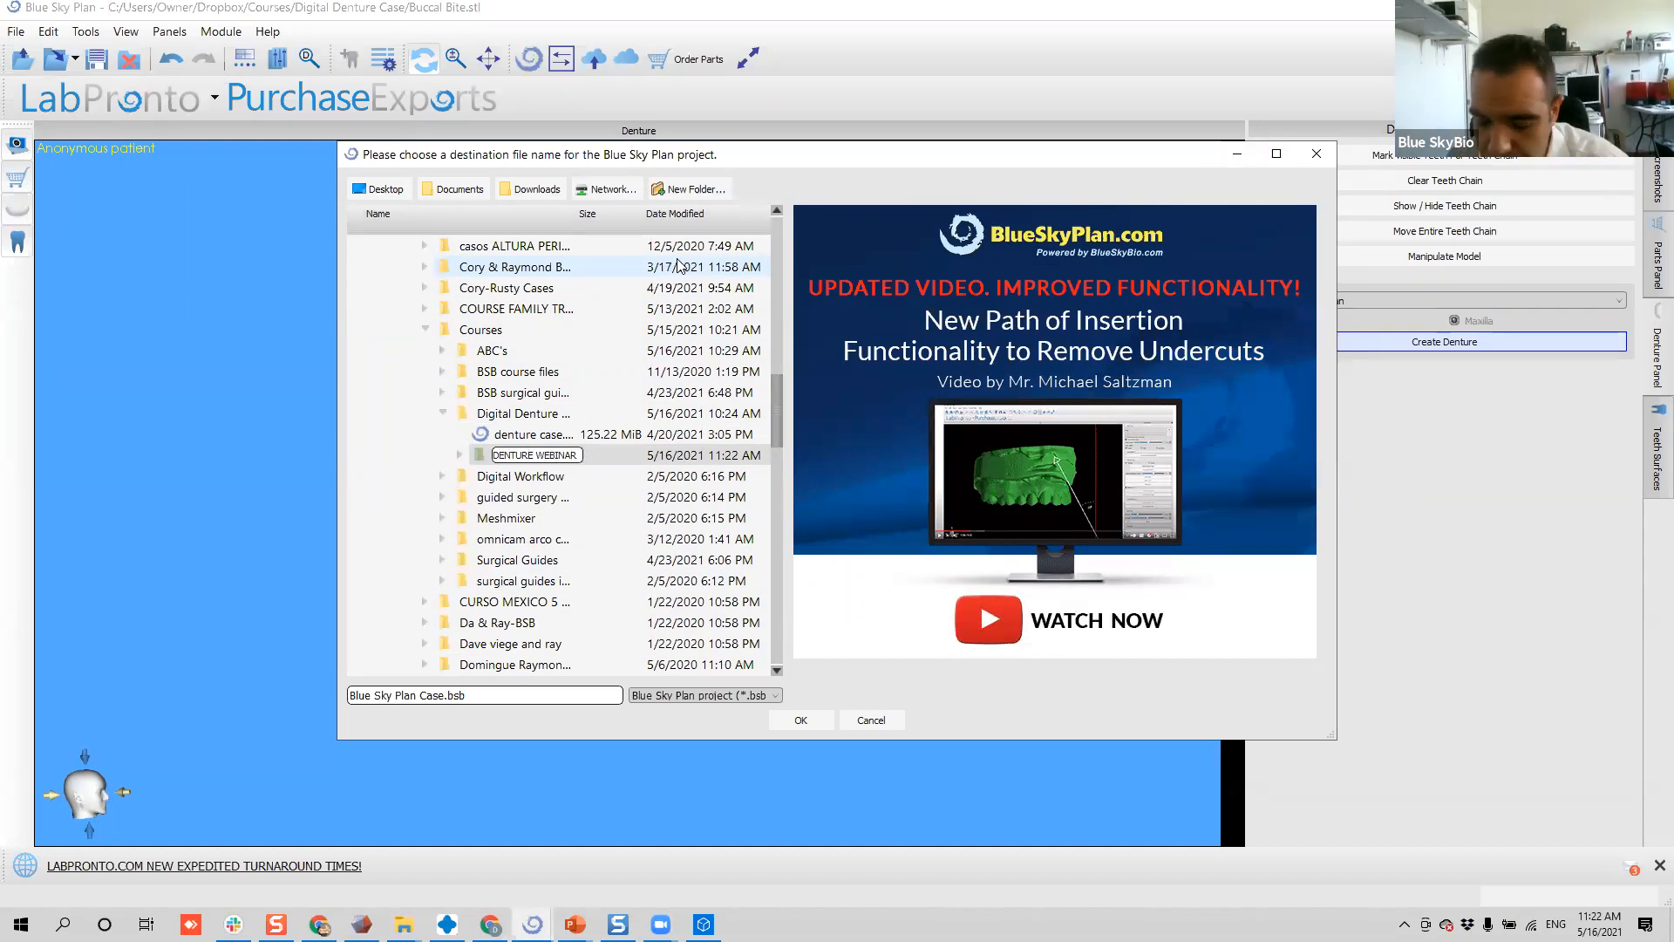
{"action": "type", "text": " 0516"}
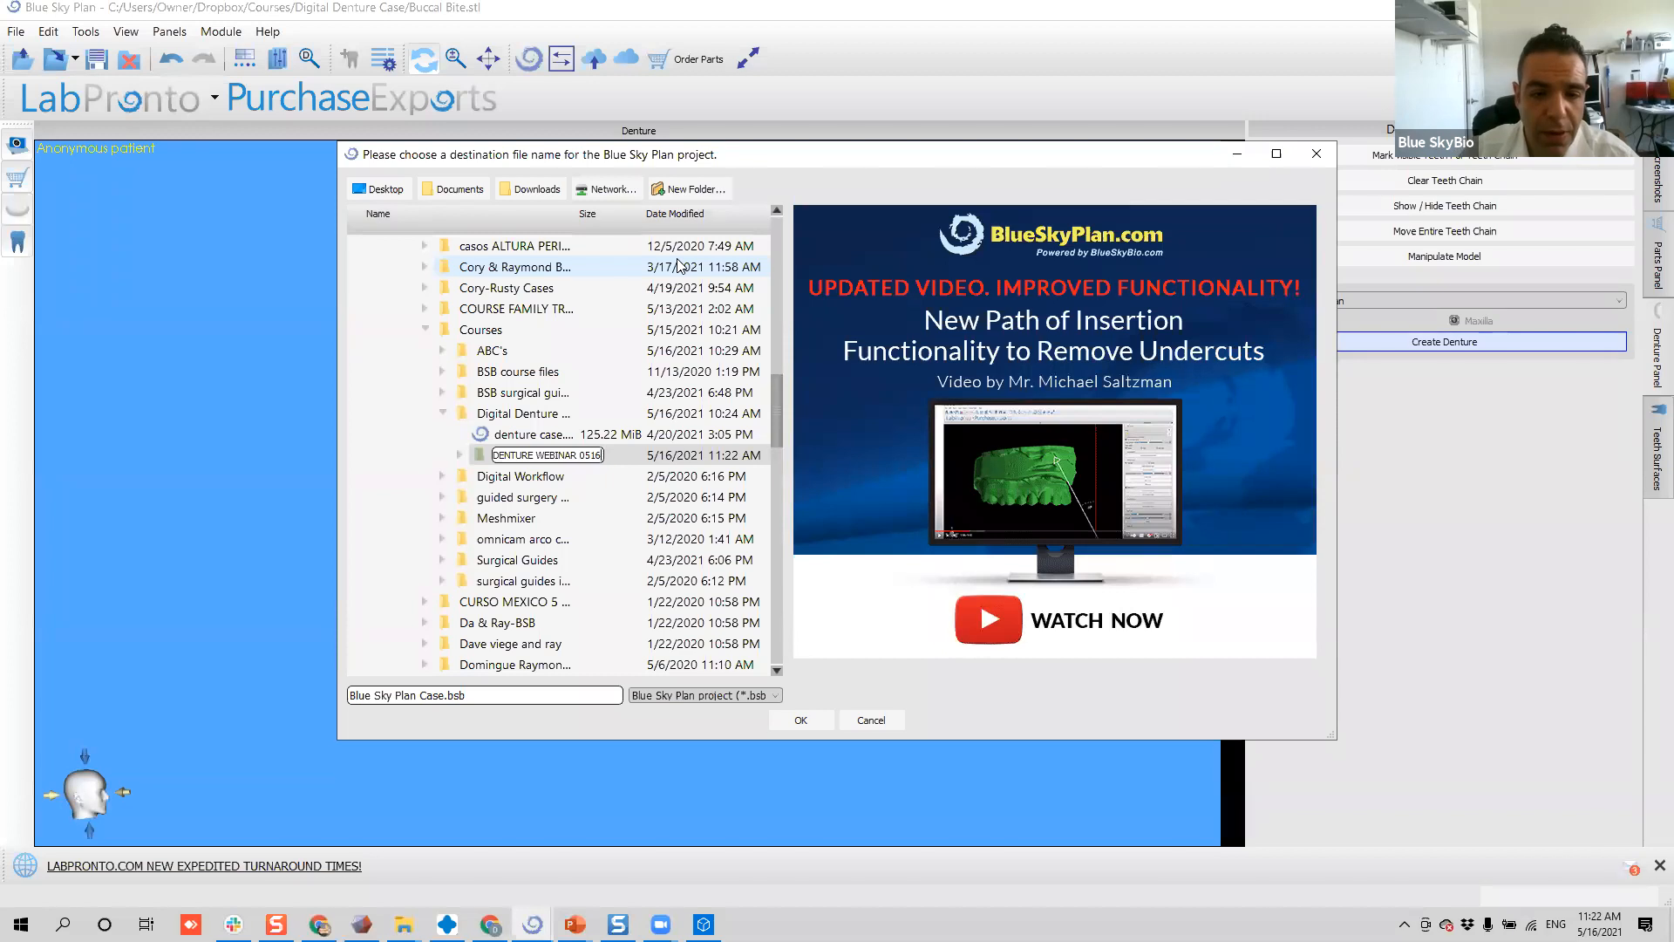
- Name the project file Denture case and save it in the new folder
{"action": "left_click_drag", "start_coordinate": [529, 695], "coordinate": [234, 694]}
{"action": "type", "text": "DEture C"}
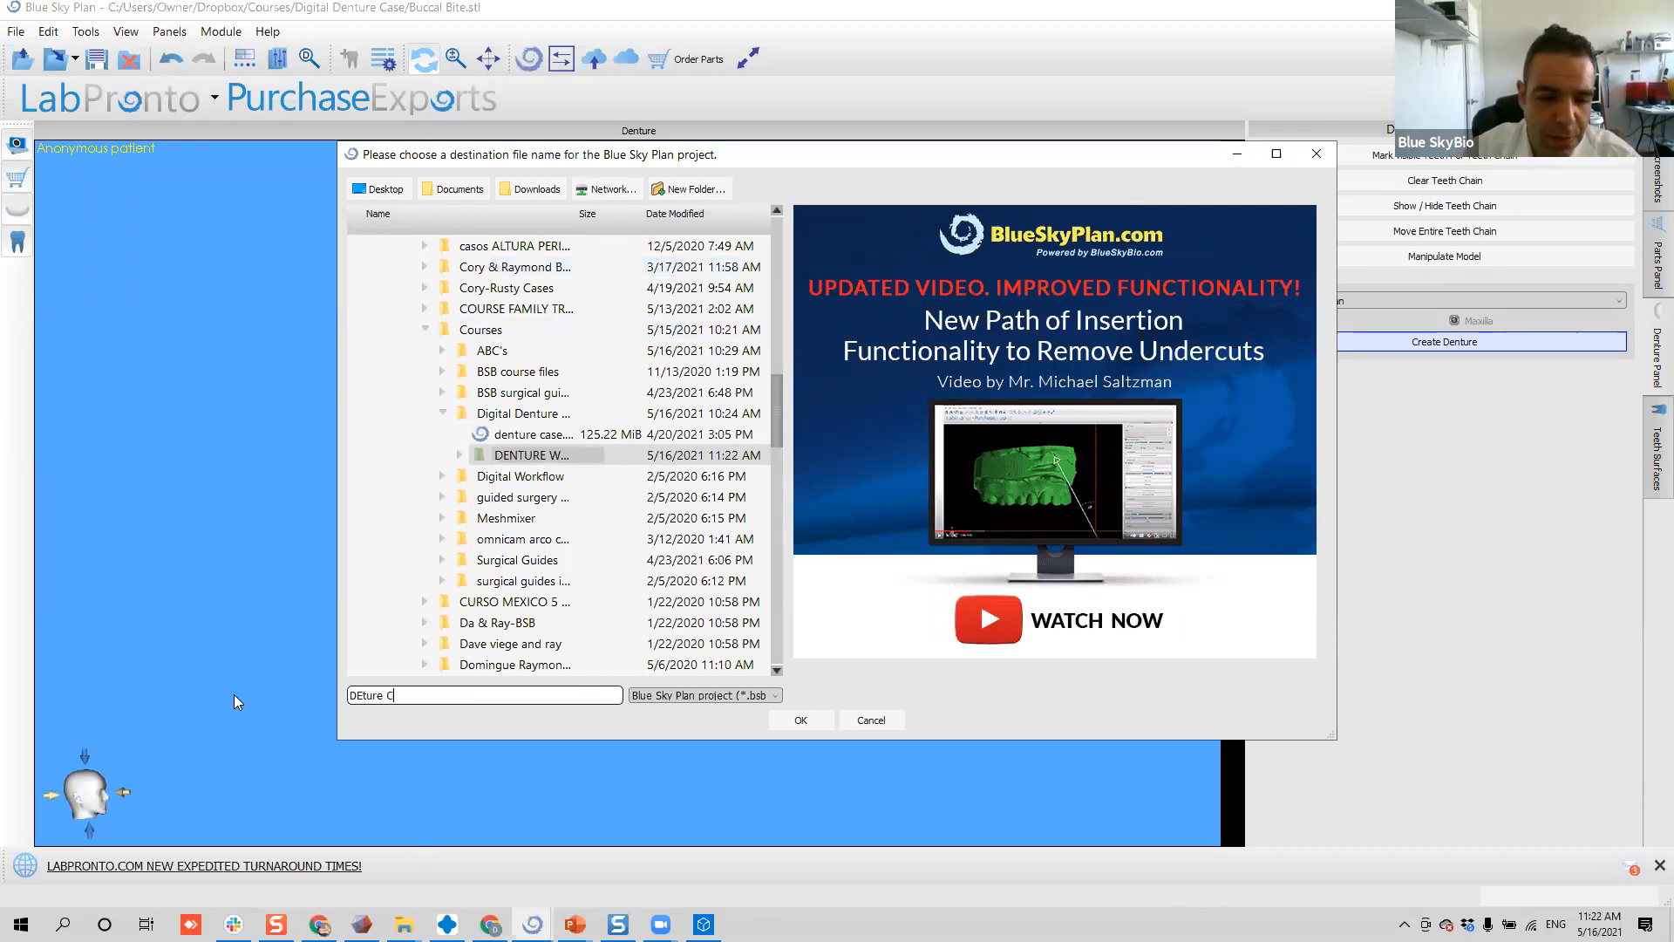
{"action": "key", "text": "BackSpace"}
{"action": "key", "text": "BackSpace"}
{"action": "key", "text": "BackSpace"}
{"action": "key", "text": "BackSpace"}
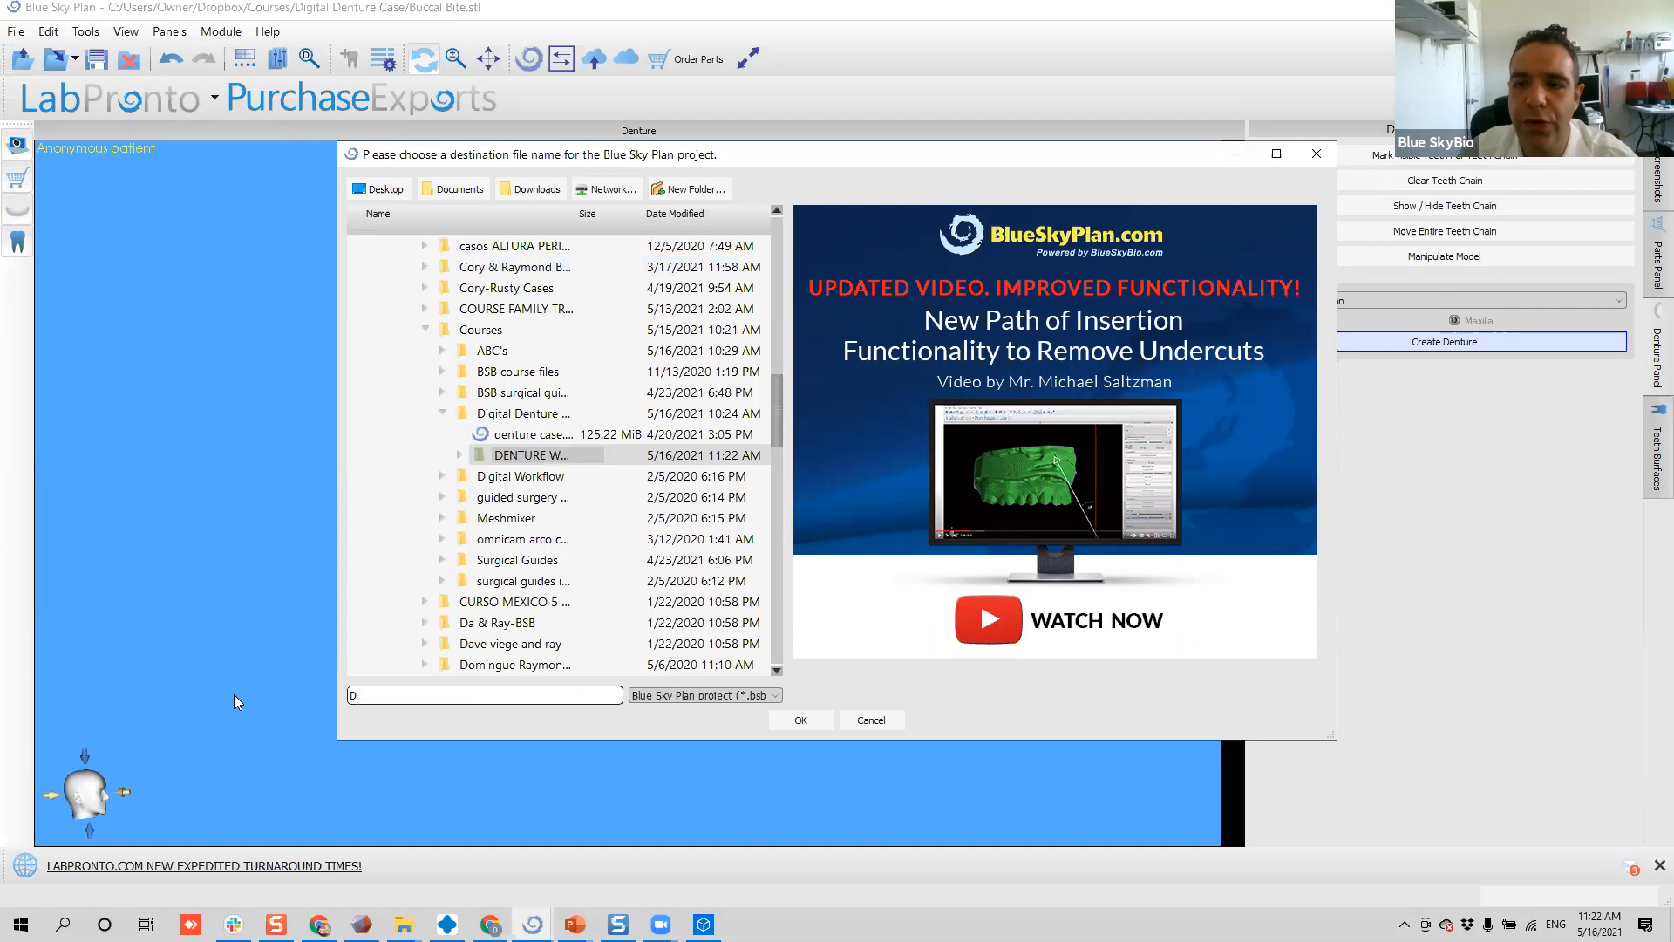
{"action": "type", "text": "enture case"}
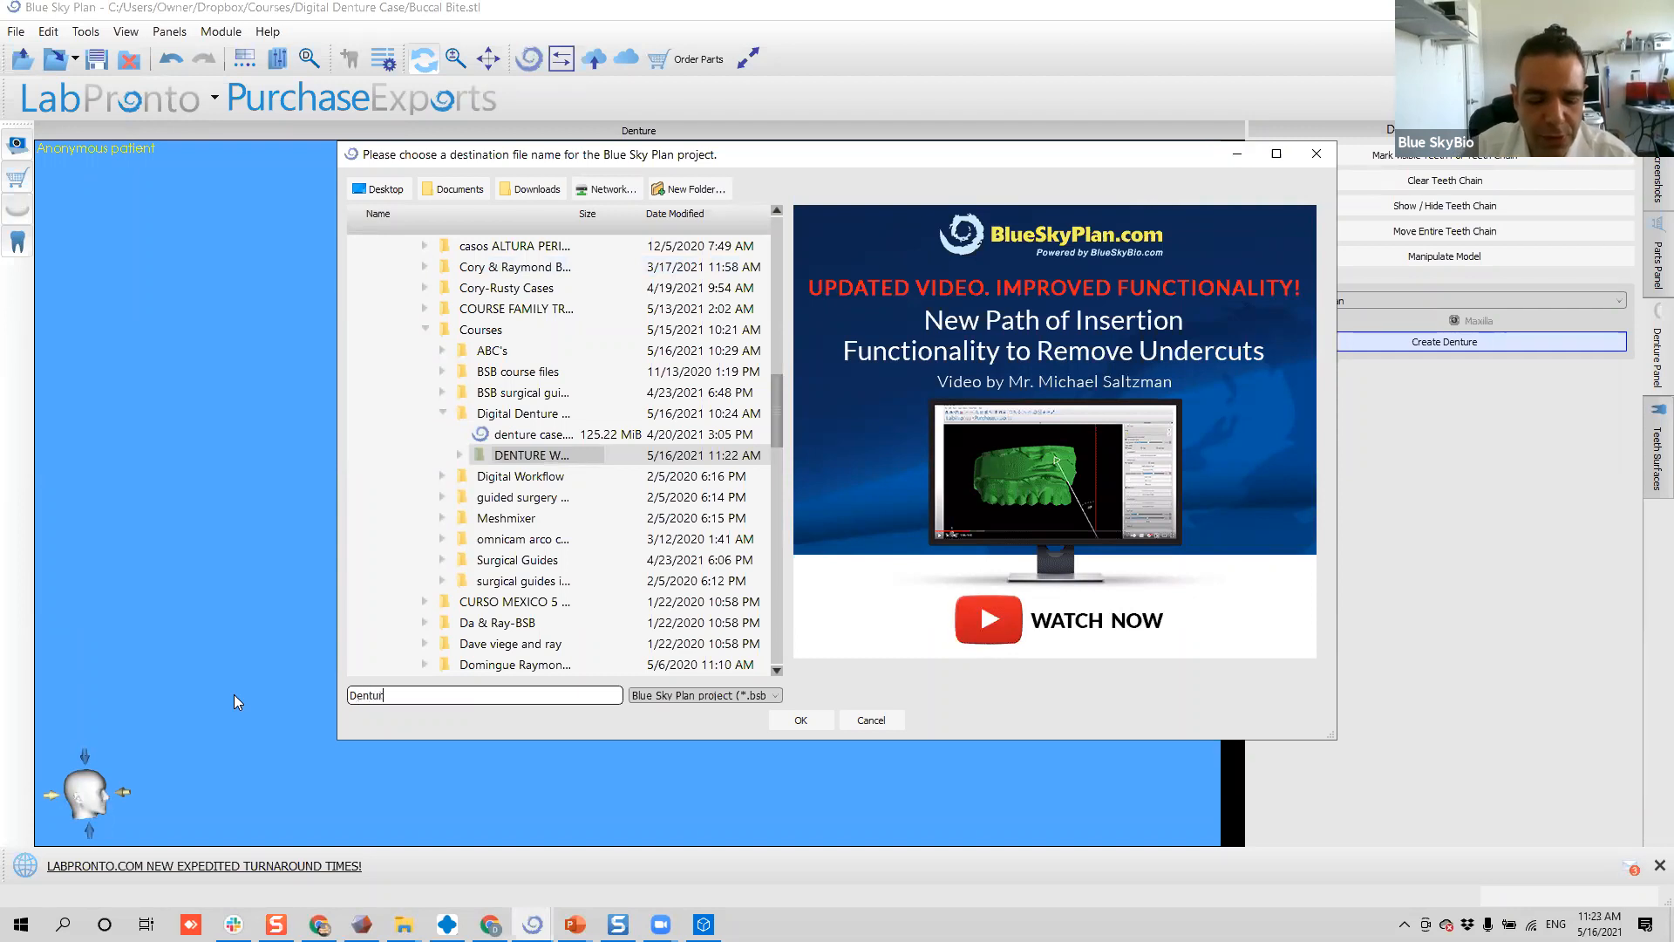
{"action": "key", "text": "Return"}
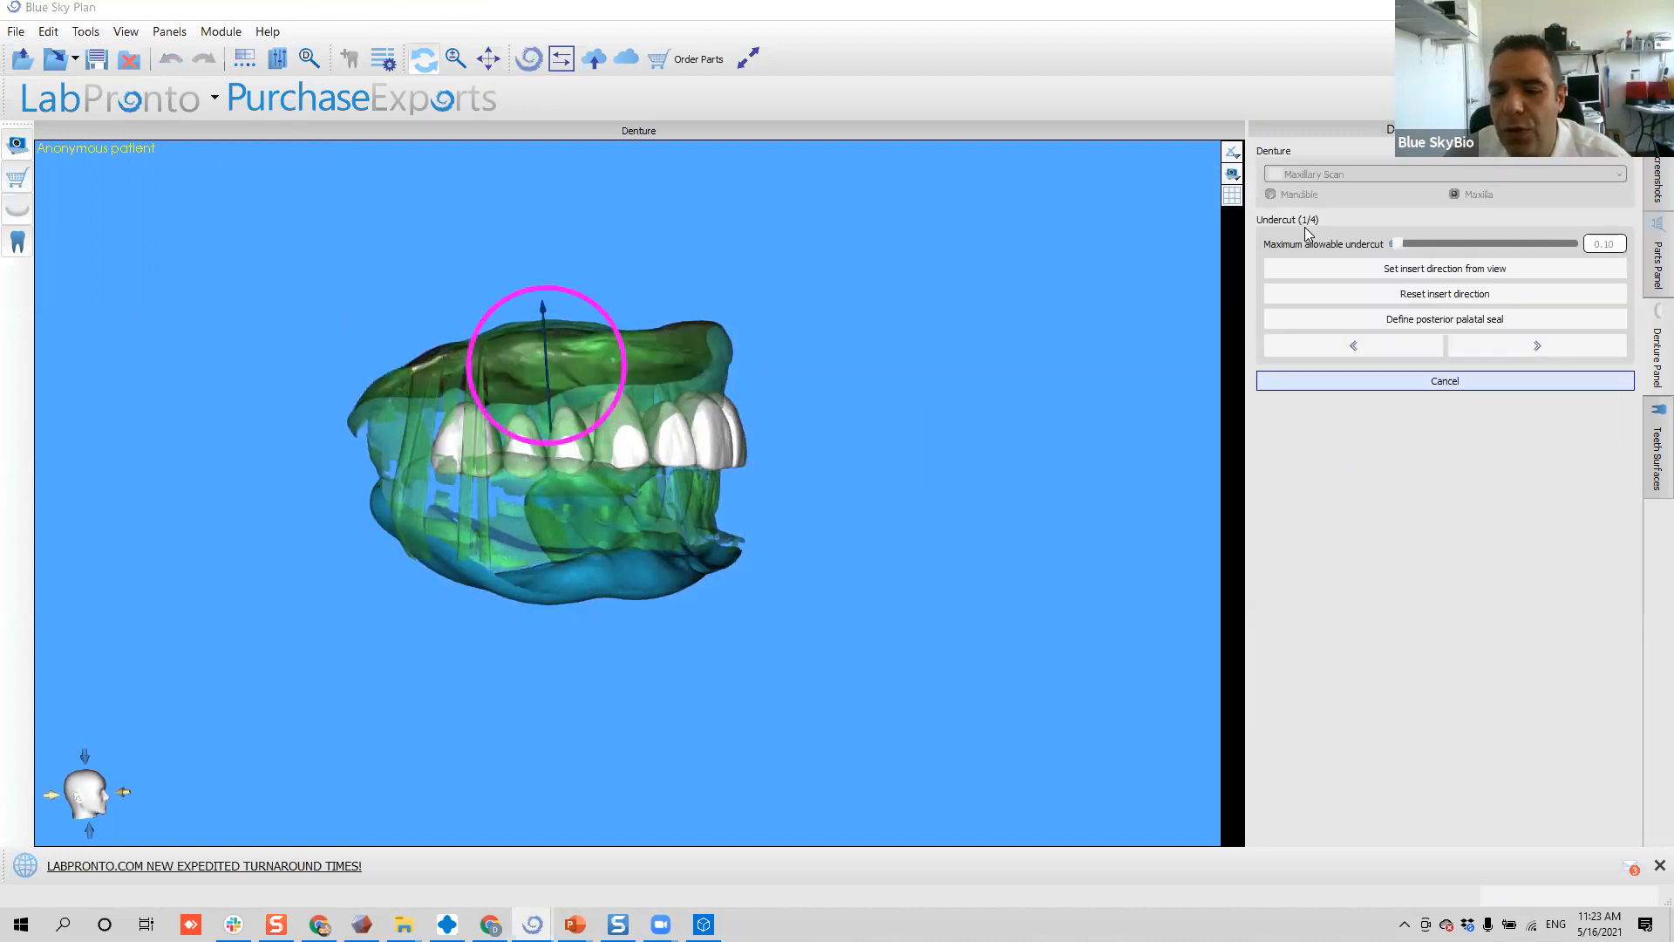
- Go back out of the undercut stage and reactivate moving the entire teeth chain with all STL surfaces visible
{"action": "left_click_drag", "start_coordinate": [838, 368], "coordinate": [1035, 468]}
{"action": "left_click", "coordinate": [1353, 353]}
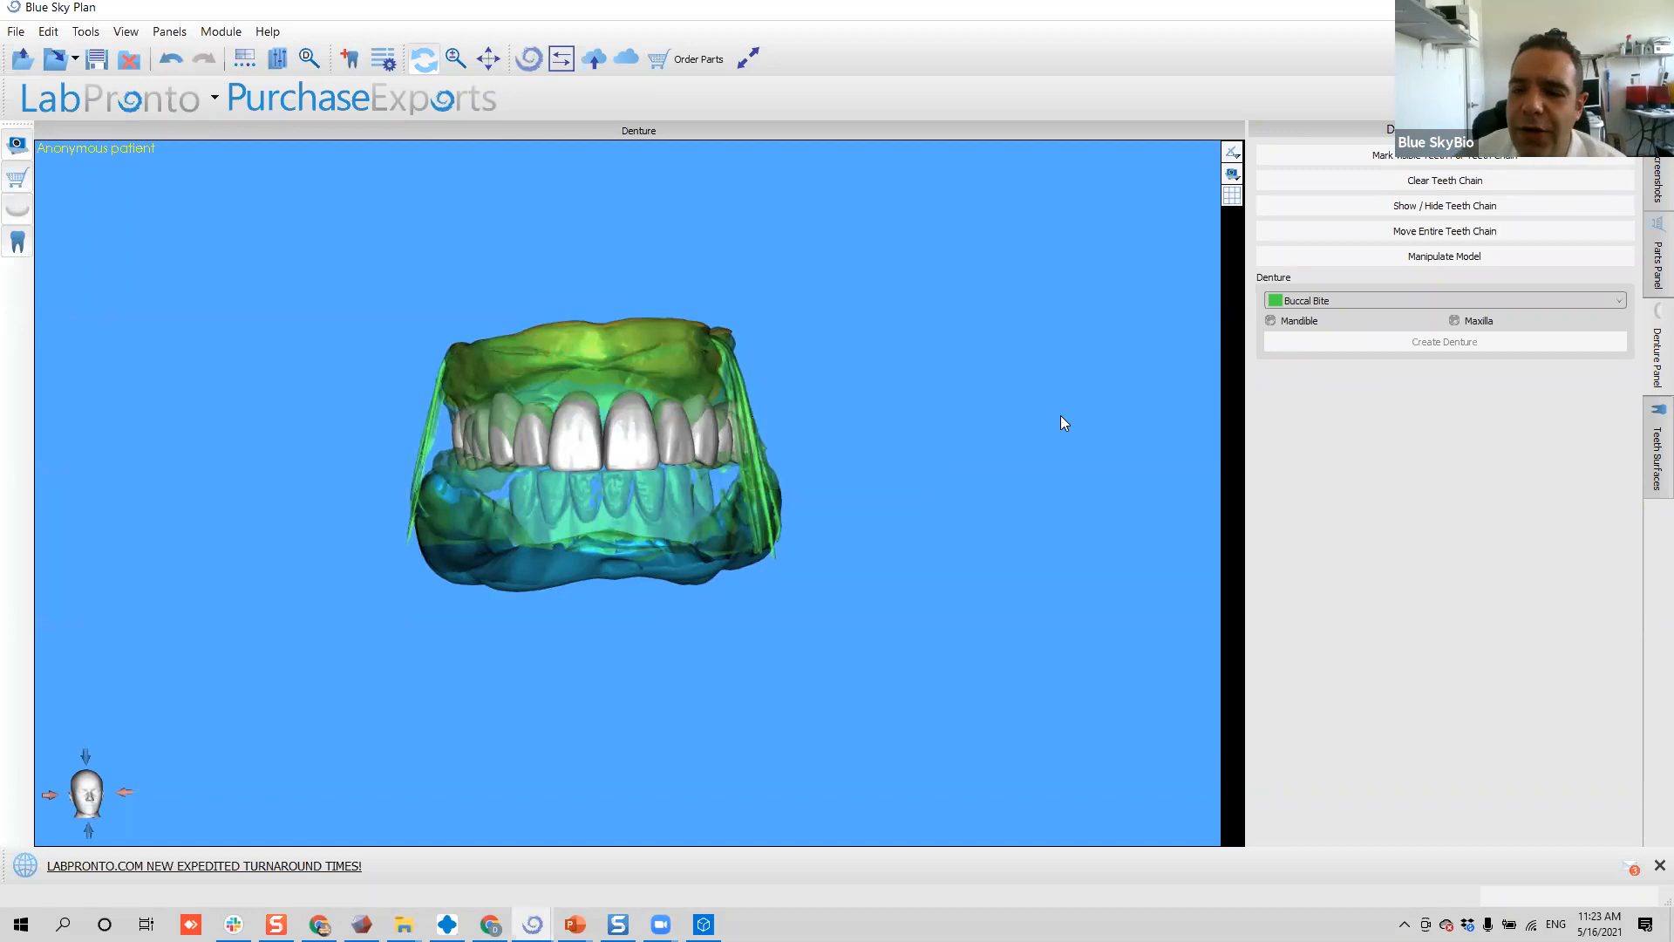
{"action": "left_click", "coordinate": [1439, 232]}
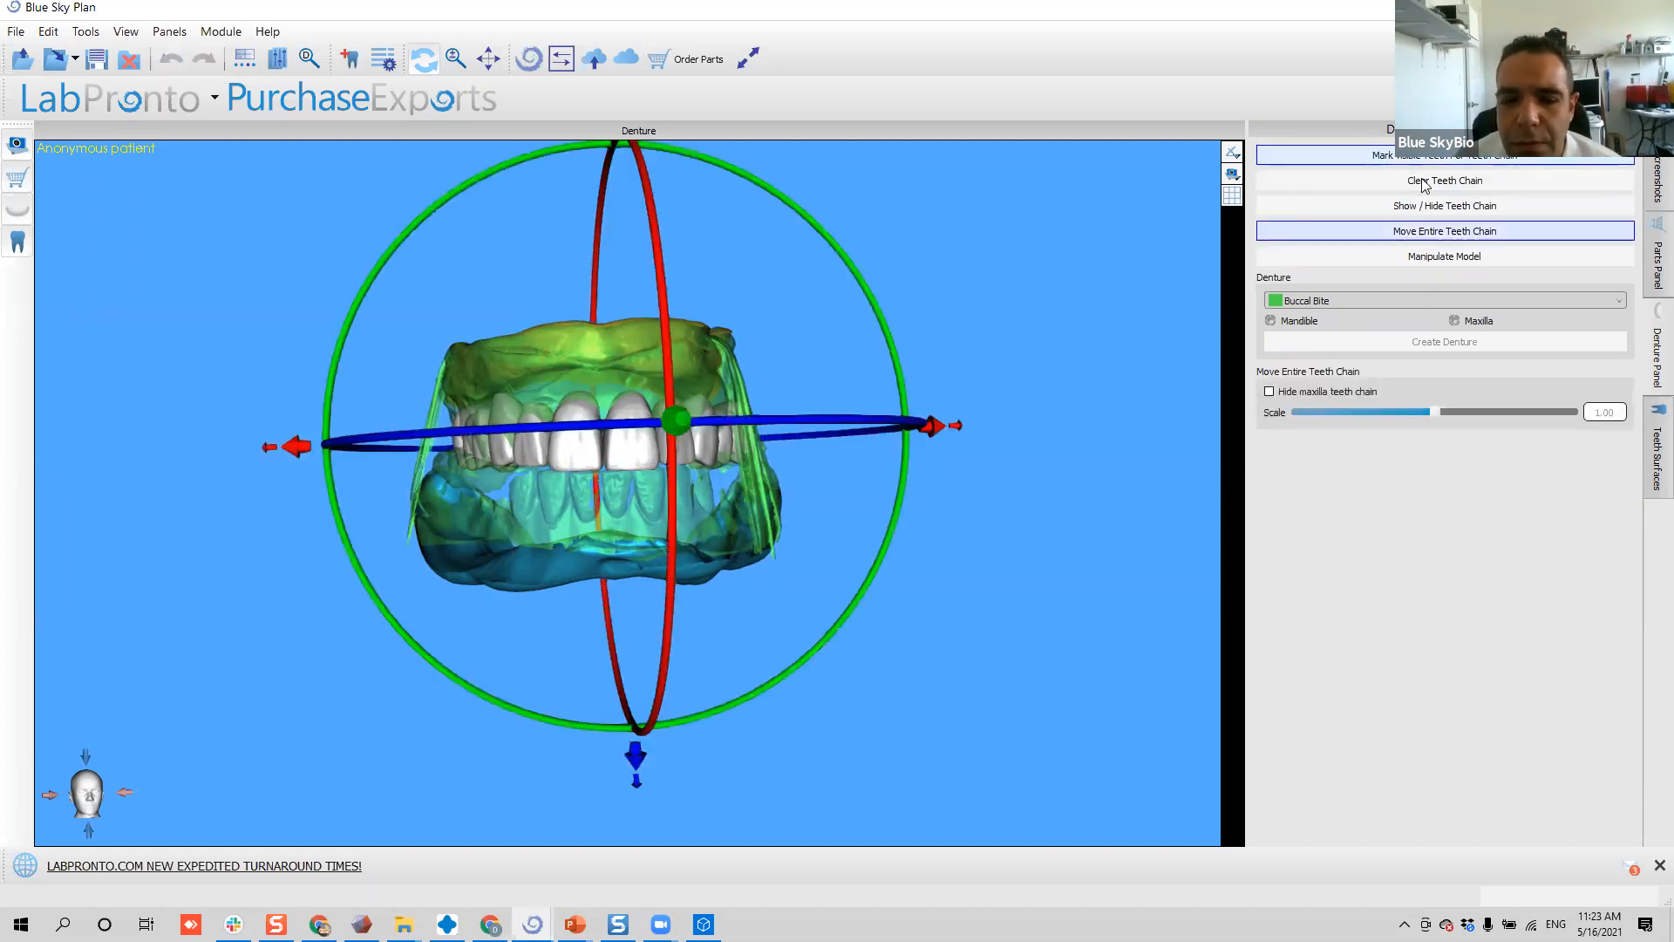
{"action": "left_click", "coordinate": [1657, 449]}
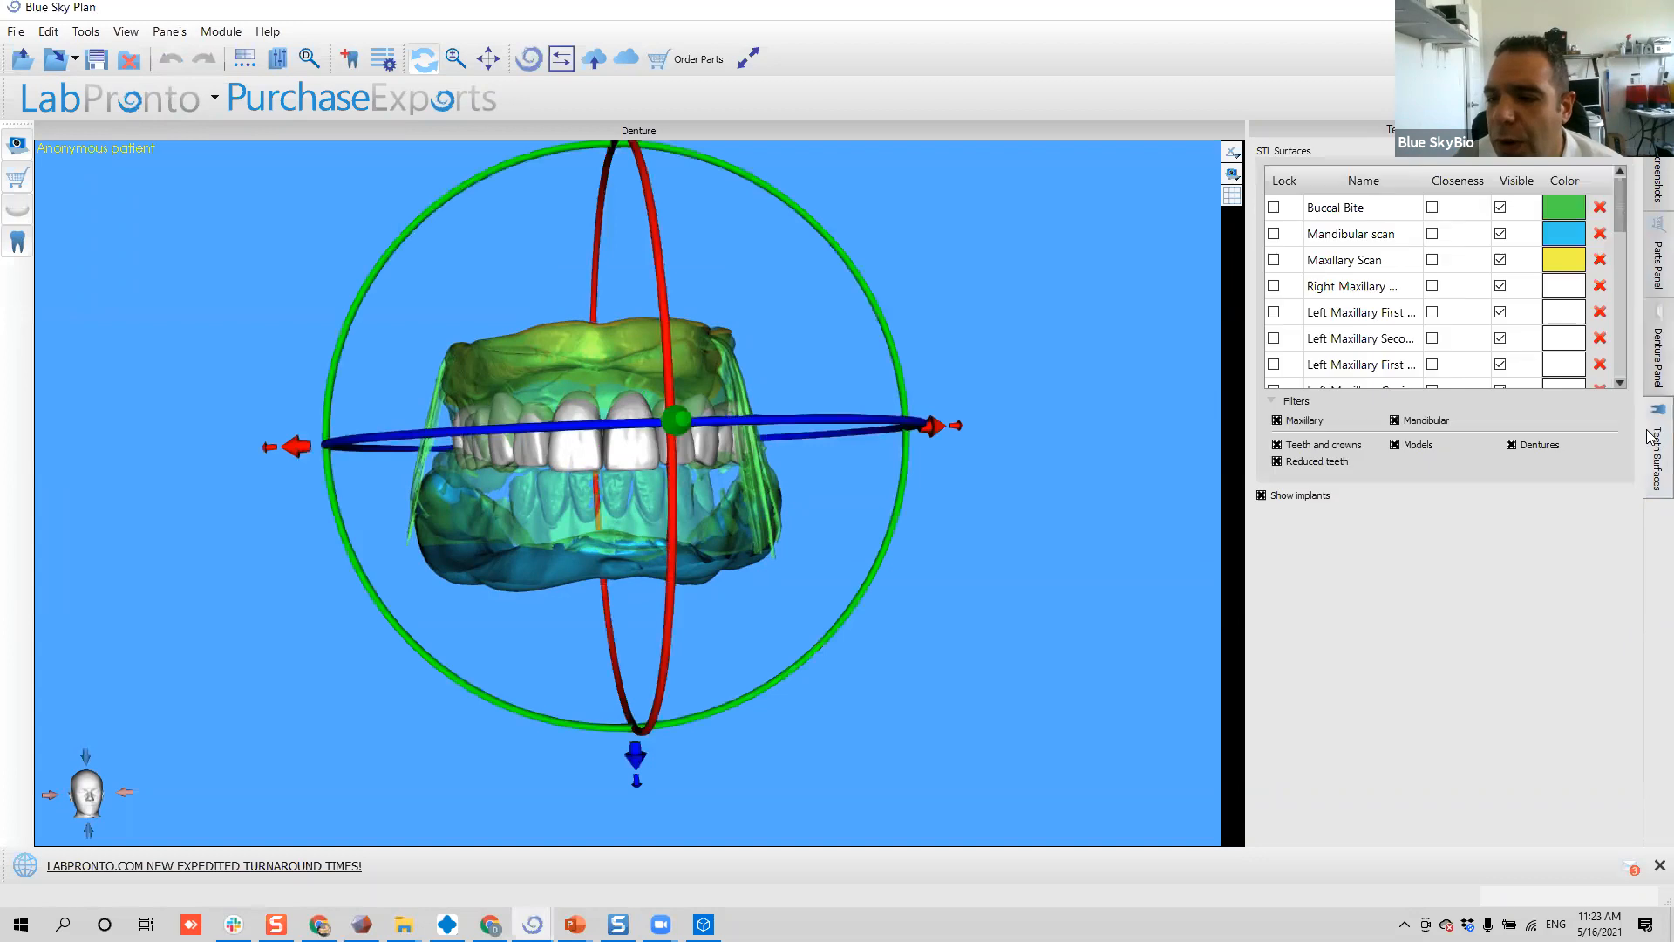
{"action": "left_click", "coordinate": [1517, 181]}
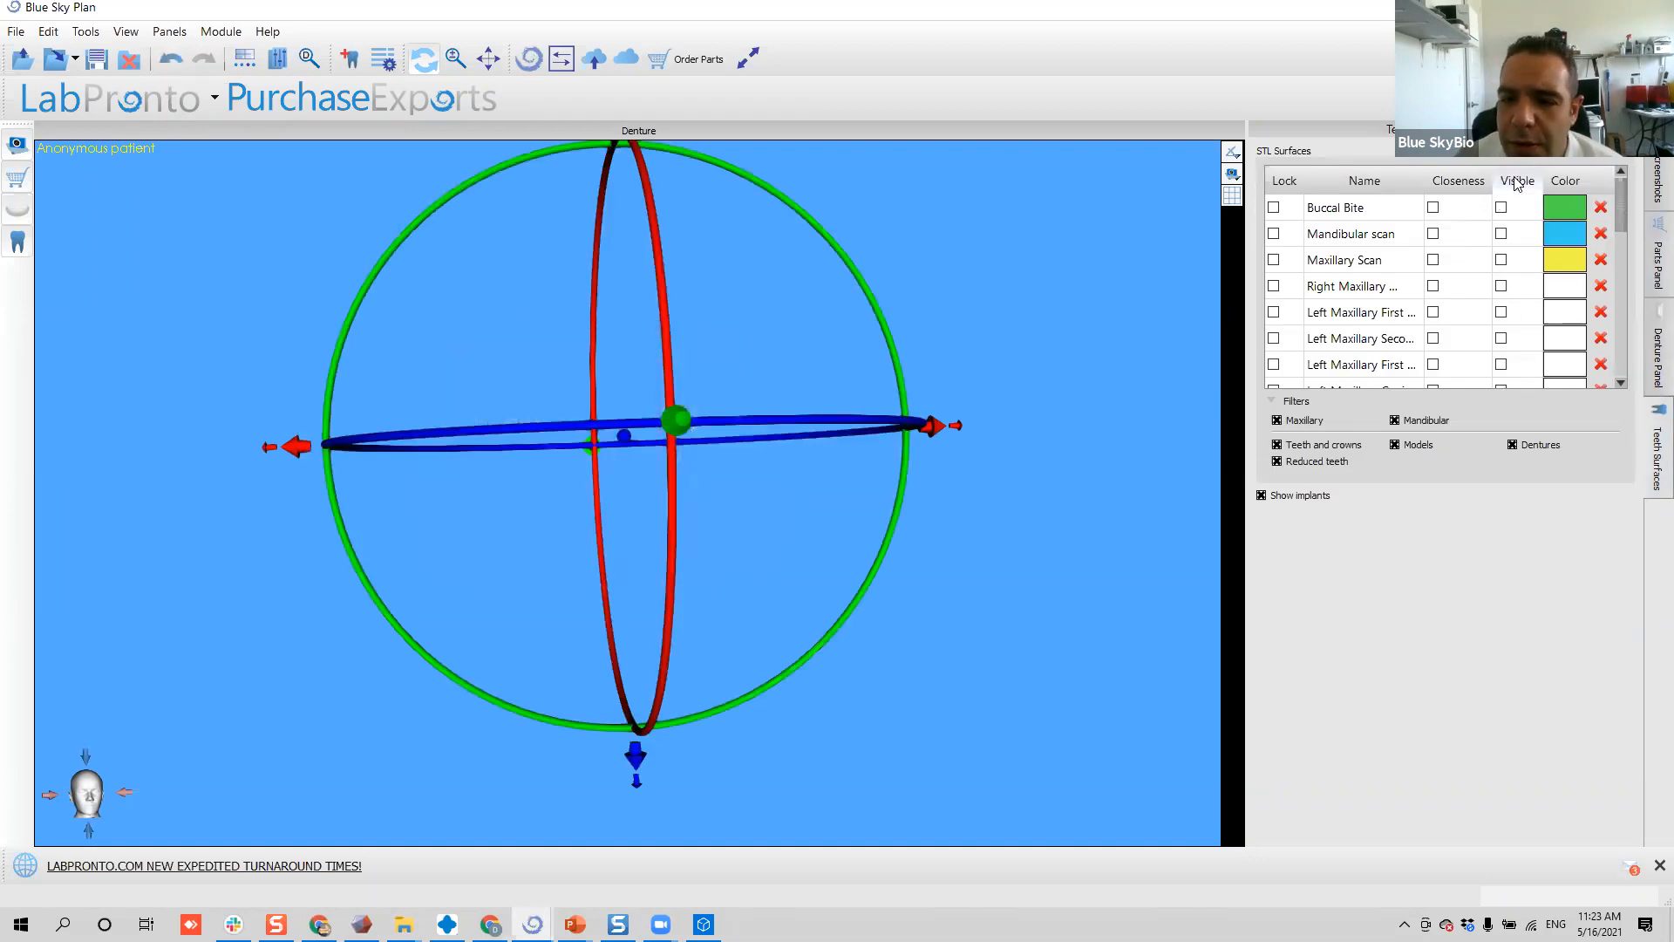
{"action": "left_click", "coordinate": [1650, 358]}
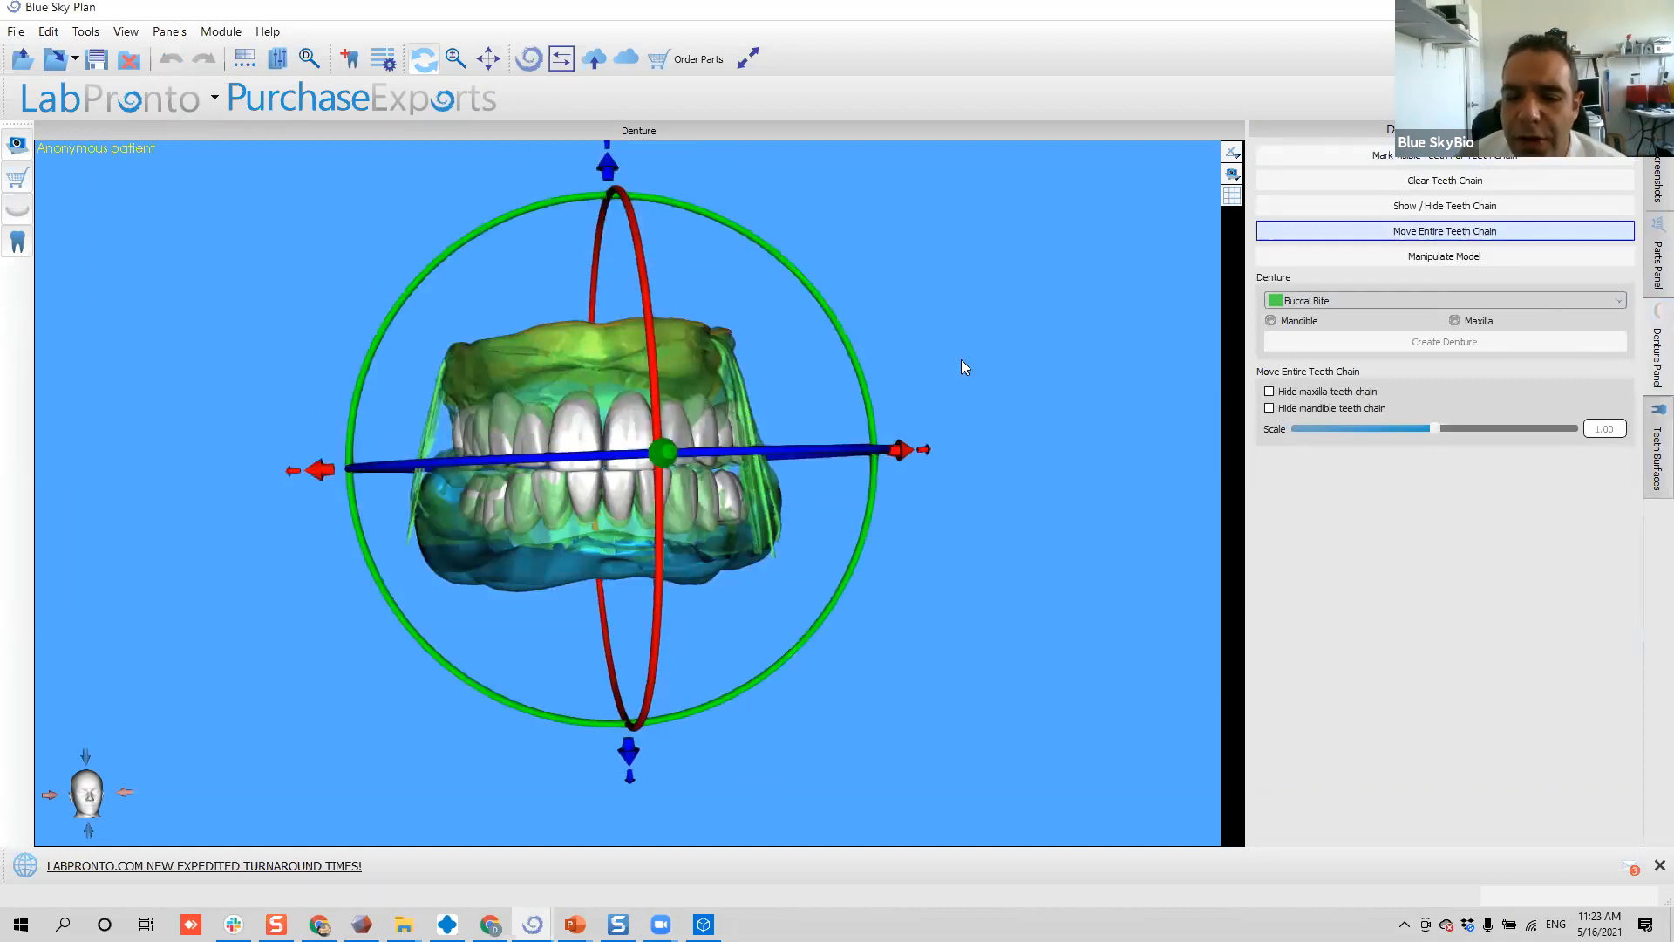
- Scale both teeth chains to 0.97 and fine-tune their sideways position against the buccal bite scan
{"action": "left_click_drag", "start_coordinate": [1433, 431], "coordinate": [1099, 427]}
{"action": "left_click_drag", "start_coordinate": [1266, 436], "coordinate": [1424, 413]}
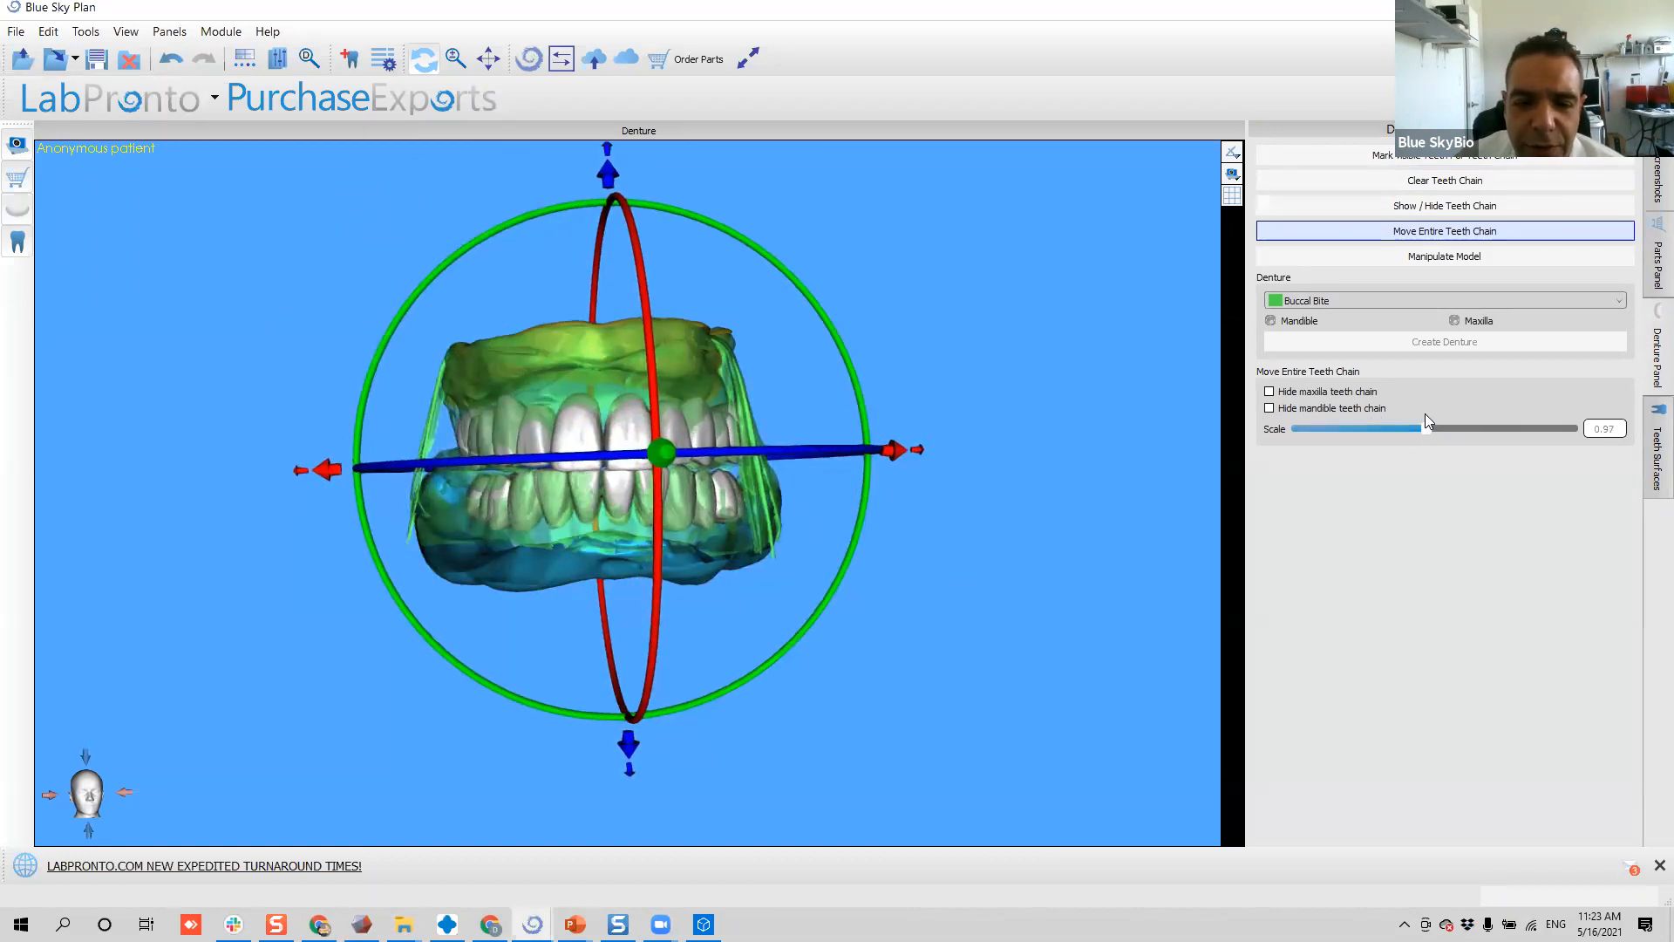
{"action": "left_click_drag", "start_coordinate": [1174, 456], "coordinate": [1224, 476]}
{"action": "scroll", "coordinate": [1022, 492], "scroll_direction": "up", "scroll_amount": 4}
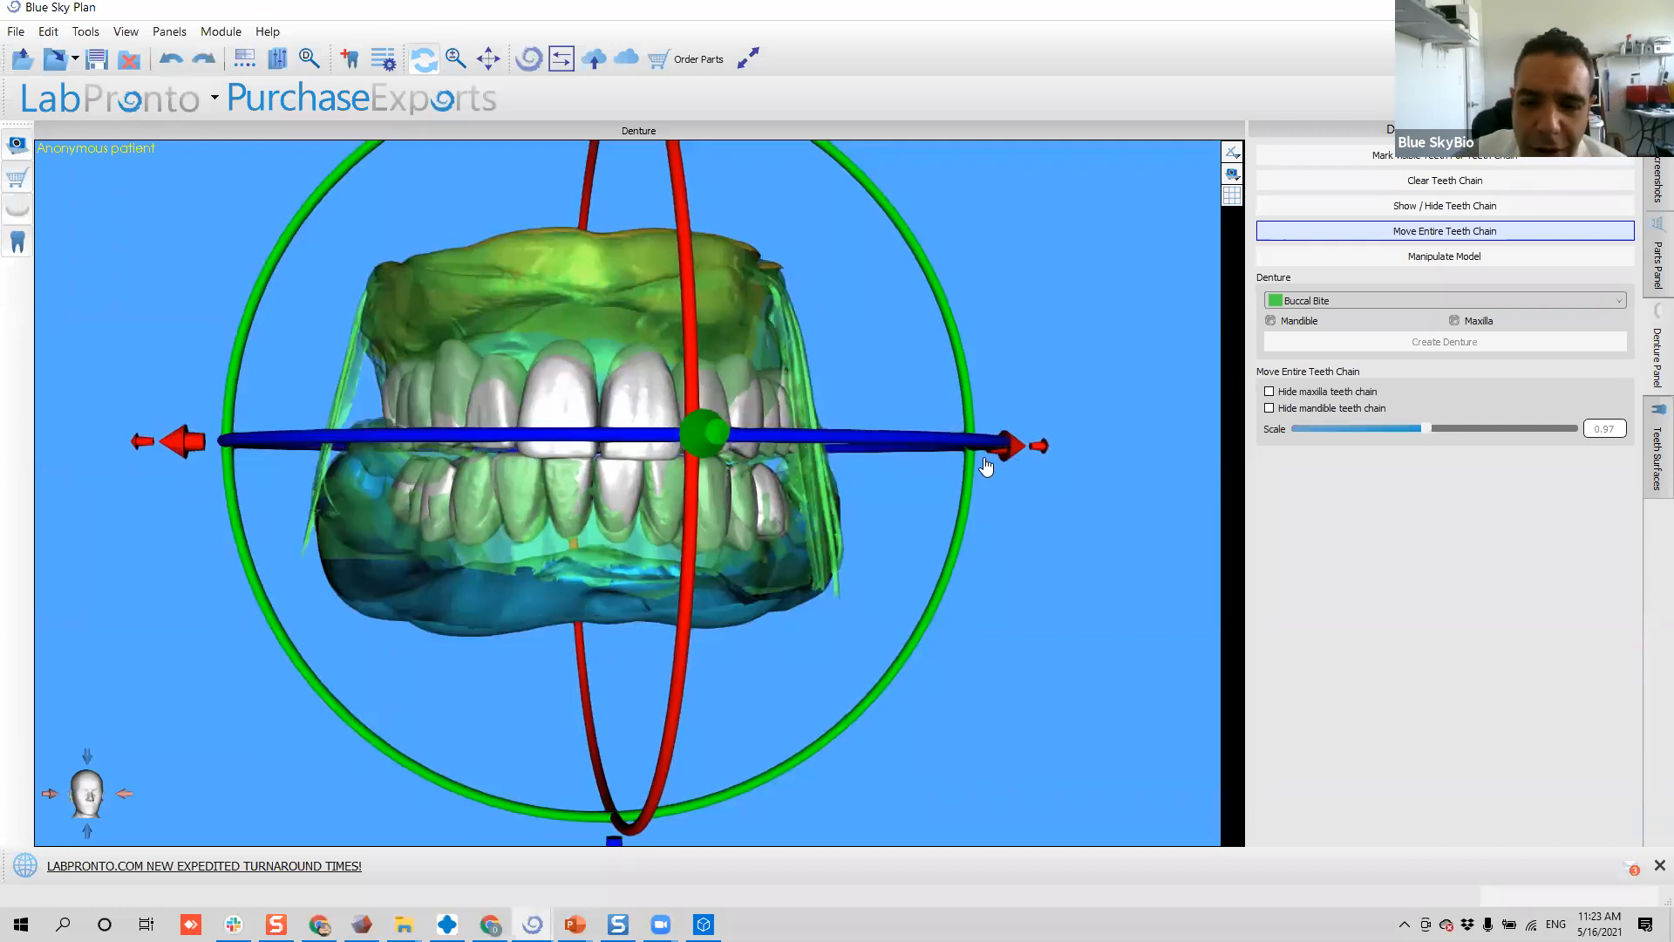
{"action": "left_click_drag", "start_coordinate": [1056, 543], "coordinate": [1043, 558]}
{"action": "left_click_drag", "start_coordinate": [1025, 456], "coordinate": [1020, 462]}
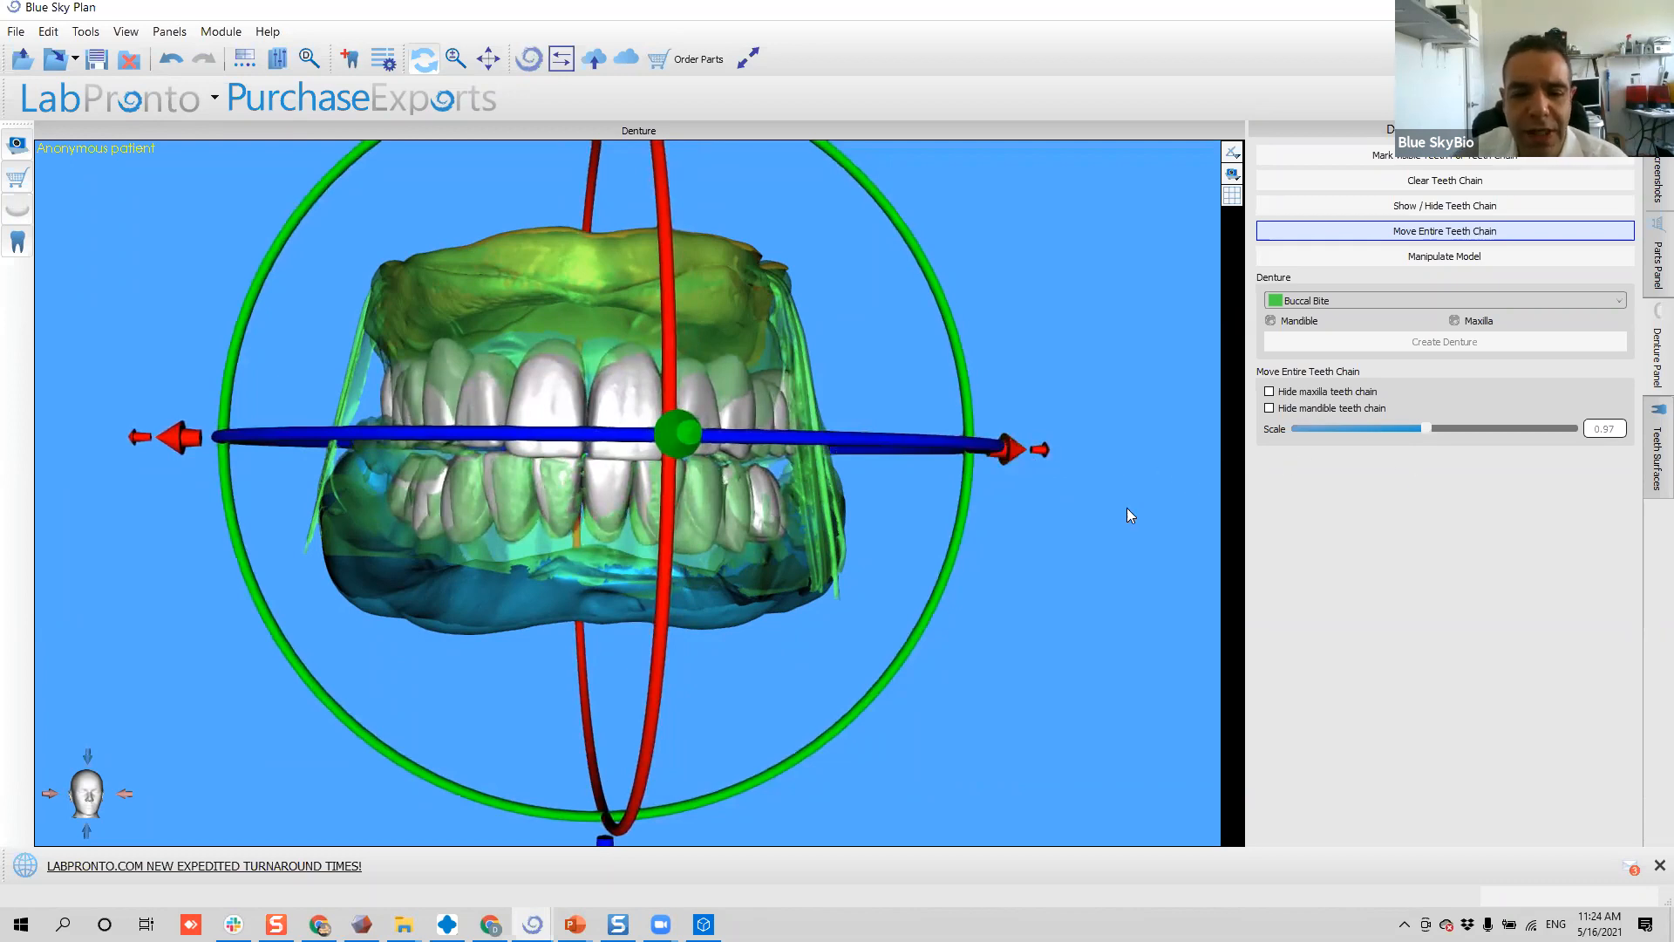
- Start Create Denture again for the maxilla on the Maxillary Scan
{"action": "left_click_drag", "start_coordinate": [1041, 534], "coordinate": [1568, 552]}
{"action": "left_click", "coordinate": [1484, 300]}
{"action": "left_click", "coordinate": [1440, 345]}
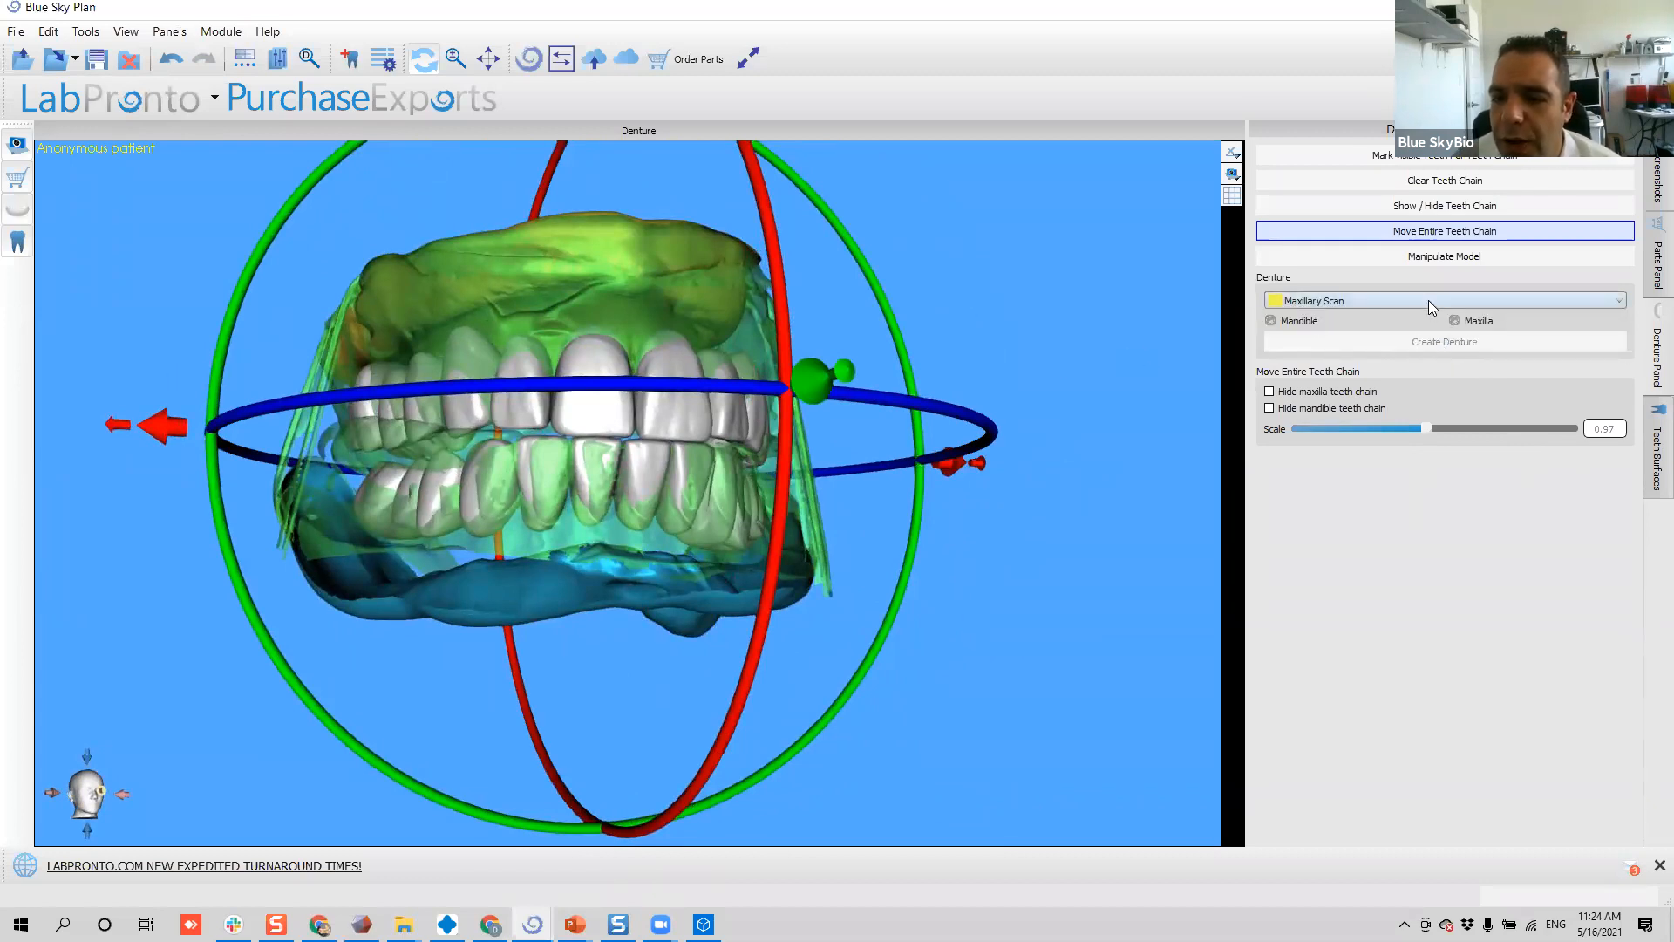
{"action": "left_click", "coordinate": [1453, 320]}
{"action": "left_click", "coordinate": [1457, 345]}
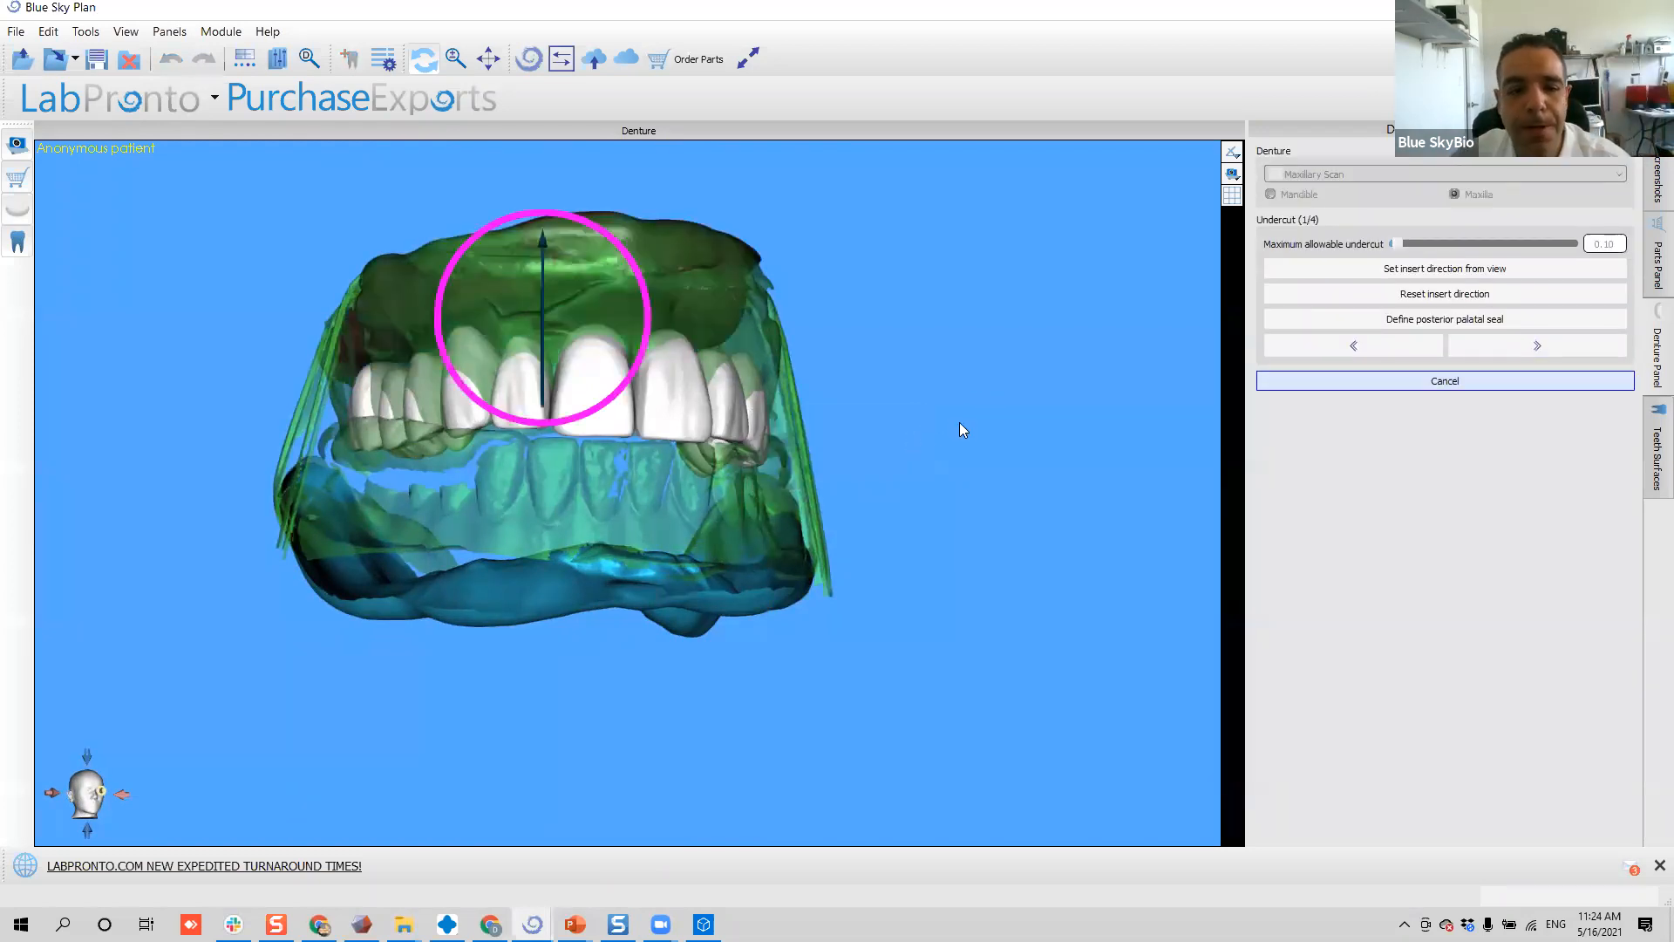
- Hide the mandibular scan and inspect the maxillary teeth and insertion direction from the occlusal side
{"action": "left_click_drag", "start_coordinate": [882, 460], "coordinate": [673, 643]}
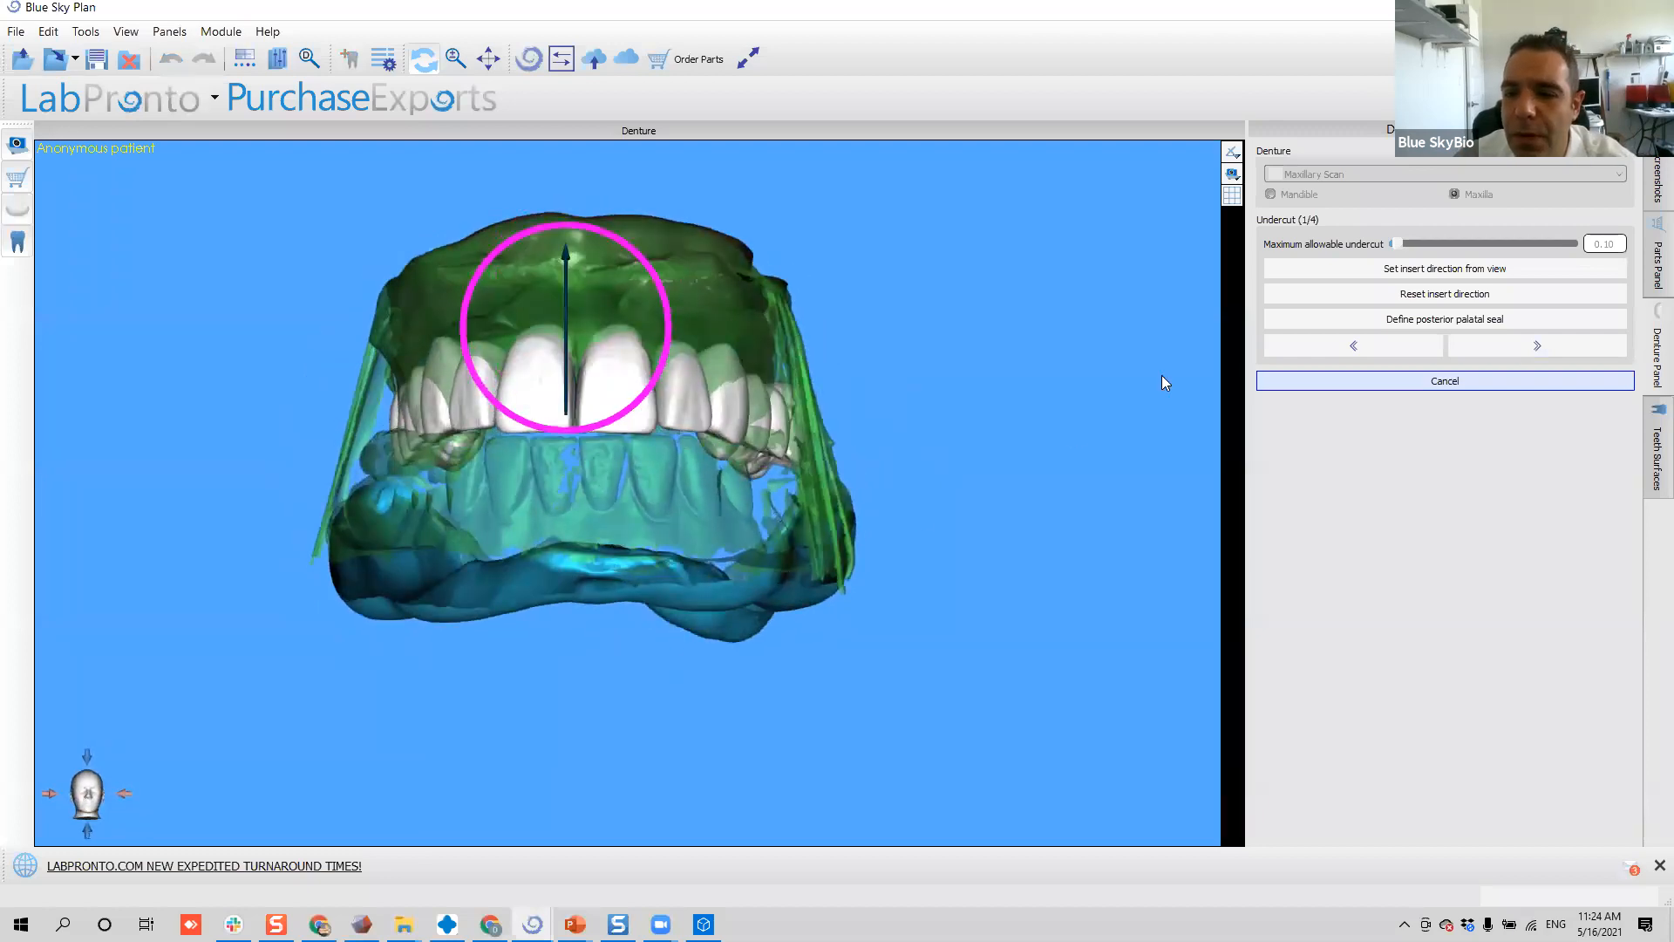
{"action": "left_click_drag", "start_coordinate": [540, 585], "coordinate": [621, 684]}
{"action": "left_click_drag", "start_coordinate": [722, 673], "coordinate": [793, 534]}
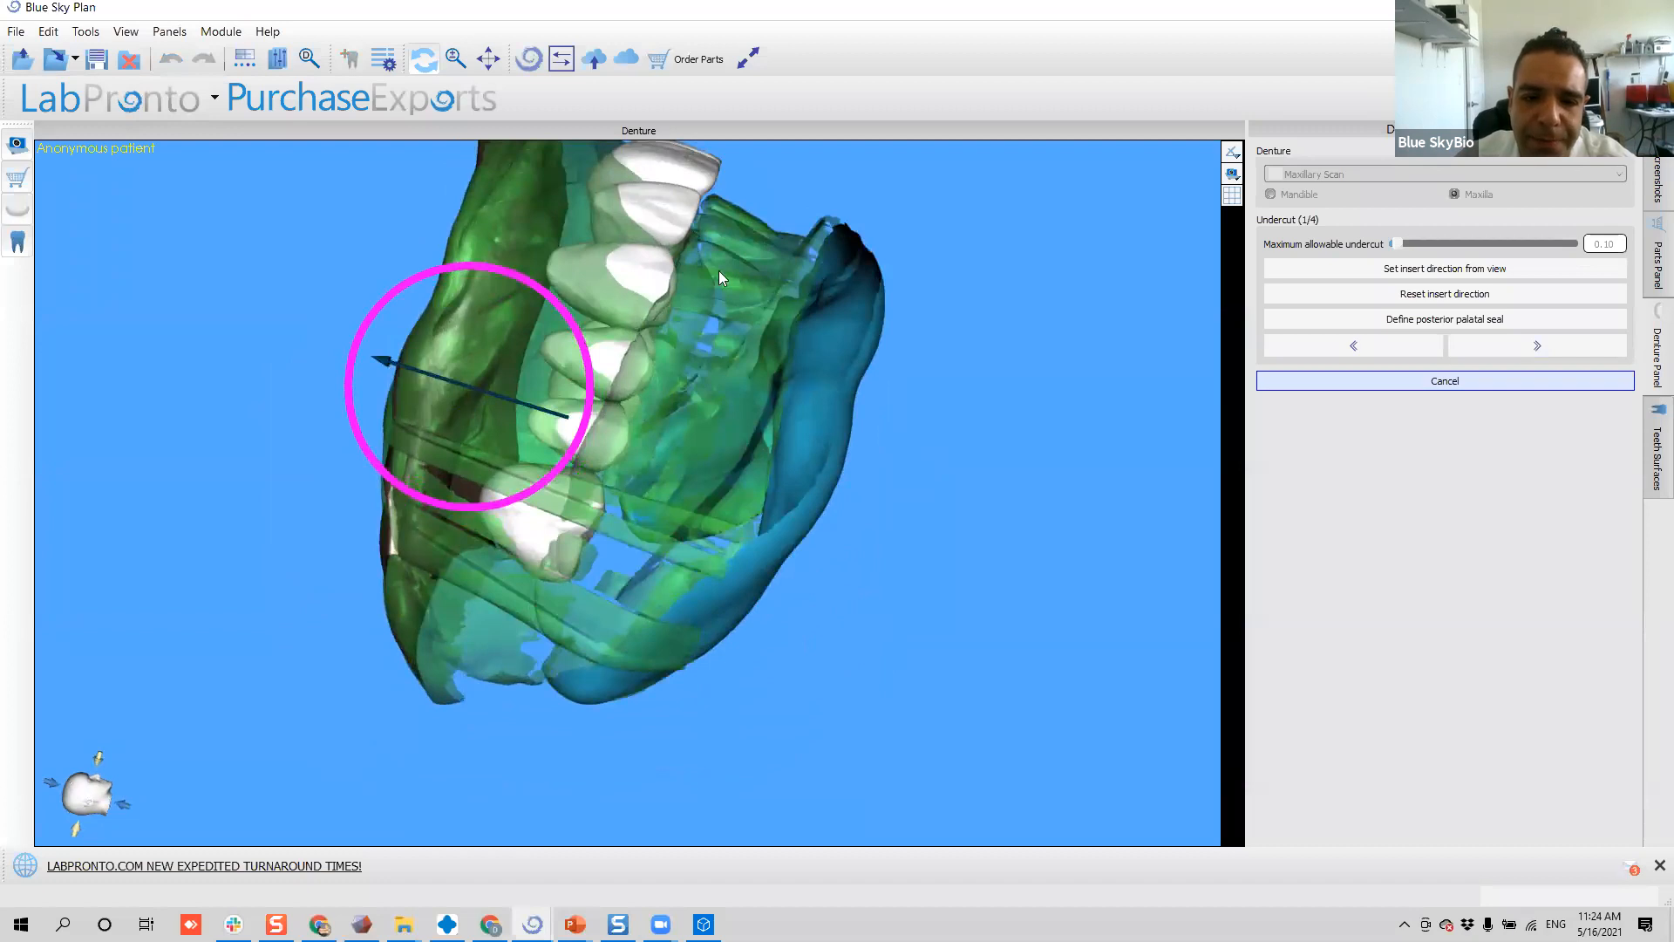
{"action": "right_click", "coordinate": [818, 442]}
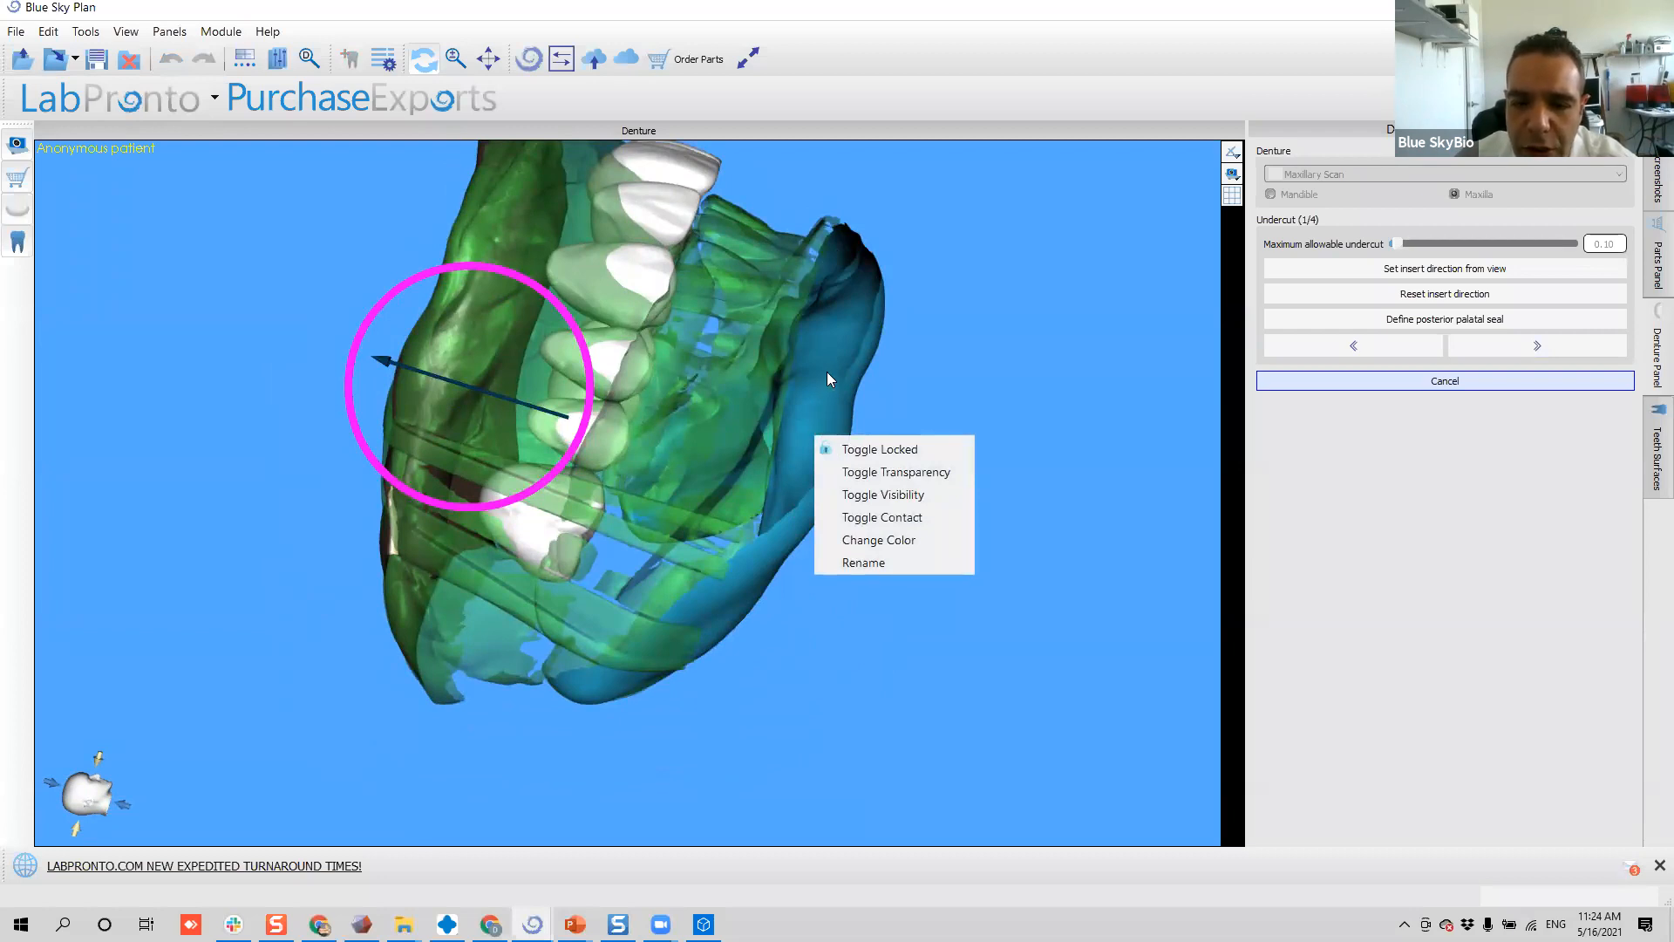
{"action": "left_click", "coordinate": [851, 503]}
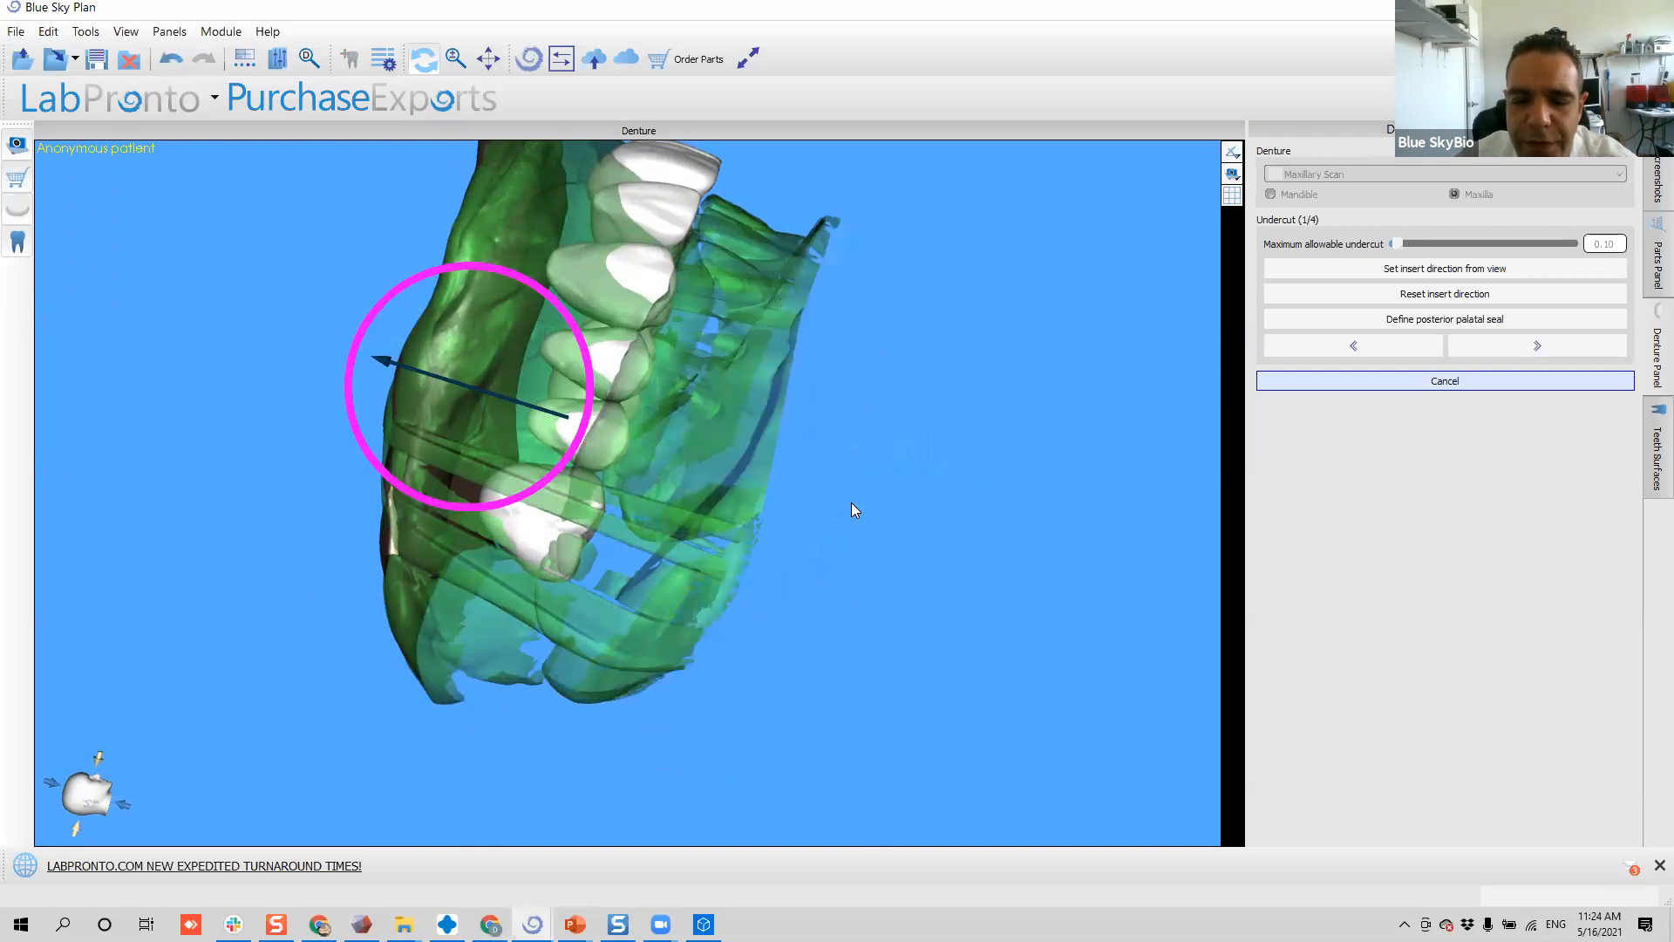
{"action": "left_click_drag", "start_coordinate": [984, 530], "coordinate": [768, 571]}
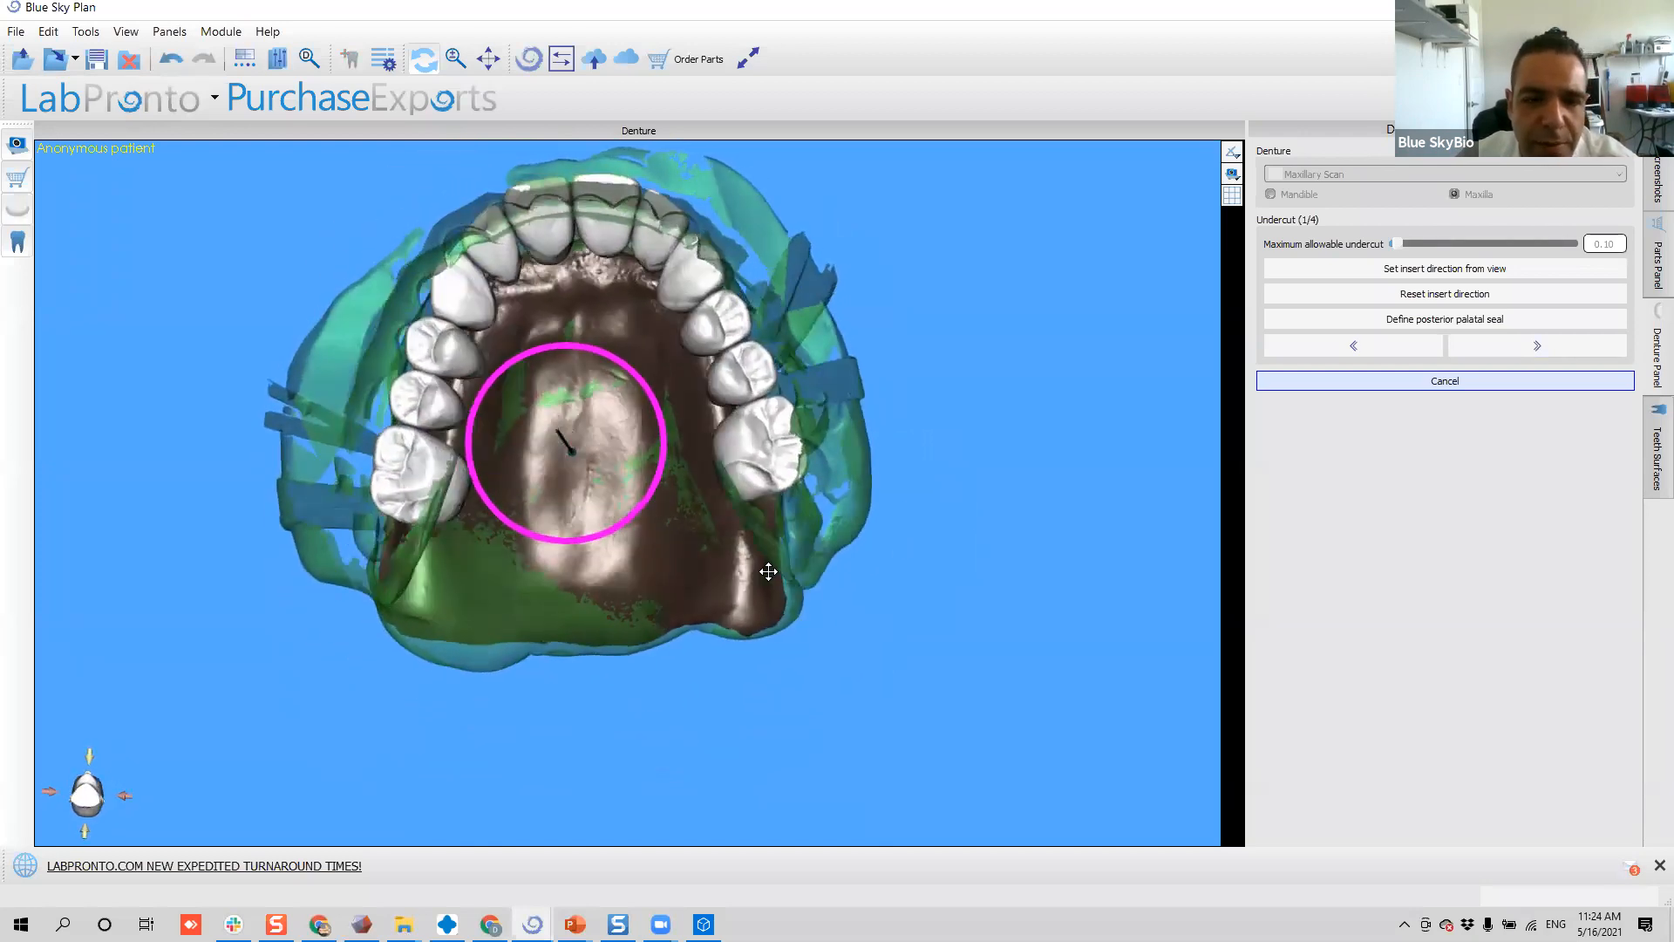
{"action": "left_click_drag", "start_coordinate": [572, 645], "coordinate": [600, 687]}
{"action": "middle_click_drag", "start_coordinate": [678, 621], "coordinate": [711, 657]}
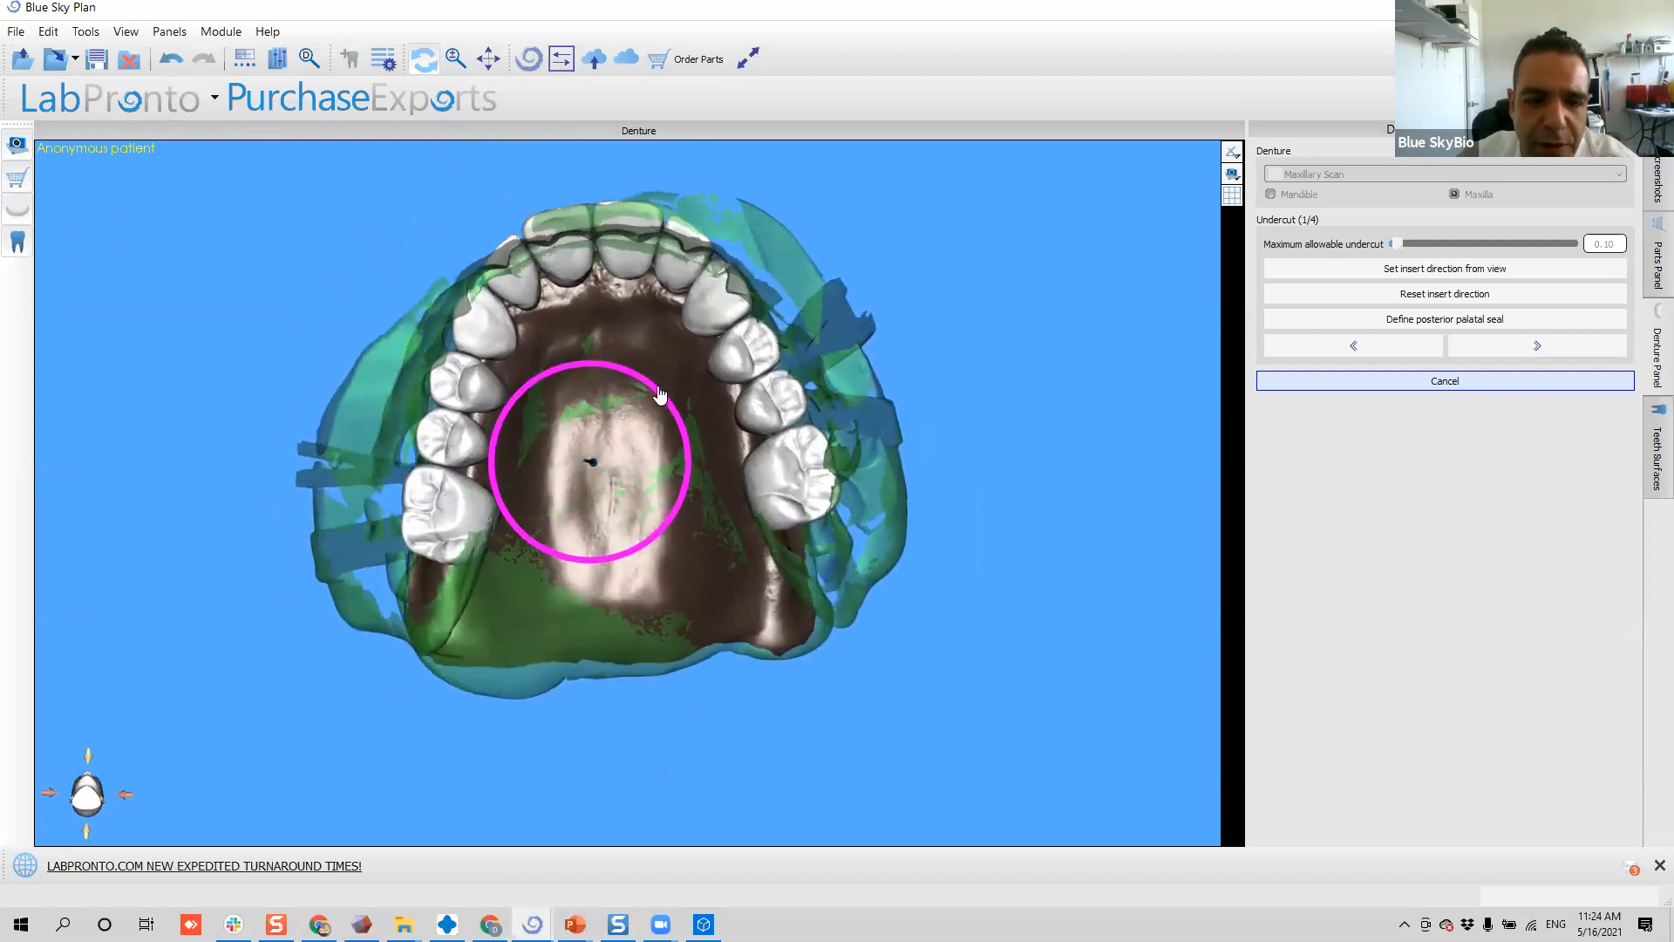
{"action": "left_click_drag", "start_coordinate": [555, 323], "coordinate": [576, 398]}
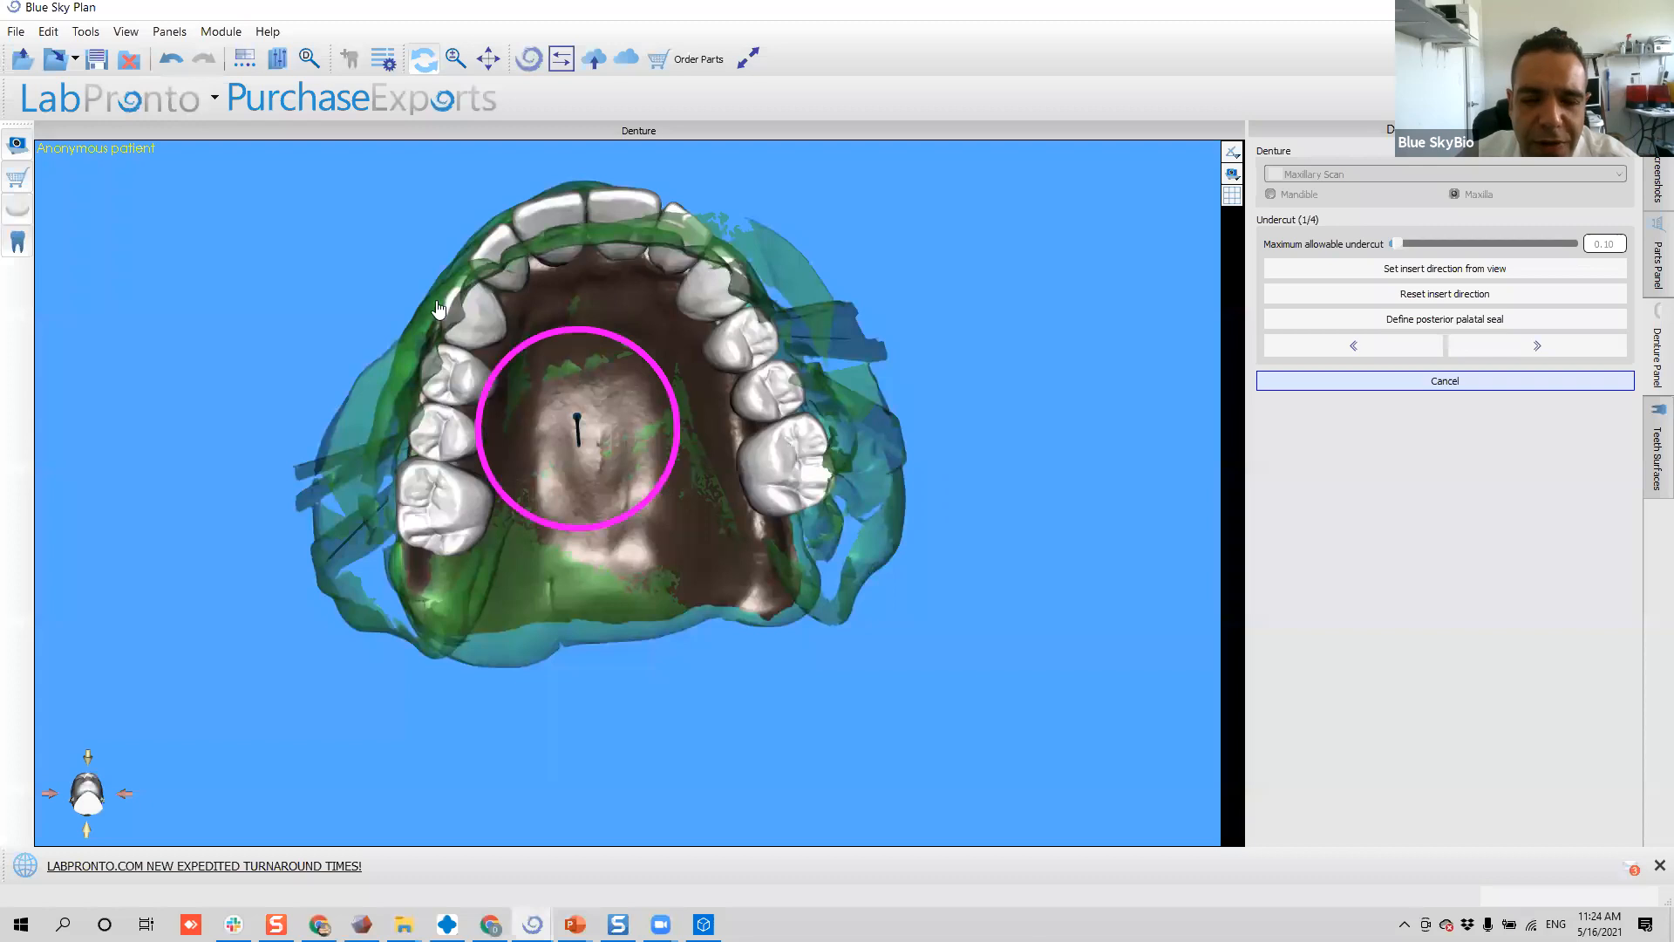
- Set the denture's insertion direction from the occlusal view and raise the maximum allowable undercut to 5.00
{"action": "left_click_drag", "start_coordinate": [415, 346], "coordinate": [732, 609]}
{"action": "left_click_drag", "start_coordinate": [581, 326], "coordinate": [573, 385]}
{"action": "left_click_drag", "start_coordinate": [741, 395], "coordinate": [613, 341]}
{"action": "mouse_move", "coordinate": [776, 572]}
{"action": "left_mouse_down"}
{"action": "mouse_move", "coordinate": [807, 572]}
{"action": "mouse_move", "coordinate": [778, 603]}
{"action": "mouse_move", "coordinate": [767, 575]}
{"action": "left_mouse_up"}
{"action": "left_click_drag", "start_coordinate": [548, 377], "coordinate": [575, 343]}
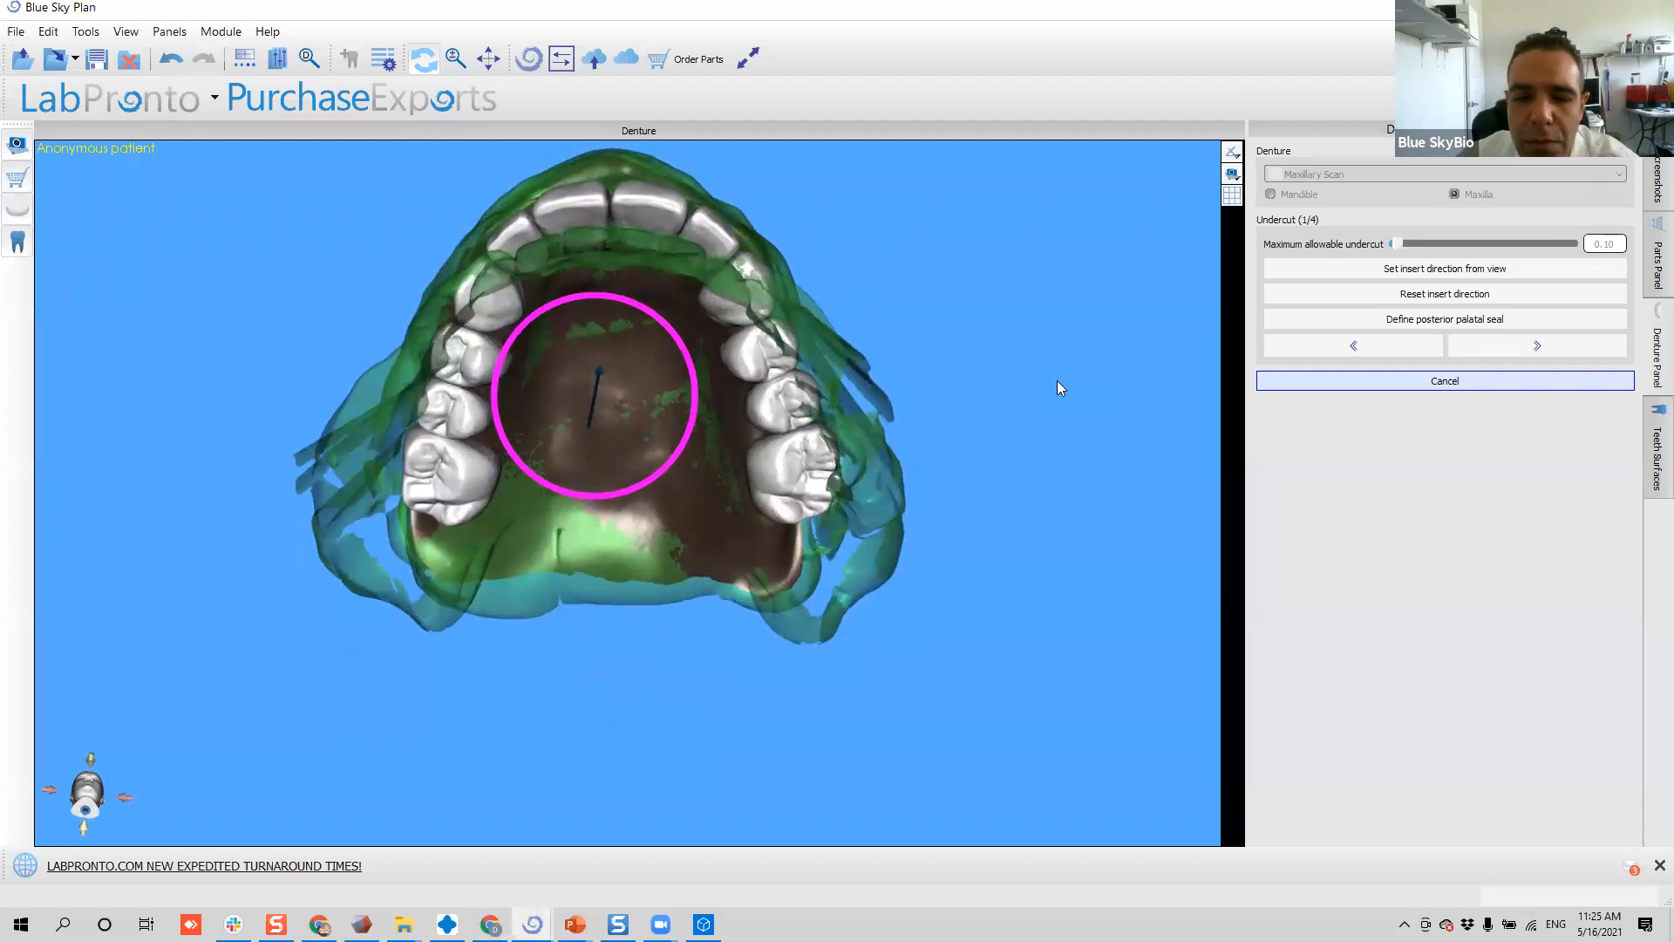
{"action": "left_click", "coordinate": [1383, 277]}
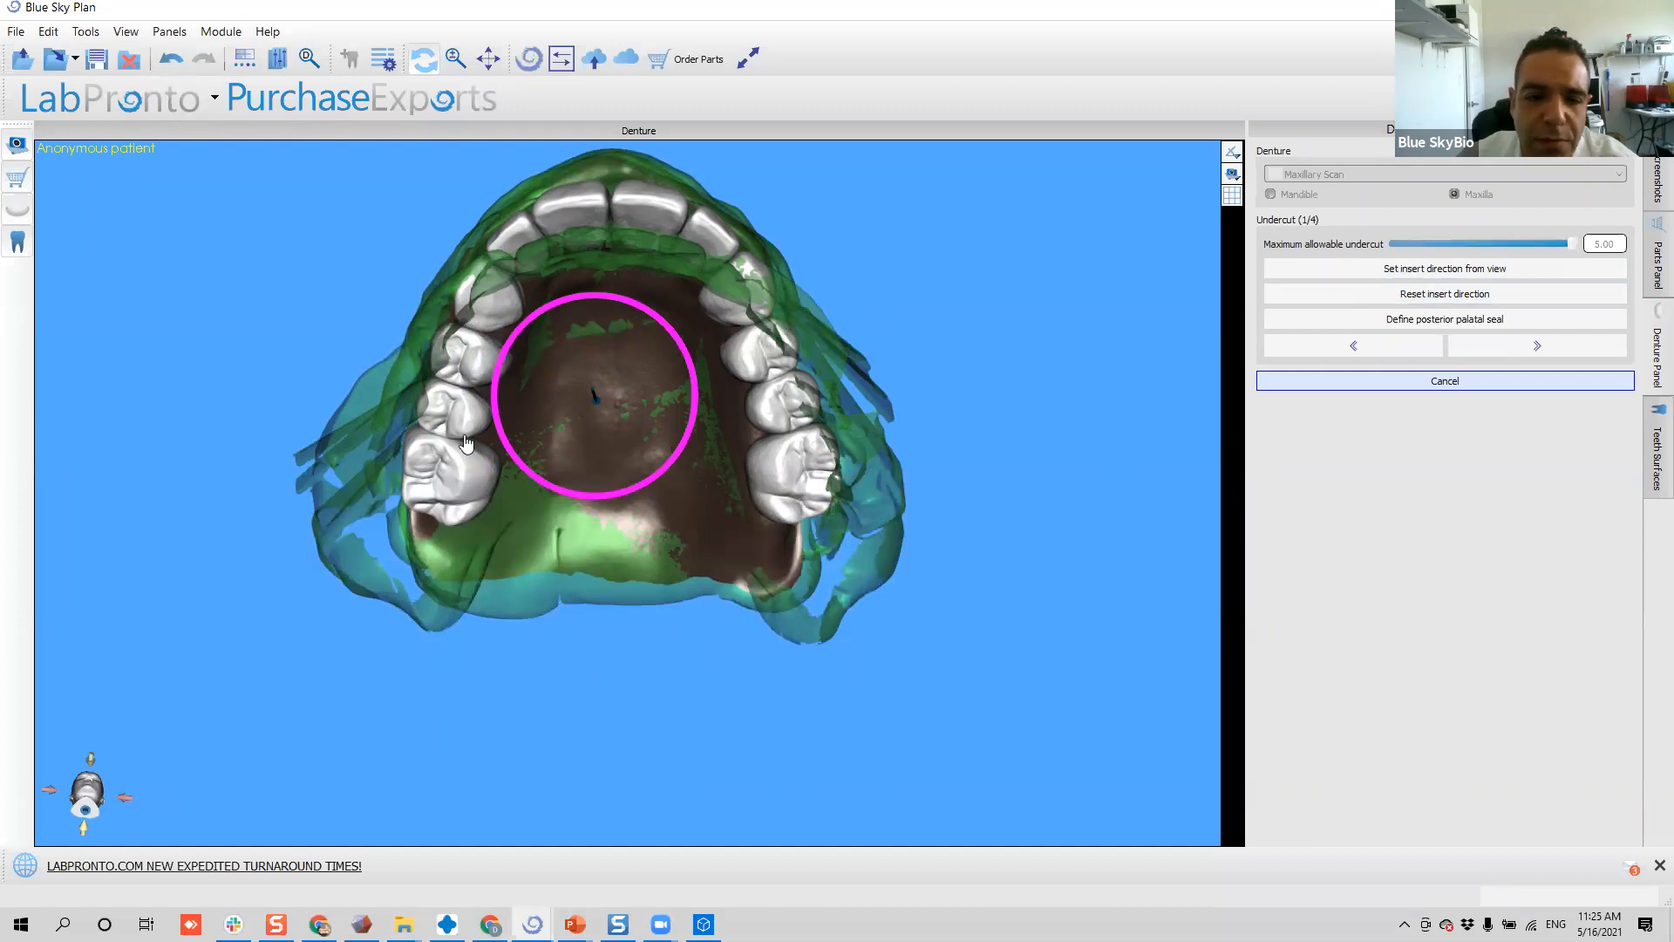
{"action": "left_click_drag", "start_coordinate": [573, 270], "coordinate": [737, 672]}
{"action": "left_click_drag", "start_coordinate": [1113, 501], "coordinate": [355, 508]}
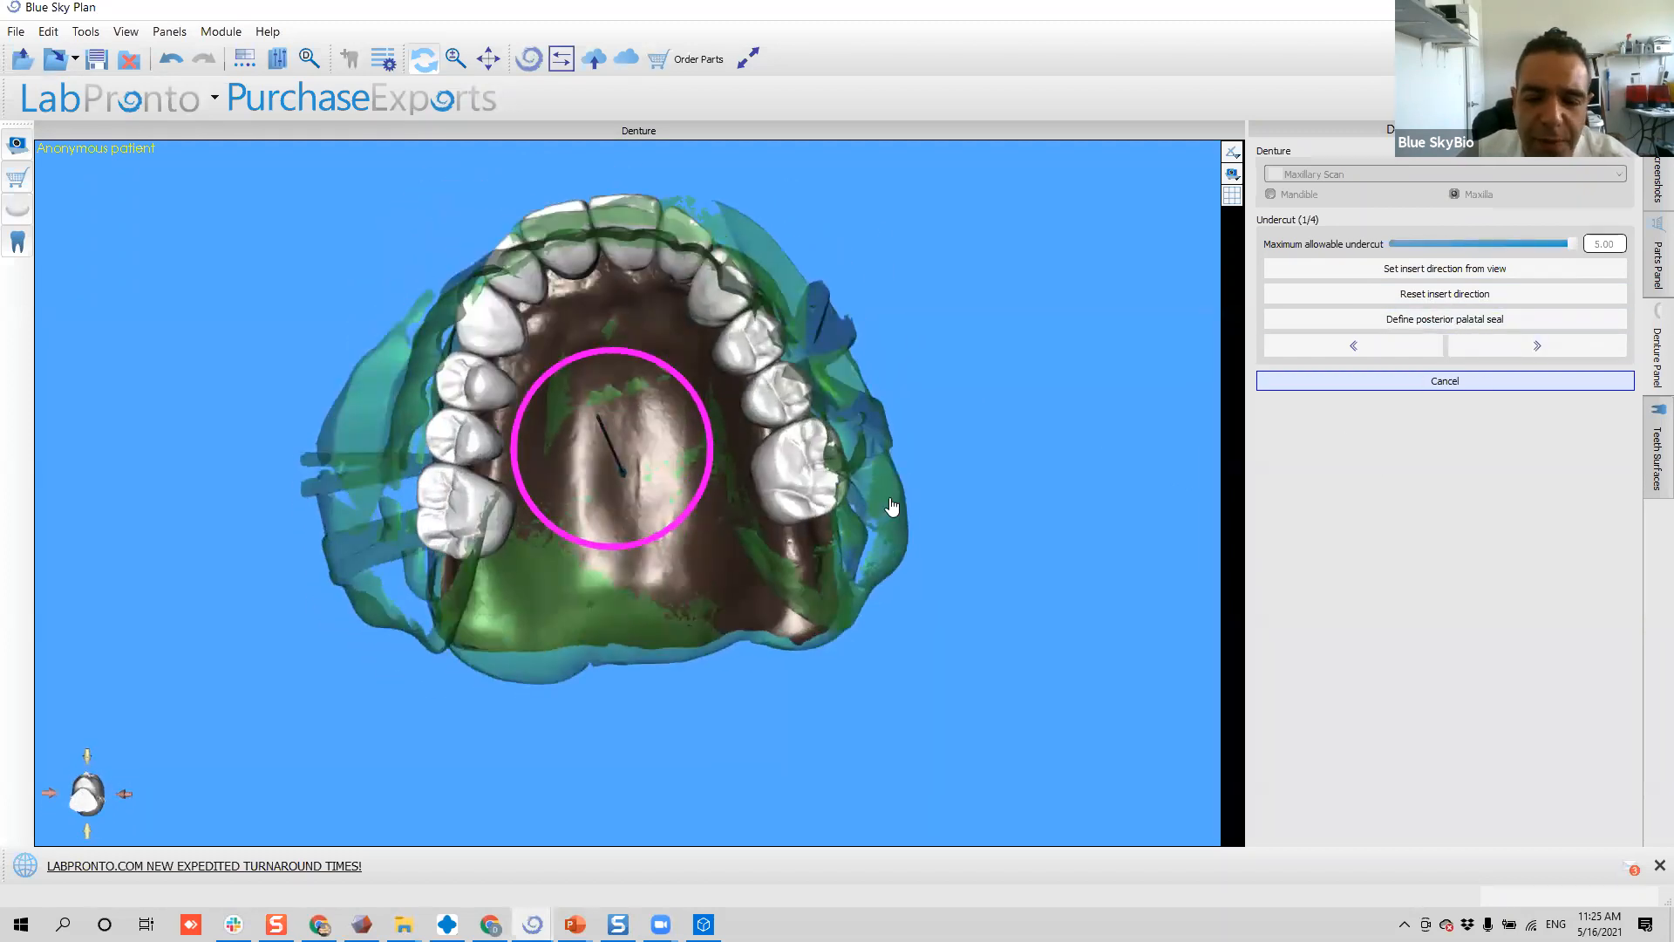
{"action": "left_click_drag", "start_coordinate": [750, 545], "coordinate": [903, 500]}
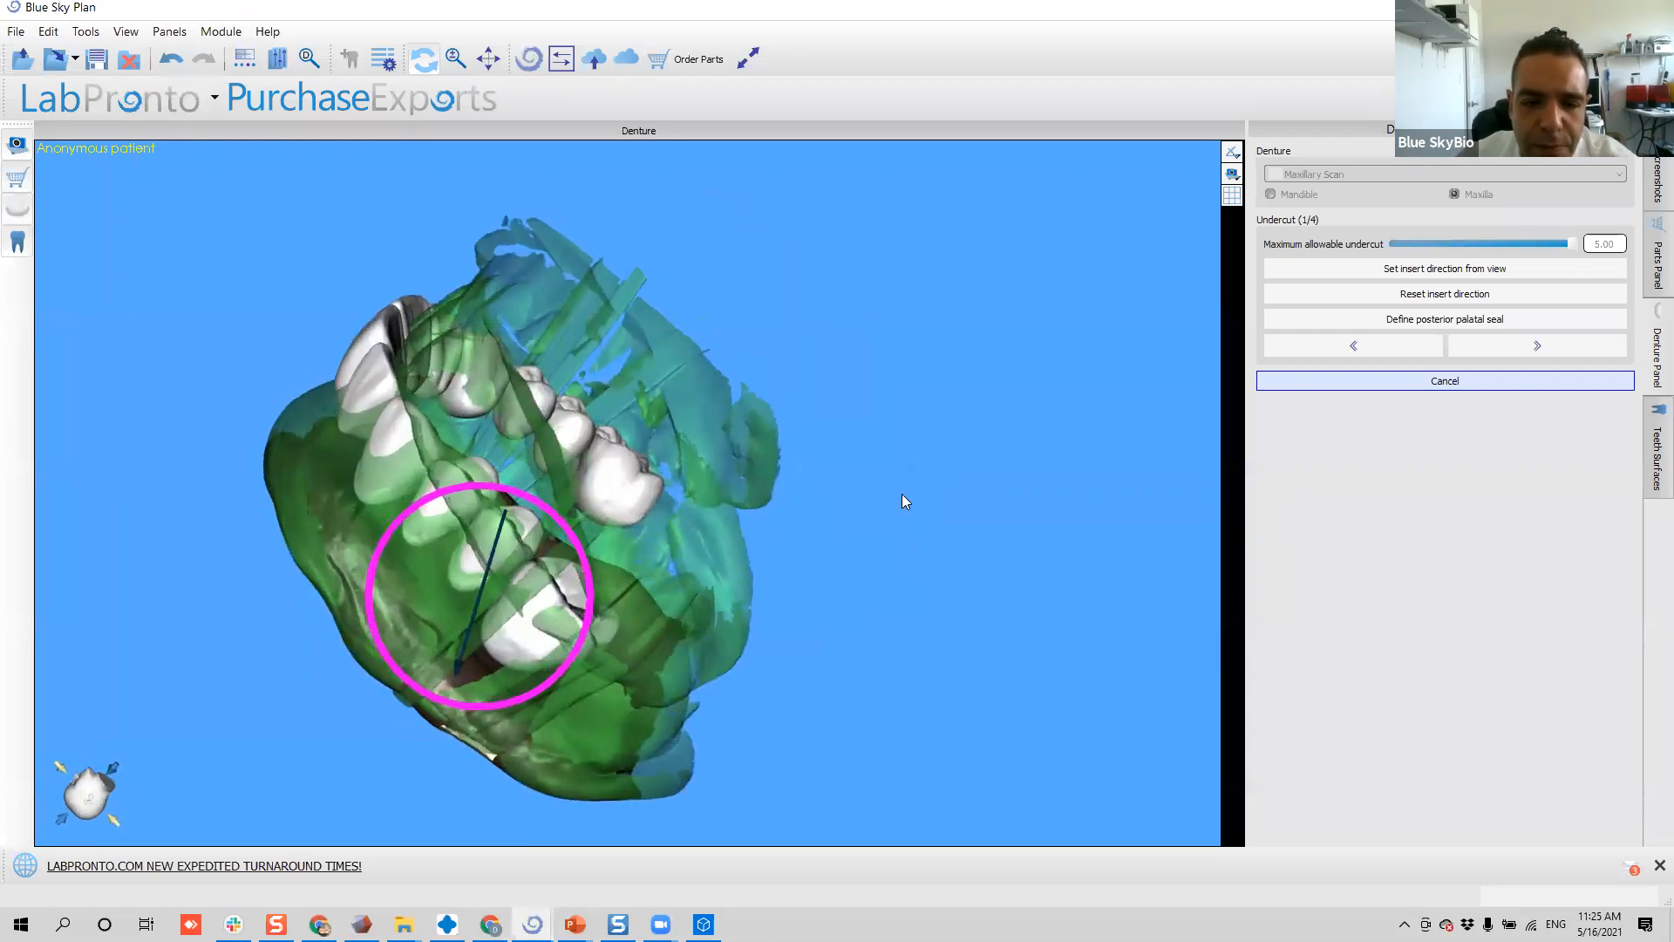
{"action": "scroll", "coordinate": [753, 604], "scroll_direction": "up", "scroll_amount": 3}
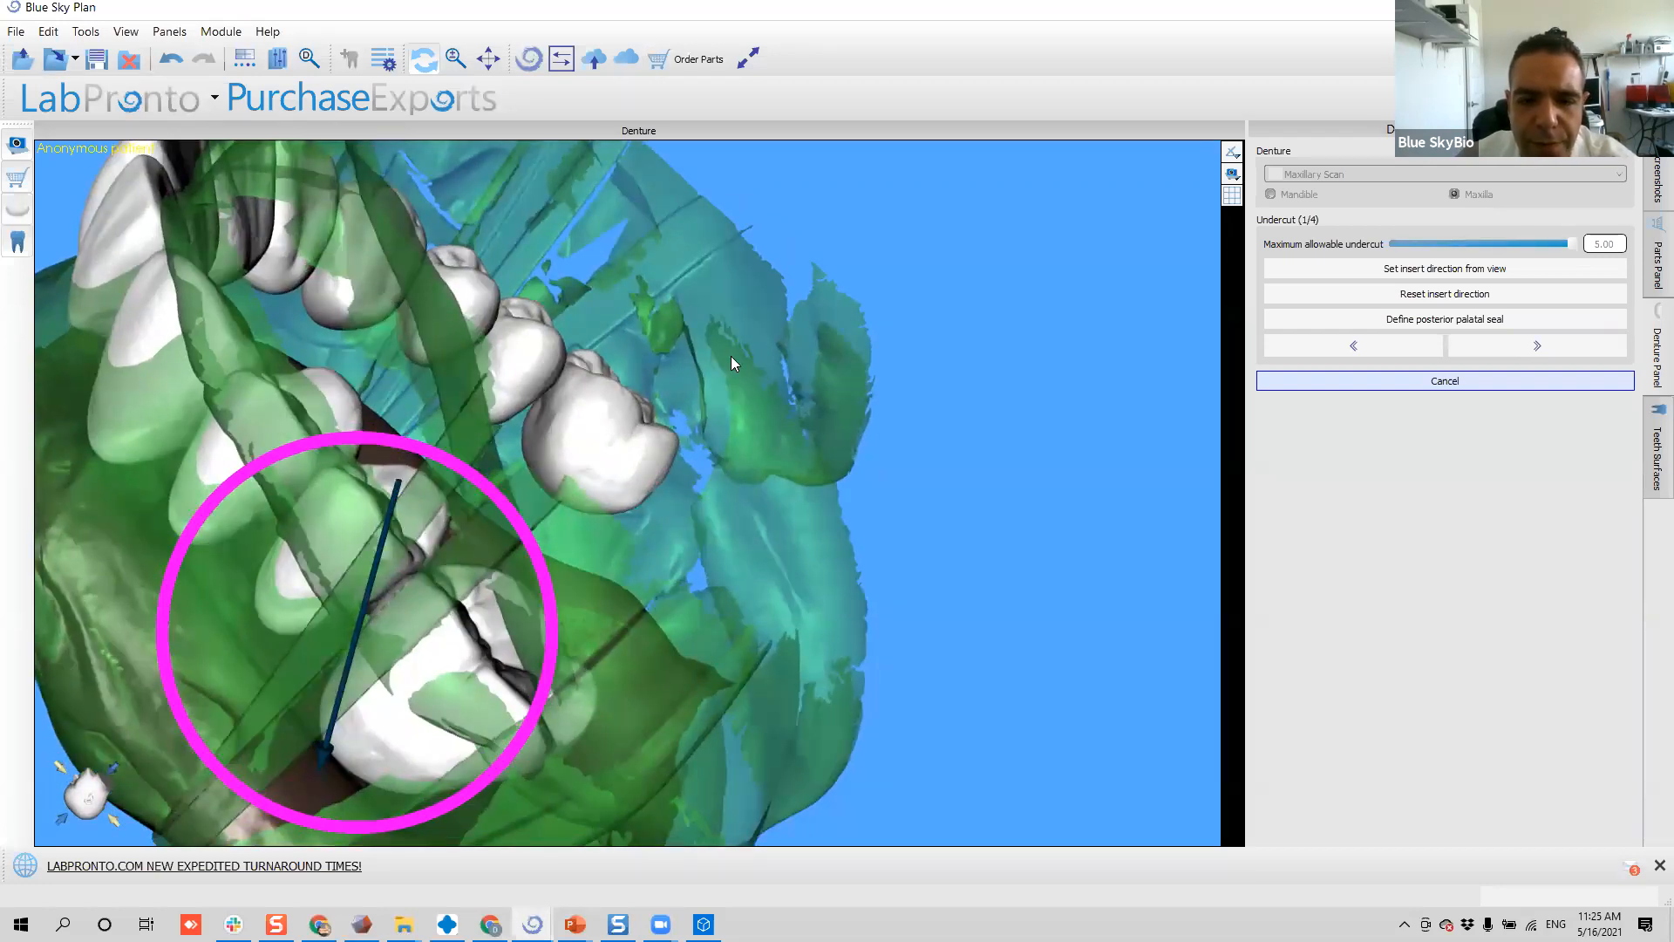
{"action": "left_click_drag", "start_coordinate": [740, 335], "coordinate": [543, 492]}
{"action": "left_click_drag", "start_coordinate": [698, 544], "coordinate": [1177, 367]}
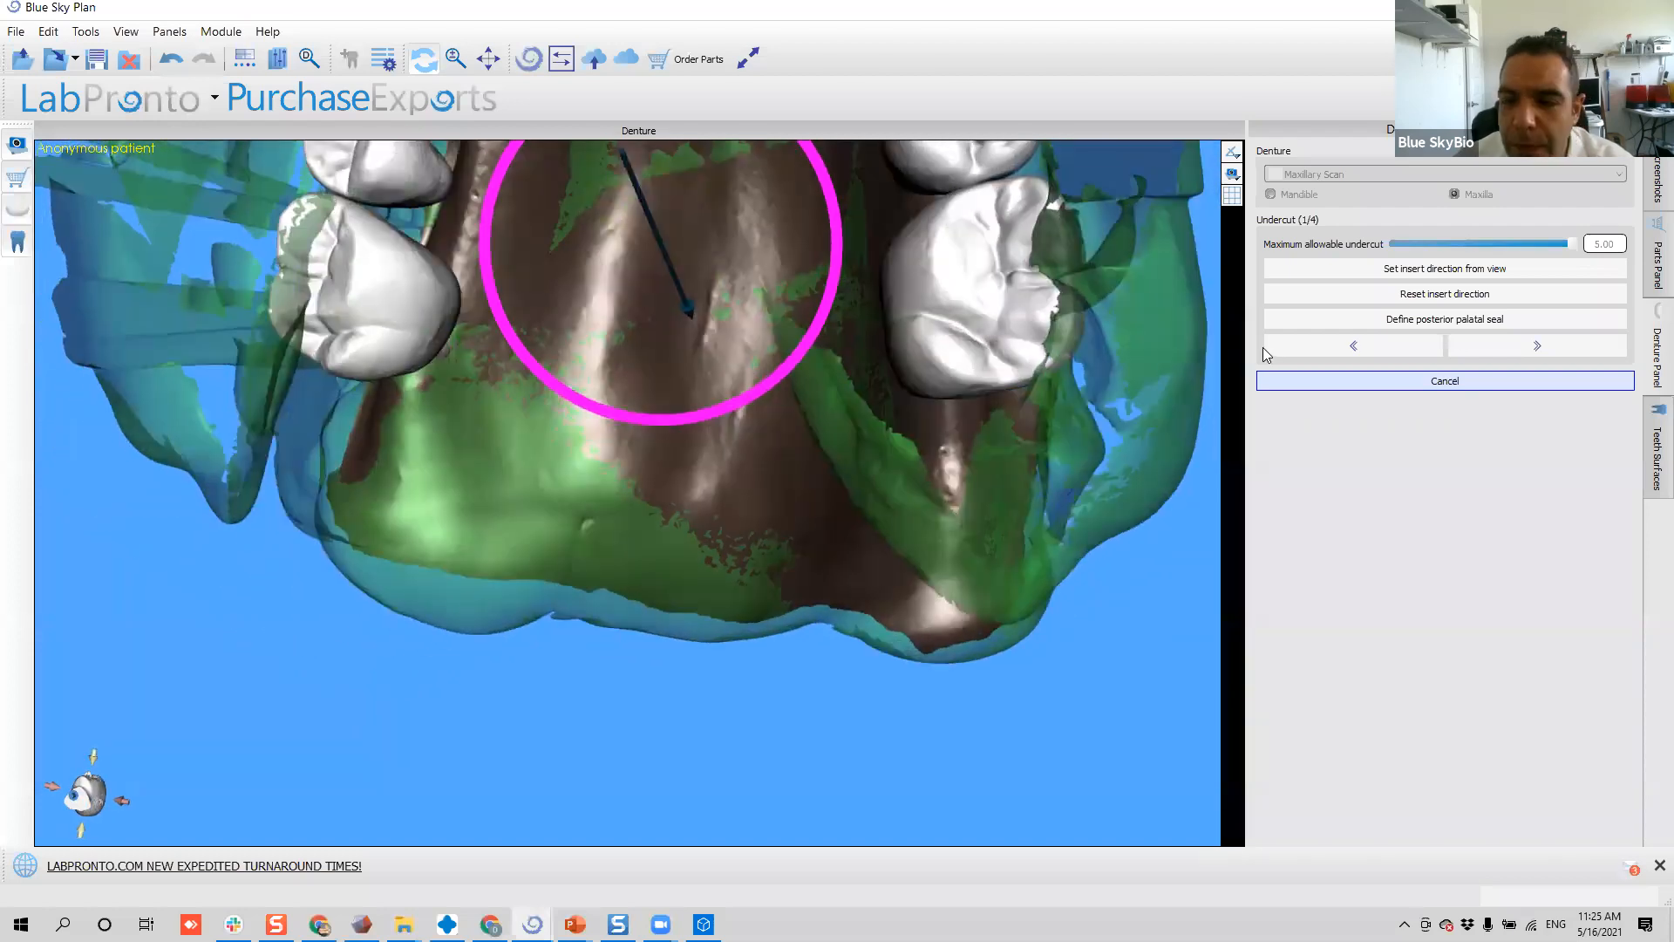
- Define the posterior palatal seal by placing its two end points behind the last molars on both sides of the maxillary scan
{"action": "left_click", "coordinate": [1454, 269]}
{"action": "left_click", "coordinate": [1436, 317]}
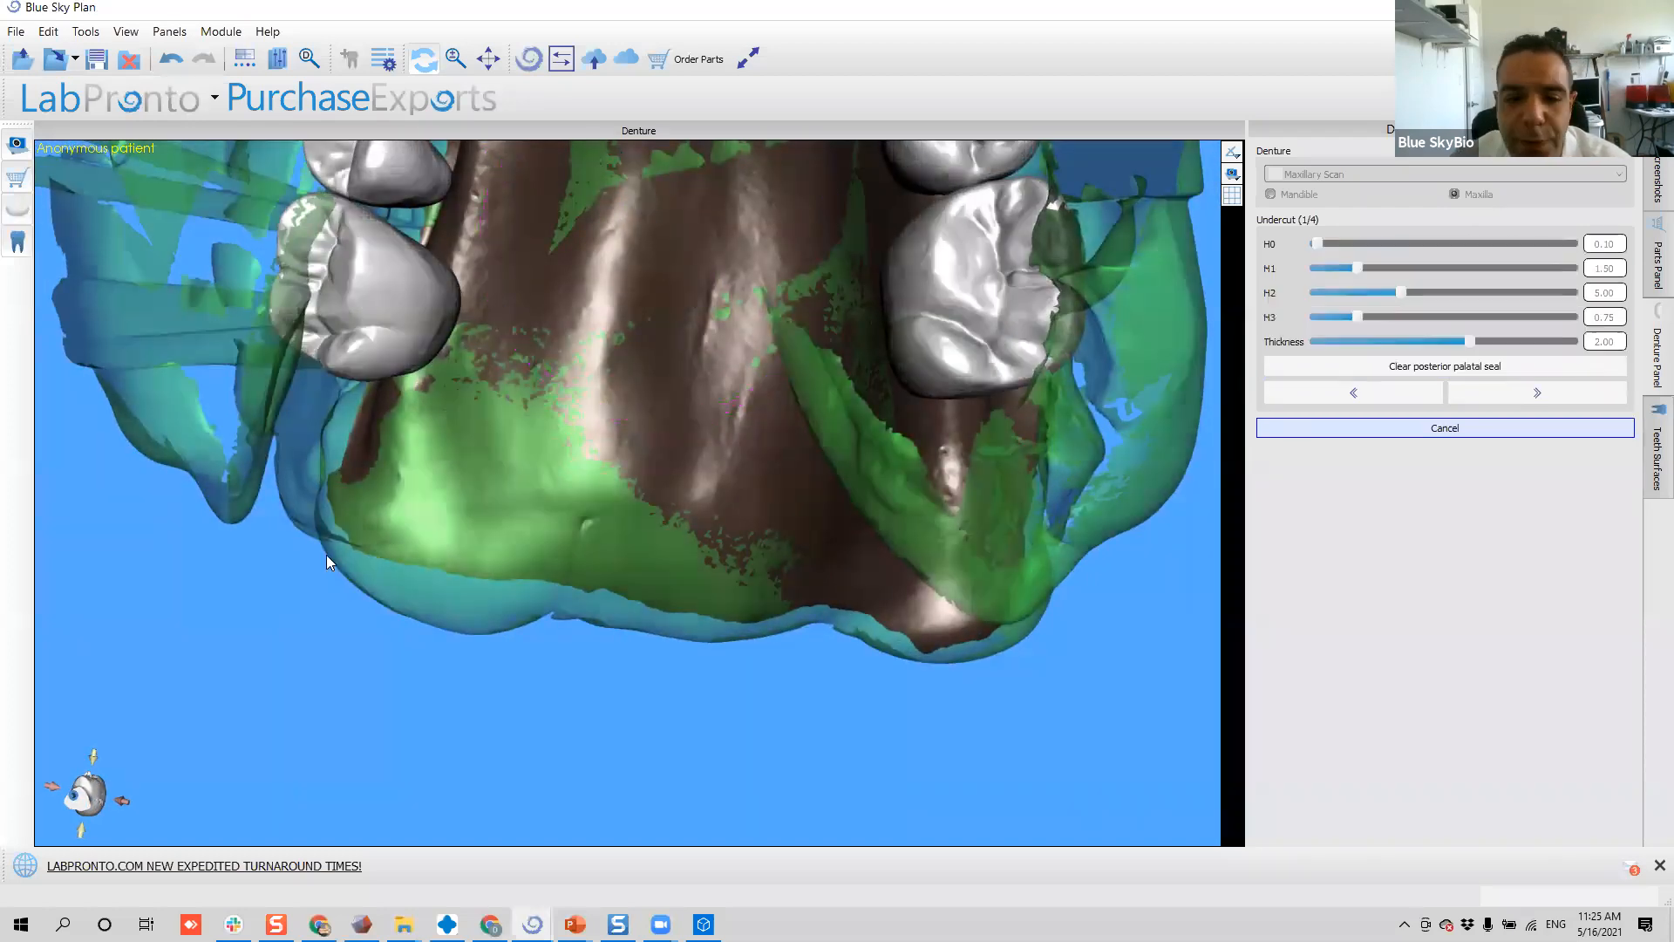
{"action": "left_click_drag", "start_coordinate": [601, 589], "coordinate": [359, 540]}
{"action": "left_click", "coordinate": [352, 534]}
{"action": "mouse_move", "coordinate": [427, 590]}
{"action": "left_mouse_down"}
{"action": "mouse_move", "coordinate": [542, 584]}
{"action": "mouse_move", "coordinate": [438, 563]}
{"action": "left_mouse_up"}
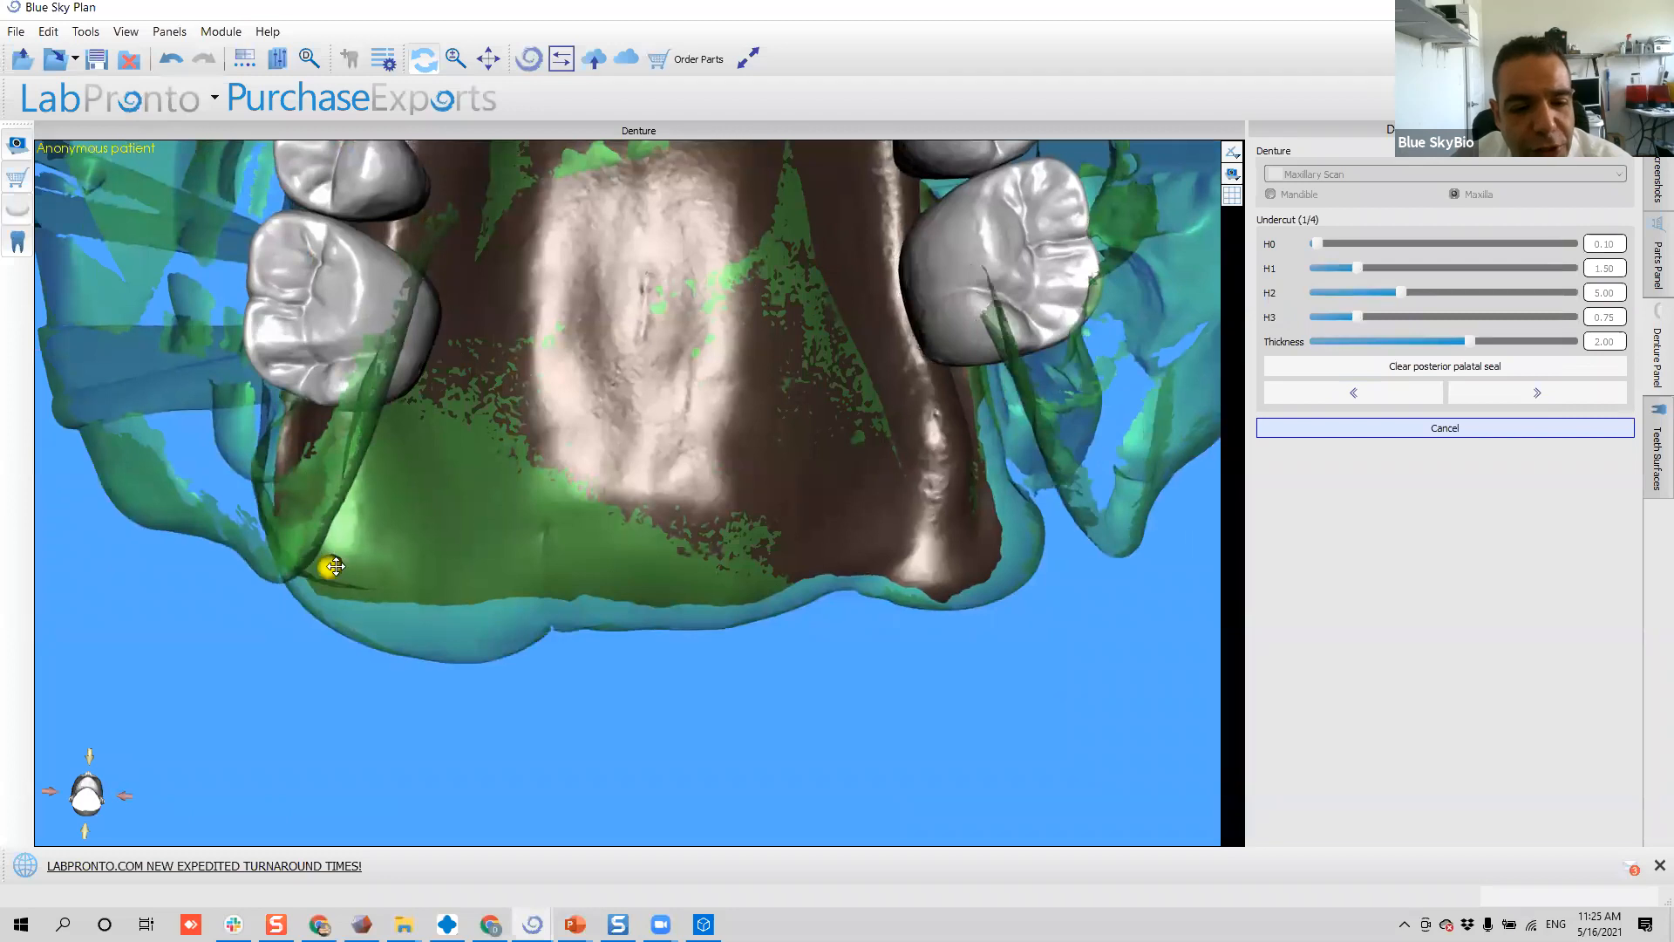
{"action": "left_click_drag", "start_coordinate": [335, 566], "coordinate": [328, 562]}
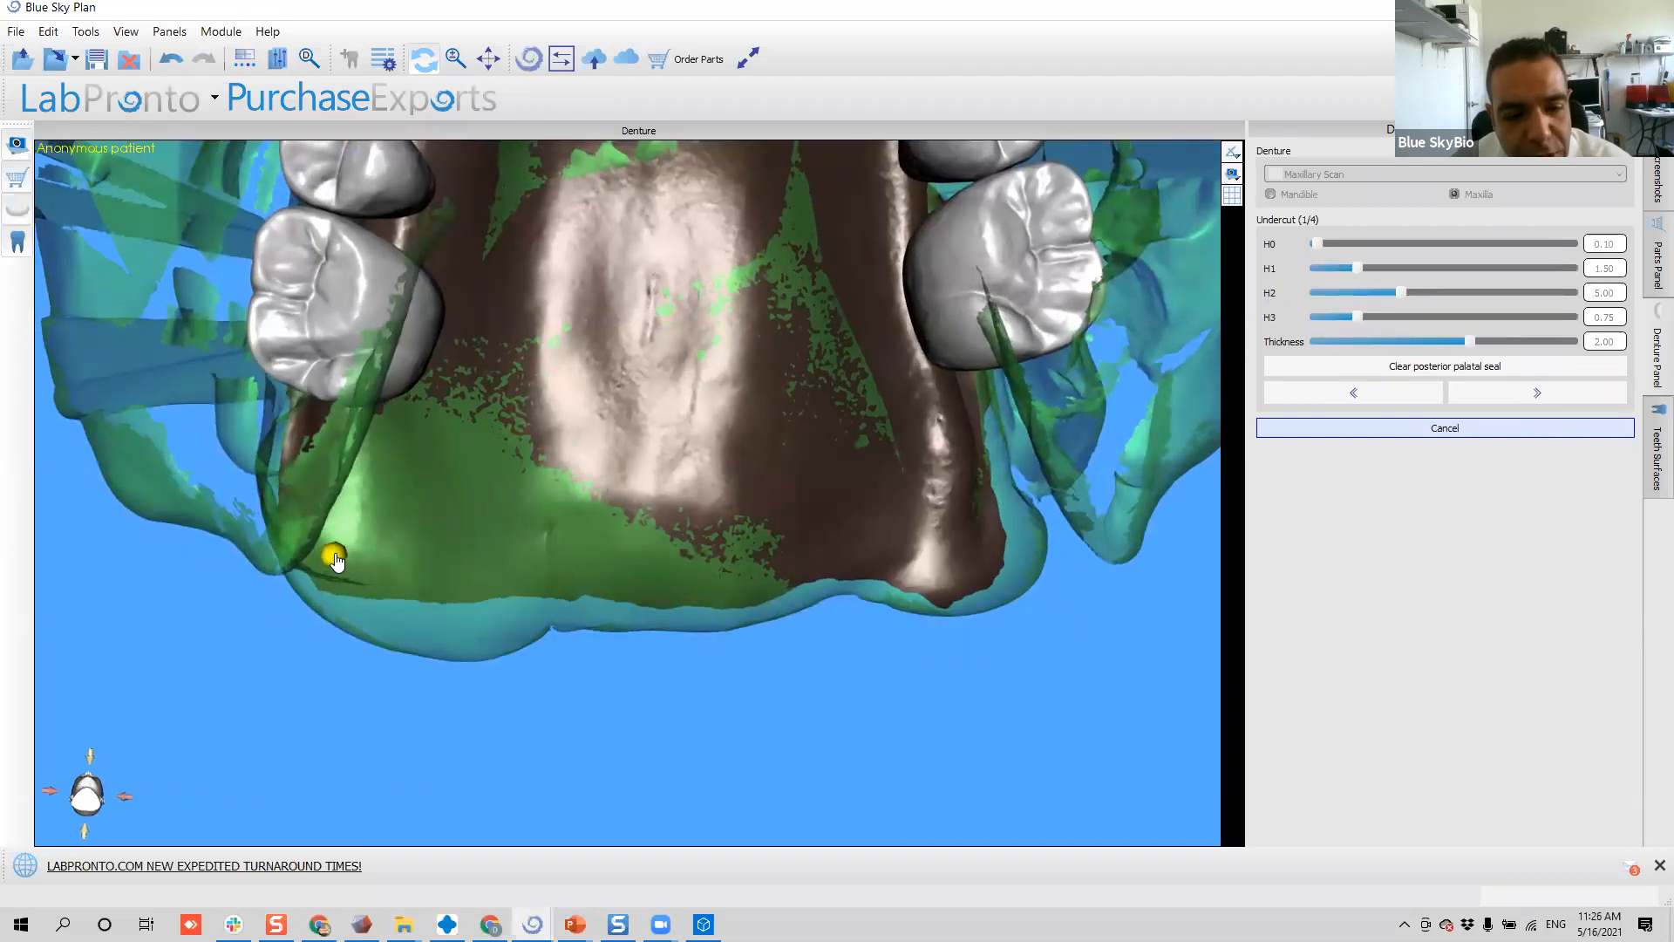
{"action": "left_click_drag", "start_coordinate": [646, 572], "coordinate": [984, 548]}
{"action": "left_click", "coordinate": [926, 536]}
{"action": "left_click_drag", "start_coordinate": [629, 446], "coordinate": [480, 397]}
{"action": "left_click_drag", "start_coordinate": [638, 515], "coordinate": [630, 417]}
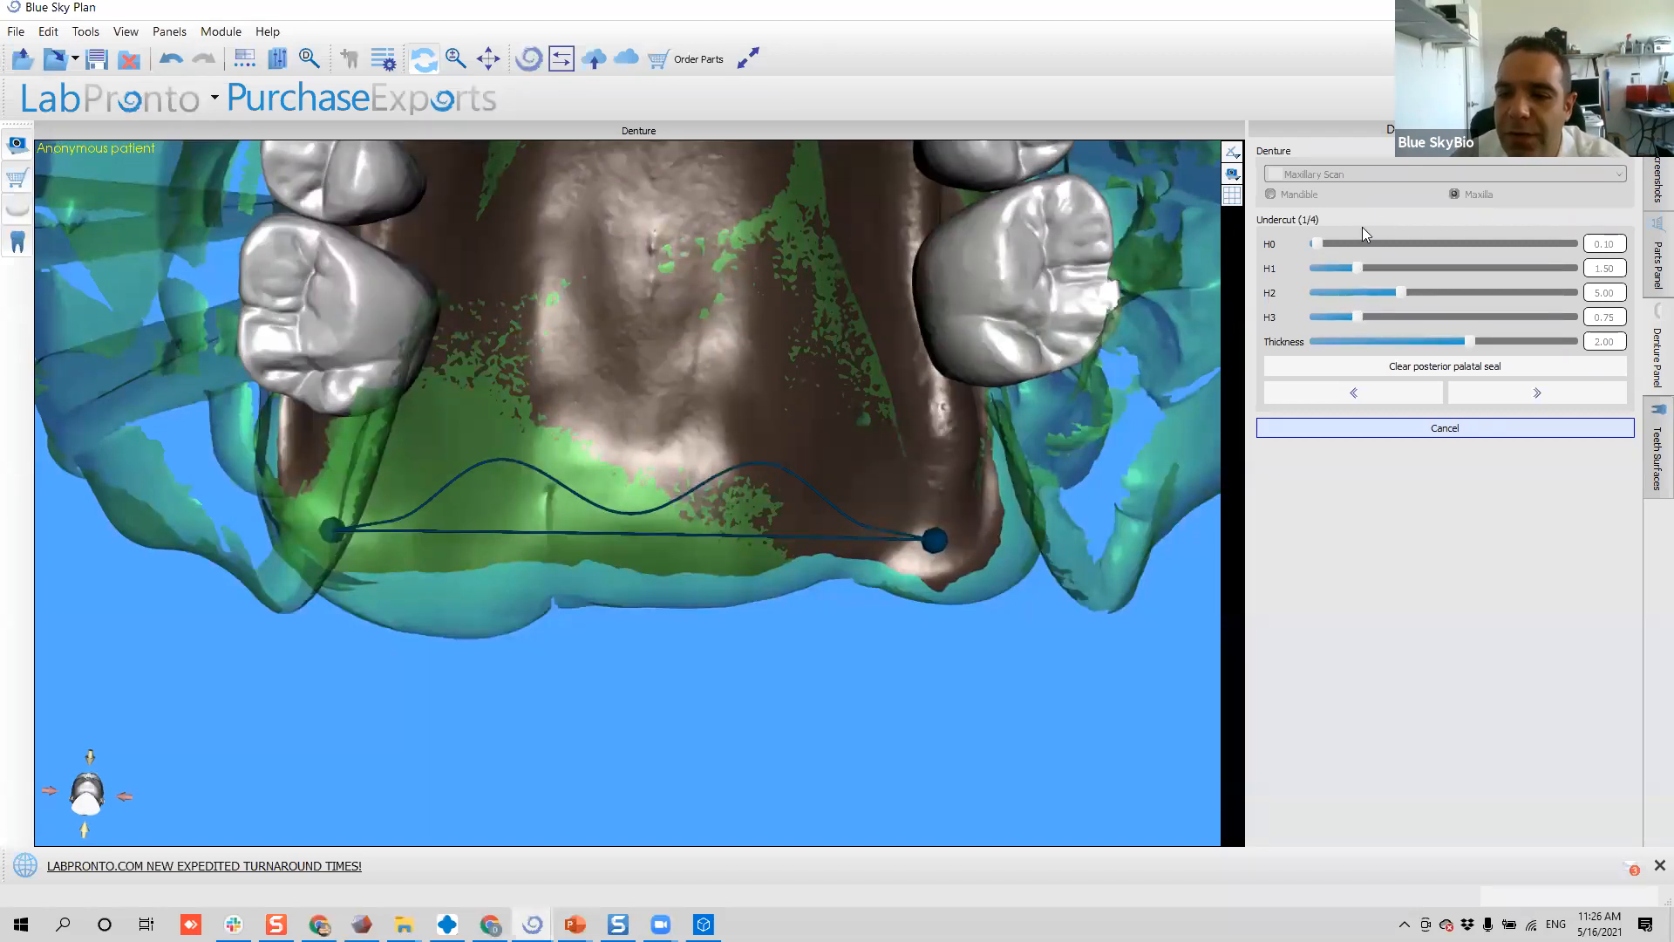
- Shape the posterior palatal seal with H0 0.00, H1 1.81, H2 4.00 and H3 1.44
{"action": "left_click_drag", "start_coordinate": [1315, 245], "coordinate": [1159, 249]}
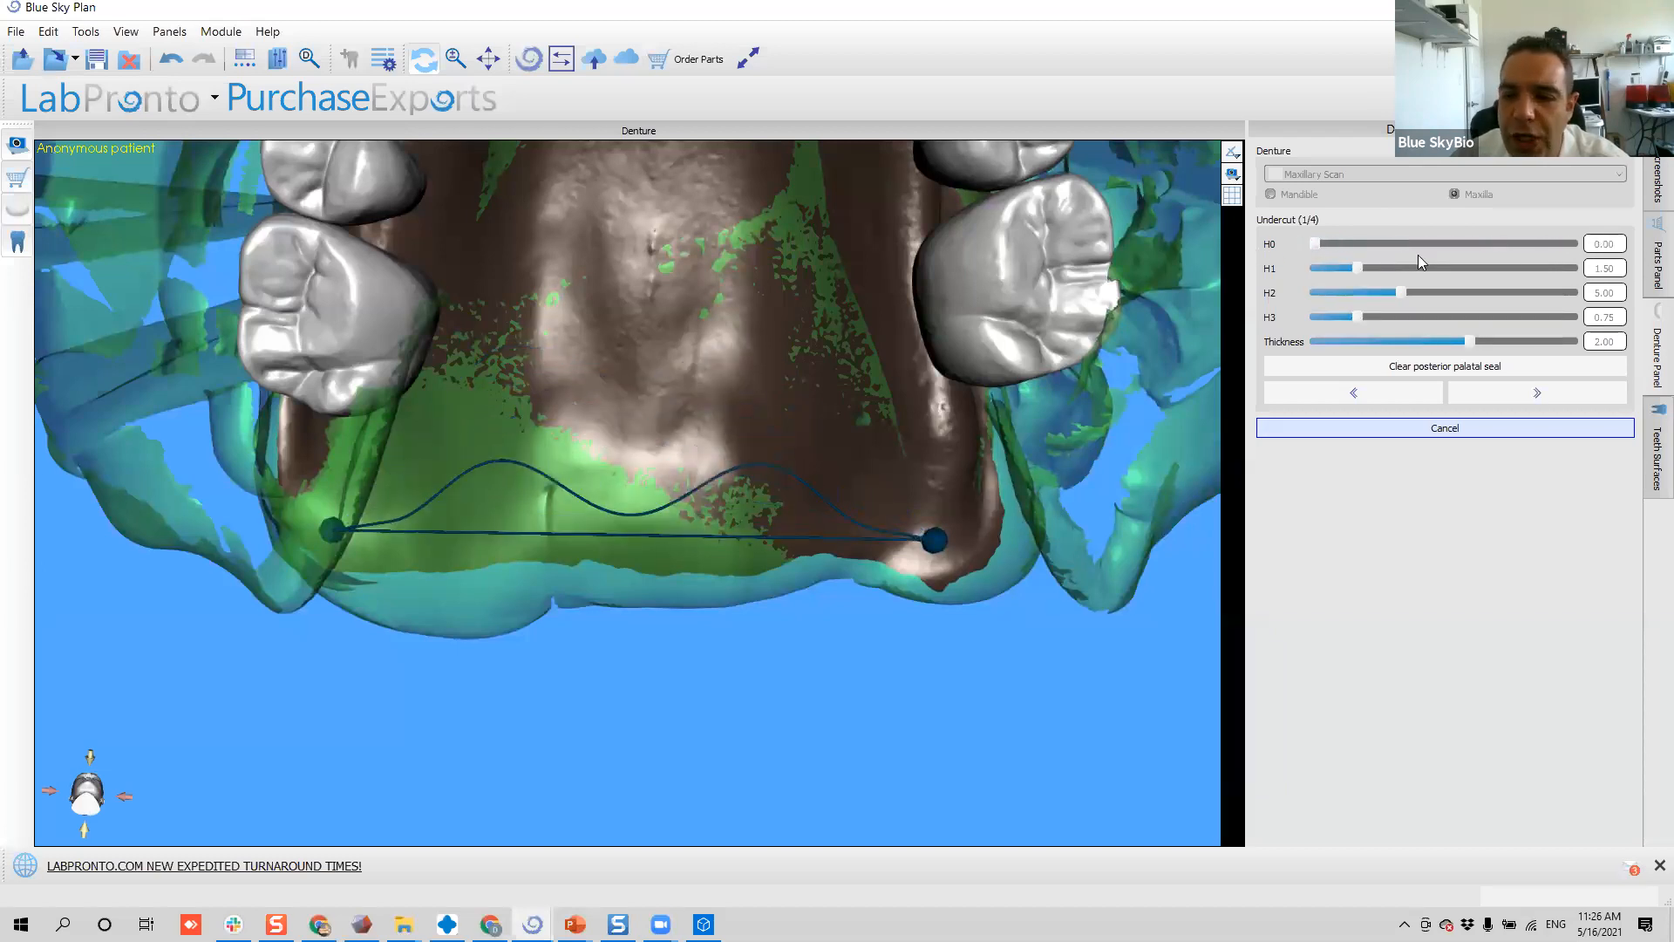
{"action": "left_click_drag", "start_coordinate": [1357, 267], "coordinate": [1607, 280]}
{"action": "left_click_drag", "start_coordinate": [1414, 275], "coordinate": [1299, 304]}
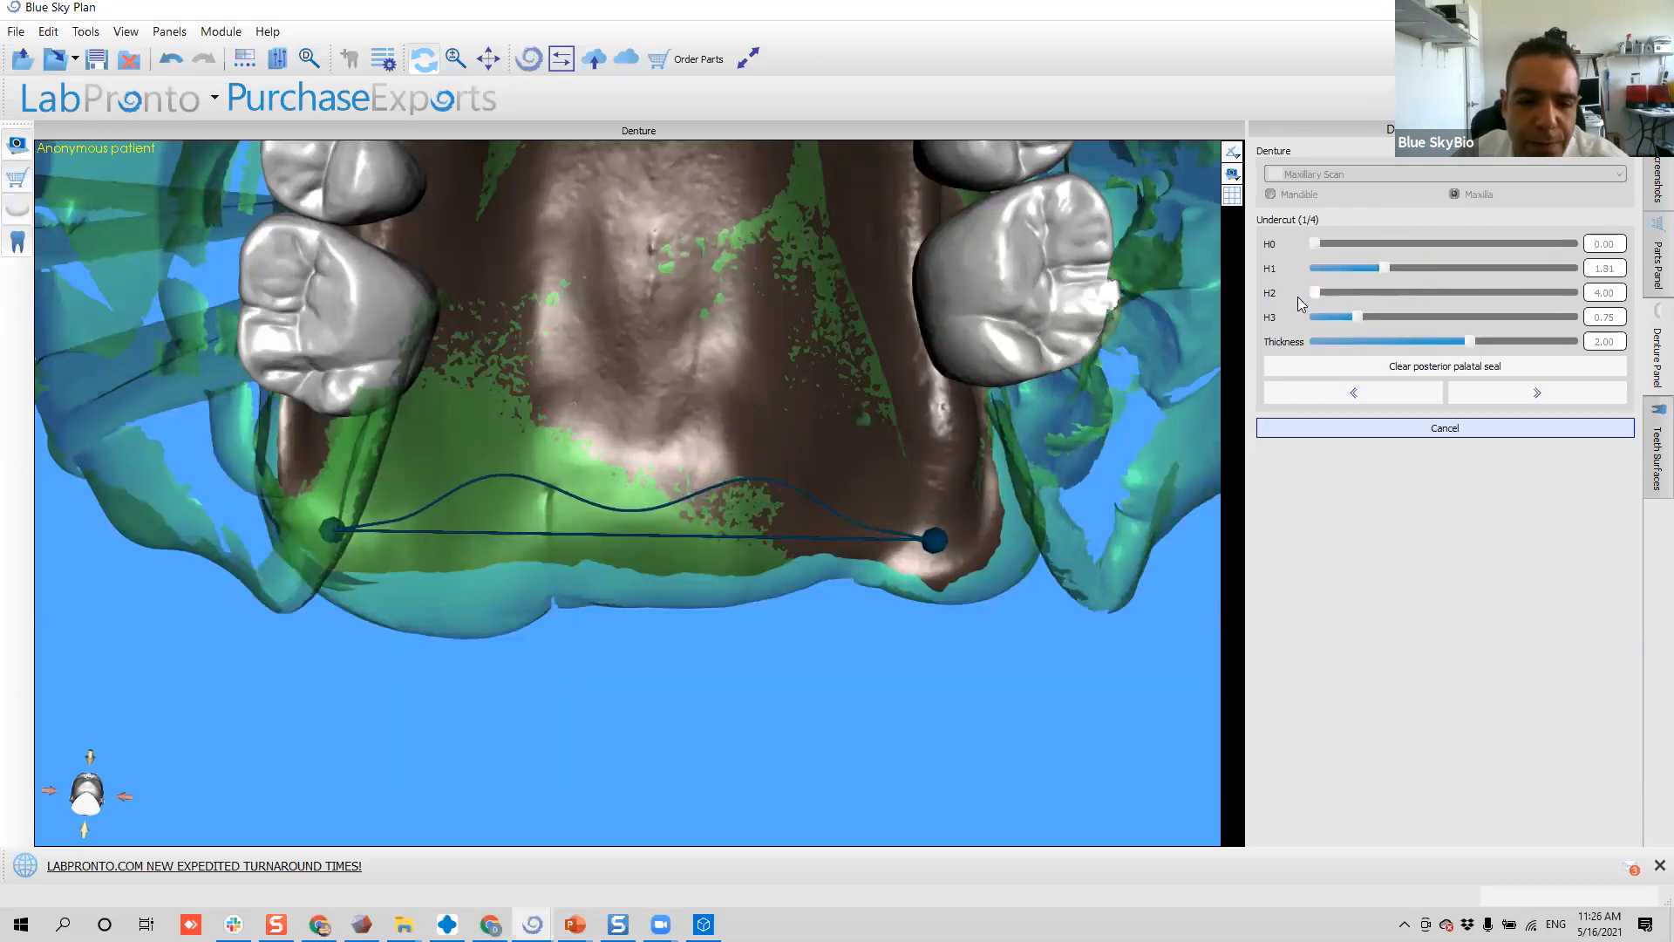
{"action": "mouse_move", "coordinate": [667, 395]}
{"action": "left_mouse_down"}
{"action": "mouse_move", "coordinate": [628, 299]}
{"action": "mouse_move", "coordinate": [663, 411]}
{"action": "mouse_move", "coordinate": [691, 404]}
{"action": "left_mouse_up"}
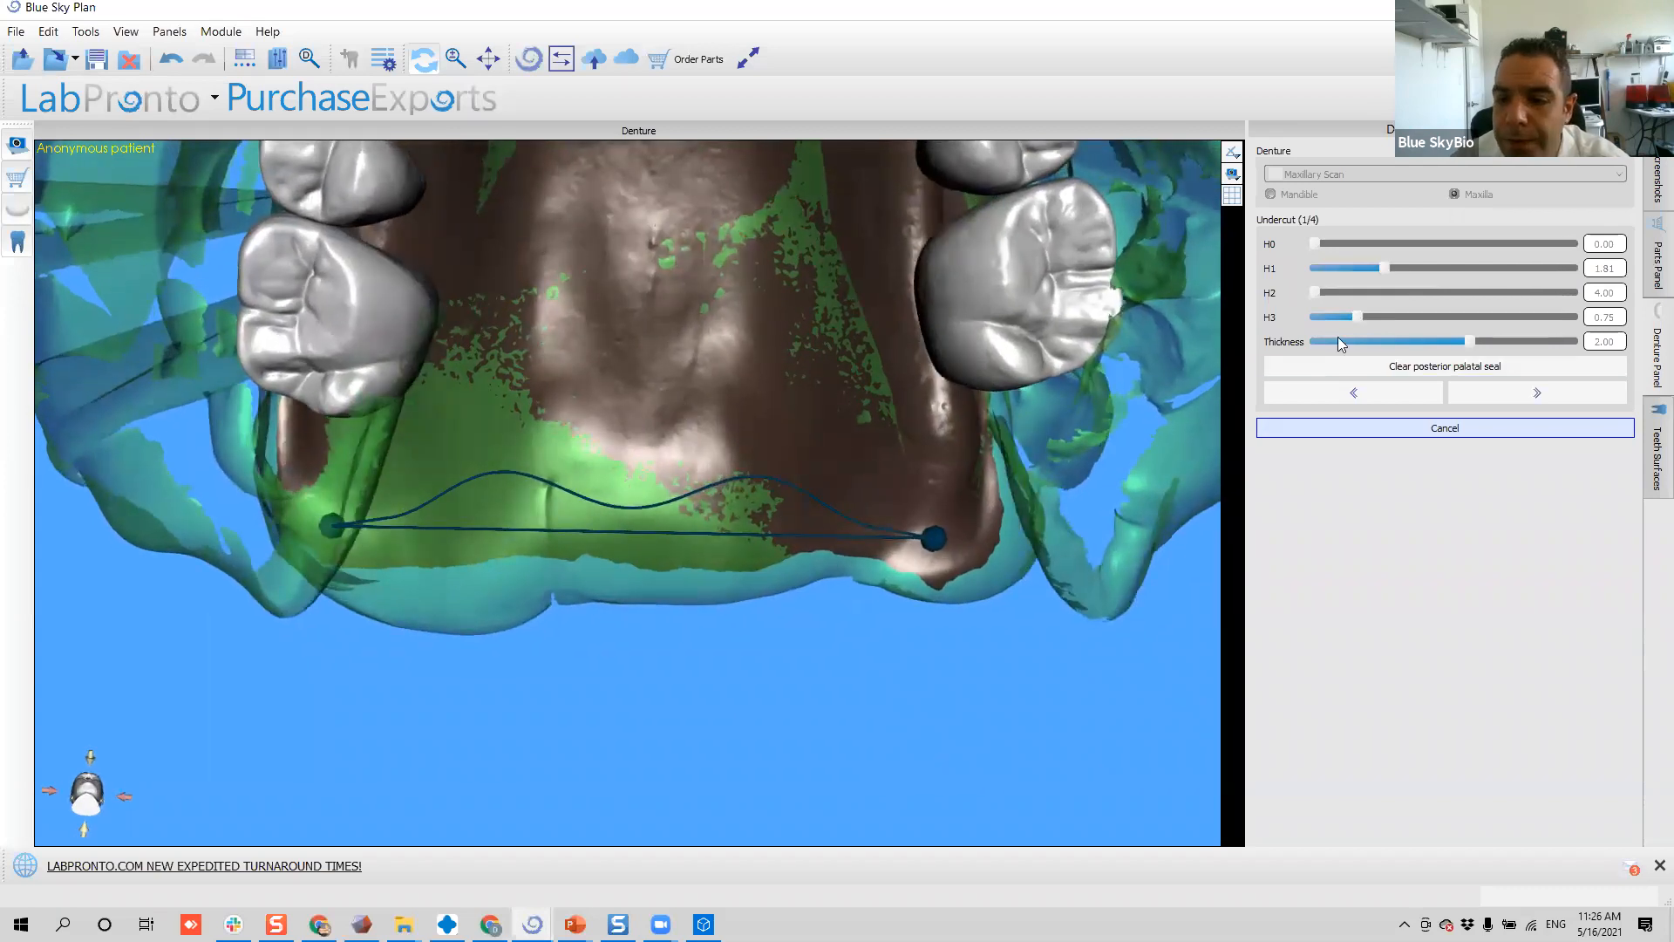
{"action": "left_click_drag", "start_coordinate": [1357, 316], "coordinate": [1490, 322]}
{"action": "left_click_drag", "start_coordinate": [1489, 321], "coordinate": [1473, 321]}
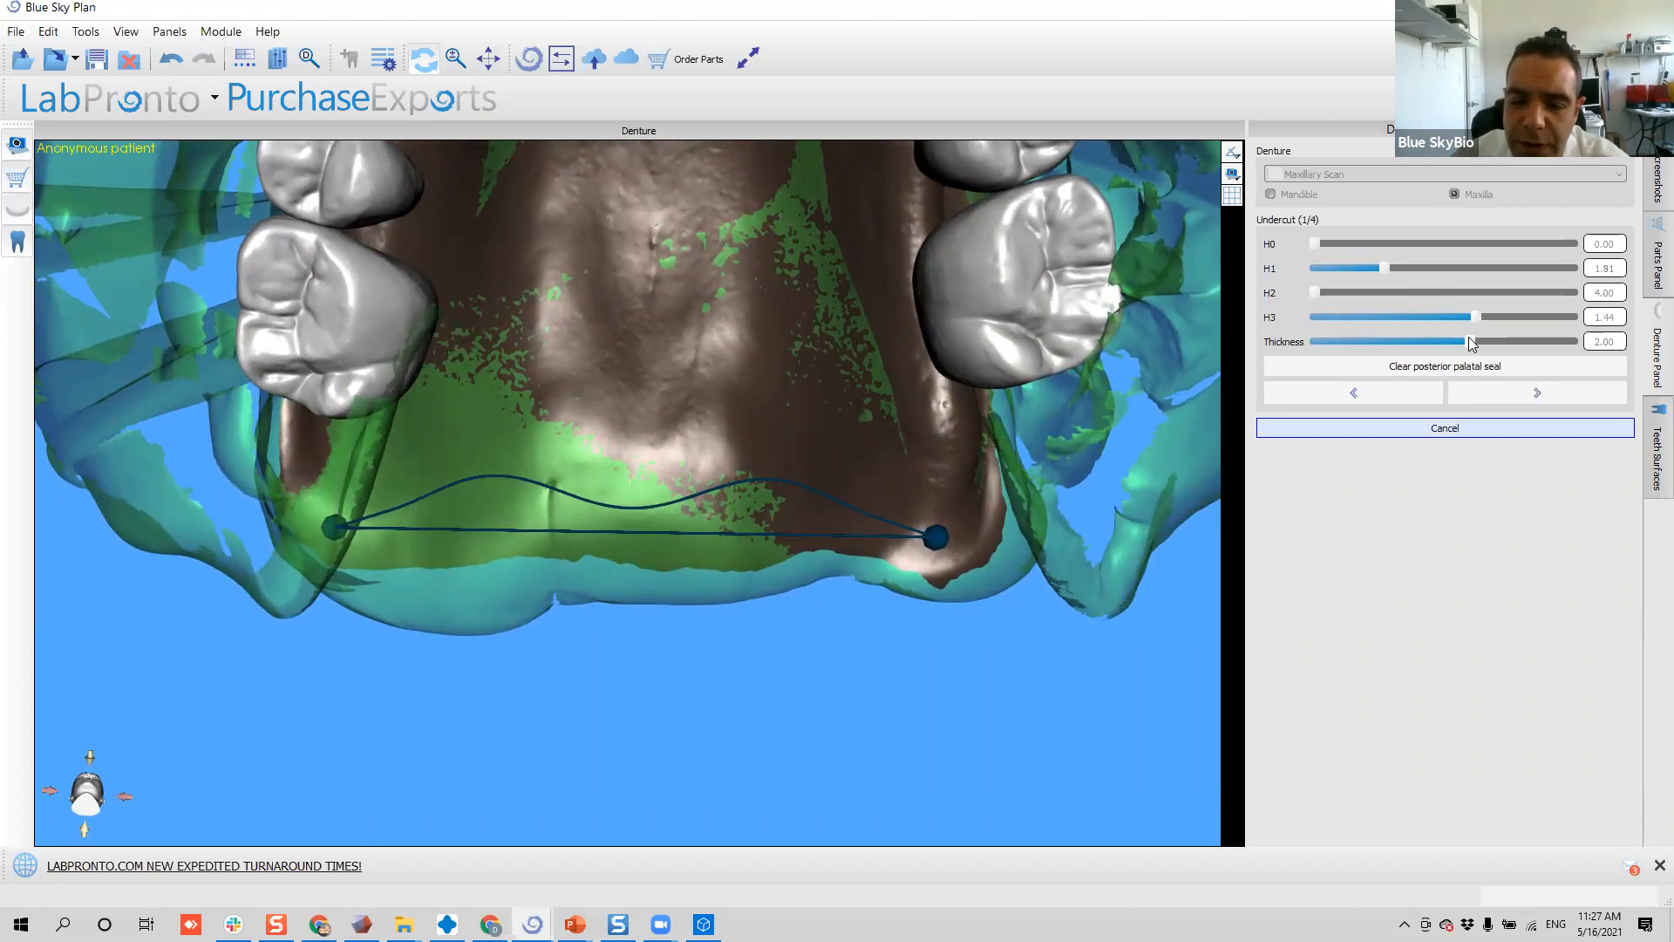
{"action": "left_click_drag", "start_coordinate": [809, 413], "coordinate": [583, 410]}
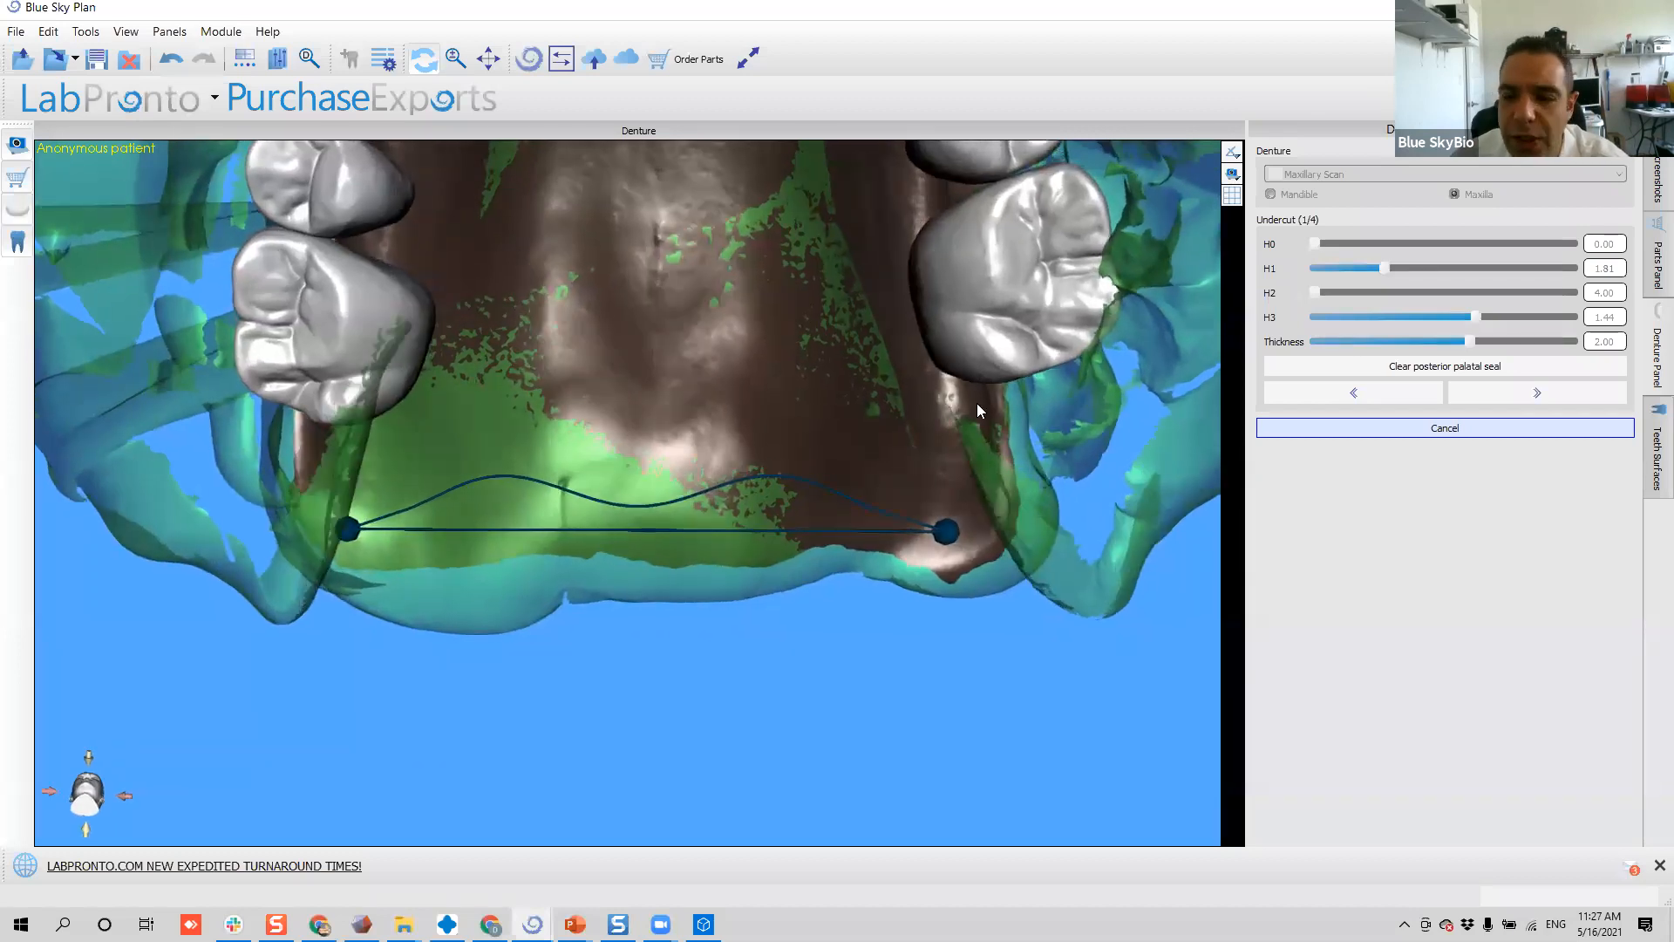
- Apply the undercut and palatal seal to the maxillary model and advance to the denture base selection stage
{"action": "left_click", "coordinate": [1546, 394]}
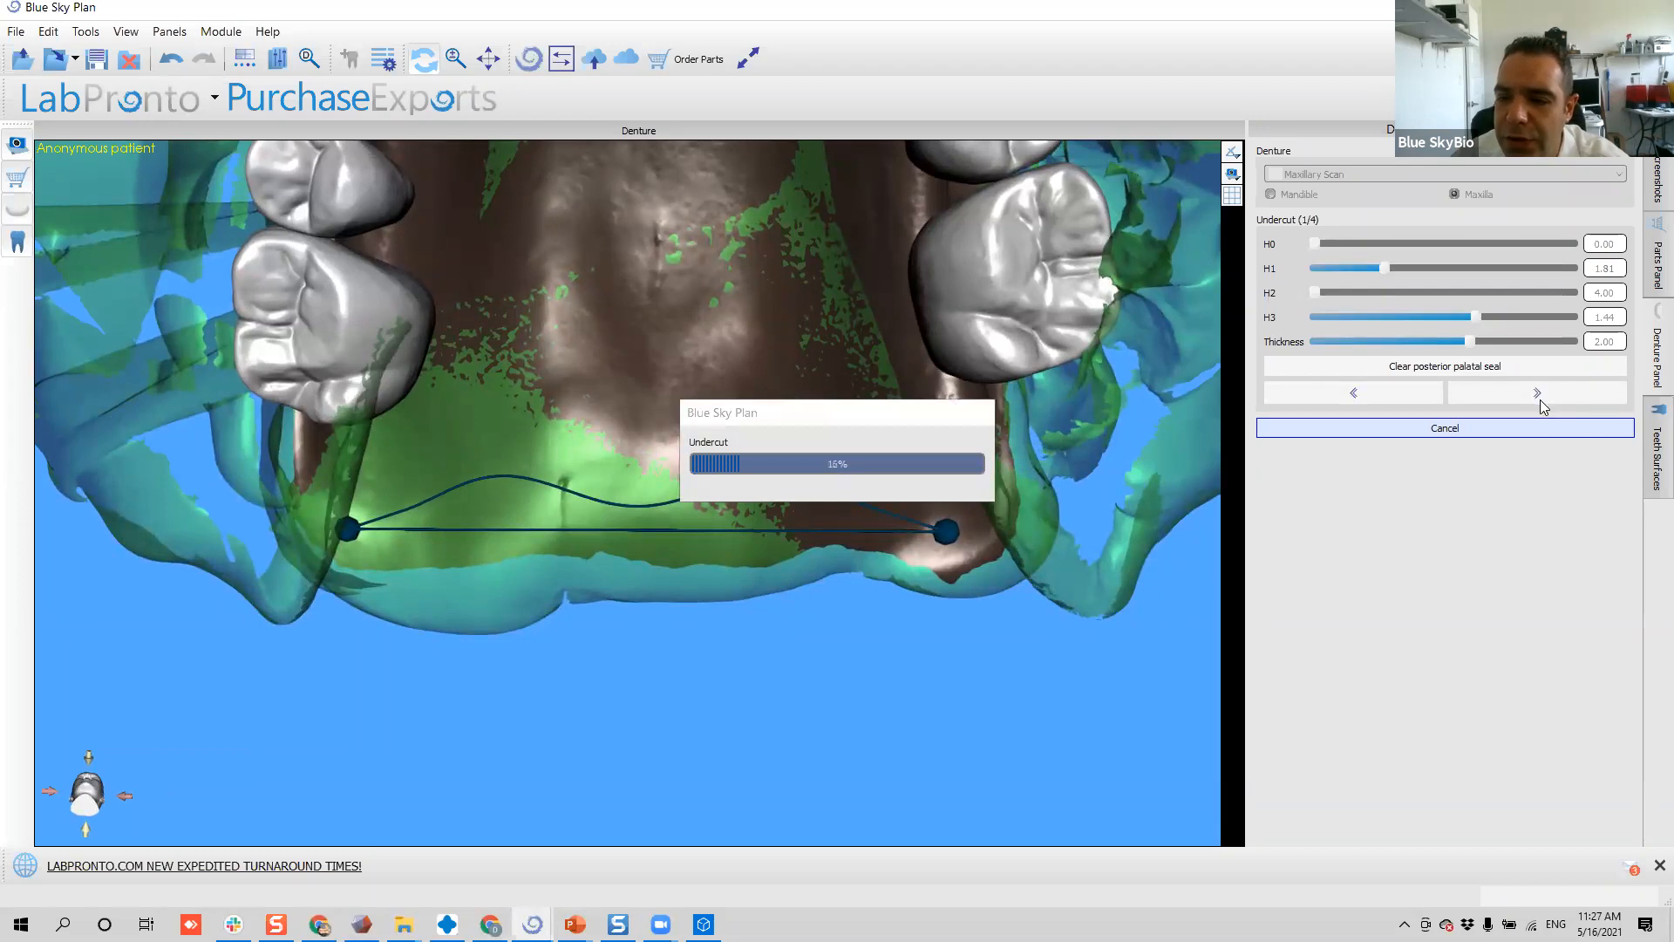
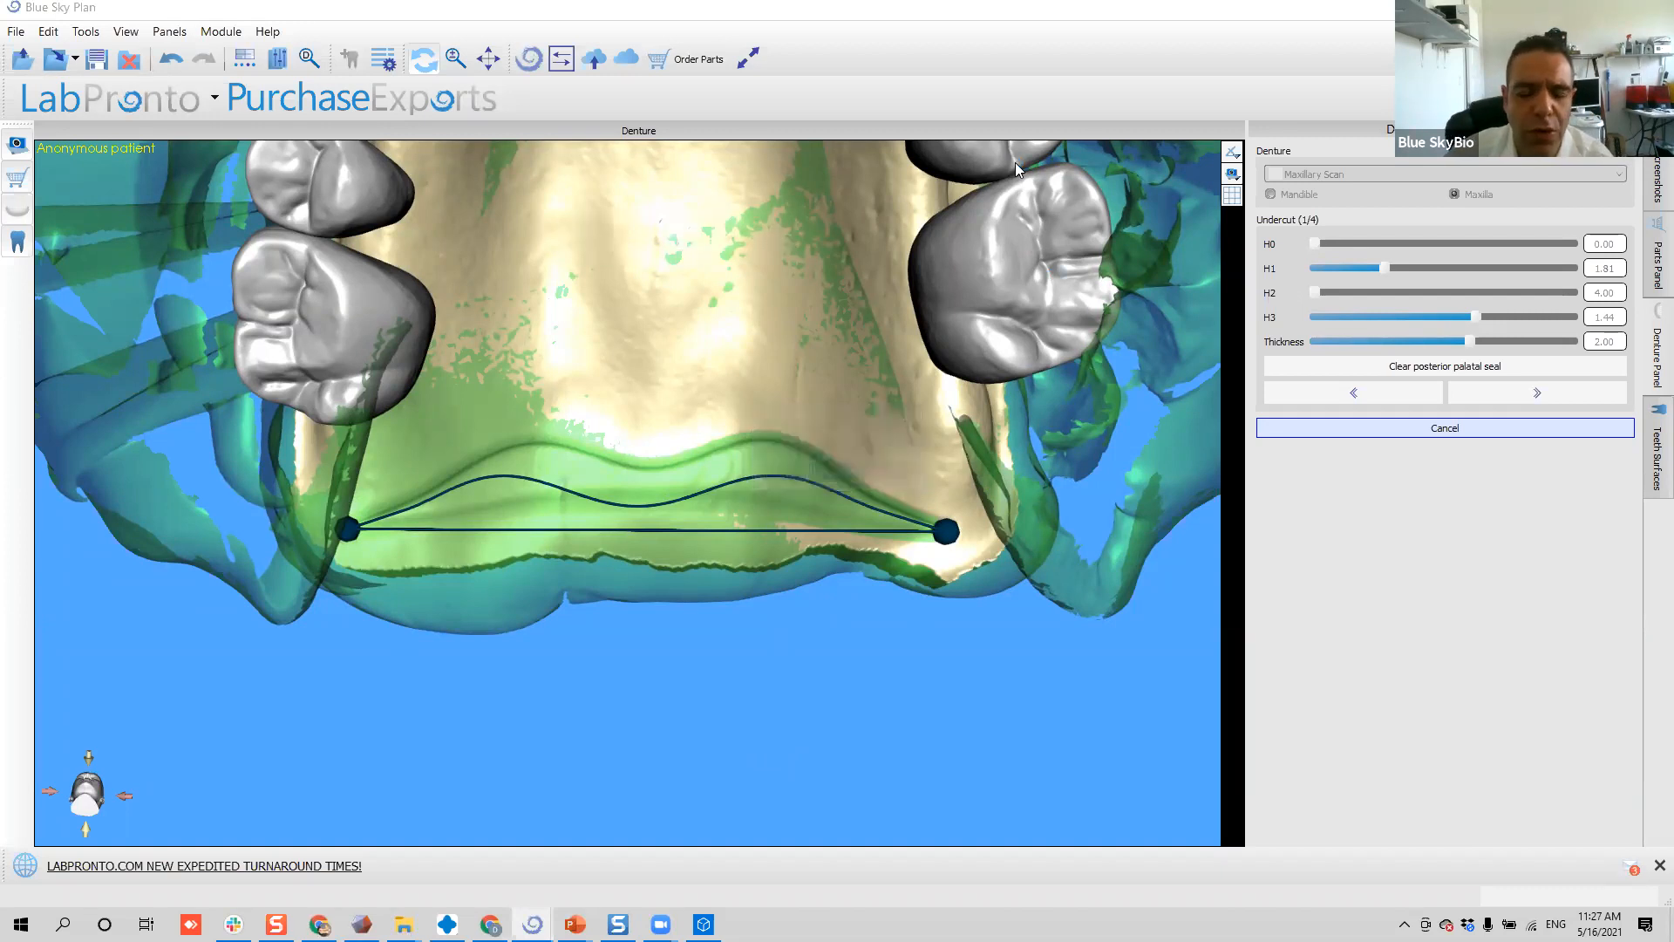
{"action": "left_click_drag", "start_coordinate": [607, 524], "coordinate": [679, 454]}
{"action": "scroll", "coordinate": [676, 448], "scroll_direction": "down", "scroll_amount": 3}
{"action": "left_click_drag", "start_coordinate": [665, 373], "coordinate": [624, 459]}
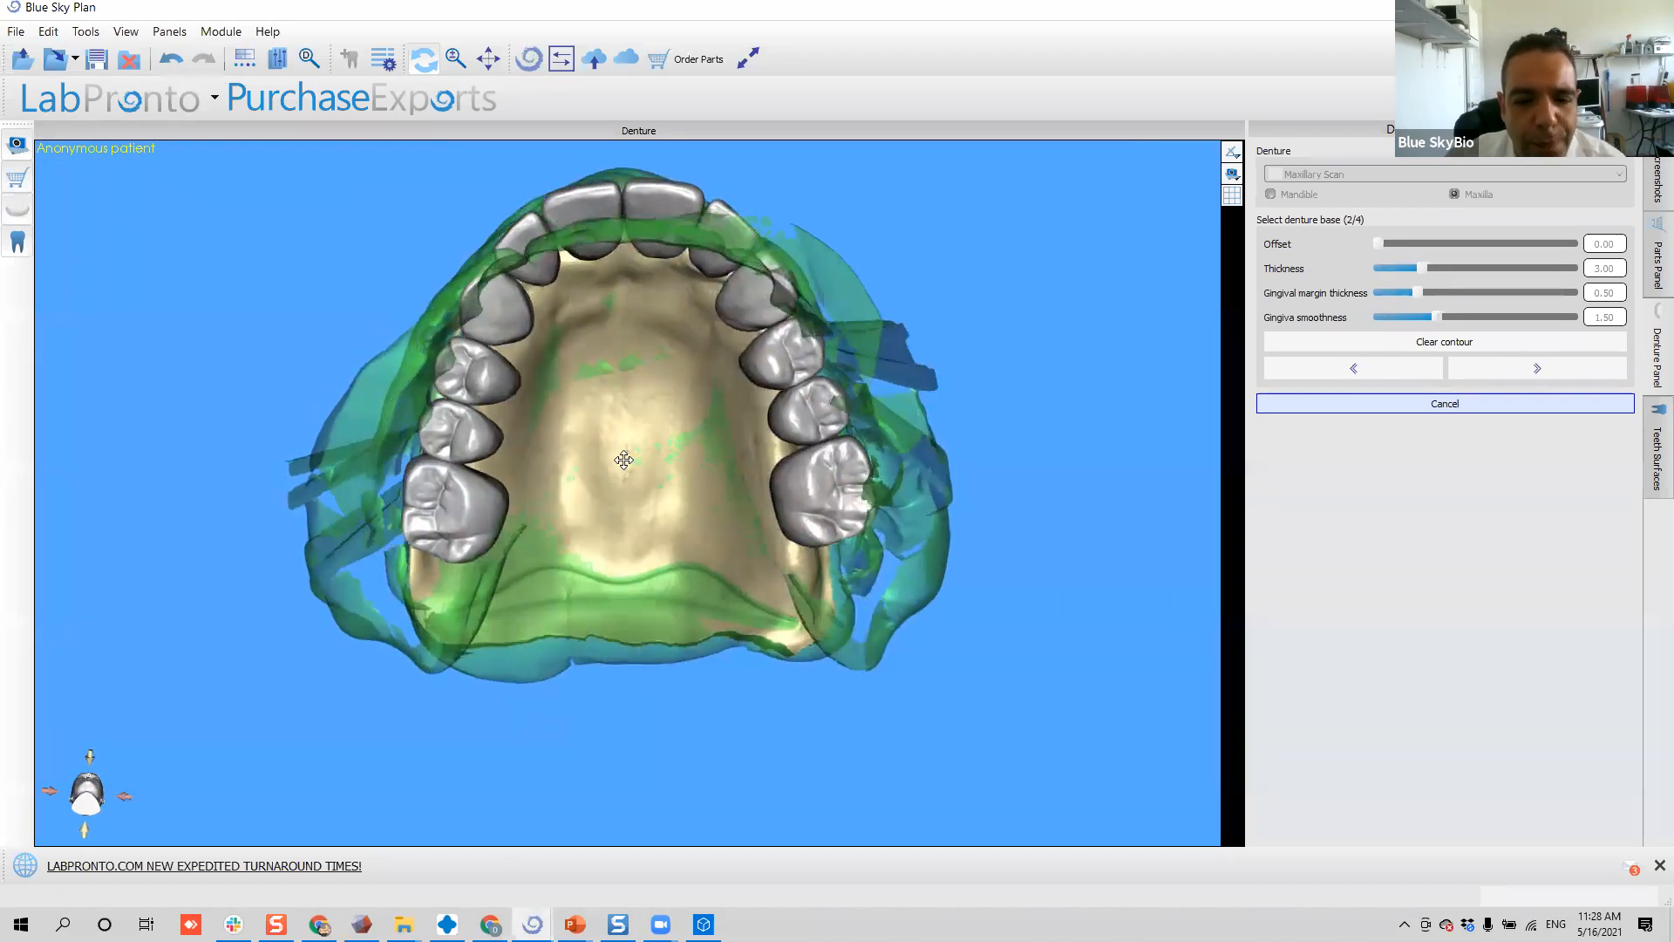
{"action": "left_click_drag", "start_coordinate": [579, 534], "coordinate": [642, 573]}
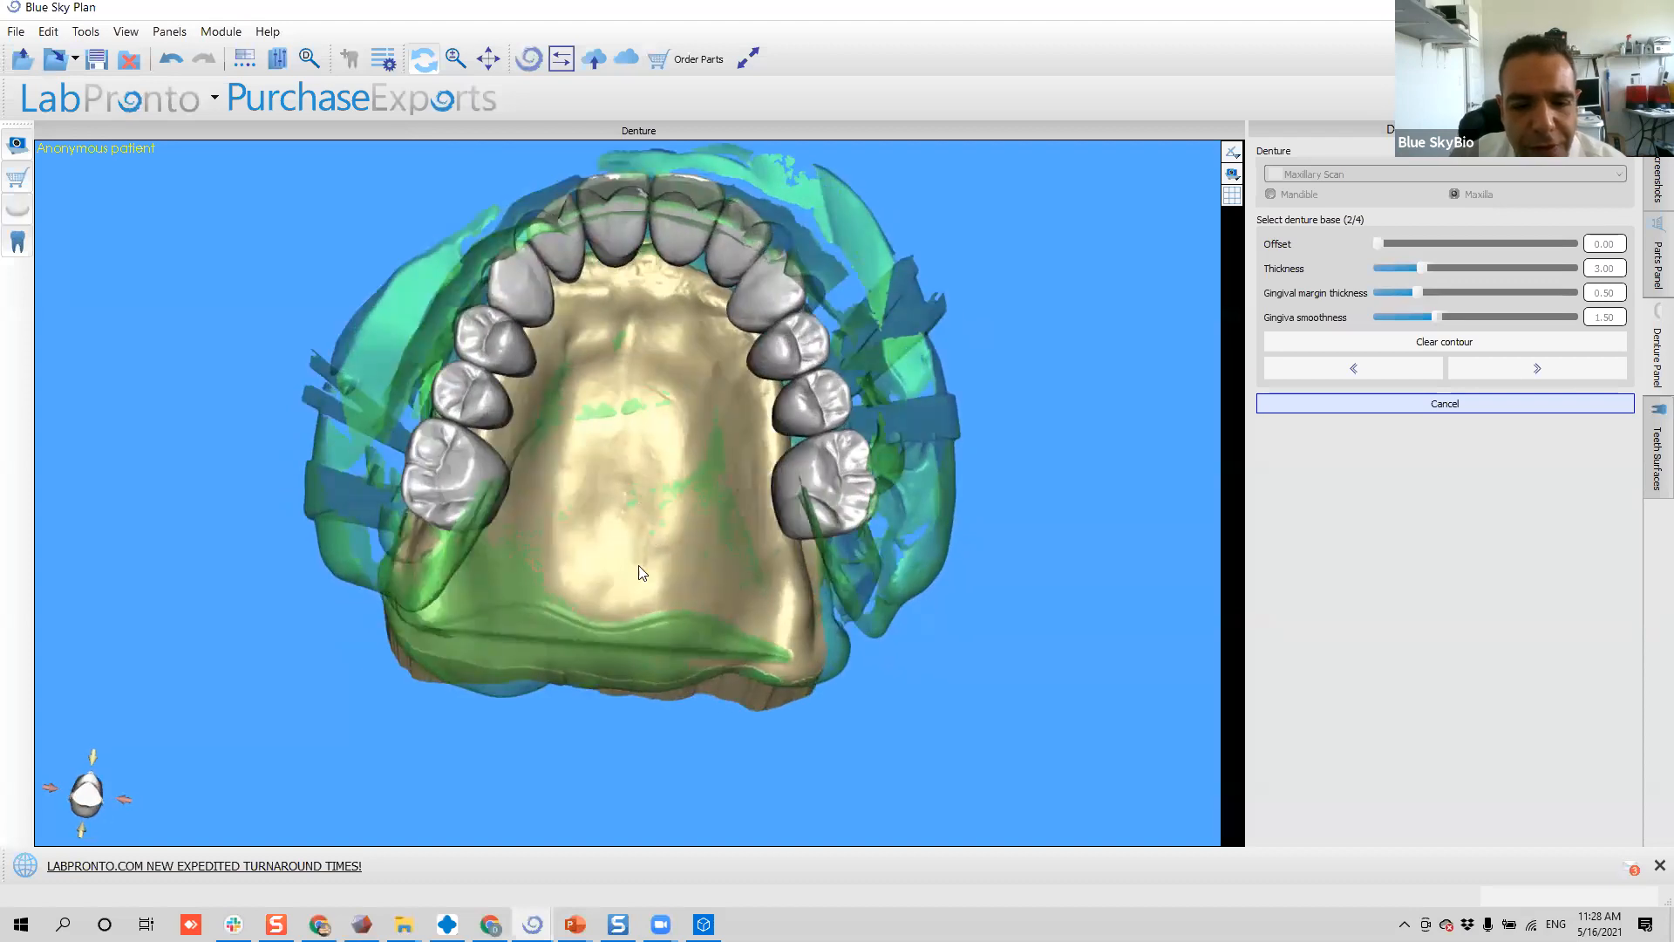
{"action": "left_click_drag", "start_coordinate": [706, 637], "coordinate": [655, 660]}
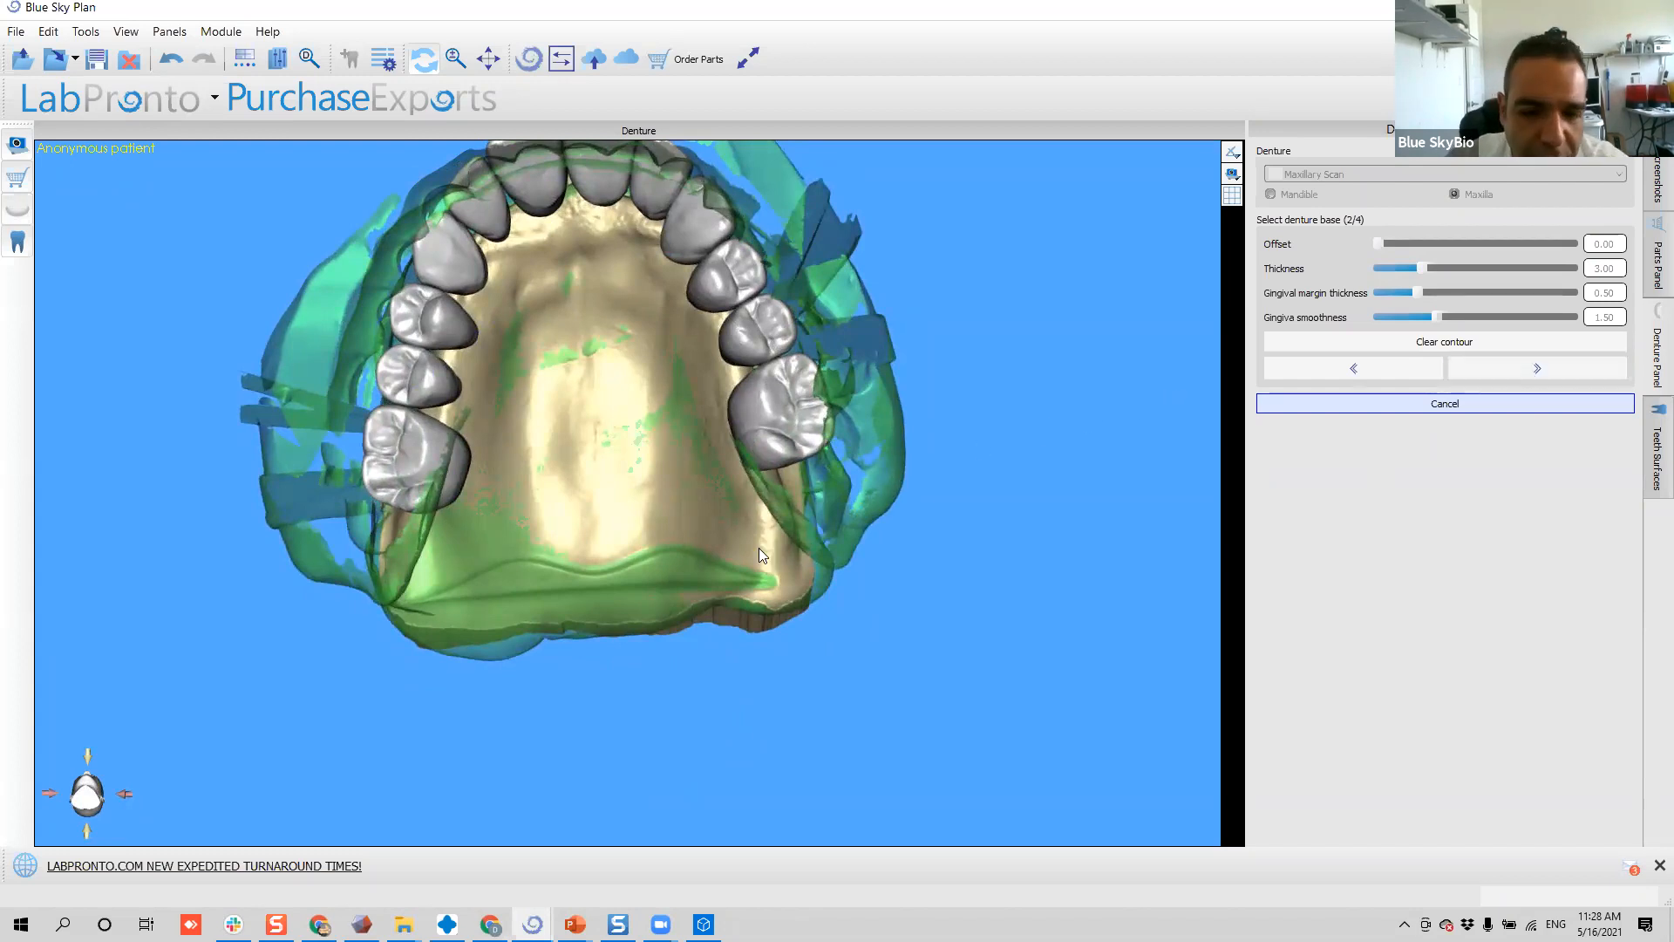
- Start the denture base contour with two points at the left posterior end of the palatal seal
{"action": "scroll", "coordinate": [758, 548], "scroll_direction": "up", "scroll_amount": 3}
{"action": "middle_click_drag", "start_coordinate": [833, 406], "coordinate": [1011, 397]}
{"action": "left_click_drag", "start_coordinate": [863, 462], "coordinate": [612, 648]}
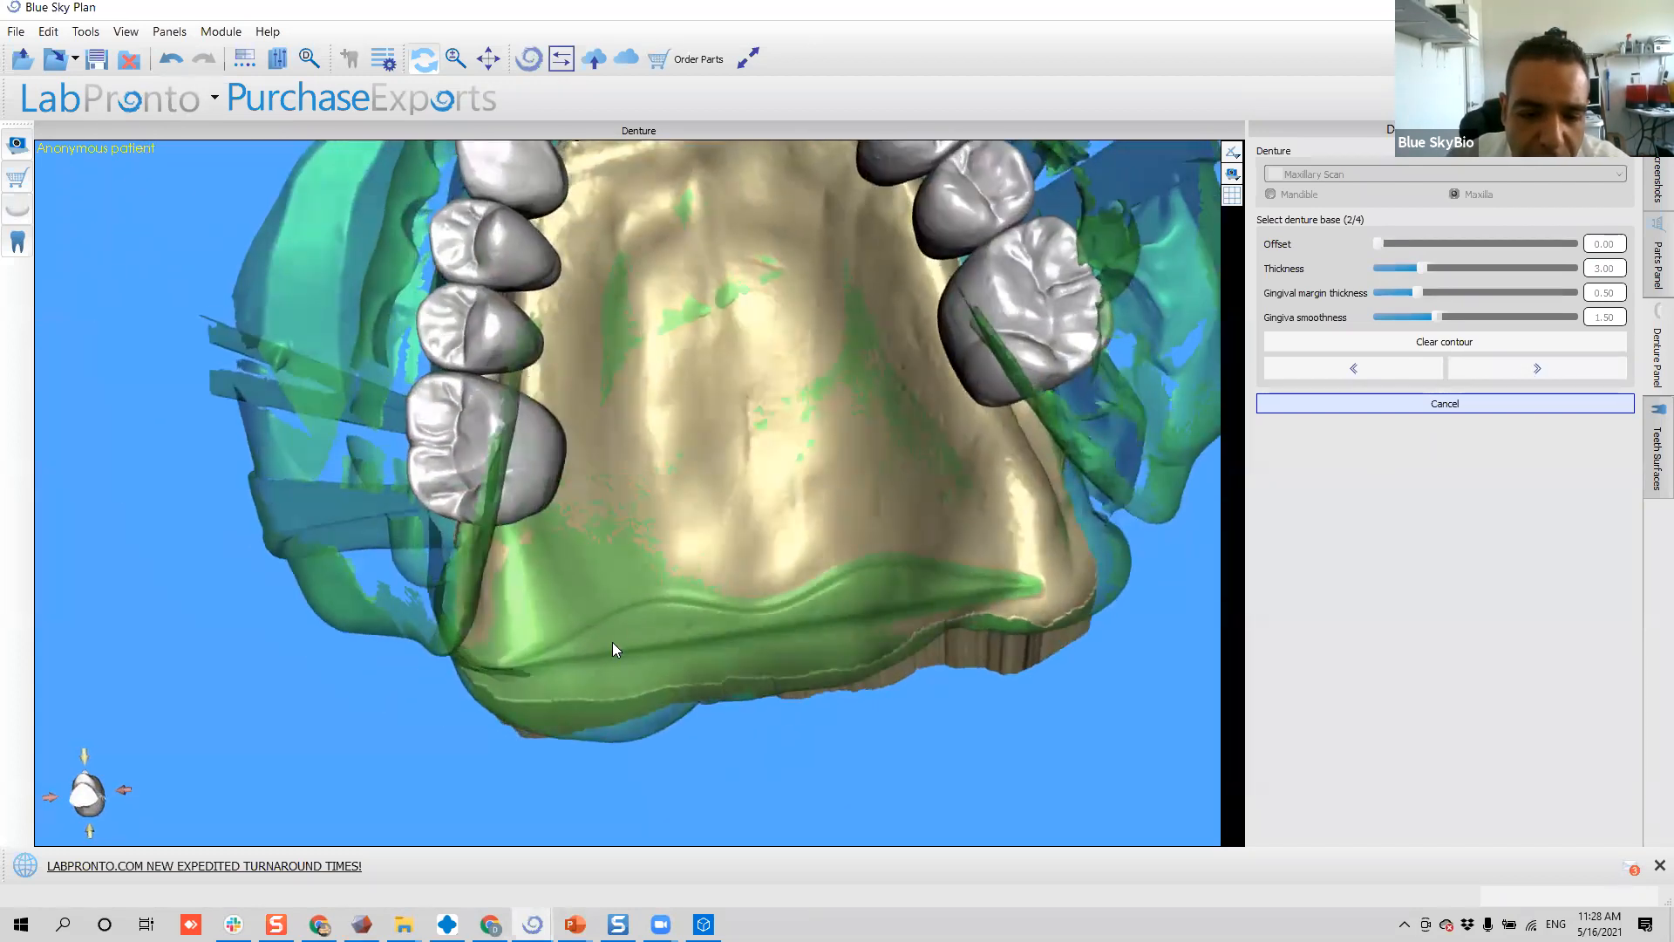
{"action": "left_click", "coordinate": [1038, 600]}
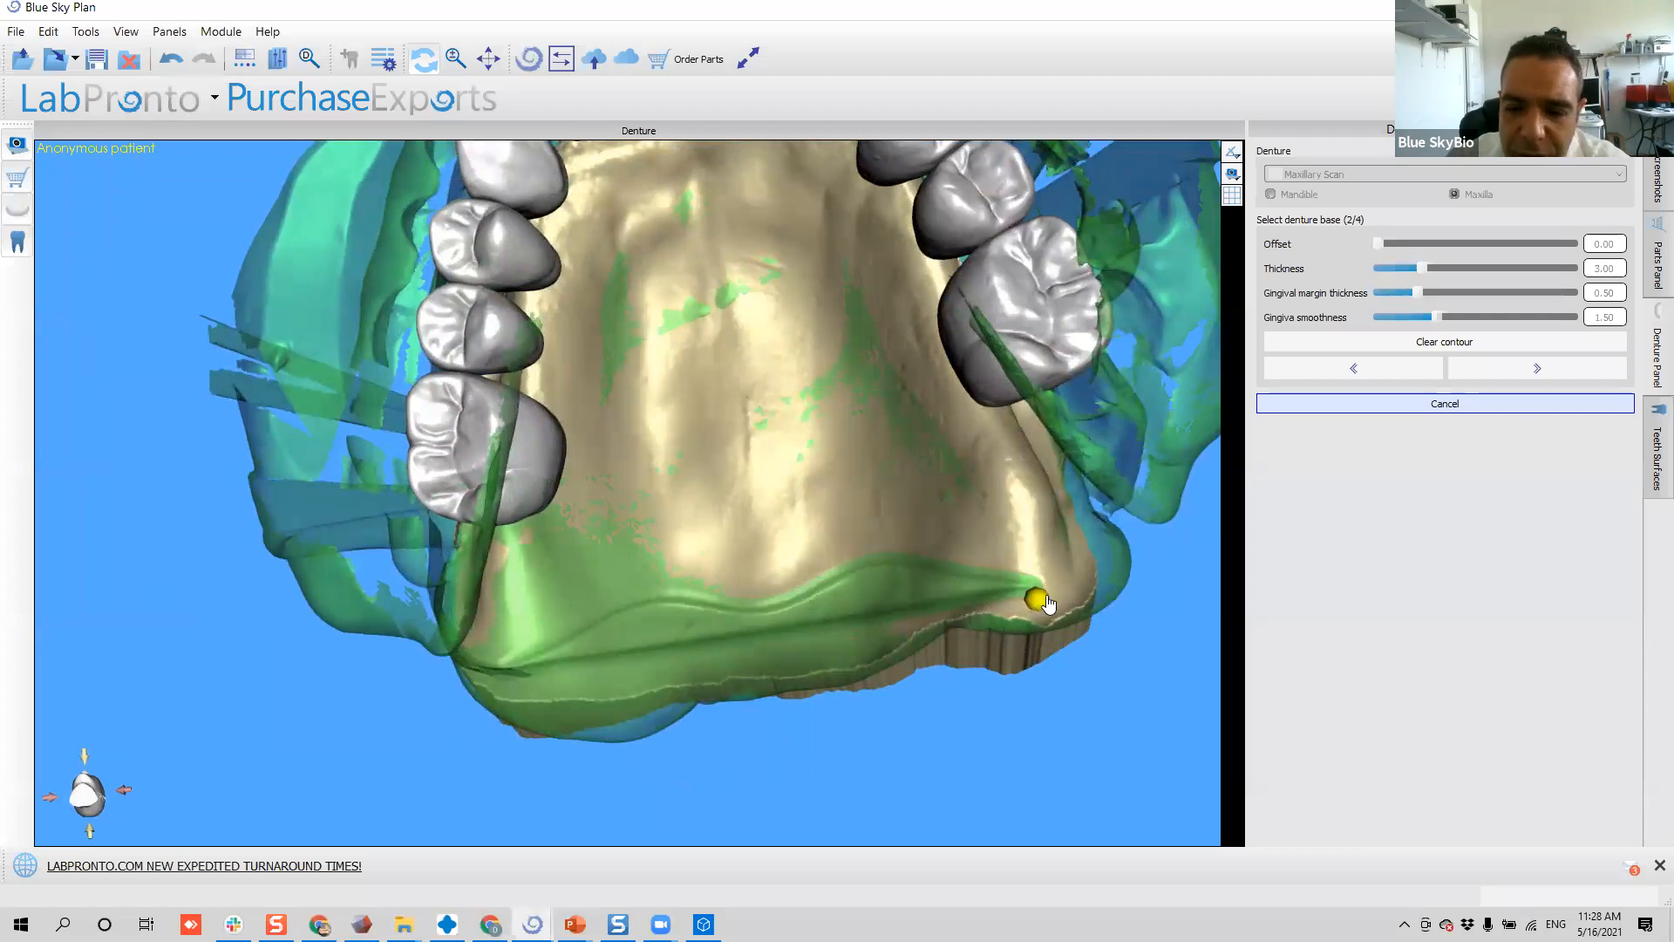
{"action": "left_click_drag", "start_coordinate": [1099, 659], "coordinate": [907, 658]}
{"action": "middle_click_drag", "start_coordinate": [906, 658], "coordinate": [615, 549]}
{"action": "left_click_drag", "start_coordinate": [617, 556], "coordinate": [486, 487]}
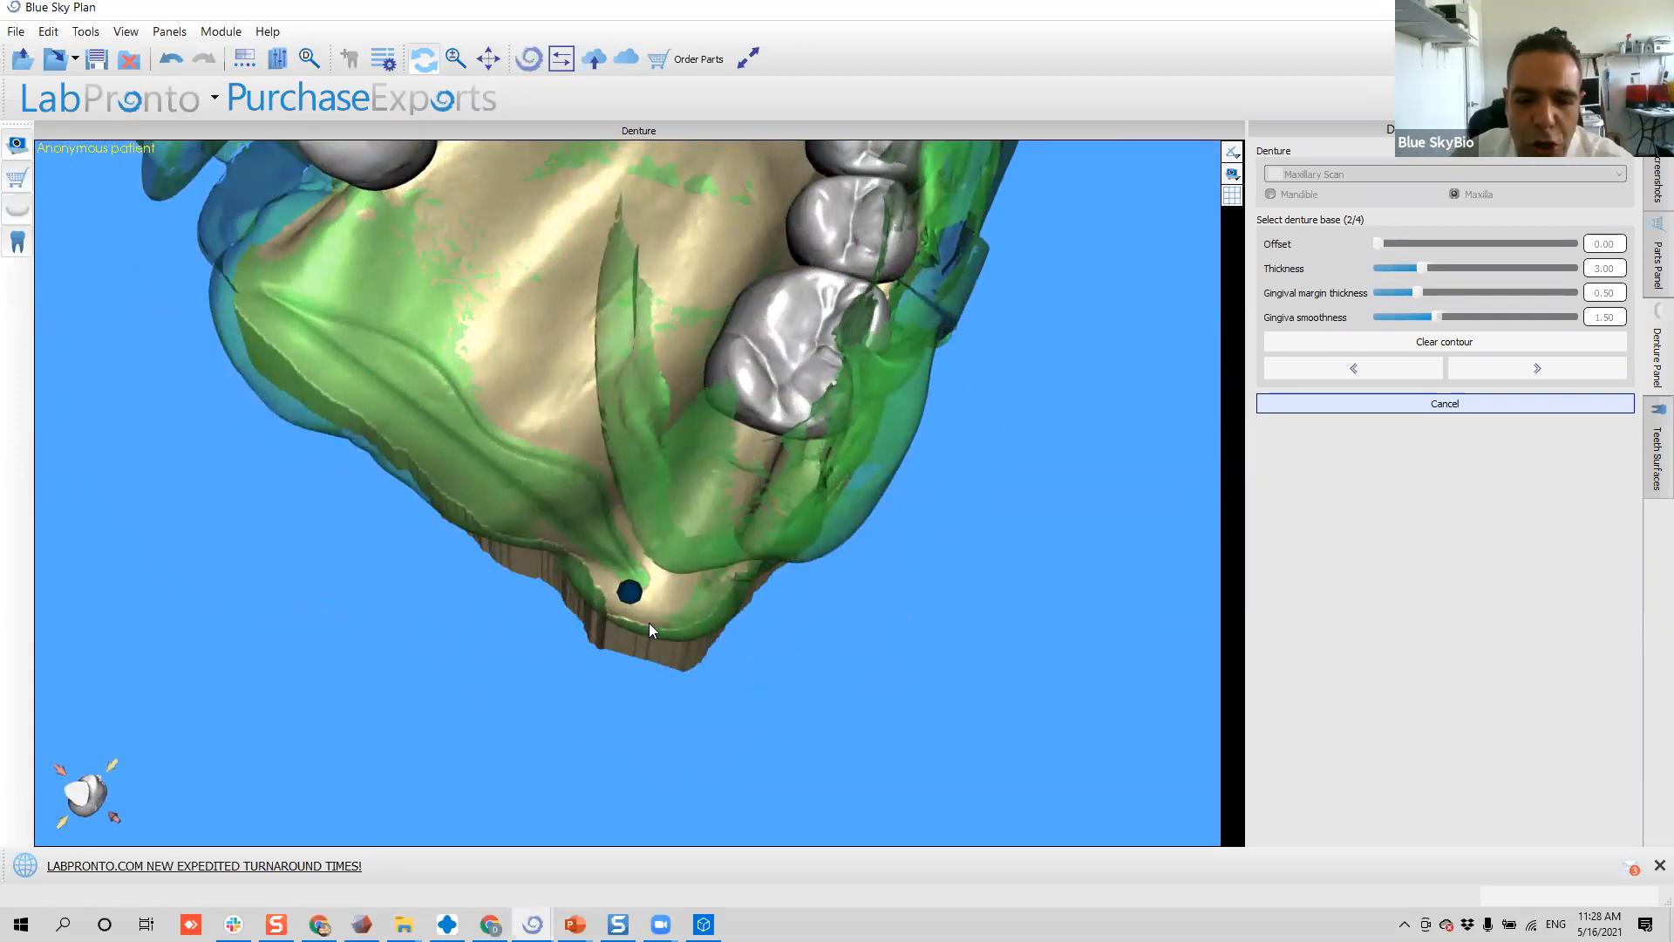
{"action": "left_click_drag", "start_coordinate": [682, 602], "coordinate": [663, 613]}
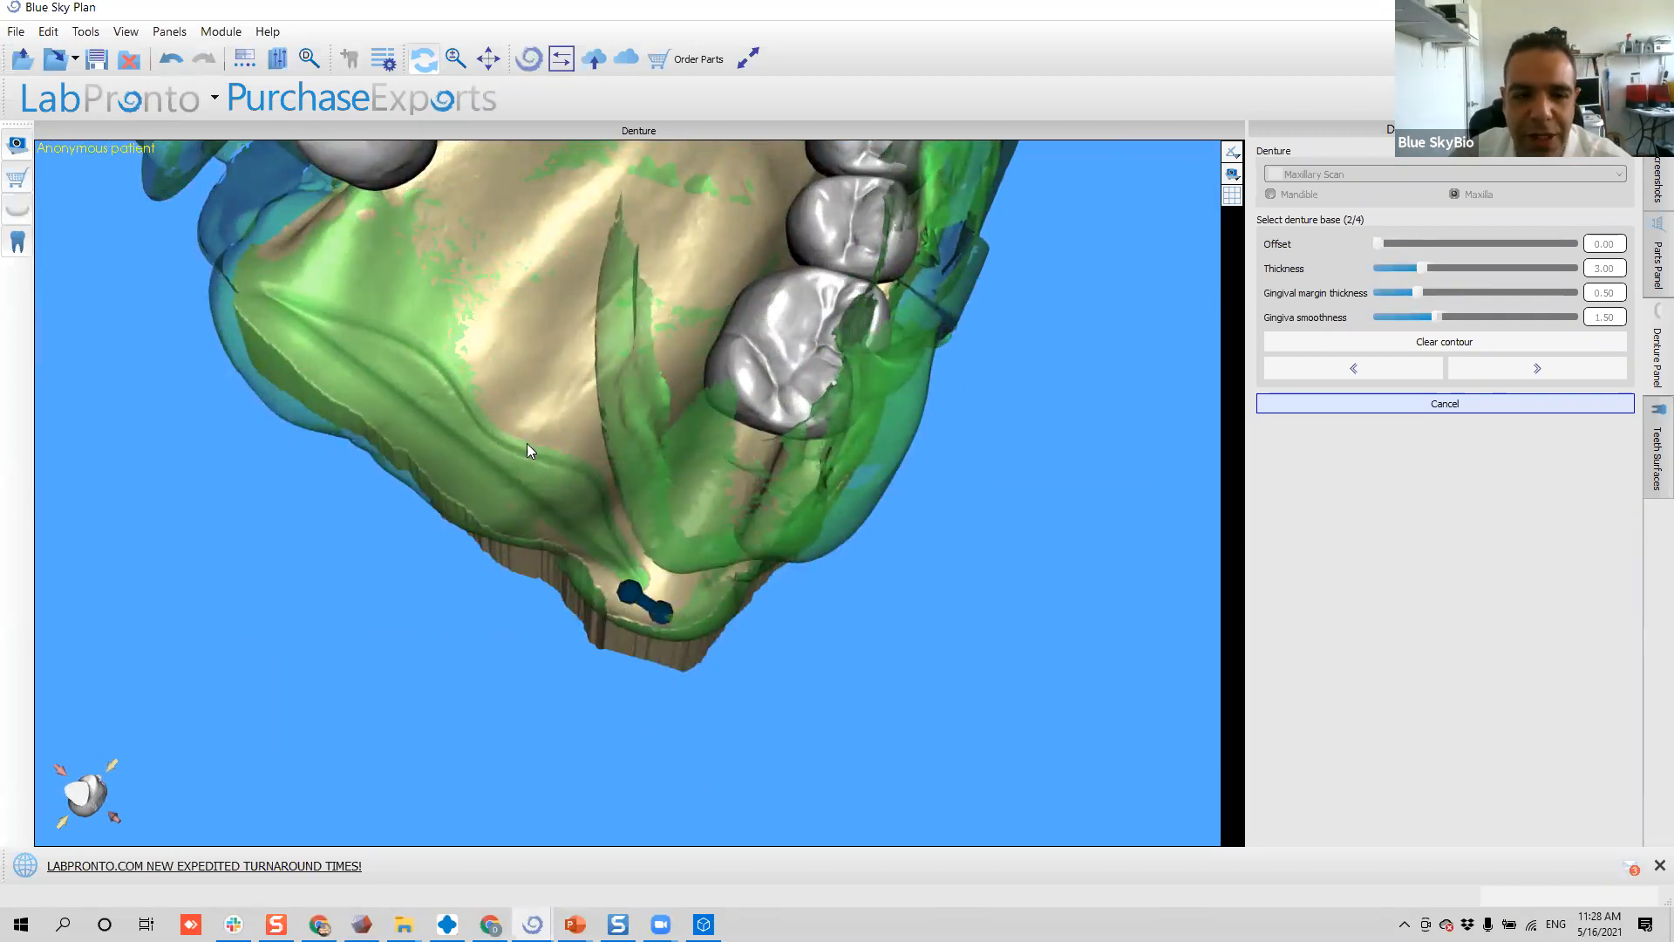
{"action": "left_click_drag", "start_coordinate": [433, 410], "coordinate": [293, 467]}
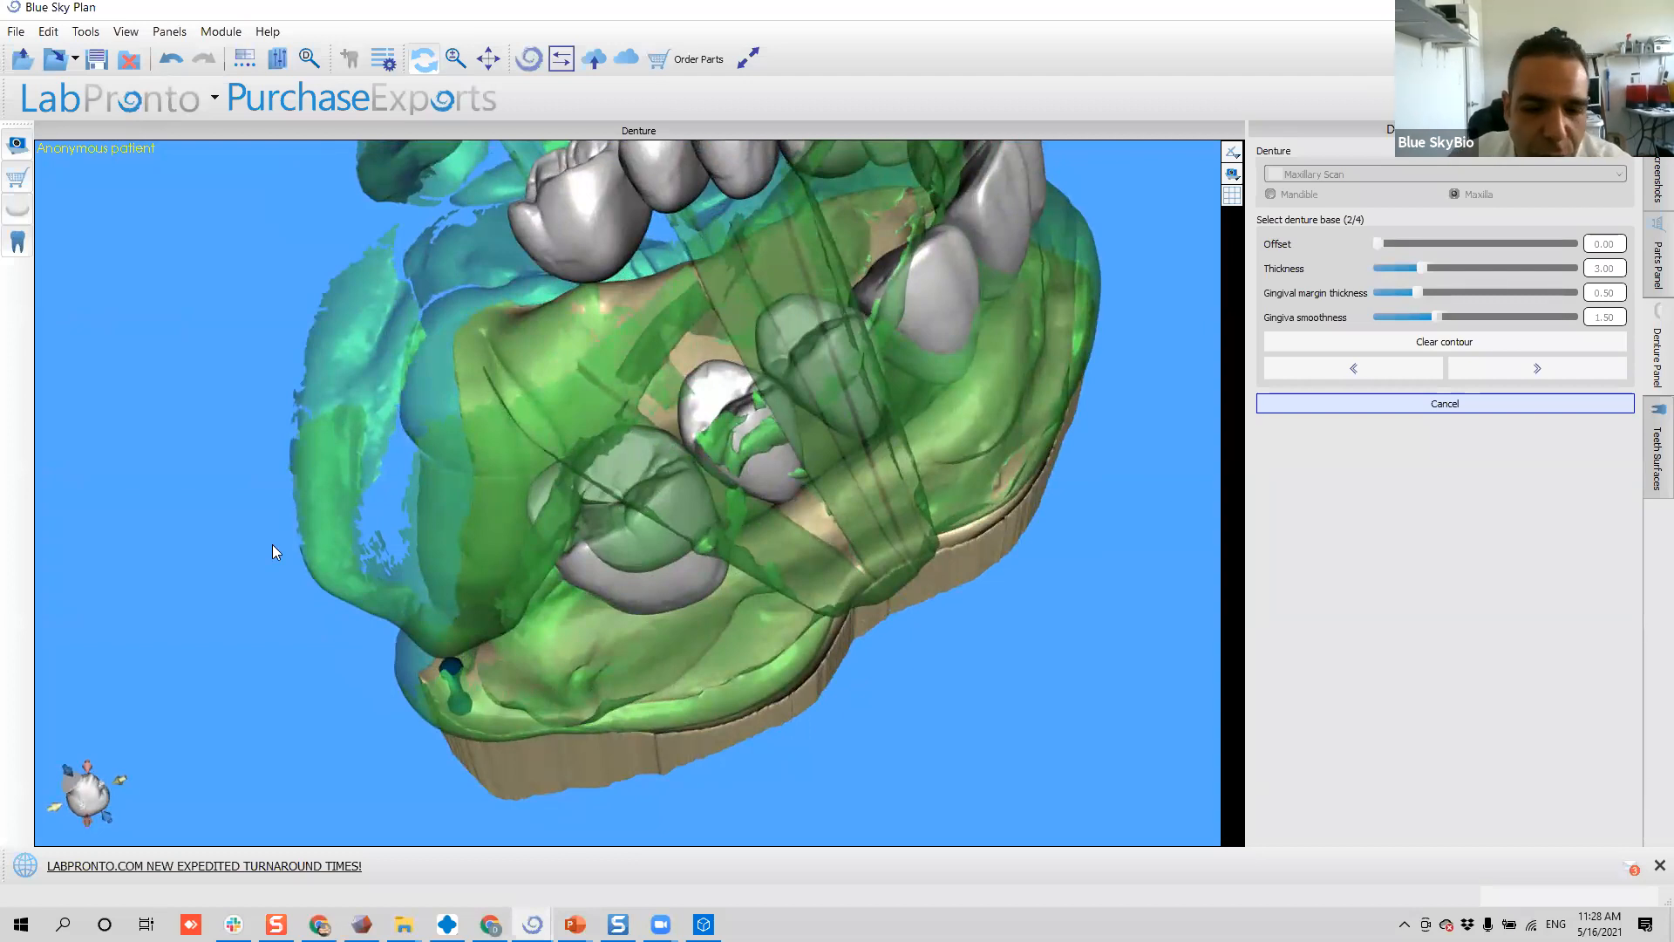
- Extend the denture base contour forward along the left buccal vestibule border of the maxillary model
{"action": "mouse_move", "coordinate": [485, 720]}
{"action": "left_mouse_down"}
{"action": "mouse_move", "coordinate": [660, 727]}
{"action": "mouse_move", "coordinate": [788, 688]}
{"action": "mouse_move", "coordinate": [891, 536]}
{"action": "mouse_move", "coordinate": [916, 605]}
{"action": "left_mouse_up"}
{"action": "scroll", "coordinate": [901, 617], "scroll_direction": "up", "scroll_amount": 4}
{"action": "middle_click_drag", "start_coordinate": [901, 617], "coordinate": [504, 390]}
{"action": "mouse_move", "coordinate": [505, 390]}
{"action": "left_mouse_down"}
{"action": "mouse_move", "coordinate": [607, 516]}
{"action": "mouse_move", "coordinate": [652, 488]}
{"action": "left_mouse_up"}
{"action": "left_click", "coordinate": [800, 462]}
{"action": "left_click_drag", "start_coordinate": [822, 546], "coordinate": [723, 725]}
{"action": "left_click", "coordinate": [727, 728]}
{"action": "left_click", "coordinate": [803, 469]}
{"action": "left_click_drag", "start_coordinate": [670, 453], "coordinate": [835, 326]}
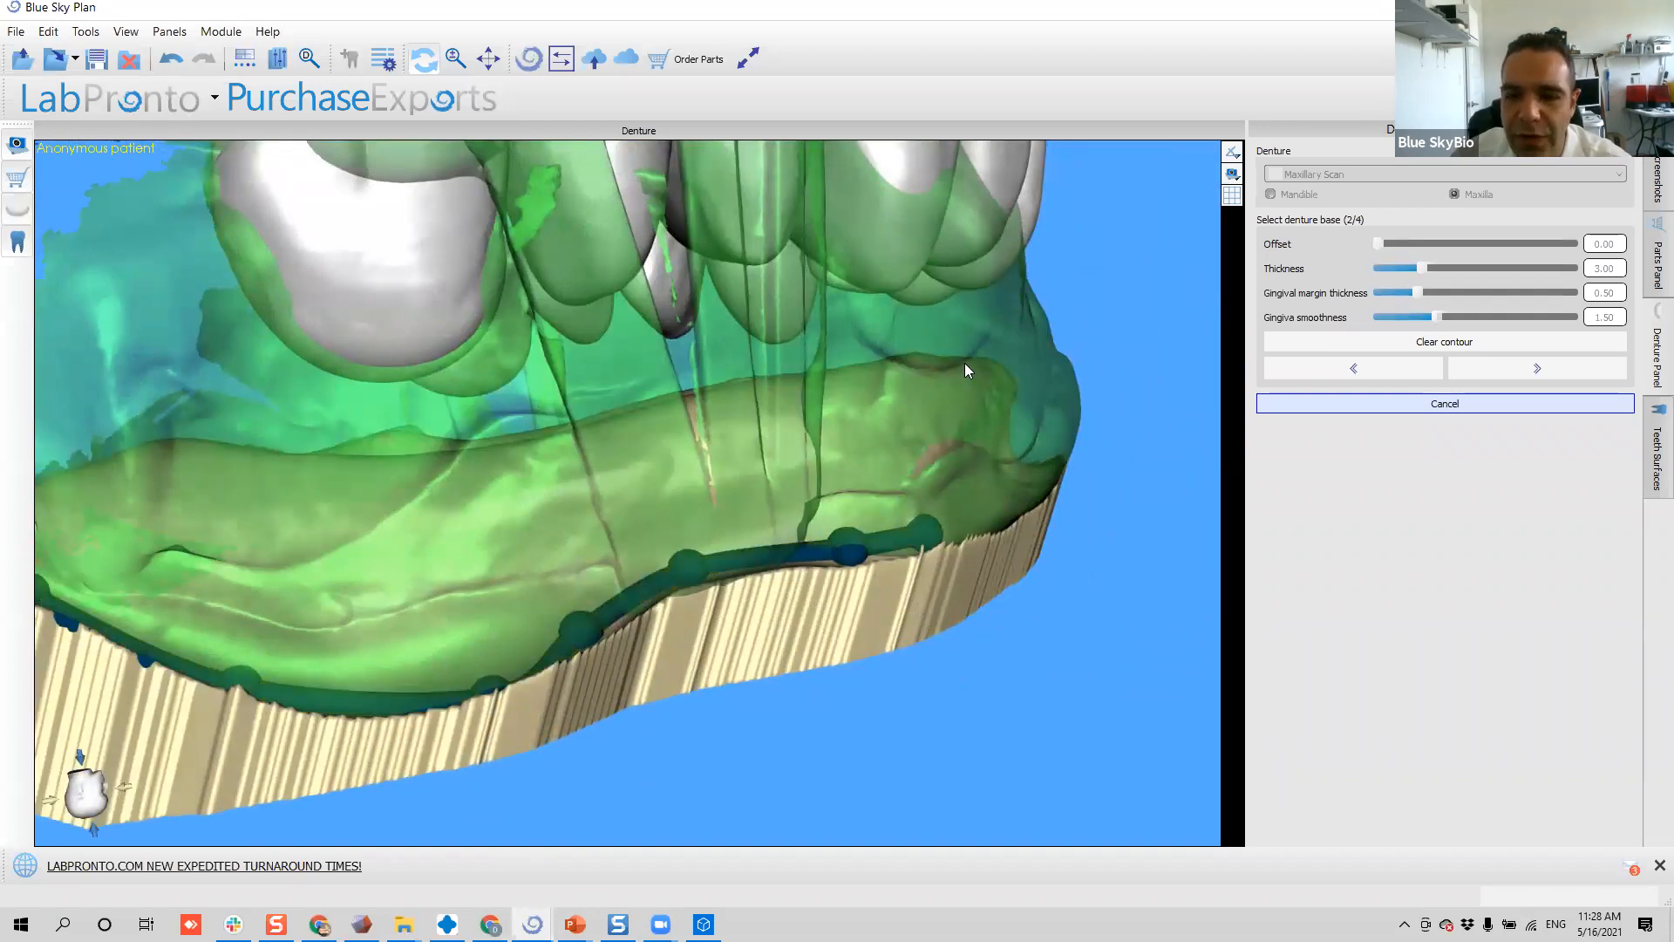
- Hide the Buccal Bite surface so the maxillary model and contour are unobstructed
{"action": "right_click", "coordinate": [1029, 324]}
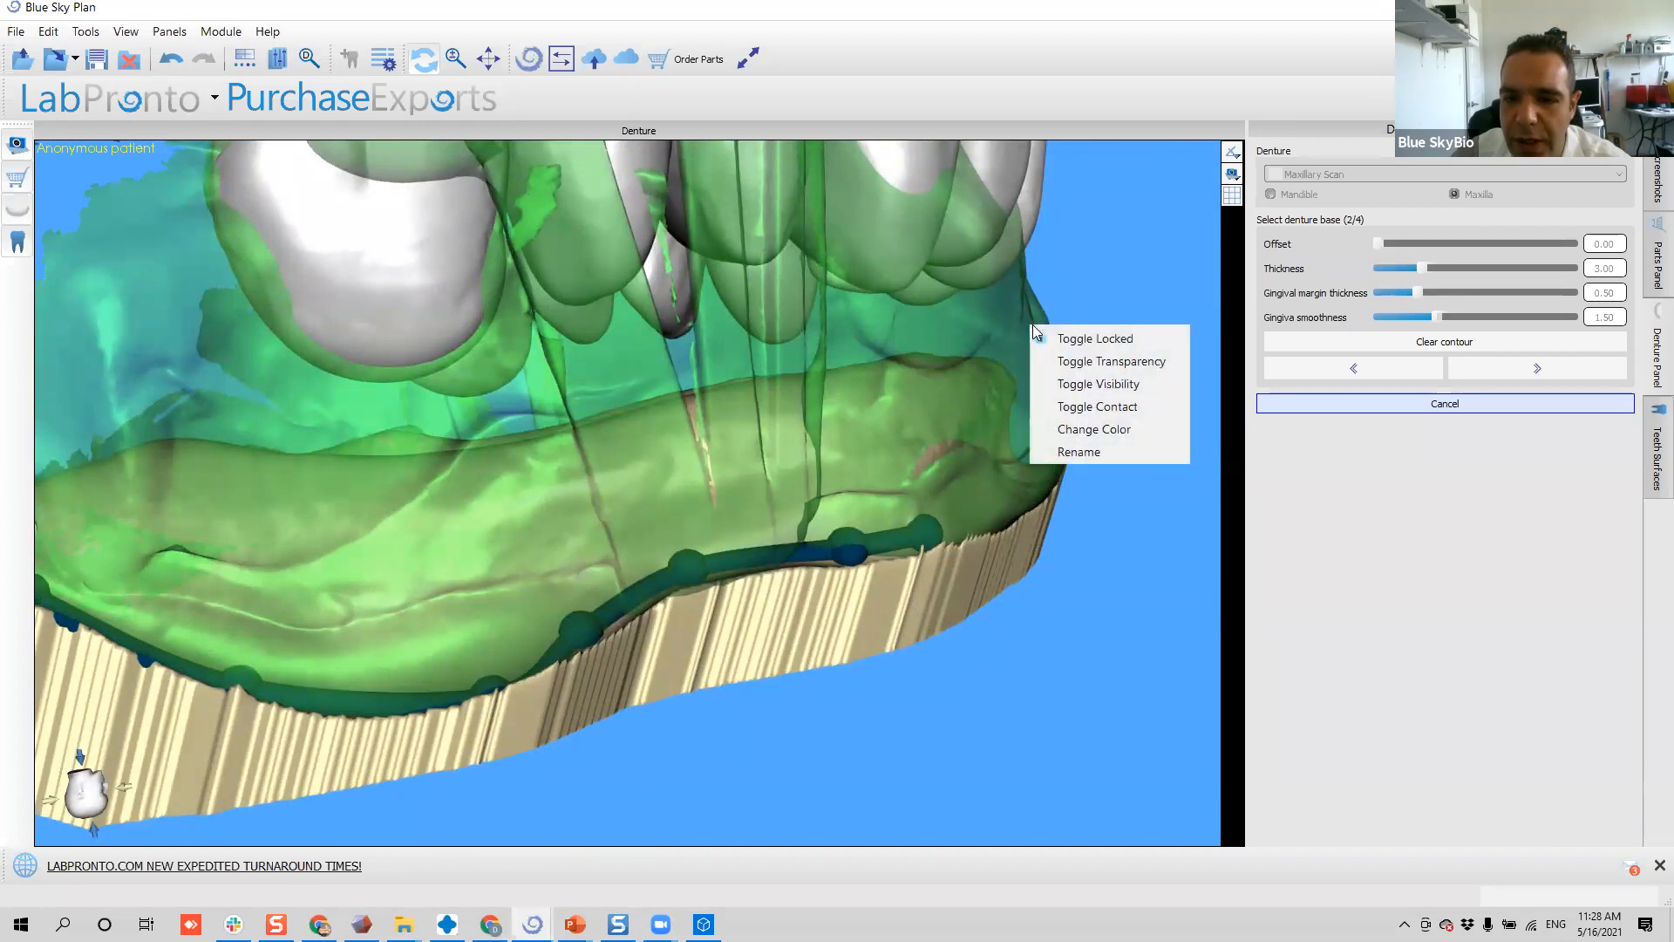
{"action": "left_click", "coordinate": [1098, 387]}
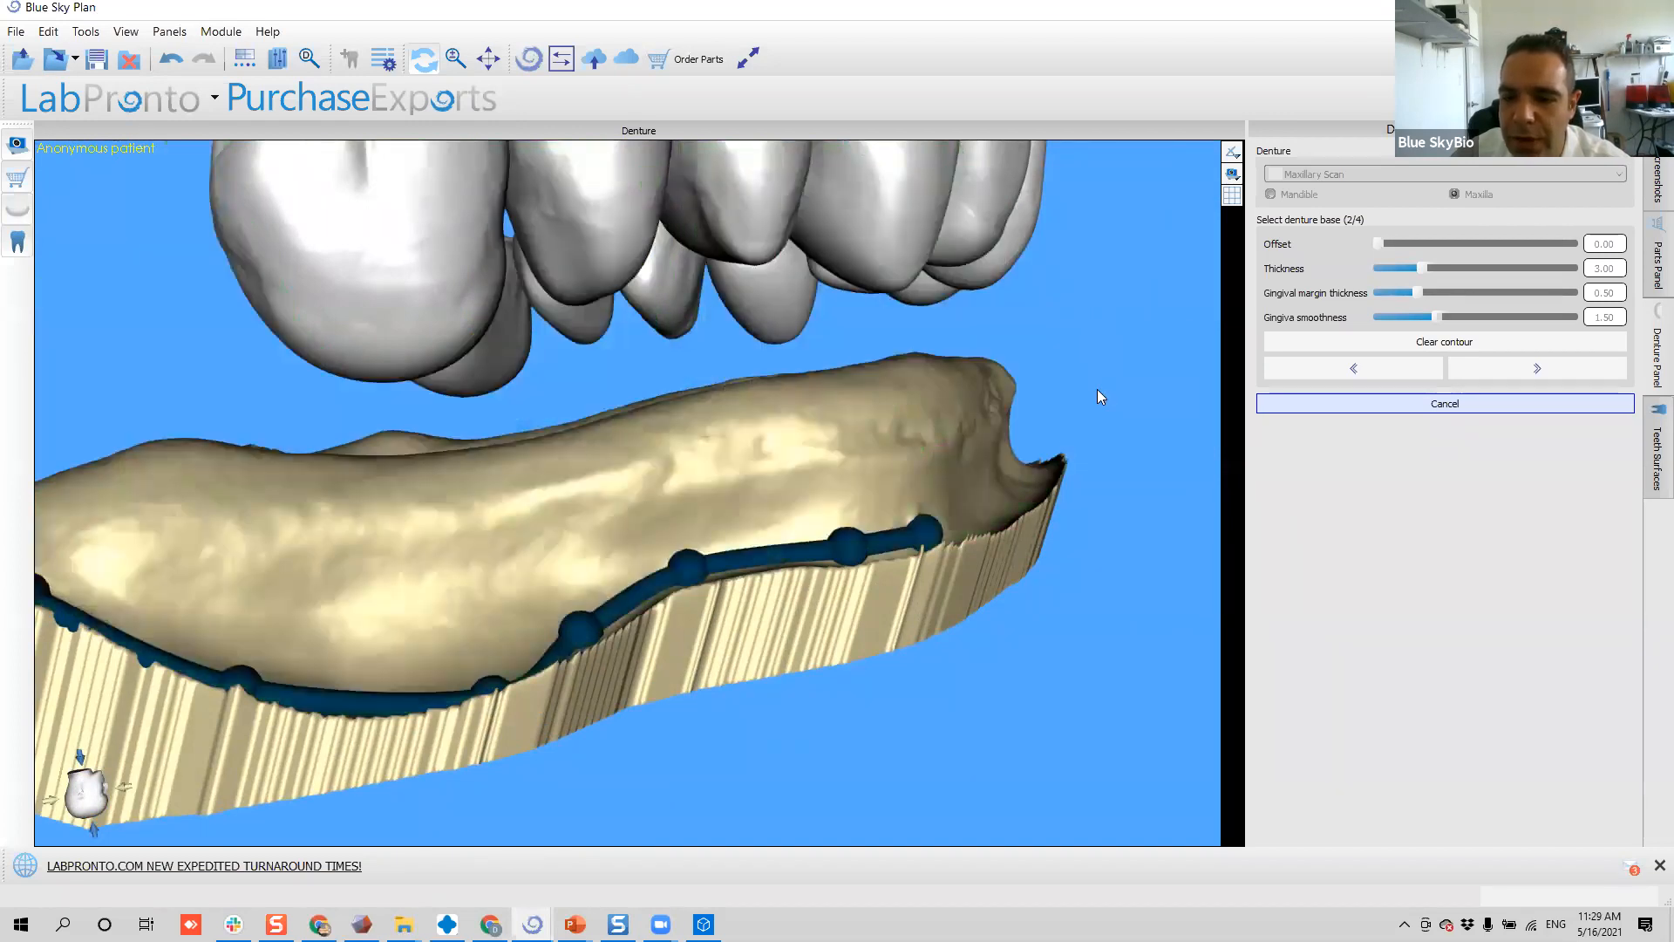
{"action": "left_click", "coordinate": [1650, 436]}
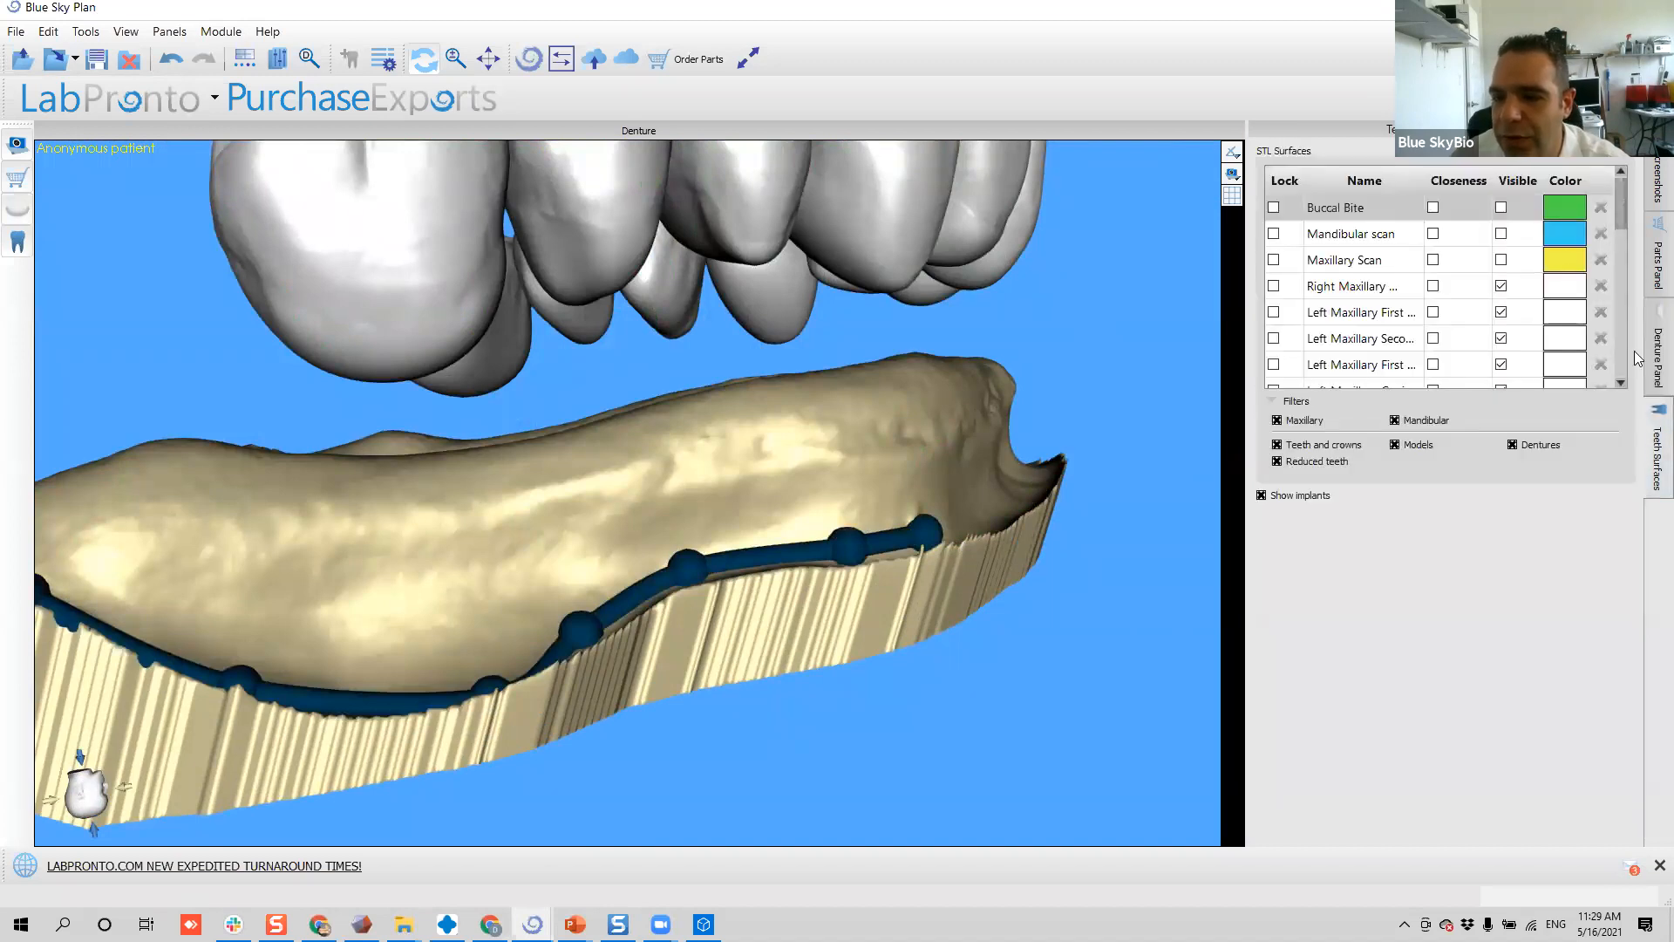
{"action": "left_click", "coordinate": [1500, 208]}
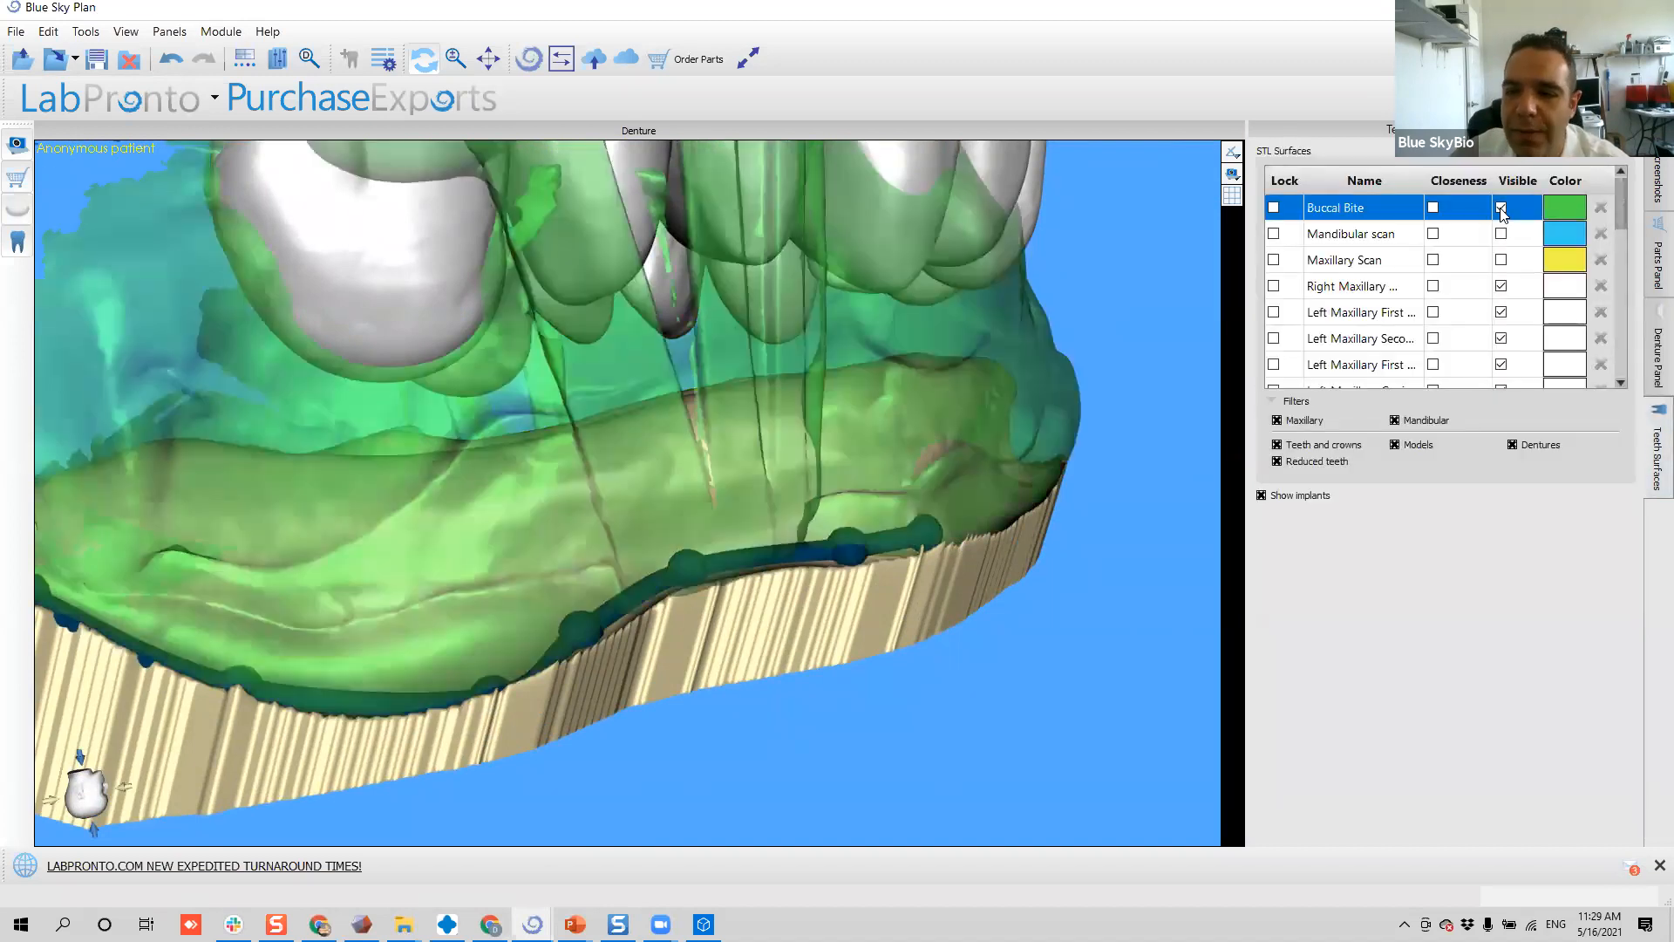
{"action": "left_click", "coordinate": [1500, 208]}
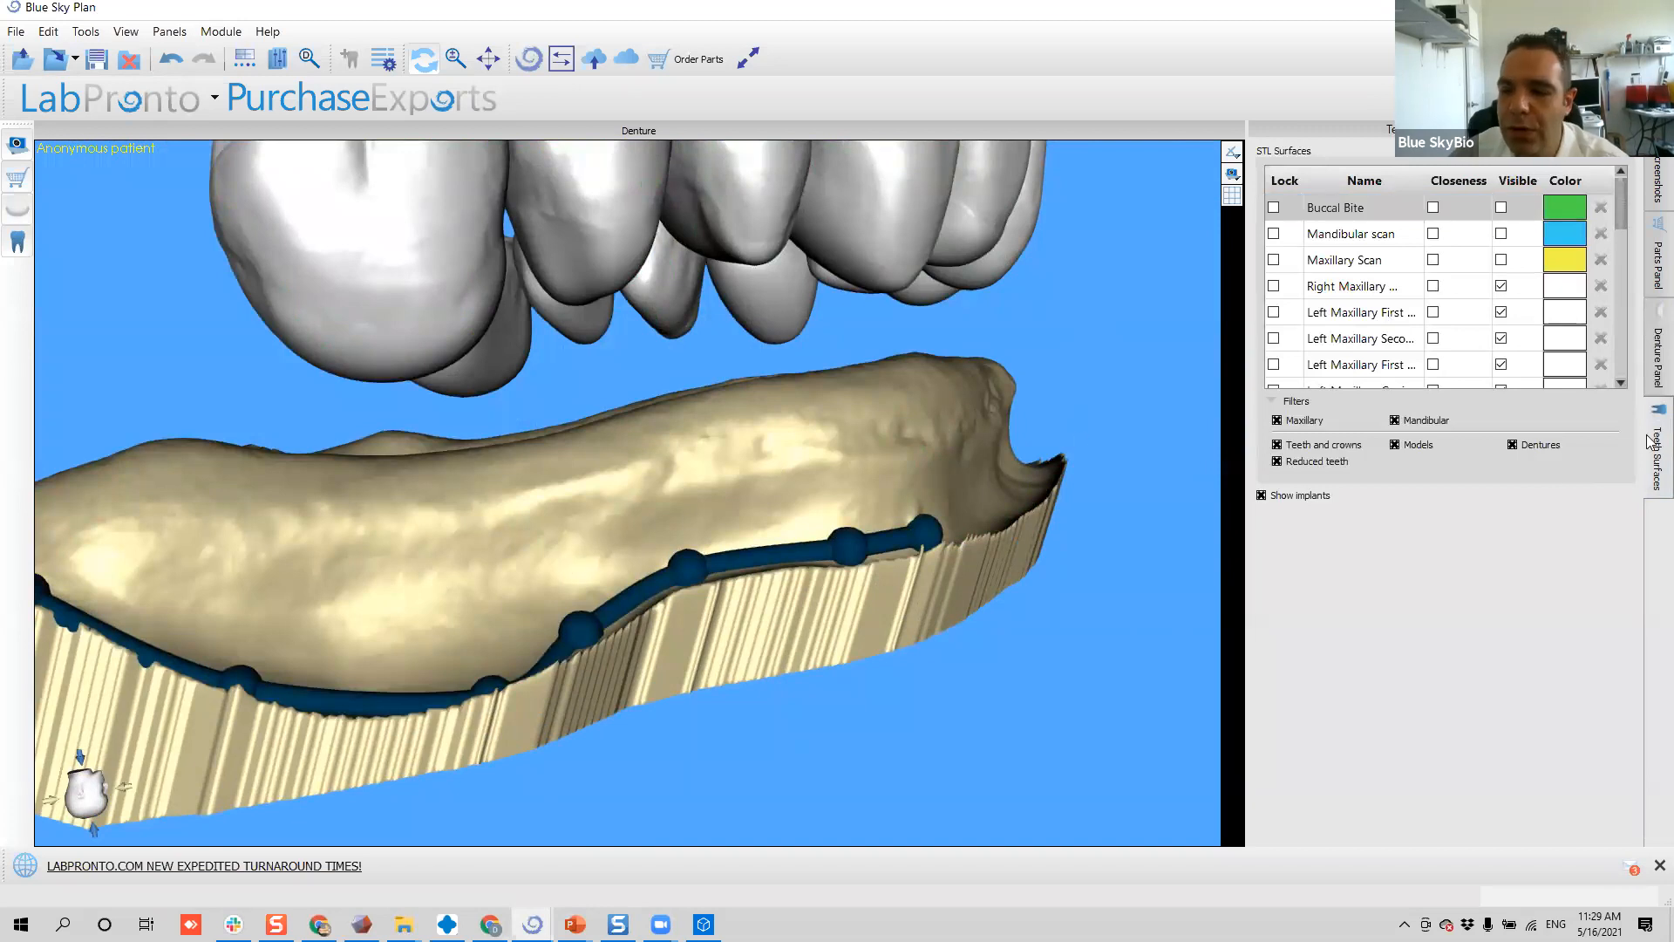
- Continue the denture base contour across the anterior vestibule below the front teeth, using the denture base stage
{"action": "left_click_drag", "start_coordinate": [940, 390], "coordinate": [488, 720]}
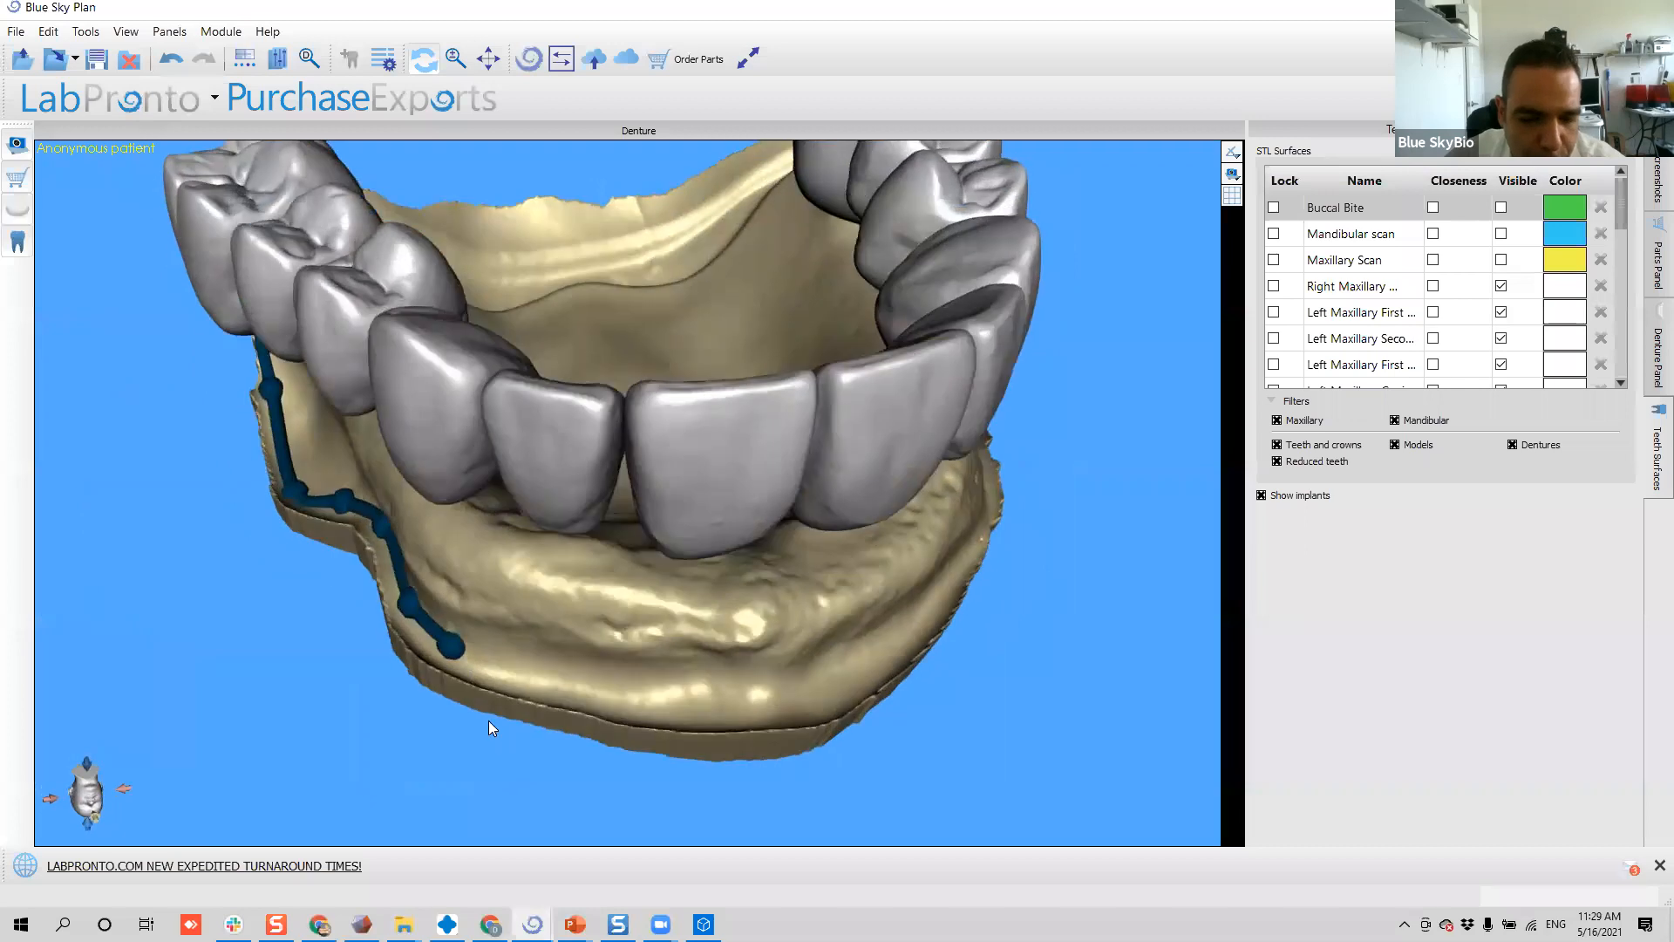
{"action": "left_click", "coordinate": [550, 680]}
{"action": "left_click", "coordinate": [662, 697]}
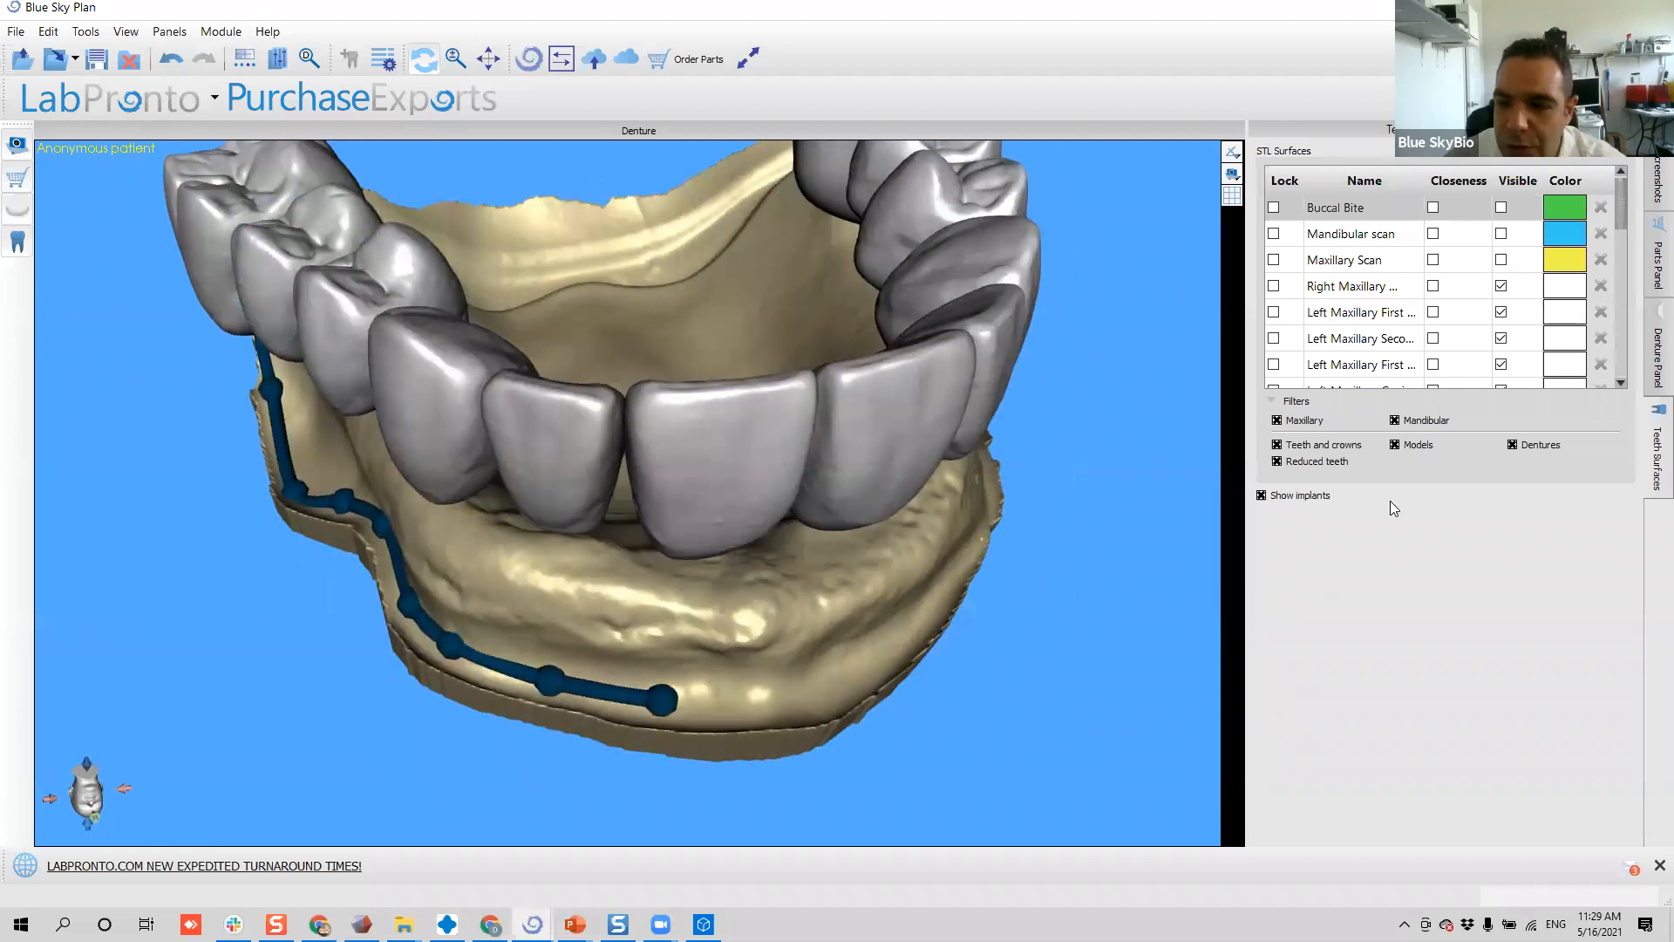
{"action": "left_click", "coordinate": [1654, 357]}
{"action": "left_click", "coordinate": [734, 704]}
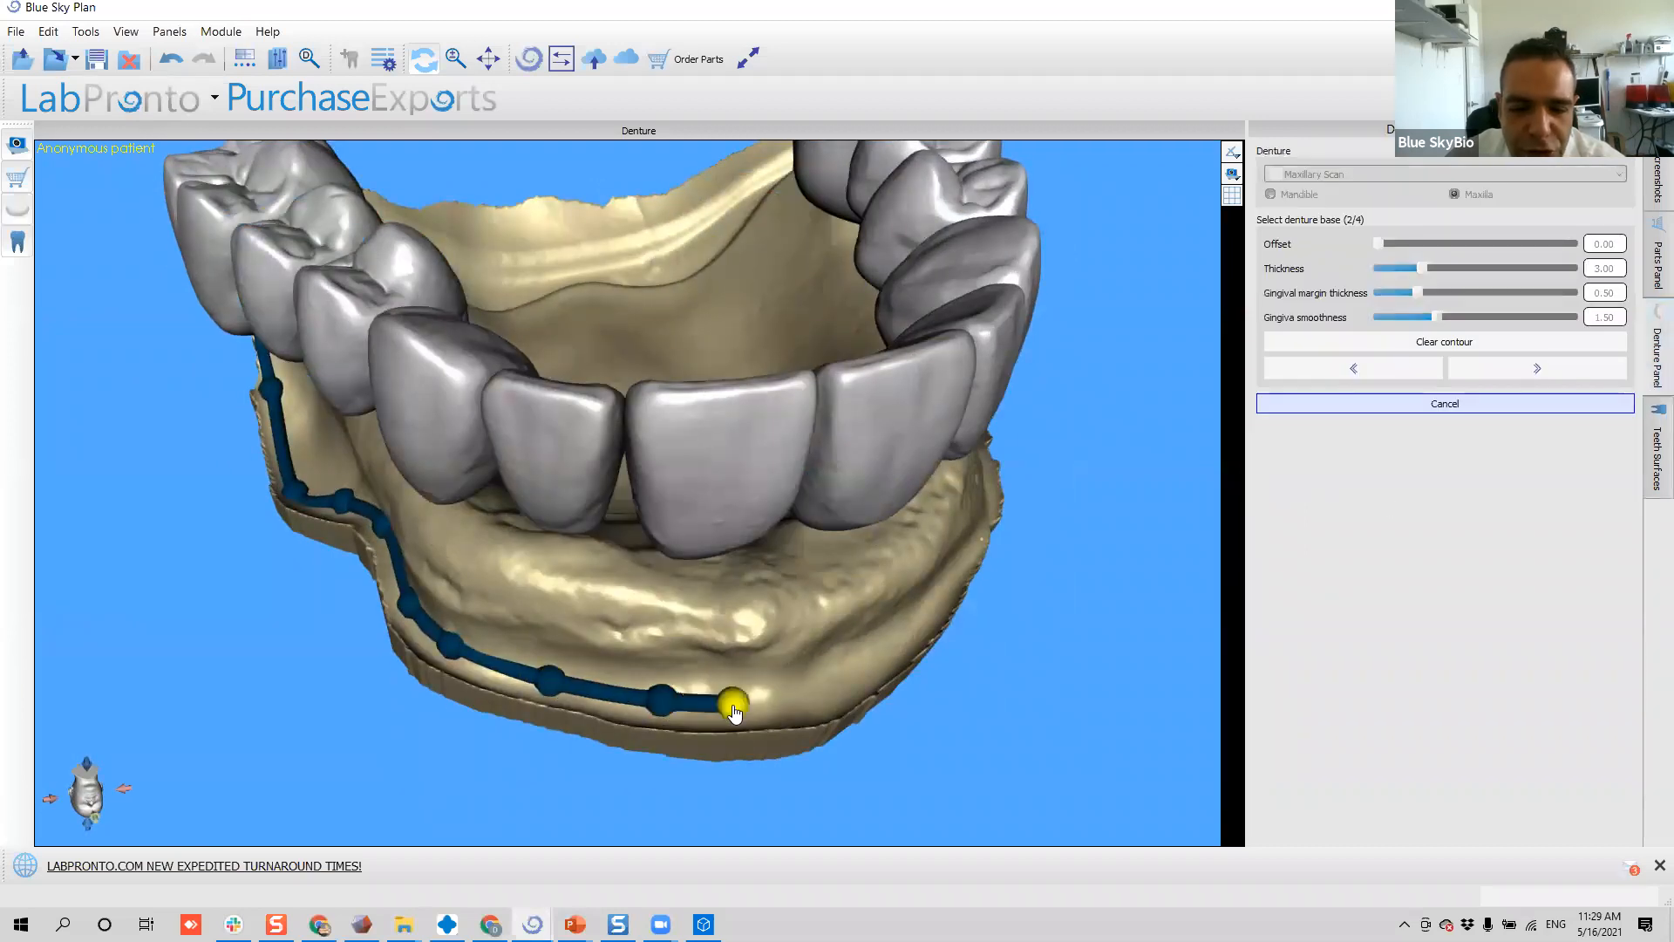
{"action": "left_click", "coordinate": [863, 680]}
- Extend the denture base contour from the front along the right buccal vestibule border to behind the last molar
{"action": "left_click_drag", "start_coordinate": [767, 743], "coordinate": [313, 703]}
{"action": "left_click", "coordinate": [443, 701]}
{"action": "left_click", "coordinate": [602, 771]}
{"action": "left_click", "coordinate": [757, 786]}
{"action": "mouse_move", "coordinate": [919, 790]}
{"action": "left_mouse_down"}
{"action": "mouse_move", "coordinate": [499, 682]}
{"action": "mouse_move", "coordinate": [382, 748]}
{"action": "left_mouse_up"}
{"action": "left_click", "coordinate": [523, 711]}
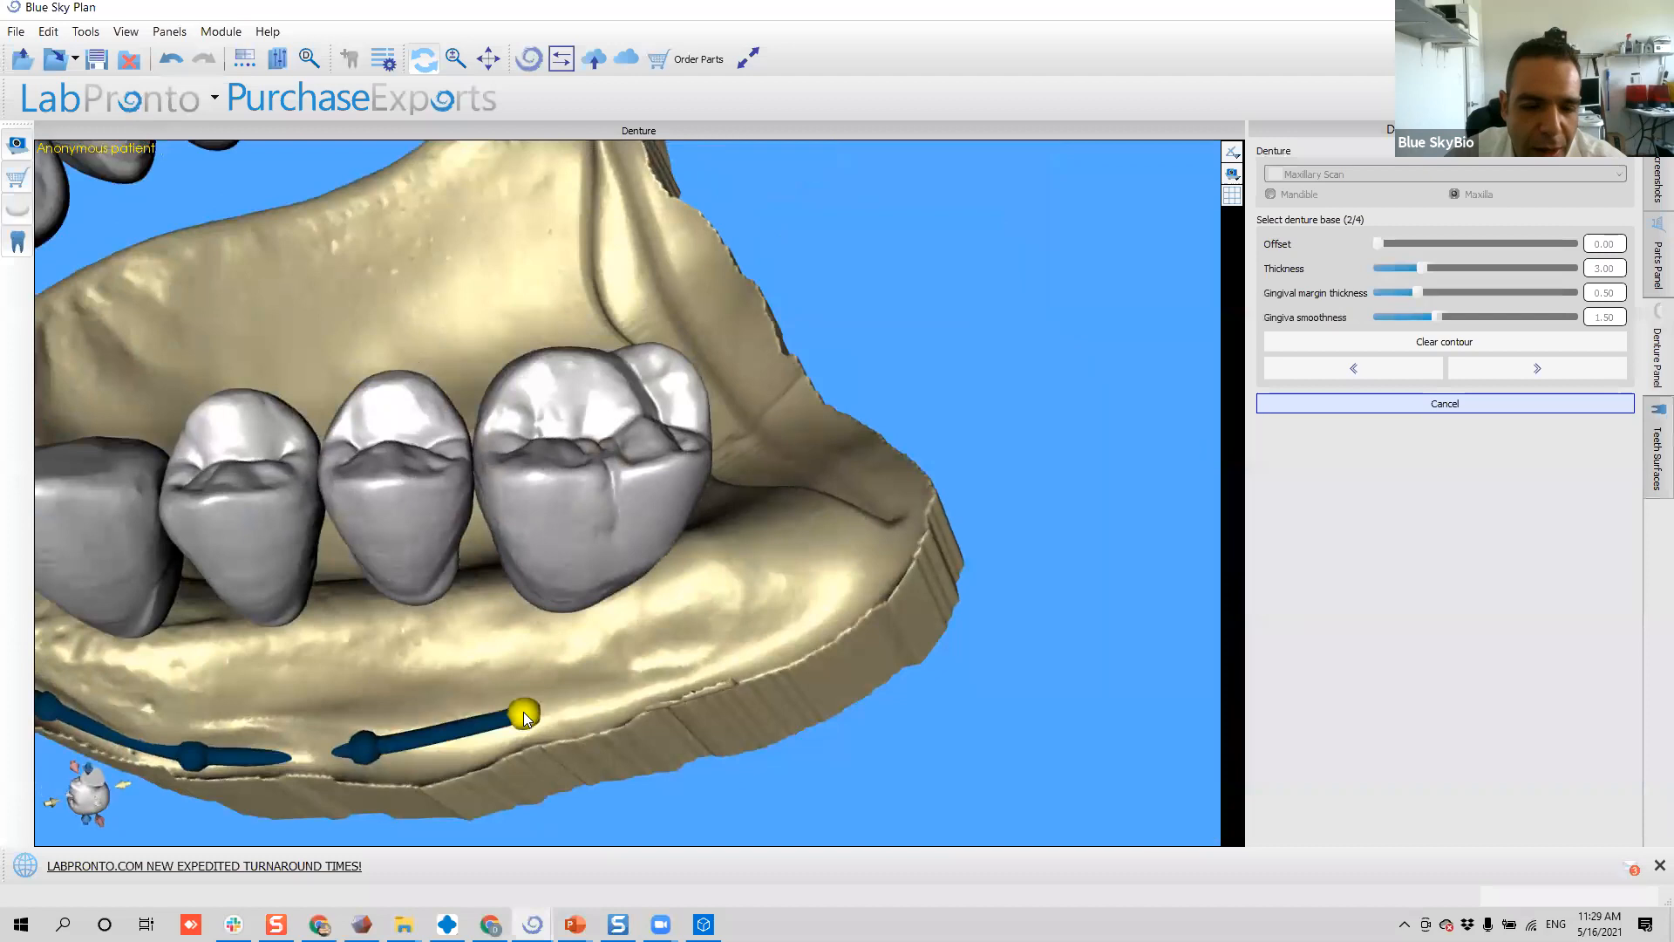
{"action": "left_click", "coordinate": [716, 663]}
{"action": "left_click", "coordinate": [872, 580]}
- Carry the contour across the posterior palate just behind the palatal seal and close it at the left posterior starting end
{"action": "mouse_move", "coordinate": [880, 581]}
{"action": "left_mouse_down"}
{"action": "mouse_move", "coordinate": [417, 807]}
{"action": "mouse_move", "coordinate": [417, 699]}
{"action": "mouse_move", "coordinate": [659, 551]}
{"action": "mouse_move", "coordinate": [755, 751]}
{"action": "mouse_move", "coordinate": [581, 637]}
{"action": "left_mouse_up"}
{"action": "left_click", "coordinate": [634, 637]}
{"action": "left_click", "coordinate": [869, 624]}
{"action": "left_click", "coordinate": [1043, 668]}
{"action": "left_click", "coordinate": [1097, 683]}
{"action": "left_click_drag", "start_coordinate": [1097, 684], "coordinate": [1116, 685]}
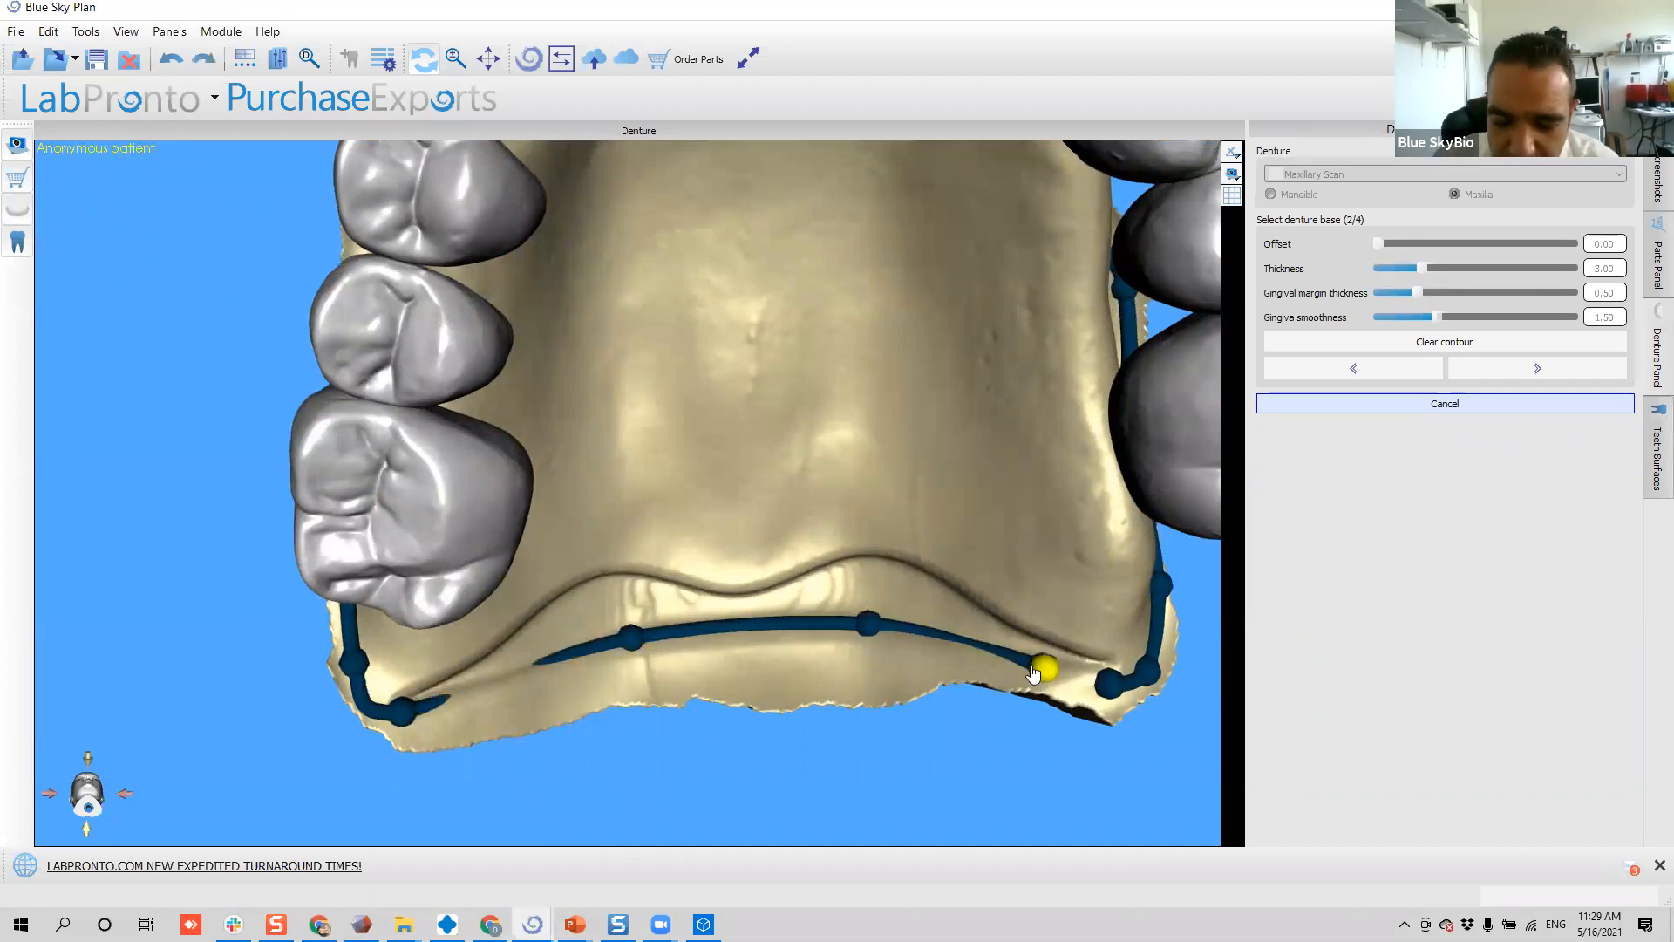
{"action": "right_click_drag", "start_coordinate": [1111, 684], "coordinate": [1111, 684]}
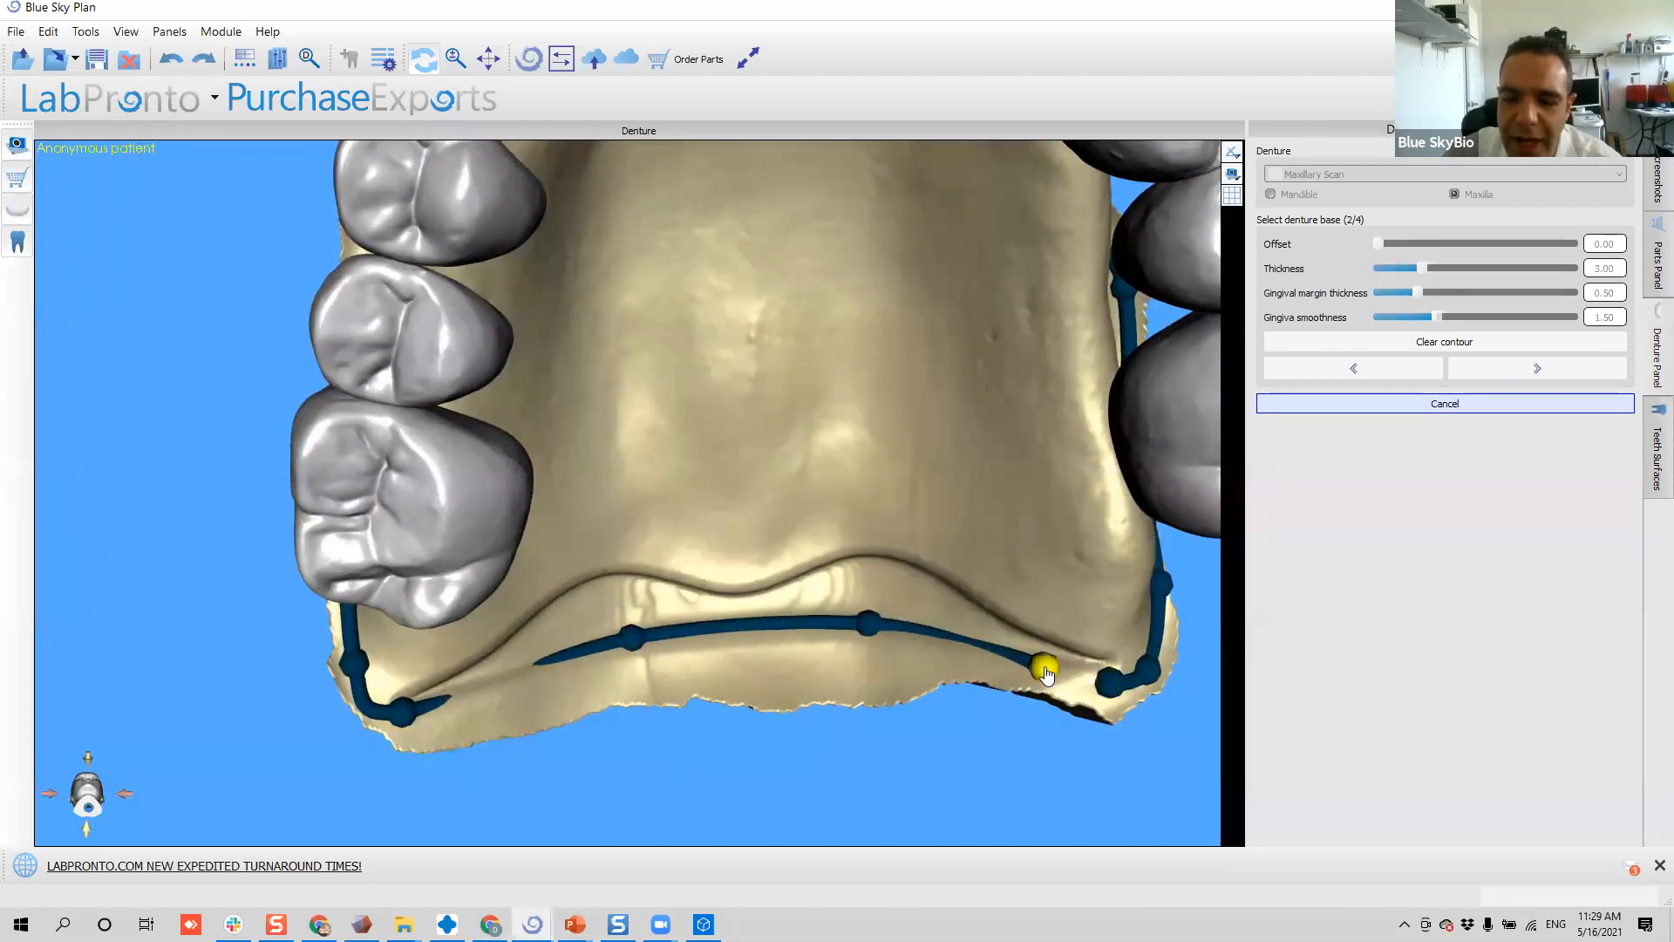
{"action": "left_click_drag", "start_coordinate": [1046, 674], "coordinate": [1096, 682]}
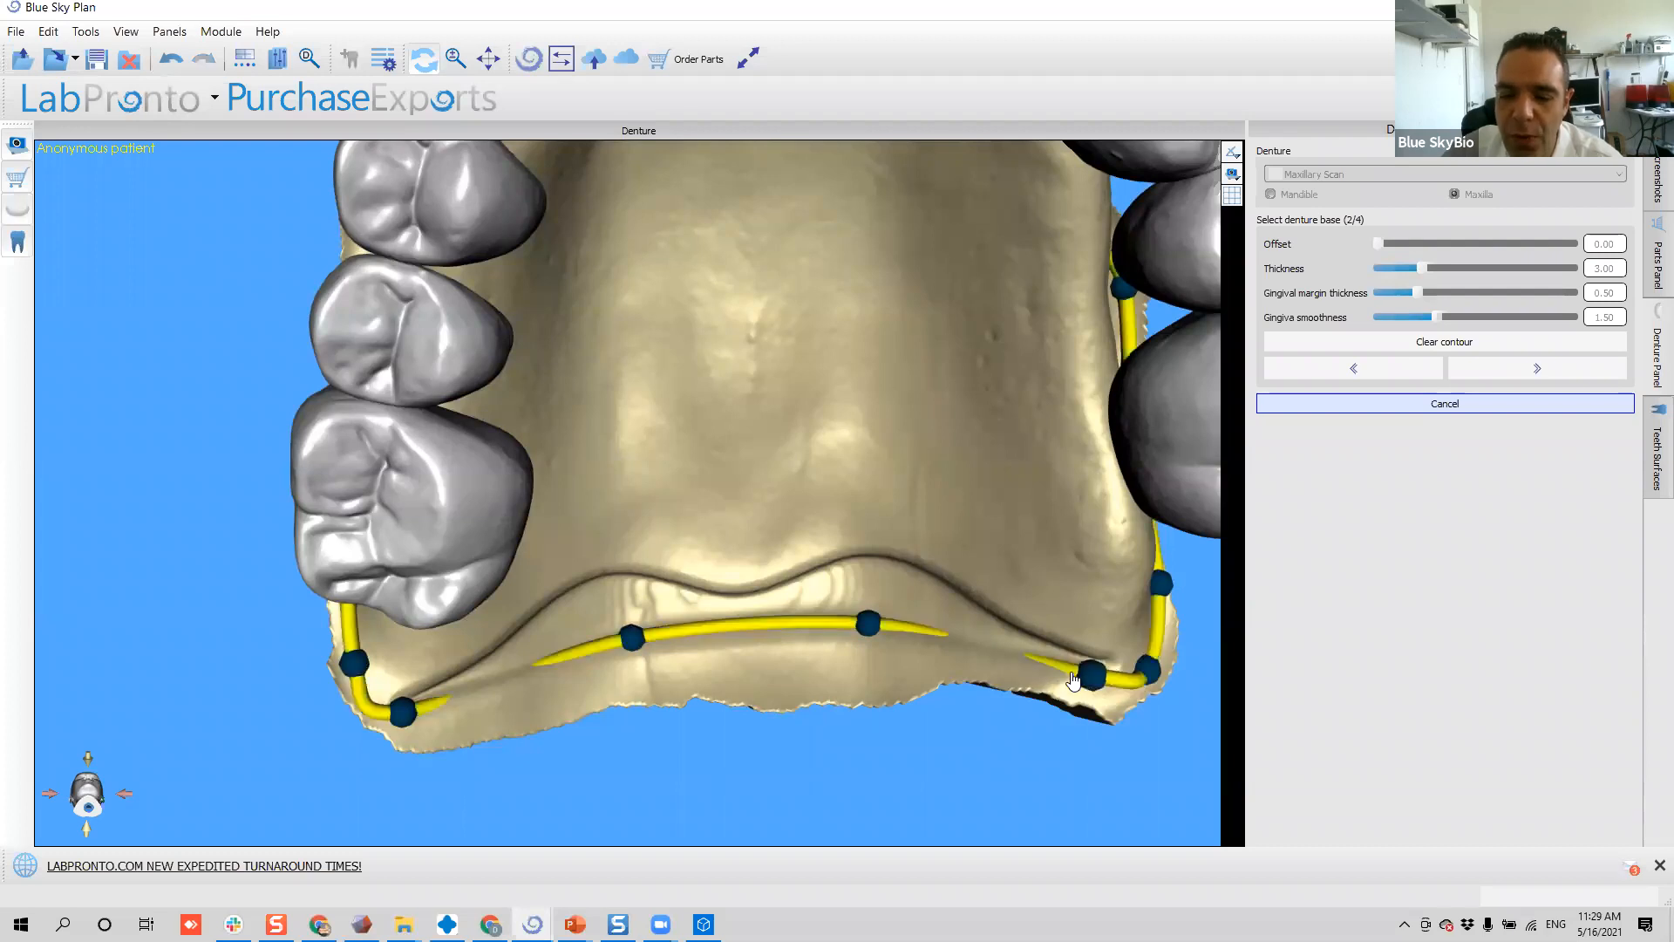
- Reposition contour points along the left buccal border and the anterior vestibule so the line follows the edge of the model
{"action": "left_click_drag", "start_coordinate": [905, 725], "coordinate": [479, 594]}
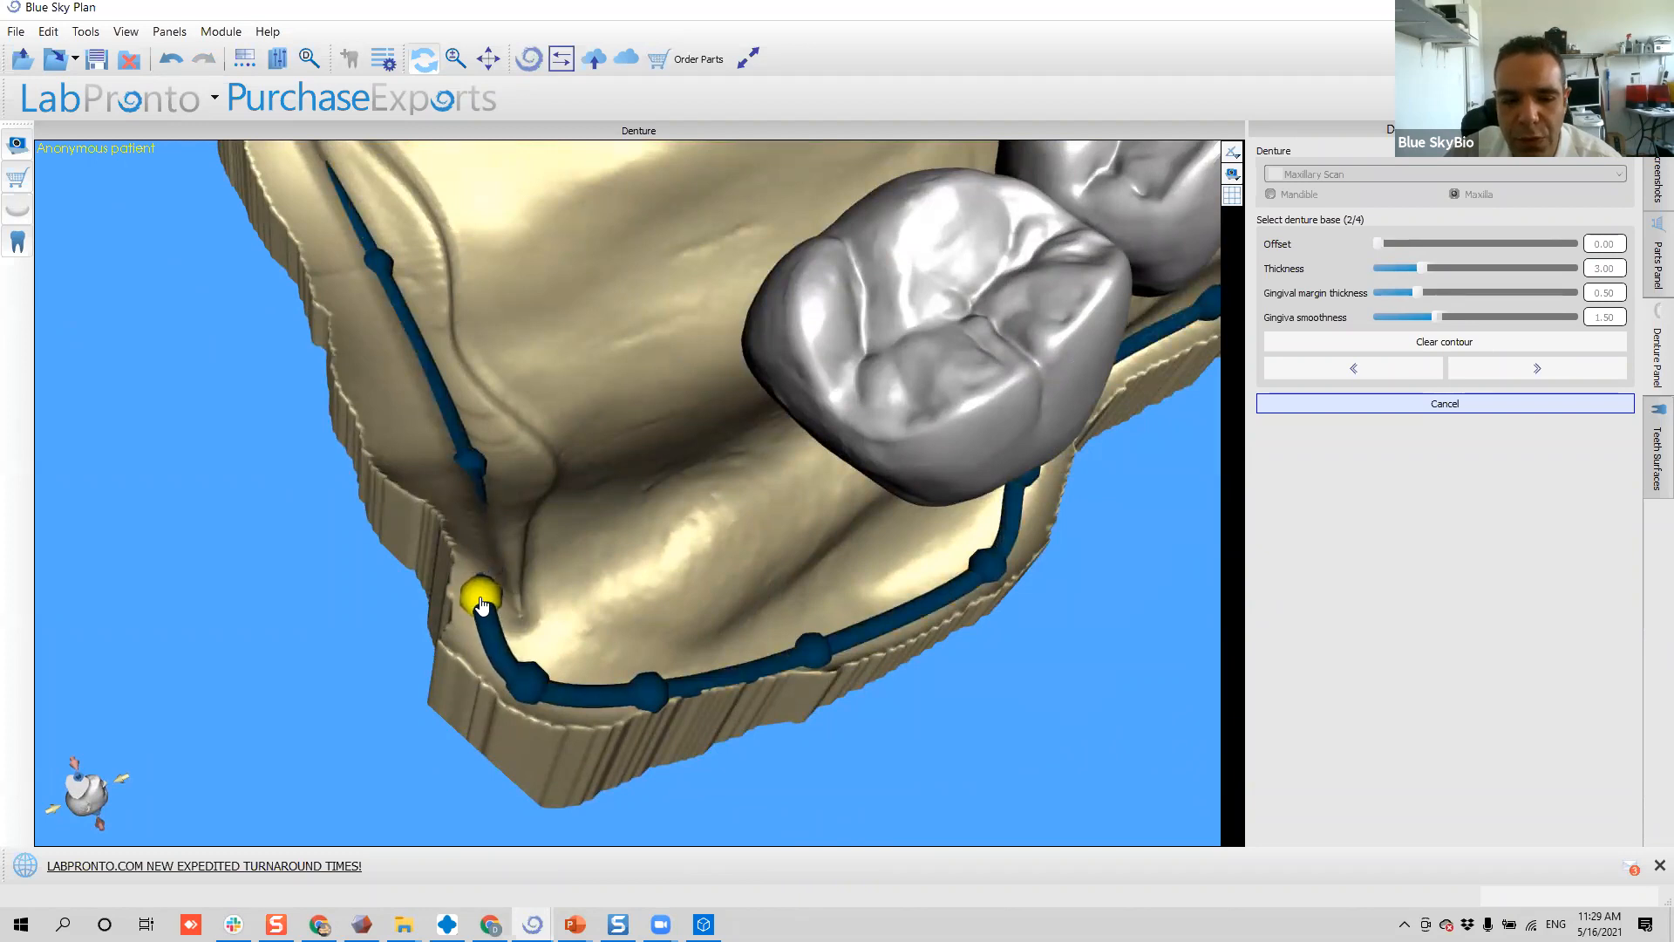
{"action": "mouse_move", "coordinate": [643, 619]}
{"action": "left_mouse_down"}
{"action": "mouse_move", "coordinate": [497, 475]}
{"action": "mouse_move", "coordinate": [829, 677]}
{"action": "mouse_move", "coordinate": [729, 744]}
{"action": "mouse_move", "coordinate": [619, 618]}
{"action": "mouse_move", "coordinate": [437, 490]}
{"action": "mouse_move", "coordinate": [236, 649]}
{"action": "left_mouse_up"}
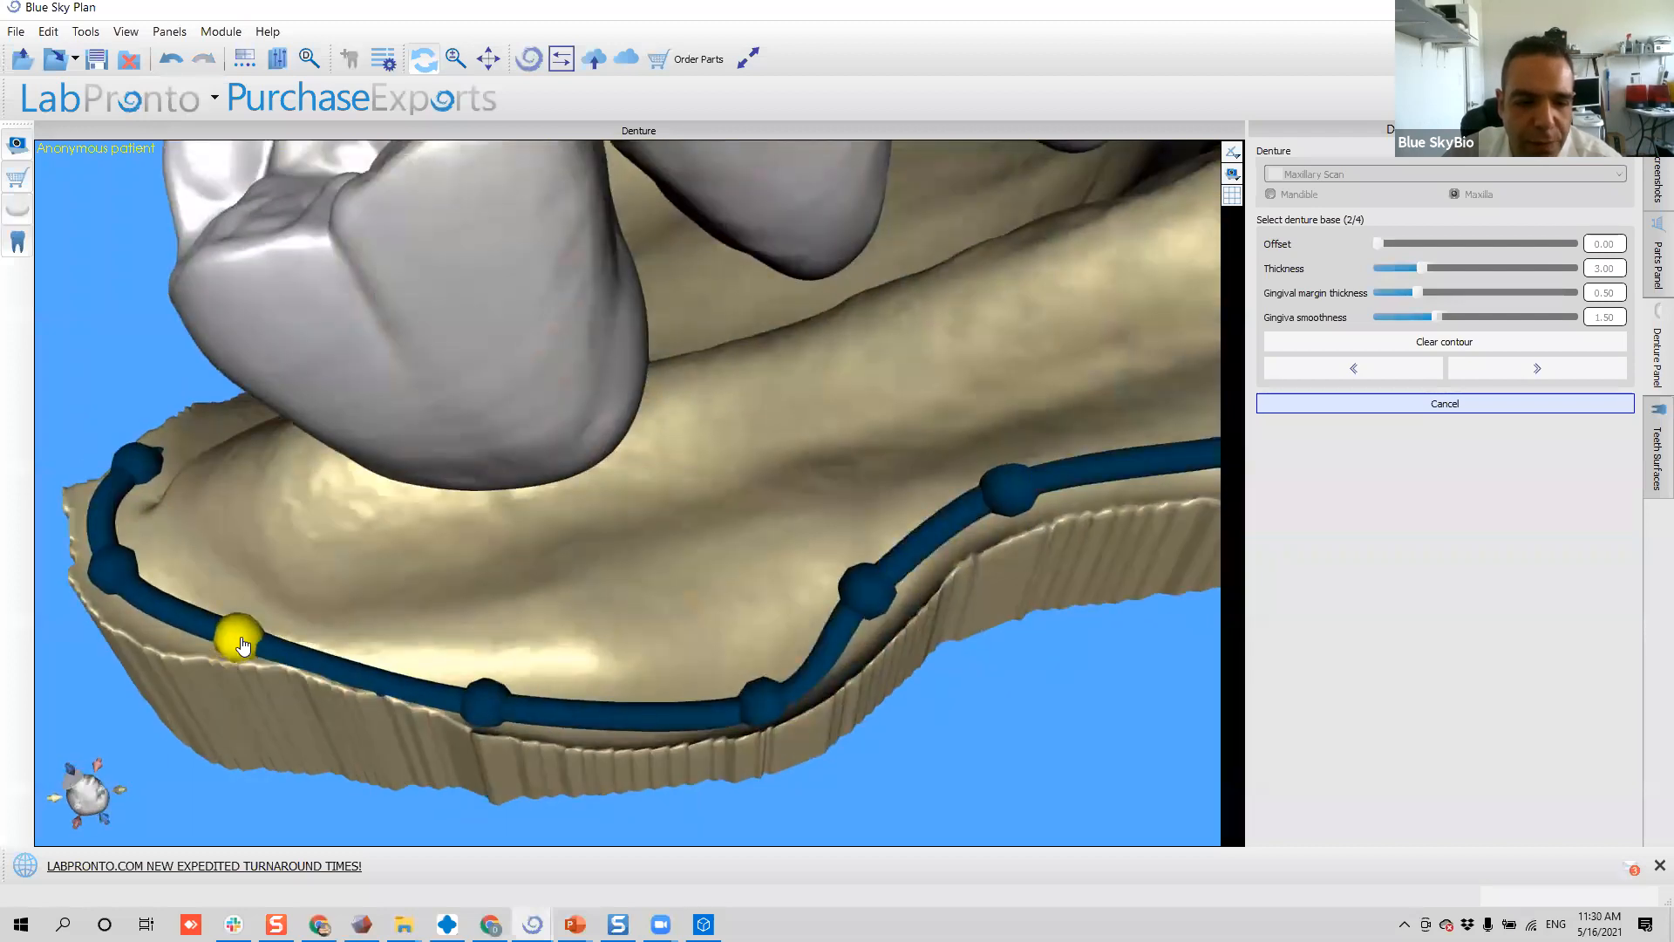
{"action": "left_click_drag", "start_coordinate": [763, 701], "coordinate": [741, 680]}
{"action": "left_click_drag", "start_coordinate": [867, 598], "coordinate": [871, 604]}
{"action": "left_click_drag", "start_coordinate": [741, 682], "coordinate": [719, 701]}
{"action": "left_click_drag", "start_coordinate": [862, 731], "coordinate": [553, 635]}
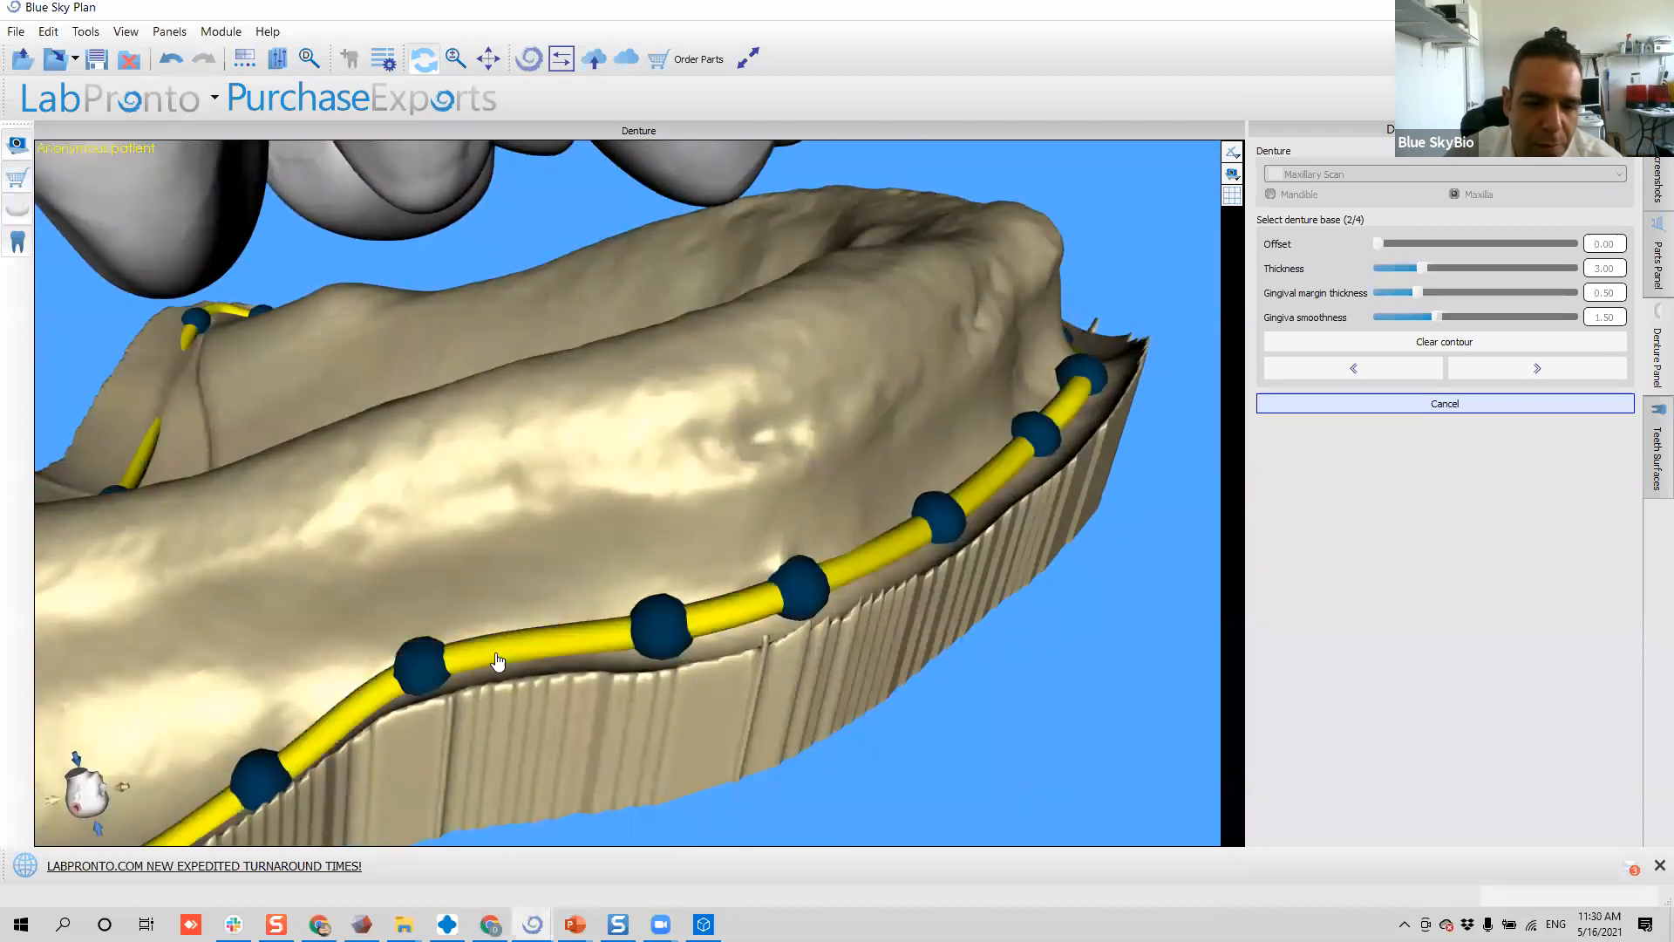
{"action": "left_click_drag", "start_coordinate": [916, 684], "coordinate": [468, 597]}
{"action": "left_click_drag", "start_coordinate": [397, 610], "coordinate": [386, 612]}
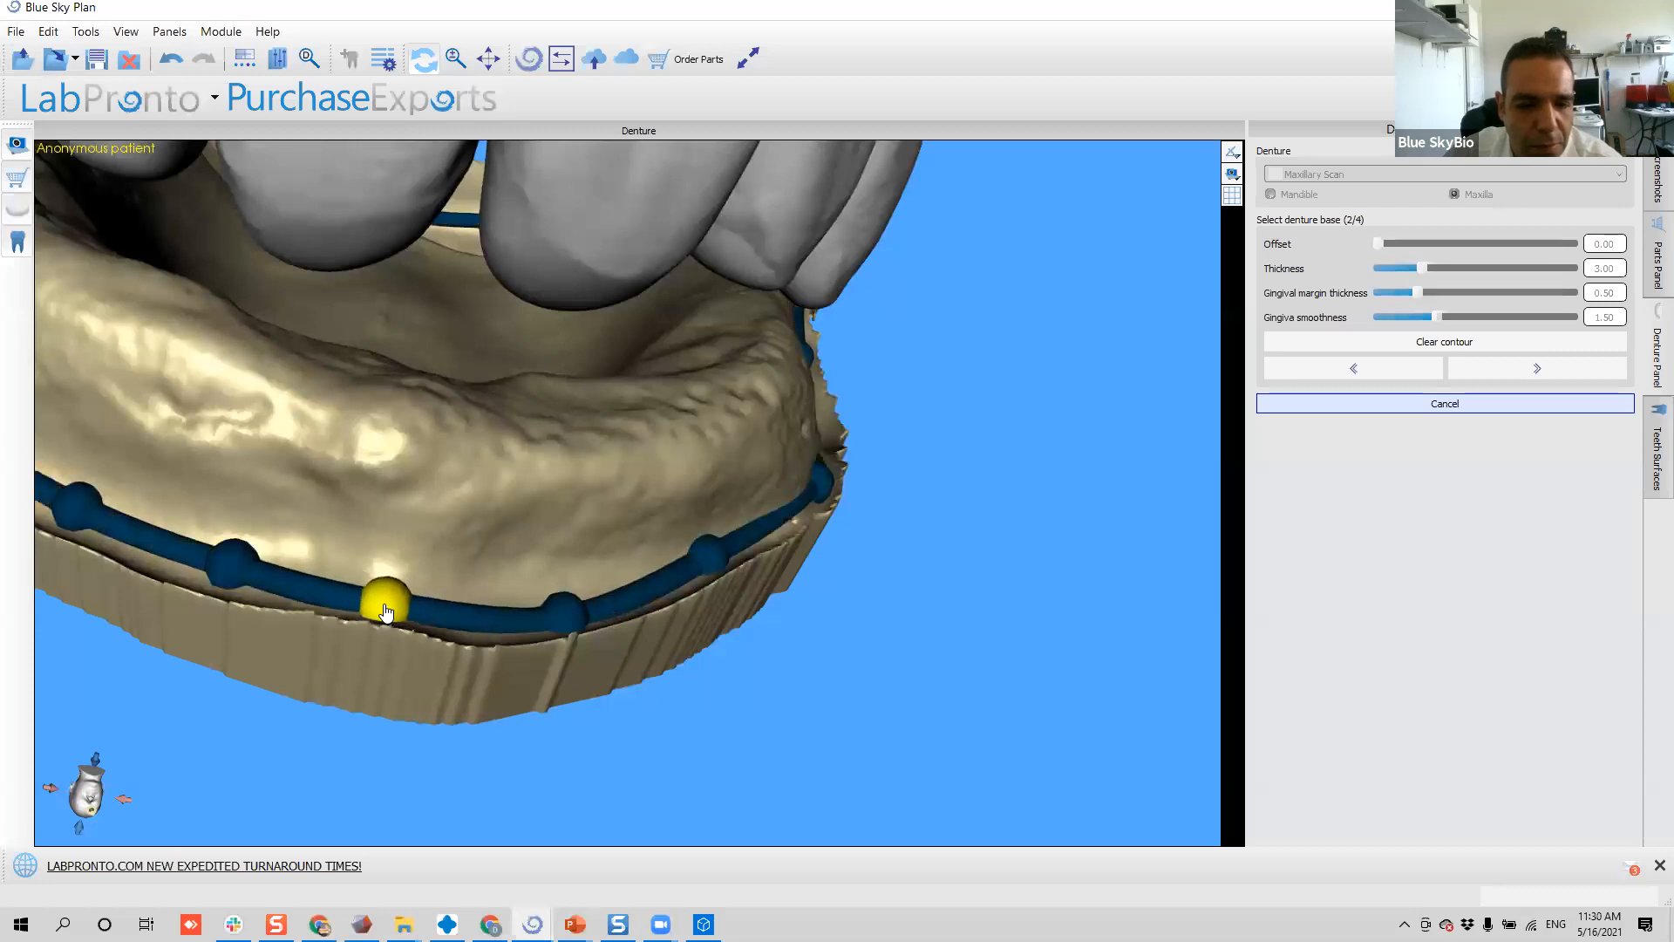
- Refine the contour along the right buccal border, moving the point below the last molar backward and adding one in front of it
{"action": "left_click_drag", "start_coordinate": [713, 628], "coordinate": [401, 541]}
{"action": "left_click_drag", "start_coordinate": [650, 522], "coordinate": [586, 527]}
{"action": "left_click_drag", "start_coordinate": [903, 632], "coordinate": [737, 659]}
{"action": "left_click_drag", "start_coordinate": [745, 556], "coordinate": [626, 585]}
{"action": "left_click_drag", "start_coordinate": [722, 641], "coordinate": [785, 607]}
{"action": "left_click_drag", "start_coordinate": [929, 703], "coordinate": [677, 596]}
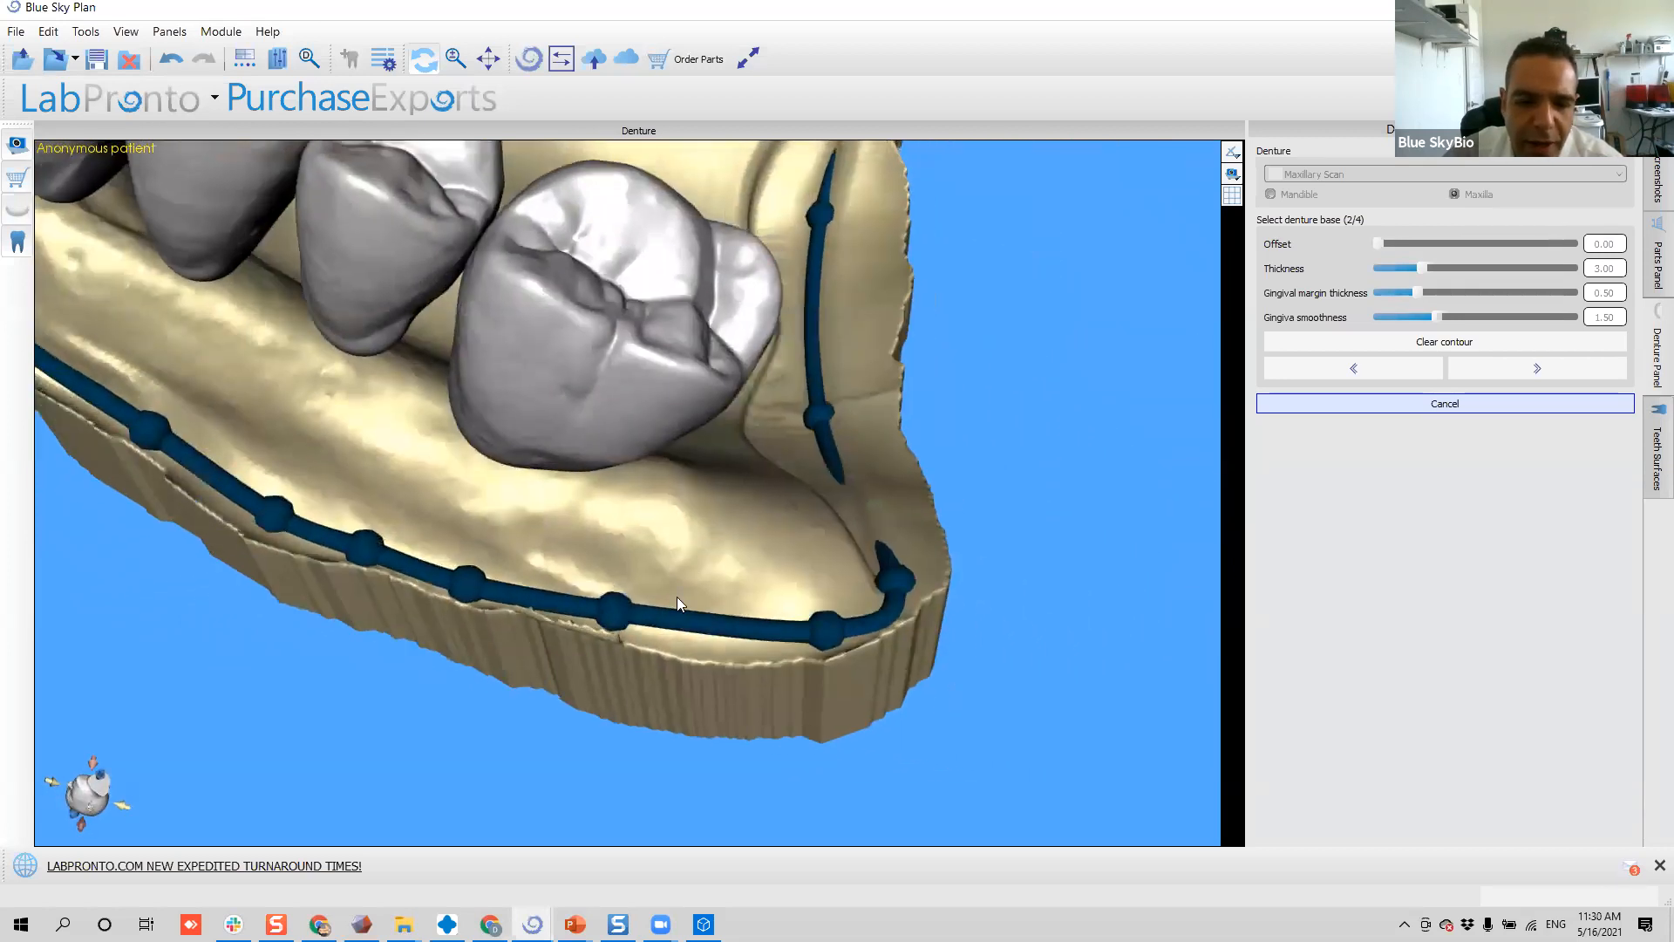
{"action": "right_click", "coordinate": [611, 617]}
{"action": "left_click_drag", "start_coordinate": [611, 617], "coordinate": [679, 643]}
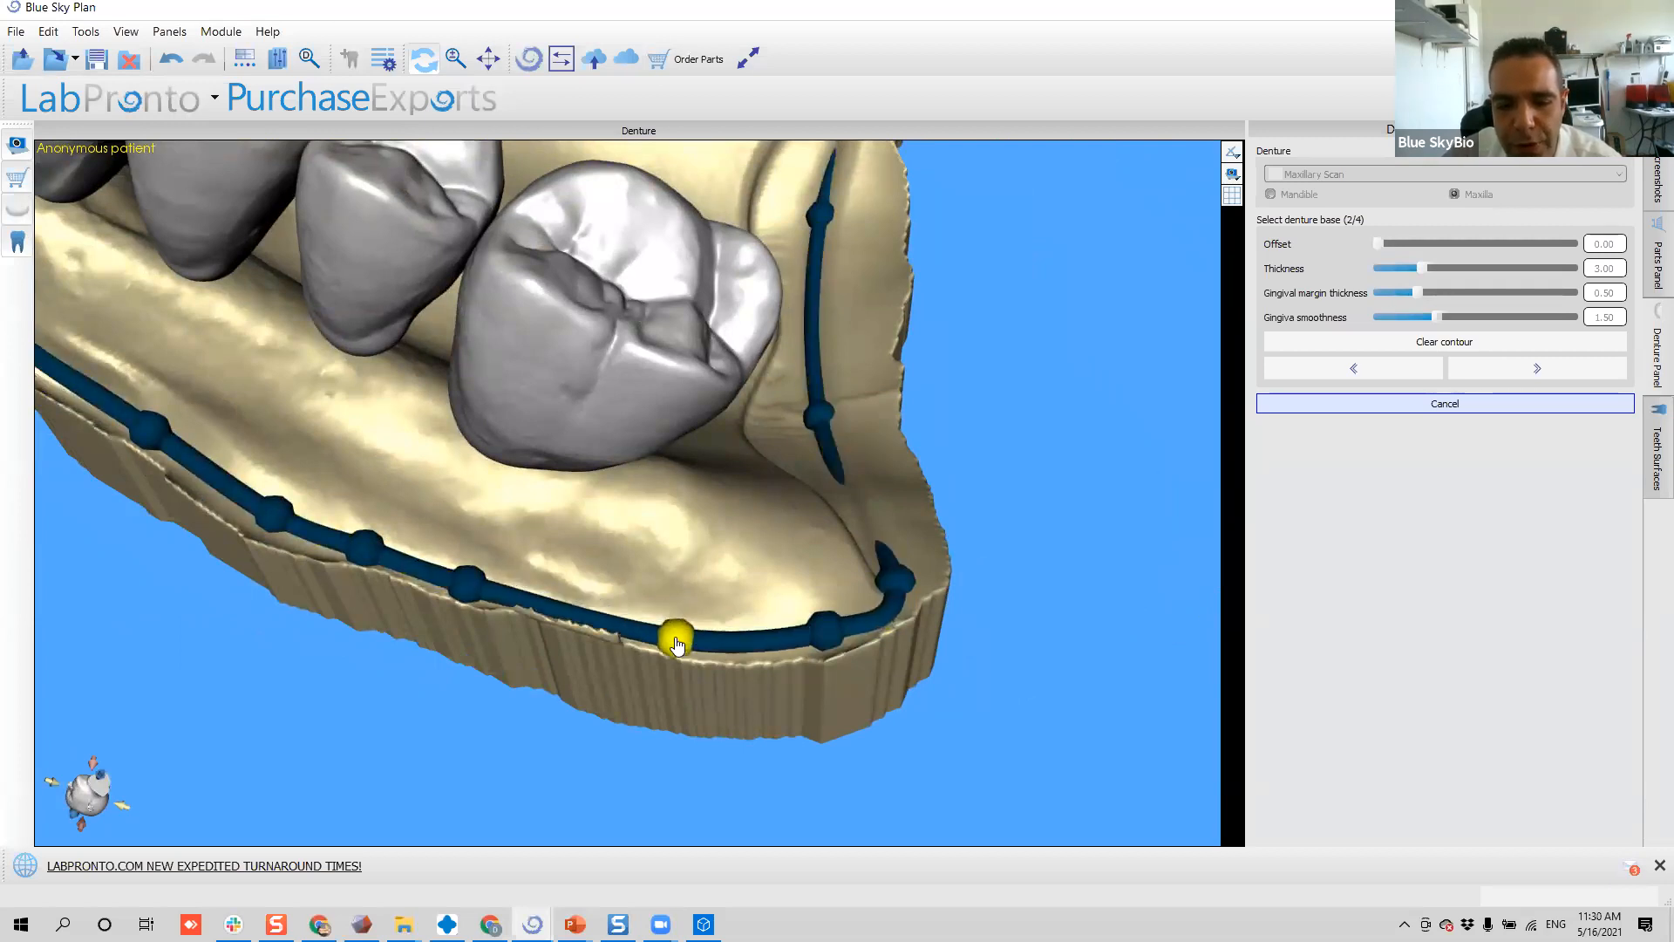
{"action": "left_click_drag", "start_coordinate": [580, 614], "coordinate": [579, 606]}
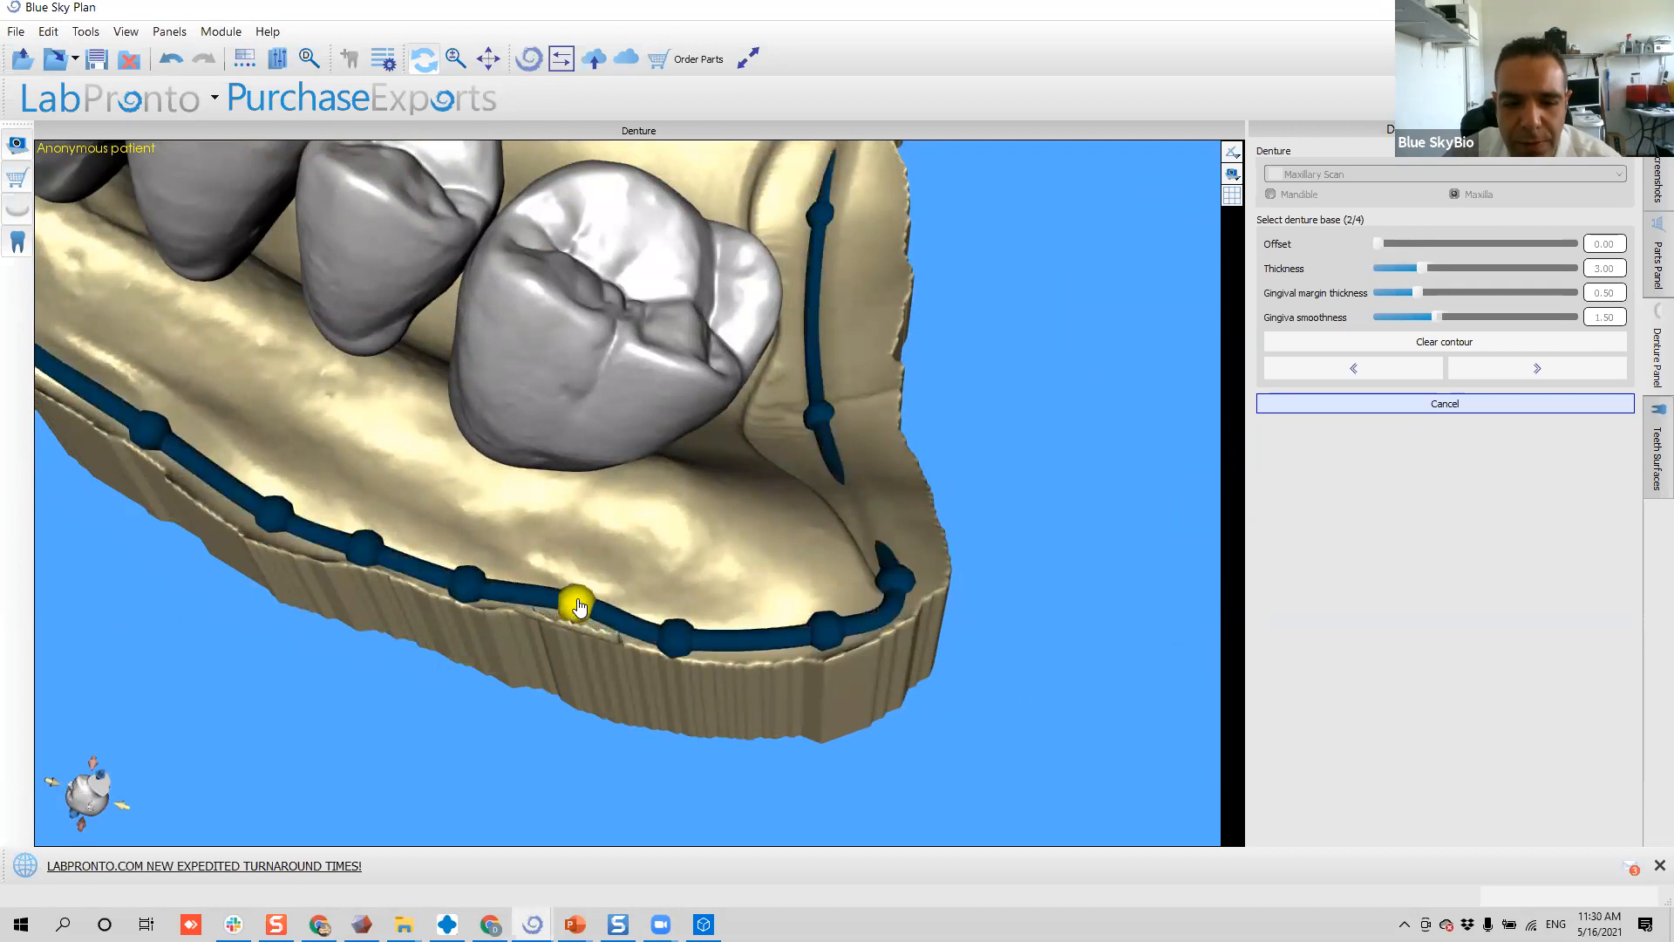
- Reshape the contour at the right posterior corner, adding a point behind the palatal seal and repositioning its neighbours
{"action": "left_click_drag", "start_coordinate": [741, 708], "coordinate": [384, 697]}
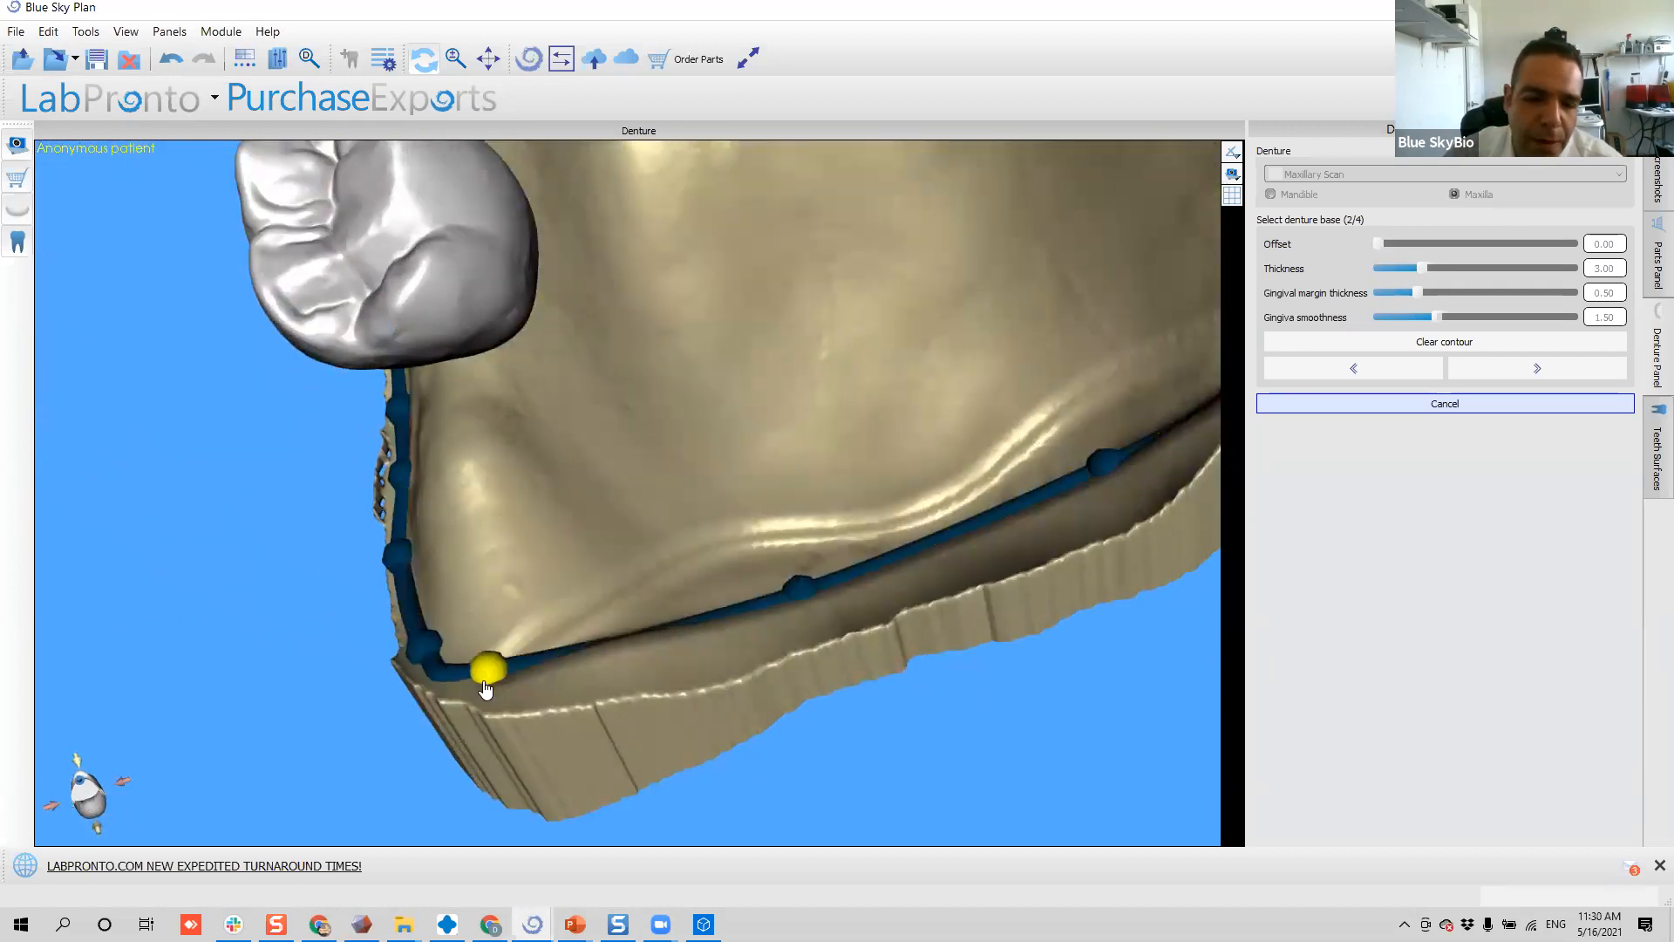
{"action": "left_click_drag", "start_coordinate": [764, 617], "coordinate": [698, 653]}
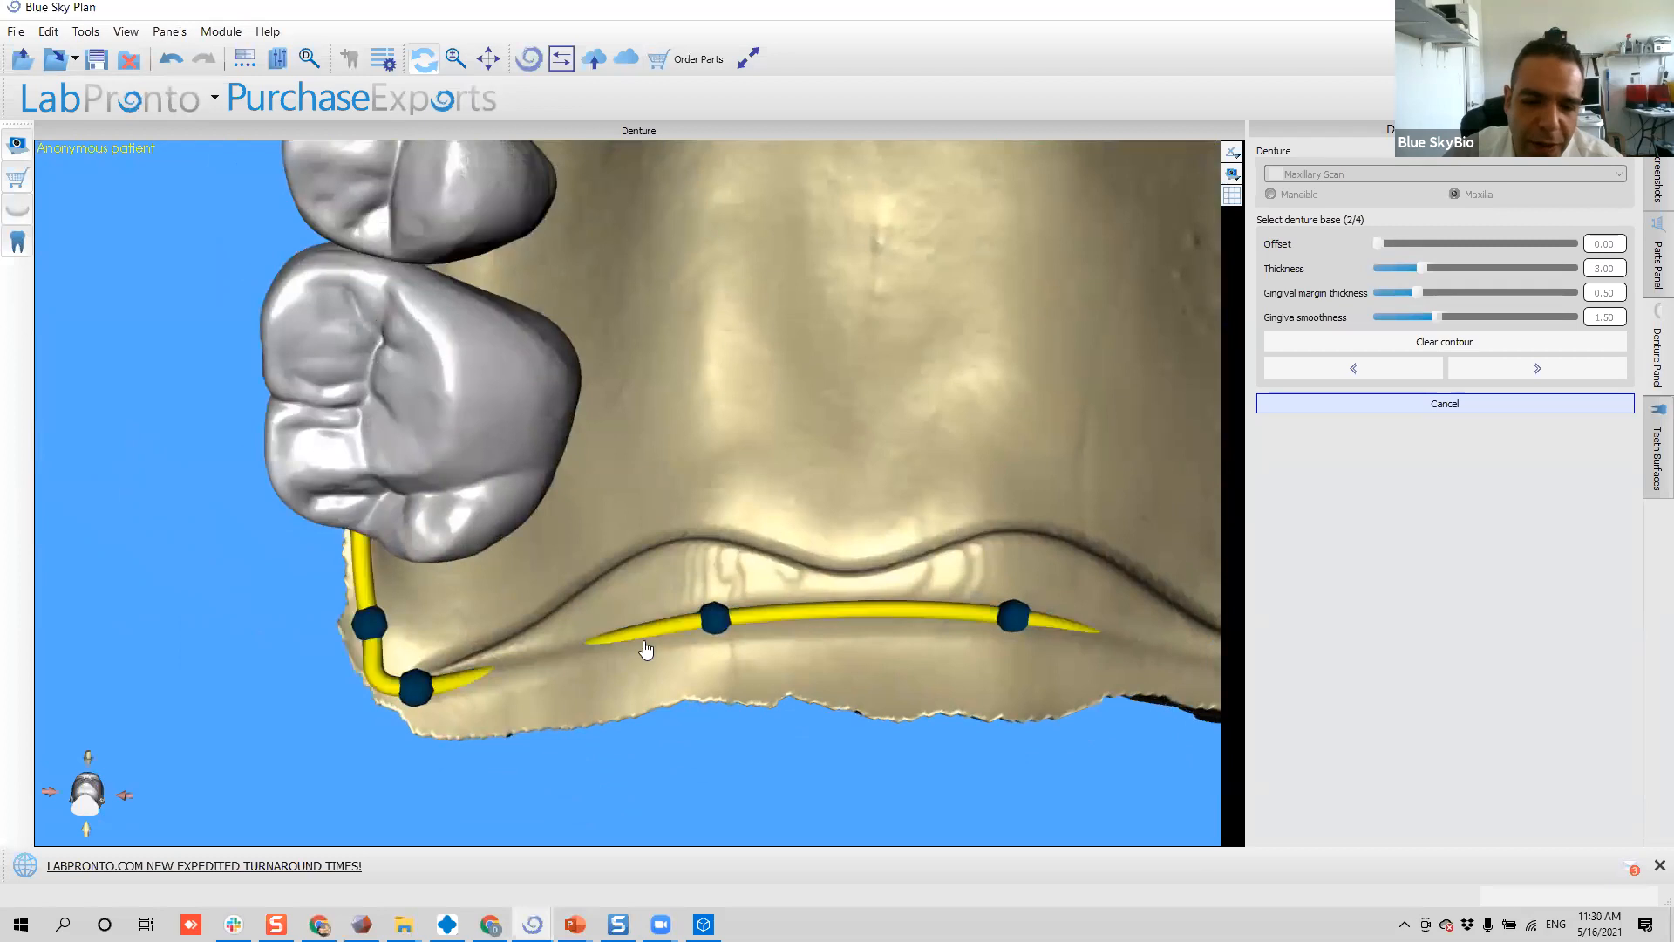
{"action": "left_click_drag", "start_coordinate": [415, 689], "coordinate": [490, 609]}
{"action": "left_click_drag", "start_coordinate": [595, 573], "coordinate": [540, 647]}
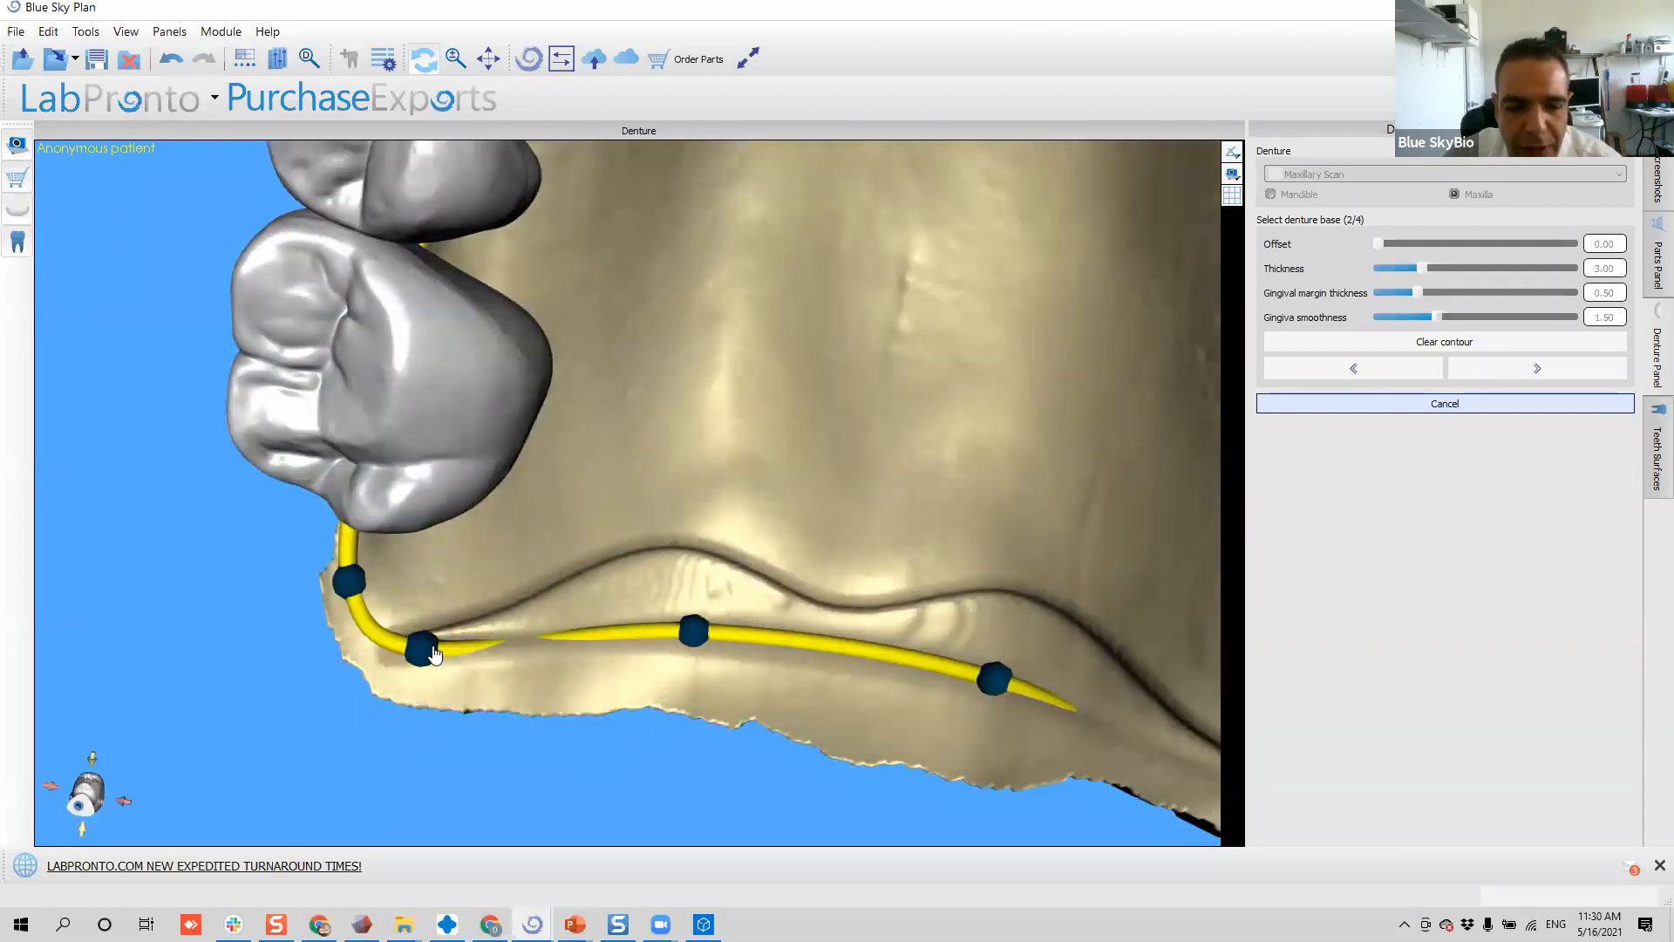
{"action": "left_click", "coordinate": [539, 643]}
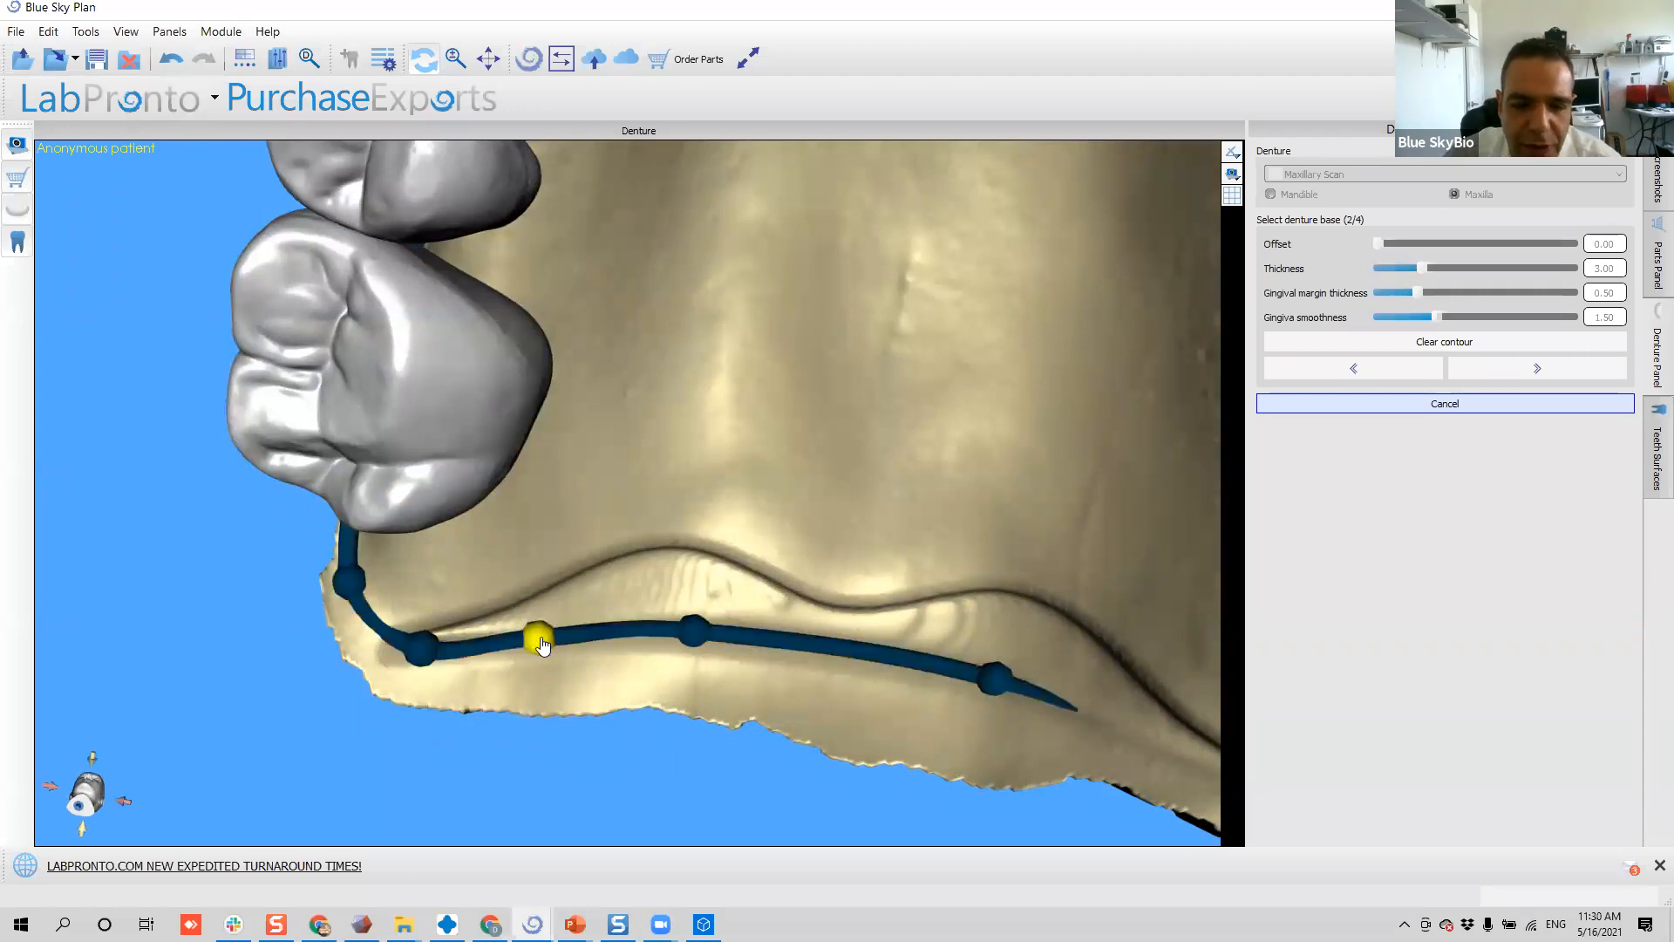
{"action": "left_click_drag", "start_coordinate": [544, 641], "coordinate": [561, 632]}
{"action": "left_click_drag", "start_coordinate": [422, 650], "coordinate": [410, 648]}
{"action": "left_click_drag", "start_coordinate": [695, 632], "coordinate": [713, 630]}
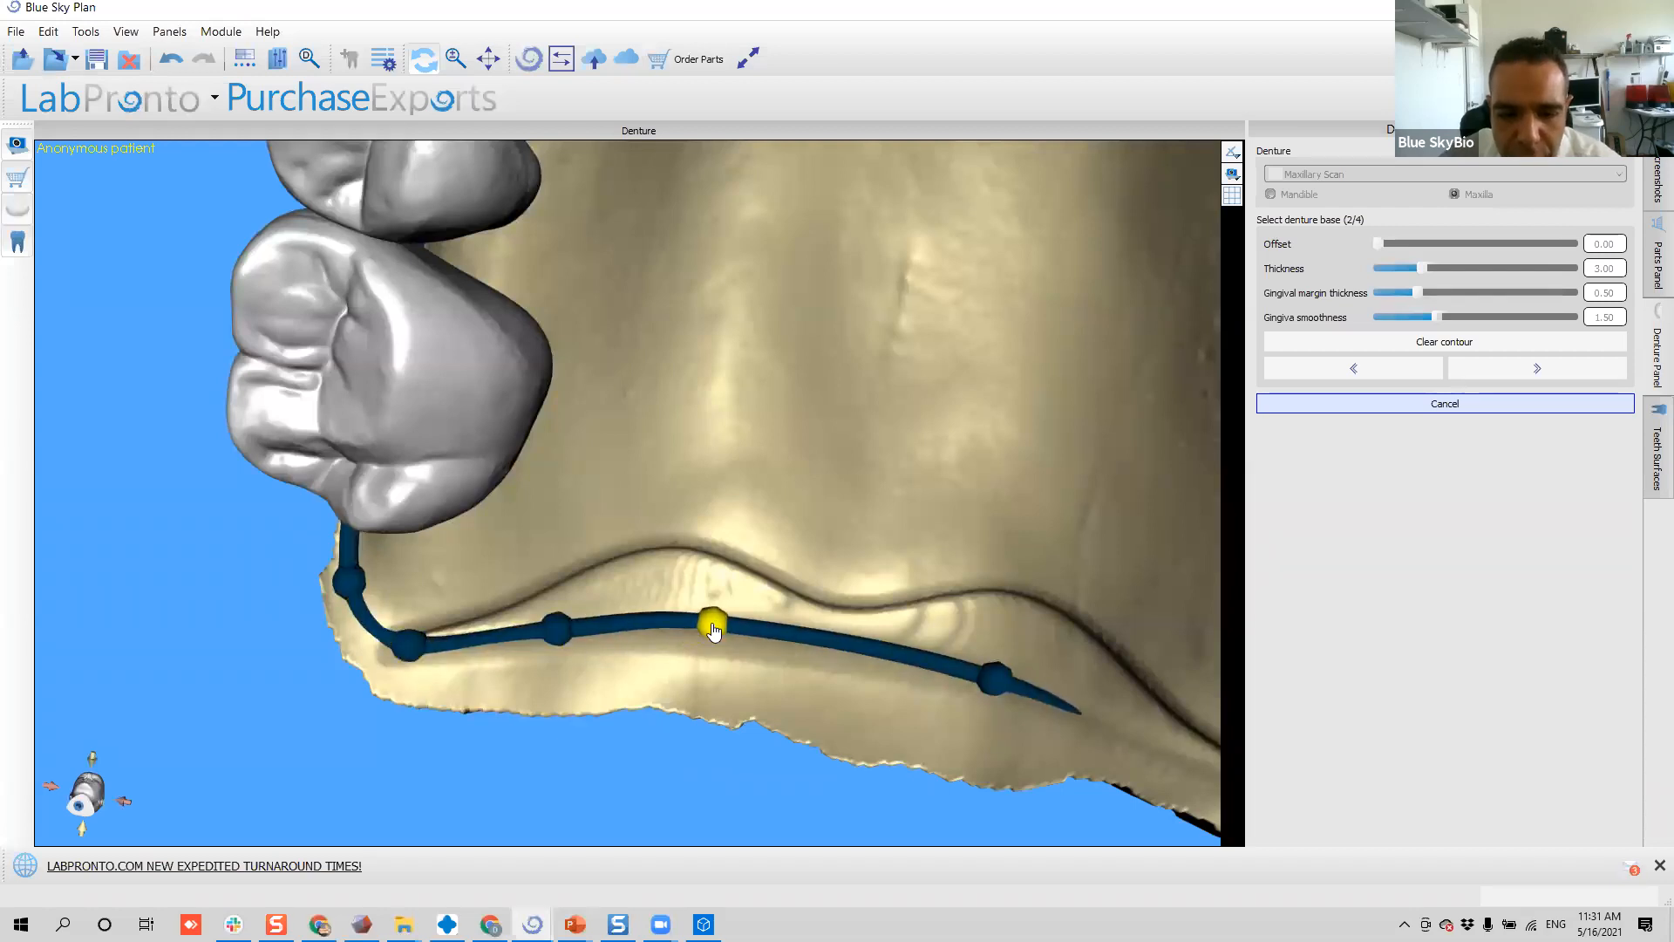
- Smooth the contour behind the palatal seal and around the left posterior corner by adjusting its points
{"action": "middle_click_drag", "start_coordinate": [925, 510], "coordinate": [651, 416]}
{"action": "left_click_drag", "start_coordinate": [722, 586], "coordinate": [653, 564]}
{"action": "left_click_drag", "start_coordinate": [757, 608], "coordinate": [830, 622]}
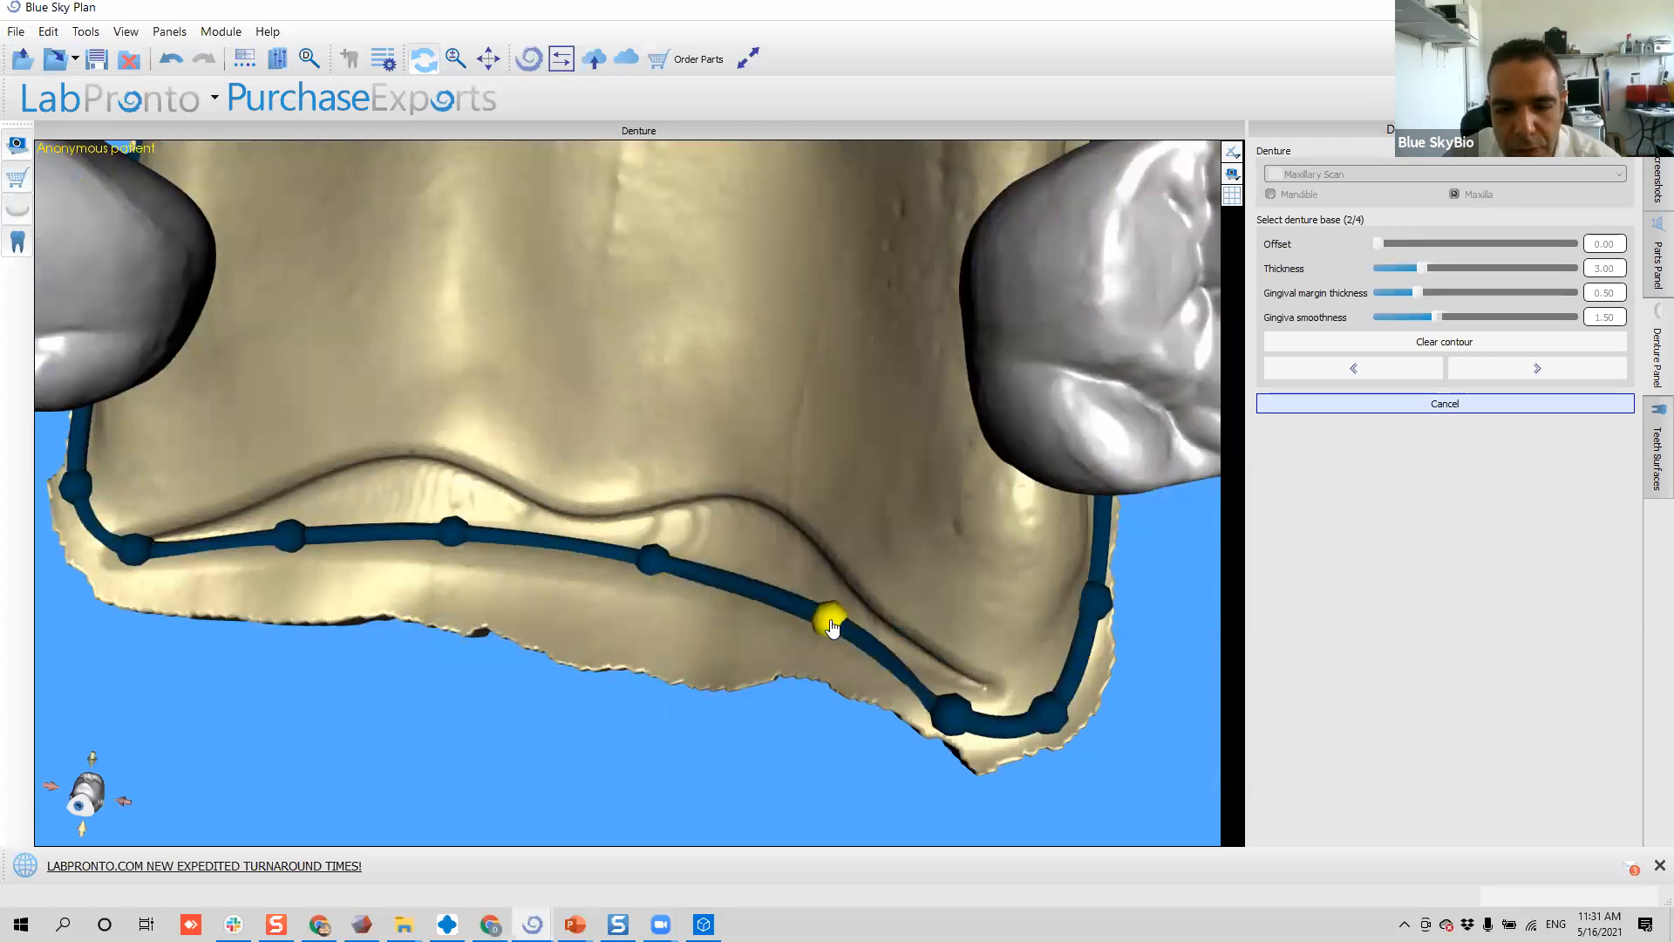
{"action": "left_click_drag", "start_coordinate": [959, 718], "coordinate": [1057, 689]}
{"action": "left_click_drag", "start_coordinate": [1079, 774], "coordinate": [697, 667]}
{"action": "left_click_drag", "start_coordinate": [669, 414], "coordinate": [696, 532]}
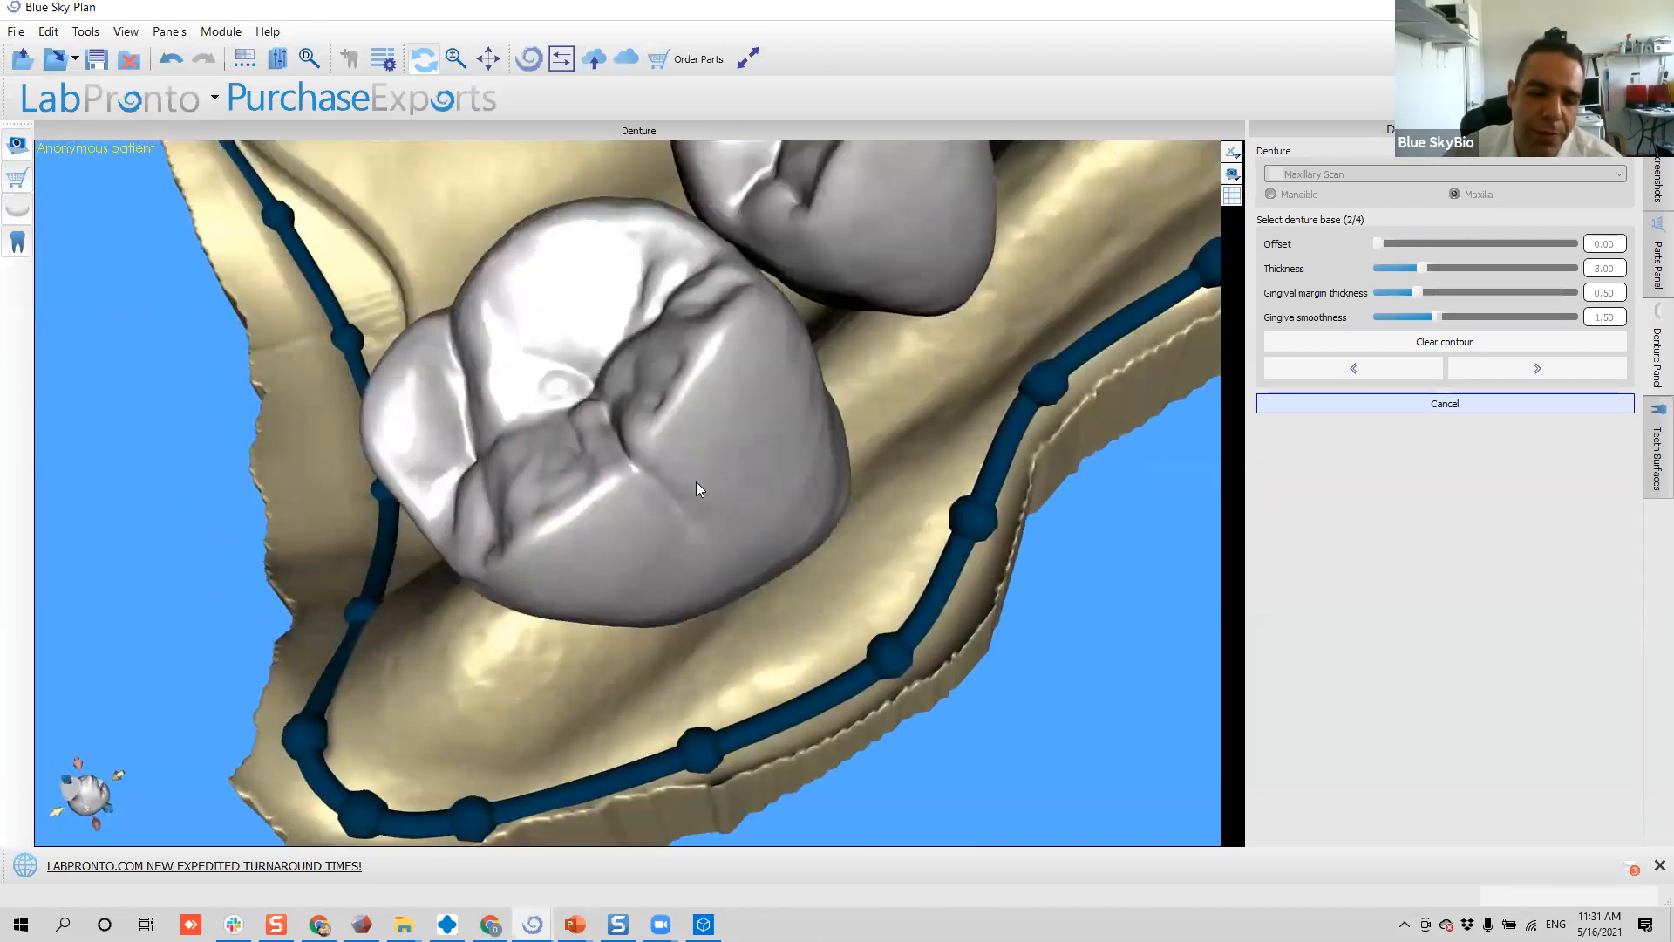
{"action": "left_click_drag", "start_coordinate": [982, 636], "coordinate": [558, 536]}
{"action": "left_click_drag", "start_coordinate": [407, 580], "coordinate": [376, 591]}
{"action": "right_click", "coordinate": [376, 593]}
{"action": "left_click_drag", "start_coordinate": [338, 528], "coordinate": [426, 465]}
- Check the closed contour around the whole arch and adjust the anterior points in front of the central incisors
{"action": "scroll", "coordinate": [425, 466], "scroll_direction": "down", "scroll_amount": 7}
{"action": "left_click_drag", "start_coordinate": [777, 687], "coordinate": [324, 447]}
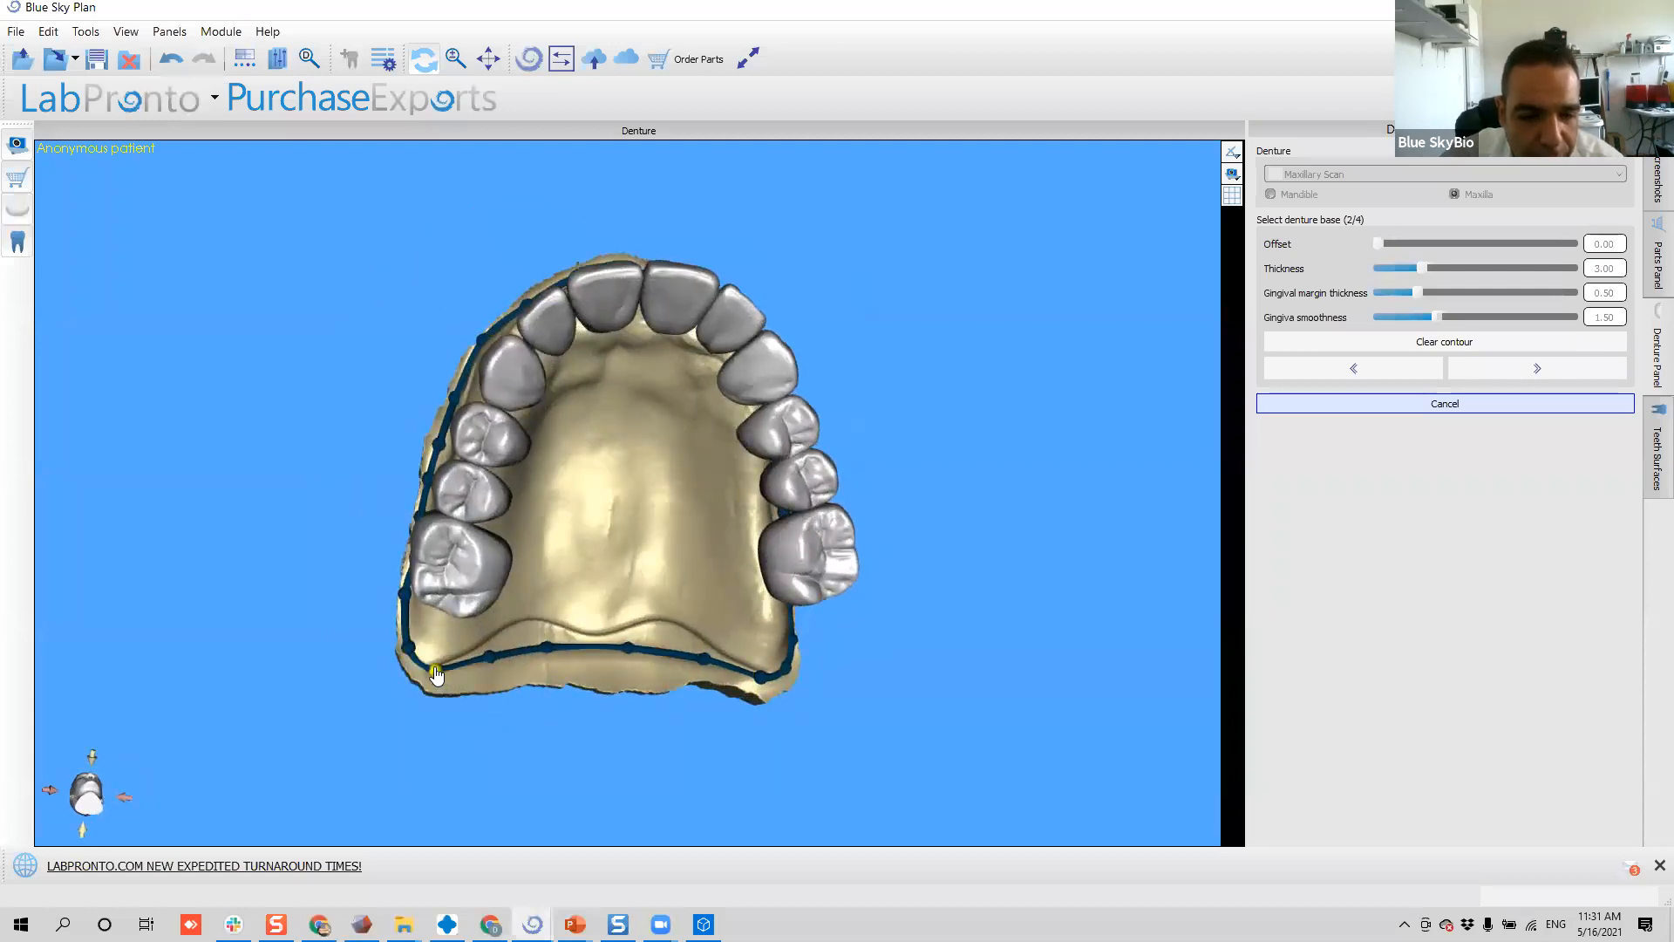
{"action": "left_click_drag", "start_coordinate": [733, 558], "coordinate": [621, 553]}
{"action": "left_click_drag", "start_coordinate": [909, 244], "coordinate": [1002, 501]}
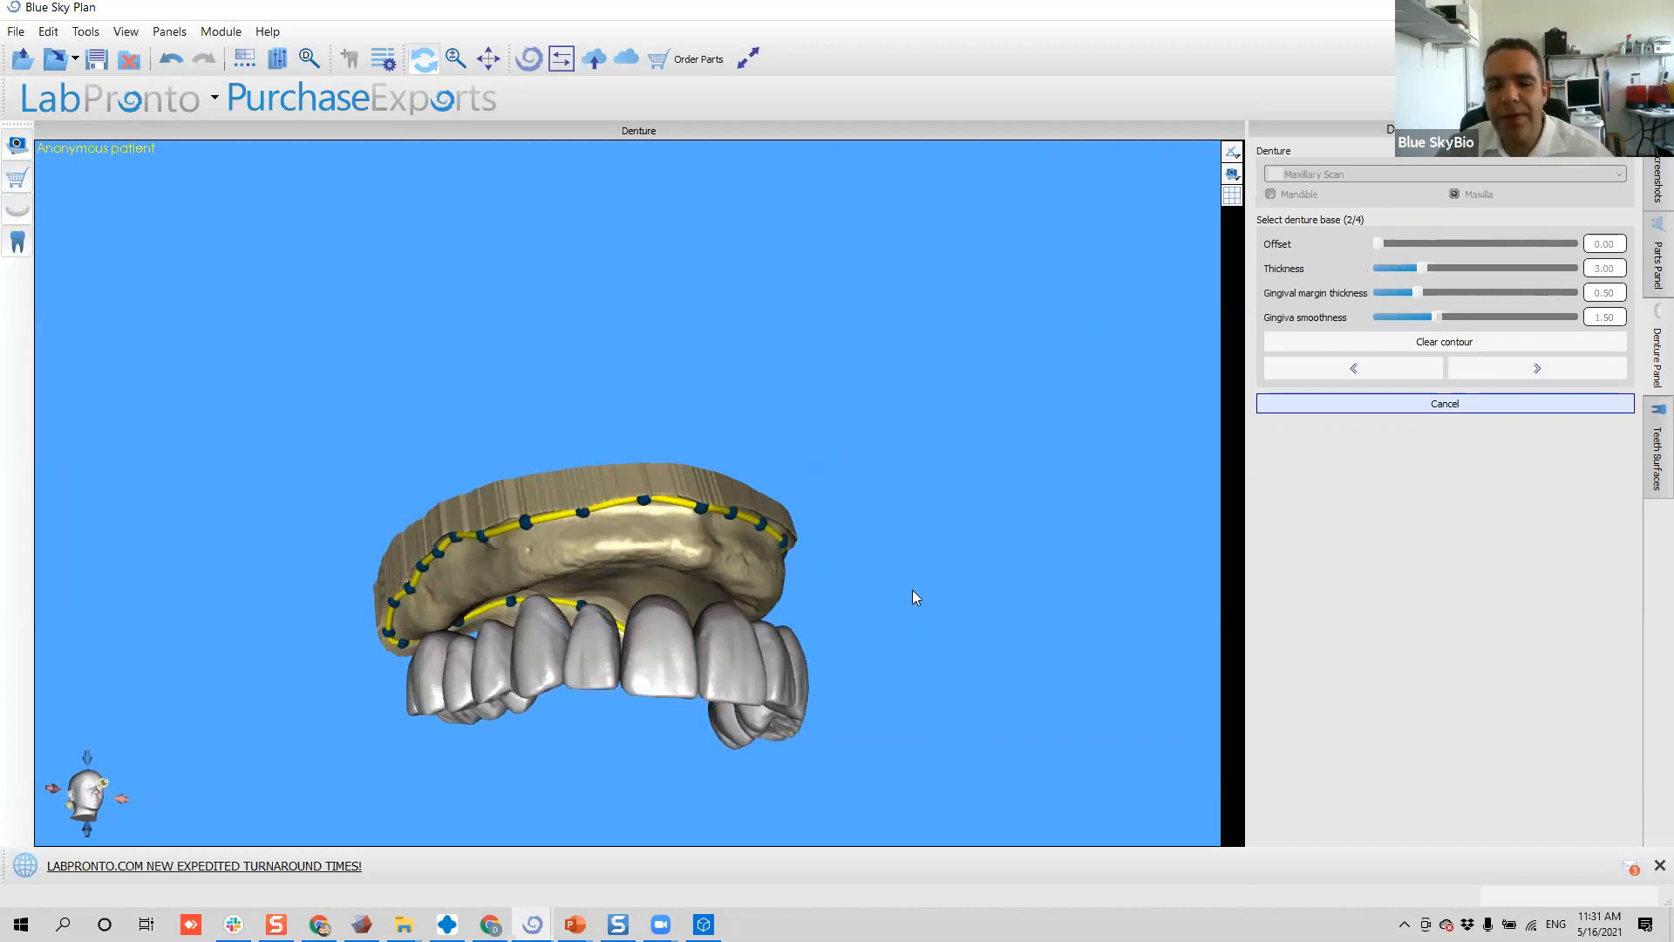
{"action": "scroll", "coordinate": [664, 420], "scroll_direction": "up", "scroll_amount": 3}
{"action": "left_click_drag", "start_coordinate": [664, 414], "coordinate": [526, 301]}
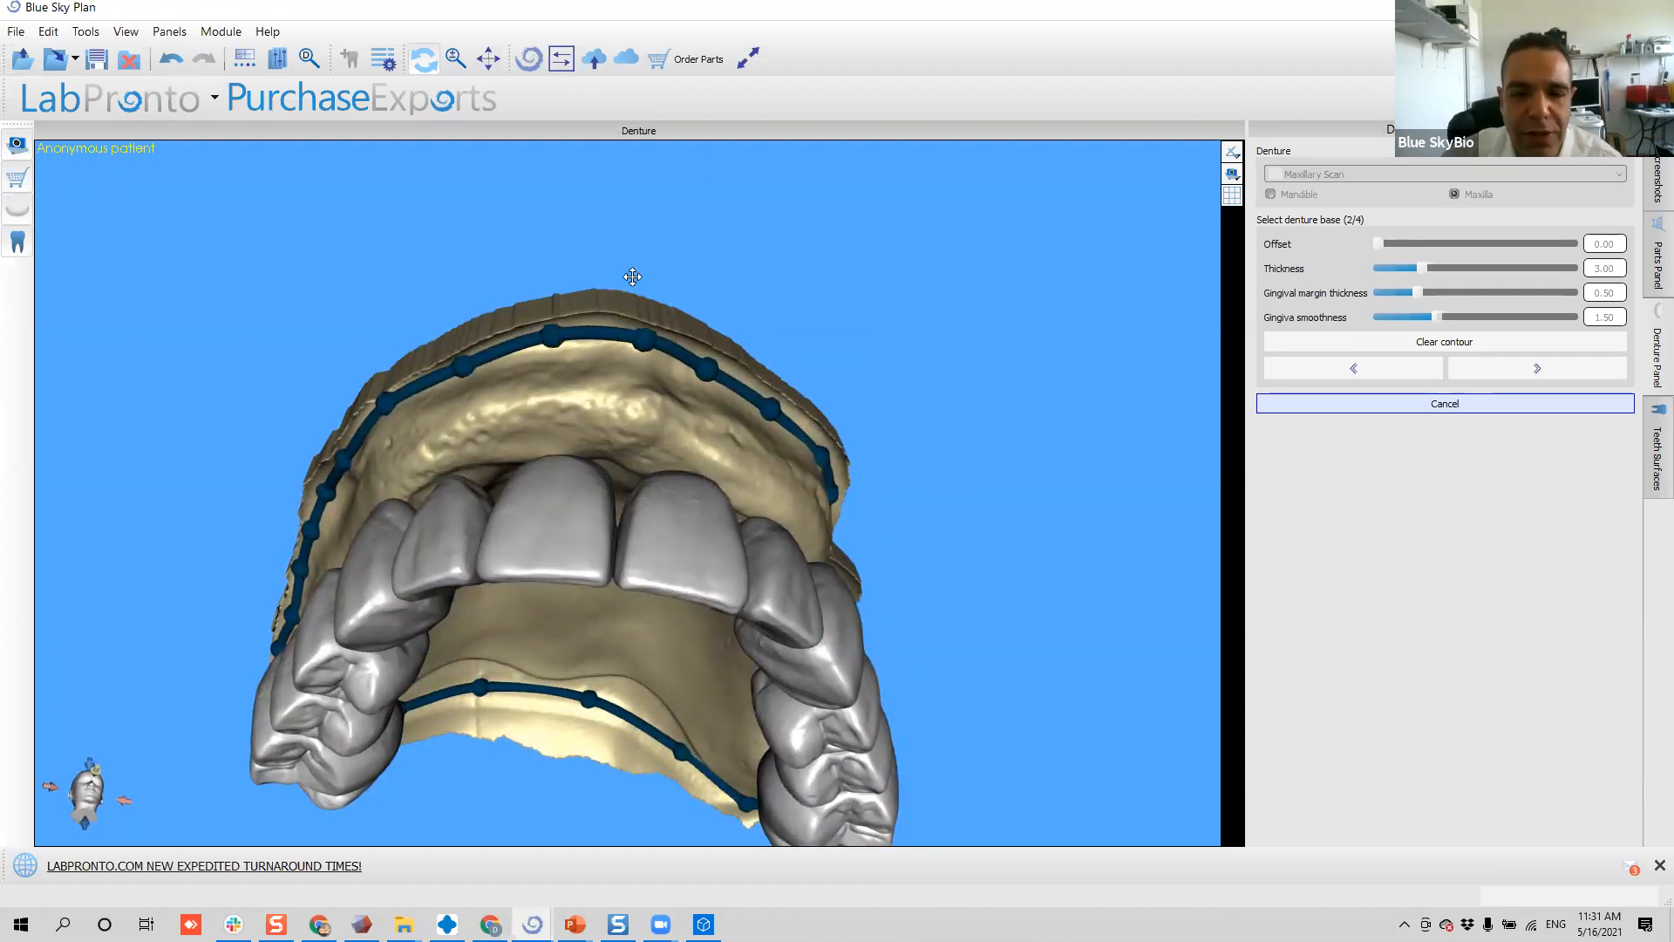
{"action": "left_click_drag", "start_coordinate": [631, 273], "coordinate": [617, 250]}
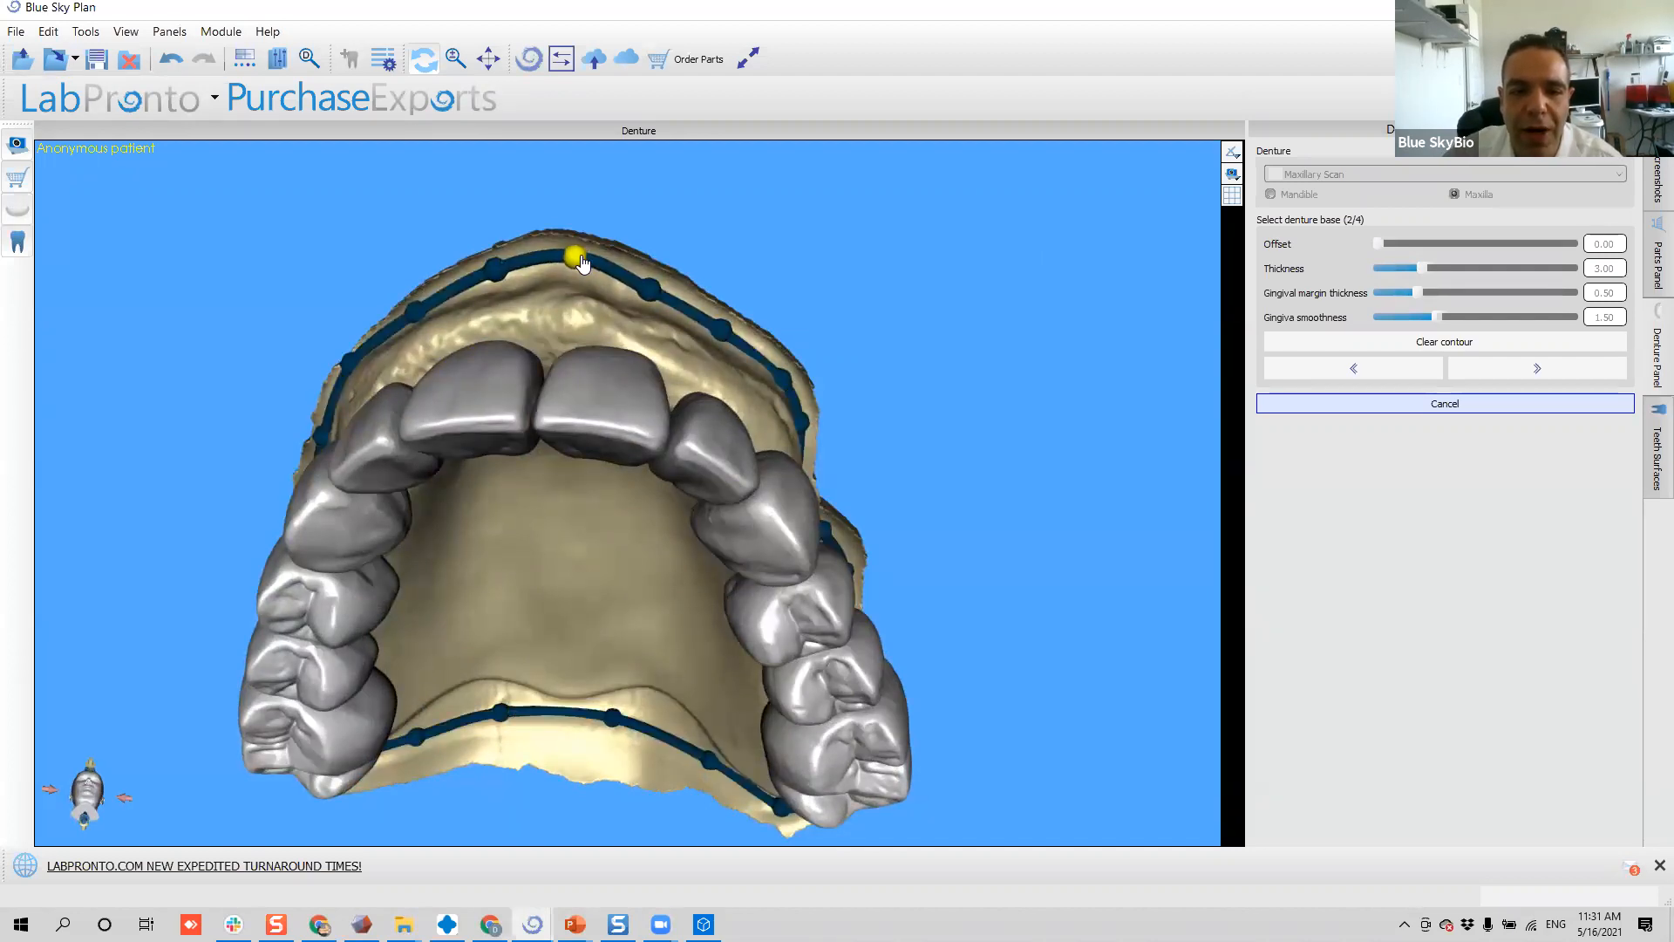
{"action": "left_click_drag", "start_coordinate": [651, 292], "coordinate": [656, 282]}
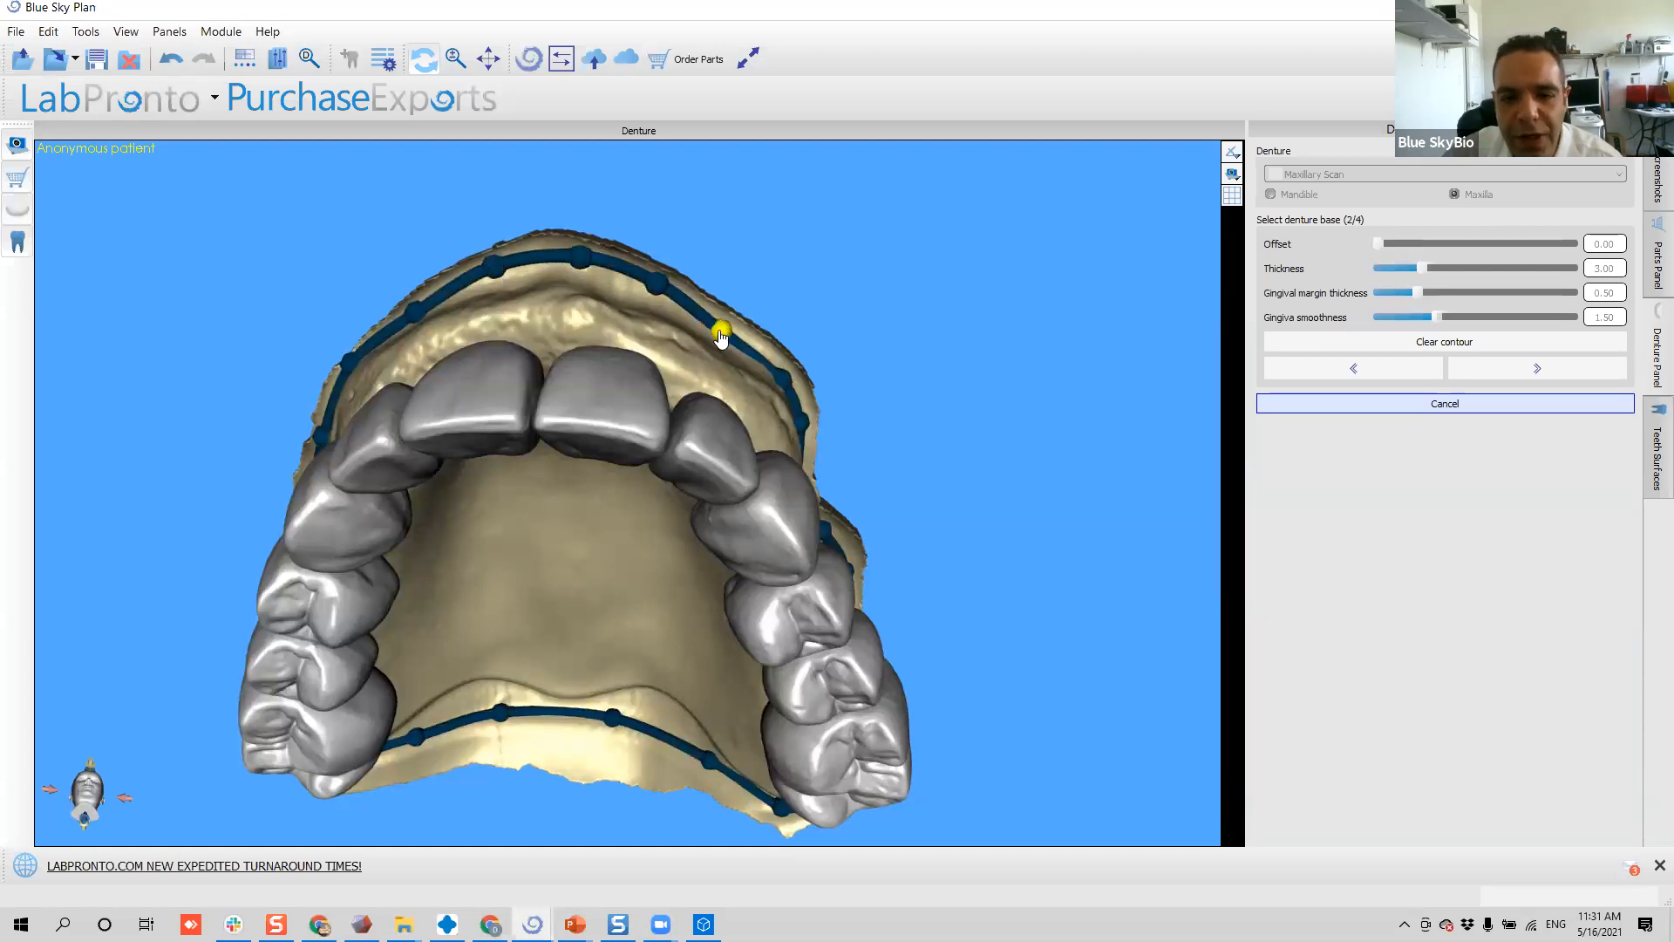
{"action": "left_click_drag", "start_coordinate": [773, 335], "coordinate": [641, 379]}
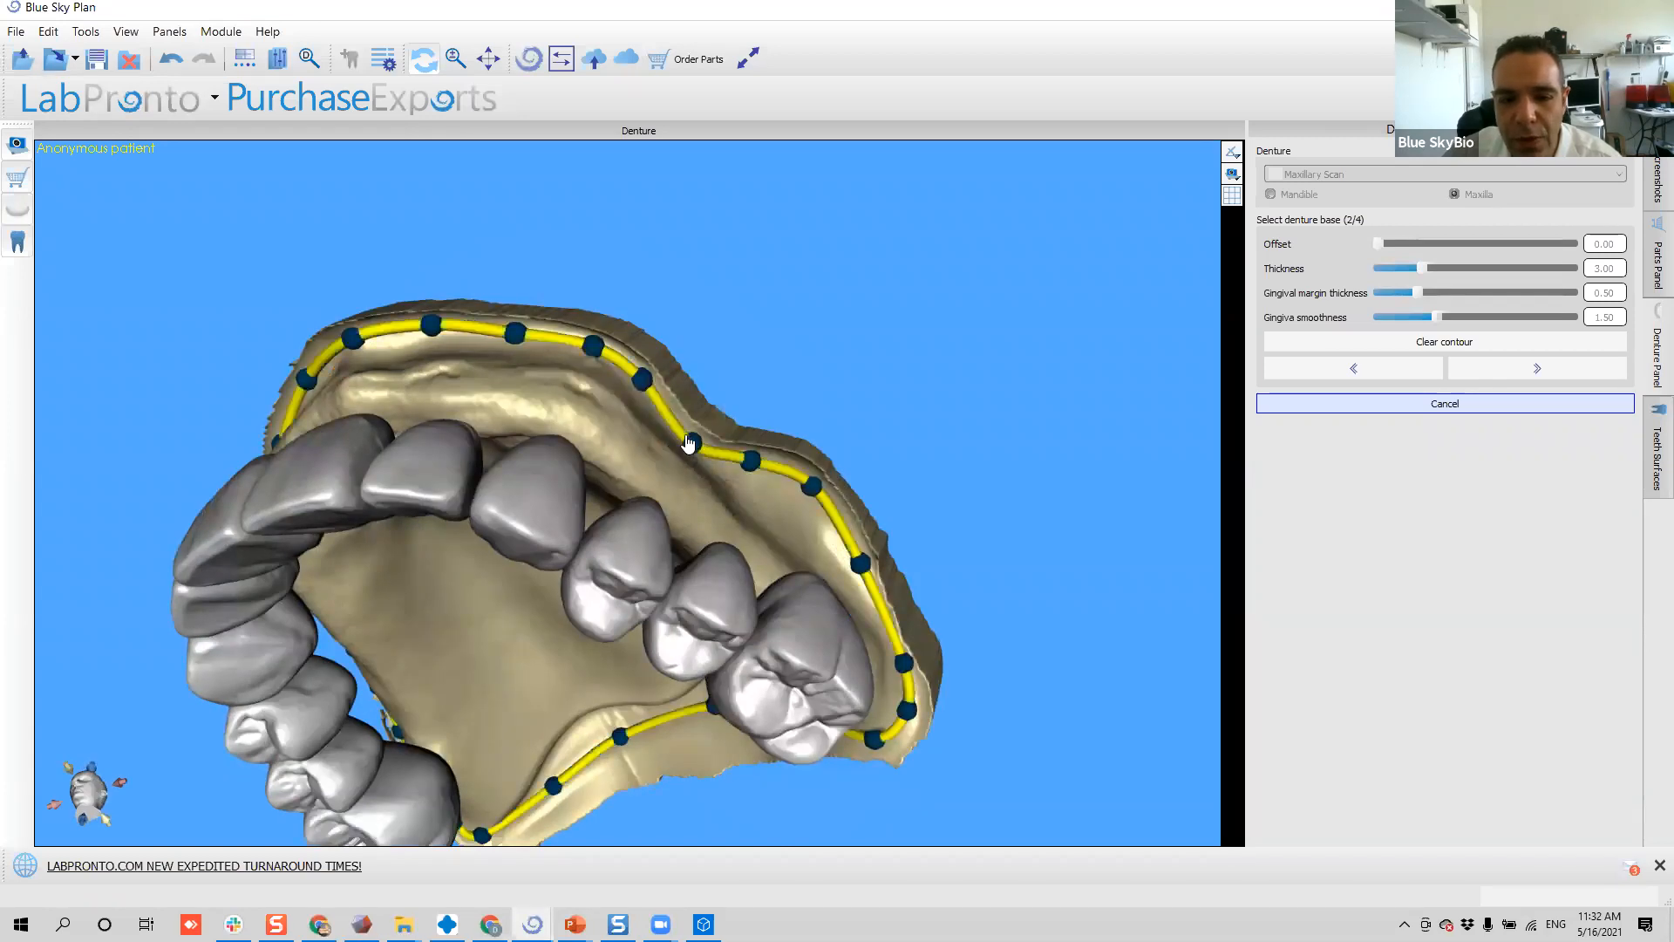
{"action": "left_click_drag", "start_coordinate": [841, 372], "coordinate": [983, 332]}
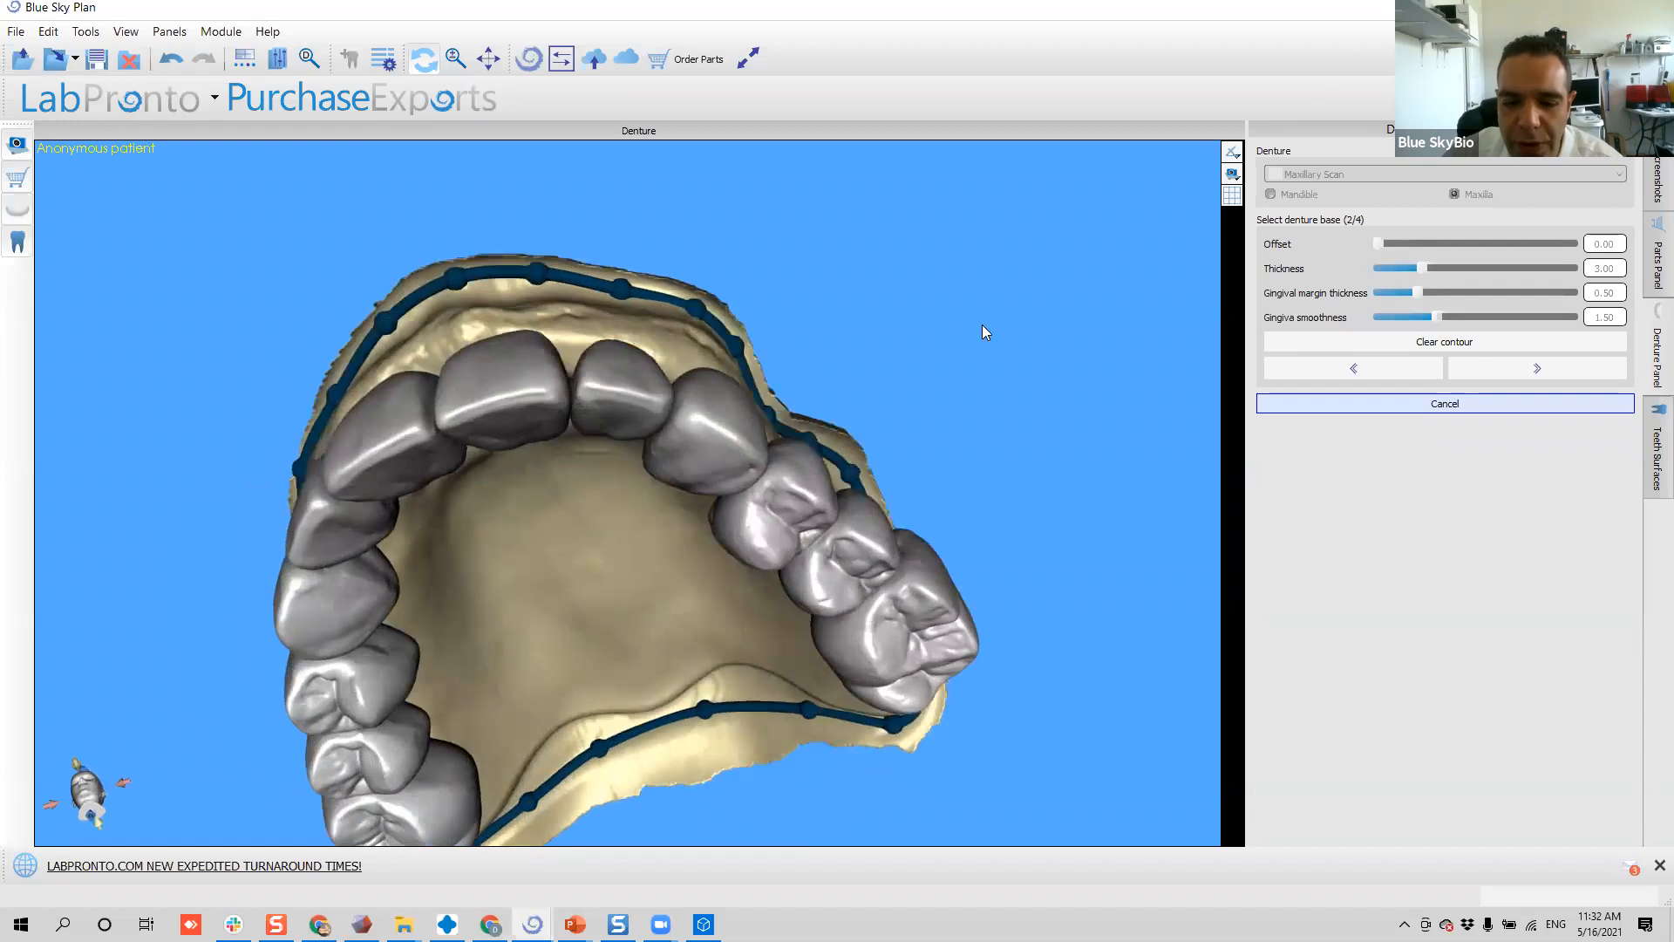
{"action": "left_click_drag", "start_coordinate": [541, 572], "coordinate": [795, 671]}
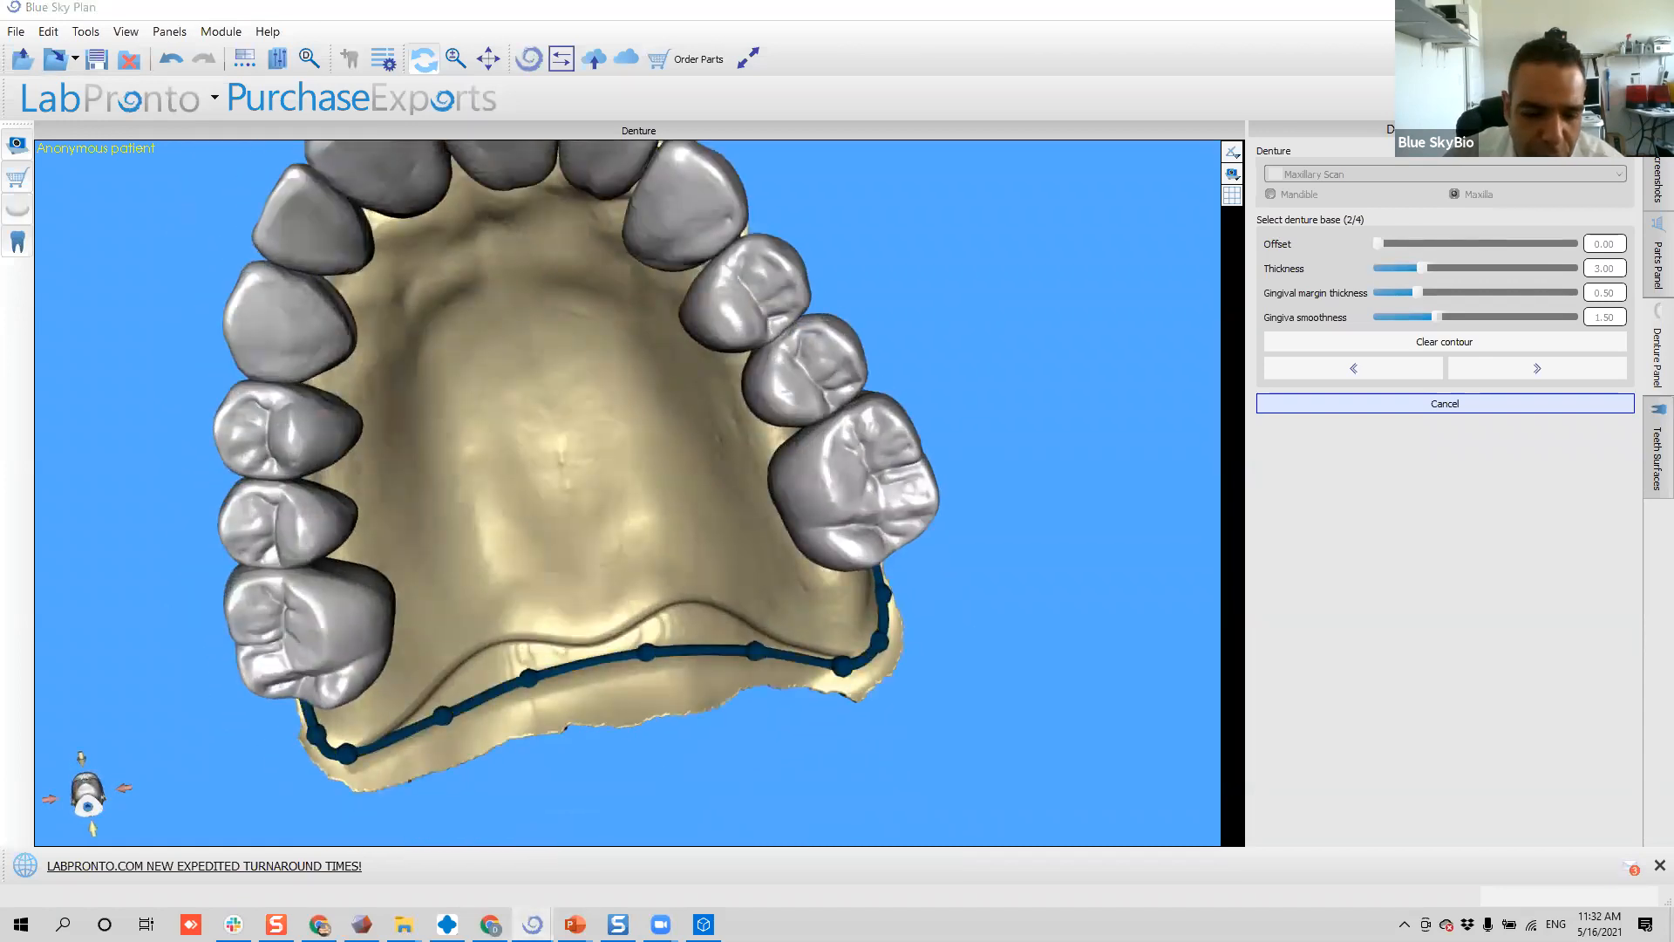
- Switch to the open mandibular implant planning project and show its virtual teeth in the 3D view
{"action": "left_click", "coordinate": [532, 925]}
{"action": "left_click", "coordinate": [361, 844]}
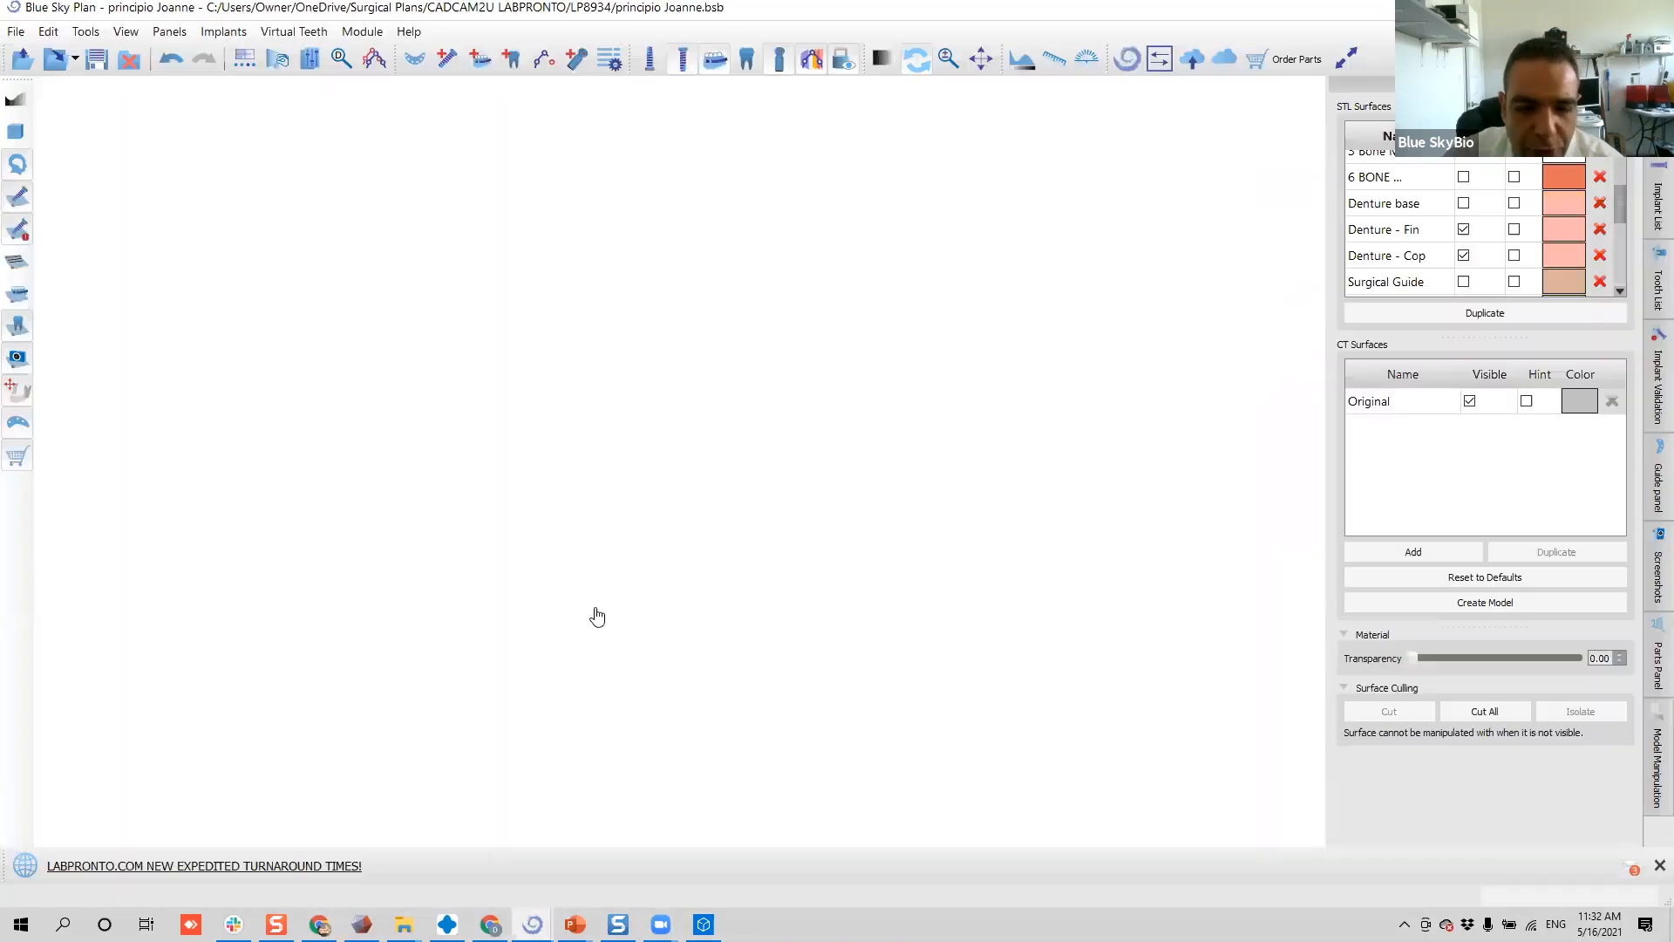
{"action": "left_click_drag", "start_coordinate": [265, 615], "coordinate": [376, 652]}
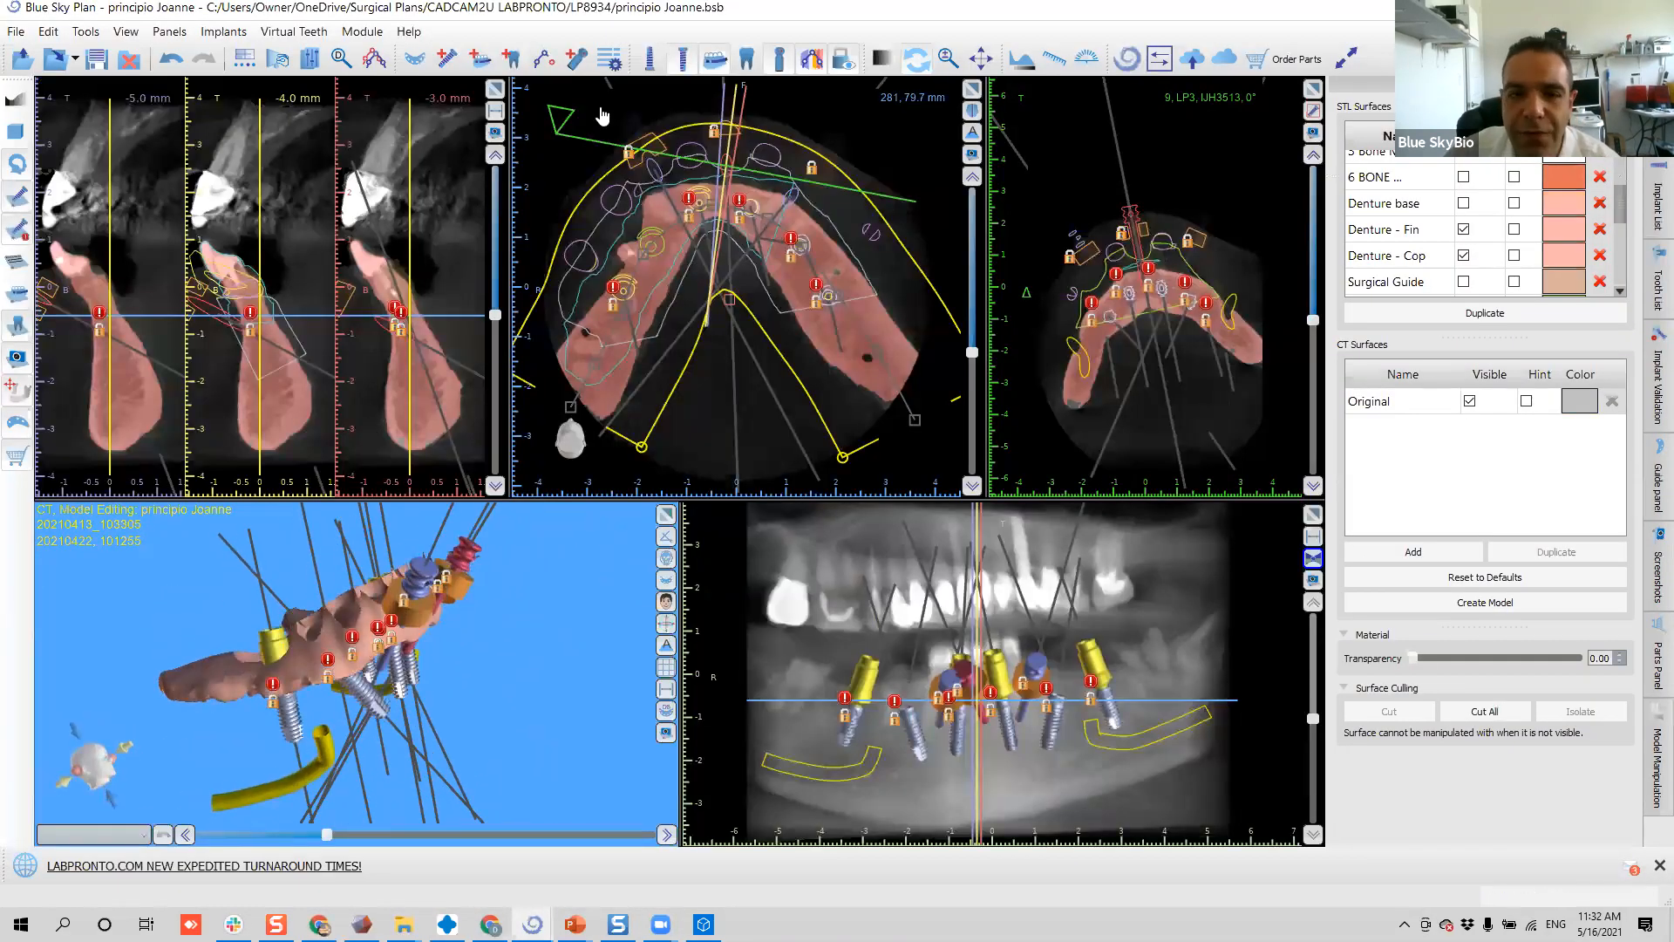
{"action": "left_click", "coordinate": [744, 65]}
{"action": "left_click_drag", "start_coordinate": [588, 629], "coordinate": [332, 805]}
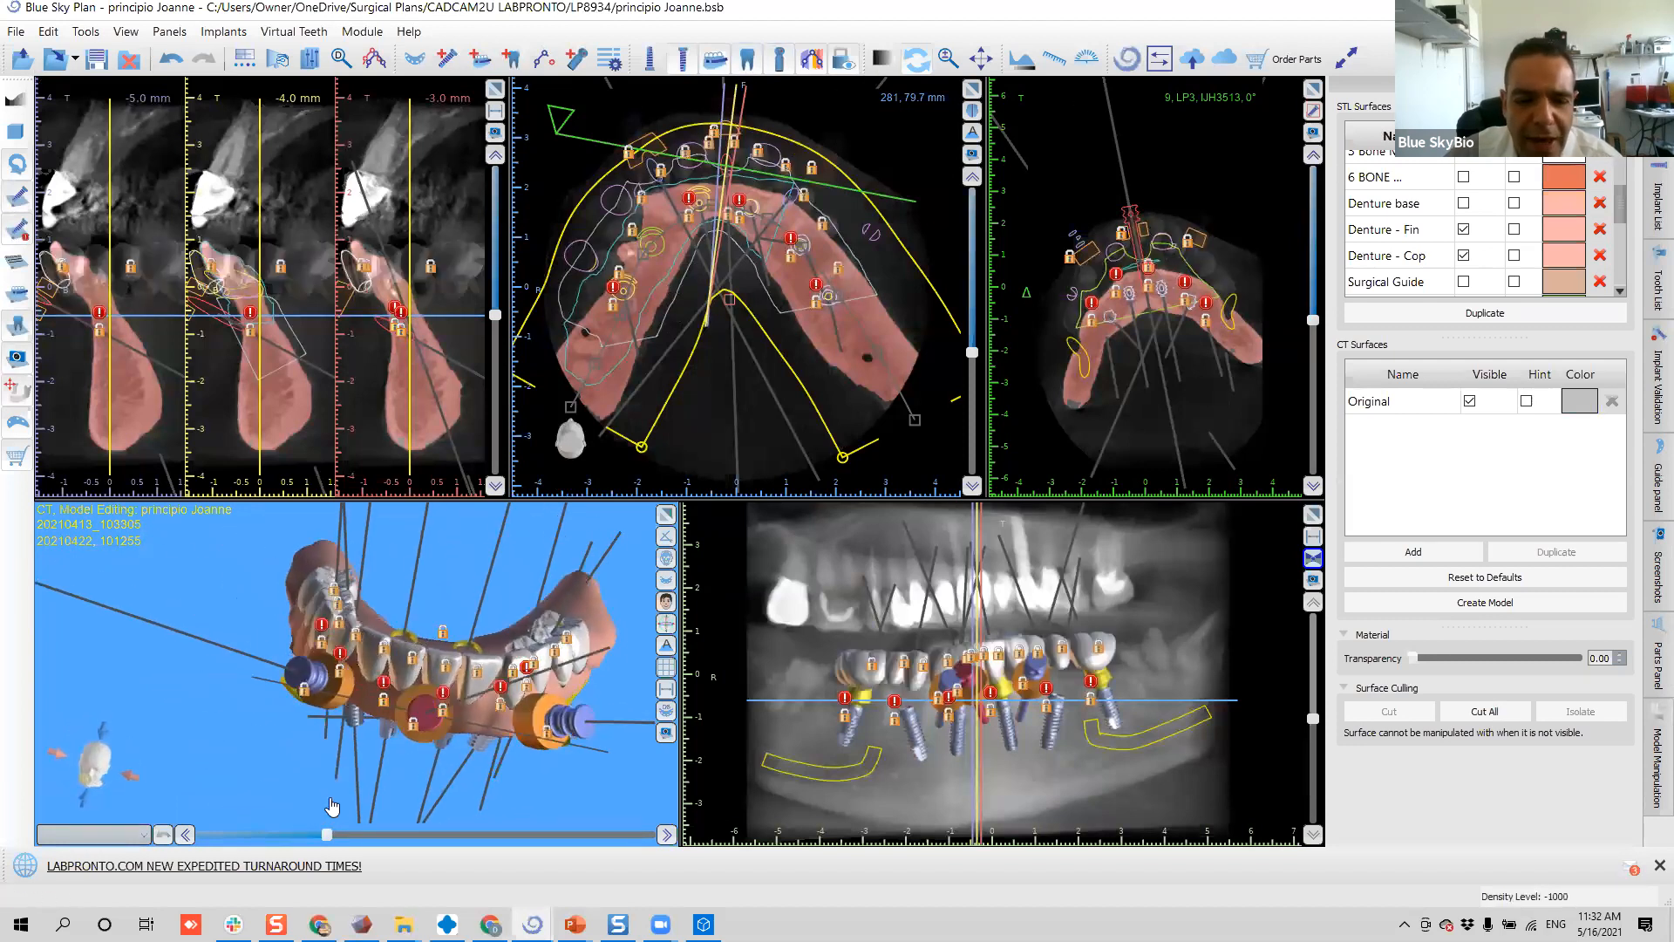
{"action": "left_click_drag", "start_coordinate": [439, 785], "coordinate": [502, 678]}
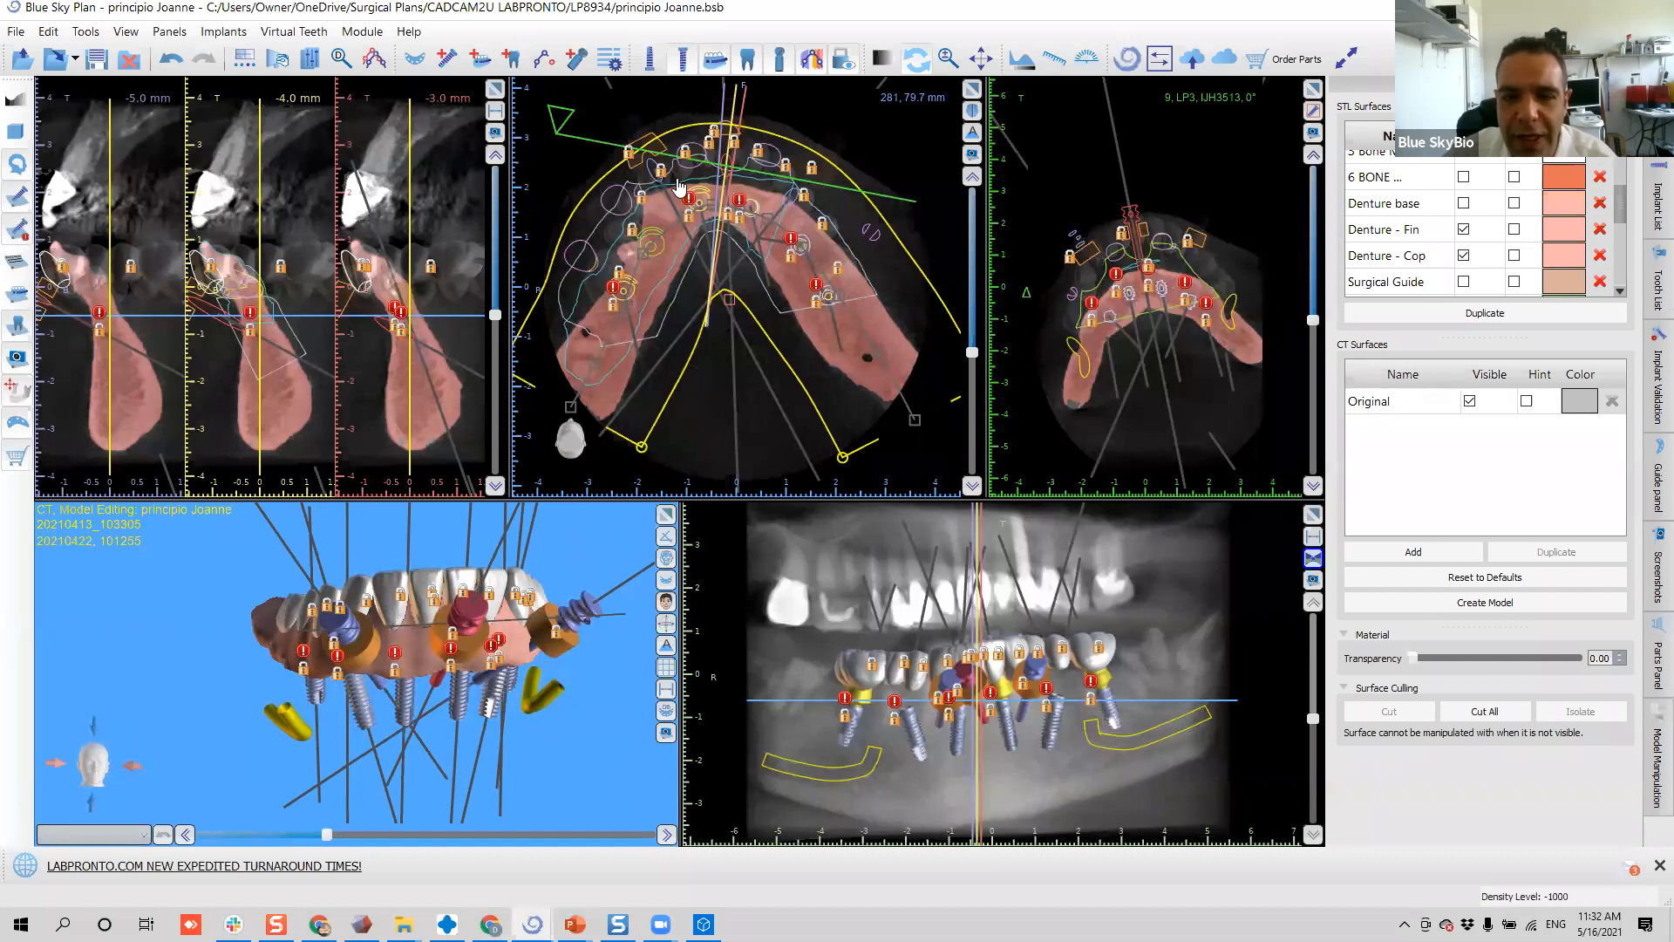
- Hide the Denture - Fin and Denture - Cop surfaces and briefly display the Denture base surface
{"action": "left_click", "coordinate": [1463, 257]}
{"action": "left_click", "coordinate": [1464, 204]}
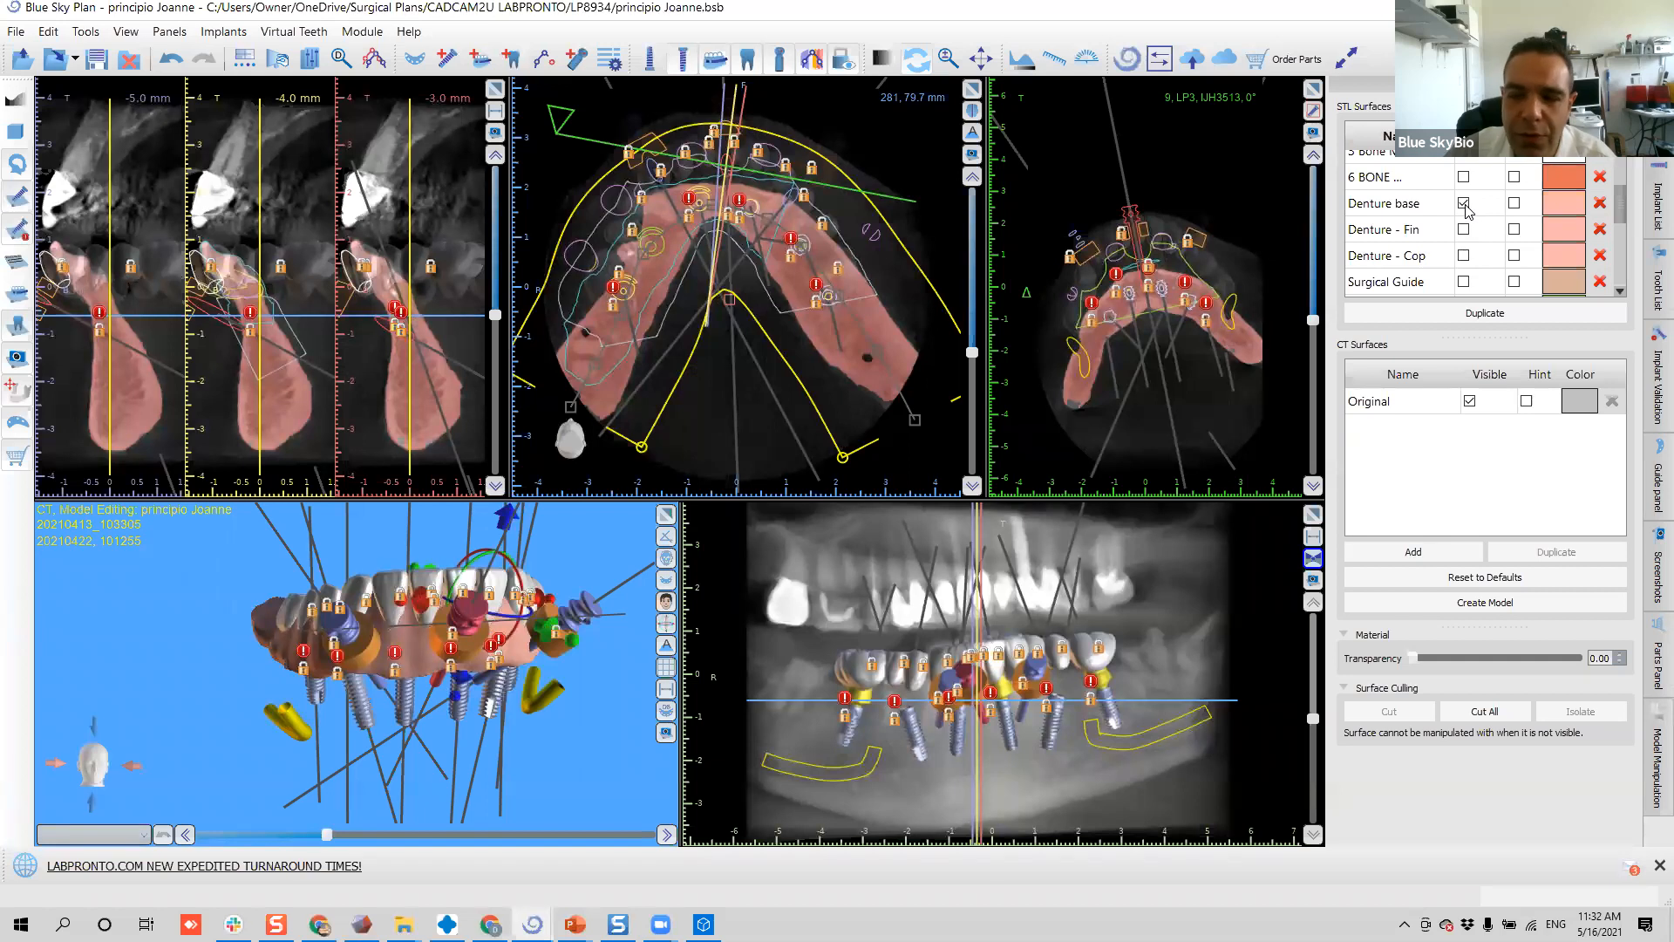
{"action": "left_click", "coordinate": [1464, 204]}
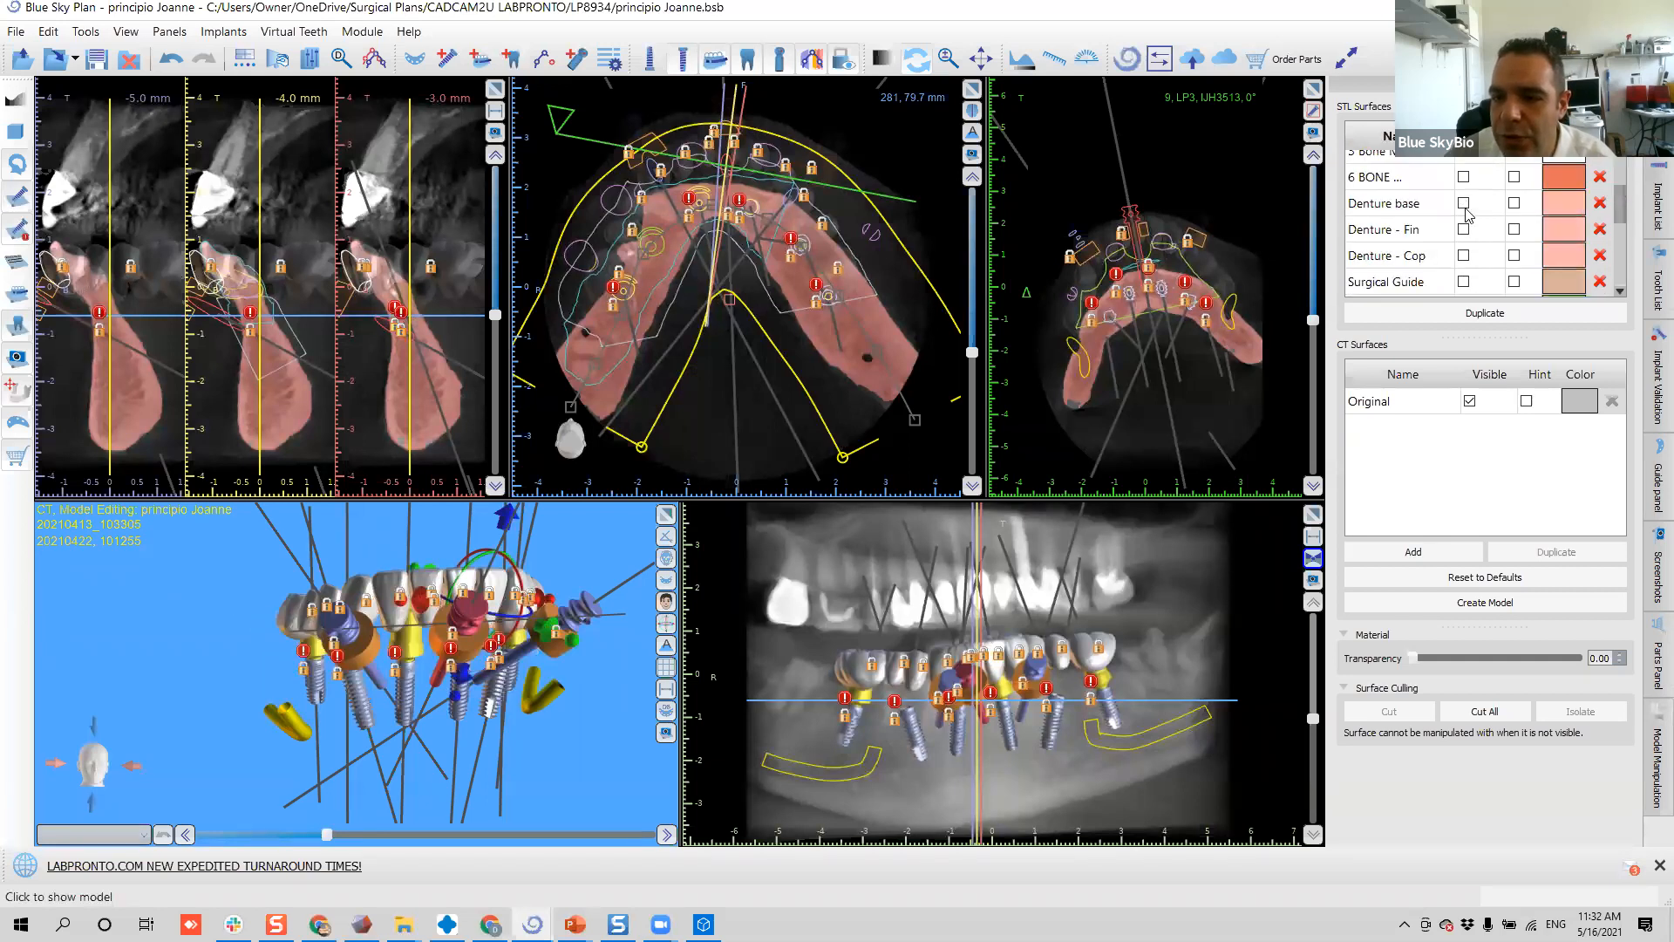
- Show the Hybrid Base surface and examine it up close together with the implants and fixation pins
{"action": "scroll", "coordinate": [1467, 213], "scroll_direction": "down", "scroll_amount": 2}
{"action": "scroll", "coordinate": [1465, 216], "scroll_direction": "down", "scroll_amount": 1}
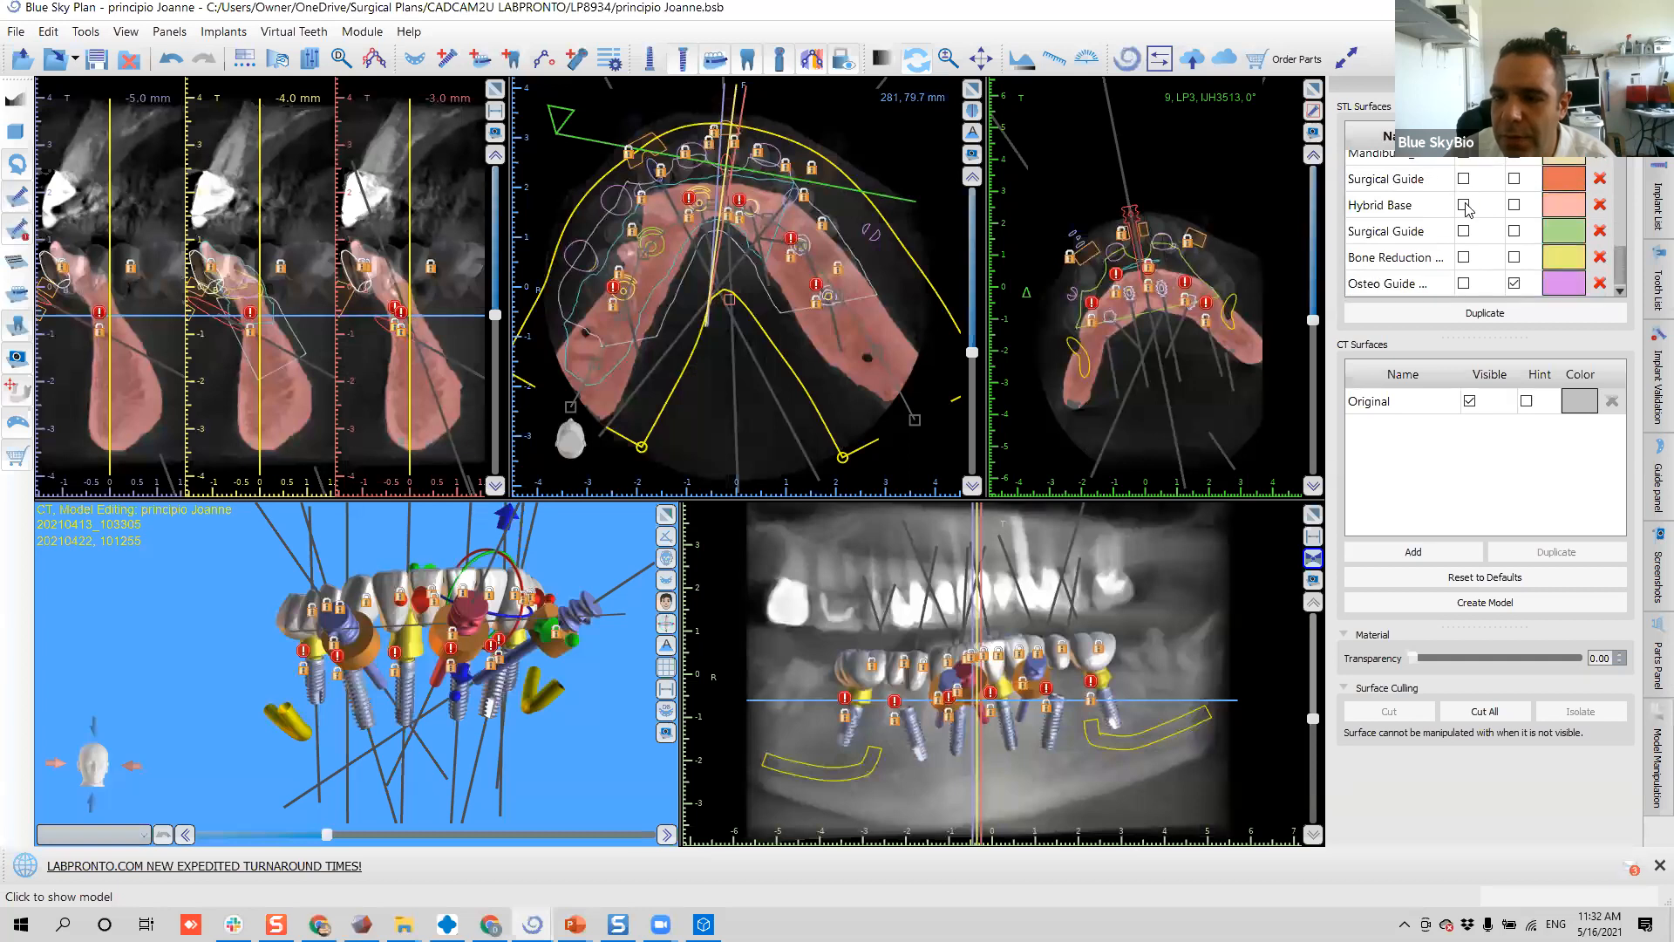
{"action": "left_click", "coordinate": [1463, 205]}
{"action": "left_click_drag", "start_coordinate": [366, 689], "coordinate": [299, 735]}
{"action": "scroll", "coordinate": [299, 735], "scroll_direction": "up", "scroll_amount": 4}
{"action": "left_click_drag", "start_coordinate": [605, 713], "coordinate": [418, 725]}
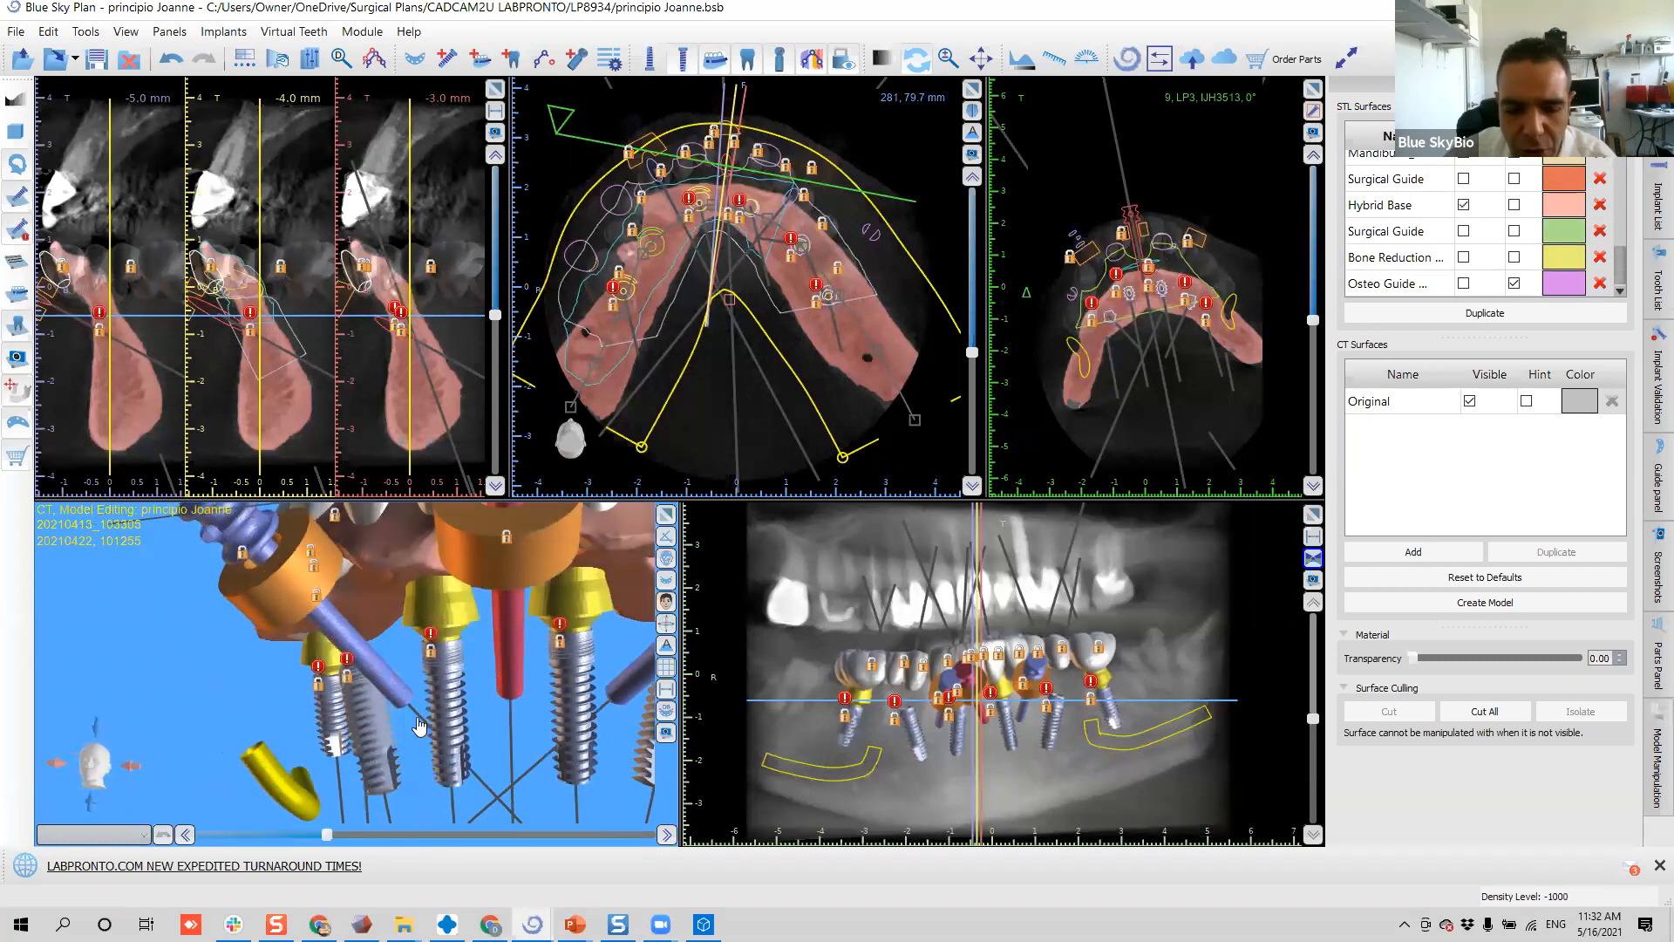
- Switch back to the maxillary denture project and view the base contour around the front of the arch
{"action": "mouse_move", "coordinate": [532, 924]}
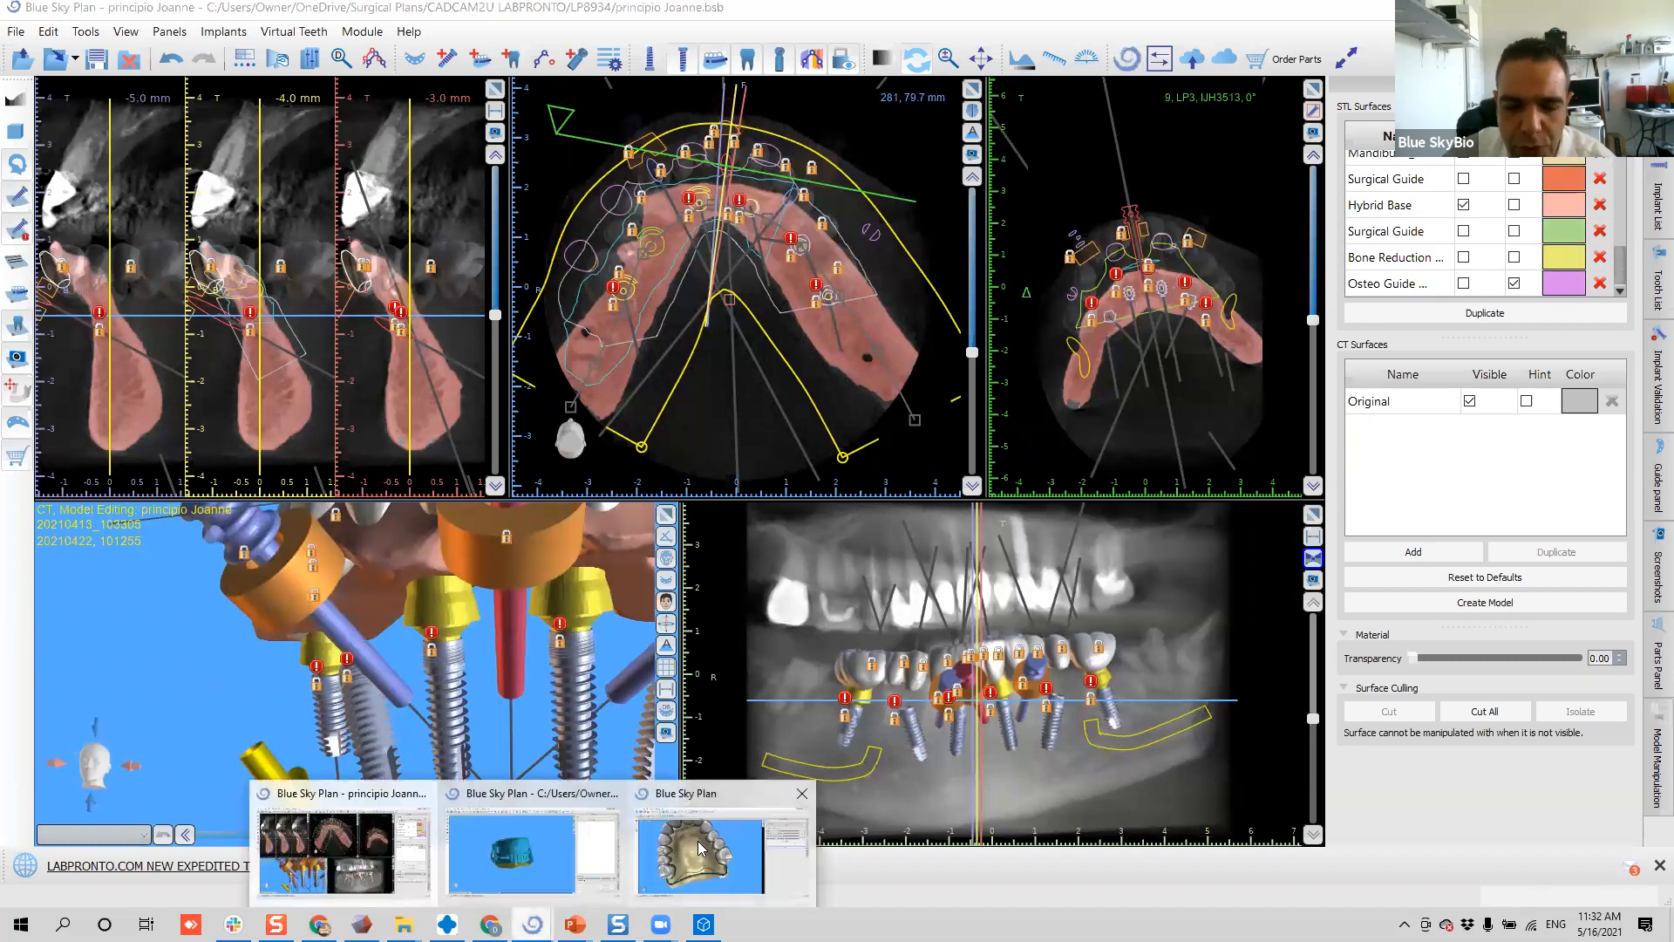
{"action": "left_click", "coordinate": [699, 847]}
{"action": "left_click_drag", "start_coordinate": [600, 314], "coordinate": [637, 563]}
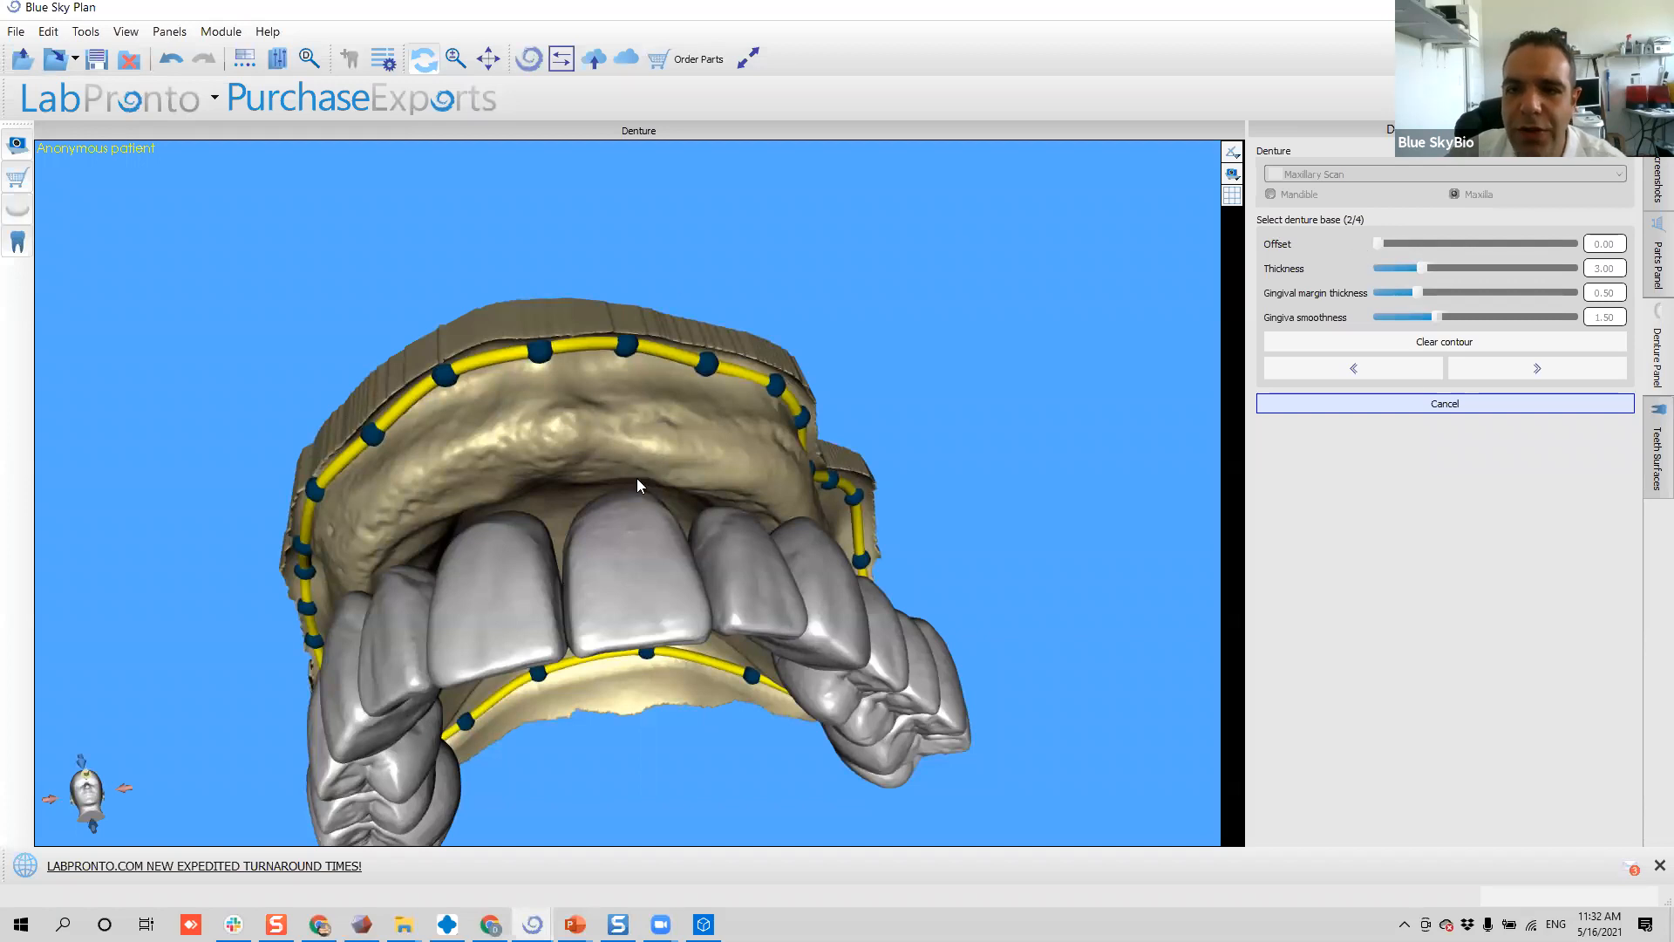
- Set the denture base thickness to 2.53 and generate the base, advancing to gingiva shaping
{"action": "left_click_drag", "start_coordinate": [930, 366], "coordinate": [994, 436]}
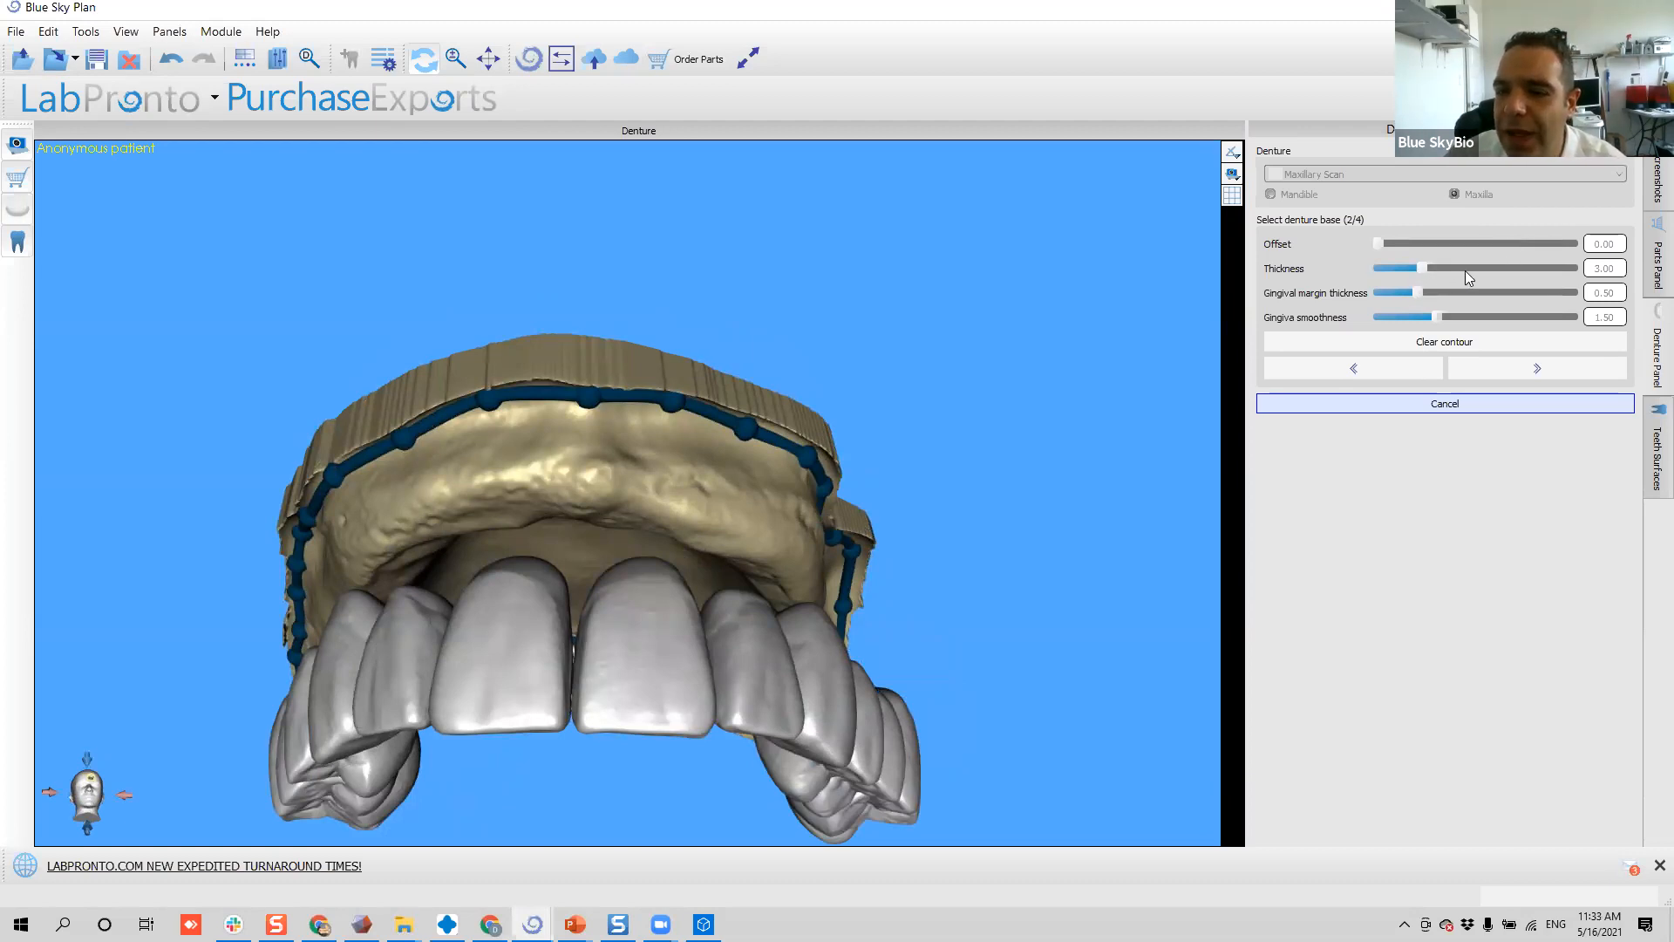
{"action": "left_click_drag", "start_coordinate": [1423, 267], "coordinate": [1410, 266]}
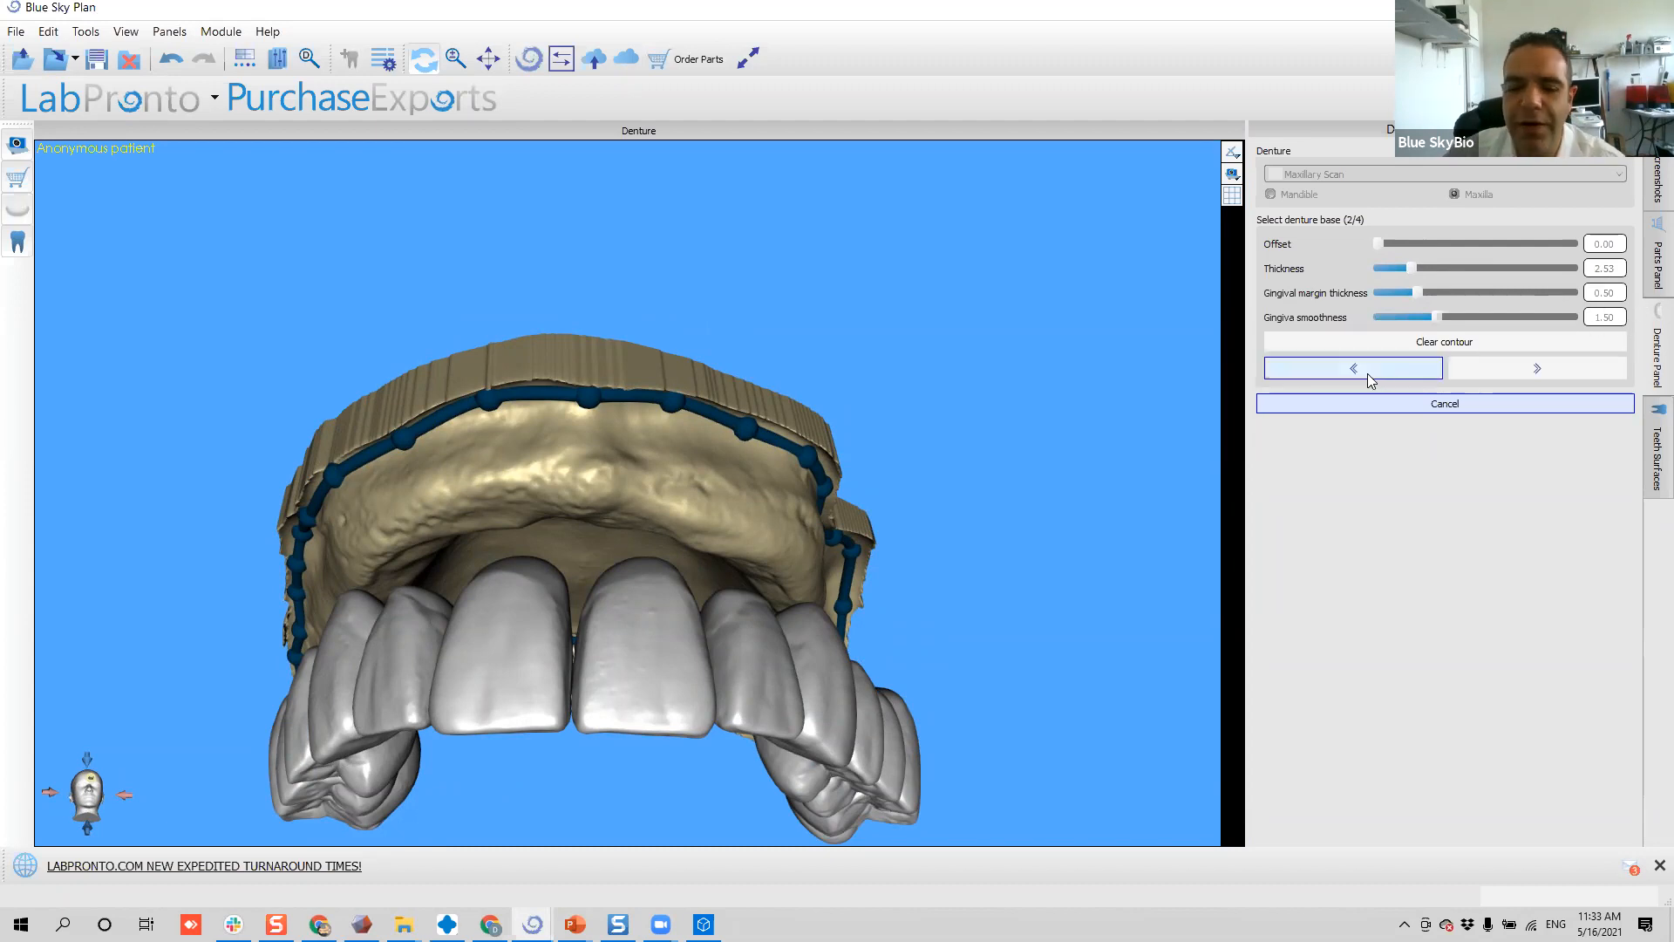
{"action": "left_click", "coordinate": [1537, 370]}
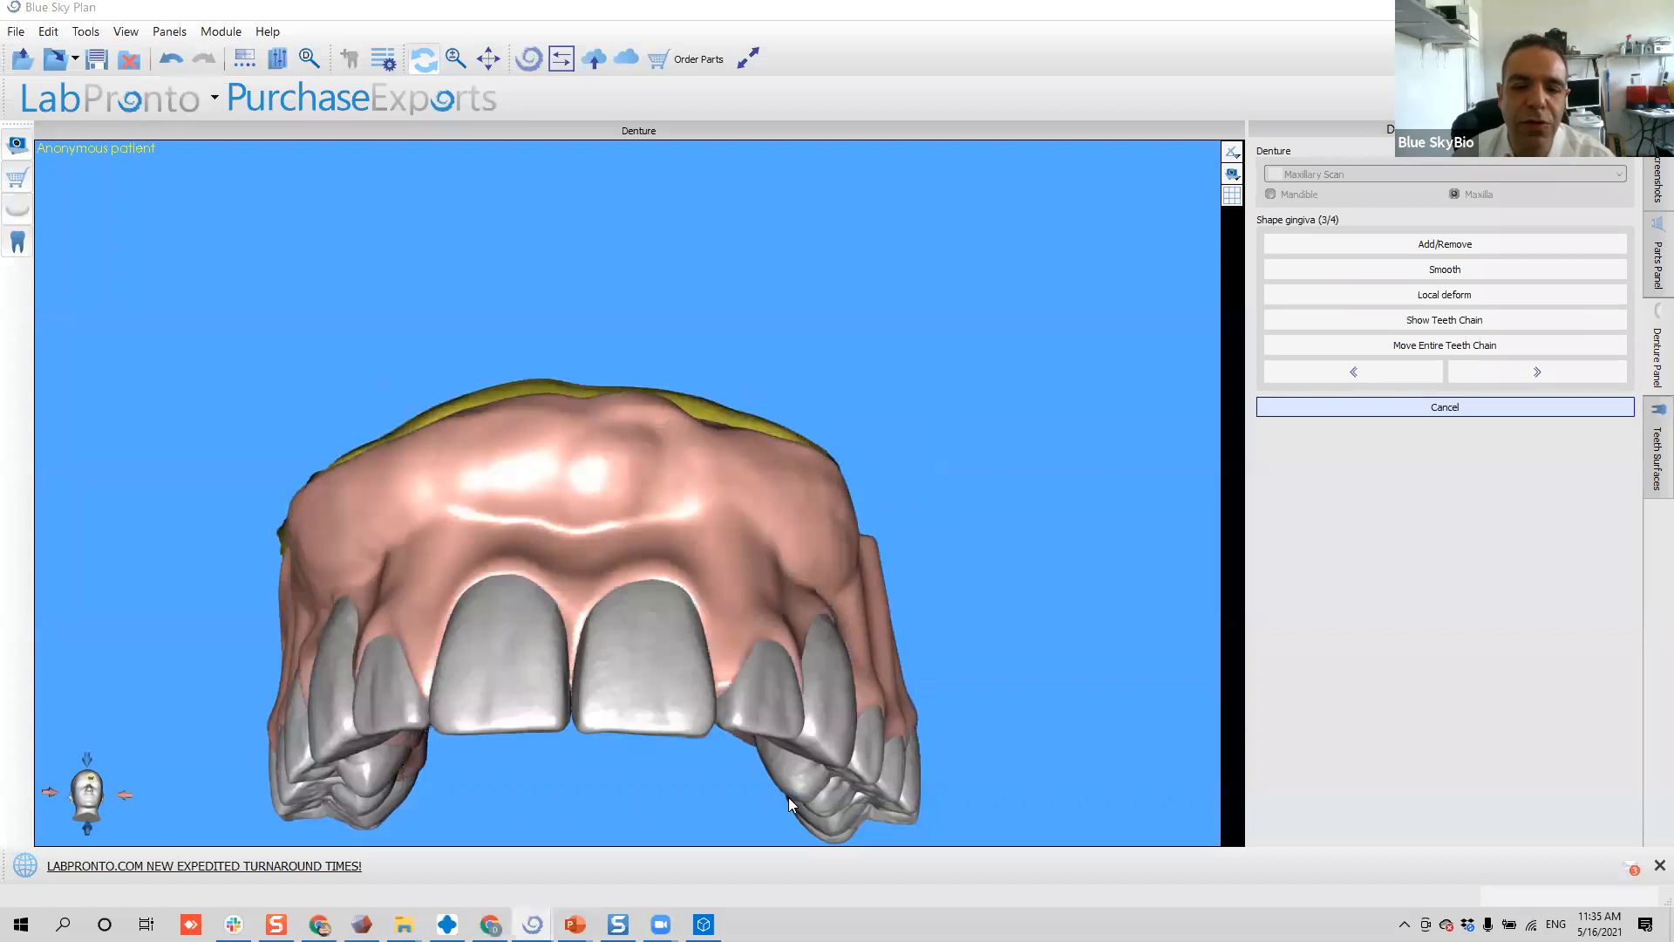
- Examine the generated denture base from the front, the buccal side and the tissue-facing side
{"action": "left_click_drag", "start_coordinate": [591, 503], "coordinate": [826, 434]}
{"action": "left_click_drag", "start_coordinate": [855, 523], "coordinate": [774, 524]}
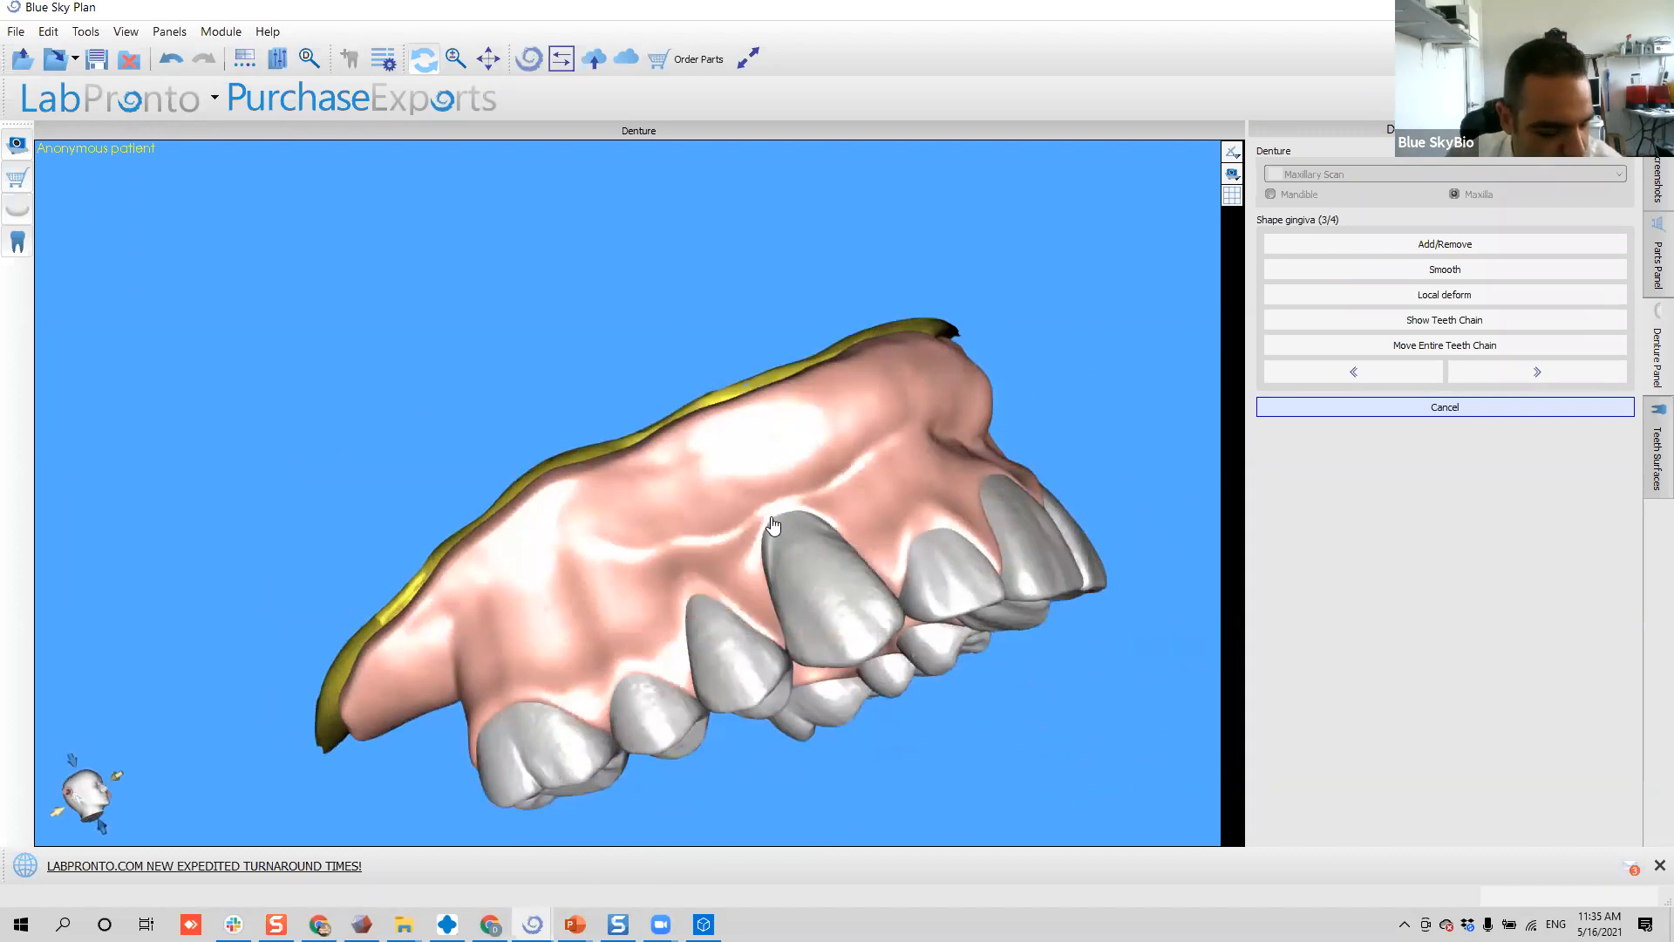
{"action": "left_click_drag", "start_coordinate": [868, 510], "coordinate": [625, 679]}
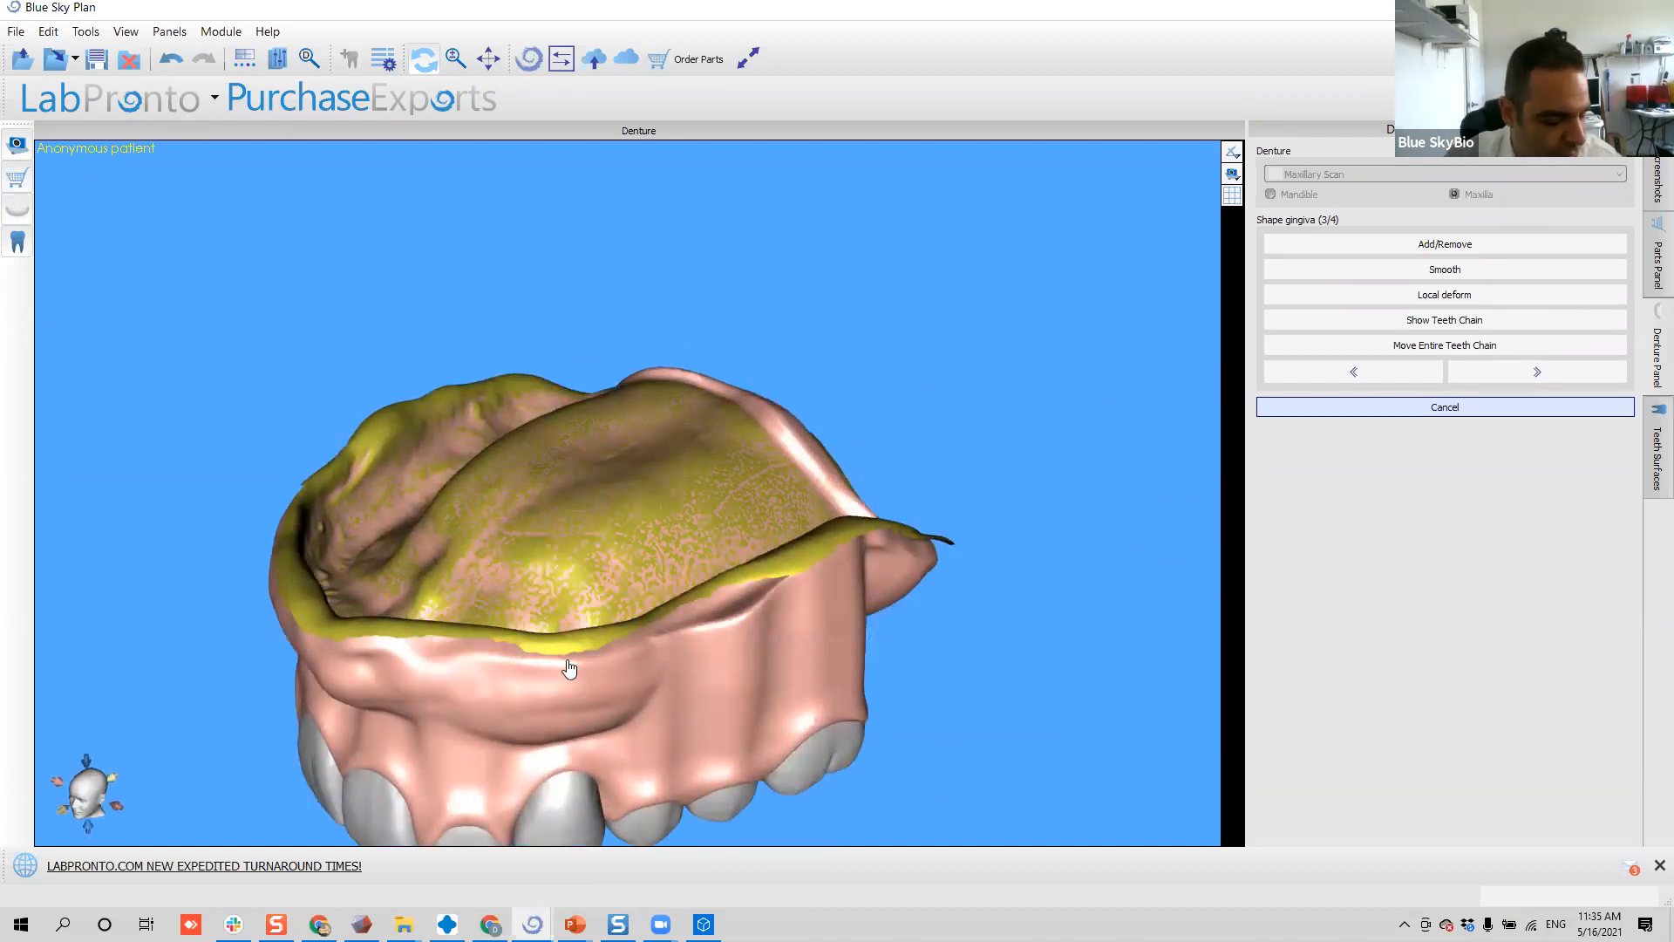
{"action": "left_click_drag", "start_coordinate": [581, 668], "coordinate": [663, 488]}
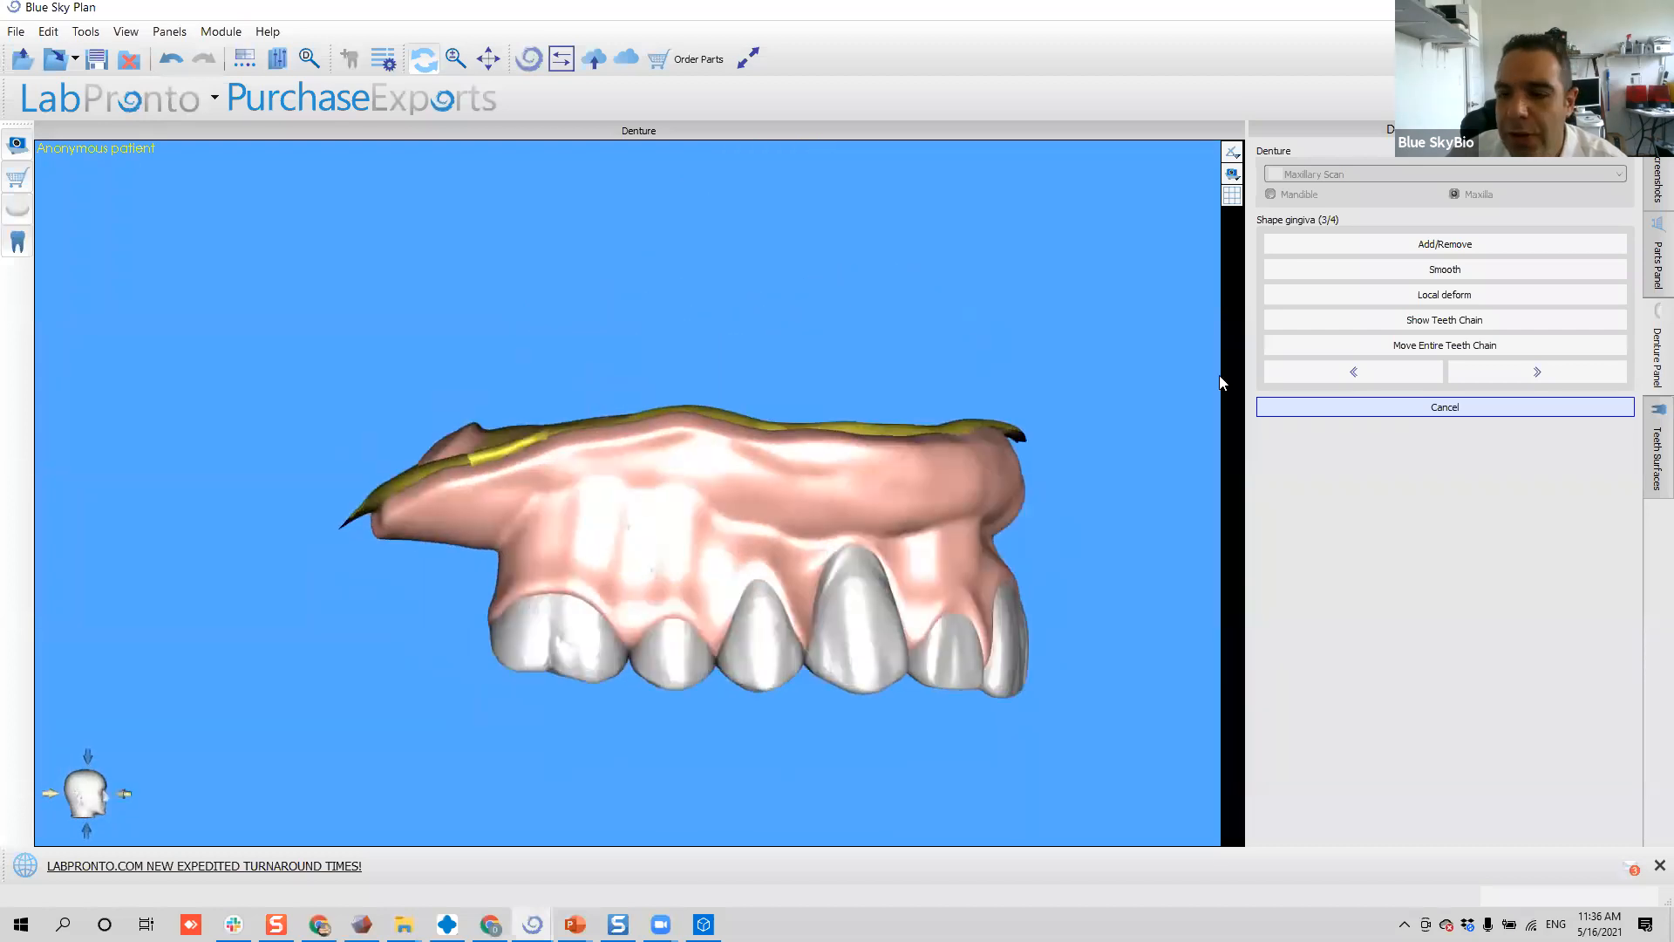
- Move the entire maxillary teeth chain slightly downward relative to the gingiva
{"action": "left_click", "coordinate": [1404, 295]}
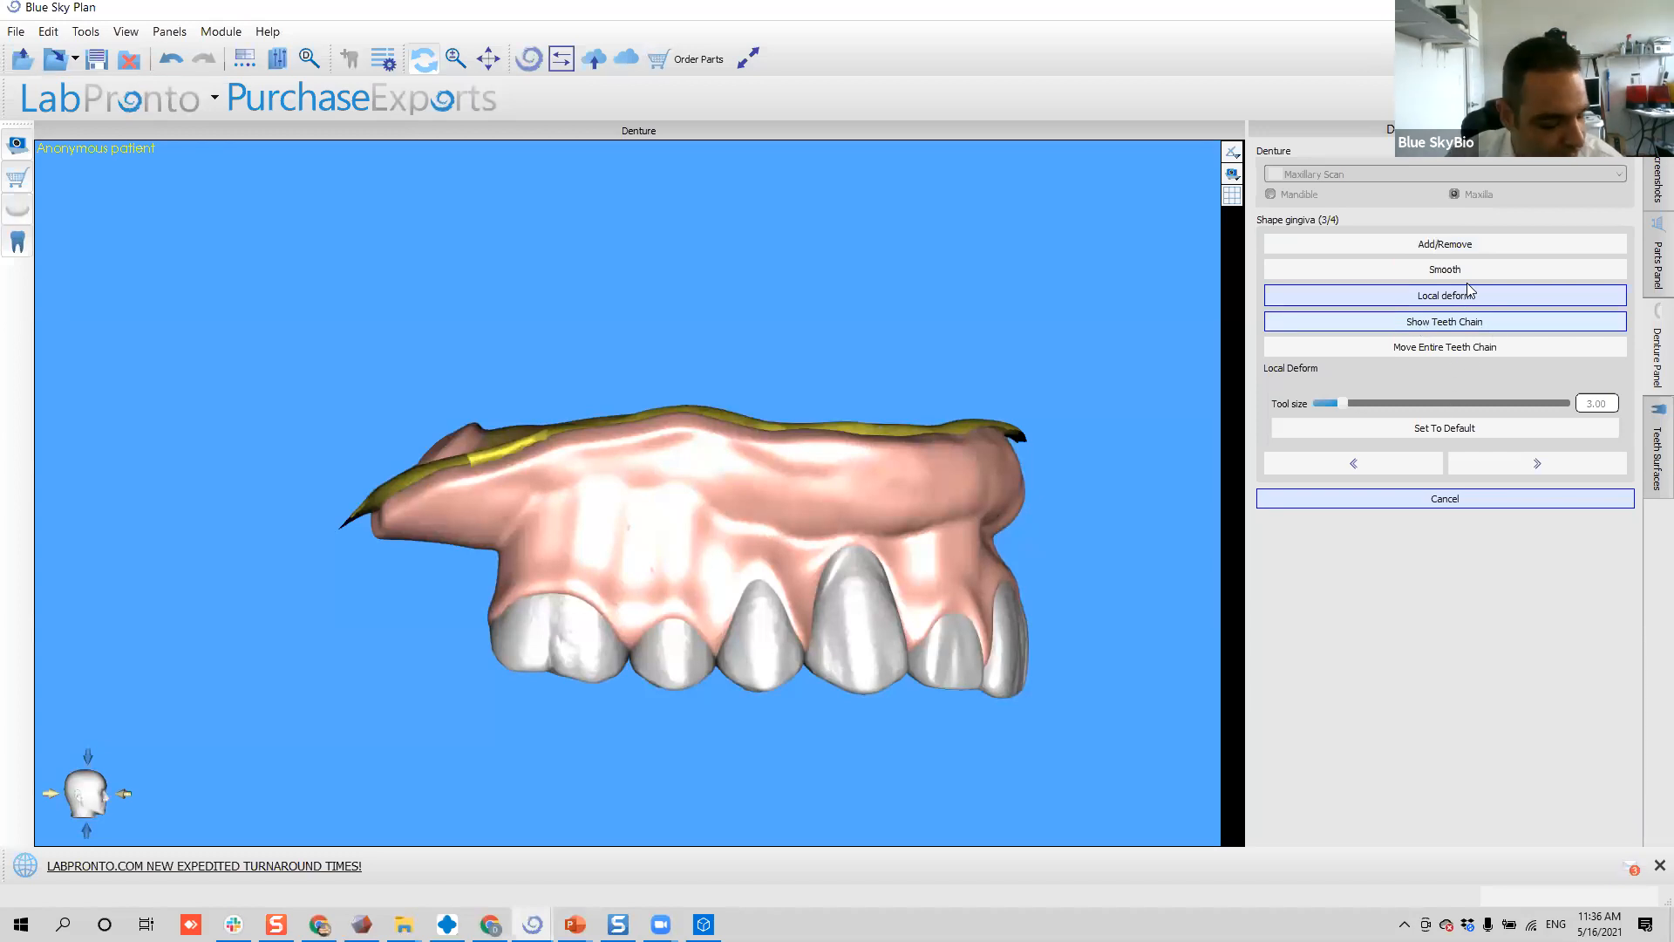
{"action": "left_click", "coordinate": [1459, 348]}
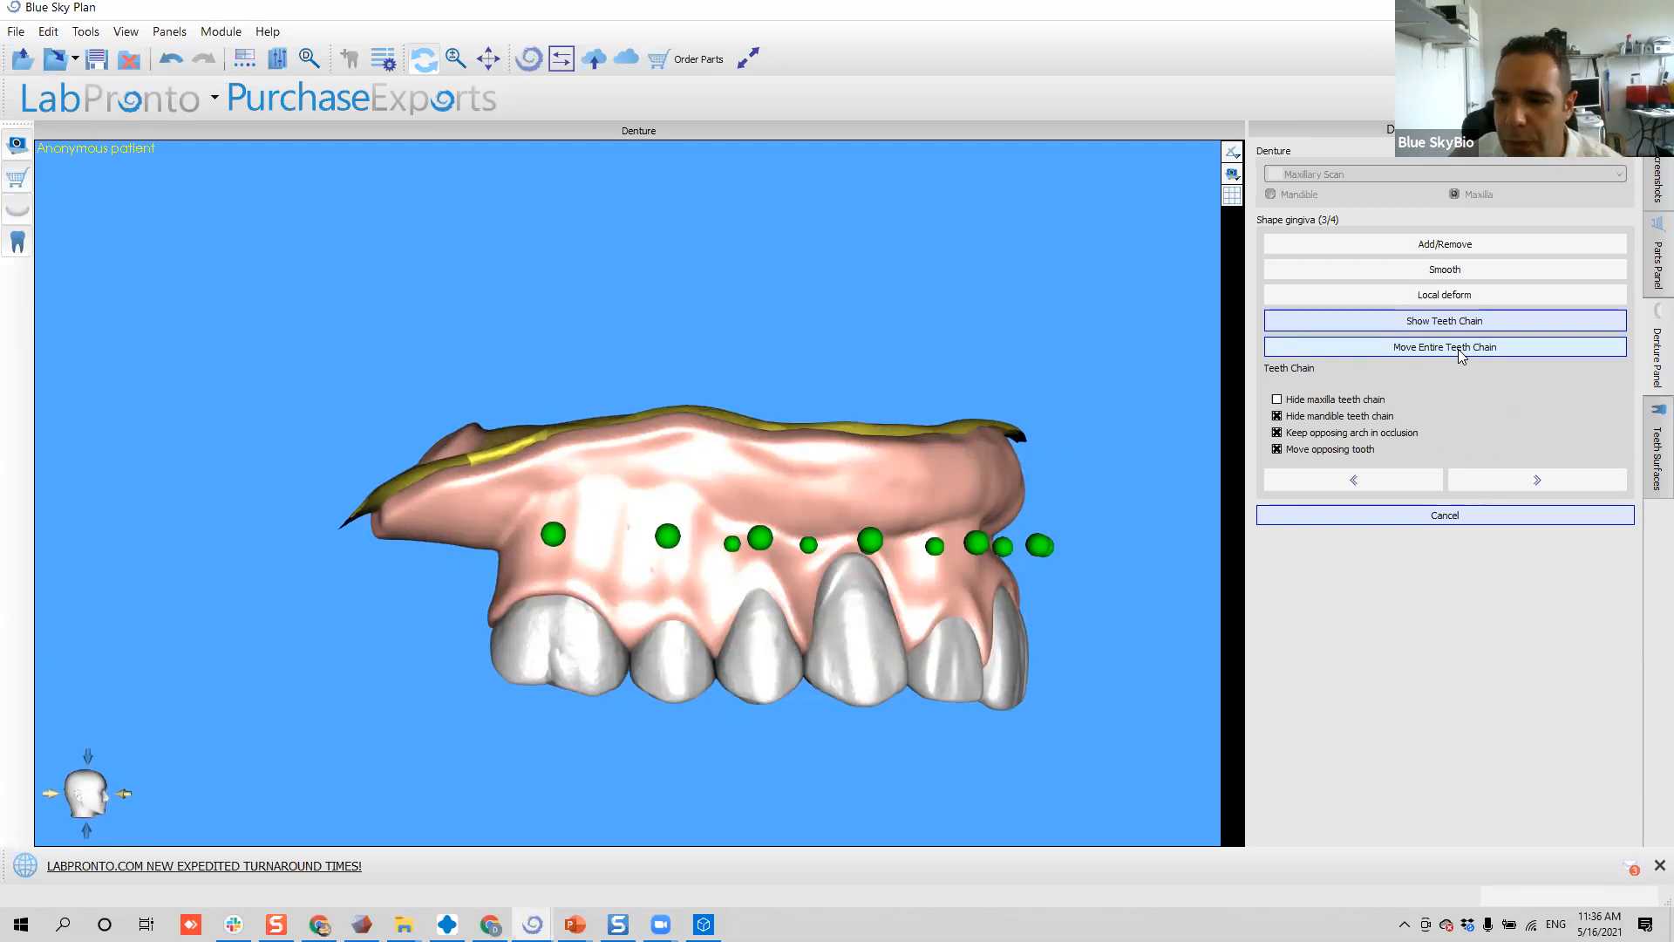
- Locally deform the gingiva behind the patient's last right molar with a 15.50 tool size, pulling it downward and backward
{"action": "left_click", "coordinate": [1404, 295]}
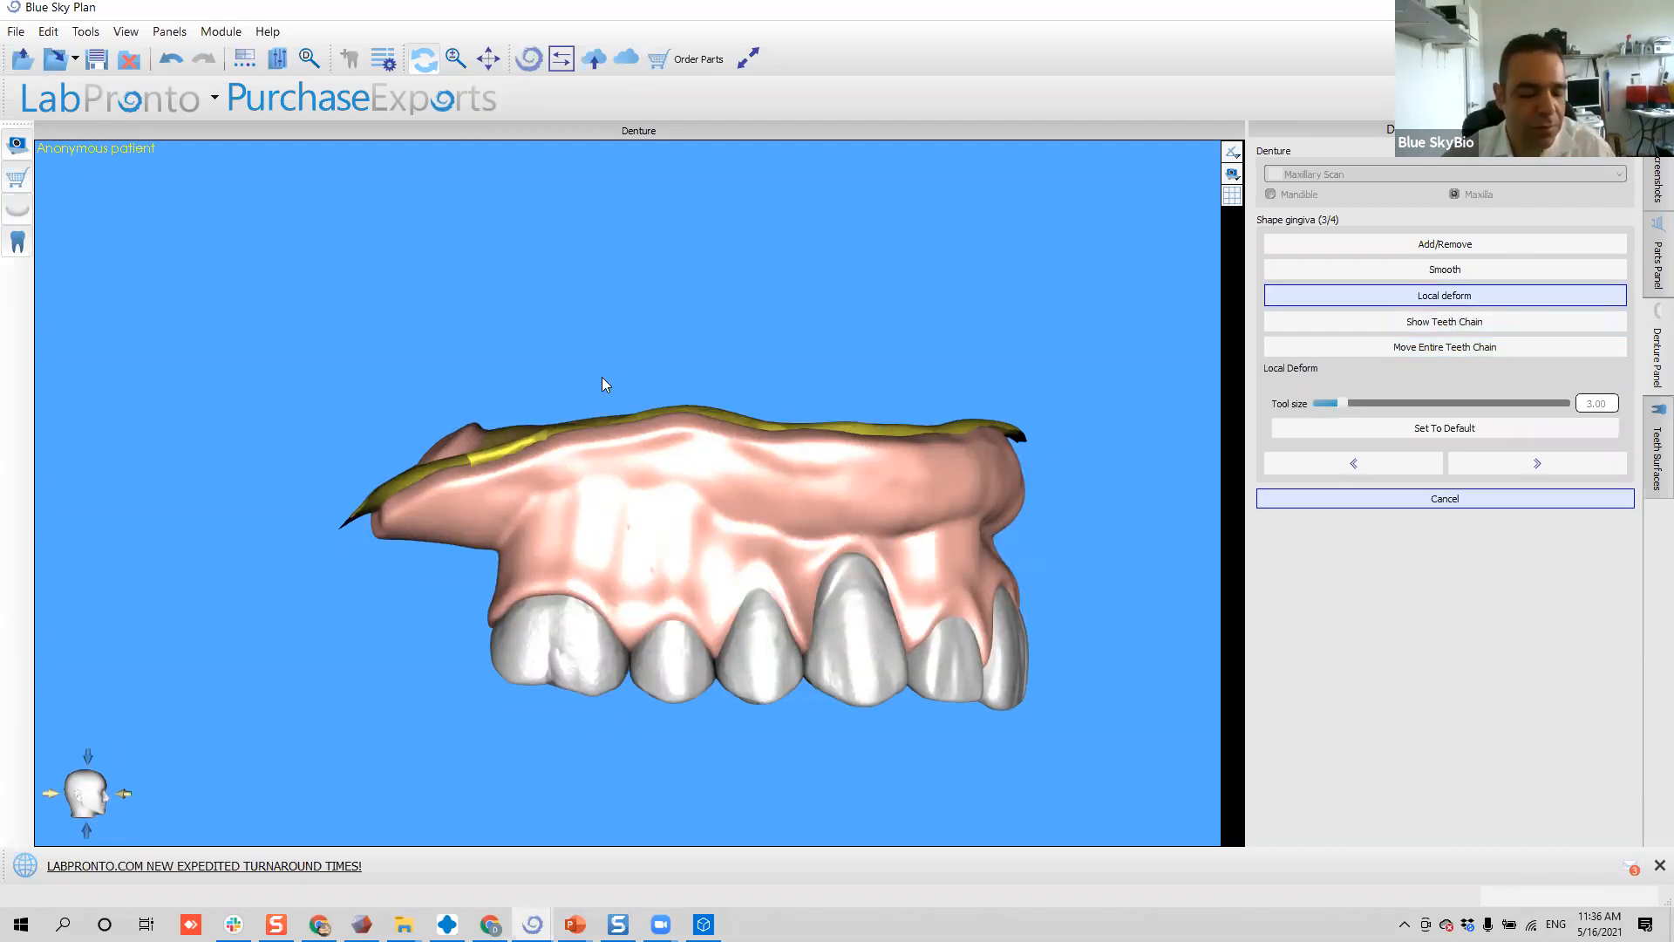
{"action": "scroll", "coordinate": [666, 526], "scroll_direction": "up", "scroll_amount": 5}
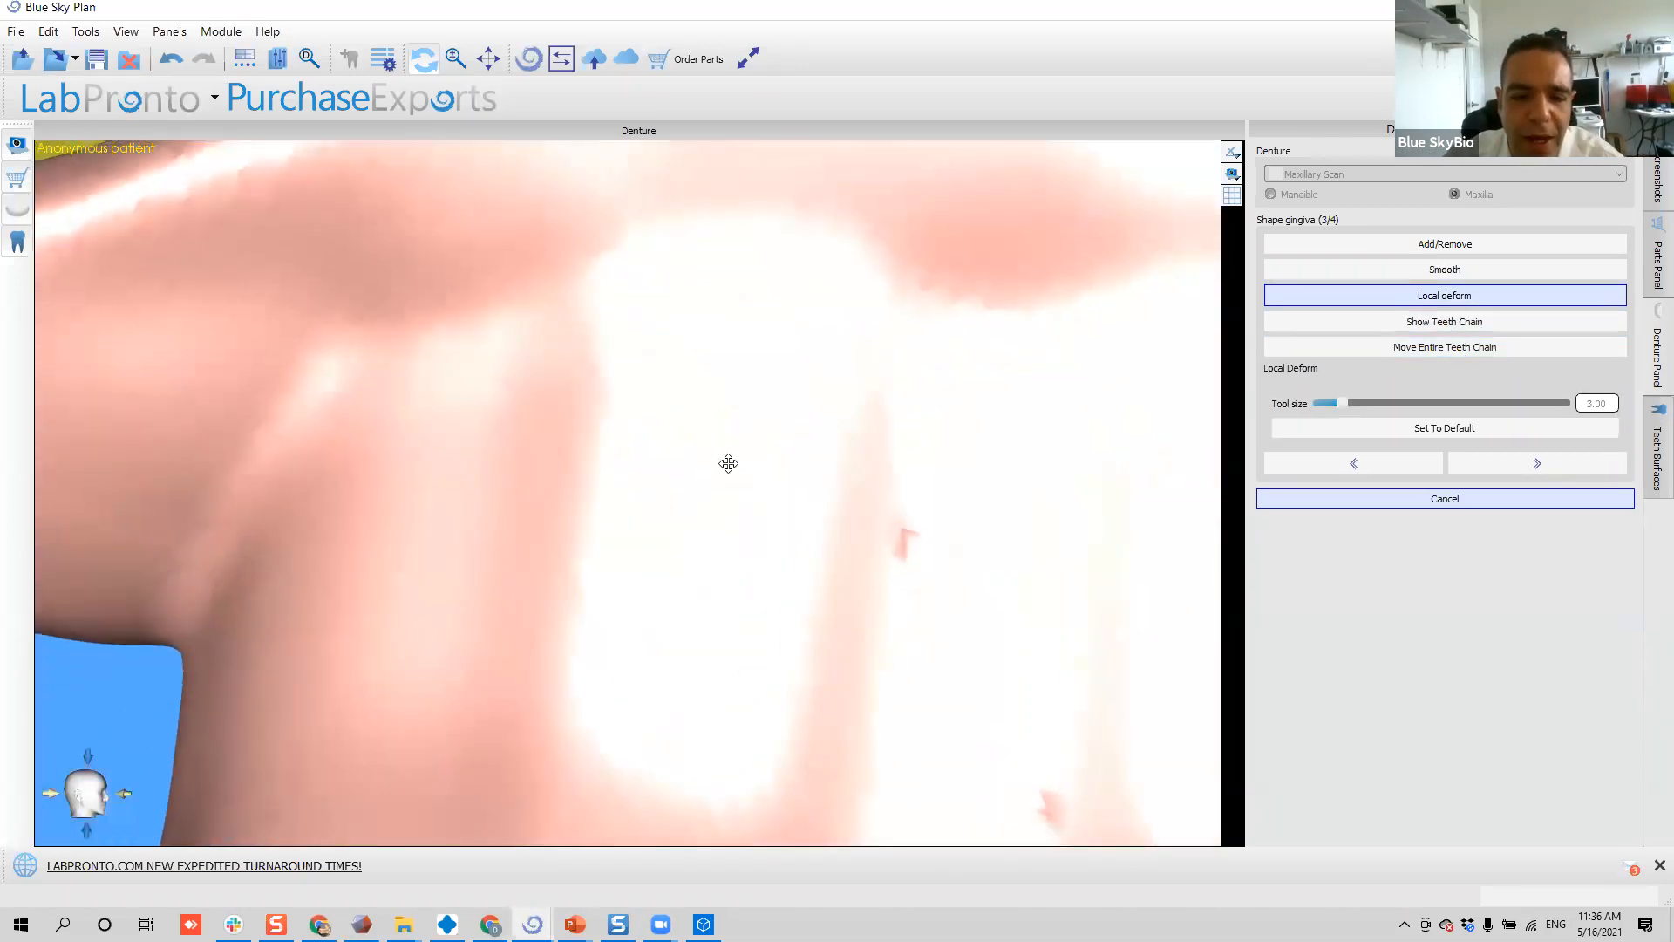
{"action": "scroll", "coordinate": [720, 470], "scroll_direction": "down", "scroll_amount": 4}
{"action": "right_click_drag", "start_coordinate": [594, 549], "coordinate": [502, 584]}
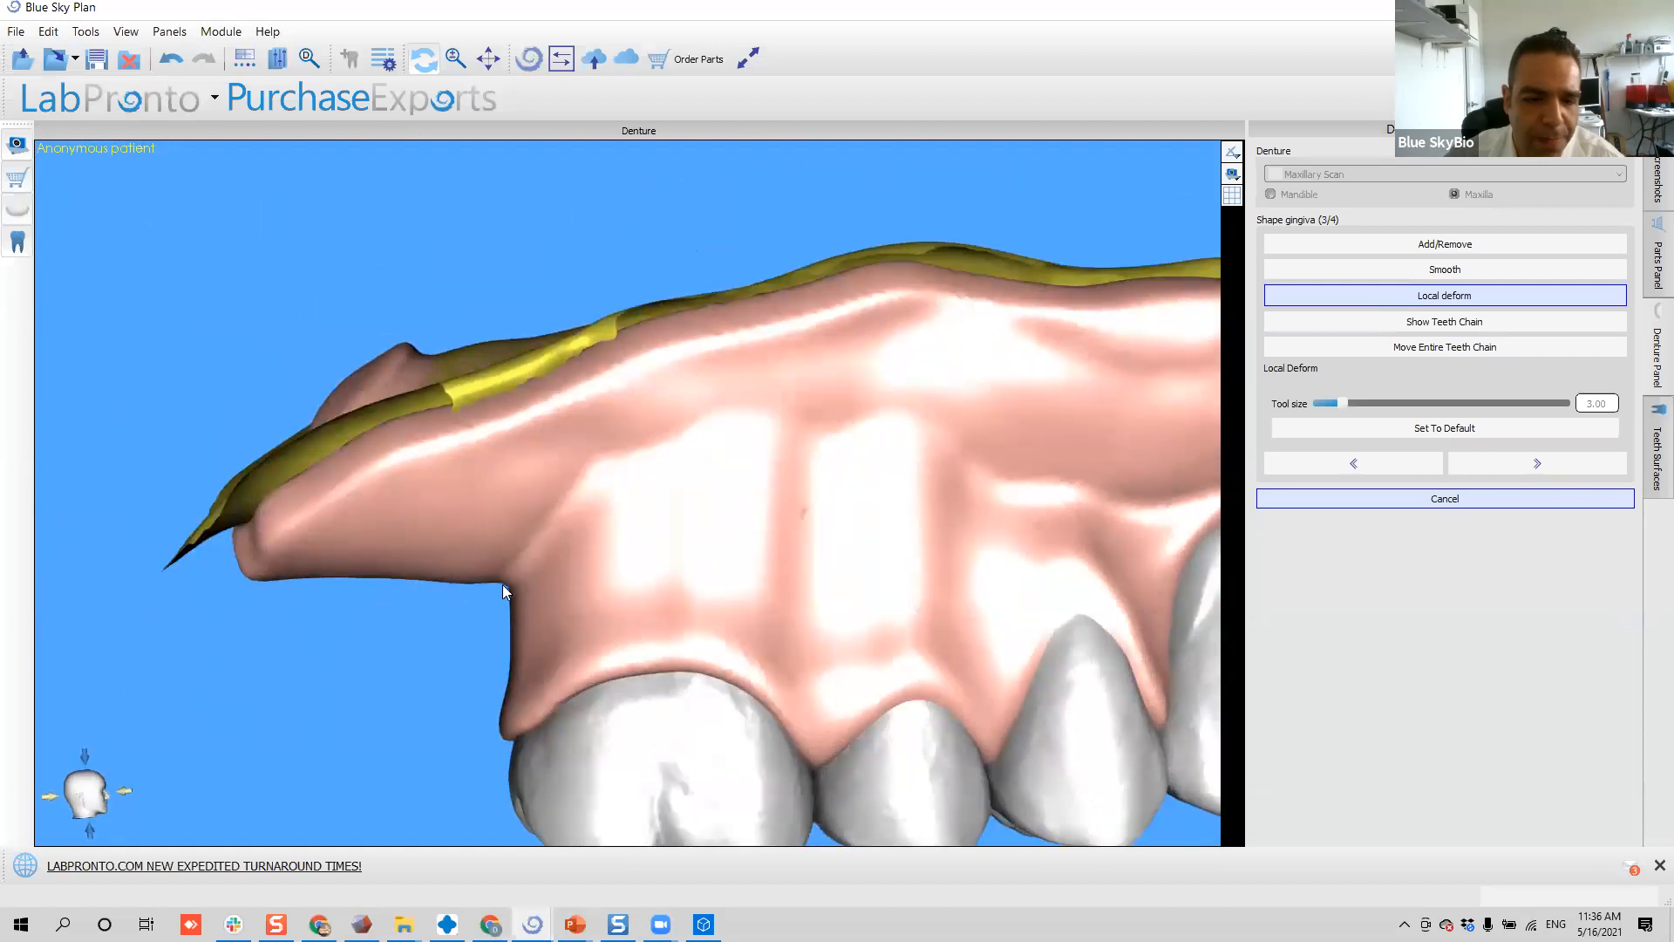
{"action": "scroll", "coordinate": [509, 581], "scroll_direction": "up", "scroll_amount": 14, "text": "ctrl"}
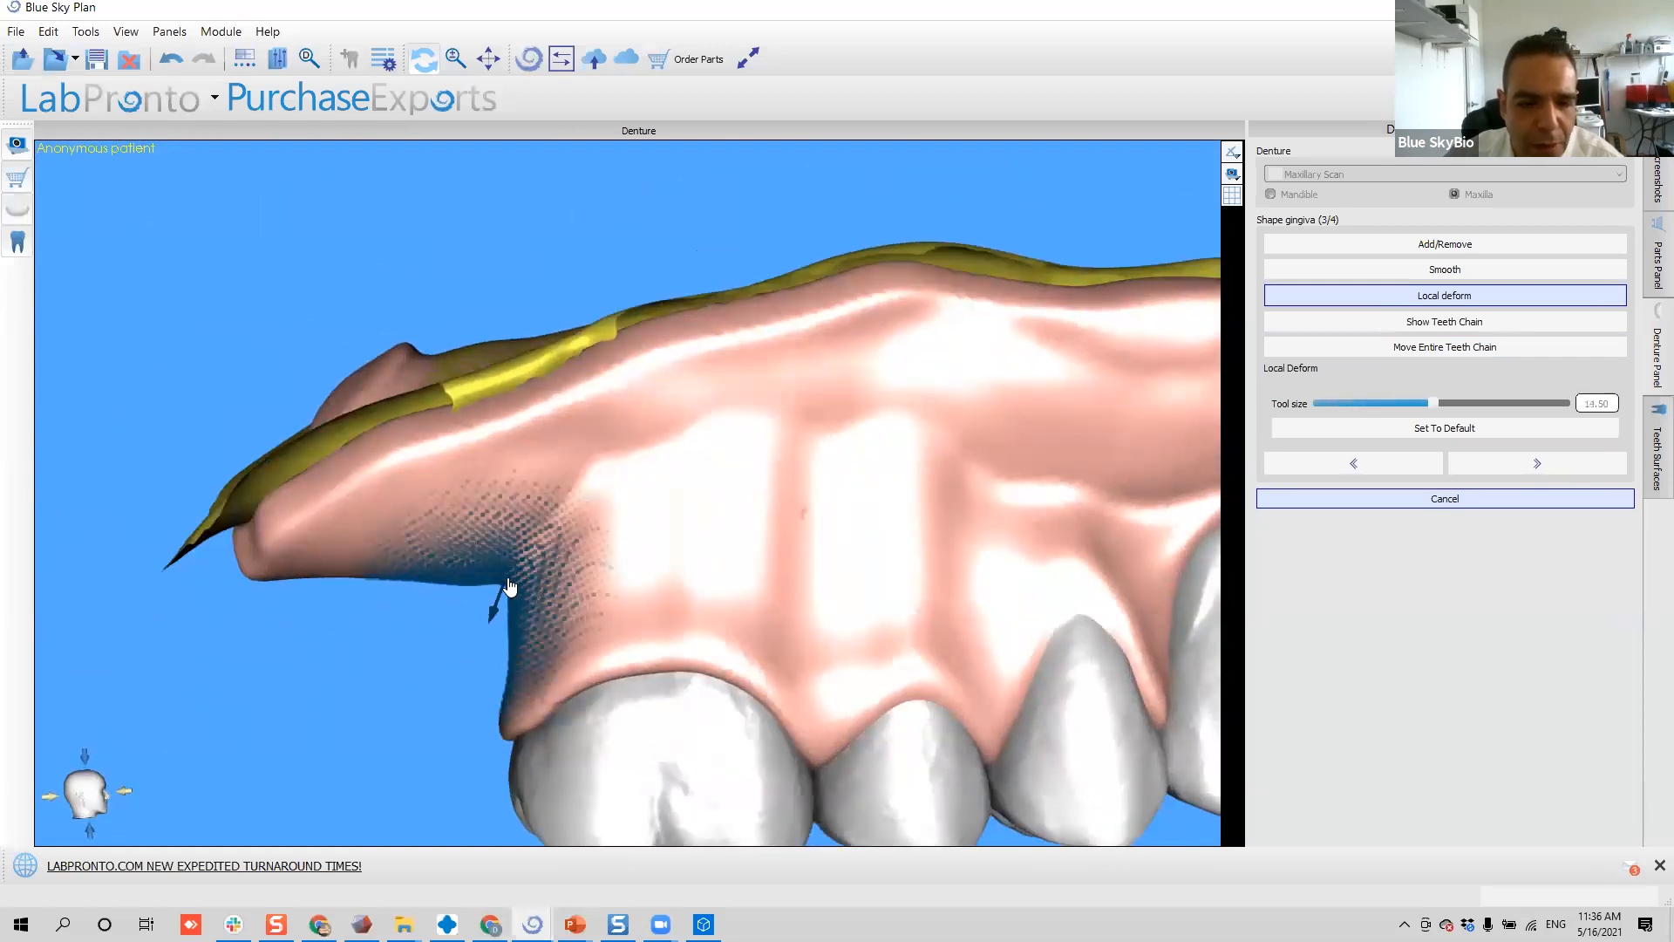
{"action": "scroll", "coordinate": [507, 582], "scroll_direction": "down", "scroll_amount": 1, "text": "ctrl"}
{"action": "mouse_move", "coordinate": [505, 583]}
{"action": "left_mouse_down"}
{"action": "mouse_move", "coordinate": [489, 603]}
{"action": "mouse_move", "coordinate": [428, 604]}
{"action": "left_mouse_up"}
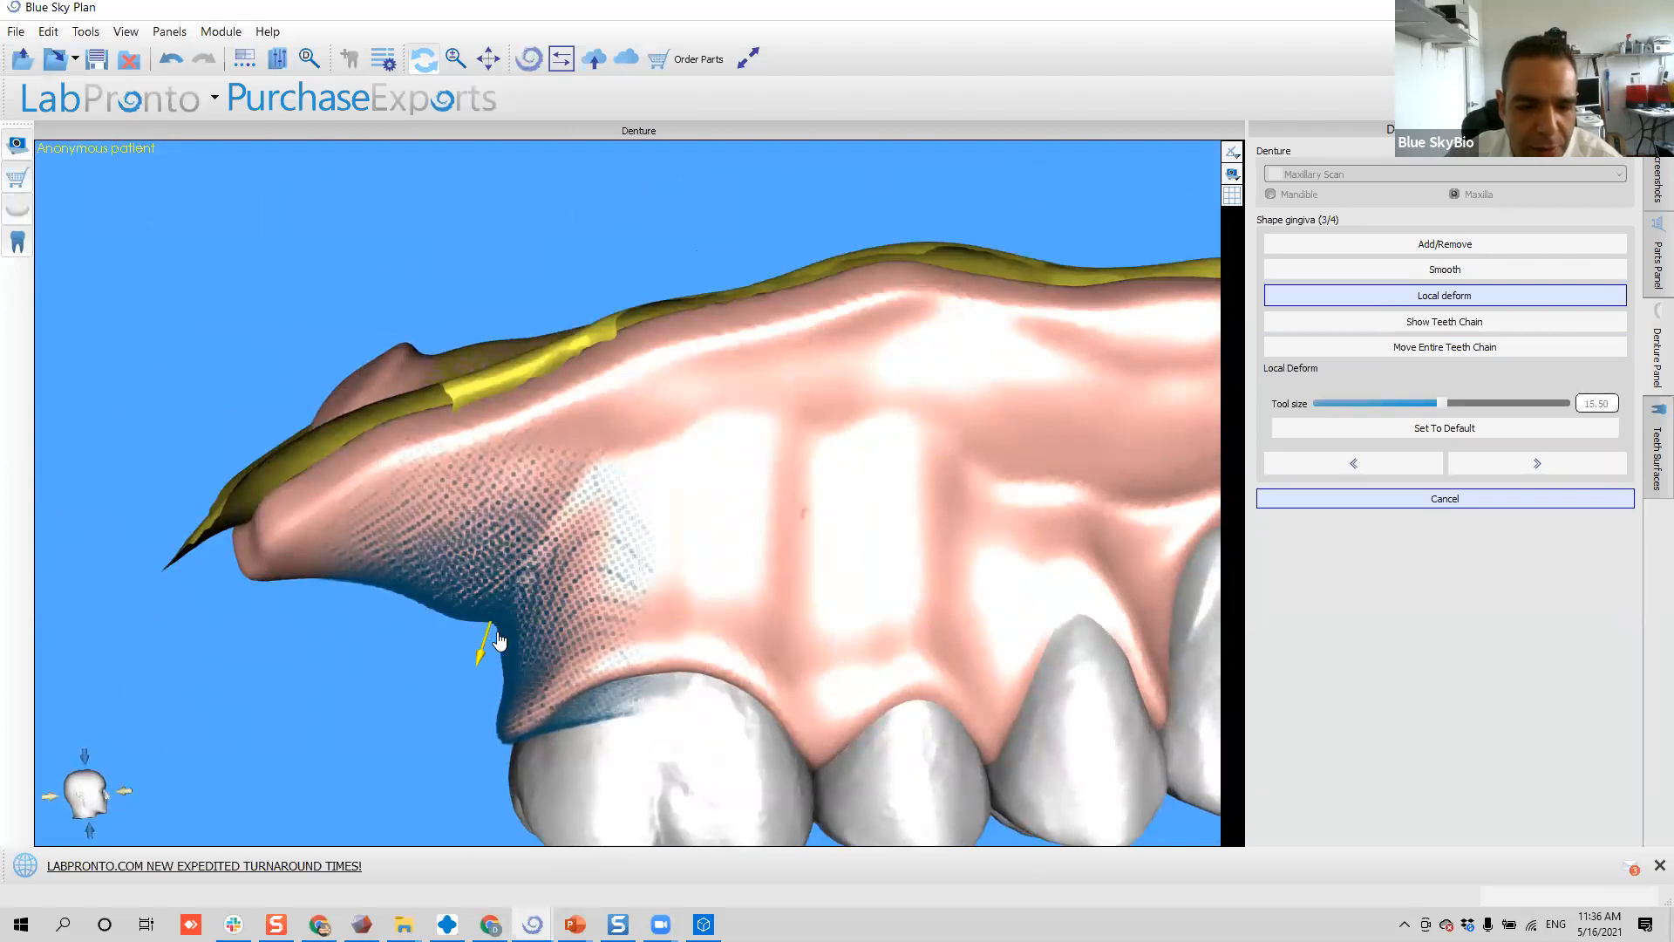
{"action": "left_click_drag", "start_coordinate": [565, 613], "coordinate": [450, 655]}
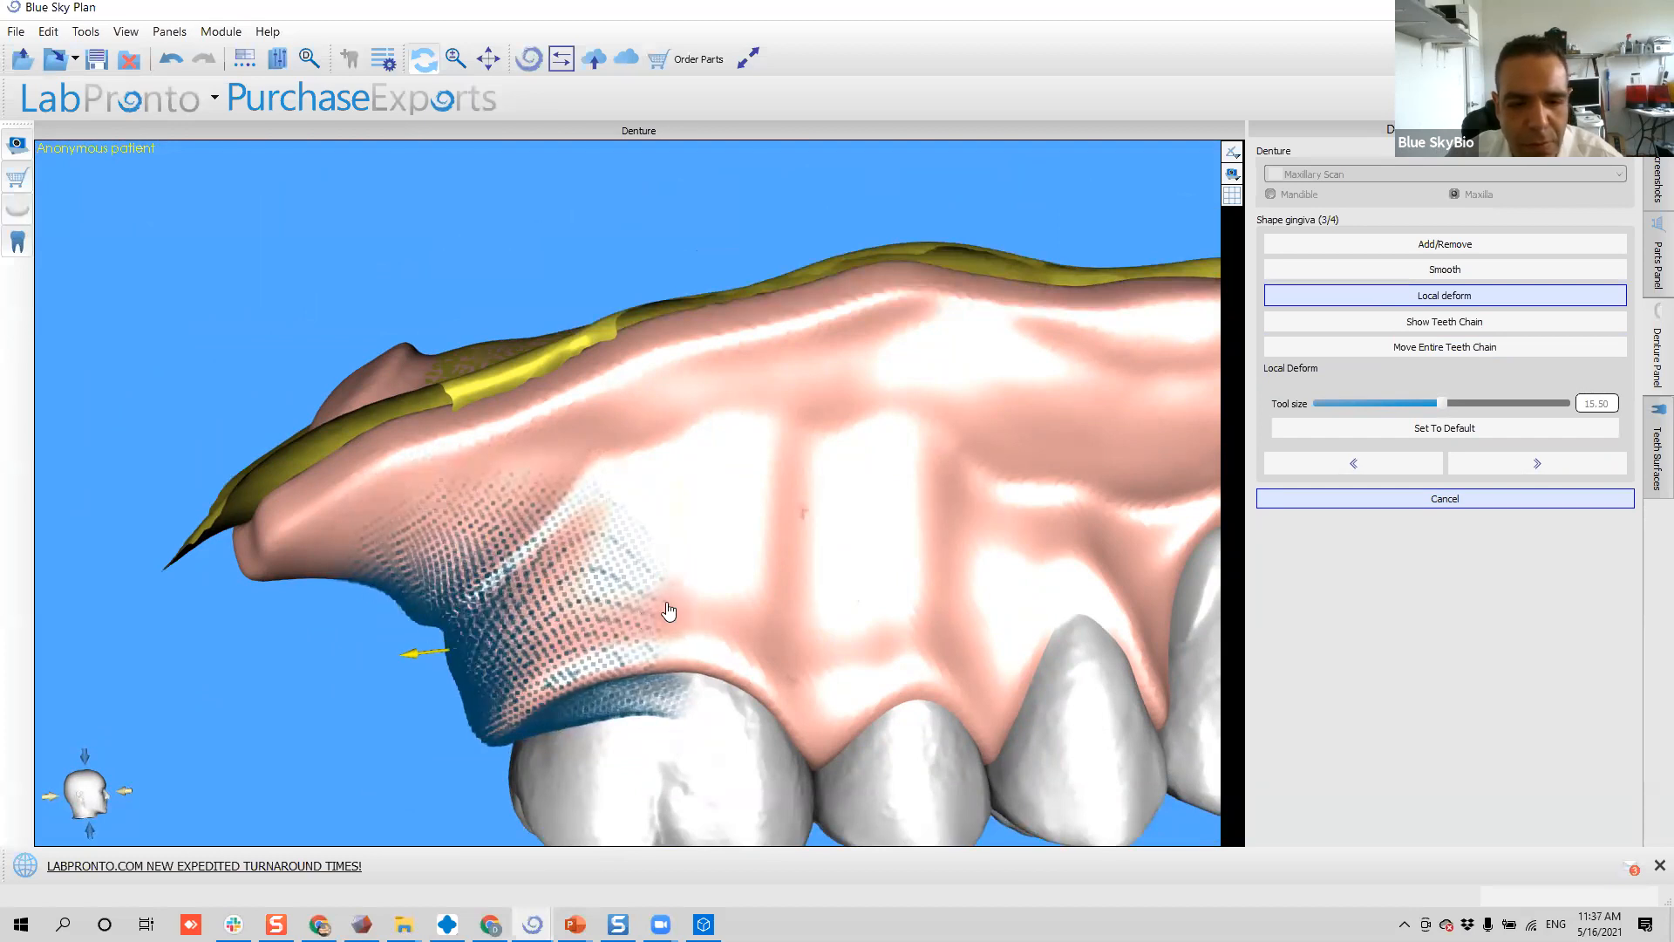
- Set the local deform tool size to 18.50 and reshape the buccal gingiva above the patient's right premolars and canine
{"action": "right_click_drag", "start_coordinate": [625, 526], "coordinate": [434, 534]}
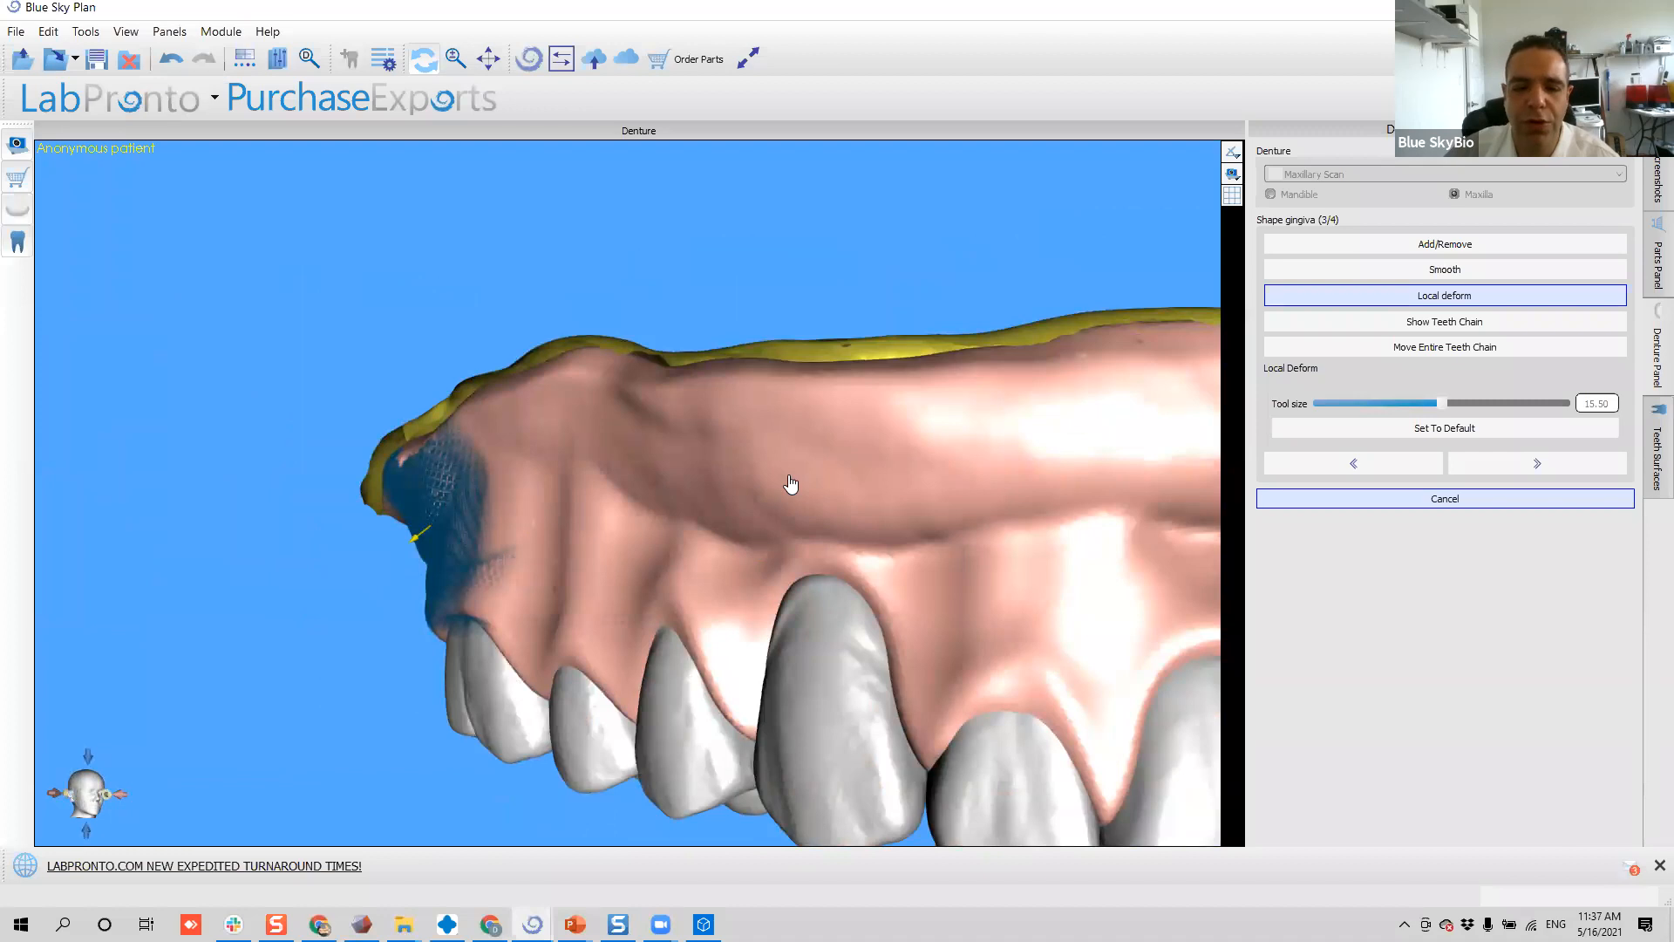
{"action": "right_click_drag", "start_coordinate": [568, 542], "coordinate": [971, 494]}
{"action": "scroll", "coordinate": [971, 494], "scroll_direction": "down", "scroll_amount": 2}
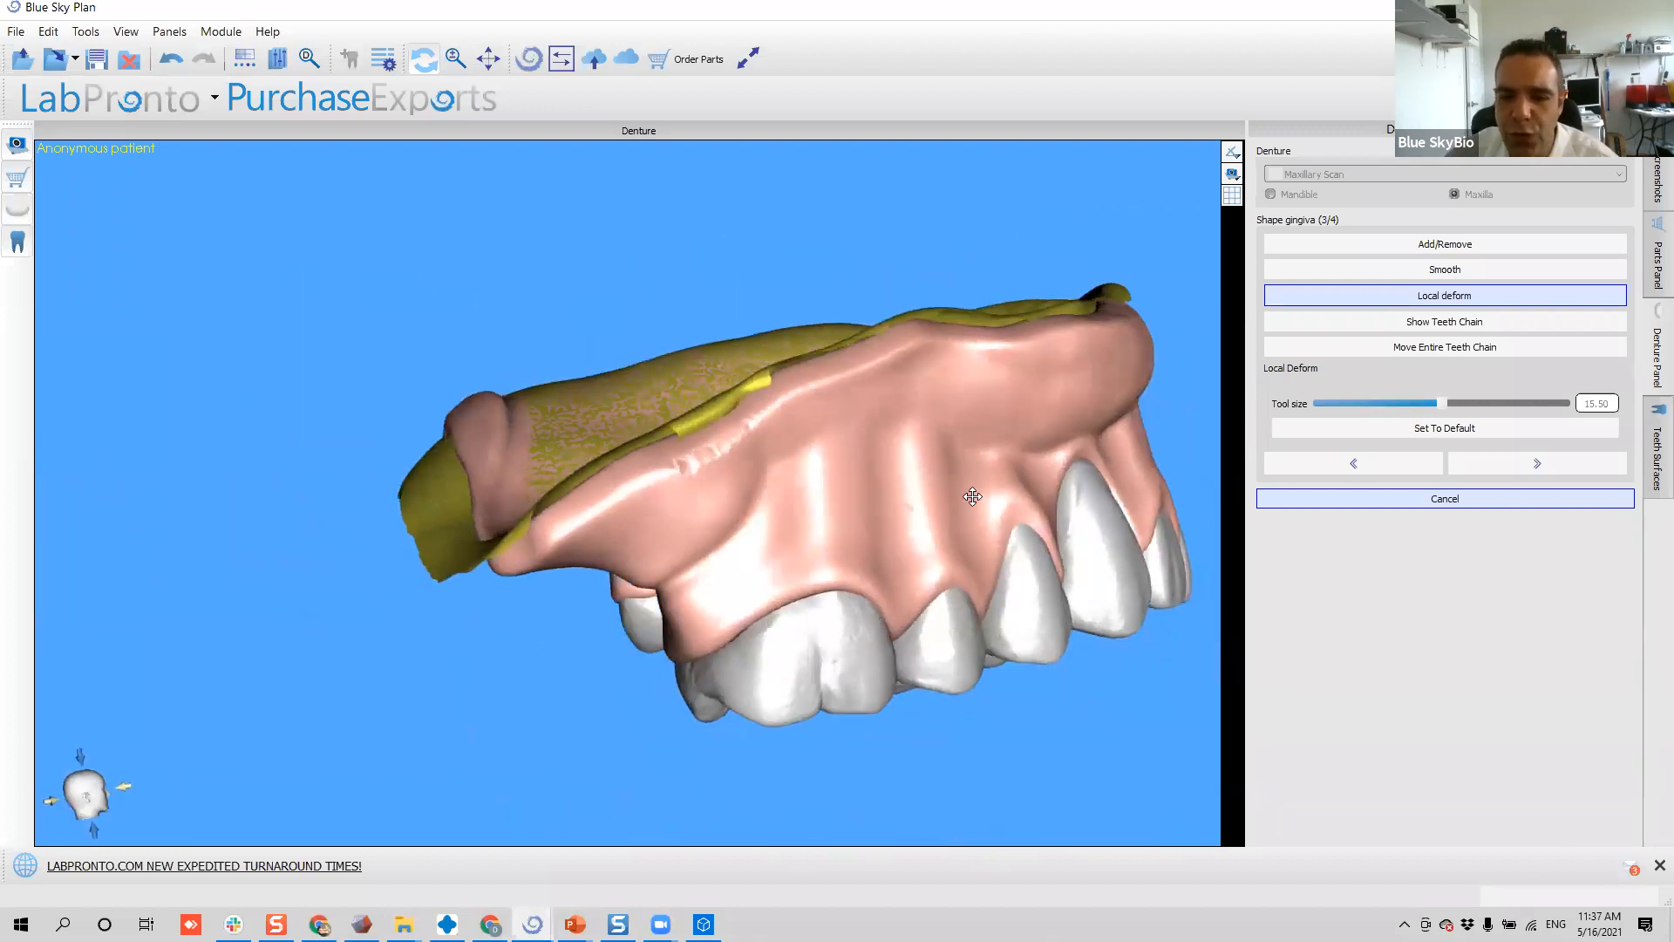
{"action": "middle_click_drag", "start_coordinate": [971, 494], "coordinate": [804, 505]}
{"action": "right_click_drag", "start_coordinate": [732, 494], "coordinate": [829, 497]}
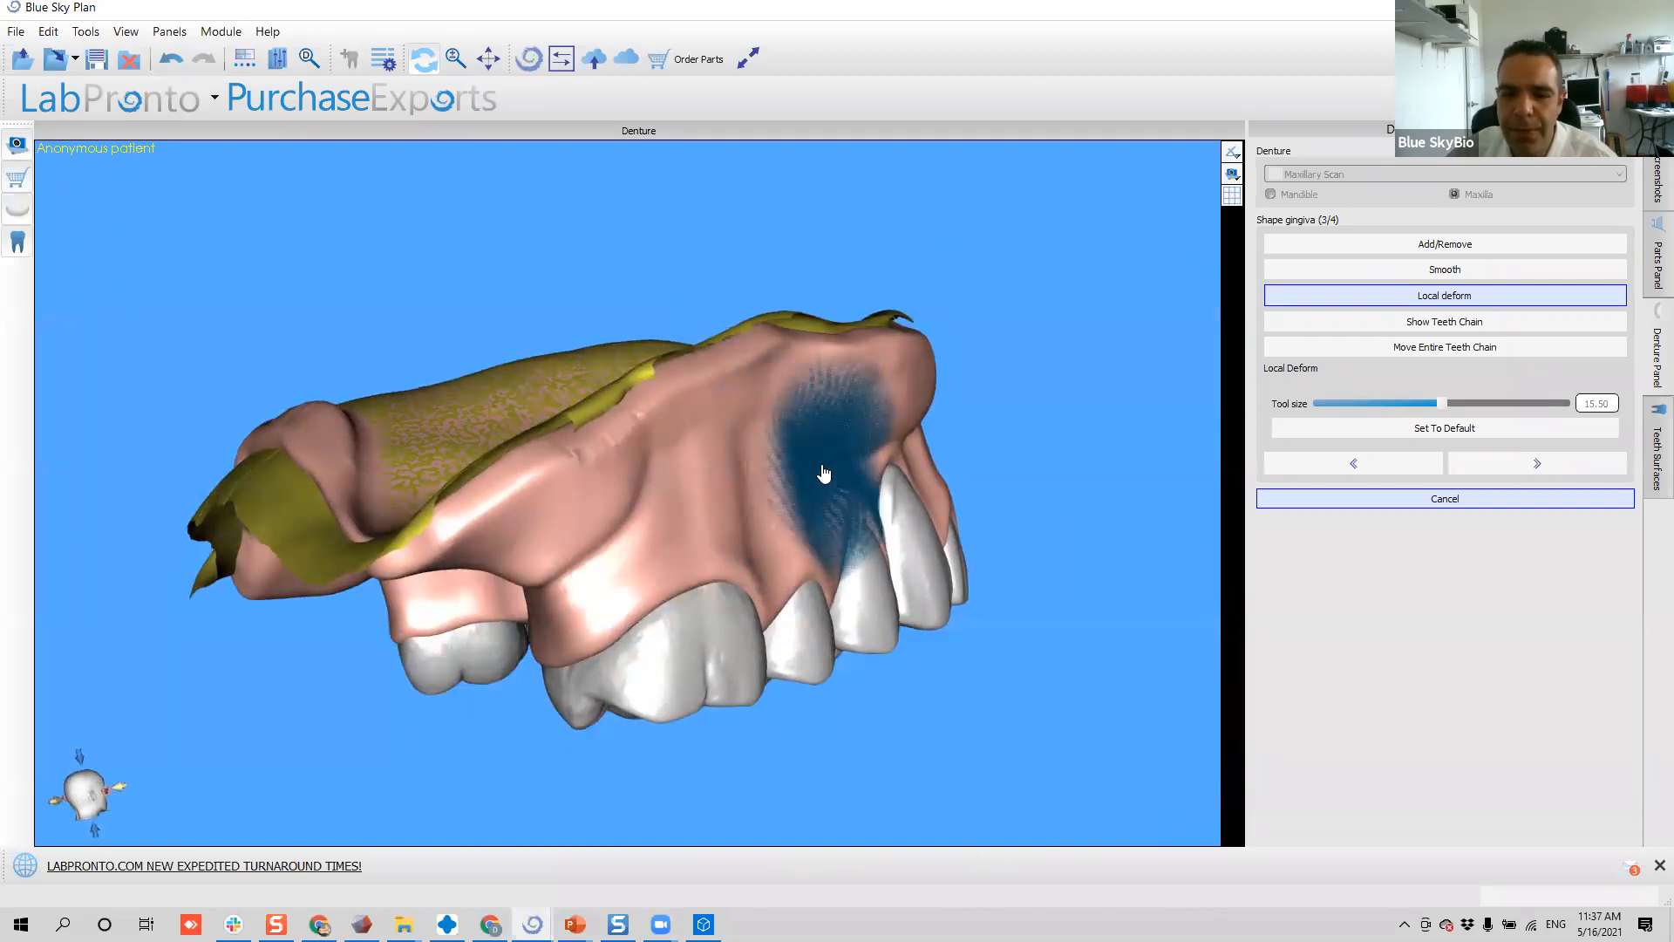
{"action": "scroll", "coordinate": [825, 479], "scroll_direction": "up", "scroll_amount": 15, "text": "ctrl"}
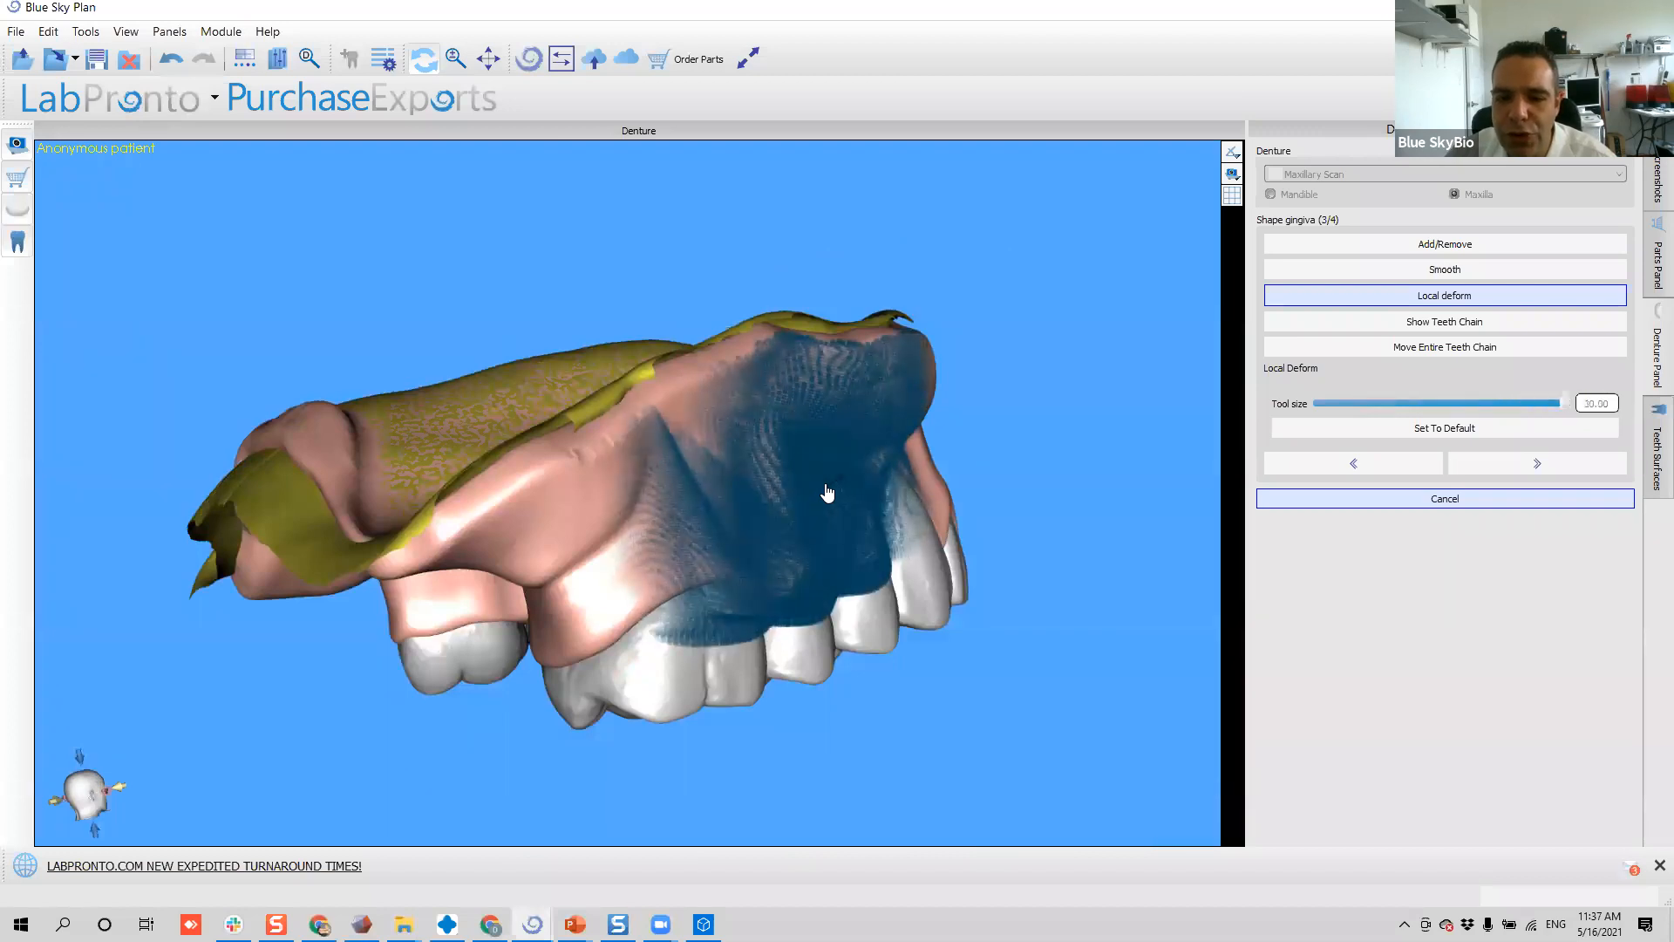
{"action": "scroll", "coordinate": [827, 494], "scroll_direction": "down", "scroll_amount": 20, "text": "ctrl"}
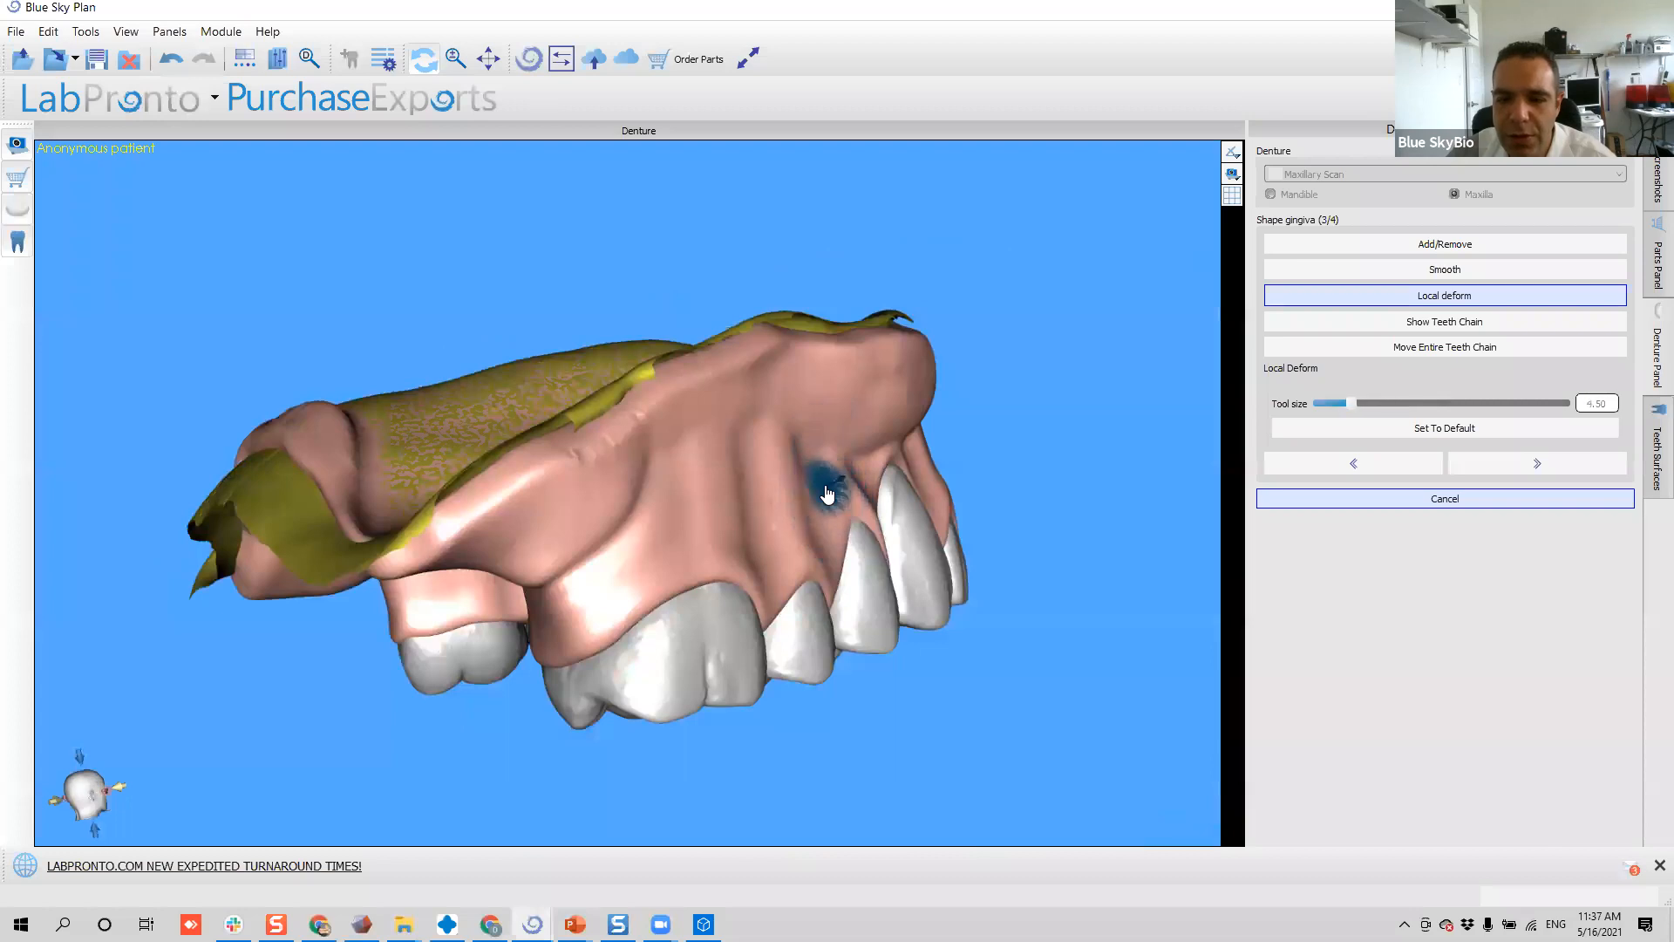
{"action": "scroll", "coordinate": [827, 493], "scroll_direction": "up", "scroll_amount": 4, "text": "ctrl"}
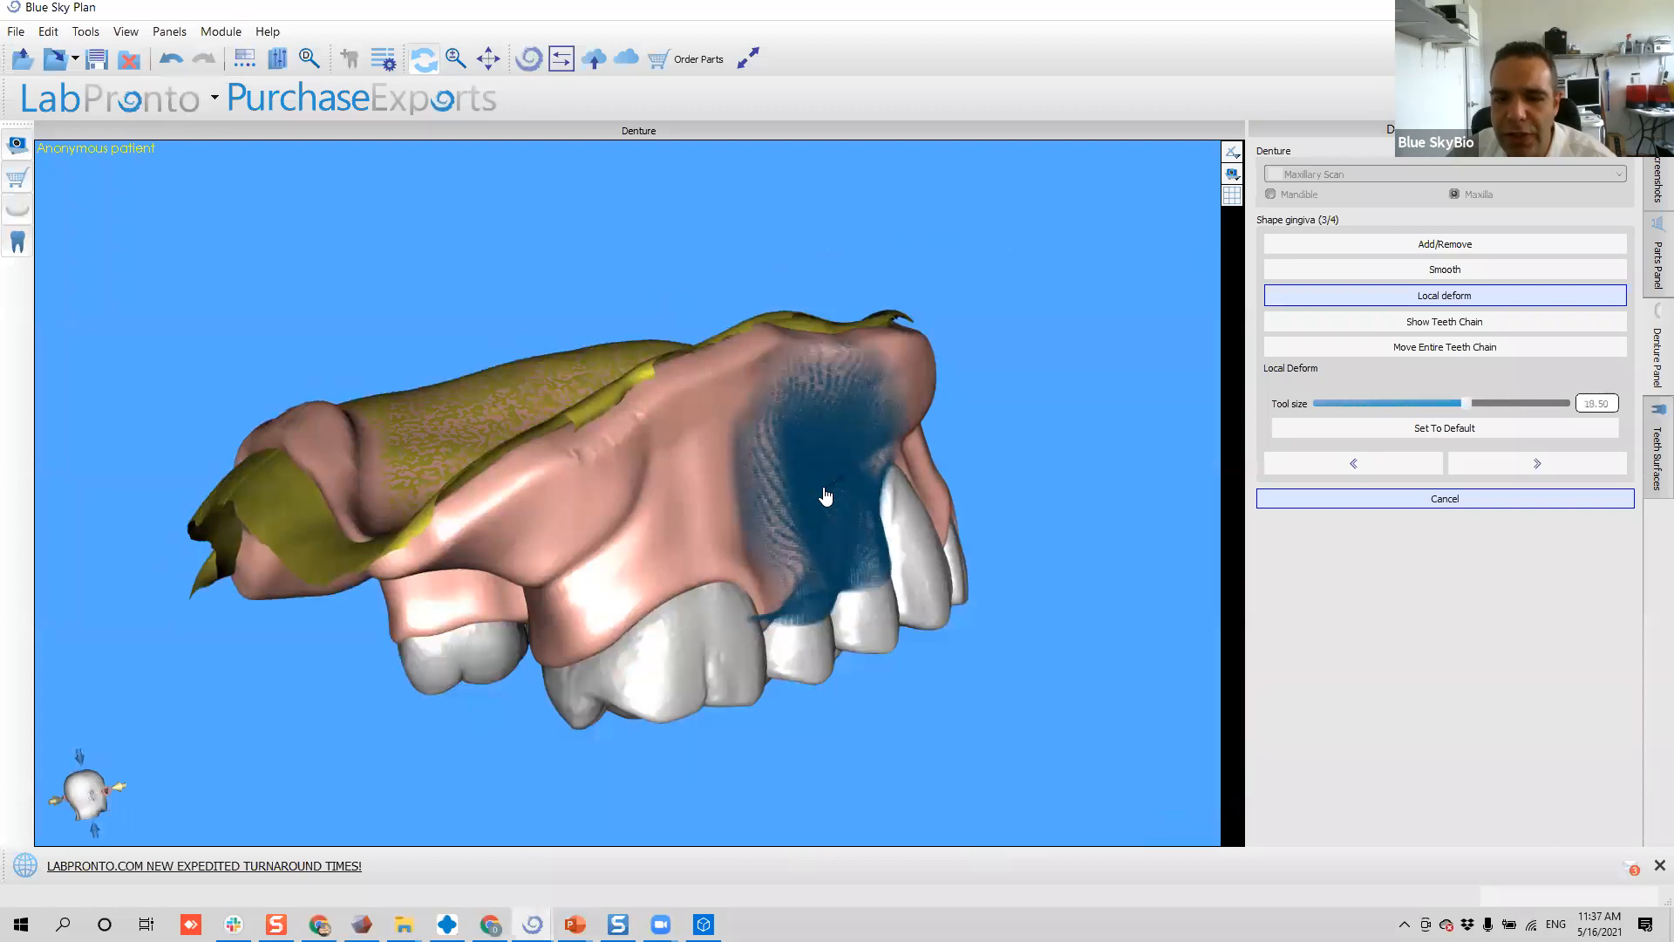
{"action": "left_click_drag", "start_coordinate": [830, 485], "coordinate": [731, 518]}
- Check the right posterior border and pull the gingiva forward near the right canine with an 18.50 local deform tool
{"action": "mouse_move", "coordinate": [661, 528]}
{"action": "right_mouse_down"}
{"action": "mouse_move", "coordinate": [684, 448]}
{"action": "mouse_move", "coordinate": [769, 372]}
{"action": "mouse_move", "coordinate": [818, 454]}
{"action": "mouse_move", "coordinate": [587, 557]}
{"action": "mouse_move", "coordinate": [747, 486]}
{"action": "right_mouse_up"}
{"action": "scroll", "coordinate": [587, 557], "scroll_direction": "down", "scroll_amount": 3}
{"action": "scroll", "coordinate": [407, 467], "scroll_direction": "up", "scroll_amount": 5}
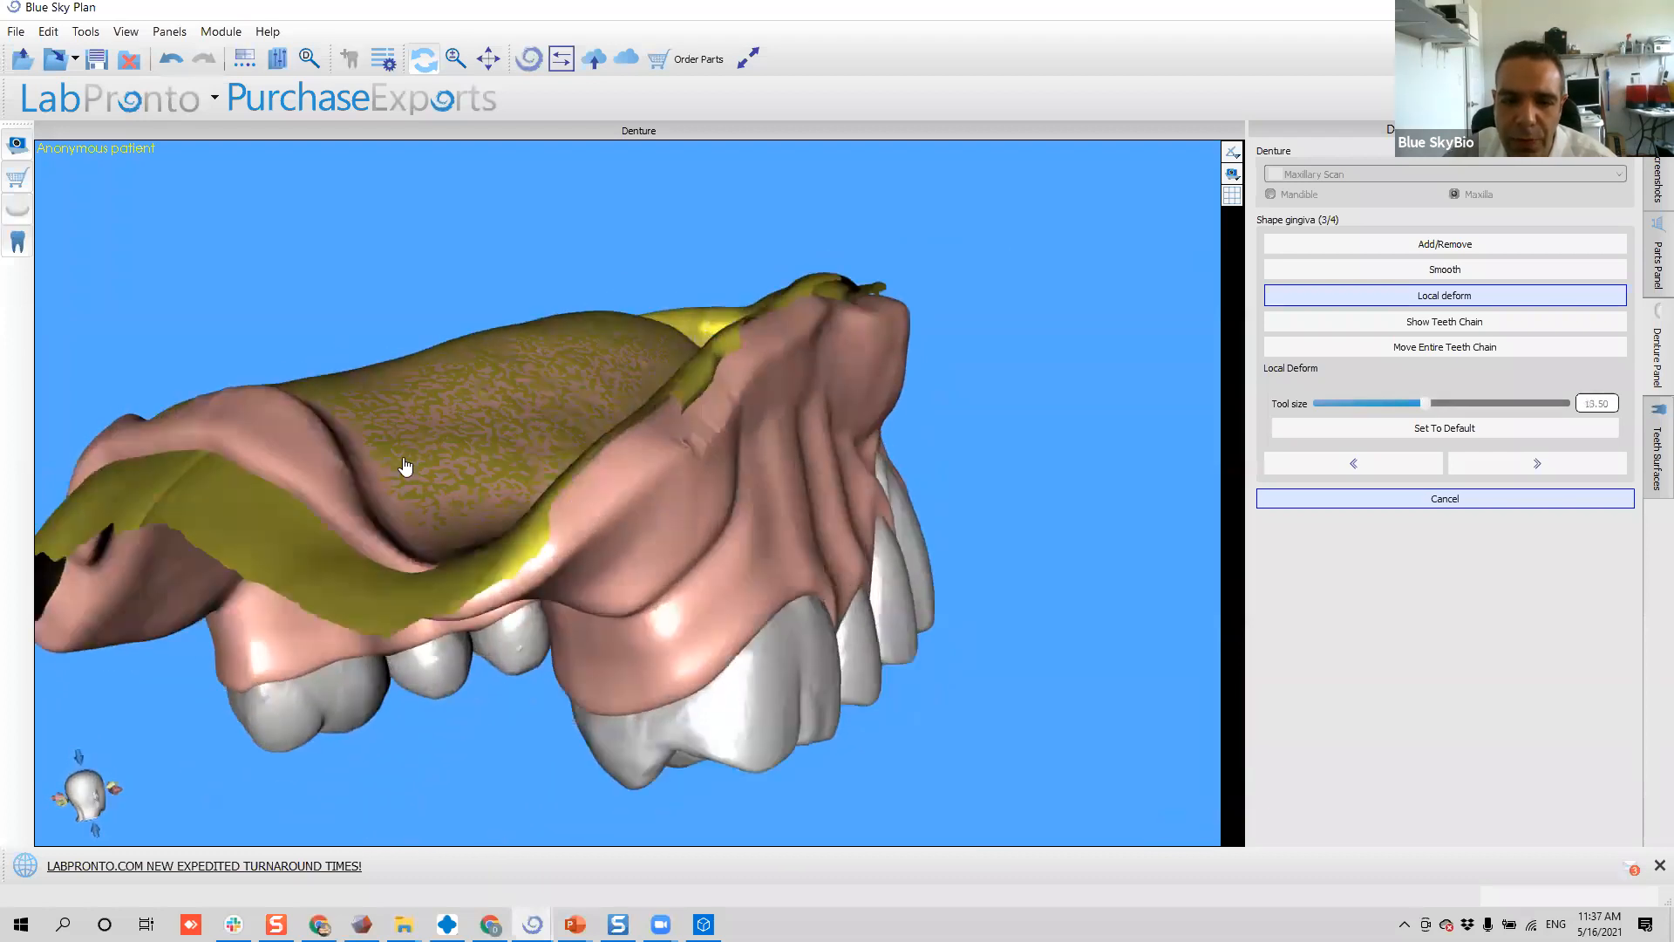
{"action": "middle_click_drag", "start_coordinate": [523, 514], "coordinate": [475, 493]}
{"action": "right_click_drag", "start_coordinate": [475, 494], "coordinate": [560, 463]}
{"action": "scroll", "coordinate": [576, 449], "scroll_direction": "up", "scroll_amount": 5, "text": "ctrl"}
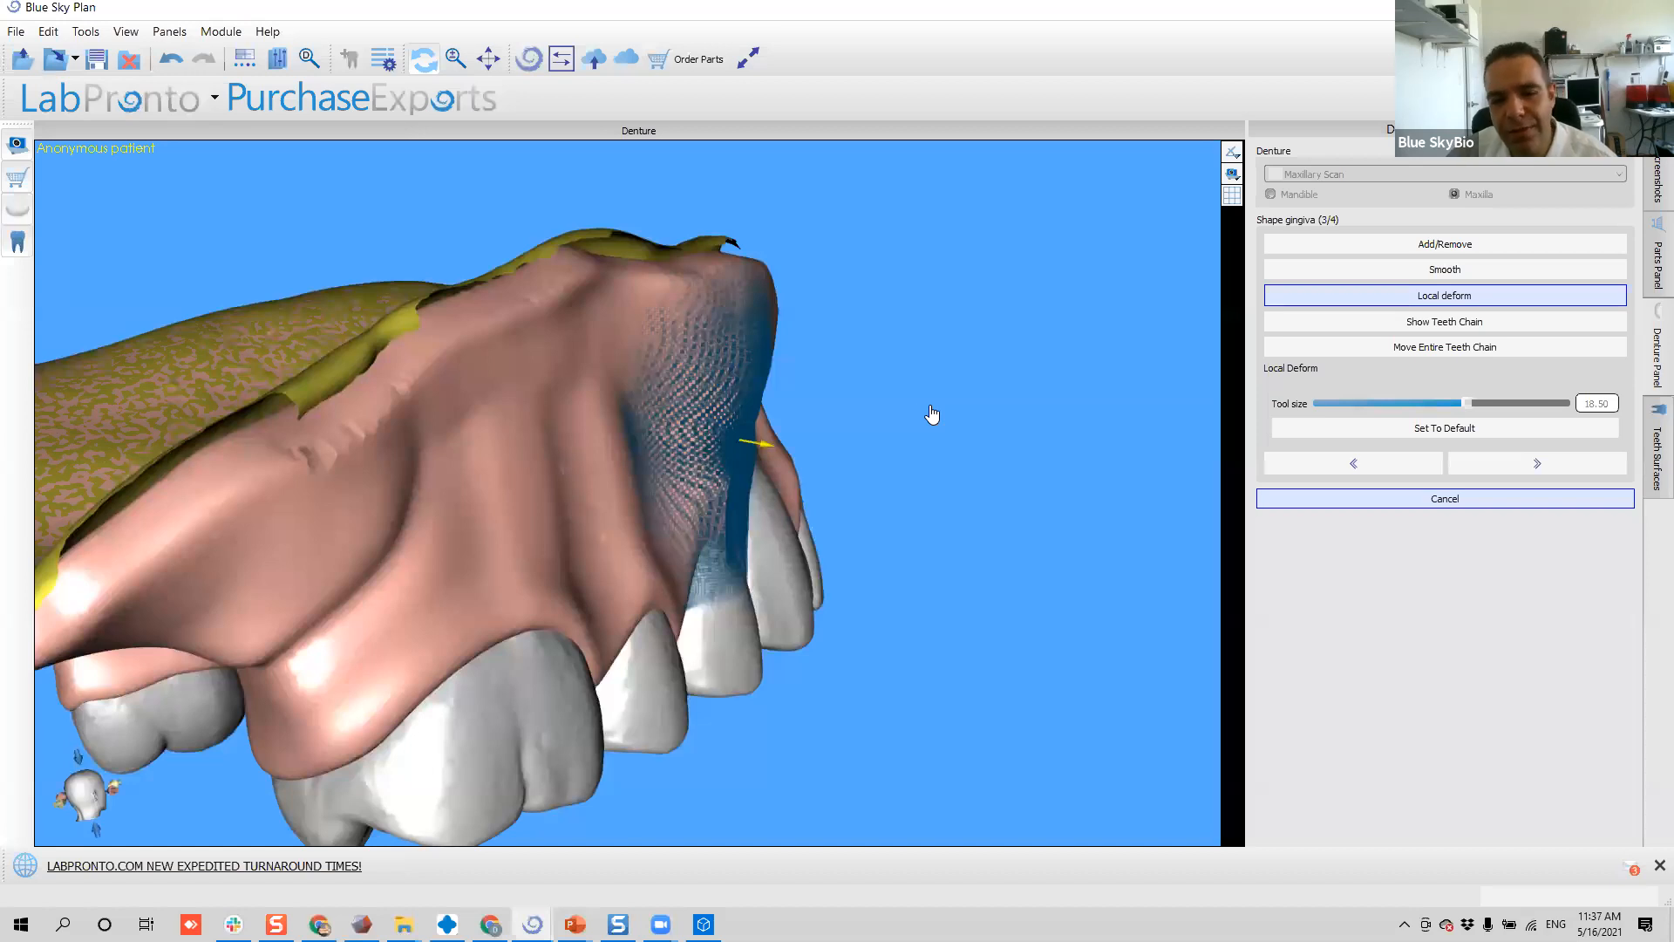
- Build out the gingiva above the right anterior teeth and the central incisors with local deform at tool size 15.50
{"action": "mouse_move", "coordinate": [882, 441]}
{"action": "right_mouse_down"}
{"action": "mouse_move", "coordinate": [695, 470]}
{"action": "mouse_move", "coordinate": [671, 494]}
{"action": "mouse_move", "coordinate": [789, 424]}
{"action": "right_mouse_up"}
{"action": "scroll", "coordinate": [806, 413], "scroll_direction": "down", "scroll_amount": 2, "text": "ctrl"}
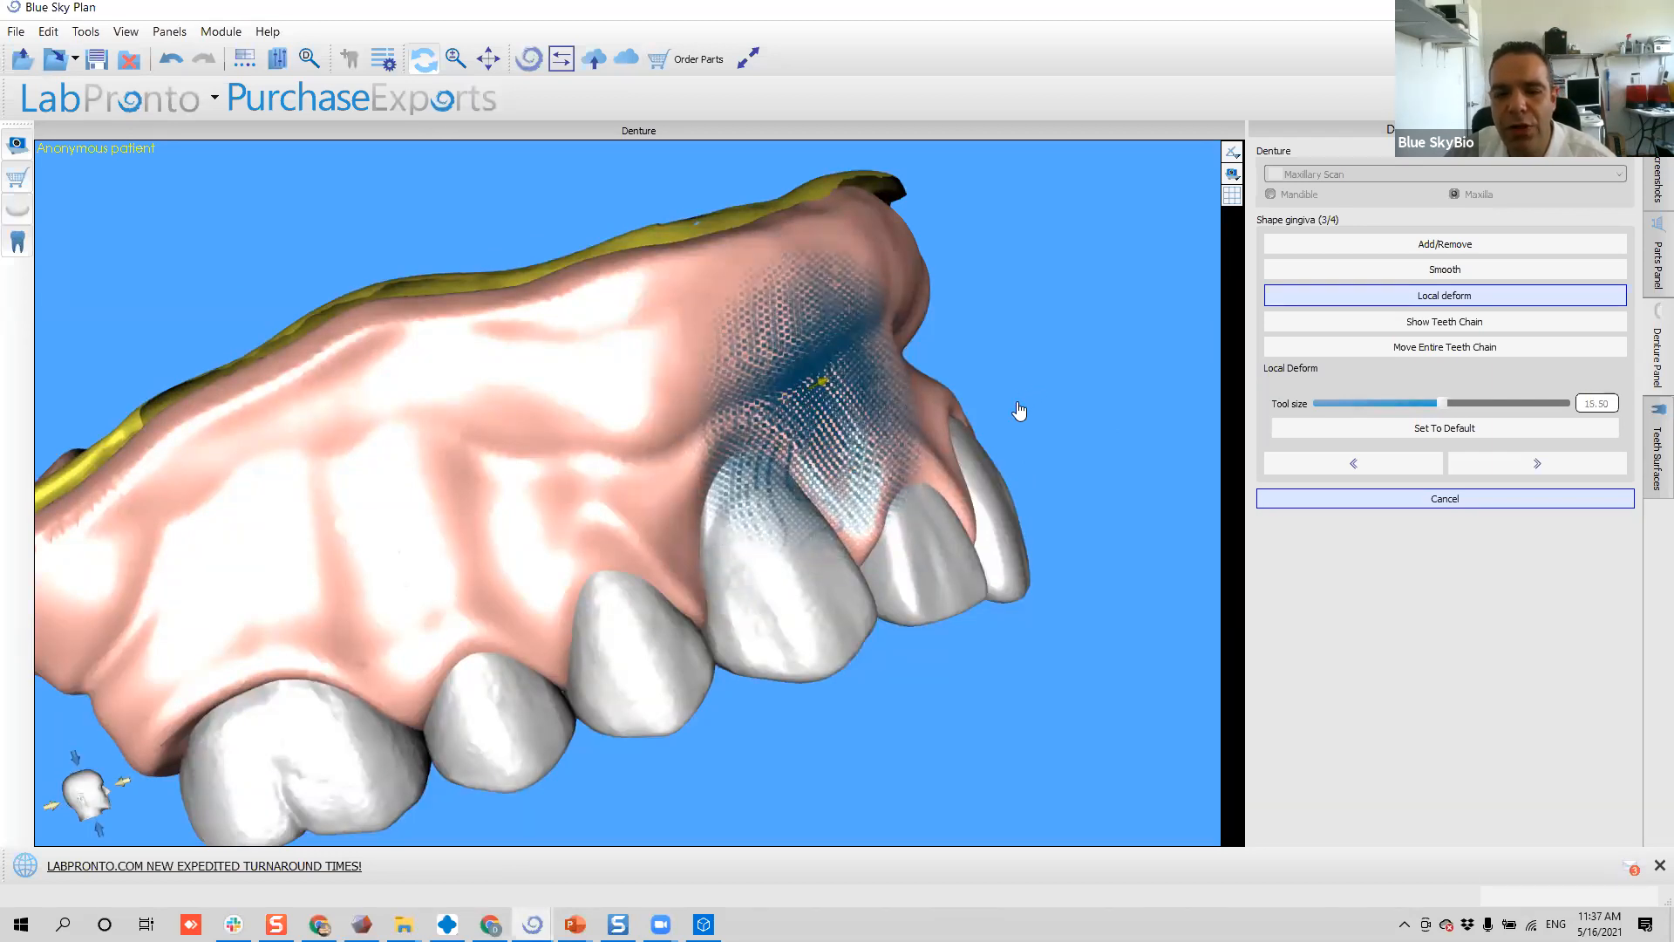
{"action": "mouse_move", "coordinate": [1040, 419]}
{"action": "right_mouse_down"}
{"action": "mouse_move", "coordinate": [900, 467]}
{"action": "mouse_move", "coordinate": [872, 448]}
{"action": "mouse_move", "coordinate": [644, 524]}
{"action": "mouse_move", "coordinate": [784, 314]}
{"action": "right_mouse_up"}
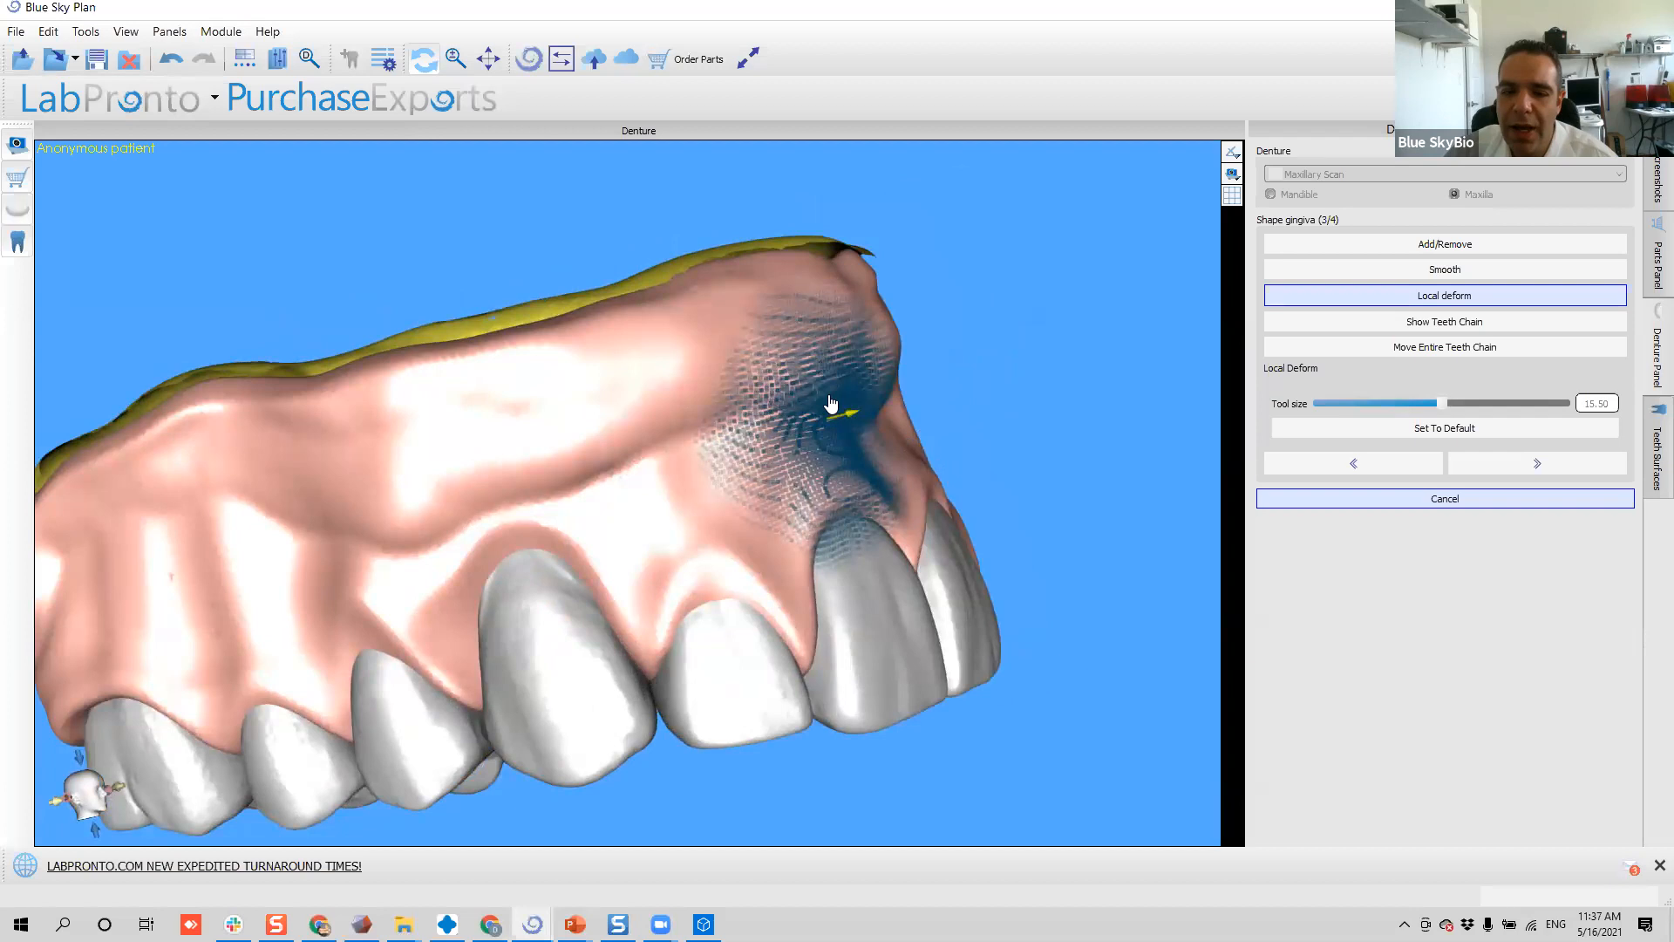
{"action": "mouse_move", "coordinate": [869, 518]}
{"action": "right_mouse_down"}
{"action": "mouse_move", "coordinate": [983, 513]}
{"action": "mouse_move", "coordinate": [672, 553]}
{"action": "mouse_move", "coordinate": [895, 605]}
{"action": "mouse_move", "coordinate": [888, 521]}
{"action": "right_mouse_up"}
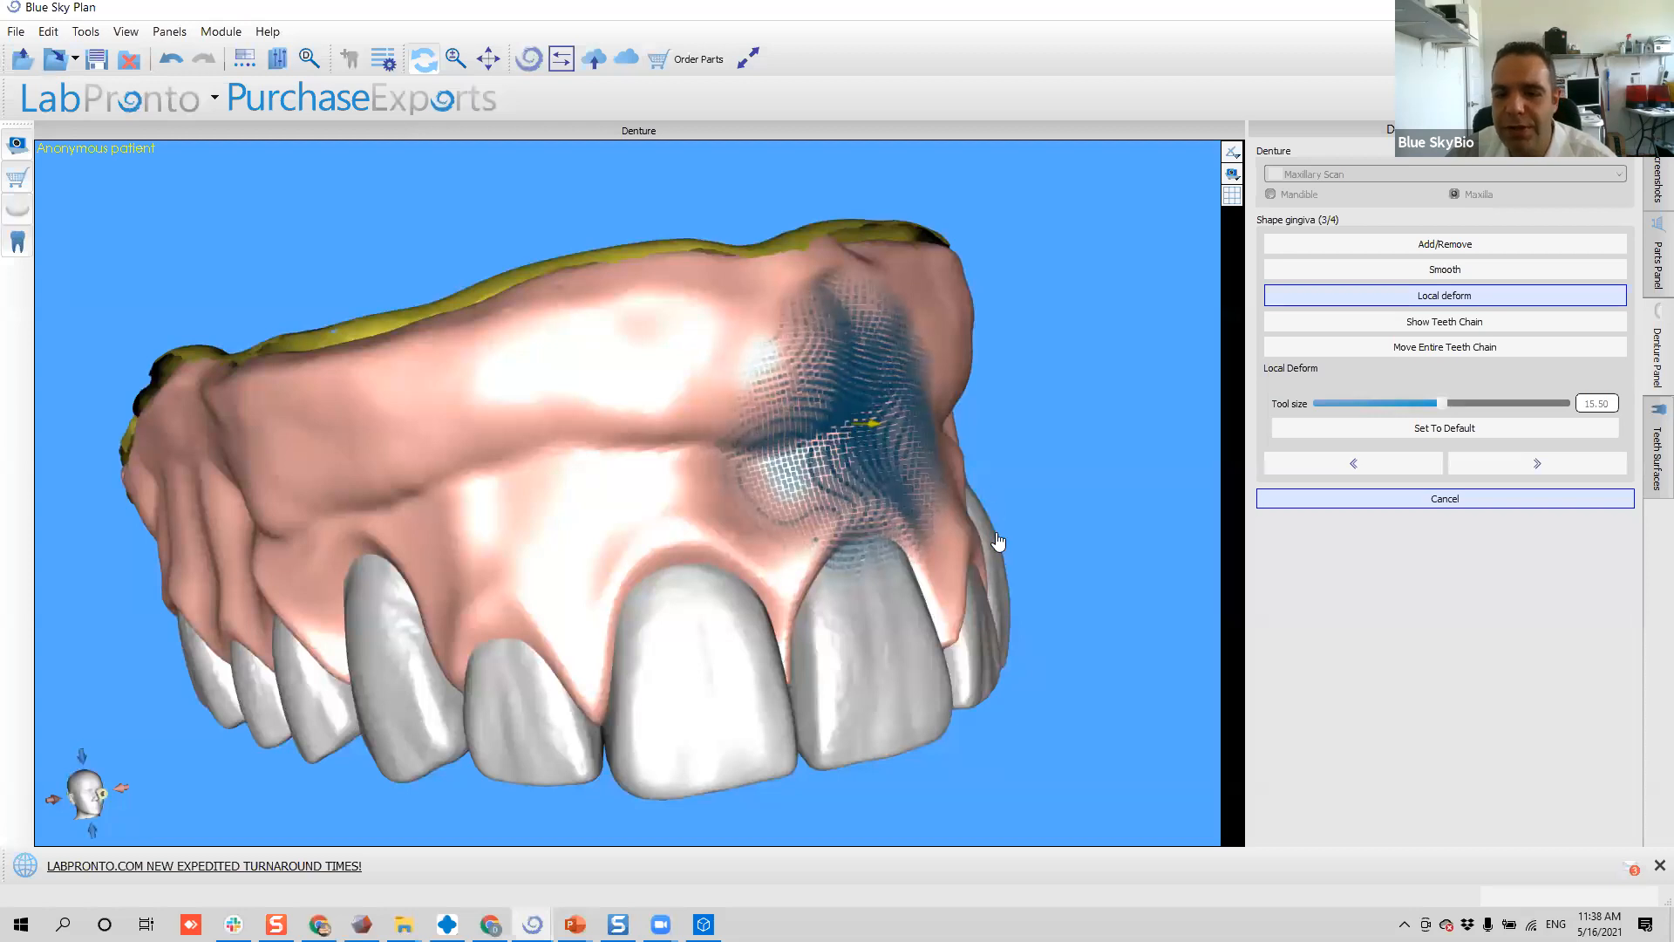
{"action": "mouse_move", "coordinate": [1025, 551]}
{"action": "right_mouse_down"}
{"action": "mouse_move", "coordinate": [1020, 501]}
{"action": "mouse_move", "coordinate": [867, 567]}
{"action": "mouse_move", "coordinate": [710, 448]}
{"action": "mouse_move", "coordinate": [849, 581]}
{"action": "right_mouse_up"}
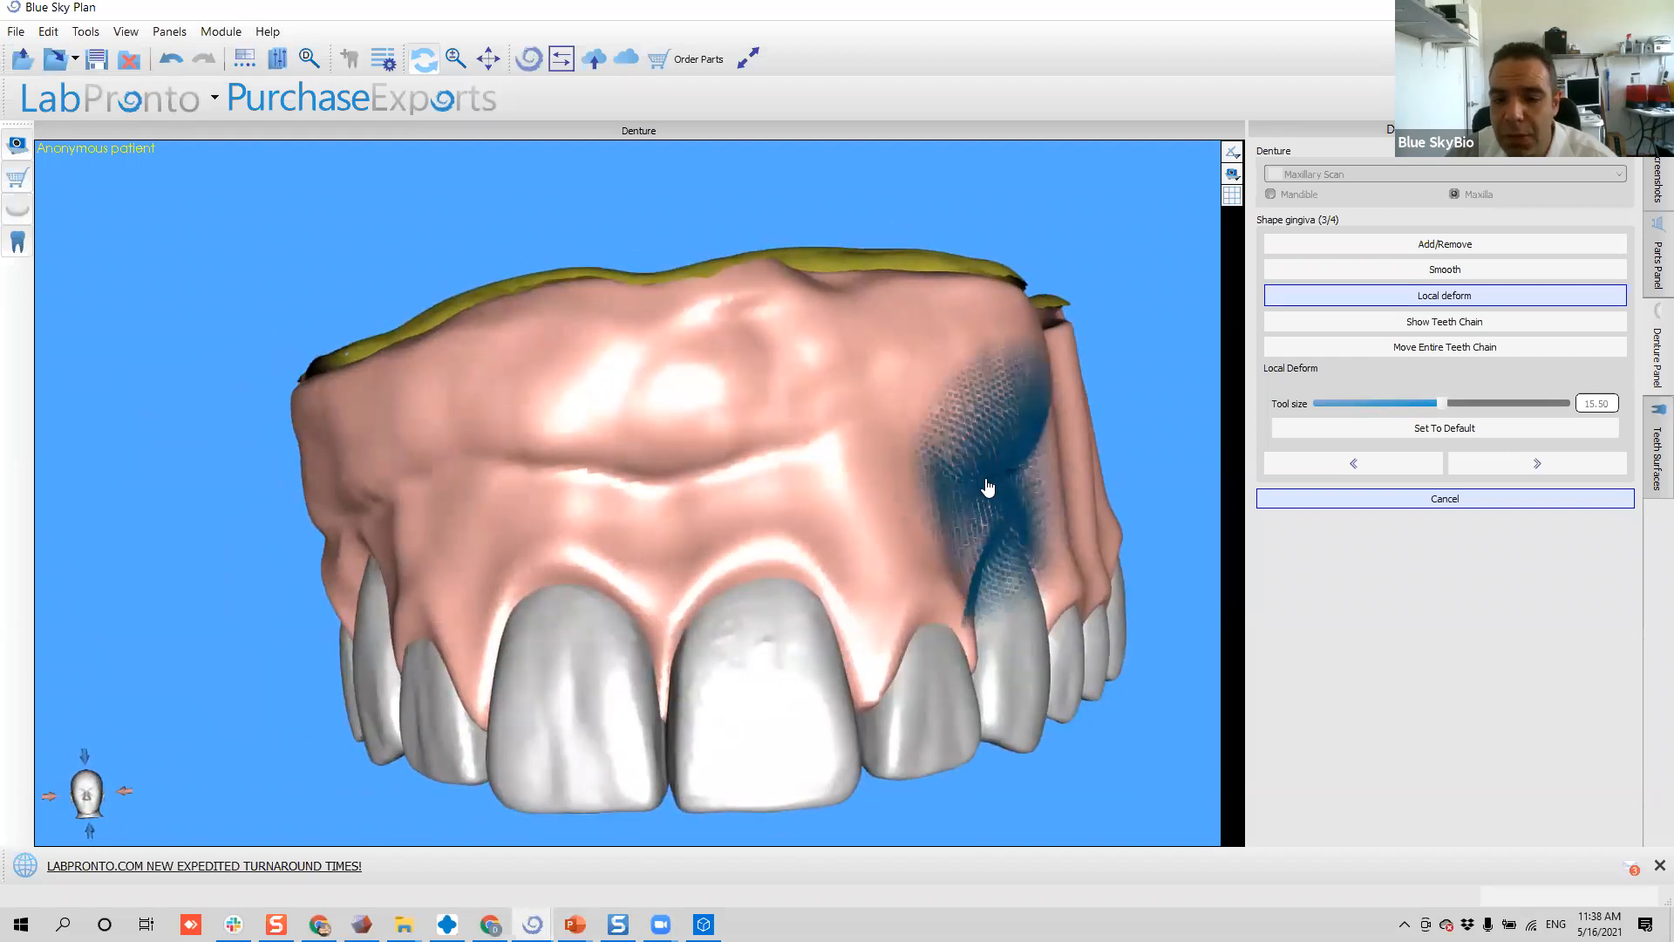
- Pull the gingiva outward above the canines on both sides and shape it down toward their necks at tool size 15.50
{"action": "left_click_drag", "start_coordinate": [1011, 488], "coordinate": [1096, 430]}
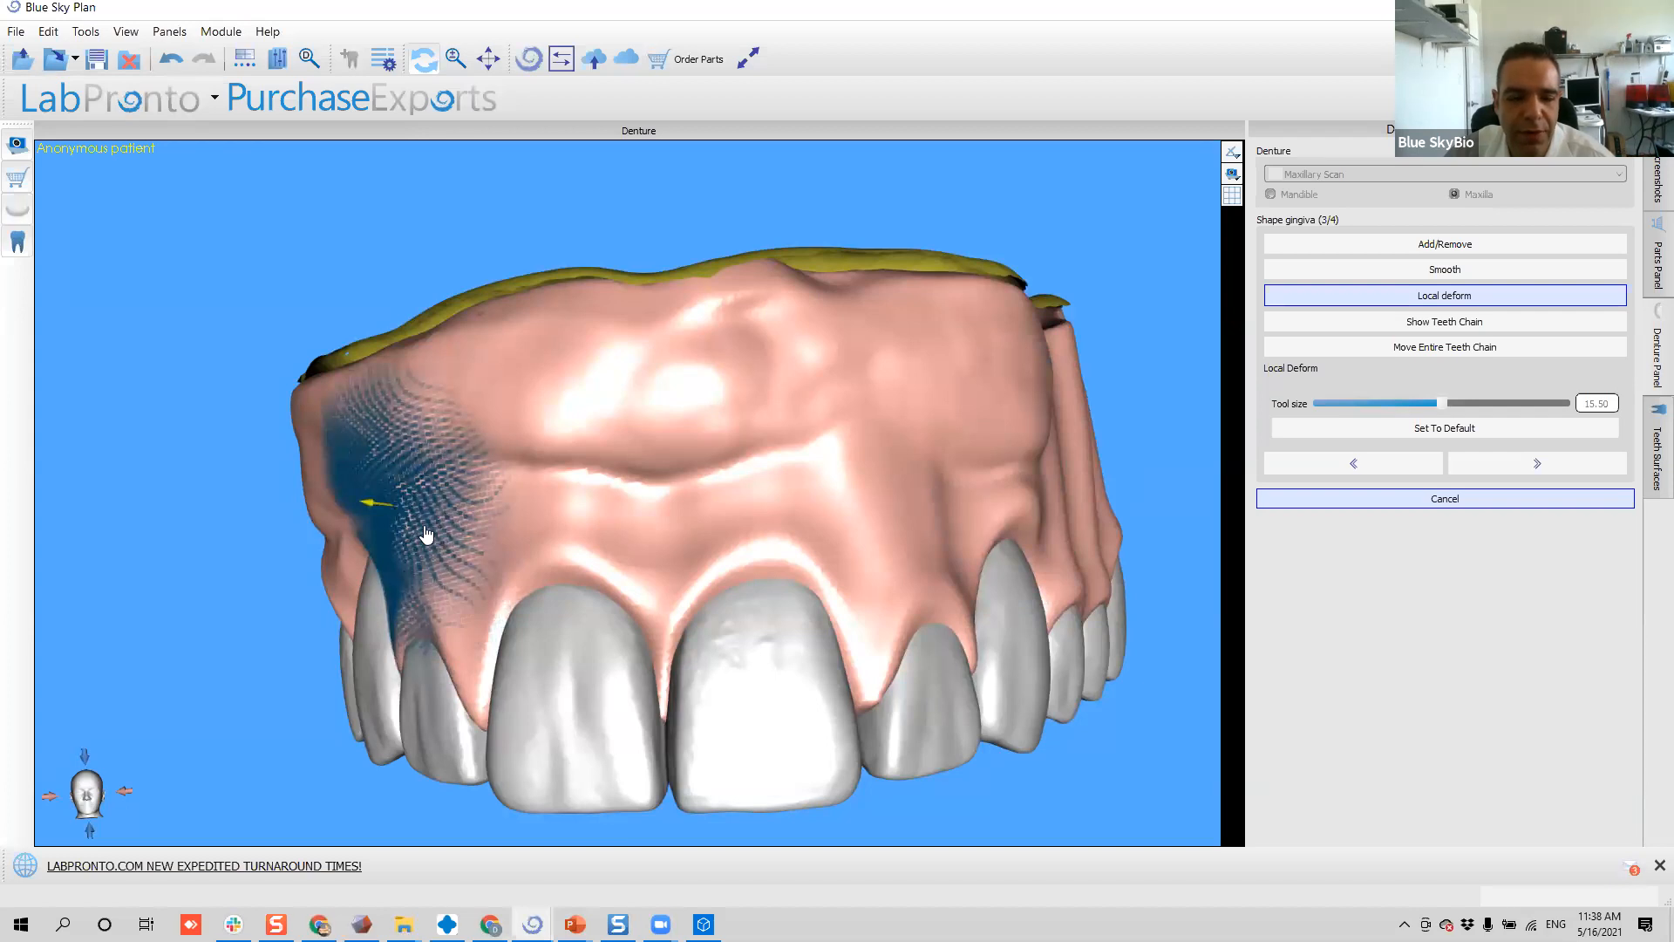
{"action": "left_click_drag", "start_coordinate": [209, 521], "coordinate": [420, 549]}
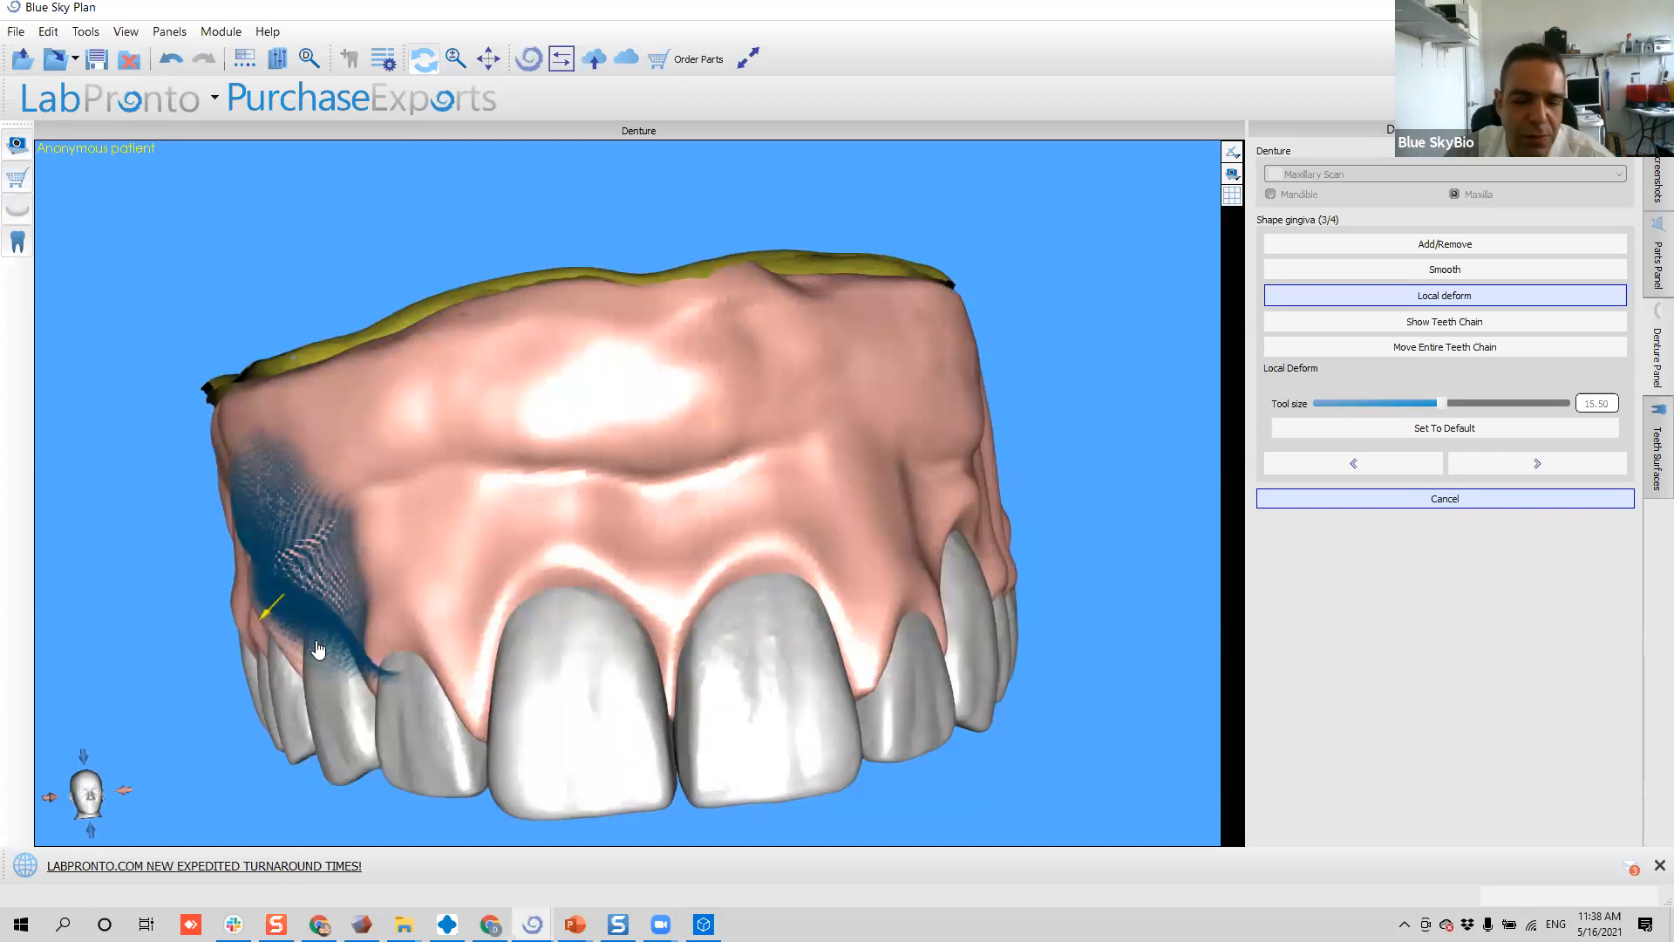
{"action": "left_click_drag", "start_coordinate": [223, 665], "coordinate": [162, 493]}
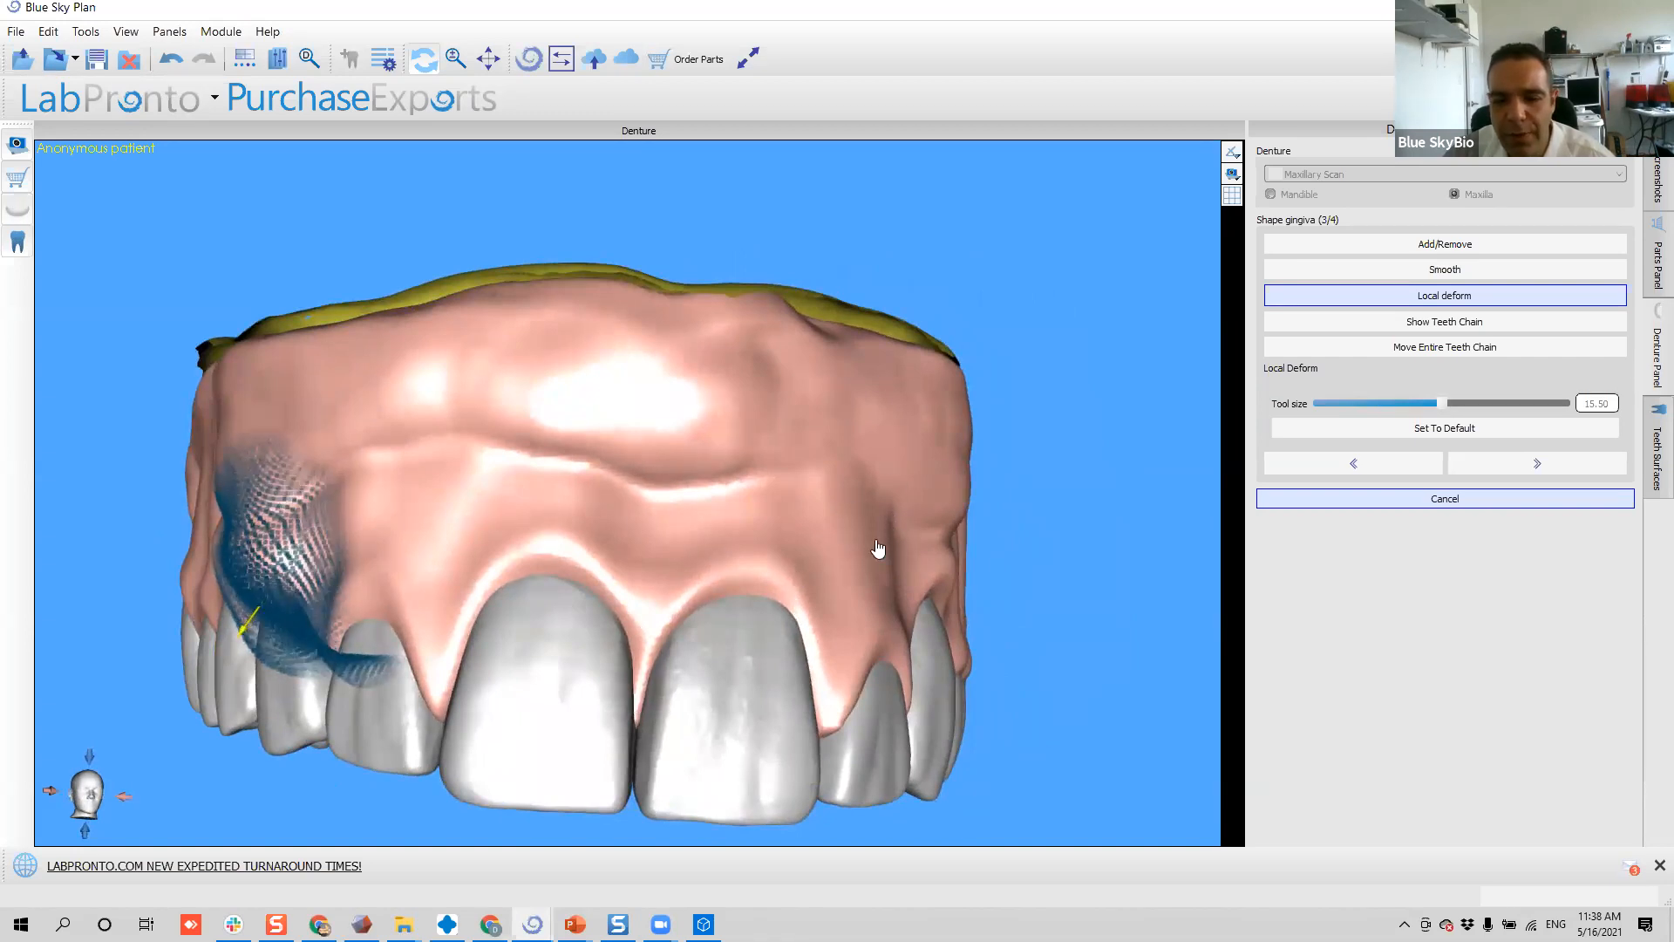
{"action": "left_click_drag", "start_coordinate": [1017, 508], "coordinate": [895, 655]}
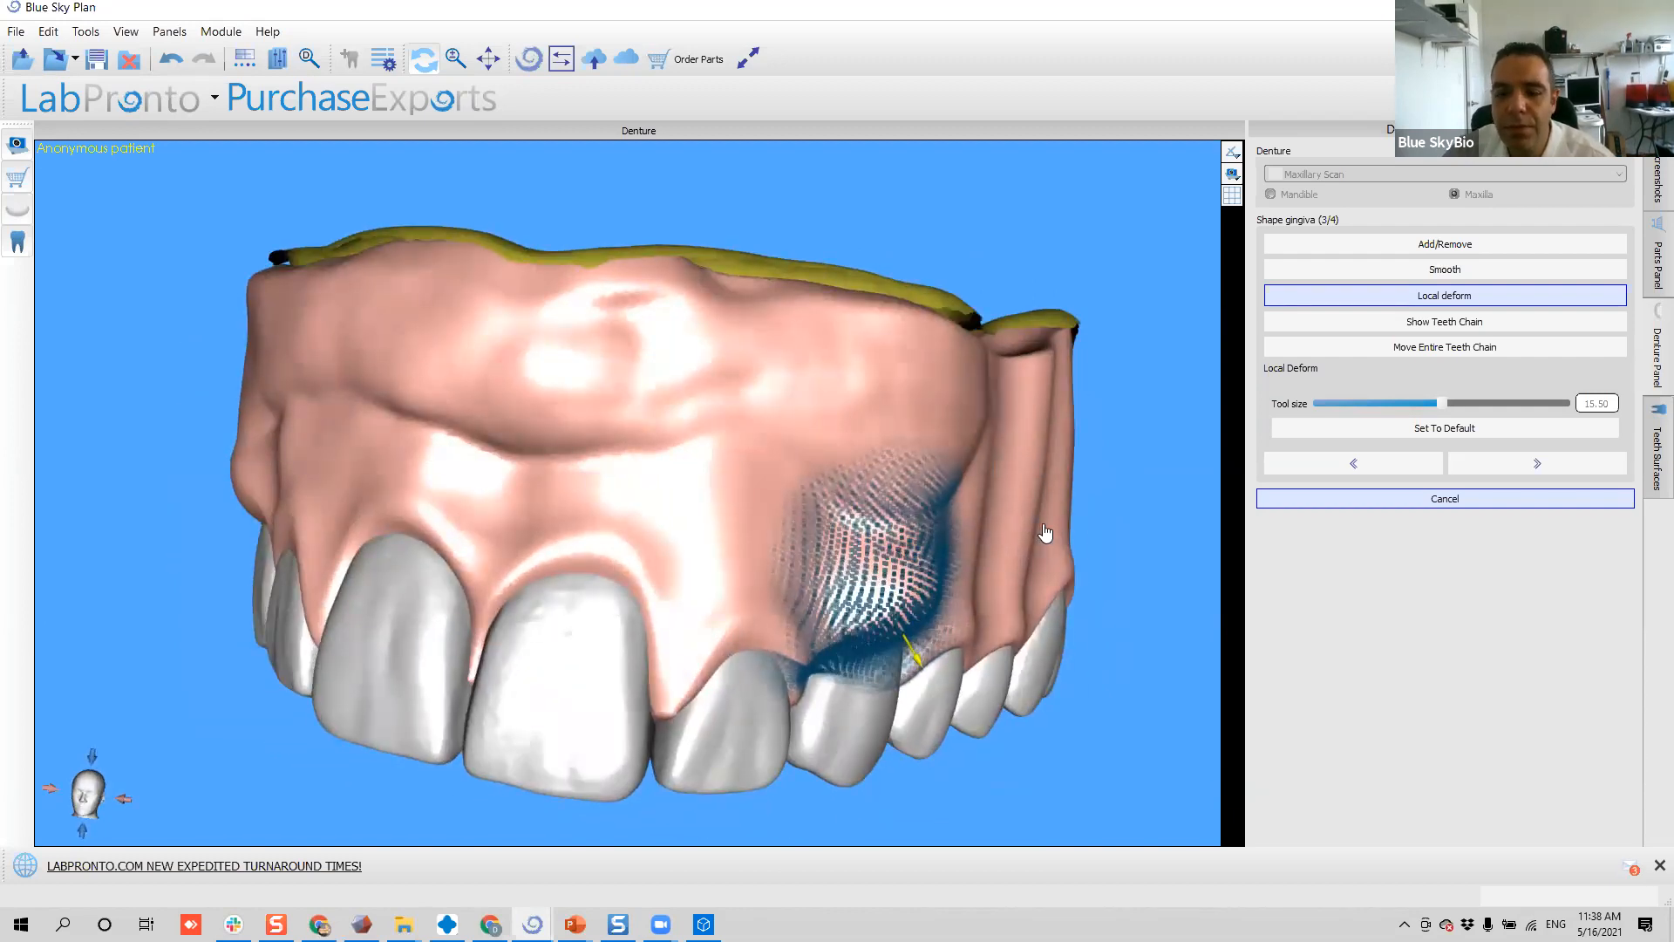
- Set the tool size to 18.50 and pull the gingiva down and back behind the patient's last left molar
{"action": "mouse_move", "coordinate": [1068, 518]}
{"action": "left_mouse_down"}
{"action": "mouse_move", "coordinate": [774, 430]}
{"action": "mouse_move", "coordinate": [609, 549]}
{"action": "mouse_move", "coordinate": [803, 525]}
{"action": "mouse_move", "coordinate": [698, 459]}
{"action": "mouse_move", "coordinate": [851, 474]}
{"action": "mouse_move", "coordinate": [837, 467]}
{"action": "mouse_move", "coordinate": [1080, 396]}
{"action": "mouse_move", "coordinate": [930, 456]}
{"action": "mouse_move", "coordinate": [1044, 473]}
{"action": "mouse_move", "coordinate": [557, 489]}
{"action": "mouse_move", "coordinate": [822, 508]}
{"action": "mouse_move", "coordinate": [1008, 453]}
{"action": "mouse_move", "coordinate": [1065, 496]}
{"action": "left_mouse_up"}
{"action": "scroll", "coordinate": [994, 435], "scroll_direction": "up", "scroll_amount": 3}
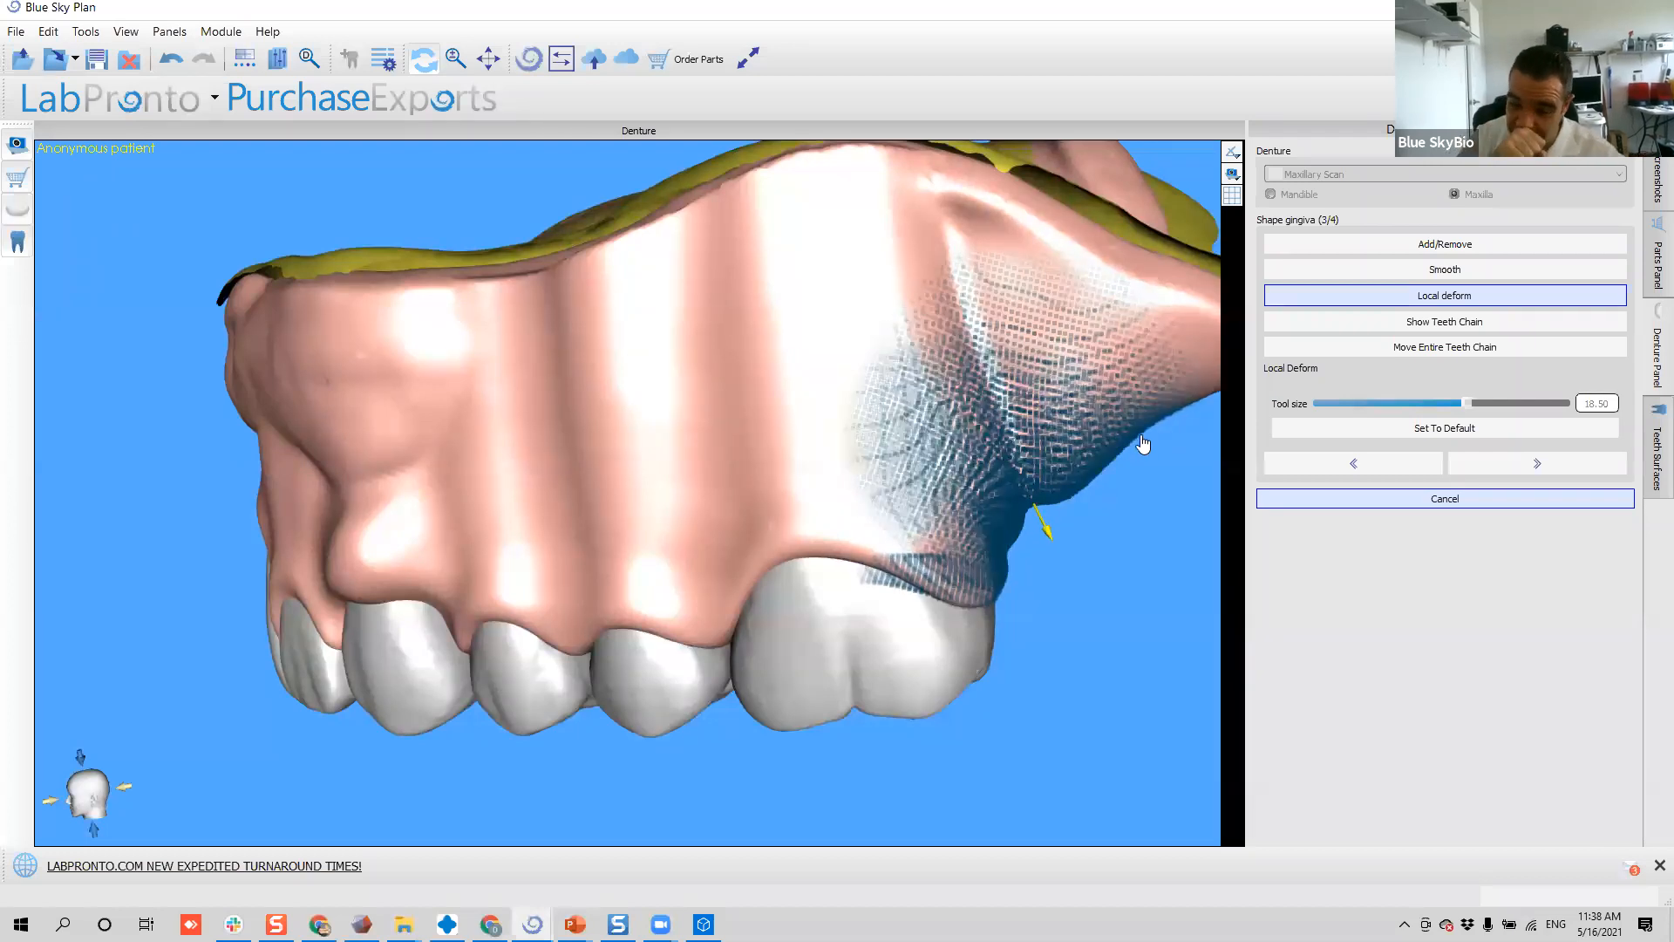
{"action": "right_click_drag", "start_coordinate": [842, 455], "coordinate": [602, 397]}
- Inspect the palatal gingiva along the molars and premolars and the whole arch from the occlusal side
{"action": "right_click_drag", "start_coordinate": [989, 487], "coordinate": [584, 287]}
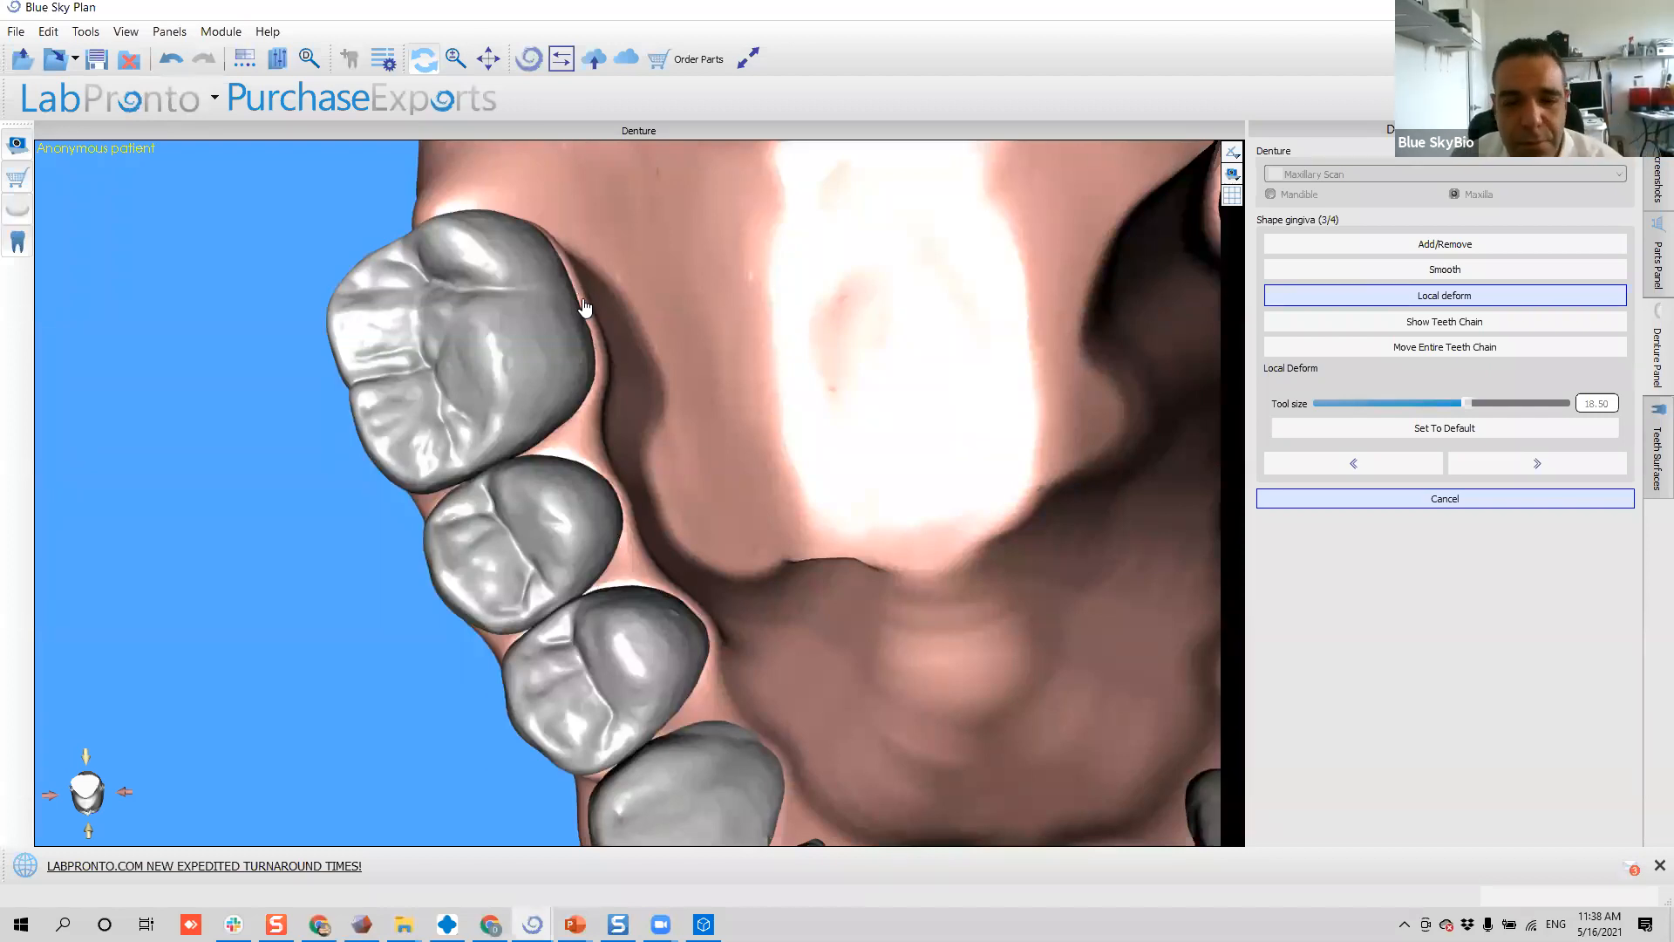
{"action": "scroll", "coordinate": [667, 386], "scroll_direction": "down", "scroll_amount": 5}
{"action": "right_click_drag", "start_coordinate": [691, 486], "coordinate": [655, 508]}
{"action": "left_click_drag", "start_coordinate": [655, 508], "coordinate": [672, 496]}
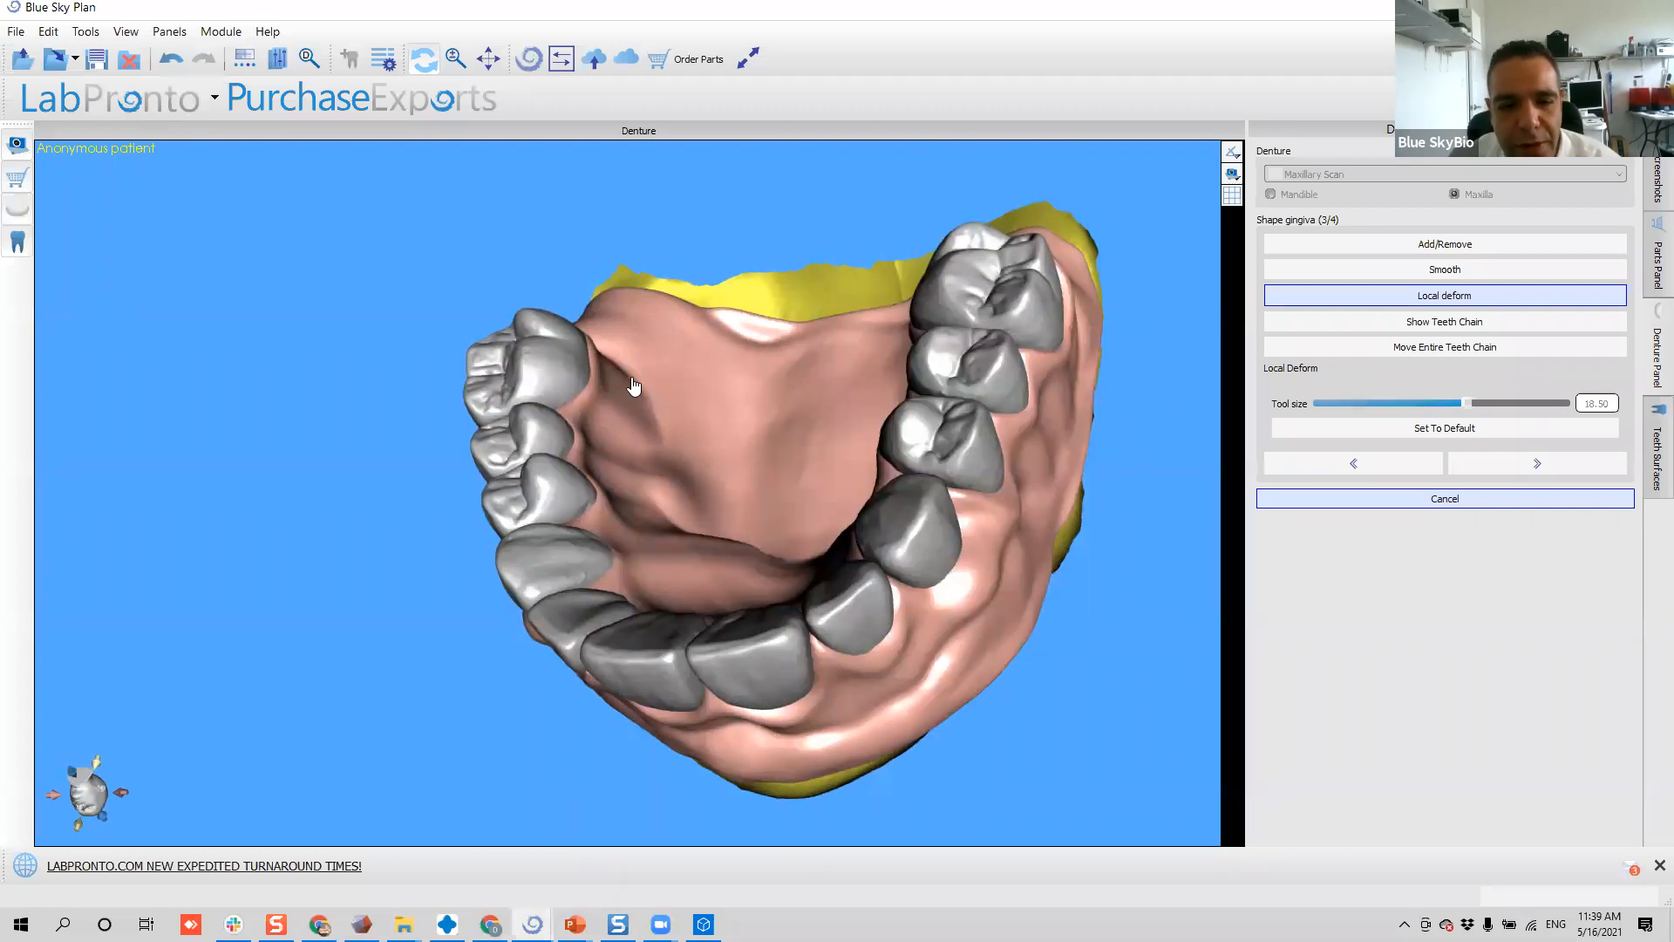
- Use Local deform to reshape the gingiva beside the molar and across the palate, enlarging the tool size to 23.50
{"action": "scroll", "coordinate": [634, 385], "scroll_direction": "up", "scroll_amount": 2}
{"action": "left_click_drag", "start_coordinate": [611, 328], "coordinate": [617, 346]}
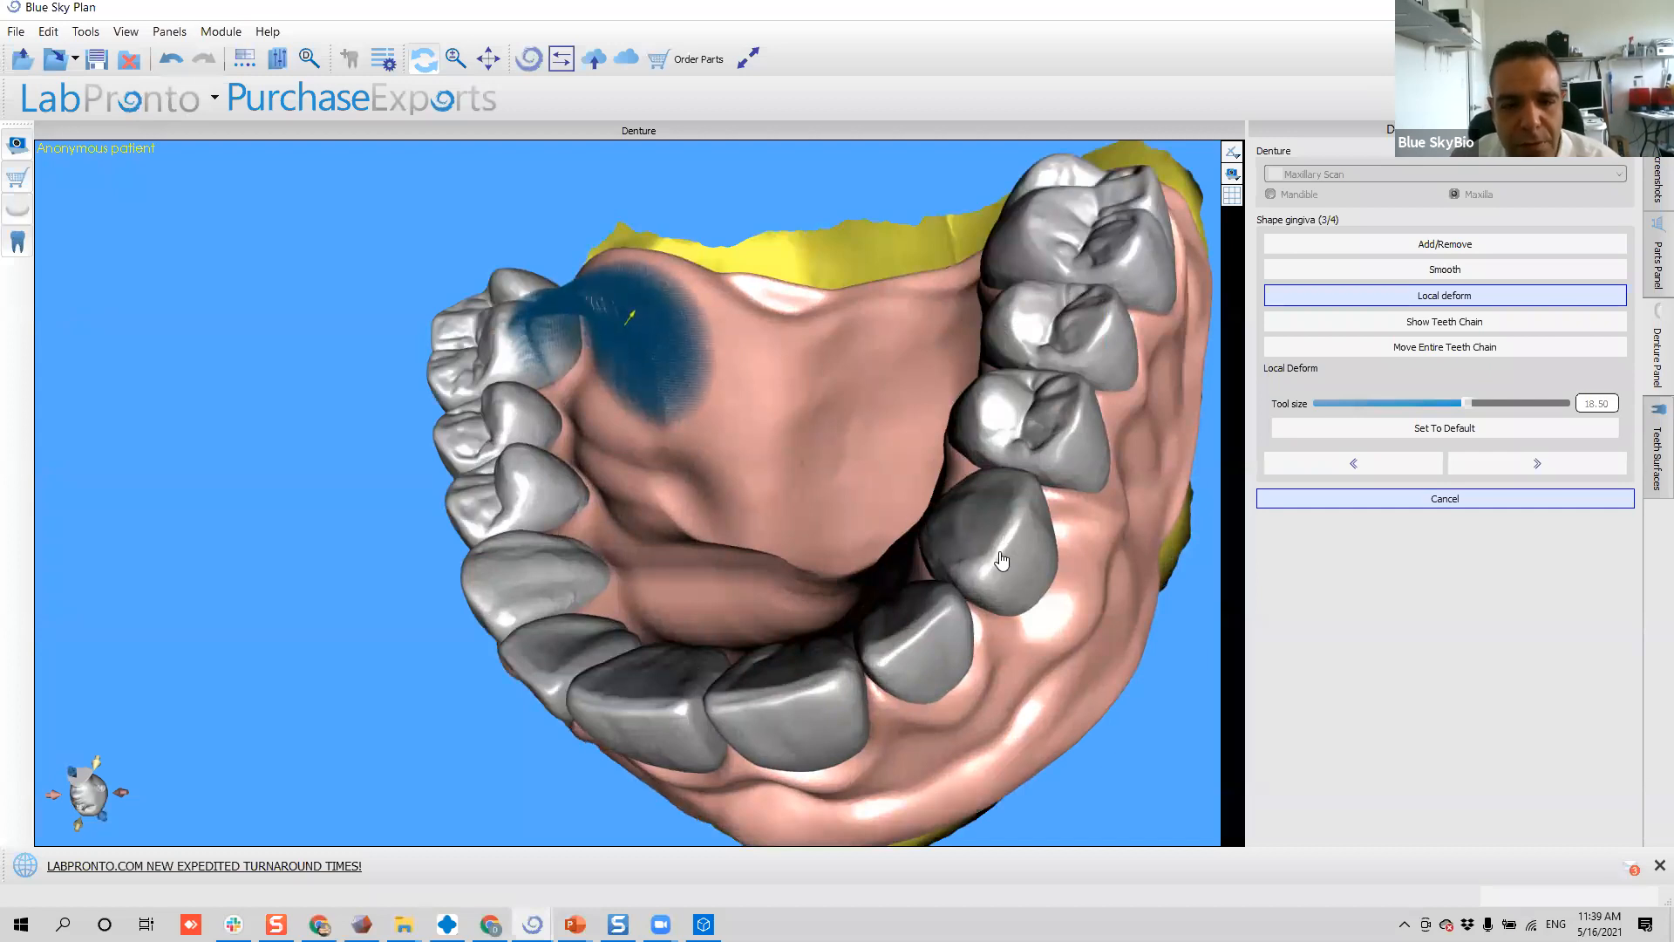
{"action": "right_click_drag", "start_coordinate": [1053, 629], "coordinate": [593, 741]}
{"action": "right_click_drag", "start_coordinate": [670, 525], "coordinate": [903, 644]}
{"action": "scroll", "coordinate": [900, 643], "scroll_direction": "up", "scroll_amount": 5, "text": "ctrl"}
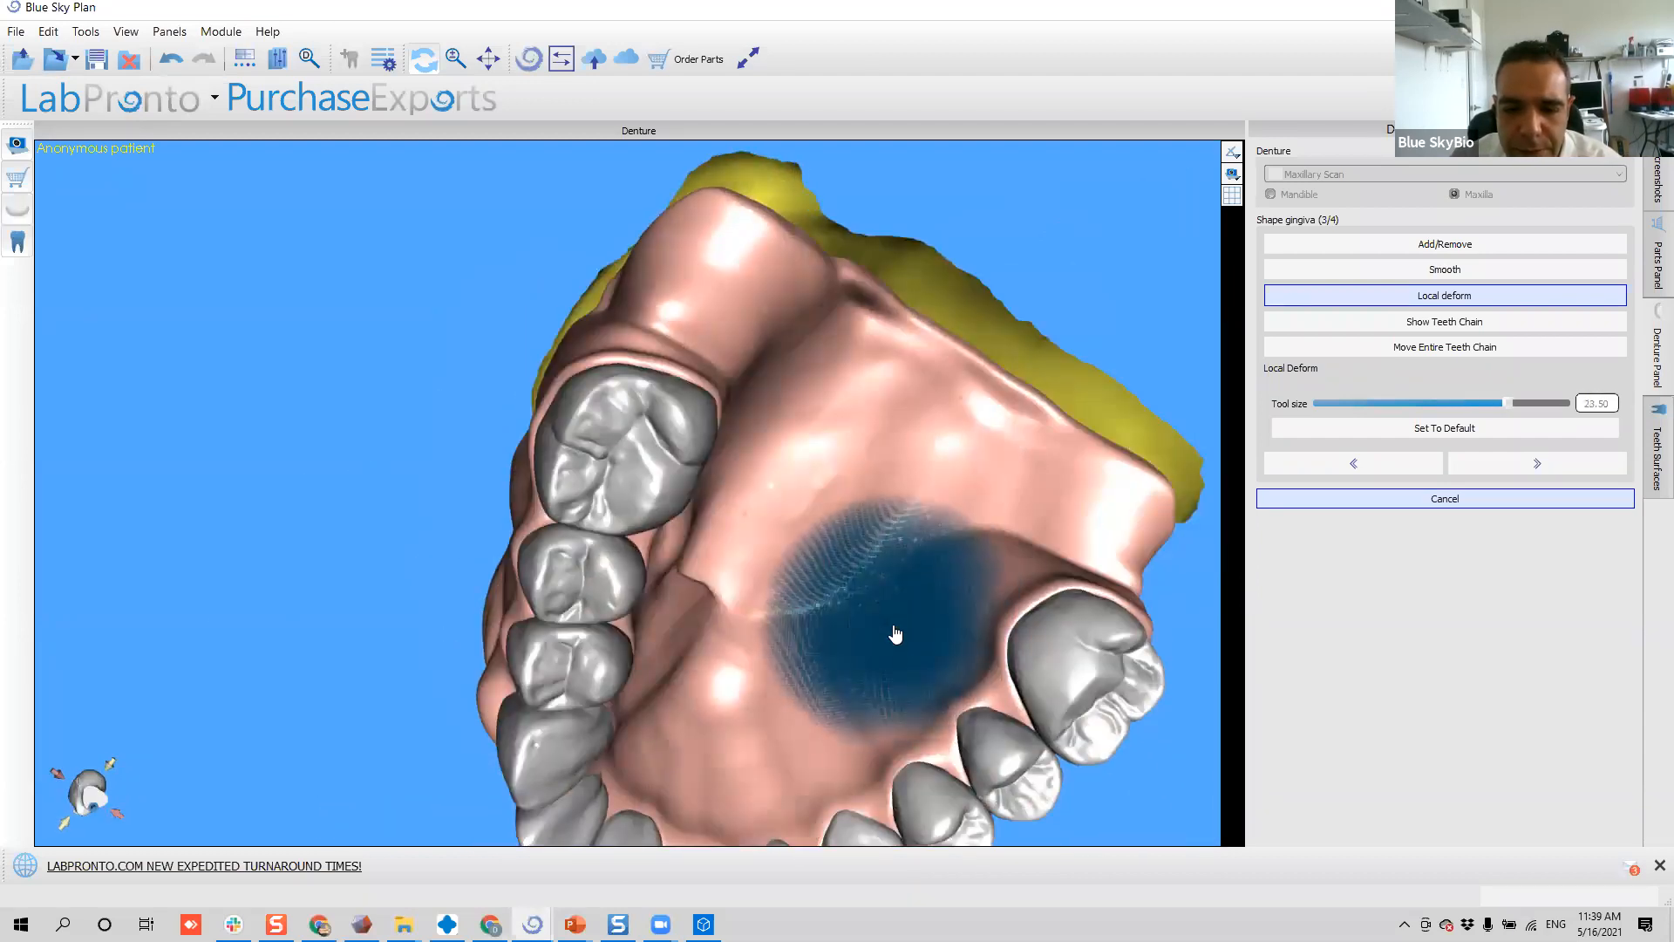
{"action": "left_click_drag", "start_coordinate": [876, 612], "coordinate": [811, 696]}
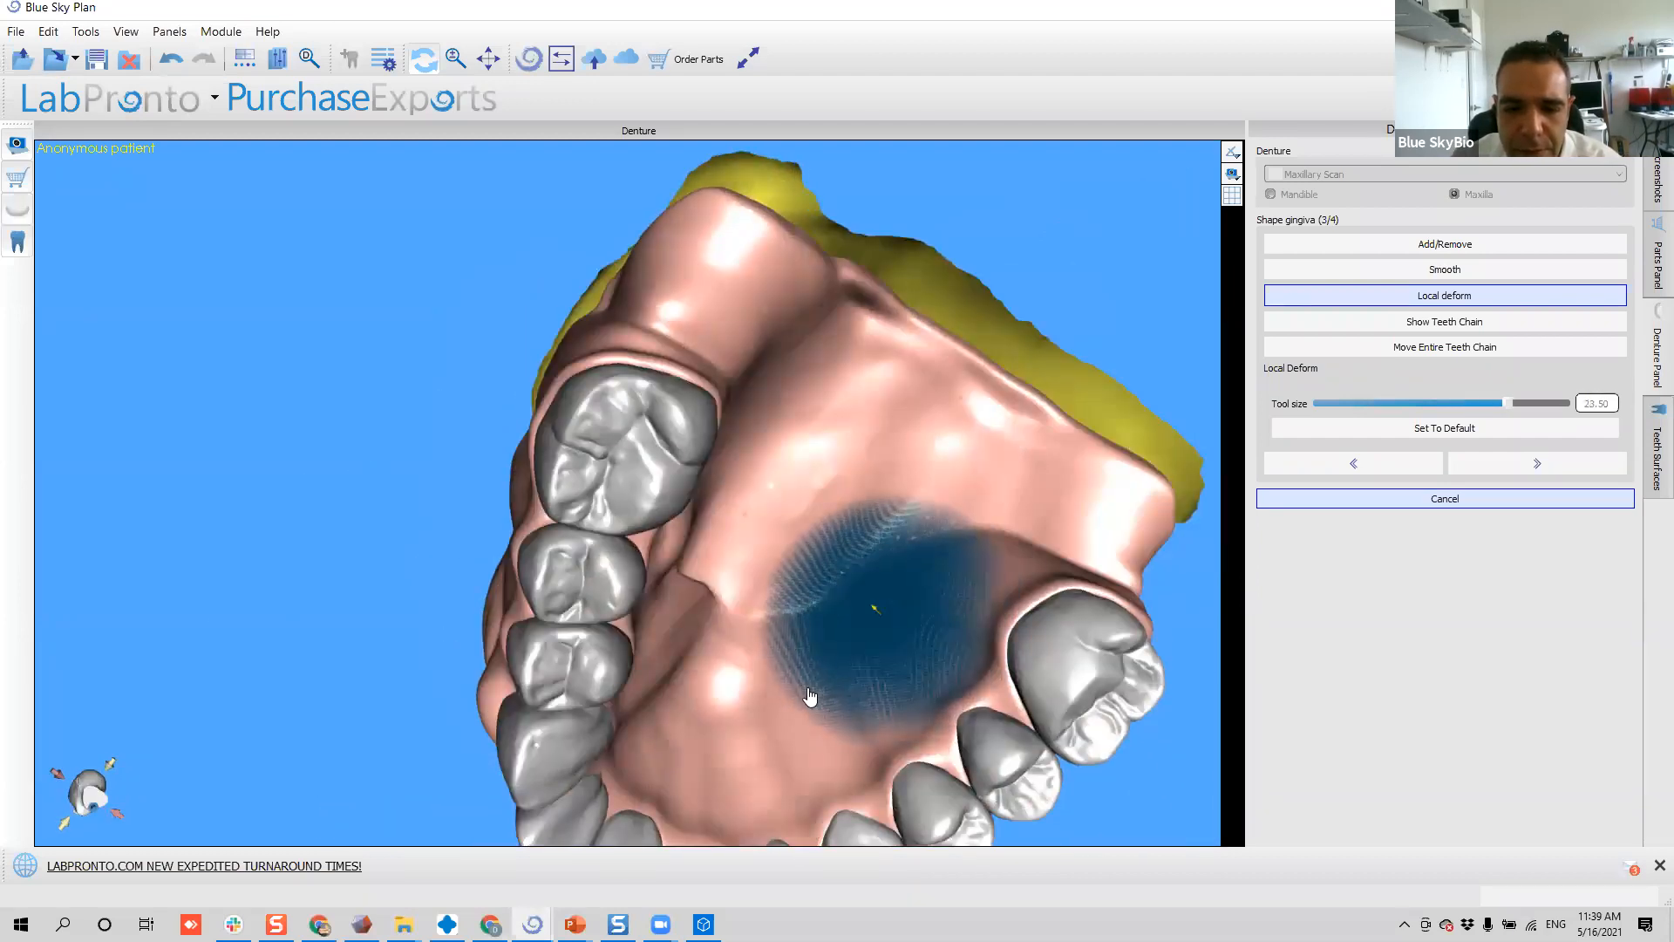
- Smooth the posterior palate and the gingiva around the molars with a tool size of 21.50 and strength 3.00
{"action": "left_click", "coordinate": [1403, 272]}
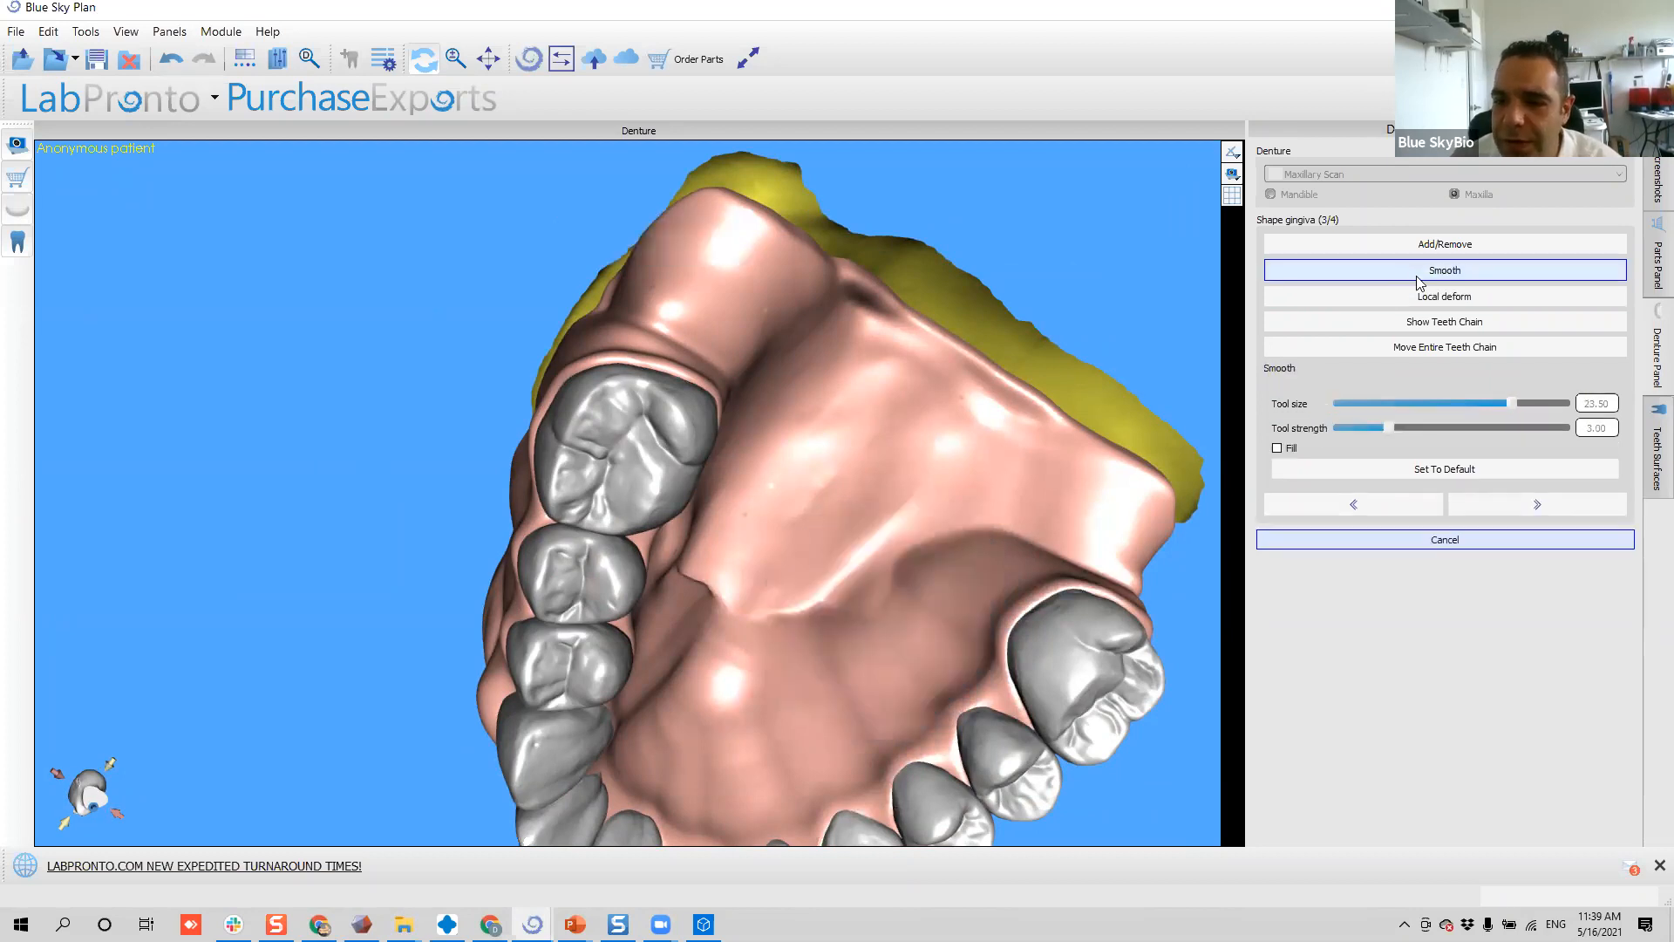
{"action": "scroll", "coordinate": [877, 571], "scroll_direction": "down", "scroll_amount": 2, "text": "ctrl"}
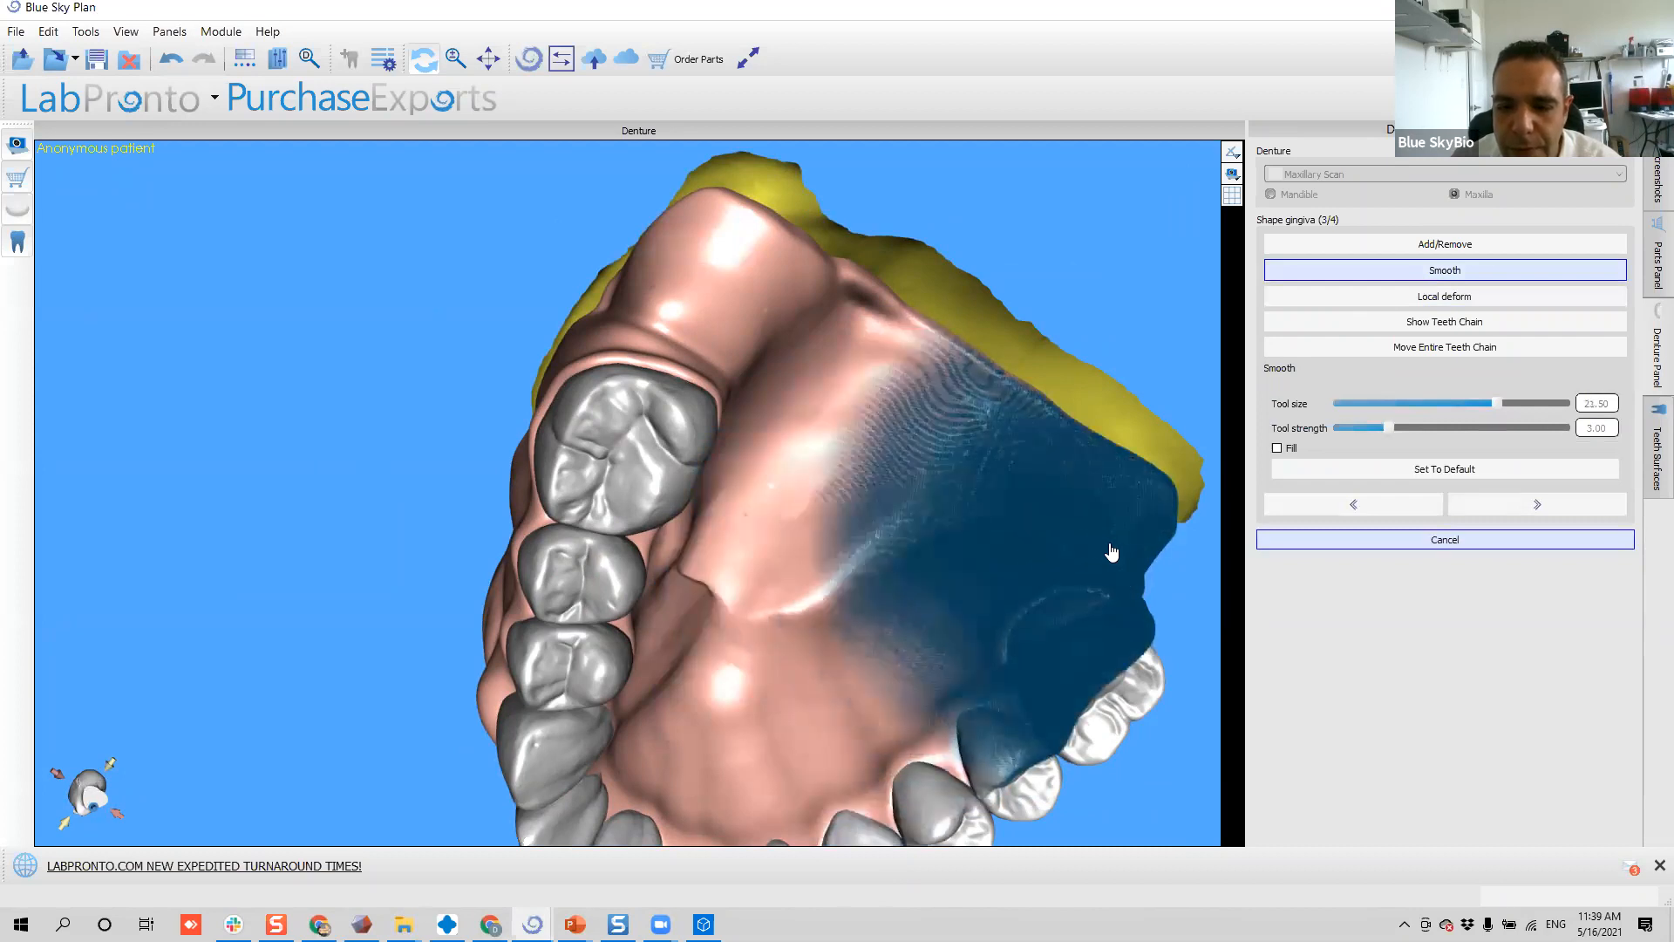
{"action": "mouse_move", "coordinate": [1166, 546]}
{"action": "left_mouse_down"}
{"action": "mouse_move", "coordinate": [1064, 505]}
{"action": "mouse_move", "coordinate": [953, 354]}
{"action": "mouse_move", "coordinate": [720, 287]}
{"action": "mouse_move", "coordinate": [649, 358]}
{"action": "left_mouse_up"}
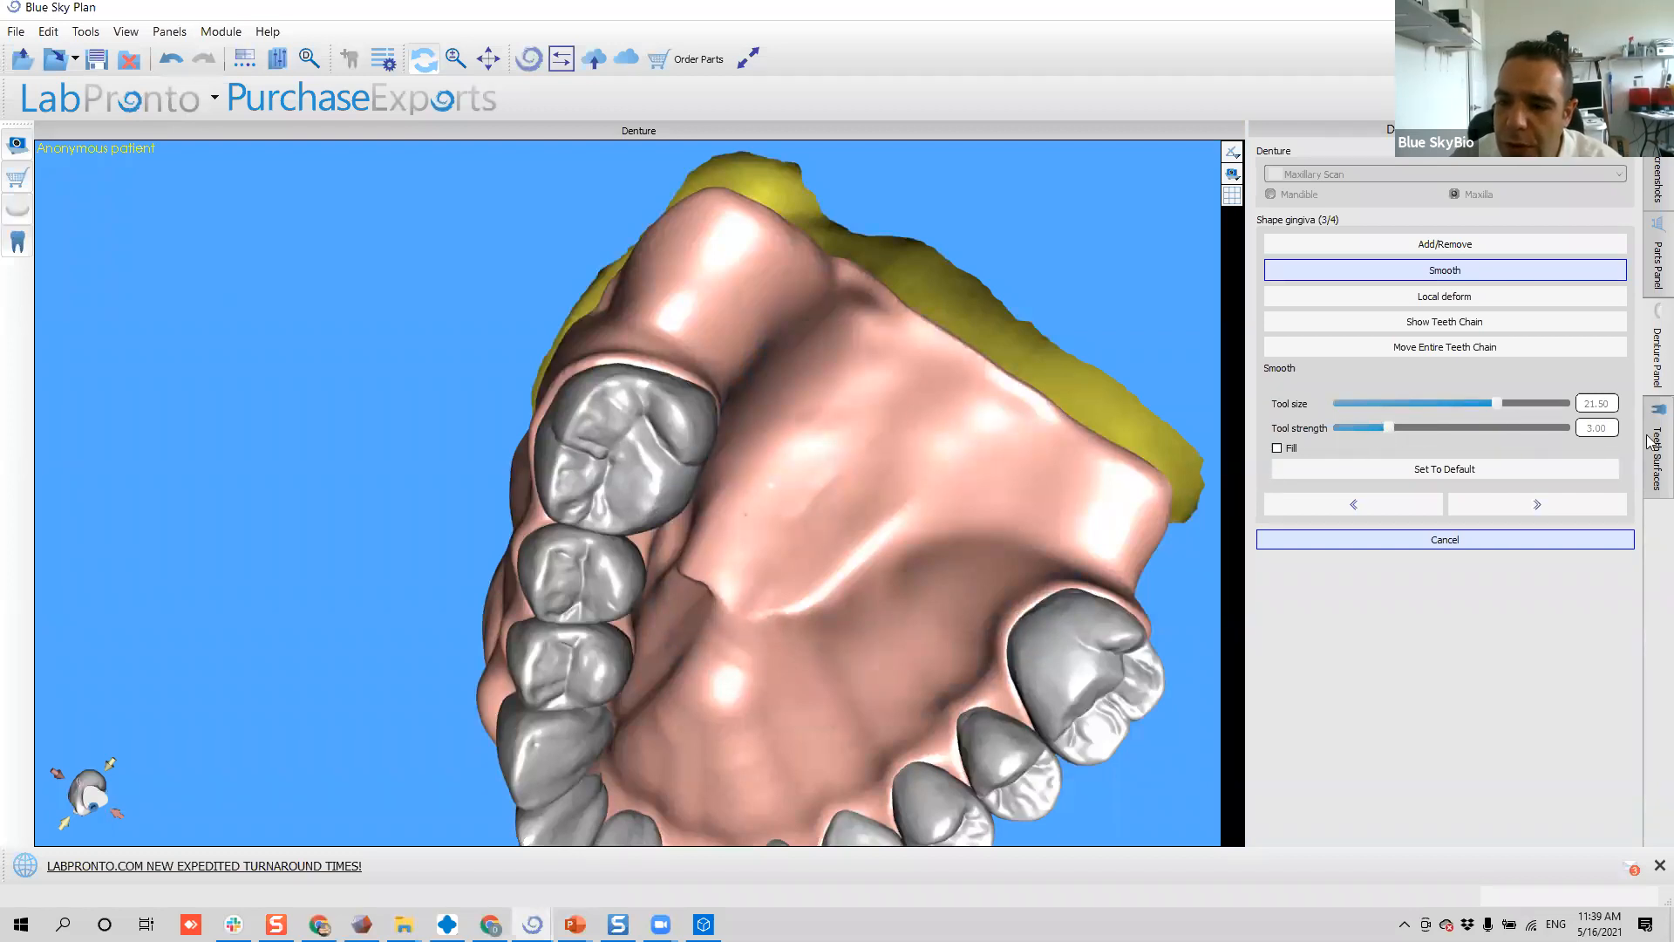
- Smooth the palate more heavily on both sides of the arch with tool strength 10.00 and tool size 18.50
{"action": "left_click_drag", "start_coordinate": [1388, 427], "coordinate": [1571, 436]}
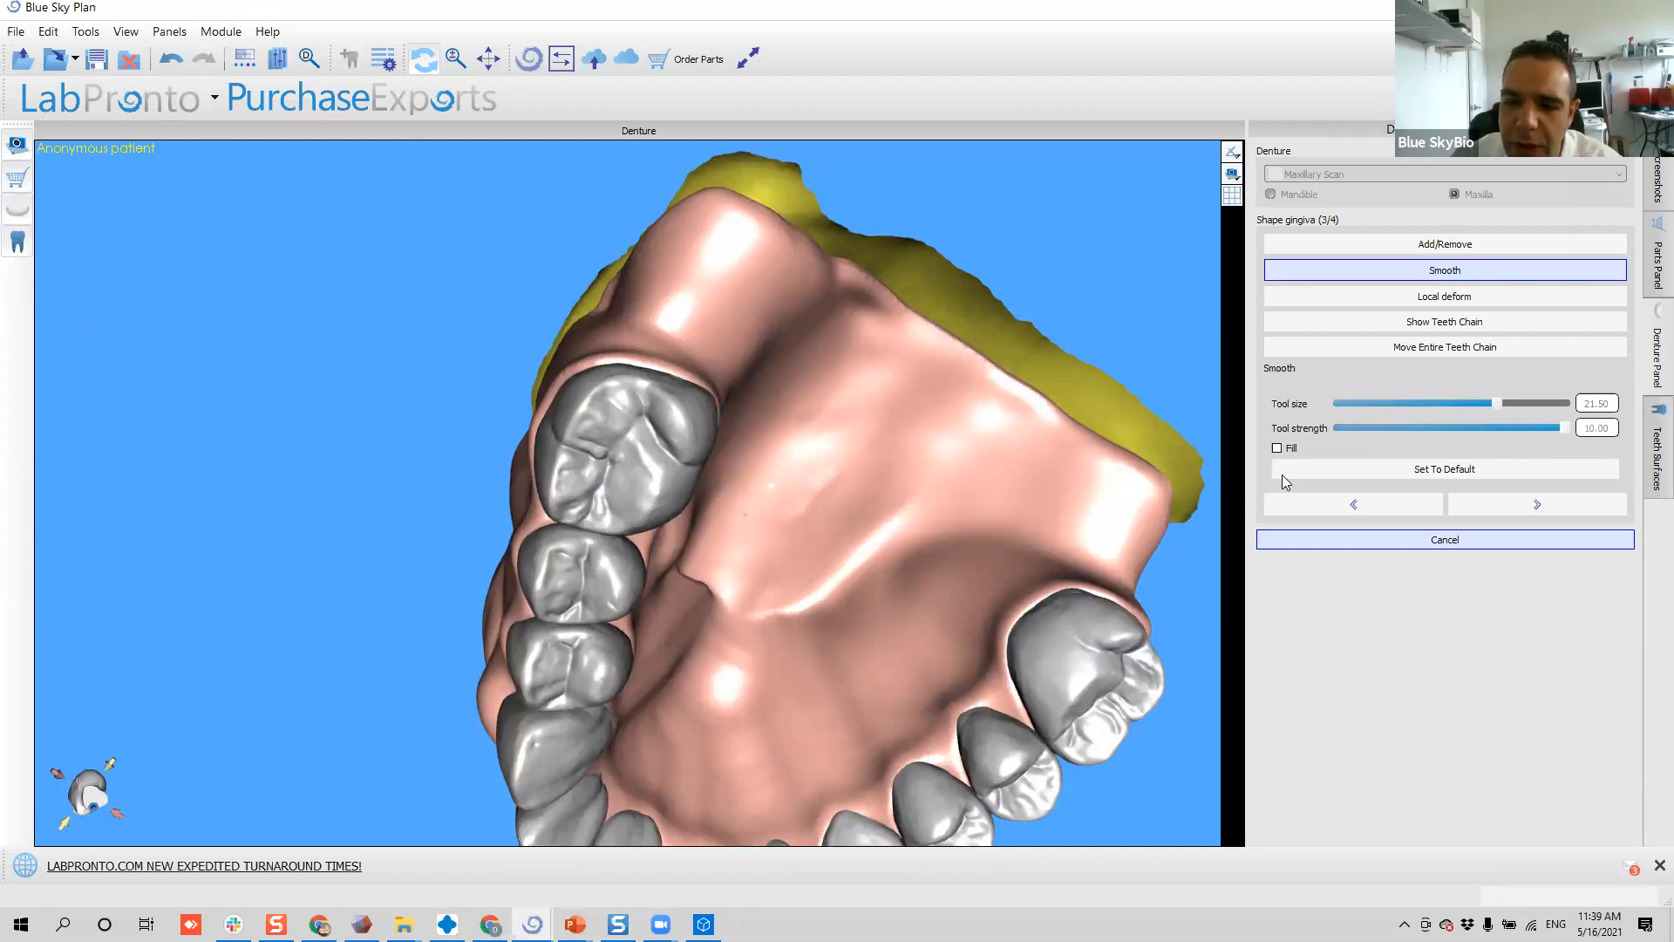
{"action": "scroll", "coordinate": [853, 560], "scroll_direction": "down", "scroll_amount": 2}
{"action": "scroll", "coordinate": [854, 560], "scroll_direction": "down", "scroll_amount": 1}
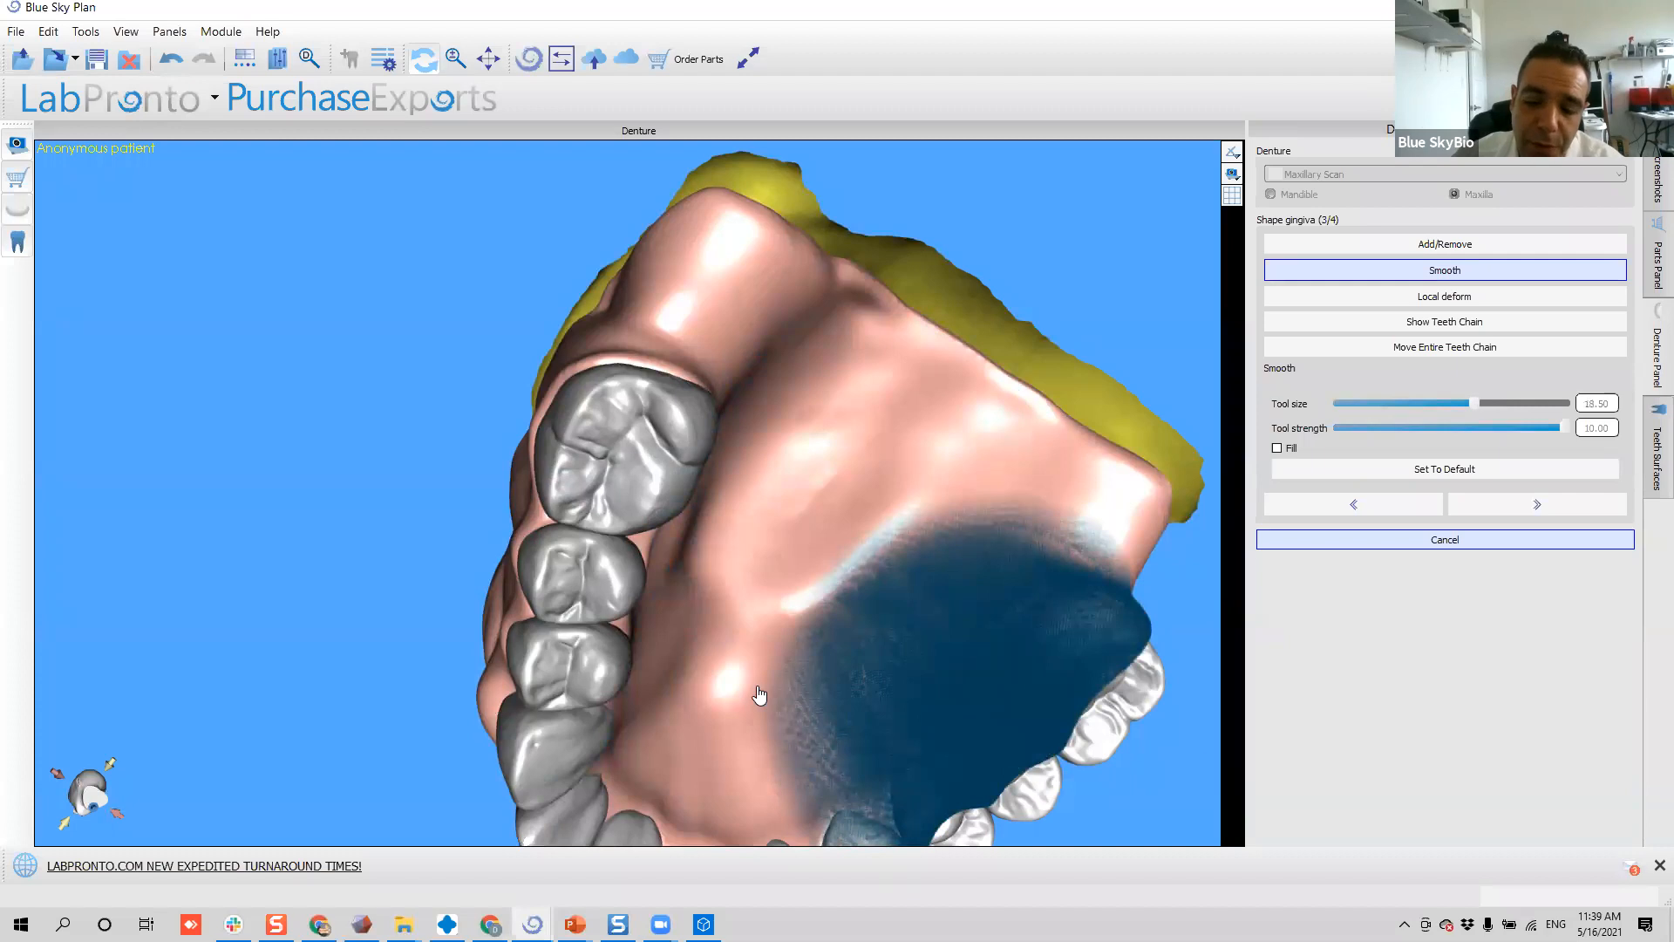
{"action": "middle_click_drag", "start_coordinate": [713, 646], "coordinate": [677, 605]}
{"action": "mouse_move", "coordinate": [676, 605]}
{"action": "right_mouse_down"}
{"action": "mouse_move", "coordinate": [609, 508]}
{"action": "mouse_move", "coordinate": [695, 678]}
{"action": "mouse_move", "coordinate": [576, 535]}
{"action": "right_mouse_up"}
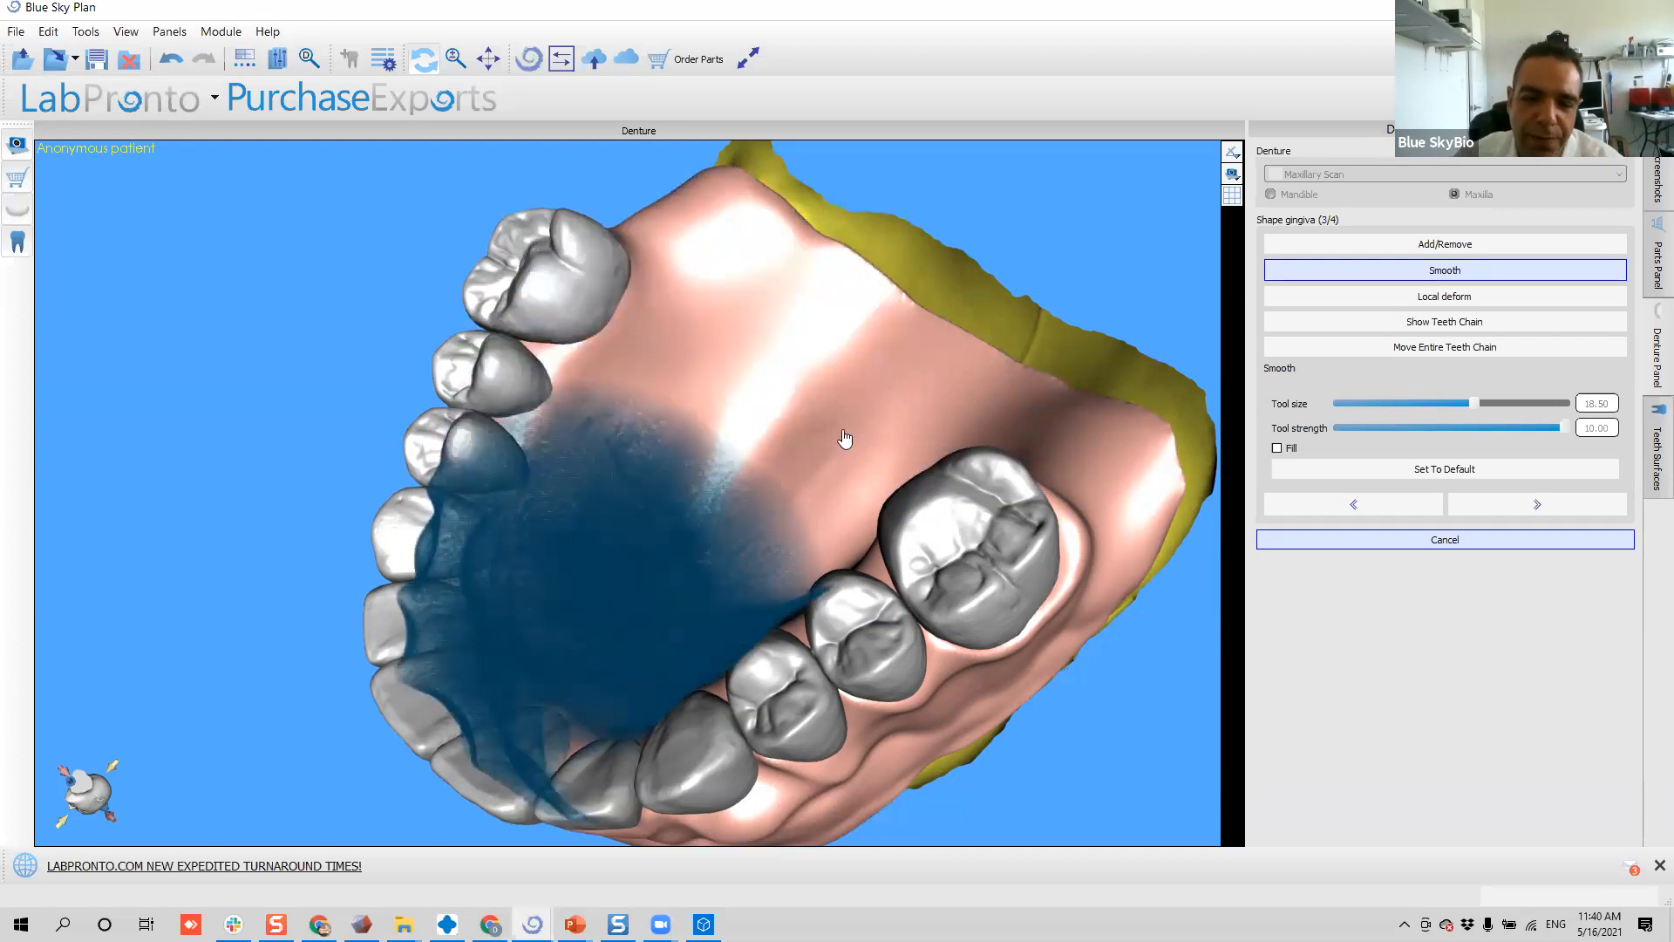
{"action": "mouse_move", "coordinate": [330, 462]}
{"action": "left_mouse_down"}
{"action": "mouse_move", "coordinate": [305, 515]}
{"action": "mouse_move", "coordinate": [96, 690]}
{"action": "mouse_move", "coordinate": [404, 642]}
{"action": "mouse_move", "coordinate": [593, 463]}
{"action": "mouse_move", "coordinate": [596, 789]}
{"action": "mouse_move", "coordinate": [609, 437]}
{"action": "mouse_move", "coordinate": [445, 389]}
{"action": "mouse_move", "coordinate": [477, 451]}
{"action": "mouse_move", "coordinate": [654, 419]}
{"action": "mouse_move", "coordinate": [578, 672]}
{"action": "mouse_move", "coordinate": [508, 583]}
{"action": "mouse_move", "coordinate": [618, 393]}
{"action": "mouse_move", "coordinate": [654, 557]}
{"action": "left_mouse_up"}
- Reduce the smoothing tool size to 14.50 and smooth the palatal gingiva beside and behind the last molar
{"action": "scroll", "coordinate": [664, 567], "scroll_direction": "down", "scroll_amount": 4}
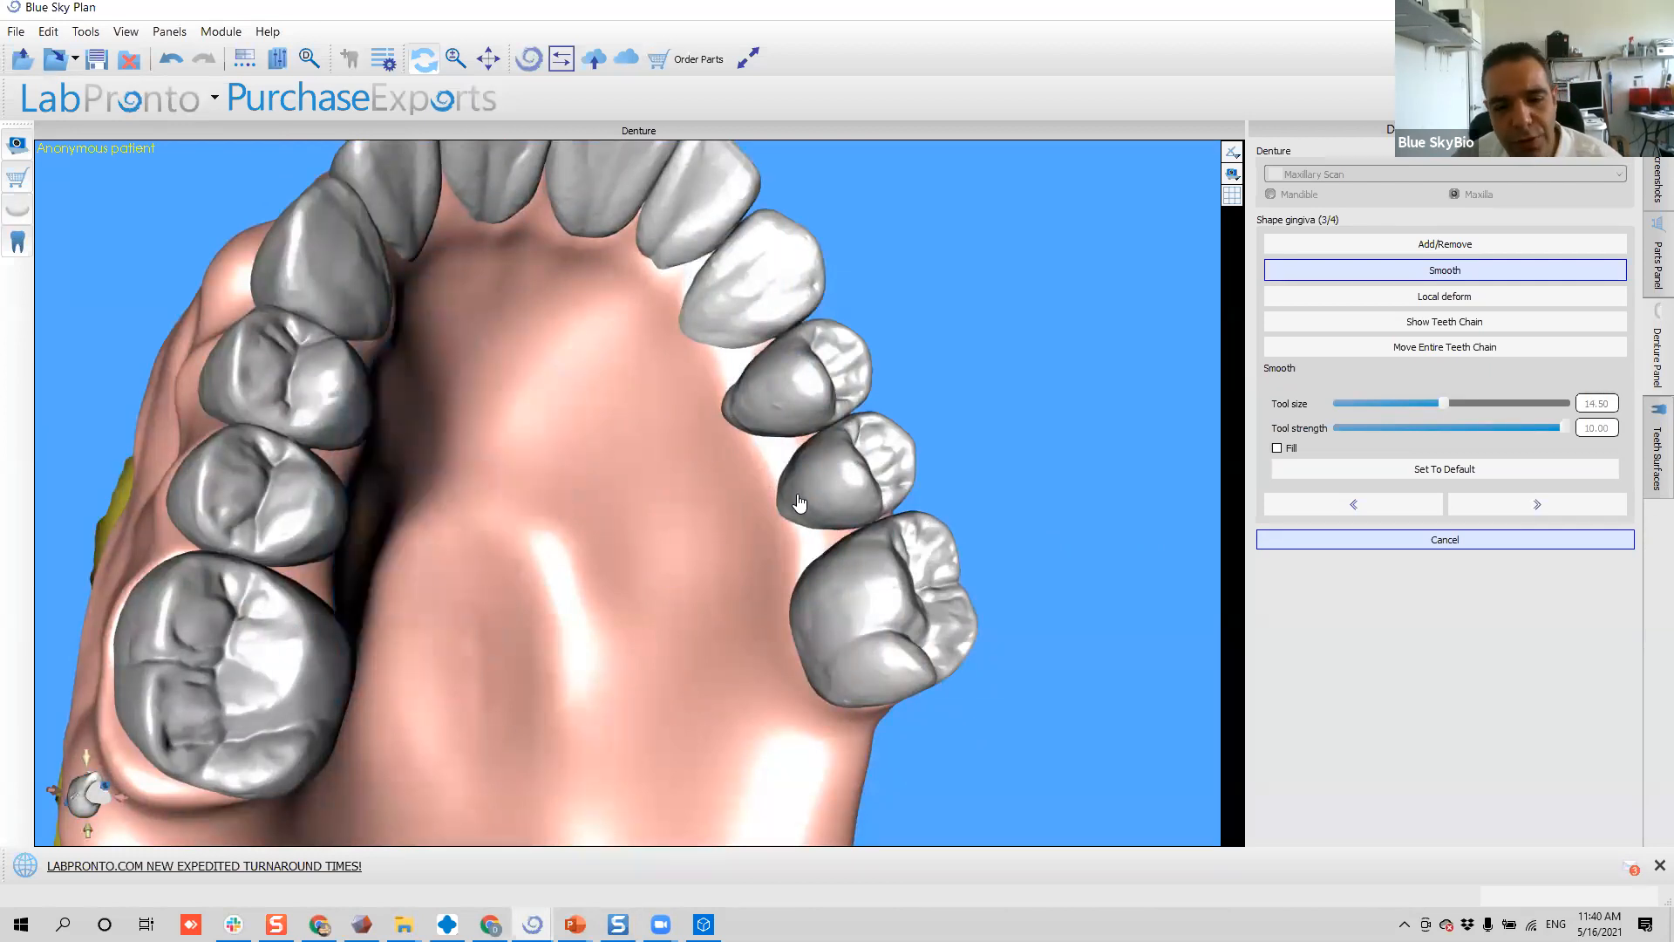
{"action": "mouse_move", "coordinate": [531, 509]}
{"action": "right_mouse_down"}
{"action": "mouse_move", "coordinate": [351, 531]}
{"action": "mouse_move", "coordinate": [367, 609]}
{"action": "right_mouse_up"}
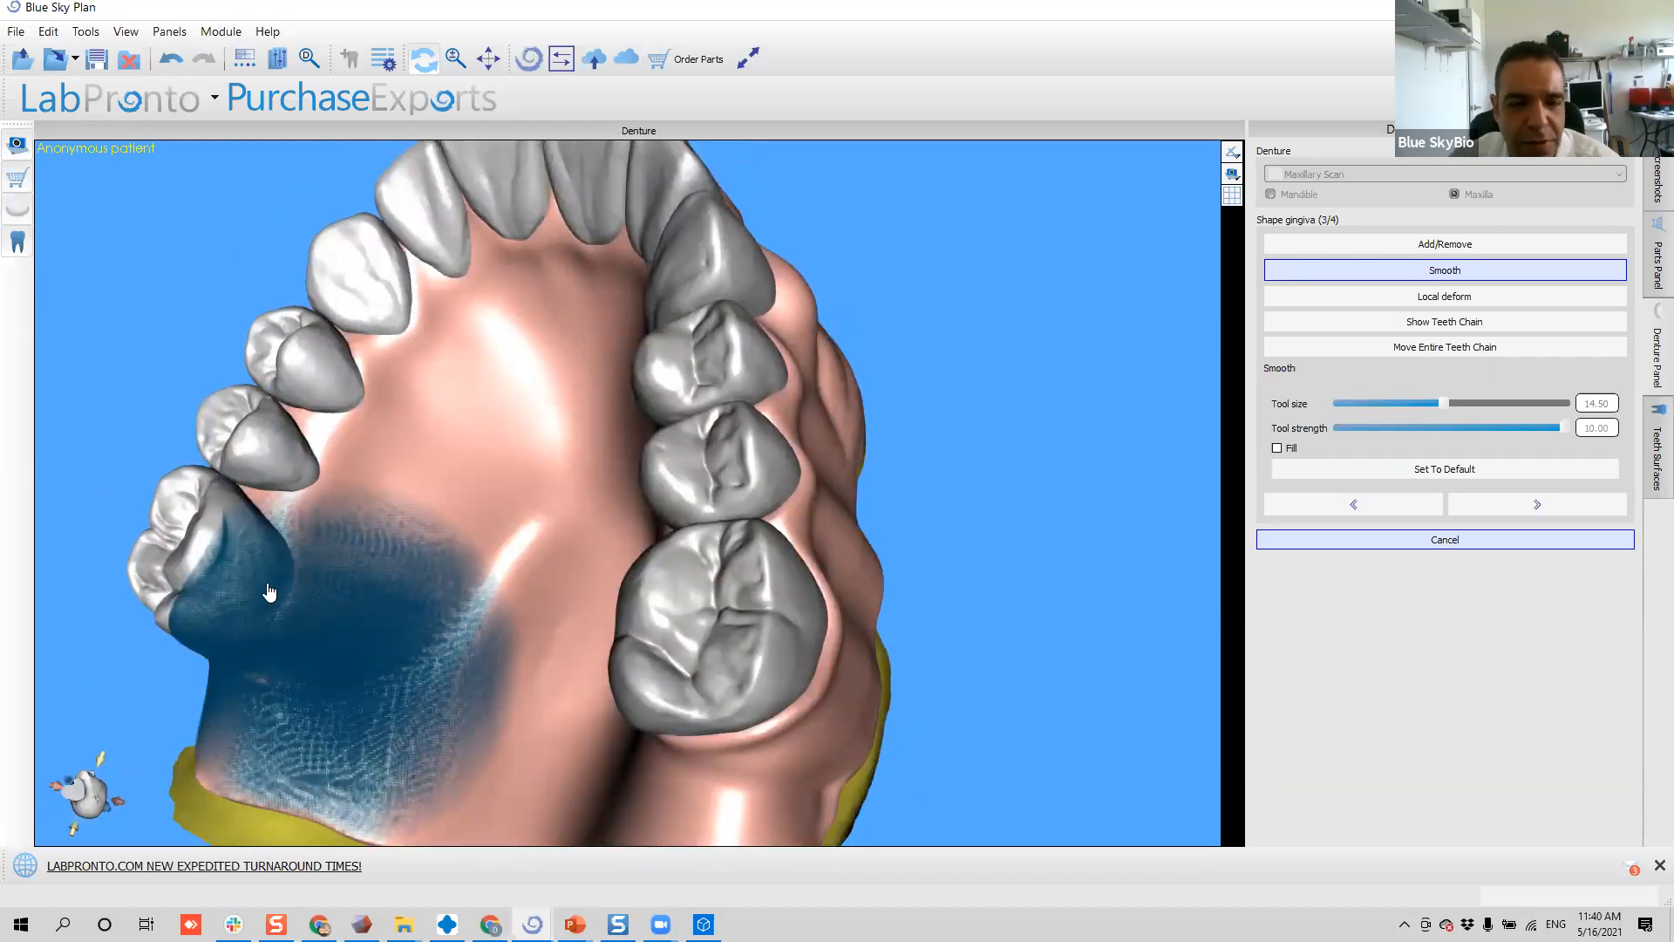
{"action": "right_click_drag", "start_coordinate": [209, 598], "coordinate": [218, 375]}
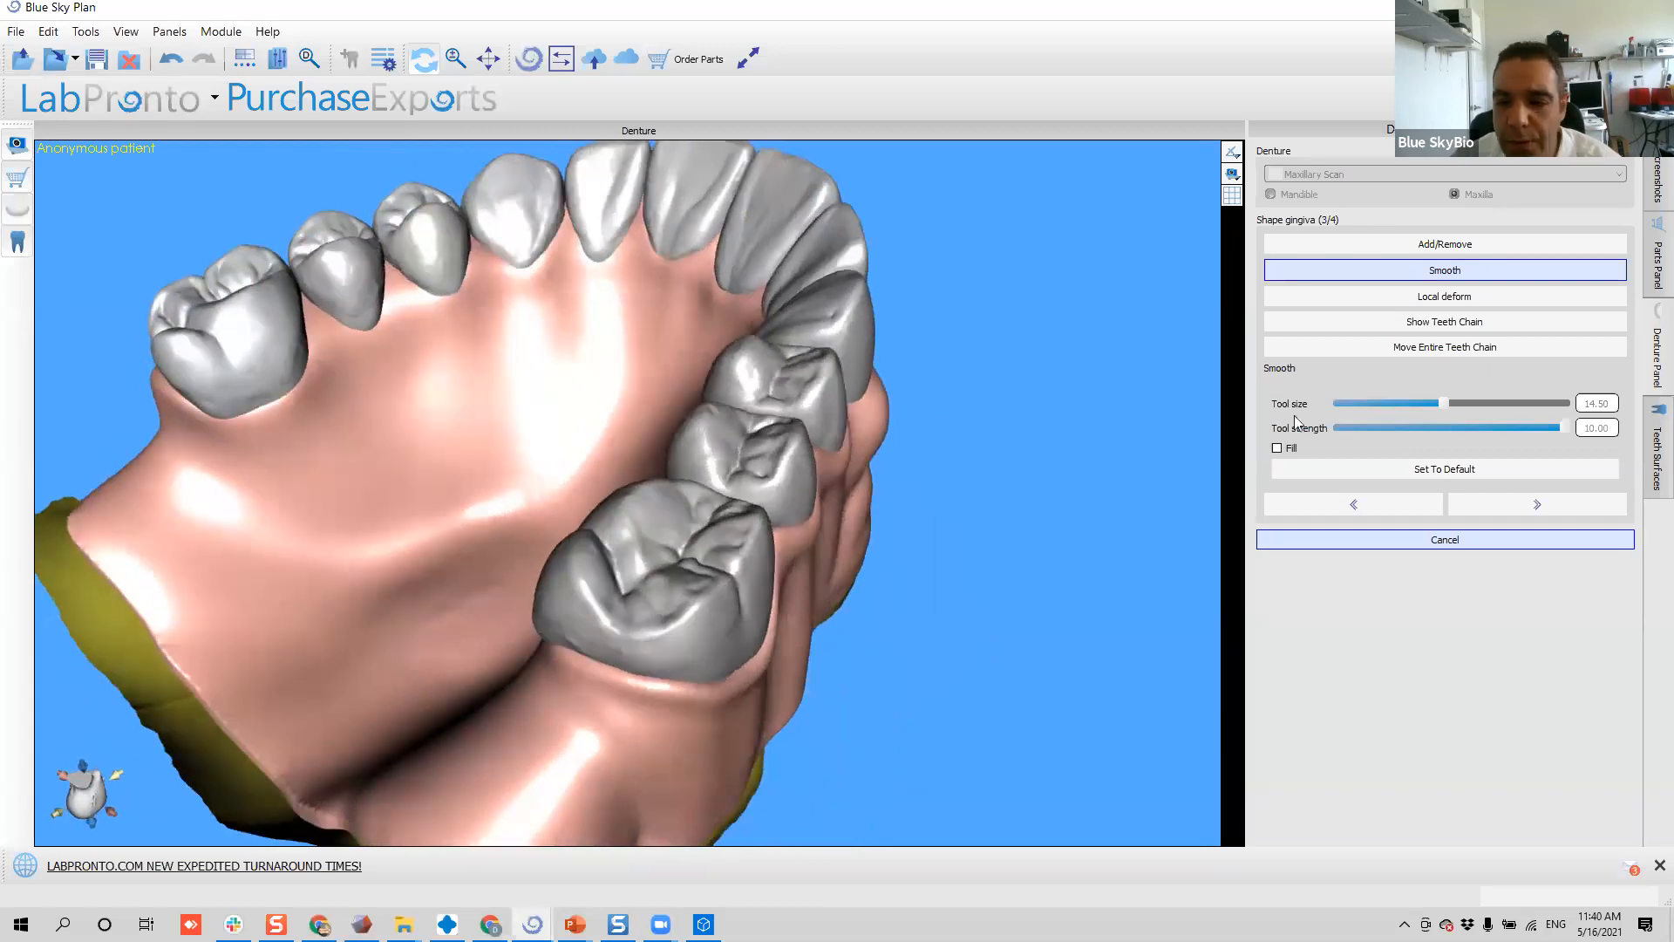
- Use Local deform at tool size 17.50 to reshape the outer gingiva behind the last molar on one side
{"action": "left_click", "coordinate": [1364, 295]}
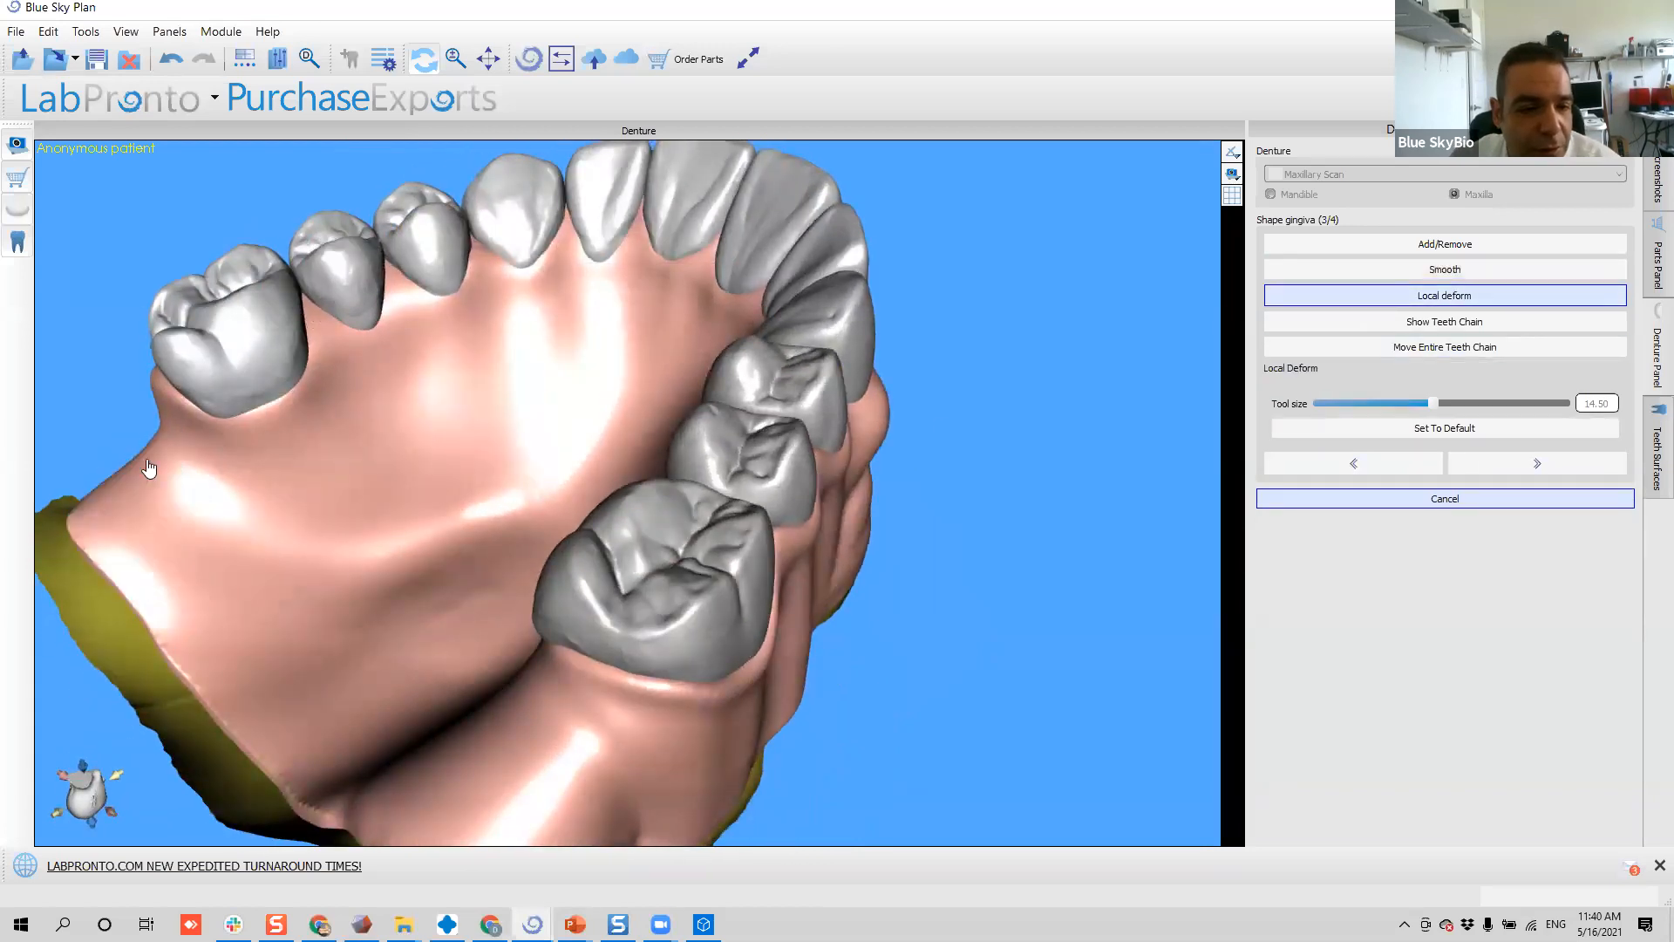
{"action": "scroll", "coordinate": [143, 442], "scroll_direction": "up", "scroll_amount": 3, "text": "ctrl"}
{"action": "left_click_drag", "start_coordinate": [164, 446], "coordinate": [127, 471]}
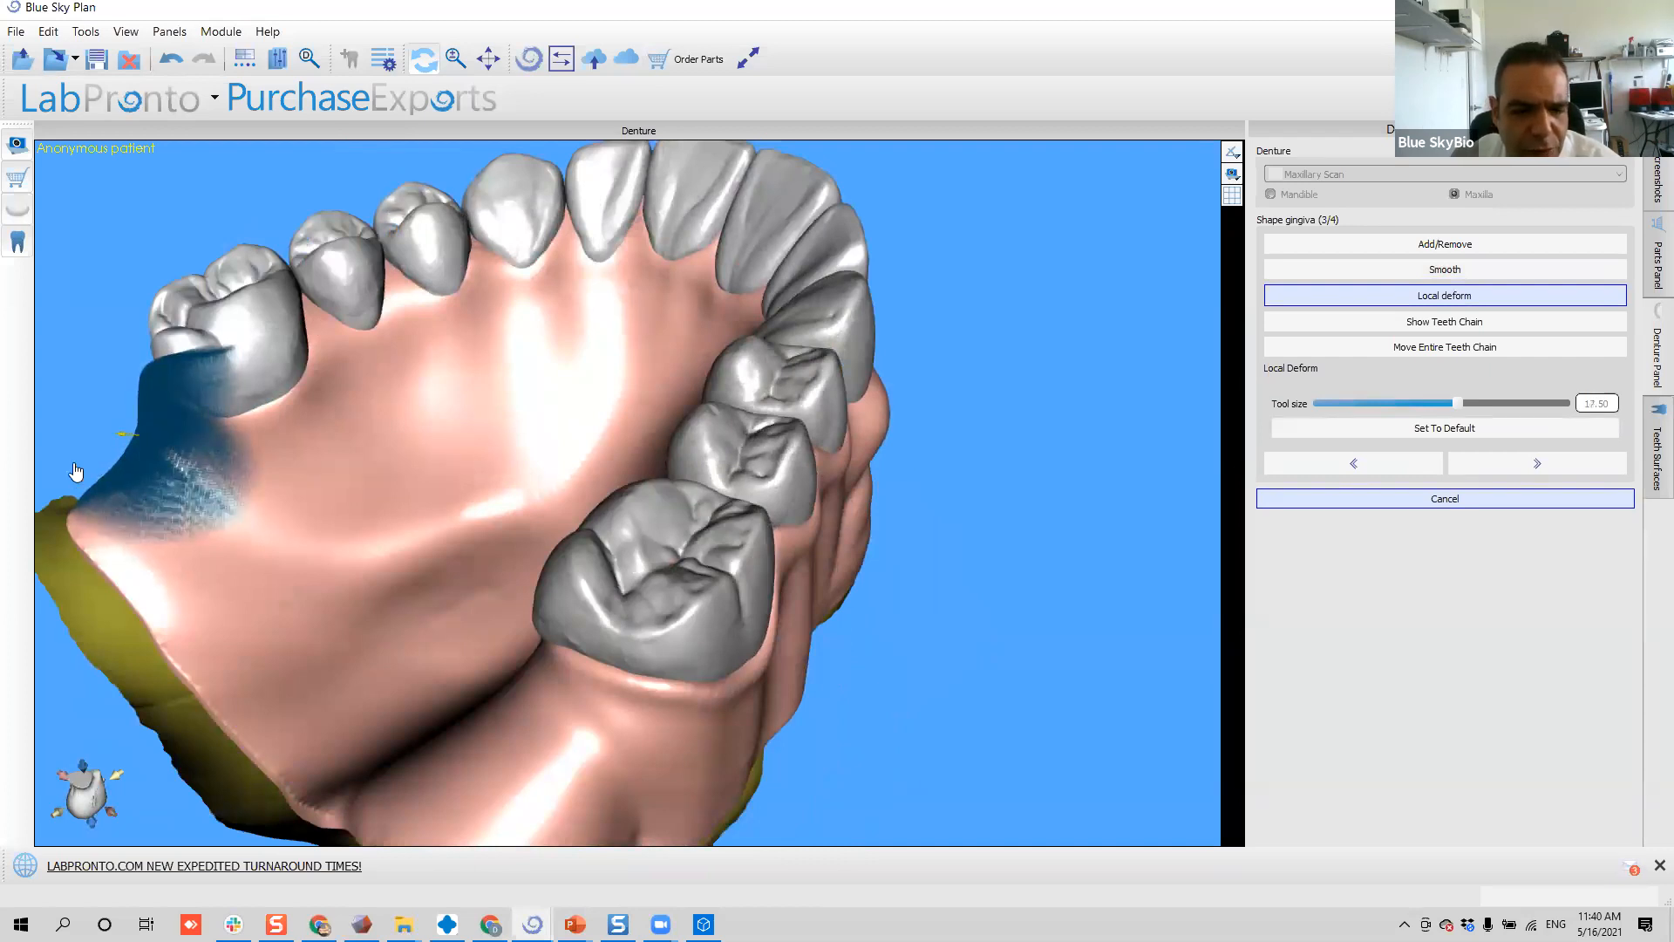
{"action": "right_click_drag", "start_coordinate": [206, 567], "coordinate": [488, 593]}
{"action": "right_click_drag", "start_coordinate": [300, 405], "coordinate": [427, 462]}
{"action": "left_click_drag", "start_coordinate": [426, 462], "coordinate": [408, 460]}
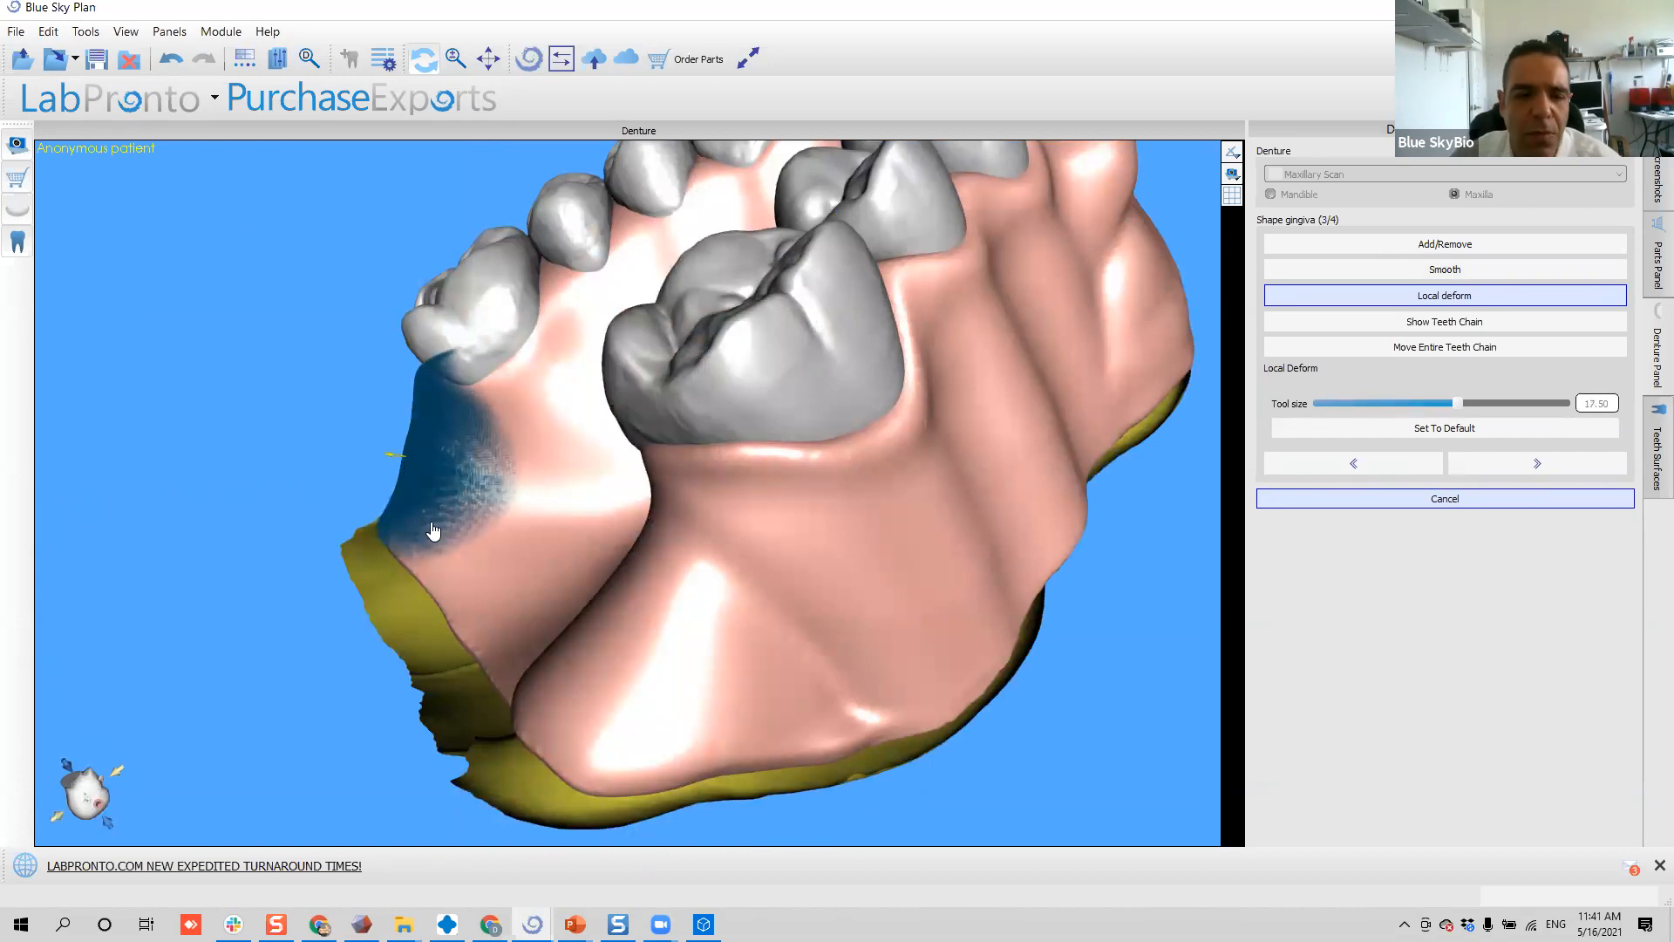
{"action": "right_click_drag", "start_coordinate": [530, 583], "coordinate": [343, 426]}
{"action": "mouse_move", "coordinate": [345, 425]}
{"action": "left_mouse_down"}
{"action": "mouse_move", "coordinate": [332, 415]}
{"action": "mouse_move", "coordinate": [377, 473]}
{"action": "left_mouse_up"}
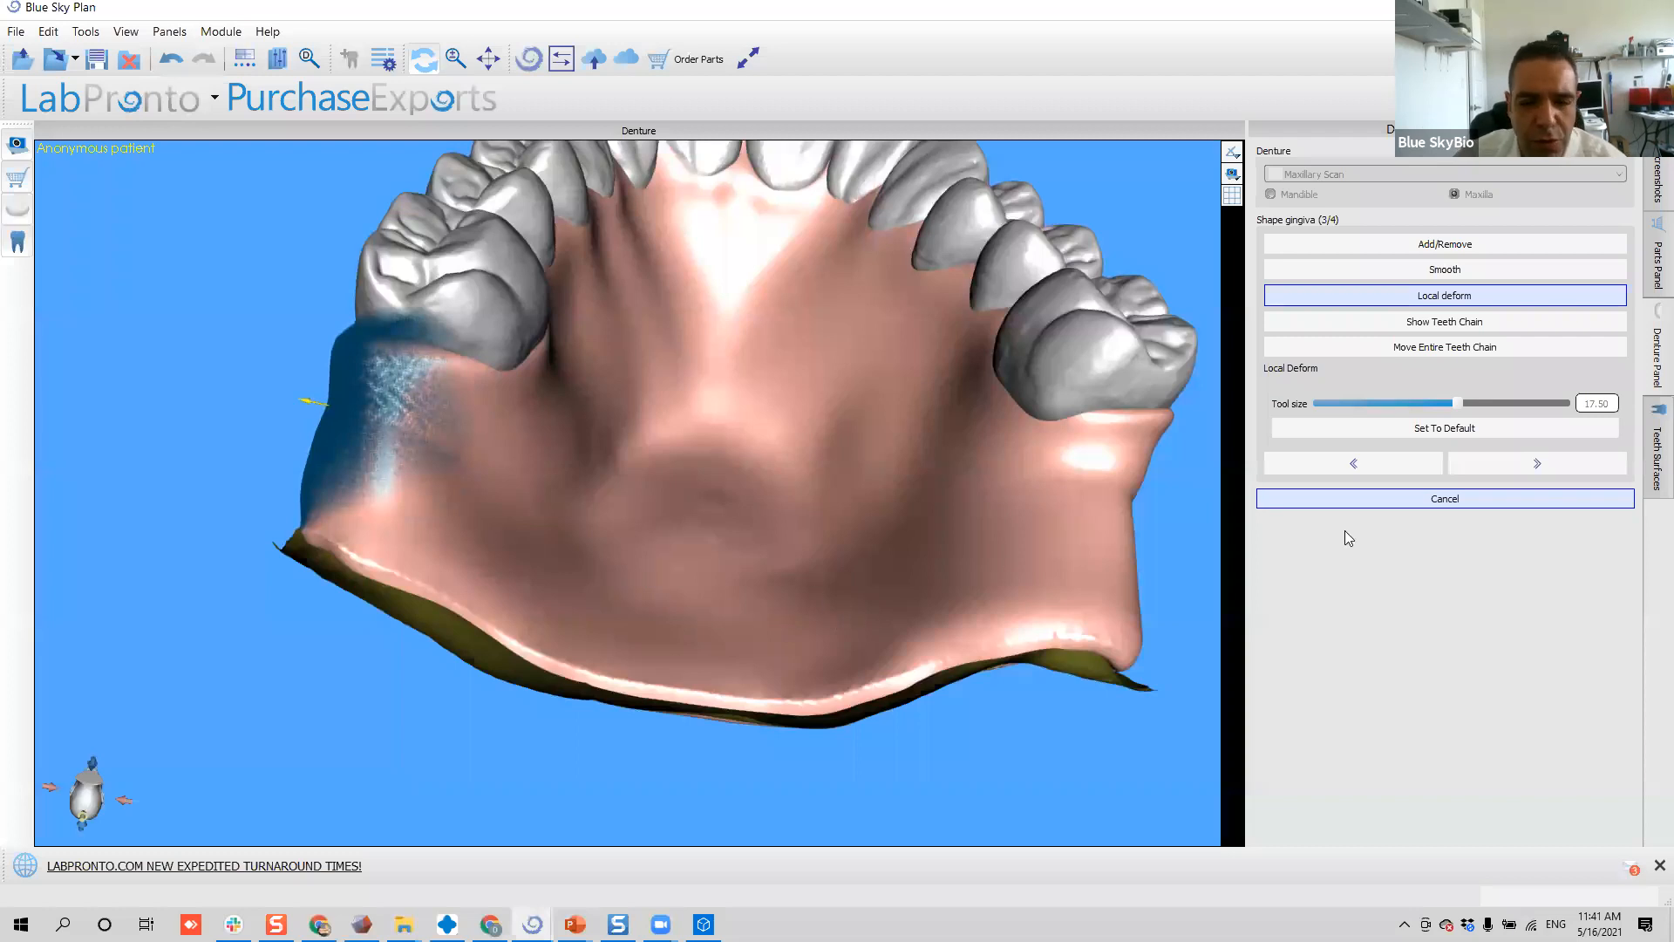
- Locally deform the outer gingiva behind the last molar on the opposite side of the arch outward
{"action": "right_click_drag", "start_coordinate": [610, 514], "coordinate": [935, 513]}
{"action": "right_click_drag", "start_coordinate": [907, 419], "coordinate": [859, 385]}
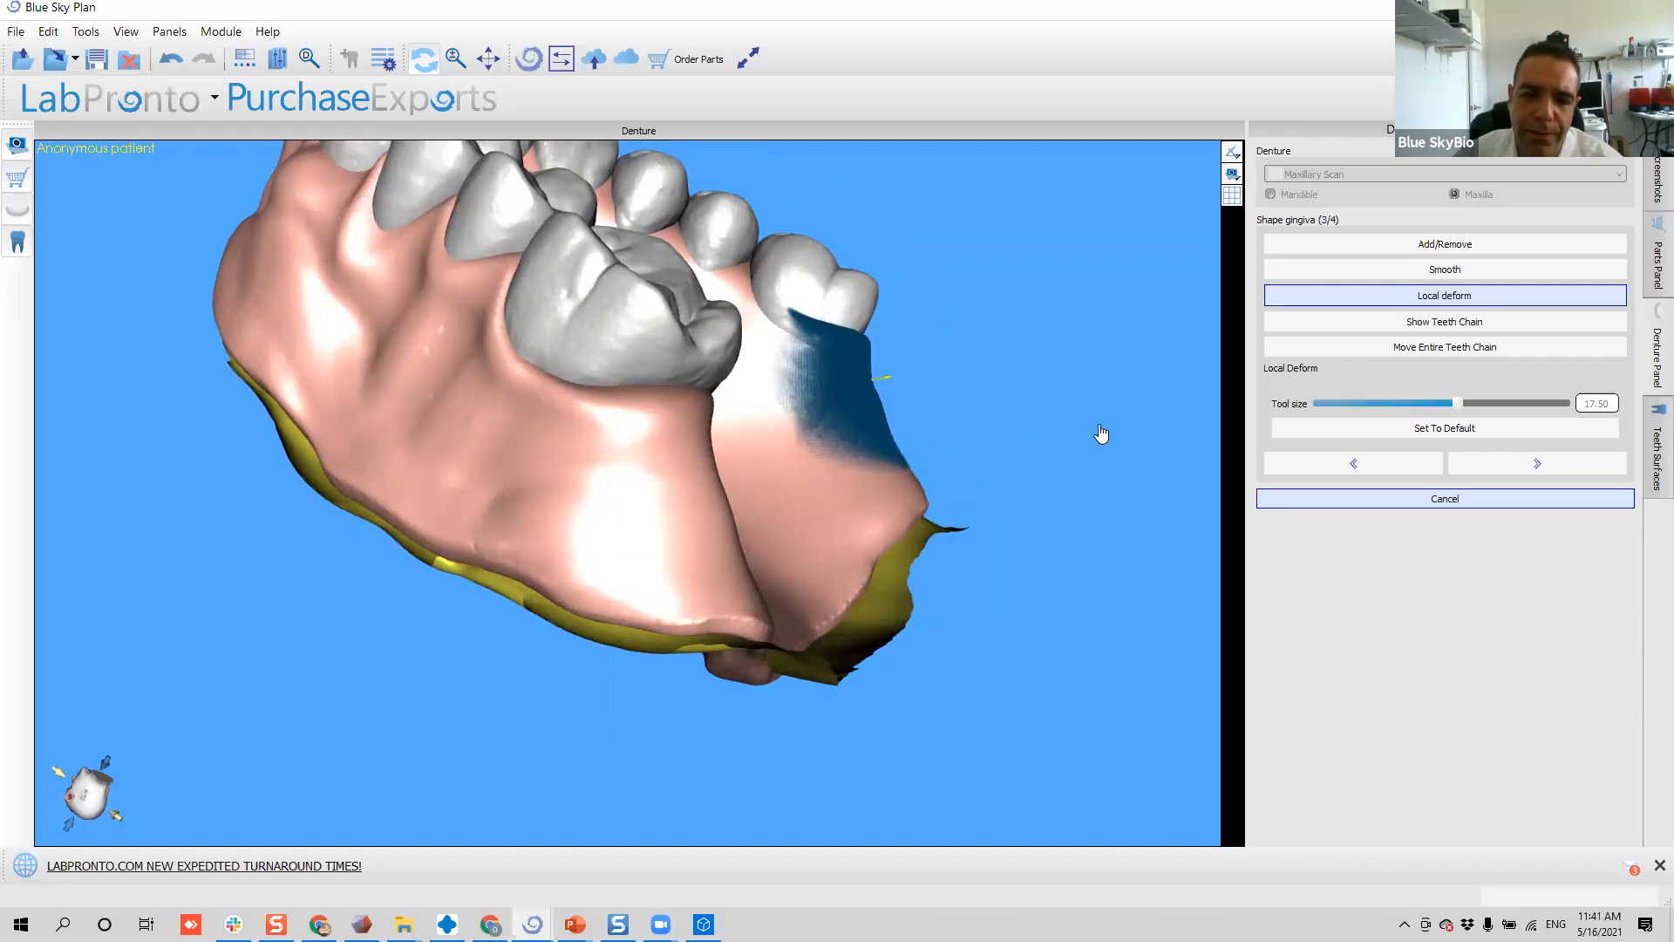
{"action": "mouse_move", "coordinate": [1109, 464]}
{"action": "right_mouse_down"}
{"action": "mouse_move", "coordinate": [965, 497]}
{"action": "mouse_move", "coordinate": [662, 489]}
{"action": "mouse_move", "coordinate": [908, 485]}
{"action": "mouse_move", "coordinate": [757, 493]}
{"action": "mouse_move", "coordinate": [856, 452]}
{"action": "right_mouse_up"}
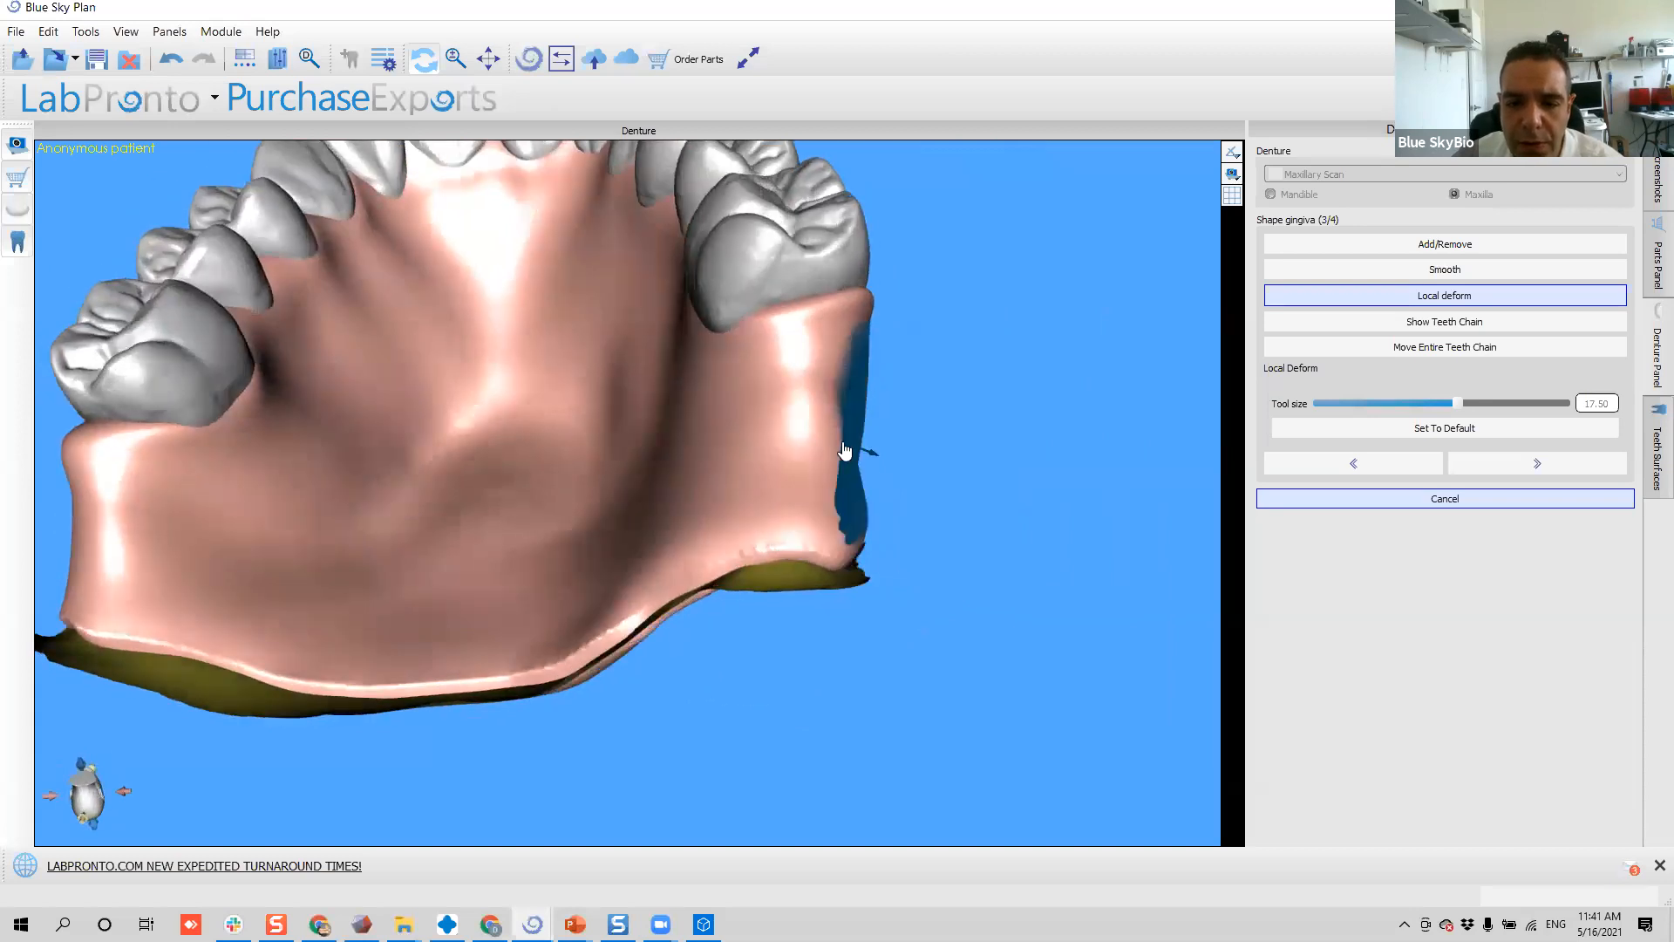
{"action": "left_click_drag", "start_coordinate": [866, 446], "coordinate": [887, 451]}
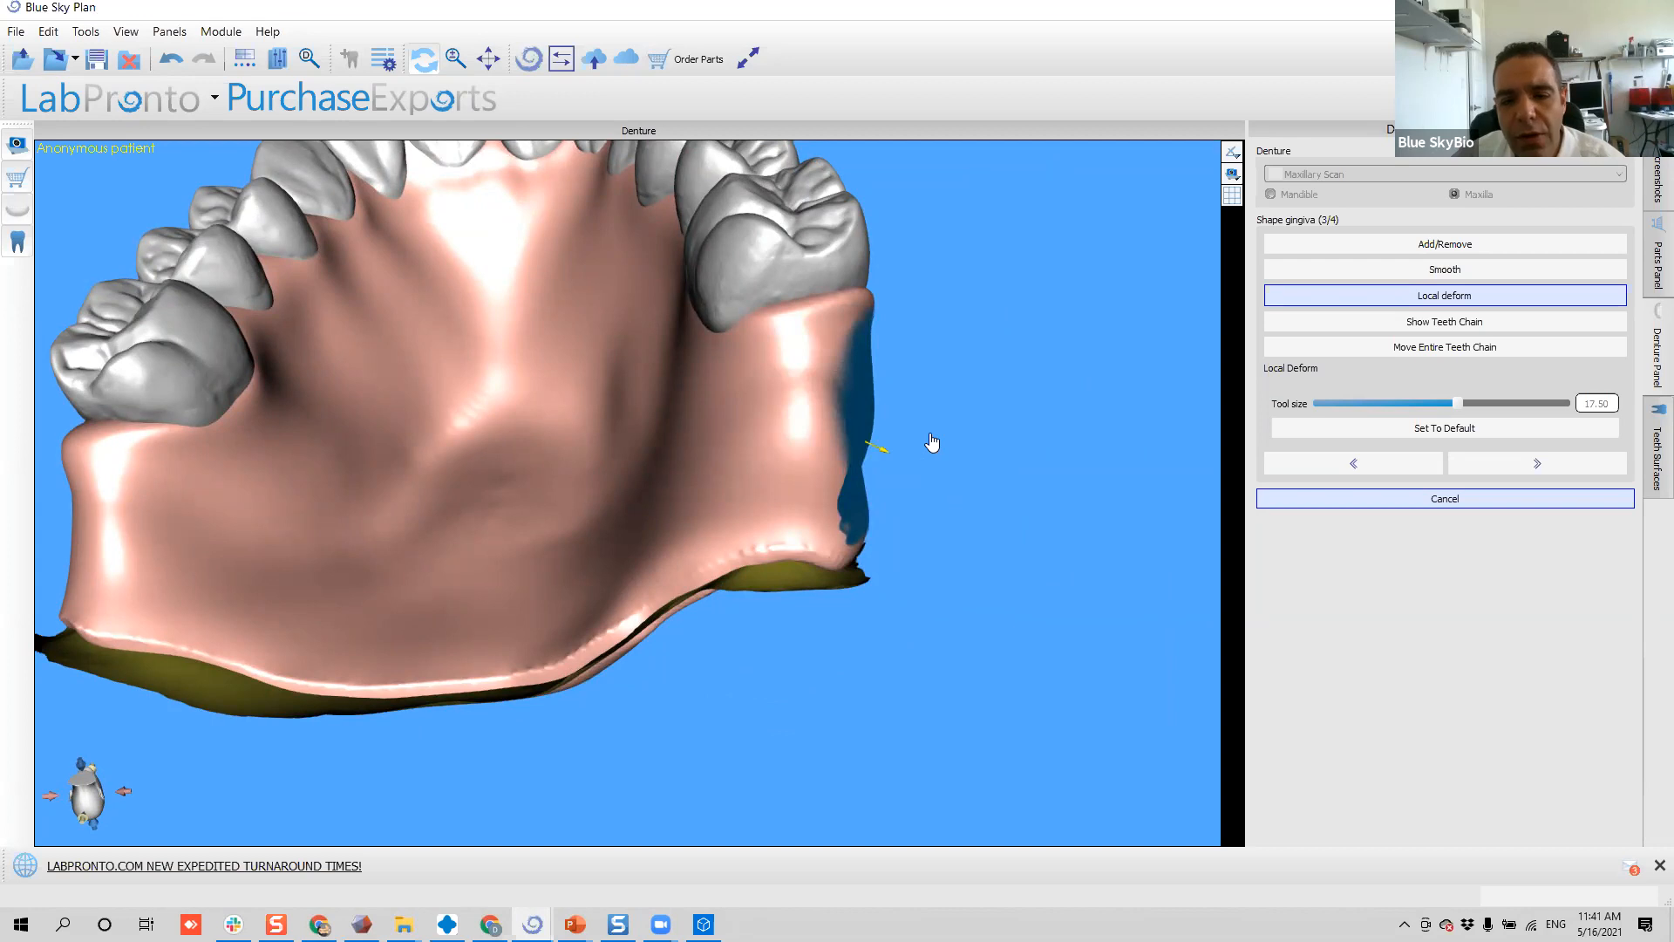
{"action": "right_click_drag", "start_coordinate": [533, 414], "coordinate": [1107, 488]}
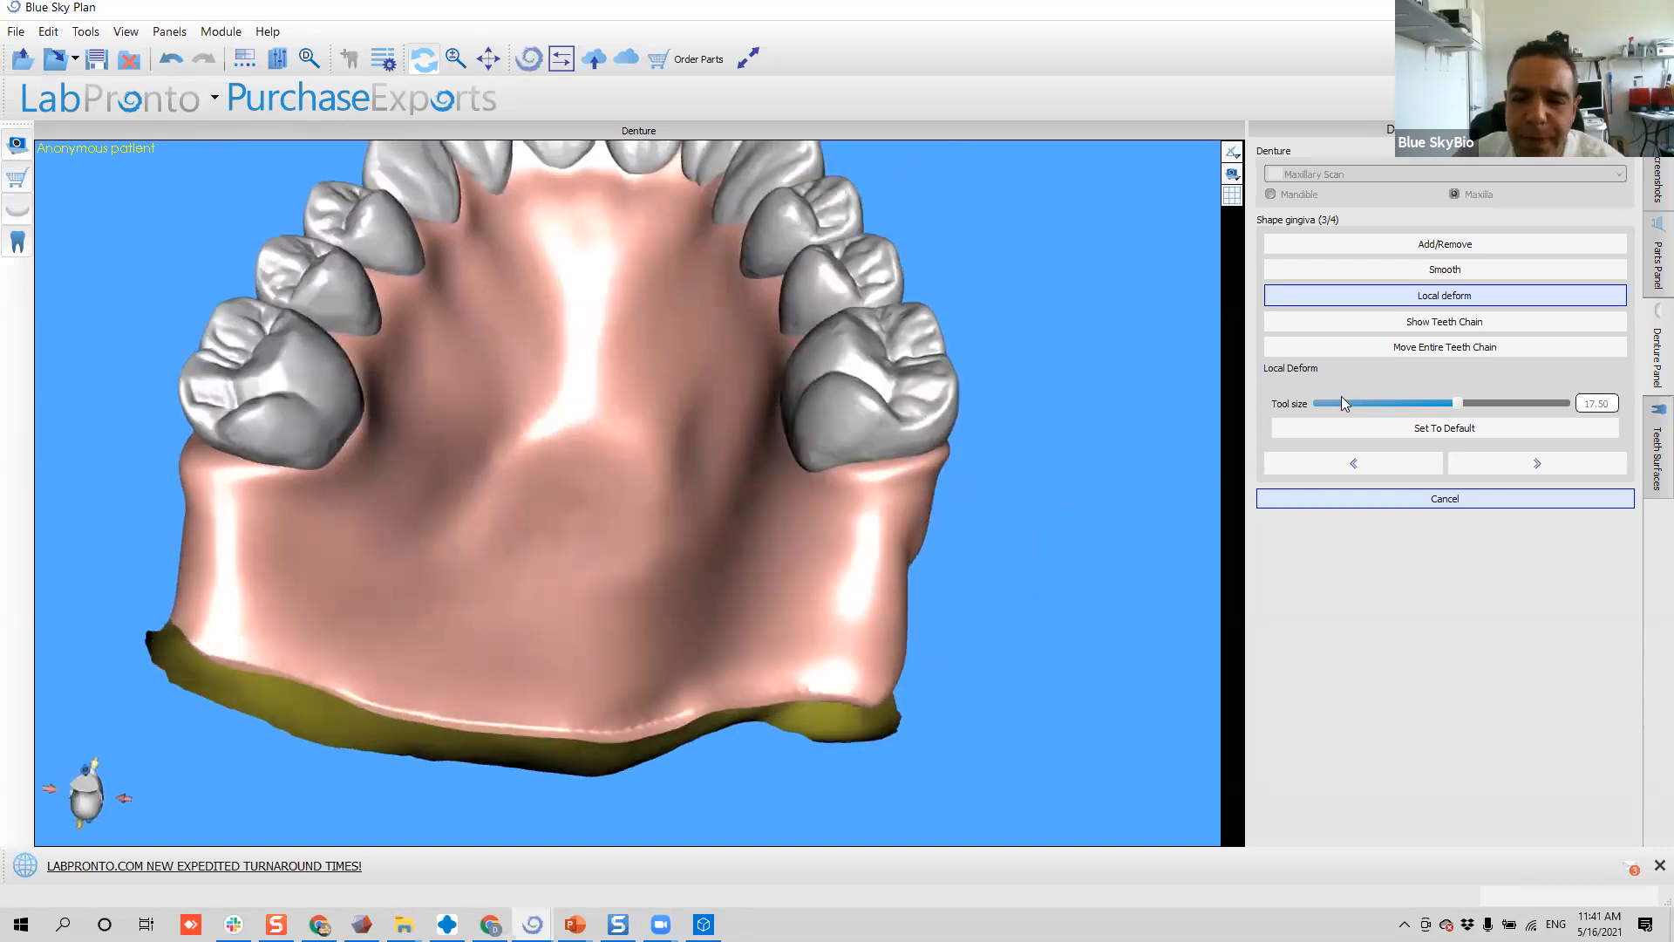
- Smooth the gingiva behind both last molars at strength 10.00, reducing the tool size to 14.50
{"action": "left_click", "coordinate": [1402, 269]}
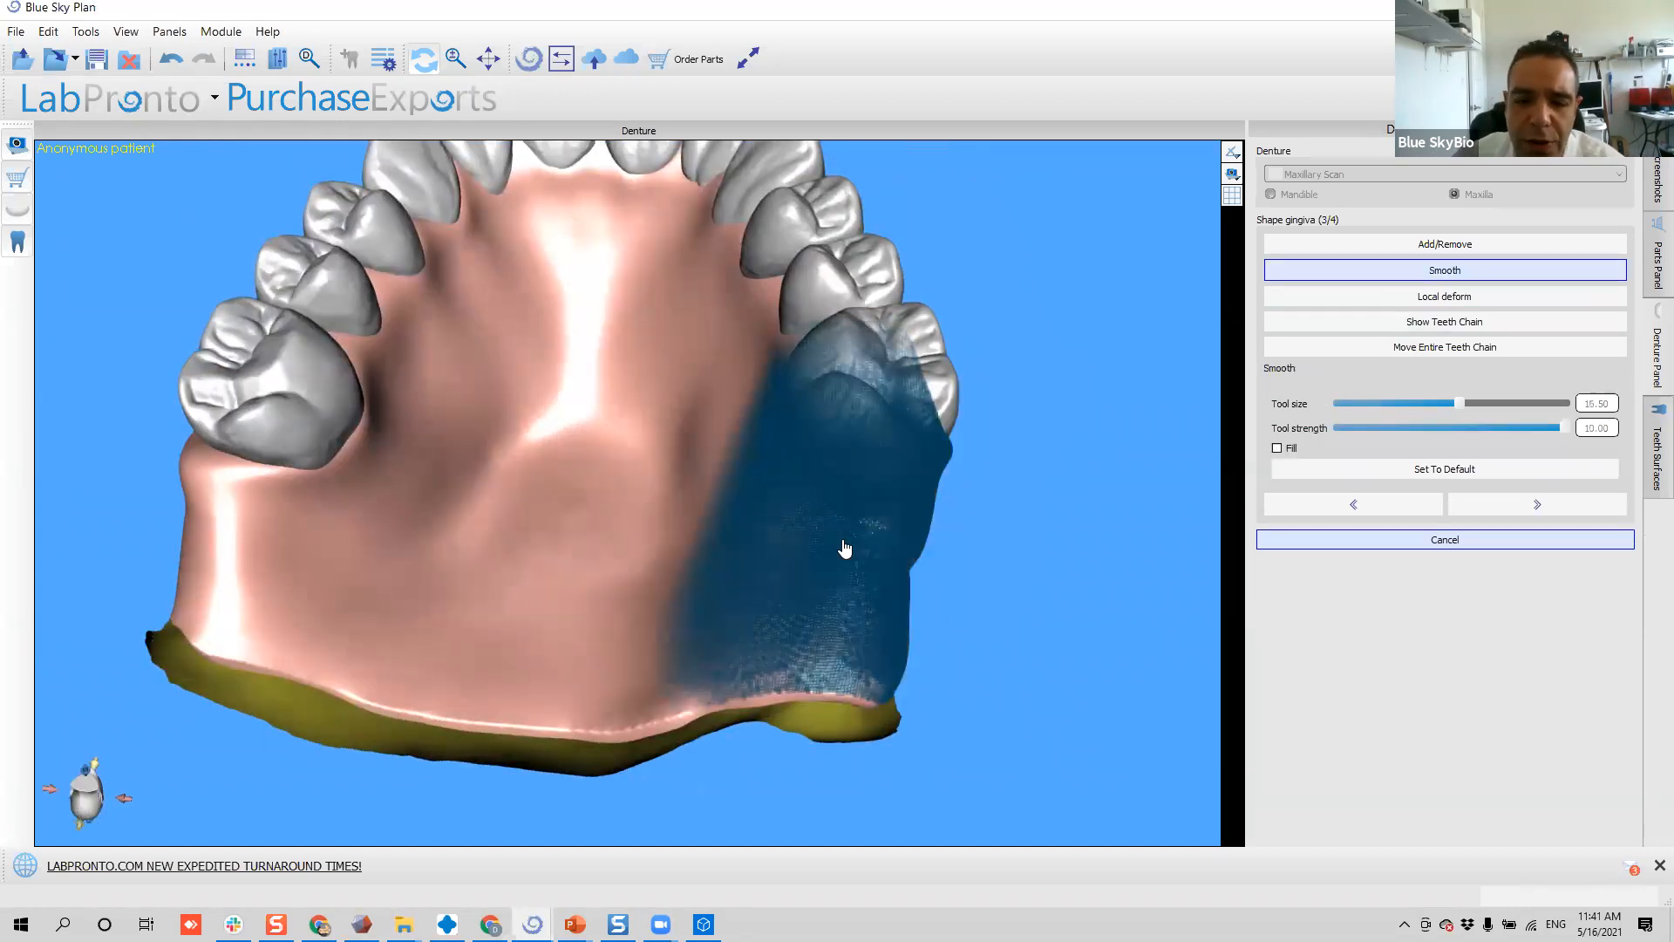
{"action": "left_click_drag", "start_coordinate": [885, 506], "coordinate": [904, 493]}
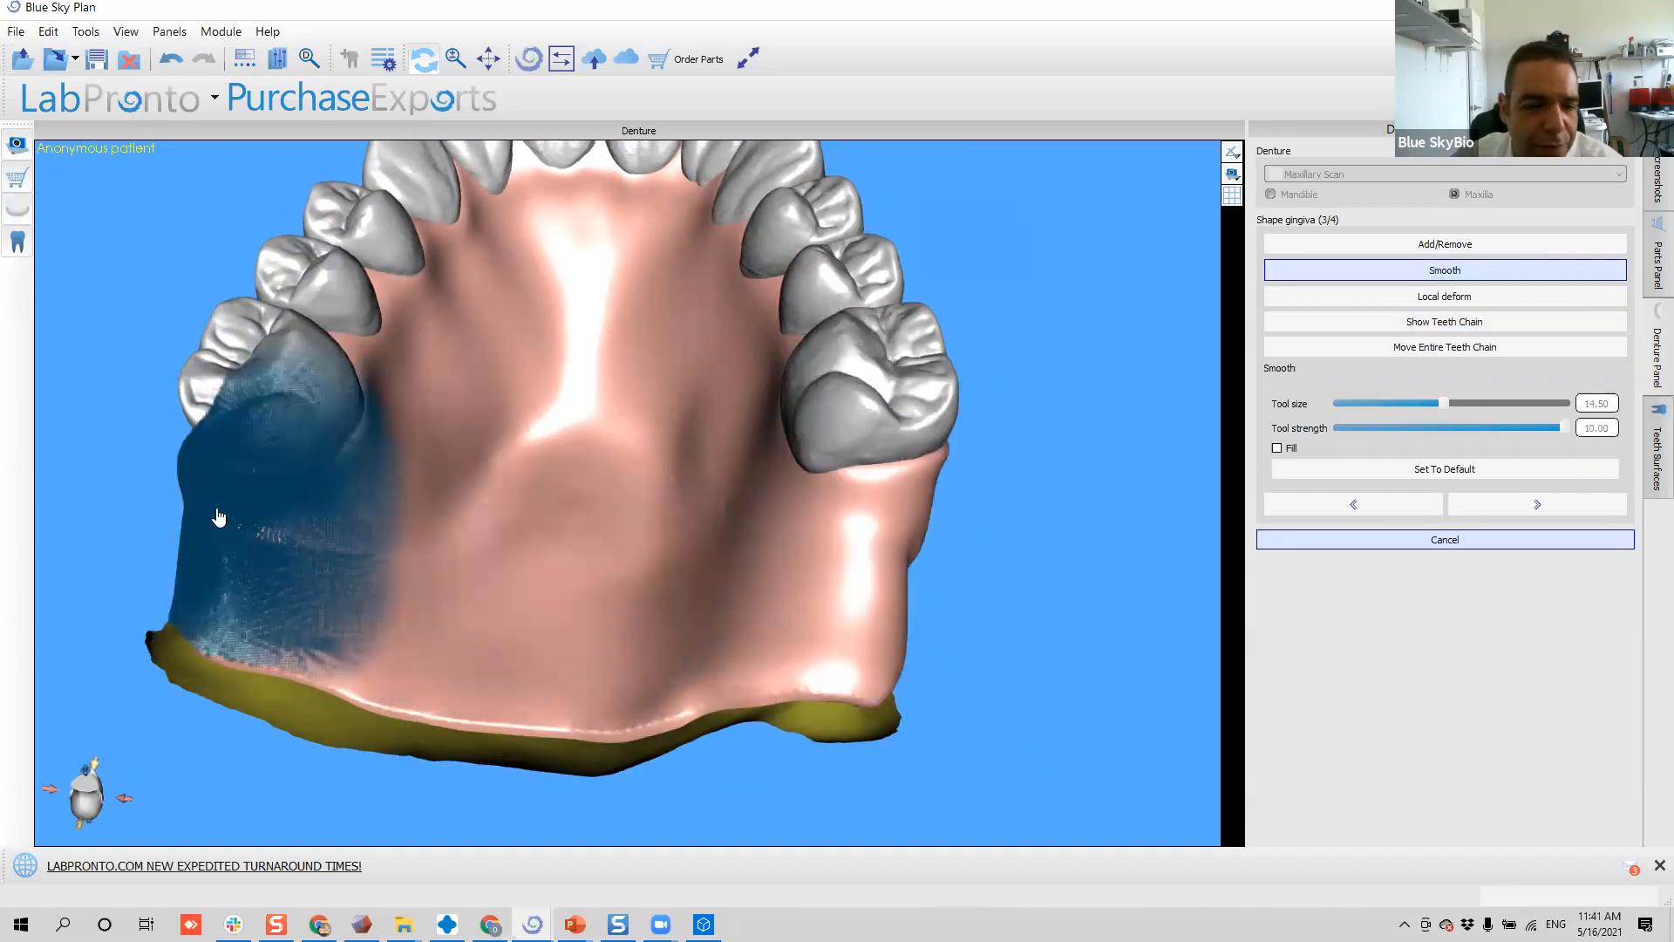
{"action": "mouse_move", "coordinate": [203, 504]}
{"action": "left_mouse_down"}
{"action": "mouse_move", "coordinate": [201, 479]}
{"action": "mouse_move", "coordinate": [291, 464]}
{"action": "mouse_move", "coordinate": [403, 386]}
{"action": "left_mouse_up"}
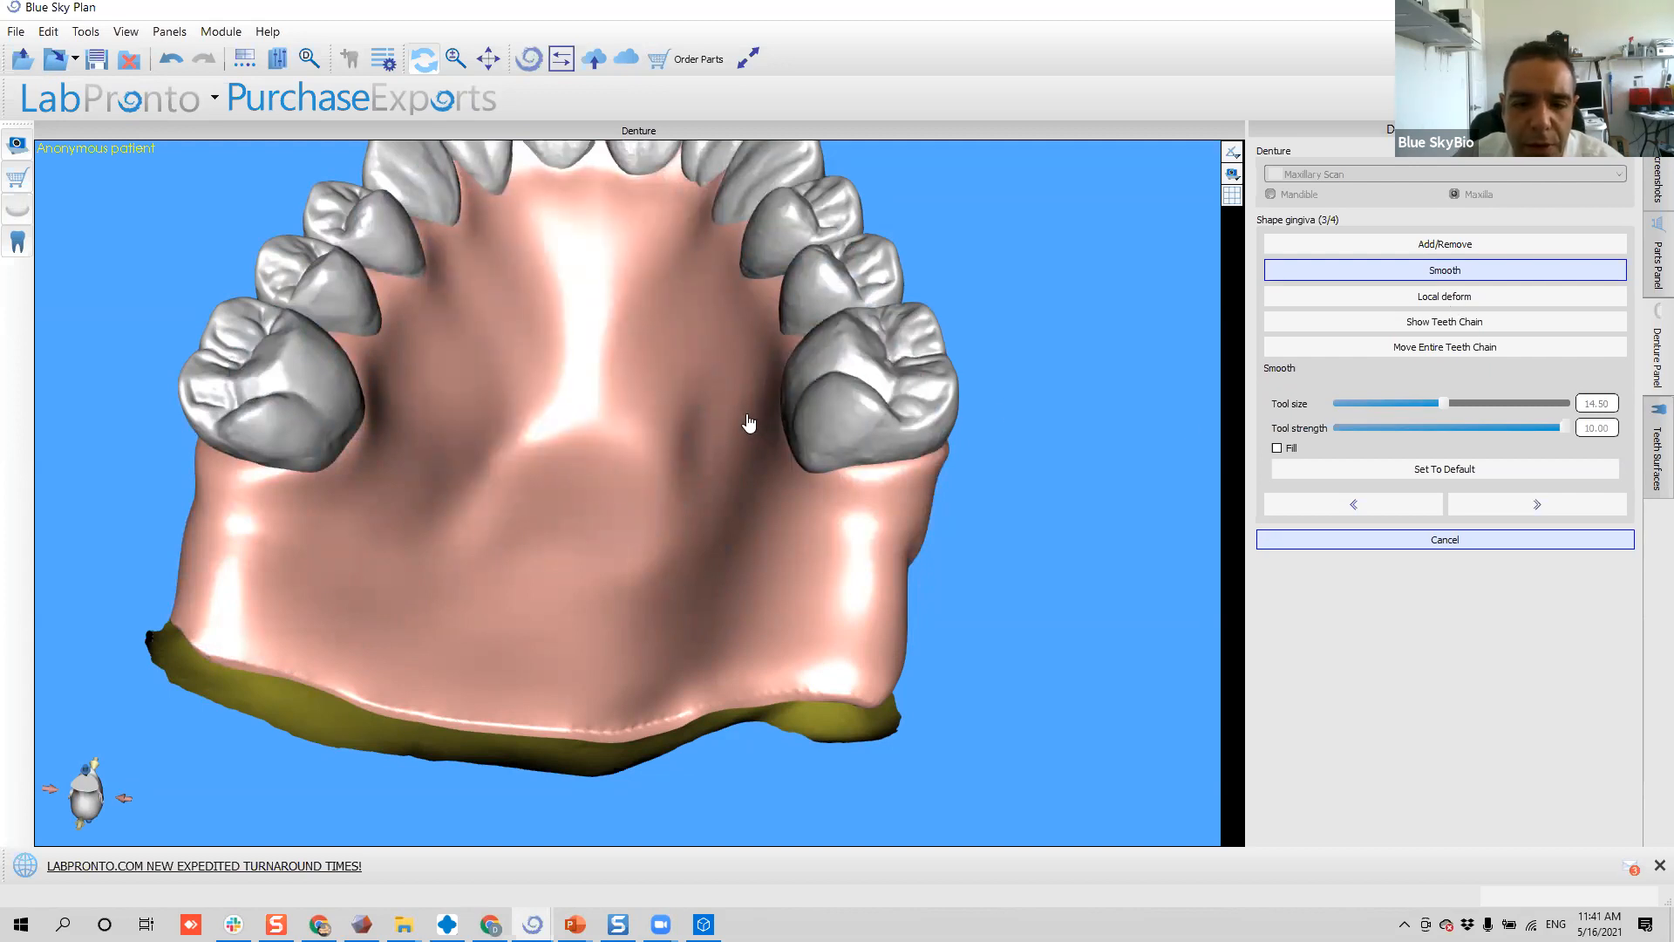
- Locally deform the palatal gingiva next to the molars with a tool size of 17.50
{"action": "left_click", "coordinate": [1445, 296]}
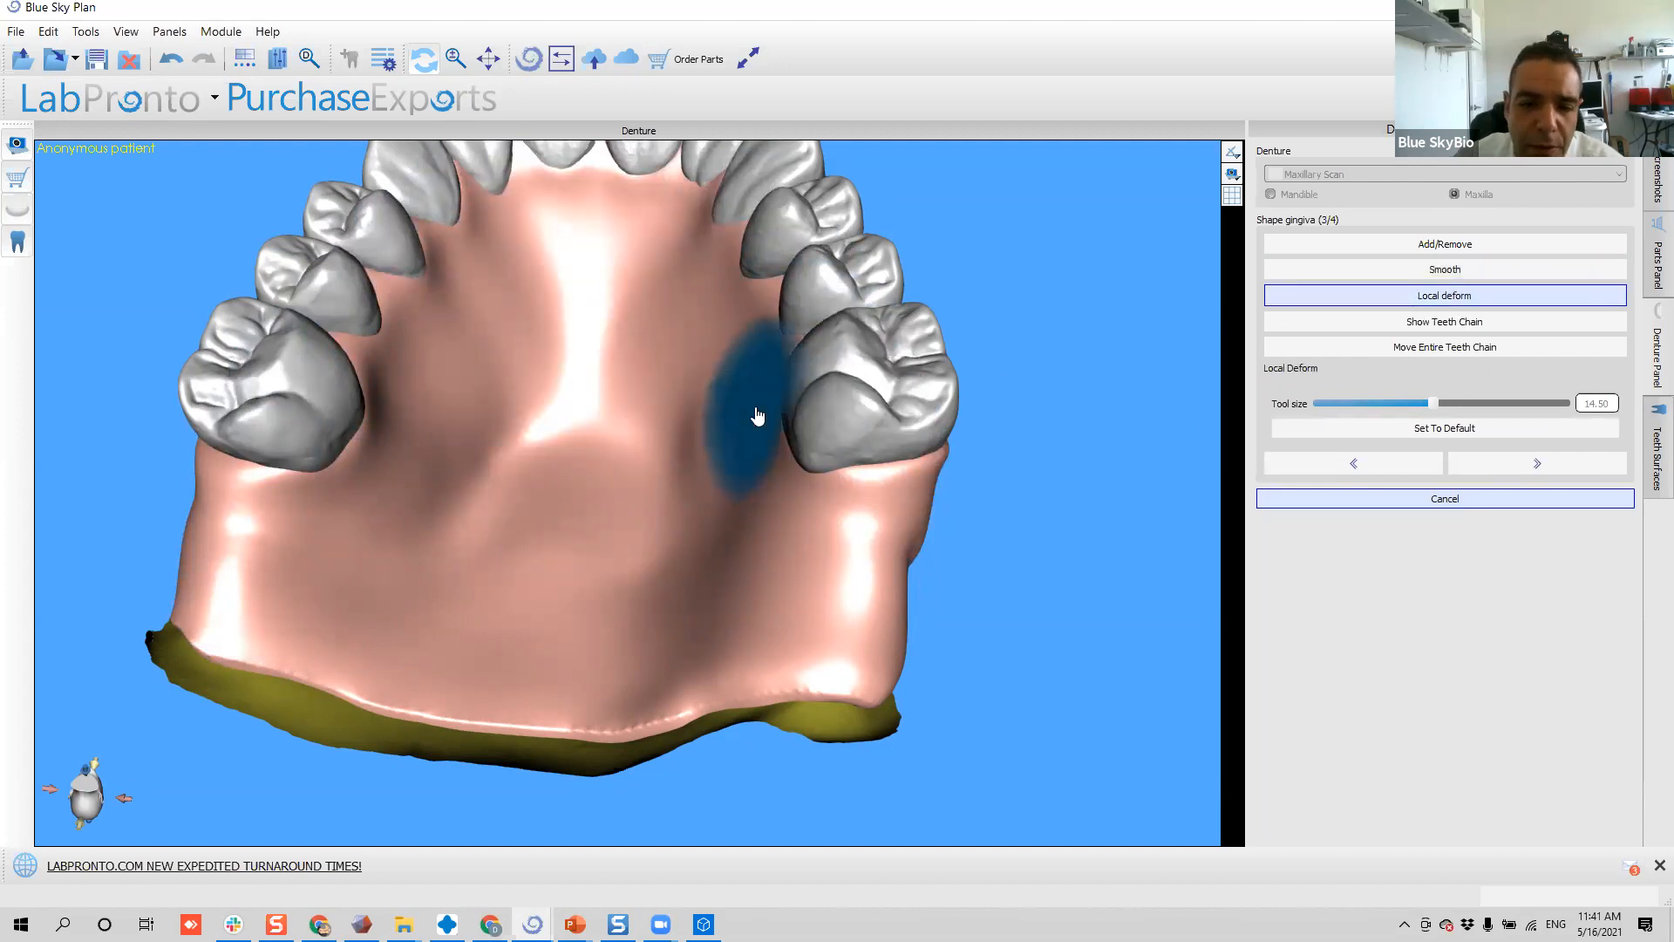
{"action": "scroll", "coordinate": [748, 424], "scroll_direction": "up", "scroll_amount": 2, "text": "ctrl"}
{"action": "left_click_drag", "start_coordinate": [740, 426], "coordinate": [734, 429]}
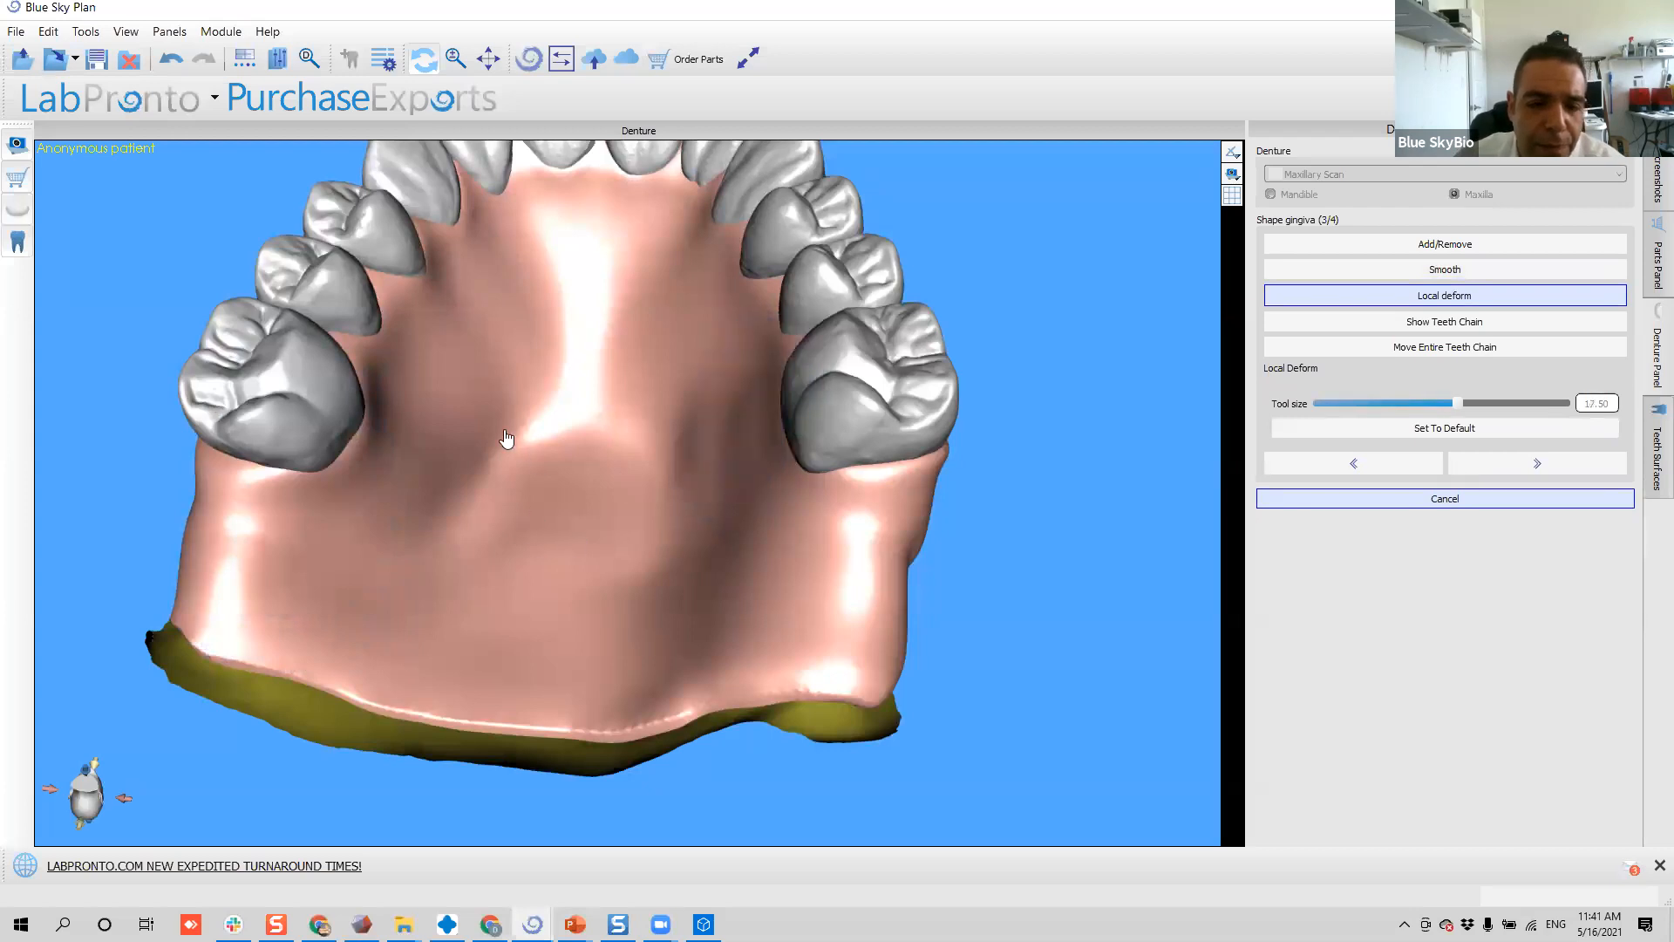
{"action": "right_click_drag", "start_coordinate": [371, 402], "coordinate": [406, 422]}
{"action": "right_click_drag", "start_coordinate": [590, 429], "coordinate": [788, 326]}
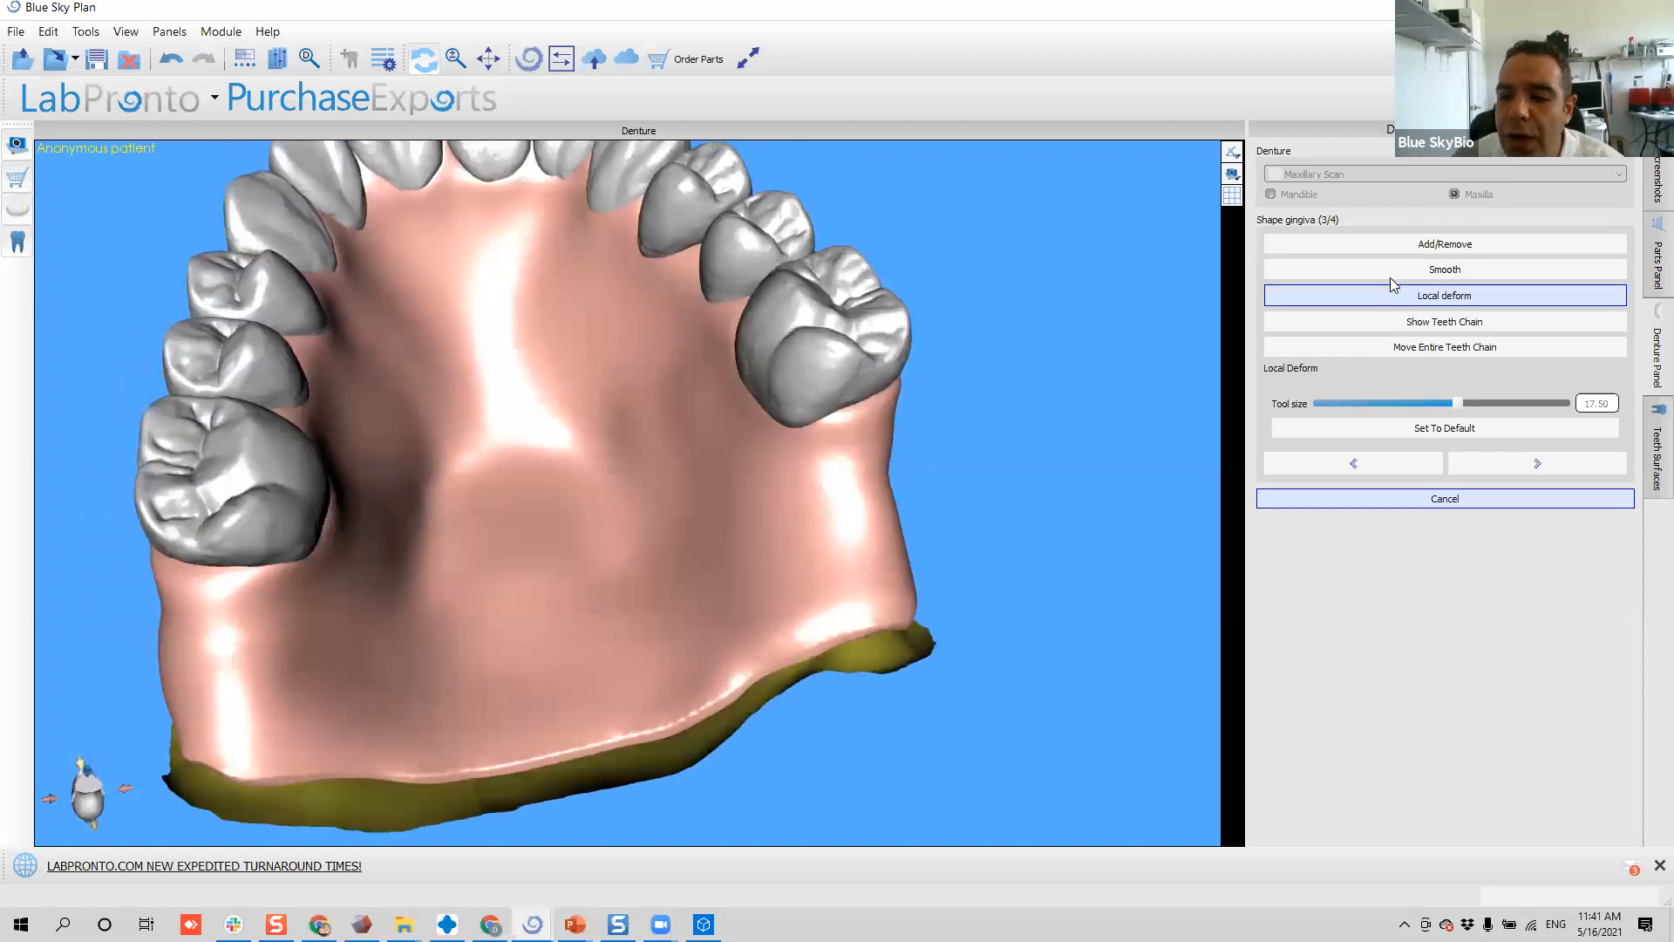
- Set the Add/Remove tool to strength 1.00 and size 4.50 for work on the anterior palate
{"action": "left_click", "coordinate": [1404, 246]}
{"action": "middle_click_drag", "start_coordinate": [918, 340], "coordinate": [930, 505]}
{"action": "right_click_drag", "start_coordinate": [930, 505], "coordinate": [1001, 355]}
{"action": "left_click_drag", "start_coordinate": [1556, 426], "coordinate": [1356, 425]}
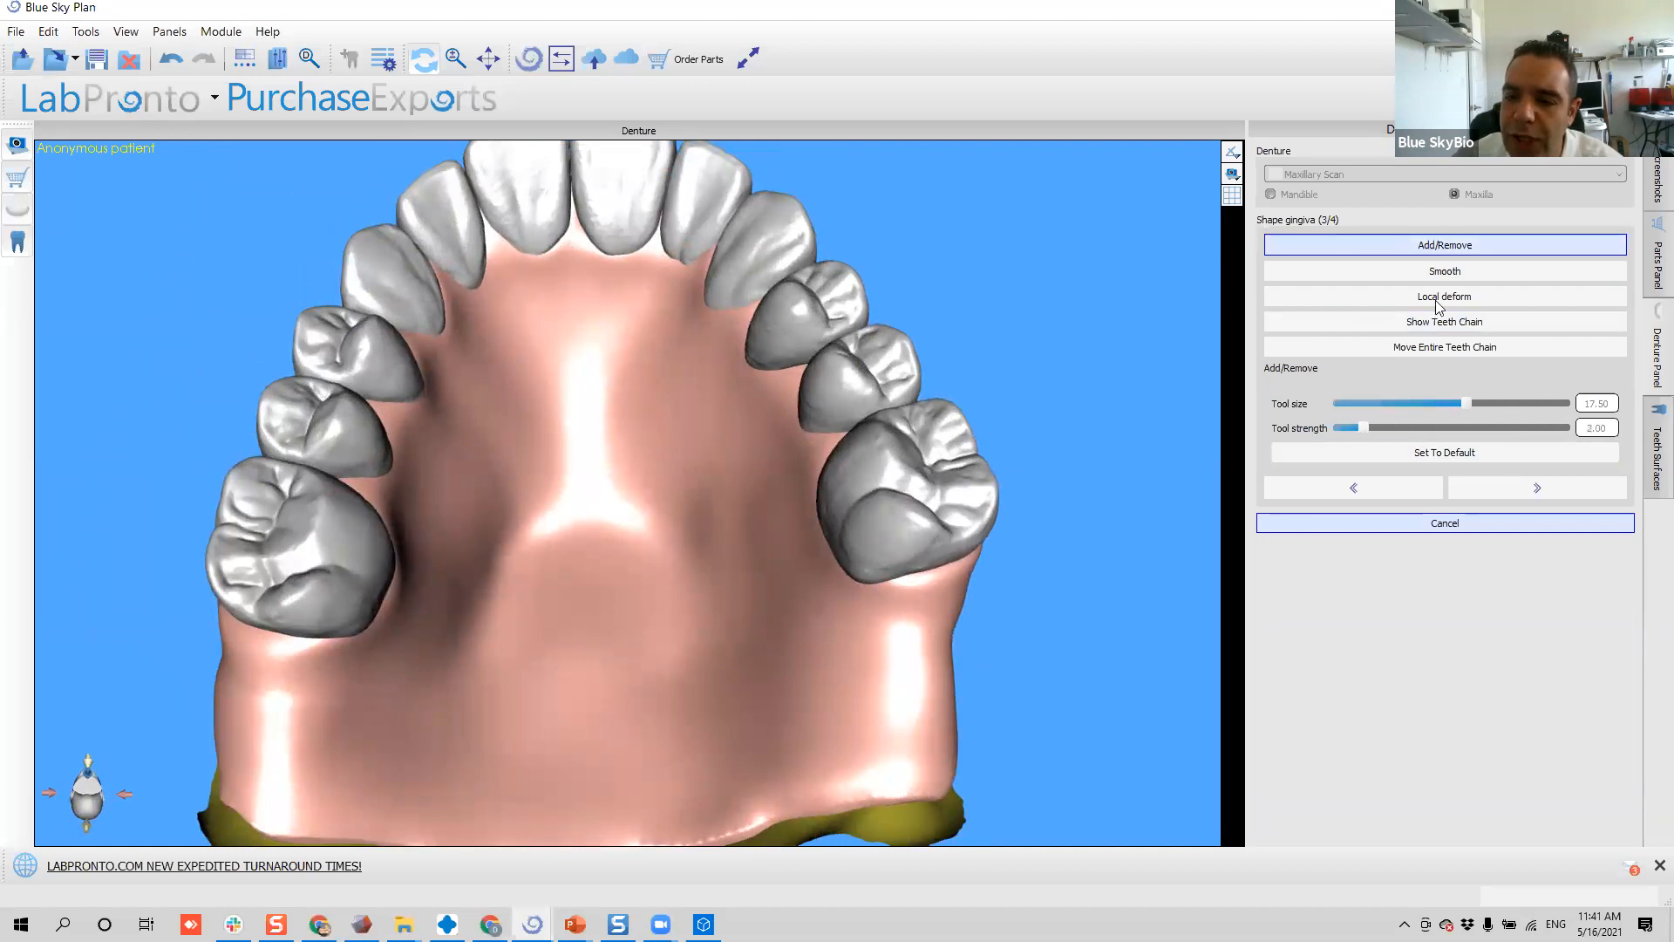
{"action": "middle_click_drag", "start_coordinate": [643, 362], "coordinate": [672, 401]}
{"action": "right_click_drag", "start_coordinate": [672, 401], "coordinate": [676, 395]}
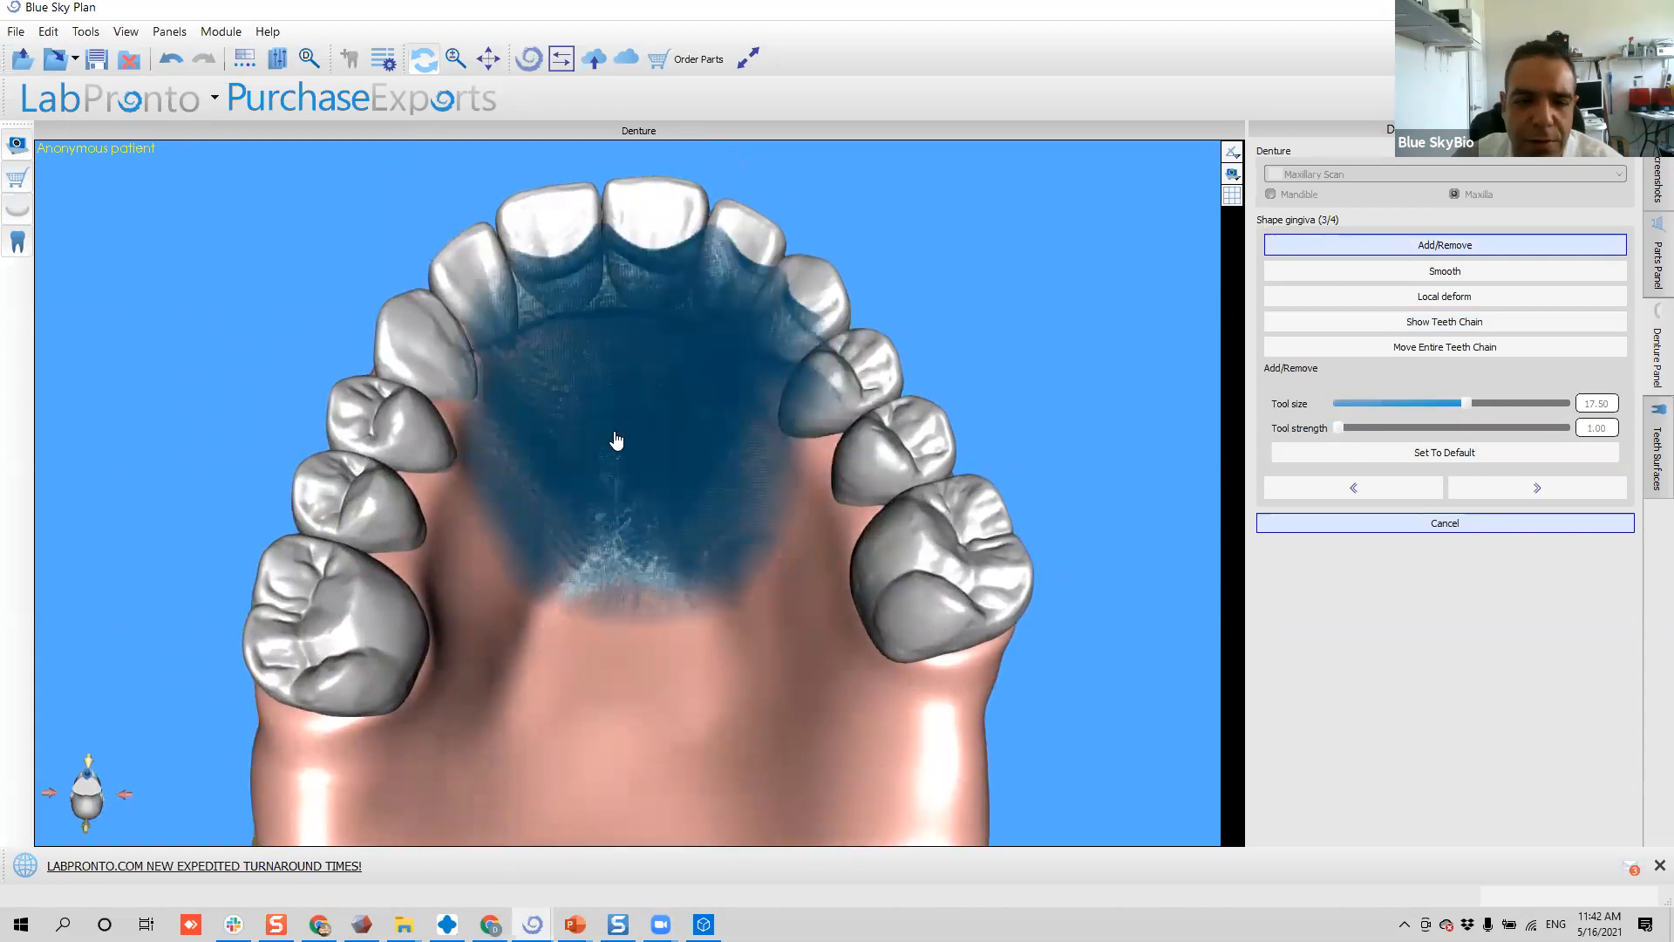
{"action": "scroll", "coordinate": [625, 452], "scroll_direction": "down", "scroll_amount": 5, "text": "ctrl"}
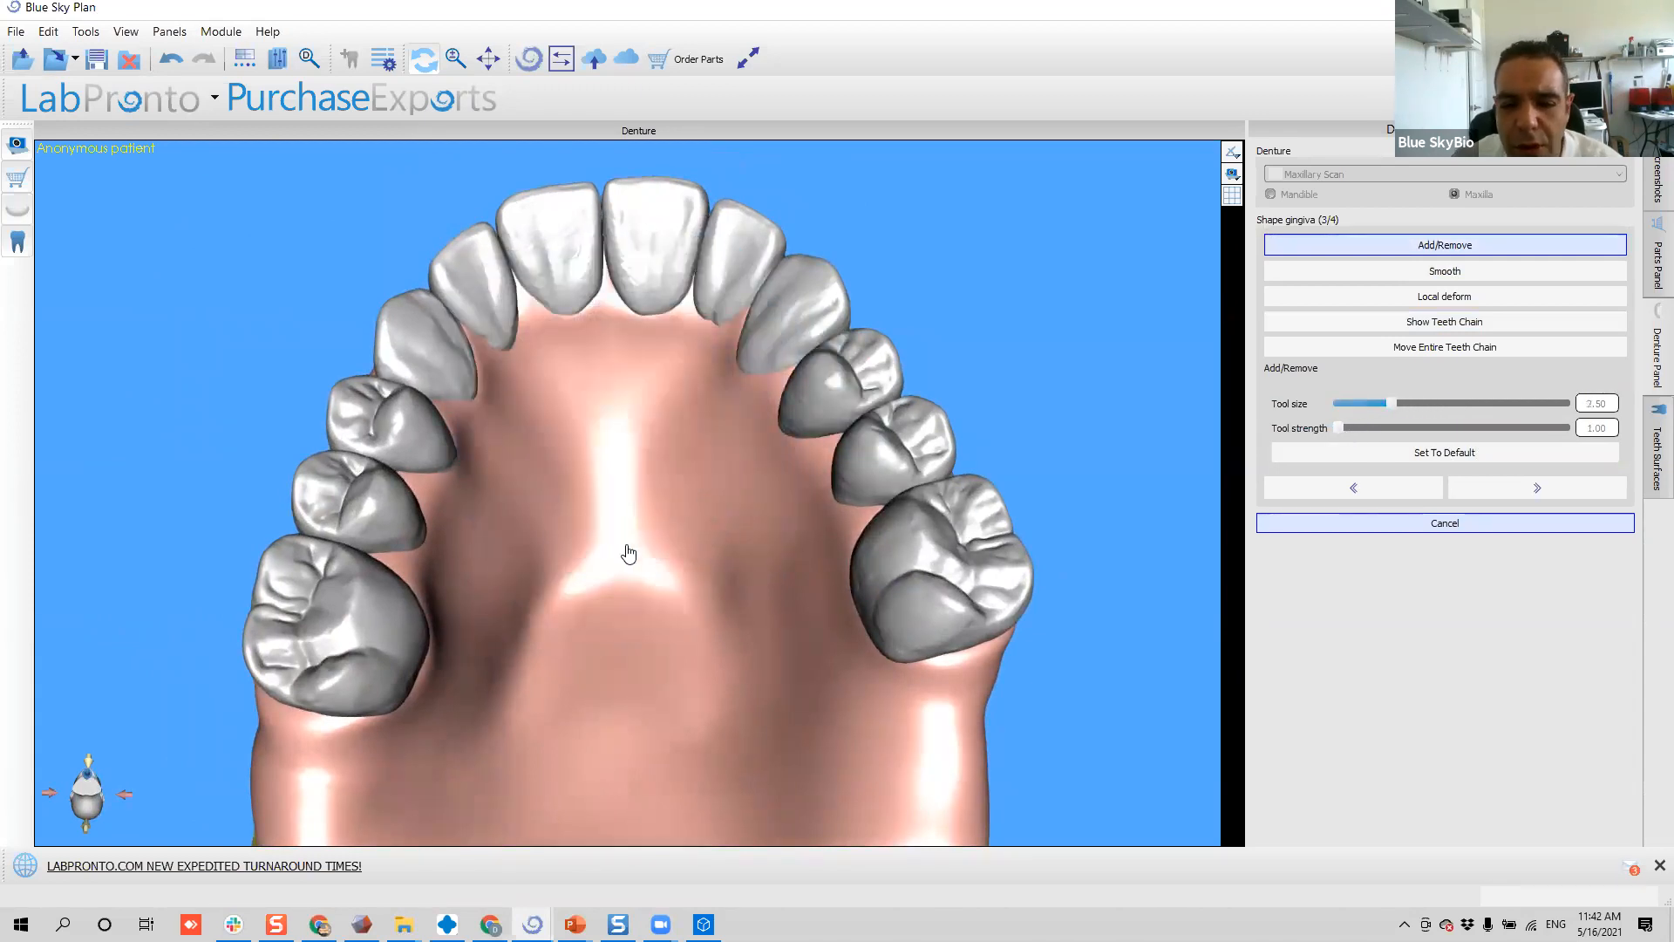
{"action": "scroll", "coordinate": [628, 554], "scroll_direction": "up", "scroll_amount": 1, "text": "ctrl"}
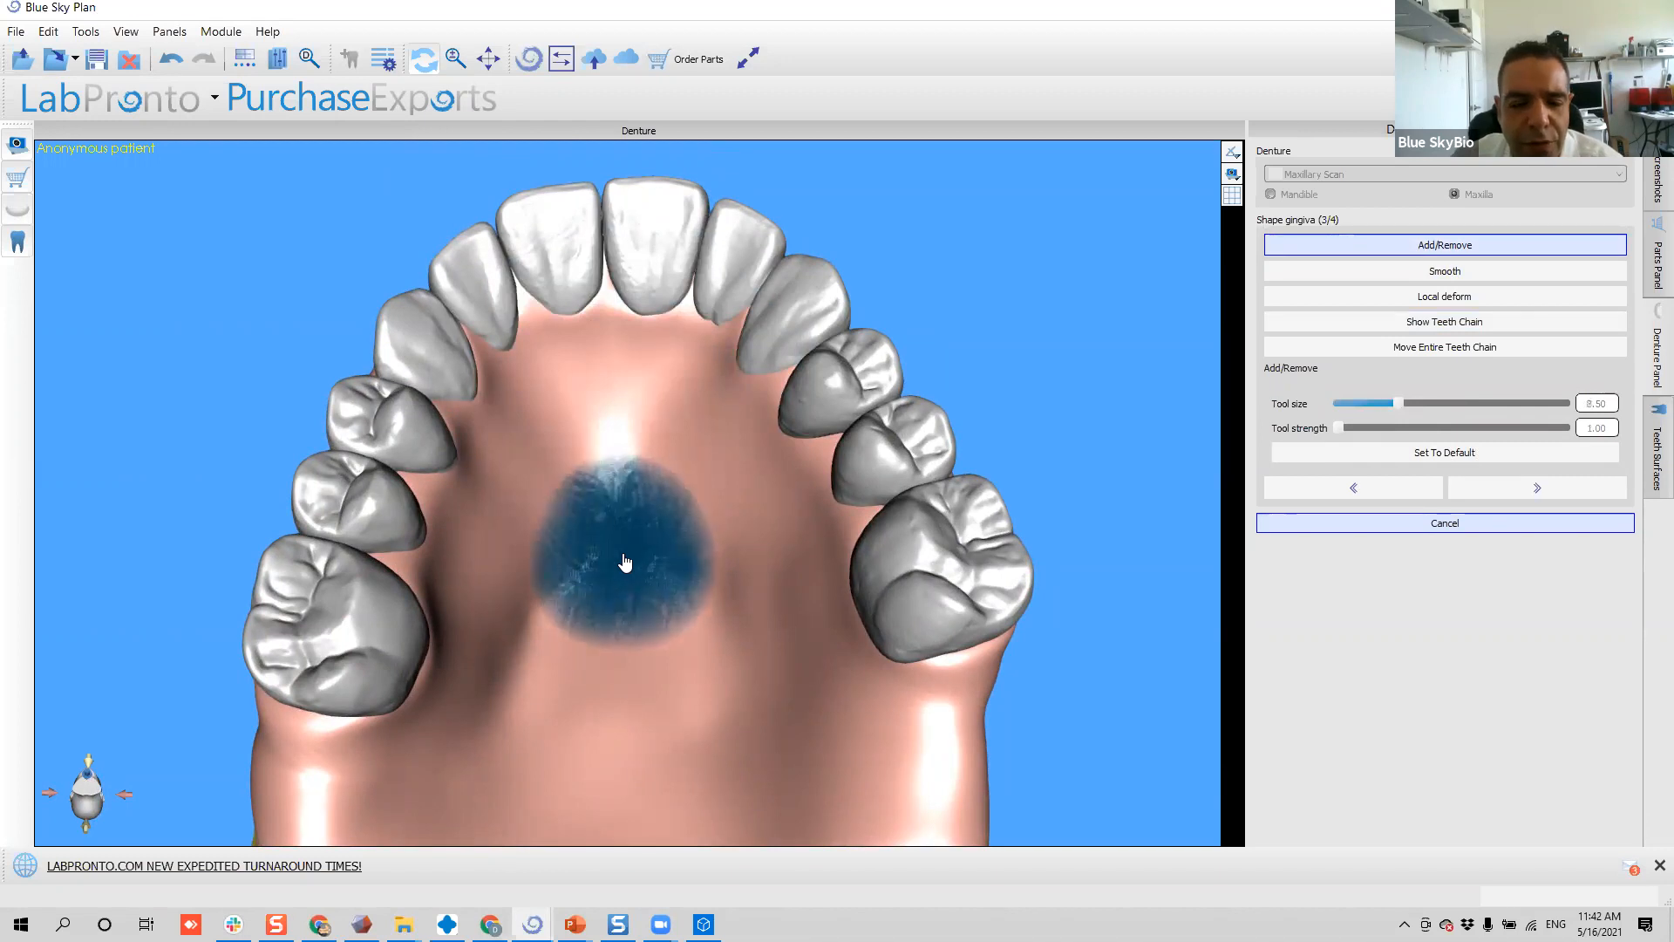
{"action": "scroll", "coordinate": [602, 401], "scroll_direction": "down", "scroll_amount": 3, "text": "ctrl"}
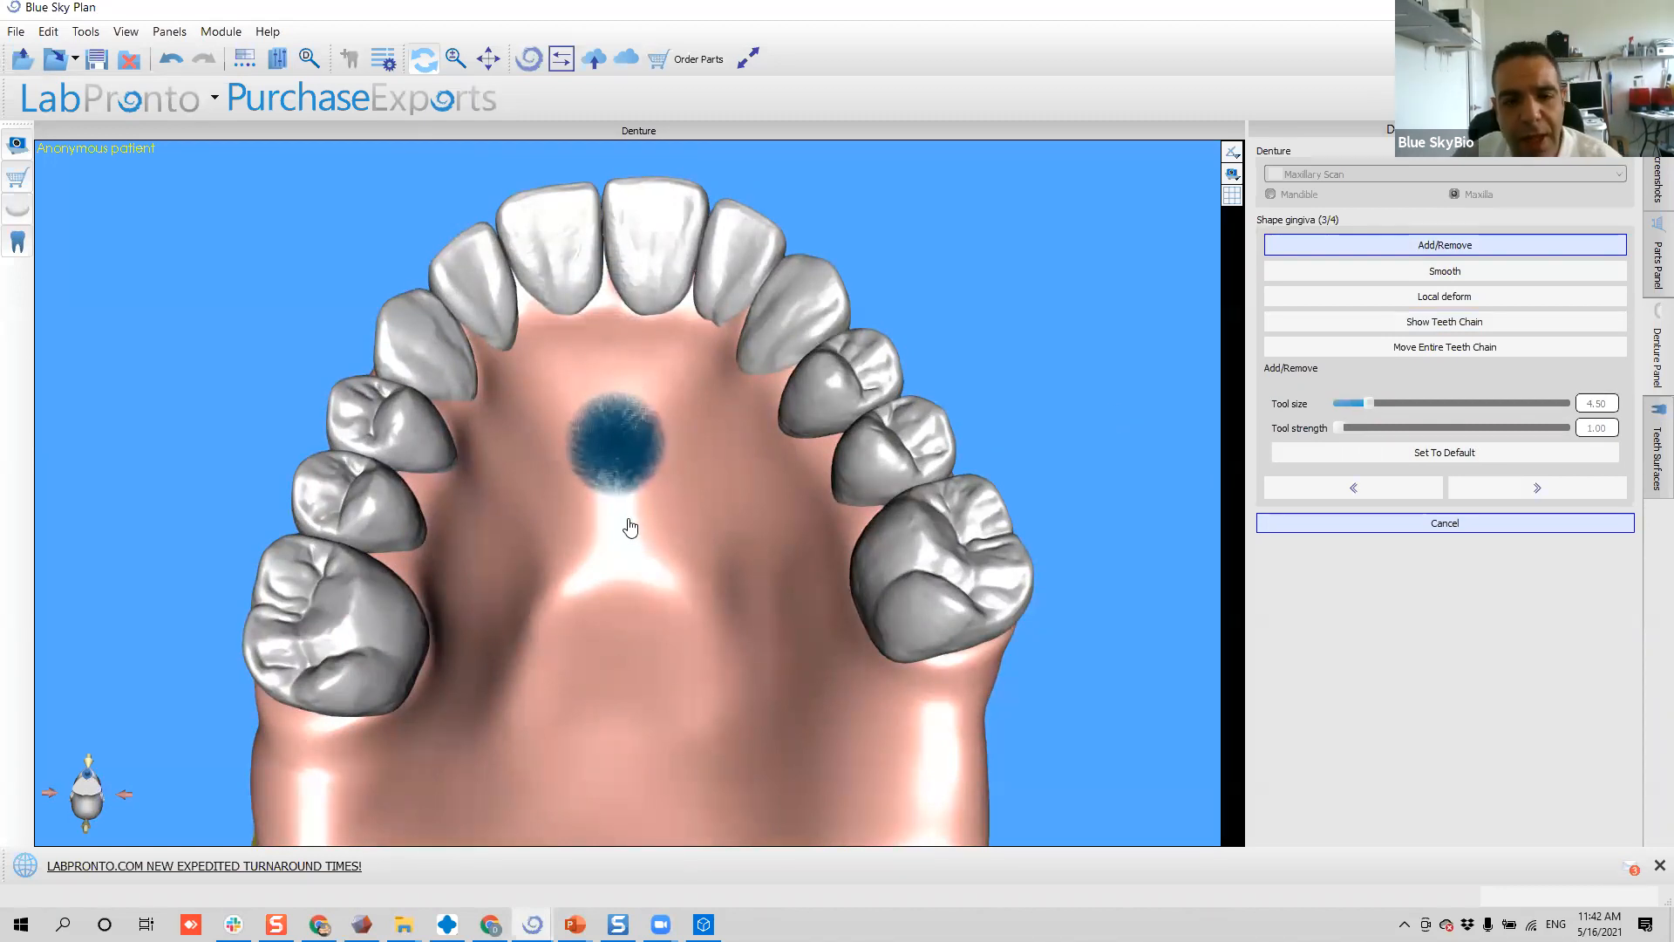
- Sculpt palatal detail behind the front teeth with Add/Remove at strength 2.00, reducing the tool size to 1.50 for a midline line
{"action": "scroll", "coordinate": [598, 337], "scroll_direction": "up", "scroll_amount": 2}
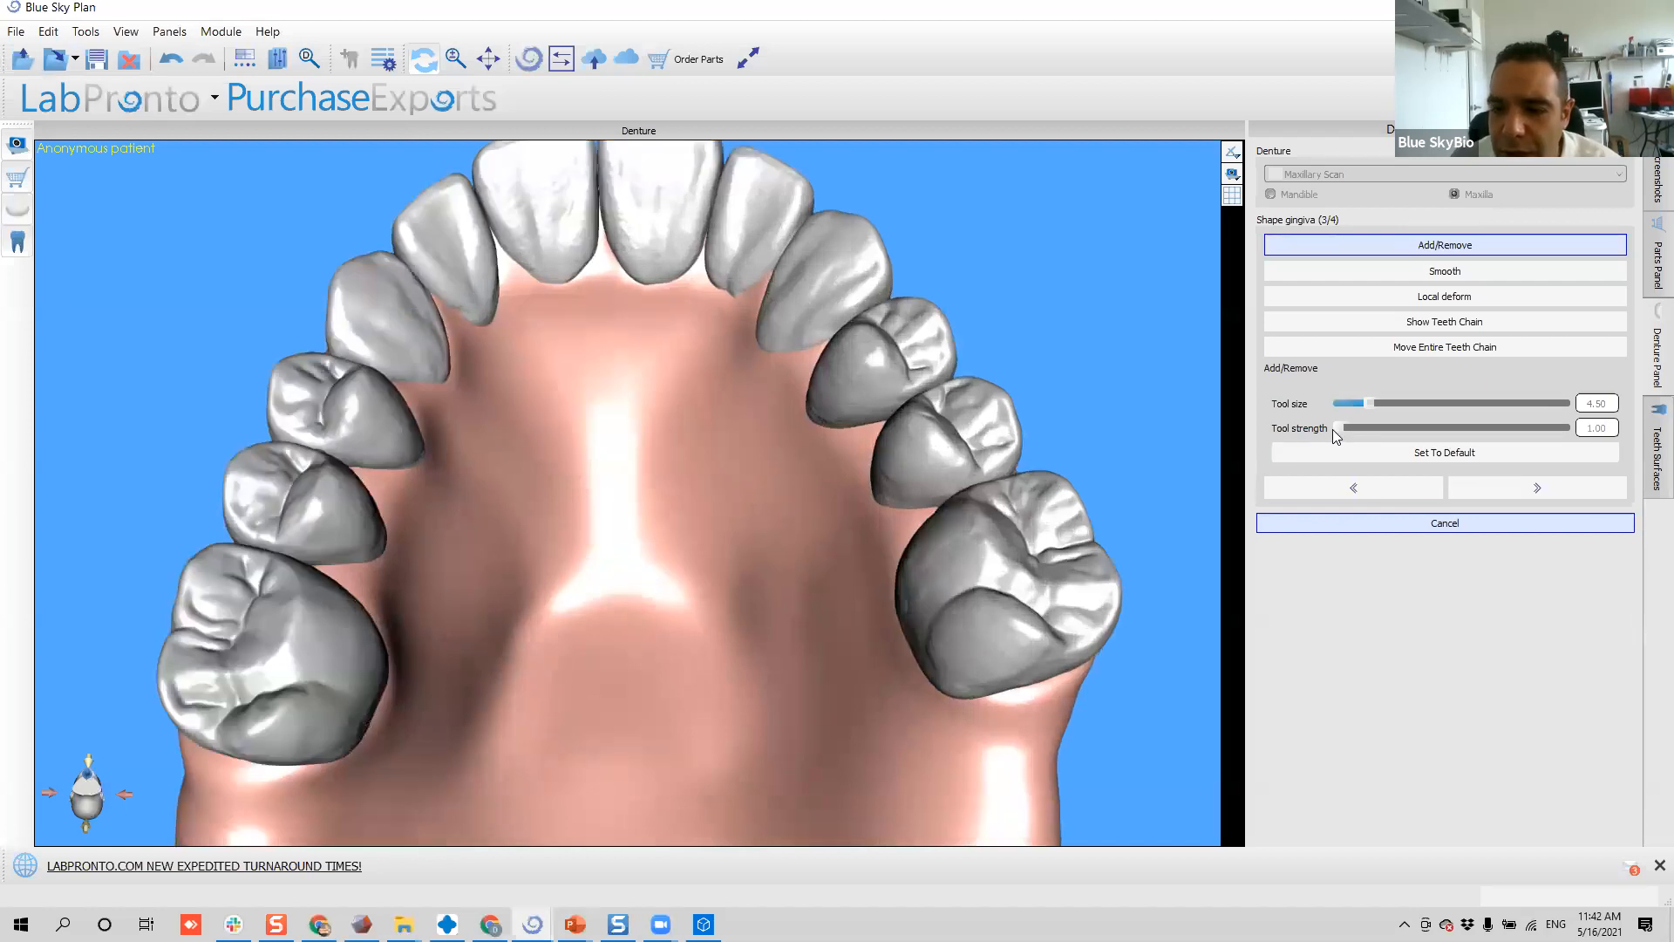
{"action": "left_click", "coordinate": [1363, 428]}
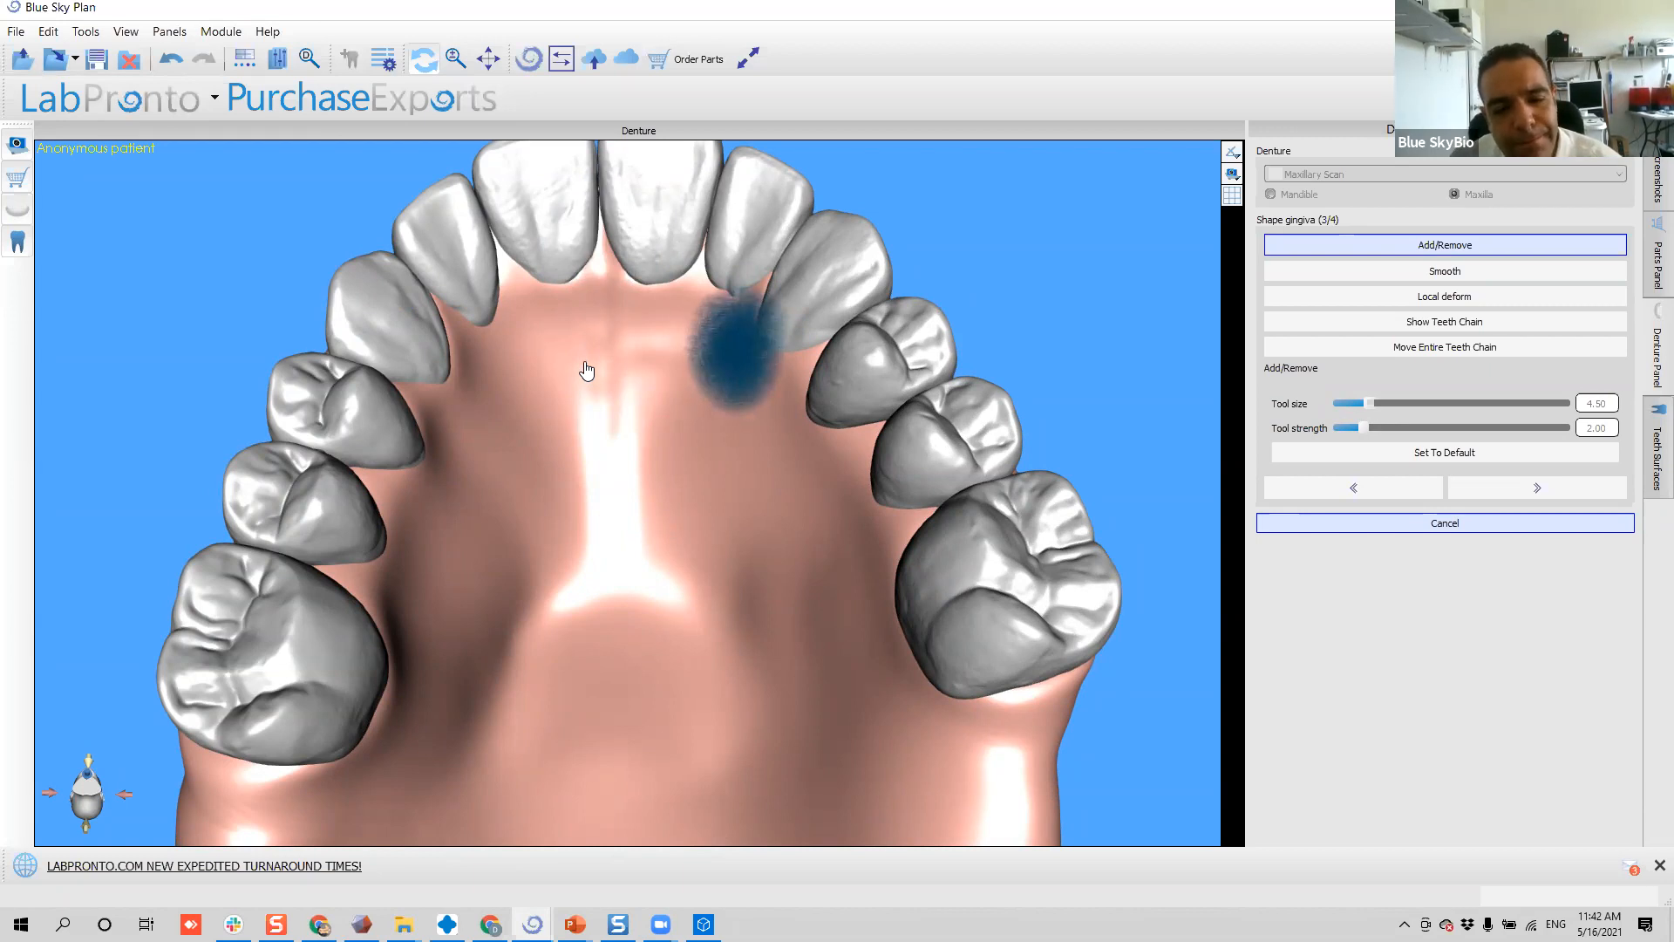
{"action": "scroll", "coordinate": [586, 370], "scroll_direction": "down", "scroll_amount": 4, "text": "ctrl"}
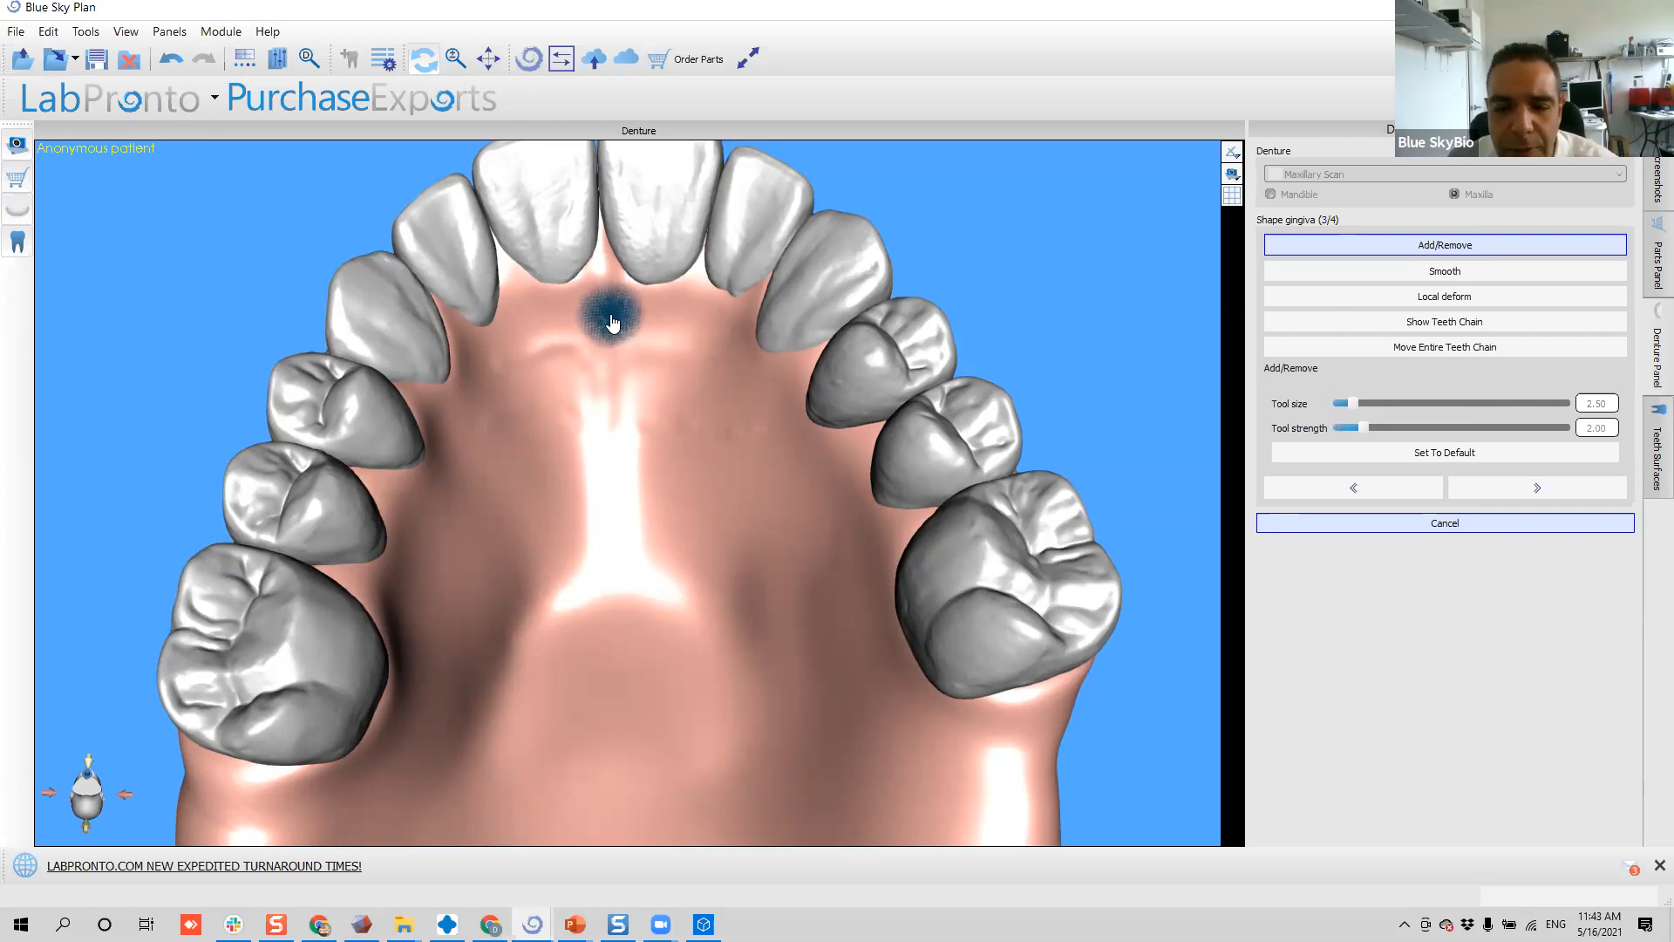
{"action": "scroll", "coordinate": [611, 320], "scroll_direction": "down", "scroll_amount": 4, "text": "ctrl"}
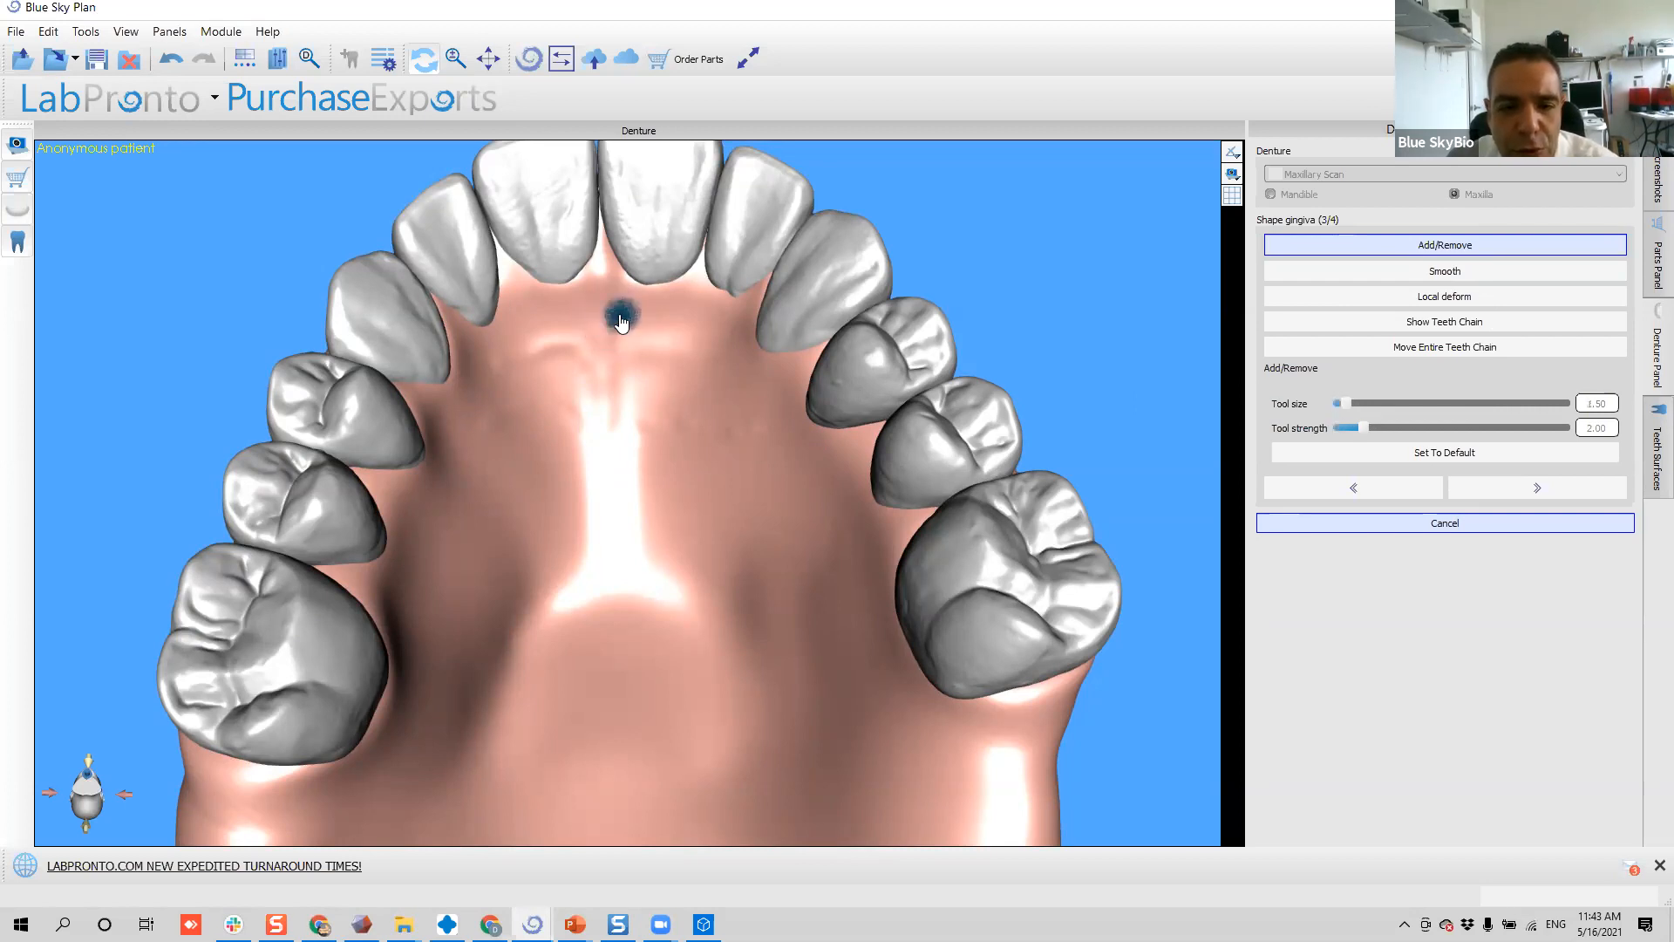
{"action": "left_click_drag", "start_coordinate": [613, 316], "coordinate": [617, 475]}
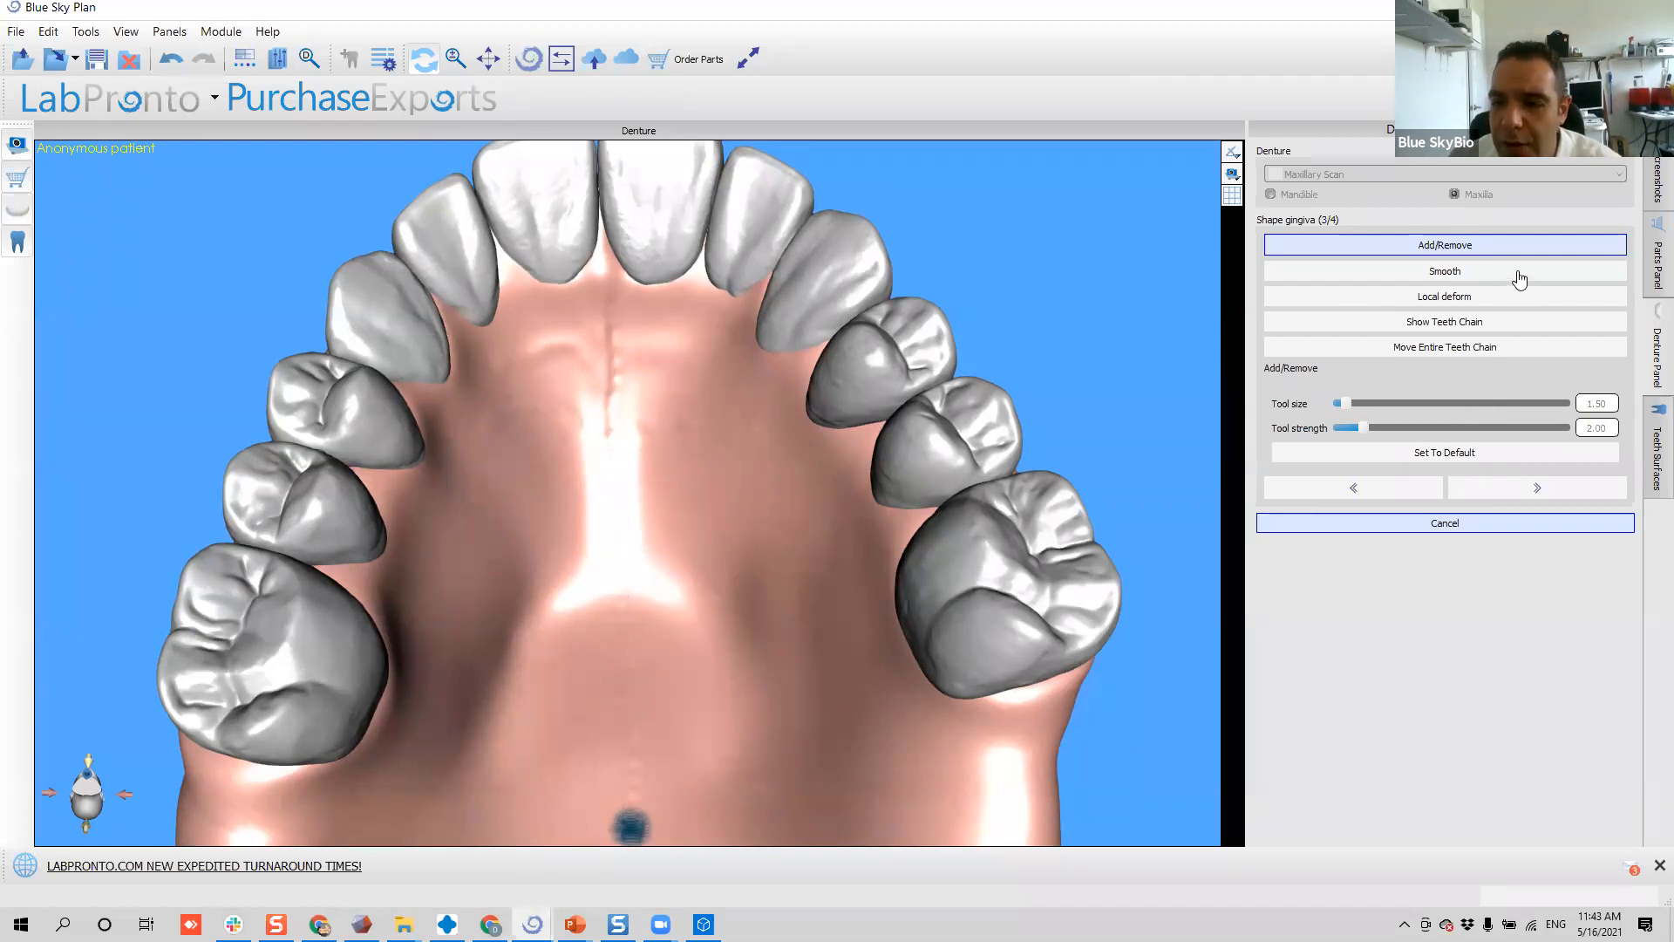
- Smooth the sculpted palatal detail and the surrounding palate with a tool size of 8.50 at strength 2.00
{"action": "left_click", "coordinate": [1388, 269]}
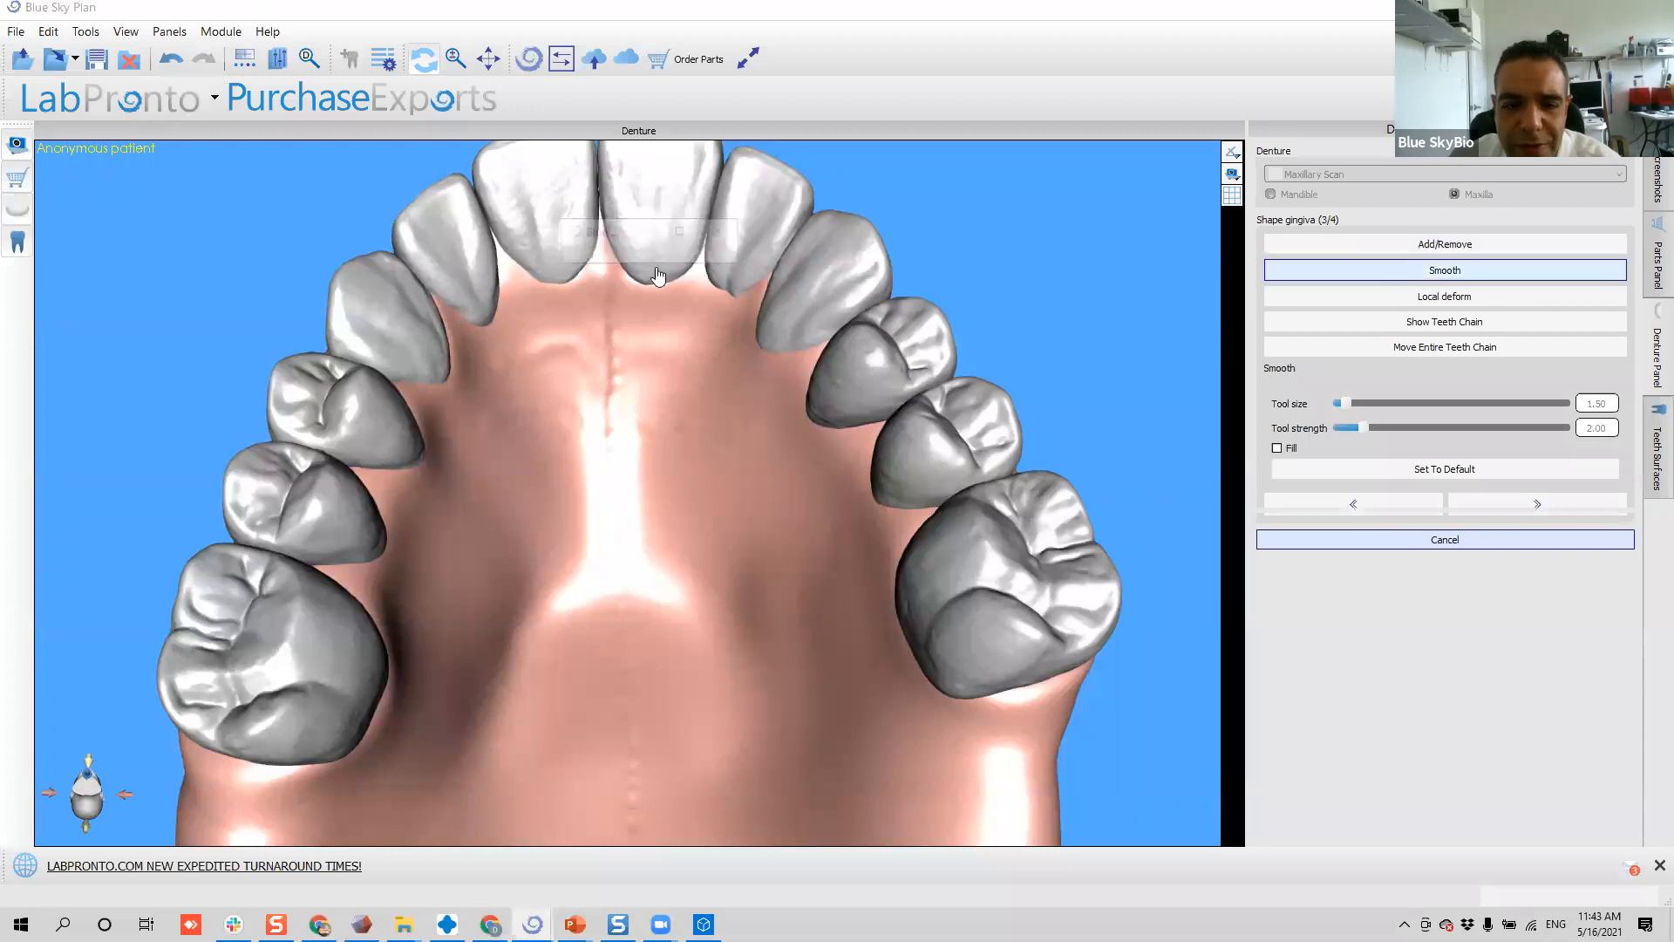
{"action": "scroll", "coordinate": [612, 665], "scroll_direction": "up", "scroll_amount": 10, "text": "ctrl"}
{"action": "mouse_move", "coordinate": [615, 656]}
{"action": "left_mouse_down"}
{"action": "mouse_move", "coordinate": [635, 834]}
{"action": "mouse_move", "coordinate": [609, 521]}
{"action": "mouse_move", "coordinate": [581, 425]}
{"action": "mouse_move", "coordinate": [501, 458]}
{"action": "mouse_move", "coordinate": [601, 351]}
{"action": "mouse_move", "coordinate": [798, 529]}
{"action": "left_mouse_up"}
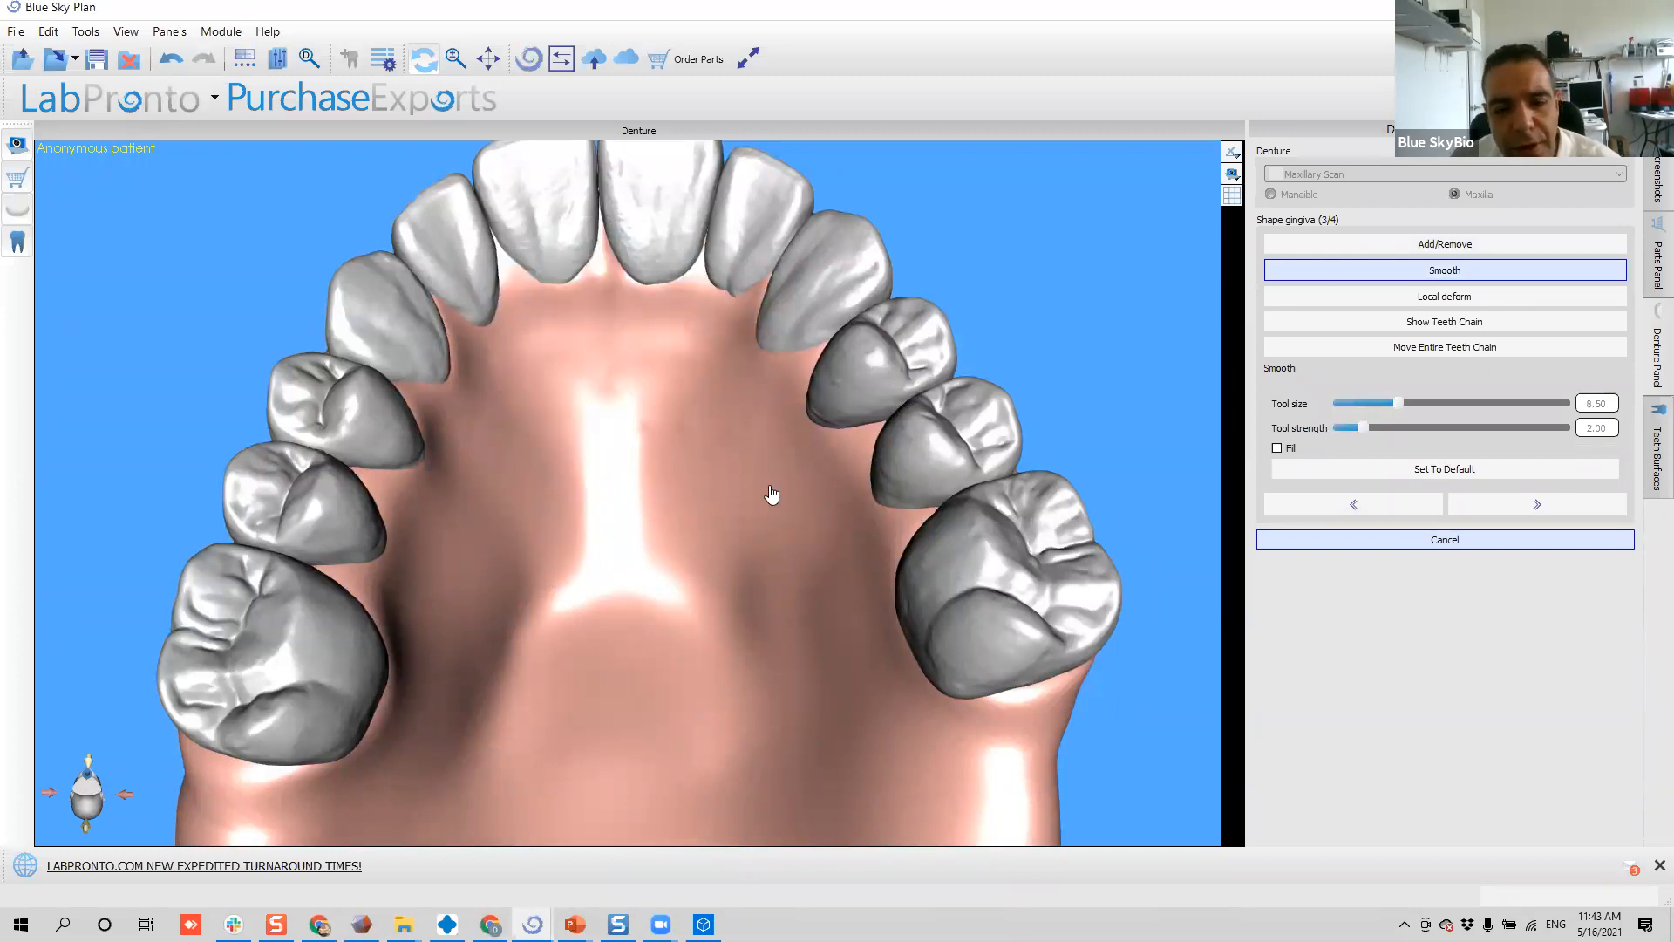
{"action": "left_click_drag", "start_coordinate": [870, 531], "coordinate": [695, 472]}
- Smooth the outer gingiva along one side of the arch at strength 10.00 with a tool size of 8.50
{"action": "mouse_move", "coordinate": [434, 493]}
{"action": "right_mouse_down"}
{"action": "mouse_move", "coordinate": [718, 493]}
{"action": "mouse_move", "coordinate": [452, 501]}
{"action": "mouse_move", "coordinate": [592, 553]}
{"action": "mouse_move", "coordinate": [437, 347]}
{"action": "mouse_move", "coordinate": [459, 401]}
{"action": "right_mouse_up"}
{"action": "scroll", "coordinate": [592, 553], "scroll_direction": "down", "scroll_amount": 5}
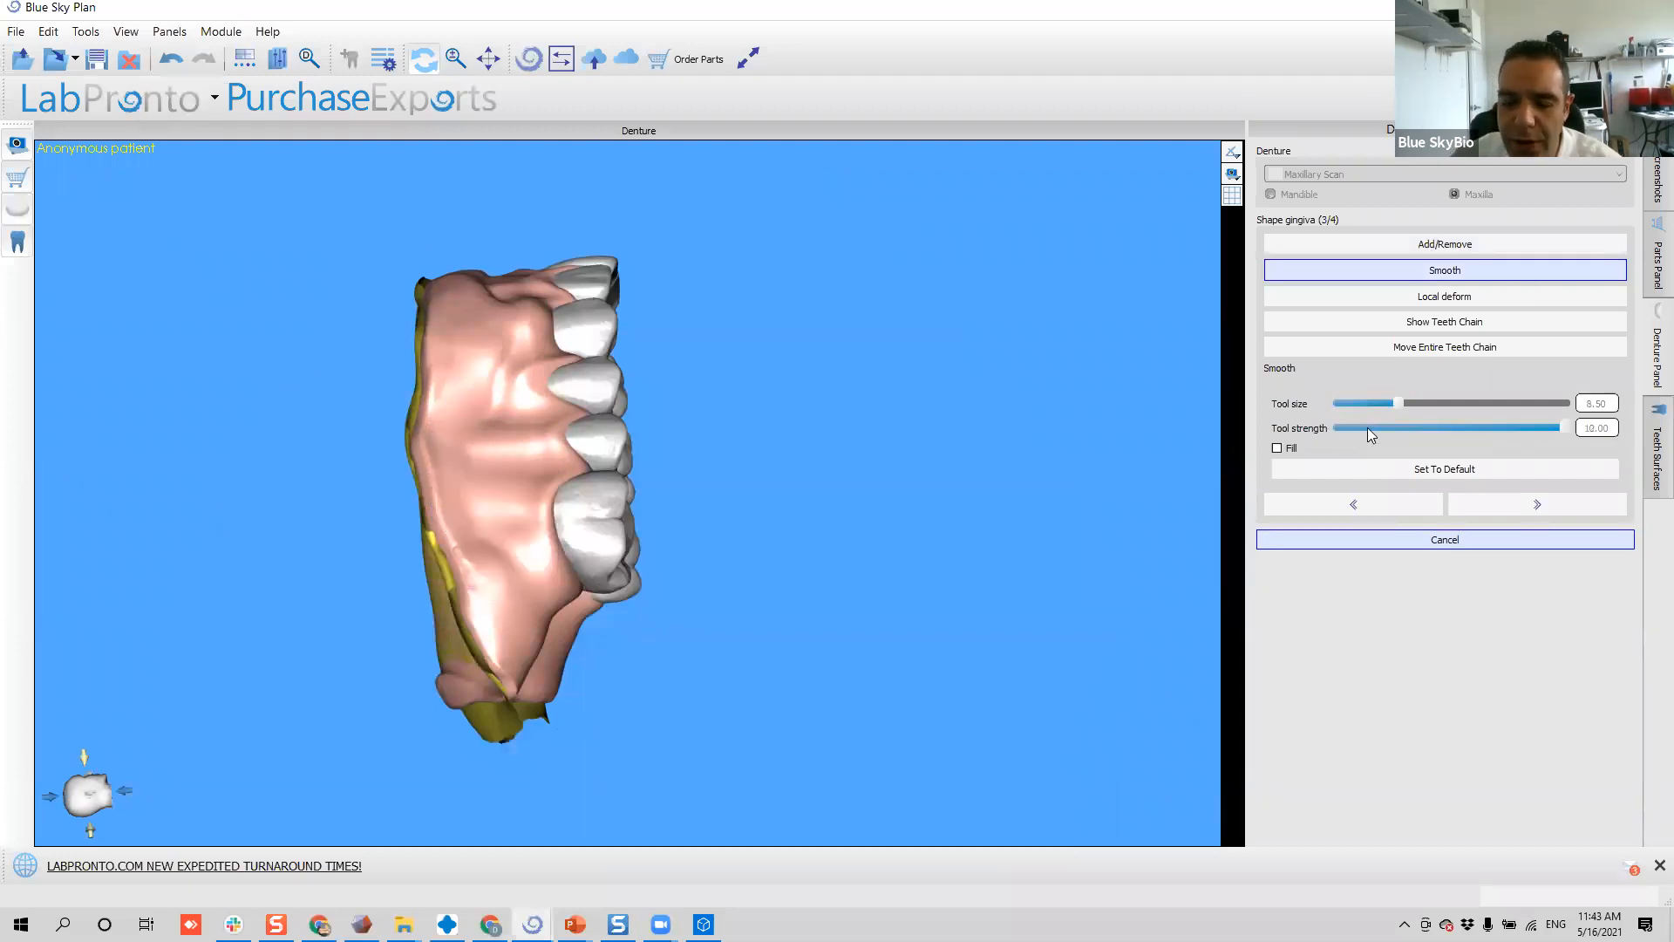
{"action": "mouse_move", "coordinate": [508, 539]}
{"action": "left_mouse_down"}
{"action": "mouse_move", "coordinate": [504, 598]}
{"action": "mouse_move", "coordinate": [498, 437]}
{"action": "left_mouse_up"}
{"action": "mouse_move", "coordinate": [503, 377]}
{"action": "left_mouse_down"}
{"action": "mouse_move", "coordinate": [497, 330]}
{"action": "mouse_move", "coordinate": [529, 524]}
{"action": "mouse_move", "coordinate": [510, 345]}
{"action": "left_mouse_up"}
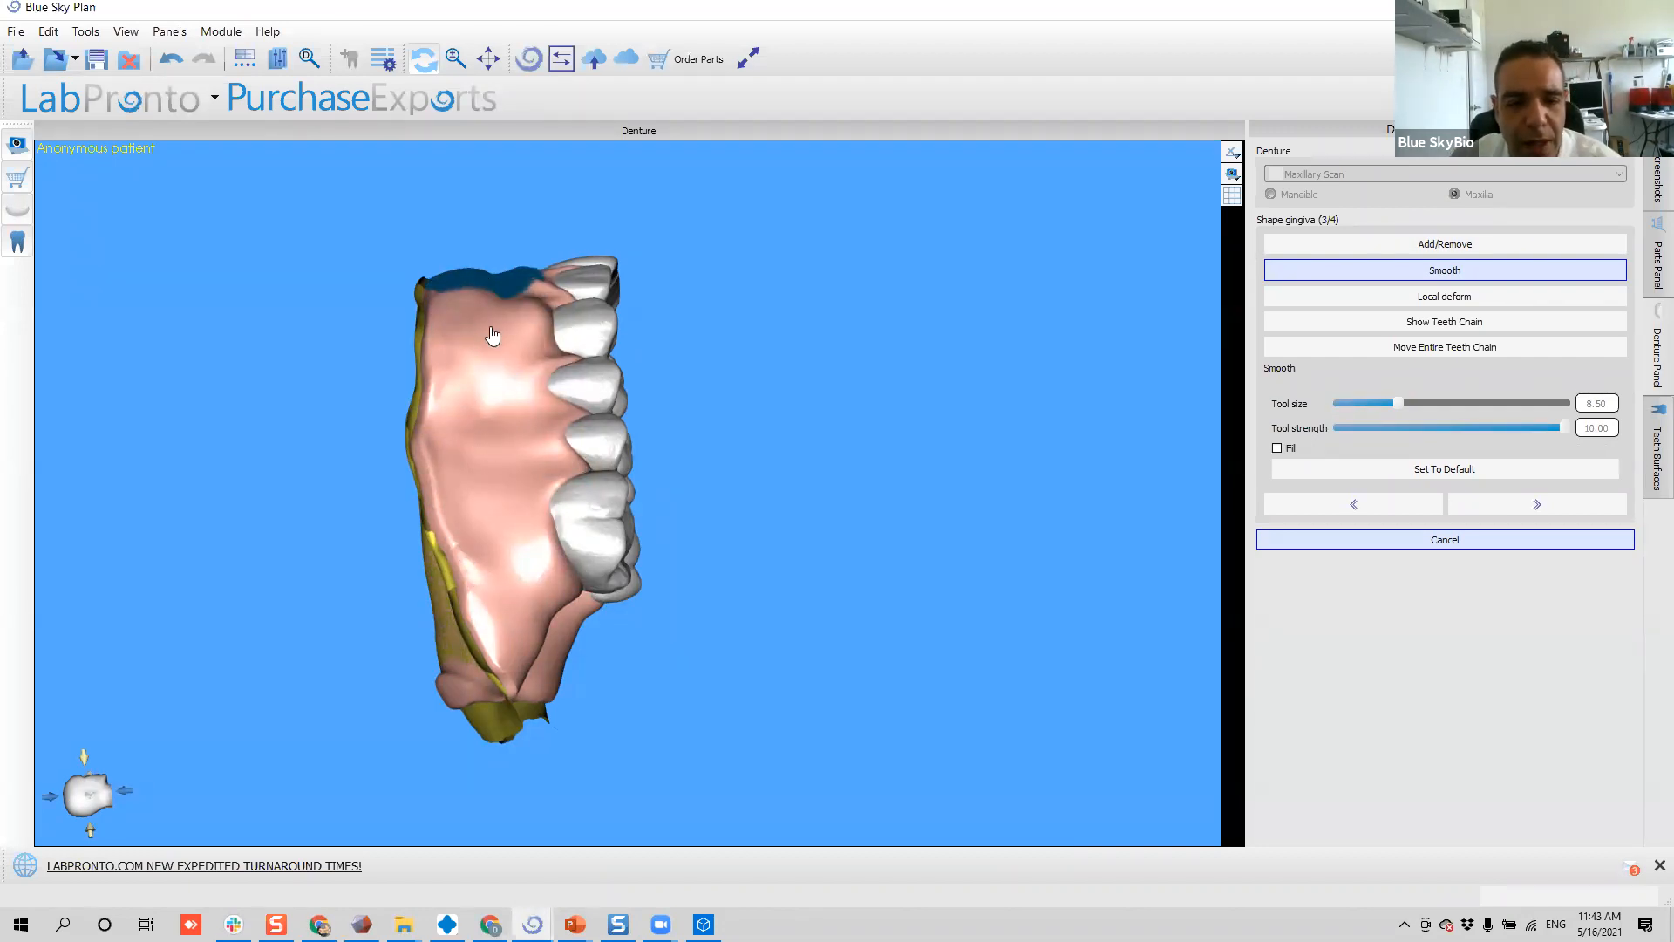
- Smooth the same side's outer gingiva from the front teeth back to the last molar with a tool size of 10.50
{"action": "right_click_drag", "start_coordinate": [493, 334], "coordinate": [483, 375]}
{"action": "scroll", "coordinate": [493, 506], "scroll_direction": "up", "scroll_amount": 4}
{"action": "mouse_move", "coordinate": [523, 534]}
{"action": "left_mouse_down"}
{"action": "mouse_move", "coordinate": [475, 349]}
{"action": "mouse_move", "coordinate": [422, 325]}
{"action": "mouse_move", "coordinate": [449, 493]}
{"action": "mouse_move", "coordinate": [536, 711]}
{"action": "mouse_move", "coordinate": [567, 676]}
{"action": "mouse_move", "coordinate": [558, 593]}
{"action": "mouse_move", "coordinate": [485, 485]}
{"action": "mouse_move", "coordinate": [467, 358]}
{"action": "mouse_move", "coordinate": [523, 677]}
{"action": "mouse_move", "coordinate": [481, 429]}
{"action": "mouse_move", "coordinate": [515, 401]}
{"action": "mouse_move", "coordinate": [510, 375]}
{"action": "mouse_move", "coordinate": [480, 307]}
{"action": "mouse_move", "coordinate": [450, 334]}
{"action": "left_mouse_up"}
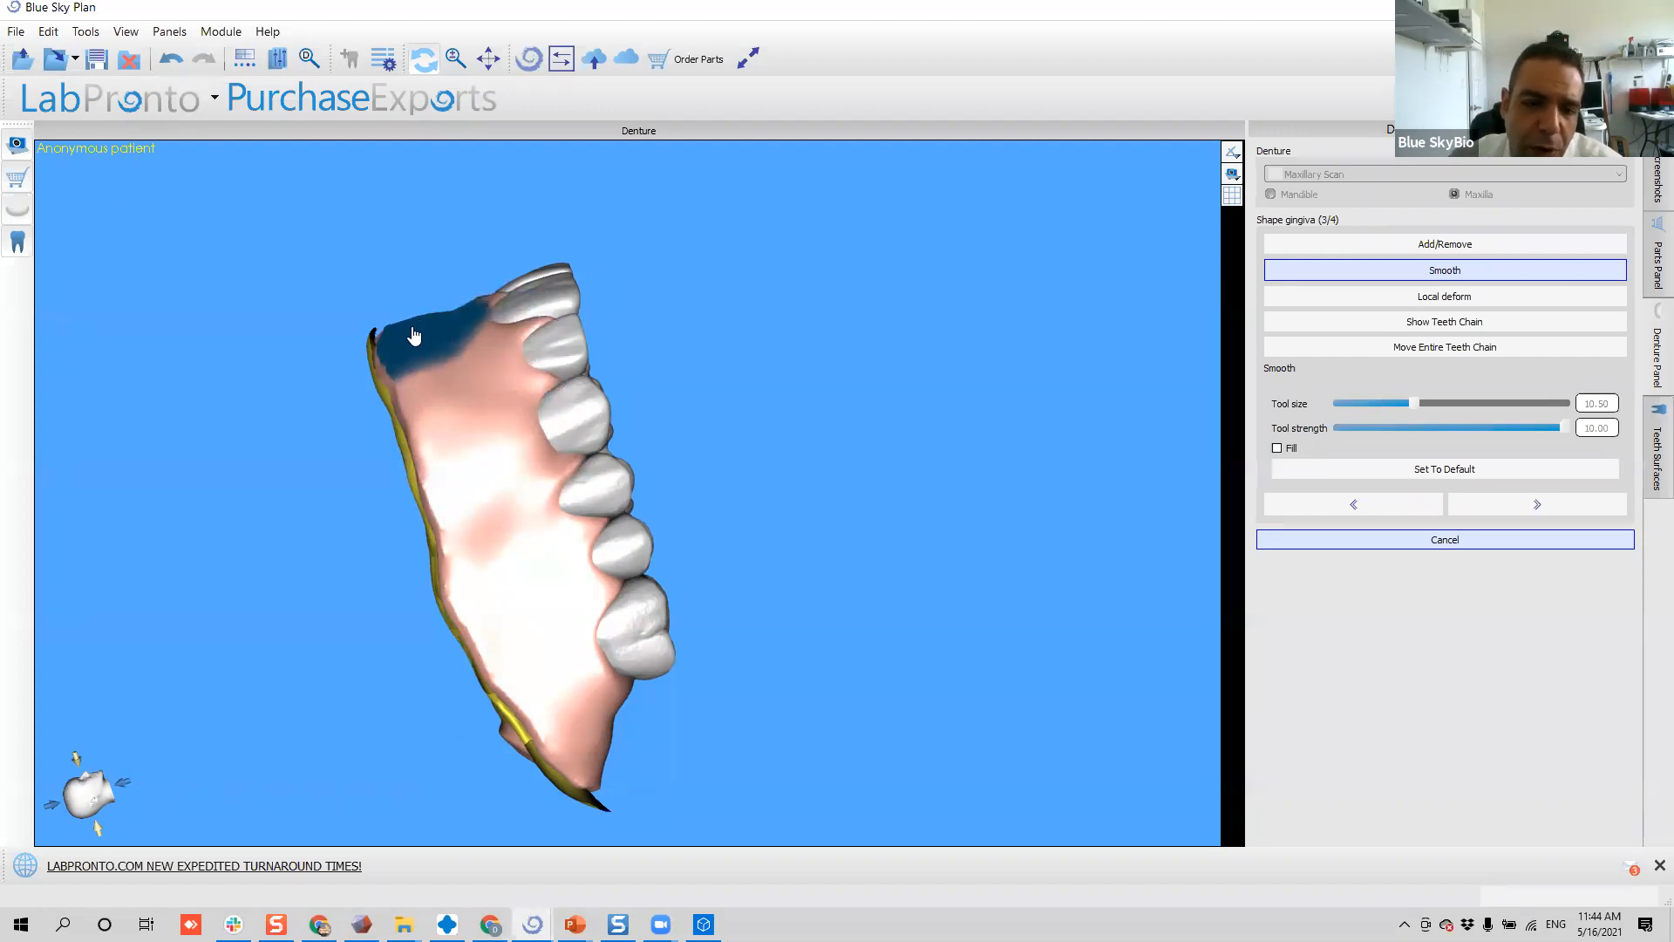
{"action": "mouse_move", "coordinate": [431, 338]}
{"action": "left_mouse_down"}
{"action": "mouse_move", "coordinate": [479, 560]}
{"action": "mouse_move", "coordinate": [589, 752]}
{"action": "left_mouse_up"}
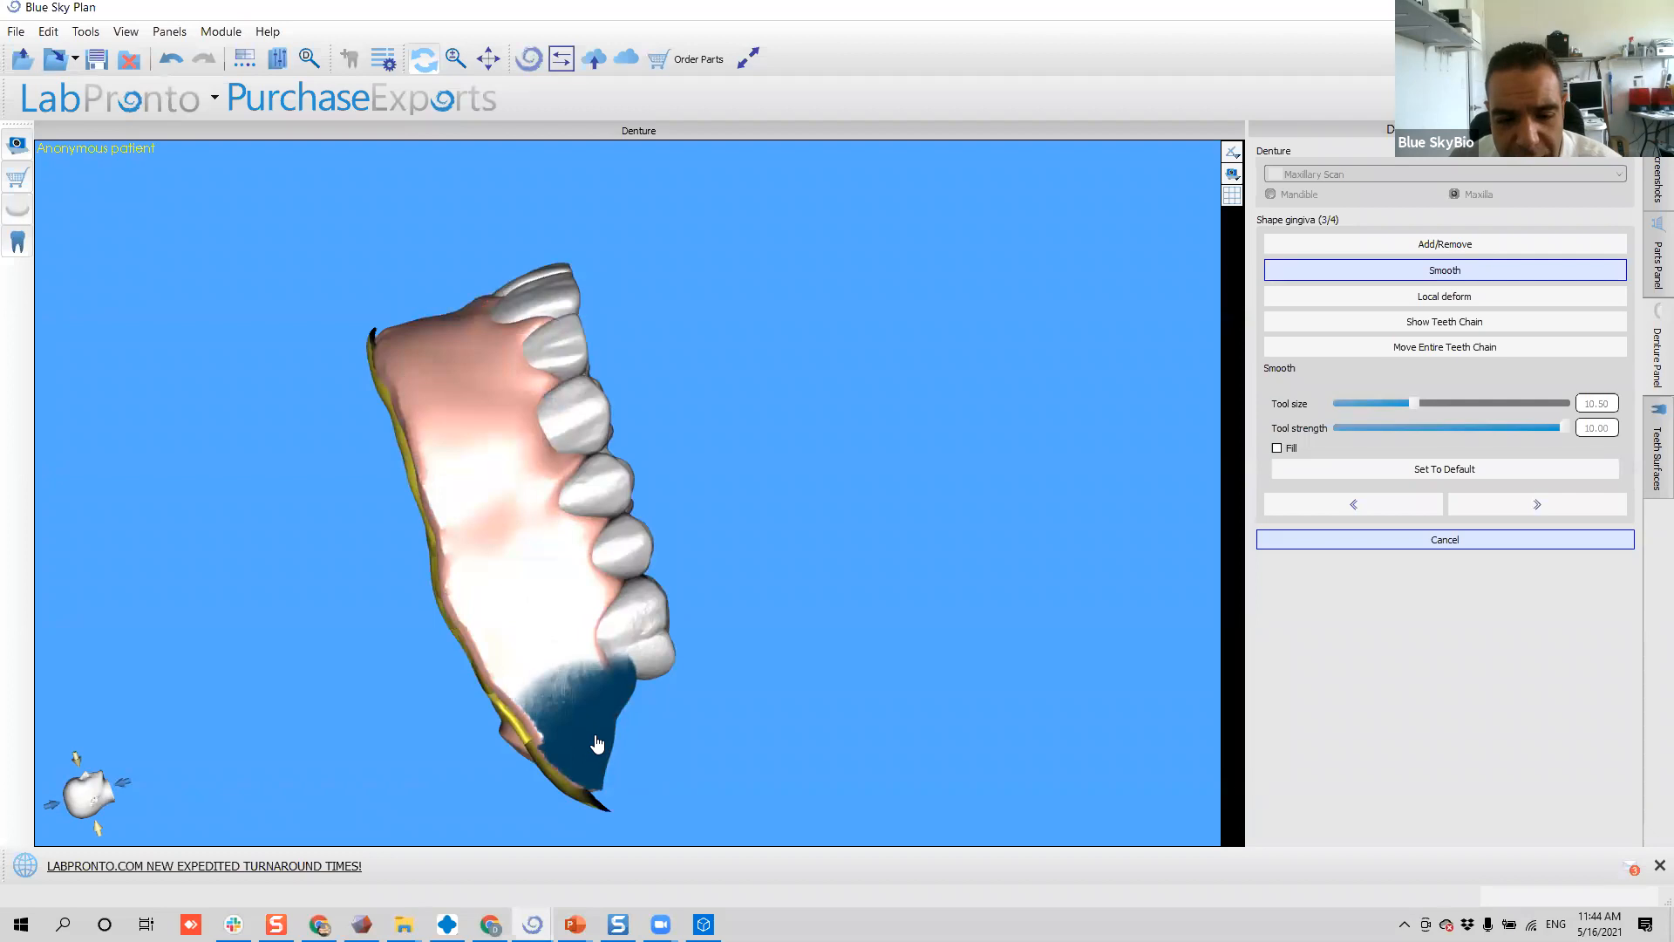
{"action": "mouse_move", "coordinate": [575, 664]}
{"action": "left_mouse_down"}
{"action": "mouse_move", "coordinate": [511, 463]}
{"action": "mouse_move", "coordinate": [597, 621]}
{"action": "mouse_move", "coordinate": [593, 645]}
{"action": "mouse_move", "coordinate": [493, 350]}
{"action": "mouse_move", "coordinate": [514, 336]}
{"action": "mouse_move", "coordinate": [474, 310]}
{"action": "left_mouse_up"}
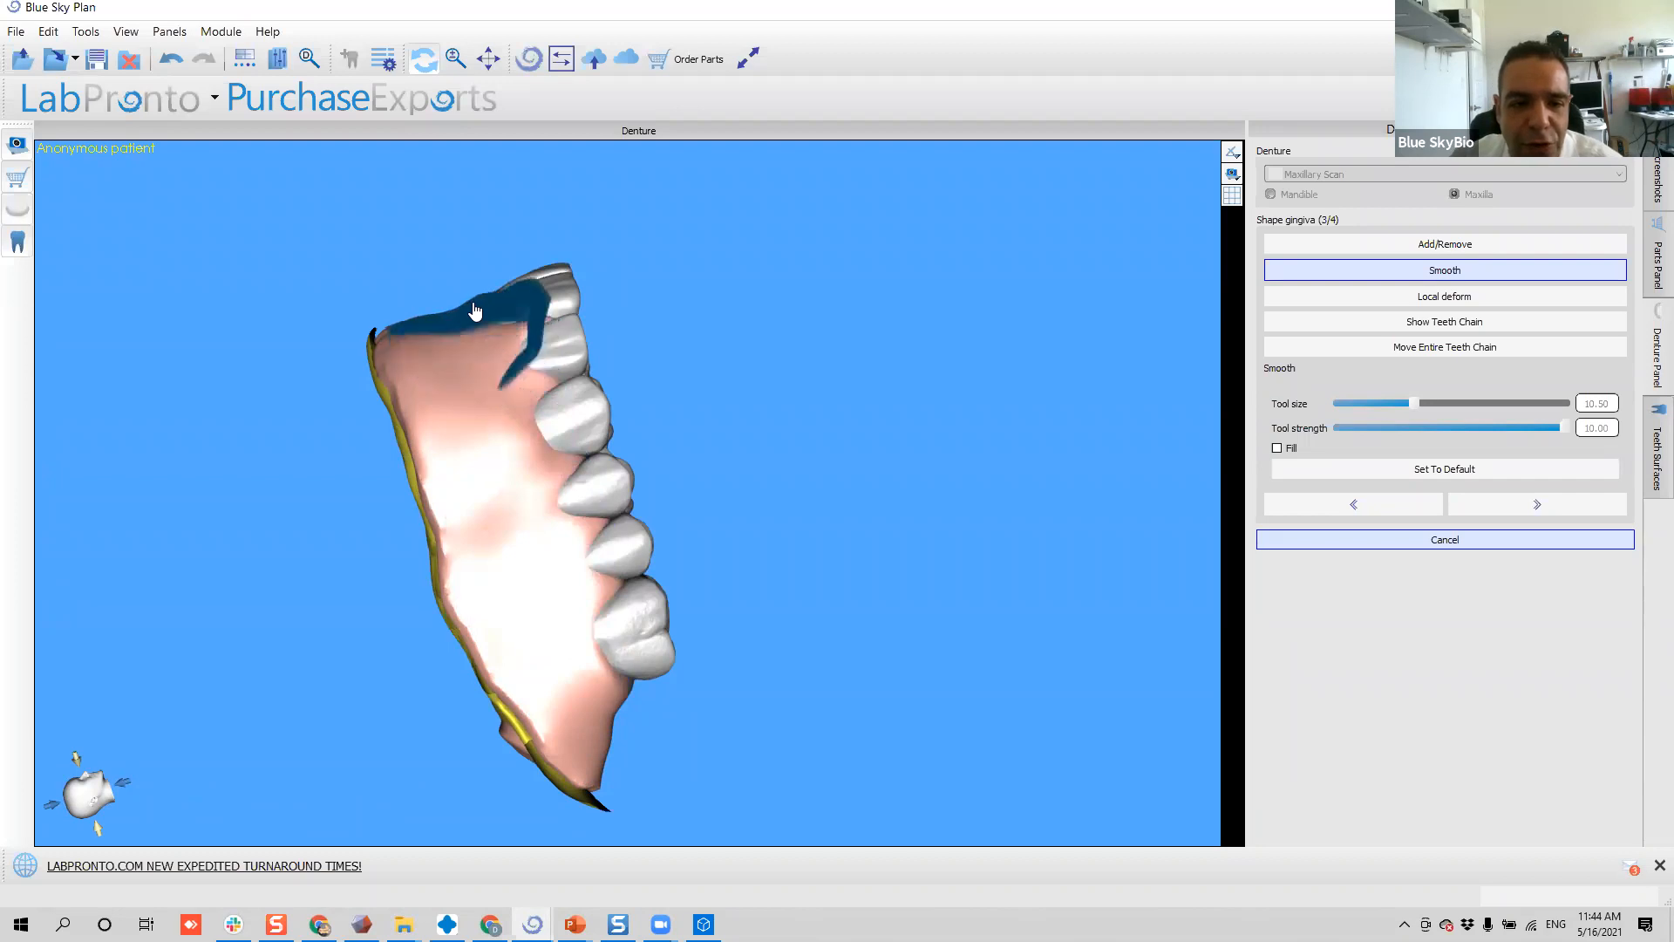
{"action": "mouse_move", "coordinate": [407, 380]}
{"action": "left_mouse_down"}
{"action": "mouse_move", "coordinate": [464, 508]}
{"action": "mouse_move", "coordinate": [488, 523]}
{"action": "left_mouse_up"}
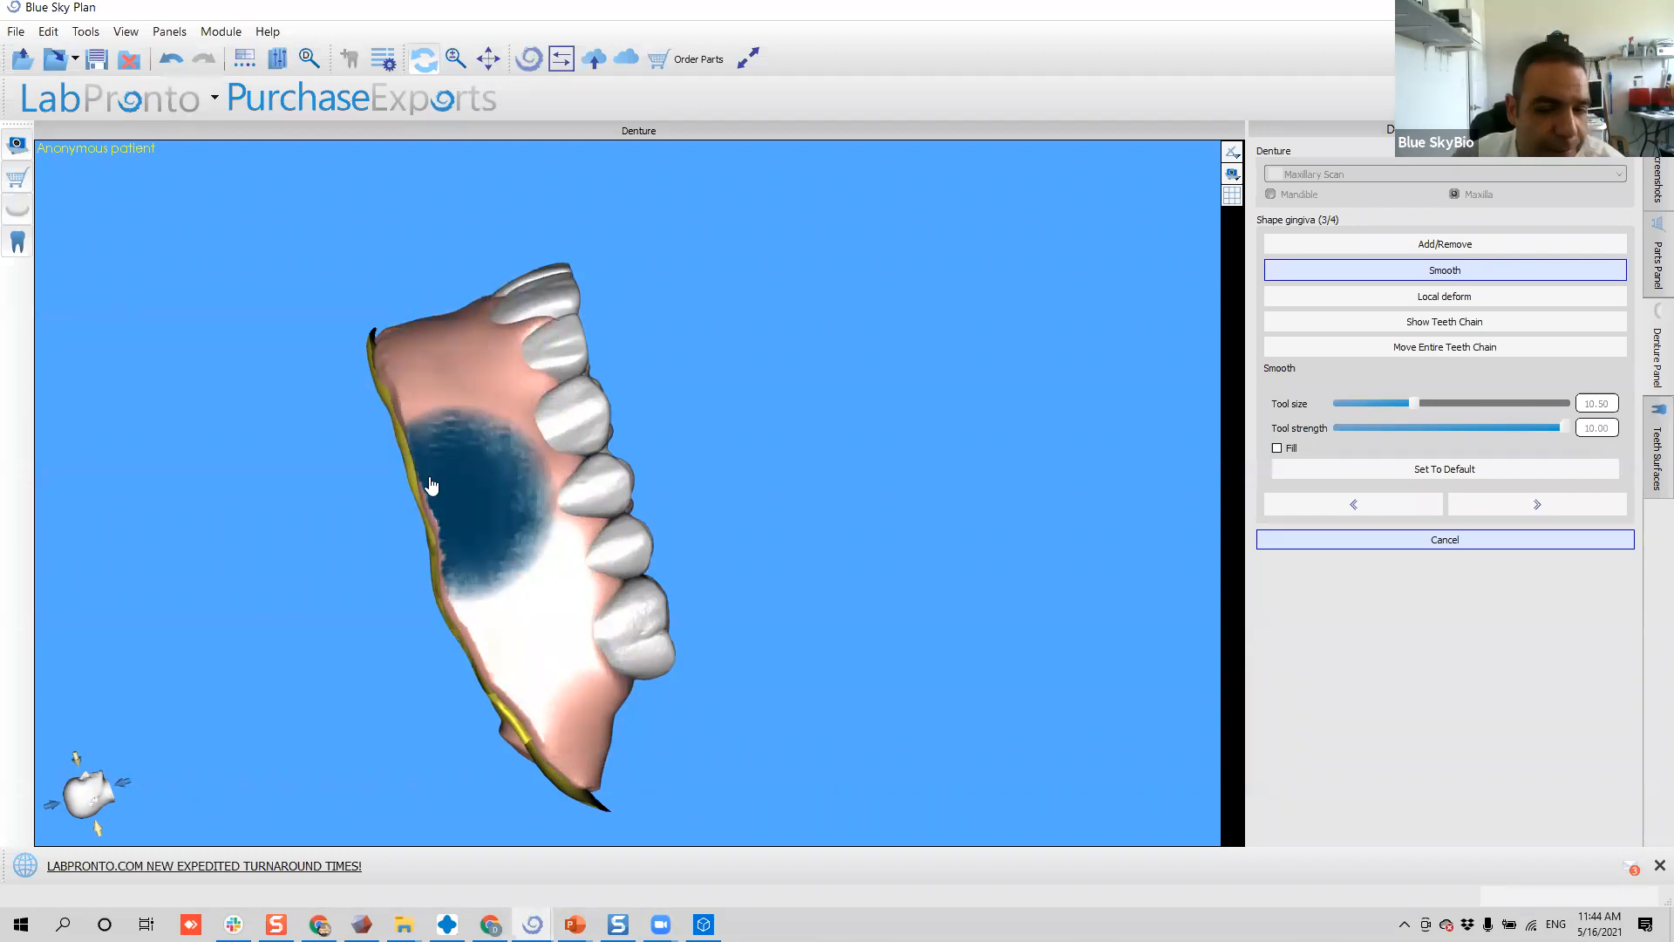
- Smooth the outer gingiva on the opposite side of the arch from molars to front teeth, raising the tool size to 12.50
{"action": "mouse_move", "coordinate": [397, 324]}
{"action": "right_mouse_down"}
{"action": "mouse_move", "coordinate": [377, 332]}
{"action": "mouse_move", "coordinate": [680, 634]}
{"action": "right_mouse_up"}
{"action": "mouse_move", "coordinate": [615, 610]}
{"action": "left_mouse_down"}
{"action": "mouse_move", "coordinate": [500, 520]}
{"action": "mouse_move", "coordinate": [376, 464]}
{"action": "left_mouse_up"}
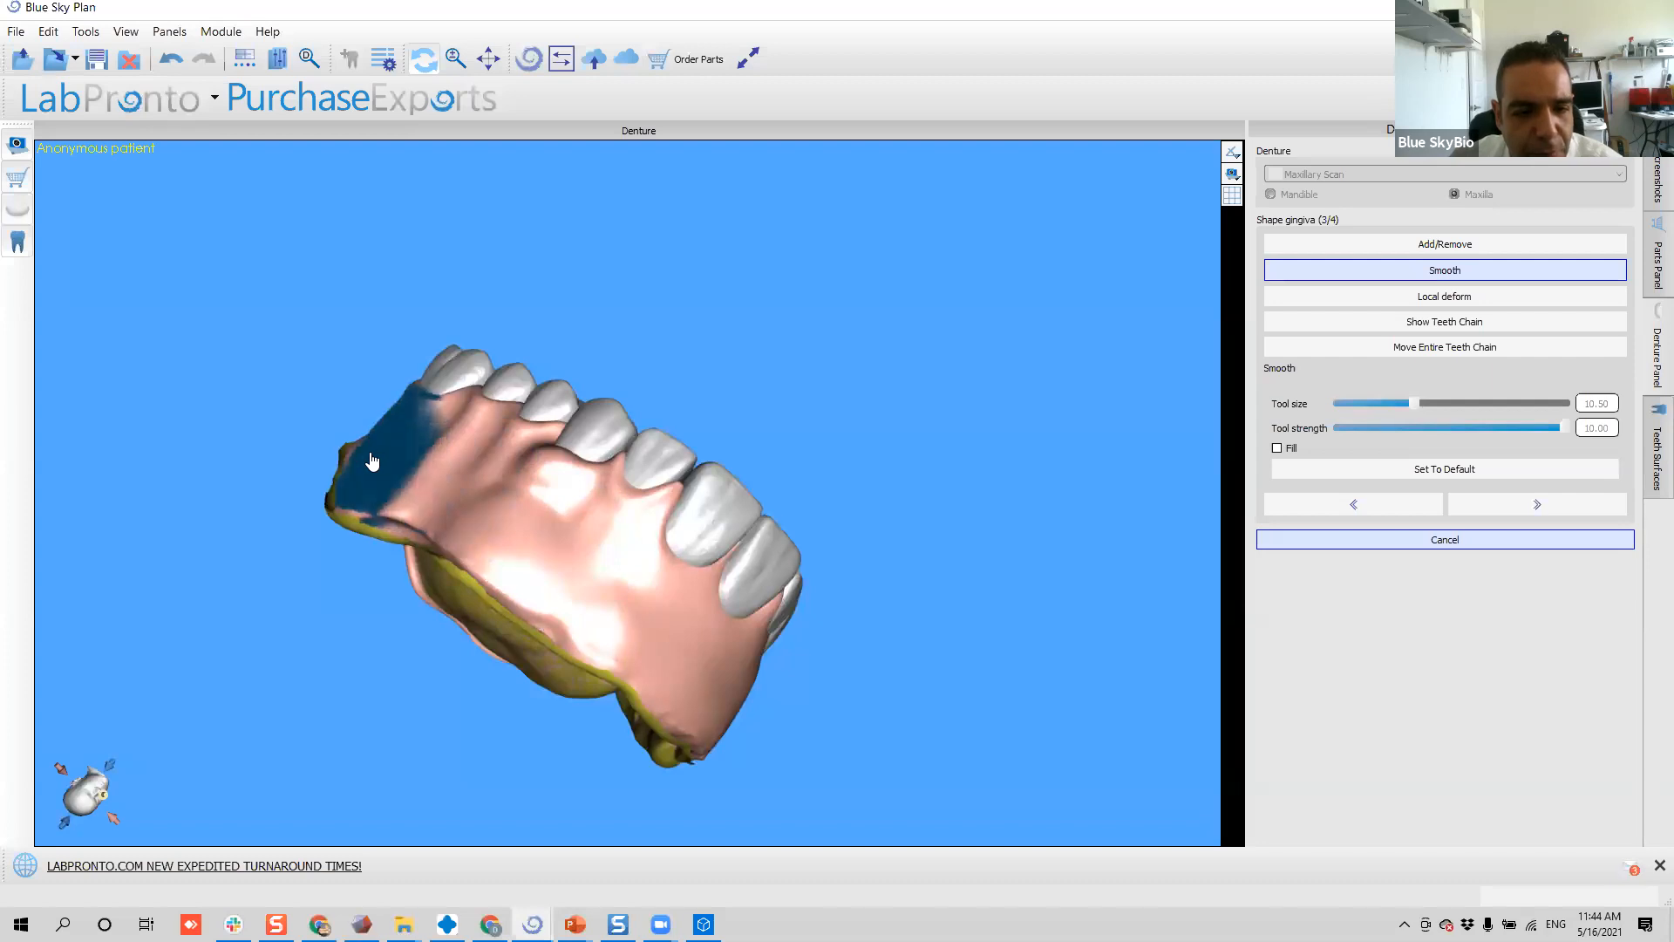
{"action": "mouse_move", "coordinate": [461, 511]}
{"action": "left_mouse_down"}
{"action": "mouse_move", "coordinate": [534, 531]}
{"action": "mouse_move", "coordinate": [564, 475]}
{"action": "mouse_move", "coordinate": [436, 388]}
{"action": "mouse_move", "coordinate": [396, 455]}
{"action": "mouse_move", "coordinate": [561, 480]}
{"action": "mouse_move", "coordinate": [673, 535]}
{"action": "mouse_move", "coordinate": [649, 500]}
{"action": "mouse_move", "coordinate": [602, 505]}
{"action": "mouse_move", "coordinate": [694, 549]}
{"action": "mouse_move", "coordinate": [616, 577]}
{"action": "mouse_move", "coordinate": [561, 511]}
{"action": "mouse_move", "coordinate": [494, 494]}
{"action": "mouse_move", "coordinate": [506, 498]}
{"action": "left_mouse_up"}
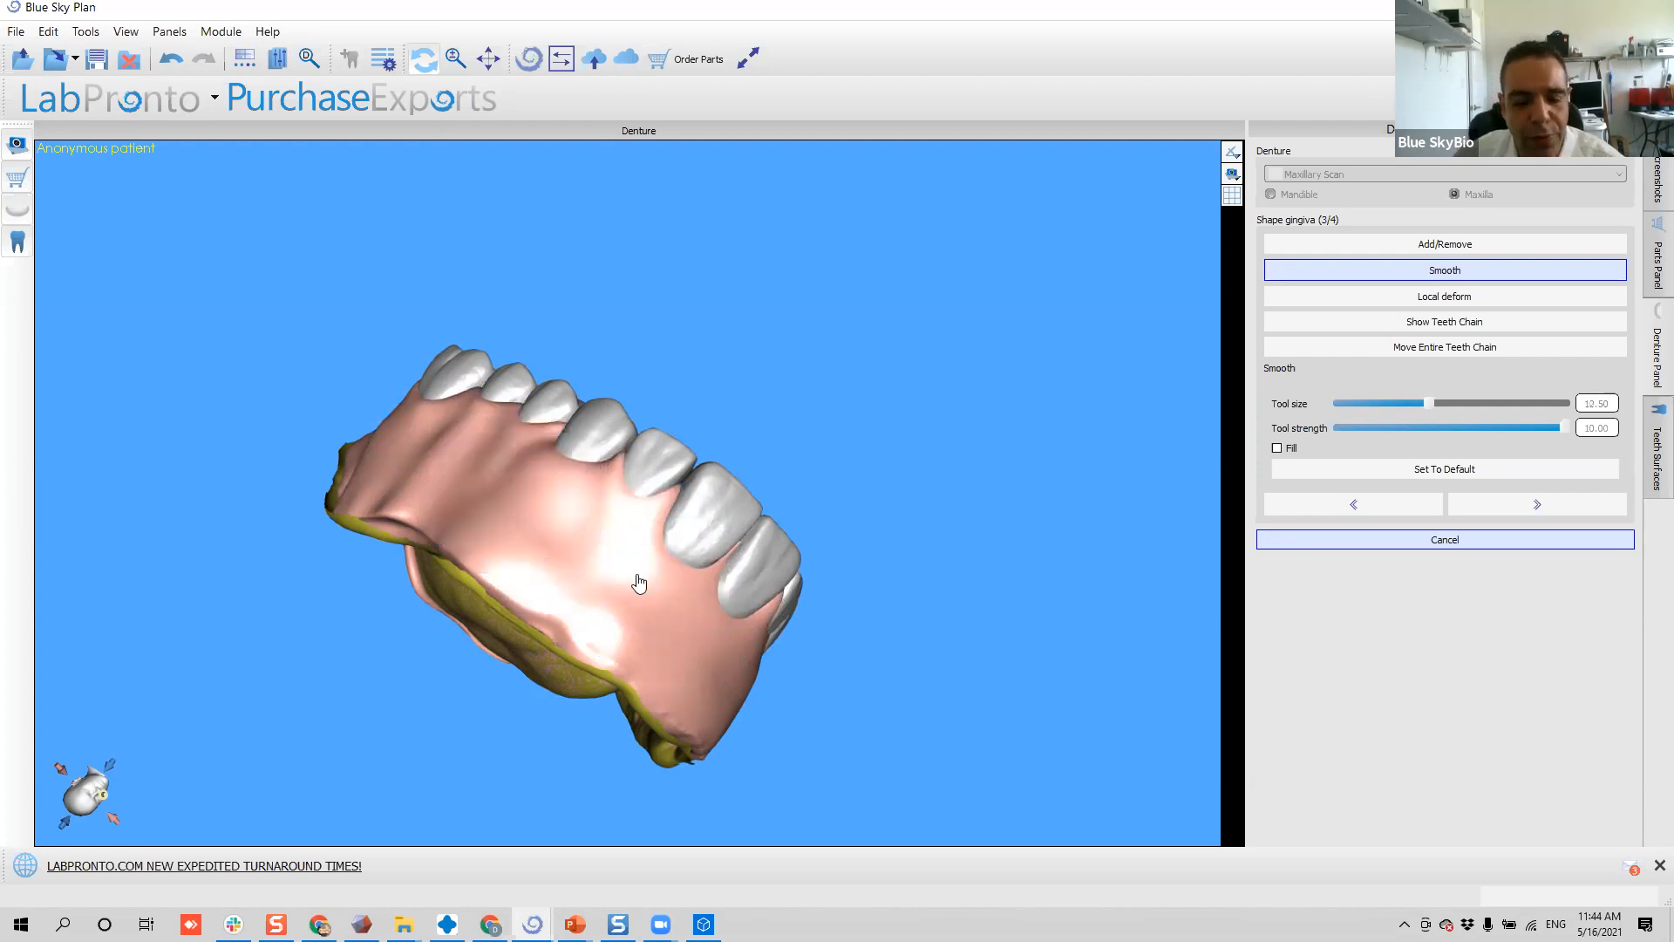
{"action": "mouse_move", "coordinate": [549, 544]}
{"action": "left_mouse_down"}
{"action": "mouse_move", "coordinate": [433, 470]}
{"action": "mouse_move", "coordinate": [418, 401]}
{"action": "mouse_move", "coordinate": [364, 438]}
{"action": "left_mouse_up"}
{"action": "mouse_move", "coordinate": [495, 496]}
{"action": "left_mouse_down"}
{"action": "mouse_move", "coordinate": [620, 573]}
{"action": "mouse_move", "coordinate": [688, 642]}
{"action": "mouse_move", "coordinate": [707, 711]}
{"action": "mouse_move", "coordinate": [732, 686]}
{"action": "mouse_move", "coordinate": [753, 698]}
{"action": "left_mouse_up"}
{"action": "mouse_move", "coordinate": [643, 594]}
{"action": "left_mouse_down"}
{"action": "mouse_move", "coordinate": [494, 552]}
{"action": "mouse_move", "coordinate": [374, 486]}
{"action": "mouse_move", "coordinate": [451, 440]}
{"action": "mouse_move", "coordinate": [586, 523]}
{"action": "mouse_move", "coordinate": [670, 547]}
{"action": "mouse_move", "coordinate": [743, 624]}
{"action": "mouse_move", "coordinate": [853, 658]}
{"action": "left_mouse_up"}
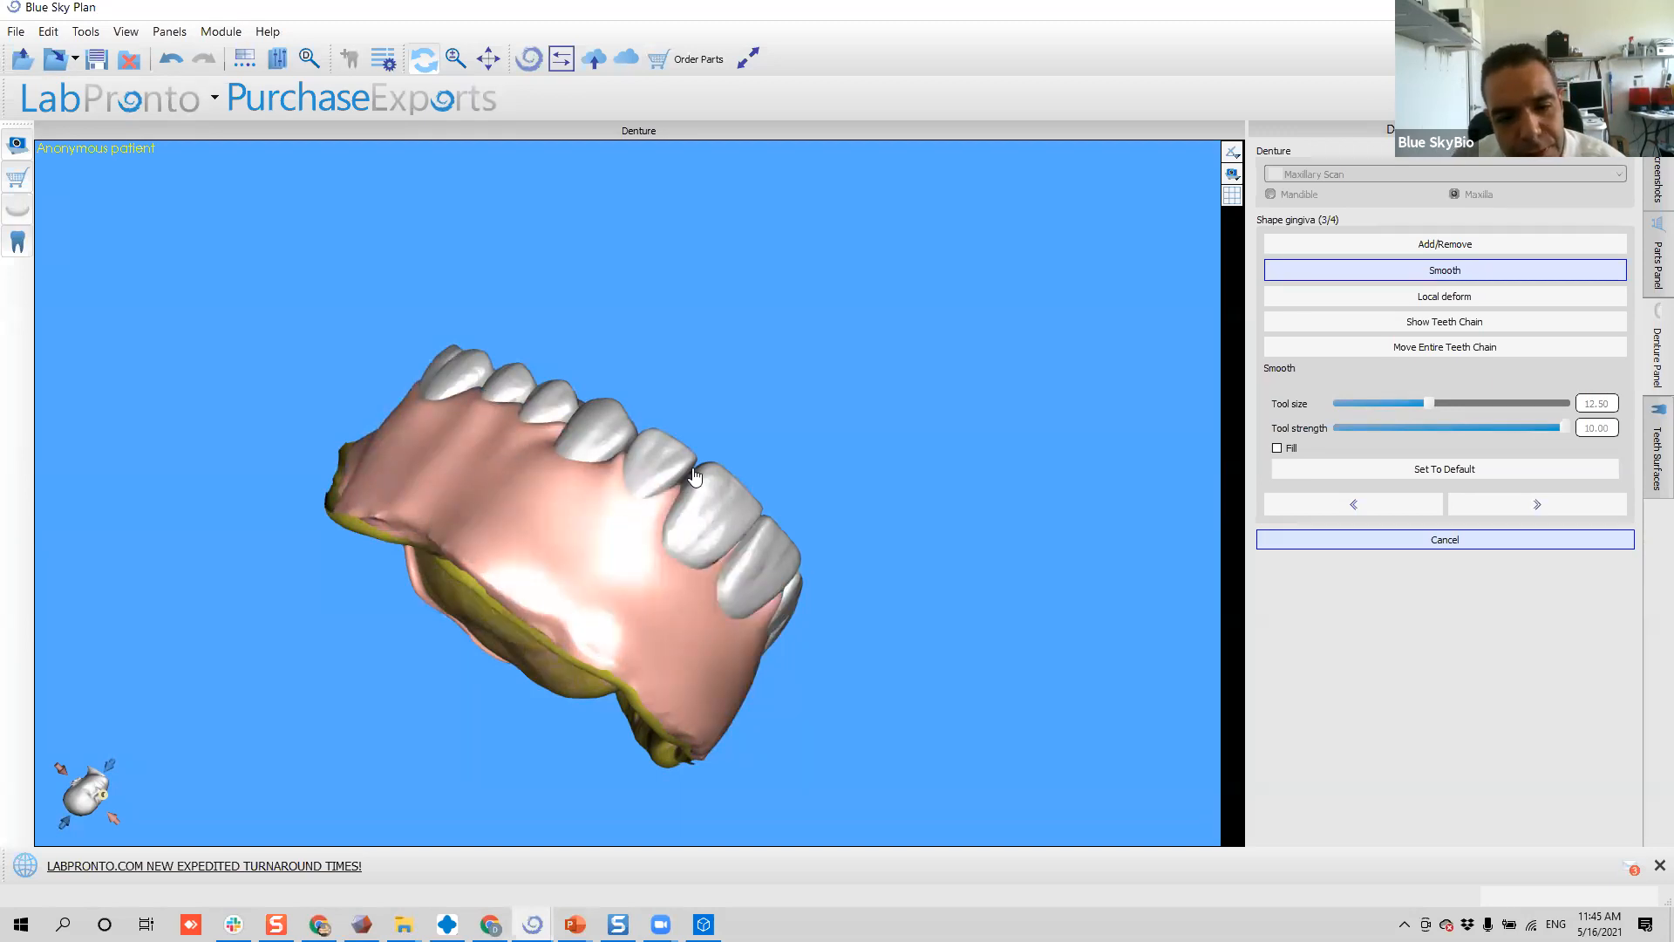
- Smooth the remaining uneven outer gingiva at the front and along both sides of the arch with a tool size of 12.50
{"action": "mouse_move", "coordinate": [816, 630]}
{"action": "right_mouse_down"}
{"action": "mouse_move", "coordinate": [753, 690]}
{"action": "mouse_move", "coordinate": [552, 549]}
{"action": "mouse_move", "coordinate": [497, 436]}
{"action": "mouse_move", "coordinate": [418, 402]}
{"action": "mouse_move", "coordinate": [647, 642]}
{"action": "mouse_move", "coordinate": [767, 695]}
{"action": "right_mouse_up"}
{"action": "mouse_move", "coordinate": [601, 612]}
{"action": "left_mouse_down"}
{"action": "mouse_move", "coordinate": [411, 498]}
{"action": "mouse_move", "coordinate": [420, 428]}
{"action": "left_mouse_up"}
{"action": "left_click_drag", "start_coordinate": [385, 497], "coordinate": [319, 503]}
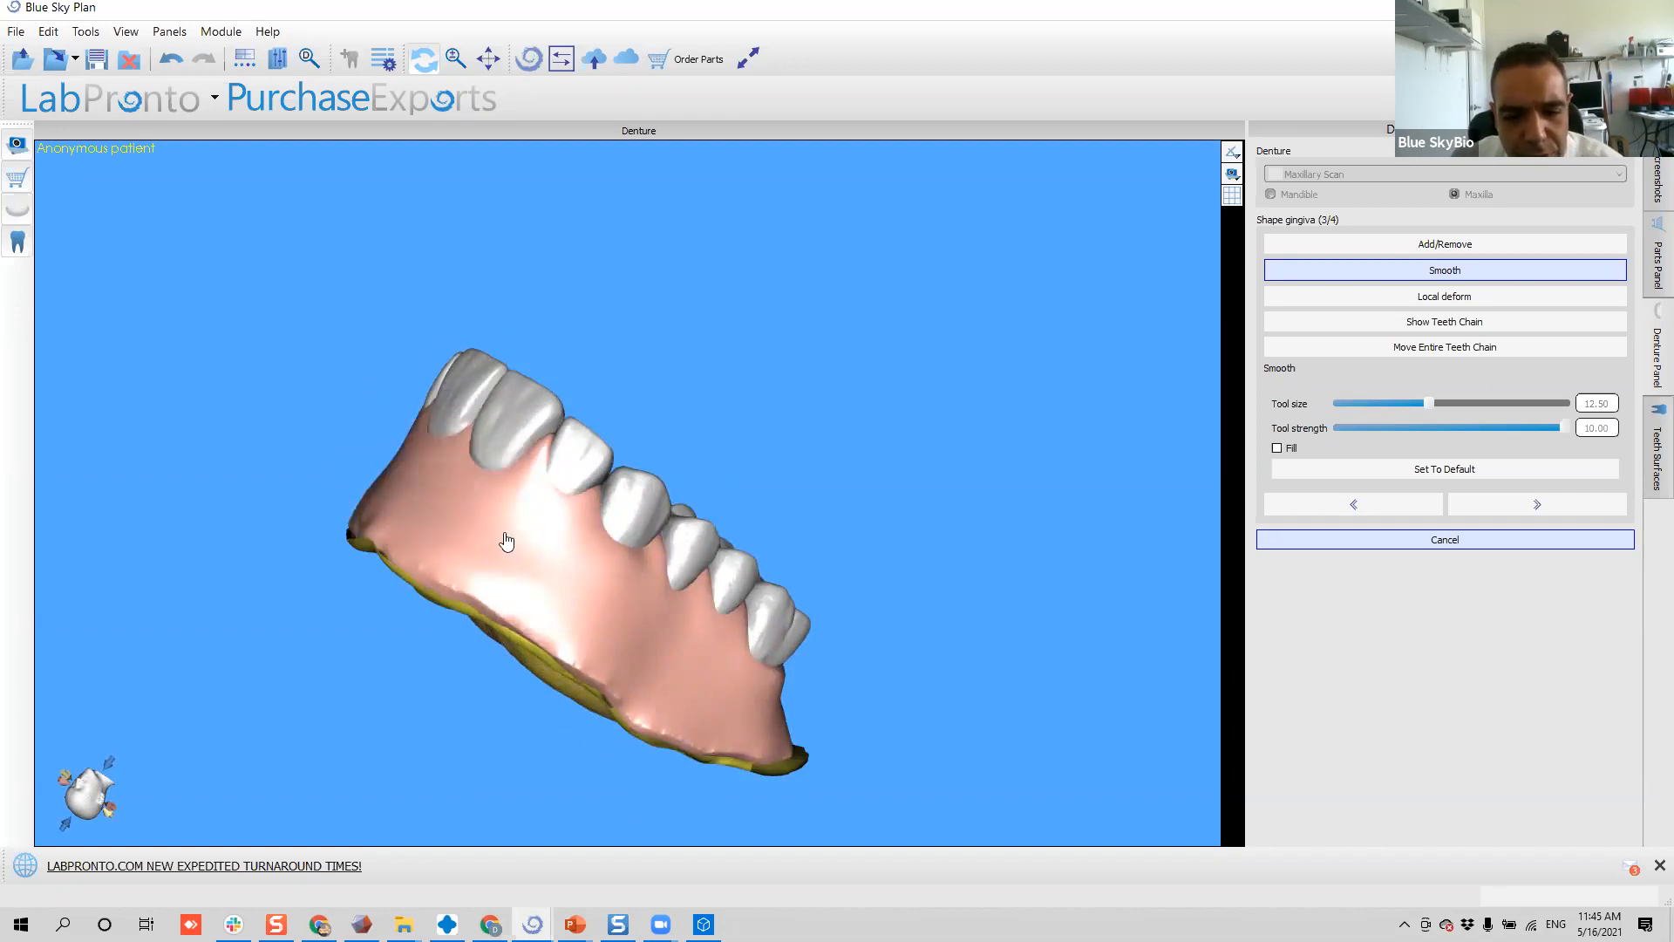
{"action": "mouse_move", "coordinate": [318, 472]}
{"action": "right_mouse_down"}
{"action": "mouse_move", "coordinate": [426, 448]}
{"action": "mouse_move", "coordinate": [541, 288]}
{"action": "right_mouse_up"}
{"action": "mouse_move", "coordinate": [698, 662]}
{"action": "left_mouse_down"}
{"action": "mouse_move", "coordinate": [831, 679]}
{"action": "mouse_move", "coordinate": [708, 689]}
{"action": "mouse_move", "coordinate": [683, 547]}
{"action": "mouse_move", "coordinate": [467, 556]}
{"action": "mouse_move", "coordinate": [400, 582]}
{"action": "mouse_move", "coordinate": [458, 601]}
{"action": "left_mouse_up"}
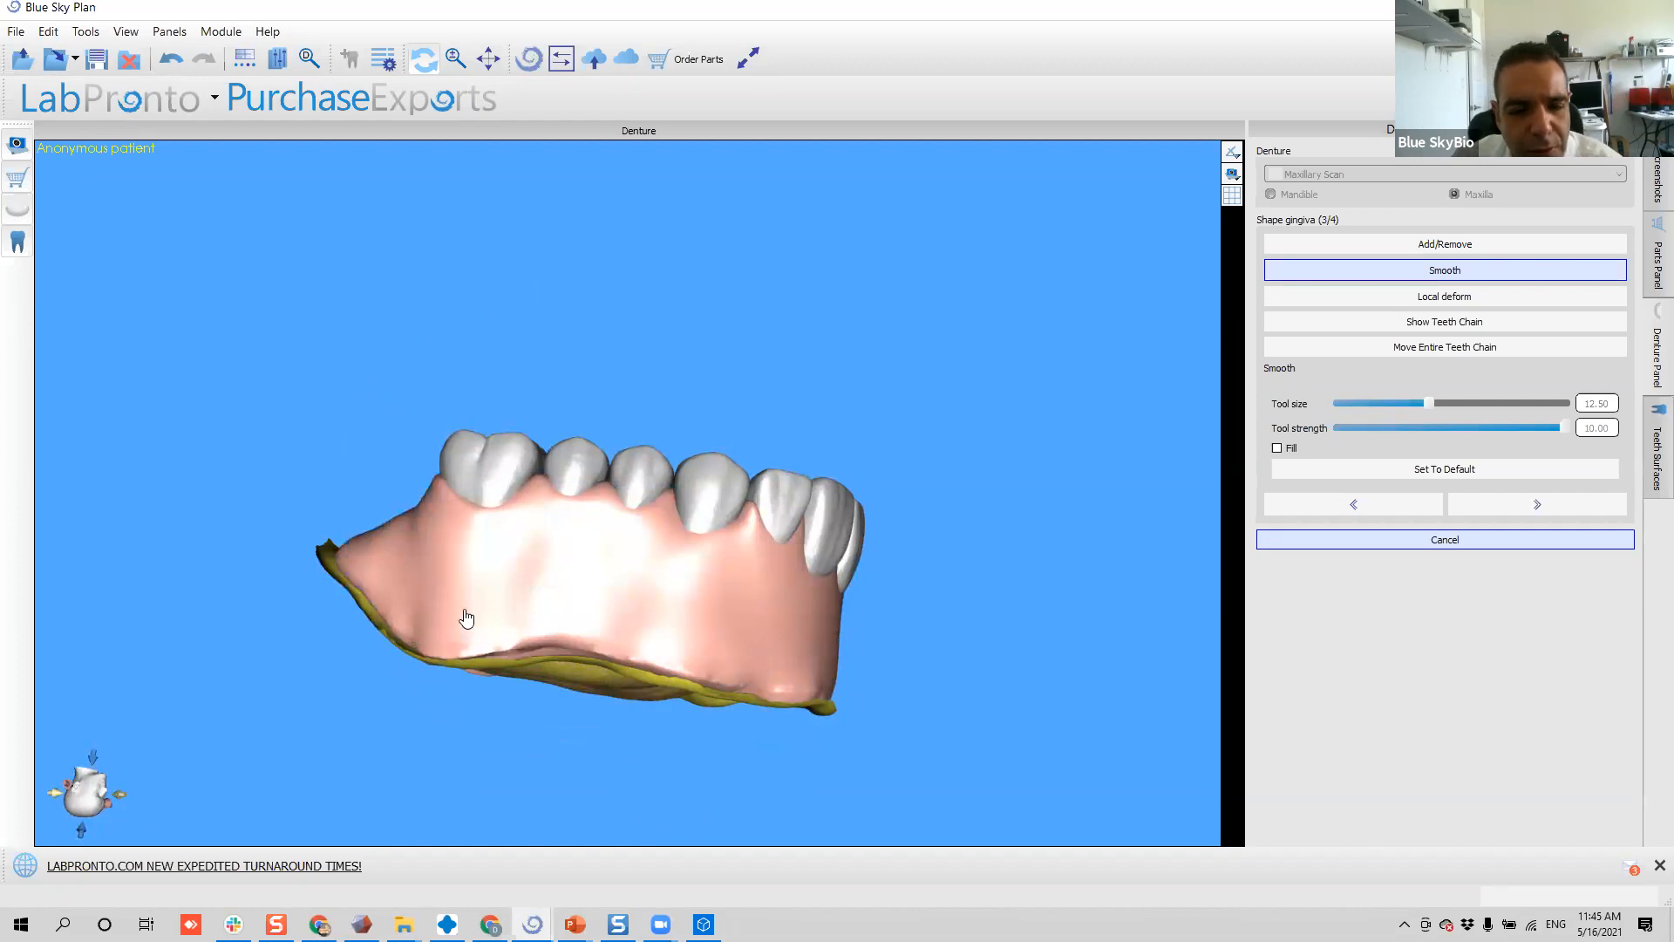
{"action": "left_click_drag", "start_coordinate": [852, 593], "coordinate": [1186, 551]}
{"action": "left_click_drag", "start_coordinate": [415, 568], "coordinate": [228, 539]}
- Sculpt vertical root contours into the outer gingiva beside the molar and premolars with Add/Remove at strength 4.00 and size 7.50
{"action": "left_click", "coordinate": [1496, 245]}
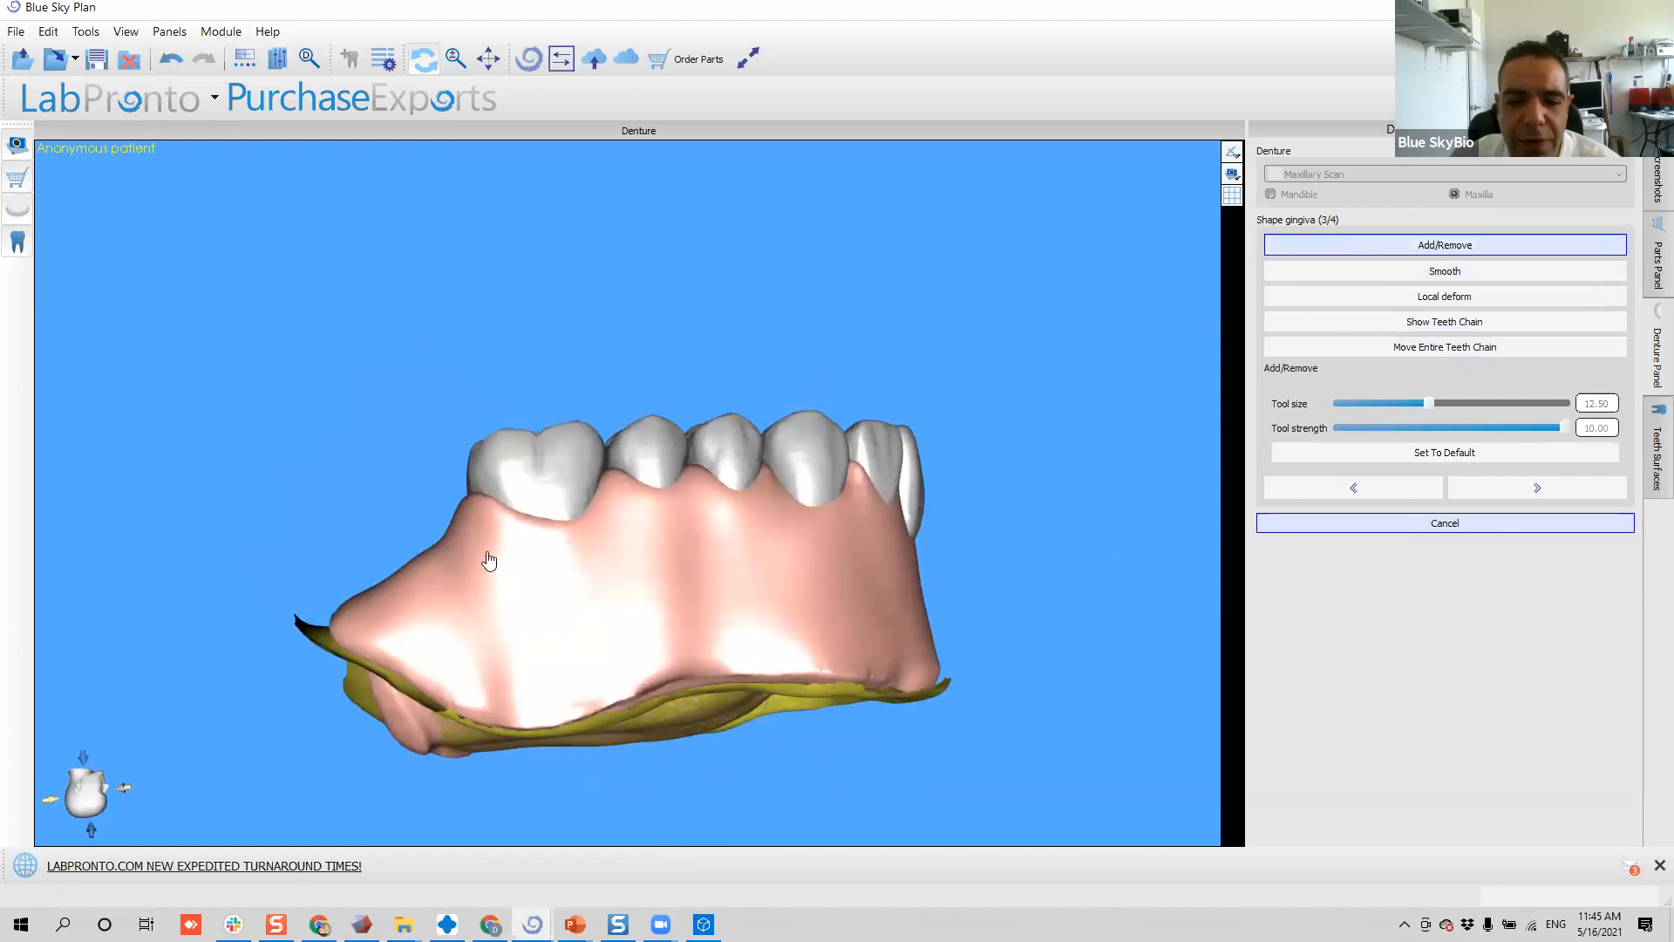
{"action": "left_click_drag", "start_coordinate": [762, 585], "coordinate": [717, 579]}
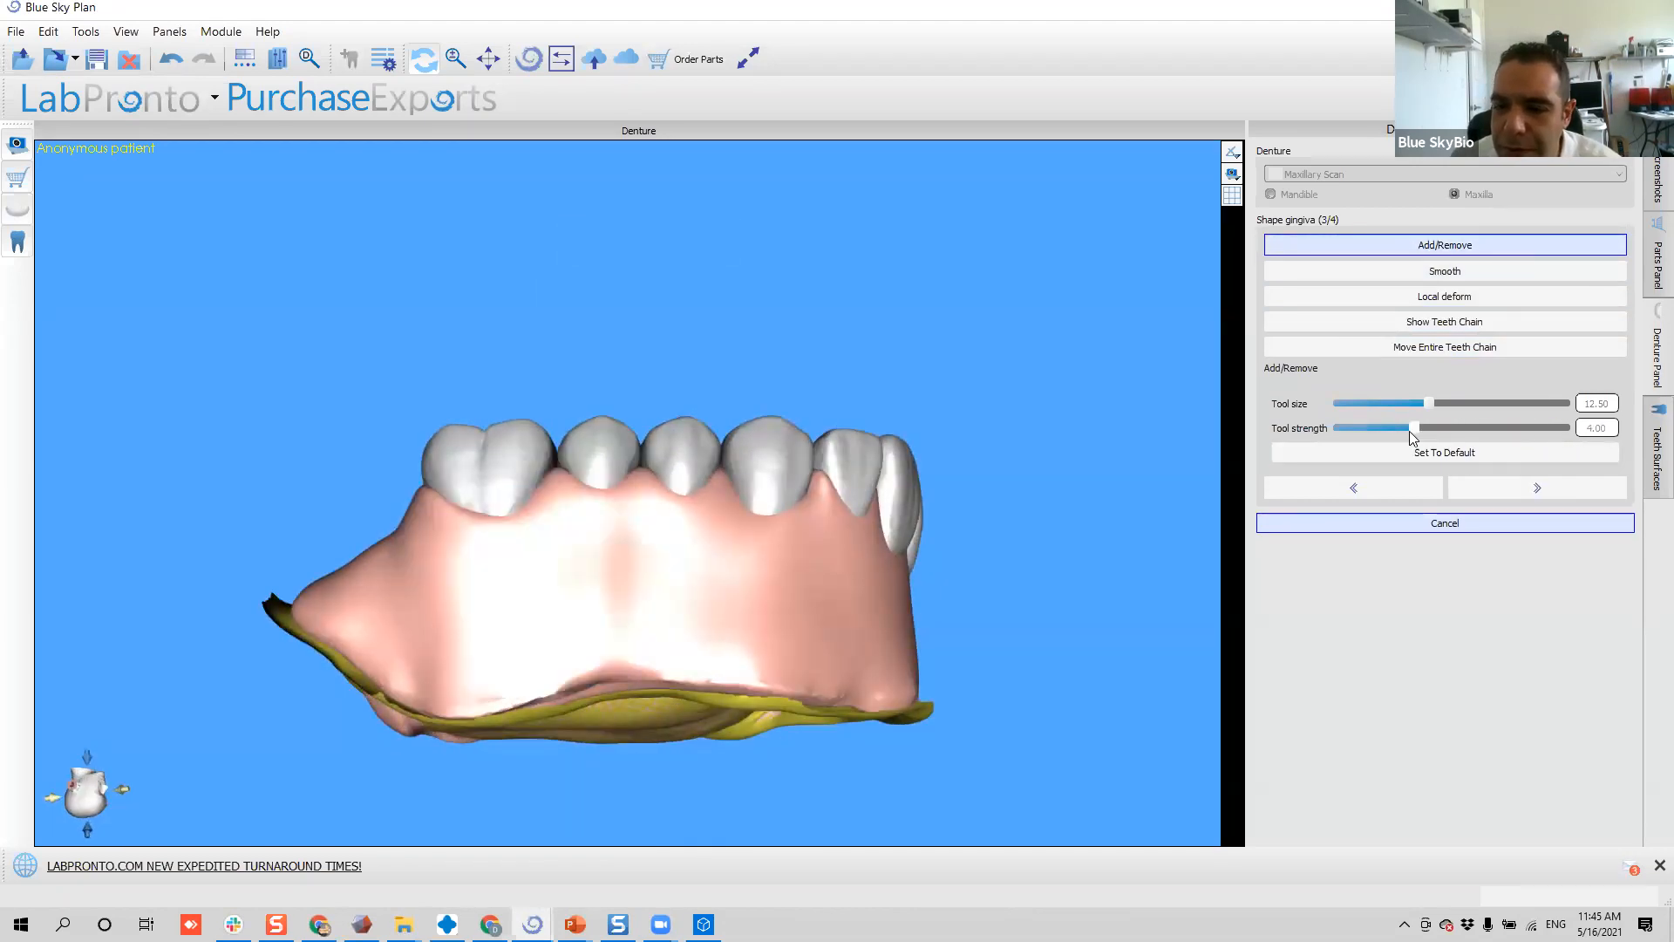
{"action": "scroll", "coordinate": [548, 577], "scroll_direction": "down", "scroll_amount": 4}
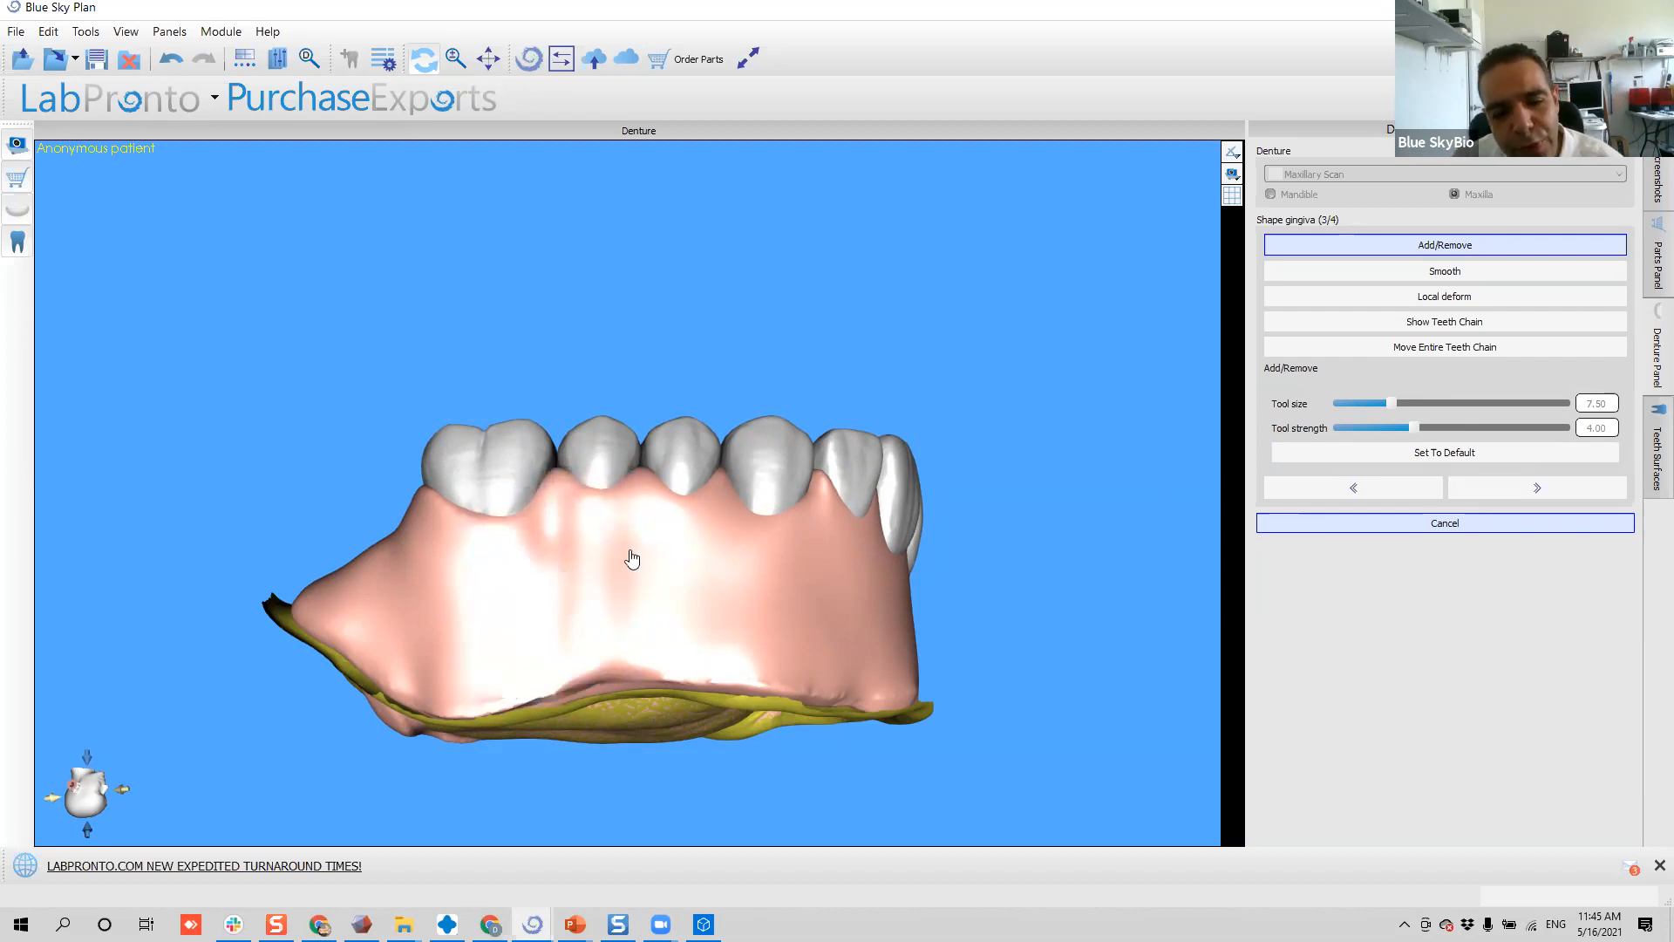
{"action": "mouse_move", "coordinate": [508, 556]}
{"action": "right_mouse_down"}
{"action": "mouse_move", "coordinate": [579, 448]}
{"action": "mouse_move", "coordinate": [489, 463]}
{"action": "mouse_move", "coordinate": [749, 440]}
{"action": "mouse_move", "coordinate": [680, 389]}
{"action": "mouse_move", "coordinate": [658, 547]}
{"action": "right_mouse_up"}
{"action": "scroll", "coordinate": [681, 551], "scroll_direction": "up", "scroll_amount": 5}
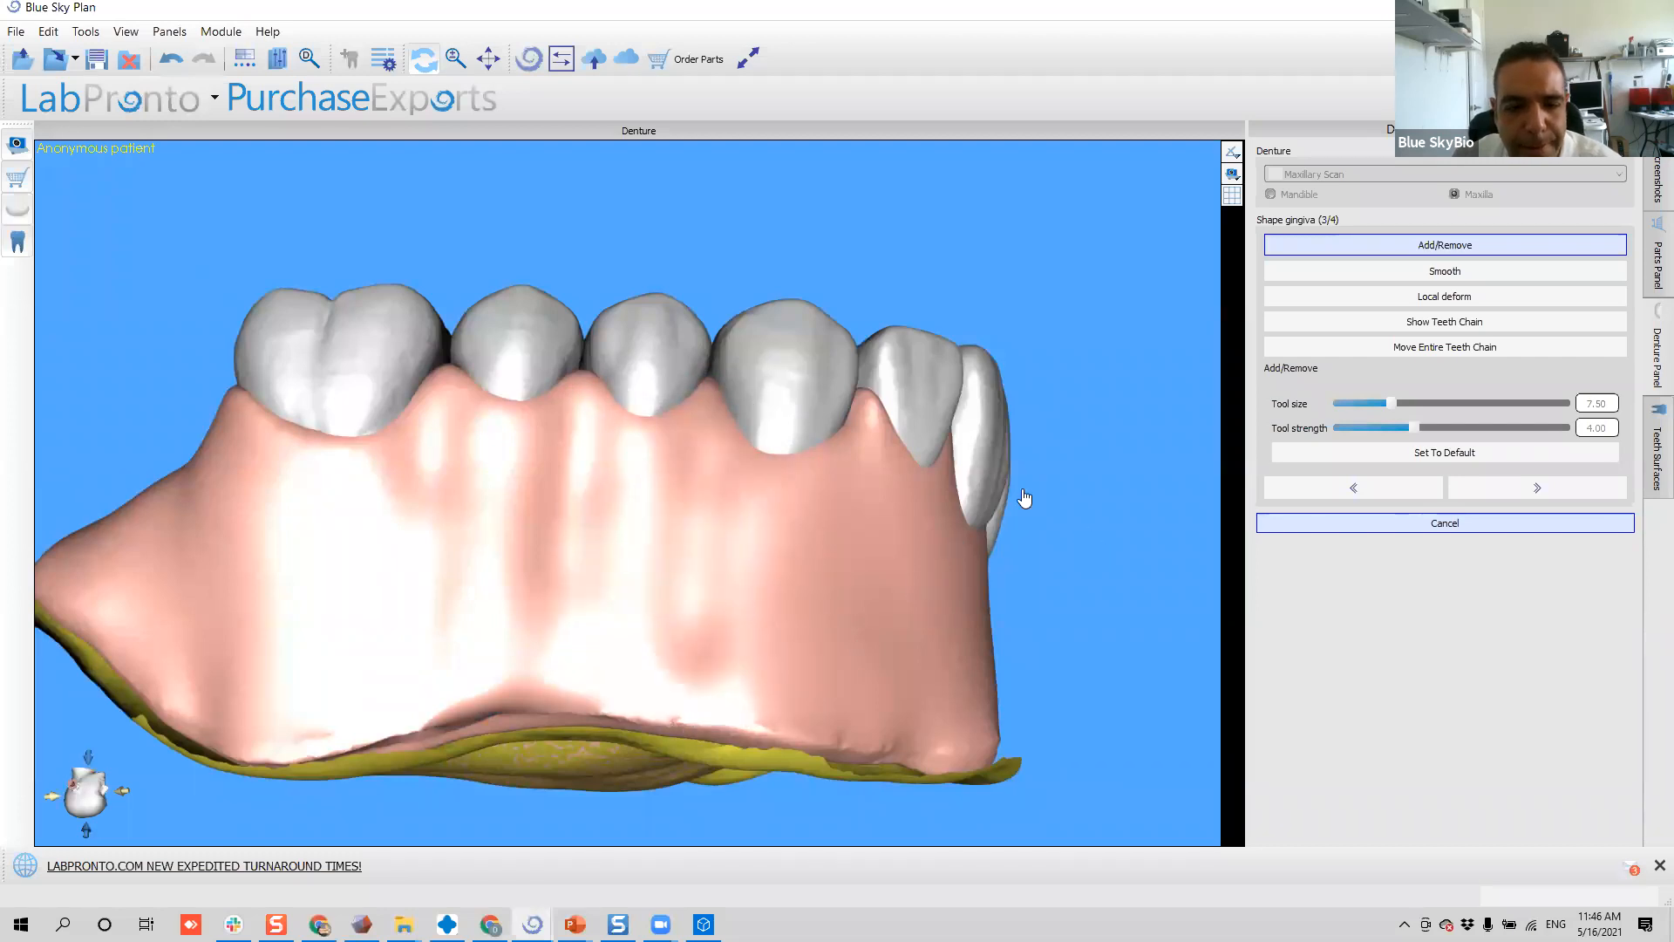
- Continue the root contours in the outer gingiva above the canines and incisors around the front of the arch
{"action": "mouse_move", "coordinate": [1078, 562]}
{"action": "right_mouse_down"}
{"action": "mouse_move", "coordinate": [945, 485]}
{"action": "mouse_move", "coordinate": [881, 385]}
{"action": "mouse_move", "coordinate": [704, 277]}
{"action": "right_mouse_up"}
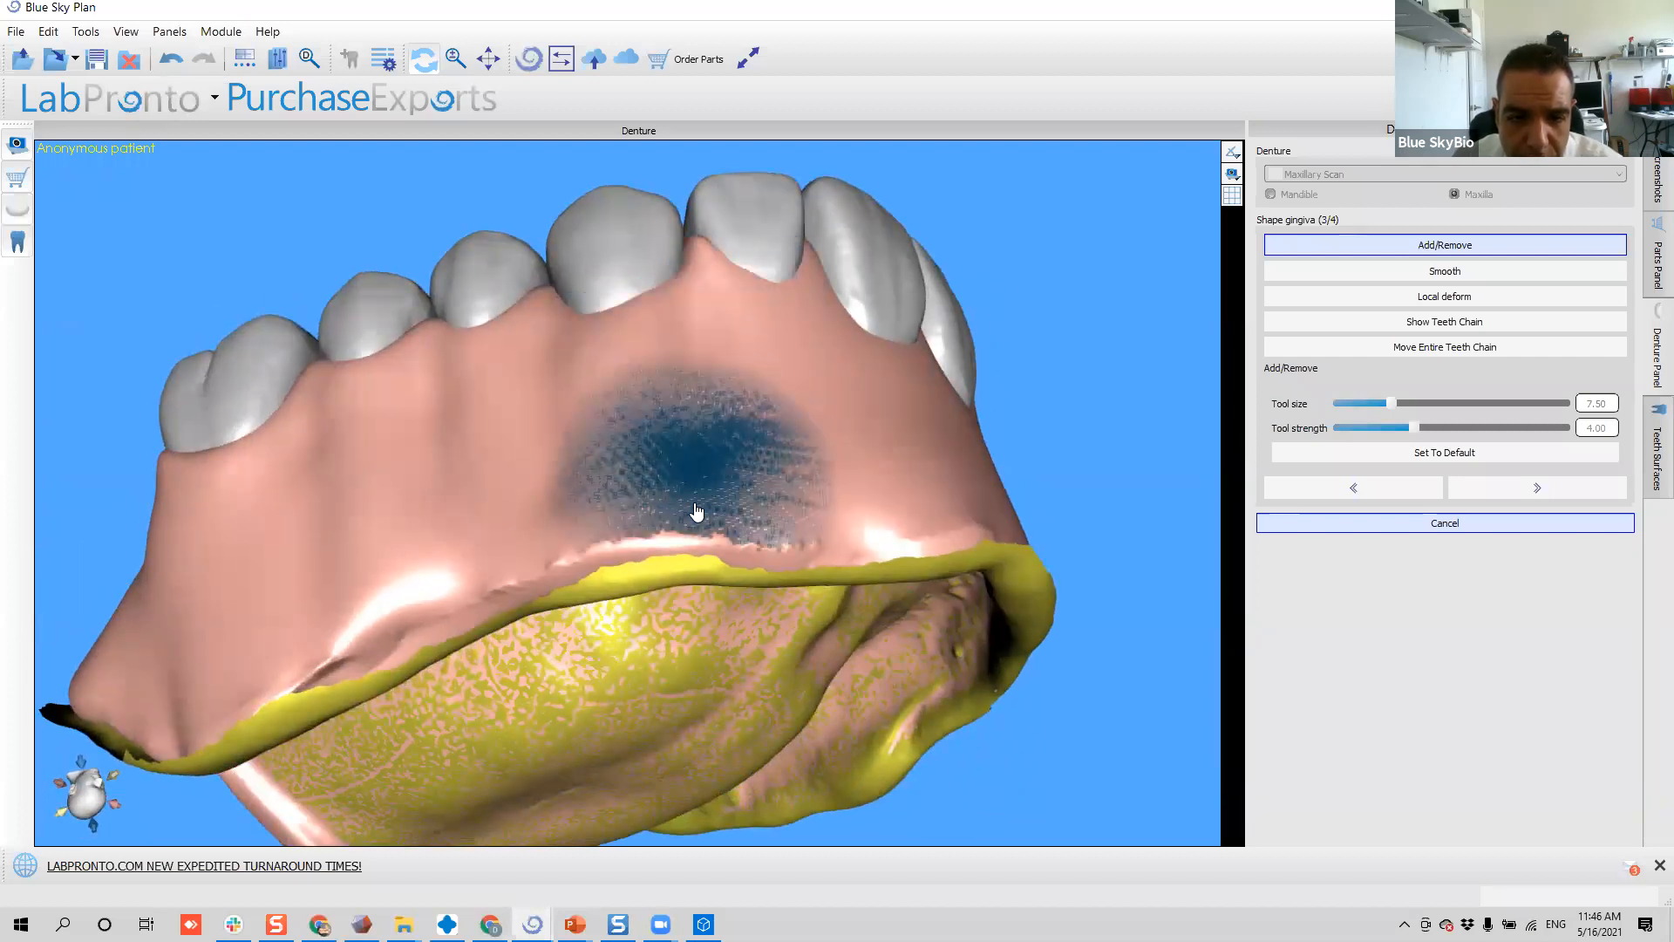
{"action": "left_click", "coordinate": [697, 507]}
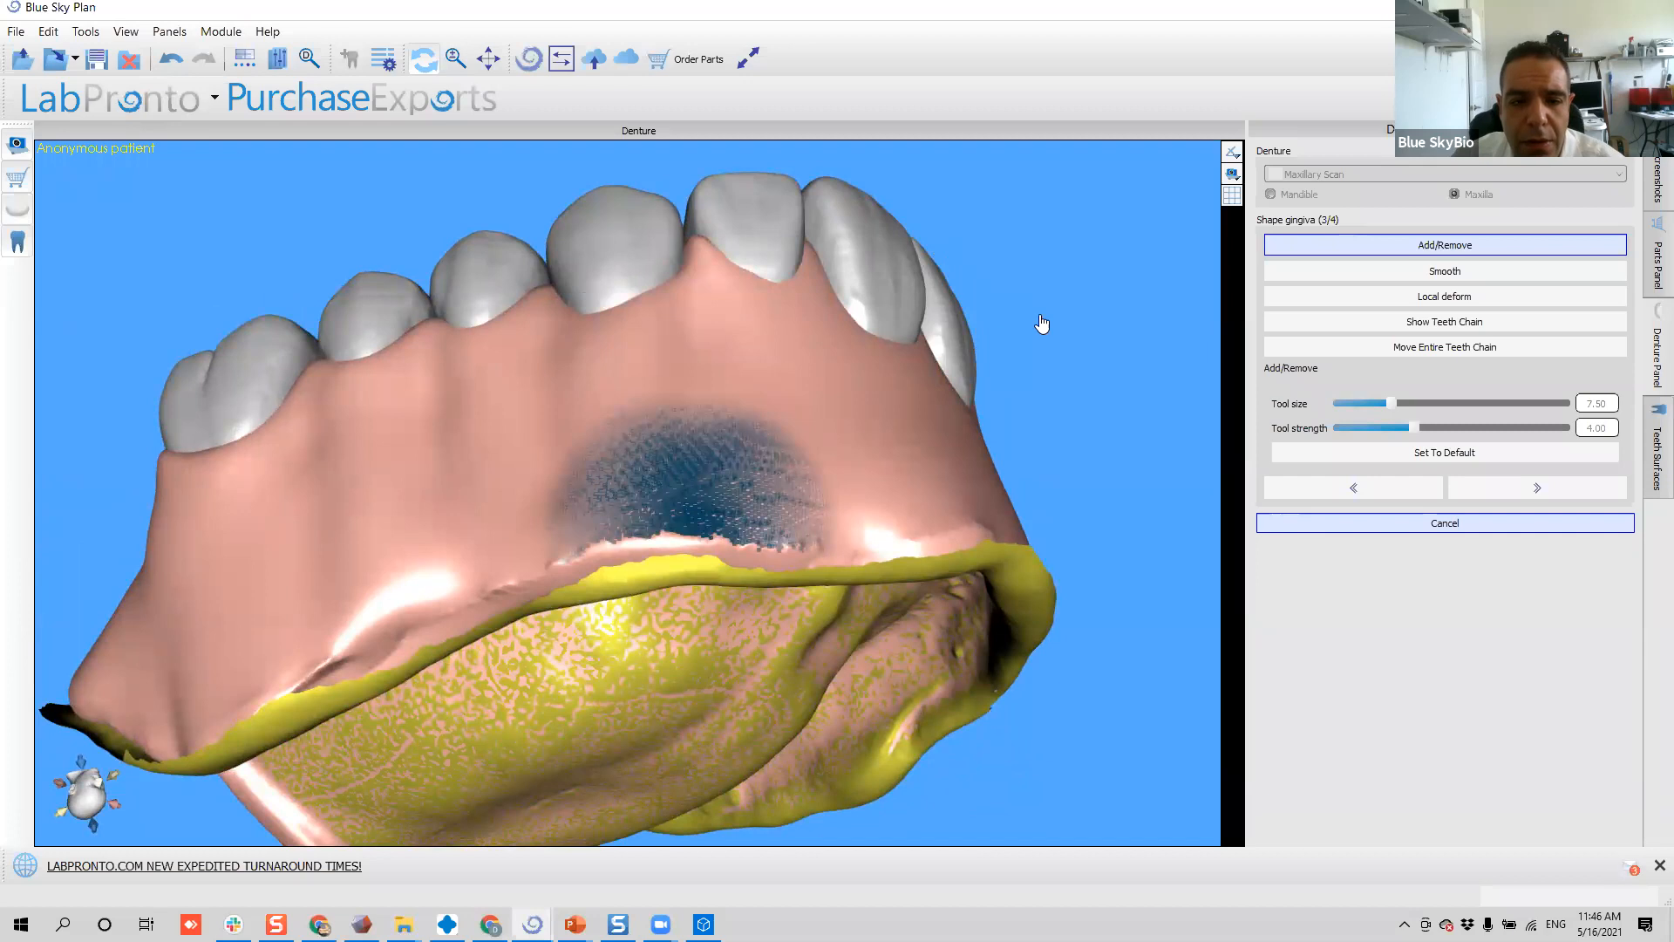
{"action": "mouse_move", "coordinate": [946, 283]}
{"action": "right_mouse_down"}
{"action": "mouse_move", "coordinate": [852, 306]}
{"action": "mouse_move", "coordinate": [793, 286]}
{"action": "right_mouse_up"}
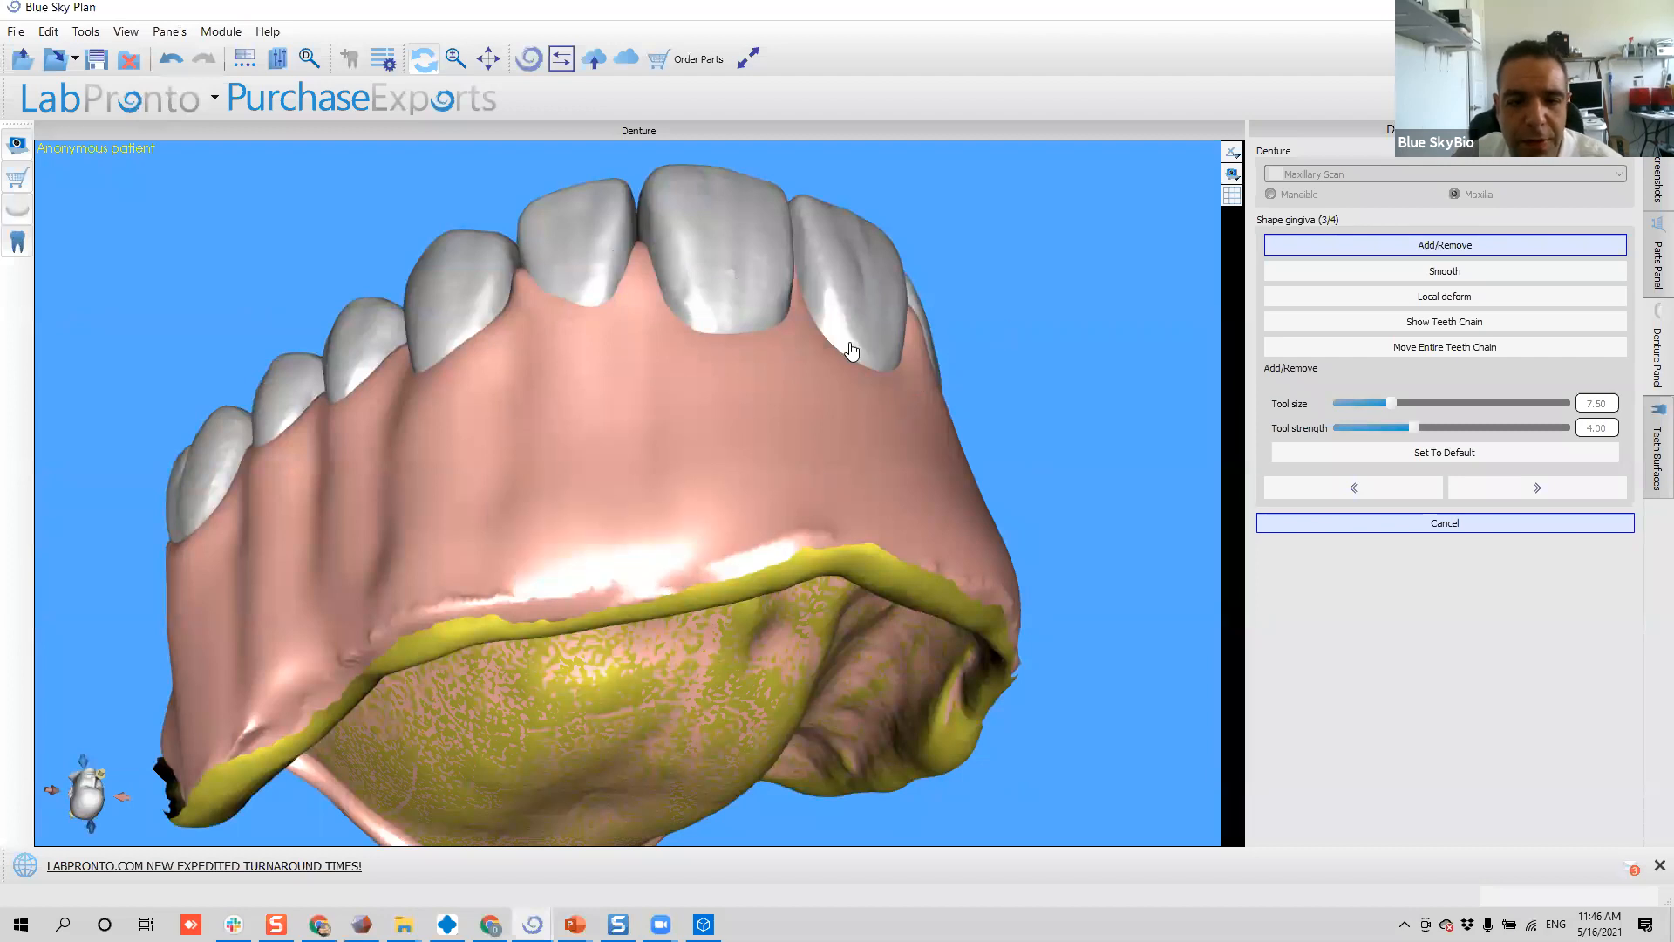
{"action": "mouse_move", "coordinate": [783, 456]}
{"action": "right_mouse_down"}
{"action": "mouse_move", "coordinate": [740, 363]}
{"action": "mouse_move", "coordinate": [542, 347]}
{"action": "right_mouse_up"}
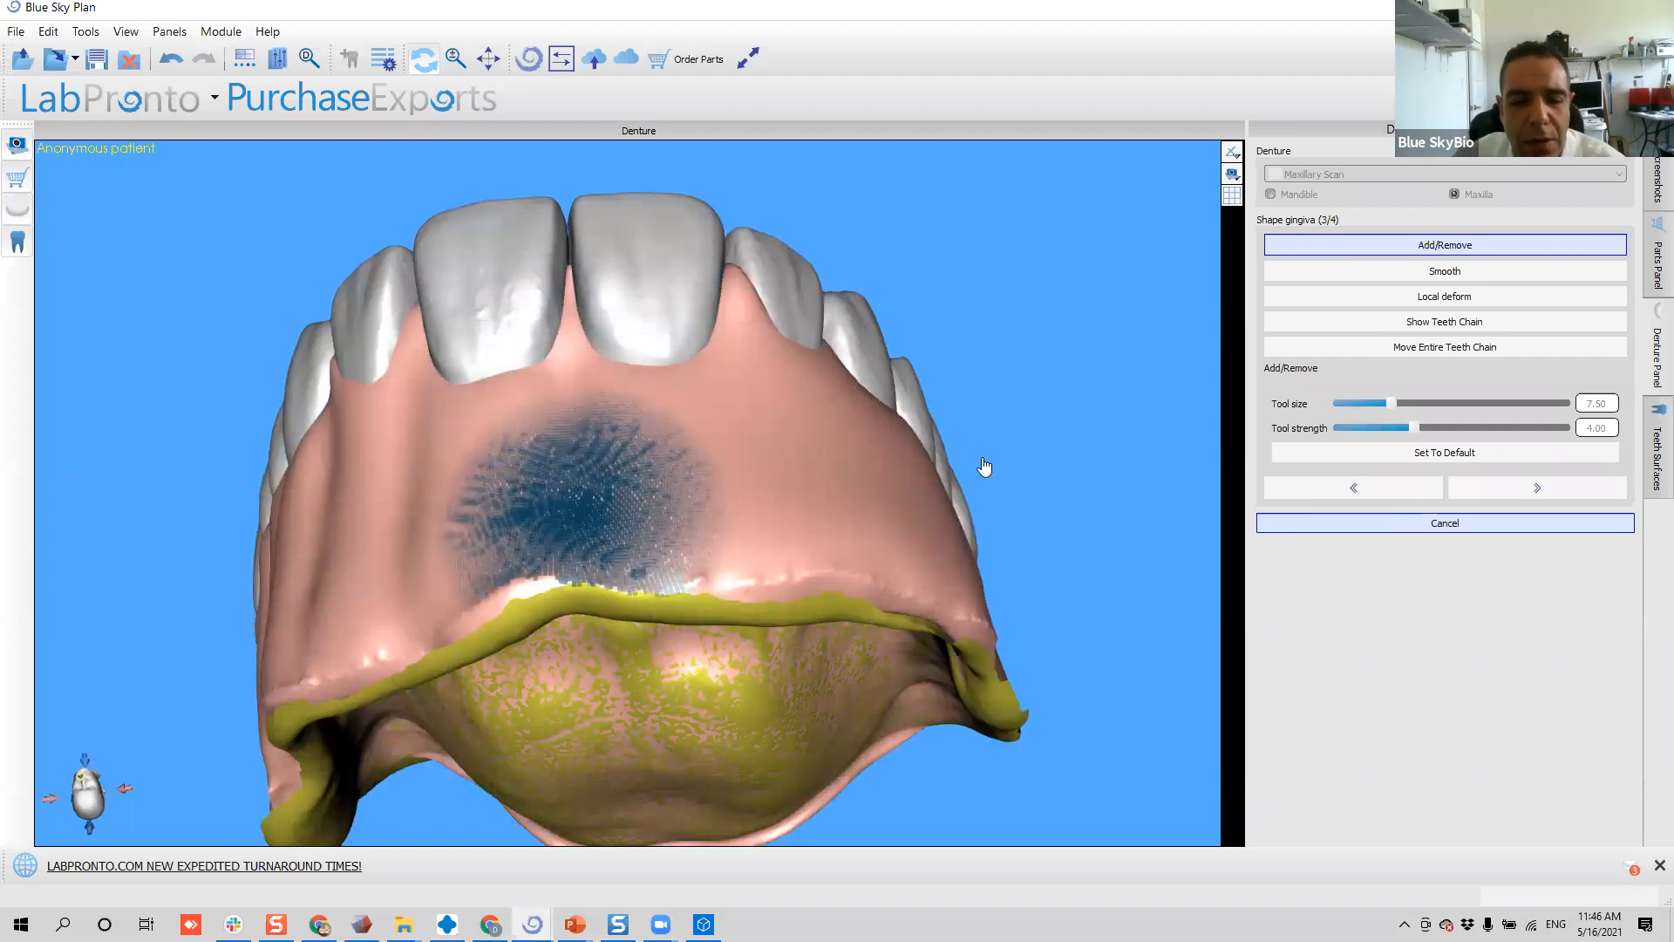
{"action": "mouse_move", "coordinate": [807, 390]}
{"action": "right_mouse_down"}
{"action": "mouse_move", "coordinate": [662, 452]}
{"action": "mouse_move", "coordinate": [442, 385]}
{"action": "mouse_move", "coordinate": [455, 350]}
{"action": "right_mouse_up"}
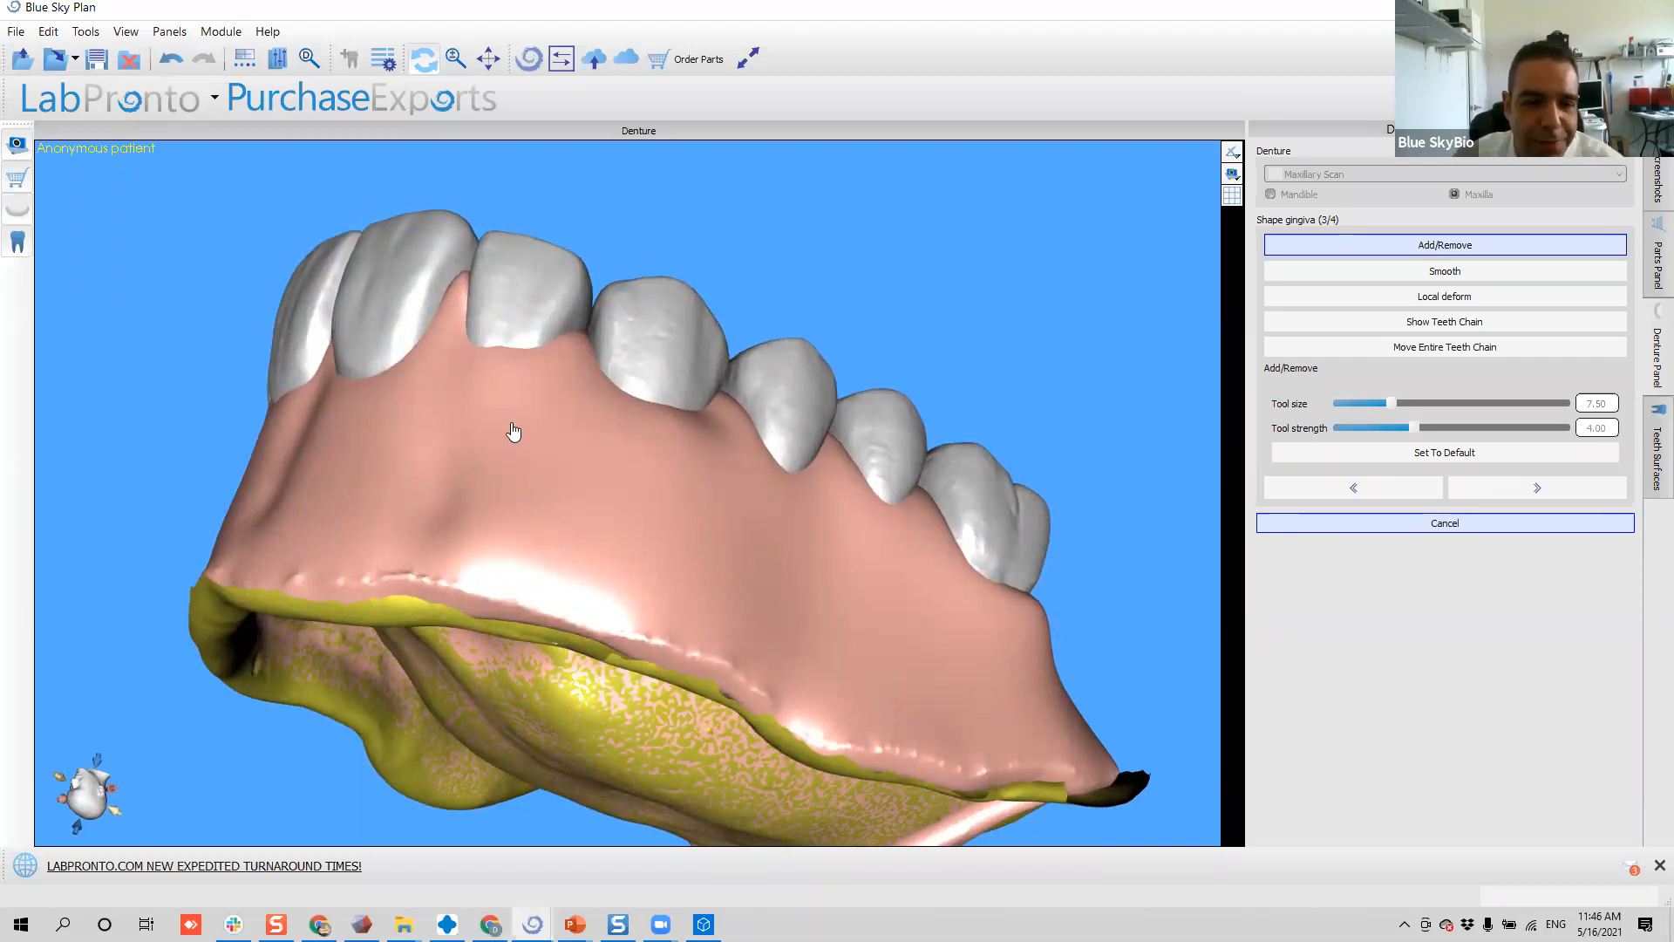
{"action": "mouse_move", "coordinate": [534, 433]}
{"action": "right_mouse_down"}
{"action": "mouse_move", "coordinate": [352, 448]}
{"action": "mouse_move", "coordinate": [494, 572]}
{"action": "mouse_move", "coordinate": [1102, 523]}
{"action": "mouse_move", "coordinate": [981, 379]}
{"action": "mouse_move", "coordinate": [639, 534]}
{"action": "mouse_move", "coordinate": [796, 635]}
{"action": "mouse_move", "coordinate": [856, 325]}
{"action": "mouse_move", "coordinate": [244, 567]}
{"action": "mouse_move", "coordinate": [300, 463]}
{"action": "mouse_move", "coordinate": [836, 525]}
{"action": "mouse_move", "coordinate": [833, 568]}
{"action": "right_mouse_up"}
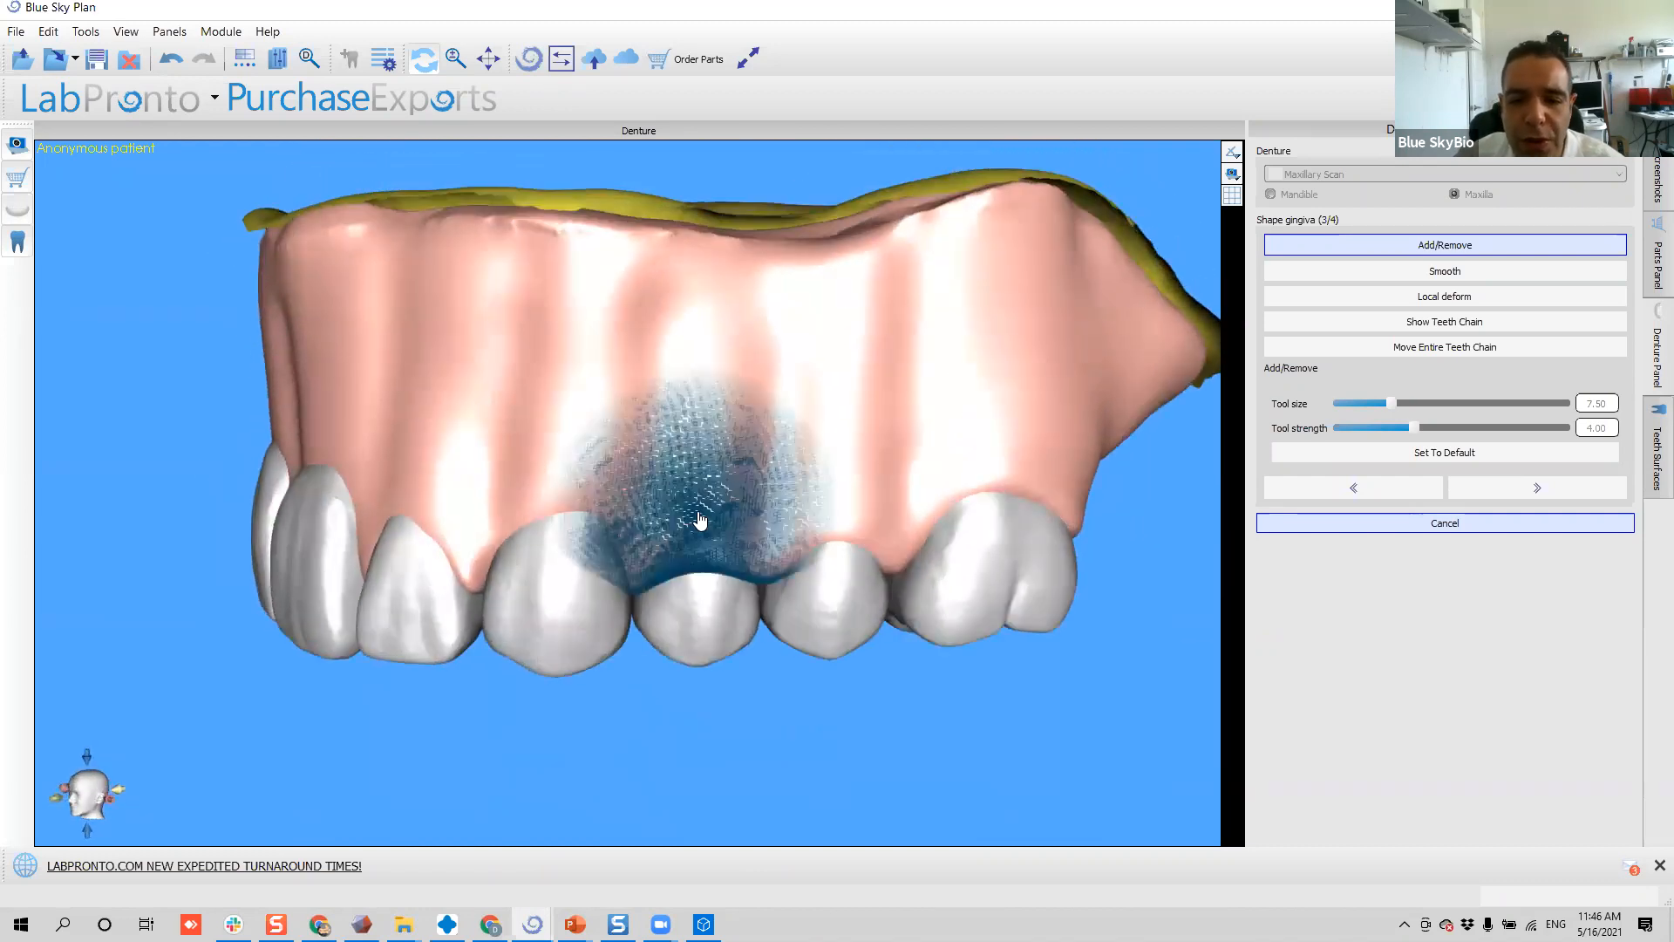
- Add fine surface texture to the gingiva above the canine, premolars and molar with Add/Remove at size 1.50 and strength 2.00
{"action": "scroll", "coordinate": [912, 454], "scroll_direction": "down", "scroll_amount": 1, "text": "ctrl"}
{"action": "scroll", "coordinate": [1040, 453], "scroll_direction": "up", "scroll_amount": 1, "text": "ctrl"}
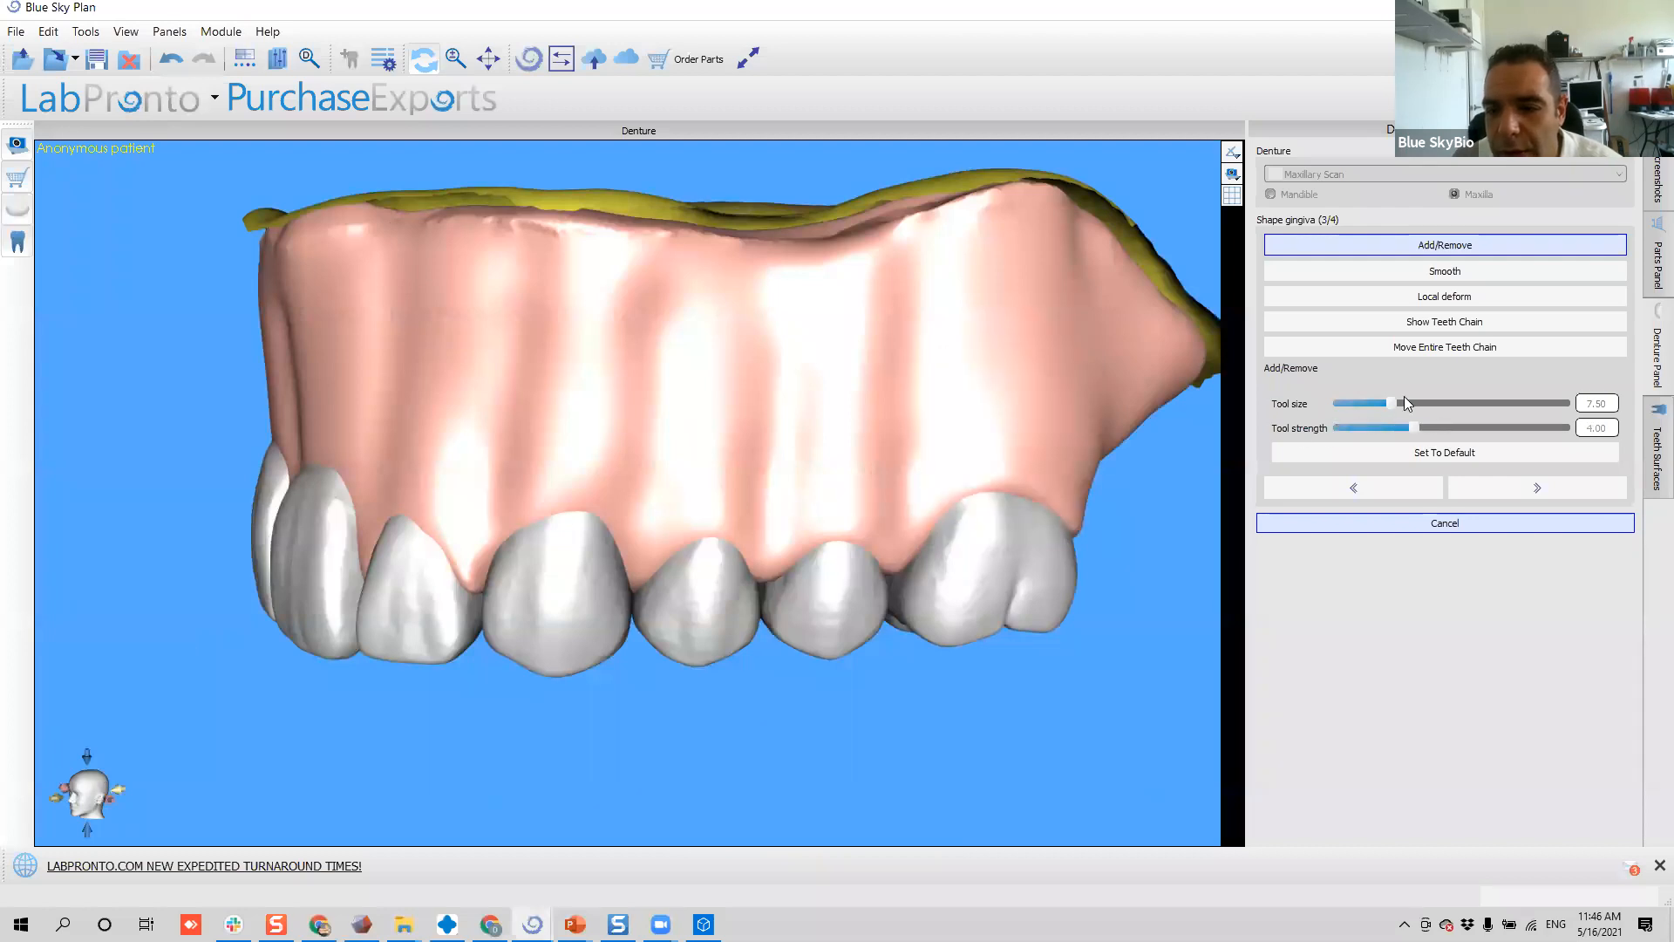
{"action": "left_click_drag", "start_coordinate": [1366, 400], "coordinate": [1358, 401]}
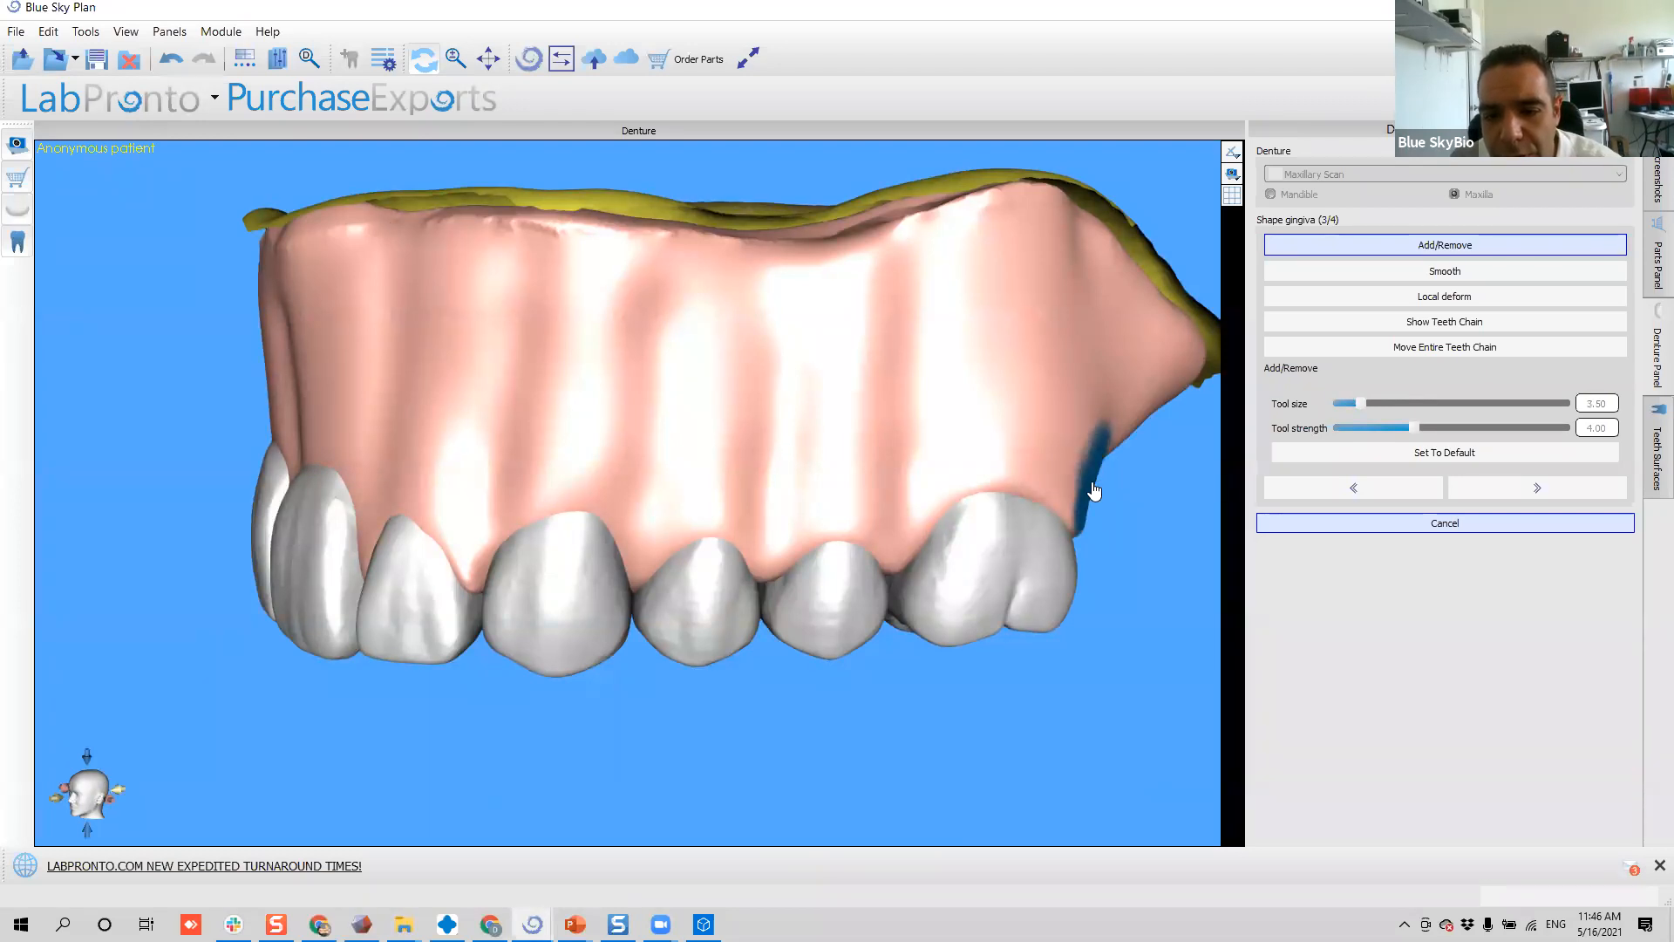
{"action": "scroll", "coordinate": [1086, 496], "scroll_direction": "down", "scroll_amount": 1, "text": "shift"}
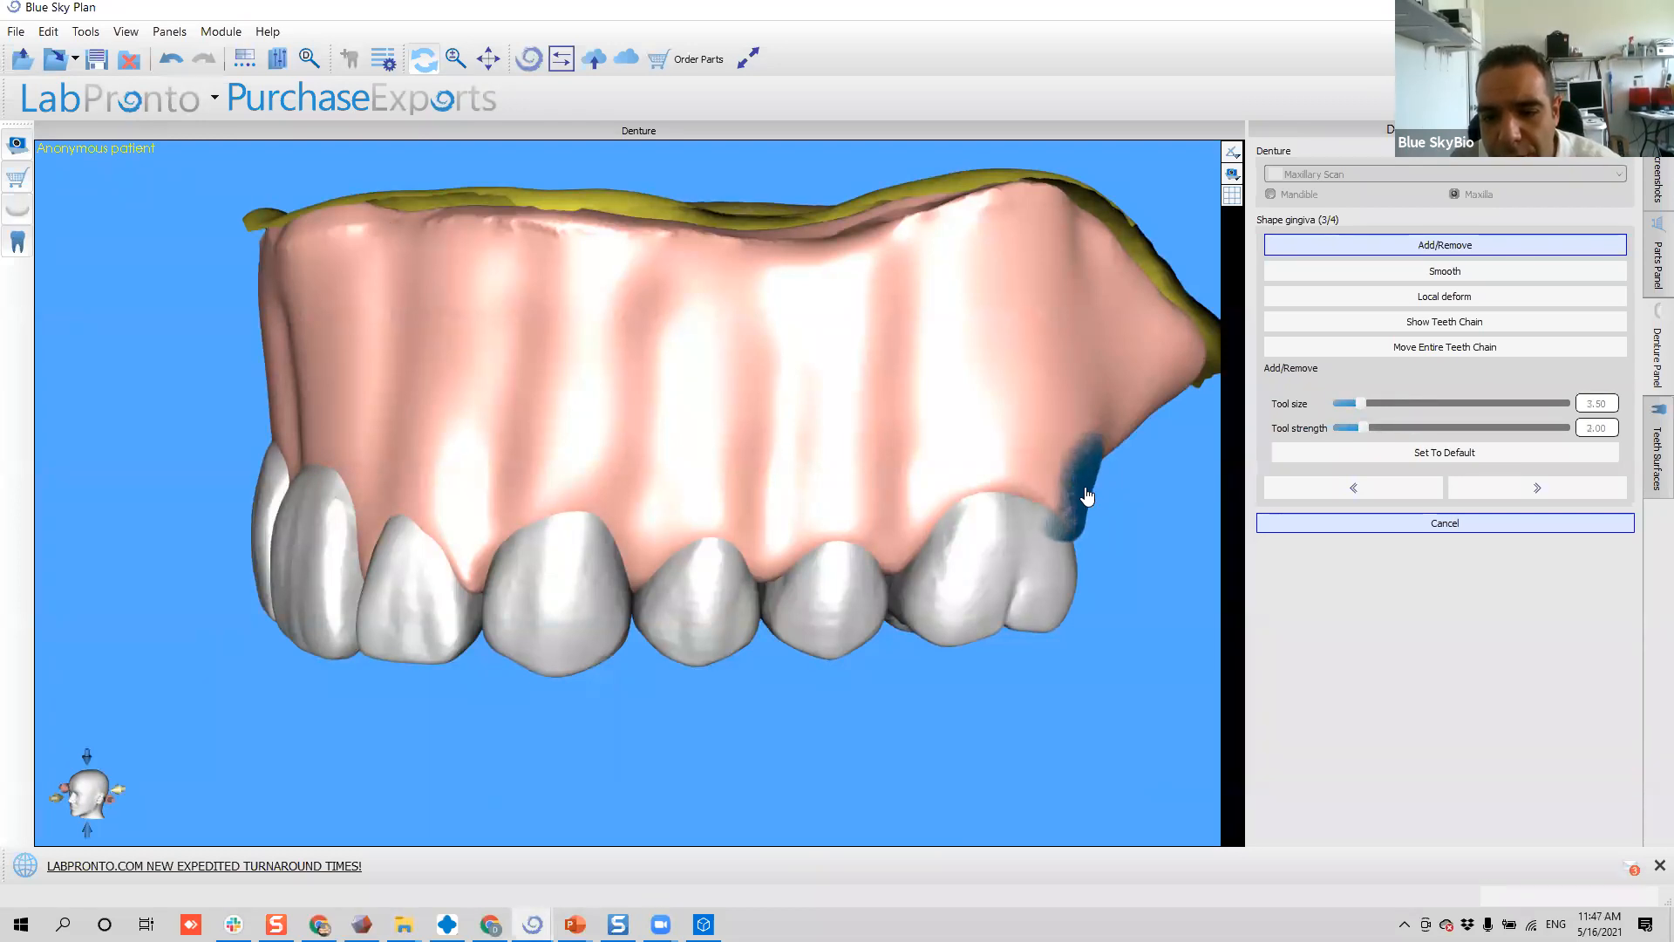
{"action": "scroll", "coordinate": [1086, 496], "scroll_direction": "down", "scroll_amount": 2, "text": "ctrl"}
{"action": "scroll", "coordinate": [1087, 496], "scroll_direction": "up", "scroll_amount": 1, "text": "ctrl"}
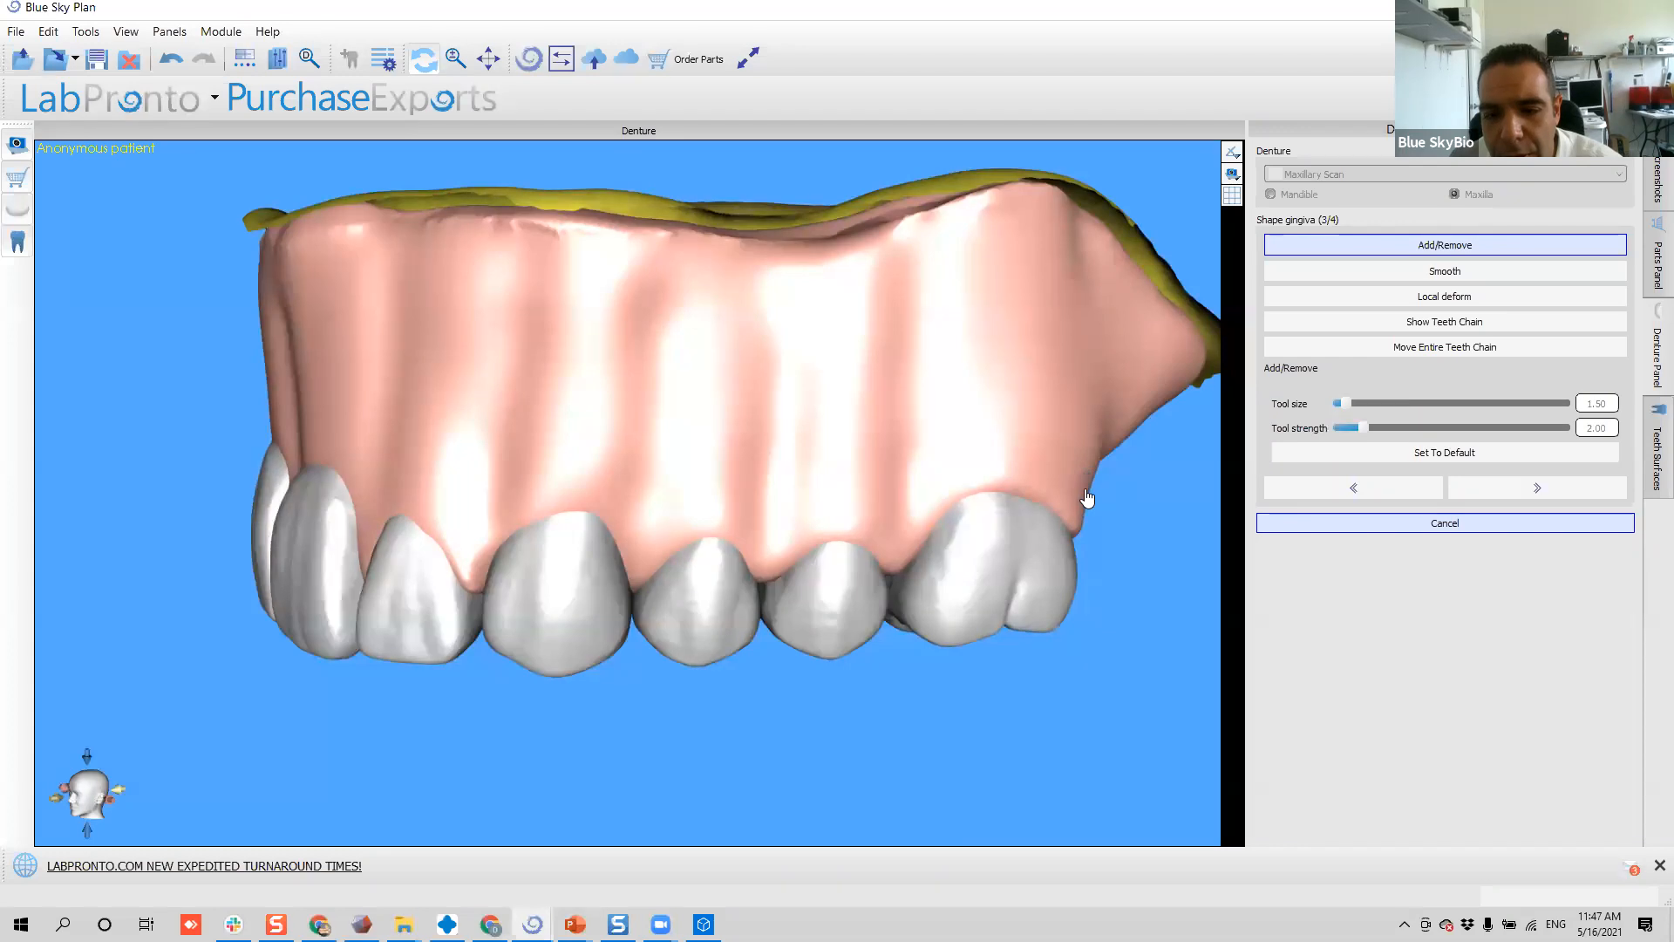
{"action": "mouse_move", "coordinate": [1023, 466]}
{"action": "left_mouse_down"}
{"action": "mouse_move", "coordinate": [784, 493]}
{"action": "mouse_move", "coordinate": [760, 514]}
{"action": "mouse_move", "coordinate": [732, 502]}
{"action": "mouse_move", "coordinate": [649, 519]}
{"action": "mouse_move", "coordinate": [588, 488]}
{"action": "mouse_move", "coordinate": [478, 514]}
{"action": "mouse_move", "coordinate": [440, 495]}
{"action": "mouse_move", "coordinate": [367, 499]}
{"action": "left_mouse_up"}
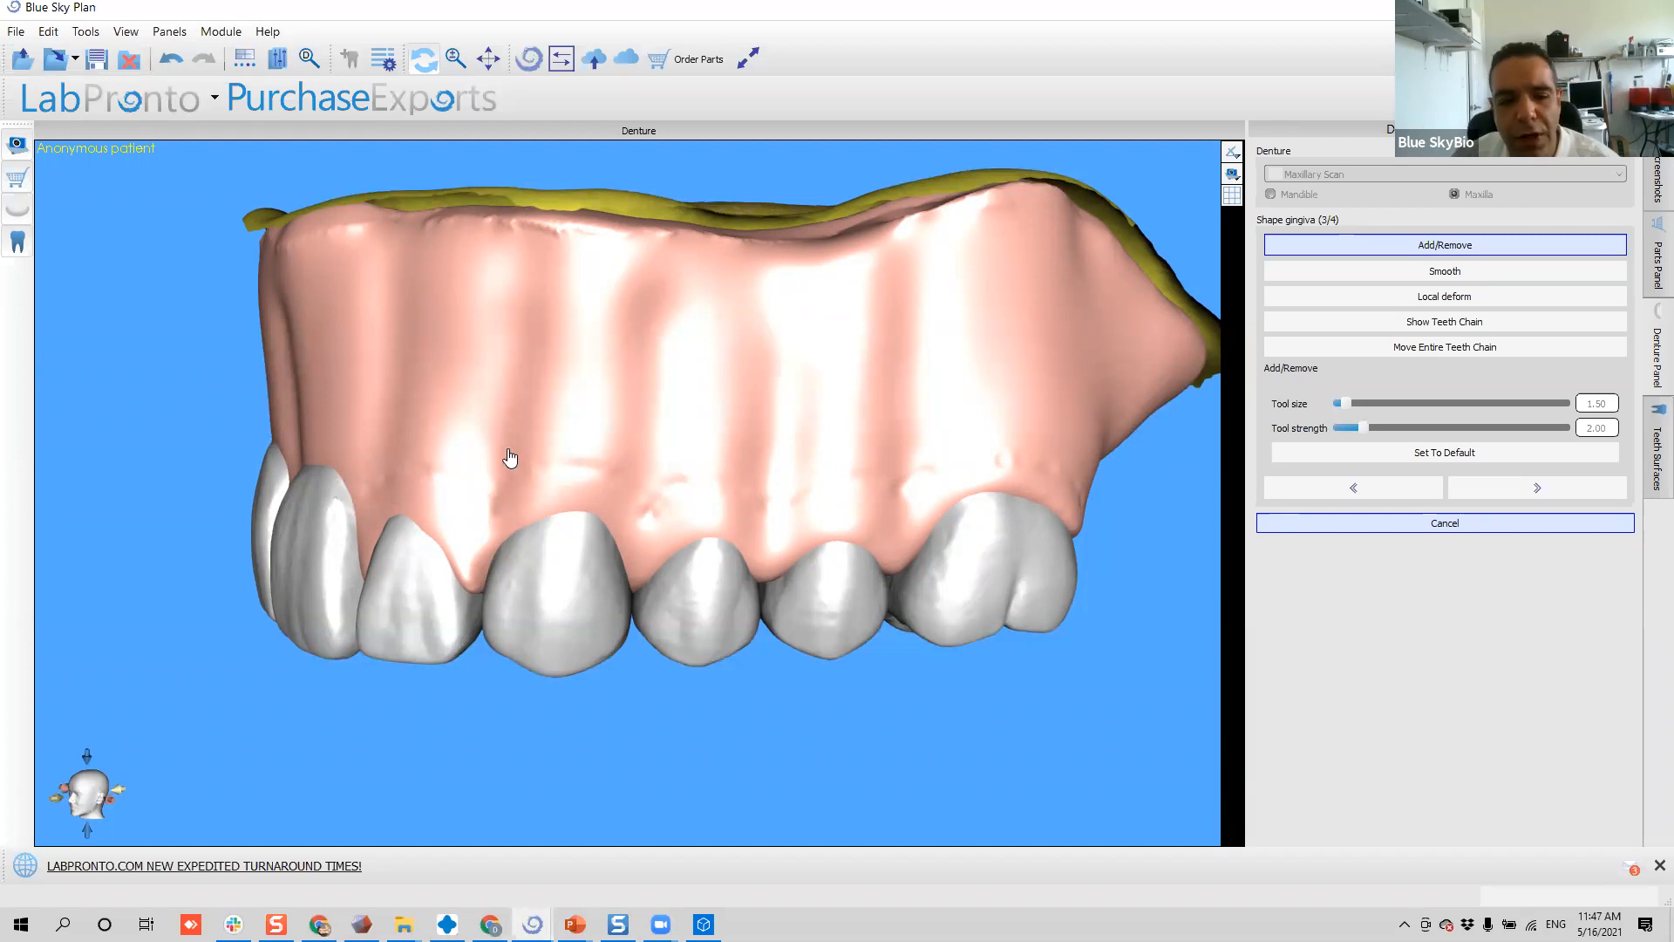
- Continue the fine surface texture with Add/Remove across the gingiva above the incisors, at size 1.50 and strength 2.00
{"action": "right_click_drag", "start_coordinate": [499, 520], "coordinate": [476, 457]}
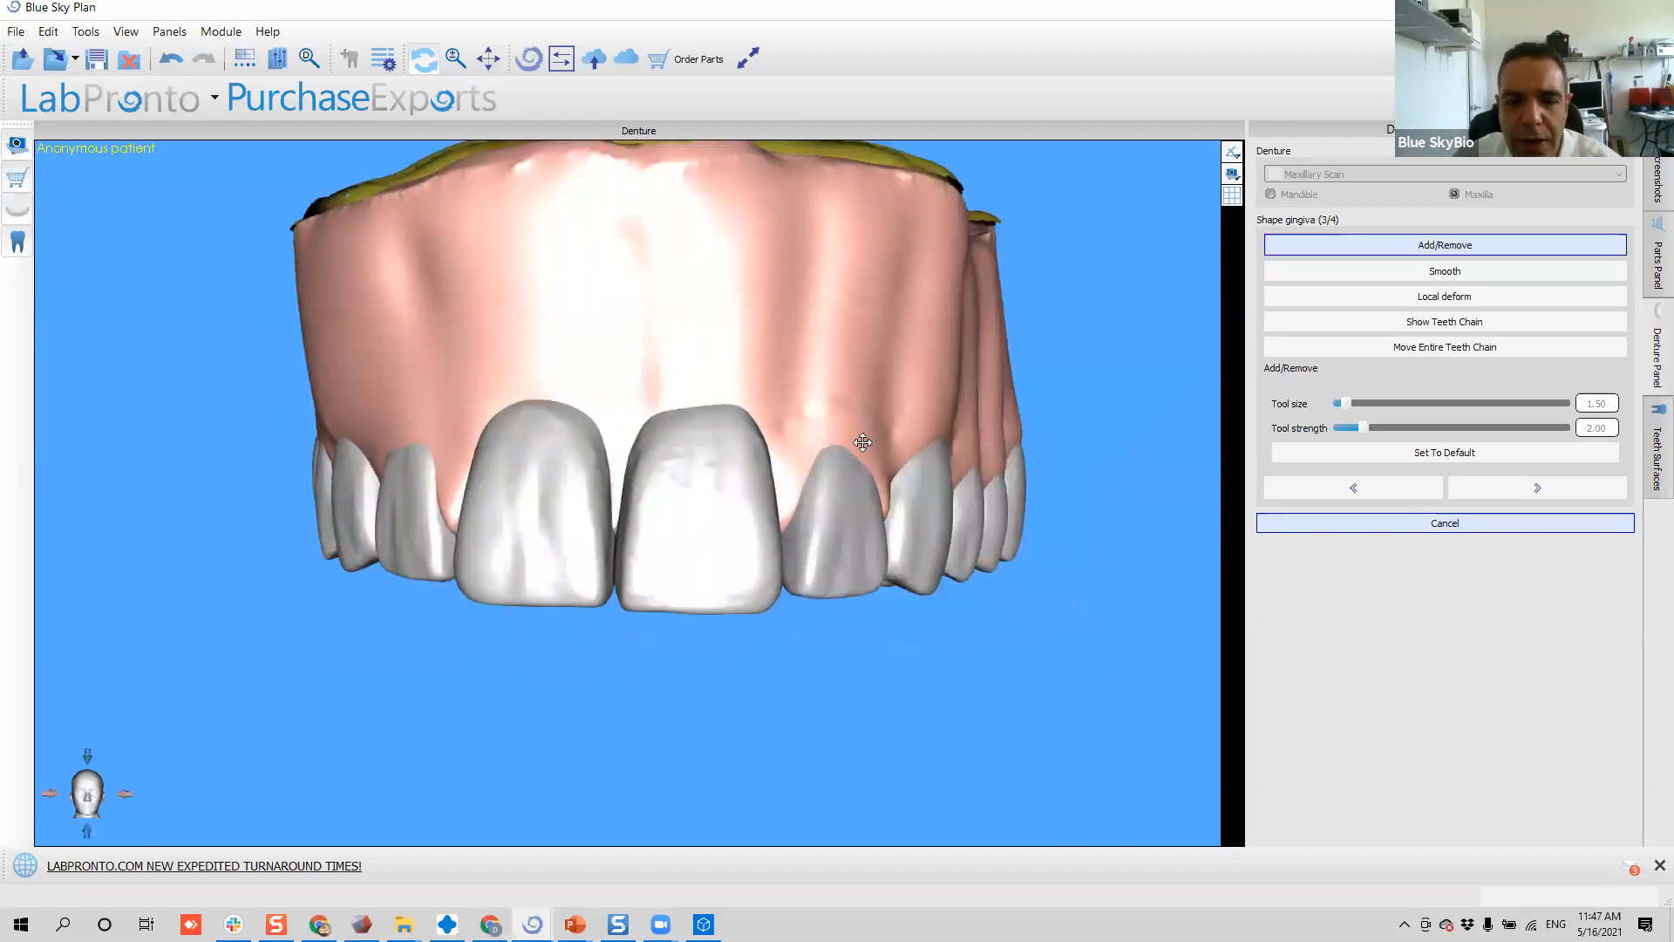
{"action": "right_click_drag", "start_coordinate": [862, 437], "coordinate": [787, 488]}
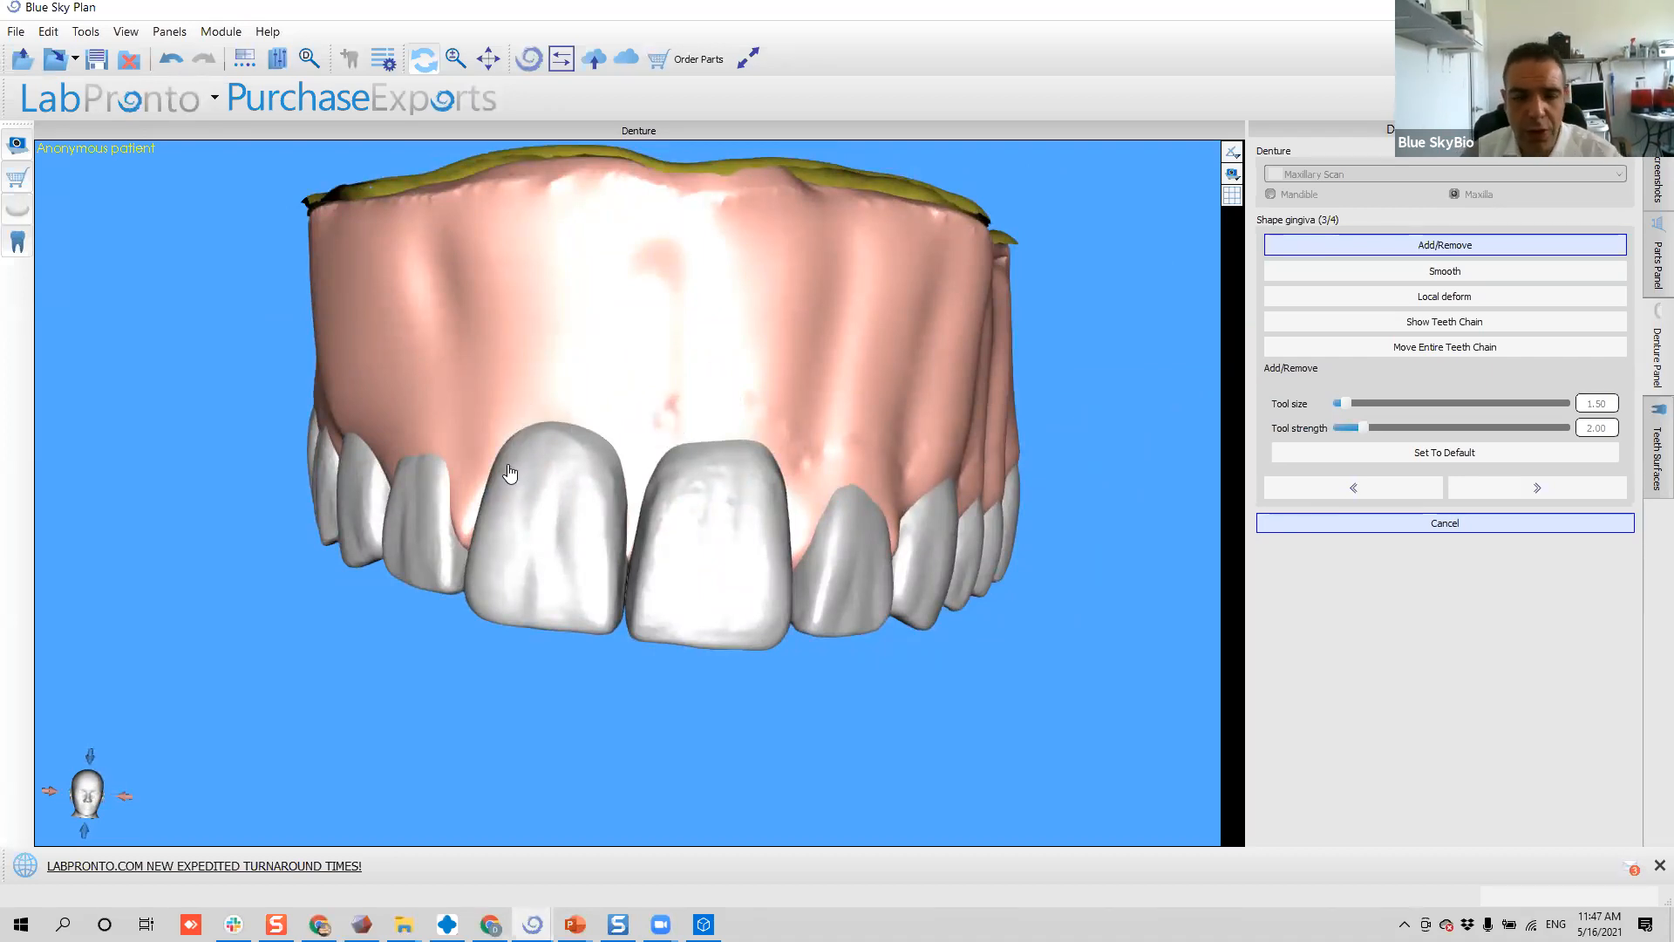
{"action": "left_click_drag", "start_coordinate": [413, 386], "coordinate": [553, 637]}
{"action": "left_click_drag", "start_coordinate": [907, 733], "coordinate": [956, 624]}
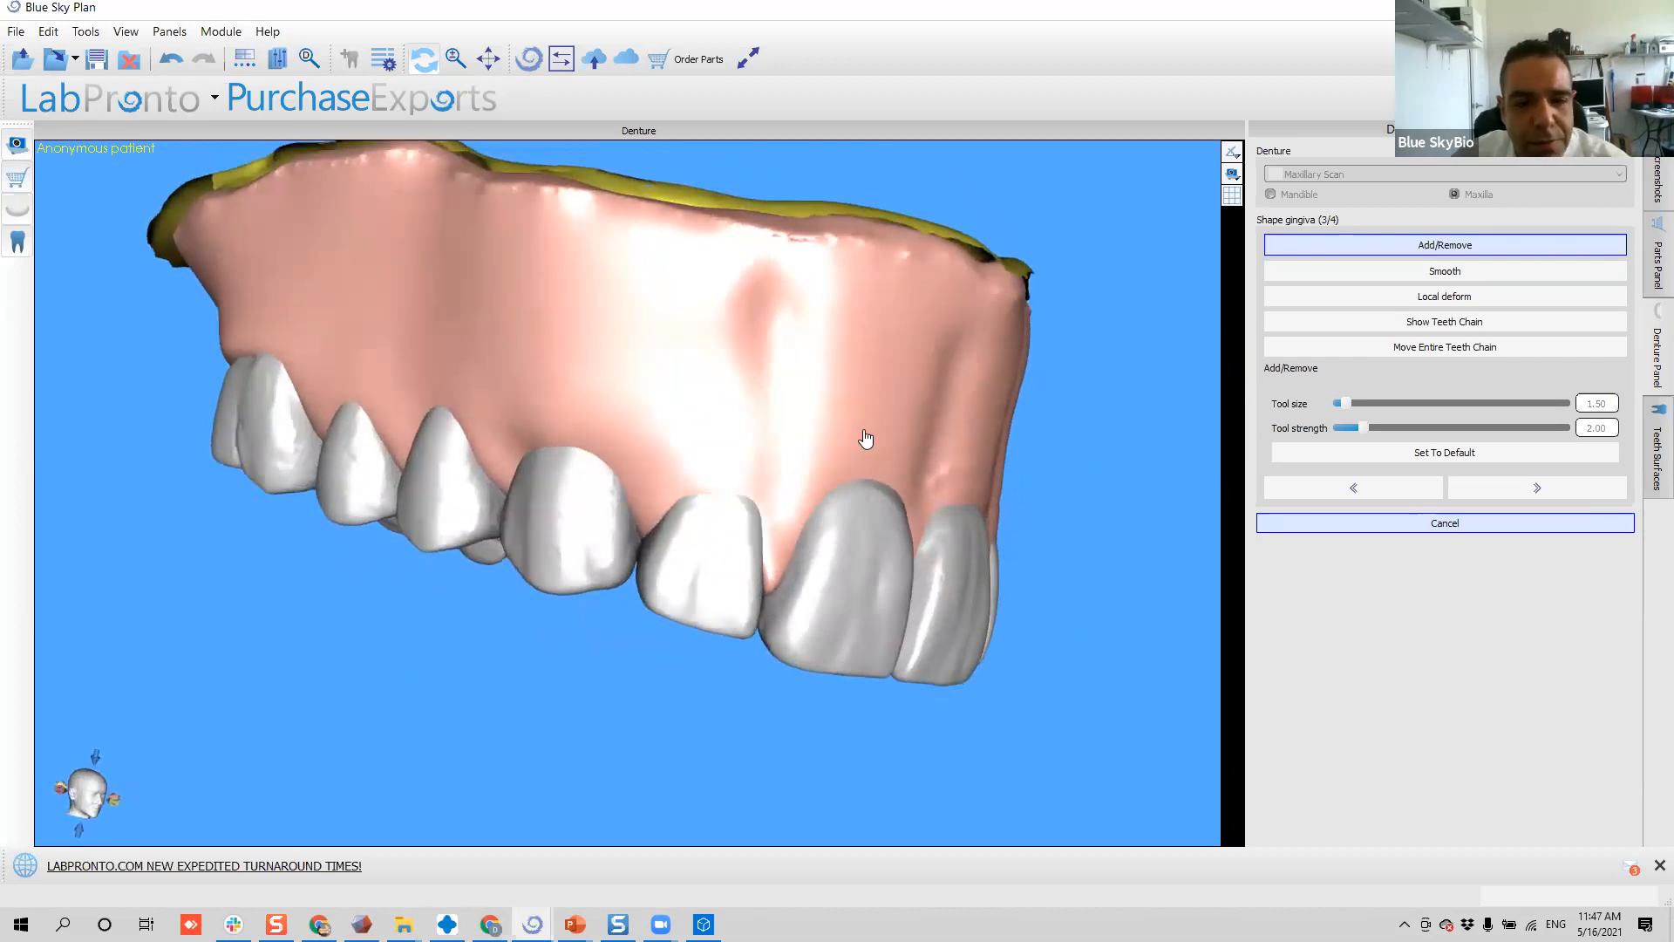
{"action": "left_click_drag", "start_coordinate": [963, 495], "coordinate": [492, 220]}
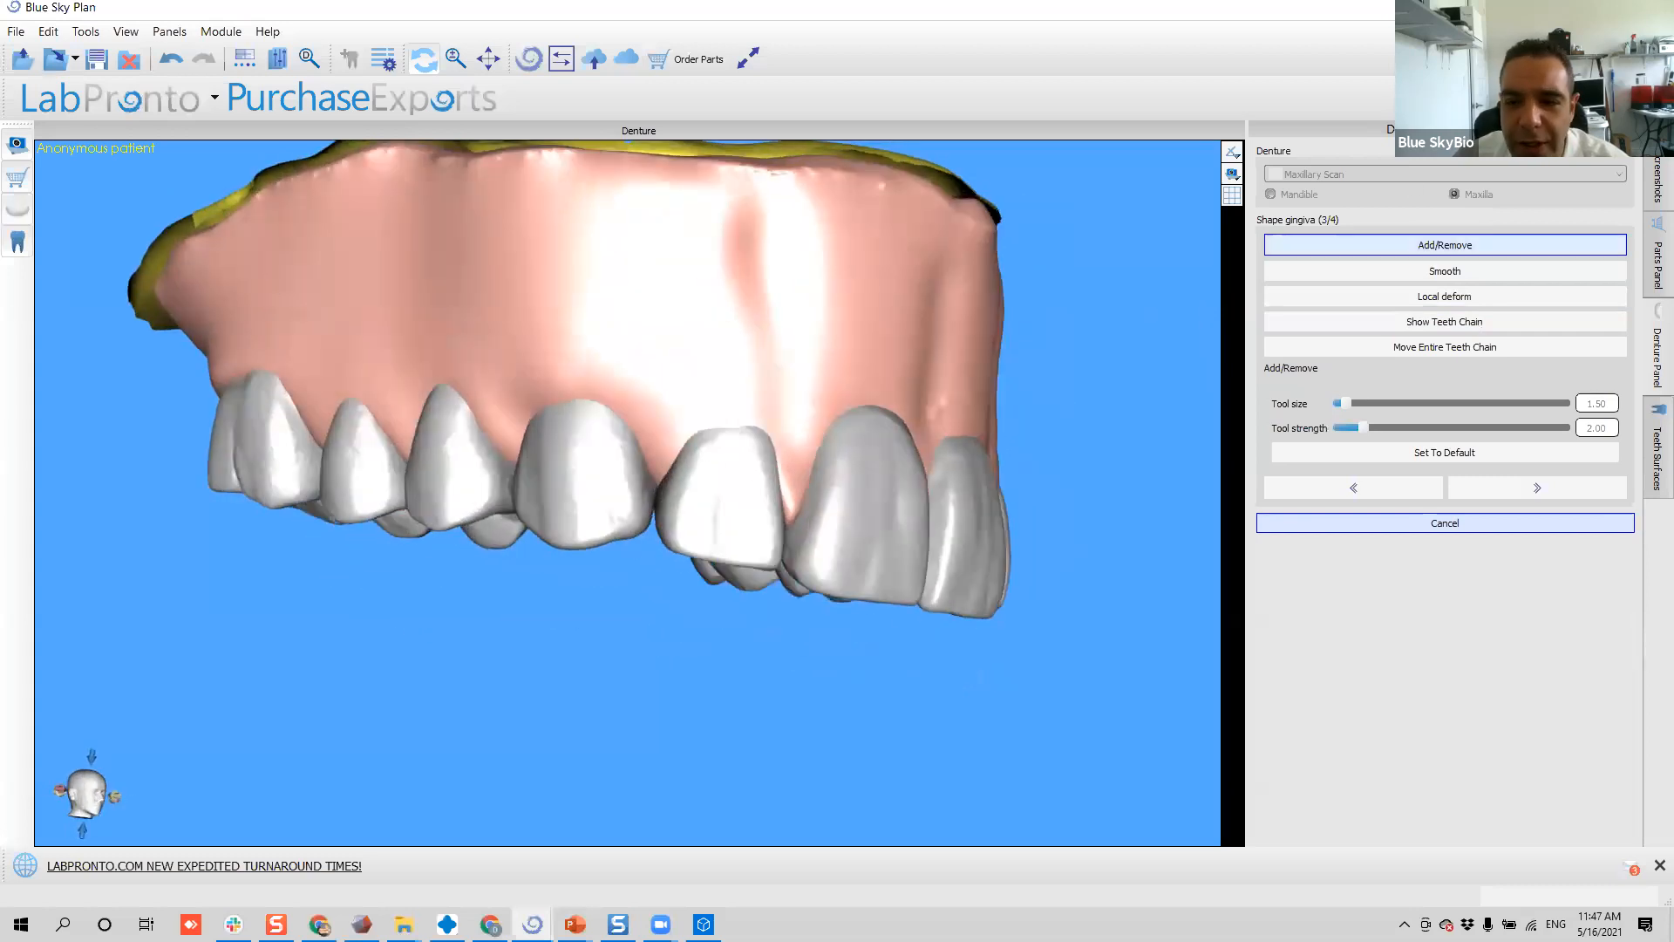
- Sculpt root contours into the gingiva above the opposite lateral incisor and canine with Add/Remove at size 10.50, lowering the strength to 1.00
{"action": "left_click", "coordinate": [1462, 270]}
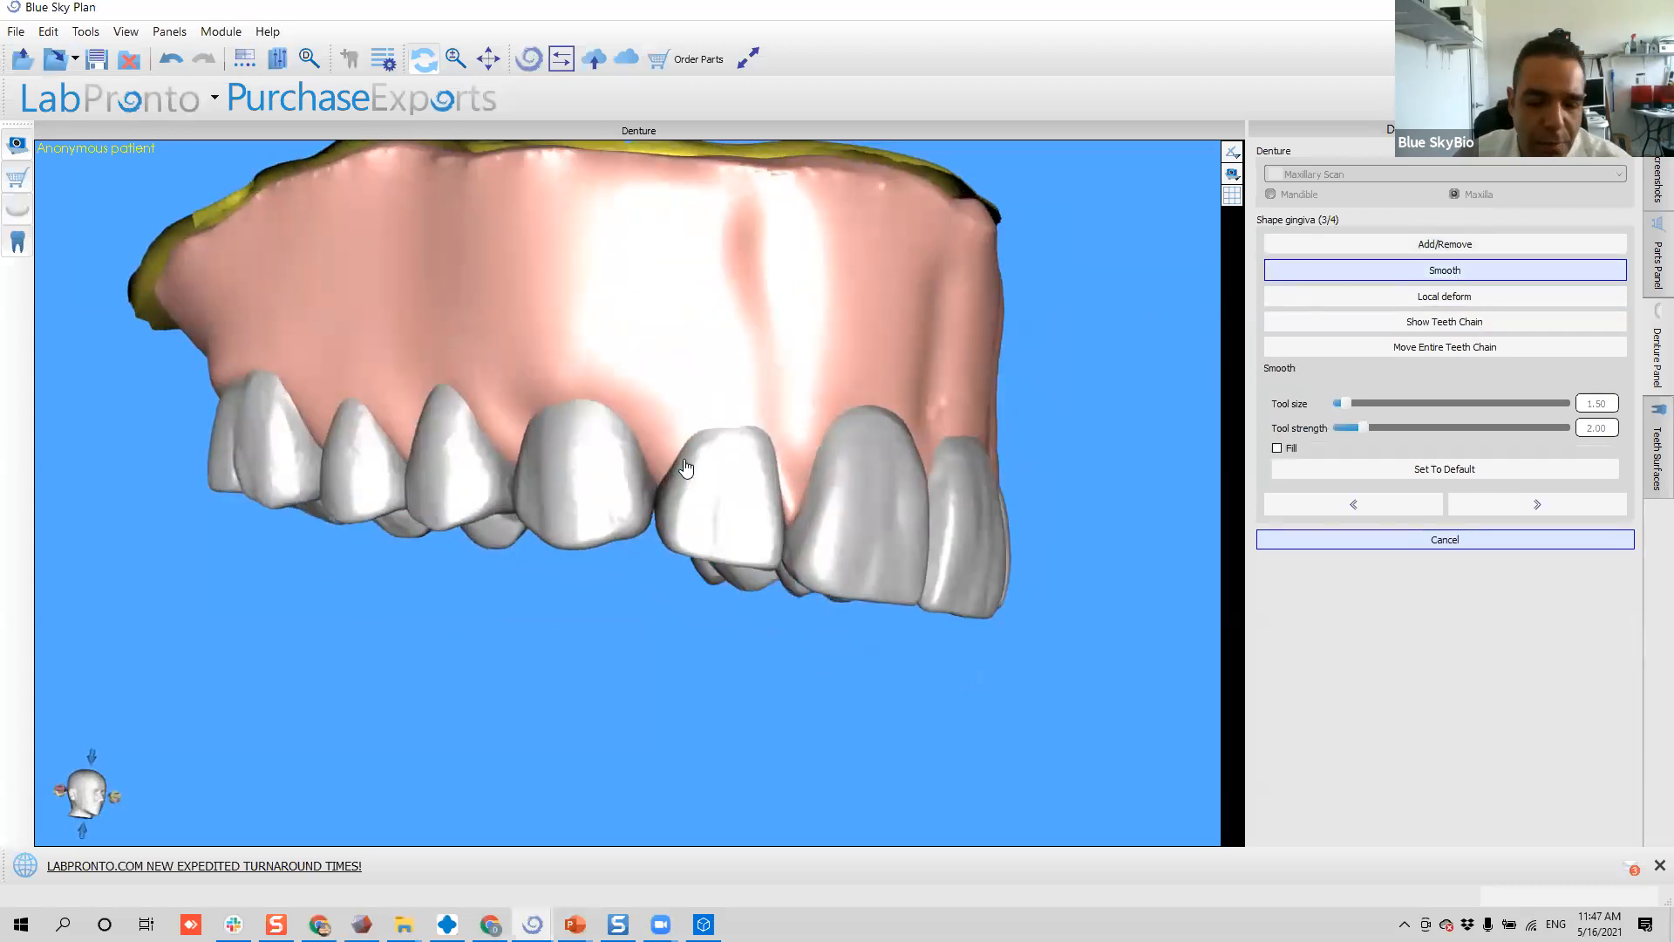
{"action": "left_click", "coordinate": [1410, 249]}
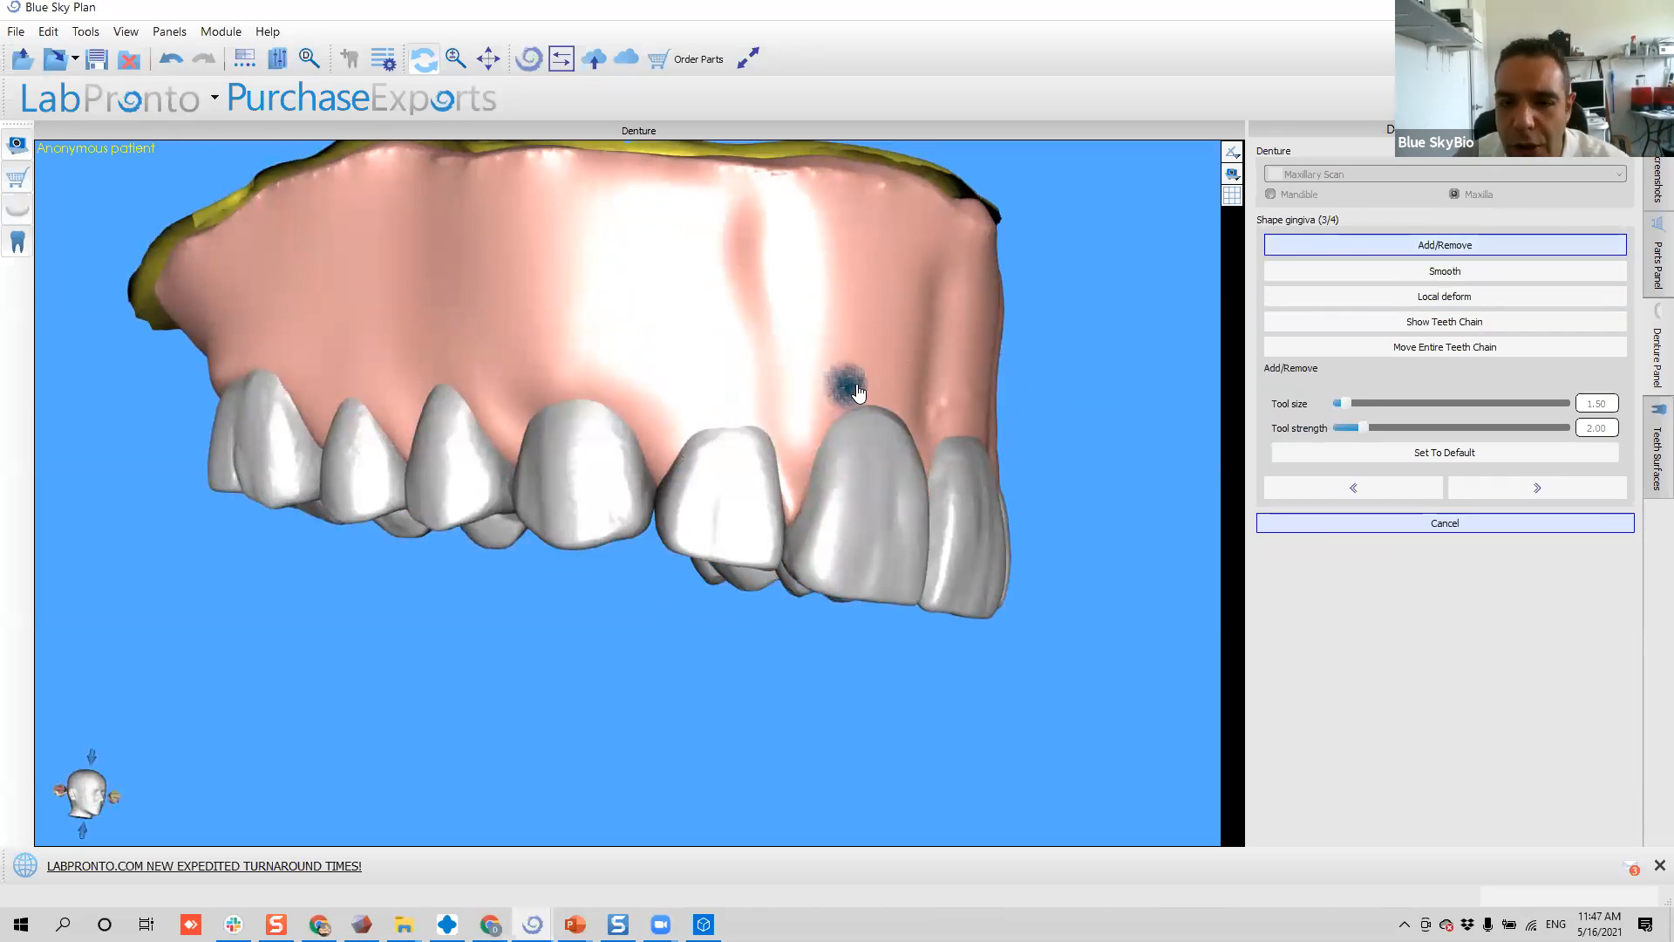
{"action": "scroll", "coordinate": [775, 426], "scroll_direction": "up", "scroll_amount": 8}
{"action": "scroll", "coordinate": [787, 424], "scroll_direction": "up", "scroll_amount": 7}
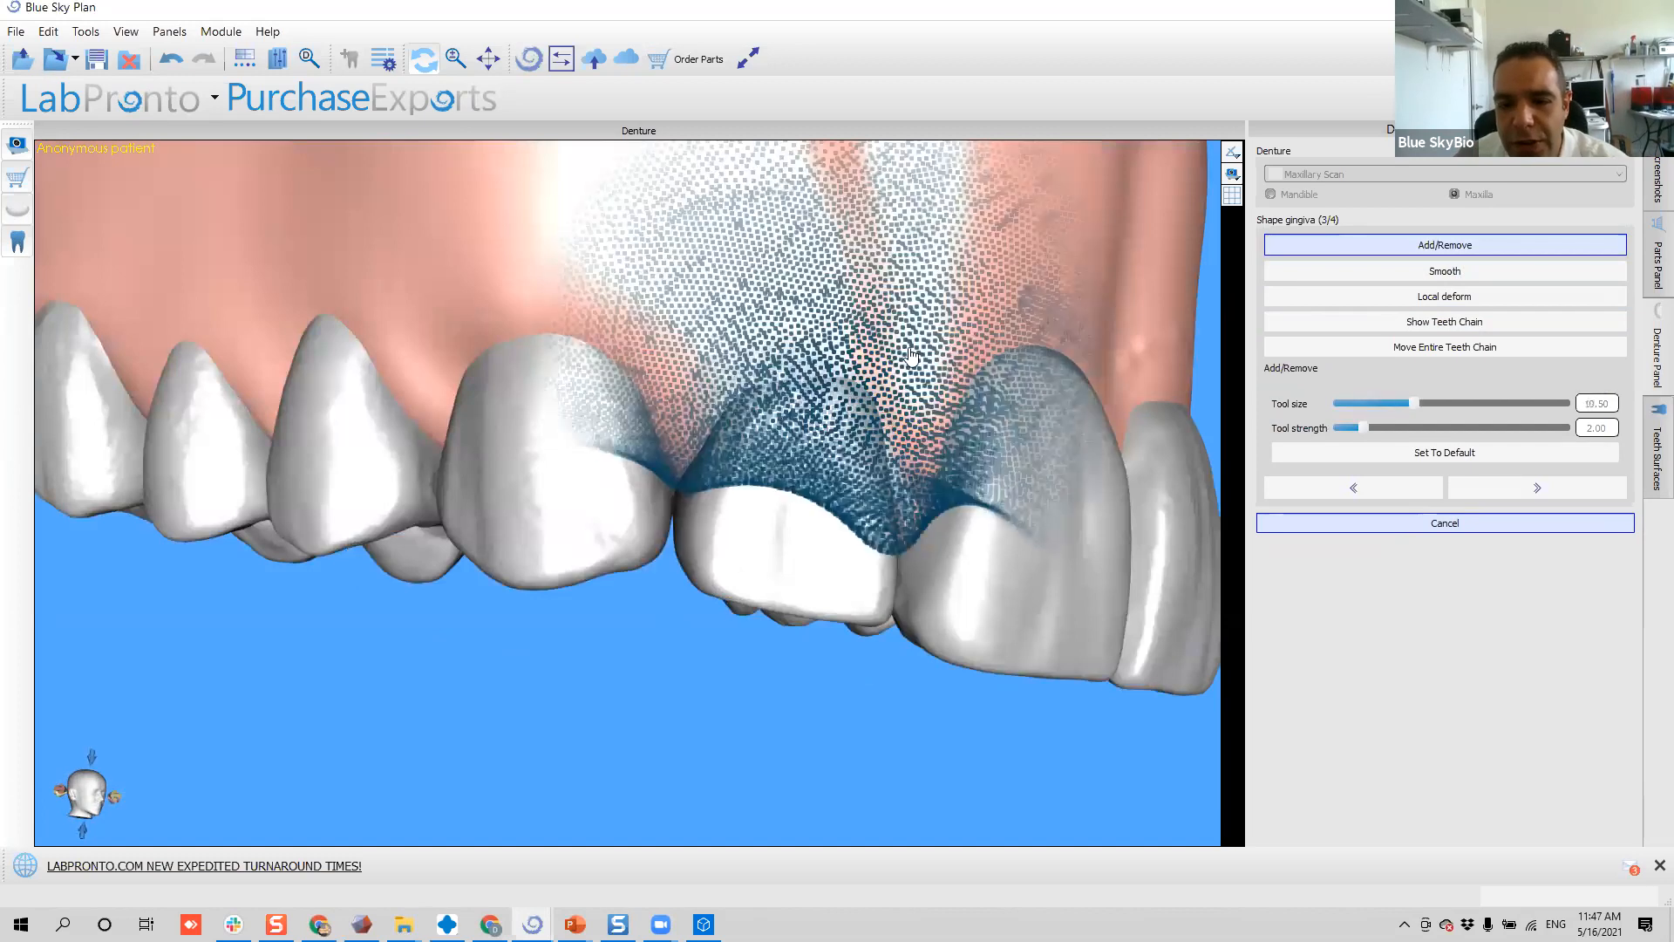
{"action": "scroll", "coordinate": [793, 384], "scroll_direction": "down", "scroll_amount": 4}
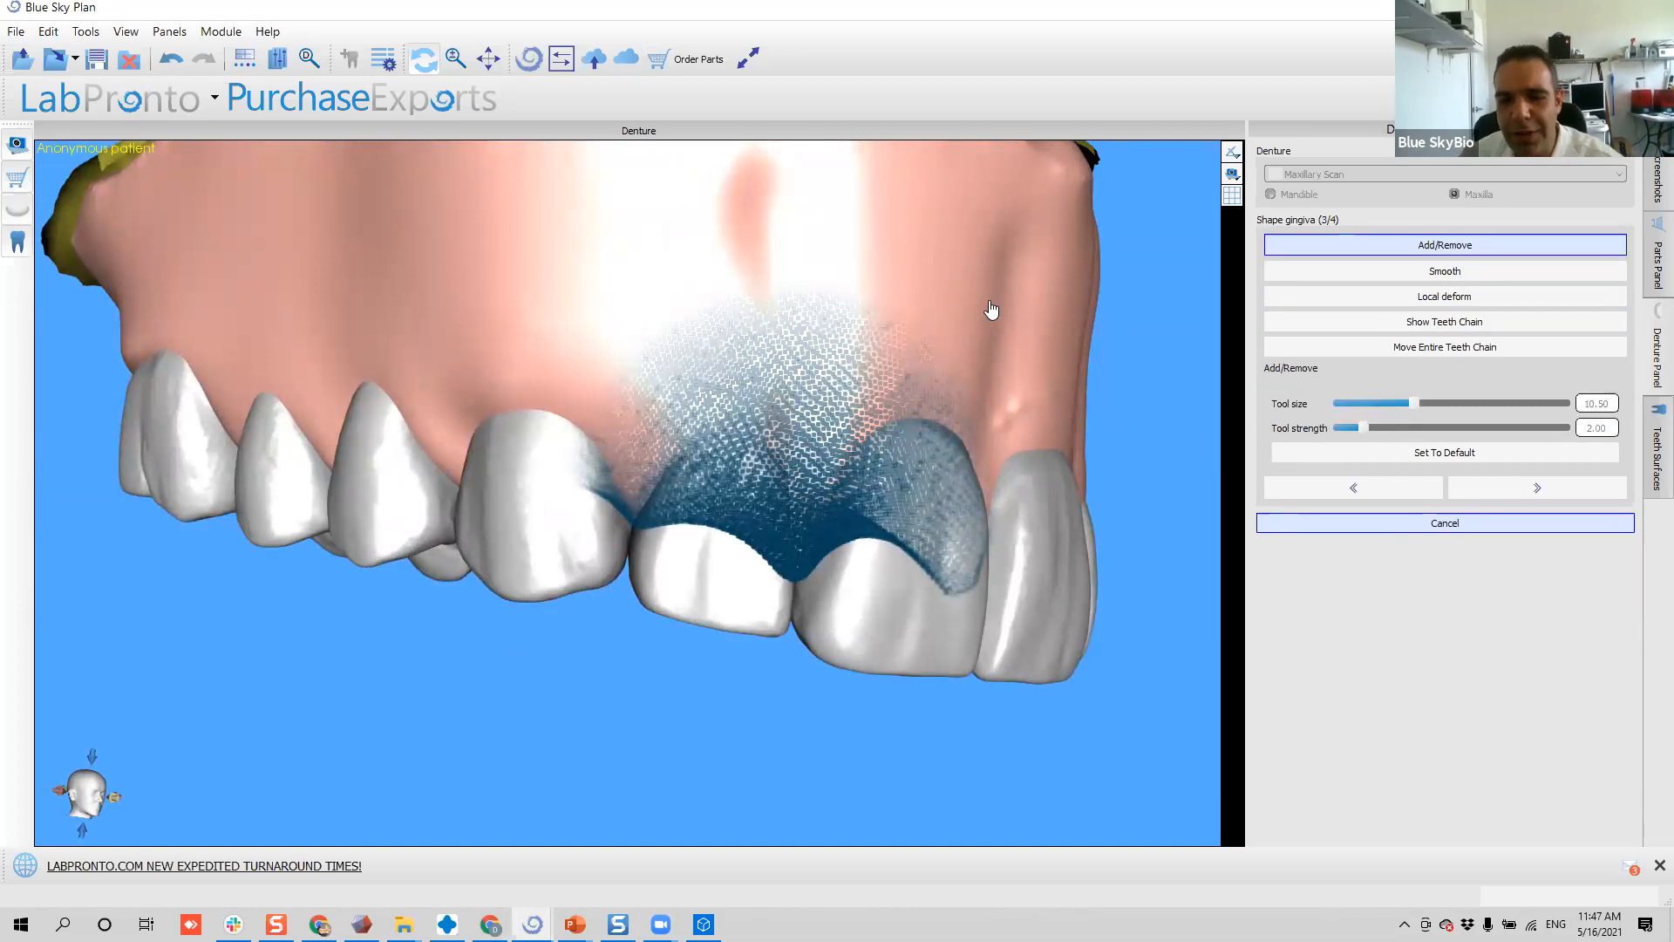
{"action": "mouse_move", "coordinate": [850, 453]}
{"action": "right_mouse_down"}
{"action": "mouse_move", "coordinate": [695, 438]}
{"action": "mouse_move", "coordinate": [858, 436]}
{"action": "right_mouse_up"}
{"action": "scroll", "coordinate": [710, 437], "scroll_direction": "down", "scroll_amount": 2, "text": "shift"}
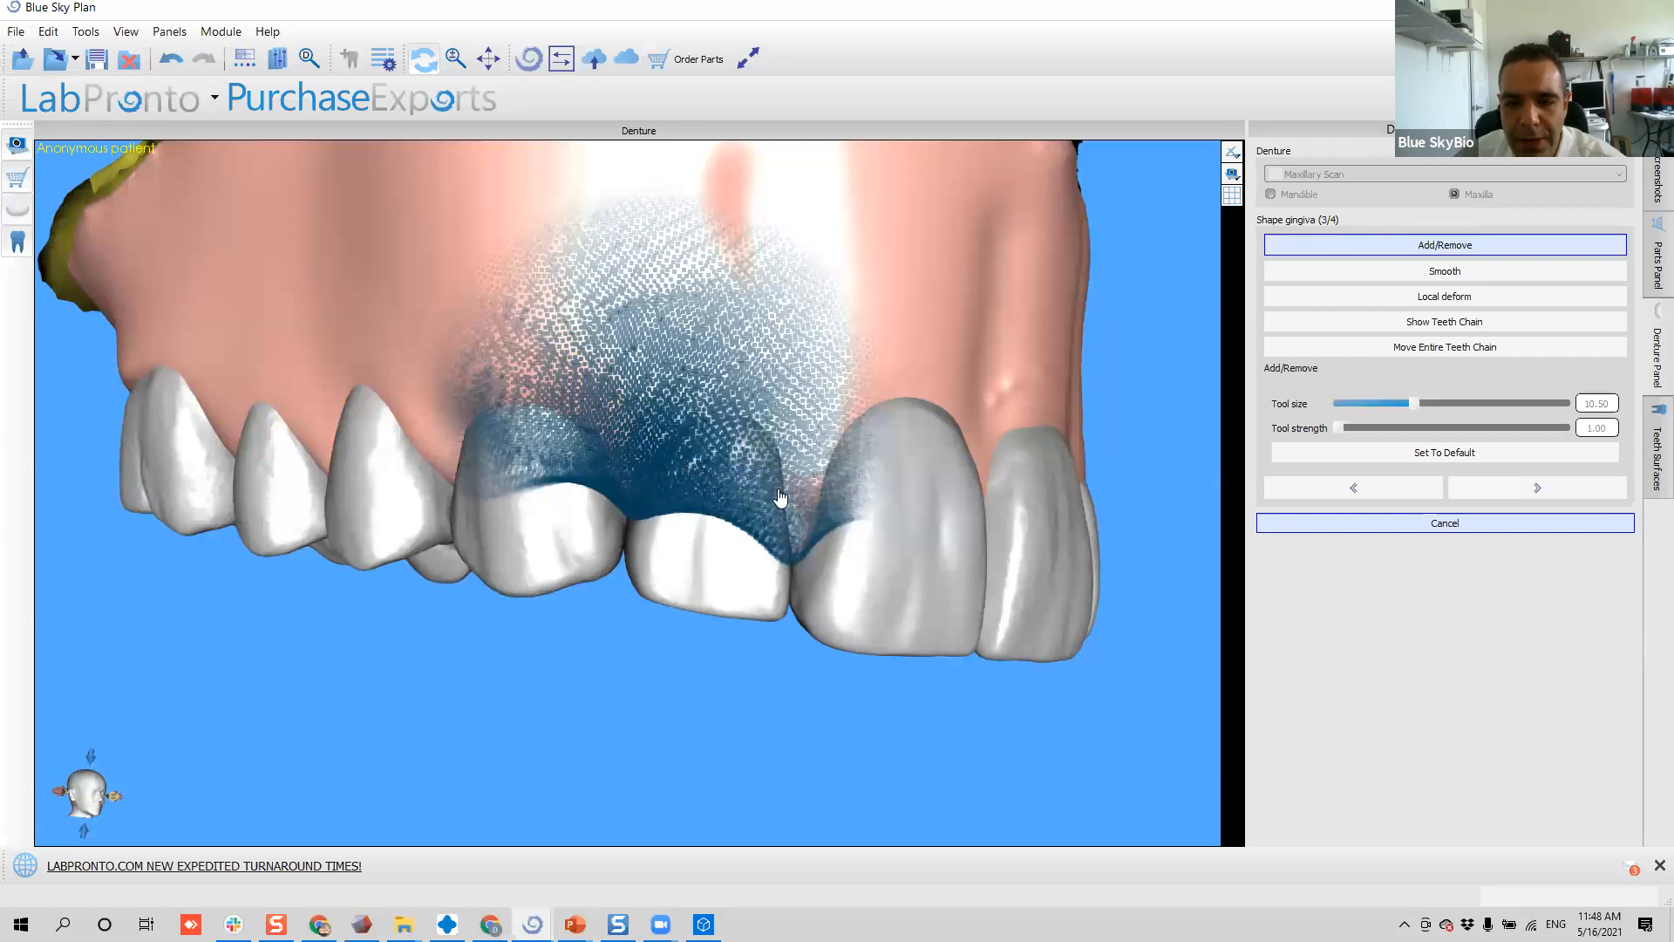
- Extend the root contours through the gingiva above the canine and premolars with Add/Remove at size 10.50 and strength 1.00
{"action": "scroll", "coordinate": [905, 471], "scroll_direction": "down", "scroll_amount": 3}
{"action": "mouse_move", "coordinate": [905, 472]}
{"action": "left_mouse_down"}
{"action": "mouse_move", "coordinate": [863, 535]}
{"action": "mouse_move", "coordinate": [503, 586]}
{"action": "mouse_move", "coordinate": [592, 556]}
{"action": "left_mouse_up"}
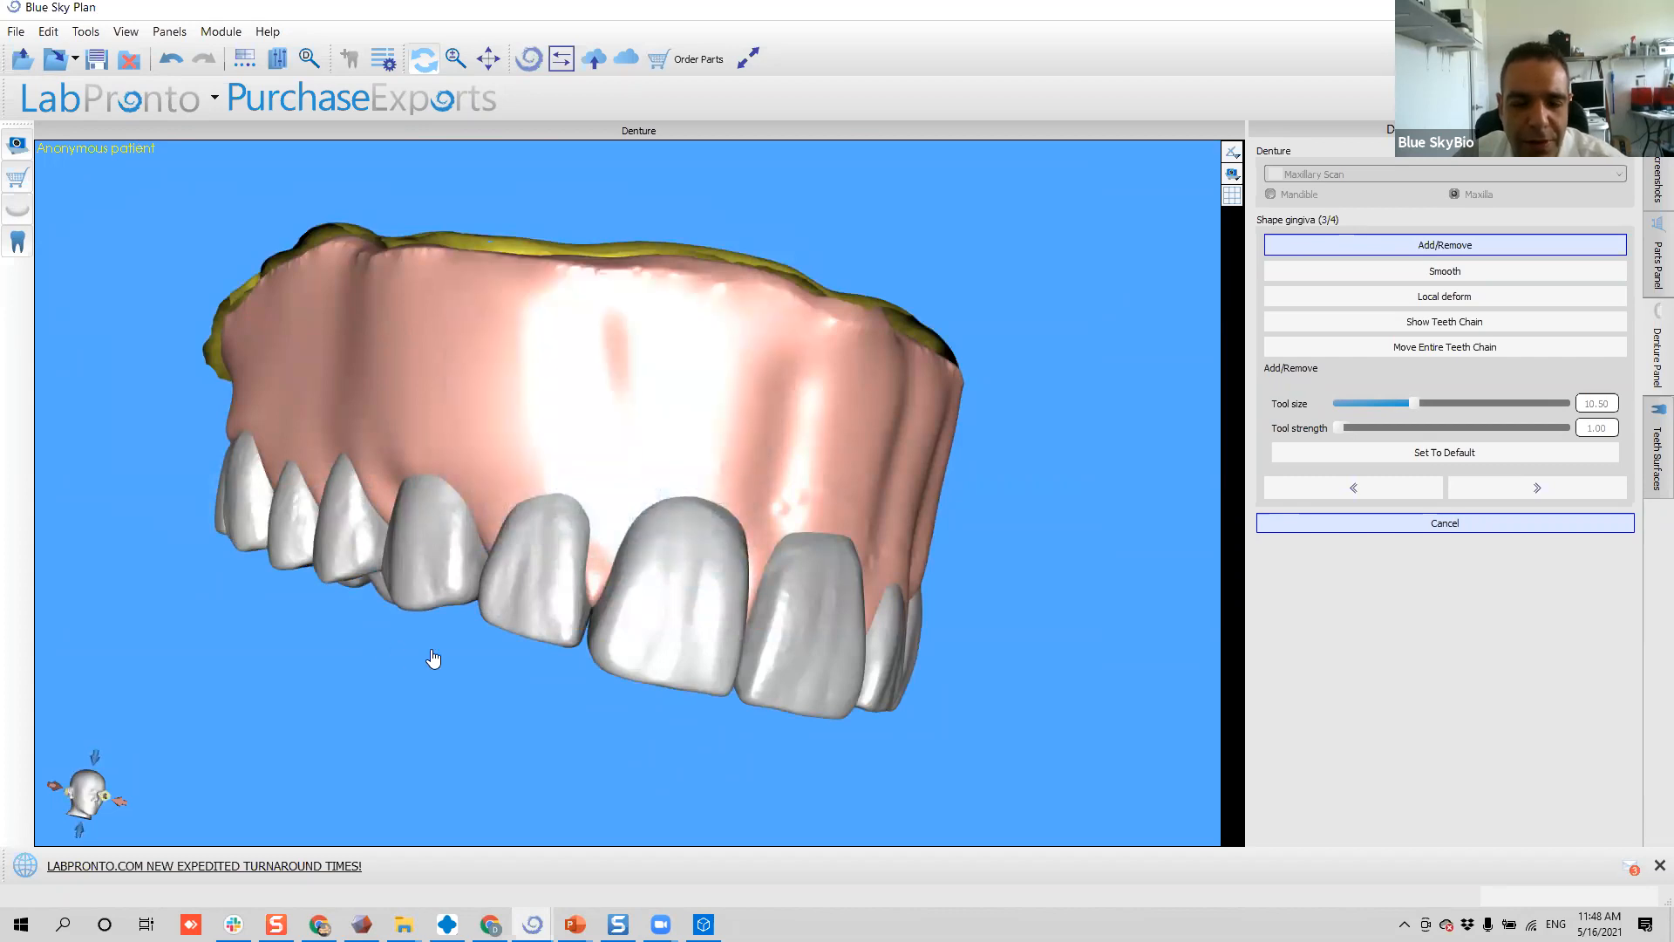
{"action": "mouse_move", "coordinate": [662, 597]}
{"action": "left_mouse_down"}
{"action": "mouse_move", "coordinate": [445, 605]}
{"action": "mouse_move", "coordinate": [542, 572]}
{"action": "mouse_move", "coordinate": [500, 555]}
{"action": "left_mouse_up"}
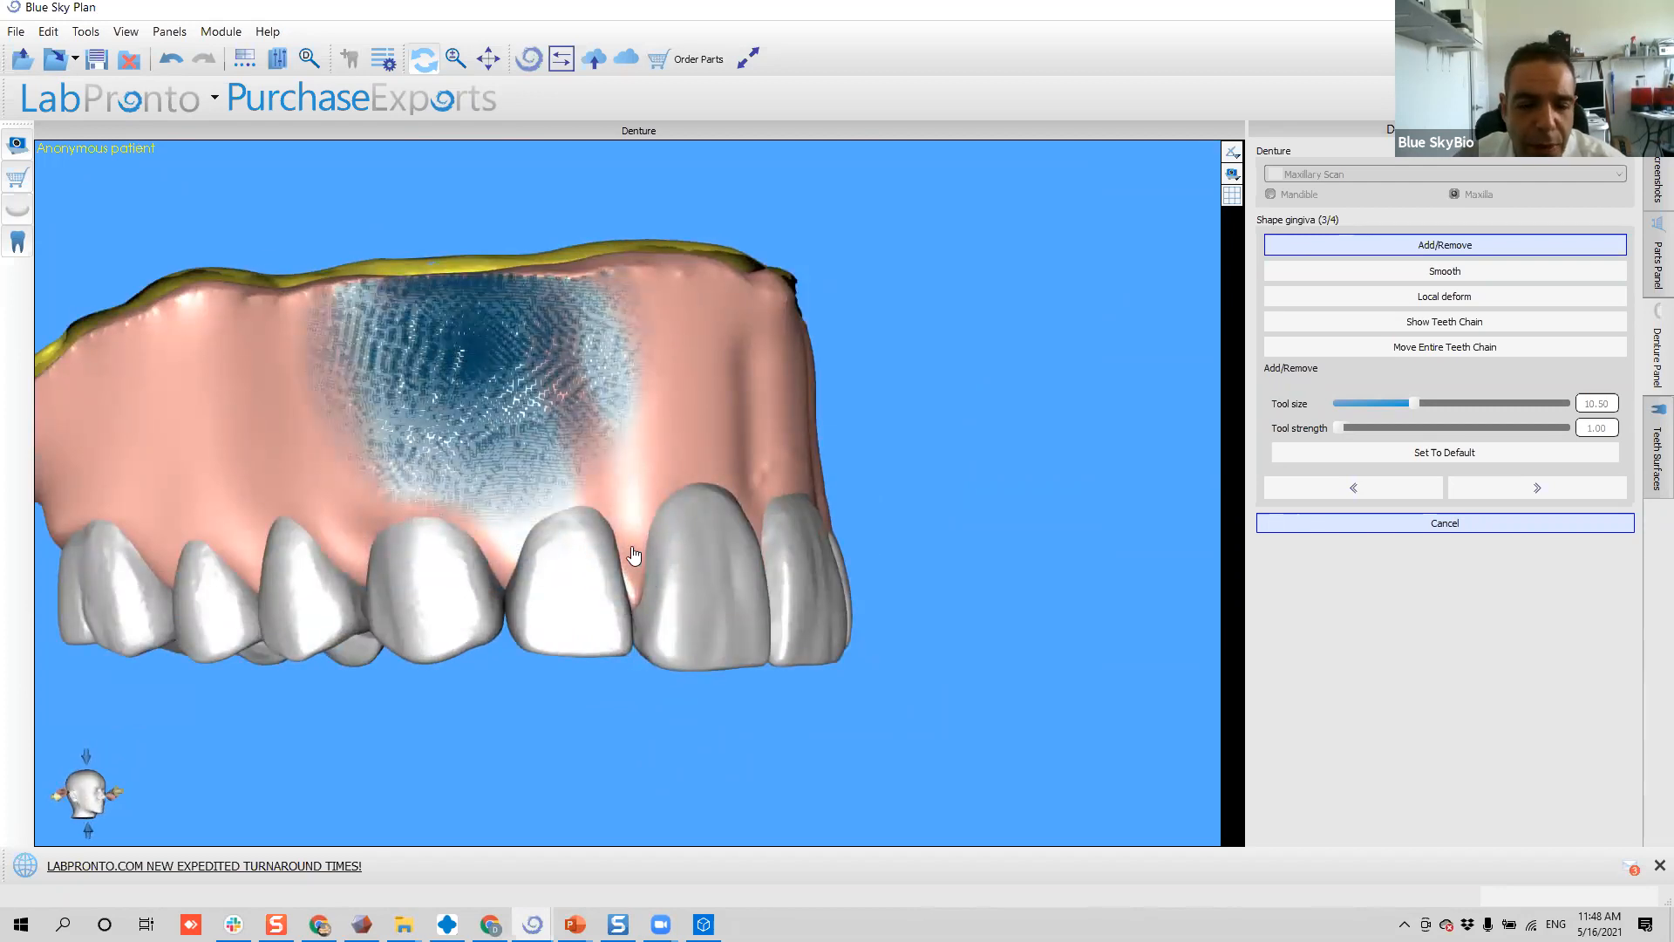
{"action": "mouse_move", "coordinate": [706, 528]}
{"action": "left_mouse_down"}
{"action": "mouse_move", "coordinate": [676, 527]}
{"action": "mouse_move", "coordinate": [845, 653]}
{"action": "mouse_move", "coordinate": [810, 453]}
{"action": "left_mouse_up"}
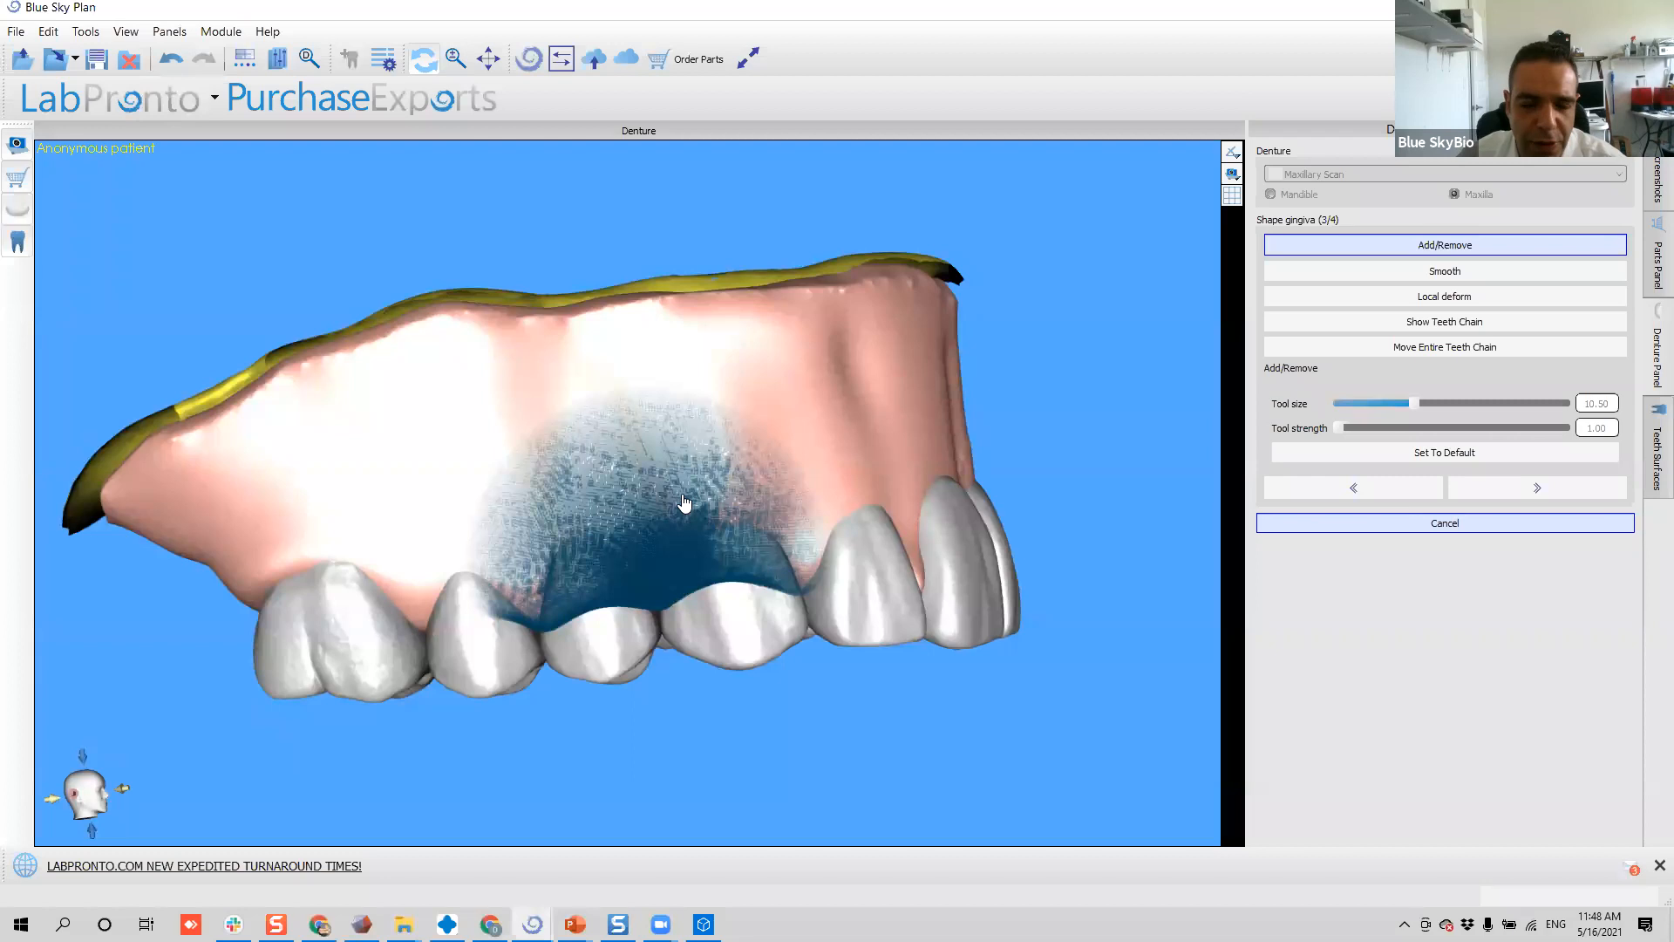
{"action": "mouse_move", "coordinate": [713, 494]}
{"action": "right_mouse_down"}
{"action": "mouse_move", "coordinate": [814, 459]}
{"action": "mouse_move", "coordinate": [1005, 467]}
{"action": "mouse_move", "coordinate": [718, 526]}
{"action": "mouse_move", "coordinate": [628, 663]}
{"action": "right_mouse_up"}
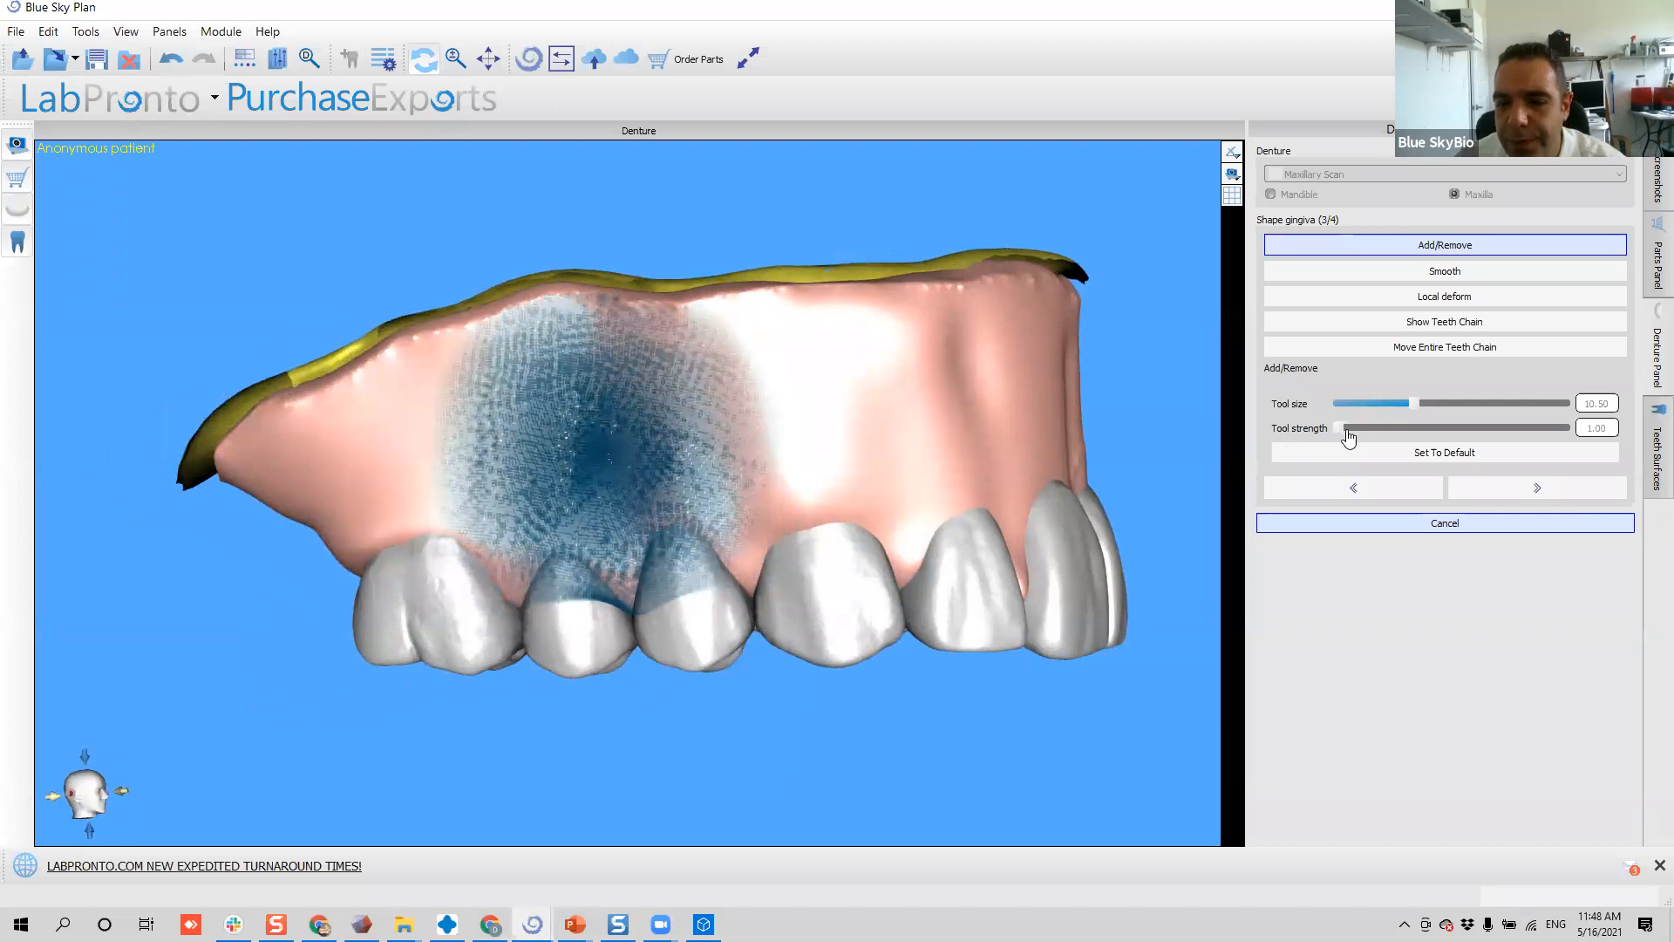
- Deepen the root contours above the molar, premolars and canine on this side with Add/Remove strength raised to 2.00
{"action": "left_click", "coordinate": [1365, 429]}
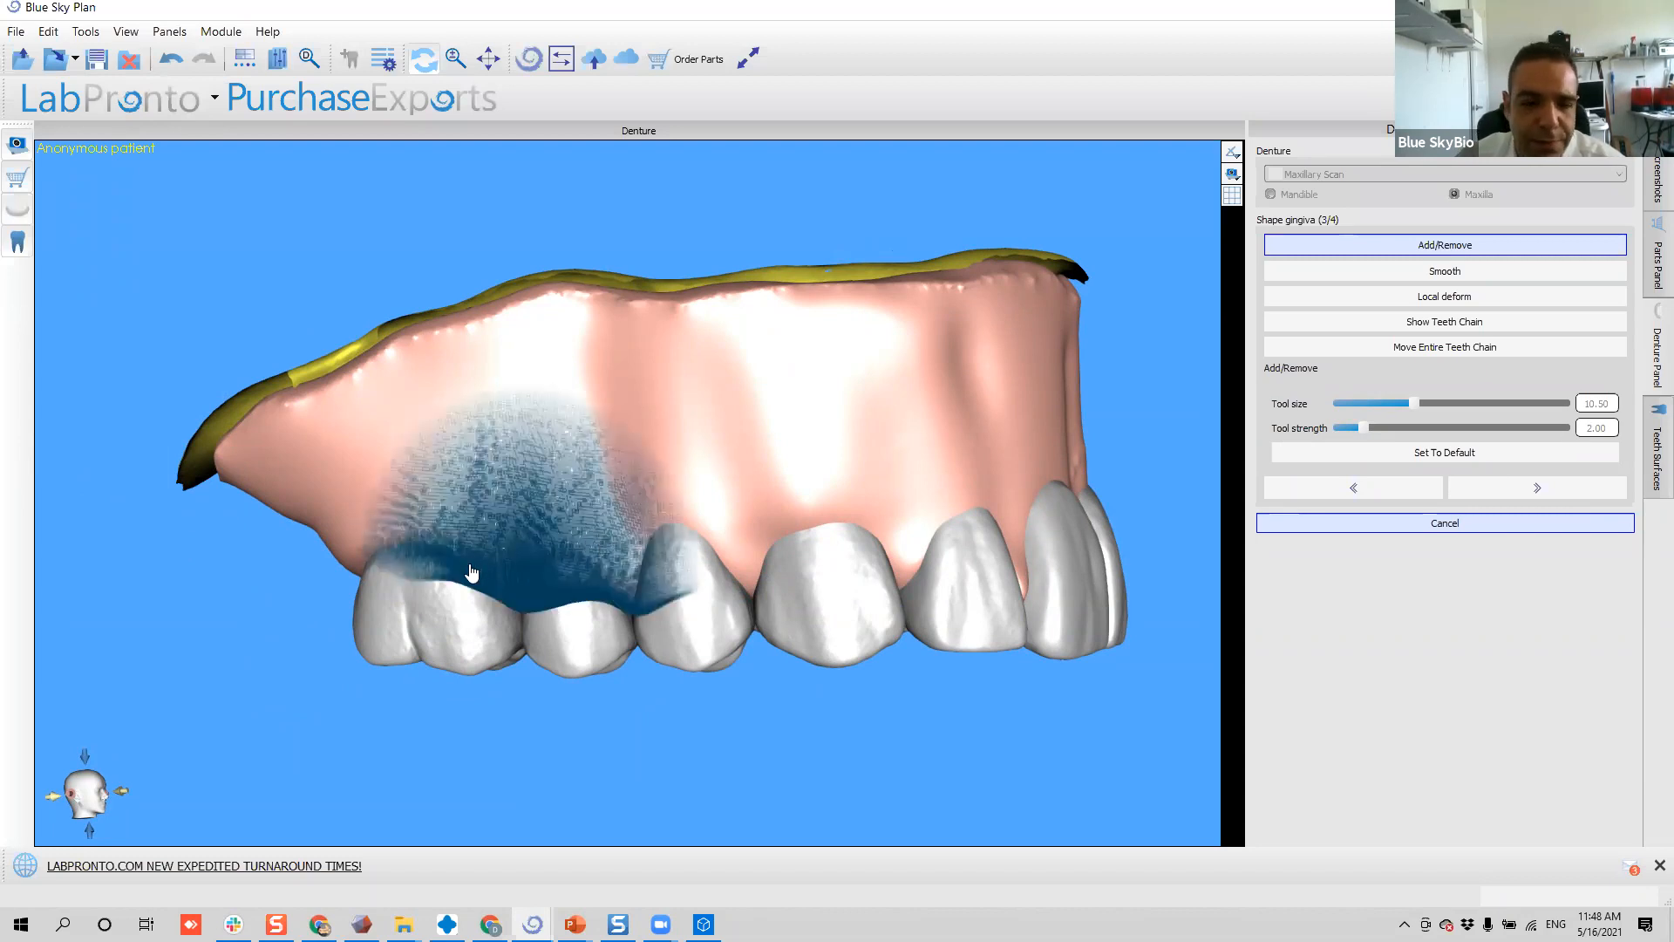
{"action": "right_click_drag", "start_coordinate": [503, 564], "coordinate": [504, 547]}
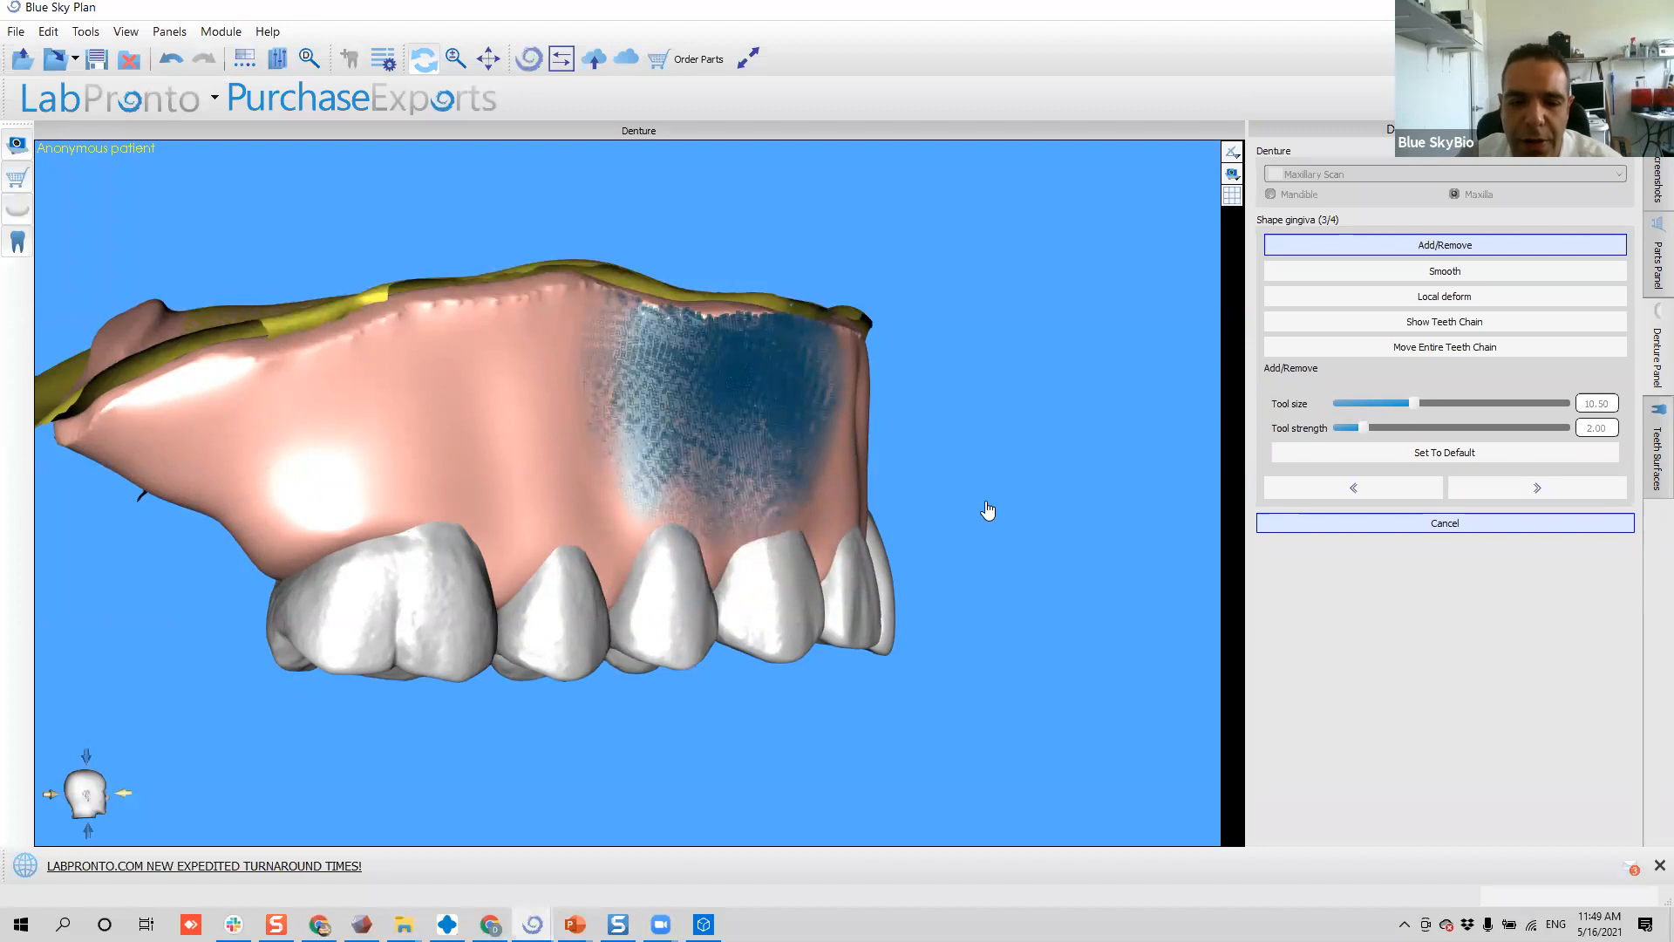
{"action": "mouse_move", "coordinate": [1023, 489]}
{"action": "right_mouse_down"}
{"action": "mouse_move", "coordinate": [703, 515]}
{"action": "mouse_move", "coordinate": [797, 515]}
{"action": "right_mouse_up"}
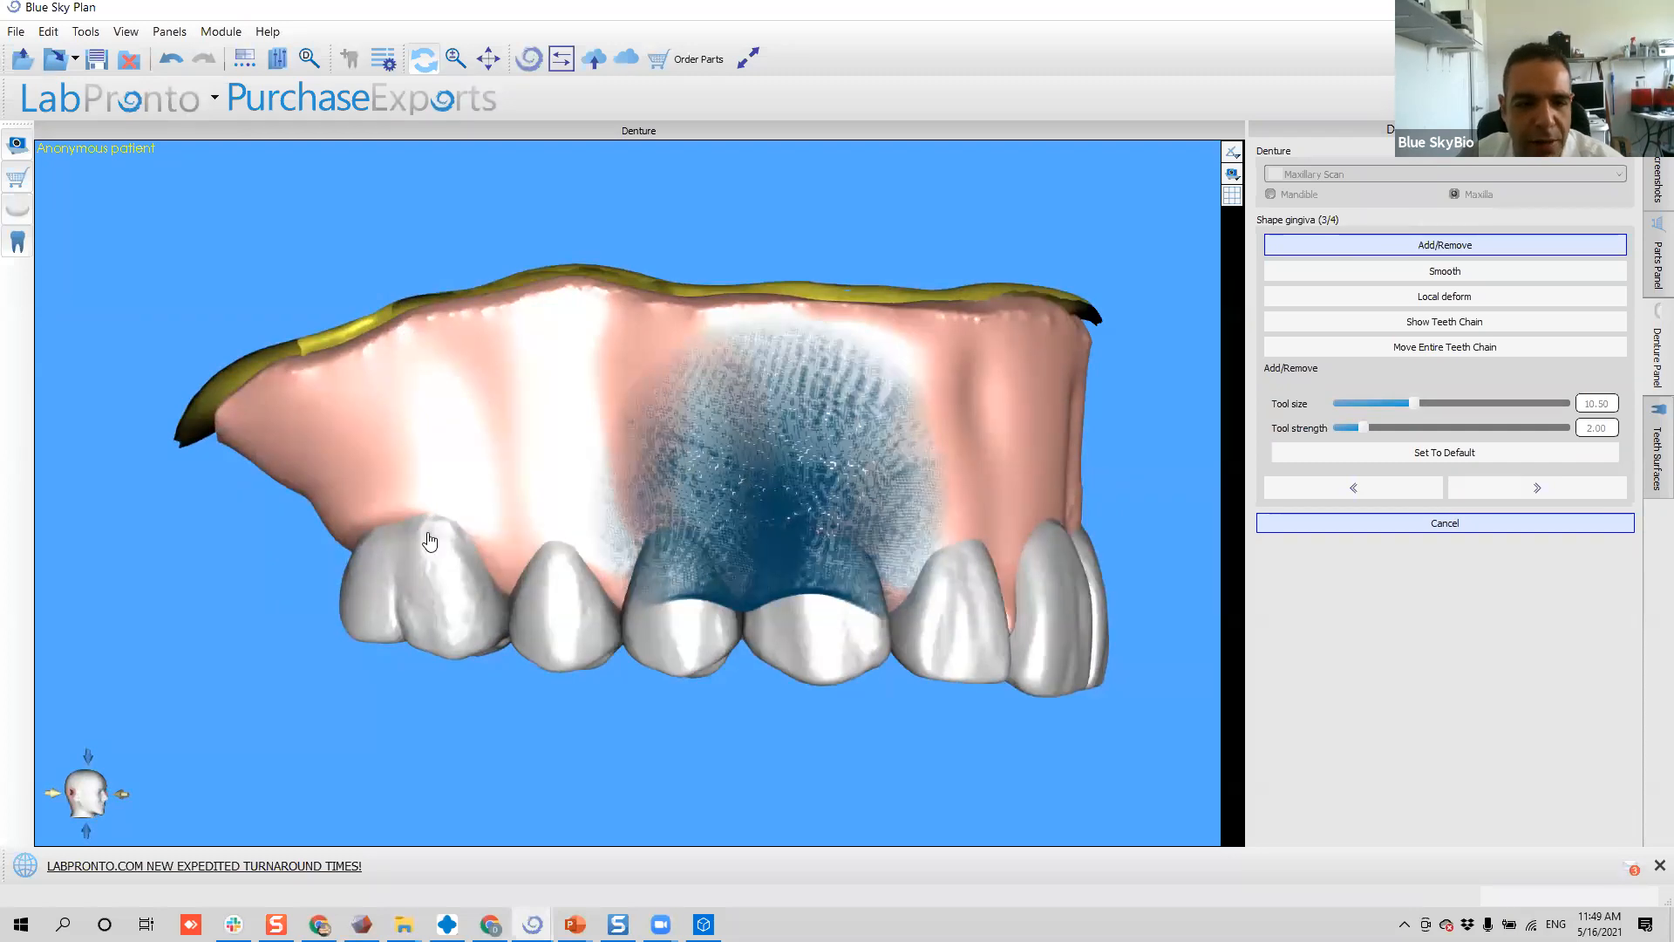
{"action": "mouse_move", "coordinate": [325, 550]}
{"action": "right_mouse_down"}
{"action": "mouse_move", "coordinate": [602, 396]}
{"action": "mouse_move", "coordinate": [400, 422]}
{"action": "right_mouse_up"}
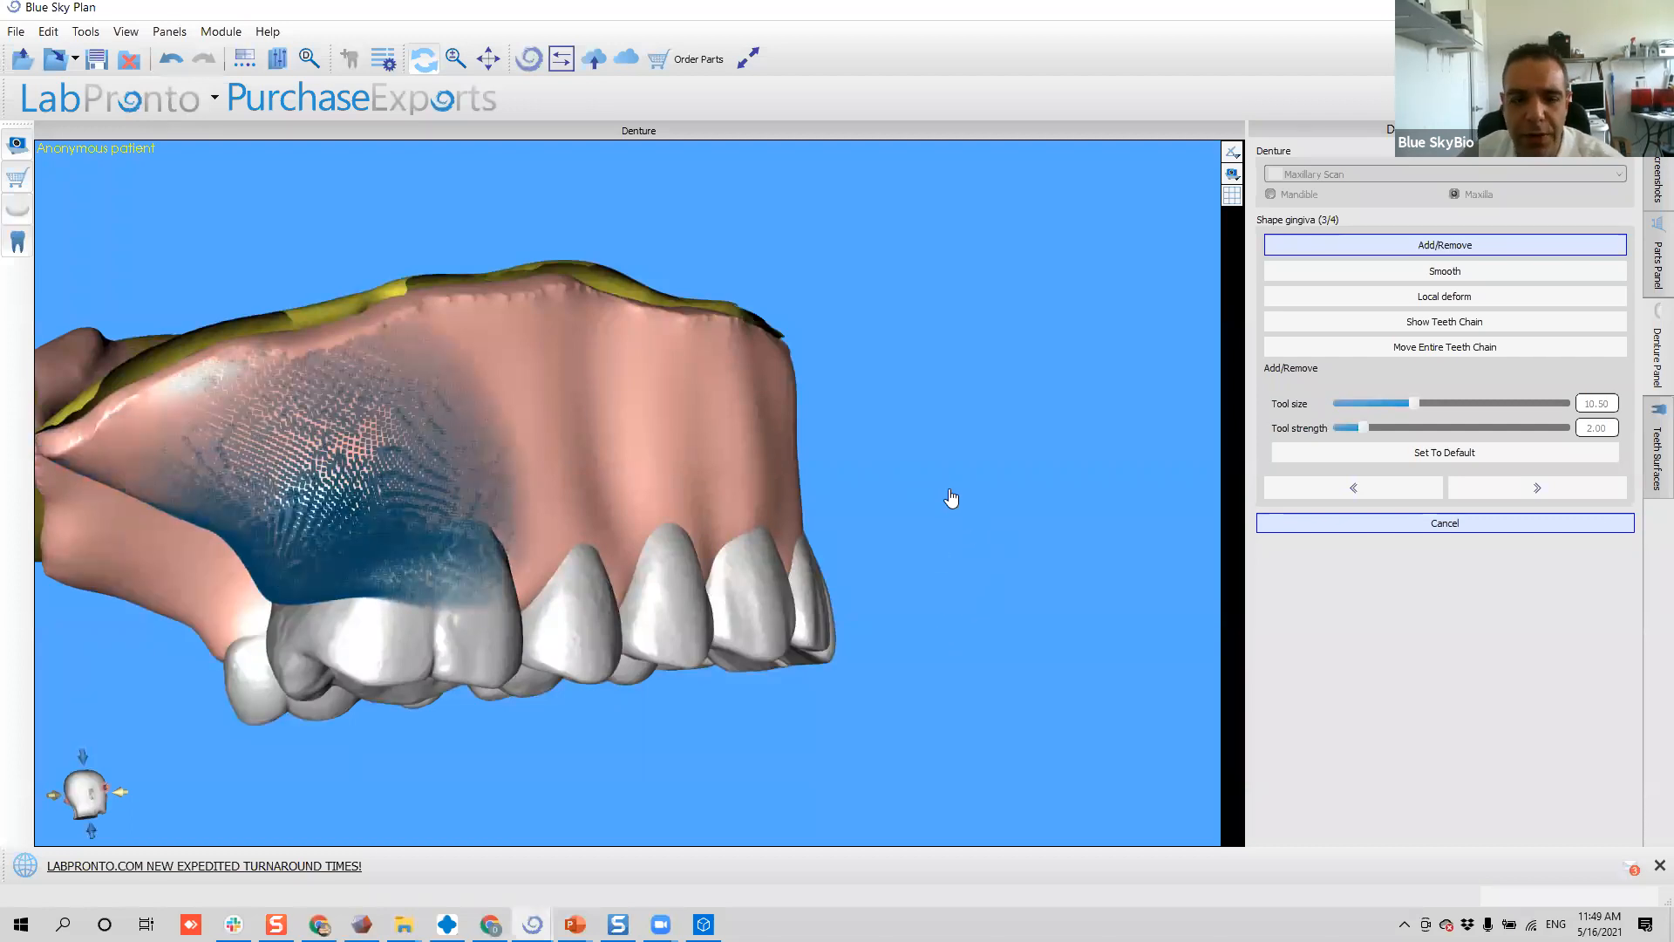
{"action": "left_click_drag", "start_coordinate": [589, 567], "coordinate": [801, 560]}
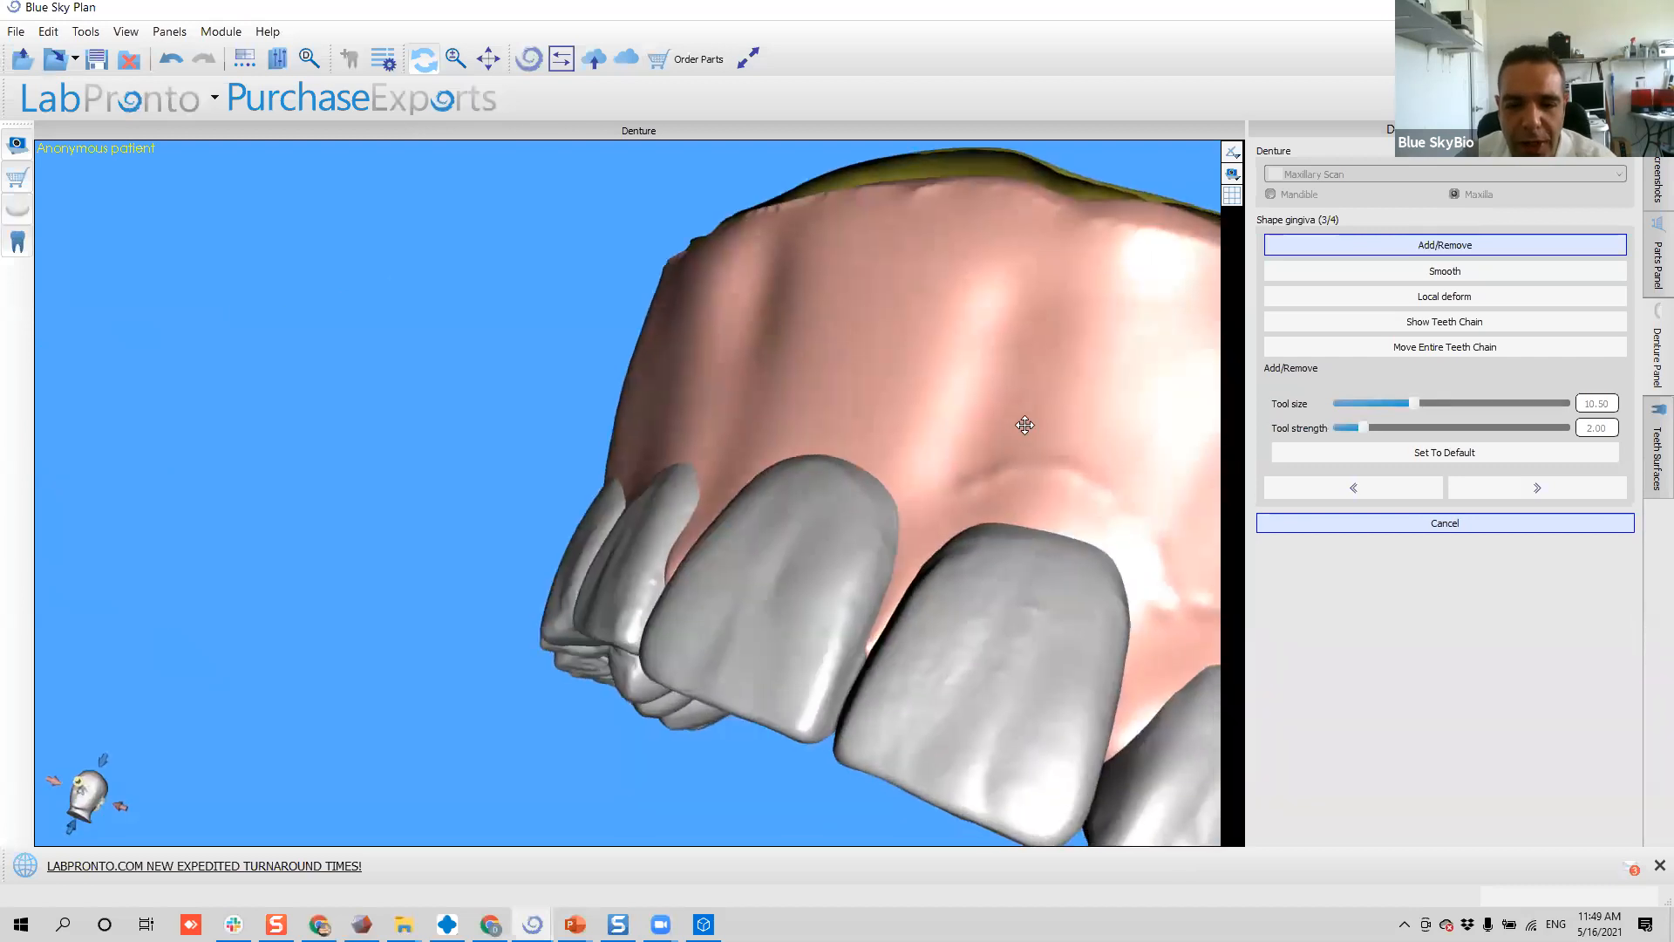
- Smooth the sculpted outer gingiva on both sides of the arch with a tool size of 10.50 and strength of 2.00
{"action": "scroll", "coordinate": [1038, 471], "scroll_direction": "down", "scroll_amount": 6}
{"action": "left_click_drag", "start_coordinate": [831, 419], "coordinate": [566, 454]}
{"action": "left_click", "coordinate": [1487, 270]}
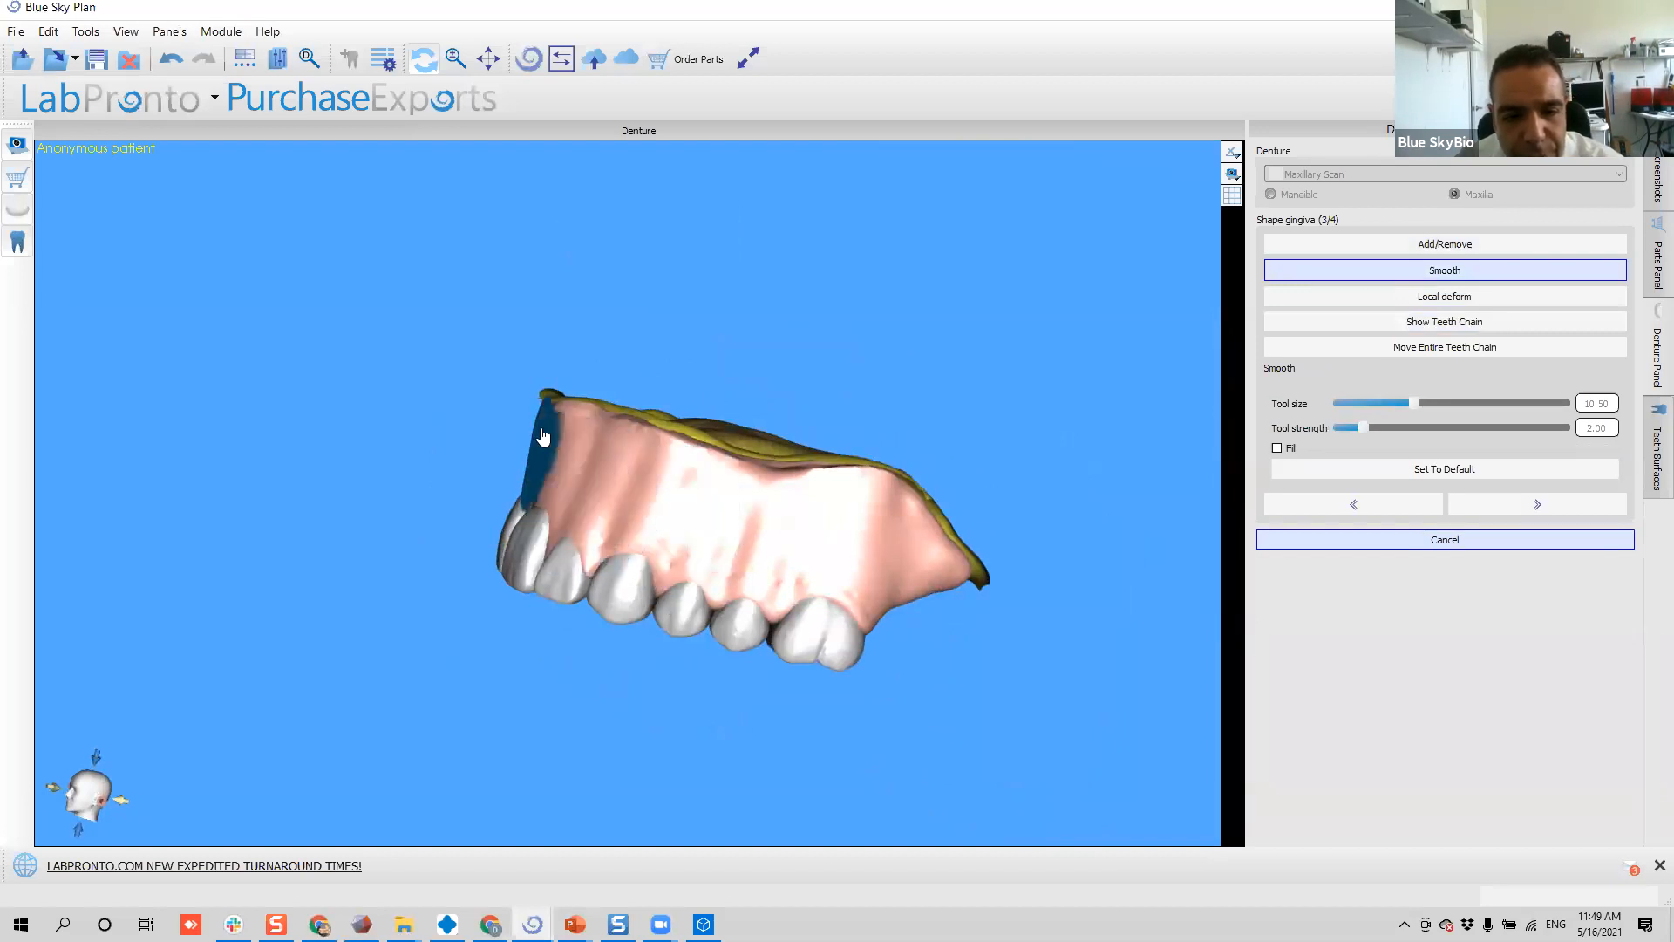
{"action": "mouse_move", "coordinate": [743, 545]}
{"action": "left_mouse_down"}
{"action": "mouse_move", "coordinate": [893, 565]}
{"action": "mouse_move", "coordinate": [868, 599]}
{"action": "mouse_move", "coordinate": [794, 588]}
{"action": "mouse_move", "coordinate": [521, 508]}
{"action": "left_mouse_up"}
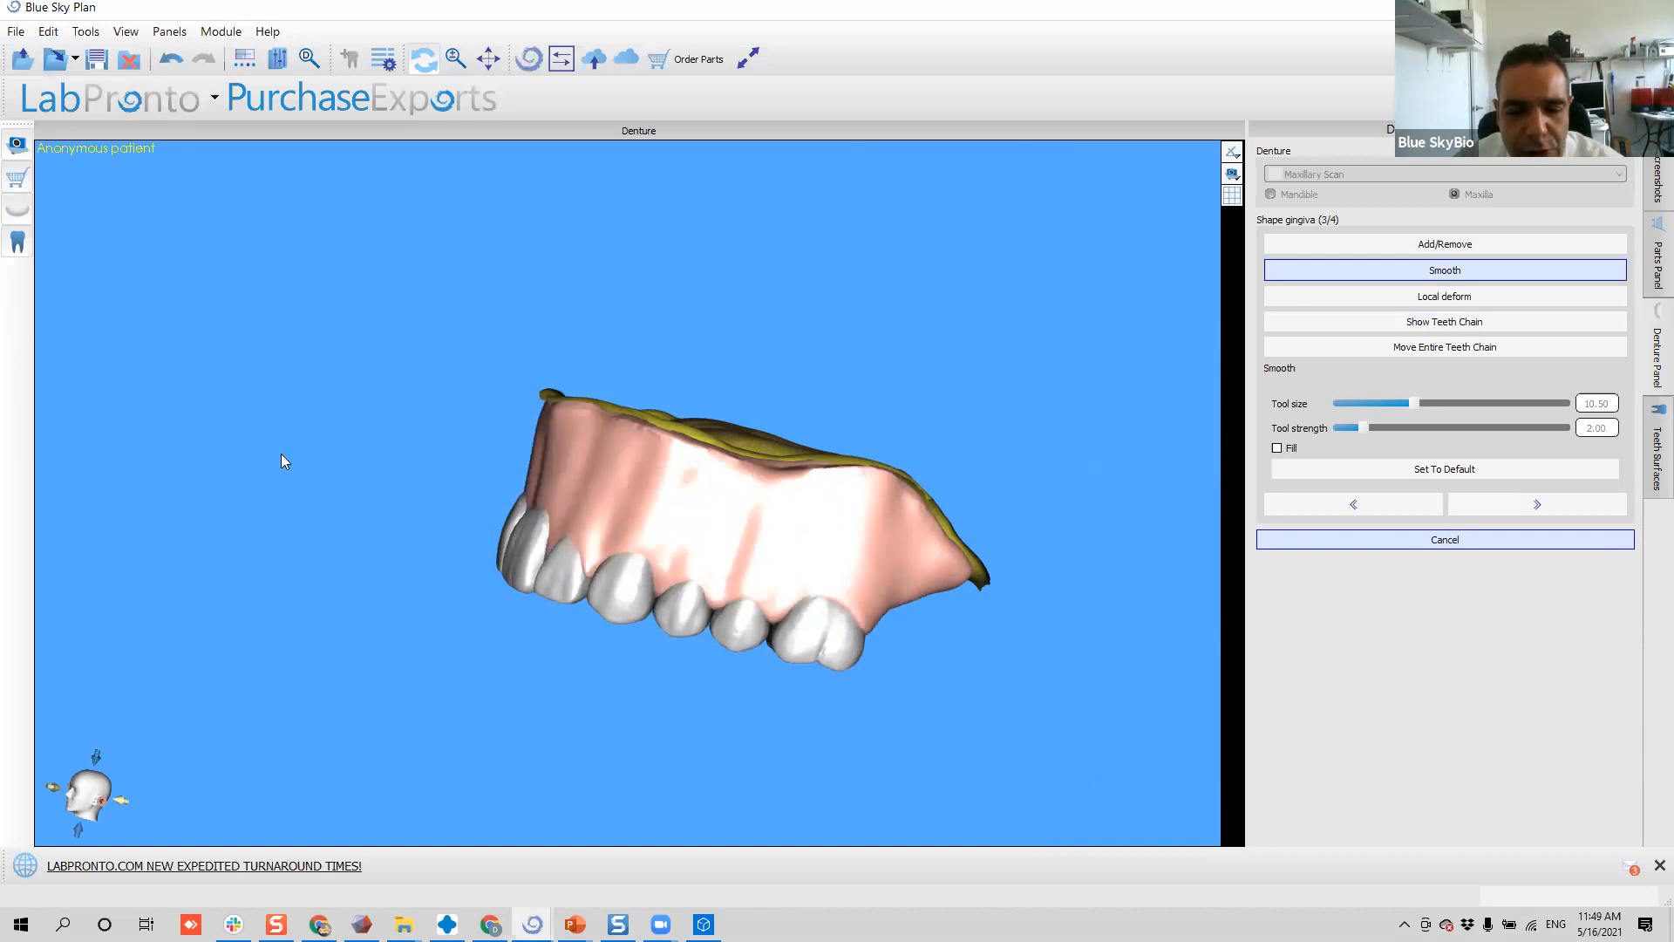
{"action": "mouse_move", "coordinate": [453, 515]}
{"action": "left_mouse_down"}
{"action": "mouse_move", "coordinate": [350, 466]}
{"action": "mouse_move", "coordinate": [462, 362]}
{"action": "mouse_move", "coordinate": [475, 441]}
{"action": "left_mouse_up"}
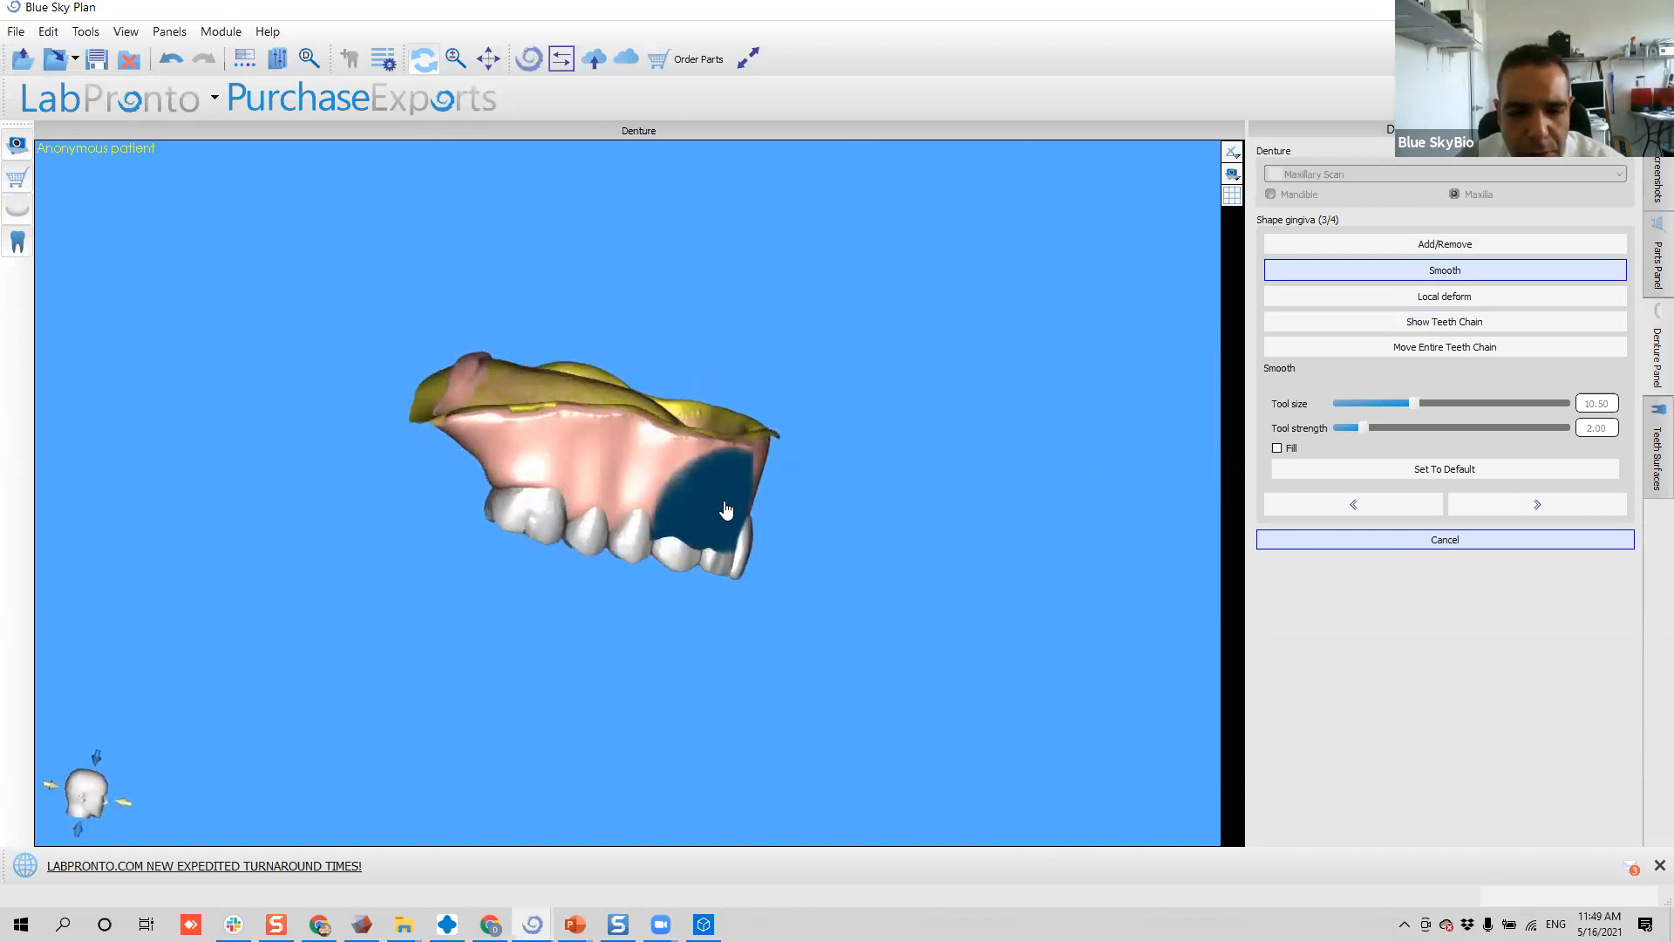
{"action": "mouse_move", "coordinate": [757, 485]}
{"action": "left_mouse_down"}
{"action": "mouse_move", "coordinate": [711, 427]}
{"action": "mouse_move", "coordinate": [584, 453]}
{"action": "mouse_move", "coordinate": [501, 432]}
{"action": "mouse_move", "coordinate": [476, 452]}
{"action": "left_mouse_up"}
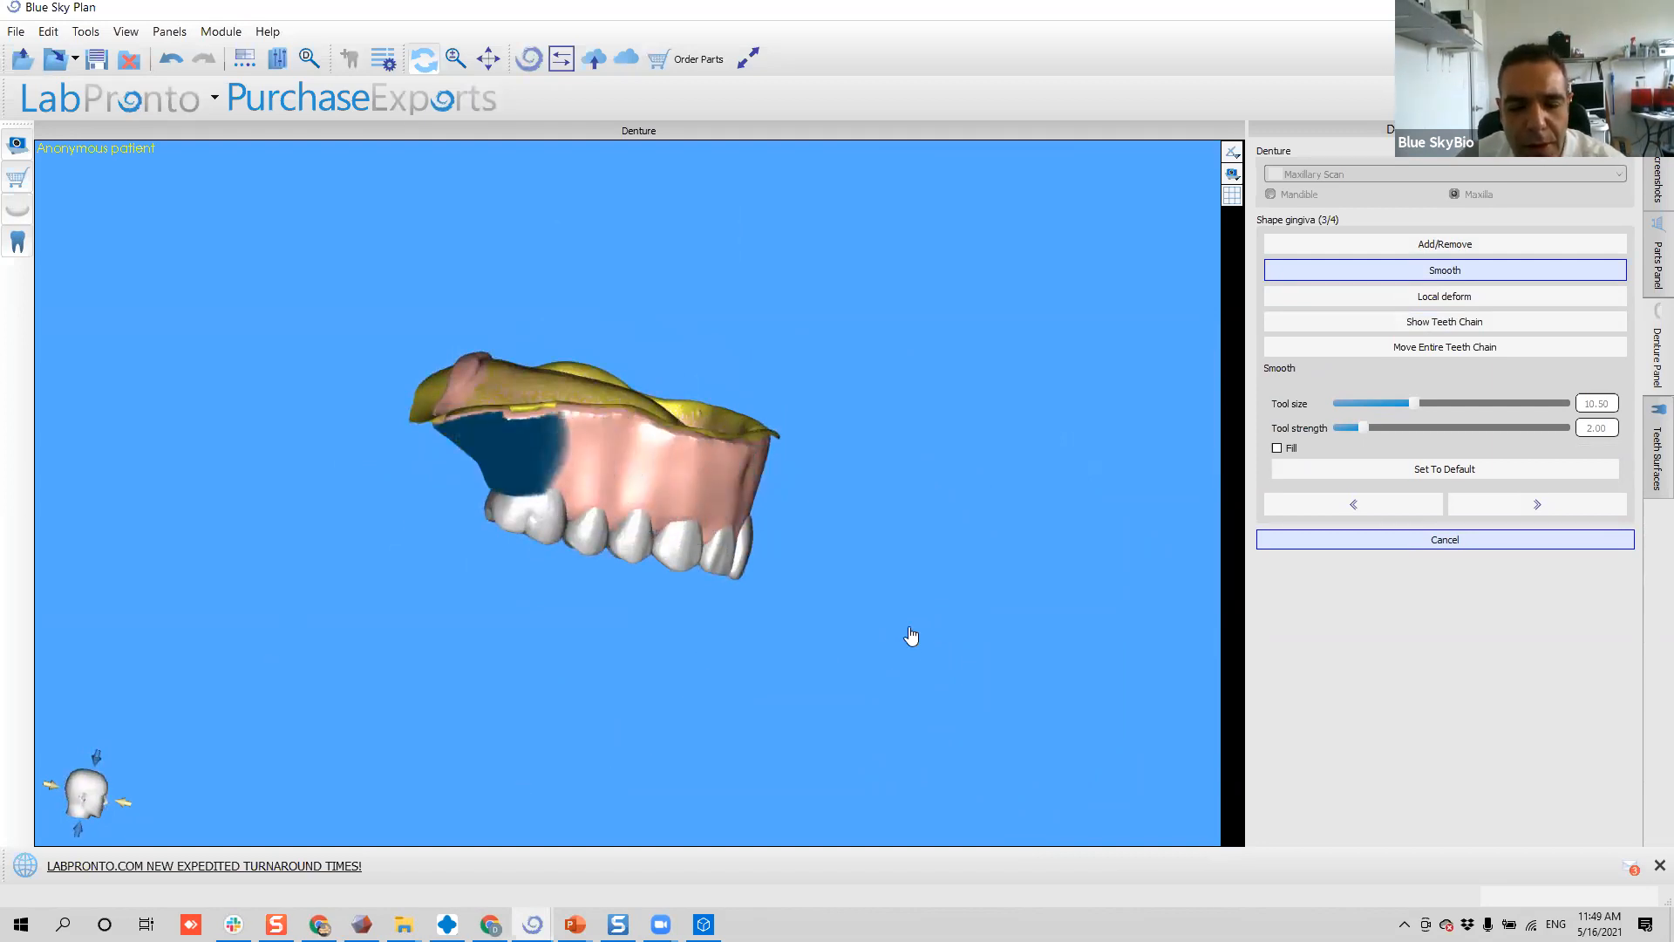
{"action": "mouse_move", "coordinate": [943, 555]}
{"action": "left_mouse_down"}
{"action": "mouse_move", "coordinate": [767, 532]}
{"action": "mouse_move", "coordinate": [1017, 524]}
{"action": "mouse_move", "coordinate": [545, 406]}
{"action": "mouse_move", "coordinate": [609, 721]}
{"action": "mouse_move", "coordinate": [706, 646]}
{"action": "mouse_move", "coordinate": [900, 430]}
{"action": "mouse_move", "coordinate": [857, 521]}
{"action": "left_mouse_up"}
{"action": "scroll", "coordinate": [857, 521], "scroll_direction": "up", "scroll_amount": 2}
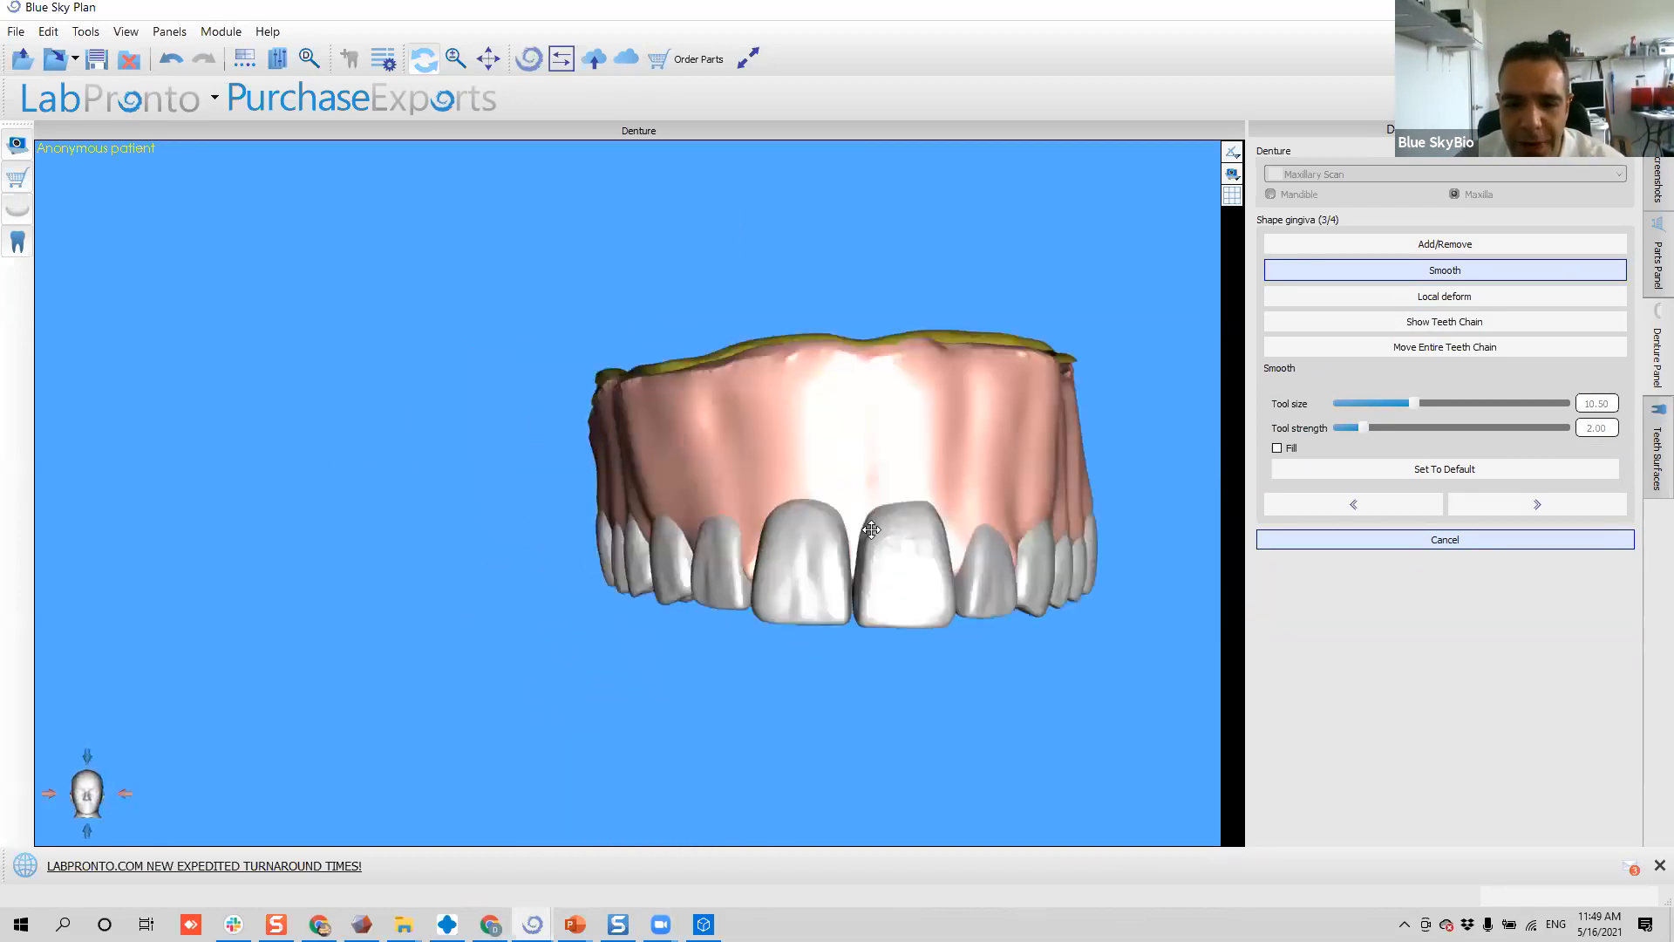
{"action": "middle_click_drag", "start_coordinate": [857, 593], "coordinate": [698, 596]}
{"action": "left_click_drag", "start_coordinate": [699, 596], "coordinate": [632, 602]}
- Reshape the gingiva above the front teeth outward from both sides with Local deform, raising the tool size to 18.50
{"action": "left_click", "coordinate": [1388, 295]}
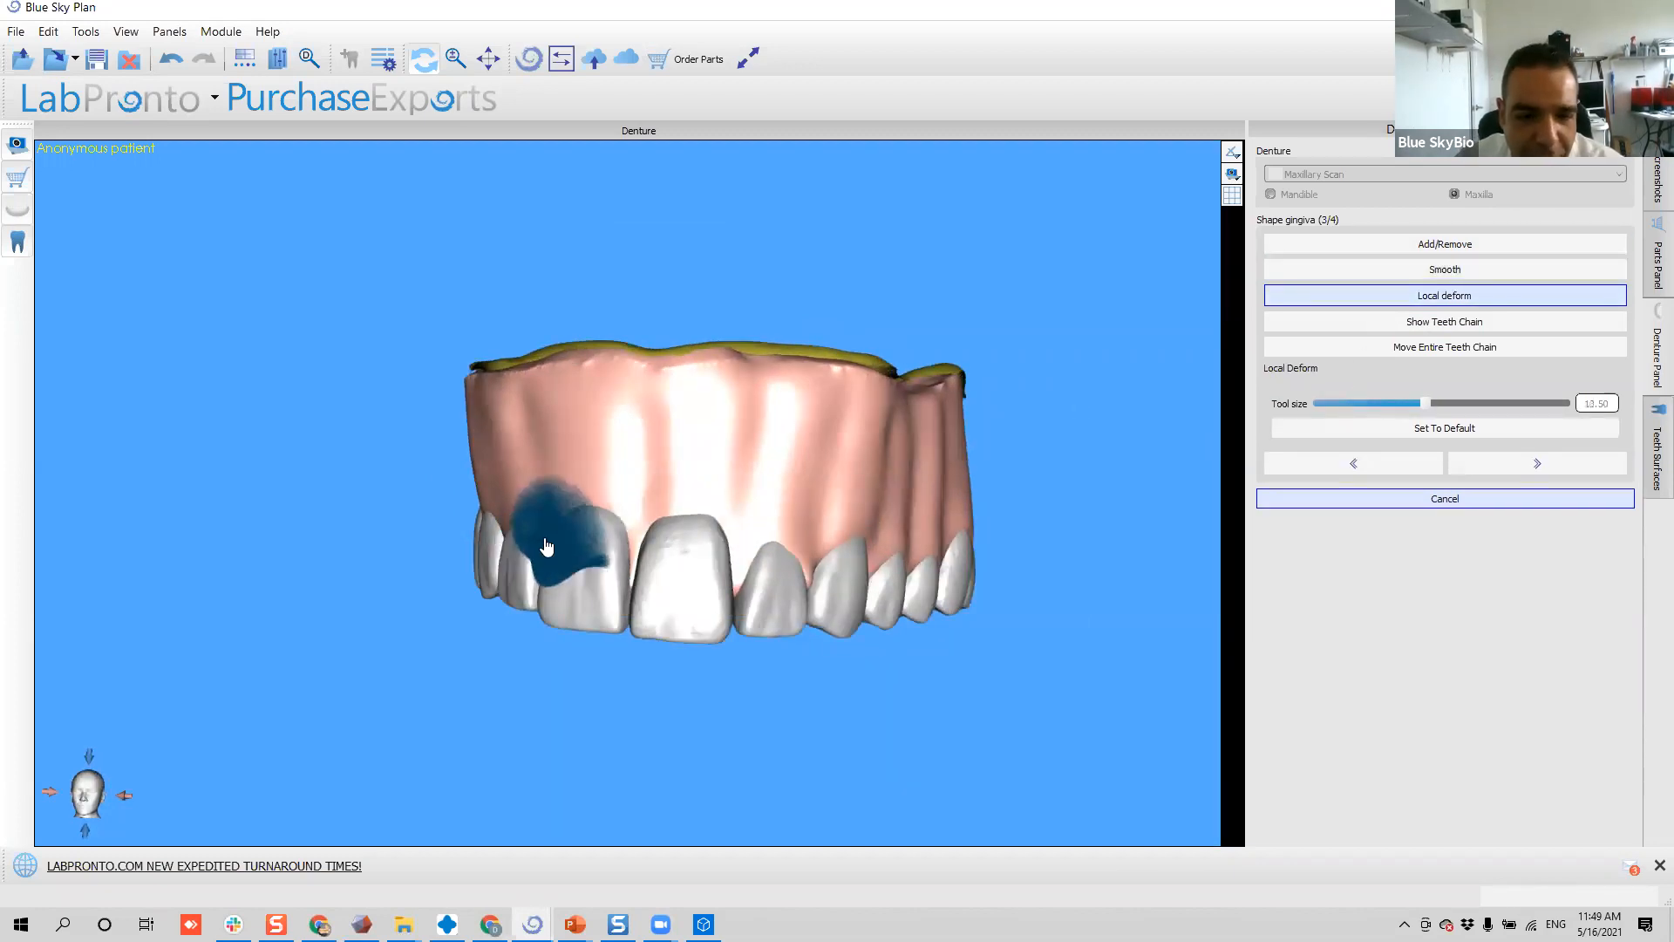
{"action": "scroll", "coordinate": [535, 534], "scroll_direction": "up", "scroll_amount": 1, "text": "ctrl"}
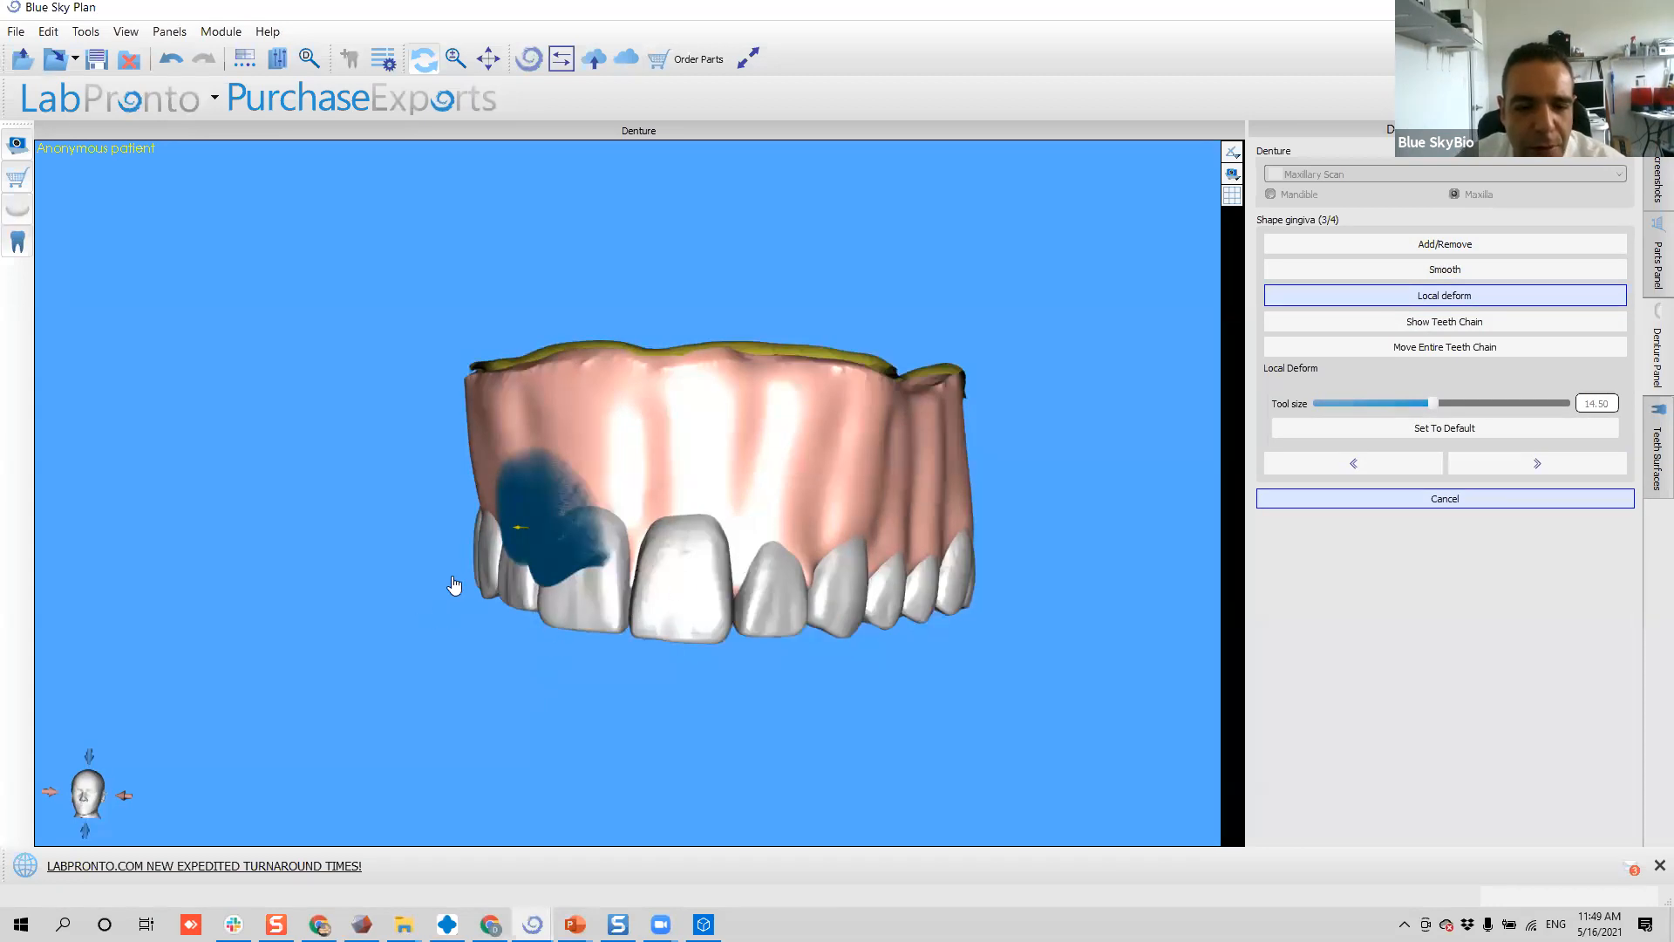
{"action": "left_click_drag", "start_coordinate": [497, 555], "coordinate": [880, 451]}
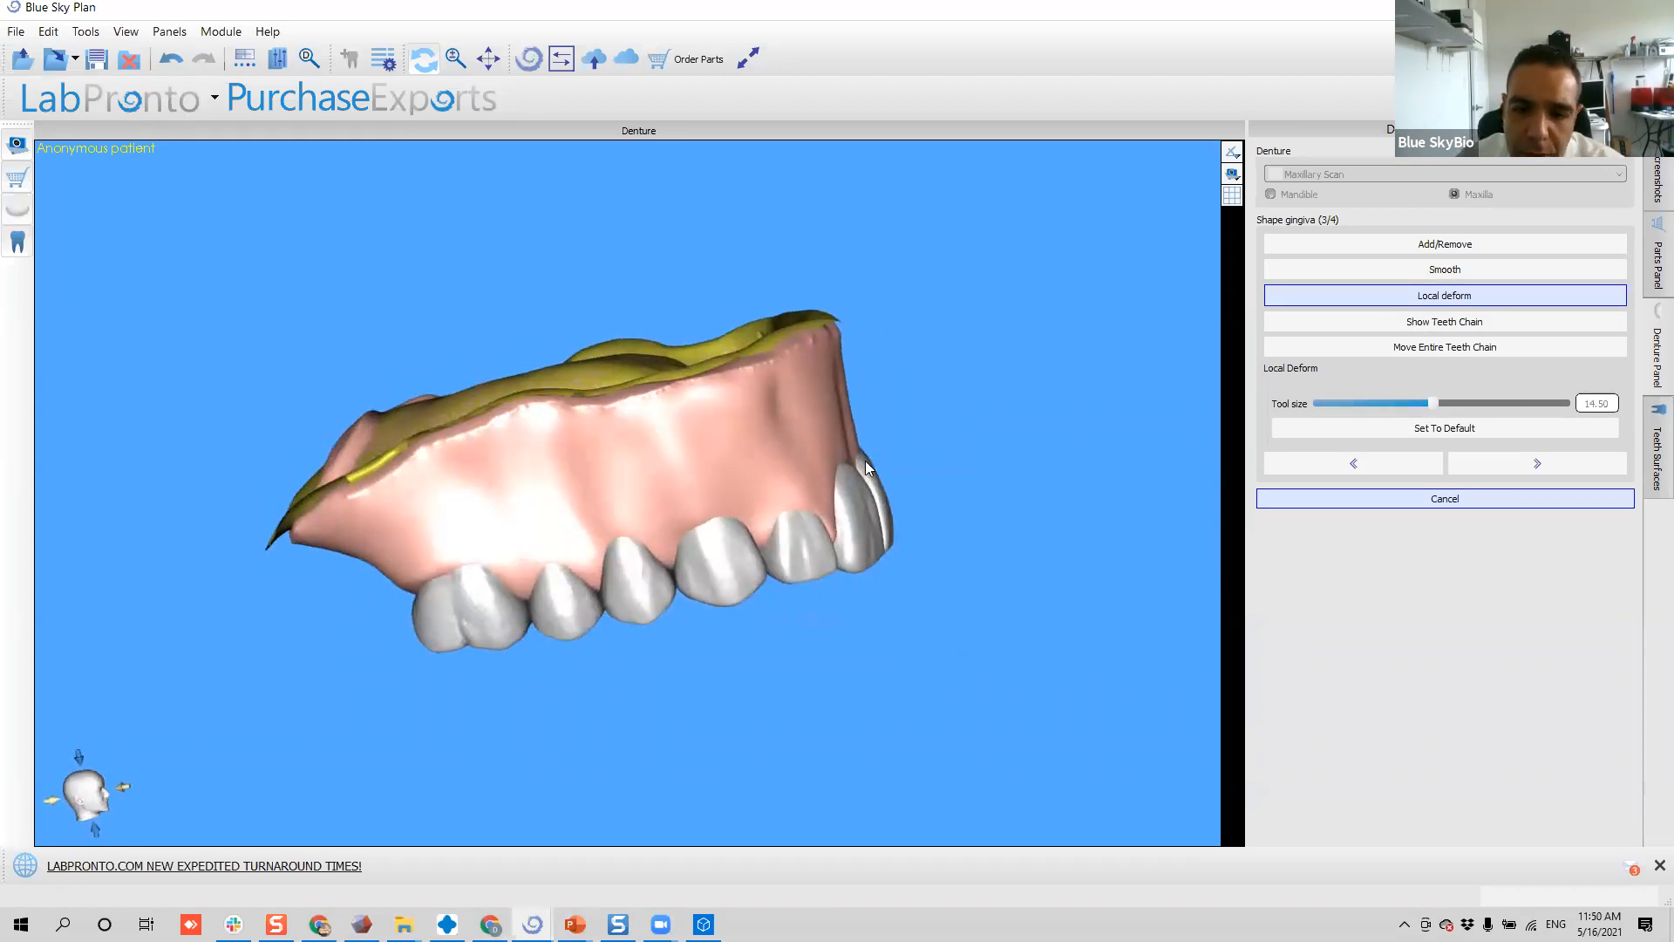
{"action": "scroll", "coordinate": [860, 439], "scroll_direction": "up", "scroll_amount": 4, "text": "ctrl"}
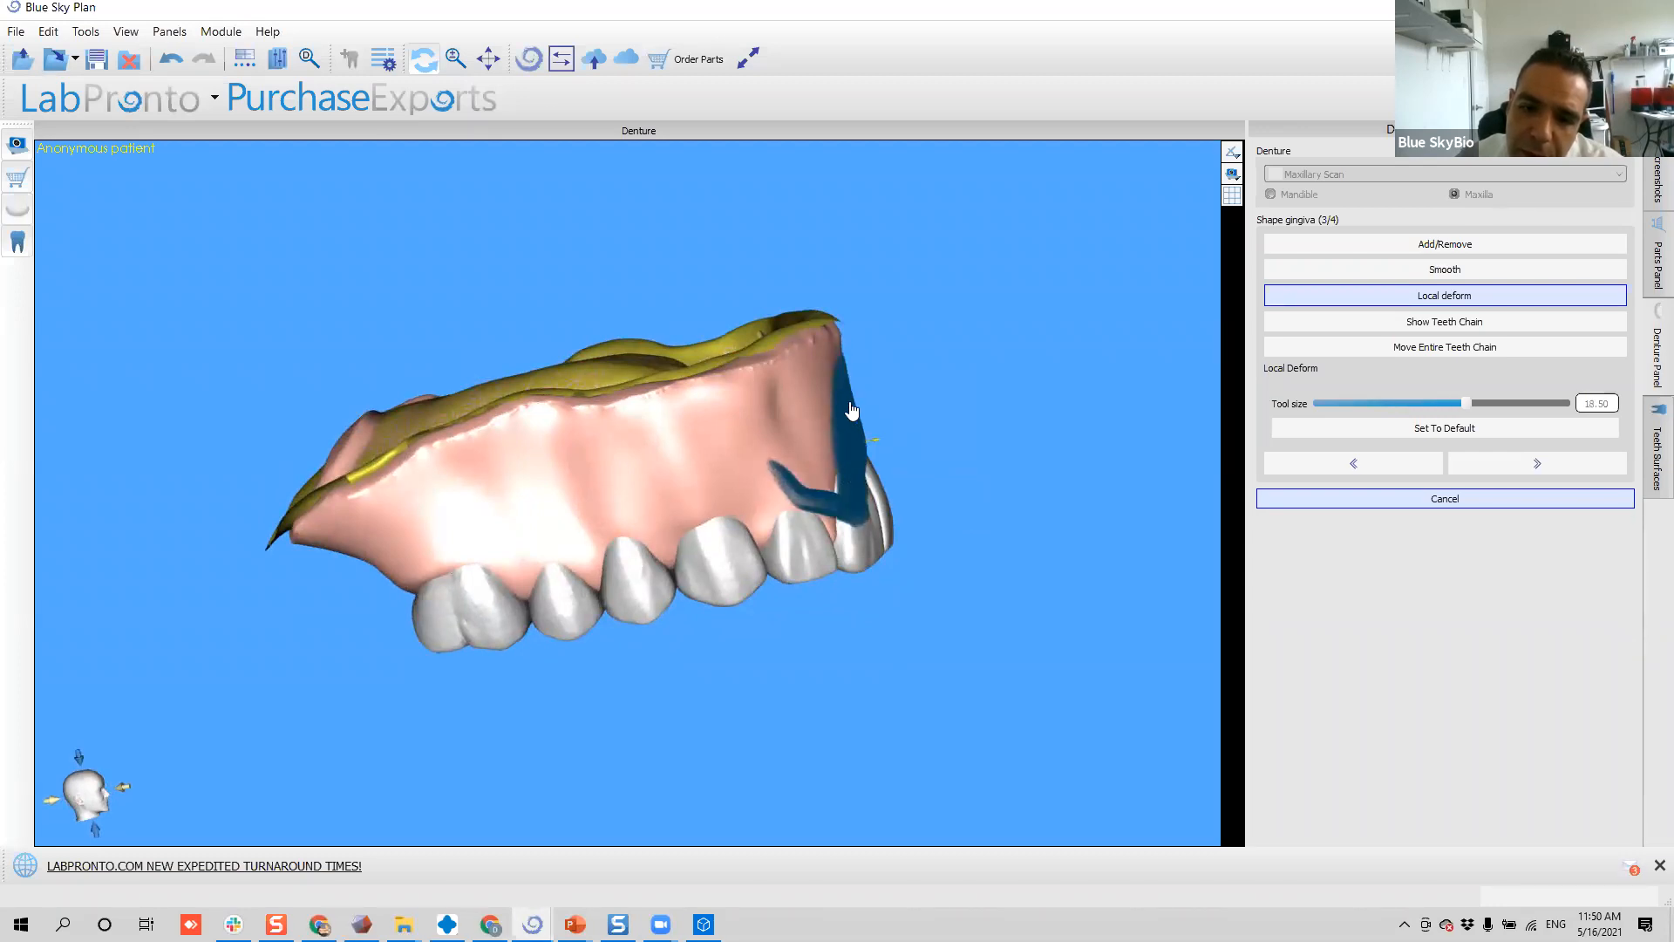
{"action": "middle_click_drag", "start_coordinate": [983, 428], "coordinate": [939, 494]}
{"action": "scroll", "coordinate": [811, 598], "scroll_direction": "up", "scroll_amount": 4}
{"action": "right_click_drag", "start_coordinate": [725, 591], "coordinate": [709, 570]}
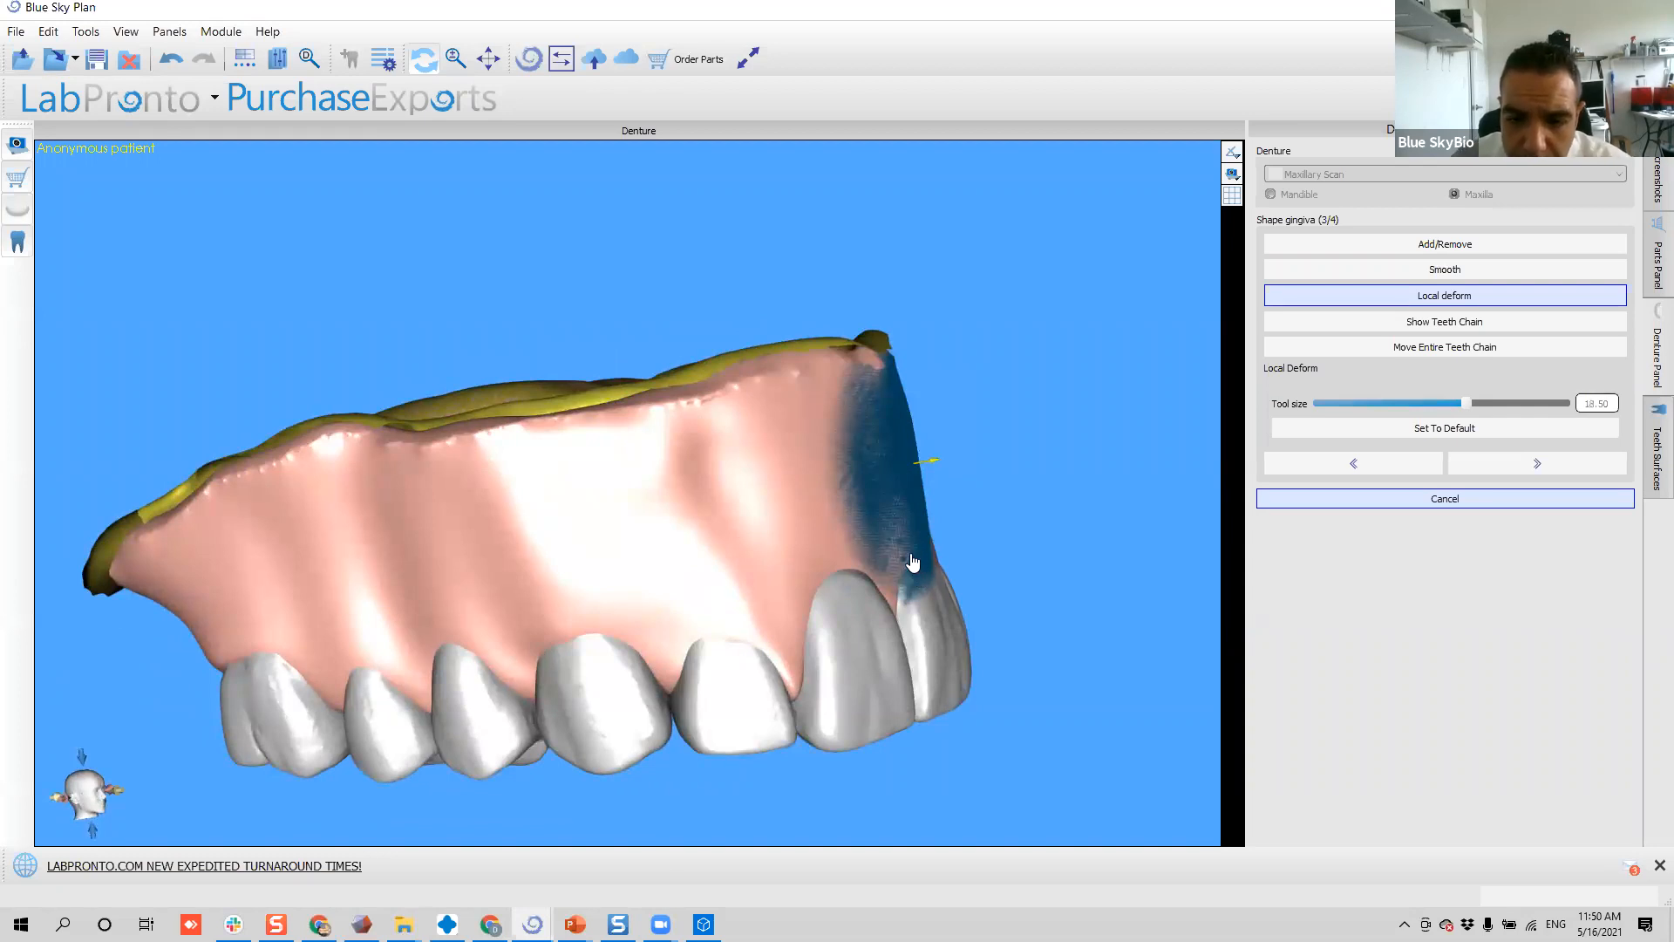
{"action": "left_click_drag", "start_coordinate": [921, 557], "coordinate": [928, 556]}
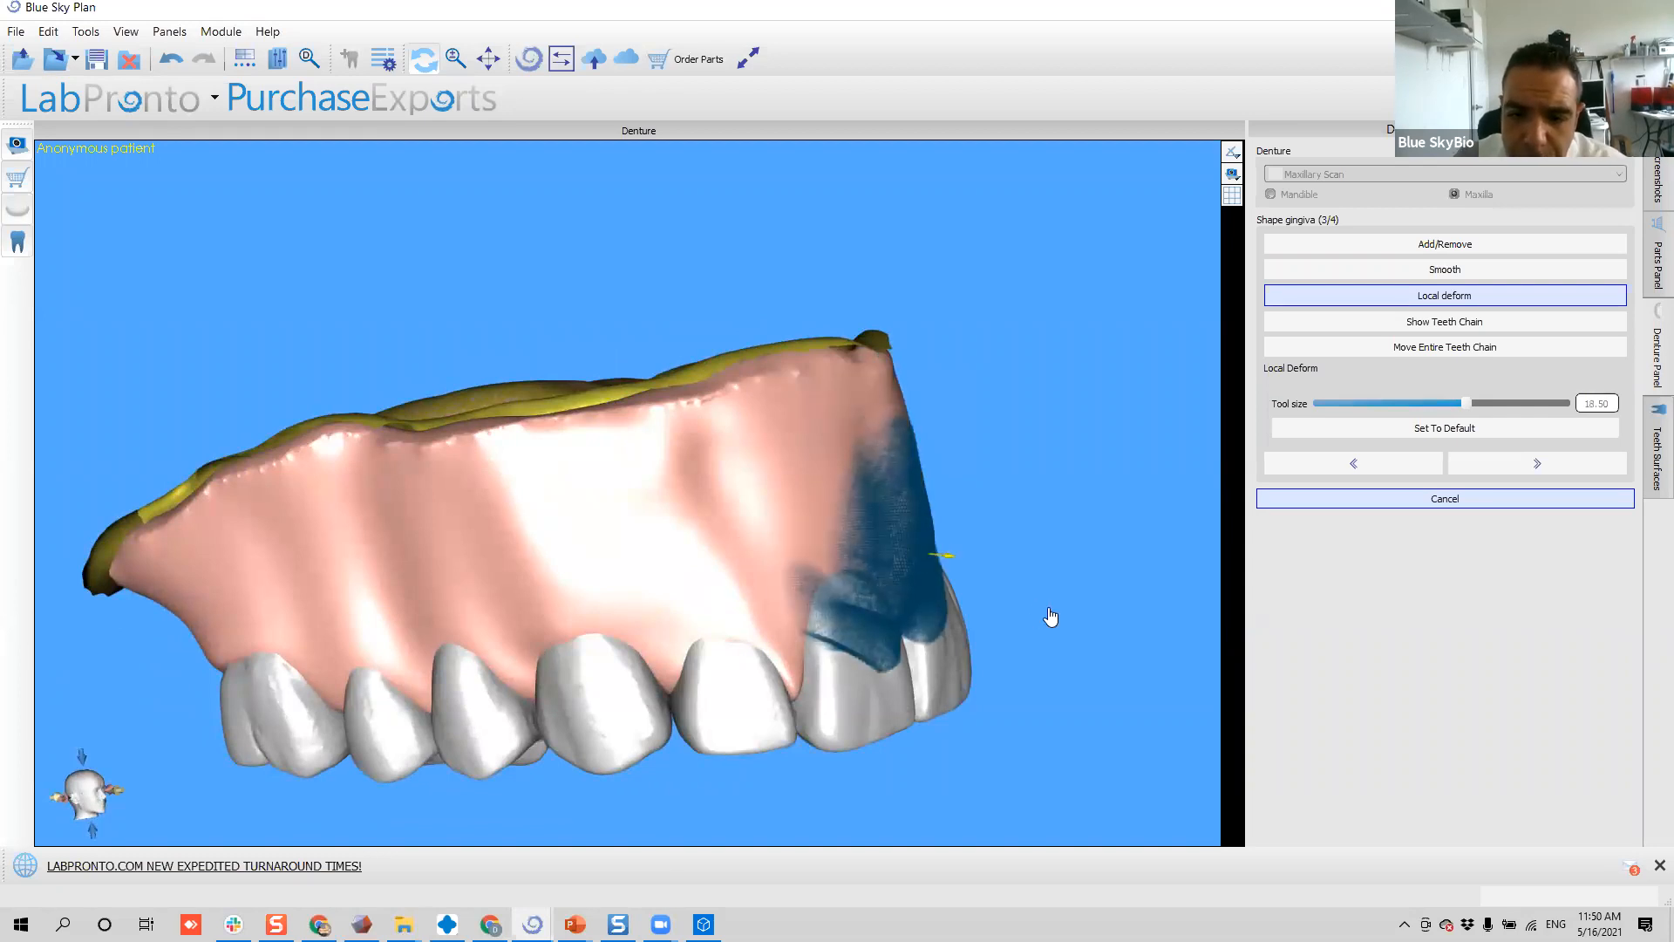
{"action": "right_click_drag", "start_coordinate": [1054, 505], "coordinate": [392, 552]}
{"action": "left_click_drag", "start_coordinate": [393, 551], "coordinate": [378, 551]}
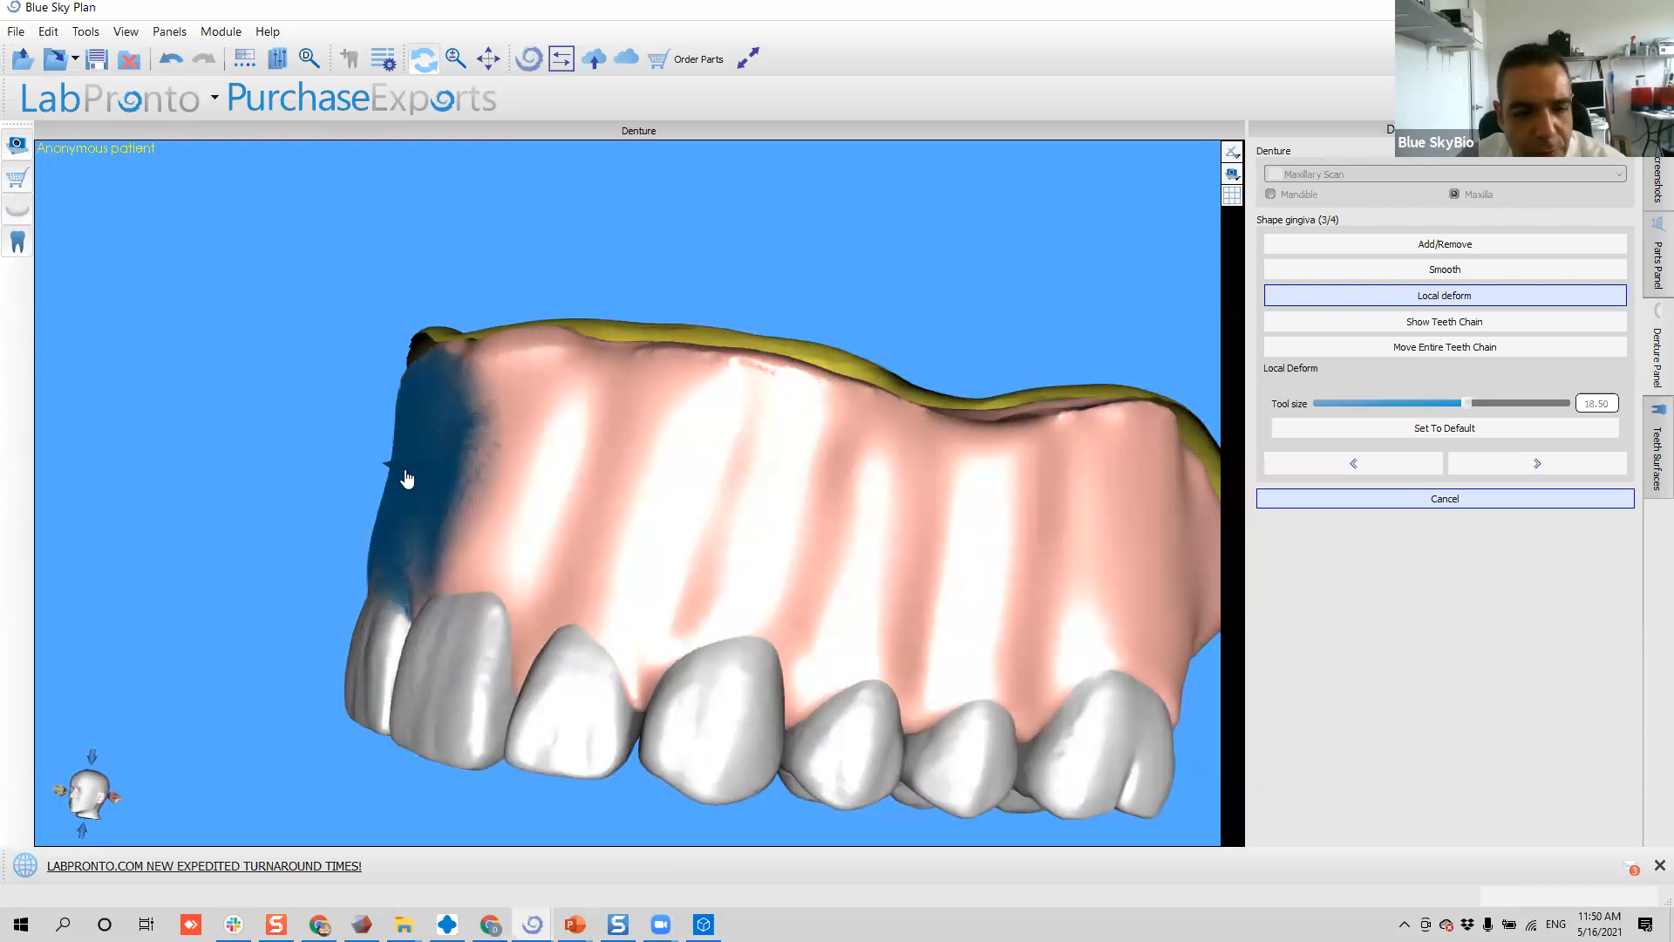
- Push the gingiva above the front teeth slightly outward with Local deform, and set up Smooth with a tool size of 10.50
{"action": "left_click_drag", "start_coordinate": [392, 474], "coordinate": [381, 467]}
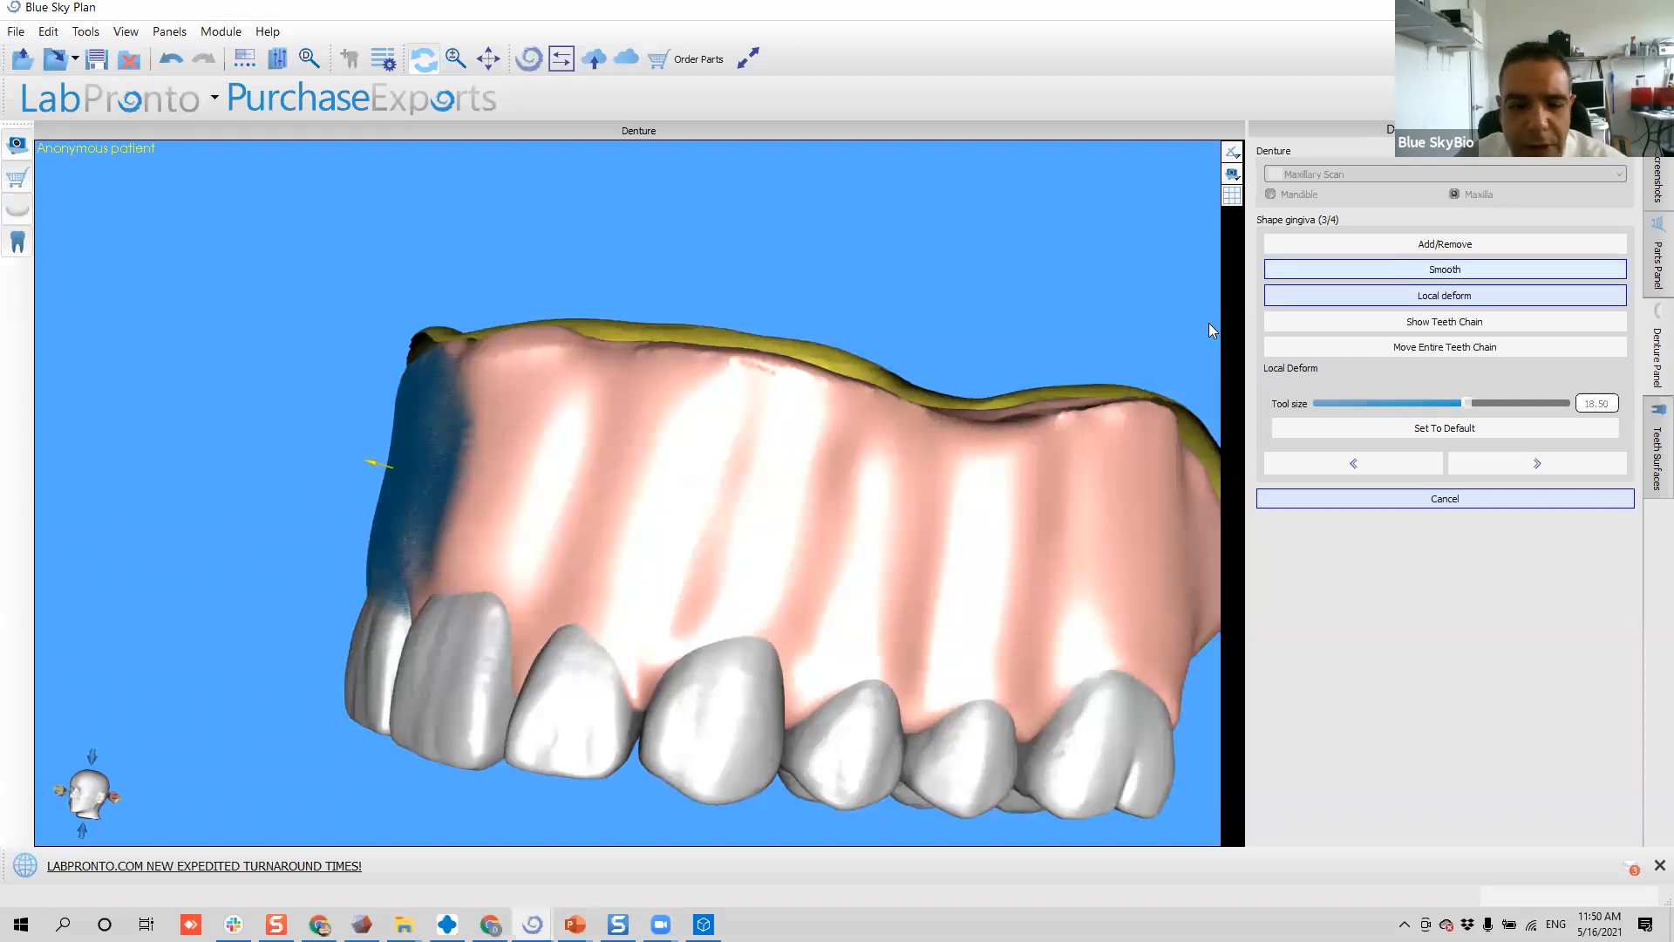
{"action": "left_click", "coordinate": [1408, 272]}
{"action": "mouse_move", "coordinate": [402, 598]}
{"action": "right_mouse_down"}
{"action": "mouse_move", "coordinate": [765, 590]}
{"action": "mouse_move", "coordinate": [541, 568]}
{"action": "right_mouse_up"}
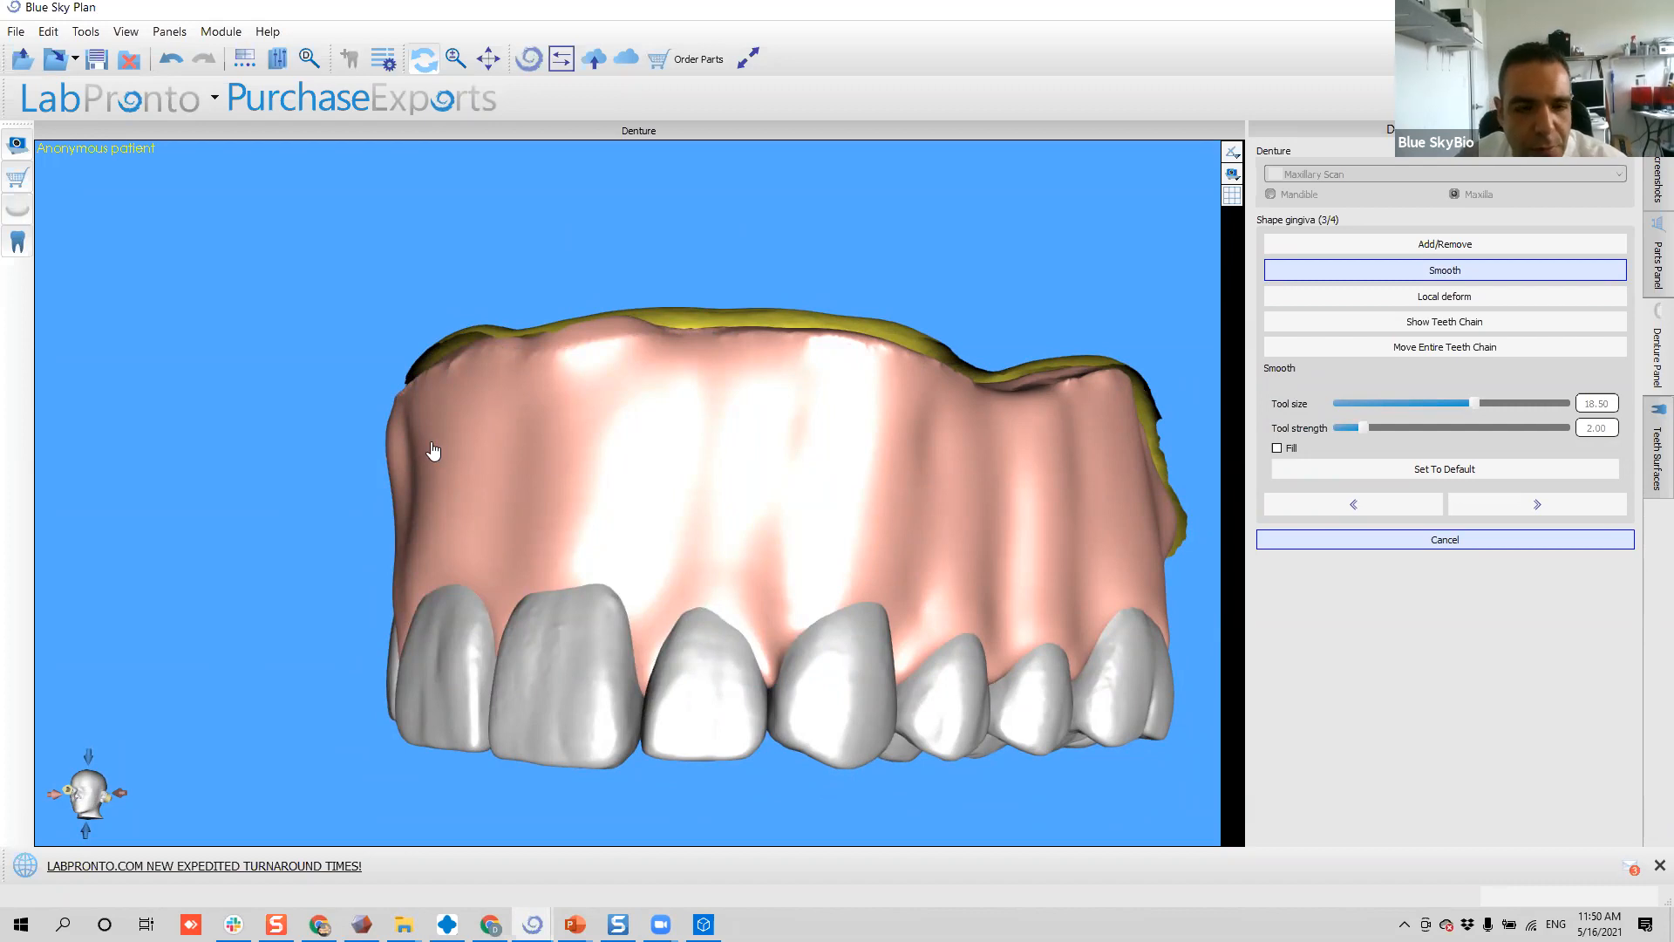
{"action": "right_click_drag", "start_coordinate": [510, 427], "coordinate": [702, 448]}
{"action": "scroll", "coordinate": [422, 455], "scroll_direction": "down", "scroll_amount": 3}
{"action": "scroll", "coordinate": [499, 453], "scroll_direction": "down", "scroll_amount": 5}
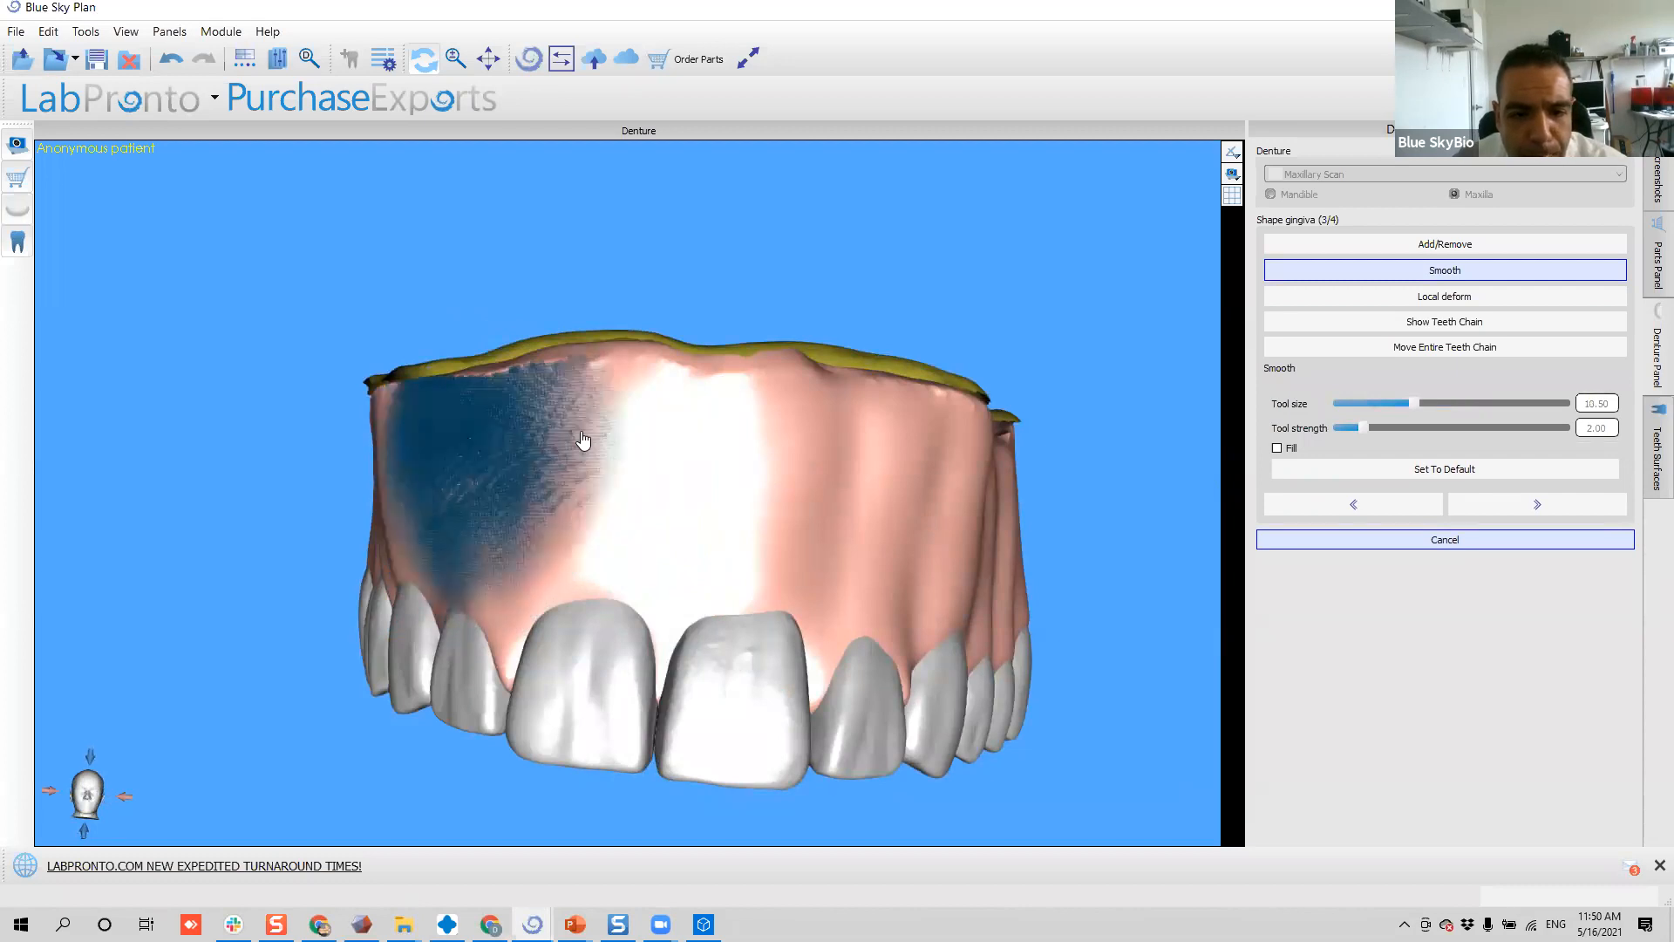
- Filter maxillary surfaces and models out of the STL surface list and make all the remaining mandibular teeth visible
{"action": "left_click", "coordinate": [1654, 440]}
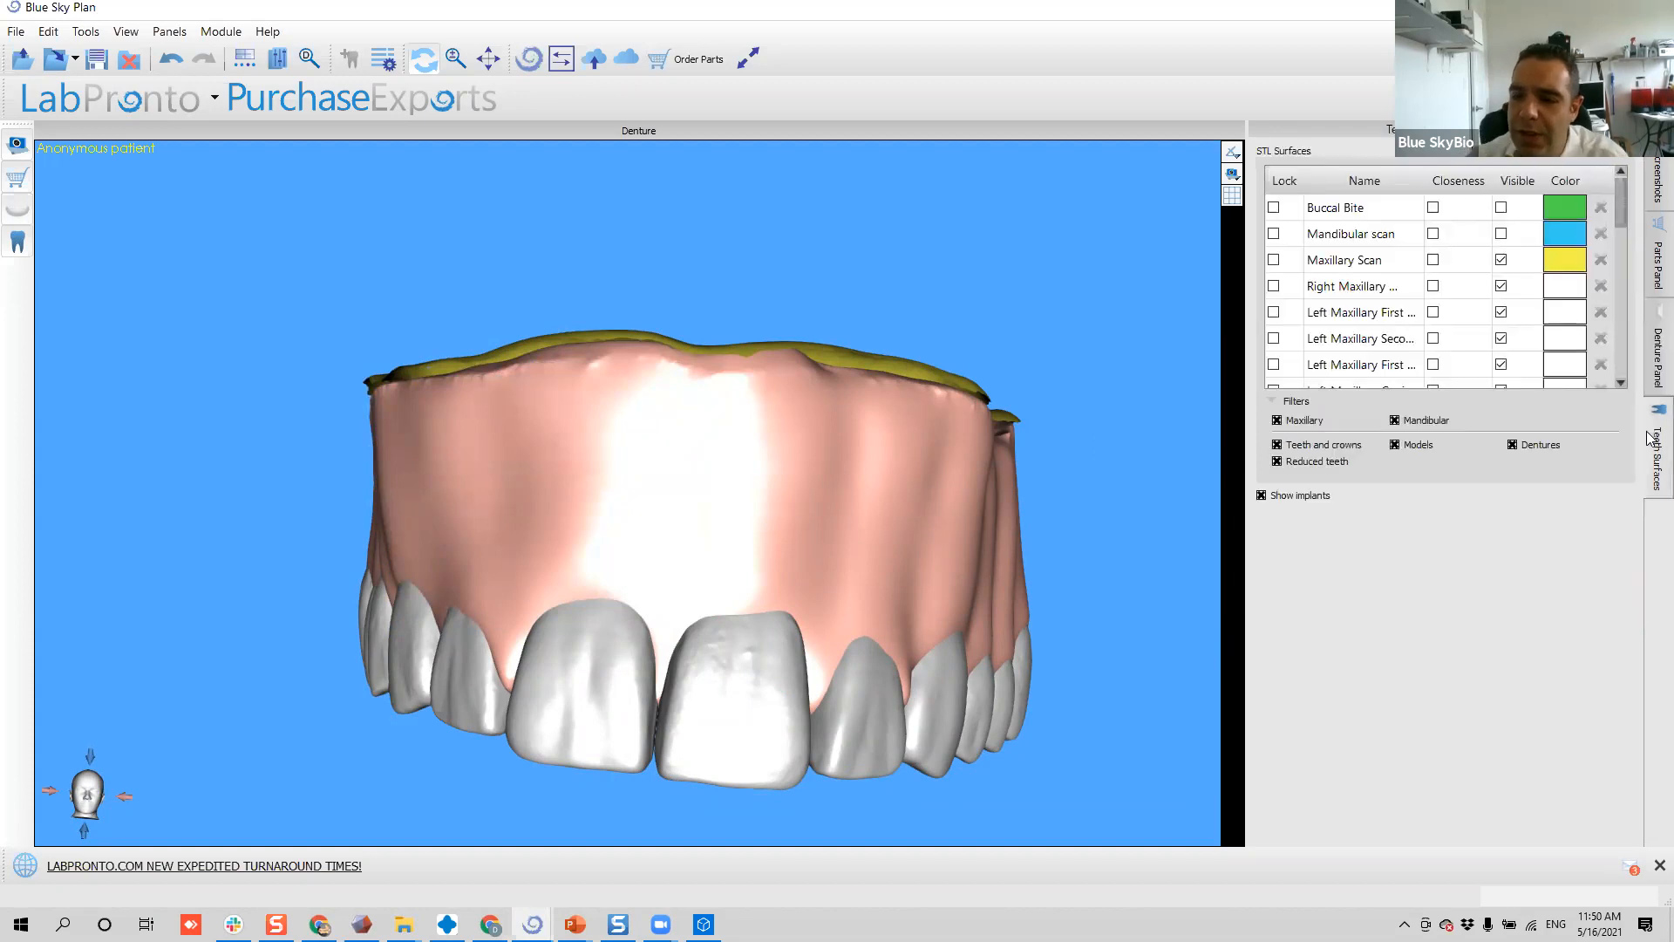
{"action": "scroll", "coordinate": [1496, 329], "scroll_direction": "down", "scroll_amount": 5}
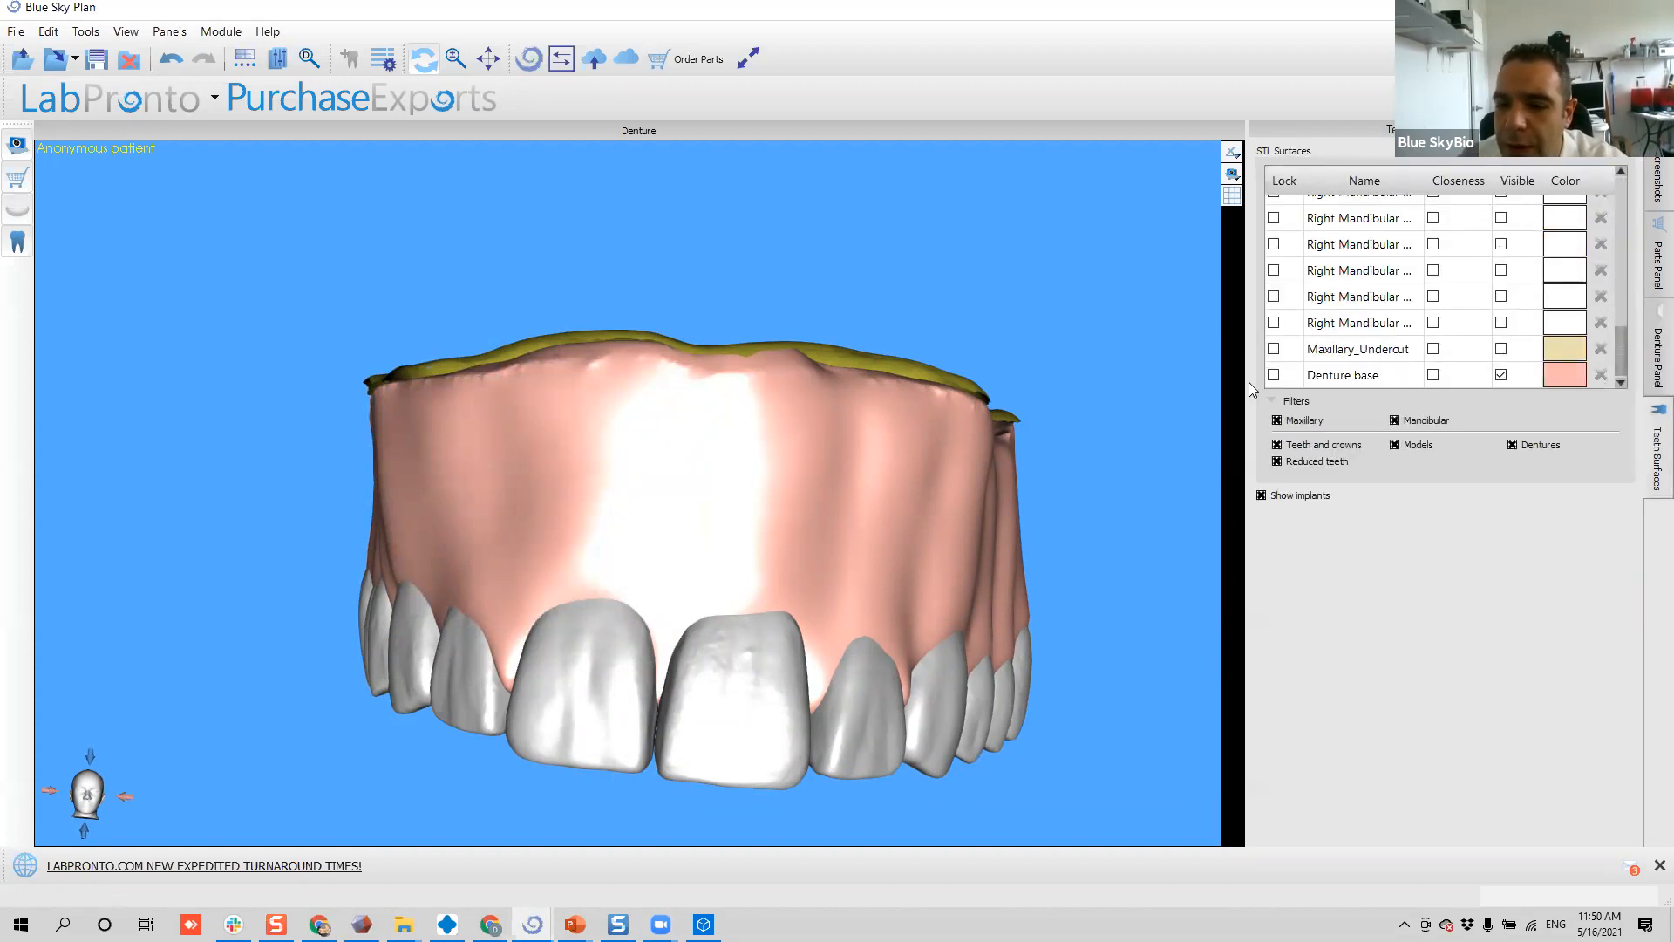
{"action": "left_click", "coordinate": [1277, 422]}
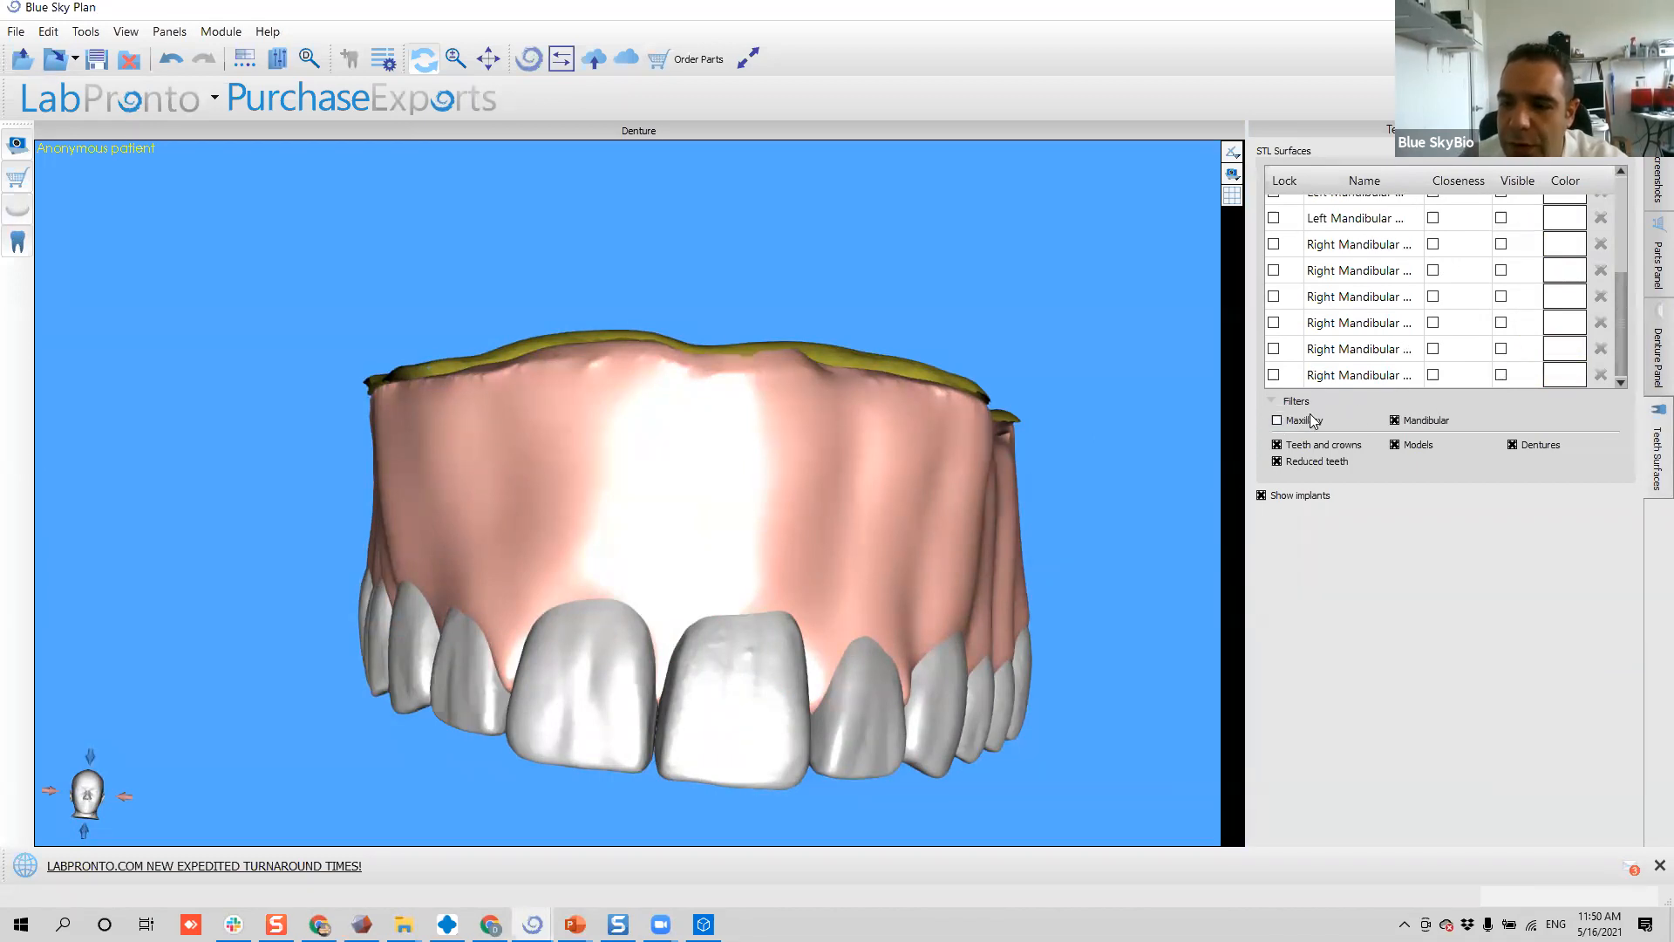
{"action": "left_click", "coordinate": [1394, 445]}
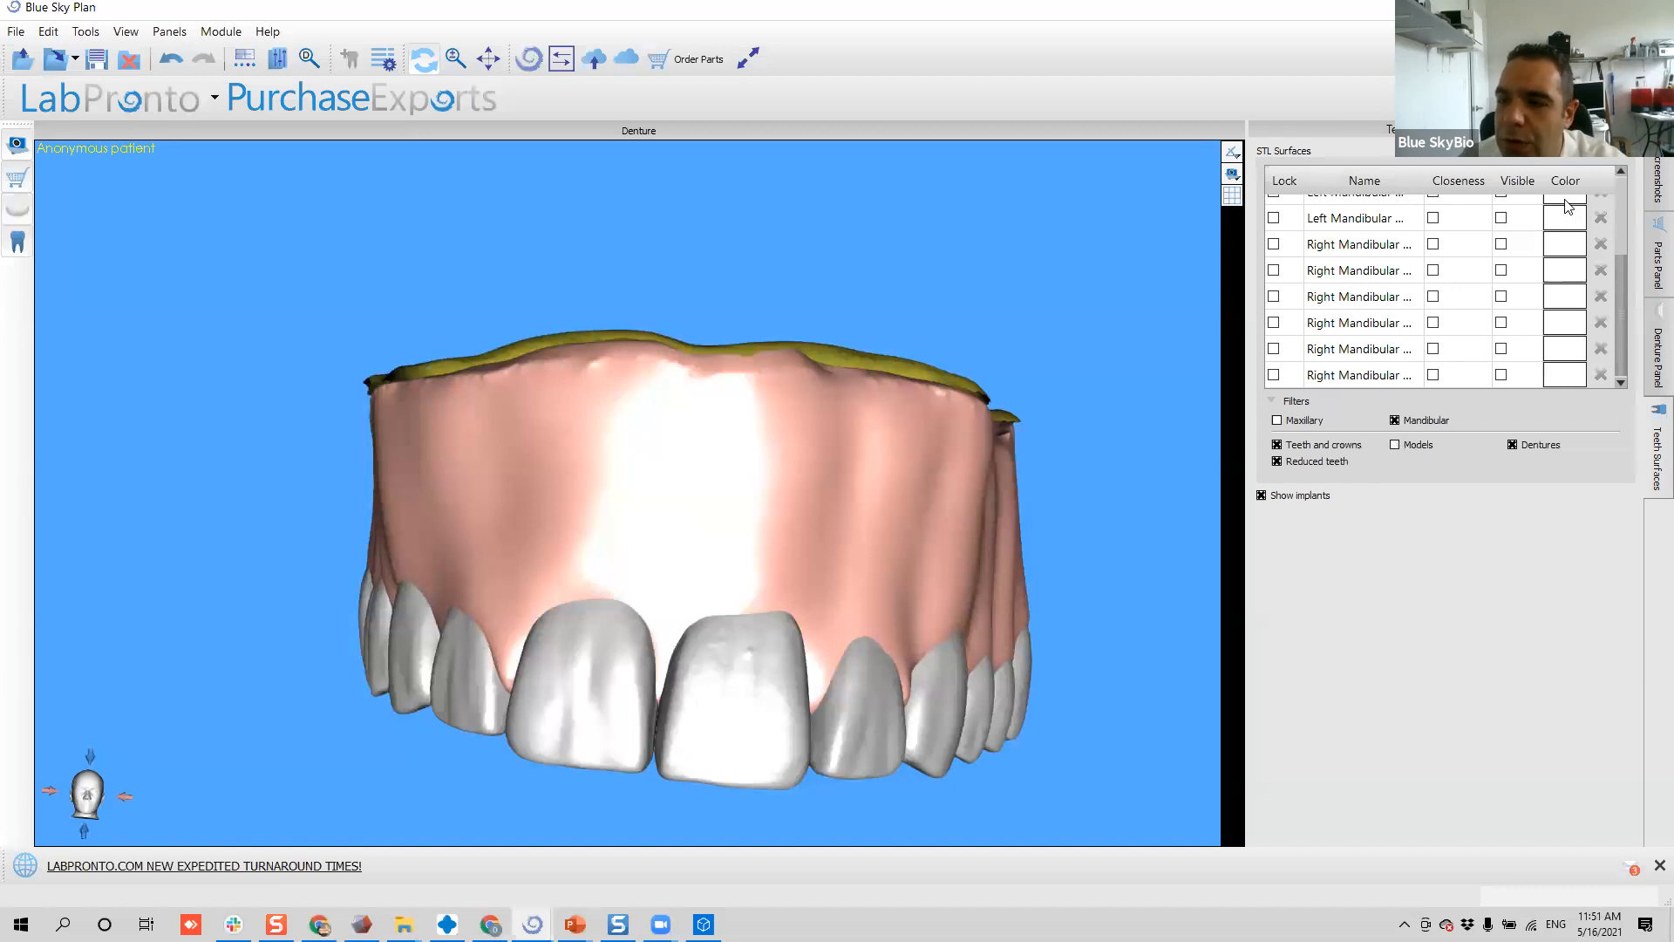
{"action": "left_click", "coordinate": [1514, 181]}
{"action": "scroll", "coordinate": [1037, 514], "scroll_direction": "down", "scroll_amount": 1}
{"action": "scroll", "coordinate": [1037, 521], "scroll_direction": "down", "scroll_amount": 2}
{"action": "left_click", "coordinate": [1658, 357]}
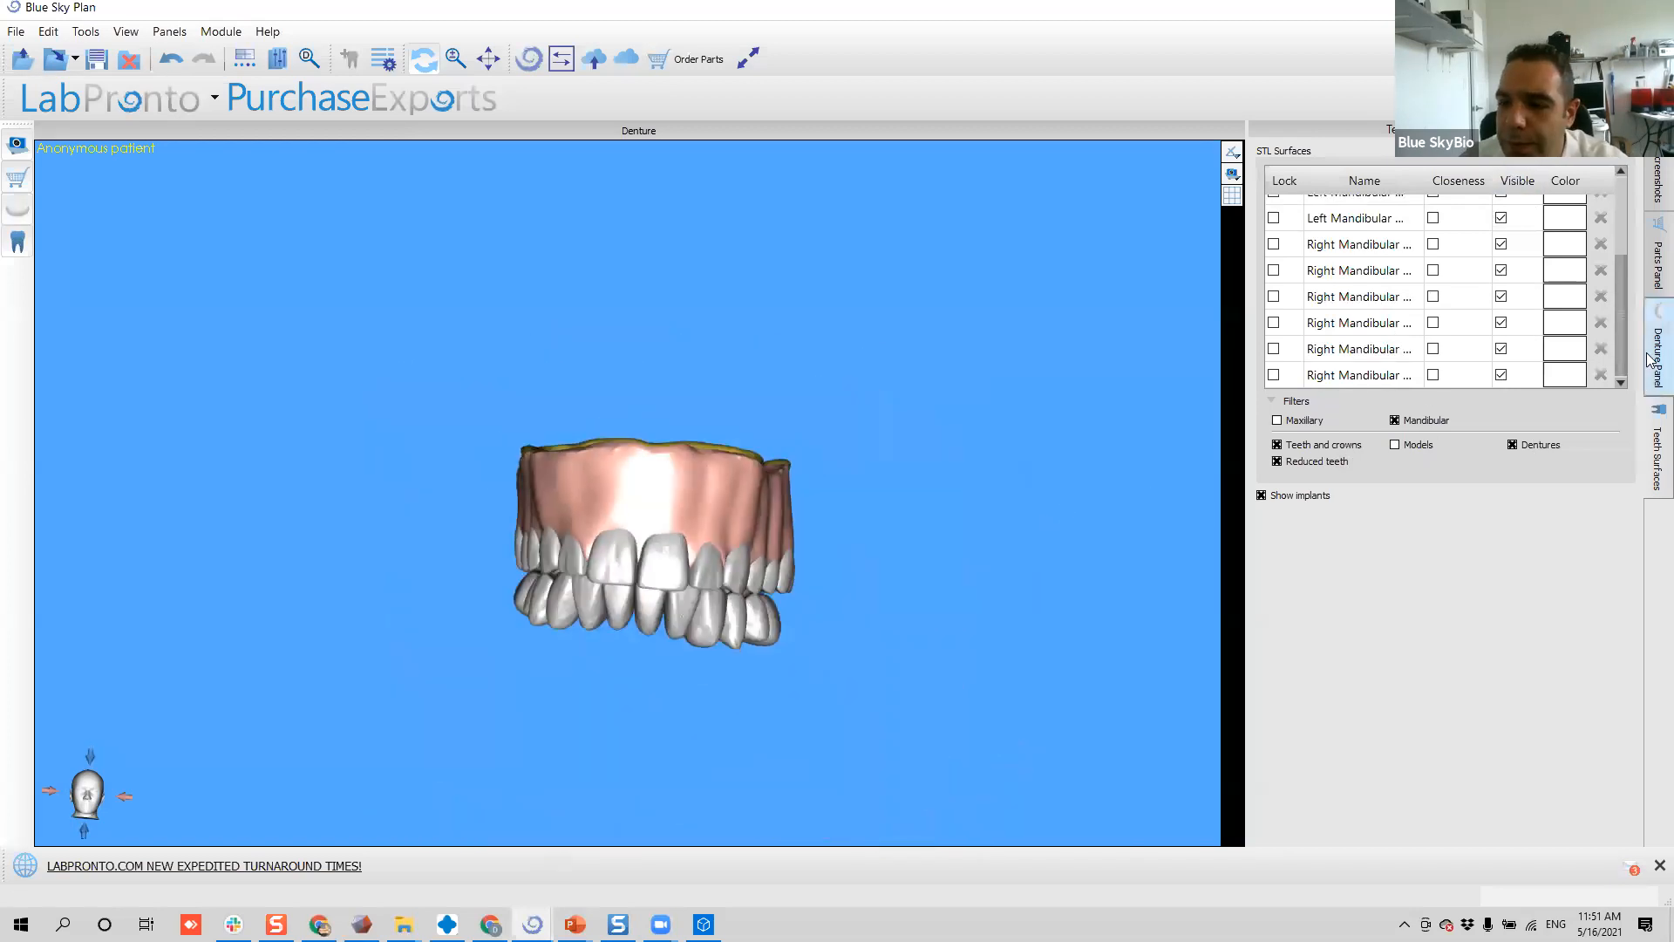
- Show the teeth chain on both arches and check the handles for moving the entire teeth chain
{"action": "scroll", "coordinate": [713, 539], "scroll_direction": "up", "scroll_amount": 2}
{"action": "left_click_drag", "start_coordinate": [446, 562], "coordinate": [687, 497]}
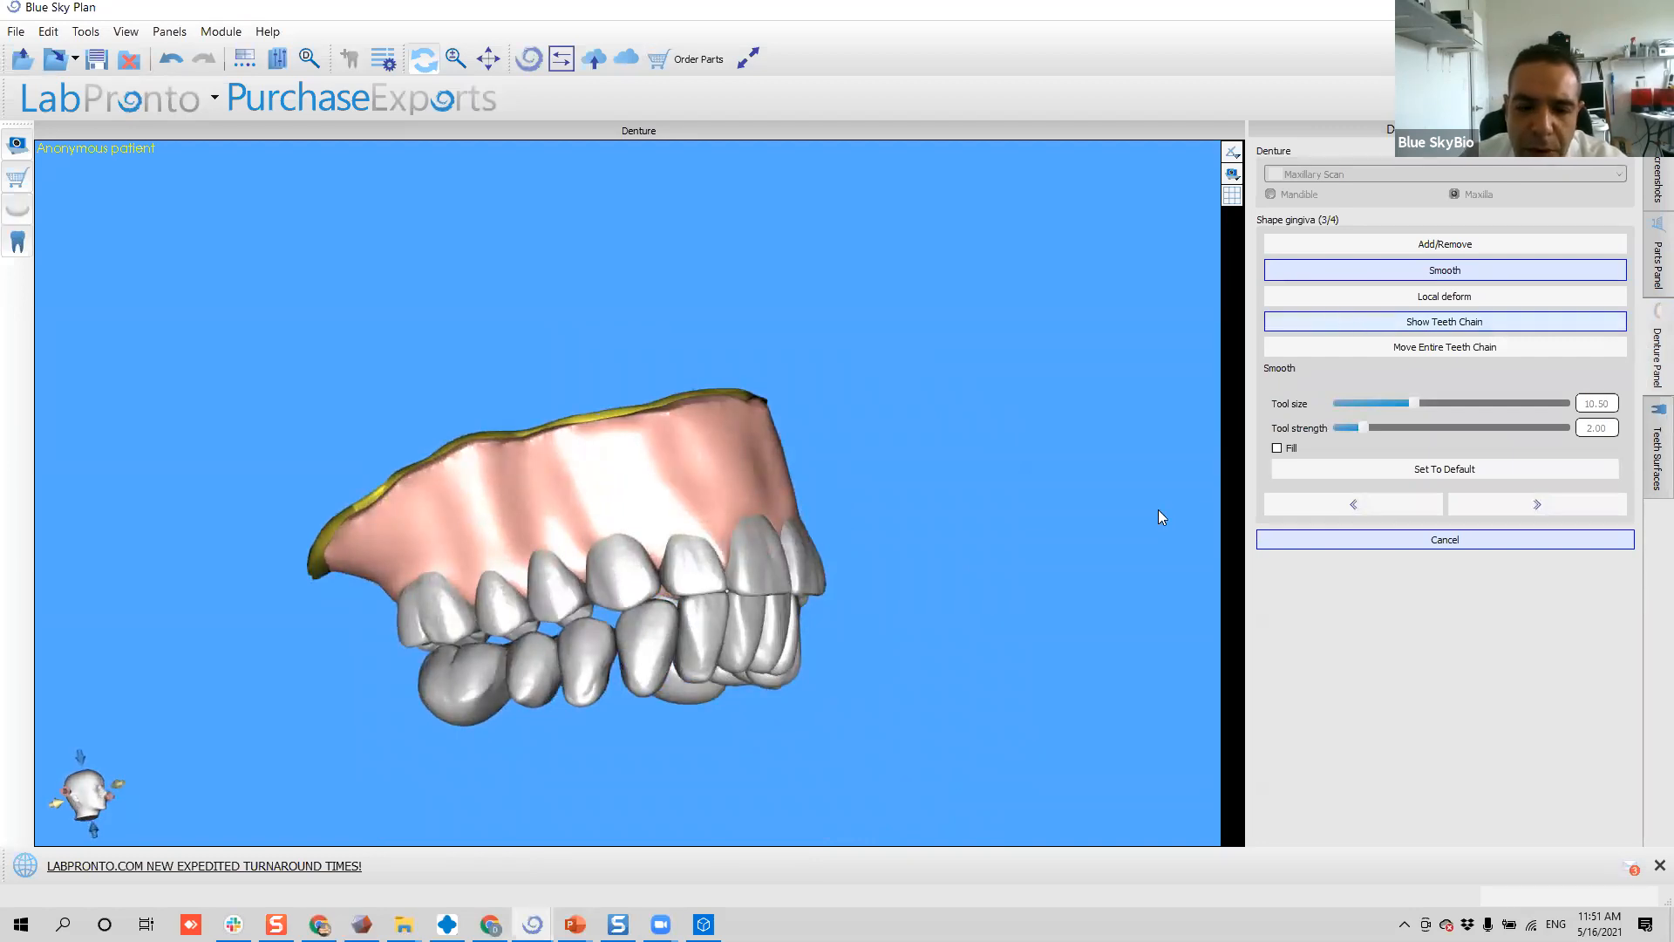
{"action": "left_click_drag", "start_coordinate": [957, 521], "coordinate": [1053, 601]}
{"action": "left_click", "coordinate": [1359, 350]}
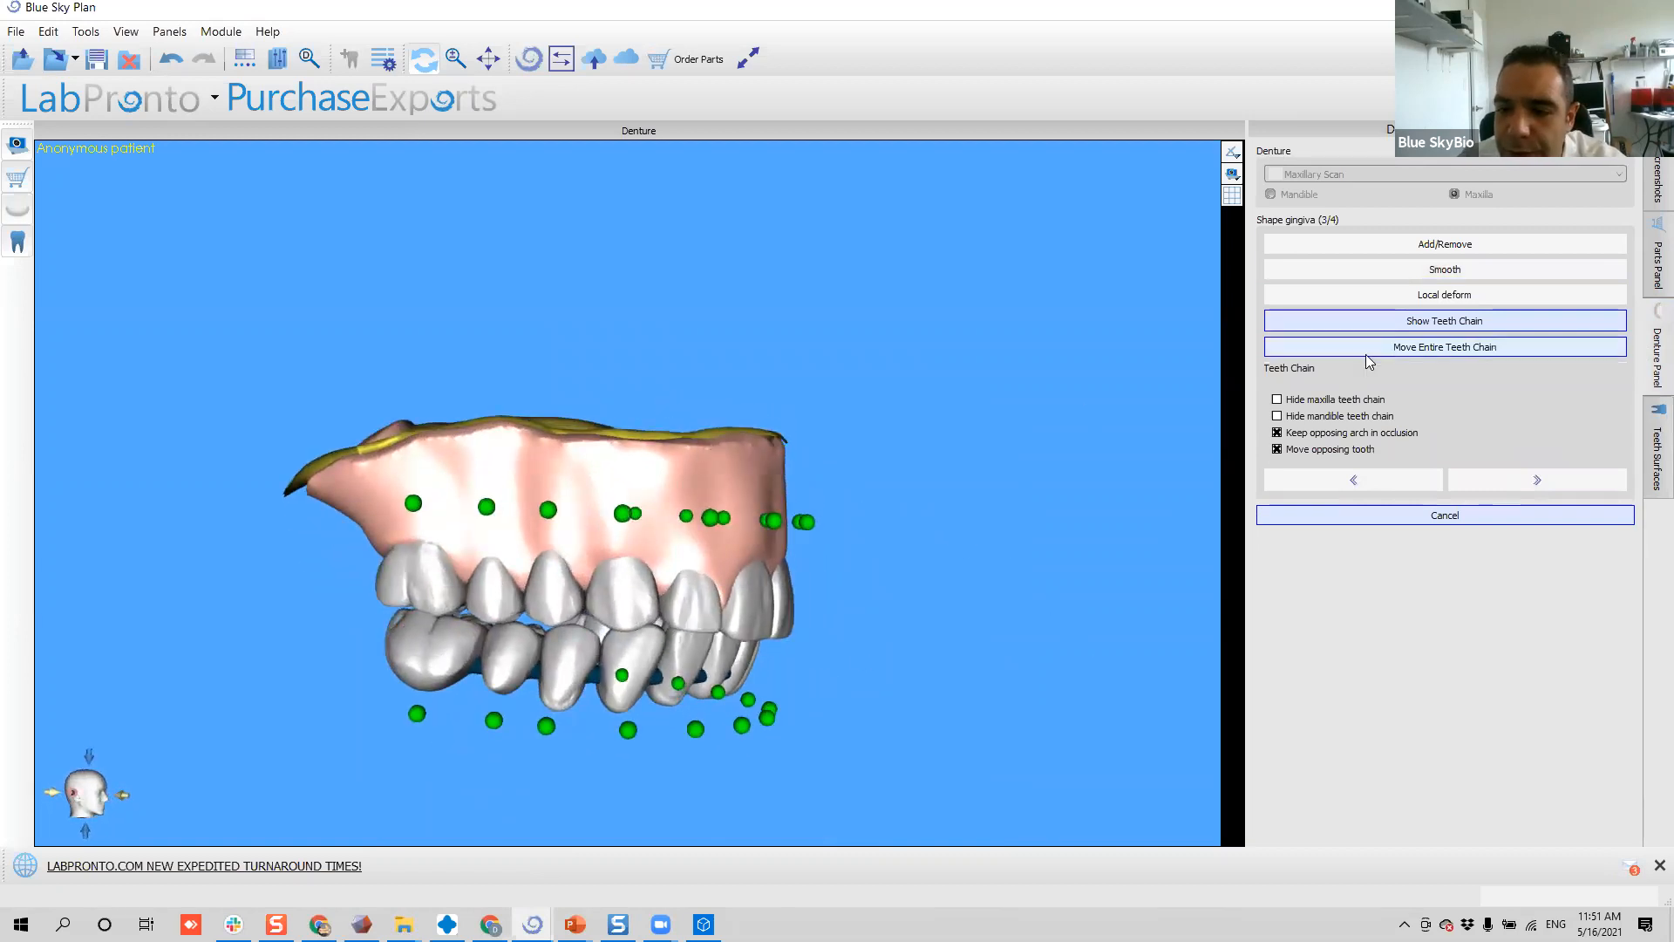
{"action": "left_click", "coordinate": [1359, 318]}
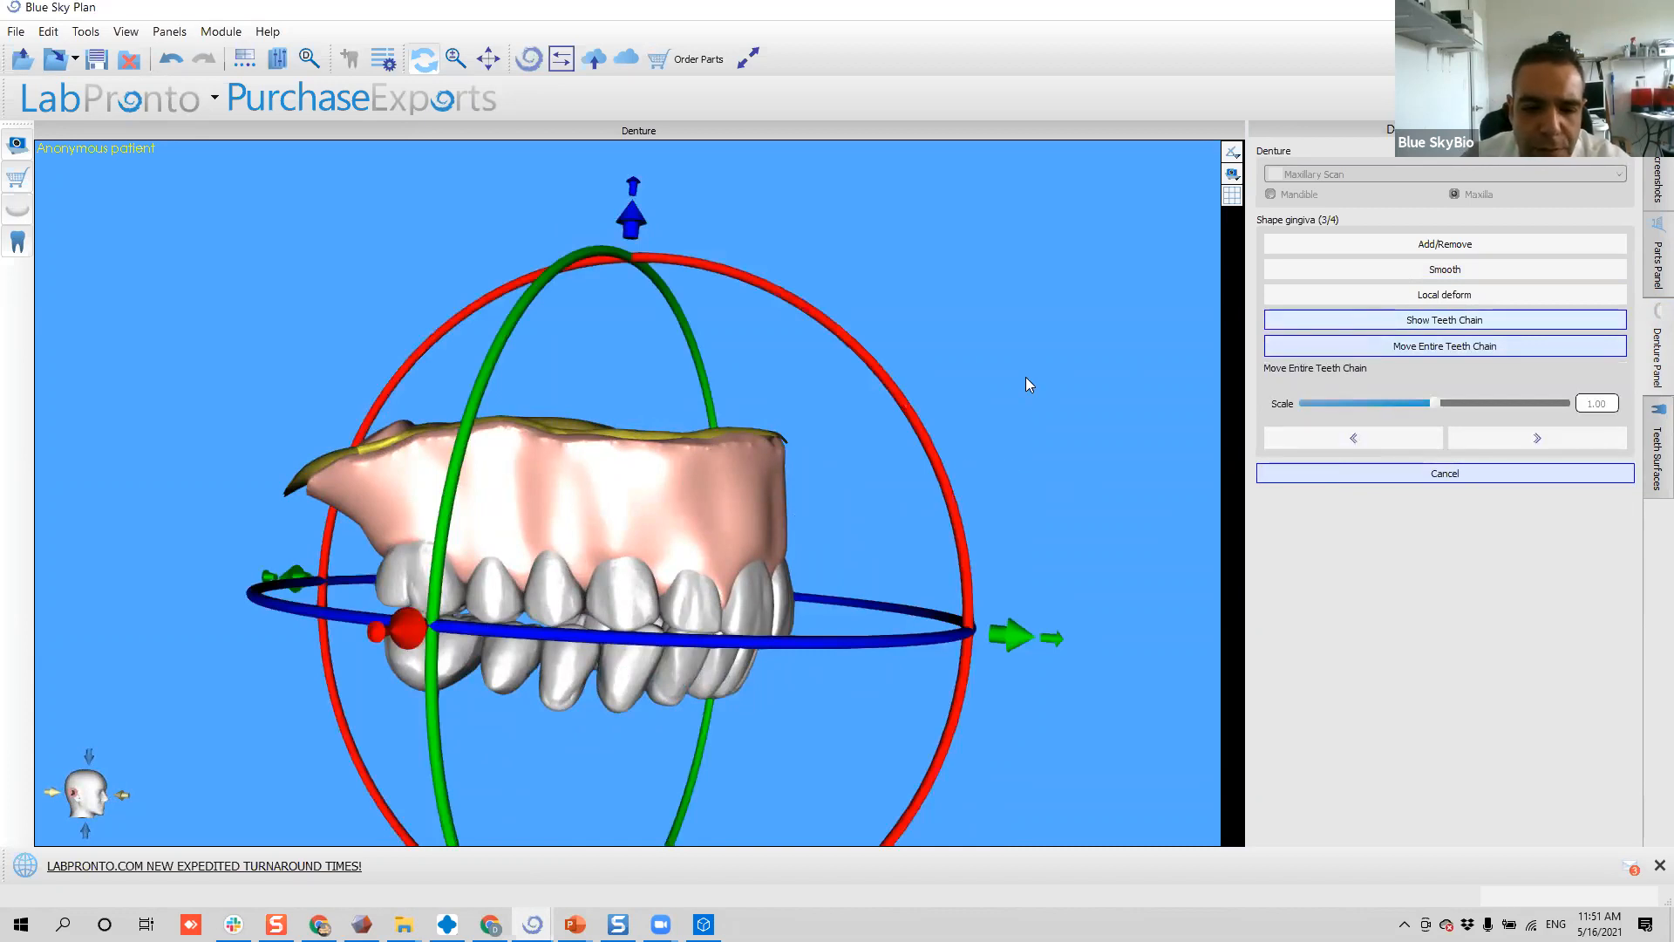
{"action": "left_click", "coordinate": [1562, 351]}
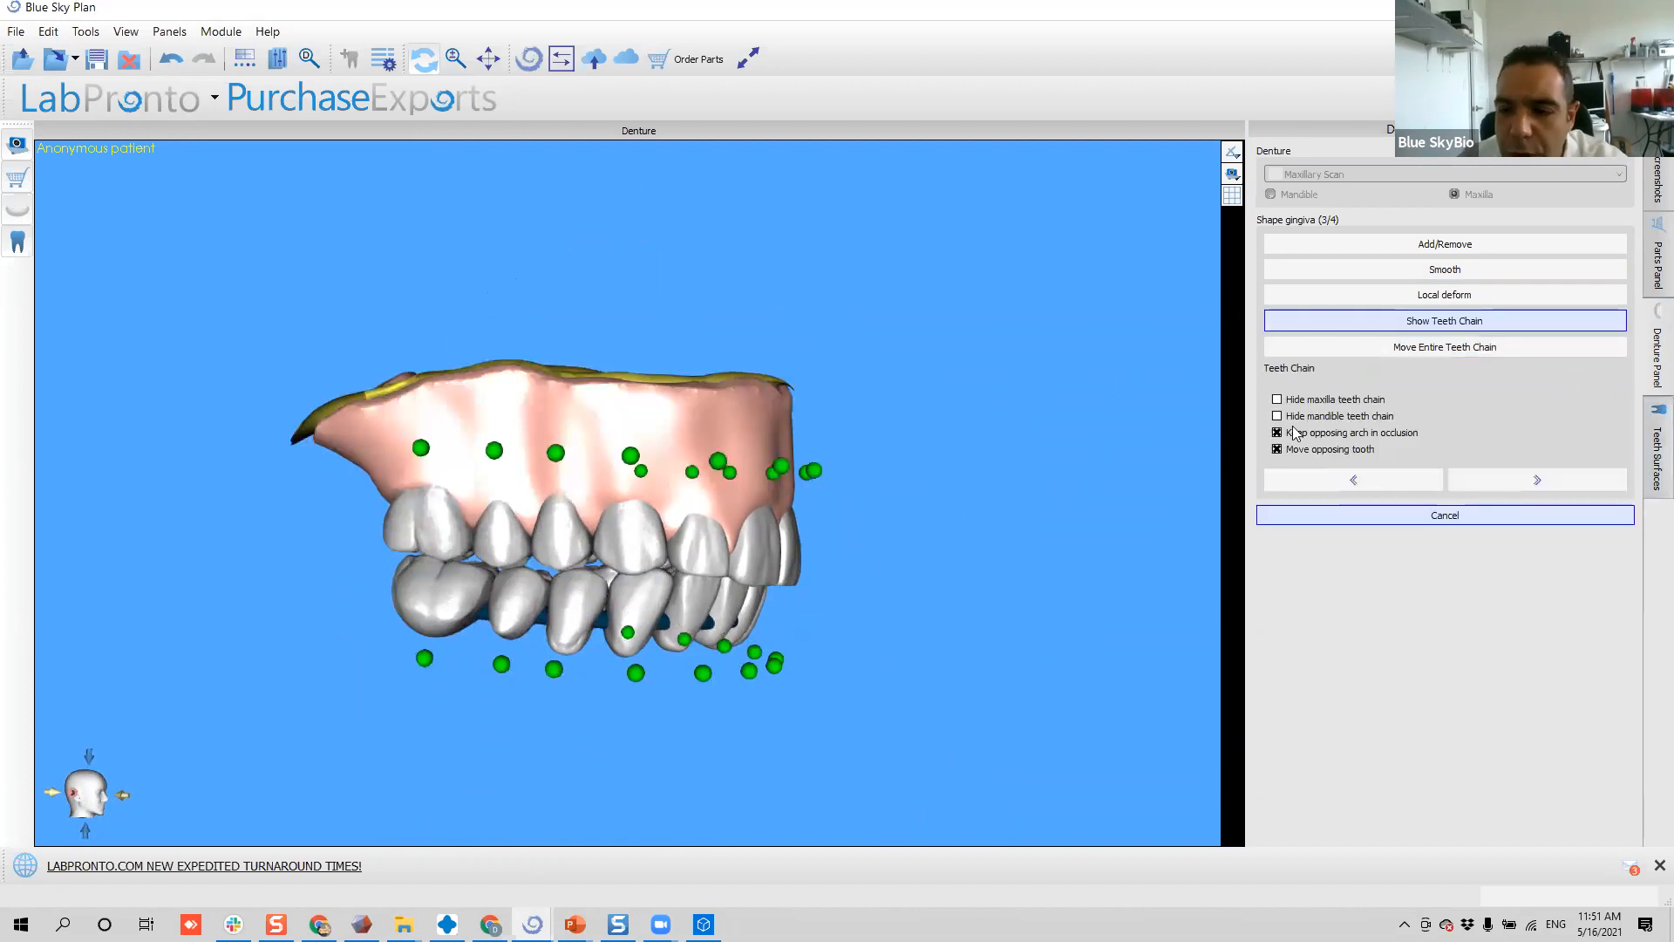
- Turn off Move opposing tooth for the teeth chain, leaving Keep opposing arch in occlusion on, and inspect the bite from several sides
{"action": "scroll", "coordinate": [1015, 519], "scroll_direction": "up", "scroll_amount": 5}
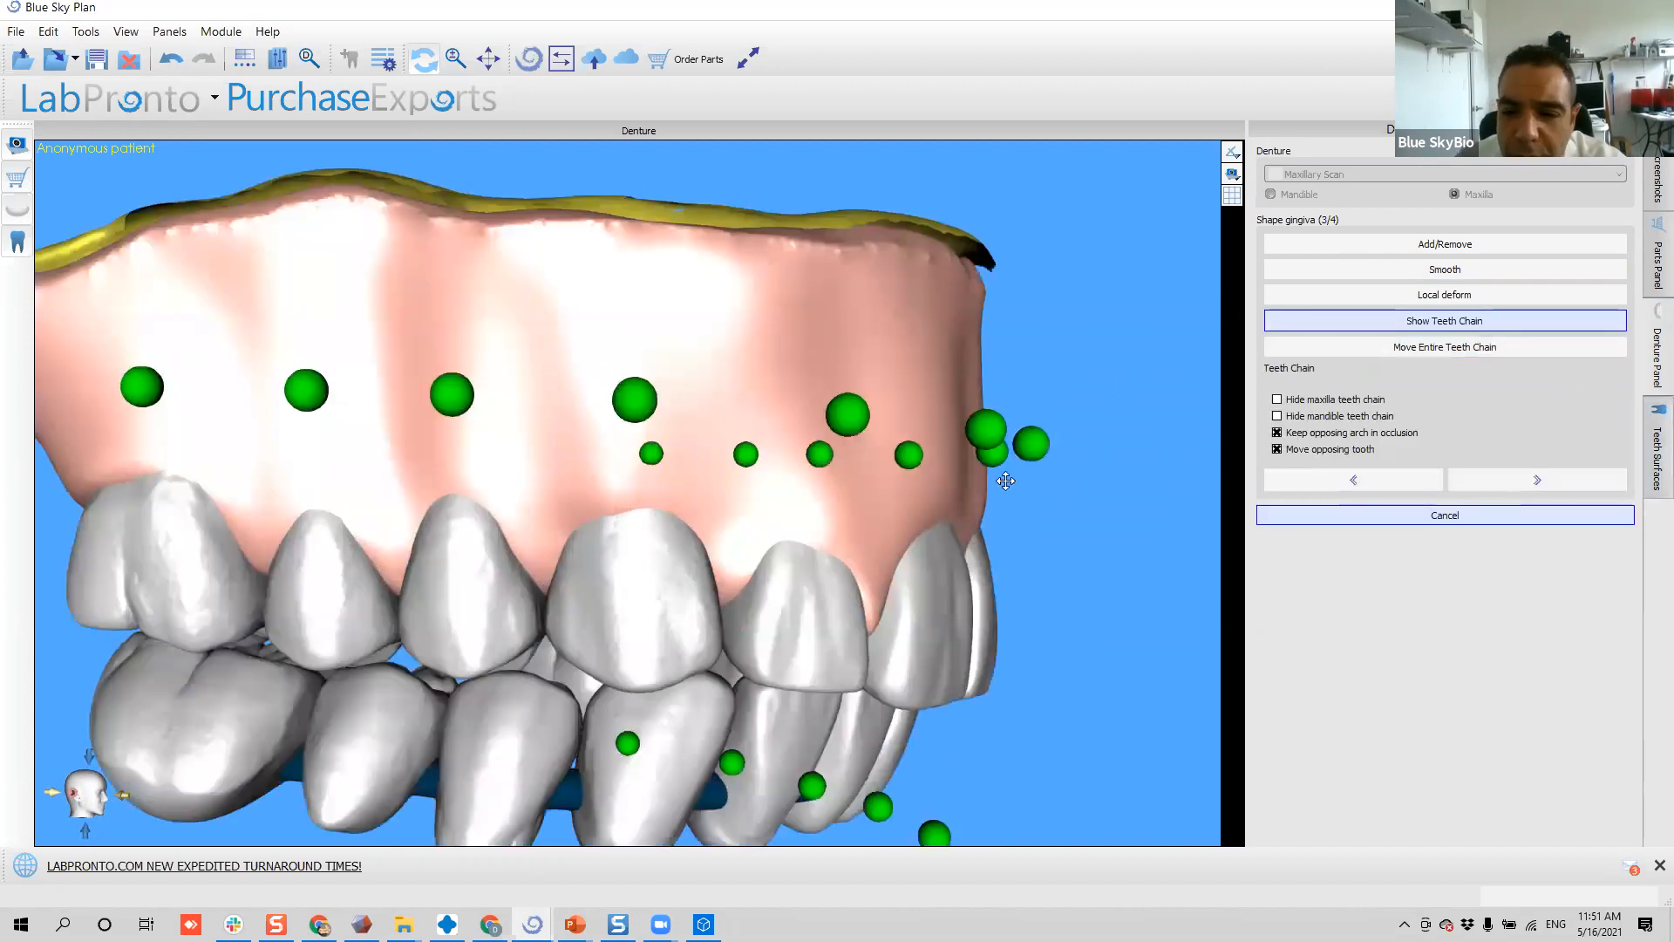
{"action": "left_click_drag", "start_coordinate": [1065, 443], "coordinate": [1149, 444]}
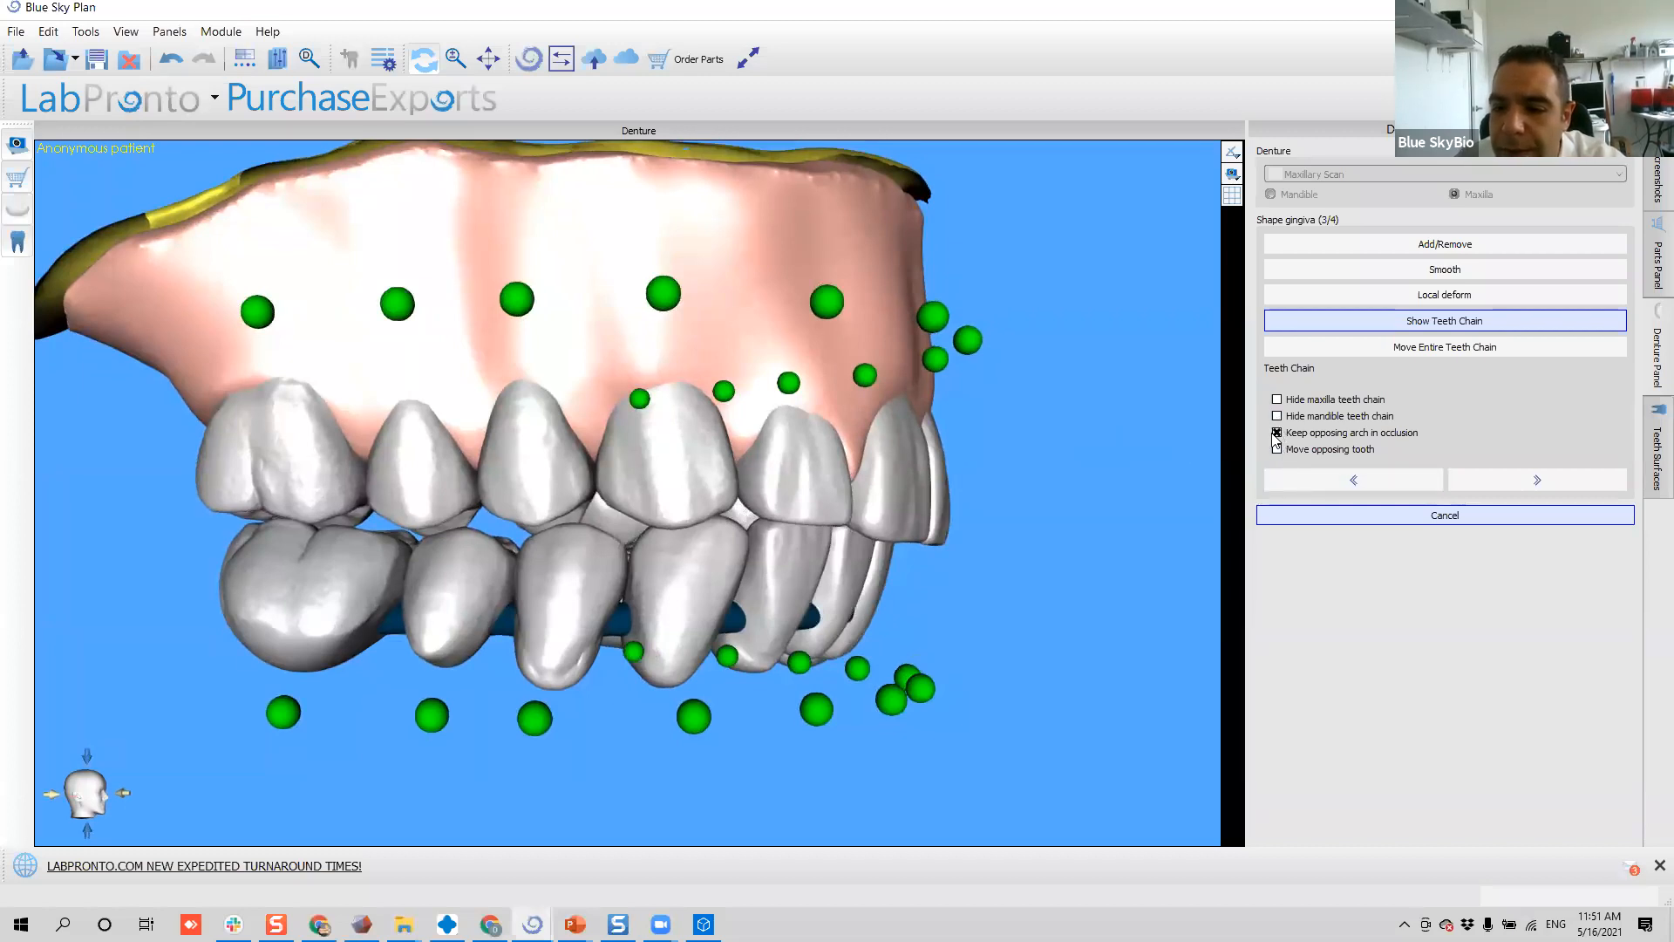
{"action": "left_click_drag", "start_coordinate": [499, 529], "coordinate": [773, 522]}
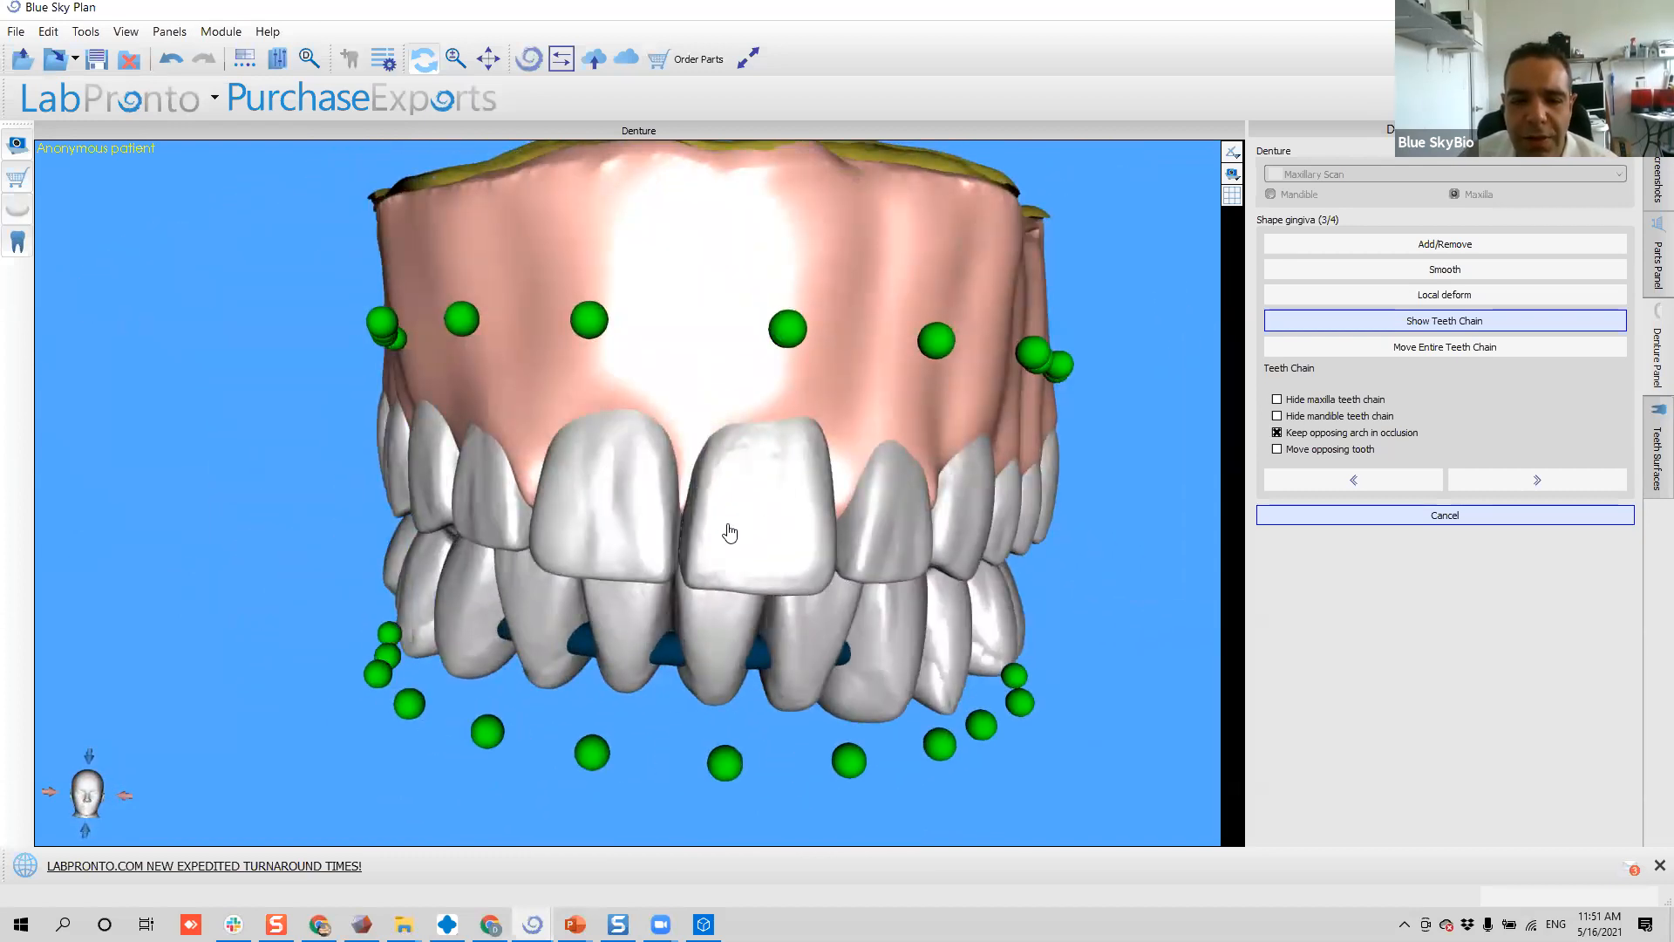
{"action": "left_click_drag", "start_coordinate": [689, 580], "coordinate": [860, 564]}
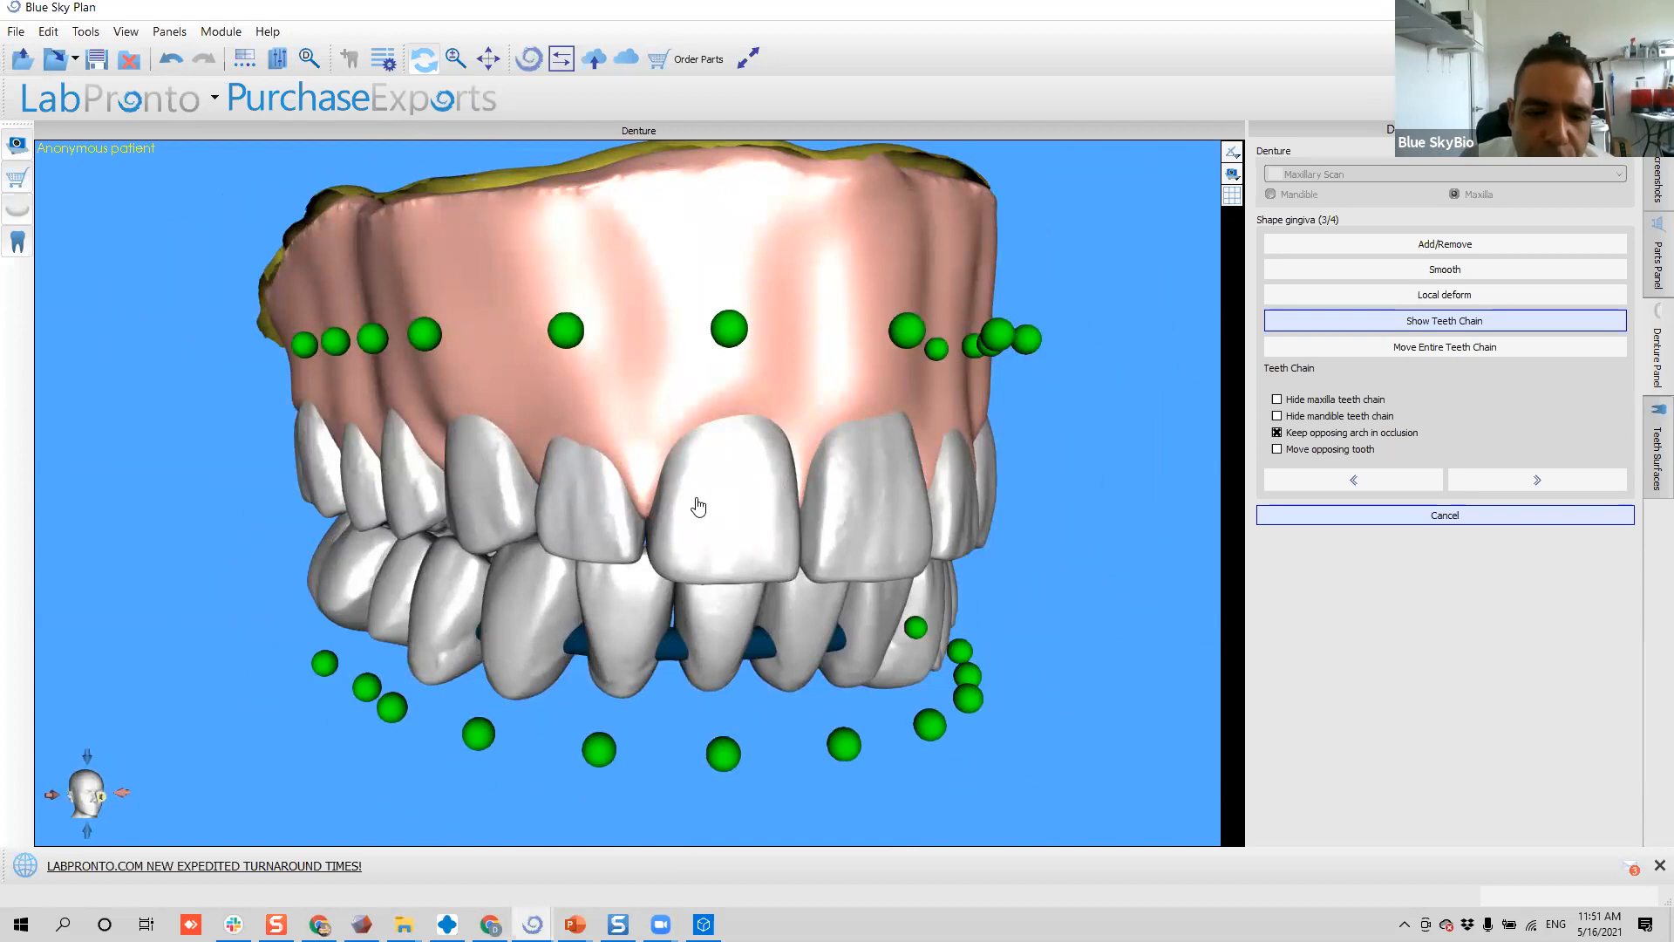
{"action": "left_click_drag", "start_coordinate": [662, 541], "coordinate": [927, 534]}
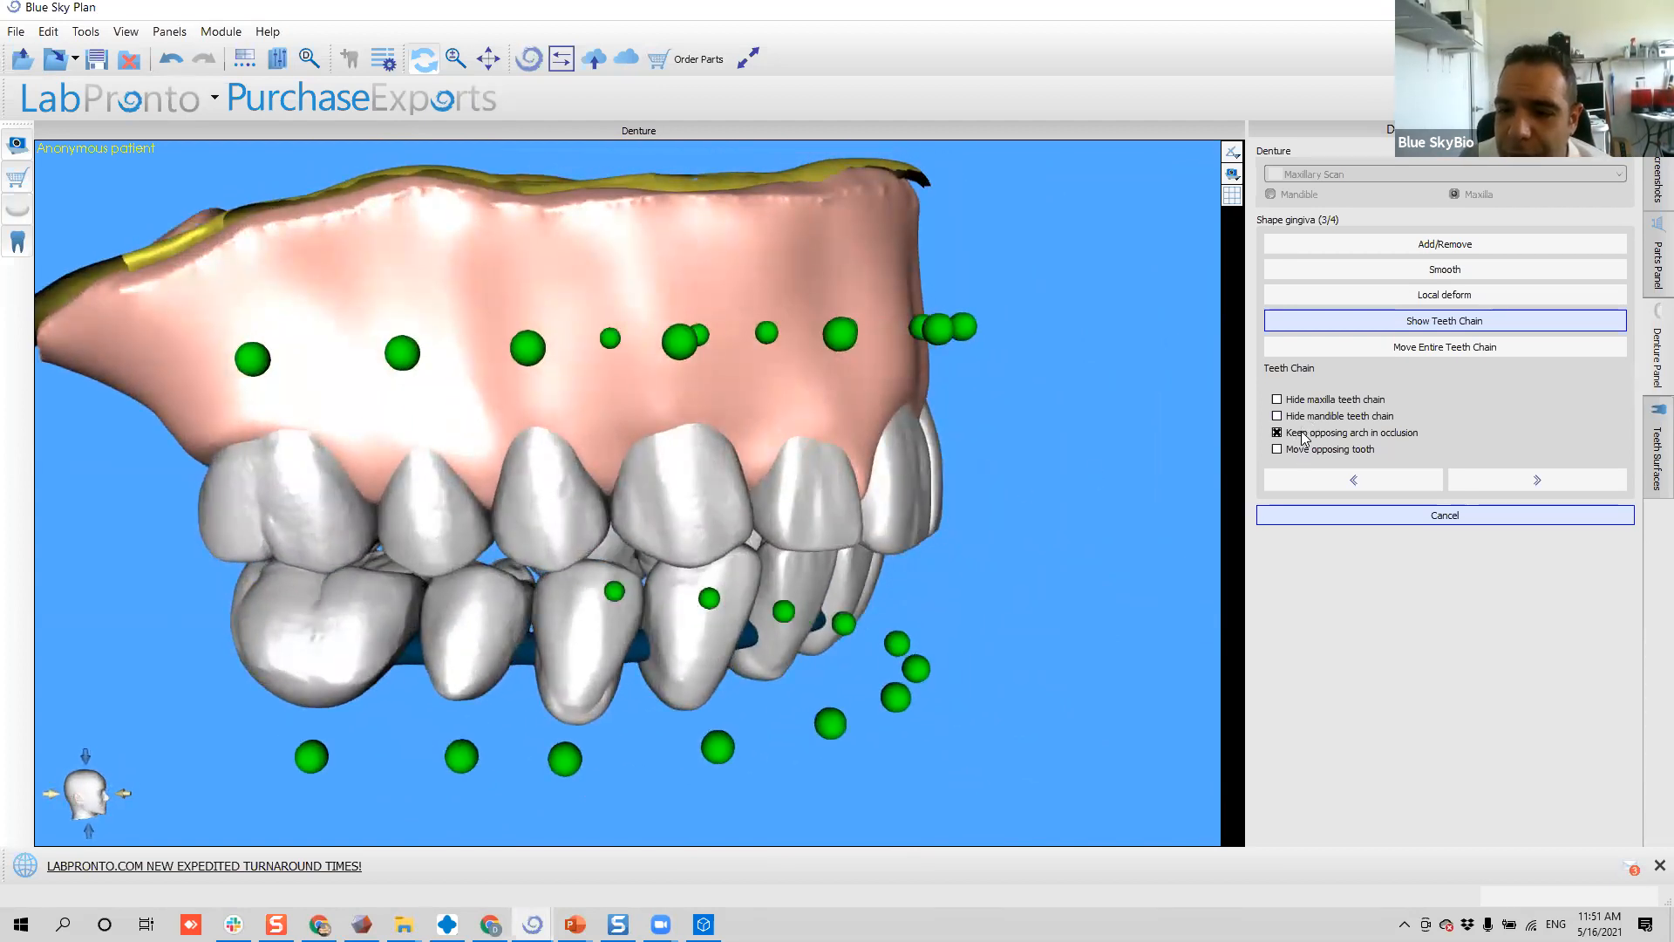
- Proceed from gingiva shaping to the final denture settings, stage 4/4
{"action": "left_click", "coordinate": [1652, 419]}
{"action": "left_click", "coordinate": [1656, 353]}
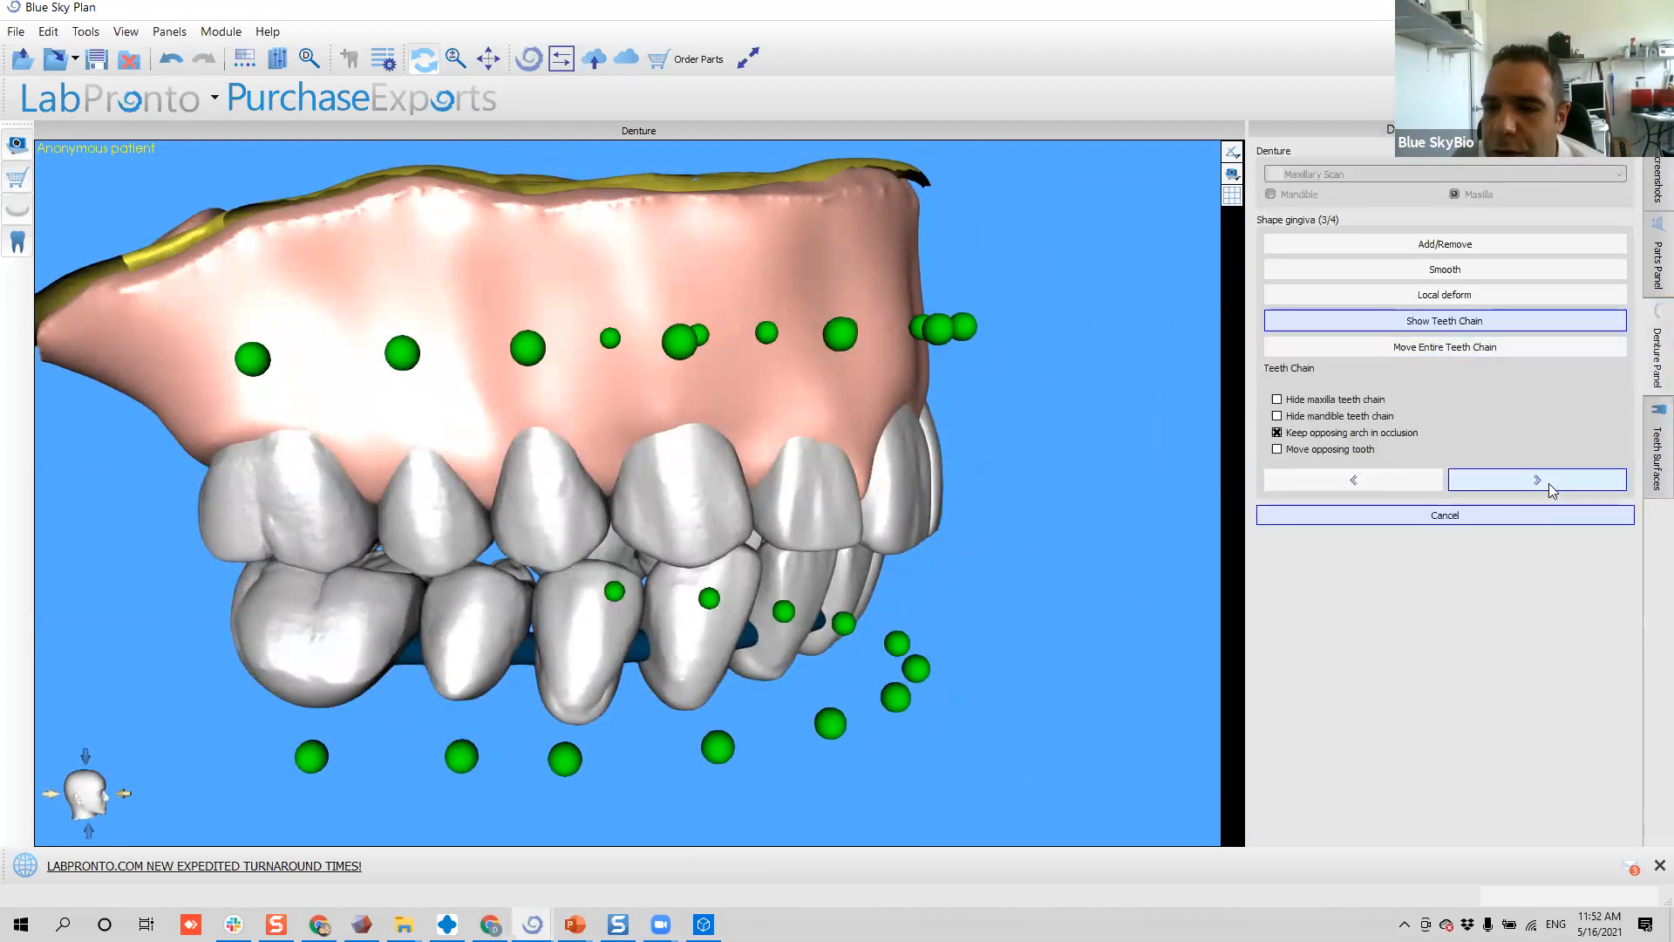
{"action": "left_click", "coordinate": [1443, 269]}
{"action": "right_click_drag", "start_coordinate": [750, 555], "coordinate": [655, 359]}
{"action": "right_click_drag", "start_coordinate": [765, 443], "coordinate": [1020, 688]}
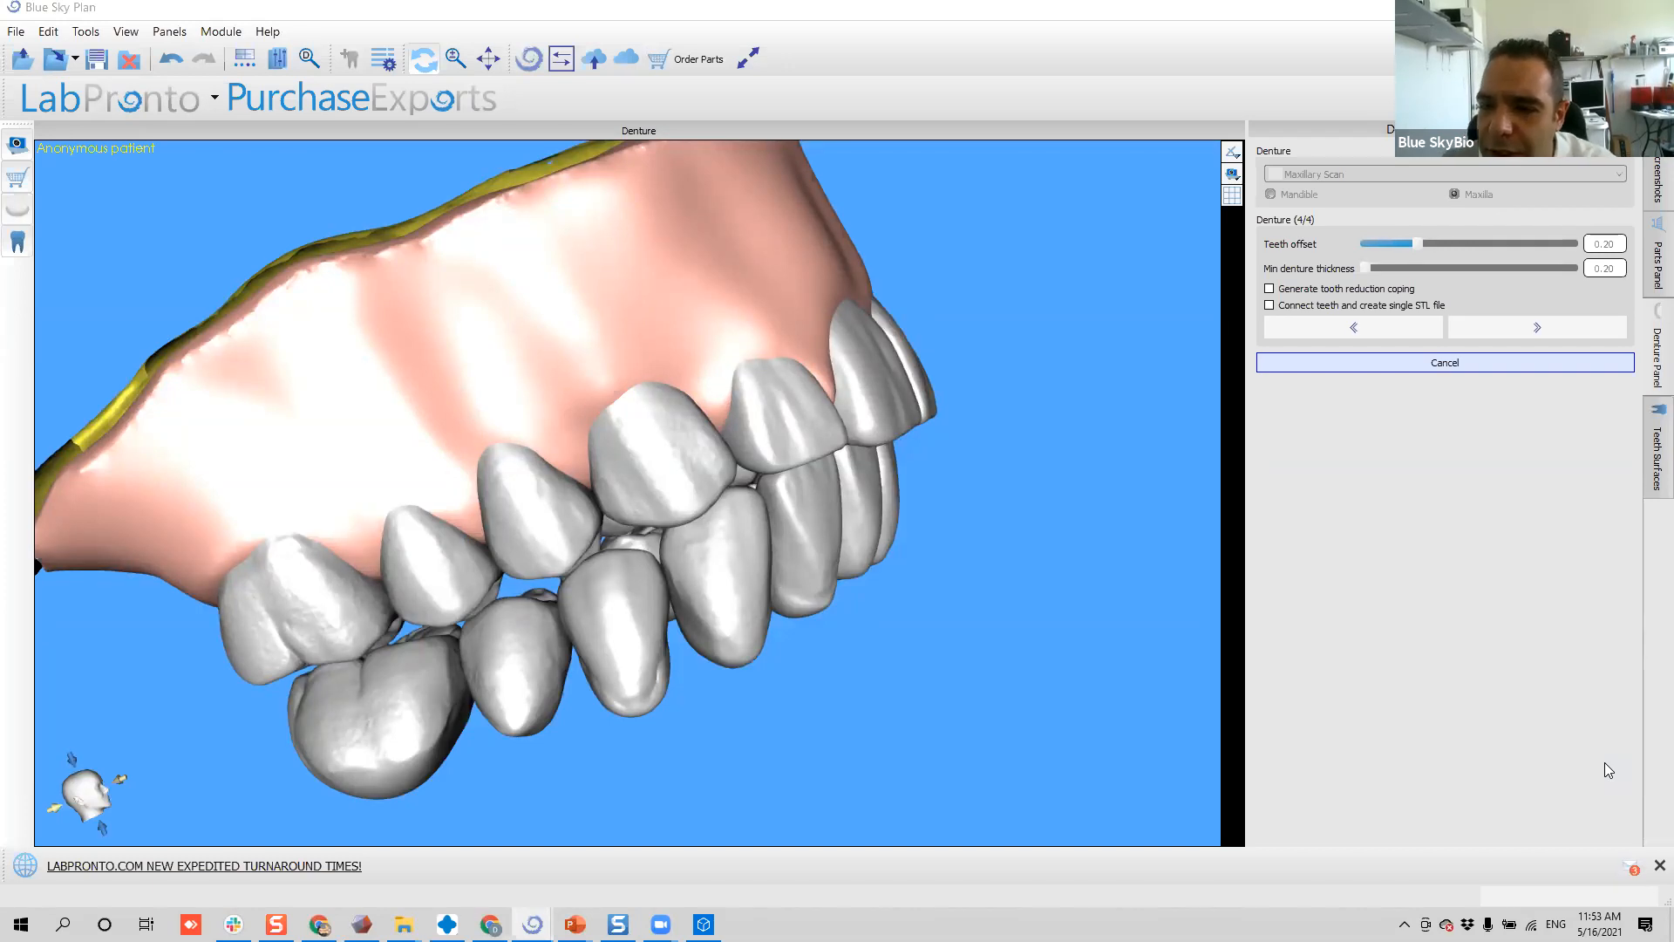
{"action": "left_click_drag", "start_coordinate": [833, 533], "coordinate": [1049, 417]}
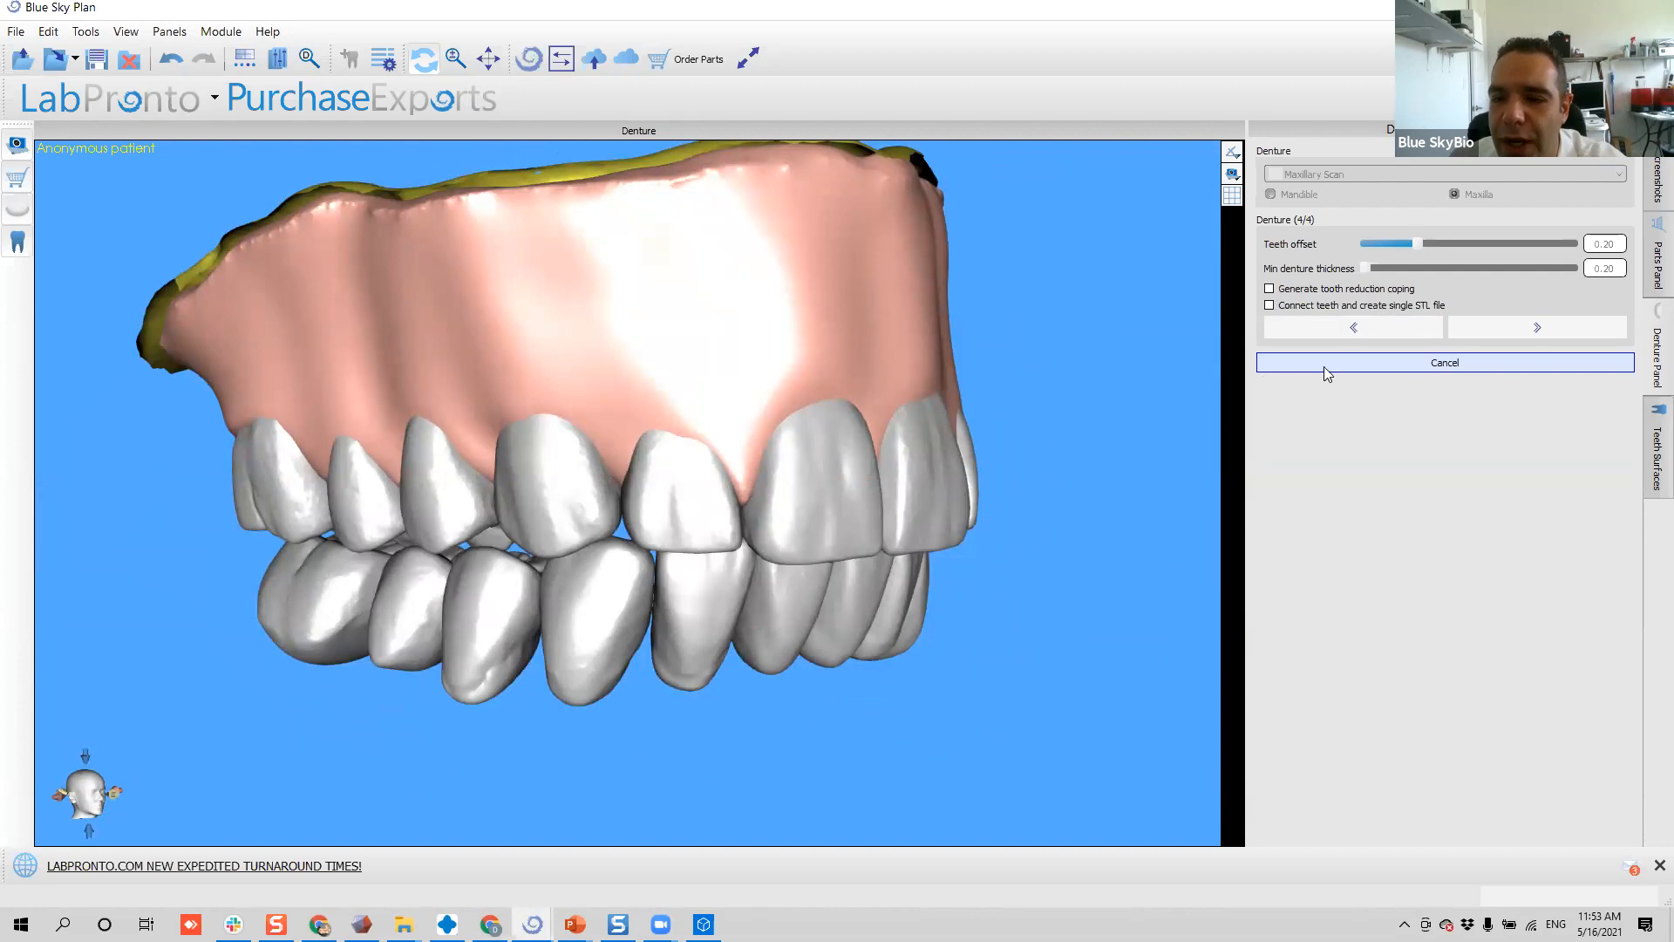
{"action": "left_click", "coordinate": [1323, 292]}
{"action": "left_click", "coordinate": [1322, 292]}
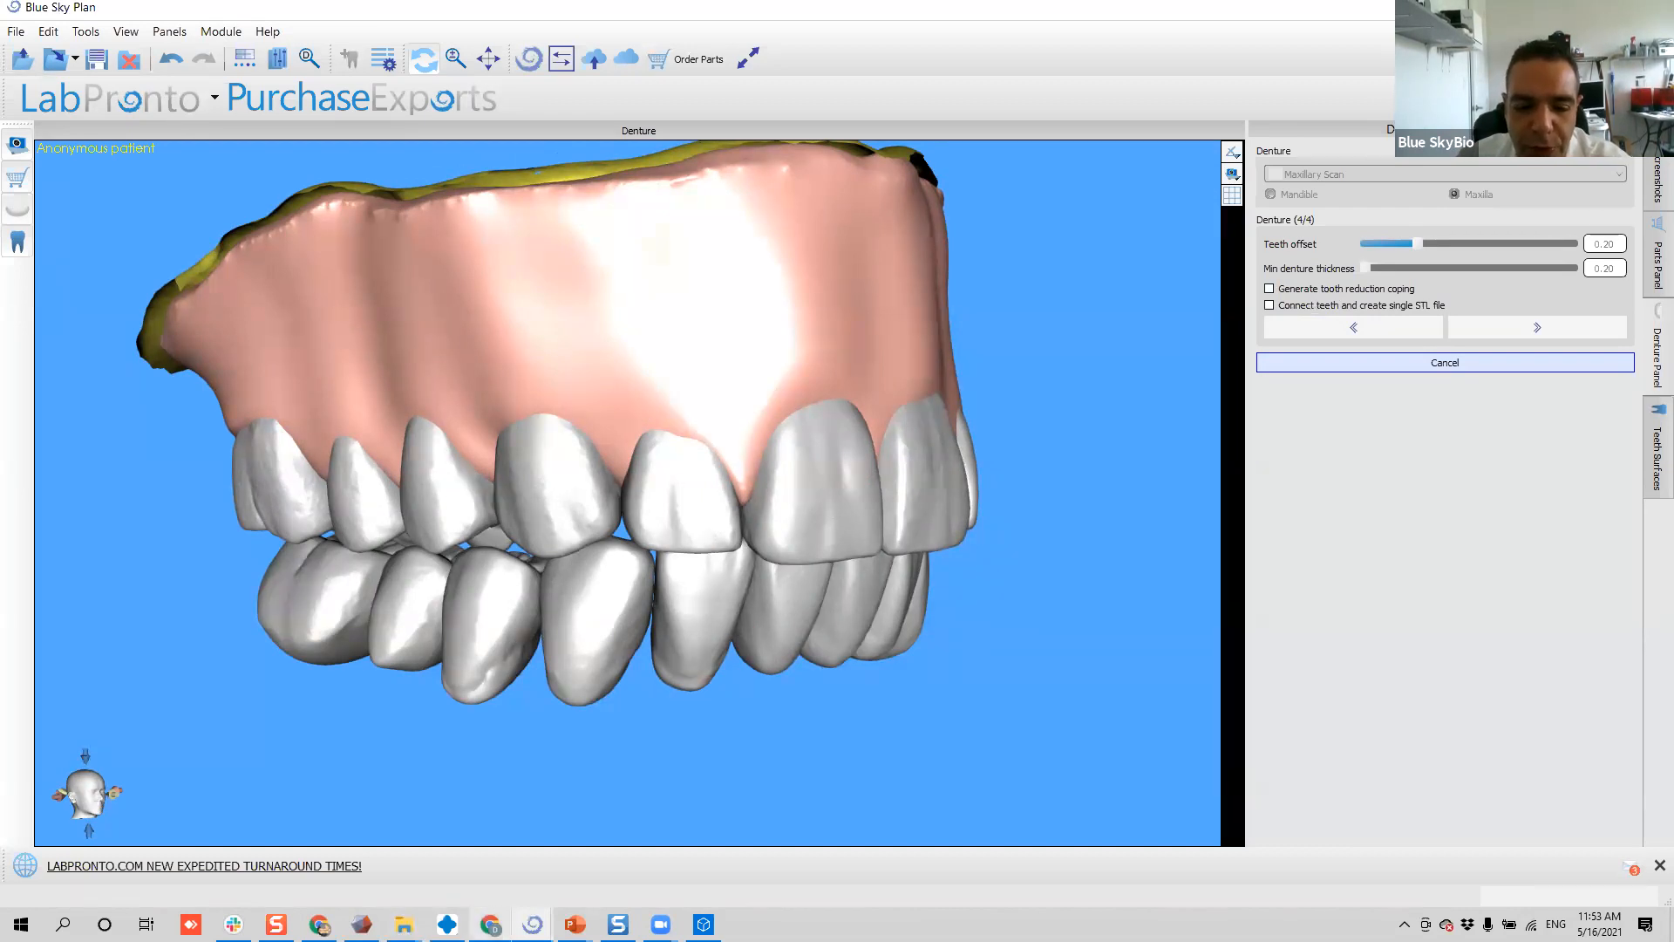
- Switch to Chrome and open the blueskybio.com online store in place of the webinars page
{"action": "left_click", "coordinate": [490, 924]}
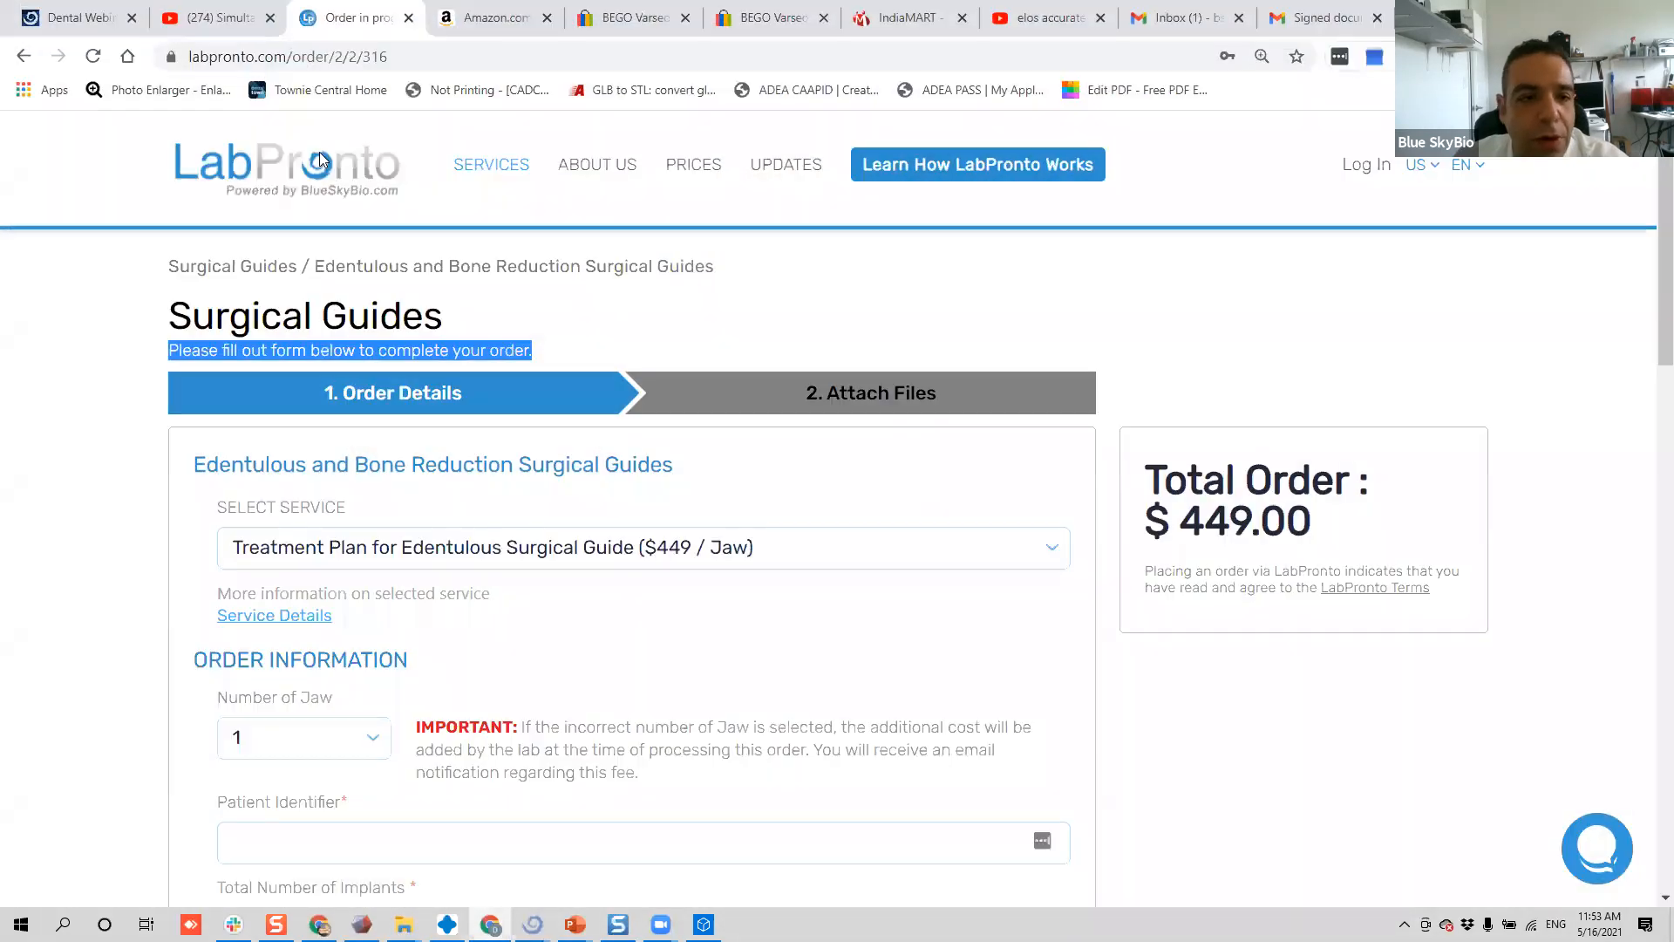
{"action": "left_click", "coordinate": [220, 57]}
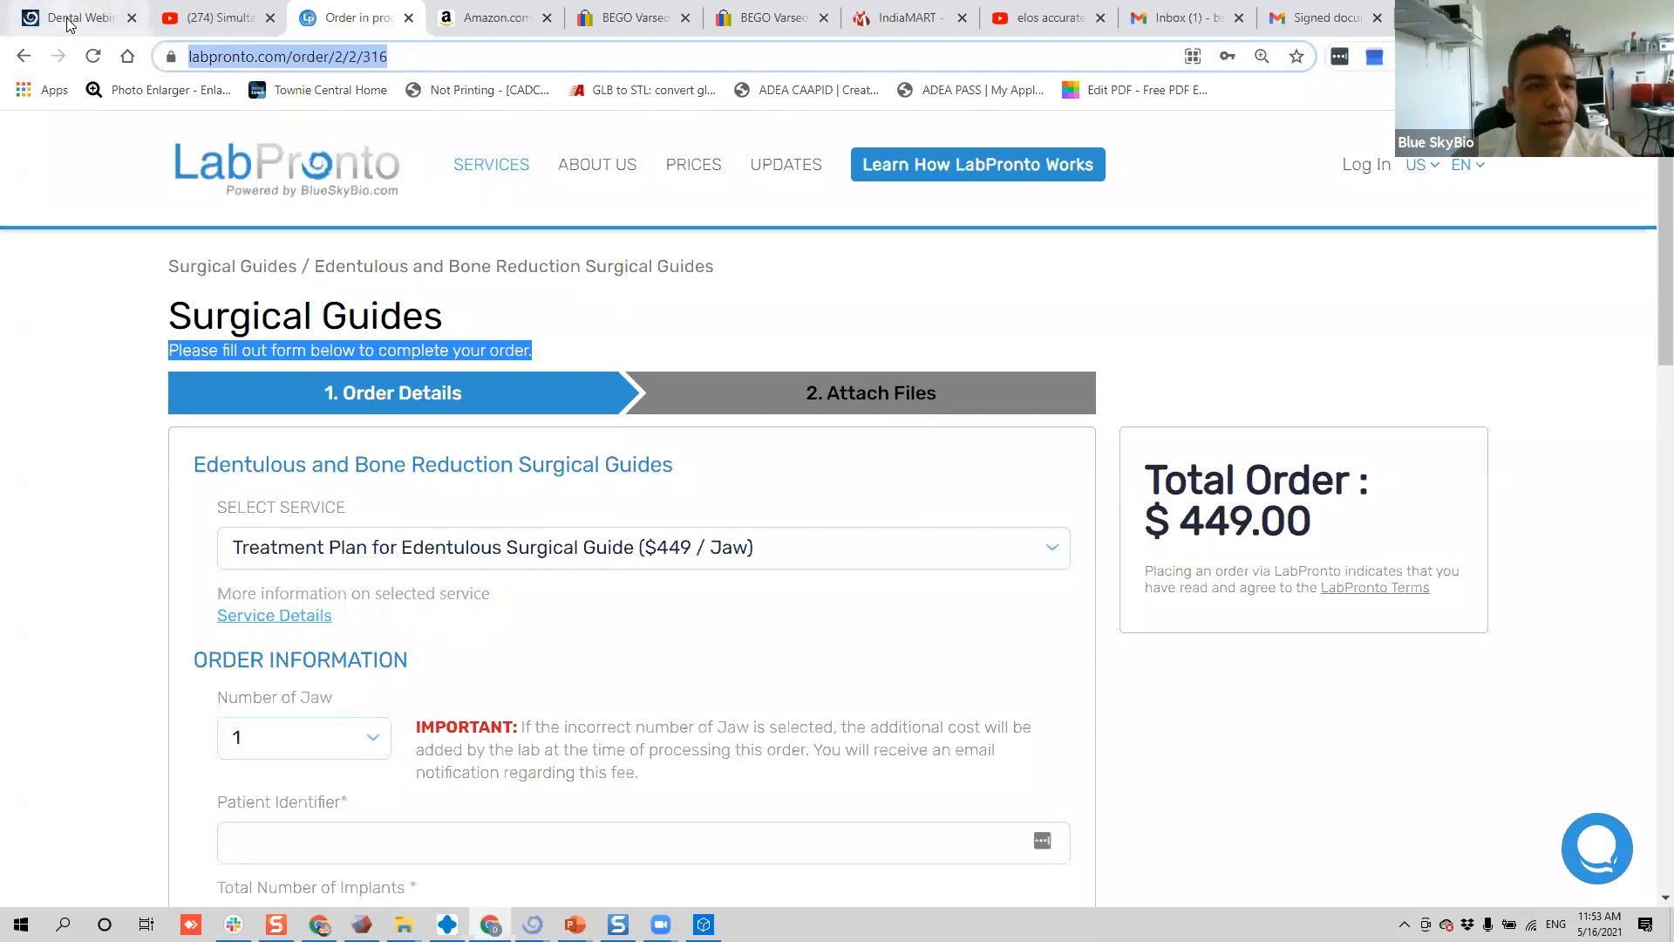
{"action": "left_click", "coordinate": [91, 34]}
{"action": "scroll", "coordinate": [767, 245], "scroll_direction": "up", "scroll_amount": 10}
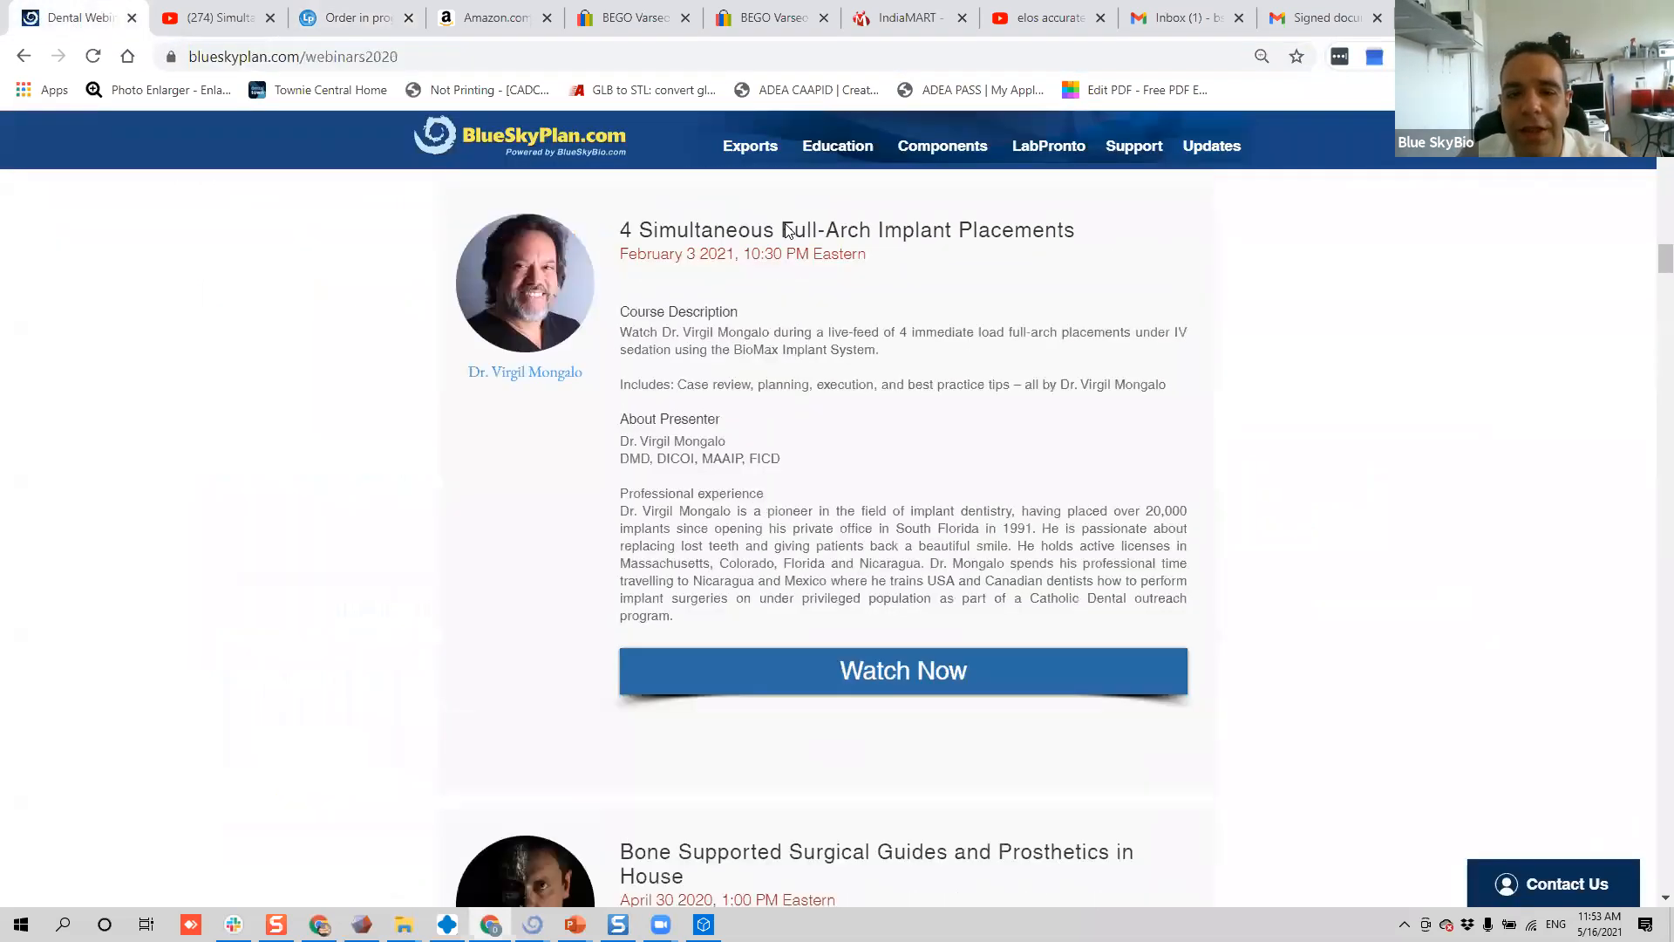
{"action": "scroll", "coordinate": [767, 245], "scroll_direction": "up", "scroll_amount": 15}
{"action": "left_click", "coordinate": [450, 57]}
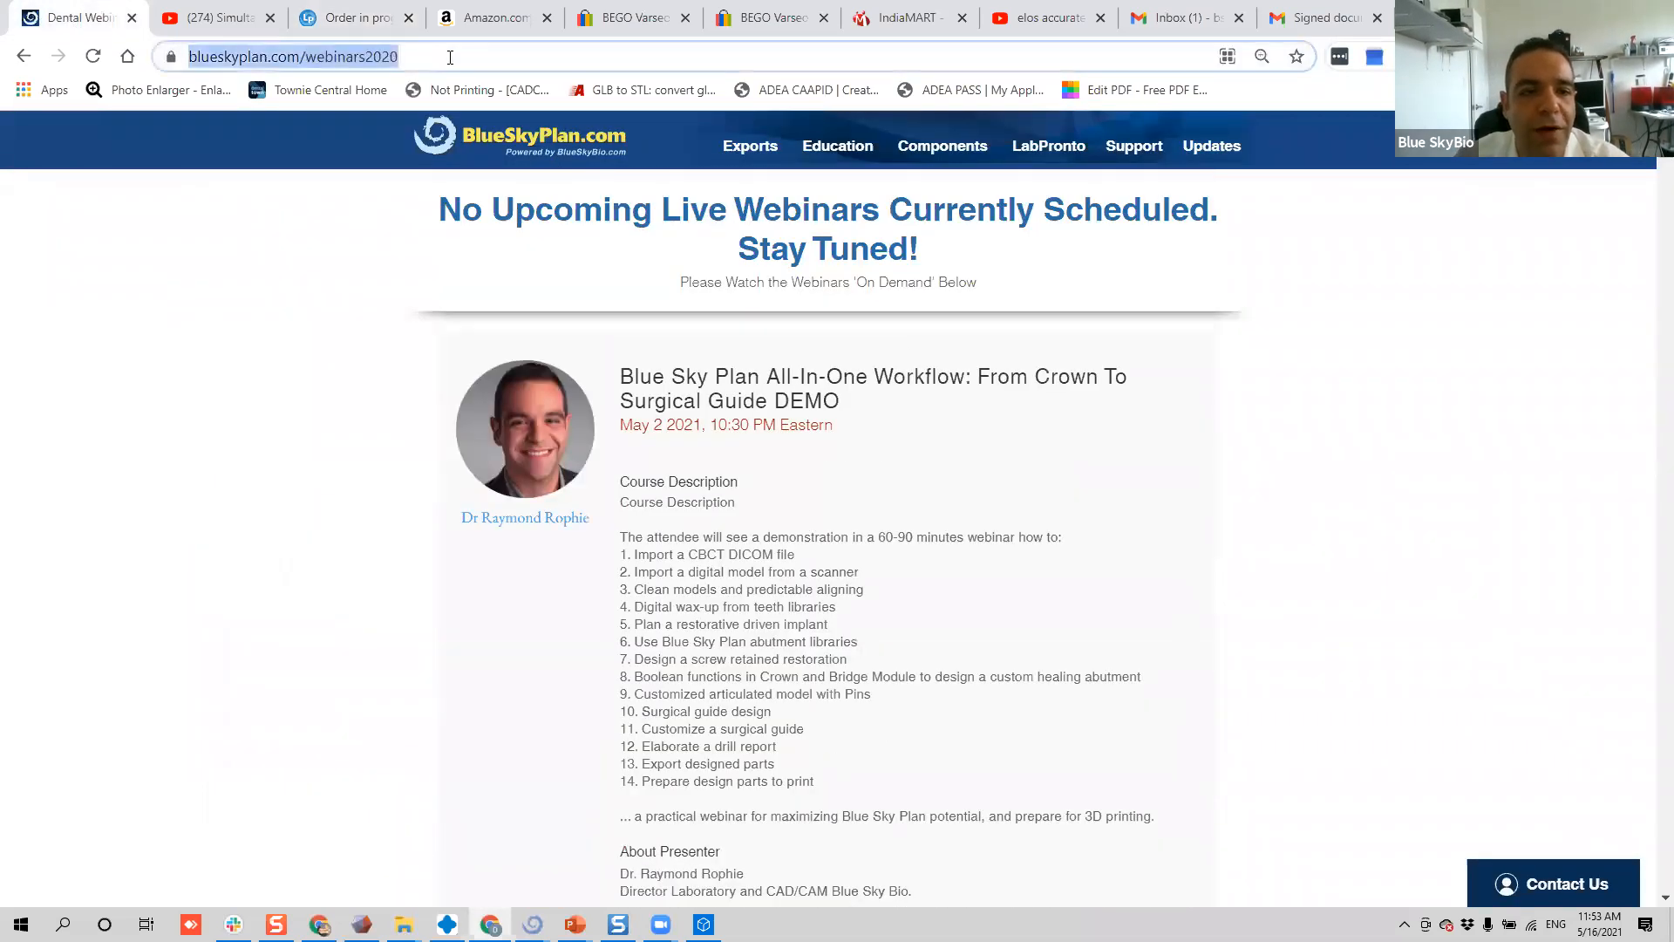
{"action": "type", "text": "BLUESKYBIO."}
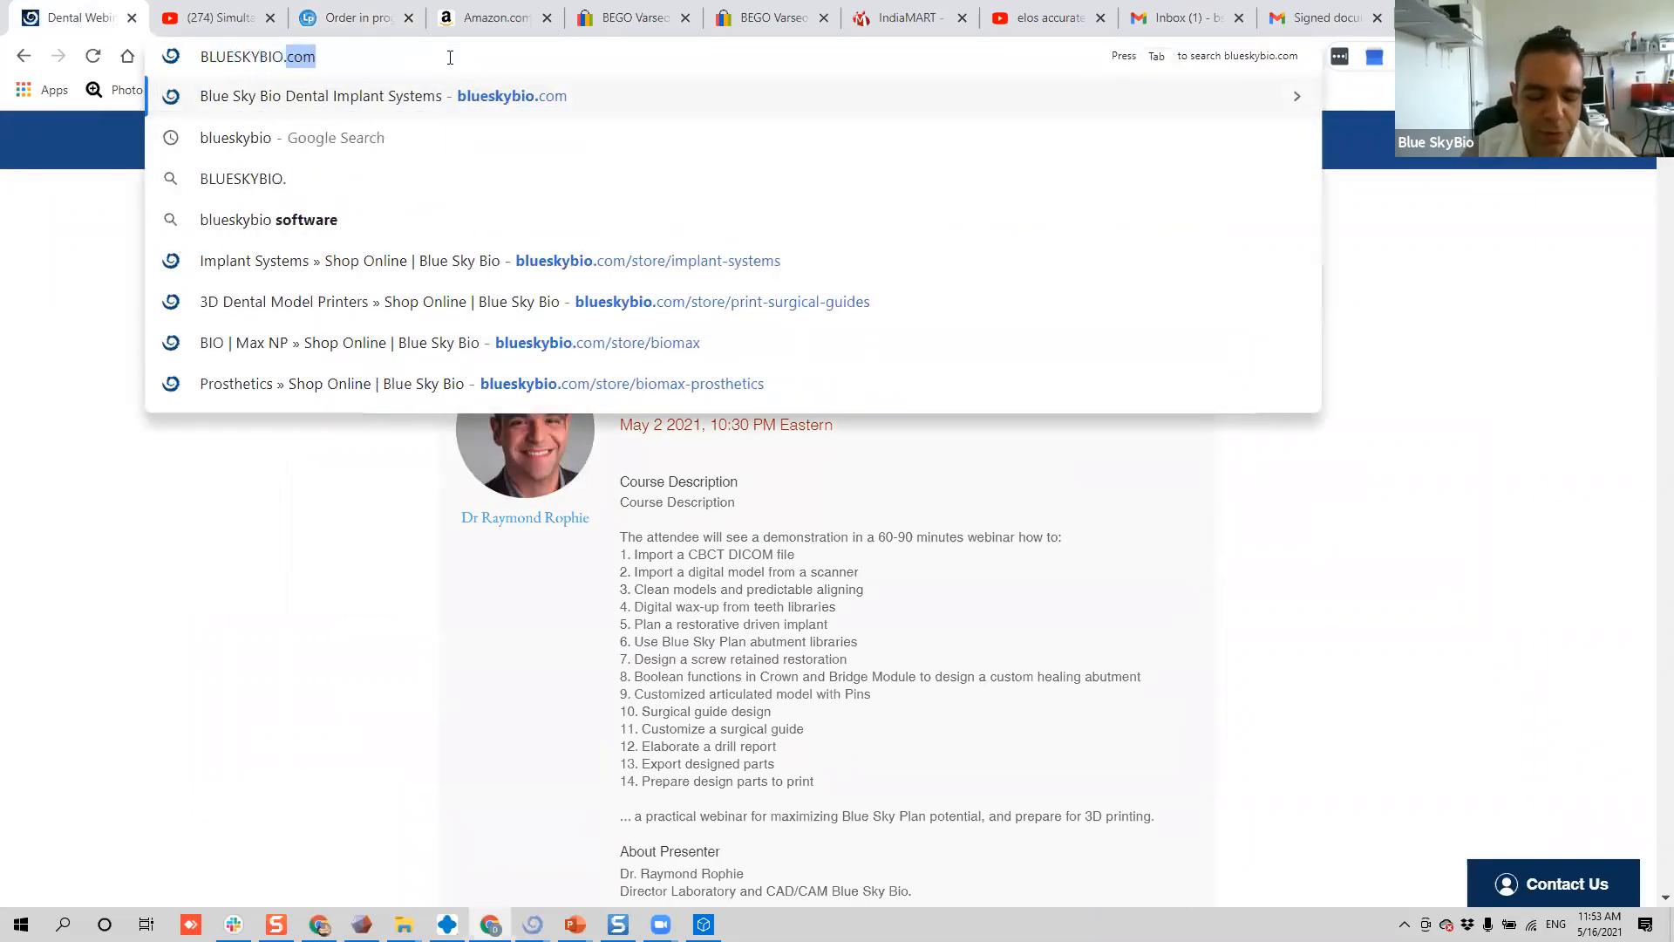
{"action": "key", "text": "Return"}
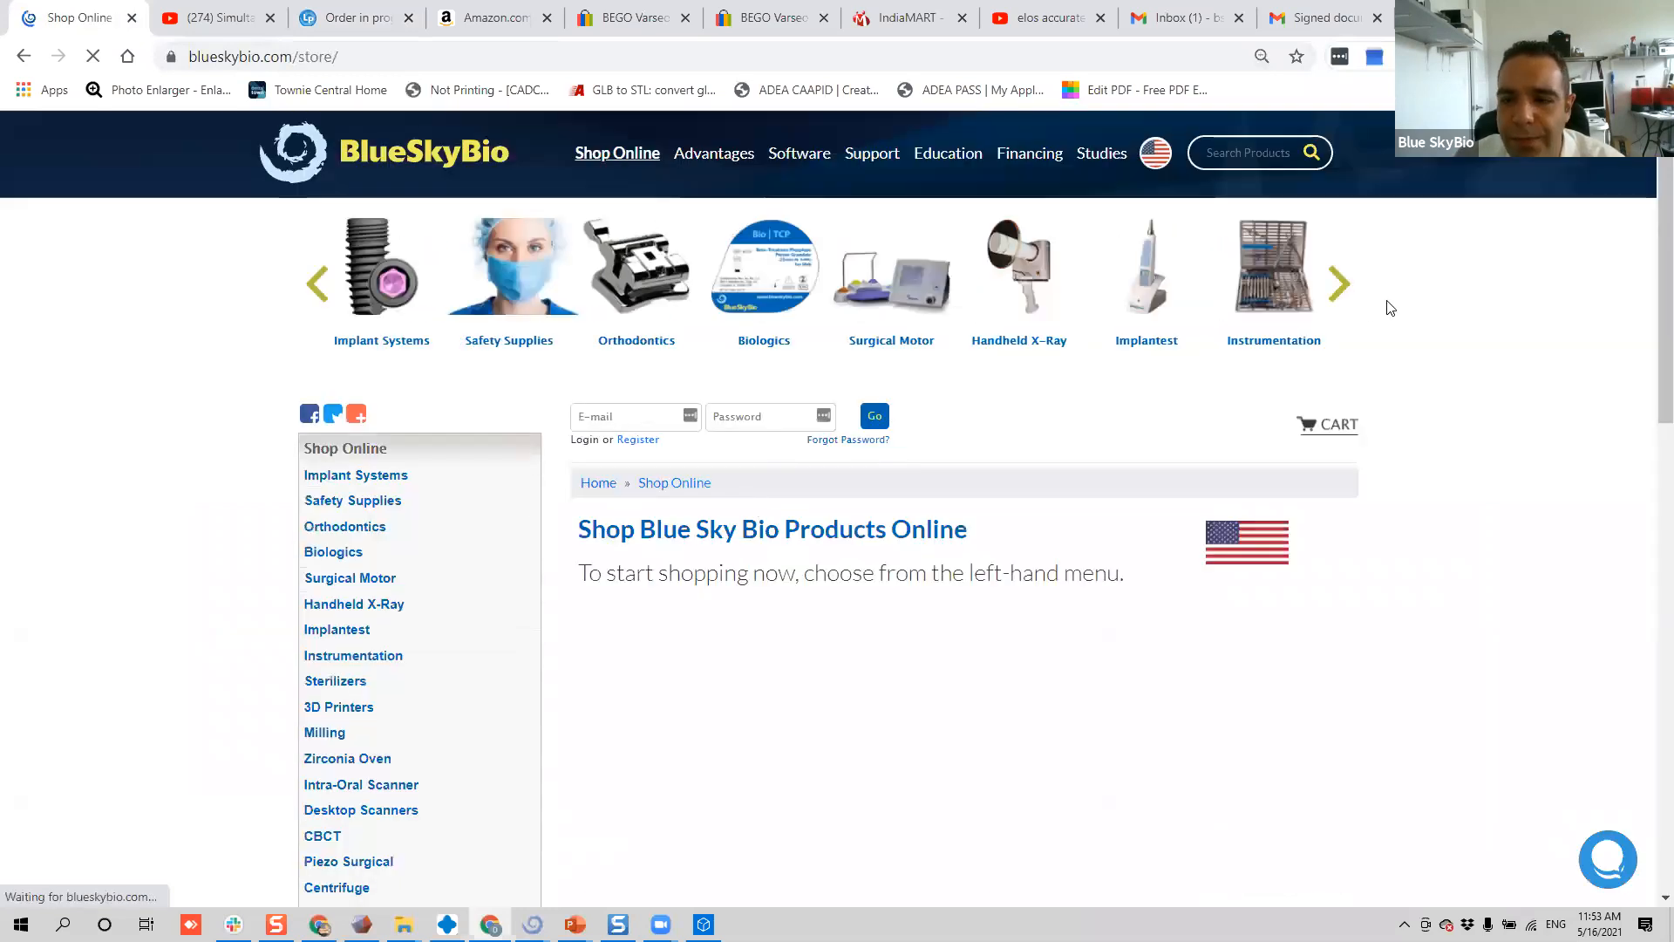
- Find the Digital Dentures category in the store and review the denture teeth listed under Digital Teeth
{"action": "left_click", "coordinate": [1339, 289]}
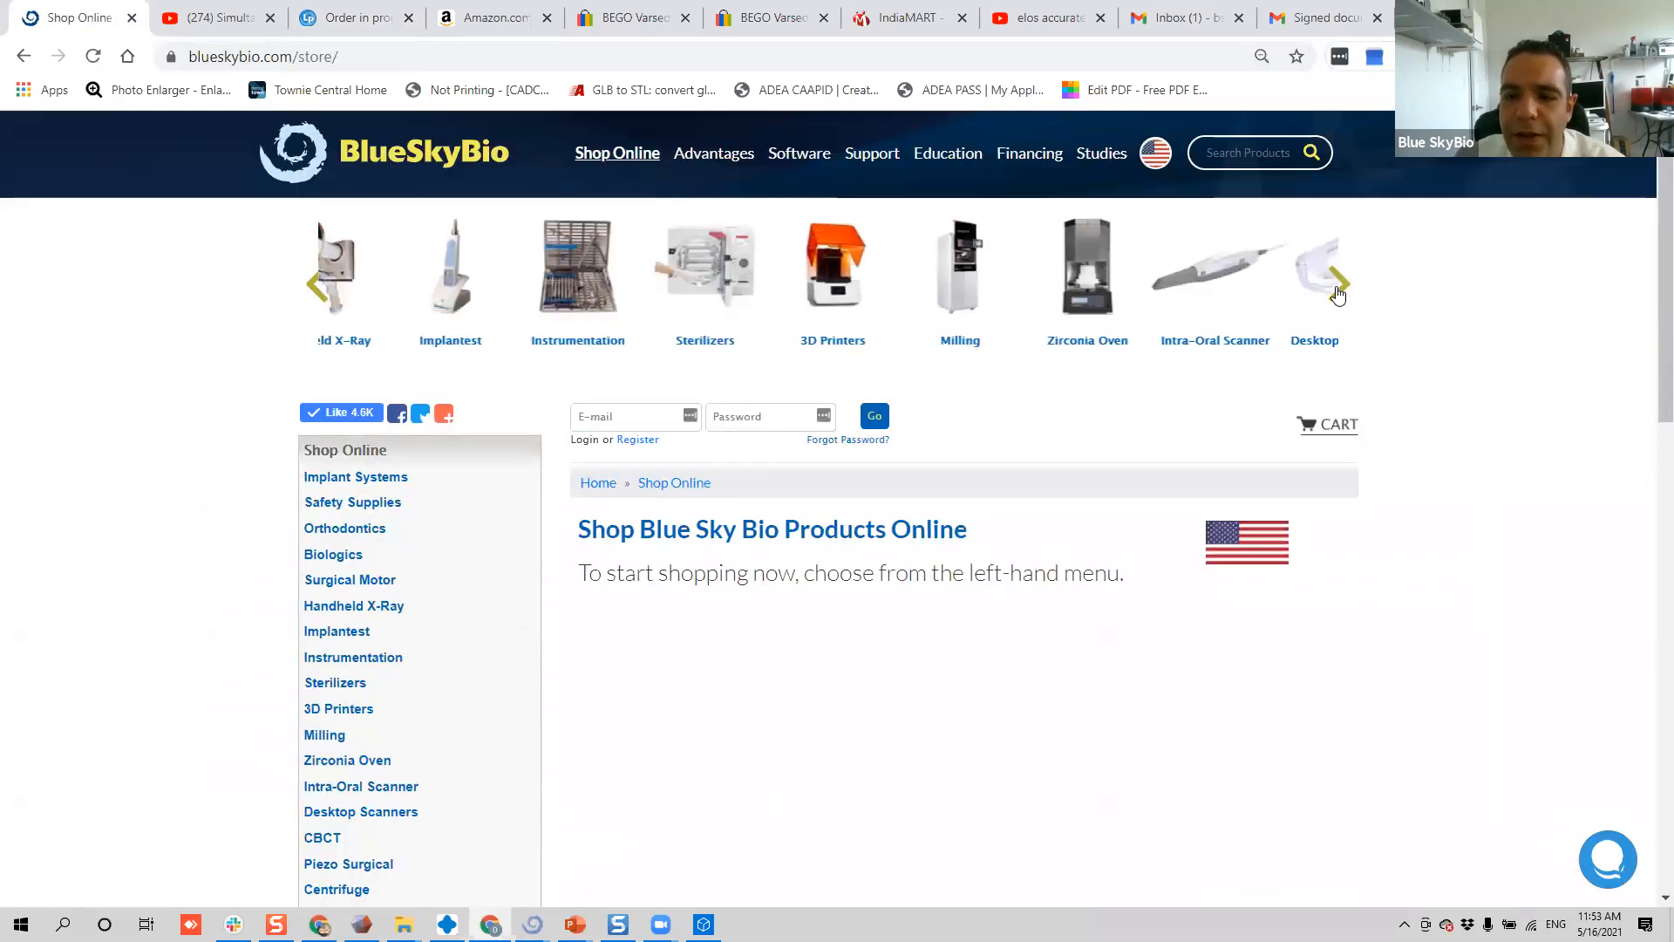
{"action": "left_click", "coordinate": [1340, 292]}
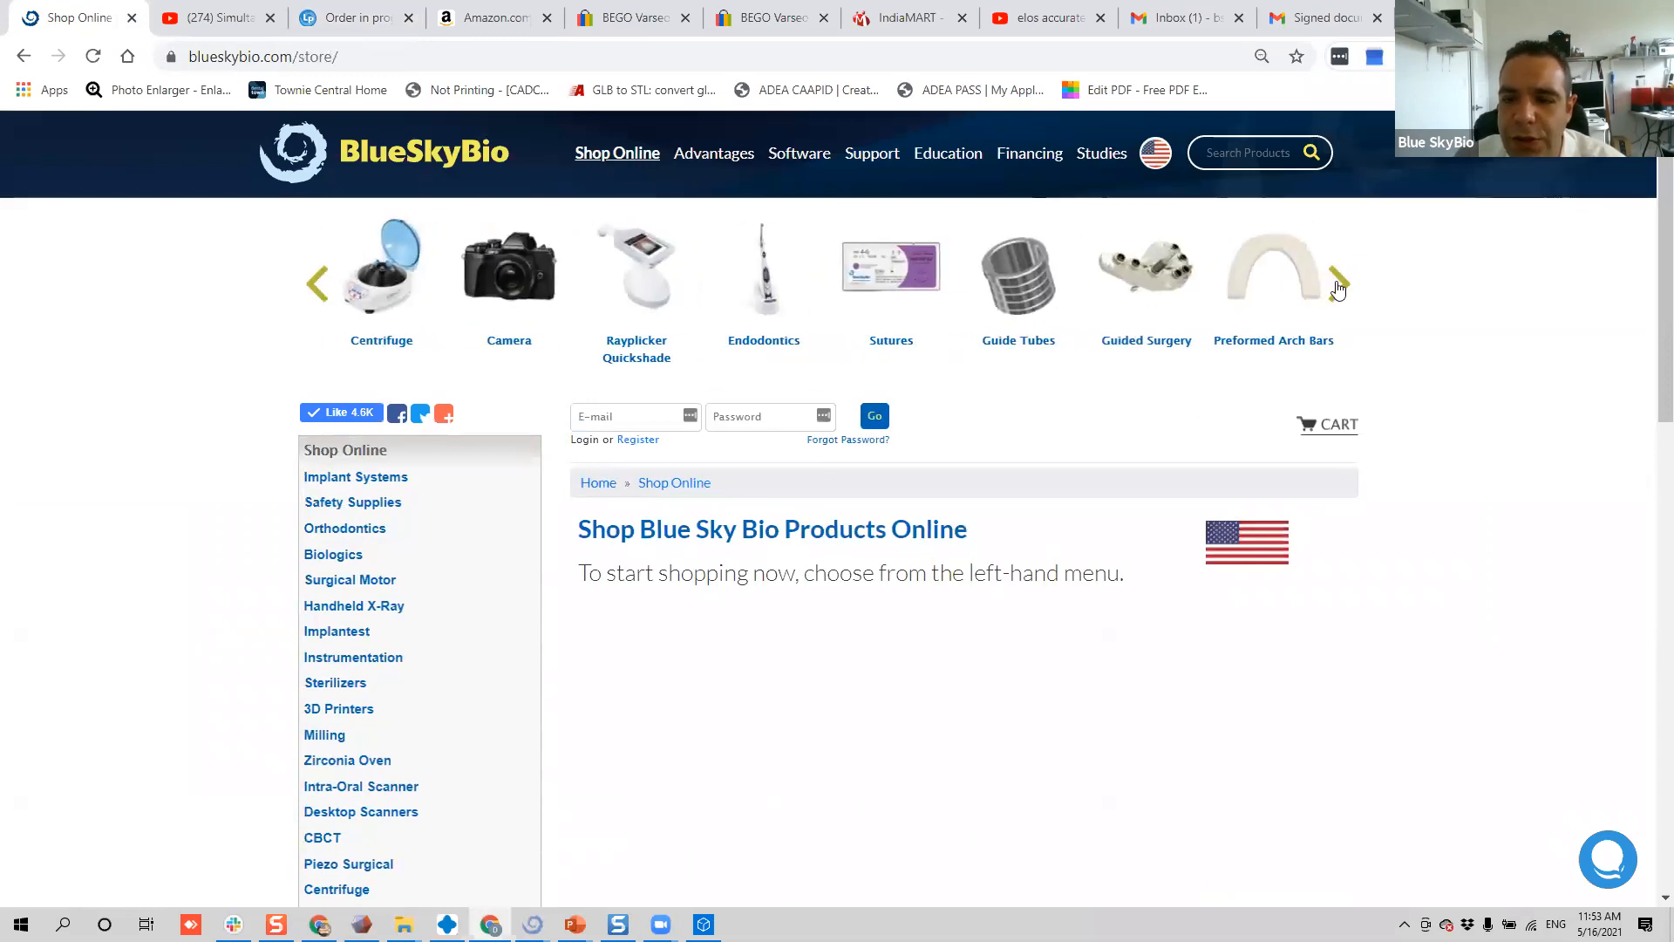
{"action": "left_click", "coordinate": [1340, 290]}
{"action": "left_click", "coordinate": [1339, 289]}
{"action": "left_click", "coordinate": [1168, 292]}
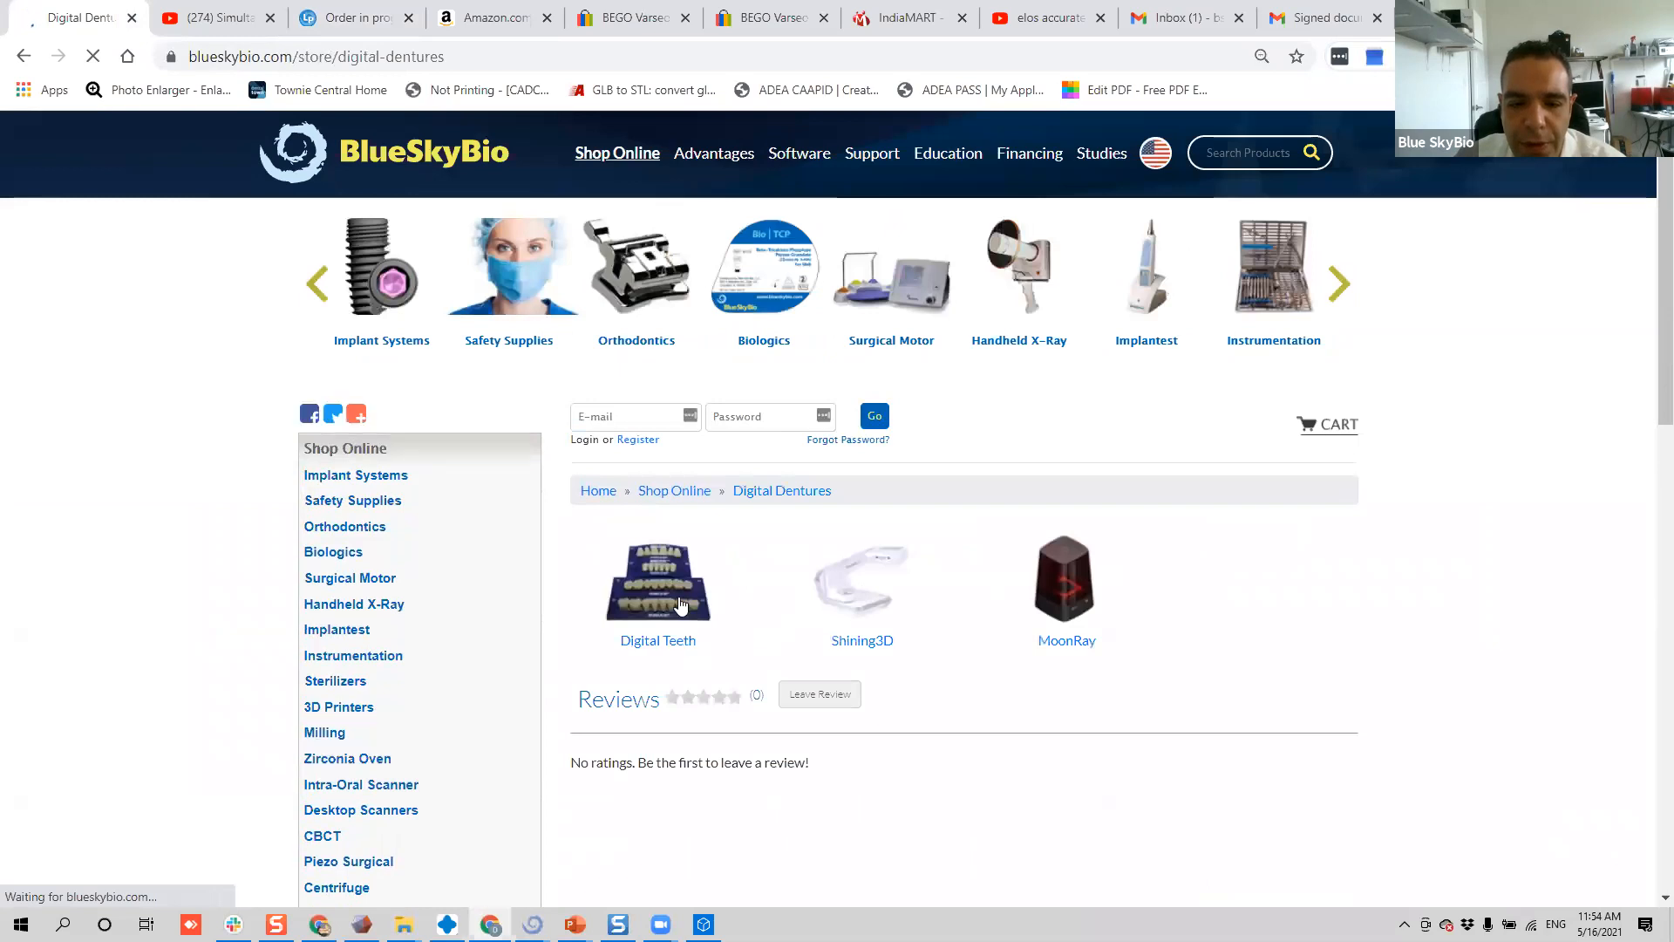
{"action": "left_click", "coordinate": [669, 601]}
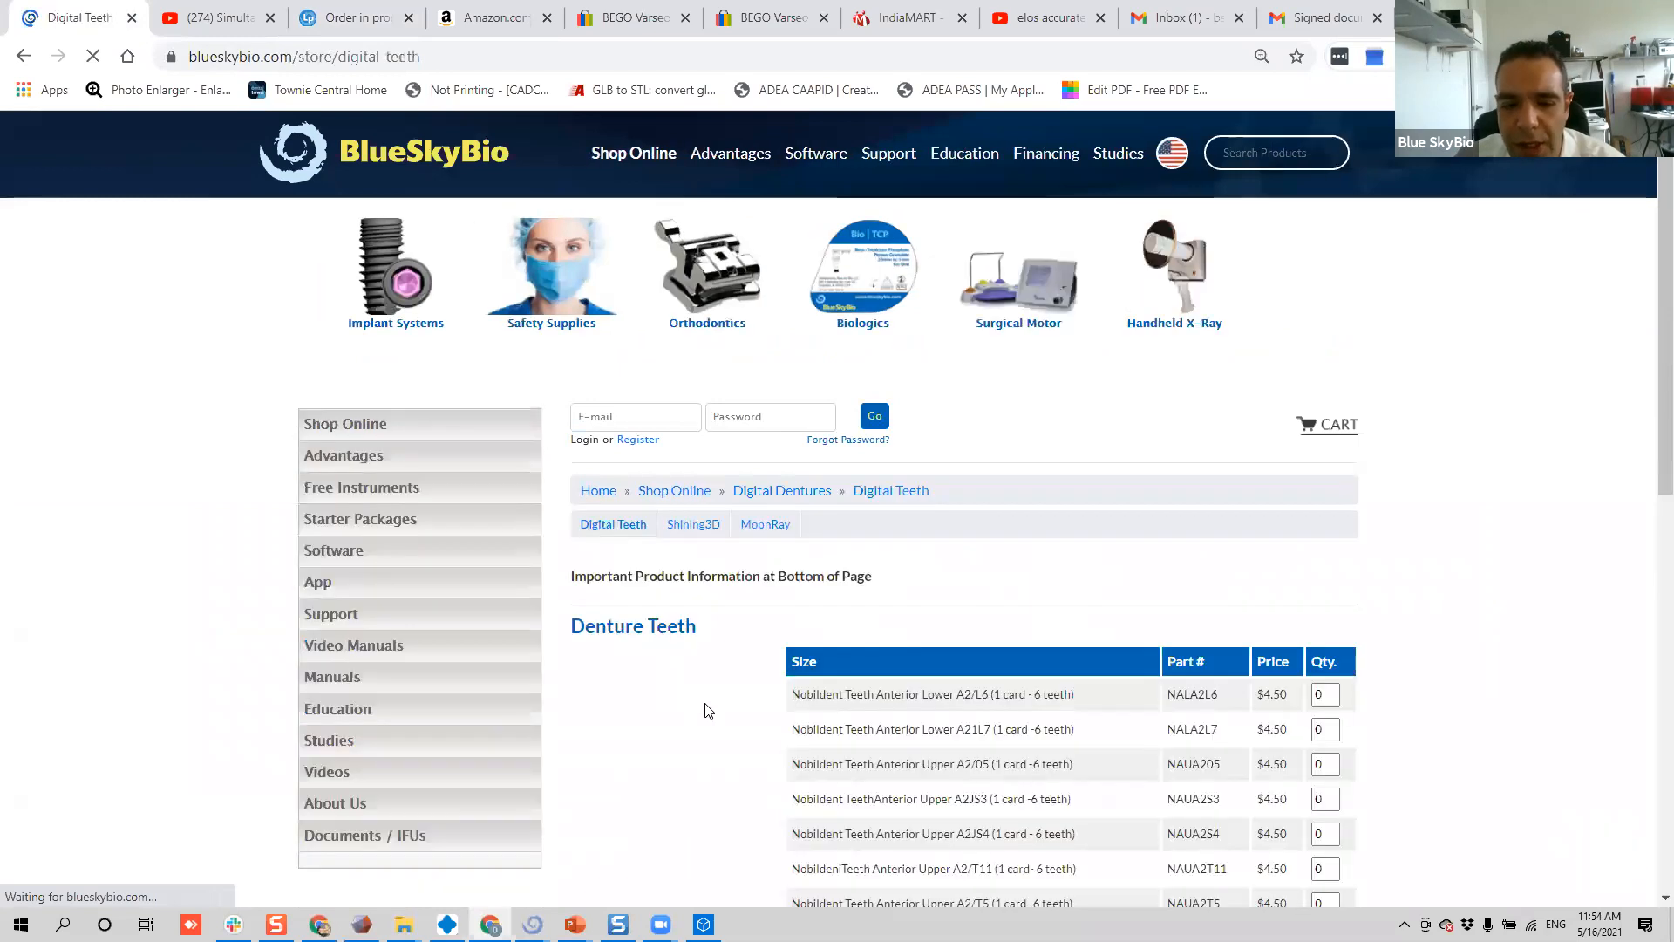
{"action": "scroll", "coordinate": [957, 661], "scroll_direction": "down", "scroll_amount": 3}
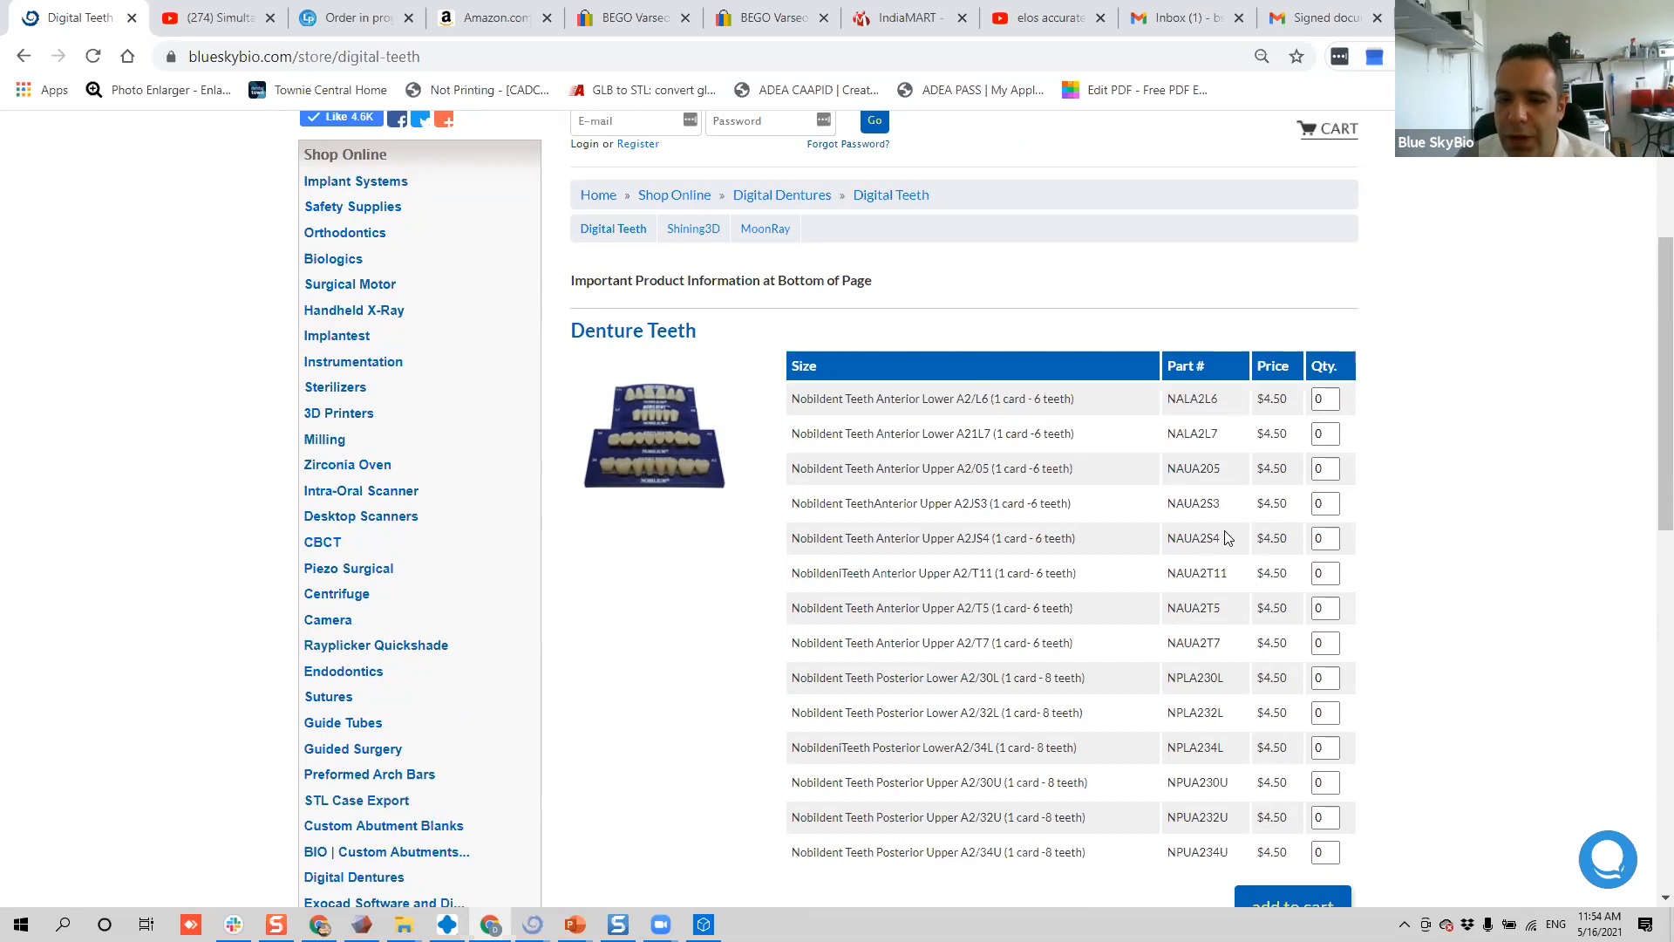
{"action": "scroll", "coordinate": [1258, 459], "scroll_direction": "down", "scroll_amount": 2}
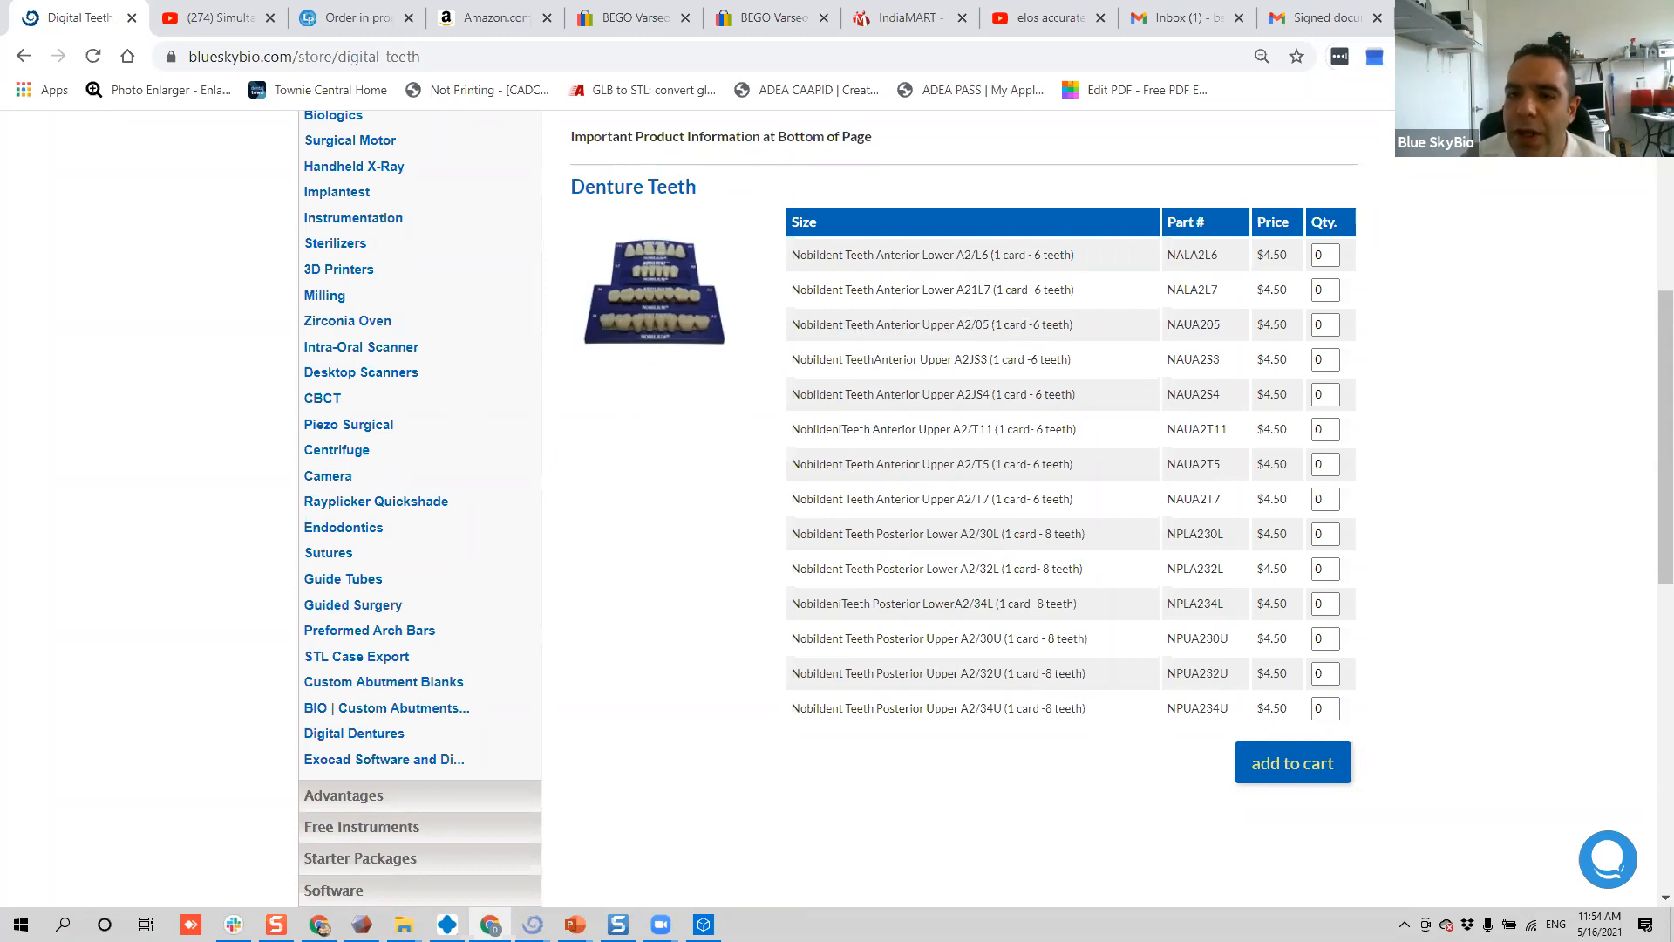
- Switch back to Blue Sky Plan and enable generating a tooth reduction coping for the denture
{"action": "key", "text": "alt+Tab"}
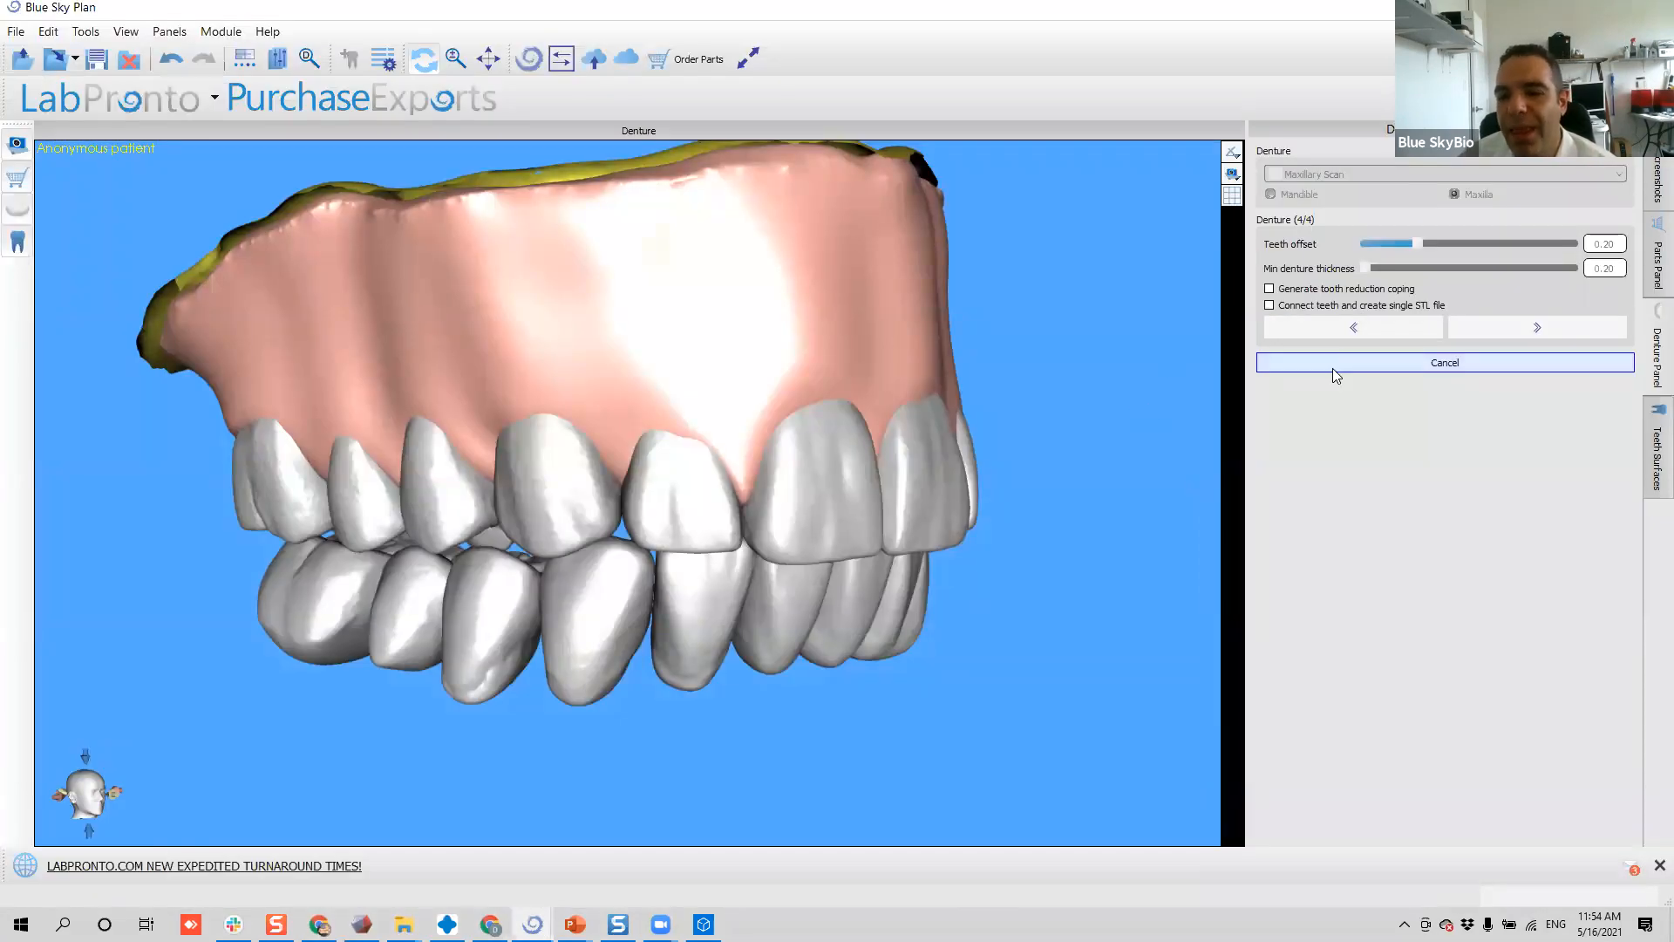
{"action": "left_click", "coordinate": [1310, 298]}
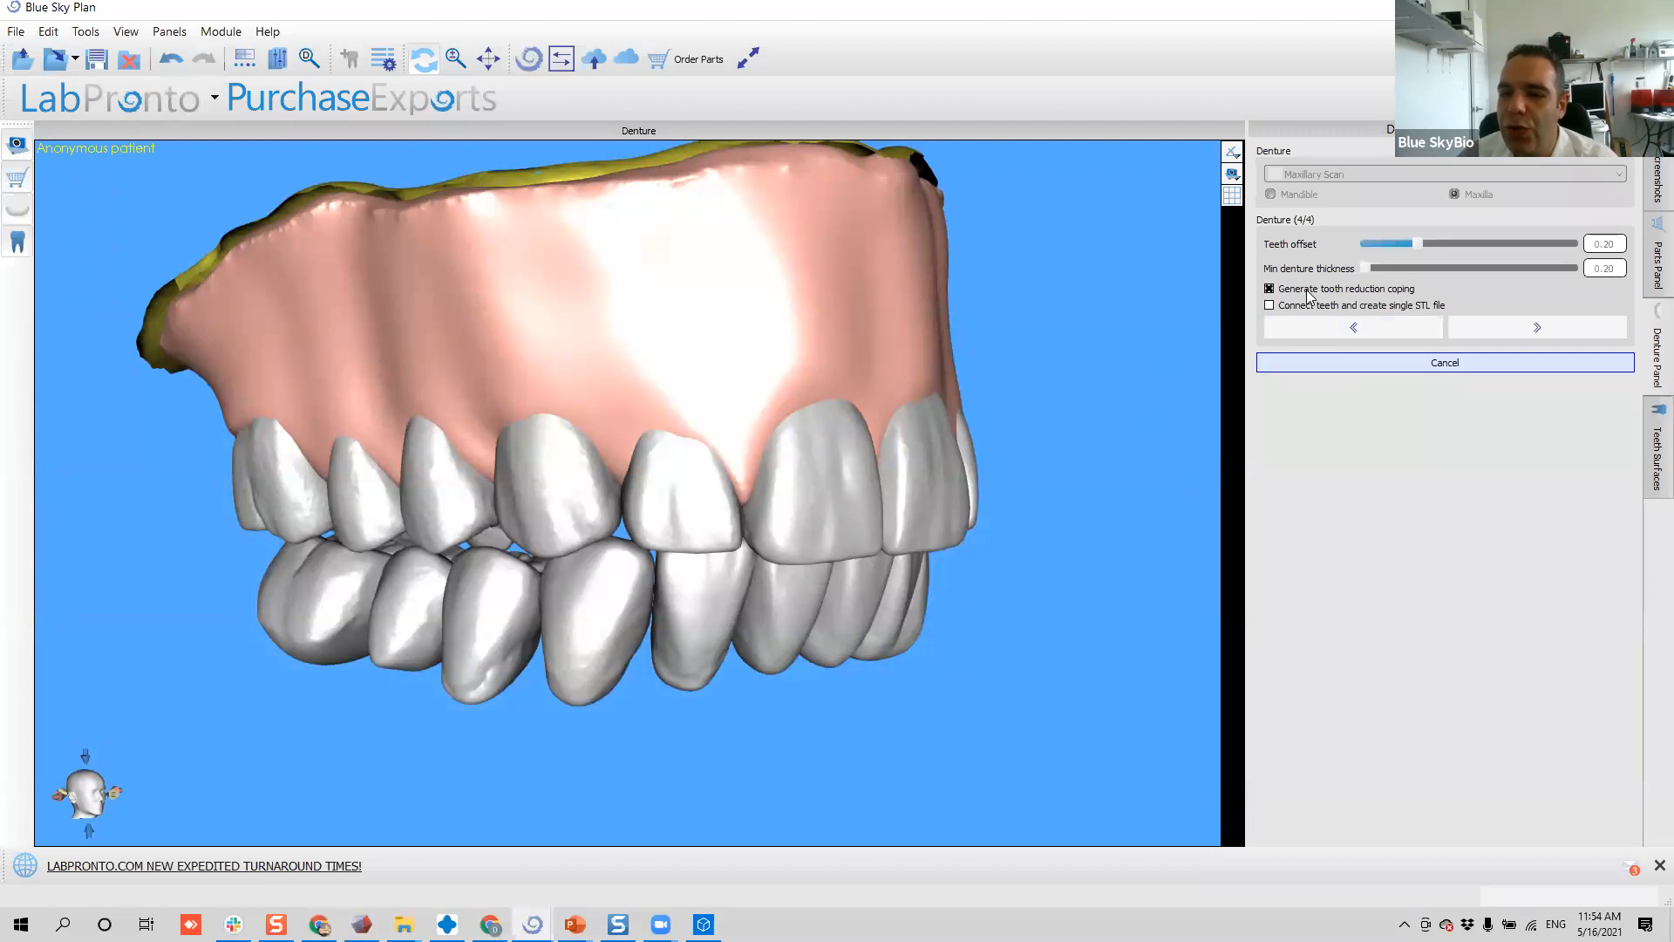
- Enable both generating the tooth reduction coping and connecting the teeth into a single STL file, and start generating the denture
{"action": "left_click_drag", "start_coordinate": [1083, 349], "coordinate": [720, 243]}
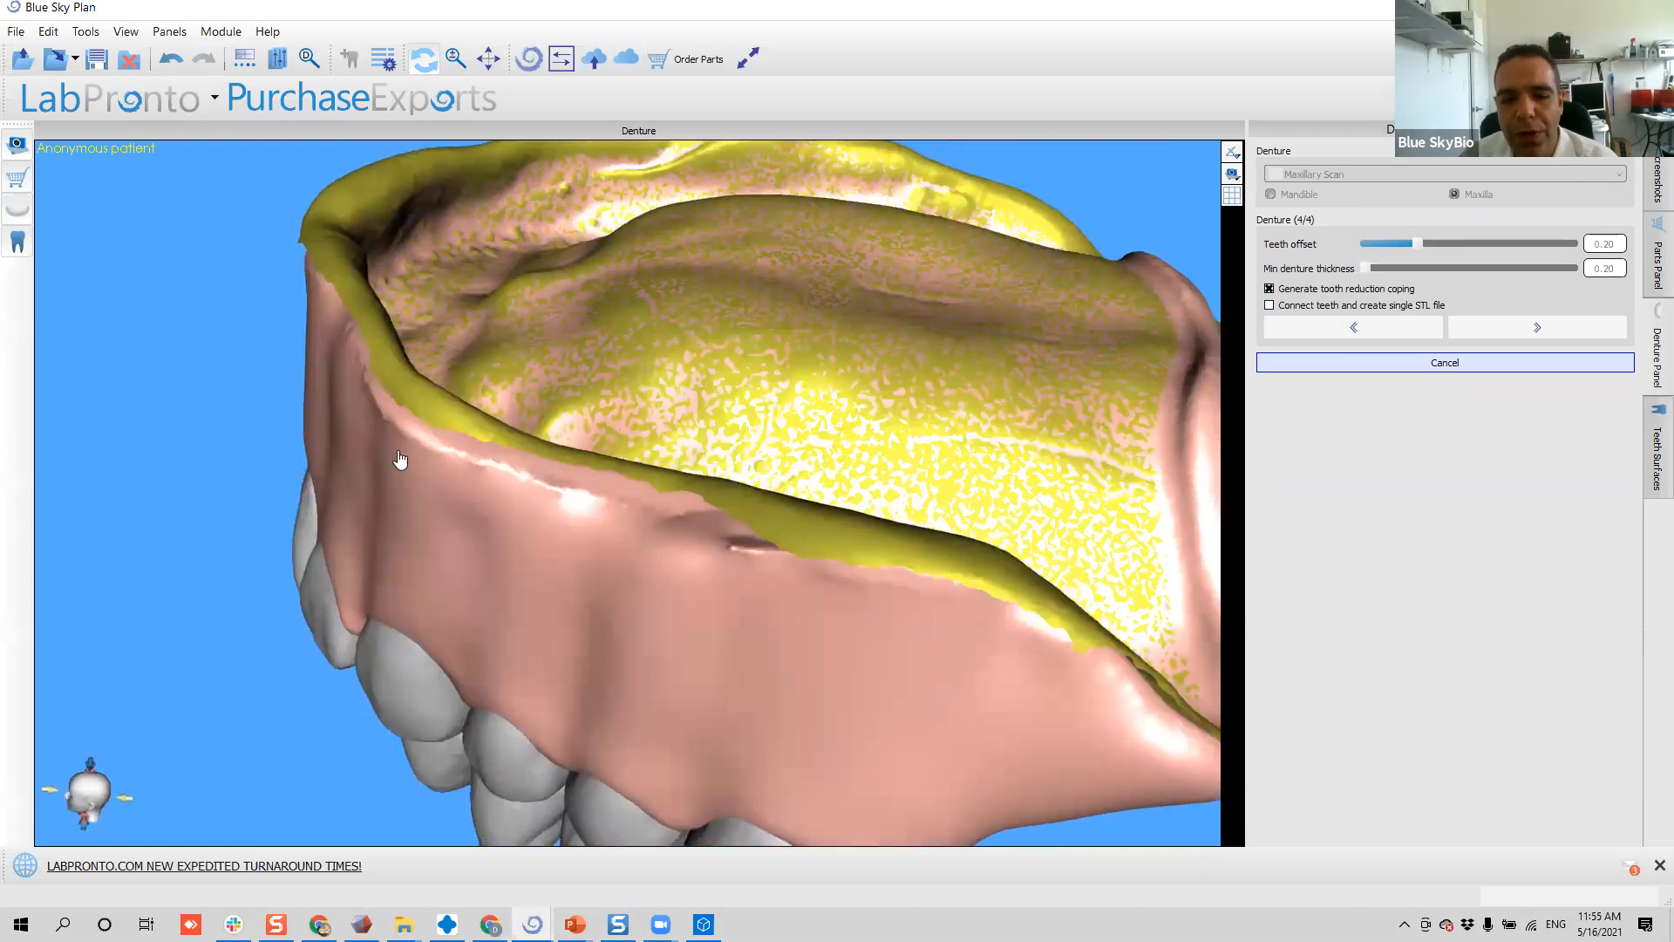
{"action": "left_click_drag", "start_coordinate": [542, 645], "coordinate": [751, 401]}
{"action": "left_click_drag", "start_coordinate": [575, 408], "coordinate": [743, 382]}
{"action": "left_click_drag", "start_coordinate": [638, 328], "coordinate": [622, 433]}
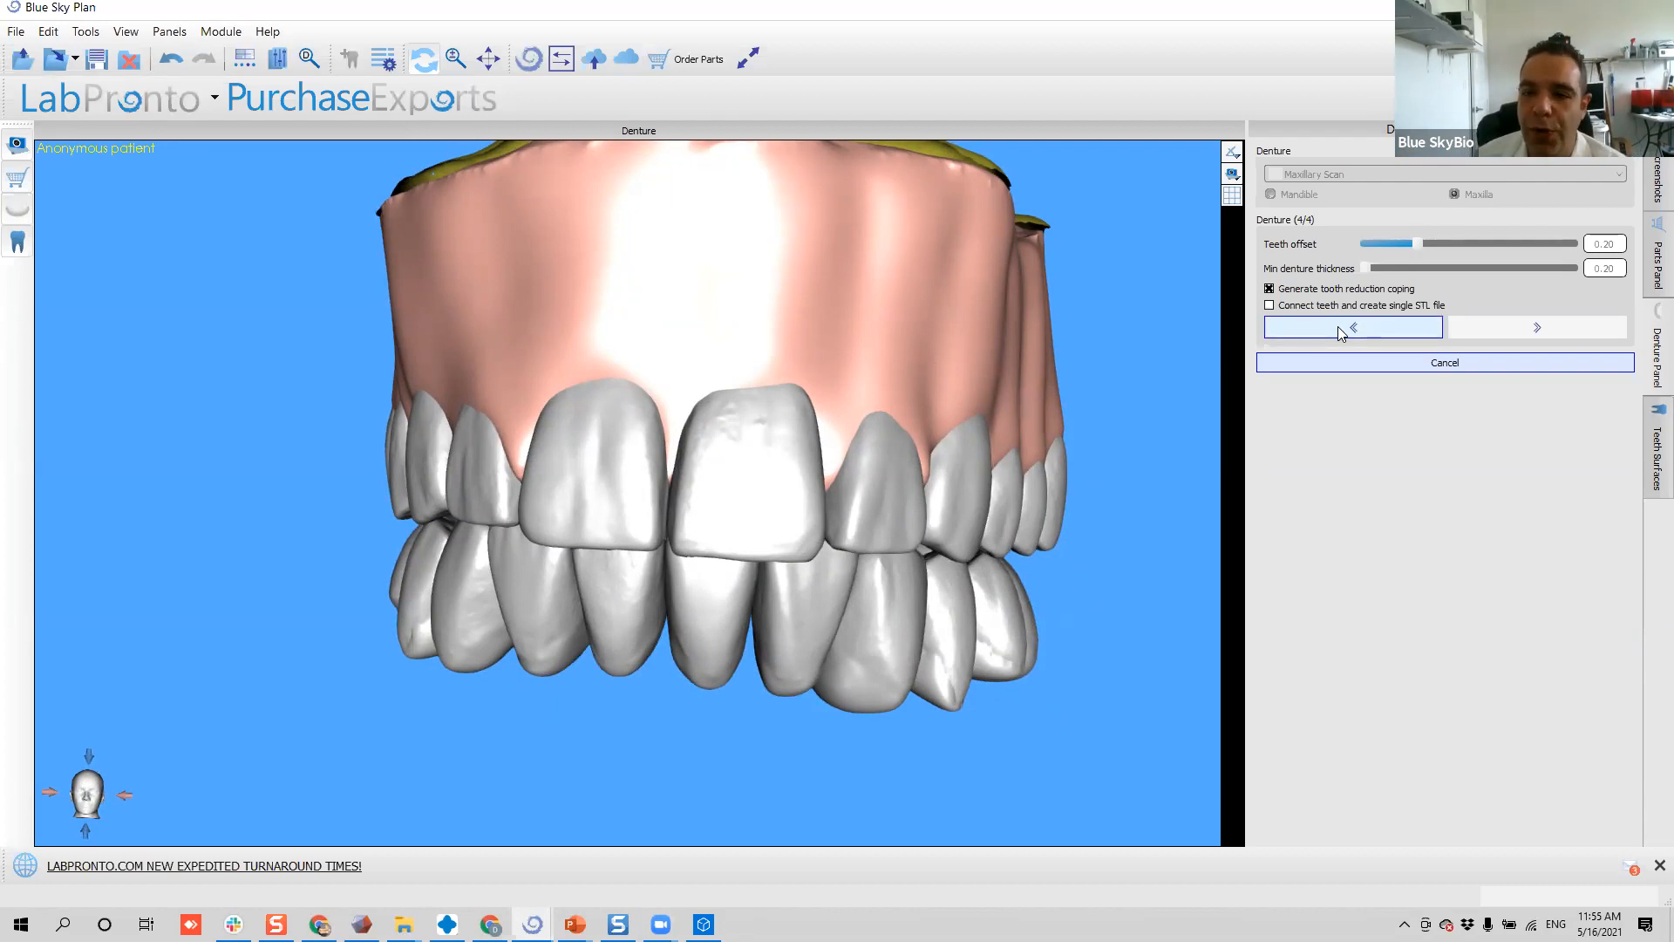
{"action": "left_click", "coordinate": [1279, 291]}
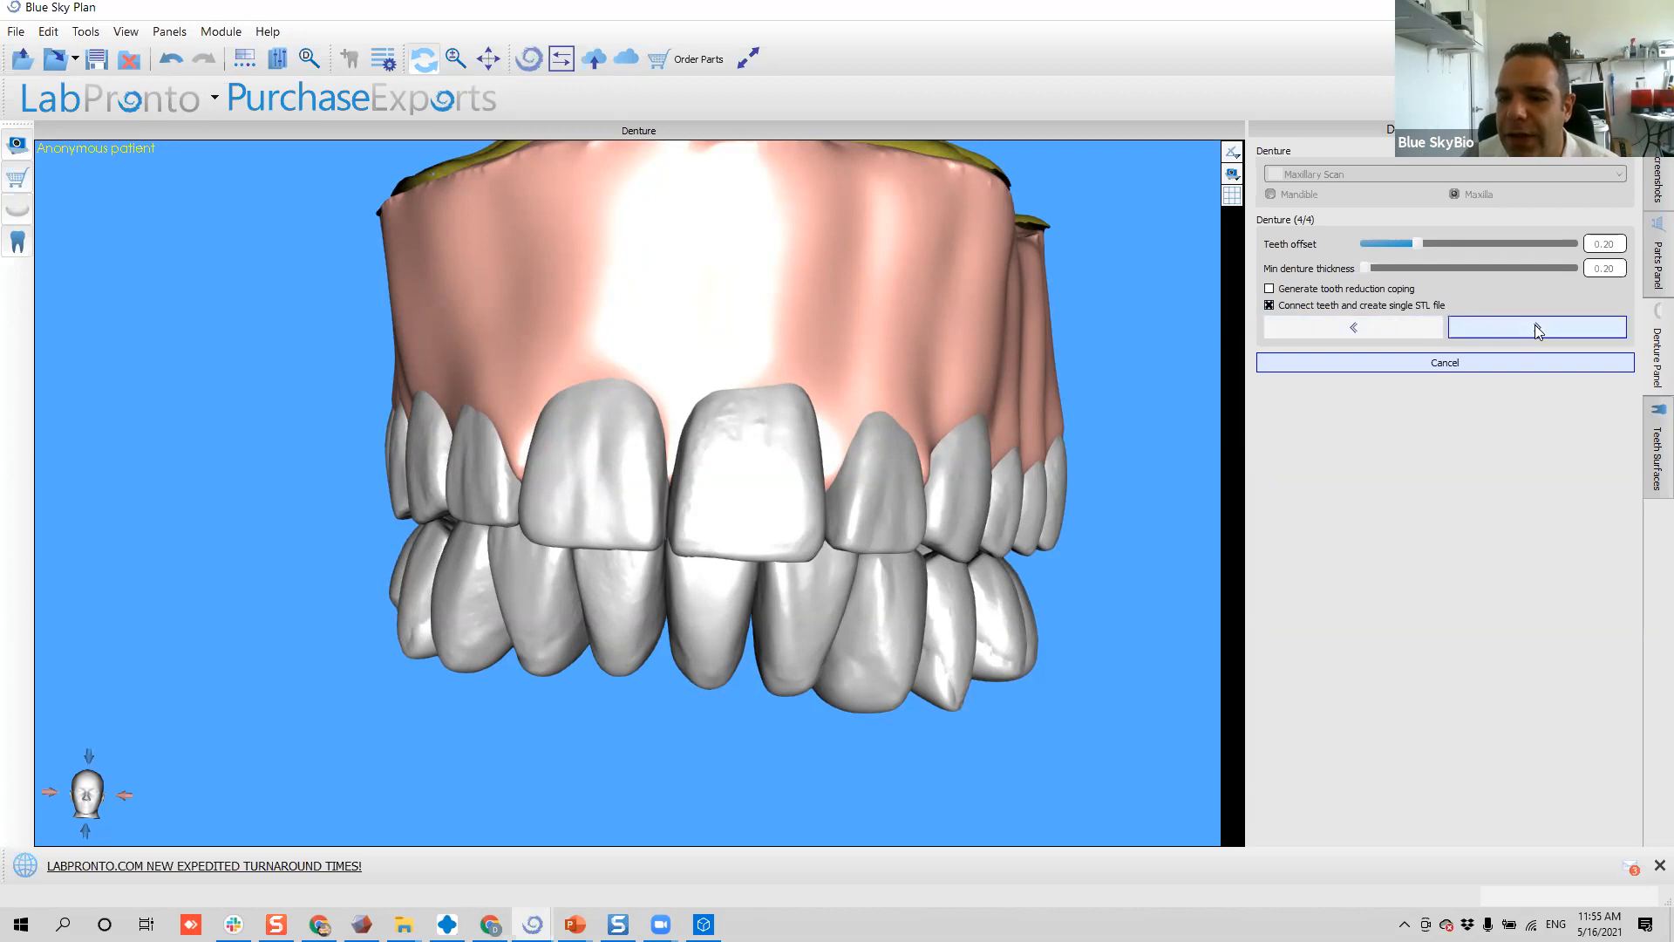
{"action": "left_click", "coordinate": [1365, 291]}
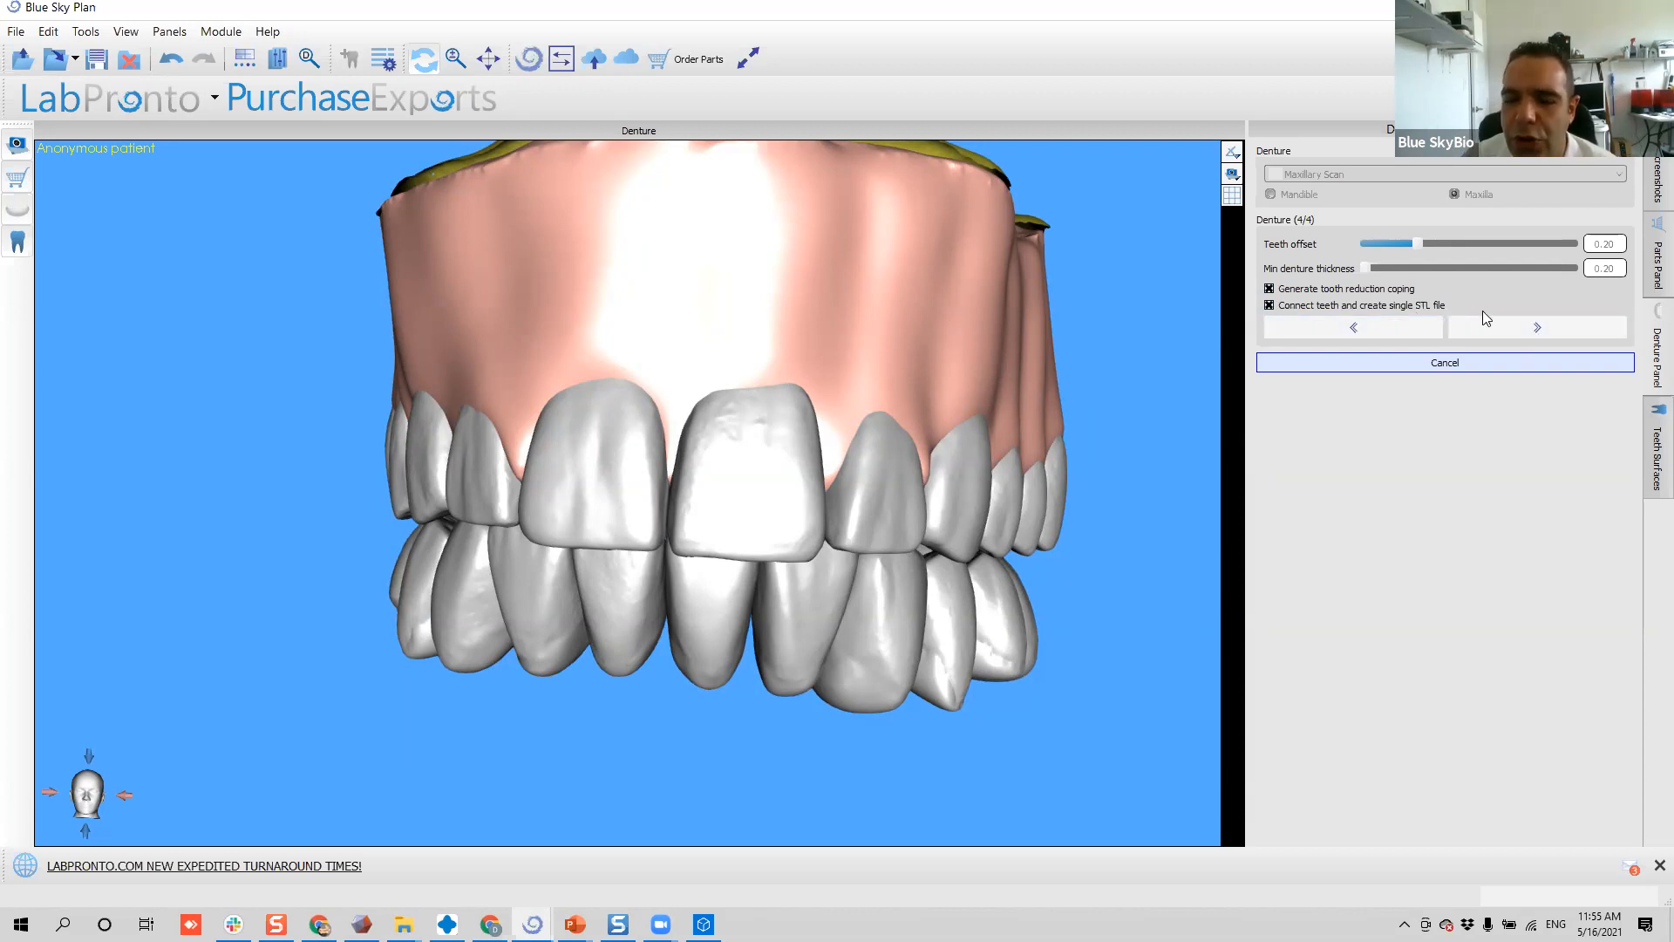
{"action": "left_click", "coordinate": [1505, 325]}
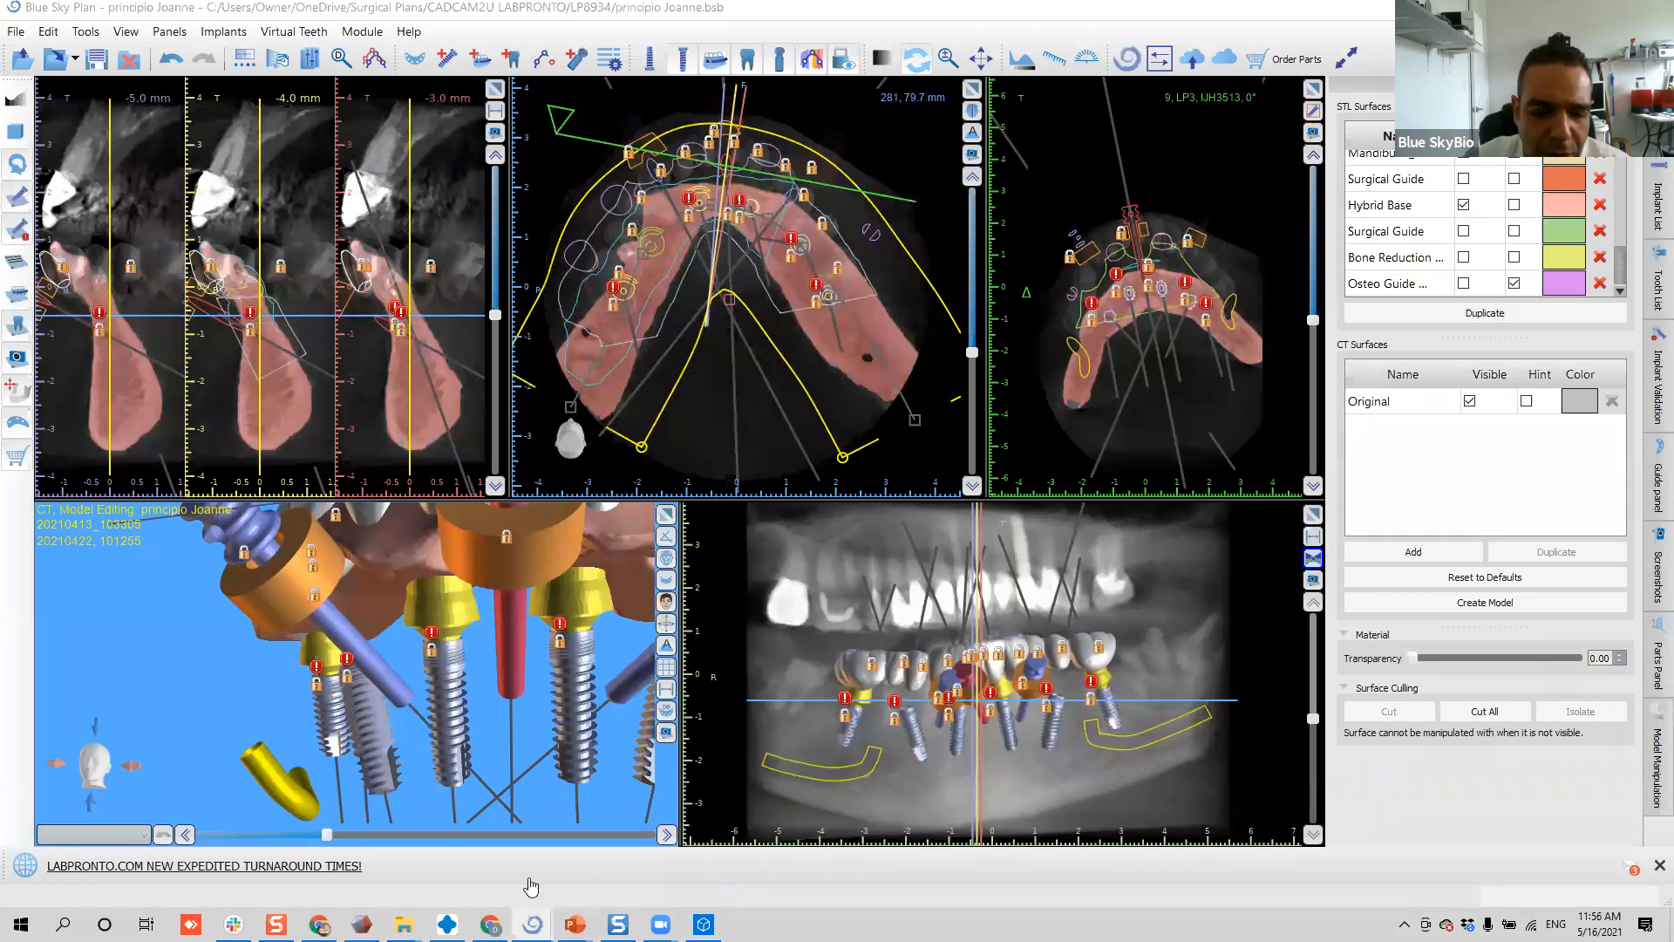
{"action": "mouse_move", "coordinate": [532, 924]}
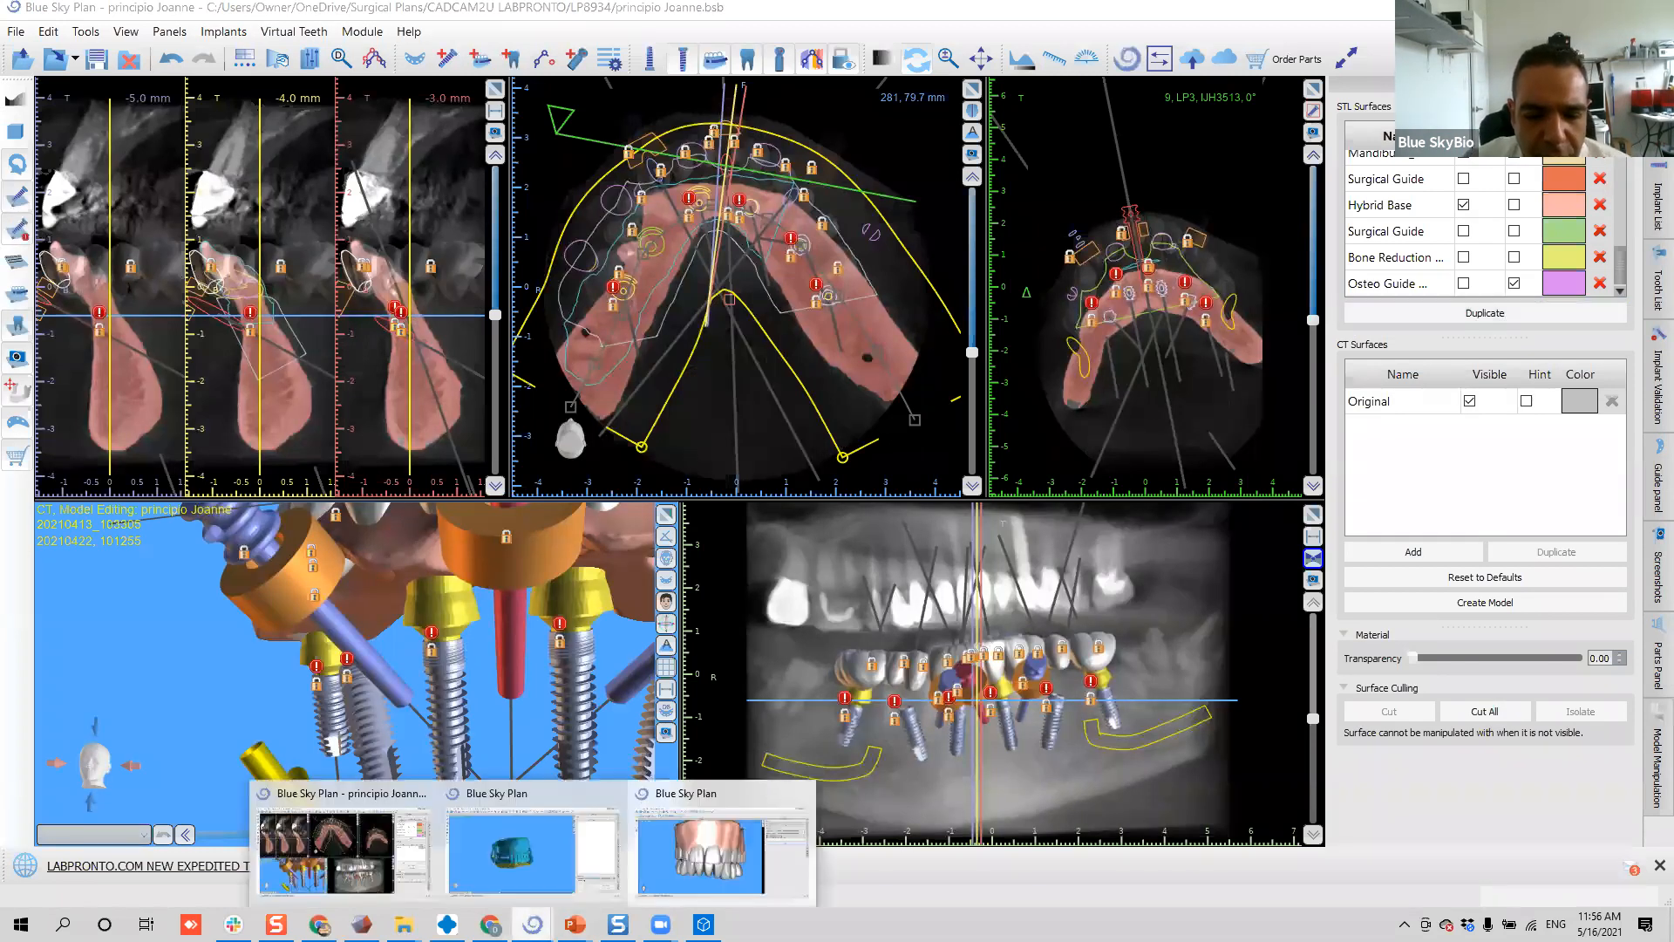
{"action": "left_click", "coordinate": [742, 850]}
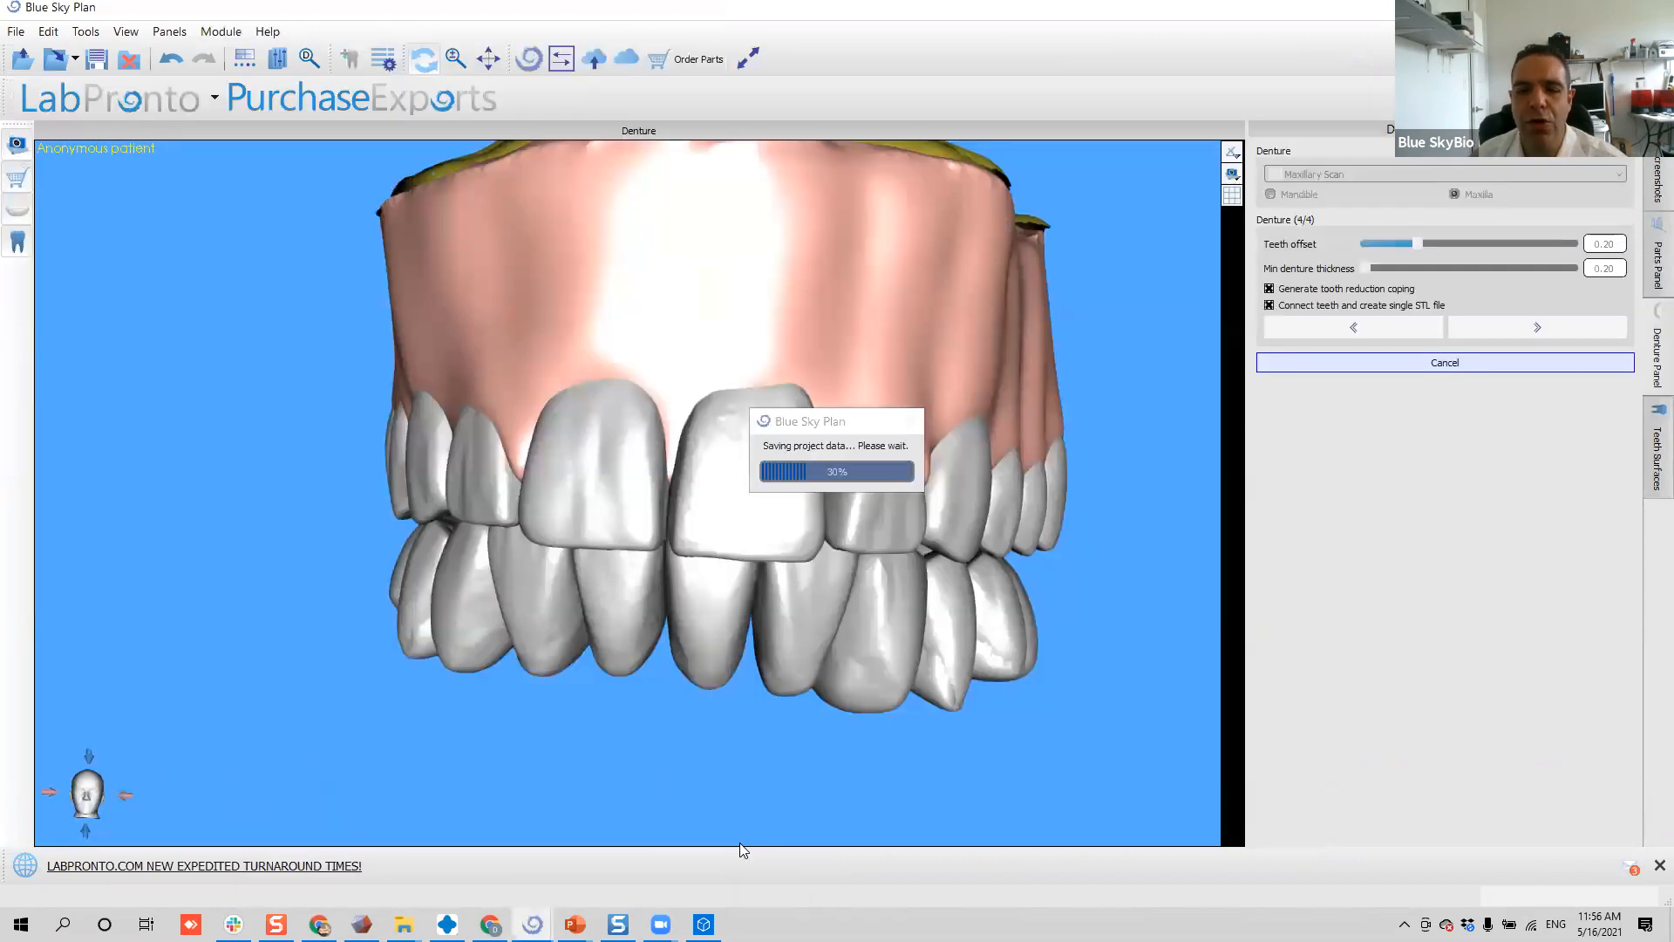
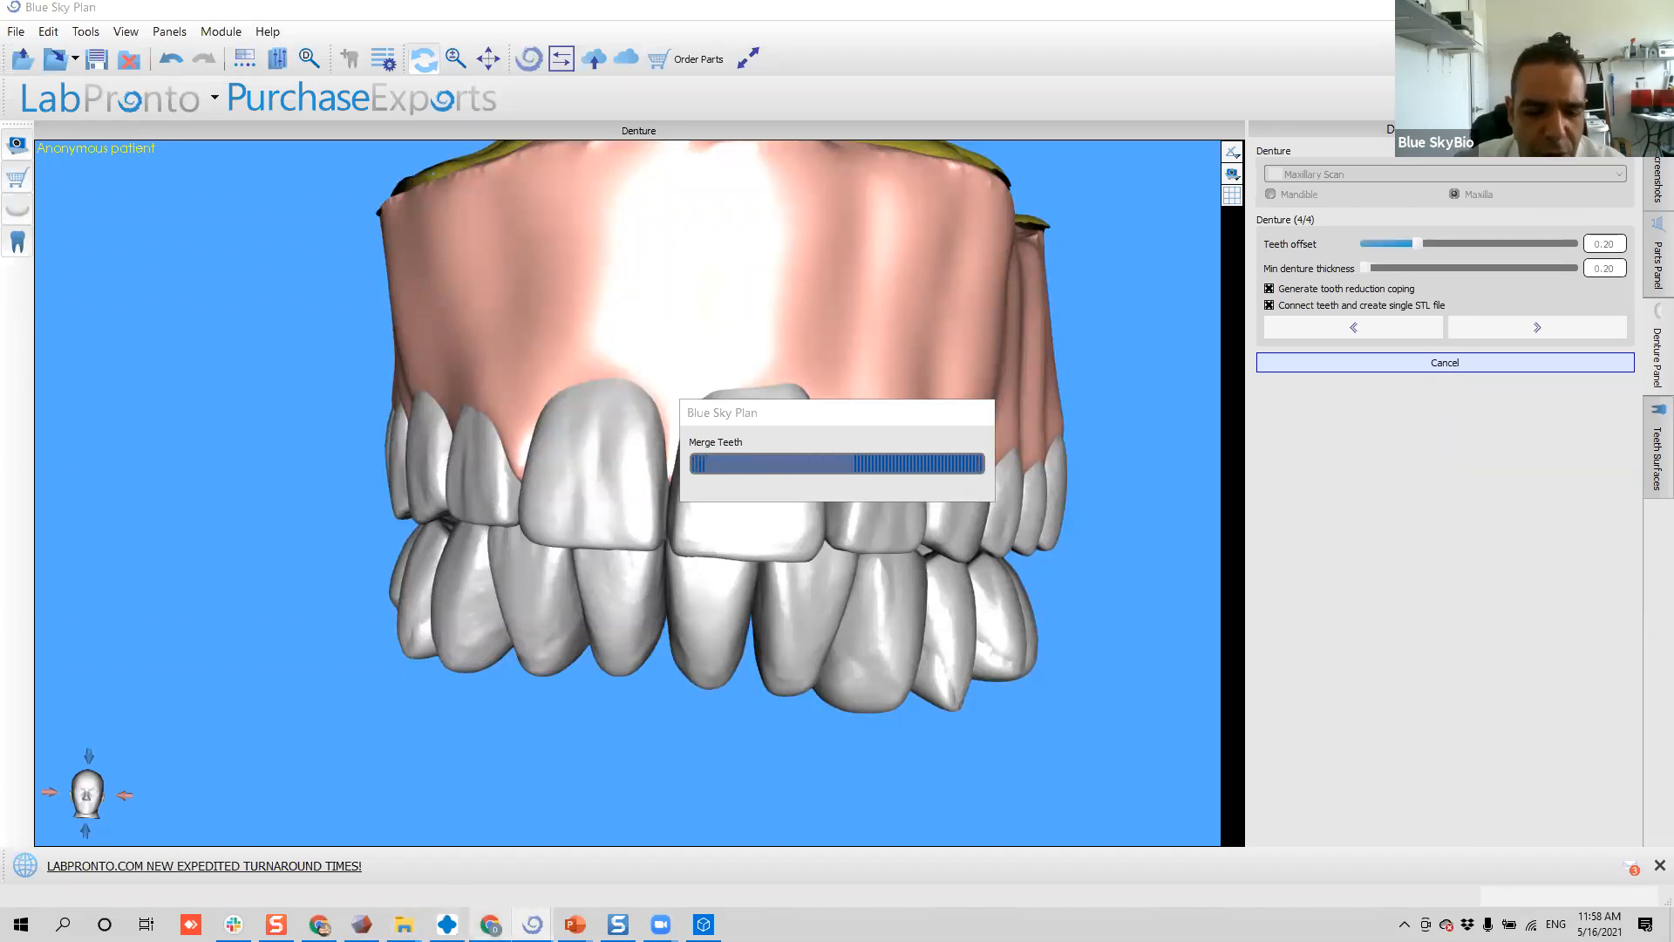
- Switch to Chrome and review the NVIDIA RTX 2070 laptop listings on Amazon
{"action": "left_click", "coordinate": [490, 924]}
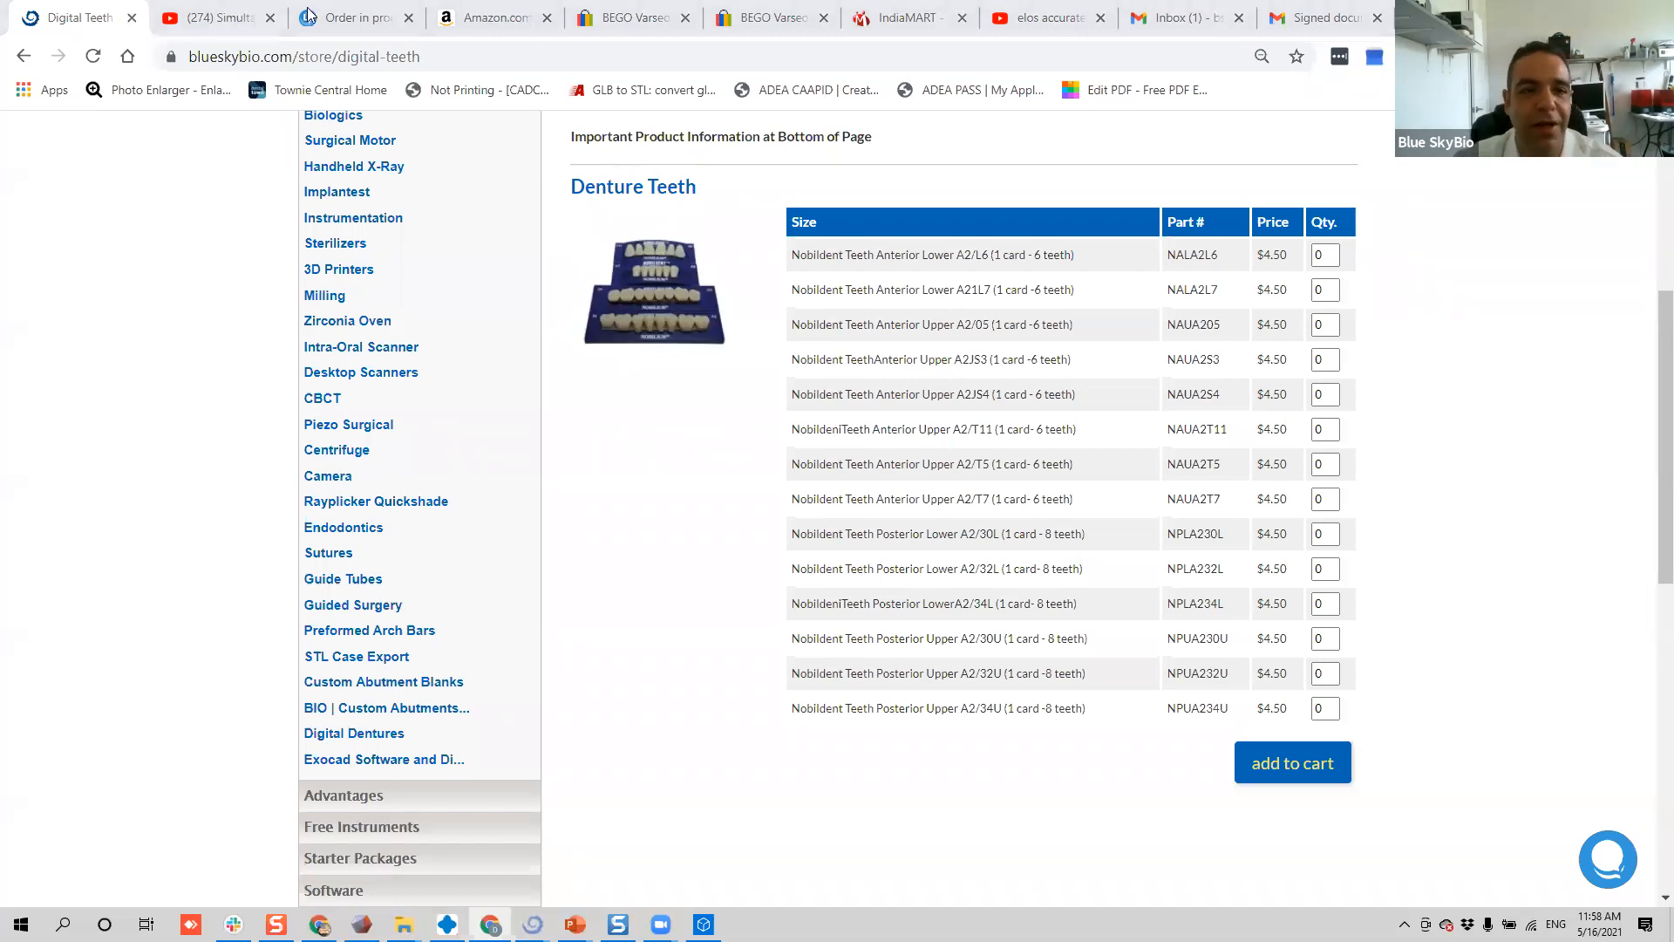
{"action": "left_click", "coordinate": [485, 17]}
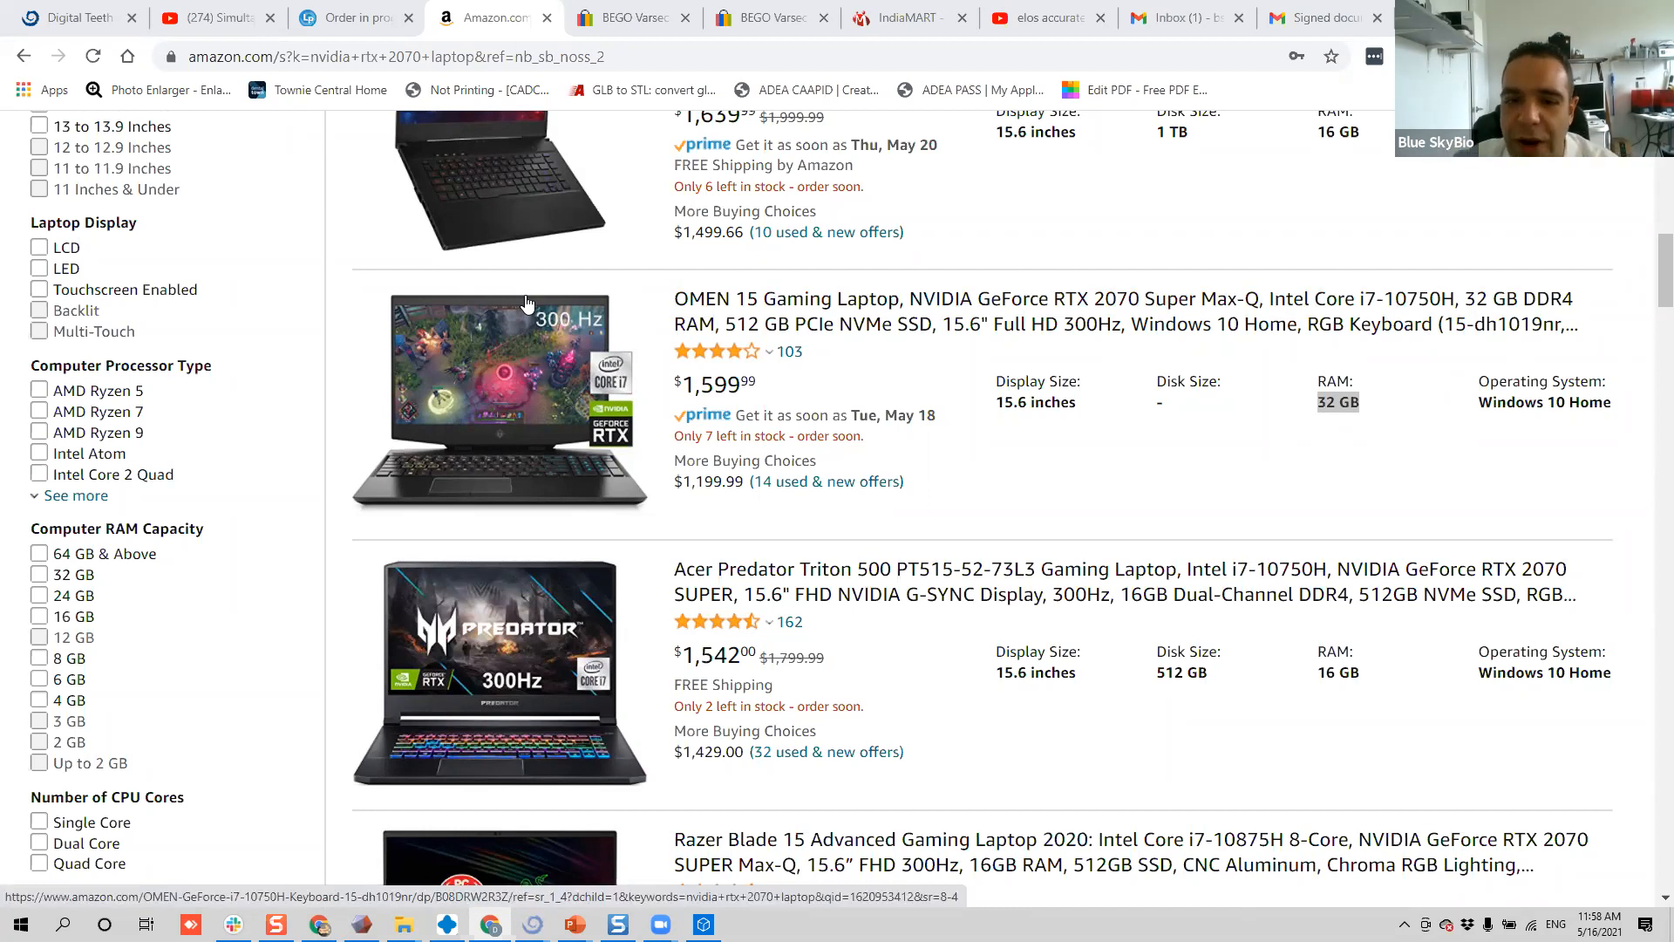
{"action": "mouse_move", "coordinate": [752, 352]}
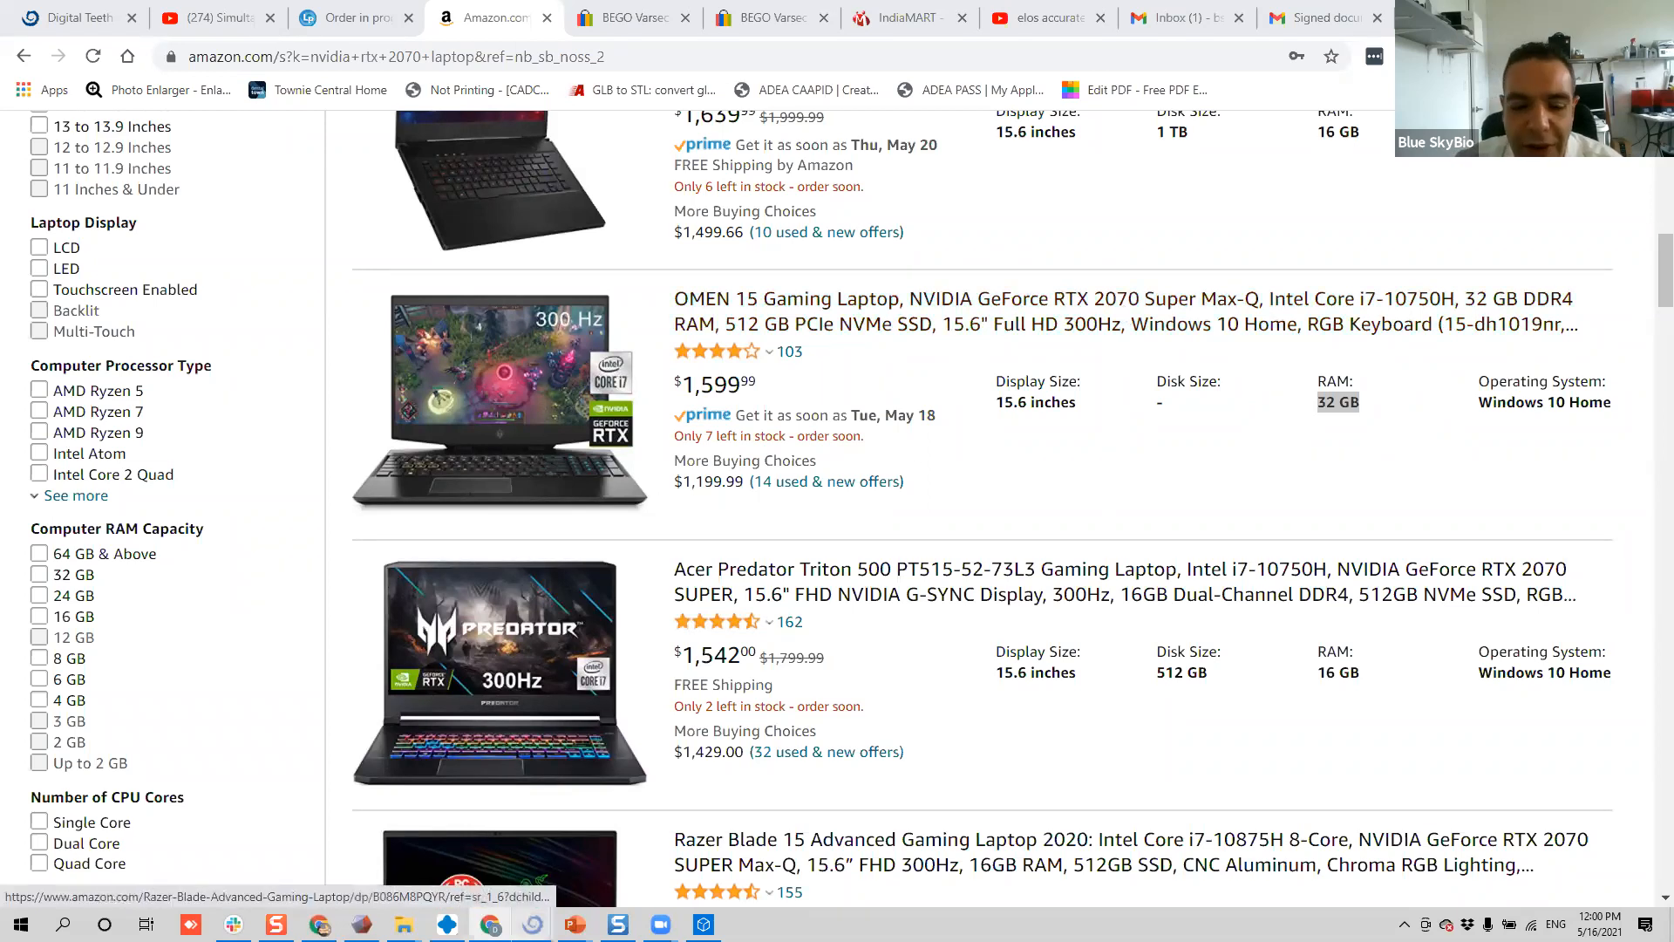
- Switch back to the denture project in Blue Sky Plan and examine the generated denture around the upper central incisor area
{"action": "mouse_move", "coordinate": [533, 924]}
{"action": "left_click", "coordinate": [692, 842]}
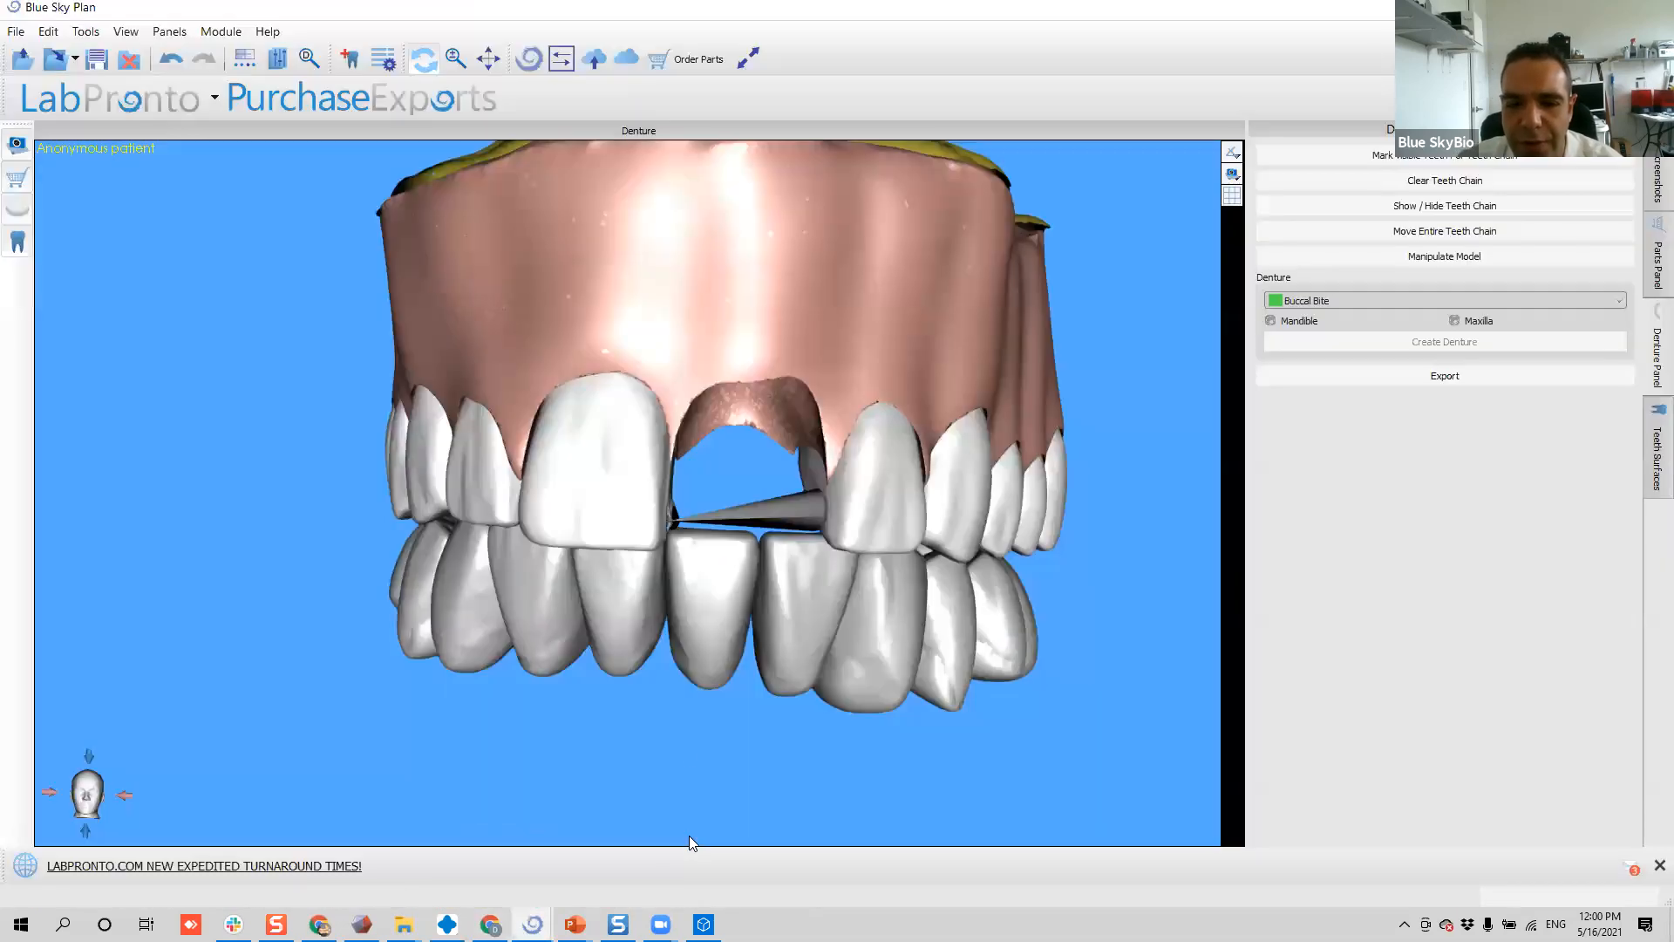
{"action": "scroll", "coordinate": [632, 603], "scroll_direction": "up", "scroll_amount": 4}
{"action": "scroll", "coordinate": [632, 603], "scroll_direction": "down", "scroll_amount": 6}
{"action": "left_click_drag", "start_coordinate": [564, 598], "coordinate": [1002, 619]}
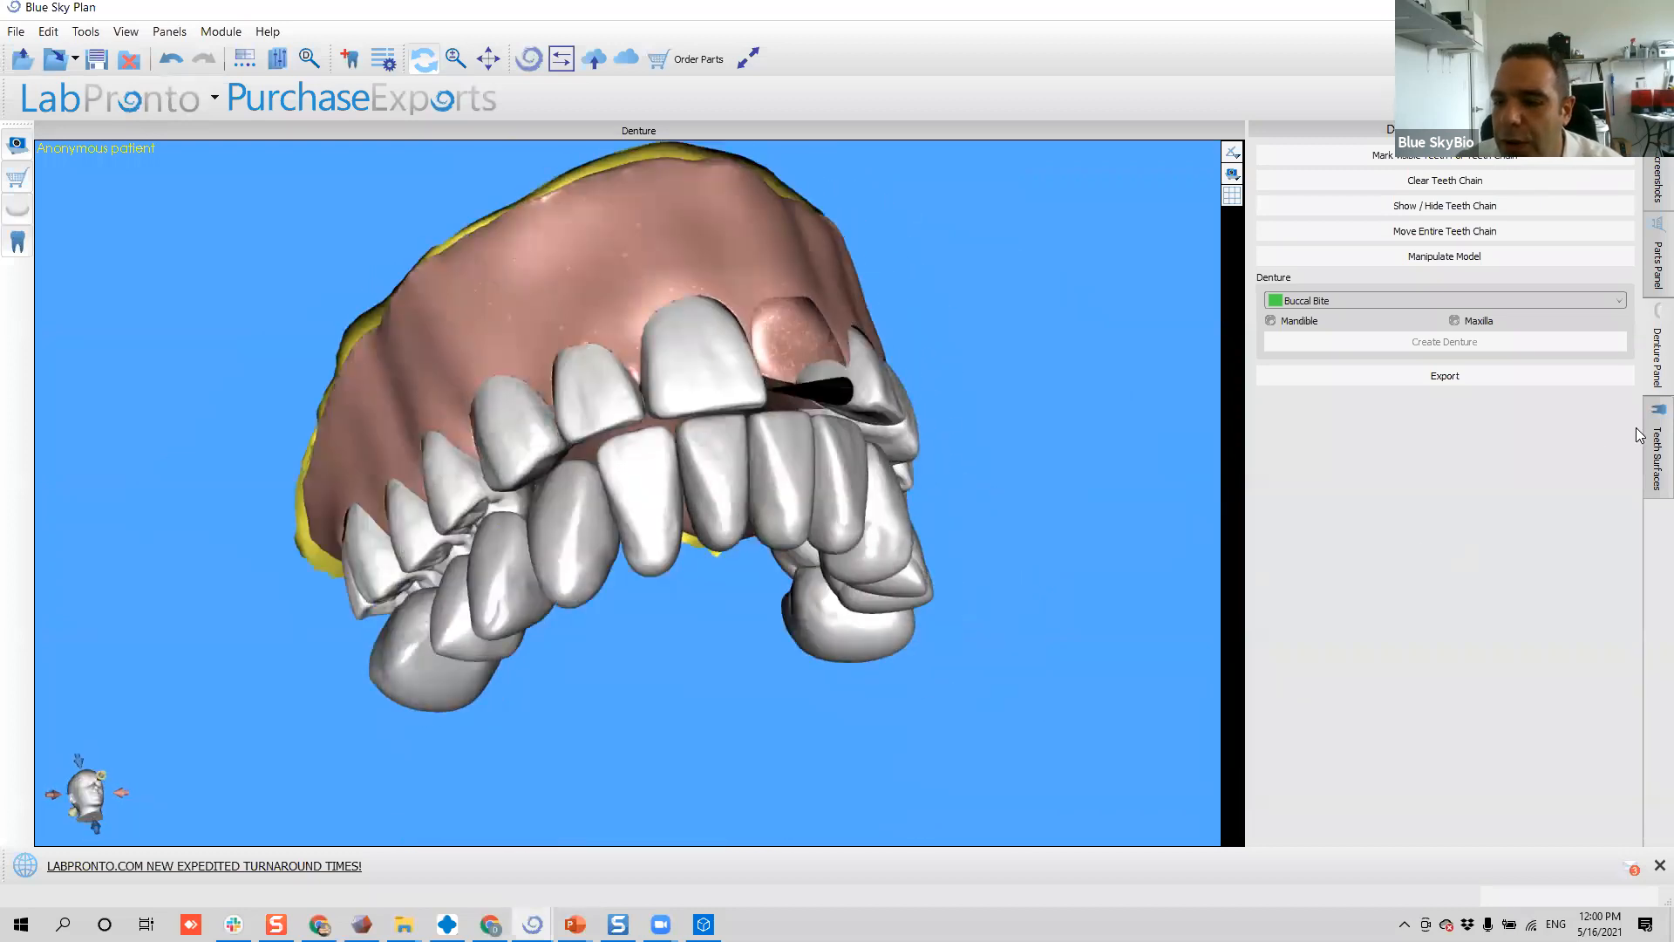
{"action": "left_click_drag", "start_coordinate": [728, 572], "coordinate": [770, 543]}
{"action": "left_click_drag", "start_coordinate": [871, 438], "coordinate": [667, 496]}
{"action": "scroll", "coordinate": [595, 593], "scroll_direction": "up", "scroll_amount": 6}
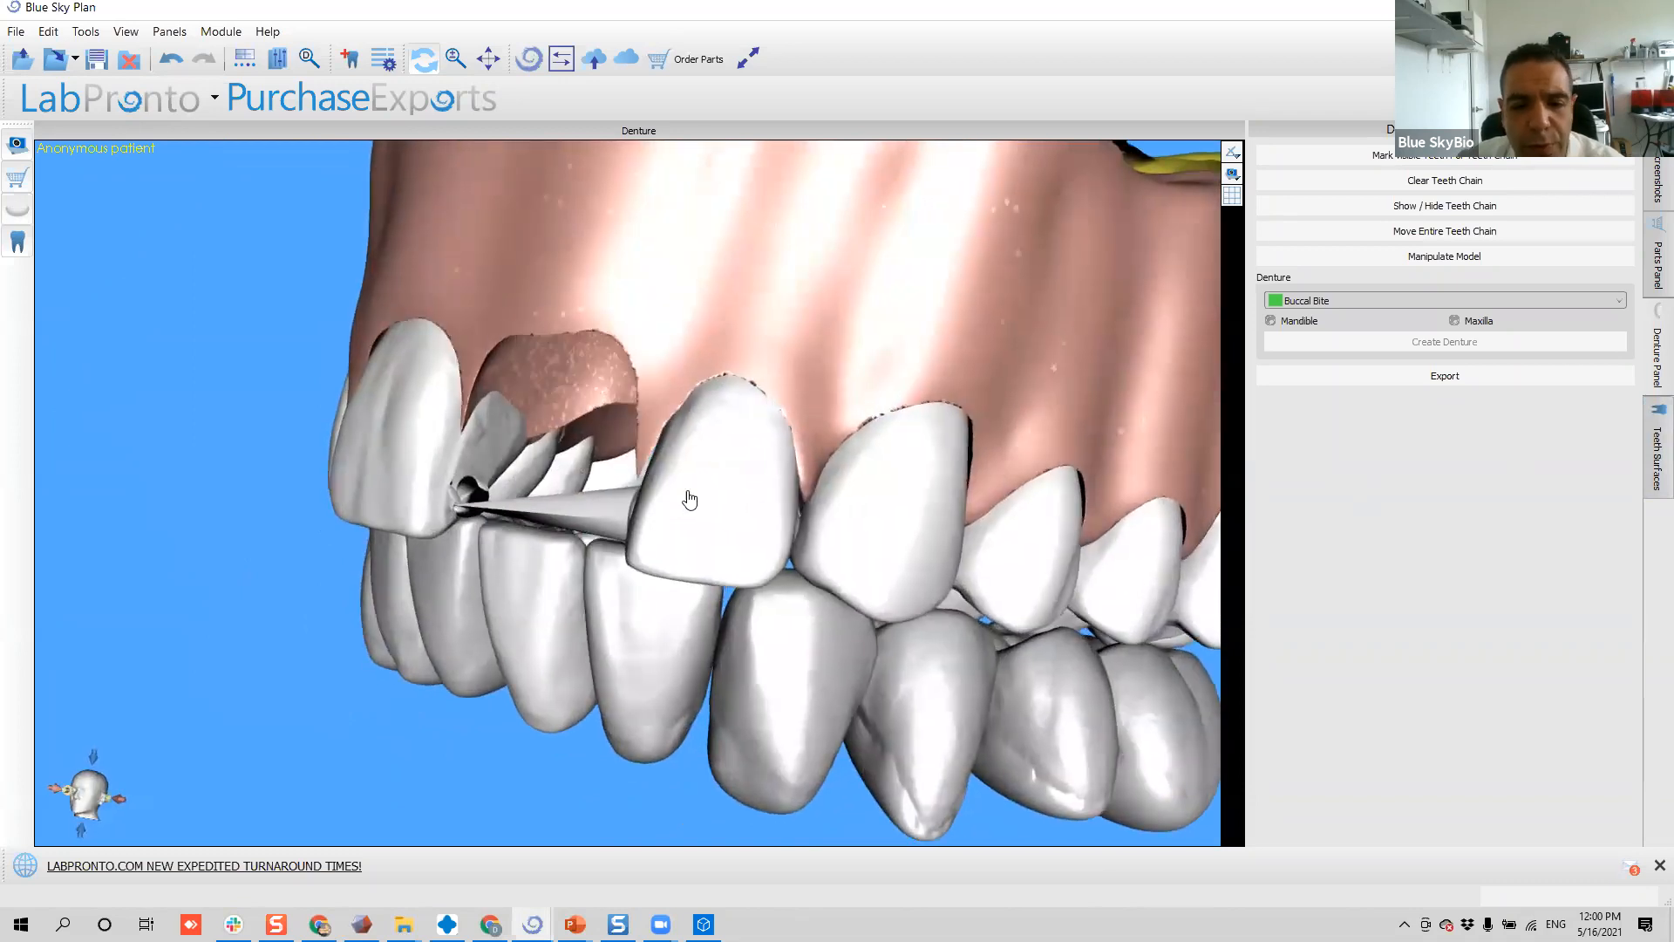
- Open the teeth surfaces list and look through the left and right mandibular tooth entries
{"action": "left_click", "coordinate": [1657, 449]}
{"action": "left_click_drag", "start_coordinate": [230, 426], "coordinate": [579, 587]}
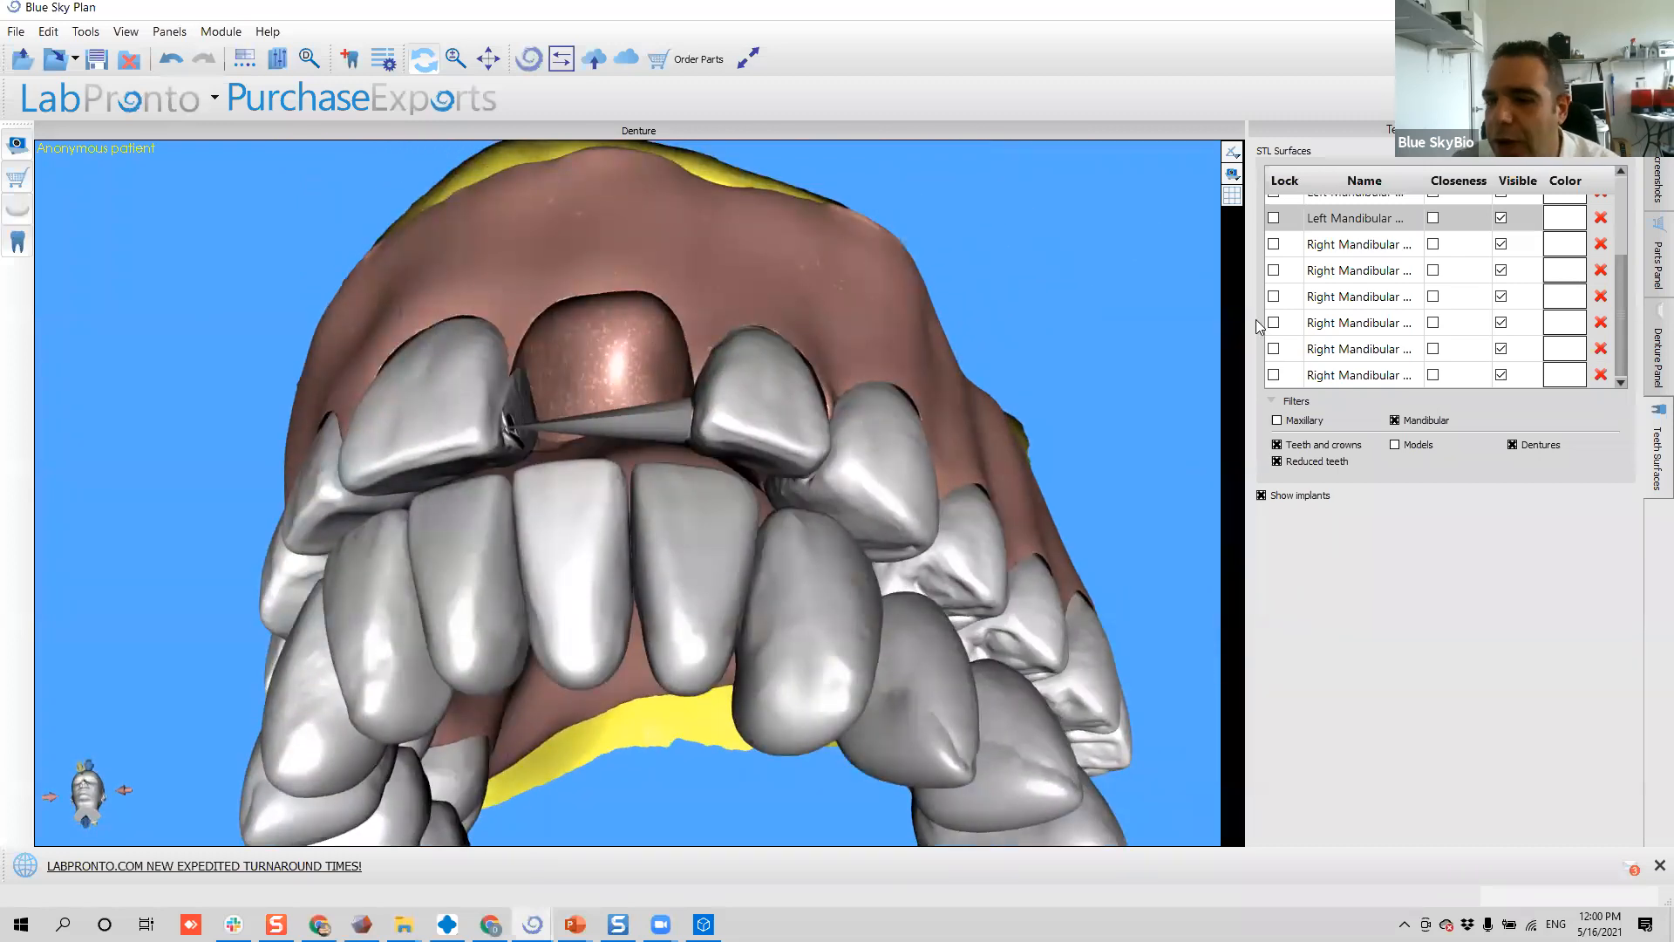
{"action": "scroll", "coordinate": [1395, 253], "scroll_direction": "up", "scroll_amount": 2}
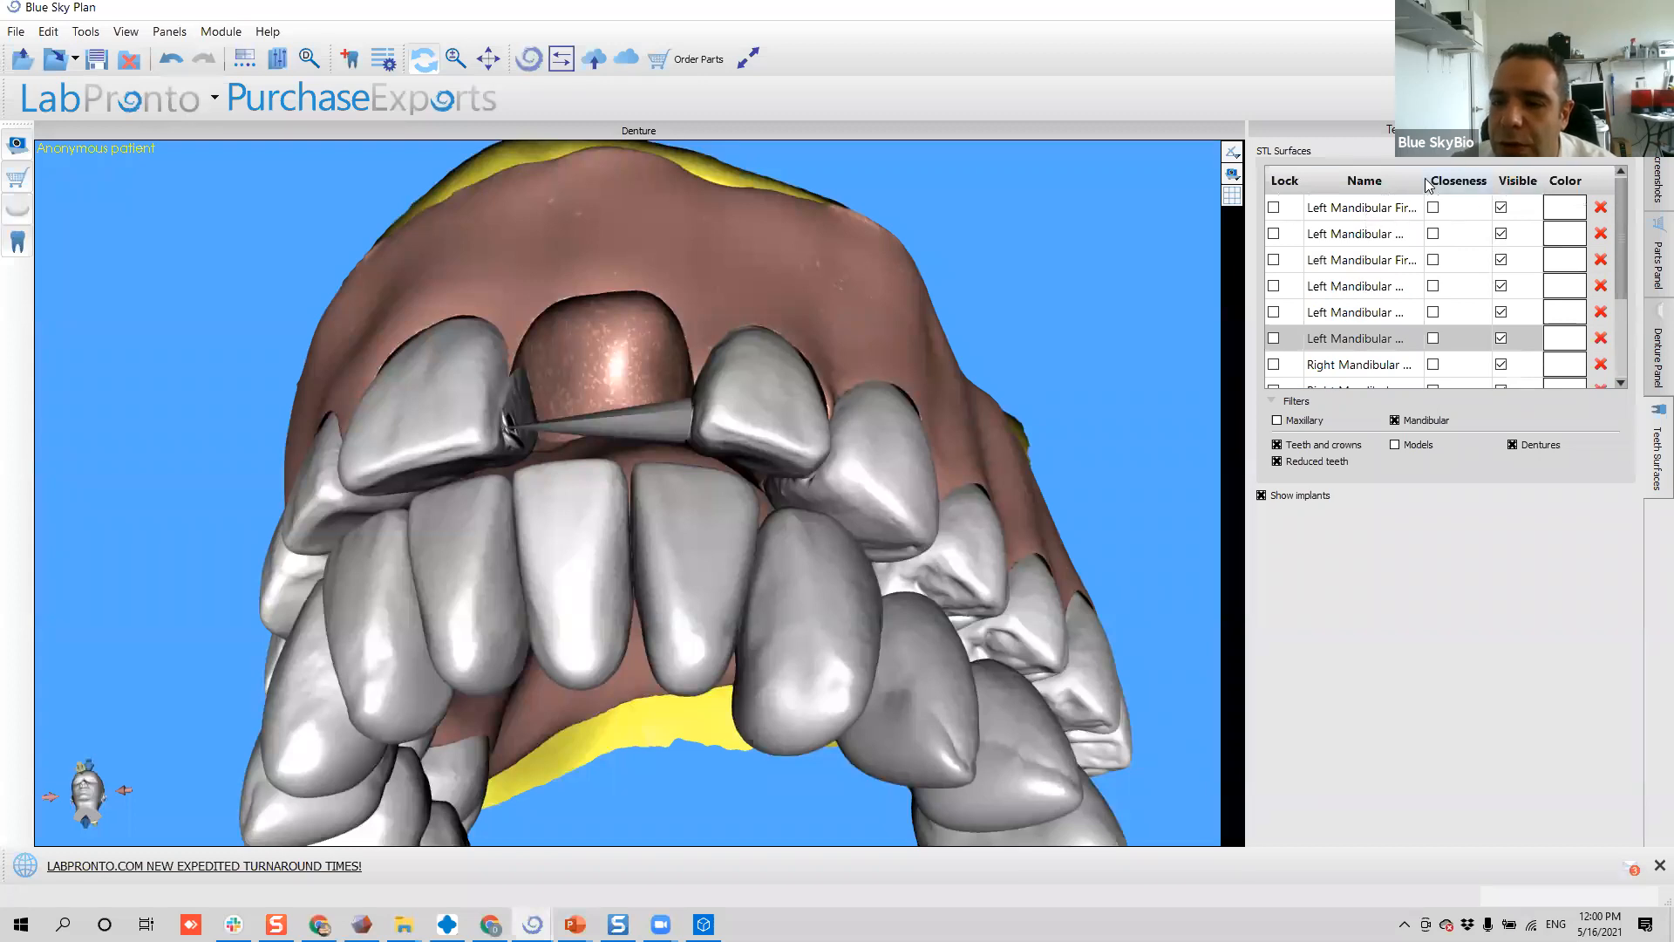
{"action": "left_click", "coordinate": [1393, 209]}
{"action": "left_click", "coordinate": [1376, 237]}
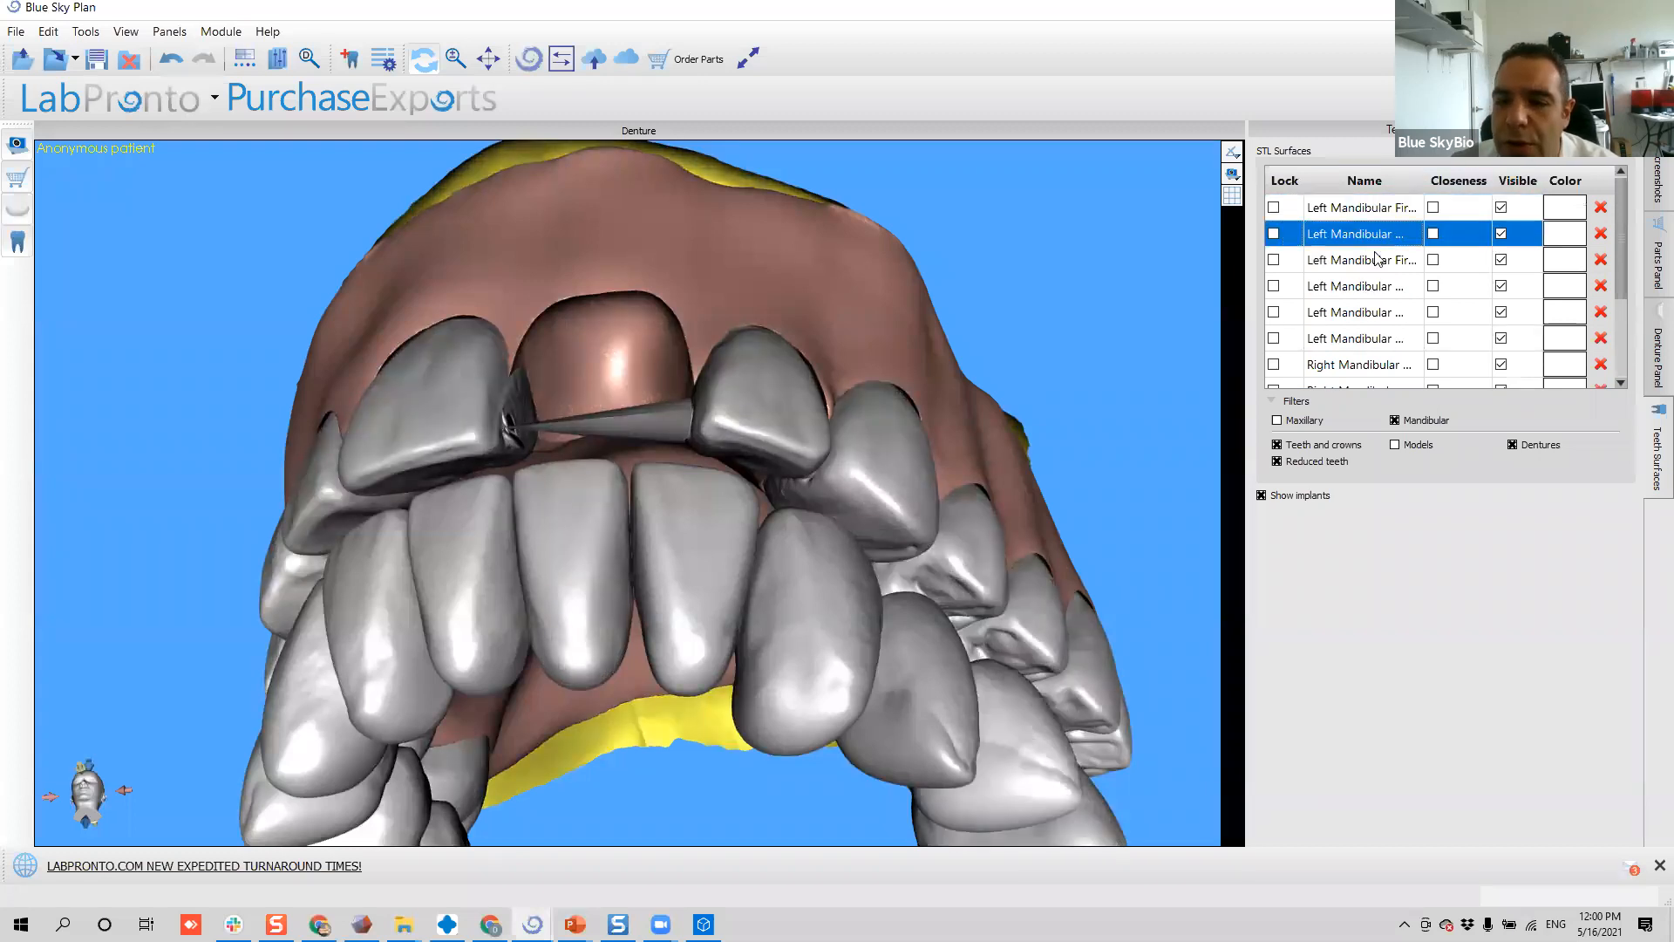
{"action": "left_click", "coordinate": [1375, 286]}
{"action": "left_click", "coordinate": [1375, 338]}
{"action": "scroll", "coordinate": [1375, 344], "scroll_direction": "down", "scroll_amount": 2}
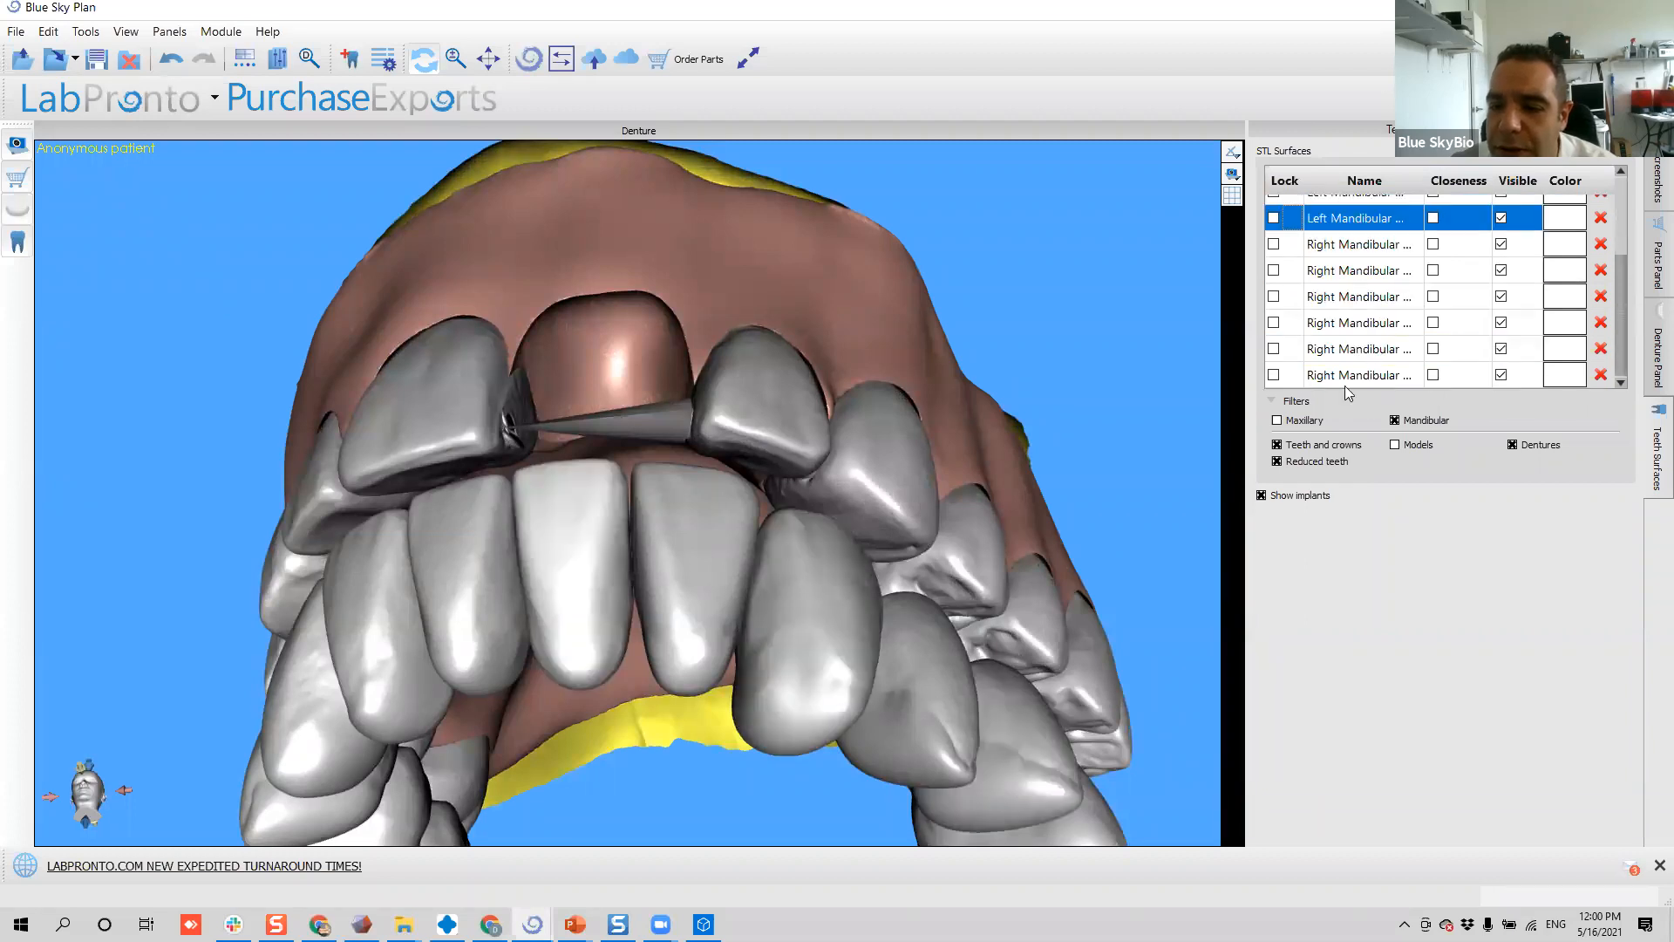
- Filter the surface list to maxillary only and make all maxillary tooth and denture surfaces visible
{"action": "left_click", "coordinate": [1294, 422]}
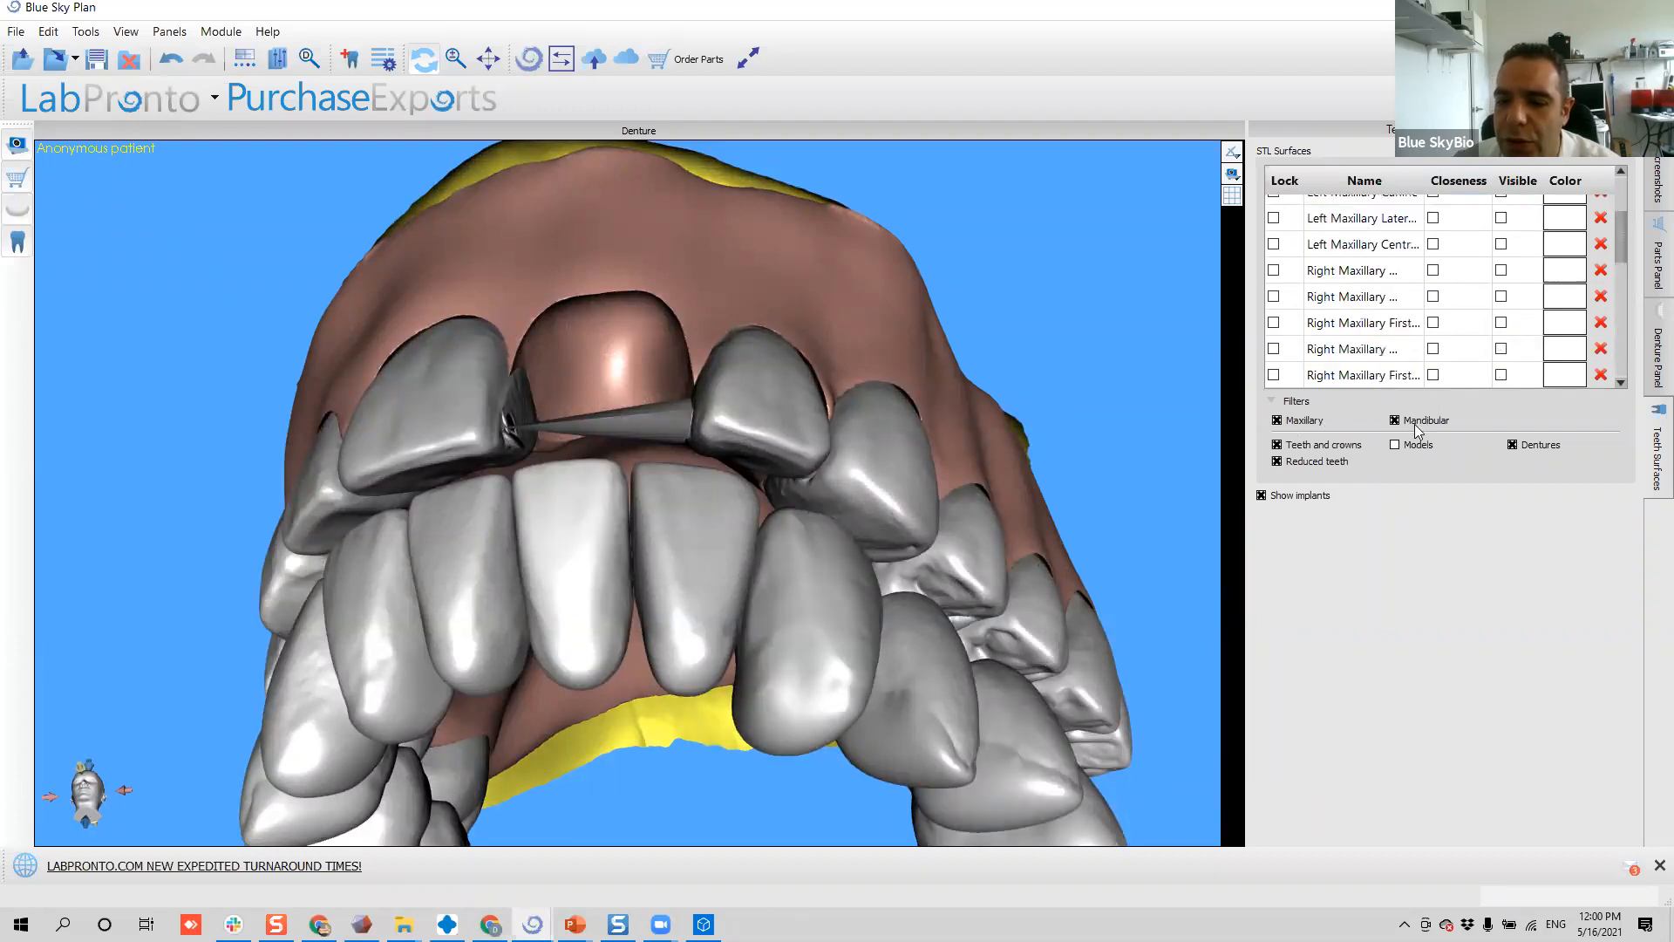
{"action": "scroll", "coordinate": [1378, 279], "scroll_direction": "up", "scroll_amount": 2}
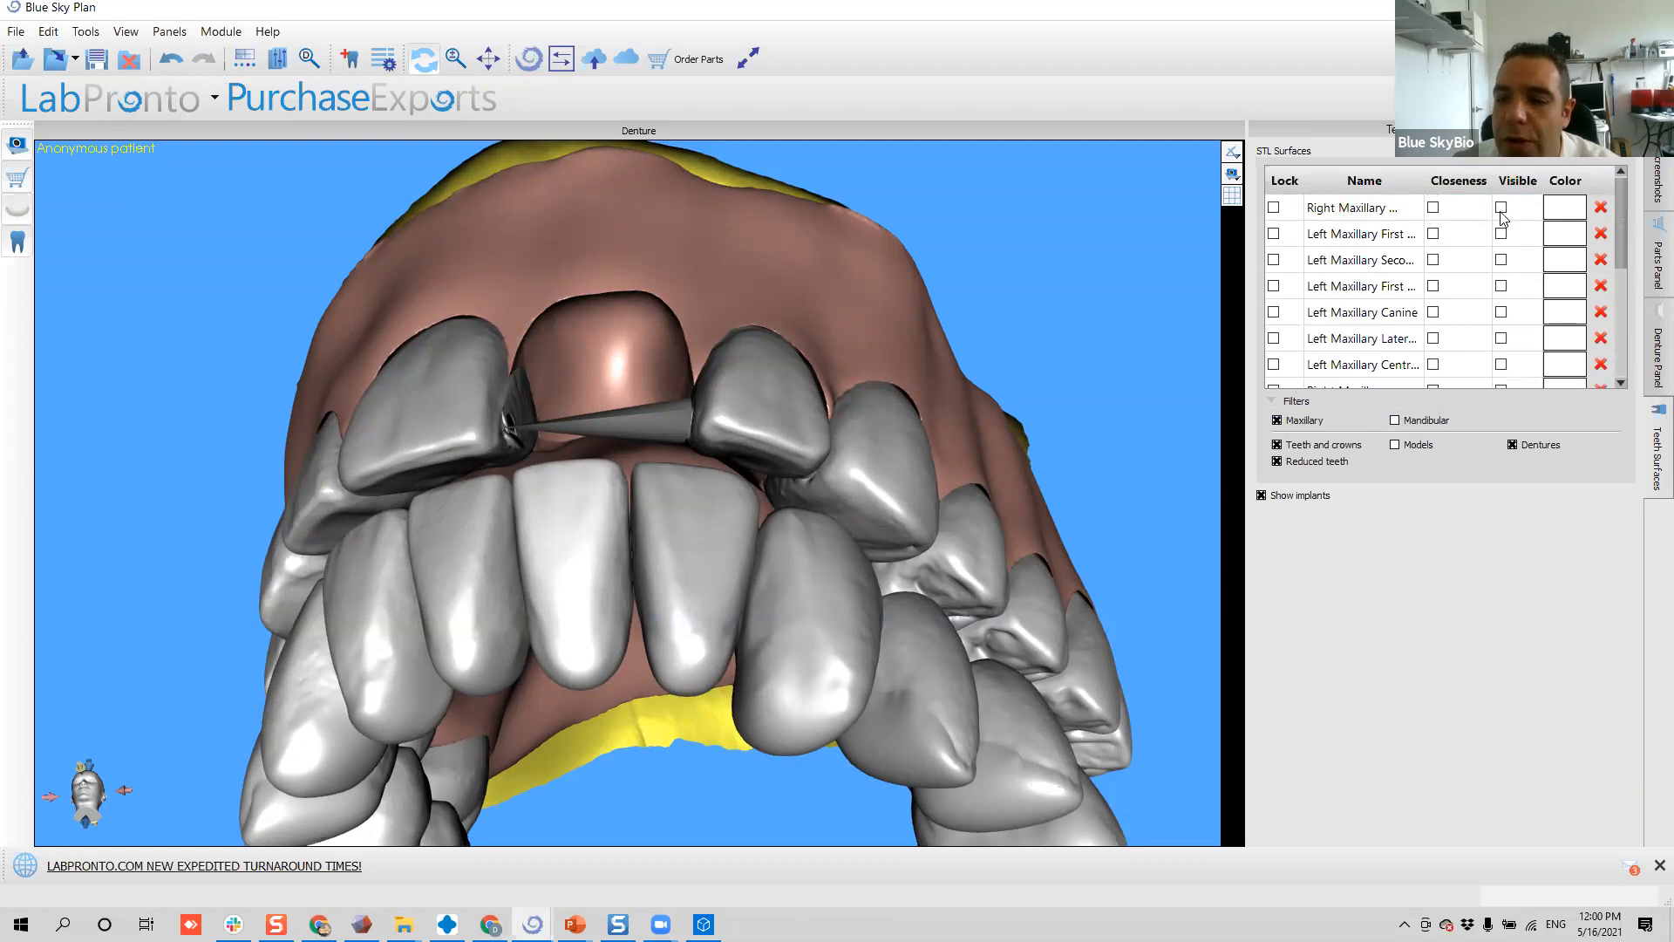
{"action": "left_click", "coordinate": [1515, 183]}
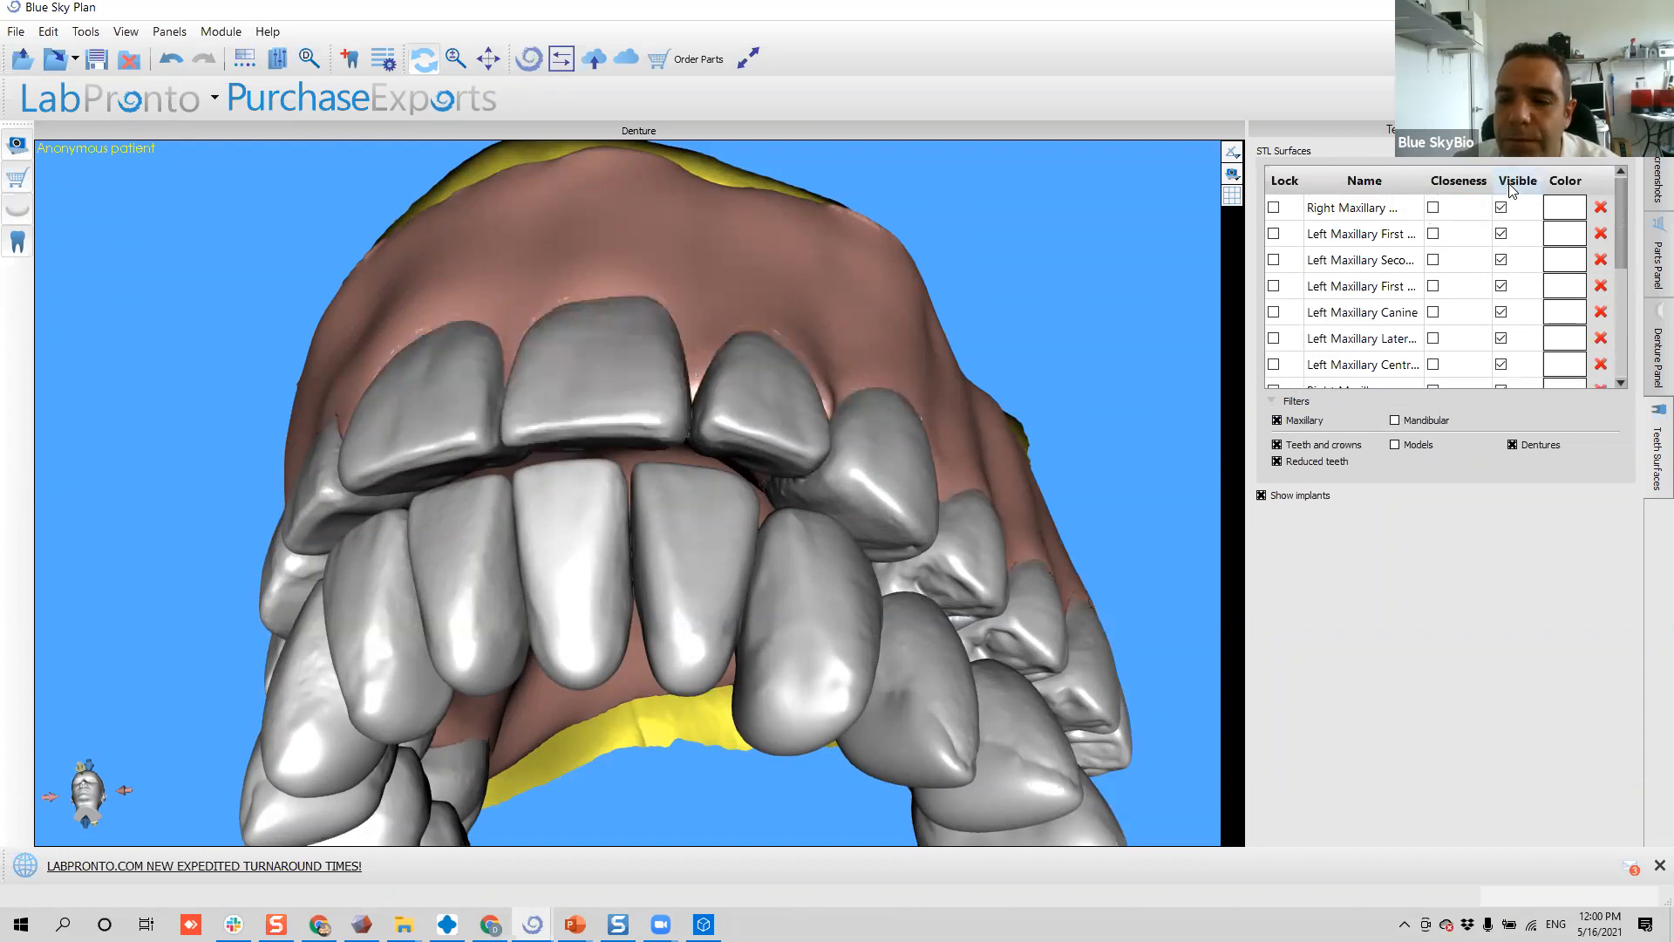
- Filter the surface list to mandibular only and hide all mandibular teeth, leaving the maxillary denture in view
{"action": "left_click_drag", "start_coordinate": [667, 477], "coordinate": [1047, 497]}
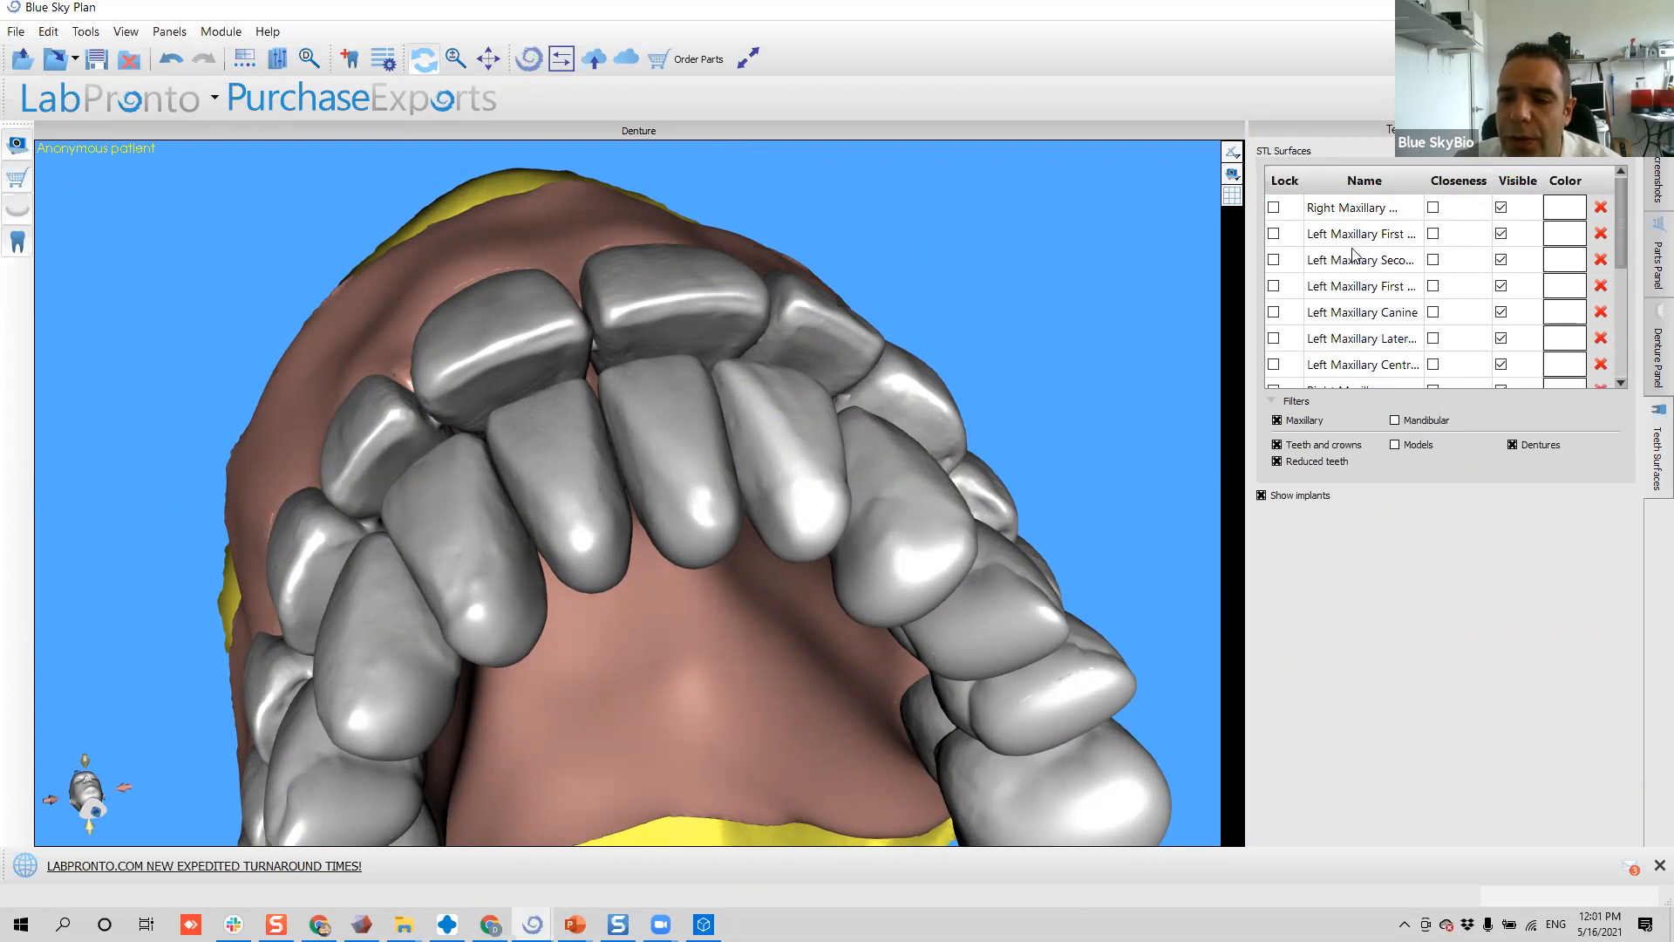
{"action": "scroll", "coordinate": [645, 394], "scroll_direction": "down", "scroll_amount": 4}
{"action": "left_click_drag", "start_coordinate": [645, 394], "coordinate": [448, 565]}
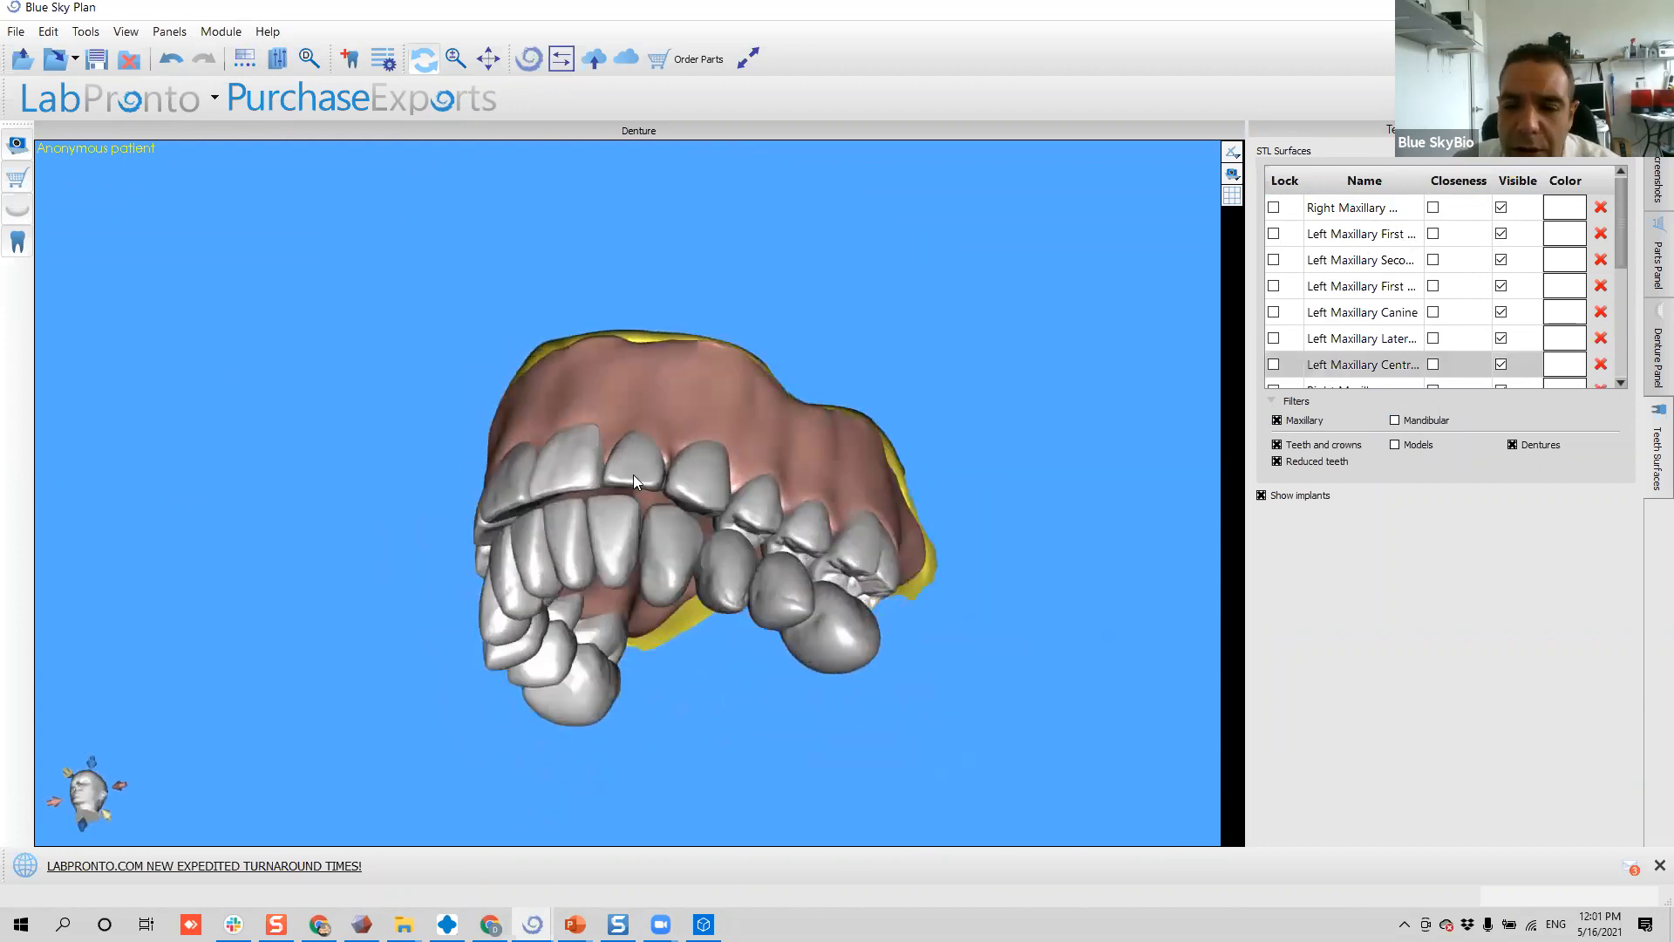
{"action": "left_click", "coordinate": [1276, 420]}
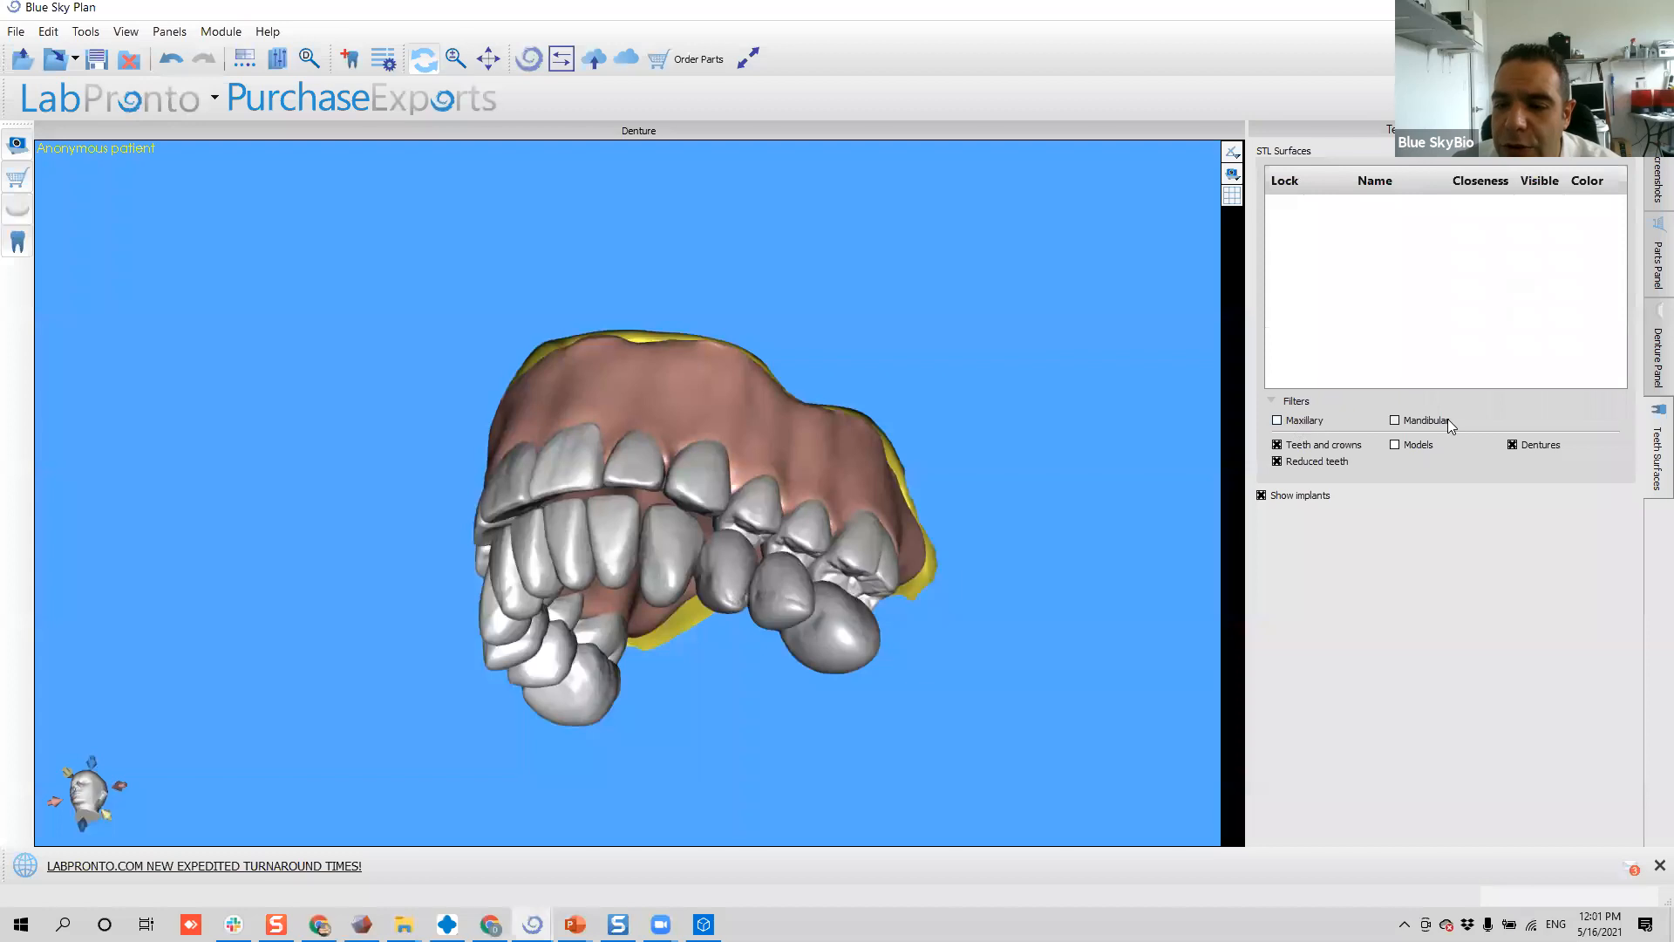
{"action": "left_click", "coordinate": [1395, 420]}
{"action": "left_click", "coordinate": [1513, 181]}
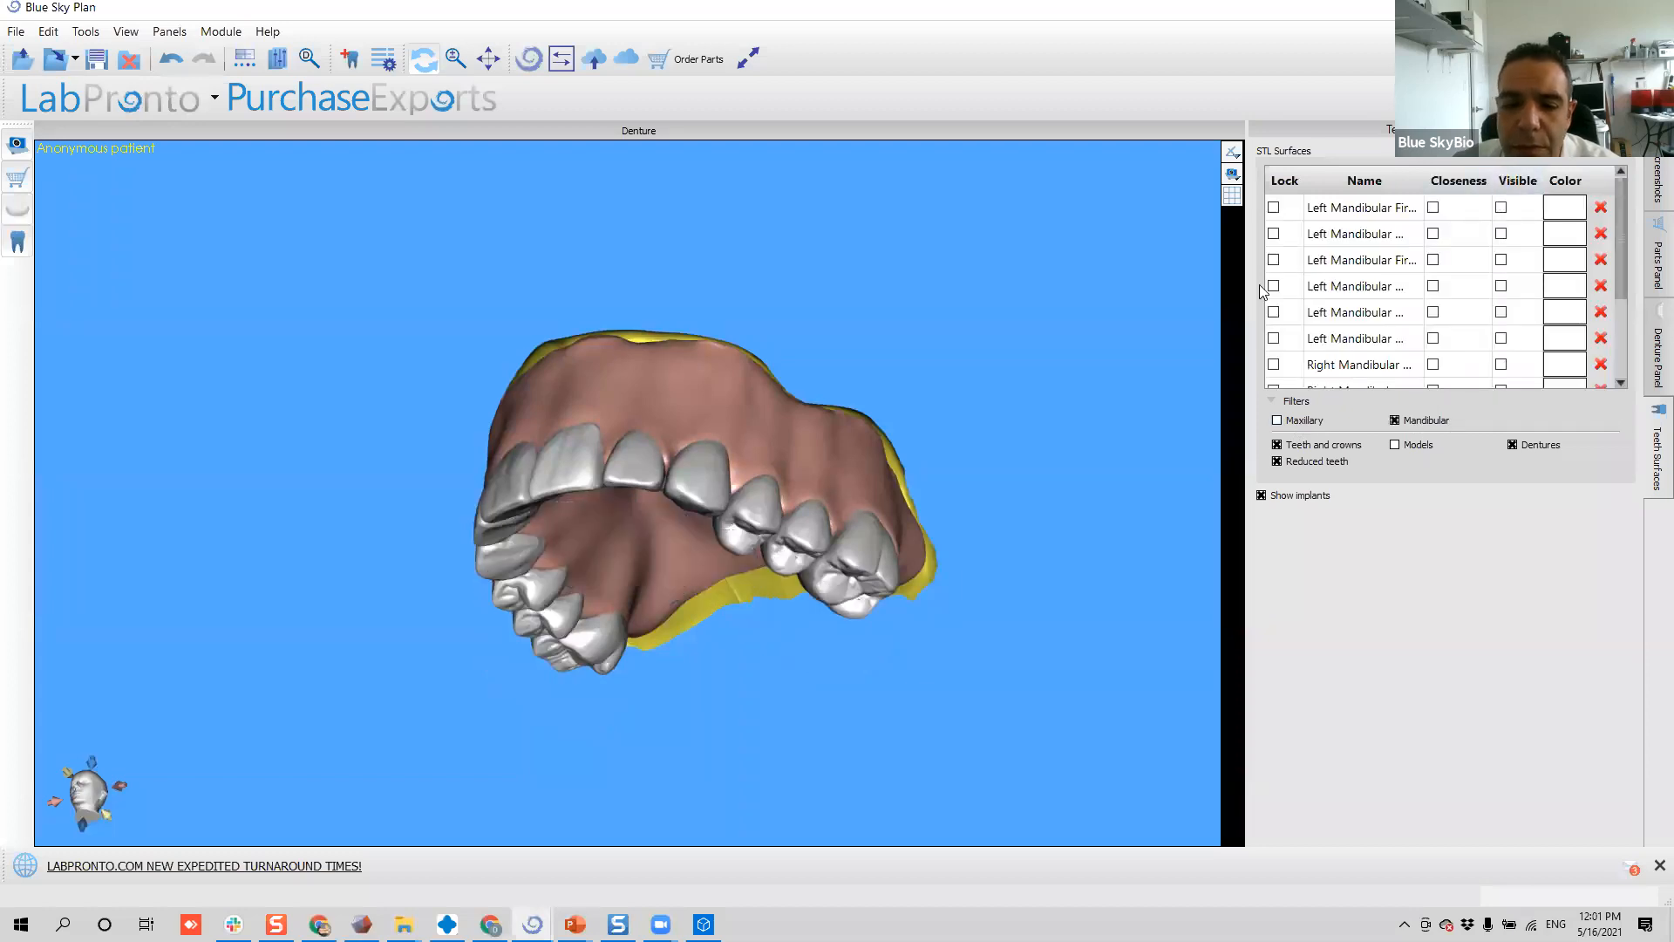
{"action": "left_click_drag", "start_coordinate": [717, 460], "coordinate": [891, 364]}
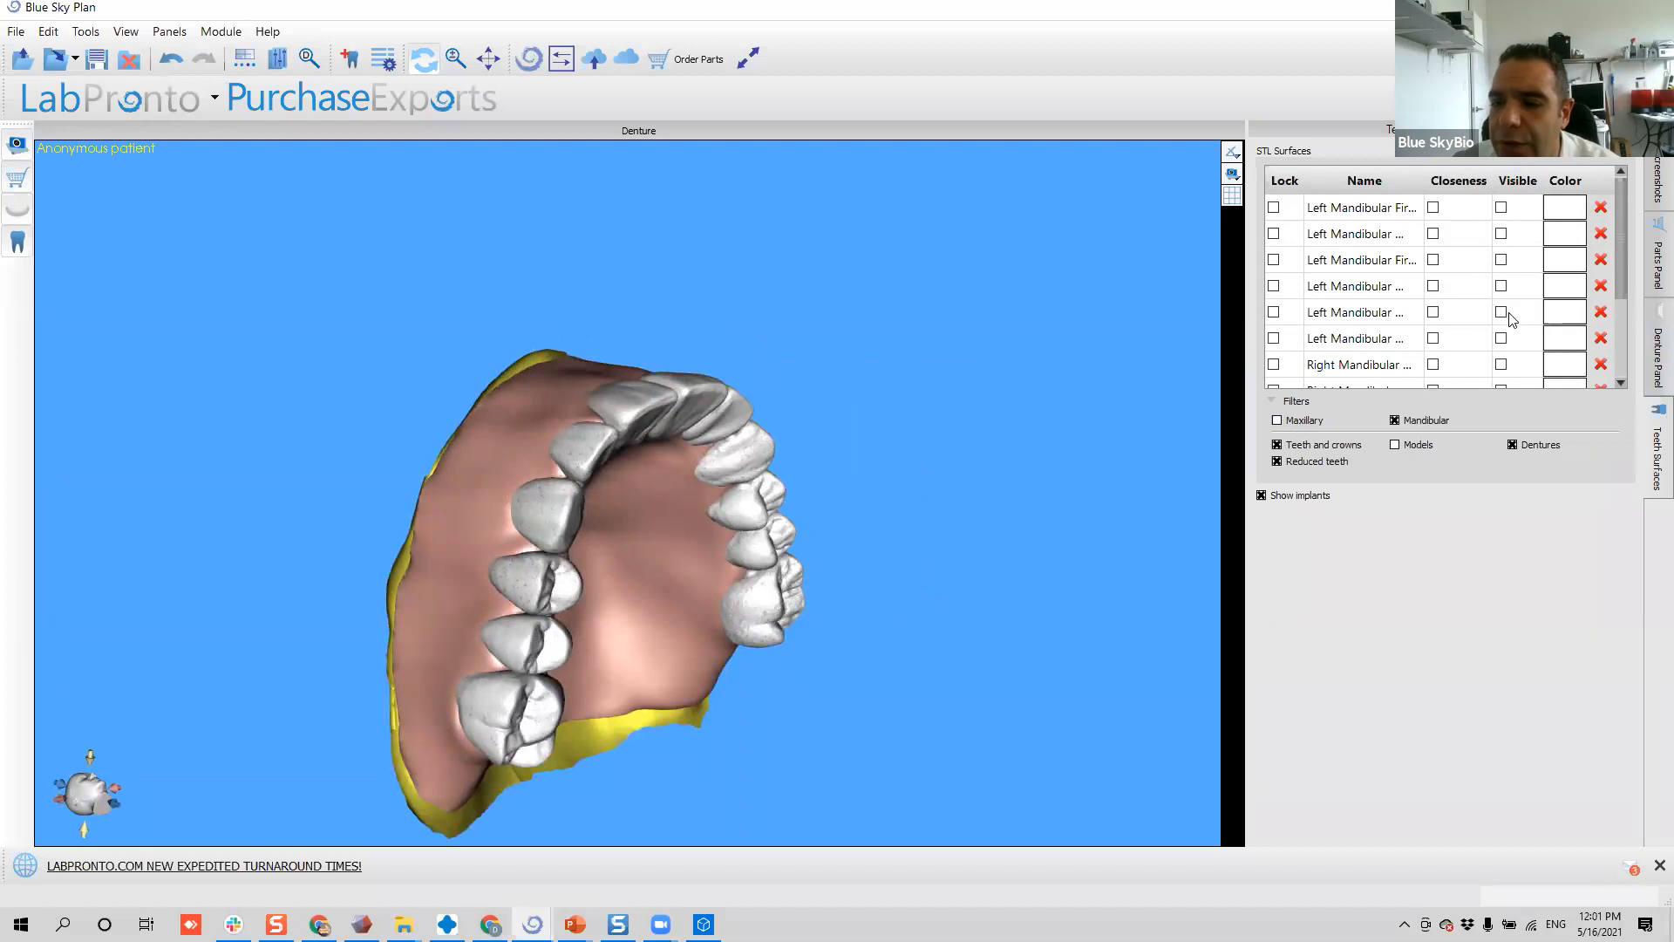
- Include models in the surface list, filter it to maxillary only, and hide the Maxillary Scan
{"action": "left_click", "coordinate": [1405, 449]}
{"action": "left_click_drag", "start_coordinate": [872, 471], "coordinate": [731, 543]}
{"action": "scroll", "coordinate": [1471, 314], "scroll_direction": "down", "scroll_amount": 2}
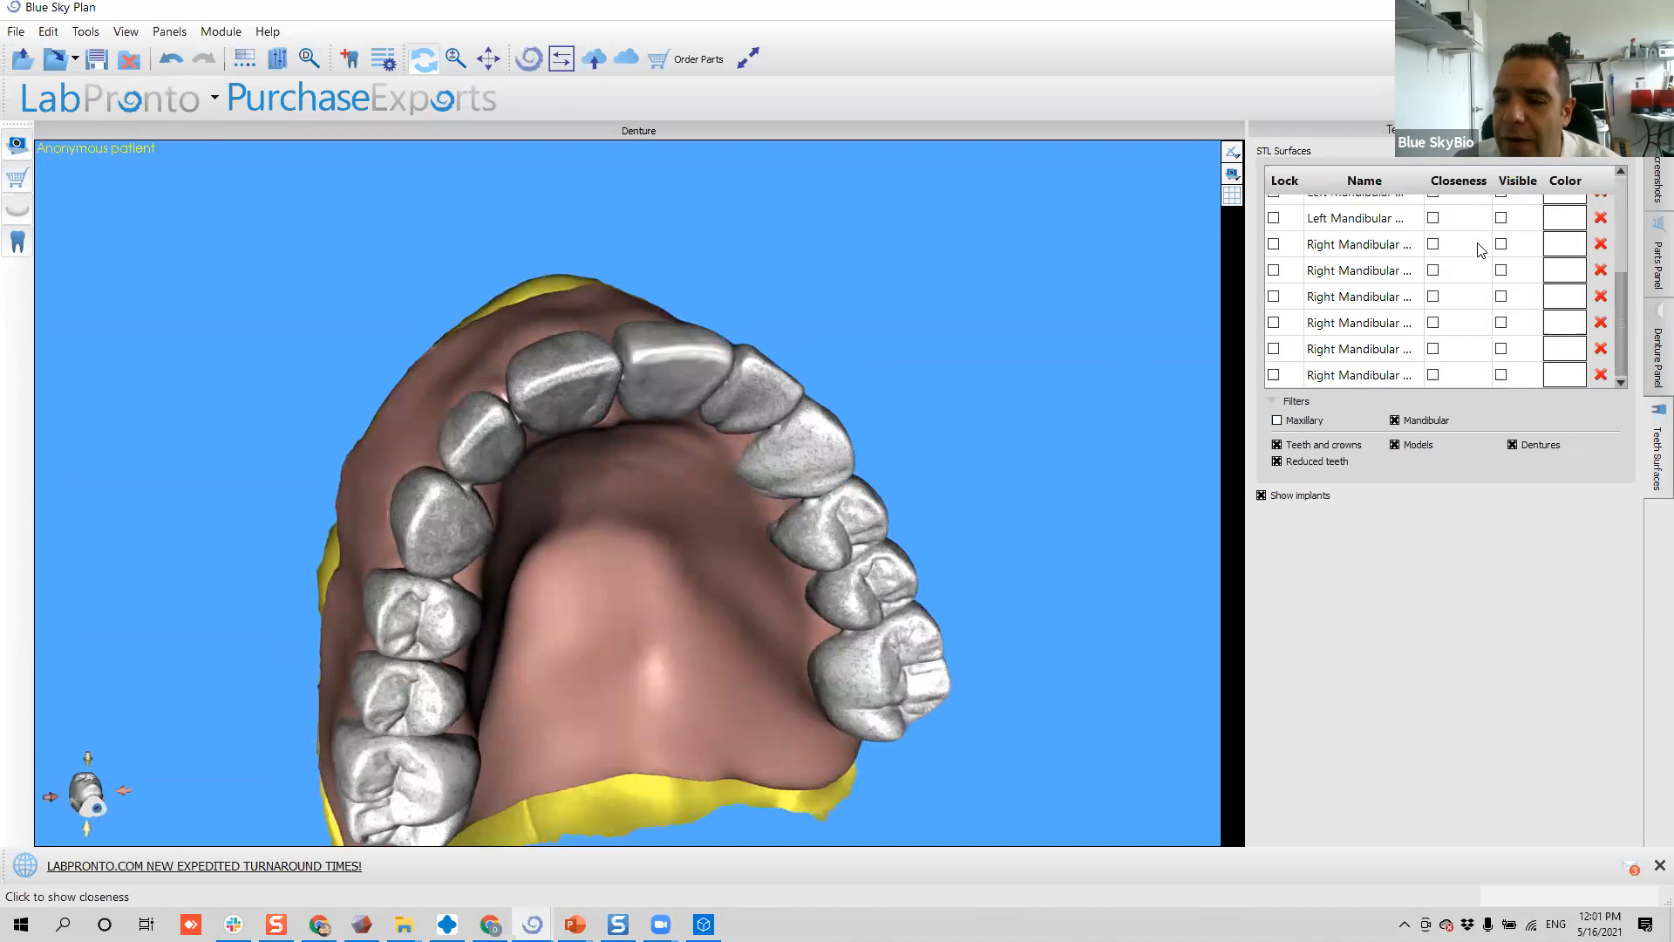
{"action": "scroll", "coordinate": [1470, 303], "scroll_direction": "up", "scroll_amount": 2}
{"action": "left_click", "coordinate": [1308, 423]}
{"action": "left_click", "coordinate": [1397, 420]}
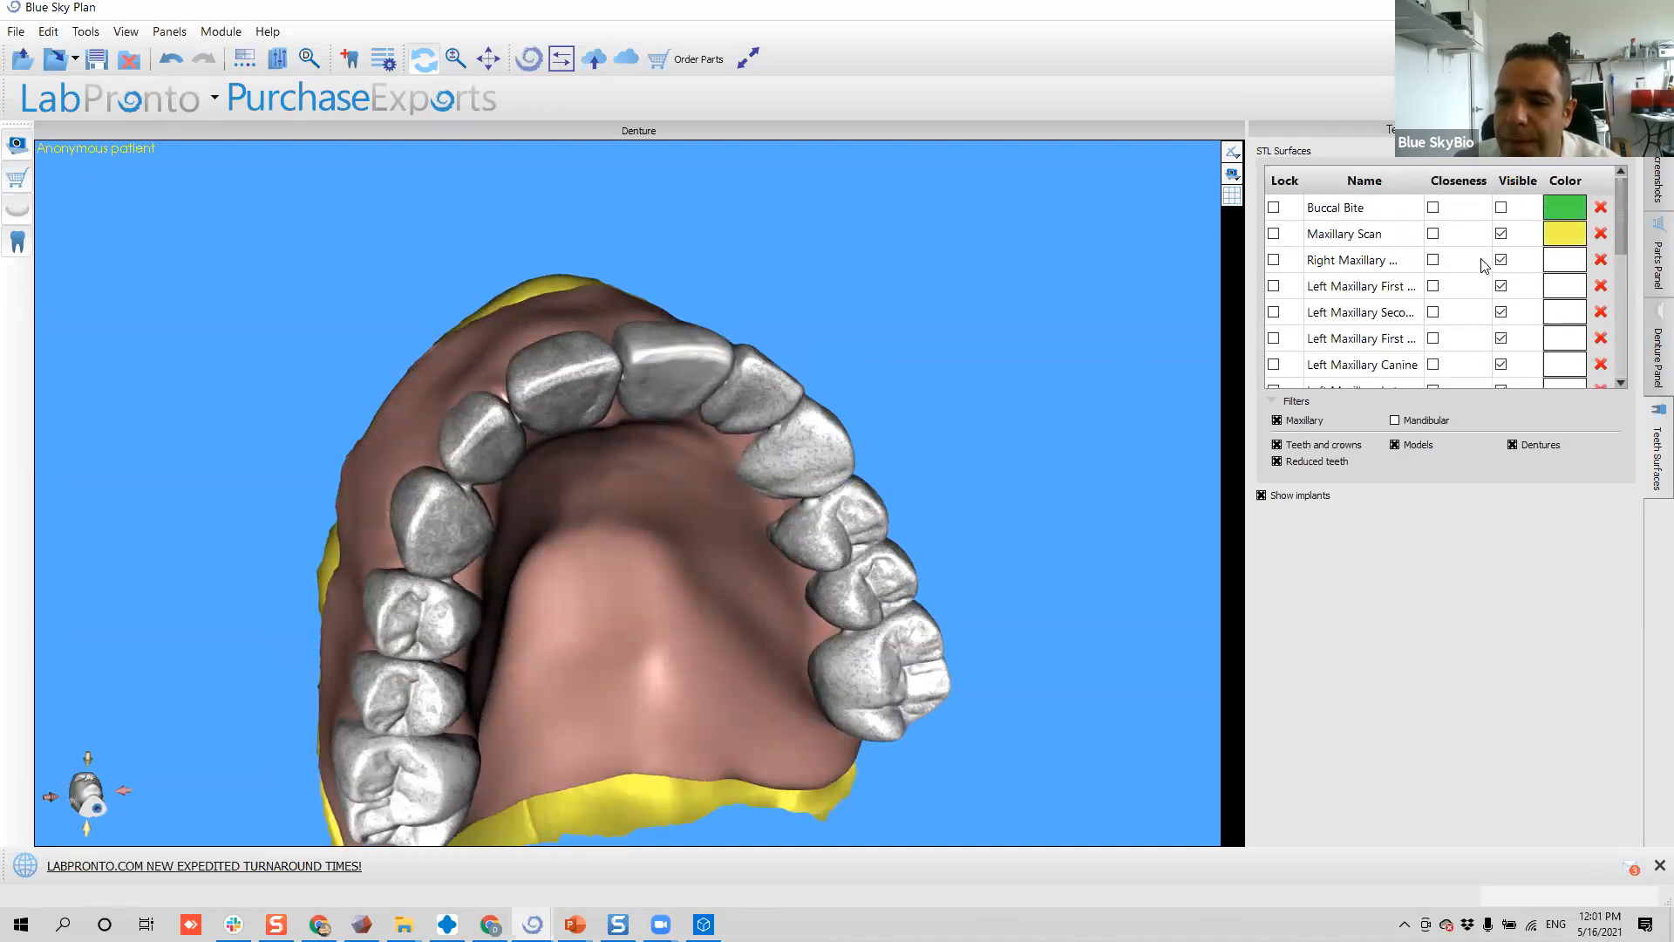
{"action": "left_click", "coordinate": [1501, 234]}
{"action": "left_click_drag", "start_coordinate": [886, 454], "coordinate": [989, 342]}
- Inspect the fitting side of the denture, hide the Denture base surface, and examine the remaining surfaces
{"action": "scroll", "coordinate": [1473, 341], "scroll_direction": "down", "scroll_amount": 3}
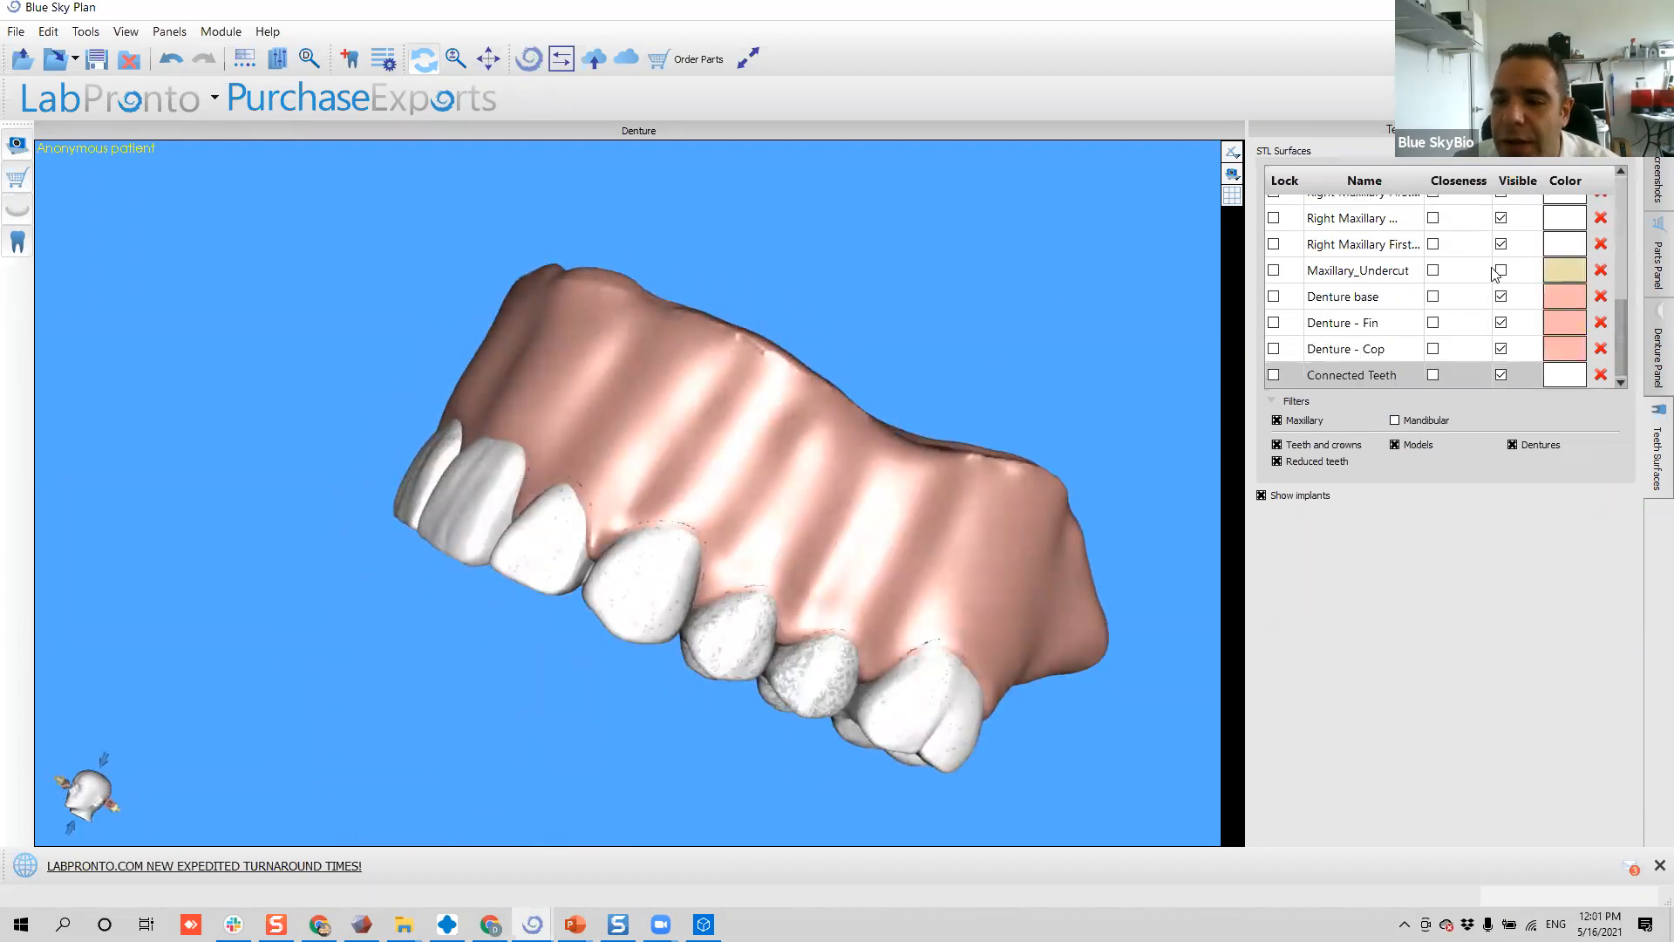
{"action": "left_click_drag", "start_coordinate": [955, 272], "coordinate": [956, 513]}
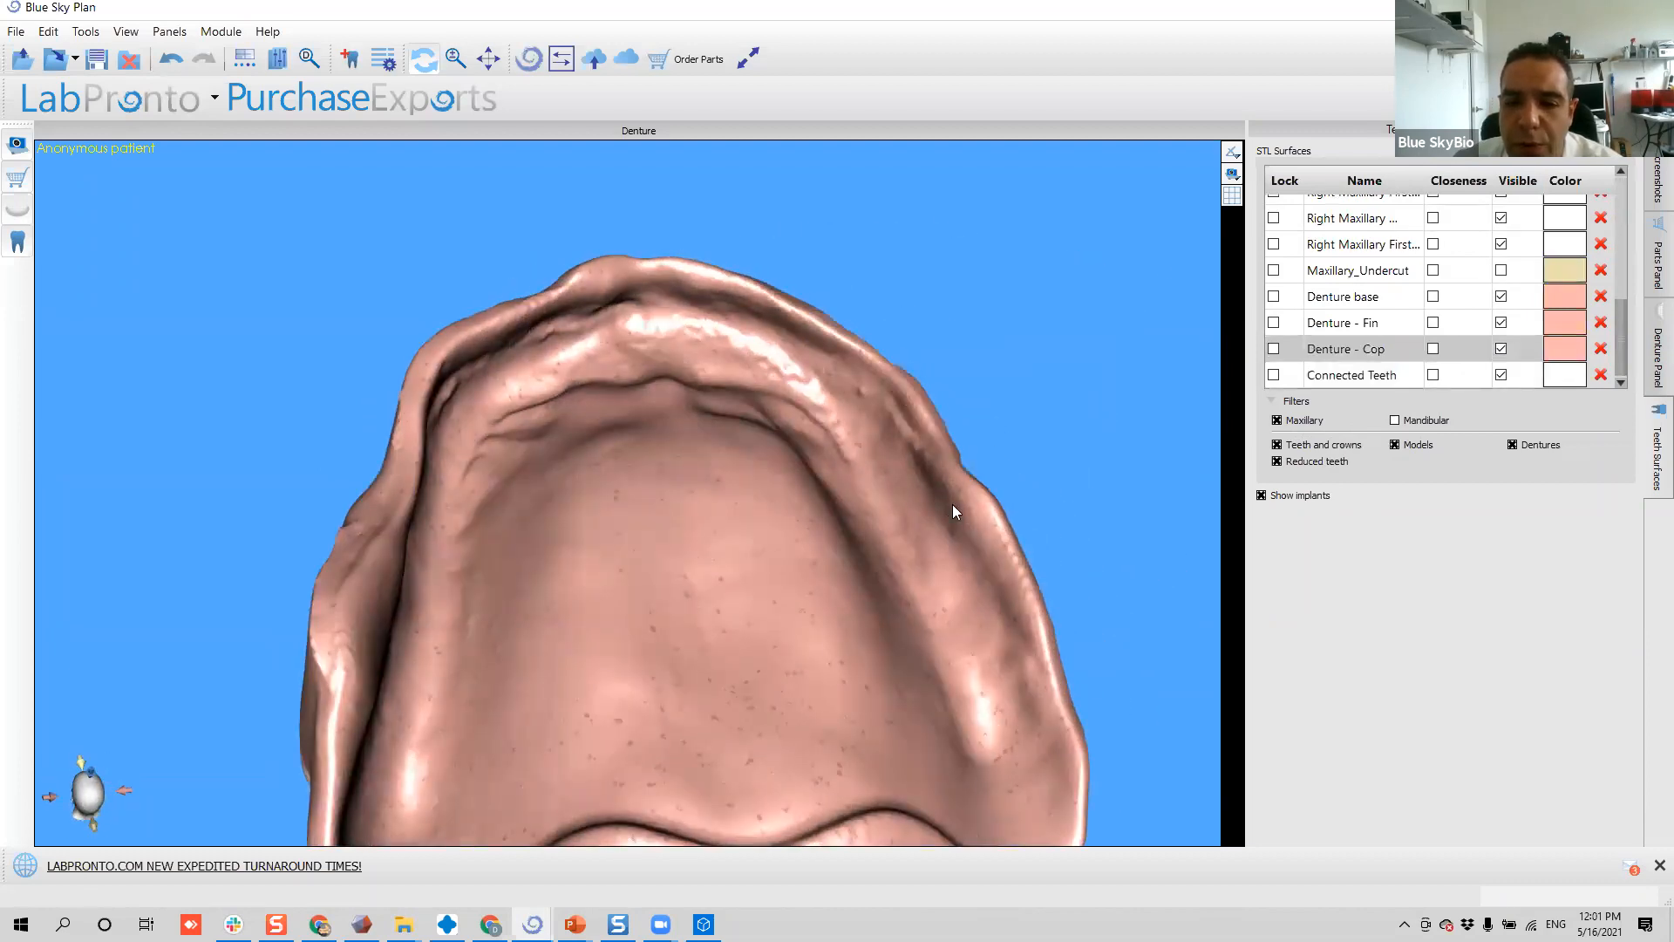
{"action": "left_click", "coordinate": [1500, 296]}
{"action": "left_click_drag", "start_coordinate": [460, 459], "coordinate": [855, 392]}
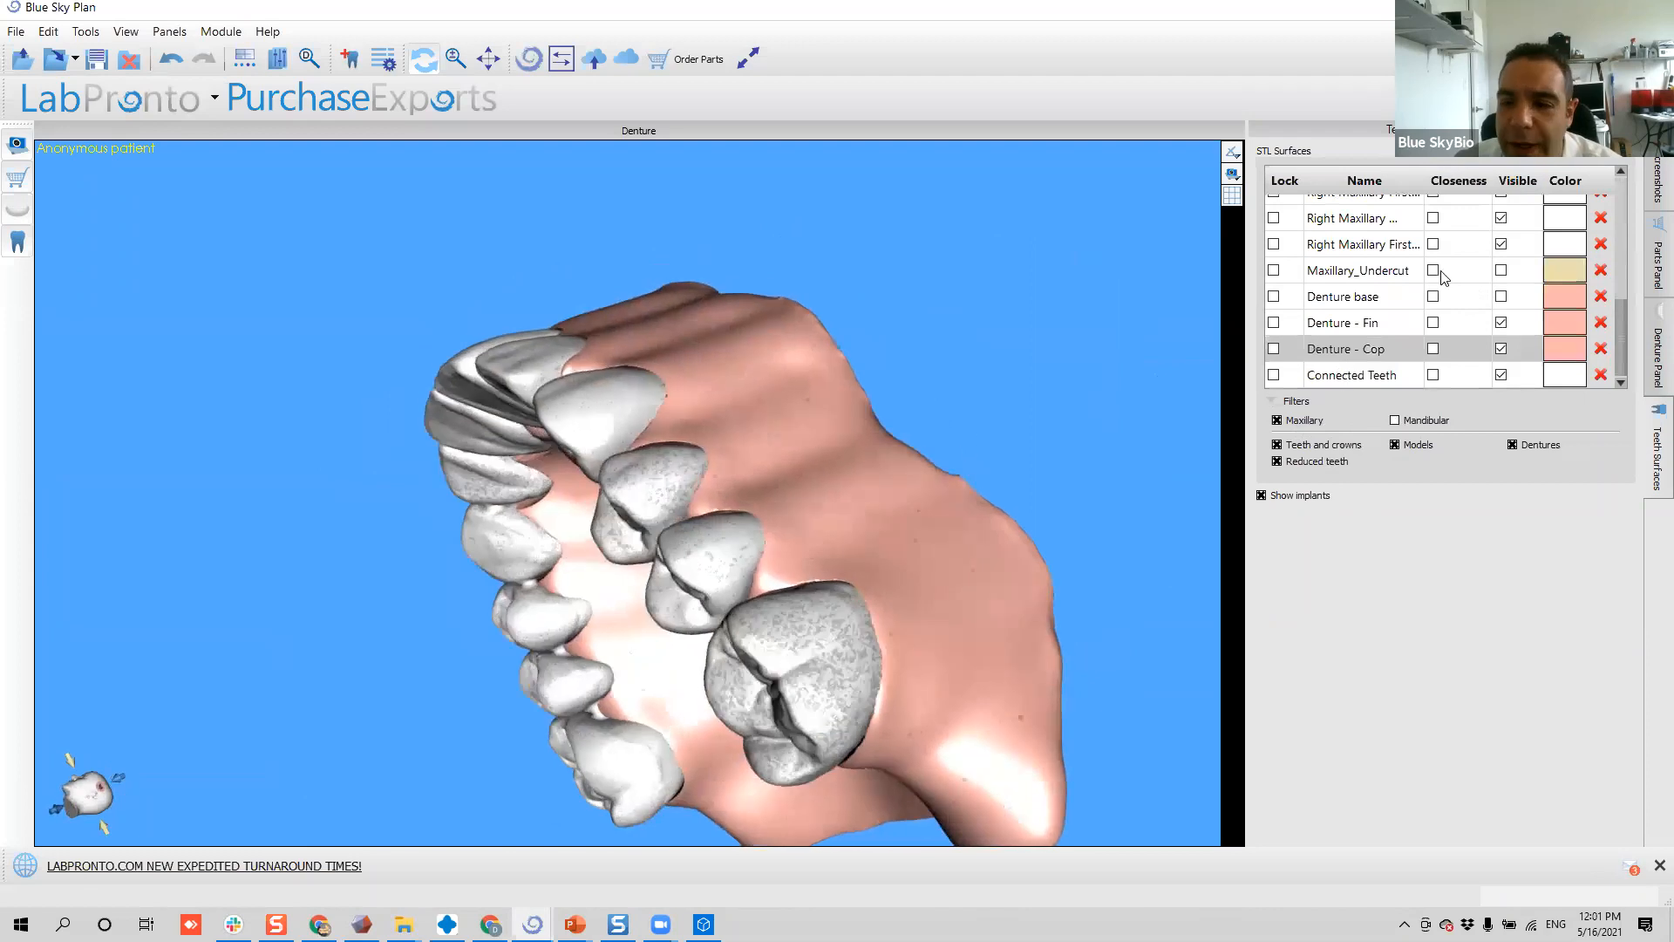
- Hide the Denture - Fin and Denture - Cop surfaces, show Denture base again, and inspect it with the teeth
{"action": "left_click", "coordinate": [1501, 323]}
{"action": "left_click", "coordinate": [1501, 349]}
{"action": "left_click", "coordinate": [1500, 296]}
{"action": "left_click_drag", "start_coordinate": [633, 366], "coordinate": [1060, 373]}
{"action": "left_click_drag", "start_coordinate": [498, 430], "coordinate": [804, 425]}
{"action": "left_click_drag", "start_coordinate": [560, 471], "coordinate": [862, 578]}
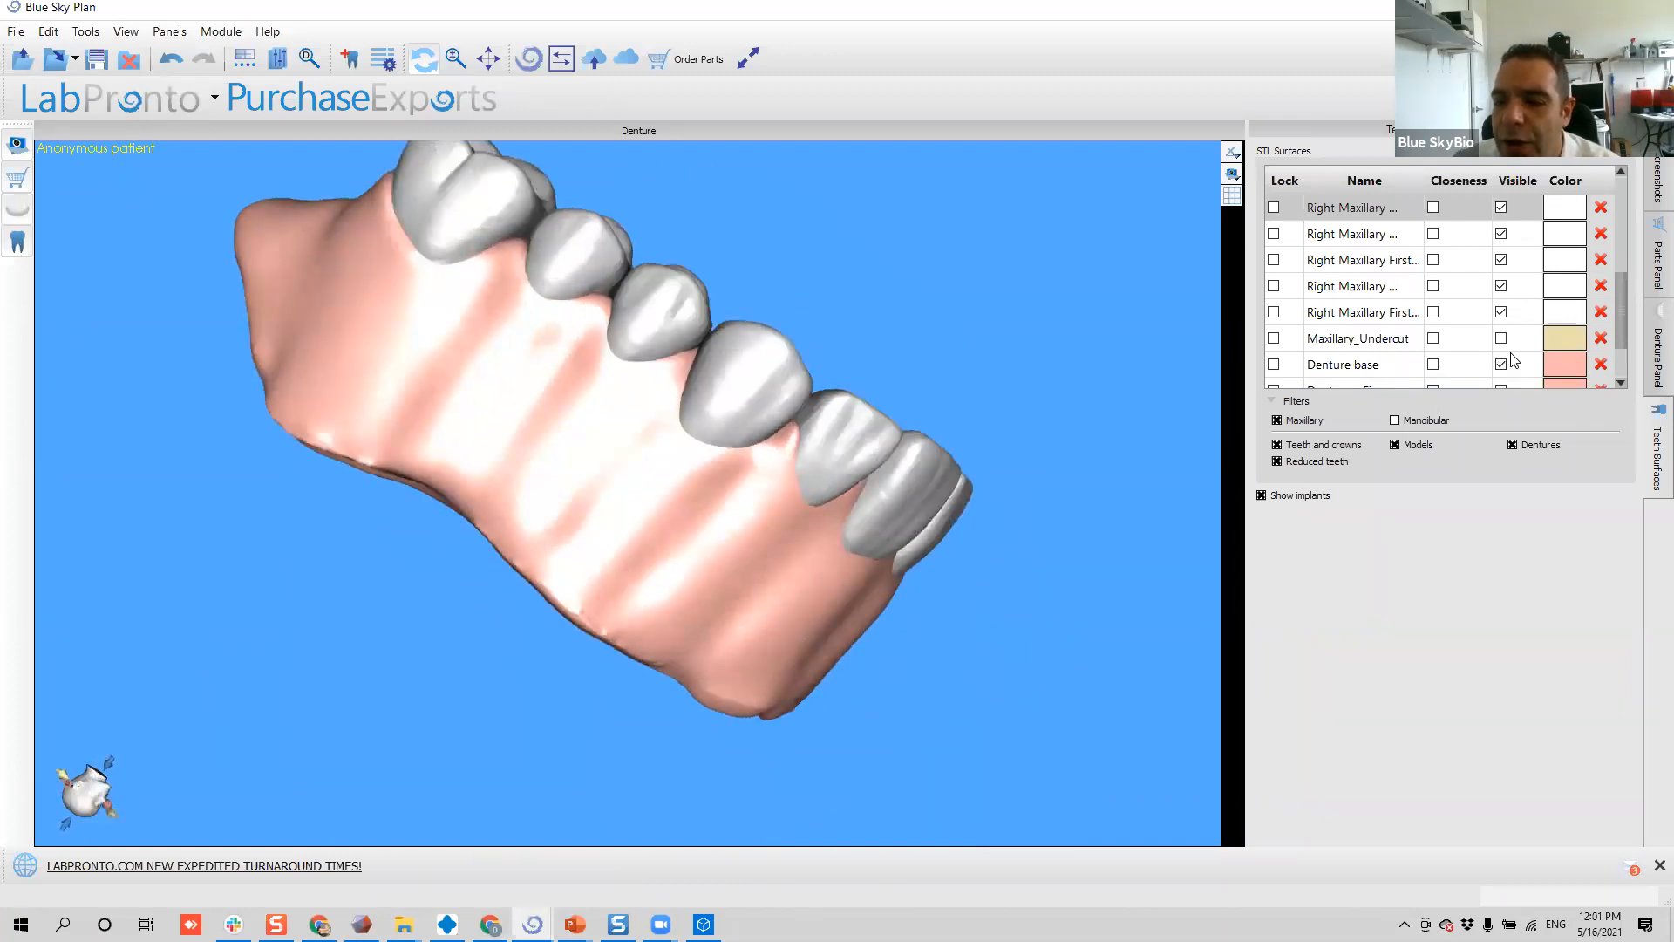
- Show Denture - Fin in place of Denture base and inspect the offset gap between the teeth and gingiva
{"action": "scroll", "coordinate": [1509, 362], "scroll_direction": "down", "scroll_amount": 1}
{"action": "left_click", "coordinate": [1500, 297]}
{"action": "left_click", "coordinate": [1501, 323]}
{"action": "left_click_drag", "start_coordinate": [1057, 492], "coordinate": [504, 545]}
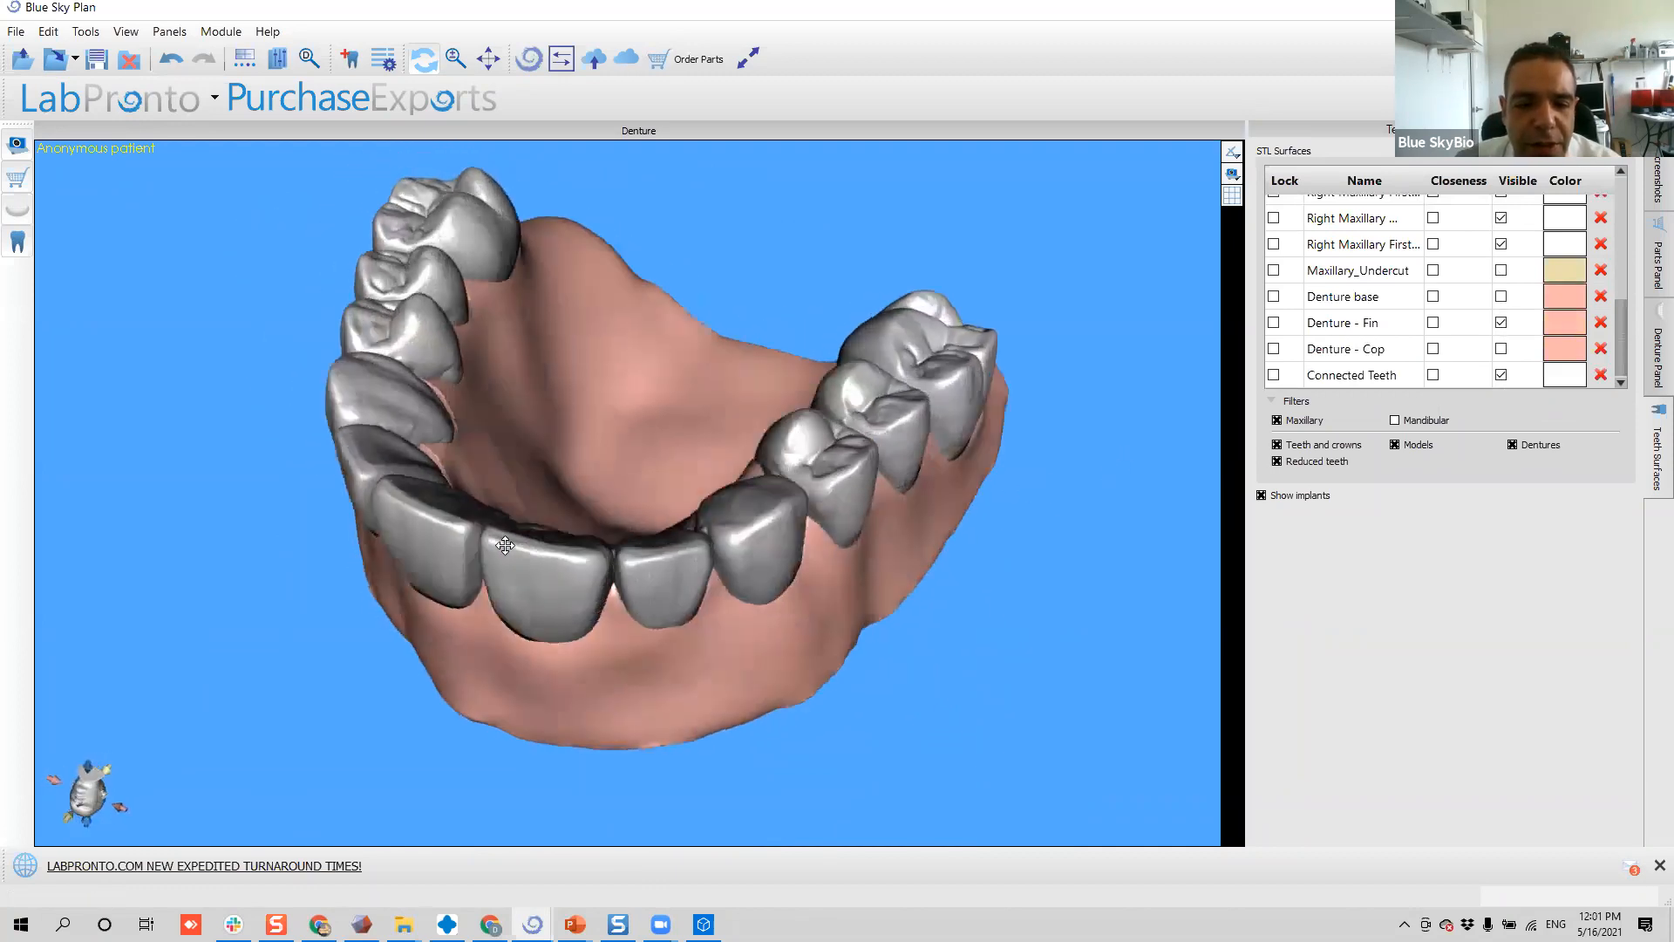
{"action": "scroll", "coordinate": [771, 453], "scroll_direction": "up", "scroll_amount": 10}
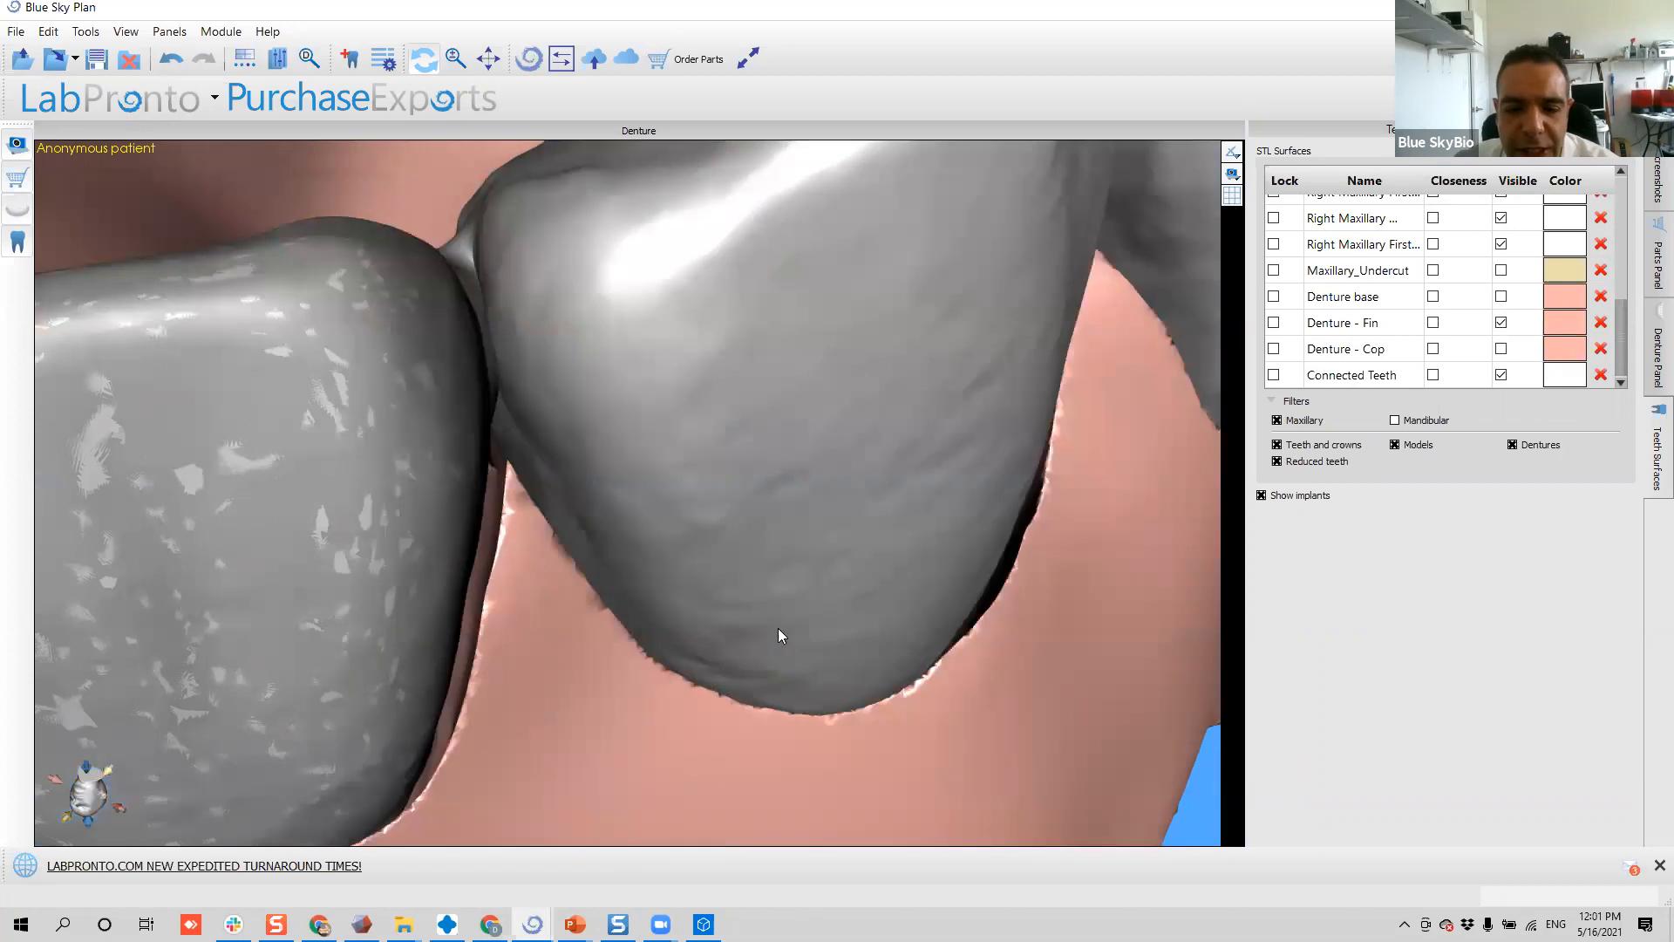
{"action": "left_click_drag", "start_coordinate": [778, 627], "coordinate": [711, 650]}
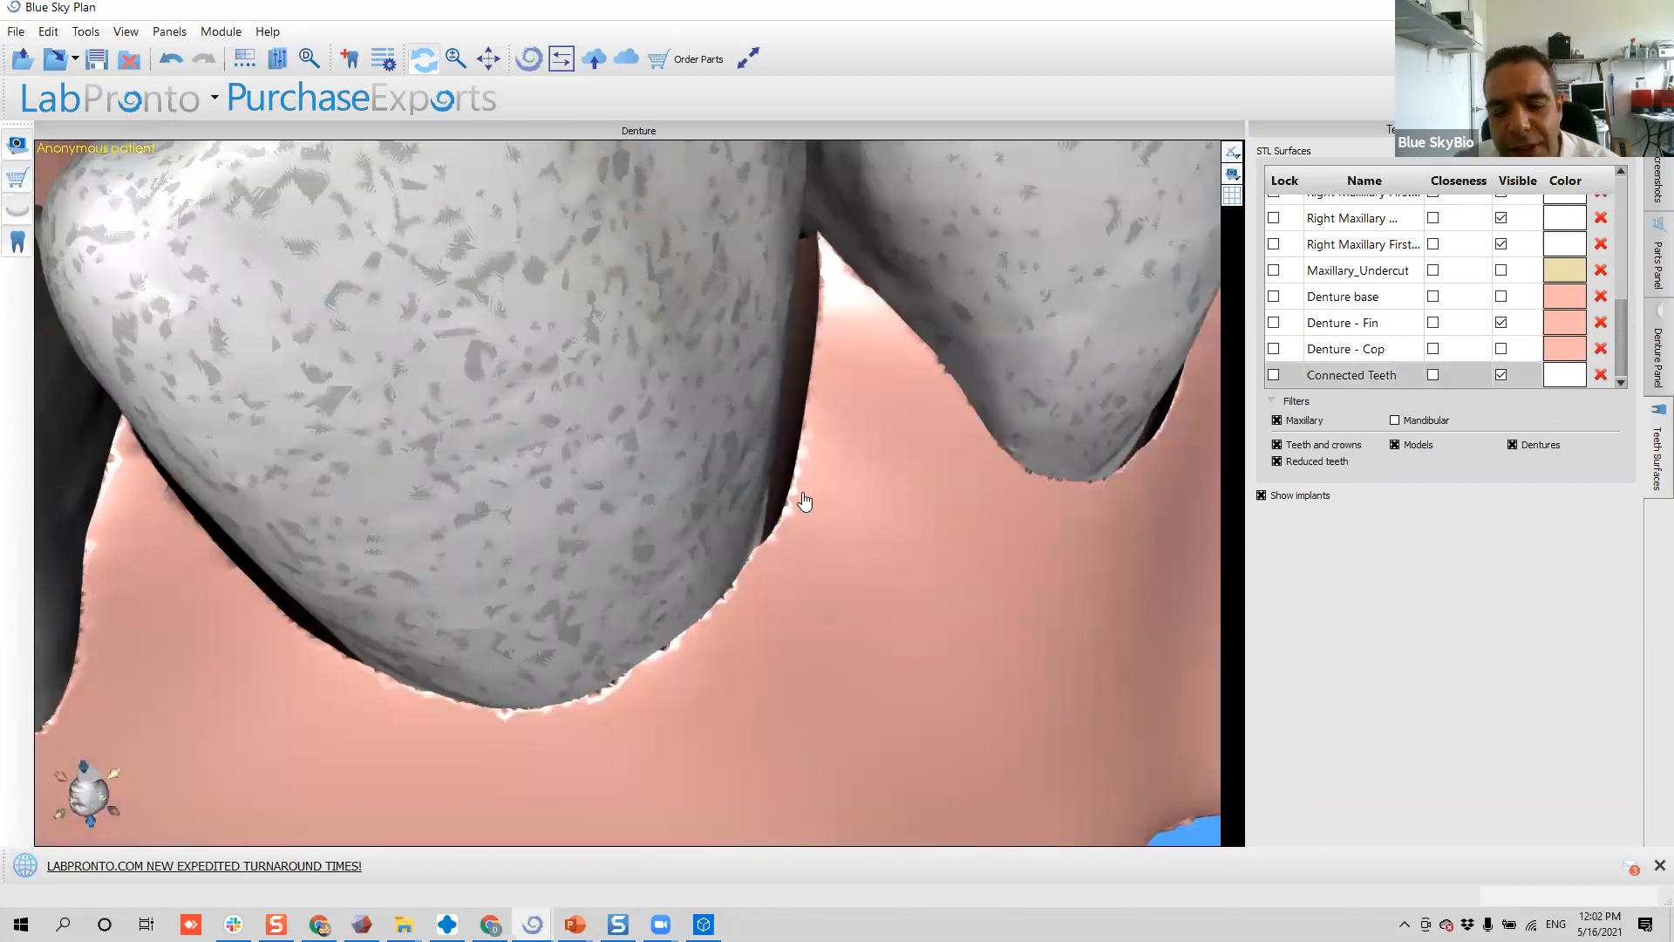
- Show the Denture - Cop surface in place of Denture - Fin and inspect its outer, fitting and occlusal sides with the teeth
{"action": "scroll", "coordinate": [781, 513], "scroll_direction": "down", "scroll_amount": 5}
{"action": "left_click_drag", "start_coordinate": [981, 467], "coordinate": [497, 520]}
{"action": "scroll", "coordinate": [781, 490], "scroll_direction": "down", "scroll_amount": 4}
{"action": "left_click_drag", "start_coordinate": [781, 490], "coordinate": [765, 623]}
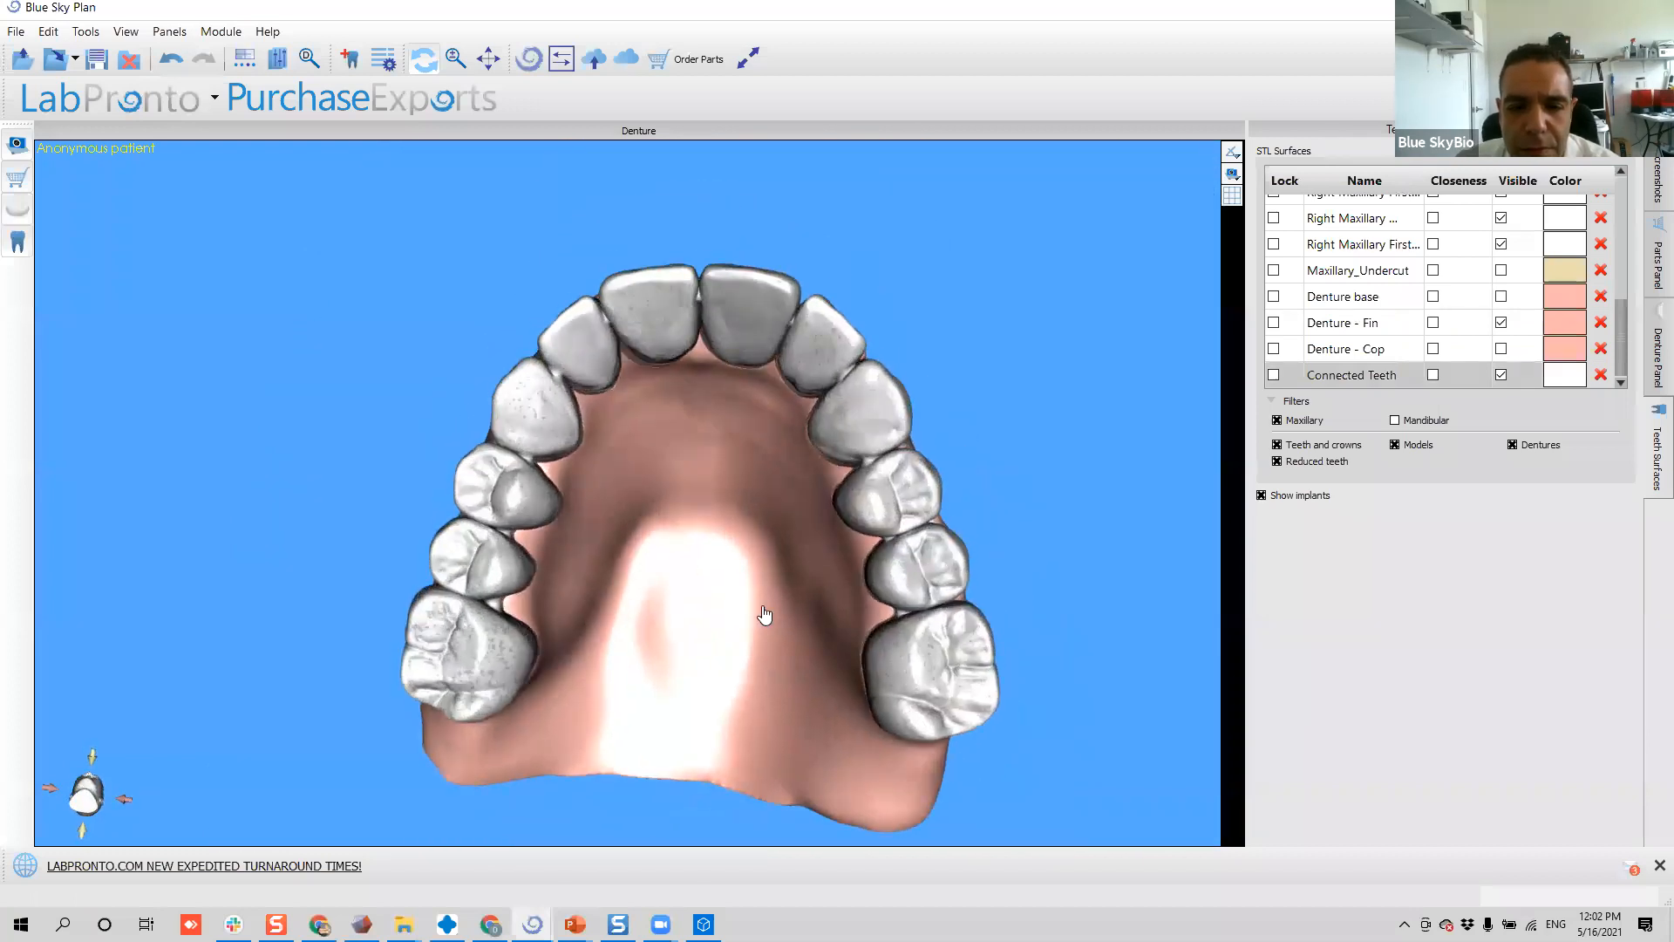
{"action": "left_click", "coordinate": [1500, 322]}
{"action": "left_click", "coordinate": [1500, 349]}
{"action": "left_click_drag", "start_coordinate": [1043, 406], "coordinate": [427, 634]}
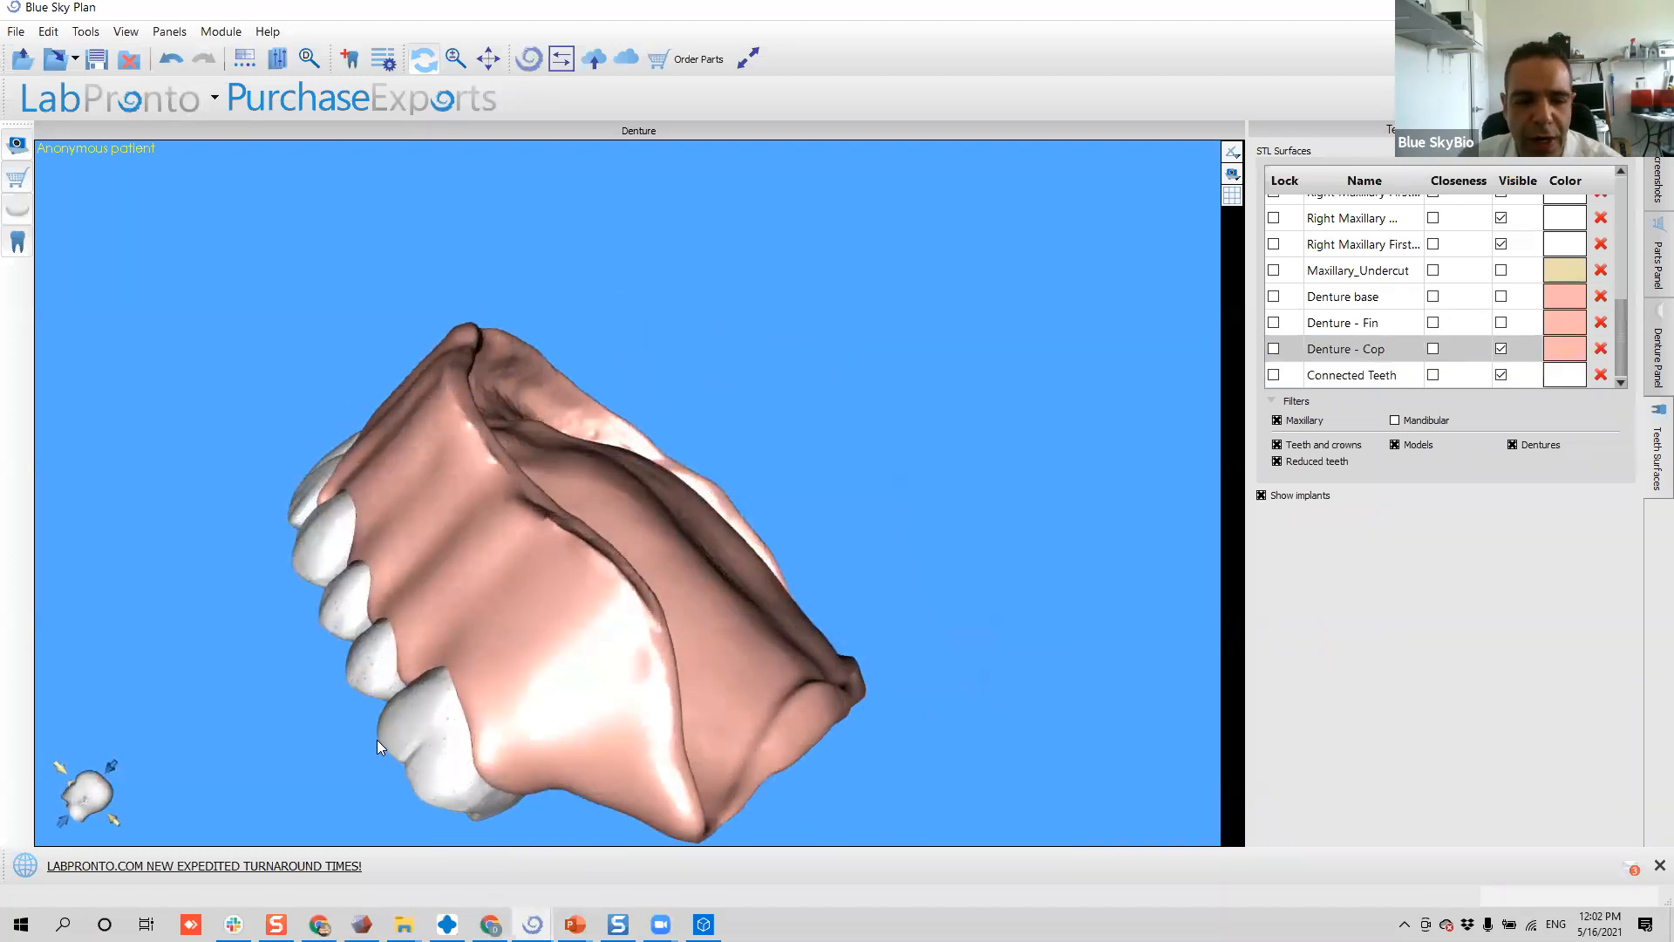
{"action": "left_click_drag", "start_coordinate": [639, 642], "coordinate": [420, 571]}
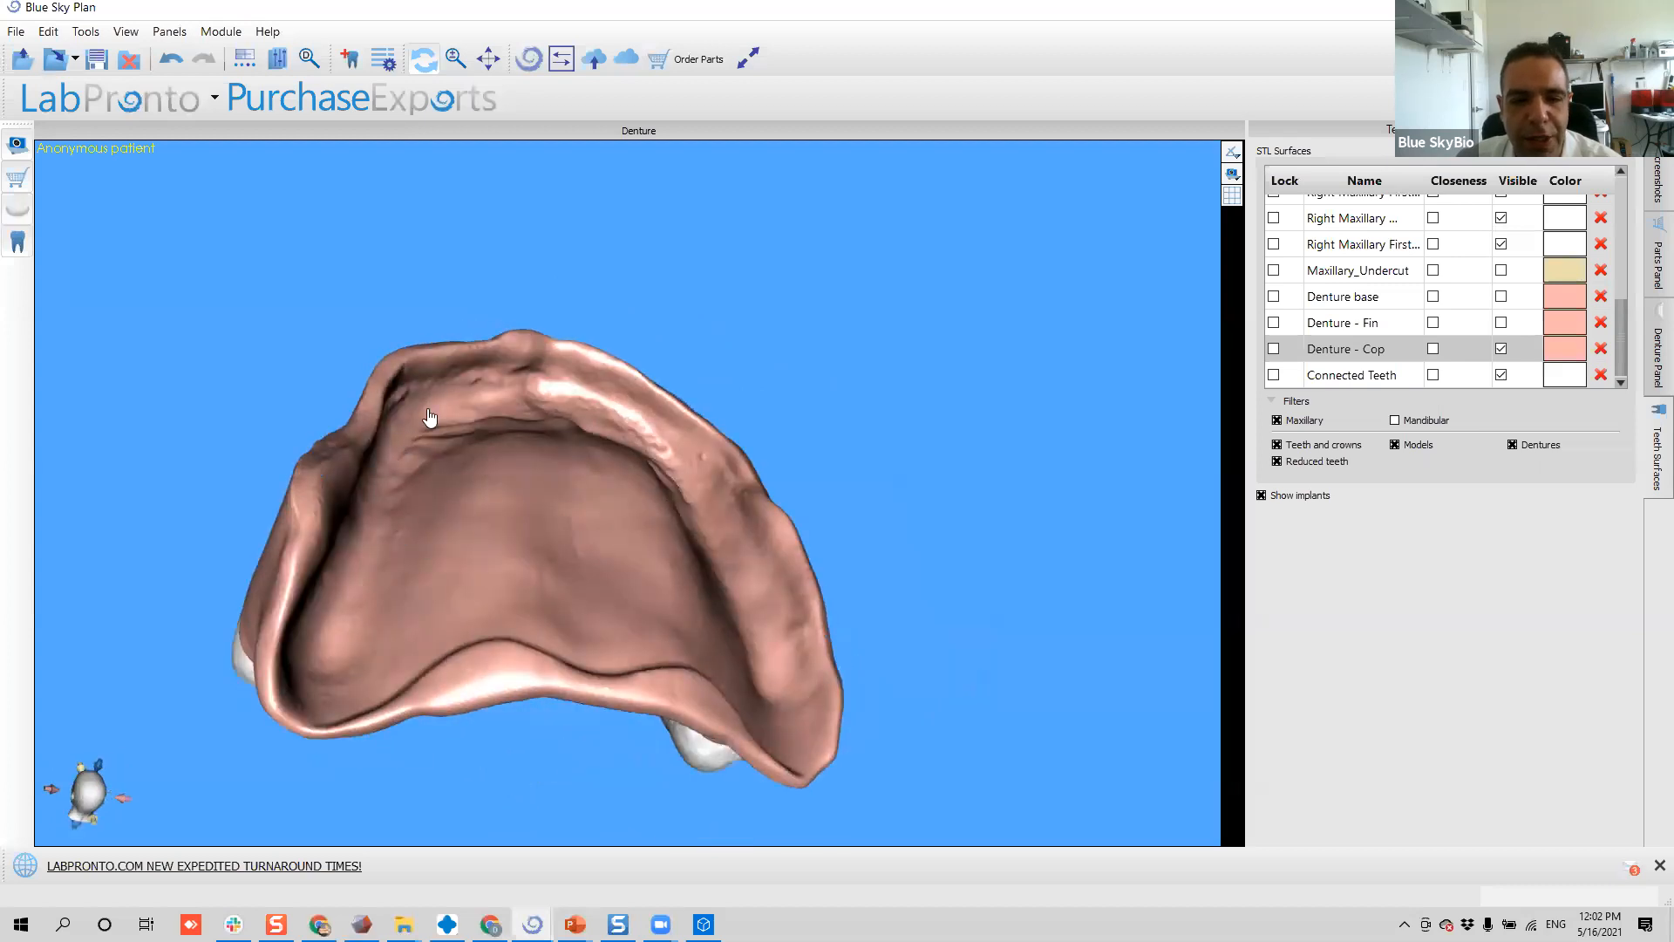
{"action": "left_click_drag", "start_coordinate": [640, 402], "coordinate": [575, 602]}
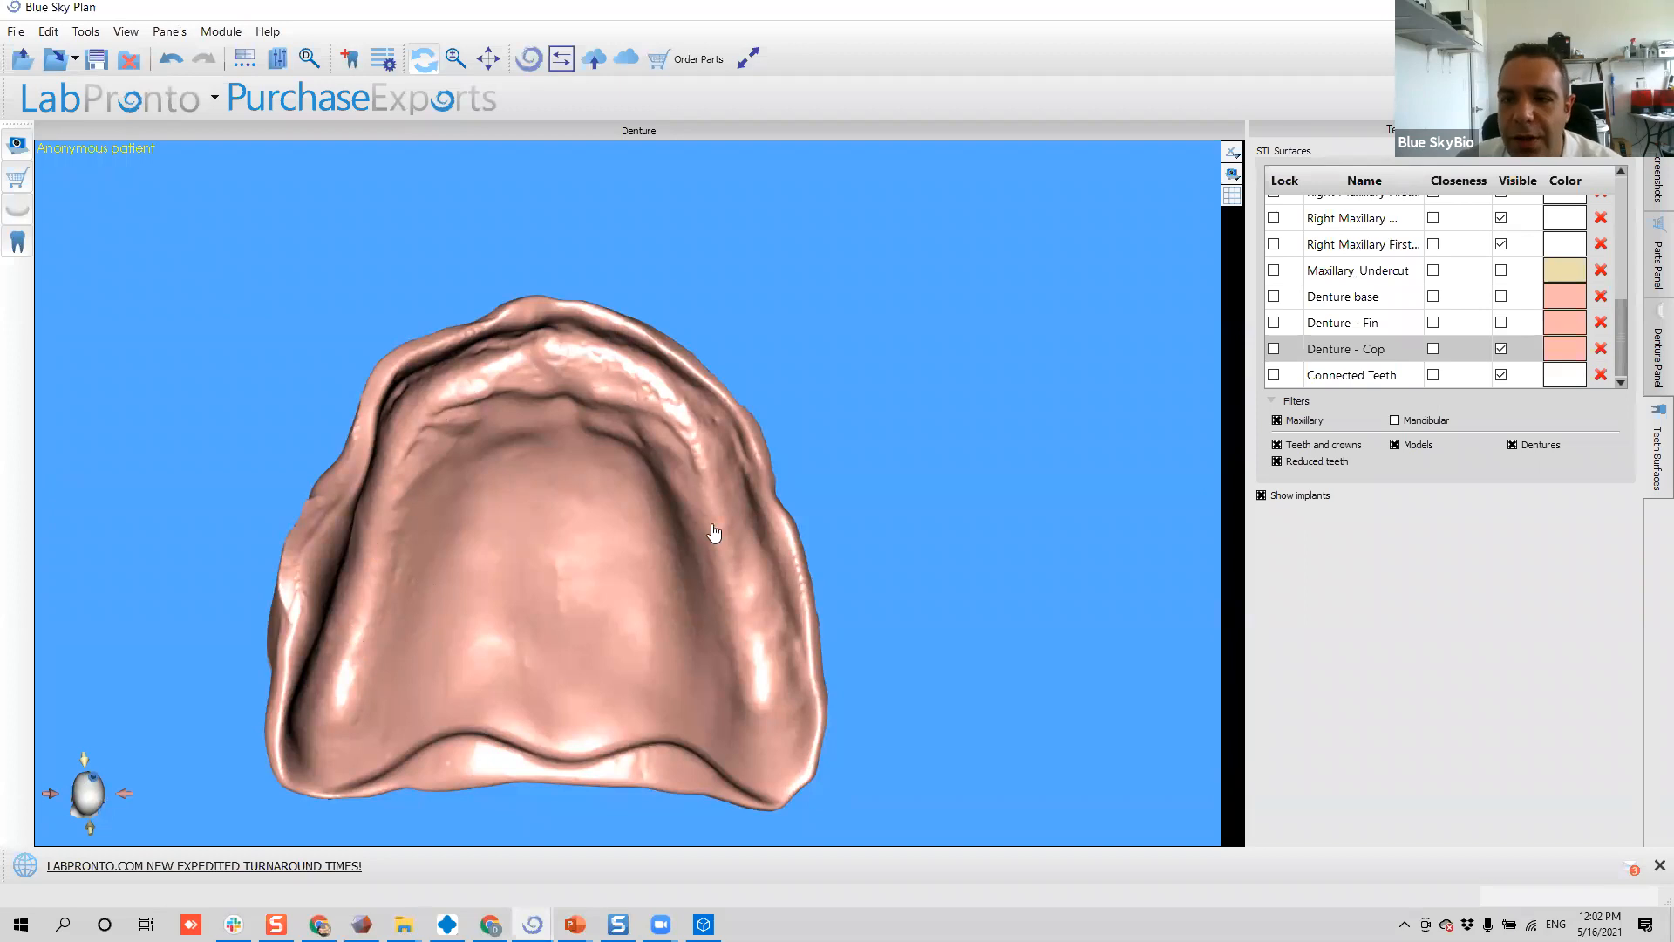
{"action": "left_click_drag", "start_coordinate": [267, 679], "coordinate": [882, 590]}
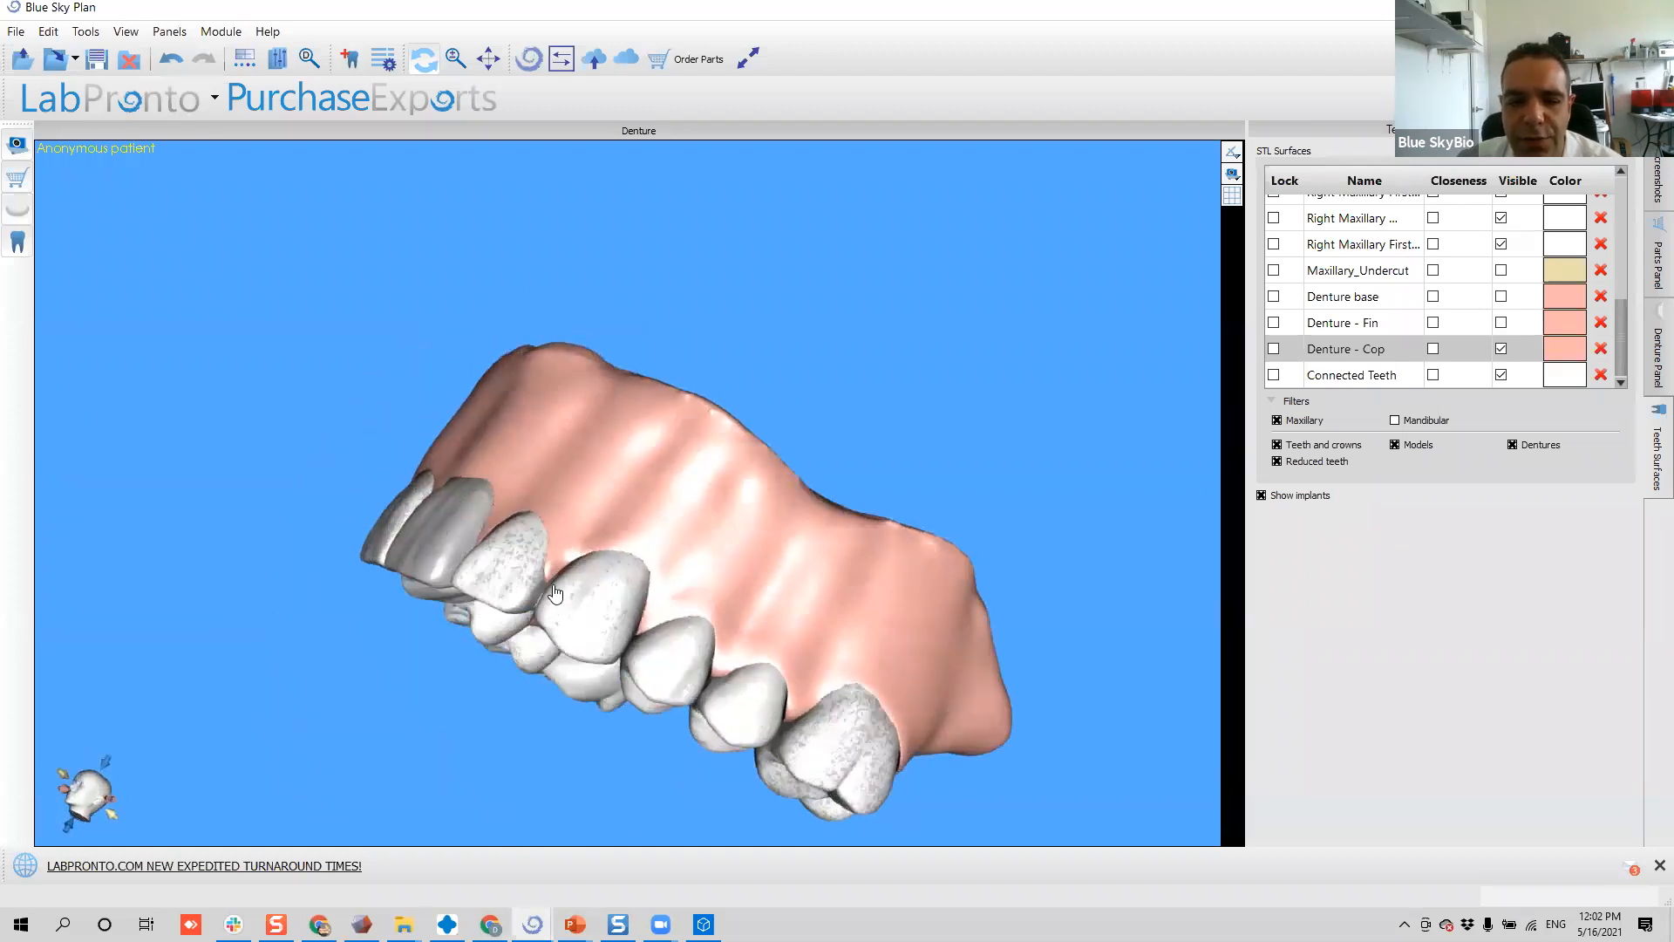
{"action": "left_click_drag", "start_coordinate": [539, 628], "coordinate": [897, 522]}
{"action": "left_click_drag", "start_coordinate": [610, 601], "coordinate": [599, 415]}
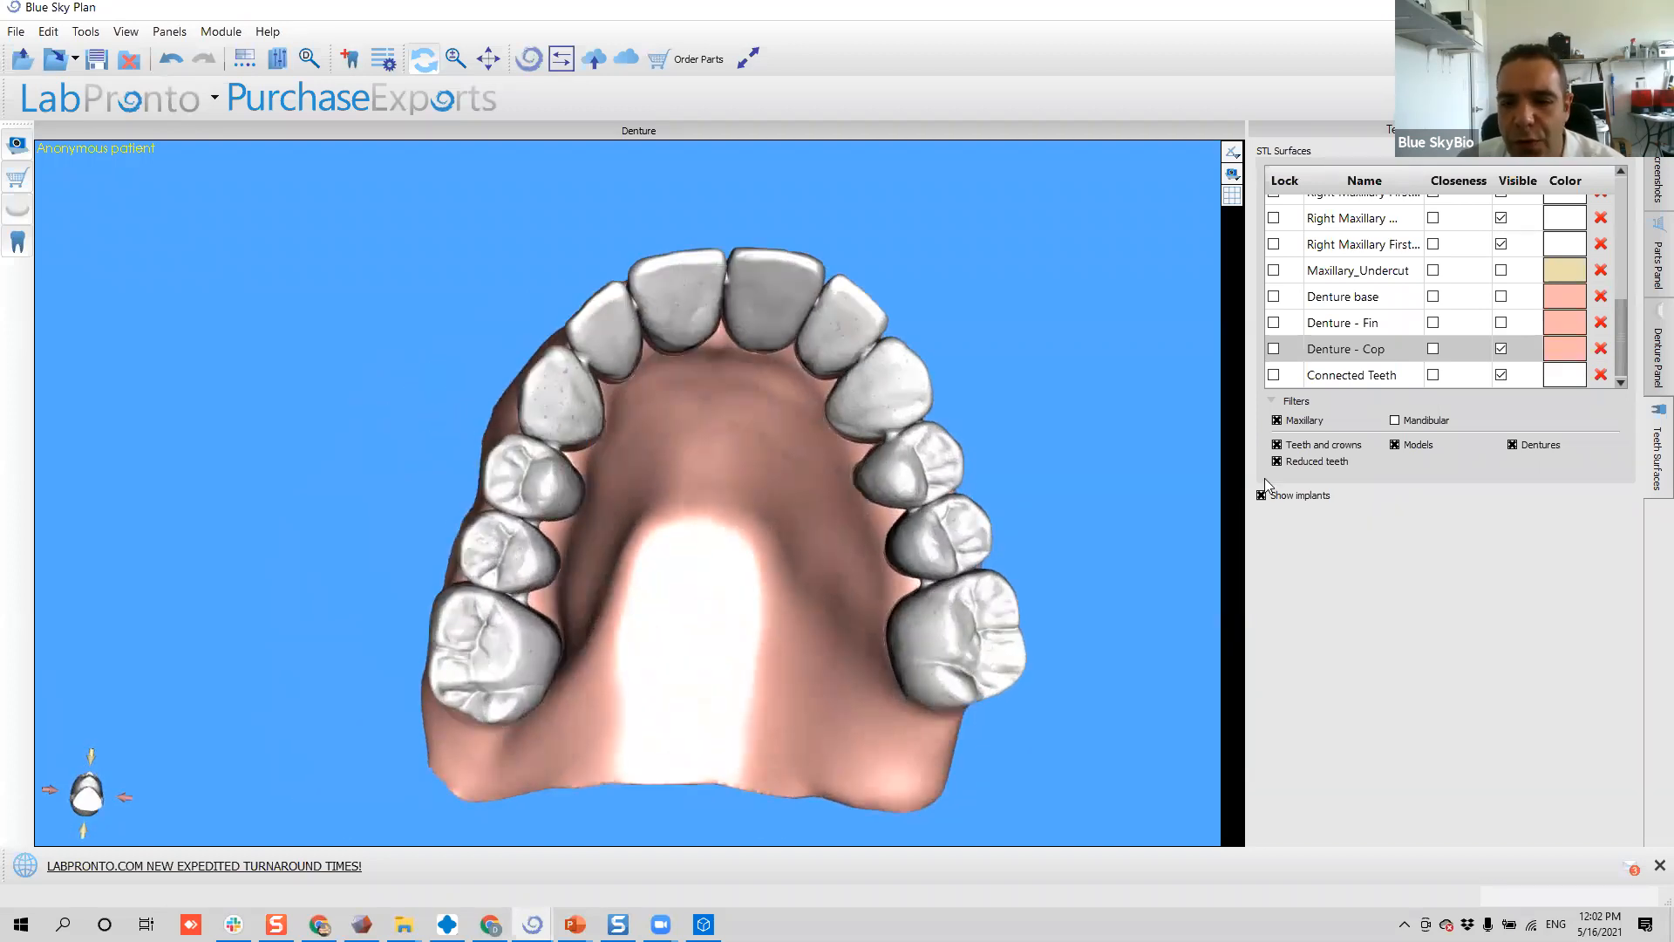
- Toggle the visibility of Connected Teeth off and on and examine the anterior teeth of the denture from the front
{"action": "left_click", "coordinate": [1500, 376]}
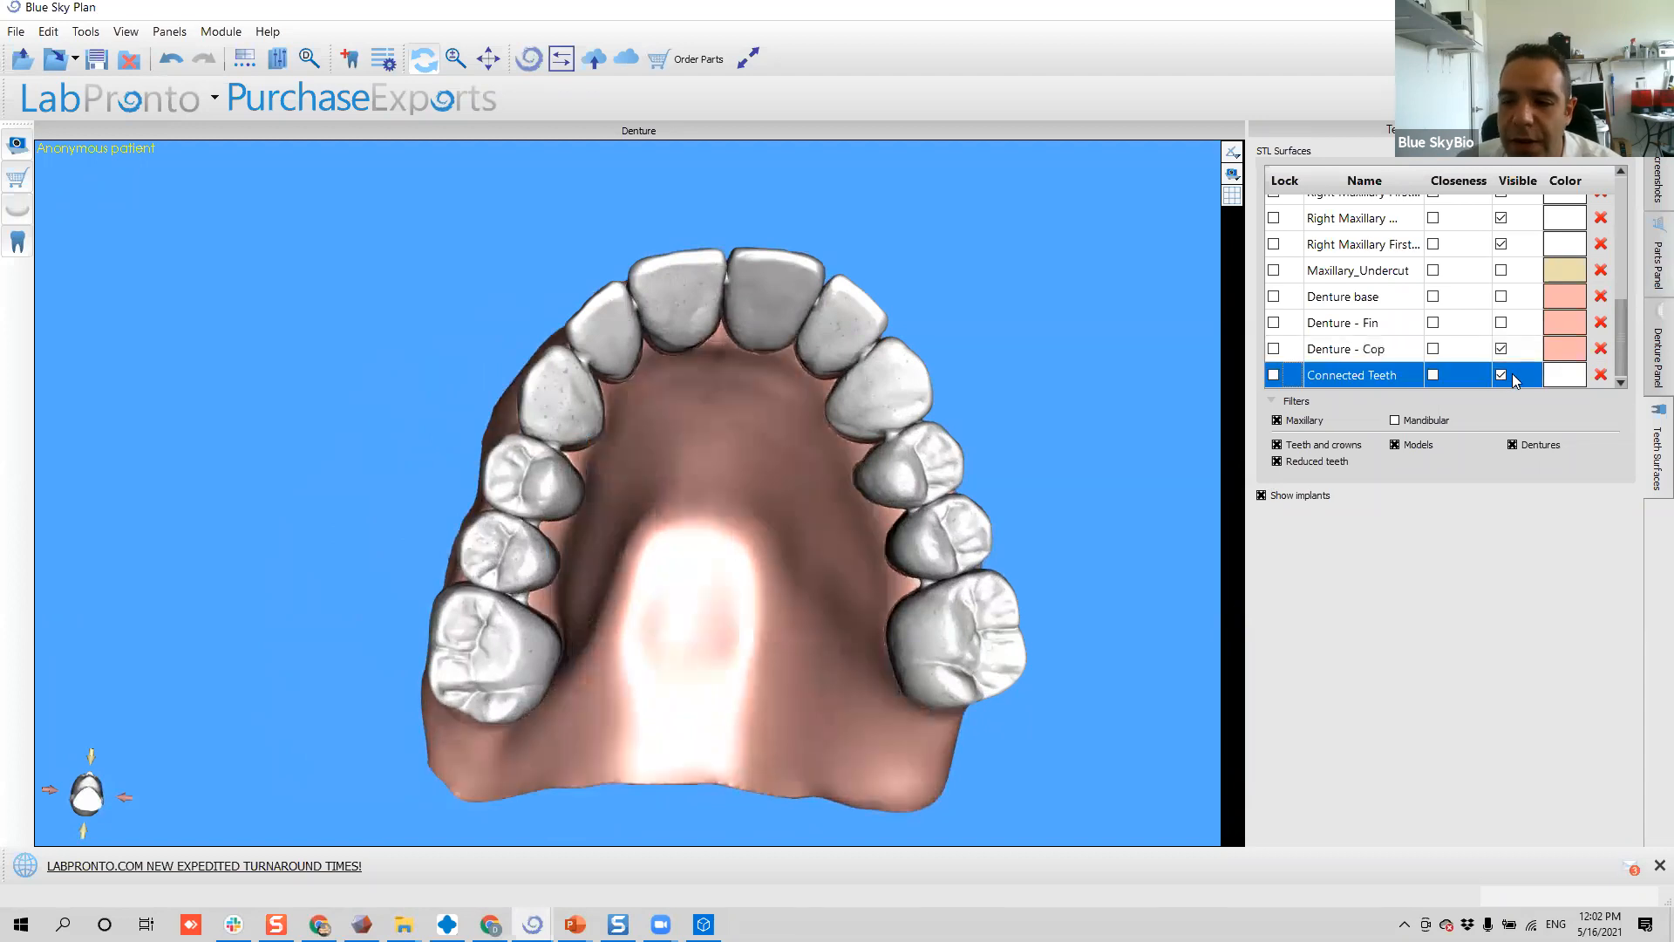
{"action": "left_click", "coordinate": [1501, 376]}
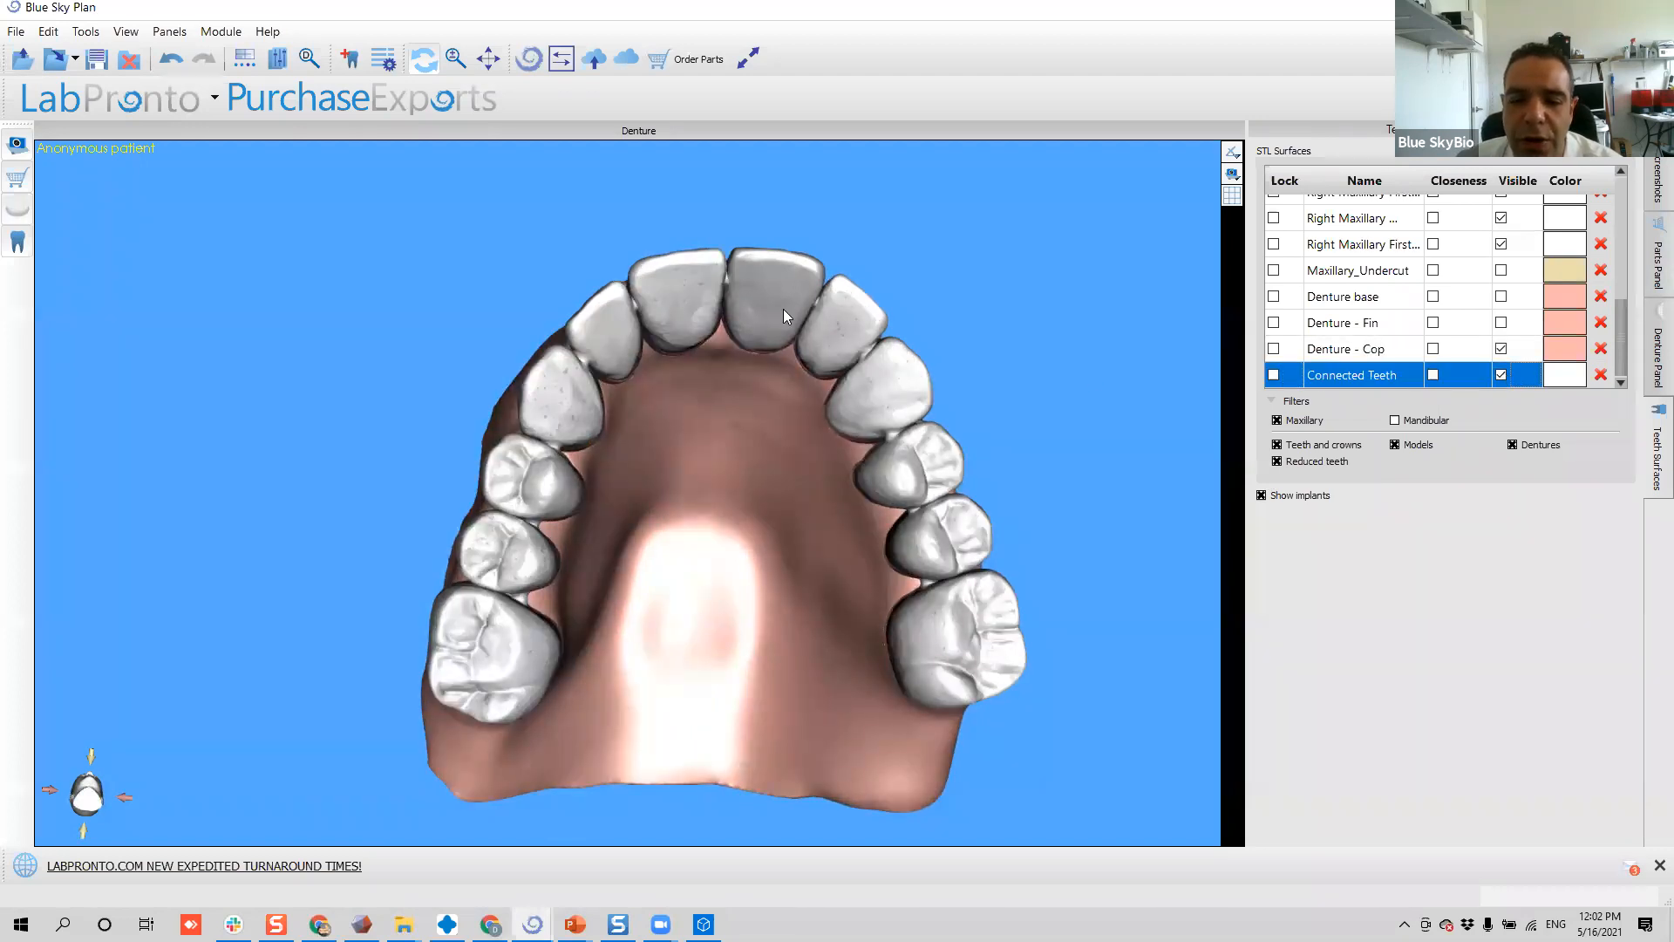
{"action": "left_click_drag", "start_coordinate": [812, 329], "coordinate": [607, 486]}
{"action": "left_click_drag", "start_coordinate": [724, 548], "coordinate": [628, 558]}
{"action": "left_click_drag", "start_coordinate": [1036, 454], "coordinate": [512, 533]}
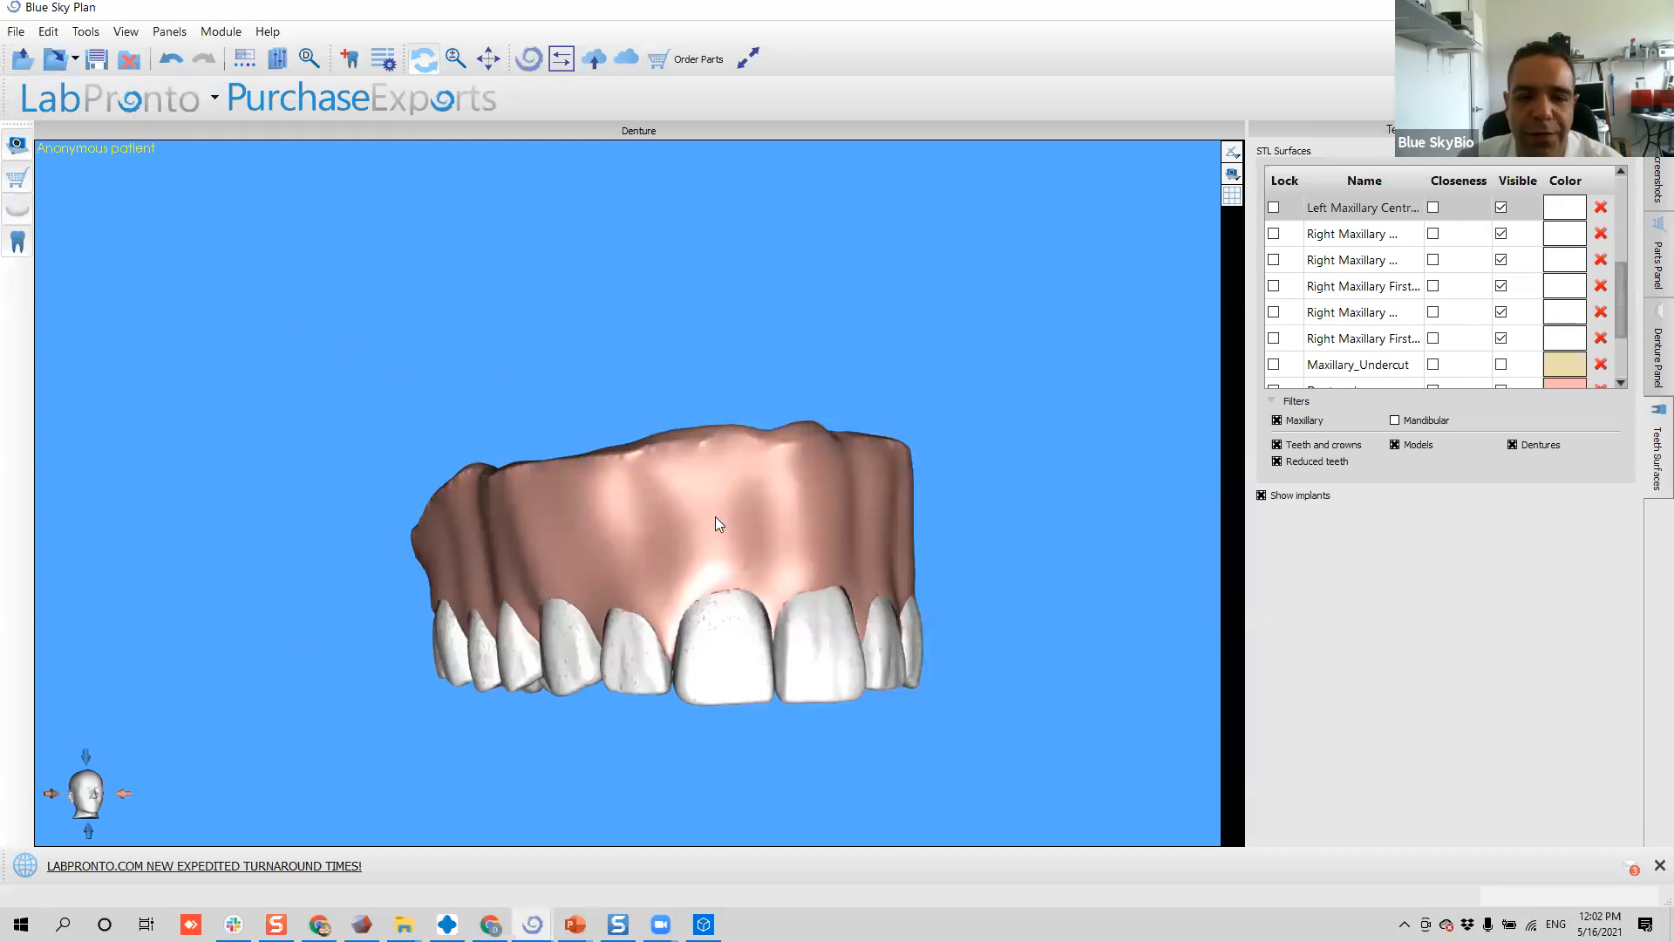
- Start a data export, mark the Denture base surface, and check that the maxillary and Connected Teeth are included
{"action": "left_click", "coordinate": [19, 33]}
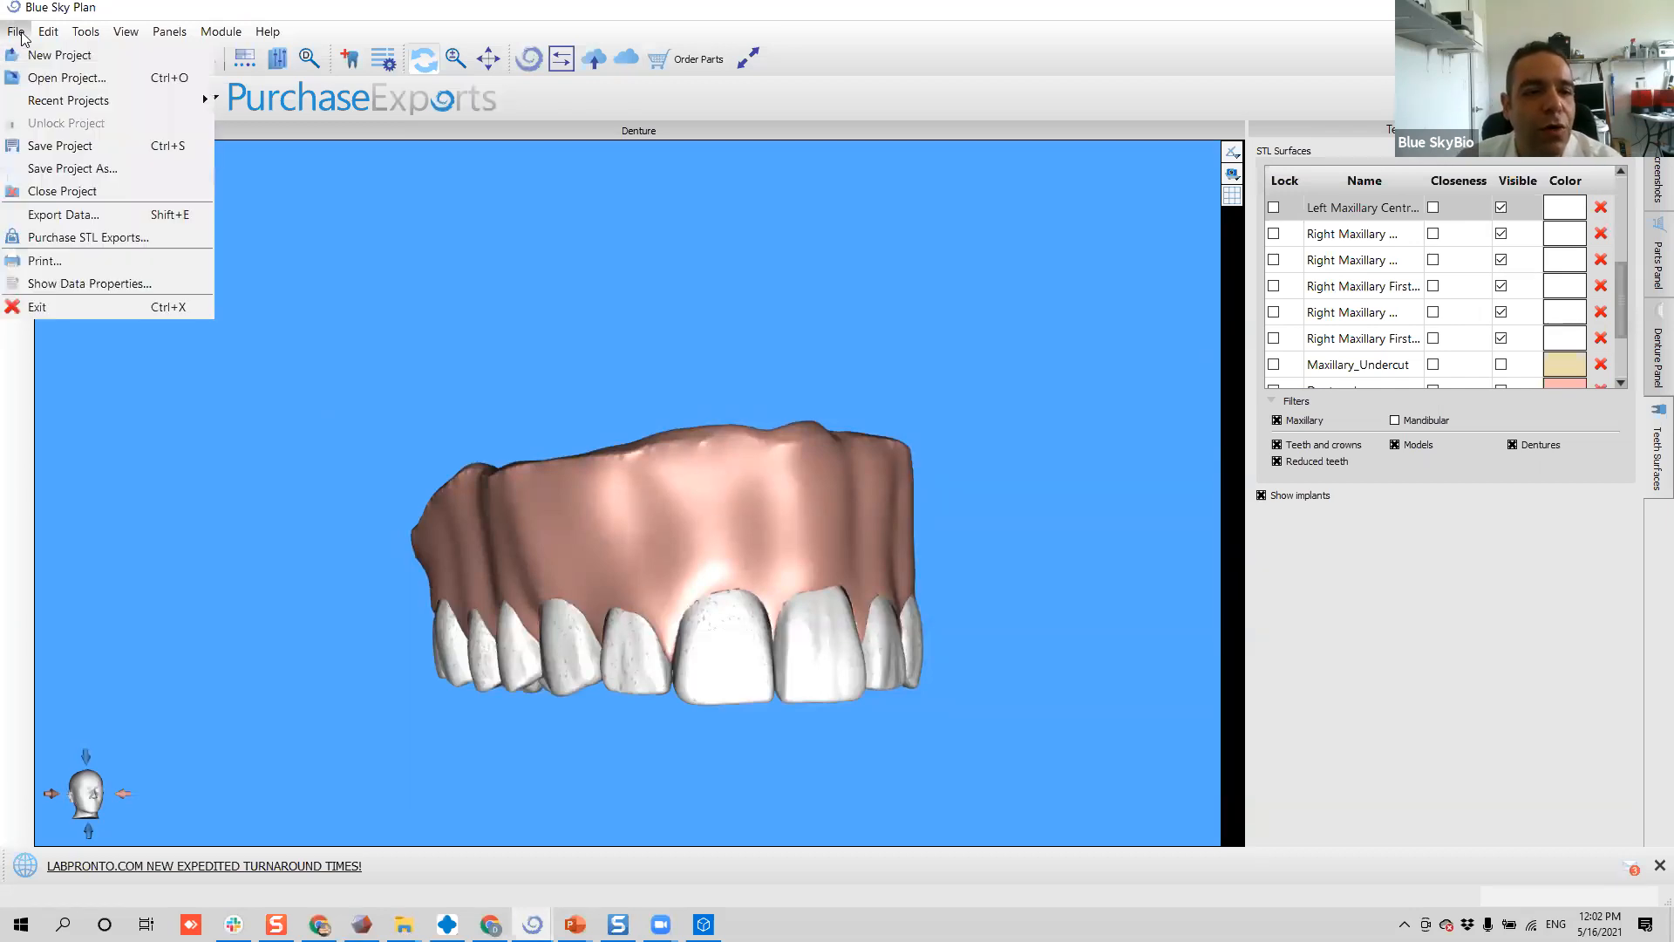
{"action": "left_click_drag", "start_coordinate": [550, 348], "coordinate": [1095, 322]}
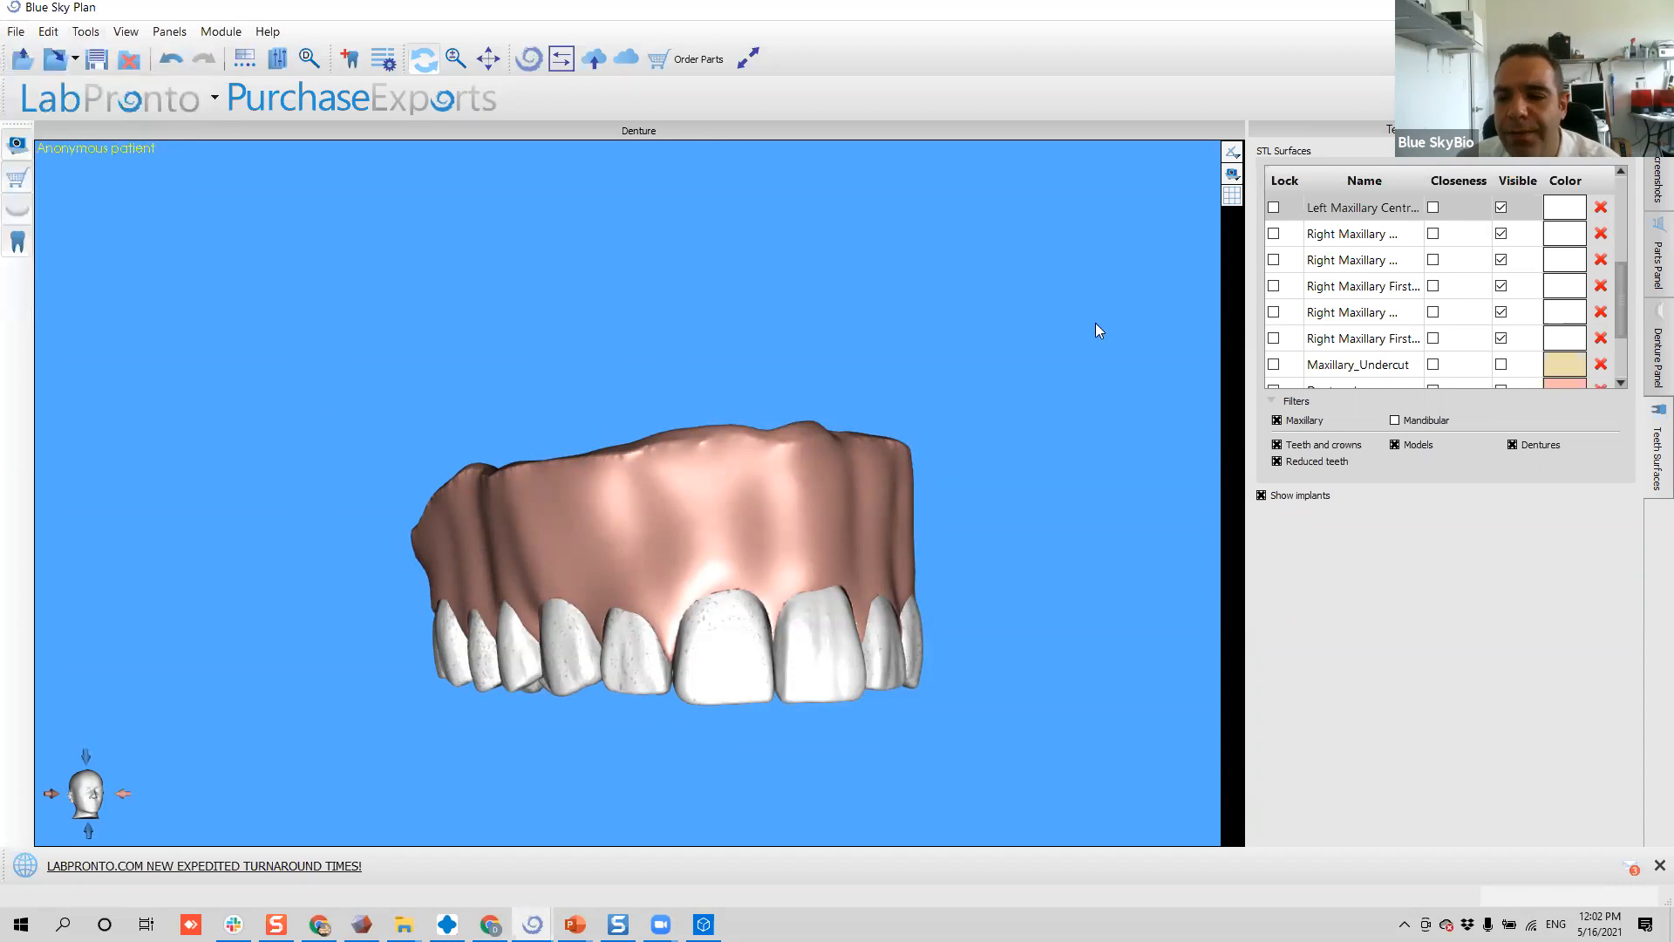
{"action": "left_click", "coordinate": [1651, 351]}
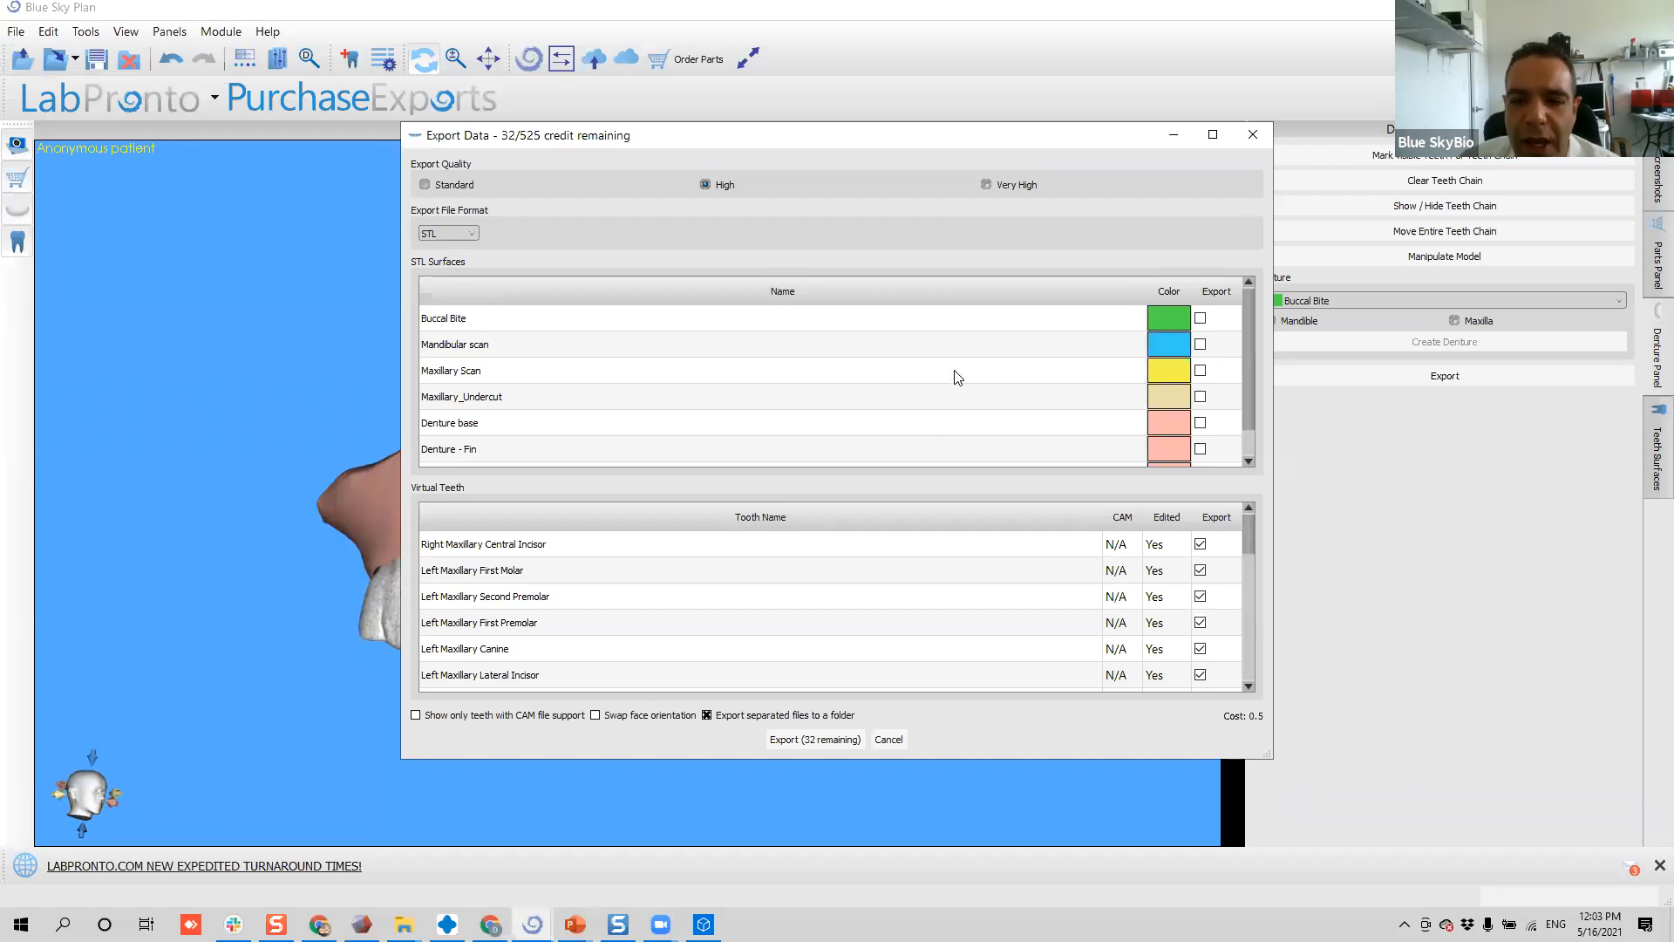
{"action": "scroll", "coordinate": [958, 377], "scroll_direction": "down", "scroll_amount": 1}
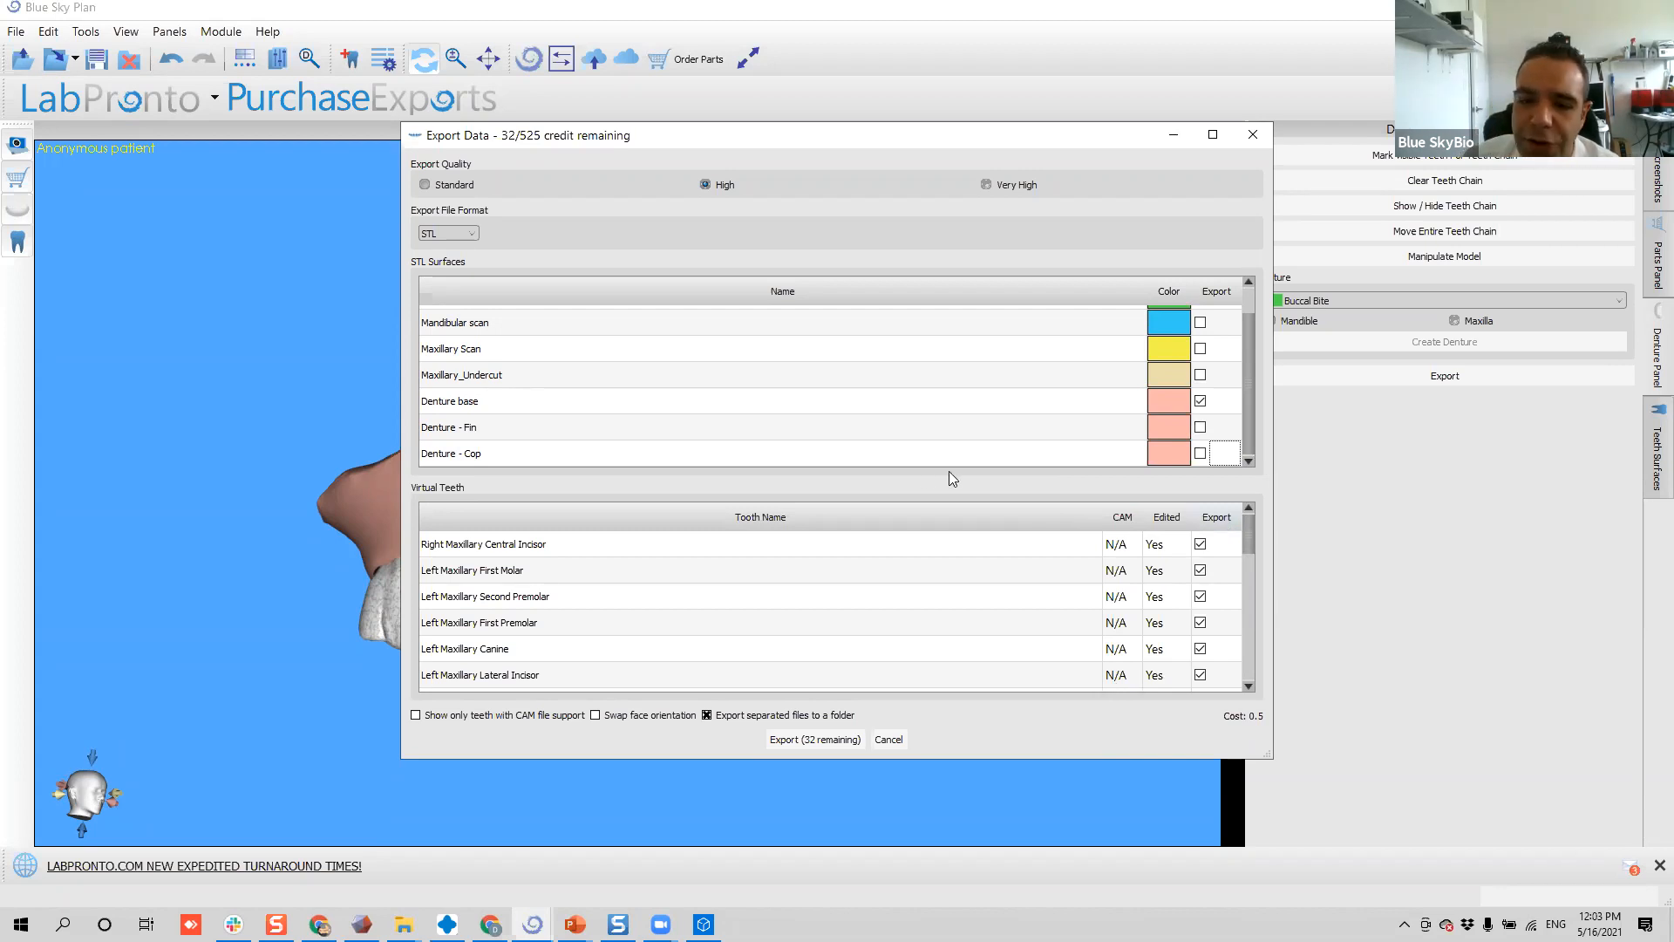
{"action": "scroll", "coordinate": [828, 584], "scroll_direction": "down", "scroll_amount": 5}
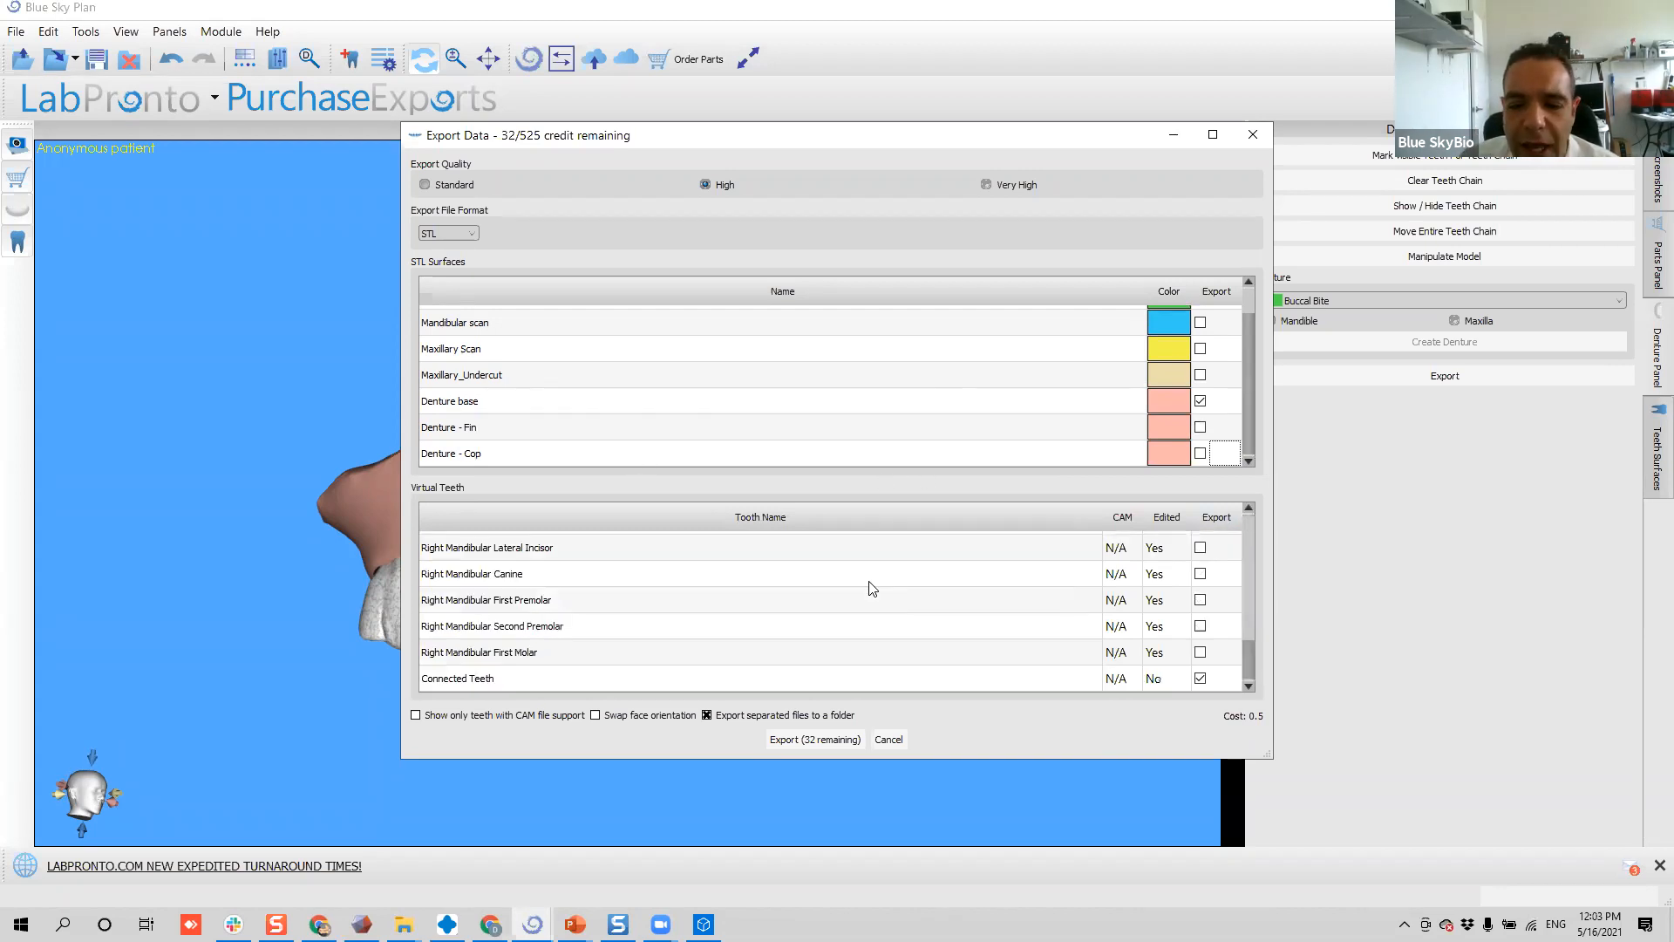
{"action": "scroll", "coordinate": [1089, 610], "scroll_direction": "up", "scroll_amount": 10}
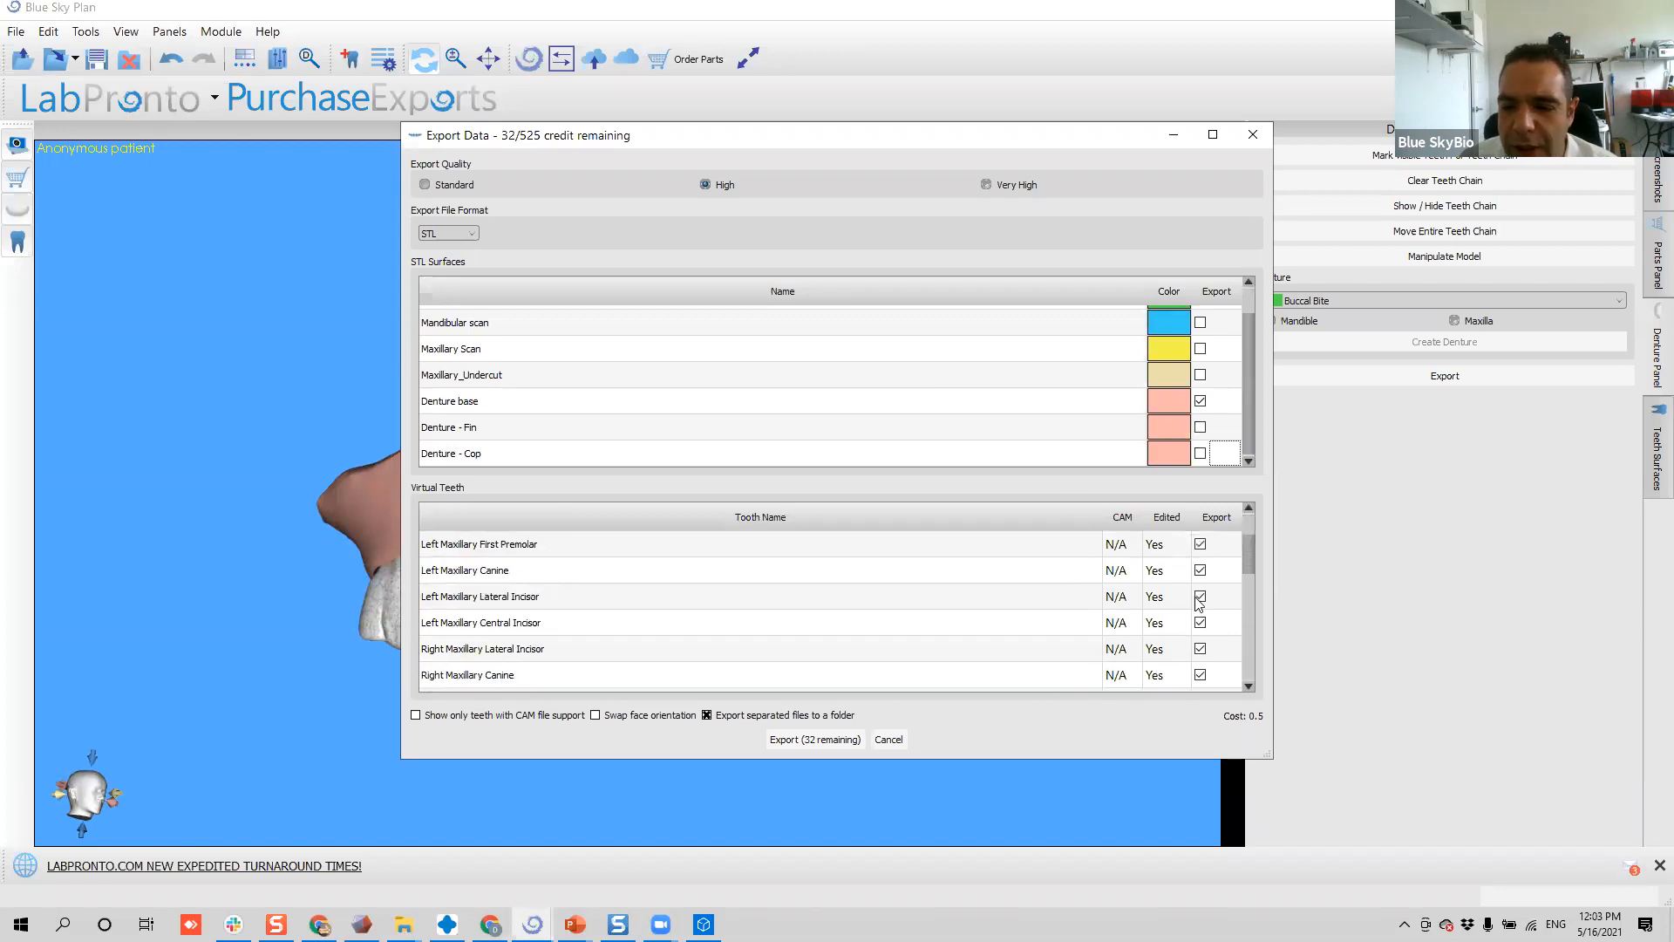
{"action": "scroll", "coordinate": [959, 566], "scroll_direction": "down", "scroll_amount": 10}
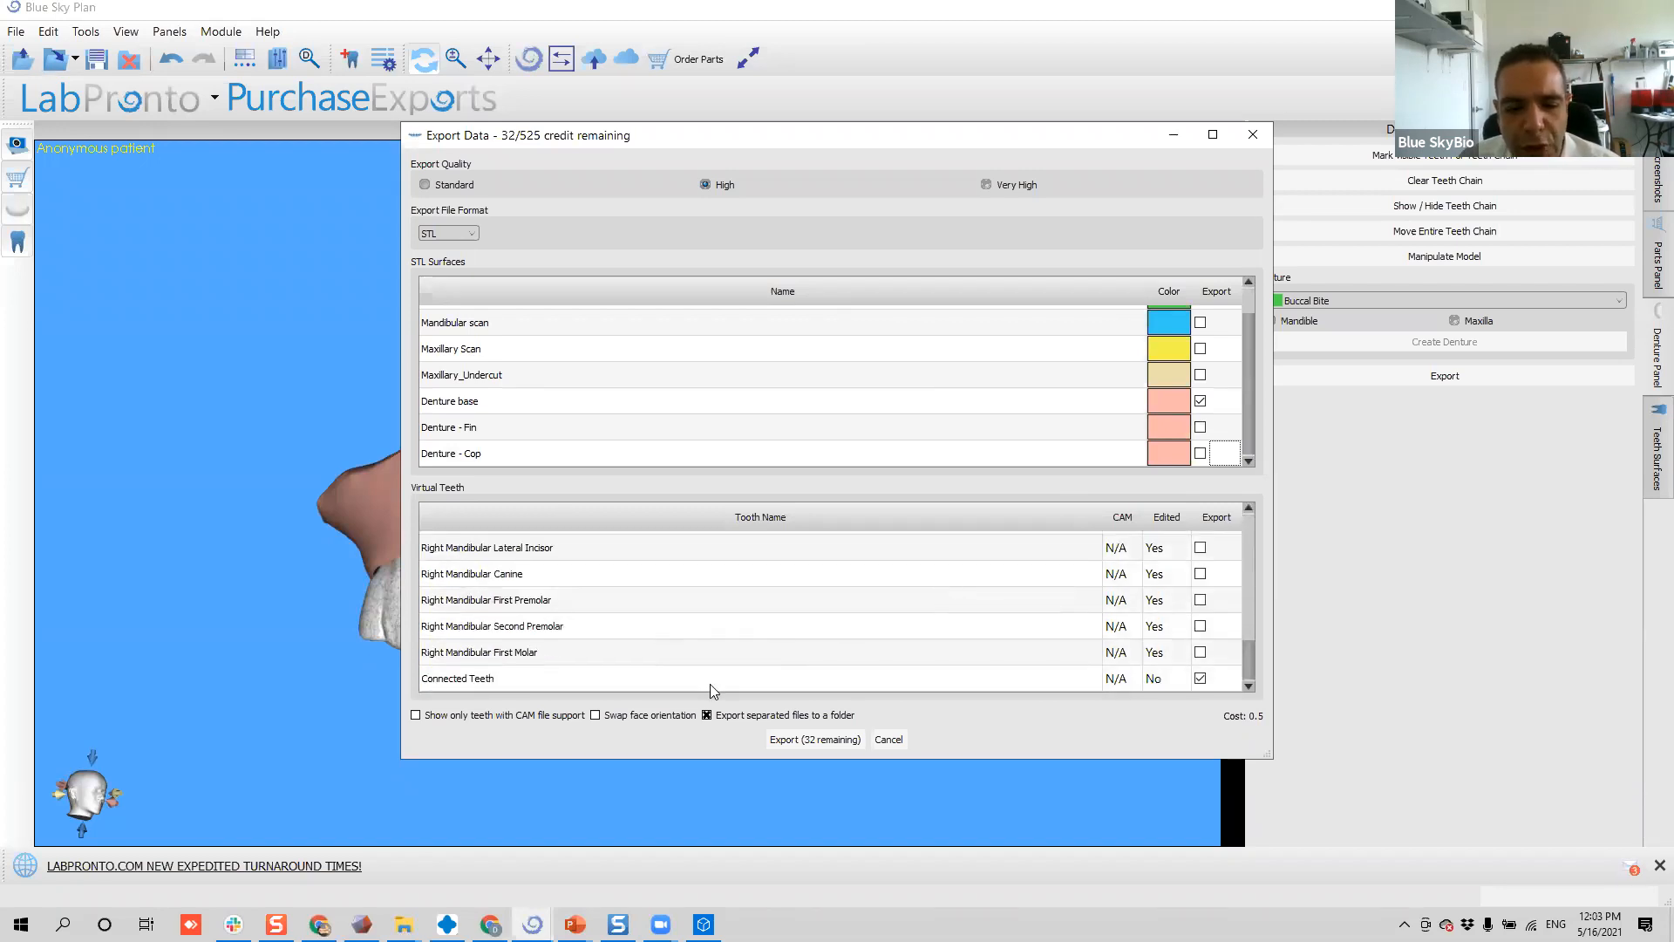
{"action": "scroll", "coordinate": [1146, 646], "scroll_direction": "up", "scroll_amount": 10}
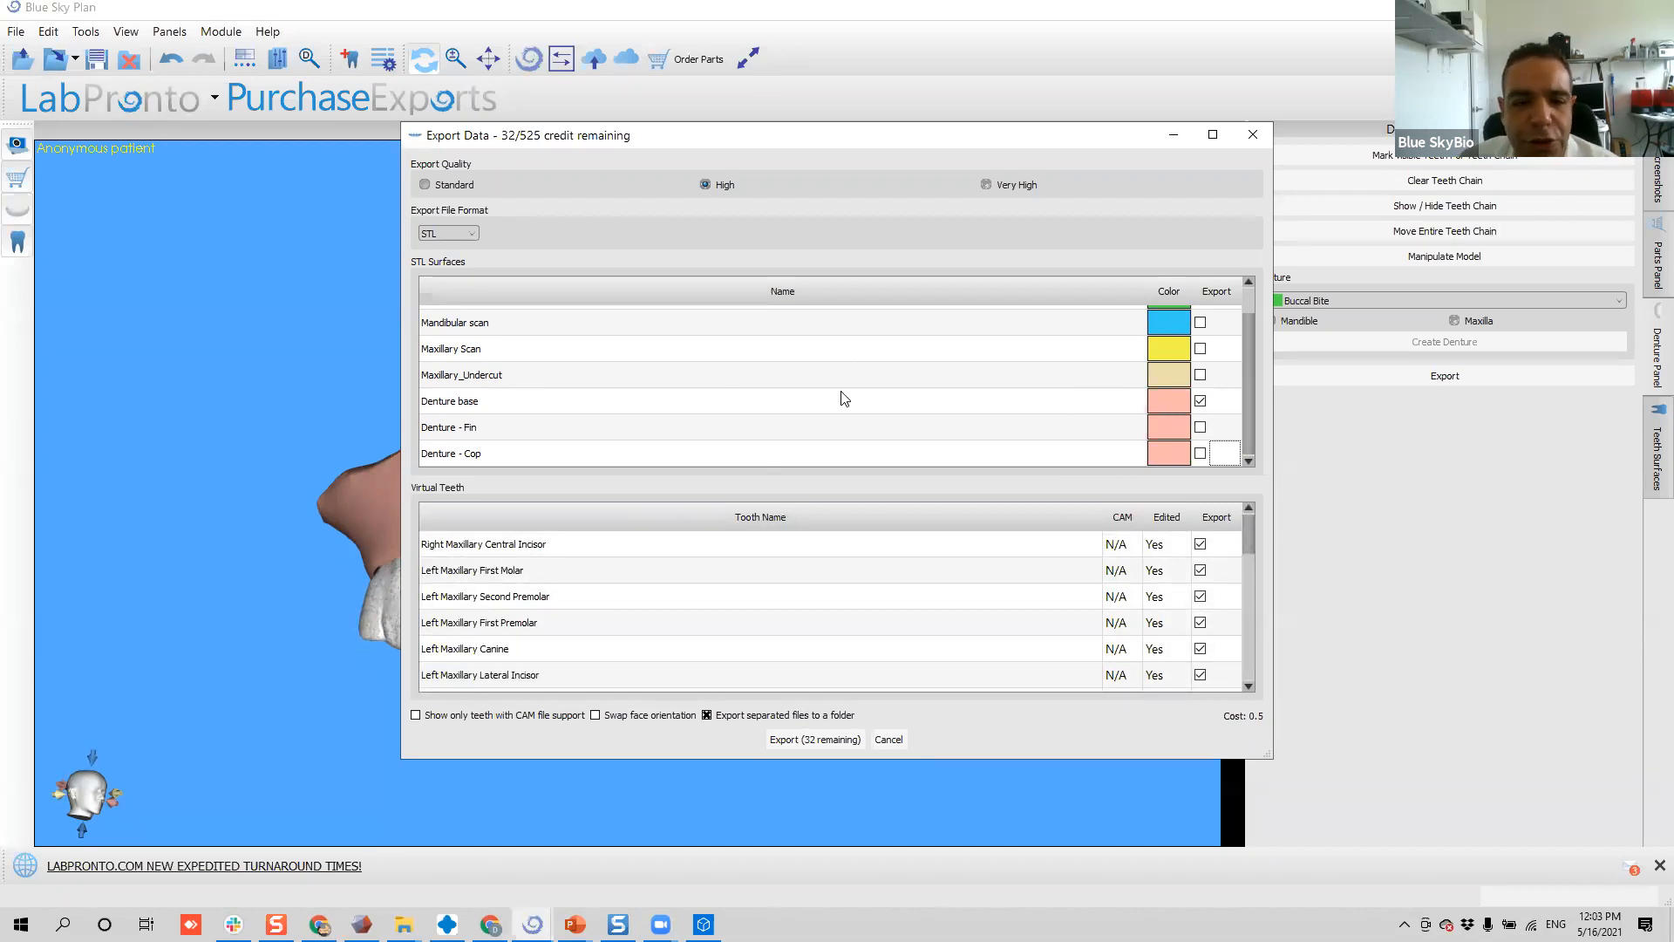
- Turn off exporting separated files to a folder, keep the STL format, start the export and accept the credit deduction
{"action": "left_click", "coordinate": [707, 716]}
{"action": "left_click", "coordinate": [707, 716]}
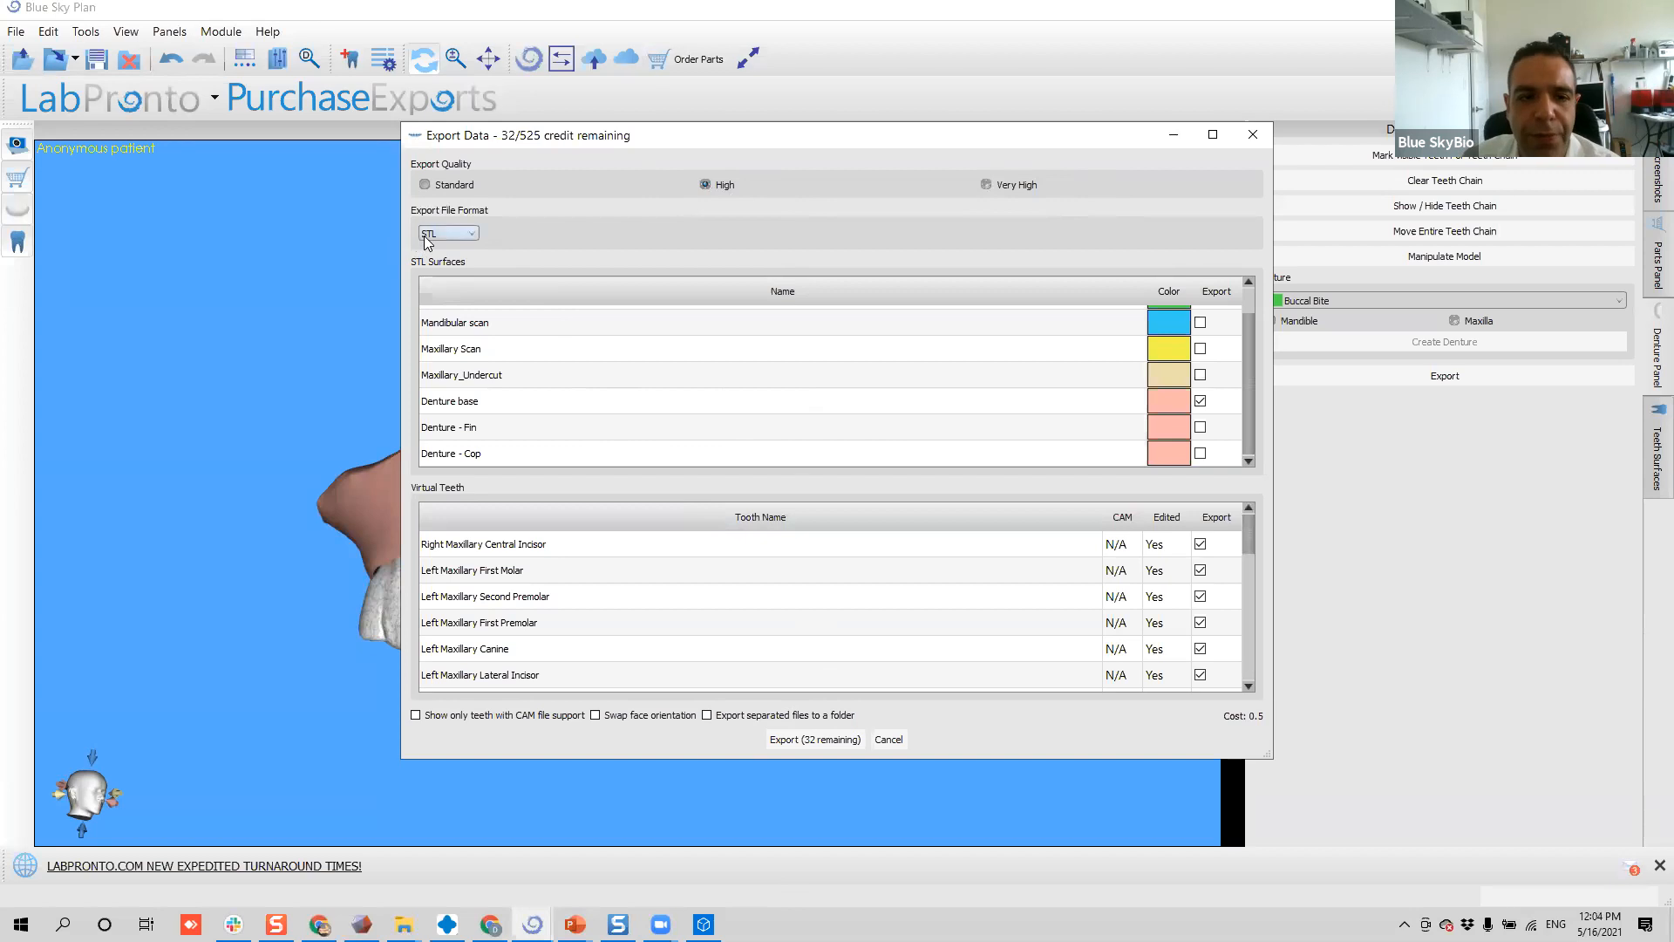
{"action": "left_click", "coordinate": [470, 235]}
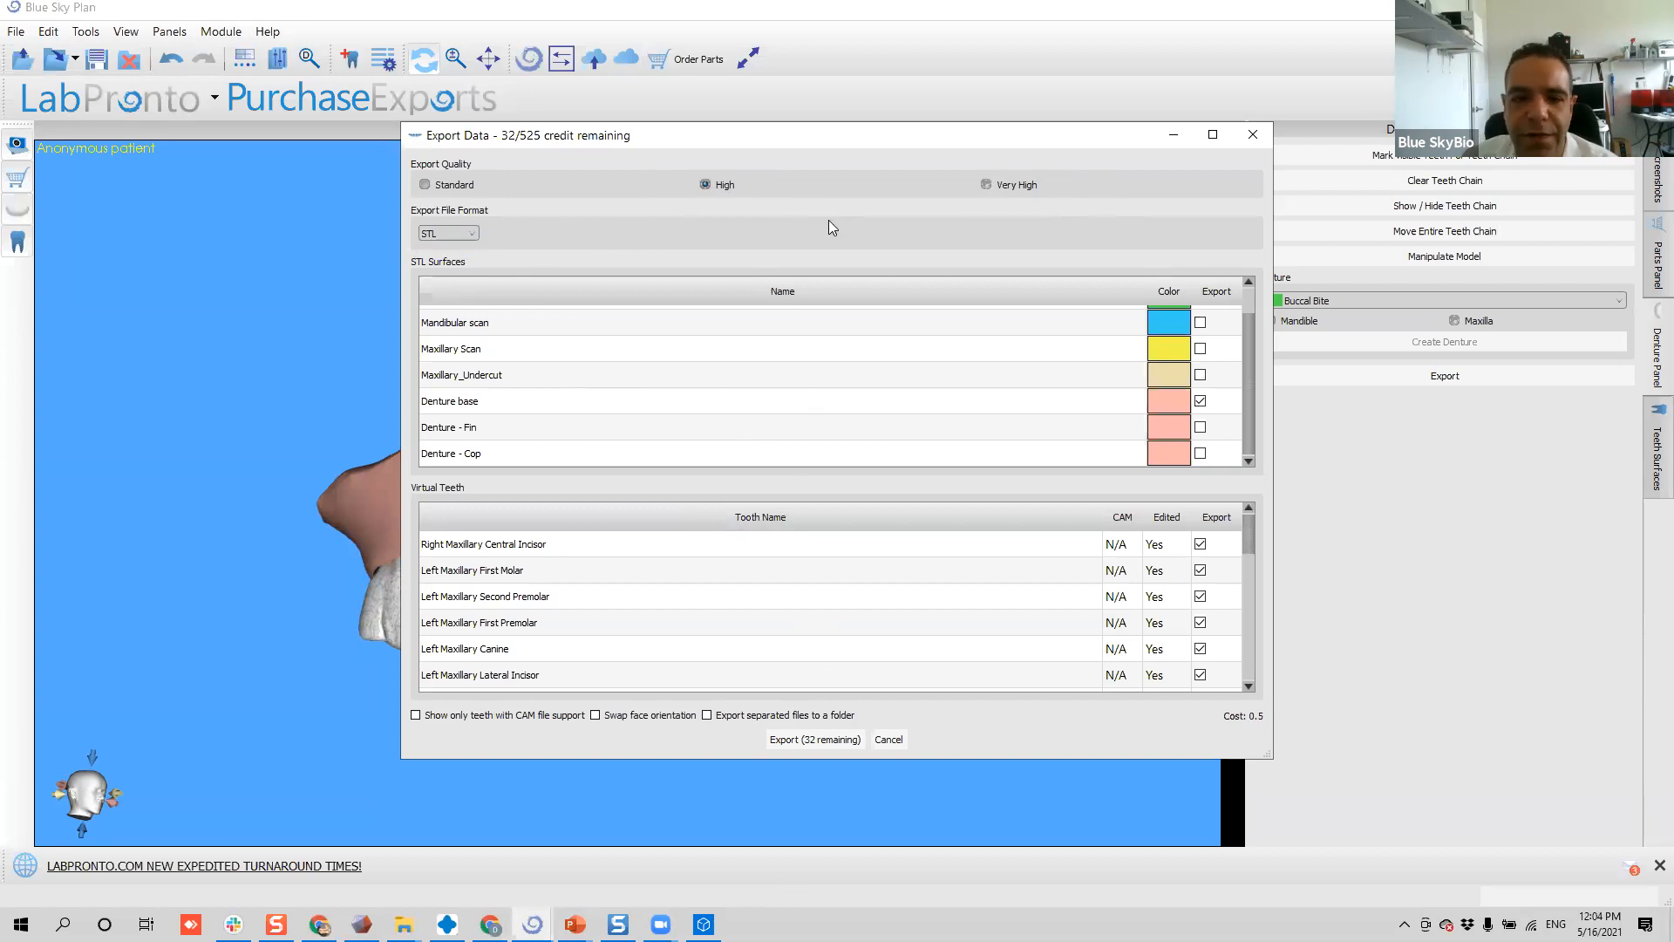
{"action": "left_click", "coordinate": [829, 740]}
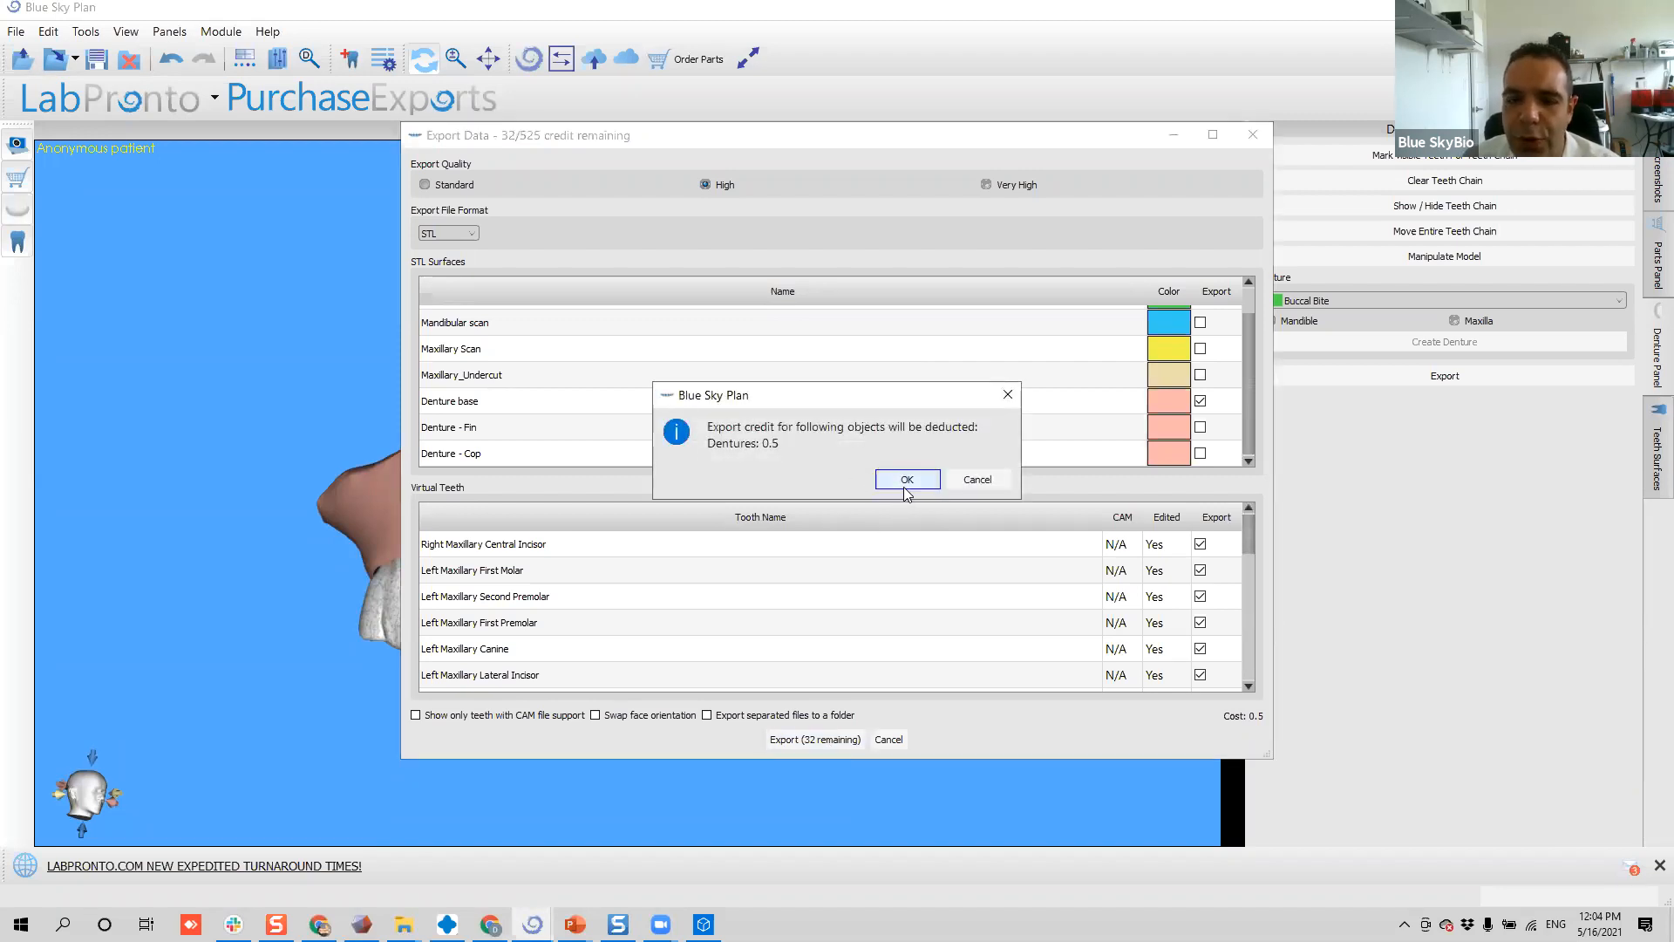
{"action": "left_click", "coordinate": [906, 480]}
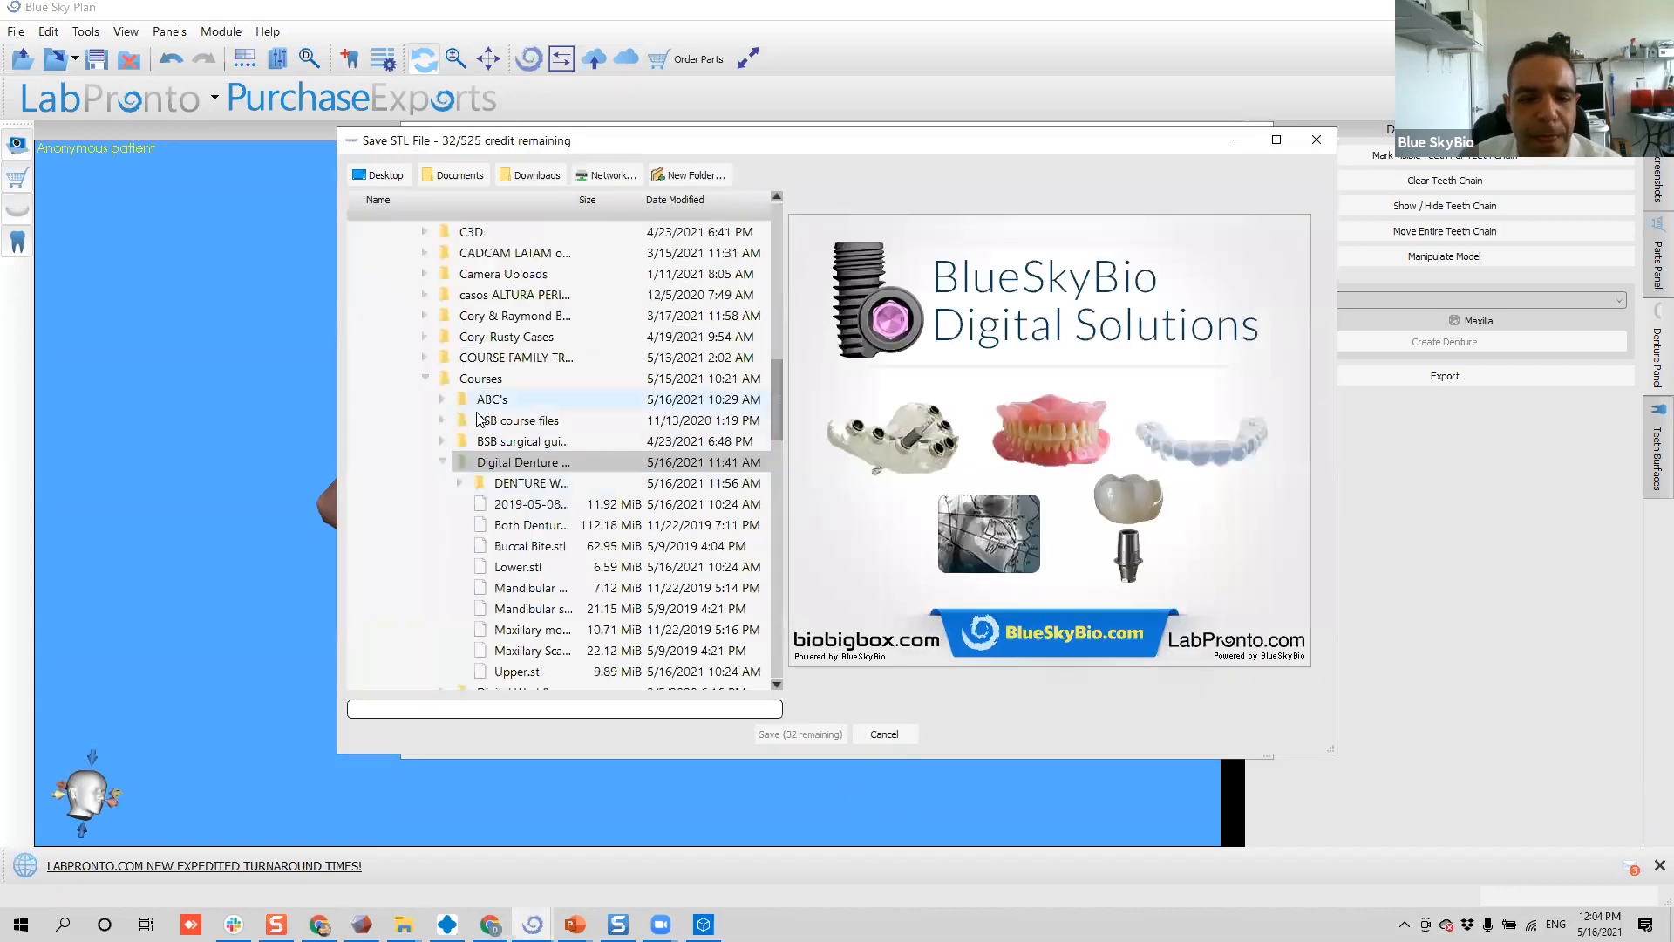
- Save the exported STL as "Monolithic denture" in the Digital Denture case folder
{"action": "left_click", "coordinate": [516, 709]}
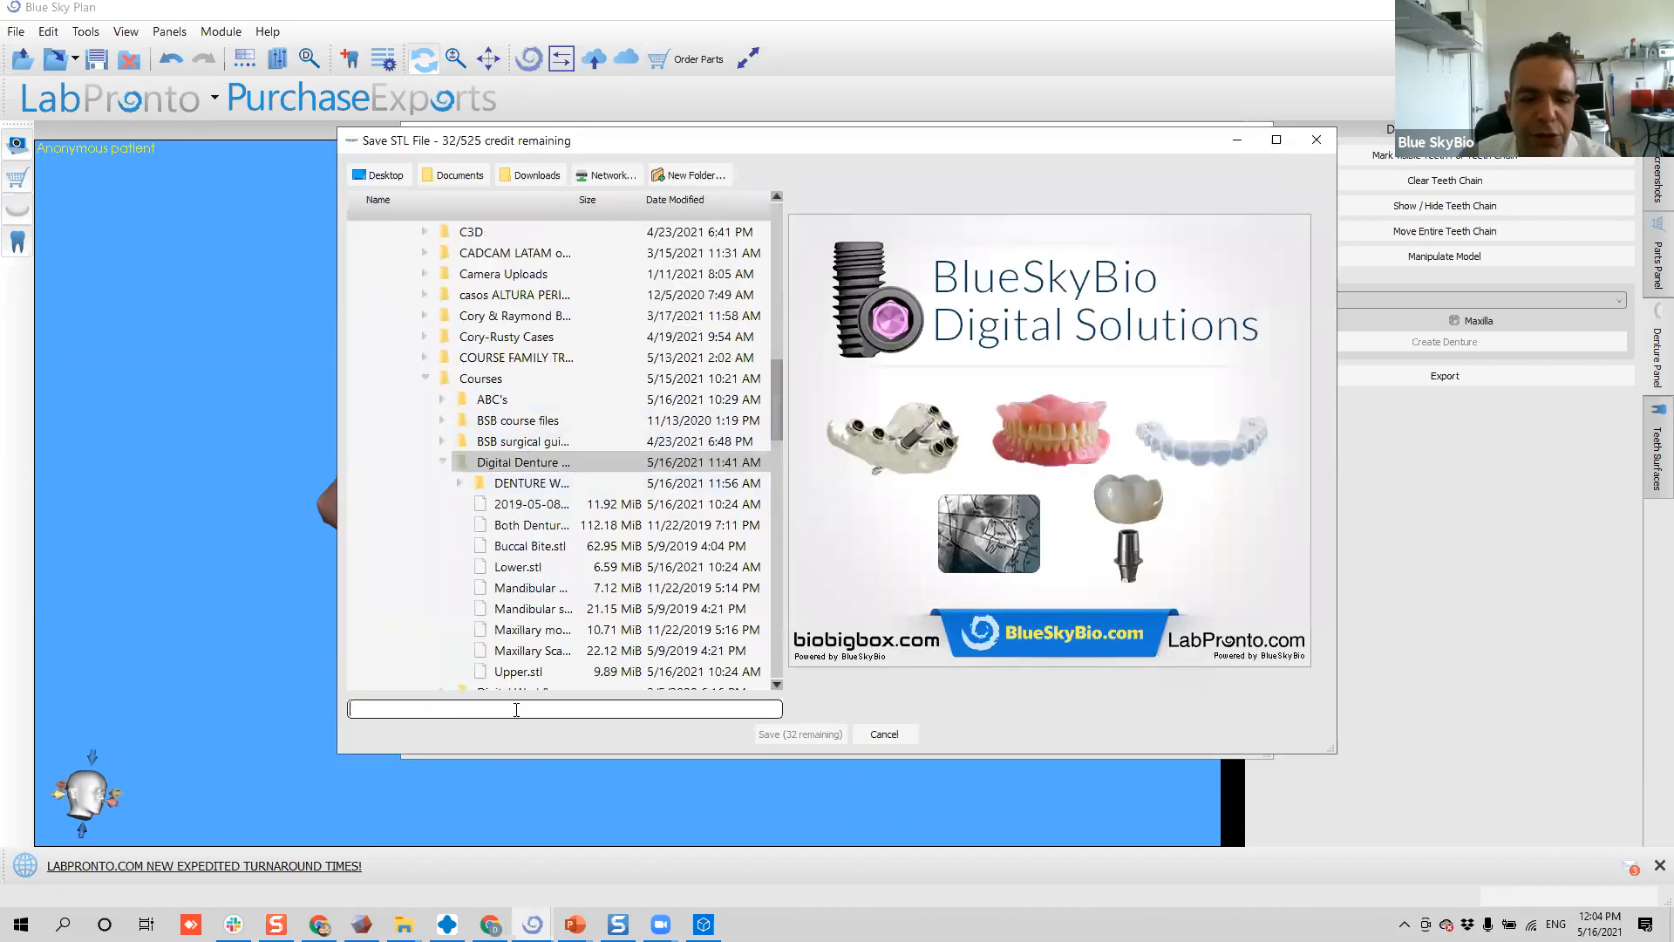
{"action": "type", "text": "mONO"}
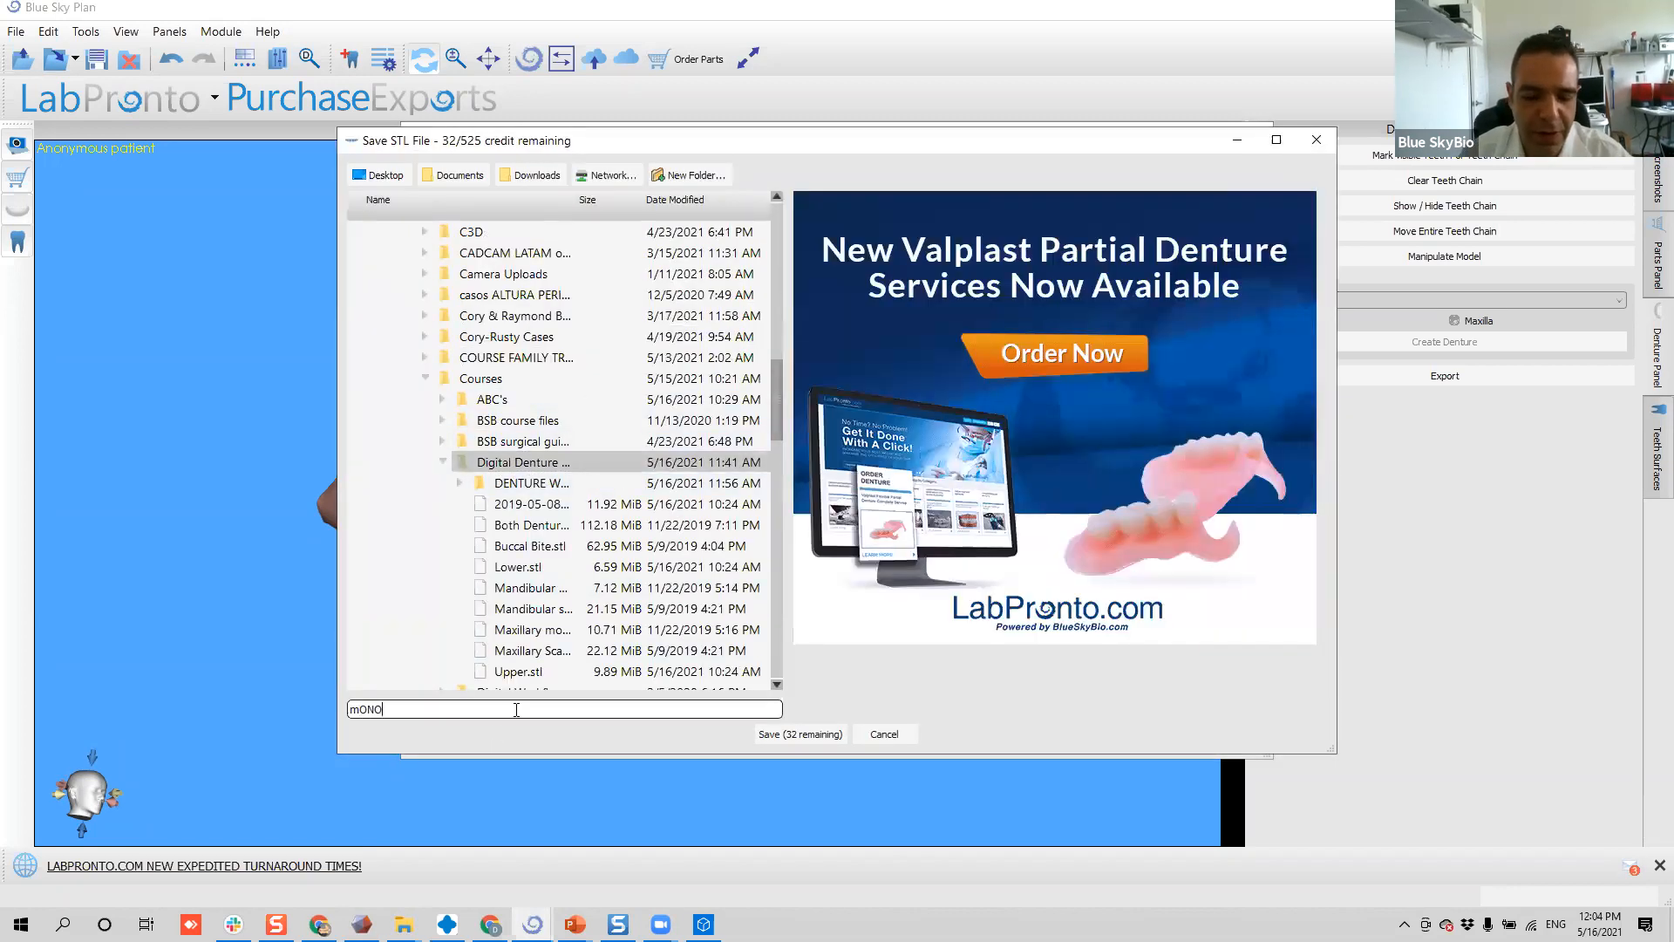
{"action": "key", "text": "BackSpace"}
{"action": "key", "text": "BackSpace"}
{"action": "key", "text": "BackSpace"}
{"action": "key", "text": "BackSpace"}
{"action": "type", "text": "Monolithic denture"}
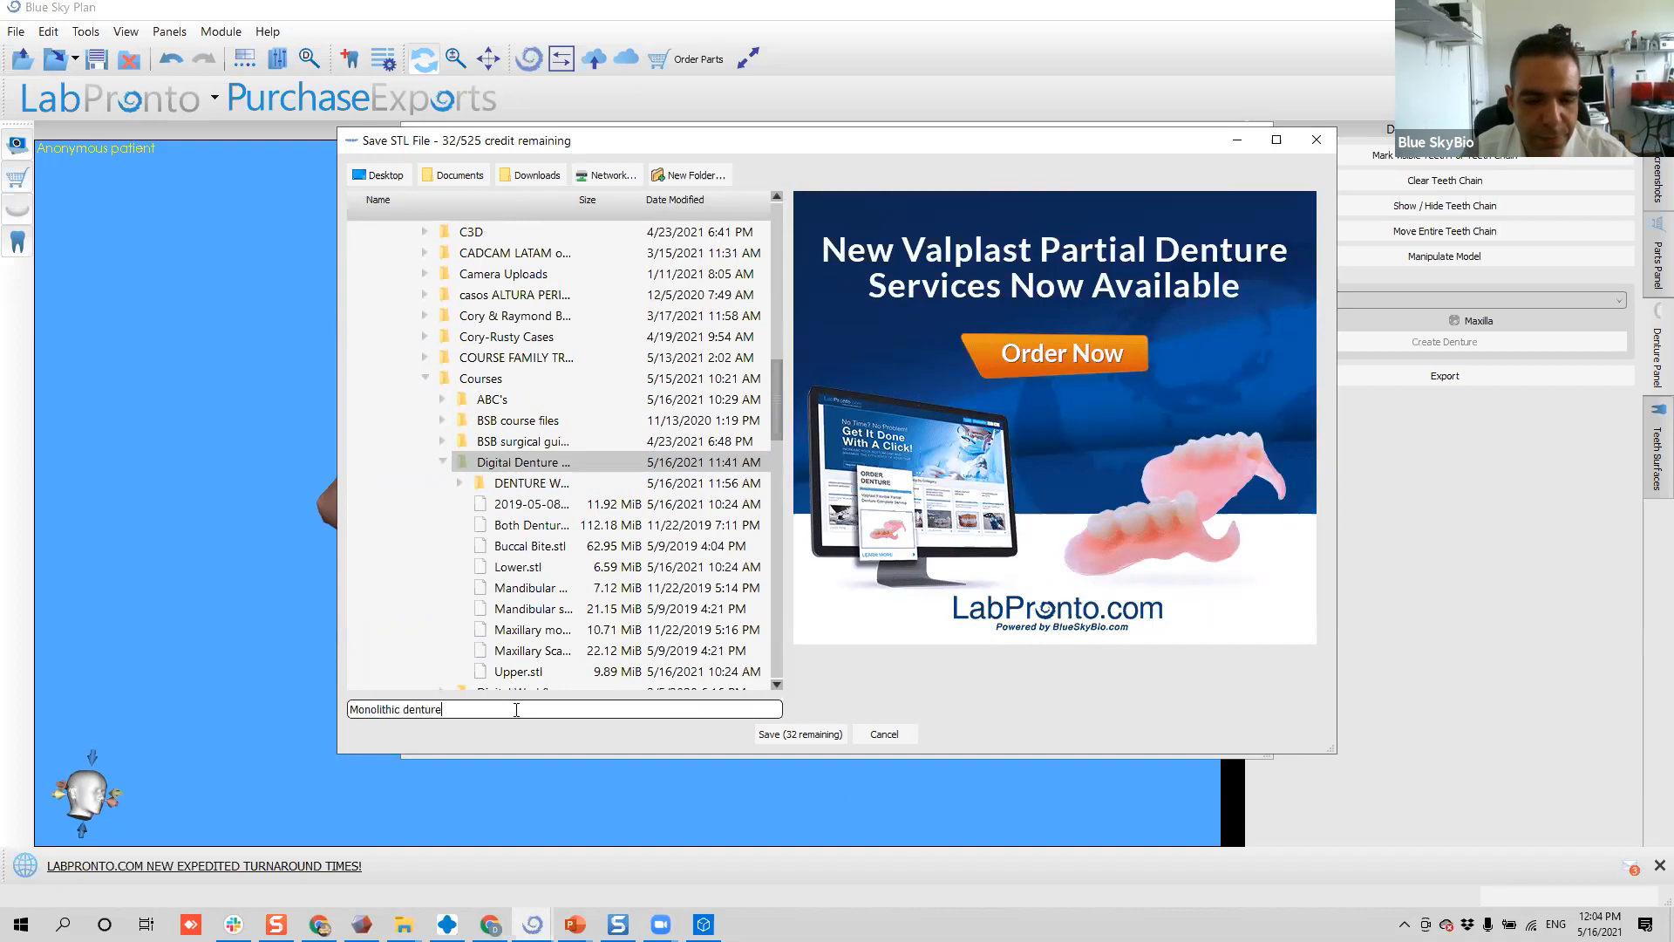
{"action": "key", "text": "Return"}
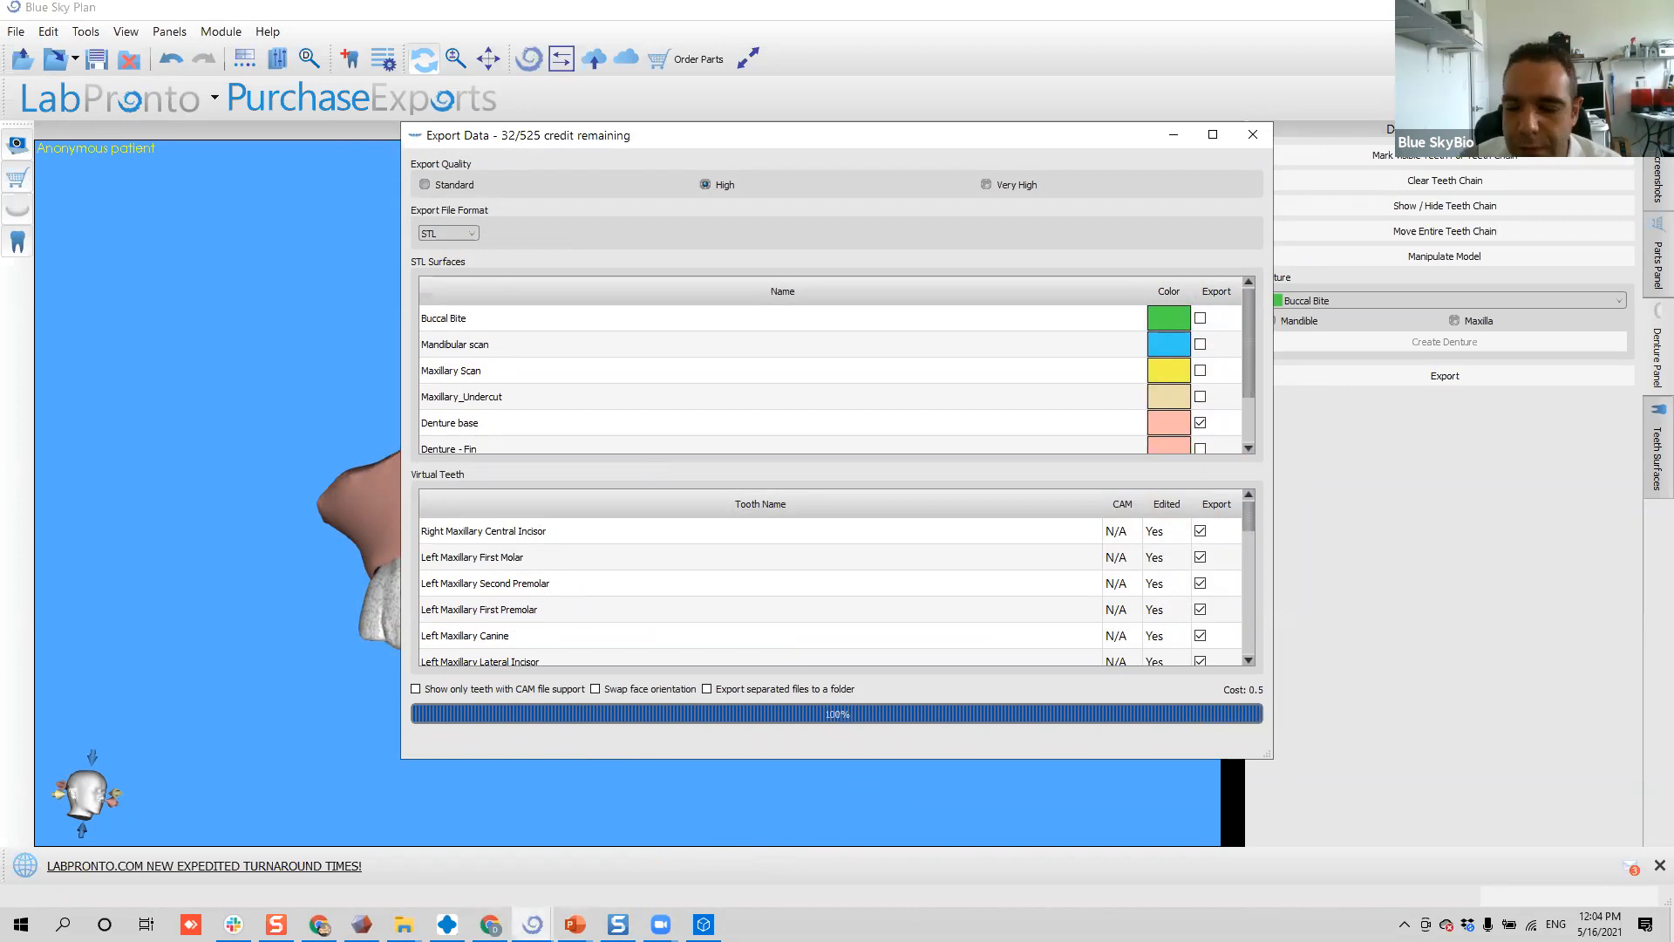
- Launch RayWare from the desktop, switch to CHITUBOX, and delete the old models from its build plate
{"action": "key", "text": "super+d"}
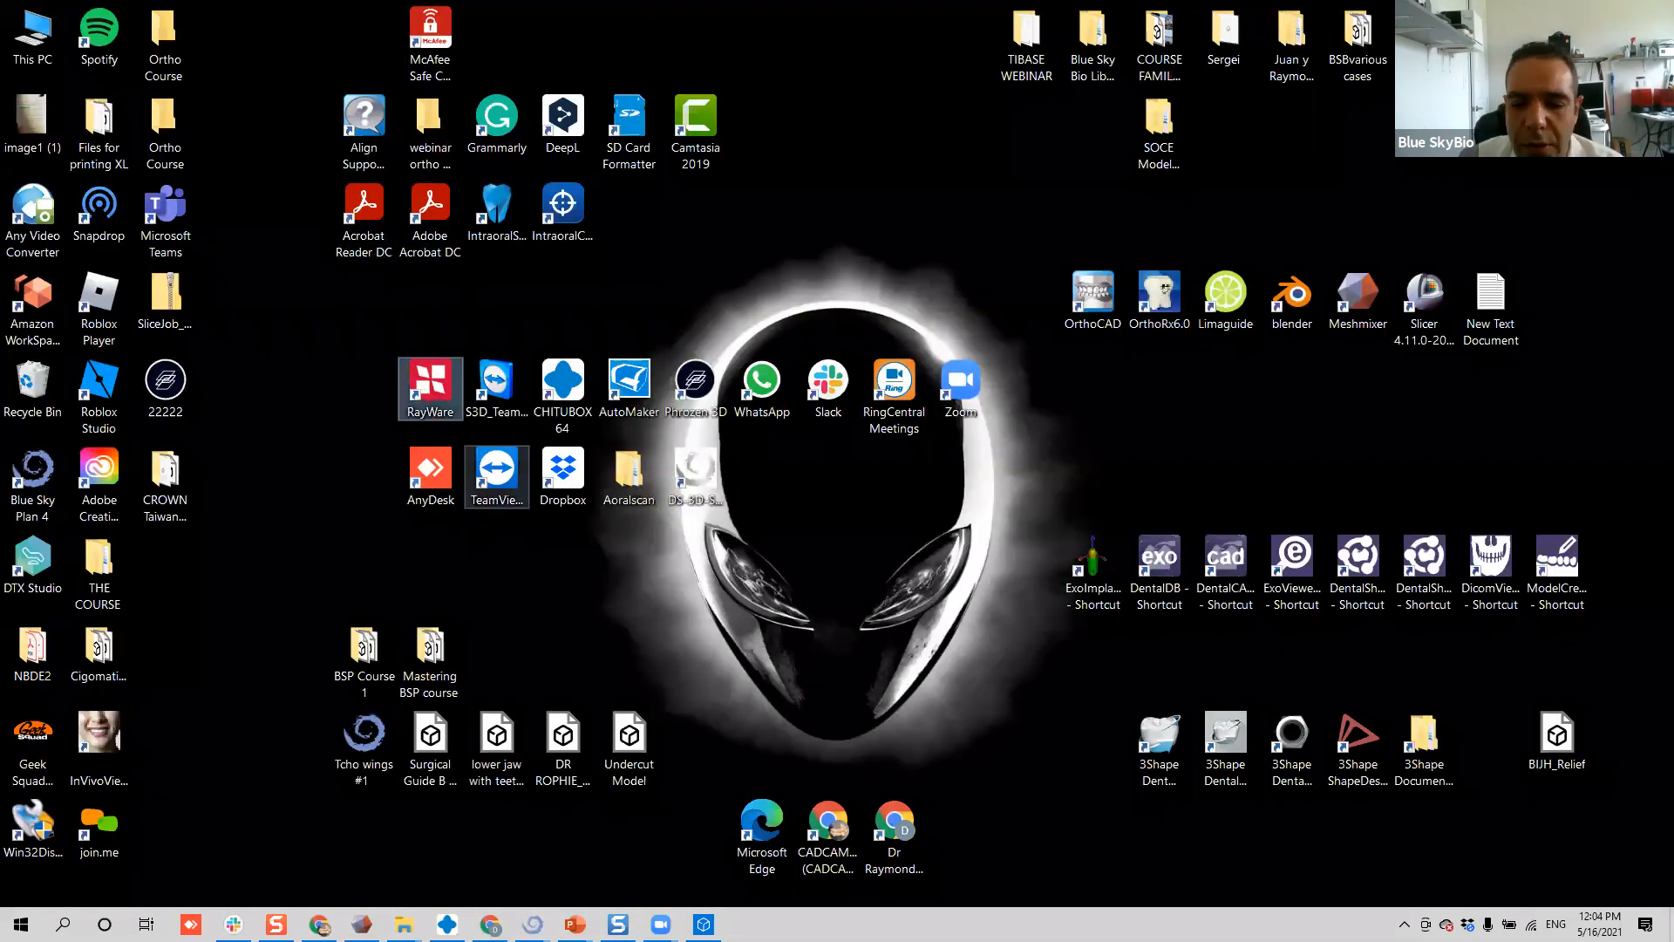
{"action": "left_click", "coordinate": [490, 924]}
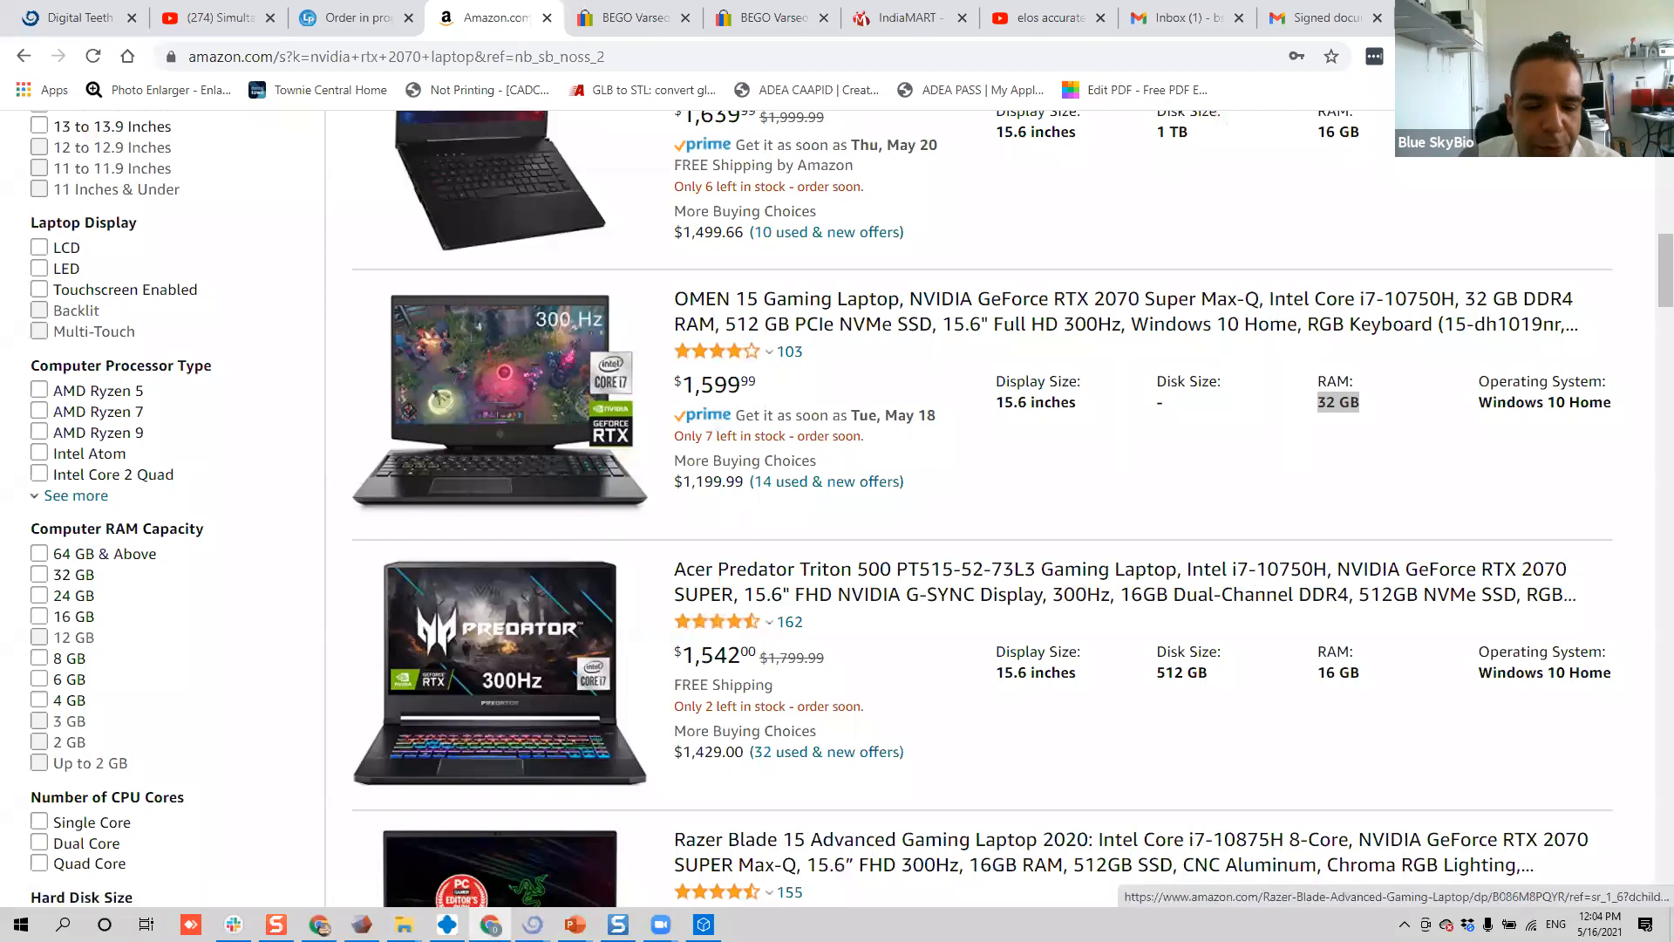
{"action": "left_click", "coordinate": [448, 924]}
{"action": "left_click_drag", "start_coordinate": [619, 486], "coordinate": [690, 501]}
{"action": "left_click", "coordinate": [702, 442]}
{"action": "key", "text": "Delete"}
{"action": "left_click", "coordinate": [672, 401]}
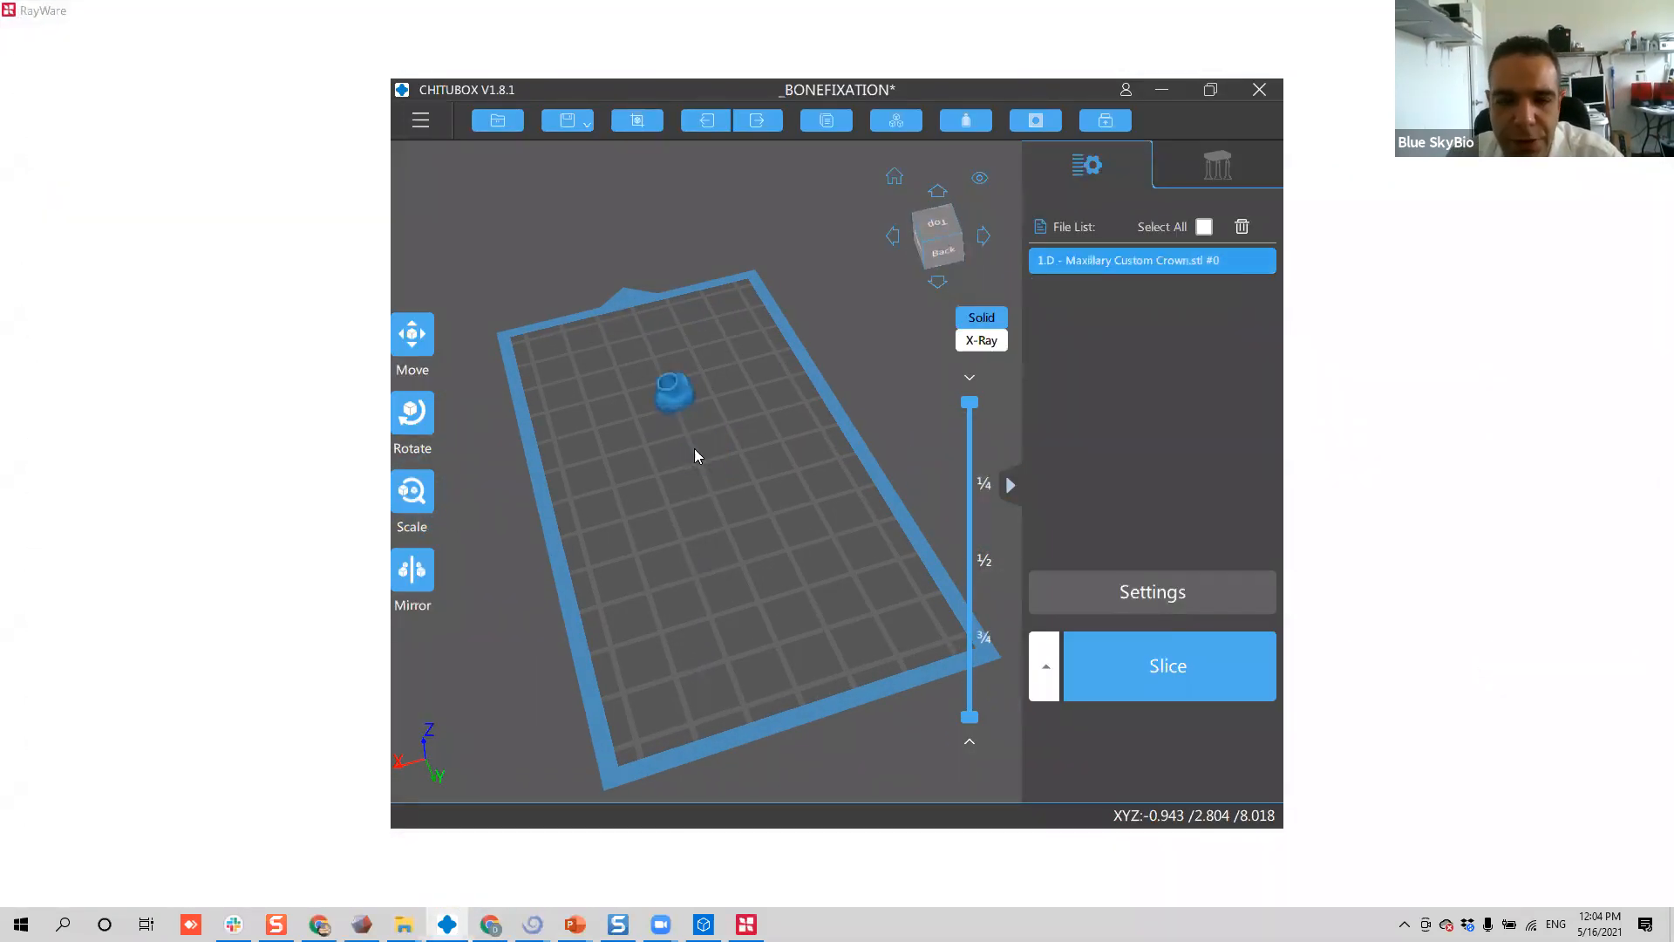
{"action": "key", "text": "Delete"}
- Import the Monolithic denture file from the Digital Denture Case folder into RayWare
{"action": "left_click", "coordinate": [404, 924]}
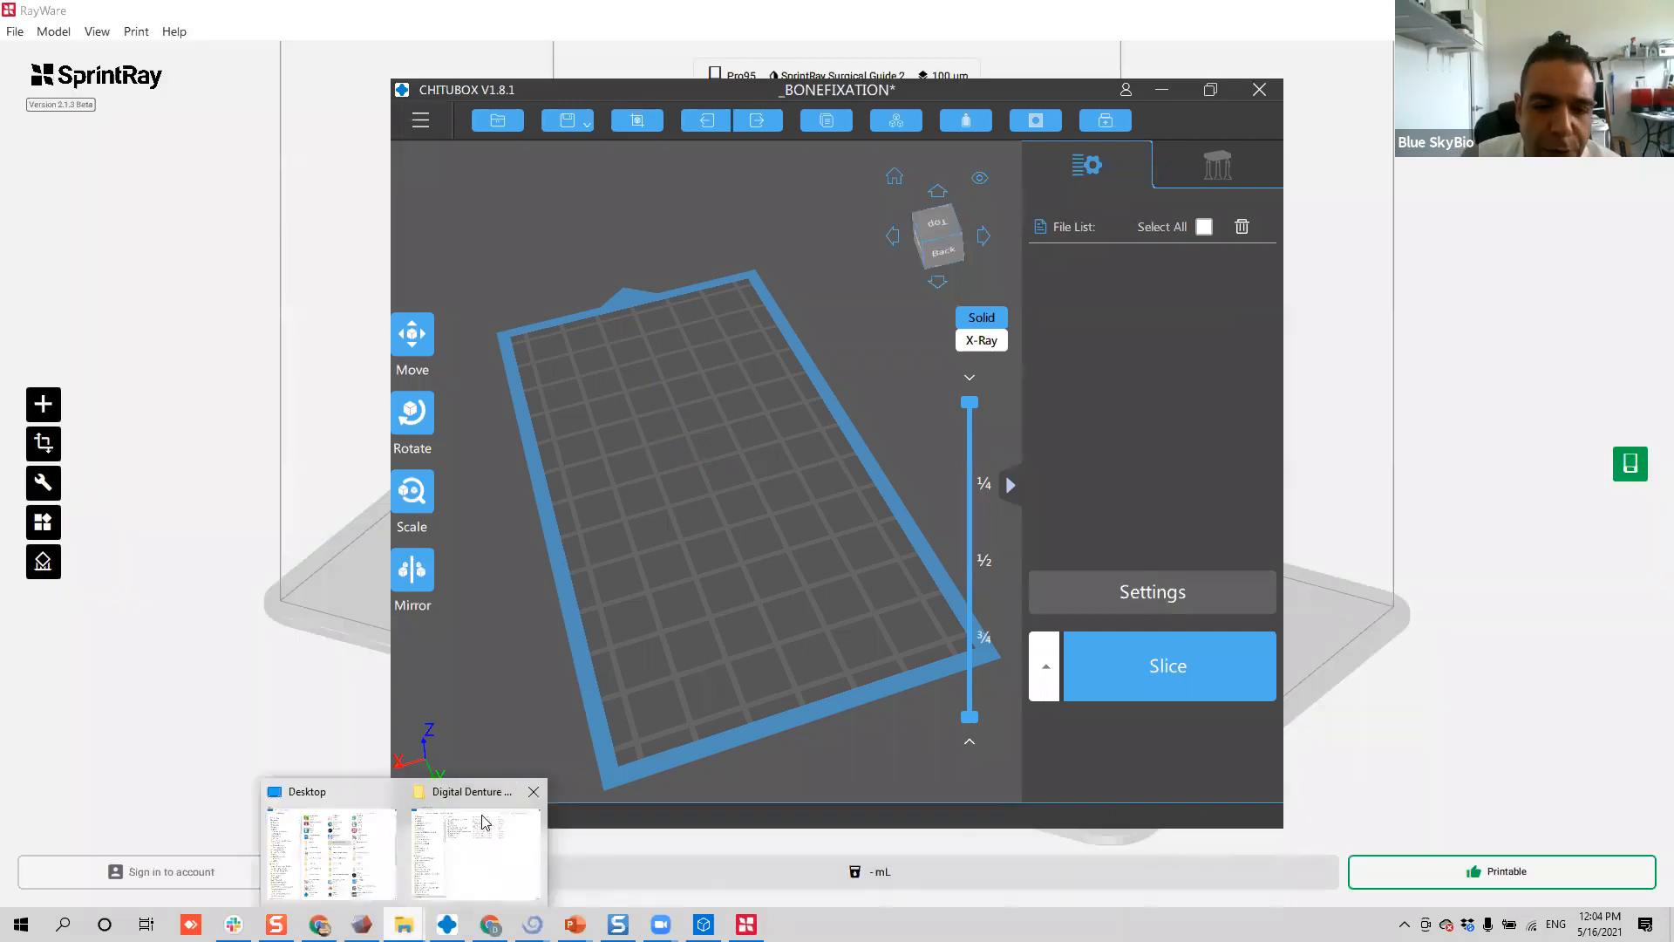
{"action": "left_click", "coordinate": [462, 859]}
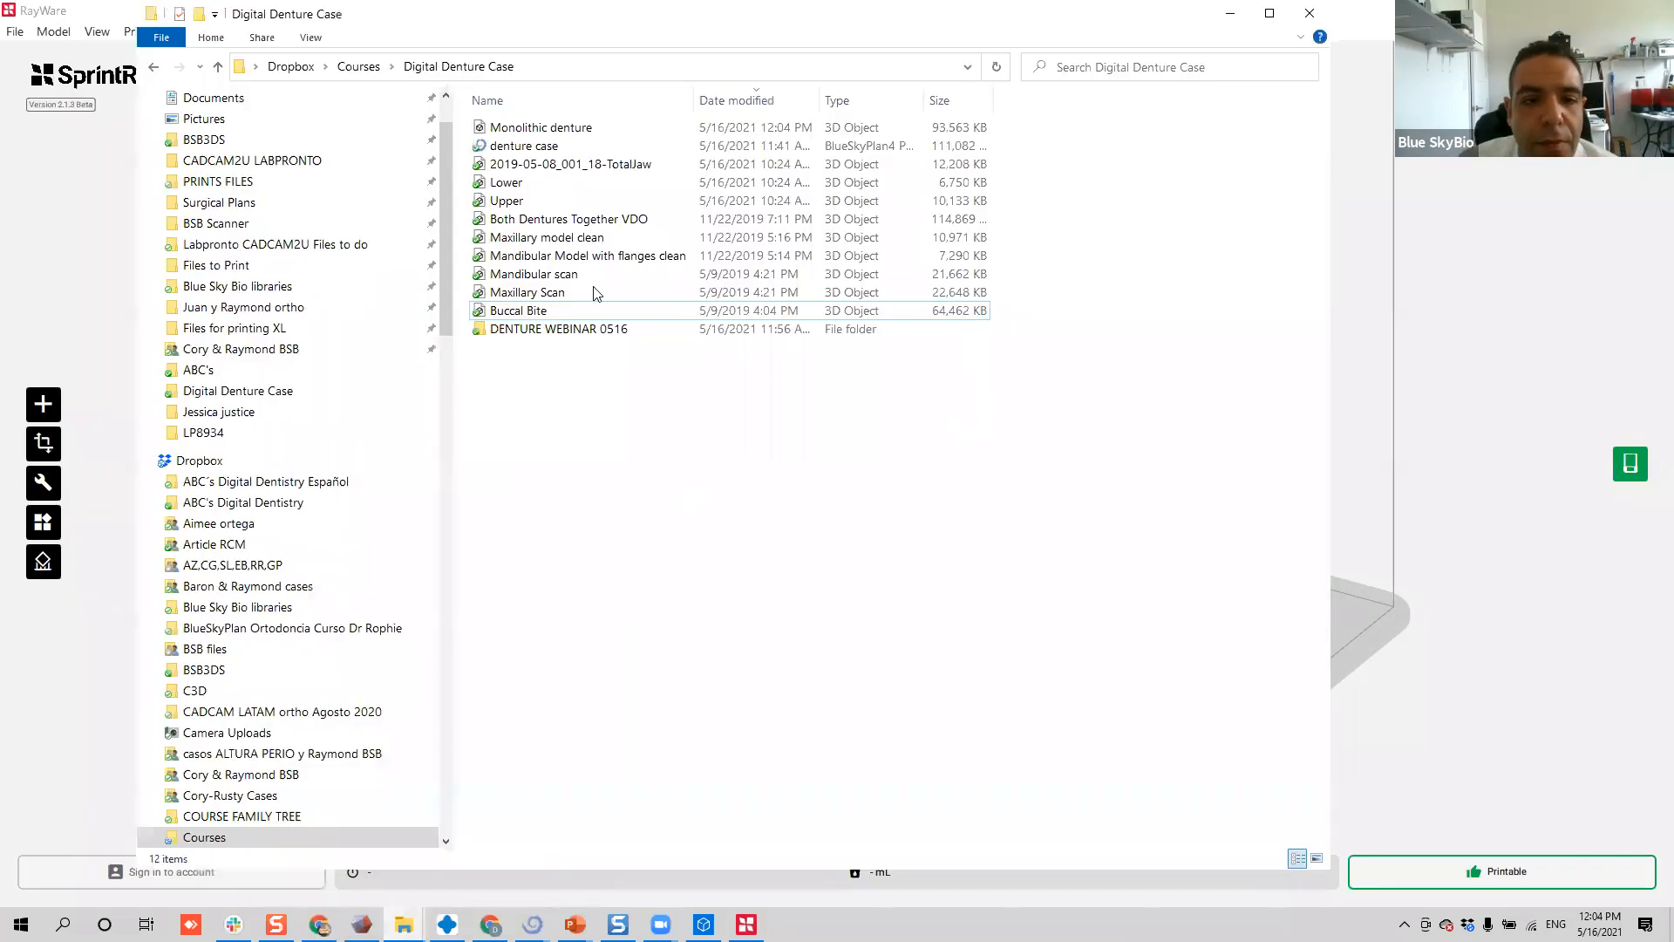
{"action": "left_click_drag", "start_coordinate": [602, 129], "coordinate": [1437, 235]}
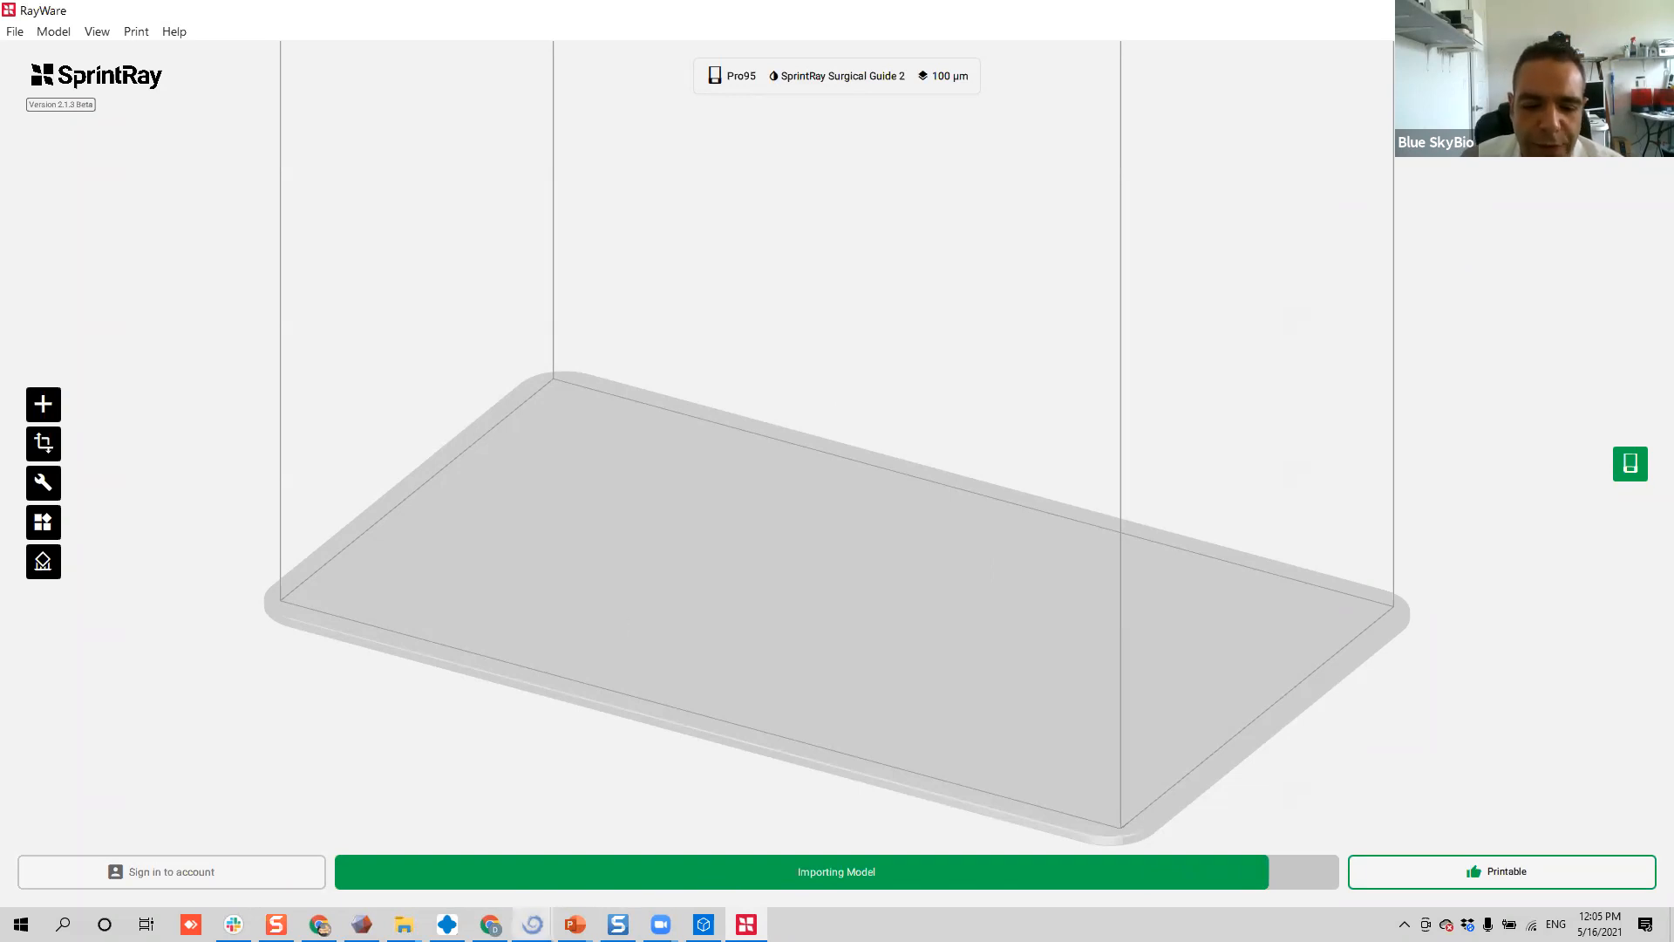
- Switch to the denture project in Blue Sky Plan, open its data export, and select Denture - Fin instead of Denture - Cop
{"action": "left_click", "coordinate": [532, 924]}
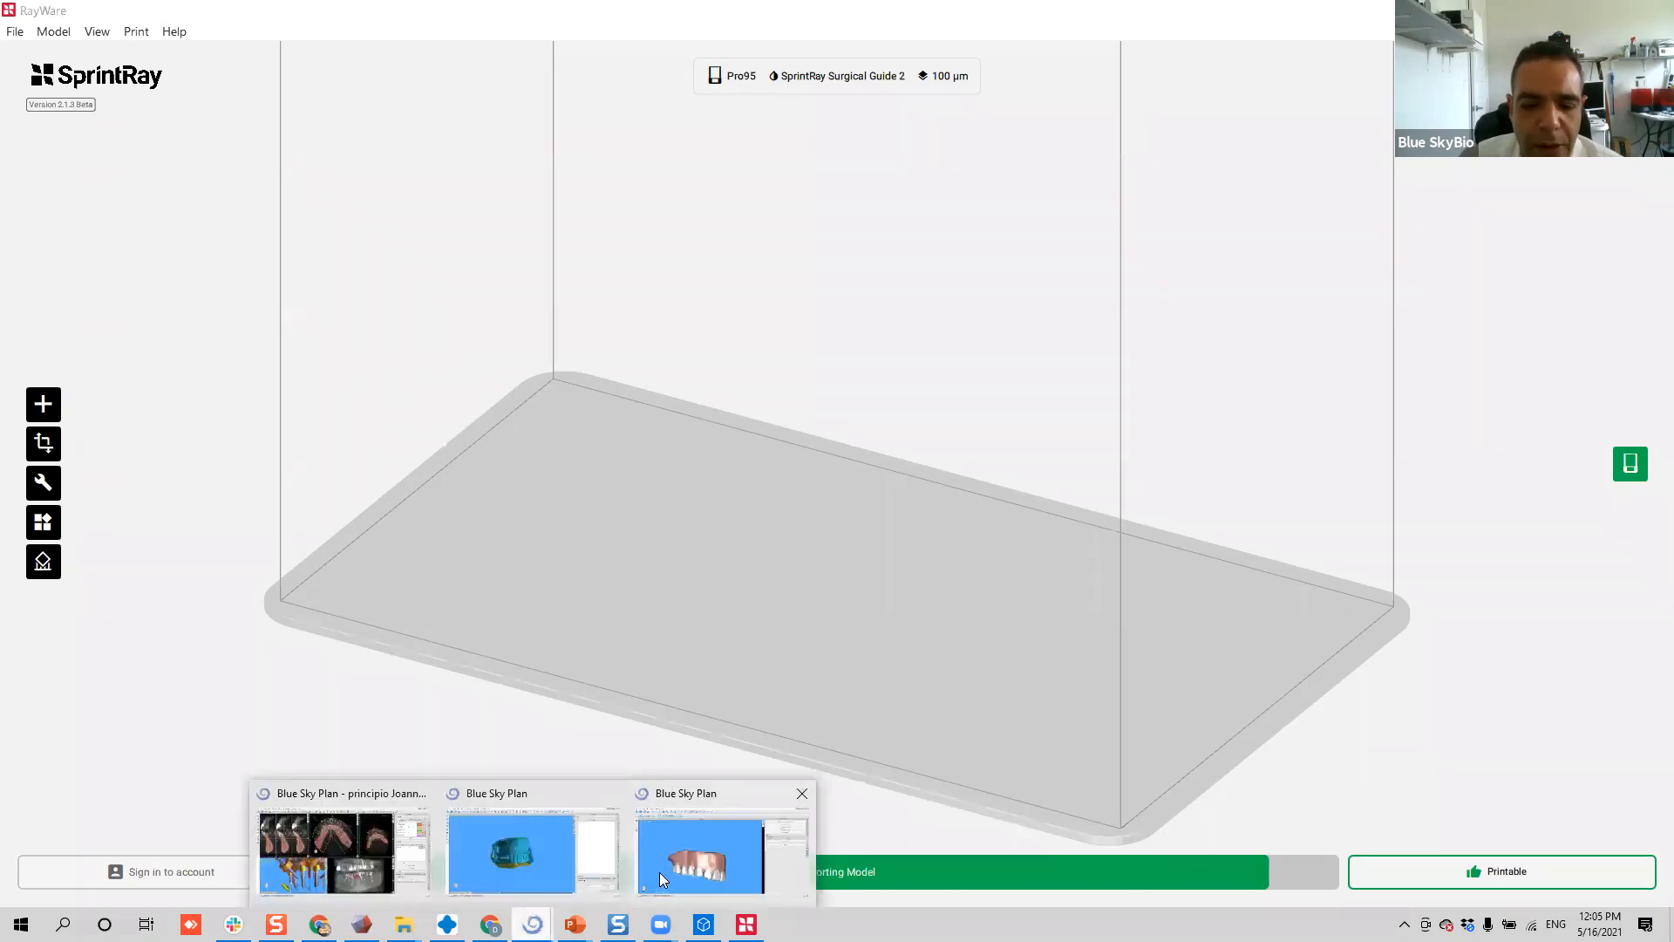
{"action": "left_click", "coordinate": [668, 841]}
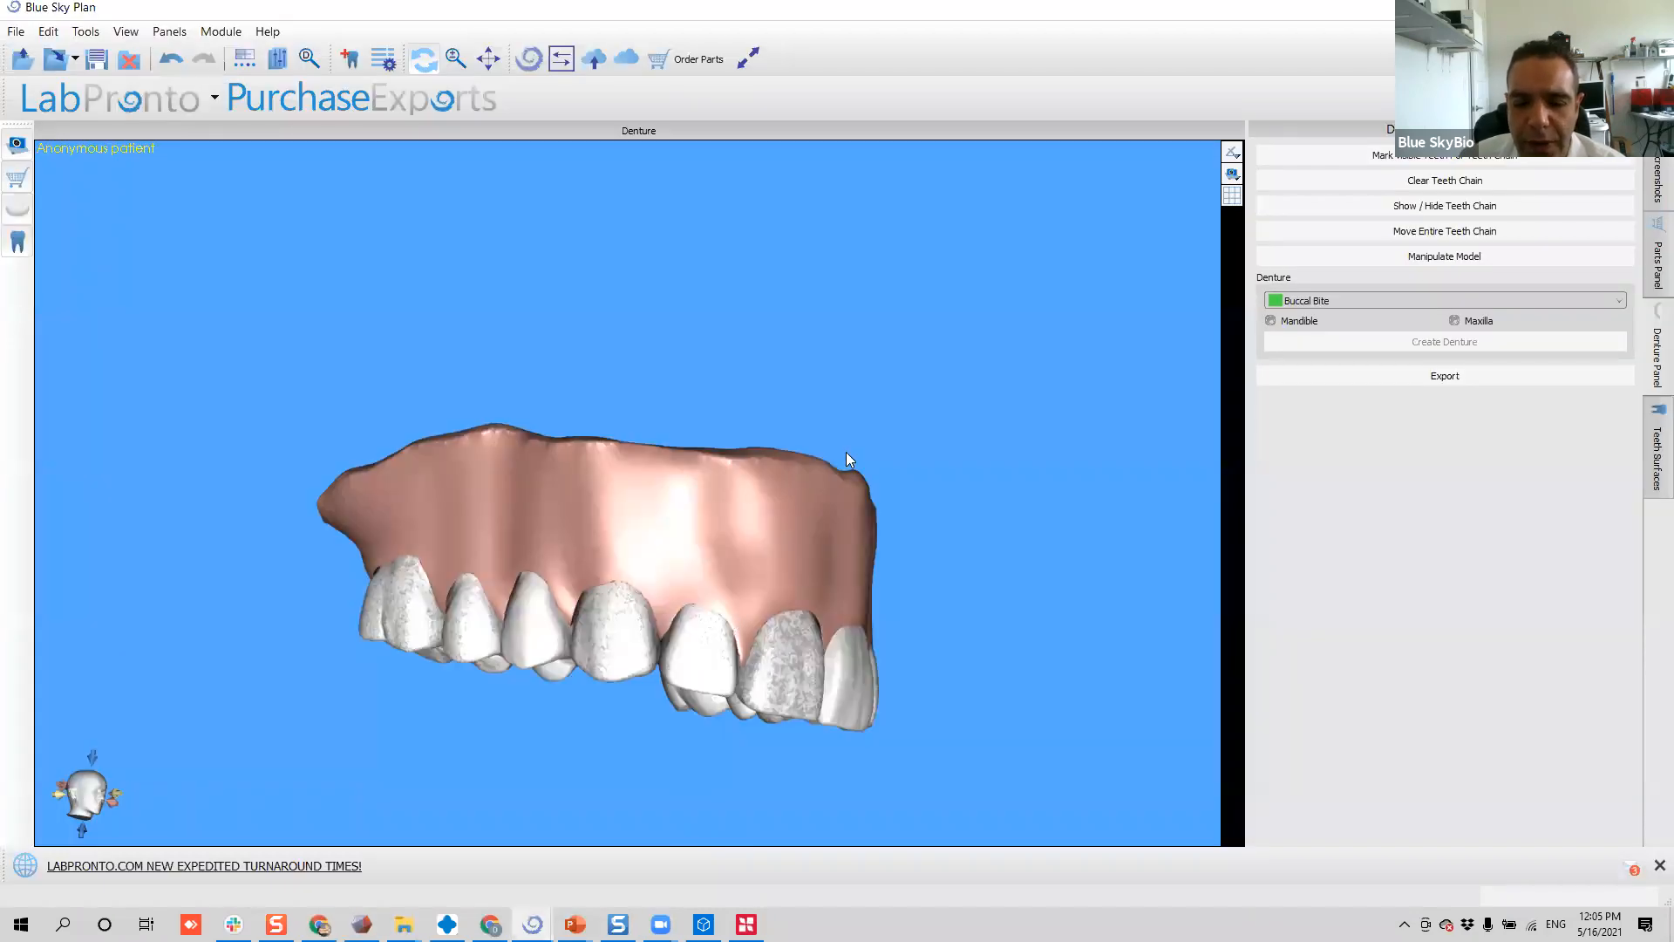
{"action": "left_click_drag", "start_coordinate": [901, 519], "coordinate": [1035, 646]}
{"action": "left_click_drag", "start_coordinate": [452, 550], "coordinate": [624, 452]}
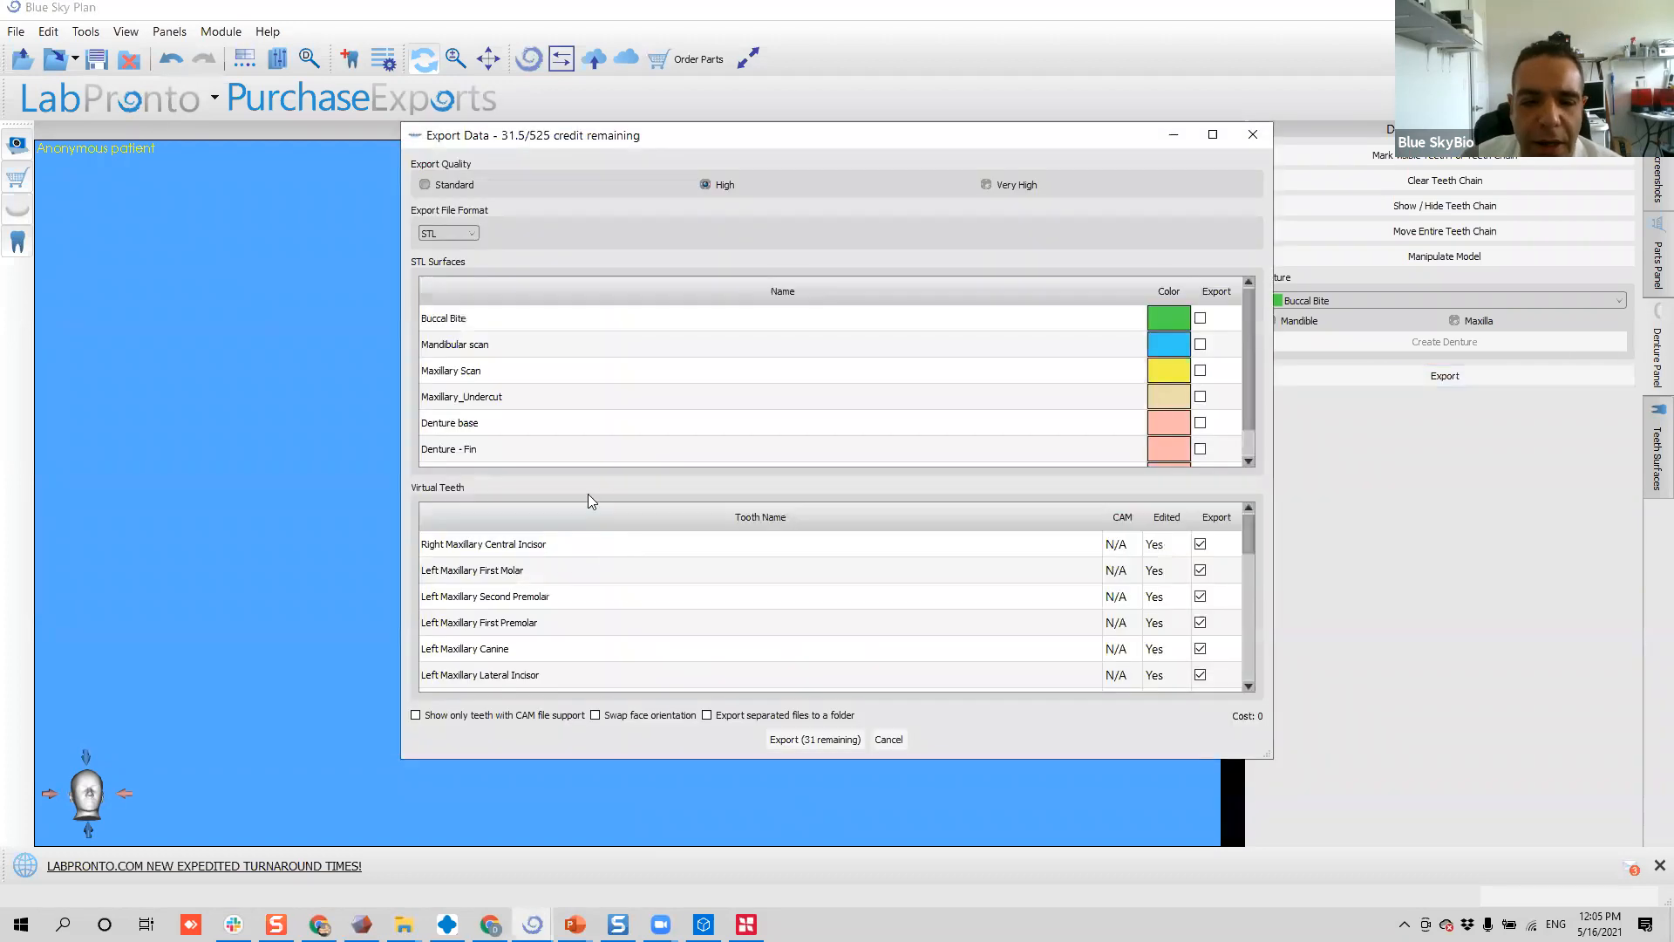
{"action": "scroll", "coordinate": [1163, 410], "scroll_direction": "down", "scroll_amount": 1}
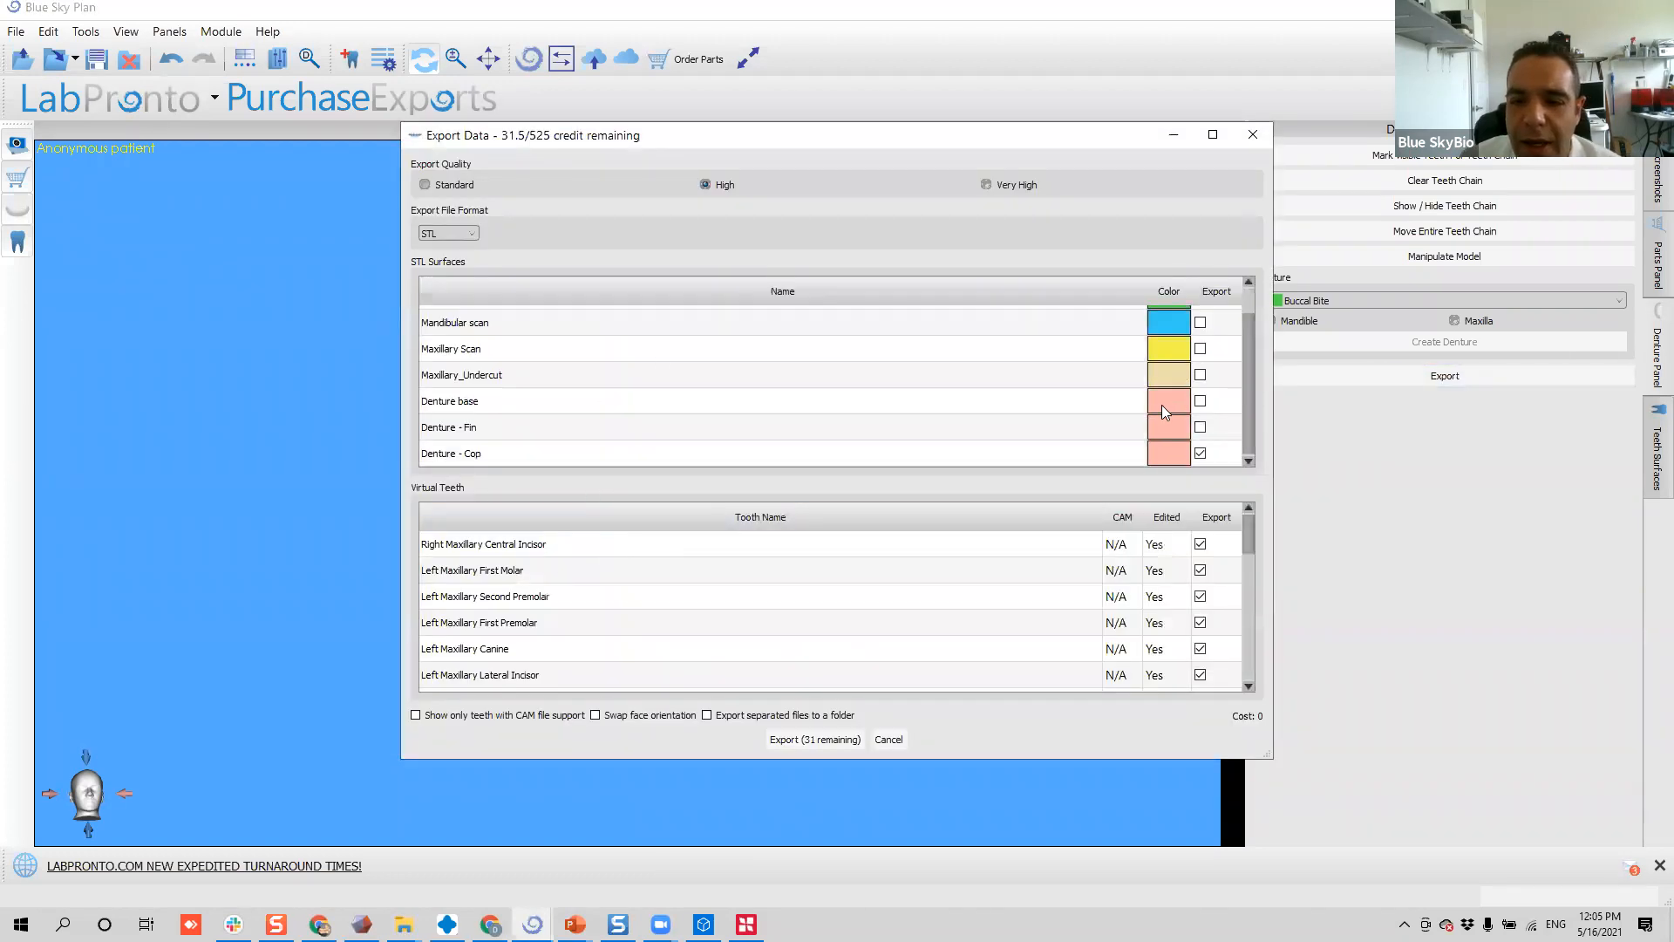
{"action": "left_click", "coordinate": [1201, 428]}
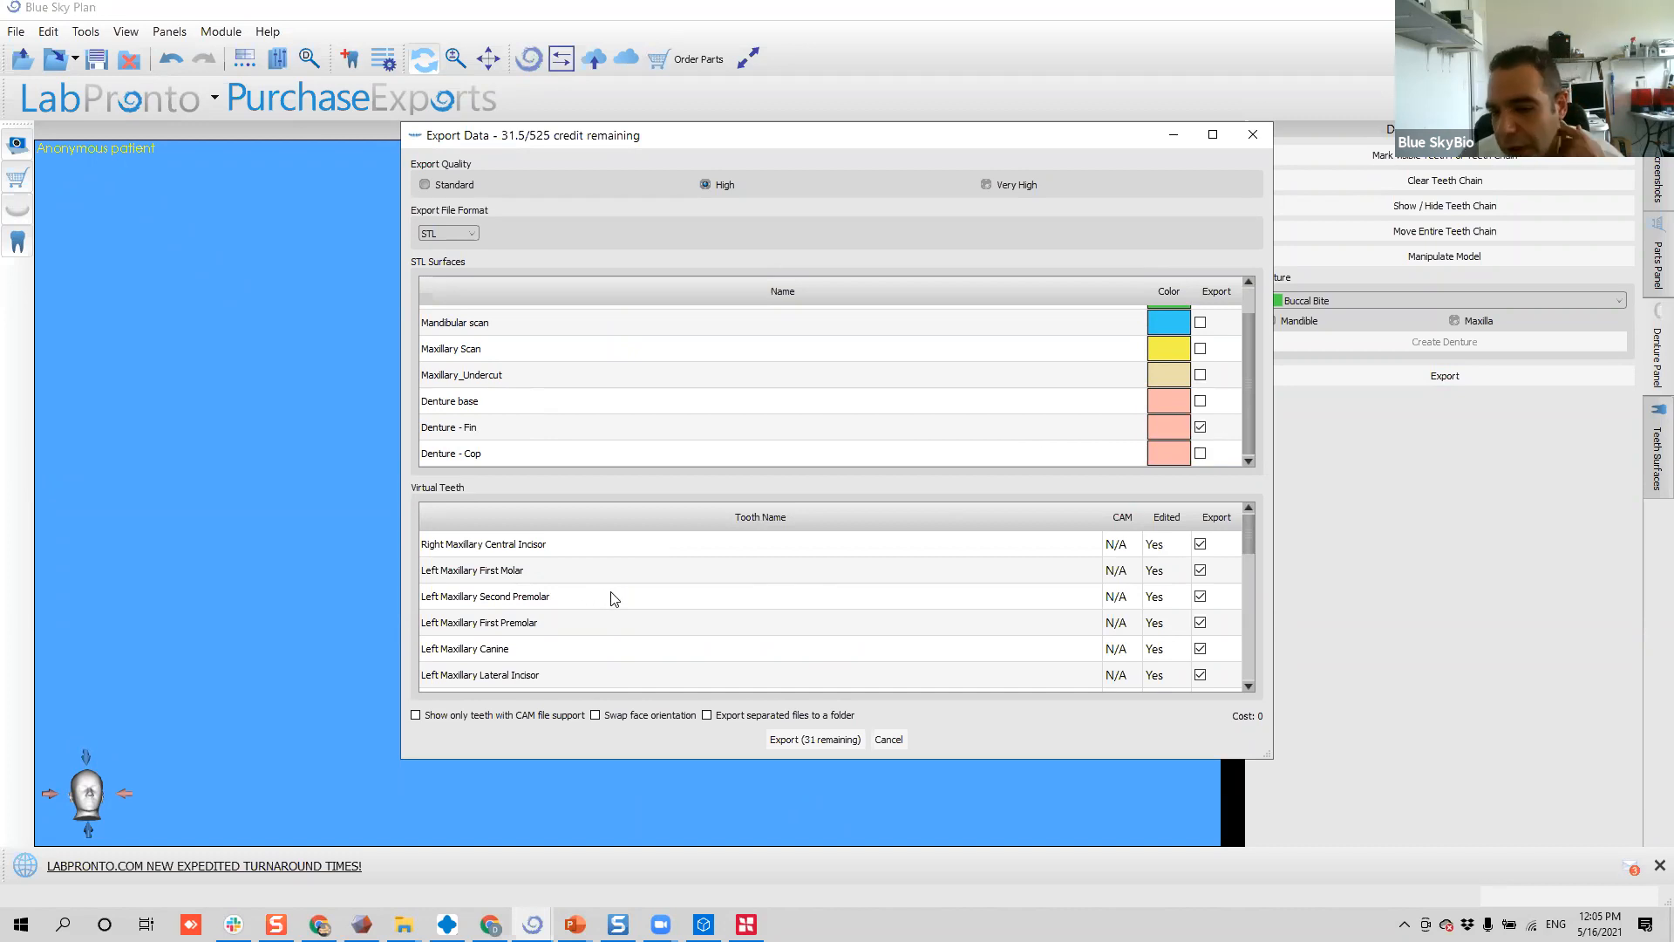
- Turn on exporting separated files to a folder and leave only Connected Teeth selected among the virtual teeth
{"action": "scroll", "coordinate": [706, 600], "scroll_direction": "down", "scroll_amount": 10}
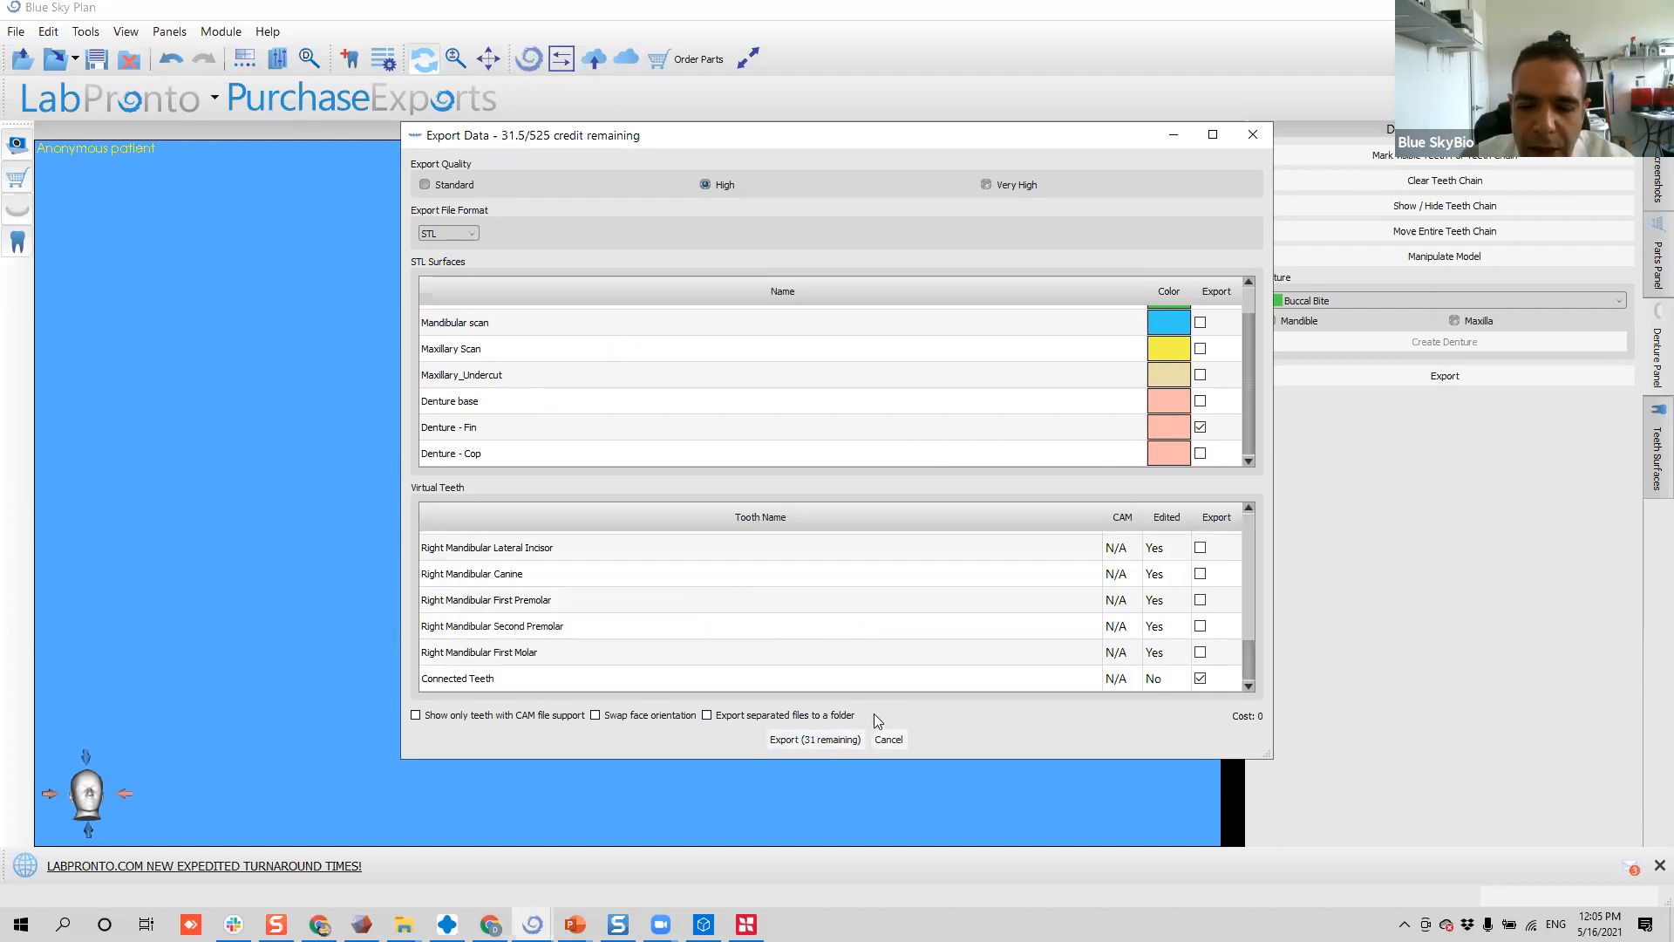
{"action": "left_click", "coordinate": [813, 715]}
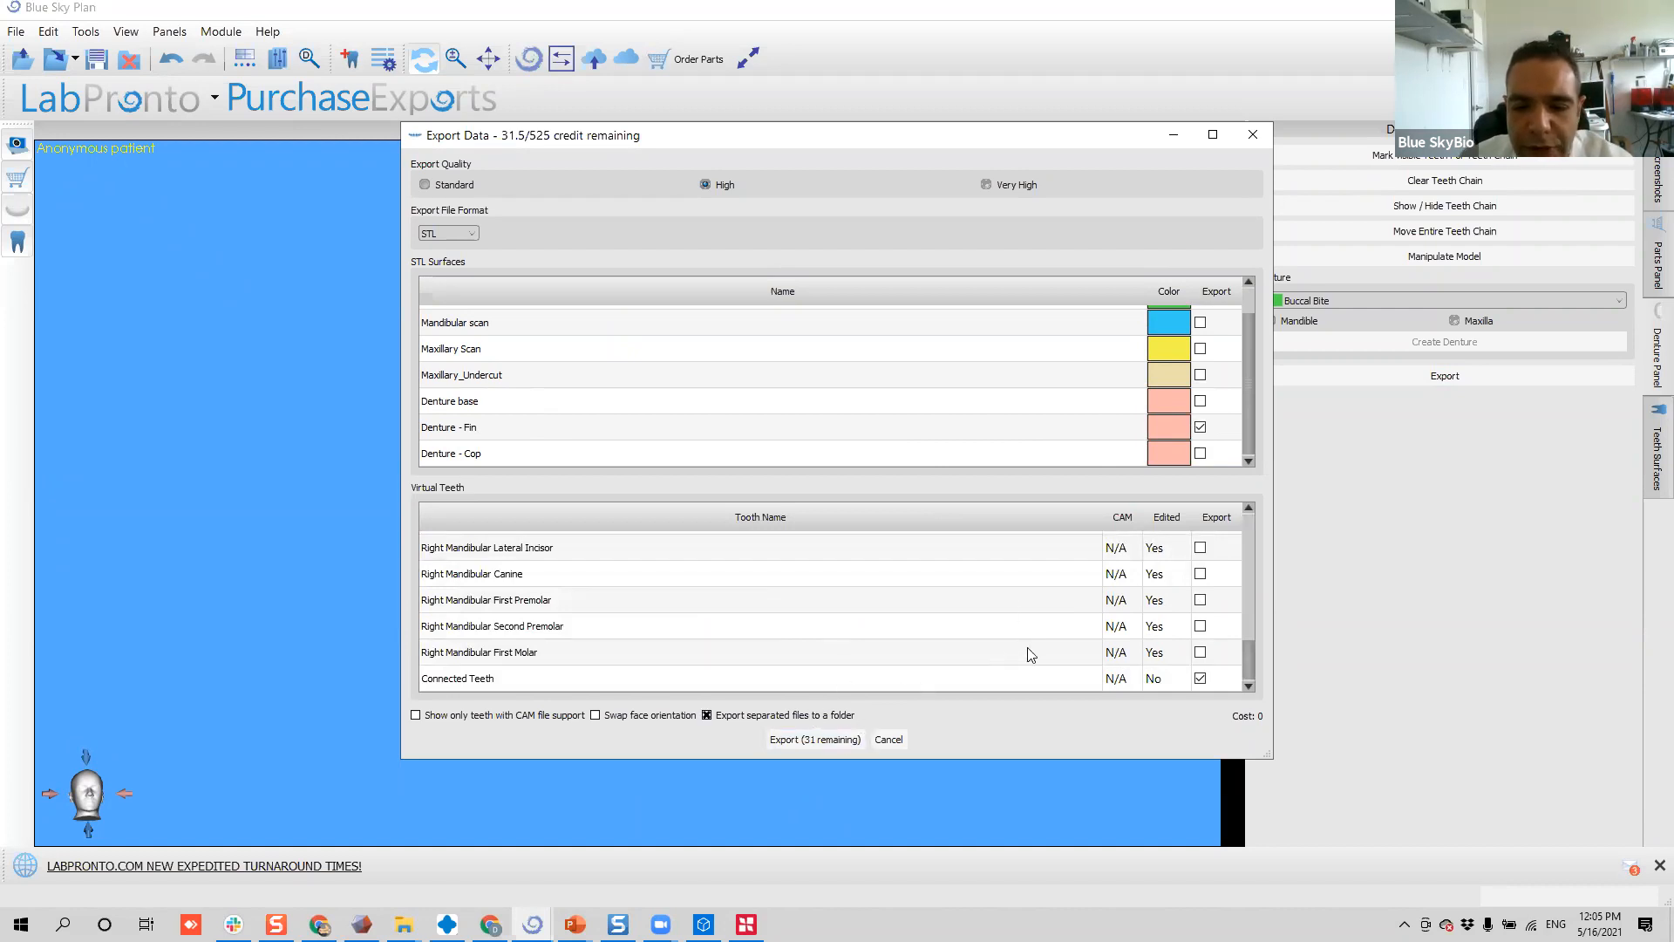
{"action": "left_click", "coordinate": [1199, 674]}
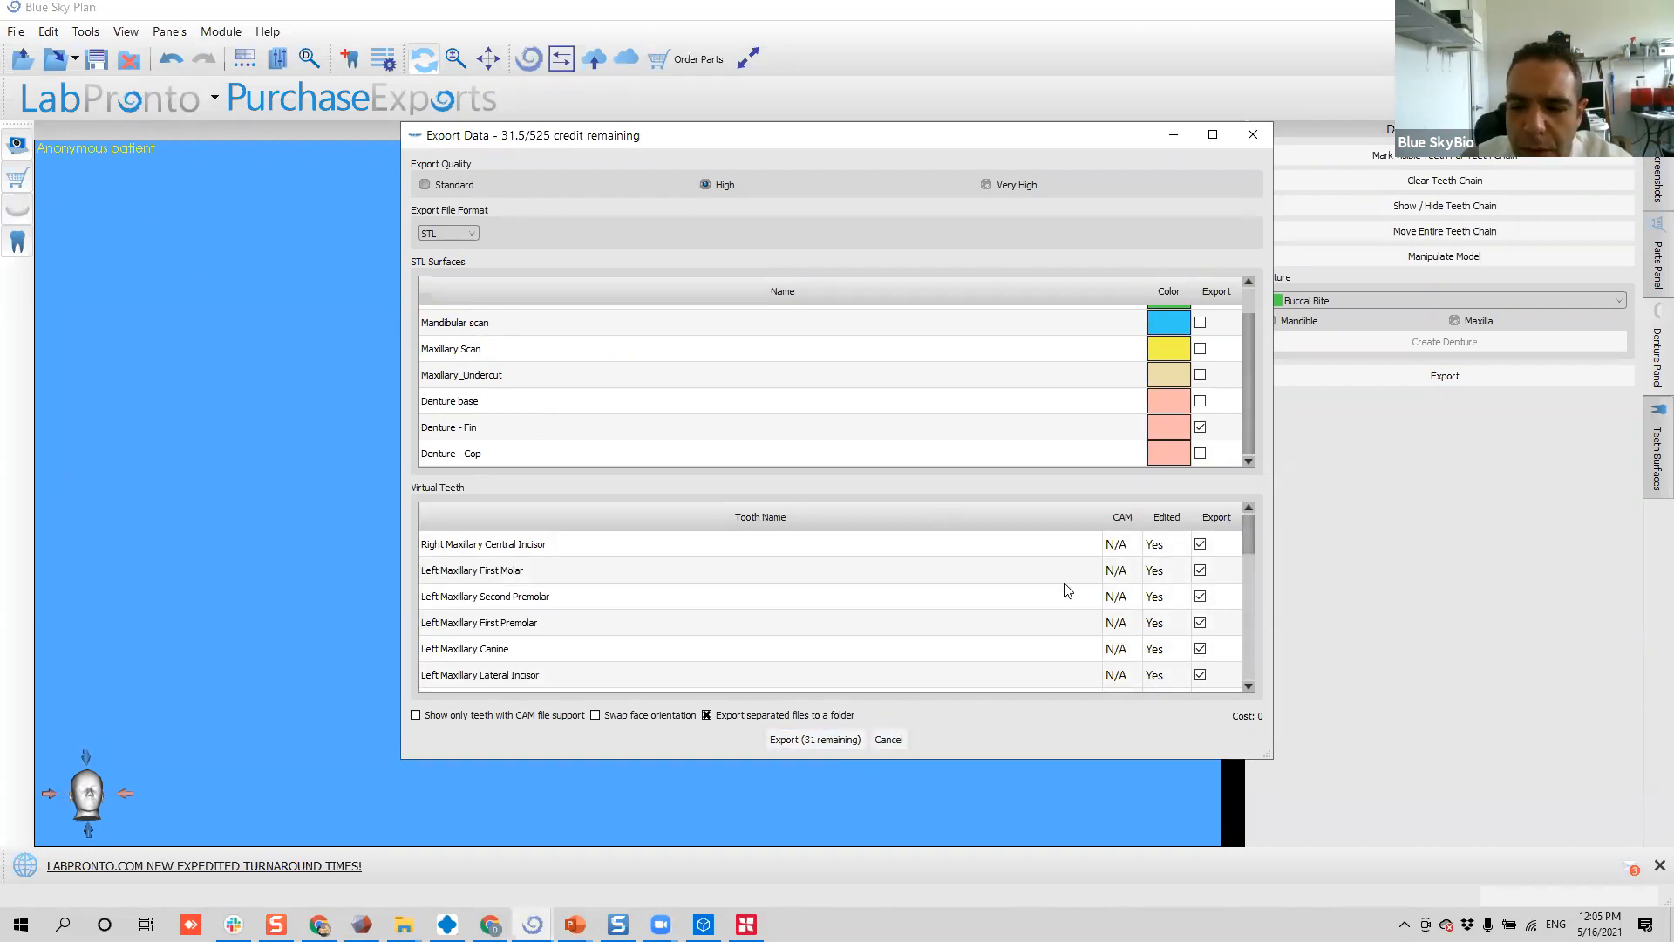
{"action": "left_click", "coordinate": [1212, 521]}
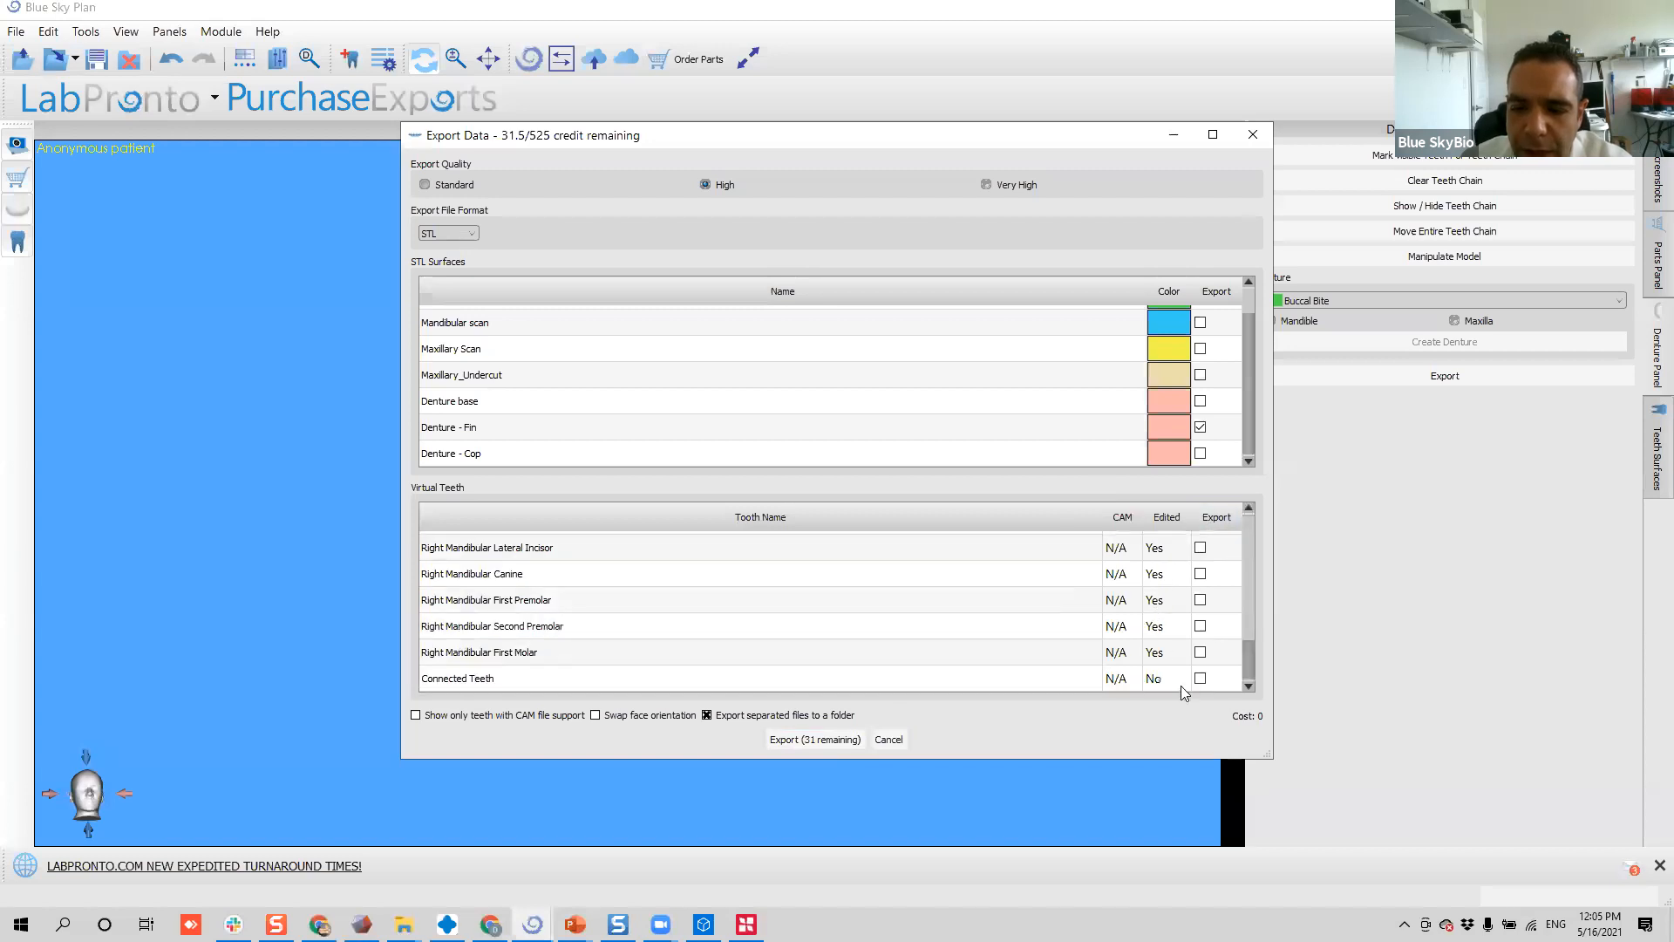
{"action": "left_click", "coordinate": [1201, 679]}
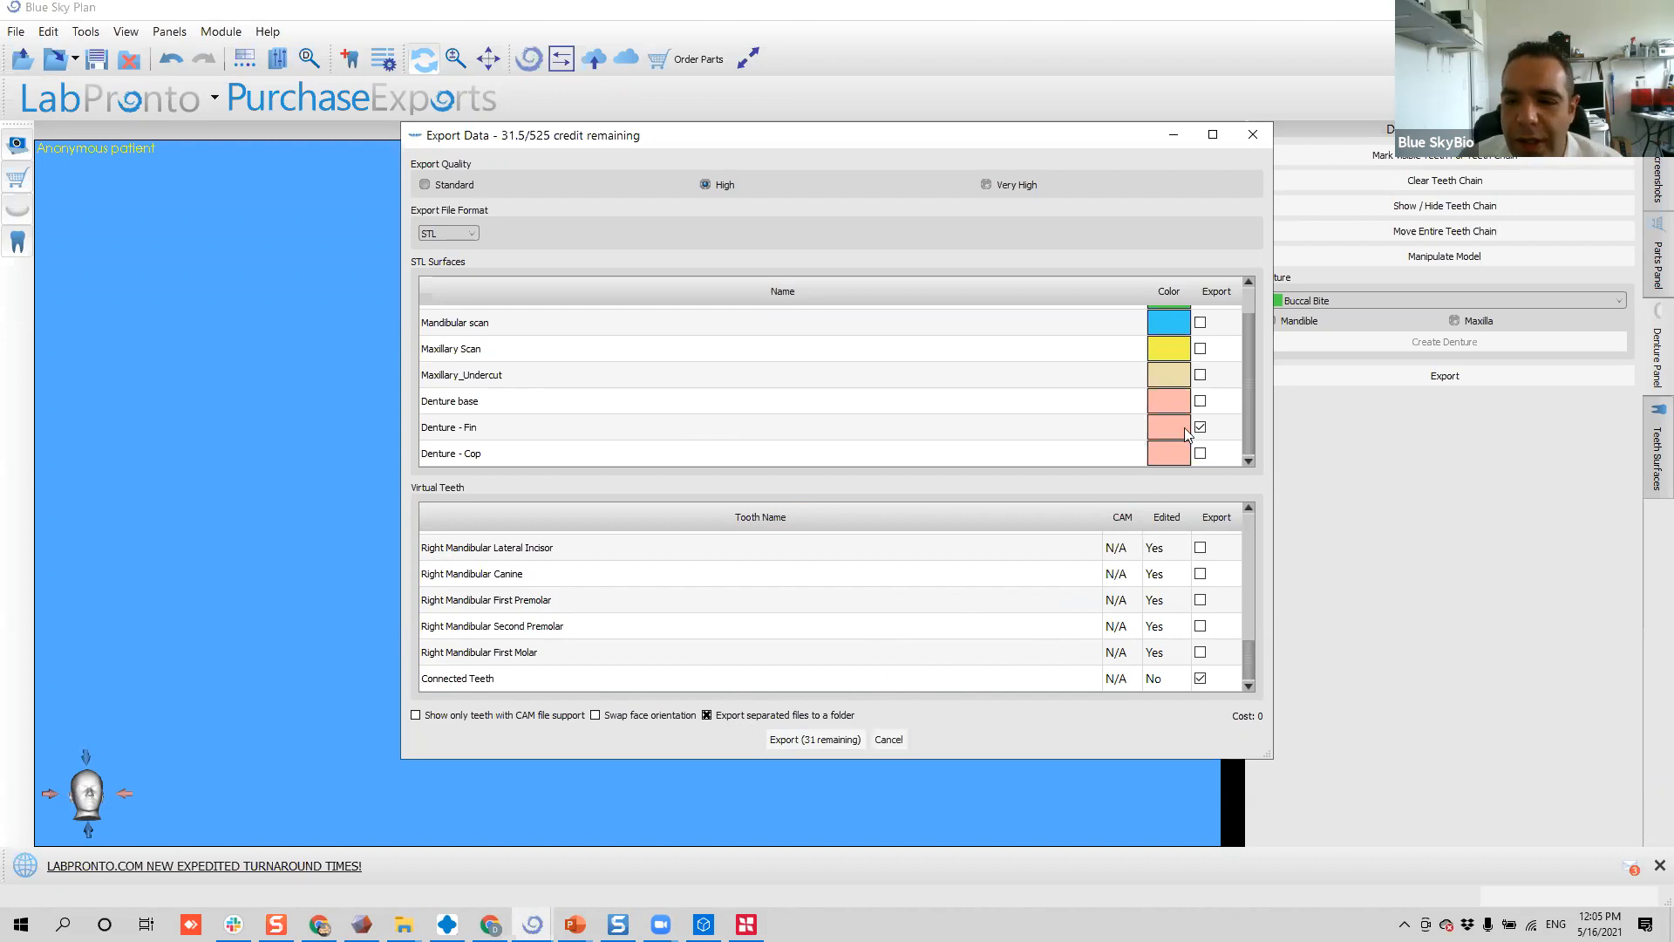
- Export the Denture - Fin and Connected Teeth STL files to the Digital Denture Case folder and accept the credit deduction
{"action": "left_click", "coordinate": [516, 427]}
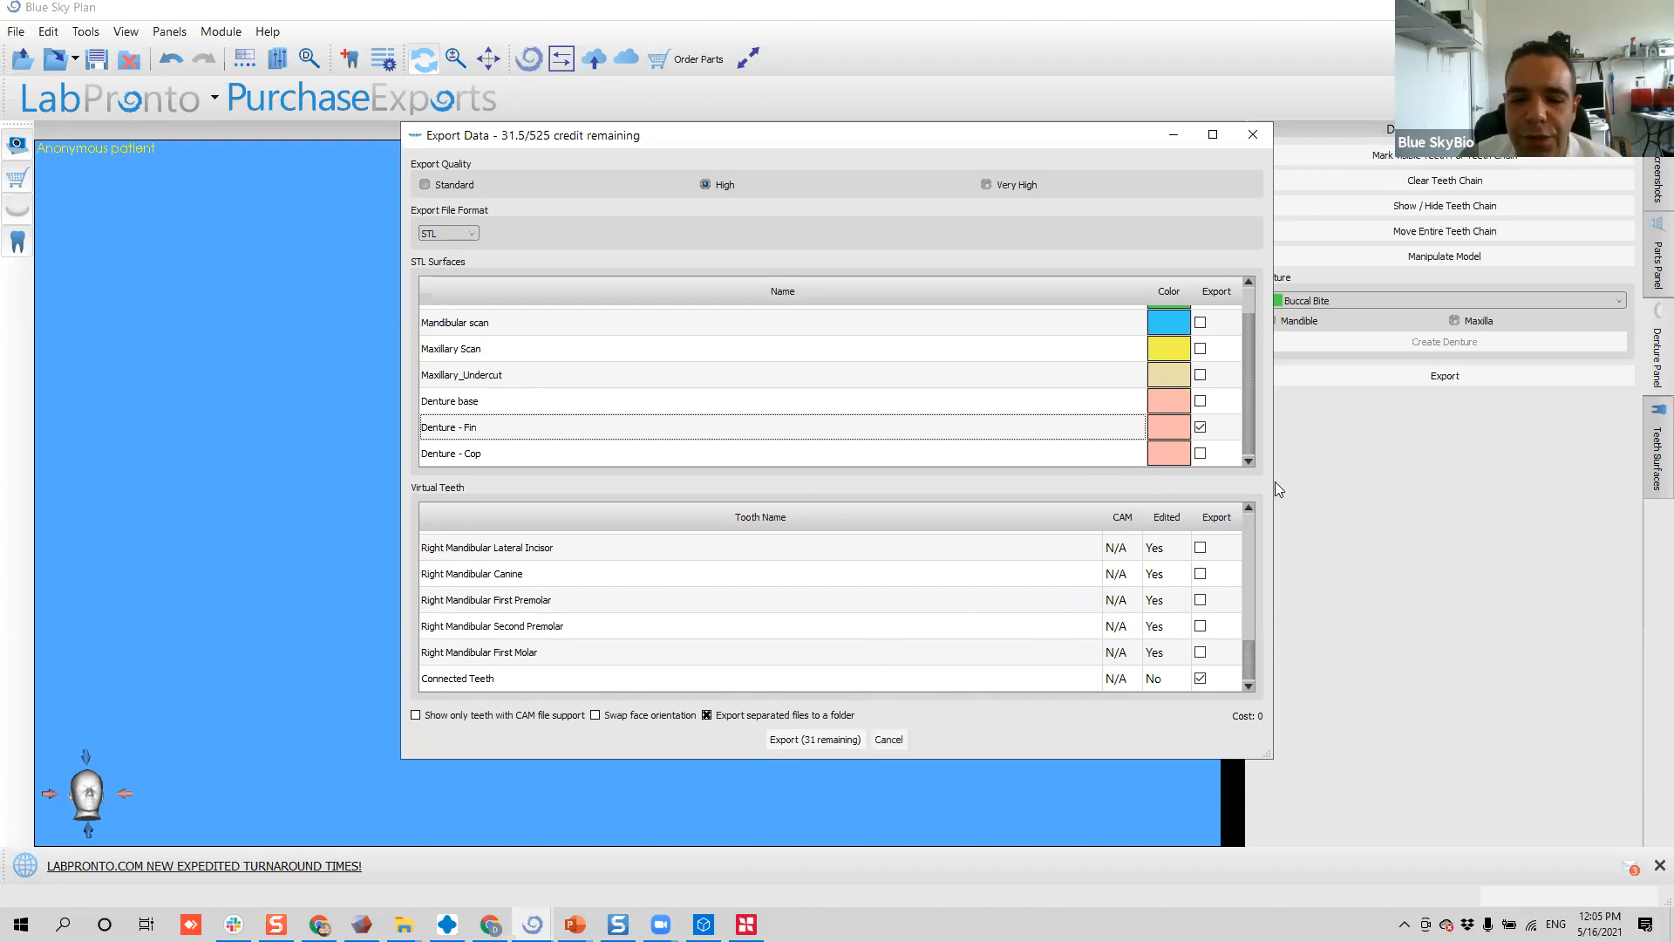
{"action": "left_click", "coordinate": [964, 677]}
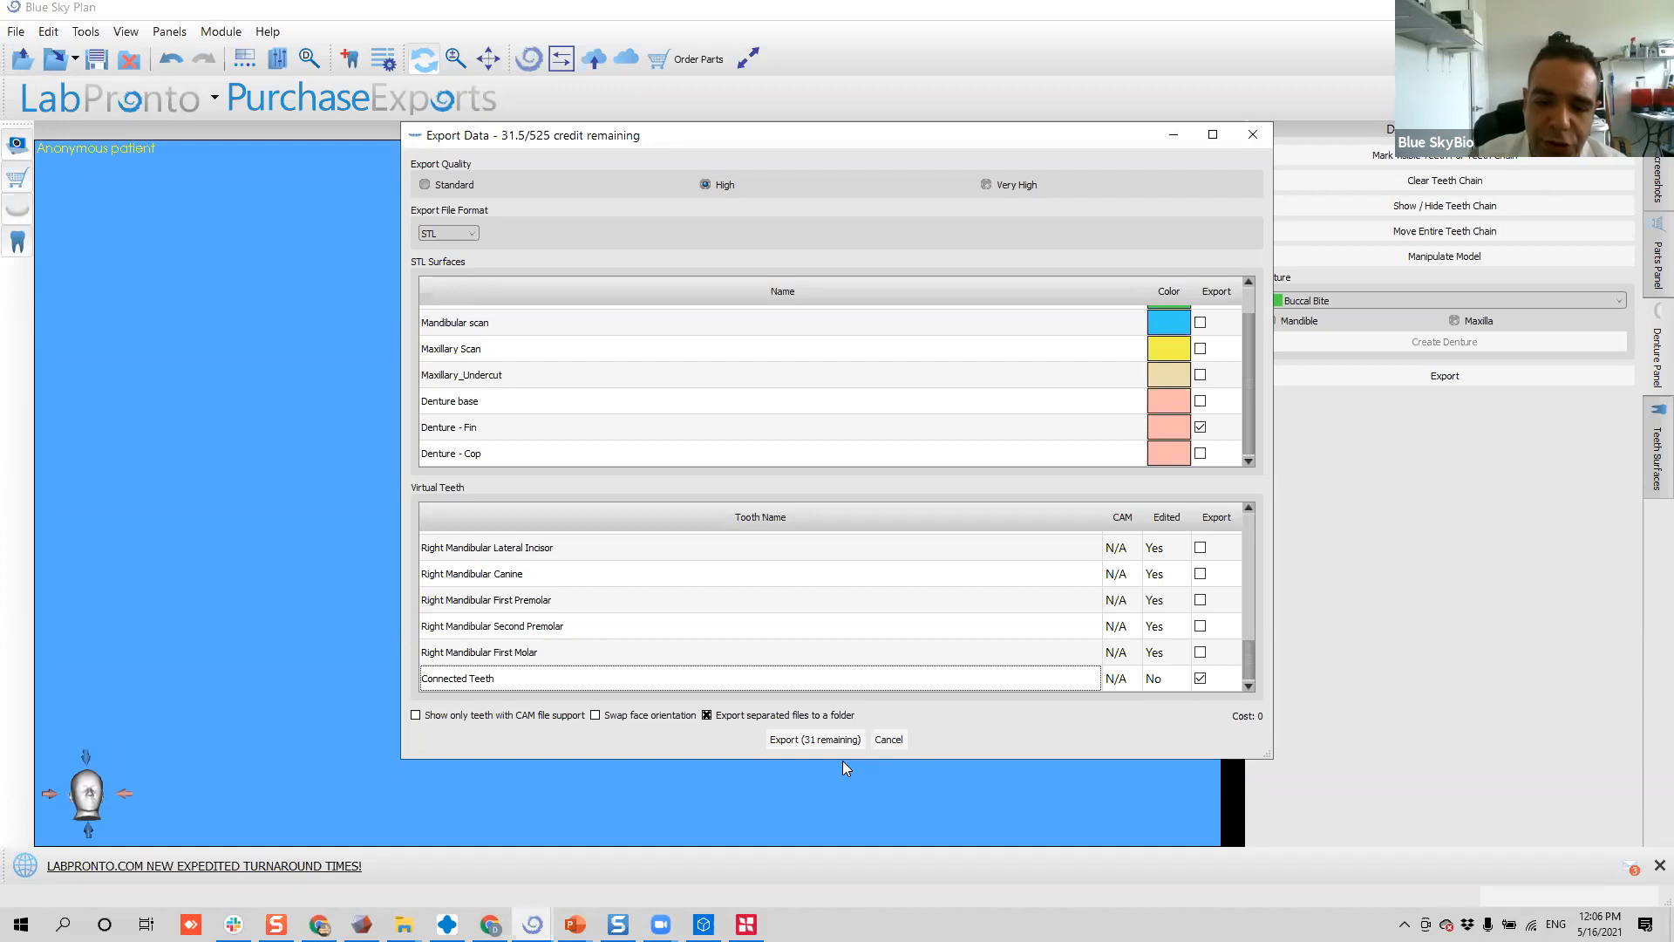
{"action": "left_click", "coordinate": [813, 739]}
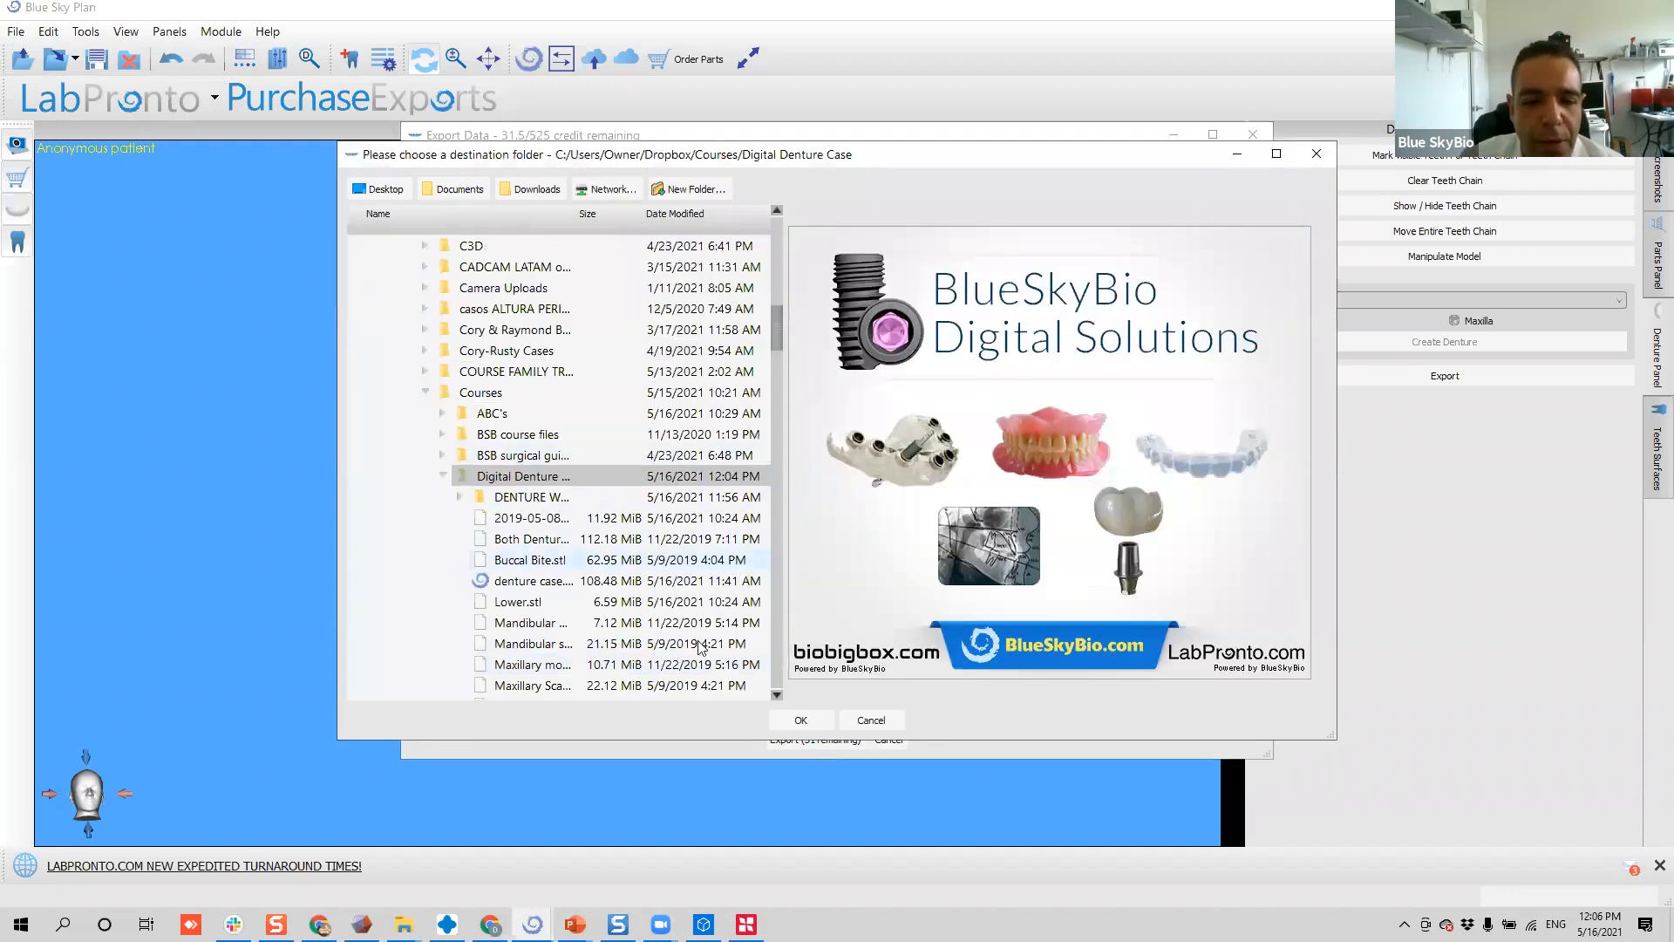
{"action": "left_click", "coordinate": [799, 721]}
{"action": "left_click", "coordinate": [910, 475]}
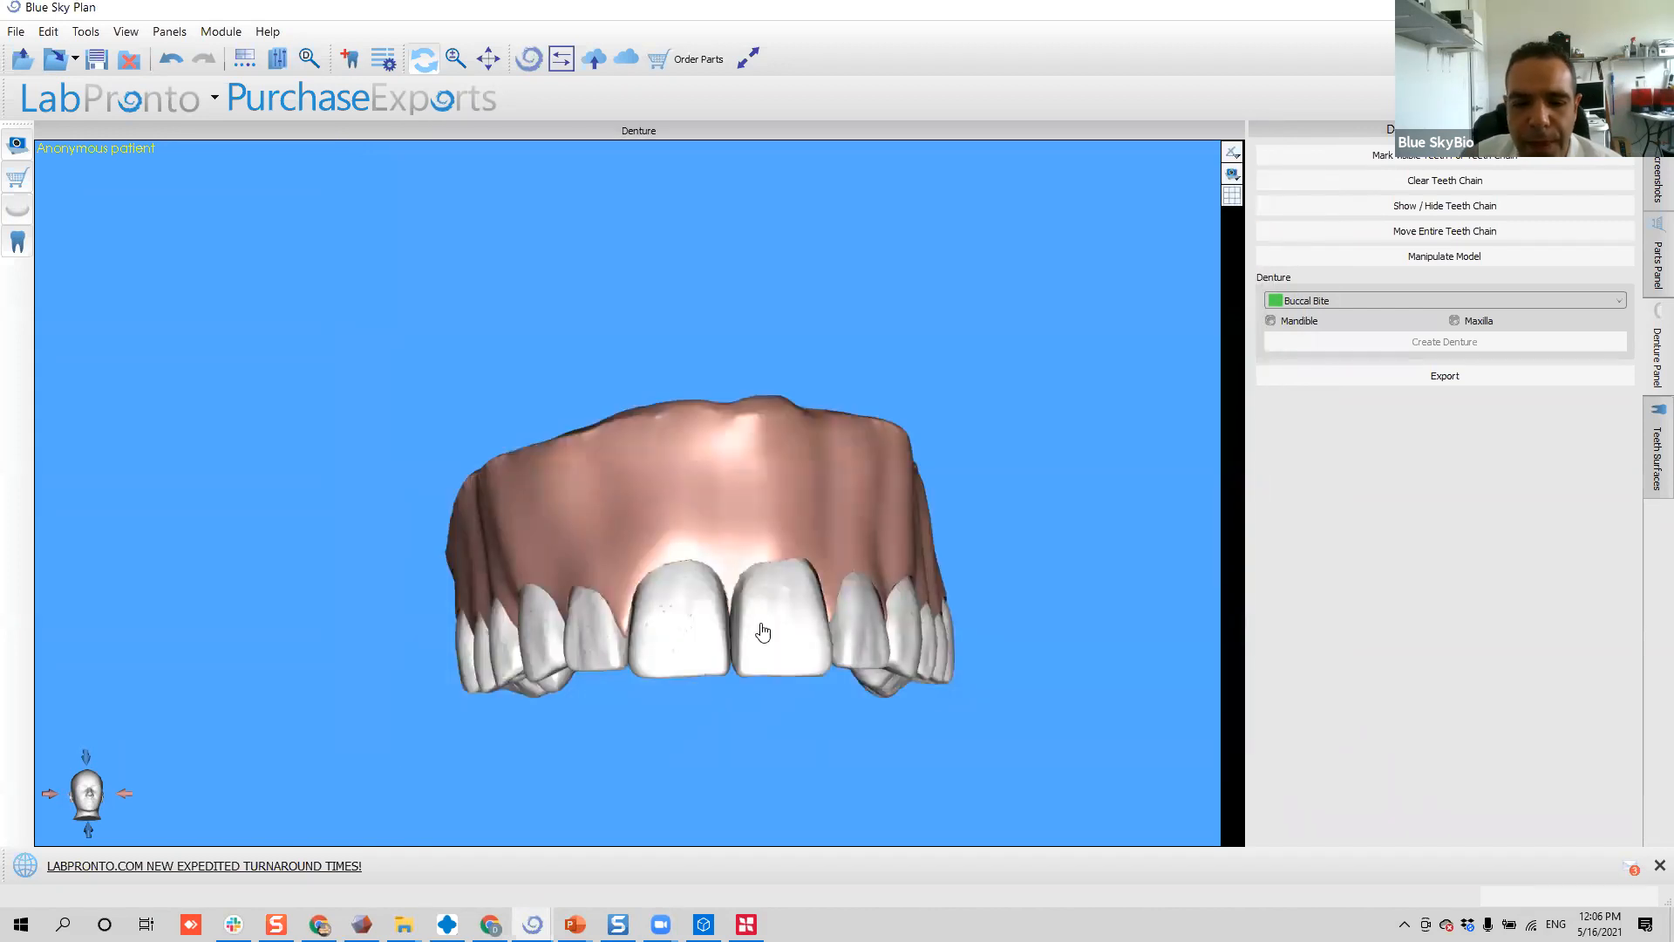
- Filter the models out of the teeth surfaces list and hide all of the listed surfaces
{"action": "left_click_drag", "start_coordinate": [806, 471], "coordinate": [915, 520]}
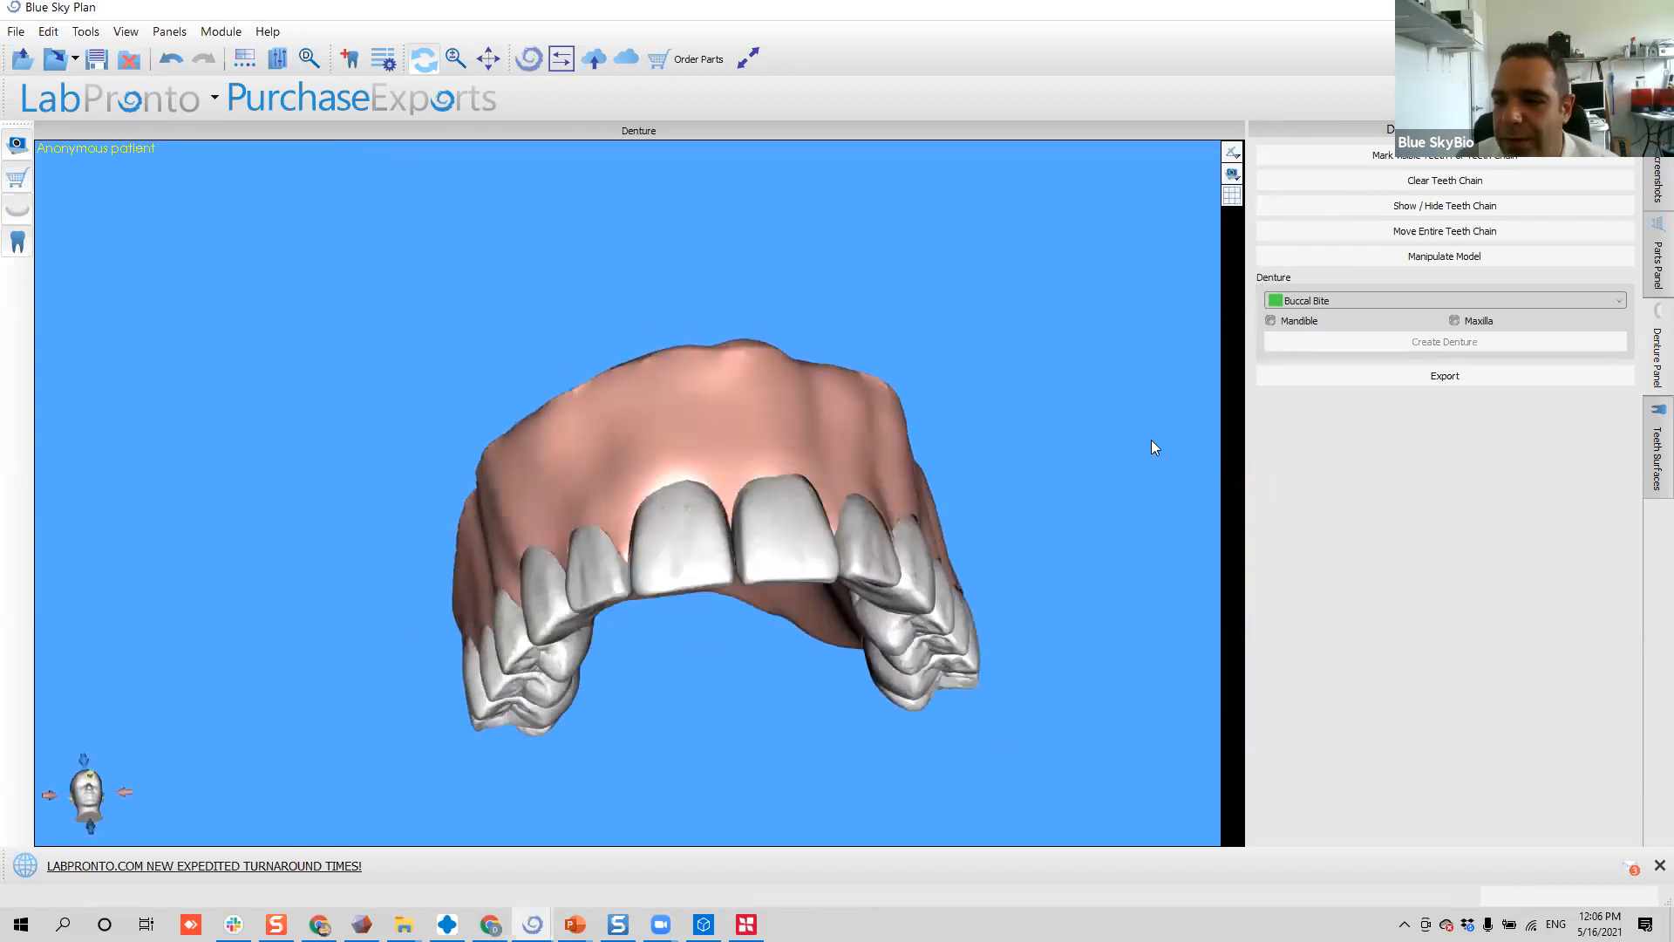
{"action": "left_click", "coordinate": [1657, 449]}
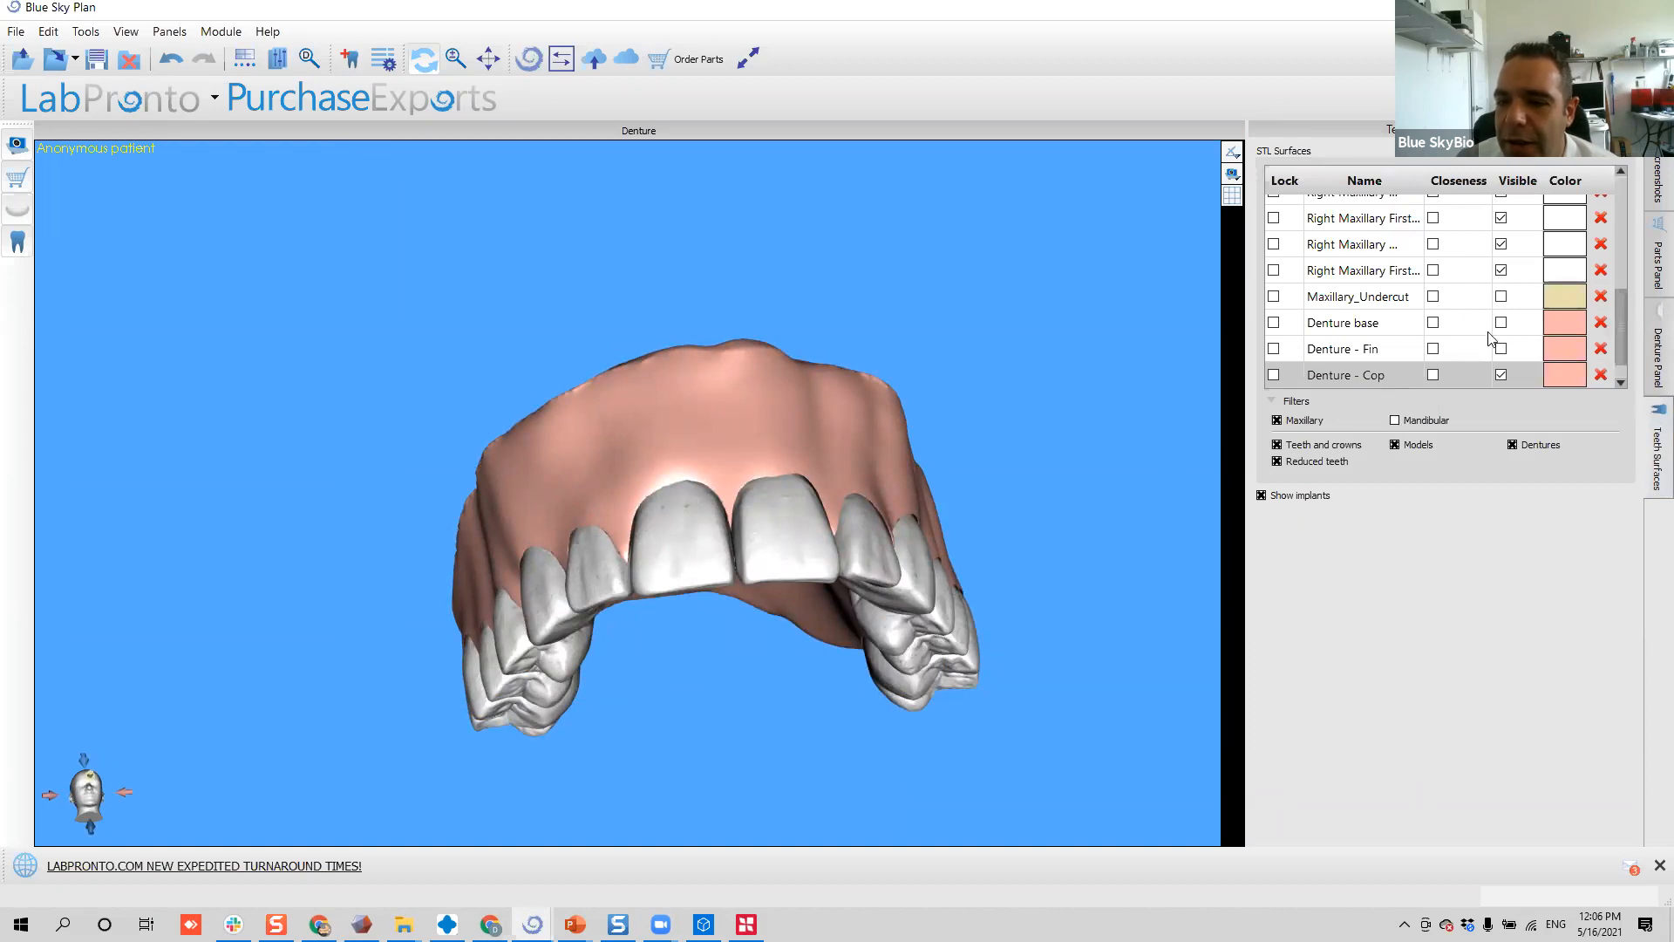
{"action": "scroll", "coordinate": [1493, 340], "scroll_direction": "up", "scroll_amount": 5}
{"action": "scroll", "coordinate": [1497, 305], "scroll_direction": "down", "scroll_amount": 3}
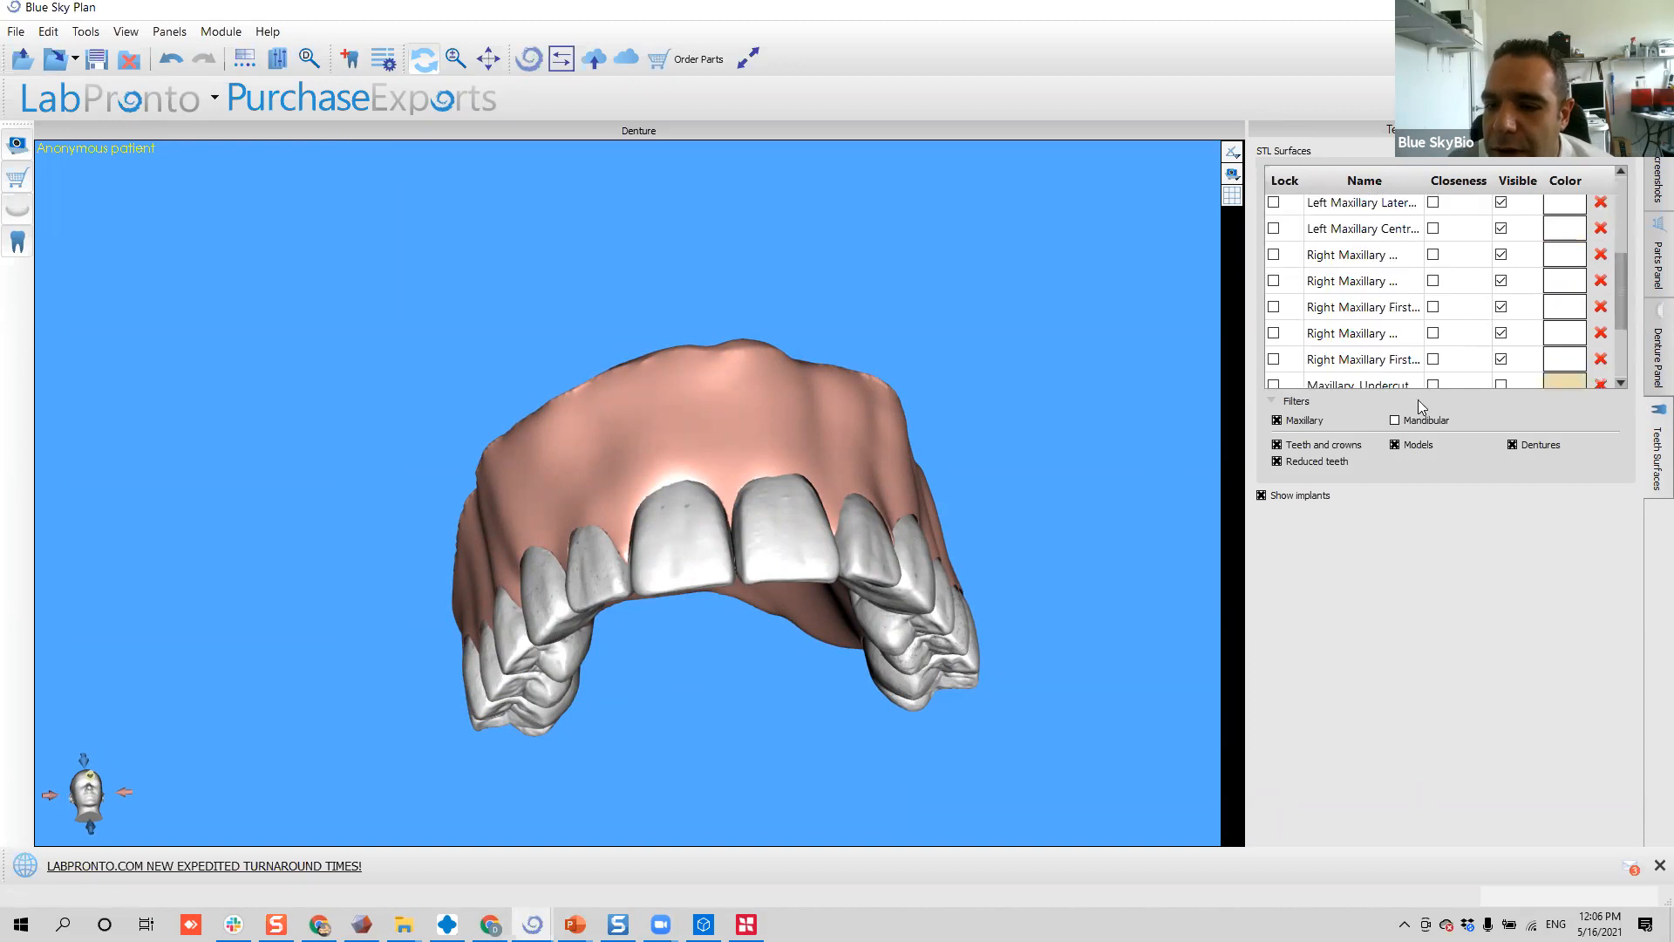
{"action": "left_click", "coordinate": [1415, 446]}
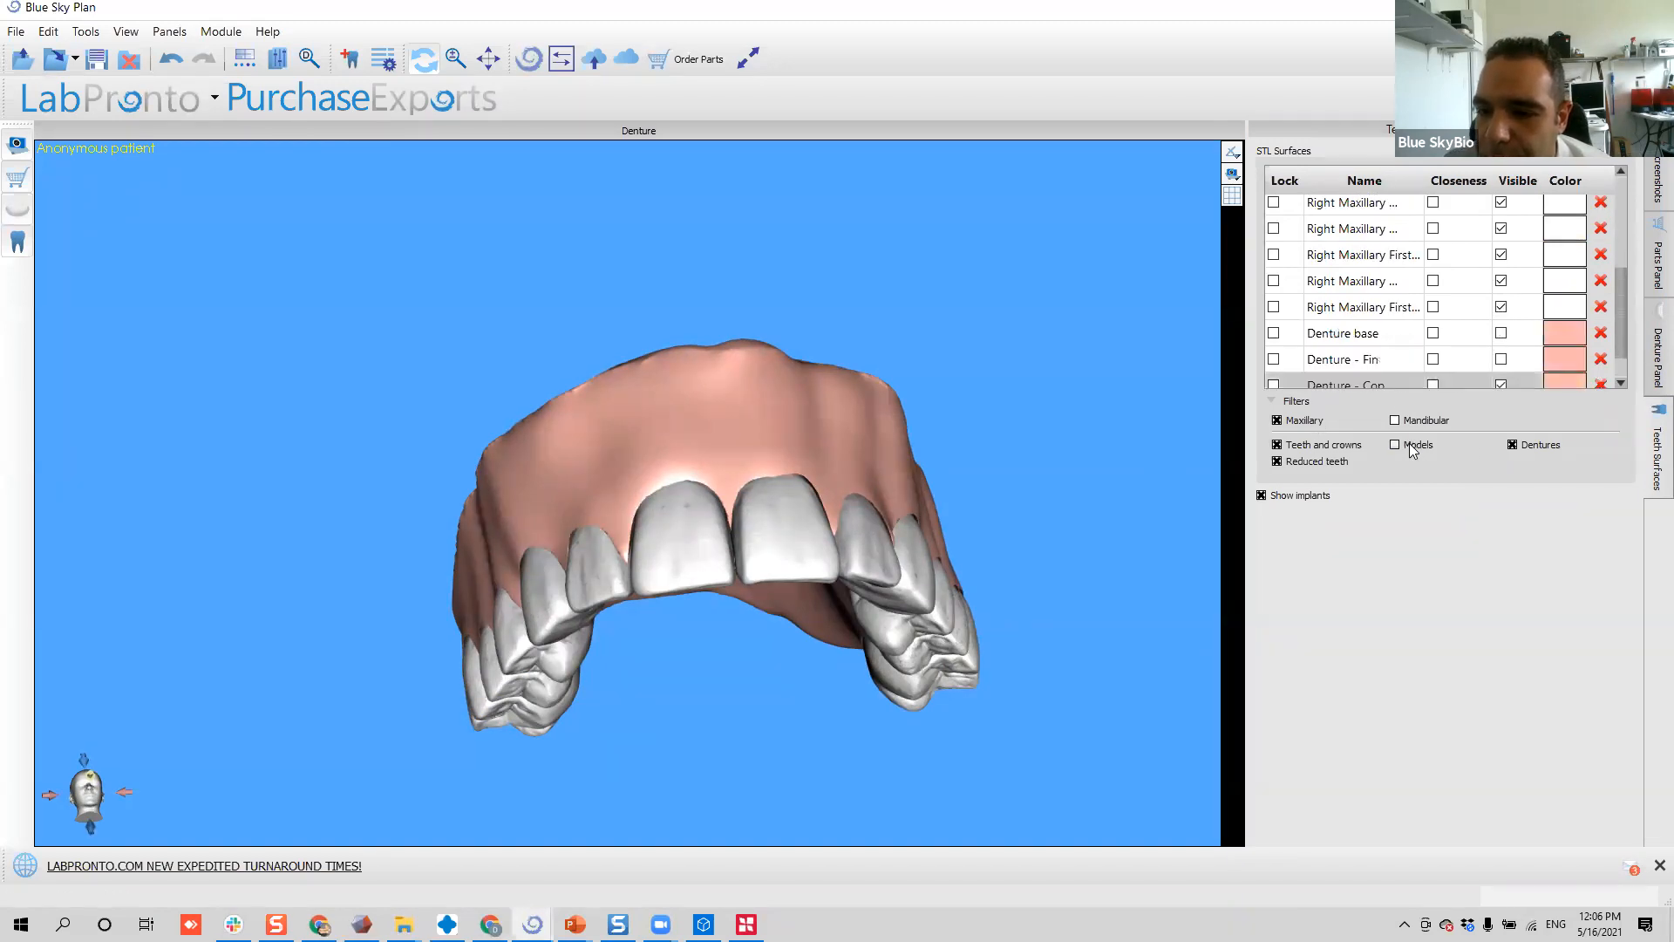
{"action": "left_click", "coordinate": [1501, 182]}
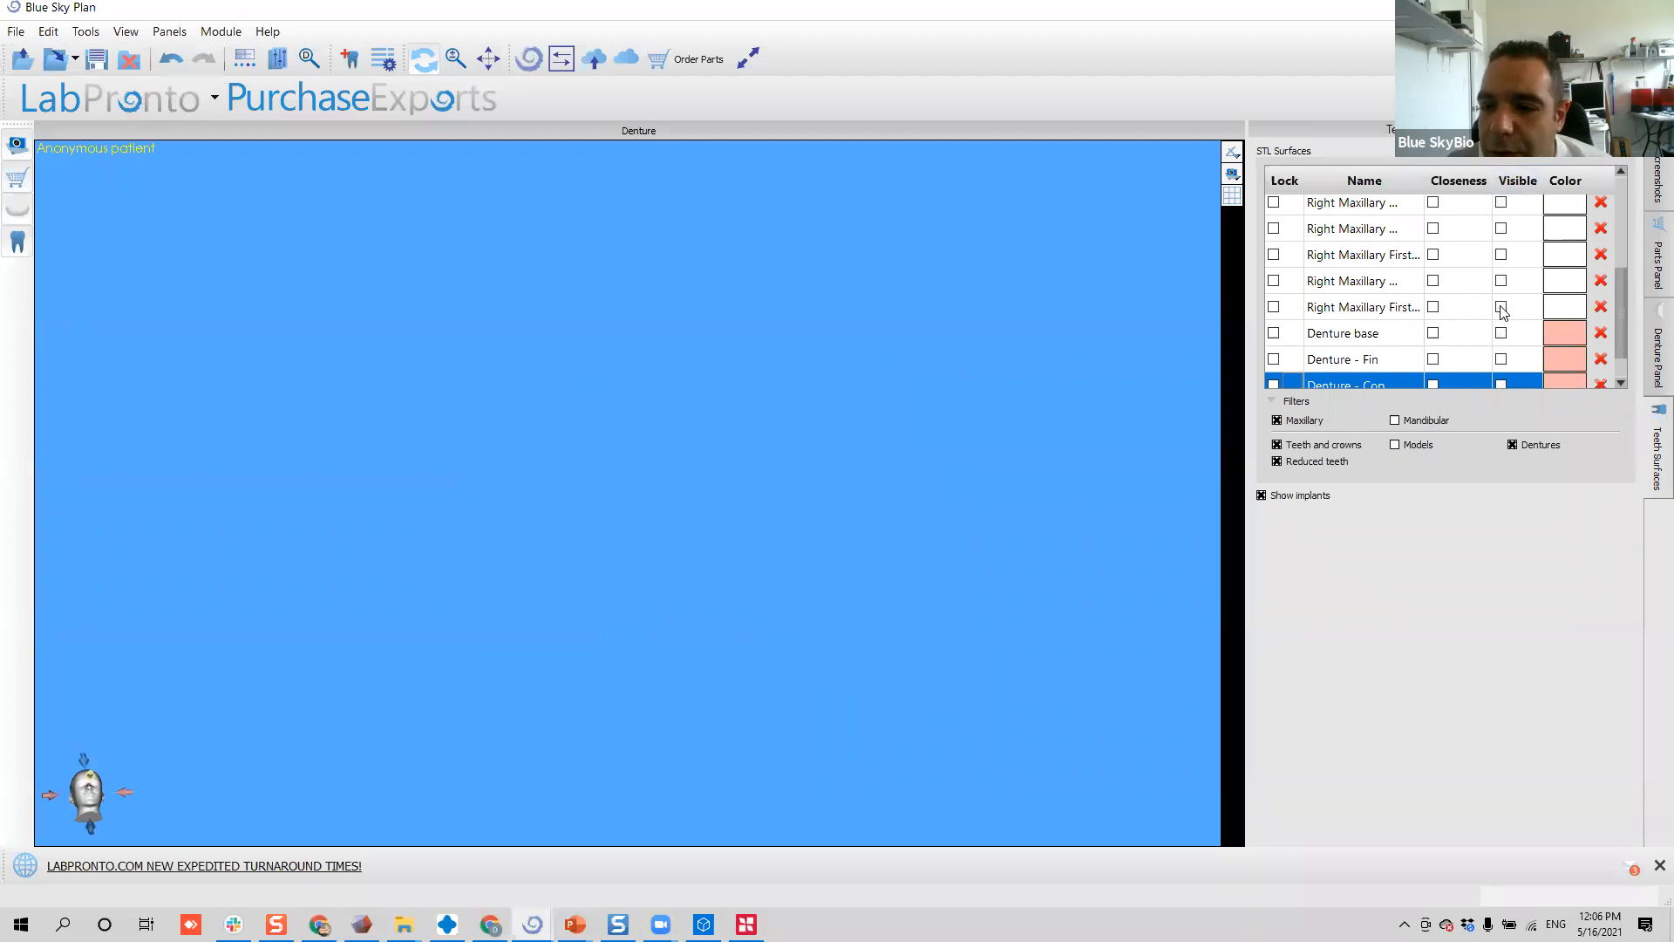
- Try individual right maxillary teeth, and make the Connected Teeth surface visible
{"action": "left_click", "coordinate": [1500, 307]}
{"action": "left_click", "coordinate": [1501, 279]}
{"action": "left_click", "coordinate": [1501, 257]}
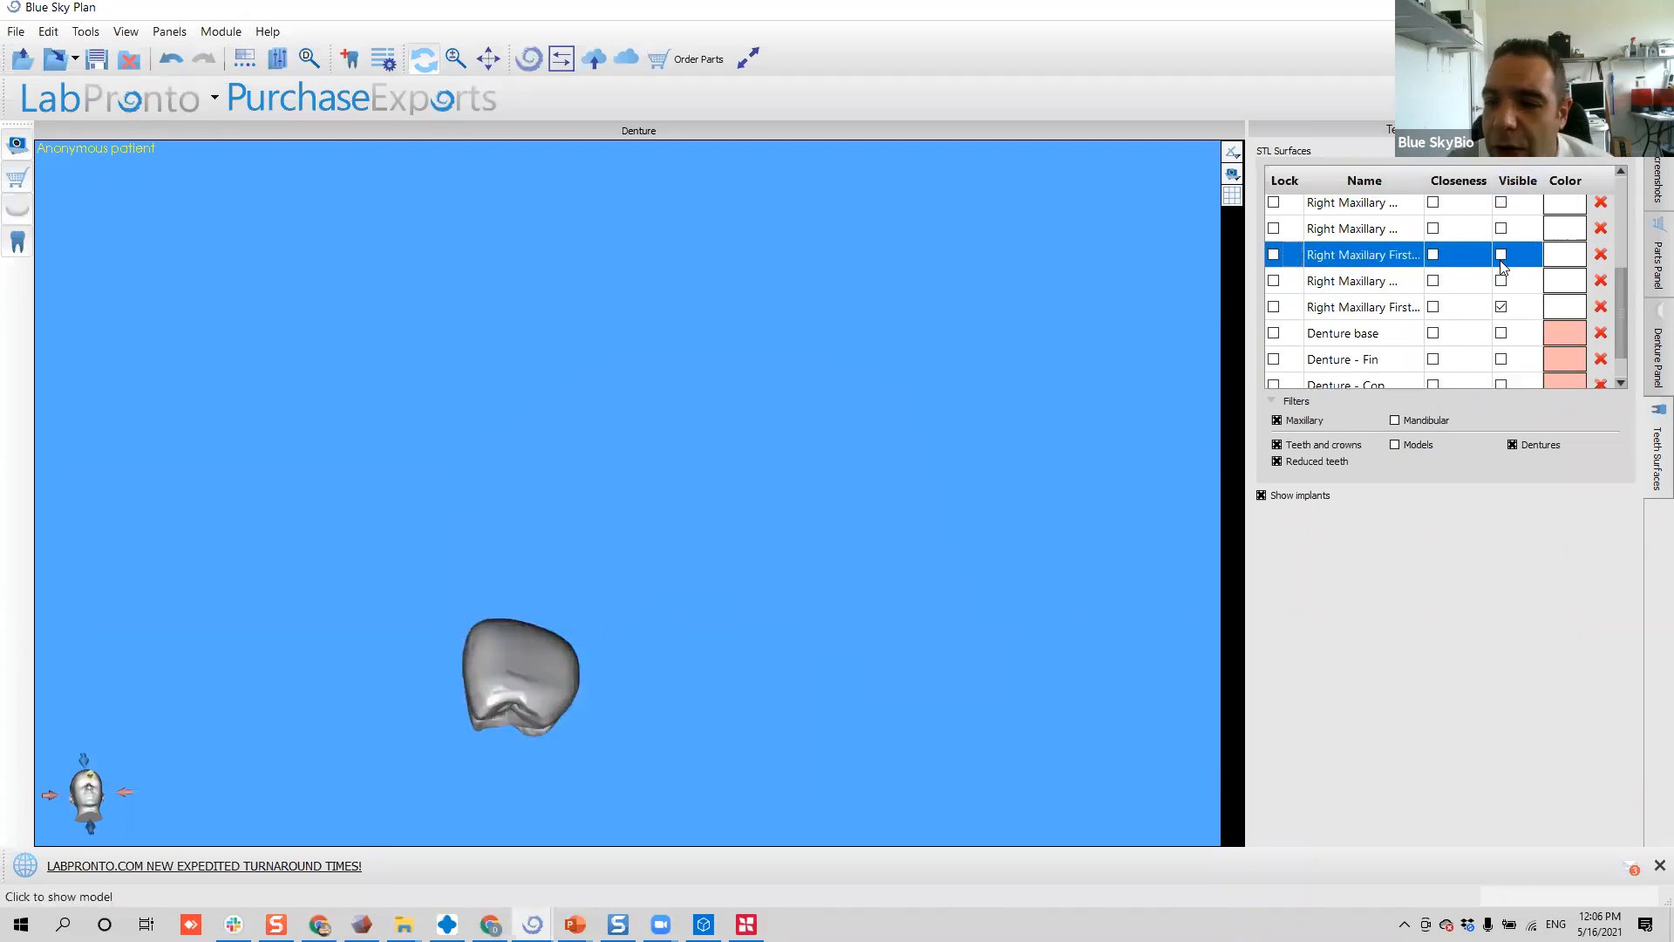
{"action": "scroll", "coordinate": [1499, 269], "scroll_direction": "up", "scroll_amount": 3}
{"action": "scroll", "coordinate": [1493, 247], "scroll_direction": "down", "scroll_amount": 3}
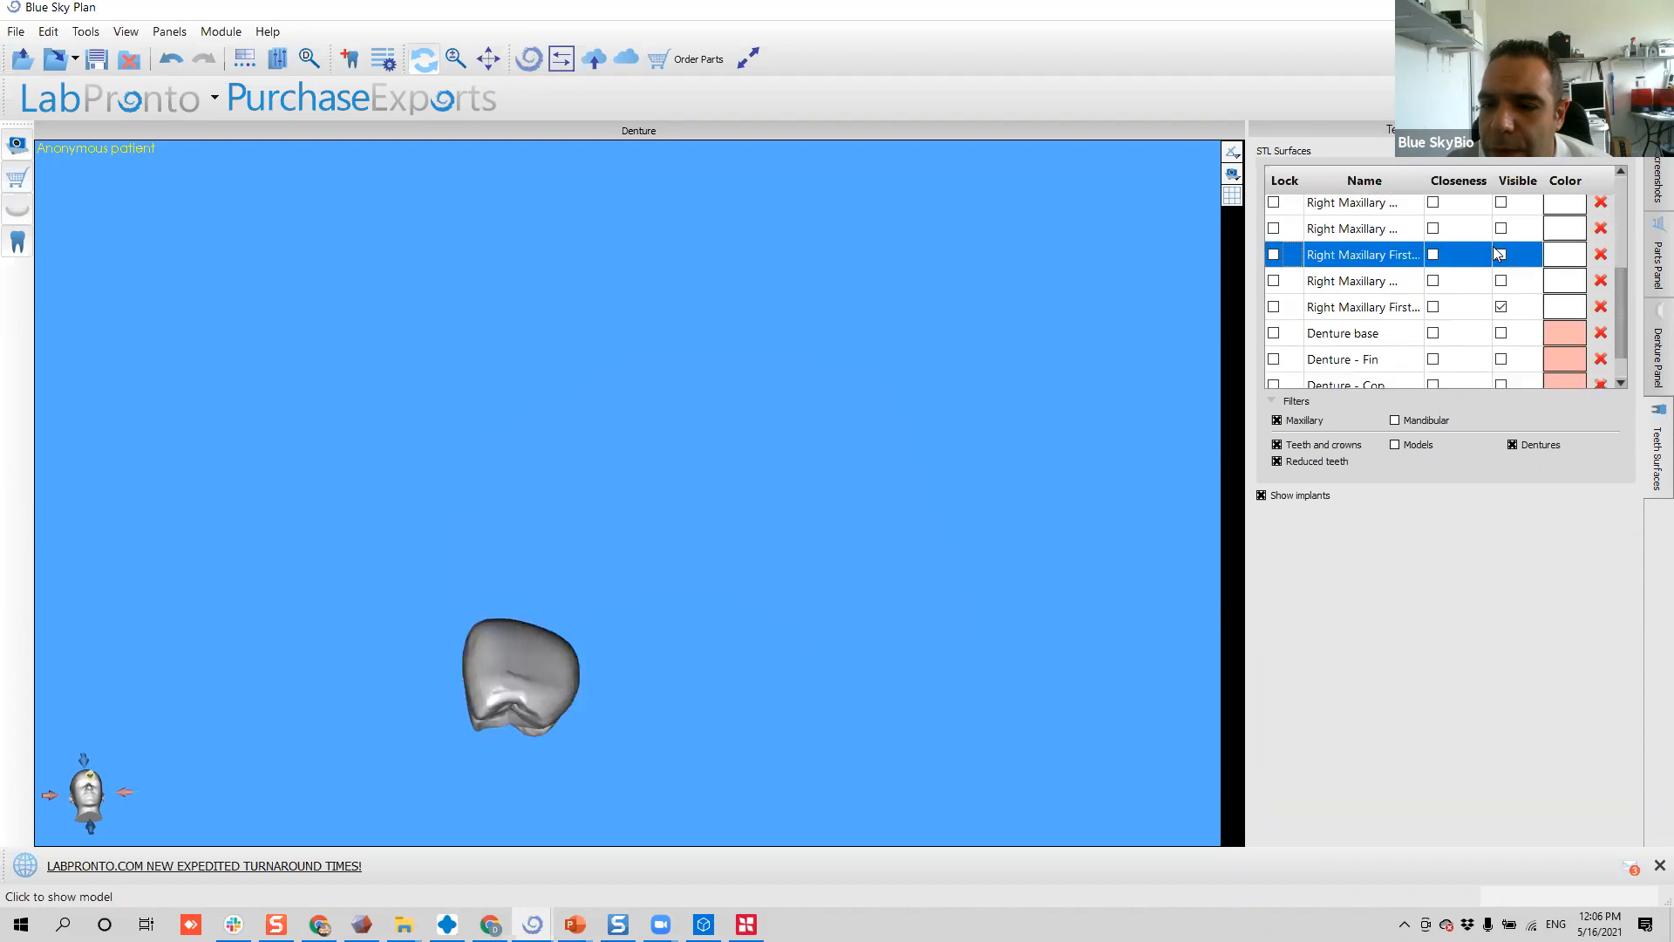
{"action": "scroll", "coordinate": [1496, 262], "scroll_direction": "down", "scroll_amount": 2}
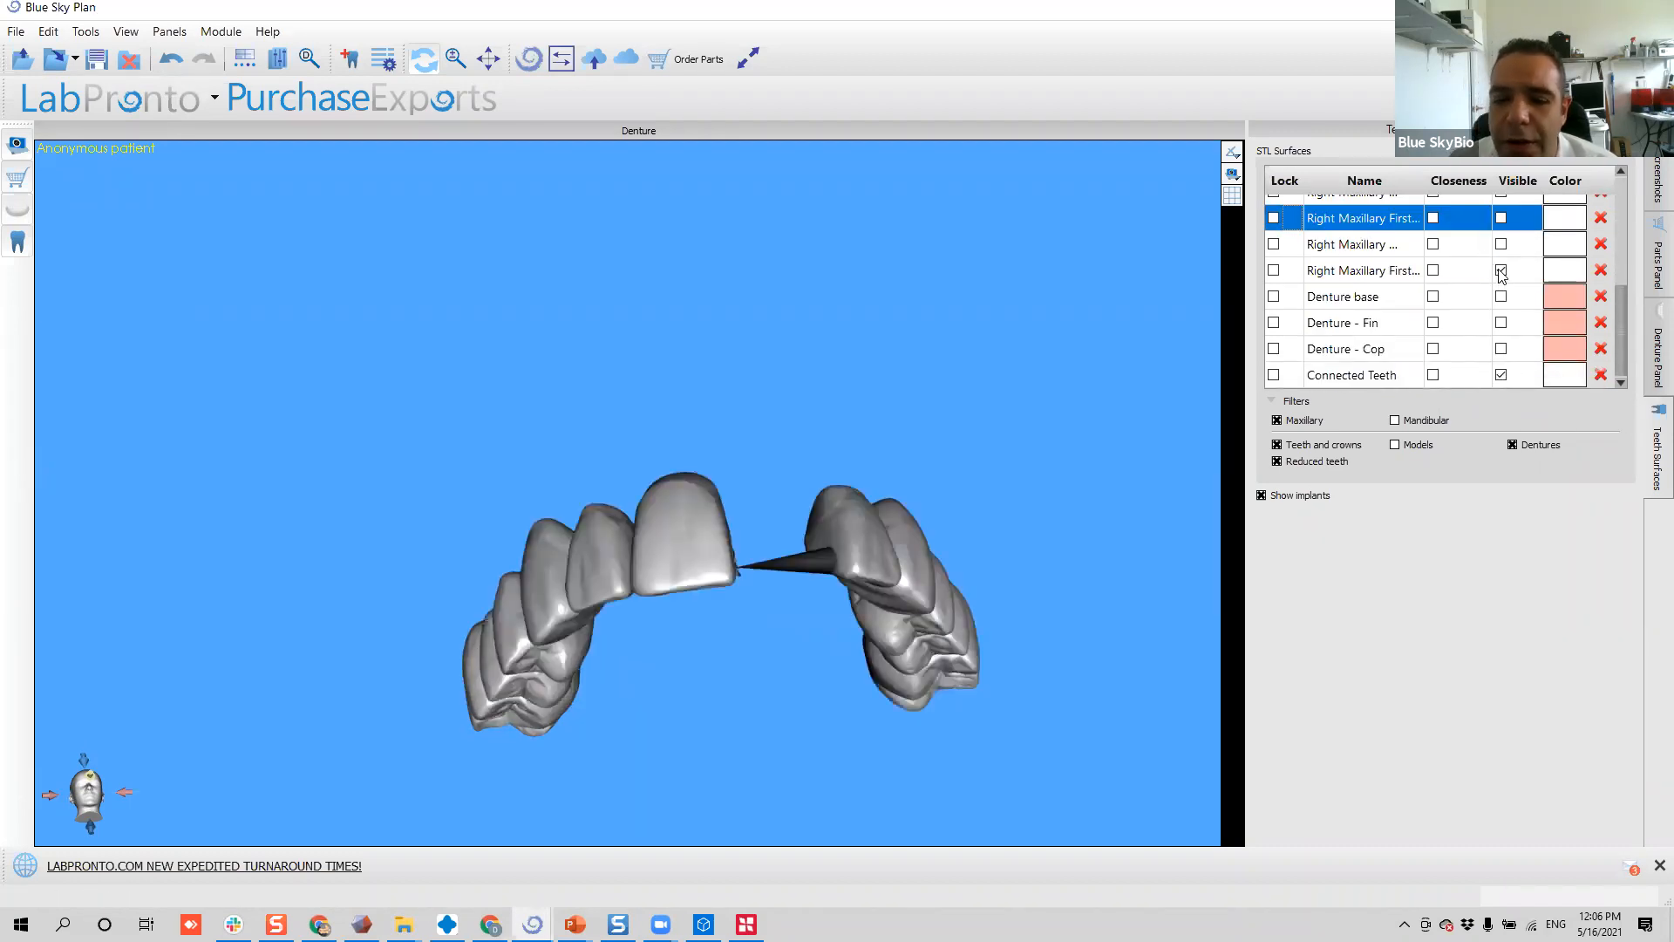
- Inspect the gap in the connected teeth and show the Left Maxillary Central Incisor to complete the arch
{"action": "left_click_drag", "start_coordinate": [844, 565], "coordinate": [639, 350]}
{"action": "scroll", "coordinate": [639, 350], "scroll_direction": "up", "scroll_amount": 6}
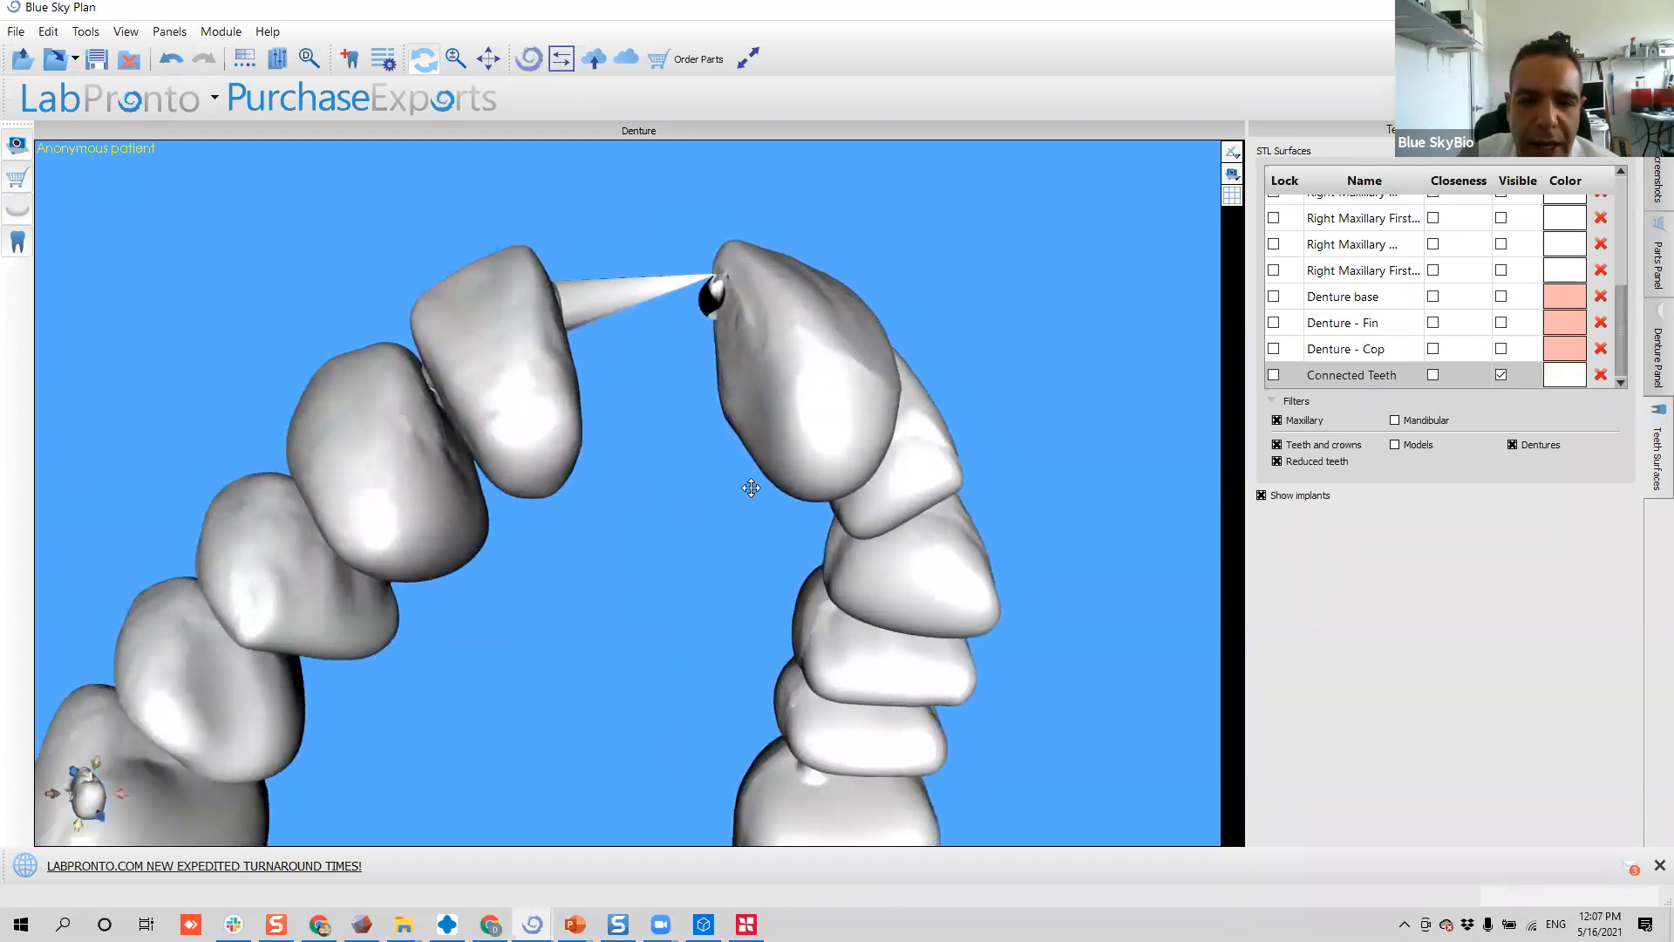
{"action": "left_click_drag", "start_coordinate": [858, 491], "coordinate": [479, 357]}
{"action": "left_click_drag", "start_coordinate": [792, 327], "coordinate": [568, 468]}
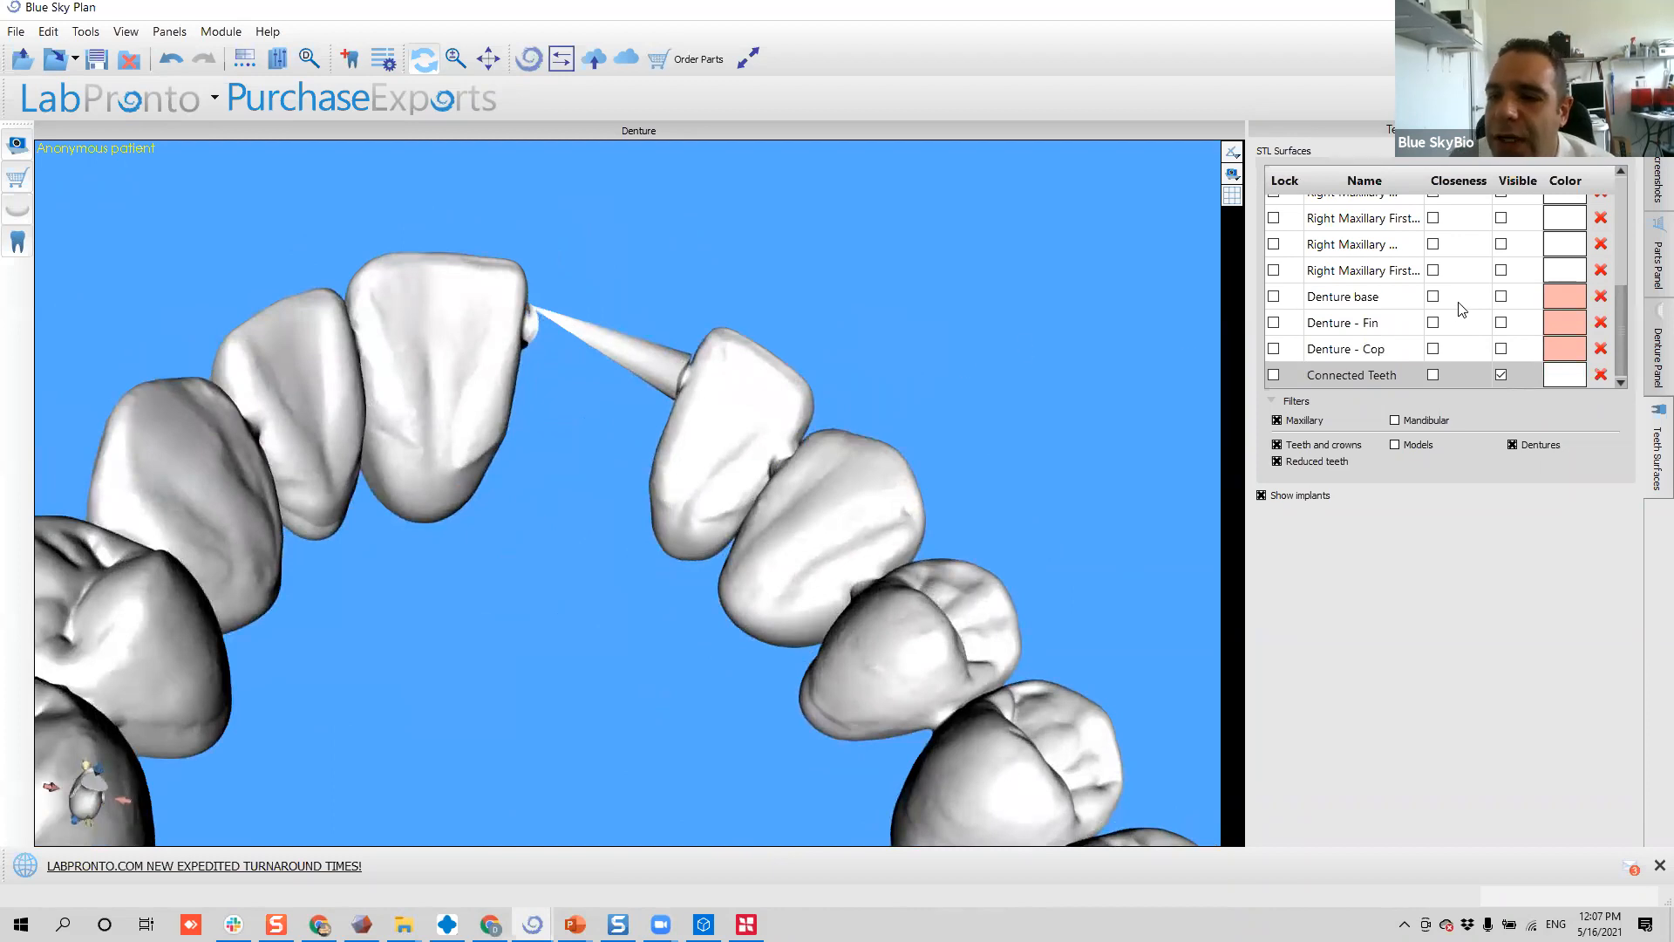
{"action": "scroll", "coordinate": [1462, 309], "scroll_direction": "up", "scroll_amount": 4}
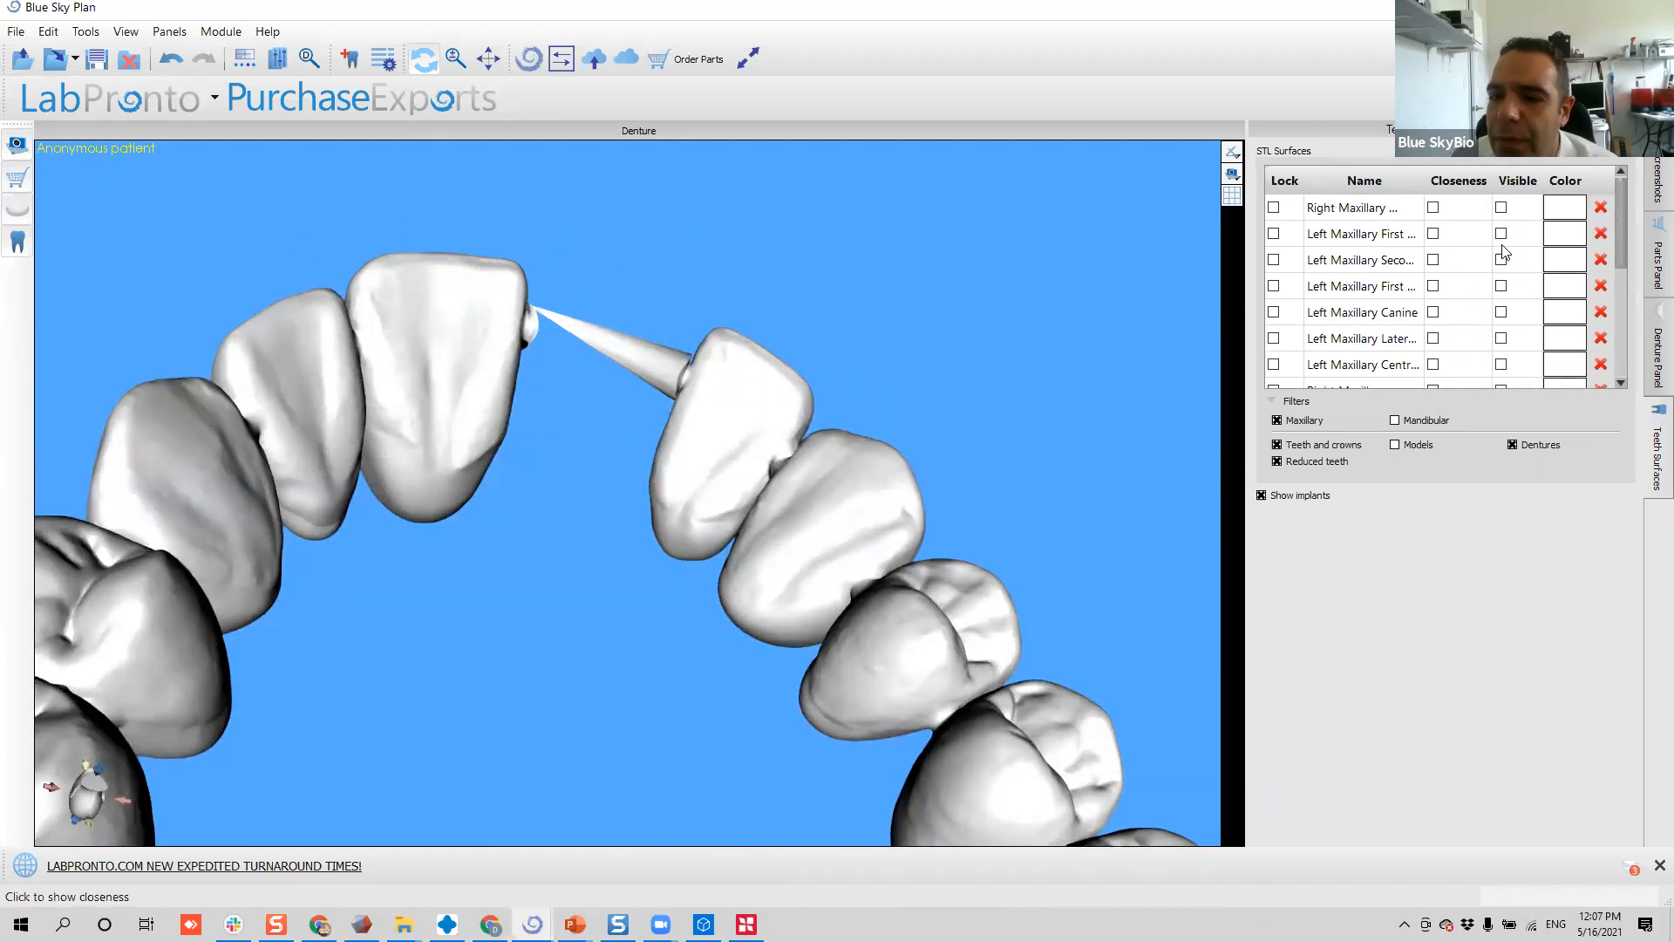
{"action": "left_click", "coordinate": [1509, 214]}
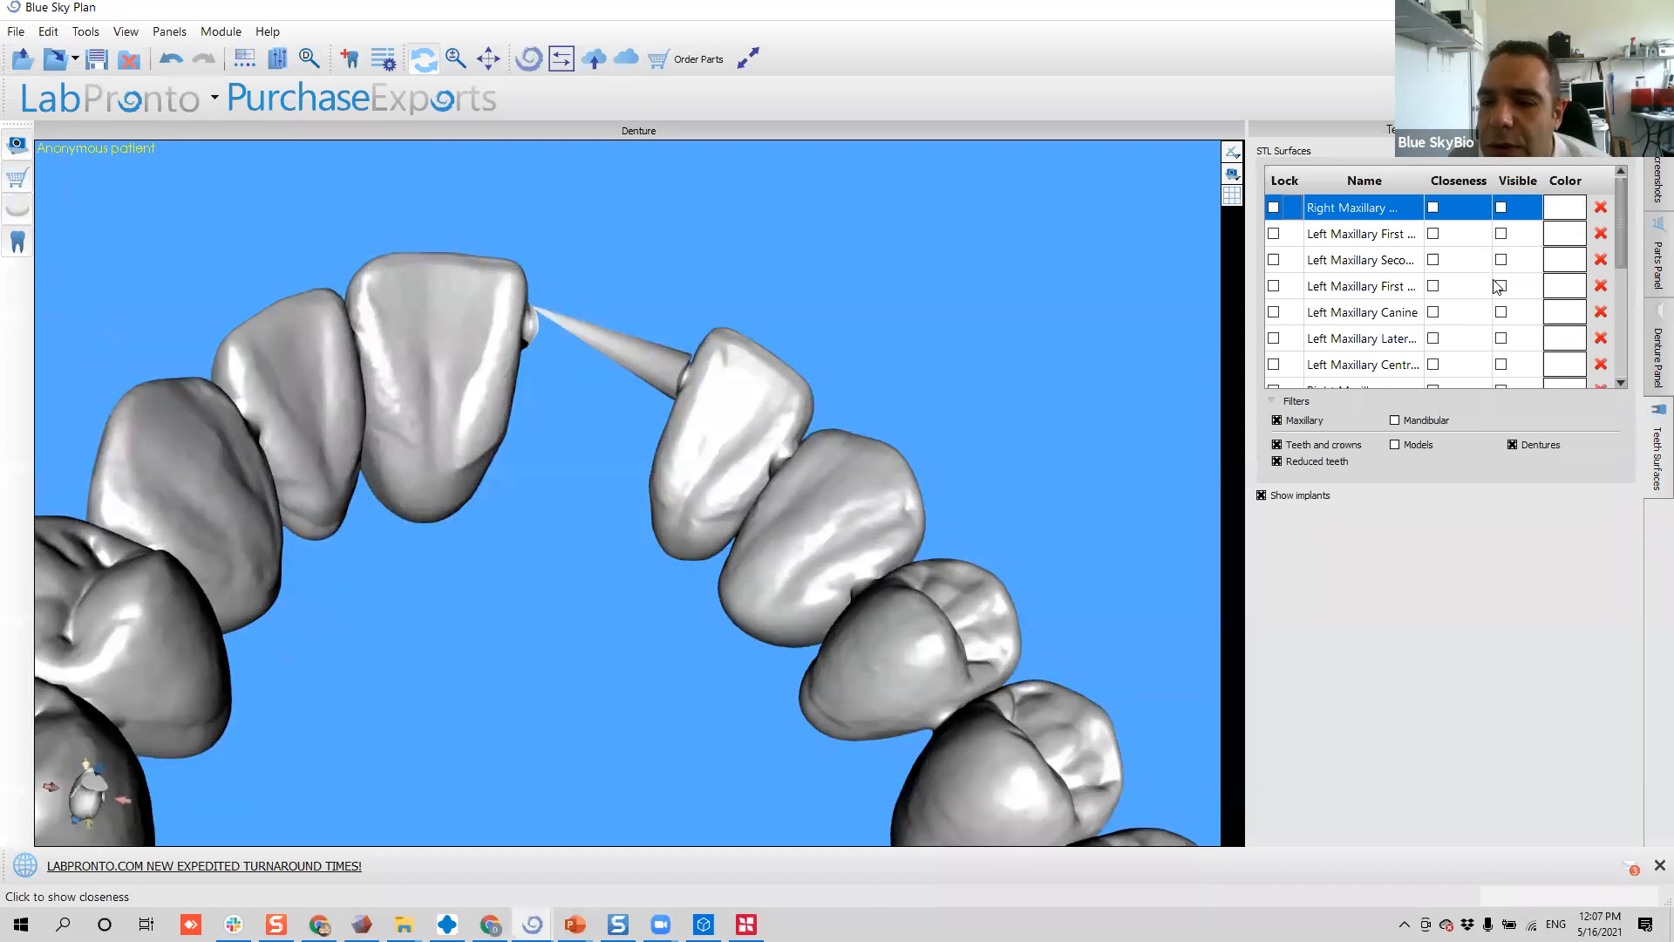
{"action": "left_click", "coordinate": [1500, 365]}
{"action": "scroll", "coordinate": [752, 362], "scroll_direction": "down", "scroll_amount": 5}
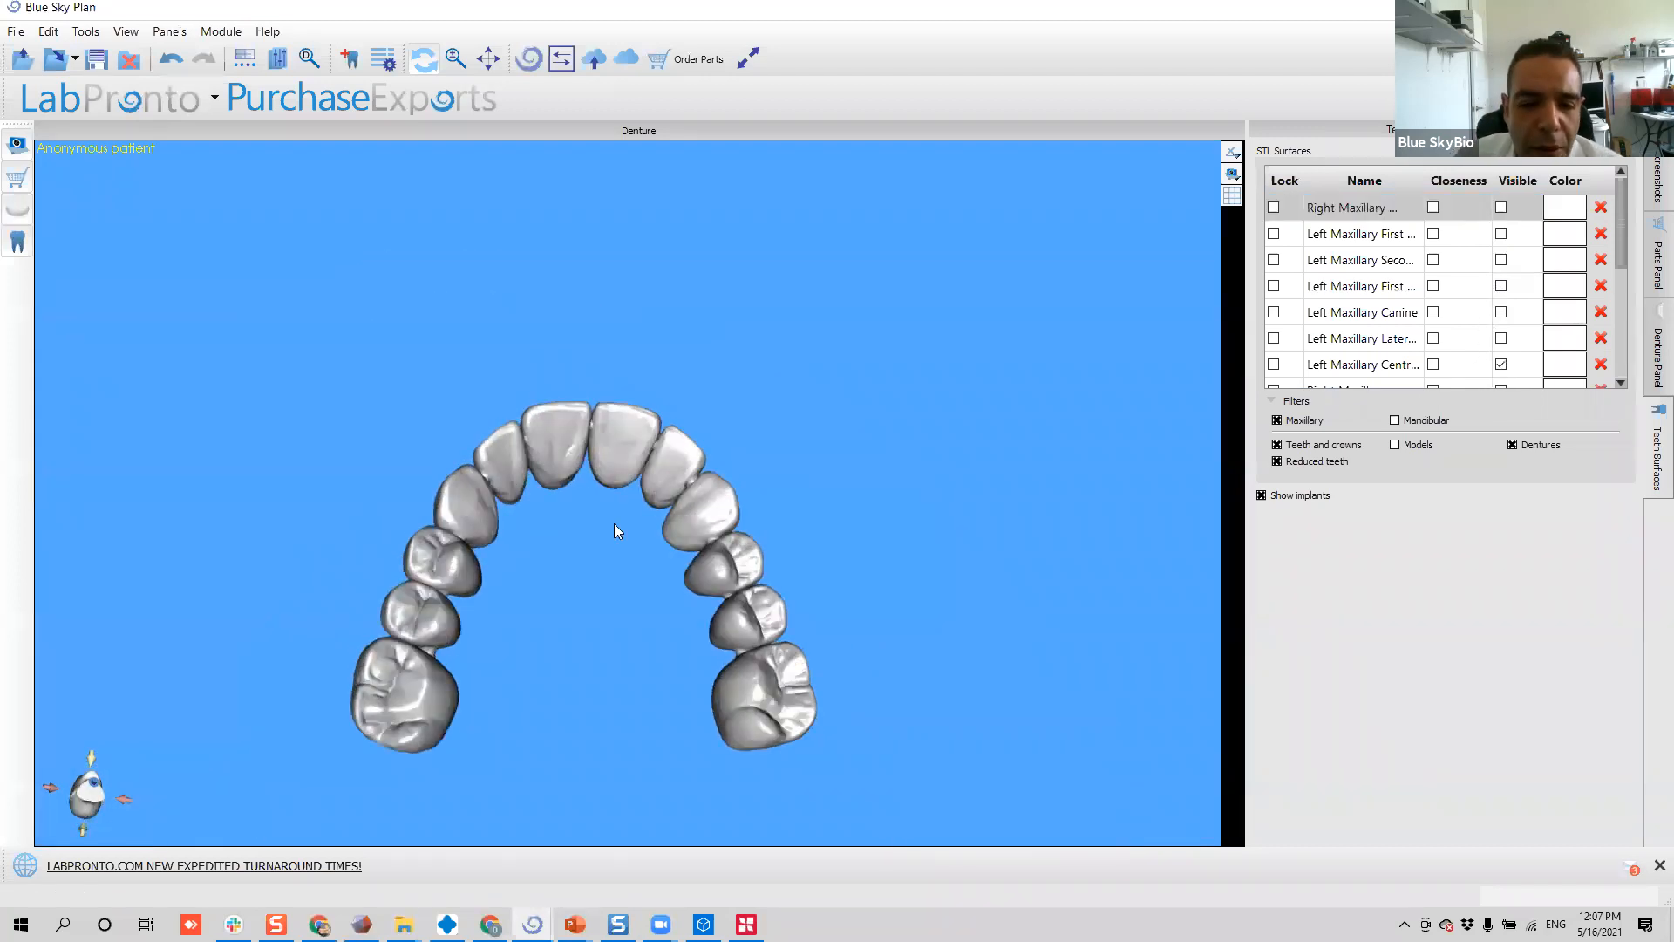
{"action": "left_click_drag", "start_coordinate": [622, 549], "coordinate": [628, 570]}
{"action": "left_click_drag", "start_coordinate": [691, 312], "coordinate": [633, 734]}
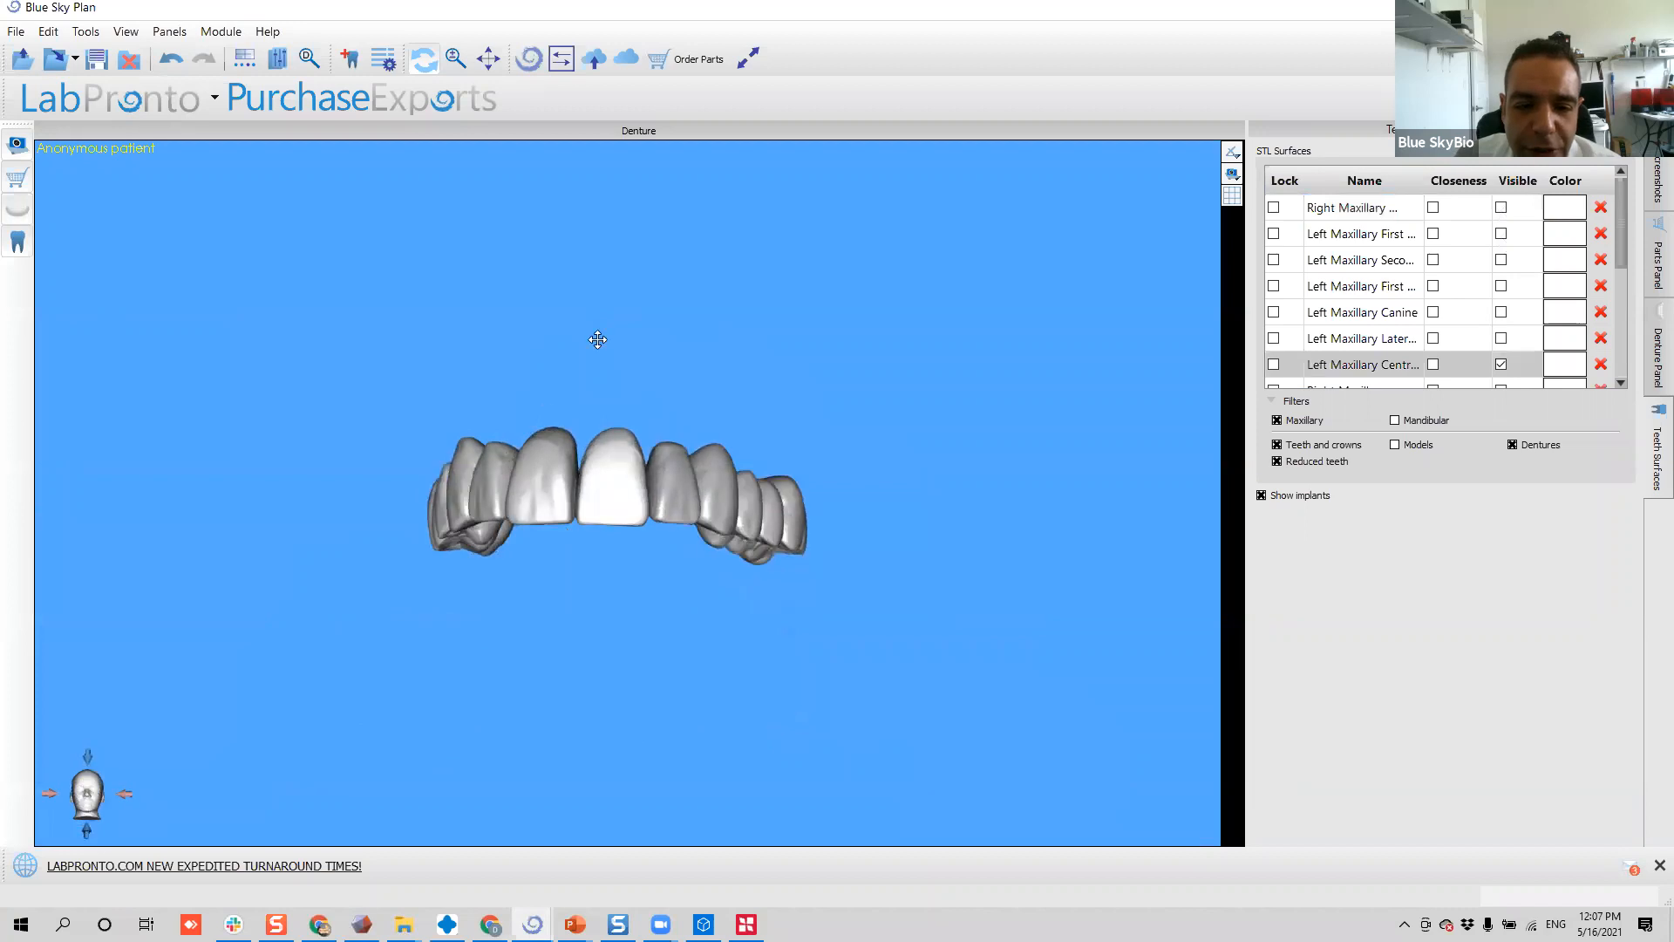
{"action": "left_click_drag", "start_coordinate": [598, 338], "coordinate": [614, 506]}
- Open the data export for Connected Teeth and the Left Maxillary Central Incisor, and turn off exporting separated files to a folder
{"action": "left_click", "coordinate": [11, 35]}
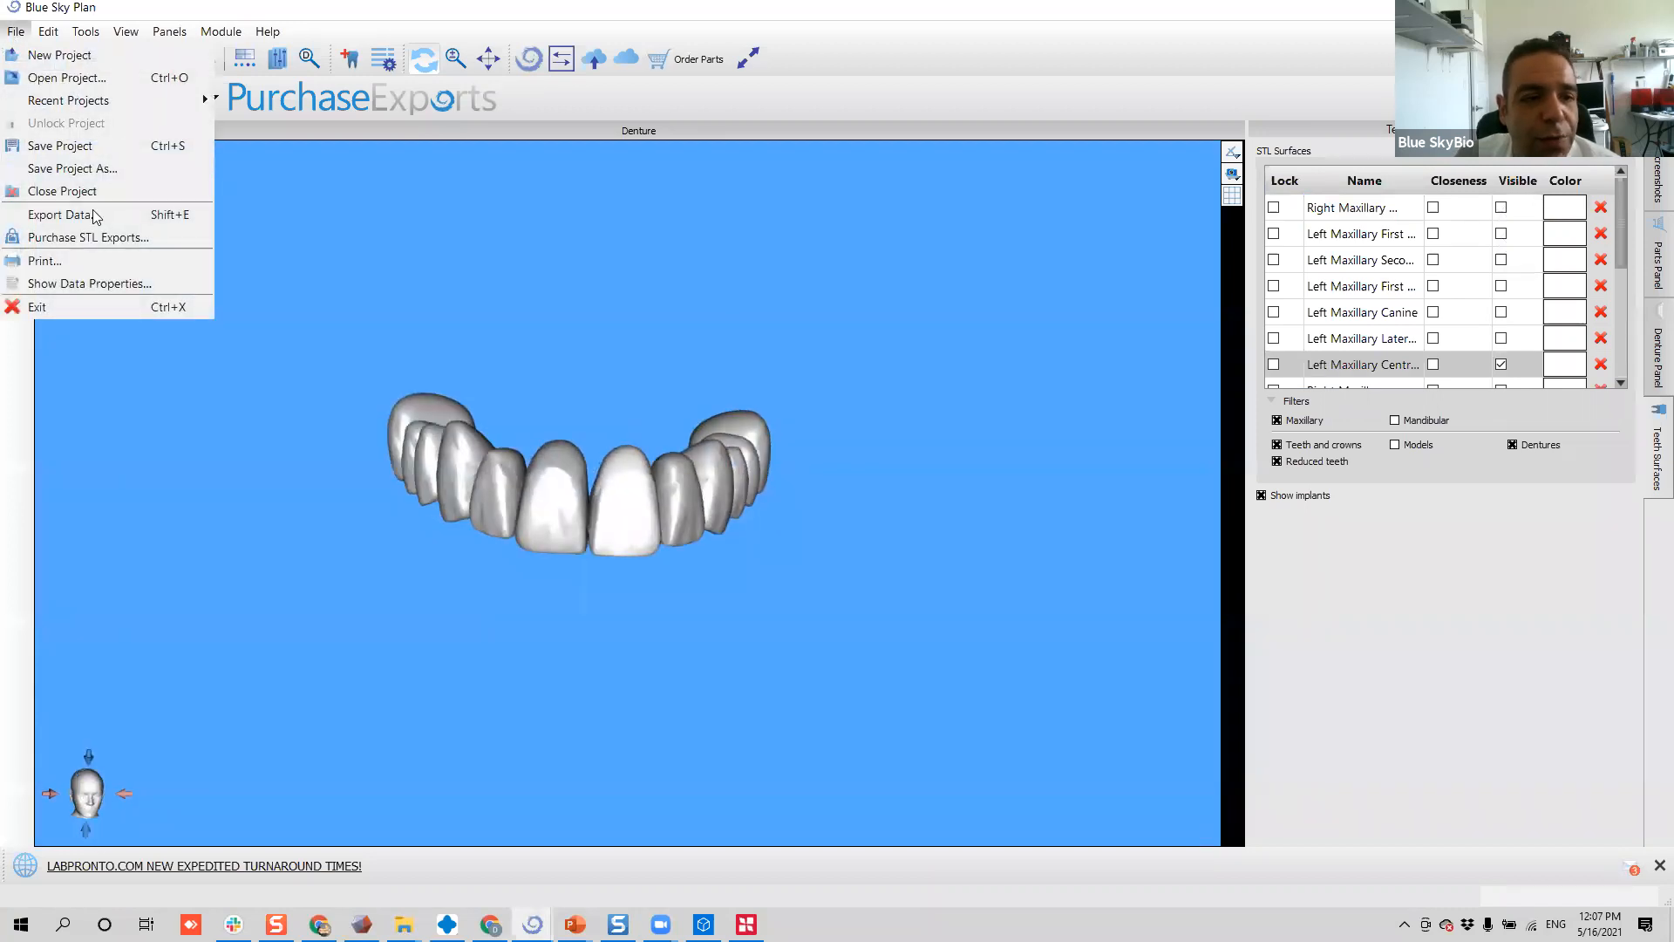
{"action": "left_click", "coordinate": [1650, 364]}
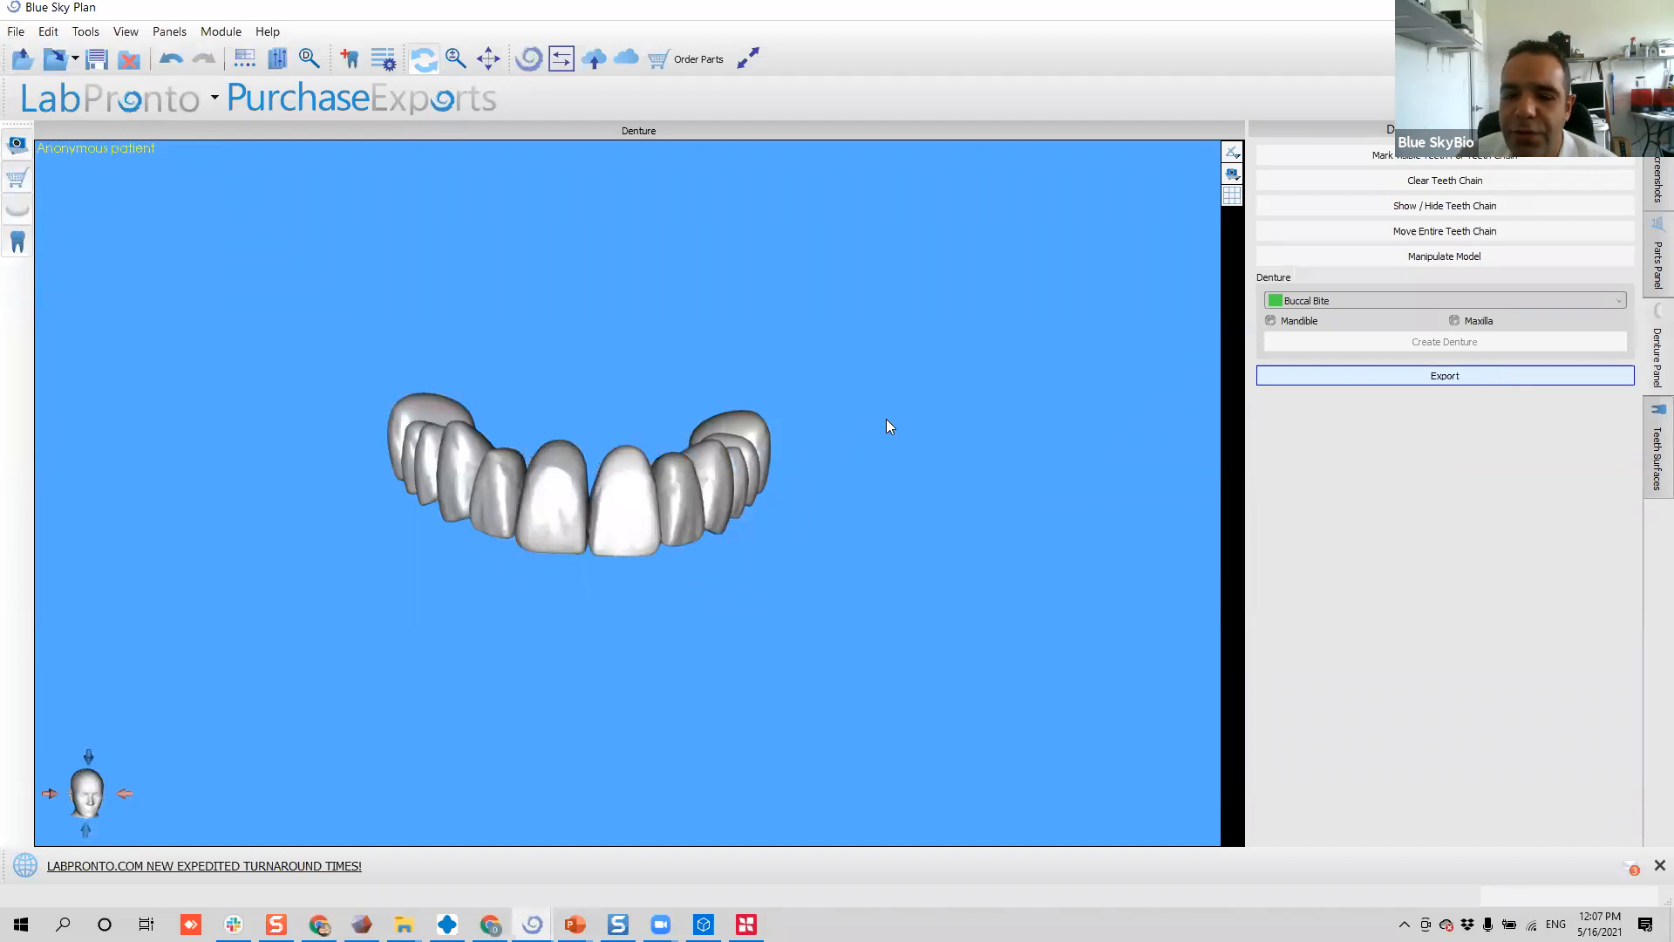
{"action": "scroll", "coordinate": [1003, 433], "scroll_direction": "down", "scroll_amount": 1}
{"action": "scroll", "coordinate": [1002, 583], "scroll_direction": "down", "scroll_amount": 8}
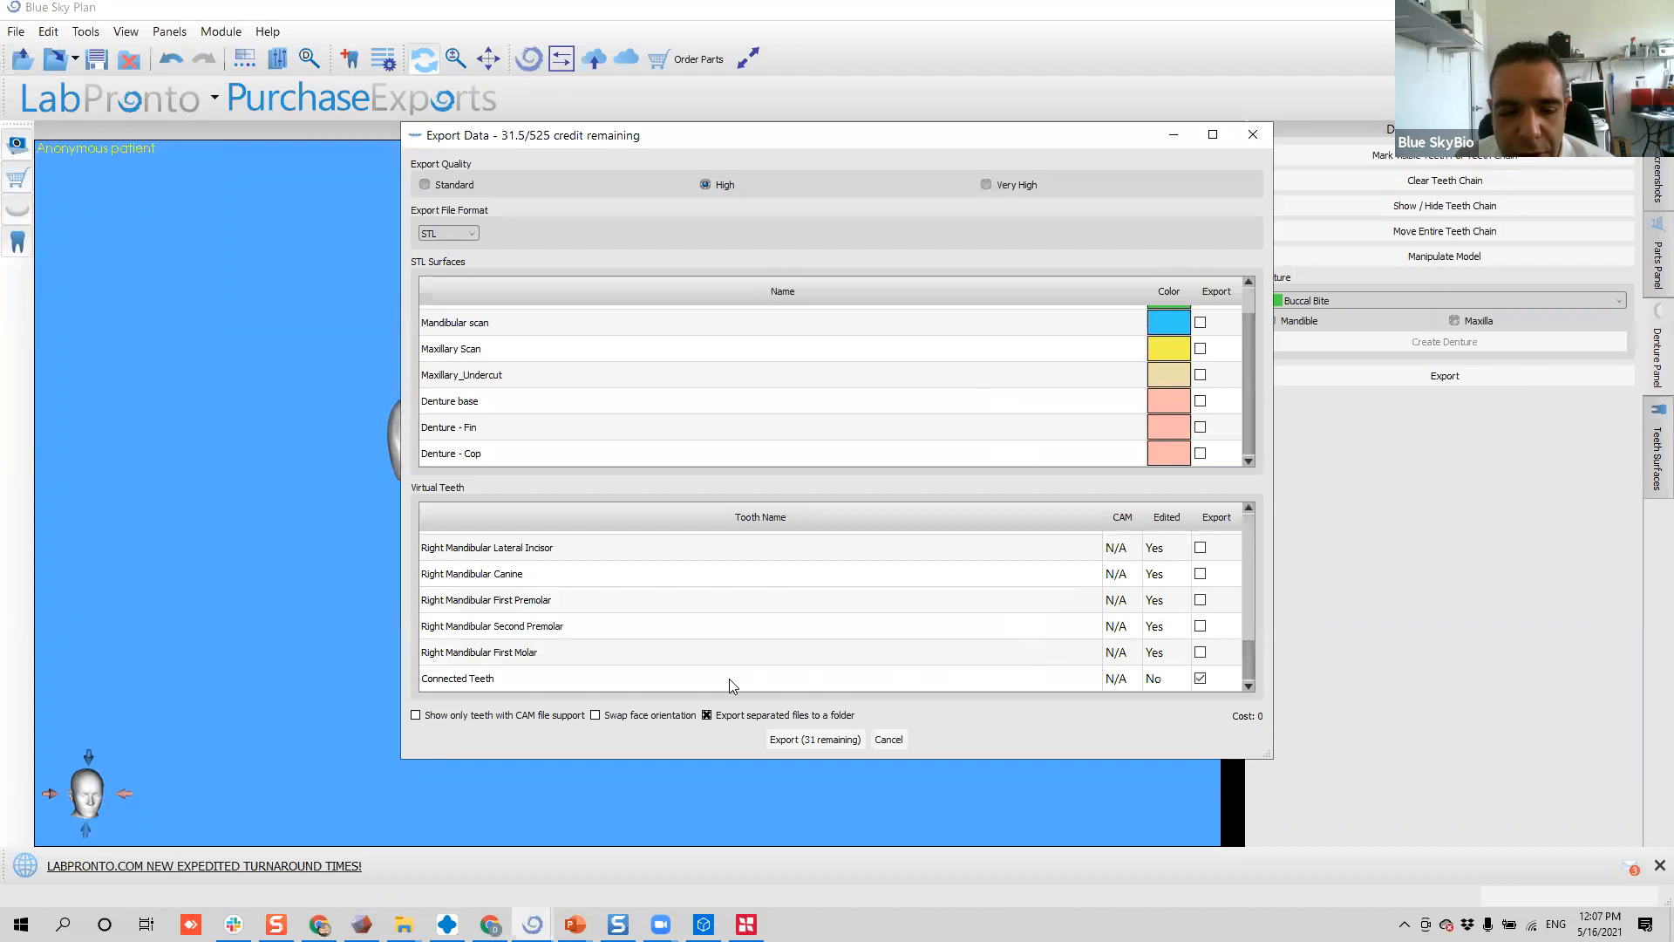
{"action": "scroll", "coordinate": [968, 654], "scroll_direction": "up", "scroll_amount": 7}
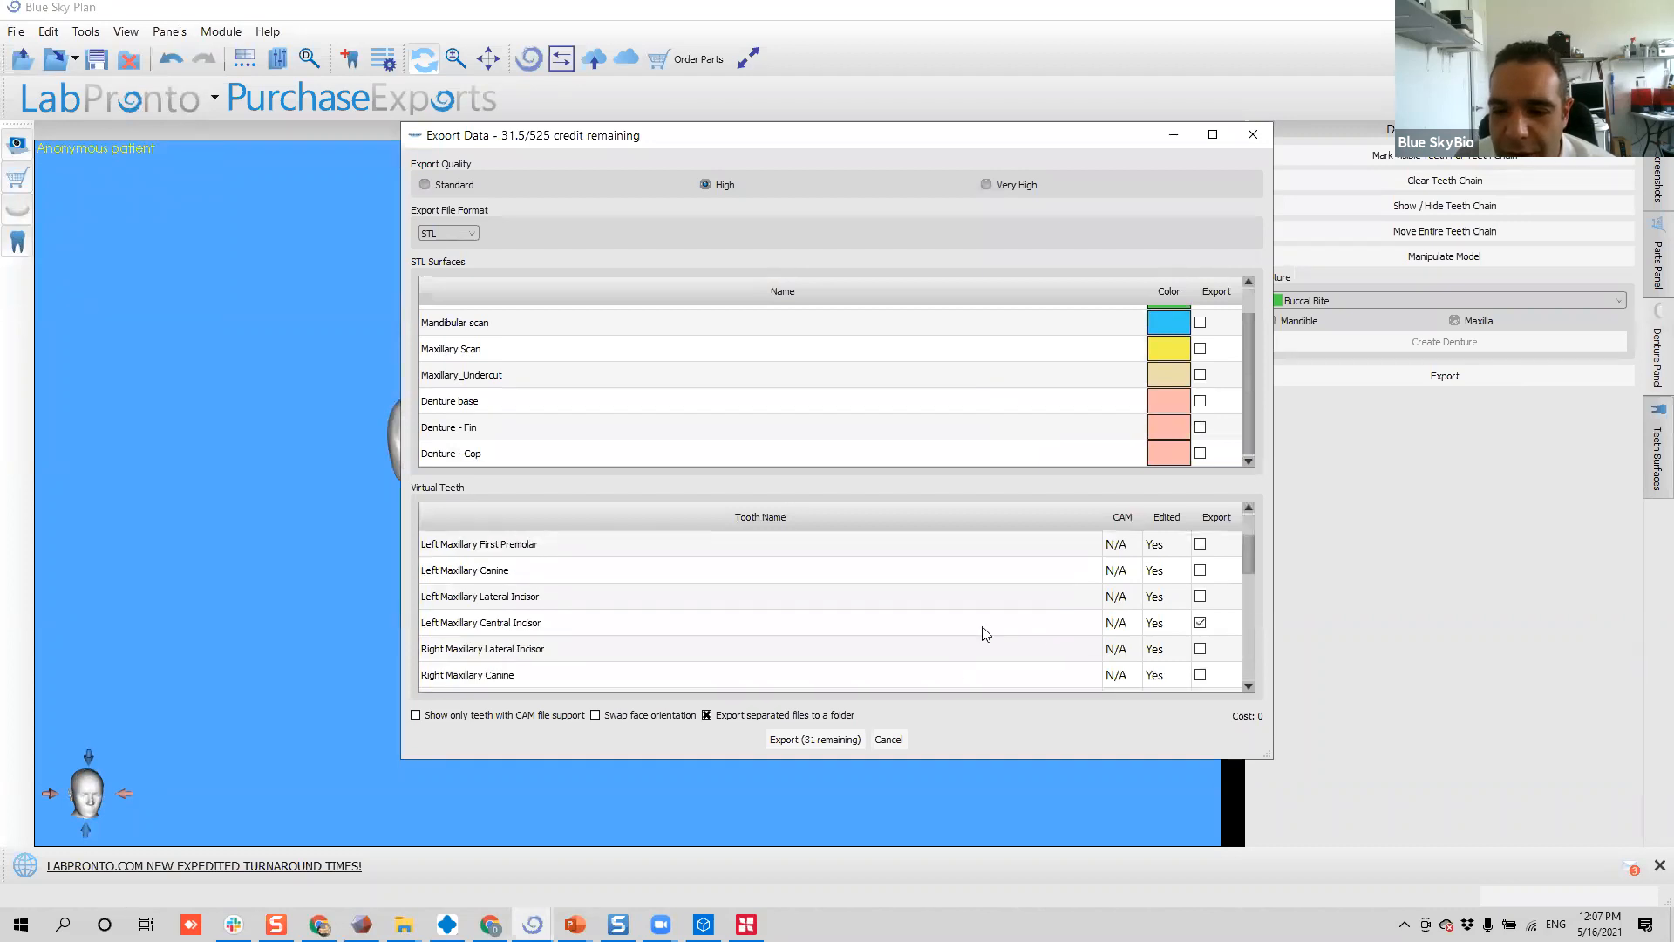
{"action": "left_click", "coordinate": [708, 715]}
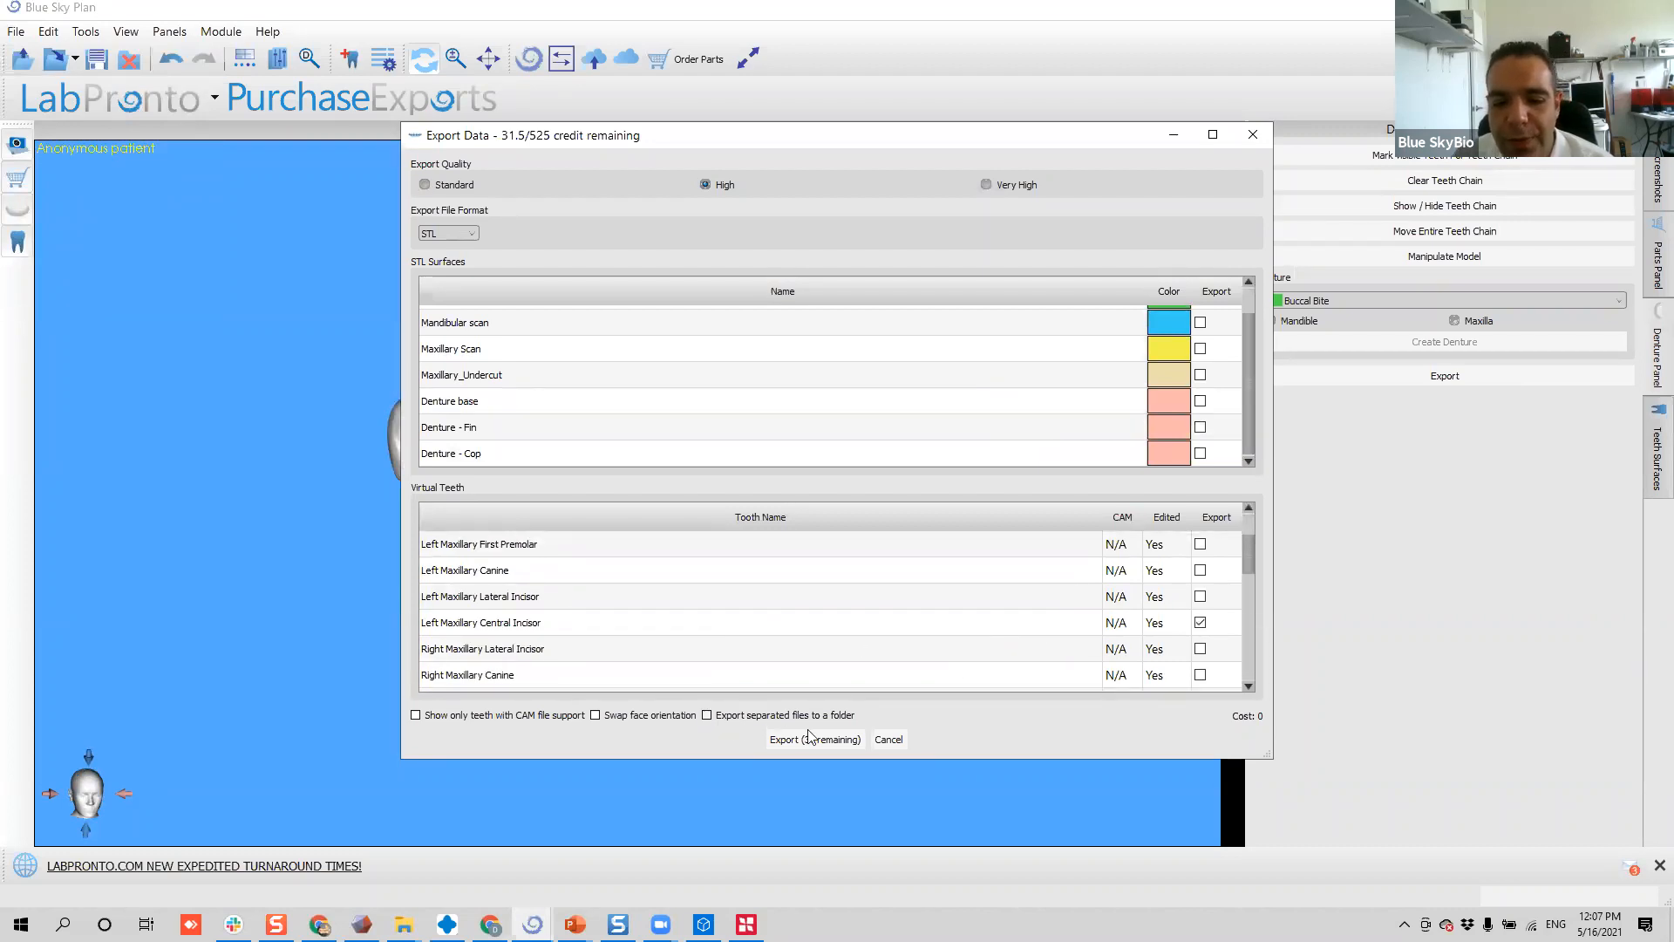
- Export the connected teeth with the Left Maxillary Central Incisor as an STL file named "connected teeth complete" in the Digital Denture folder
{"action": "left_click", "coordinate": [831, 743]}
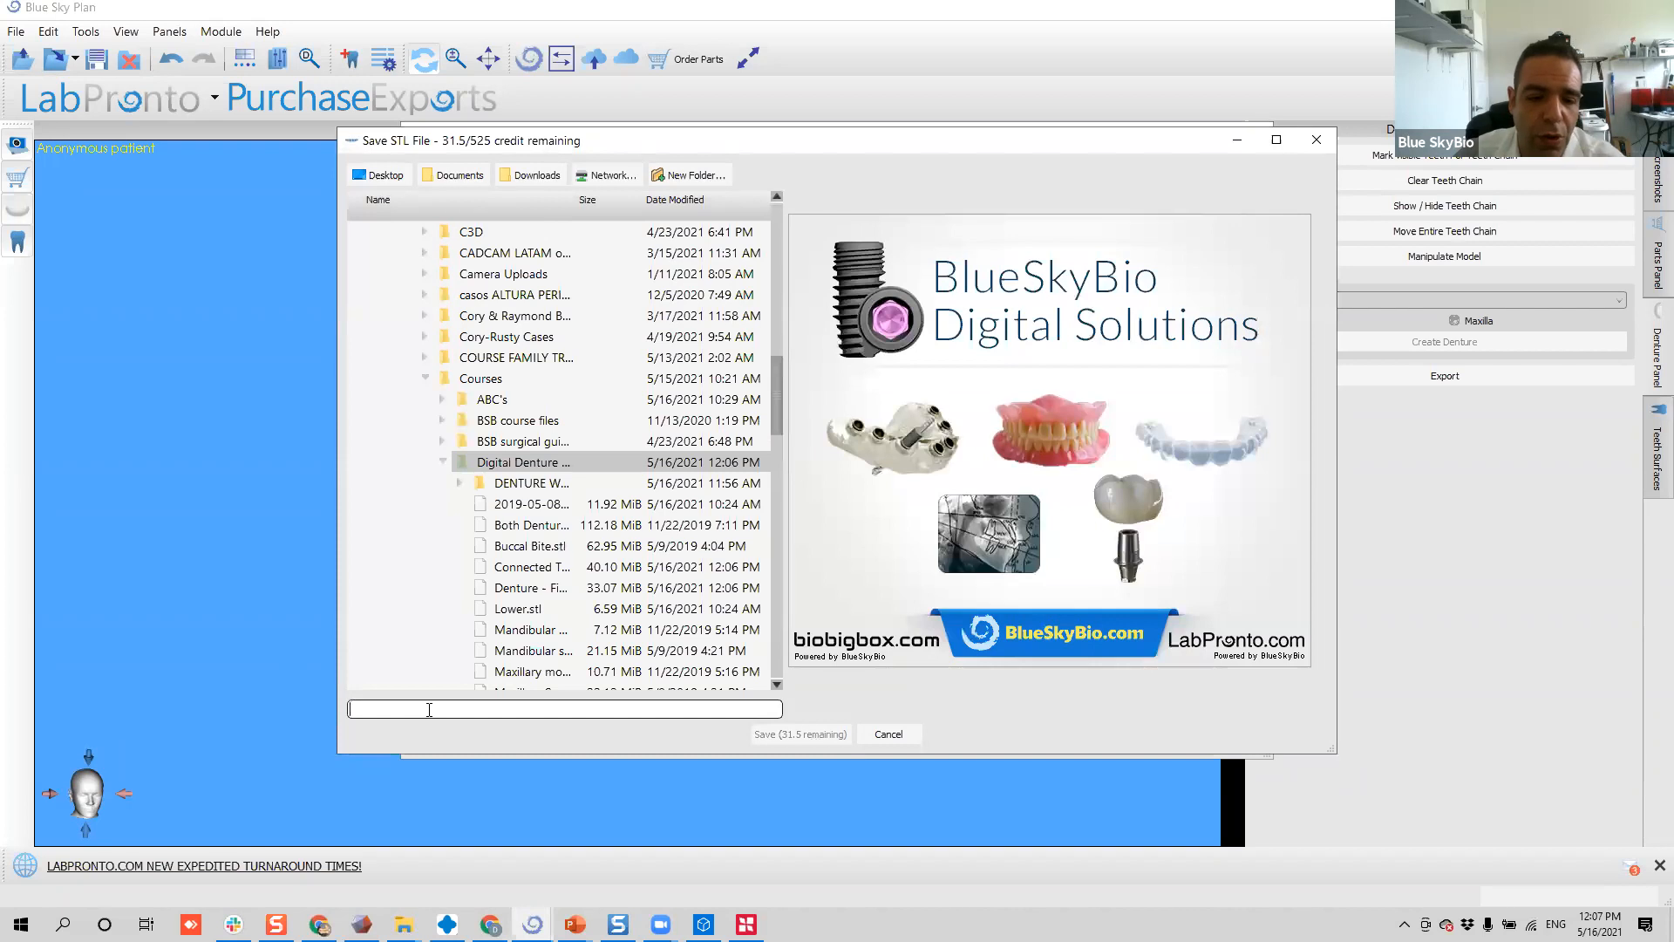
{"action": "type", "text": "ce"}
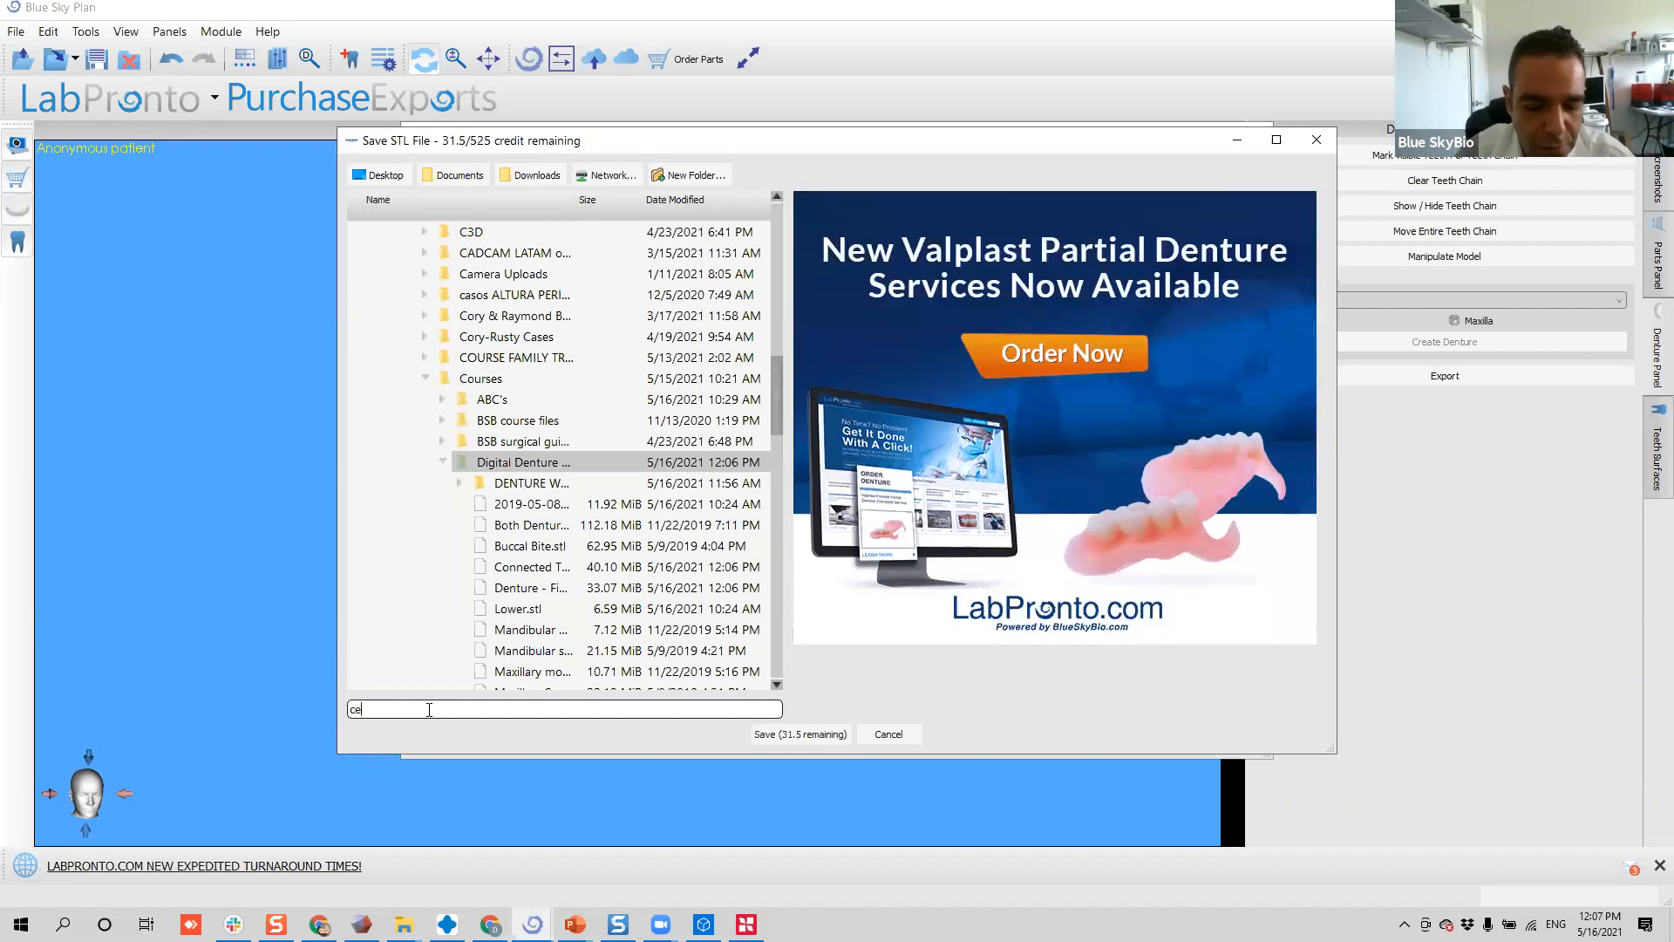
{"action": "type", "text": "onnected teeth complete"}
{"action": "key", "text": "Return"}
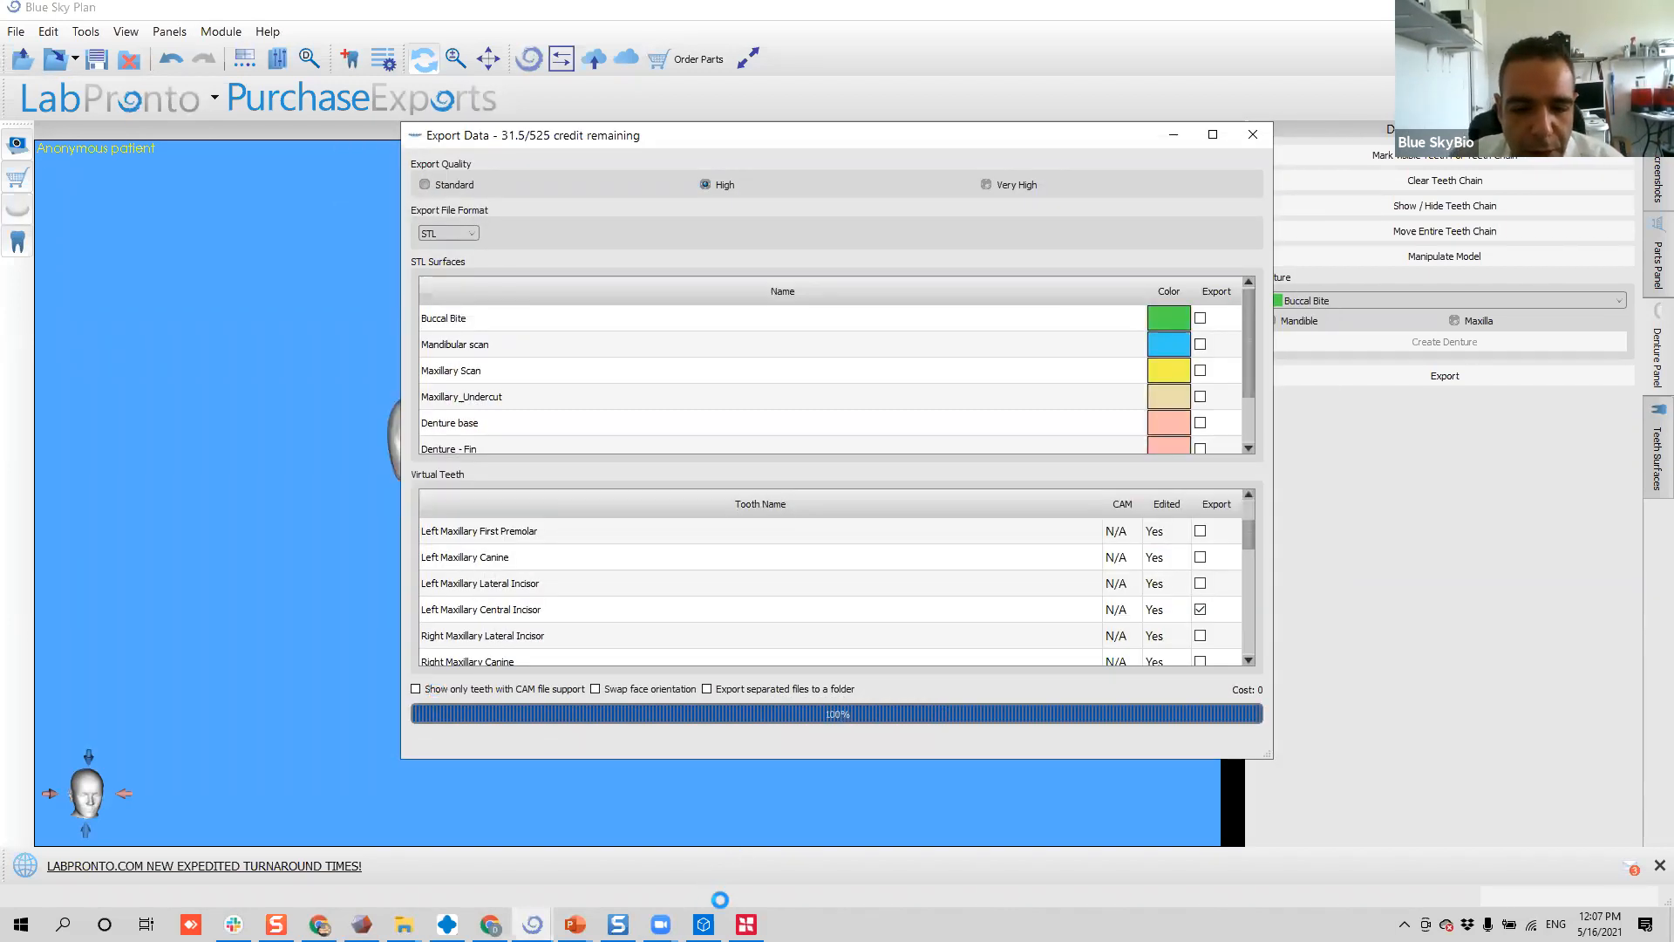
- Import the "connected teeth complete" STL from the Digital Denture Case folder into RayWare beside the denture already on the platform
{"action": "left_click", "coordinate": [746, 925]}
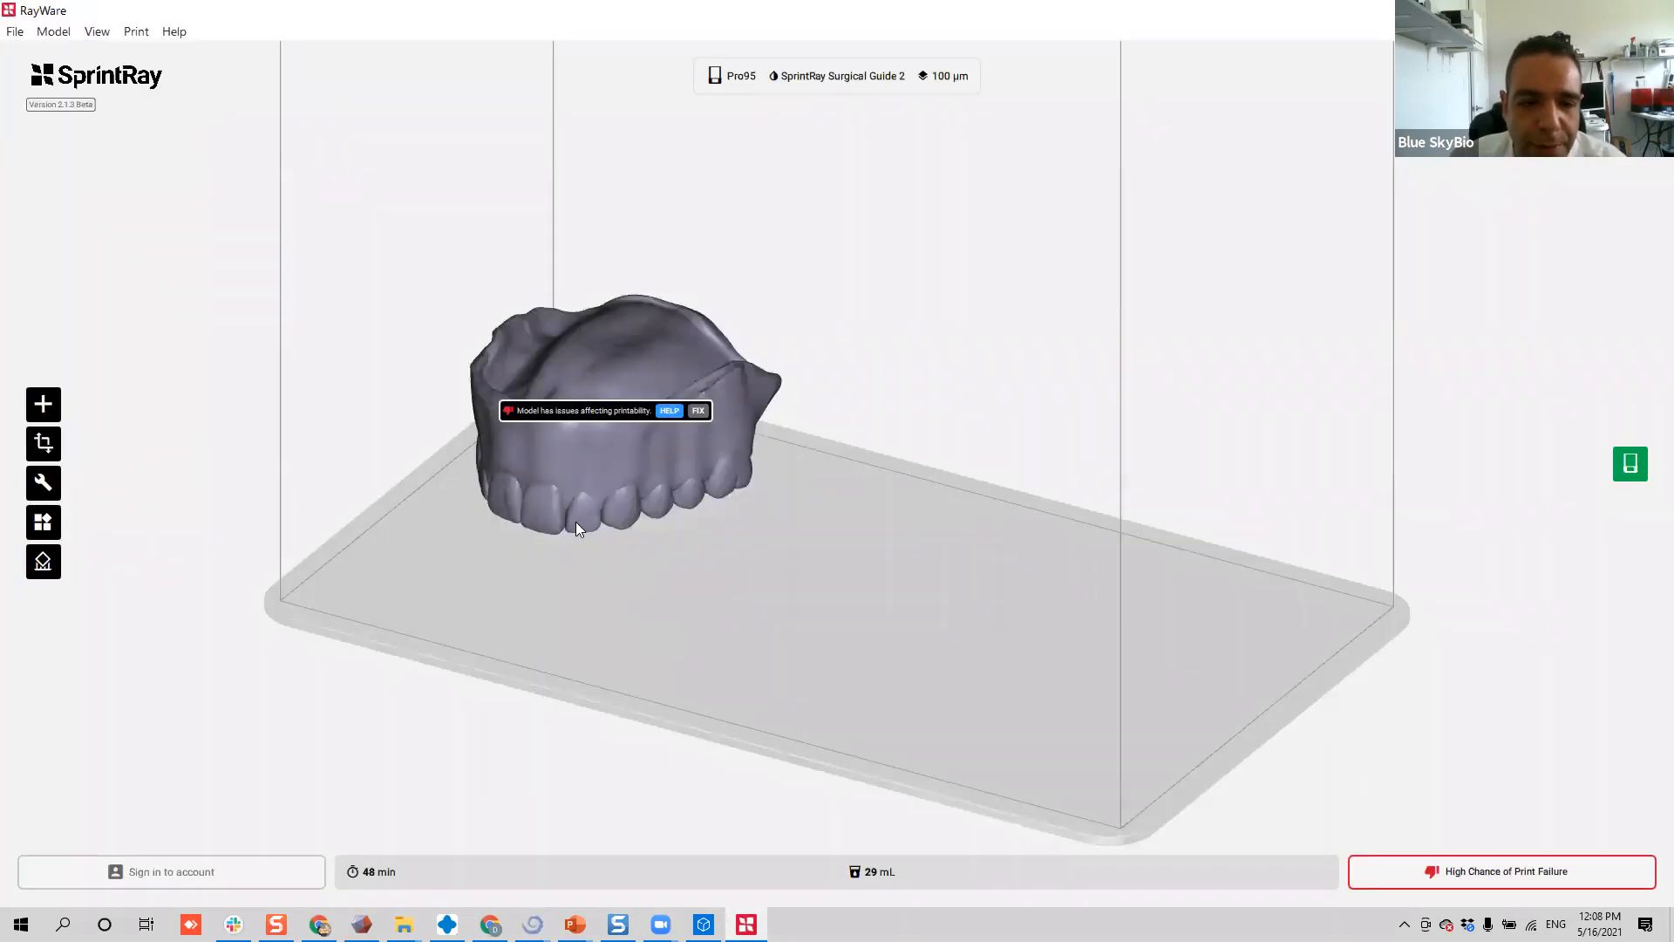
{"action": "left_click", "coordinate": [532, 925]}
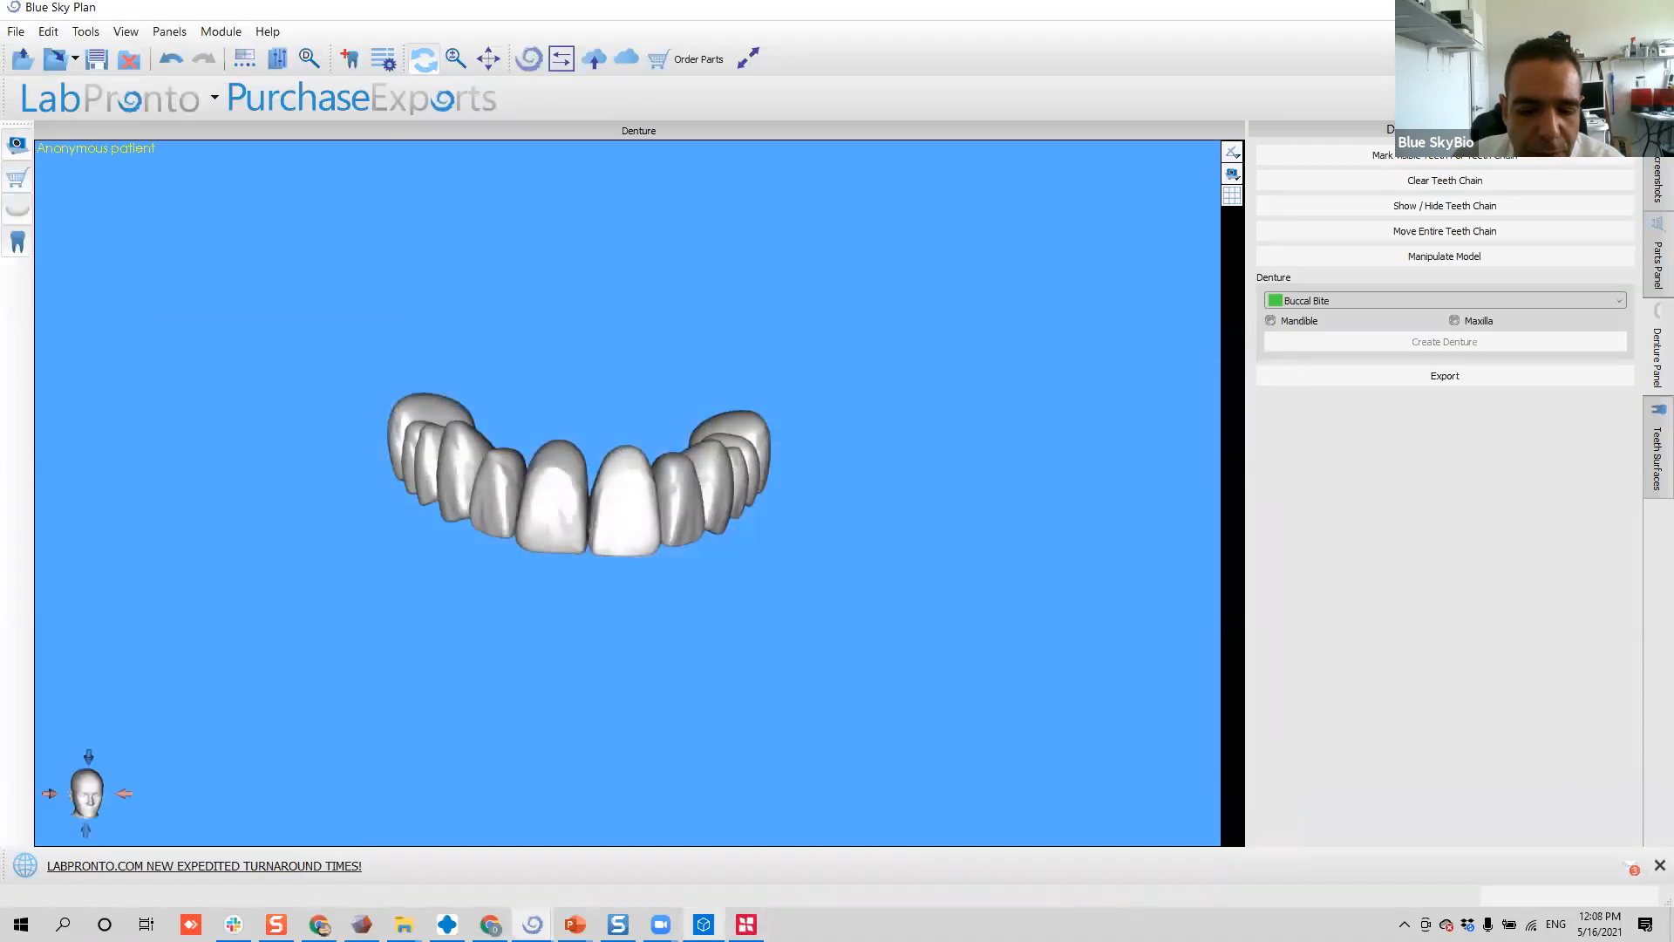
{"action": "mouse_move", "coordinate": [404, 924]}
{"action": "left_click", "coordinate": [458, 846]}
{"action": "left_click", "coordinate": [601, 127]}
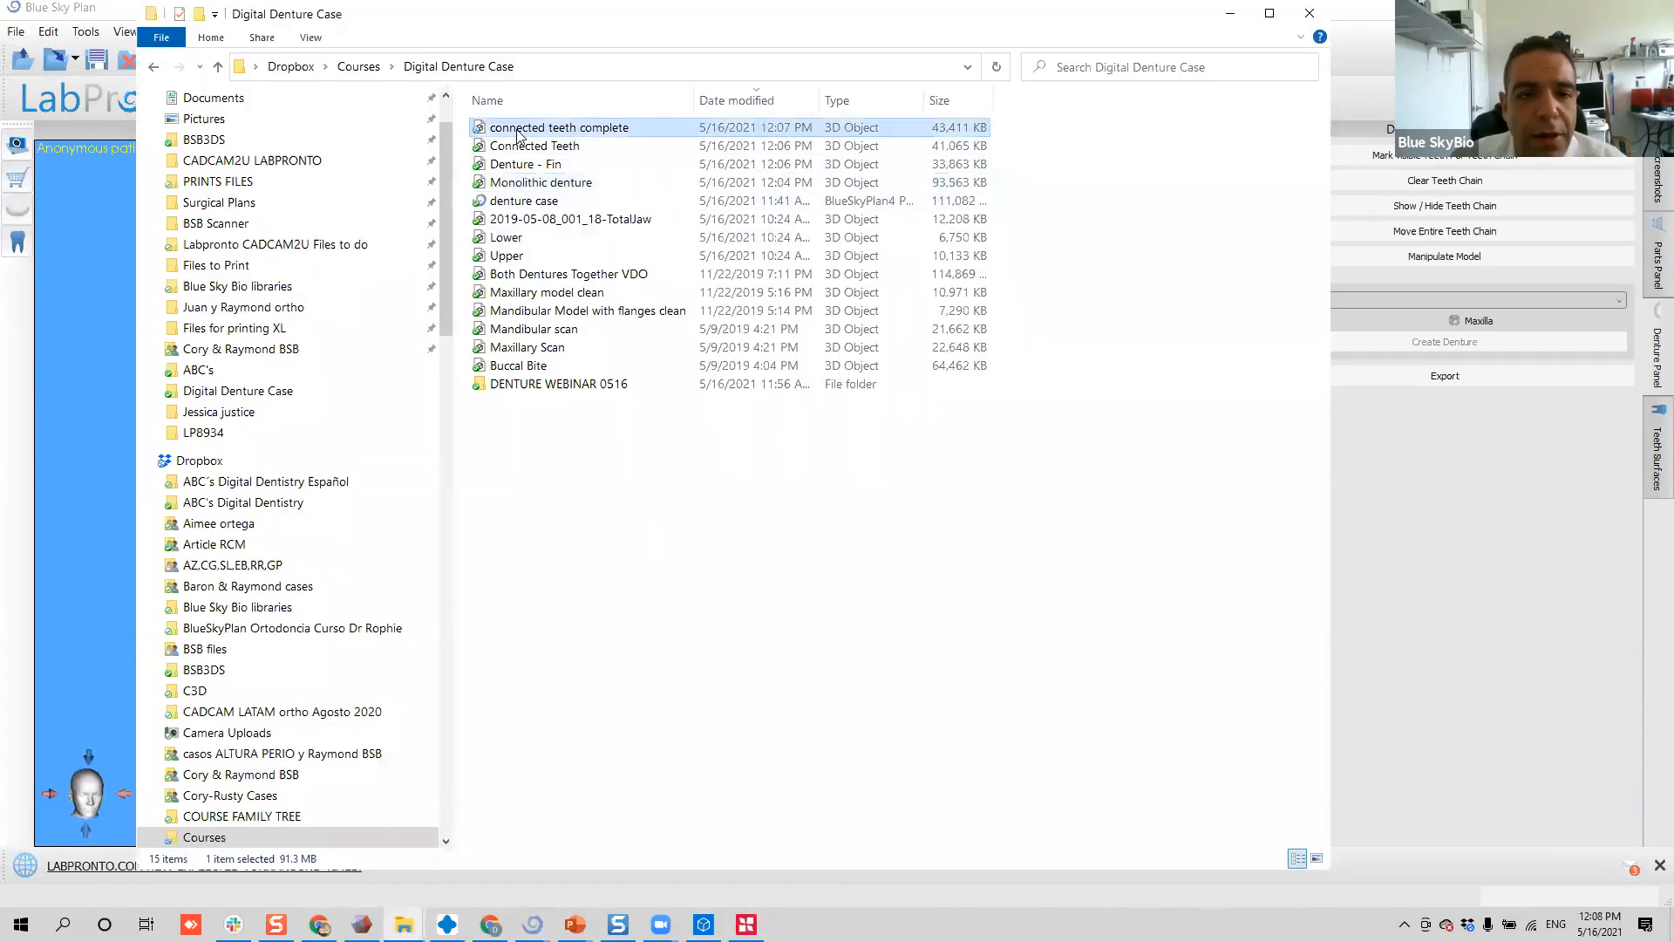
{"action": "left_click_drag", "start_coordinate": [608, 129], "coordinate": [809, 550]}
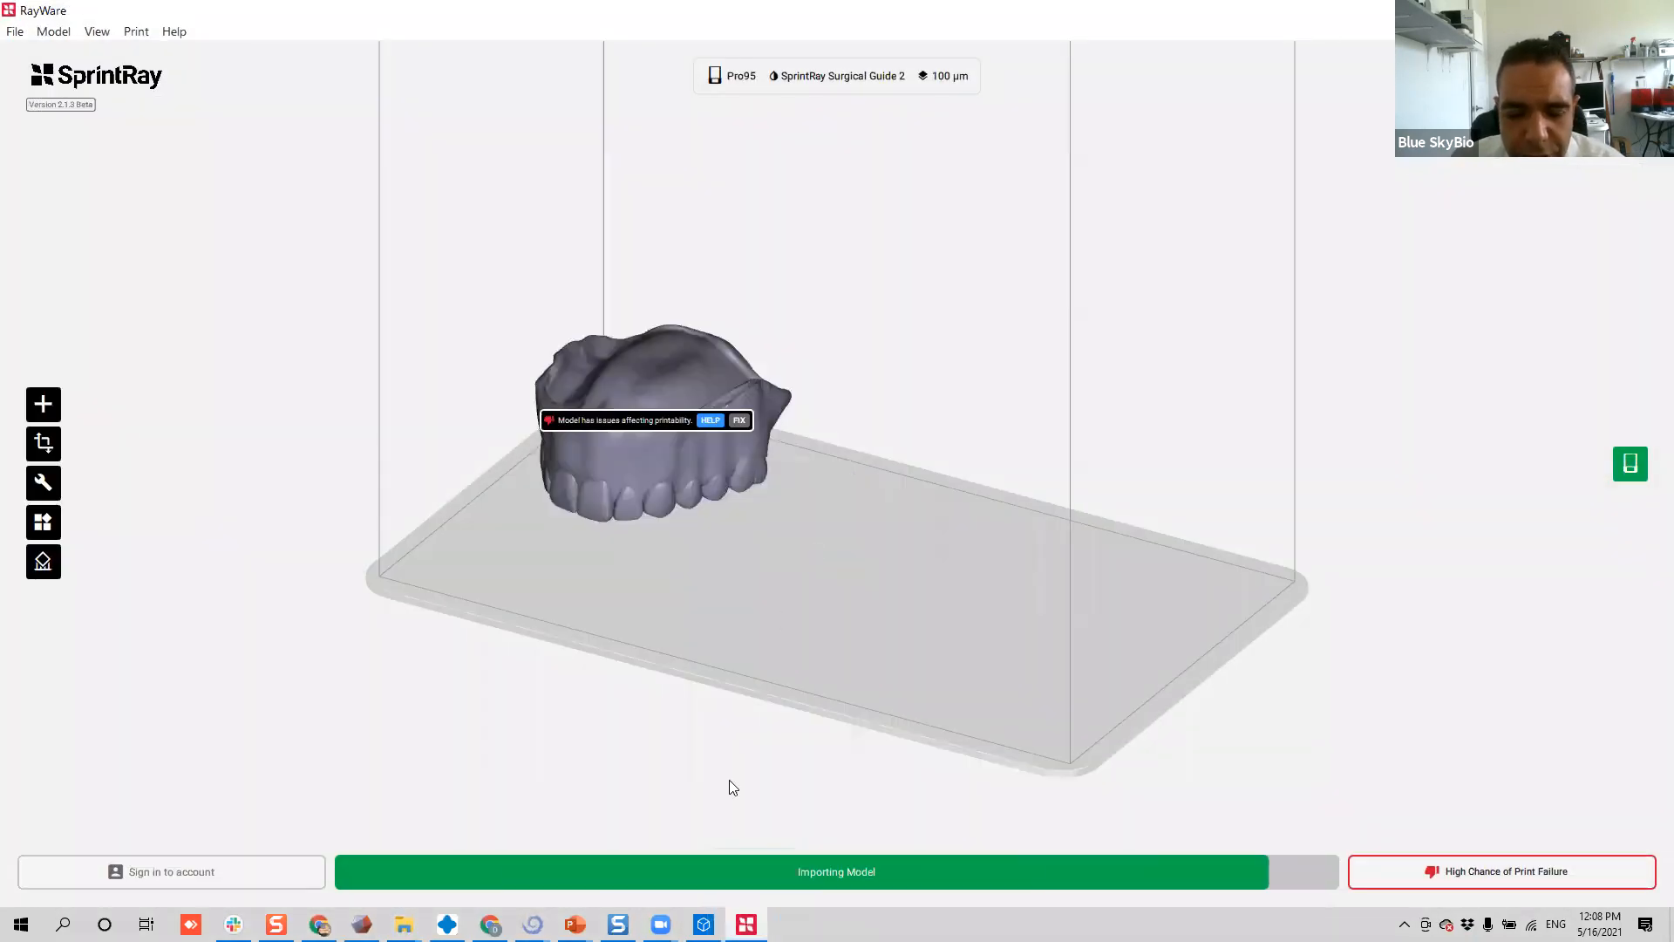
{"action": "left_click", "coordinate": [746, 924]}
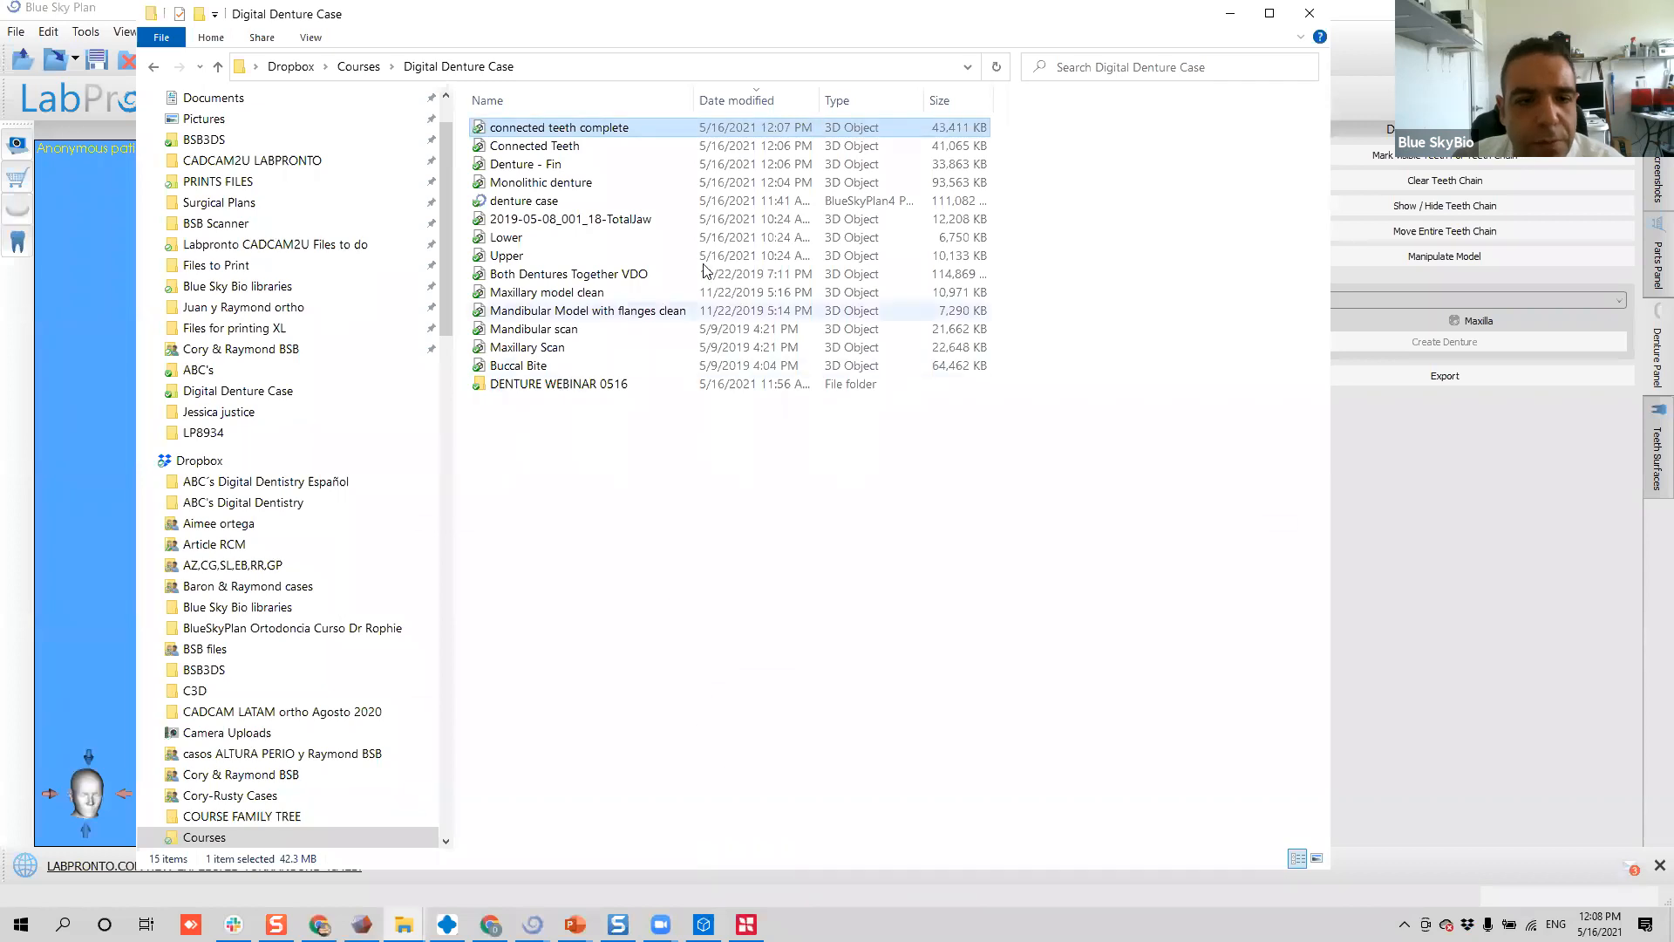
- Switch to CHITUBOX and load the "Denture - Fin" STL from the Digital Denture Case folder onto the build plate
{"action": "left_click", "coordinate": [593, 165]}
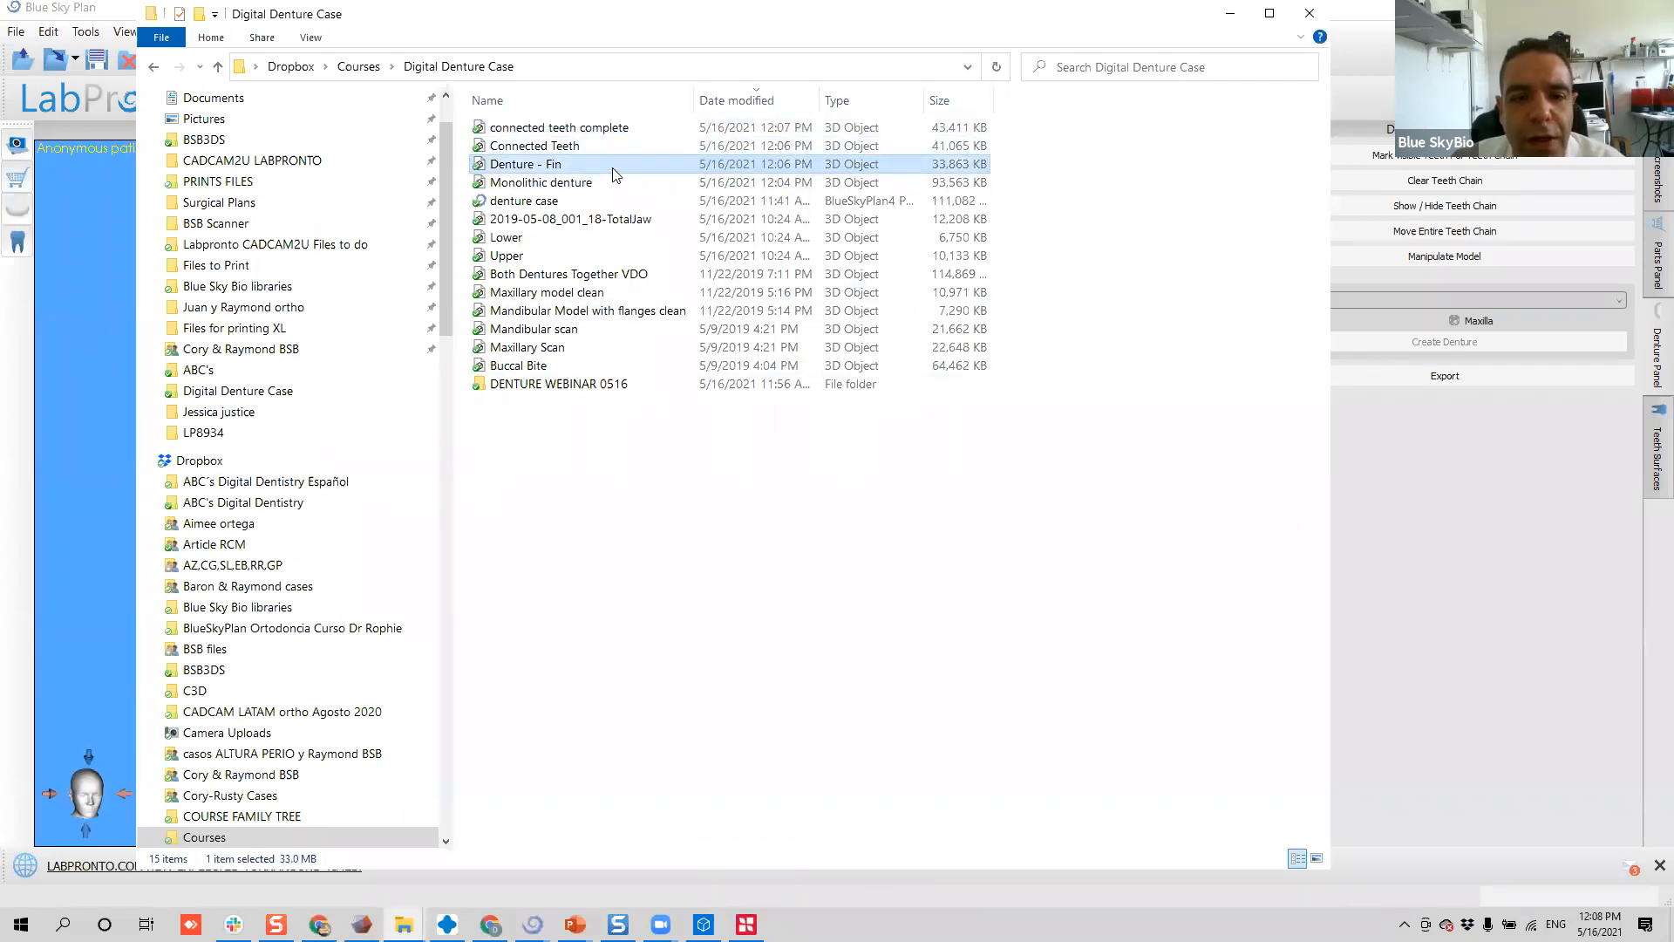
{"action": "left_click_drag", "start_coordinate": [589, 170], "coordinate": [747, 924]}
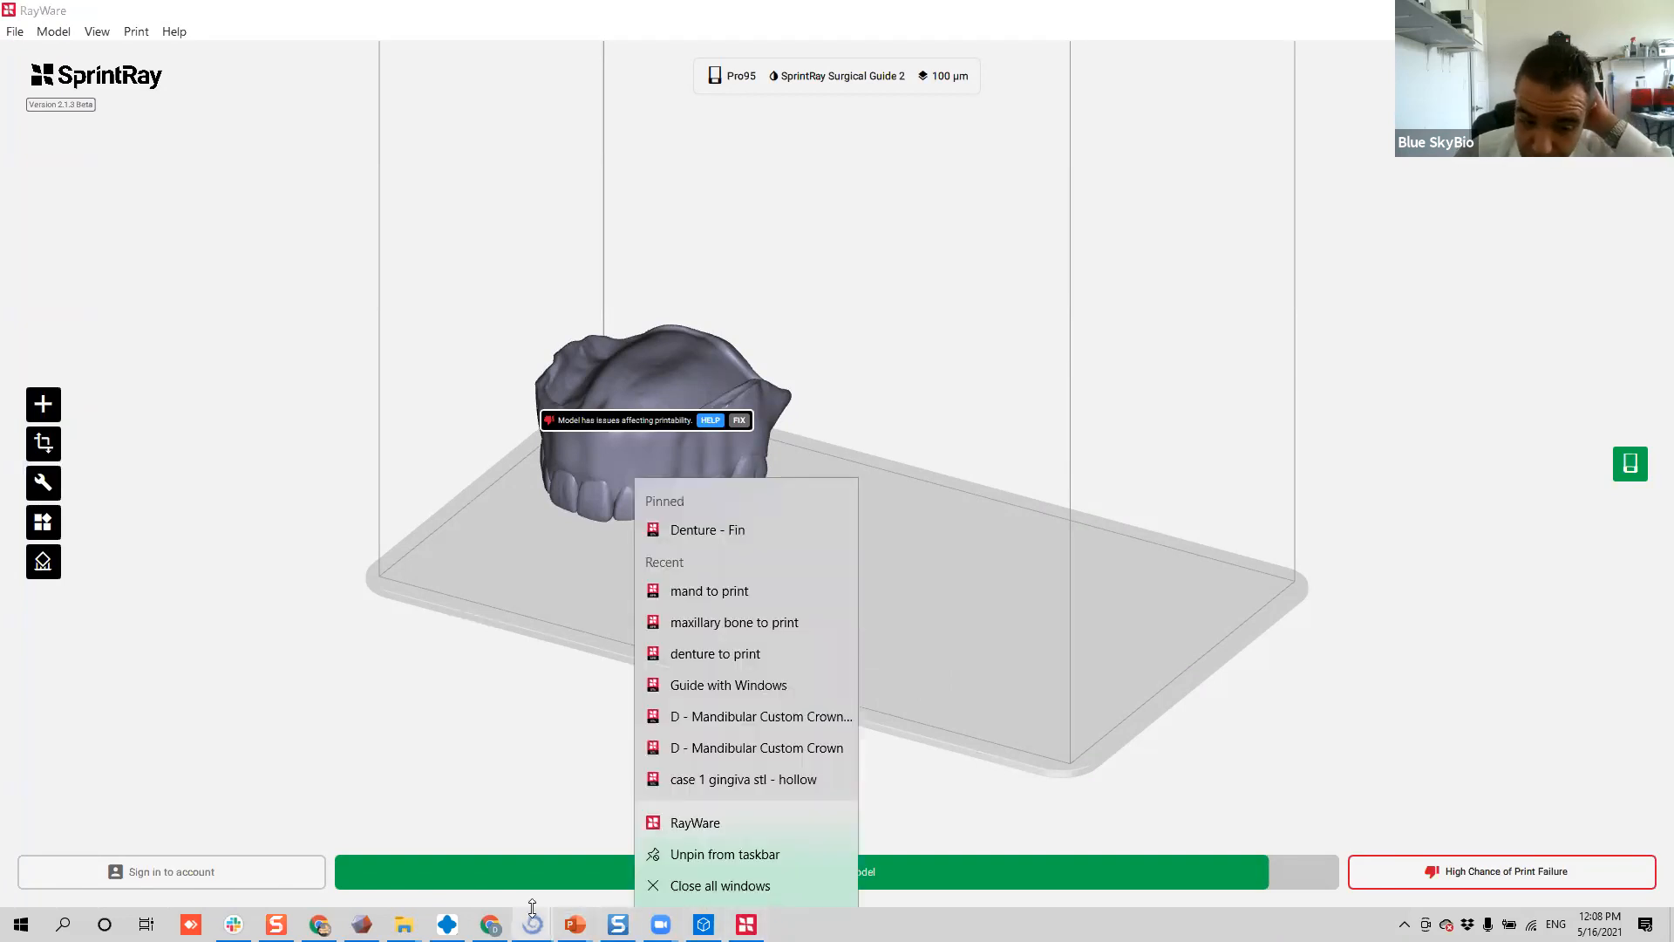
{"action": "left_click", "coordinate": [447, 924]}
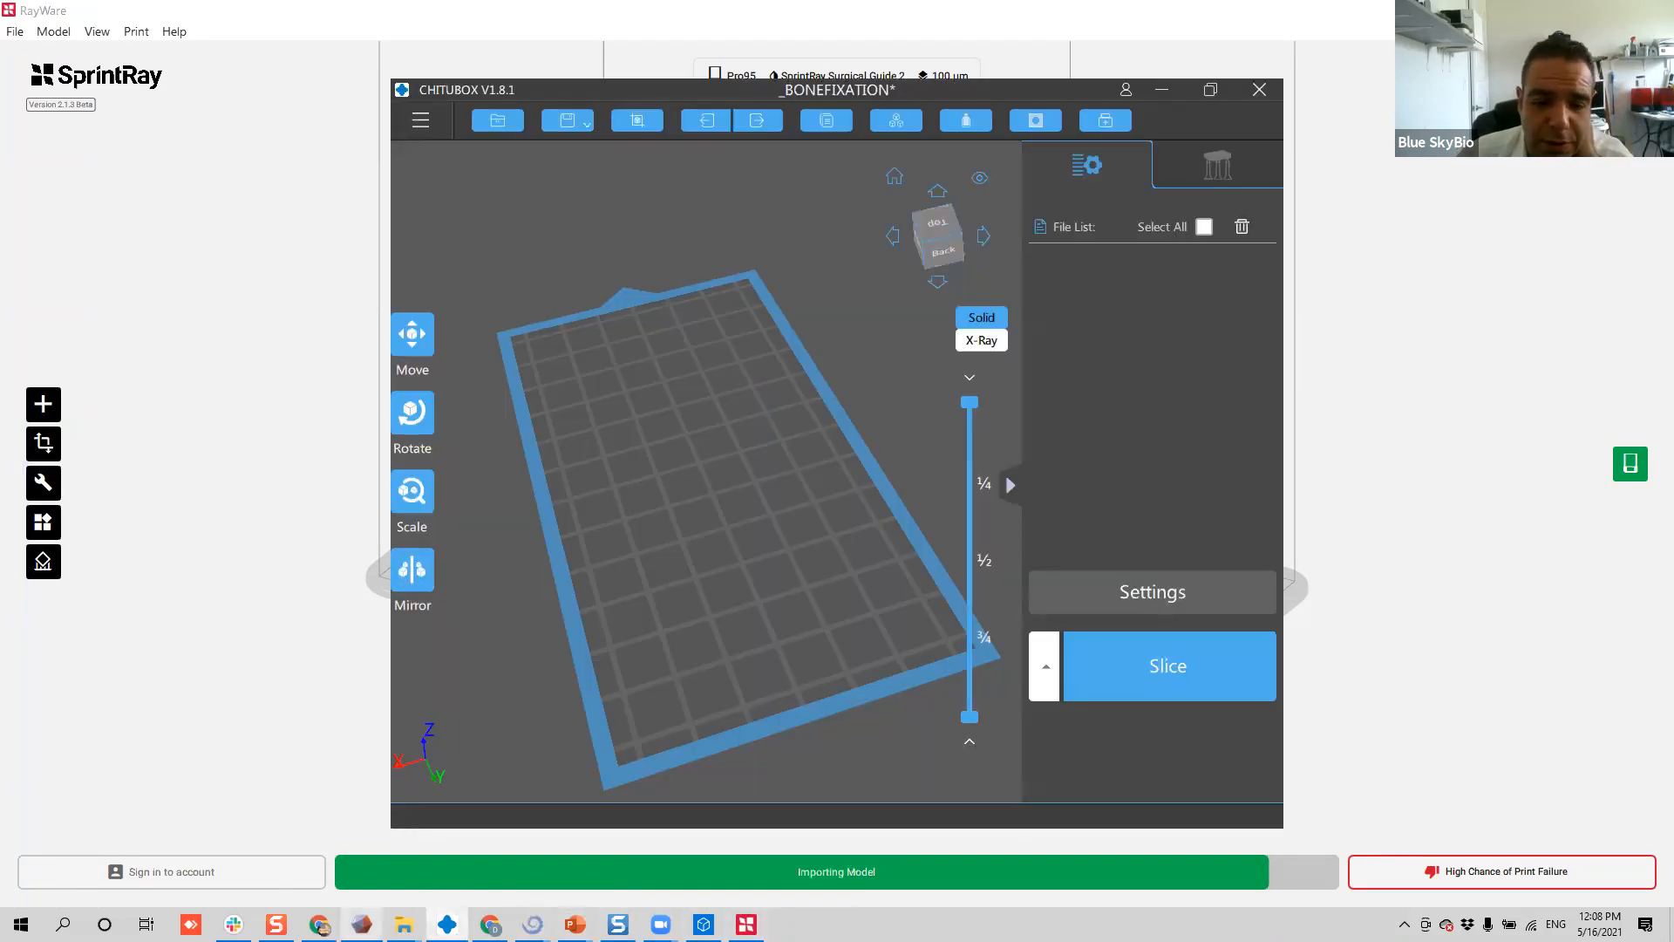
{"action": "mouse_move", "coordinate": [426, 900]}
{"action": "left_click", "coordinate": [475, 850]}
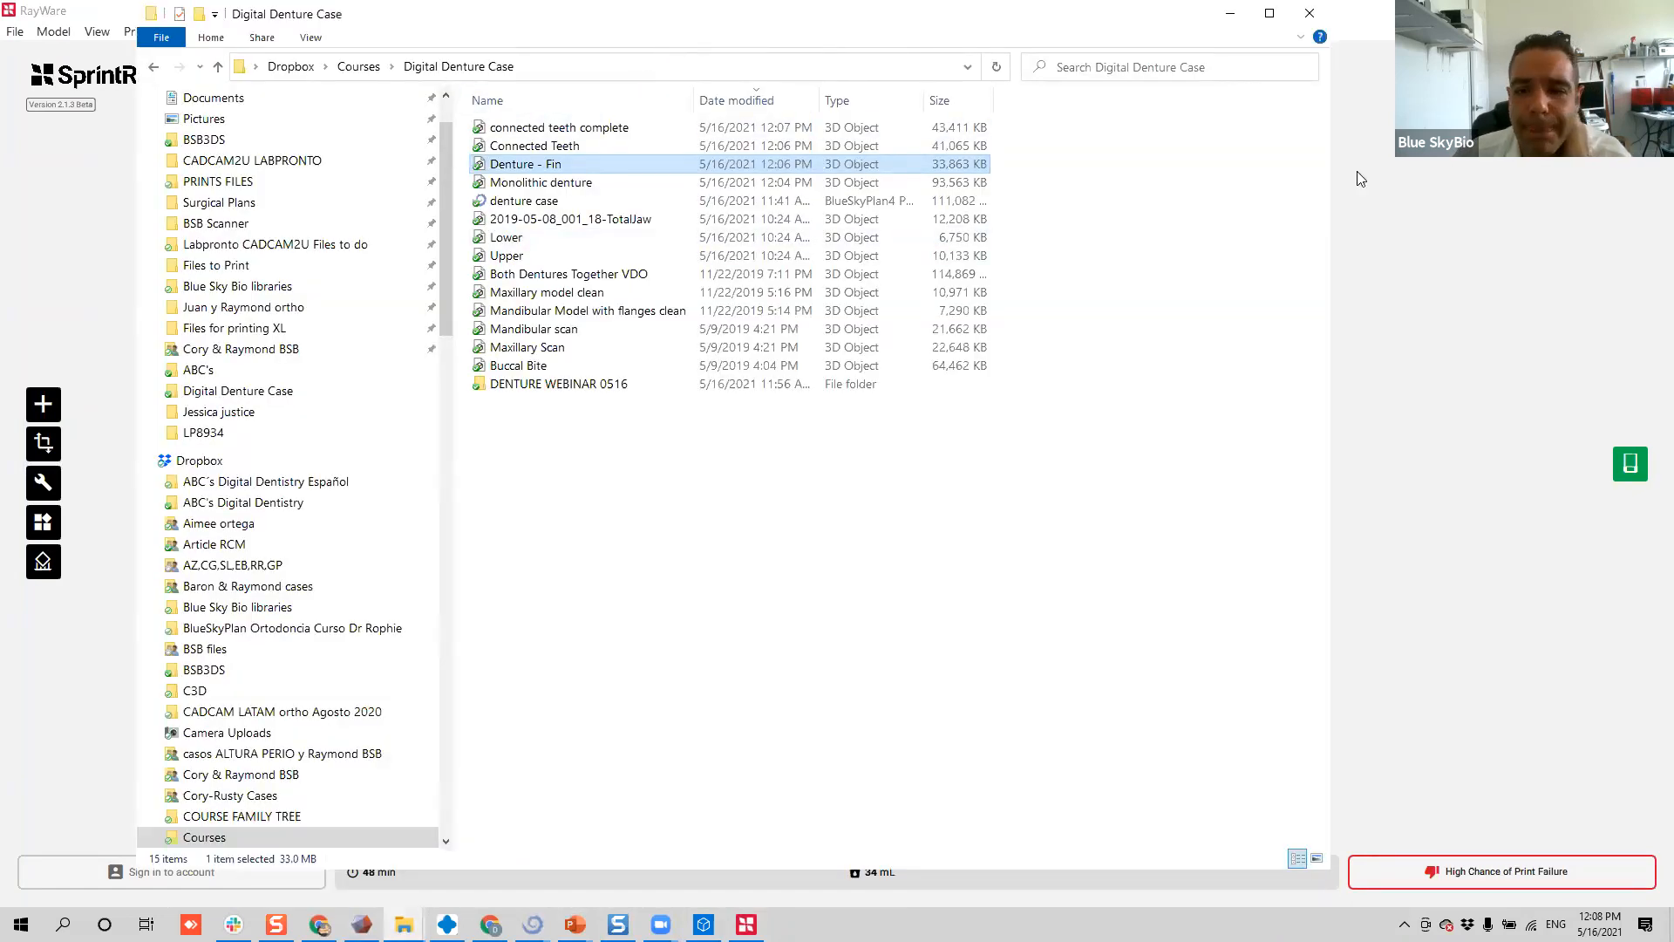
{"action": "left_click_drag", "start_coordinate": [653, 14], "coordinate": [1326, 108]}
{"action": "left_click_drag", "start_coordinate": [1207, 258], "coordinate": [643, 436]}
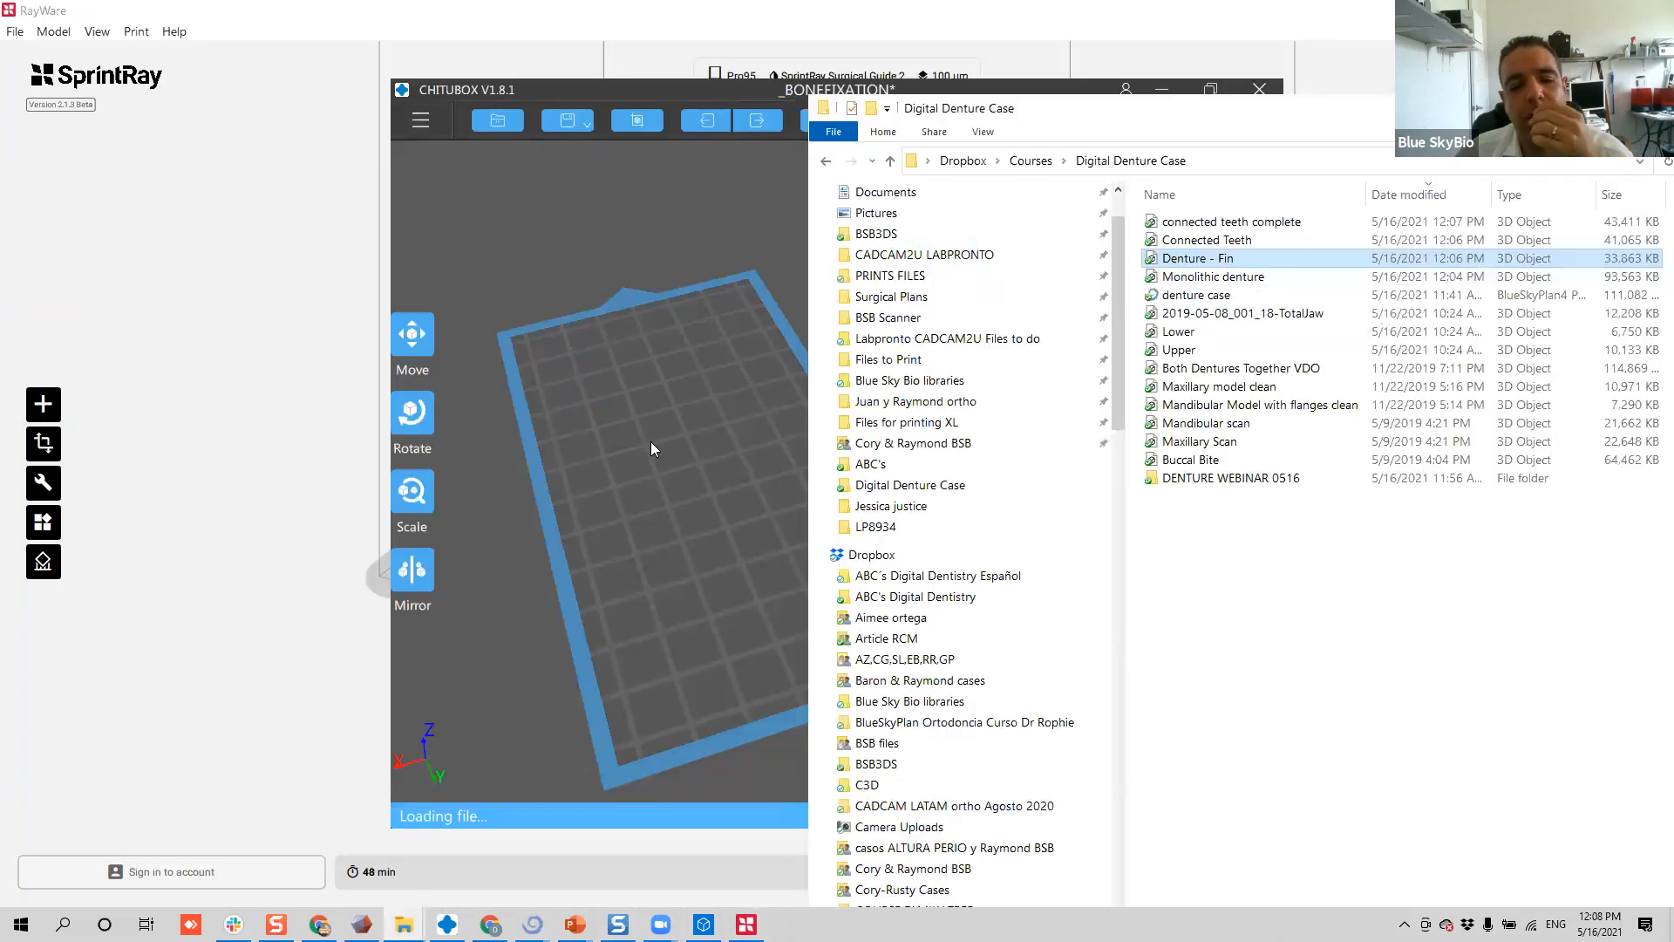
{"action": "left_click", "coordinate": [643, 467]}
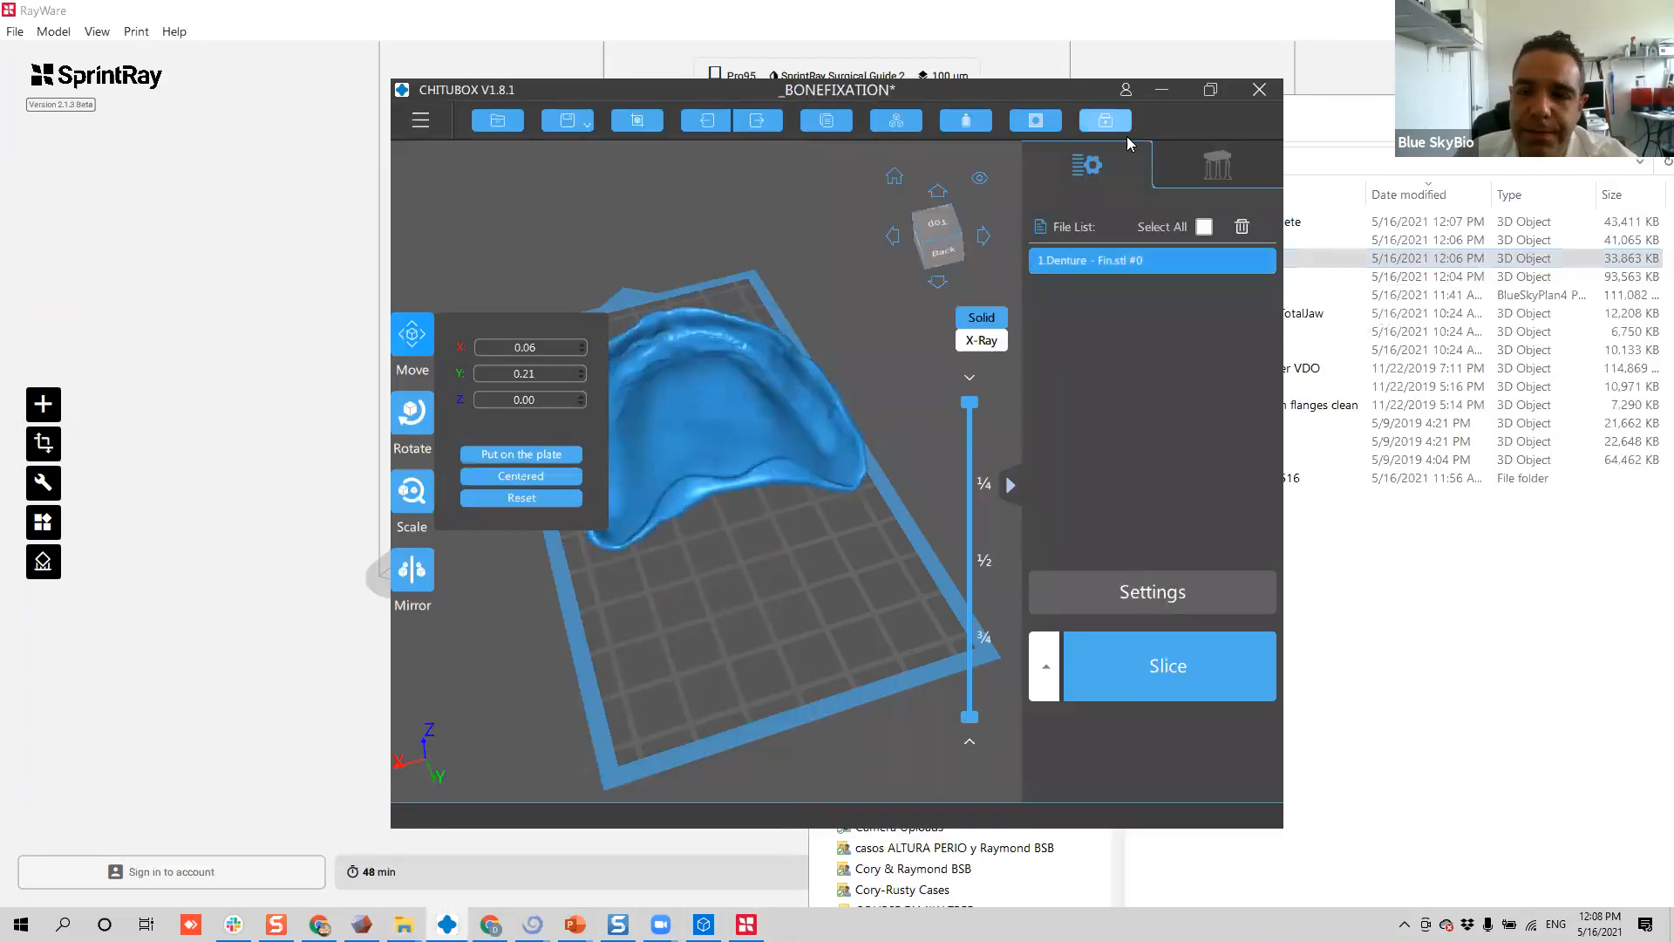
- Enlarge the CHITUBOX window and examine the Denture - Fin model from the front and its tooth-socket side
{"action": "left_click", "coordinate": [1210, 90]}
{"action": "left_click_drag", "start_coordinate": [793, 336], "coordinate": [711, 408]}
{"action": "key", "text": "r"}
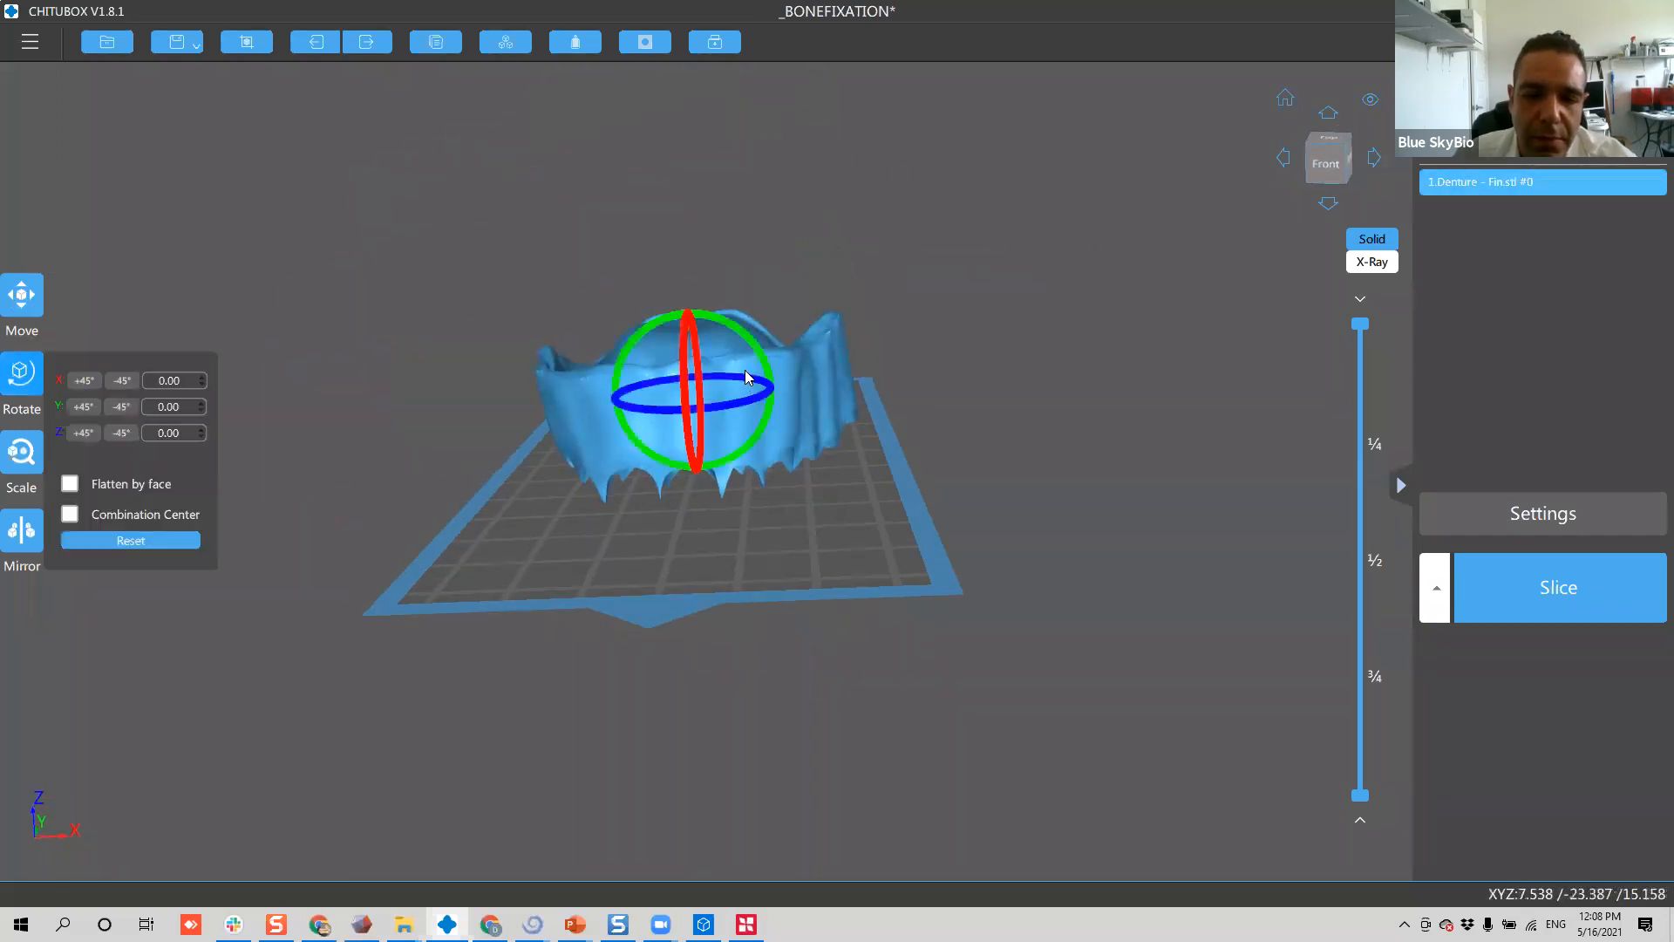
{"action": "left_click_drag", "start_coordinate": [747, 341], "coordinate": [734, 512]}
{"action": "left_click_drag", "start_coordinate": [994, 479], "coordinate": [964, 560]}
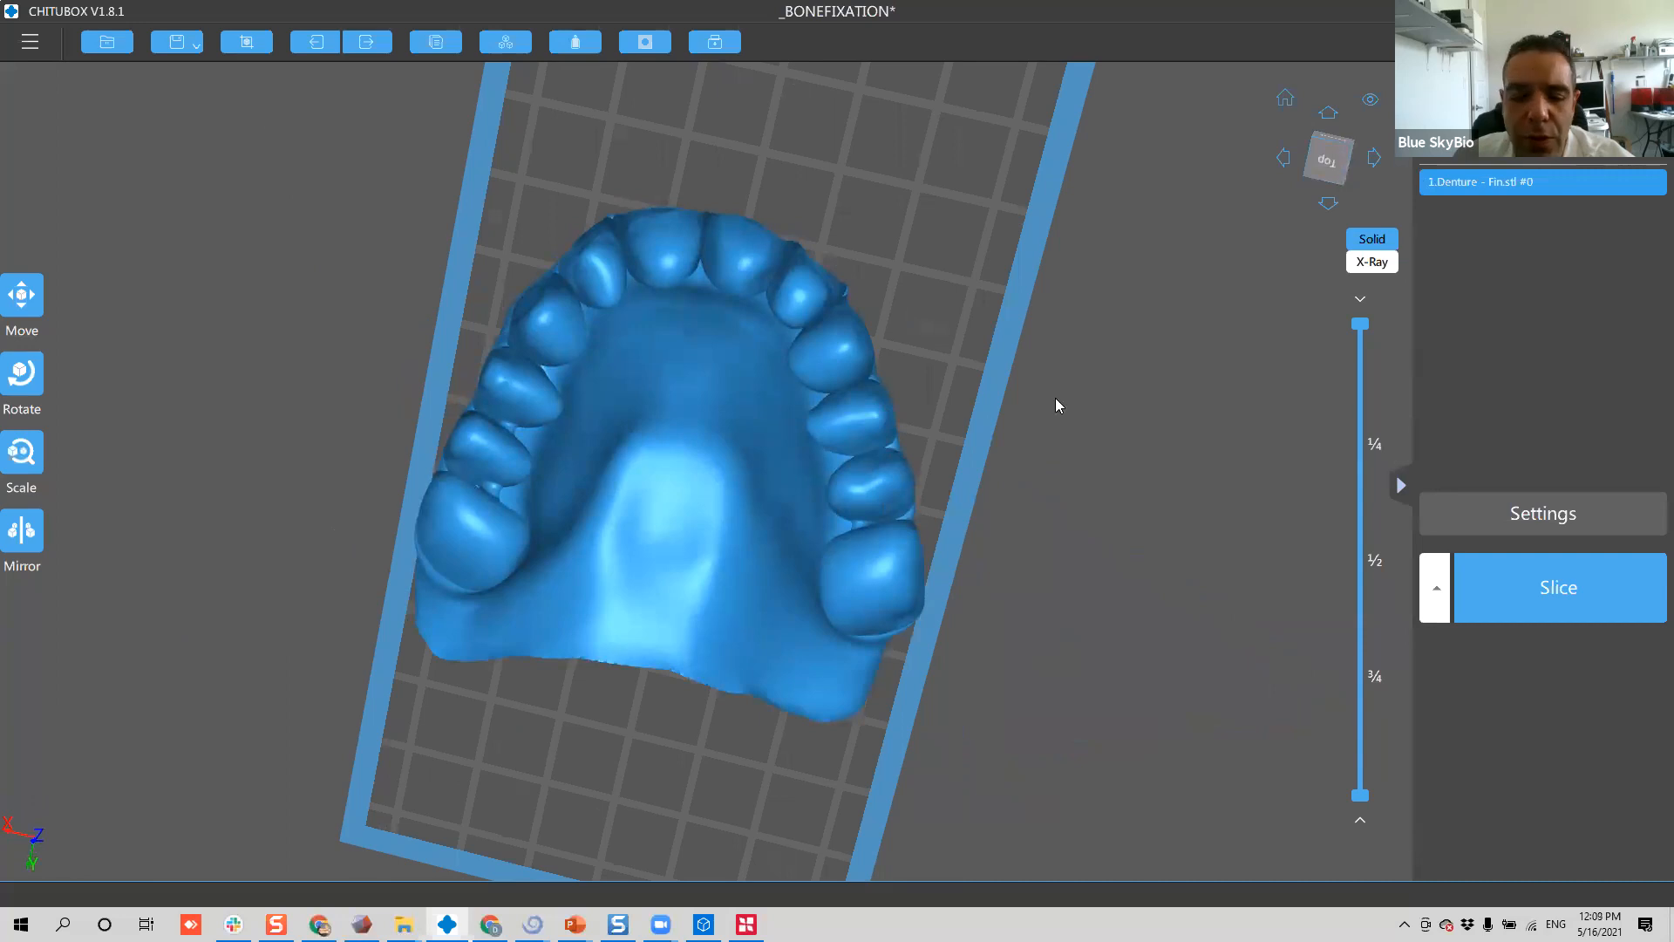
- Switch to RayWare, select the "connected teeth complete" model, and examine the joints between its teeth up close
{"action": "left_click", "coordinate": [746, 924]}
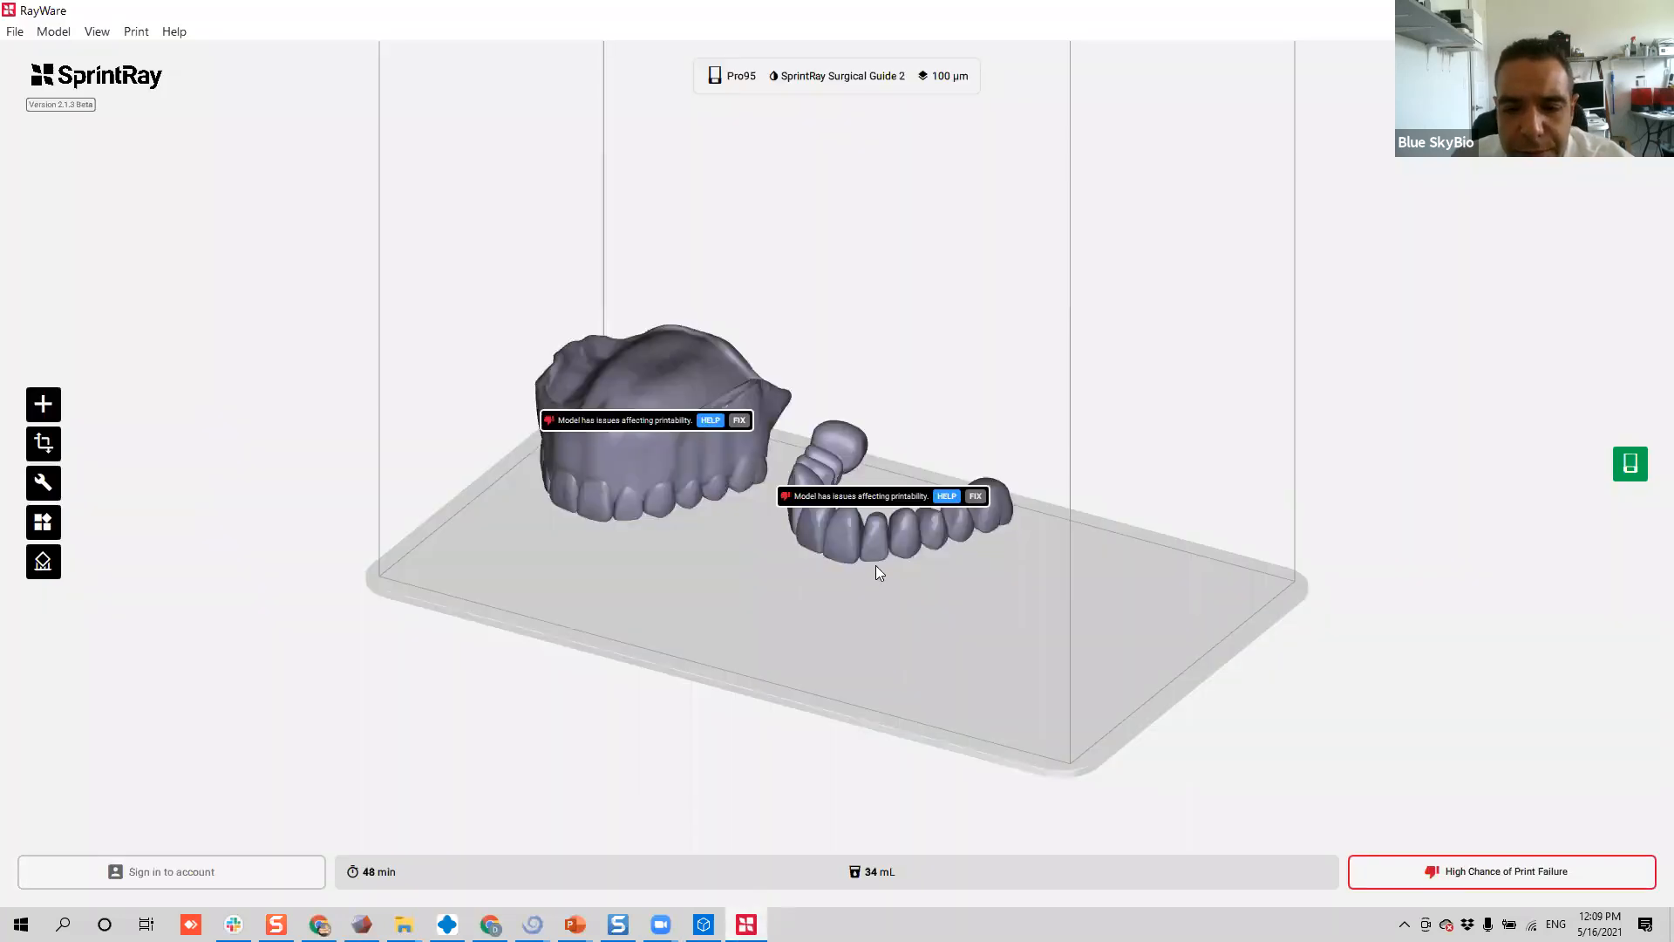
{"action": "left_click", "coordinate": [835, 528]}
{"action": "scroll", "coordinate": [825, 555], "scroll_direction": "up", "scroll_amount": 12}
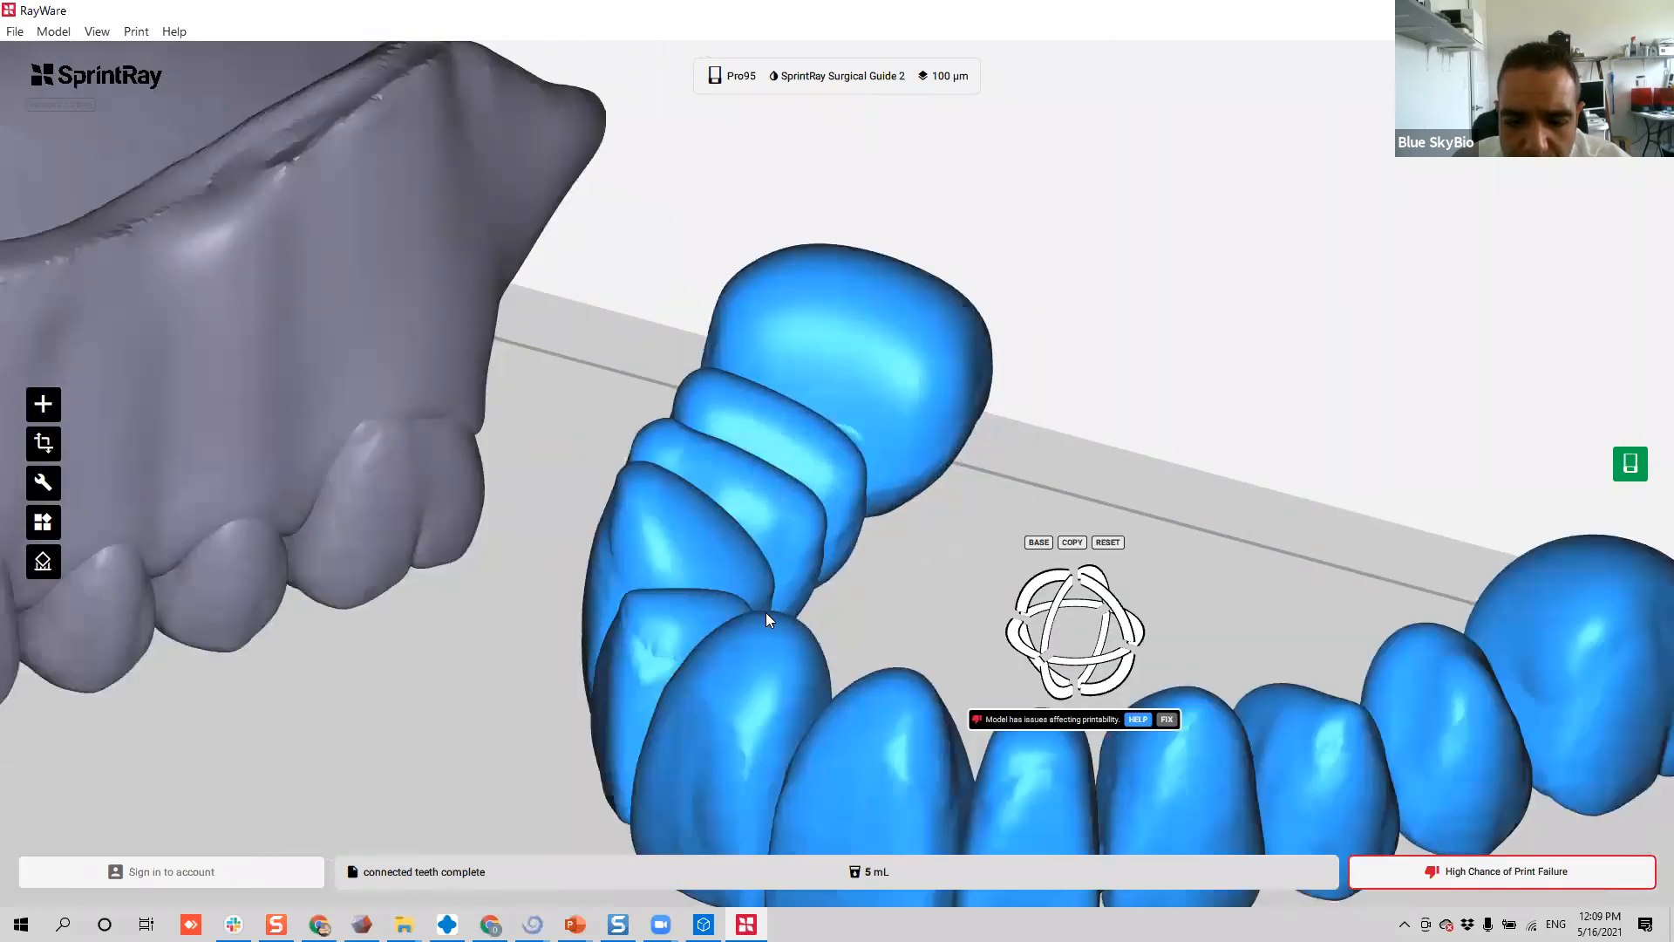
{"action": "scroll", "coordinate": [715, 634], "scroll_direction": "down", "scroll_amount": 3}
{"action": "right_click_drag", "start_coordinate": [621, 670], "coordinate": [642, 646]}
{"action": "middle_click_drag", "start_coordinate": [656, 664], "coordinate": [697, 218]}
{"action": "right_click_drag", "start_coordinate": [1128, 375], "coordinate": [713, 455]}
{"action": "scroll", "coordinate": [949, 450], "scroll_direction": "up", "scroll_amount": 5}
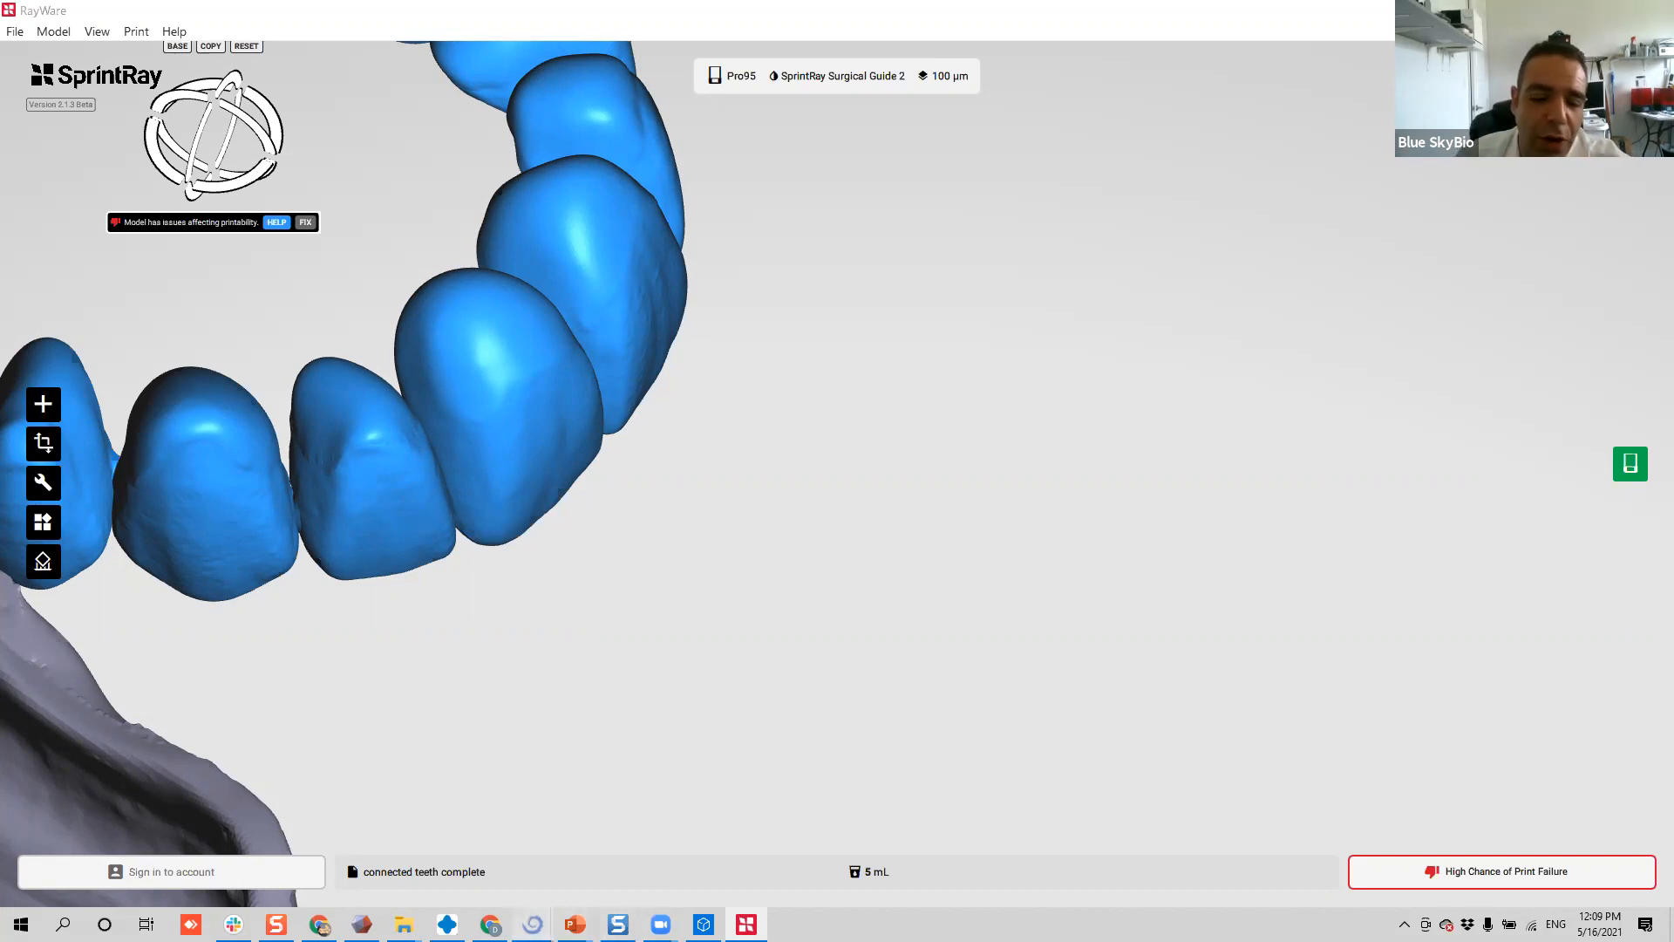
- Switch back to Blue Sky Plan, review the General, Customization and Project autosave preferences, and save the project
{"action": "mouse_move", "coordinate": [528, 922]}
{"action": "left_click", "coordinate": [683, 854]}
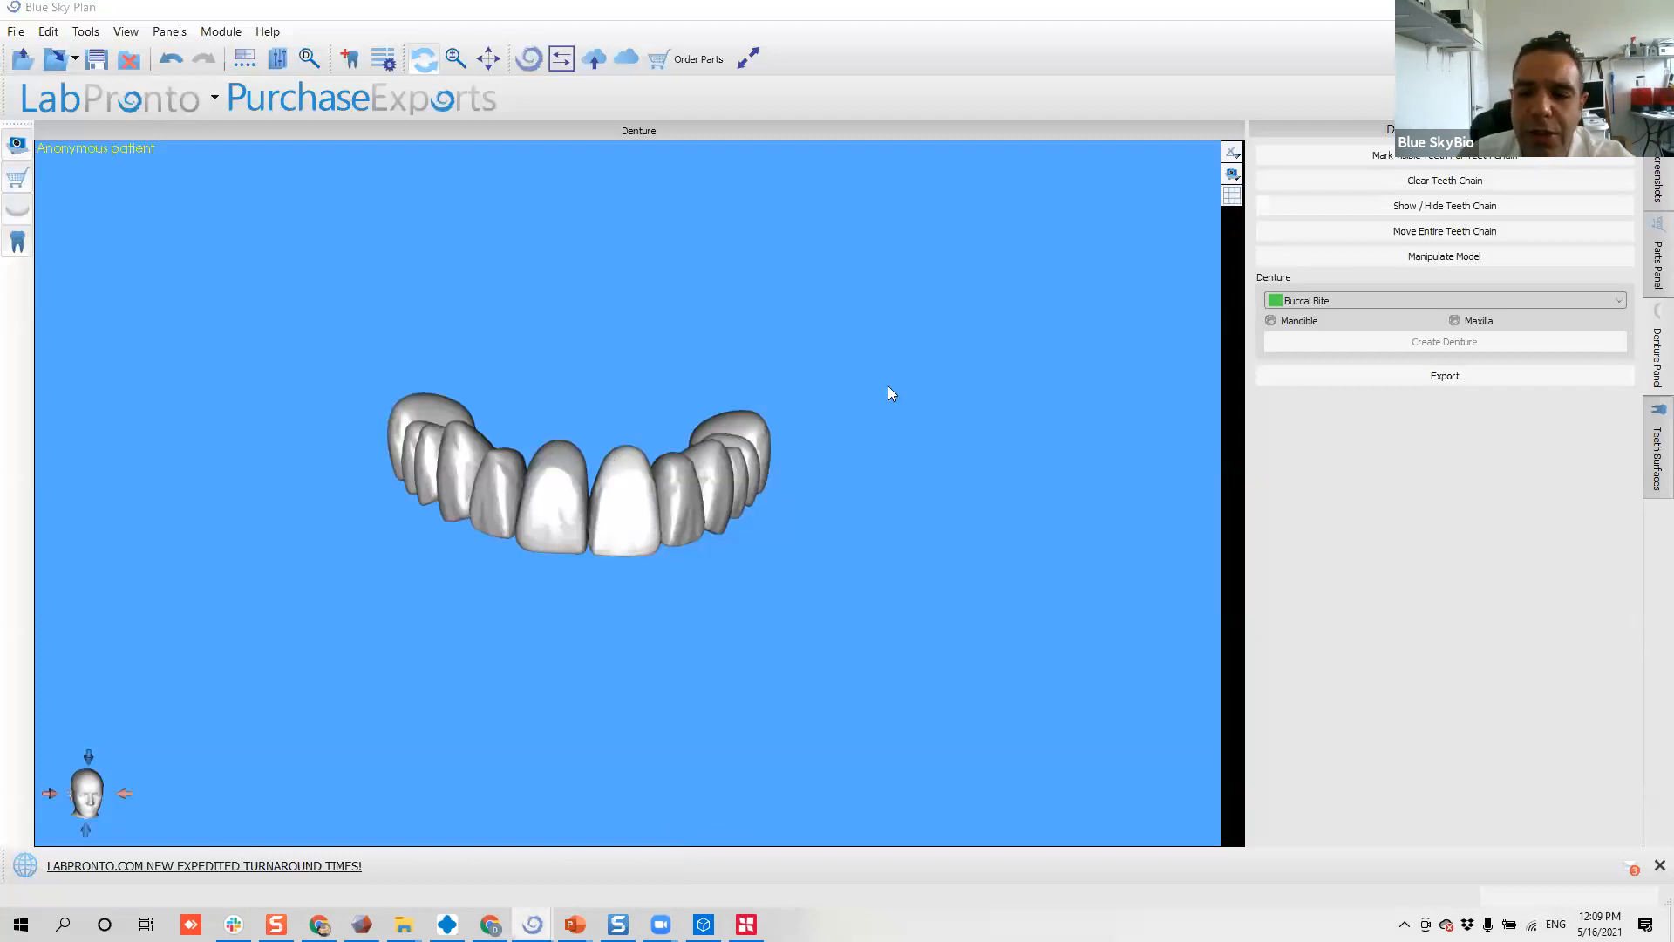
{"action": "left_click_drag", "start_coordinate": [506, 243], "coordinate": [615, 410]}
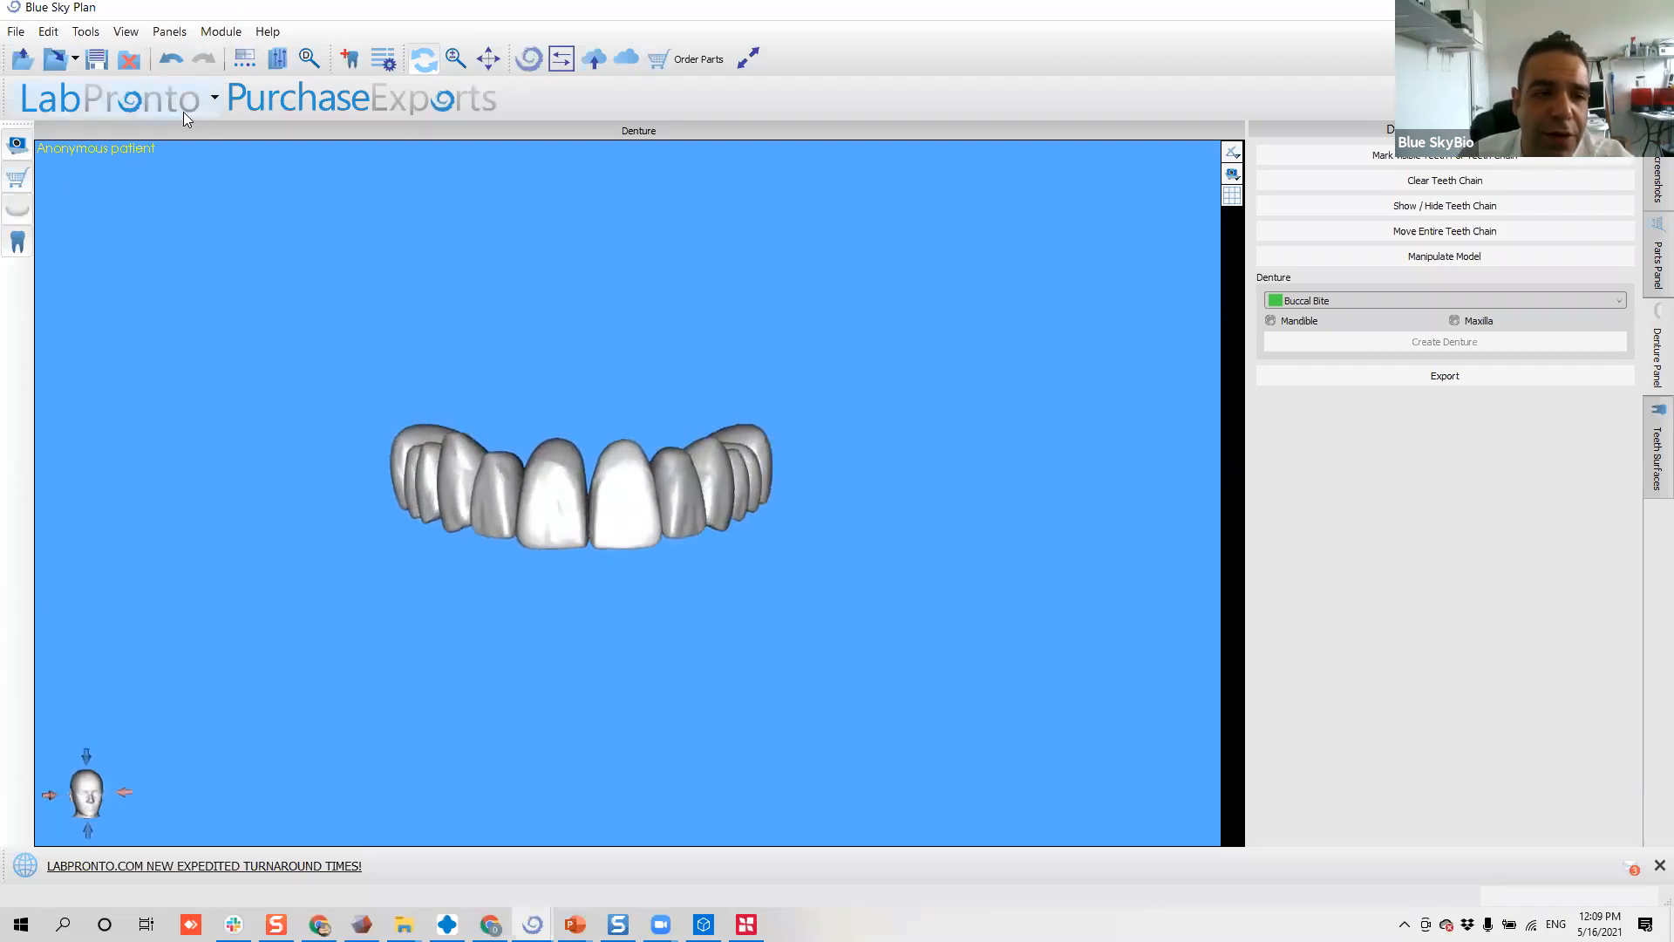
{"action": "left_click", "coordinate": [82, 35]}
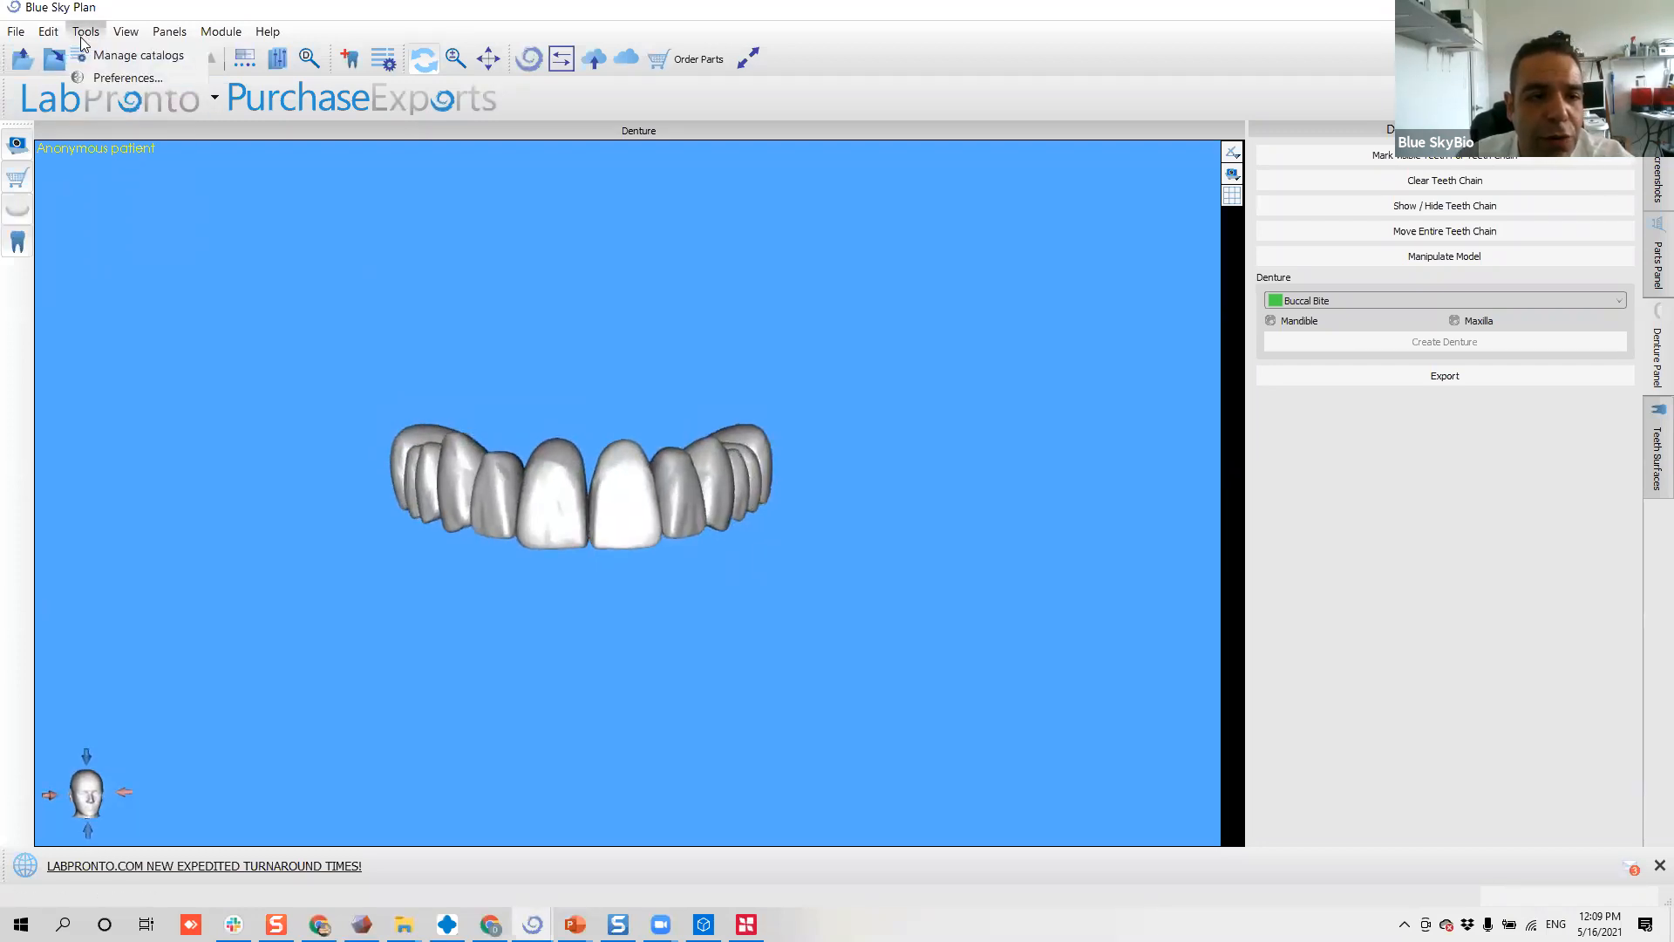
{"action": "left_click", "coordinate": [110, 78]}
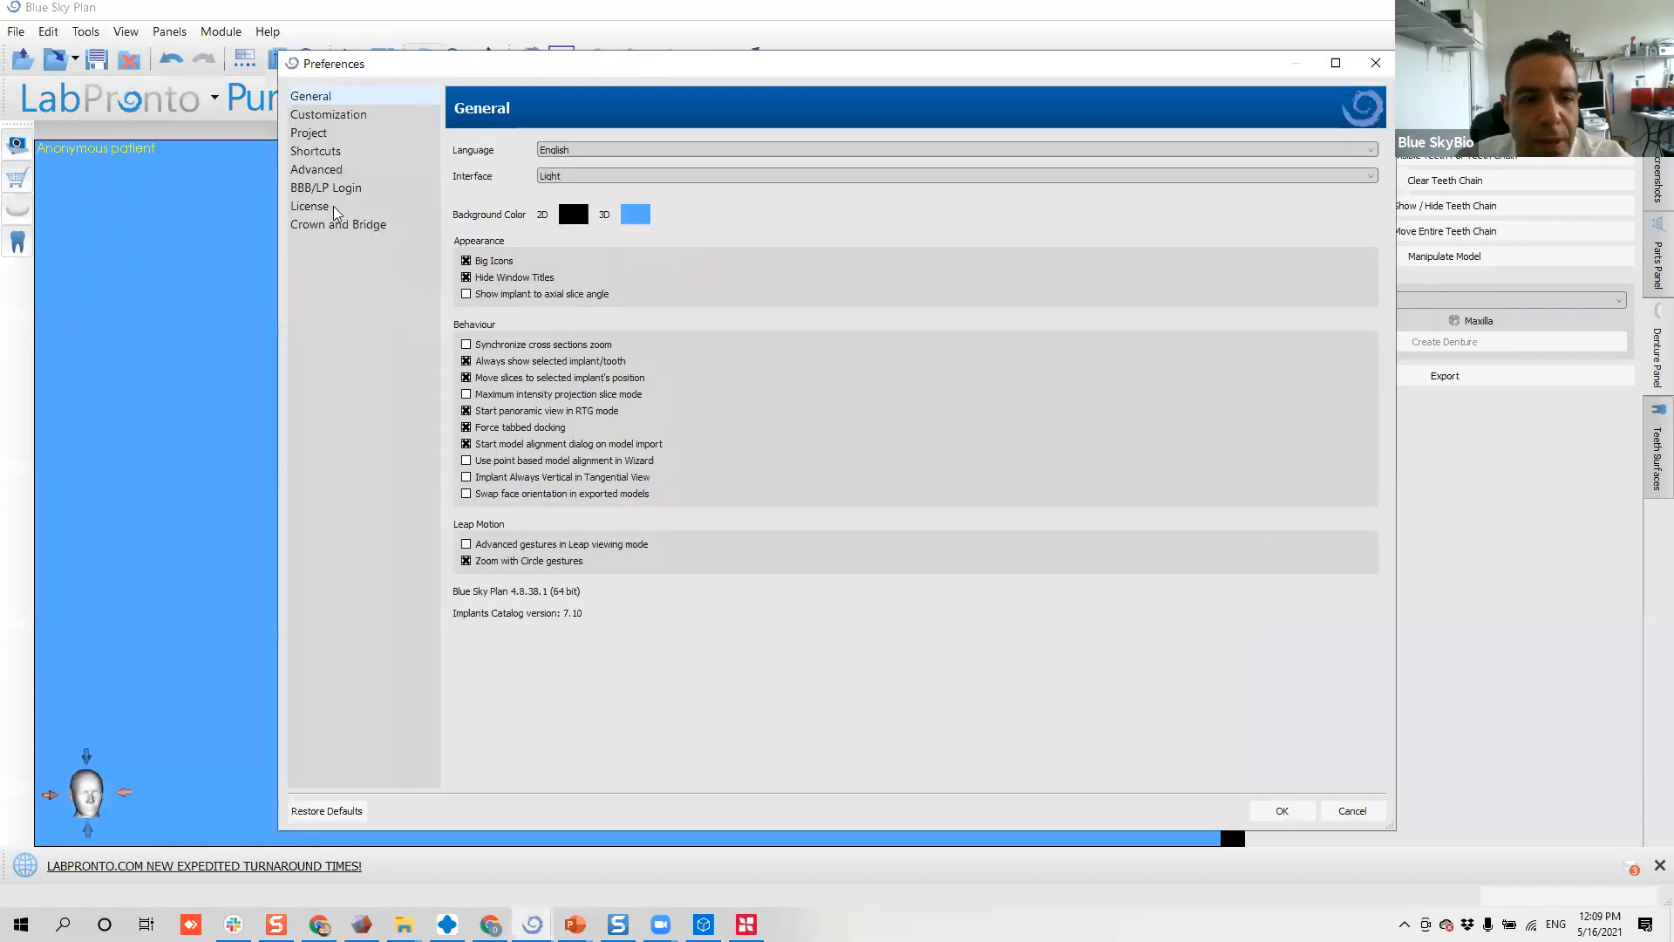
{"action": "left_click", "coordinate": [355, 98]}
{"action": "left_click", "coordinate": [349, 117]}
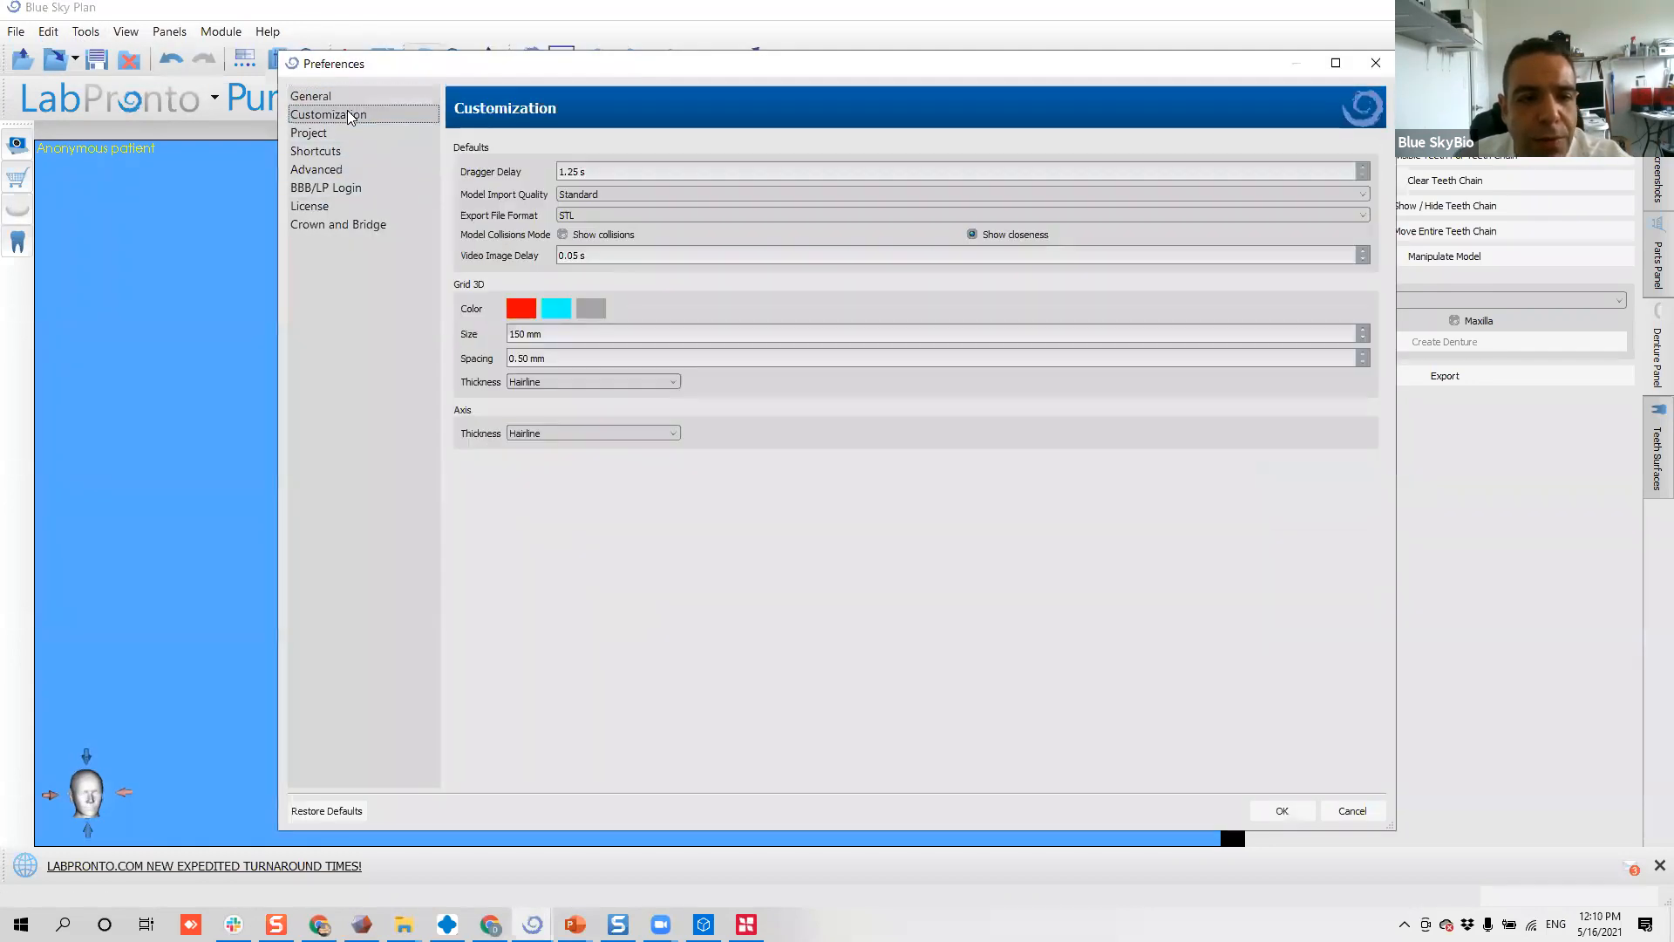
{"action": "left_click", "coordinate": [353, 133]}
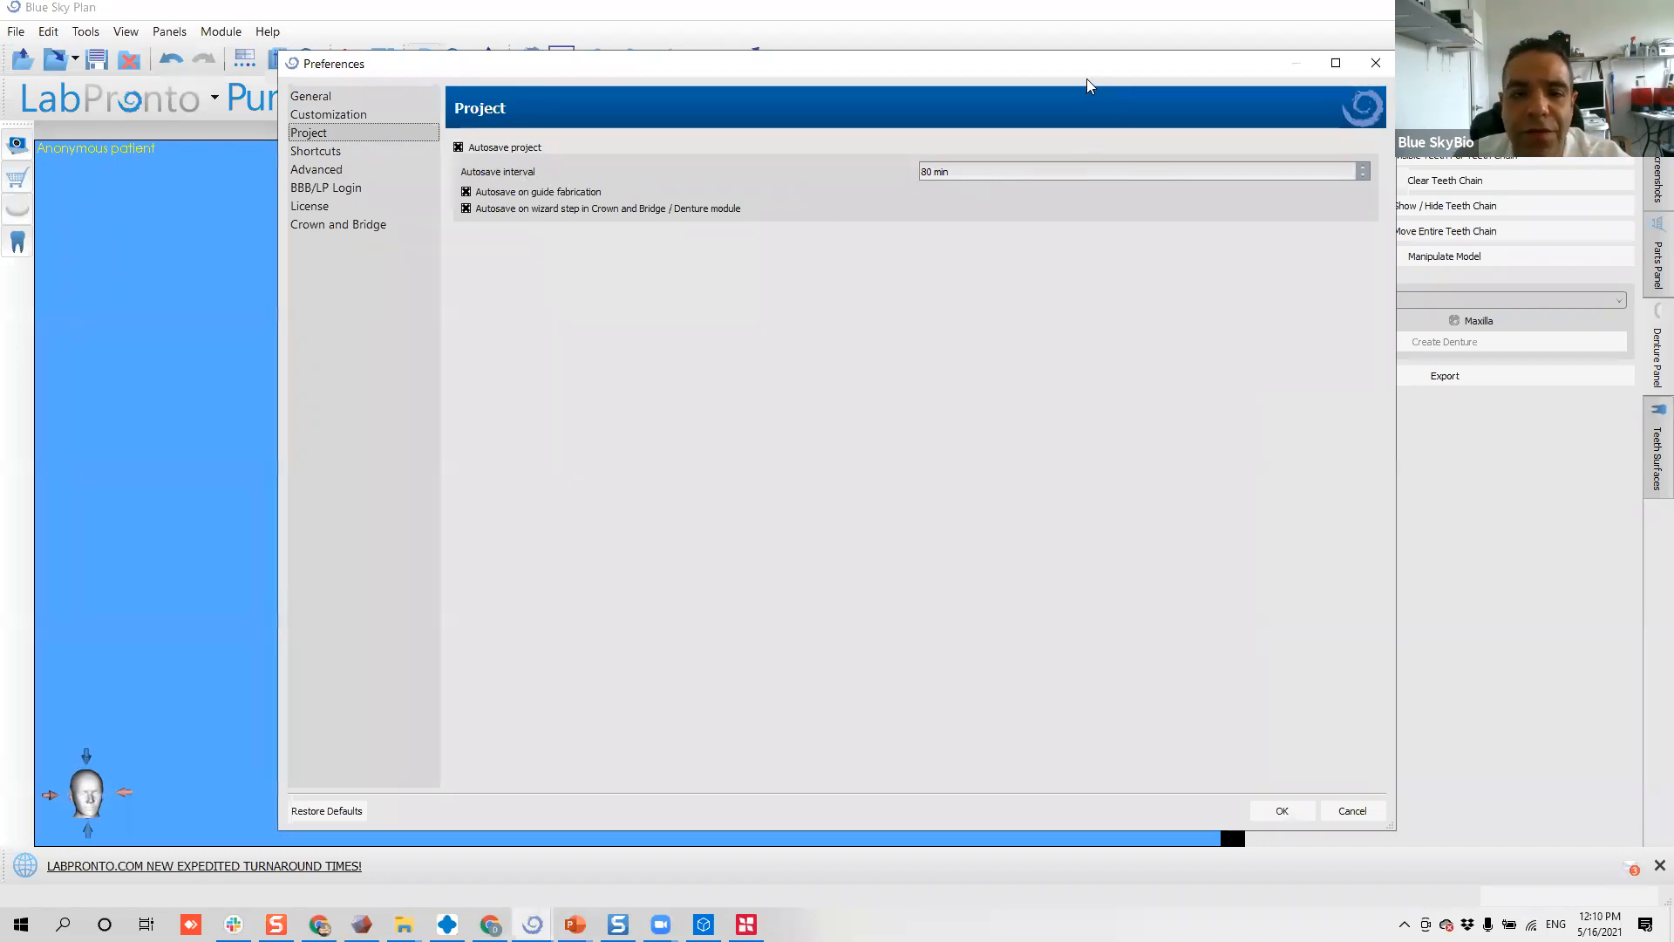
{"action": "left_click_drag", "start_coordinate": [1088, 69], "coordinate": [887, 64]}
{"action": "left_click", "coordinate": [1077, 811]}
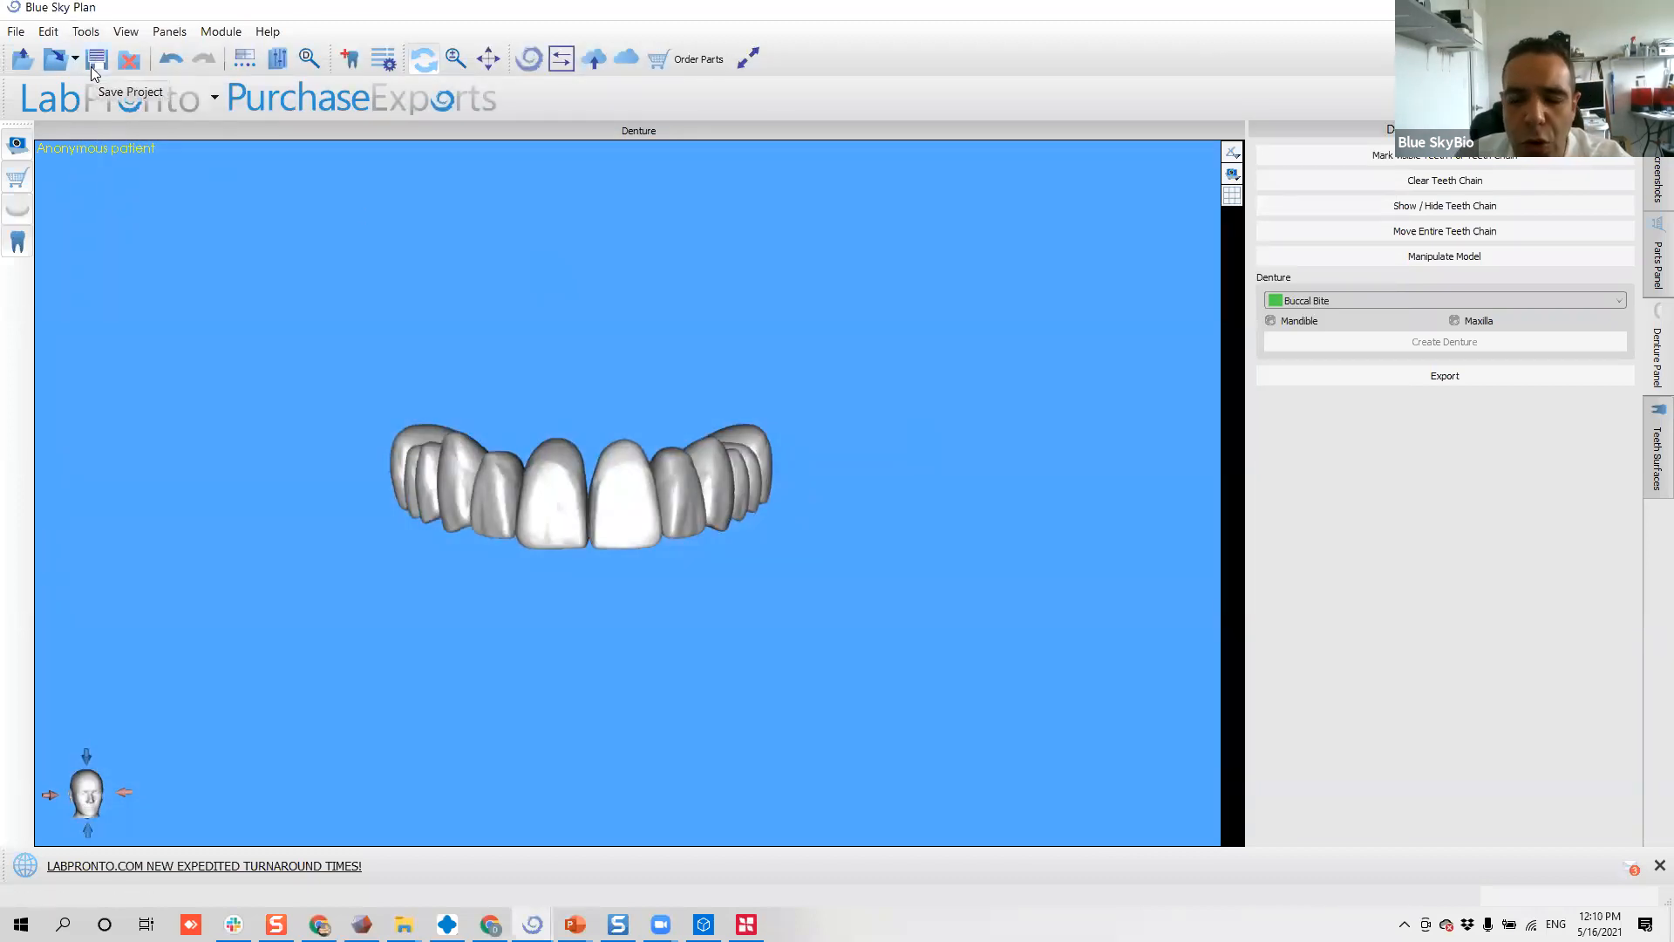
{"action": "left_click", "coordinate": [92, 65]}
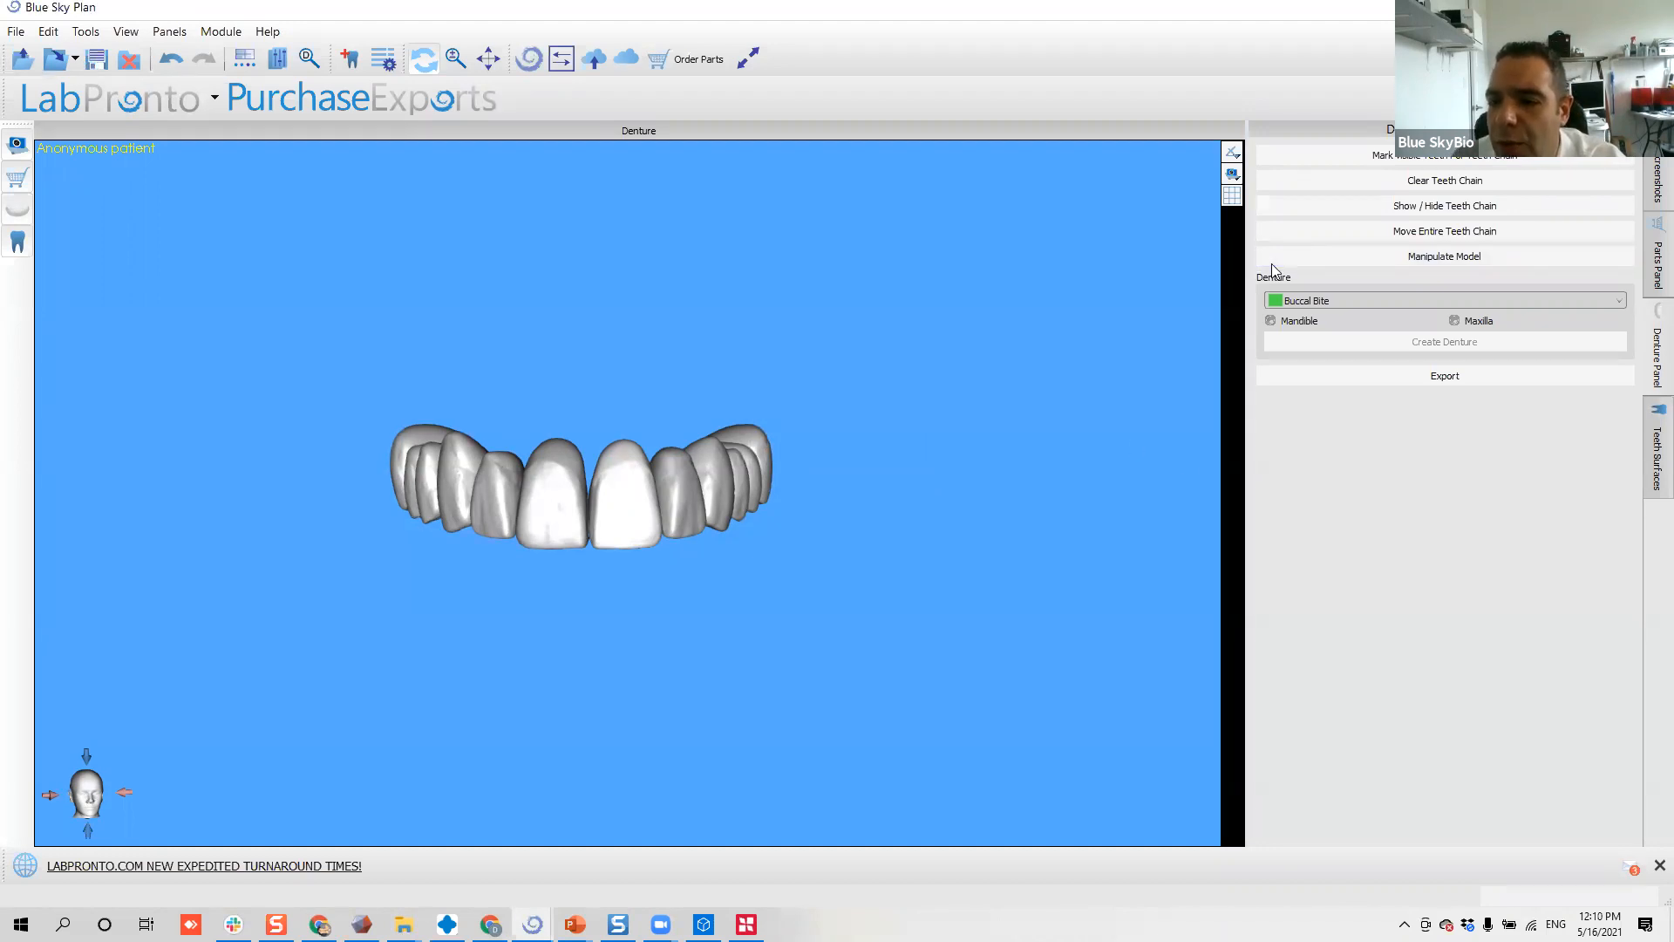
- Continue planning the existing maxillary denture from the Maxillary Scan and set the teeth offset to 0.21
{"action": "left_click", "coordinate": [1454, 320]}
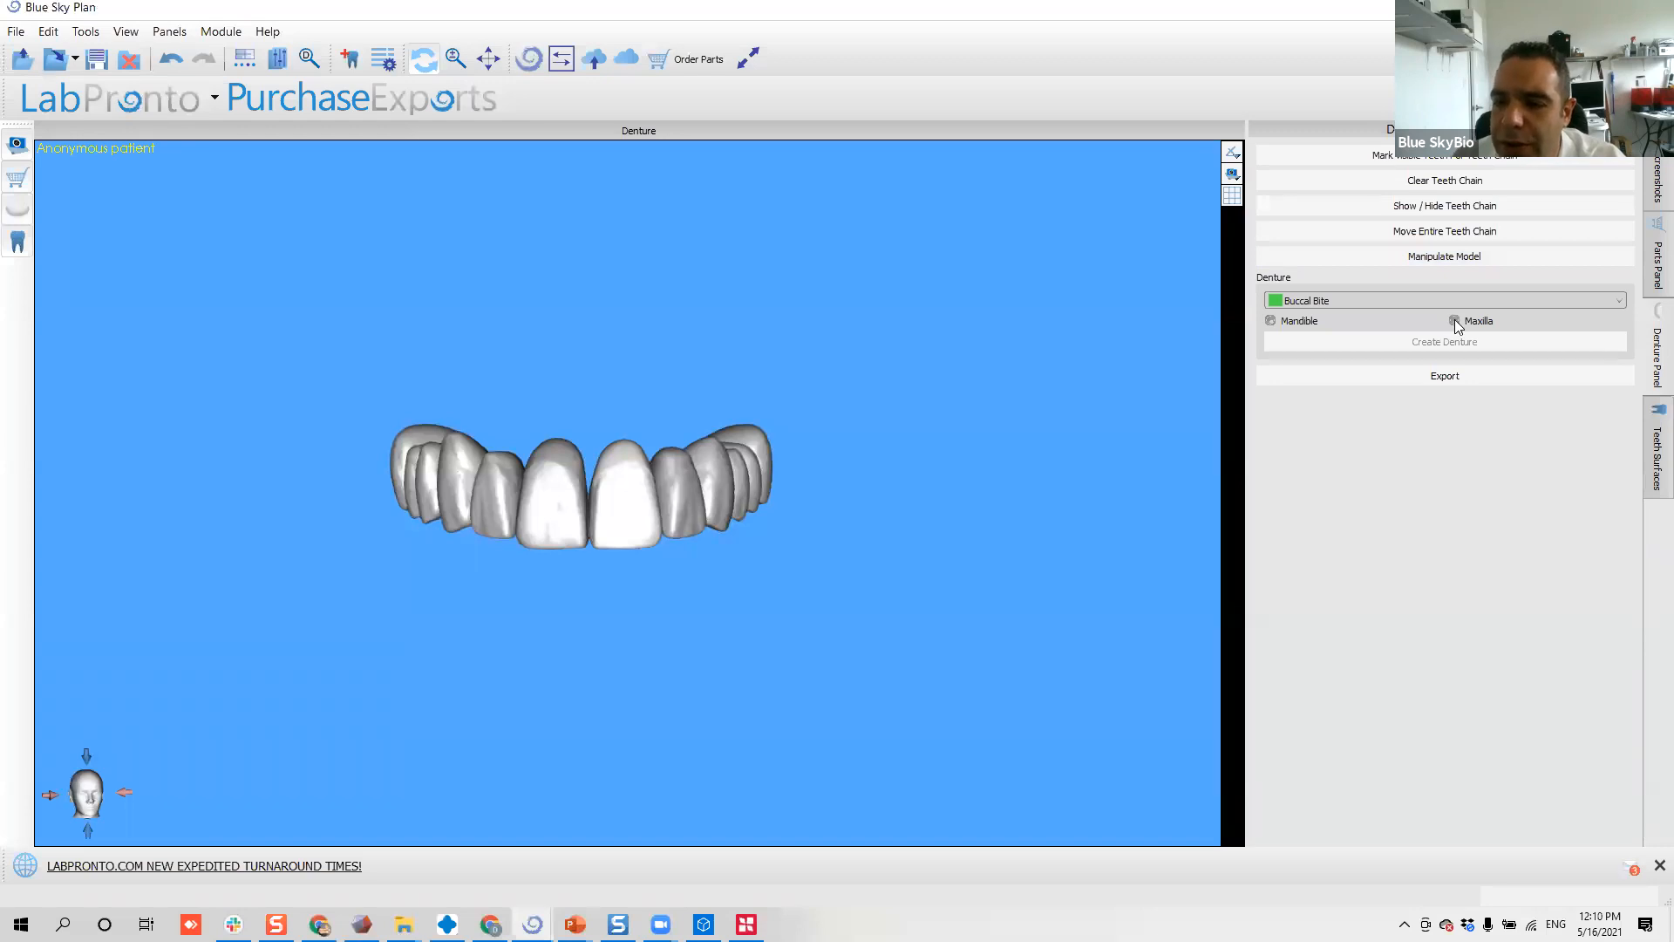
{"action": "left_click", "coordinate": [1465, 300]}
{"action": "left_click", "coordinate": [1446, 329]}
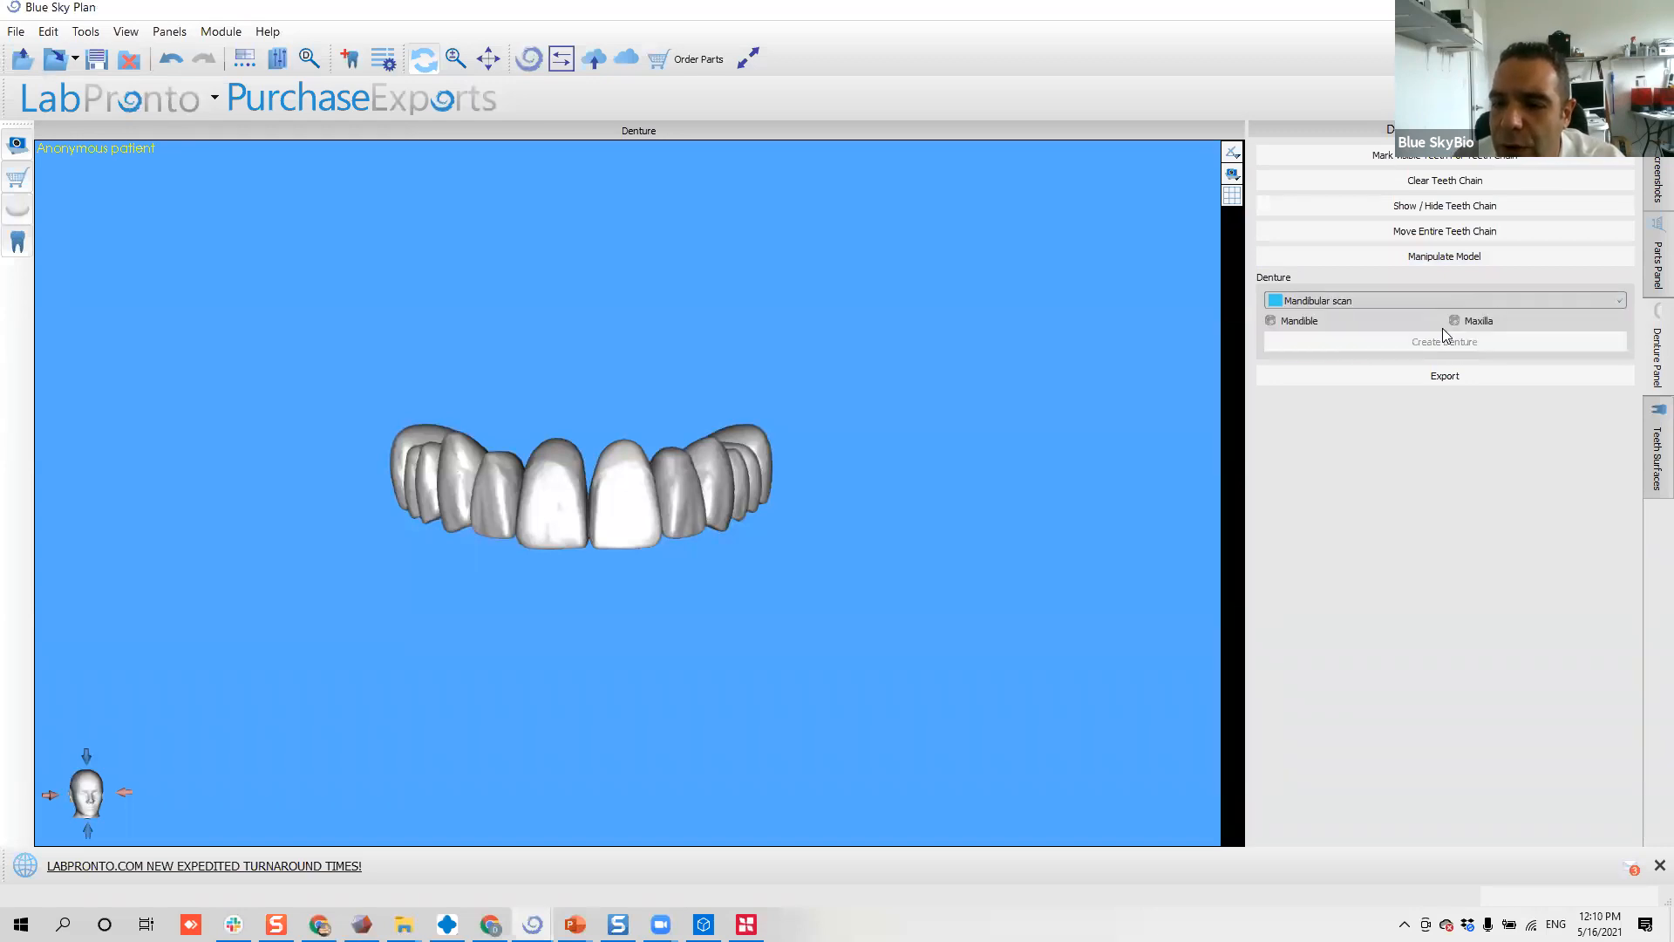
{"action": "left_click", "coordinate": [1451, 306]}
{"action": "left_click", "coordinate": [1430, 345]}
{"action": "left_click", "coordinate": [1460, 347]}
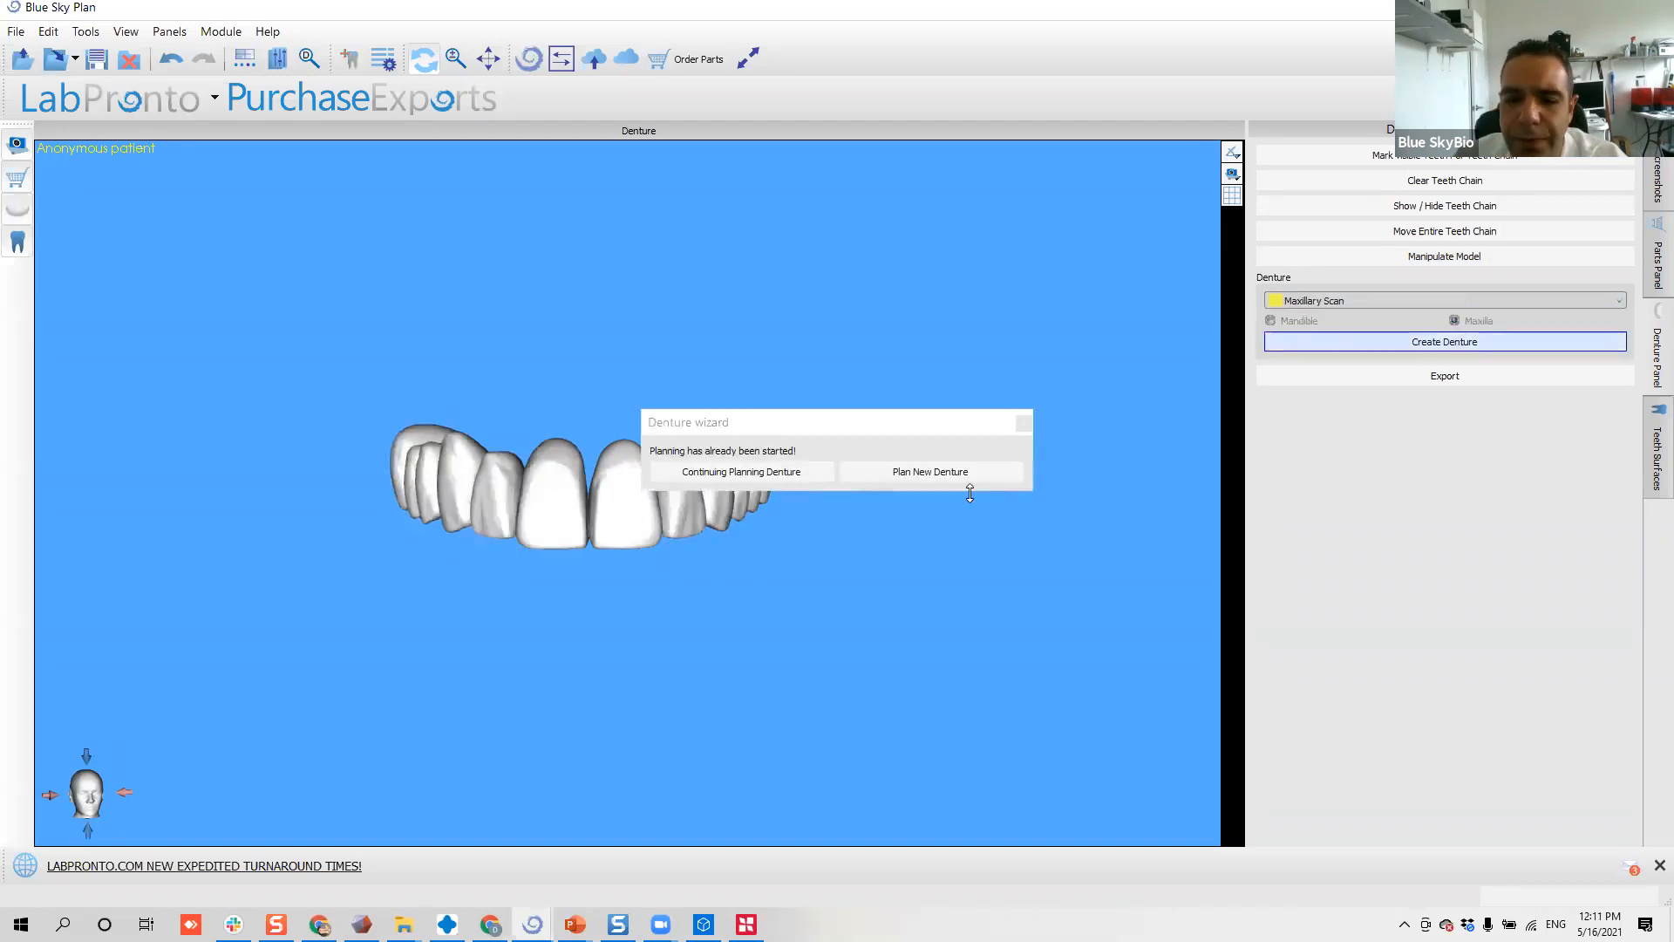
{"action": "left_click", "coordinate": [722, 476]}
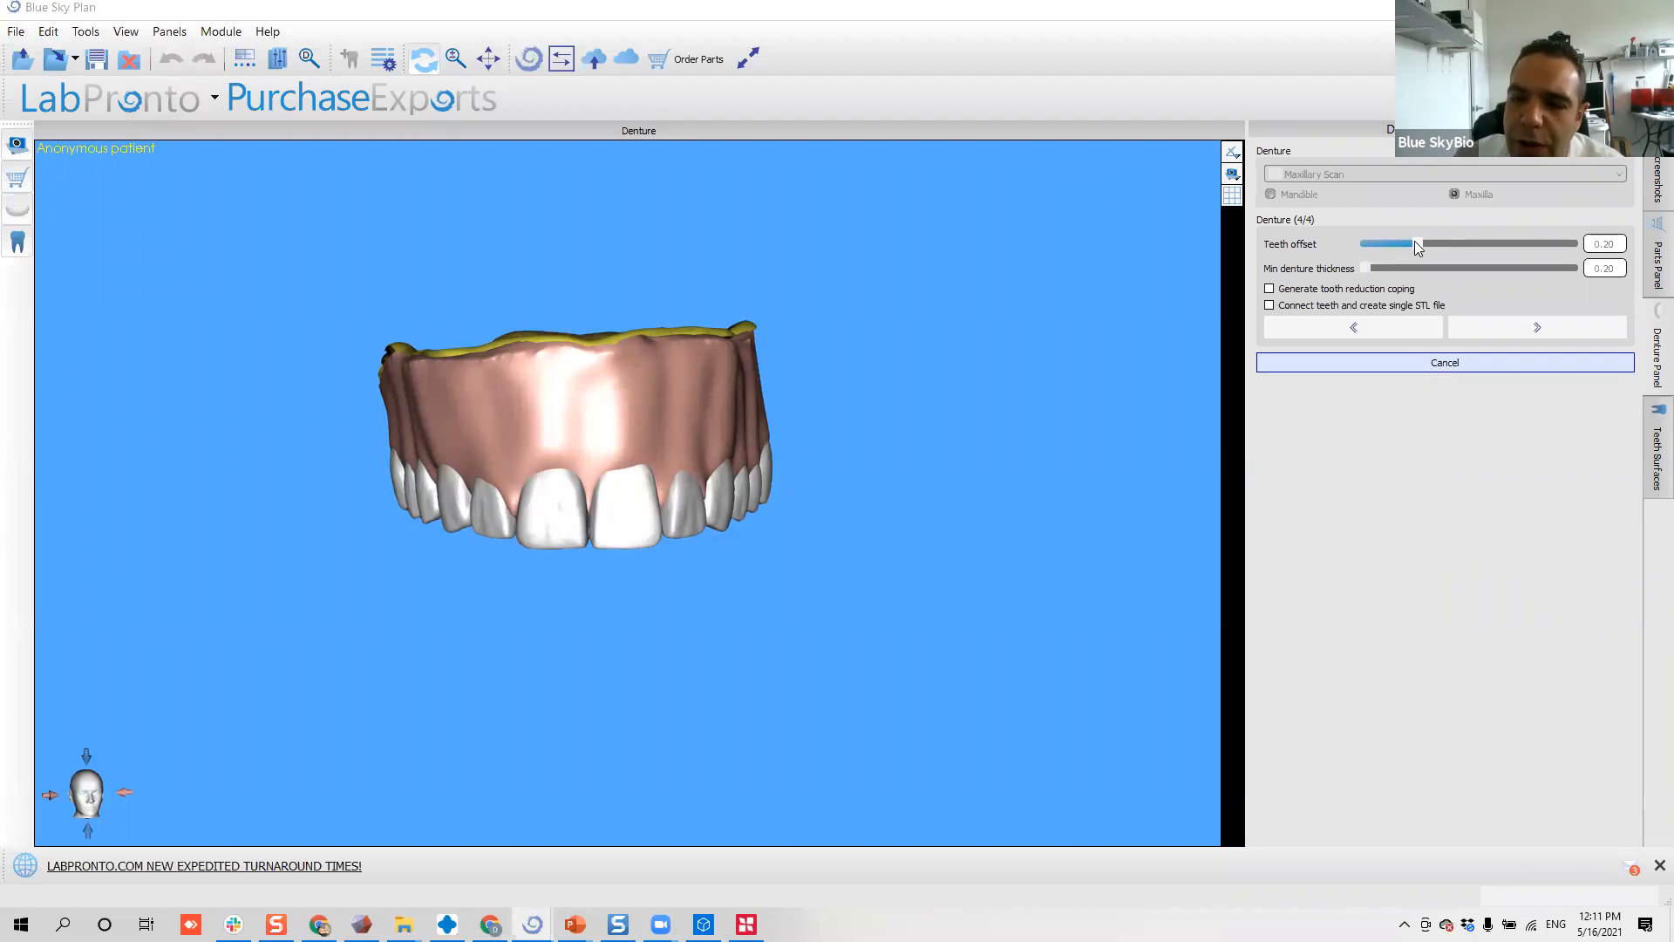
{"action": "mouse_move", "coordinate": [1414, 242]}
{"action": "left_mouse_down"}
{"action": "mouse_move", "coordinate": [1535, 237]}
{"action": "mouse_move", "coordinate": [1421, 243]}
{"action": "left_mouse_up"}
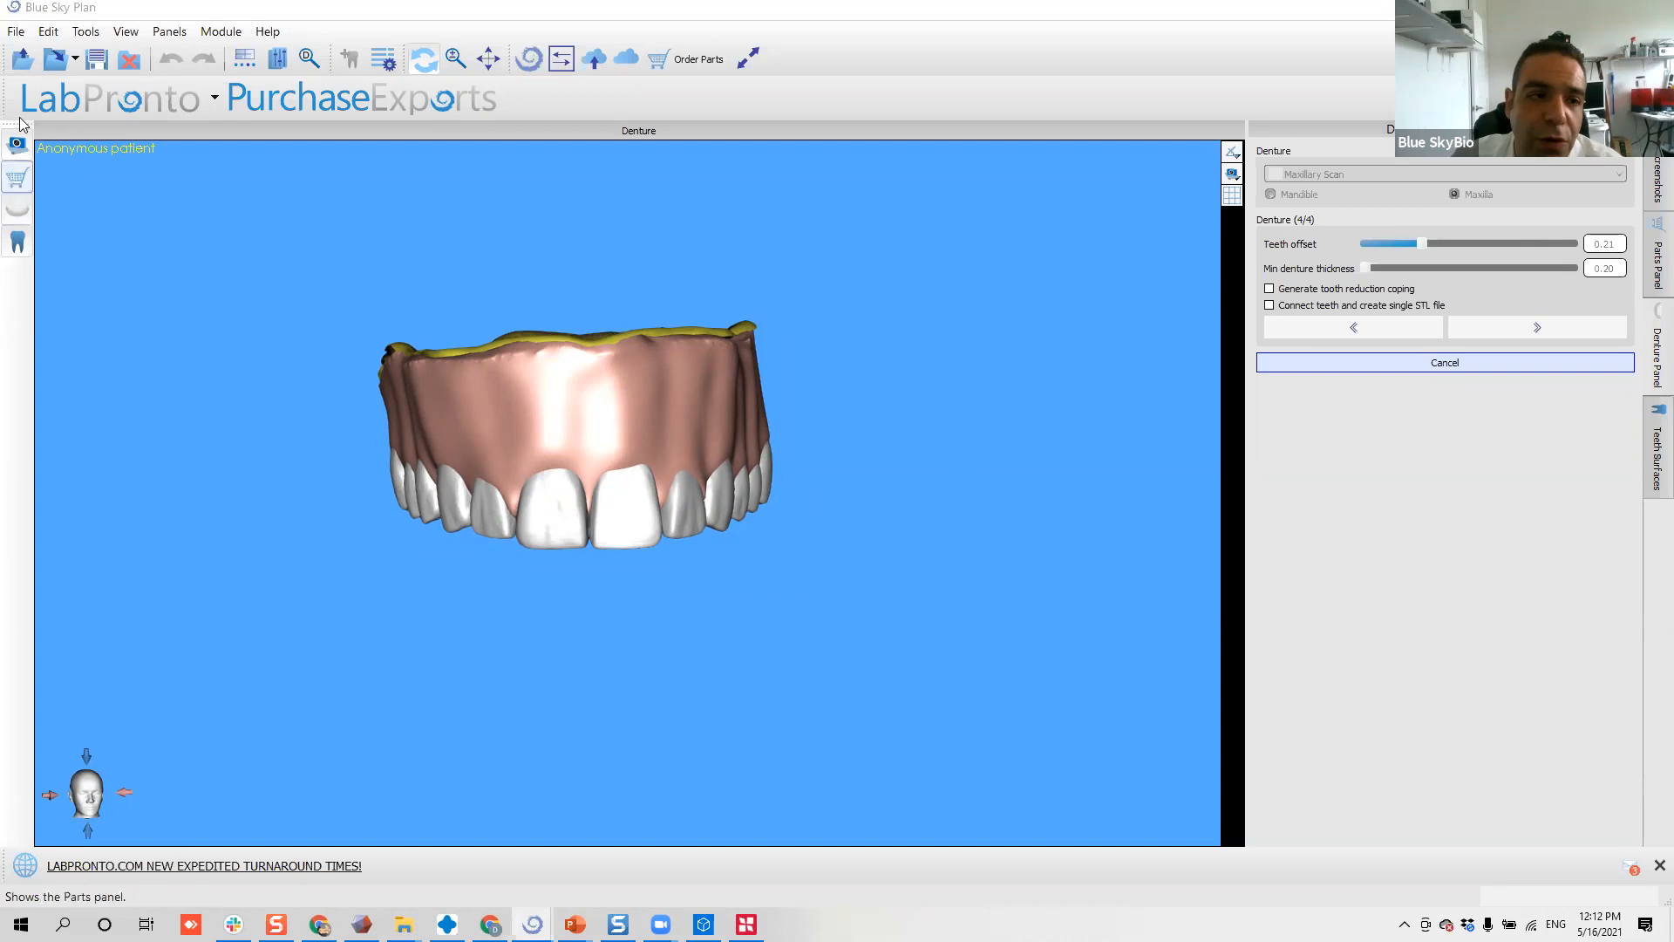
- Switch from the Denture module to the model editing module
{"action": "left_click", "coordinate": [17, 30]}
{"action": "left_click", "coordinate": [670, 392]}
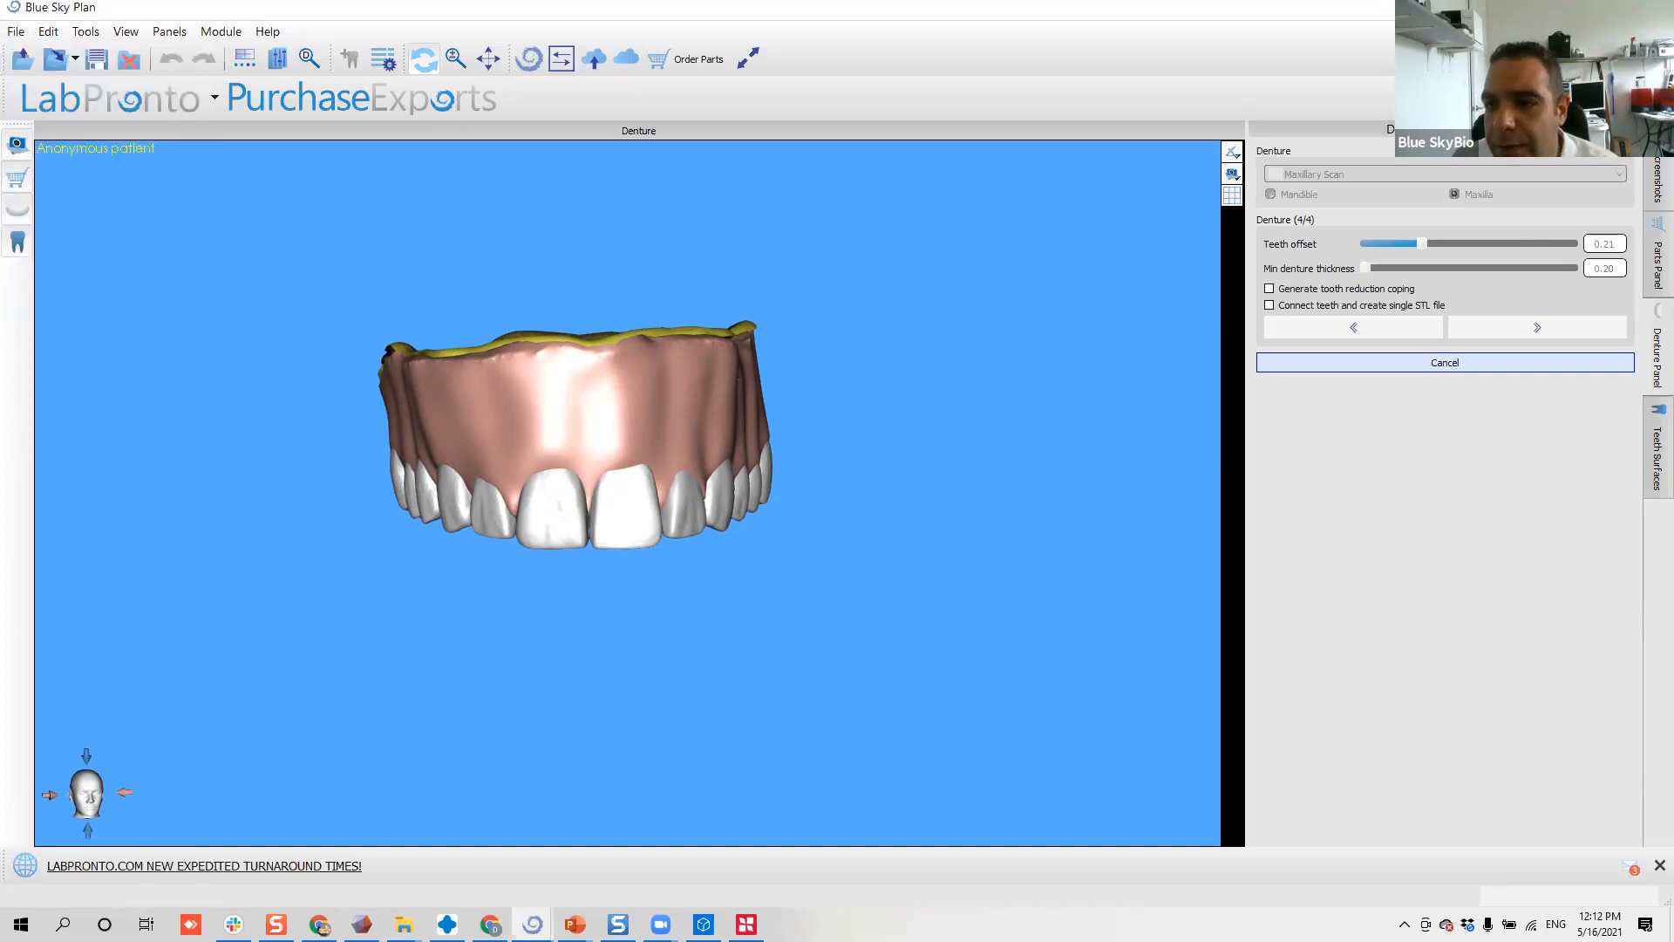
{"action": "left_click", "coordinate": [1594, 58]}
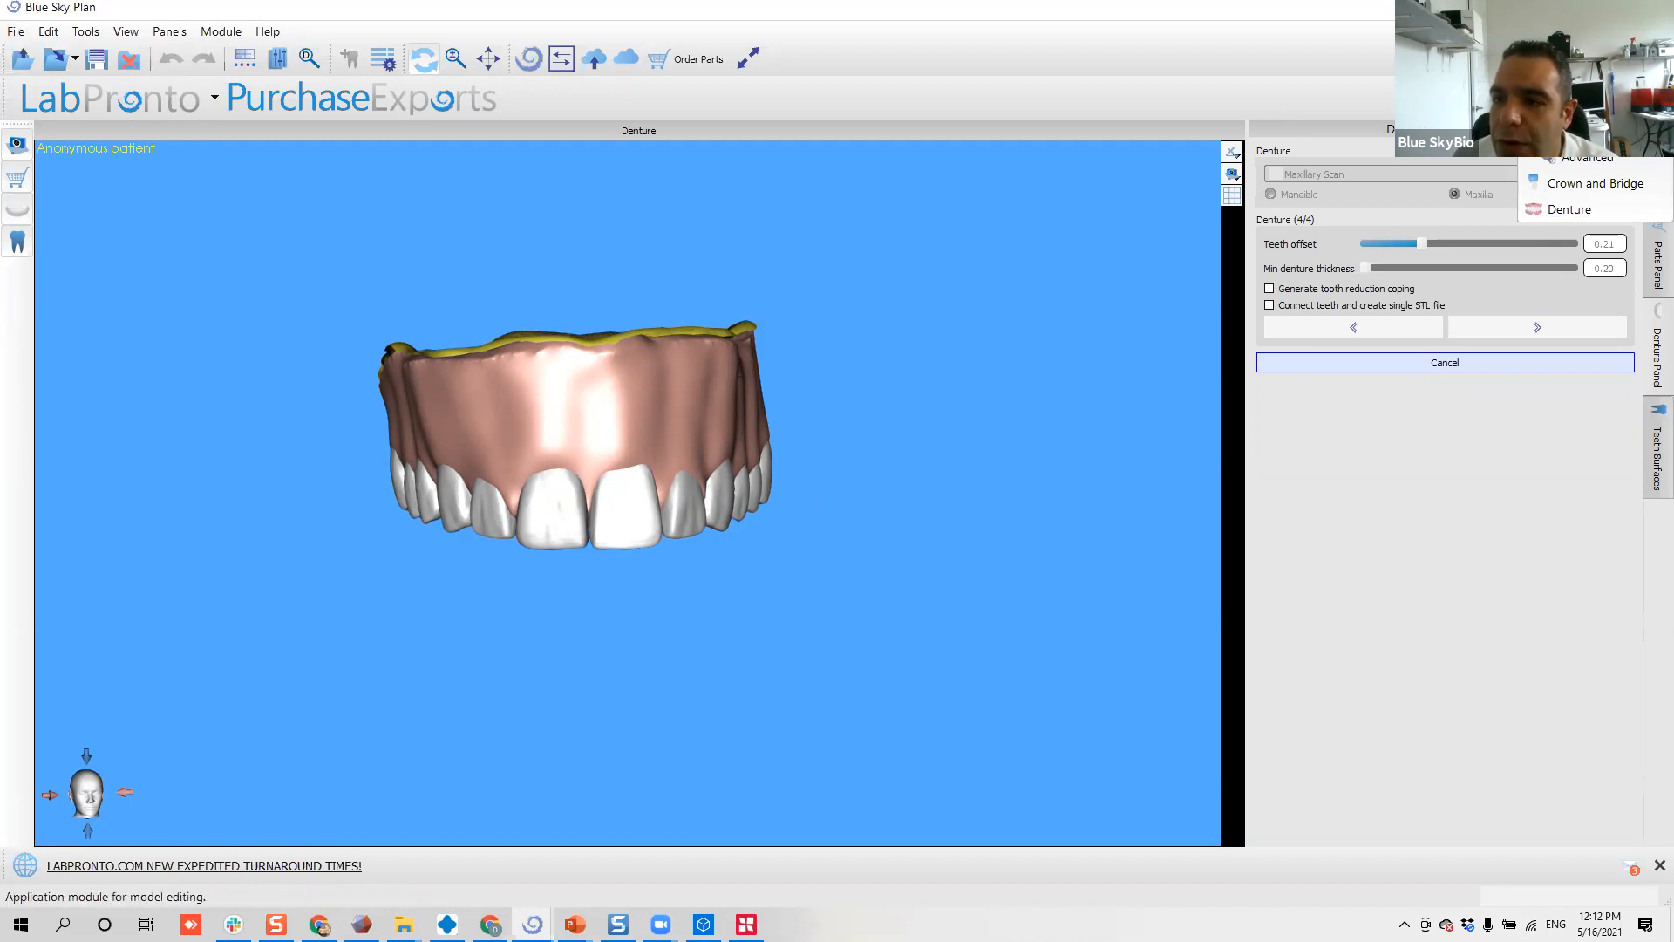
{"action": "left_click", "coordinate": [1595, 106]}
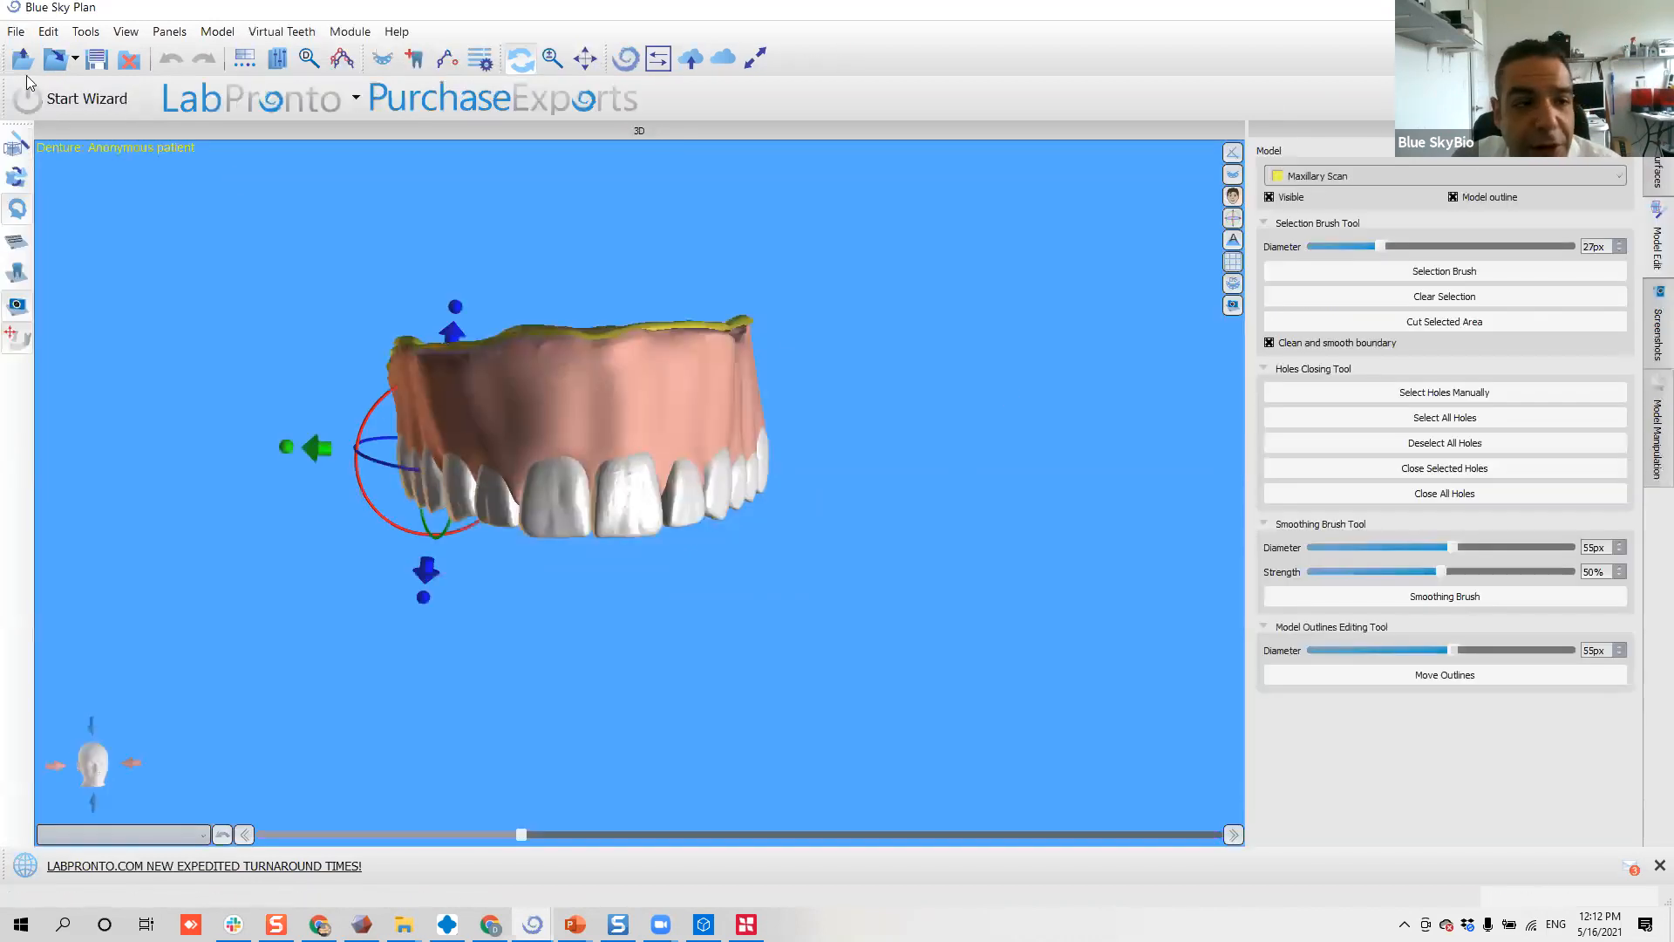
- Review the Import Face Scan command and the option to load a new face image, without loading any file
{"action": "left_click", "coordinate": [16, 34]}
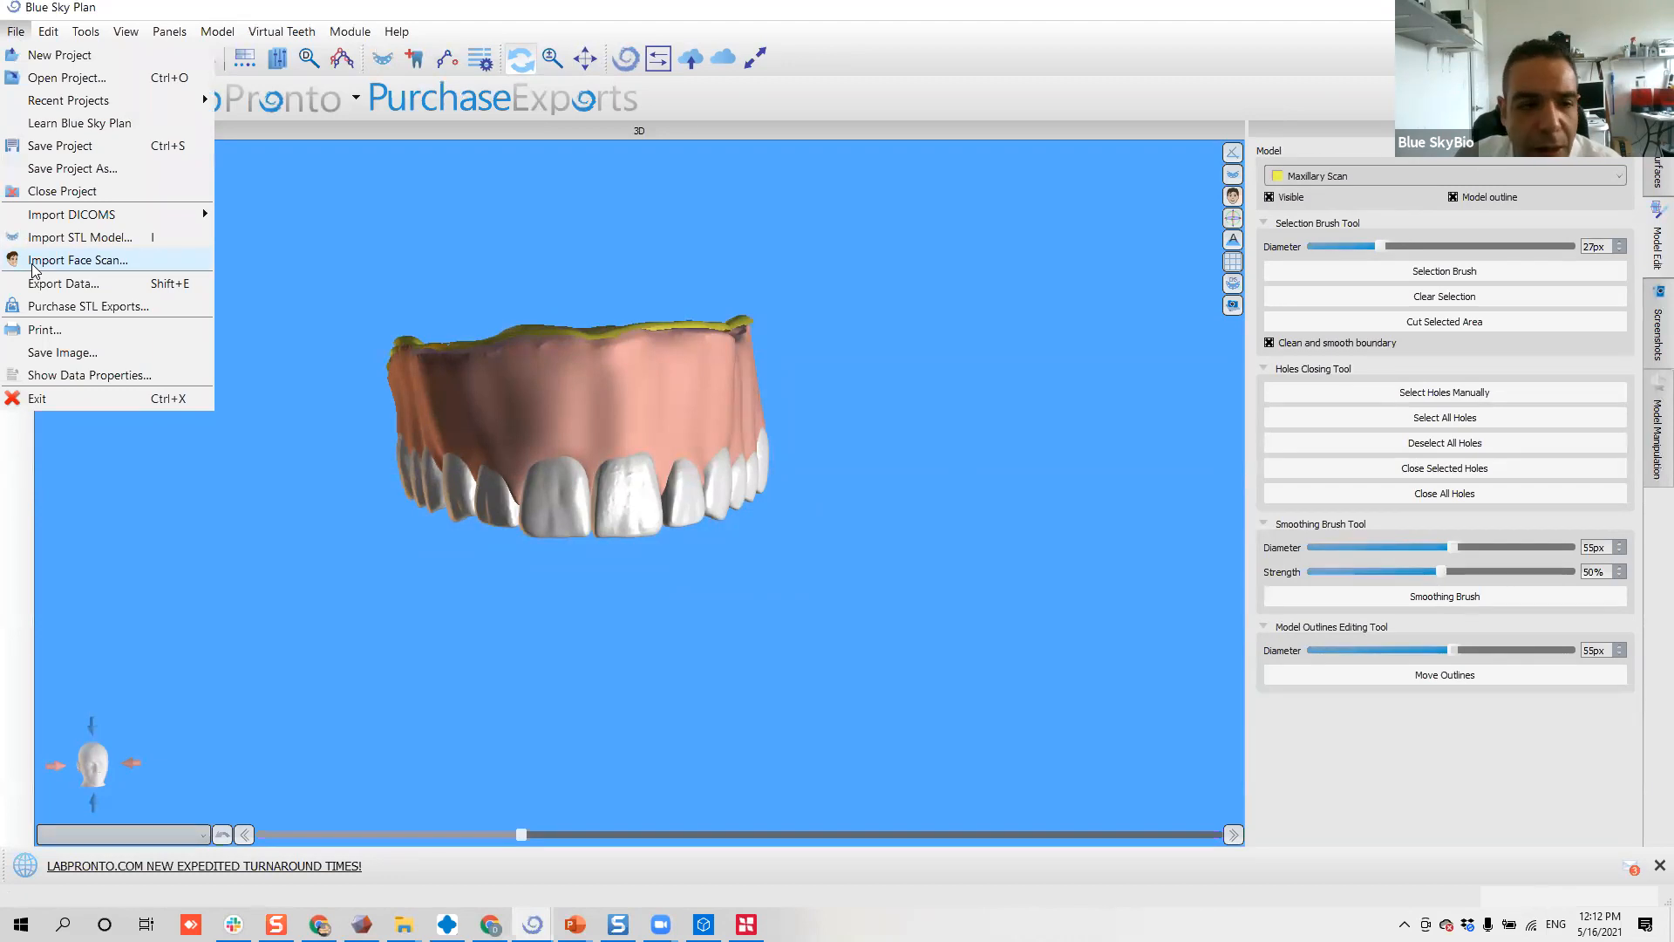
{"action": "left_click", "coordinate": [774, 294]}
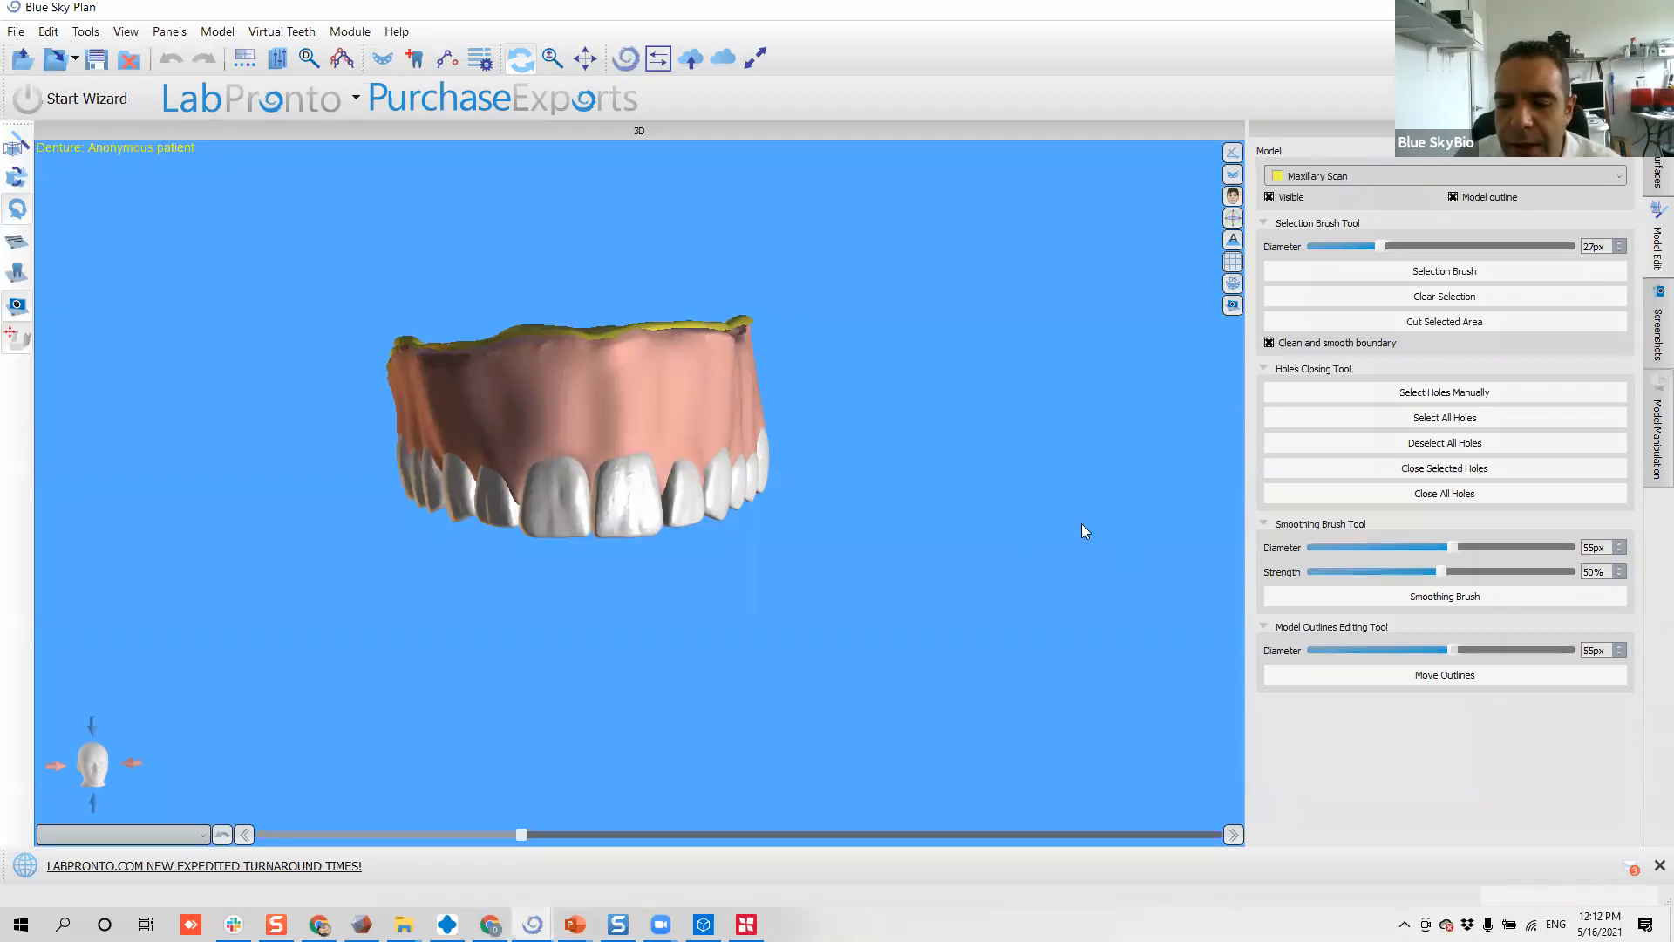
{"action": "left_click", "coordinate": [1231, 195]}
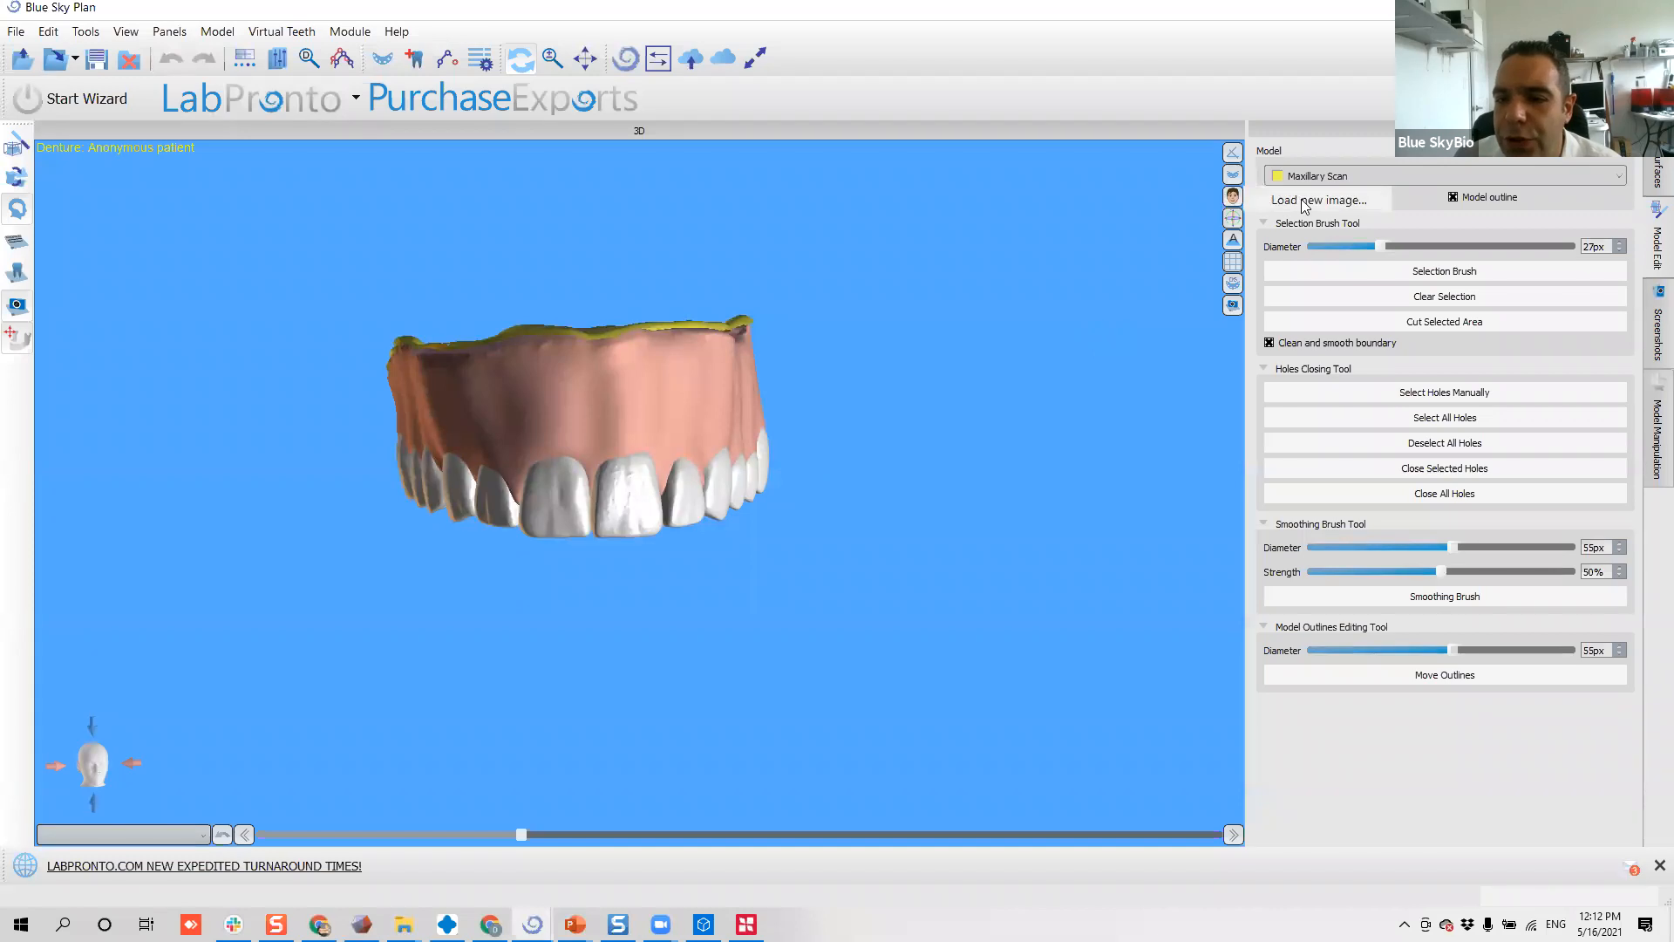
{"action": "left_click", "coordinate": [1295, 205]}
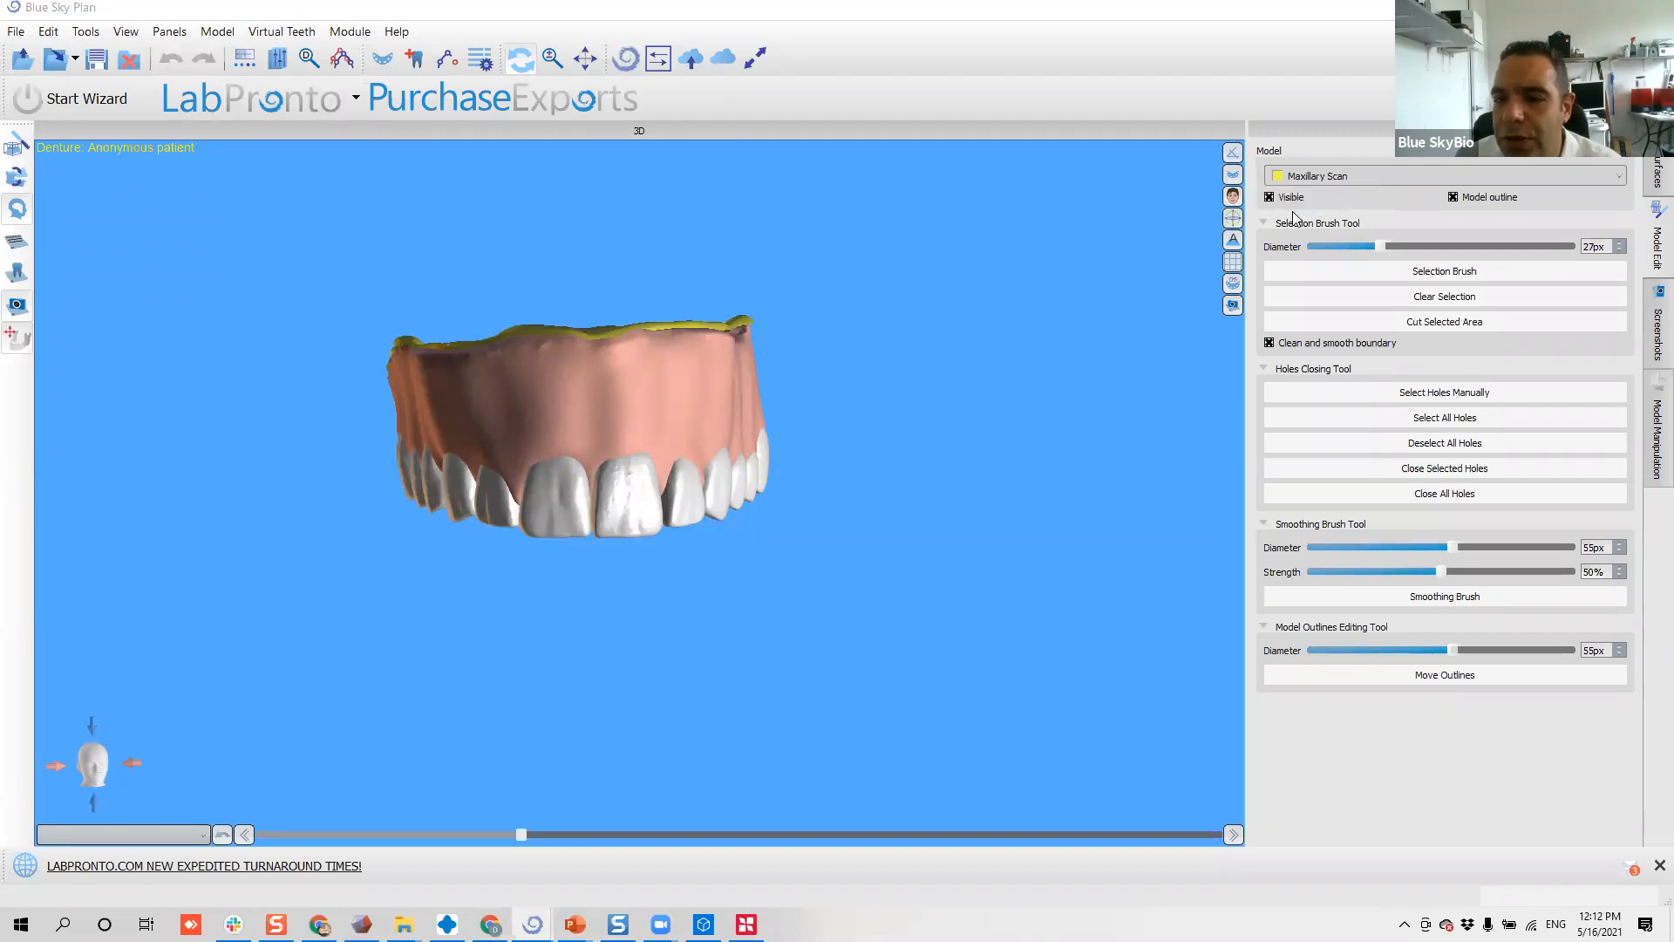
{"action": "left_click", "coordinate": [1233, 197]}
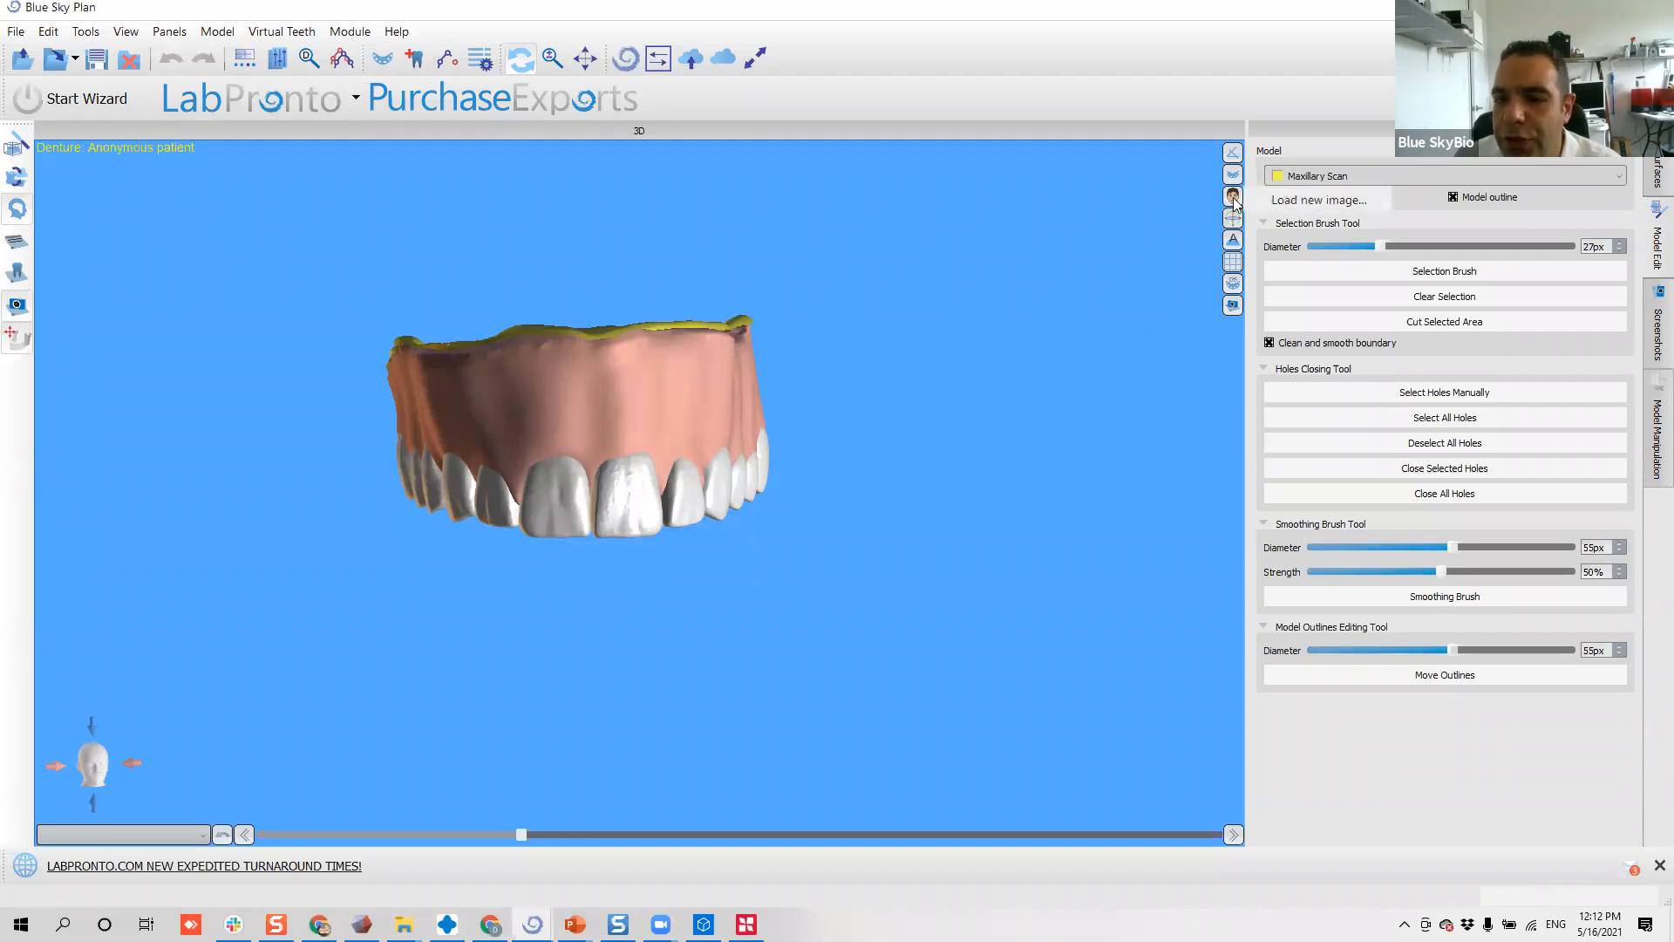
{"action": "left_click", "coordinate": [1325, 201]}
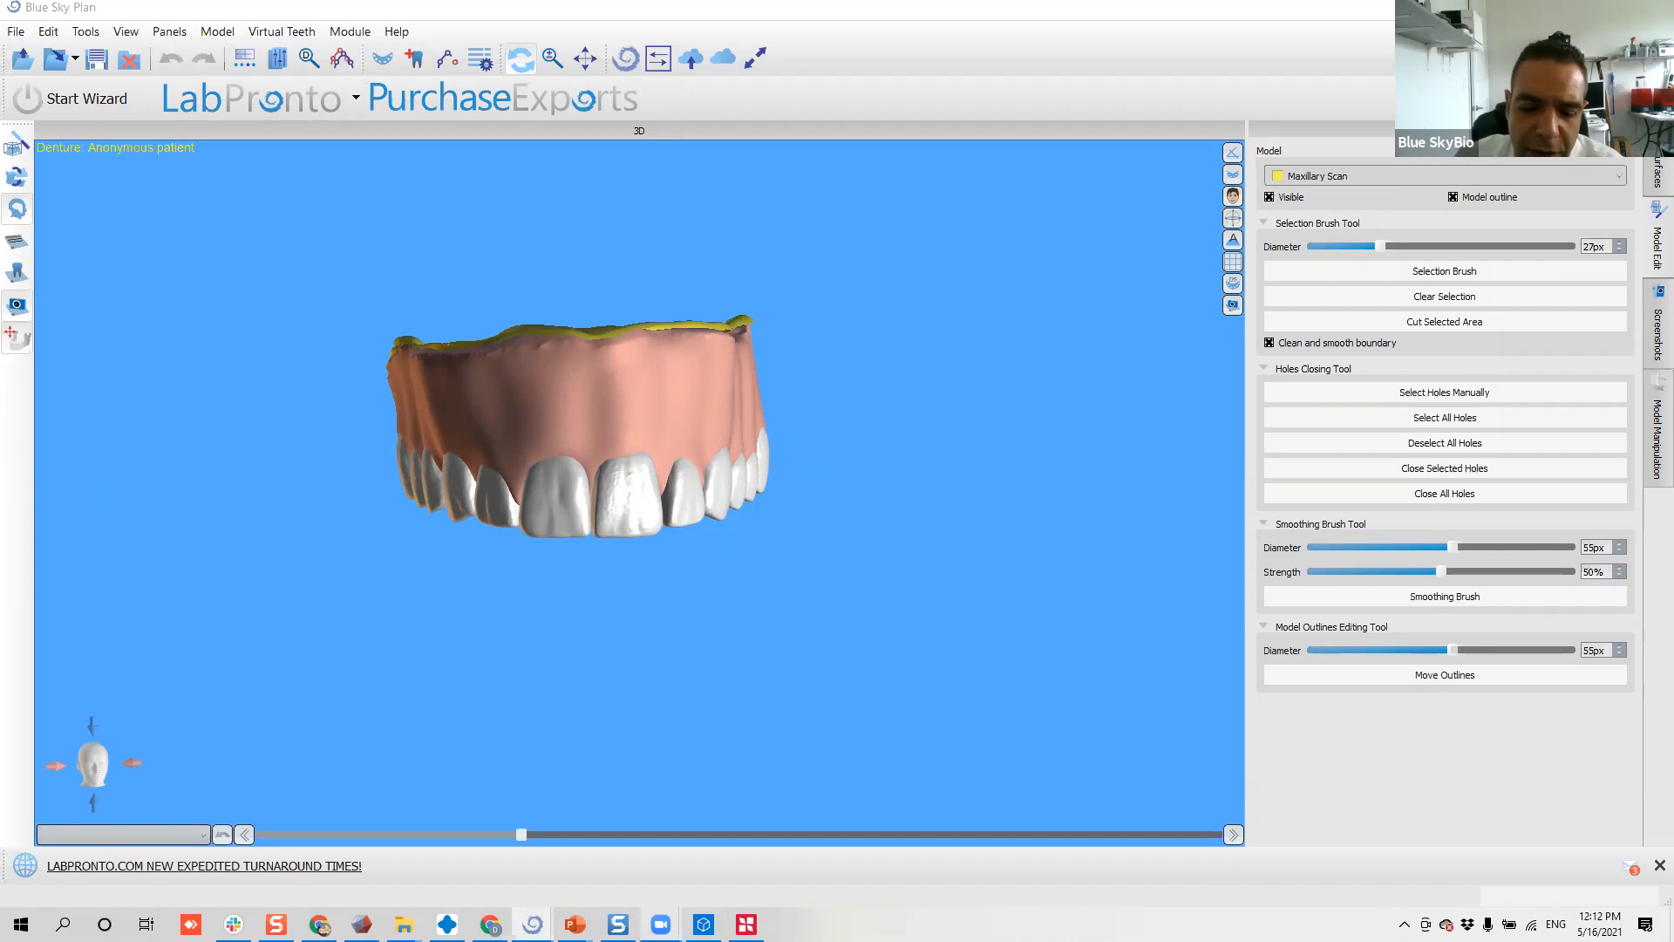
- Switch to Chrome and view the Denture Teeth product list on the Blue Sky Bio Digital Teeth store page
{"action": "mouse_move", "coordinate": [492, 920]}
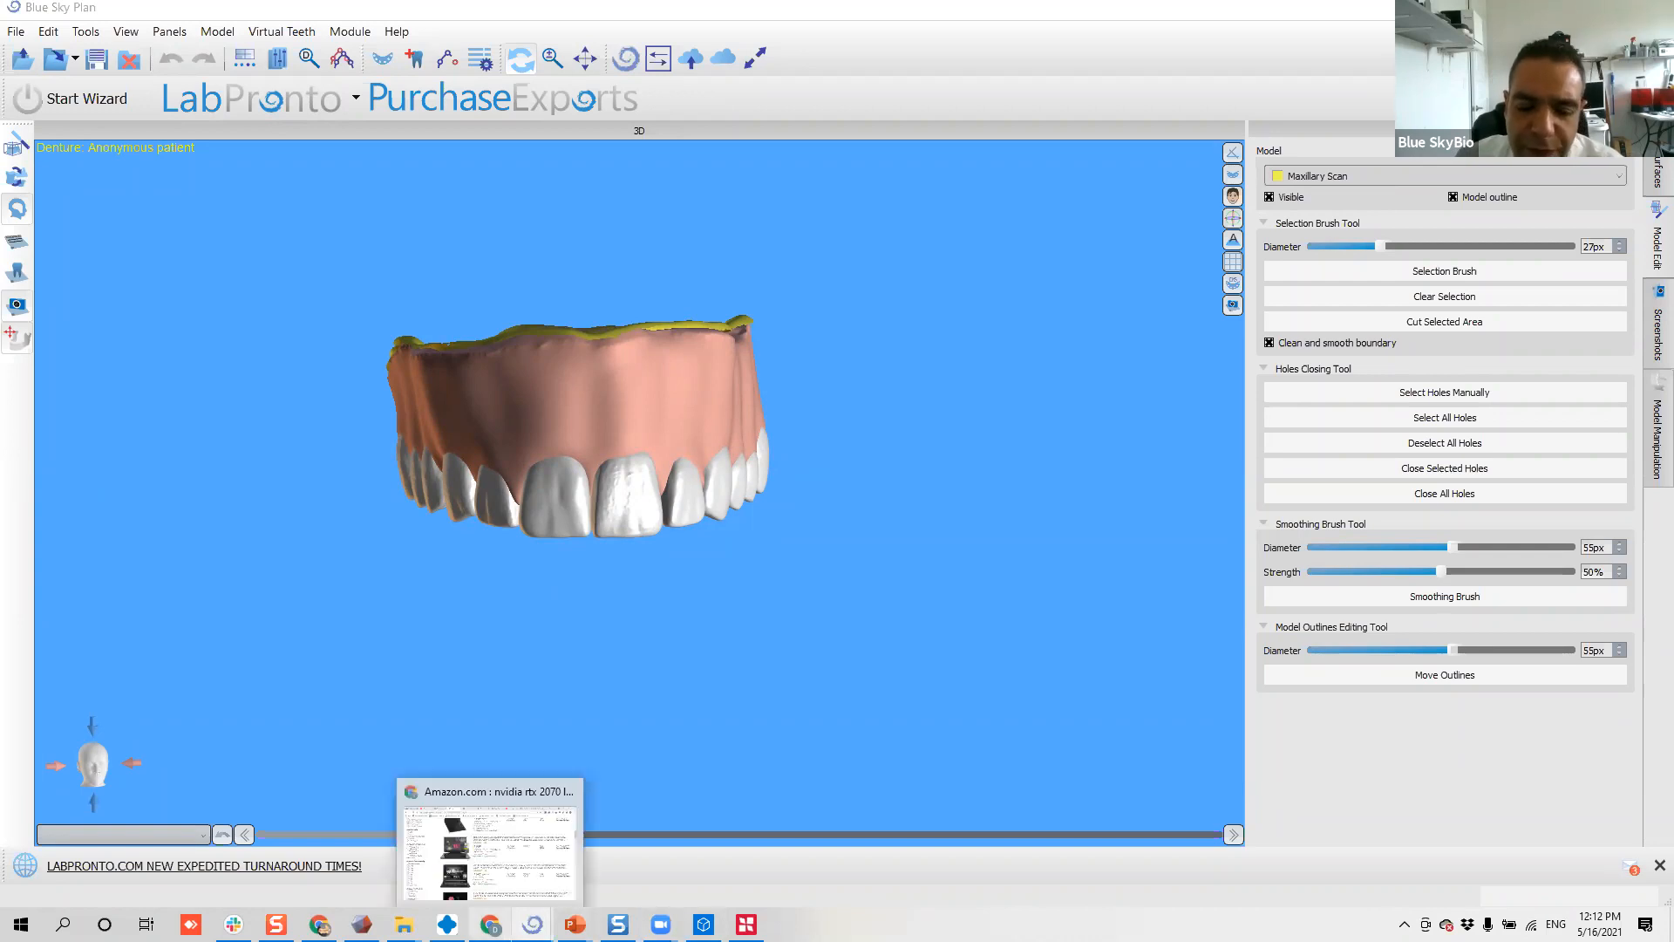
{"action": "left_click", "coordinate": [506, 902]}
{"action": "left_click", "coordinate": [79, 17]}
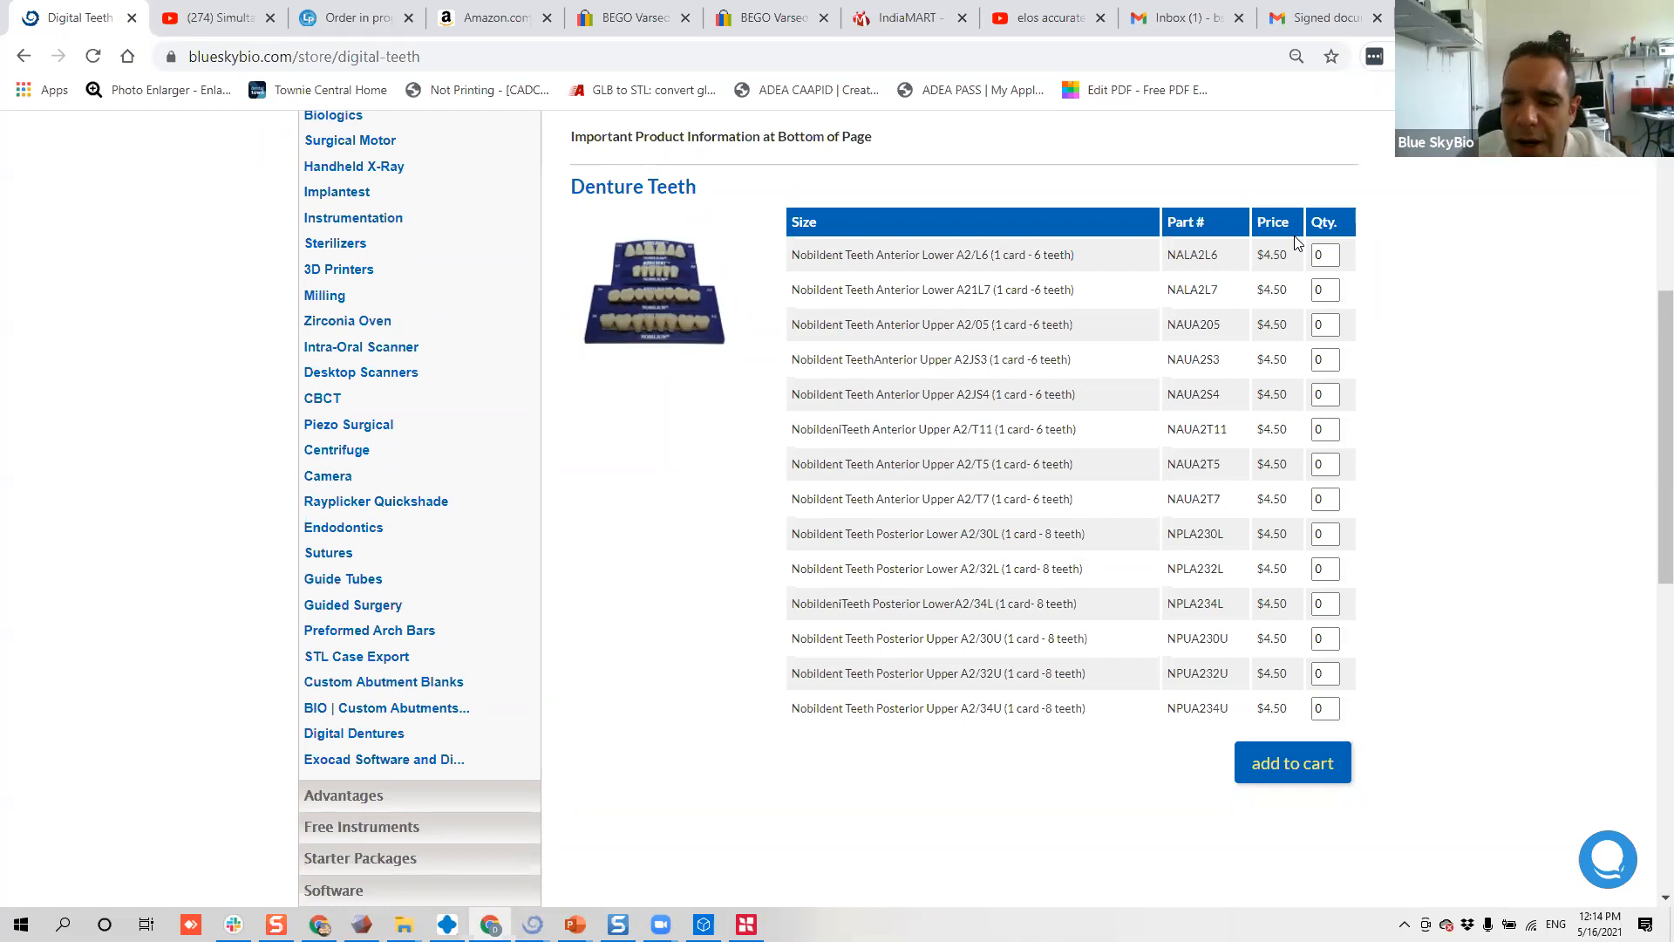
- Switch back to the maxillary denture in Blue Sky Plan and examine its front teeth and the Selection Brush tool
{"action": "left_click", "coordinate": [532, 924]}
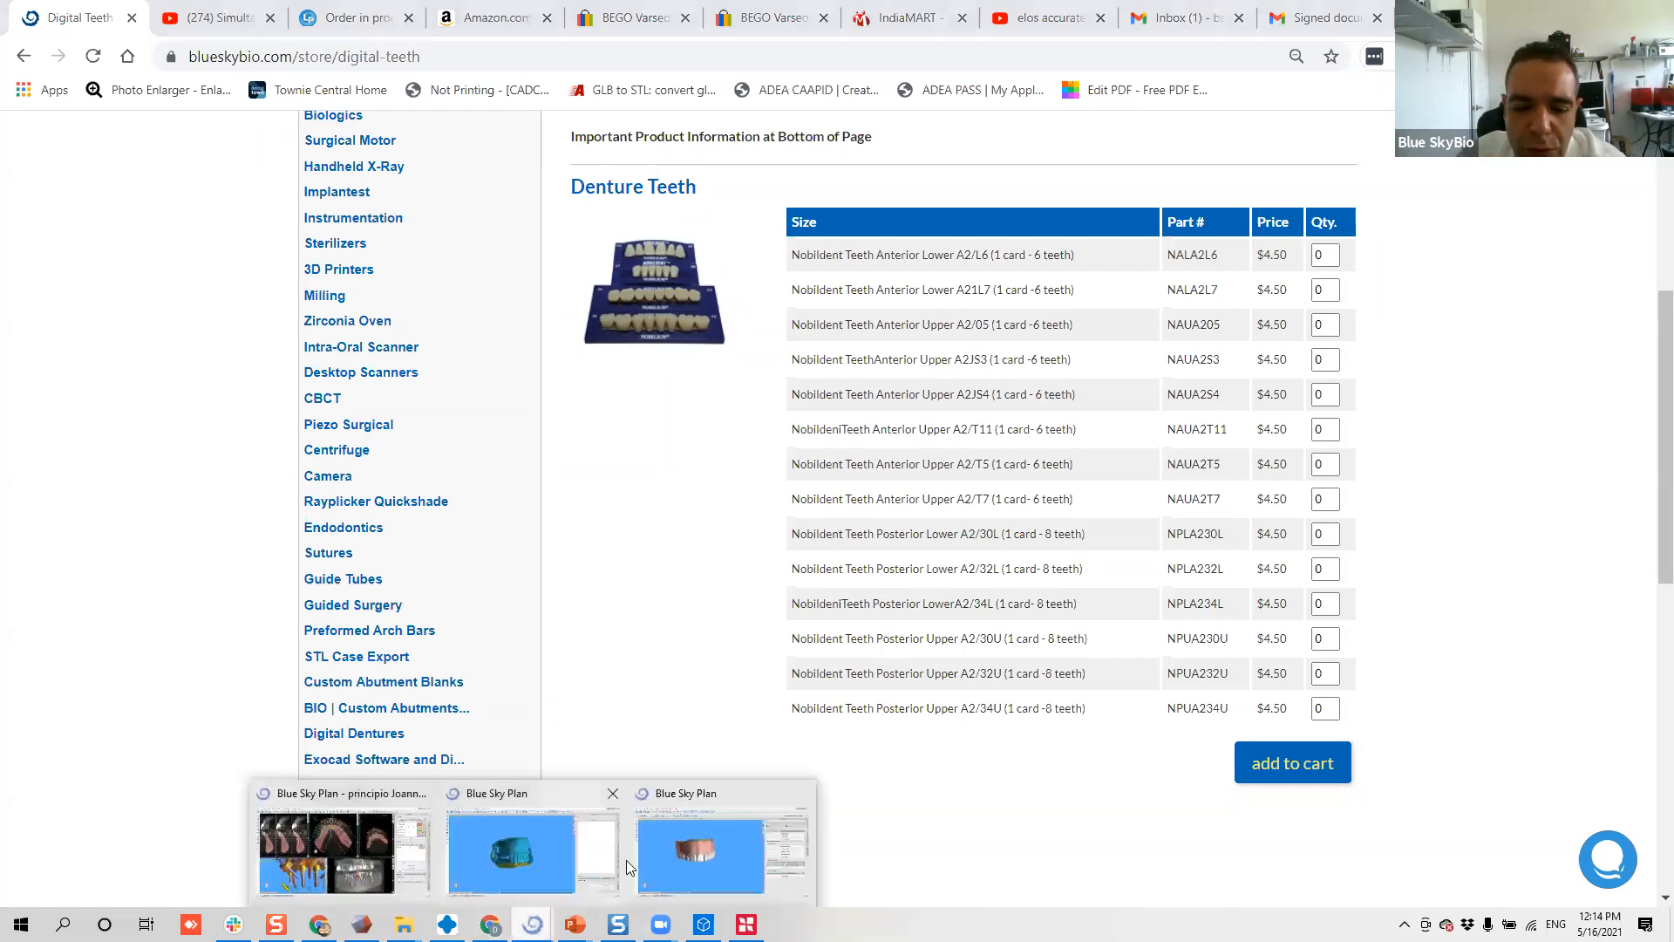
{"action": "left_click", "coordinate": [673, 859]}
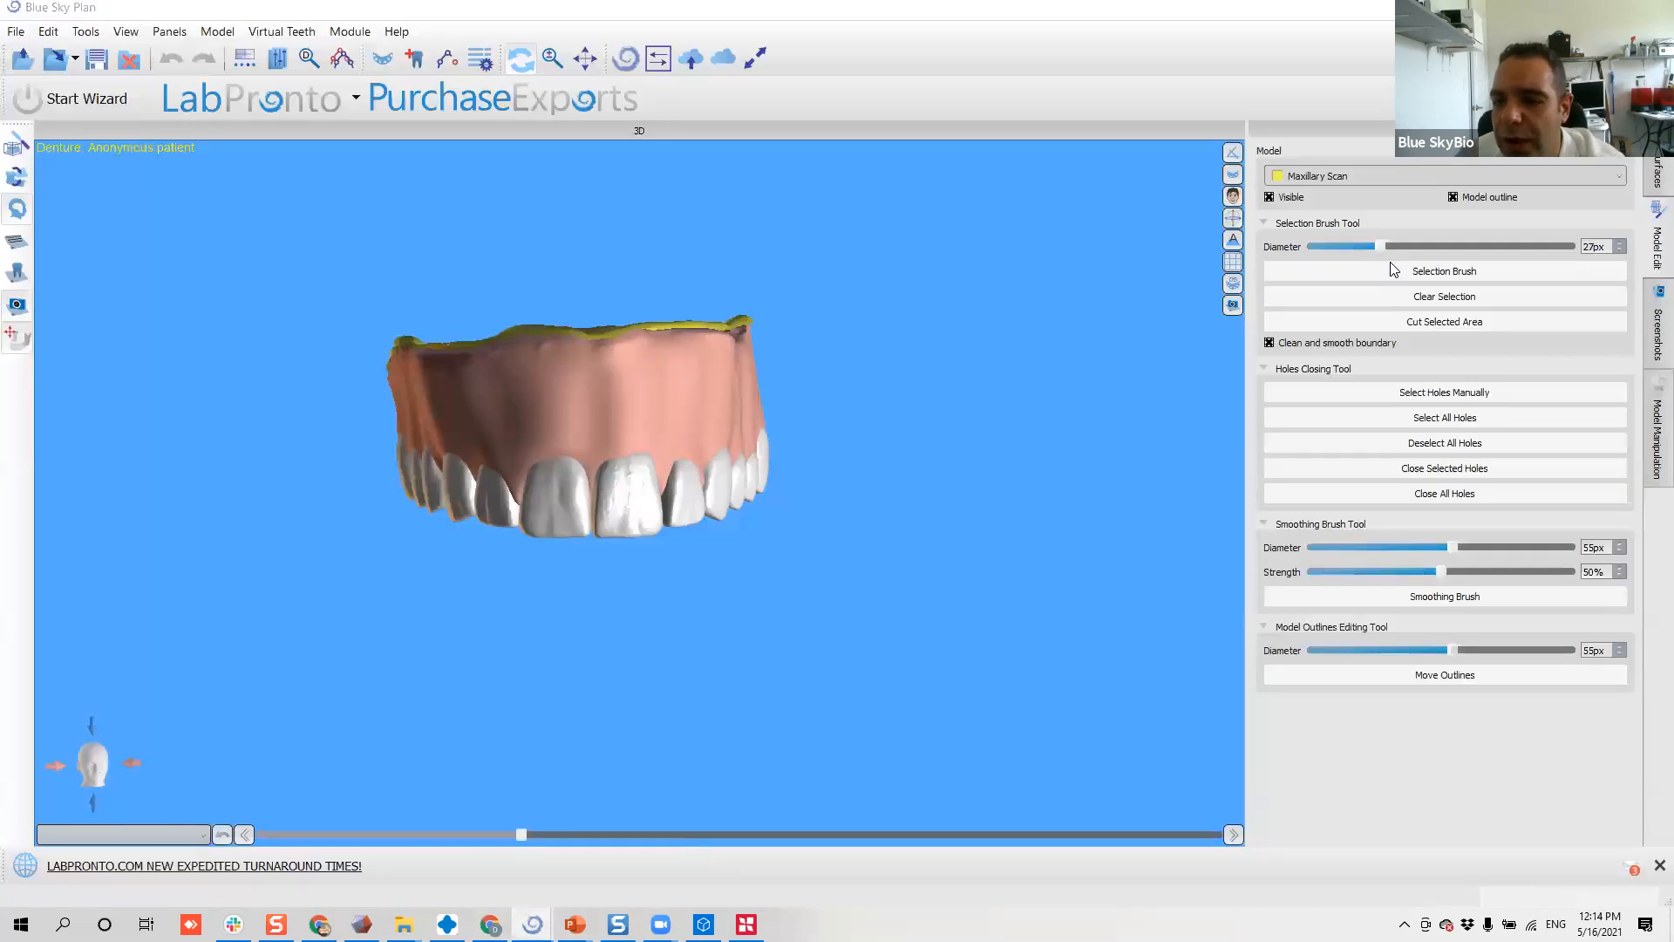
{"action": "left_click_drag", "start_coordinate": [590, 576], "coordinate": [514, 475]}
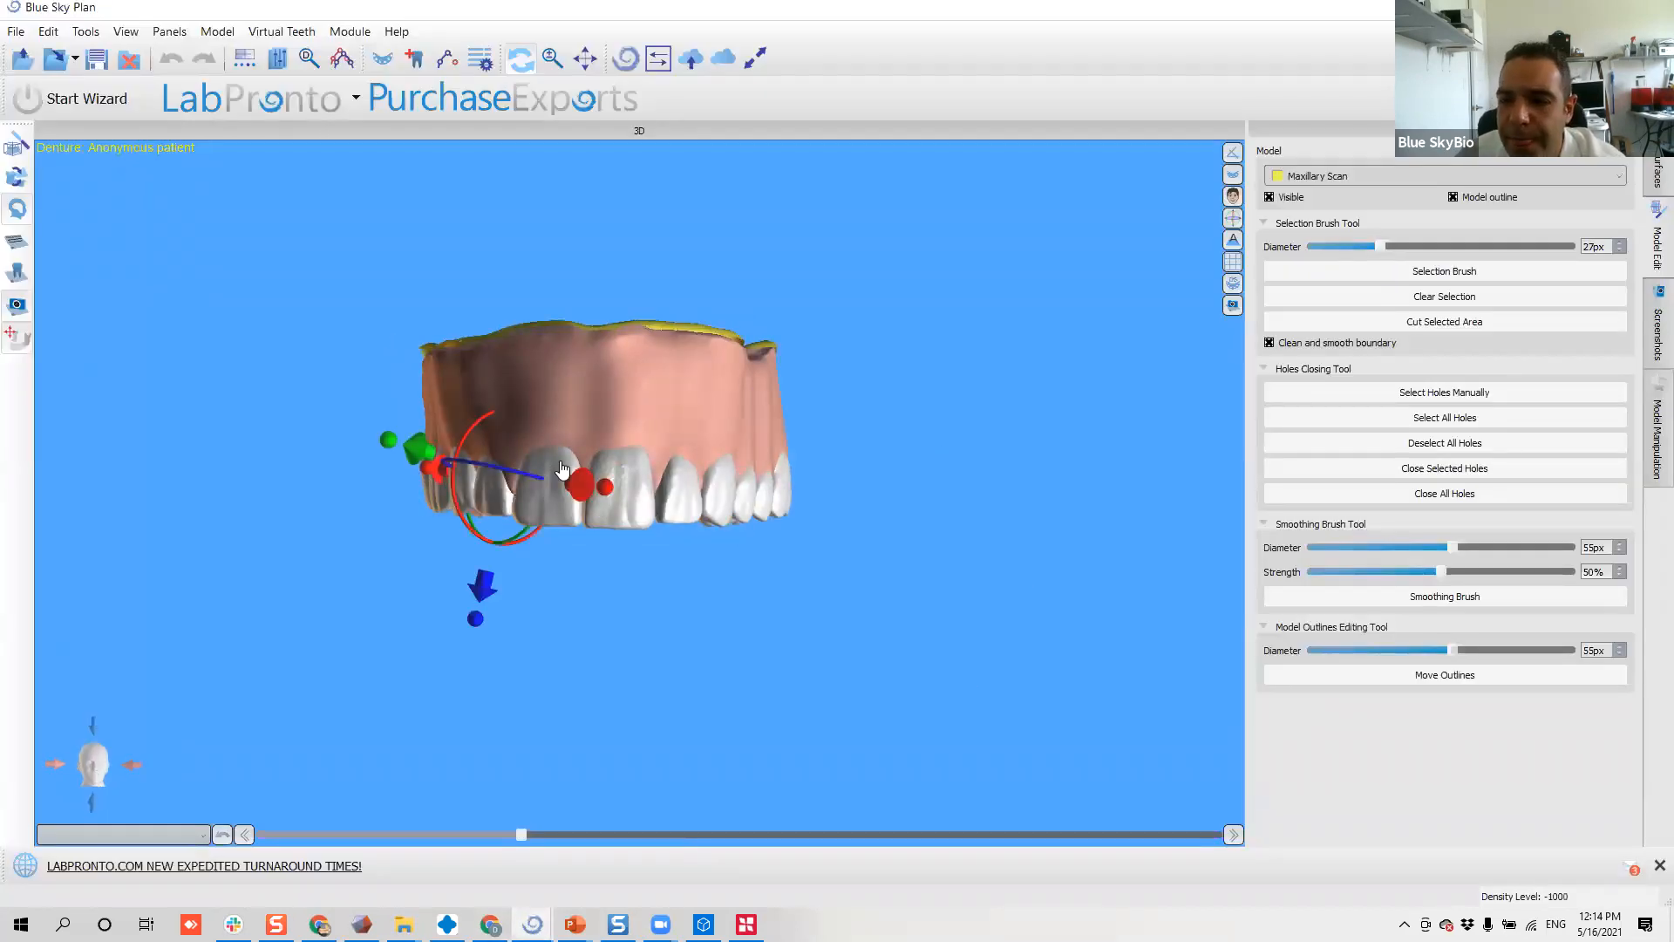
{"action": "scroll", "coordinate": [588, 441], "scroll_direction": "up", "scroll_amount": 4}
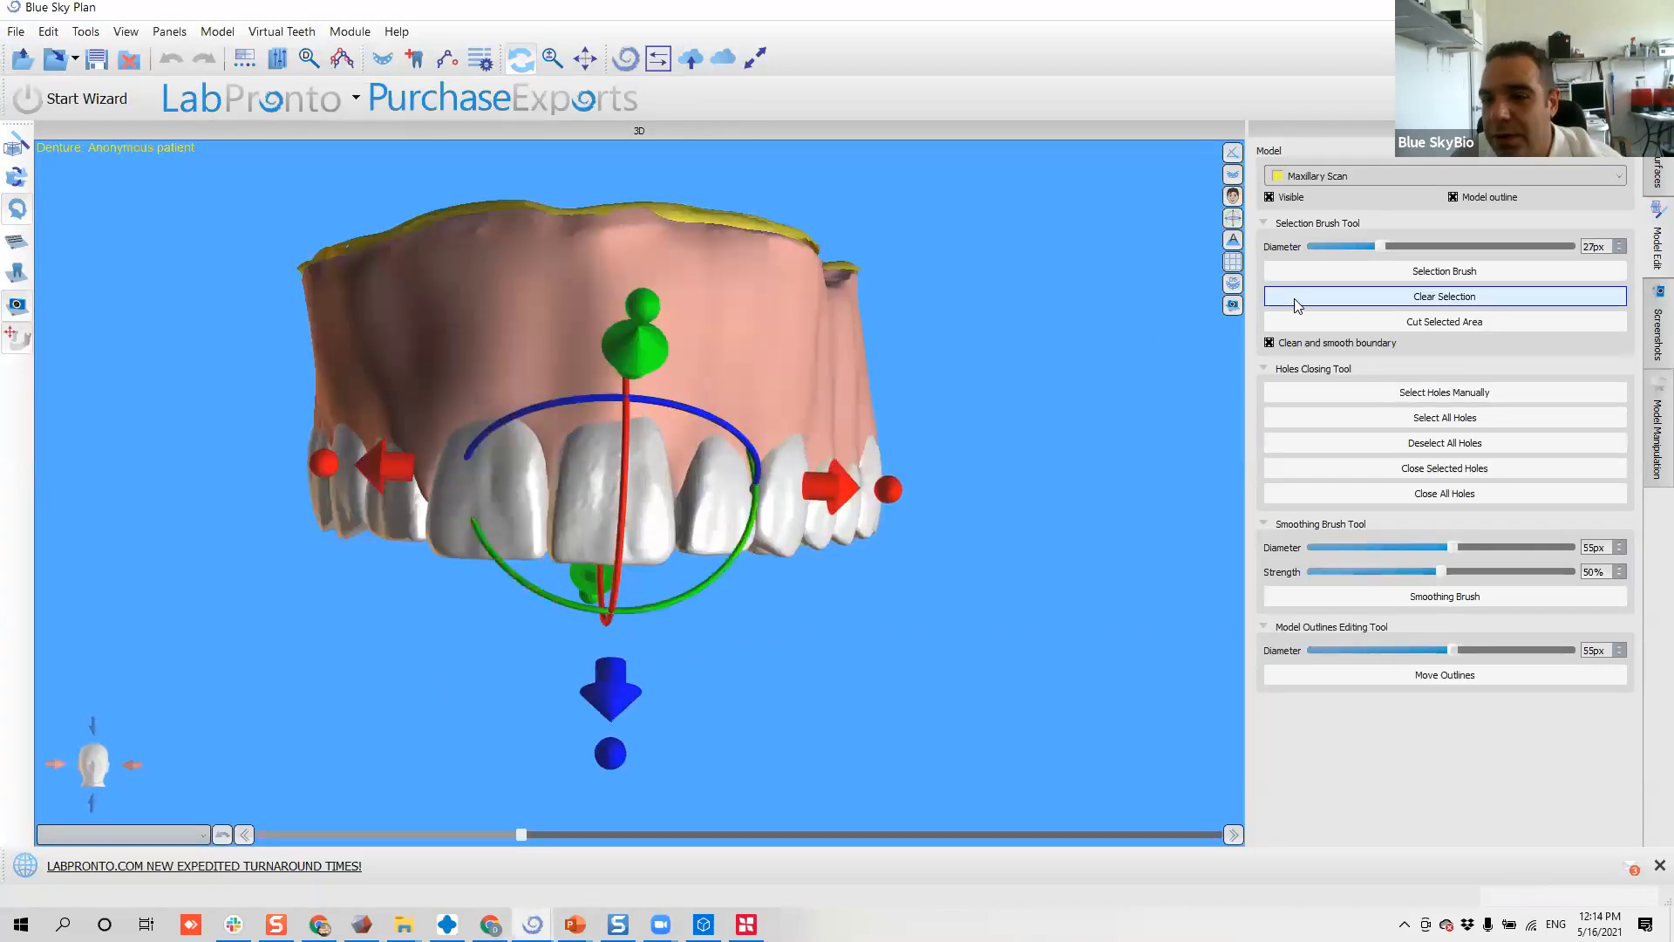
{"action": "left_click", "coordinate": [1379, 273]}
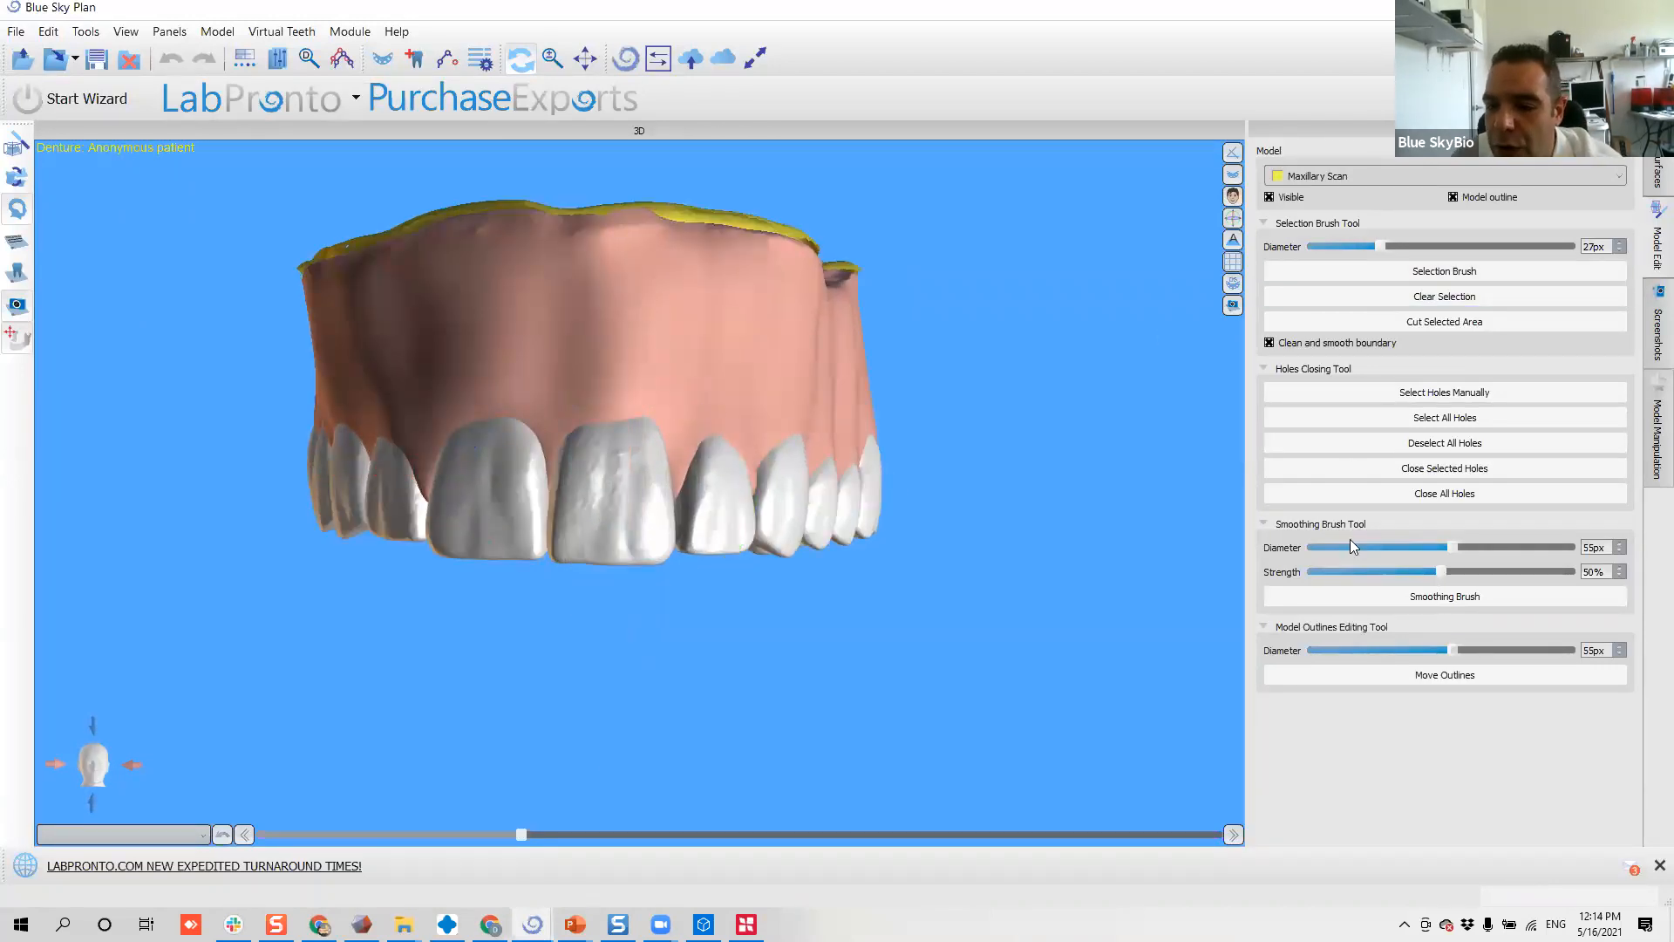